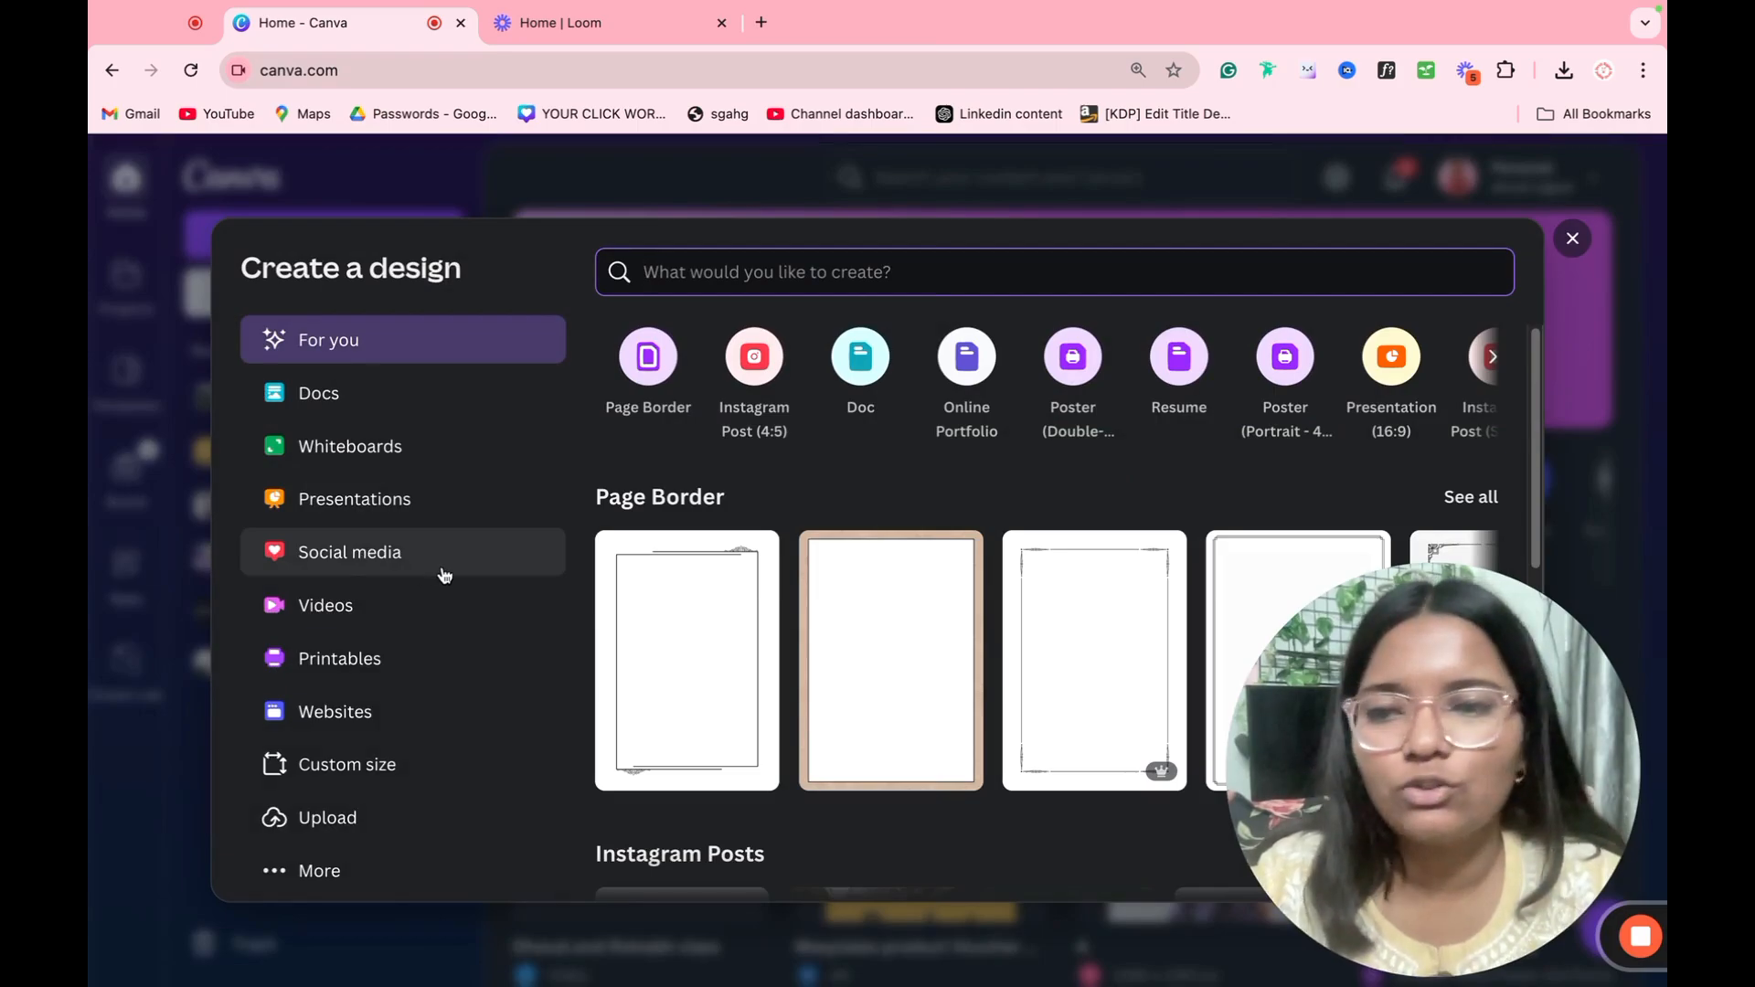
Step: Look at the custom size settings and available units for a new design, and leave without creating one
{"action": "left_click", "coordinate": [360, 764]}
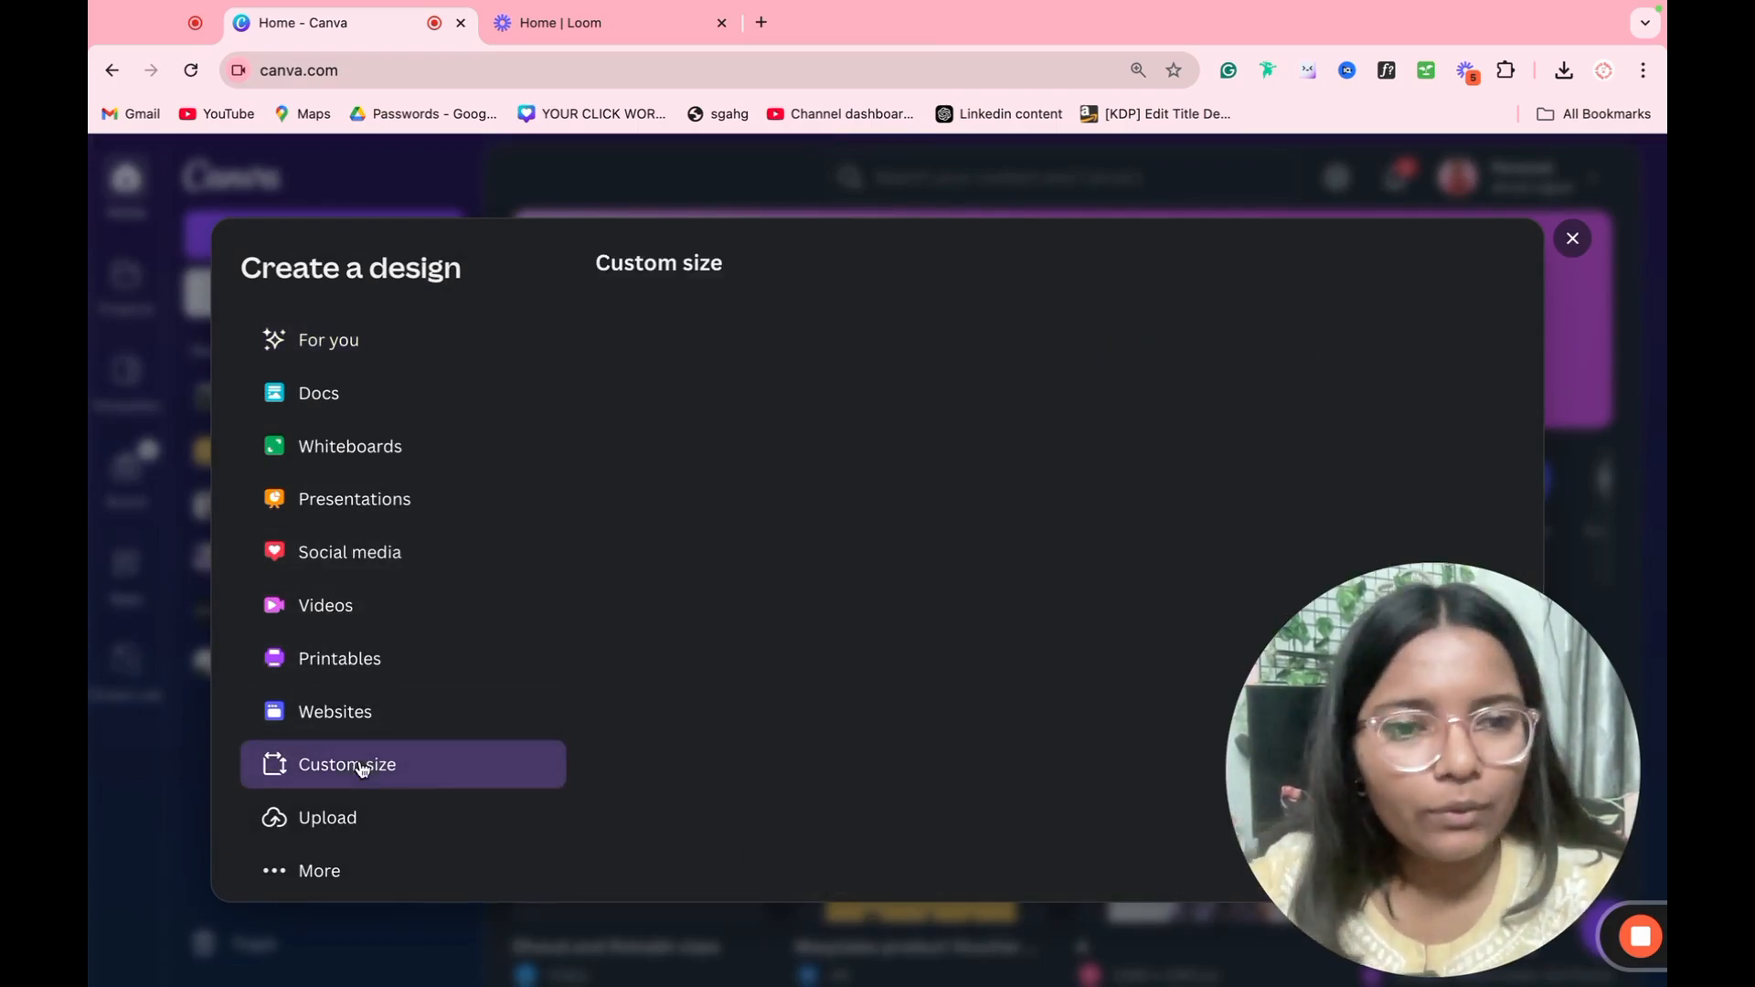
{"action": "left_click", "coordinate": [1257, 373]}
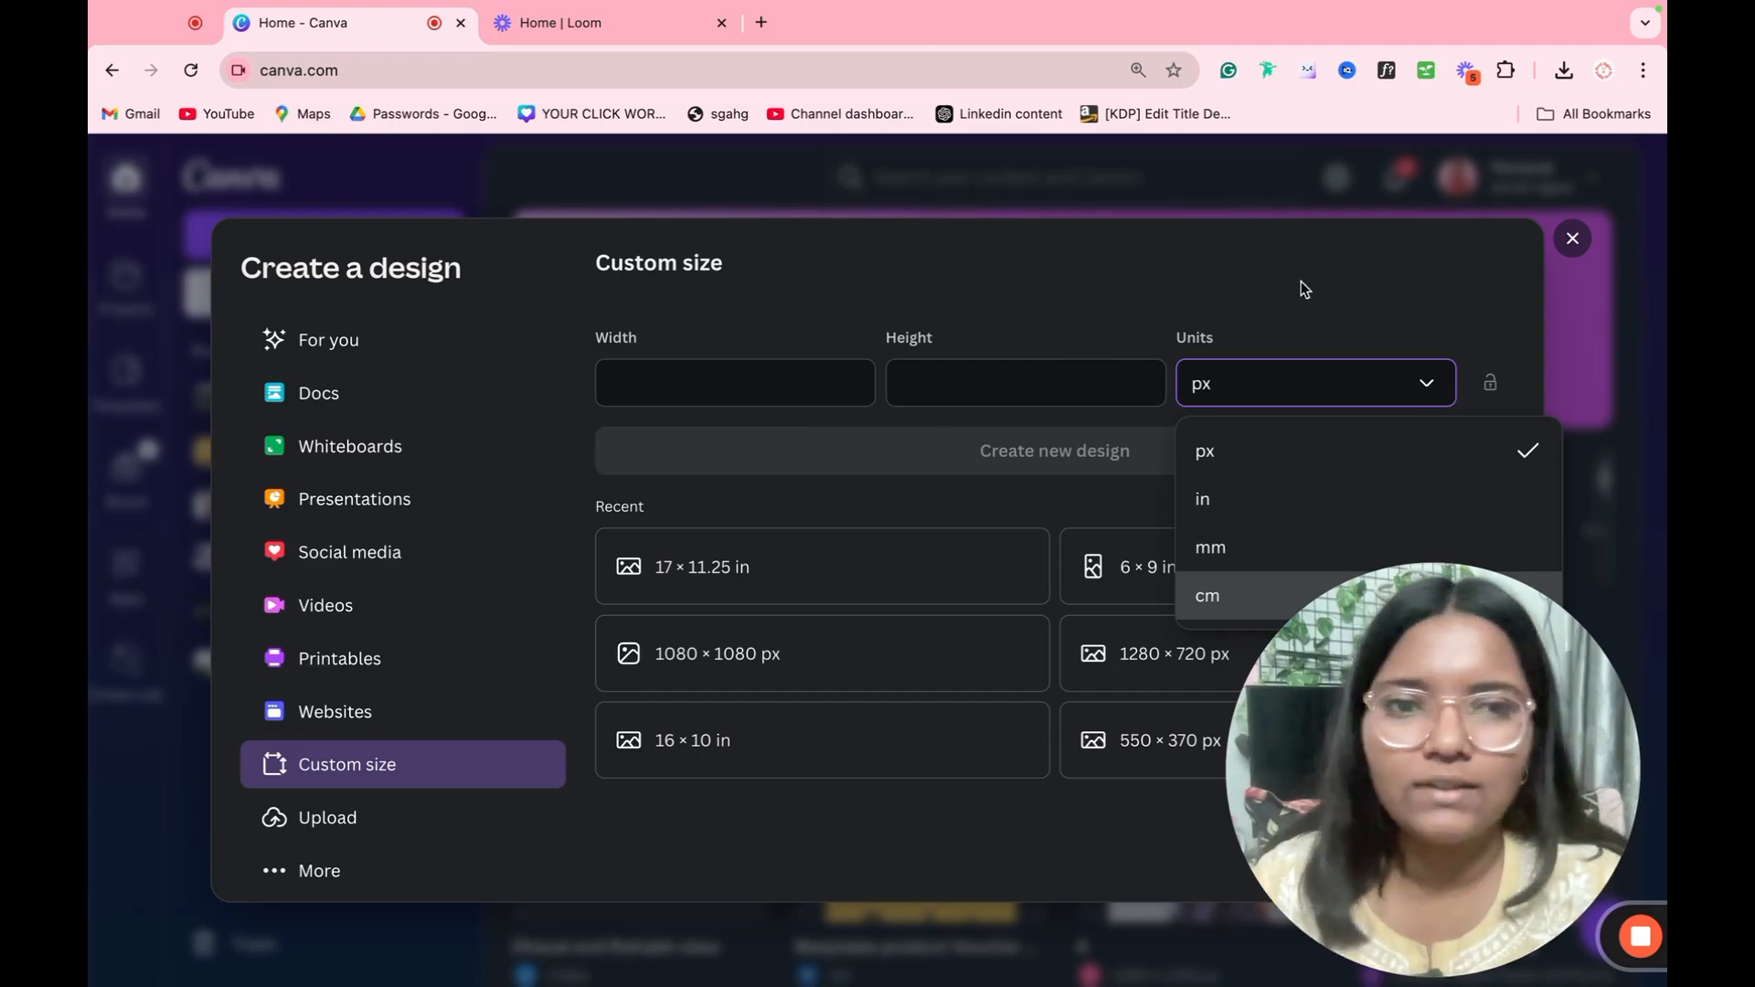
{"action": "left_click", "coordinate": [1557, 245]}
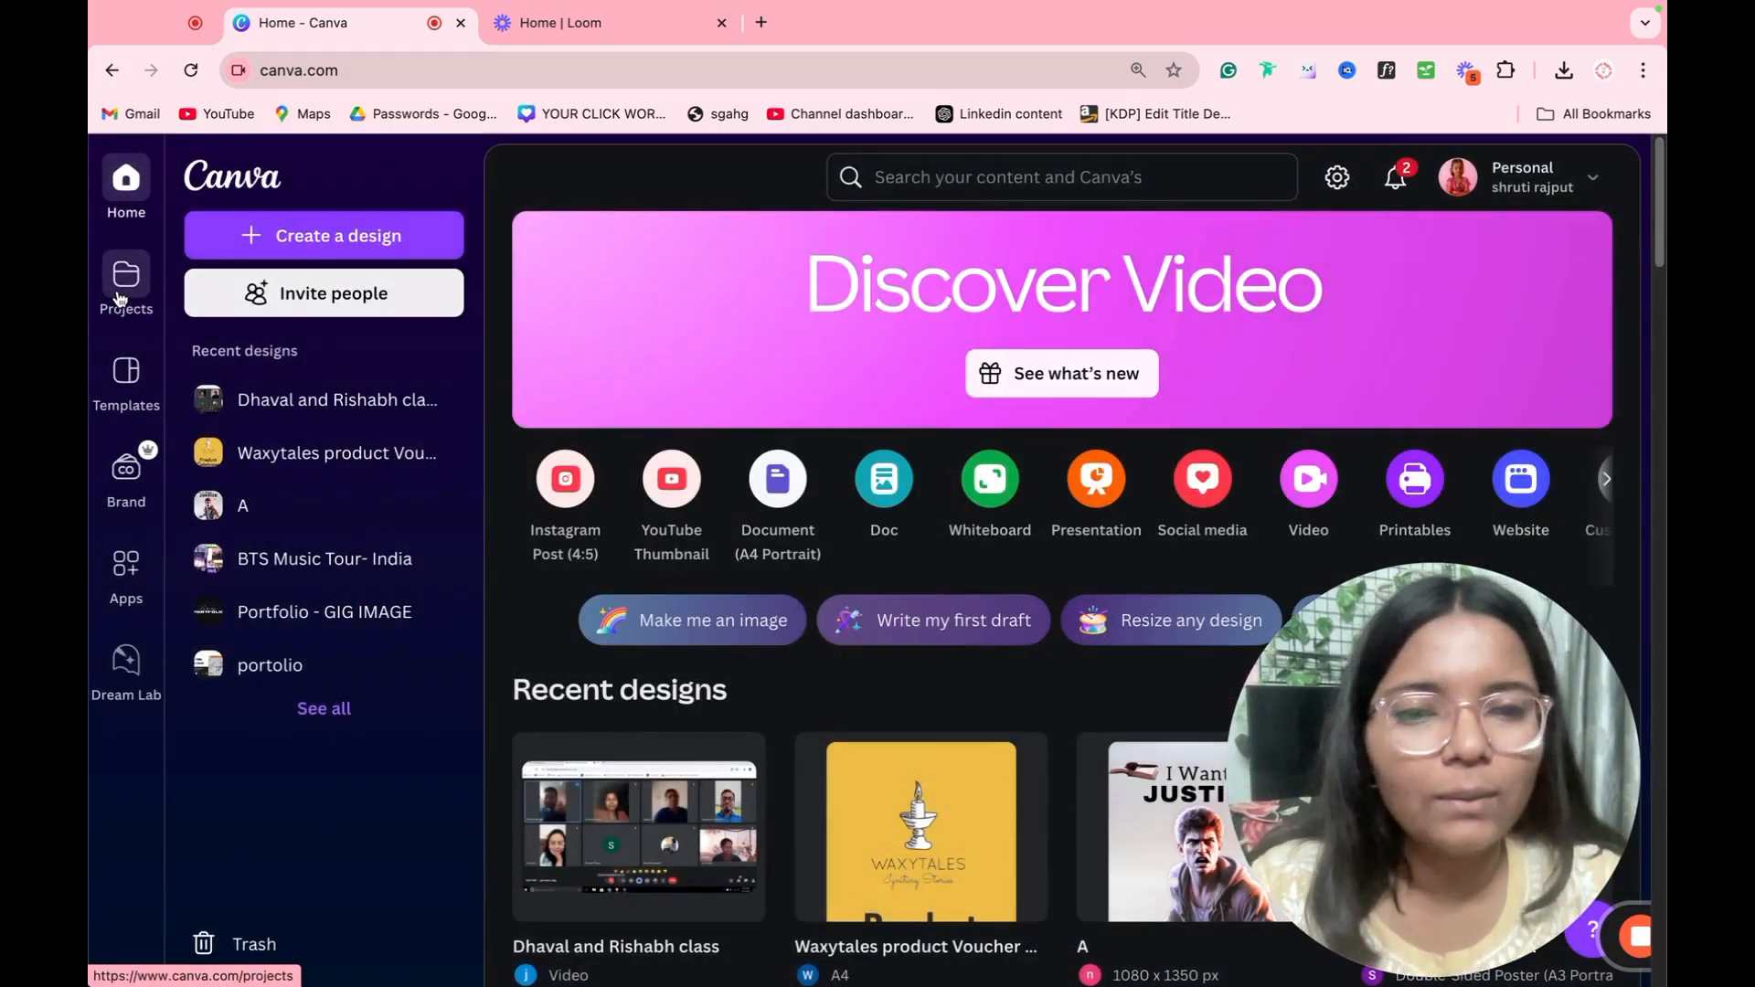
Step: Look through the recent designs on the home page and open the Projects page
{"action": "scroll", "coordinate": [791, 505], "scroll_direction": "down", "scroll_amount": 20}
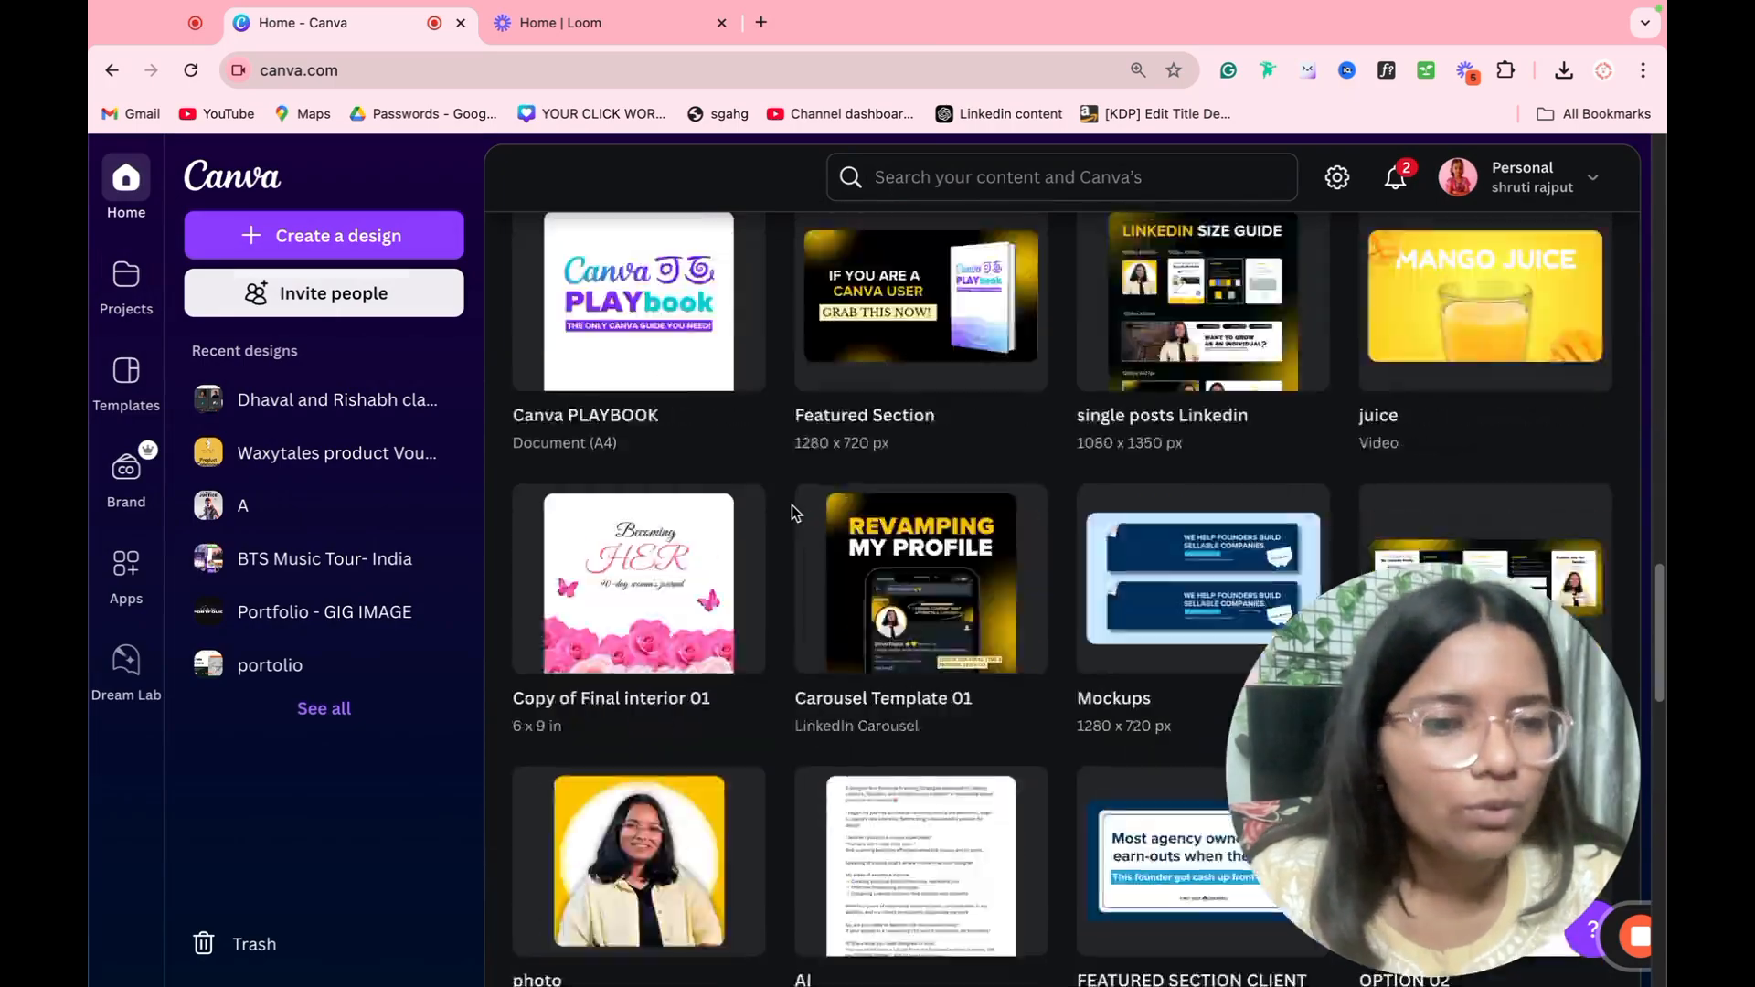
{"action": "scroll", "coordinate": [792, 504], "scroll_direction": "down", "scroll_amount": 15}
{"action": "scroll", "coordinate": [791, 502], "scroll_direction": "up", "scroll_amount": 8}
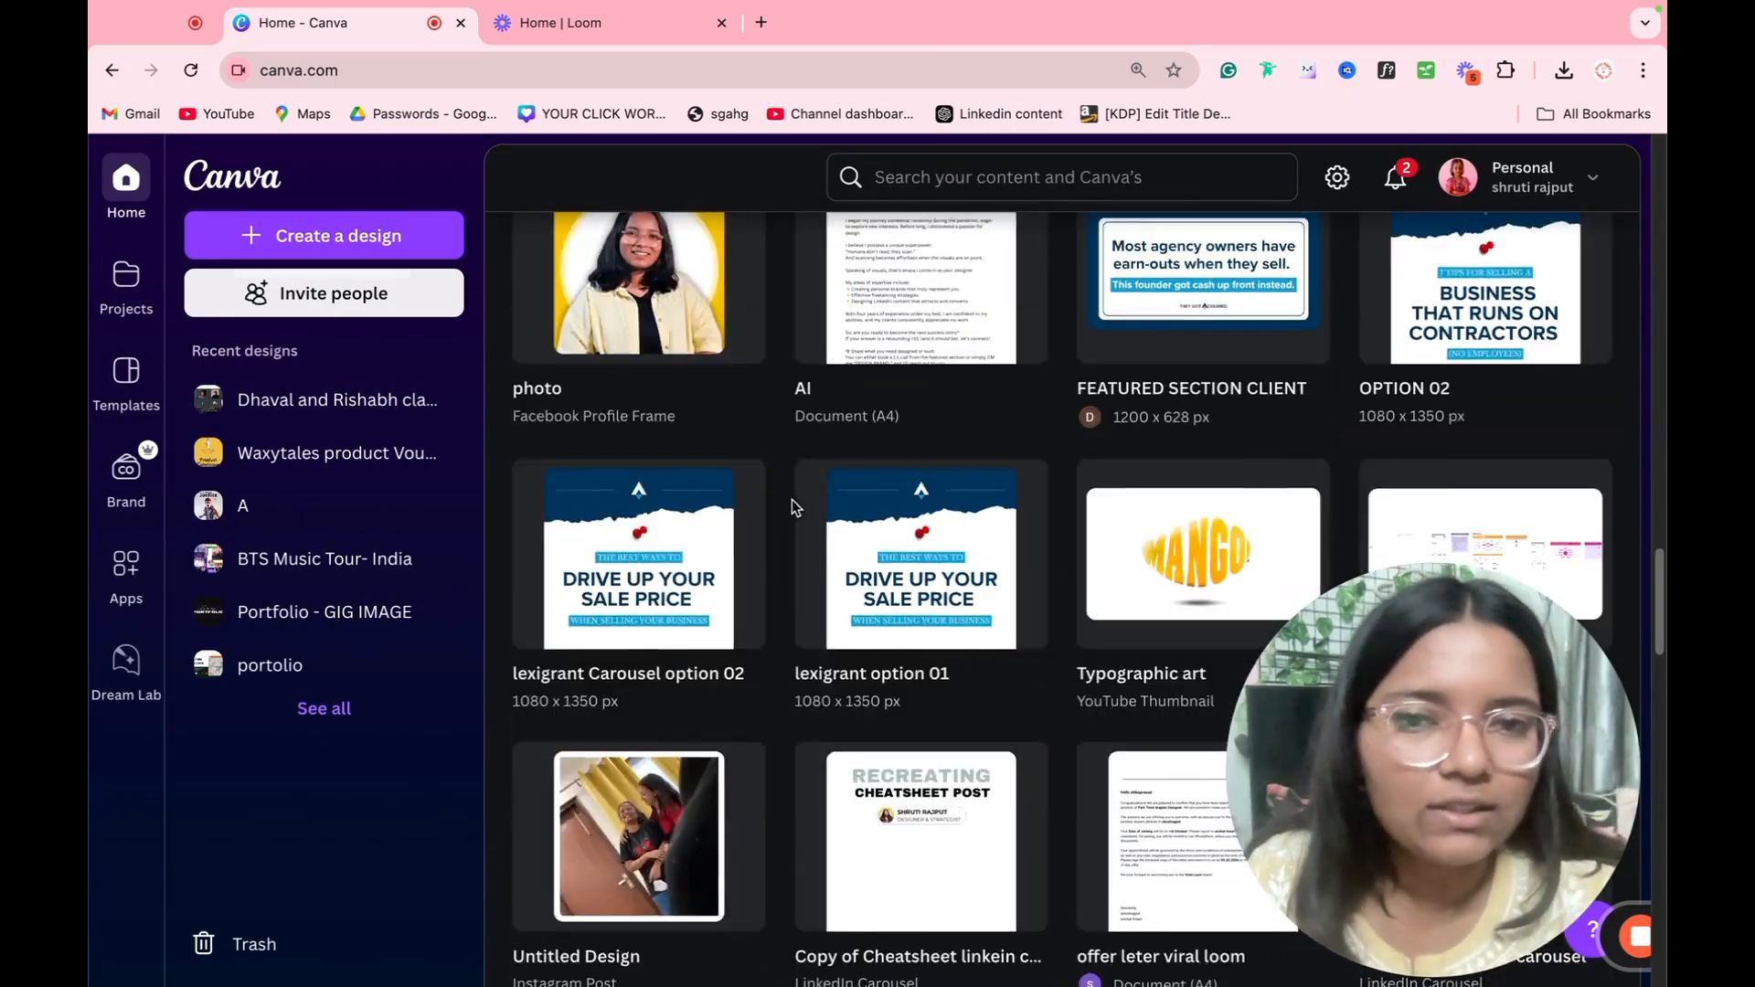
{"action": "scroll", "coordinate": [791, 499], "scroll_direction": "up", "scroll_amount": 15}
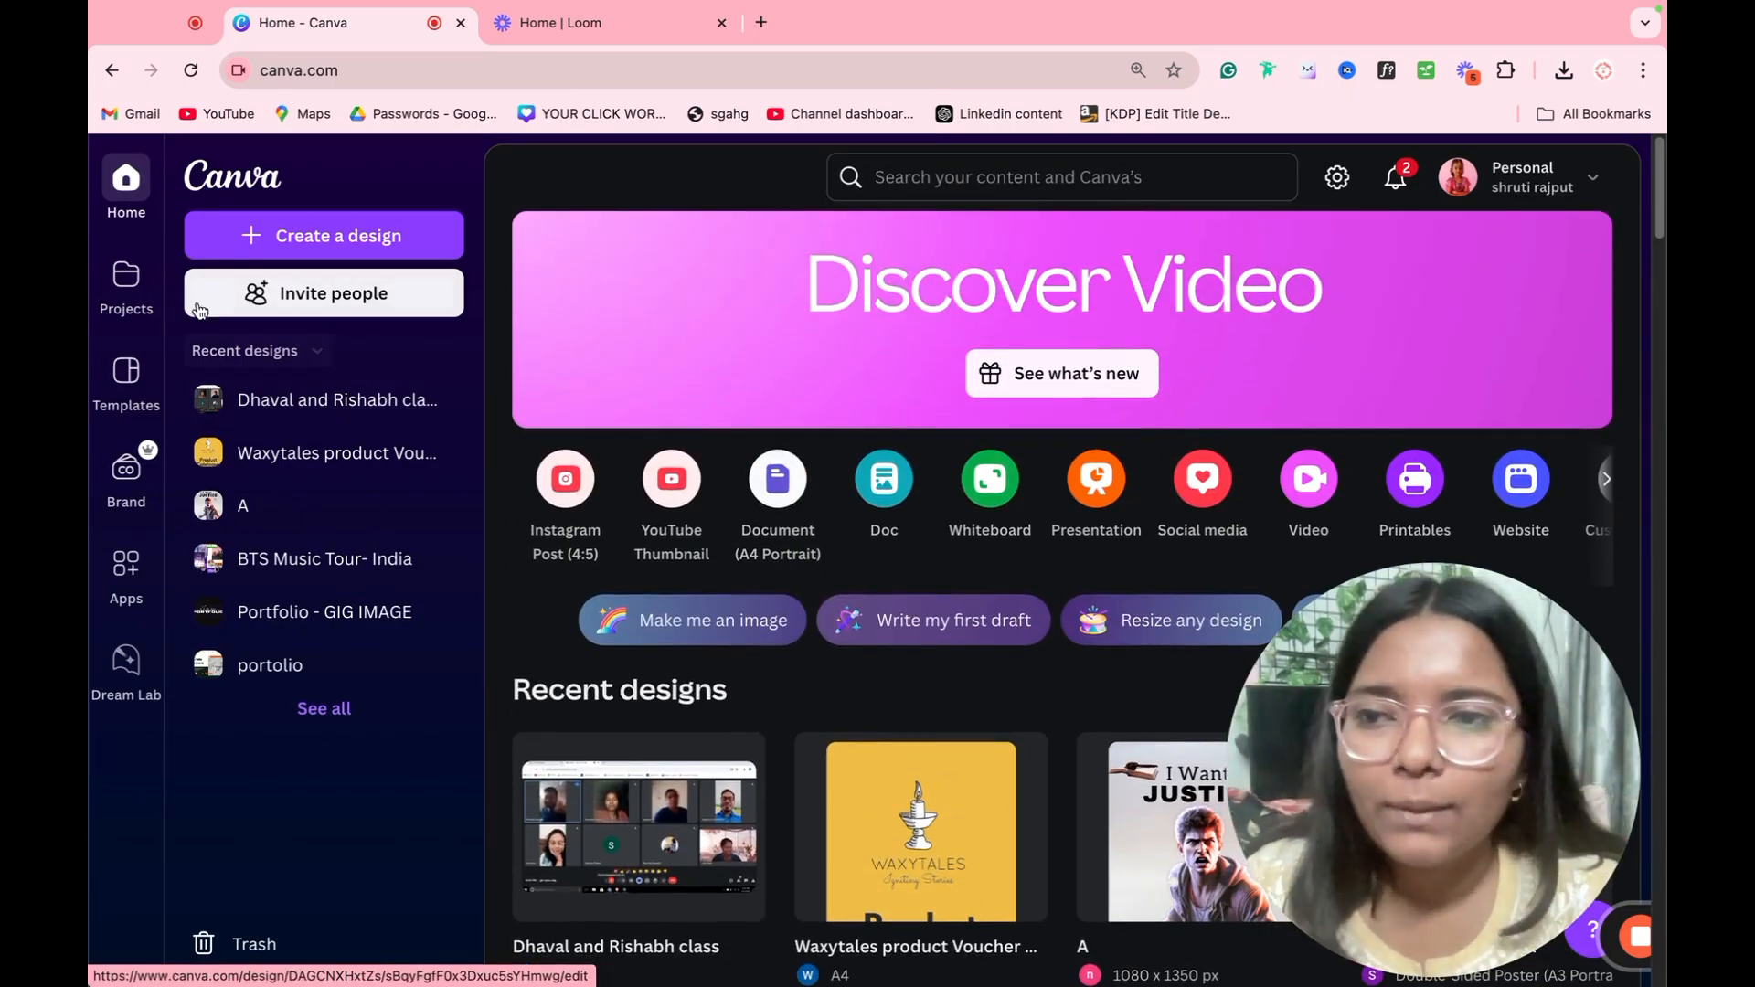
{"action": "left_click", "coordinate": [126, 279]}
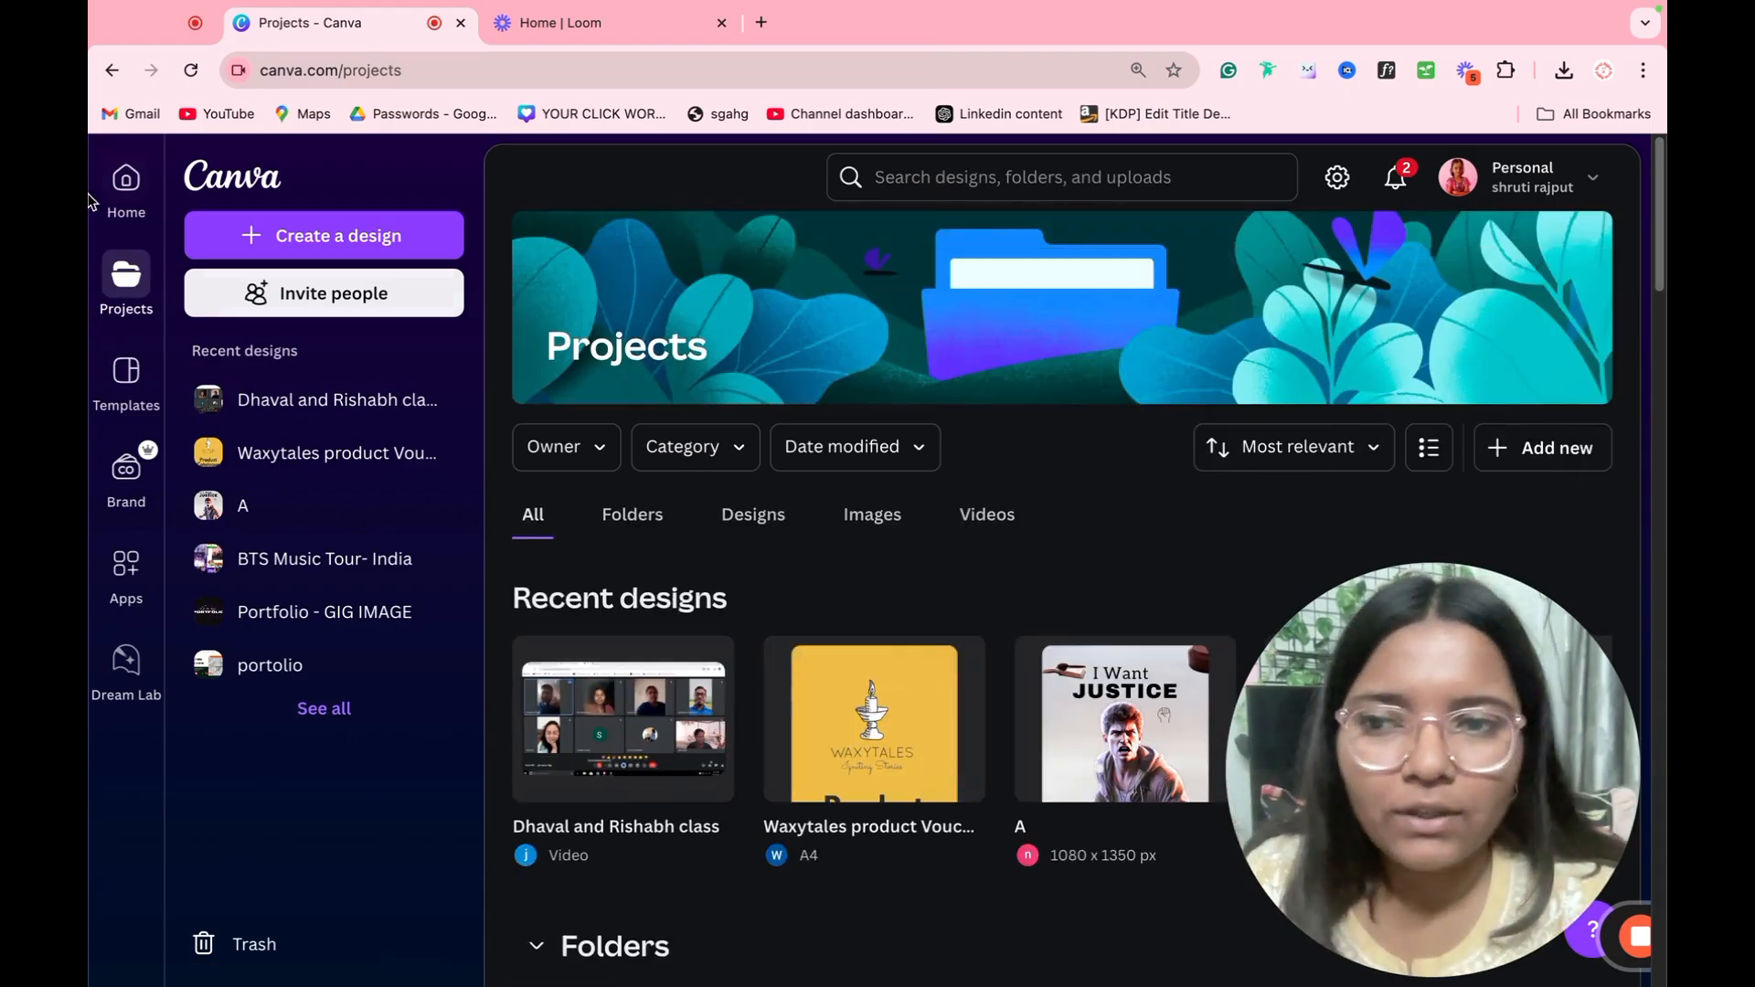
Step: Open the Templates page and look over its categories and ready-to-teach lessons
{"action": "left_click", "coordinate": [123, 392]}
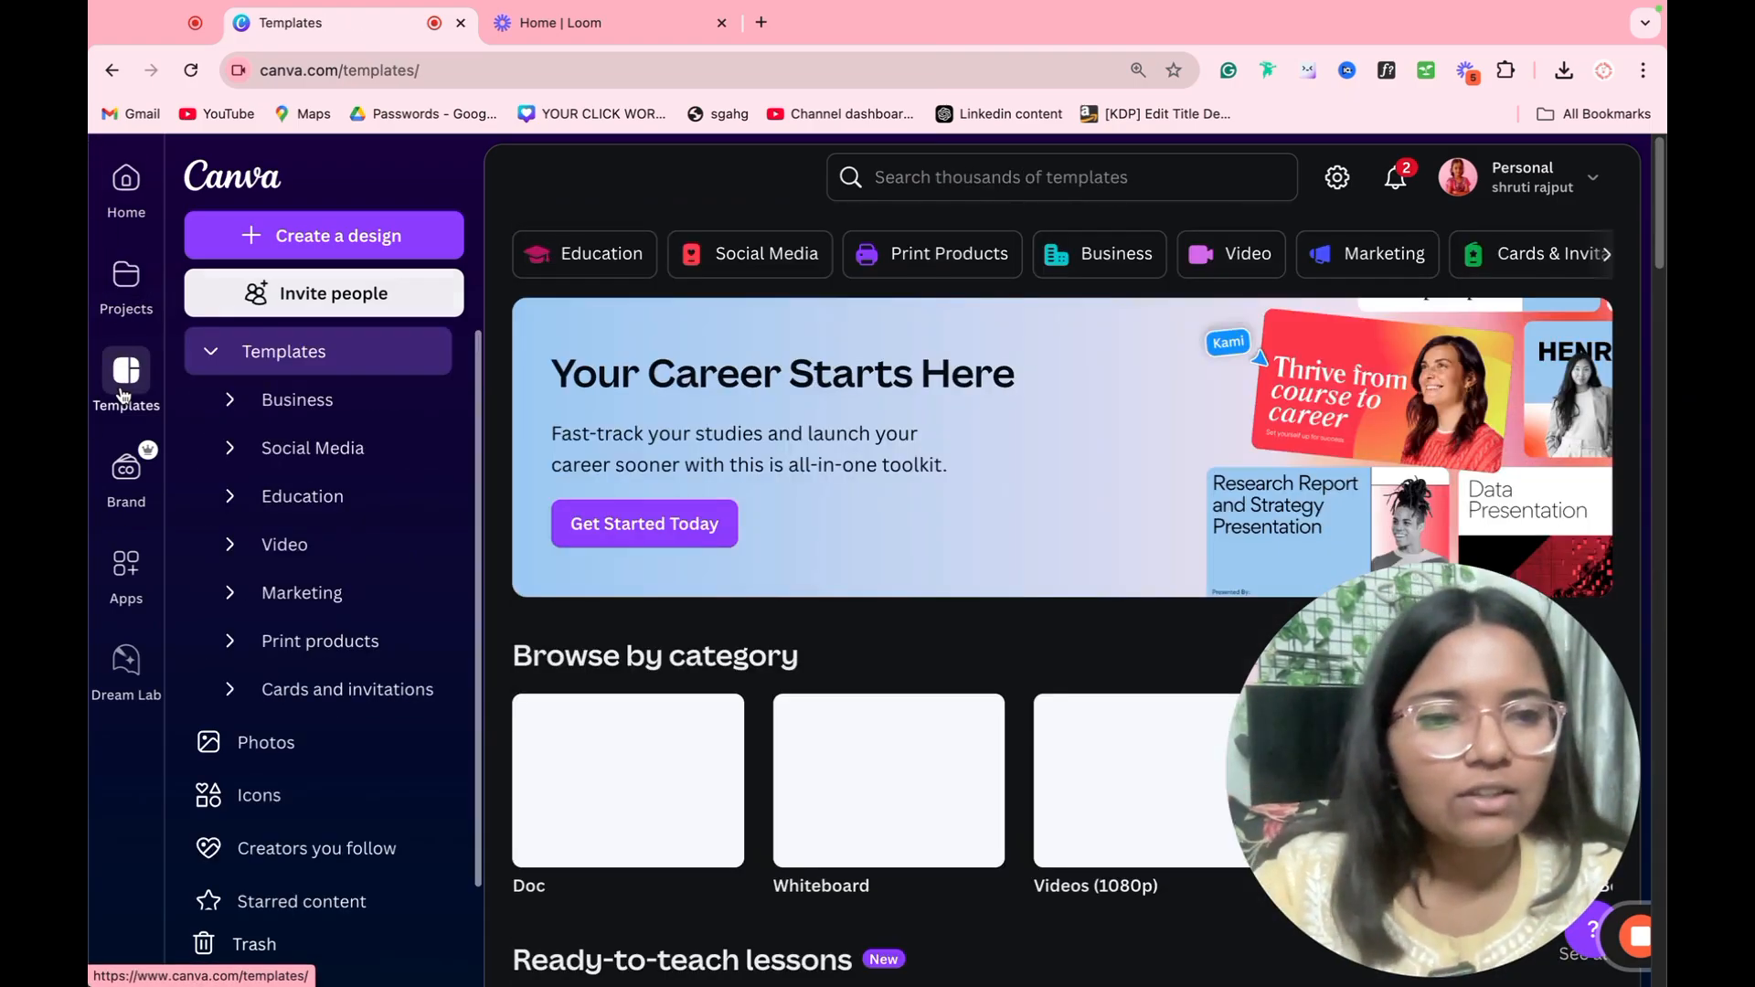
{"action": "scroll", "coordinate": [842, 545], "scroll_direction": "down", "scroll_amount": 5}
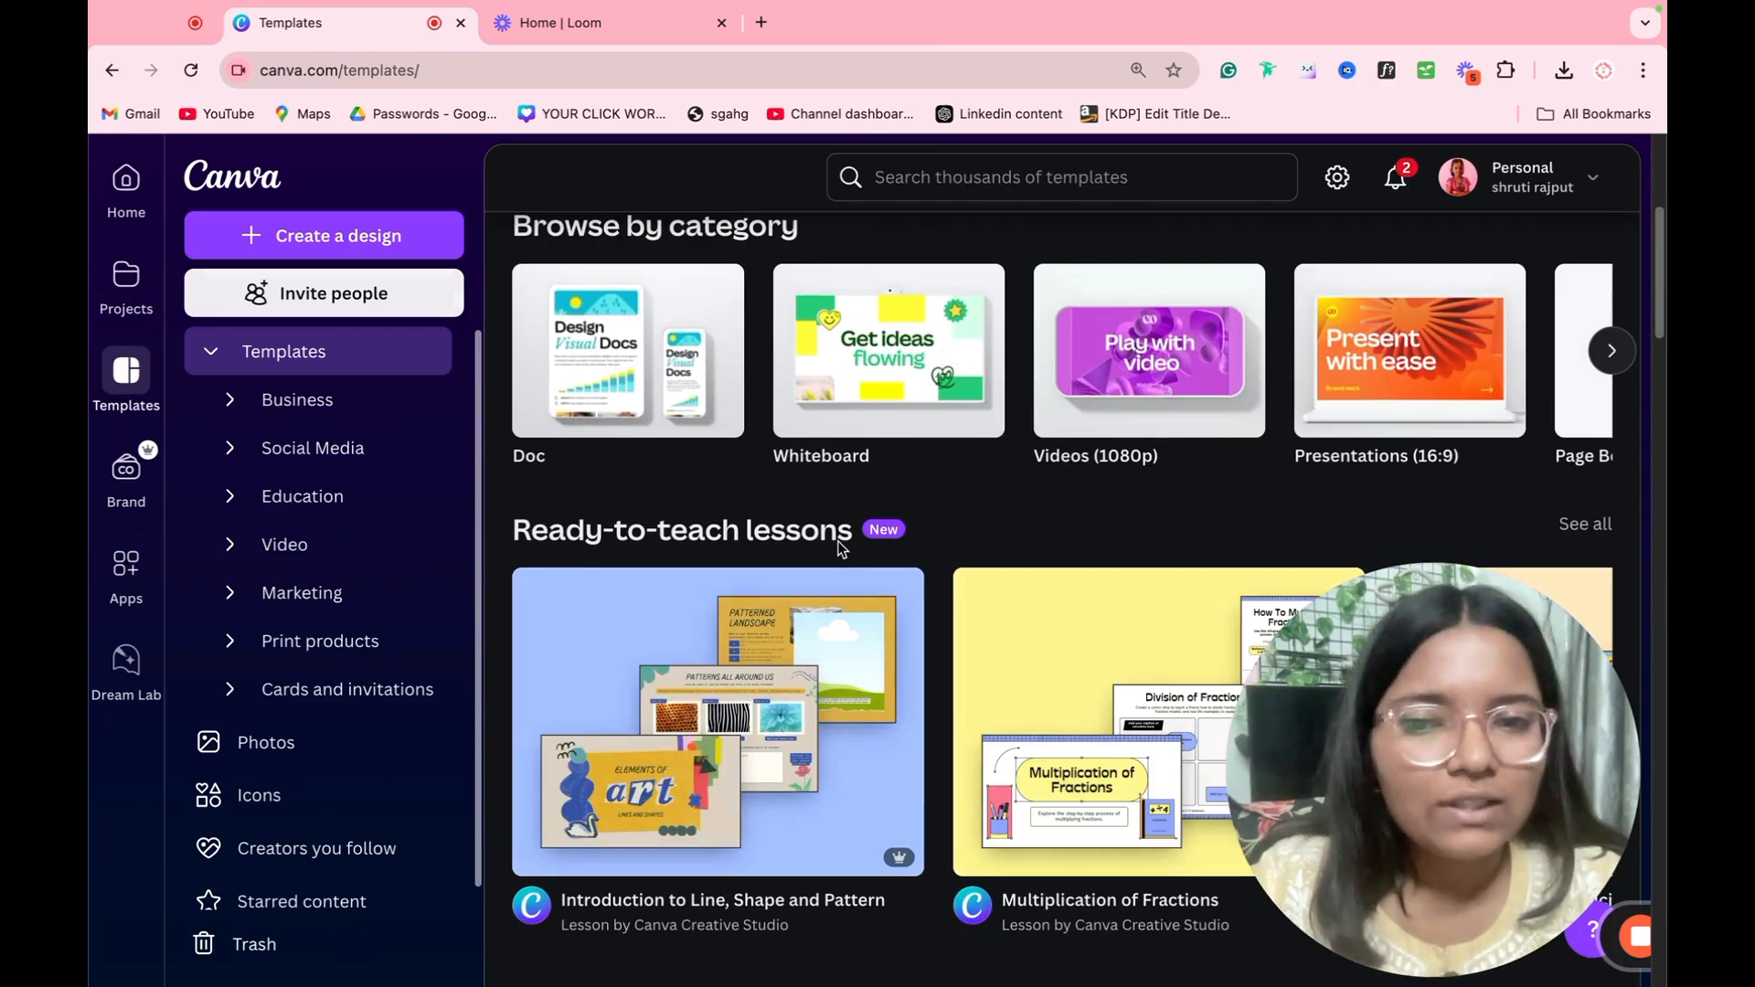
{"action": "scroll", "coordinate": [842, 546], "scroll_direction": "down", "scroll_amount": 7}
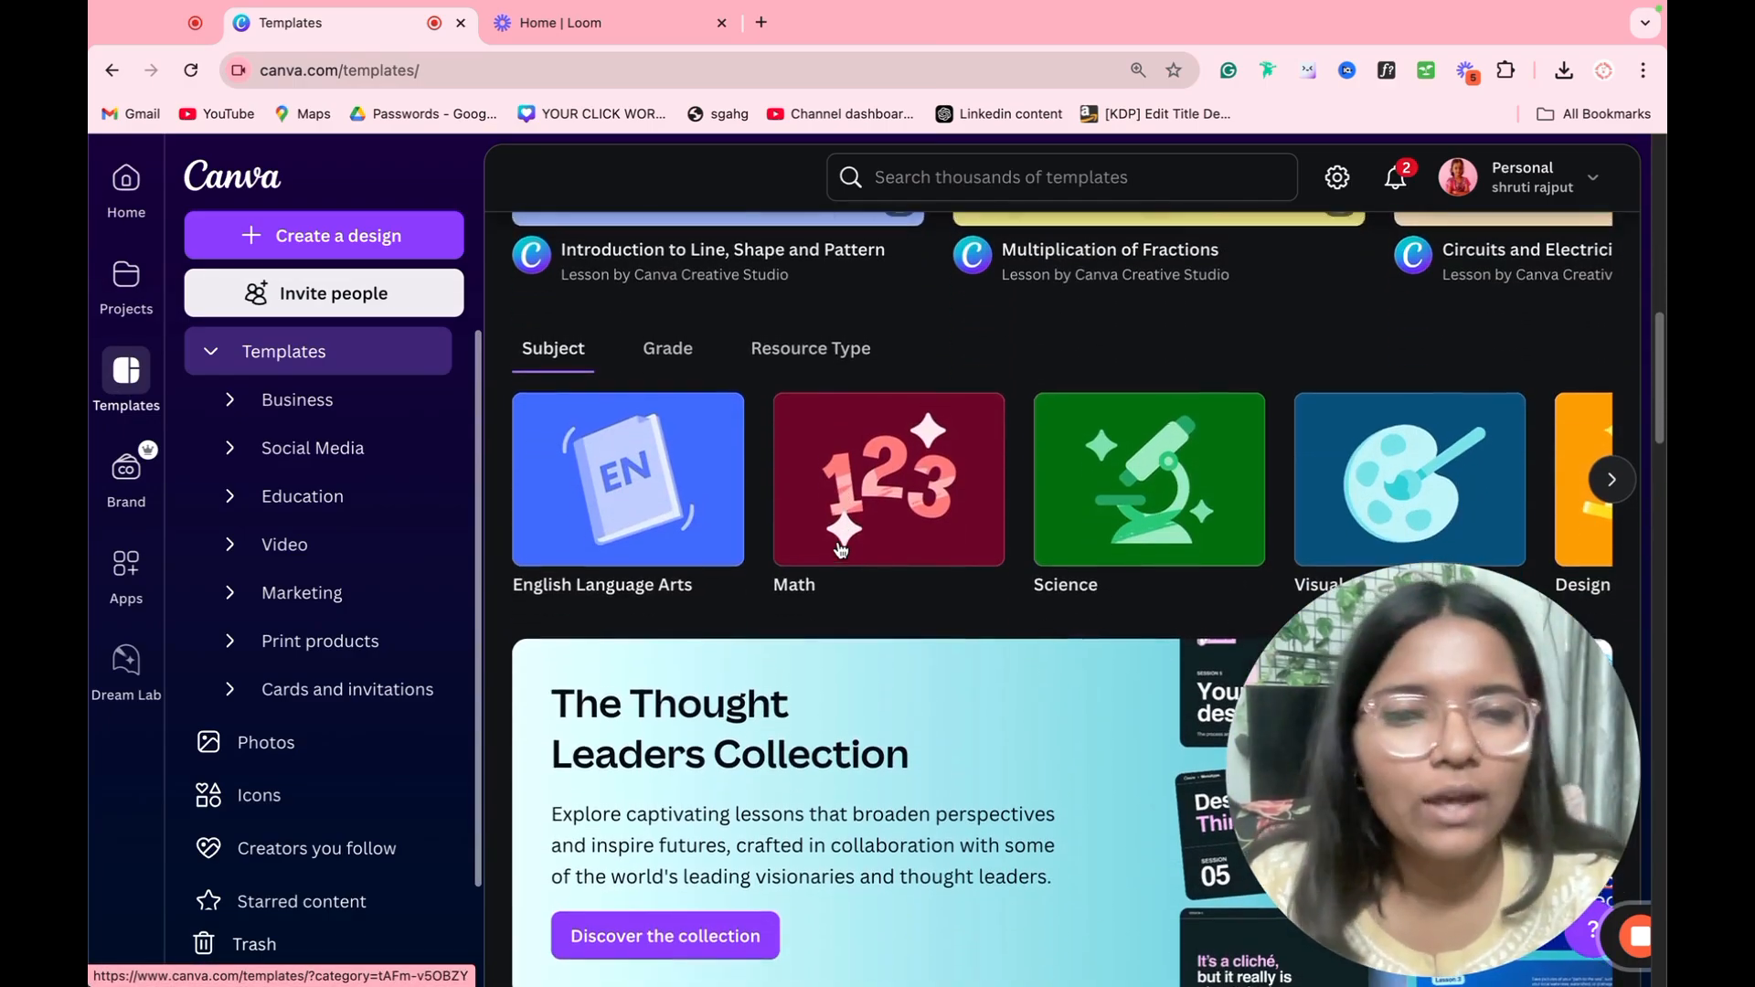
{"action": "scroll", "coordinate": [842, 549], "scroll_direction": "up", "scroll_amount": 8}
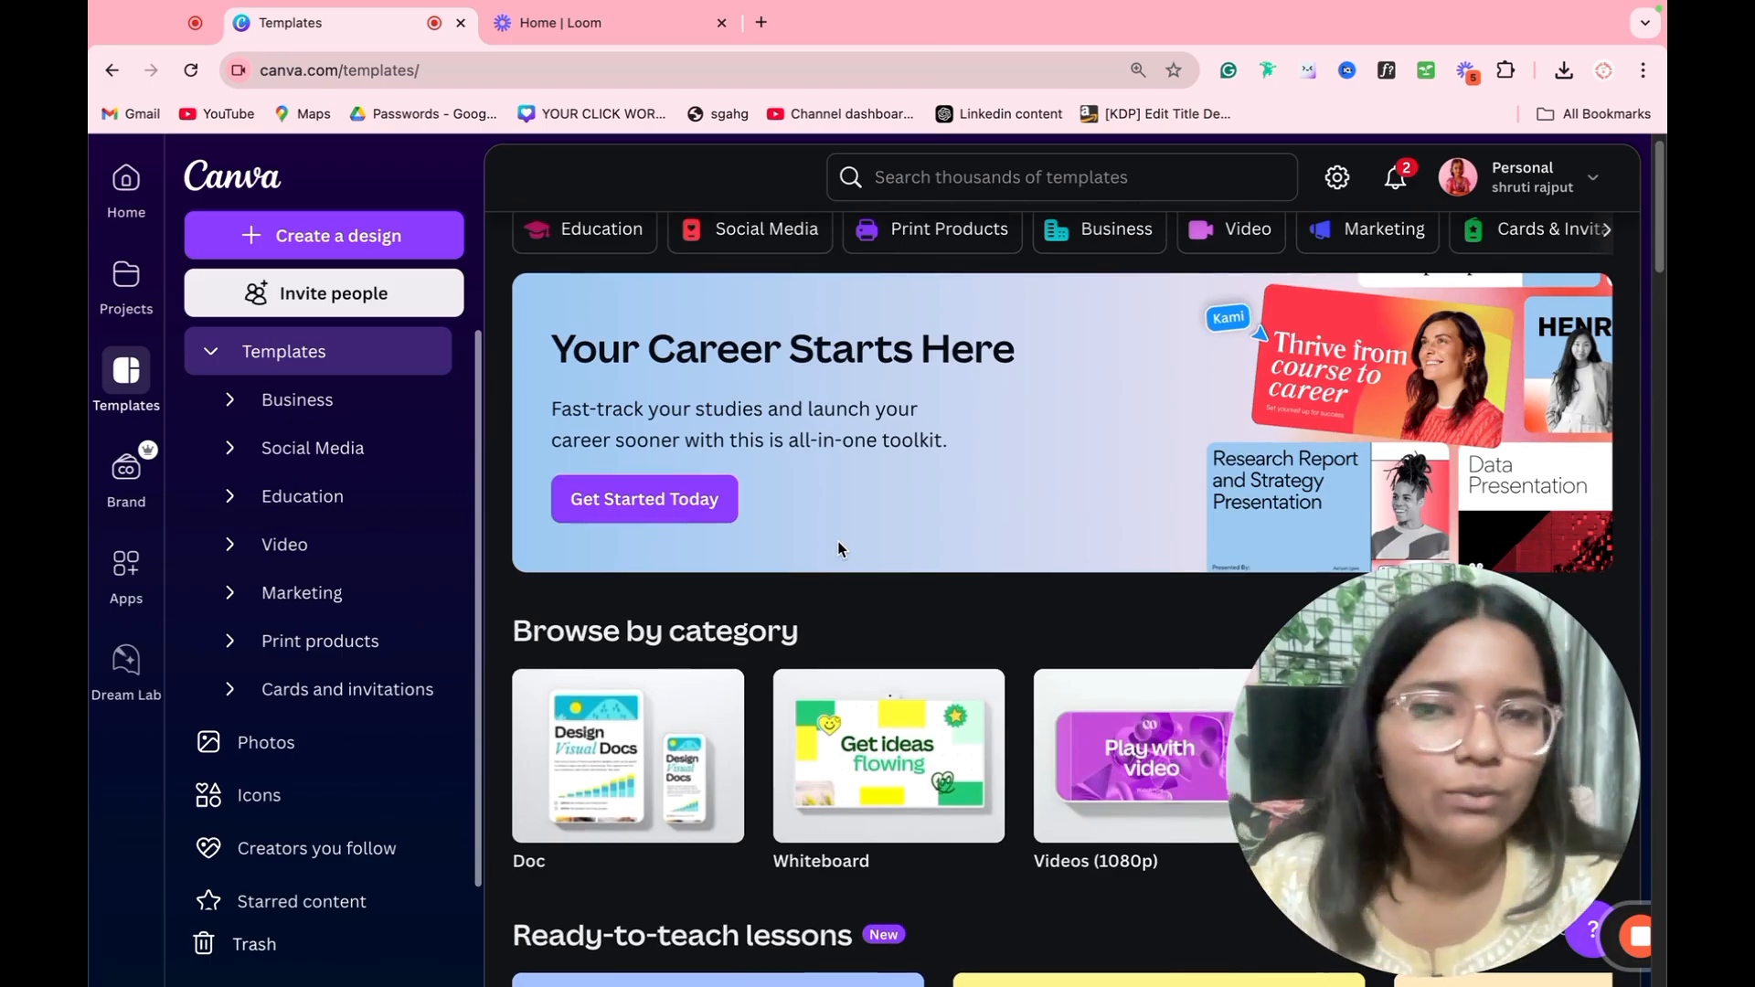
{"action": "scroll", "coordinate": [838, 546], "scroll_direction": "up", "scroll_amount": 1}
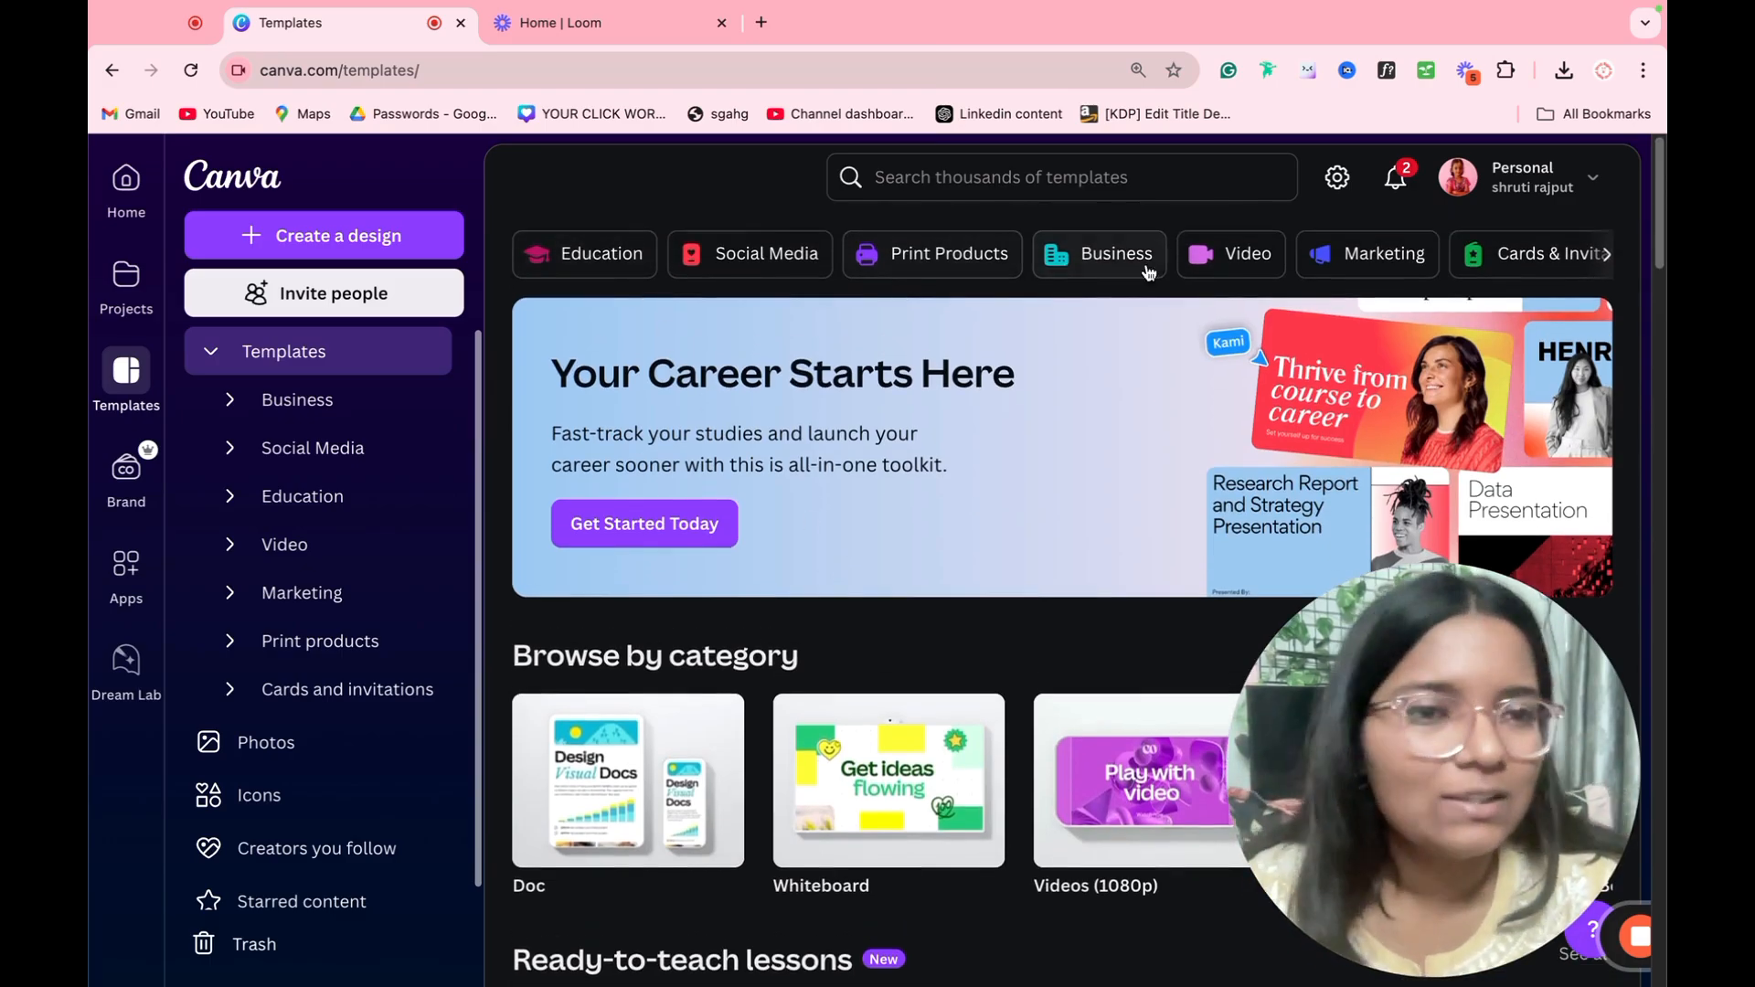
Step: Open the Marketing templates and look through their categories and high quality designs
{"action": "left_click", "coordinate": [1359, 275]}
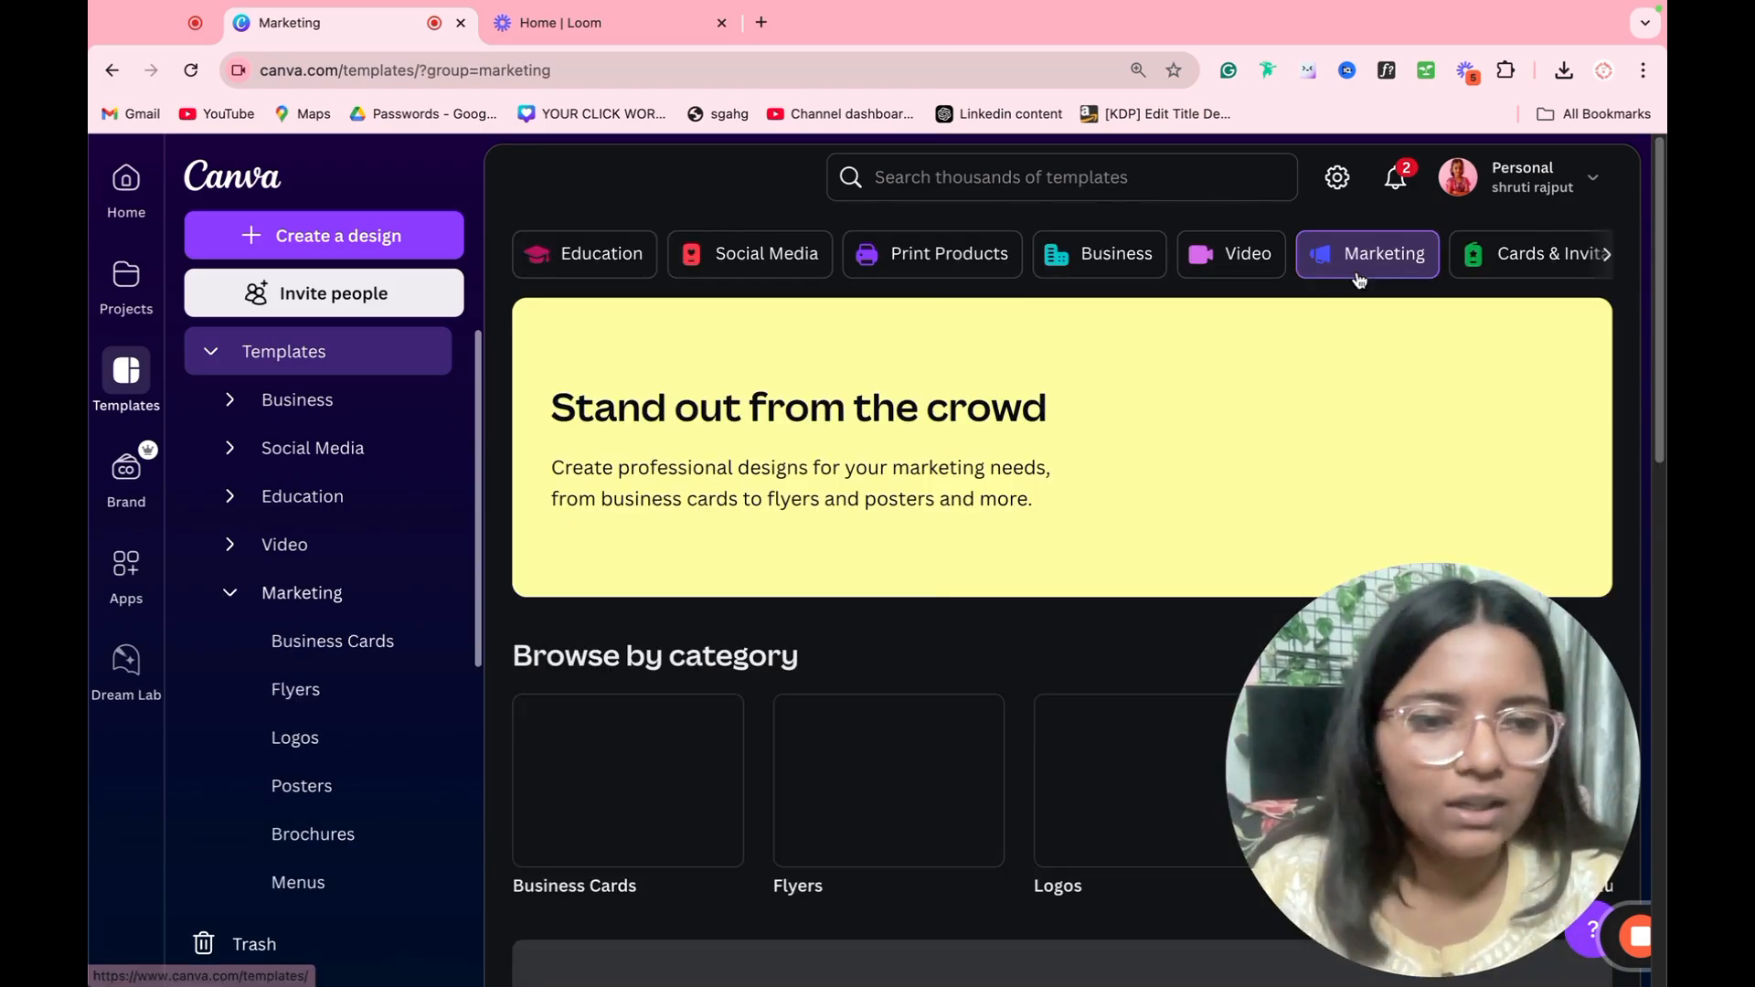
{"action": "scroll", "coordinate": [664, 473], "scroll_direction": "down", "scroll_amount": 4}
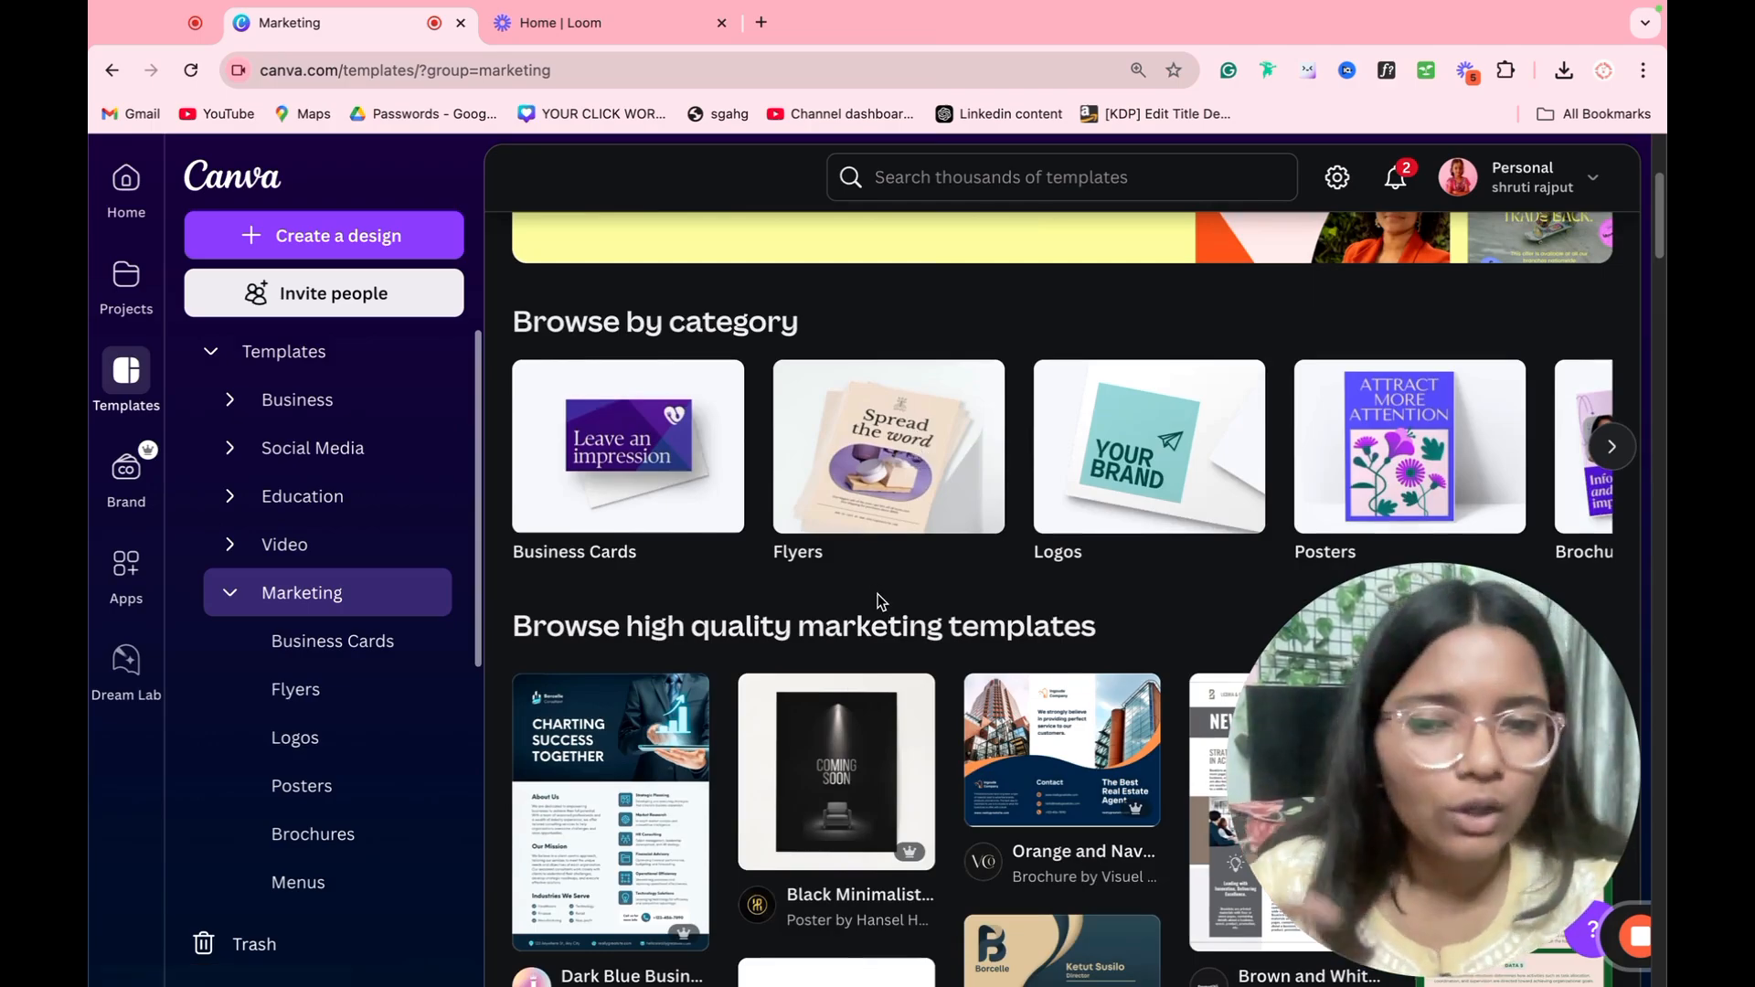
{"action": "scroll", "coordinate": [869, 591], "scroll_direction": "down", "scroll_amount": 5}
{"action": "scroll", "coordinate": [834, 421], "scroll_direction": "up", "scroll_amount": 2}
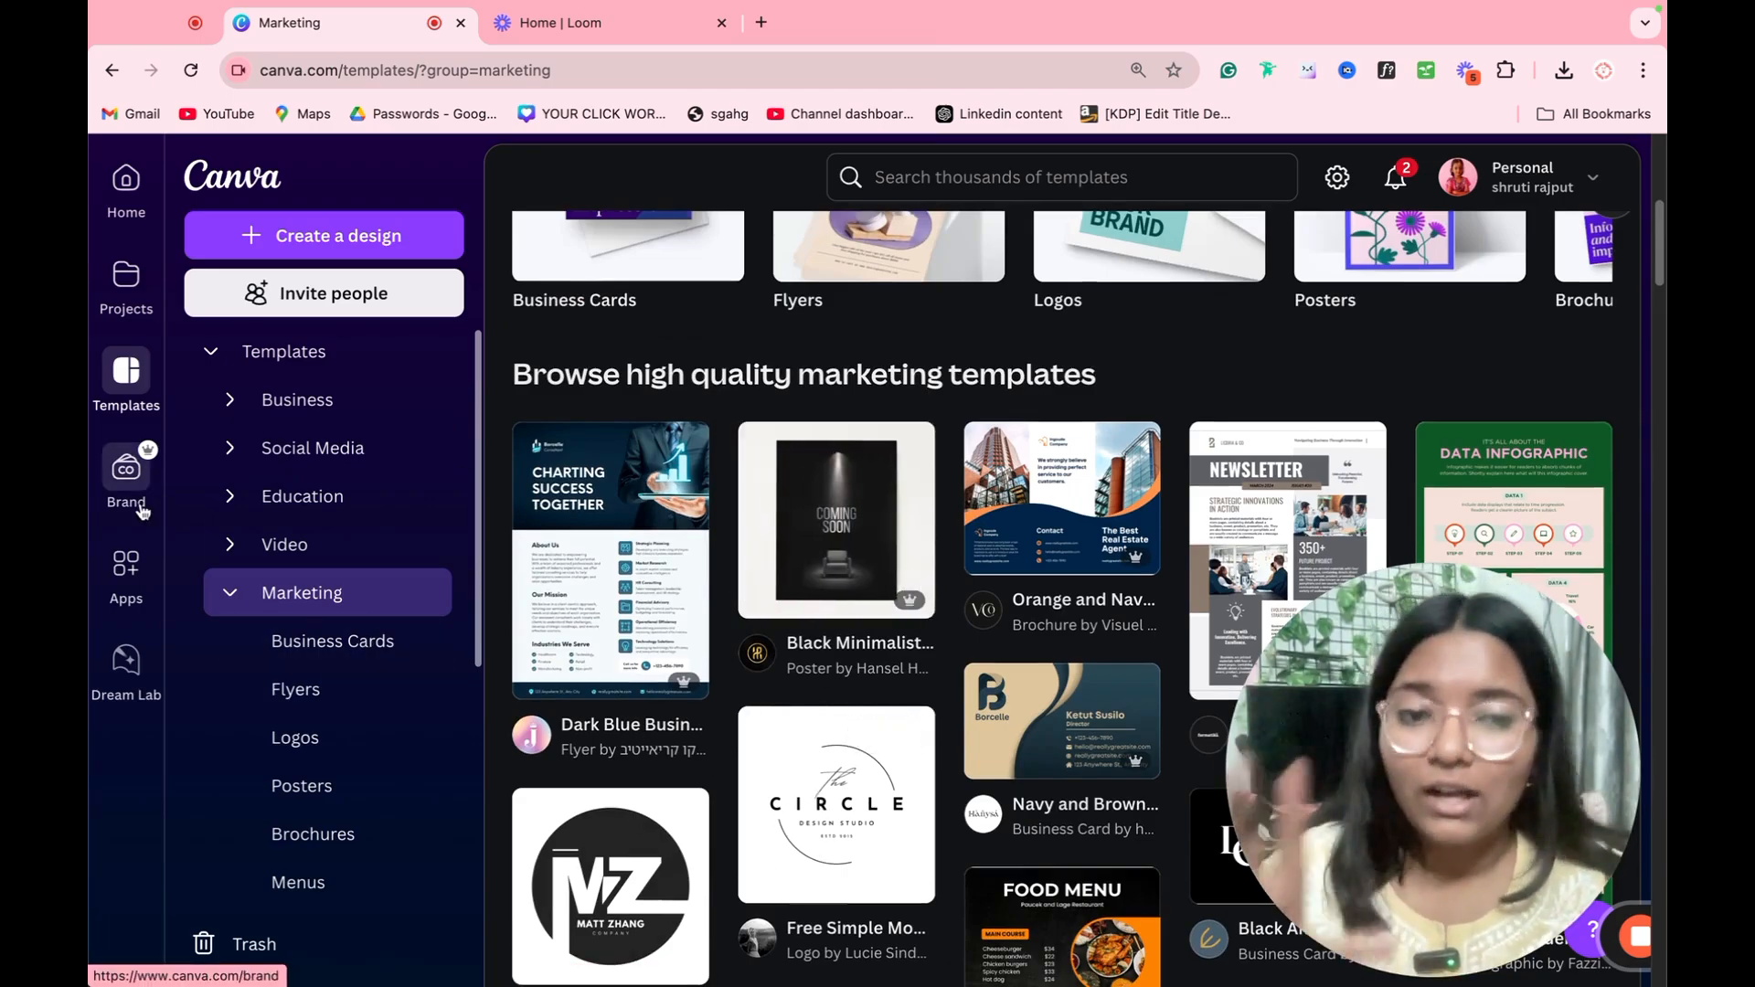
Step: Create a new brand kit named DEMO in the Brand area
{"action": "left_click", "coordinate": [128, 475]}
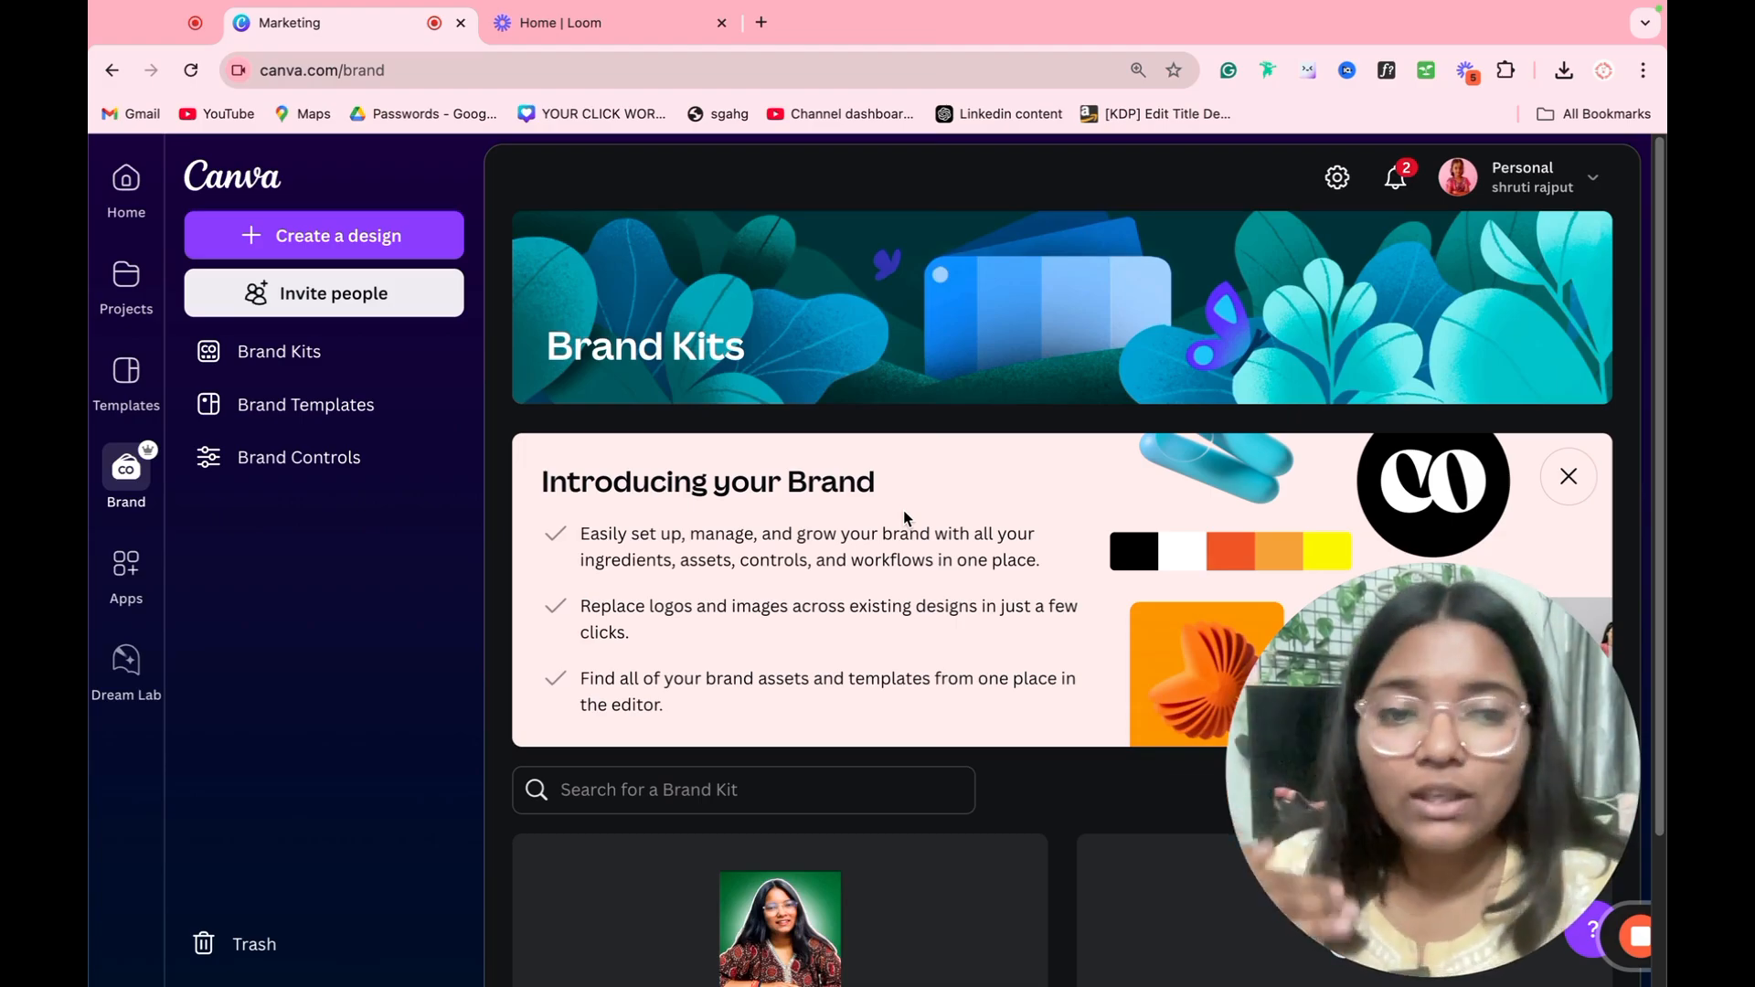
{"action": "scroll", "coordinate": [903, 516], "scroll_direction": "down", "scroll_amount": 2}
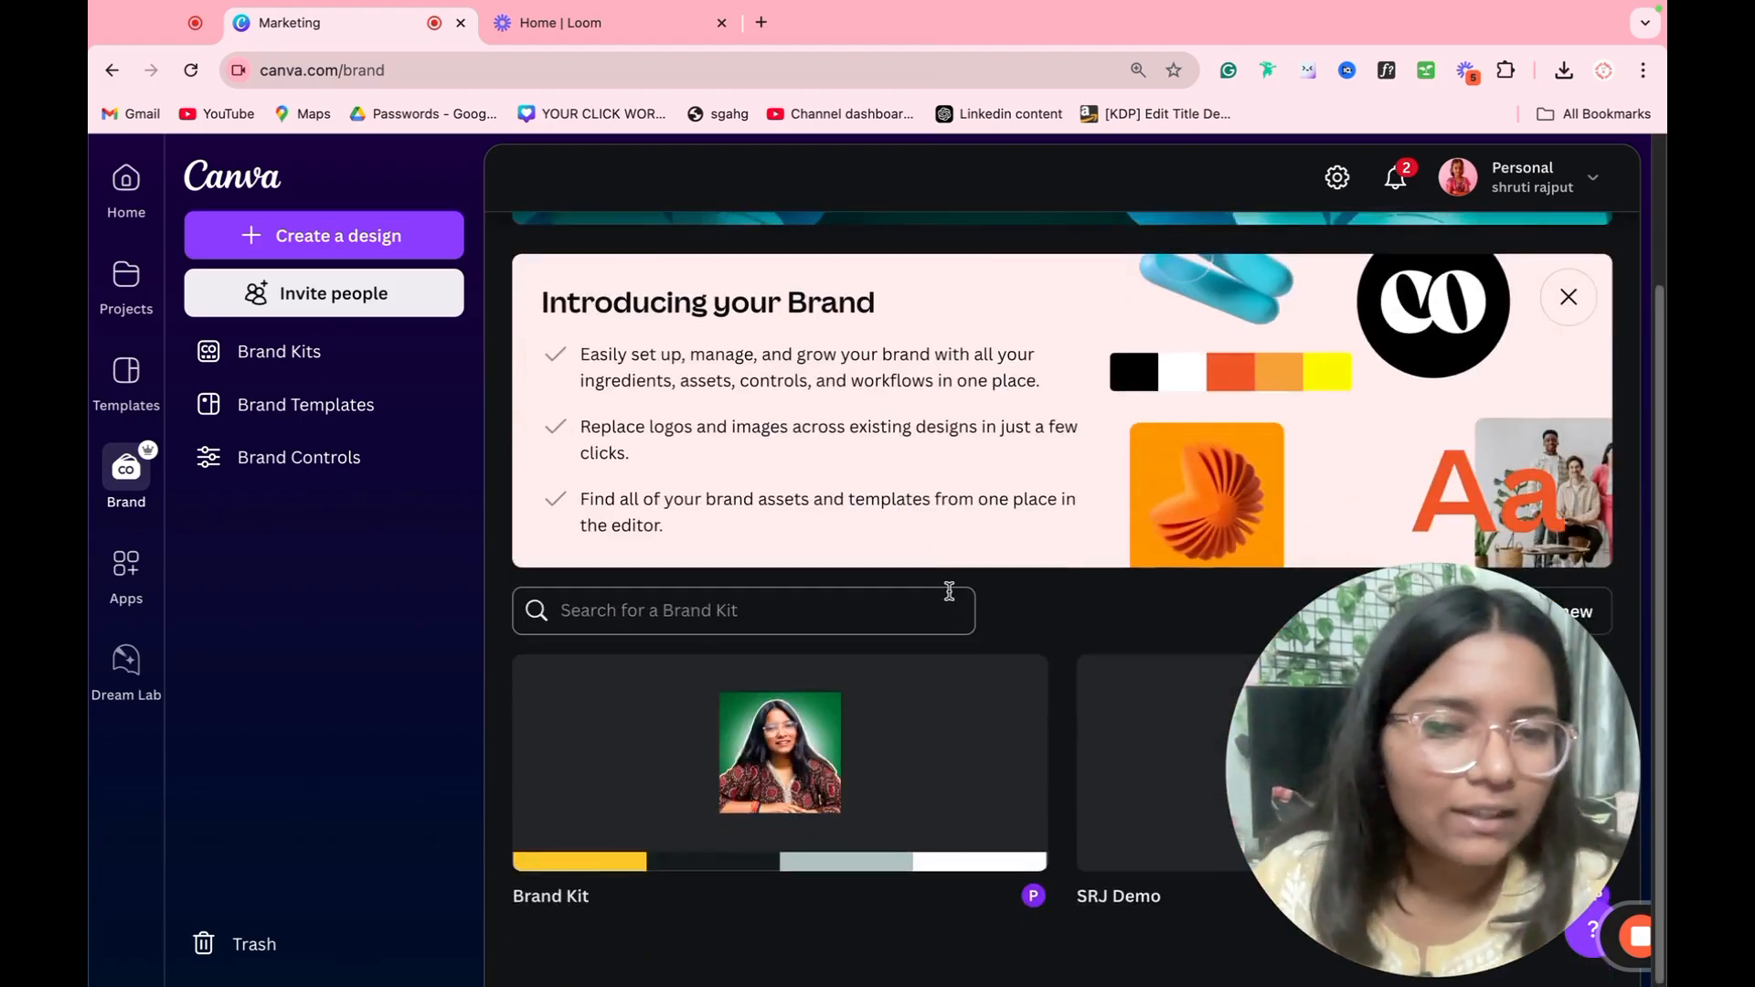
{"action": "left_click_drag", "start_coordinate": [1473, 836], "coordinate": [1479, 413]}
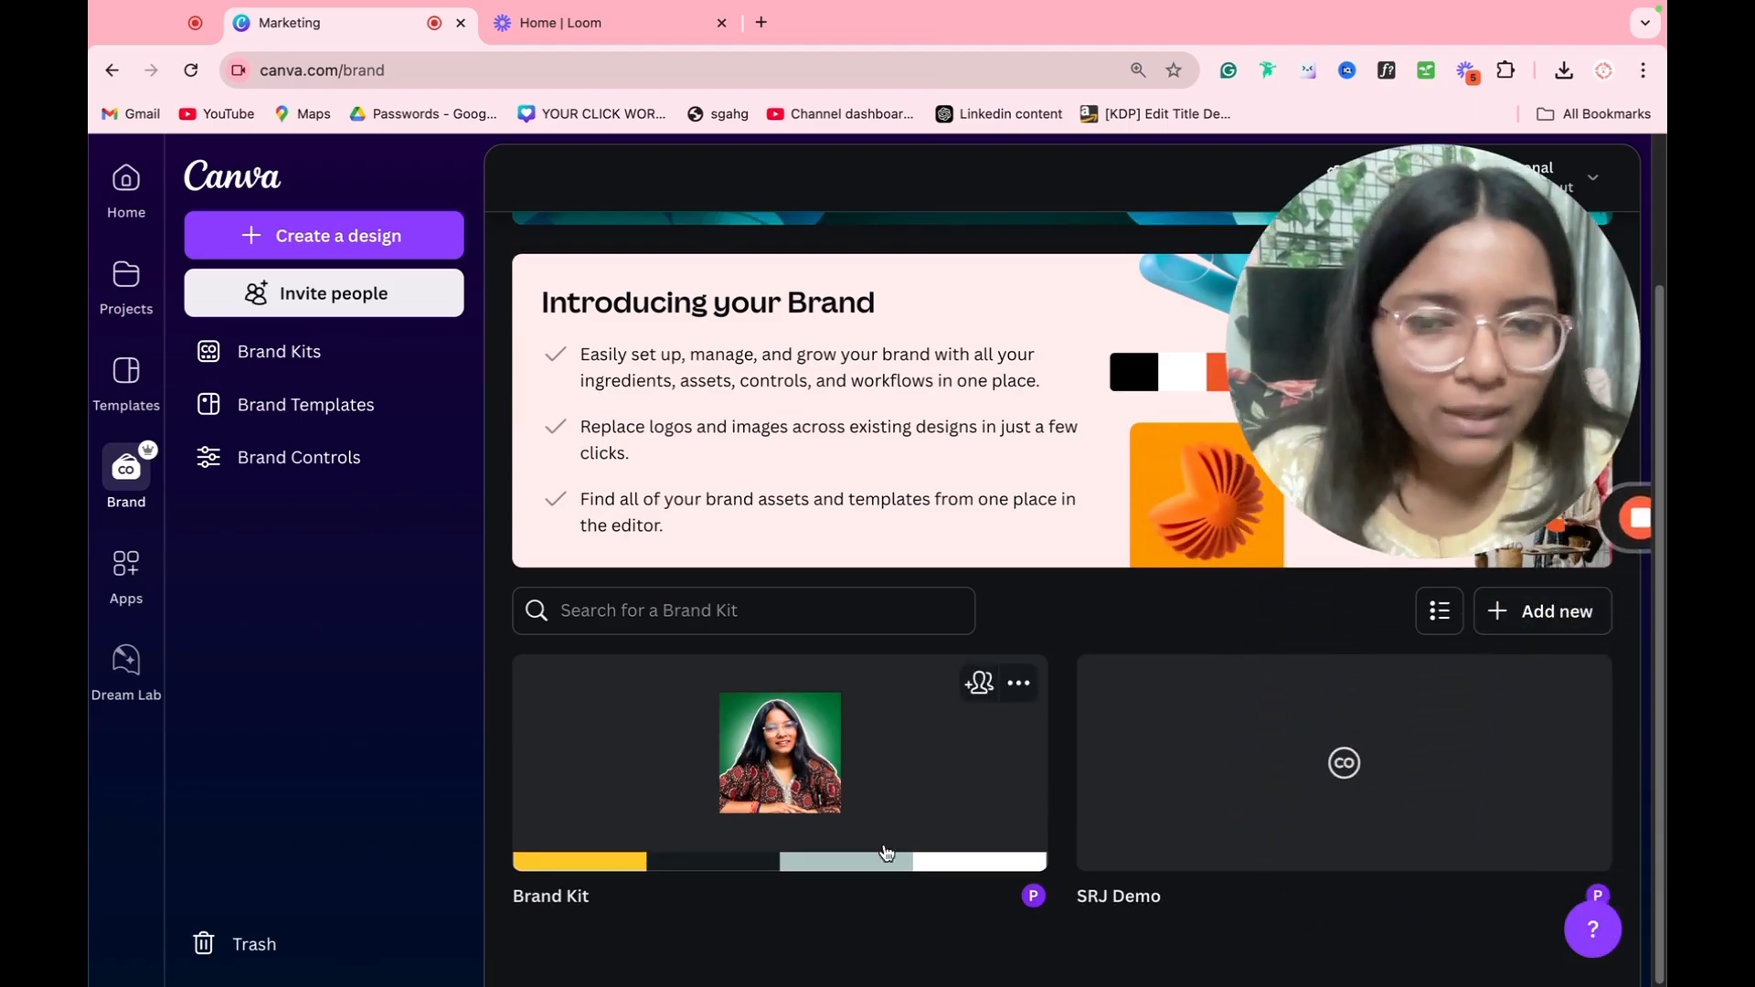
{"action": "left_click", "coordinate": [1559, 624]}
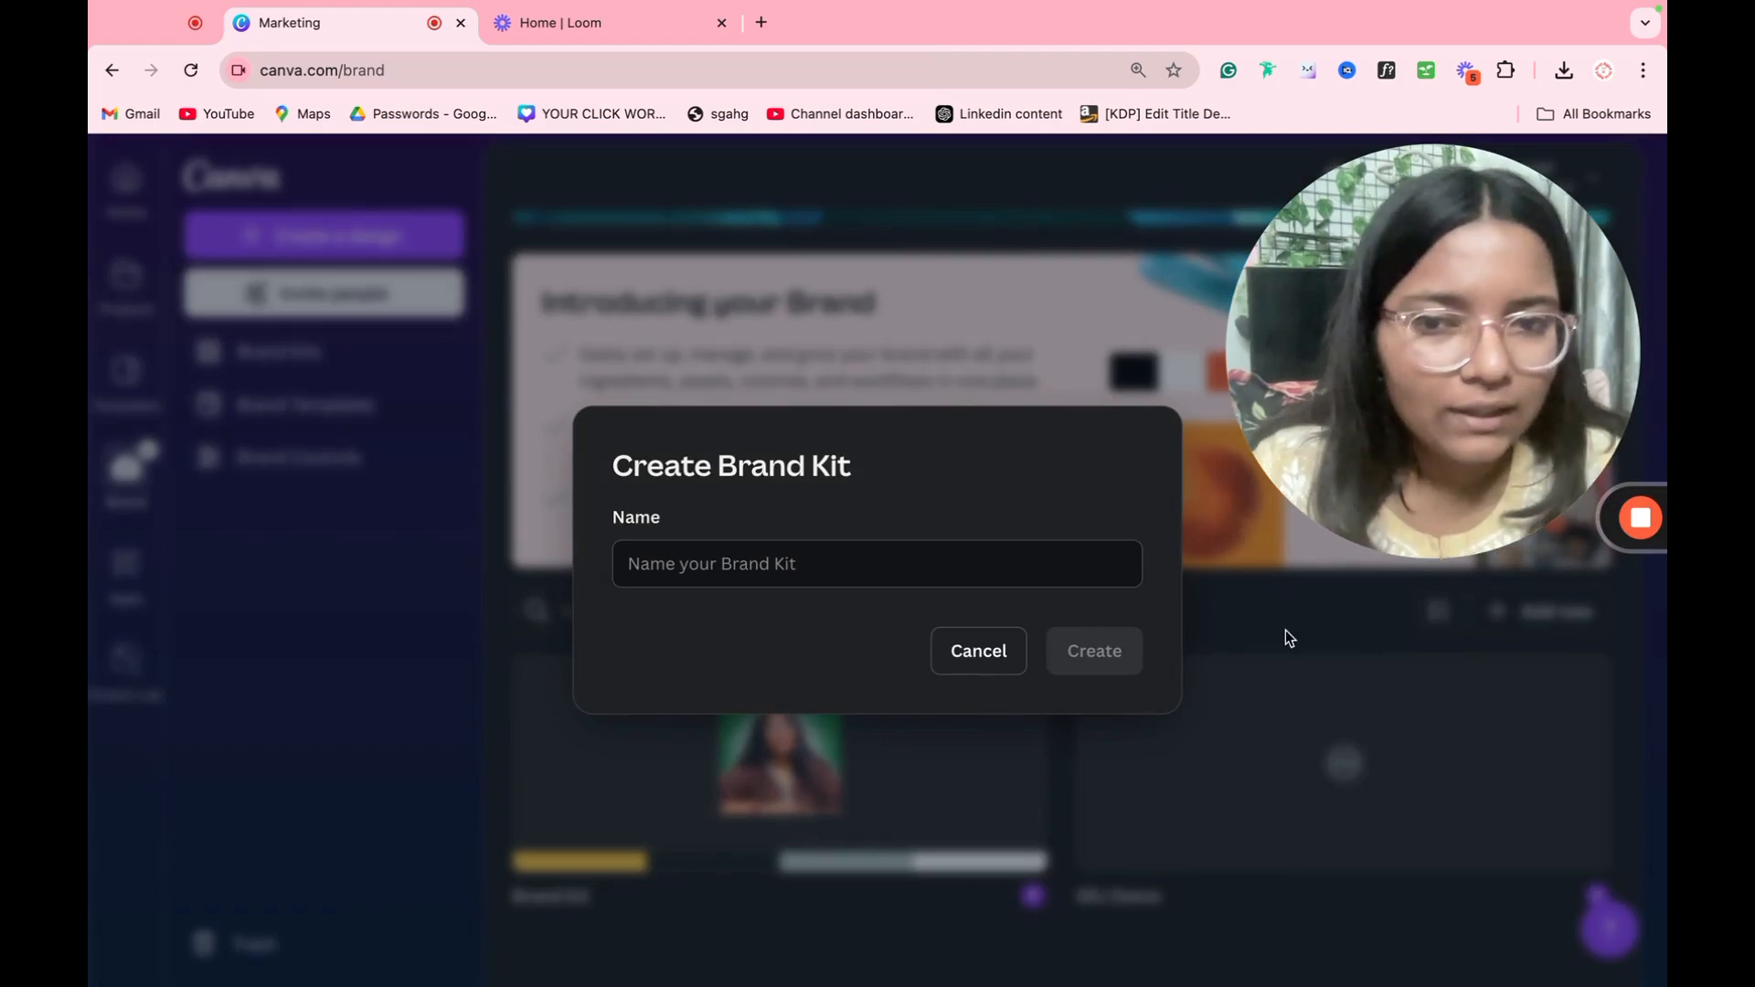
{"action": "left_click", "coordinate": [777, 572]}
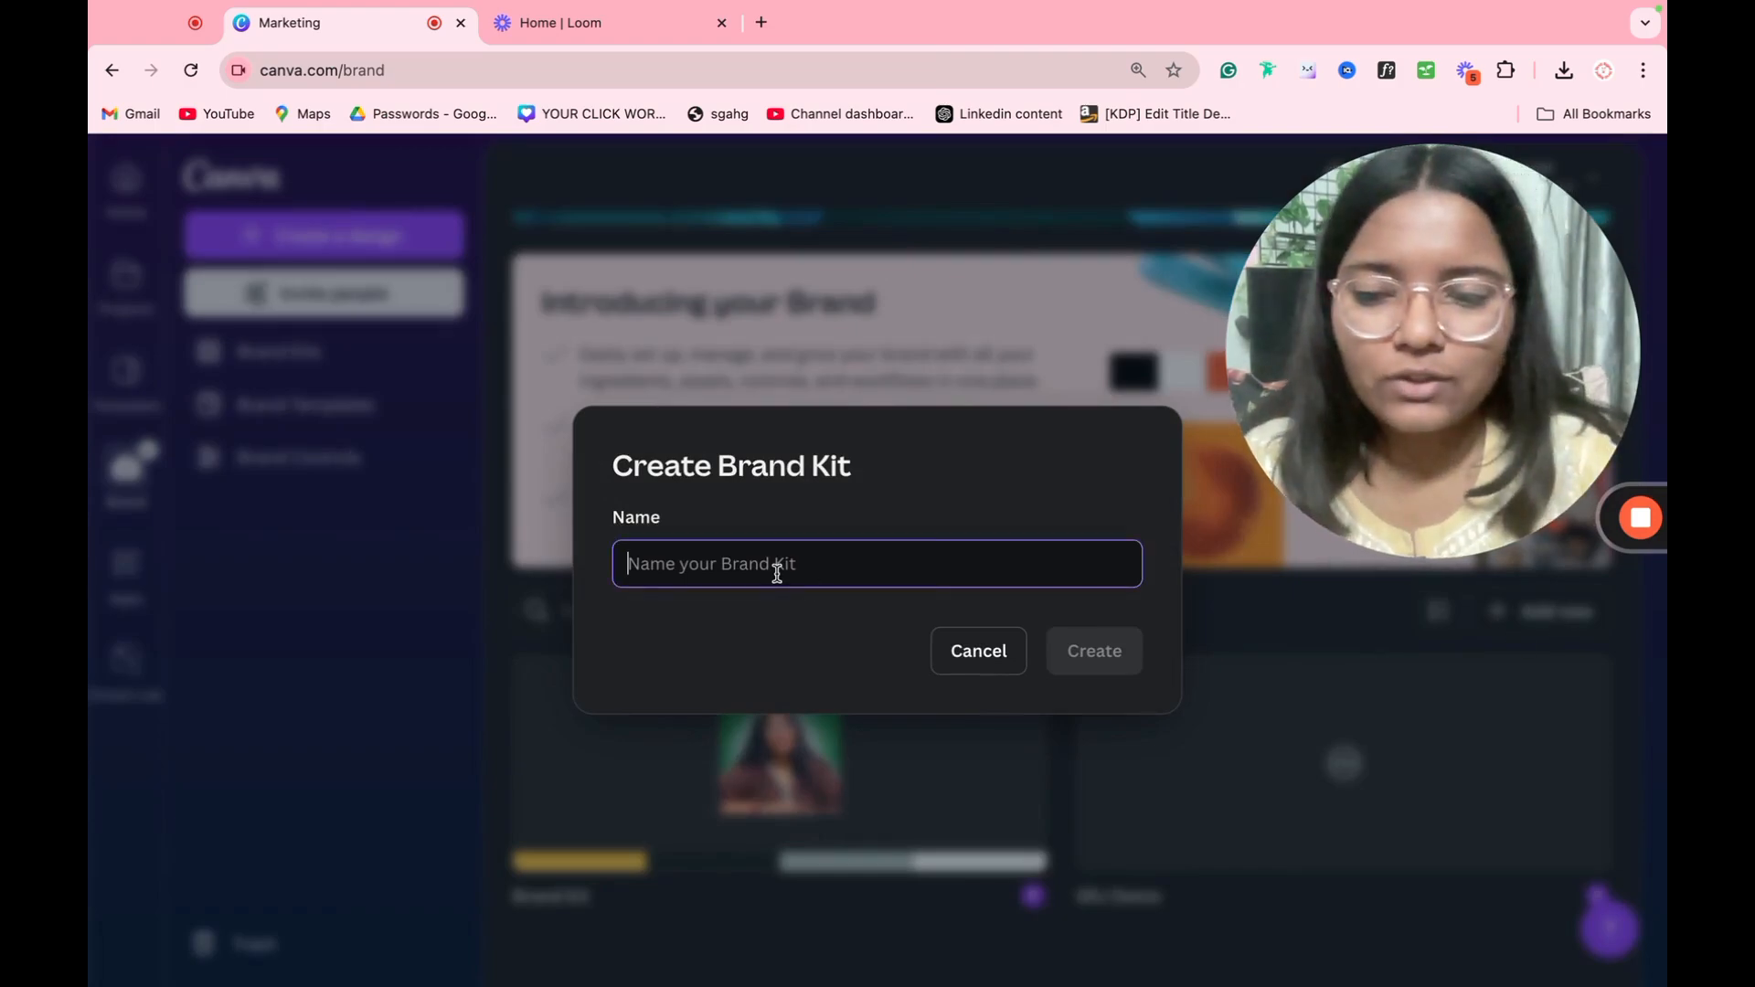
{"action": "type", "text": "DEMO"}
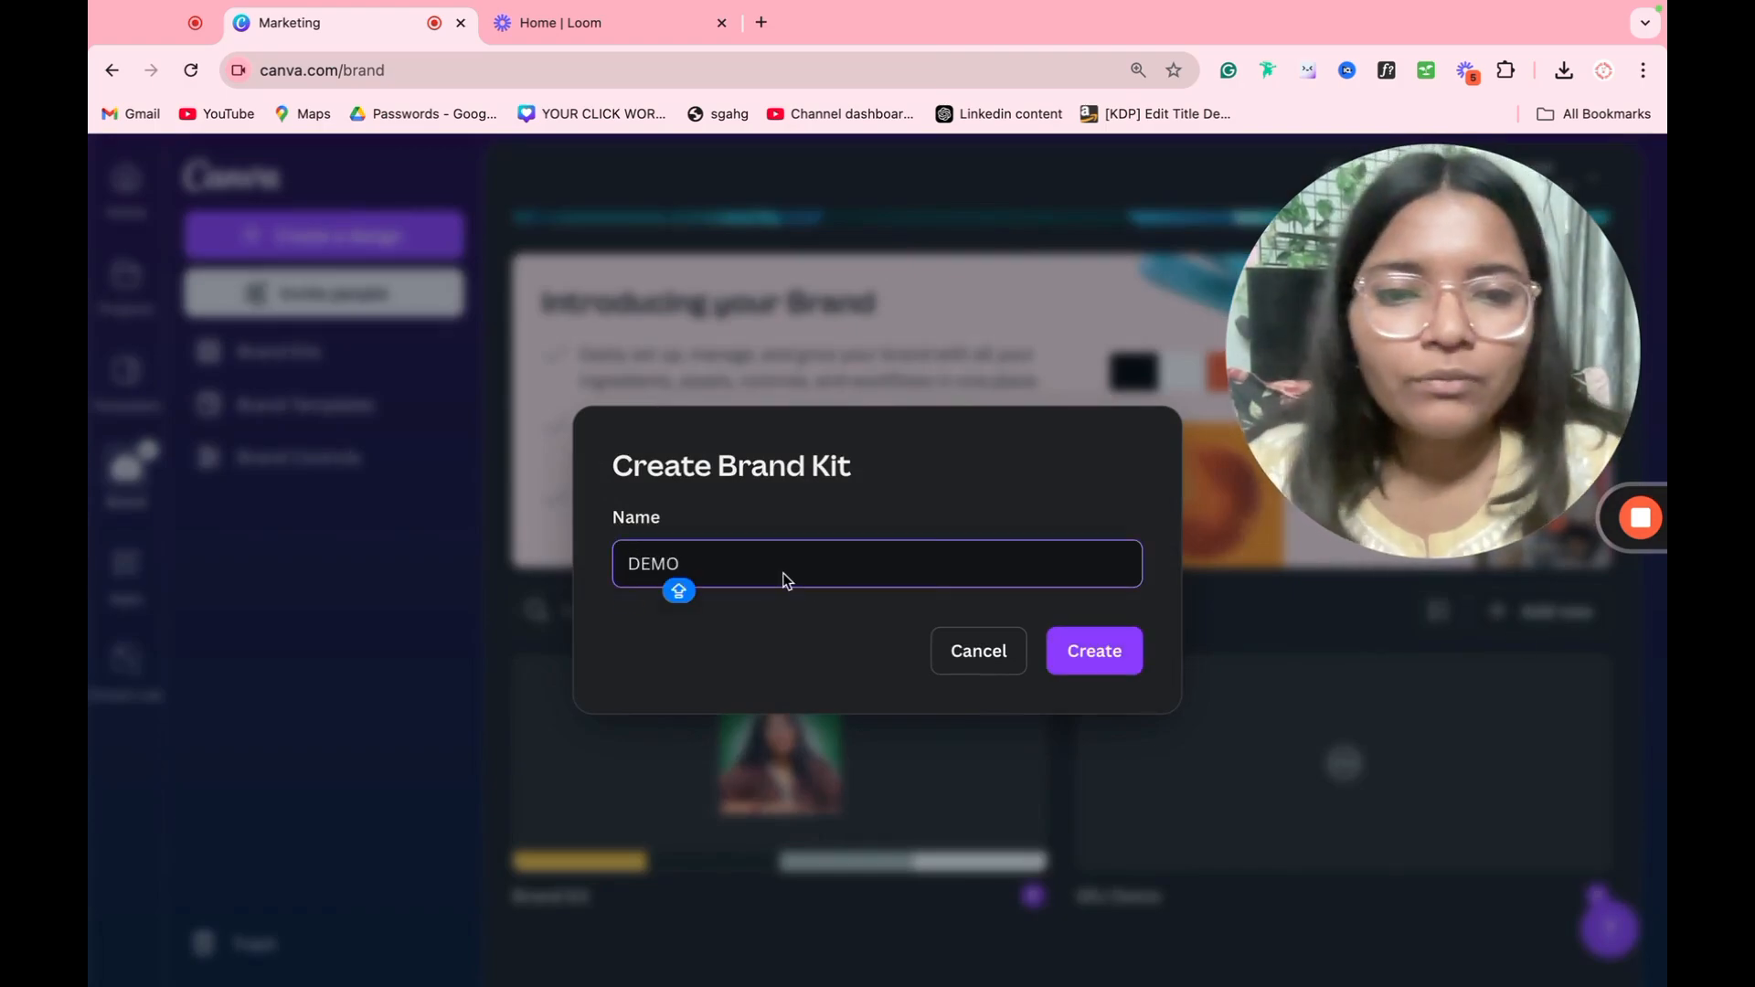
{"action": "left_click", "coordinate": [1078, 644]}
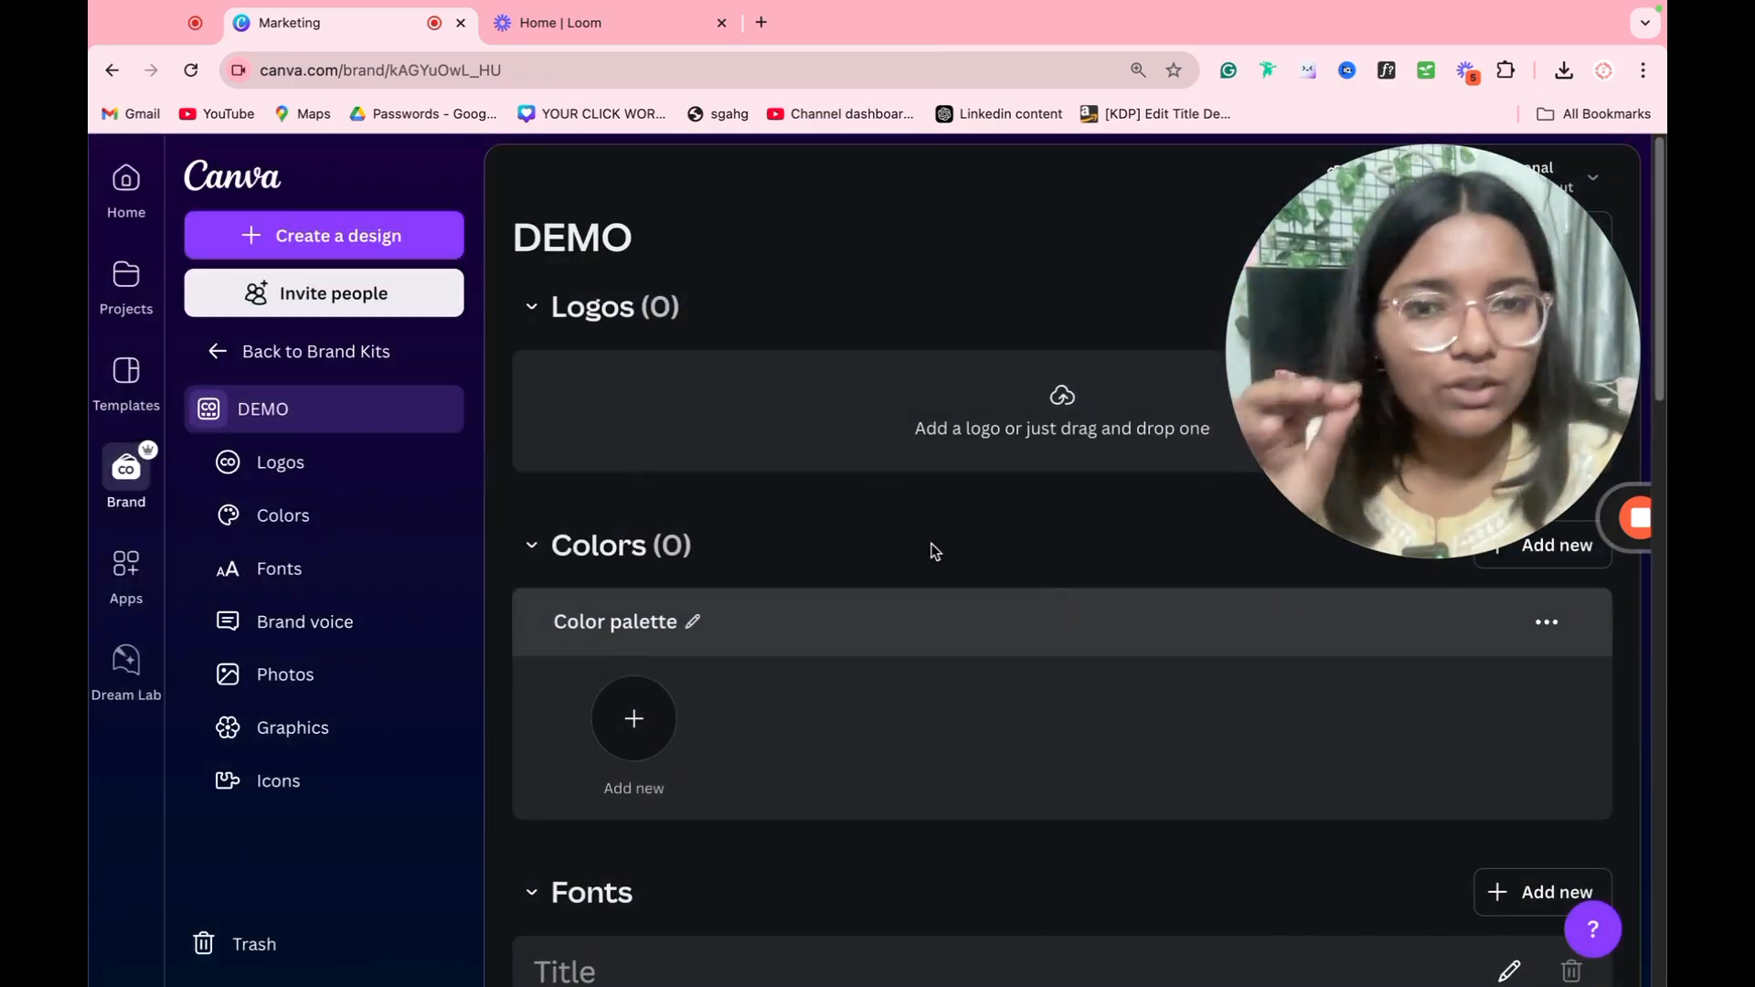
Step: Upload the image 1e72ef8e3d48ccac552a773333c0d3a5.jpg from Downloads as the DEMO kit's logo and review the colors suggested from it
{"action": "left_click", "coordinate": [1073, 429]}
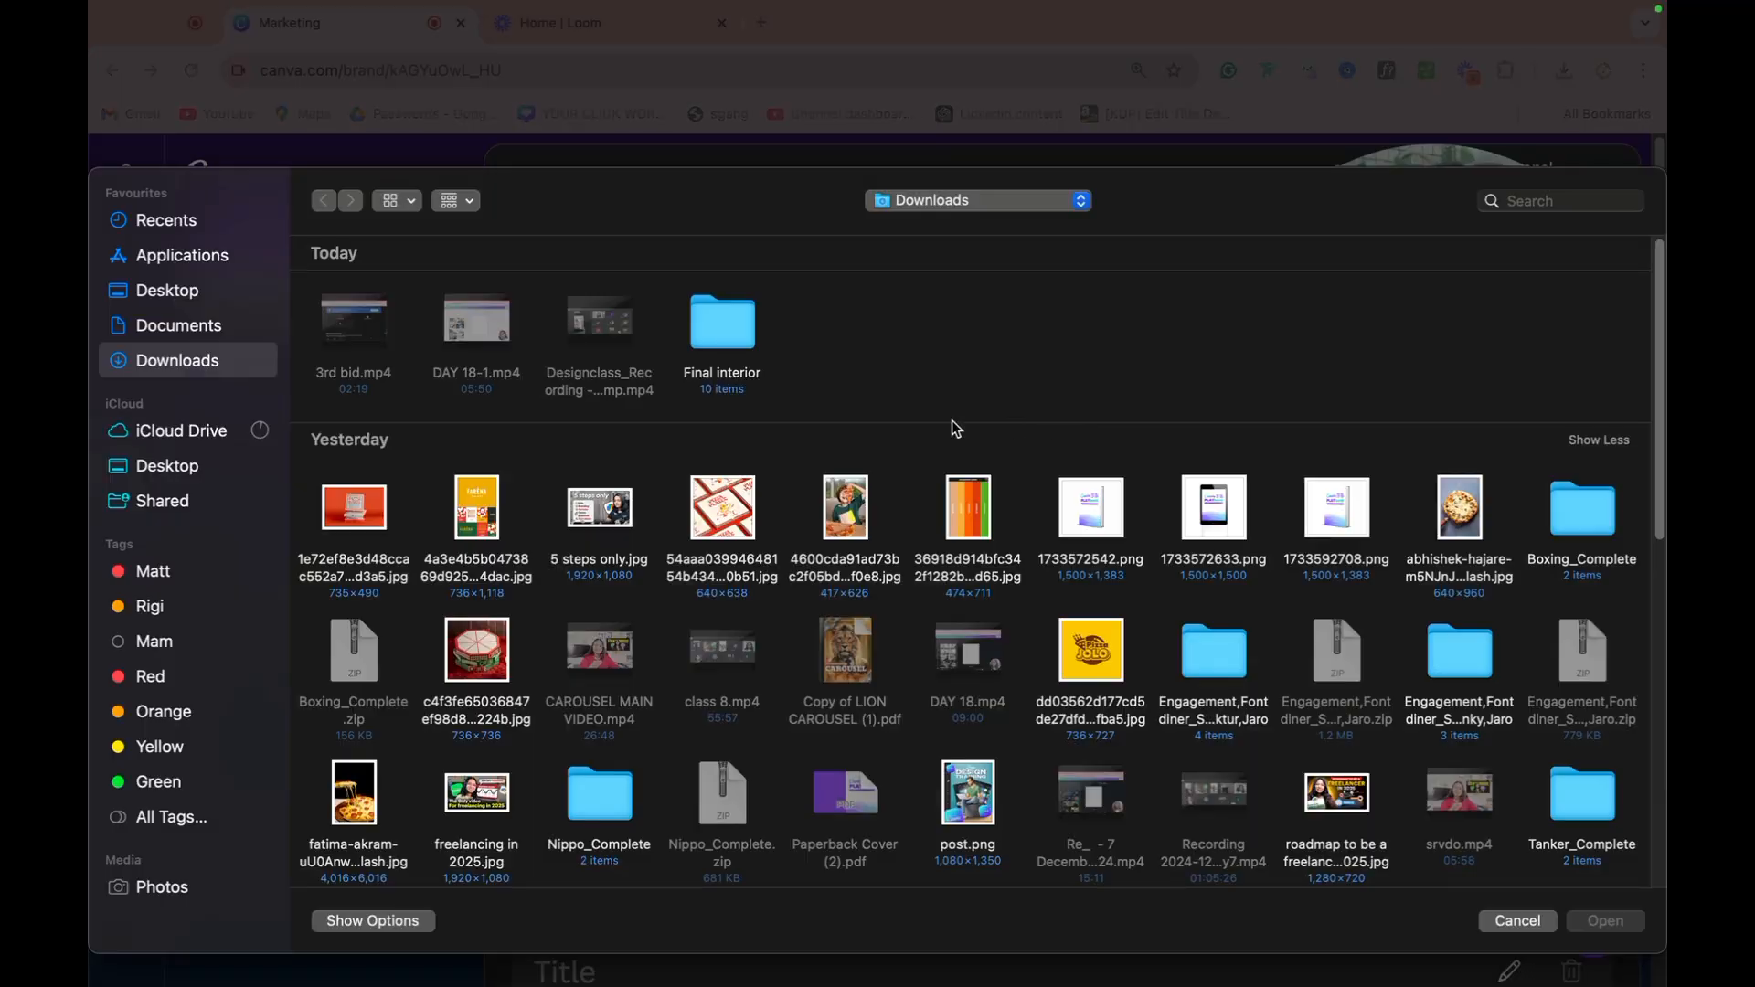
{"action": "double_click", "coordinate": [393, 508]}
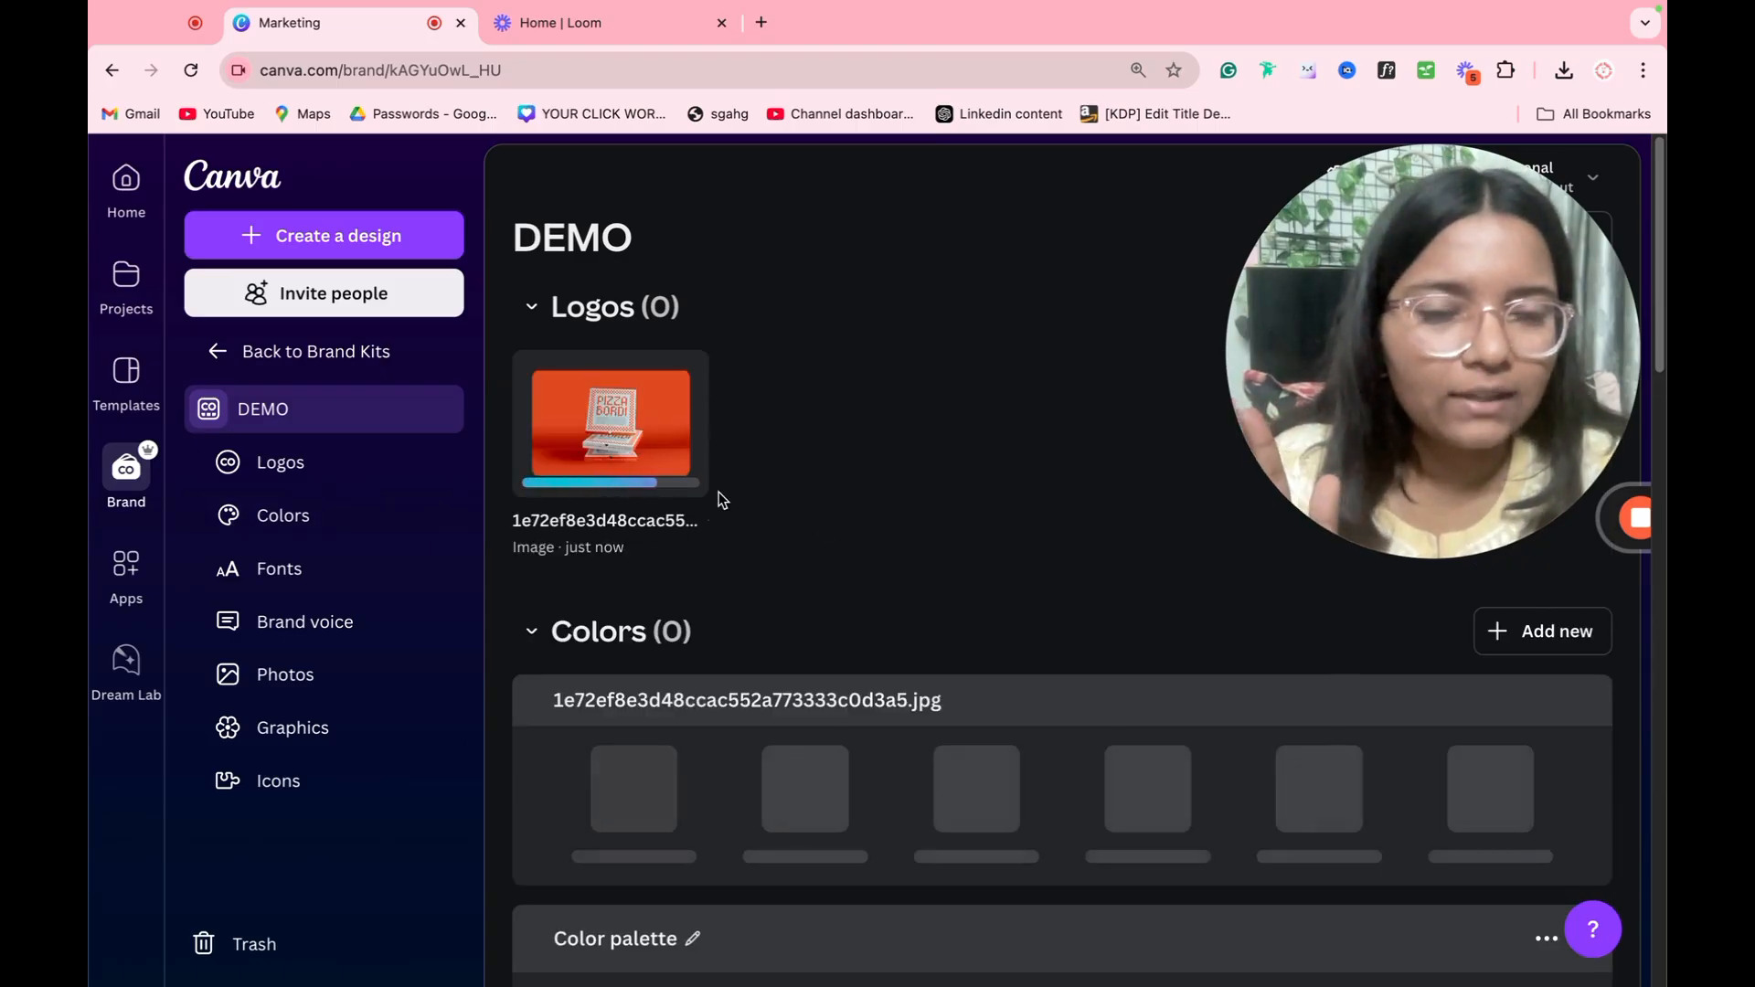
{"action": "scroll", "coordinate": [720, 499], "scroll_direction": "down", "scroll_amount": 3}
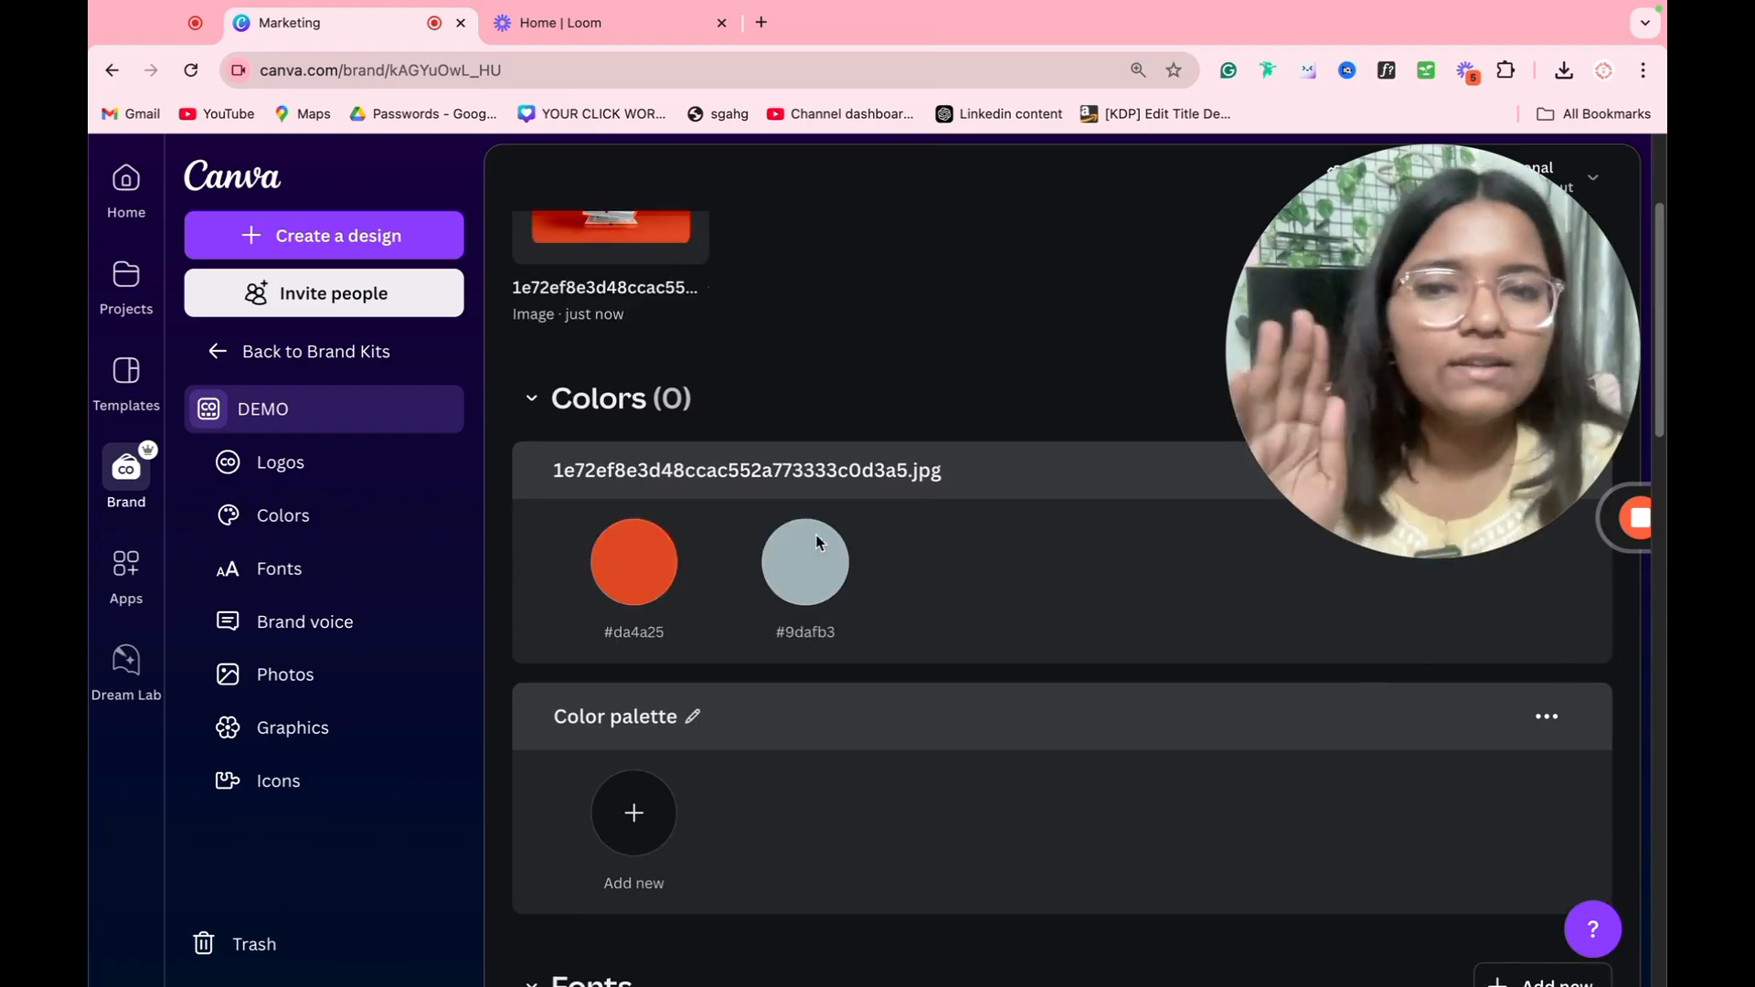
{"action": "scroll", "coordinate": [823, 512], "scroll_direction": "up", "scroll_amount": 2}
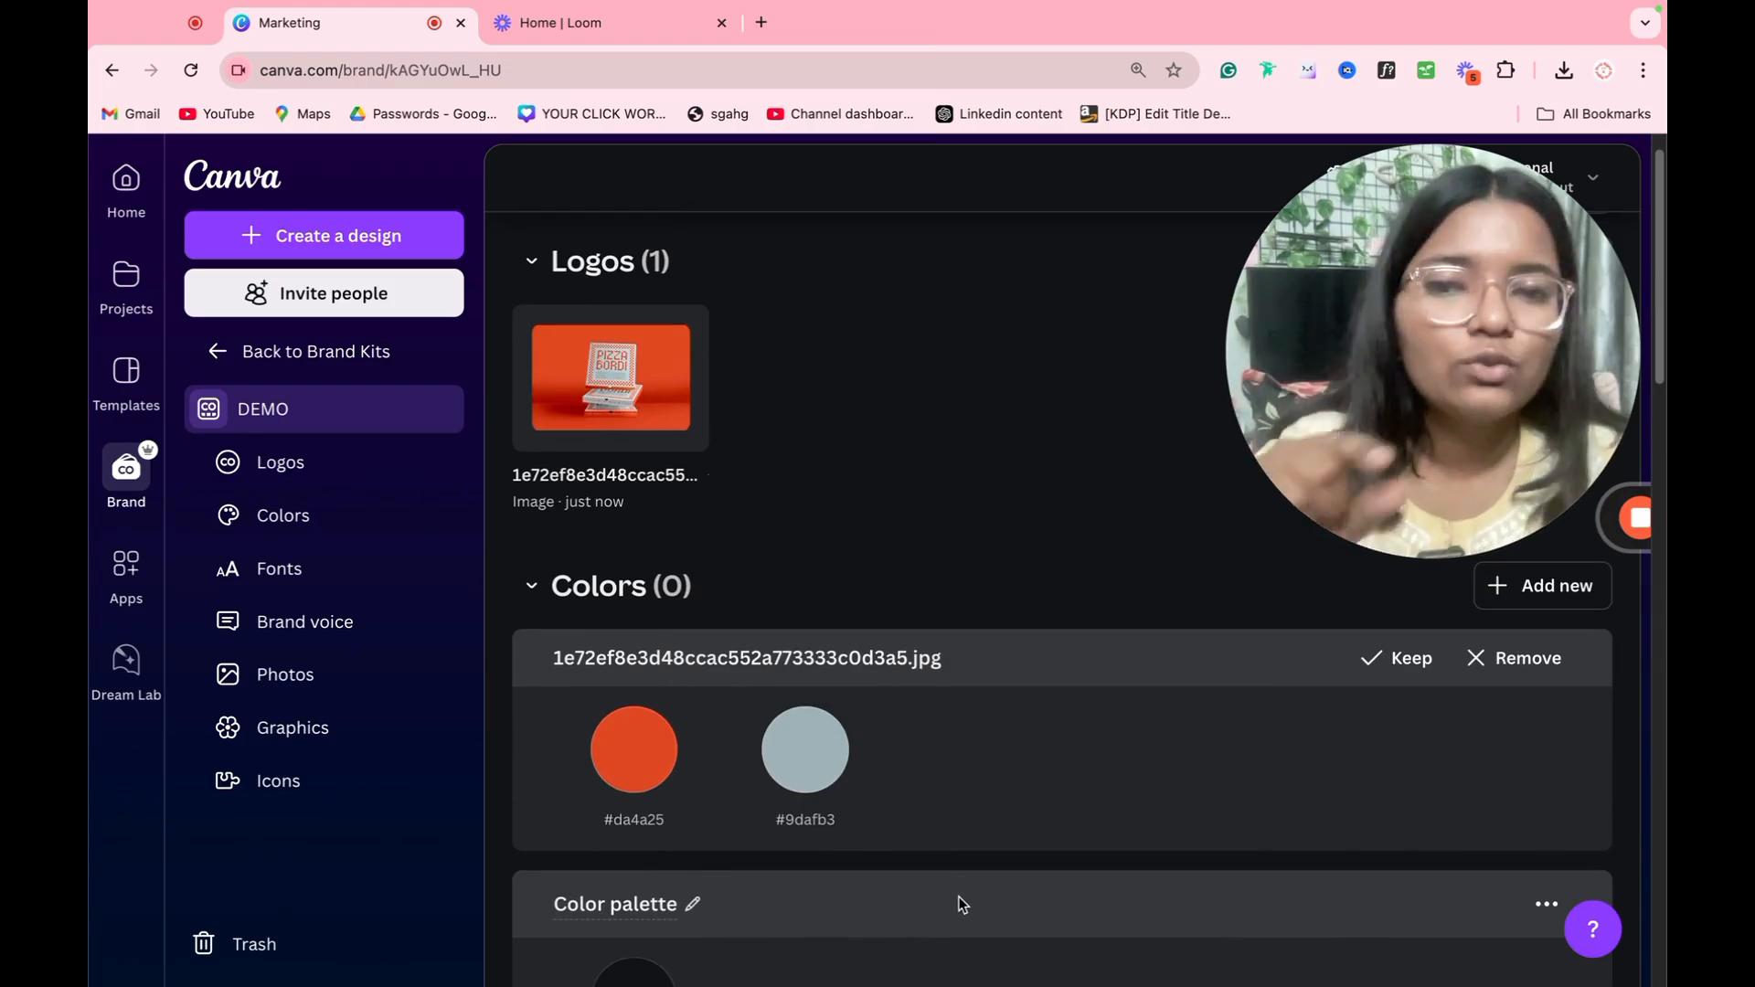
{"action": "scroll", "coordinate": [822, 777], "scroll_direction": "down", "scroll_amount": 8}
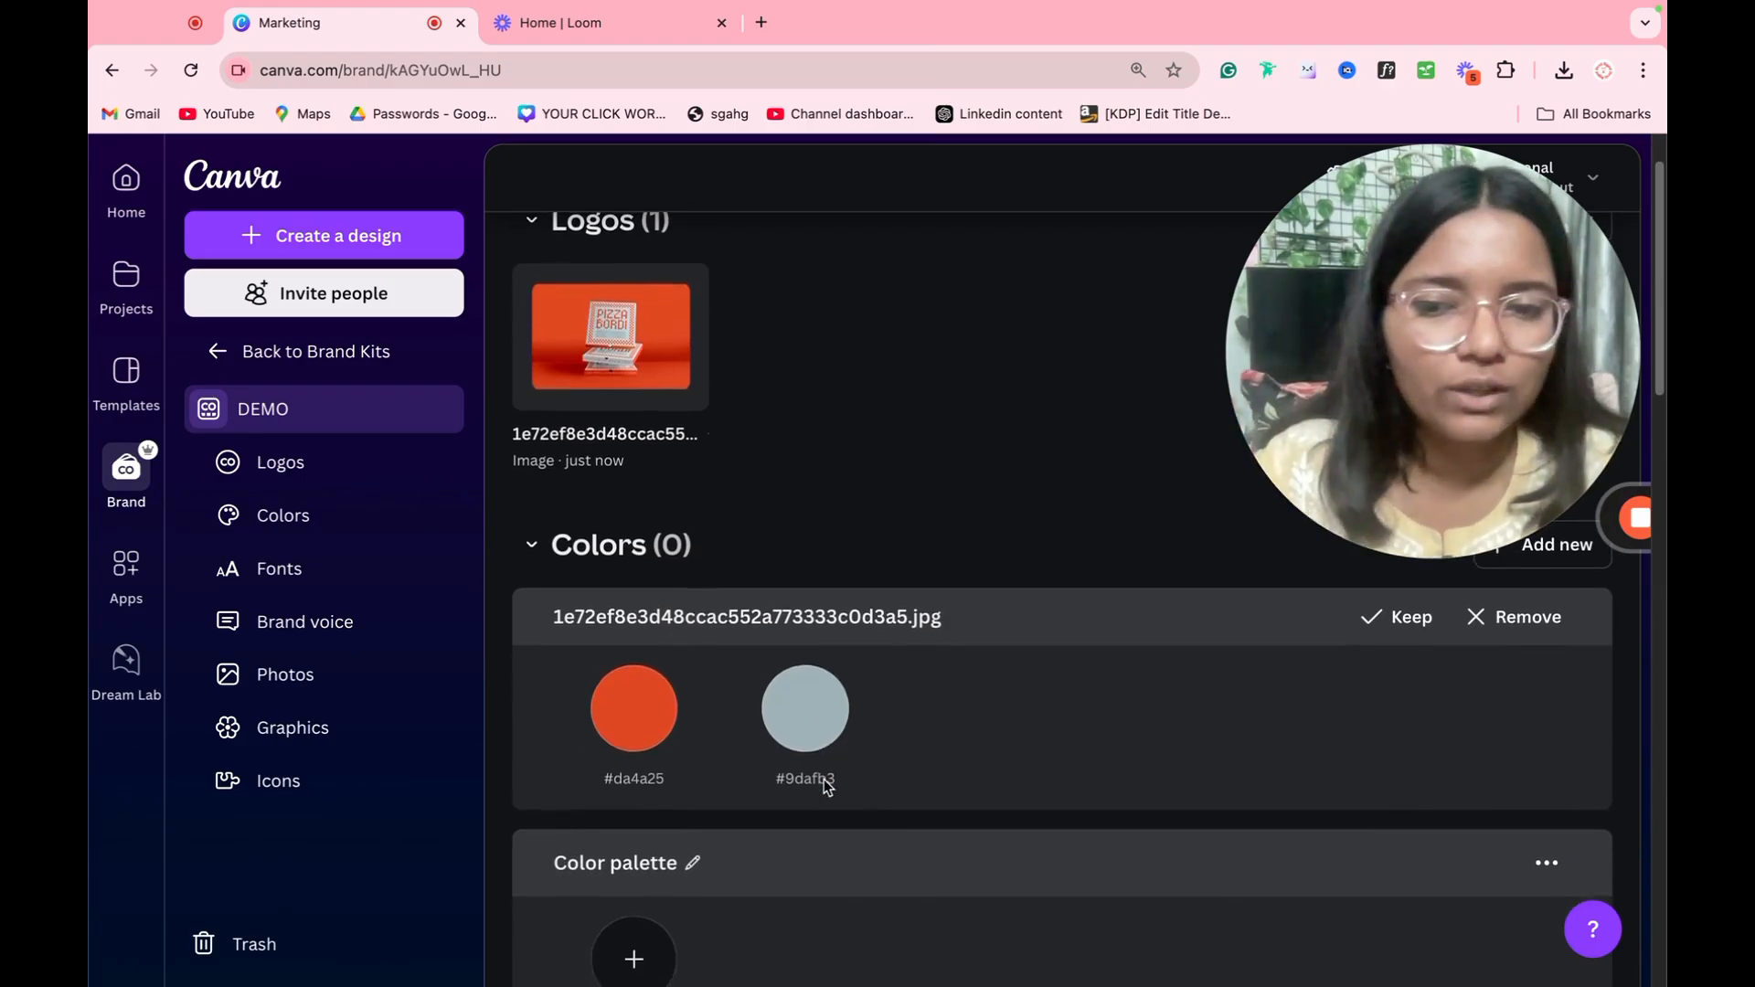
{"action": "scroll", "coordinate": [823, 783], "scroll_direction": "up", "scroll_amount": 8}
Step: Add a new color to the DEMO kit's color palette and set it to the dark reddish brown #793629
{"action": "scroll", "coordinate": [809, 795], "scroll_direction": "down", "scroll_amount": 1}
{"action": "scroll", "coordinate": [804, 804], "scroll_direction": "down", "scroll_amount": 2}
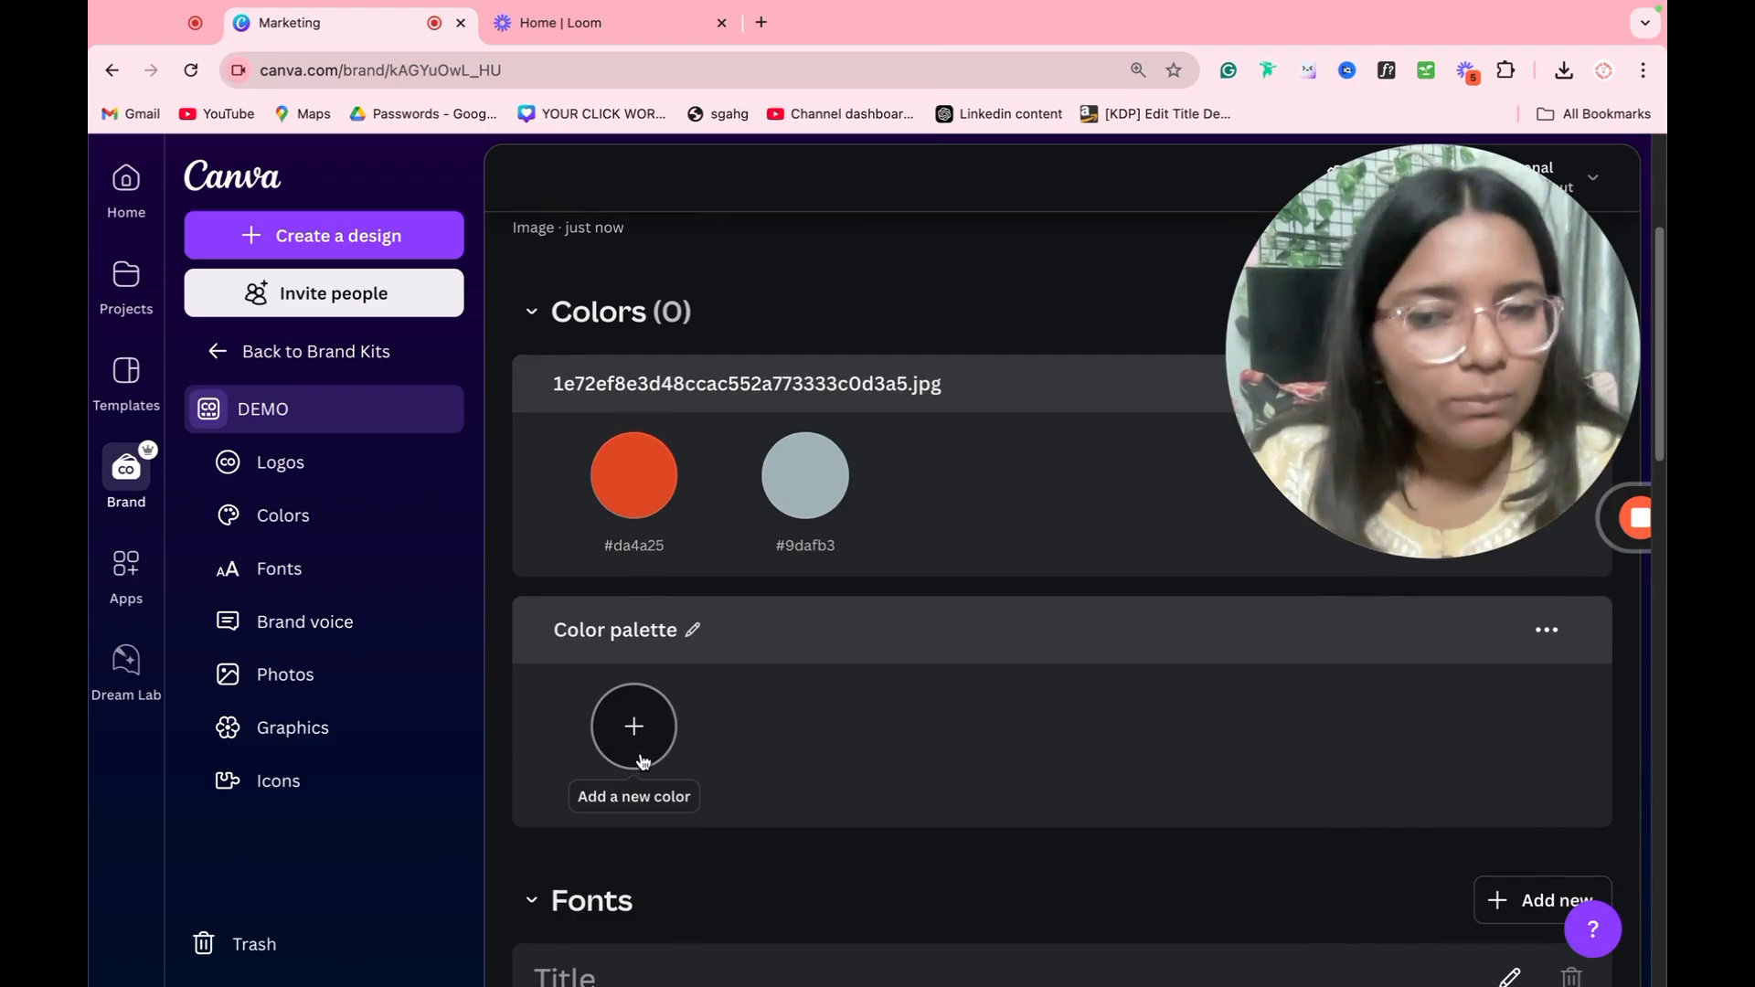
{"action": "left_click", "coordinate": [668, 753]}
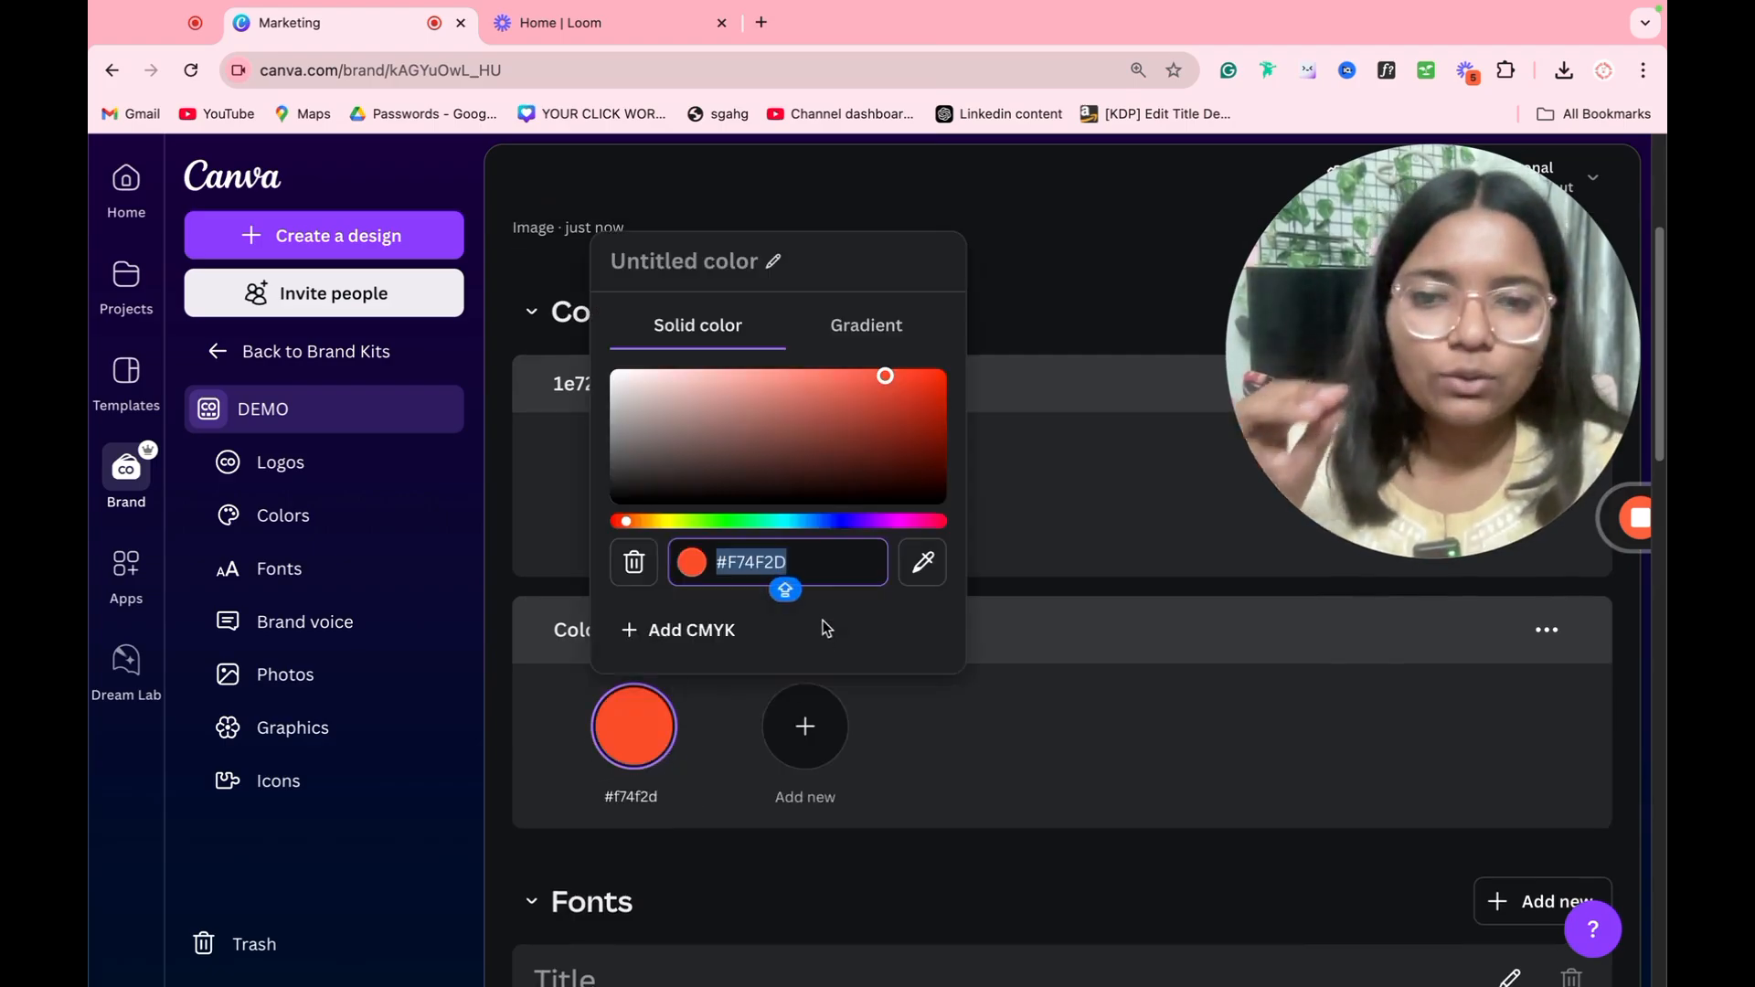
{"action": "left_click_drag", "start_coordinate": [869, 450], "coordinate": [834, 441]}
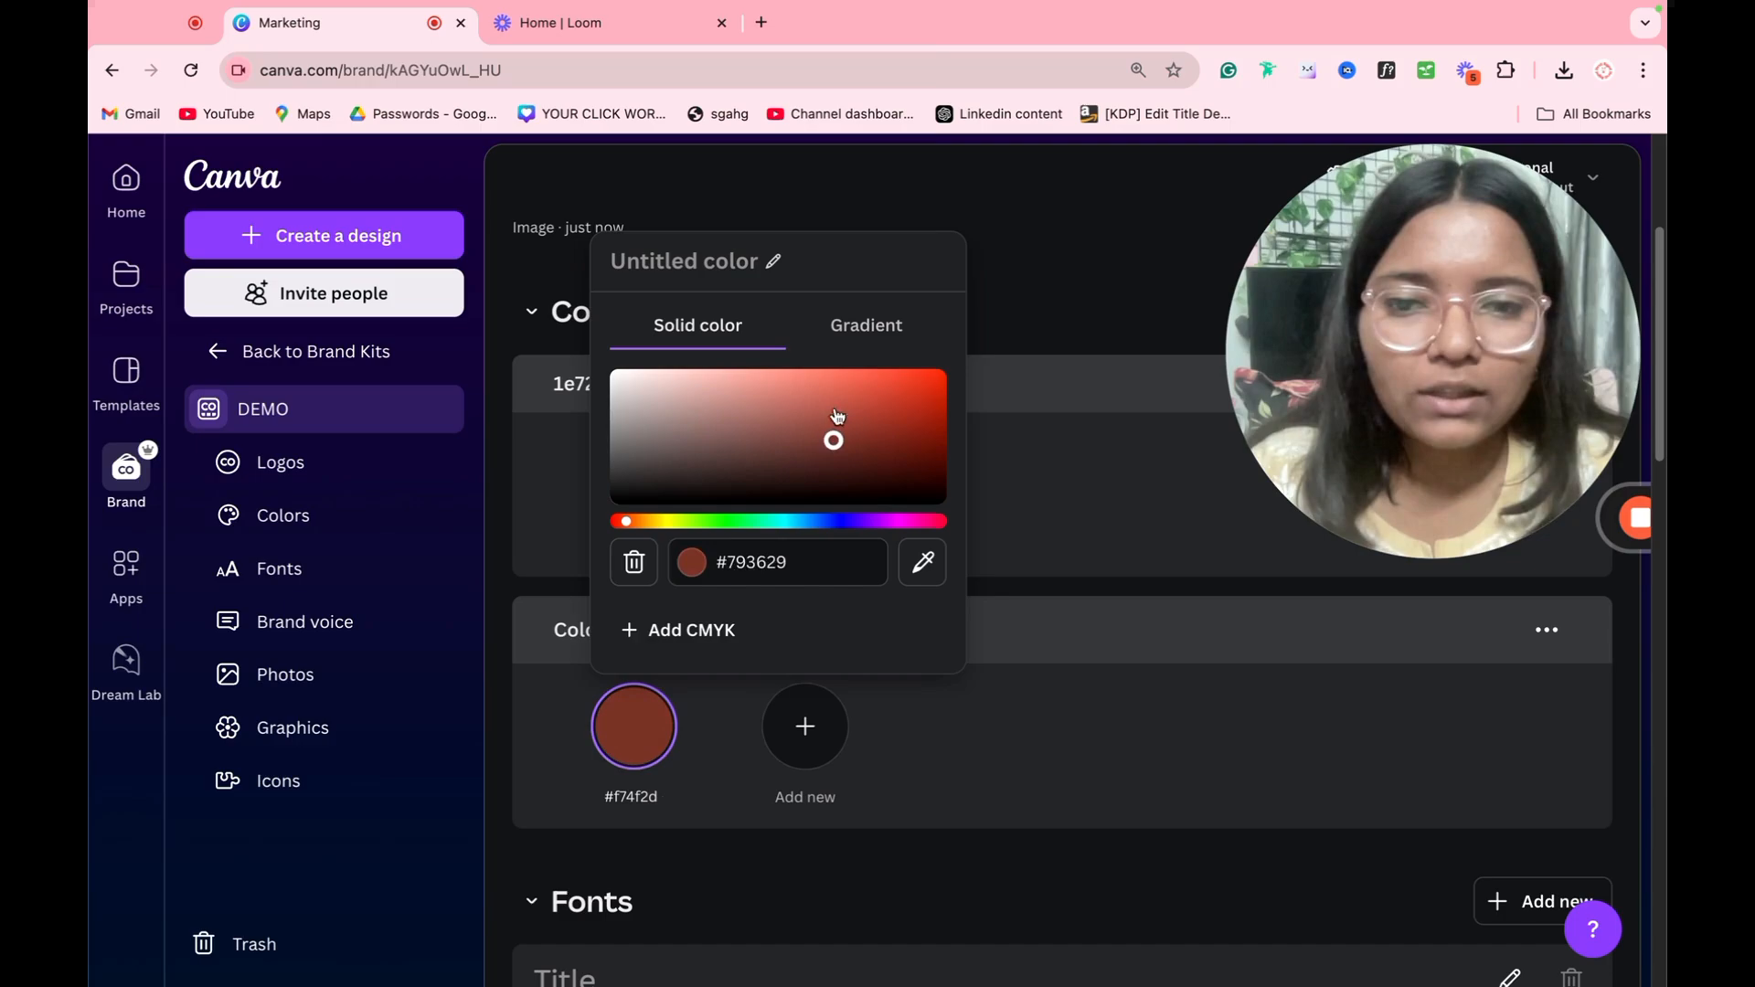
Step: Turn the new palette color into a brown-to-pink gradient, try out the gradient styles and keep the fifth one
{"action": "left_click", "coordinate": [868, 329]}
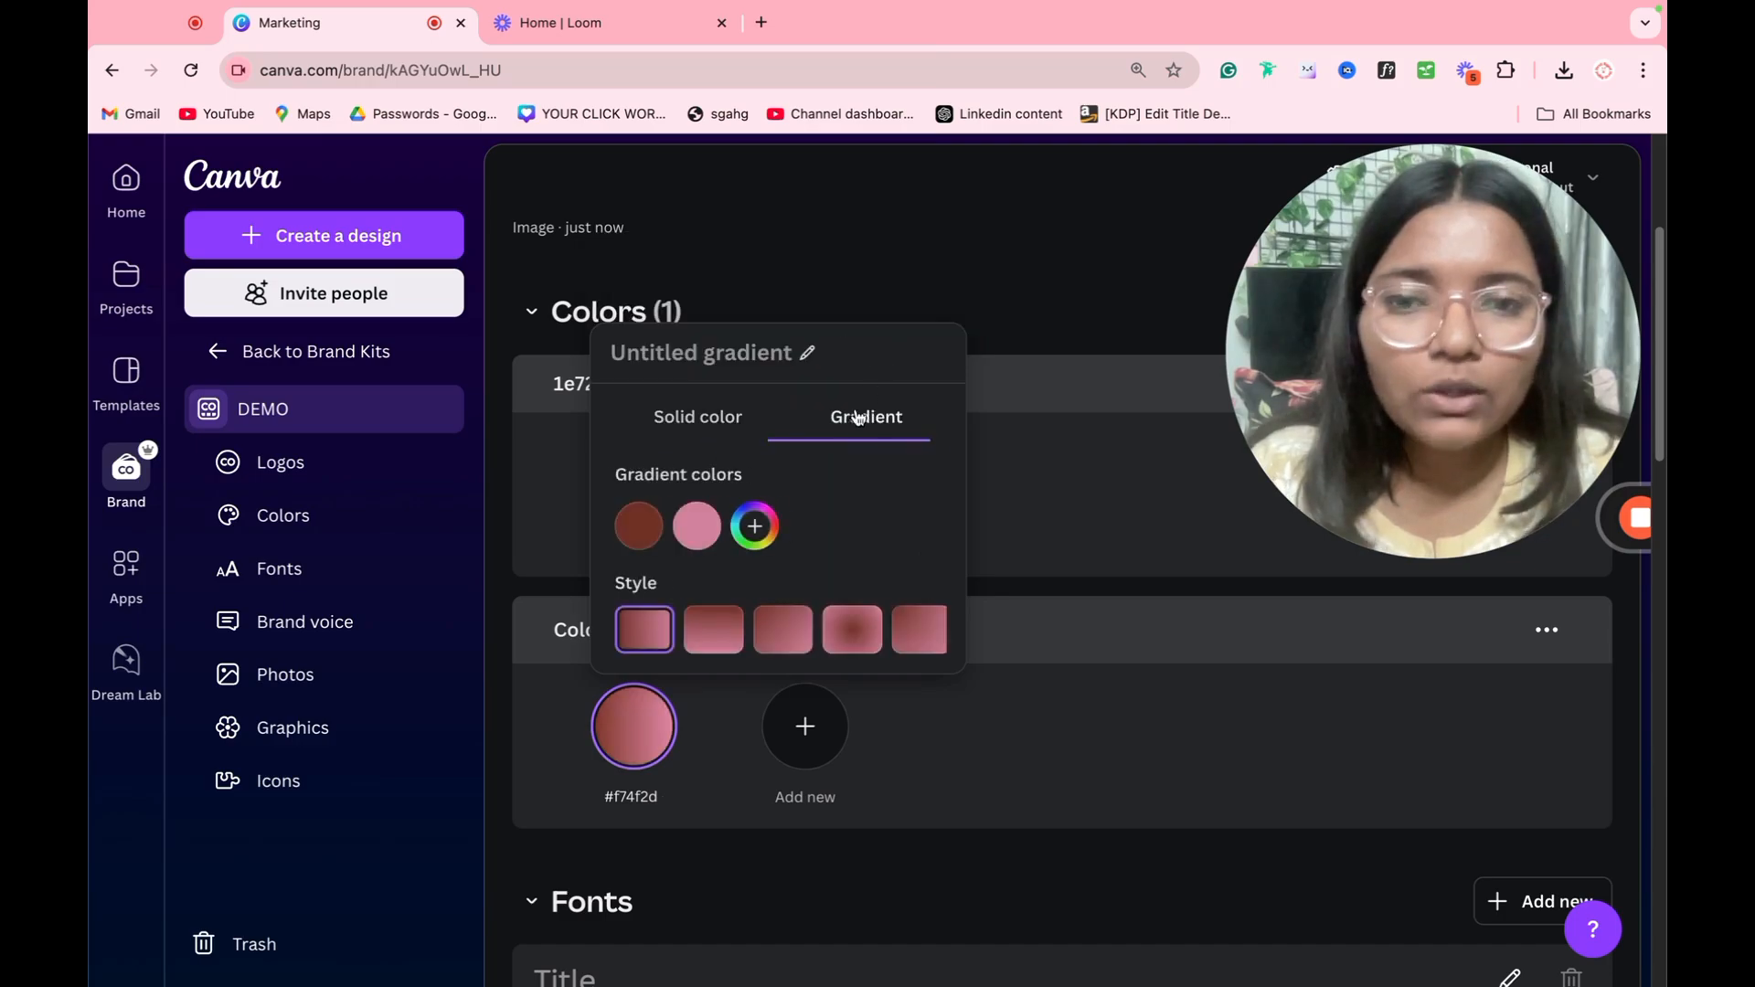
{"action": "left_click", "coordinate": [851, 629]}
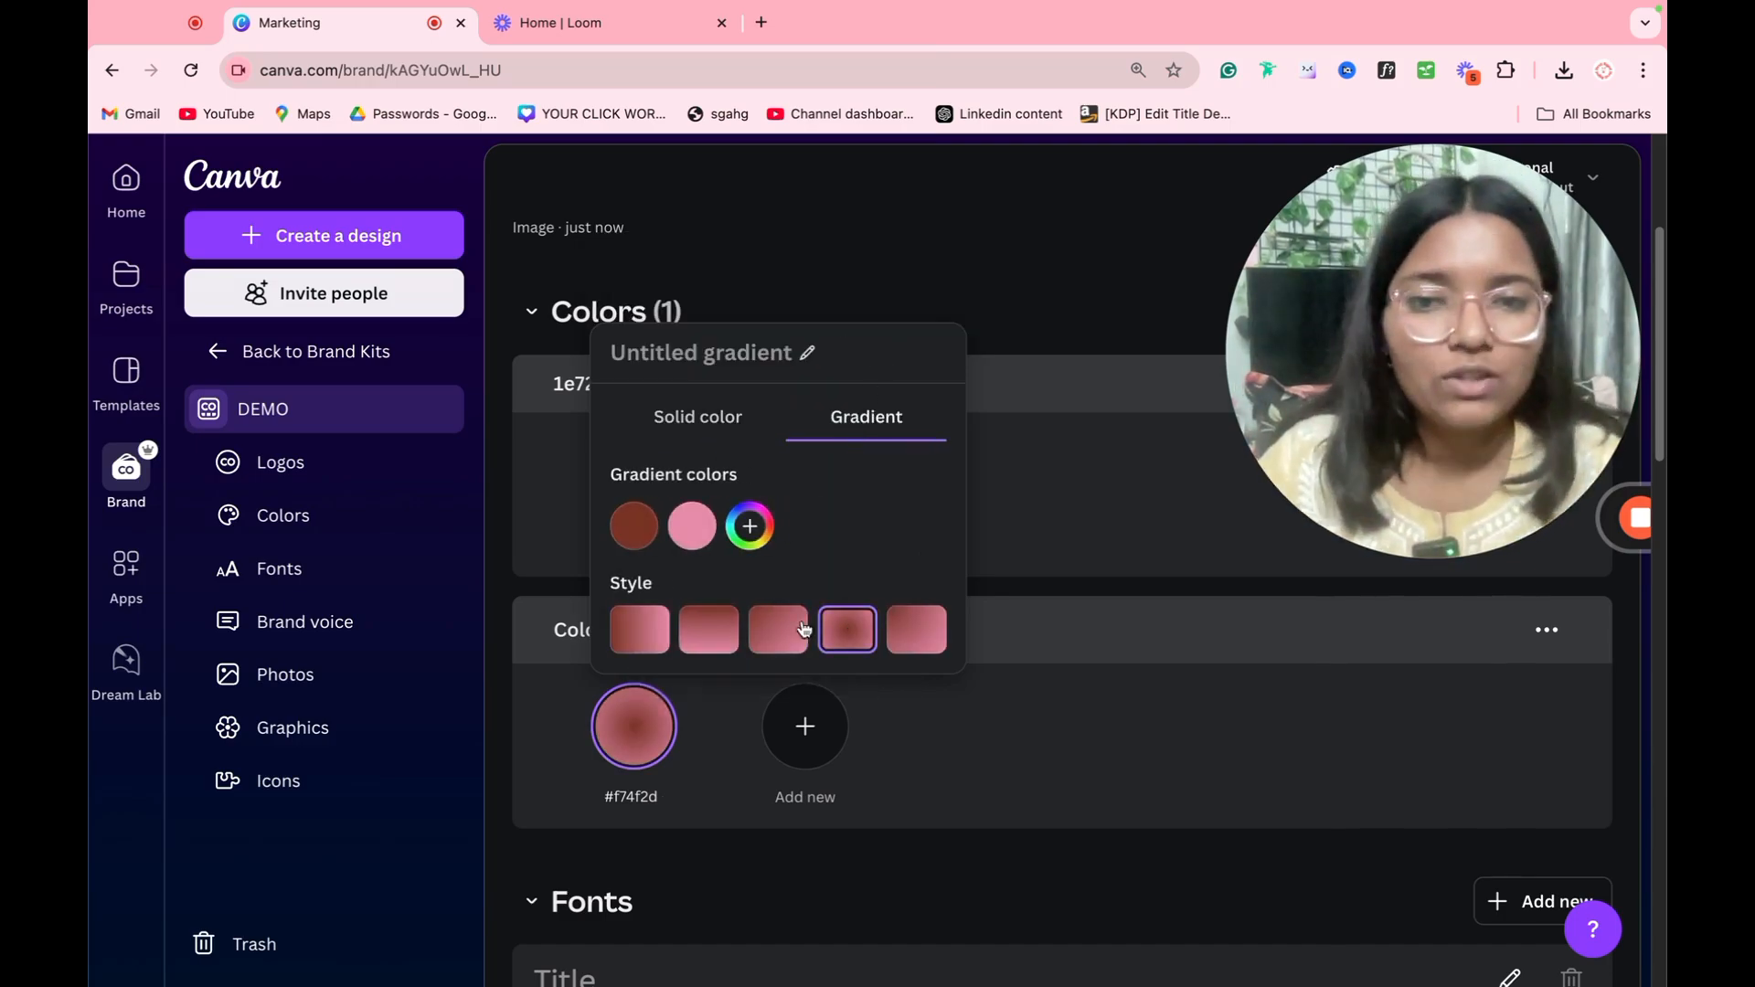
{"action": "left_click", "coordinate": [707, 638]}
{"action": "left_click", "coordinate": [779, 641]}
{"action": "left_click", "coordinate": [840, 645]}
{"action": "left_click", "coordinate": [936, 643]}
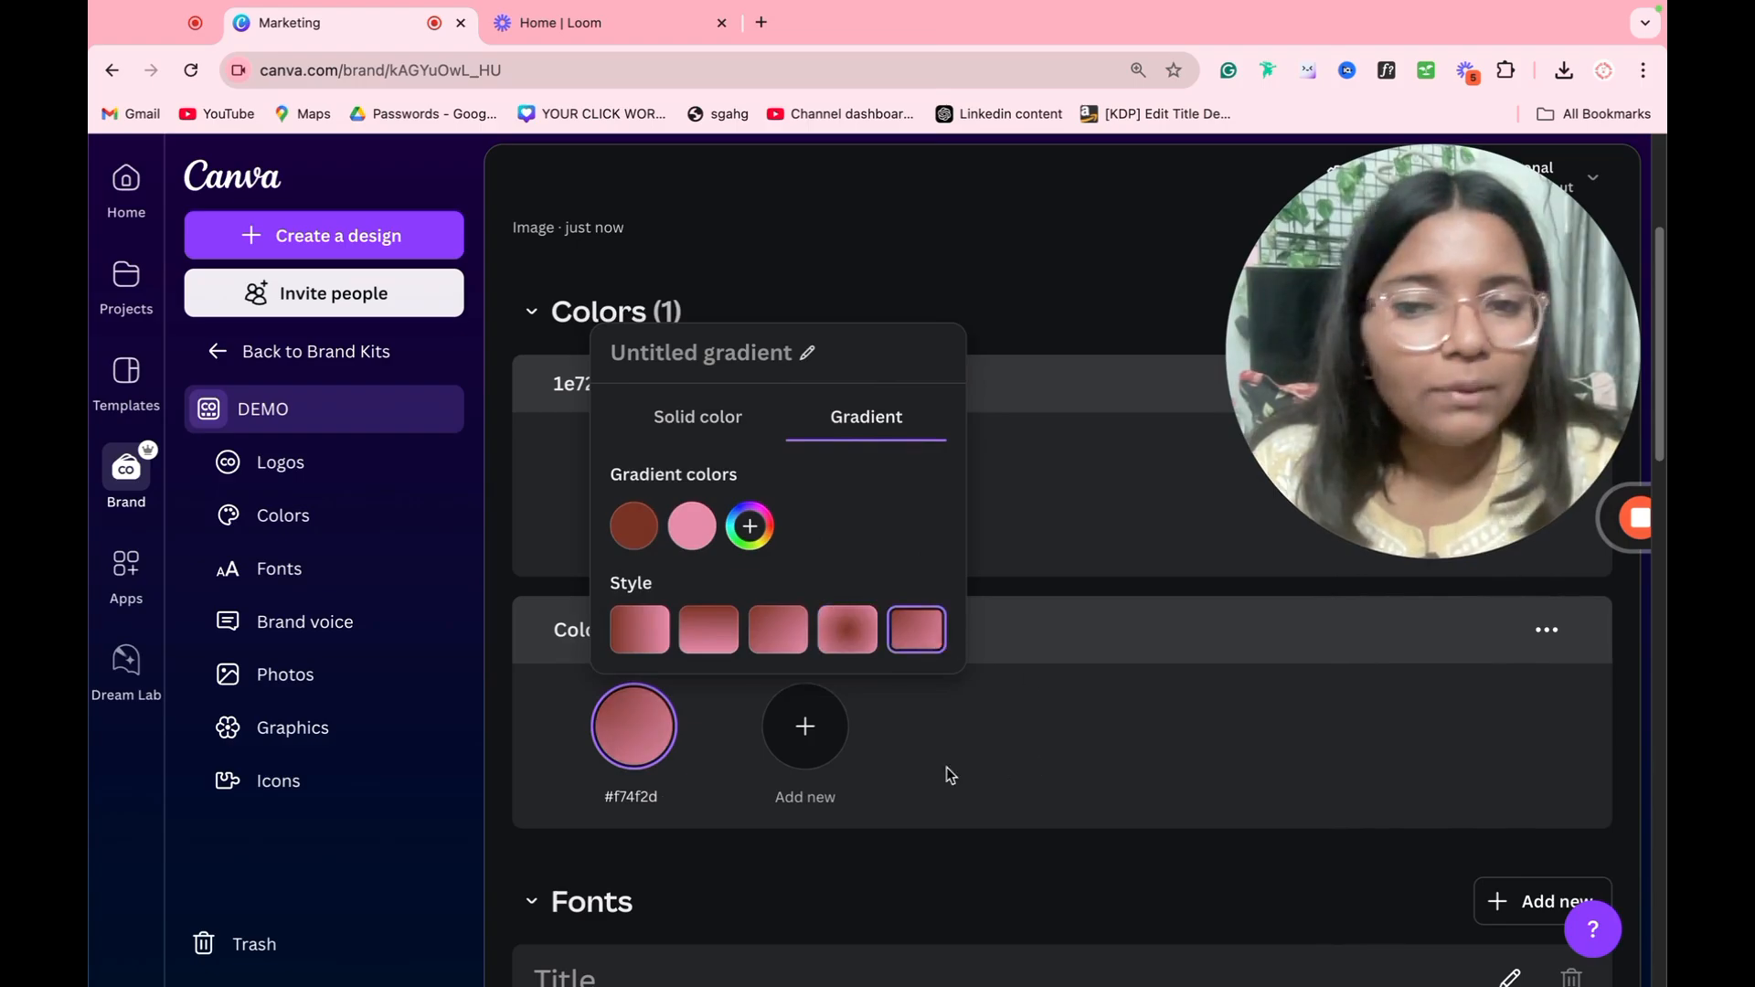
{"action": "left_click", "coordinate": [1045, 716]}
Step: Examine the DEMO kit's font styles by opening the Title and Subtitle styles for editing
{"action": "scroll", "coordinate": [916, 688], "scroll_direction": "down", "scroll_amount": 5}
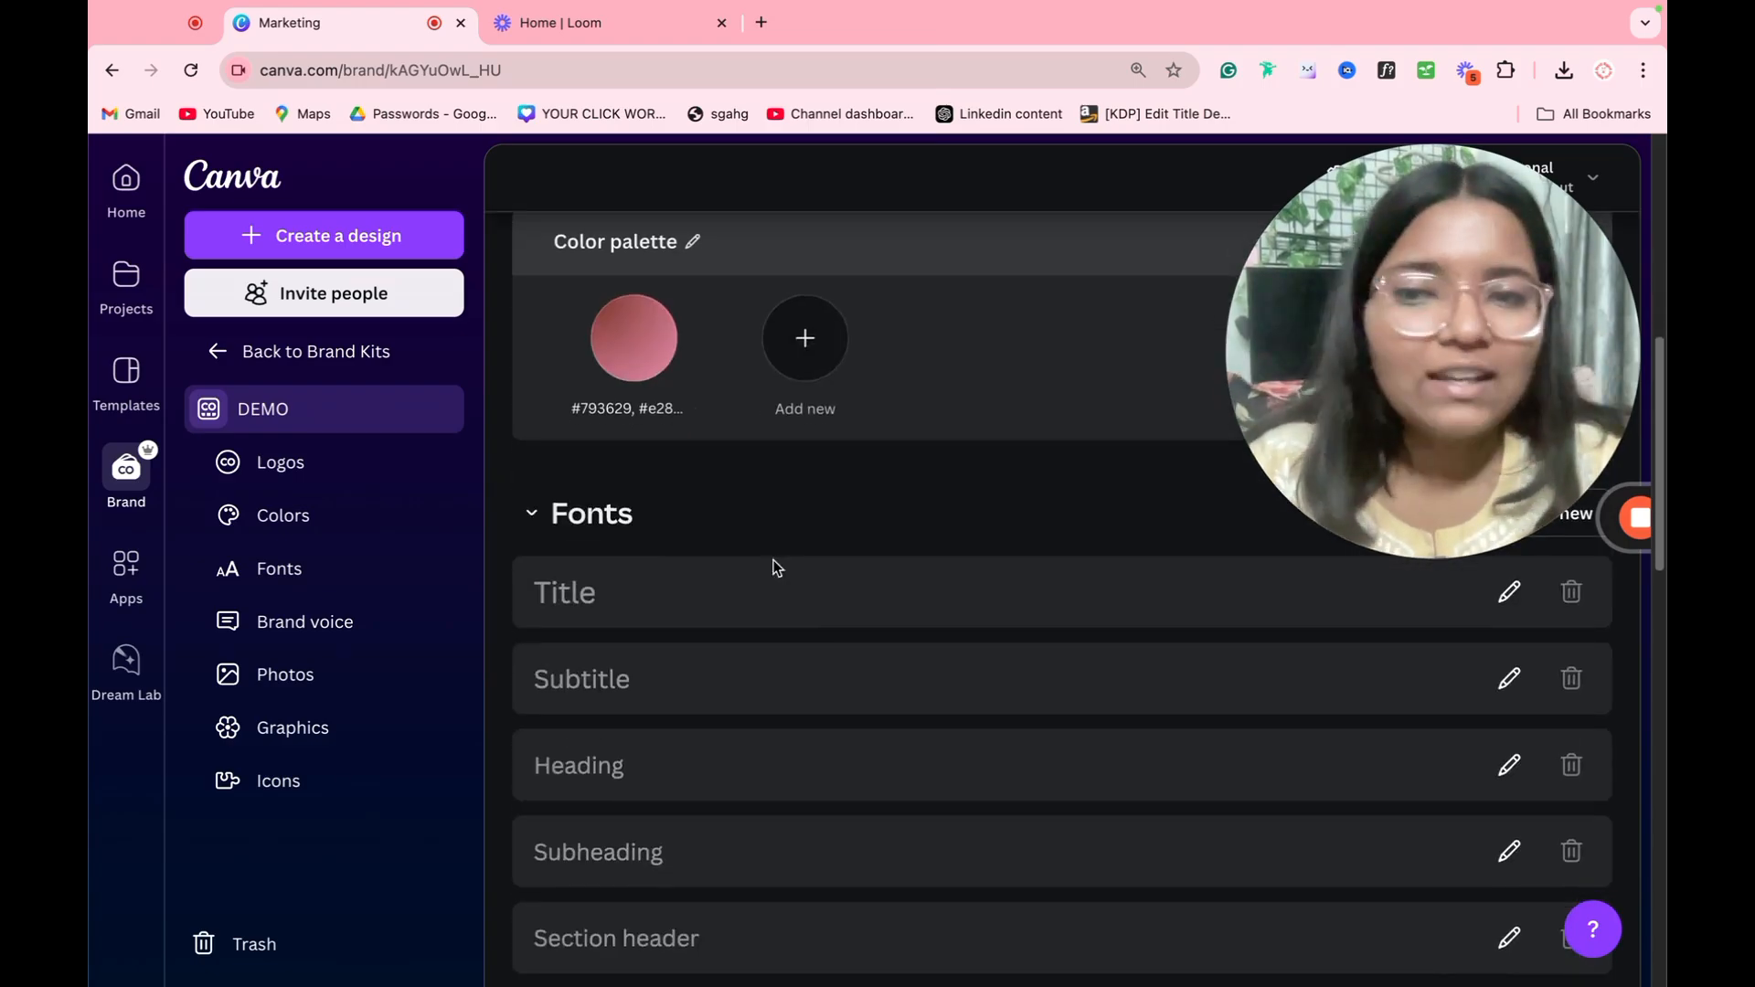
{"action": "scroll", "coordinate": [939, 549], "scroll_direction": "down", "scroll_amount": 1}
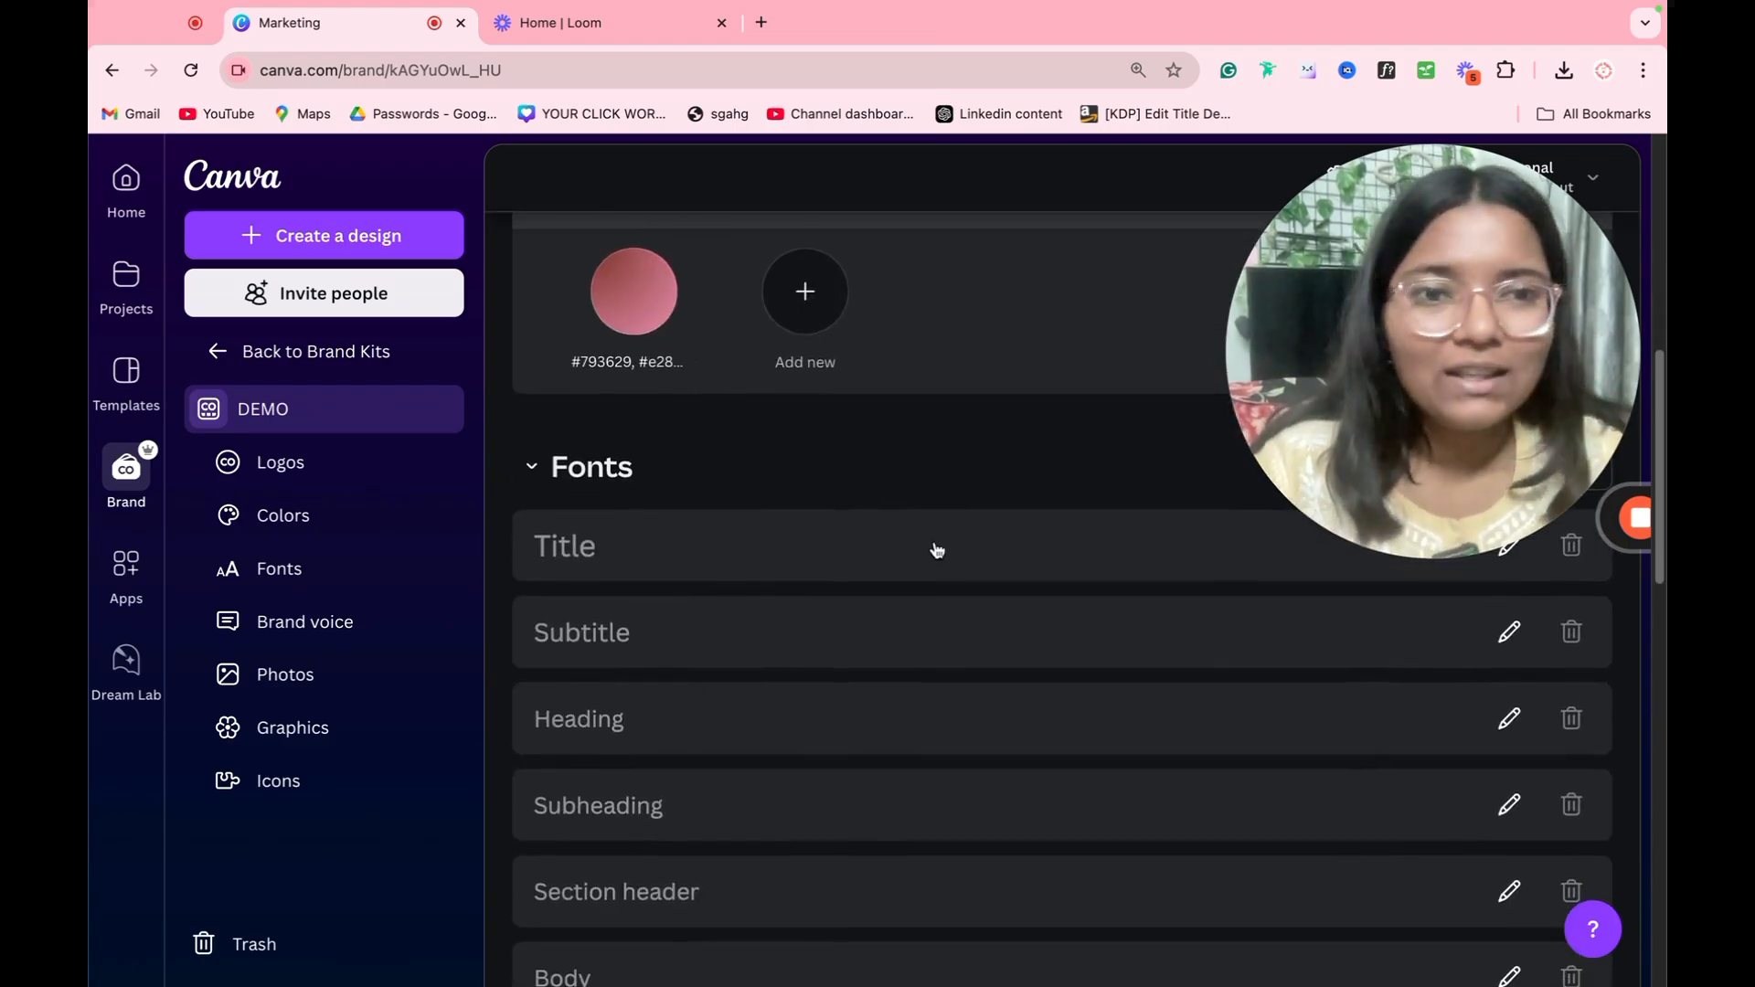
{"action": "left_click", "coordinate": [674, 543]}
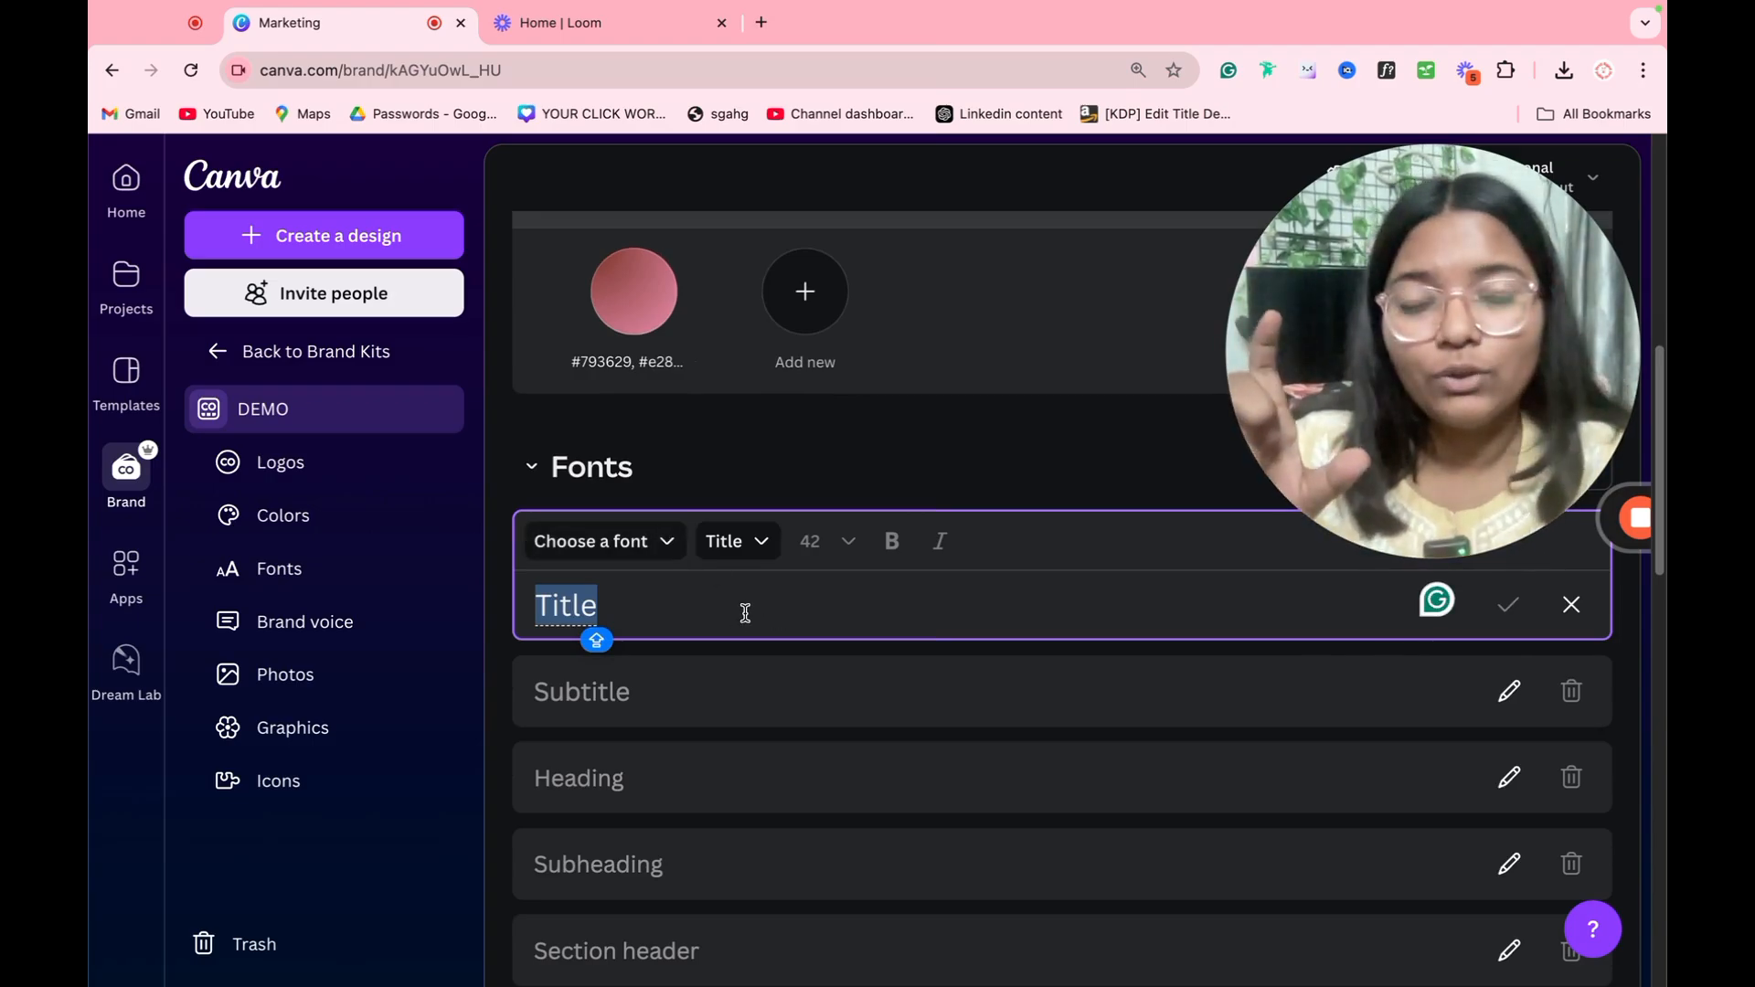
{"action": "left_click", "coordinate": [731, 676]}
{"action": "scroll", "coordinate": [737, 679], "scroll_direction": "down", "scroll_amount": 3}
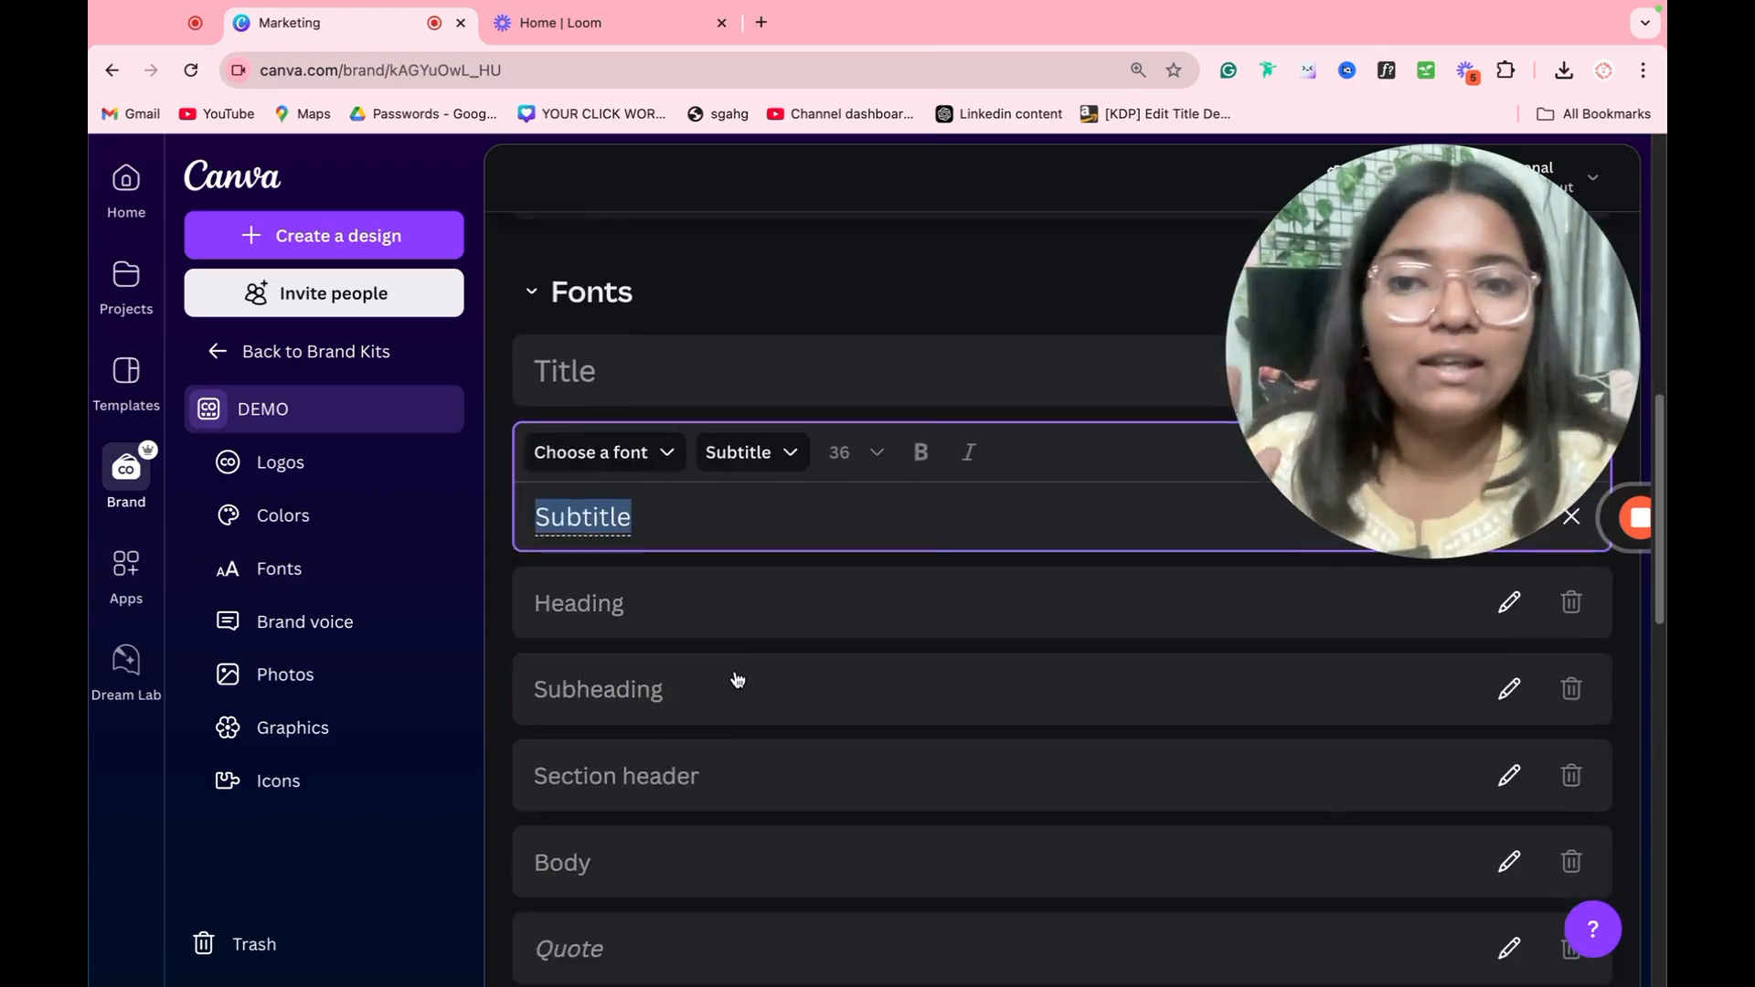
Step: Look through the DEMO kit's Brand voice, Photos, Graphics and Icons sections and return to its logo and colors
{"action": "scroll", "coordinate": [737, 679], "scroll_direction": "down", "scroll_amount": 5}
{"action": "scroll", "coordinate": [737, 673], "scroll_direction": "down", "scroll_amount": 6}
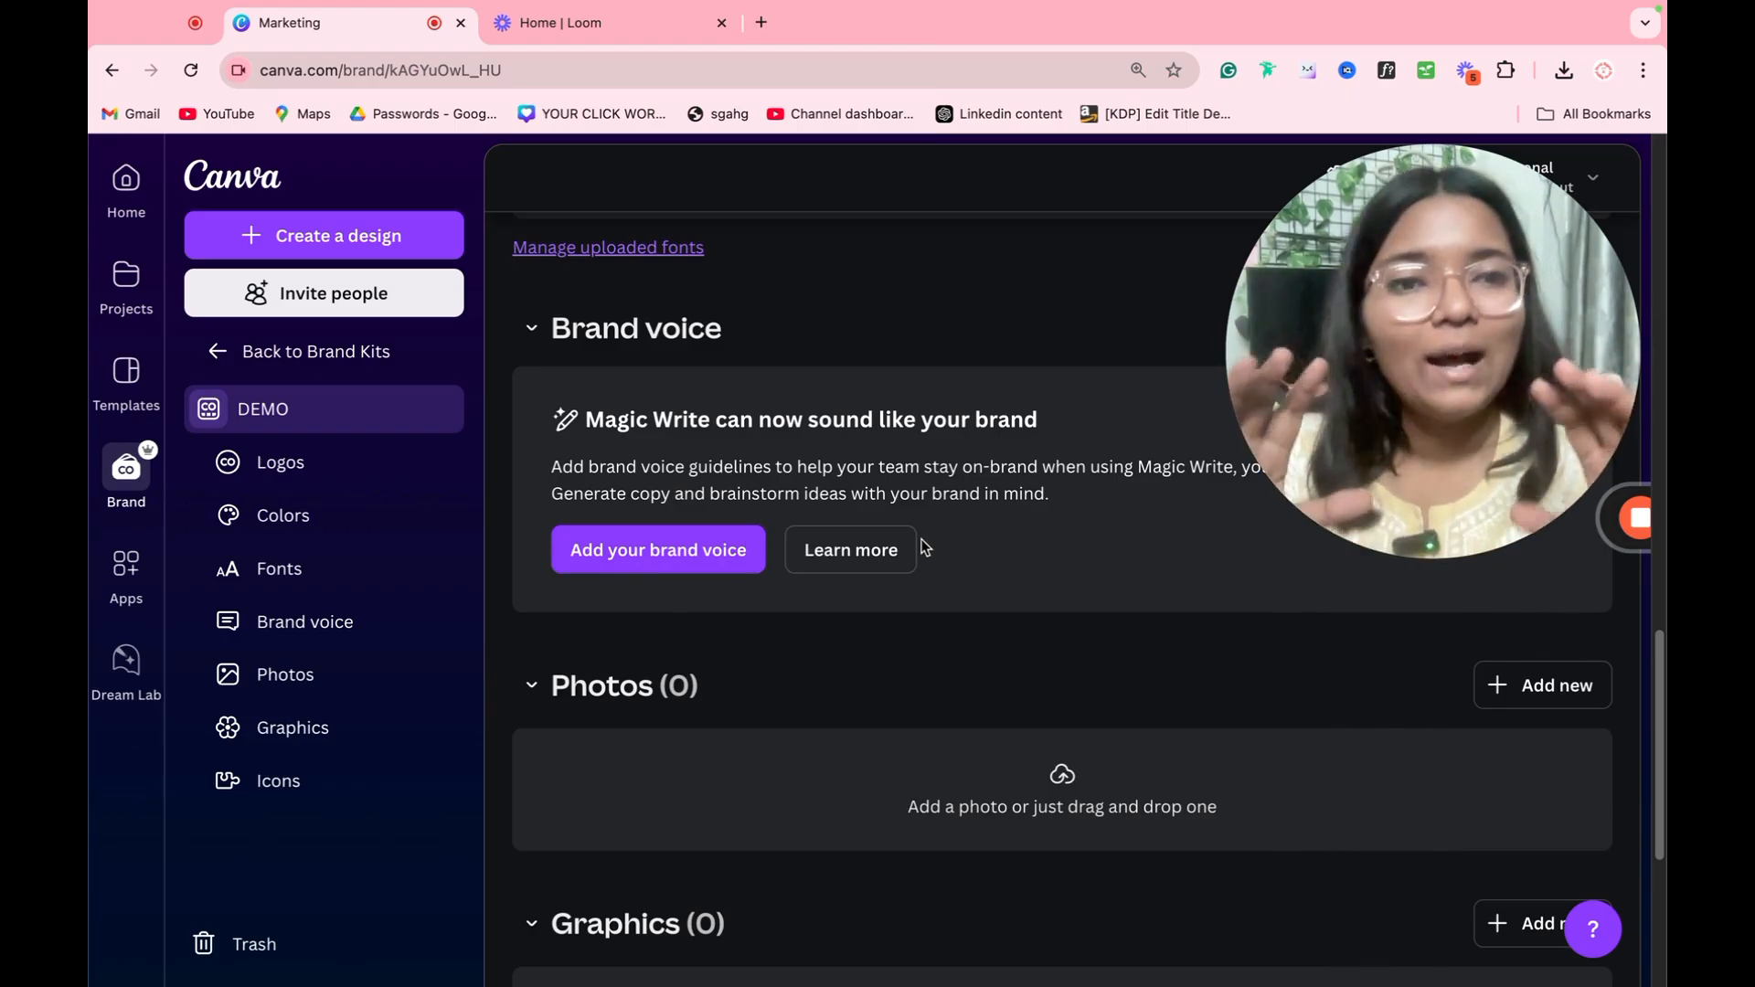
{"action": "scroll", "coordinate": [1031, 621], "scroll_direction": "down", "scroll_amount": 2}
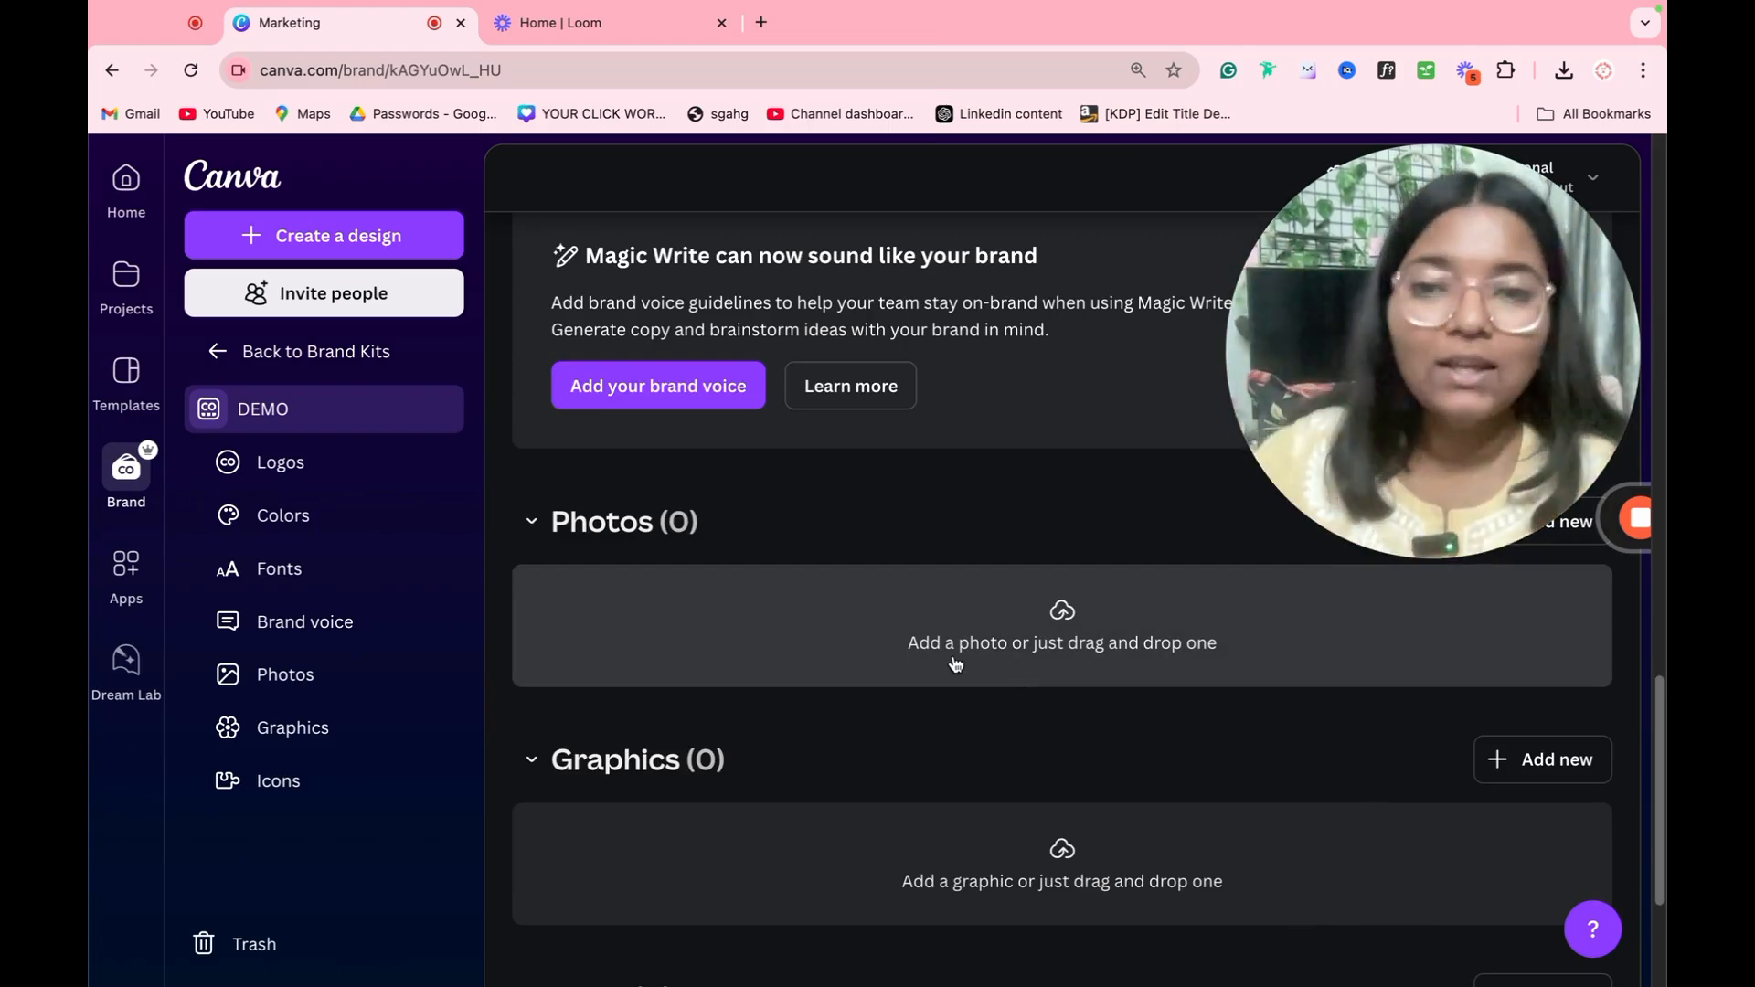
{"action": "scroll", "coordinate": [932, 681], "scroll_direction": "down", "scroll_amount": 3}
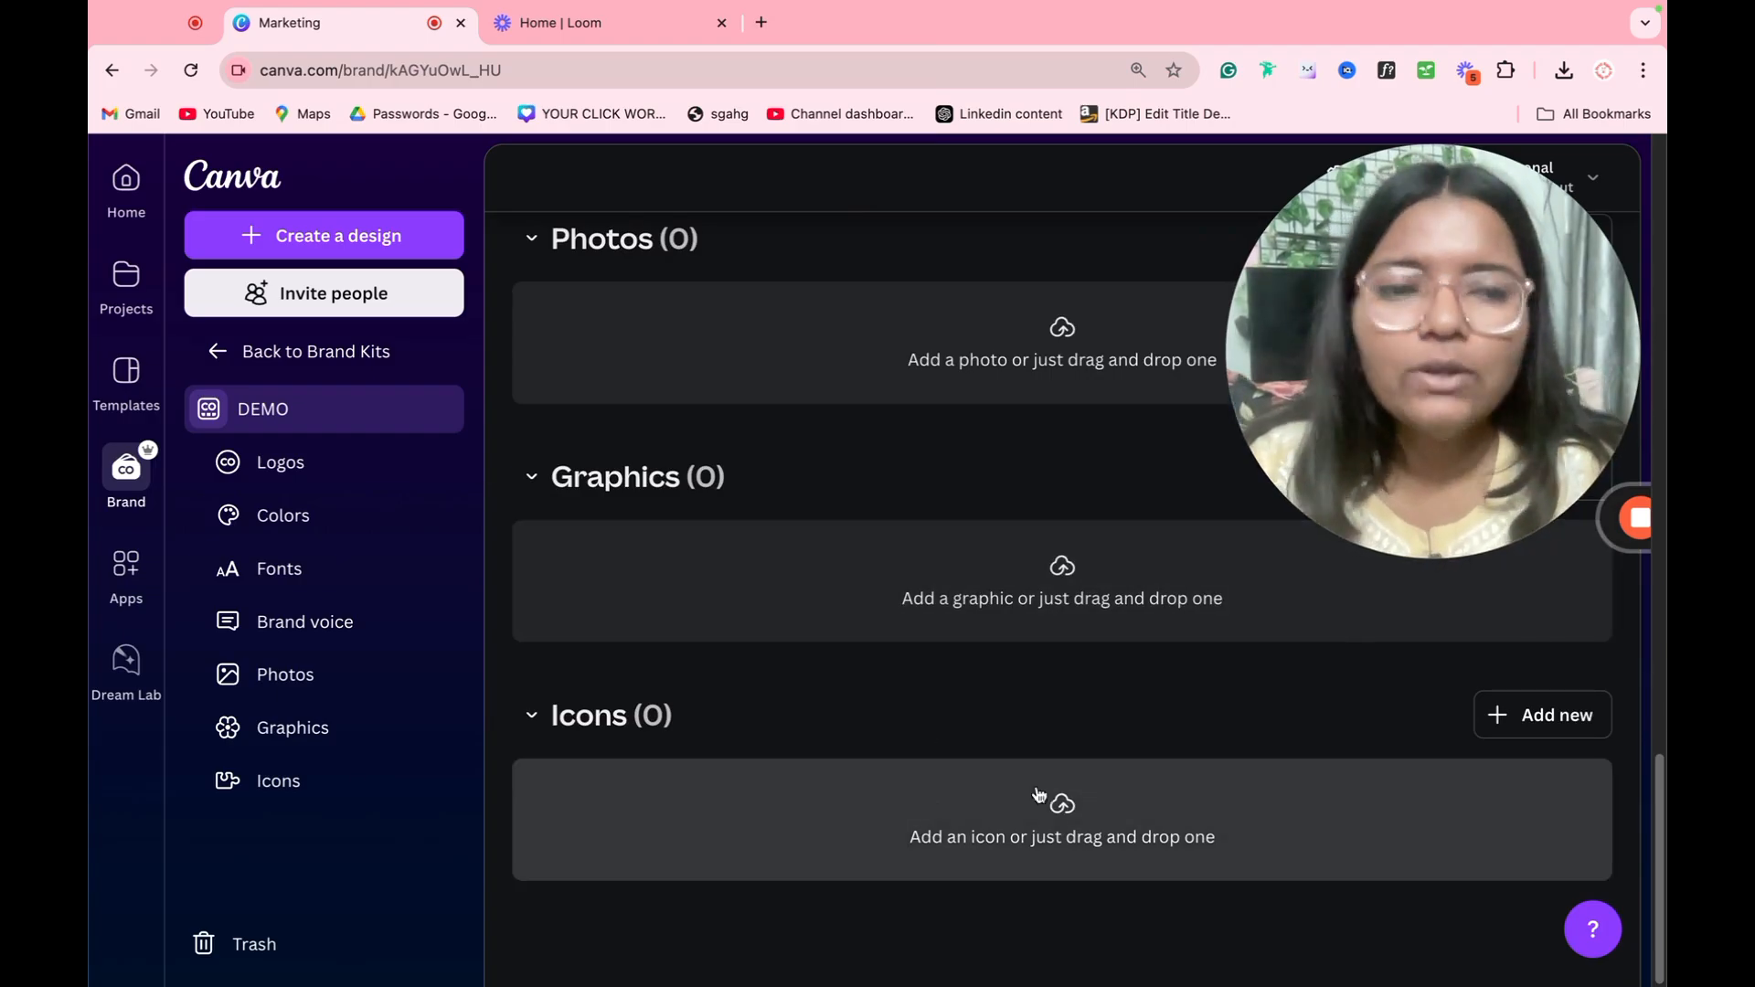
{"action": "scroll", "coordinate": [932, 753], "scroll_direction": "up", "scroll_amount": 20}
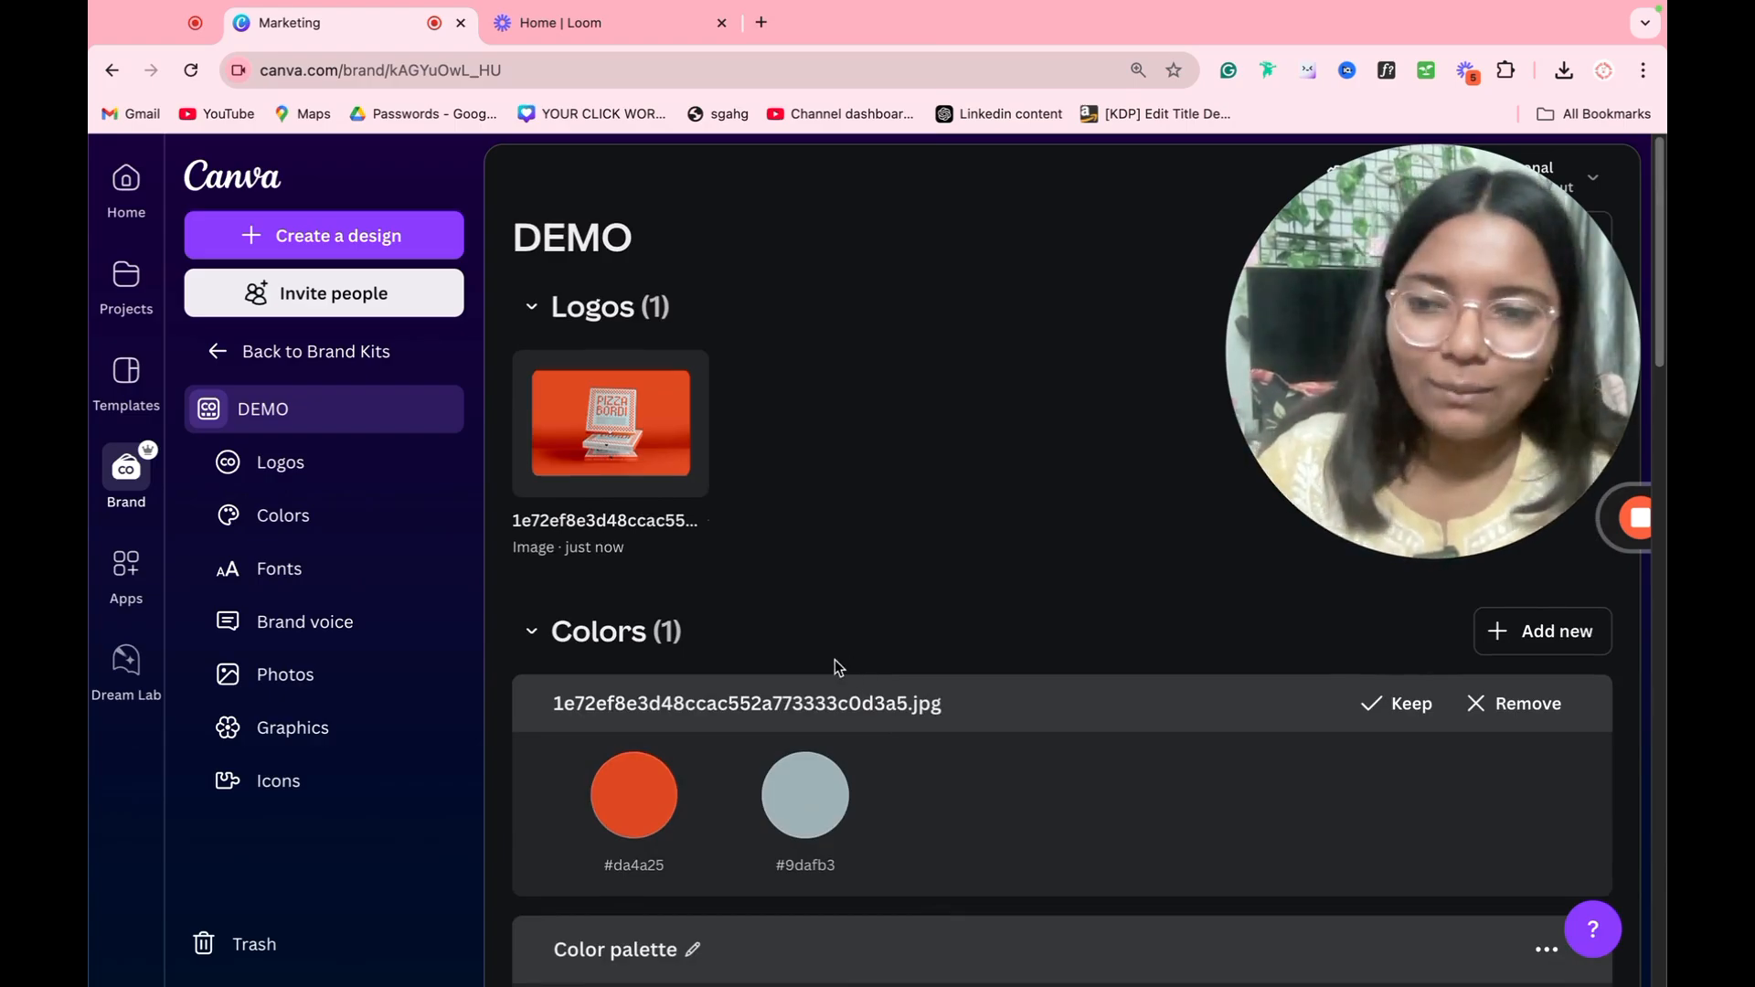
Step: Browse the trending apps in the Apps area and read the details of the Donate in designs app
{"action": "left_click", "coordinate": [126, 568]}
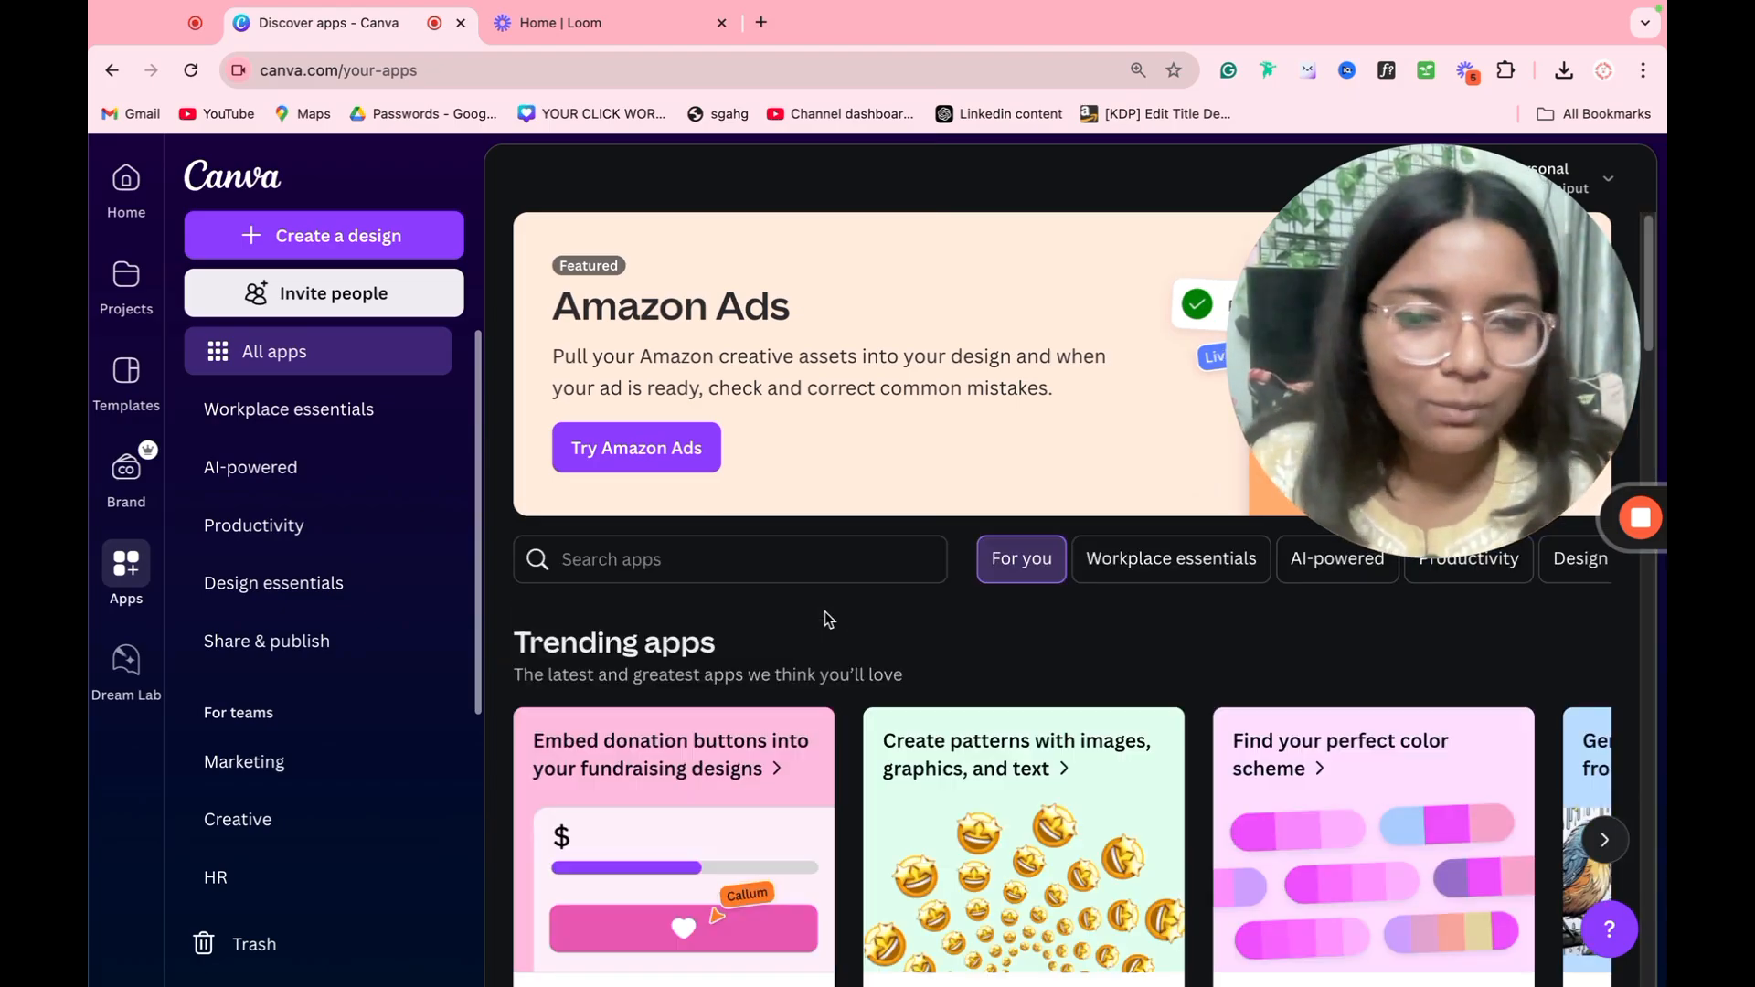
{"action": "scroll", "coordinate": [825, 612], "scroll_direction": "down", "scroll_amount": 2}
{"action": "scroll", "coordinate": [894, 609], "scroll_direction": "down", "scroll_amount": 1}
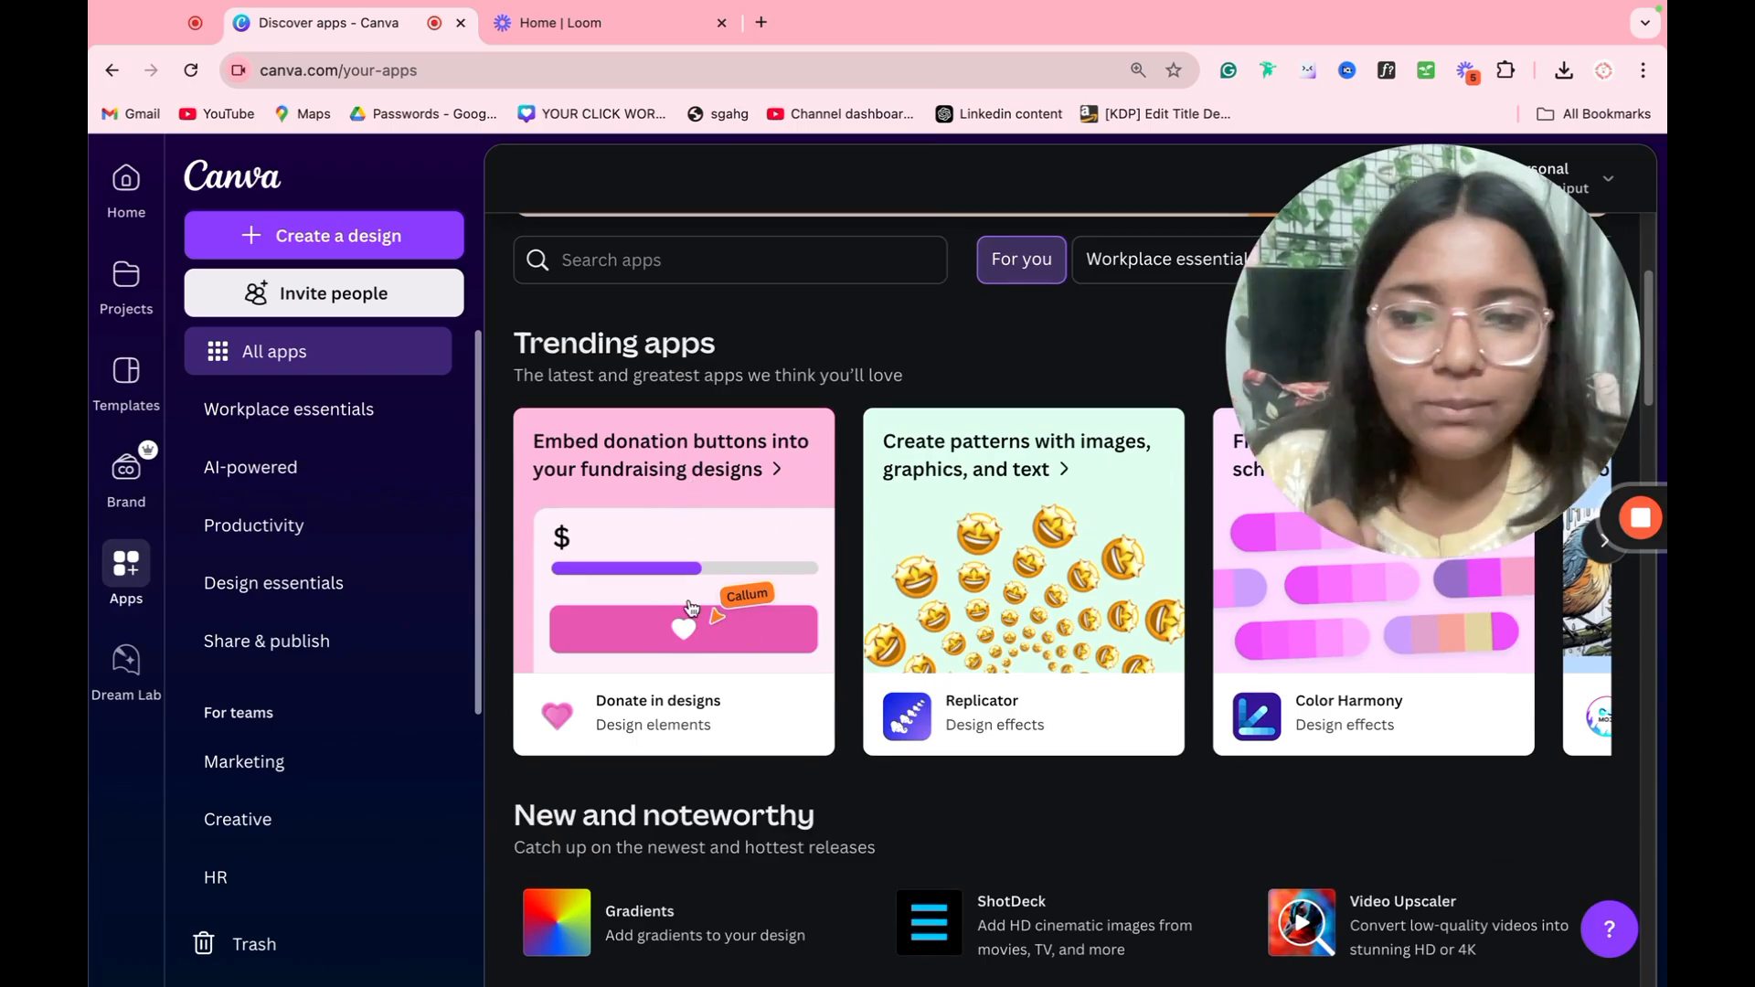
{"action": "left_click", "coordinate": [726, 598]}
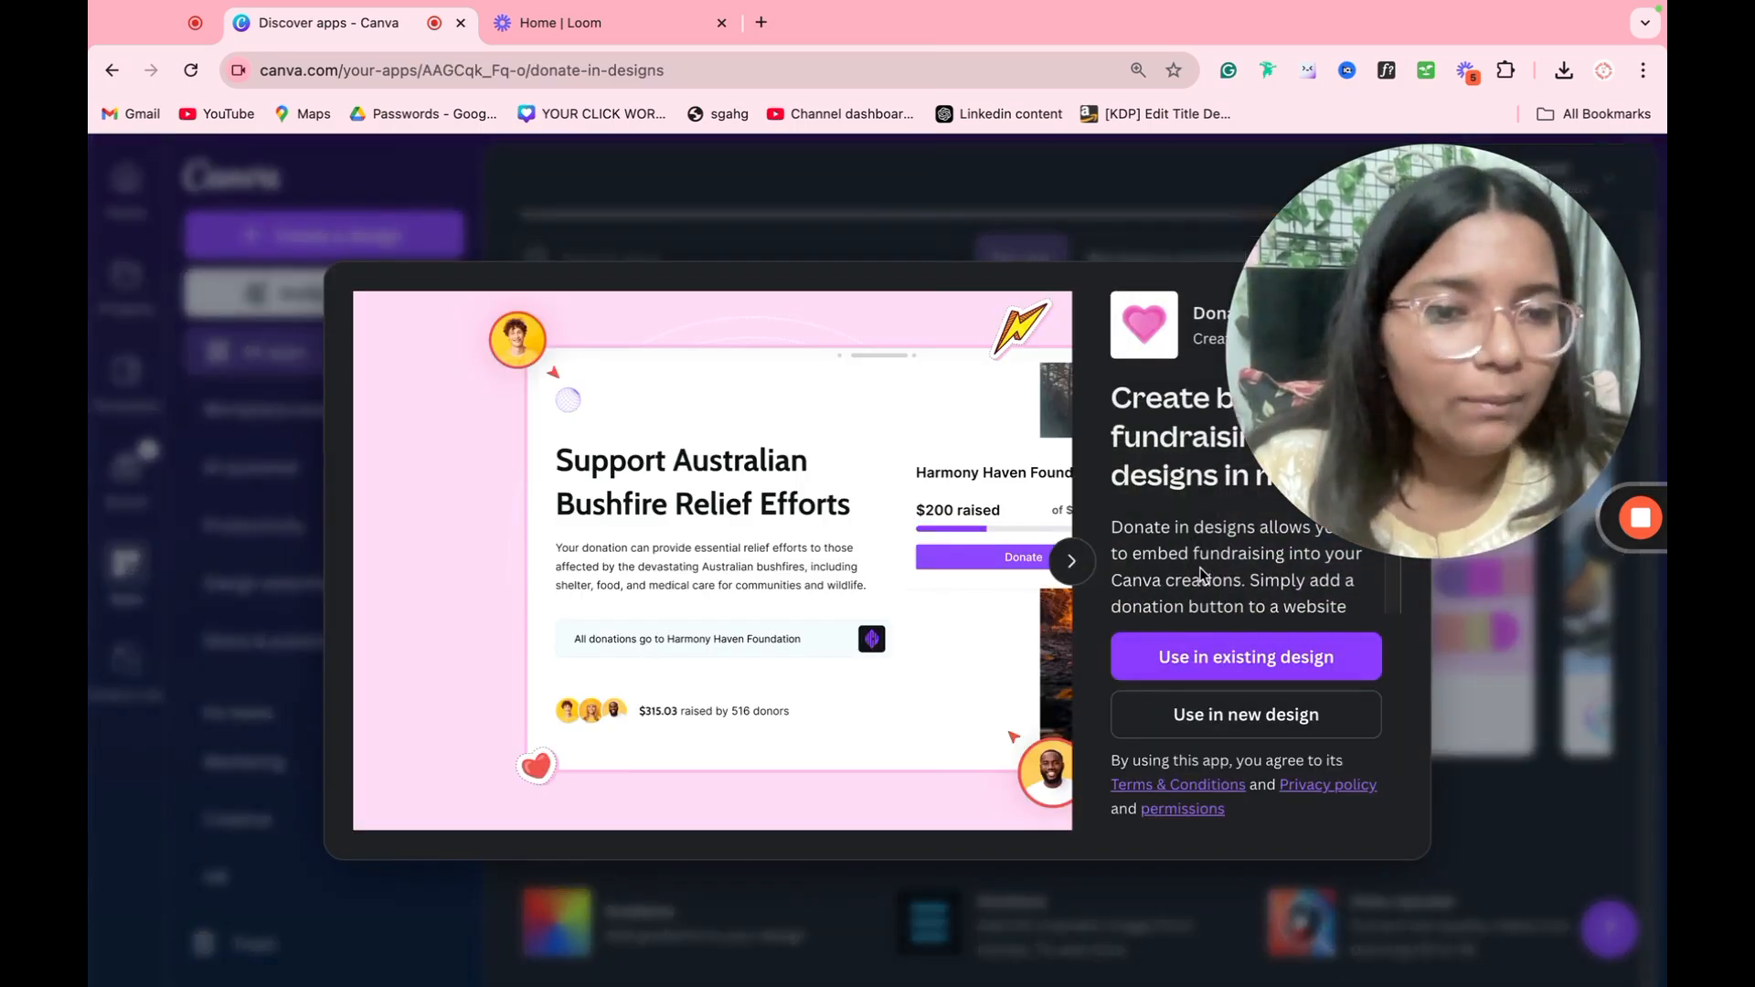
{"action": "scroll", "coordinate": [1200, 574], "scroll_direction": "down", "scroll_amount": 2}
{"action": "left_click_drag", "start_coordinate": [1304, 474], "coordinate": [336, 851]}
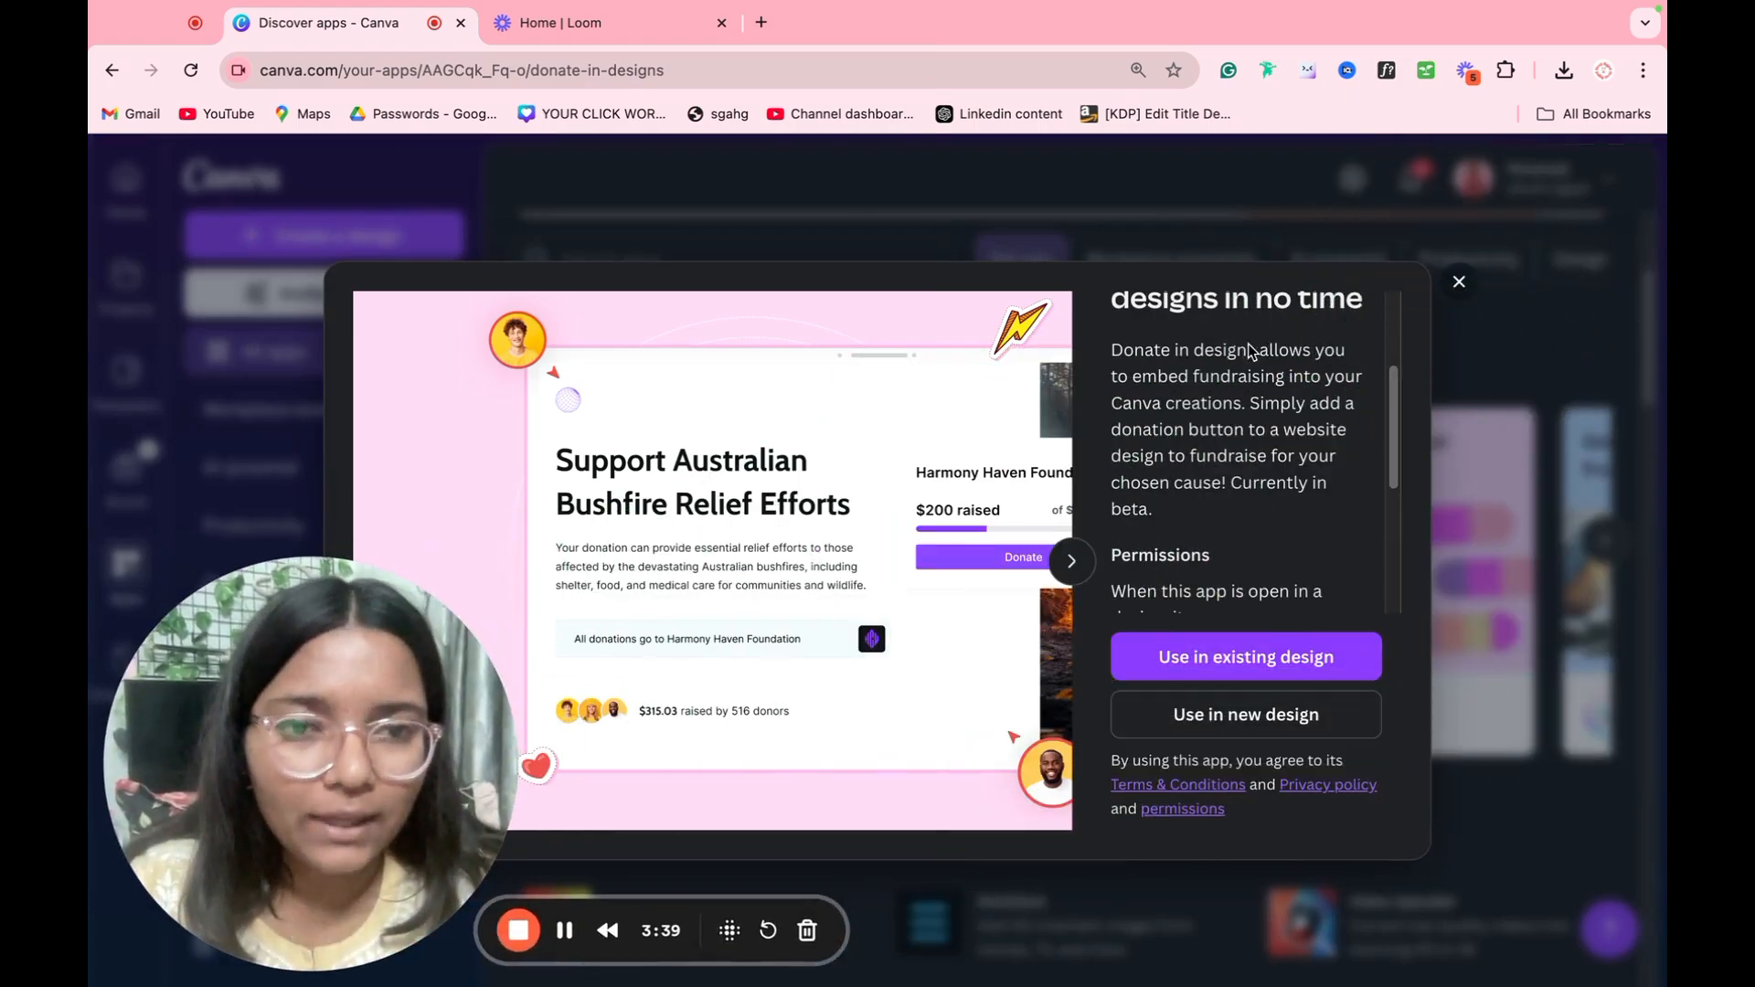
{"action": "scroll", "coordinate": [1201, 399], "scroll_direction": "up", "scroll_amount": 1}
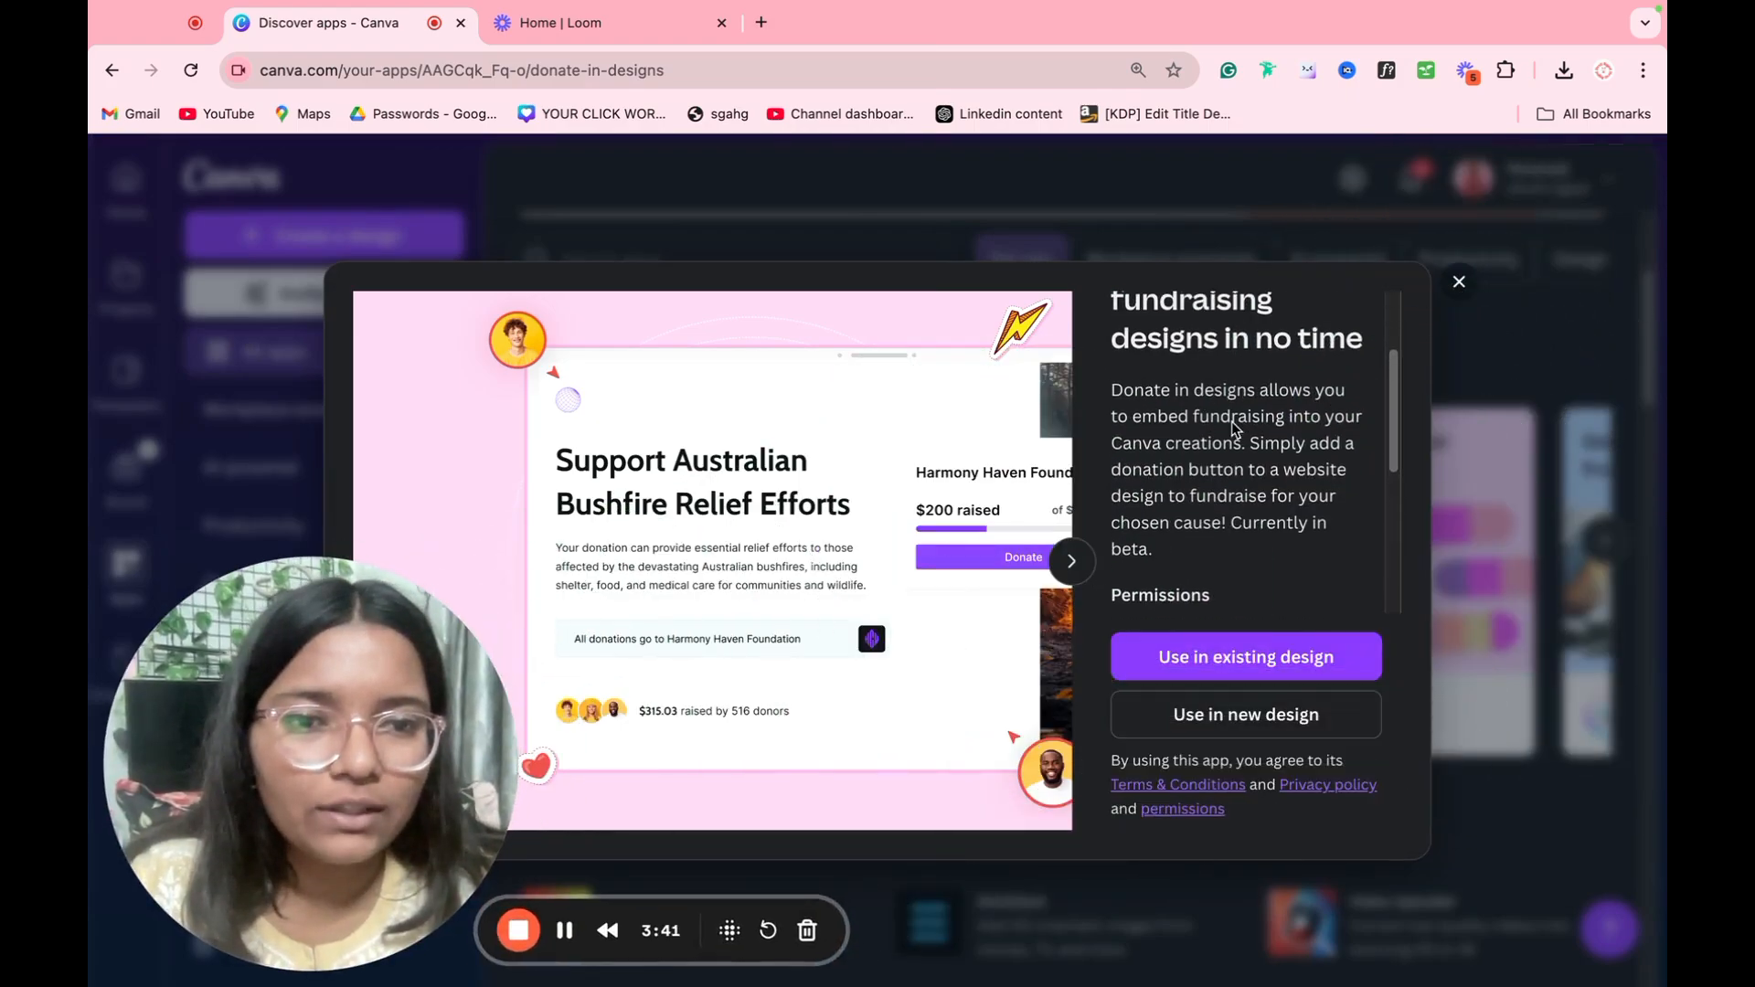
{"action": "scroll", "coordinate": [1225, 526], "scroll_direction": "down", "scroll_amount": 5}
{"action": "left_click", "coordinate": [1503, 518]}
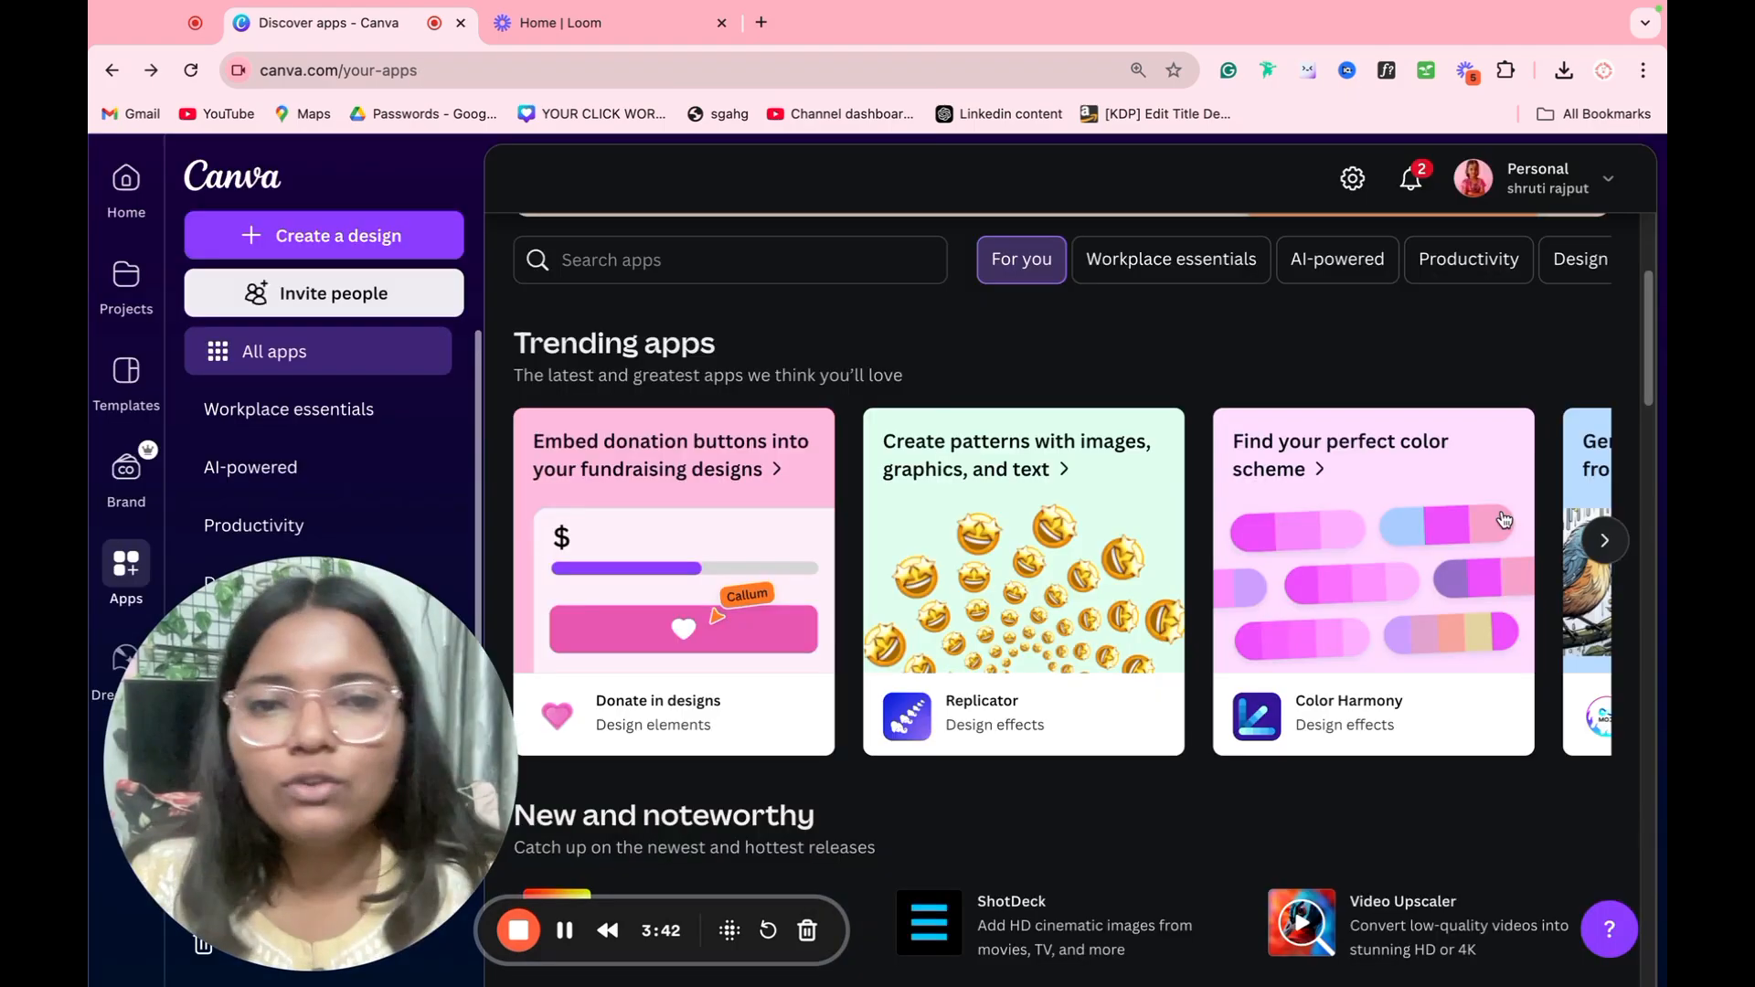
Step: Read the description of the Color Harmony app and close its details
{"action": "left_click", "coordinate": [1378, 557]}
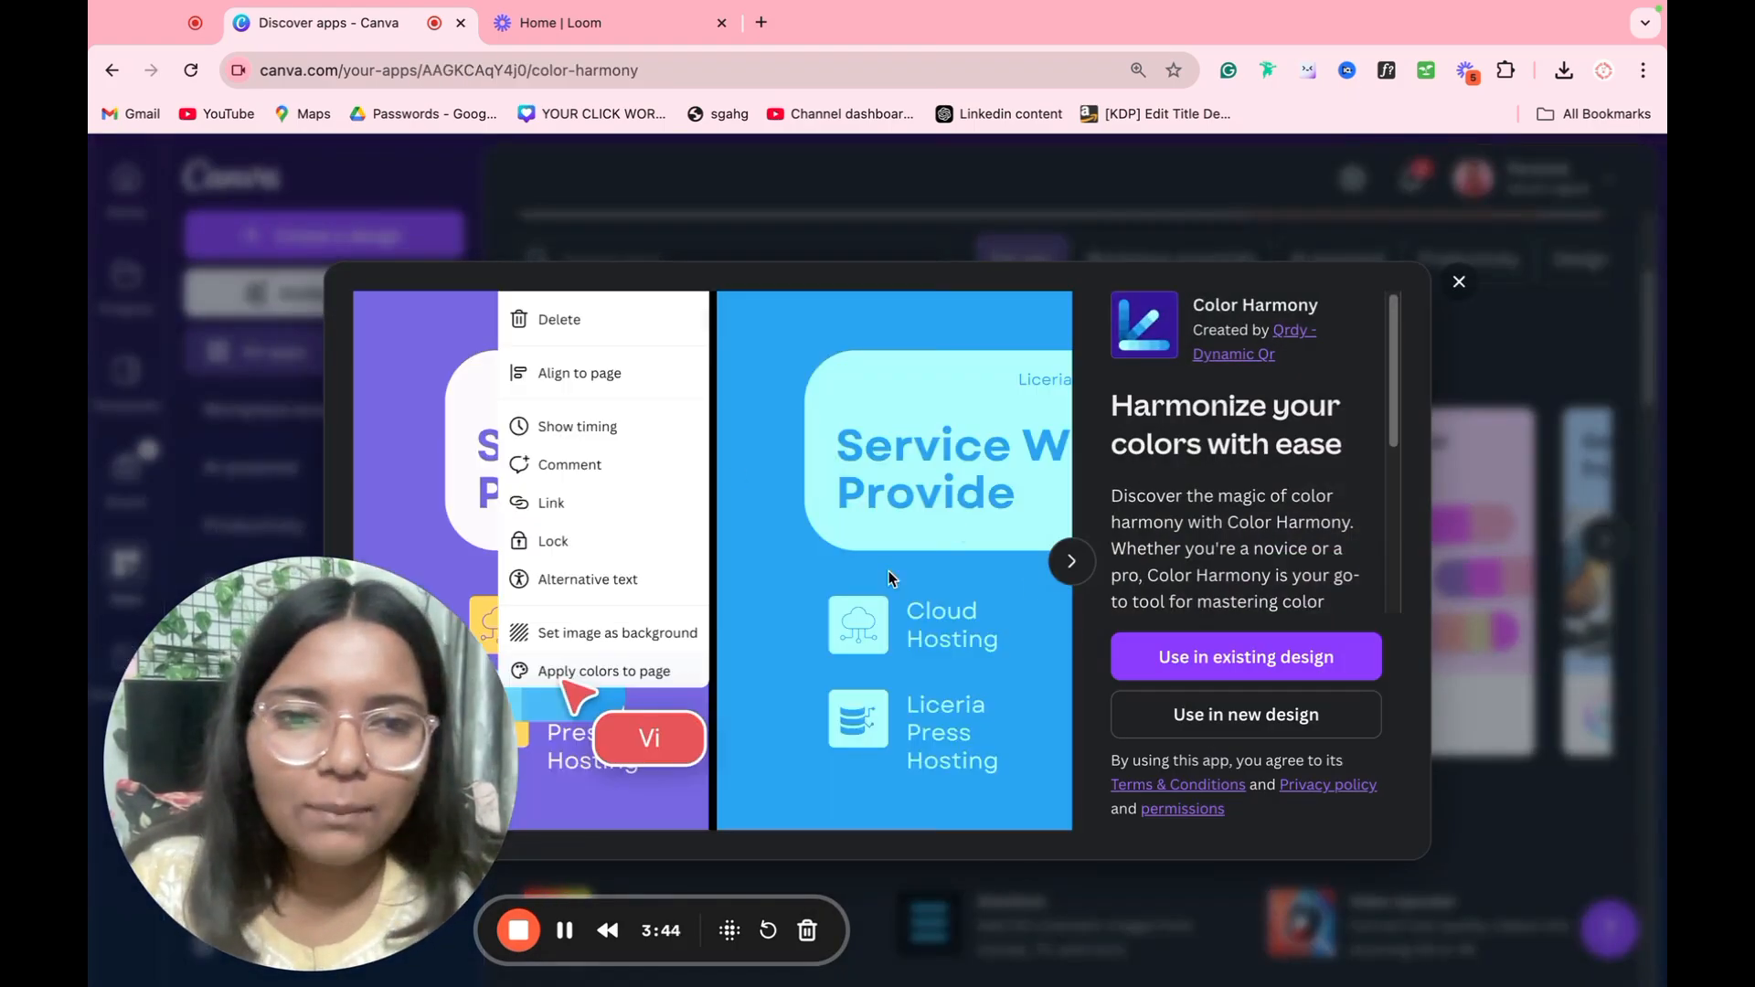
{"action": "scroll", "coordinate": [1258, 523], "scroll_direction": "down", "scroll_amount": 4}
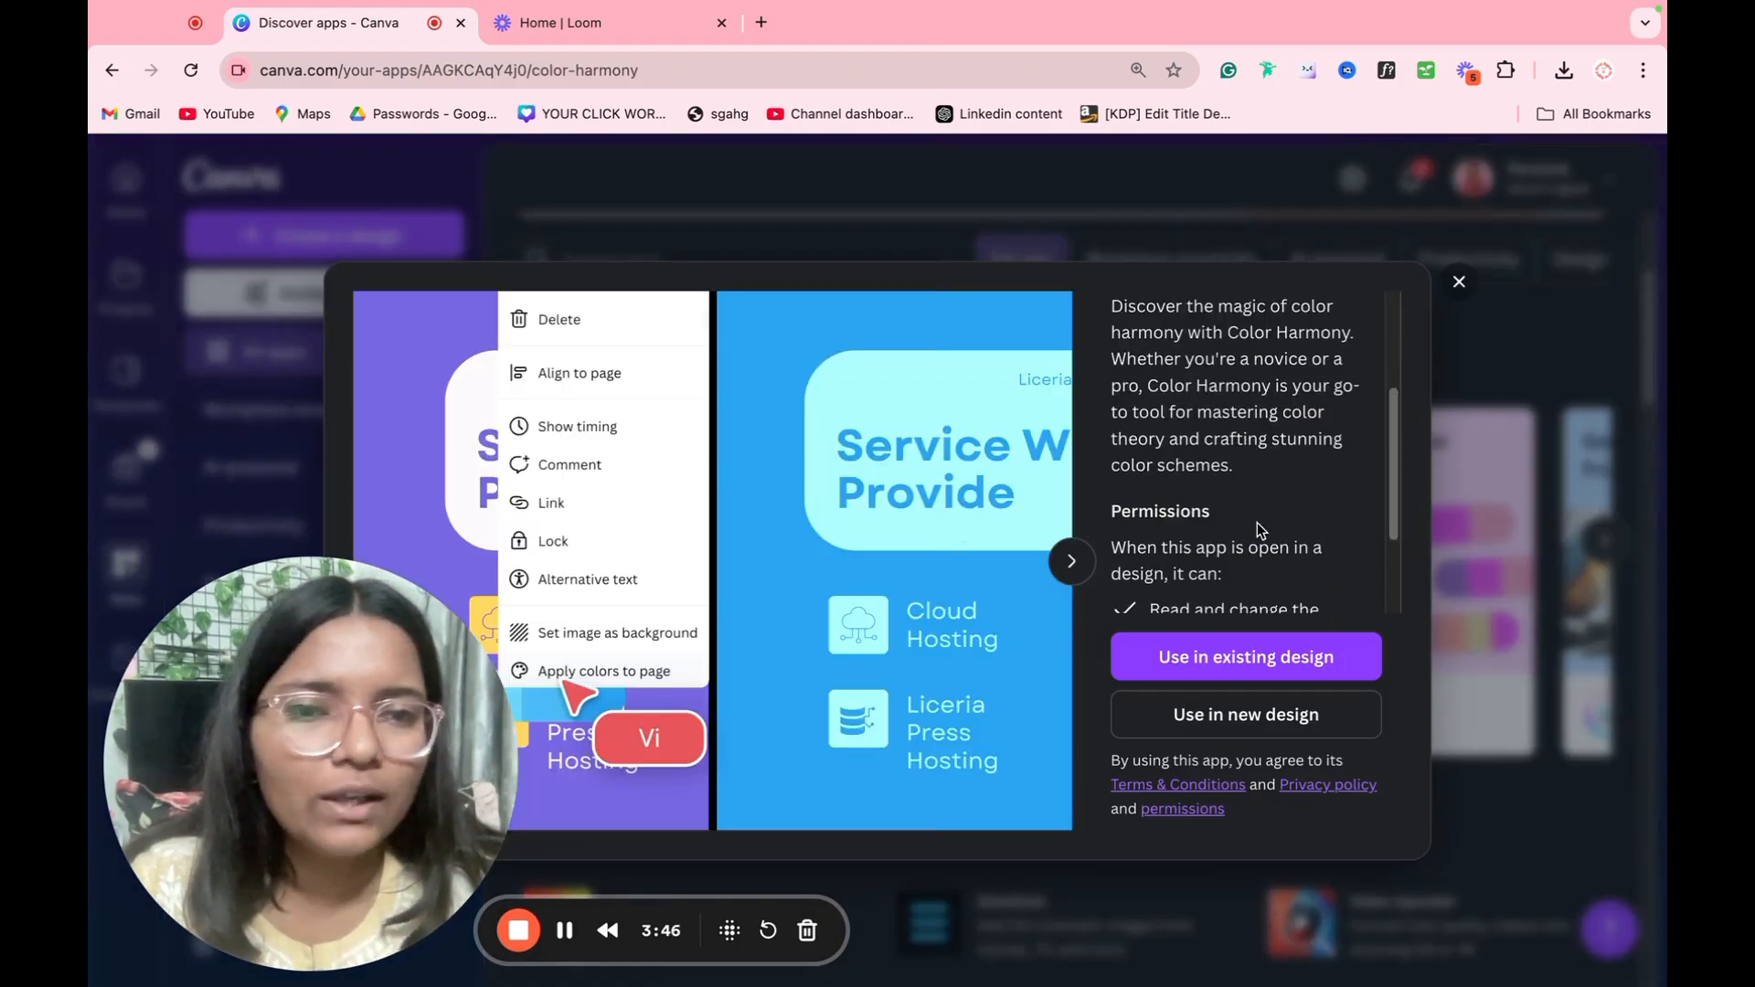
{"action": "left_click", "coordinate": [1459, 282]}
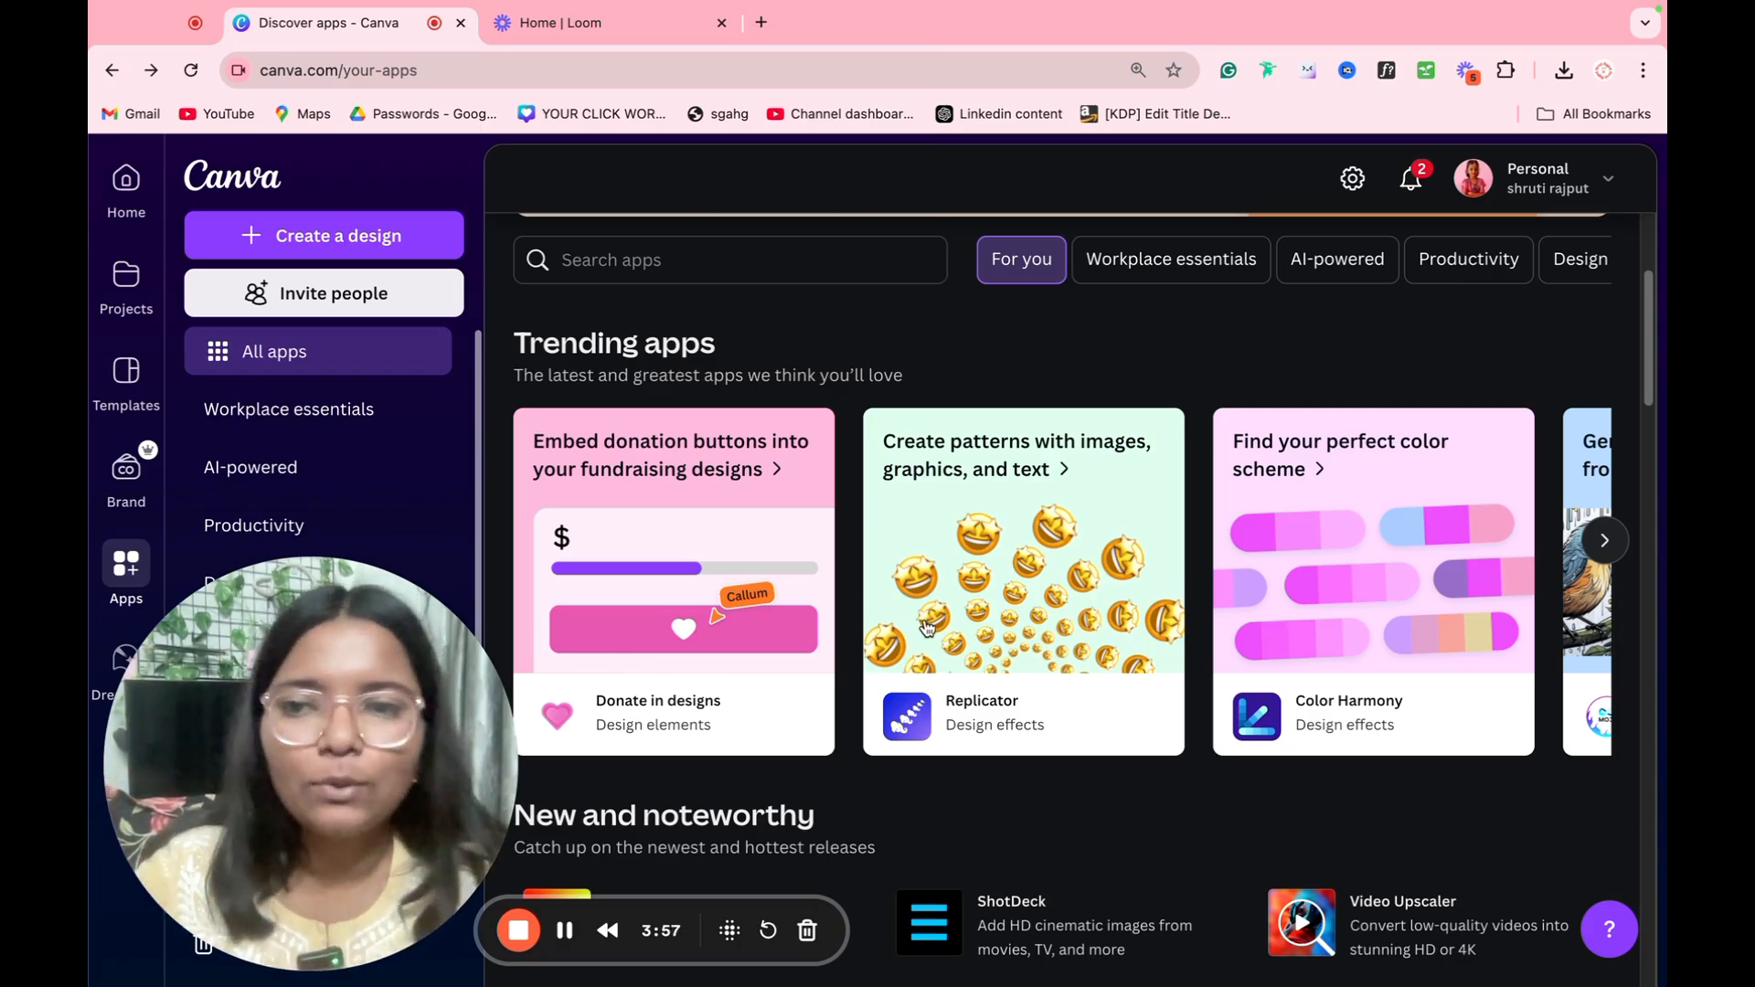
{"action": "left_click_drag", "start_coordinate": [431, 822], "coordinate": [1516, 911]}
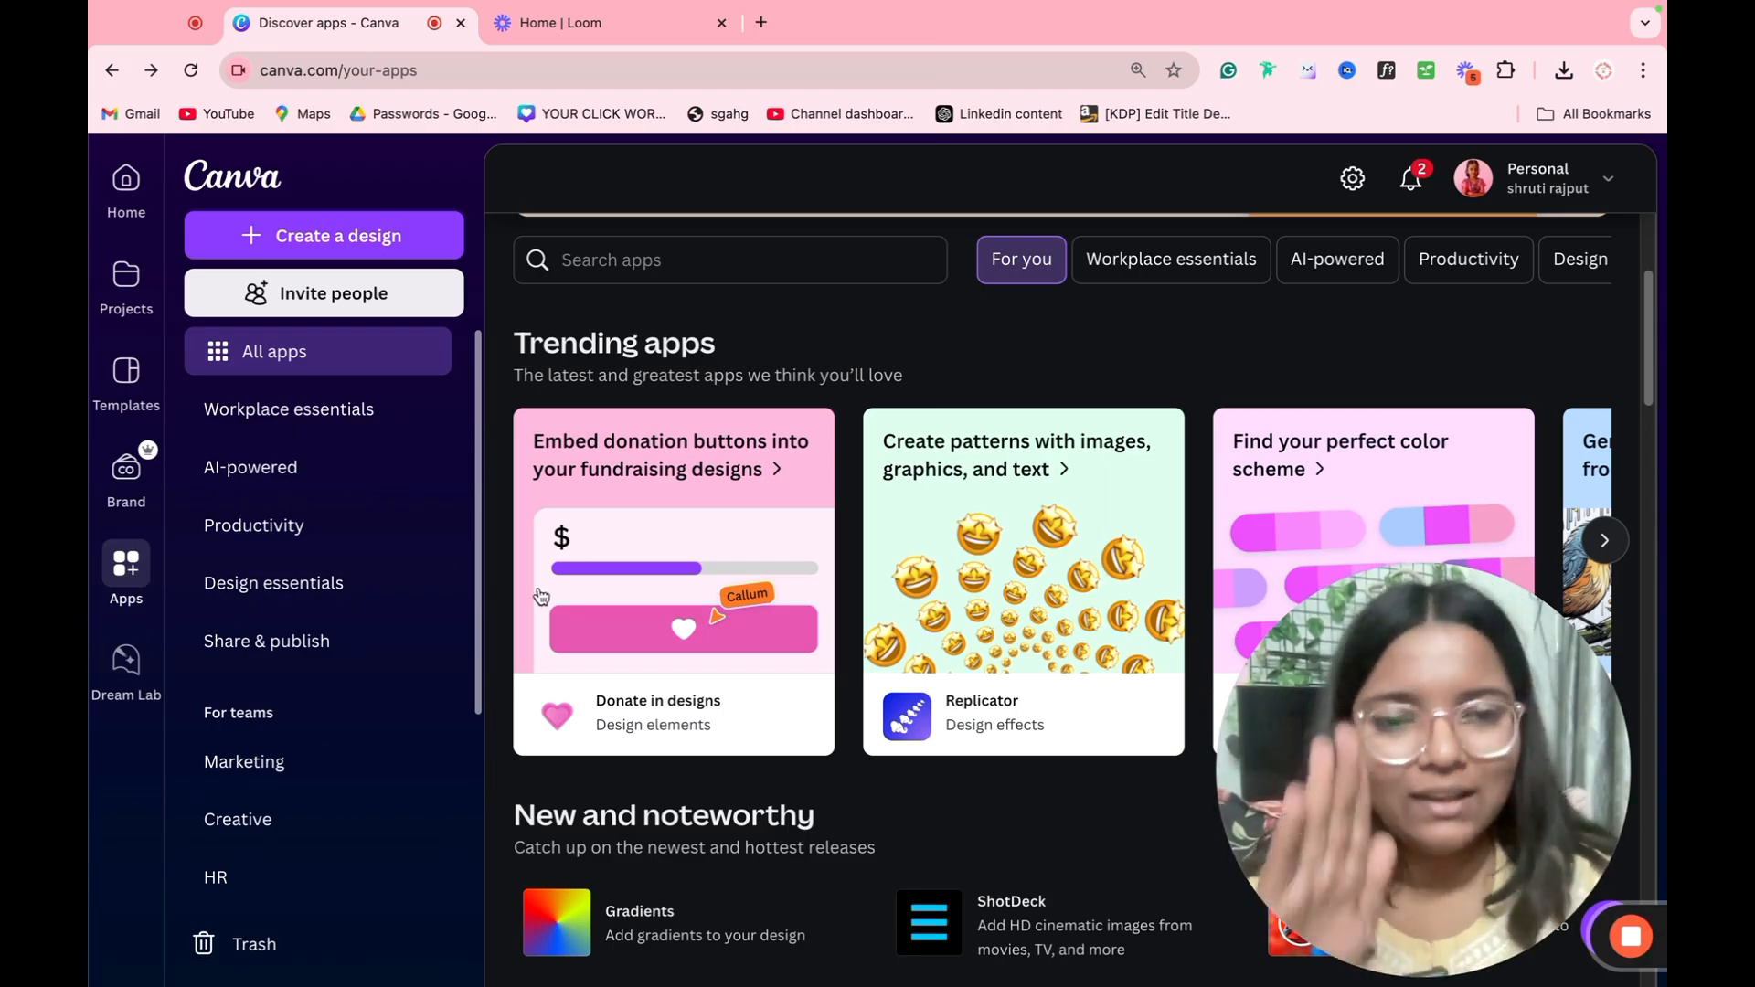
Step: Write the image prompt "A girl working in a garden" in Dream Lab, accepting the suggested article correction
{"action": "left_click", "coordinate": [115, 669]}
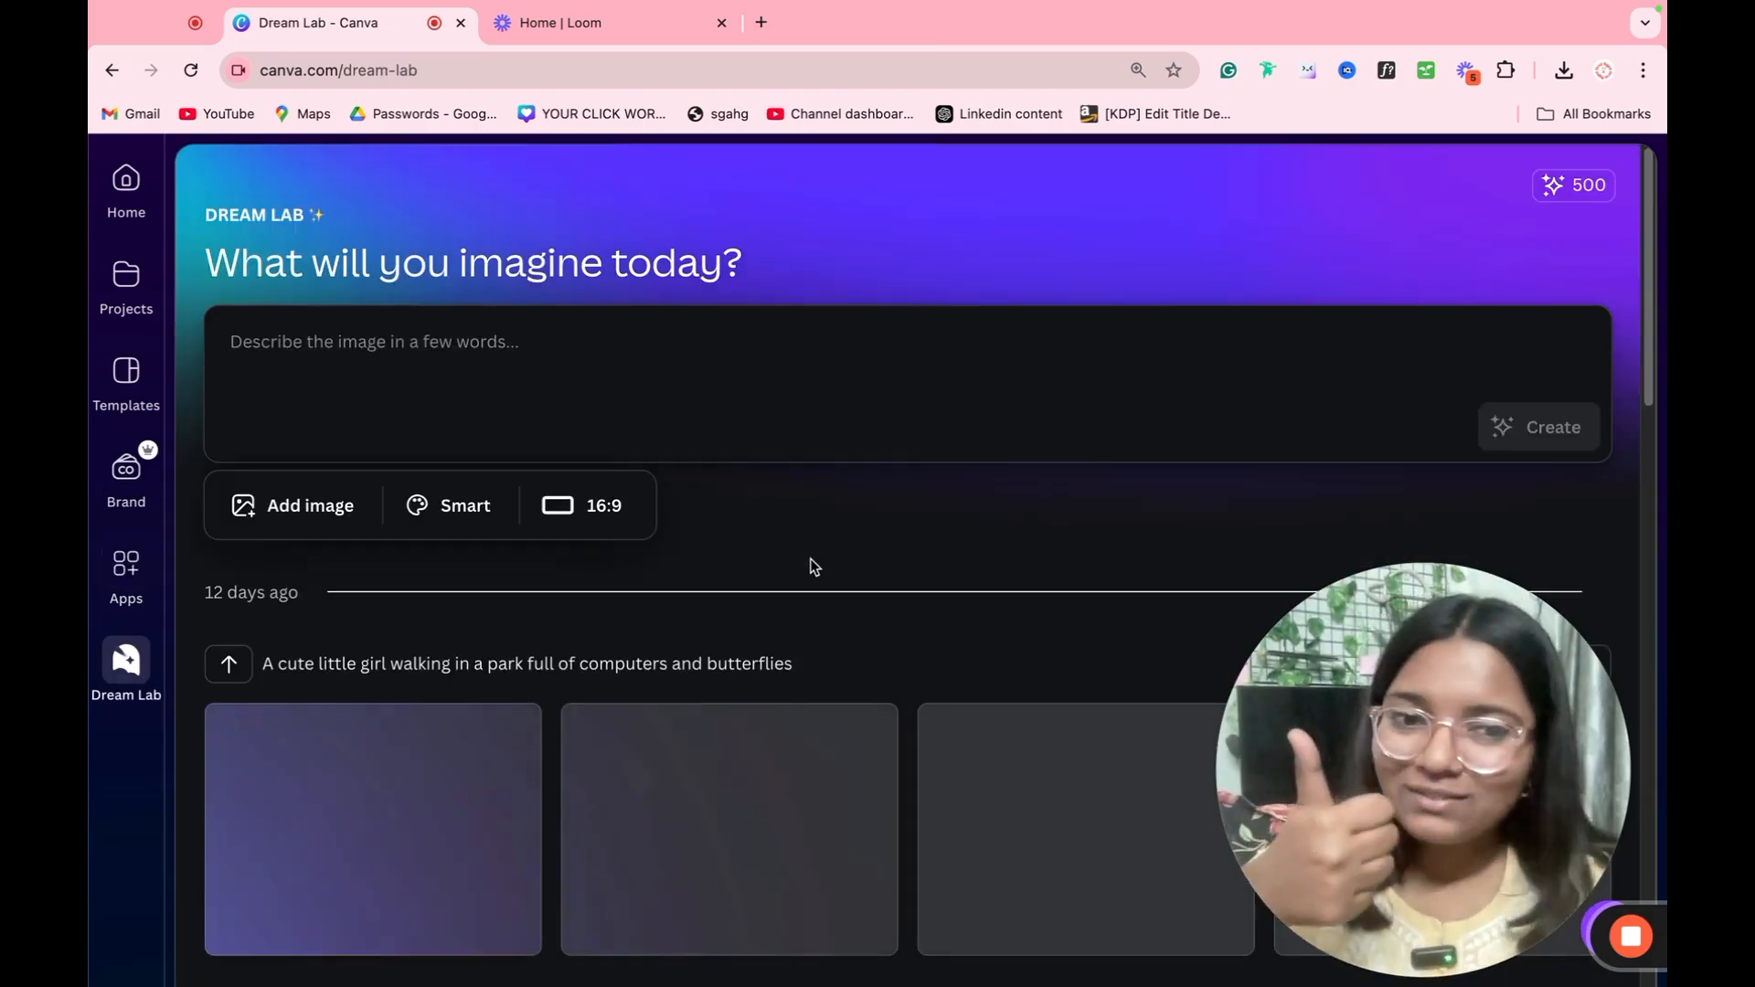
{"action": "left_click", "coordinate": [977, 399]}
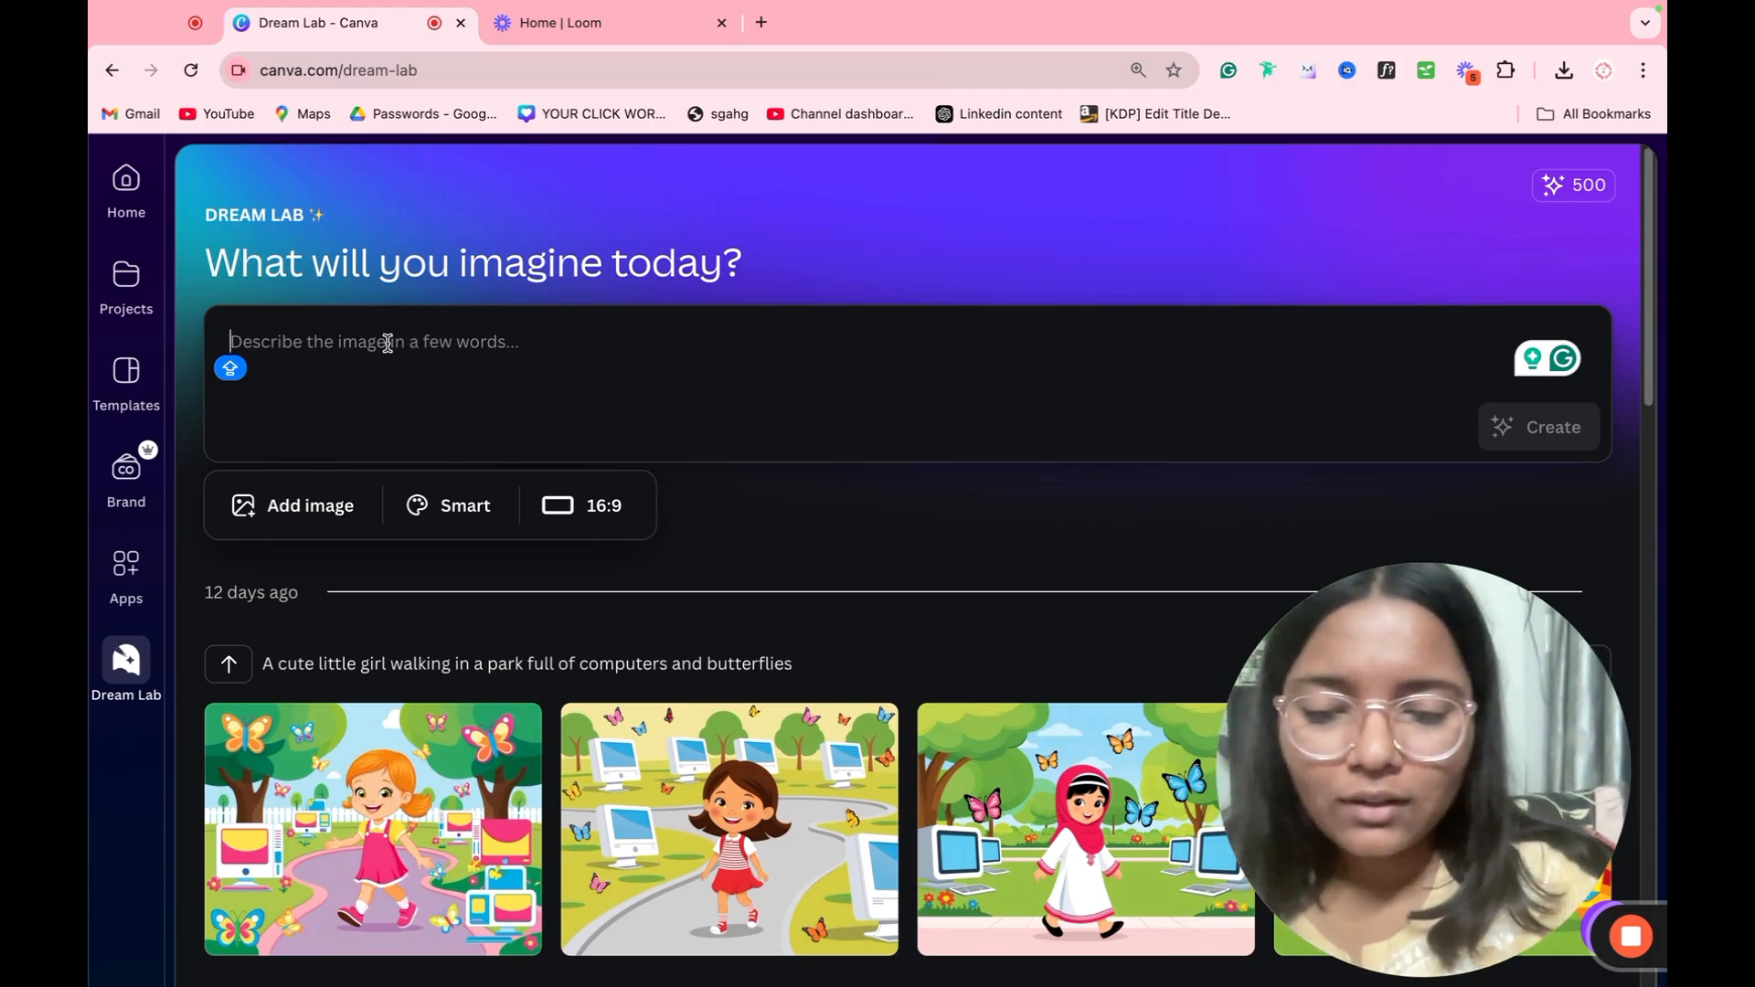
{"action": "type", "text": "A g"}
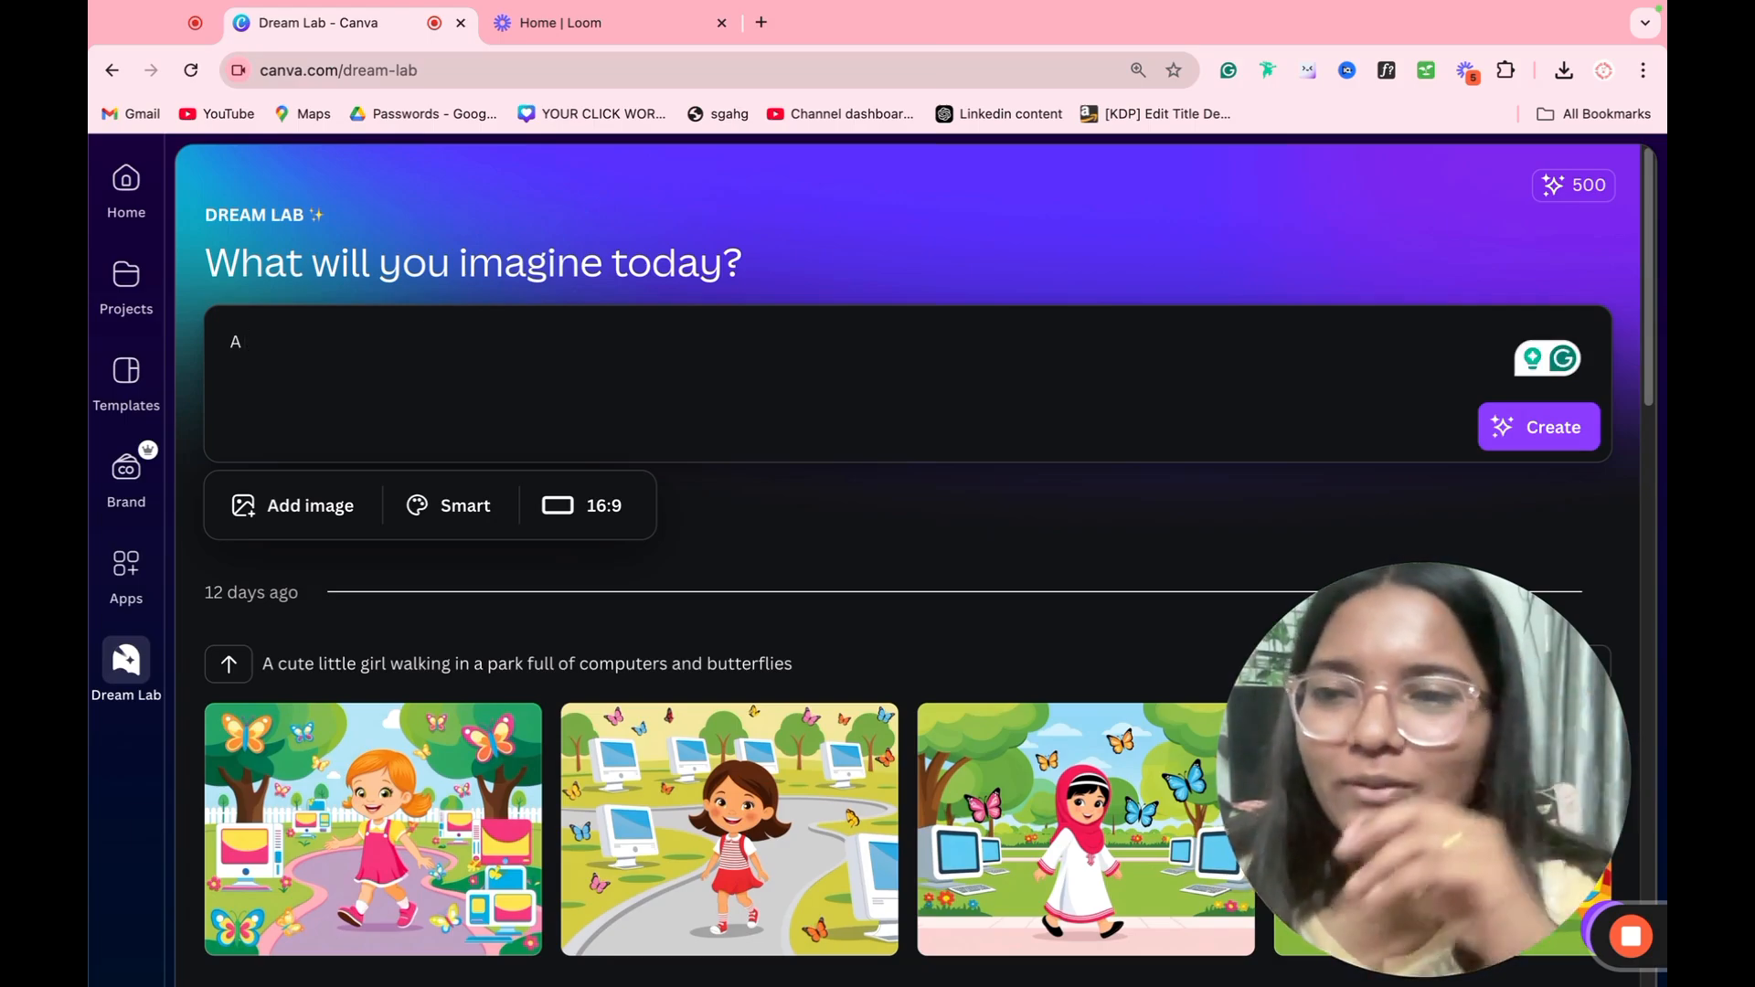
{"action": "type", "text": "girl working o"}
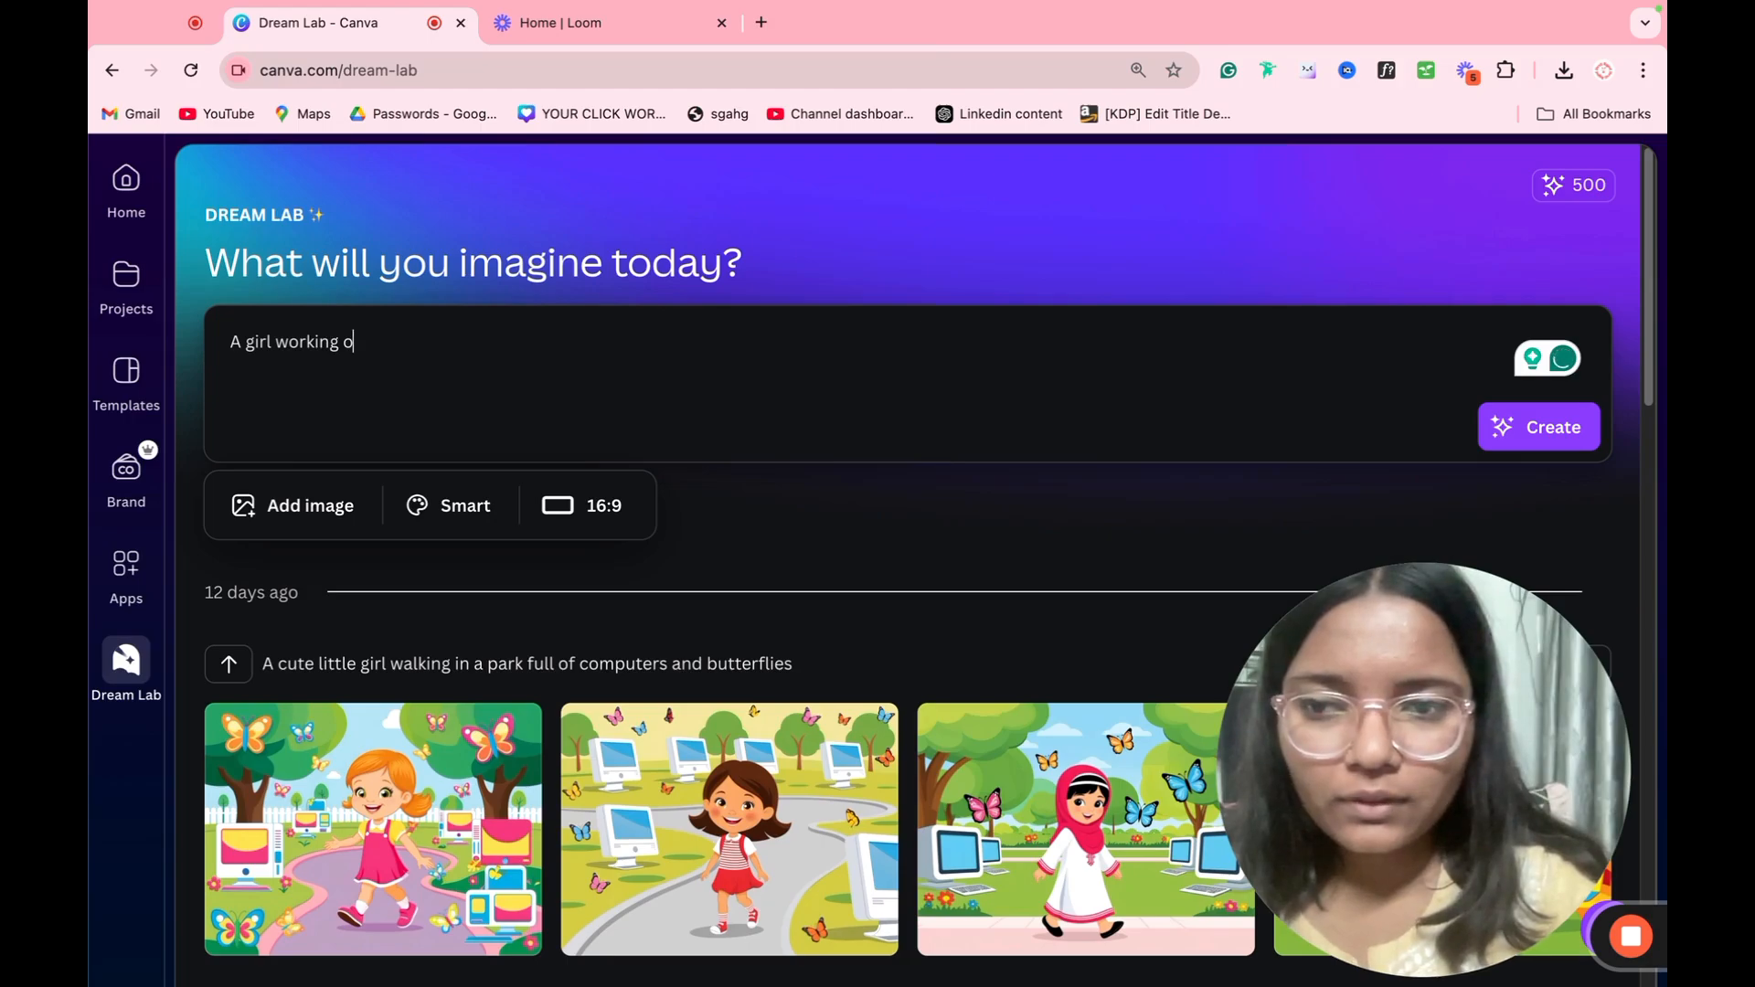
{"action": "key", "text": "BackSpace"}
{"action": "type", "text": "in garden"}
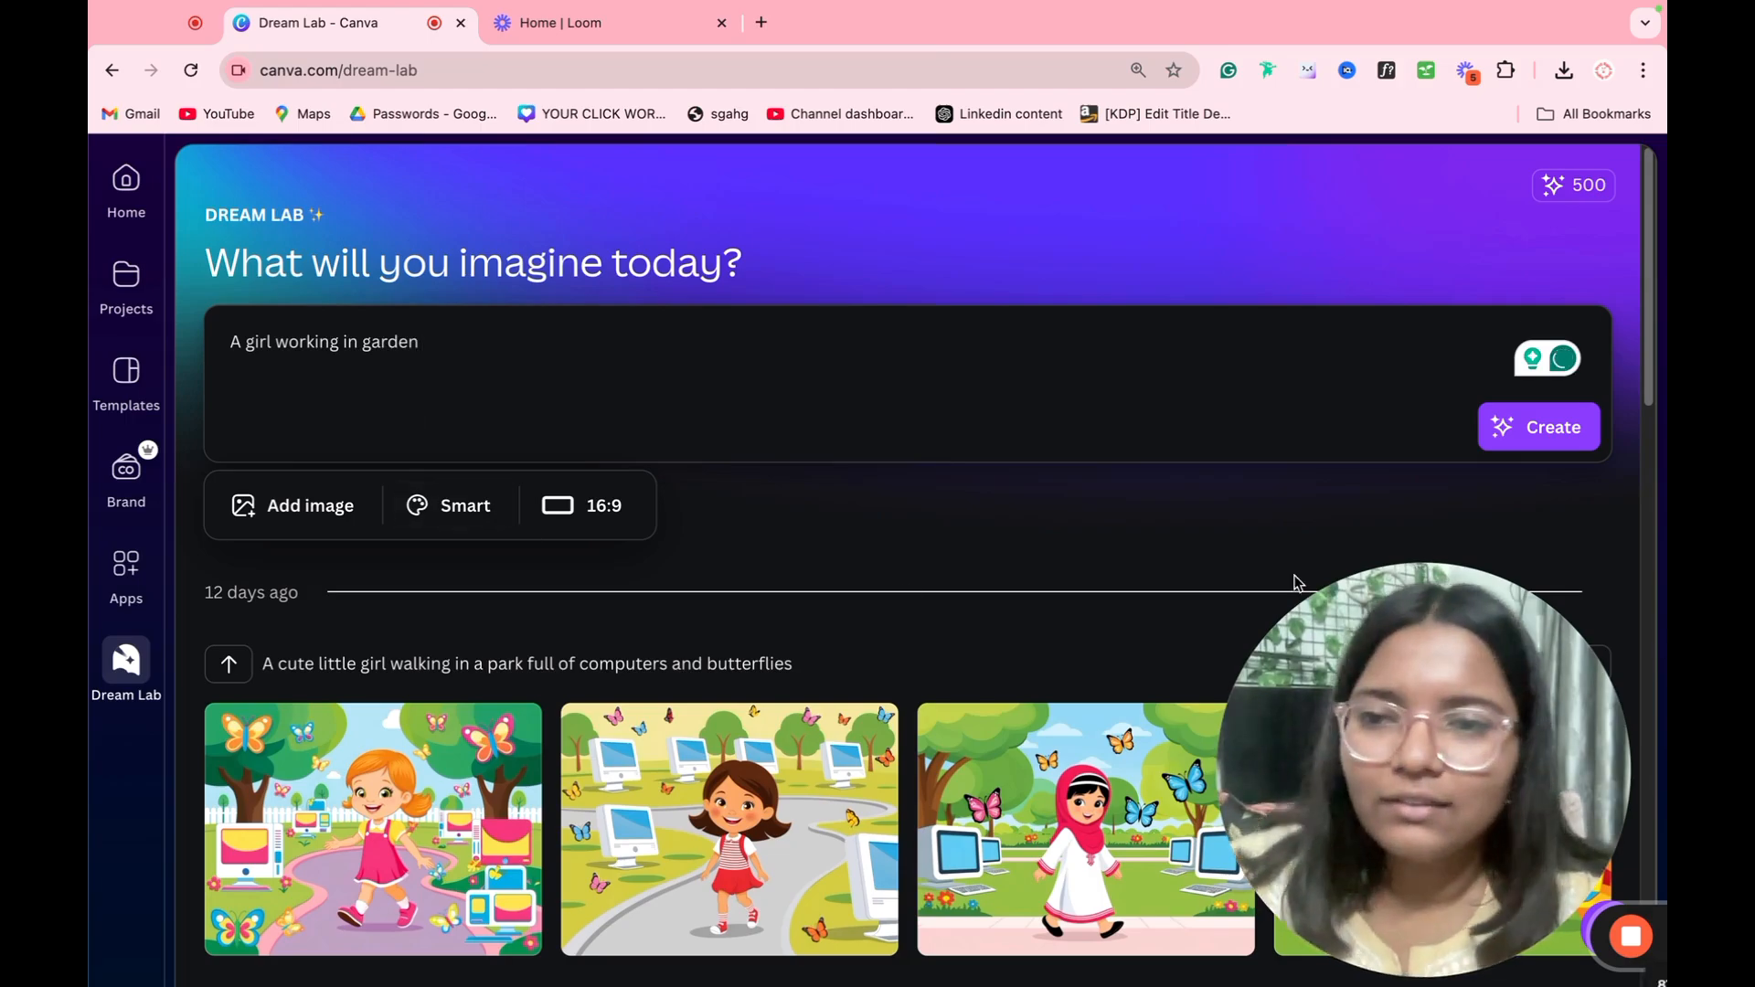
{"action": "left_click", "coordinate": [353, 507]}
{"action": "mouse_move", "coordinate": [400, 346]}
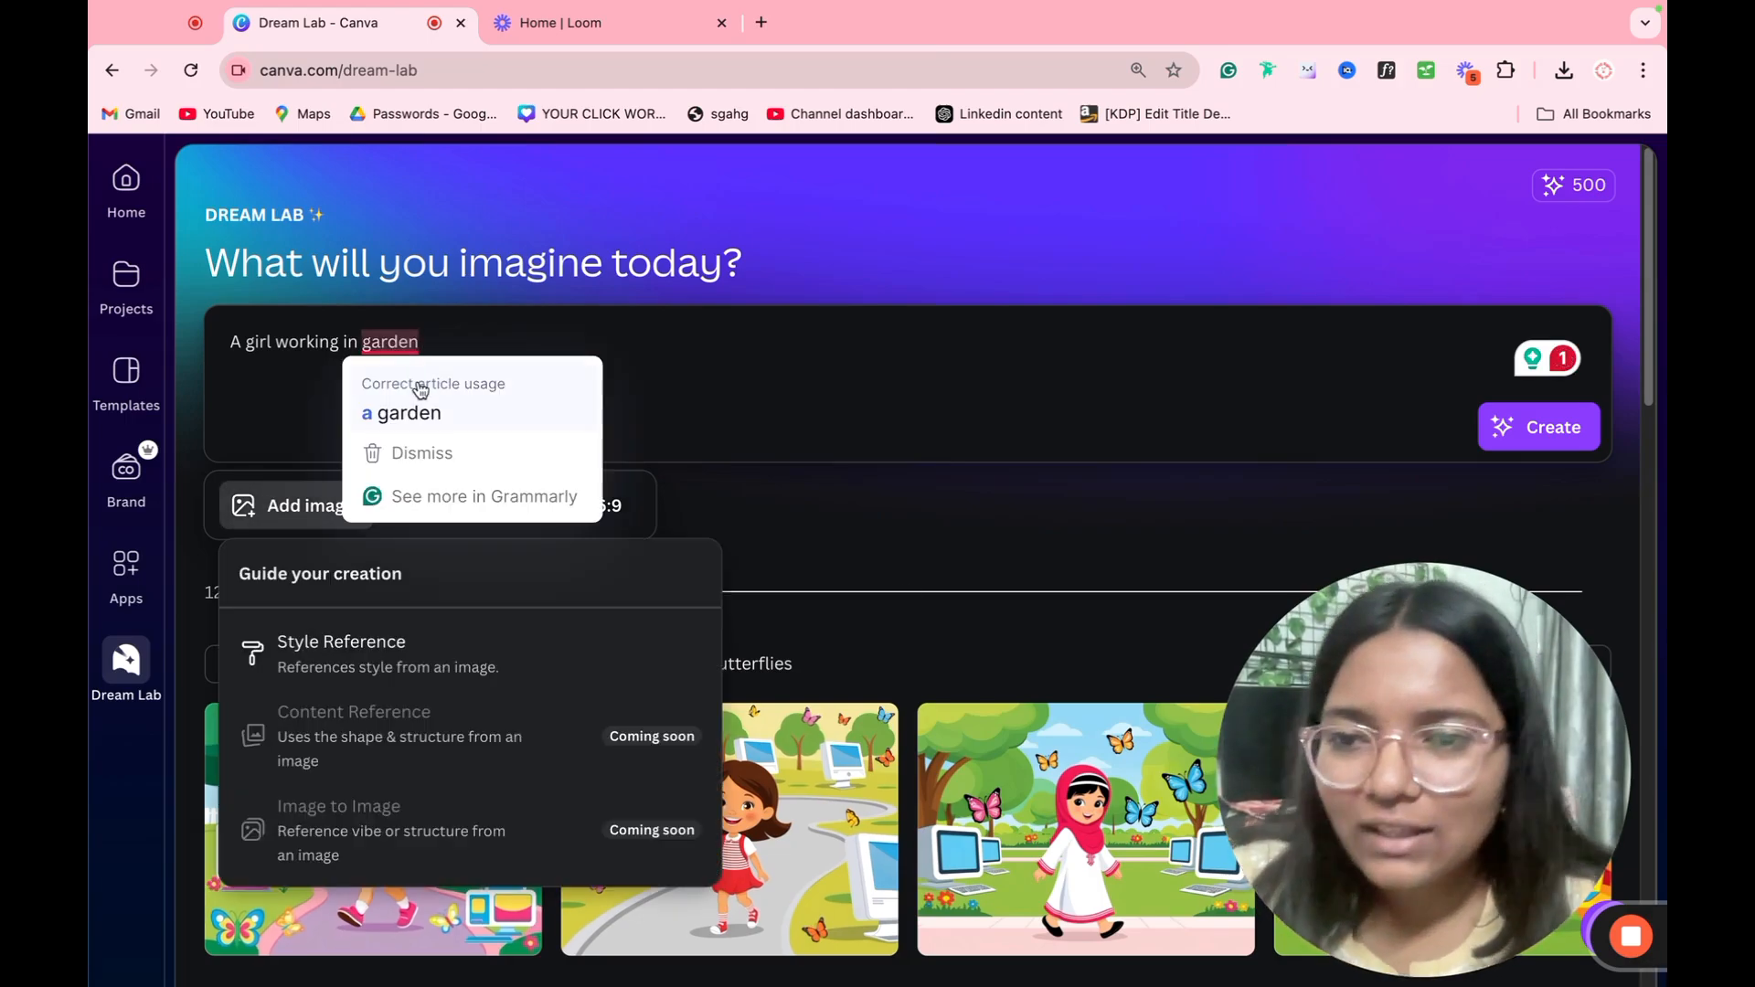
{"action": "left_click", "coordinate": [411, 402]}
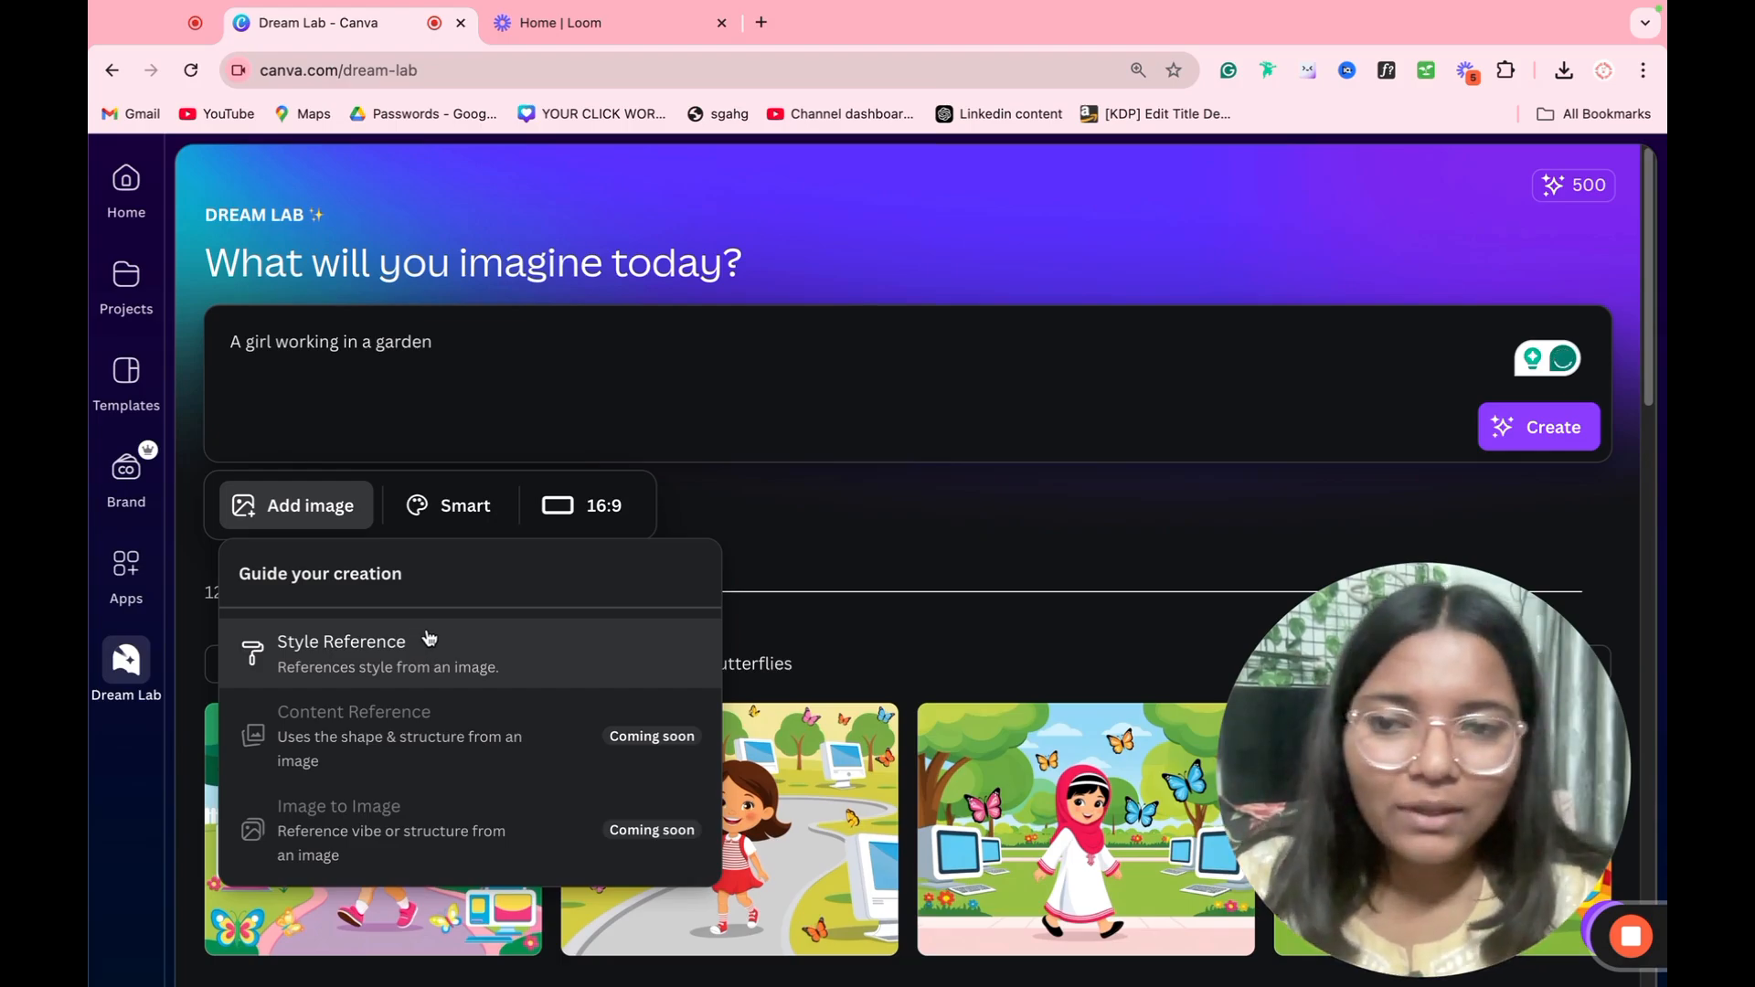
Step: Set the image style to Cinematic and the aspect ratio to 1:1 for the garden prompt
{"action": "left_click", "coordinate": [442, 509]}
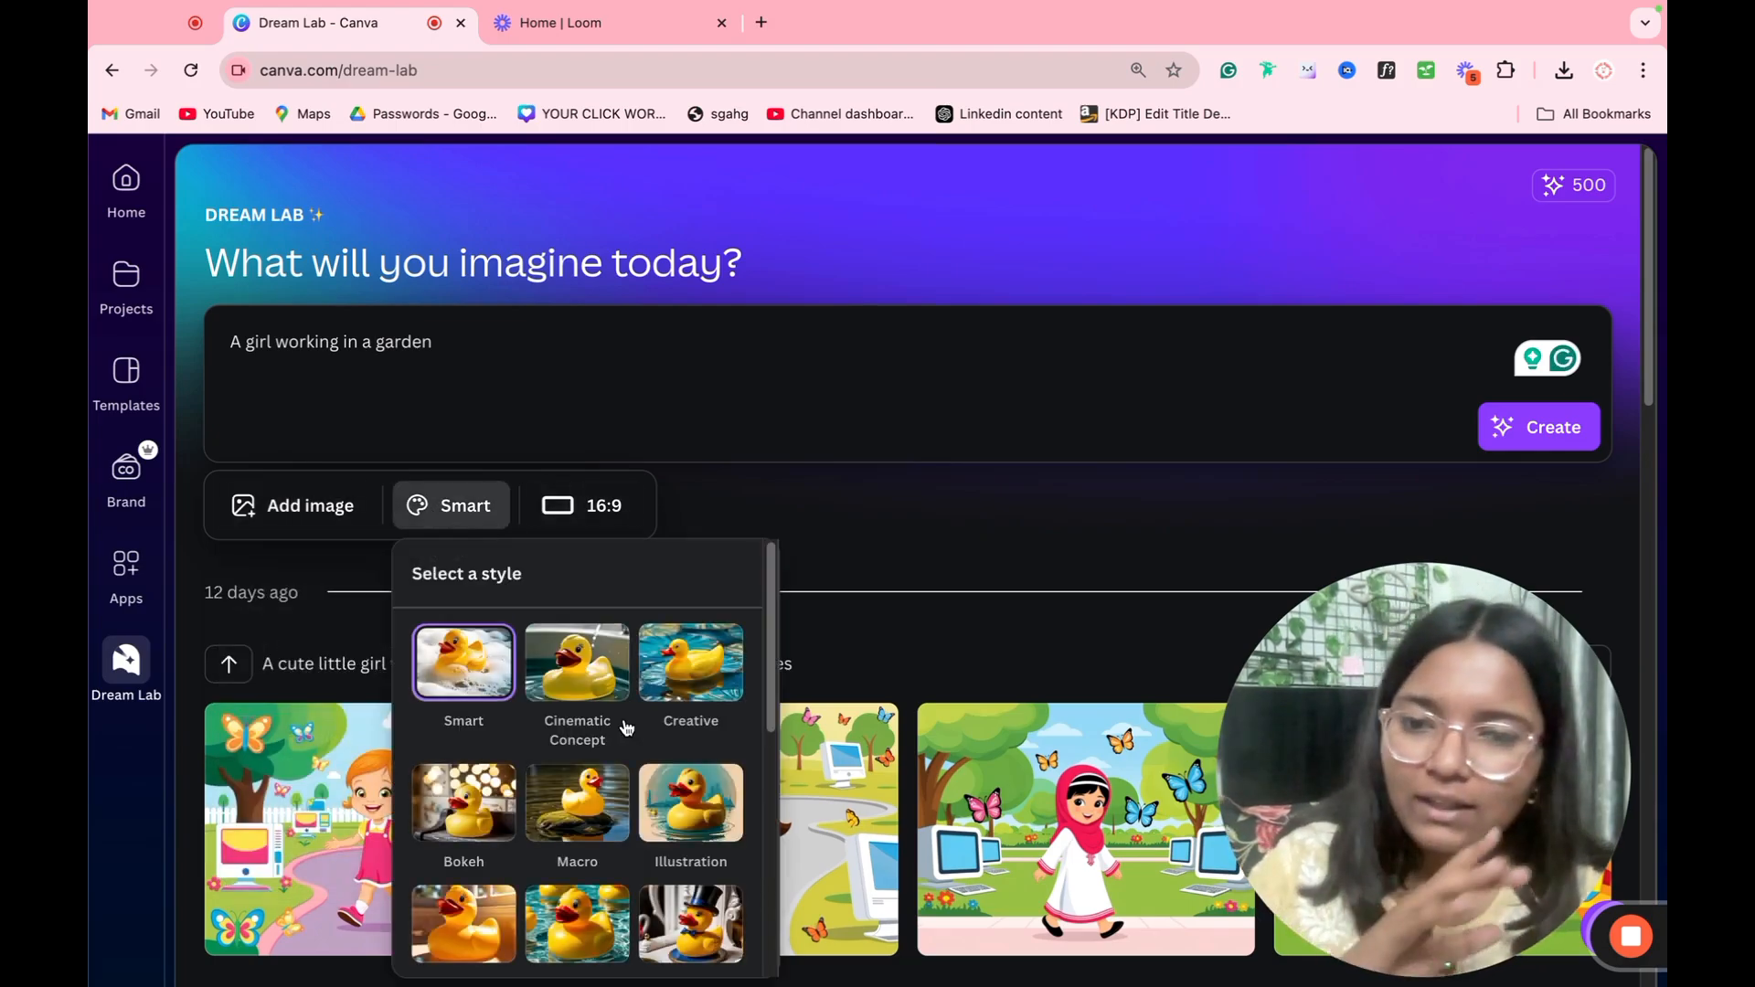
{"action": "scroll", "coordinate": [629, 732], "scroll_direction": "down", "scroll_amount": 5}
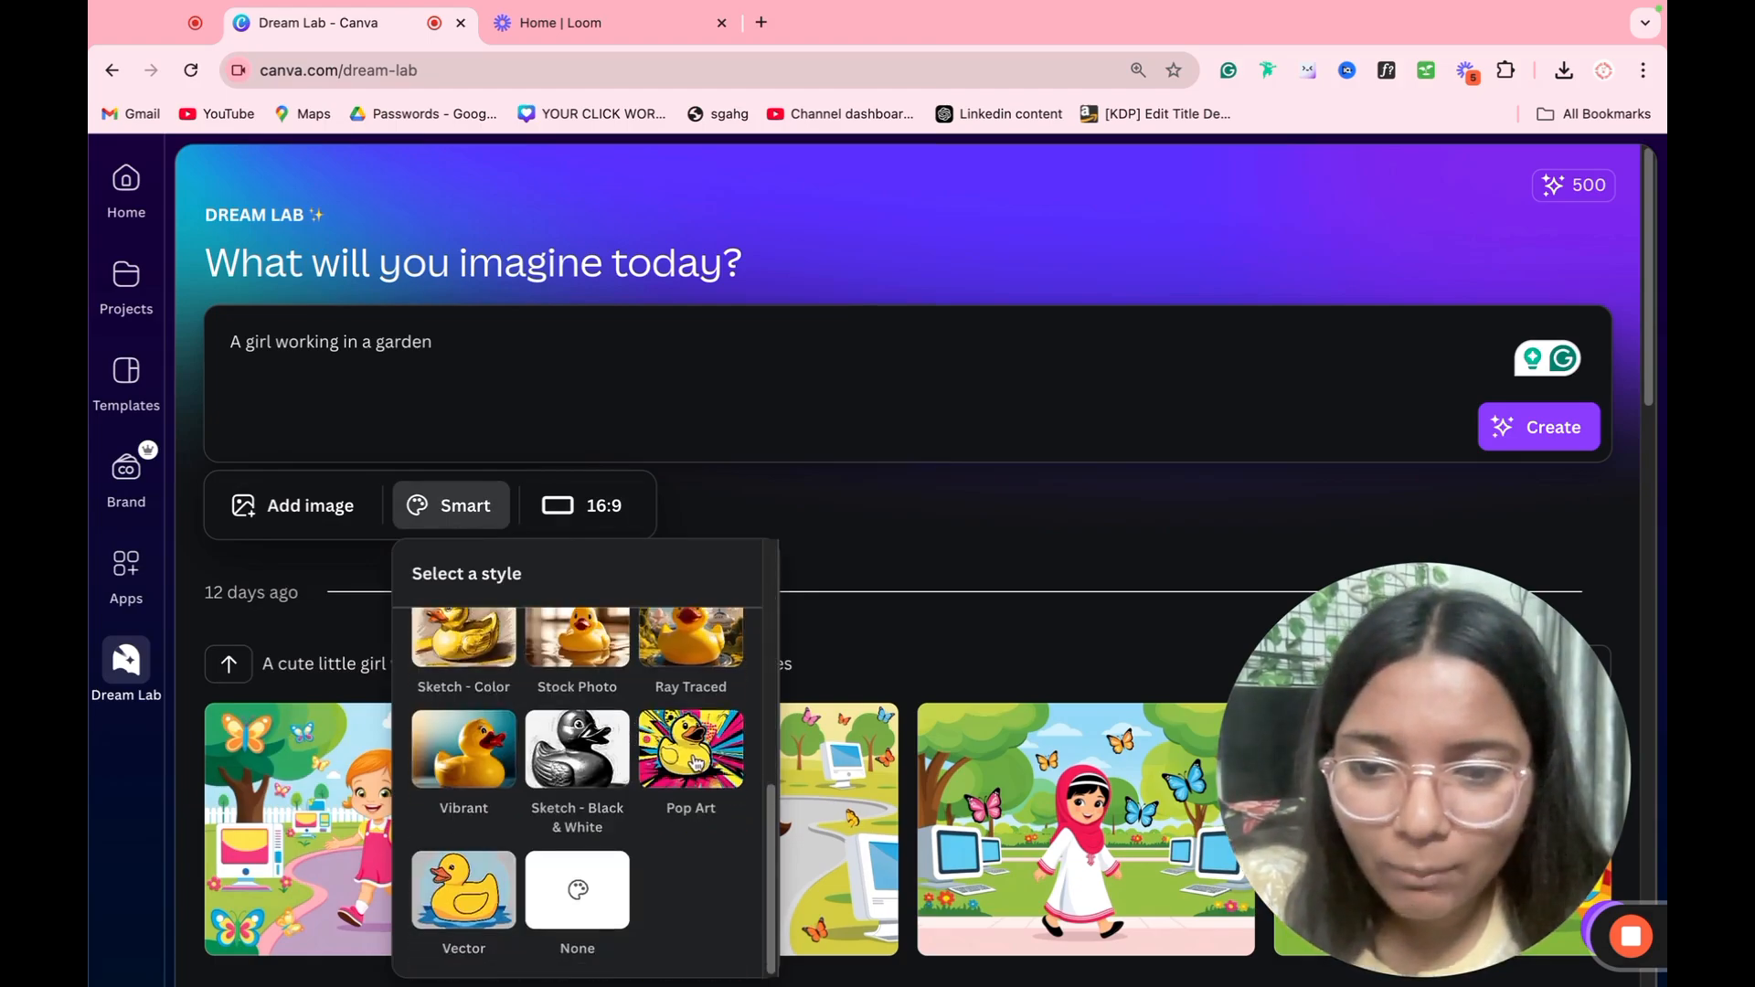
{"action": "scroll", "coordinate": [434, 891], "scroll_direction": "up", "scroll_amount": 3}
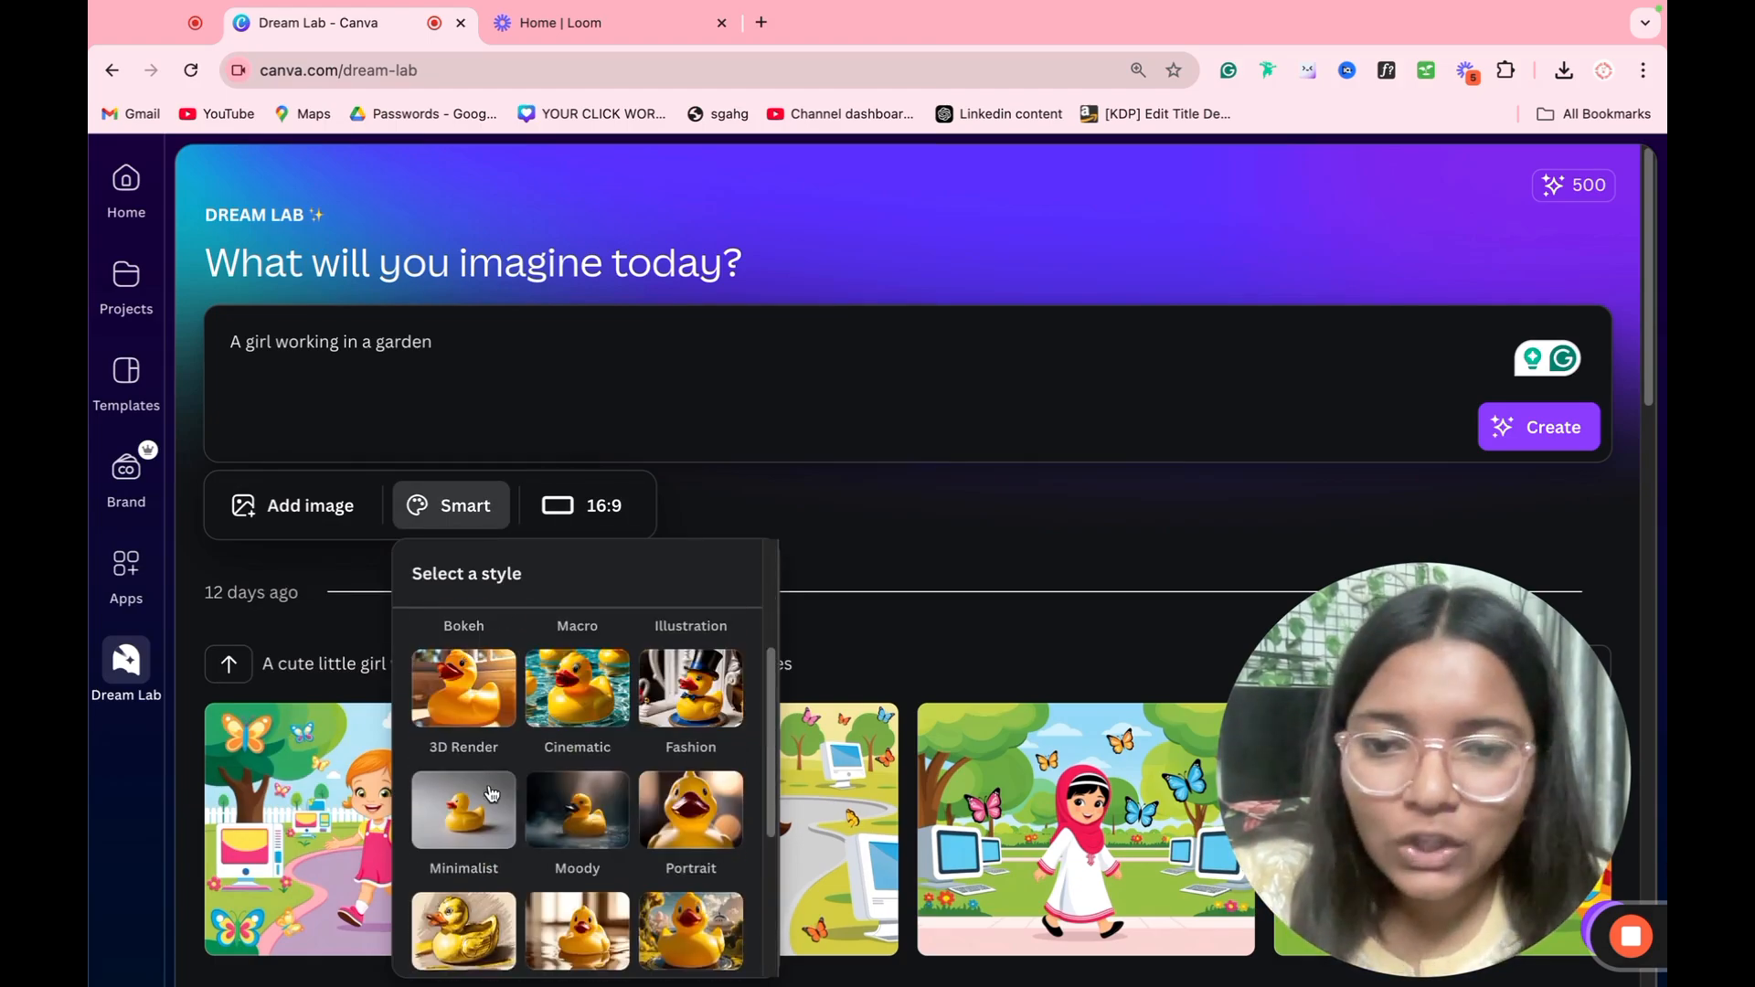
{"action": "left_click", "coordinate": [604, 731]}
{"action": "left_click", "coordinate": [655, 520]}
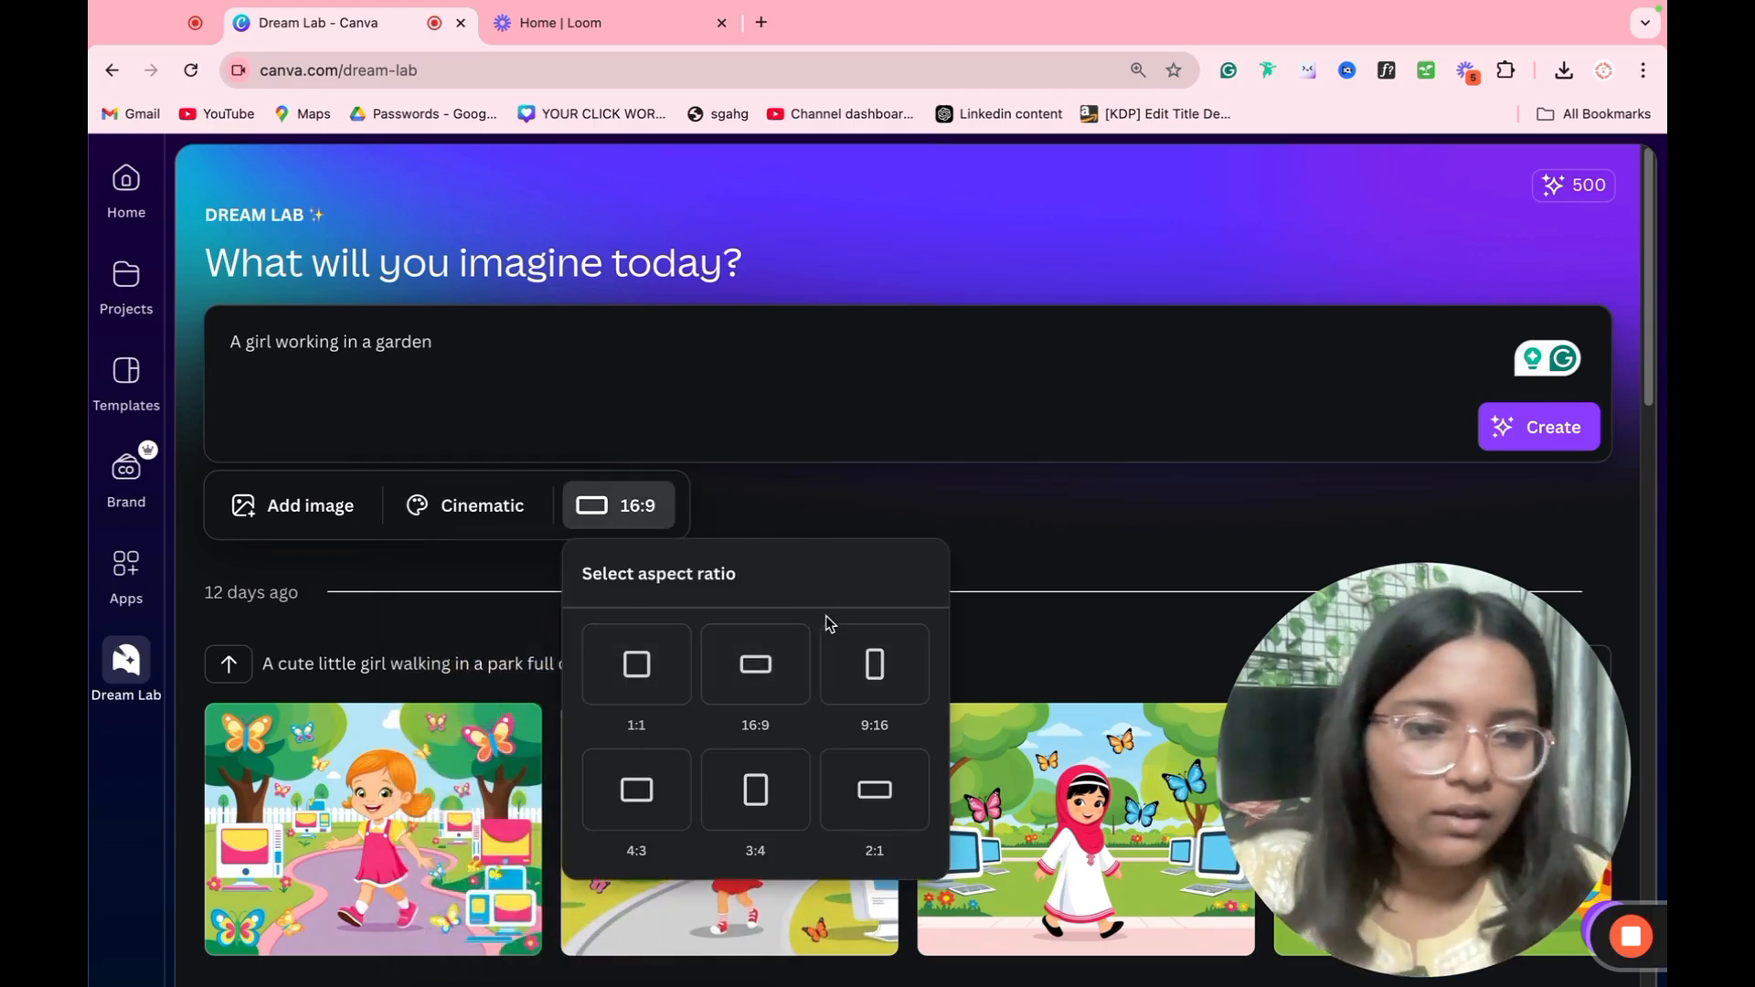
{"action": "left_click", "coordinate": [658, 702]}
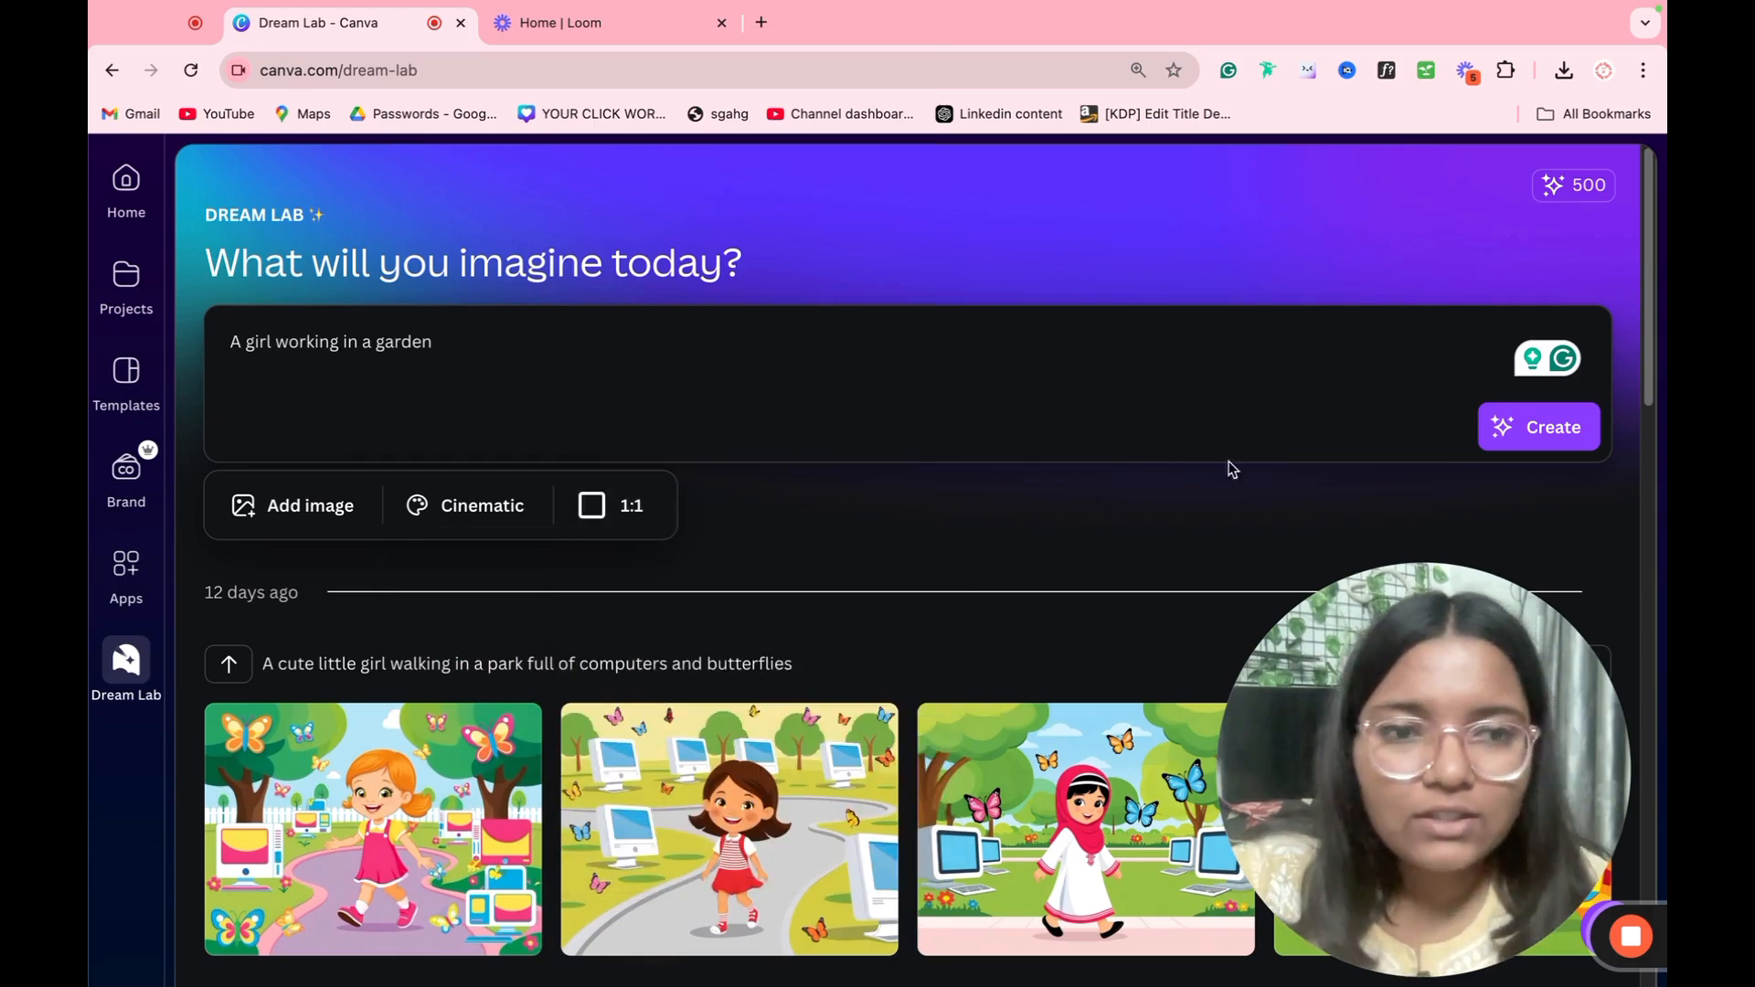
Step: Generate the images from the garden prompt and review the results
{"action": "left_click", "coordinate": [1550, 444]}
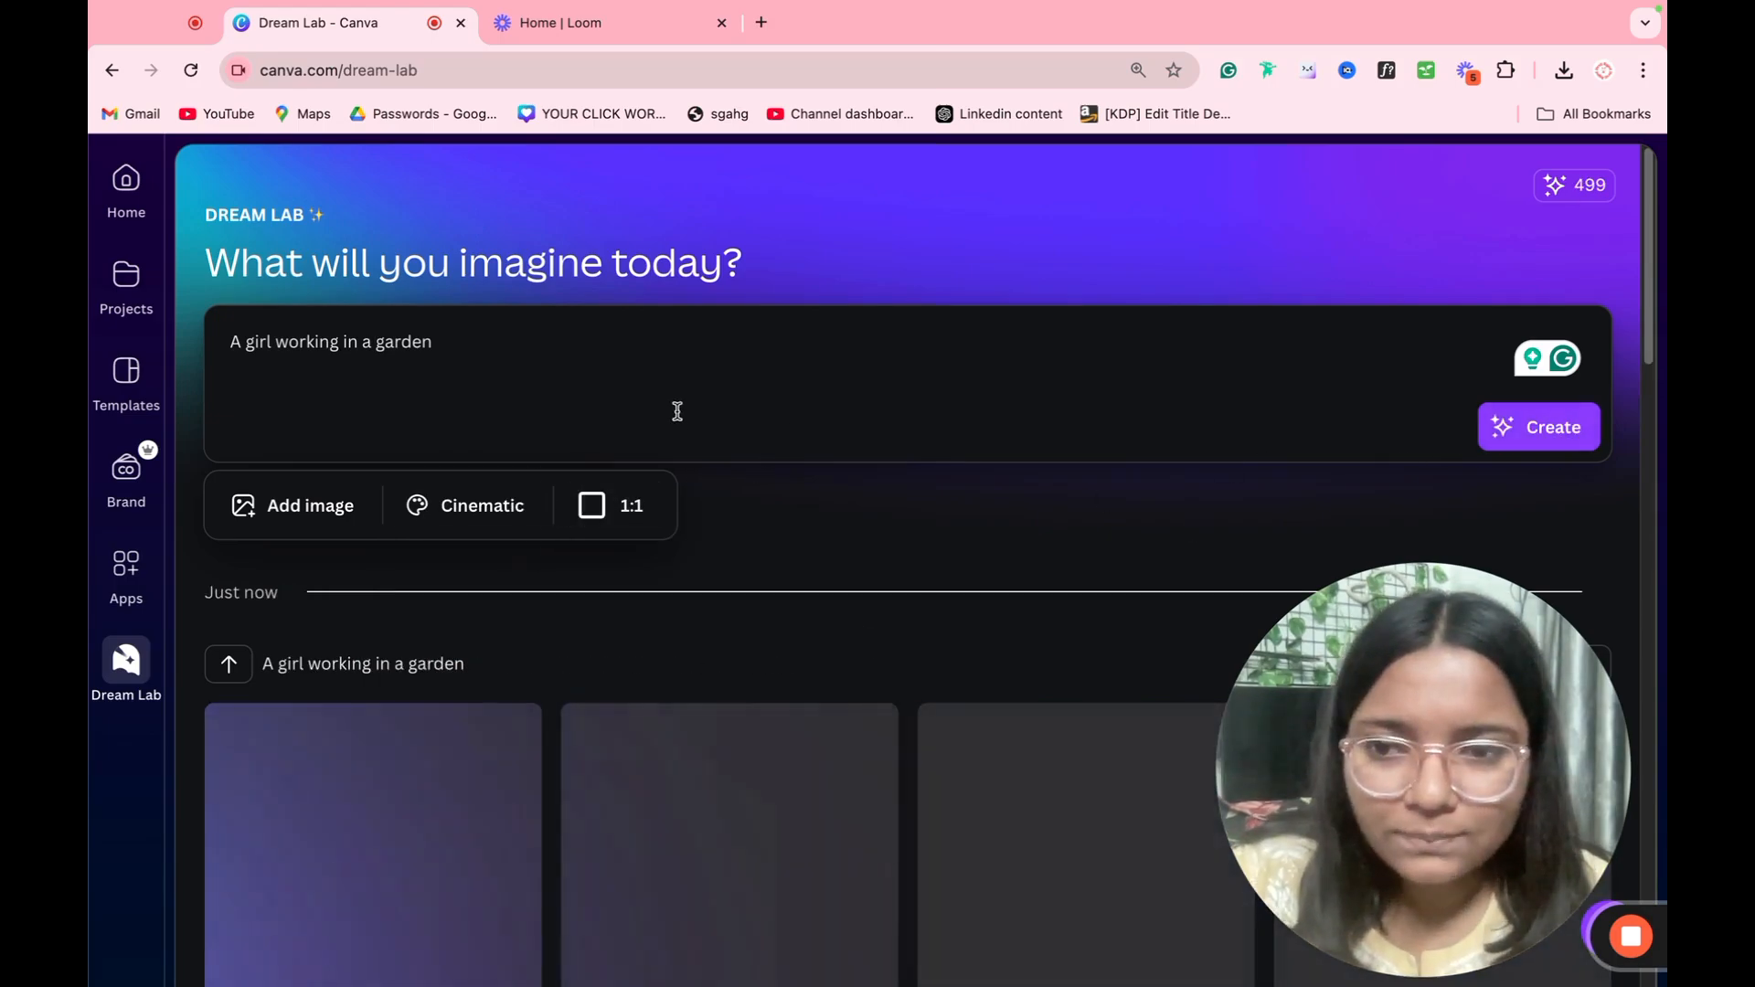
{"action": "scroll", "coordinate": [677, 409], "scroll_direction": "down", "scroll_amount": 5}
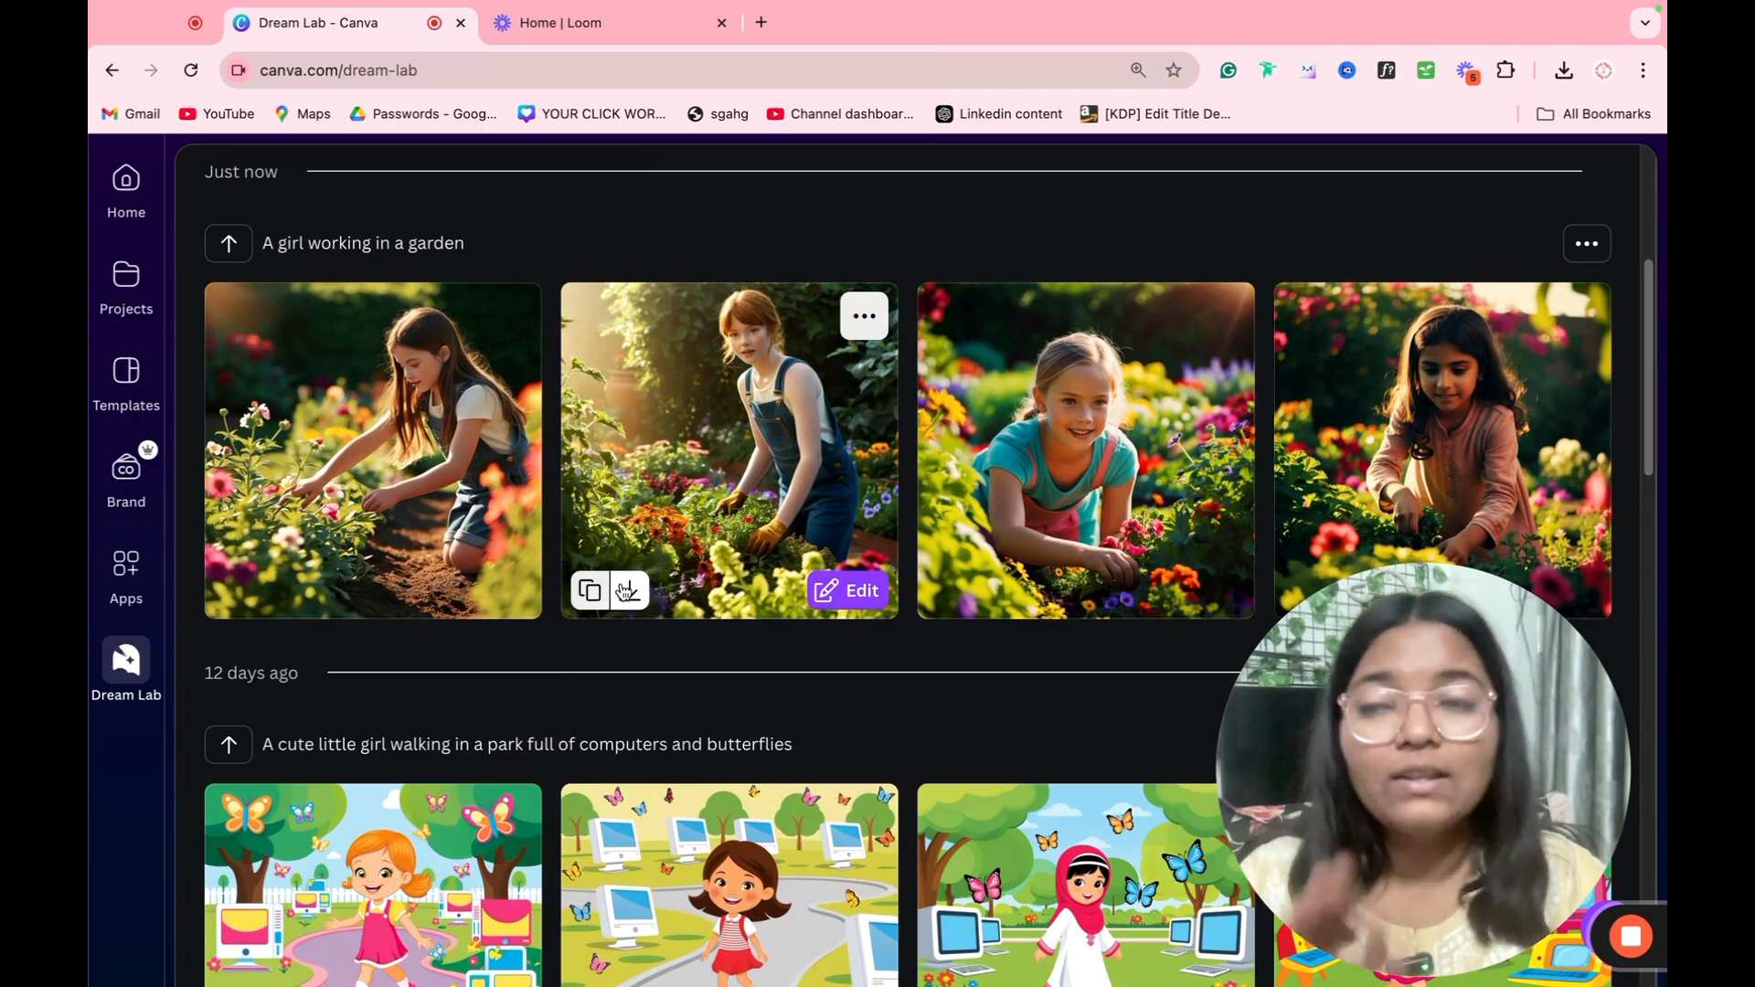
{"action": "scroll", "coordinate": [603, 608], "scroll_direction": "up", "scroll_amount": 5}
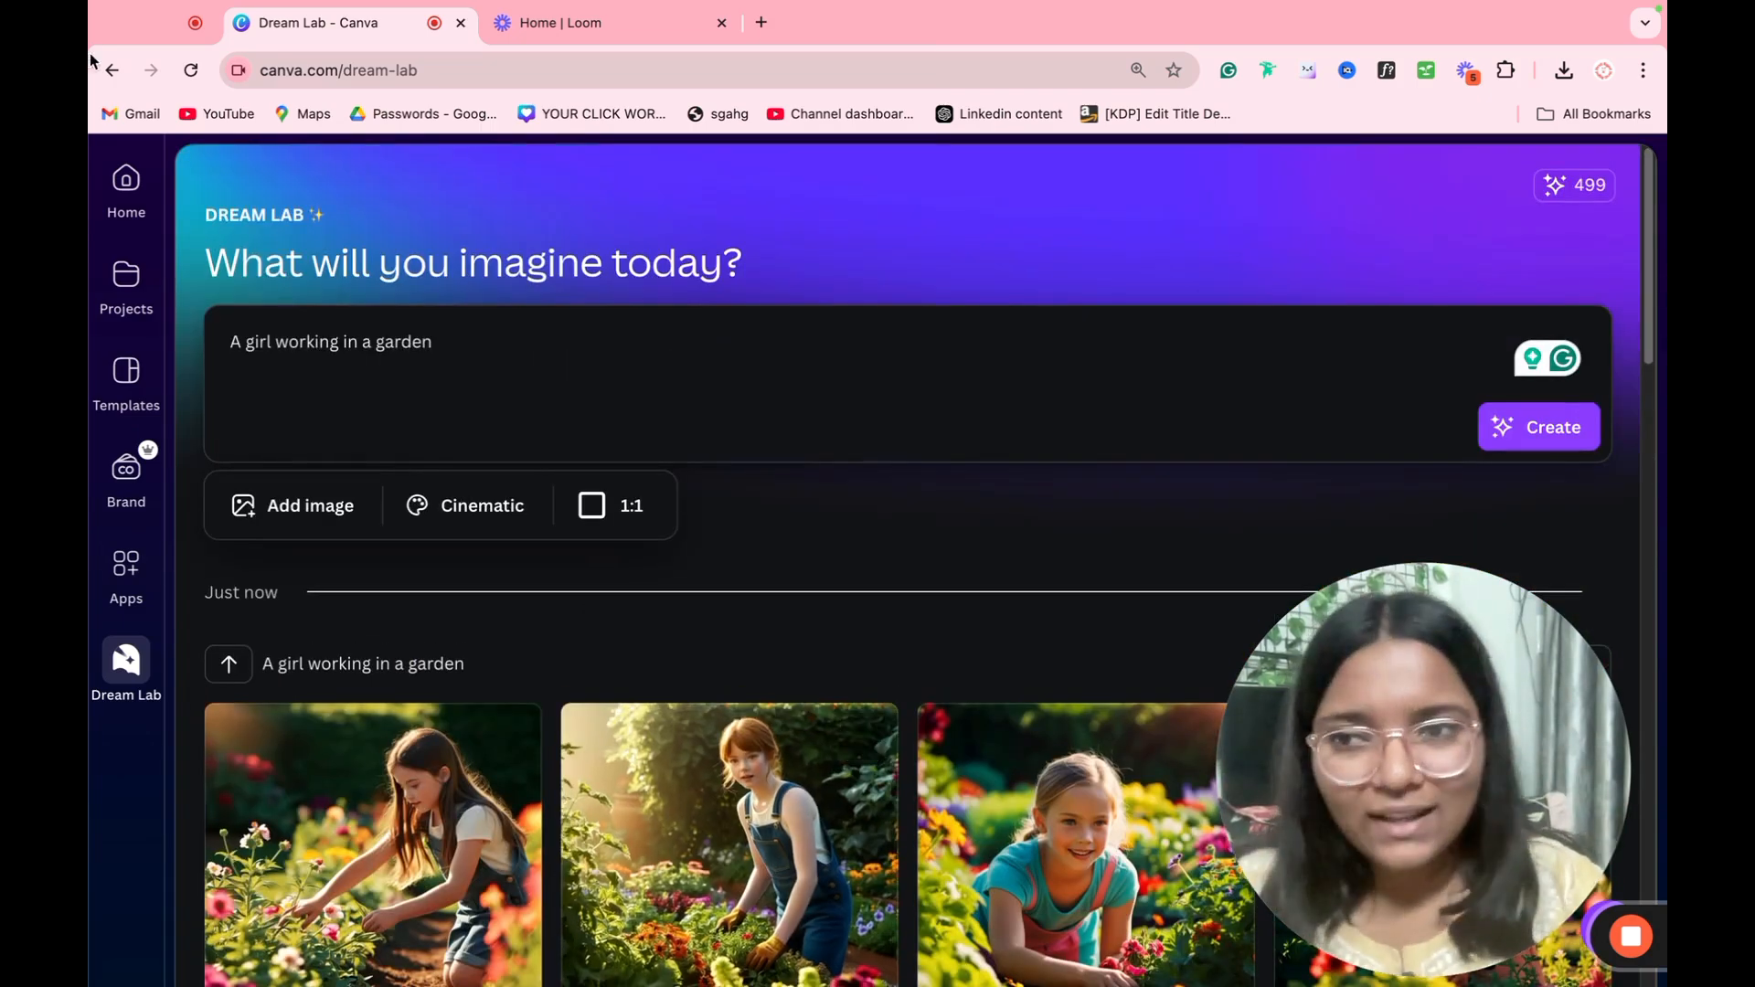
Step: Create a new blank Instagram Post (4:5) design from the home page
{"action": "left_click", "coordinate": [106, 178]}
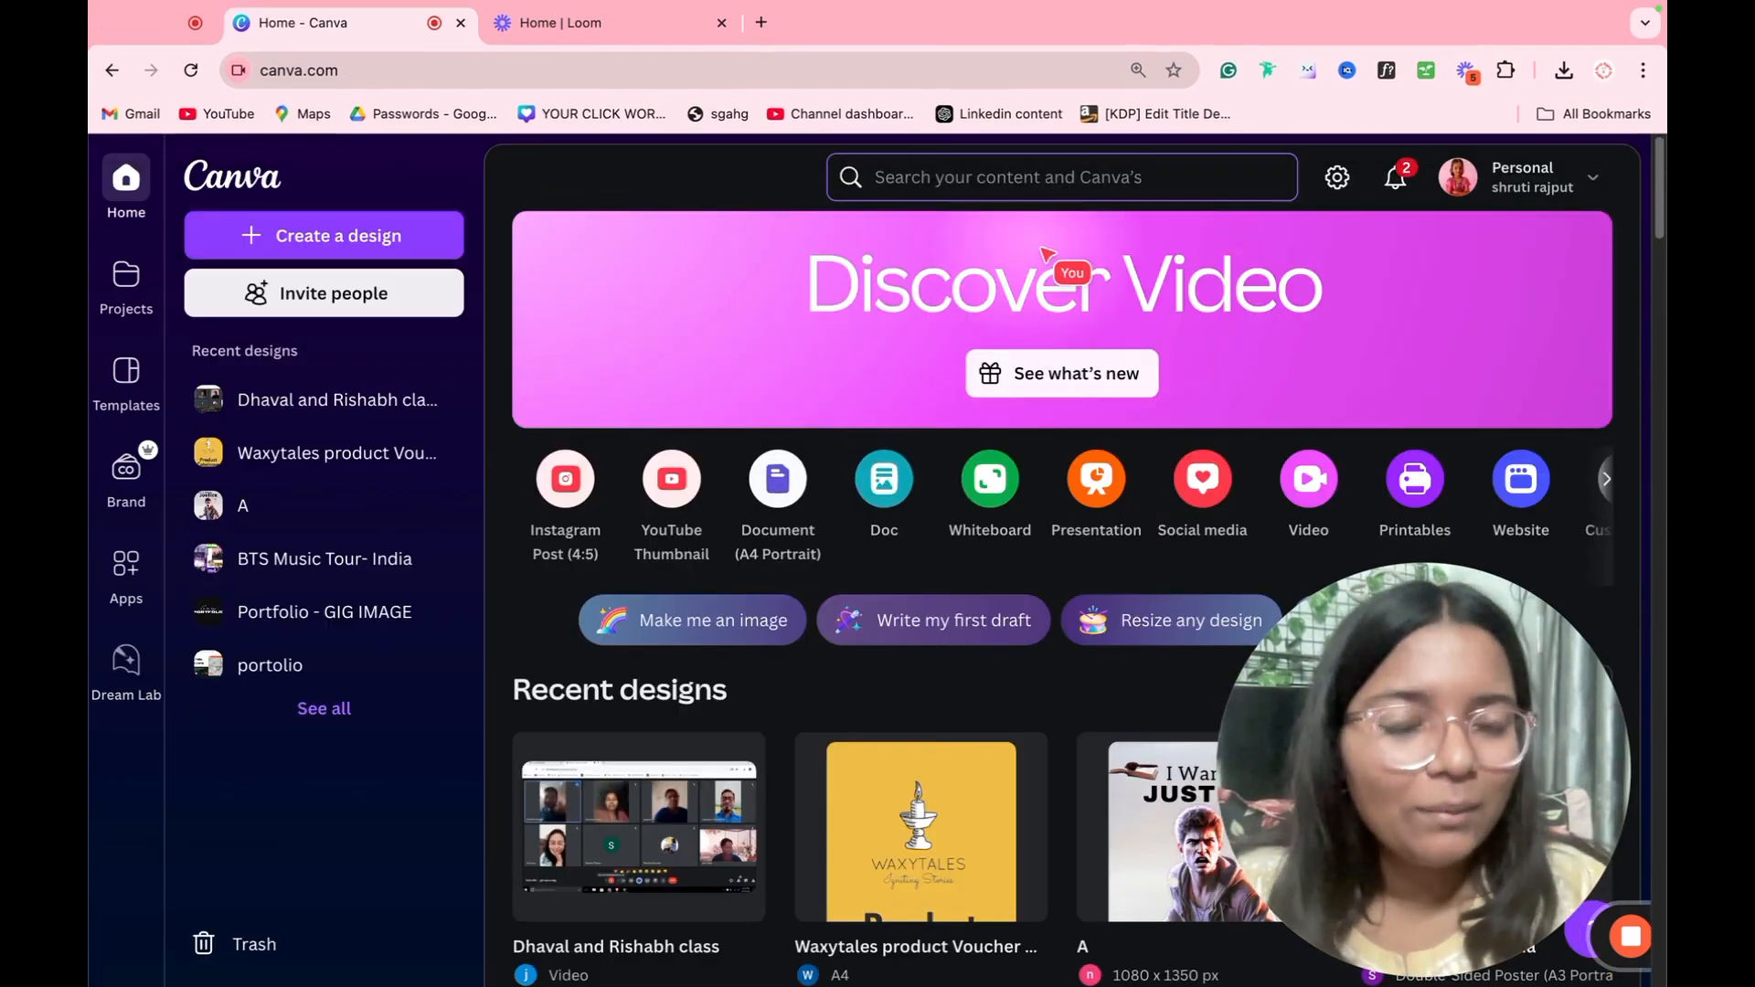
{"action": "left_click", "coordinate": [555, 482]}
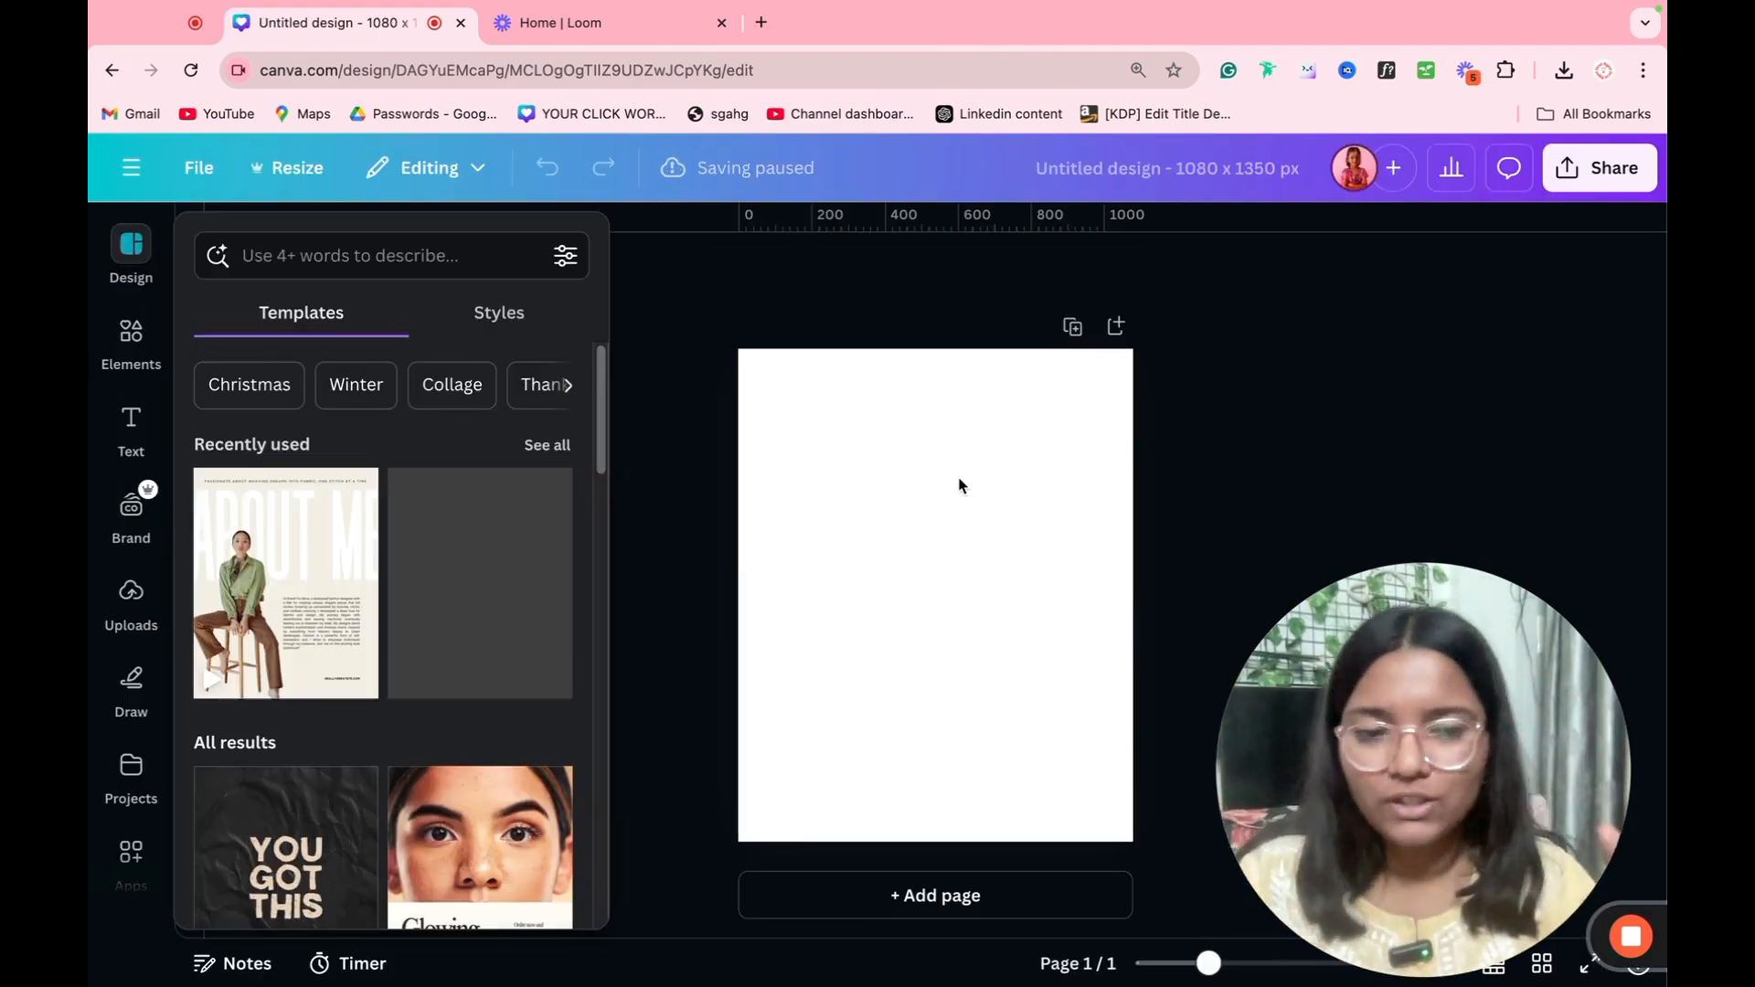
Step: Name the design "DEMO"
{"action": "left_click", "coordinate": [1123, 174]}
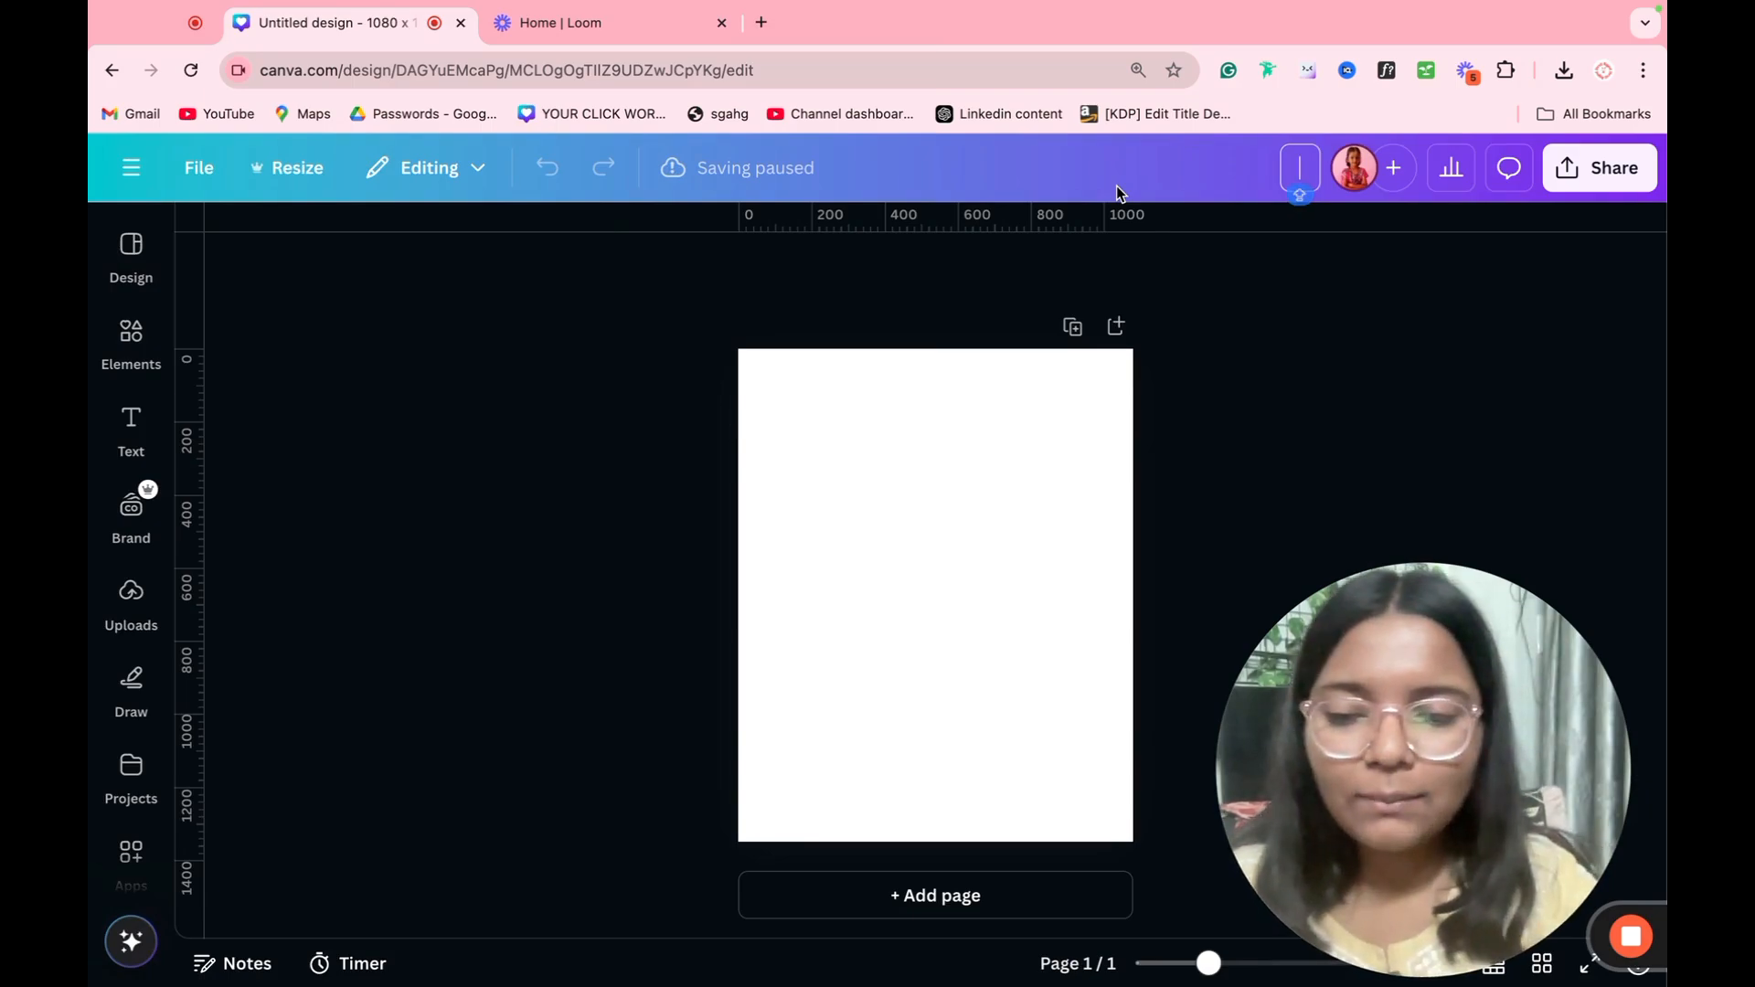
{"action": "type", "text": "DEMO"}
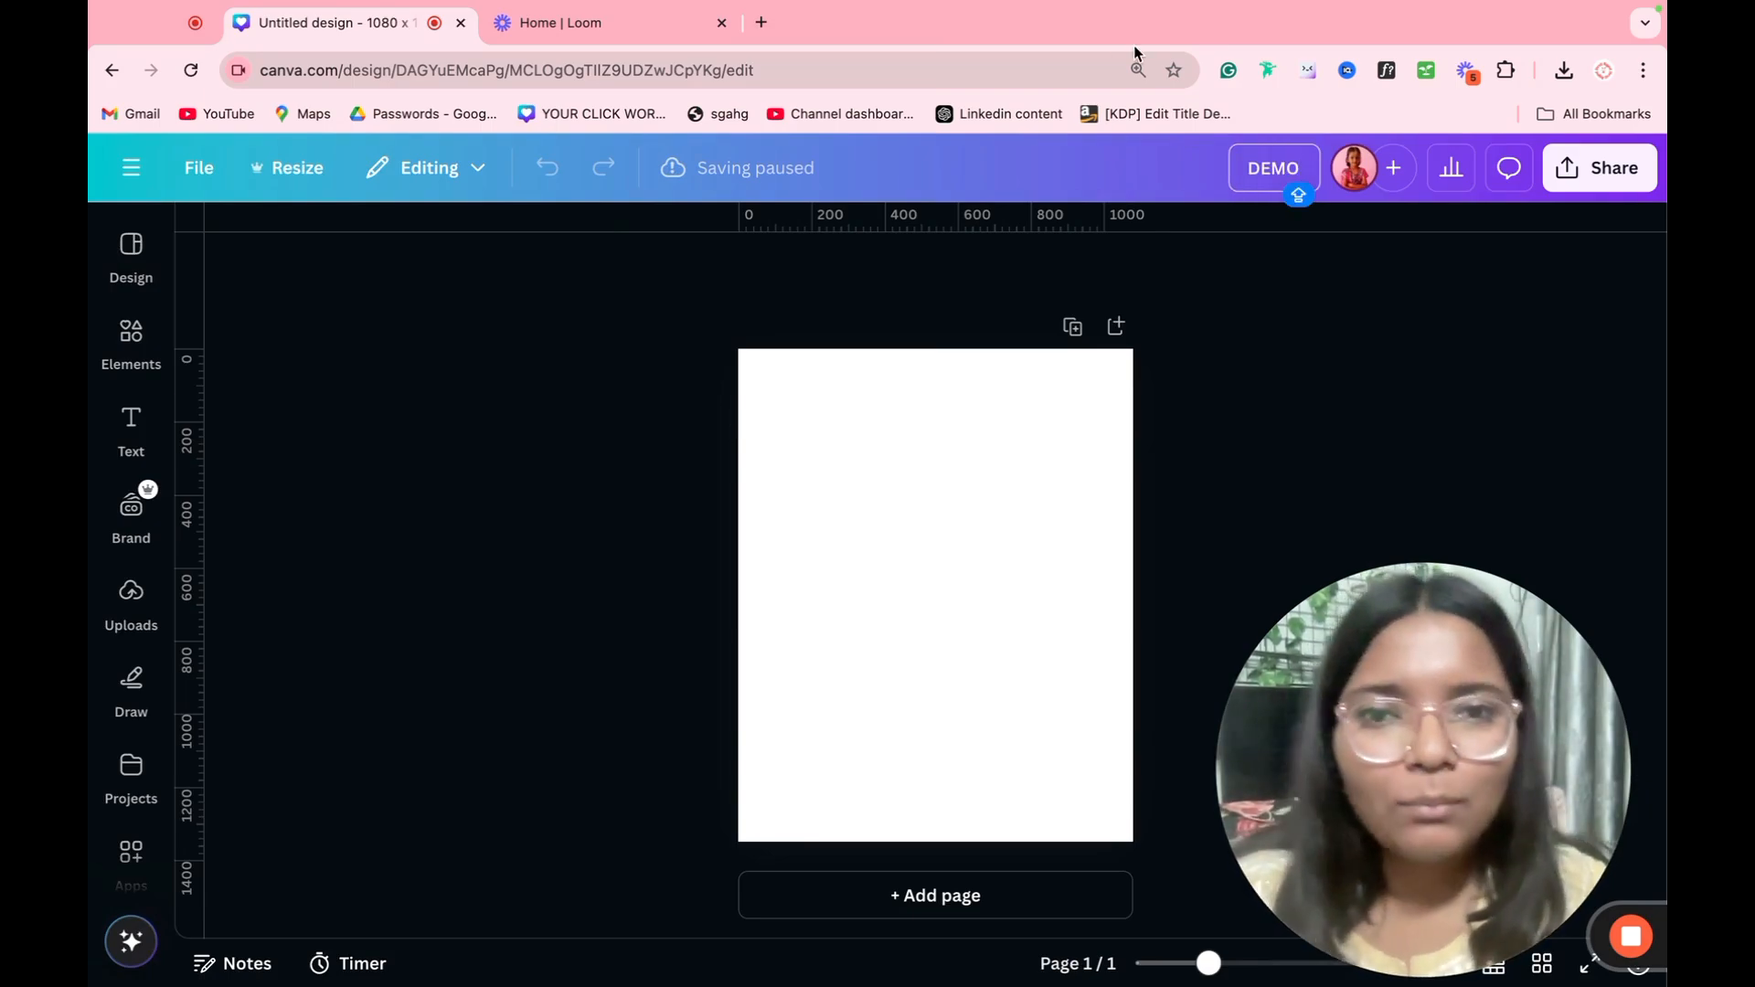
{"action": "left_click", "coordinate": [837, 298]}
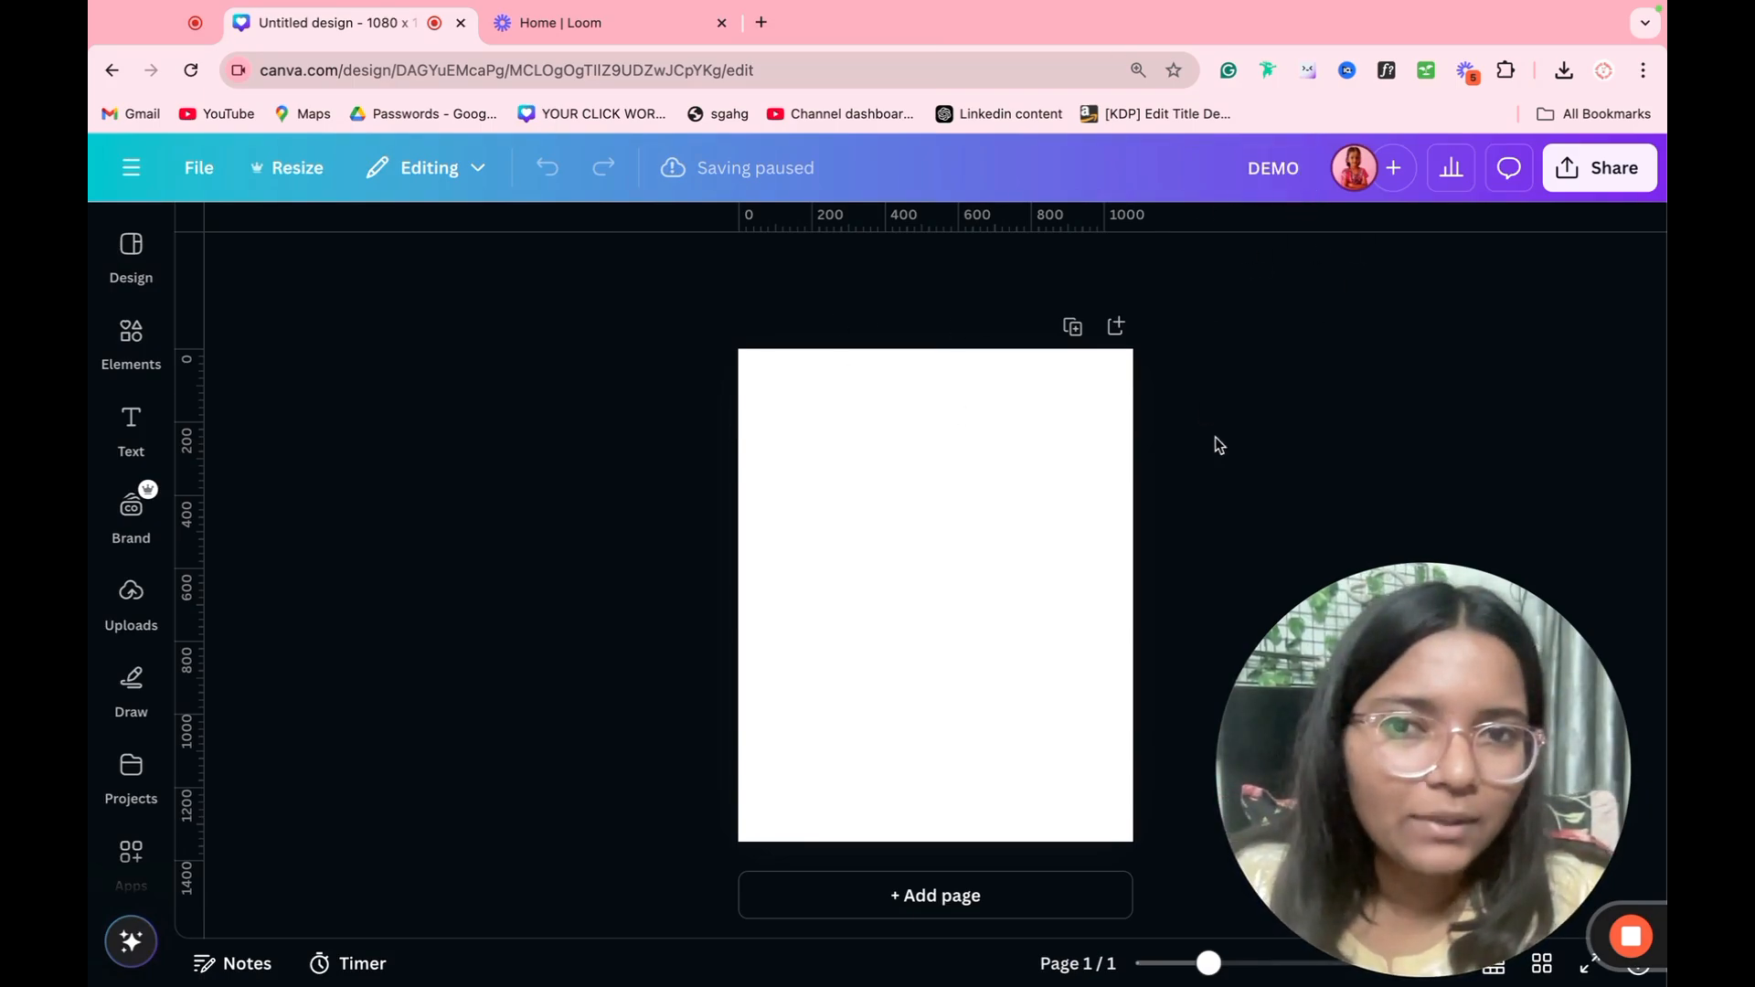
Step: Browse the design templates and apply the brown "New in the Shop" social media mockup template to the blank page
{"action": "left_click", "coordinate": [994, 500]}
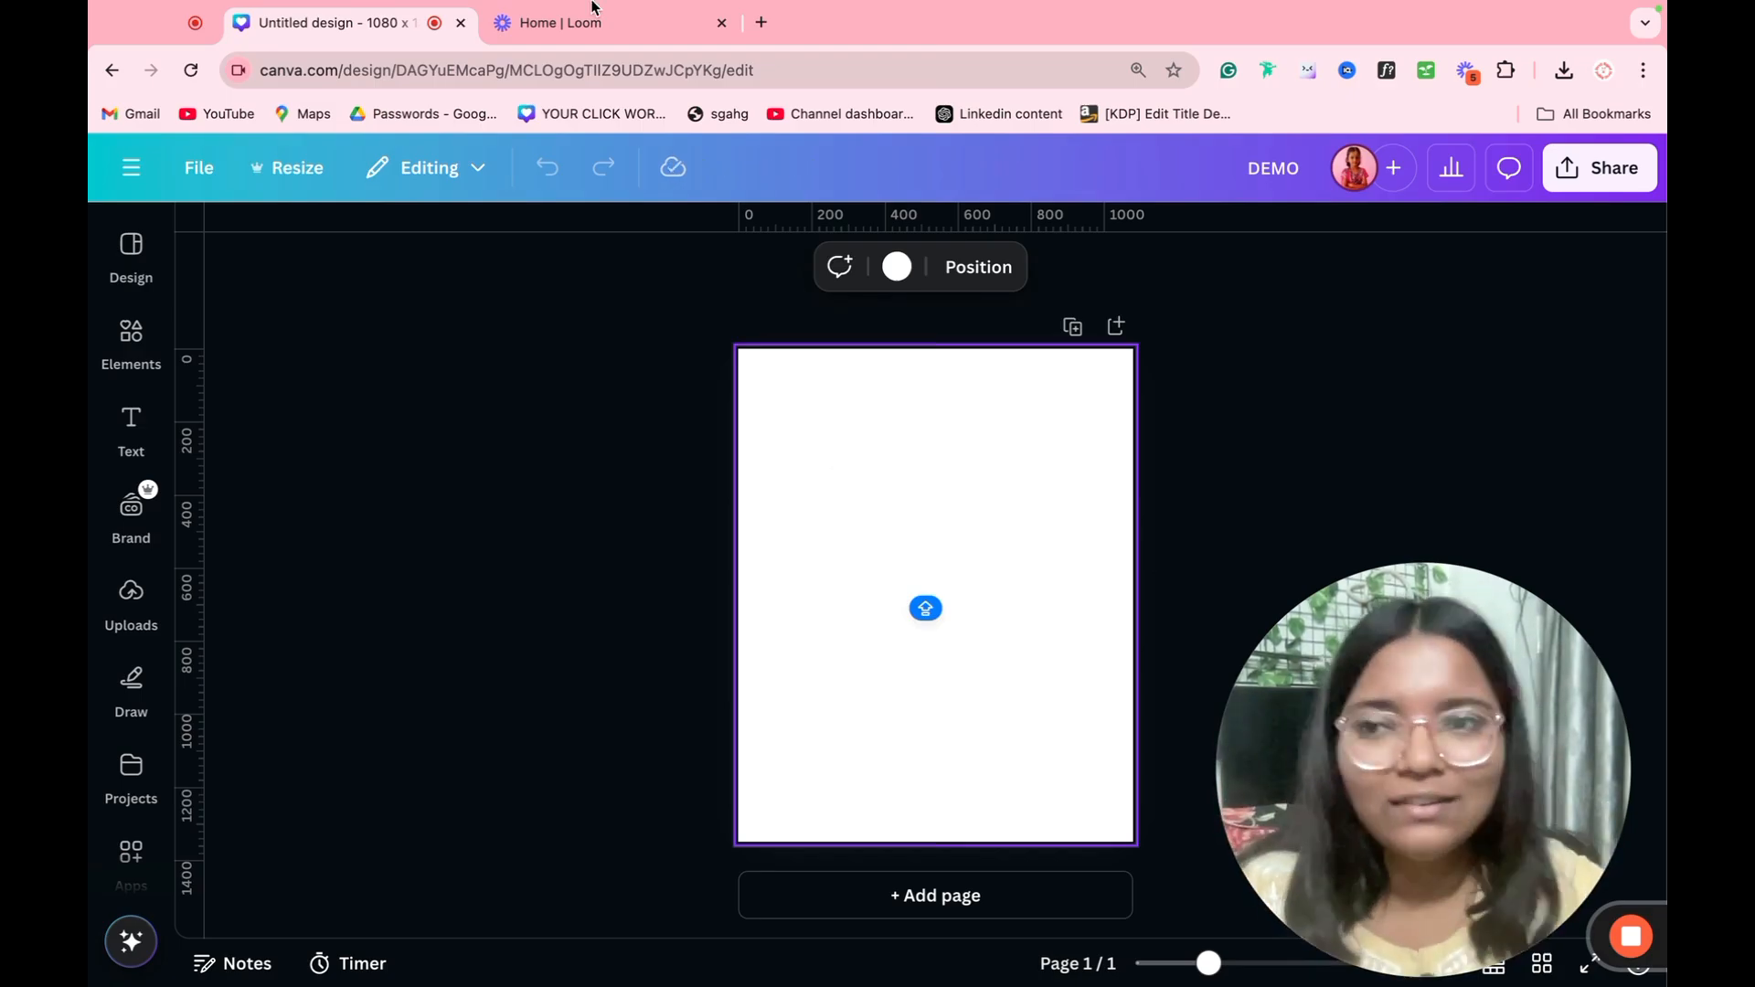
{"action": "left_click", "coordinate": [131, 247]}
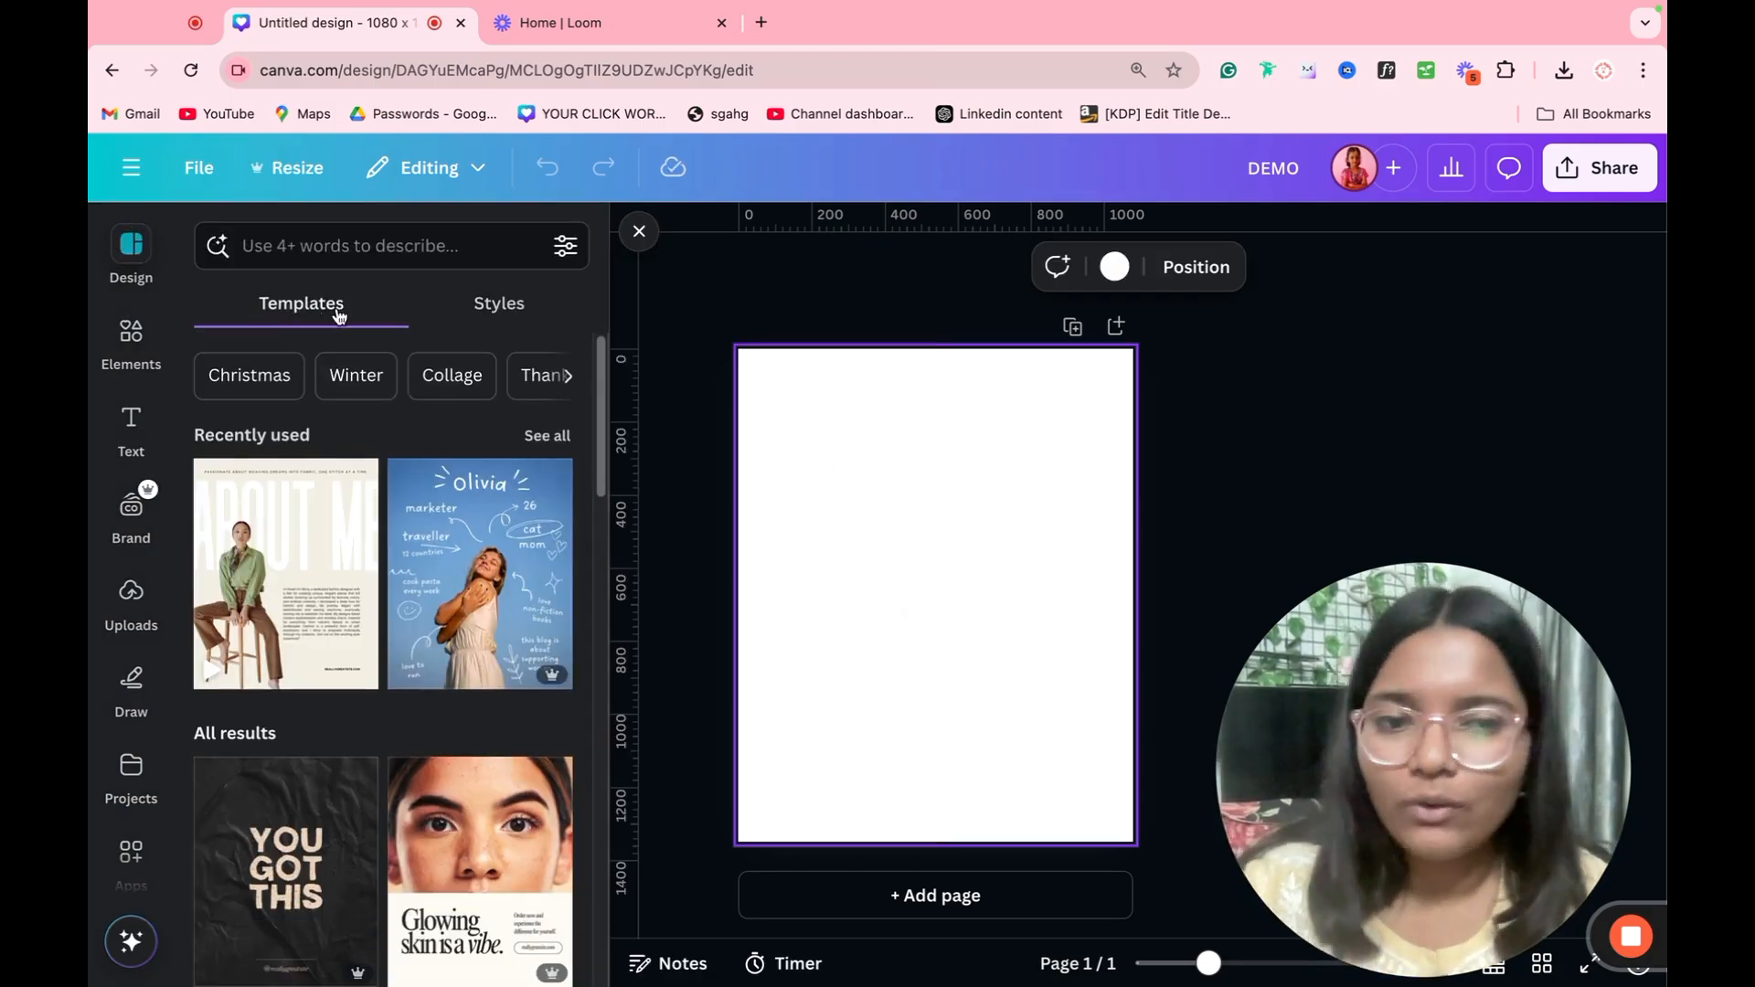
{"action": "scroll", "coordinate": [419, 564], "scroll_direction": "down", "scroll_amount": 4}
{"action": "scroll", "coordinate": [419, 564], "scroll_direction": "down", "scroll_amount": 2}
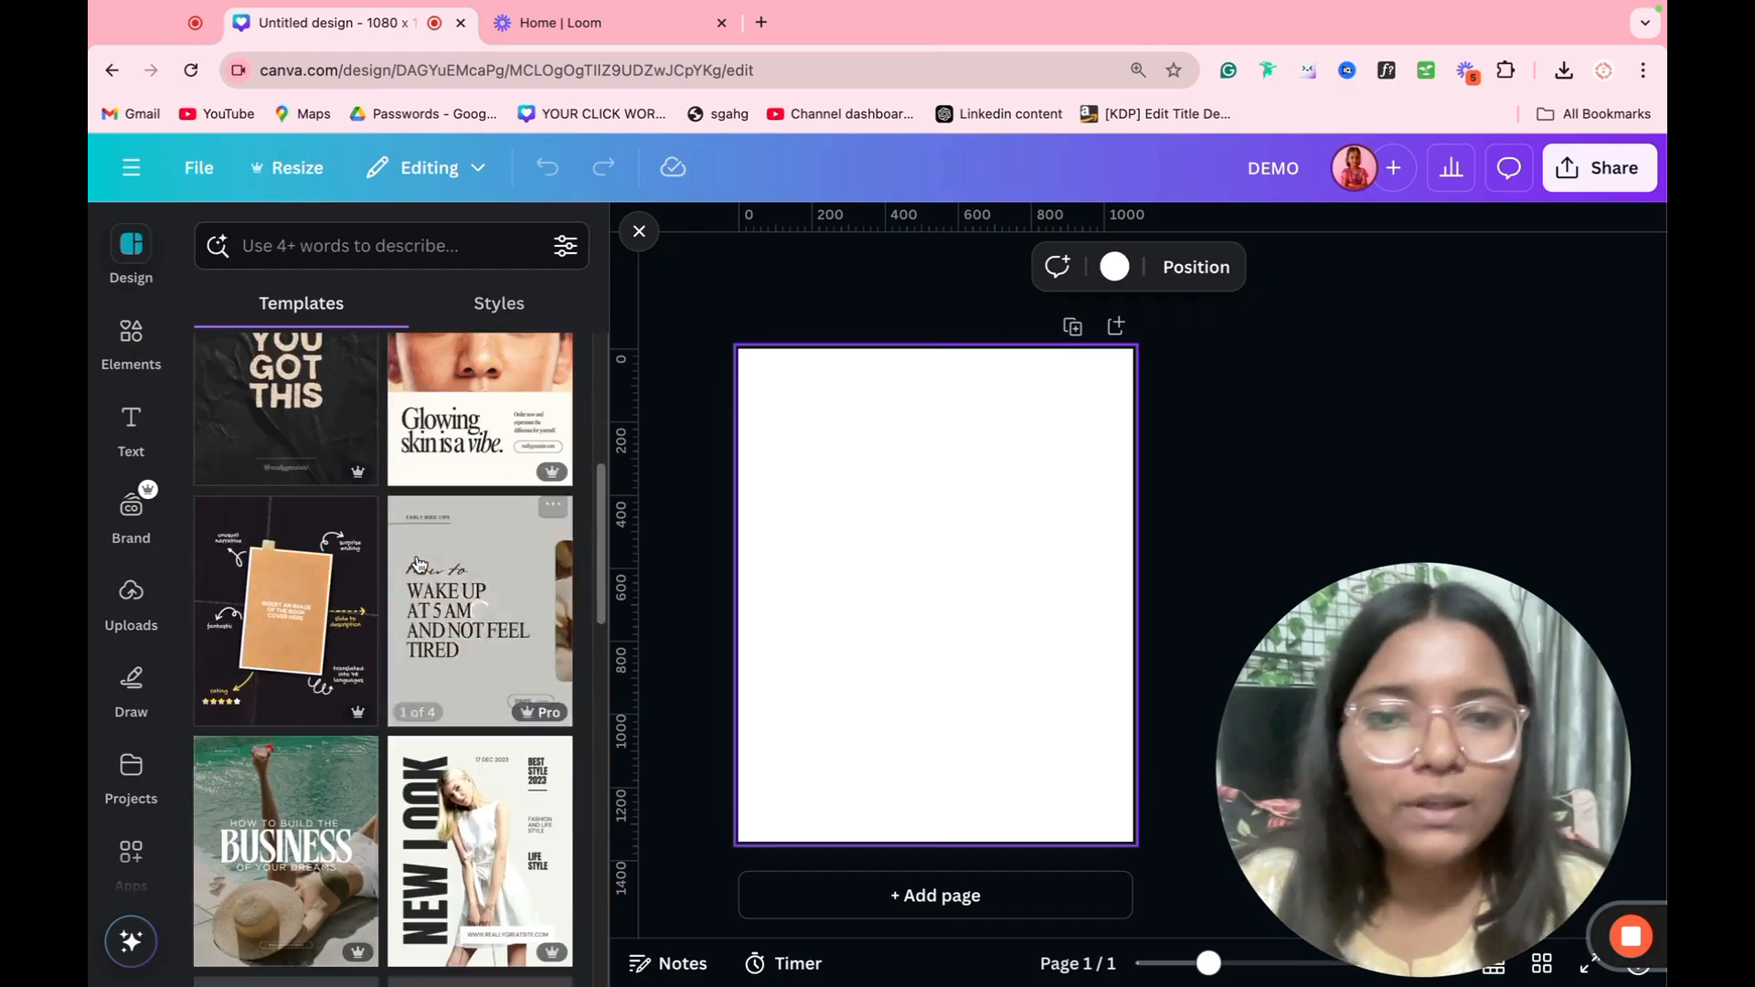
{"action": "scroll", "coordinate": [419, 563], "scroll_direction": "down", "scroll_amount": 10}
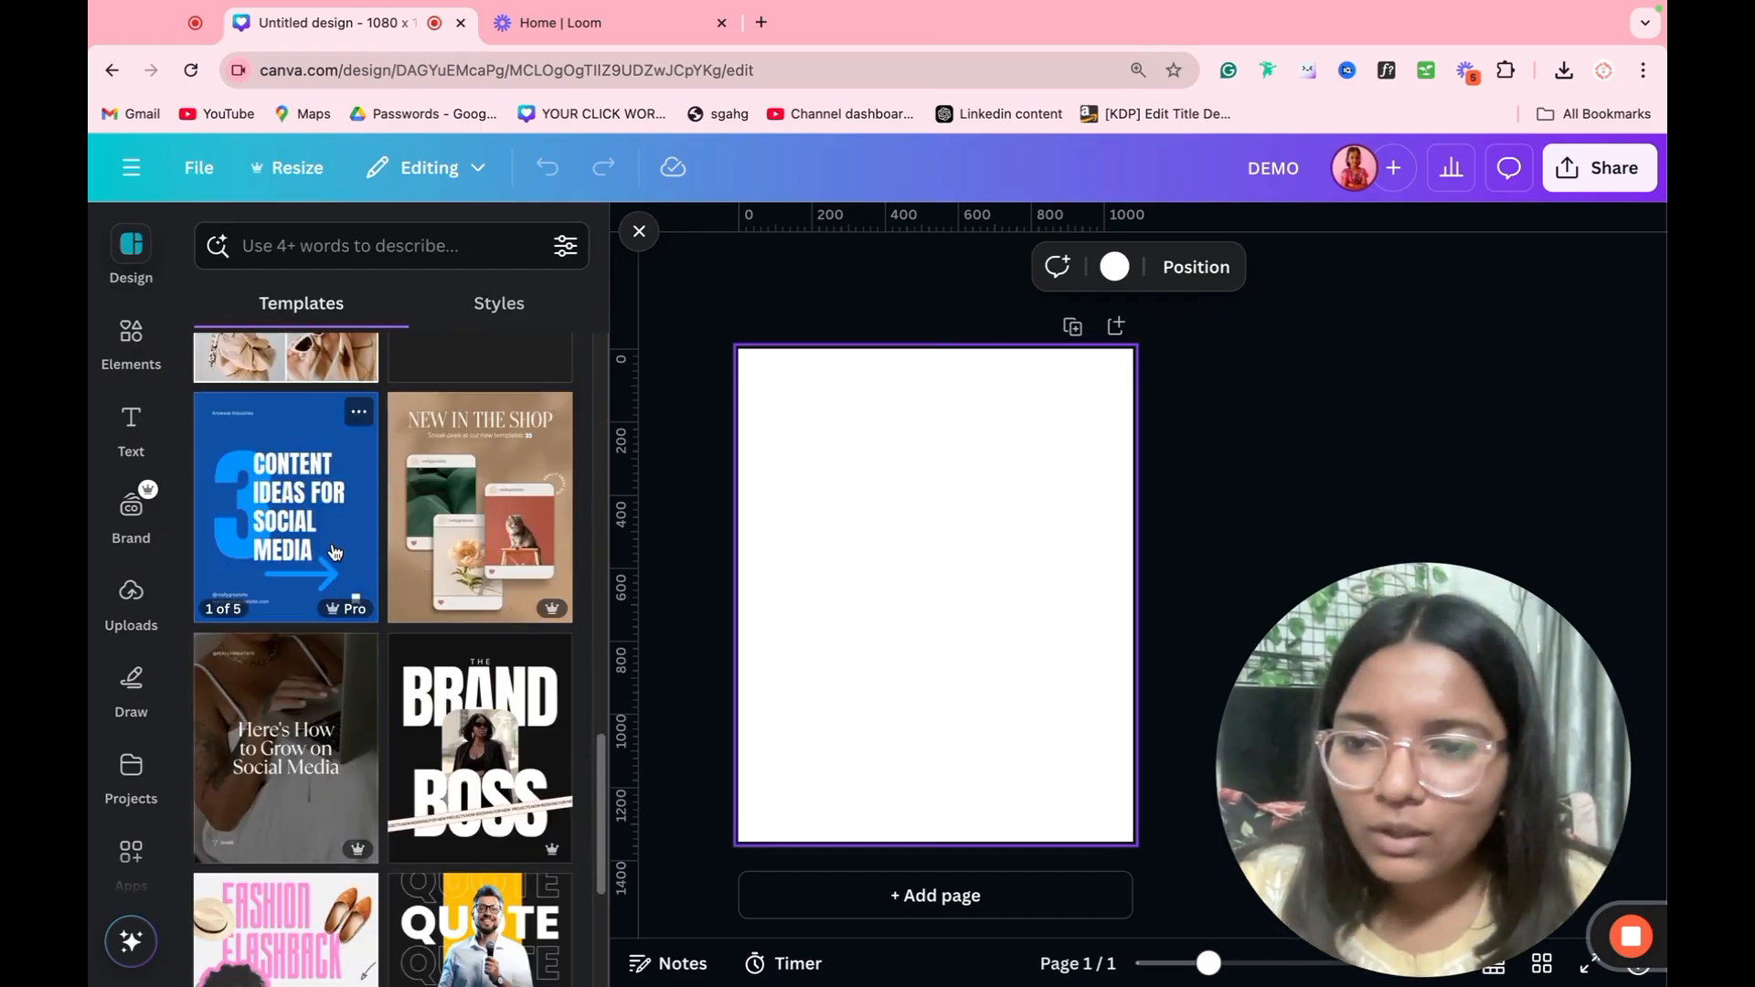
{"action": "left_click", "coordinate": [494, 531]}
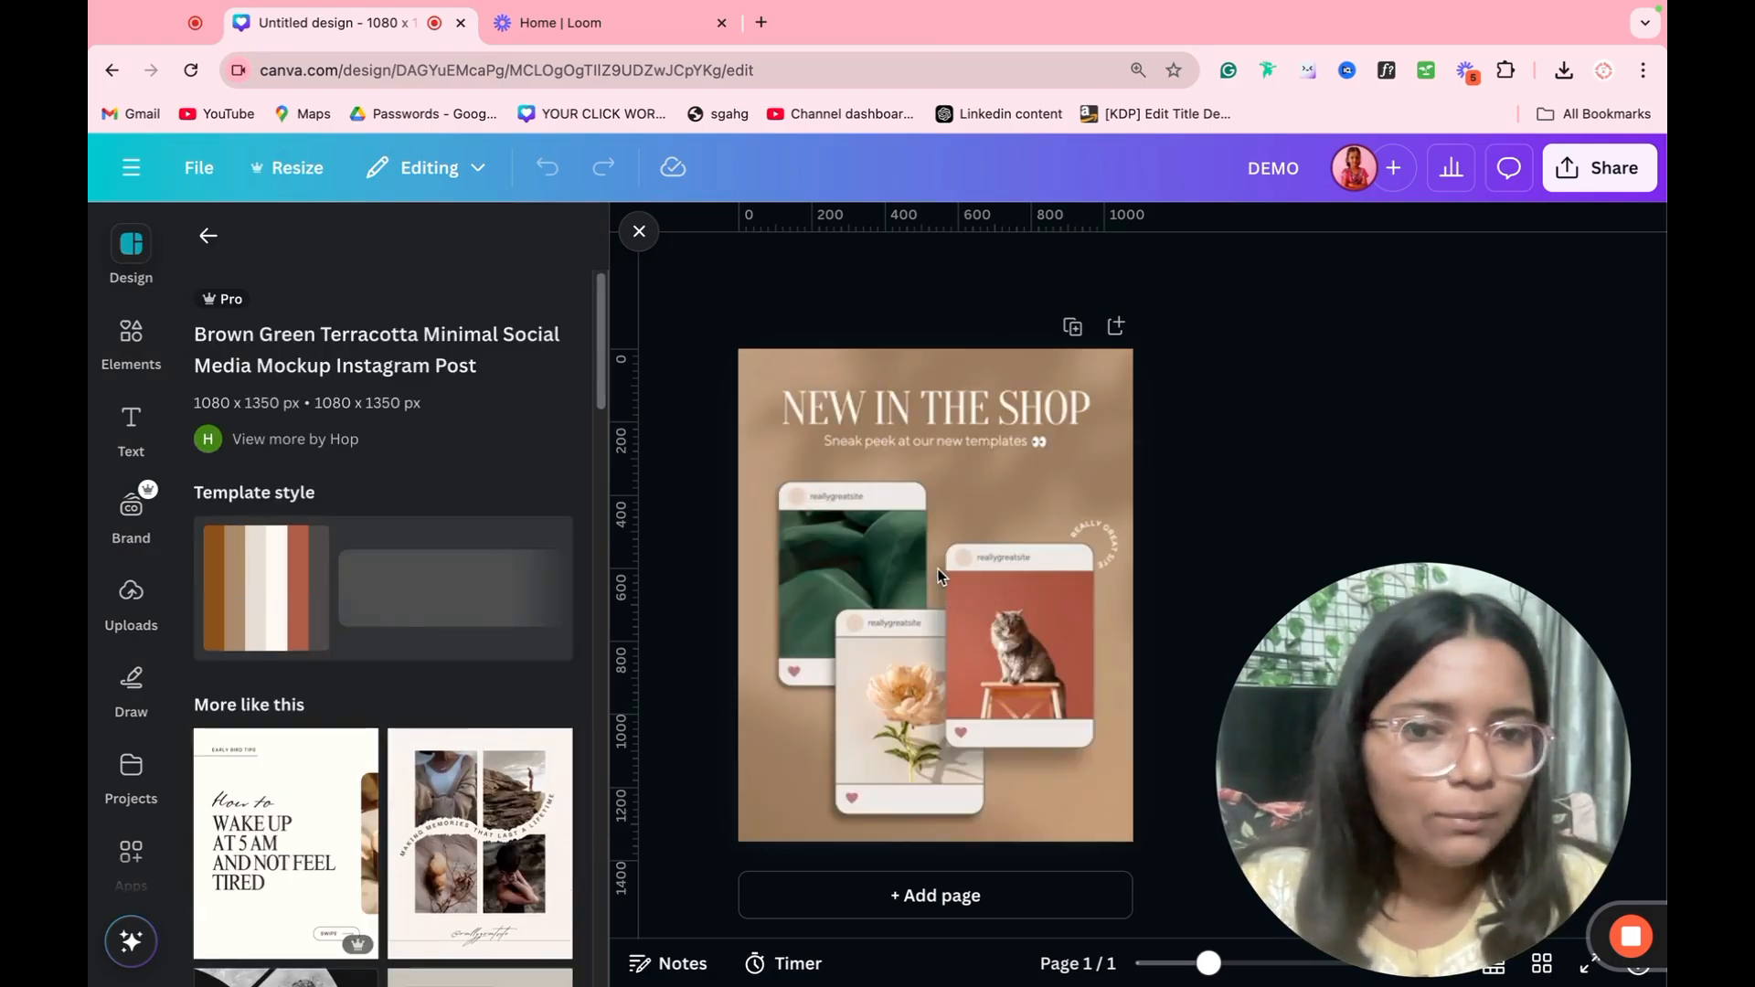
{"action": "left_click", "coordinate": [639, 232]}
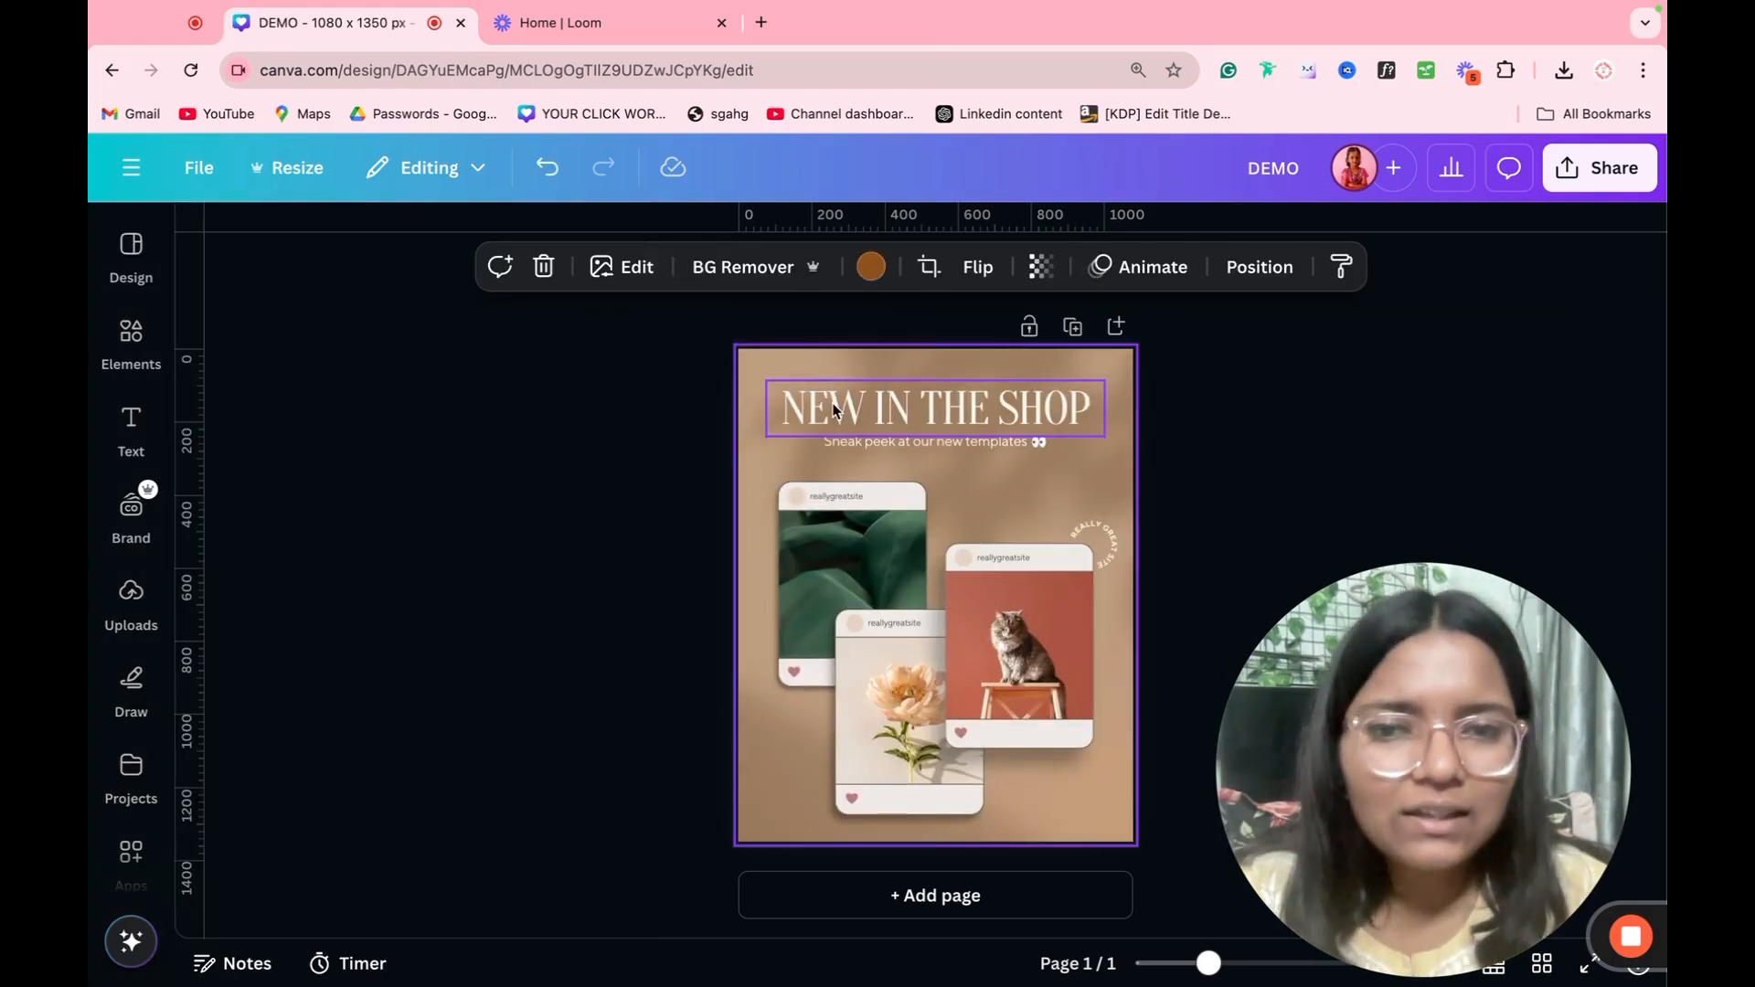
Step: Remove the template's background photo and set the page background to the dark green from the photo colors
{"action": "double_click", "coordinate": [833, 402]}
{"action": "double_click", "coordinate": [775, 493]}
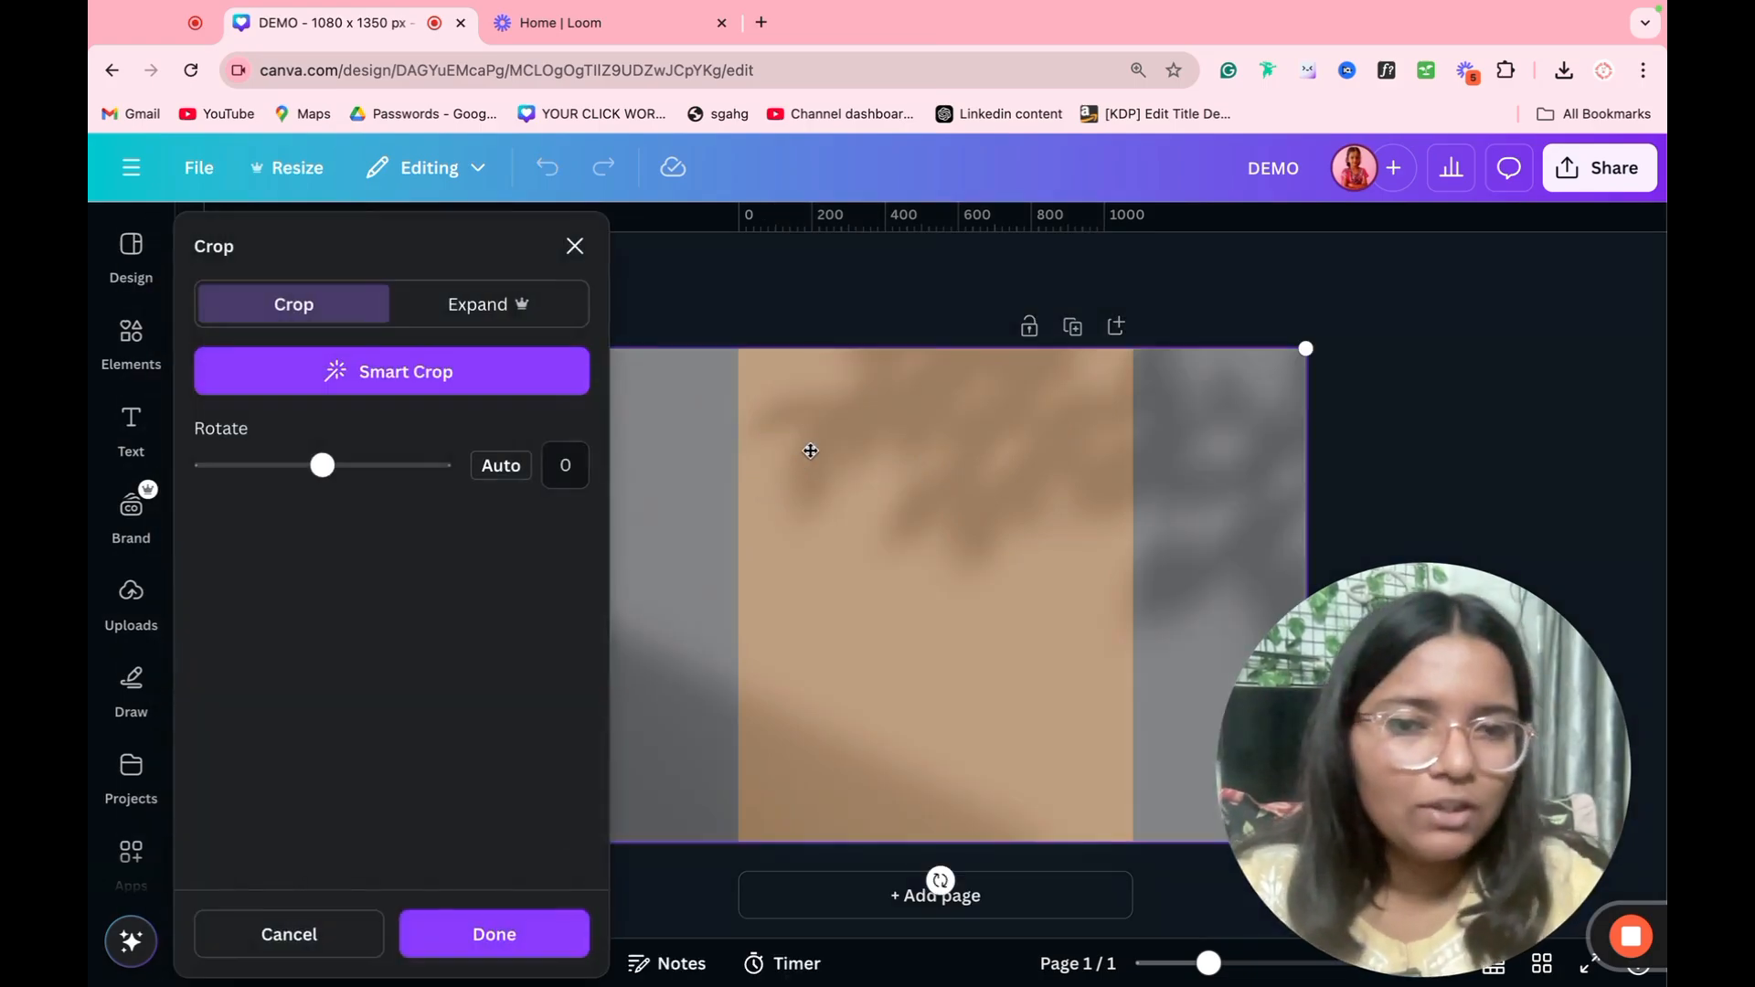
{"action": "key", "text": "Escape"}
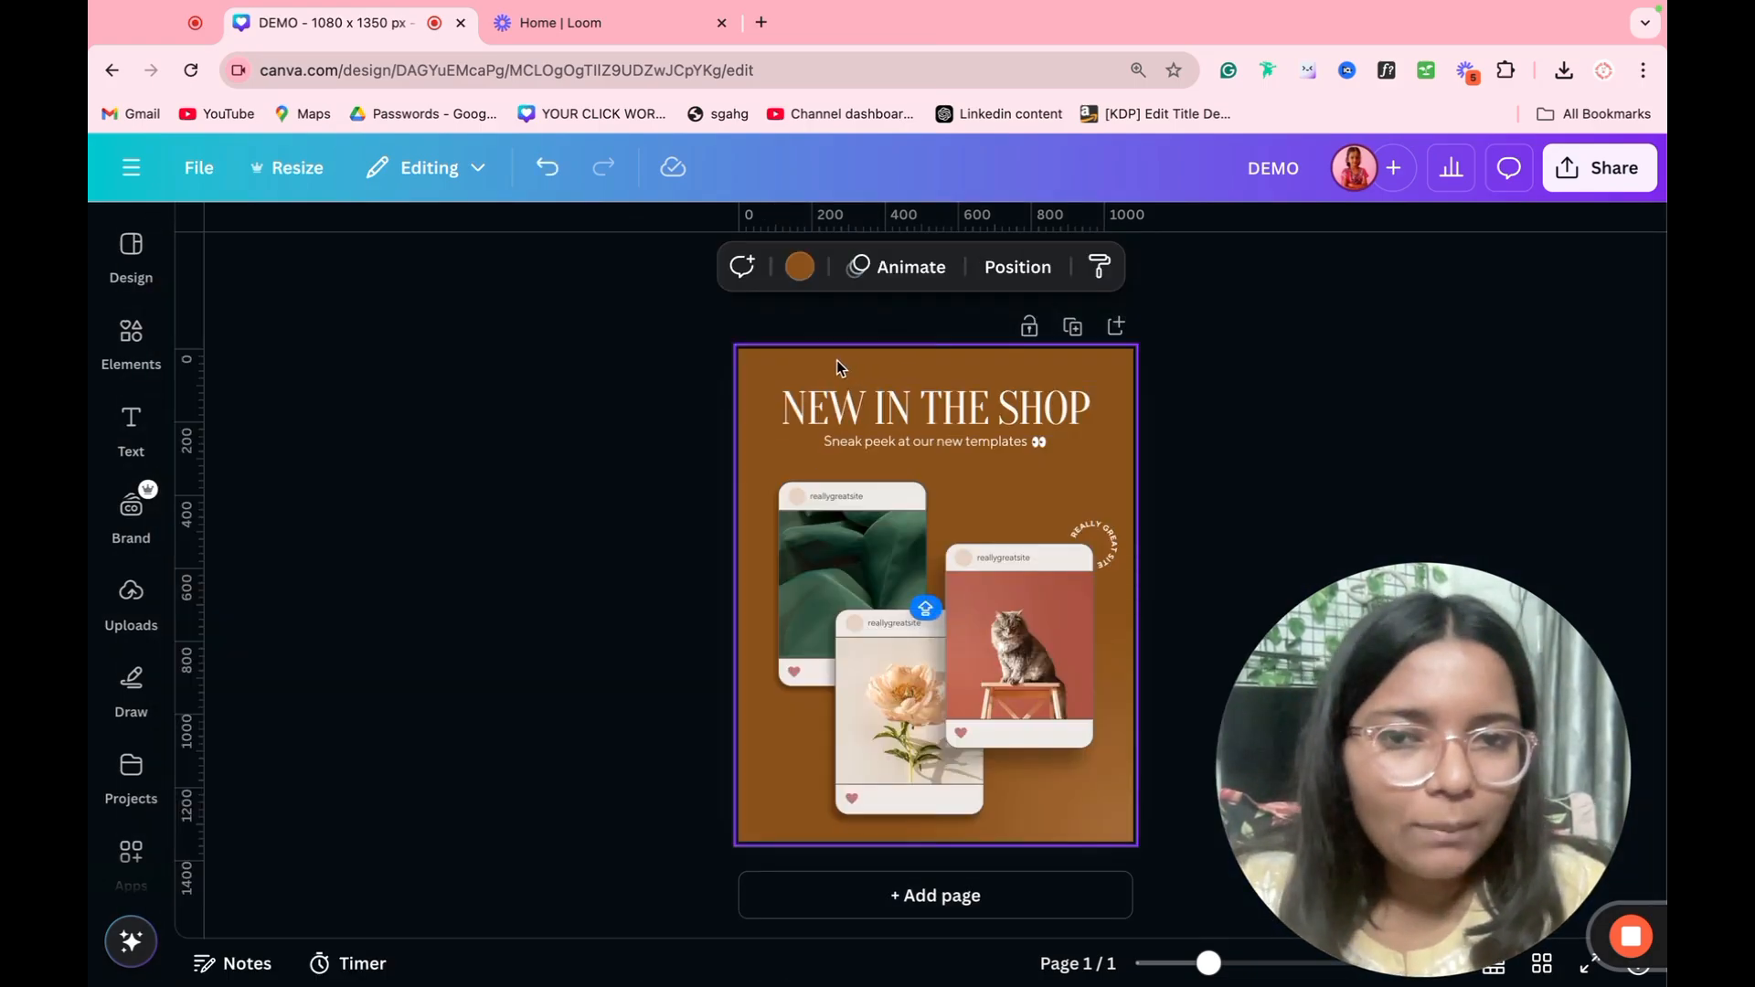
{"action": "left_click", "coordinate": [801, 270]}
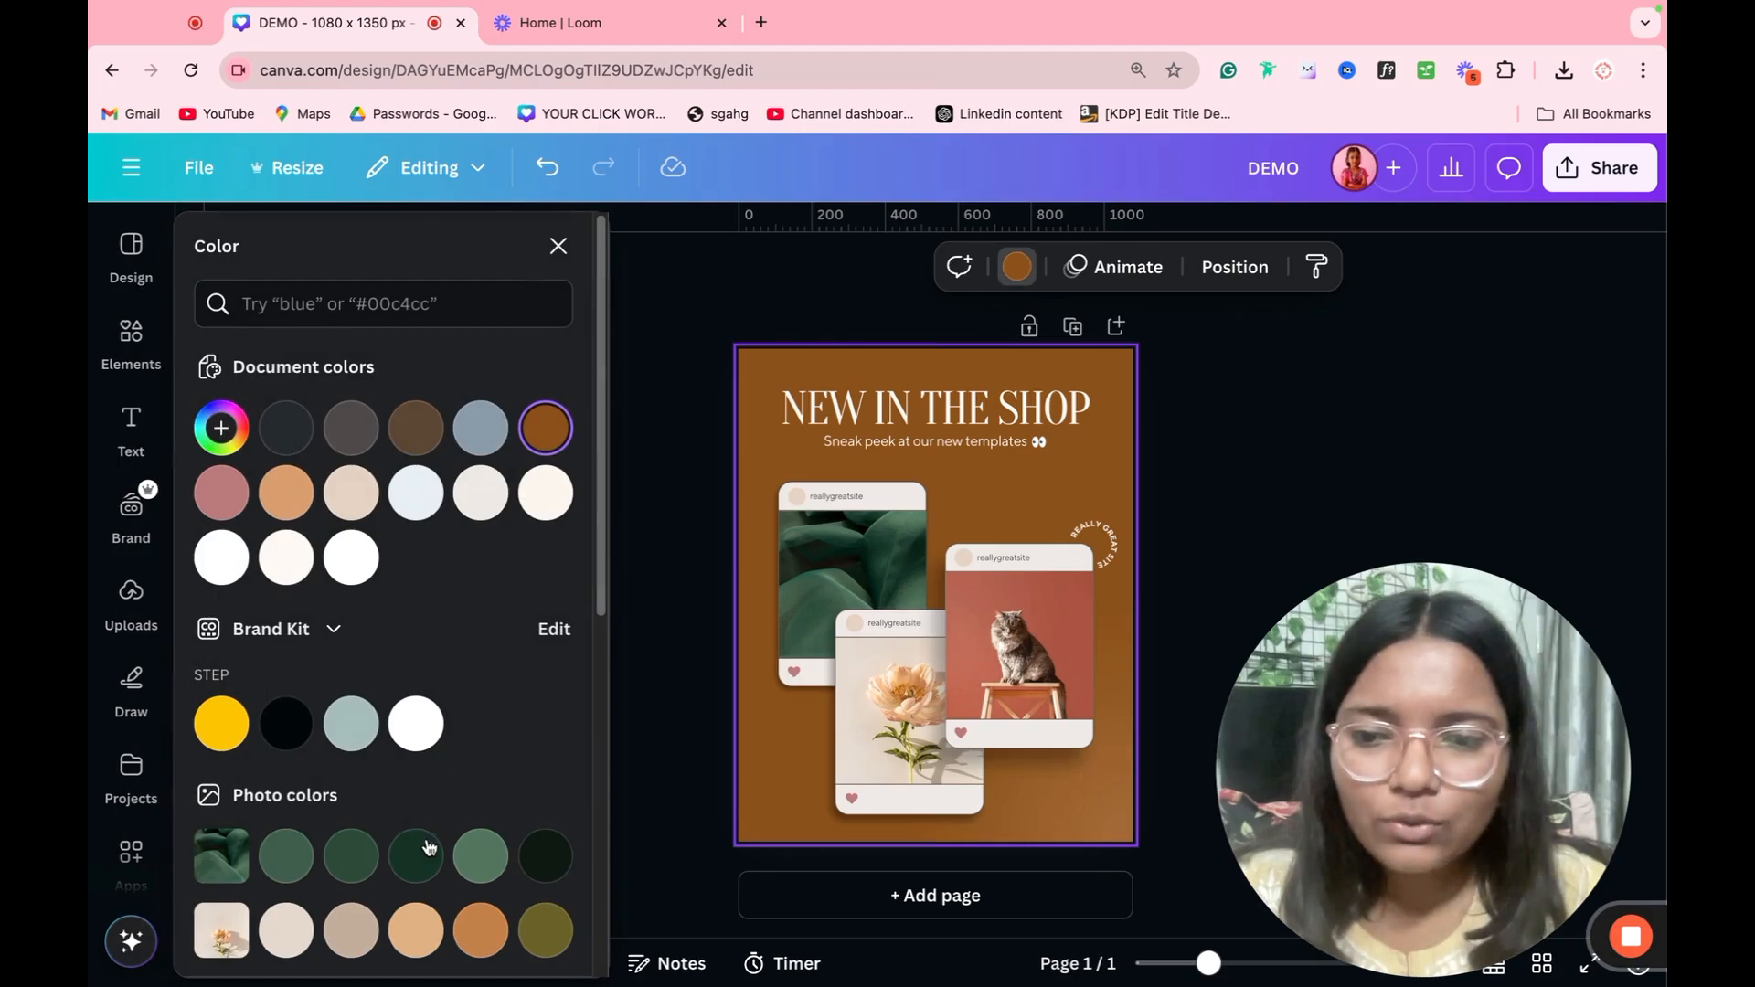
{"action": "left_click", "coordinate": [422, 852]}
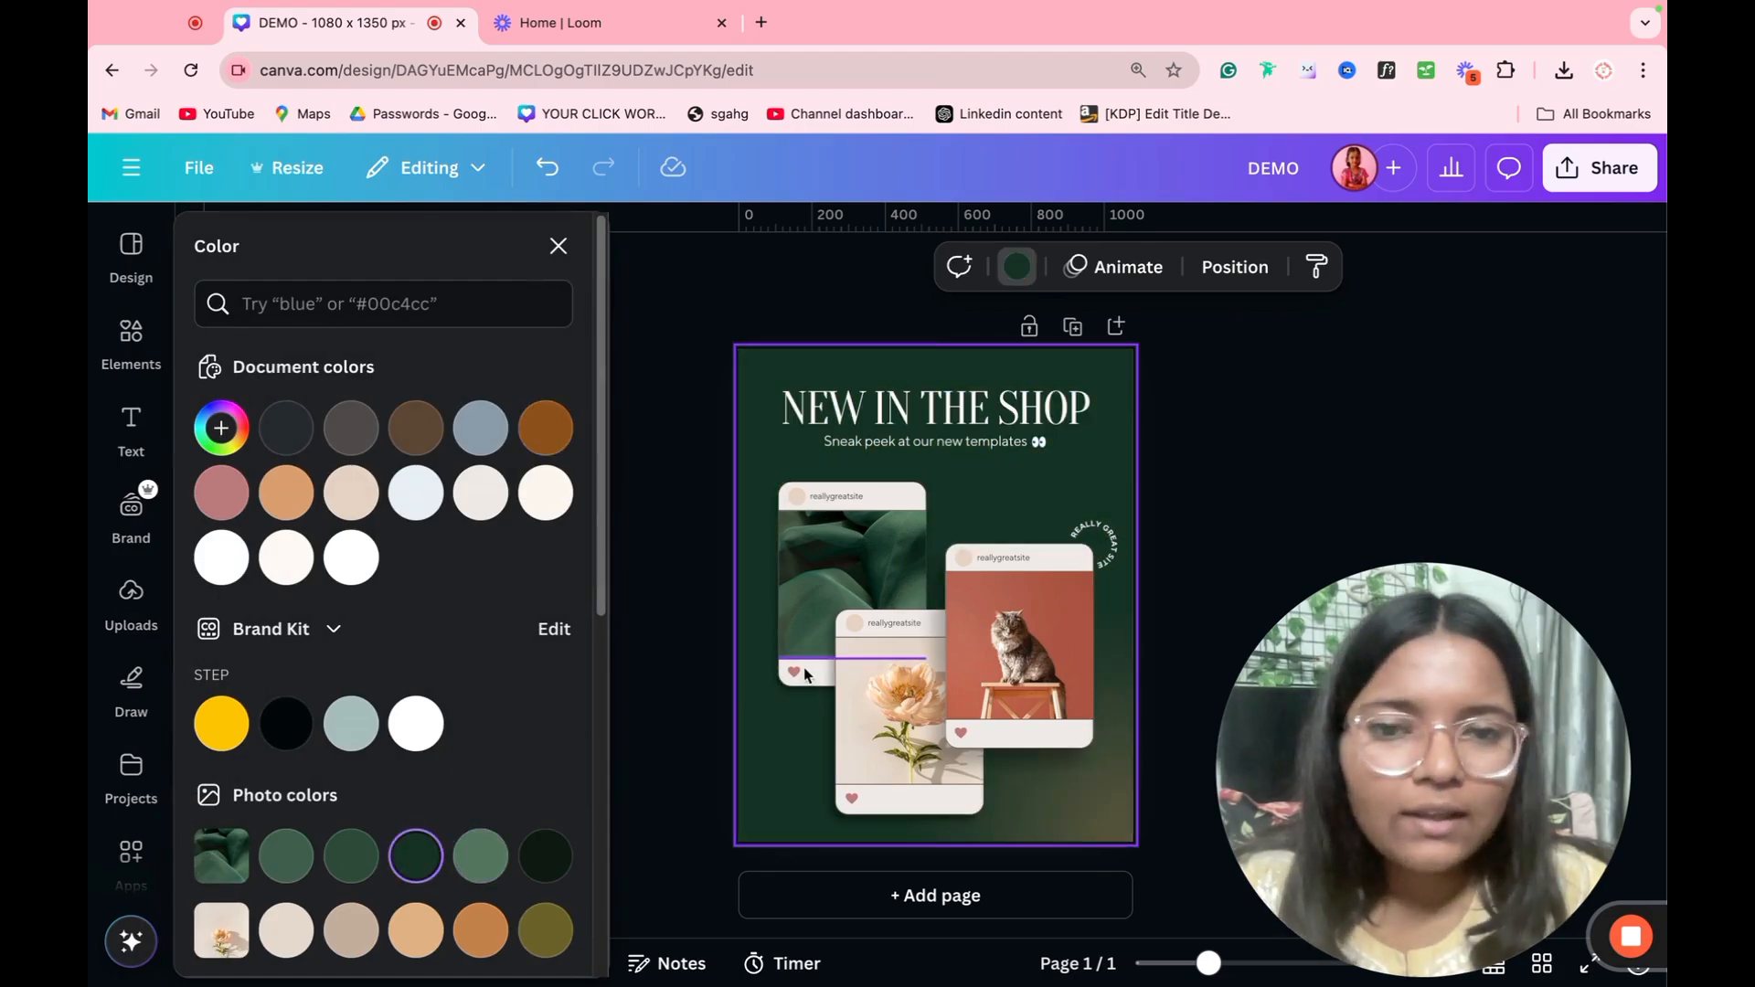
Step: Select the flower photo, the cat post card and the circular text to examine the template's separate editable elements
{"action": "double_click", "coordinate": [1016, 695]}
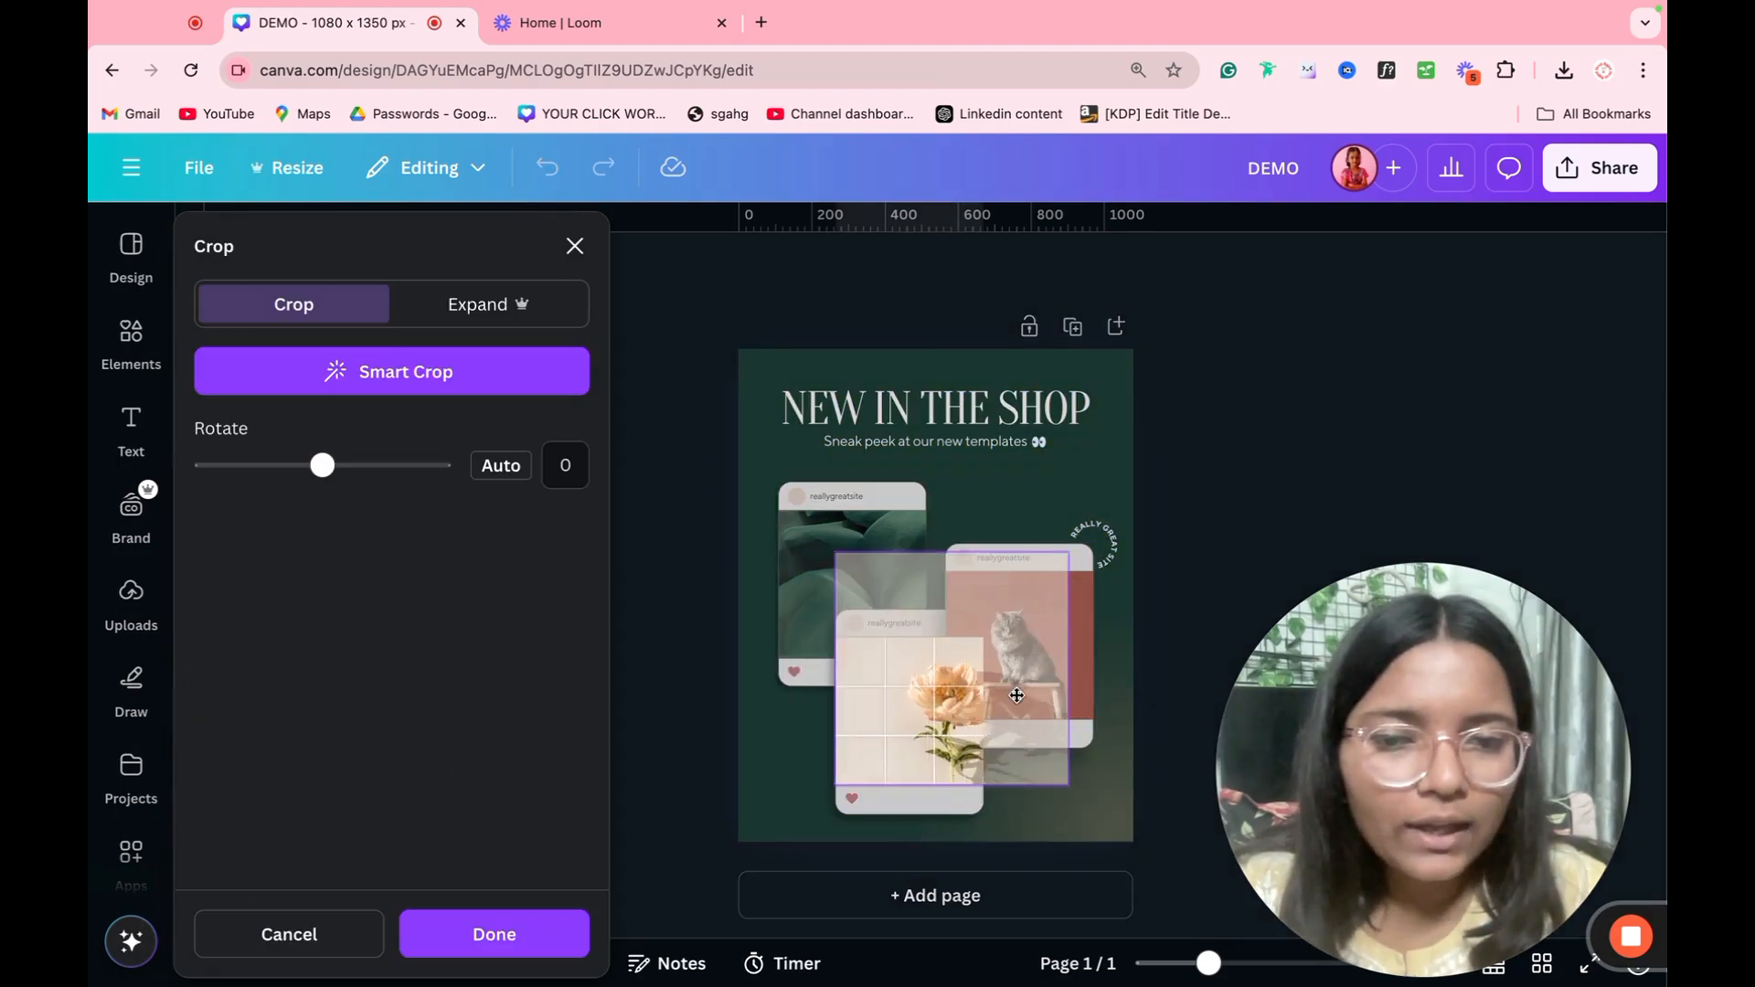
{"action": "left_click_drag", "start_coordinate": [1016, 696], "coordinate": [994, 517]}
{"action": "left_click", "coordinate": [1204, 538]}
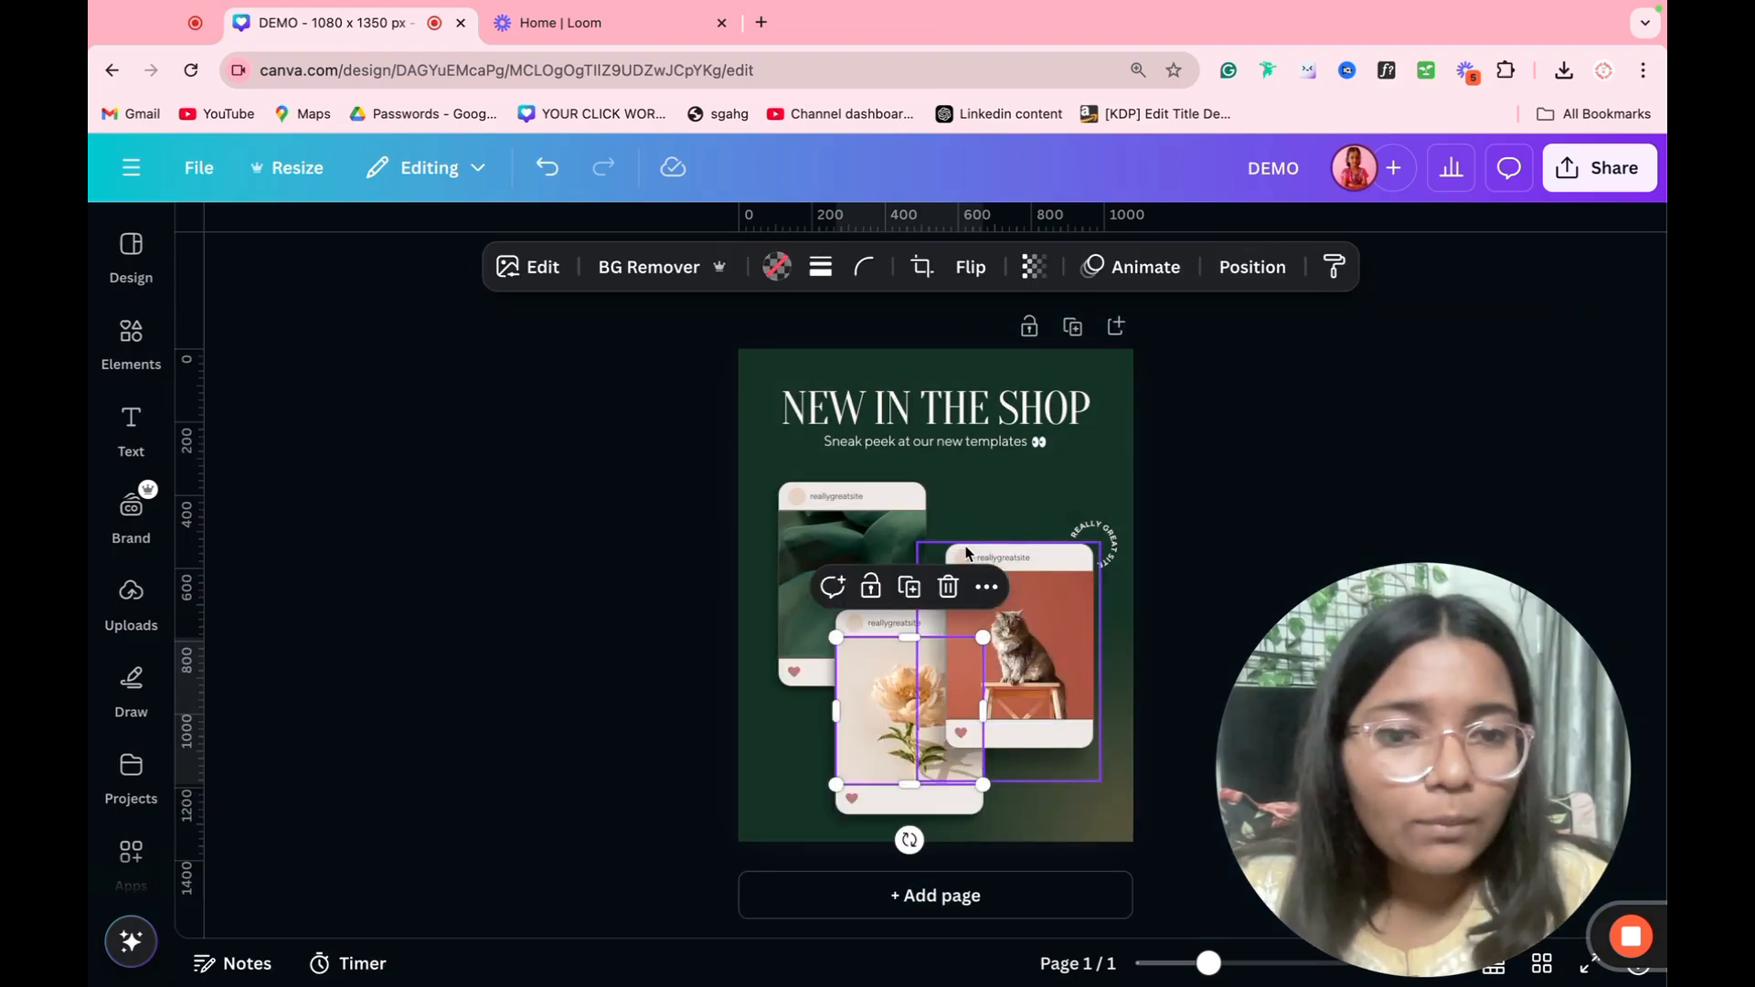
{"action": "double_click", "coordinate": [1015, 558]}
{"action": "left_click", "coordinate": [1085, 550]}
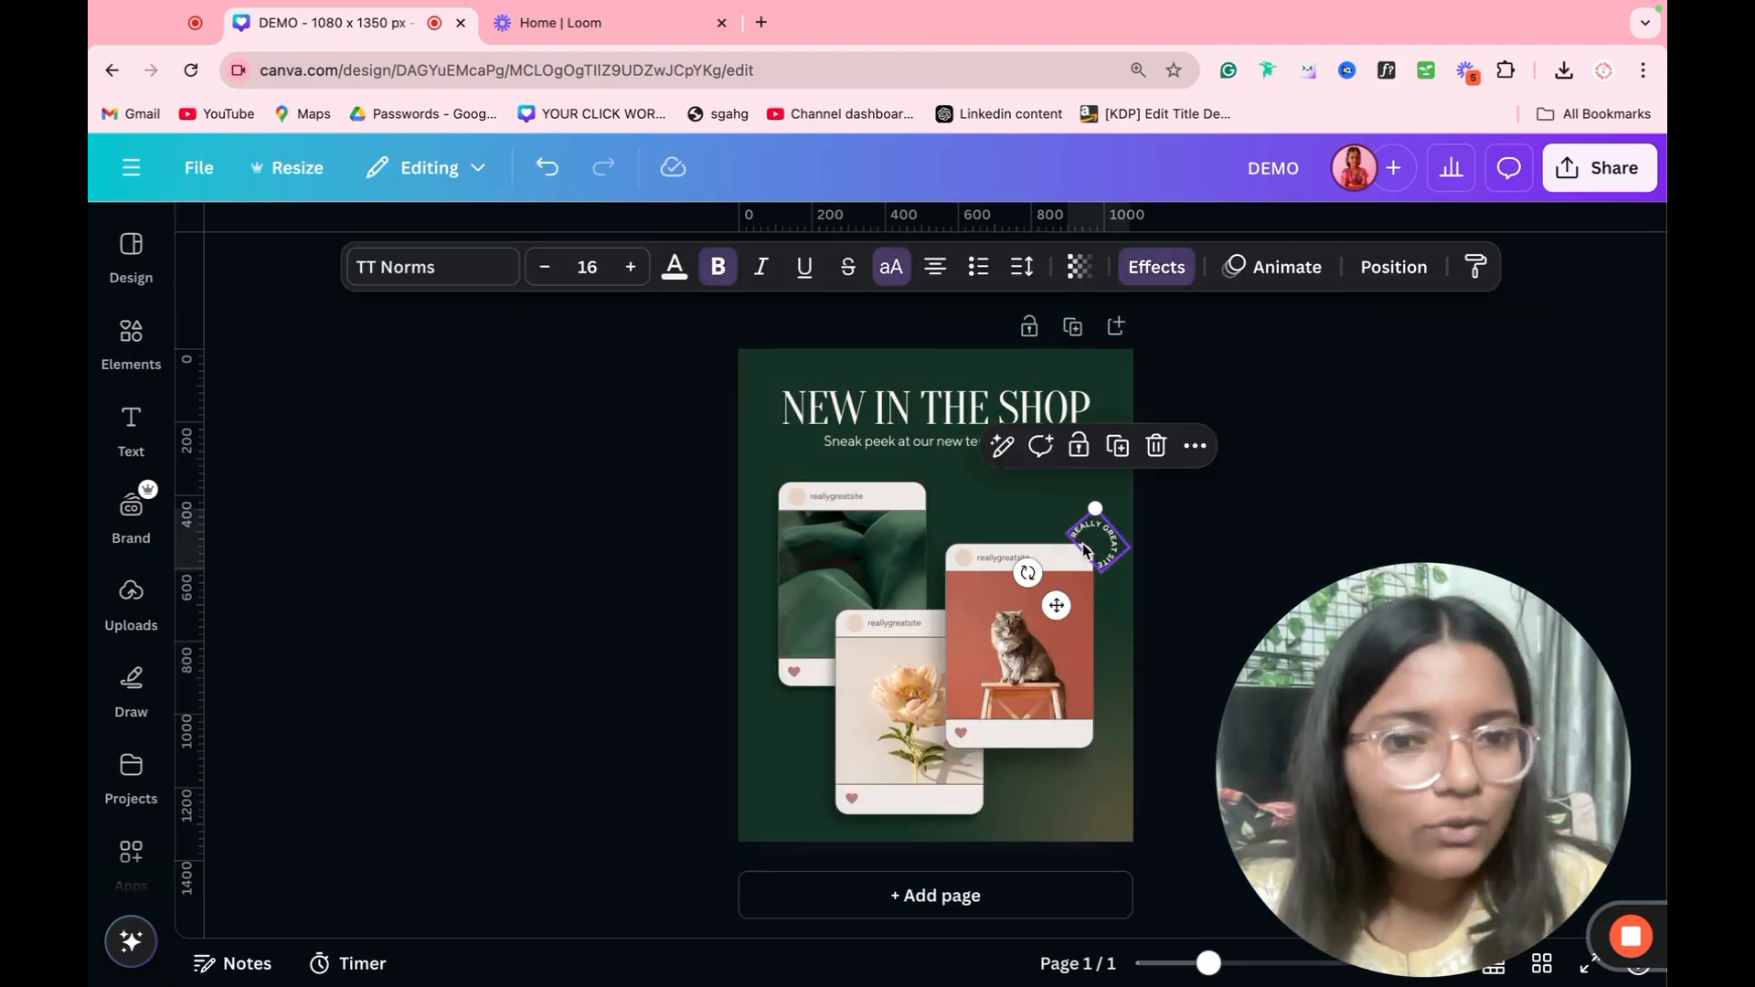
{"action": "left_click", "coordinate": [1219, 493]}
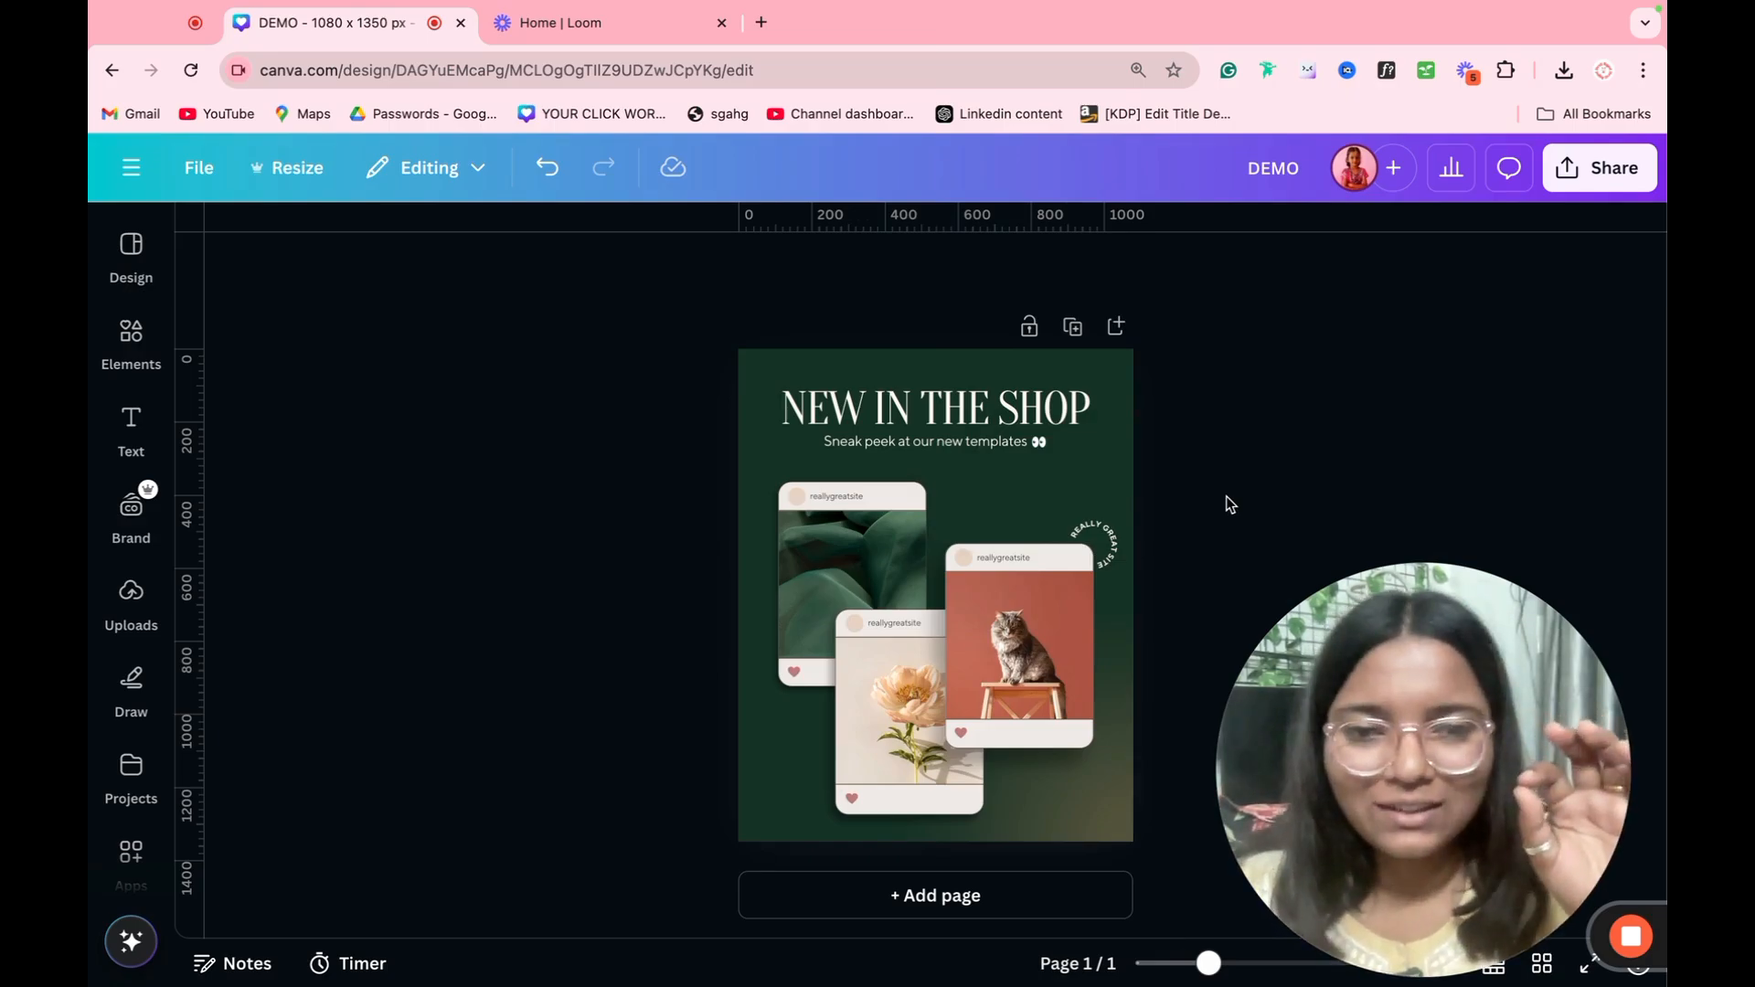
{"action": "left_click_drag", "start_coordinate": [1262, 282], "coordinate": [533, 776]}
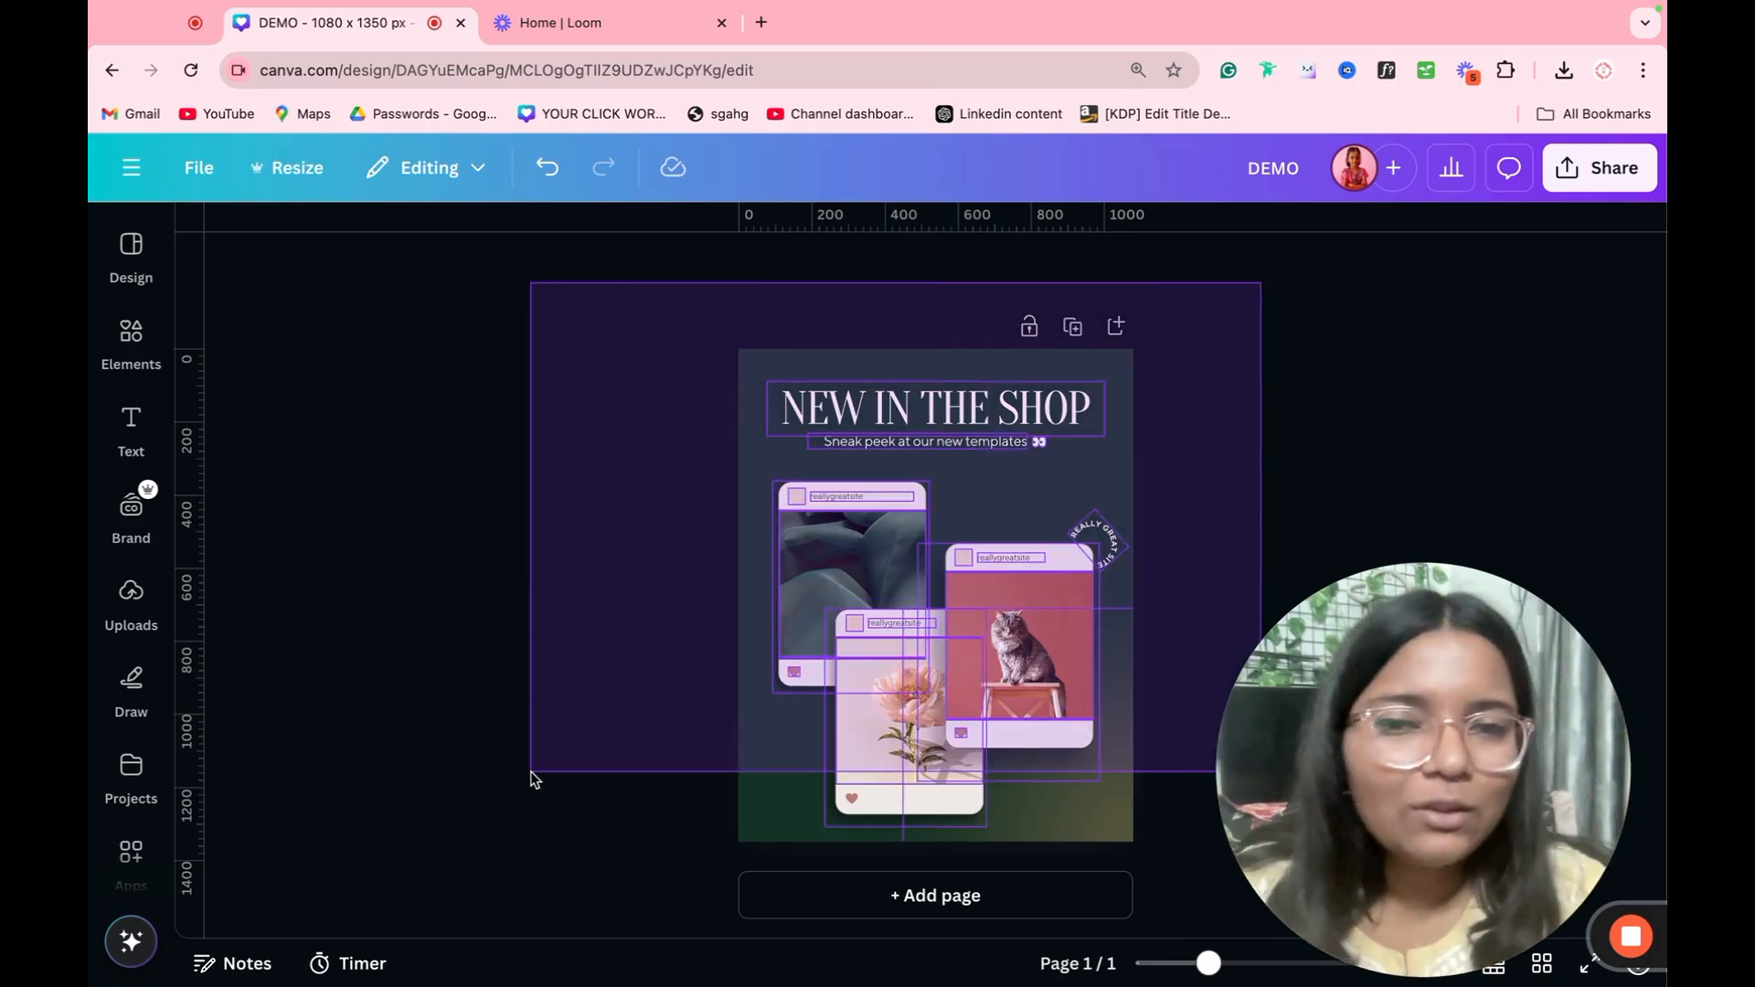
{"action": "left_click", "coordinate": [531, 672]}
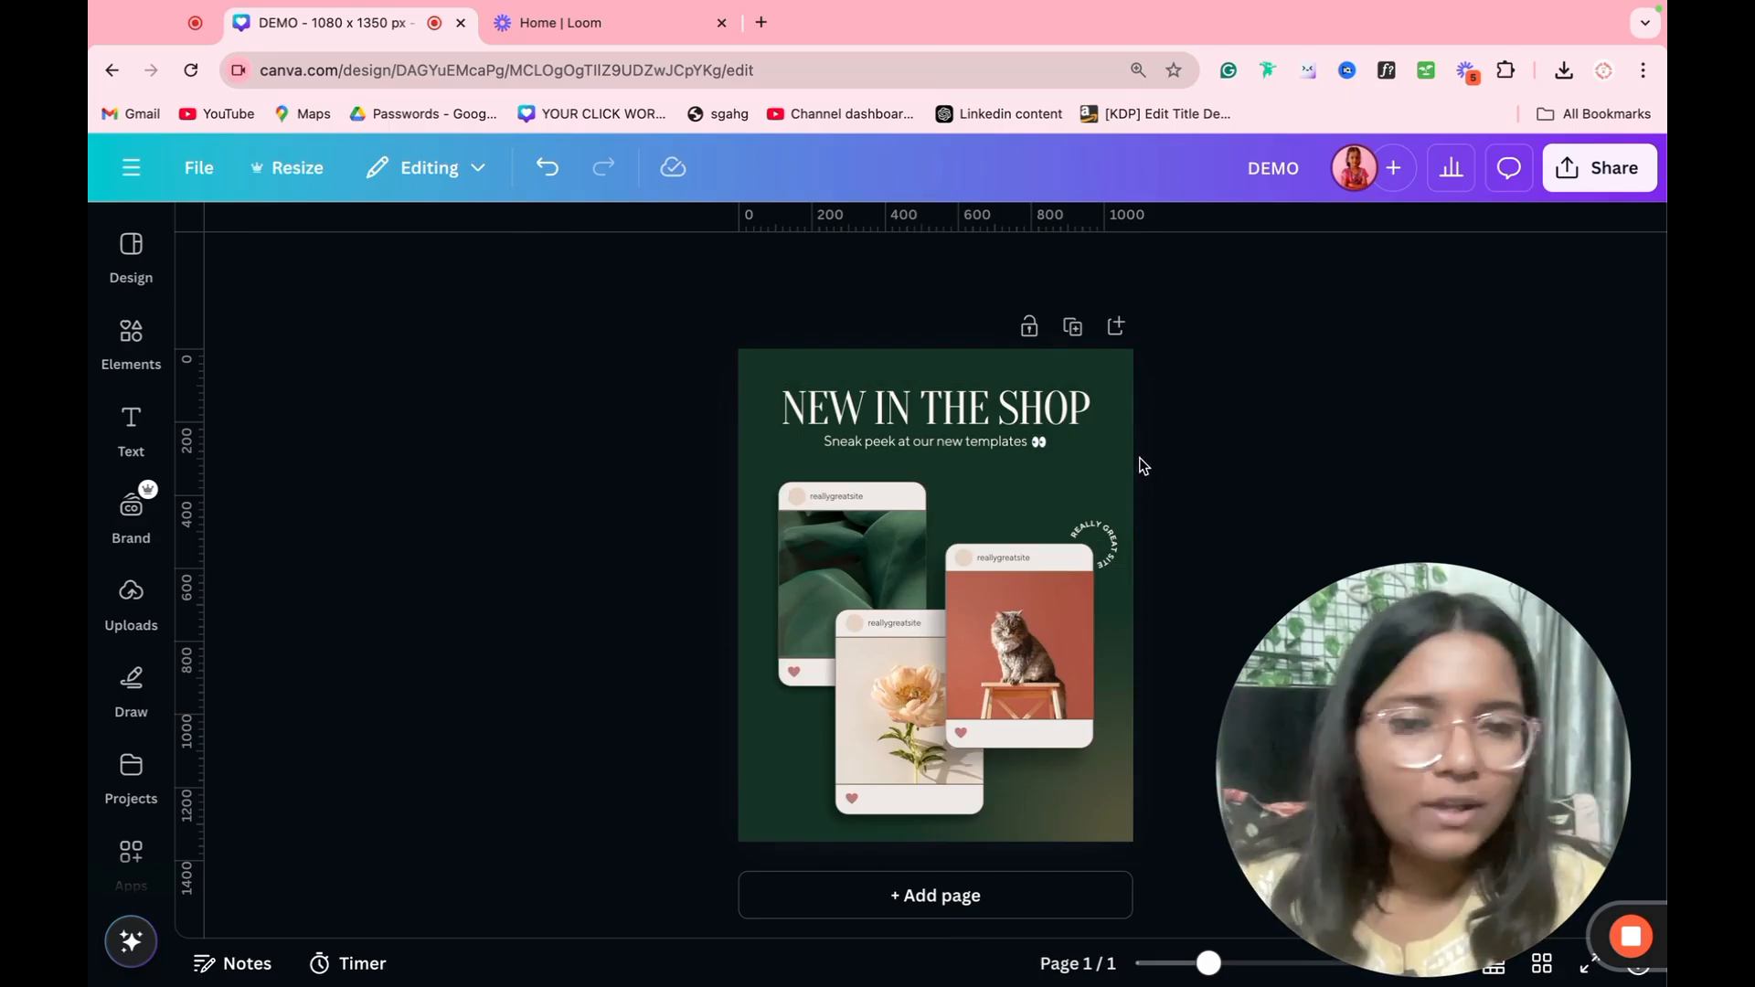
Step: Add a blank page after the template page and delete it again
{"action": "left_click", "coordinate": [1117, 327]}
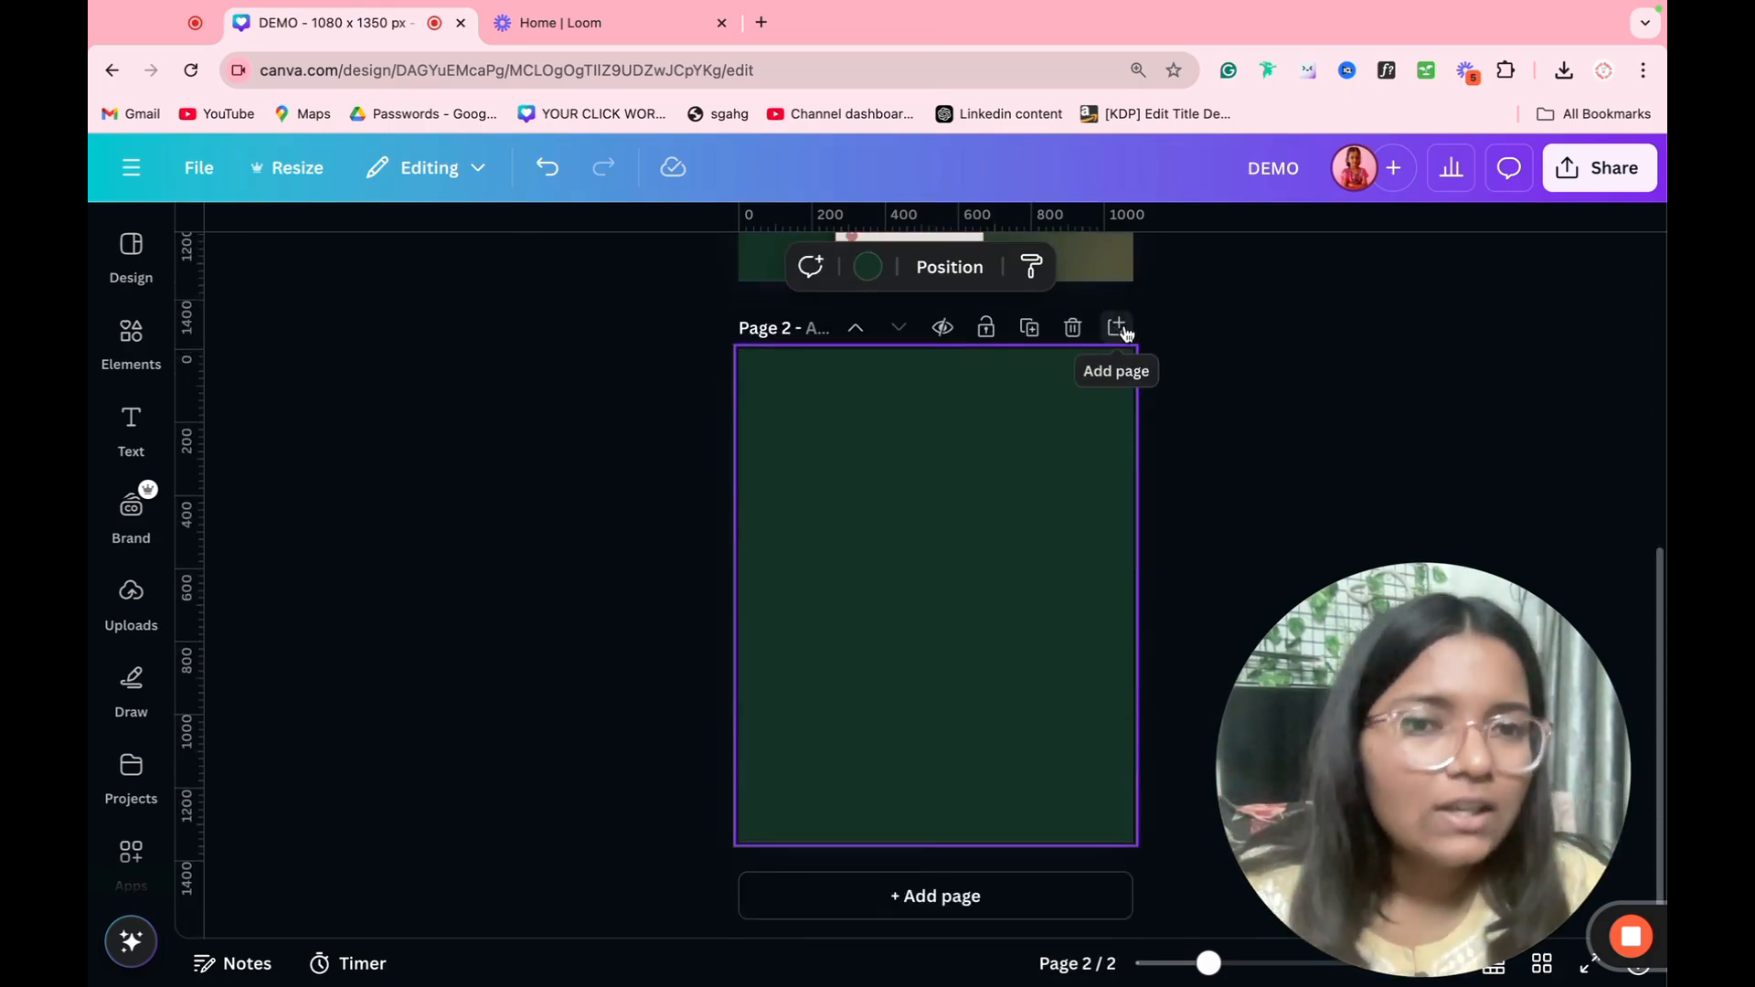
{"action": "left_click", "coordinate": [1069, 329]}
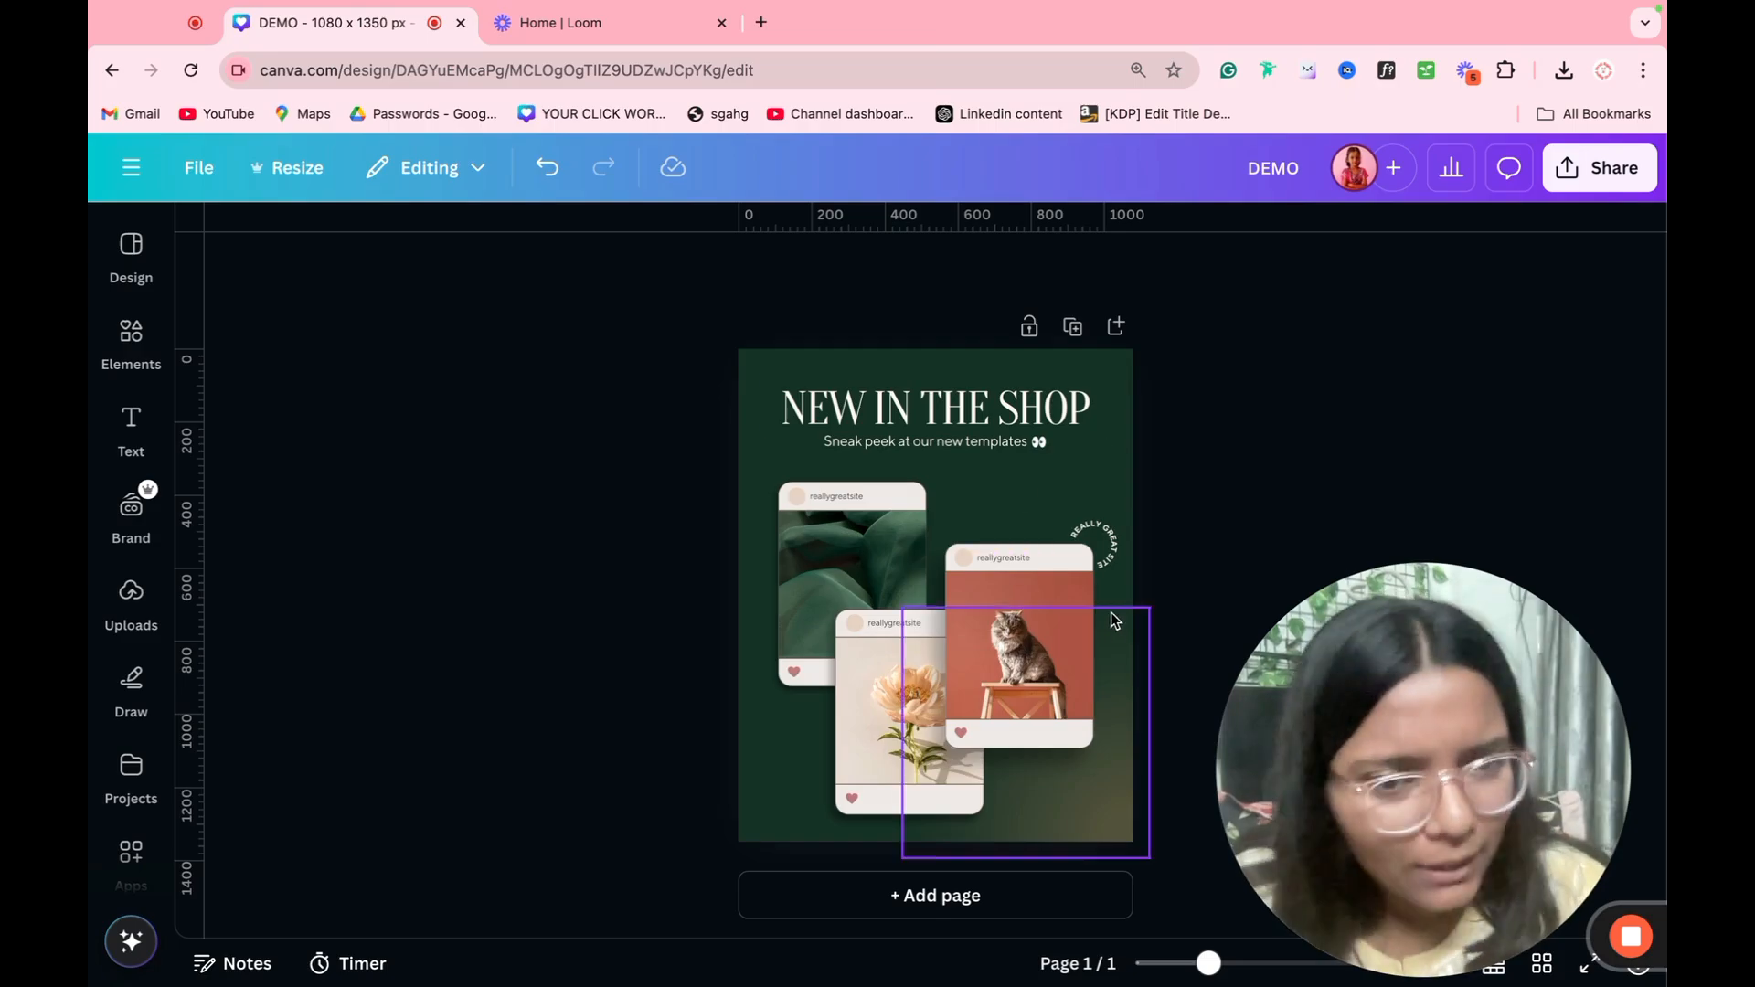
Step: Duplicate the "New in the Shop" page
{"action": "left_click", "coordinate": [1073, 327]}
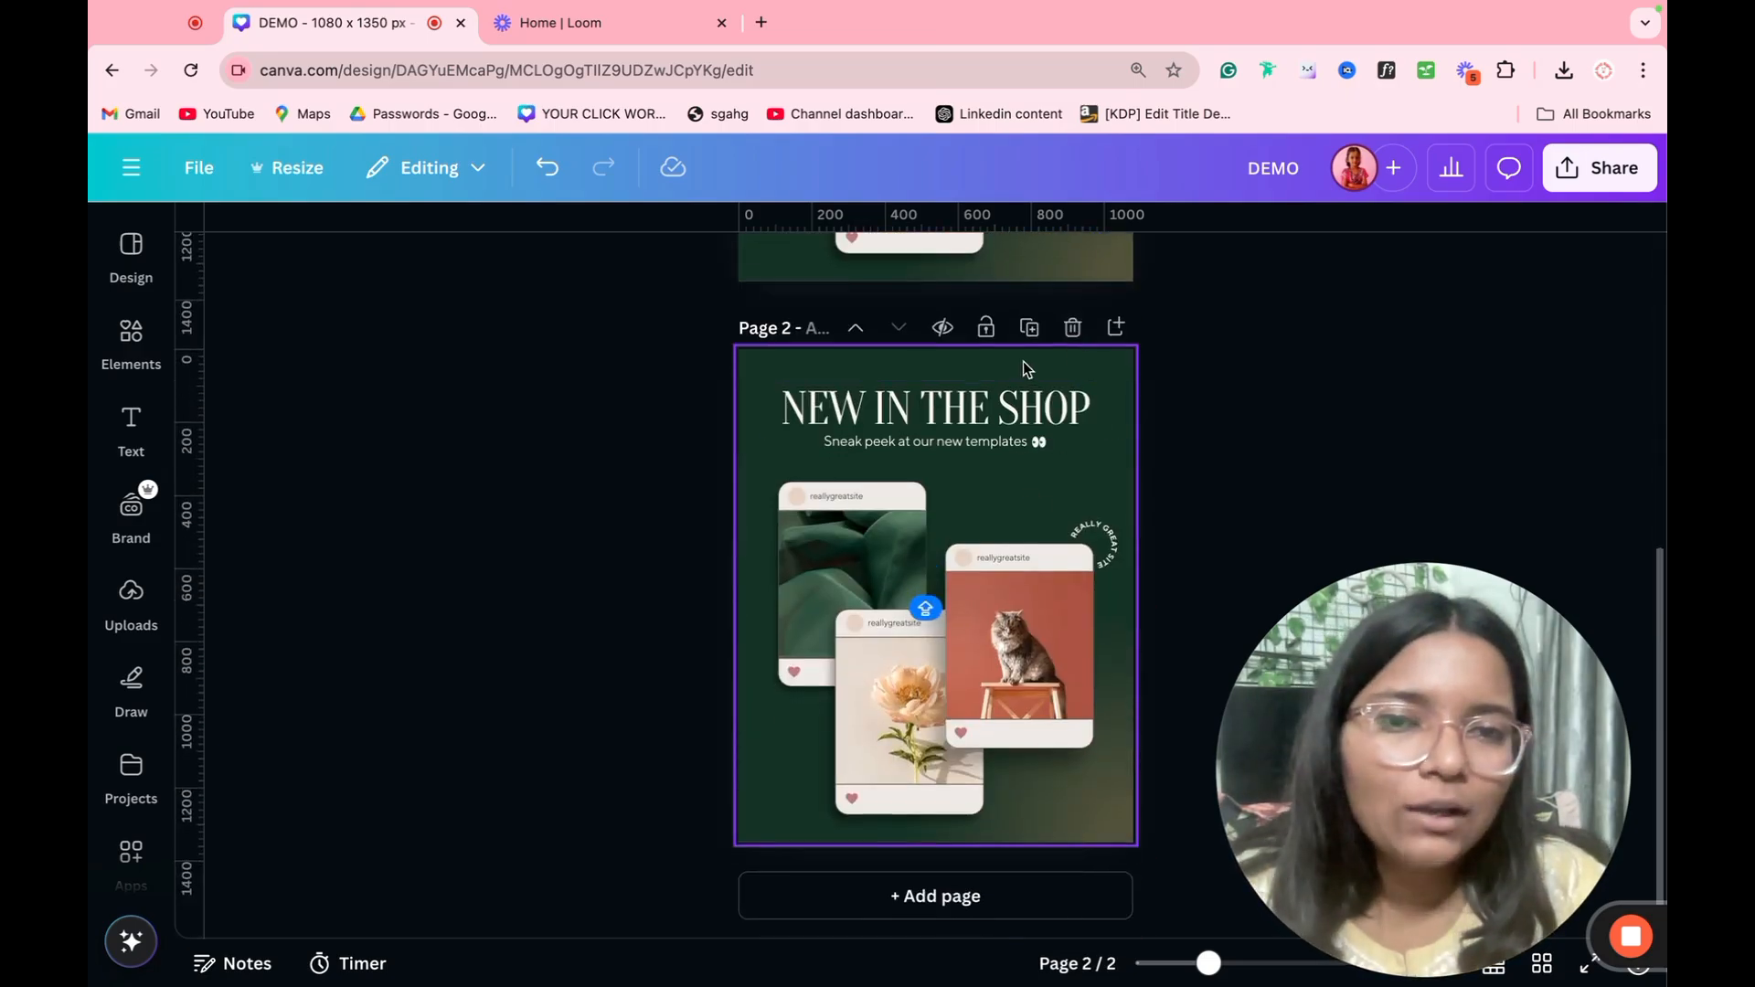
{"action": "left_click", "coordinate": [993, 340]}
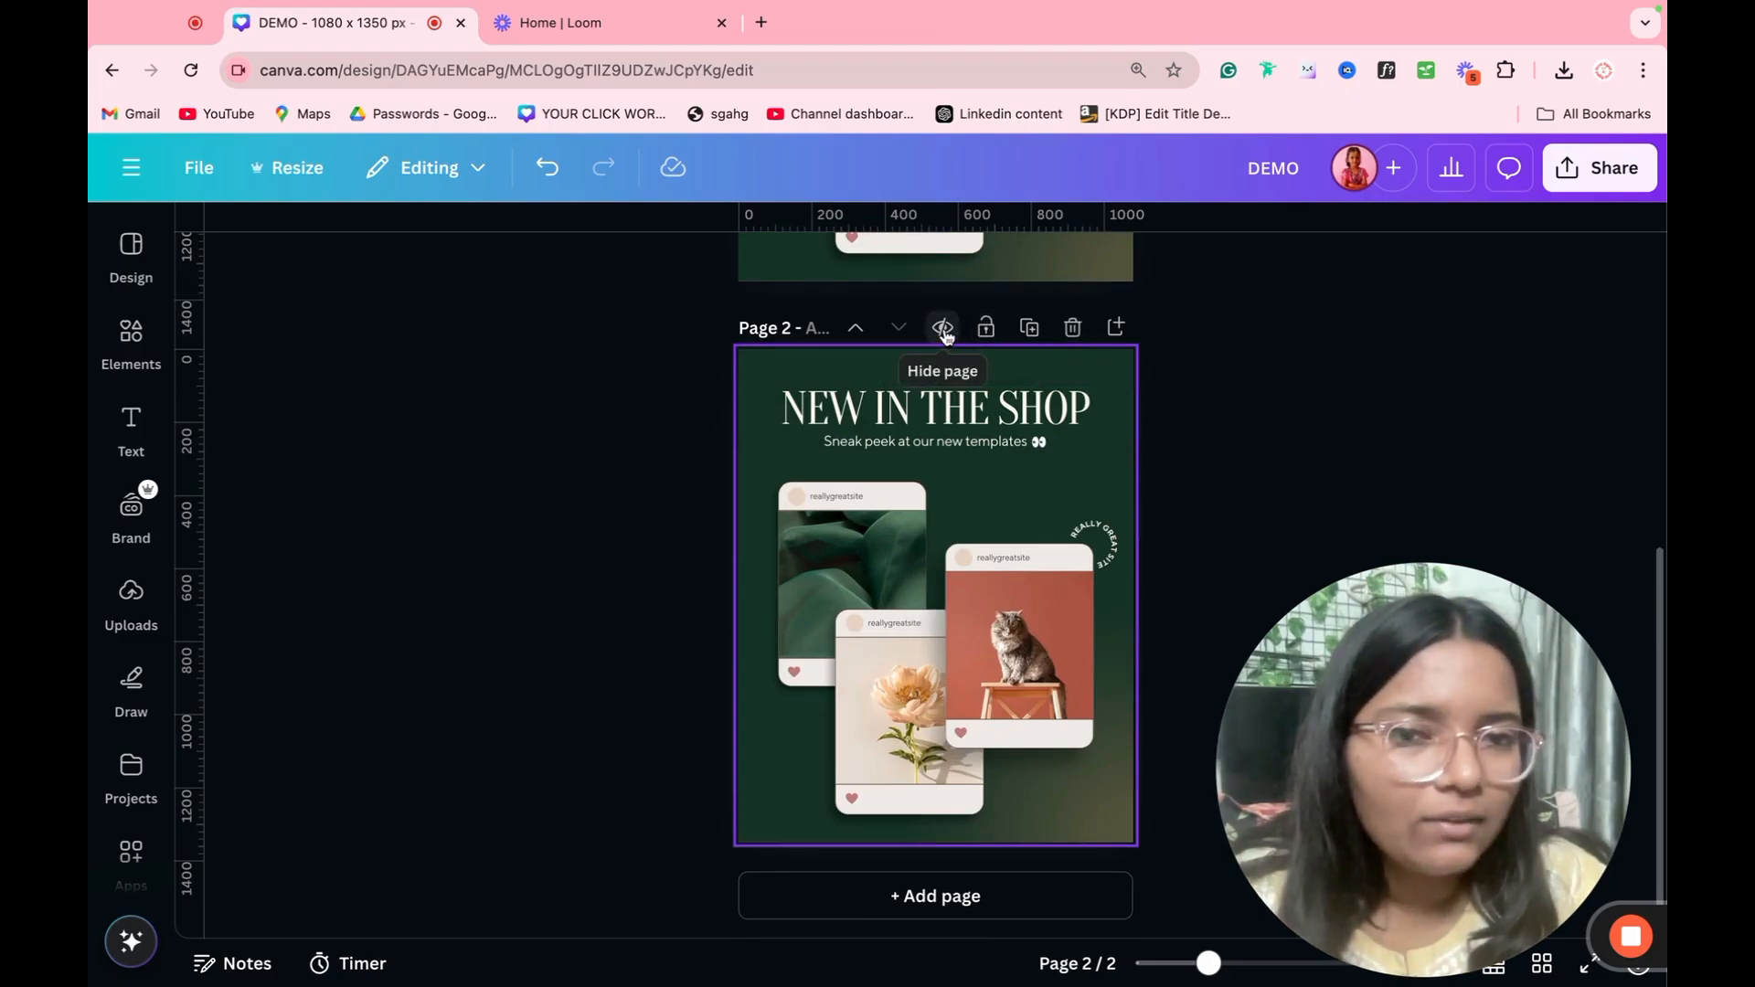
{"action": "left_click", "coordinate": [943, 329]}
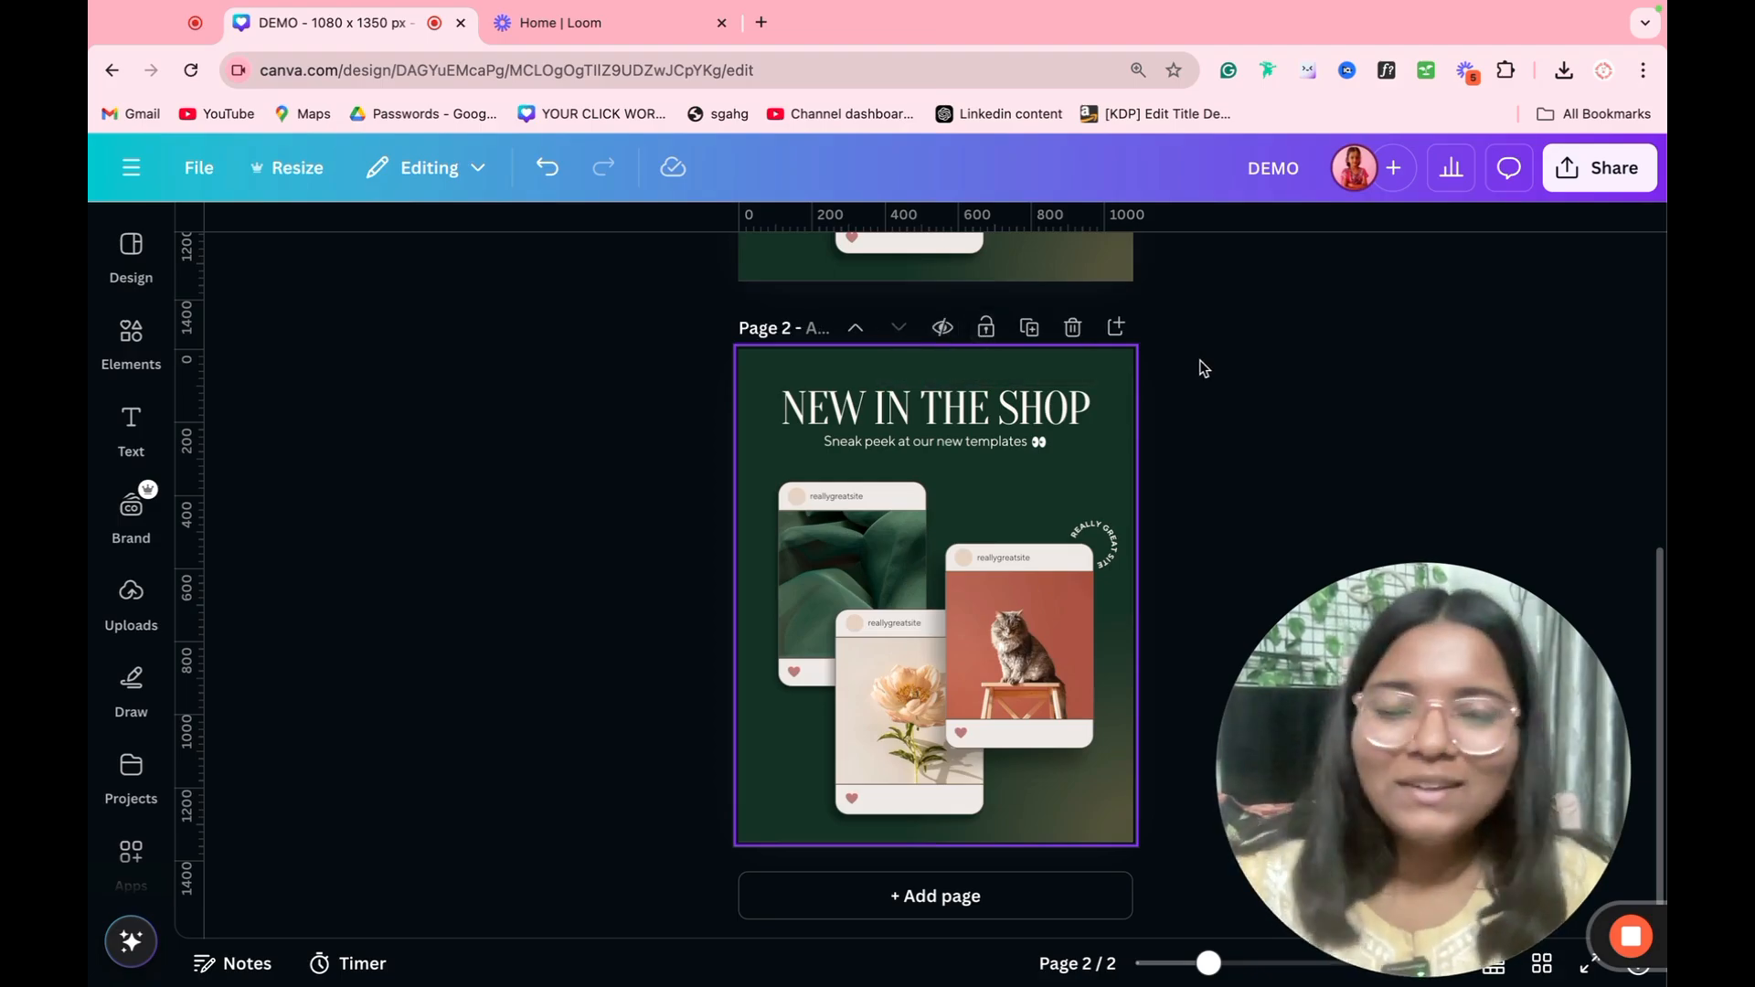
Step: Move page 1 down one place in the page order and back up again
{"action": "scroll", "coordinate": [1207, 357], "scroll_direction": "up", "scroll_amount": 5}
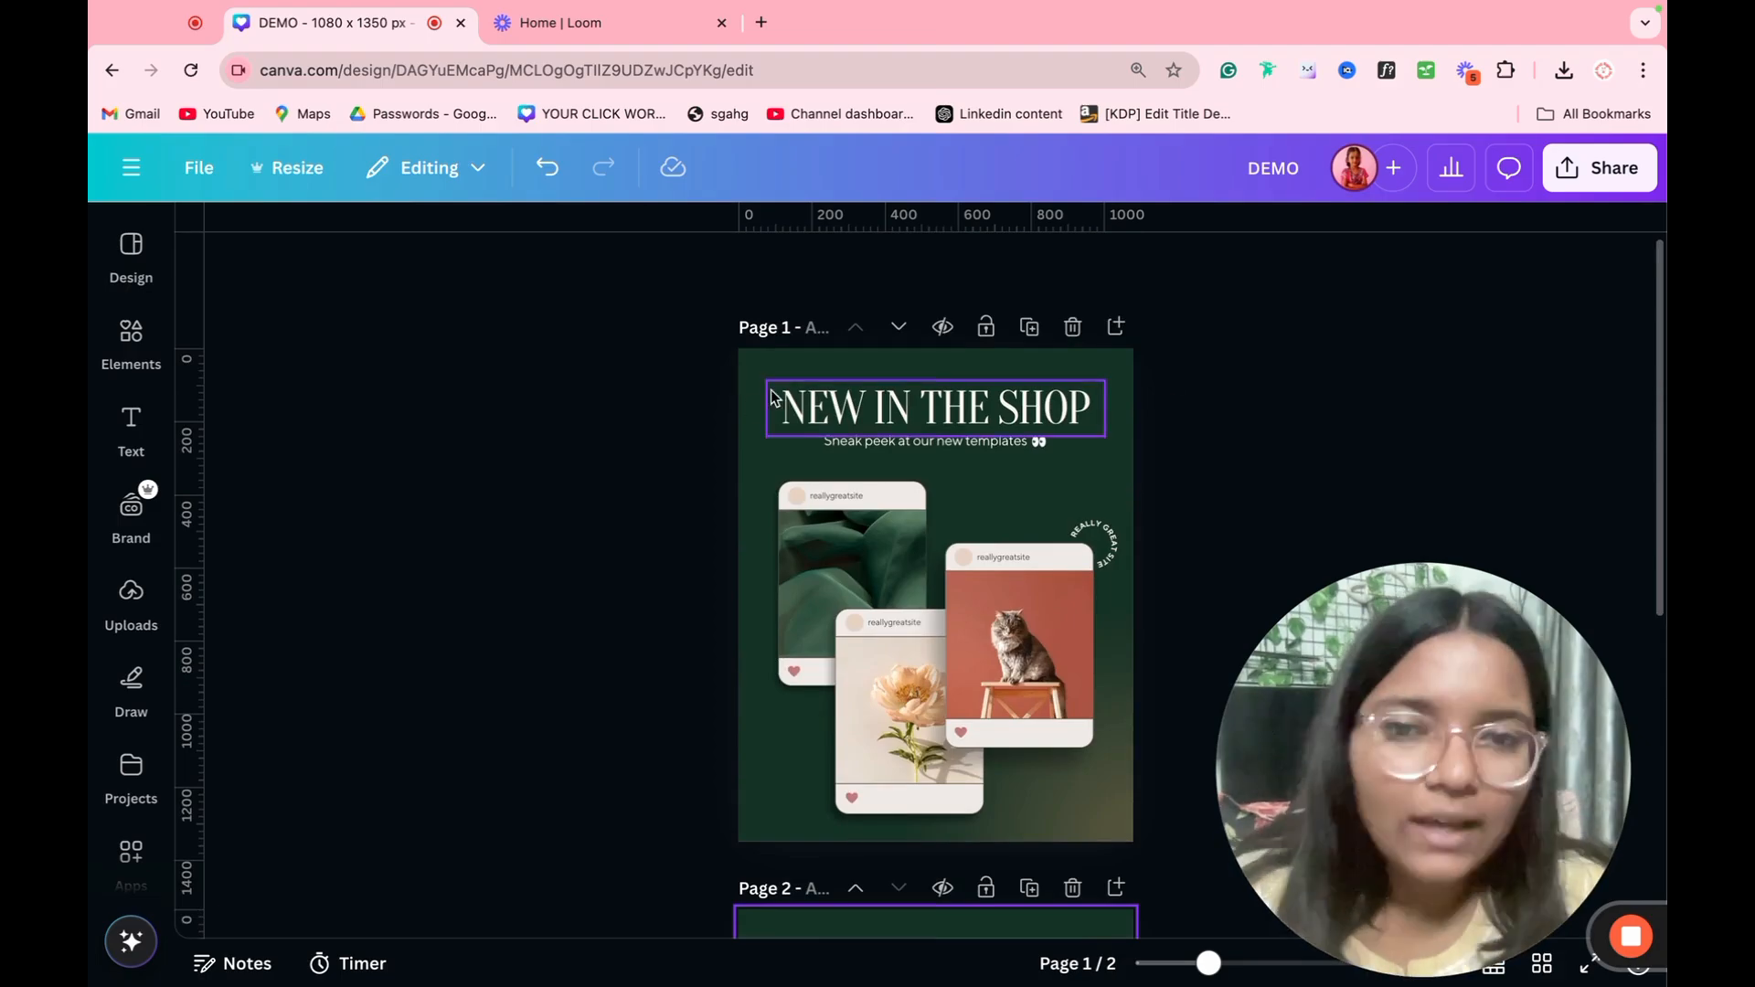
{"action": "left_click", "coordinate": [897, 327]}
{"action": "left_click", "coordinate": [856, 327]}
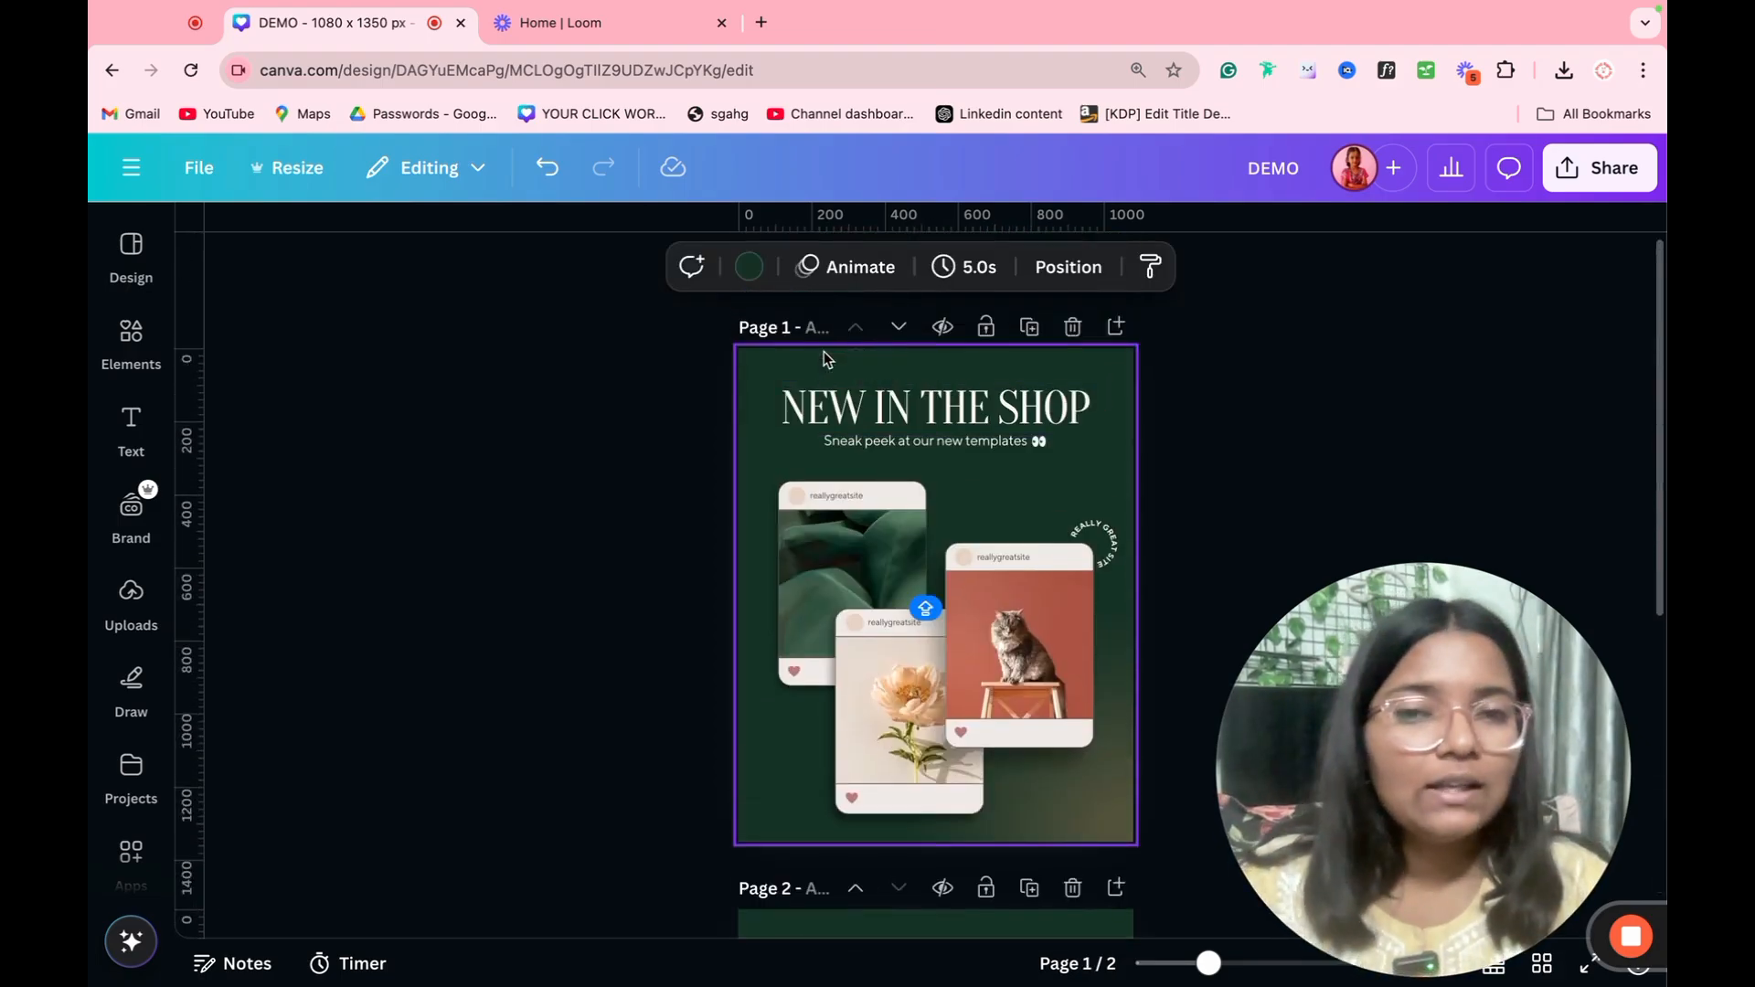
Step: Title page 1 "DEMO" and check both pages in grid view before reopening page 1
{"action": "left_click", "coordinate": [816, 329]}
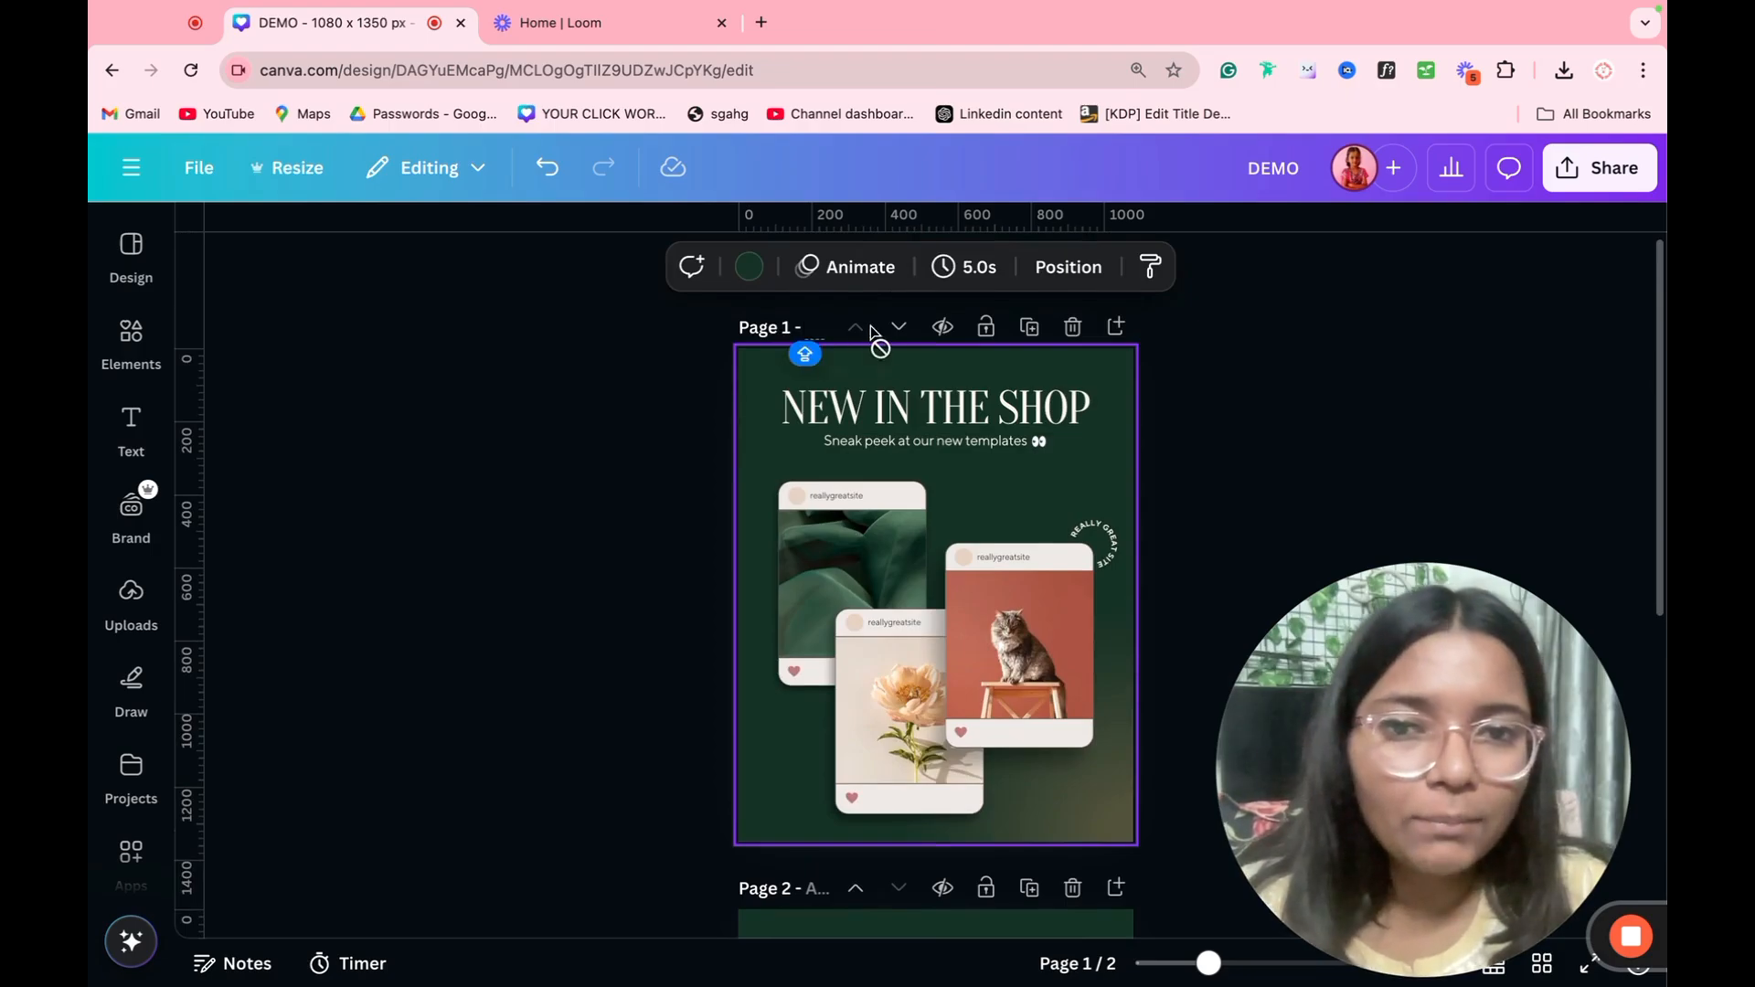
{"action": "type", "text": "DEMO"}
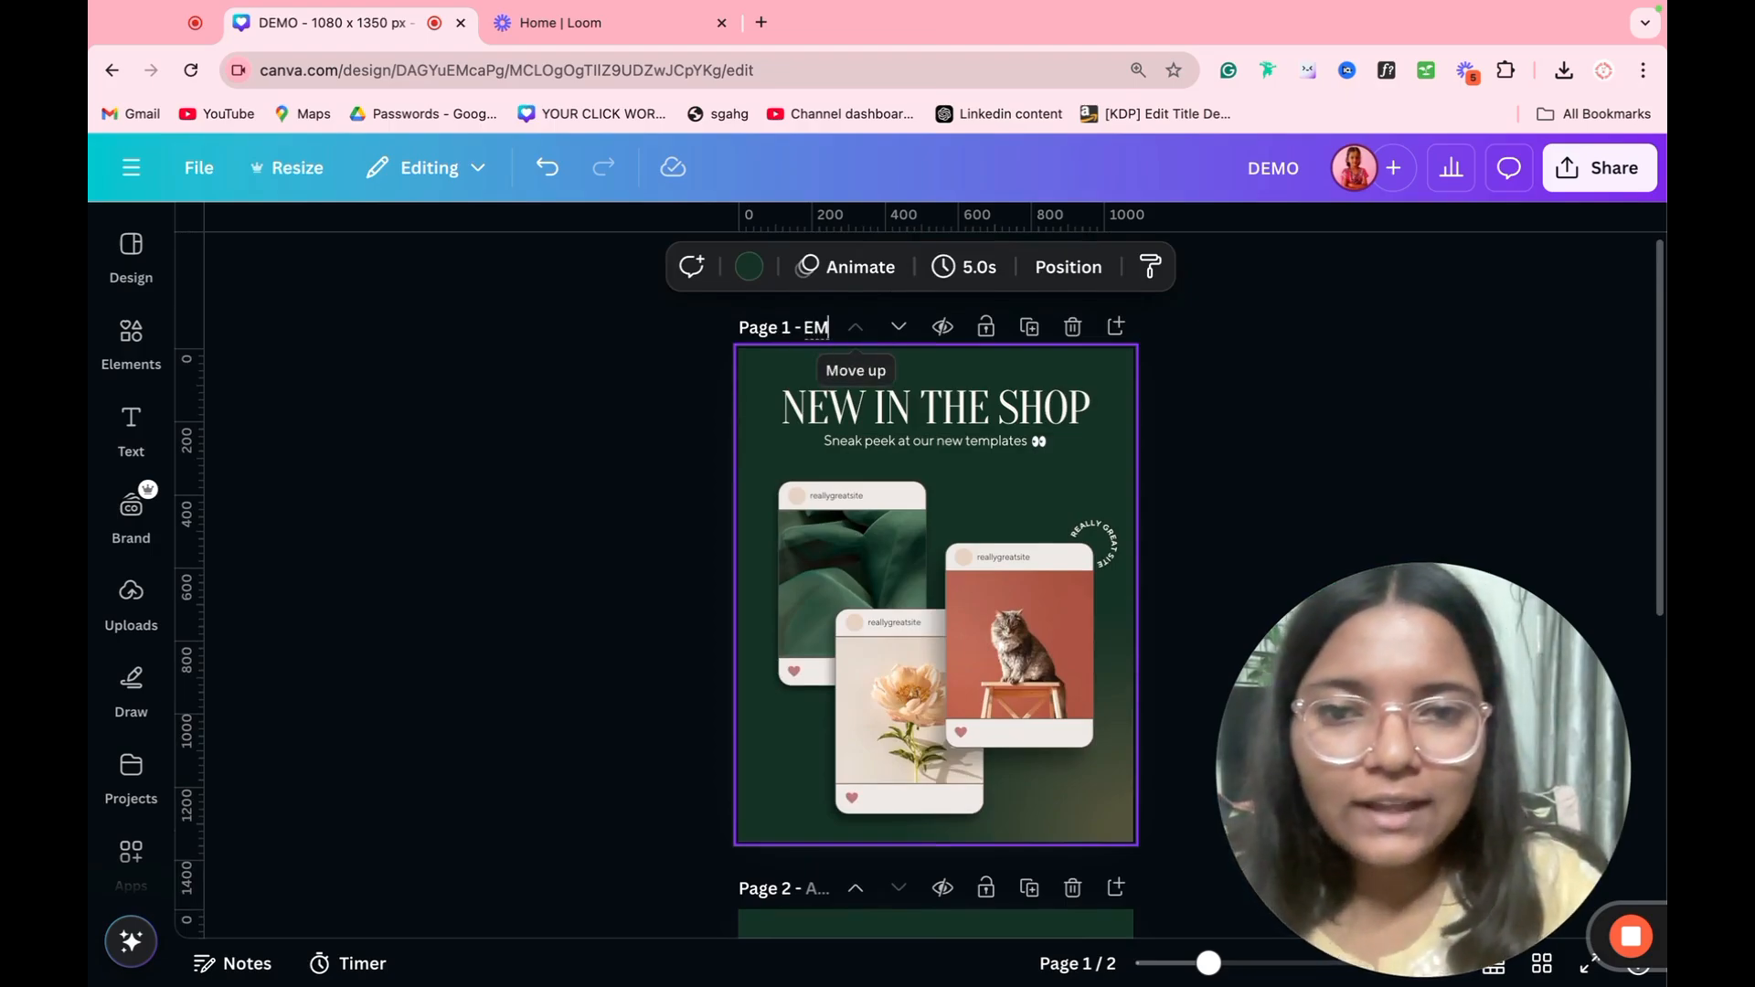
{"action": "left_click", "coordinate": [1256, 349]}
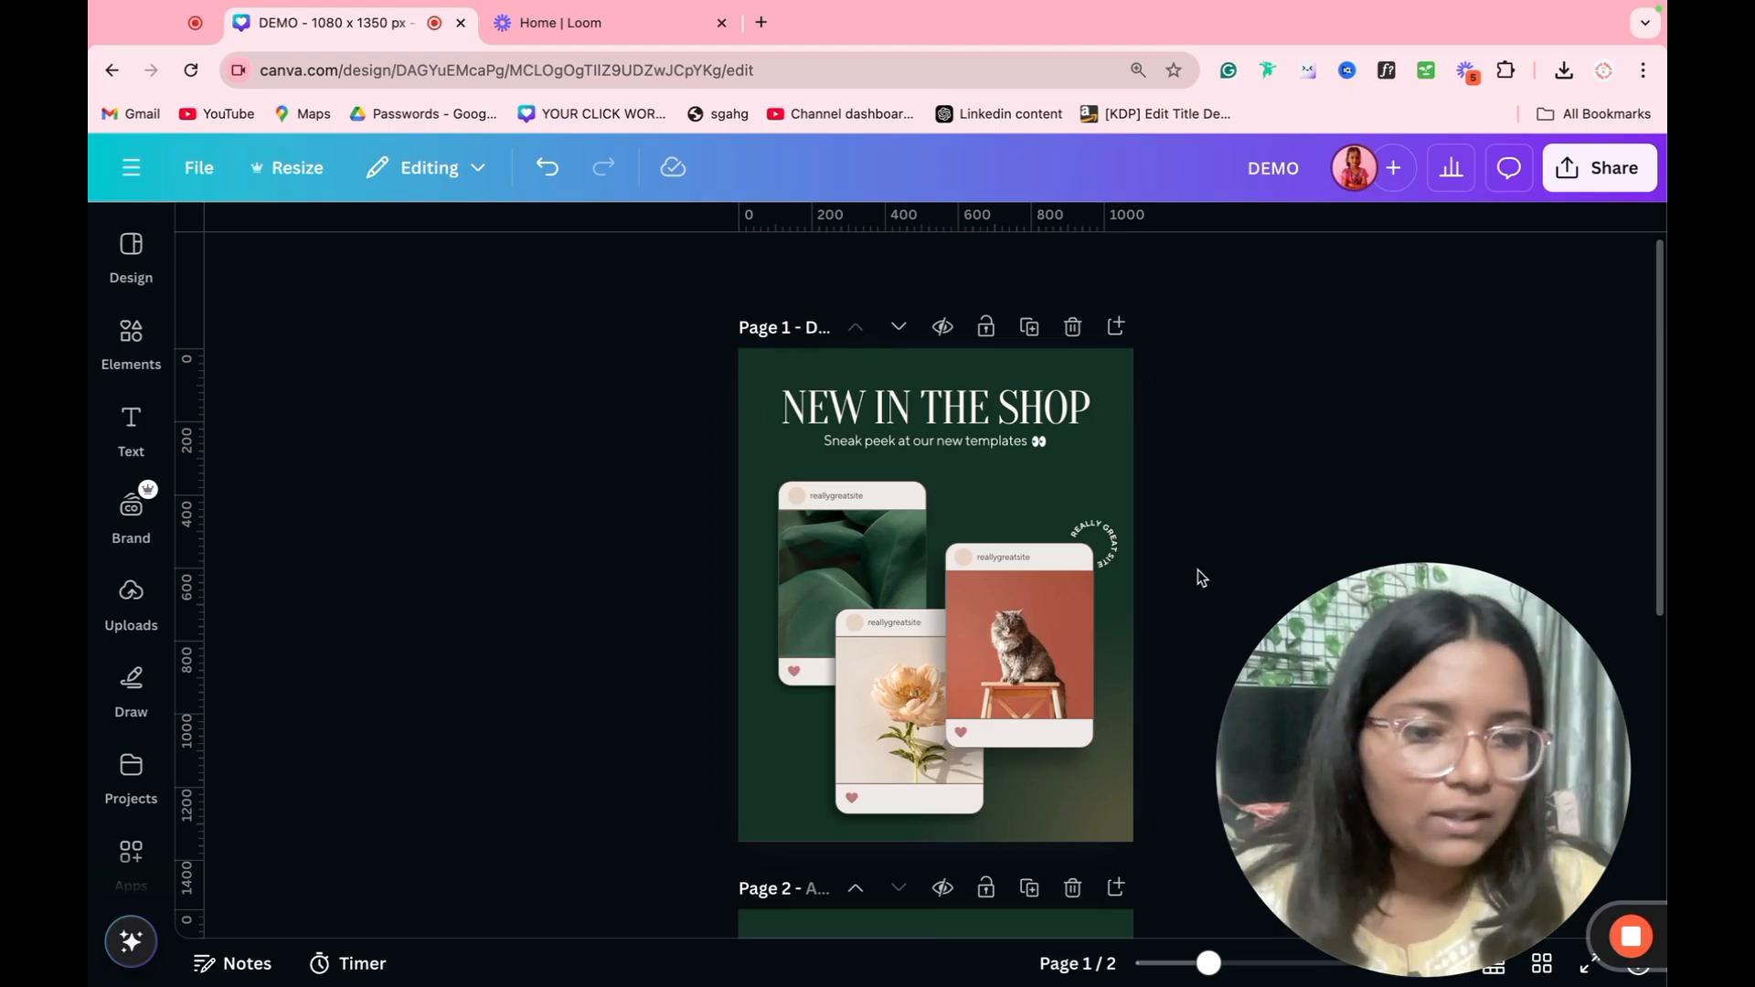
{"action": "left_click", "coordinate": [1557, 970]}
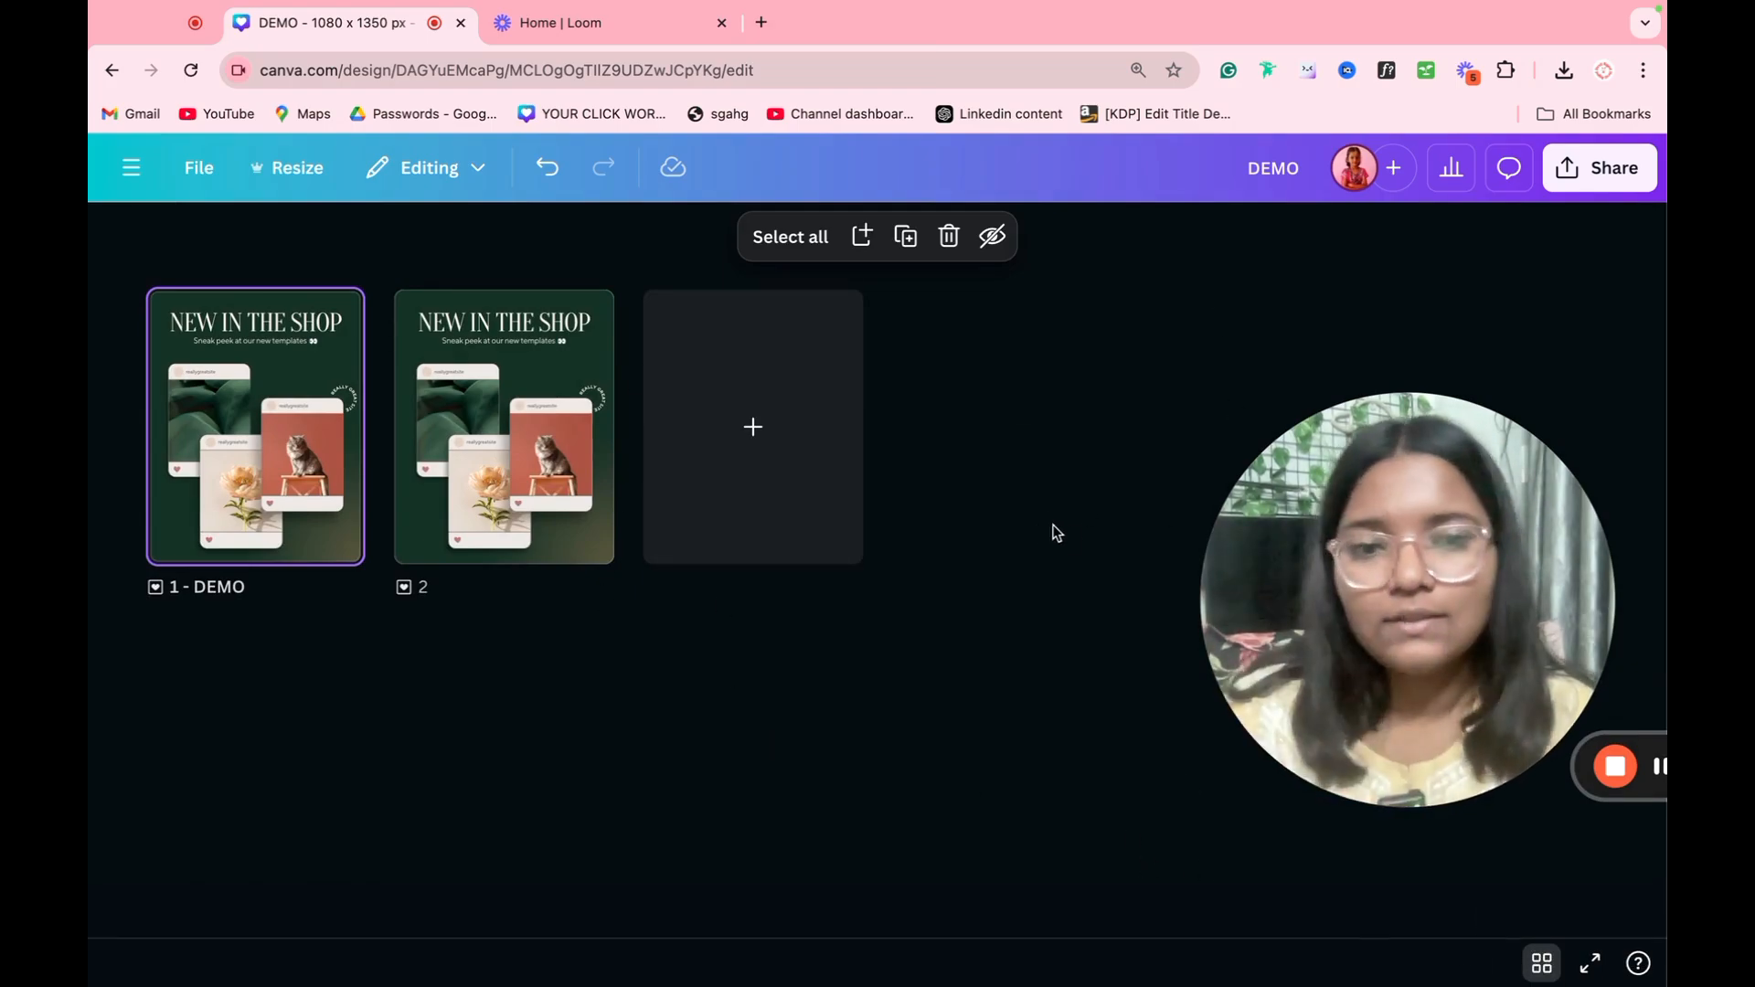
{"action": "double_click", "coordinate": [294, 469]}
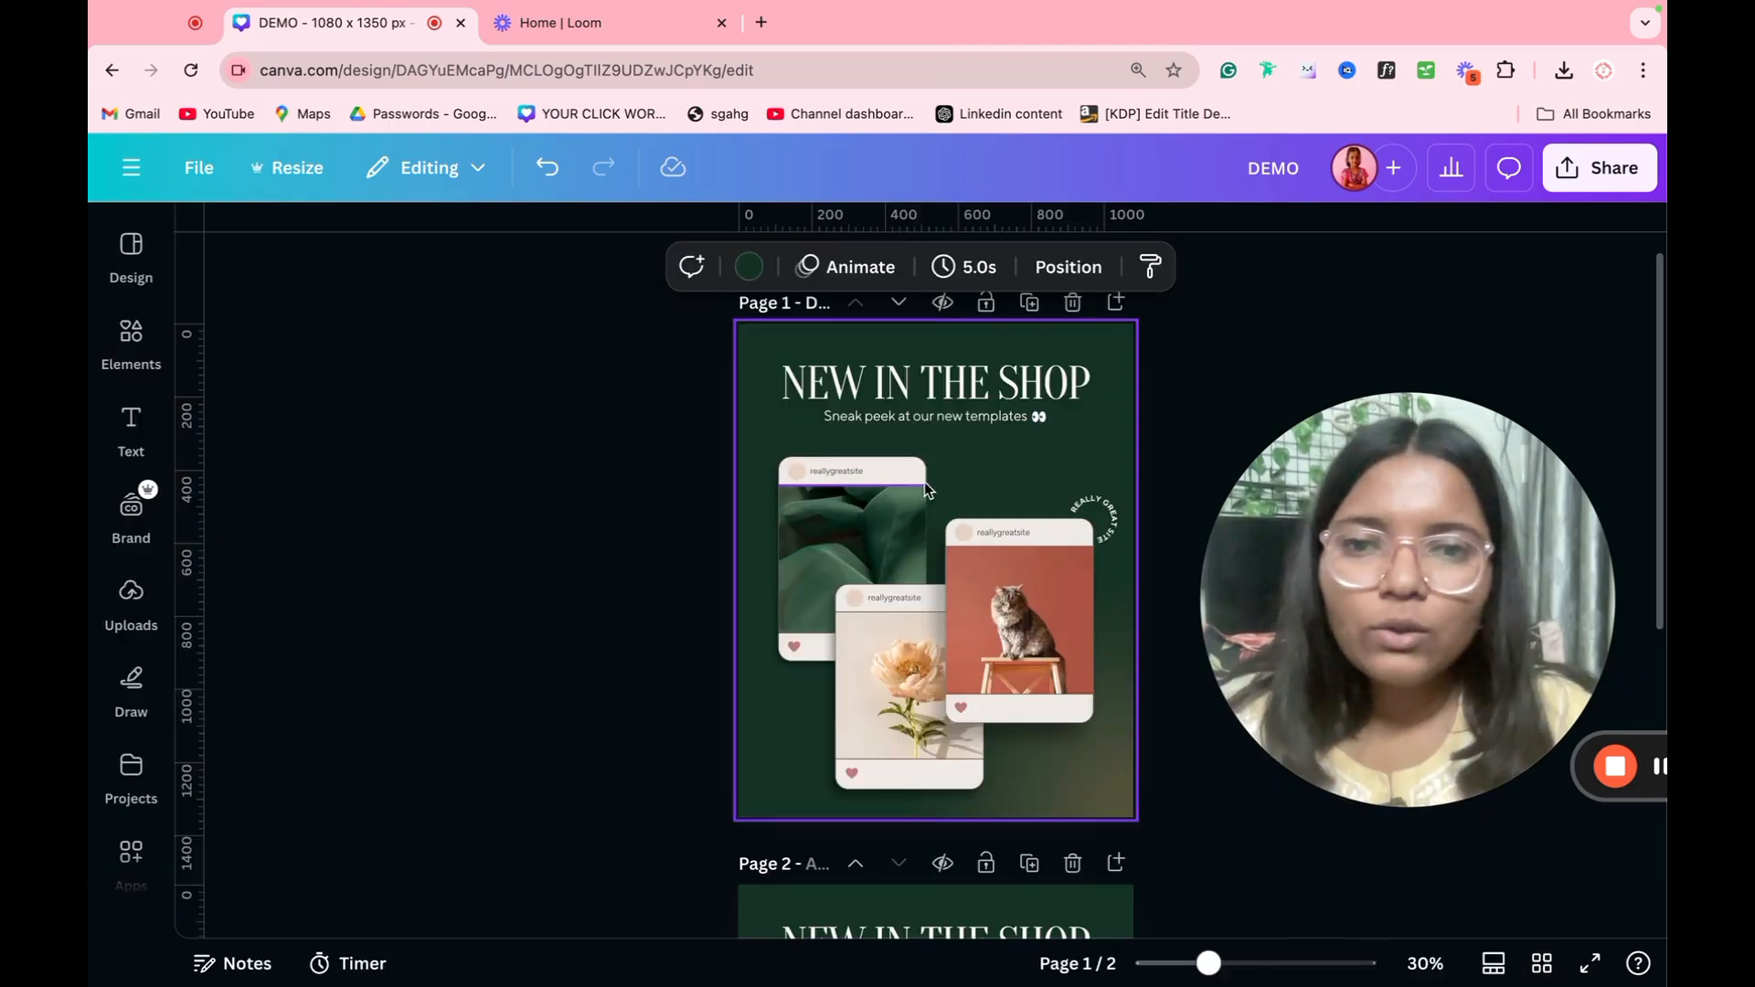
Step: Delete both "New in the Shop" pages, adding a new blank page in their place
{"action": "left_click", "coordinate": [1077, 302]}
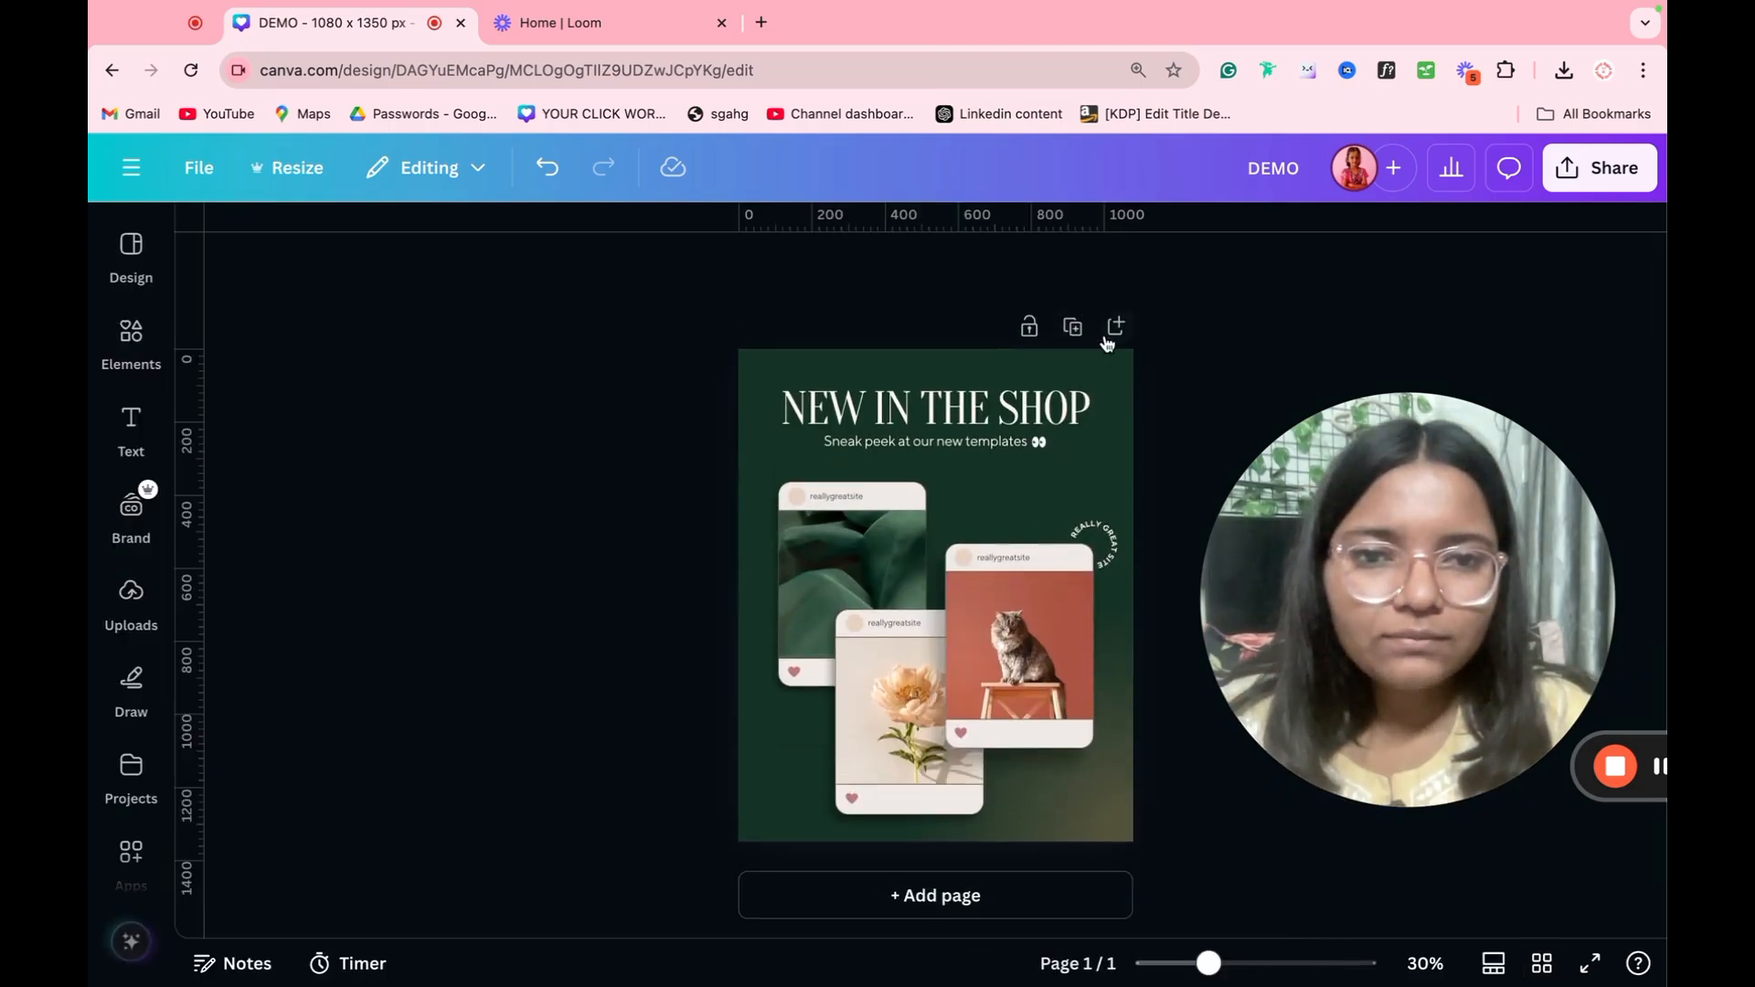
{"action": "left_click", "coordinate": [1108, 335]}
{"action": "scroll", "coordinate": [1093, 348], "scroll_direction": "up", "scroll_amount": 5}
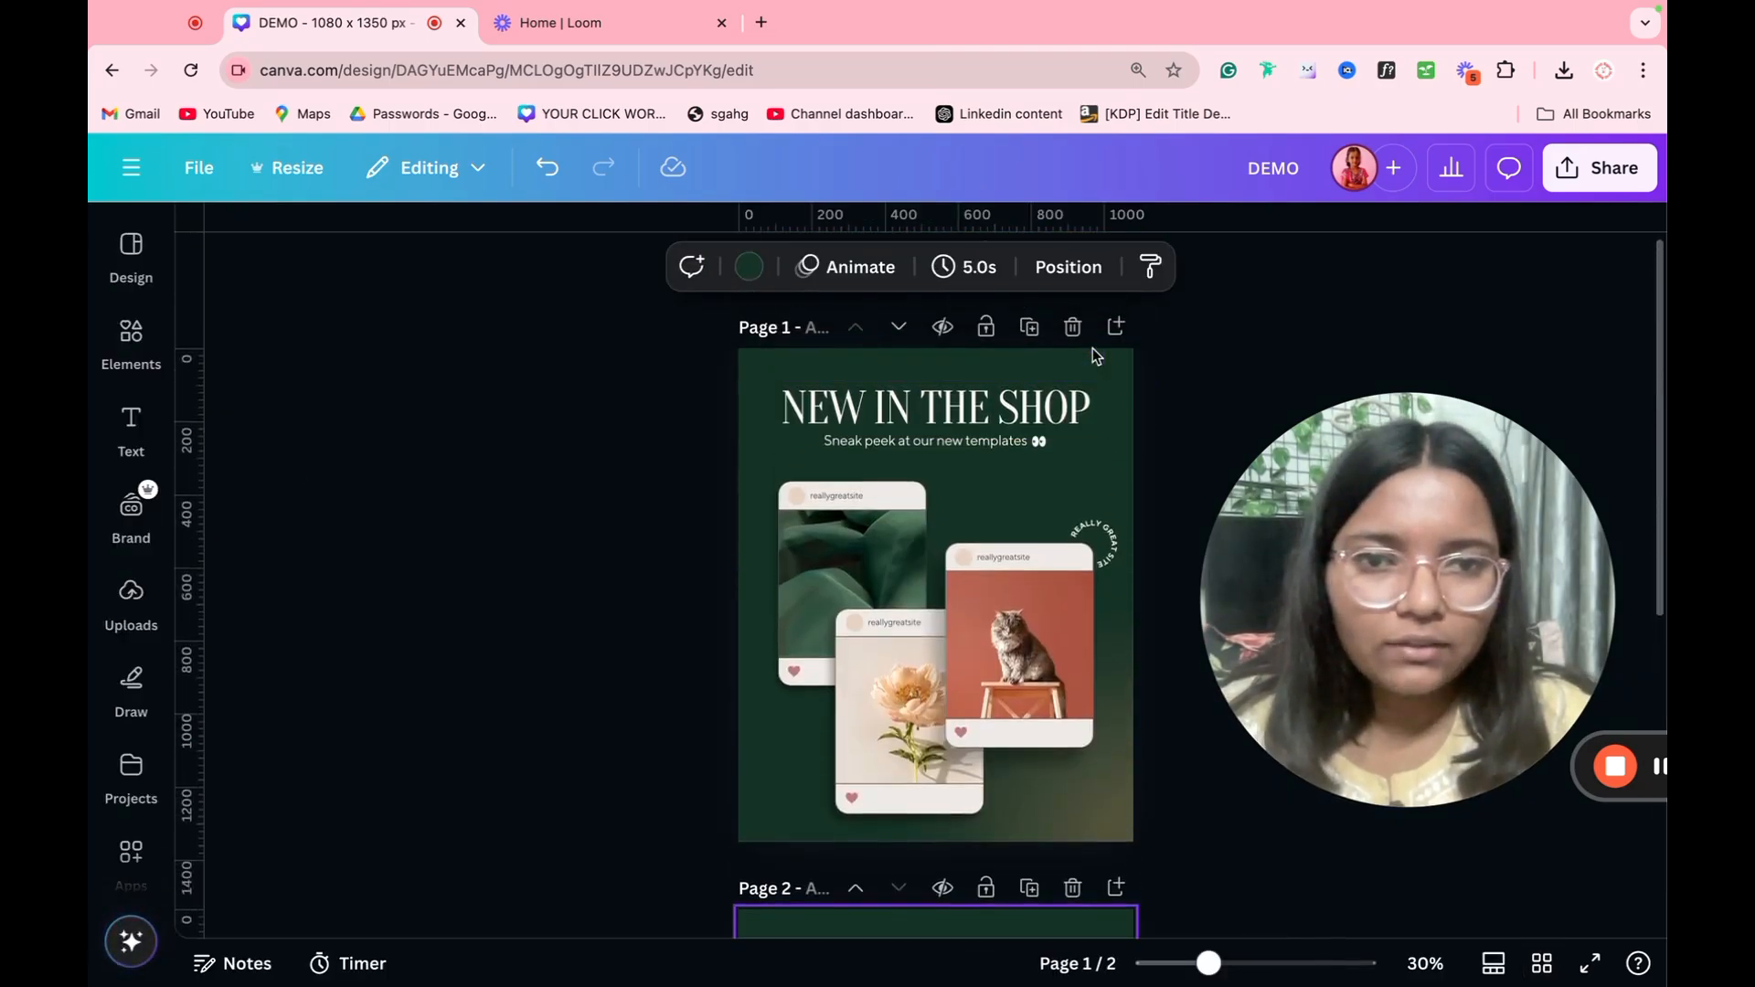
{"action": "left_click", "coordinate": [1073, 326]}
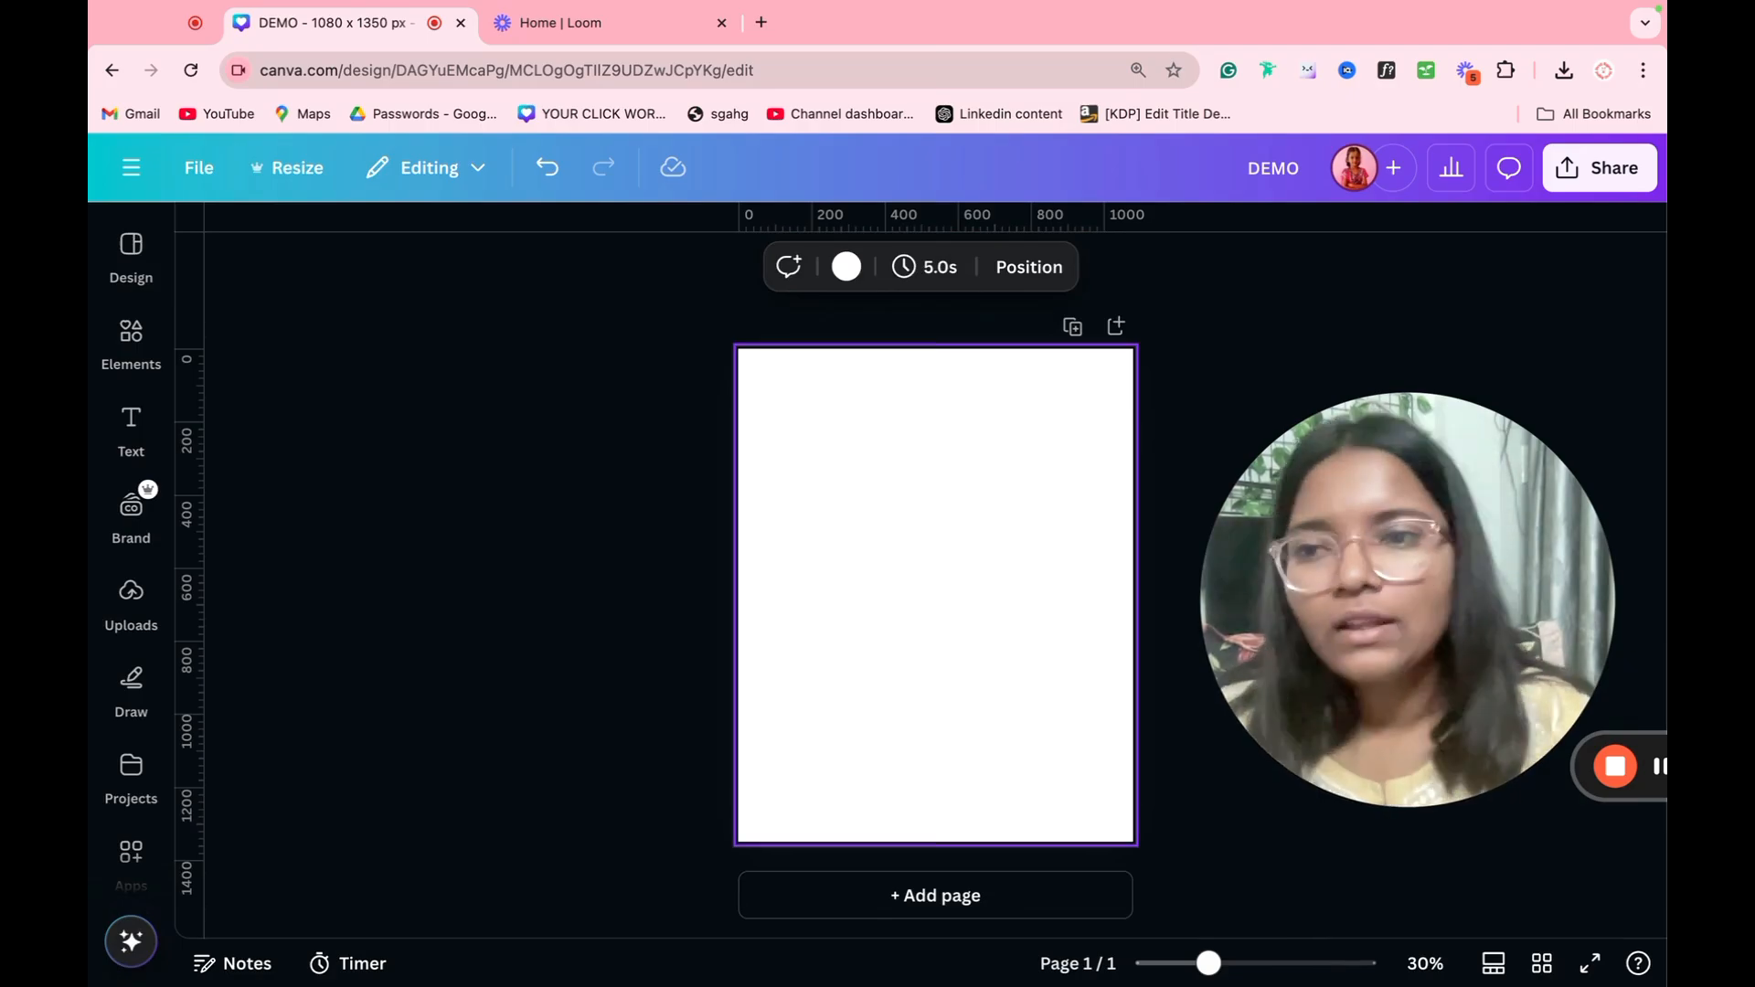
Step: Search the elements library for "PIZZA" and narrow the results to graphics
{"action": "left_click", "coordinate": [131, 337]}
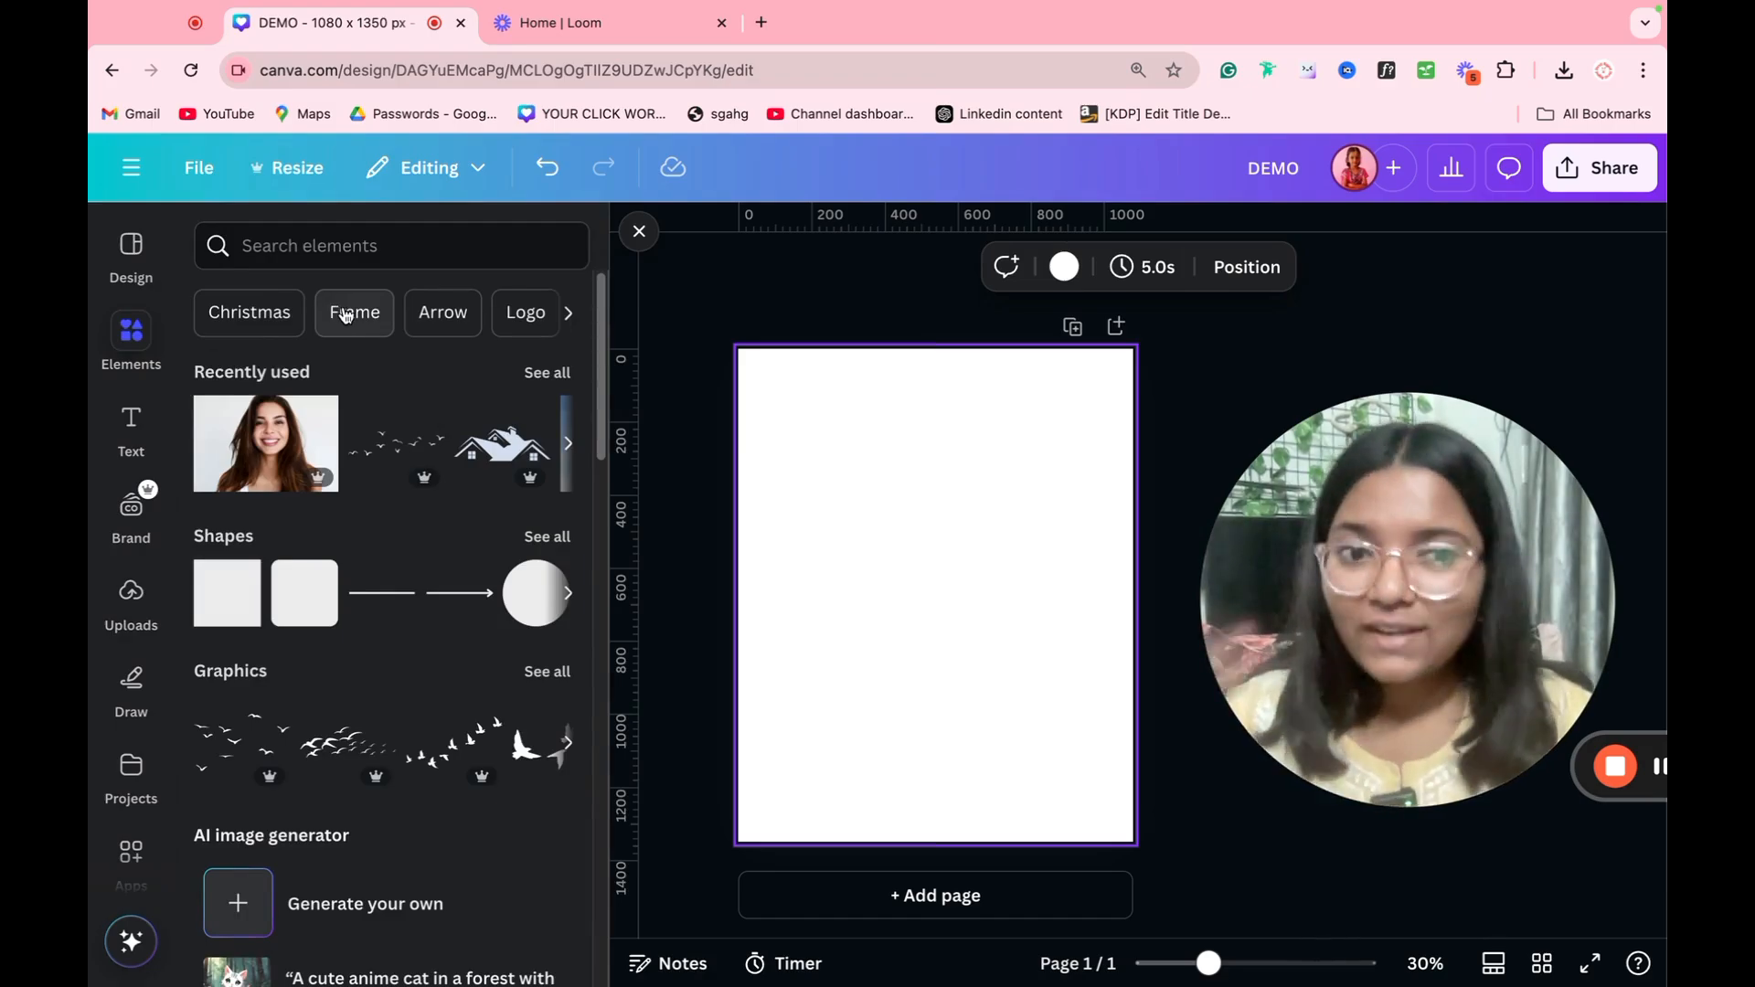
{"action": "left_click", "coordinate": [301, 247]}
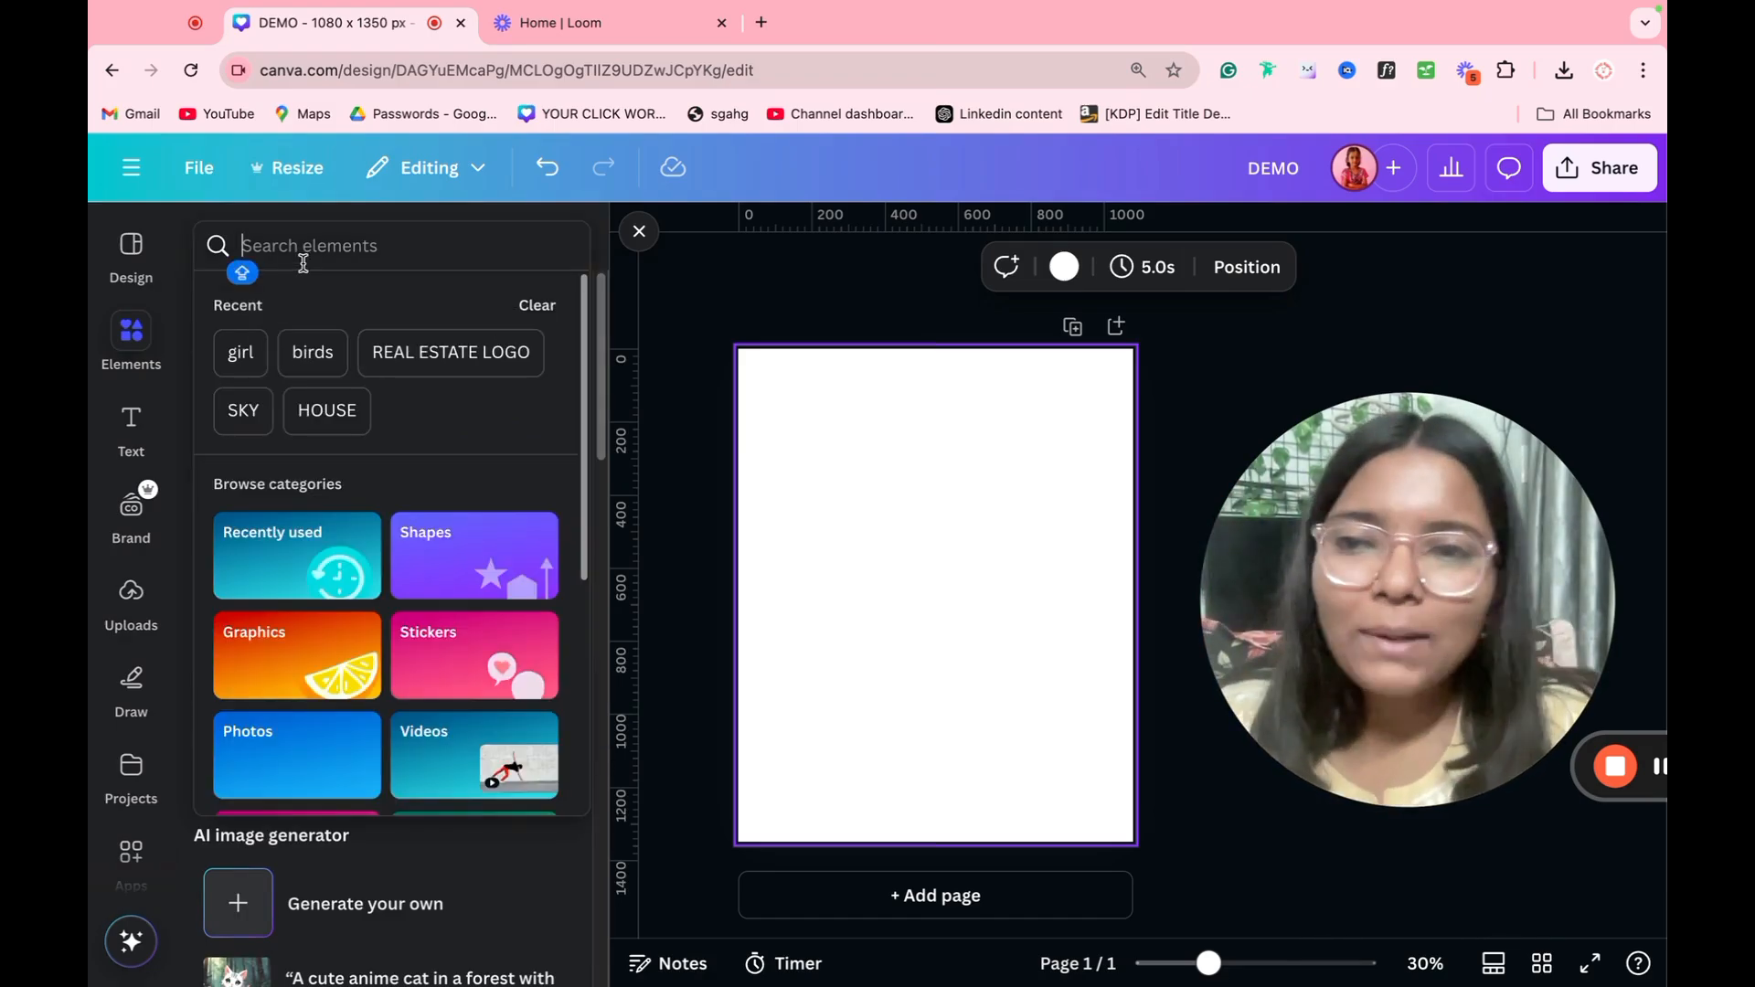
{"action": "type", "text": "PIZZA"}
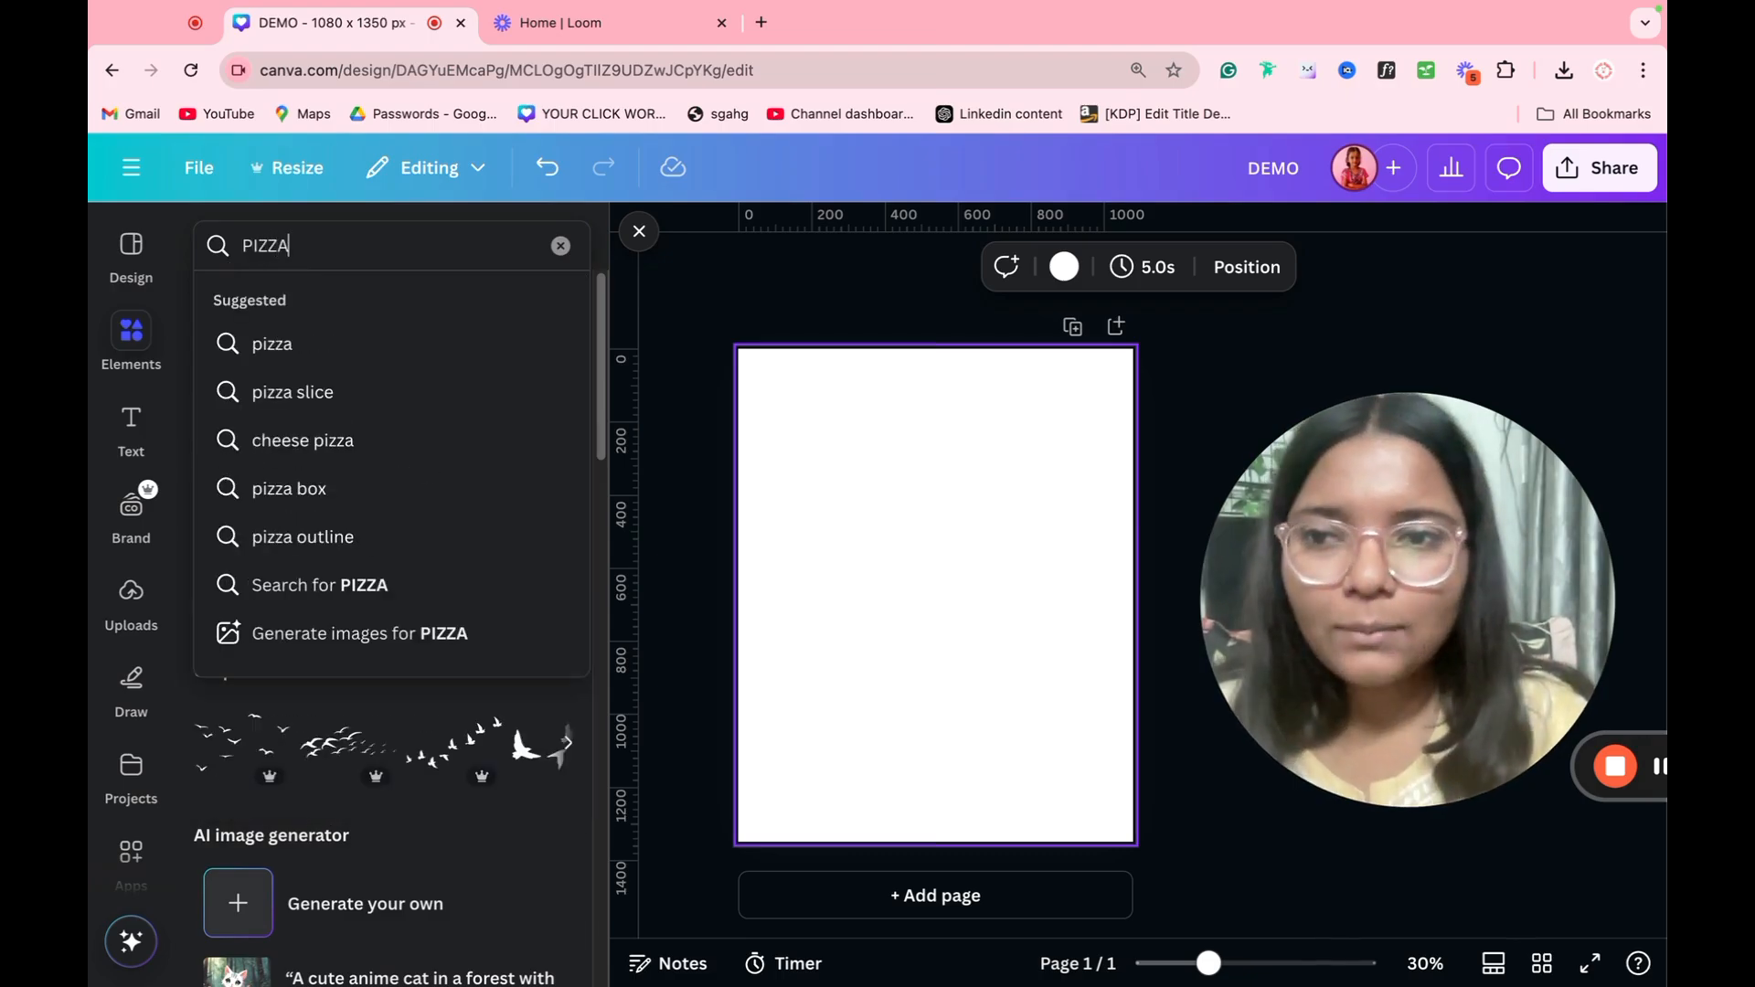
{"action": "key", "text": "Return"}
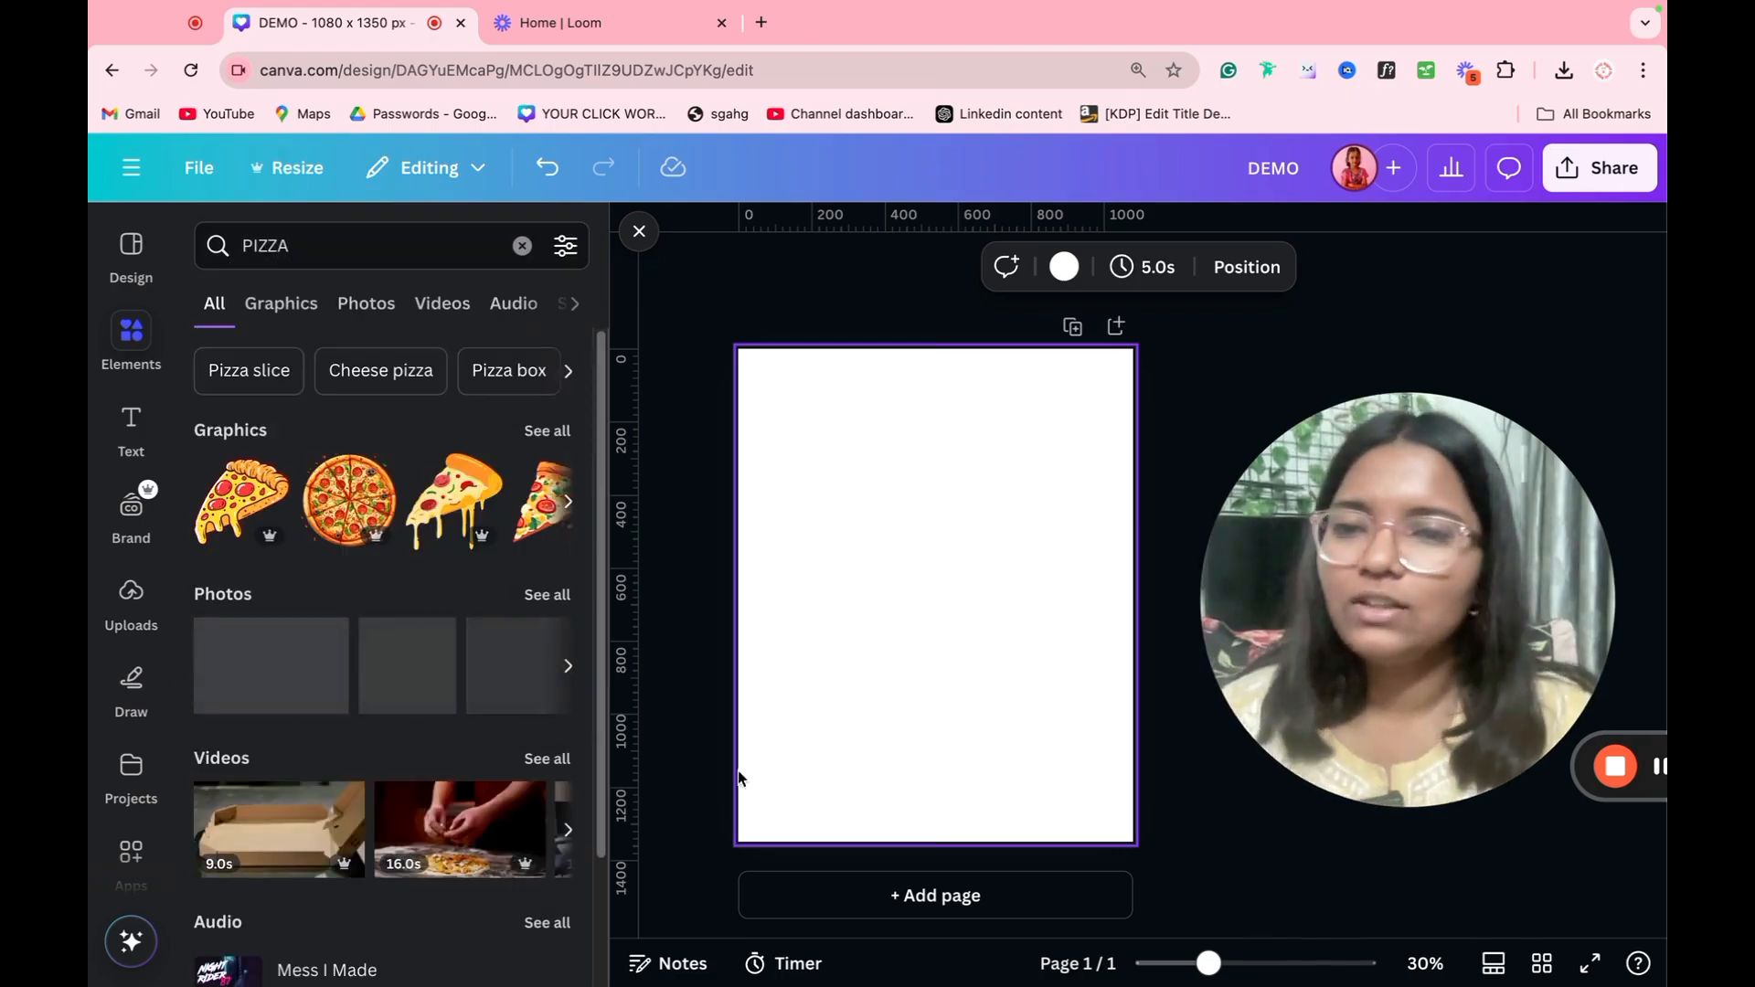
{"action": "left_click", "coordinate": [274, 315]}
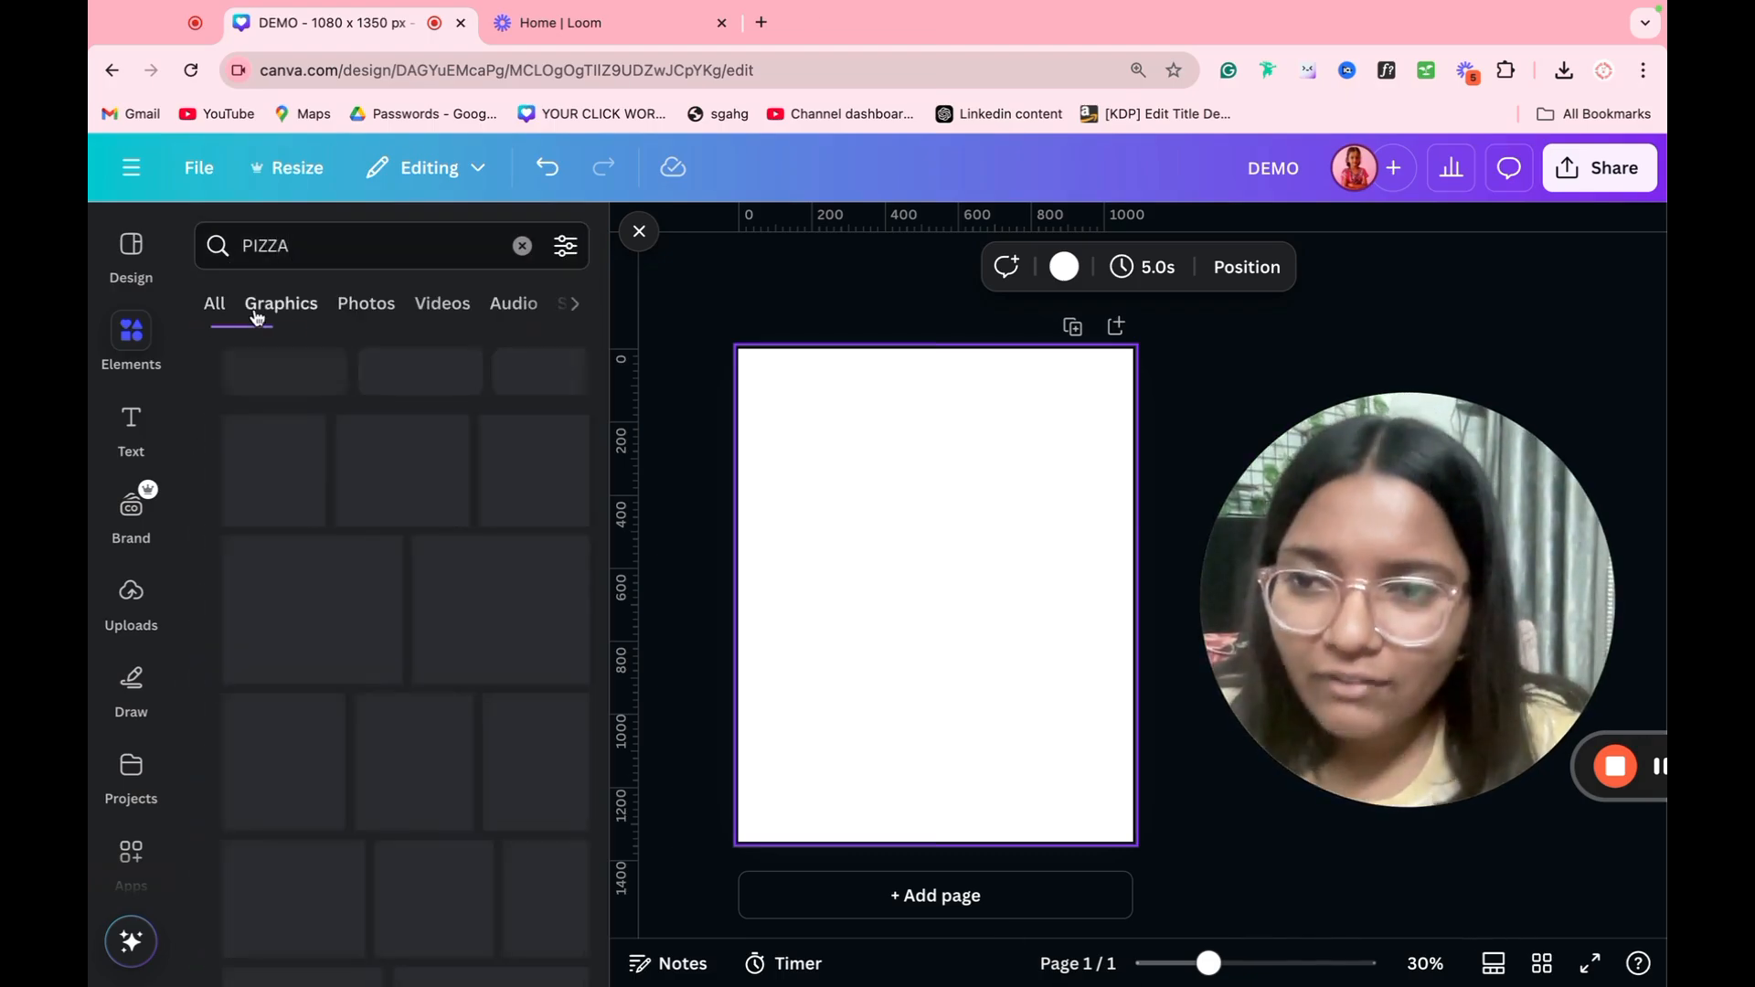
Step: Add the round pizza and the dripping cheese slice graphics to the page and delete both
{"action": "left_click", "coordinate": [440, 508]}
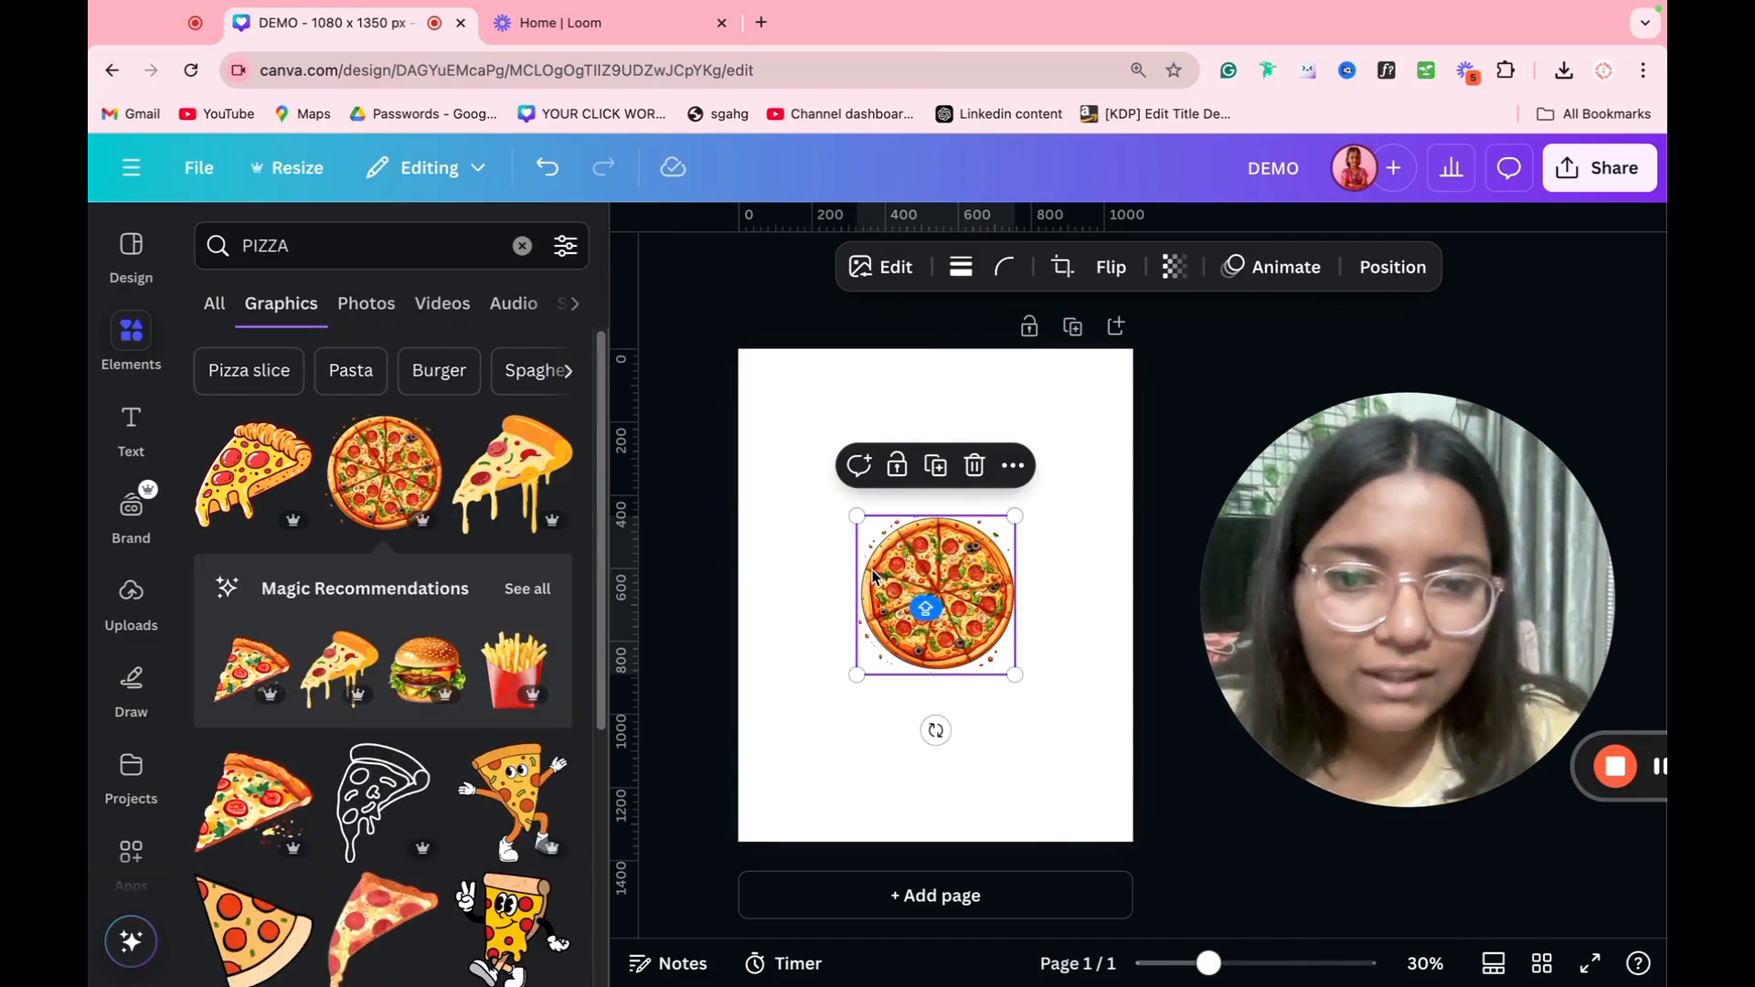
{"action": "left_click", "coordinate": [511, 470]}
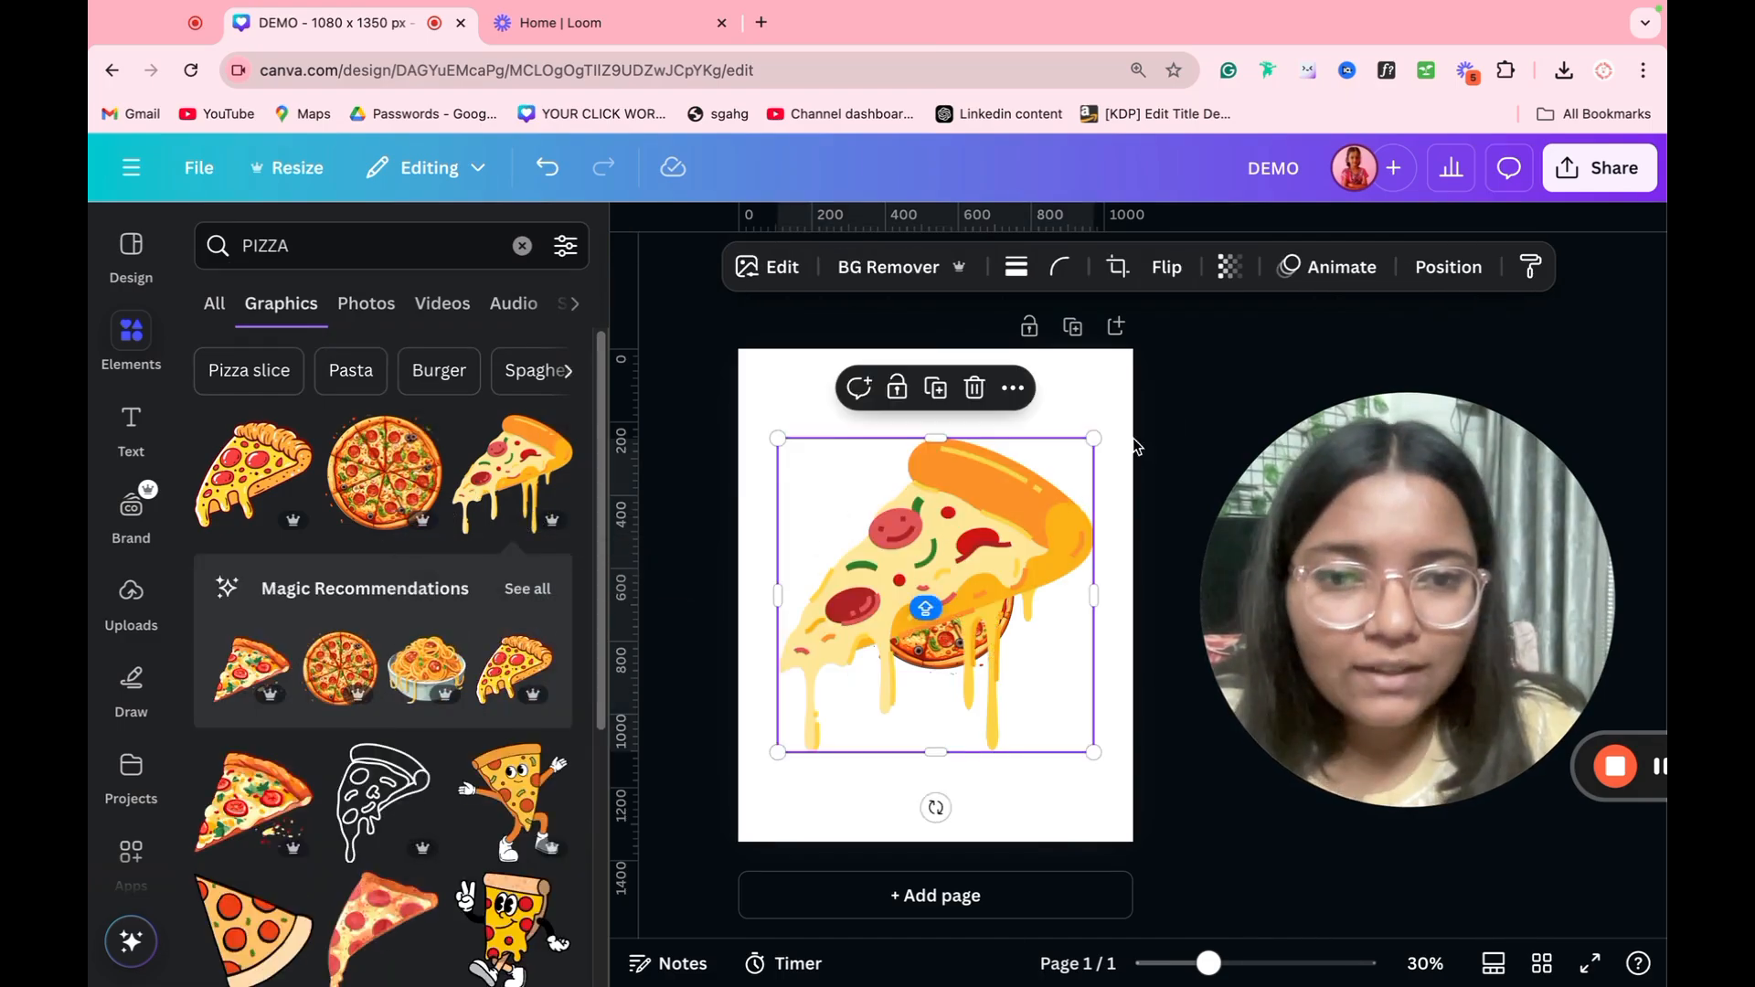
{"action": "left_click_drag", "start_coordinate": [1173, 406], "coordinate": [873, 660]}
{"action": "key", "text": "Delete"}
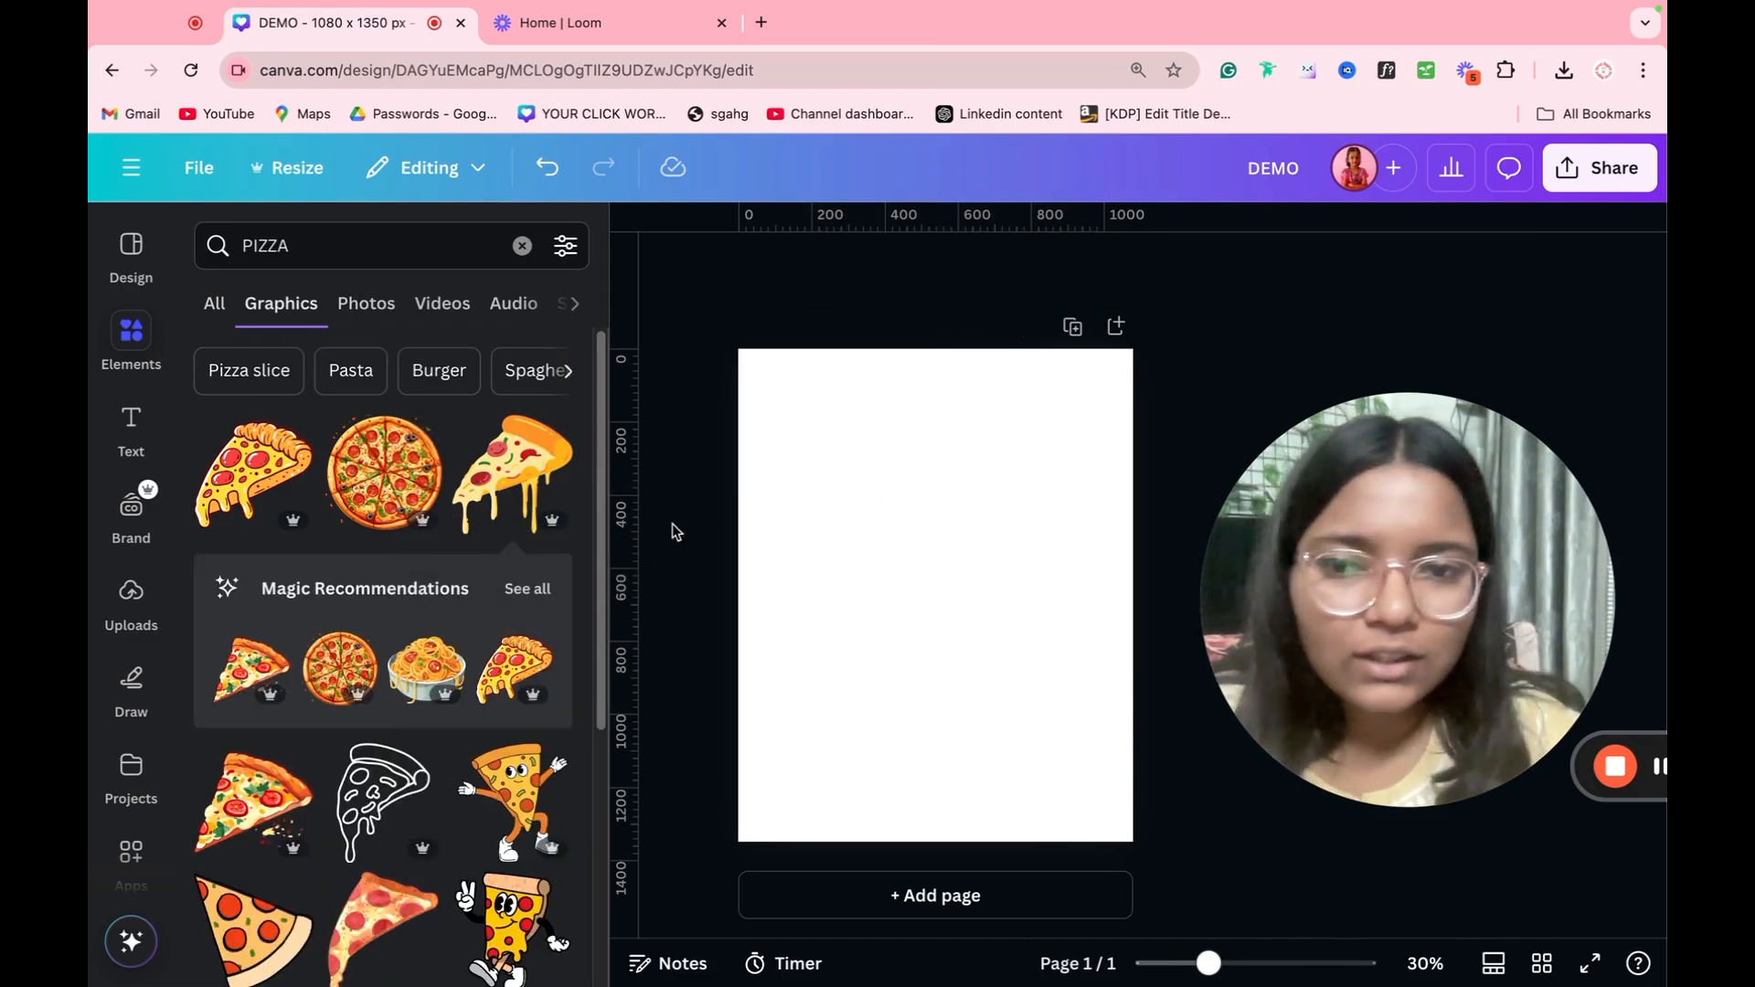
Step: Place the dripping cheese slice on the page again, try resizing it from its corner and side, and delete it
{"action": "left_click", "coordinate": [514, 440]}
{"action": "left_click_drag", "start_coordinate": [1094, 438], "coordinate": [983, 550]}
{"action": "left_click_drag", "start_coordinate": [985, 664], "coordinate": [1020, 654]}
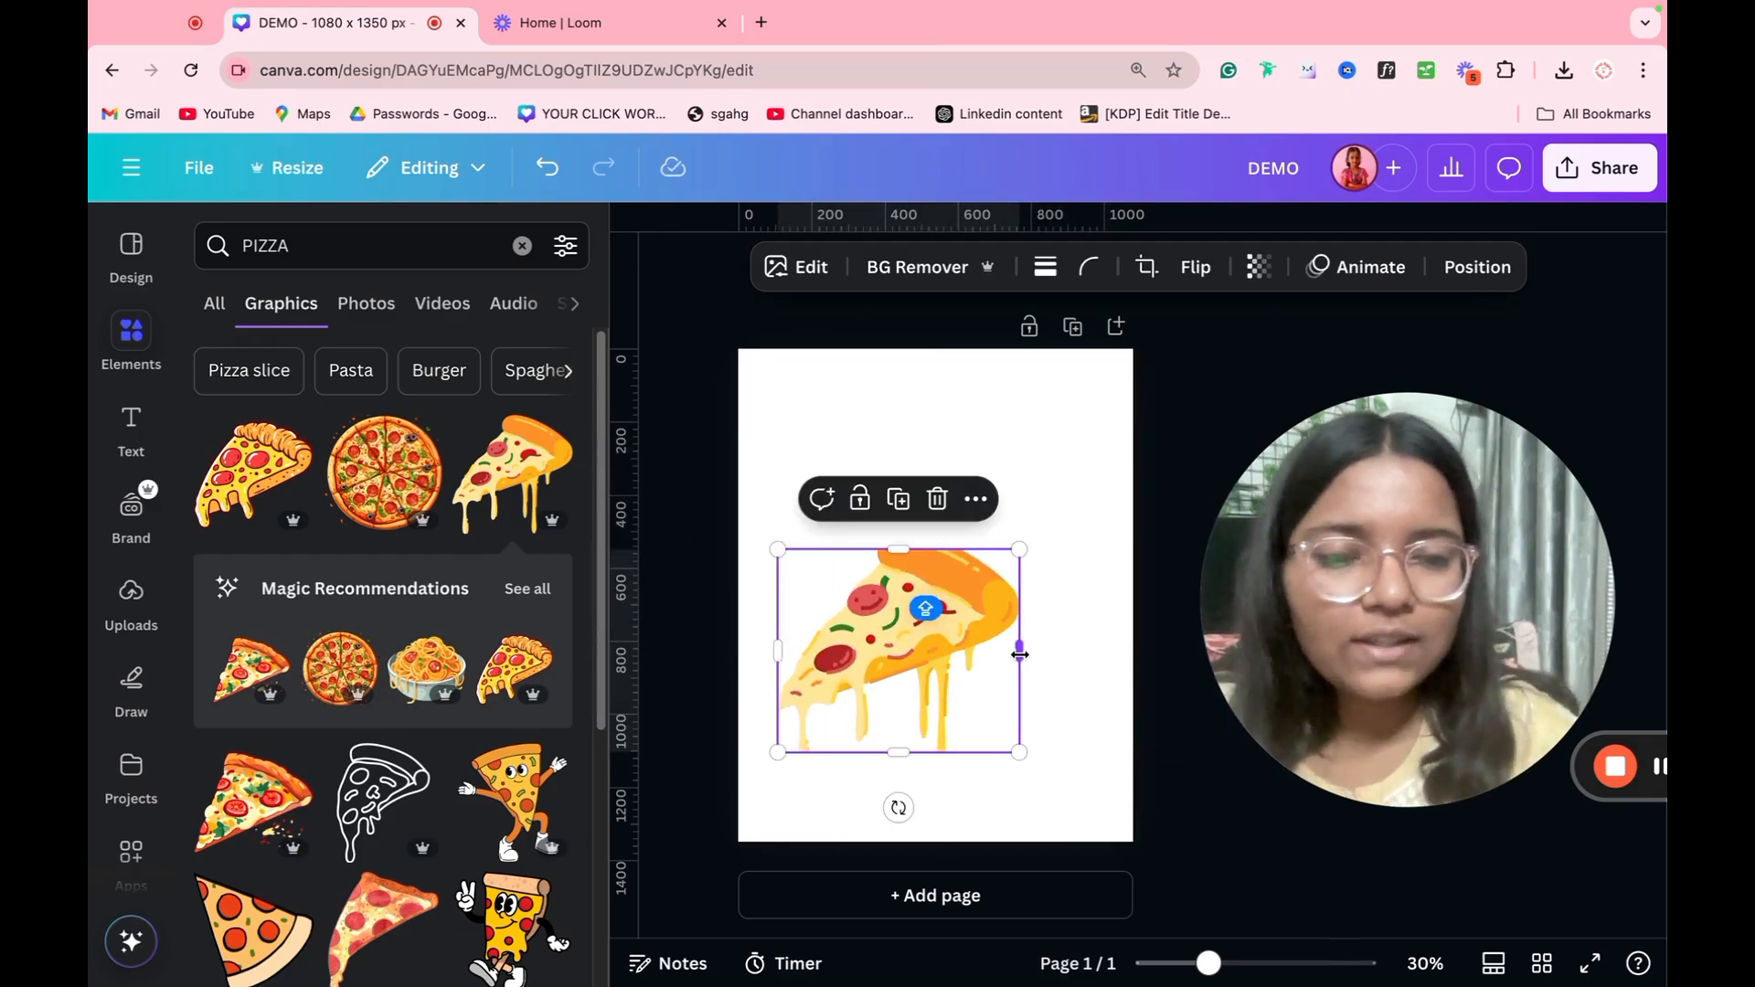
{"action": "key", "text": "Delete"}
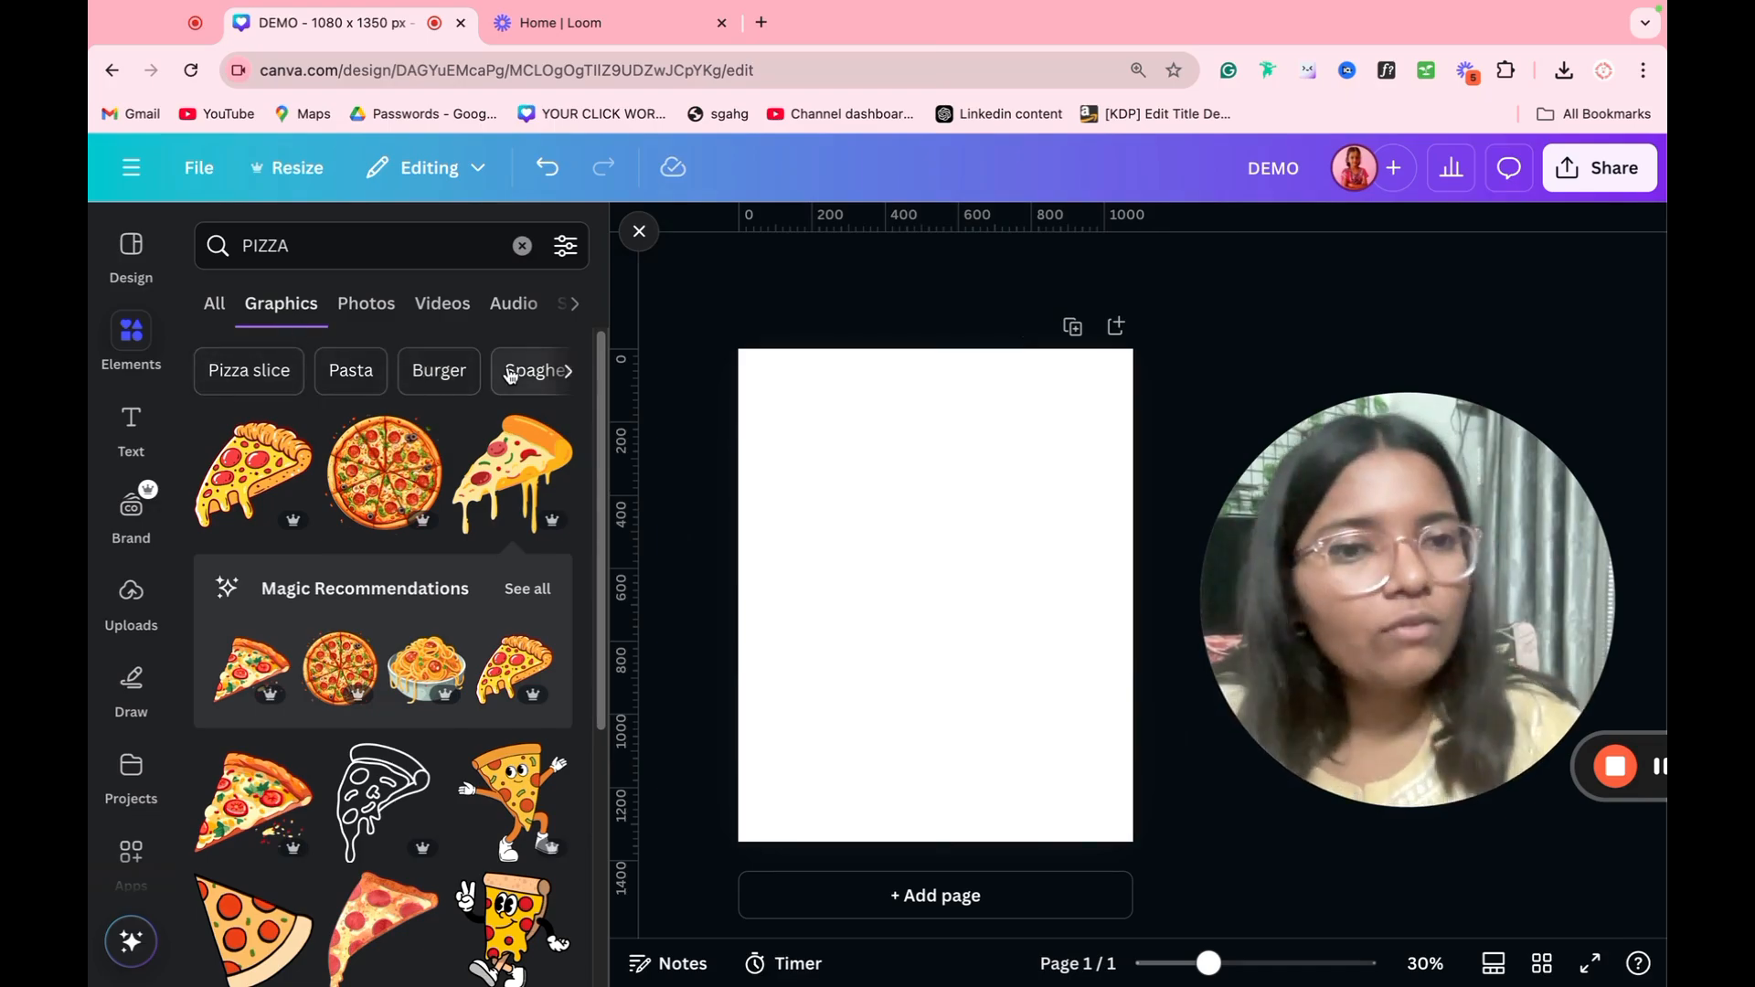
Step: Filter the pizza graphics by orange and by the custom color #737373, and clear the color filter
{"action": "left_click", "coordinate": [567, 265]}
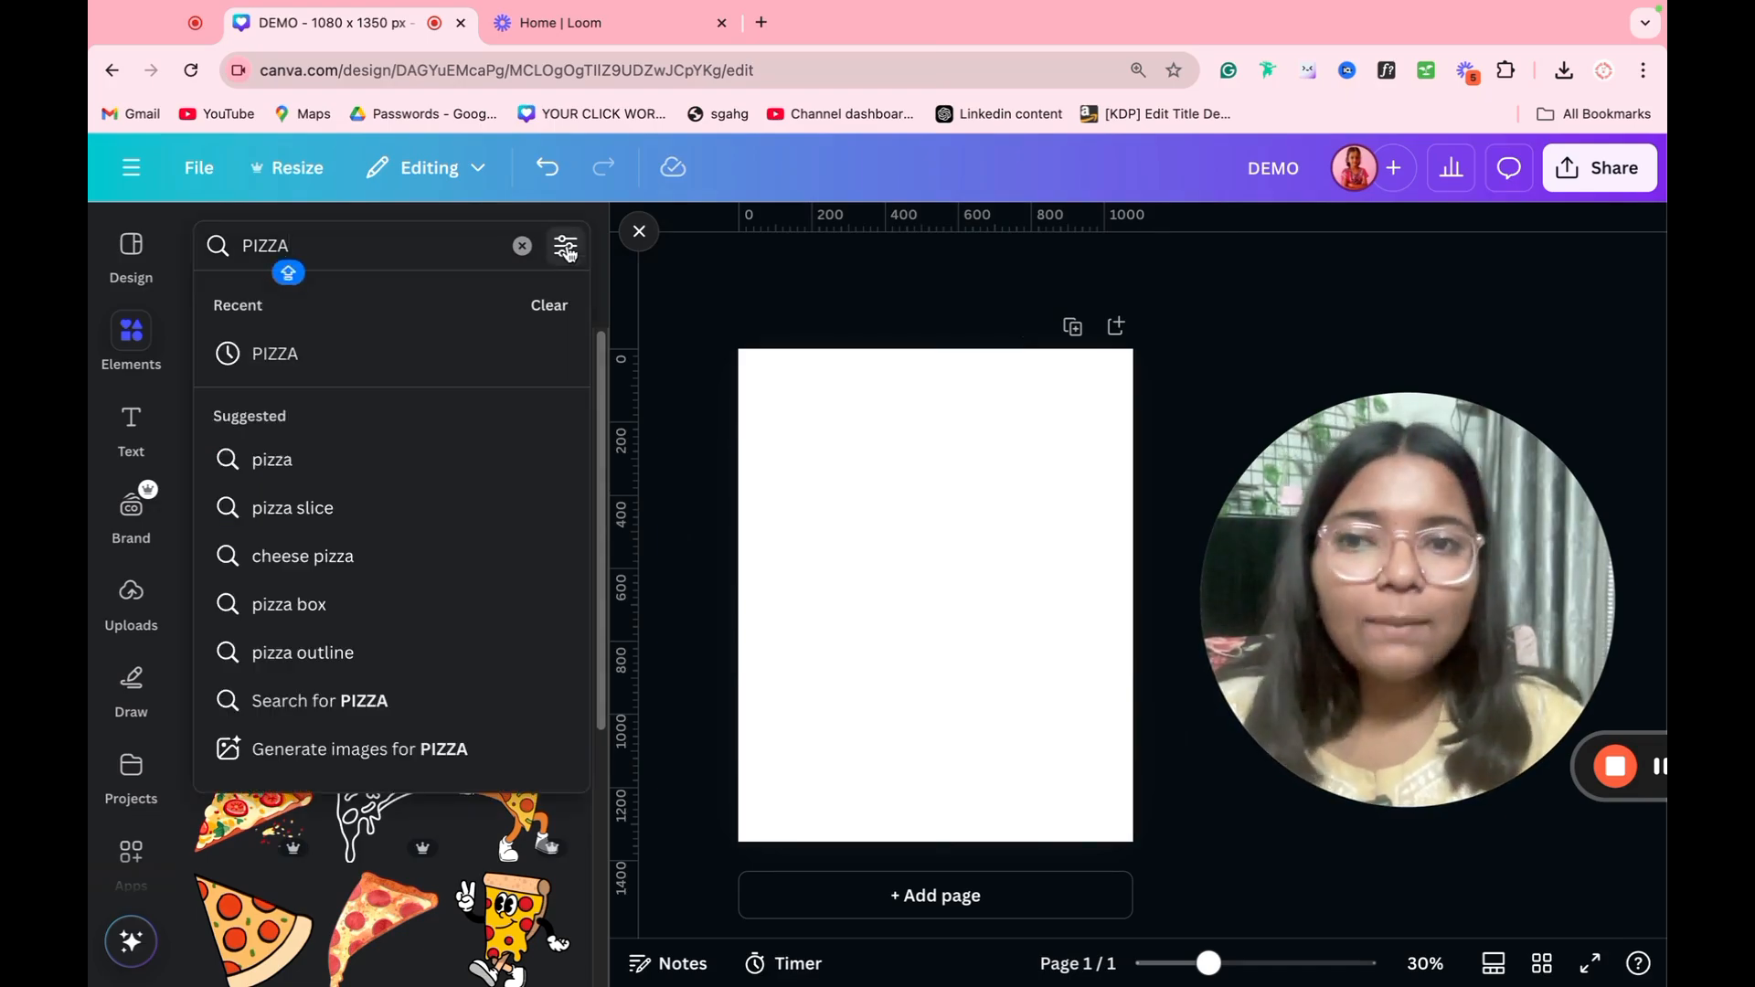
{"action": "left_click", "coordinate": [569, 252]}
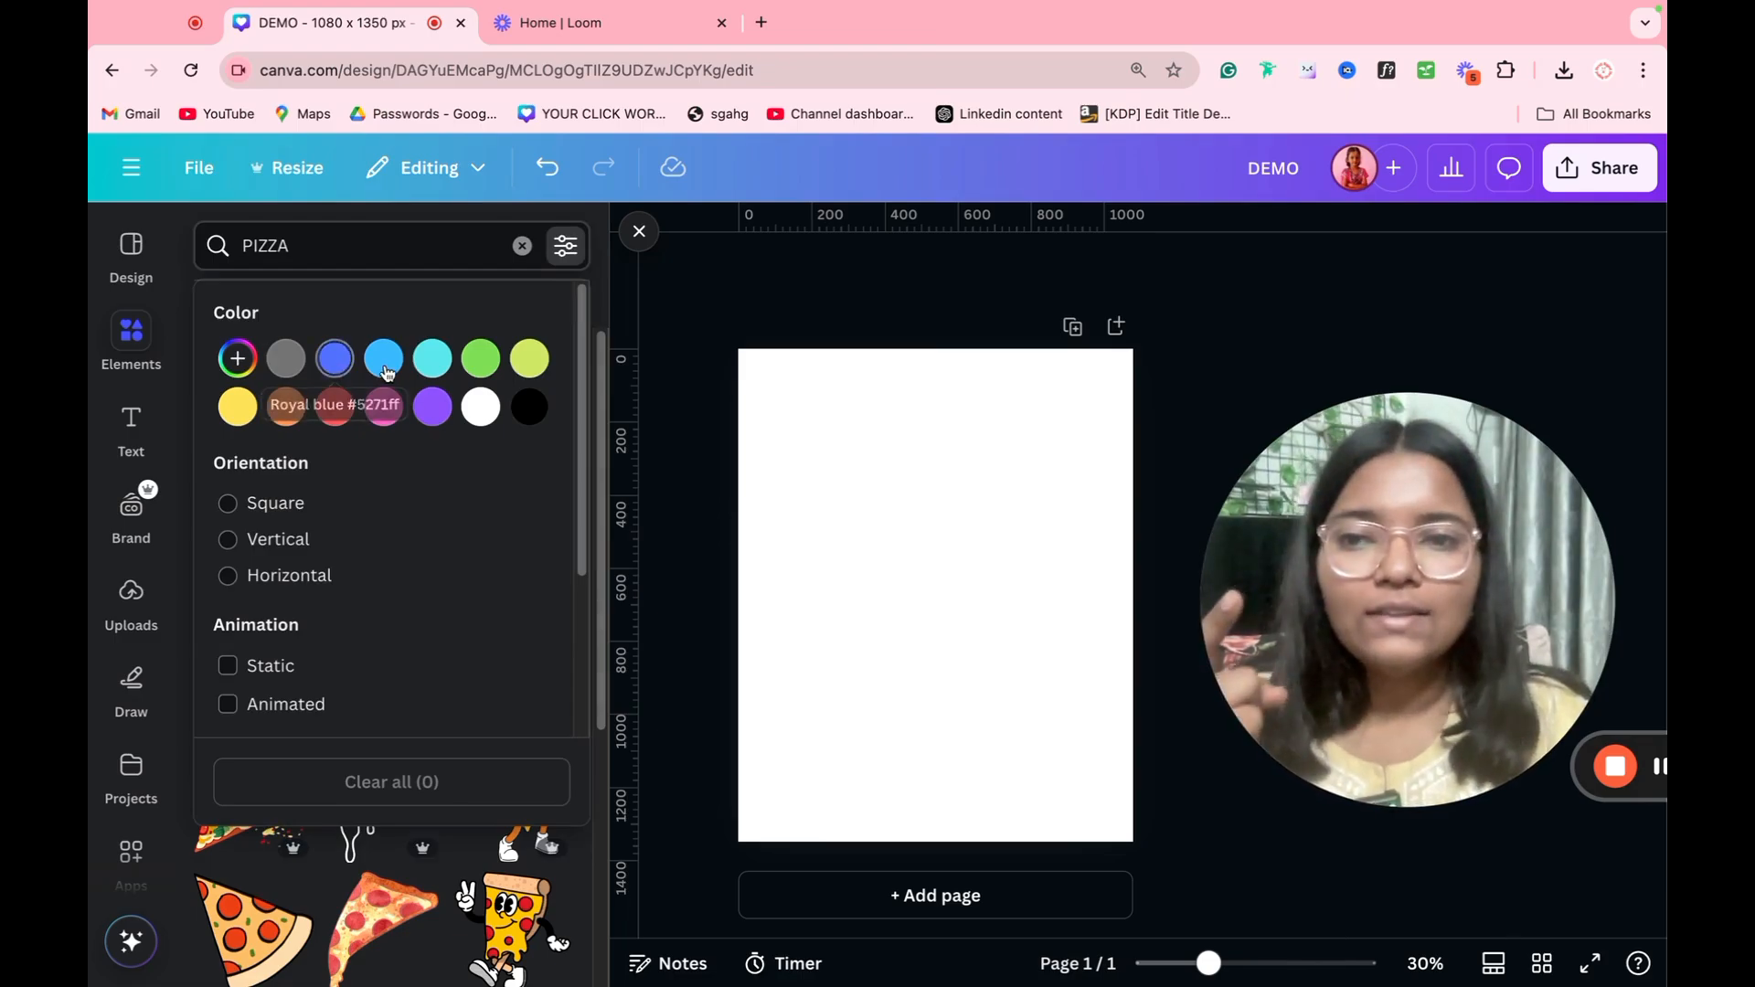
{"action": "left_click", "coordinate": [301, 408]}
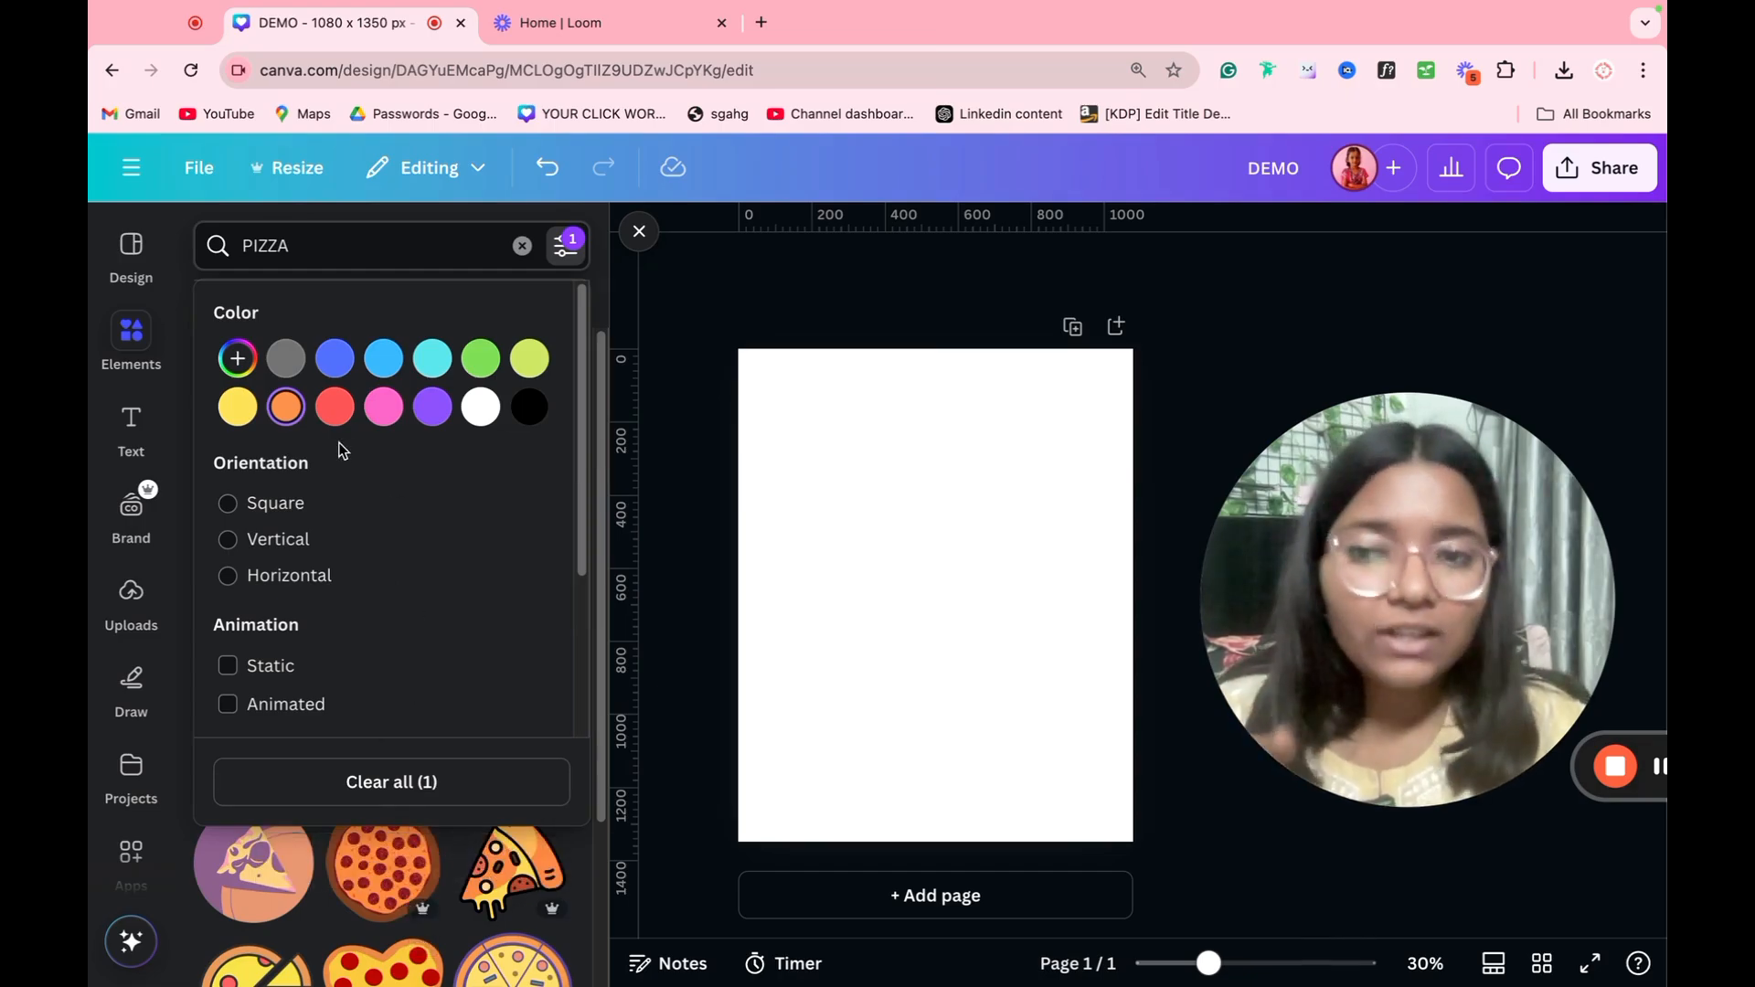
{"action": "left_click", "coordinate": [239, 360]}
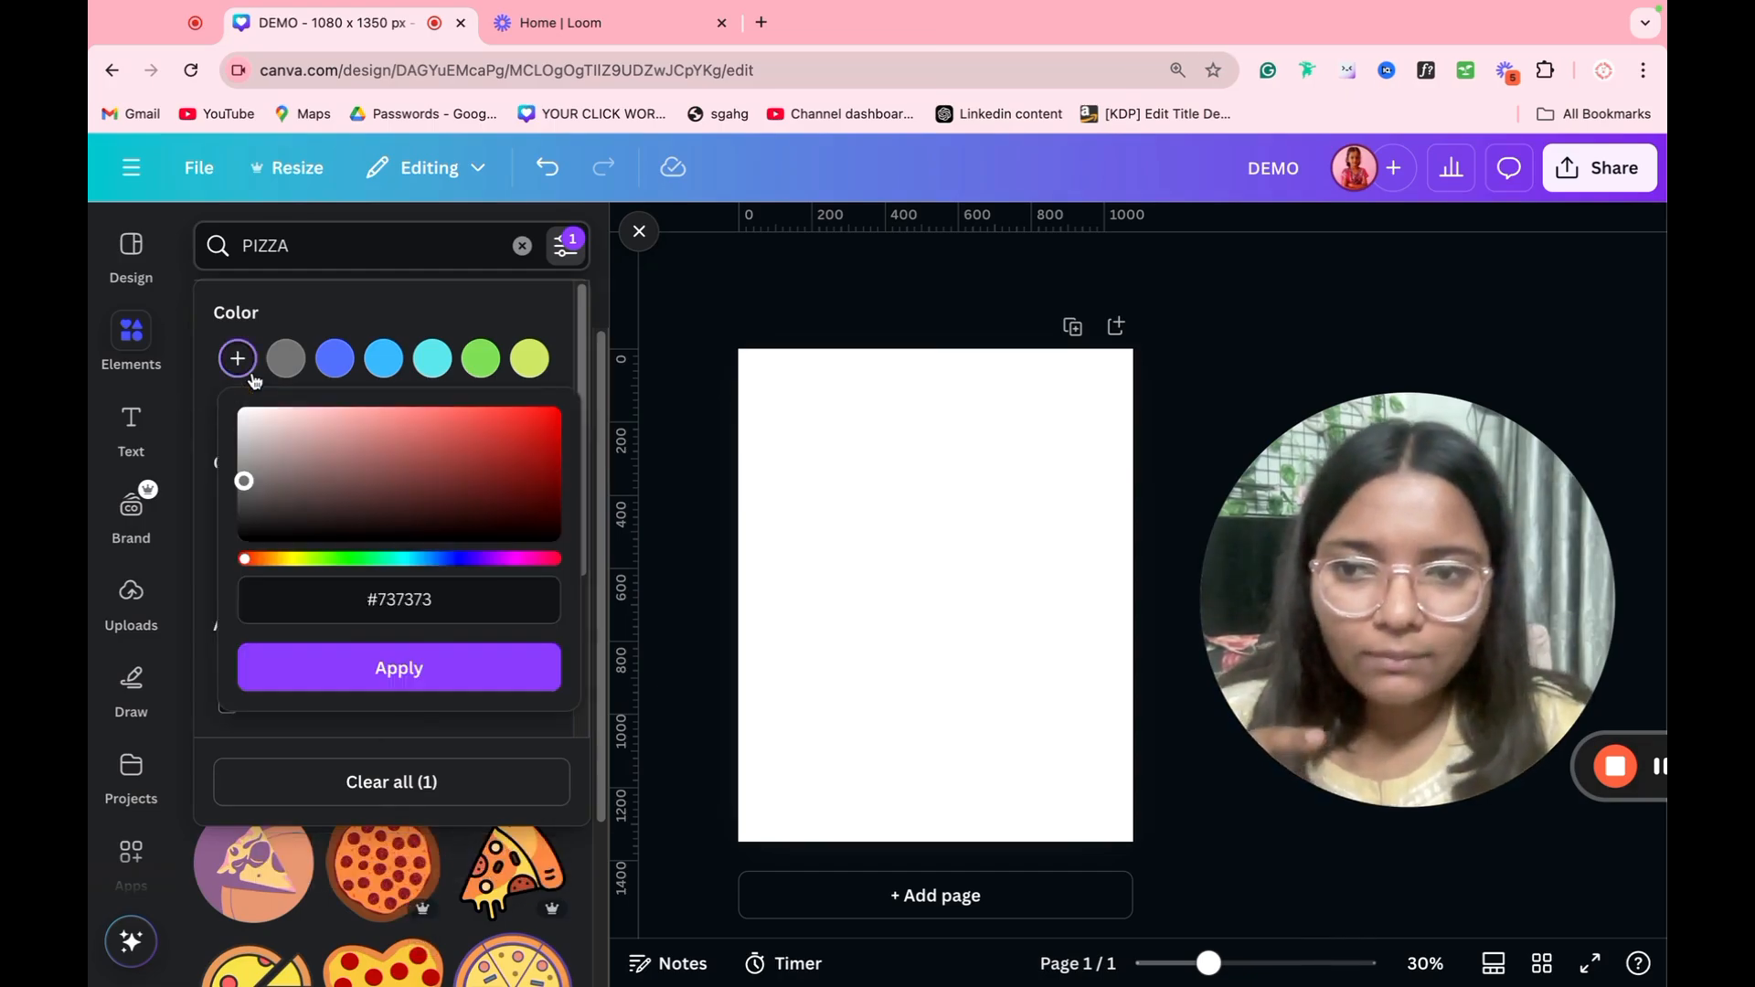
{"action": "left_click", "coordinate": [375, 680]}
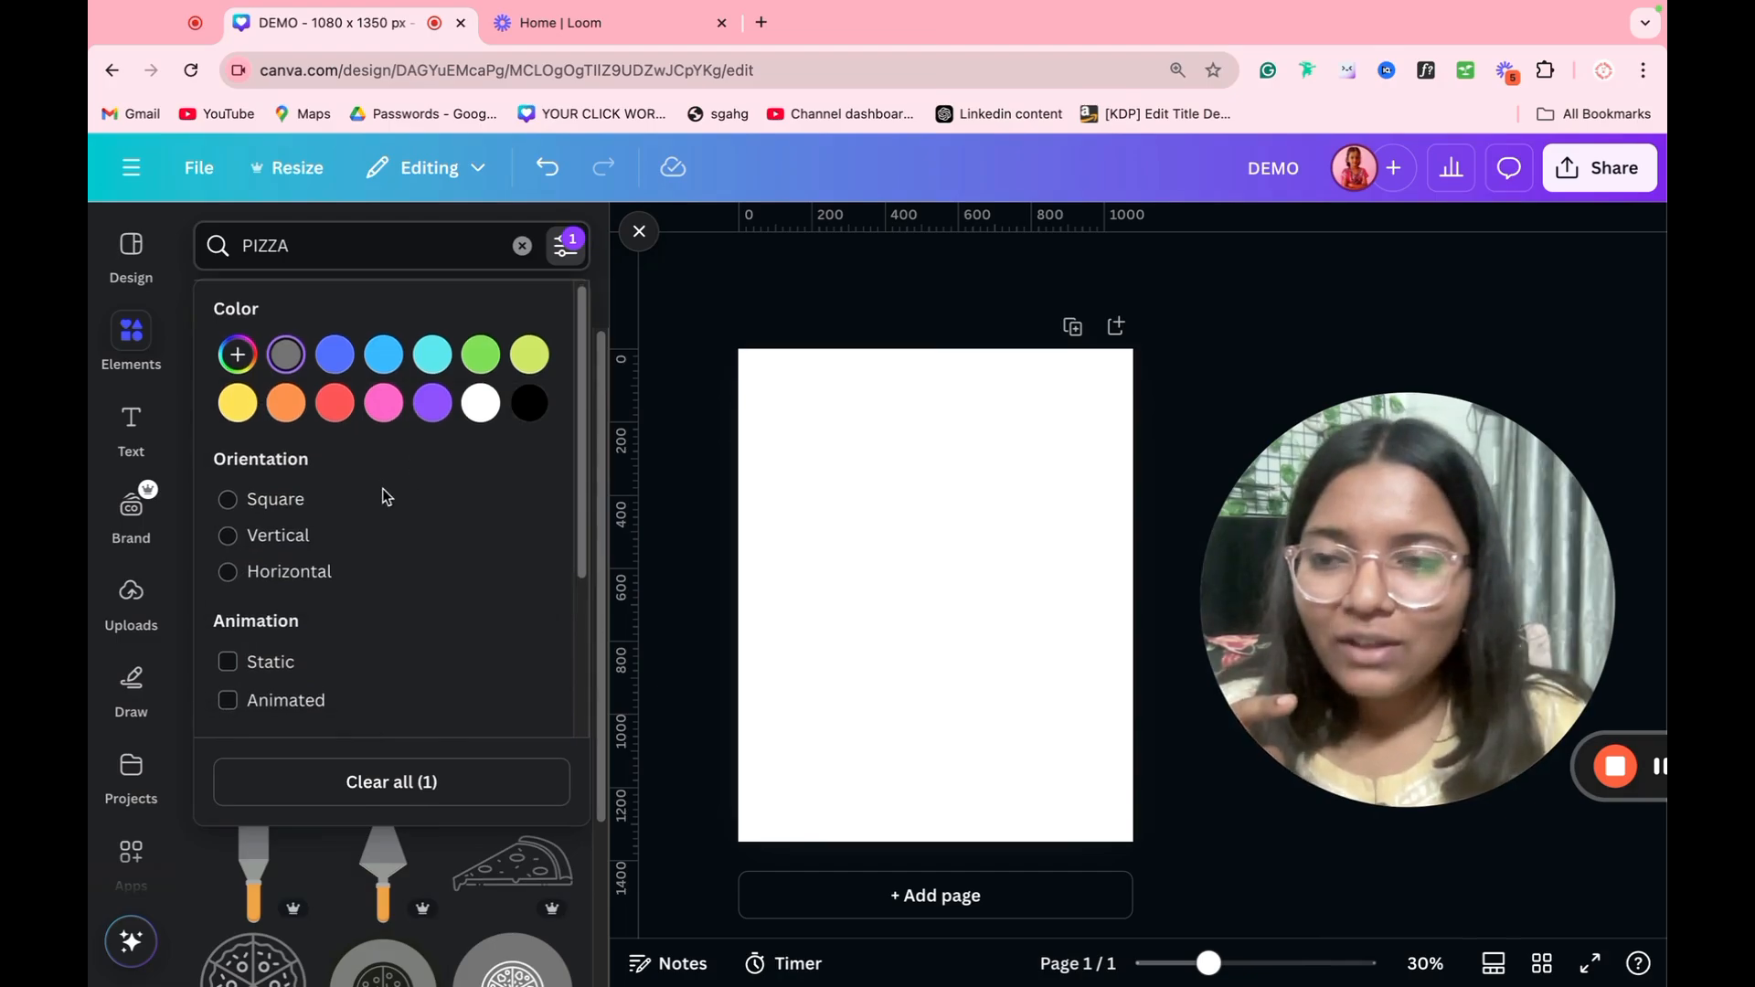
{"action": "left_click", "coordinate": [406, 782]}
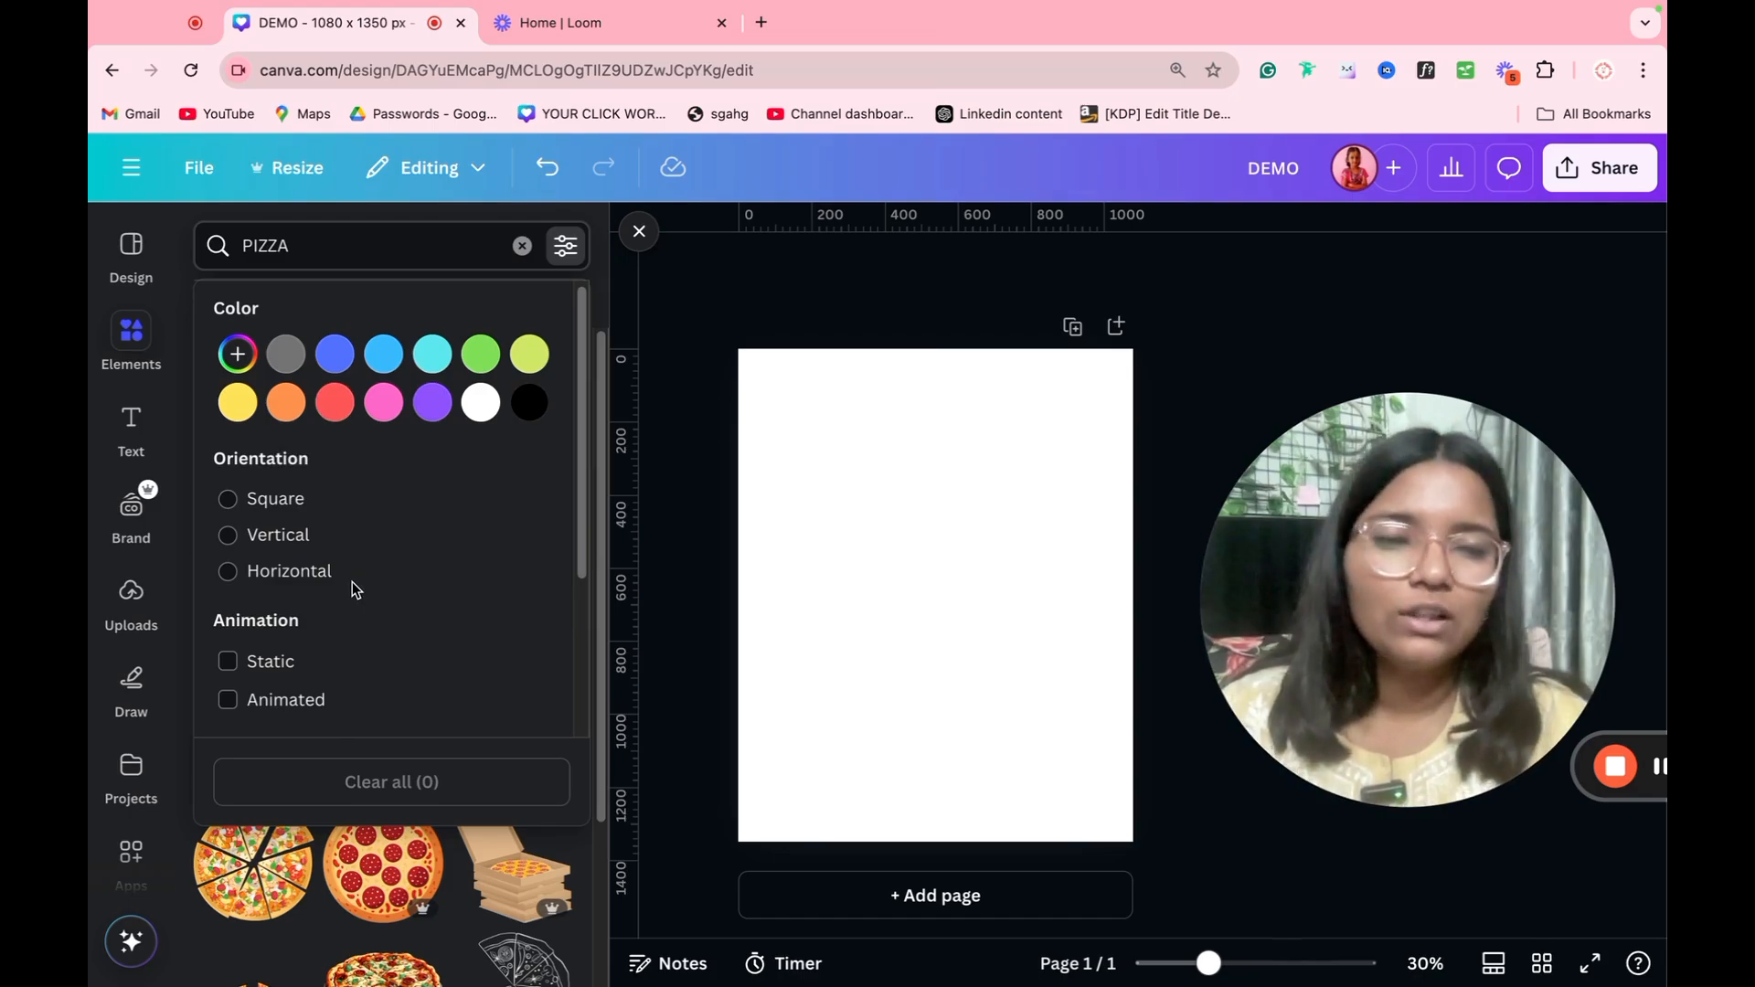
Step: Filter the pizza graphics to animated ones and add the big-eyed pizza slice to the page
{"action": "left_click", "coordinate": [292, 667]}
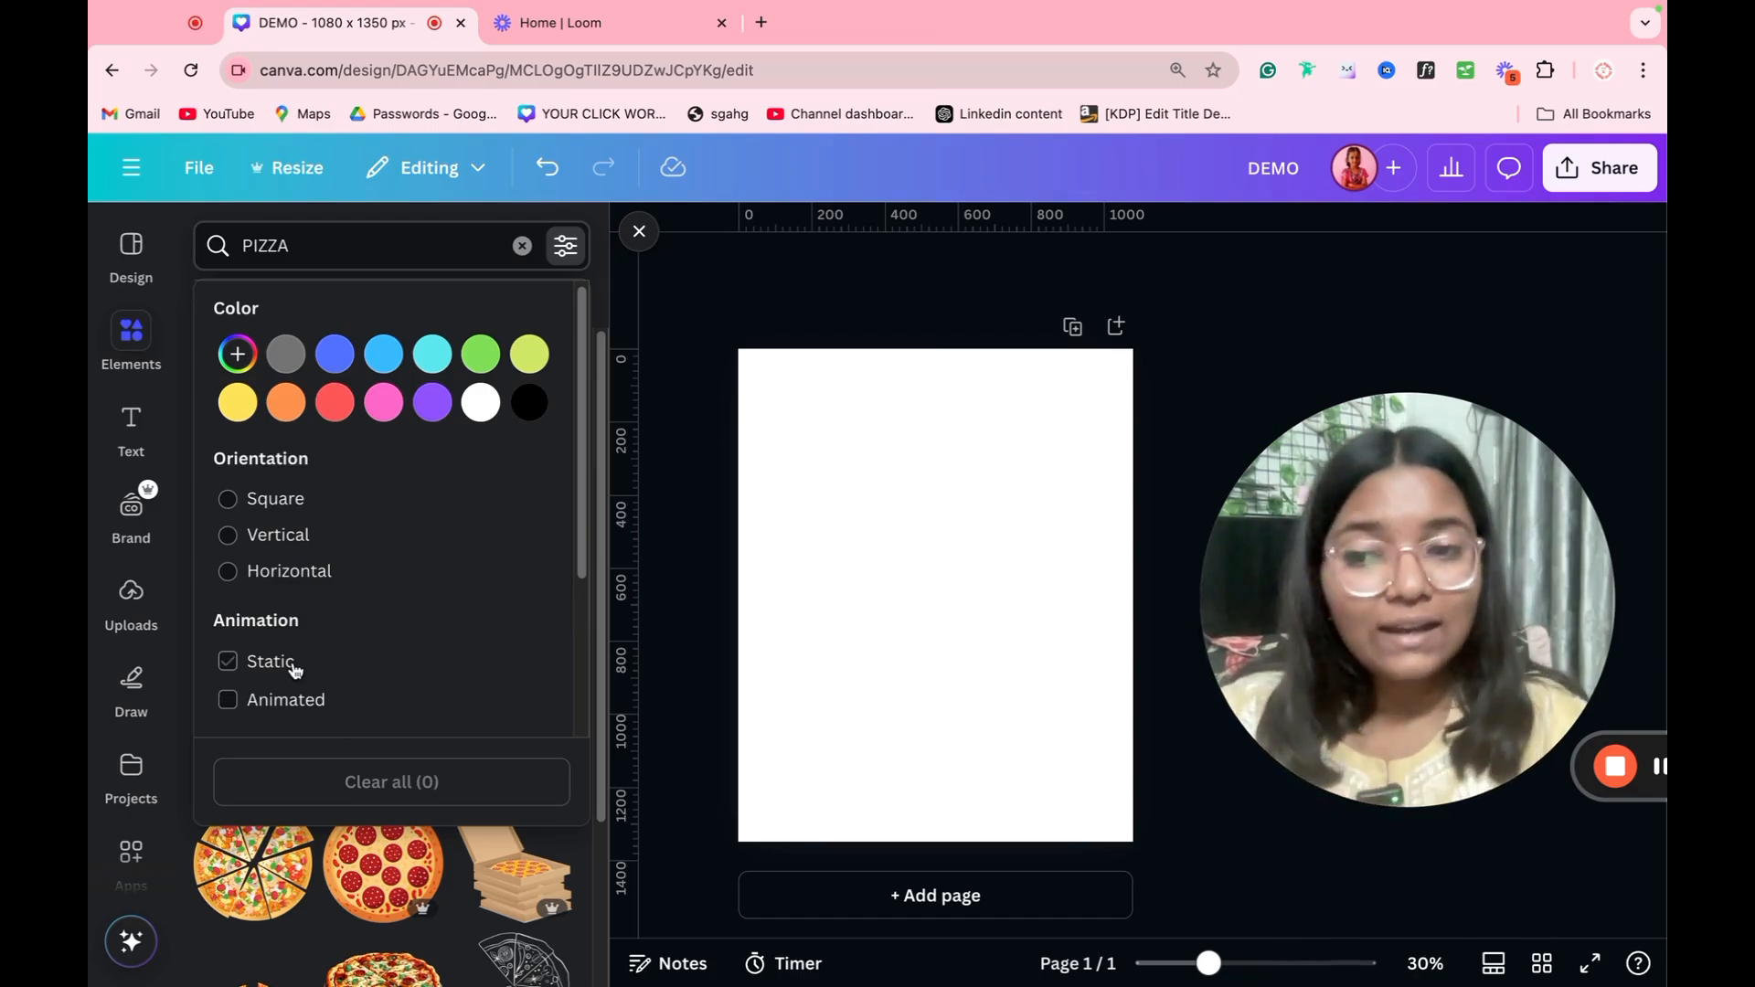
{"action": "left_click", "coordinate": [380, 850]}
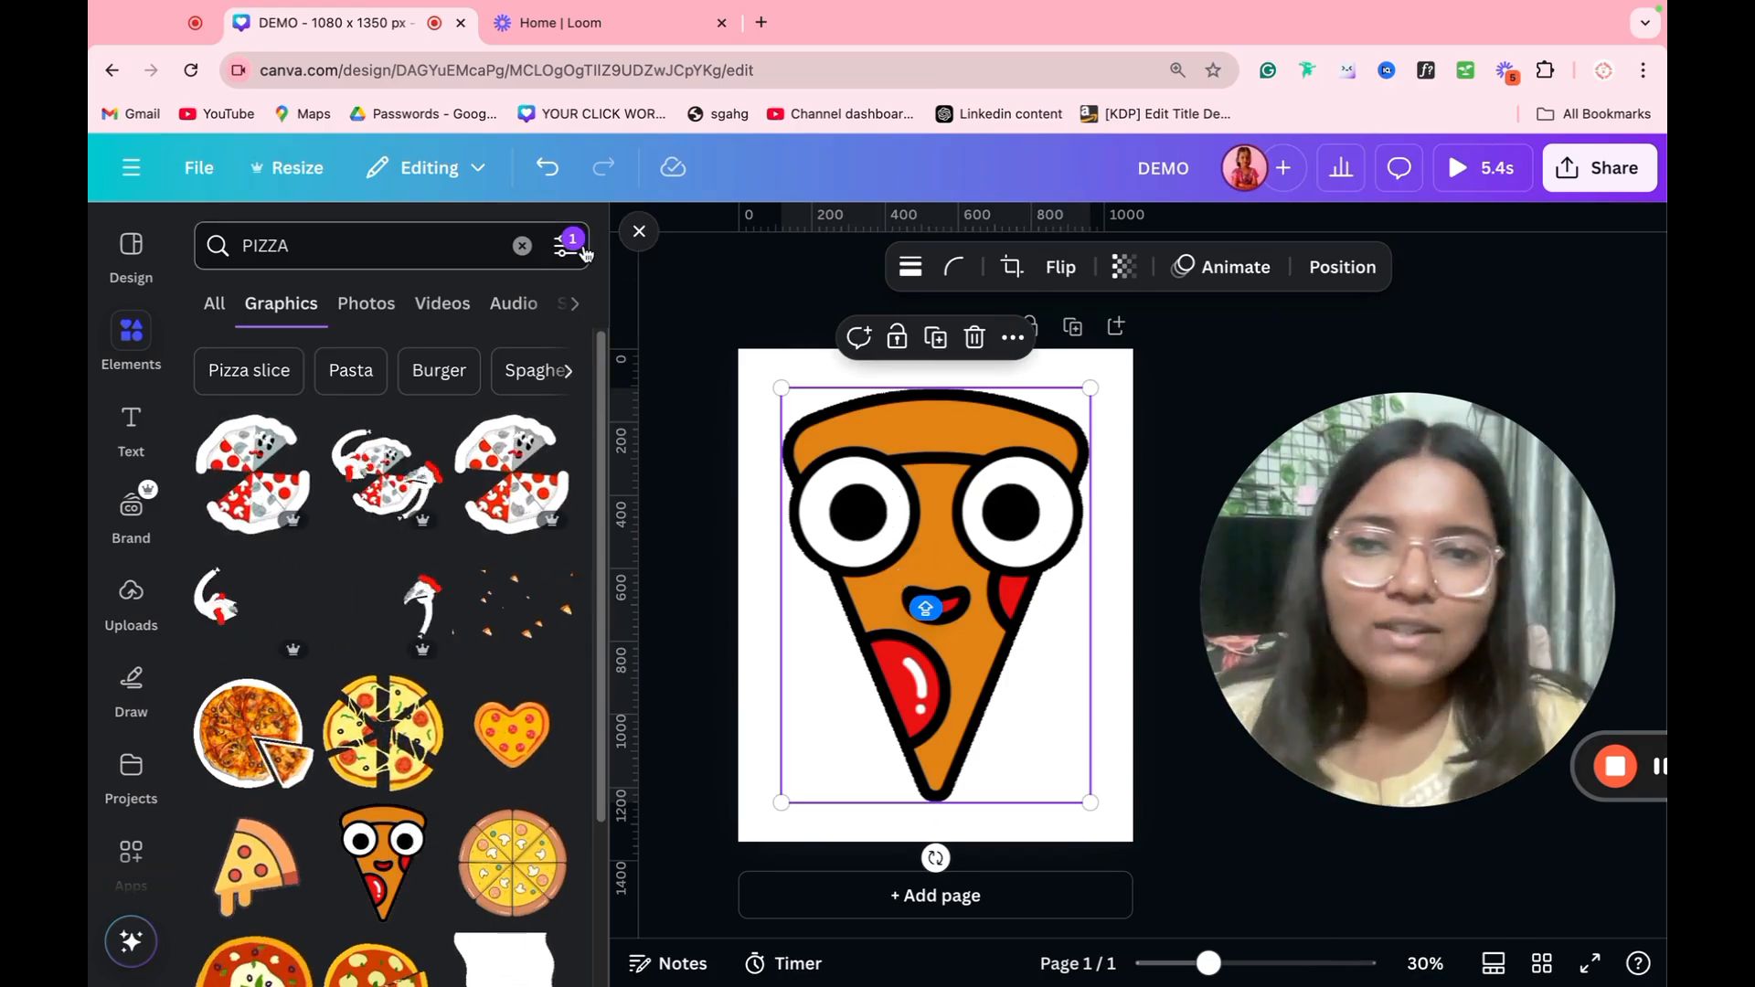
Step: Clear the search filter and delete the animated pizza slice from the page
{"action": "left_click", "coordinate": [565, 245]}
{"action": "left_click", "coordinate": [391, 781]}
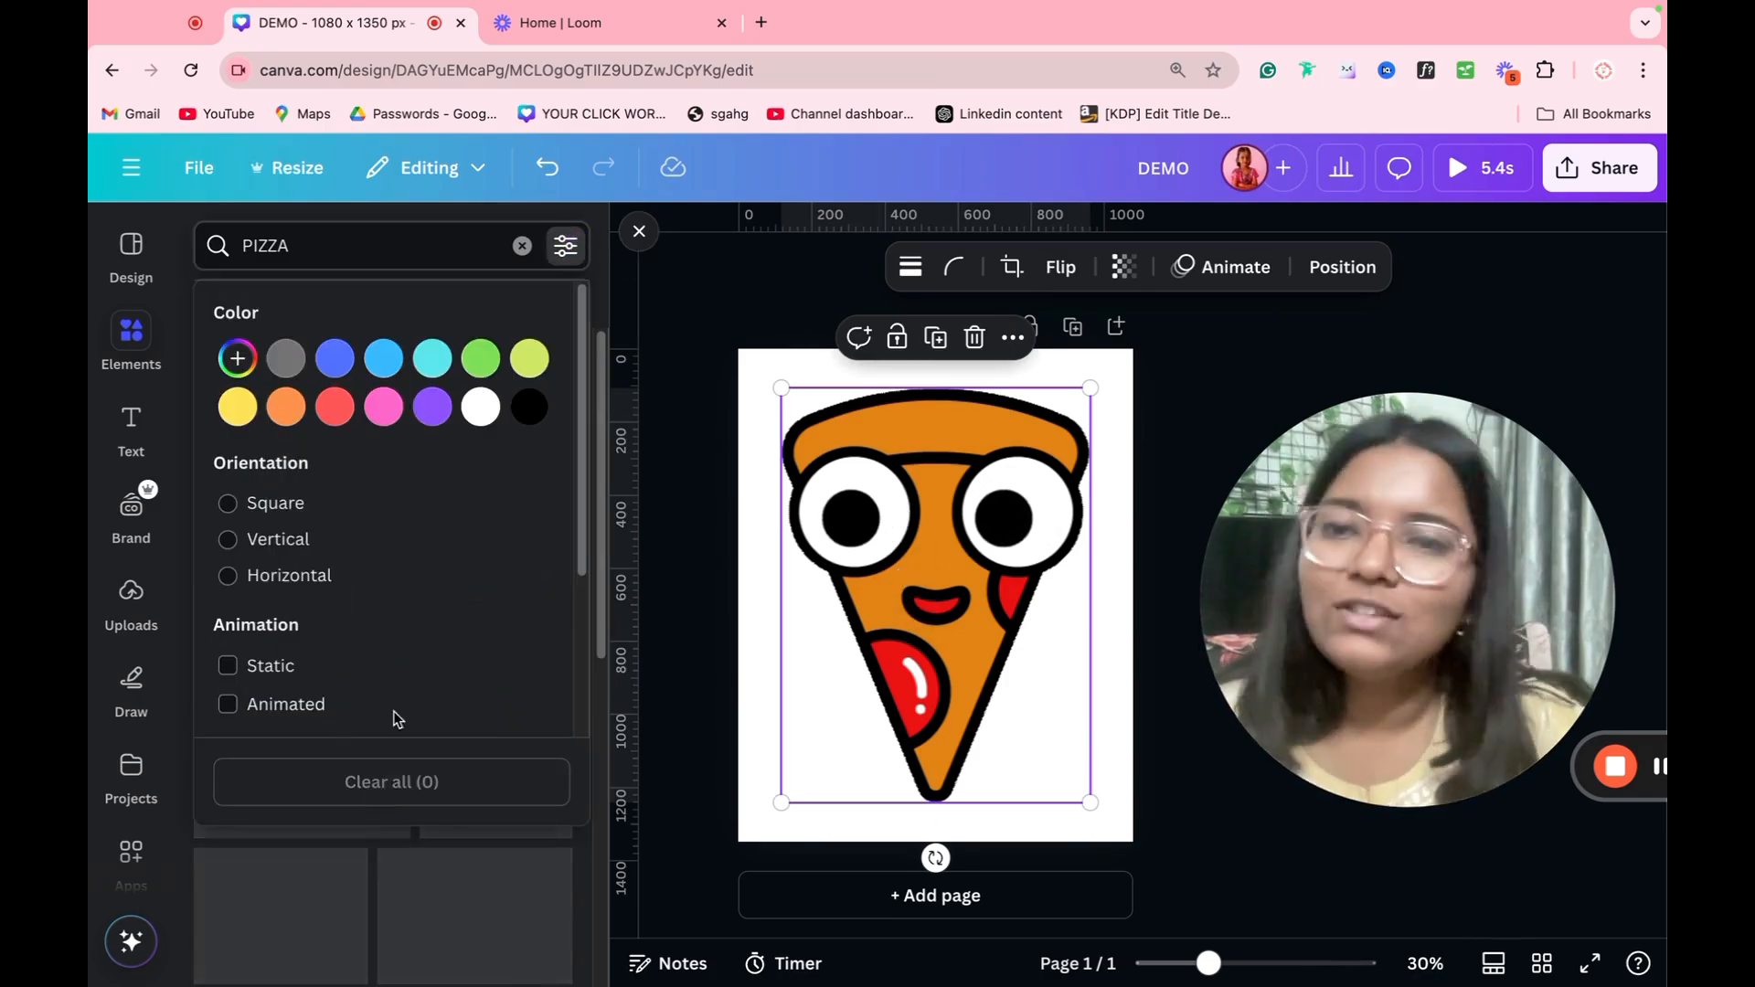
{"action": "left_click", "coordinate": [645, 569]}
{"action": "left_click", "coordinate": [918, 604]}
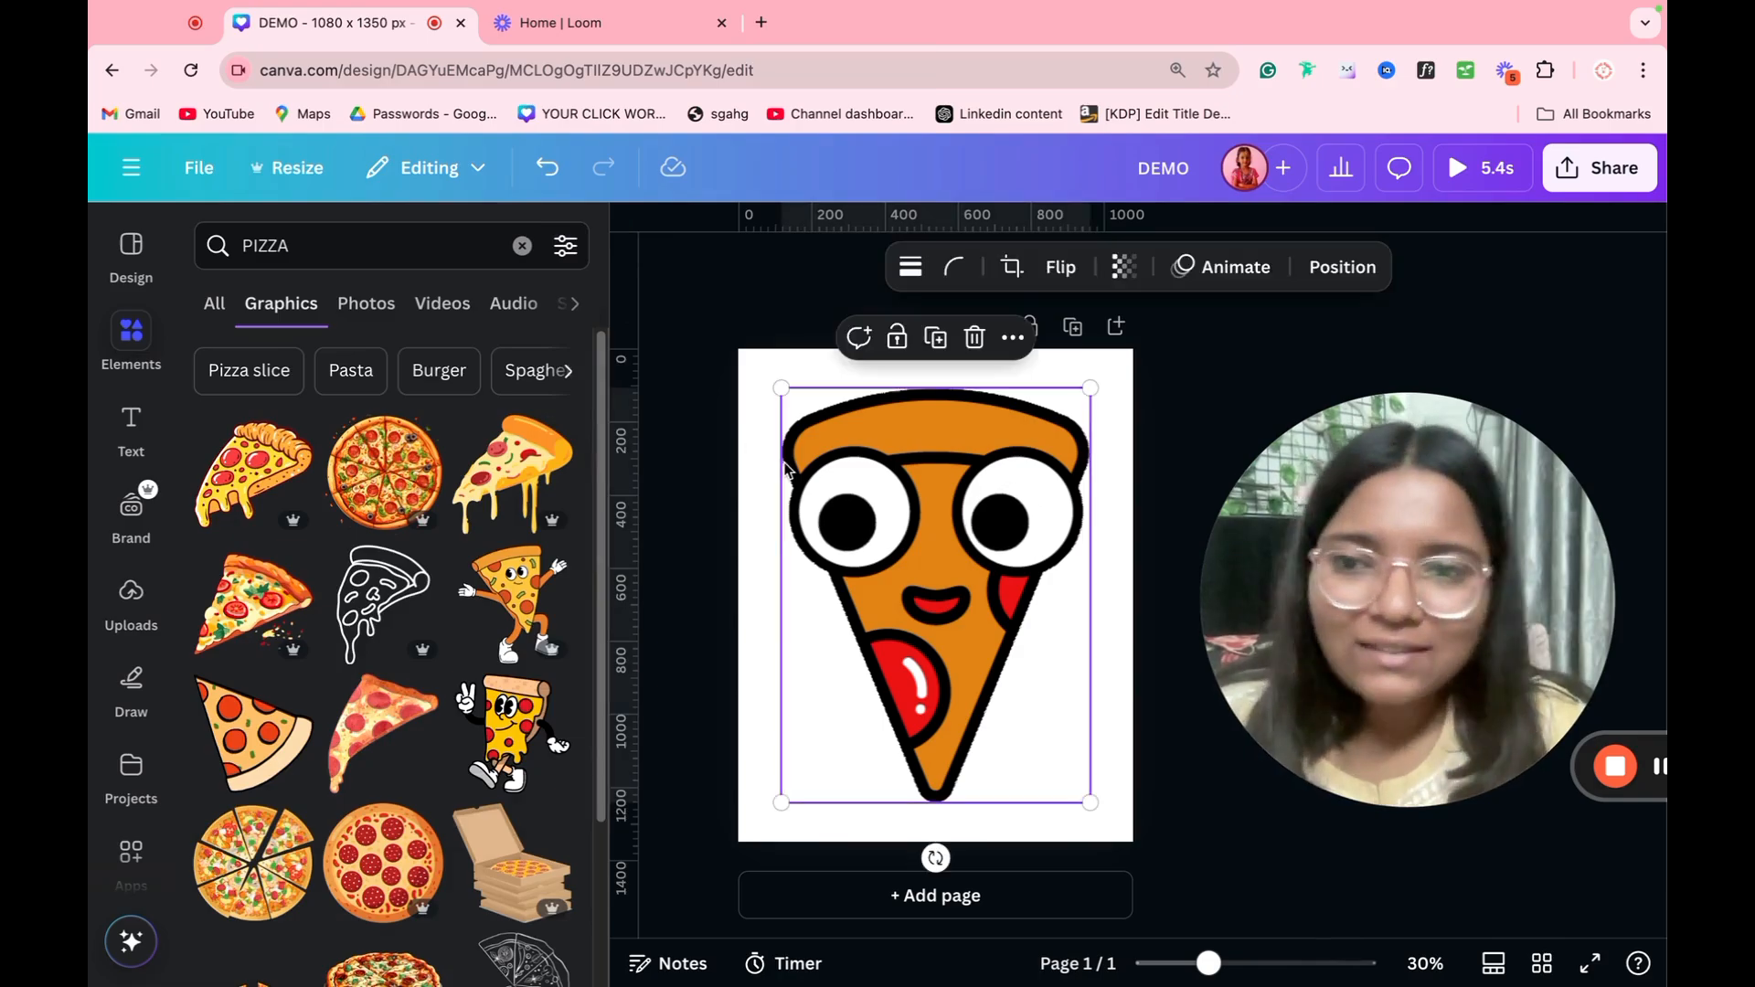
{"action": "key", "text": "Delete"}
Step: Browse the pizza photos and add the one showing a tall stack of pizzas with flying ingredients to the page
{"action": "left_click", "coordinate": [365, 319]}
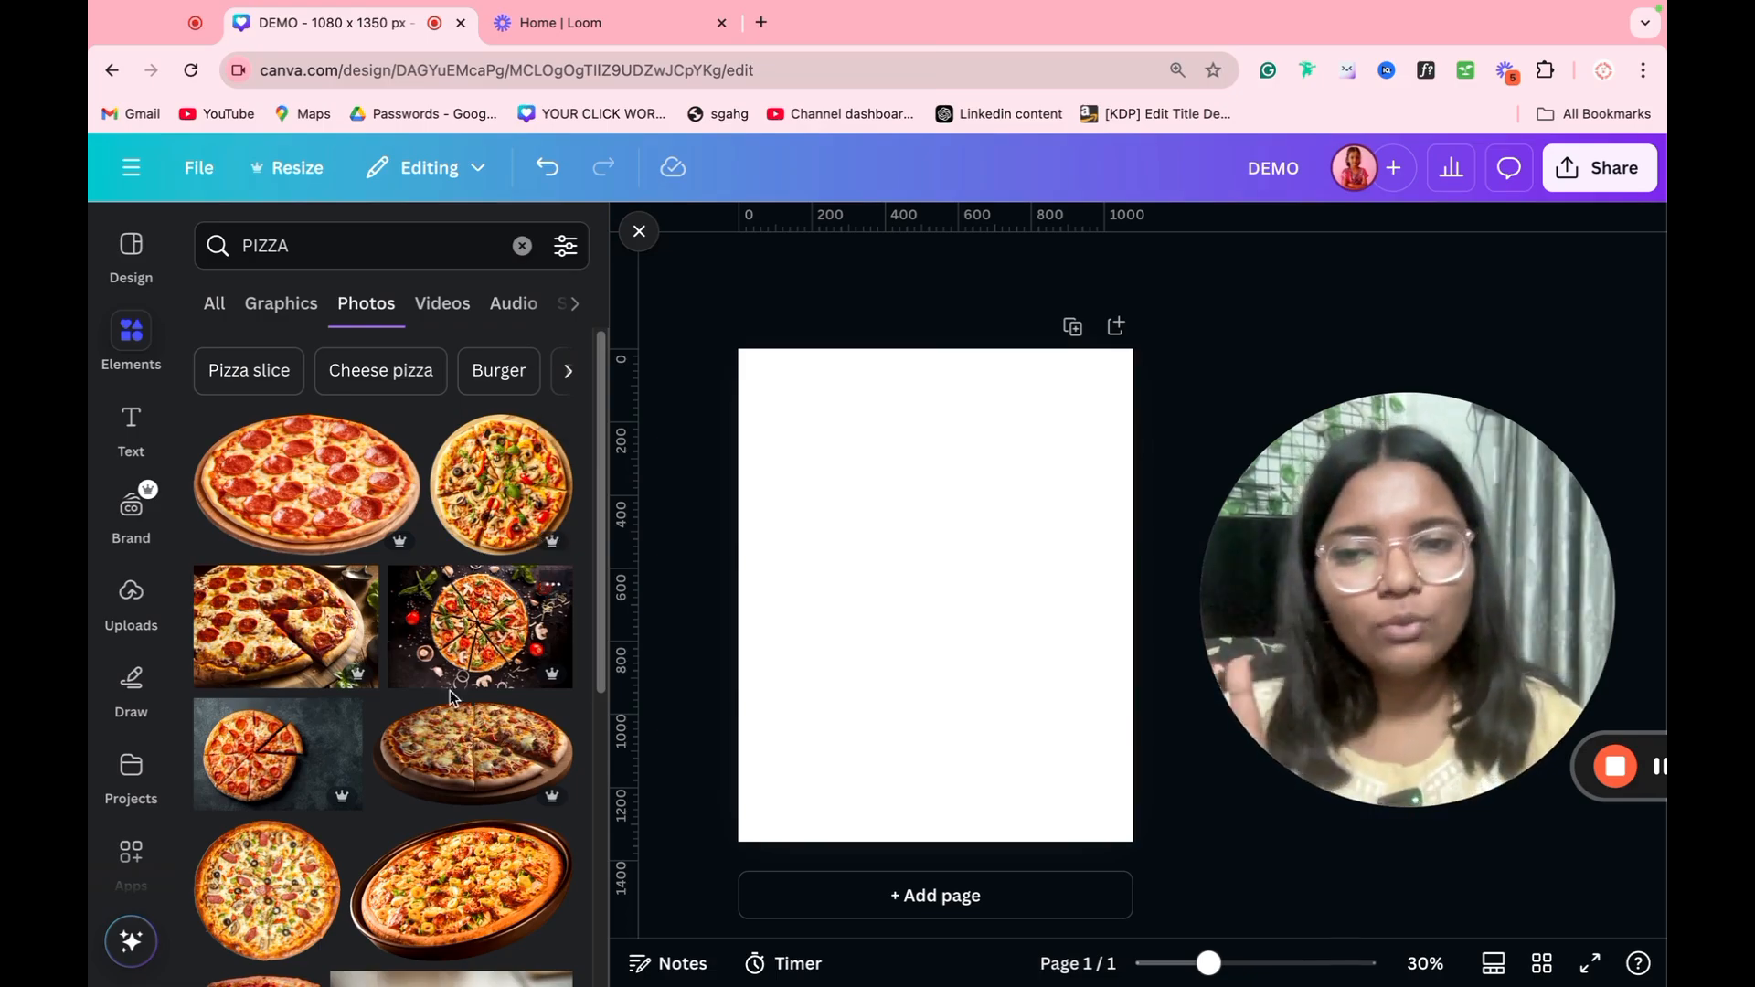
{"action": "scroll", "coordinate": [450, 689], "scroll_direction": "down", "scroll_amount": 5}
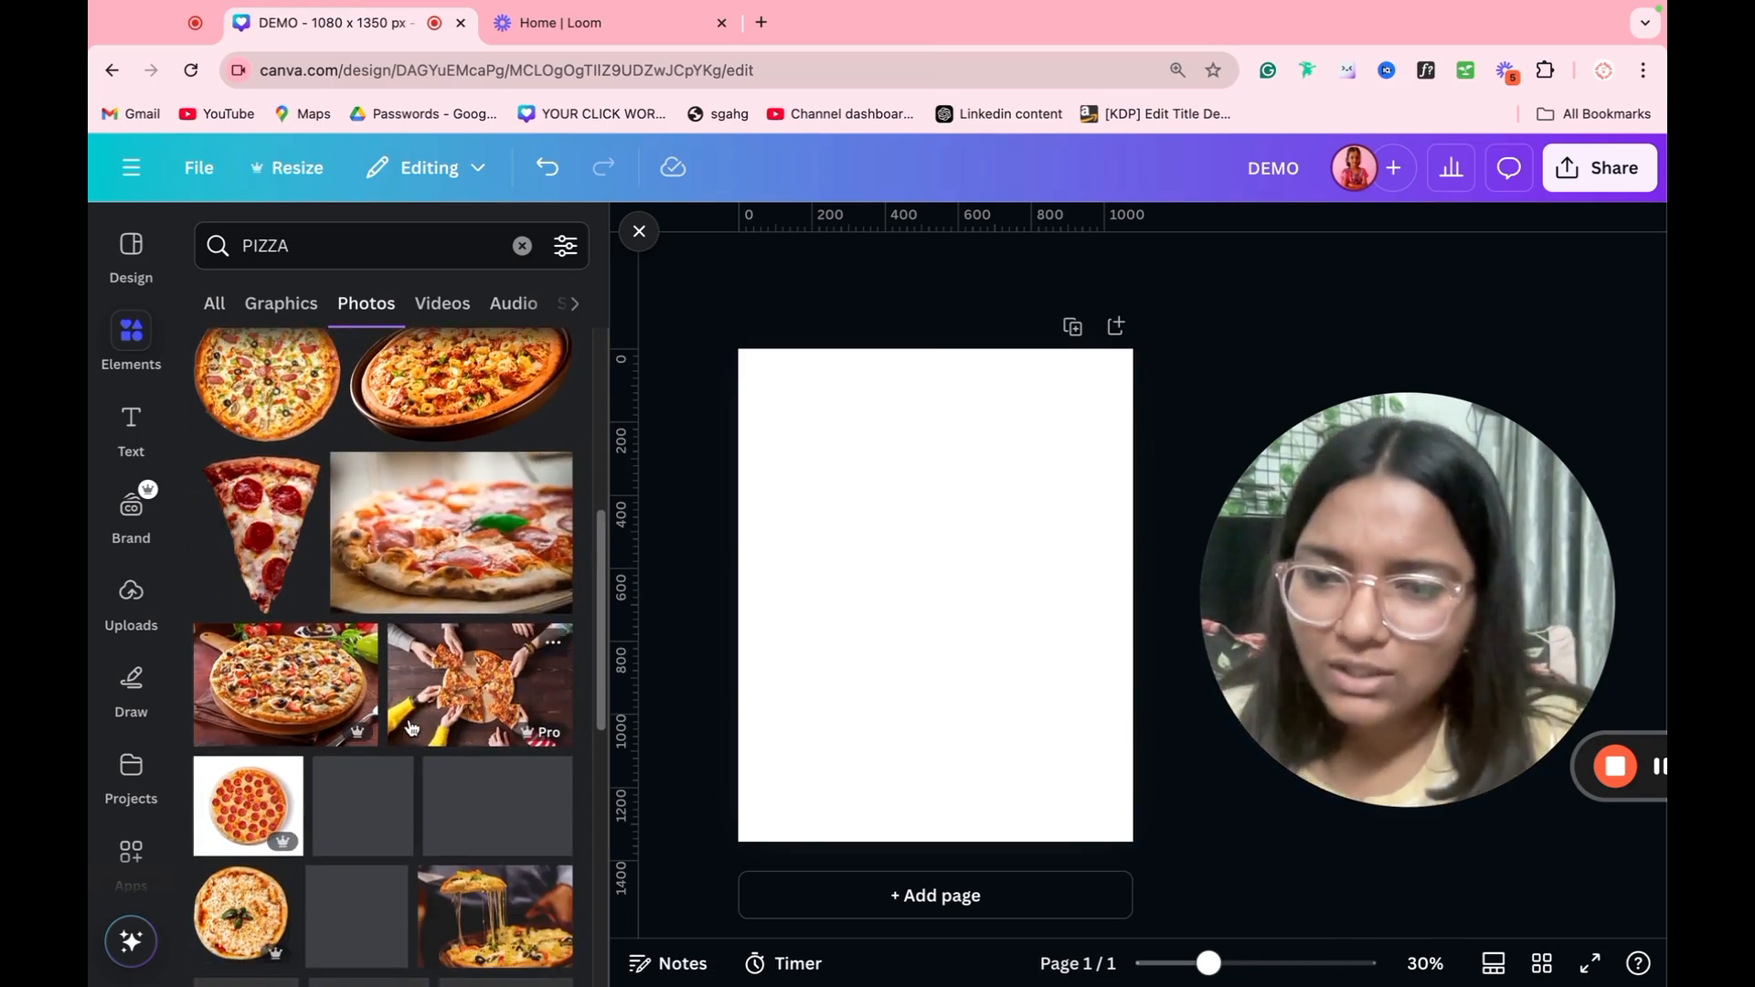
{"action": "scroll", "coordinate": [412, 727], "scroll_direction": "down", "scroll_amount": 4}
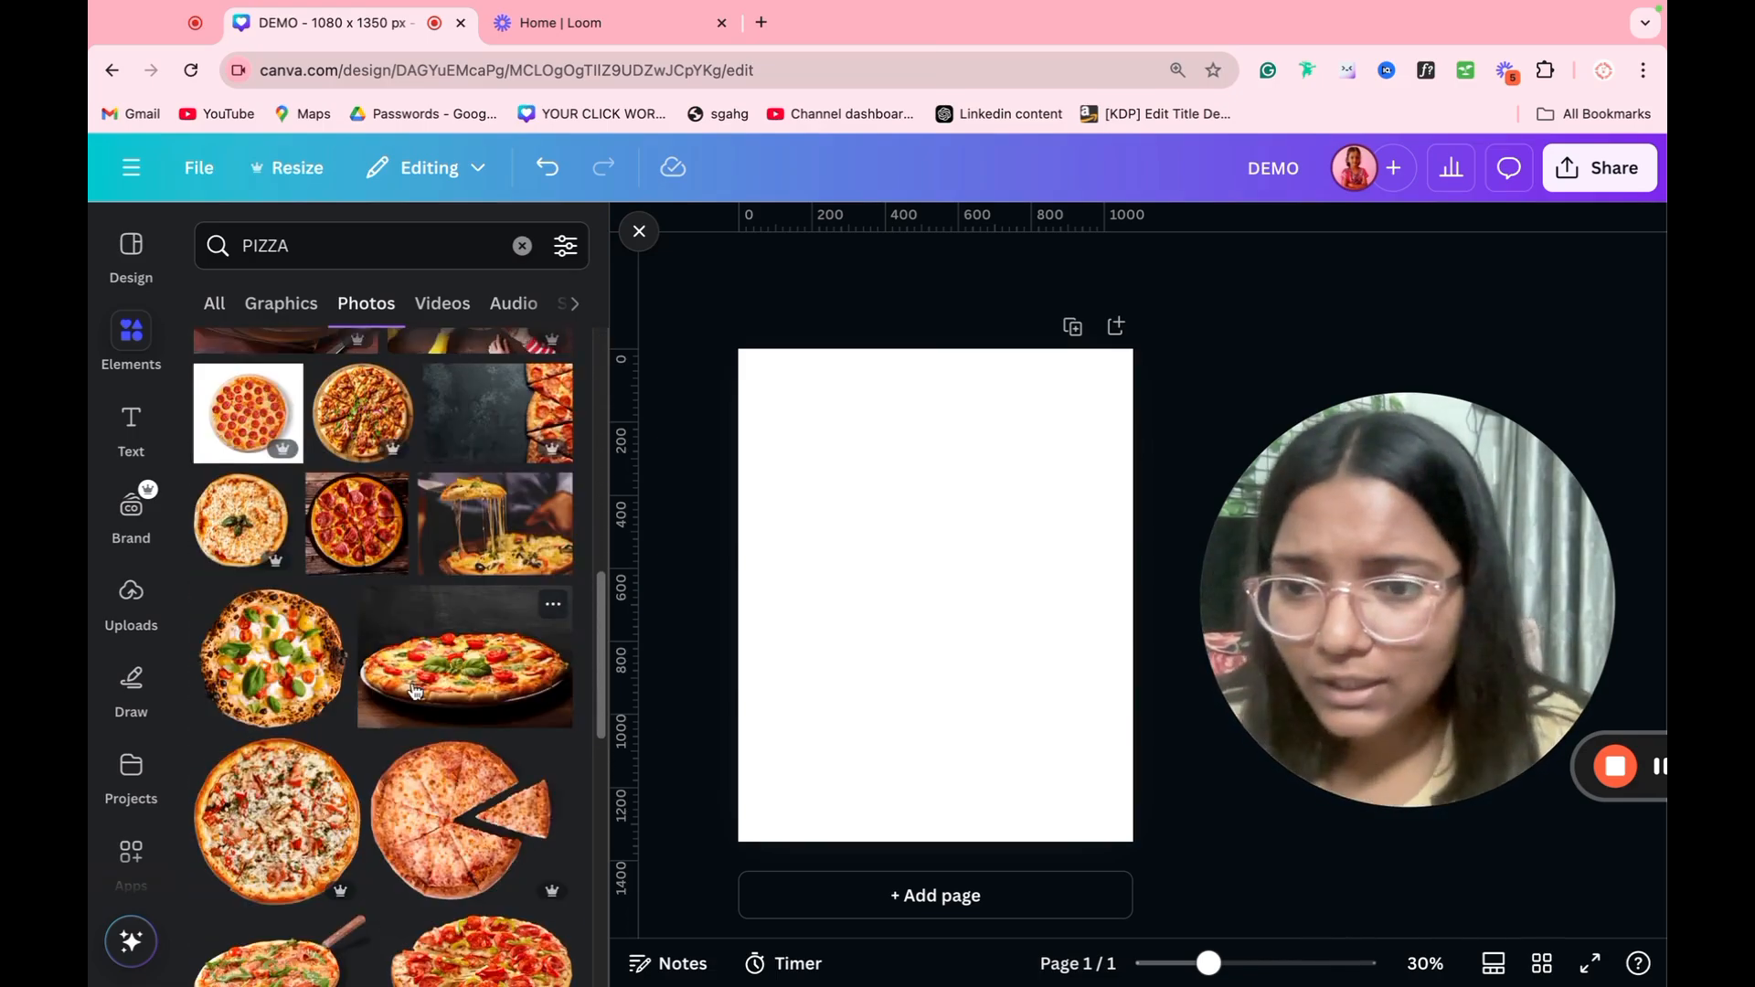
{"action": "scroll", "coordinate": [414, 690], "scroll_direction": "down", "scroll_amount": 2}
{"action": "scroll", "coordinate": [413, 690], "scroll_direction": "down", "scroll_amount": 1}
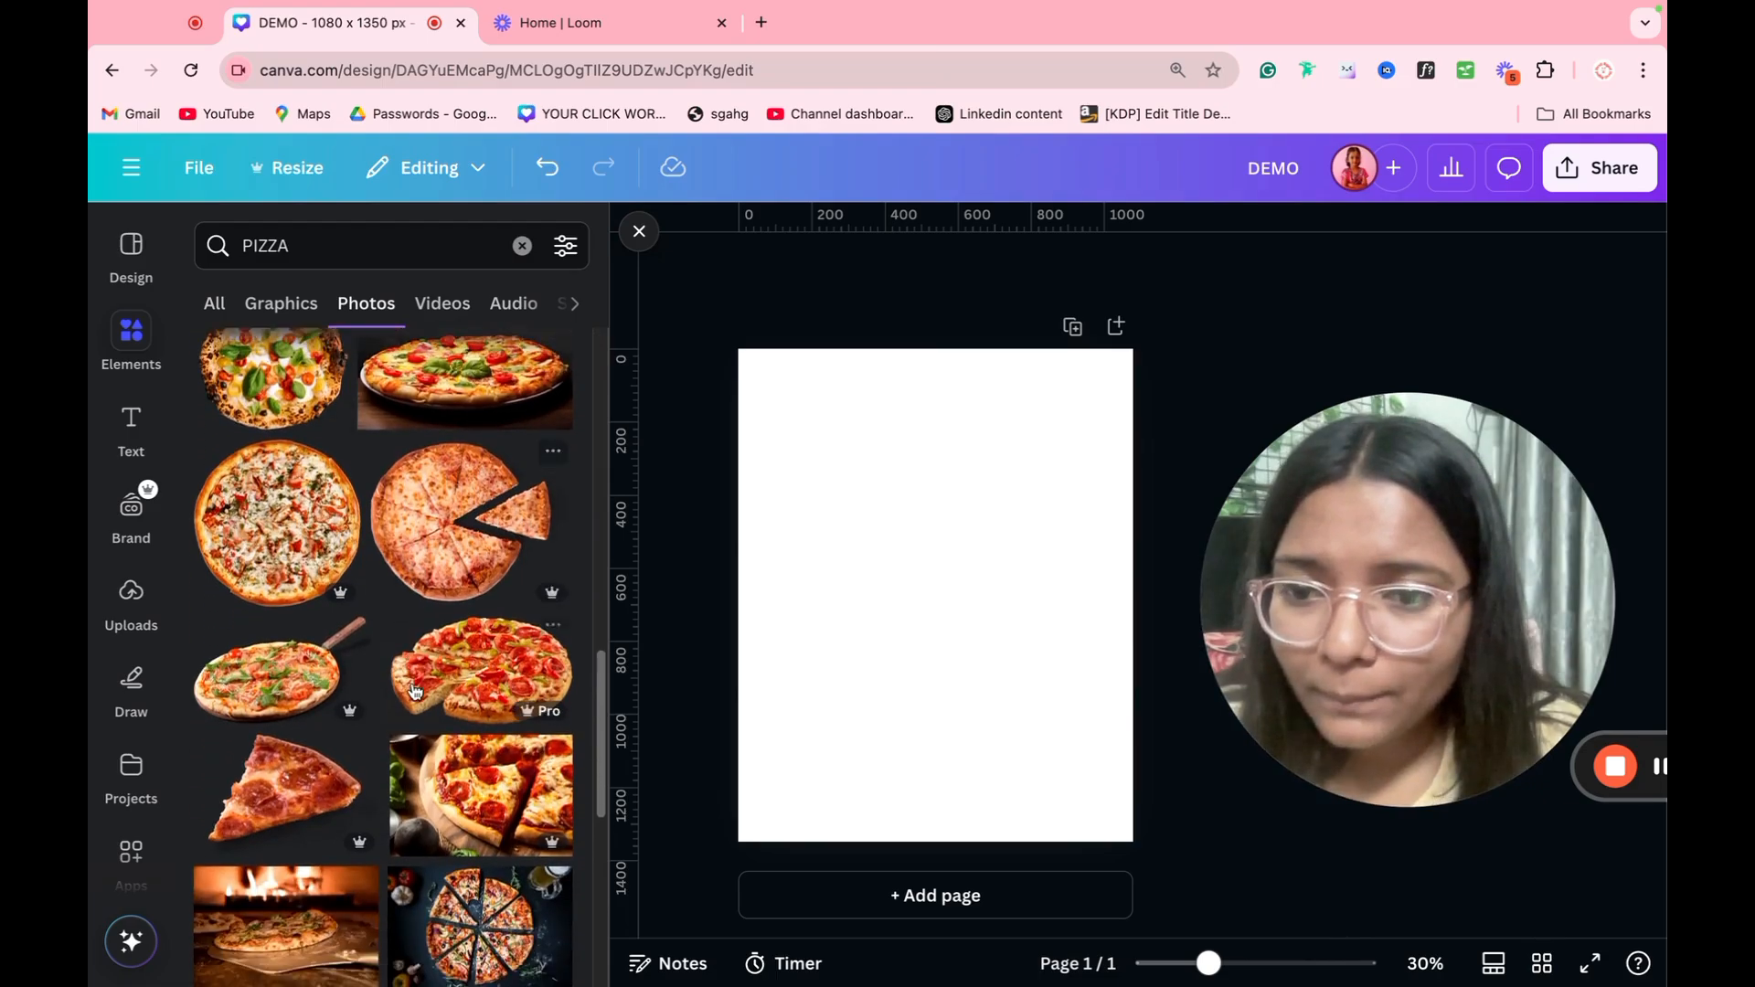
{"action": "scroll", "coordinate": [413, 690], "scroll_direction": "down", "scroll_amount": 5}
{"action": "scroll", "coordinate": [413, 690], "scroll_direction": "down", "scroll_amount": 3}
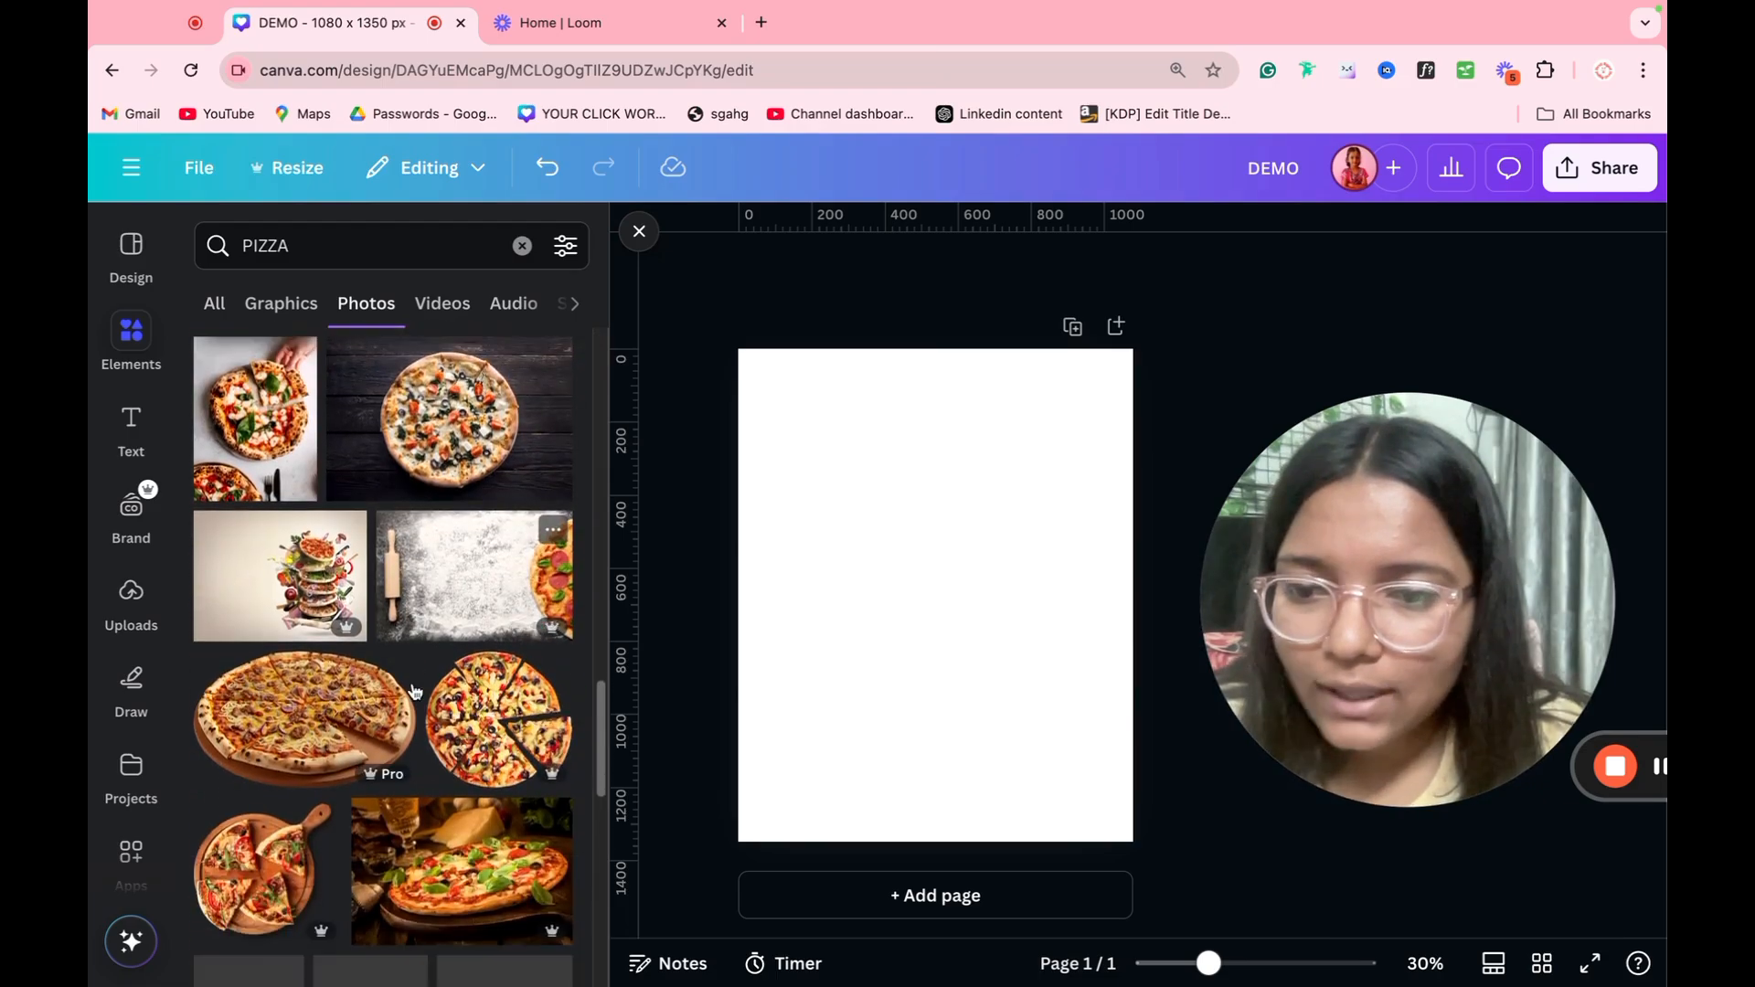
{"action": "scroll", "coordinate": [415, 691], "scroll_direction": "down", "scroll_amount": 1}
{"action": "left_click", "coordinate": [340, 539]}
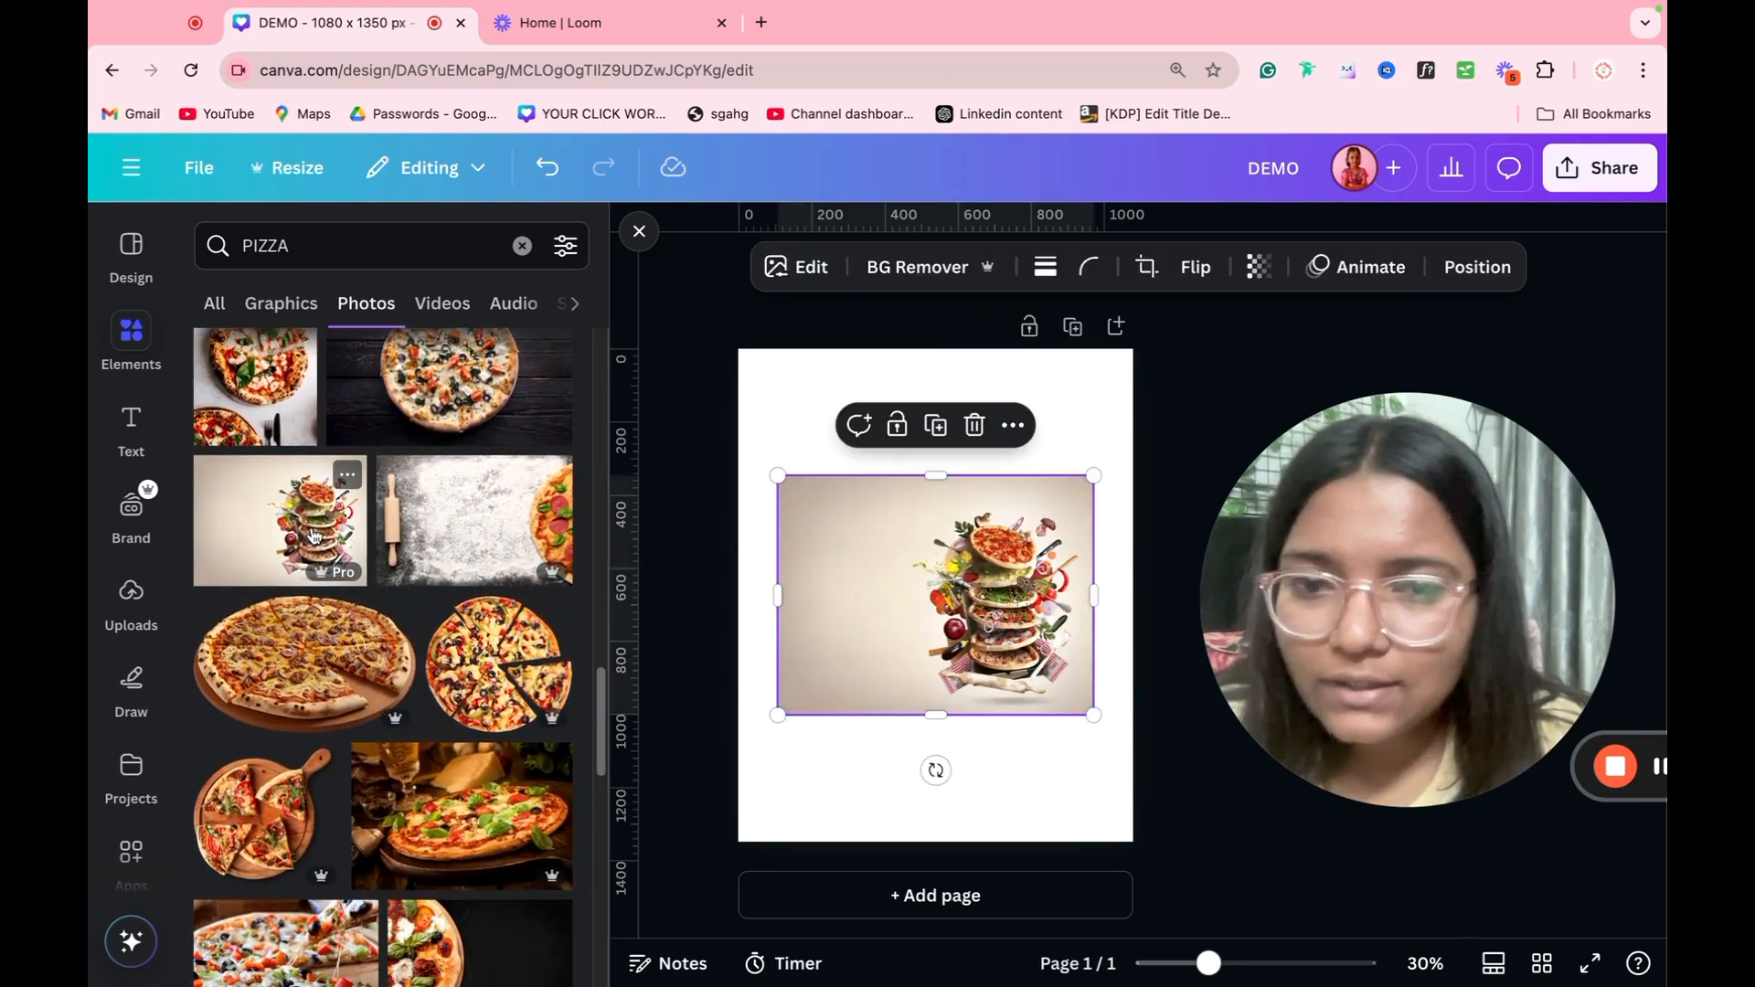
Step: Remove the background of the stacked pizza photo, crop its empty side, and enlarge and center it on the page
{"action": "left_click", "coordinate": [922, 269]}
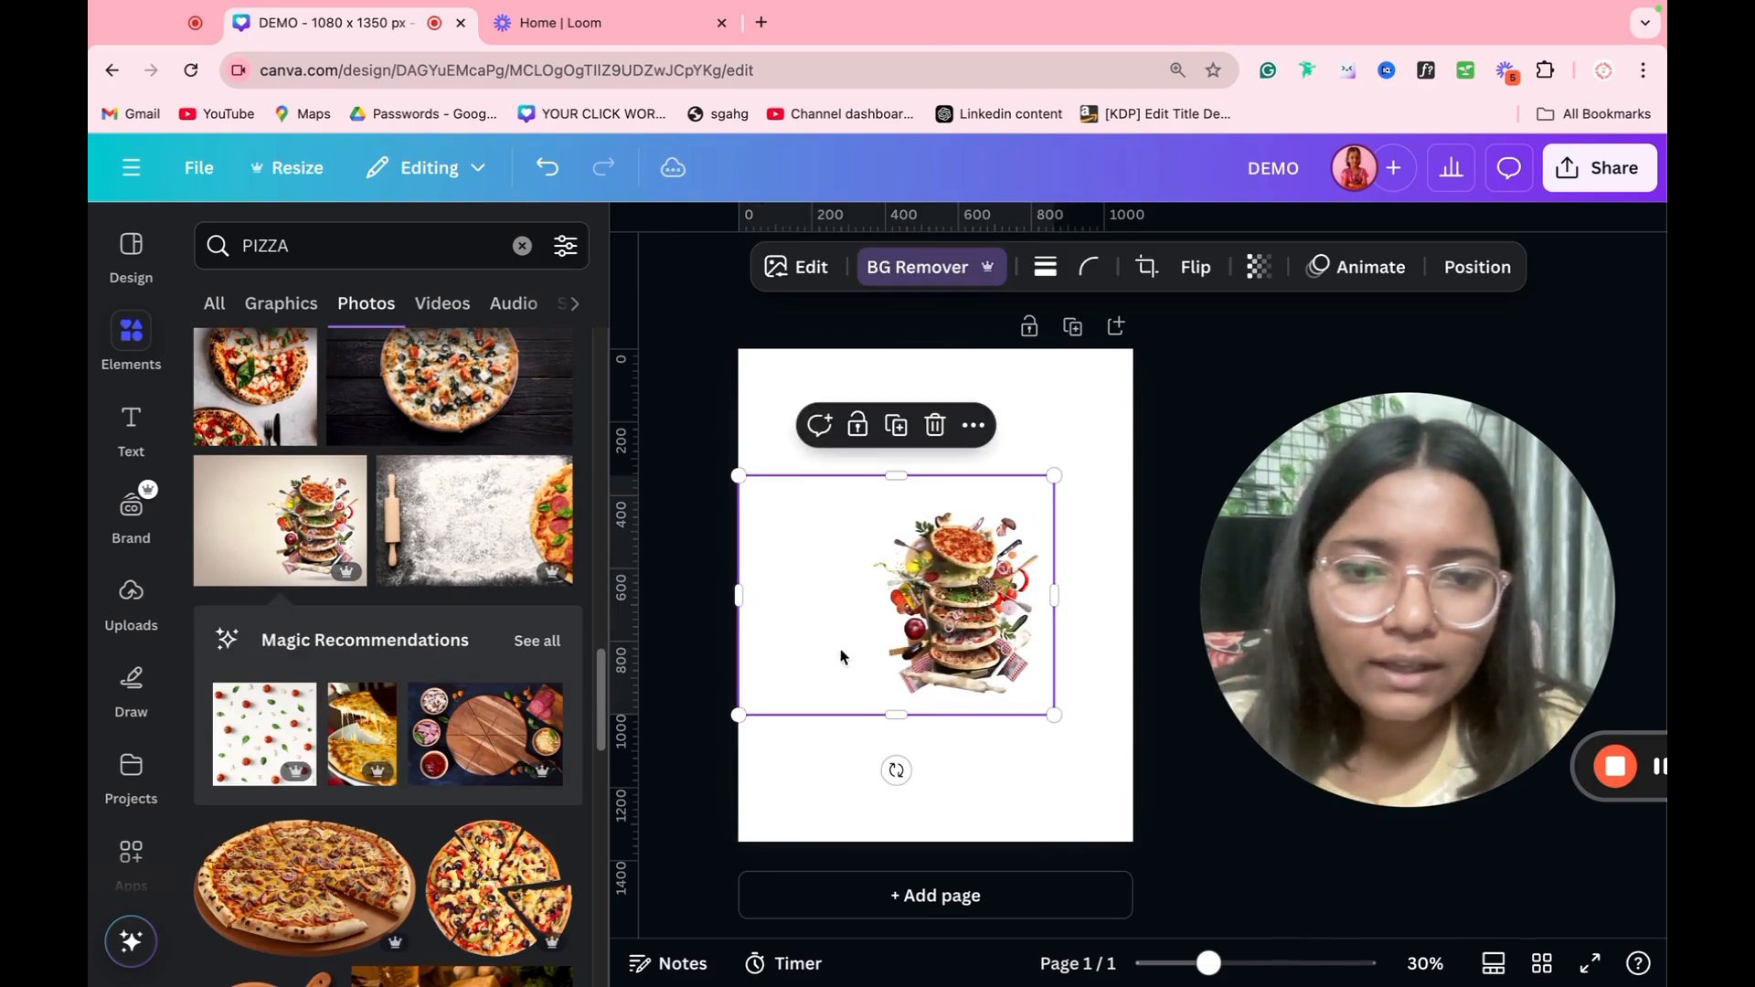
{"action": "left_click_drag", "start_coordinate": [732, 629], "coordinate": [780, 766]}
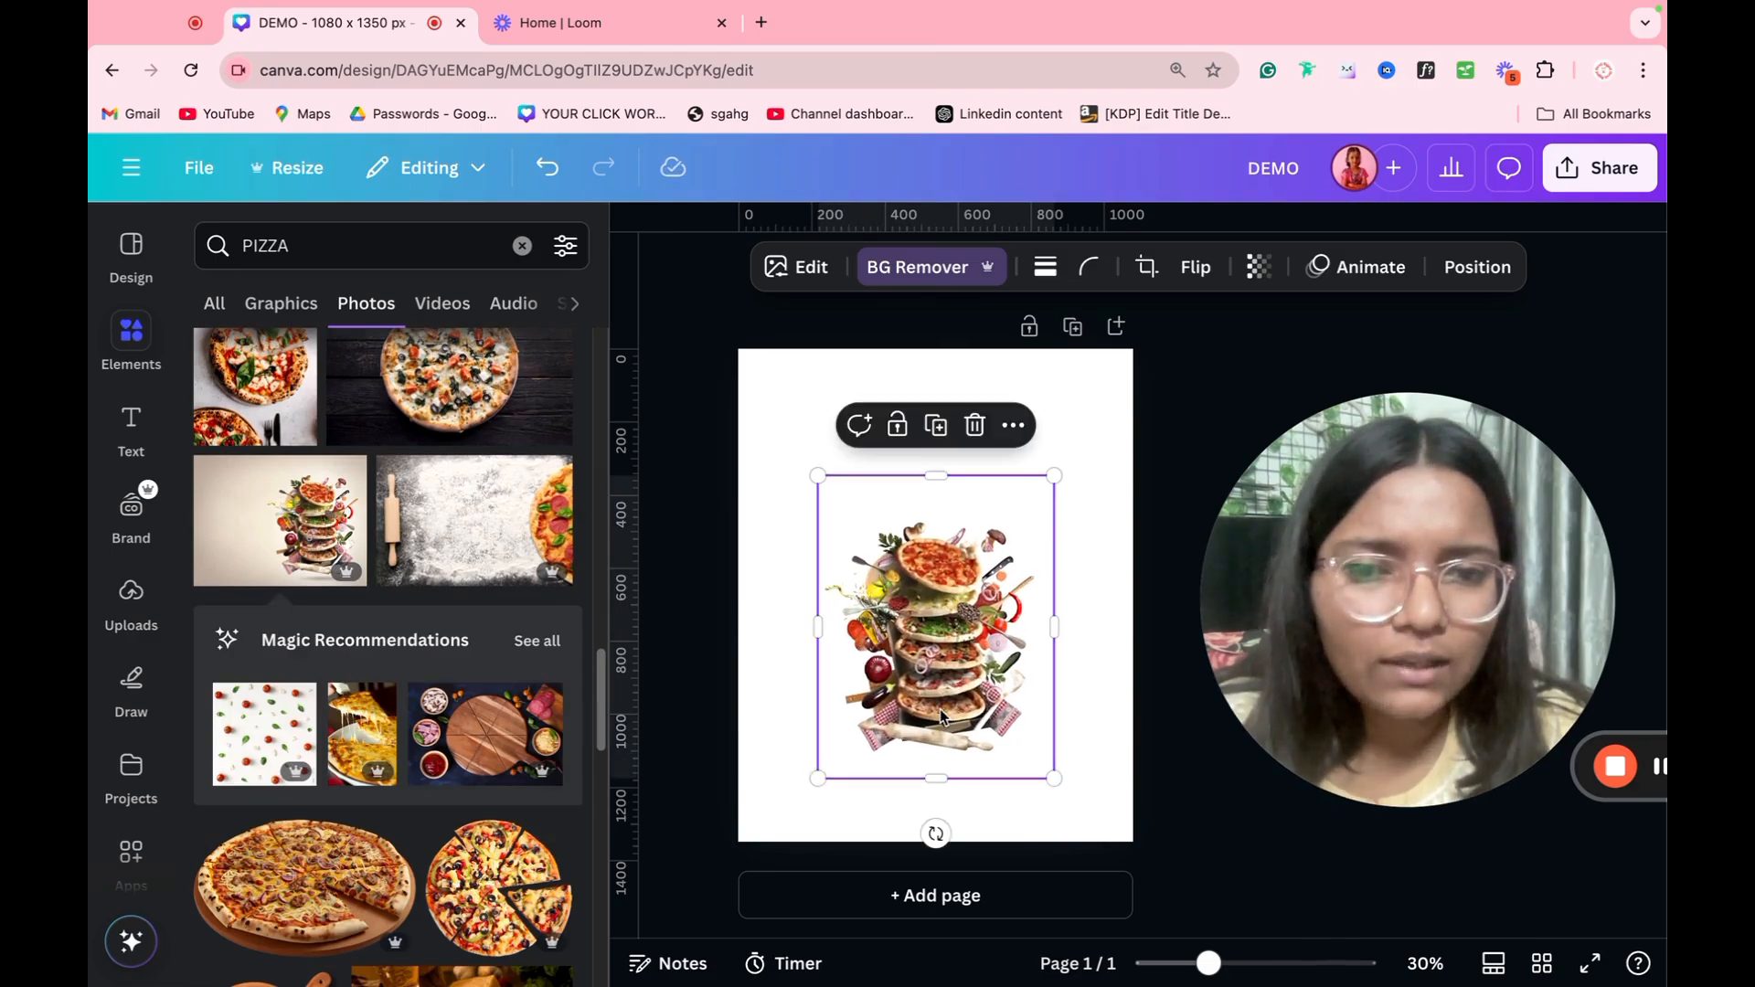
{"action": "left_click_drag", "start_coordinate": [1054, 777], "coordinate": [1103, 830]}
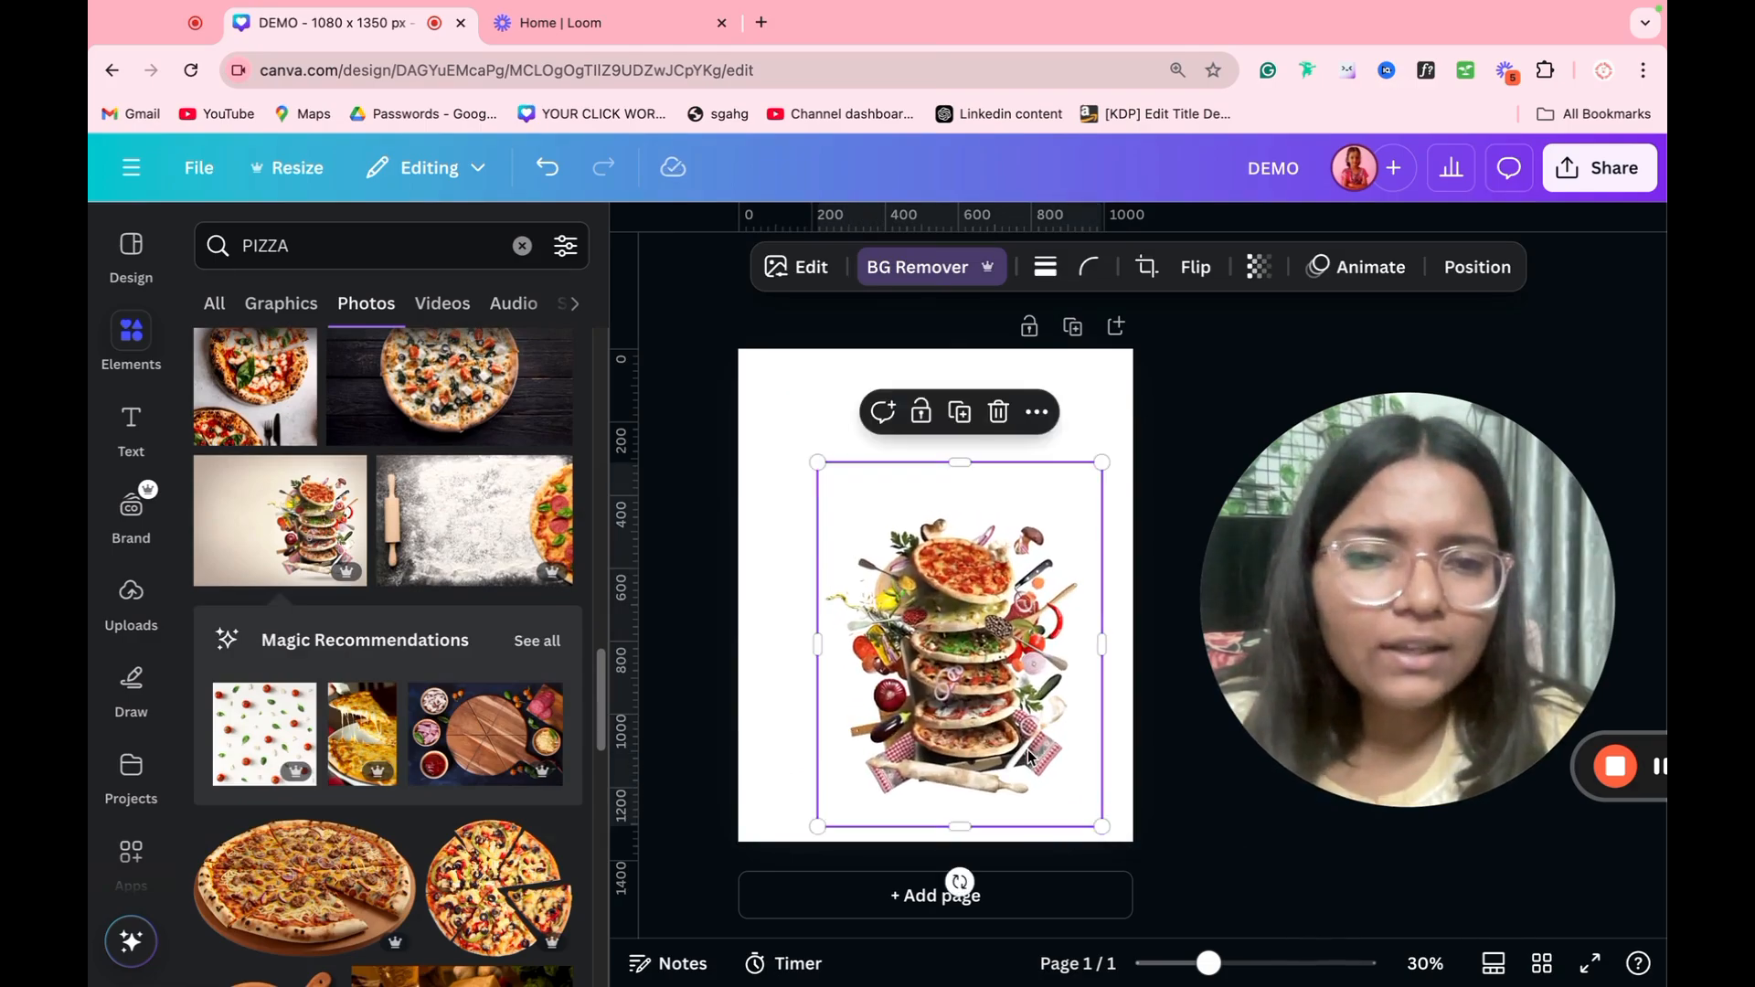
{"action": "left_click_drag", "start_coordinate": [1028, 750], "coordinate": [1004, 718]}
{"action": "left_click", "coordinate": [1126, 624]}
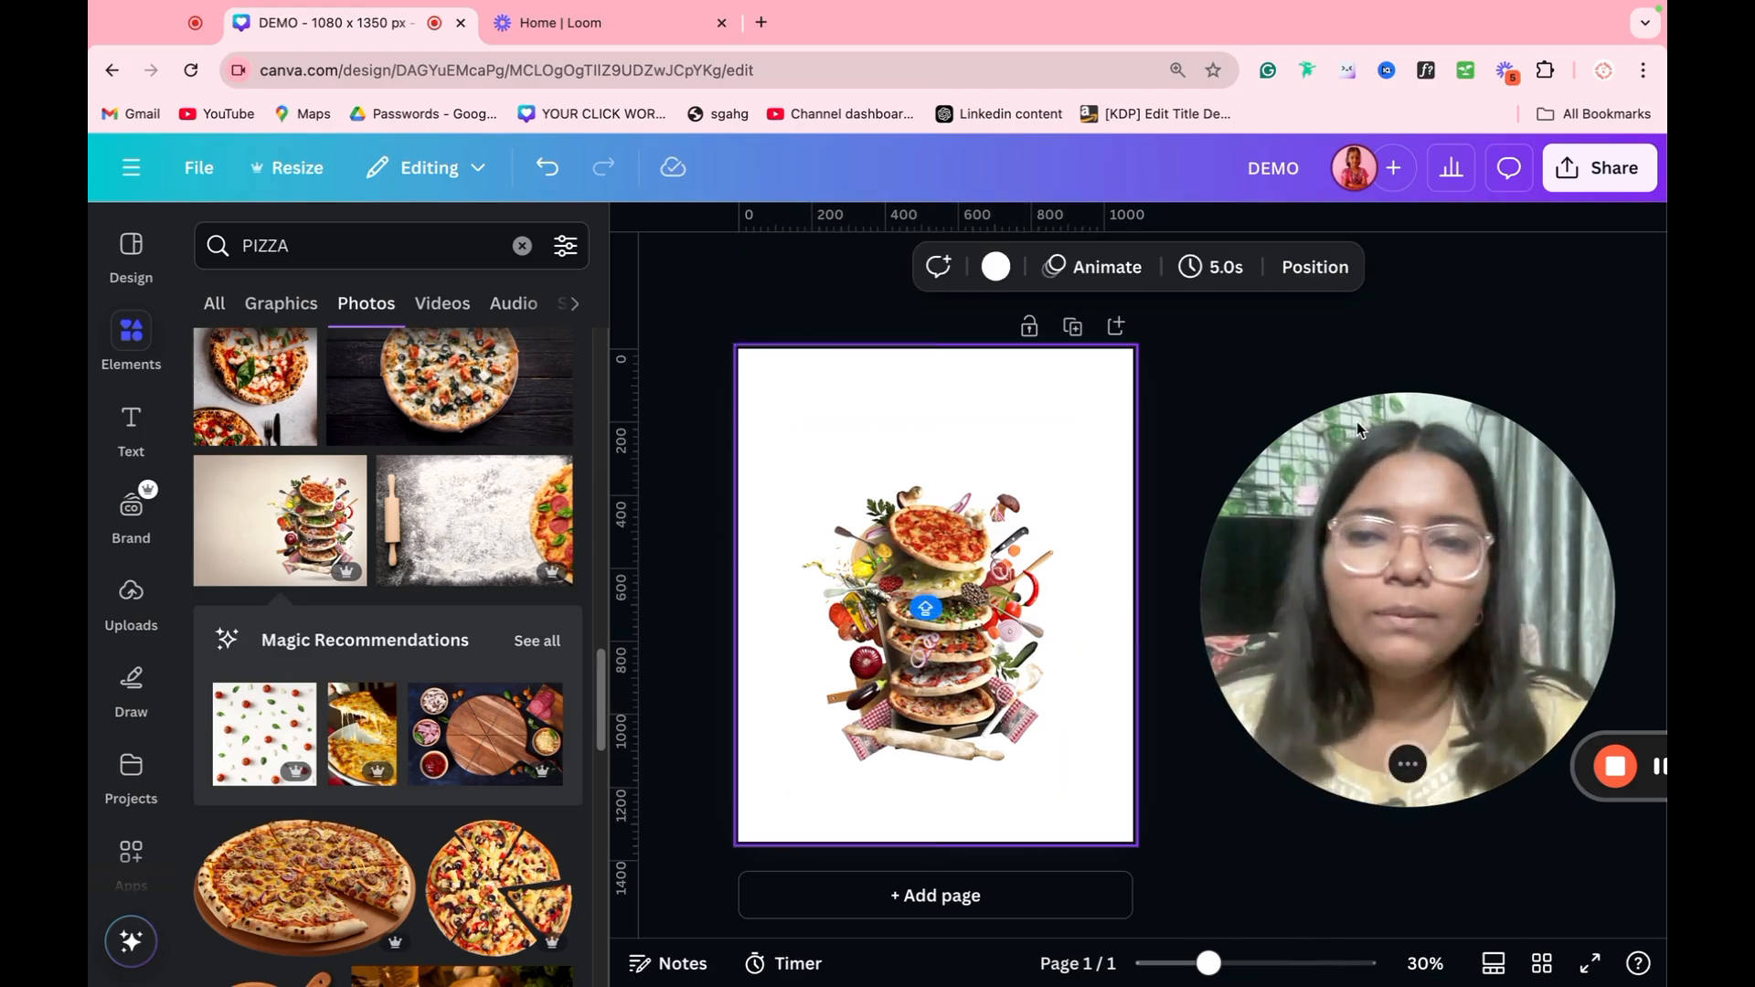
Step: Review the video, audio and shape results for the pizza search
{"action": "left_click", "coordinate": [433, 315]}
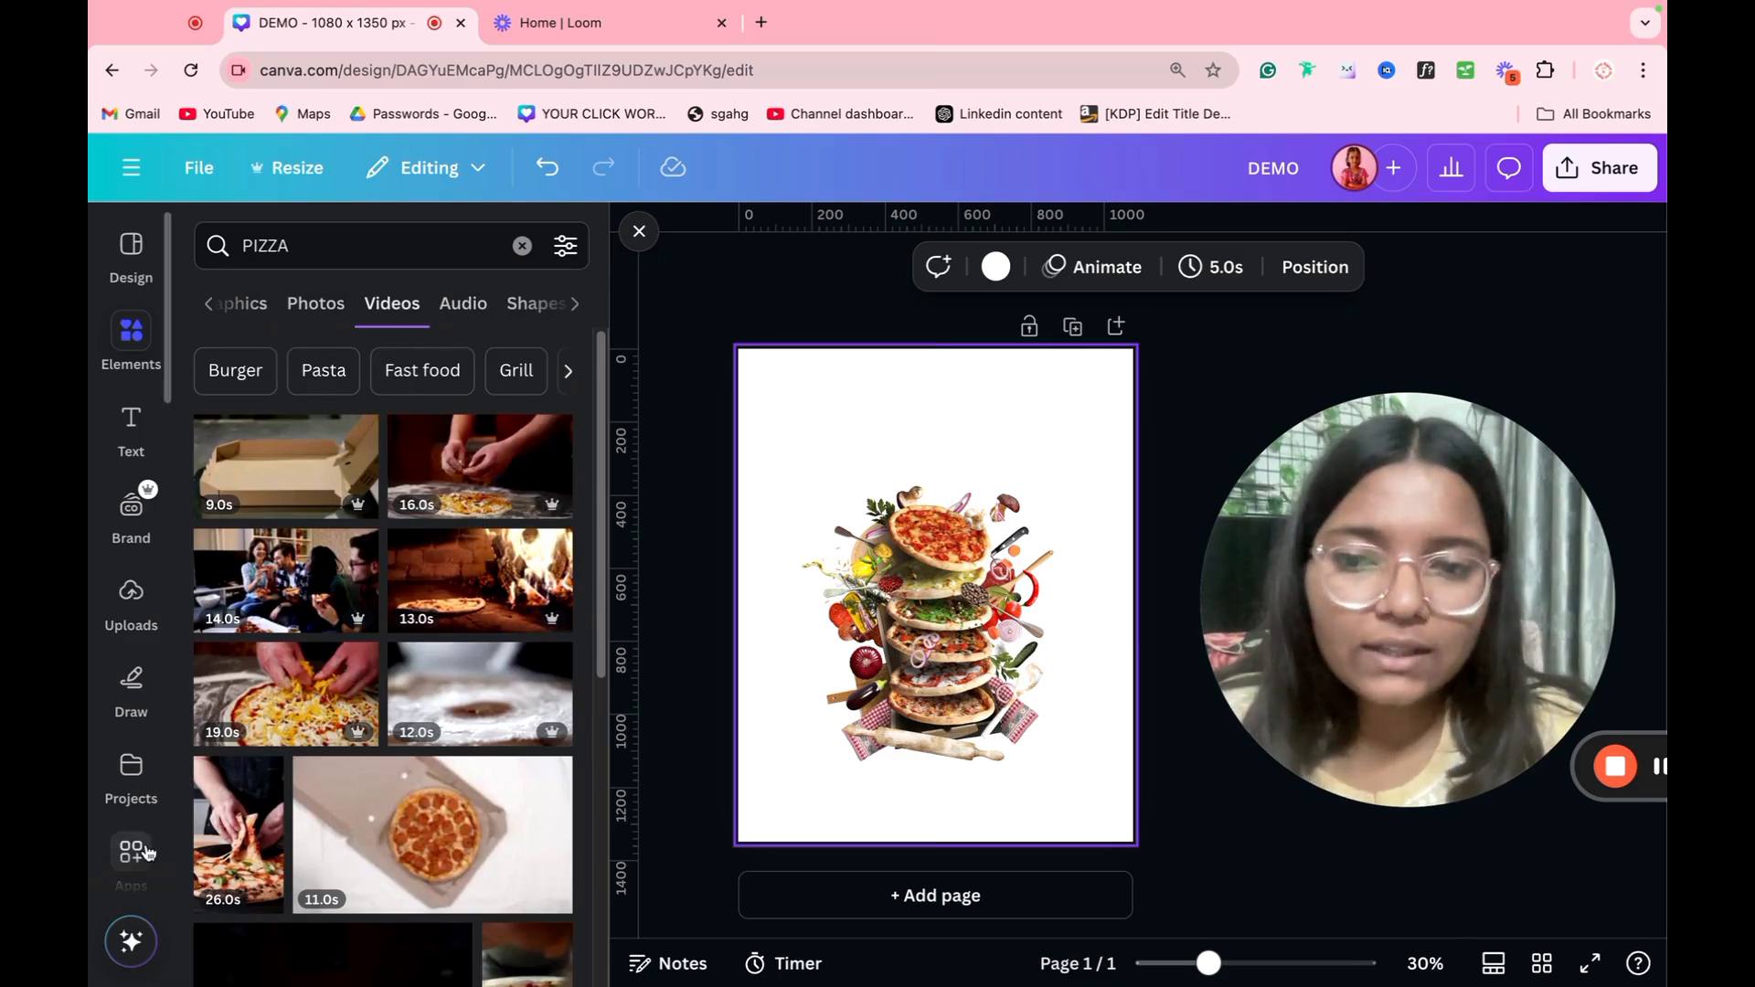
{"action": "left_click", "coordinate": [466, 312]}
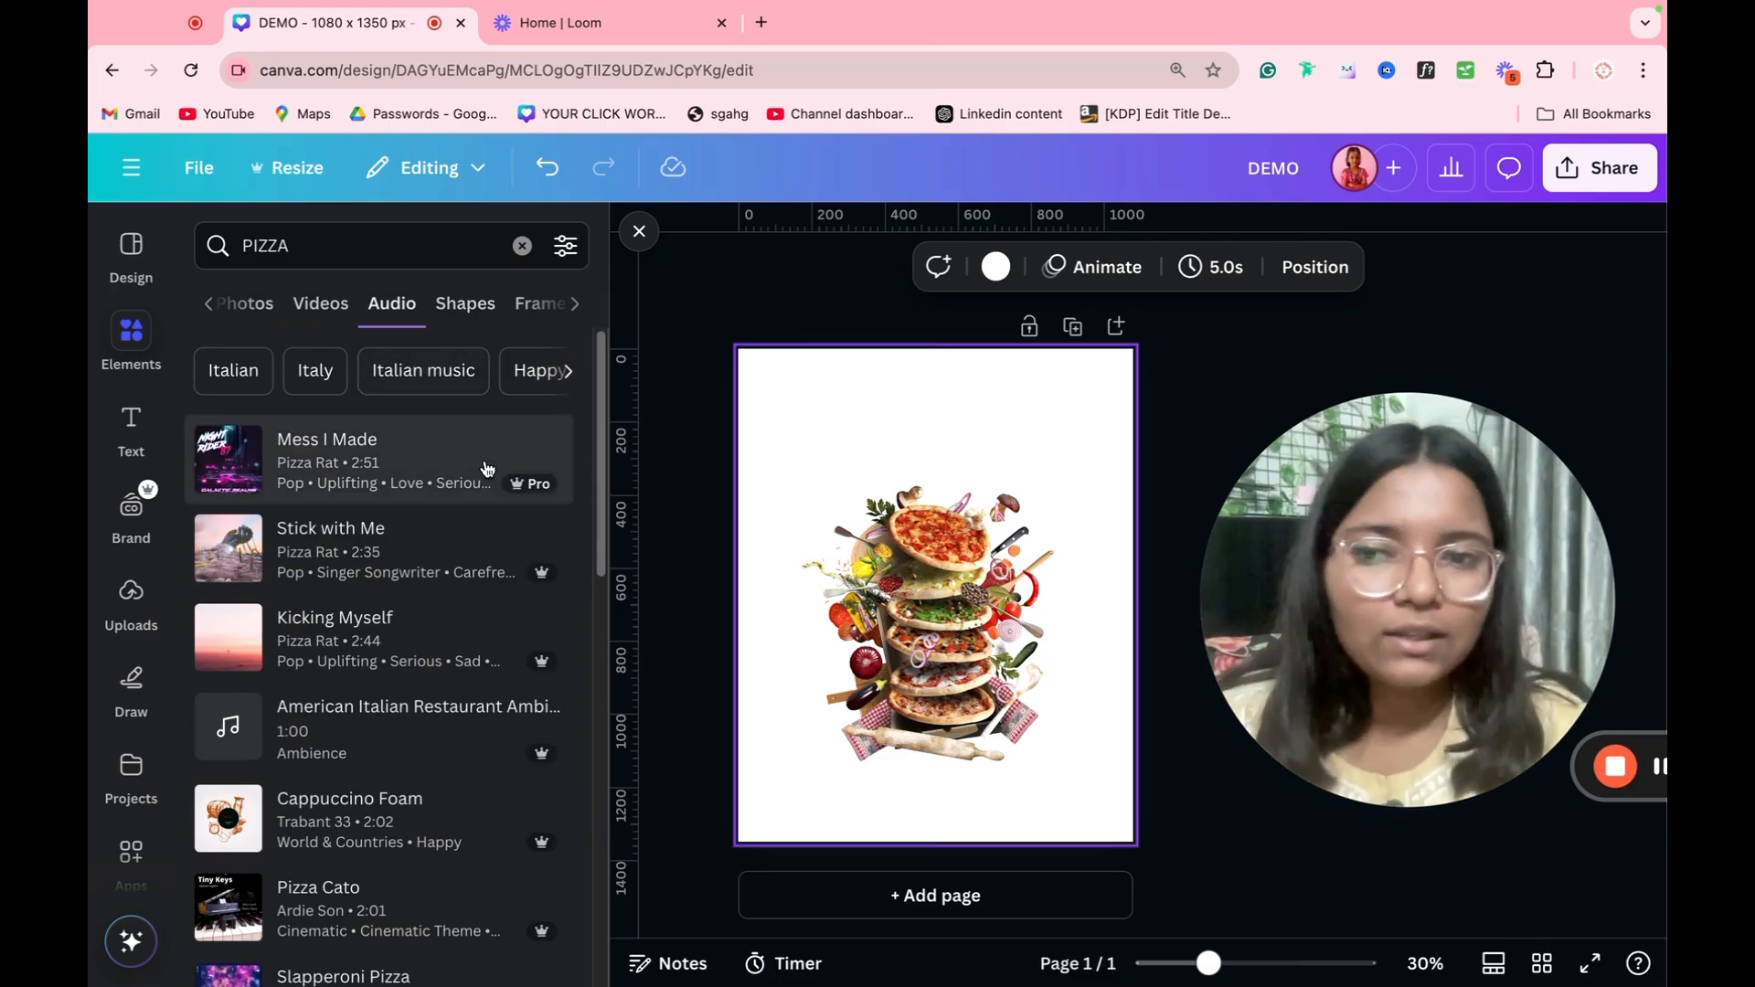
{"action": "left_click", "coordinate": [467, 307]}
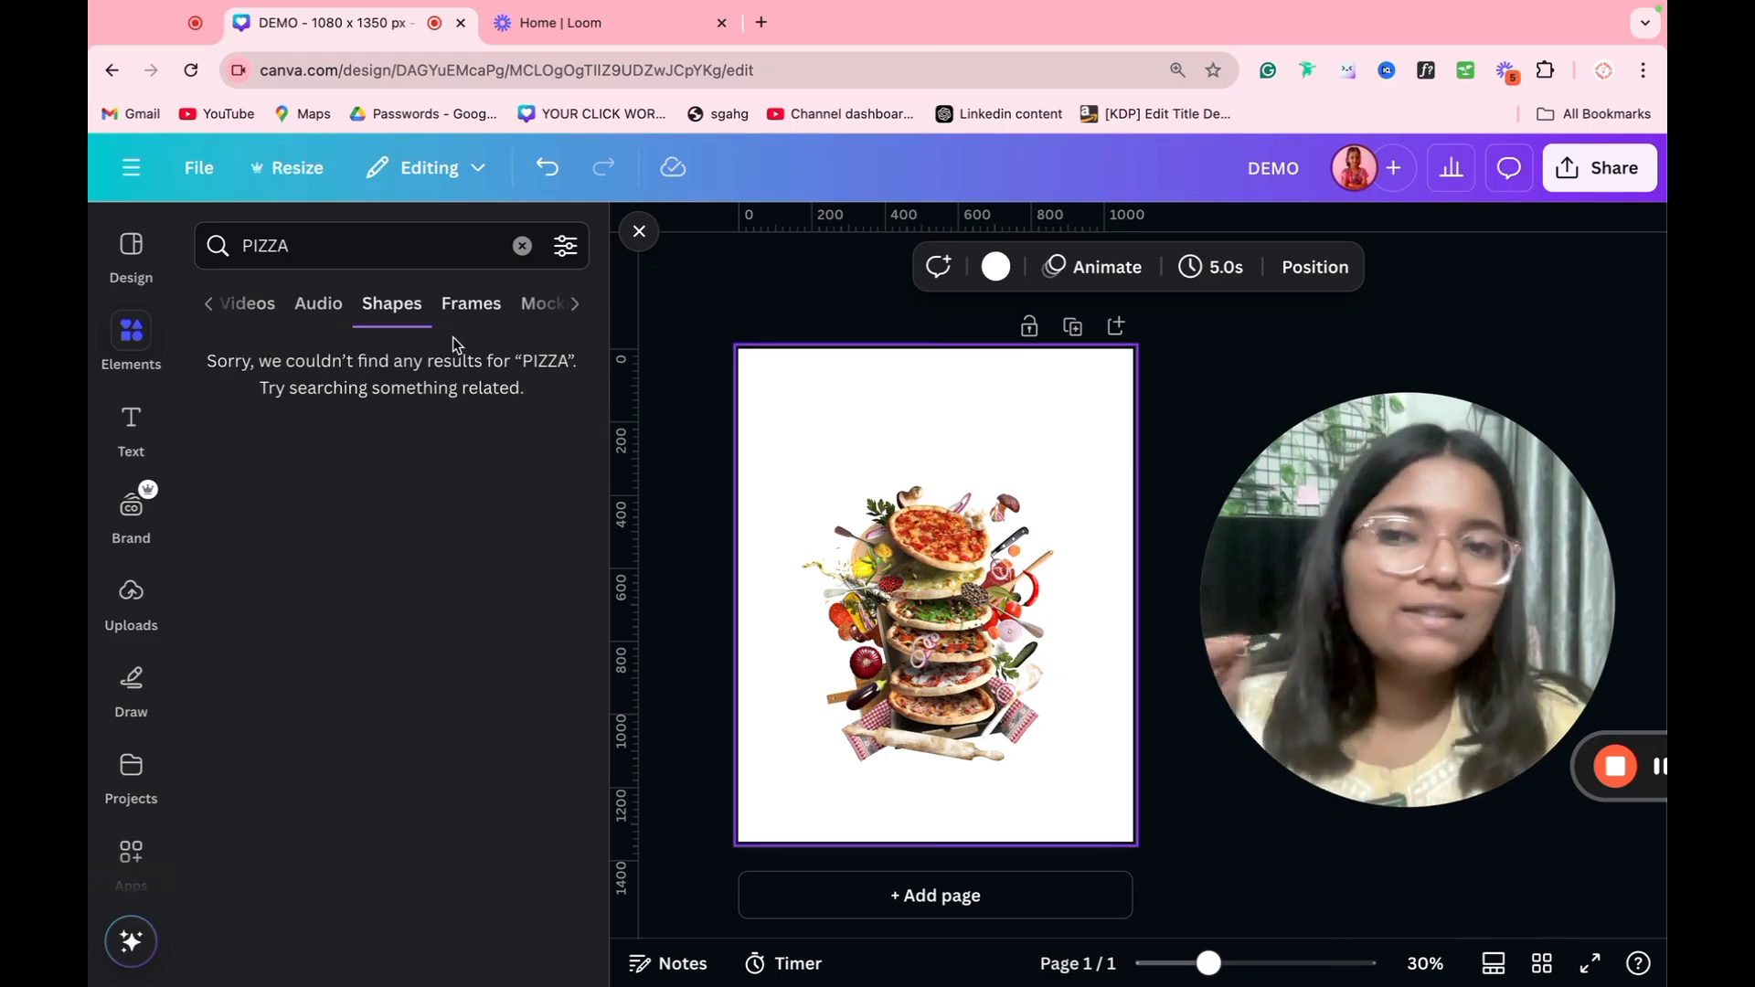
Step: Search the element shapes for TRIANGLE
{"action": "left_click", "coordinate": [399, 254]}
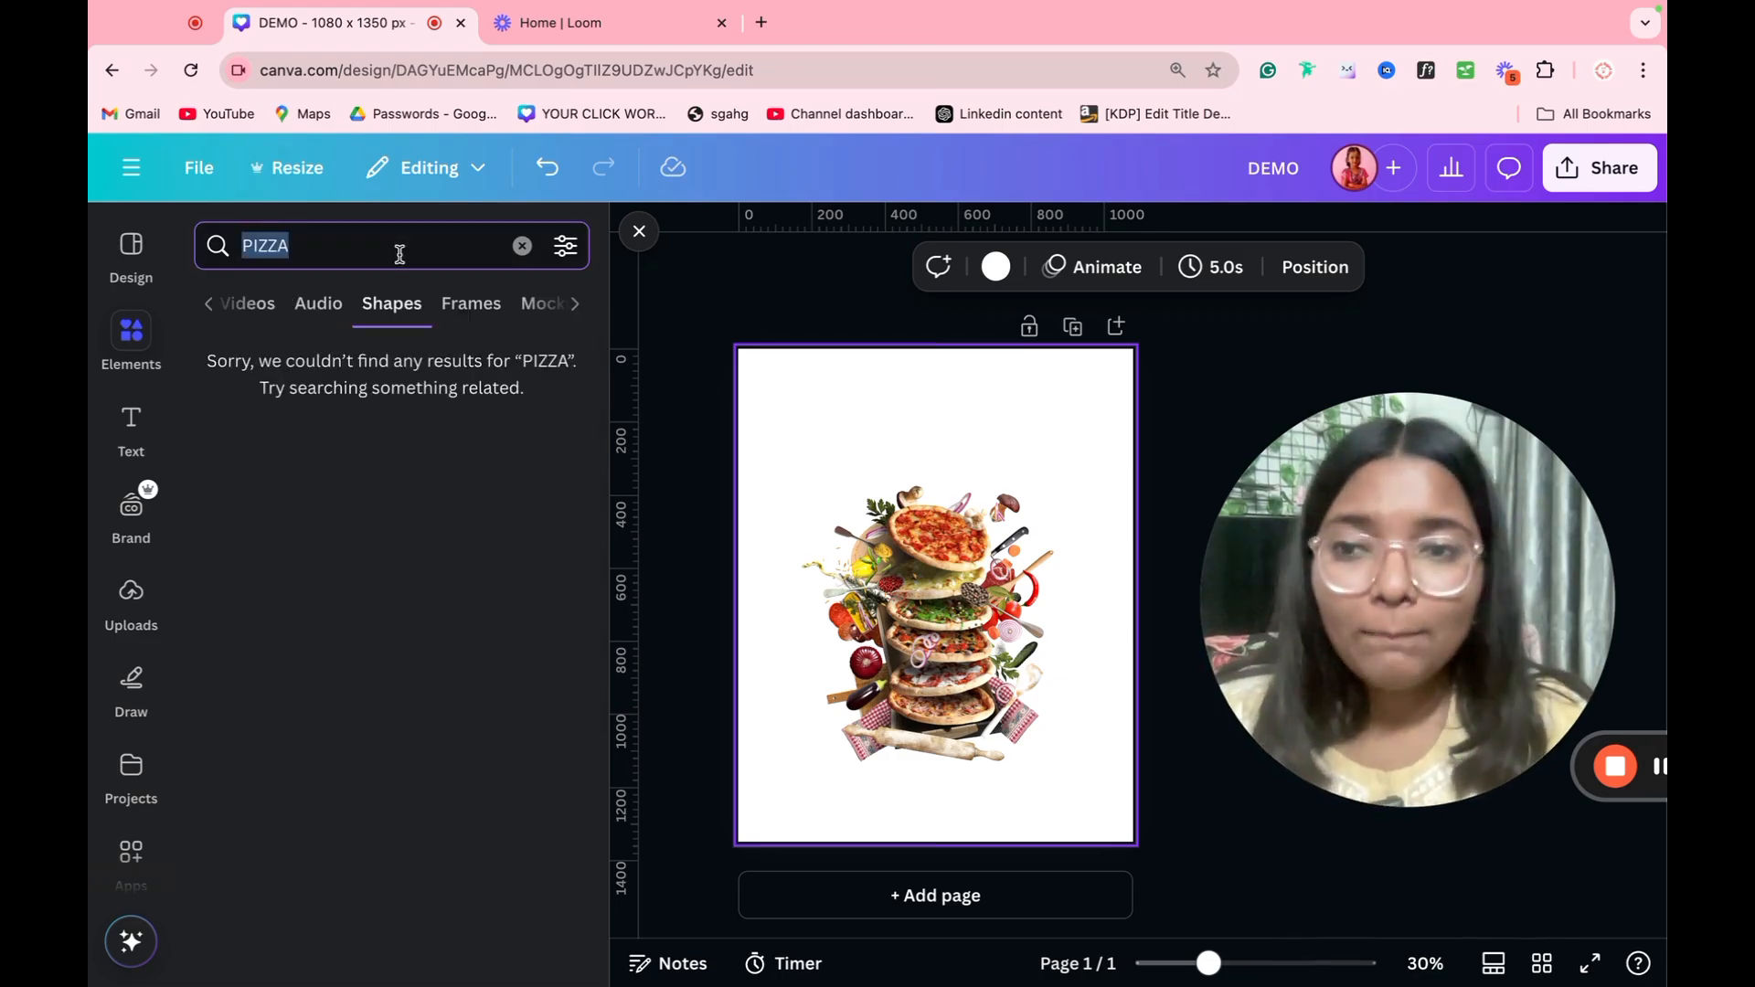
{"action": "type", "text": "TR"}
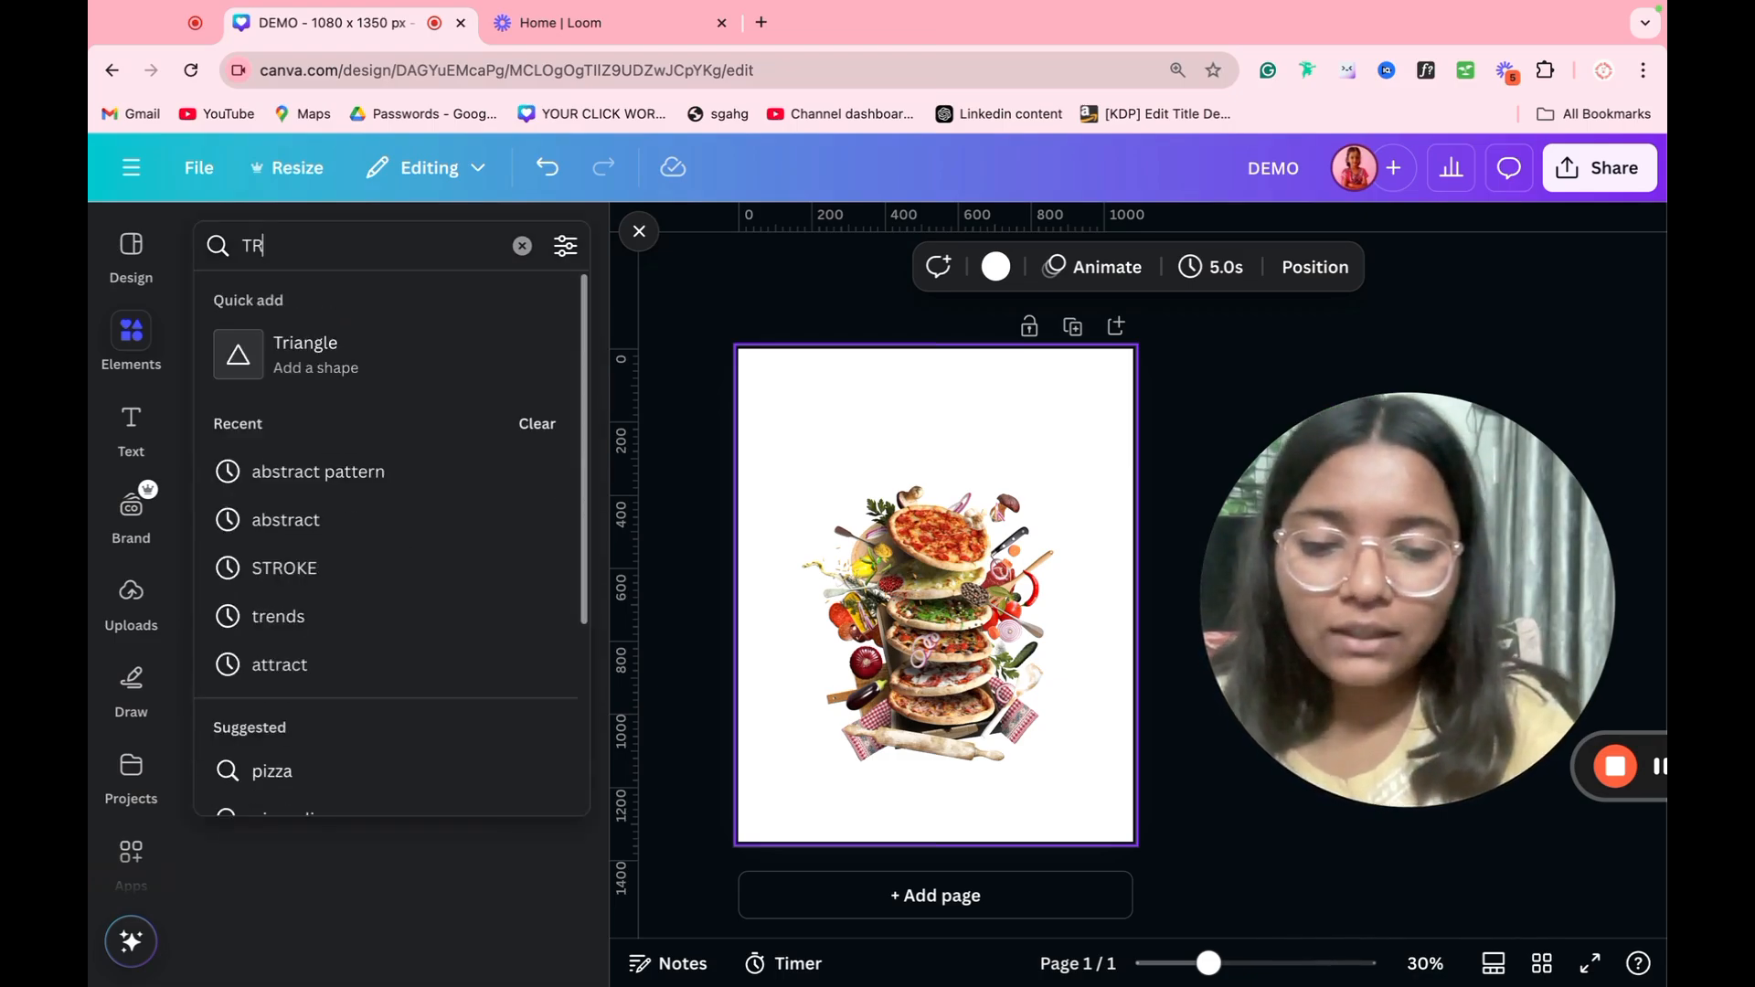
{"action": "type", "text": "IANGLE"}
{"action": "key", "text": "Return"}
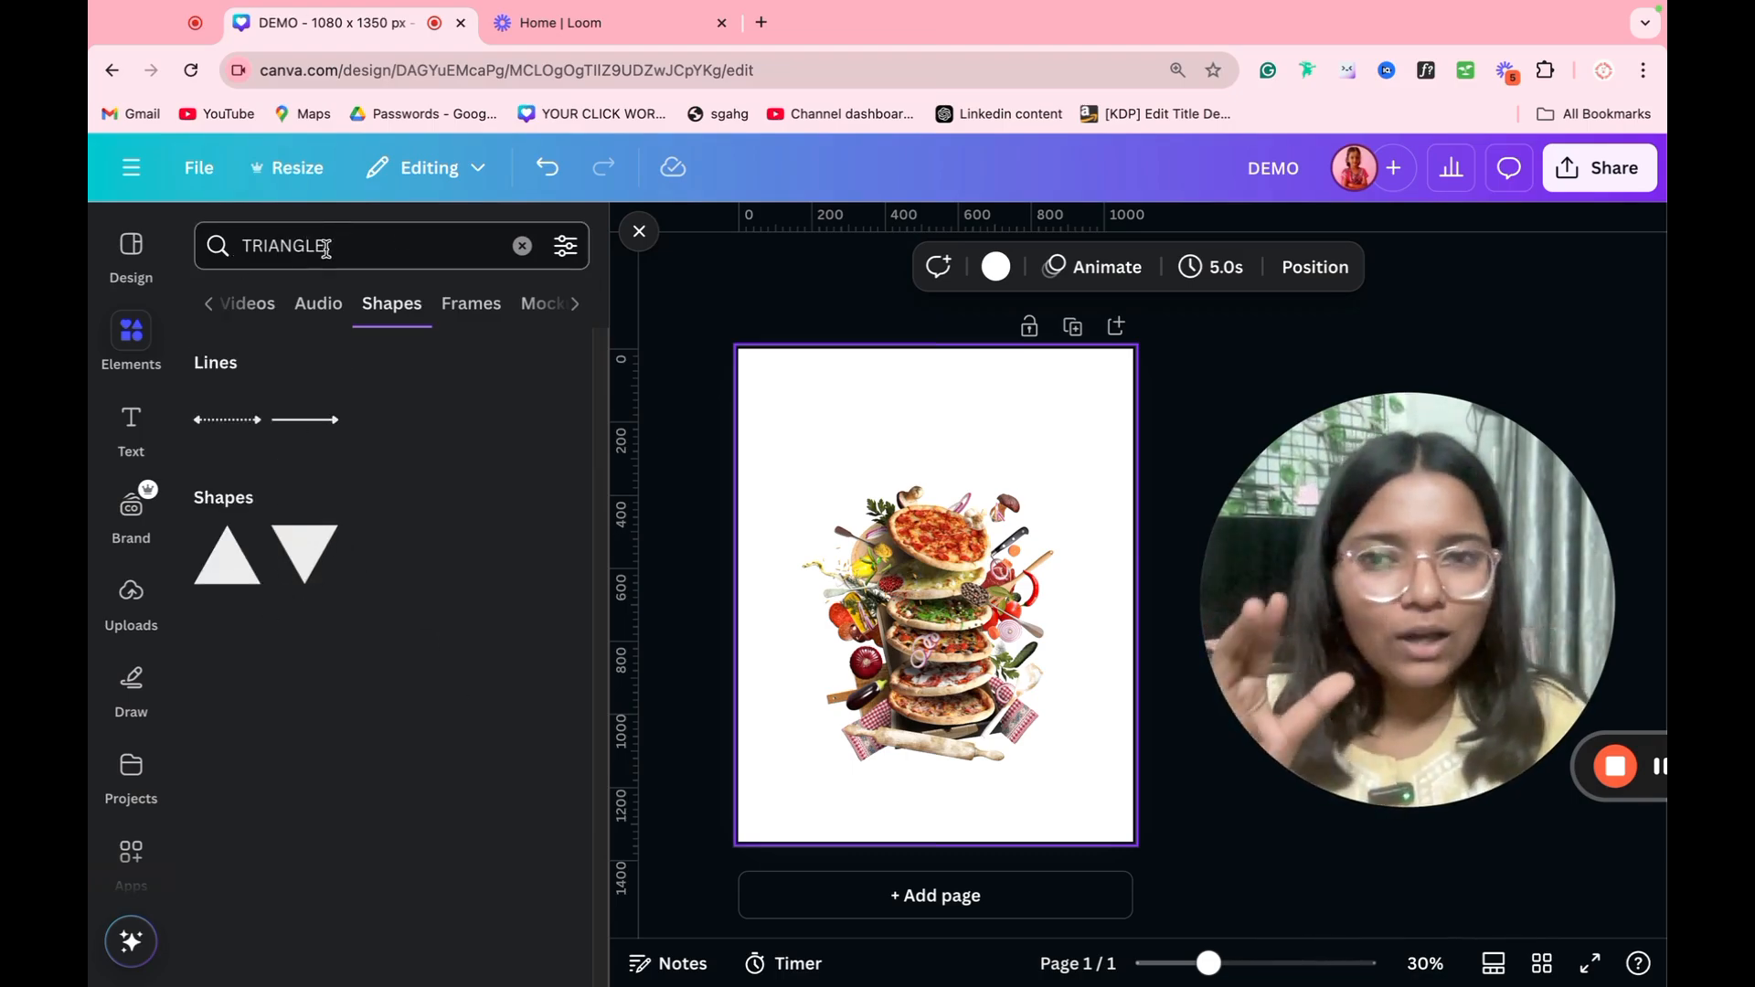
Step: Add a second page and place an upright triangle frame from the matching frames on it
{"action": "left_click", "coordinate": [485, 306]}
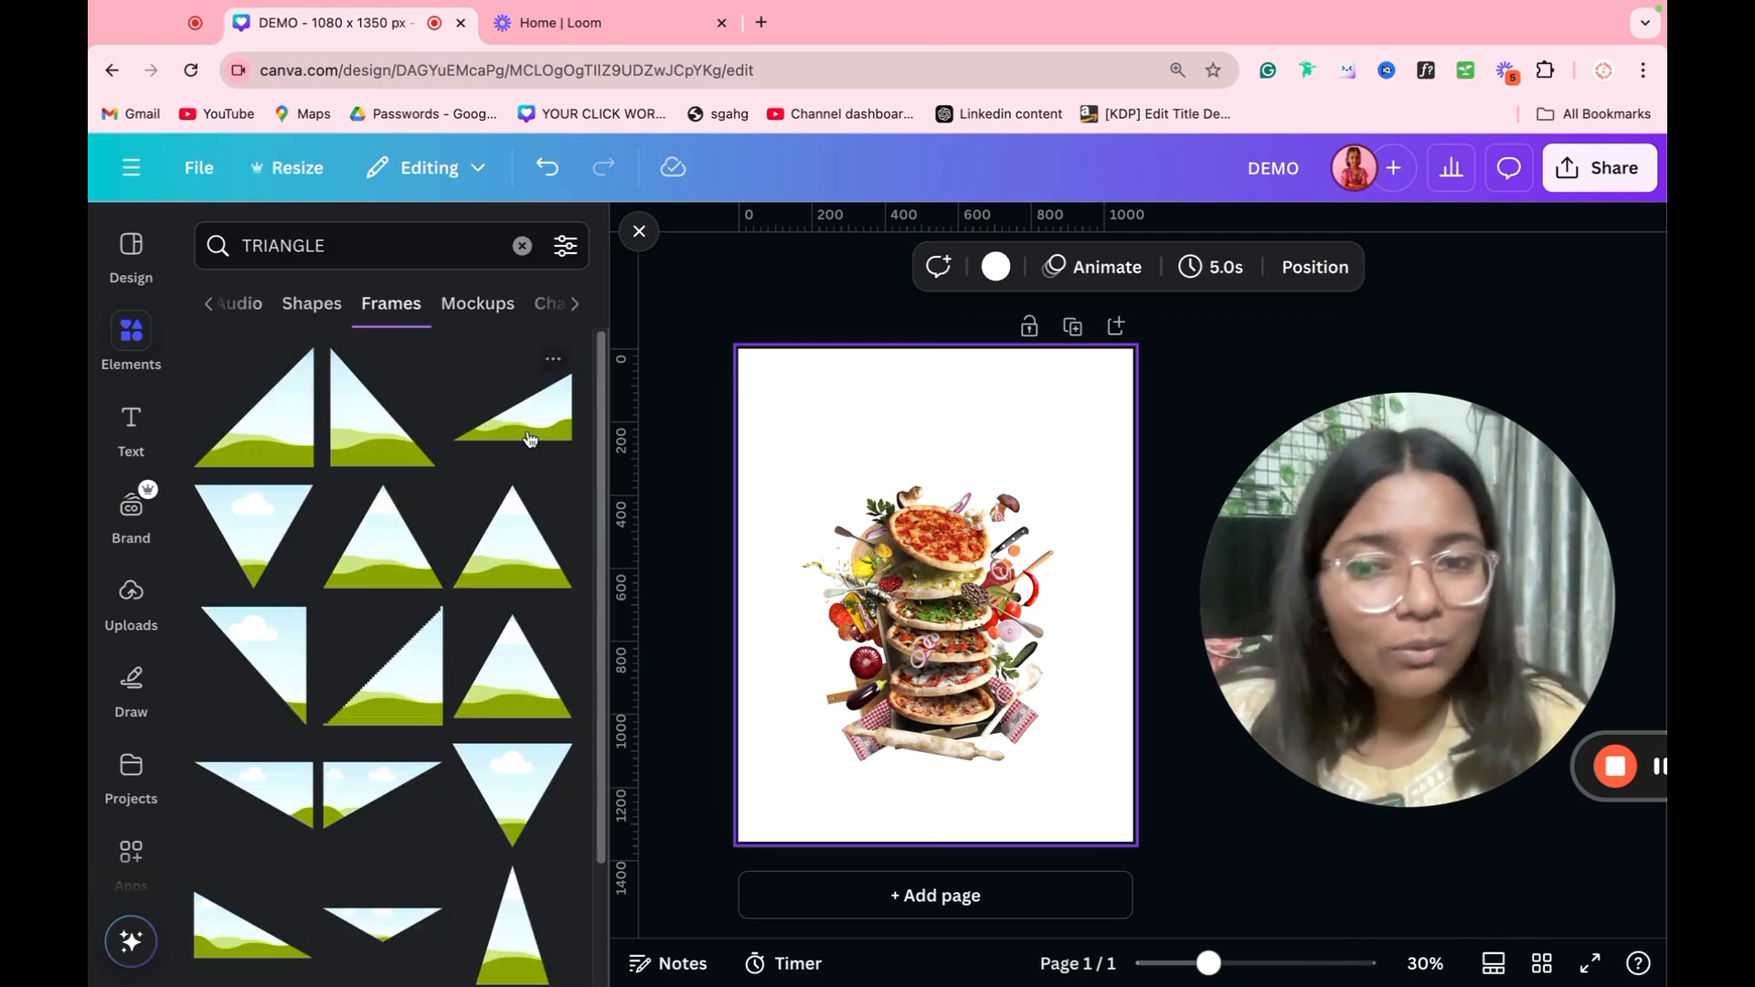
{"action": "left_click", "coordinate": [1027, 893]}
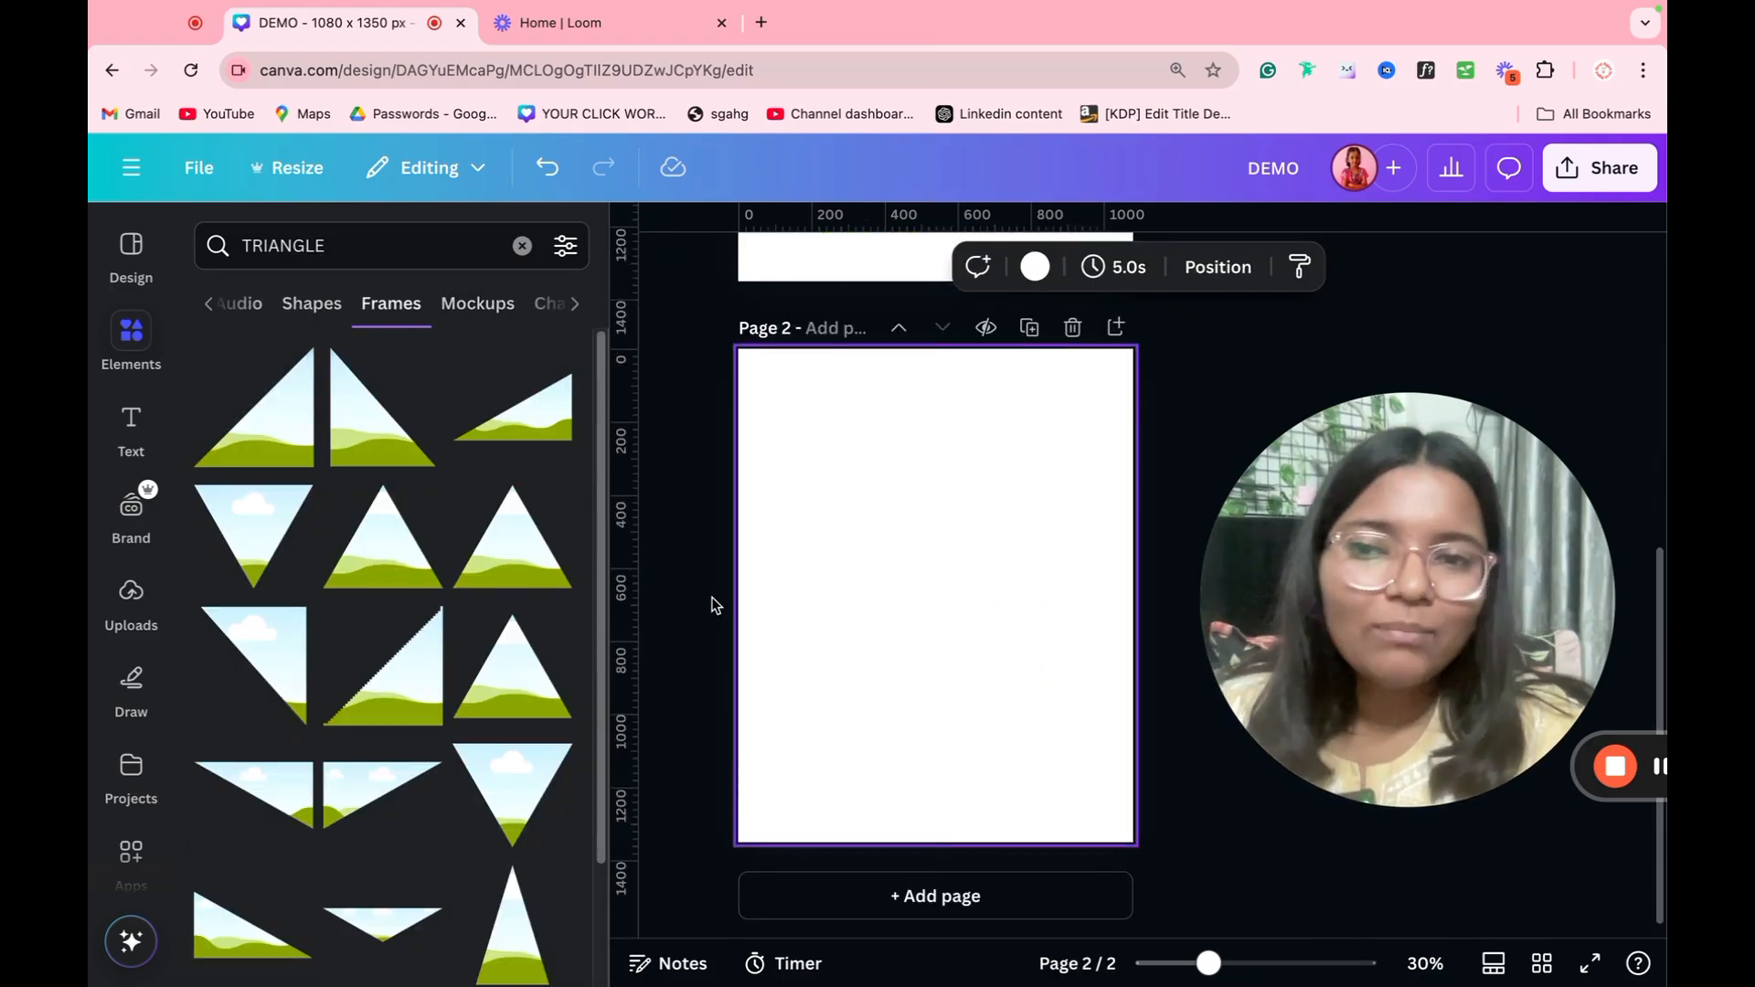
{"action": "left_click", "coordinate": [512, 539]}
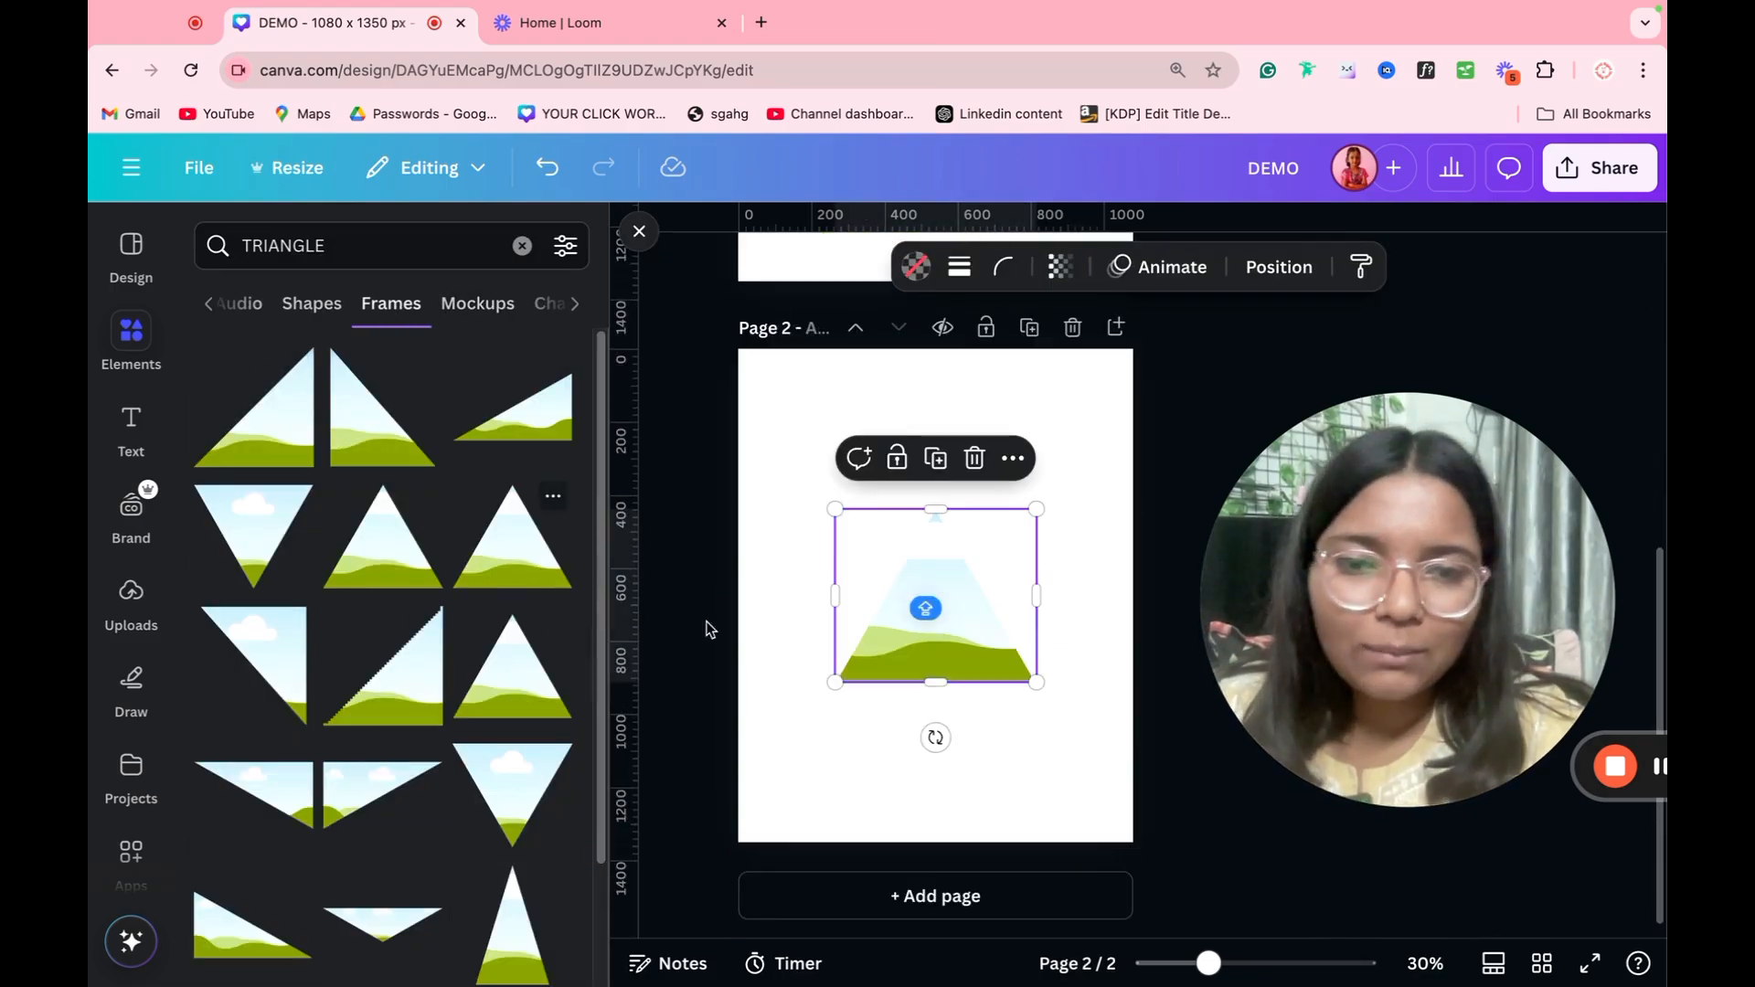
Step: Find the blue-purple neon triangle among the triangle photos and fill the triangle frame with it
{"action": "left_click", "coordinate": [295, 316]}
{"action": "left_click", "coordinate": [296, 313]}
{"action": "left_click", "coordinate": [289, 312]}
{"action": "left_click", "coordinate": [279, 313]}
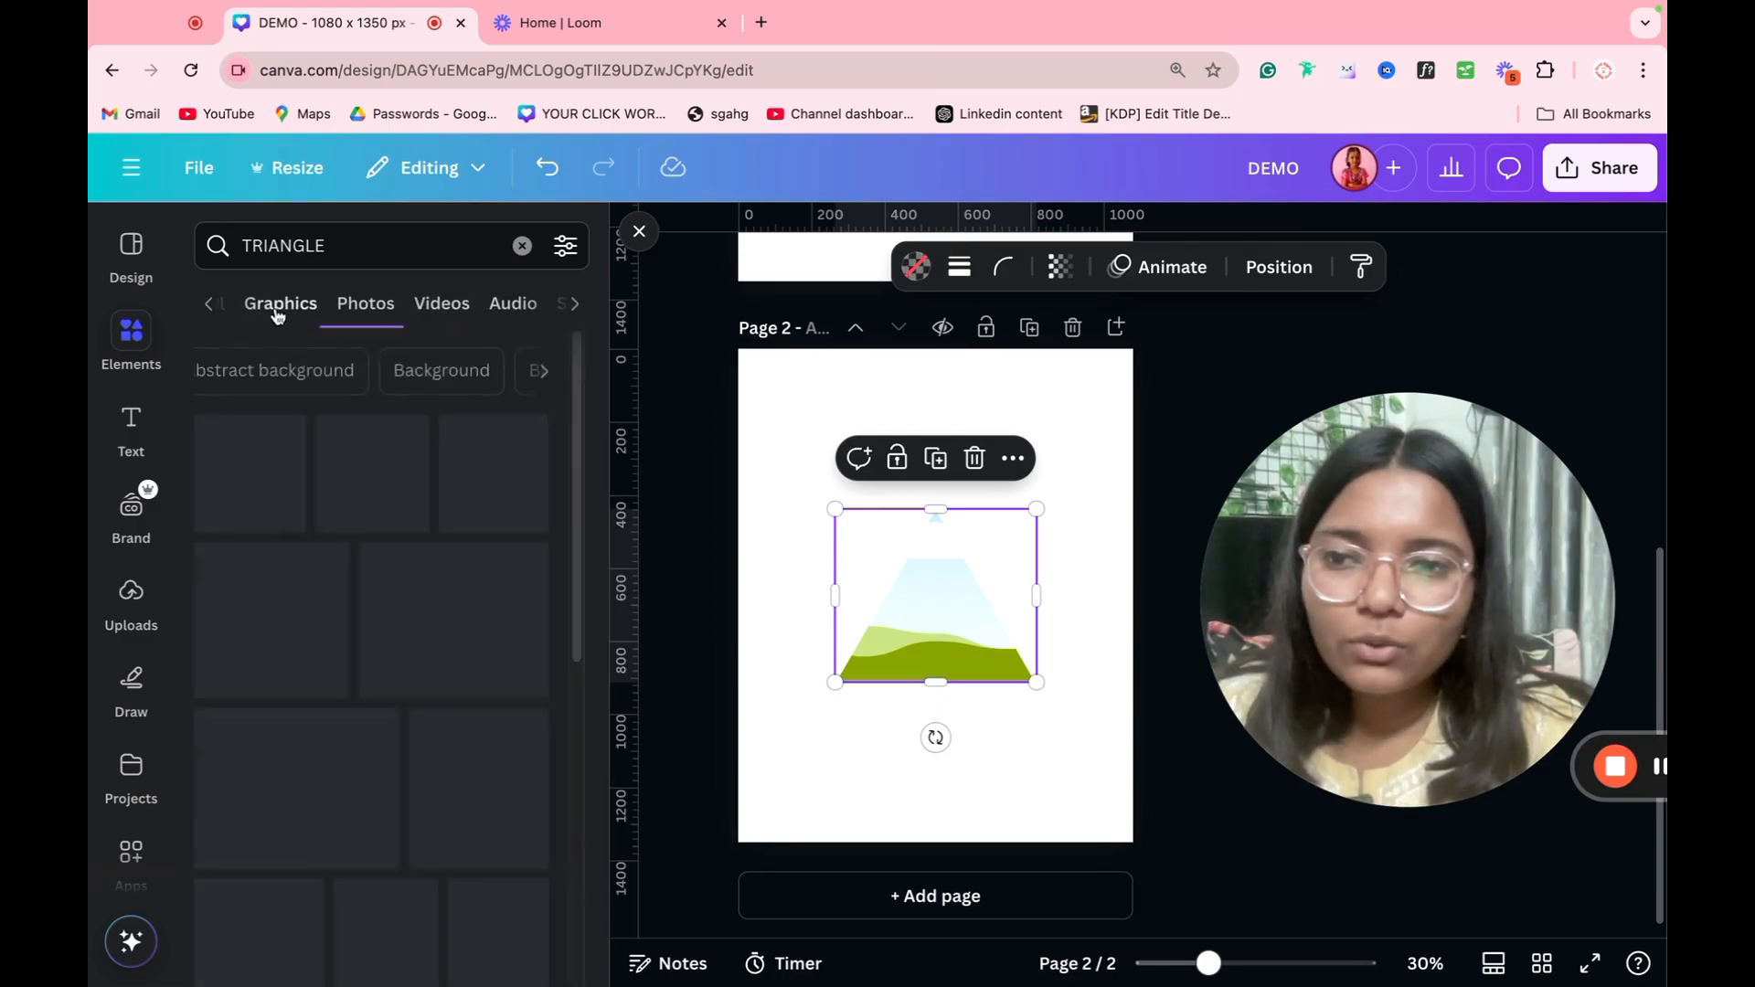
{"action": "left_click", "coordinate": [279, 316]}
{"action": "left_click", "coordinate": [365, 302]}
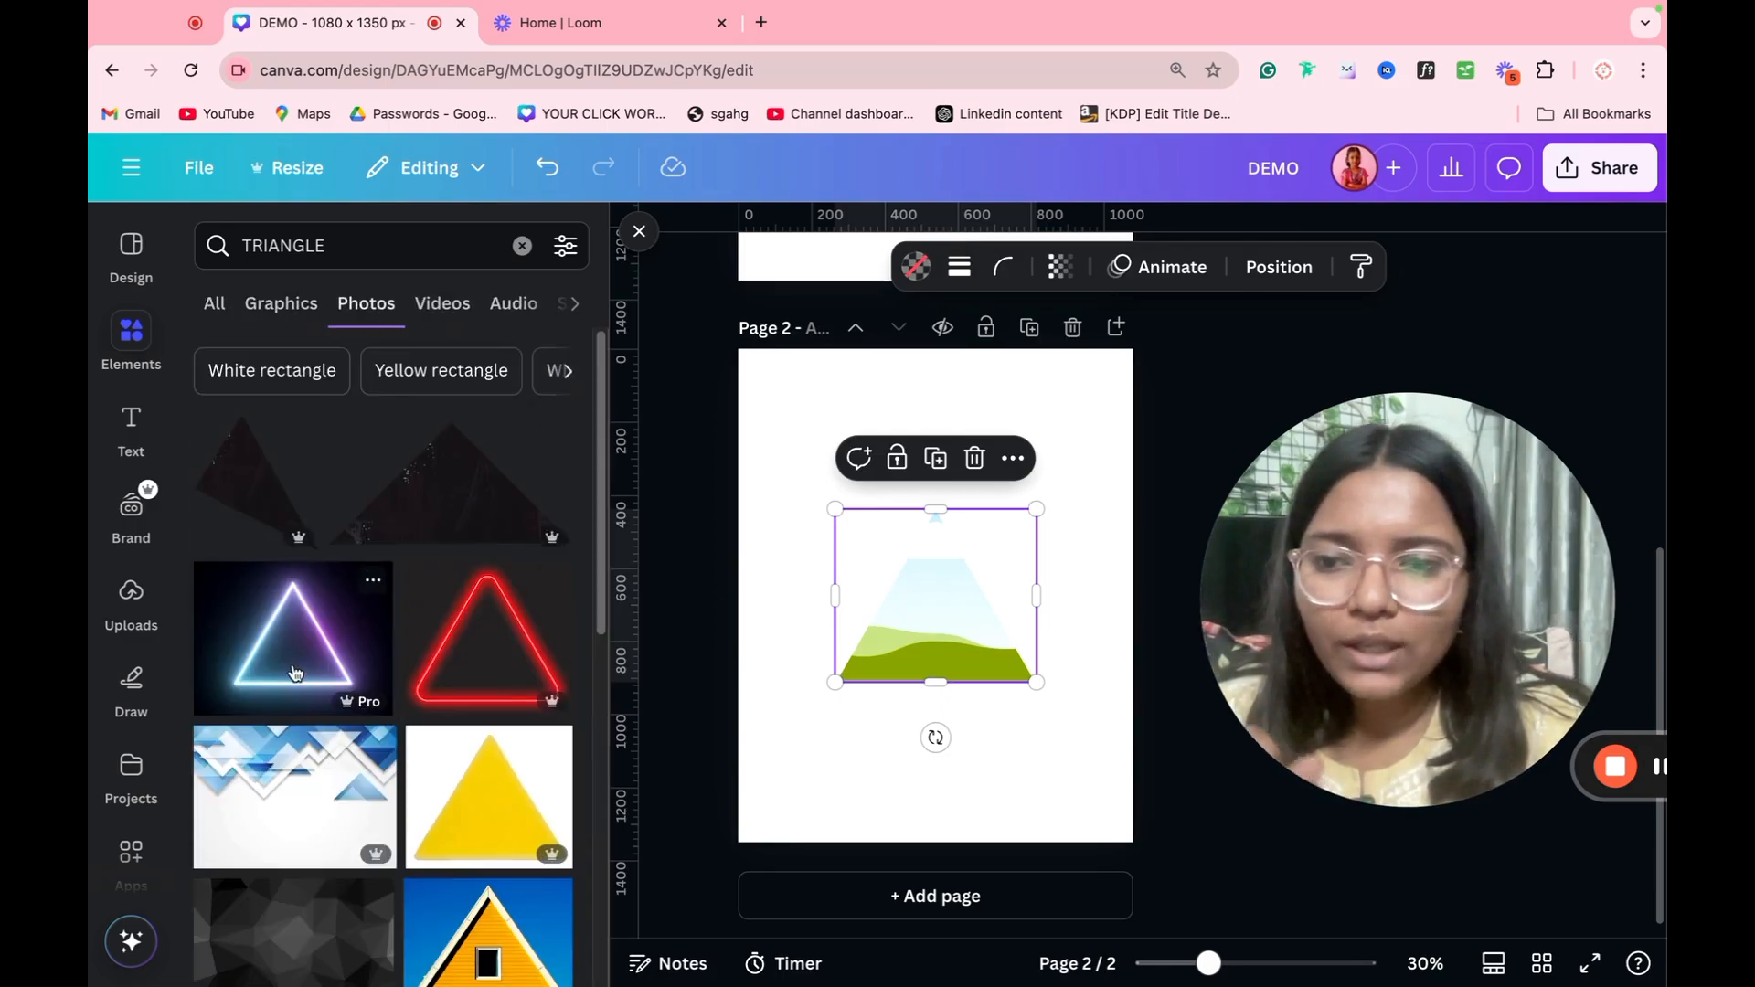
{"action": "left_click", "coordinate": [292, 667]}
{"action": "left_click_drag", "start_coordinate": [823, 668], "coordinate": [942, 688]}
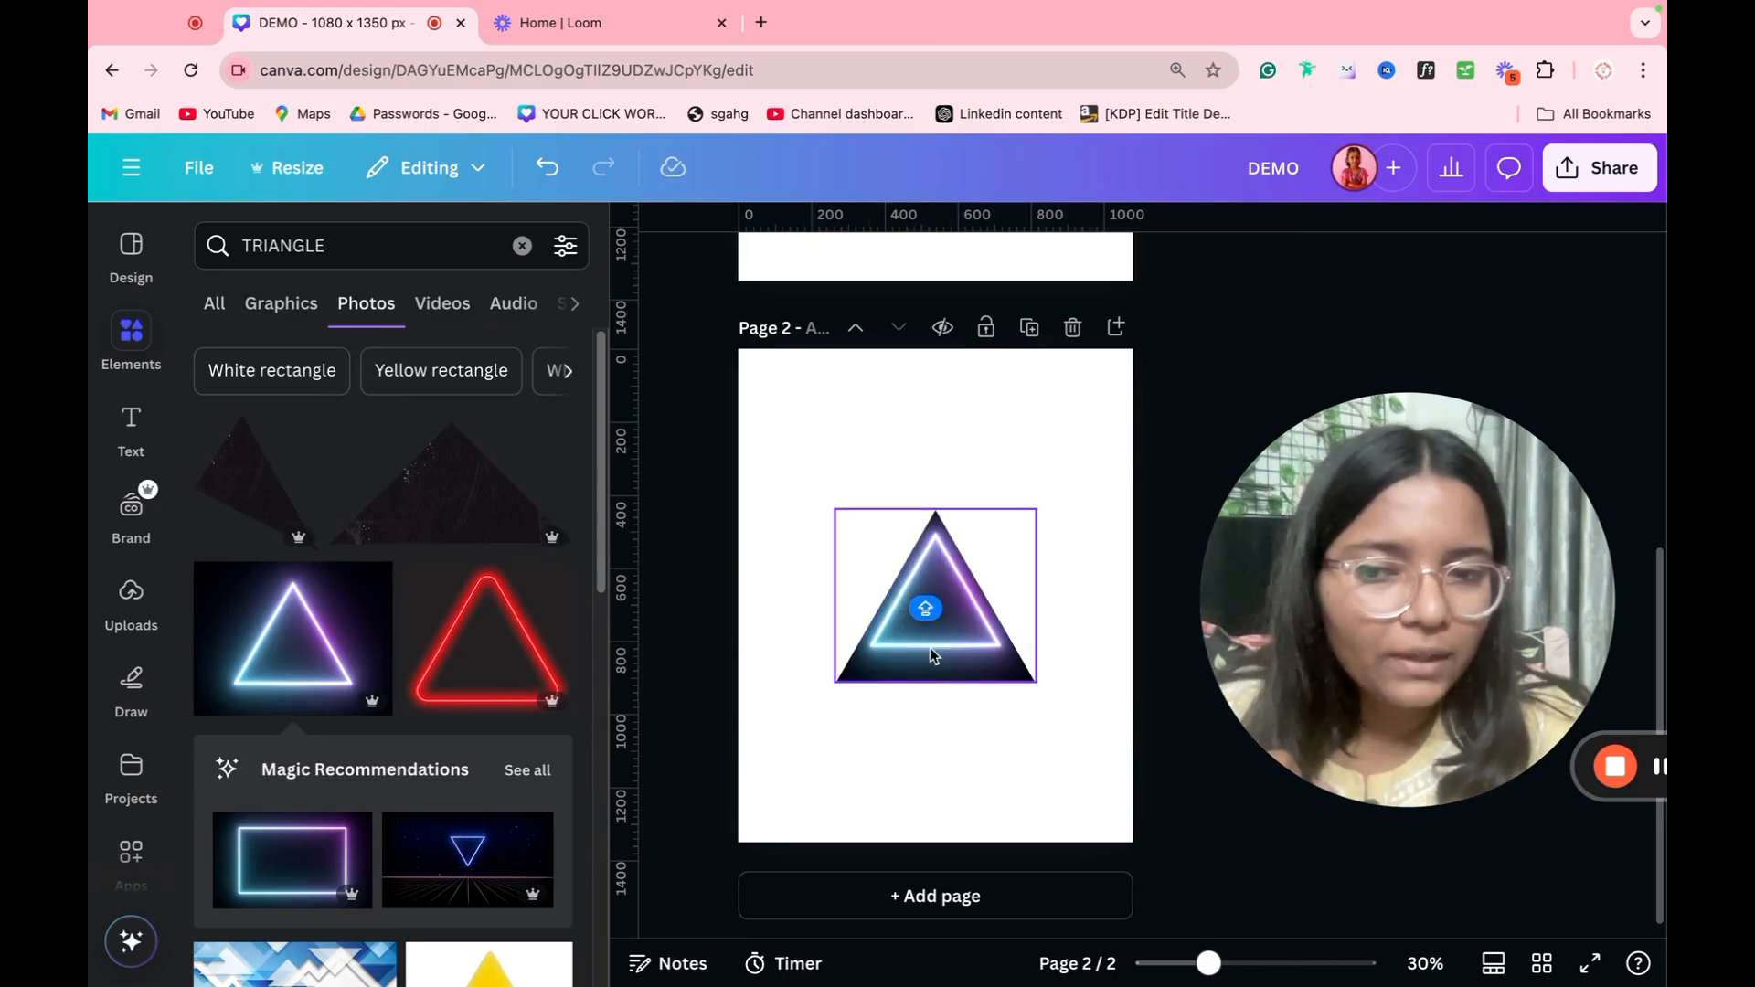
Step: Reposition the photo inside the frame so the neon triangle lines up with the frame's edges
{"action": "double_click", "coordinate": [984, 655]}
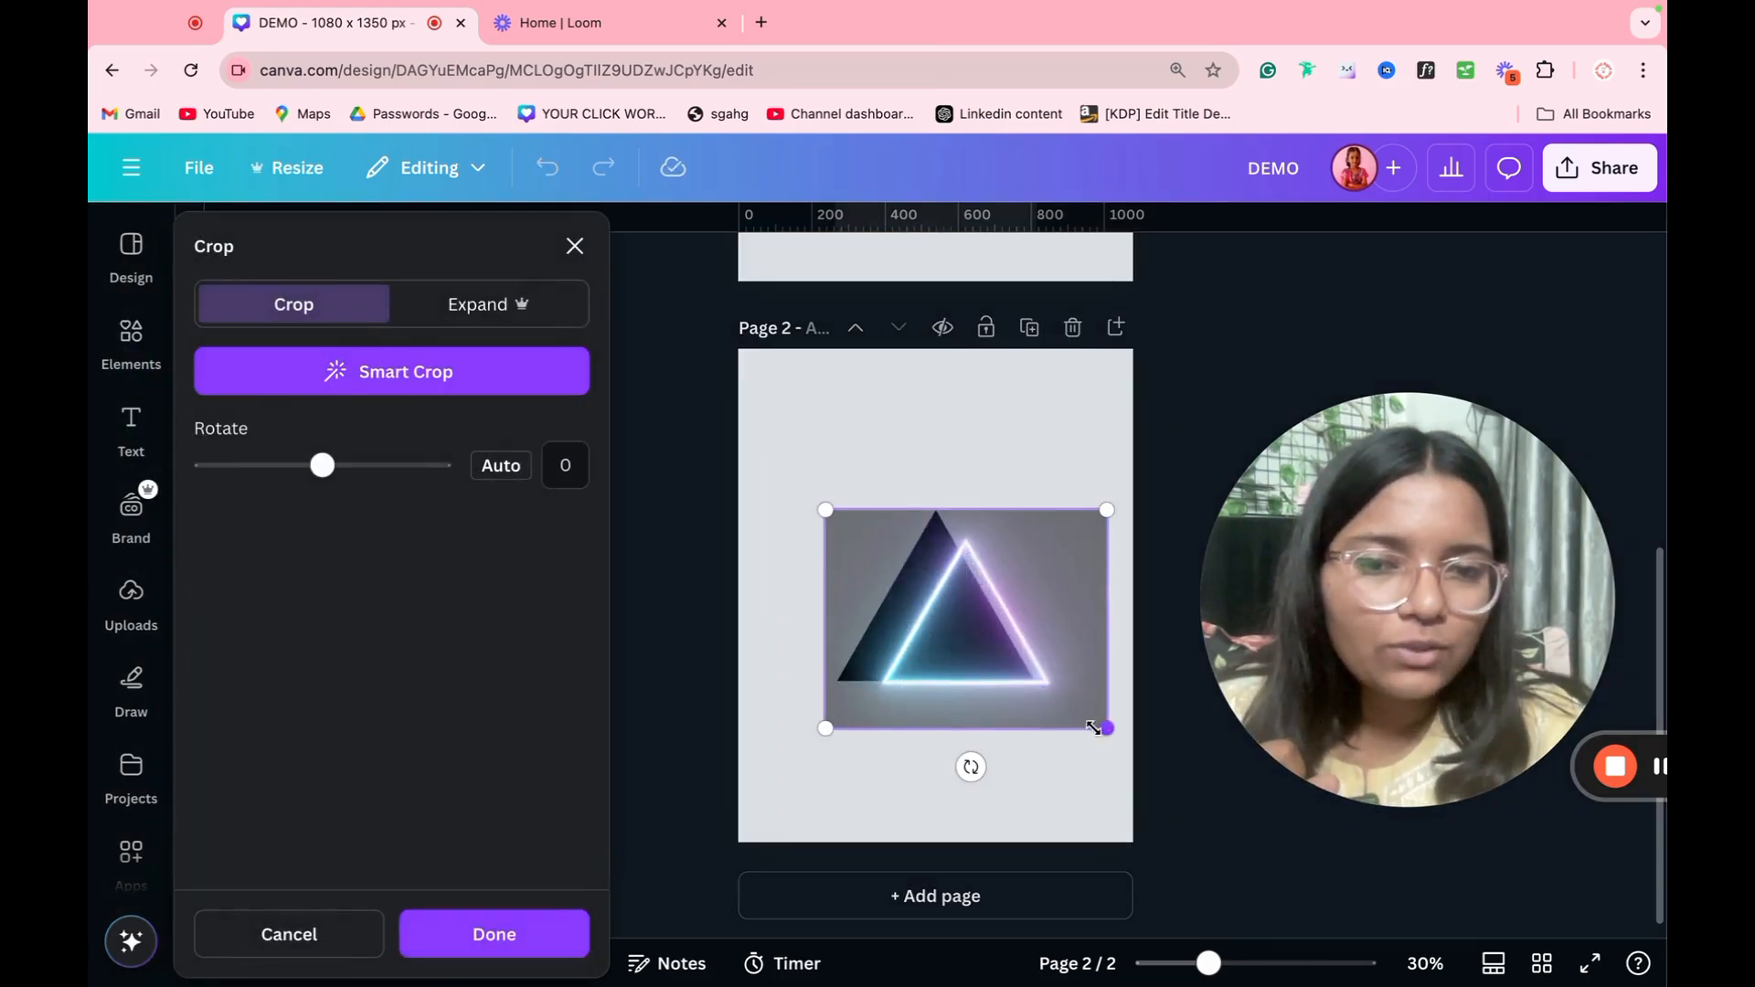
{"action": "left_click_drag", "start_coordinate": [997, 697], "coordinate": [994, 686]}
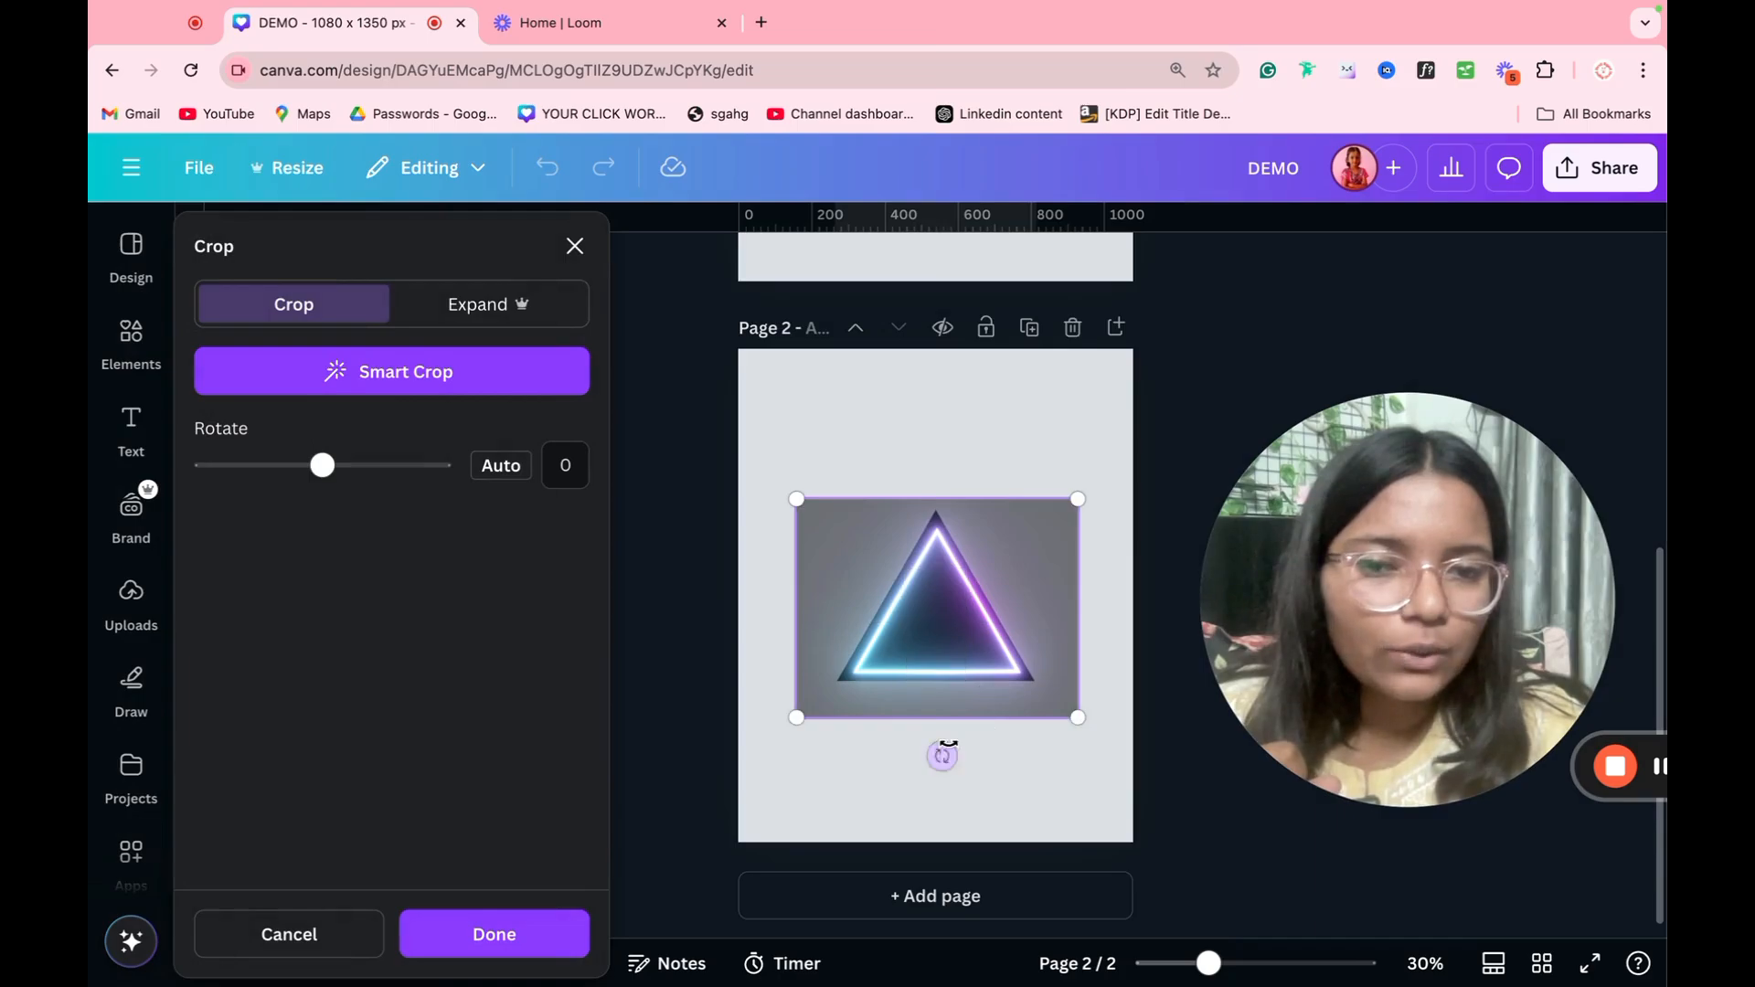
{"action": "left_click", "coordinate": [887, 766]}
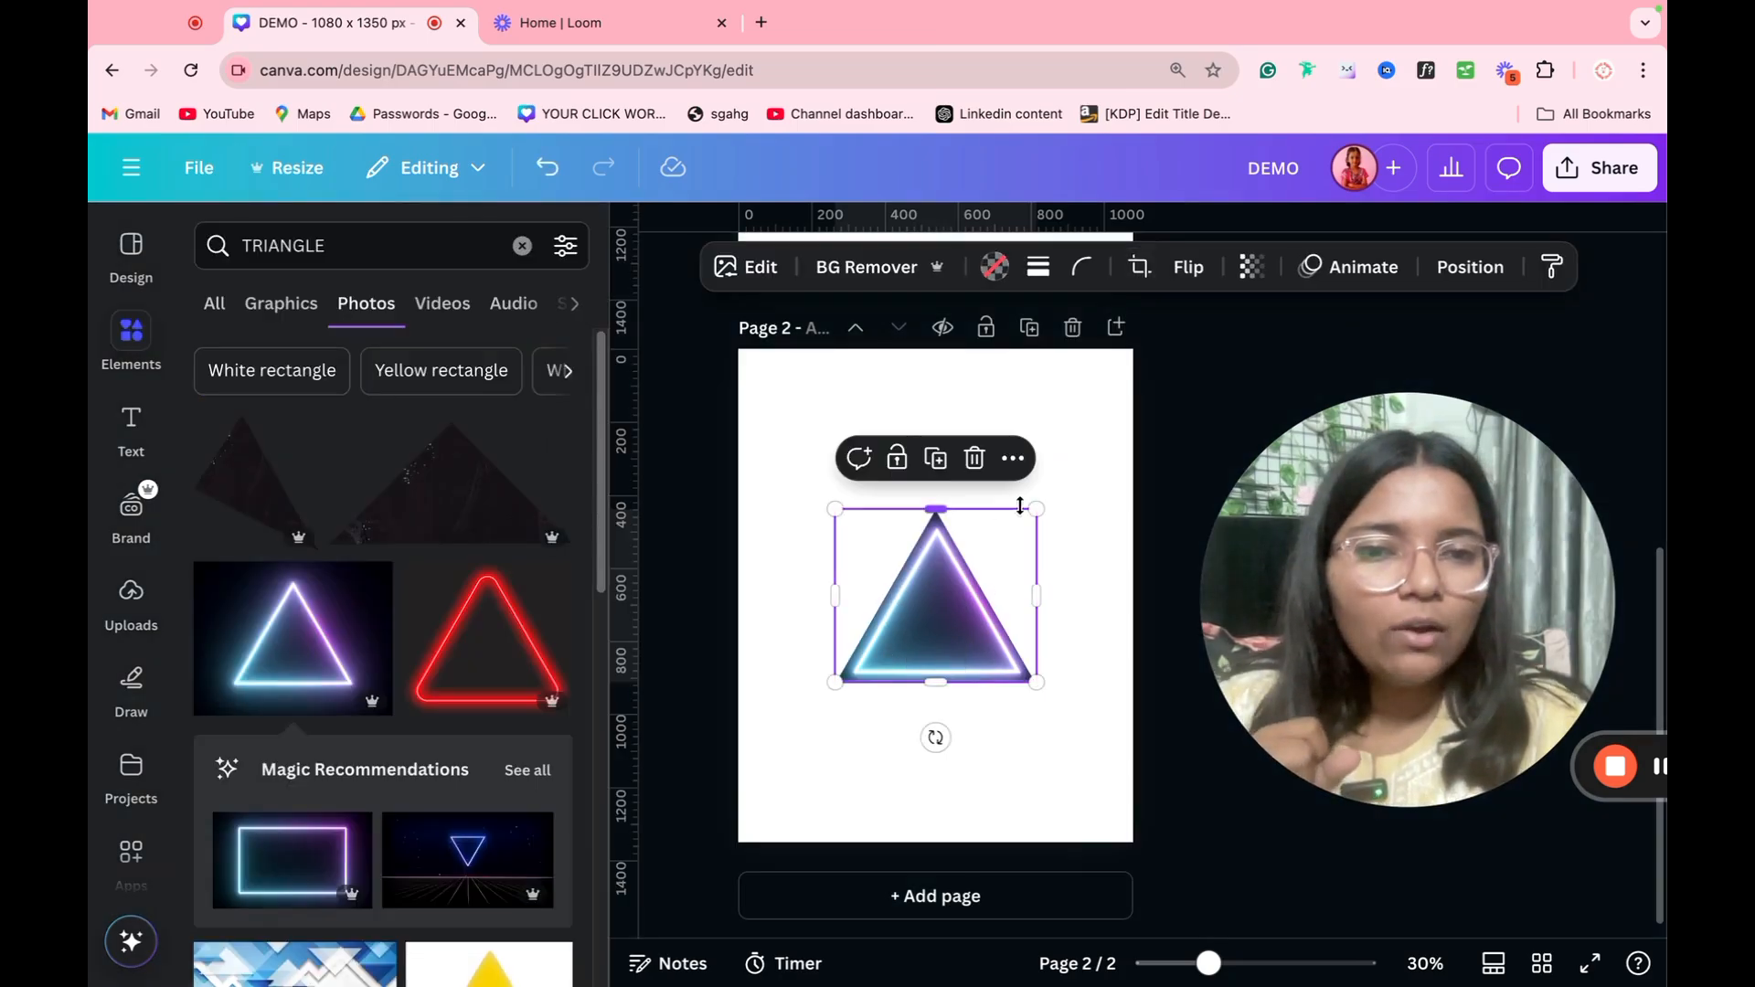
Step: Try resizing the filled triangle frame, undo the resizing, and remove the photo from inside it
{"action": "left_click_drag", "start_coordinate": [1033, 506], "coordinate": [684, 611]}
{"action": "key", "text": "ctrl+z"}
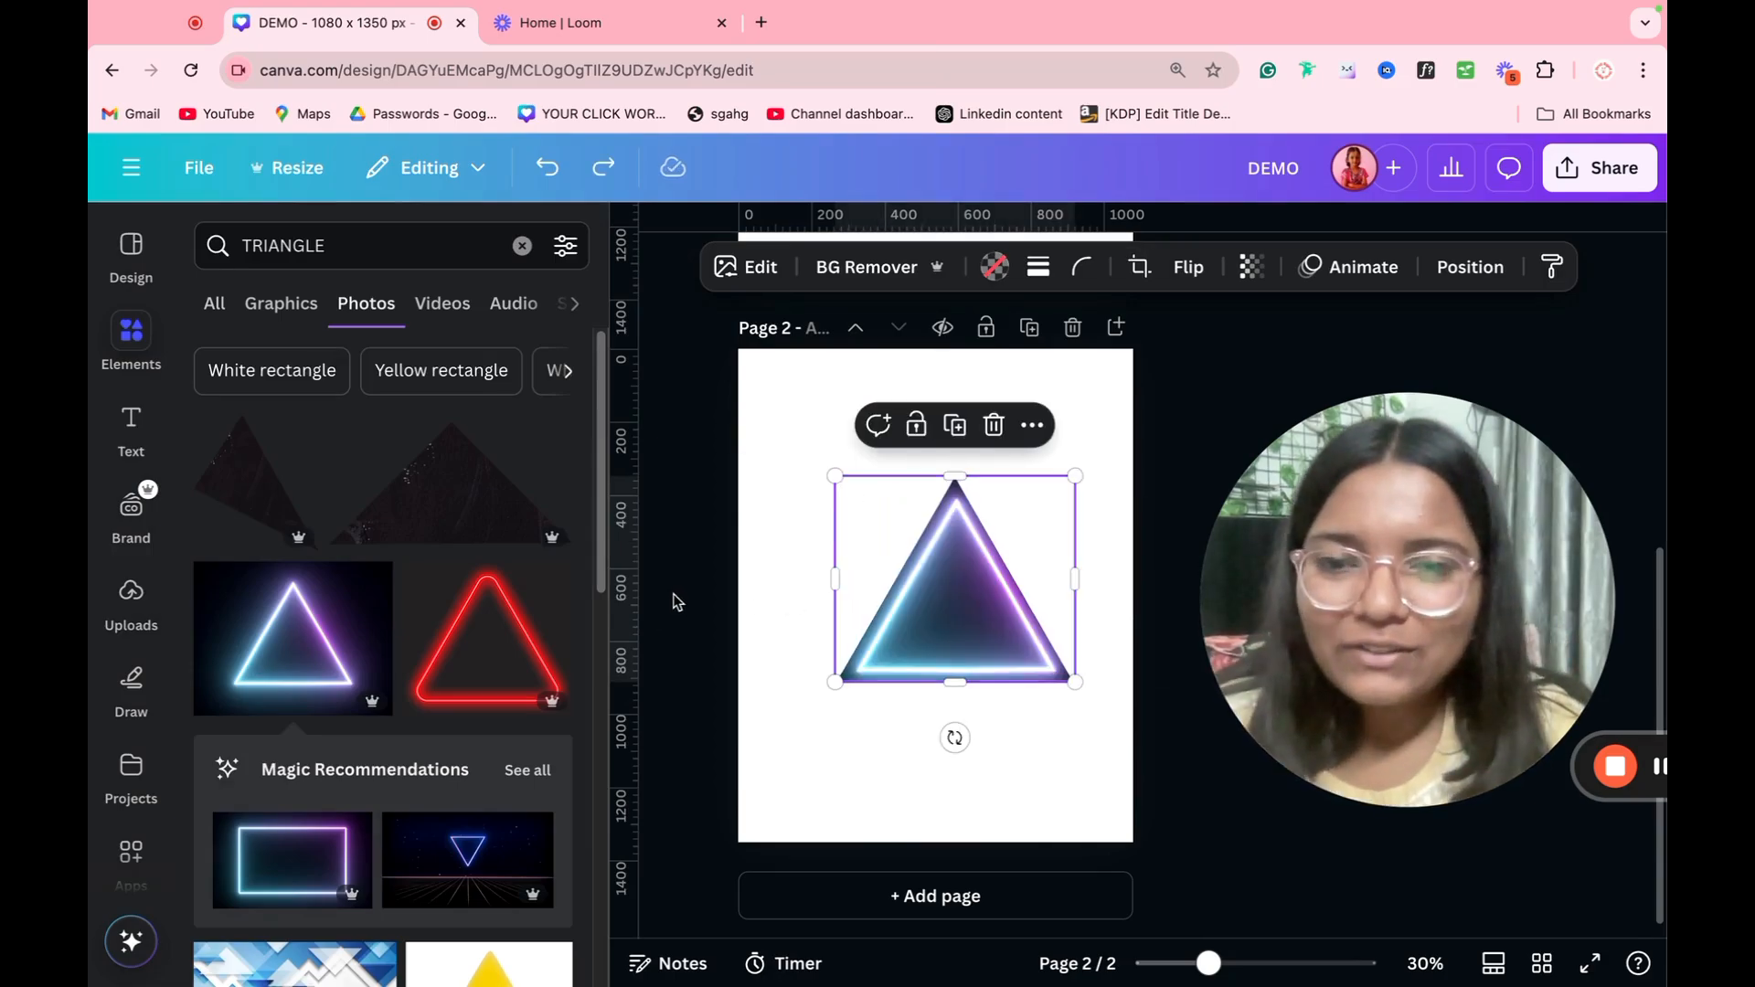
{"action": "key", "text": "Delete"}
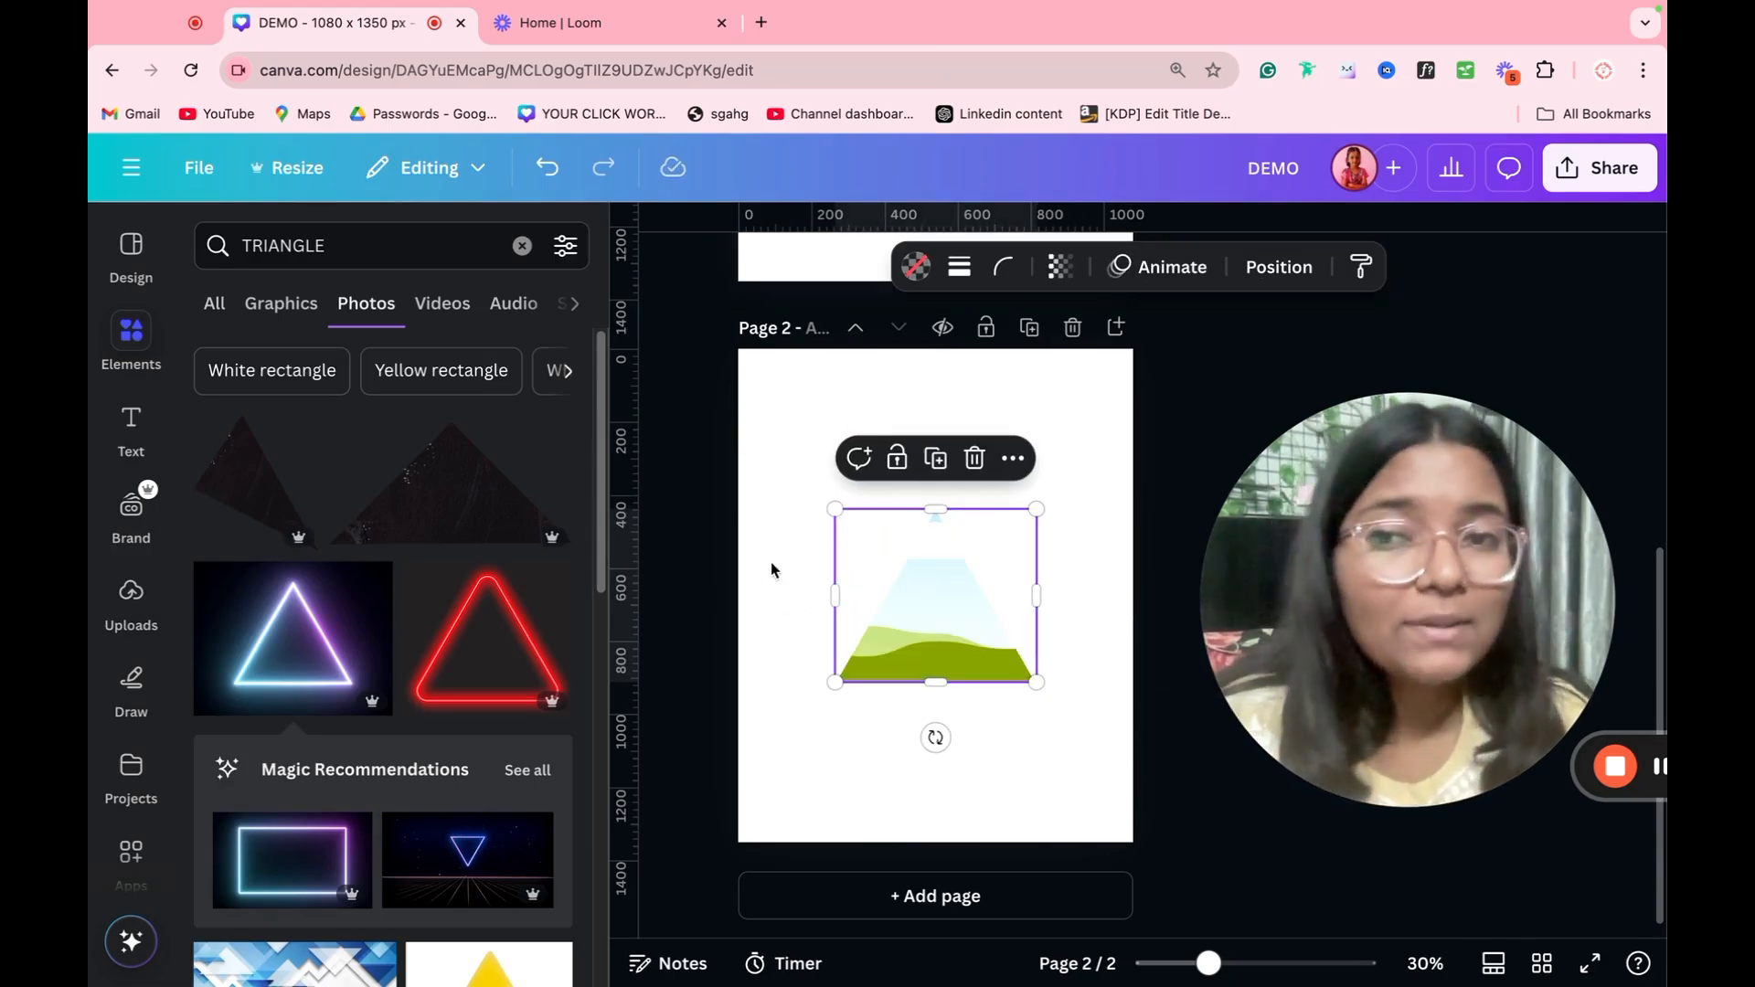
Step: Search the elements for PHONE and show the matching frames
{"action": "left_click", "coordinate": [390, 238]}
{"action": "key", "text": "BackSpace"}
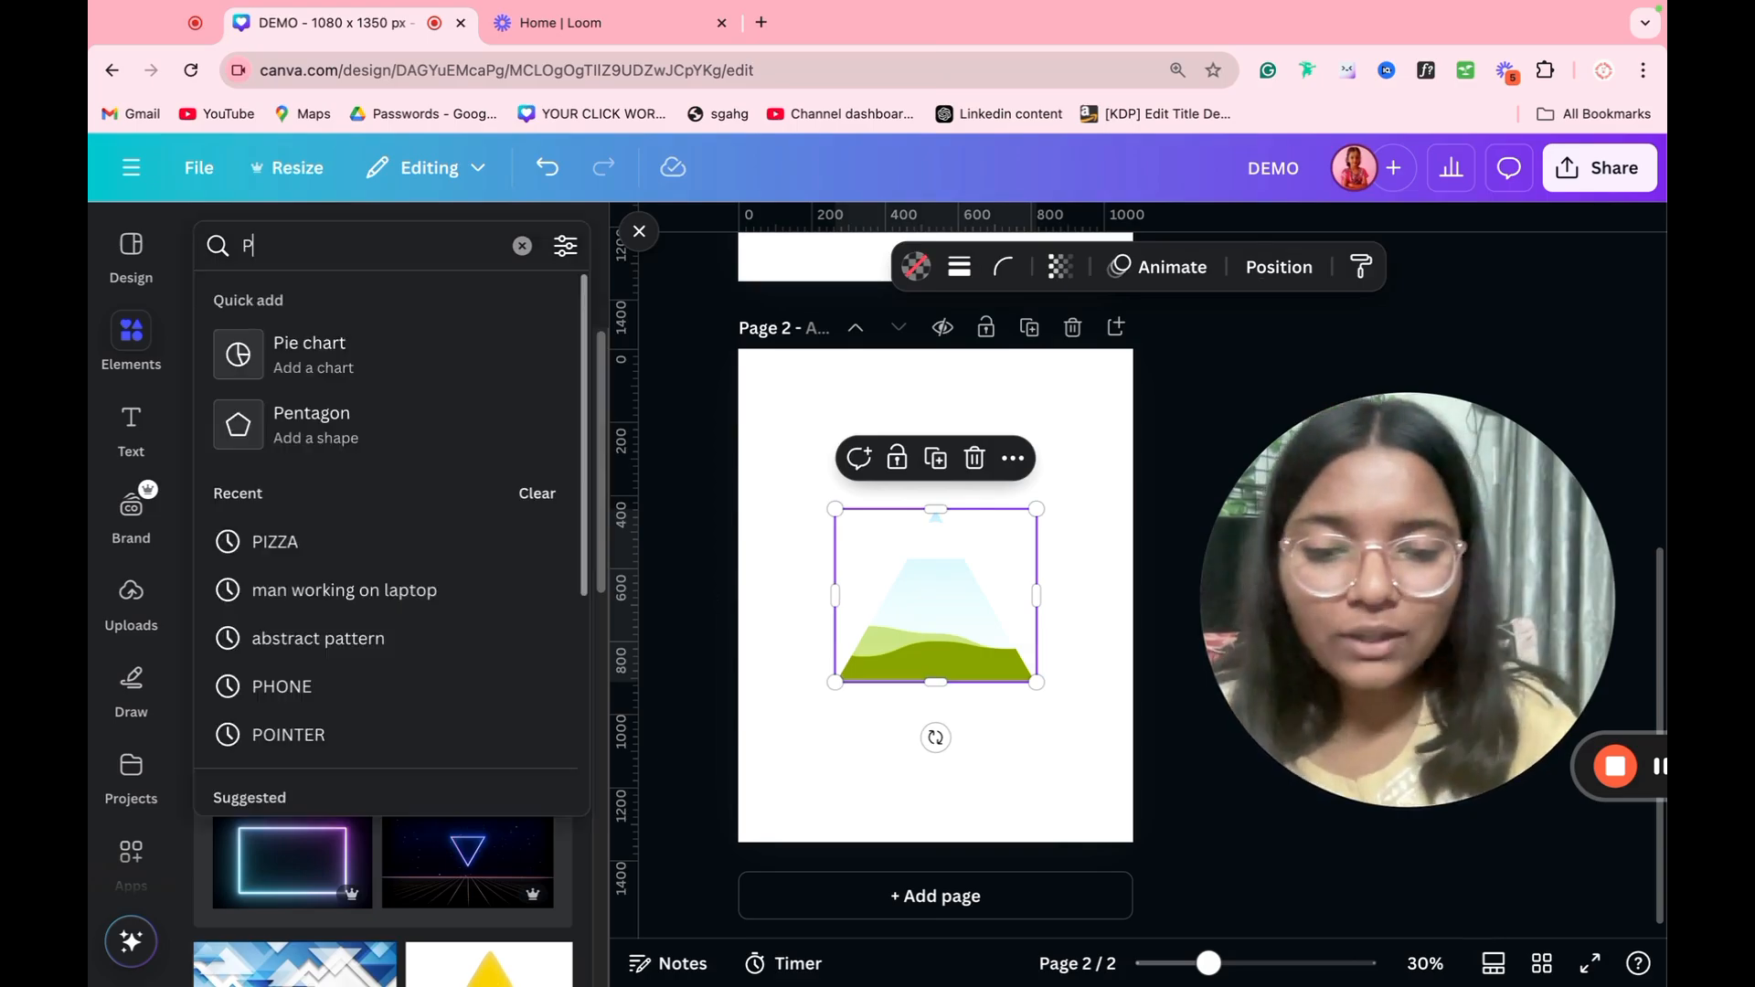
{"action": "type", "text": "PHONE"}
{"action": "key", "text": "Return"}
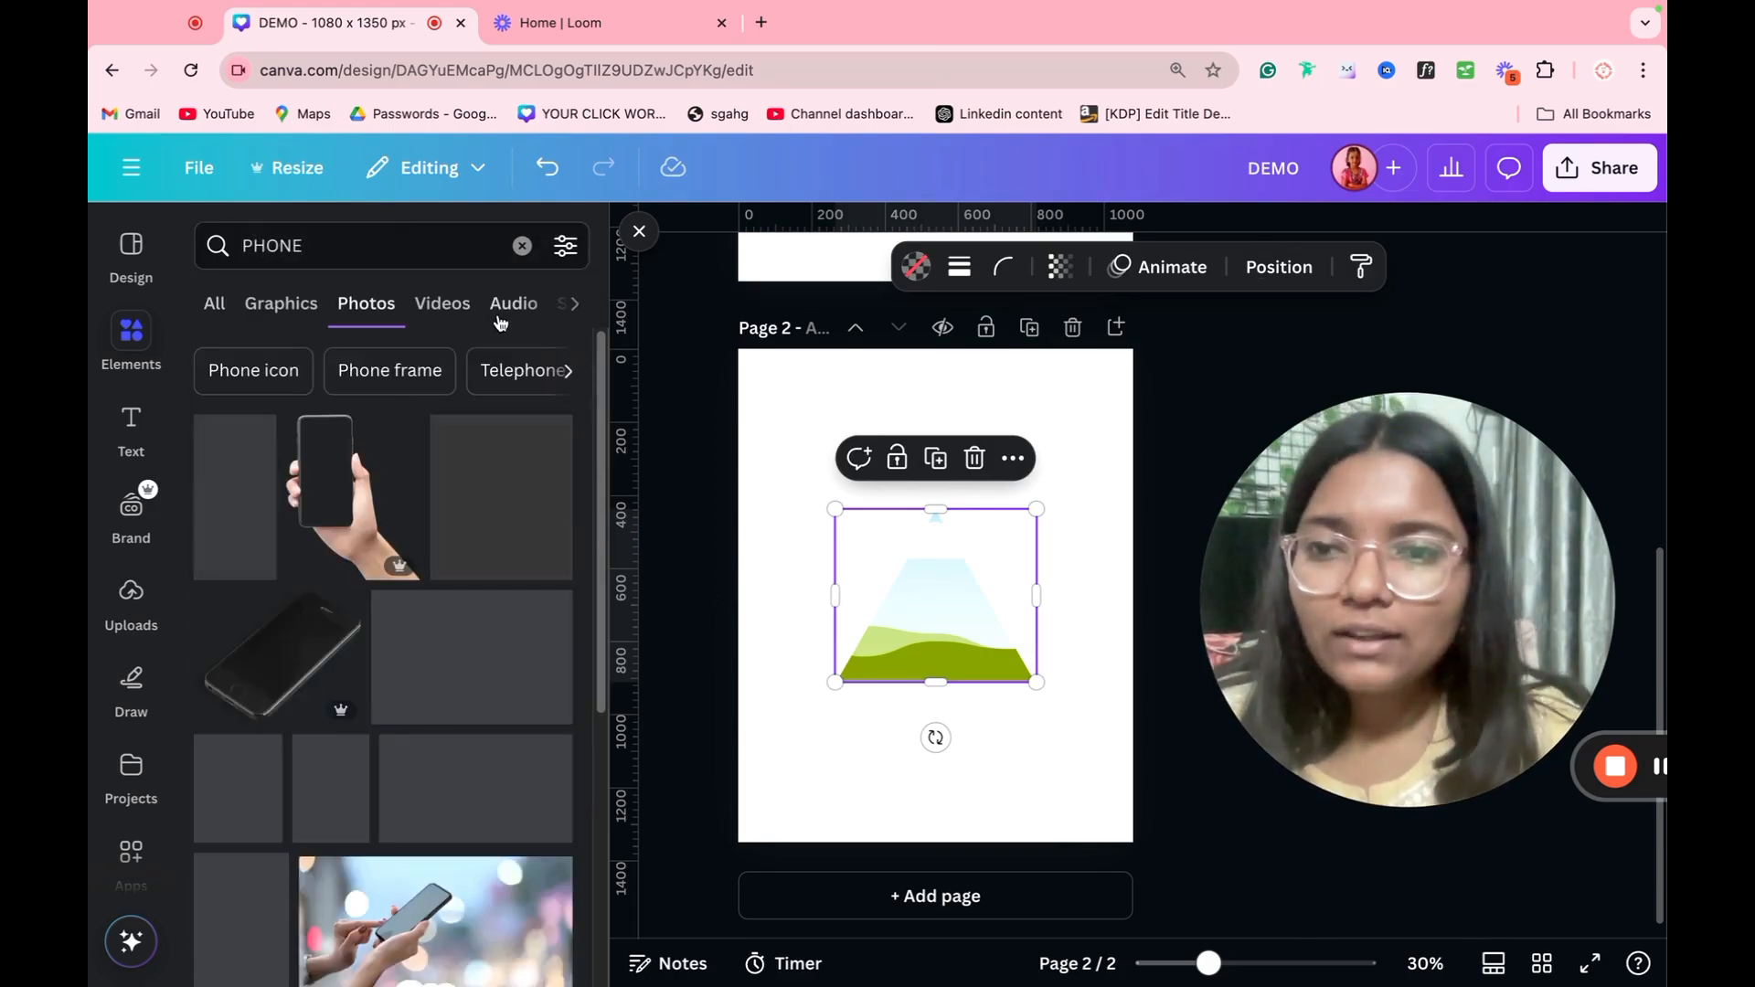
{"action": "left_click", "coordinate": [565, 302]}
{"action": "left_click", "coordinate": [505, 320]}
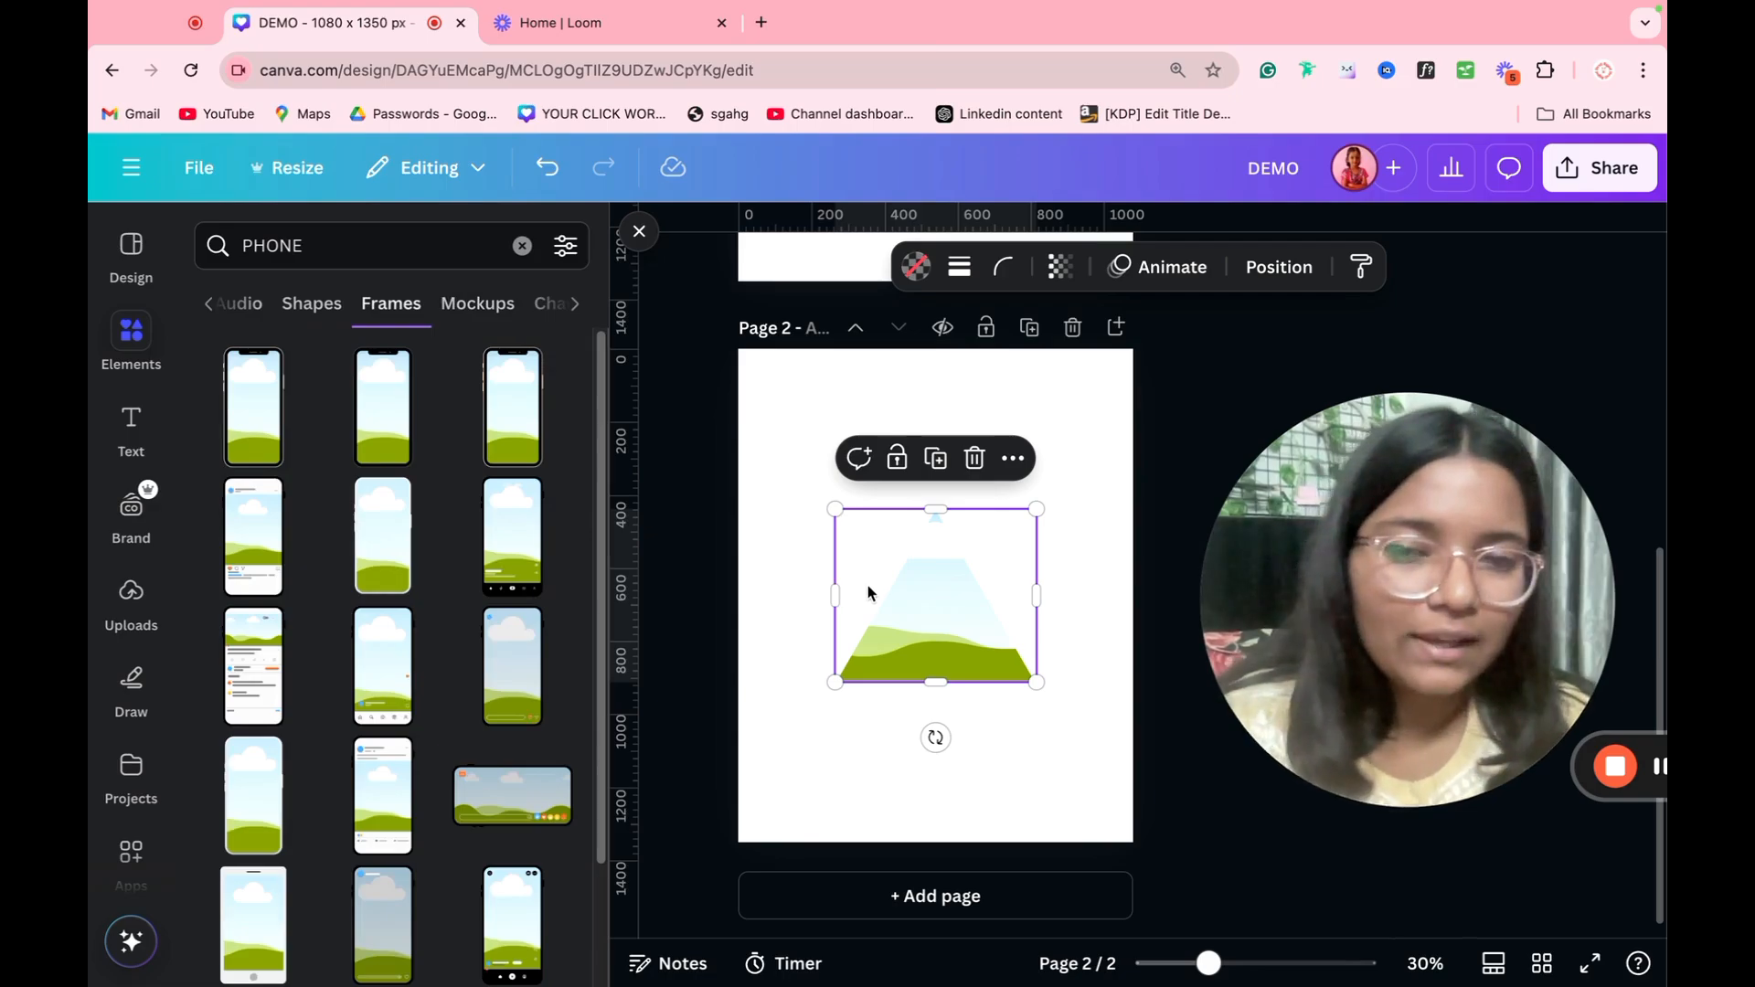
Step: Replace the triangle frame with an enlarged phone frame that has a black bottom bar, and delete the second page
{"action": "key", "text": "Delete"}
{"action": "left_click", "coordinate": [538, 498]}
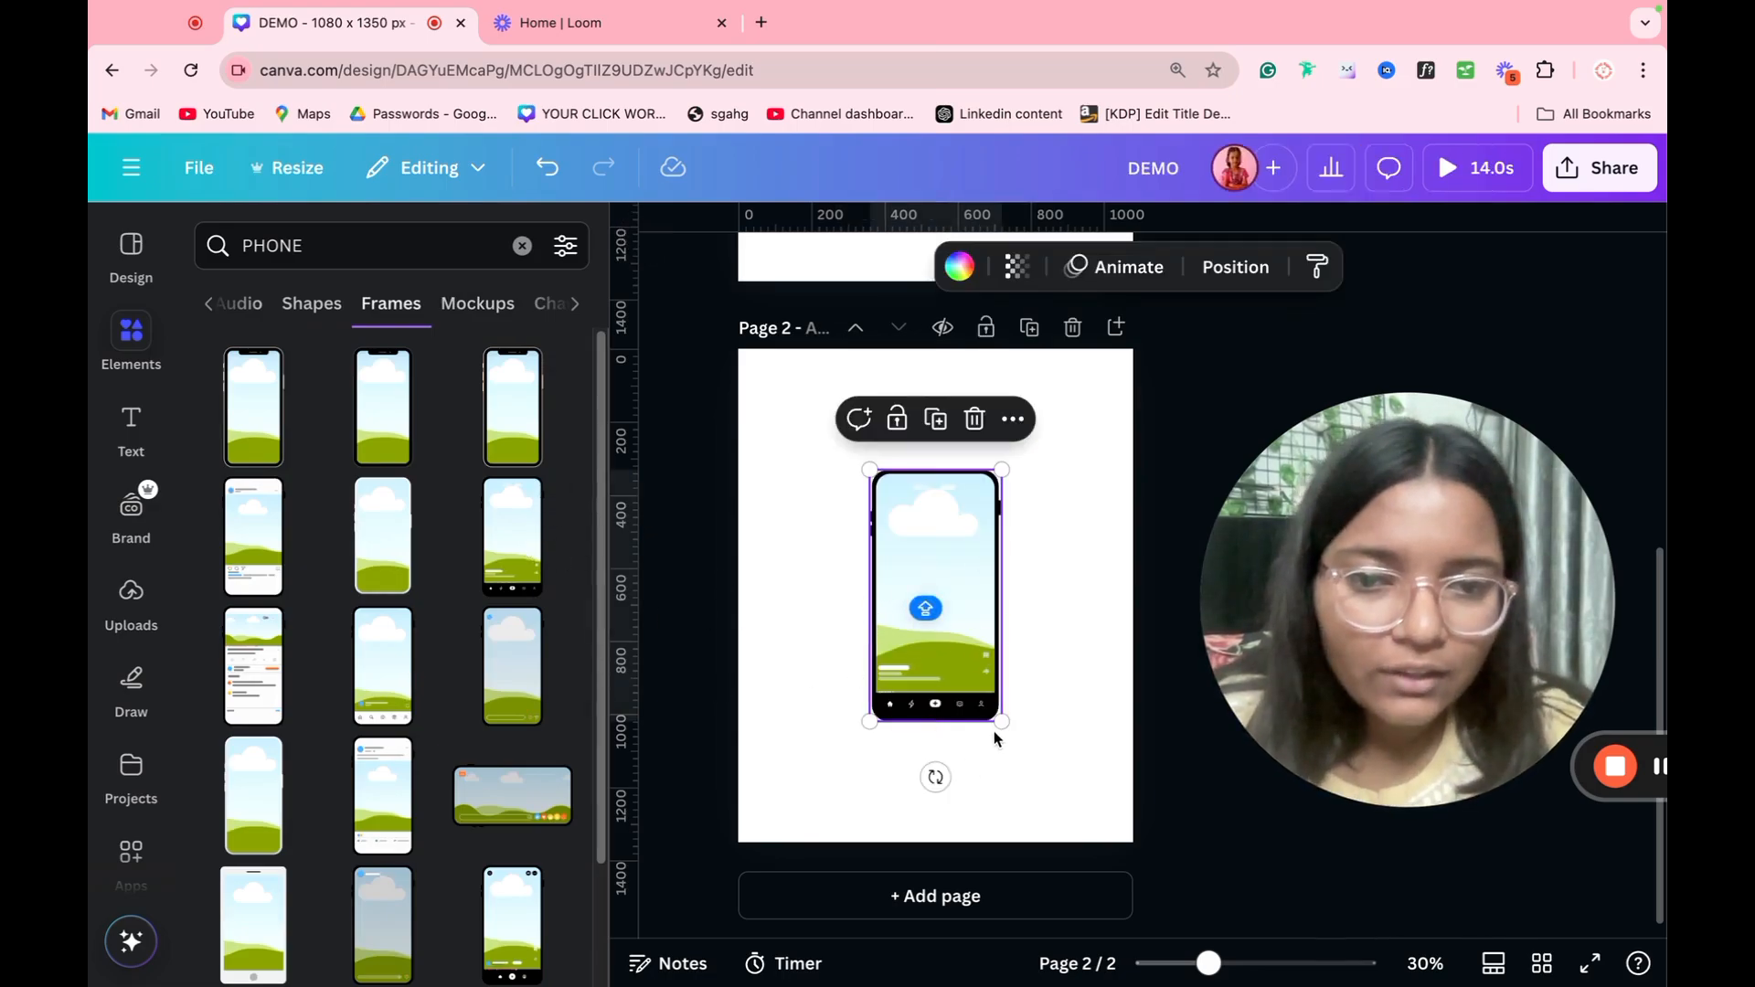
{"action": "left_click_drag", "start_coordinate": [1000, 722], "coordinate": [969, 702]}
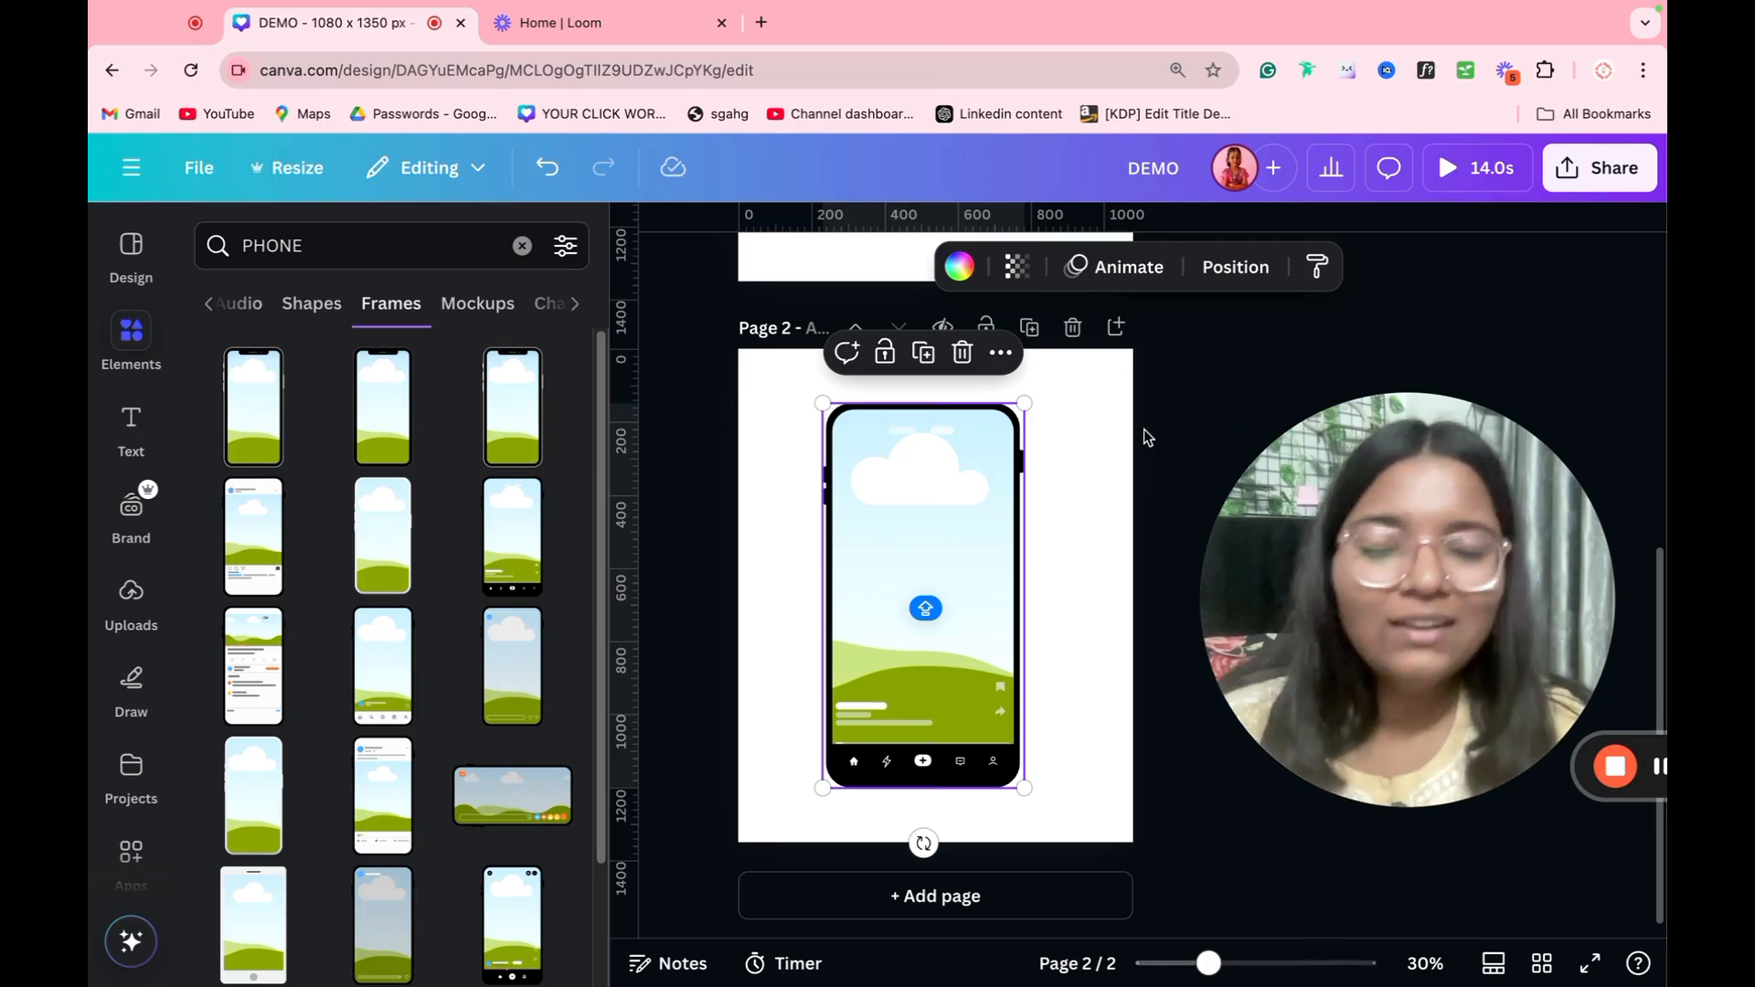
{"action": "left_click", "coordinate": [1073, 327]}
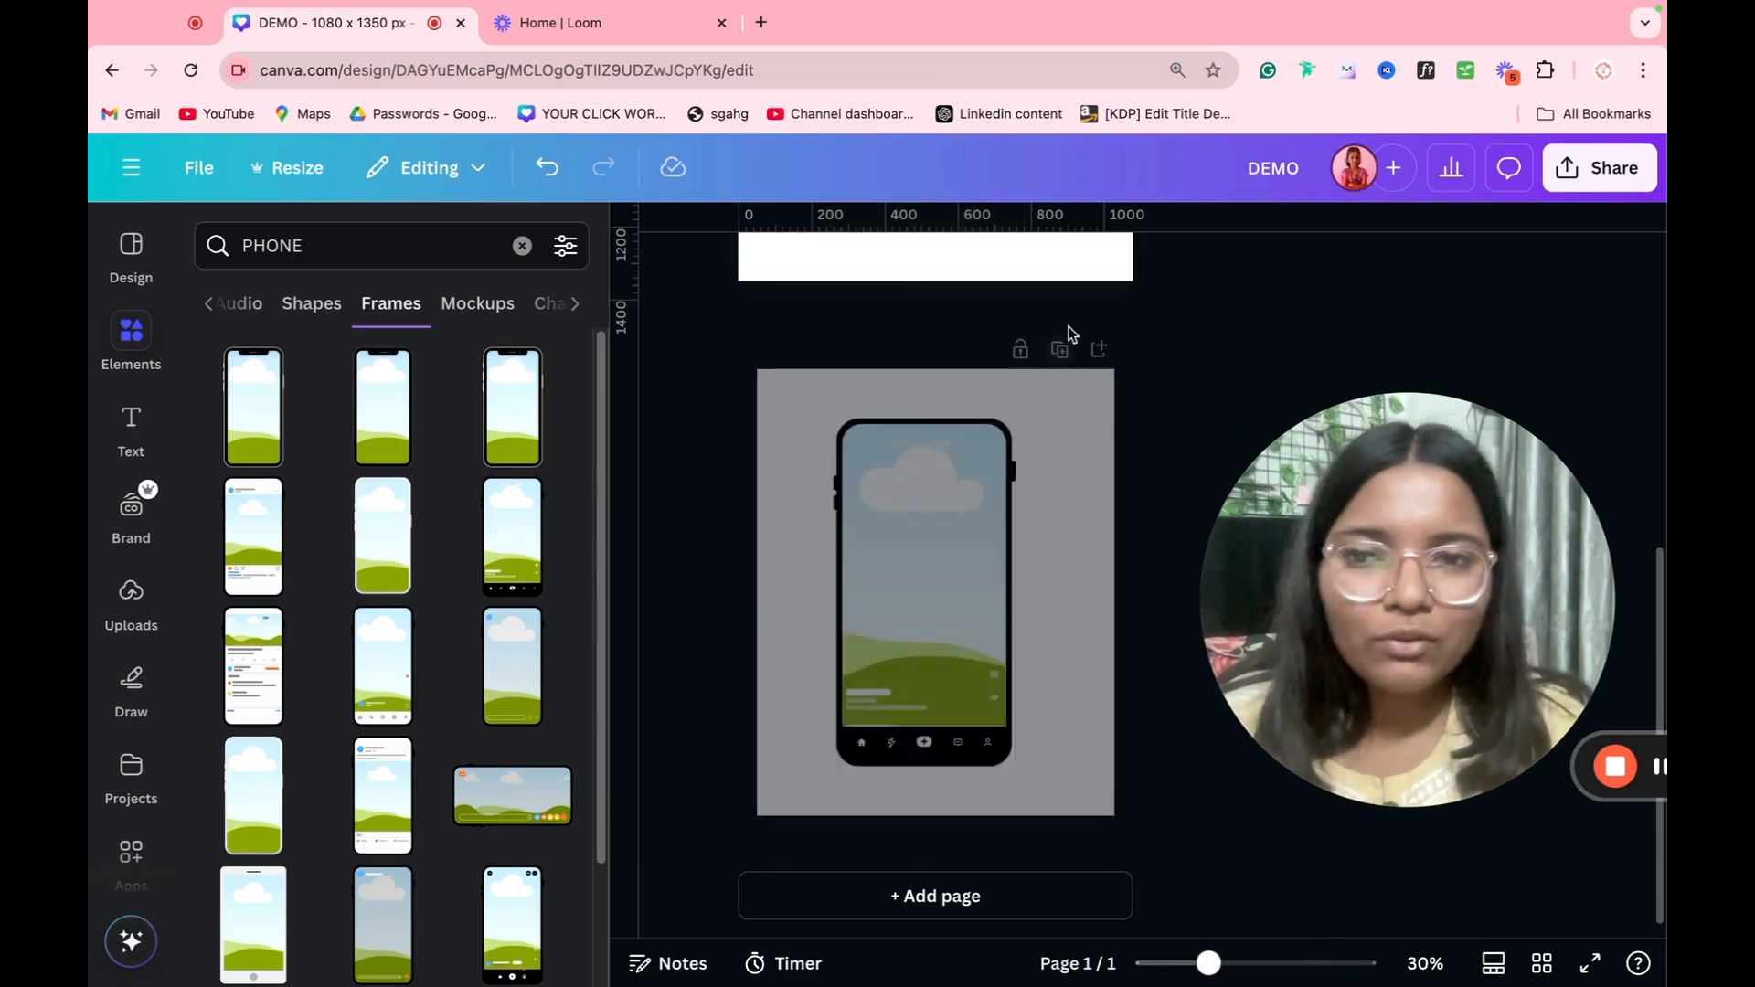
Step: View the mockup and chart results for the phone search, and search the charts for Pie chart
{"action": "left_click", "coordinate": [499, 318]}
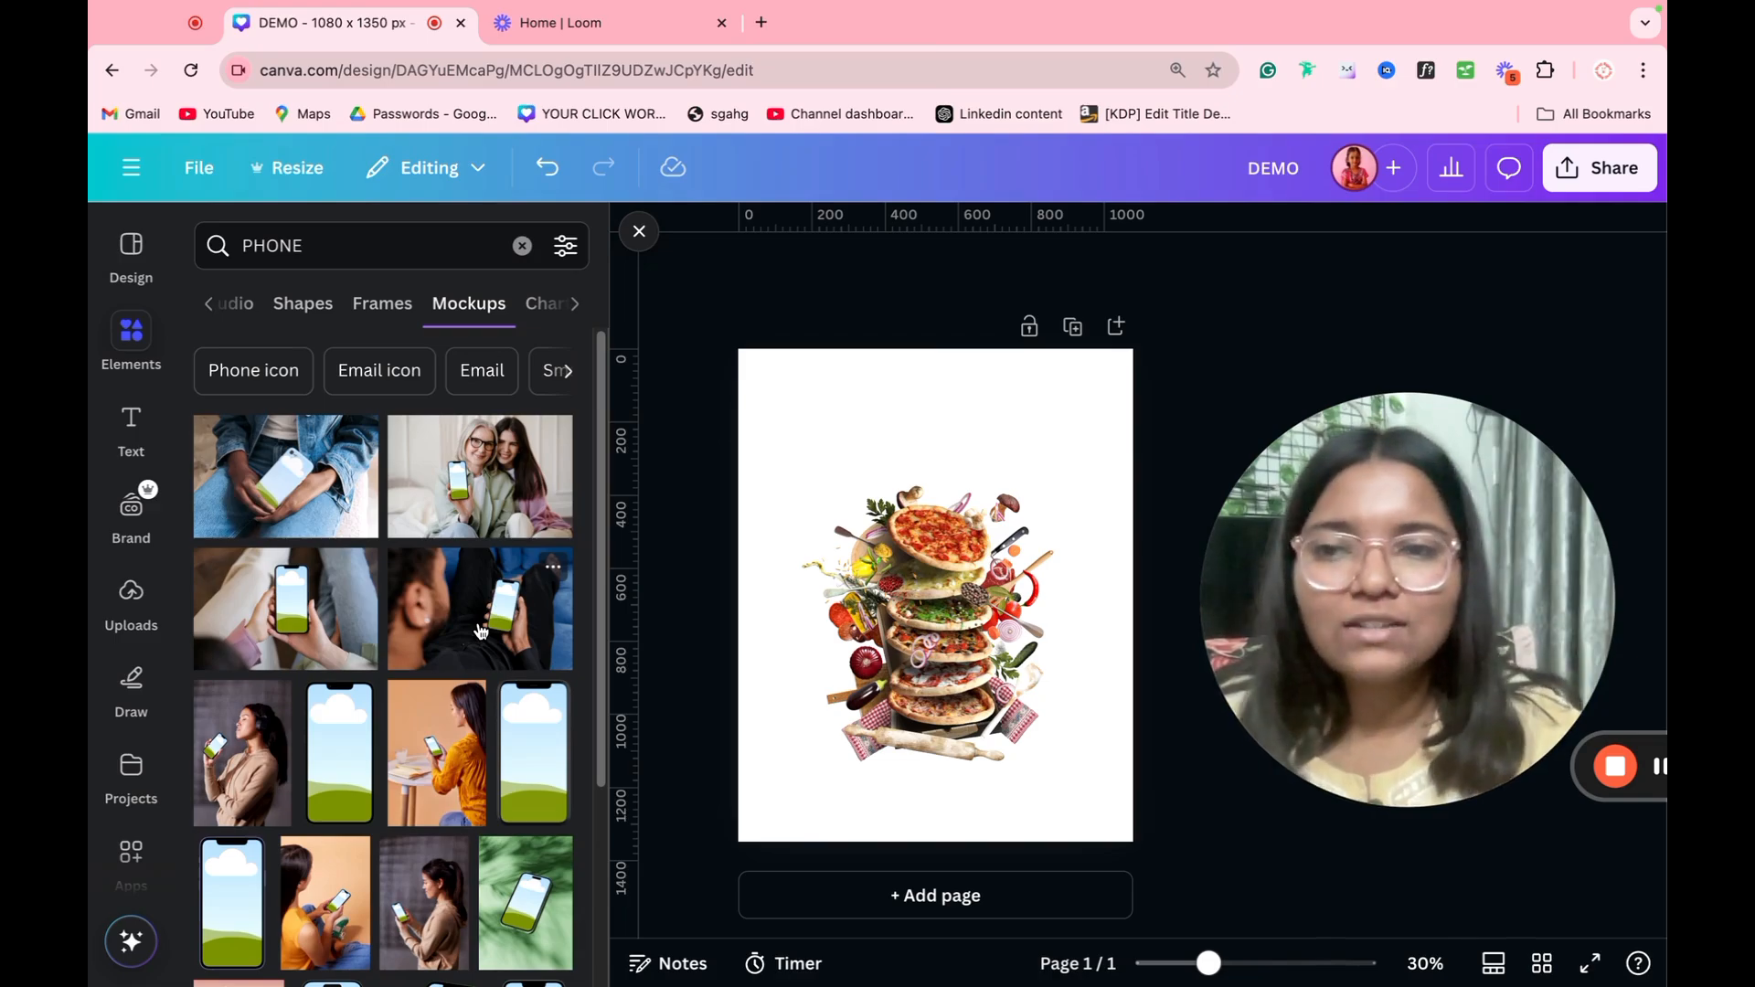
{"action": "left_click", "coordinate": [540, 322]}
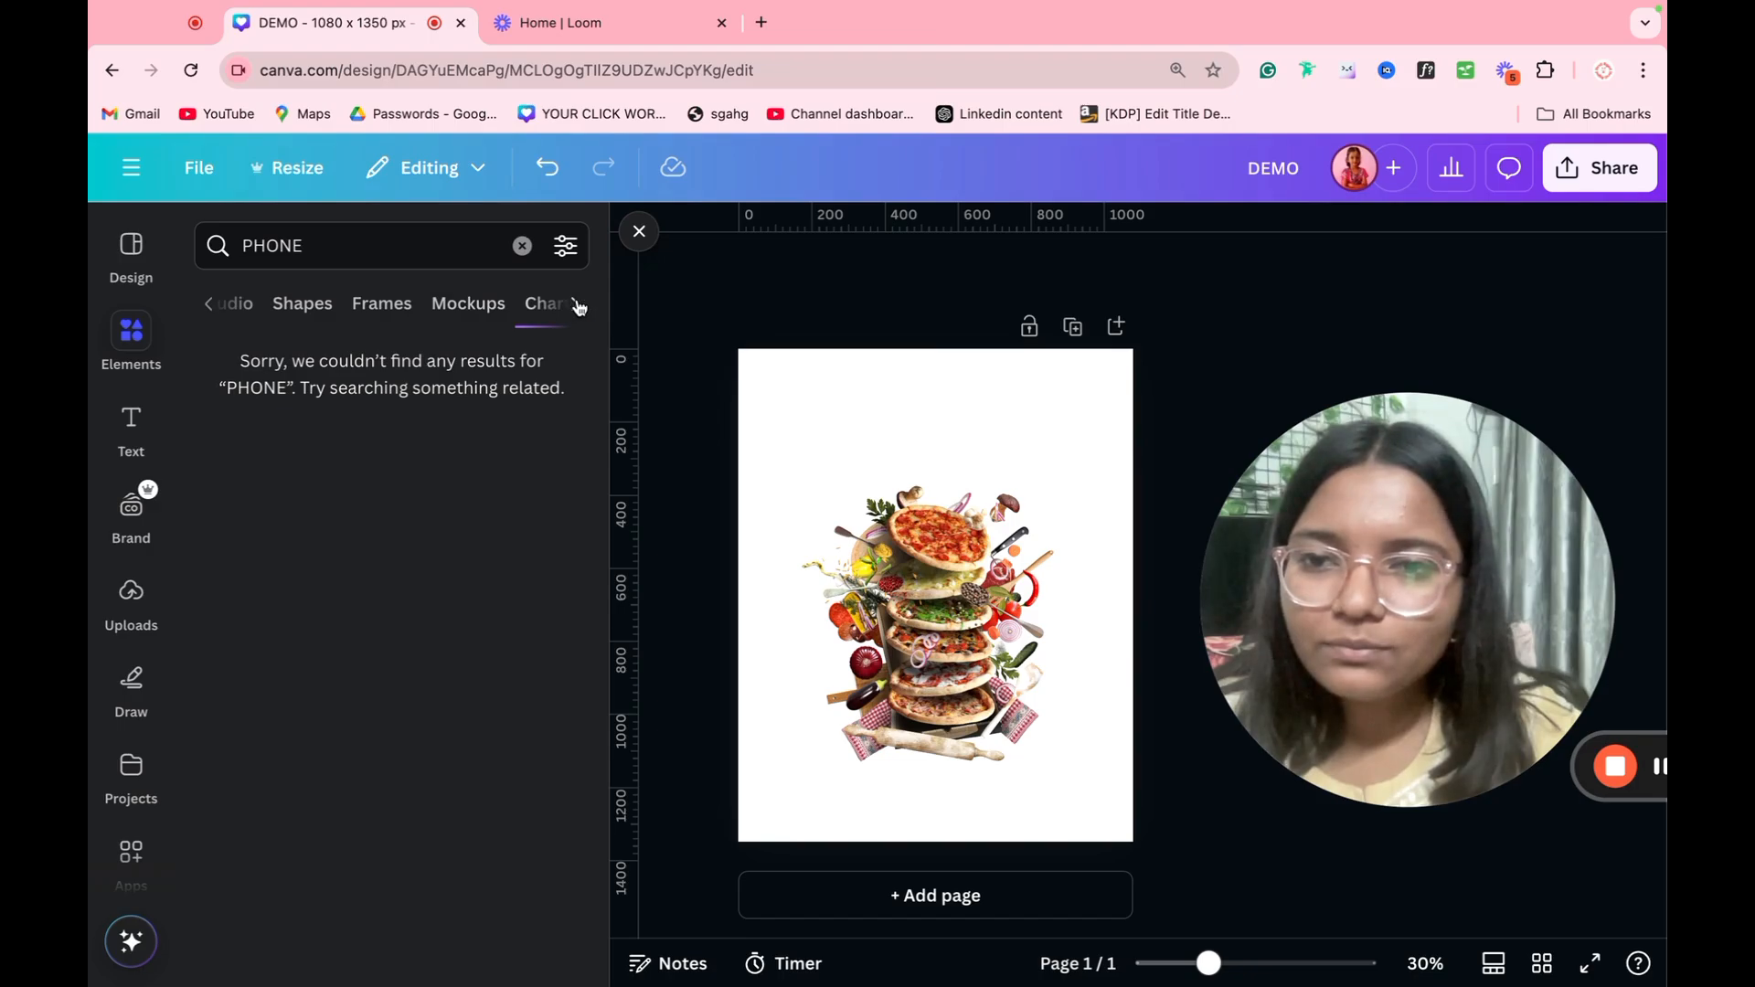
{"action": "double_click", "coordinate": [347, 249]}
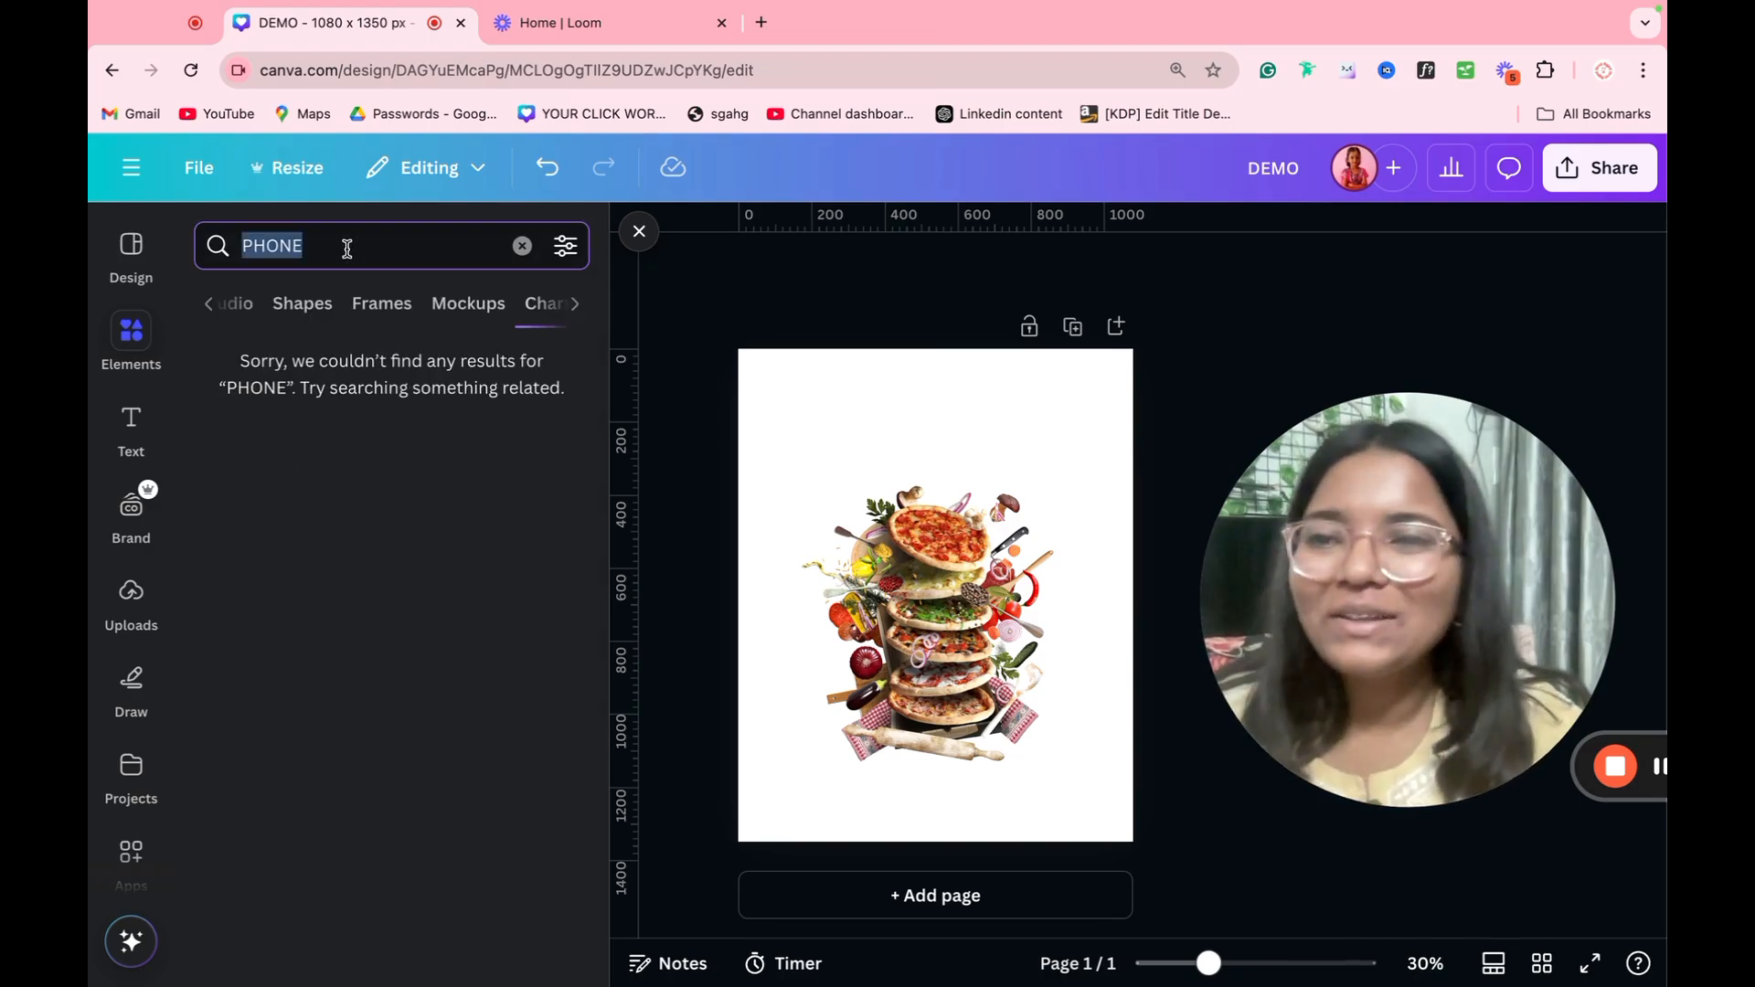
{"action": "type", "text": "Pie chart"}
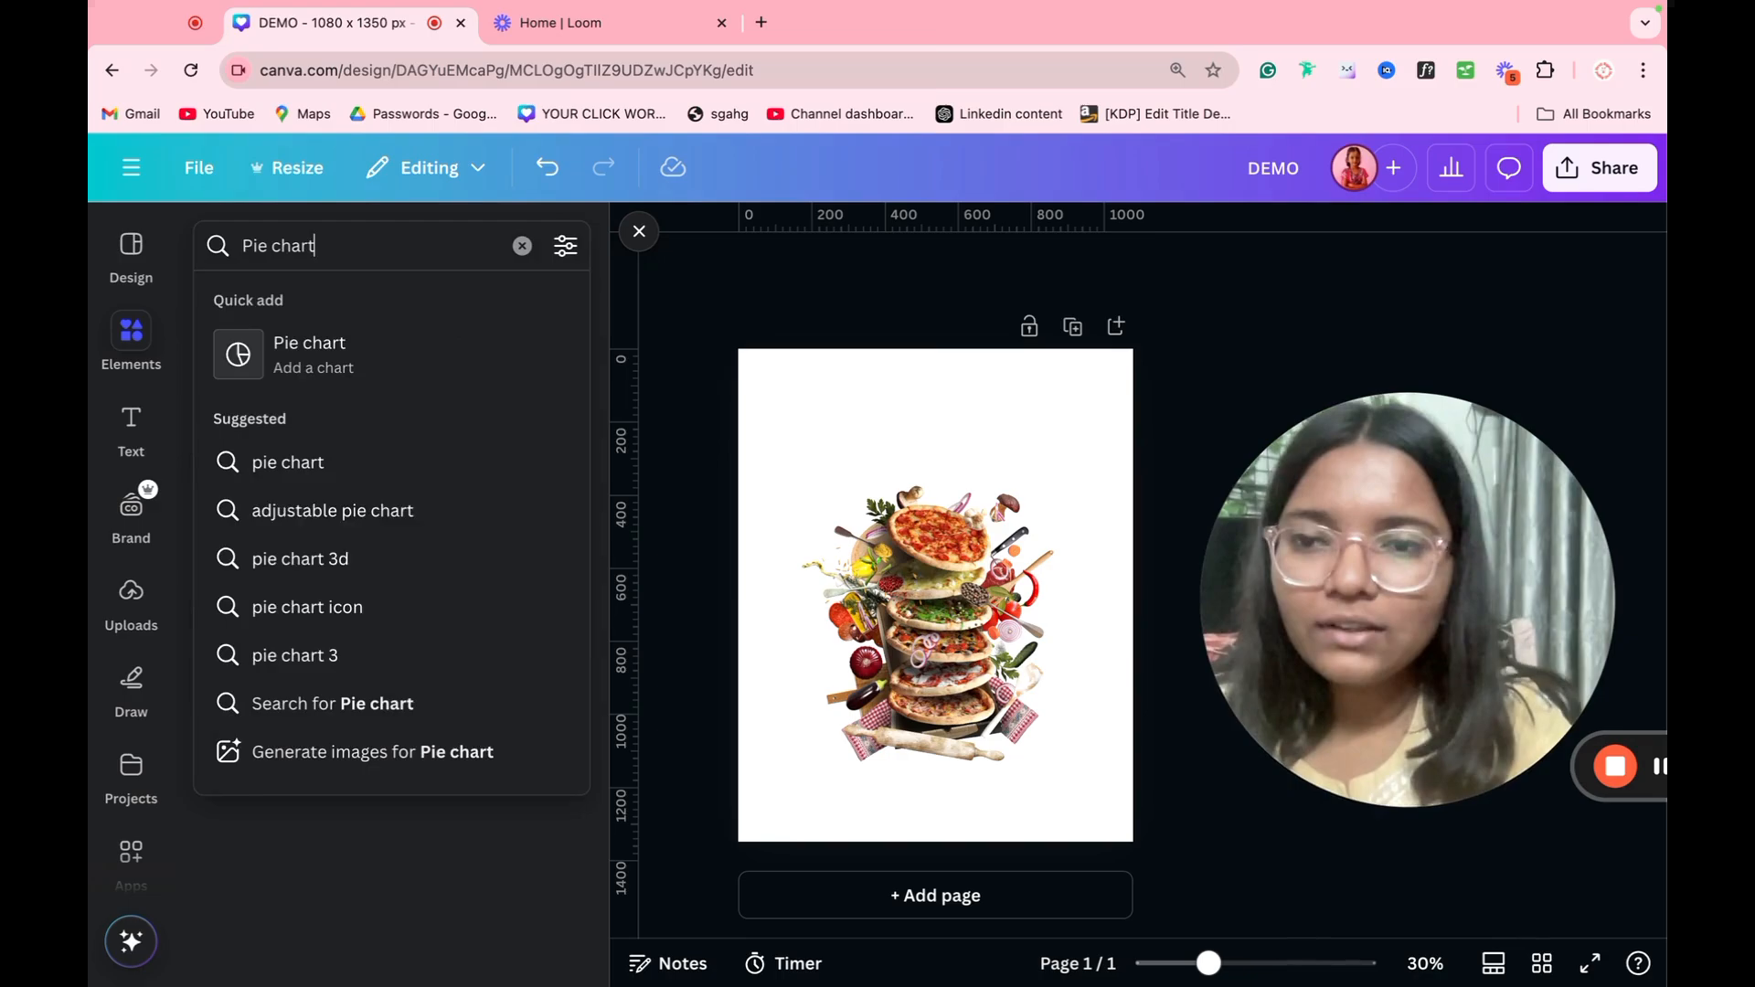
{"action": "left_click", "coordinate": [522, 700]}
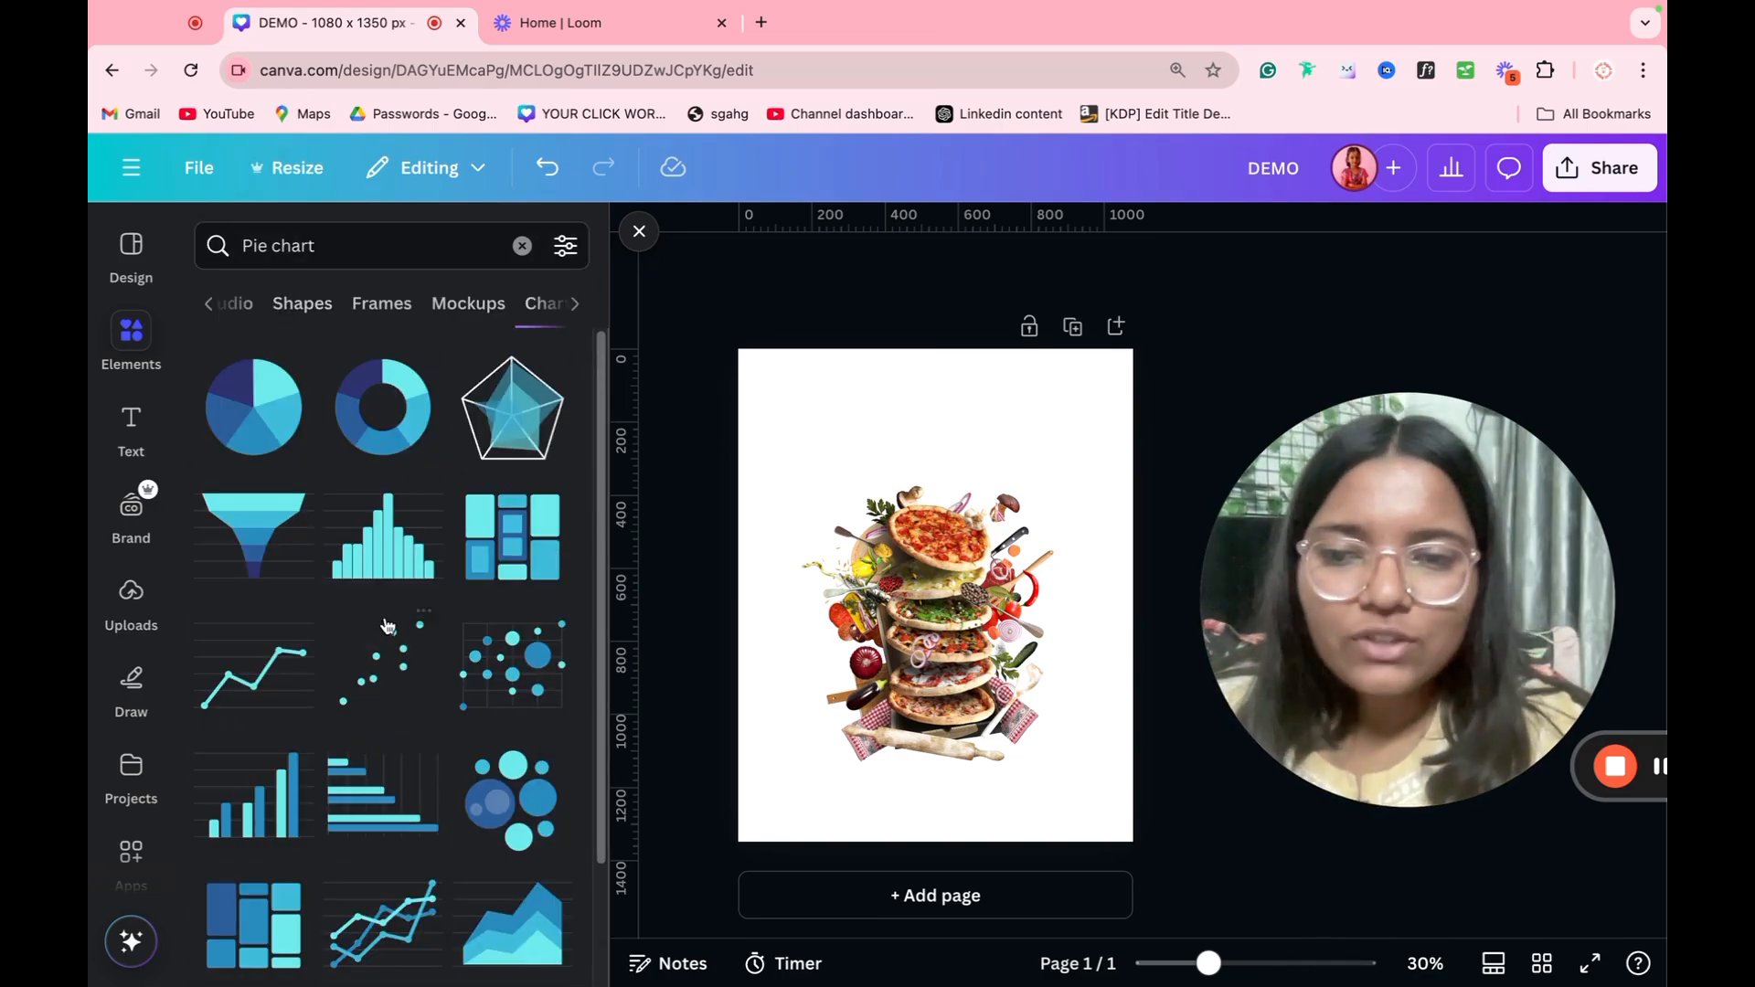
Step: Add a second page and insert a pie chart on it
{"action": "left_click", "coordinate": [882, 895]}
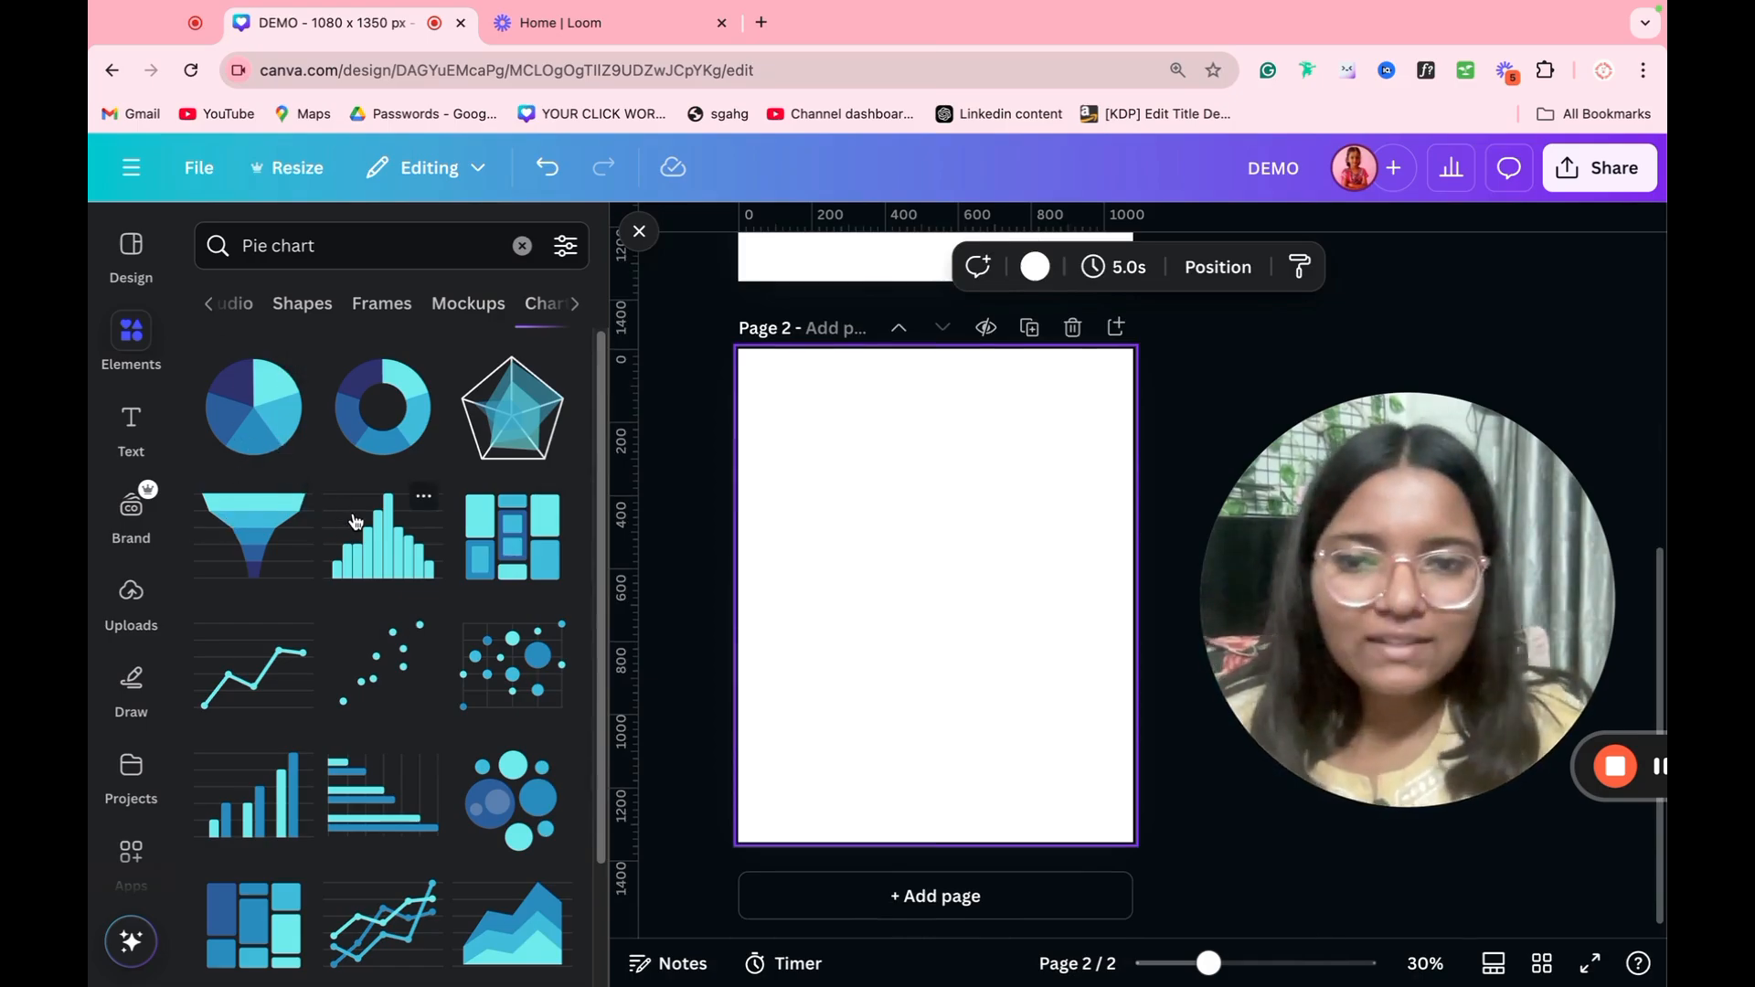
{"action": "left_click", "coordinate": [253, 407]}
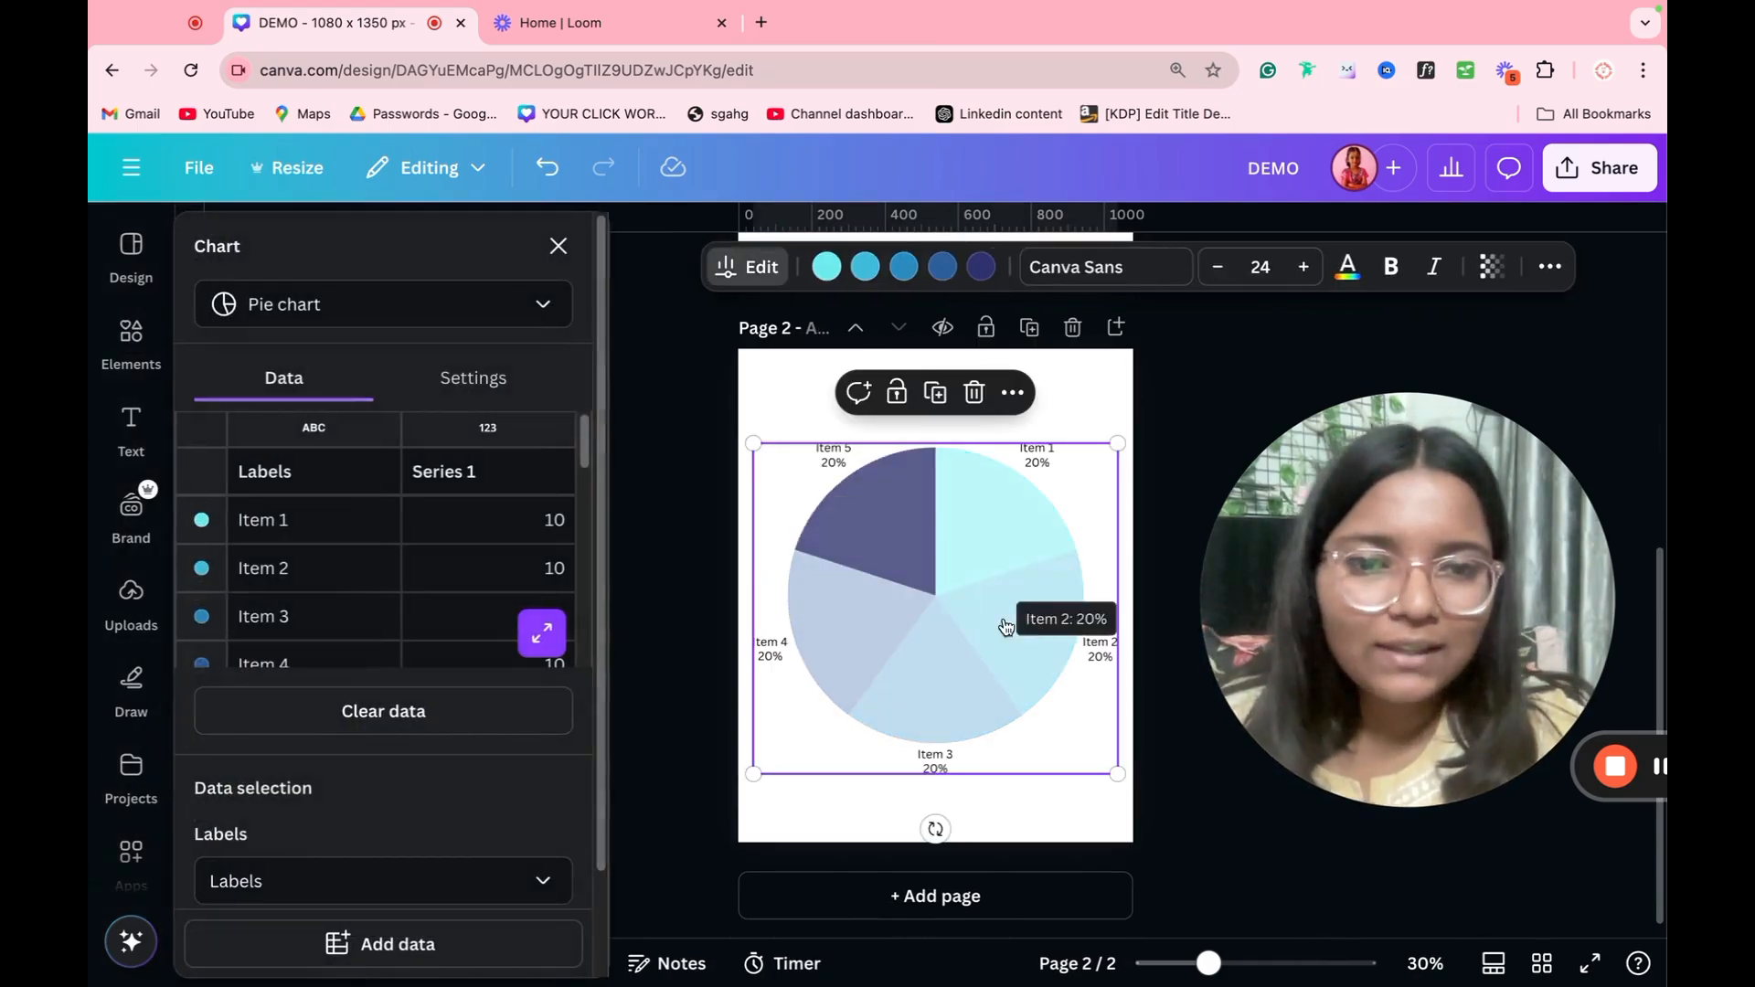
{"action": "scroll", "coordinate": [391, 522], "scroll_direction": "down", "scroll_amount": 3}
{"action": "scroll", "coordinate": [390, 520], "scroll_direction": "up", "scroll_amount": 3}
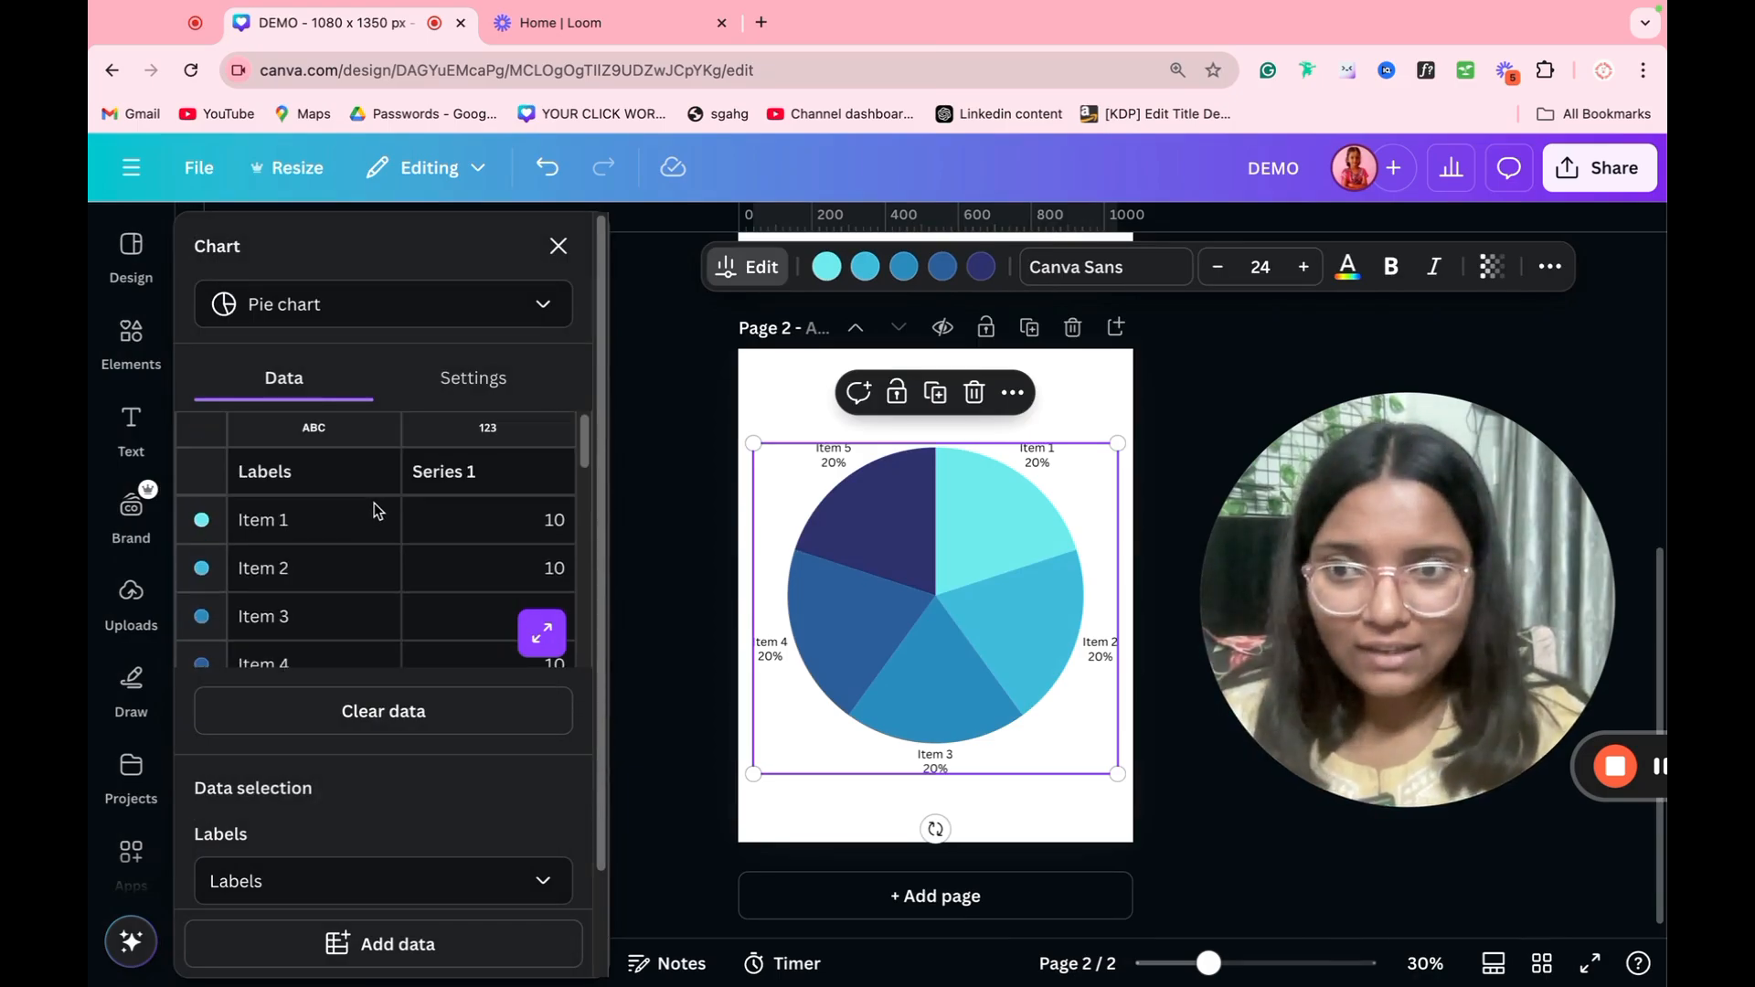
Step: Set the Series 1 value of Item 1 in the pie chart's data to 23
{"action": "left_click", "coordinate": [453, 523]}
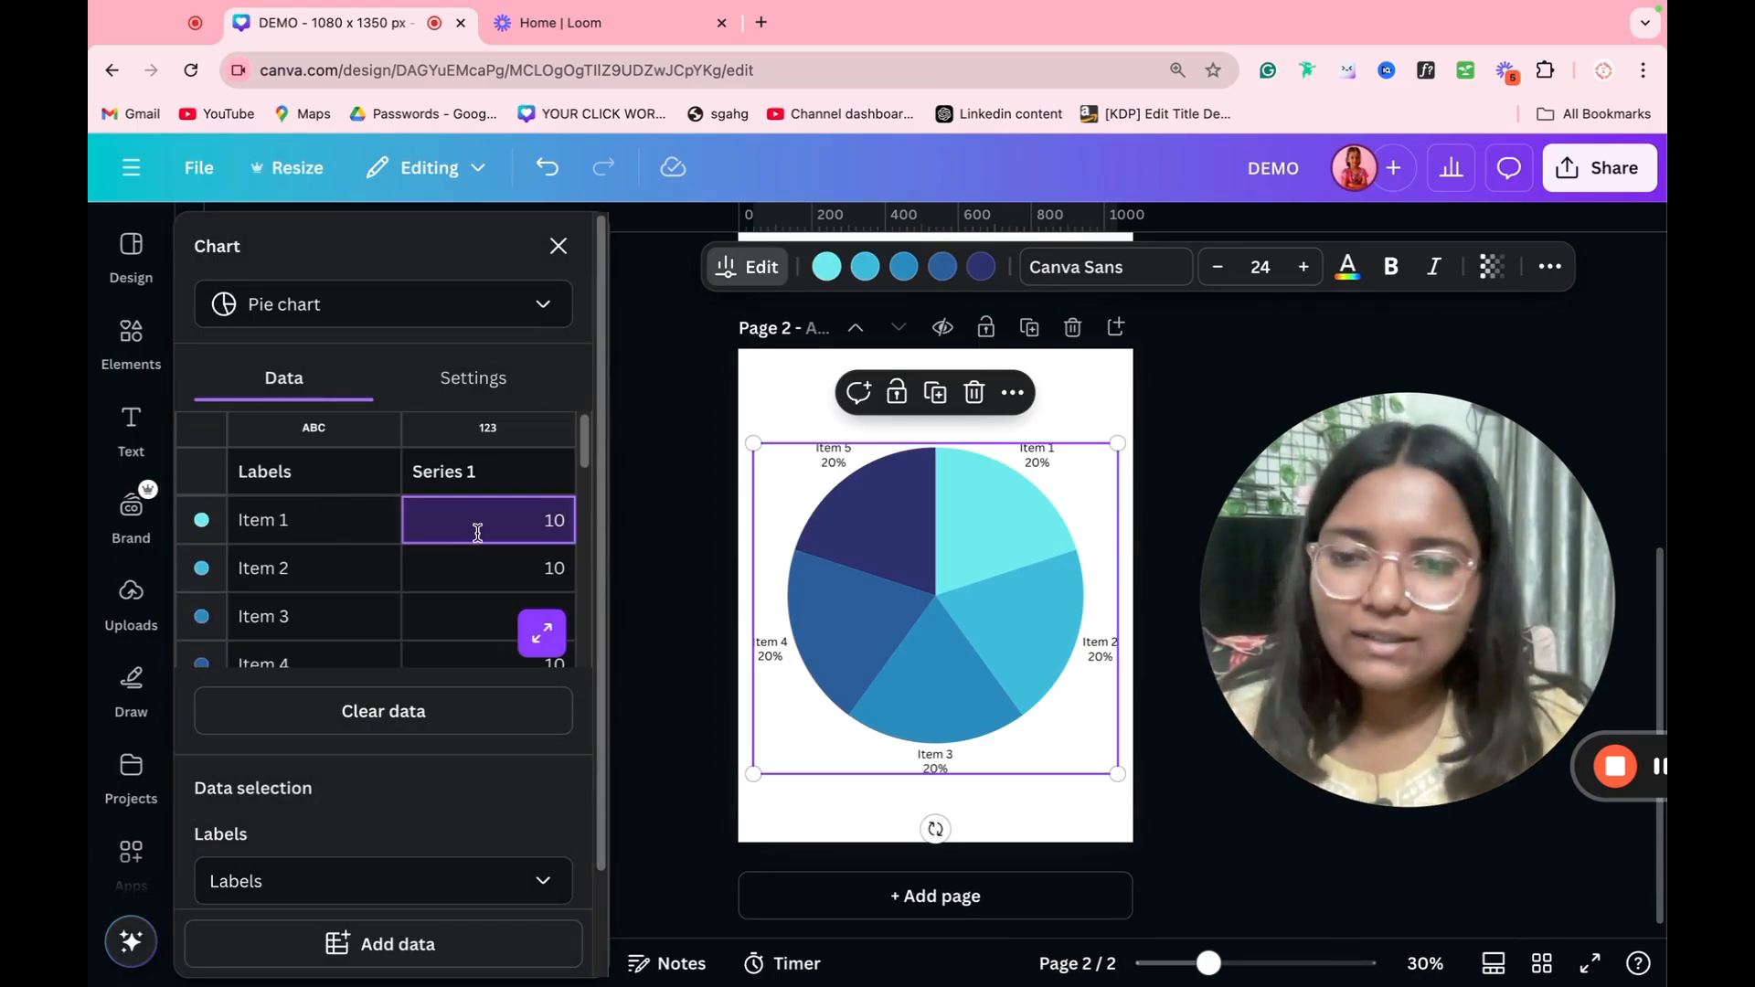
{"action": "double_click", "coordinate": [552, 520]}
{"action": "type", "text": "2"}
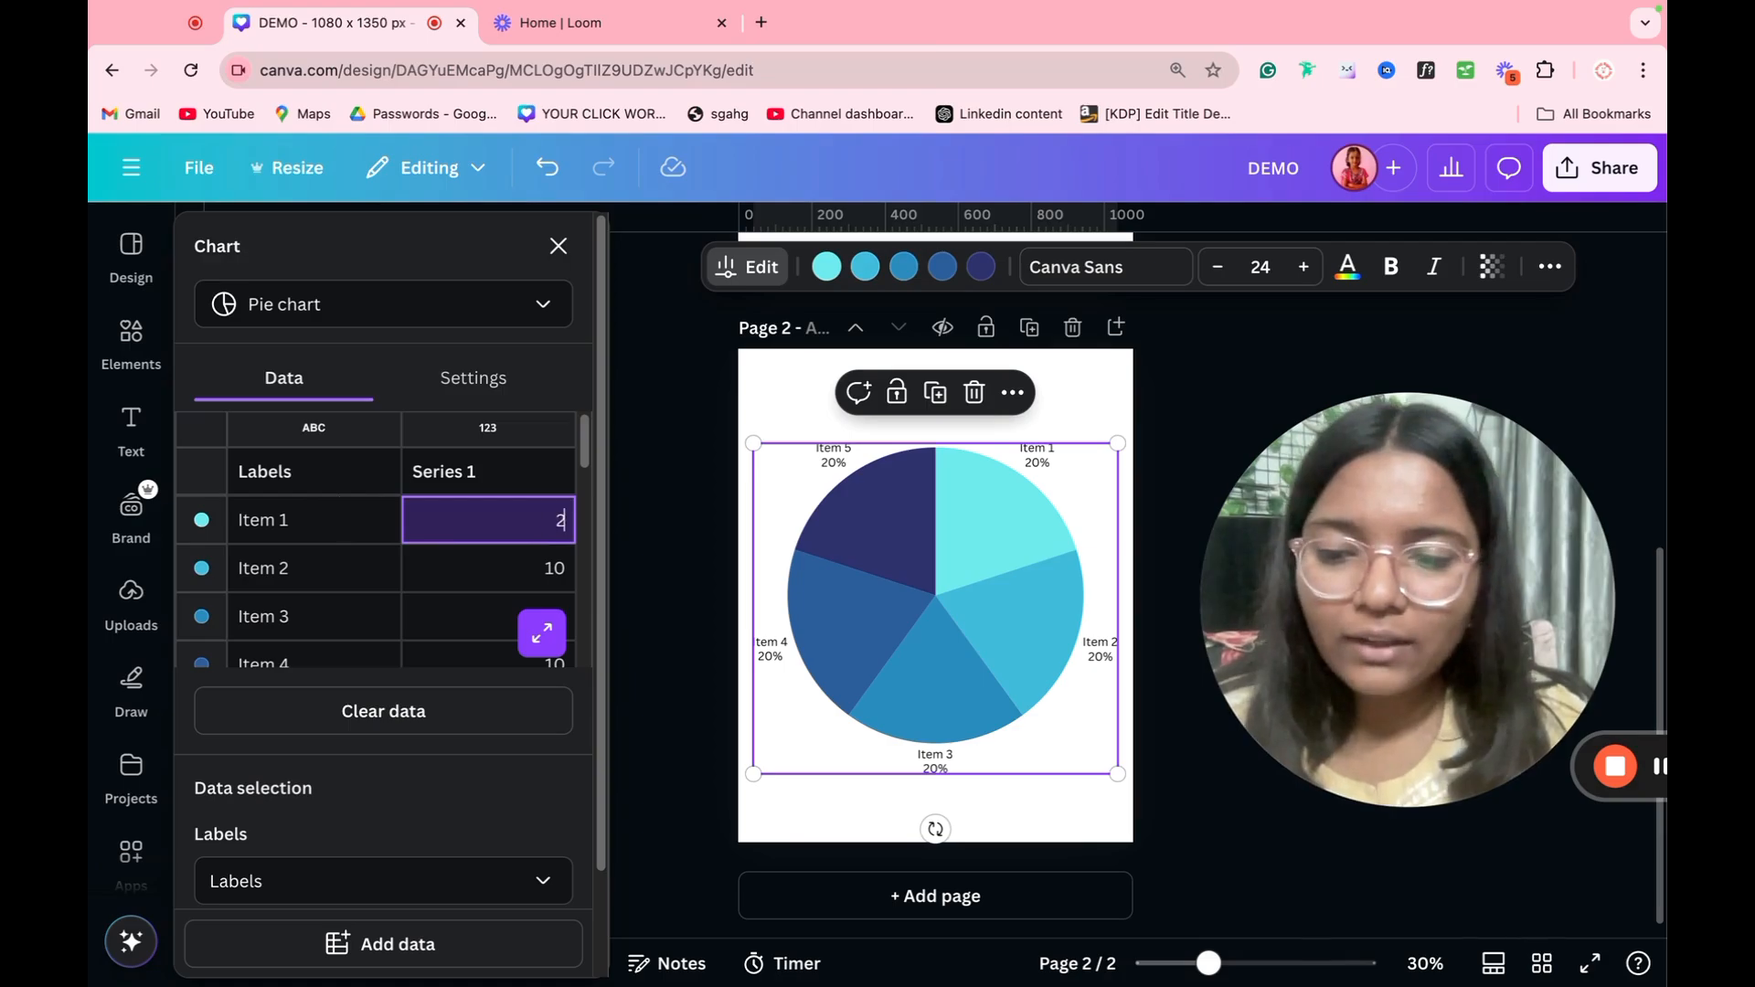
{"action": "type", "text": "3"}
{"action": "left_click", "coordinate": [668, 594]}
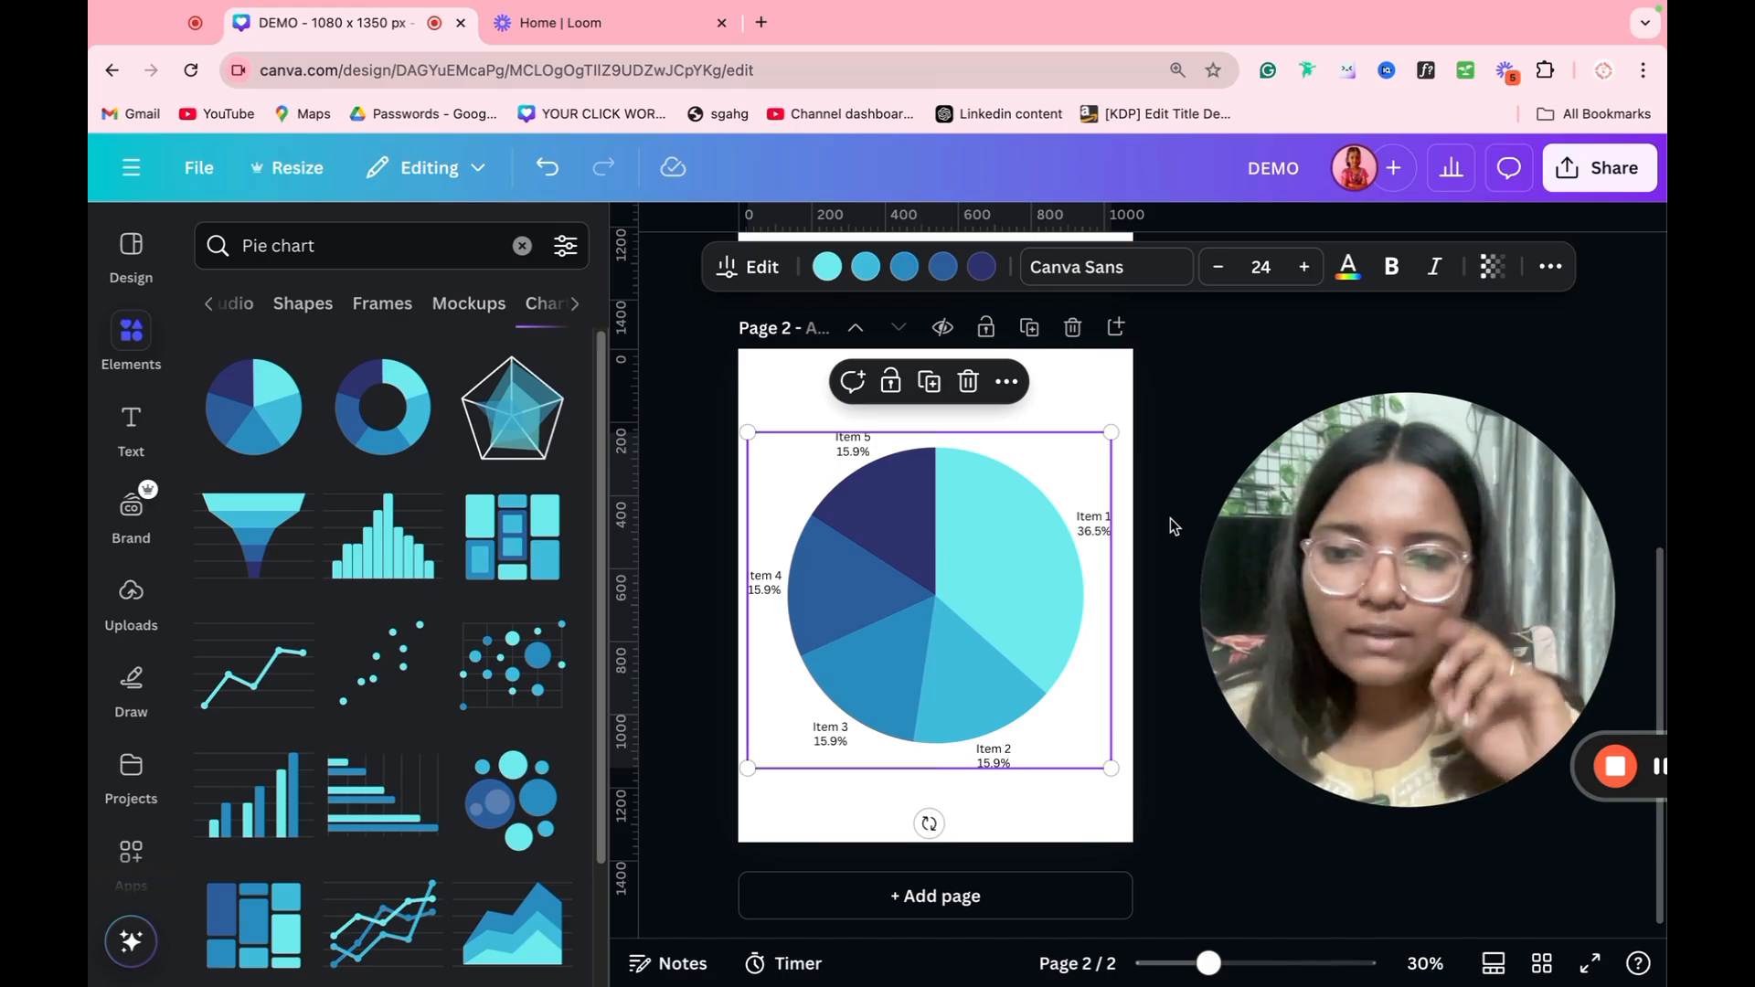
Step: Browse the available chart types and replace the pie chart with the people pictogram chart
{"action": "scroll", "coordinate": [355, 559], "scroll_direction": "down", "scroll_amount": 1}
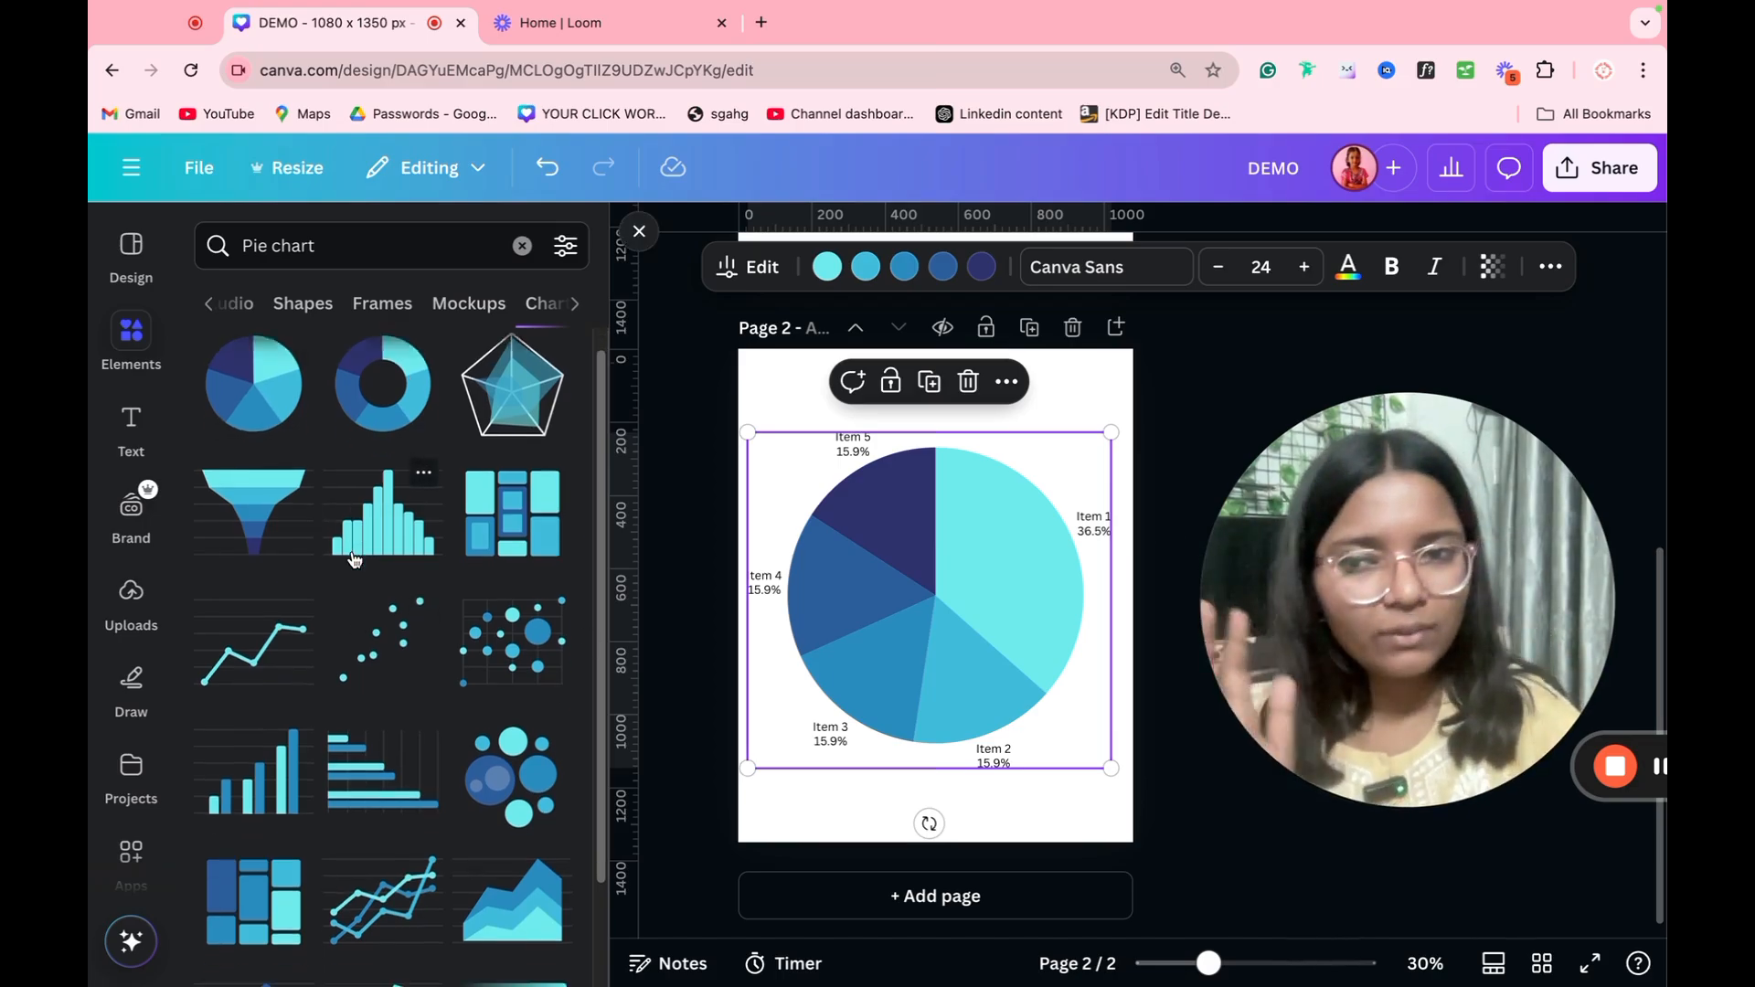
{"action": "scroll", "coordinate": [354, 559], "scroll_direction": "down", "scroll_amount": 3}
{"action": "scroll", "coordinate": [384, 702], "scroll_direction": "down", "scroll_amount": 3}
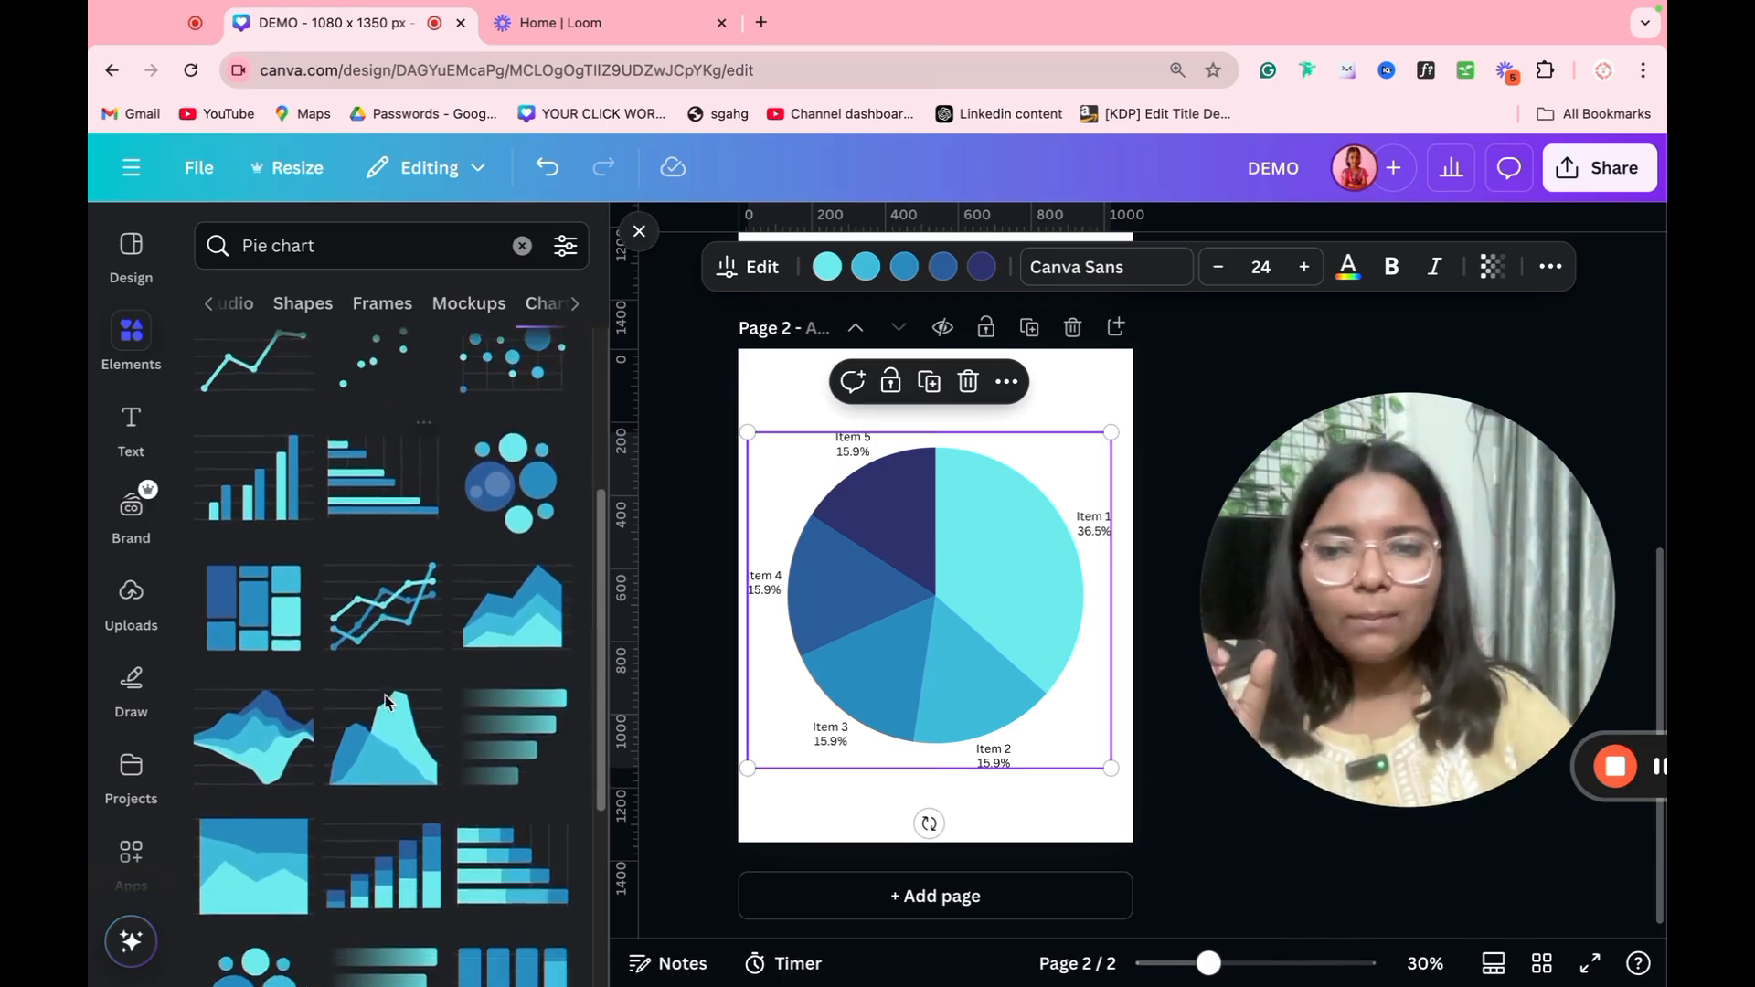
{"action": "scroll", "coordinate": [384, 702], "scroll_direction": "down", "scroll_amount": 7}
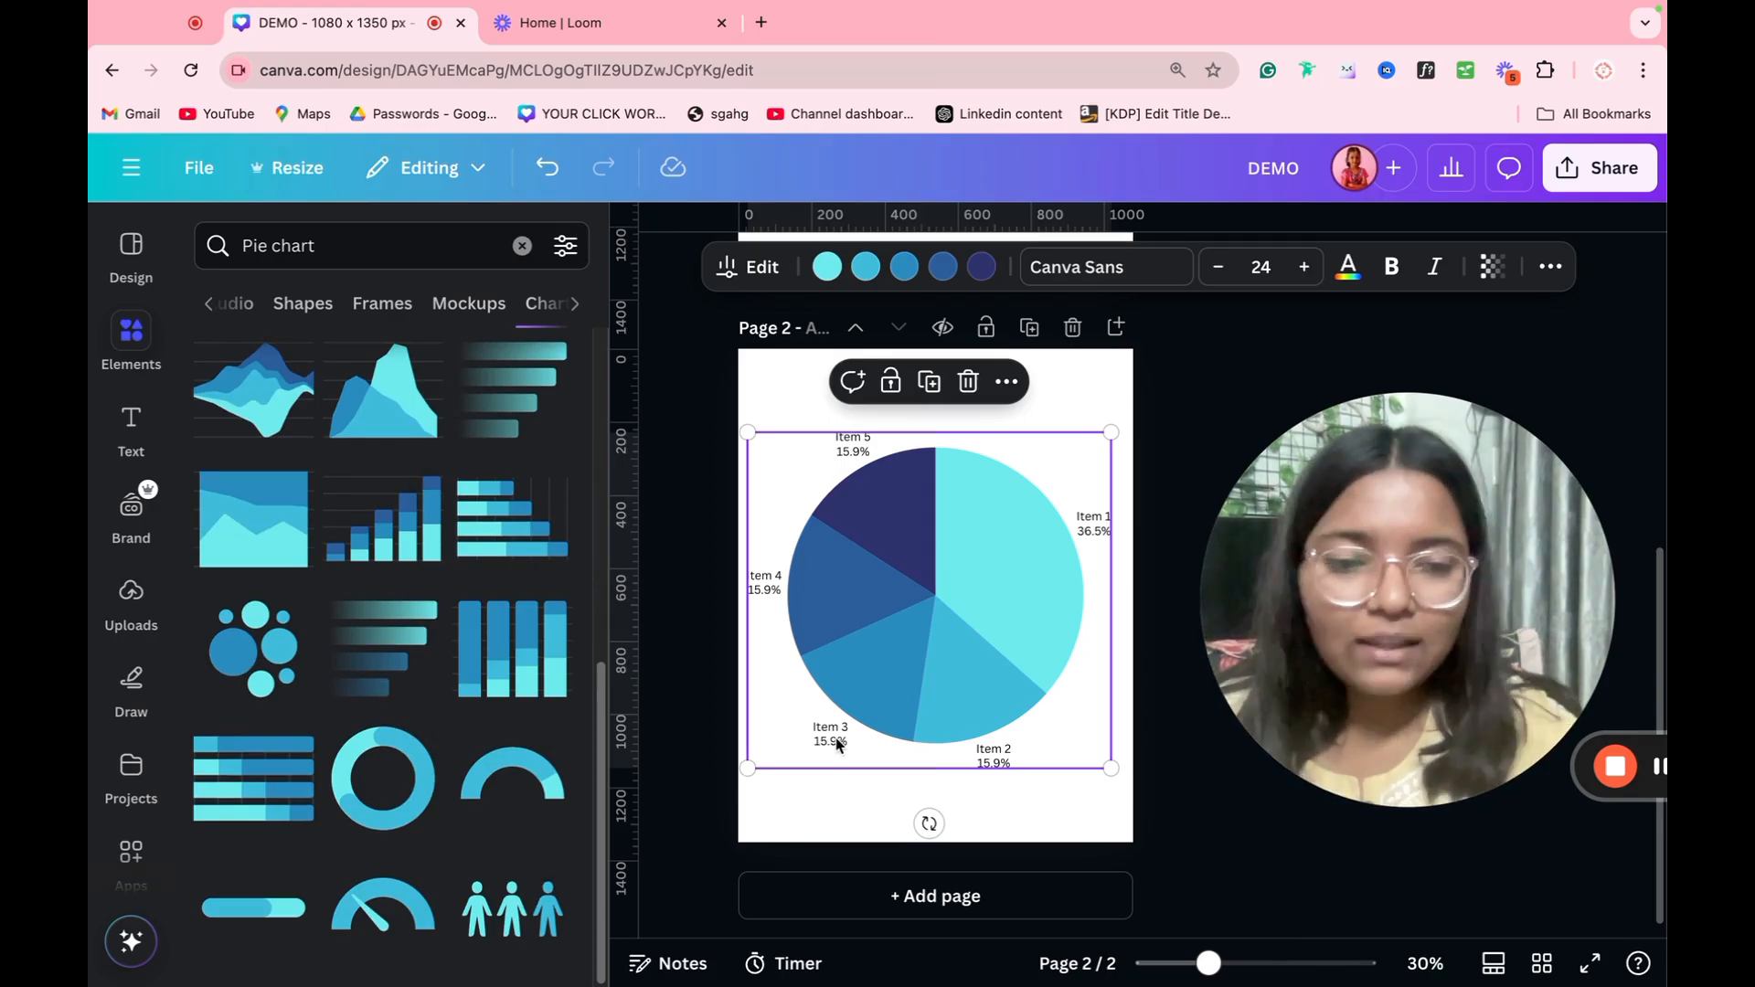
{"action": "key", "text": "Delete"}
{"action": "left_click", "coordinate": [512, 910]}
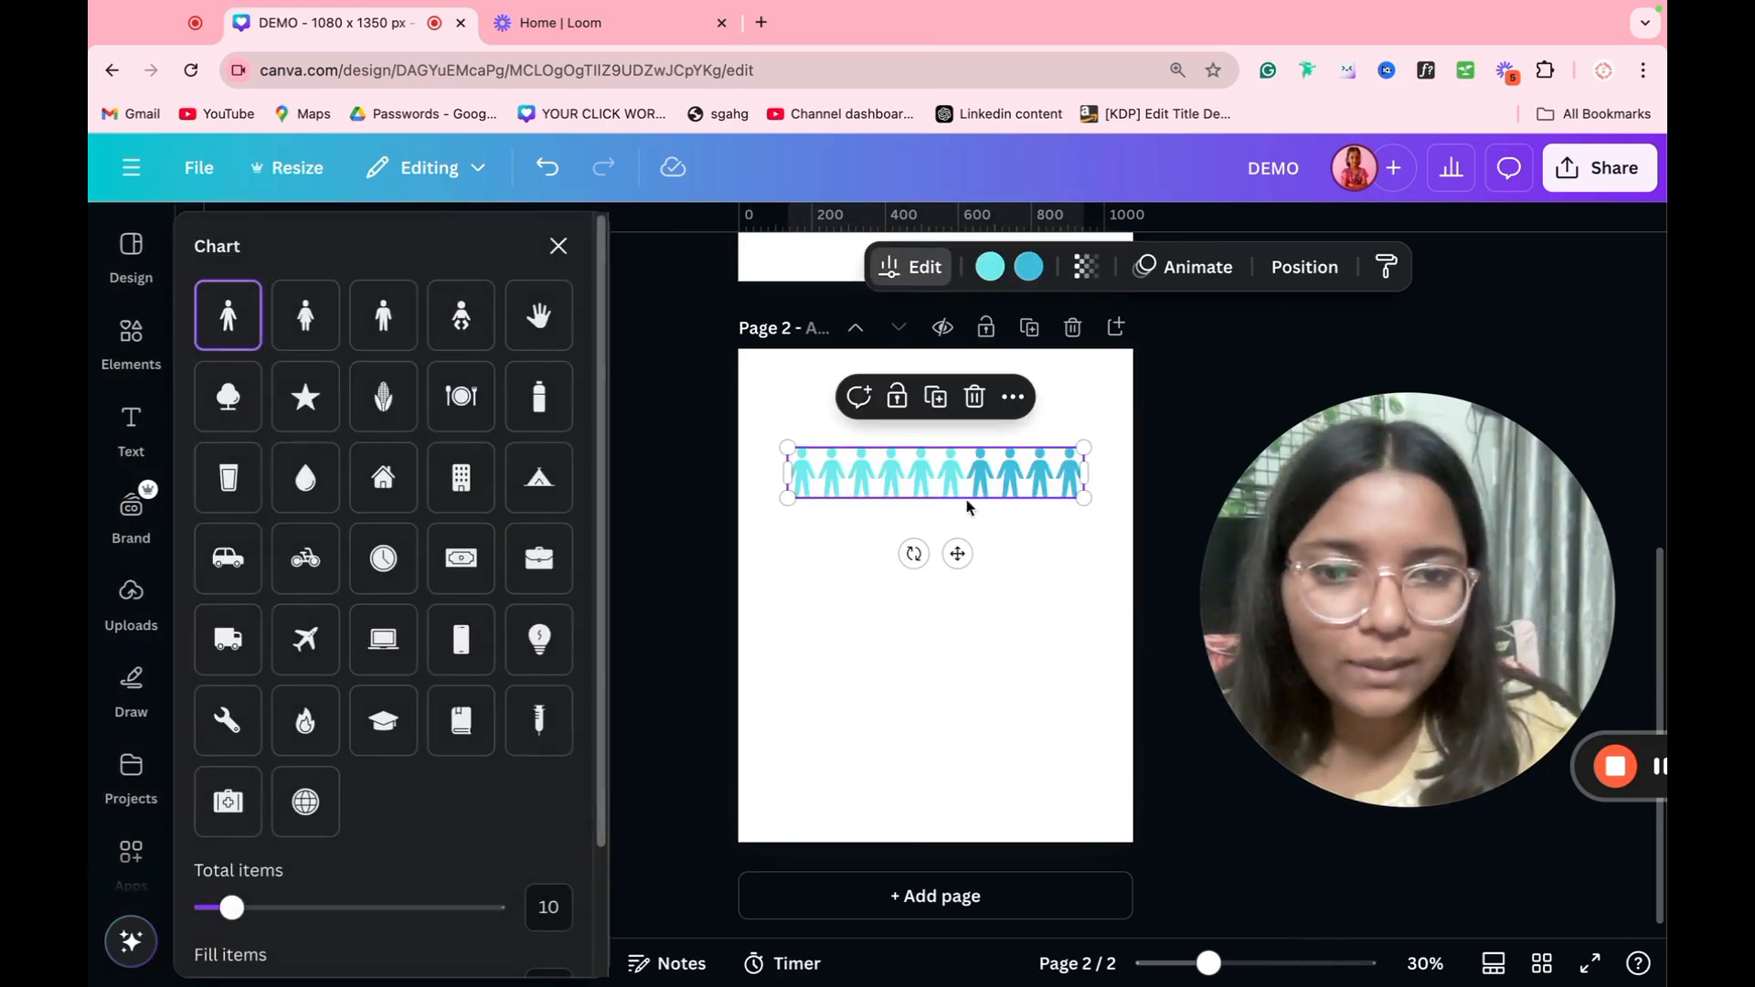
Step: Recolour the pictogram chart's filled icons with the Brand Kit yellow and change its icon from people to corn
{"action": "left_click", "coordinate": [978, 266]}
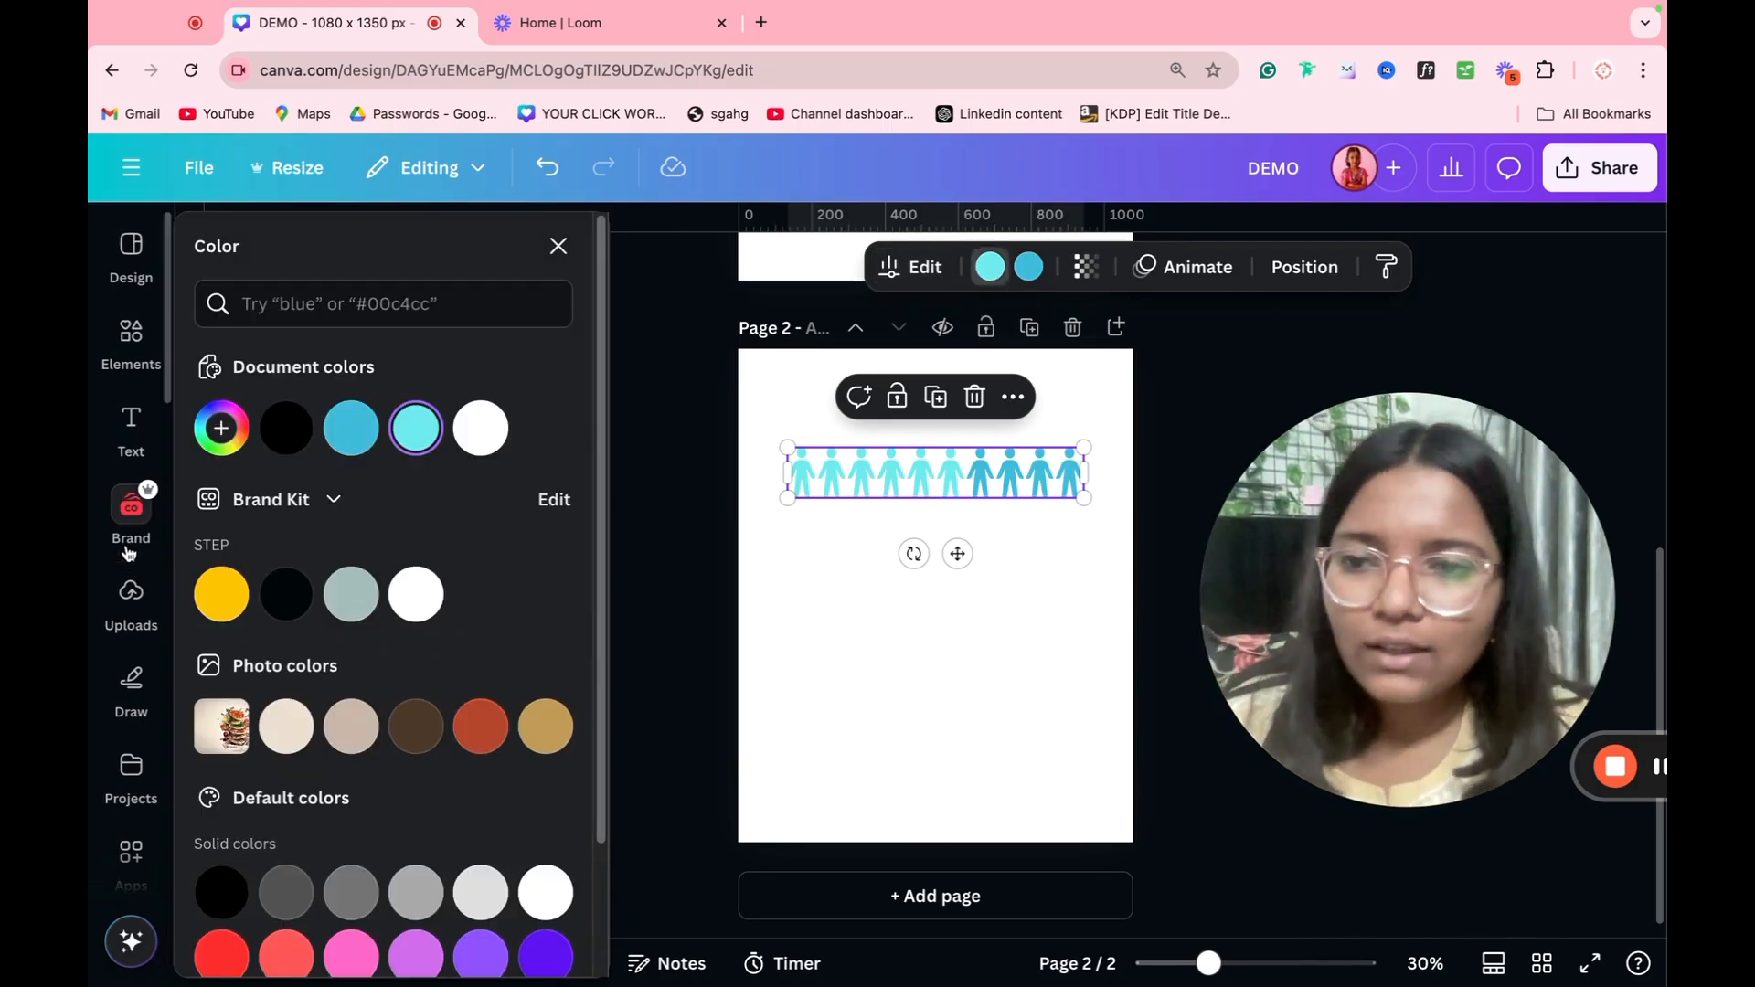
{"action": "left_click", "coordinate": [214, 599]}
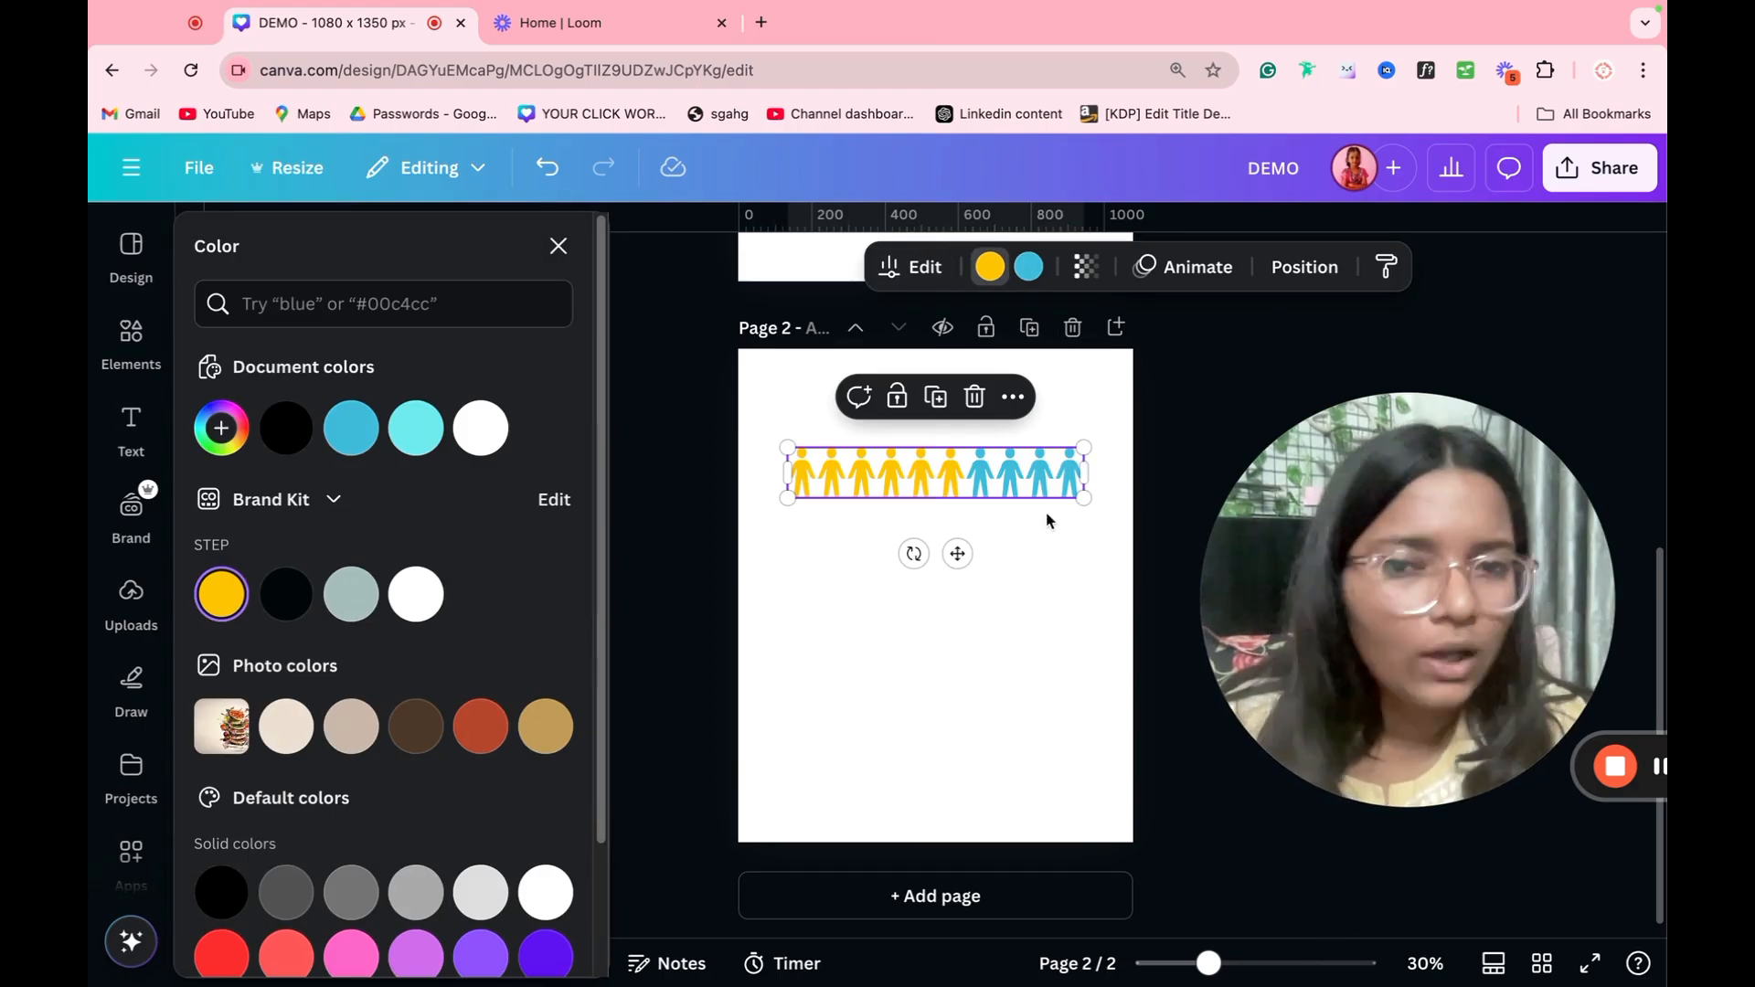
{"action": "left_click", "coordinate": [1020, 584]}
{"action": "left_click", "coordinate": [989, 472]}
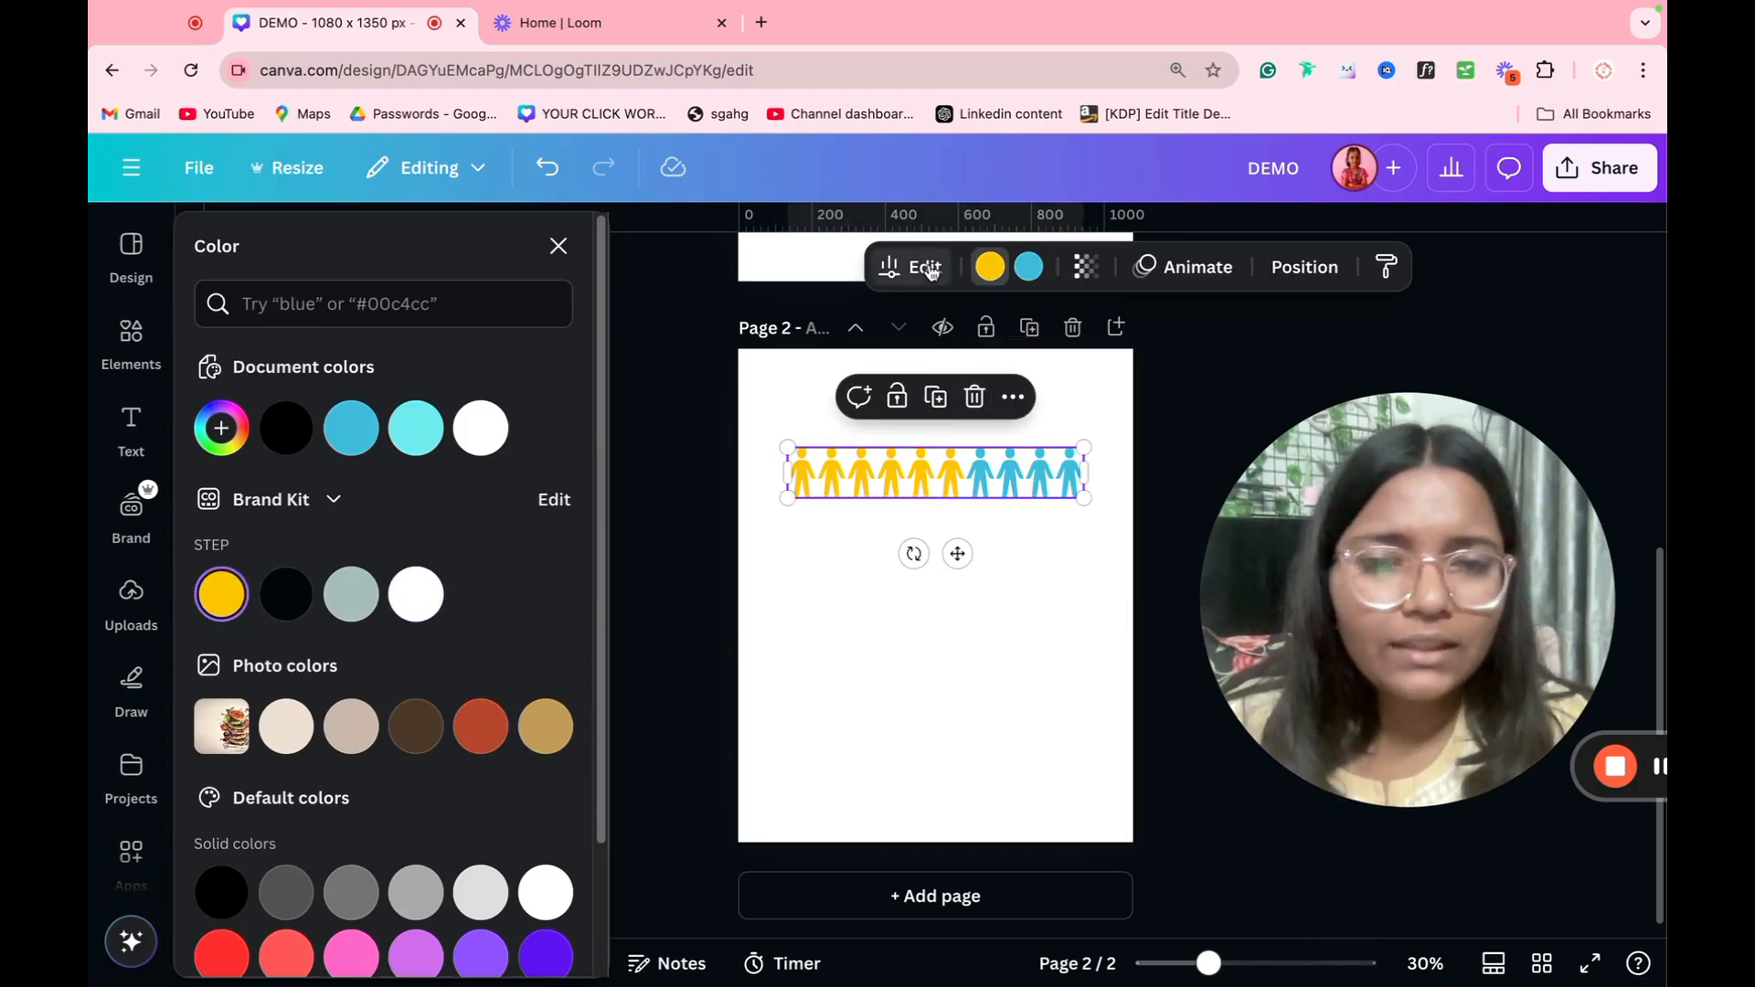
{"action": "left_click", "coordinate": [885, 278]}
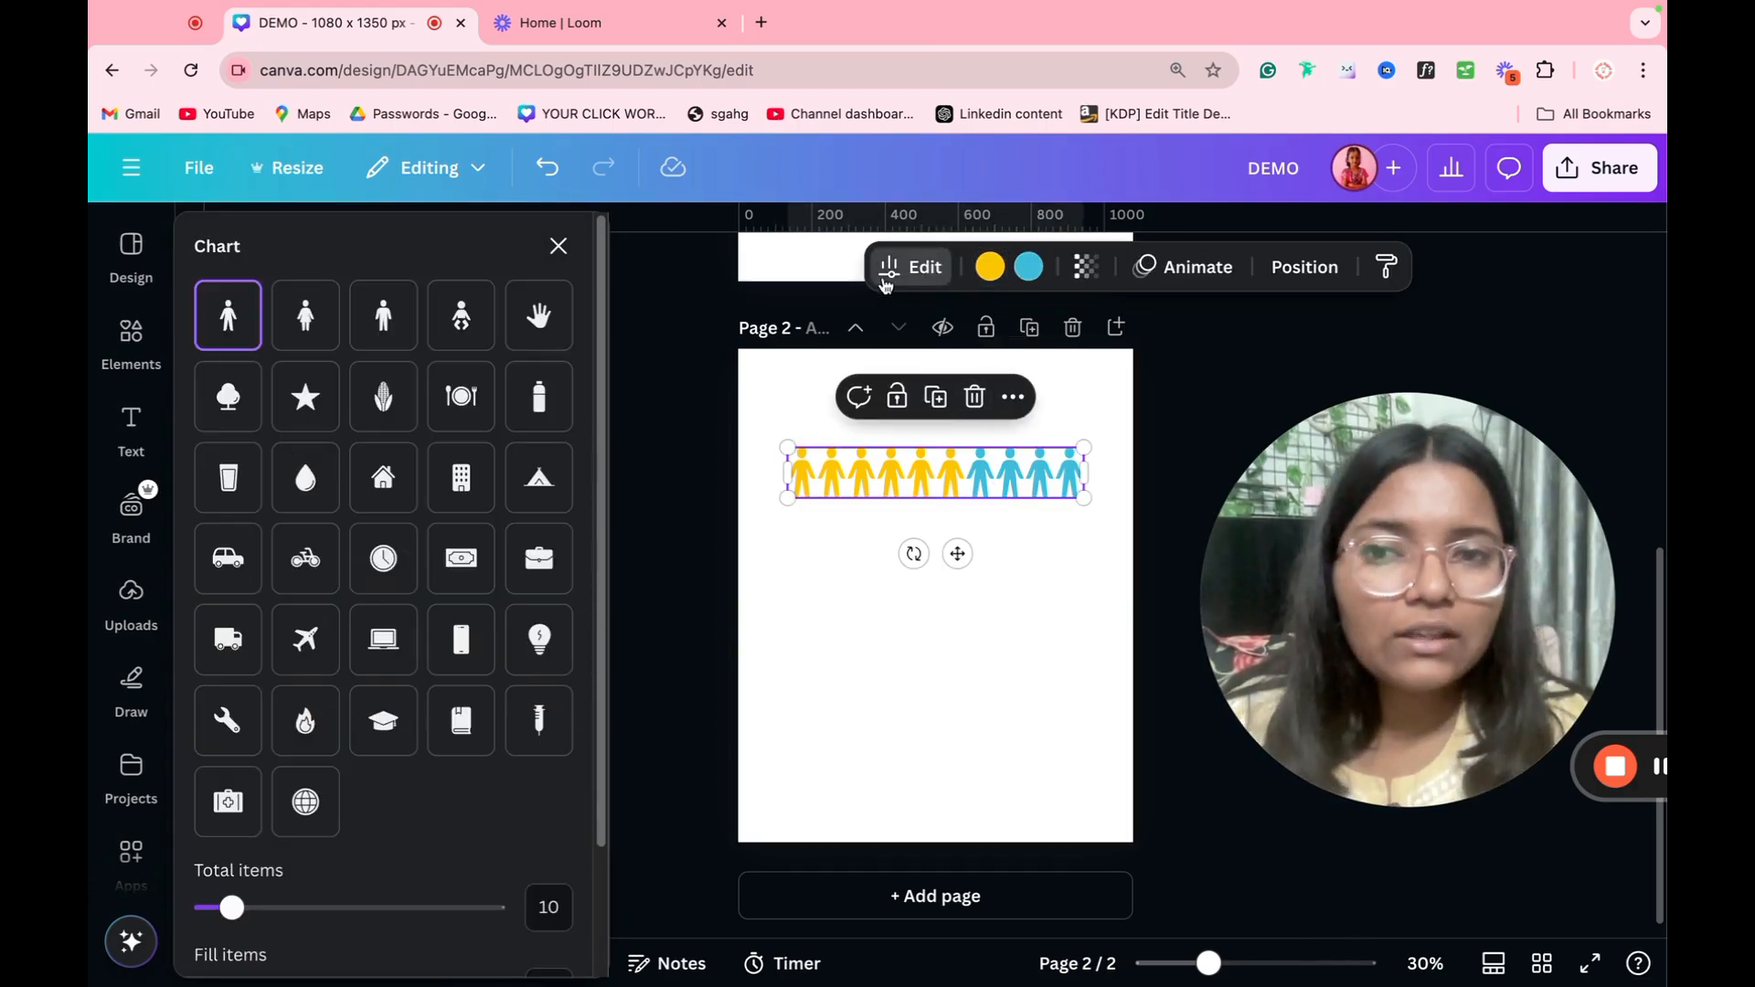
{"action": "left_click", "coordinate": [383, 415]}
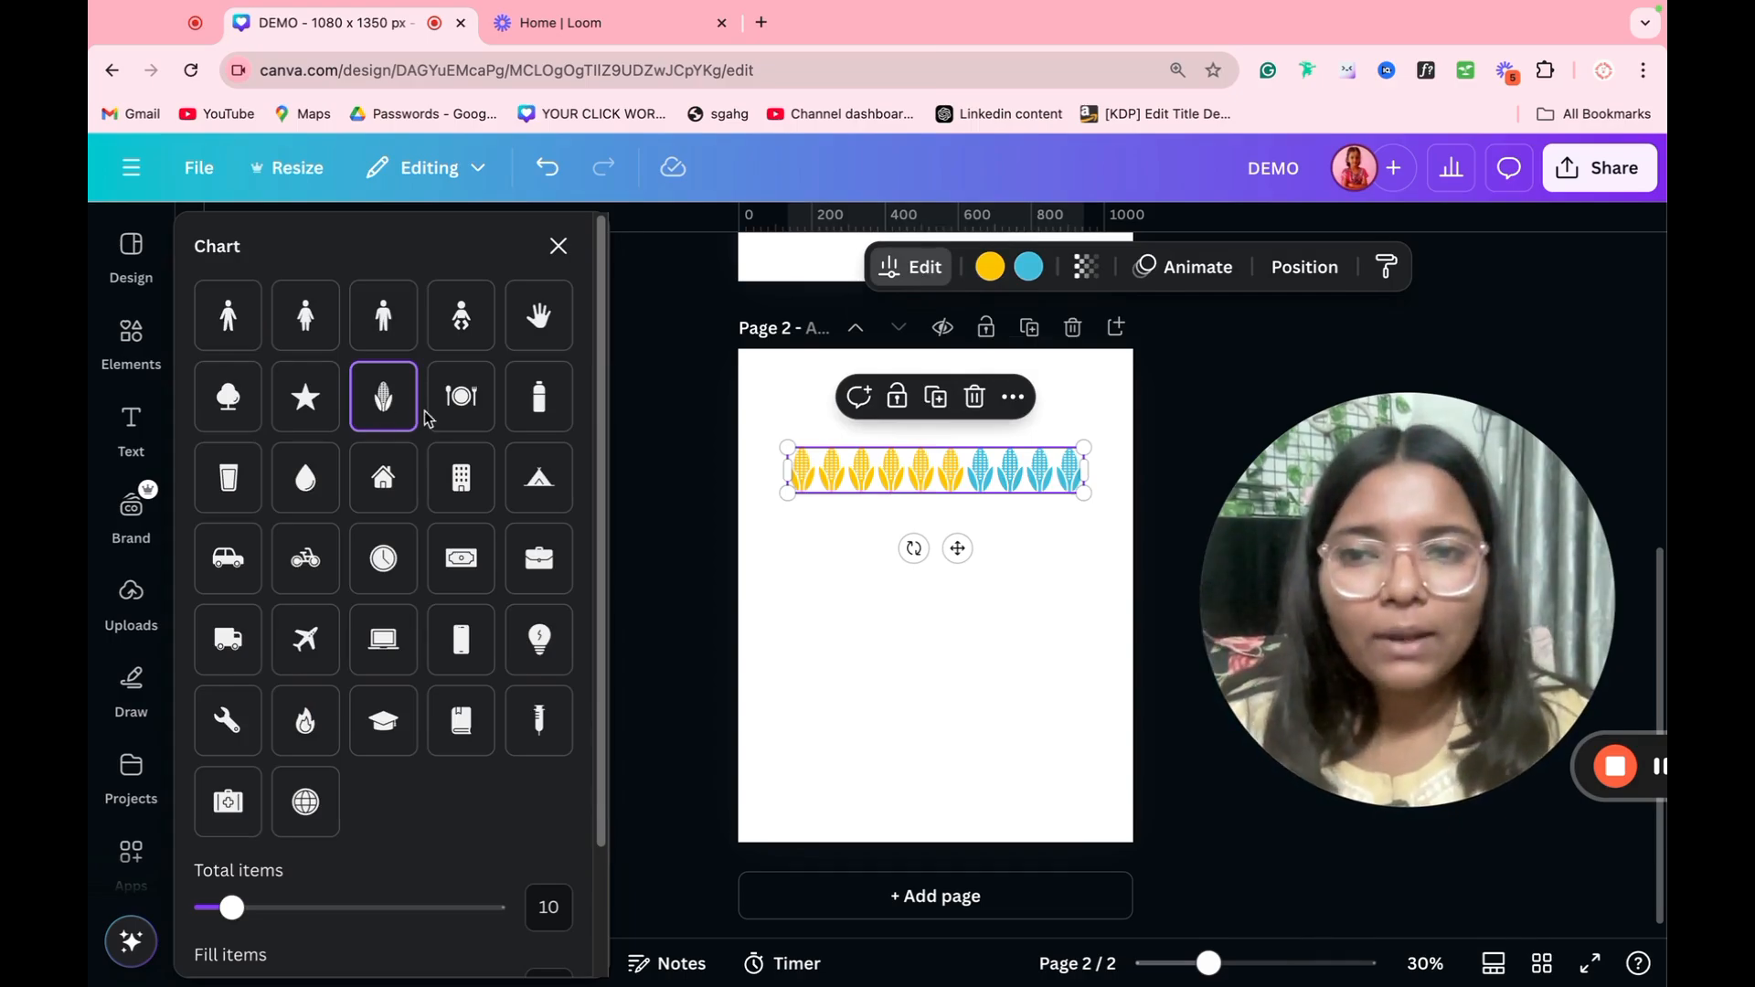
Step: Set the pictogram chart to 50 total items with 16 filled, and widen the spacing between the icons
{"action": "scroll", "coordinate": [425, 418], "scroll_direction": "down", "scroll_amount": 3}
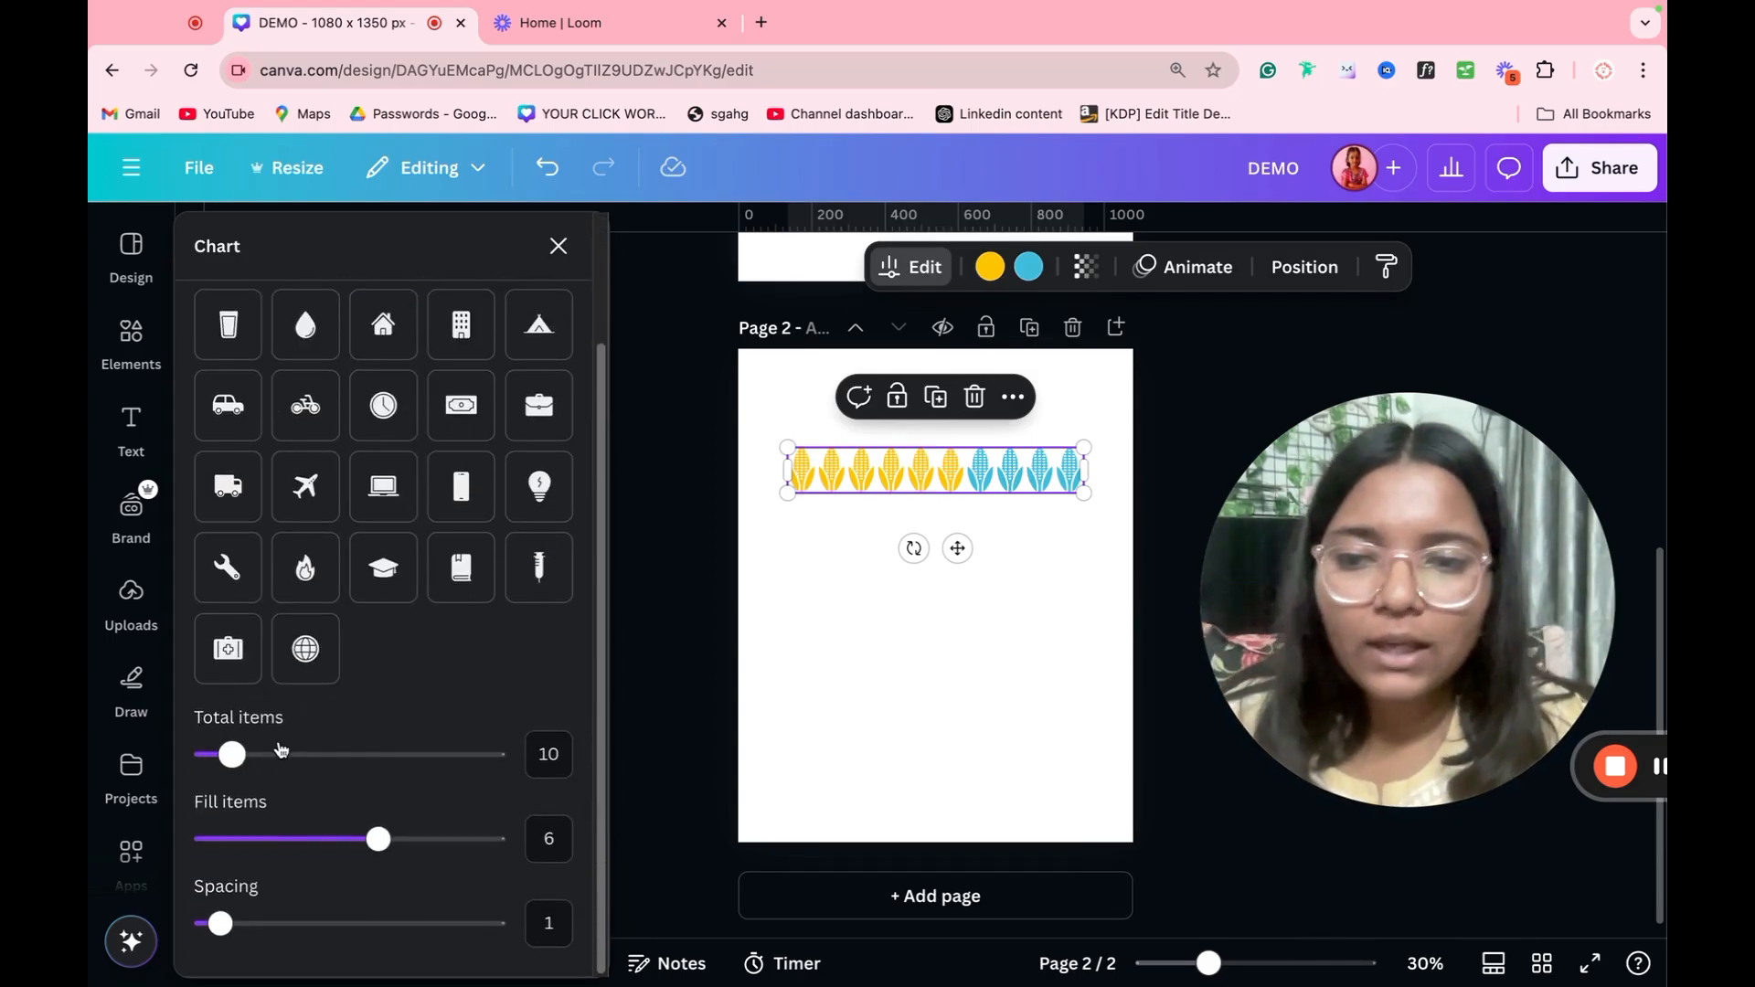
{"action": "left_click_drag", "start_coordinate": [232, 754], "coordinate": [512, 741]}
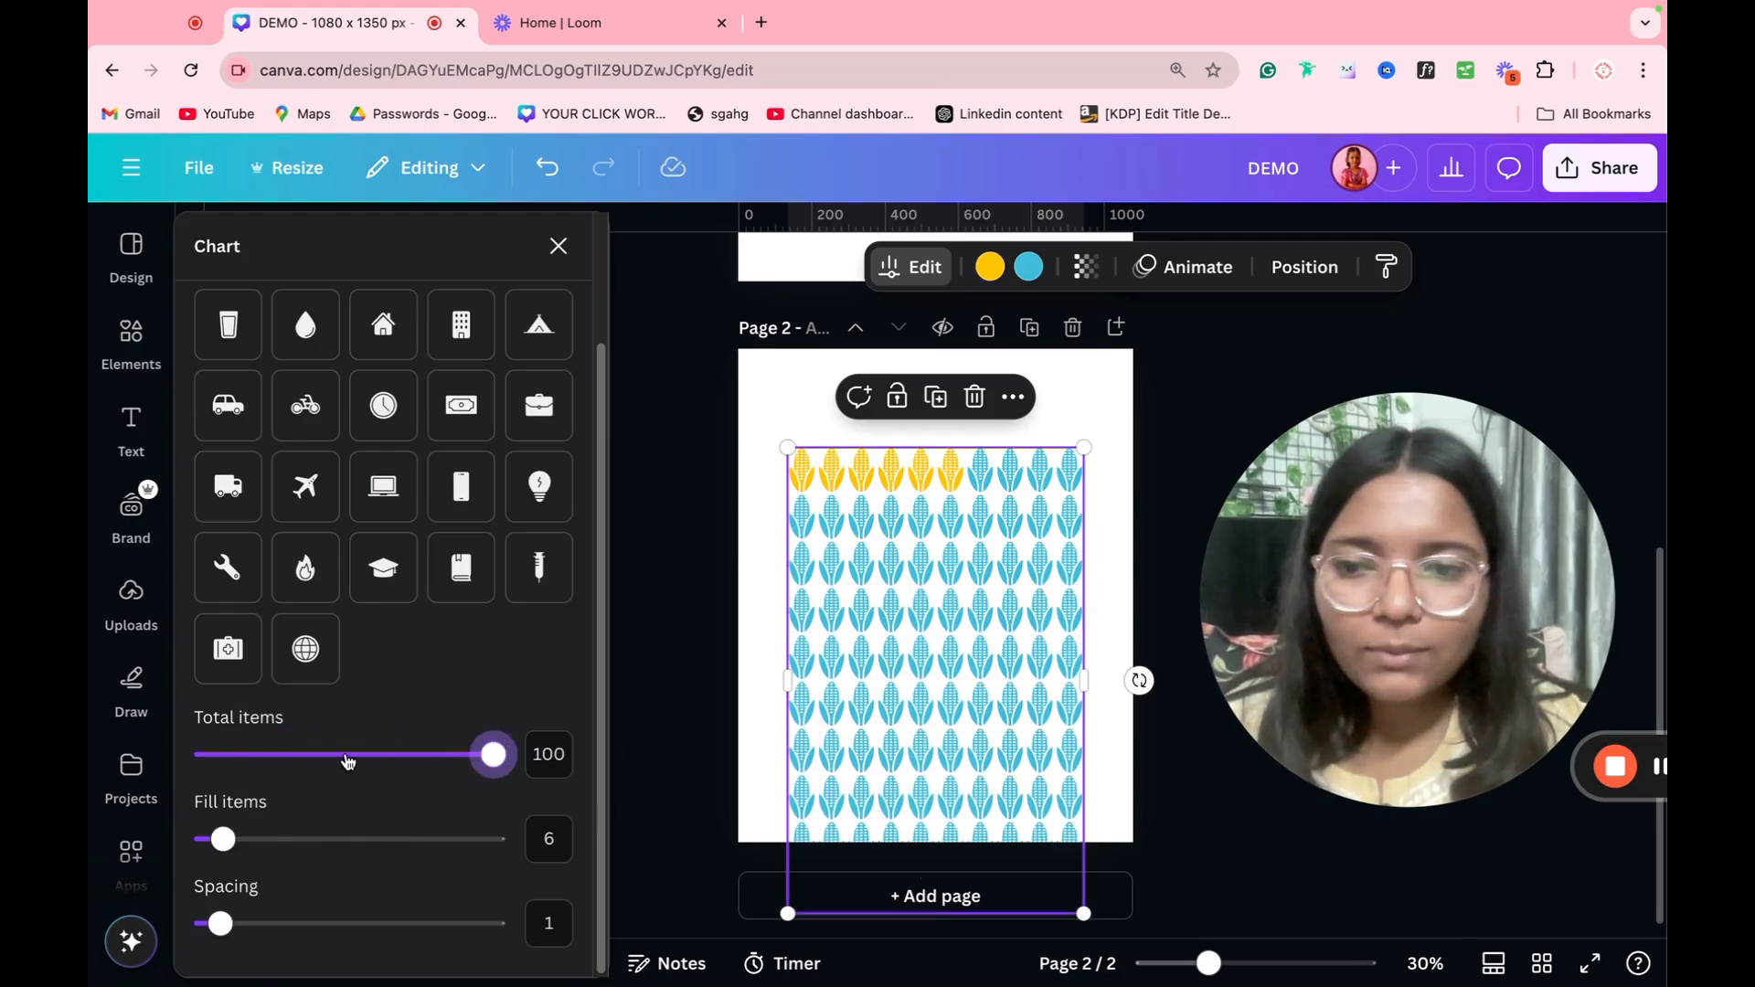
{"action": "left_click", "coordinate": [345, 757]}
{"action": "left_click", "coordinate": [549, 753]}
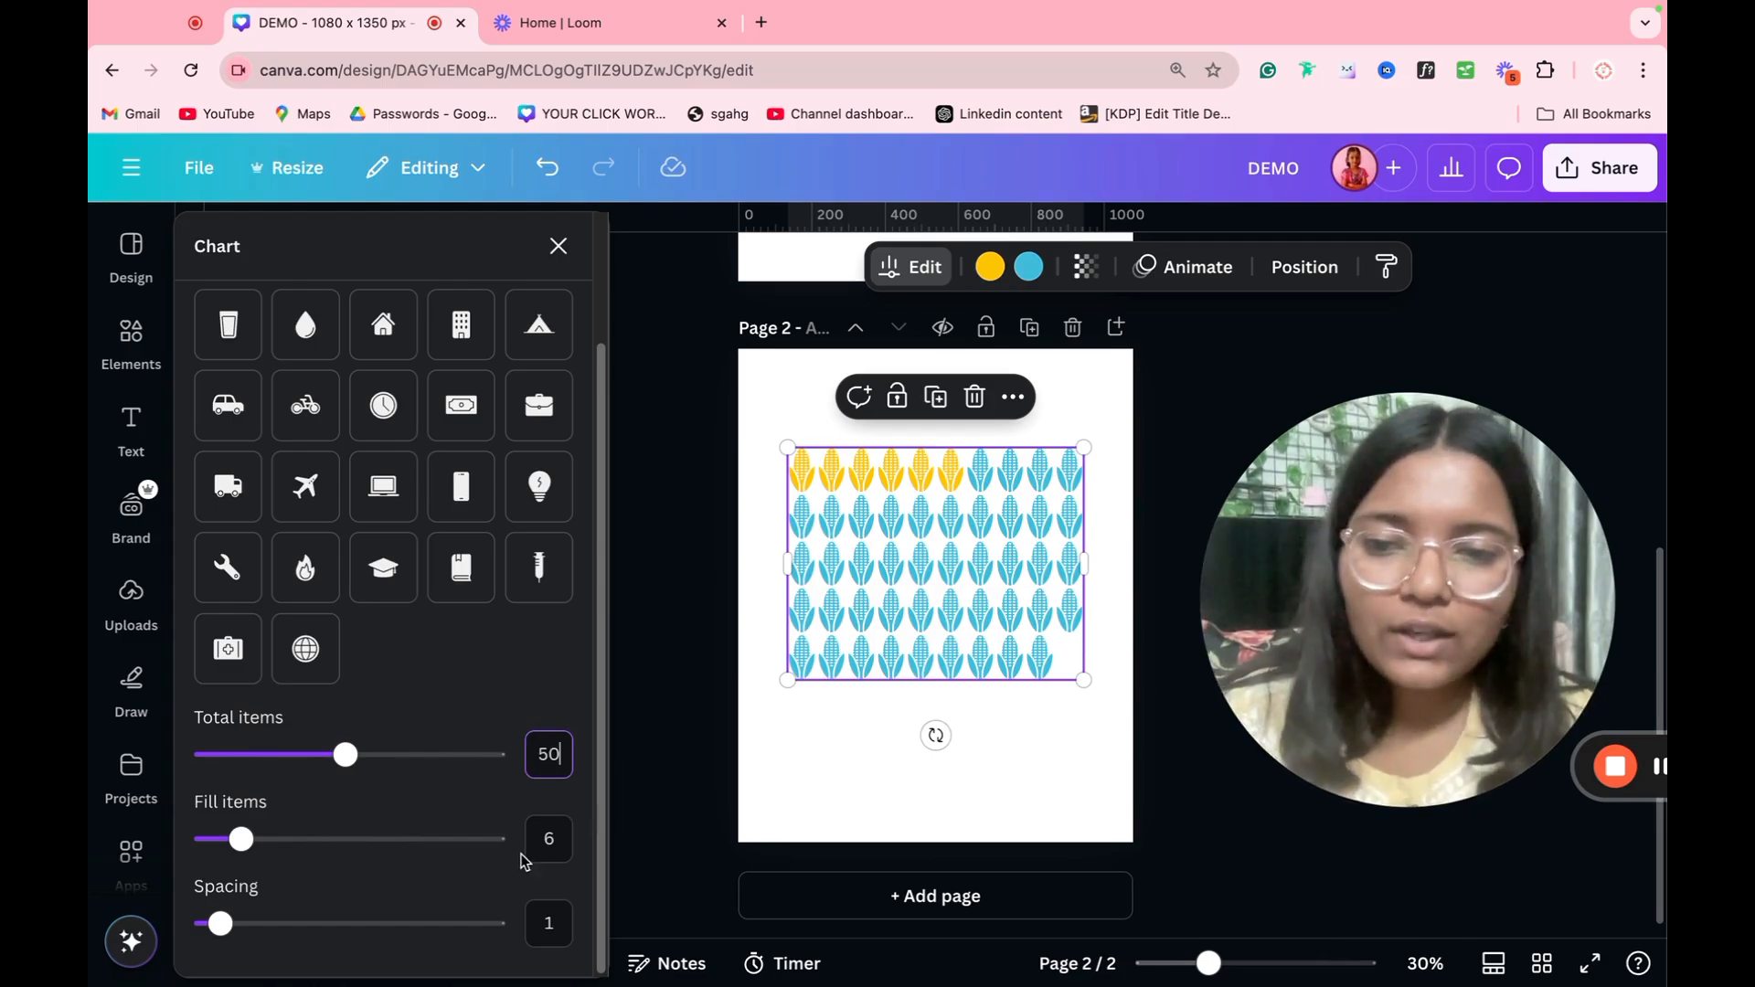
{"action": "left_click", "coordinate": [540, 838]}
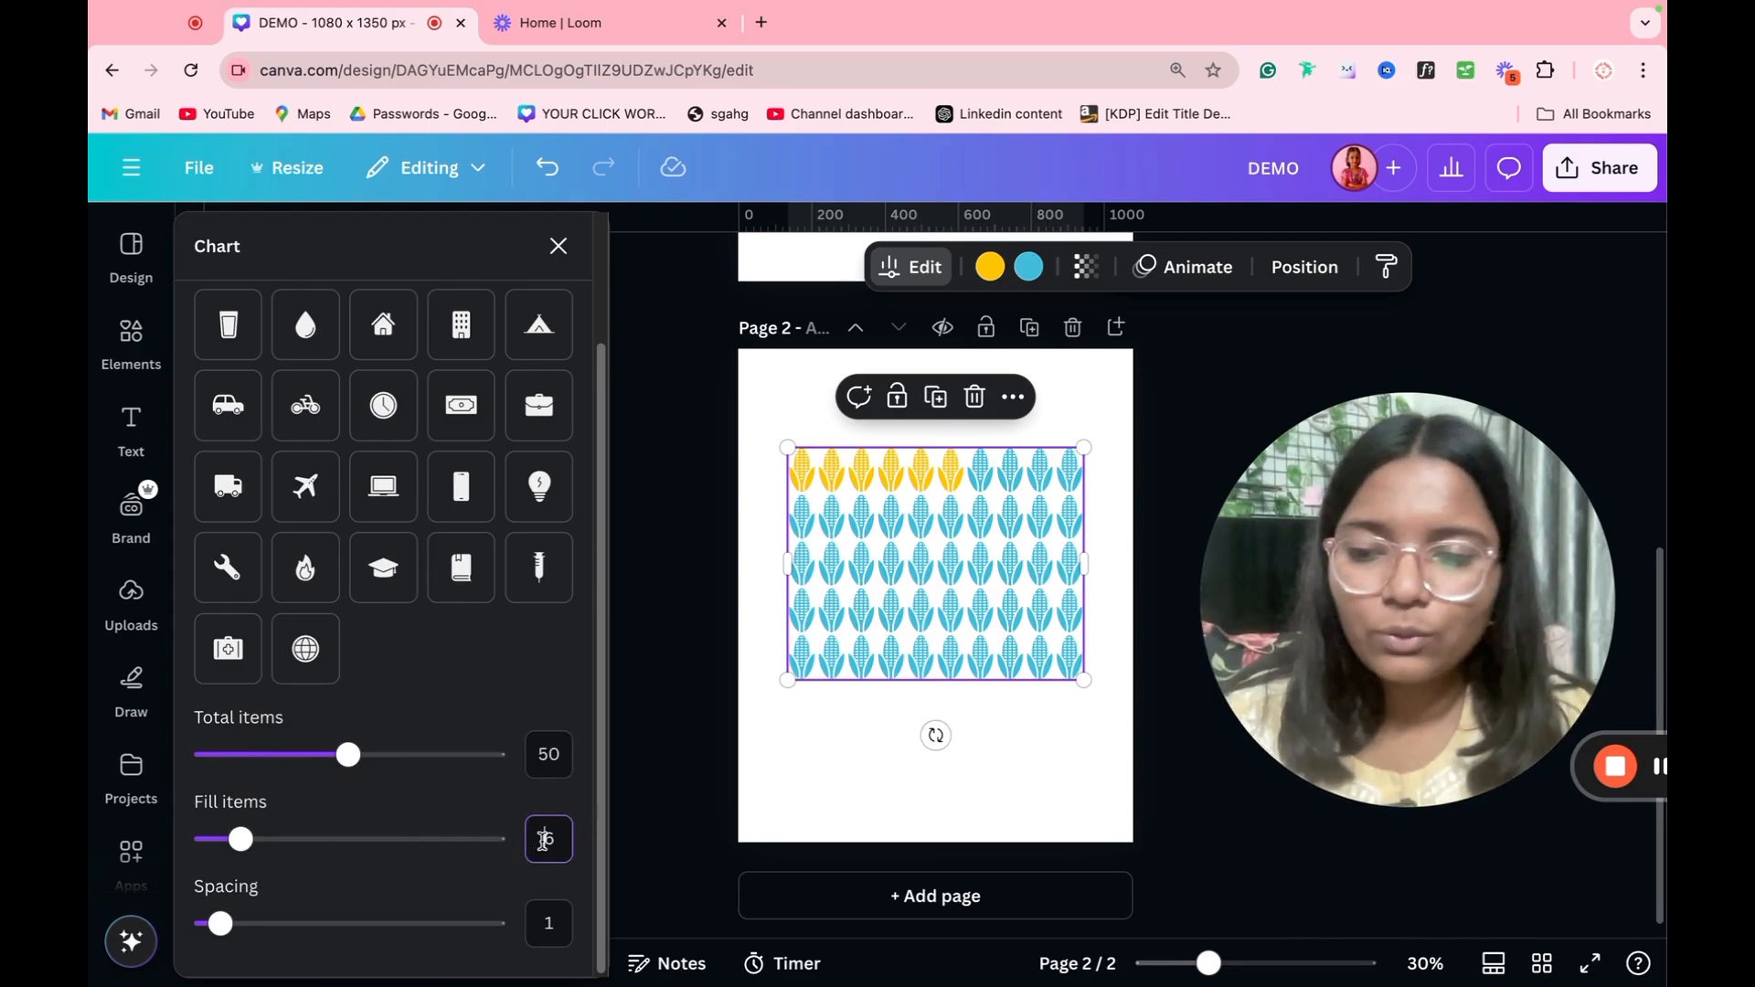
{"action": "type", "text": "16"}
{"action": "key", "text": "Return"}
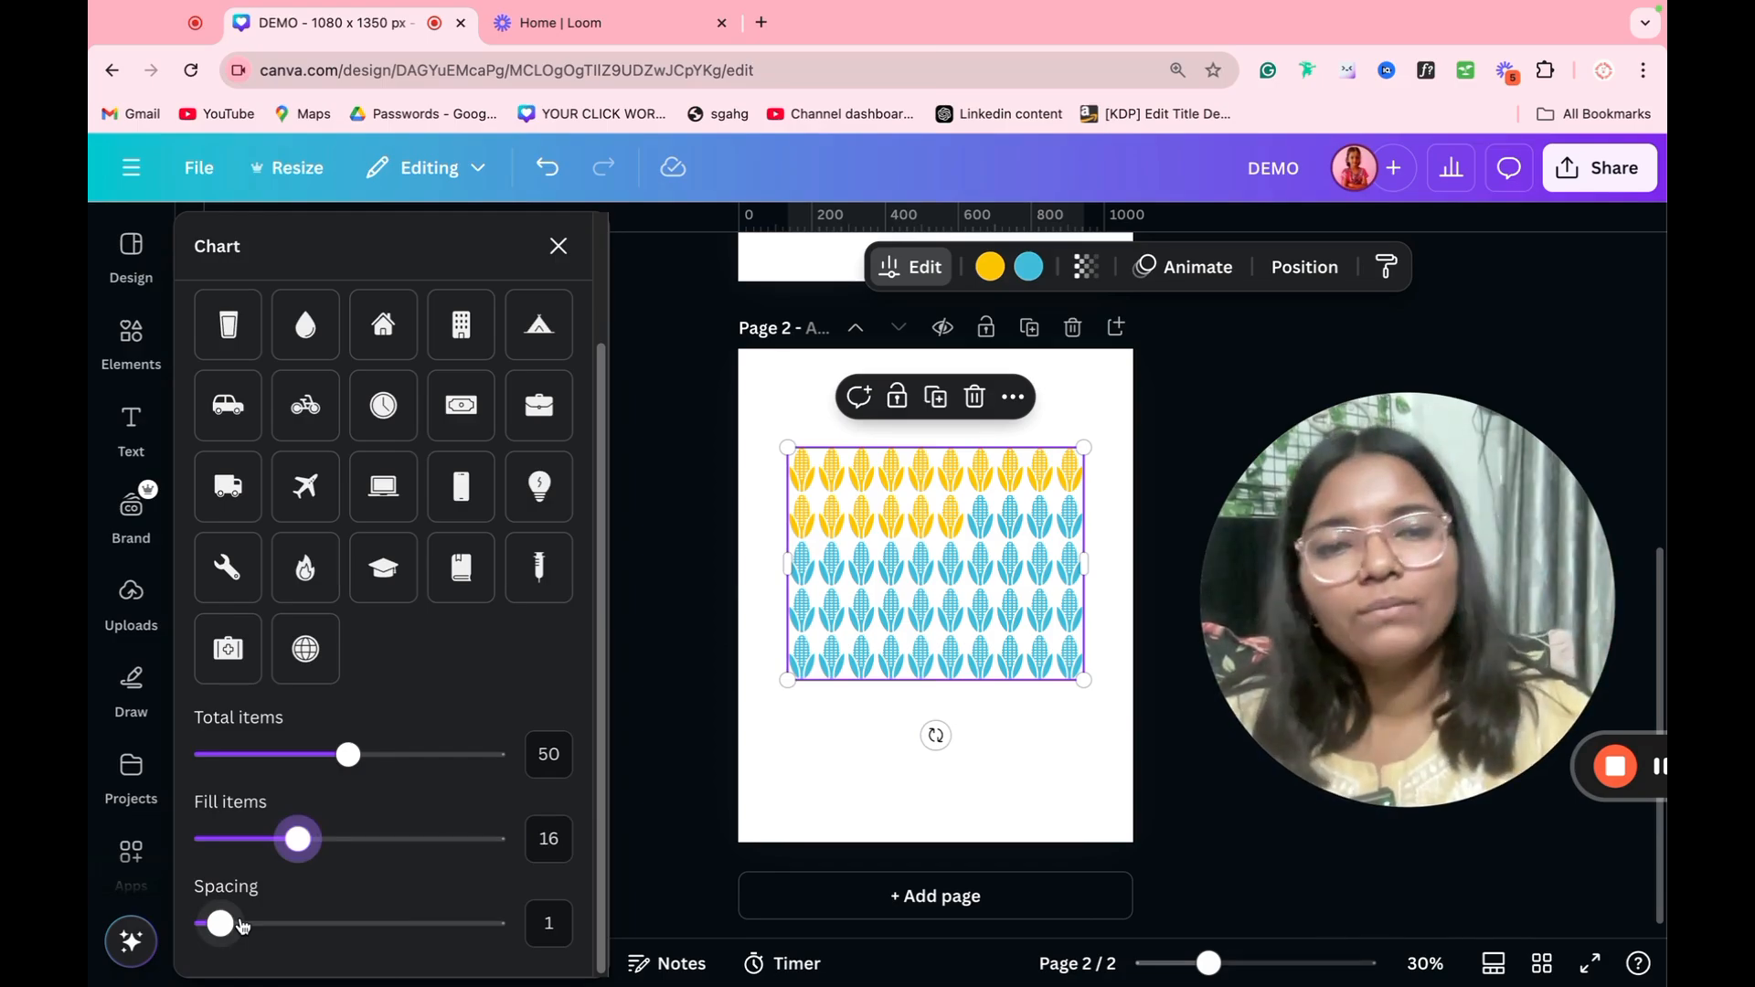
{"action": "left_click_drag", "start_coordinate": [242, 925], "coordinate": [340, 919]}
Step: Delete the corn pictogram chart from page 2
{"action": "left_click", "coordinate": [758, 804]}
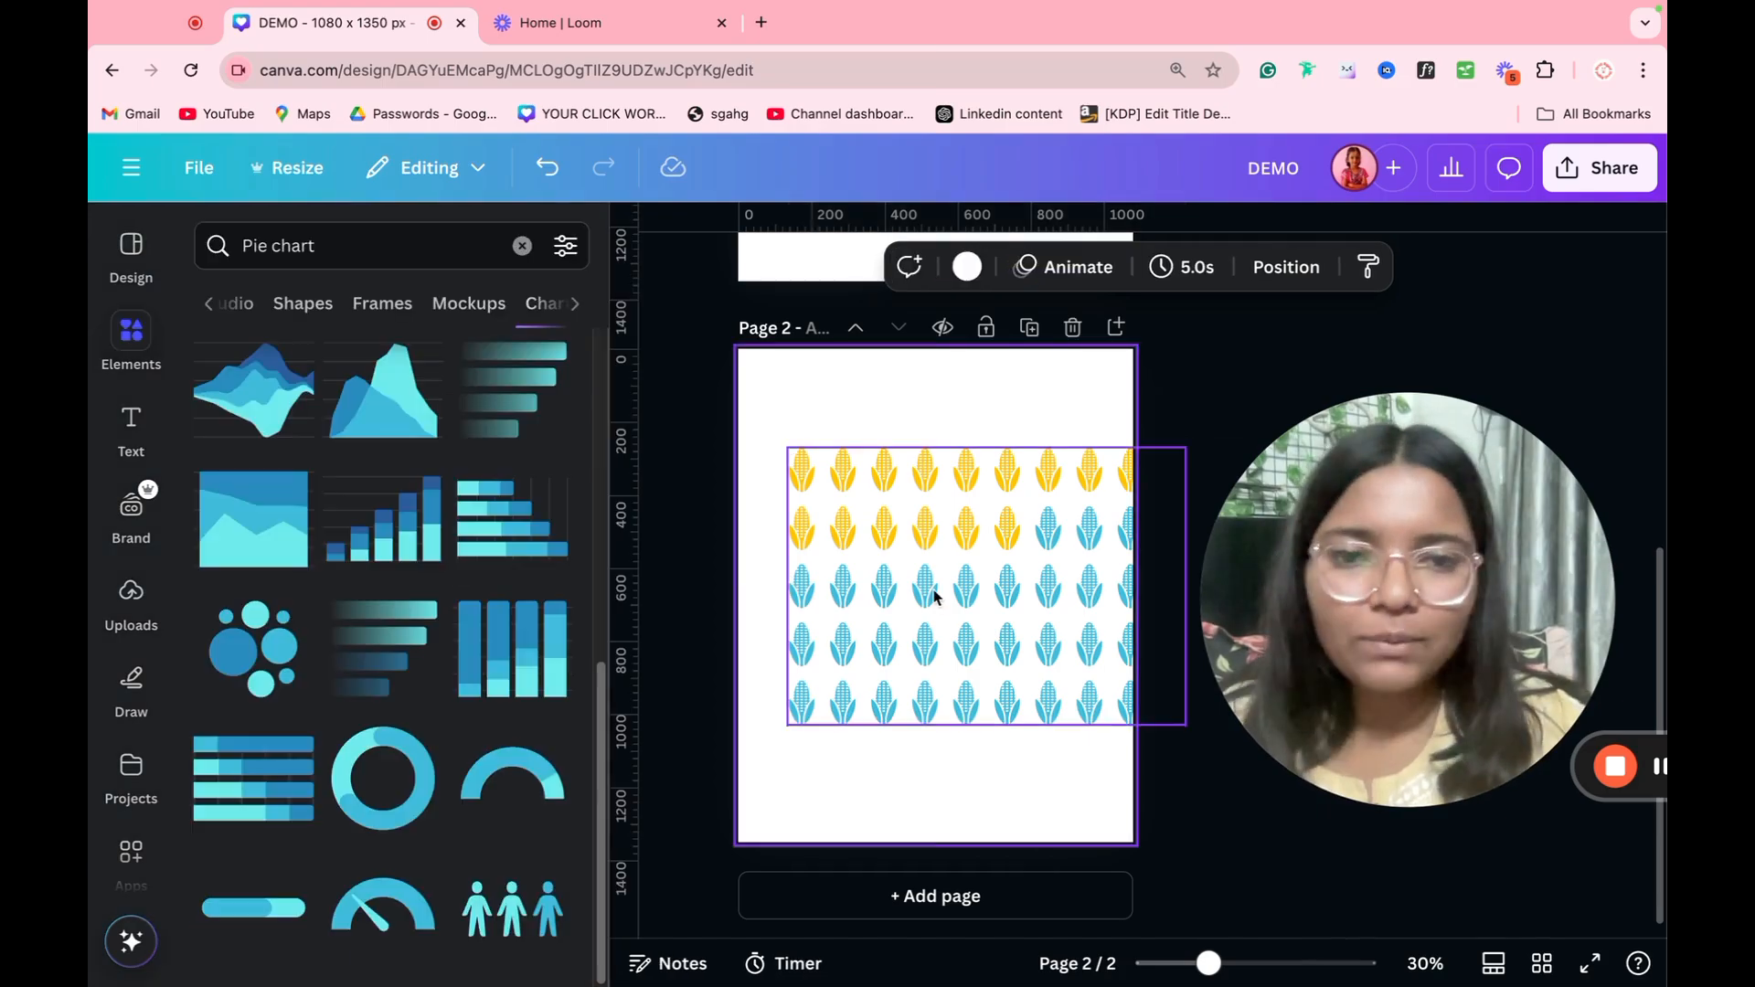
{"action": "left_click", "coordinate": [934, 596]}
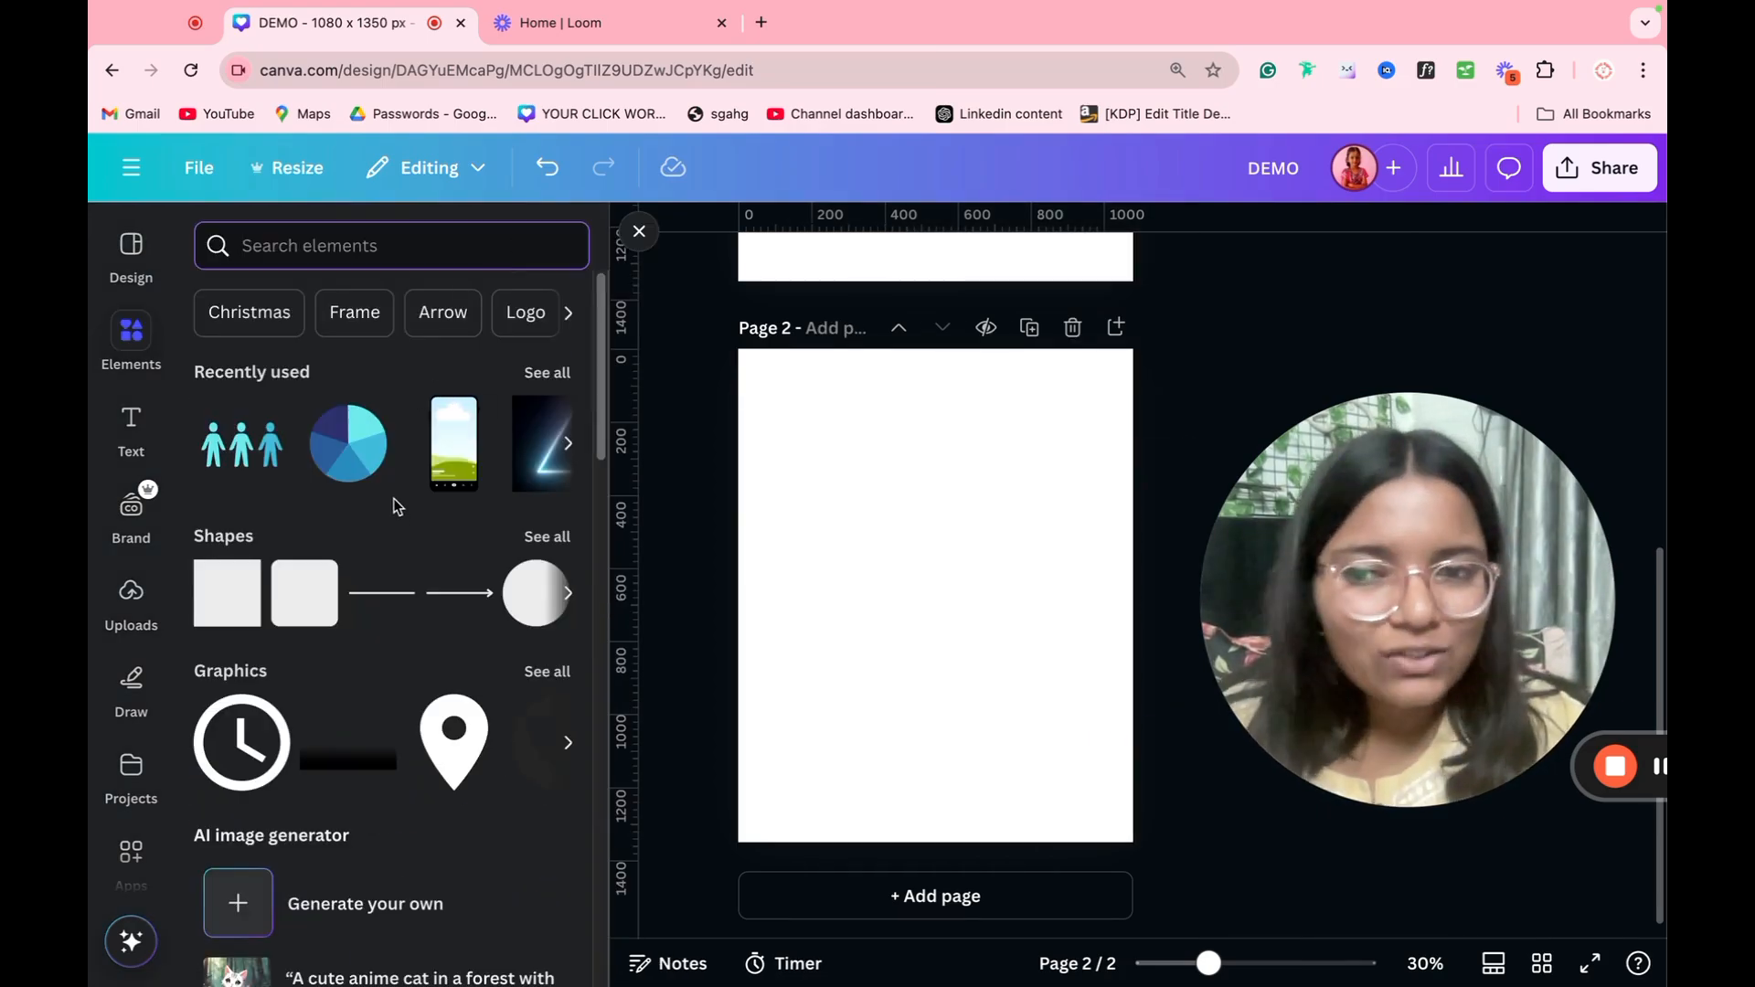
Step: Open the AI image generator from the elements and review the style and aspect ratio options for images and graphics
{"action": "scroll", "coordinate": [395, 501], "scroll_direction": "down", "scroll_amount": 3}
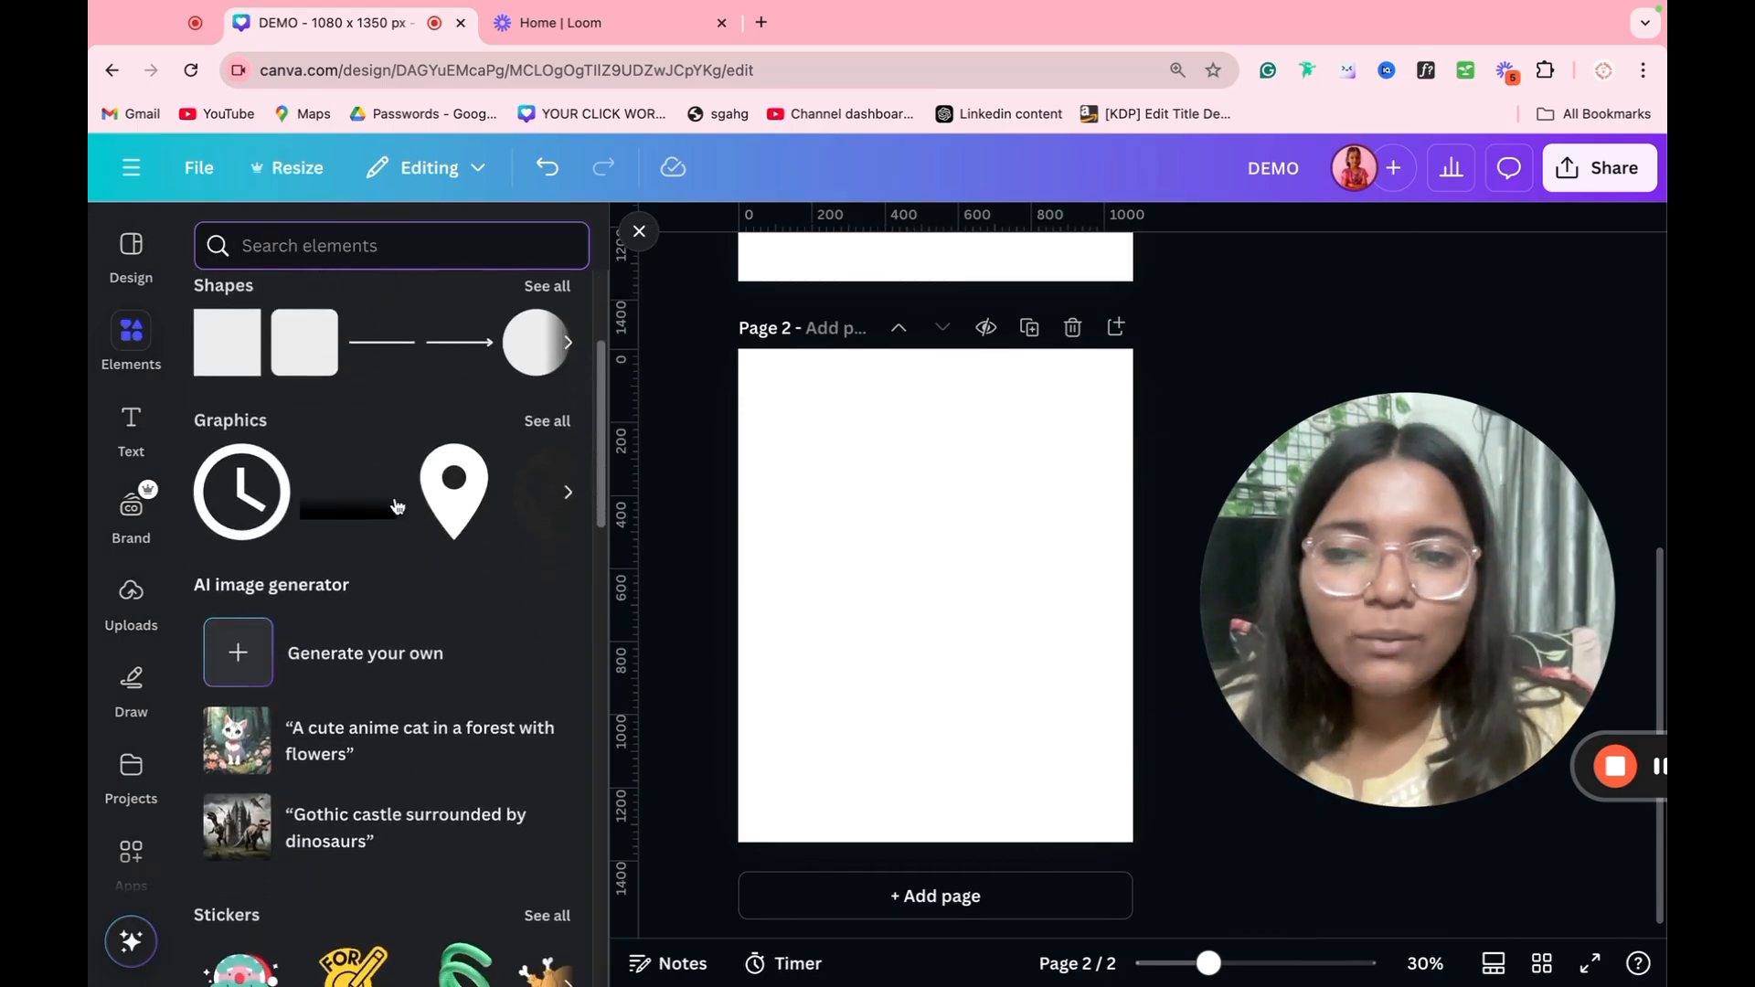
{"action": "left_click", "coordinate": [329, 640]}
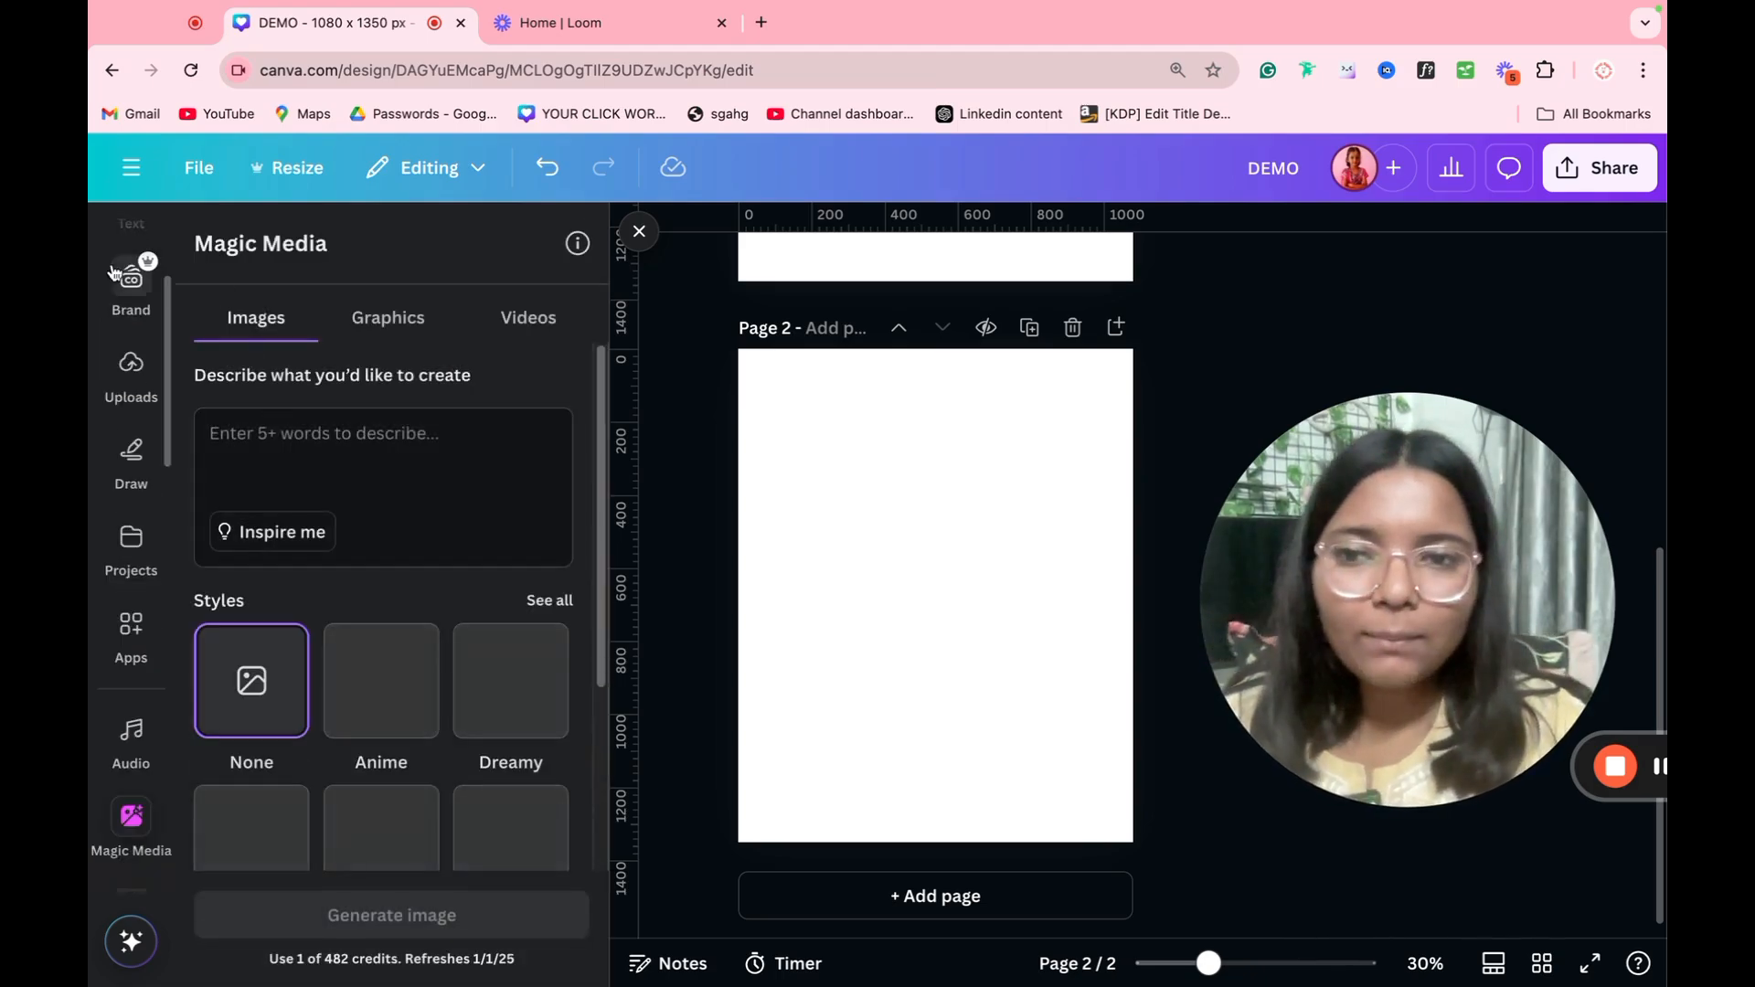
{"action": "scroll", "coordinate": [330, 602], "scroll_direction": "down", "scroll_amount": 3}
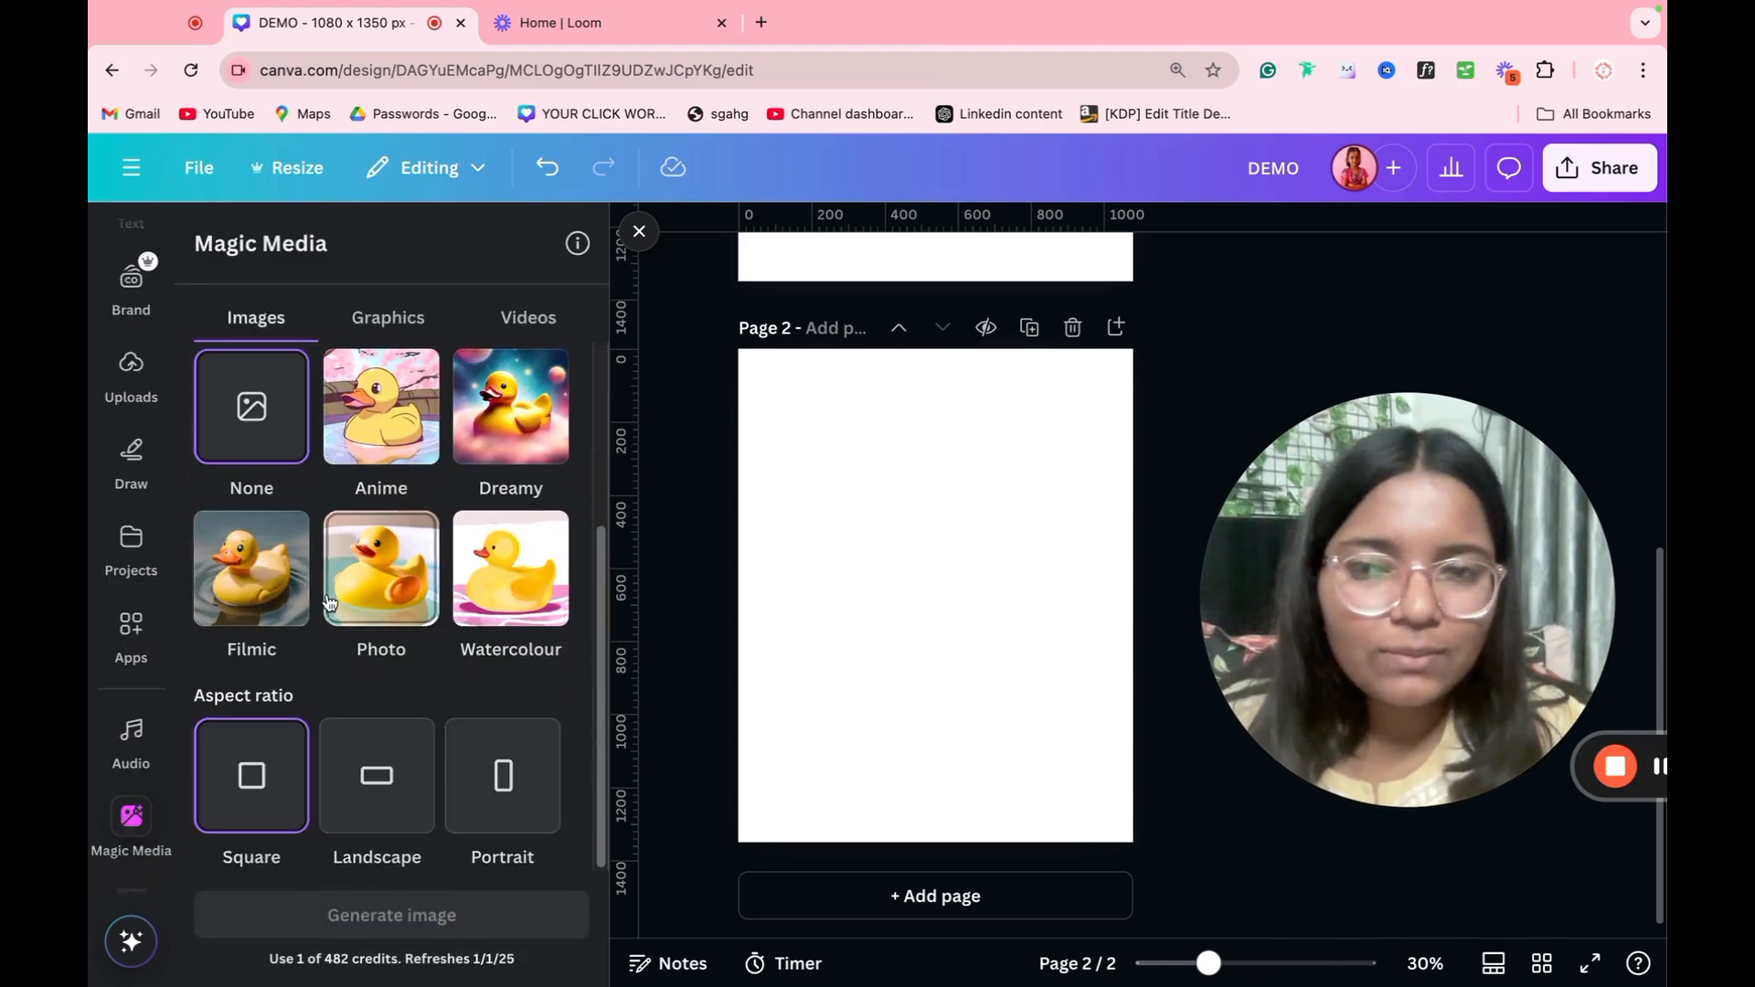
{"action": "scroll", "coordinate": [330, 602], "scroll_direction": "up", "scroll_amount": 3}
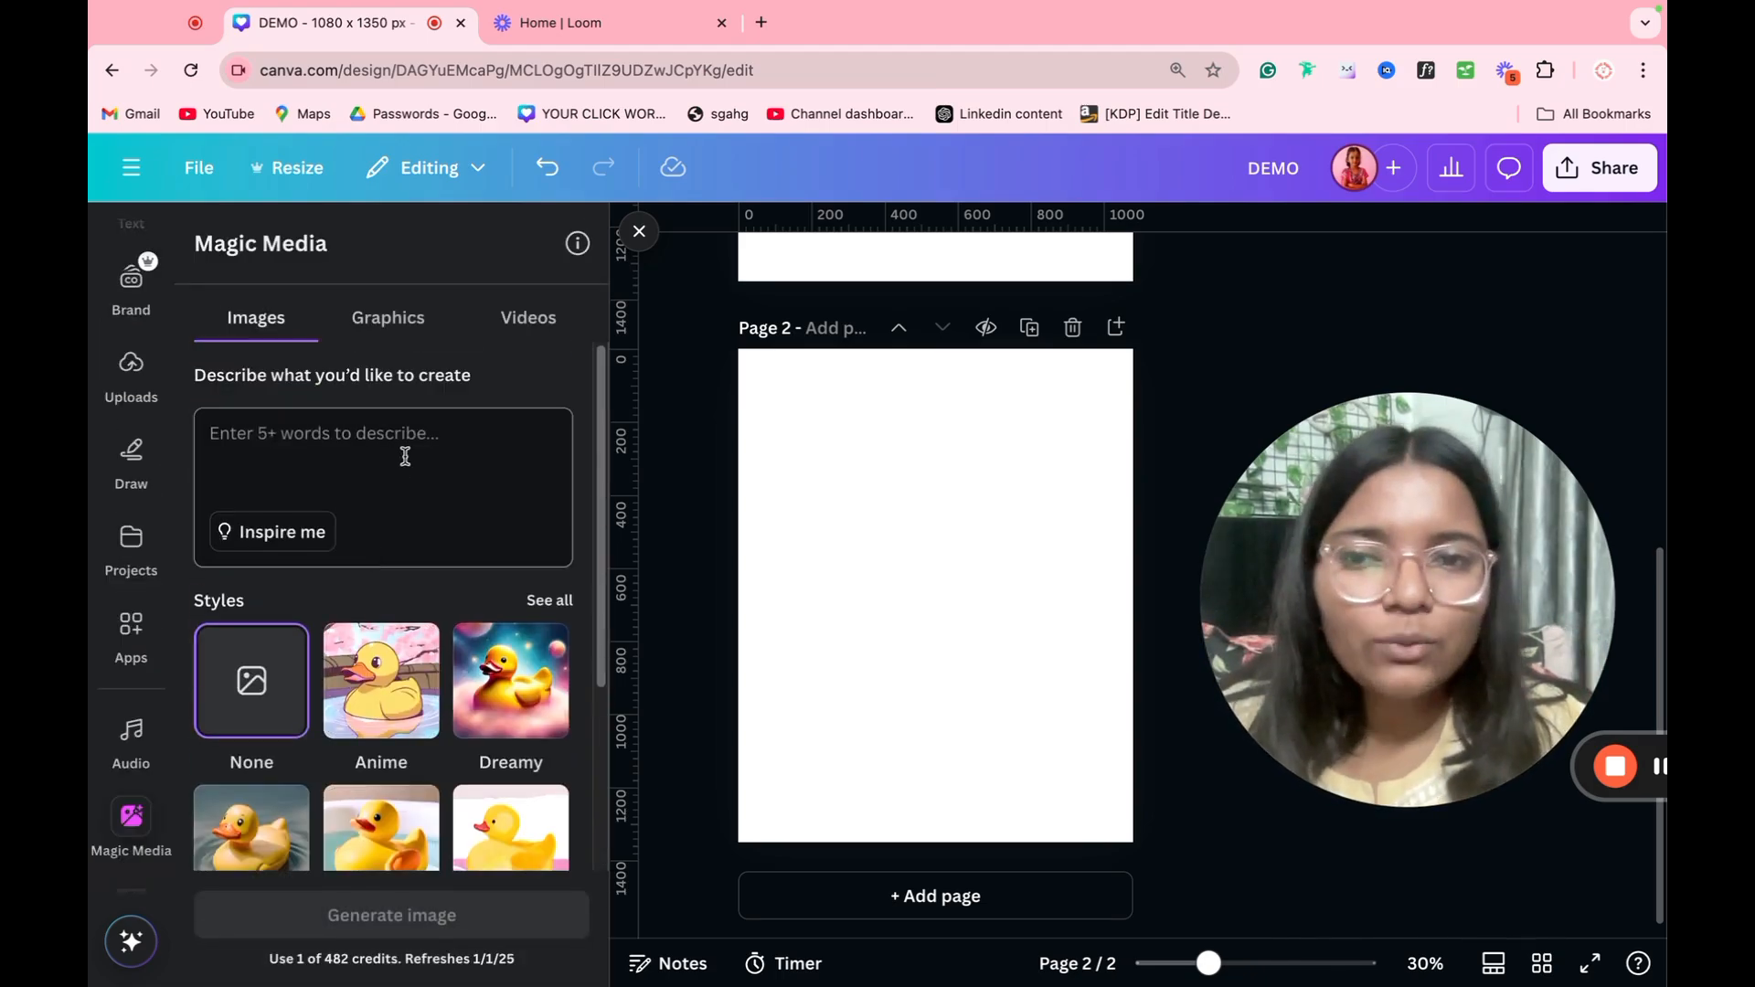
{"action": "left_click", "coordinate": [406, 340]}
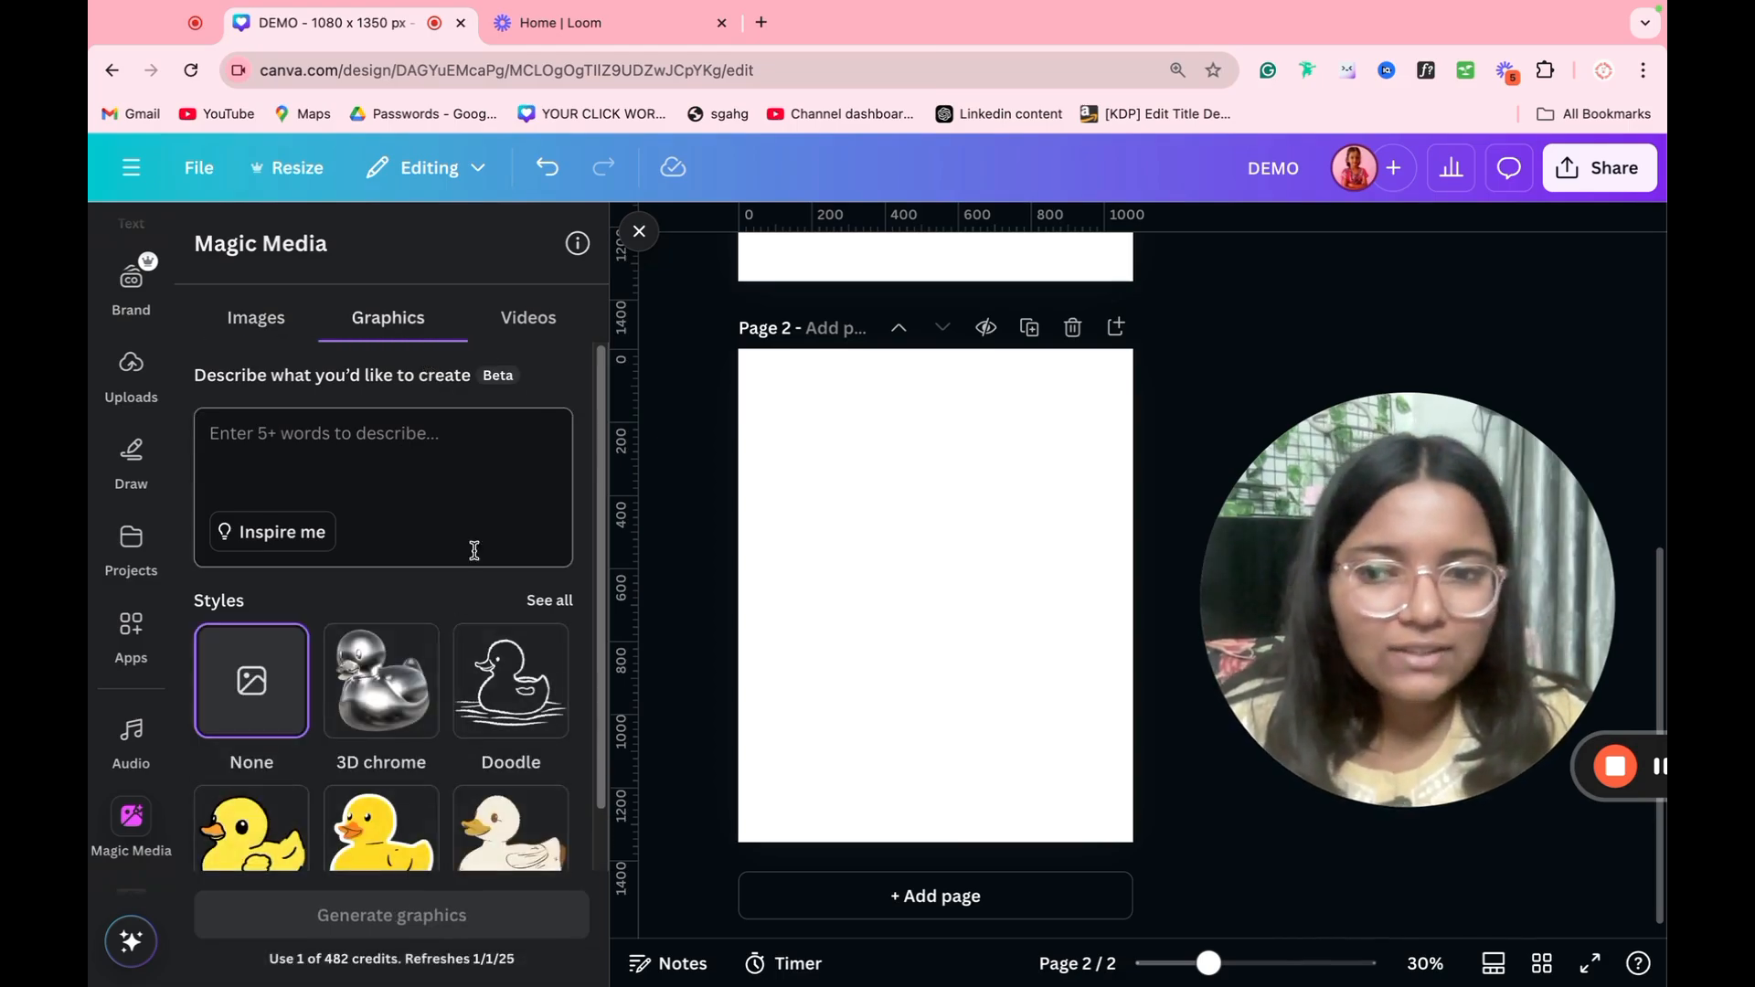
{"action": "scroll", "coordinate": [430, 630], "scroll_direction": "down", "scroll_amount": 1}
{"action": "scroll", "coordinate": [399, 709], "scroll_direction": "up", "scroll_amount": 1}
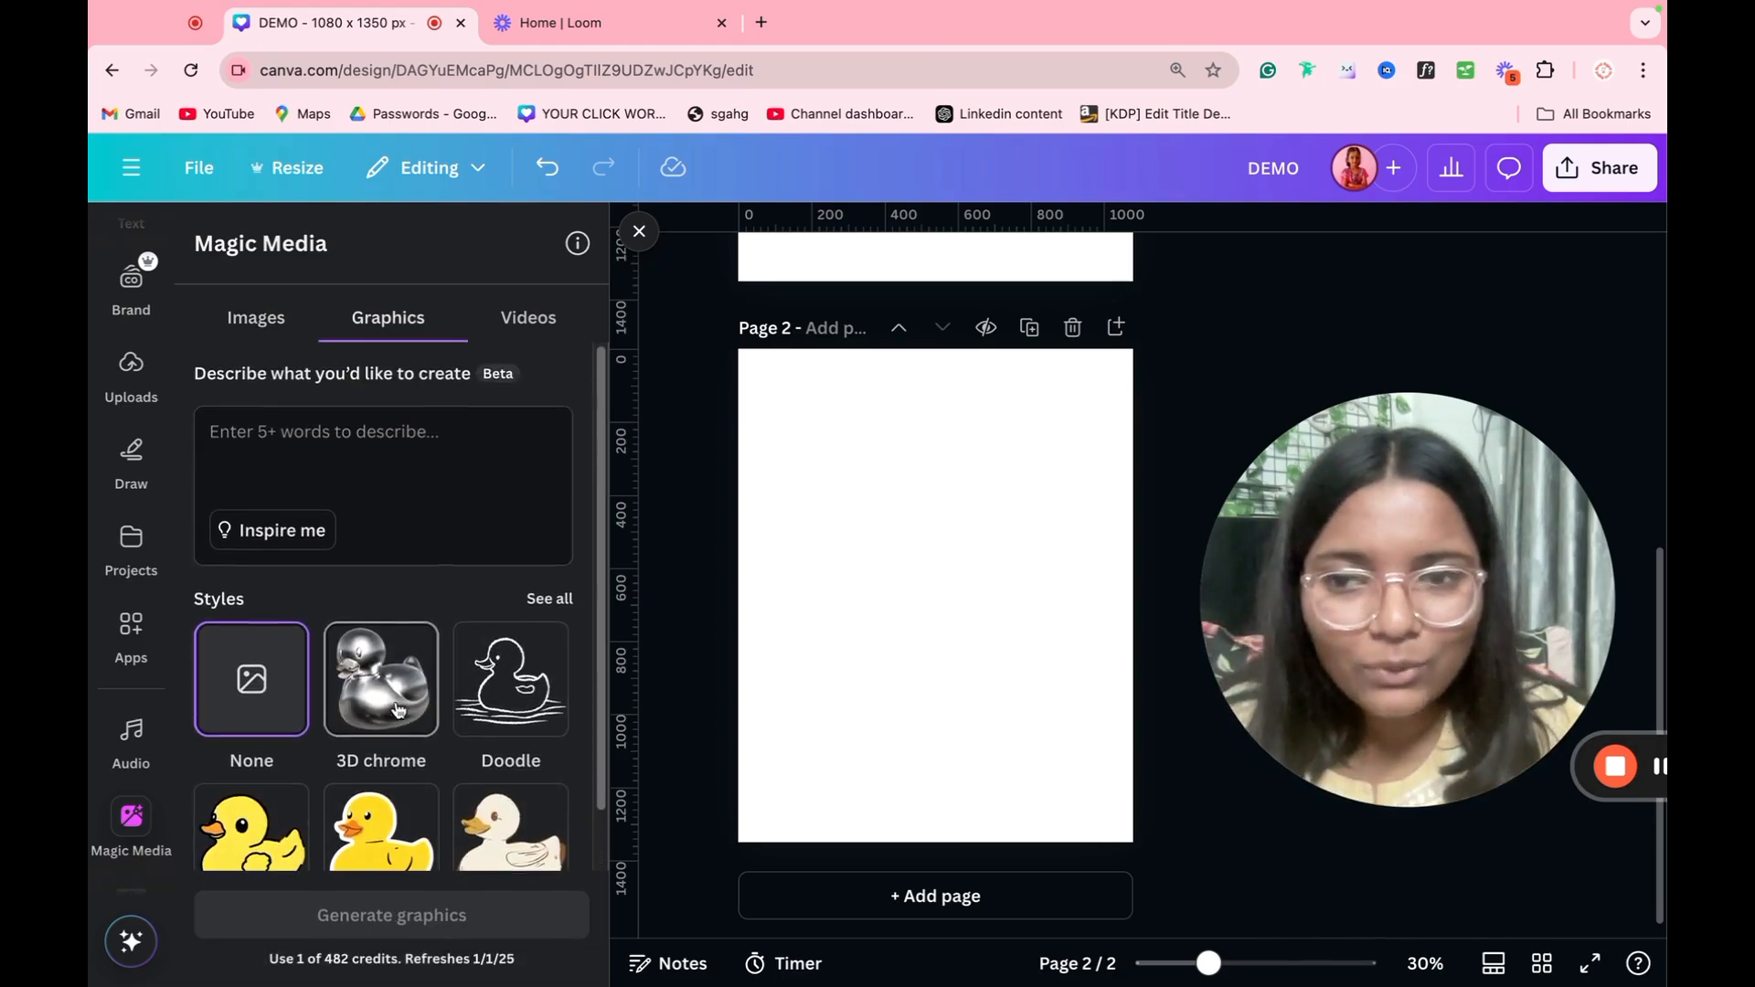
Step: Generate Doodle-style graphics from the prompt "pizza" with Magic Media
{"action": "left_click", "coordinate": [381, 470]}
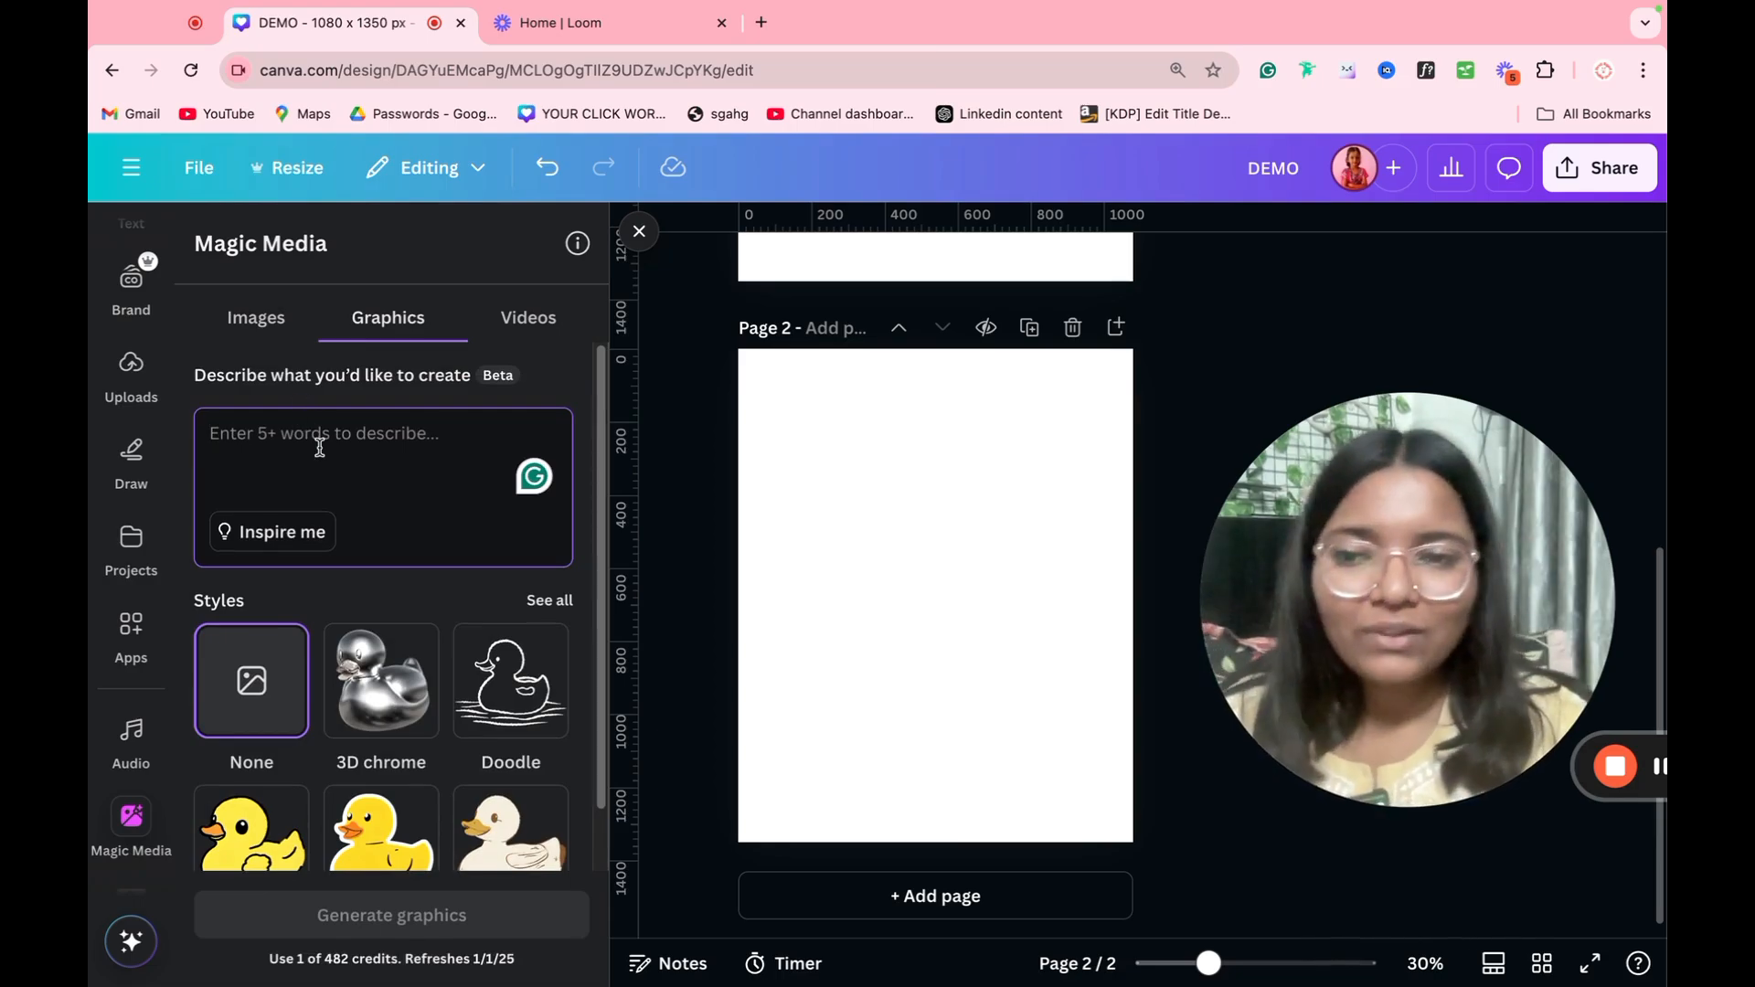
{"action": "type", "text": "pizza"}
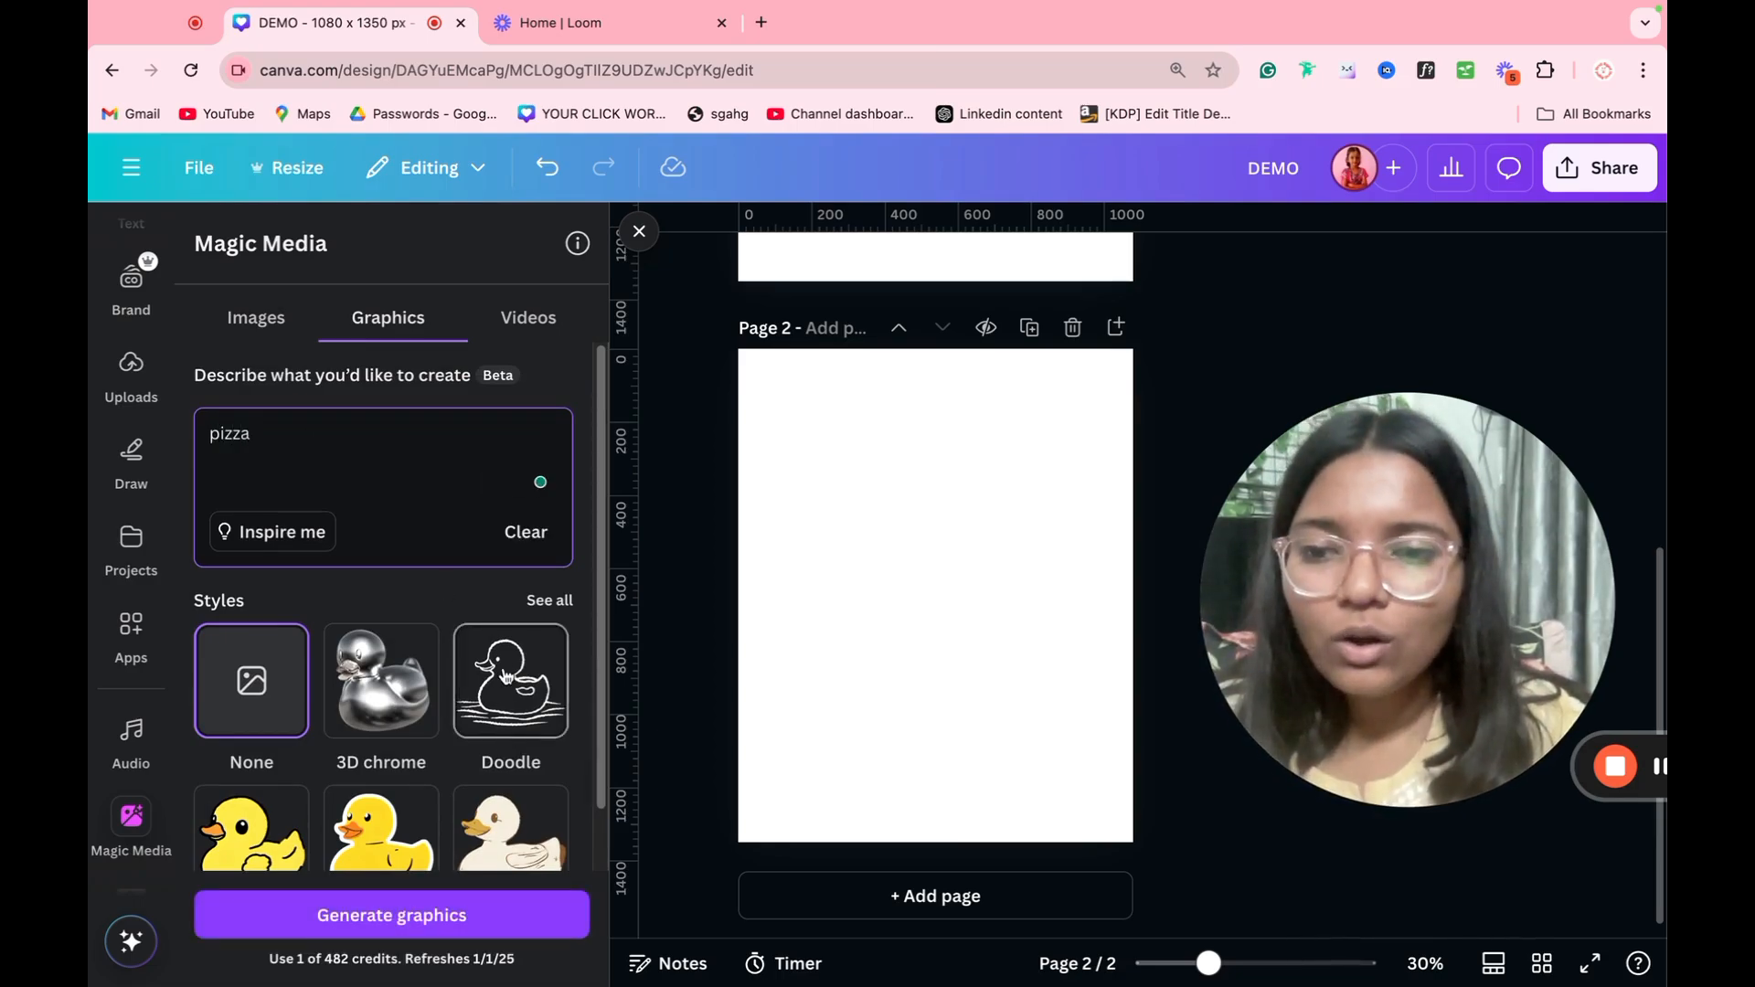
{"action": "left_click", "coordinate": [510, 681]}
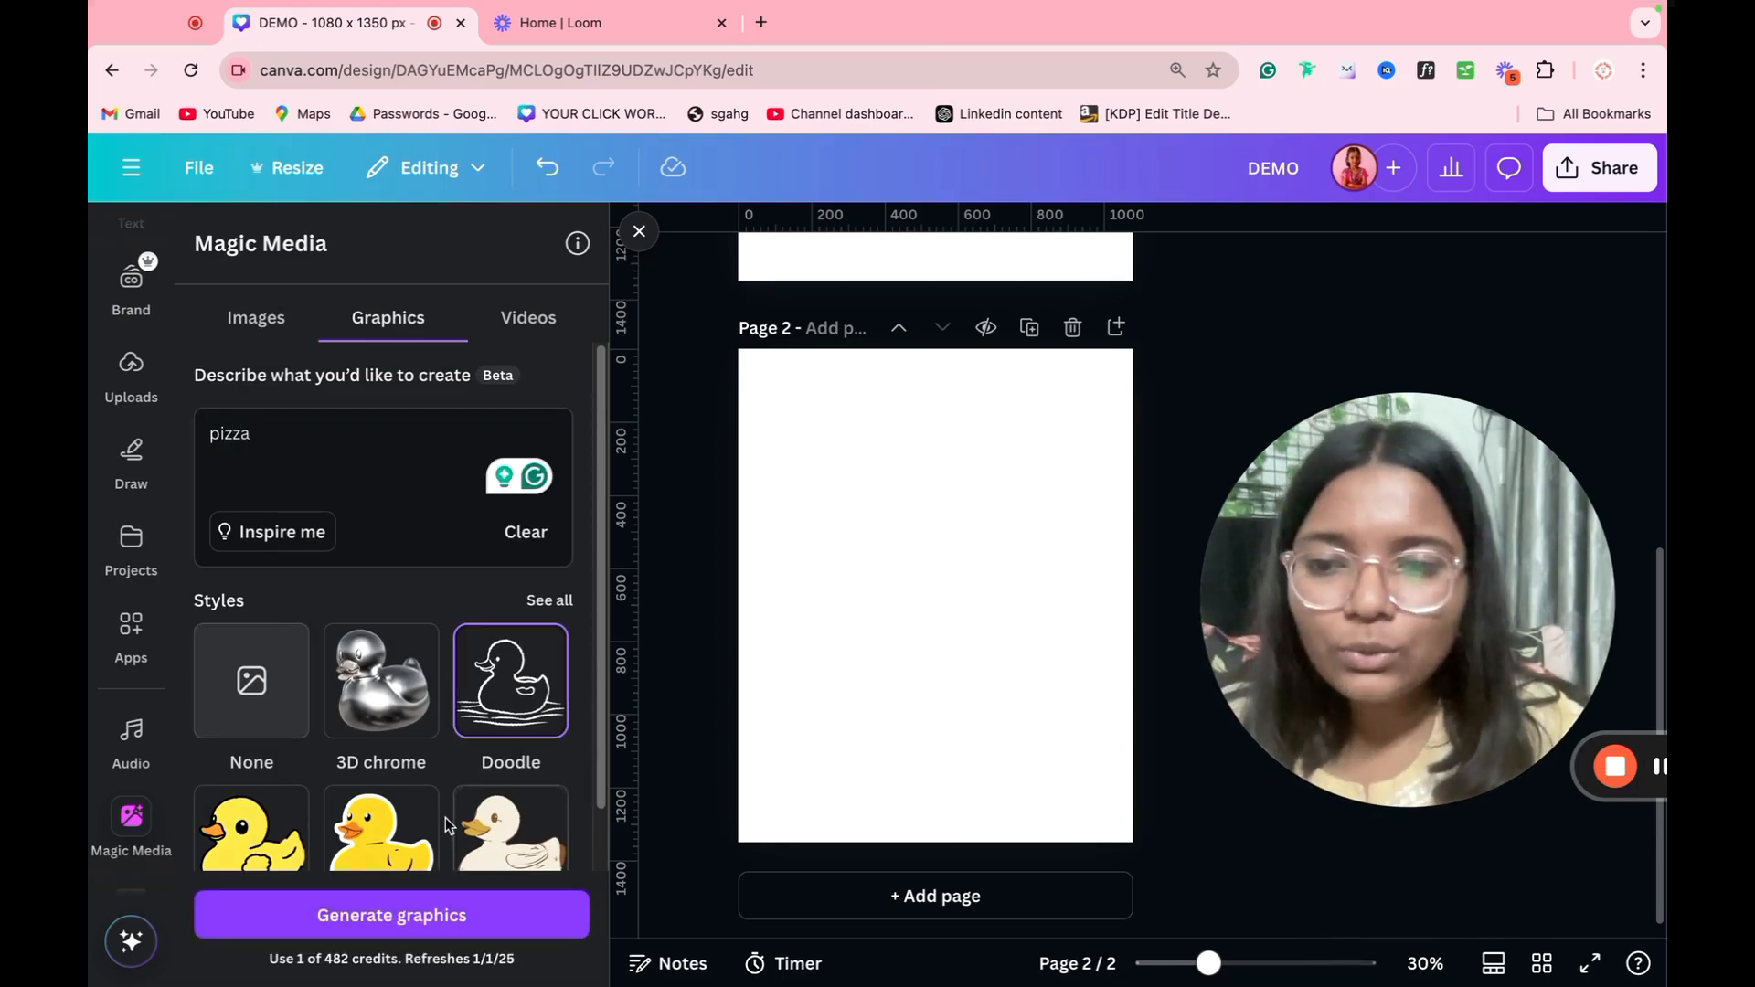
{"action": "left_click", "coordinate": [420, 913]}
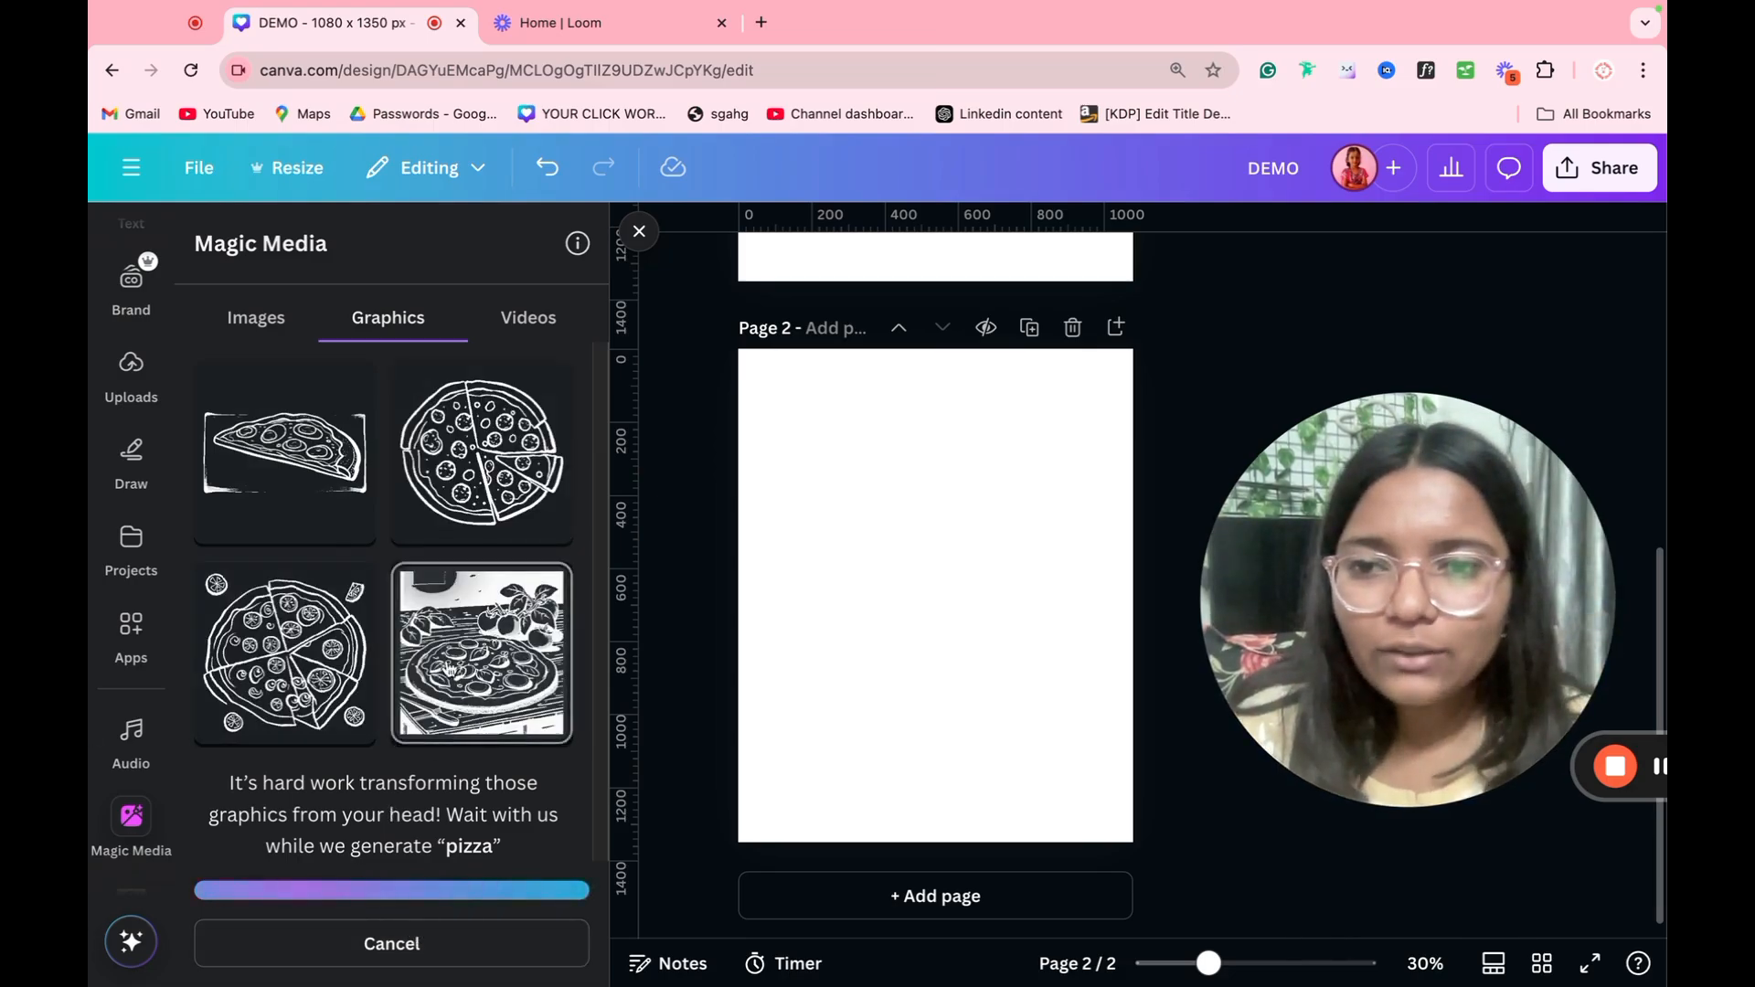
Step: Insert the generated whole-pizza doodle on page 2 and delete it again
{"action": "left_click", "coordinate": [461, 536]}
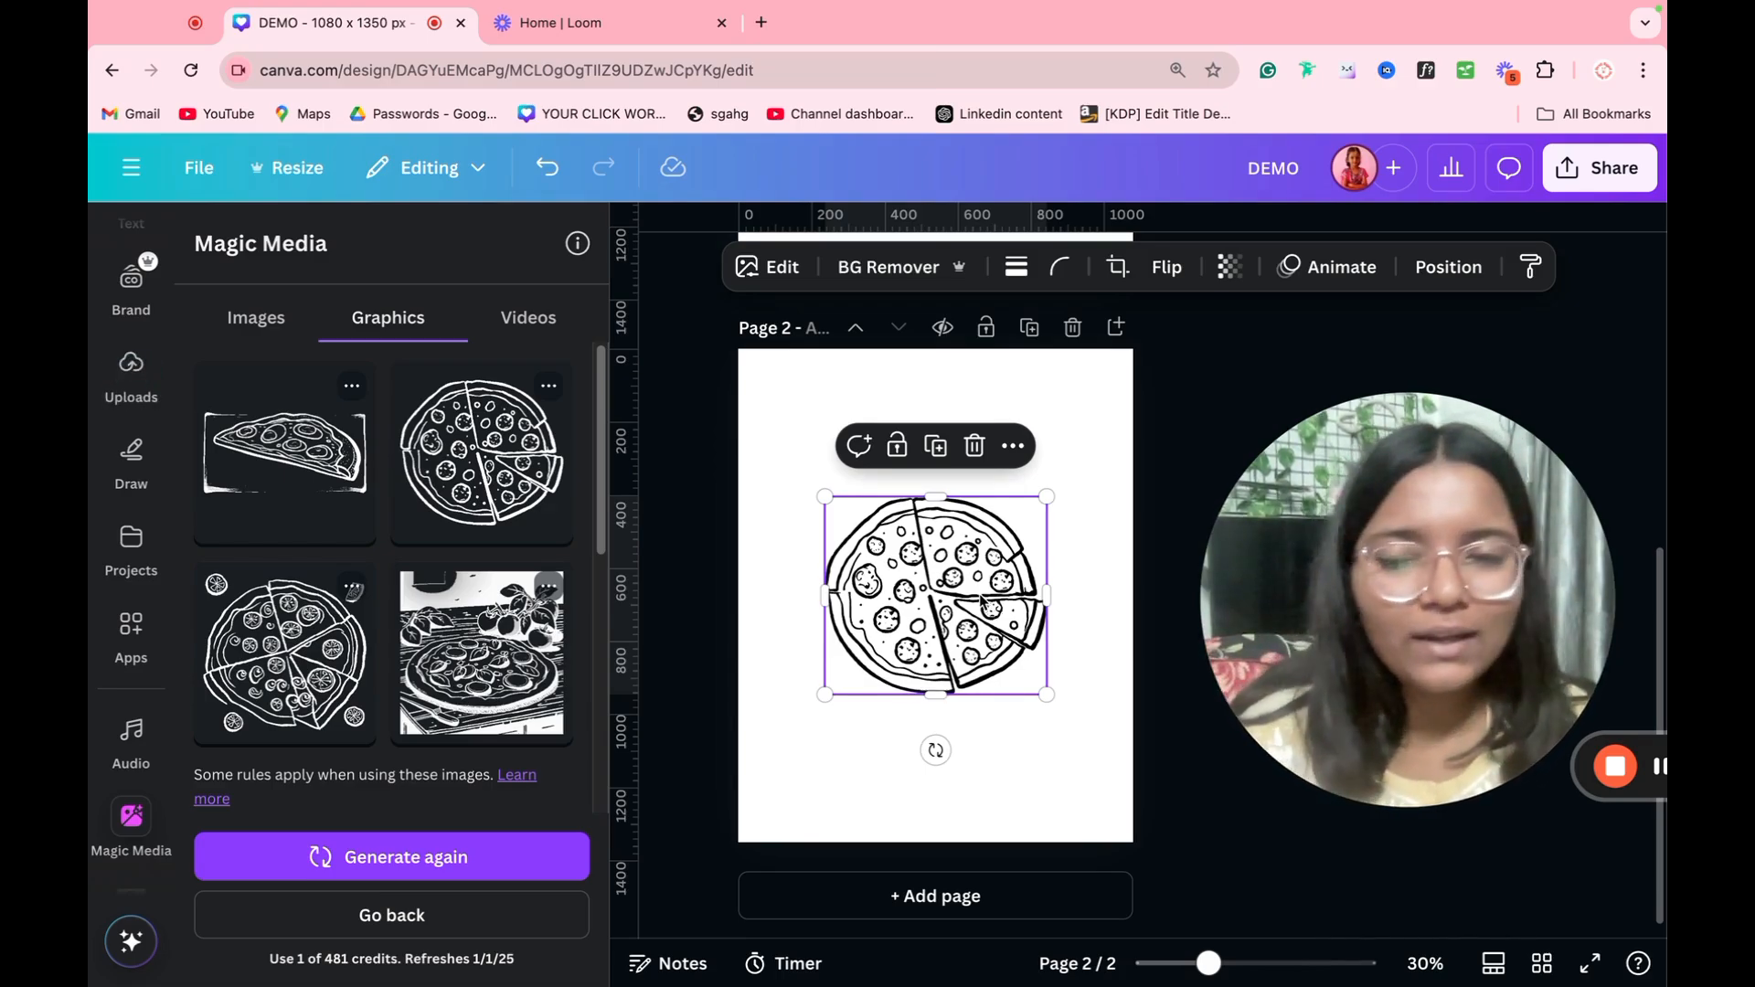
{"action": "key", "text": "Delete"}
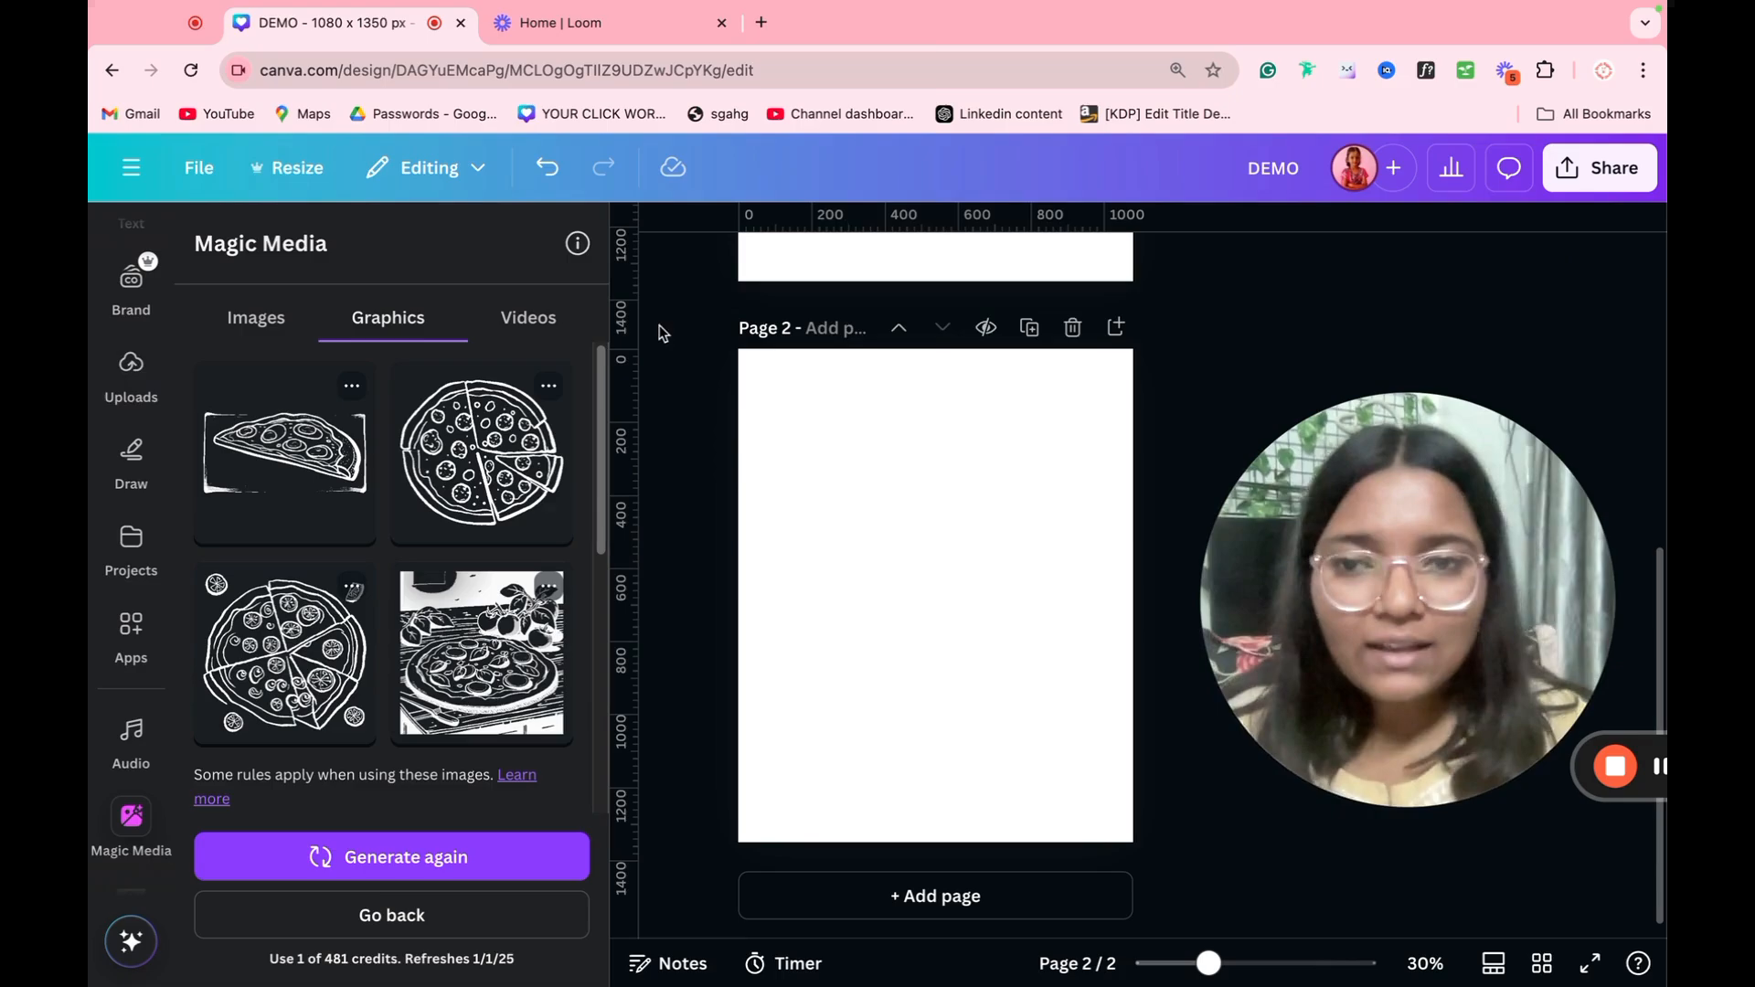
Step: View the Magic Media video and image generators, and browse the stickers, photos, videos and audio among the elements
{"action": "left_click", "coordinate": [528, 317]}
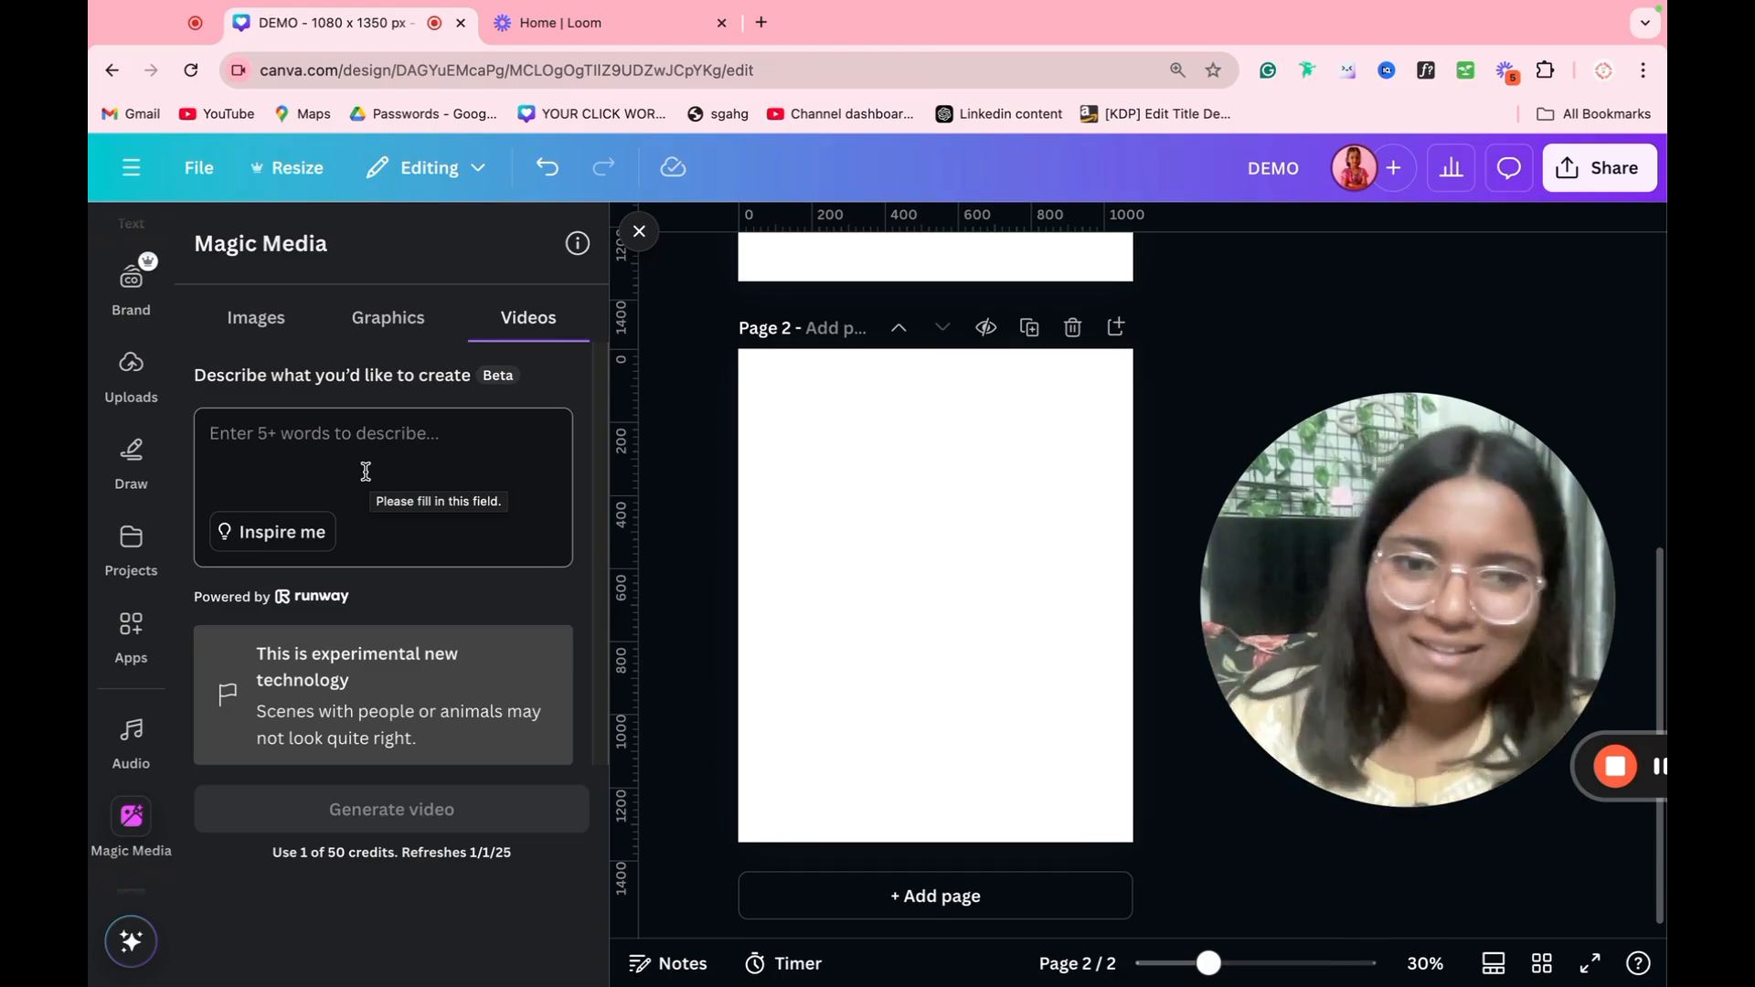
{"action": "left_click", "coordinate": [257, 334]}
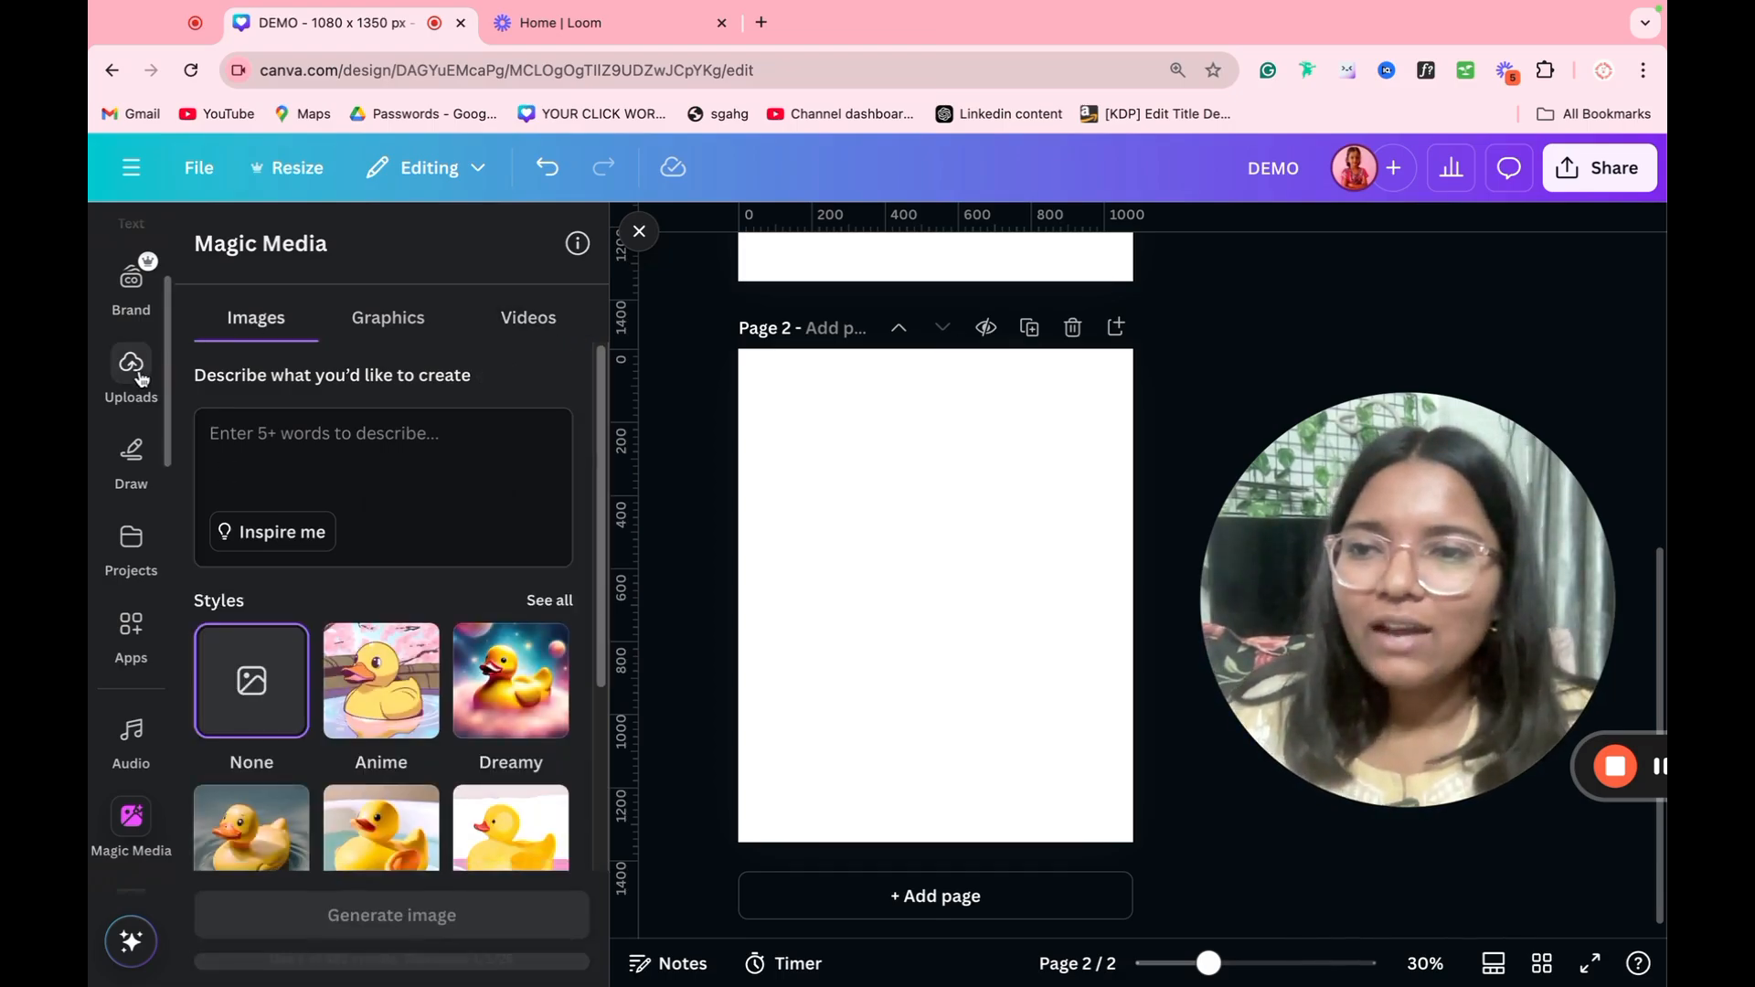
{"action": "scroll", "coordinate": [137, 348], "scroll_direction": "up", "scroll_amount": 3}
{"action": "left_click", "coordinate": [131, 337]}
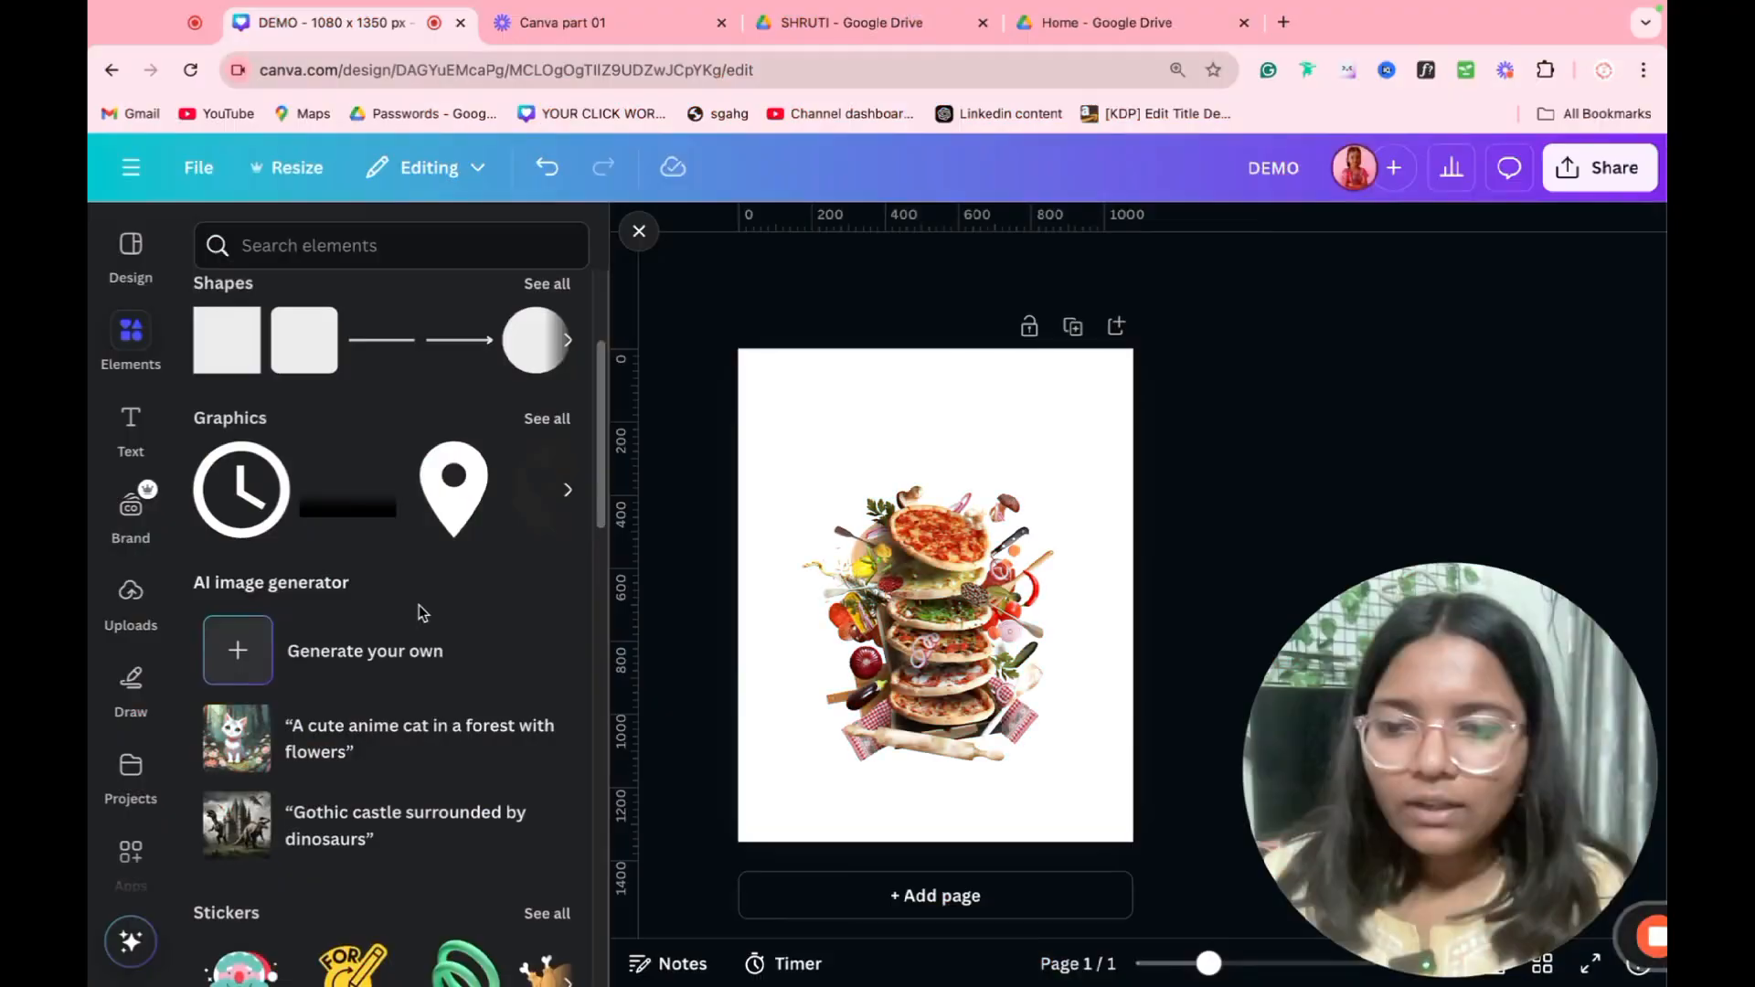
{"action": "scroll", "coordinate": [416, 603], "scroll_direction": "down", "scroll_amount": 5}
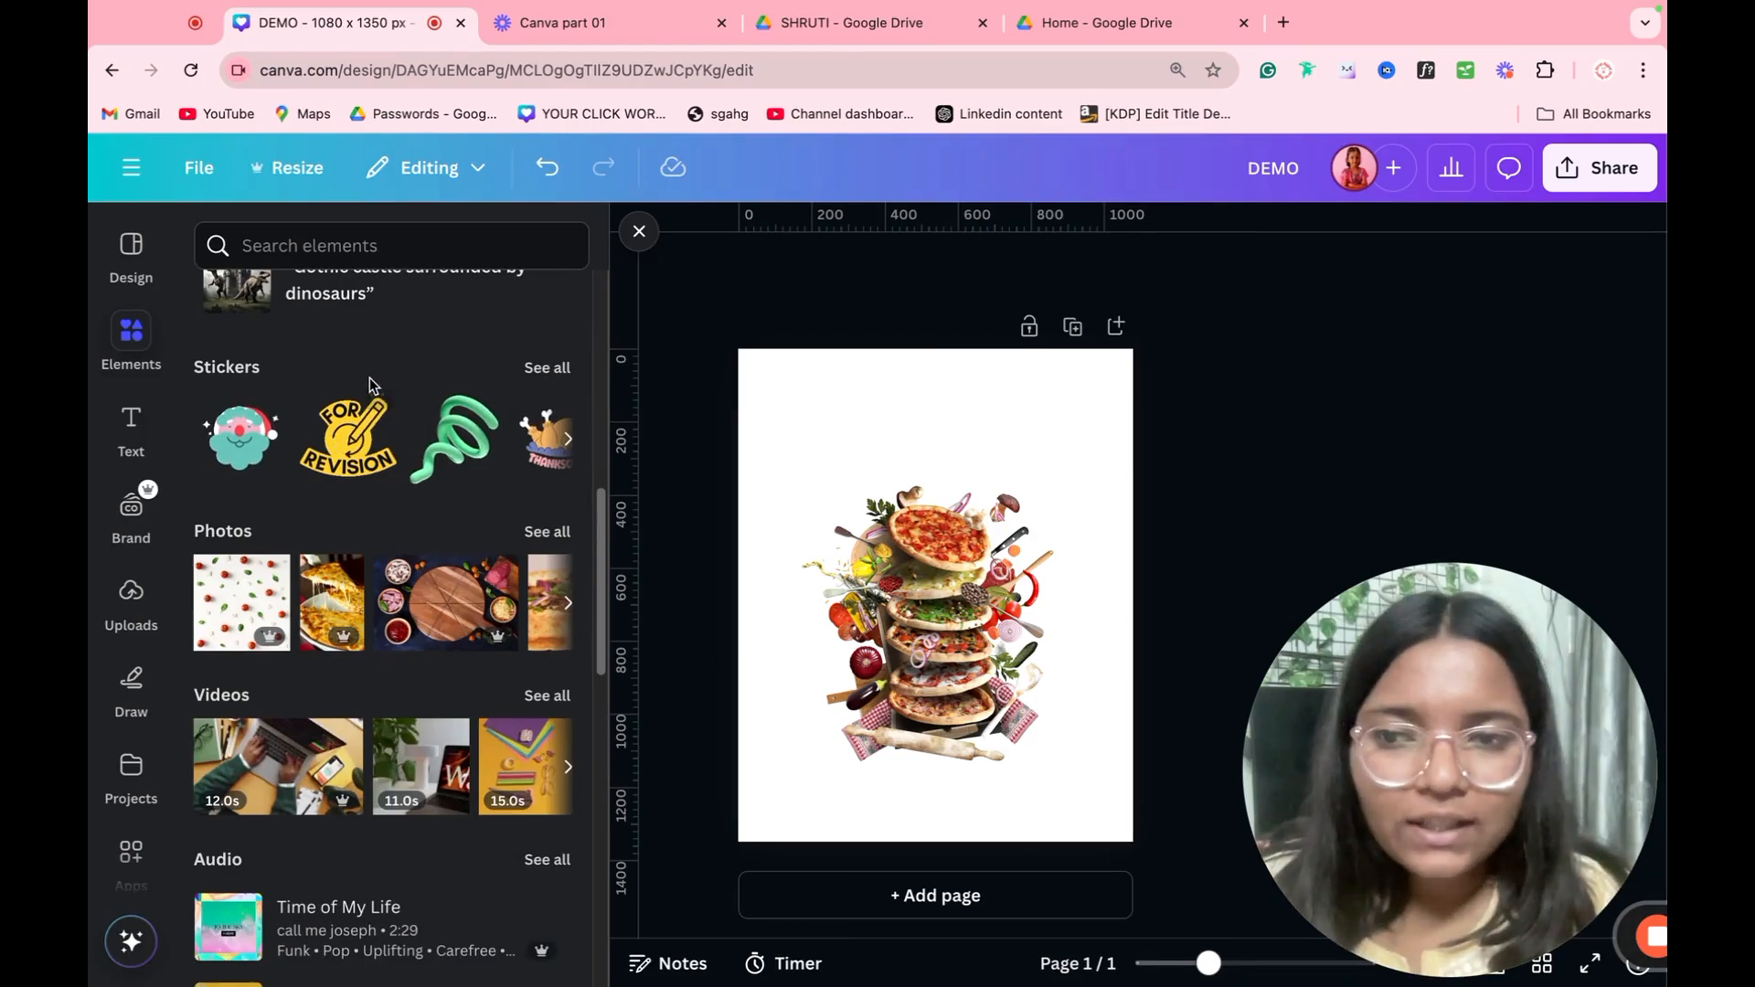
{"action": "scroll", "coordinate": [257, 674], "scroll_direction": "down", "scroll_amount": 5}
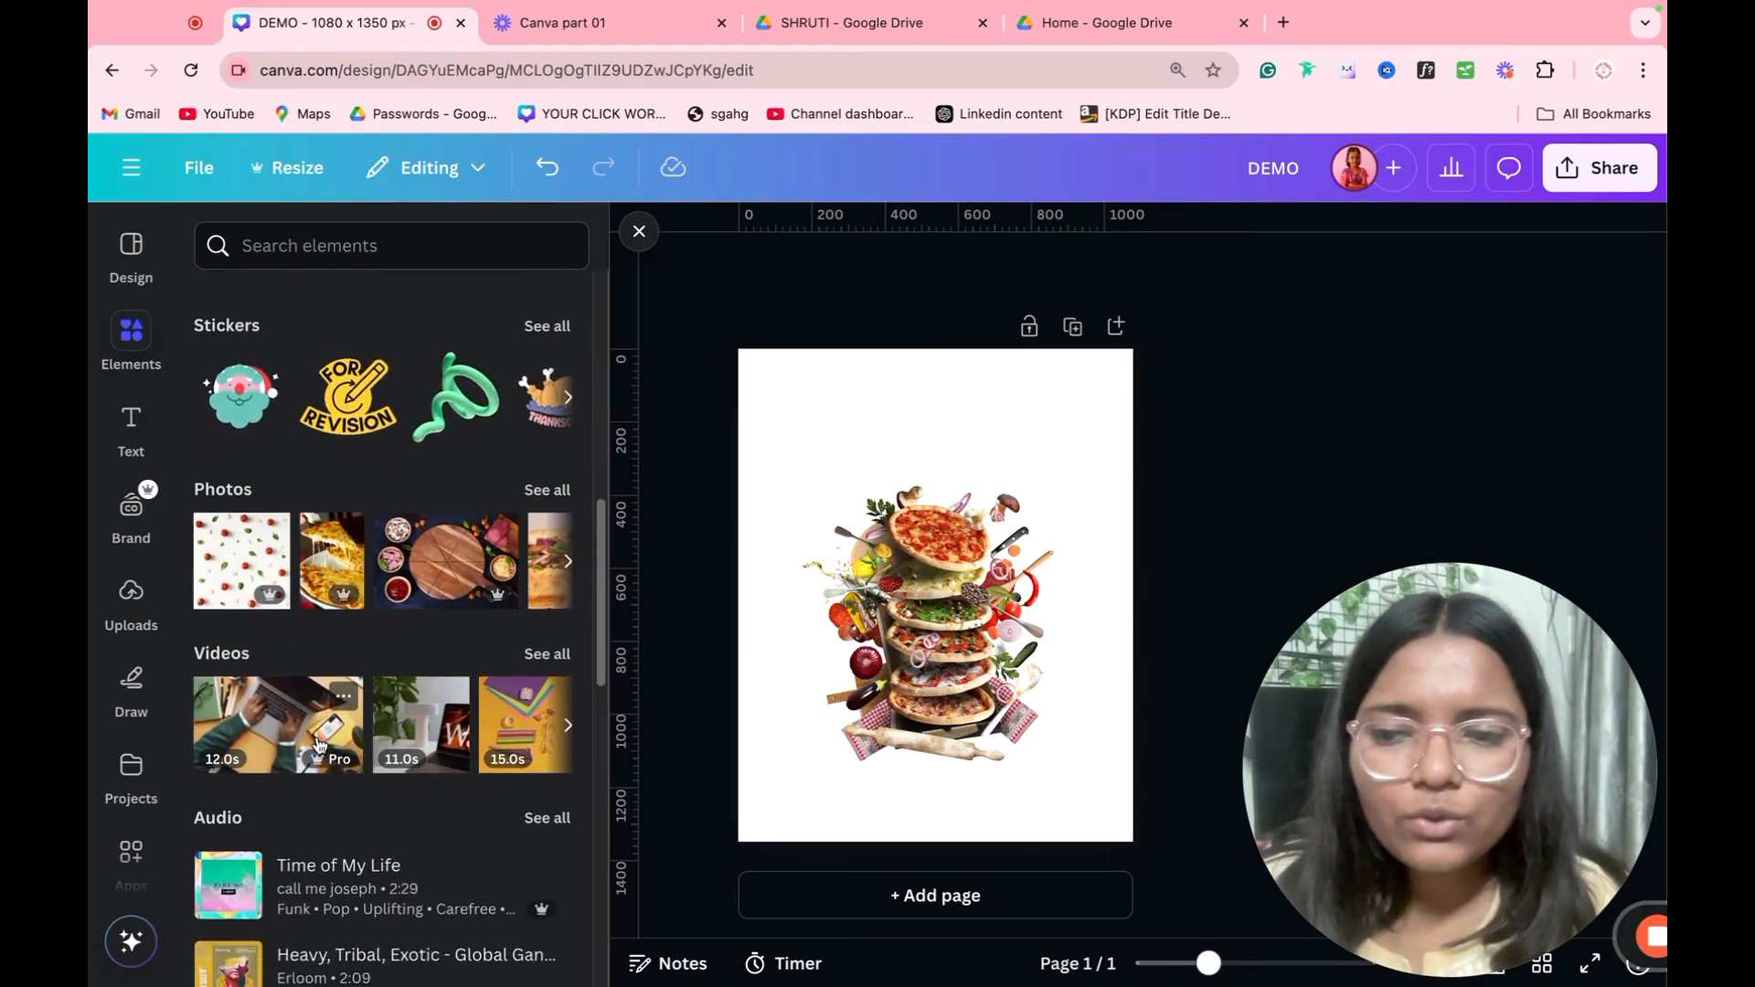
{"action": "scroll", "coordinate": [347, 667], "scroll_direction": "up", "scroll_amount": 10}
{"action": "scroll", "coordinate": [360, 647], "scroll_direction": "up", "scroll_amount": 4}
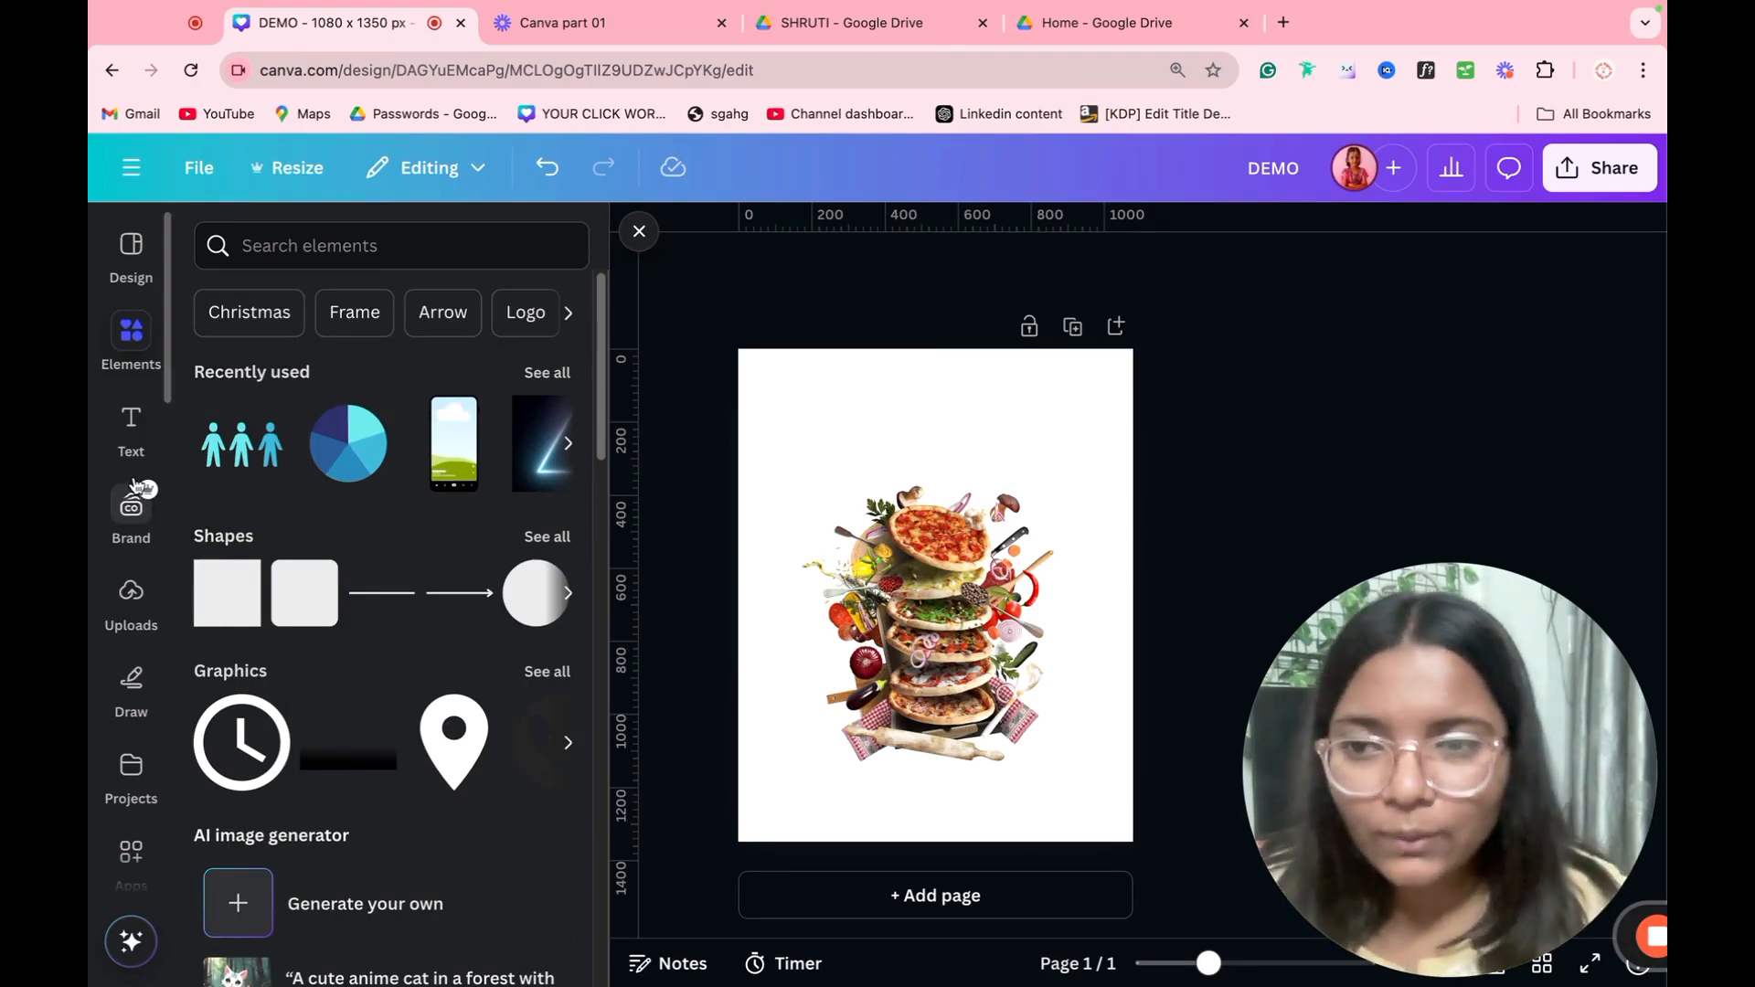
Step: Add a text box above the pizza image, enlarge it to font size 54.2 and replace its text with PIZZA
{"action": "left_click", "coordinate": [133, 423]}
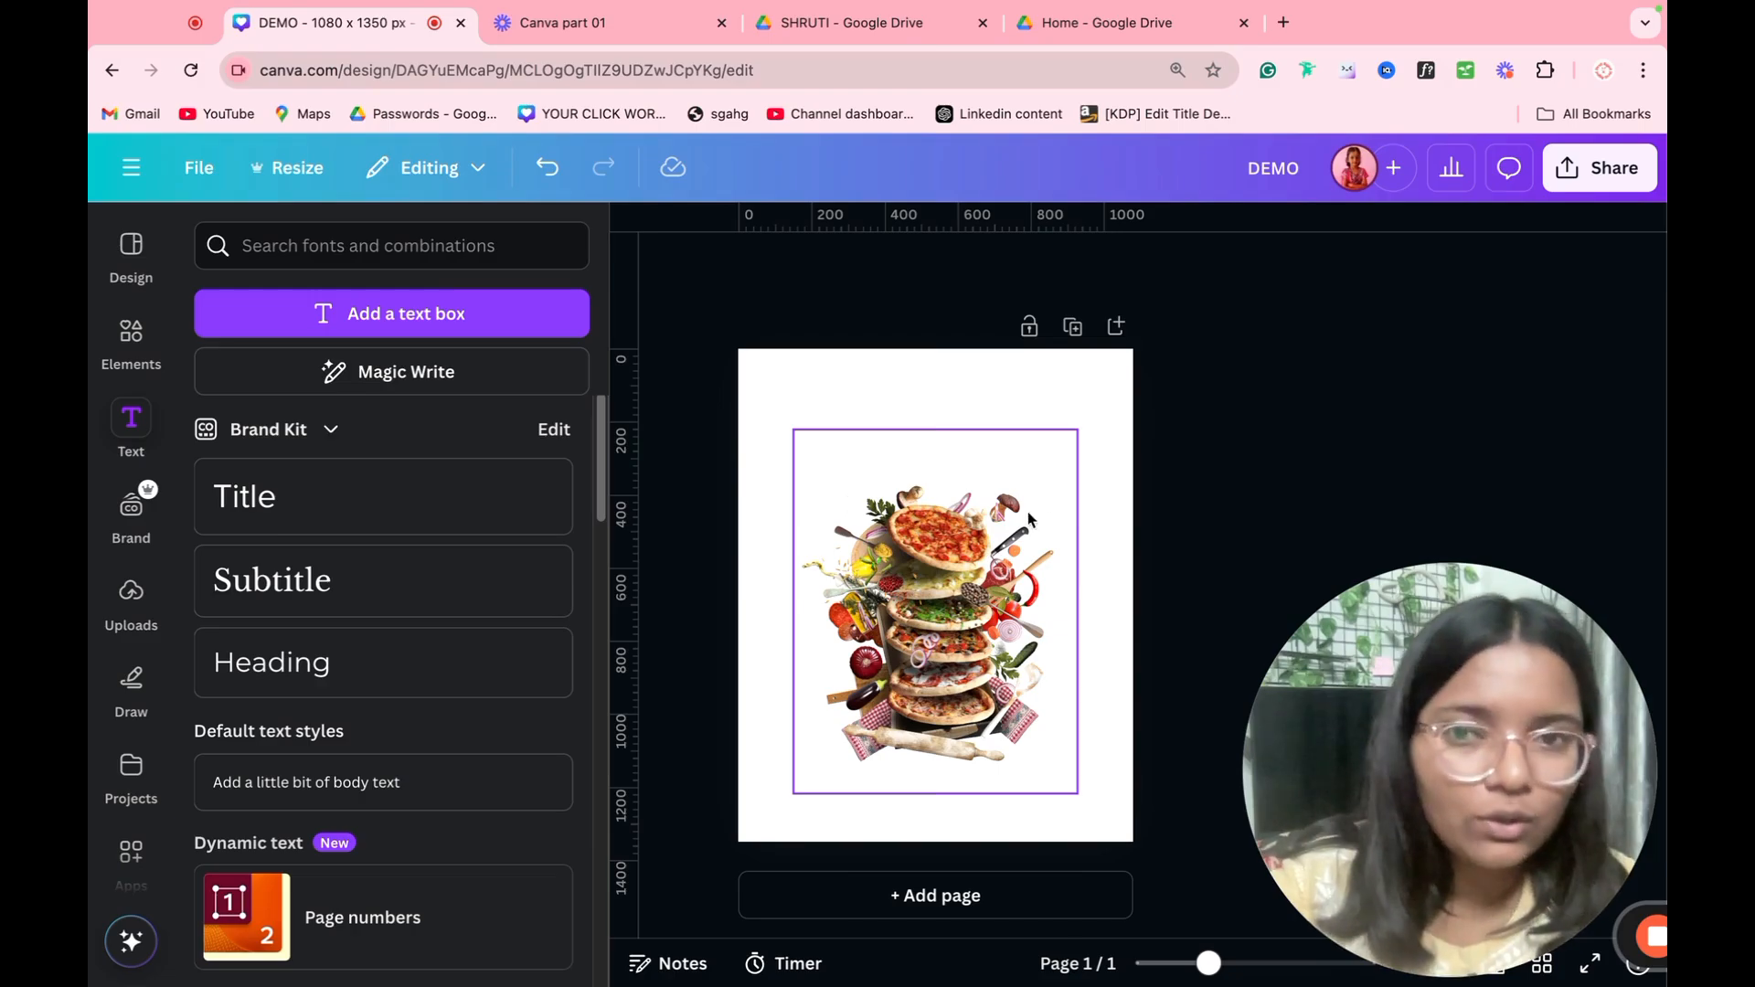
{"action": "key", "text": "t"}
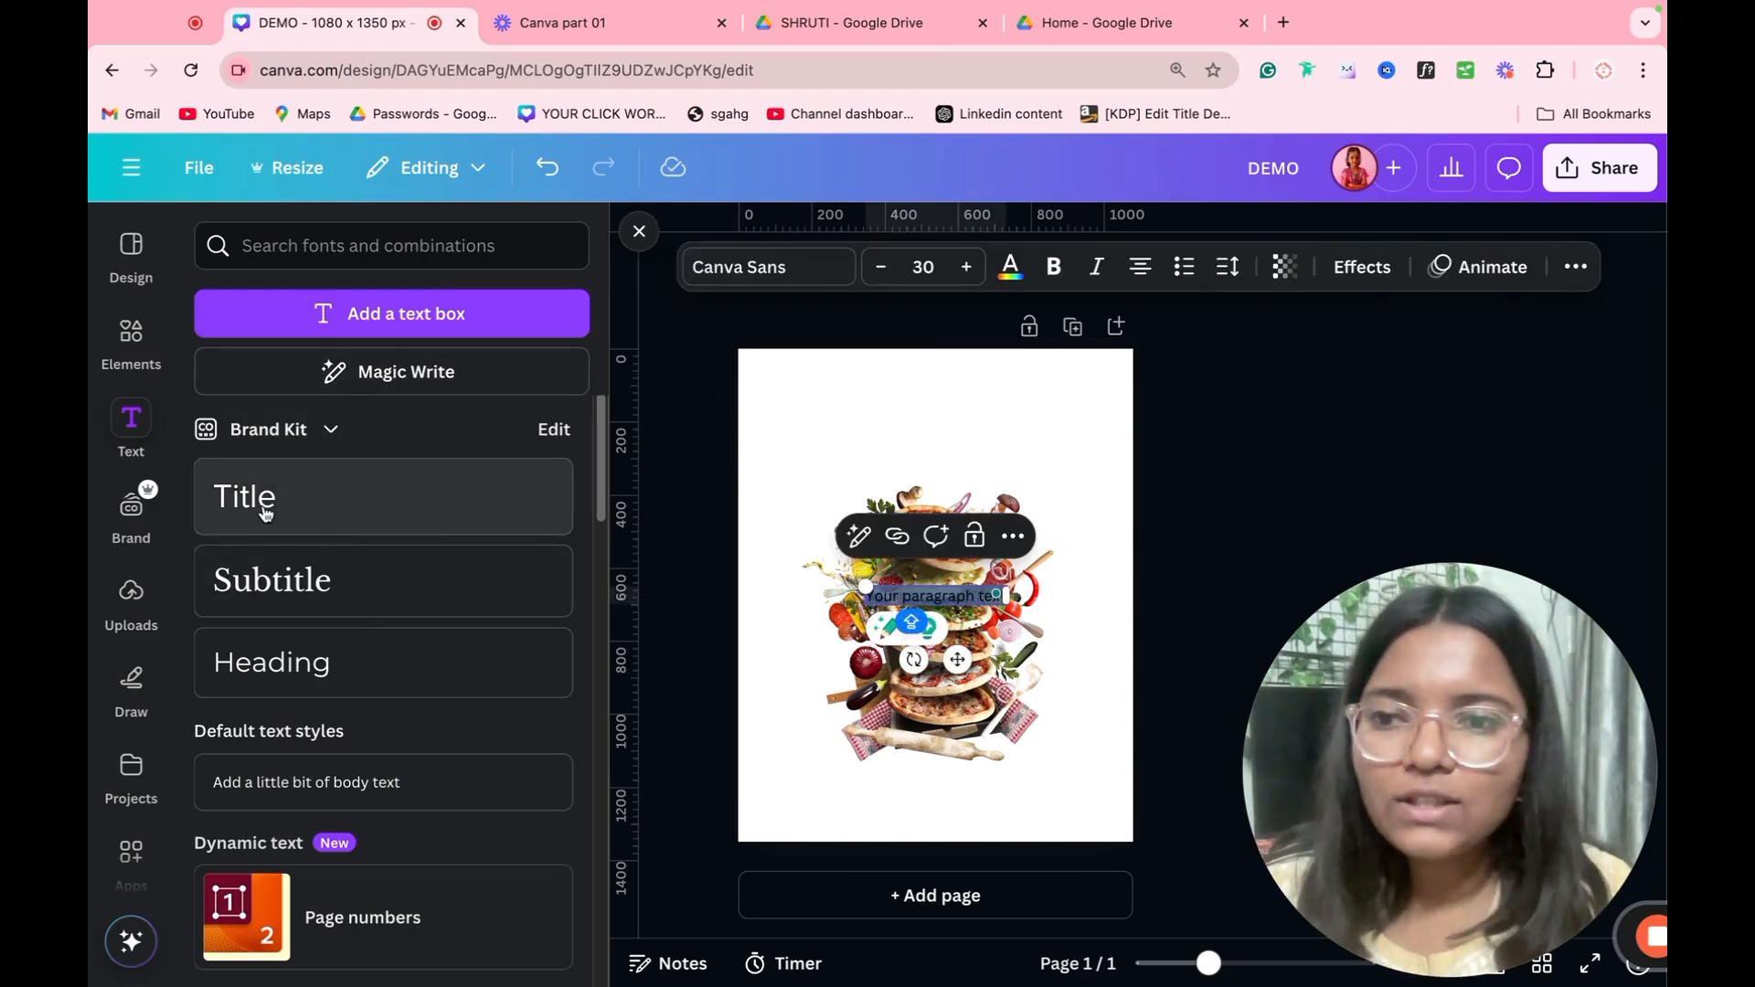
{"action": "left_click_drag", "start_coordinate": [854, 588], "coordinate": [869, 409]}
{"action": "left_click", "coordinate": [728, 710]}
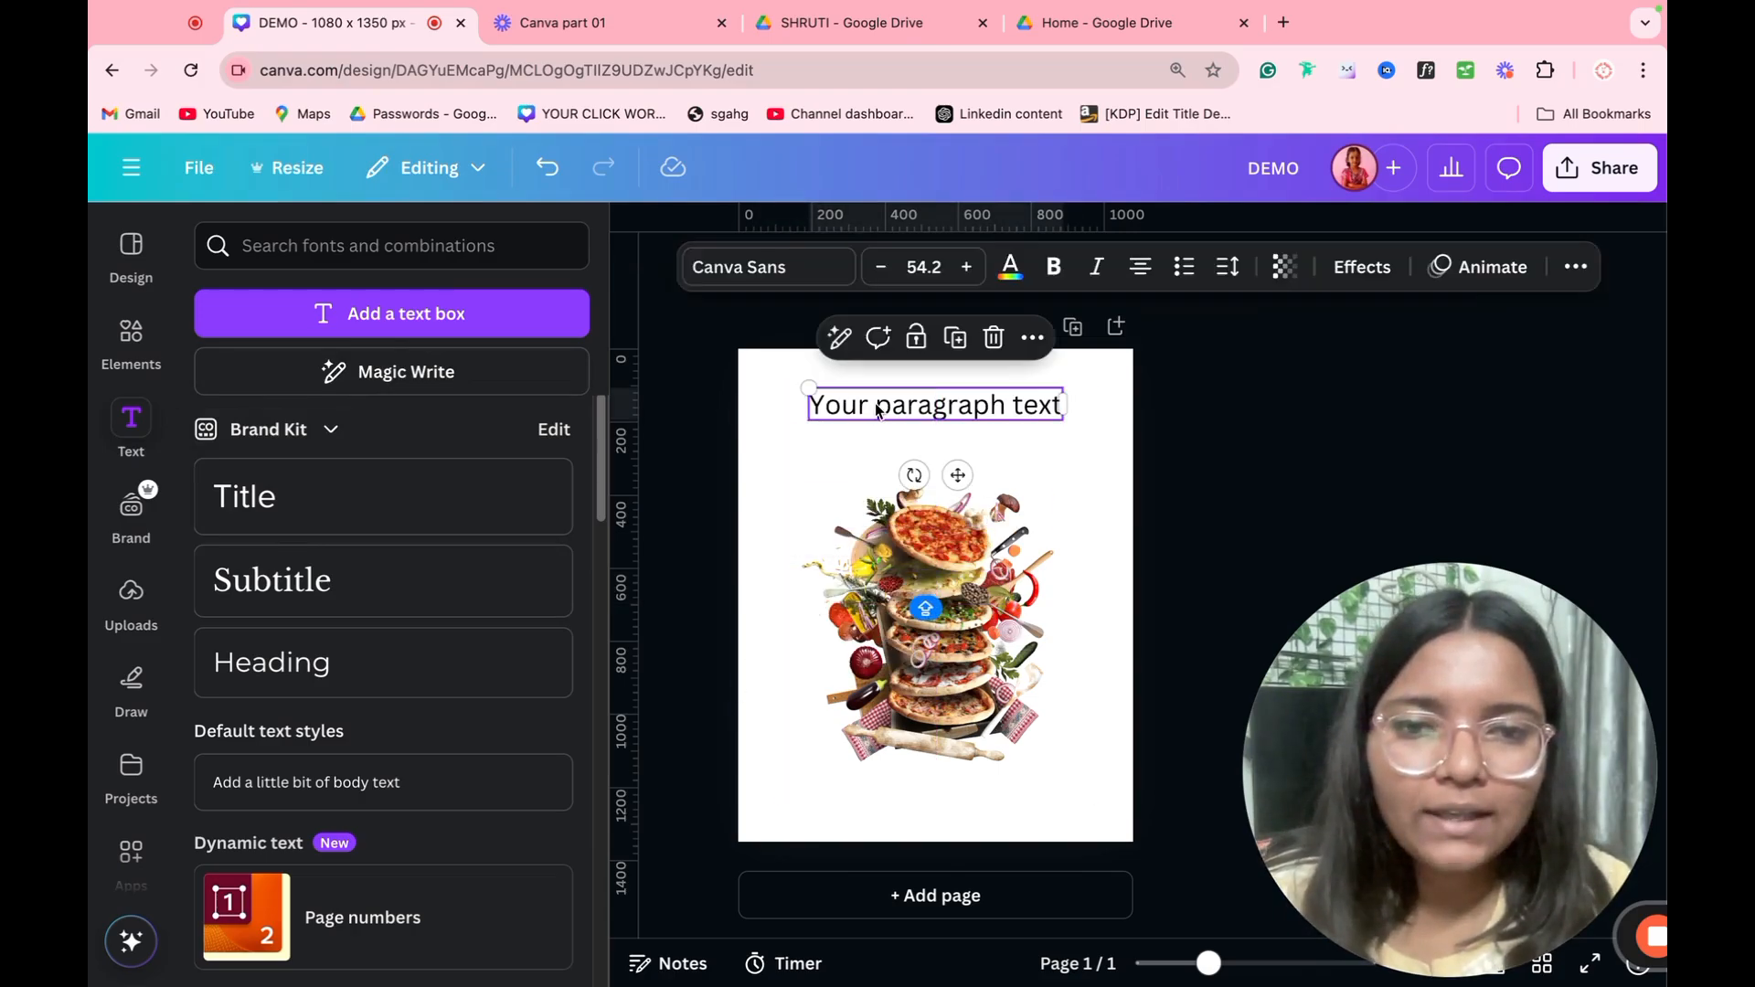
{"action": "double_click", "coordinate": [876, 403]}
{"action": "type", "text": "PIZZA"}
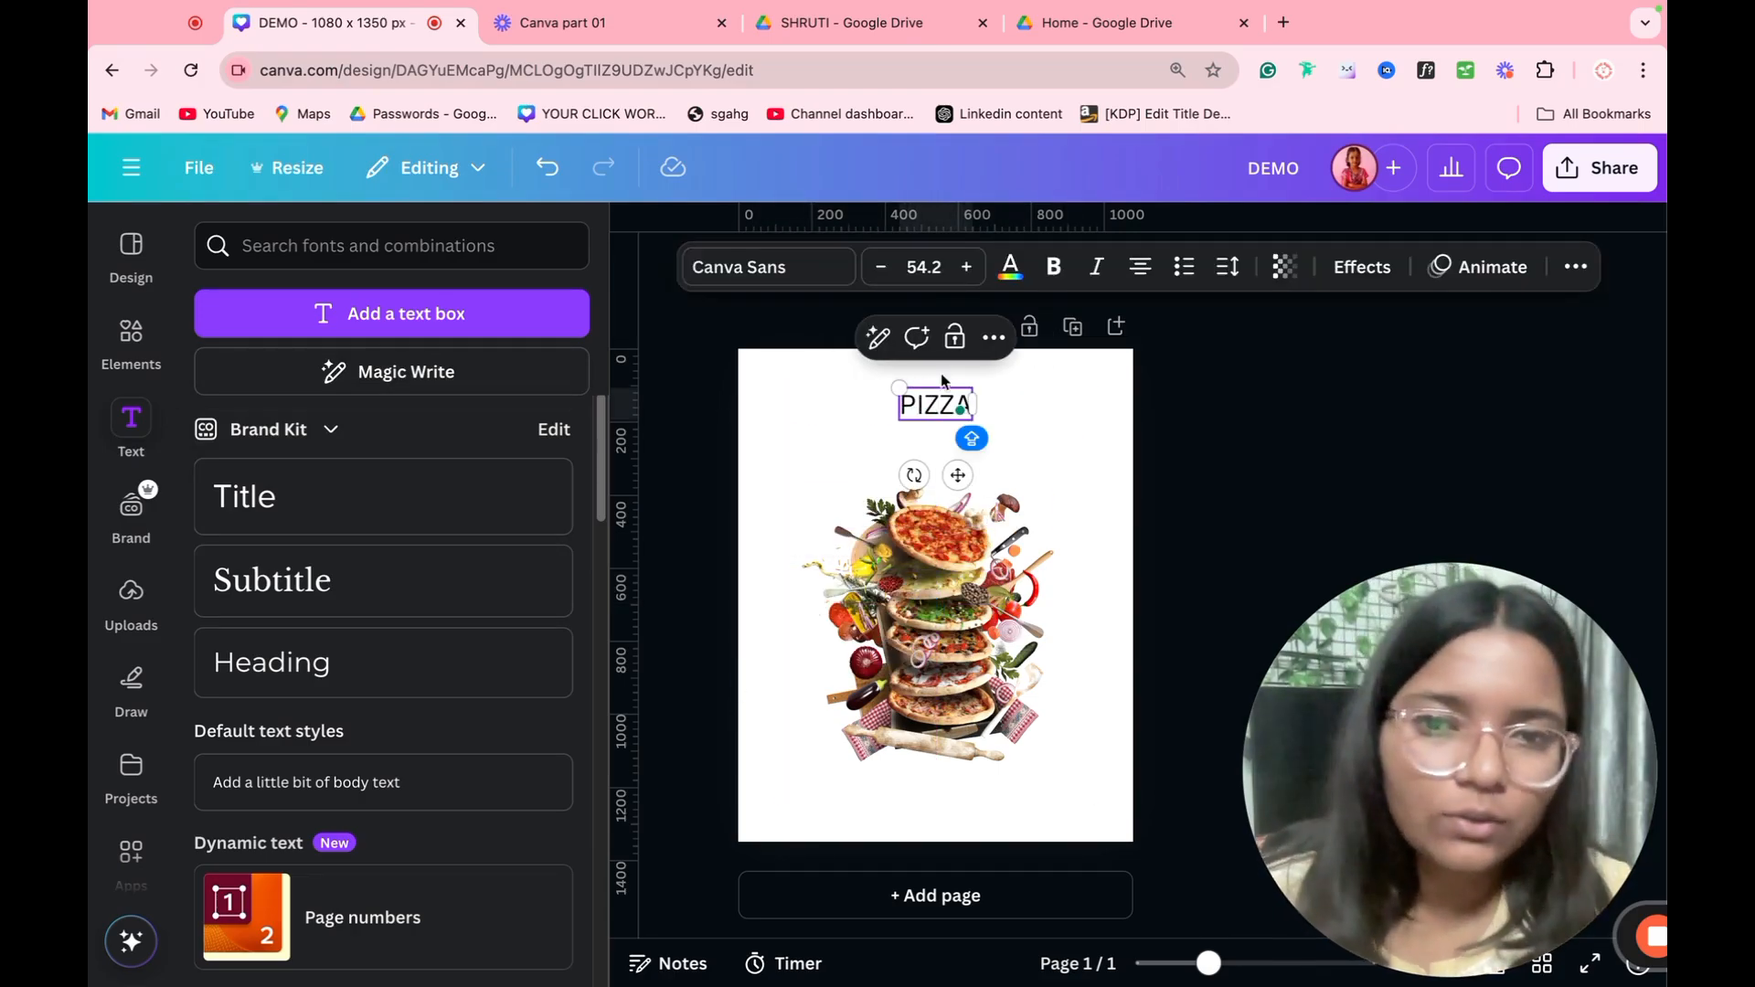
Step: Browse the Handwriting and Corporate font categories for the PIZZA text
{"action": "left_click", "coordinate": [759, 277]}
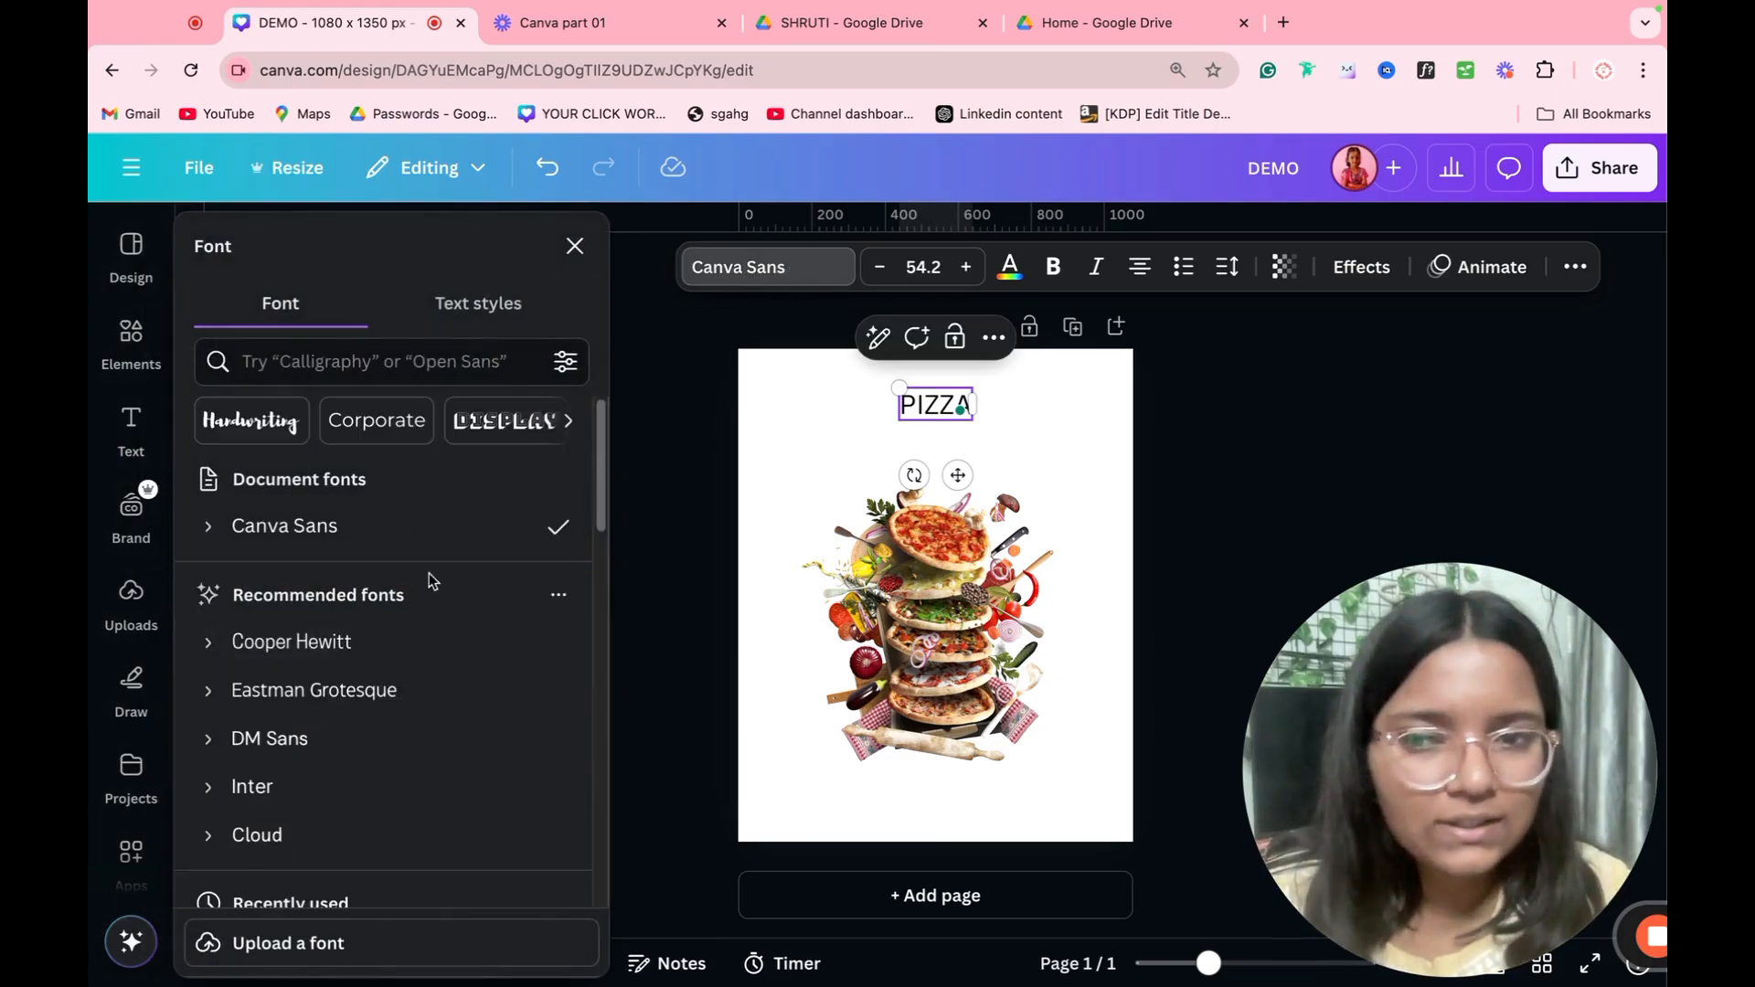
{"action": "scroll", "coordinate": [339, 617], "scroll_direction": "down", "scroll_amount": 1}
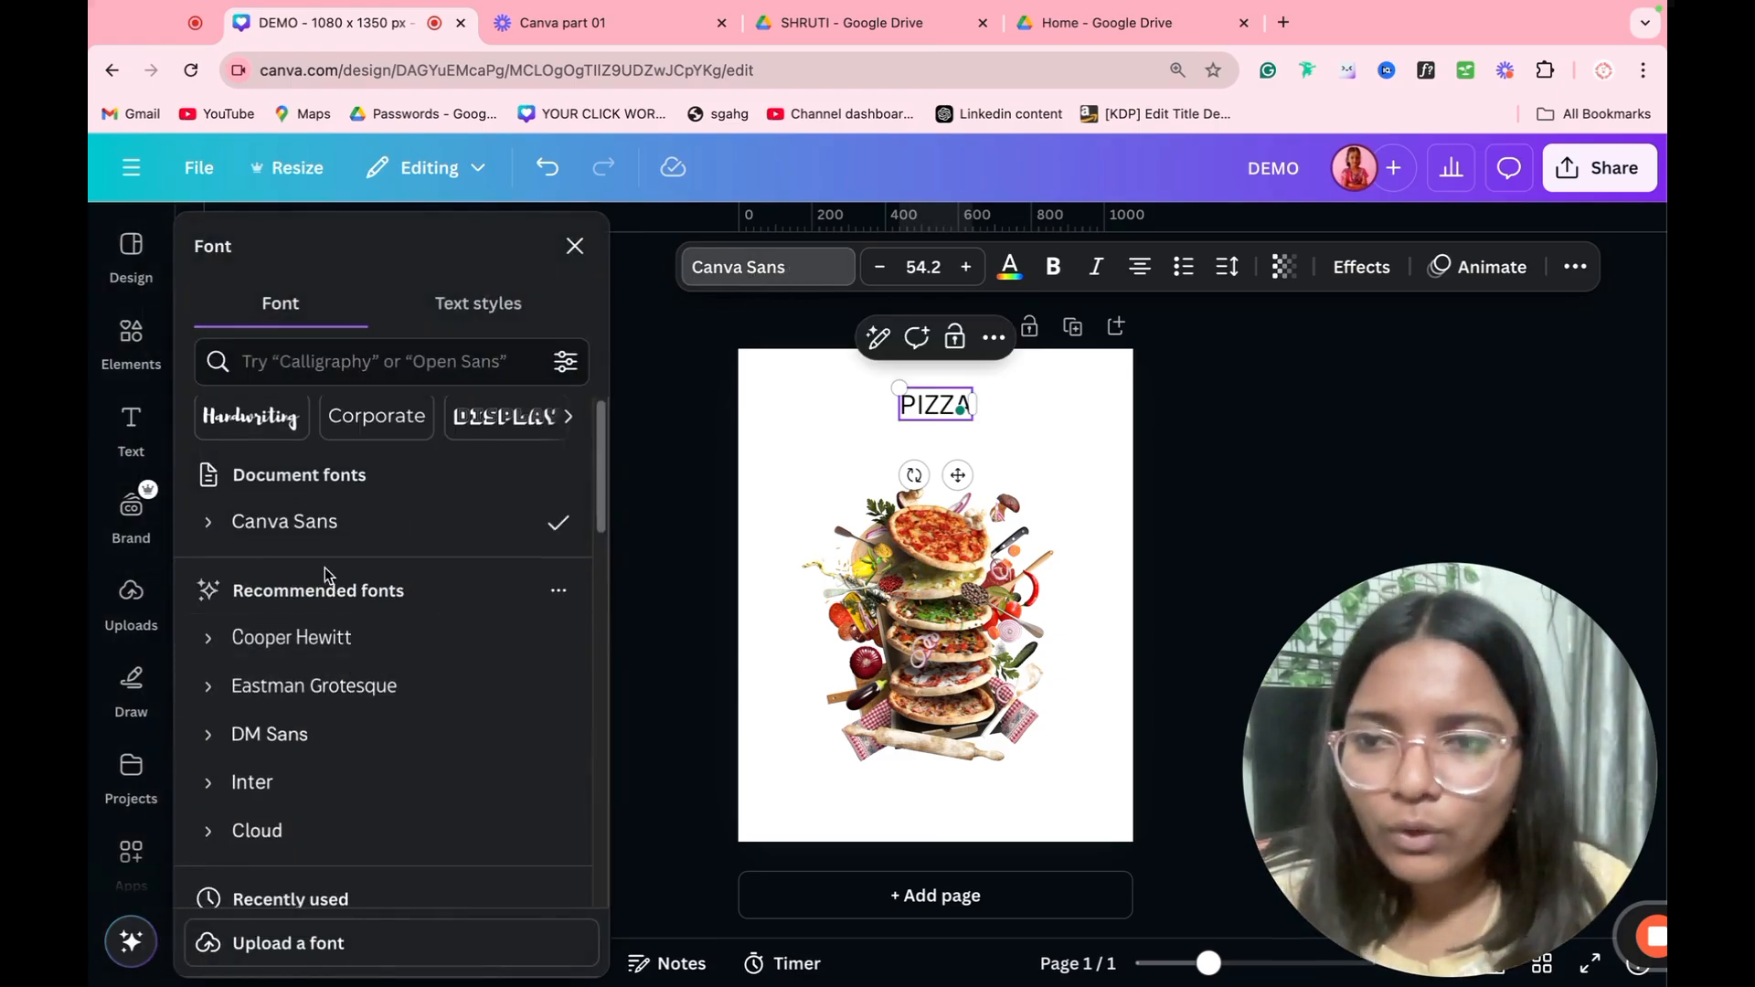
{"action": "left_click", "coordinate": [255, 425]}
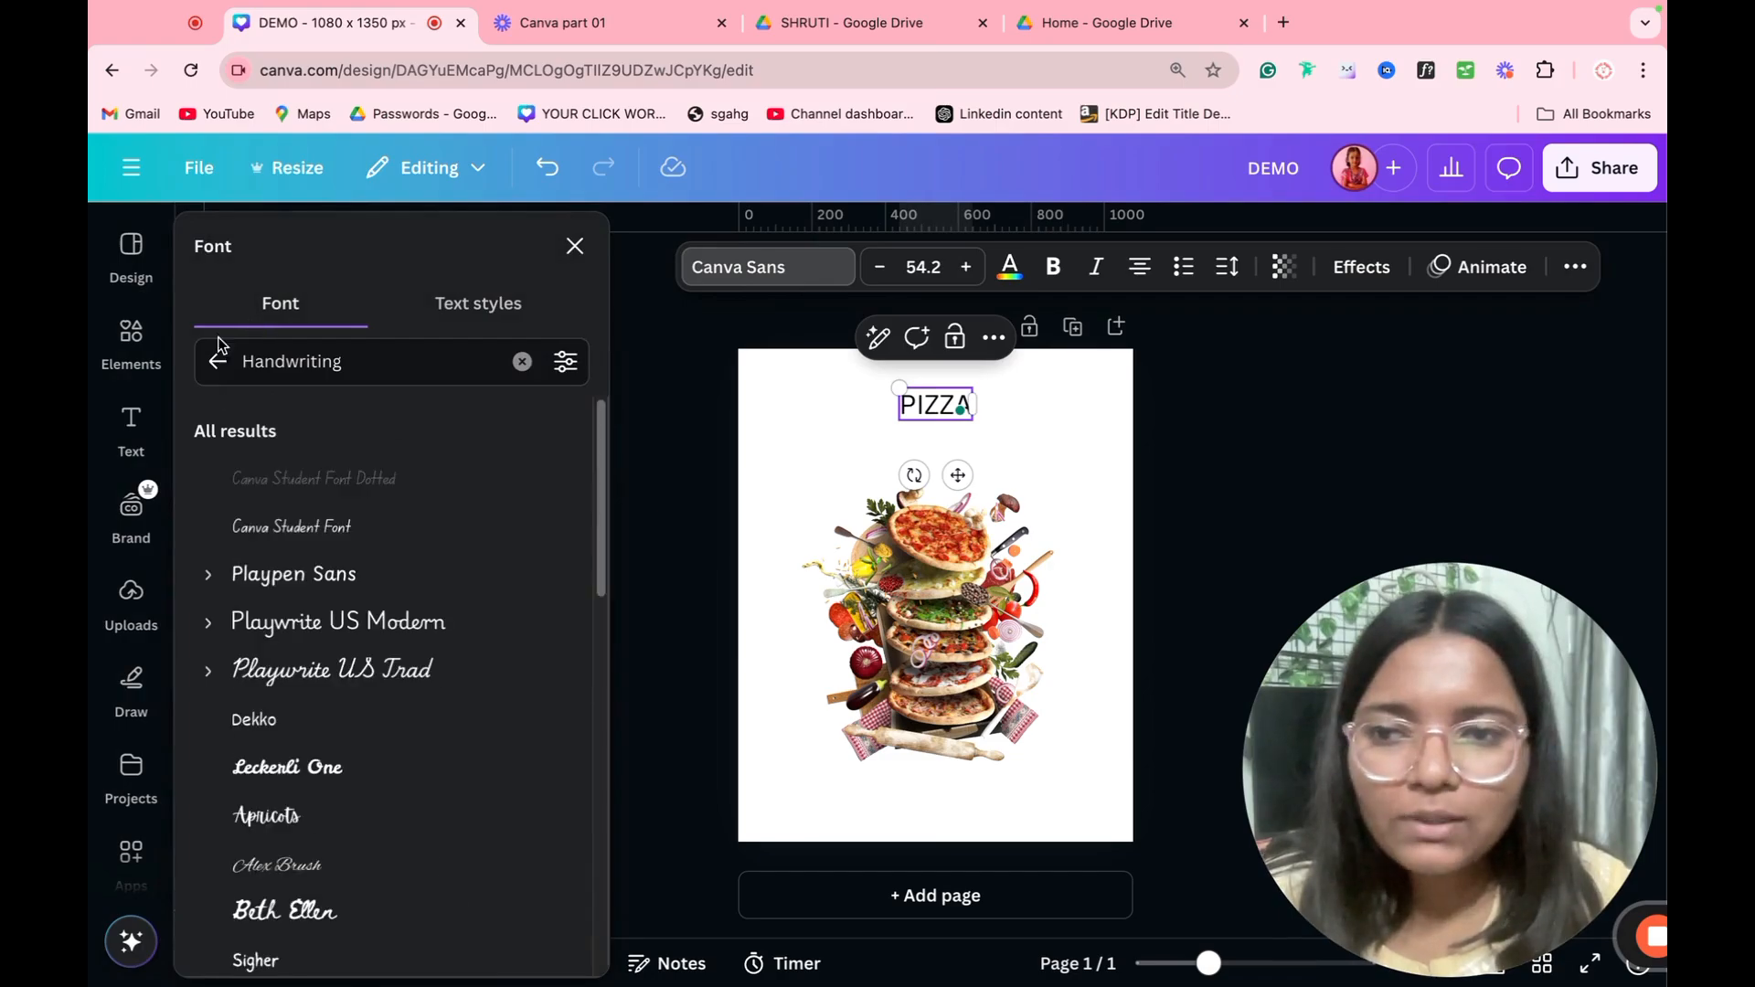
{"action": "left_click", "coordinate": [218, 361]}
{"action": "left_click", "coordinate": [408, 422]}
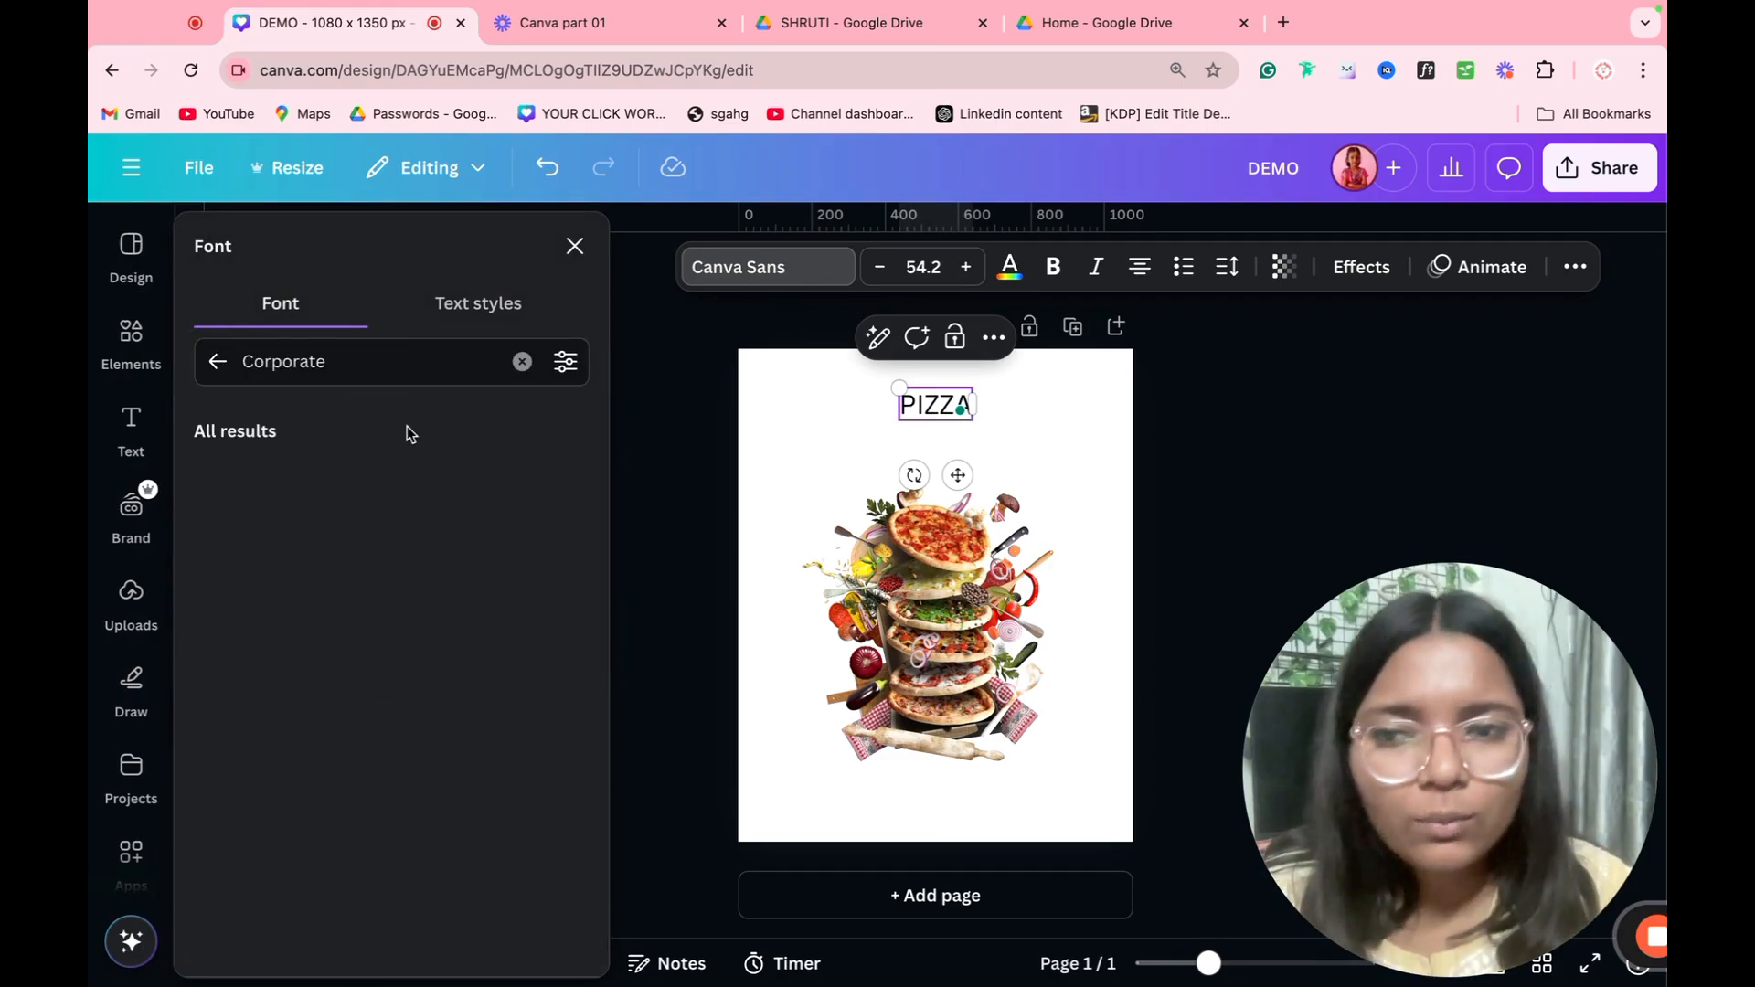
{"action": "left_click", "coordinate": [220, 364]}
Step: Set the PIZZA text to the Klemer Display font from the Display category
{"action": "left_click", "coordinate": [529, 430]}
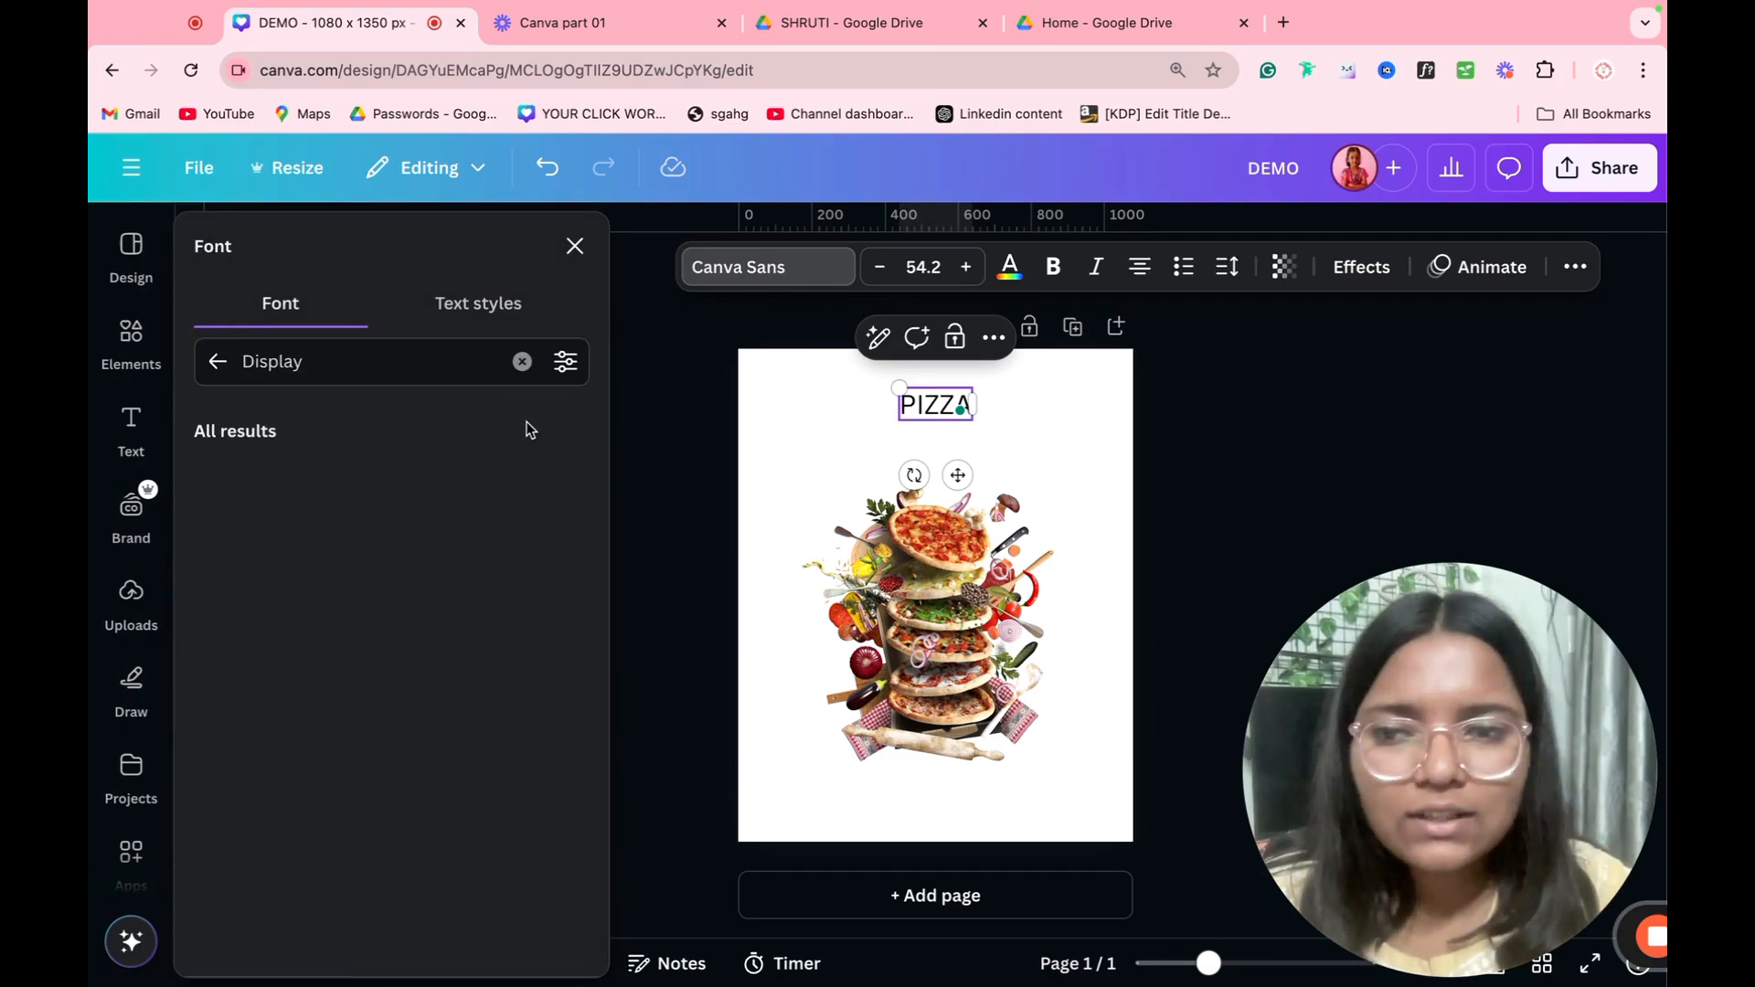
{"action": "scroll", "coordinate": [333, 768], "scroll_direction": "down", "scroll_amount": 2}
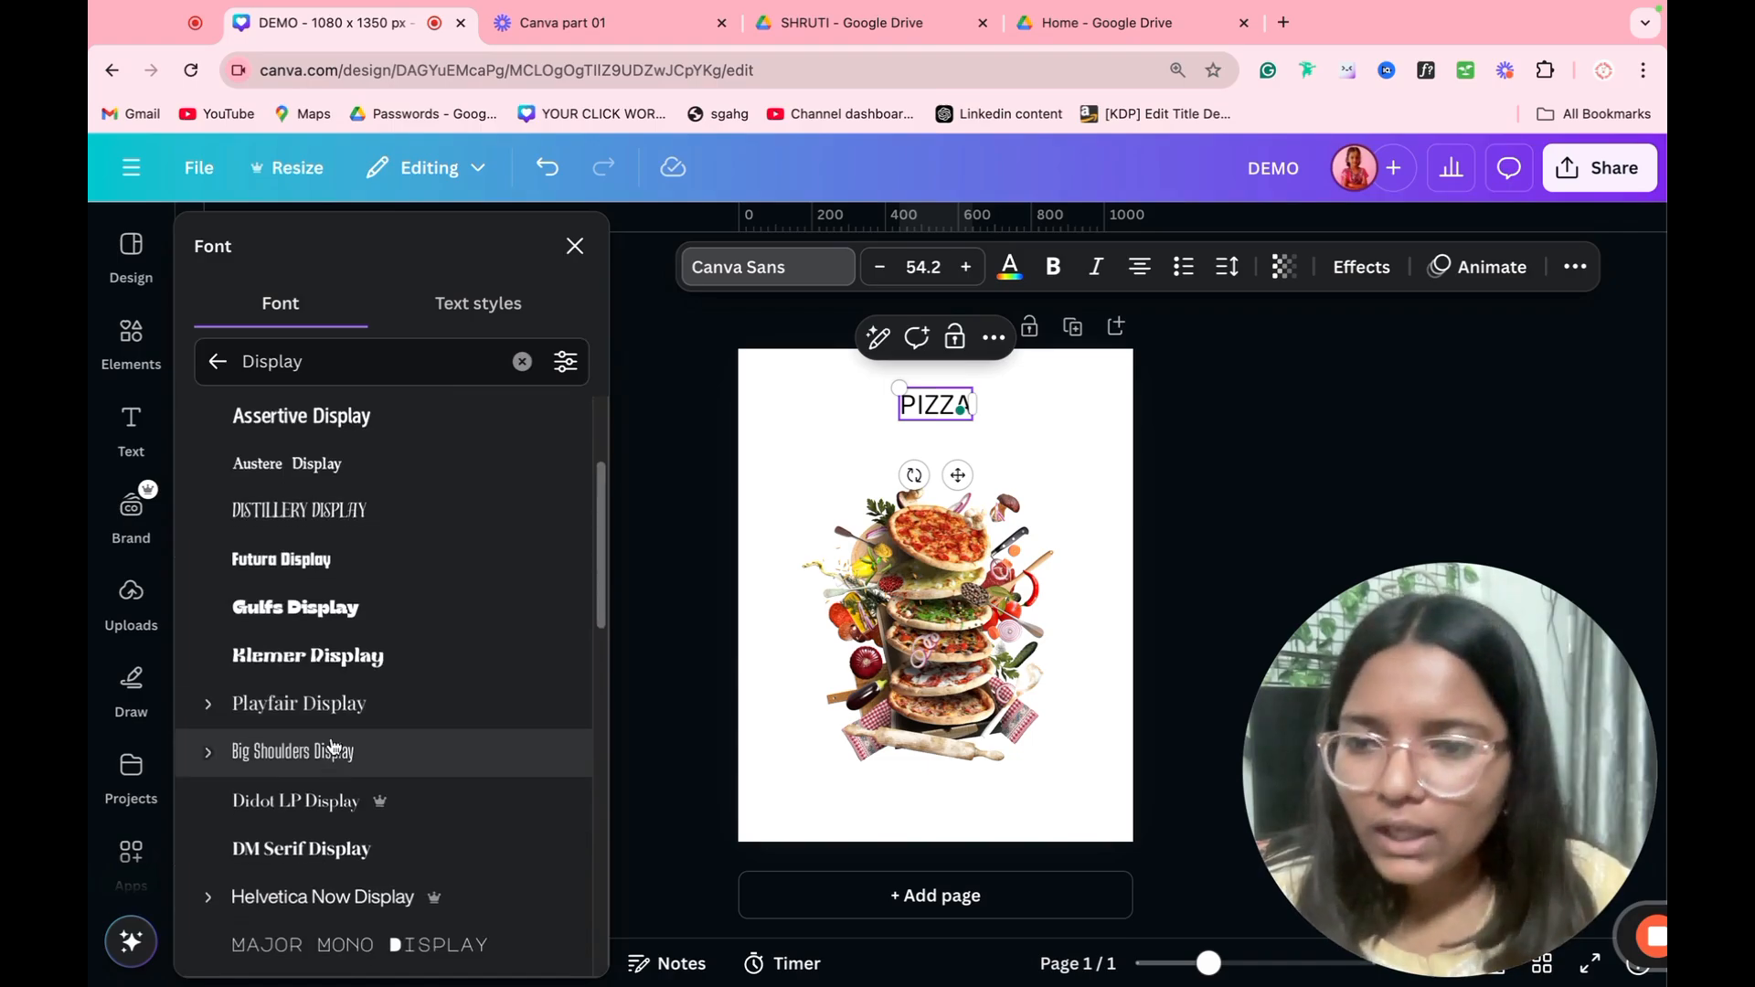
{"action": "left_click", "coordinate": [348, 665]}
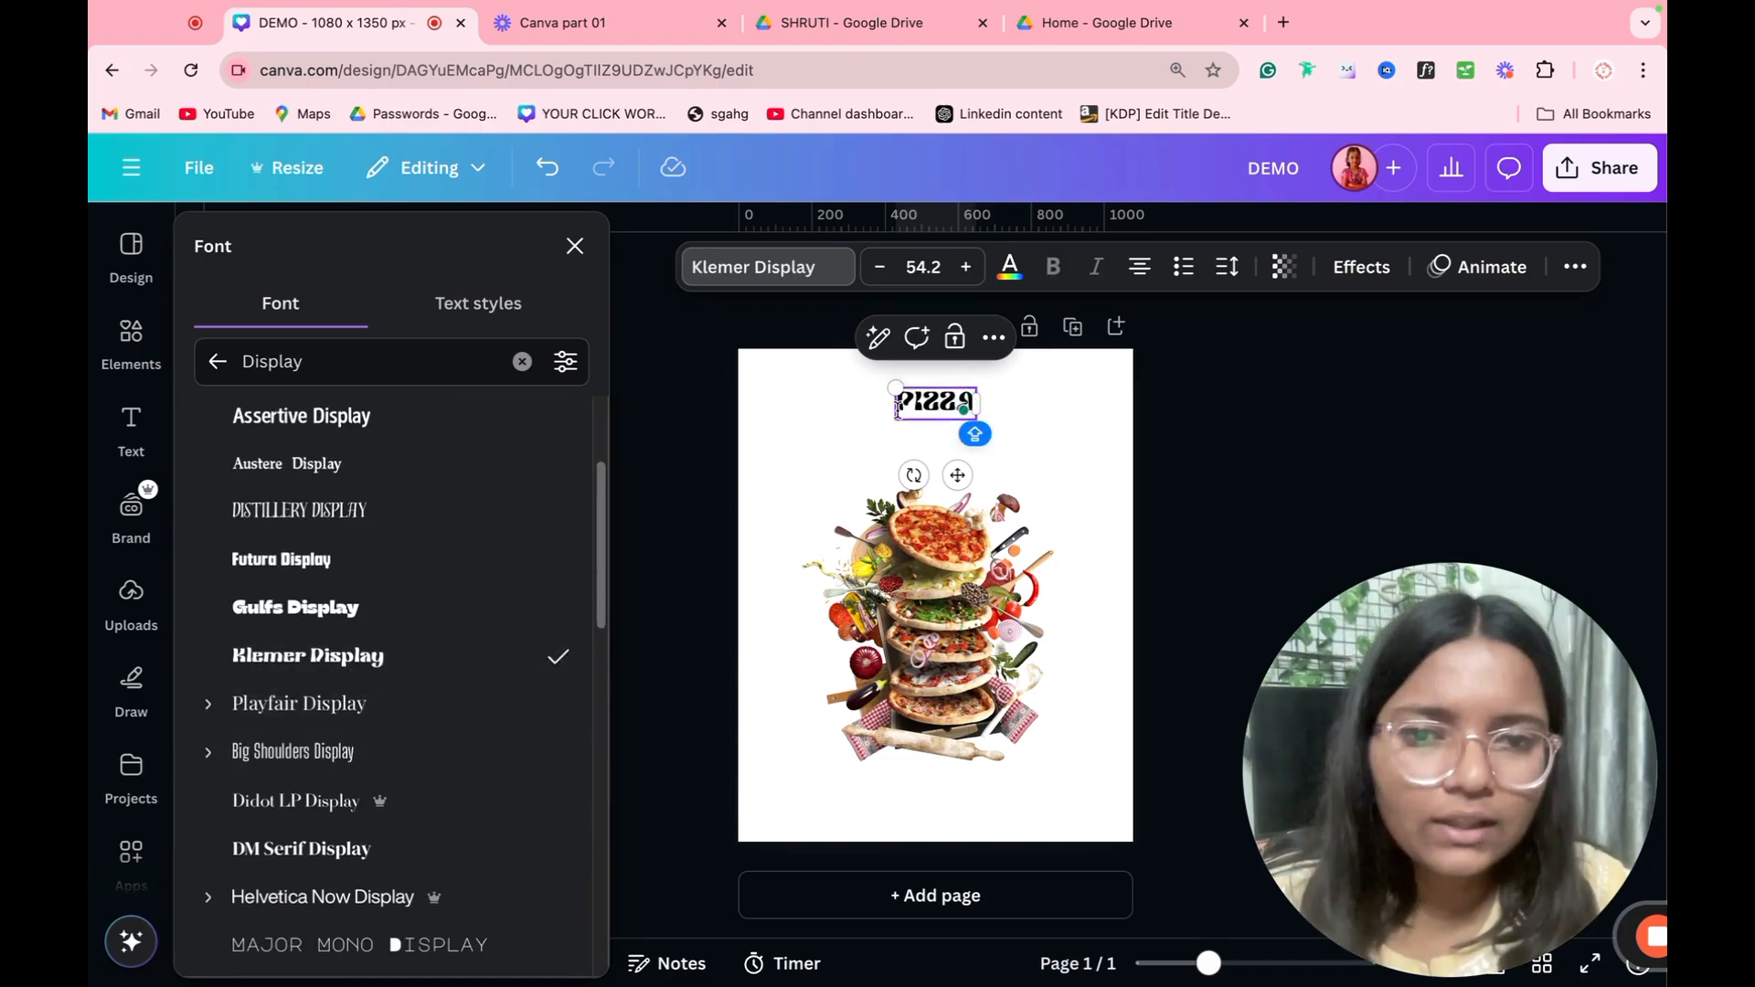
Step: Enlarge the PIZZA text to font size 172 and centre it above the pizza image
{"action": "left_click_drag", "start_coordinate": [888, 415], "coordinate": [688, 491]}
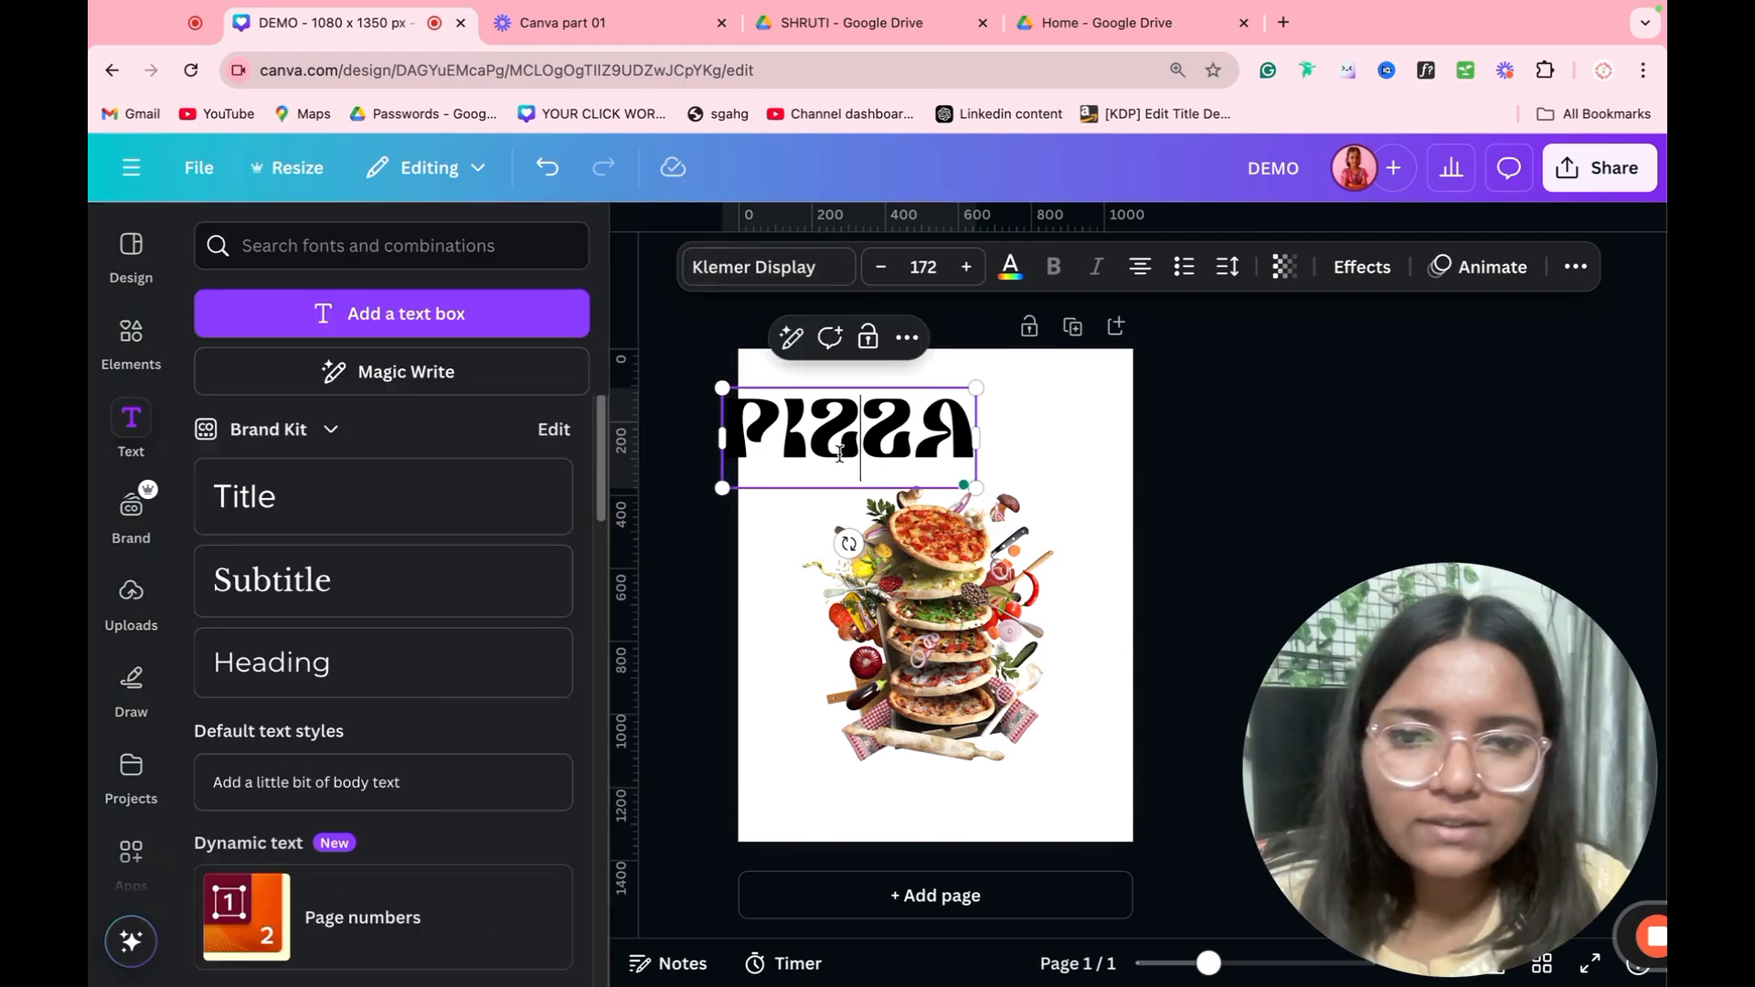
{"action": "left_click", "coordinate": [731, 546]}
{"action": "left_click_drag", "start_coordinate": [843, 460], "coordinate": [932, 452]}
Step: Try the Foda Display, Lemonade Display, Zico Display Inline and Cherry Bomb One fonts on the PIZZA text
{"action": "left_click", "coordinate": [747, 268]}
{"action": "scroll", "coordinate": [423, 549], "scroll_direction": "down", "scroll_amount": 5}
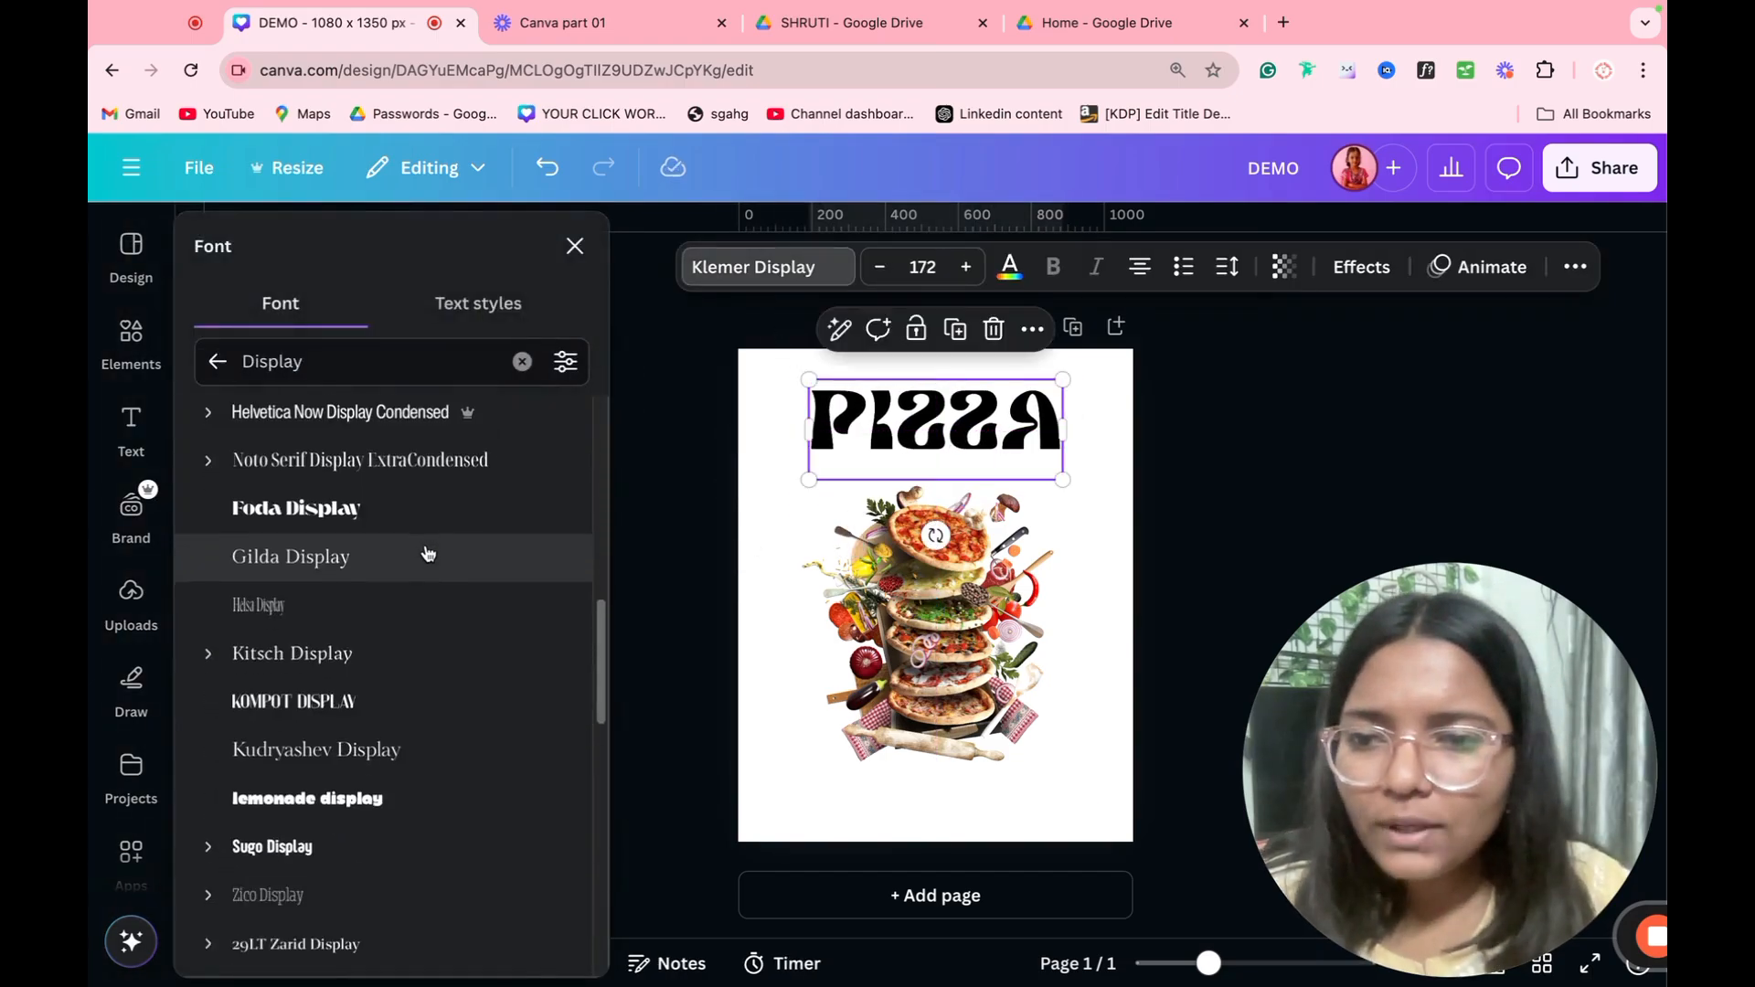
{"action": "left_click", "coordinate": [403, 510]}
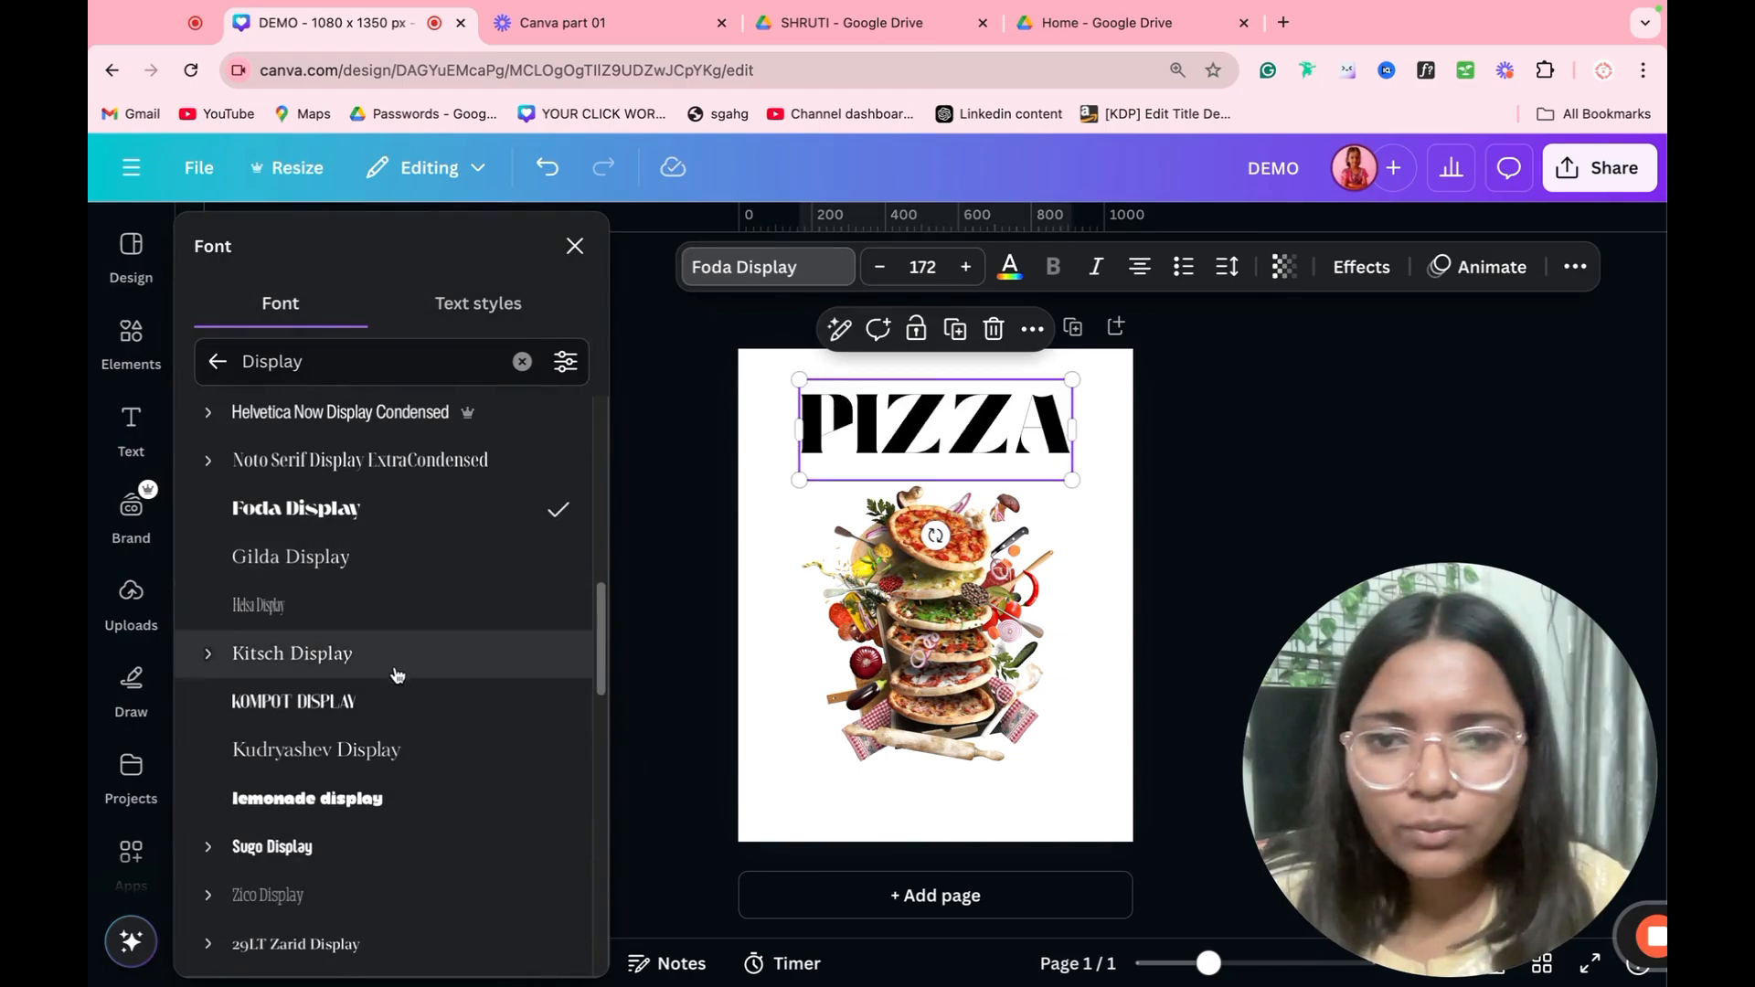
{"action": "scroll", "coordinate": [396, 674], "scroll_direction": "down", "scroll_amount": 1}
{"action": "scroll", "coordinate": [396, 674], "scroll_direction": "down", "scroll_amount": 2}
{"action": "left_click", "coordinate": [401, 580]}
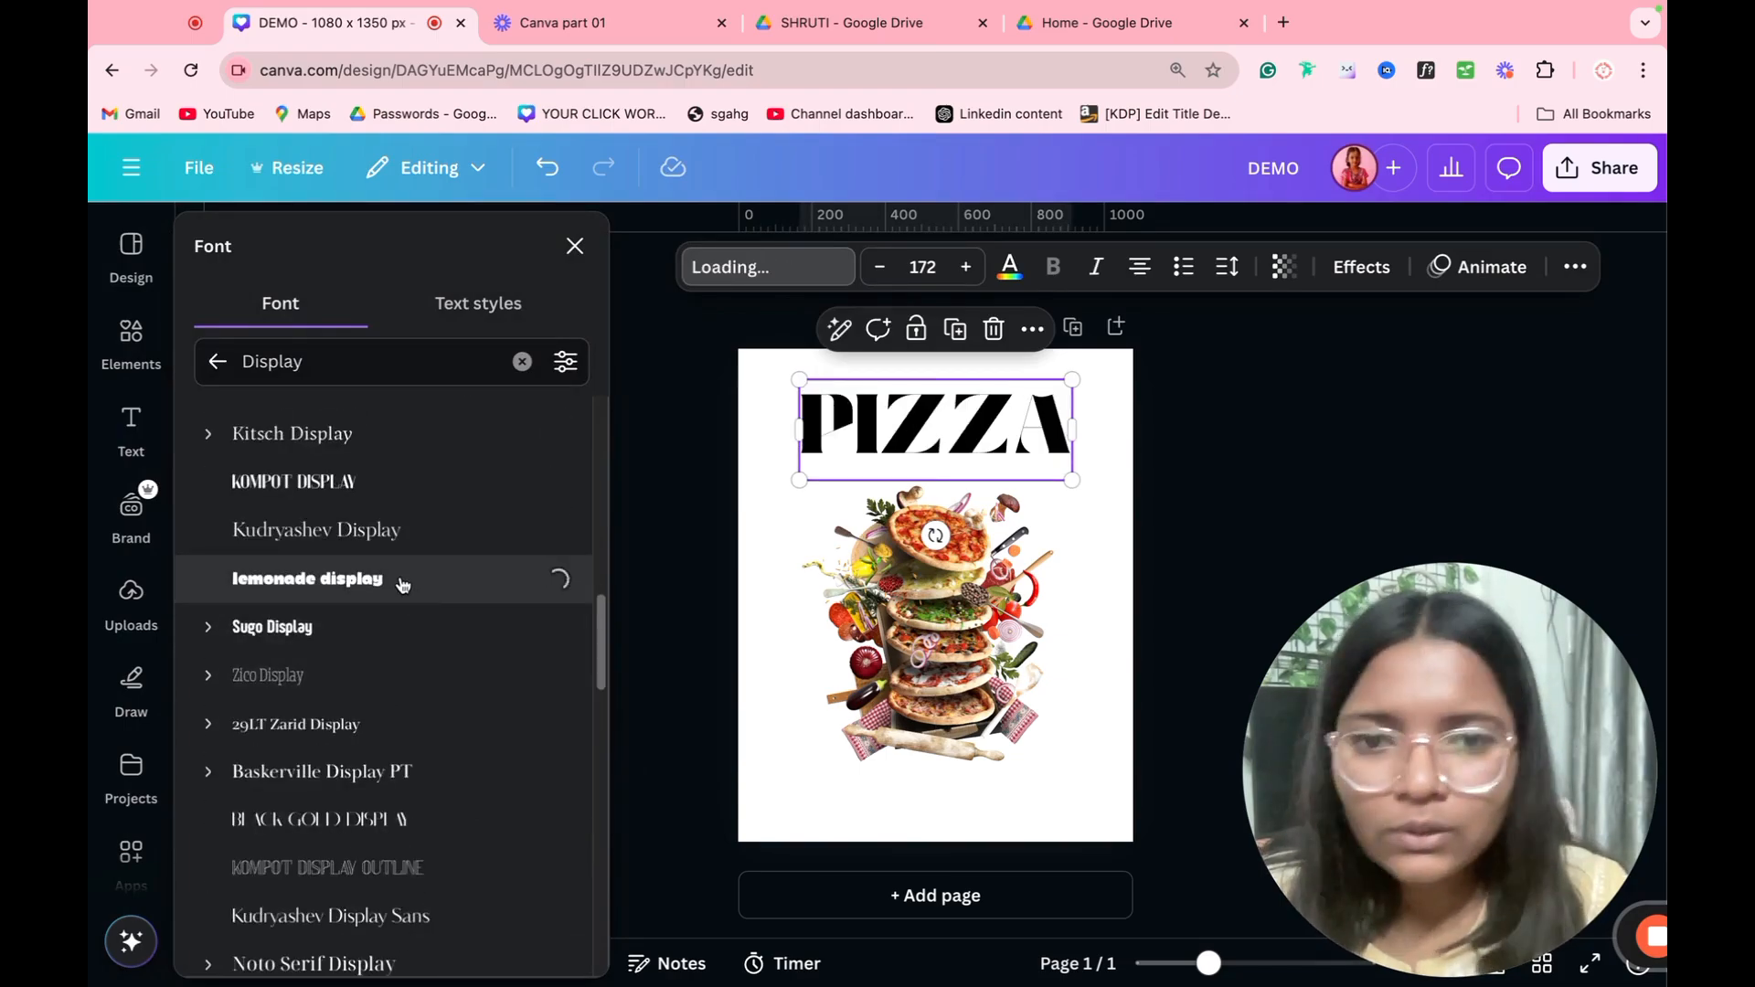
{"action": "scroll", "coordinate": [413, 638], "scroll_direction": "down", "scroll_amount": 4}
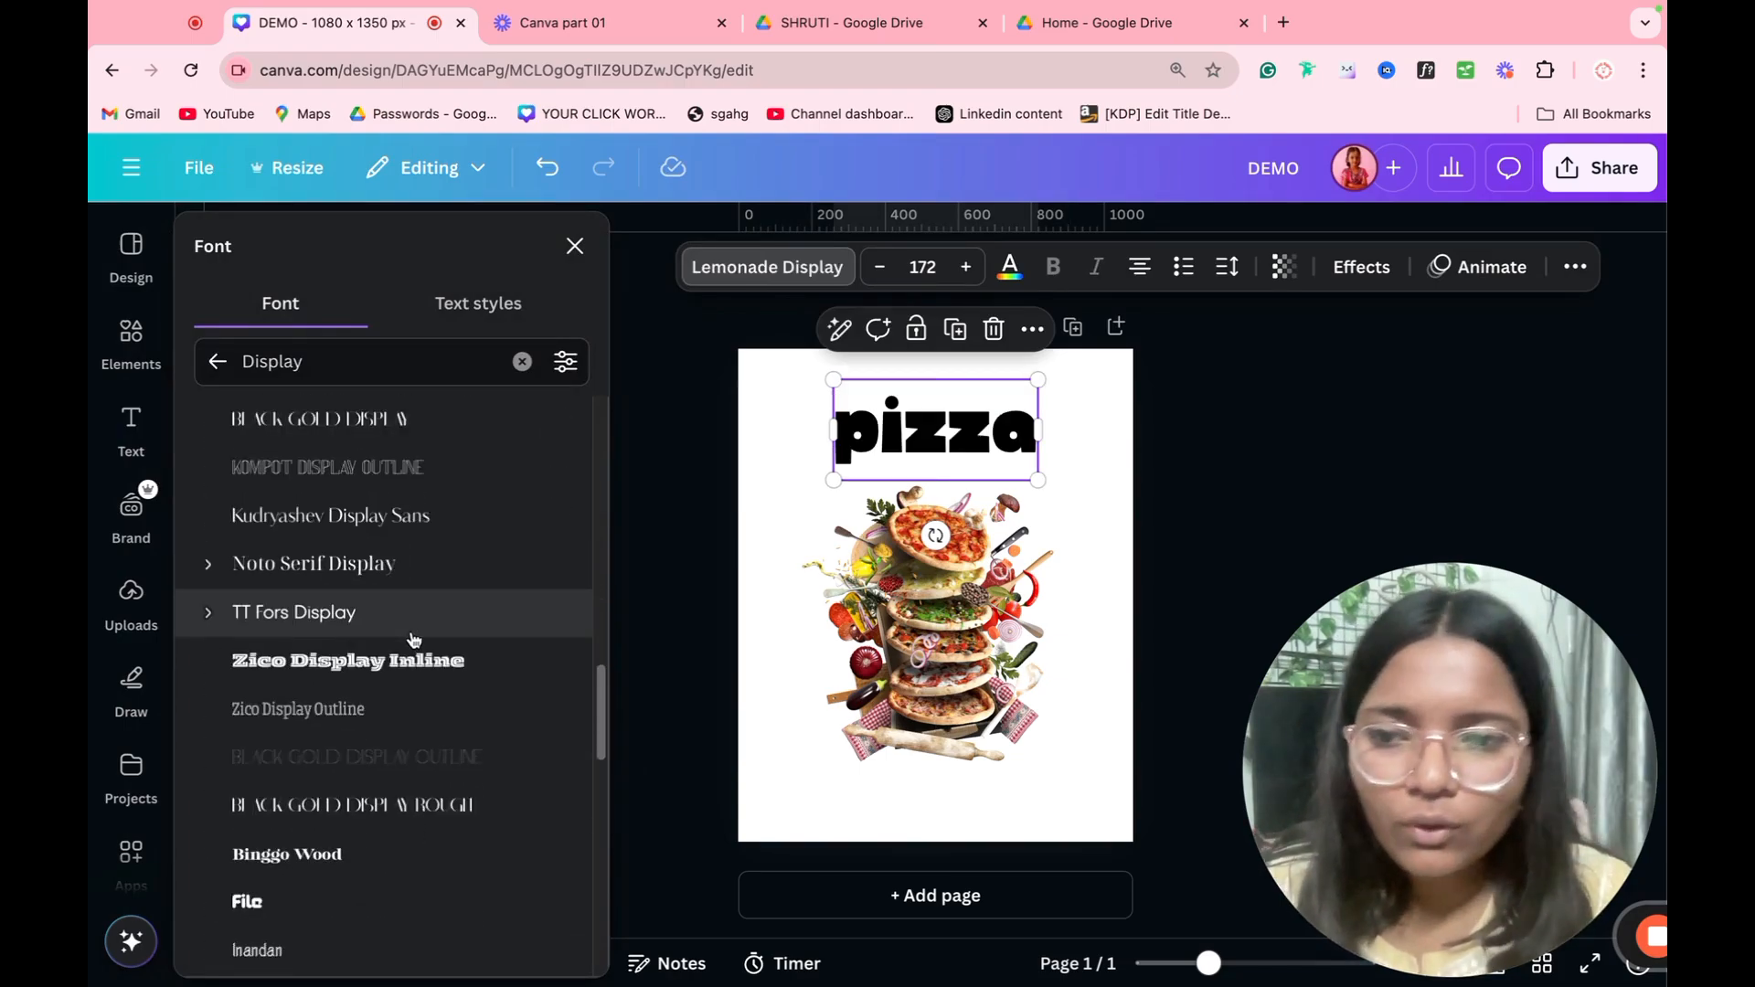
{"action": "left_click", "coordinate": [413, 660]}
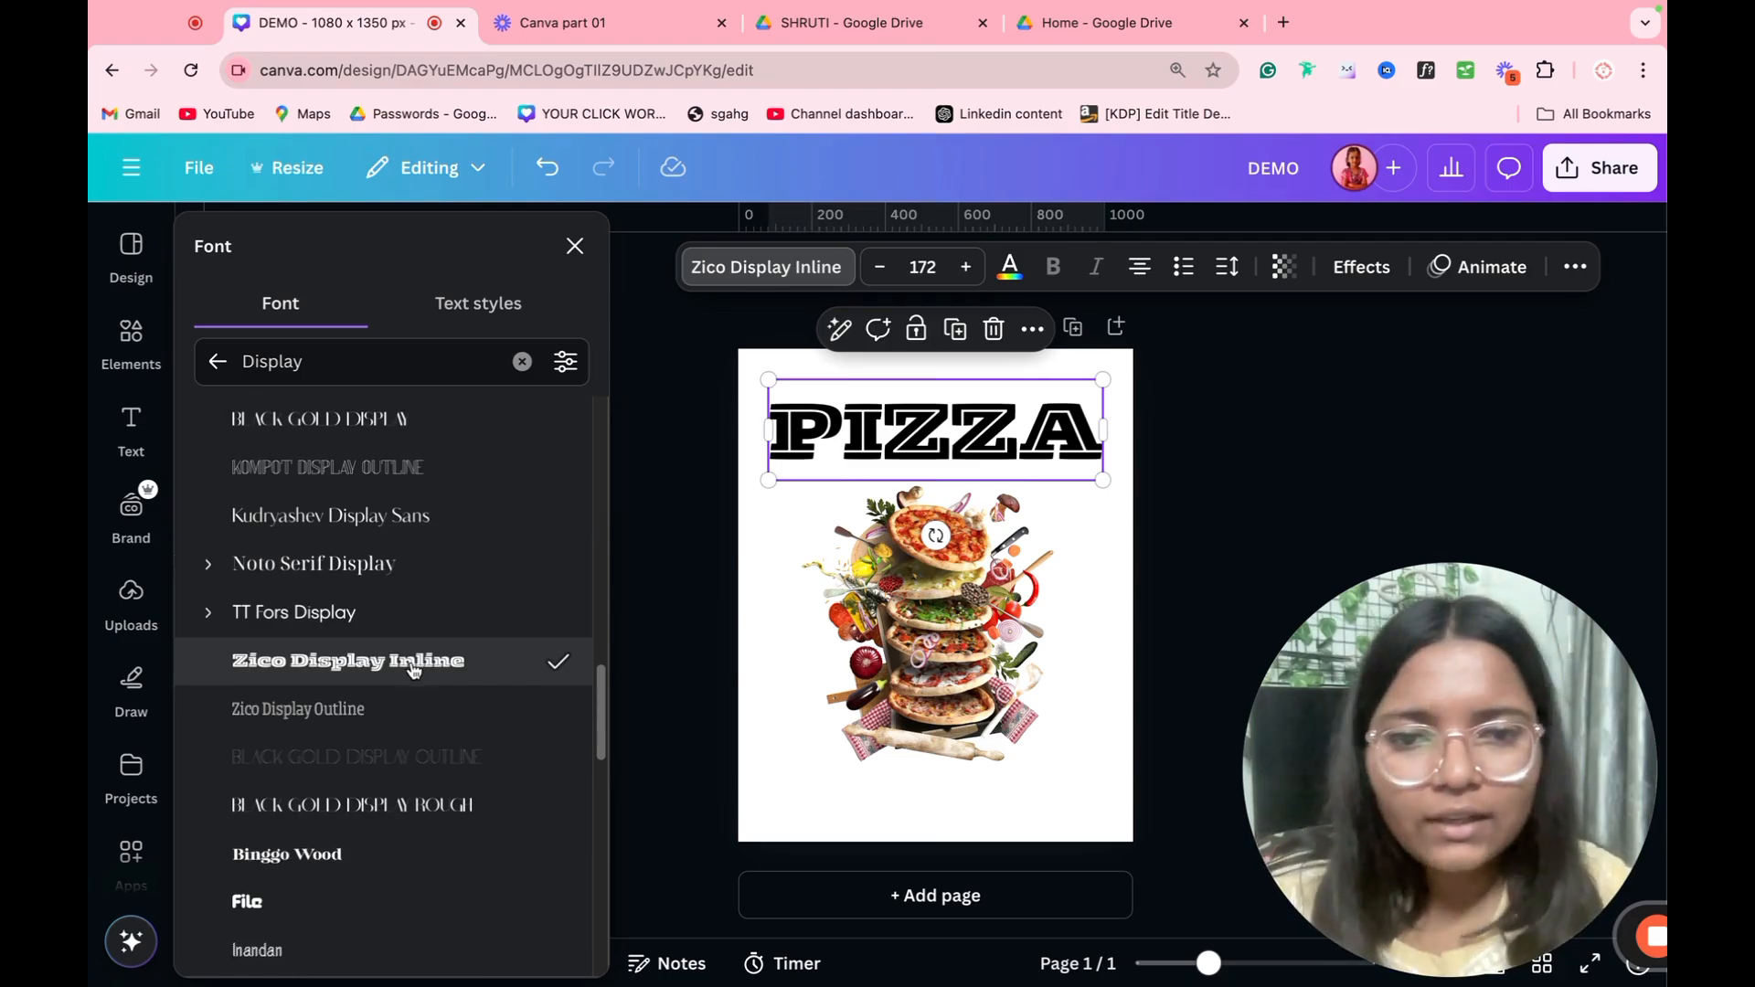
{"action": "scroll", "coordinate": [393, 731], "scroll_direction": "down", "scroll_amount": 2}
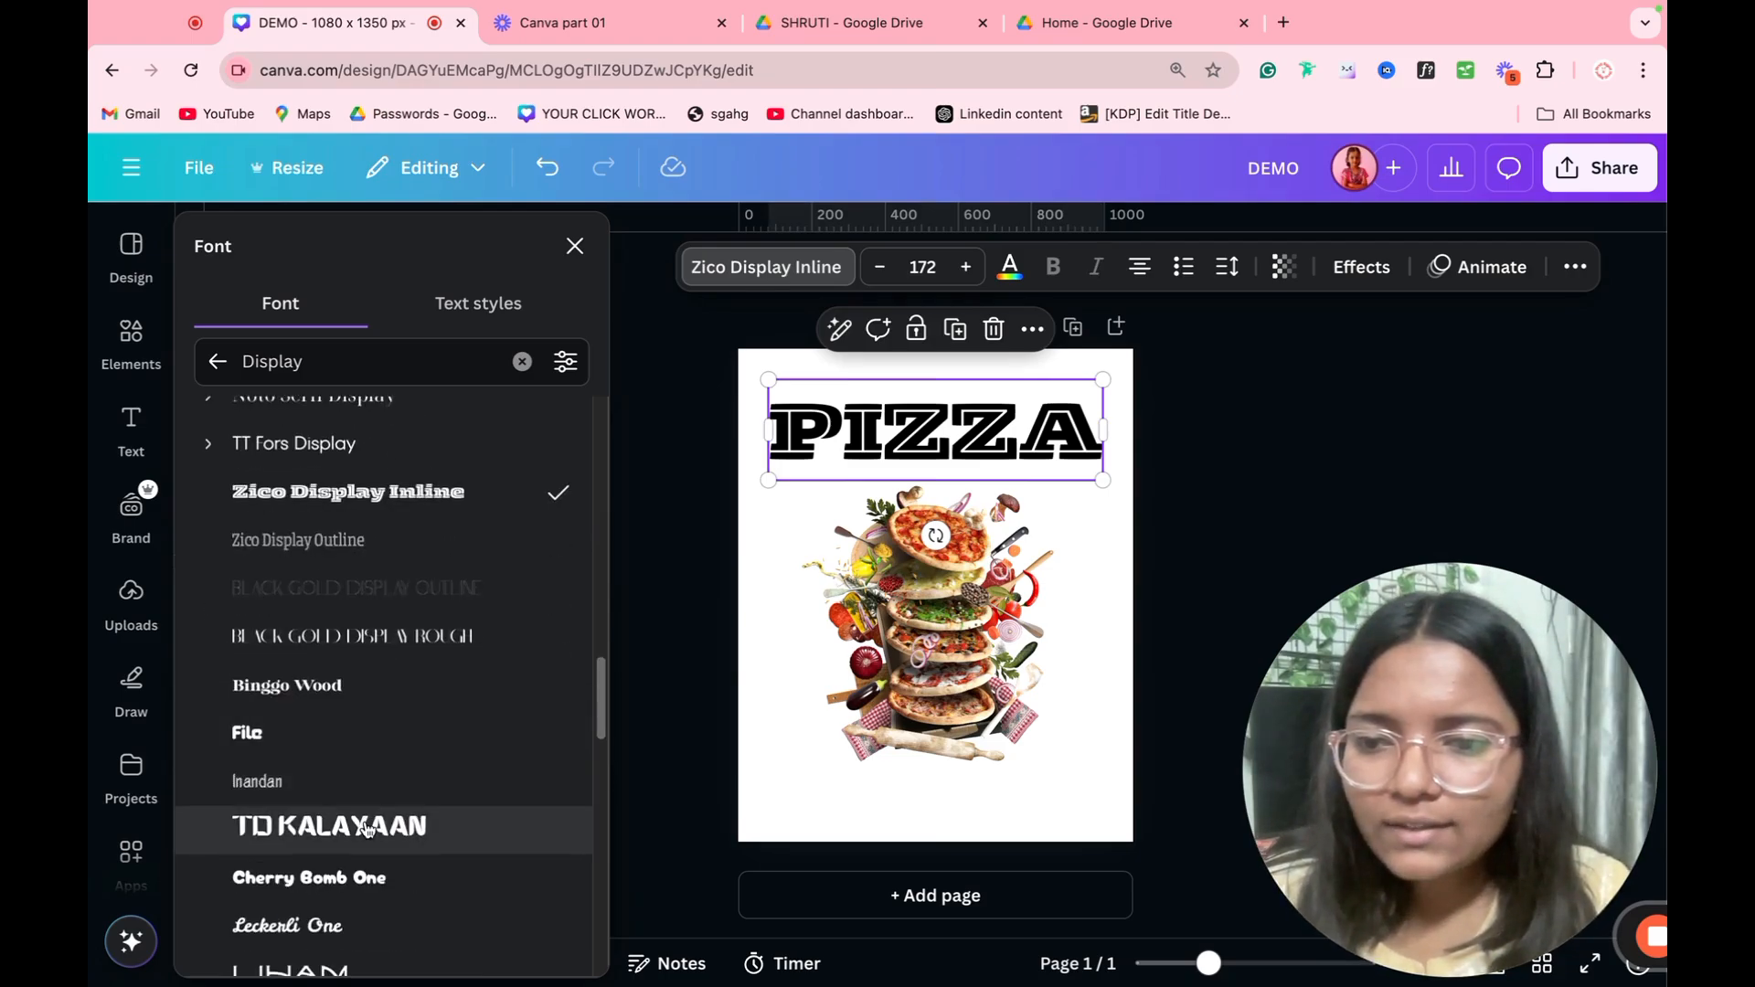
{"action": "left_click", "coordinate": [362, 857]}
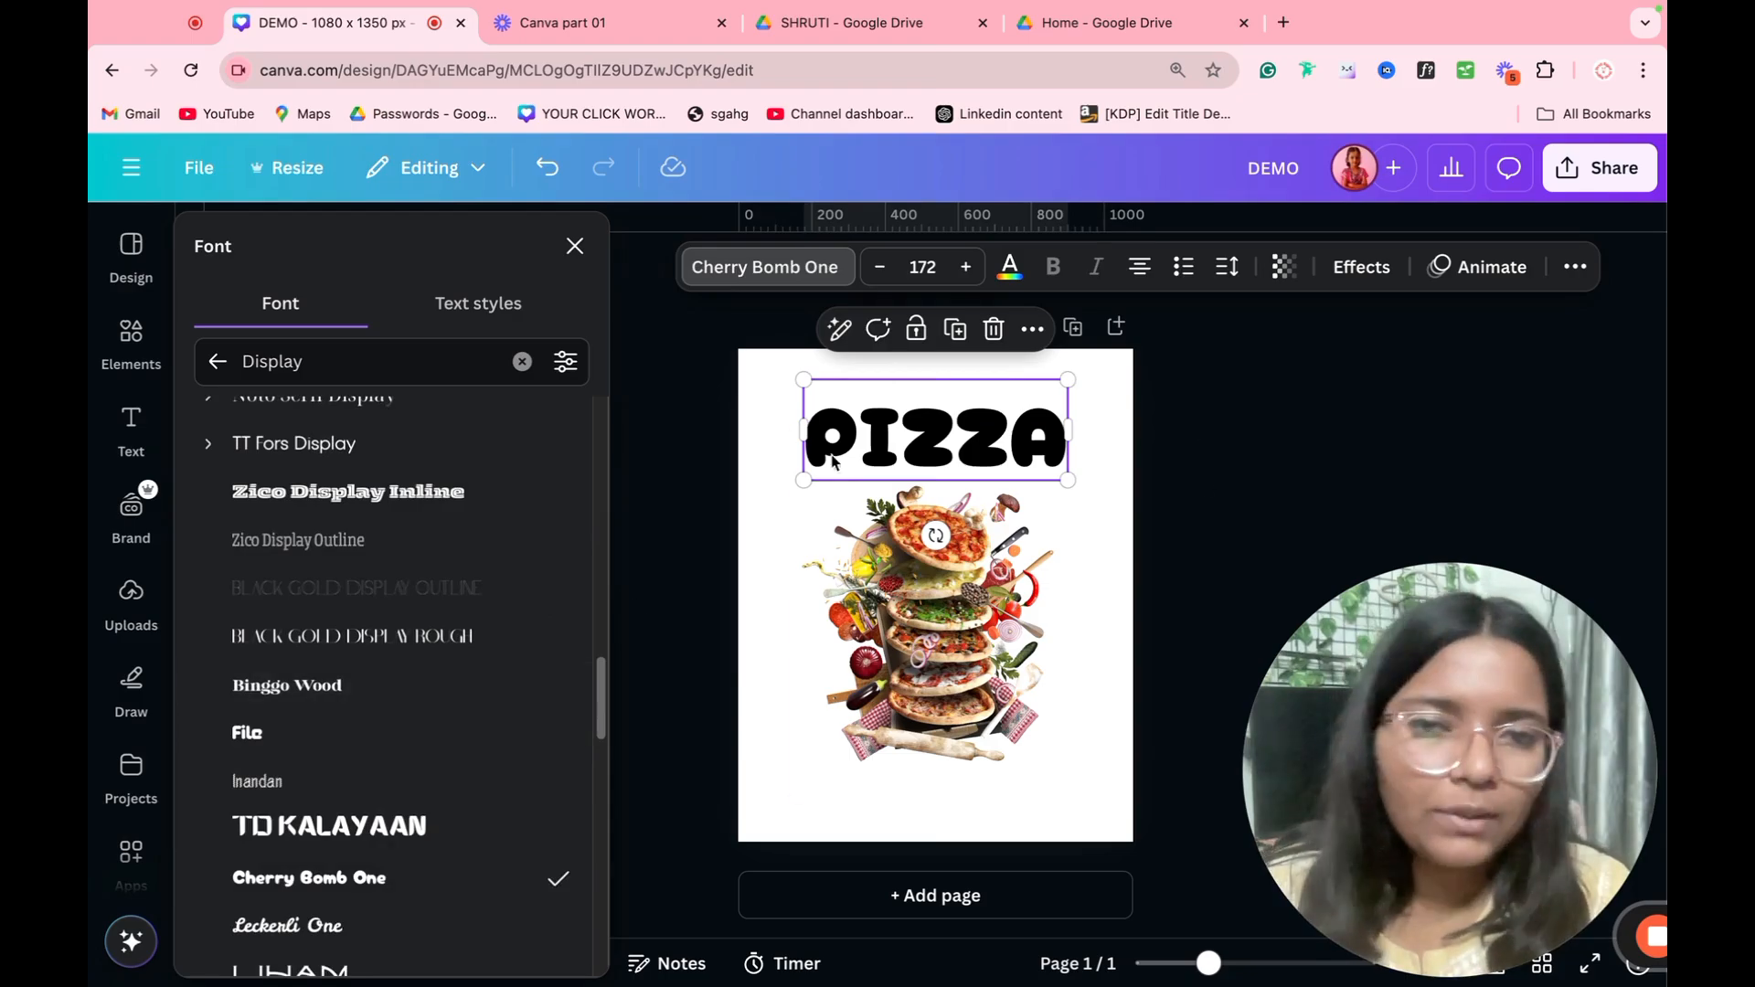
{"action": "scroll", "coordinate": [356, 703], "scroll_direction": "down", "scroll_amount": 4}
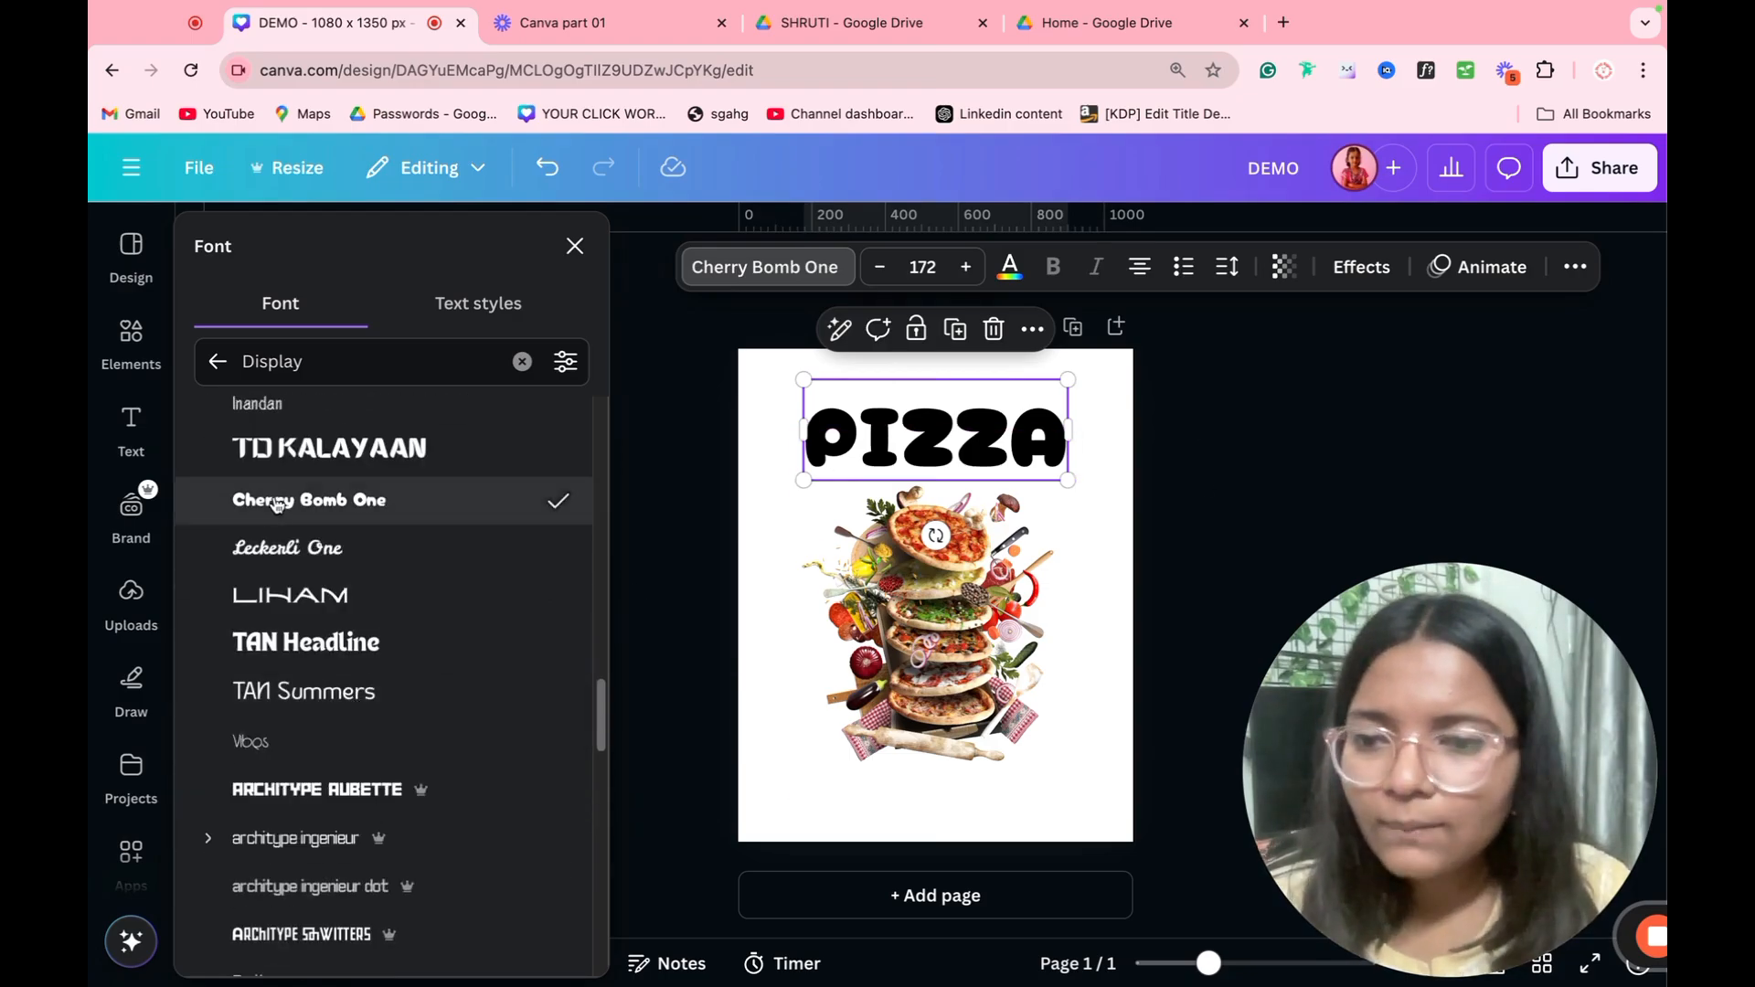
Step: Apply the recently used Gesone Font to the PIZZA text, then reduce it to size 143 and keep it centred on the page
{"action": "left_click", "coordinate": [217, 361]}
{"action": "scroll", "coordinate": [418, 638], "scroll_direction": "down", "scroll_amount": 5}
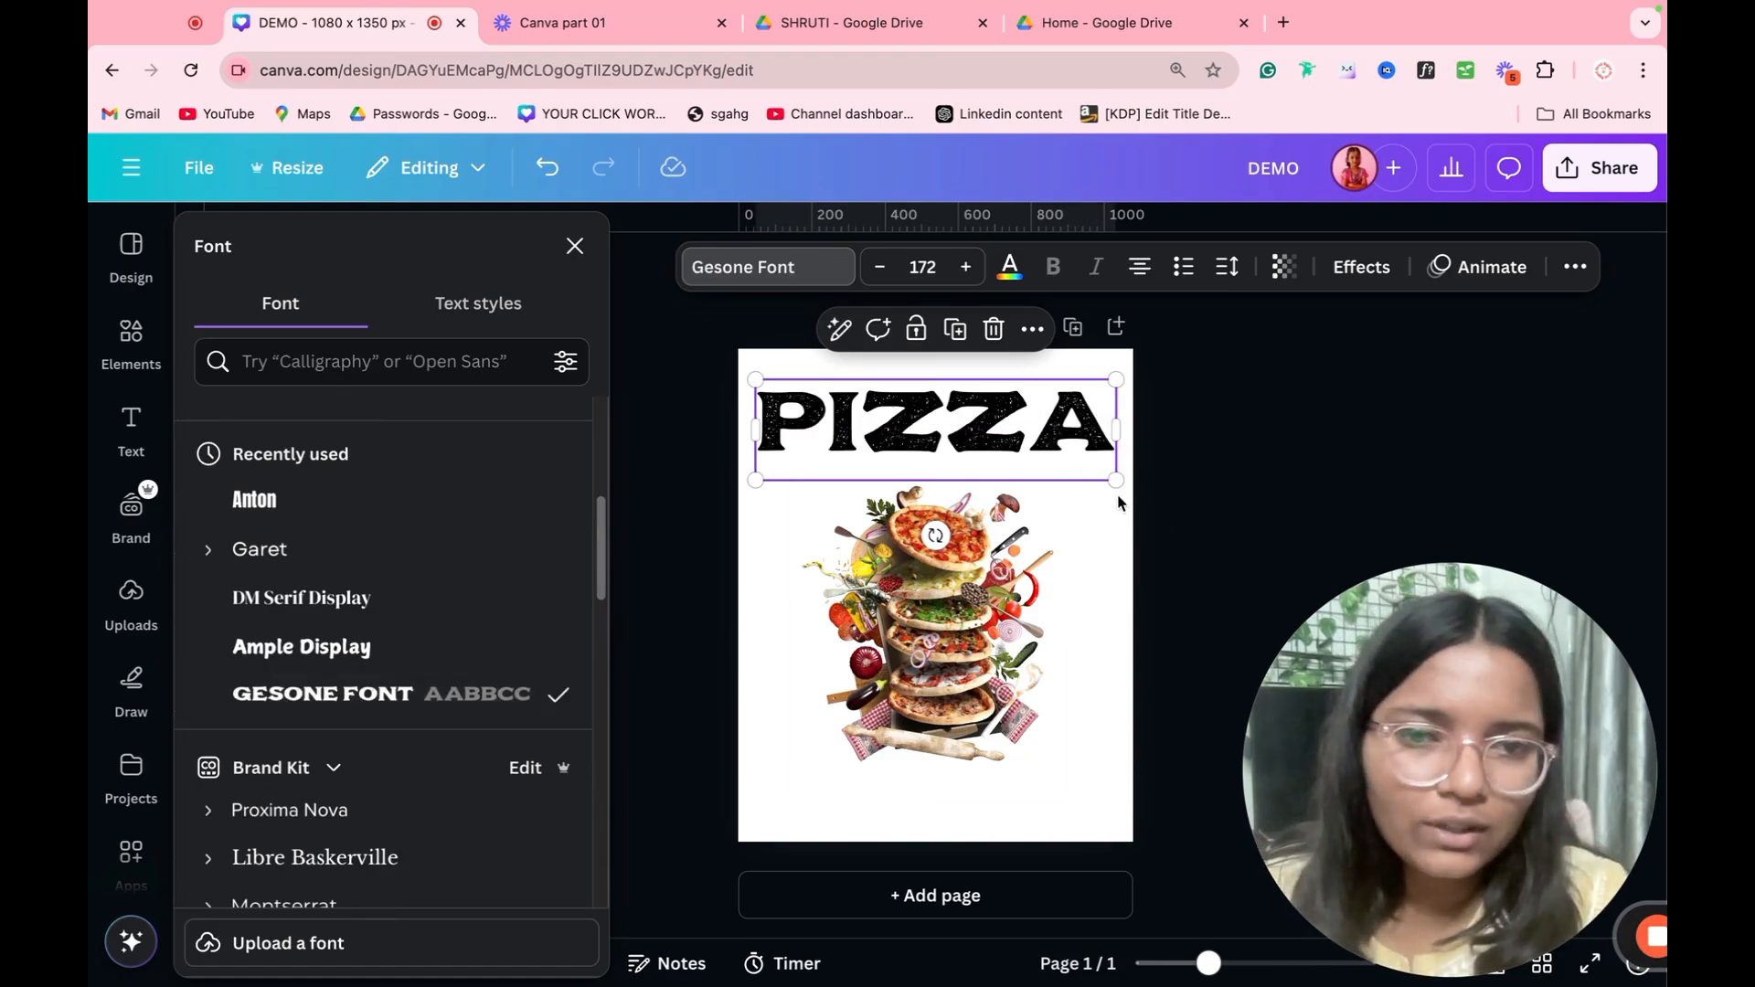
{"action": "left_click_drag", "start_coordinate": [1116, 481], "coordinate": [1043, 451]}
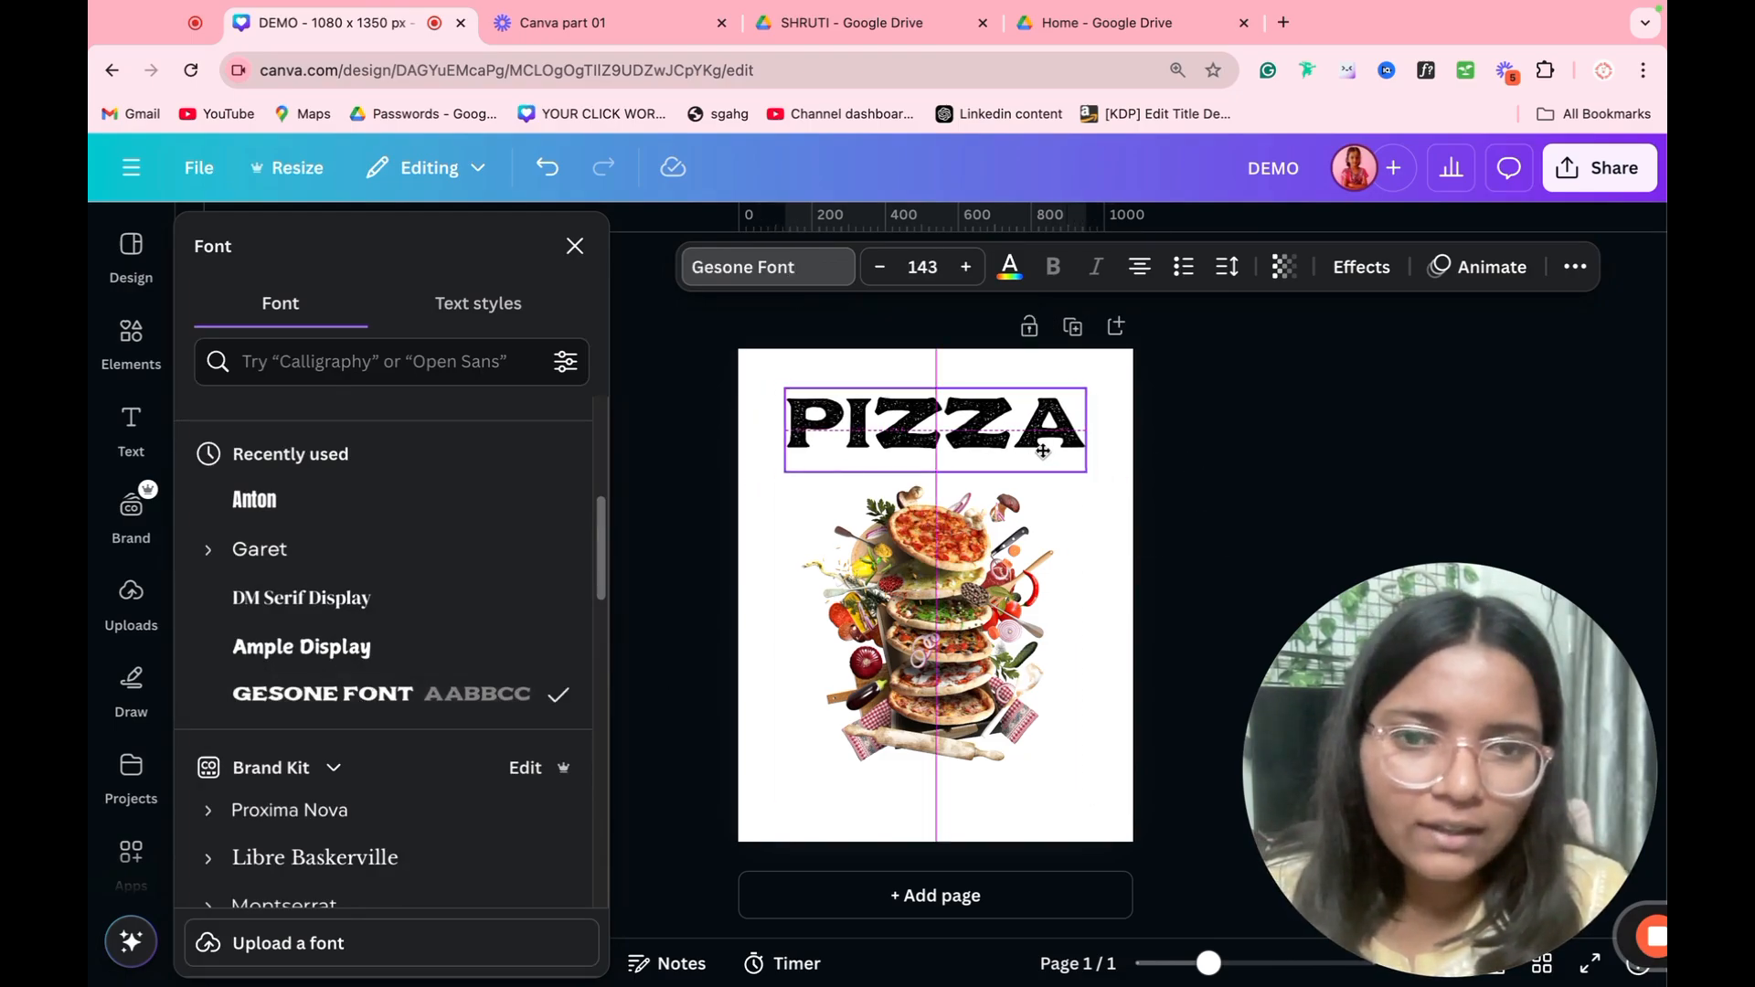
{"action": "left_click", "coordinate": [1144, 462]}
{"action": "left_click", "coordinate": [1014, 454]}
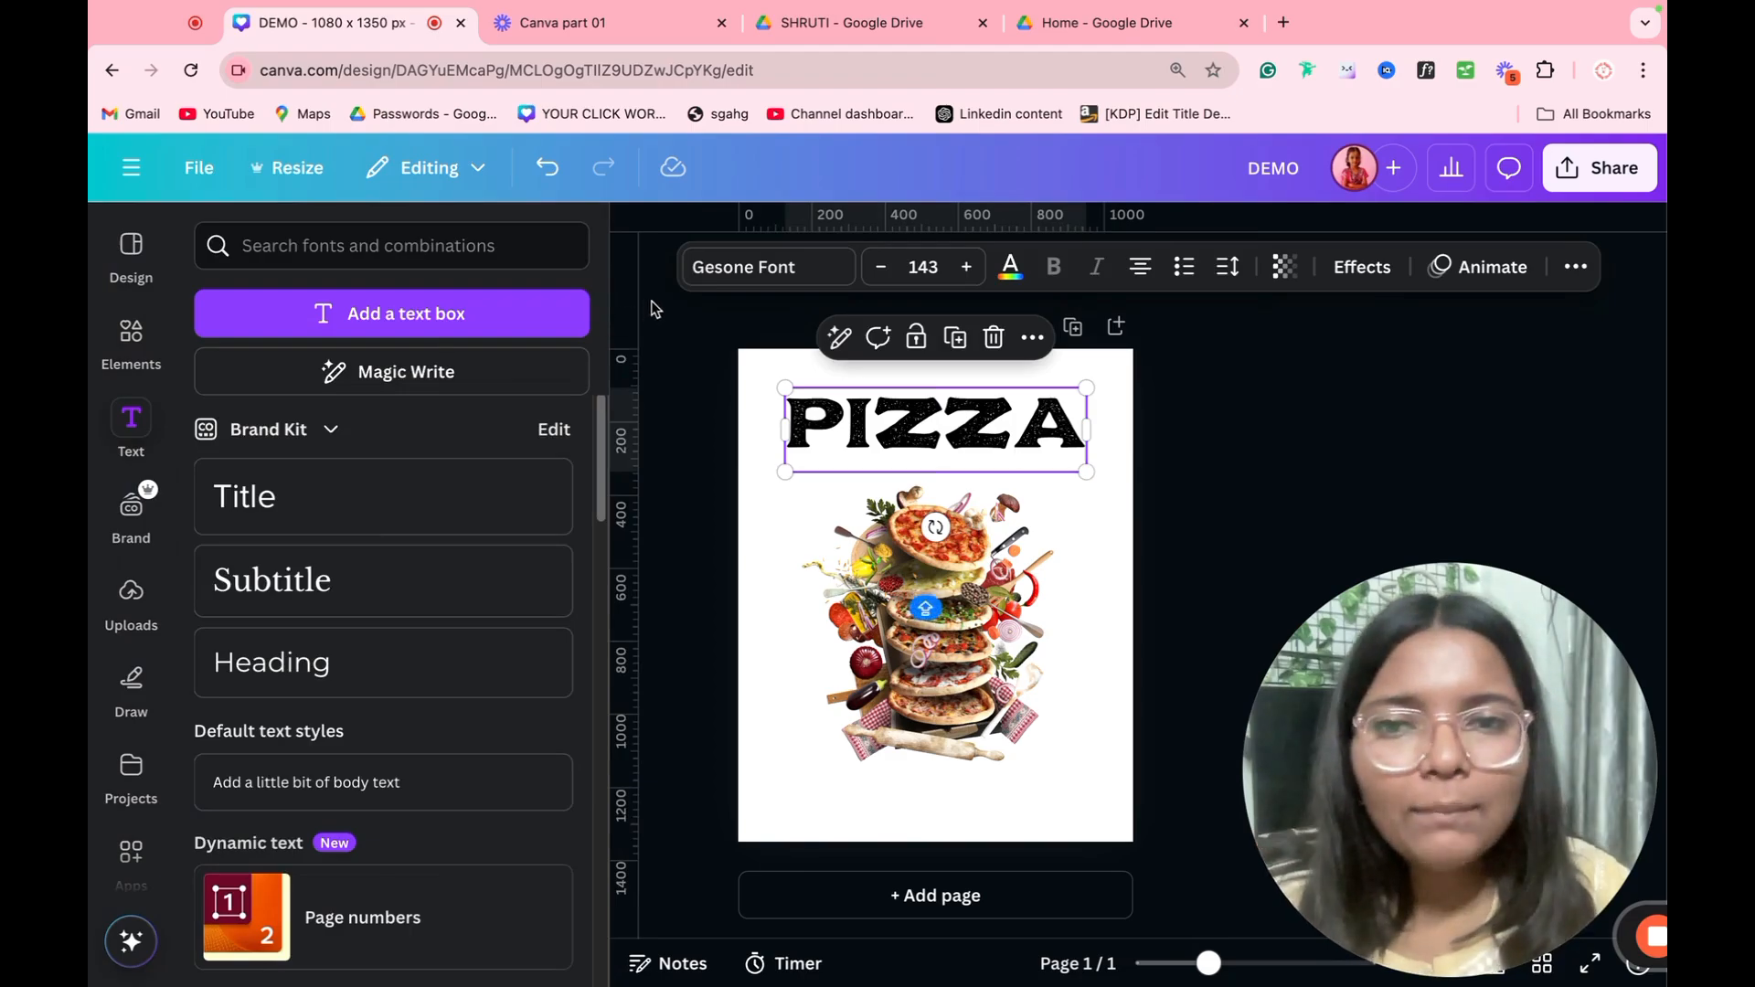
{"action": "left_click", "coordinate": [645, 243]}
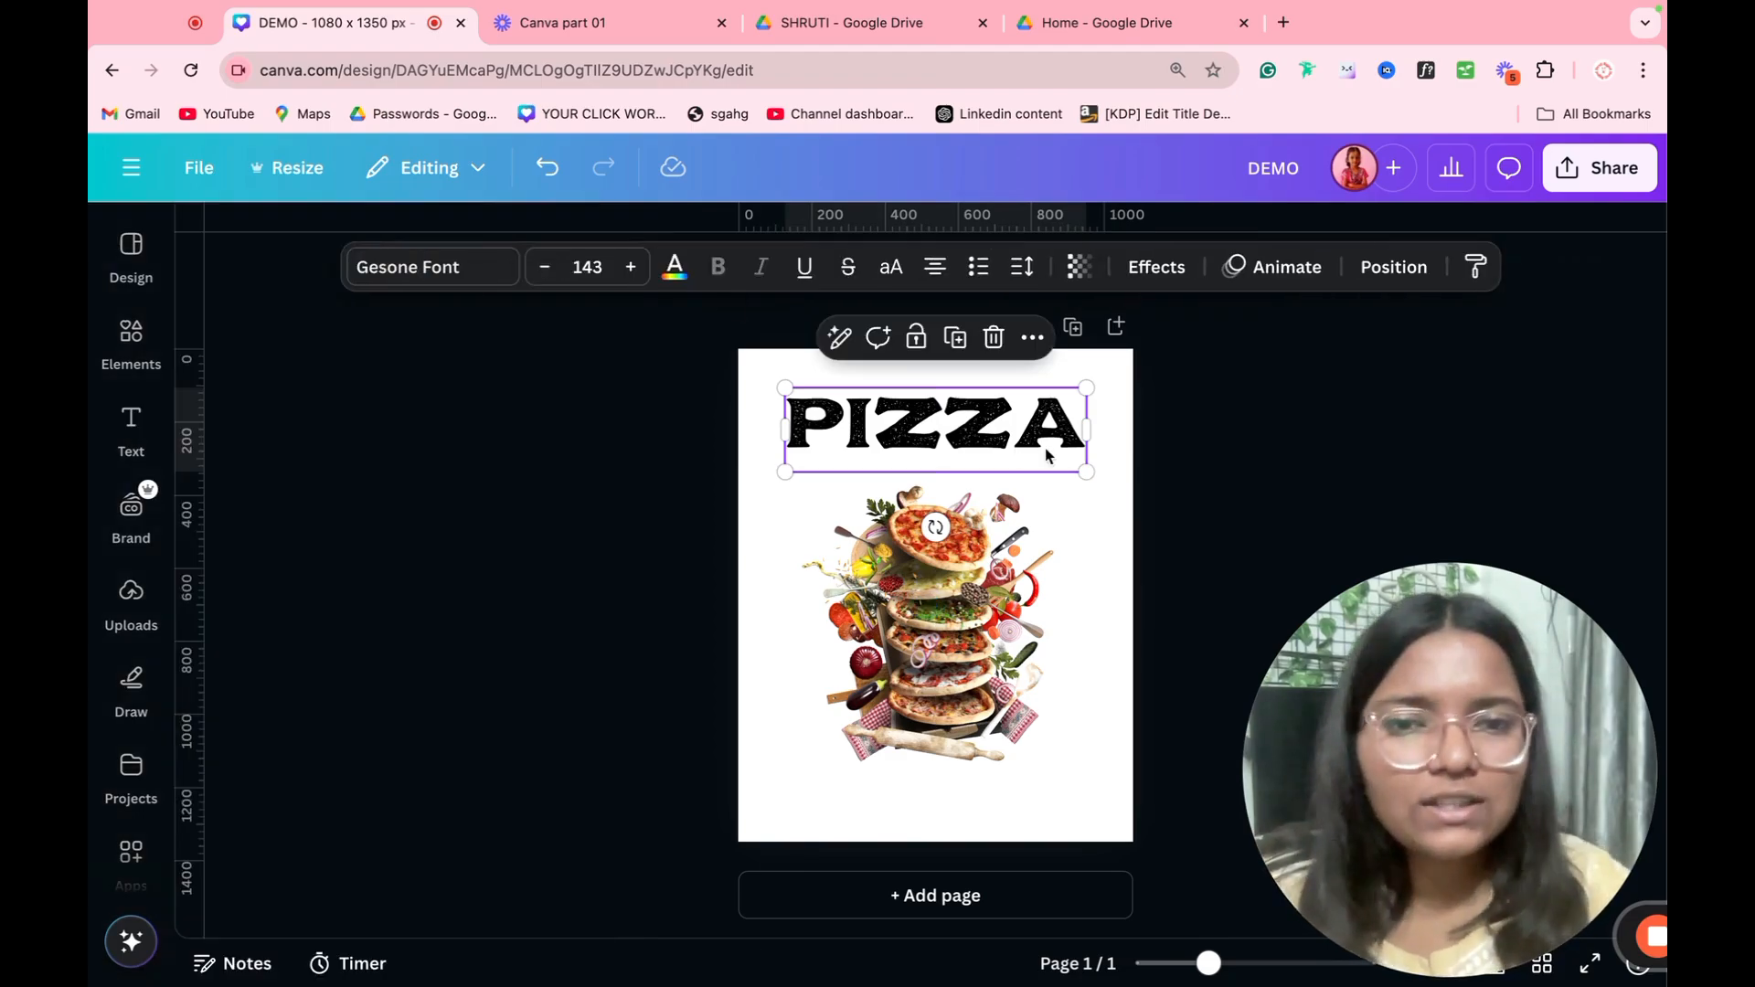
Step: Search the elements for PURPLE and limit the results to photos
{"action": "left_click", "coordinate": [130, 356]}
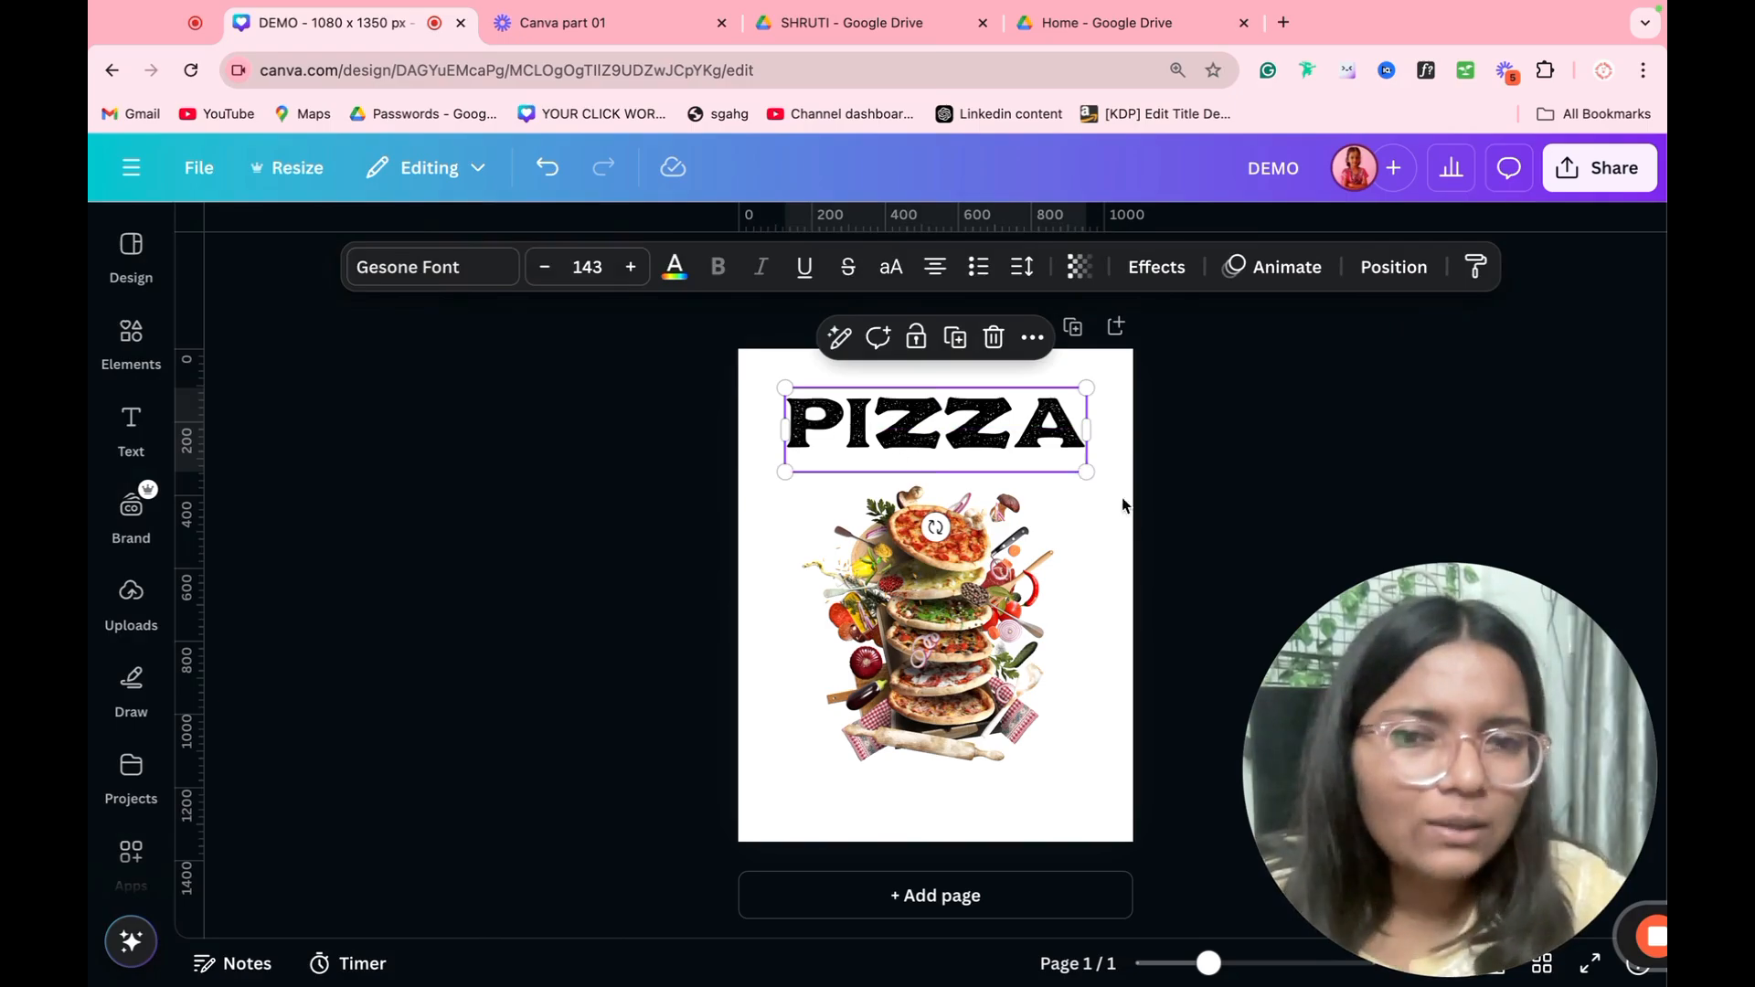
{"action": "left_click", "coordinate": [131, 340]}
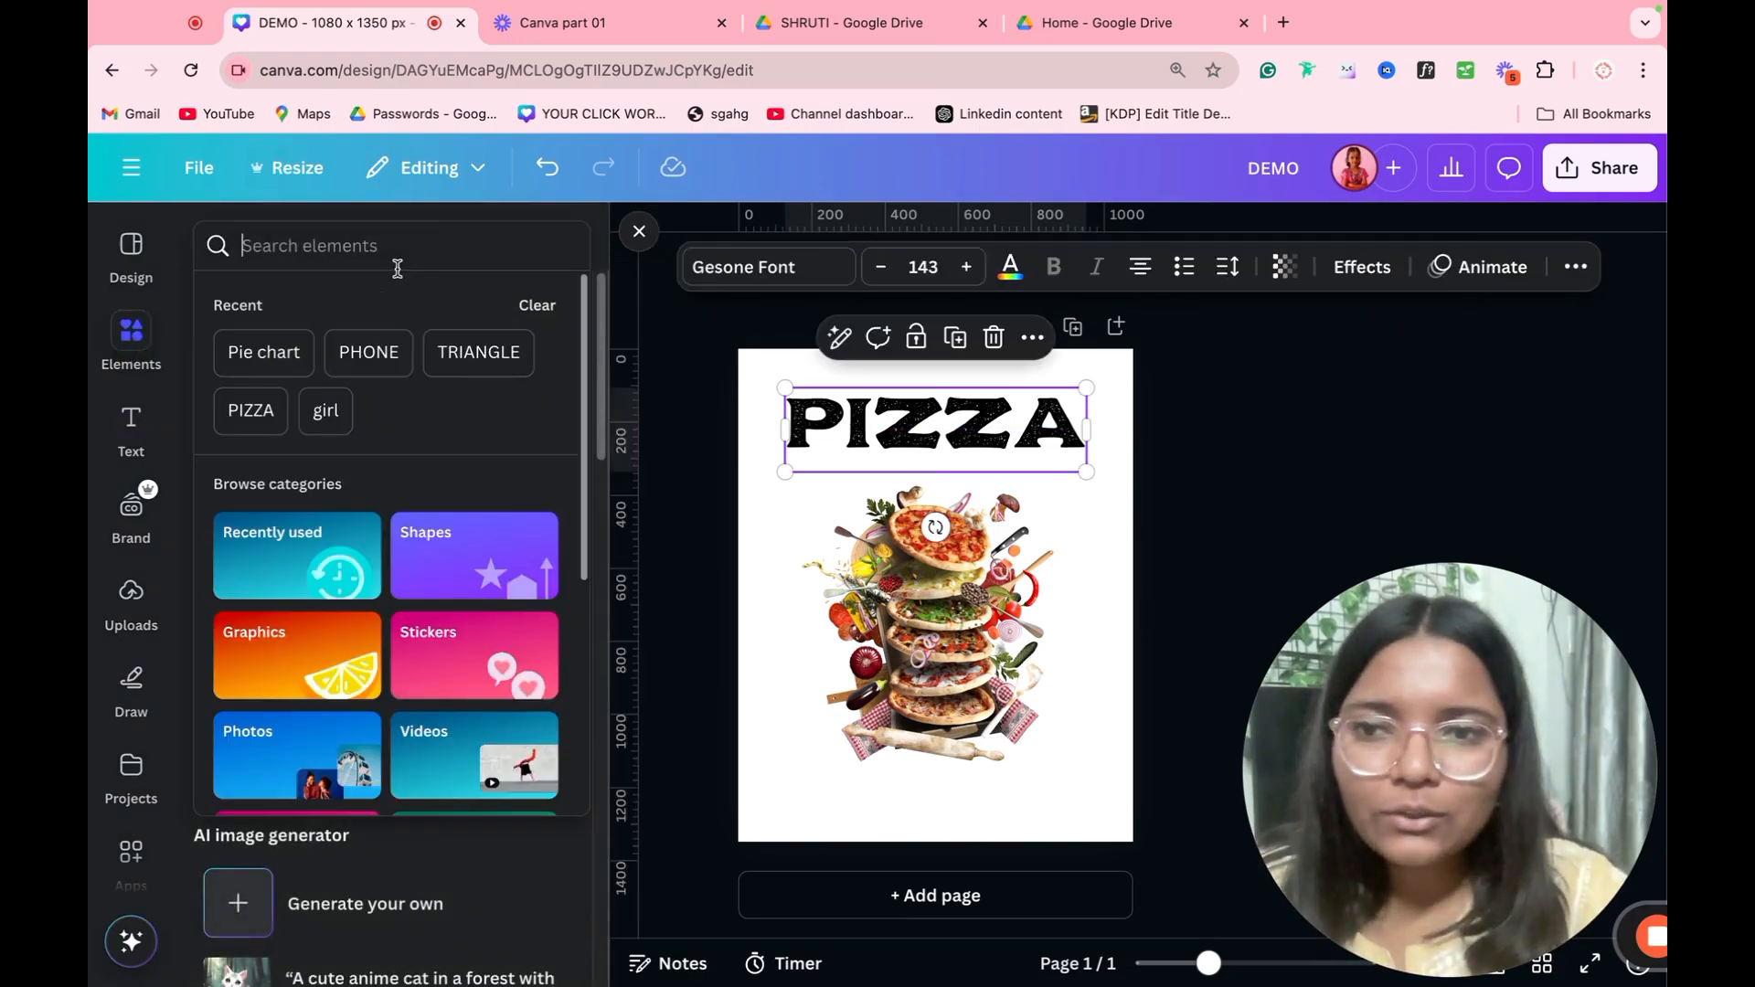
{"action": "left_click", "coordinate": [398, 265]}
{"action": "type", "text": "PURPLE"}
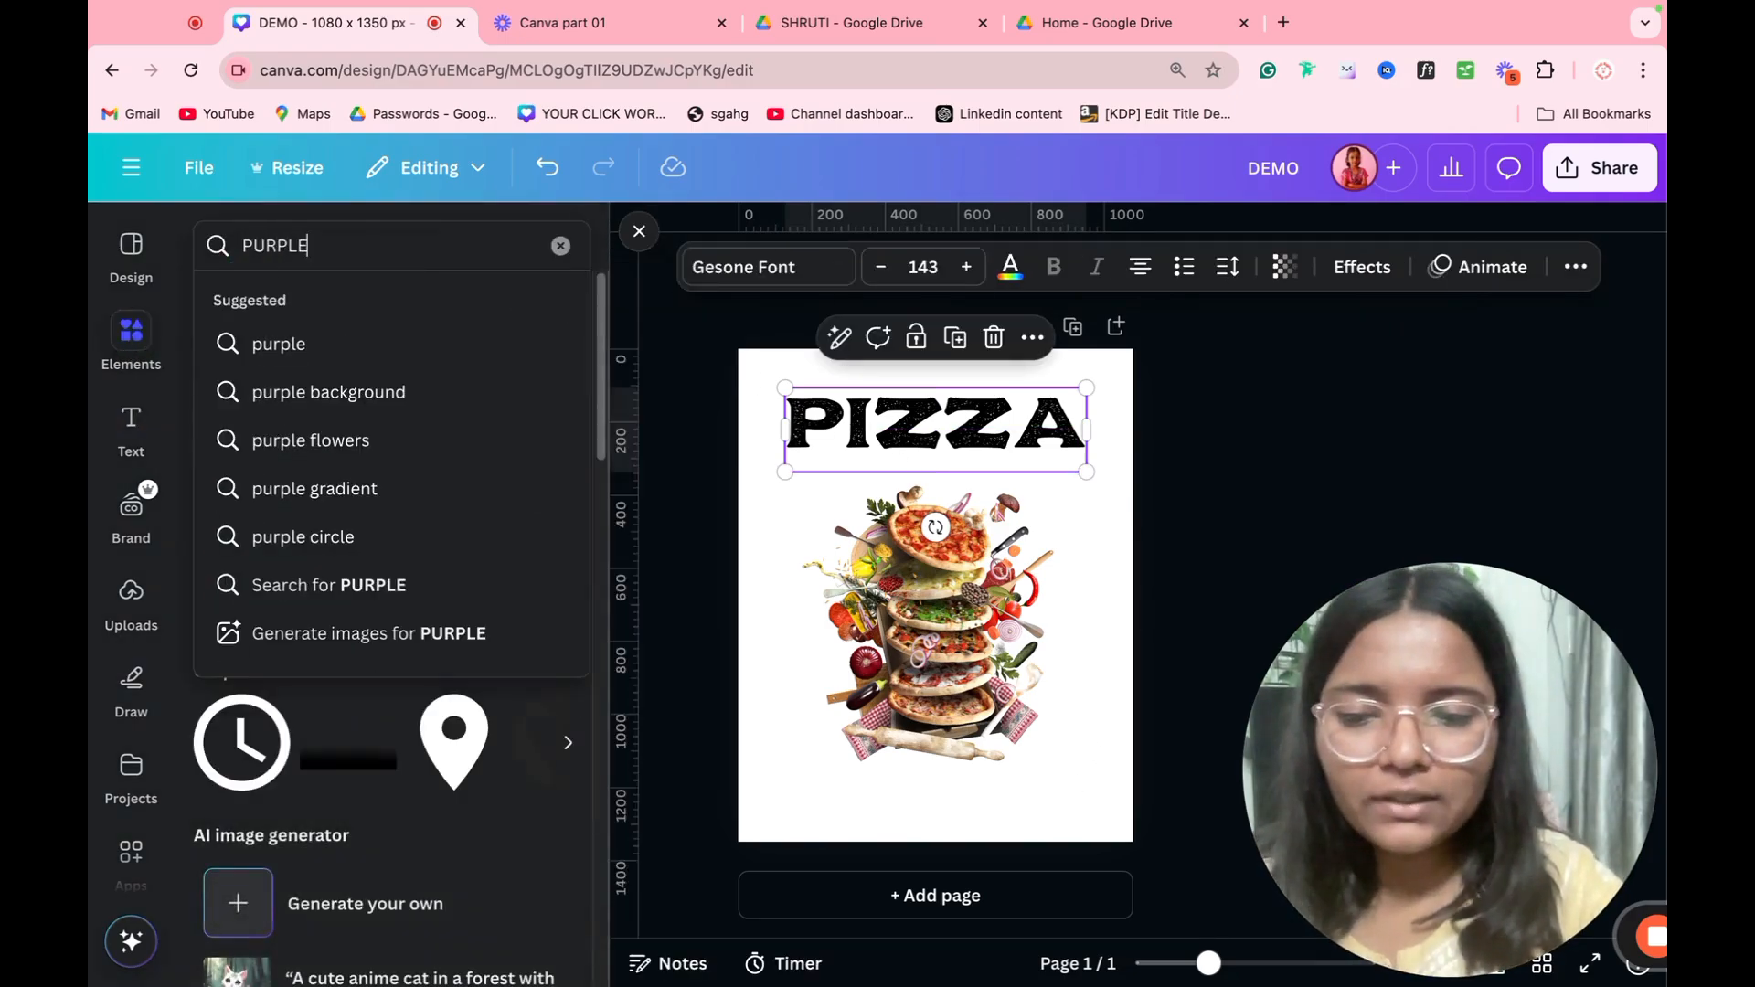
{"action": "key", "text": "Return"}
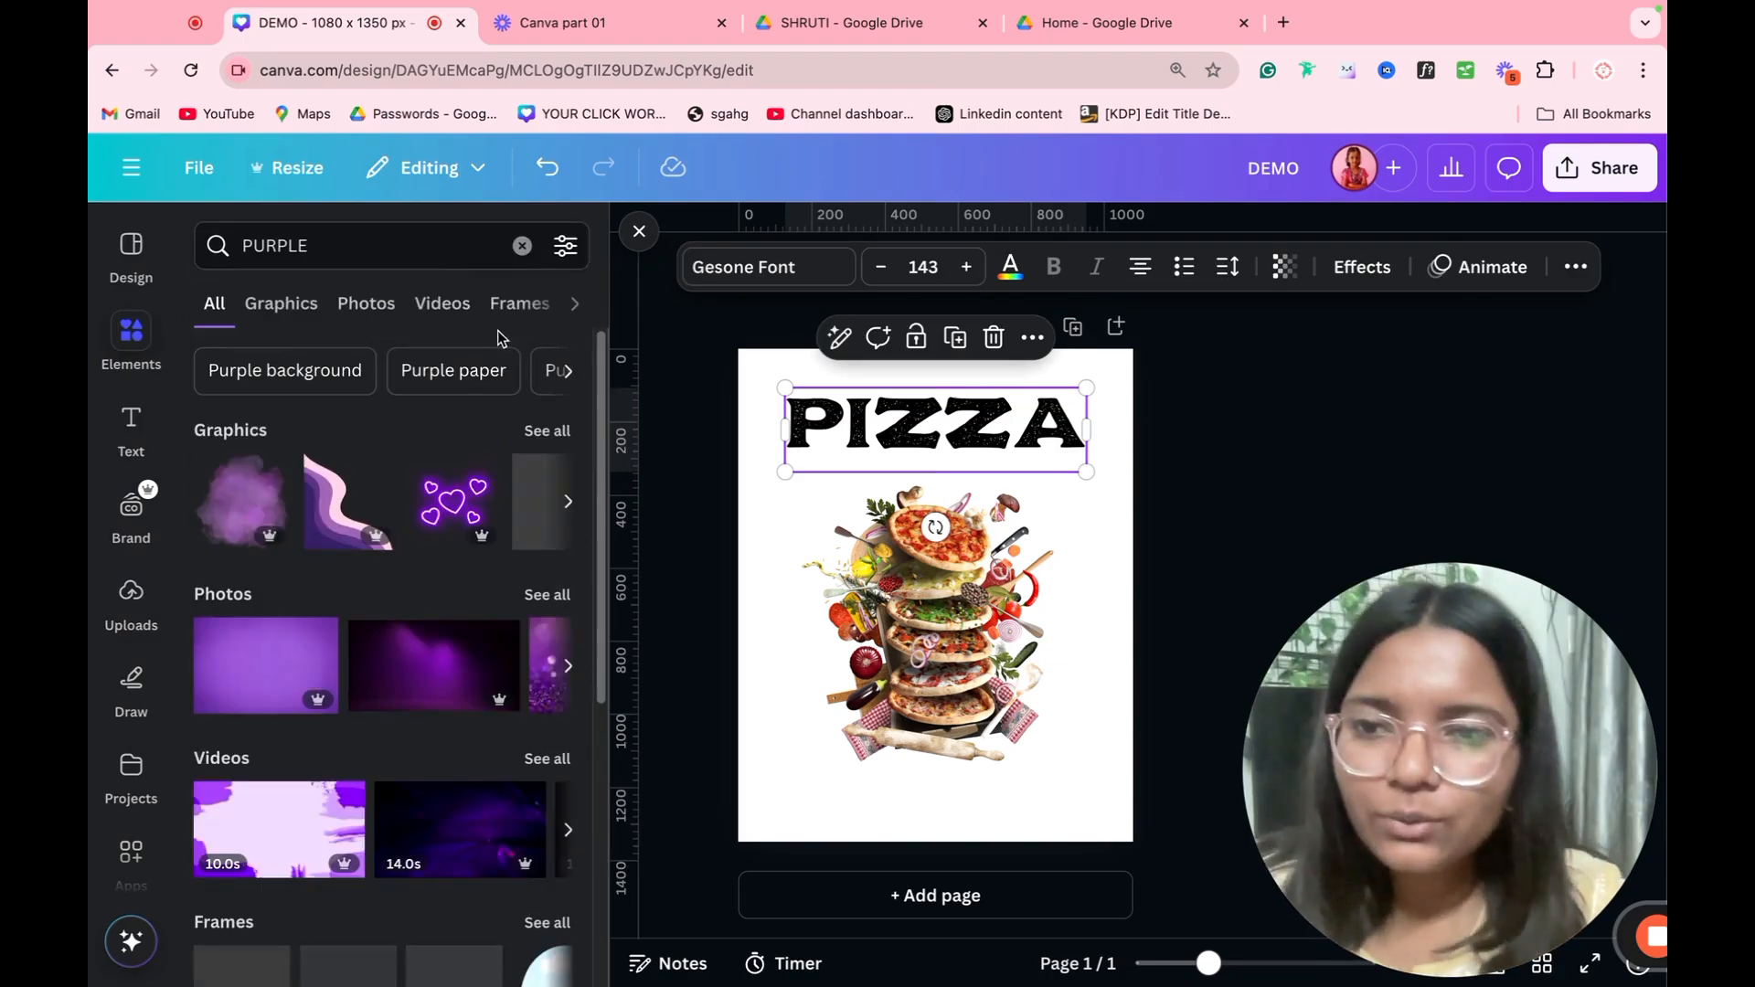
{"action": "left_click", "coordinate": [365, 305]}
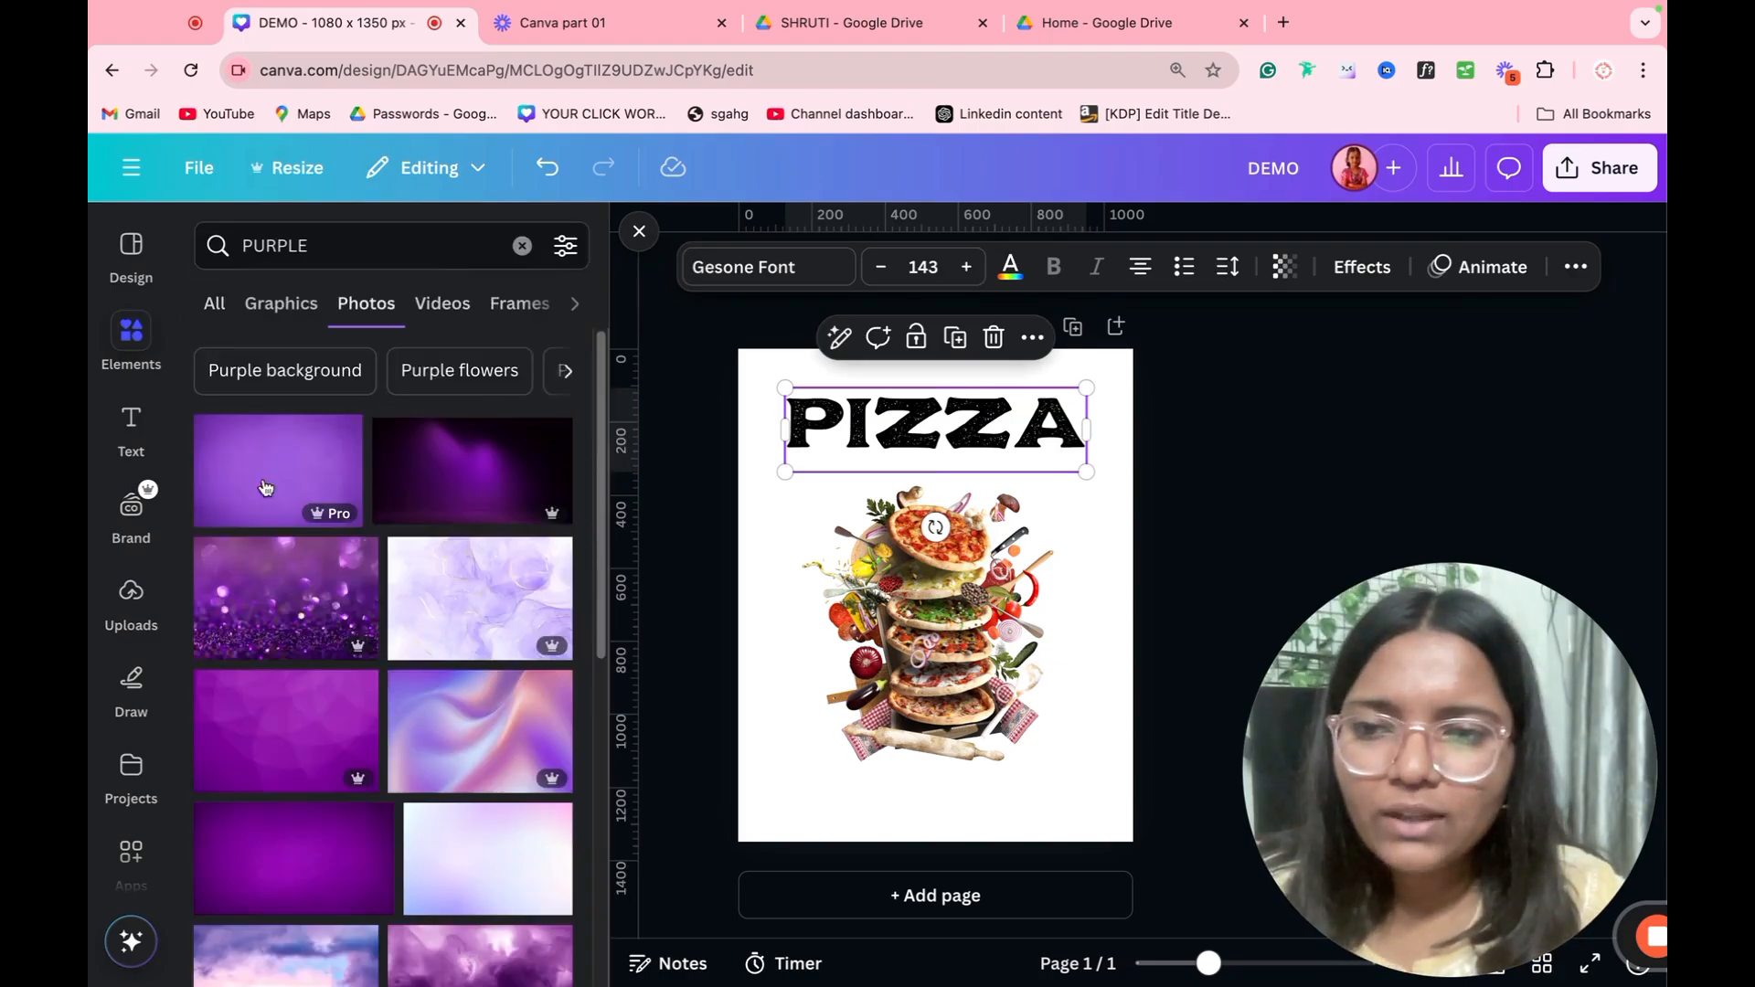
Step: Insert the plain purple background photo and stretch it over the whole page, about 1283 by 1378 px
{"action": "left_click", "coordinate": [297, 489]}
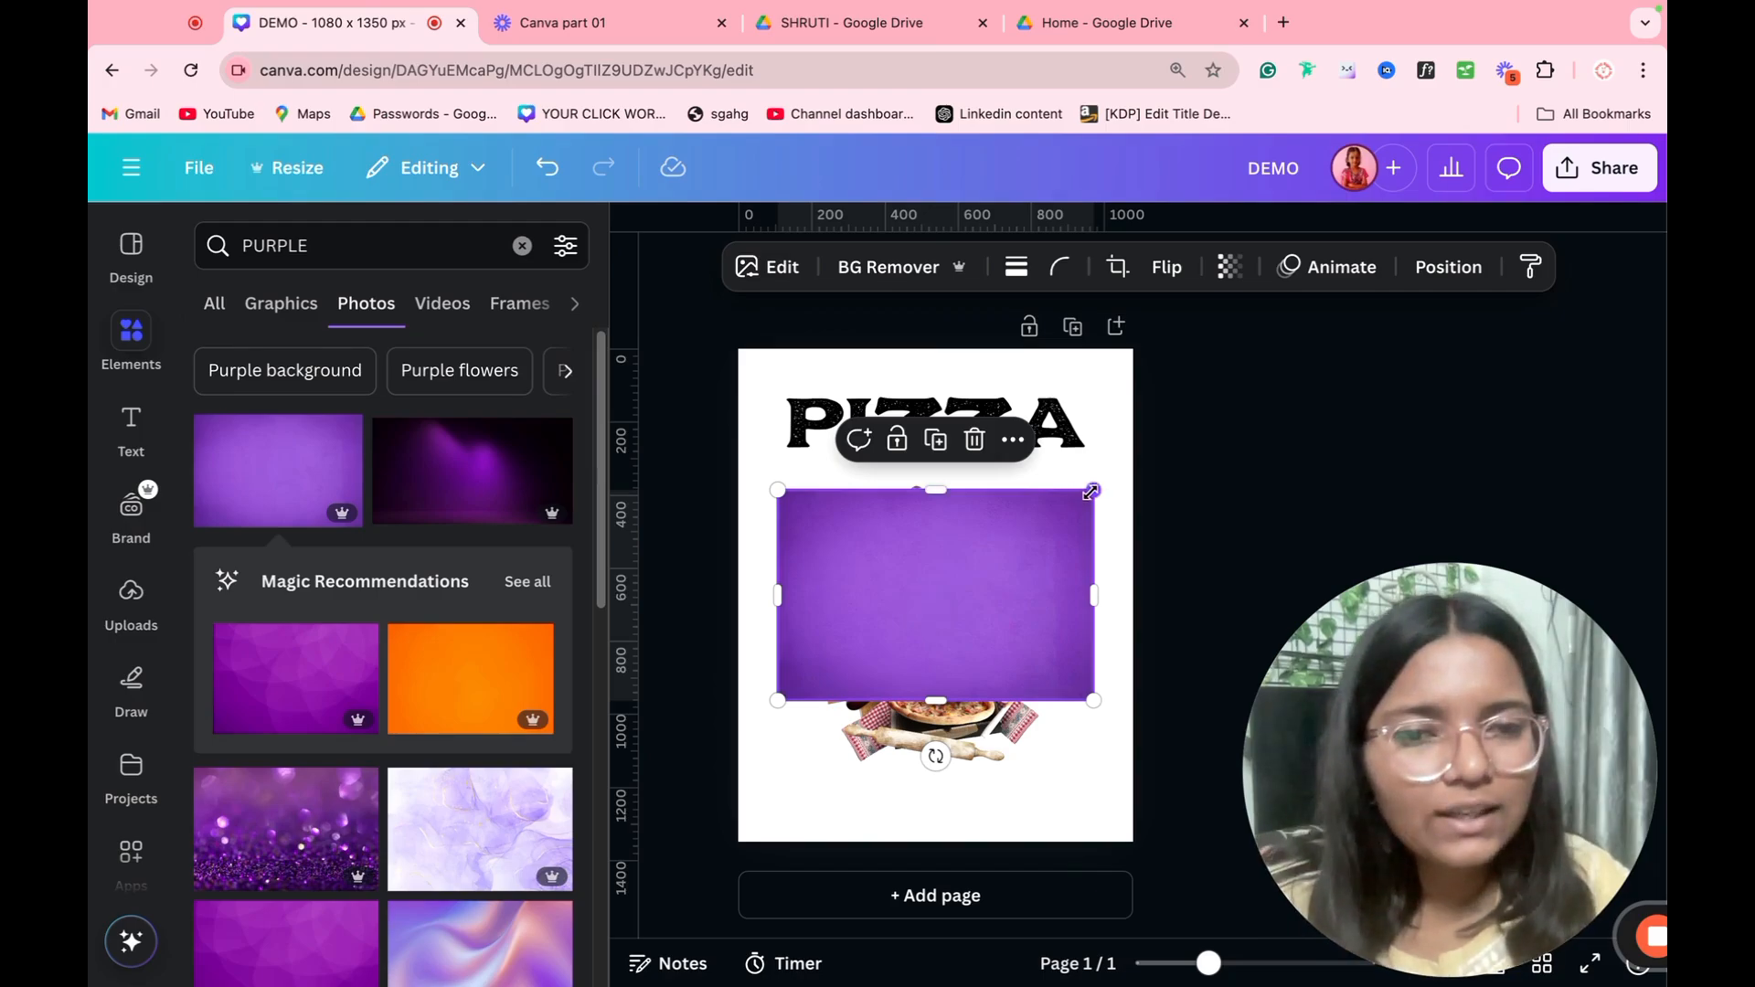
{"action": "left_click_drag", "start_coordinate": [1092, 492], "coordinate": [1067, 437]}
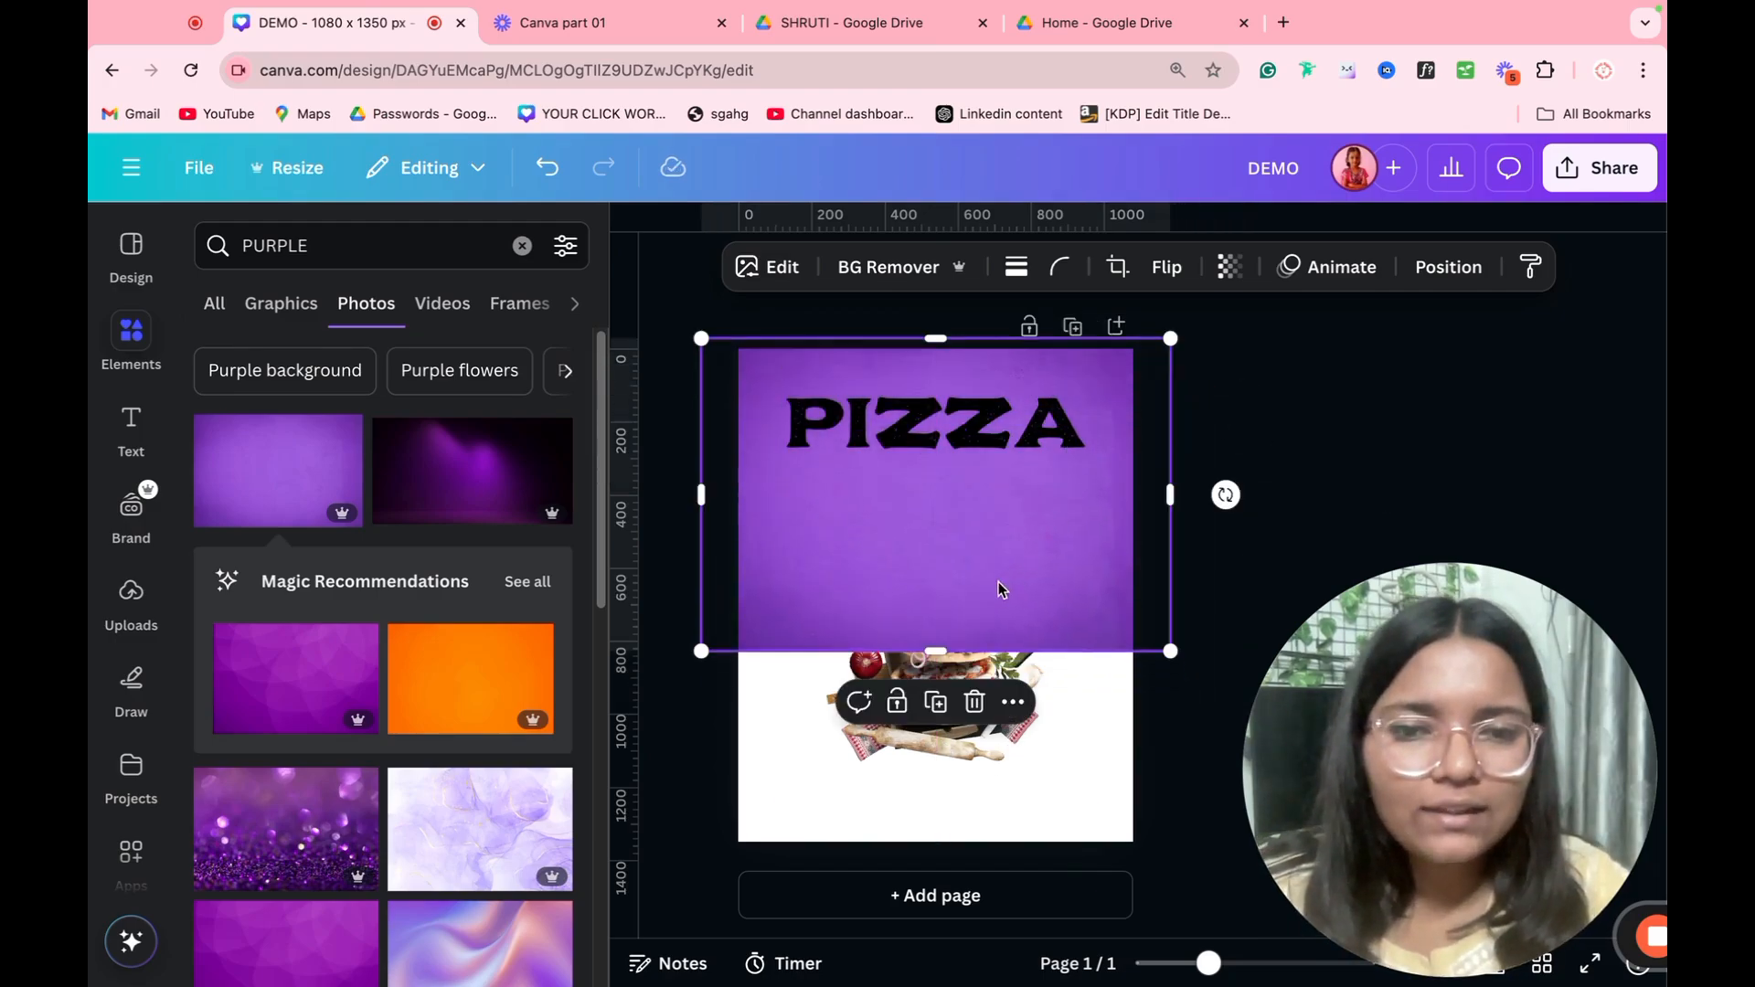
{"action": "left_click_drag", "start_coordinate": [950, 653], "coordinate": [957, 849]}
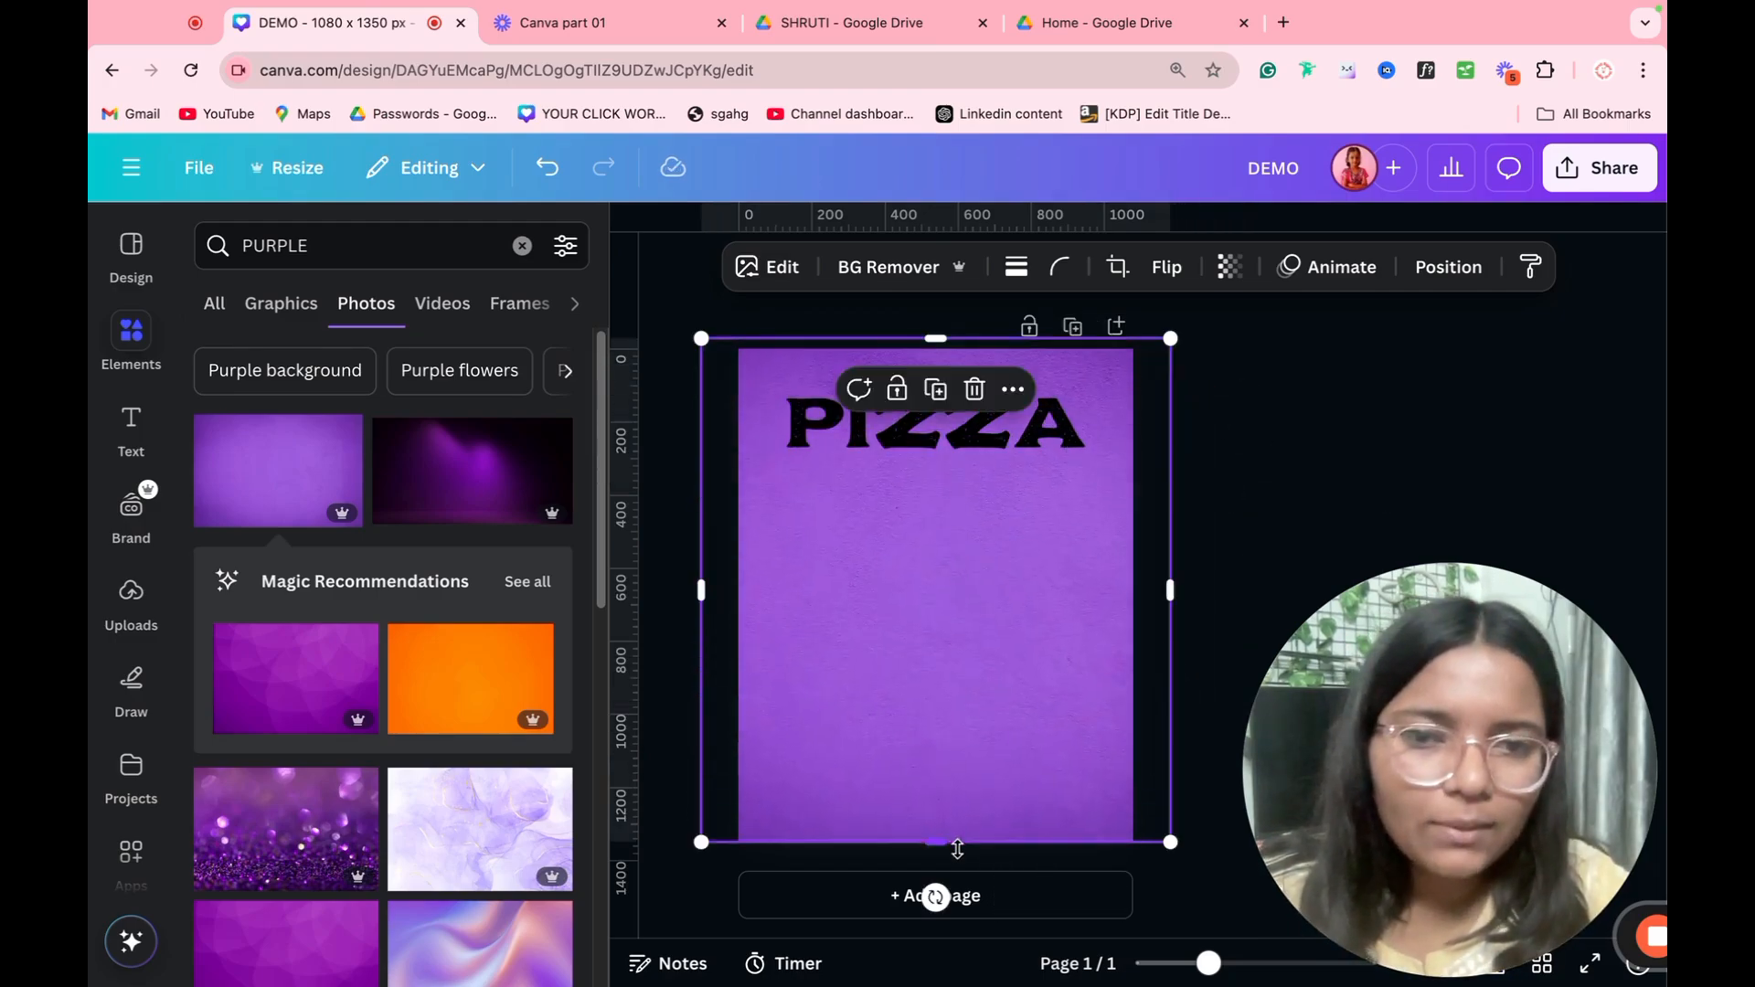
Step: Send the purple photo backward, behind the pizza image
{"action": "left_click", "coordinate": [1453, 268]}
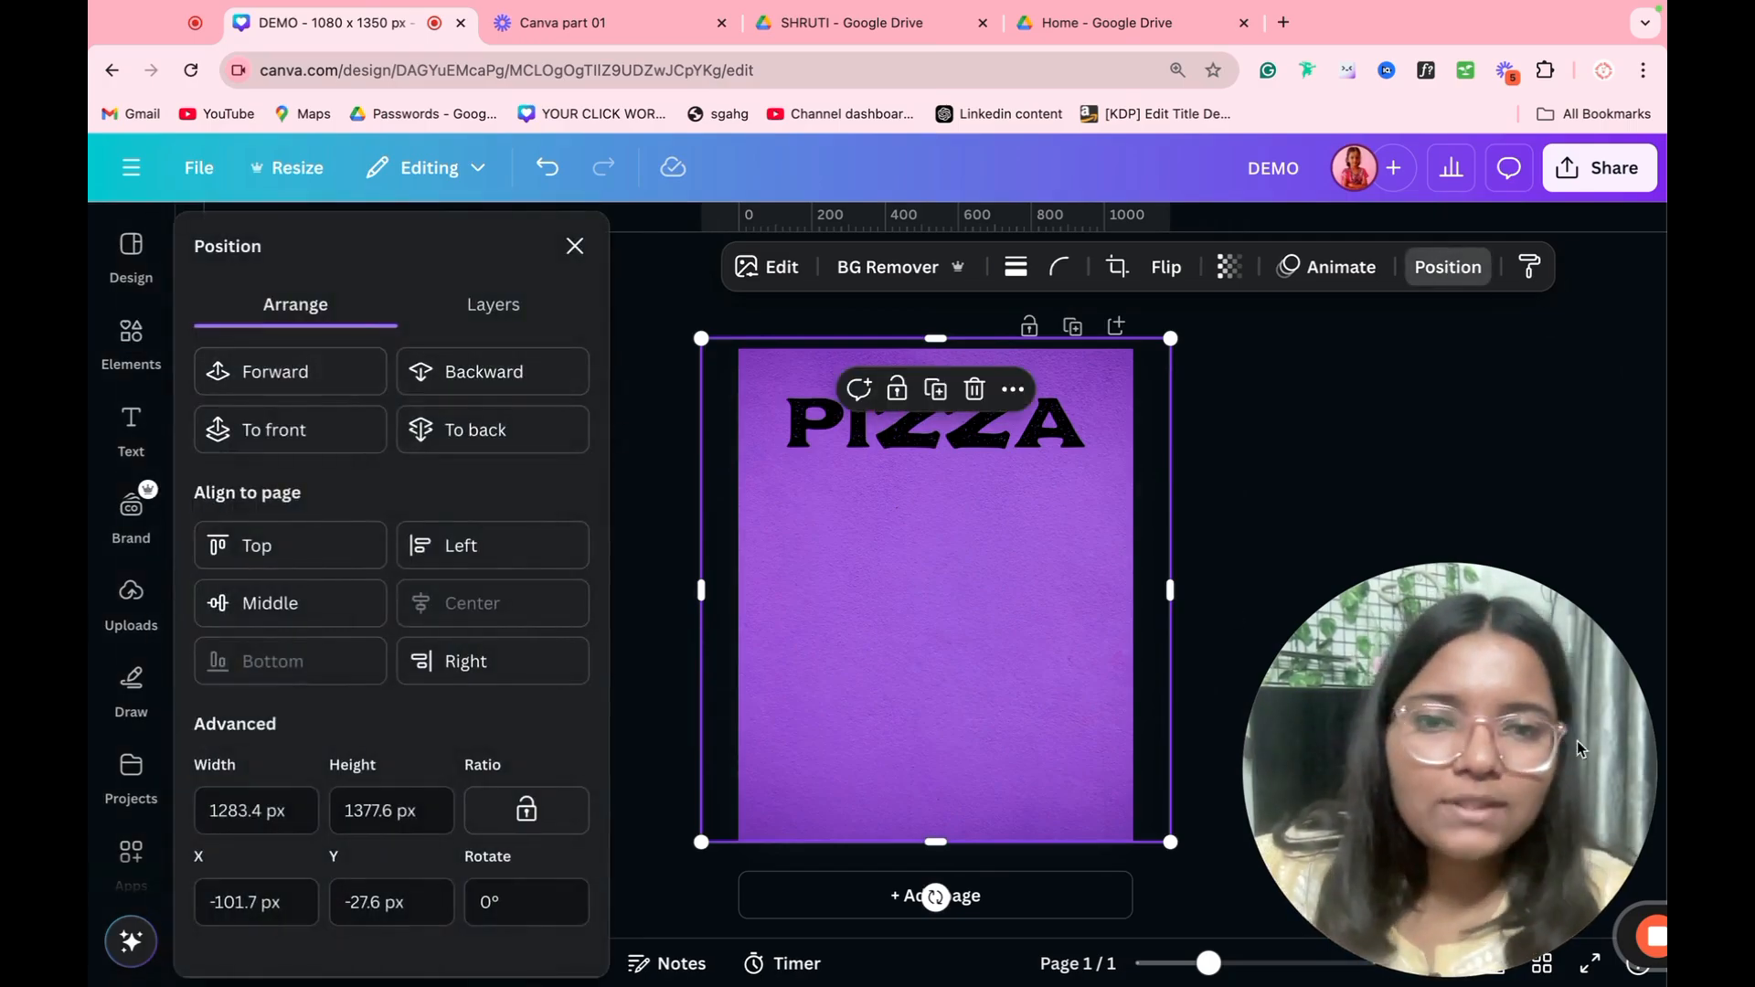
{"action": "left_click", "coordinate": [528, 373]}
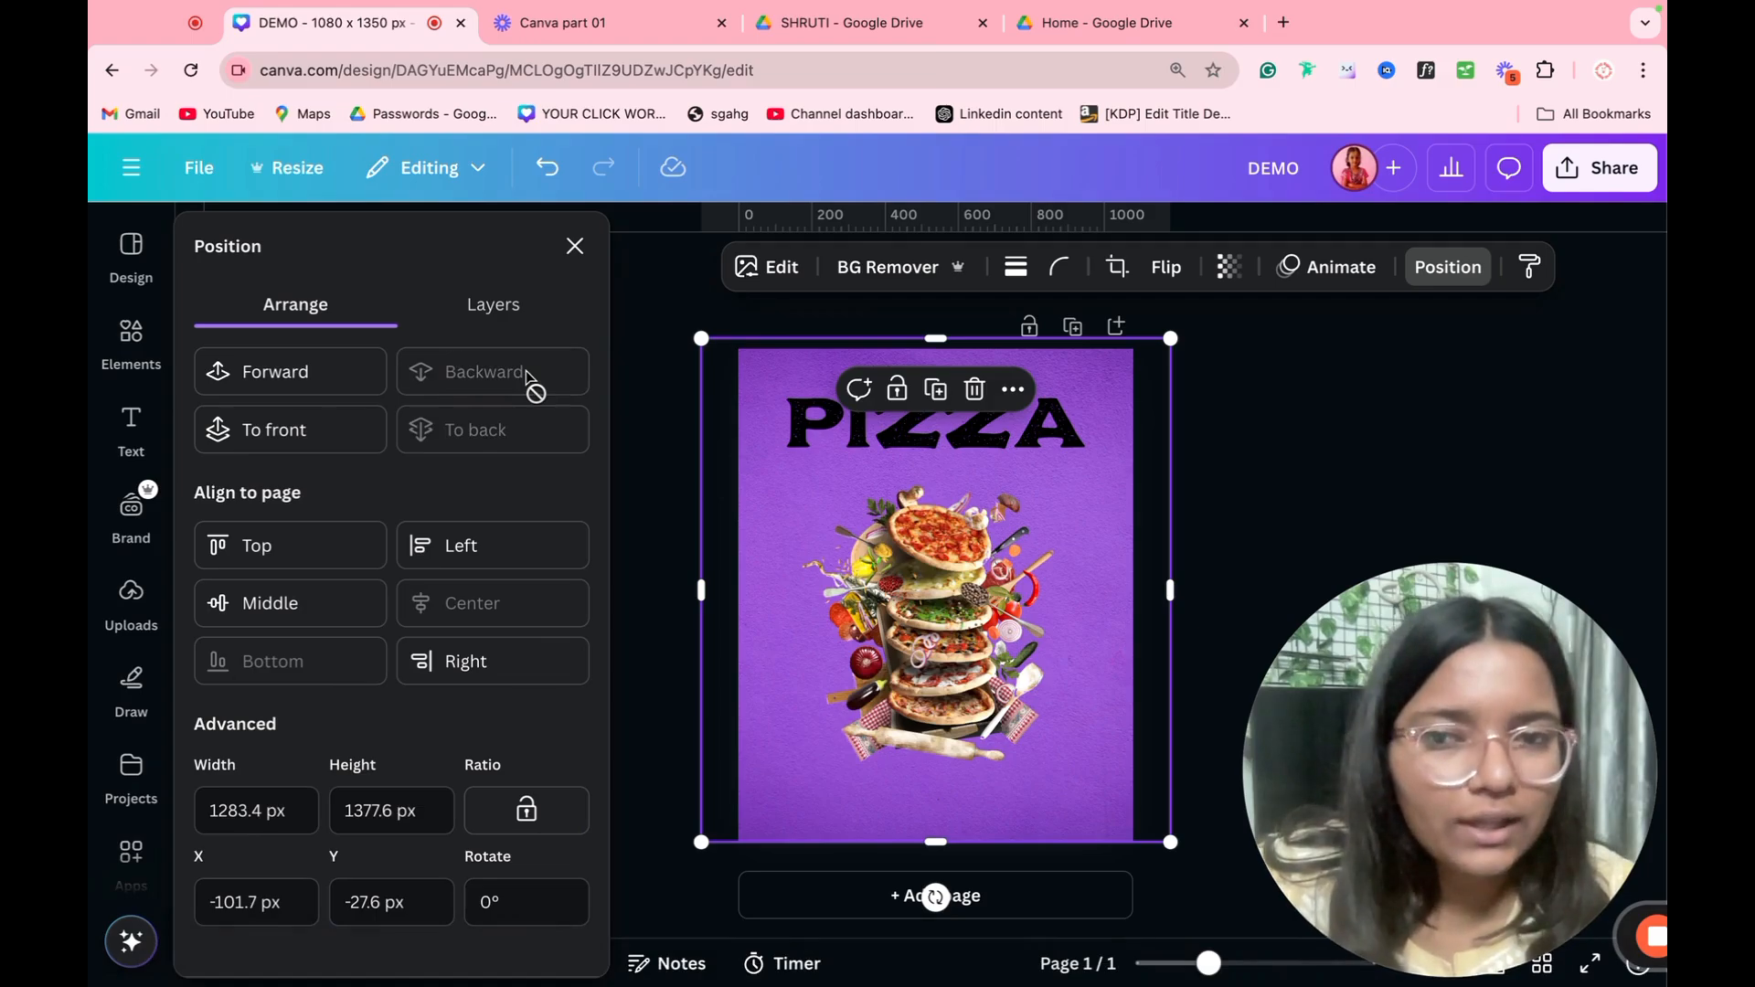
Step: Raise the purple photo above the pizza image in the layer order, and move the pizza image back above it
{"action": "left_click", "coordinate": [493, 326]}
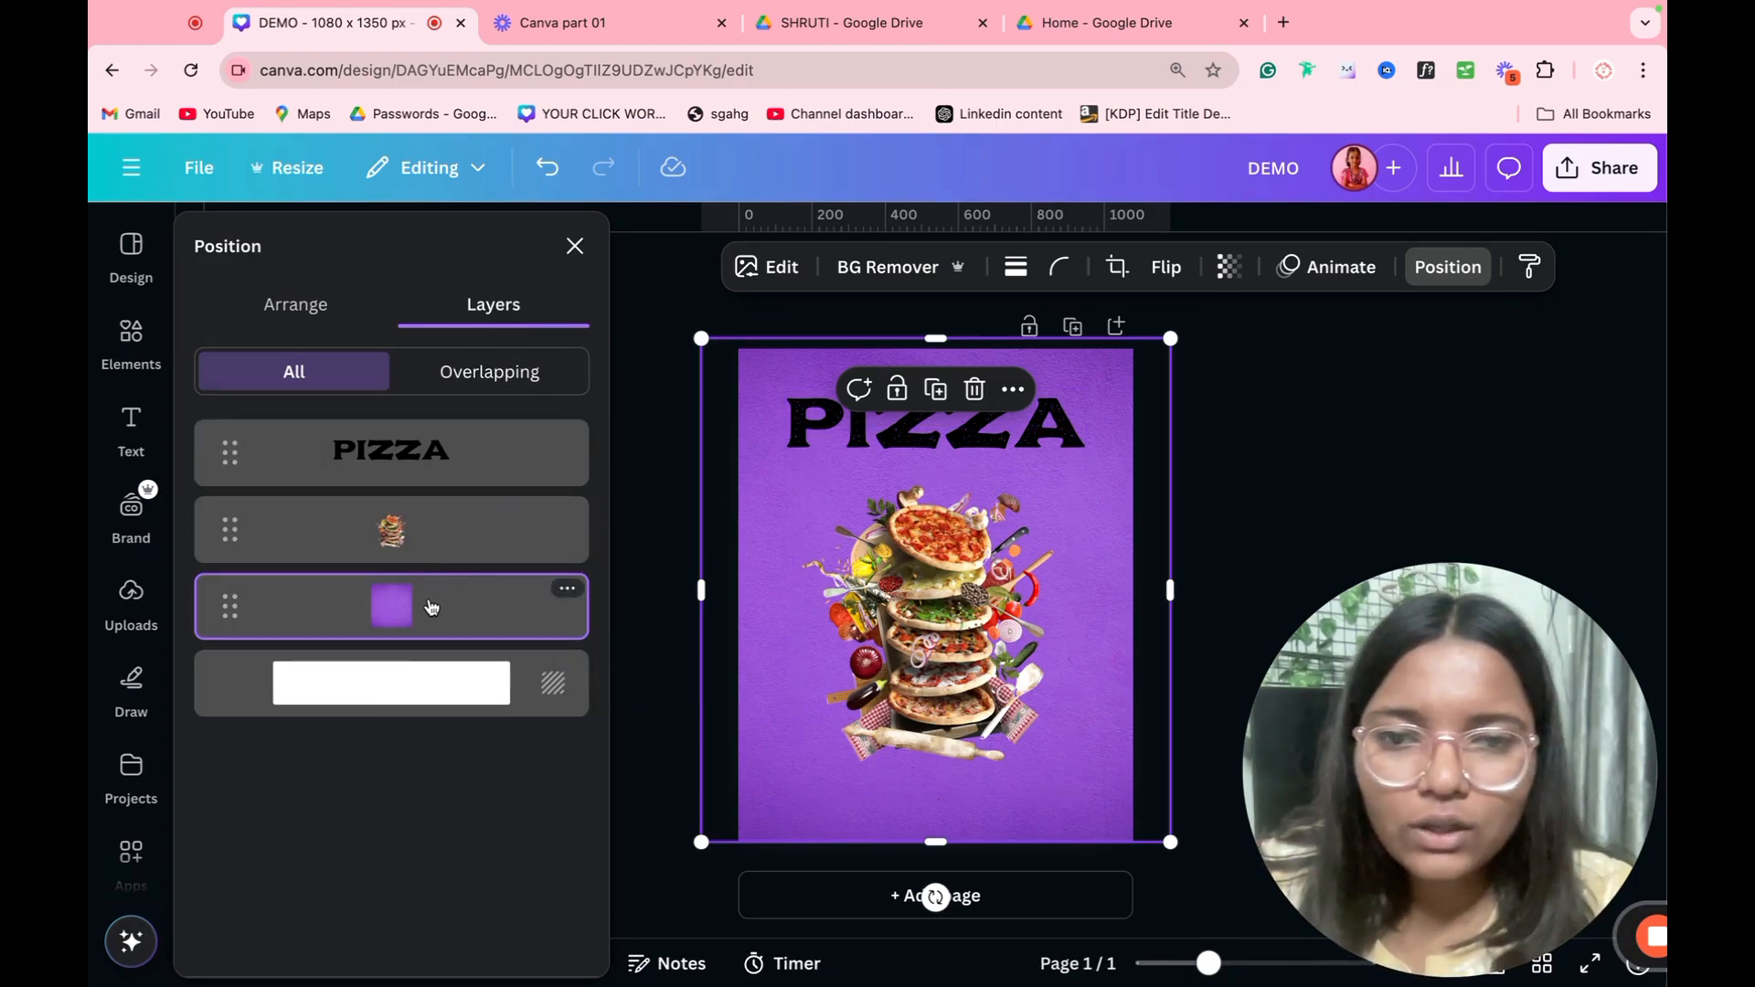
{"action": "left_click_drag", "start_coordinate": [432, 606], "coordinate": [428, 516]}
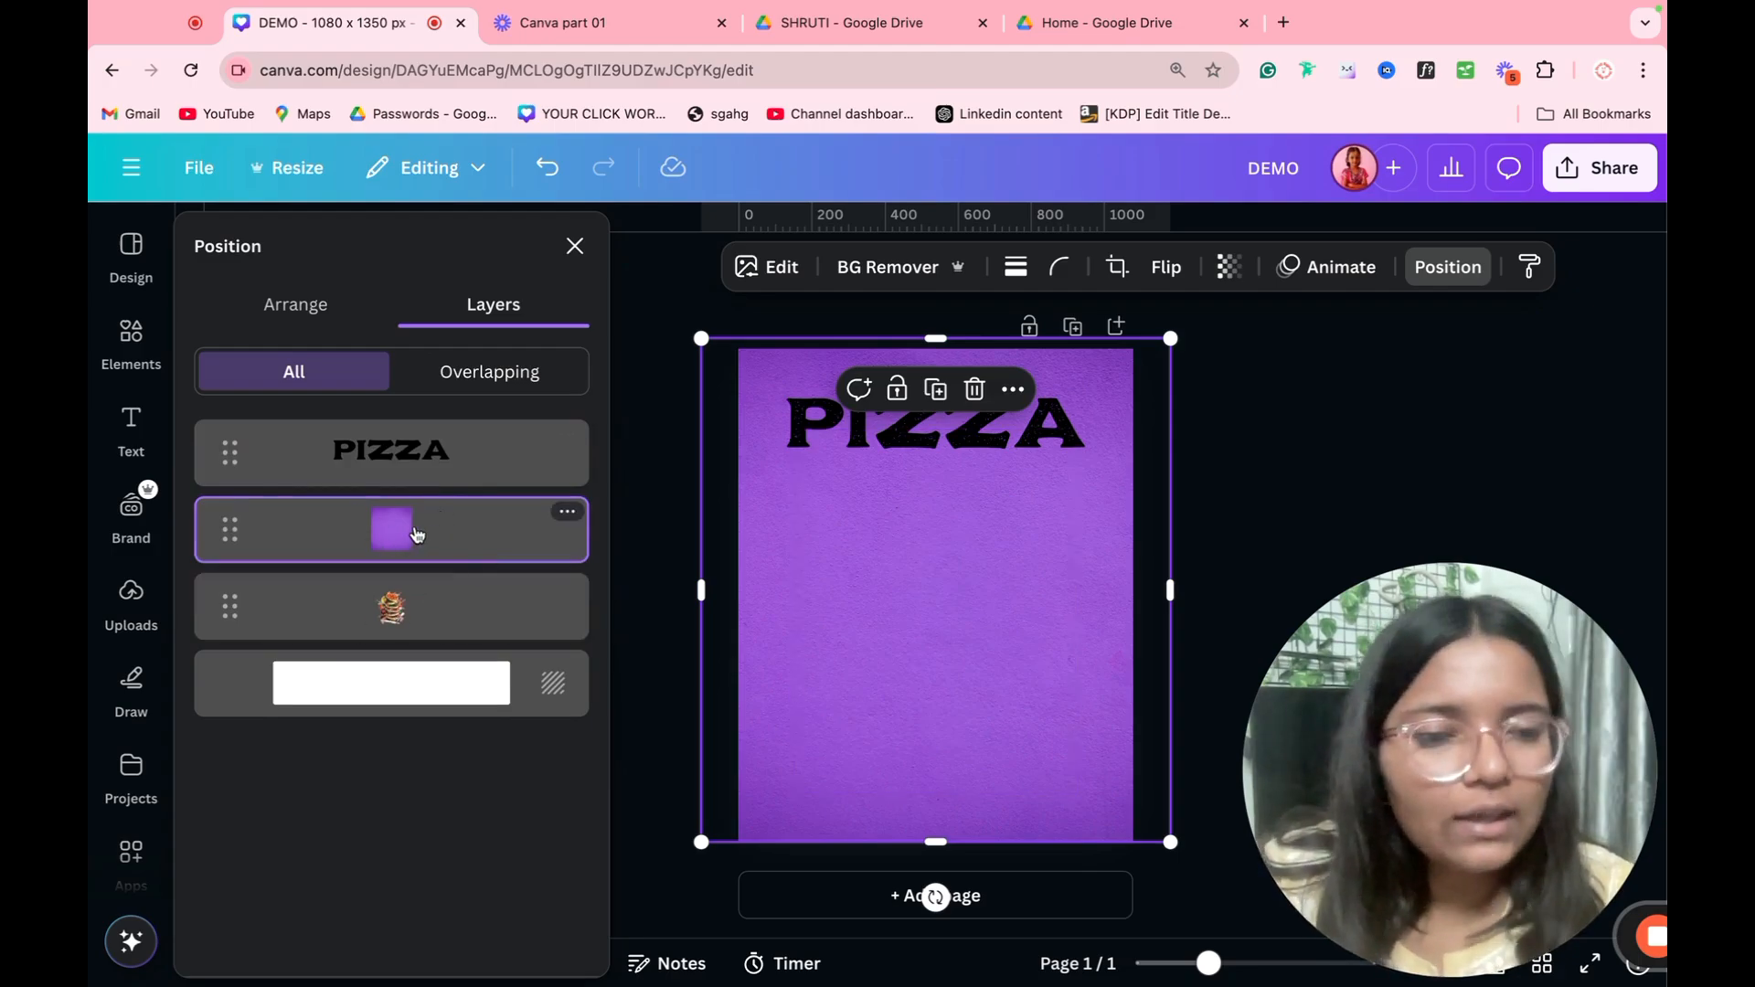
{"action": "left_click_drag", "start_coordinate": [402, 606], "coordinate": [402, 529]}
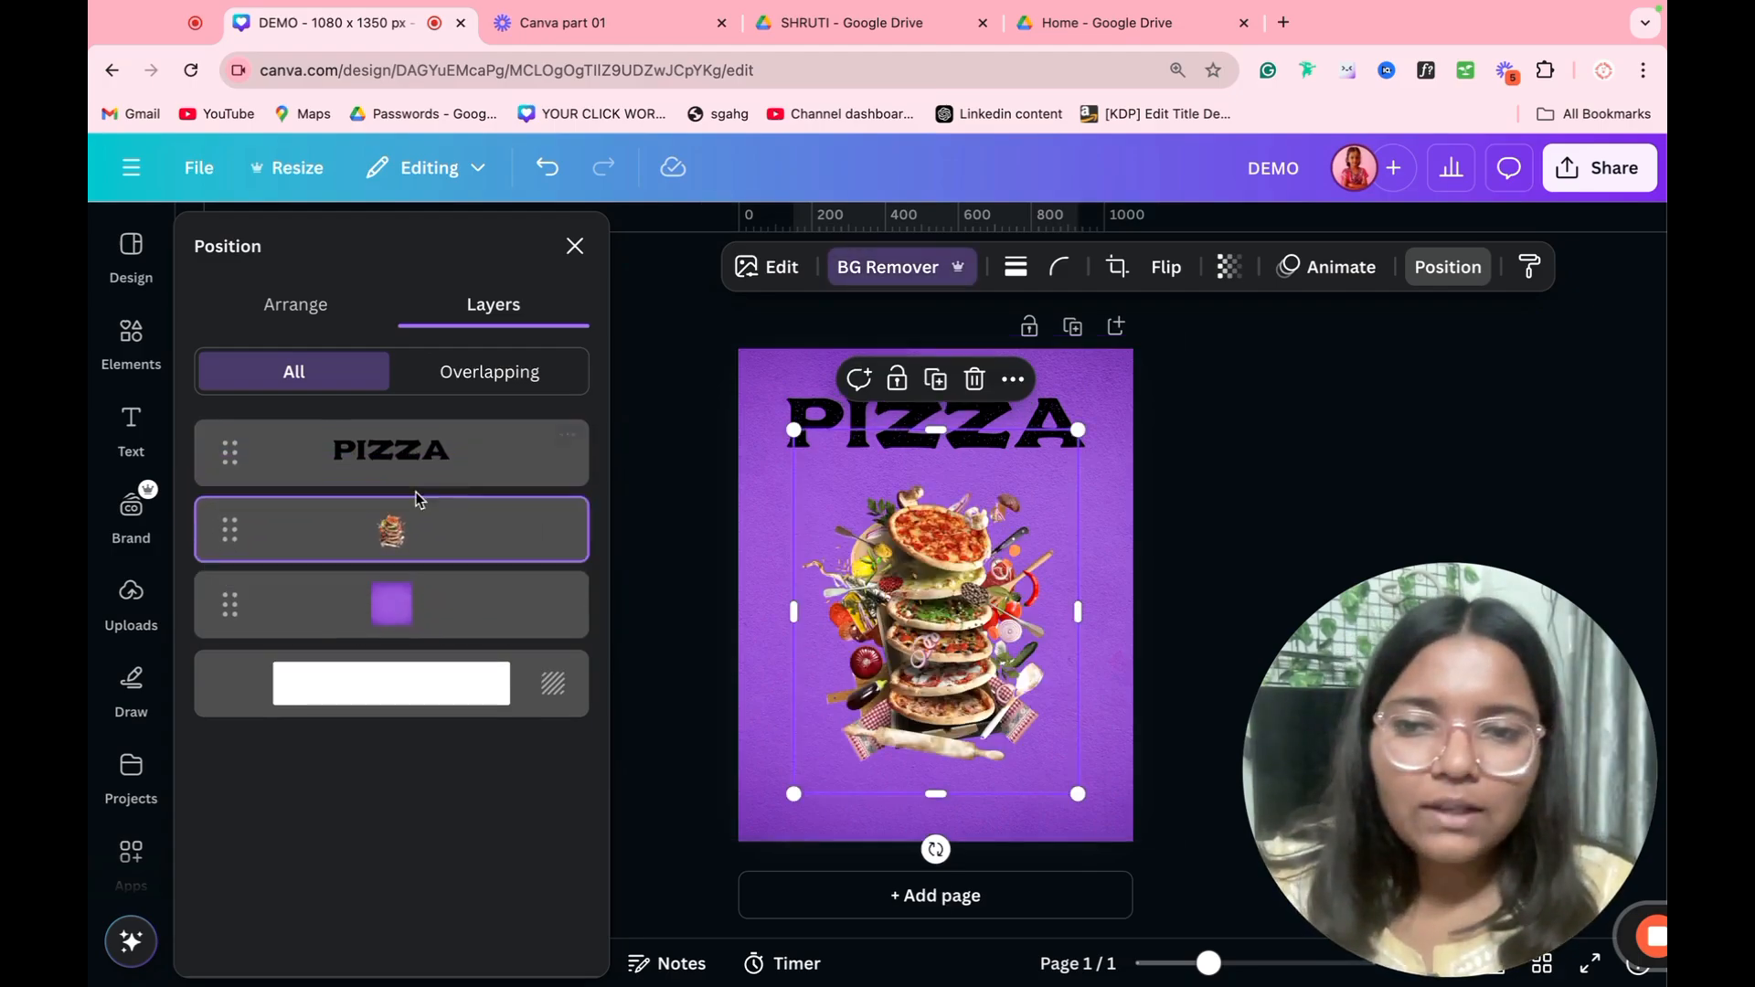
Step: Align the pizza image to the top of the page
{"action": "left_click", "coordinate": [322, 332]}
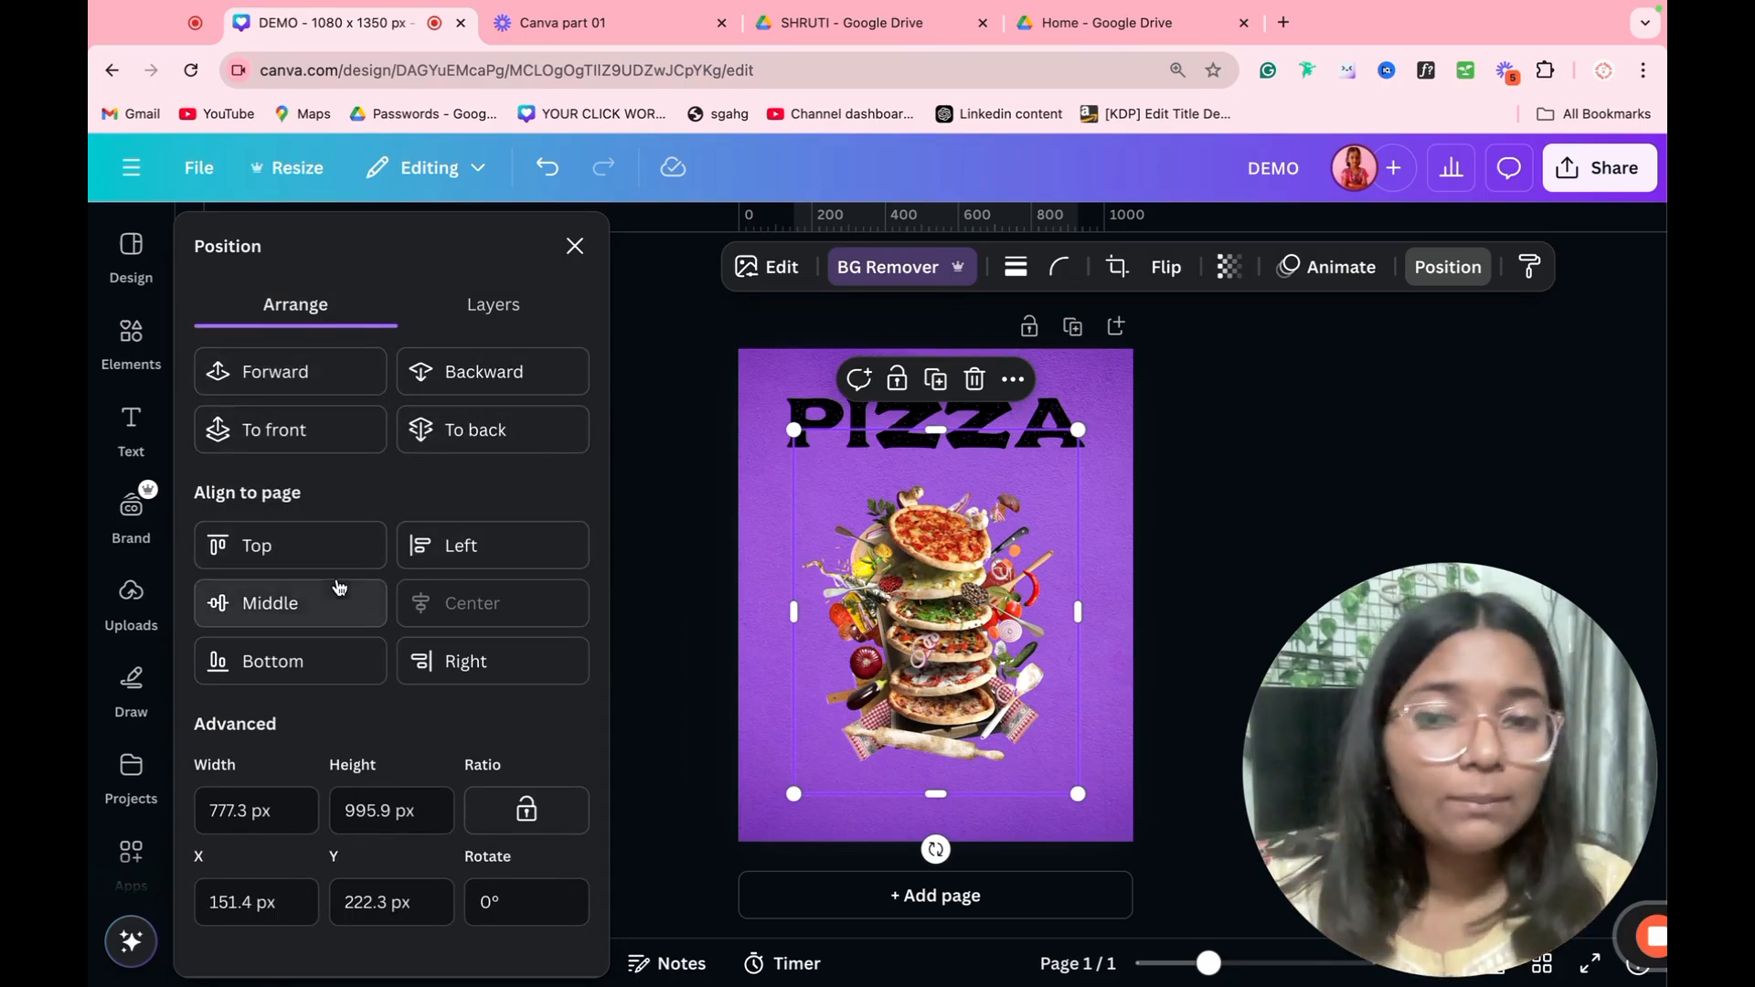
{"action": "left_click", "coordinate": [290, 549]}
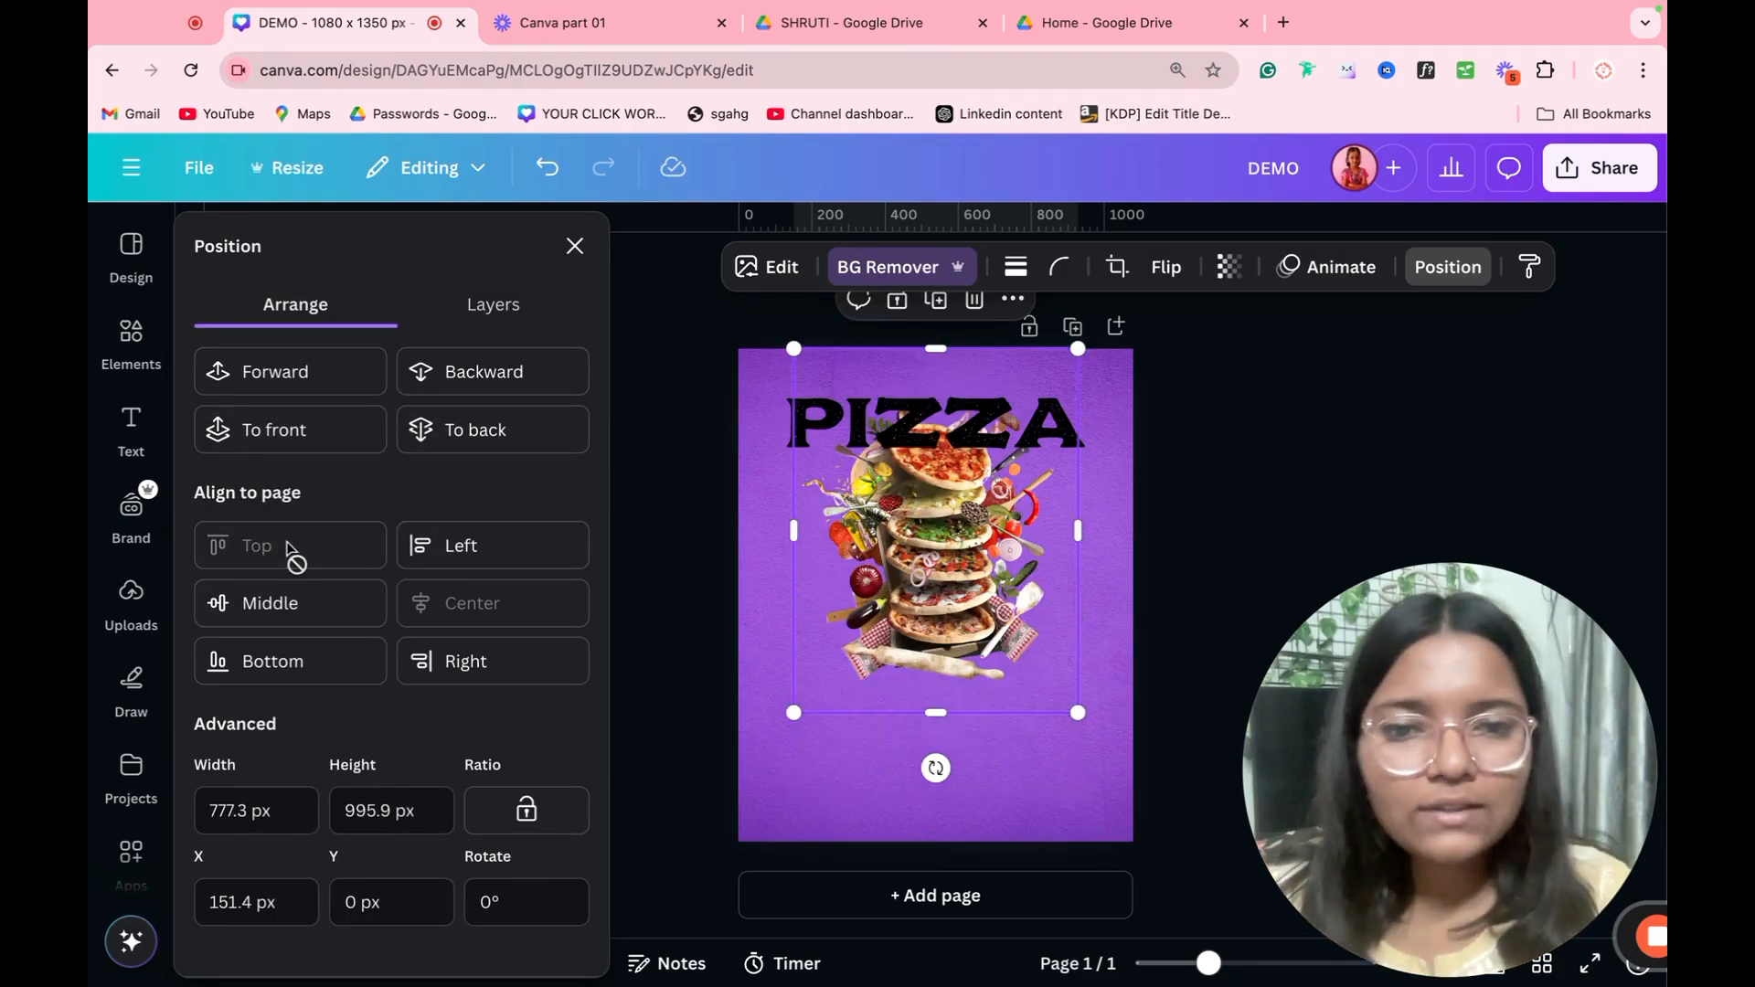
Step: Try the left, middle, center, bottom and right page alignments on the pizza image
{"action": "left_click", "coordinate": [452, 556]}
{"action": "left_click", "coordinate": [360, 613]}
{"action": "left_click", "coordinate": [447, 608]}
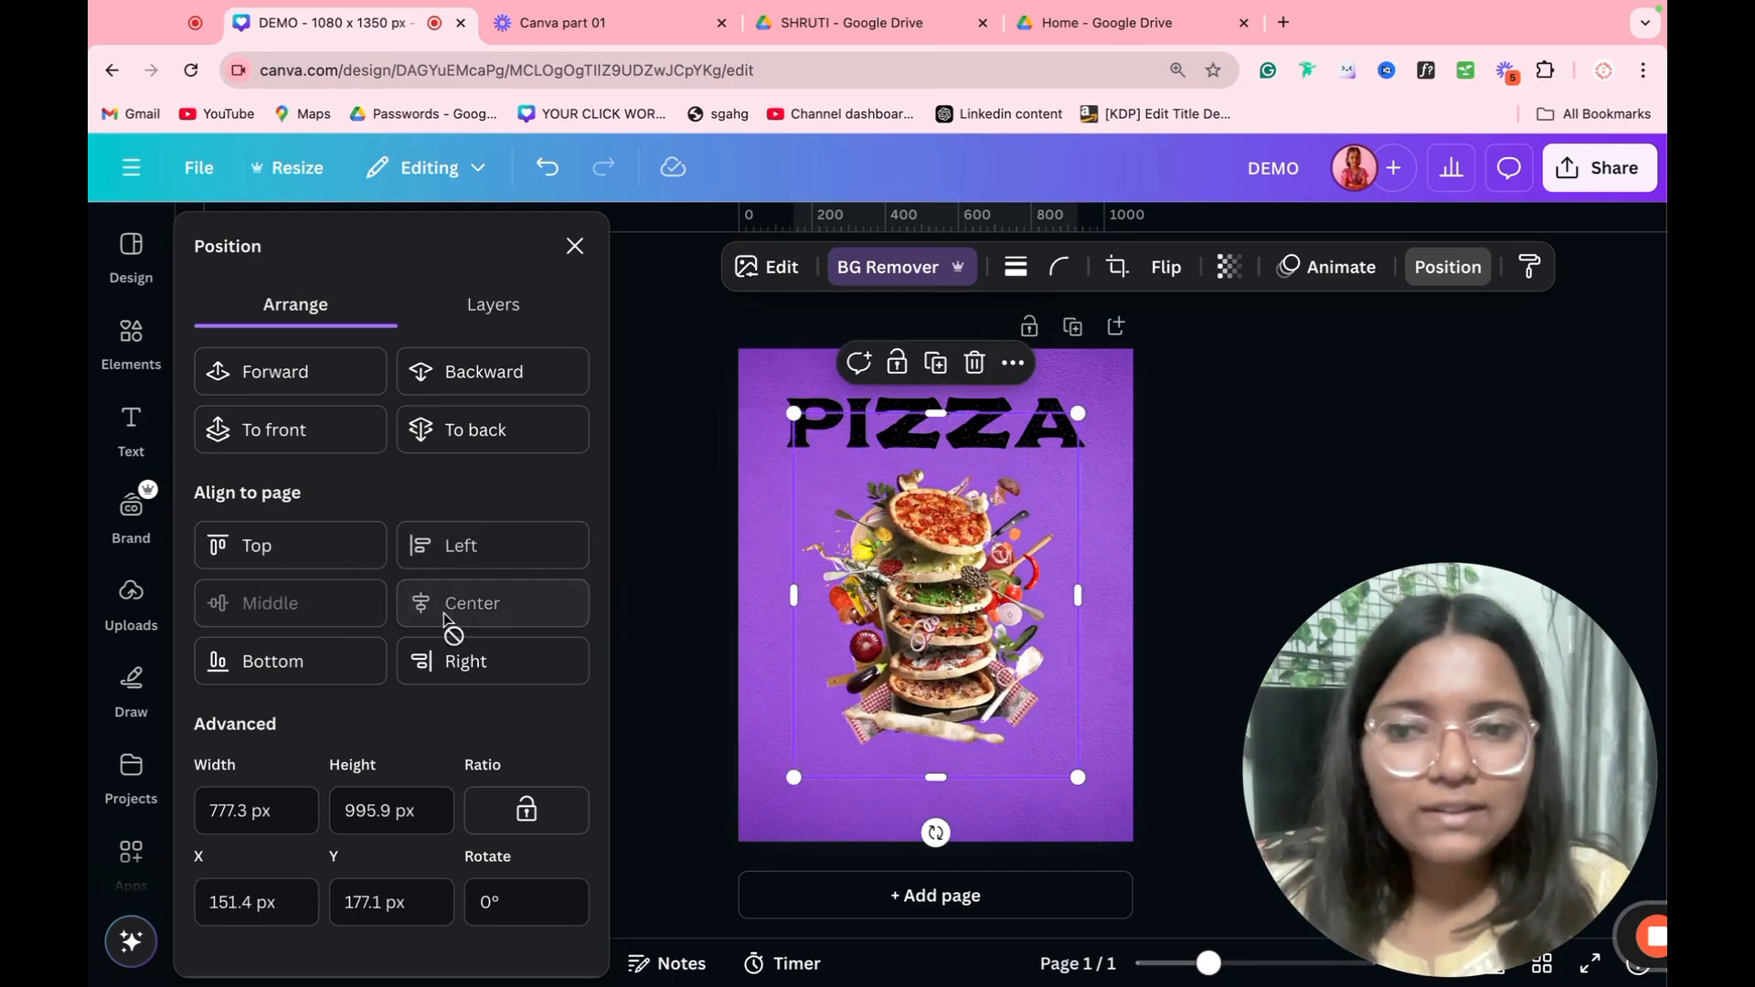
{"action": "left_click", "coordinate": [320, 665]}
{"action": "left_click", "coordinate": [471, 665]}
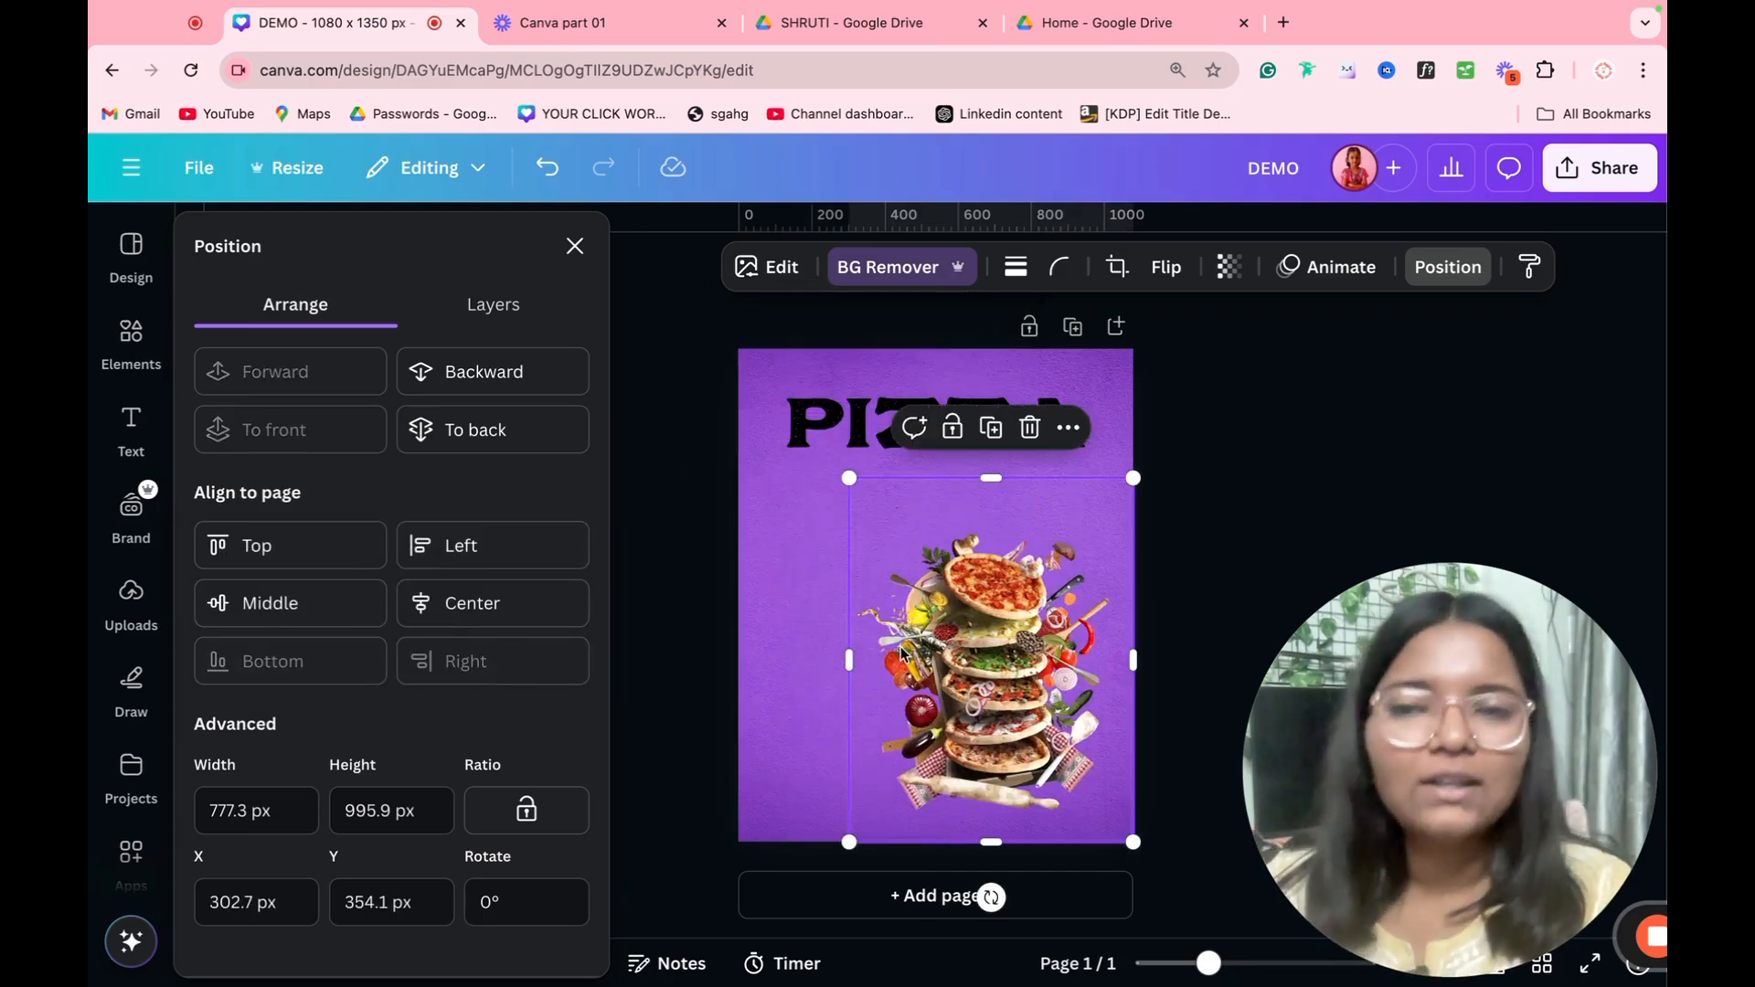
Step: Move the pizza image back to the horizontal center of the page, below the PIZZA heading
{"action": "mouse_move", "coordinate": [904, 649]}
{"action": "left_mouse_down"}
{"action": "mouse_move", "coordinate": [858, 603]}
{"action": "mouse_move", "coordinate": [839, 618]}
{"action": "mouse_move", "coordinate": [922, 621]}
{"action": "left_mouse_up"}
{"action": "left_click", "coordinate": [1205, 444]}
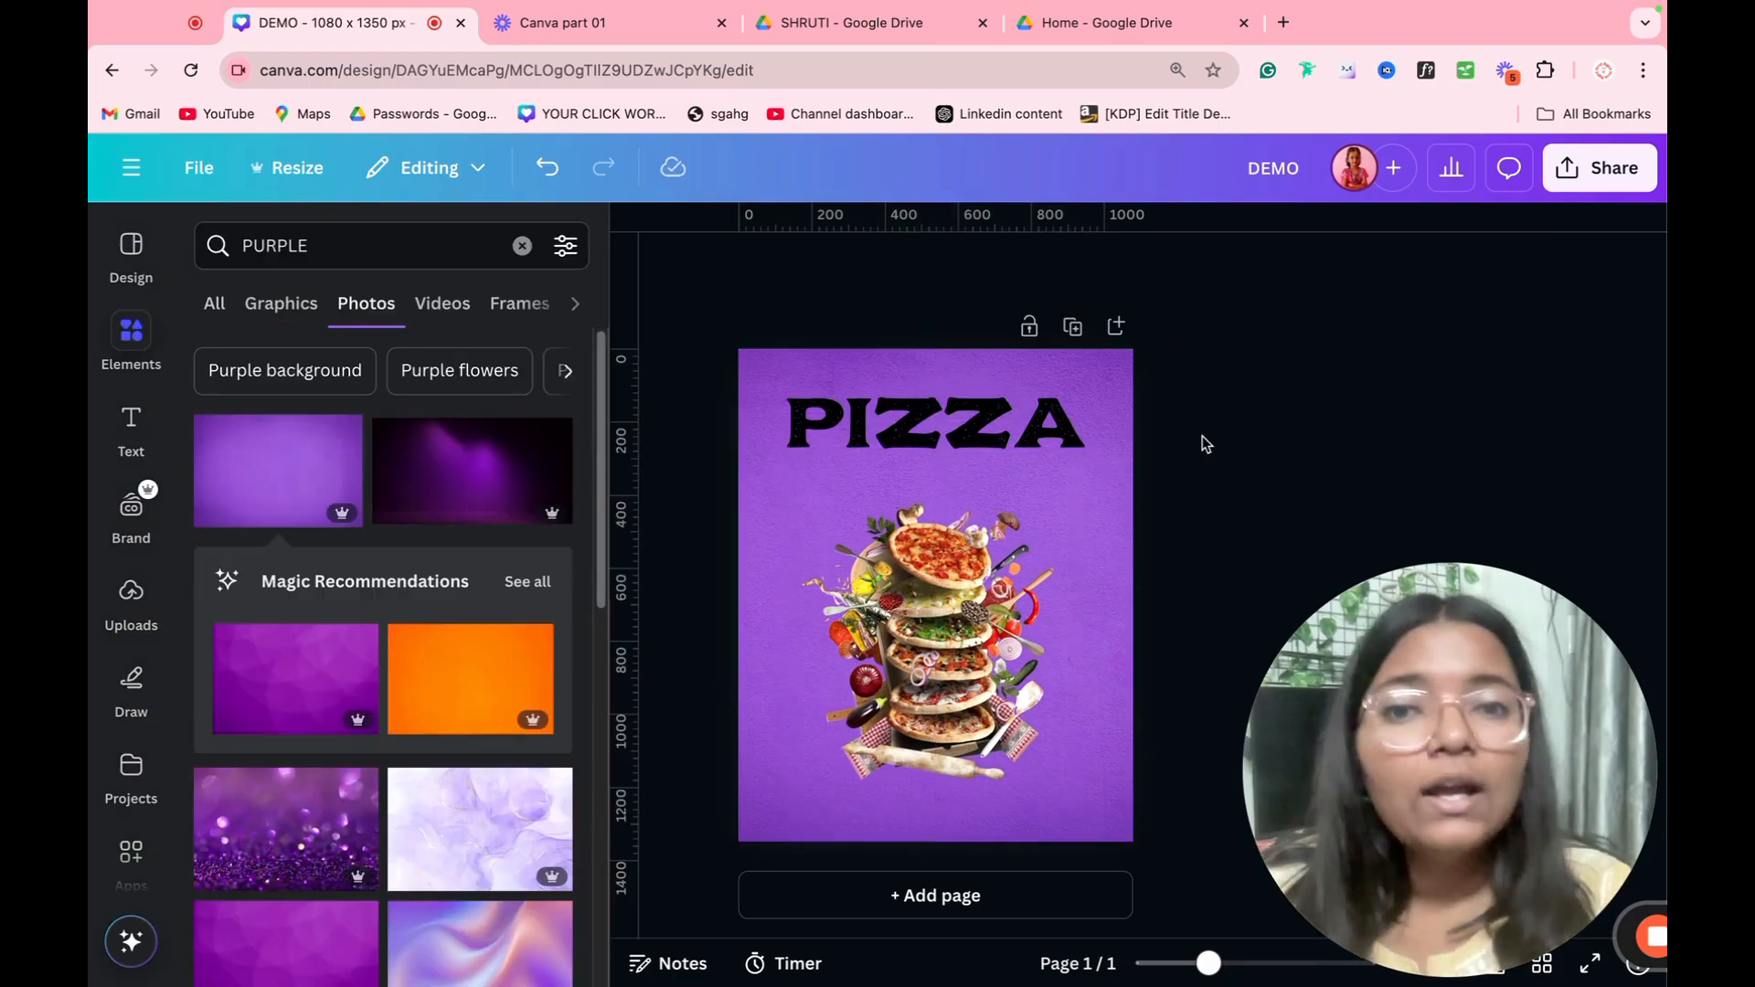
Step: Change the PIZZA heading's text color to white from the document colors
{"action": "left_click", "coordinate": [957, 434]}
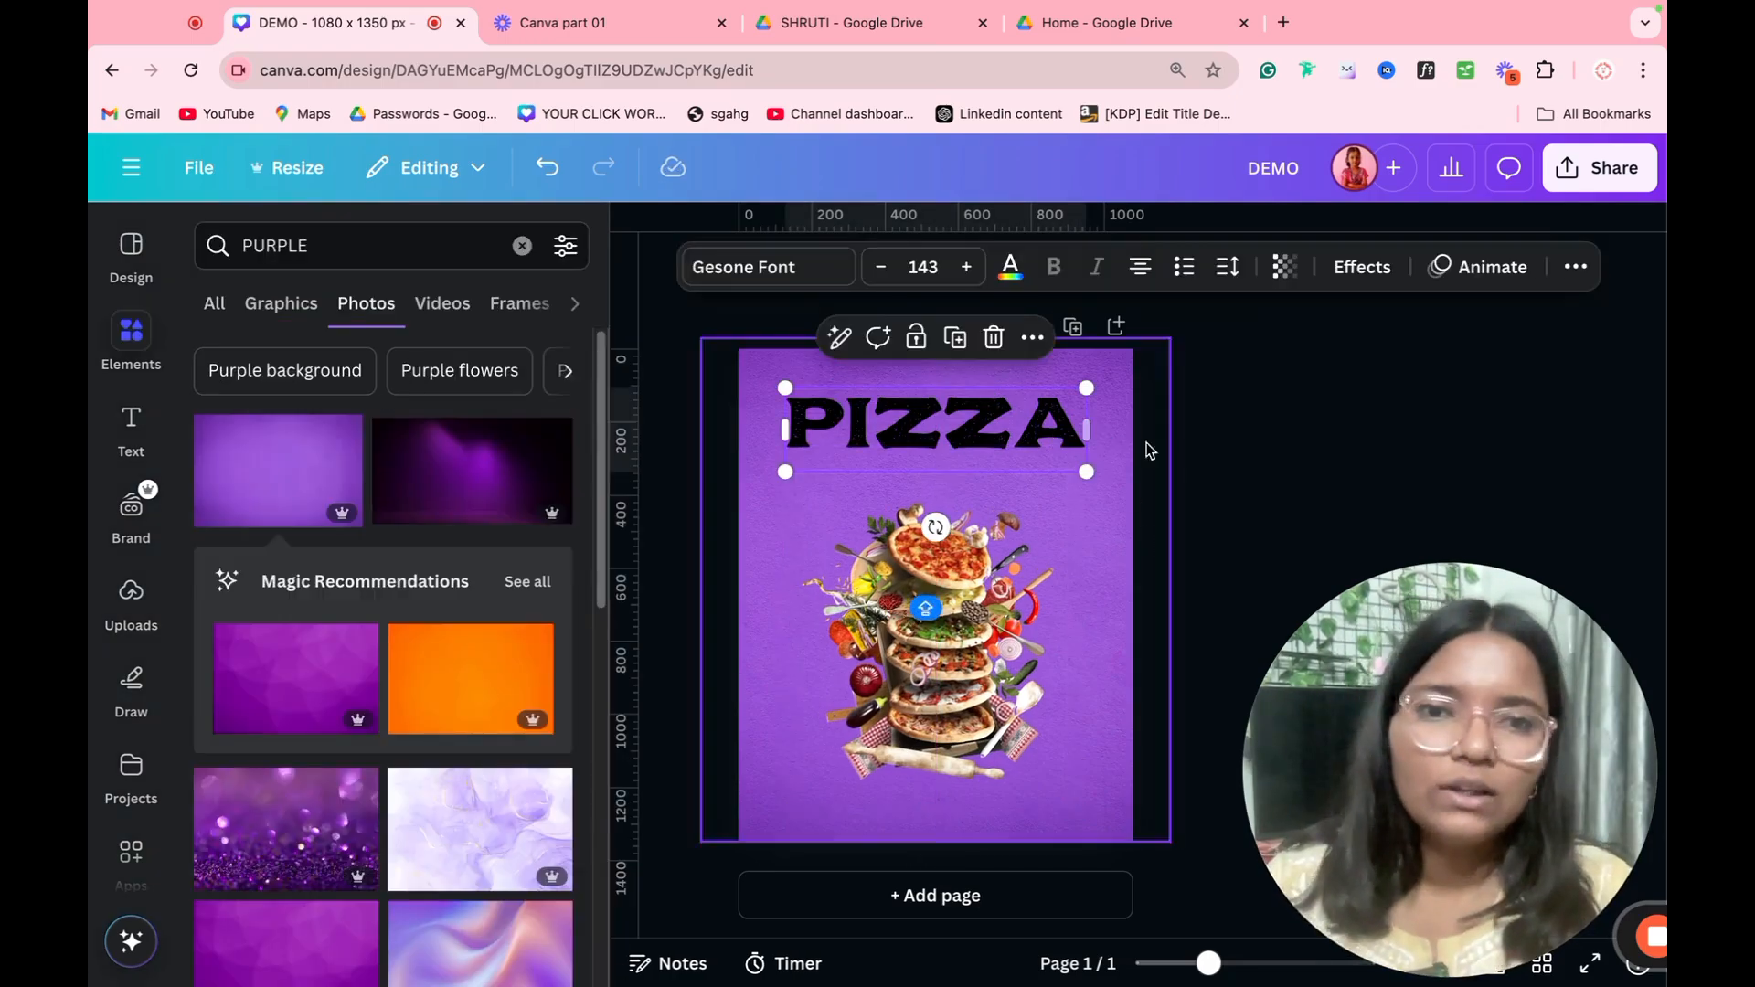
{"action": "left_click", "coordinate": [1006, 271]}
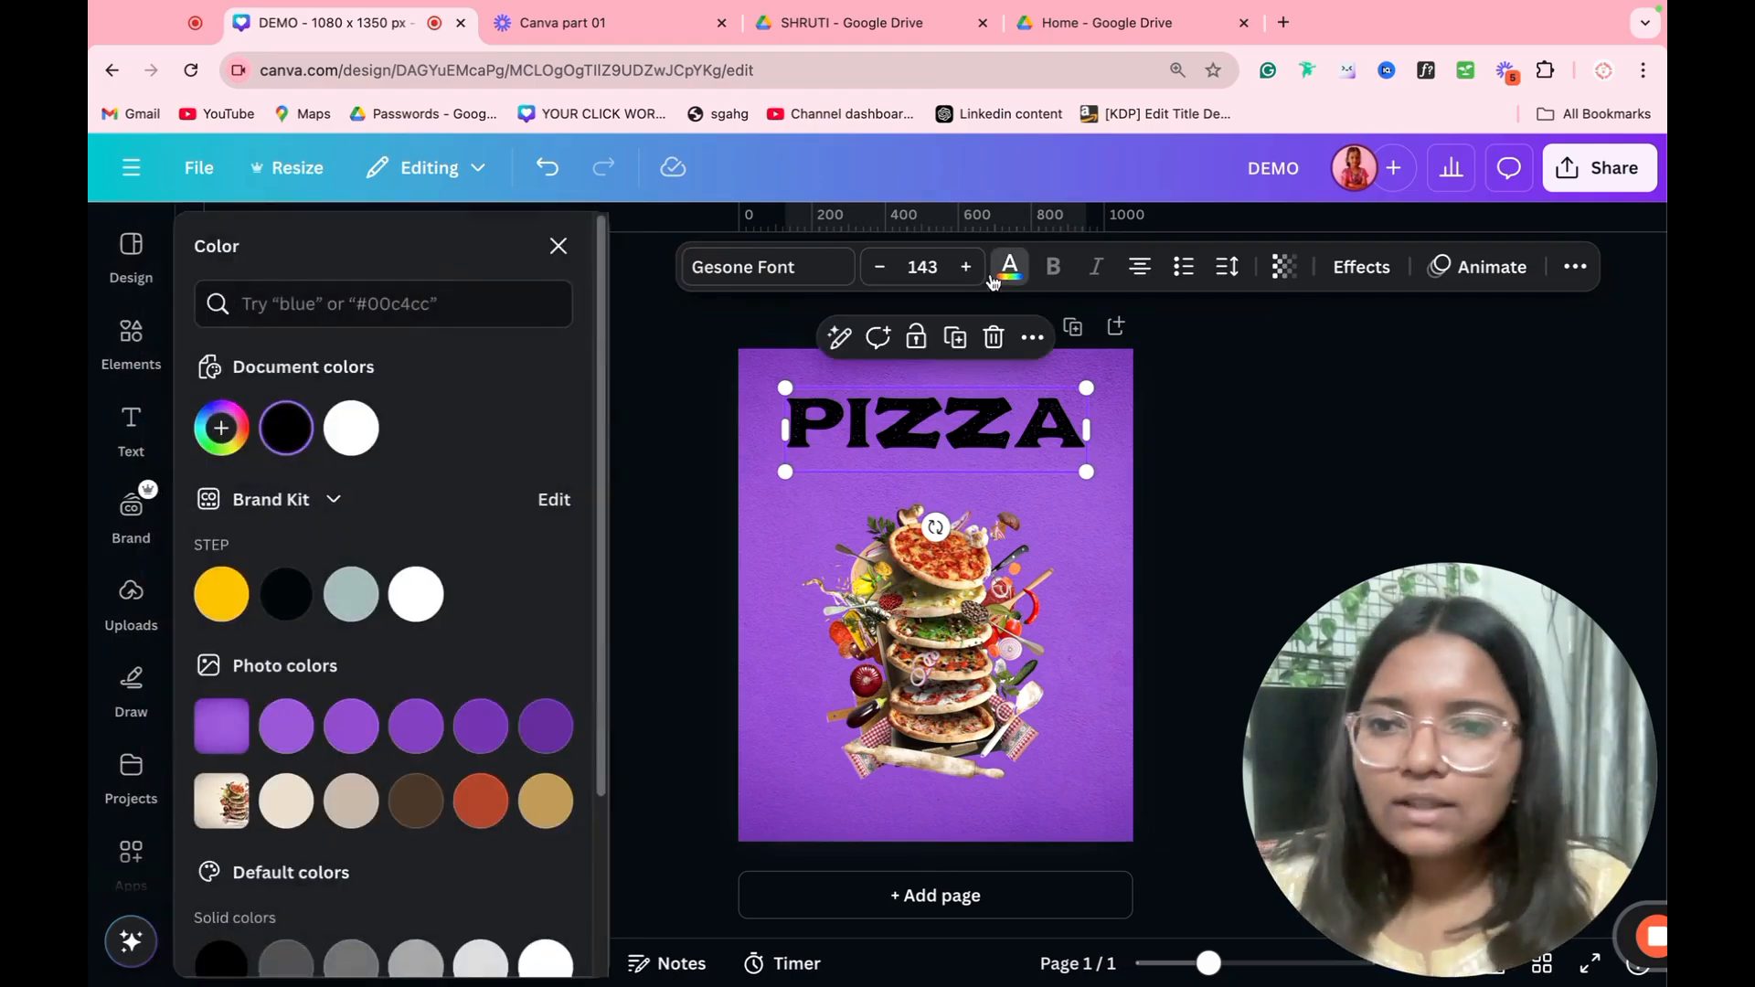
{"action": "left_click", "coordinate": [350, 430]}
{"action": "left_click", "coordinate": [1138, 425]}
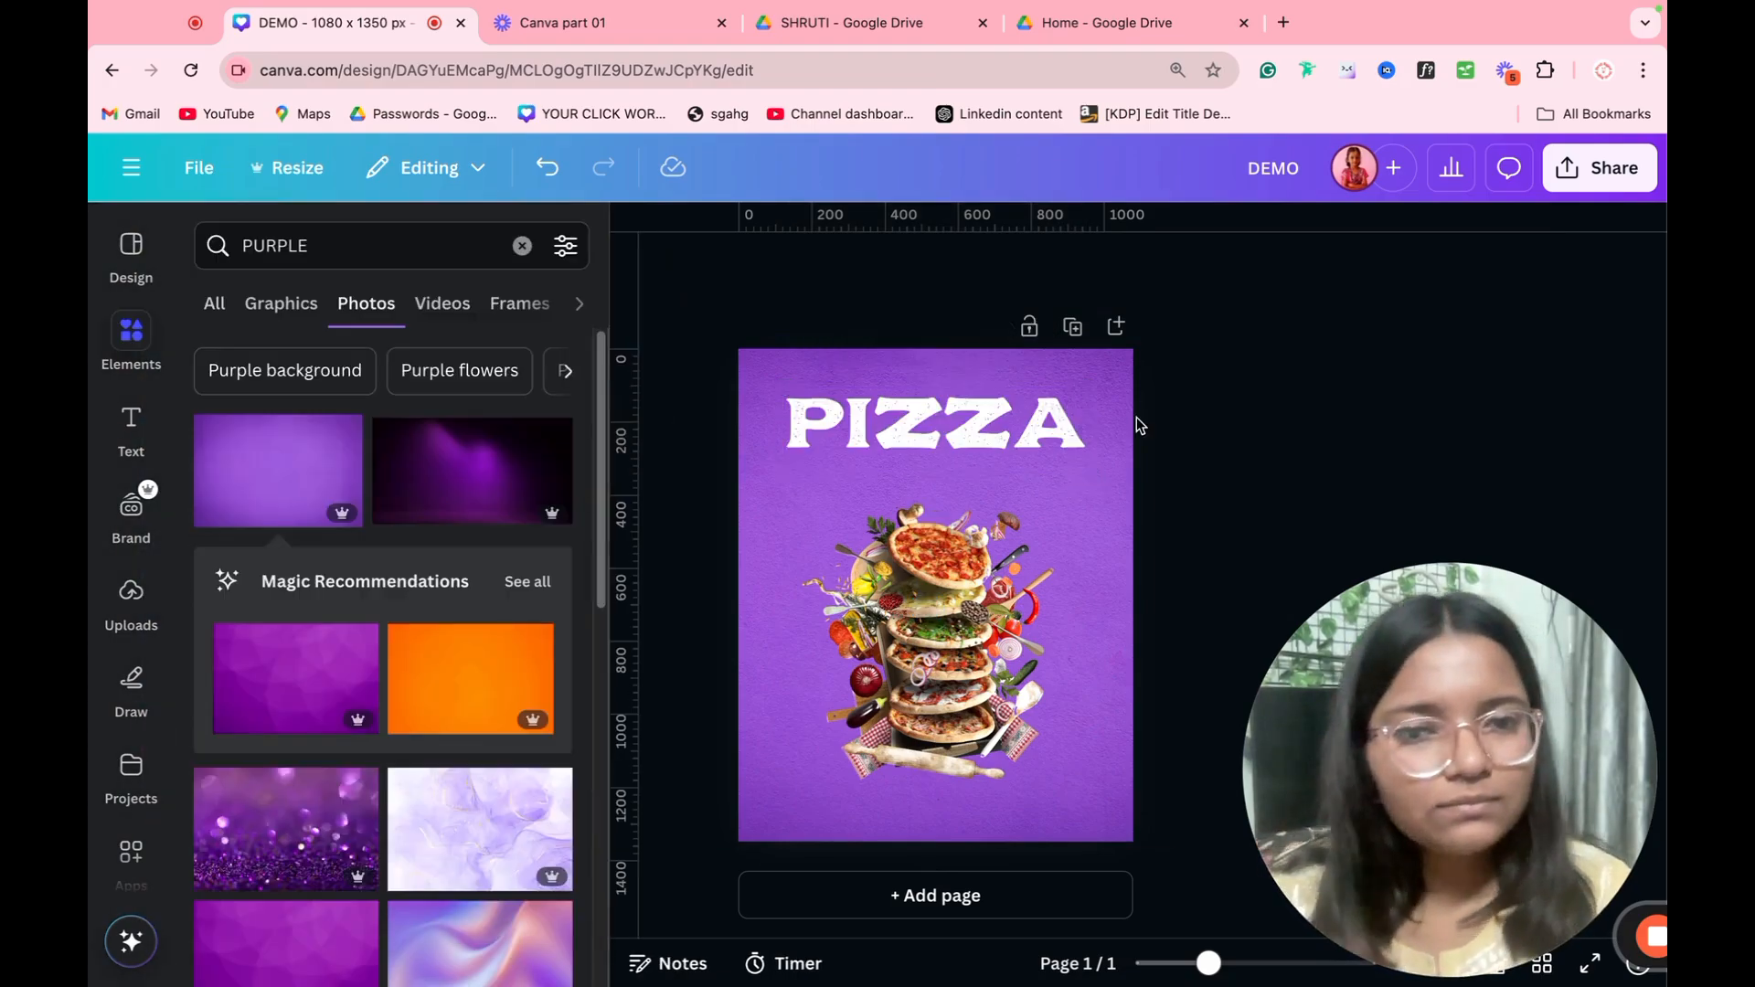
Step: Duplicate the page with the purple background, PIZZA heading and pizza image
{"action": "left_click", "coordinate": [1006, 603]}
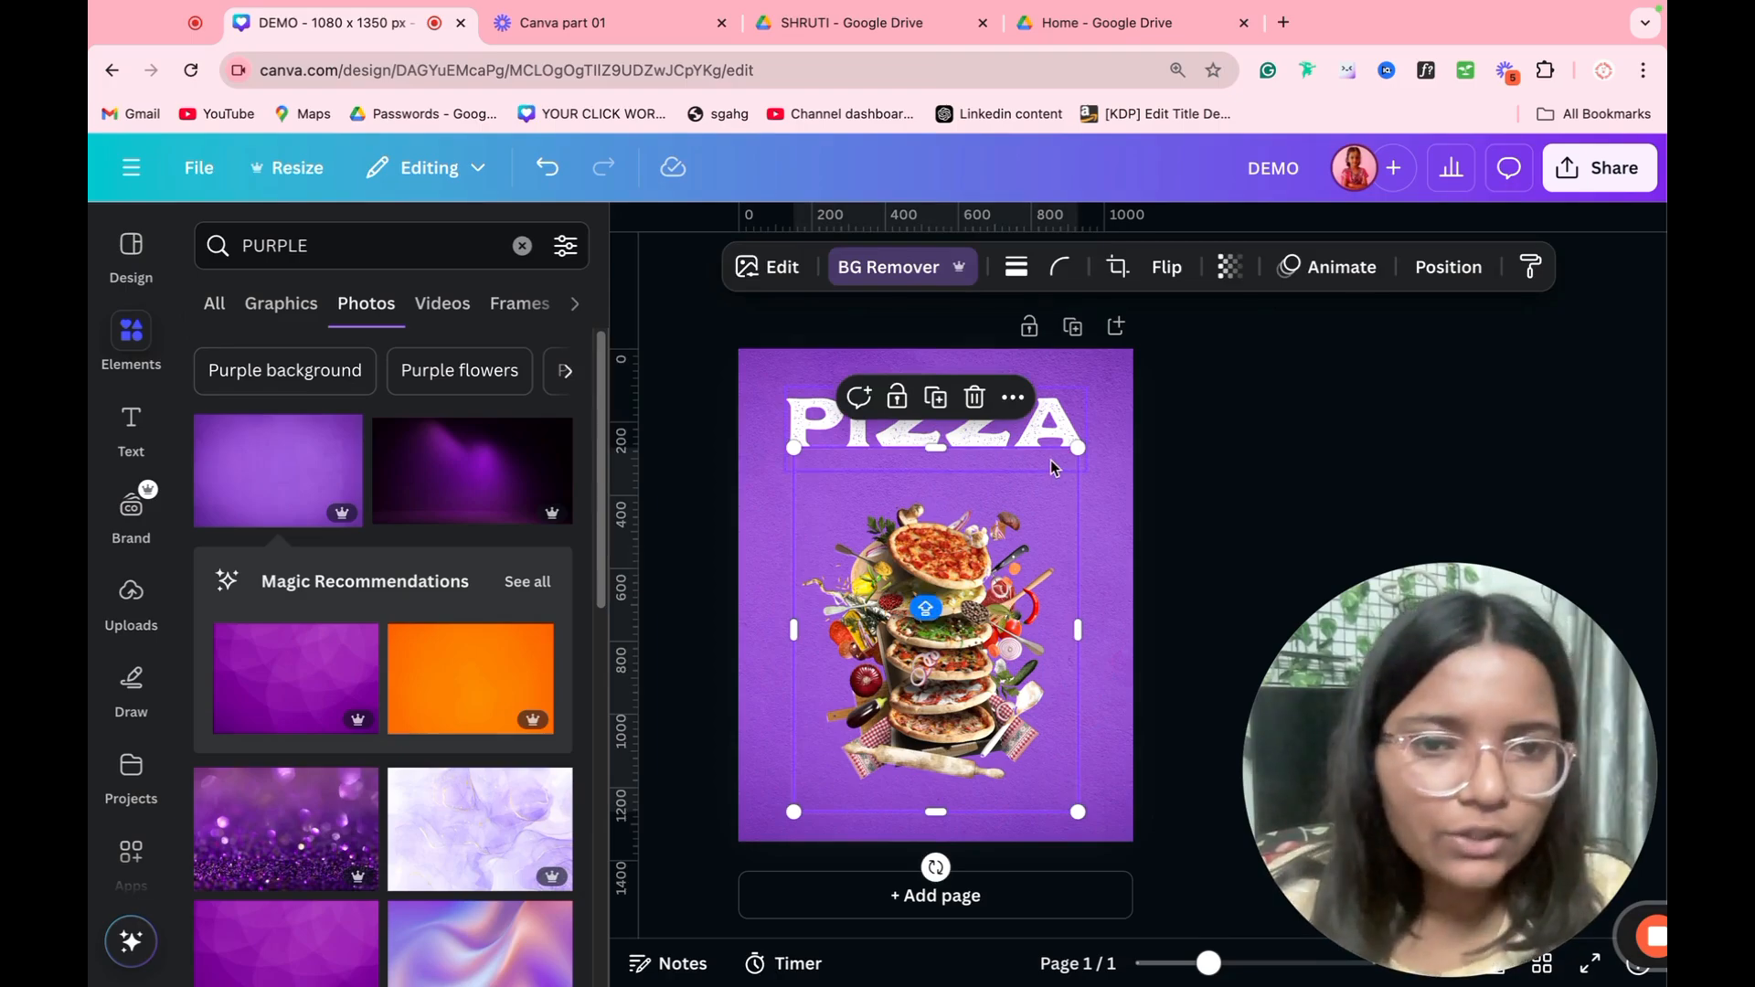
{"action": "key", "text": "Escape"}
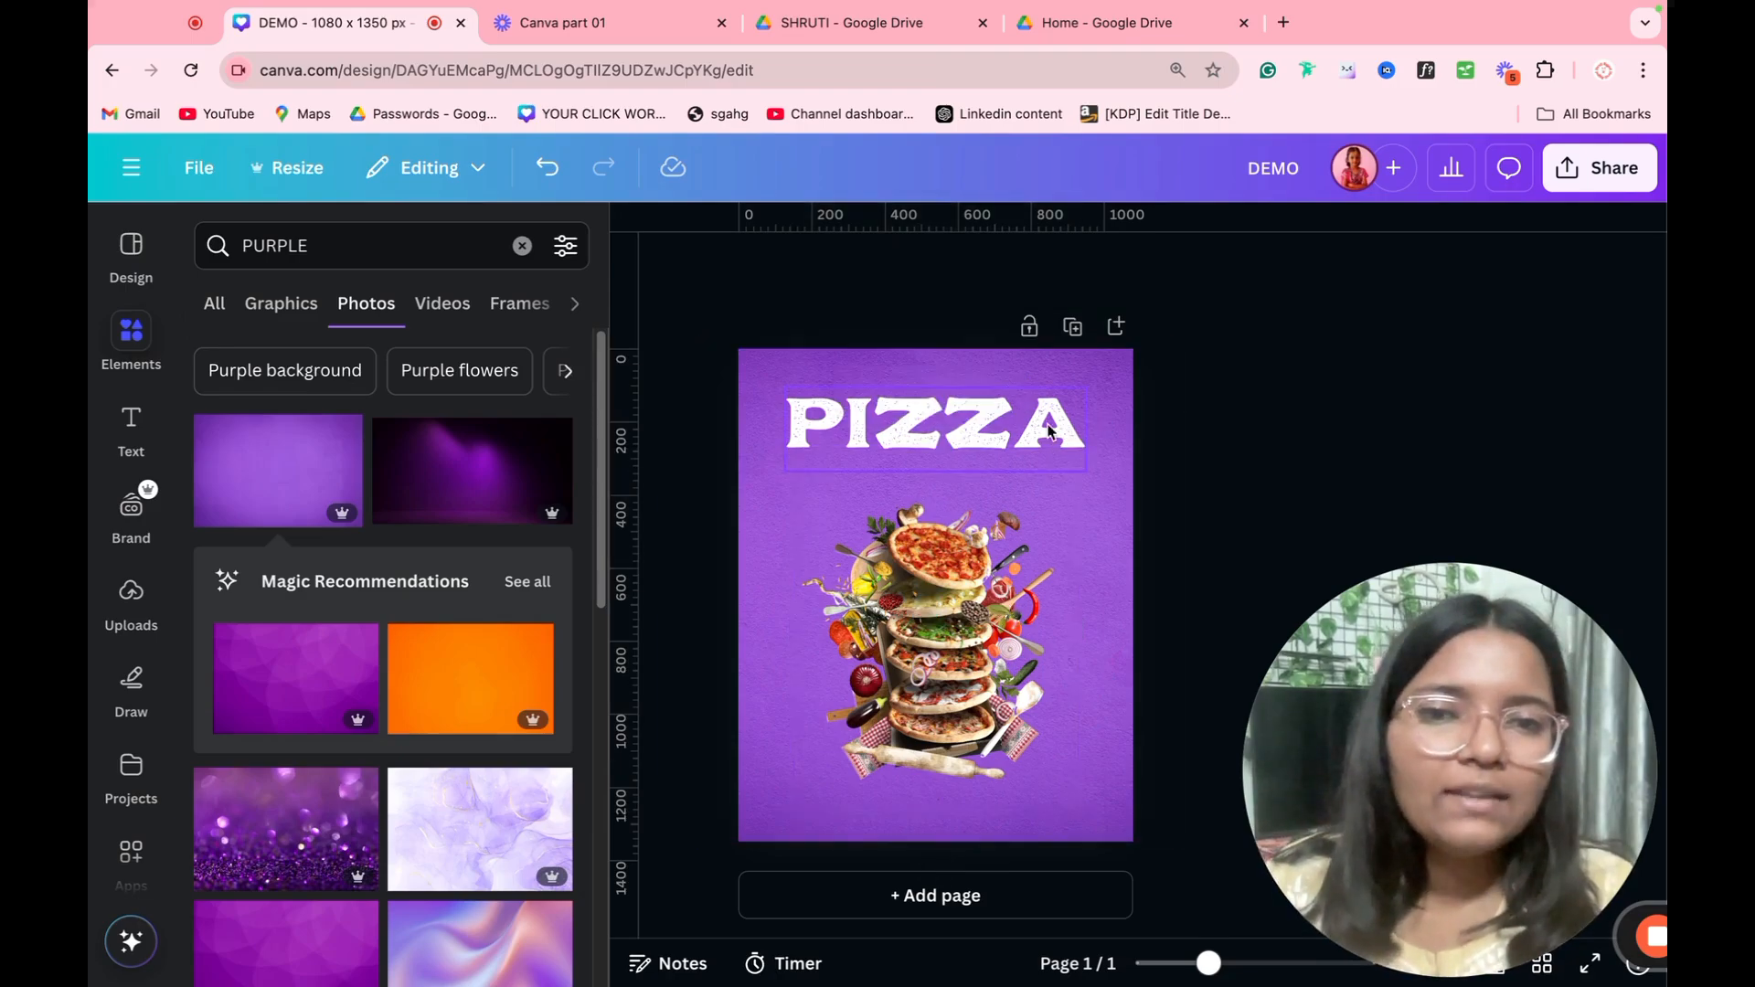
{"action": "left_click", "coordinate": [1075, 339]}
{"action": "scroll", "coordinate": [921, 559], "scroll_direction": "up", "scroll_amount": 5}
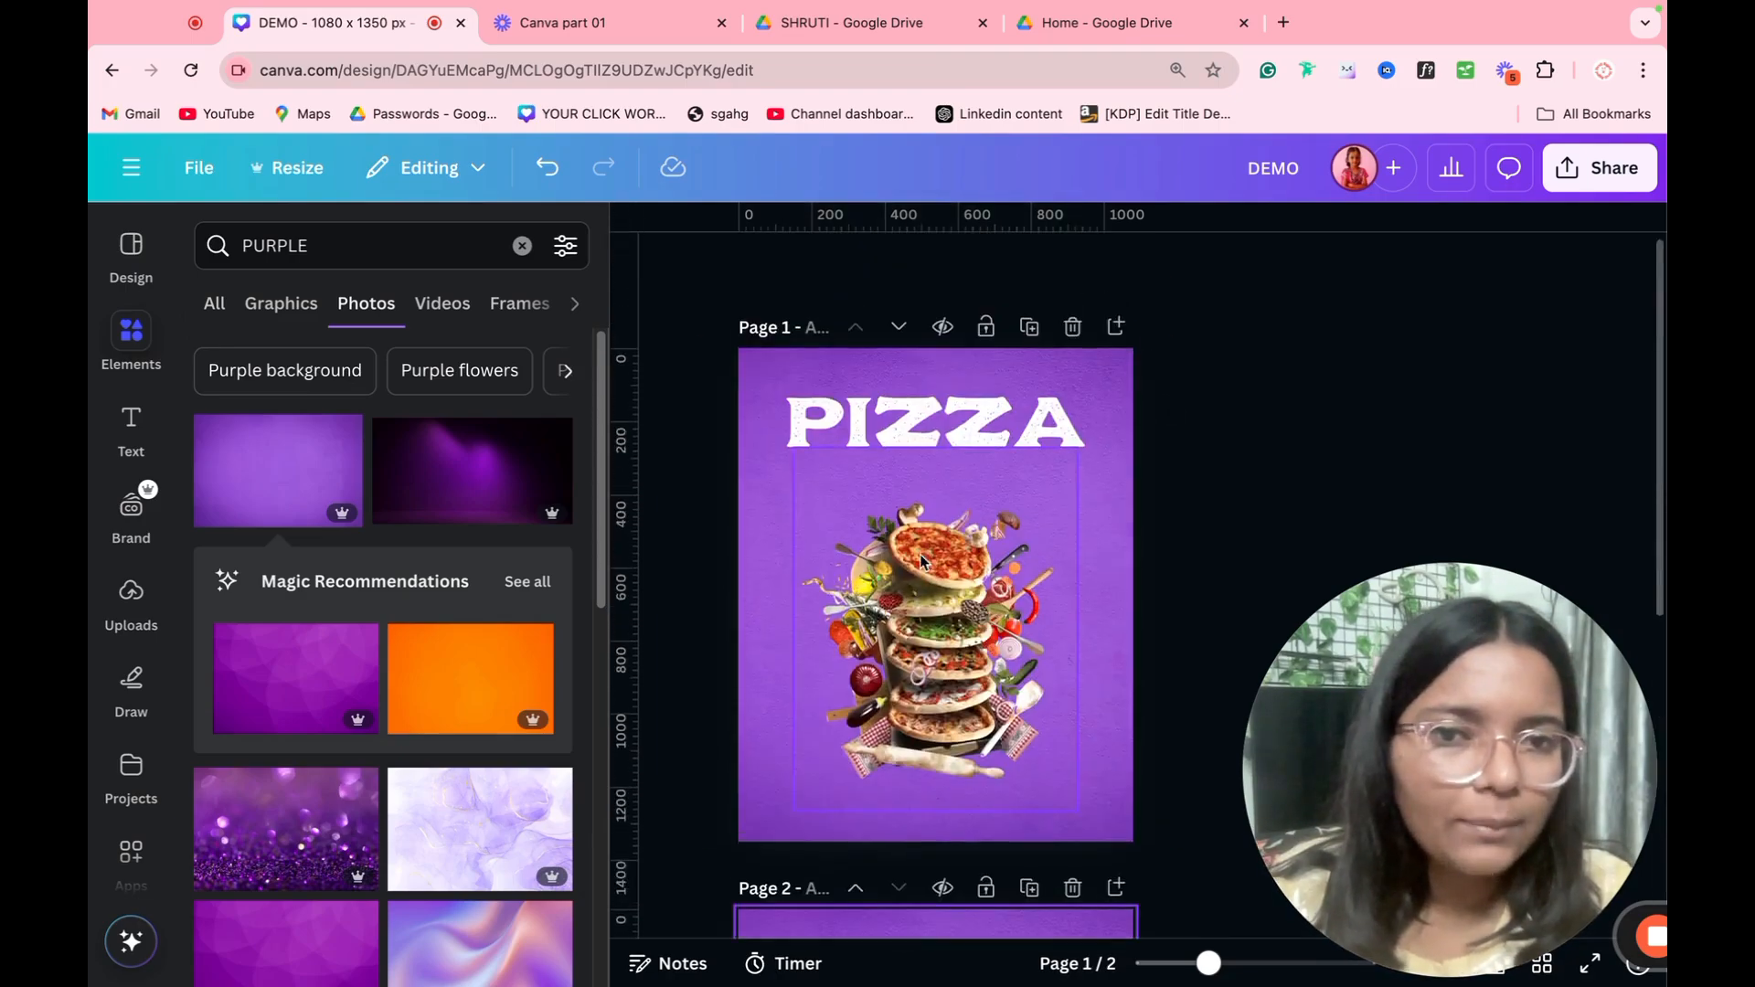
{"action": "scroll", "coordinate": [1005, 532], "scroll_direction": "down", "scroll_amount": 5}
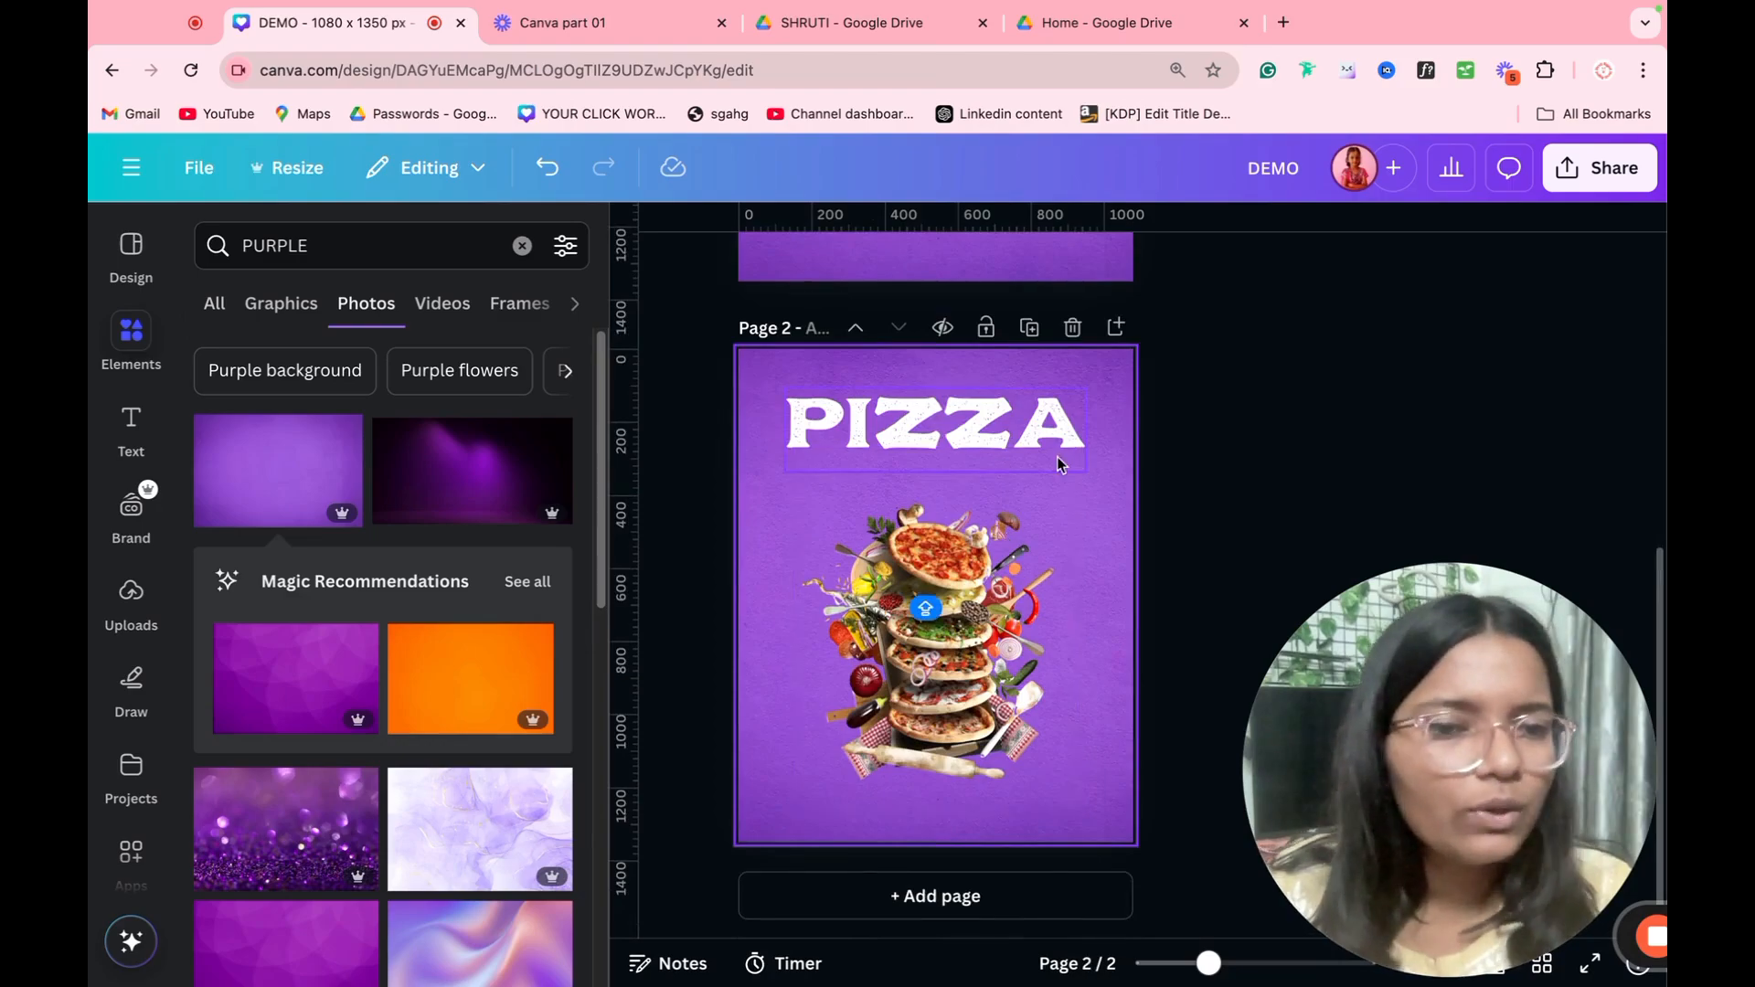
Step: Delete the pizza image from page 2, keeping the heading and the purple background
{"action": "left_click", "coordinate": [989, 587]}
{"action": "key", "text": "Delete"}
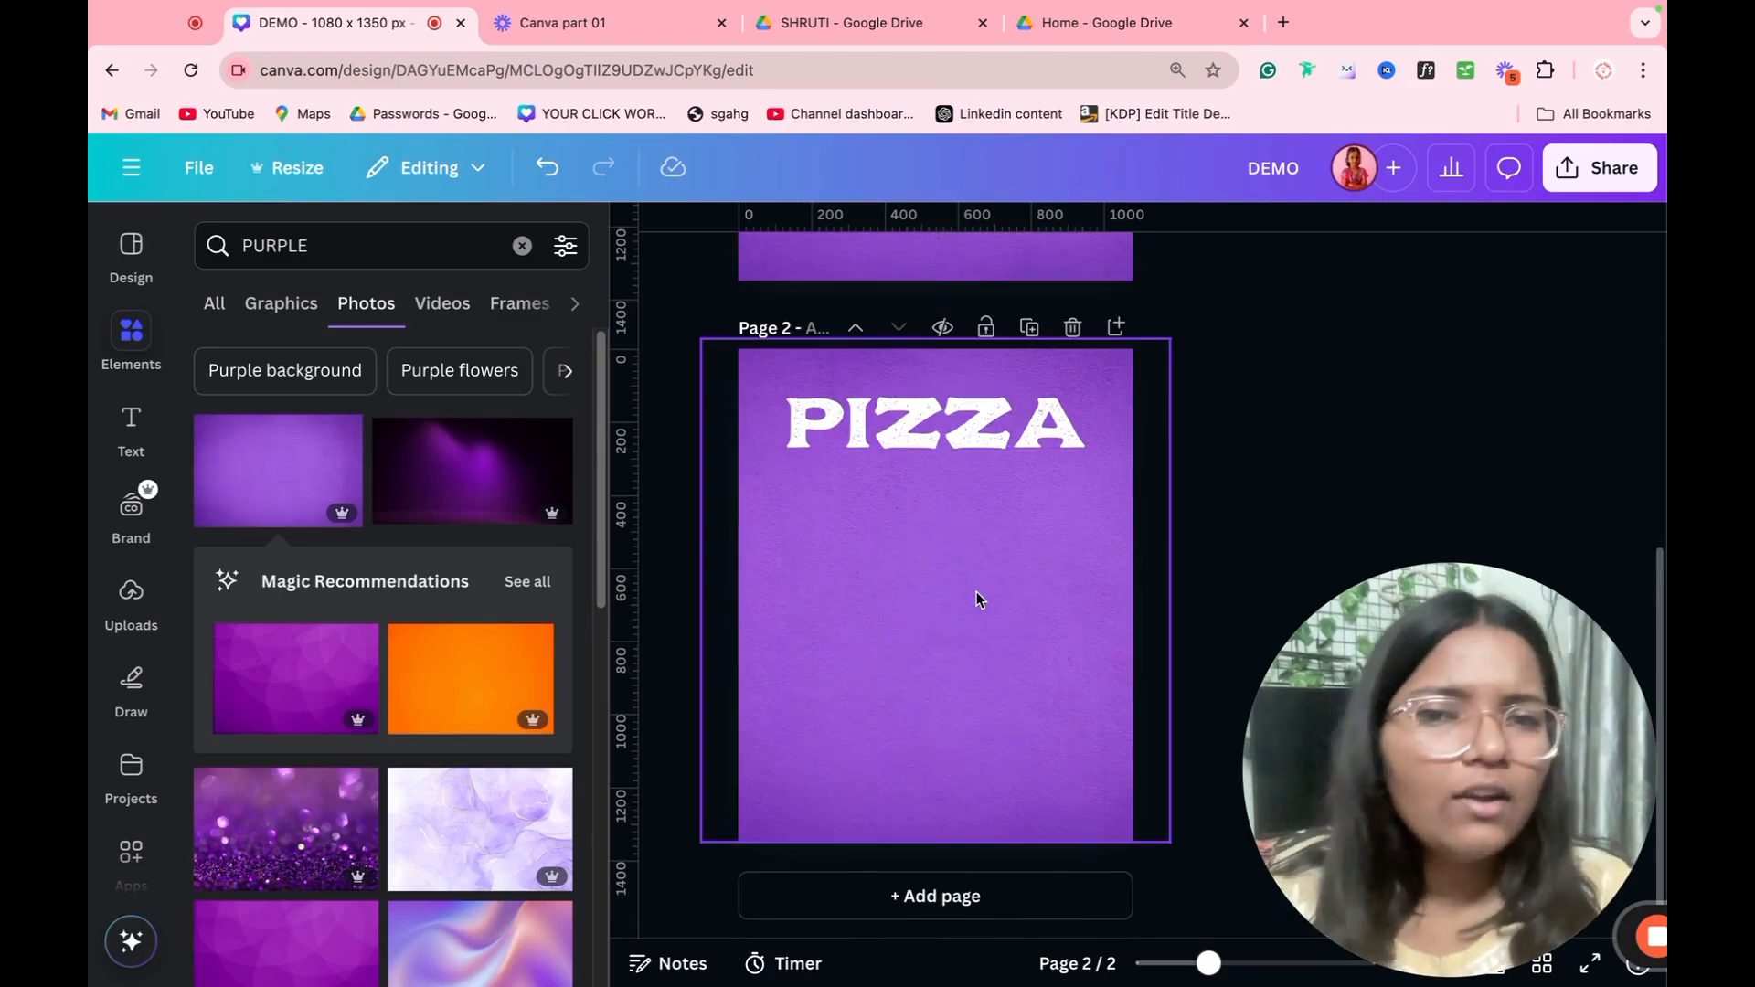
{"action": "scroll", "coordinate": [976, 590], "scroll_direction": "up", "scroll_amount": 5}
{"action": "scroll", "coordinate": [918, 589], "scroll_direction": "down", "scroll_amount": 5}
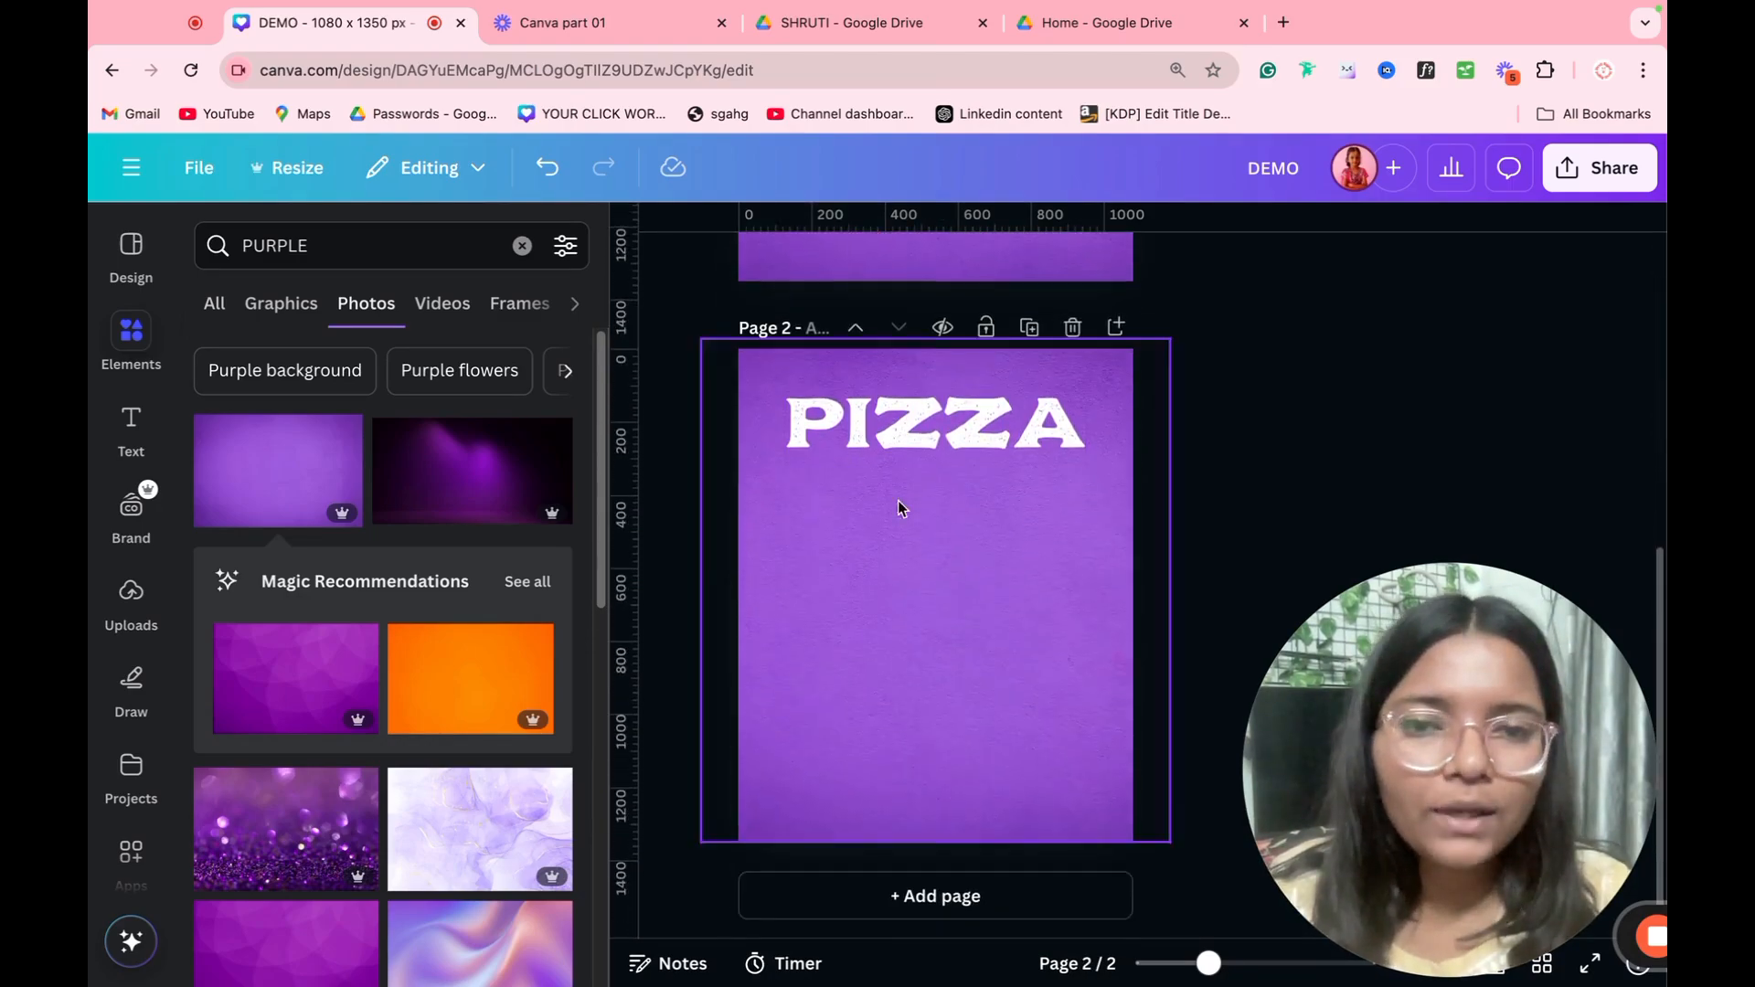
Step: Duplicate the PIZZA heading down page 2 to build a stack of six lines
{"action": "left_click", "coordinate": [929, 448]}
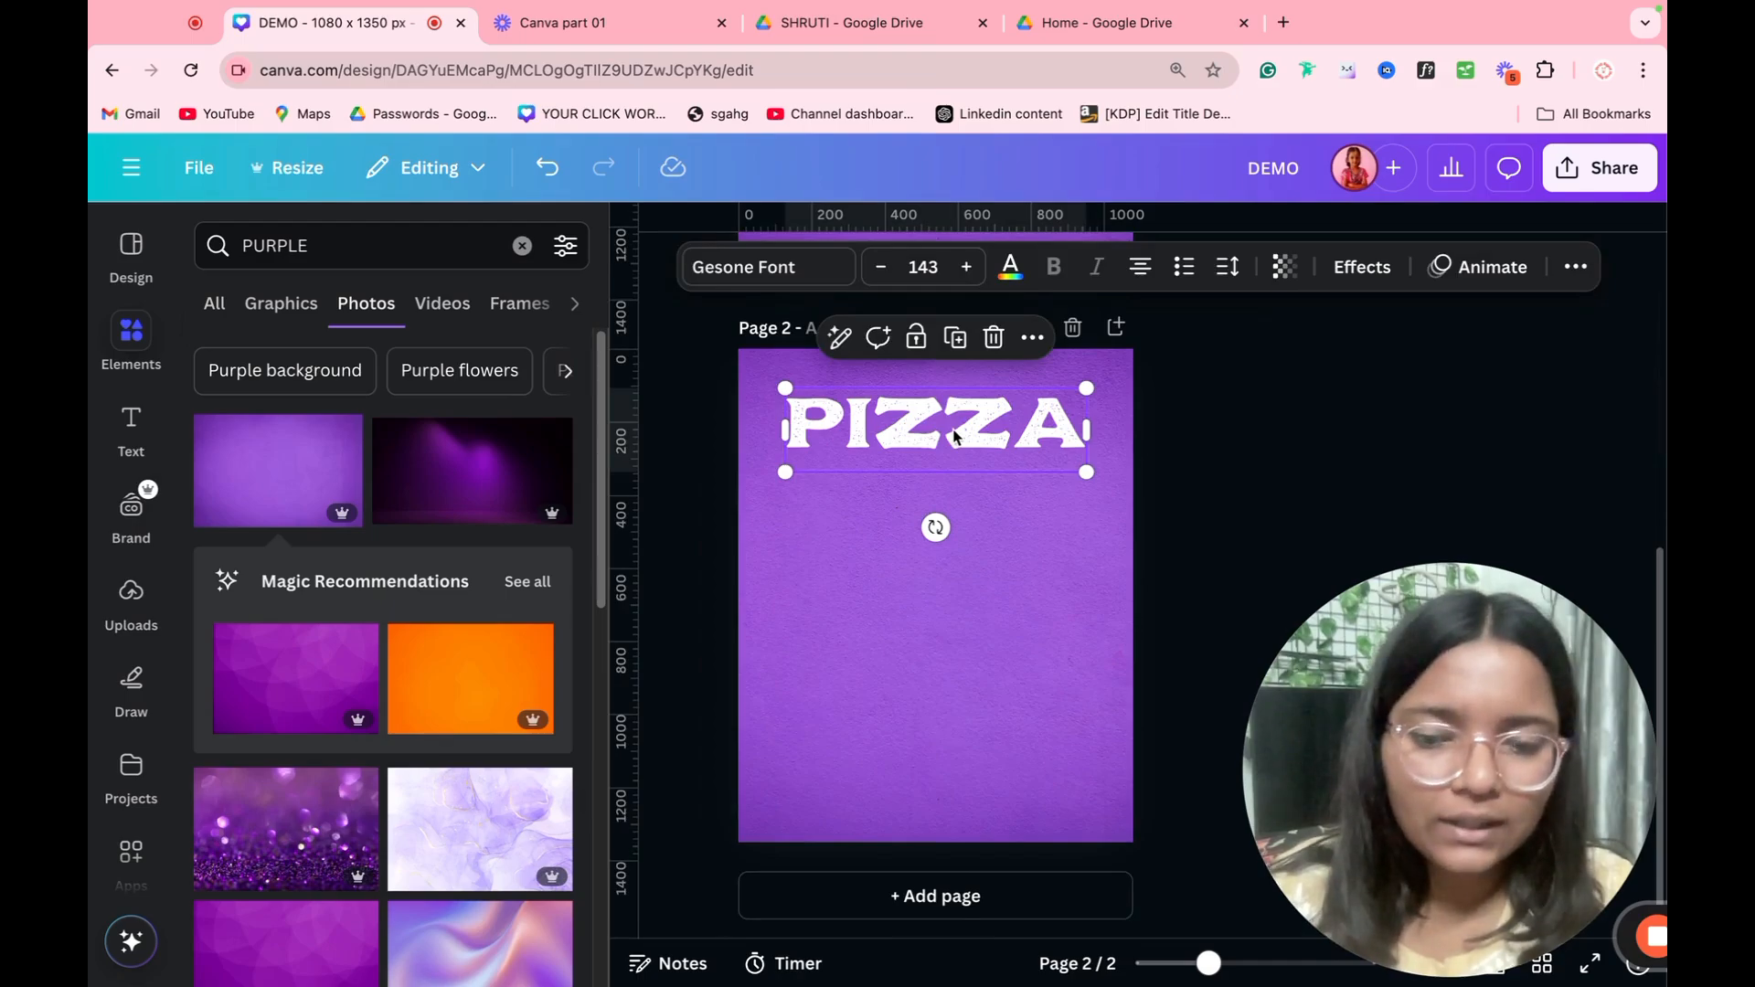
{"action": "left_click_drag", "start_coordinate": [953, 436], "coordinate": [942, 540]}
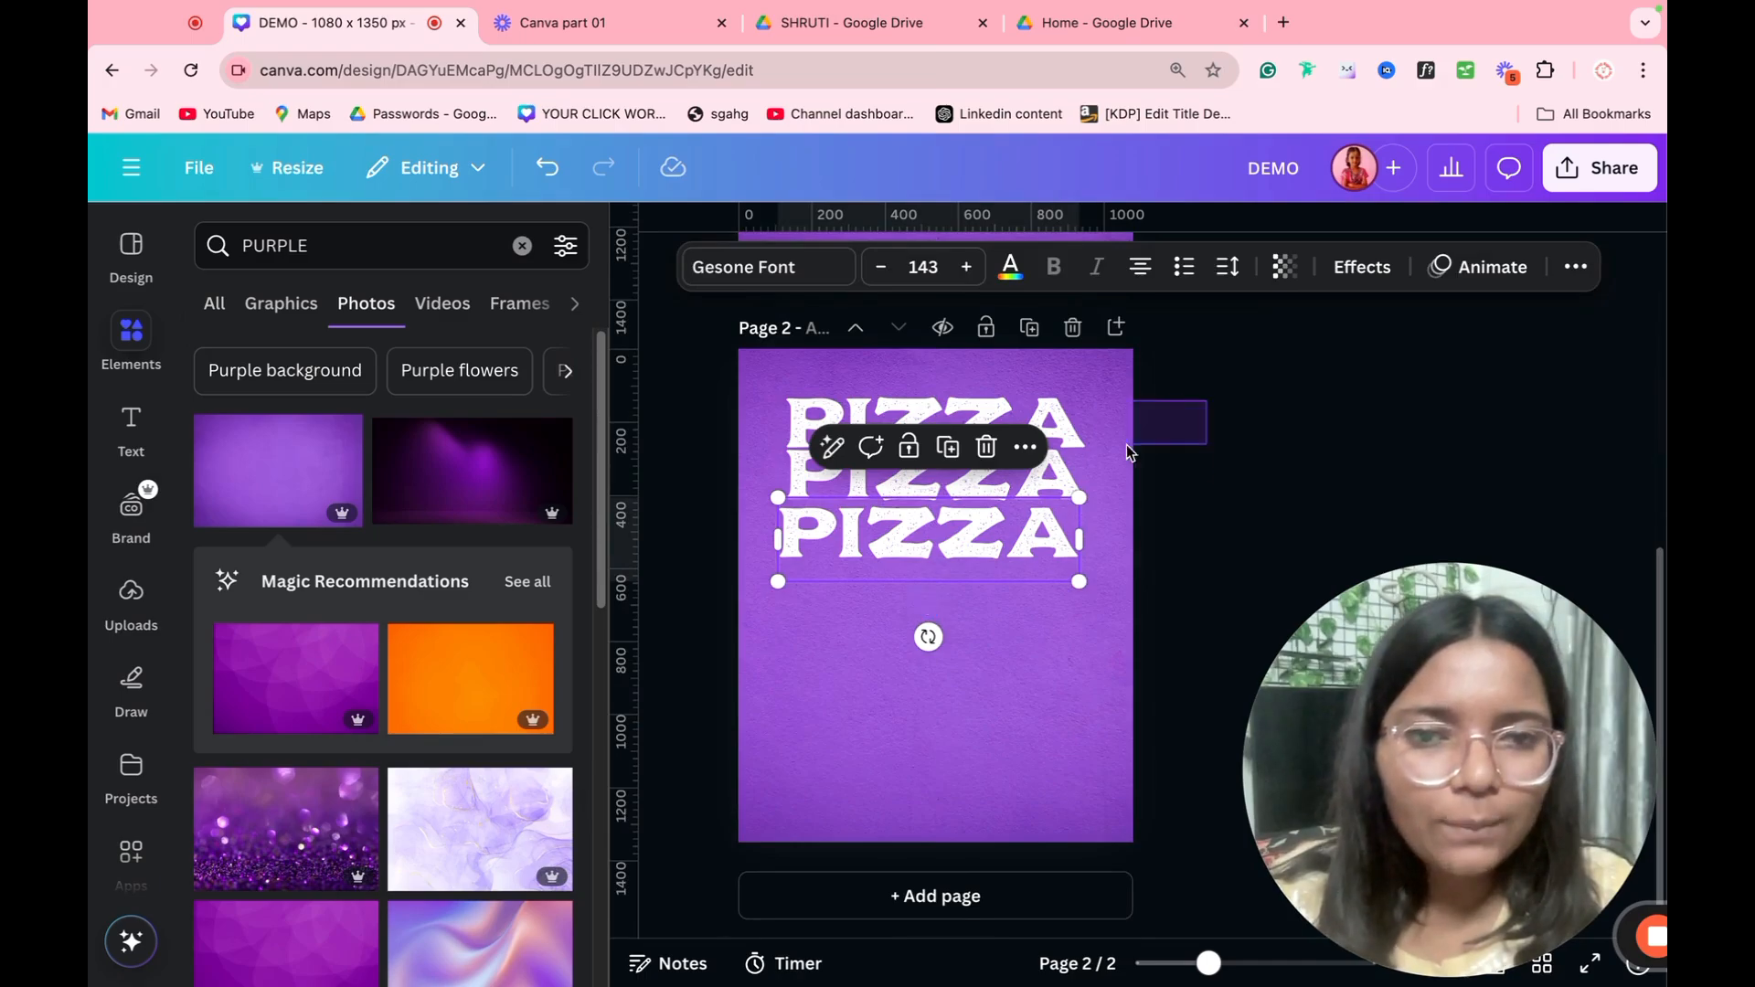
{"action": "left_click_drag", "start_coordinate": [1126, 445], "coordinate": [979, 574]}
{"action": "key", "text": "alt"}
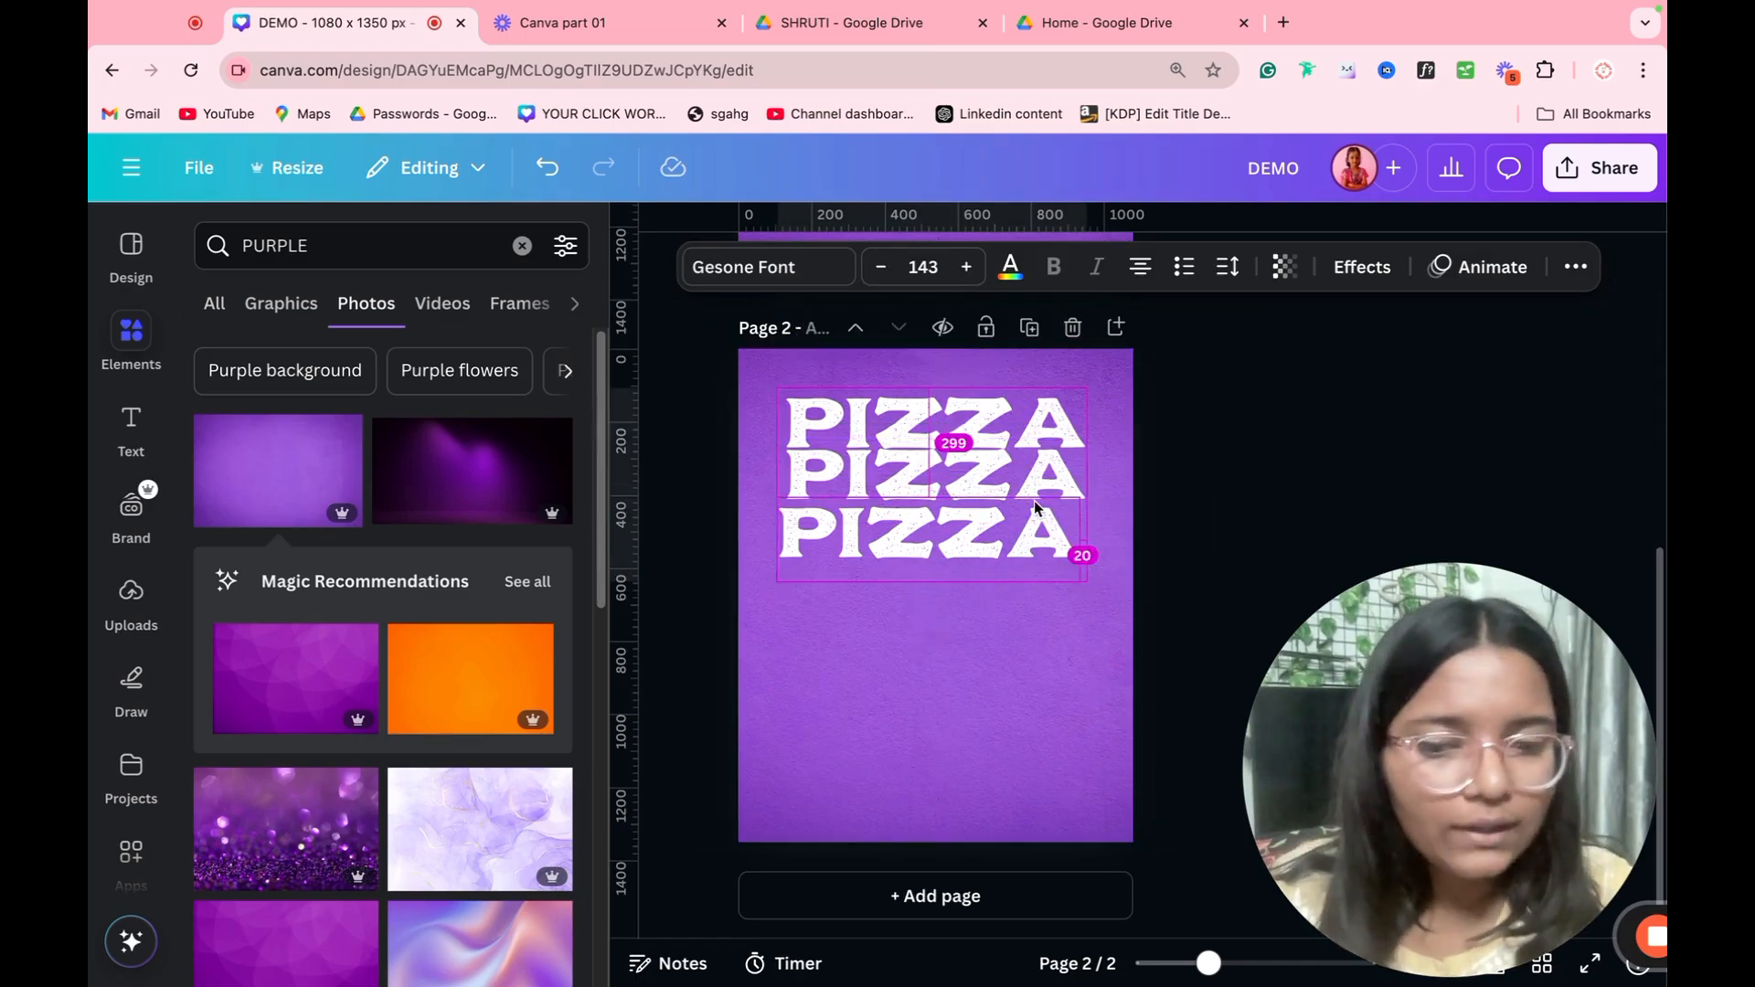
{"action": "key", "text": "alt"}
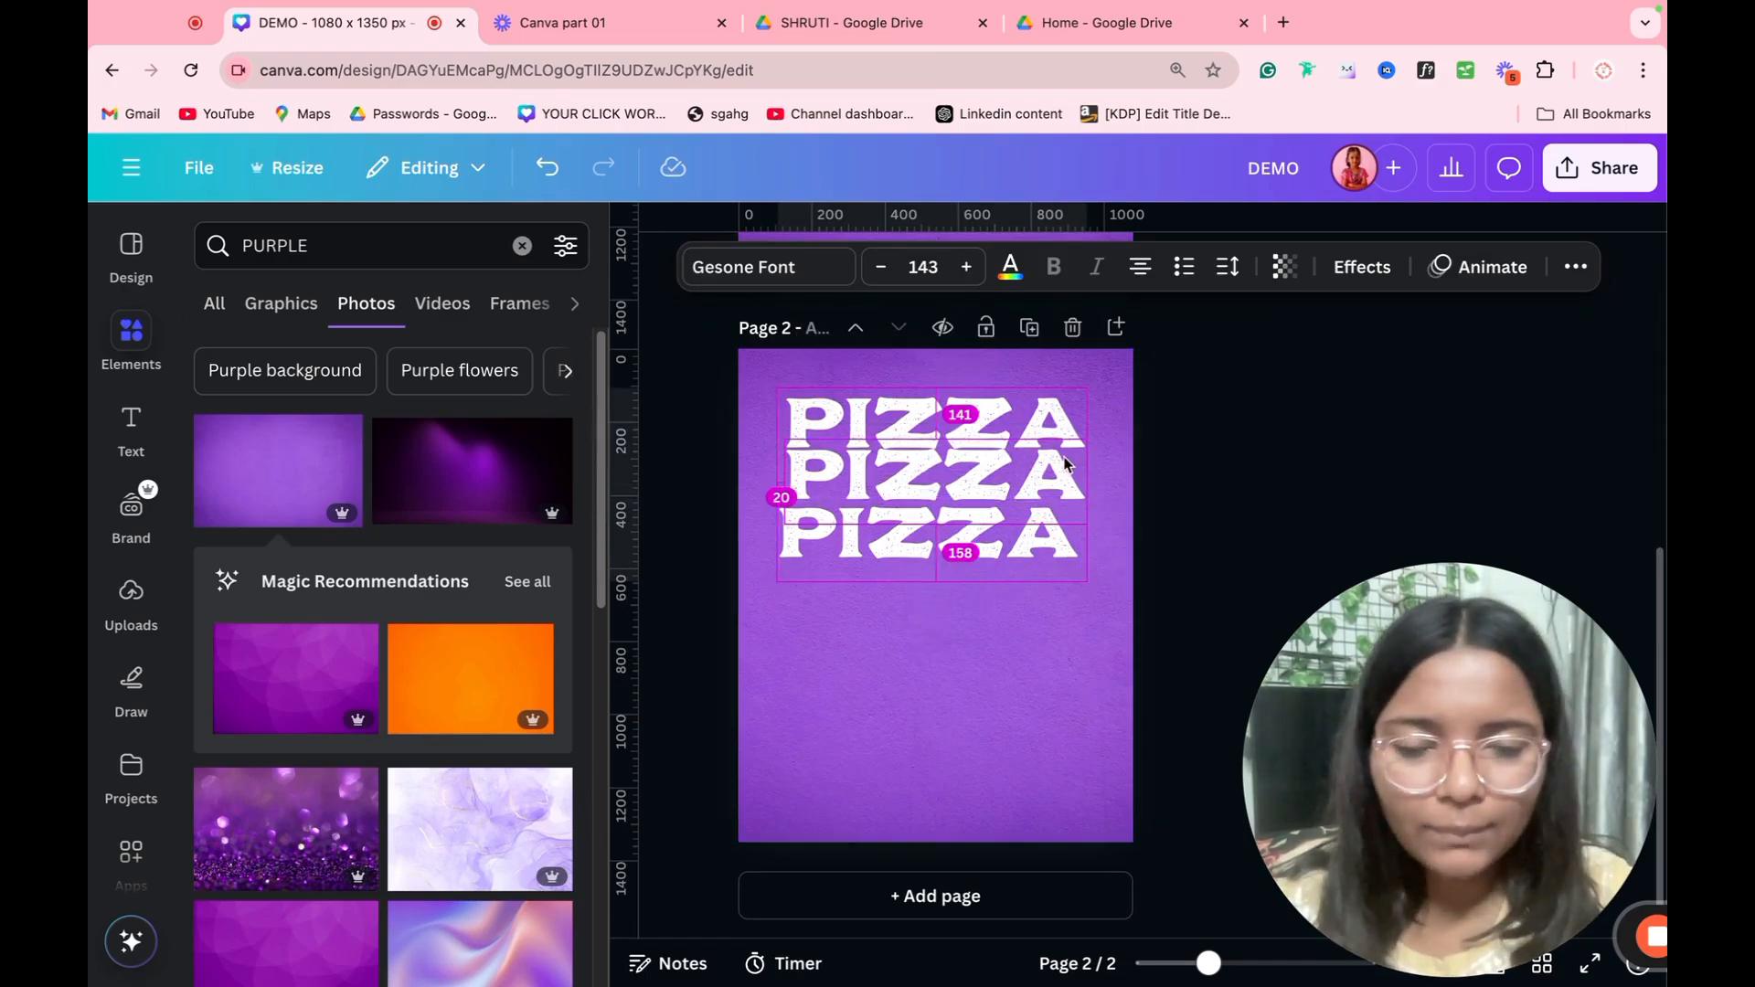
{"action": "left_click_drag", "start_coordinate": [1056, 445], "coordinate": [1053, 624]}
{"action": "left_click", "coordinate": [1193, 429]}
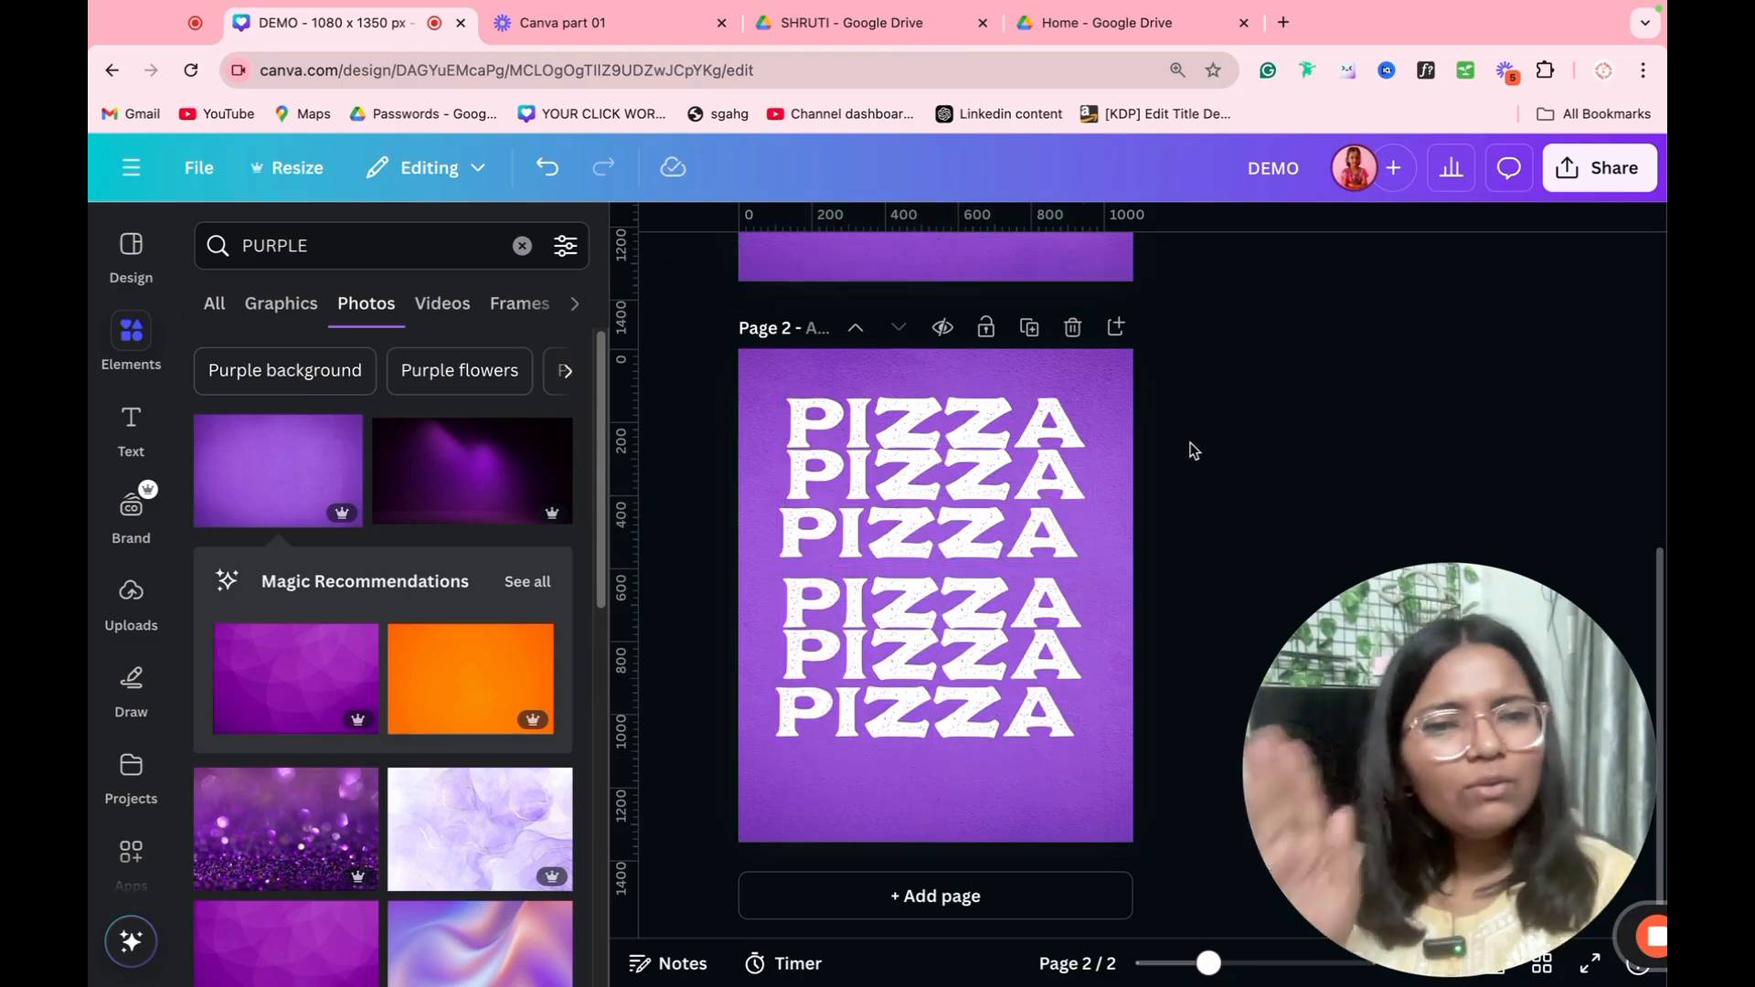
Step: Select all six PIZZA lines on page 2 and tidy up their spacing and alignment
{"action": "left_click_drag", "start_coordinate": [1194, 445], "coordinate": [967, 735]}
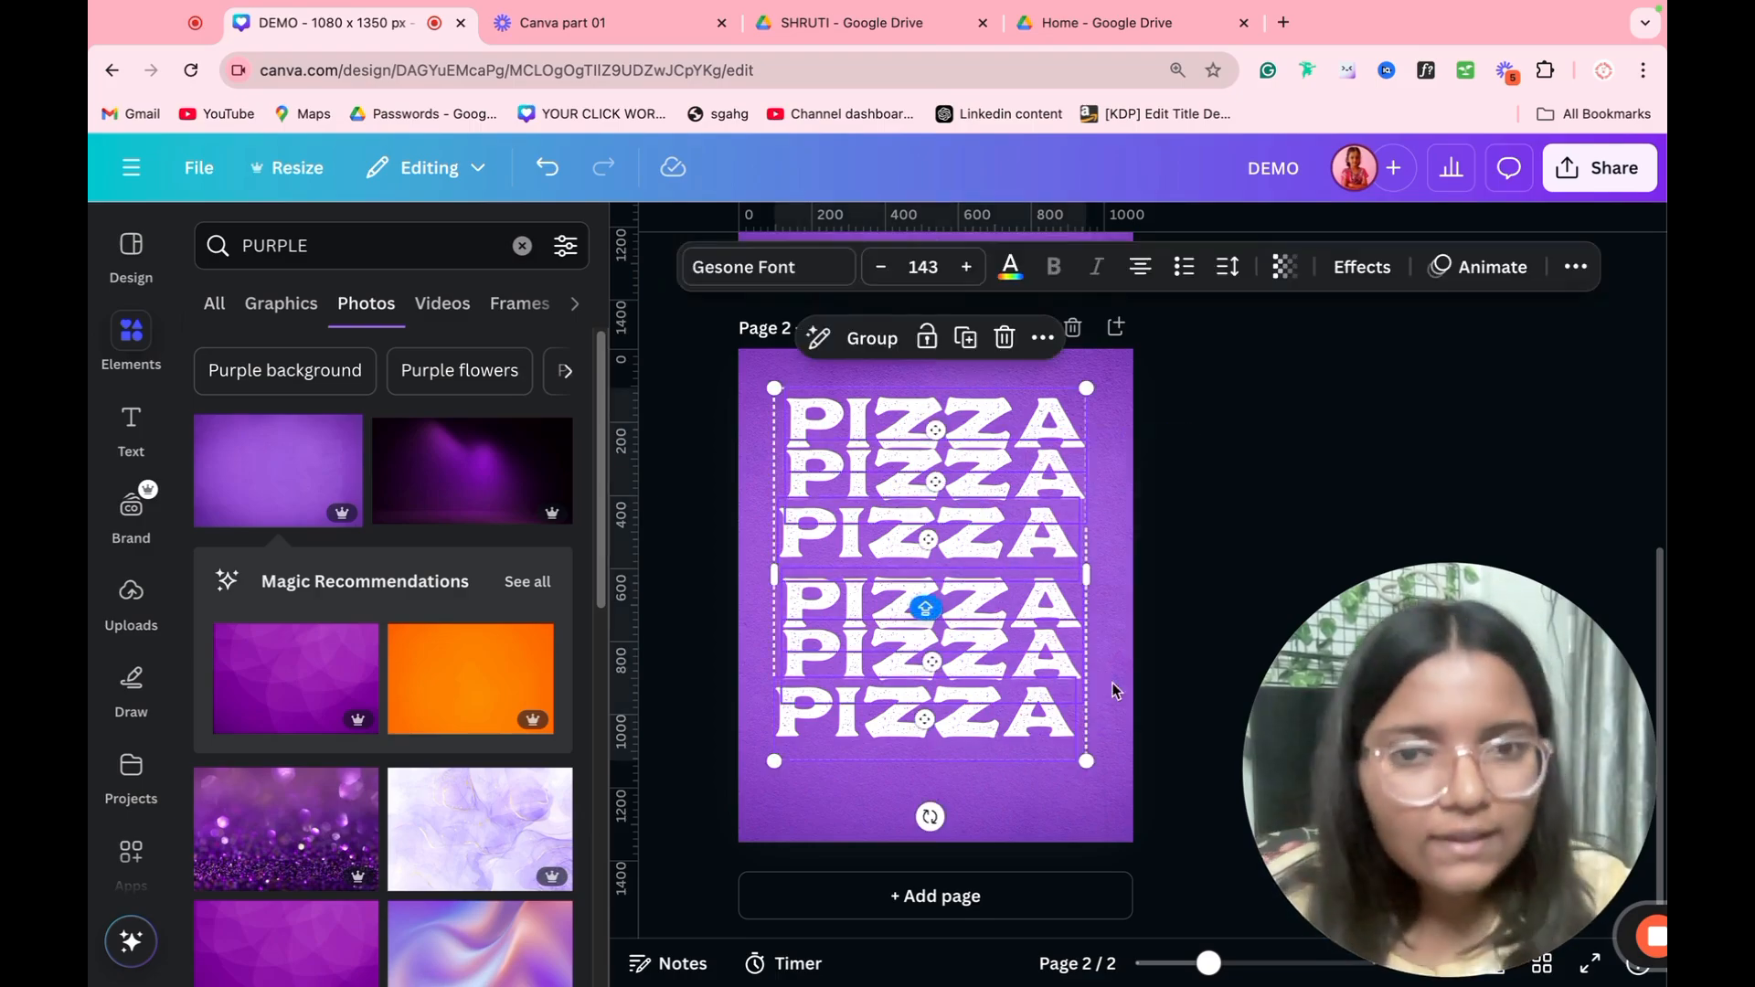
{"action": "left_click", "coordinate": [1575, 266]}
{"action": "left_click", "coordinate": [1495, 319]}
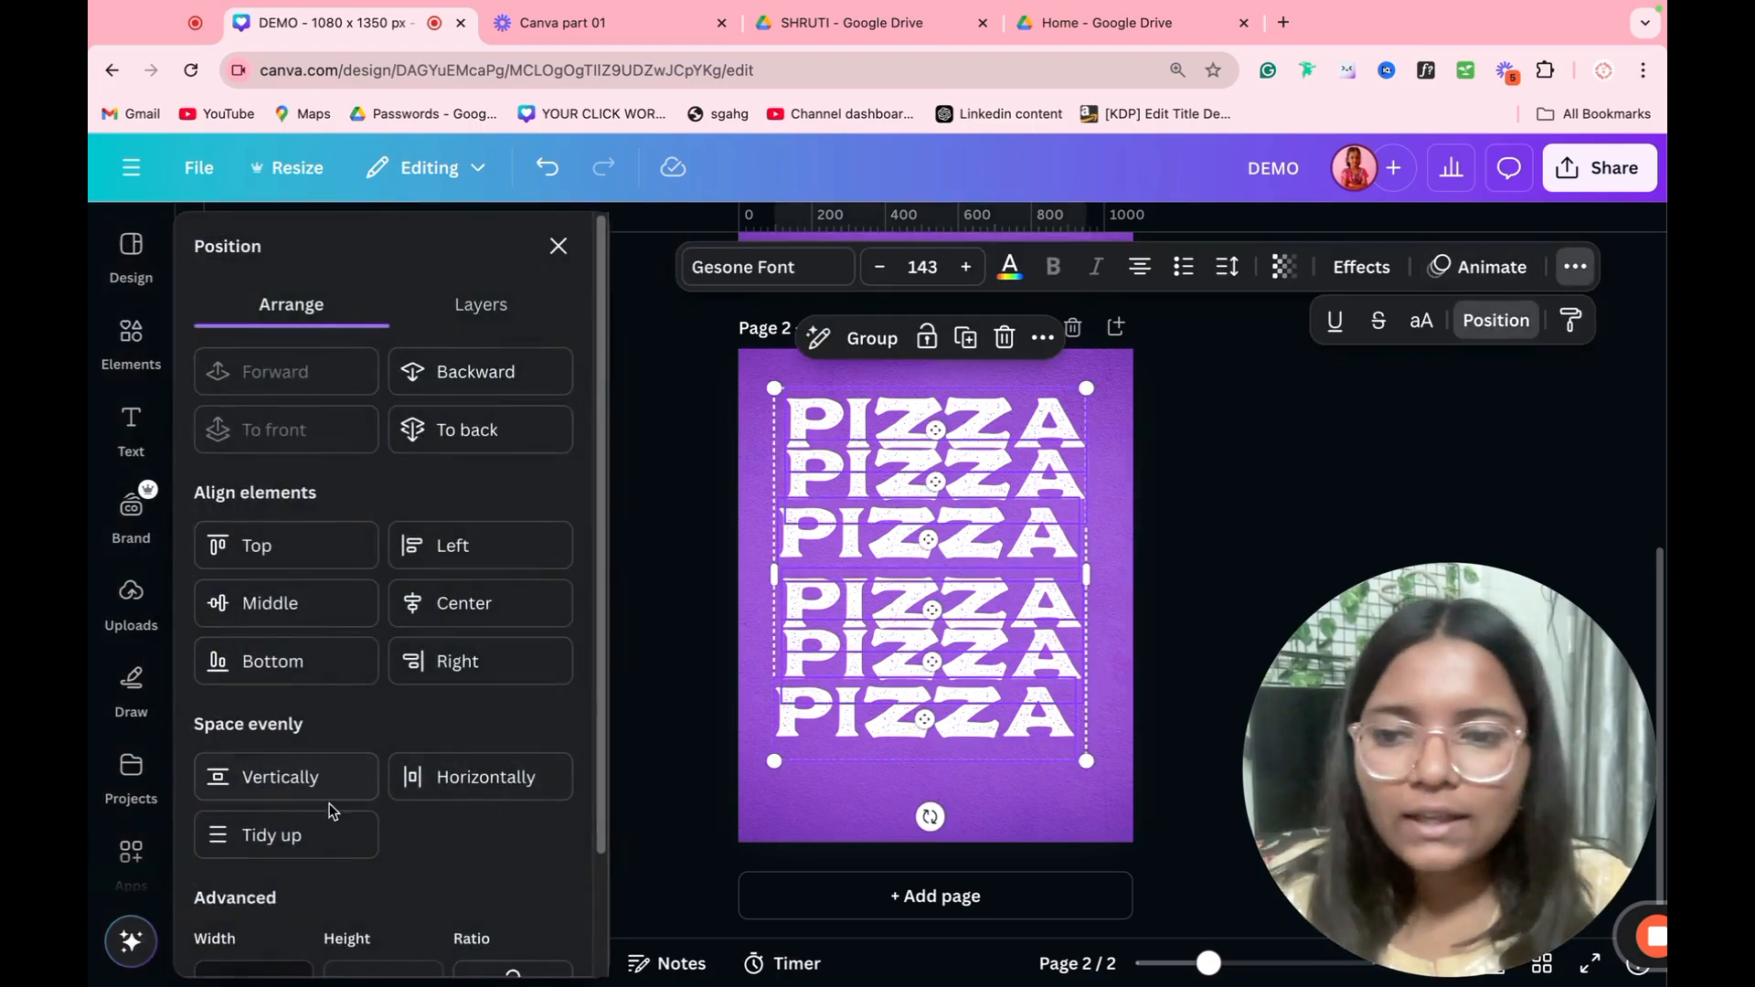
{"action": "left_click", "coordinate": [274, 835]}
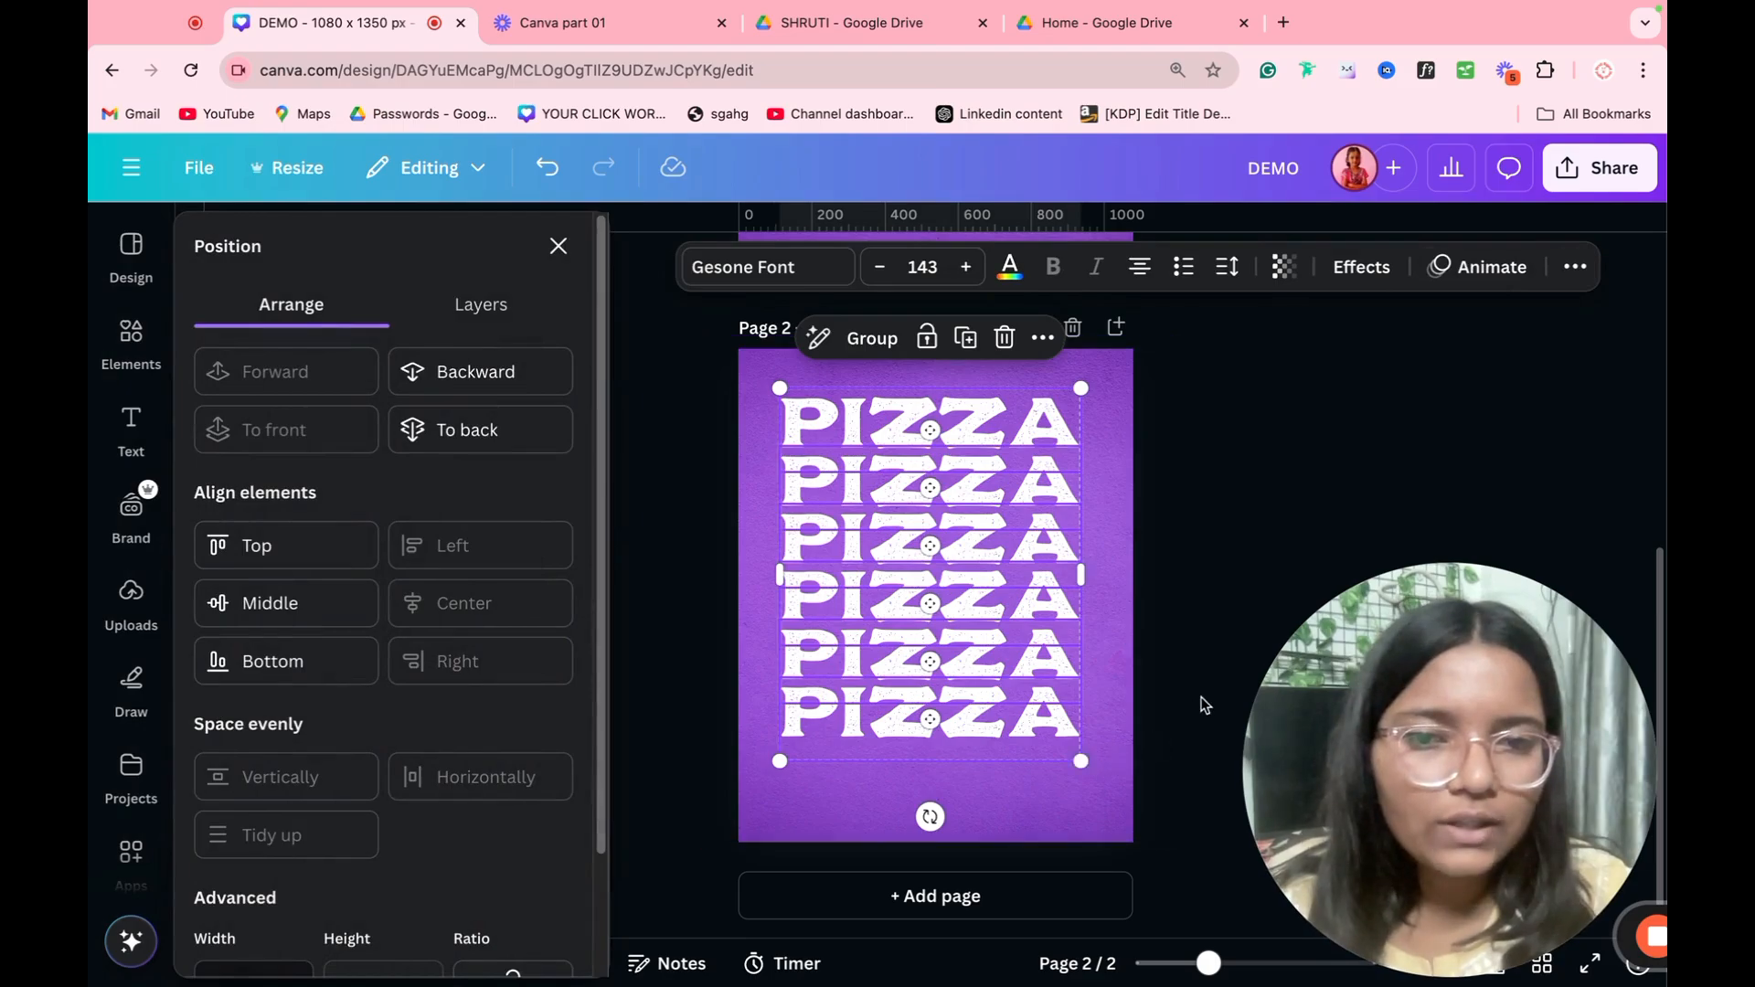
{"action": "left_click", "coordinate": [1197, 557]}
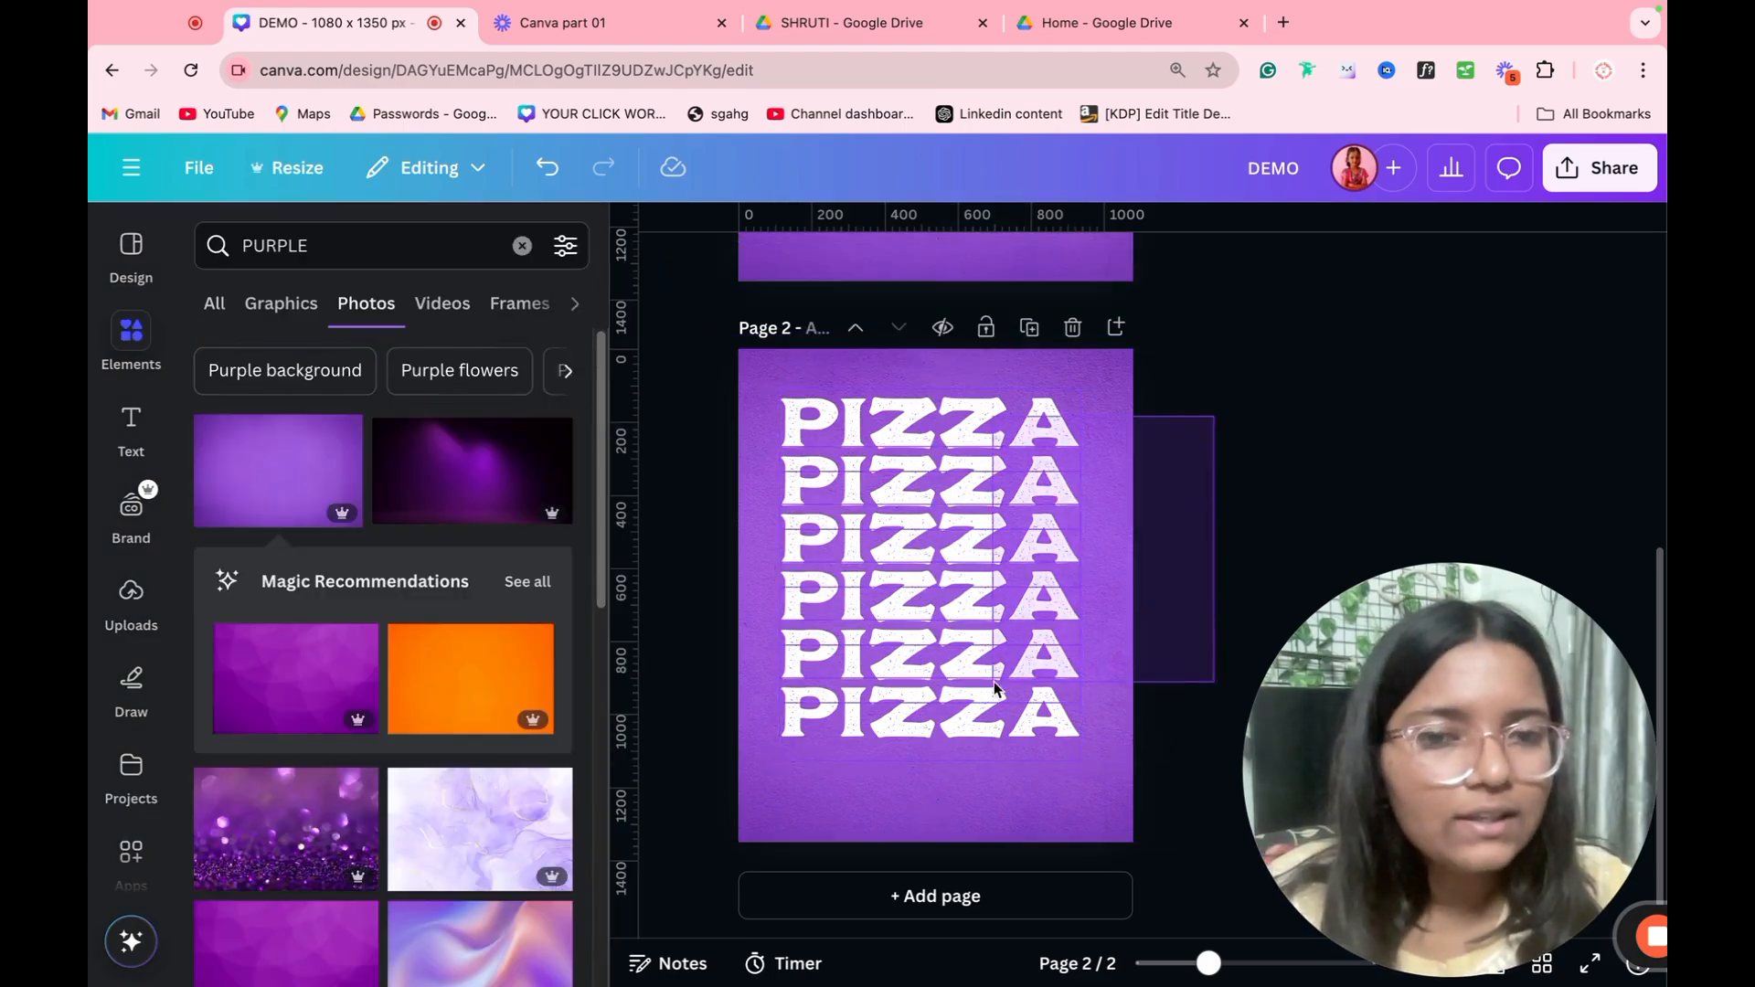
Step: Enlarge the six PIZZA lines together to font size 155 and center the stack on page 2
{"action": "left_click_drag", "start_coordinate": [994, 682], "coordinate": [1050, 733]}
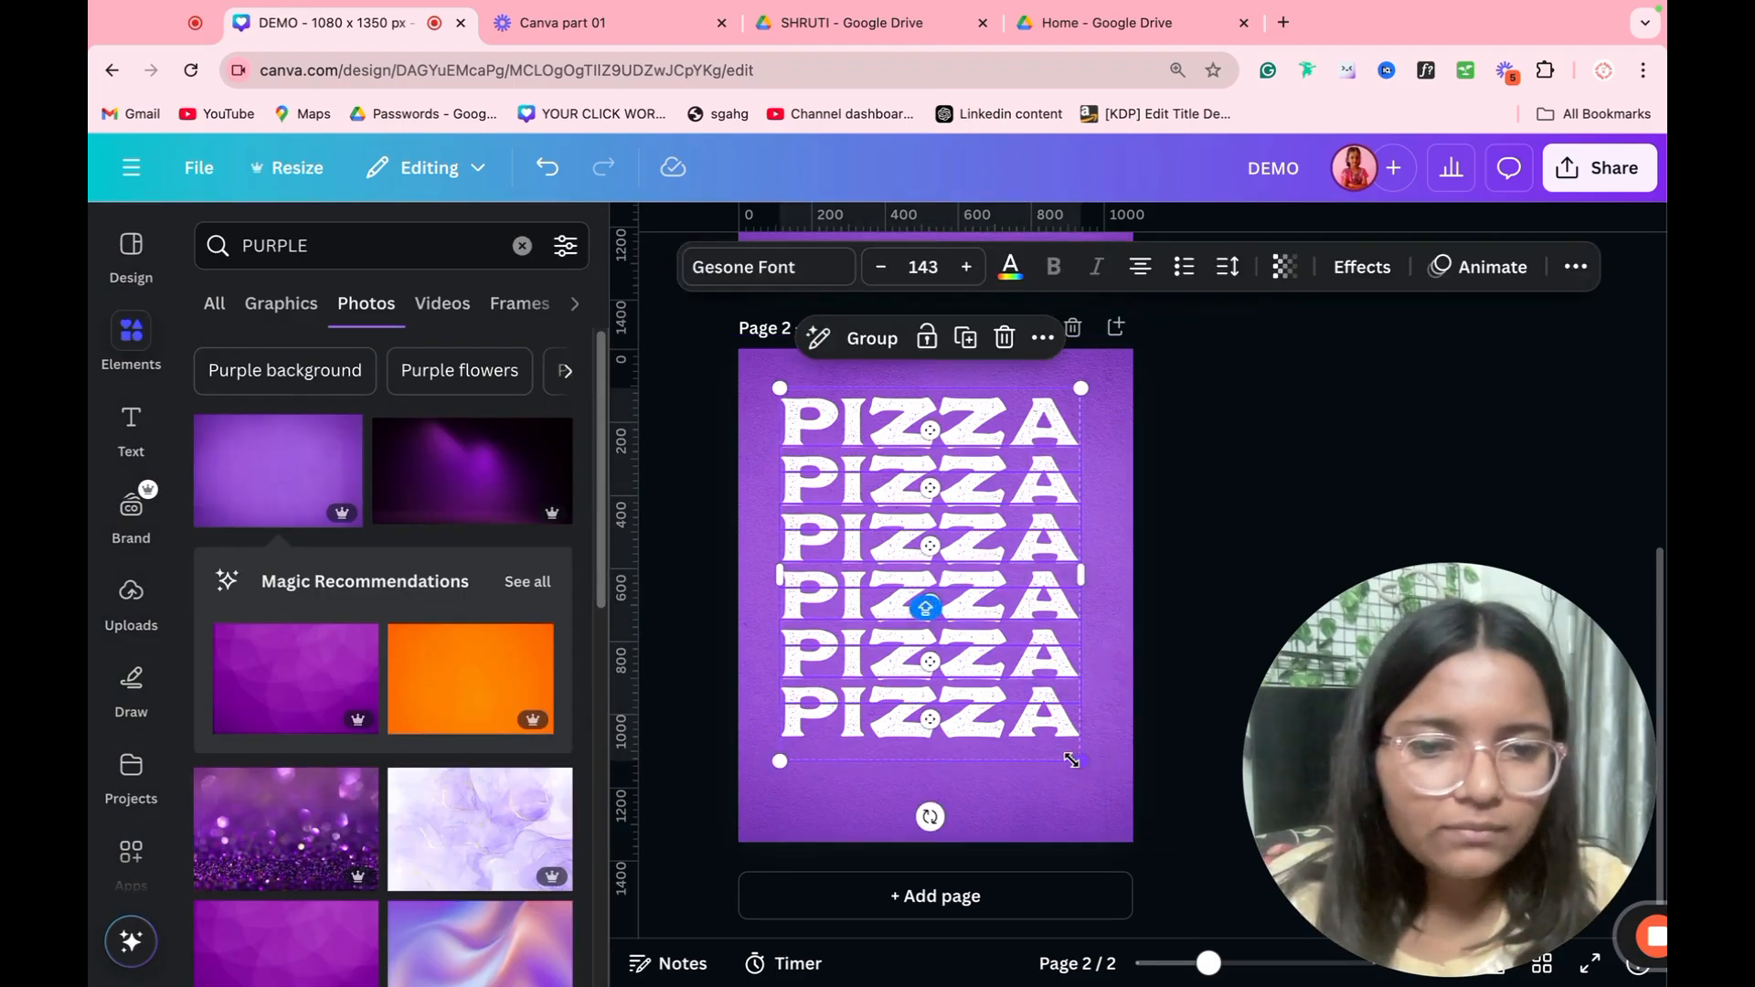
{"action": "left_click_drag", "start_coordinate": [1065, 755], "coordinate": [1100, 788]}
{"action": "left_click_drag", "start_coordinate": [1041, 691], "coordinate": [1039, 706]}
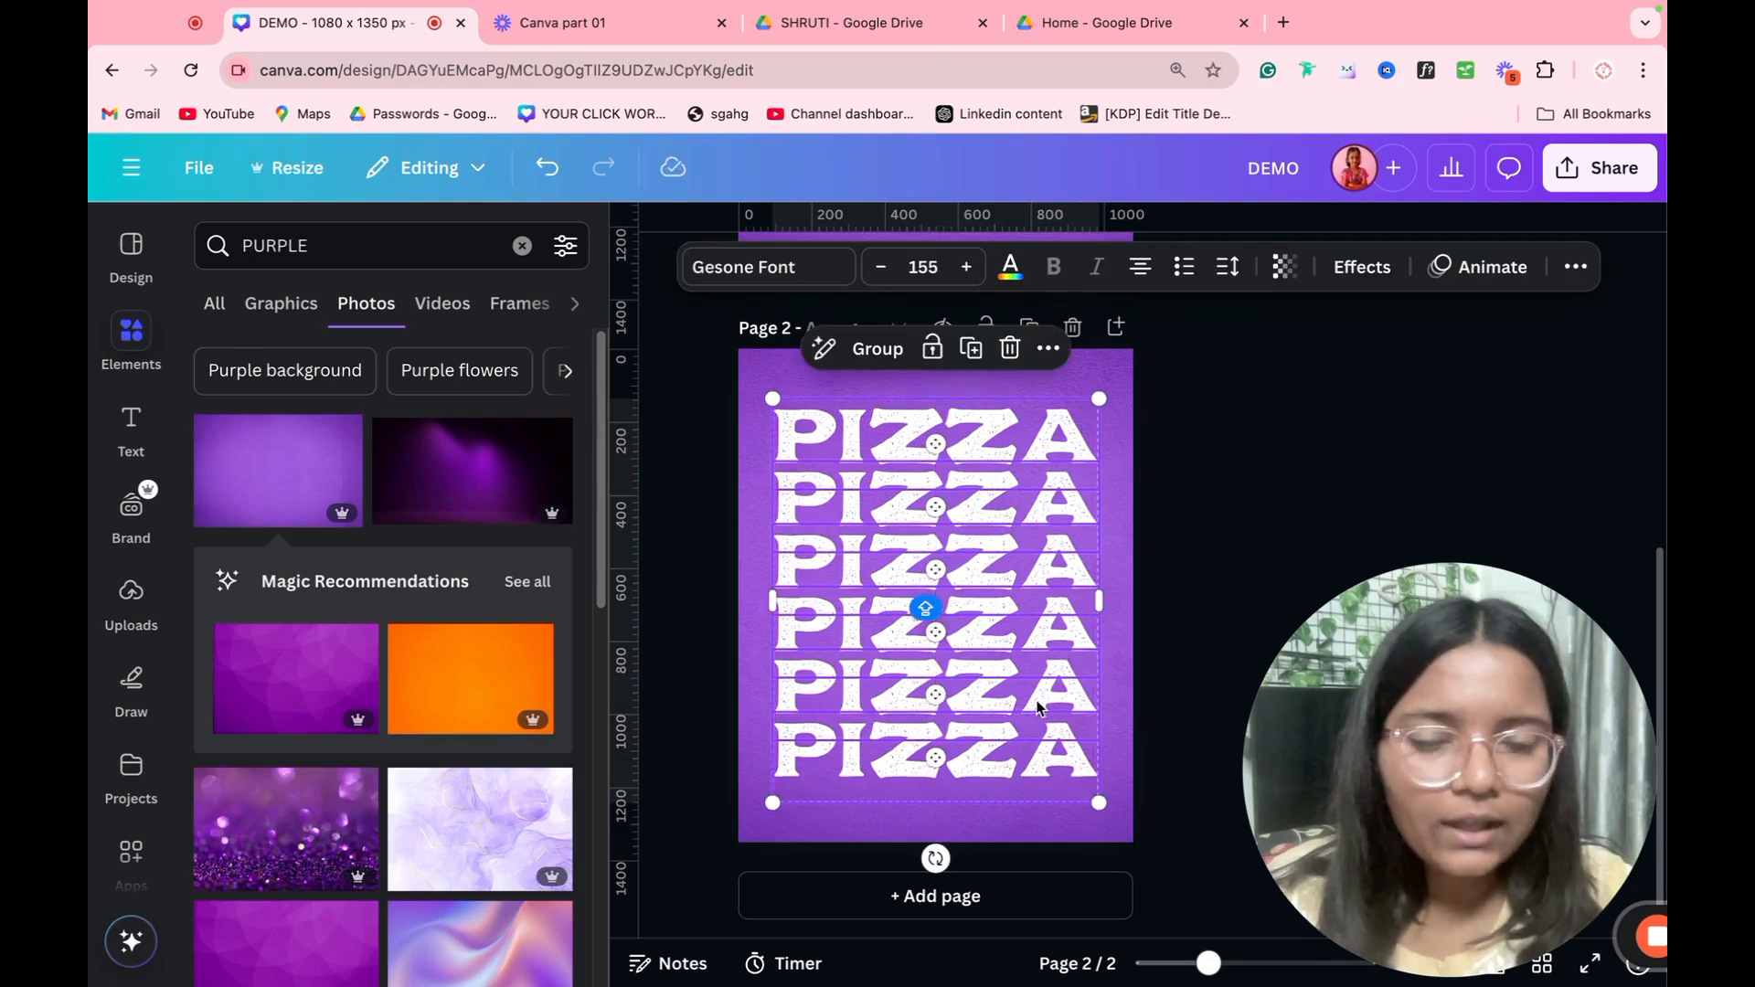
Step: Cut the six PIZZA lines from page 2 and delete that page
{"action": "key", "text": "Delete"}
{"action": "left_click", "coordinate": [1072, 326]}
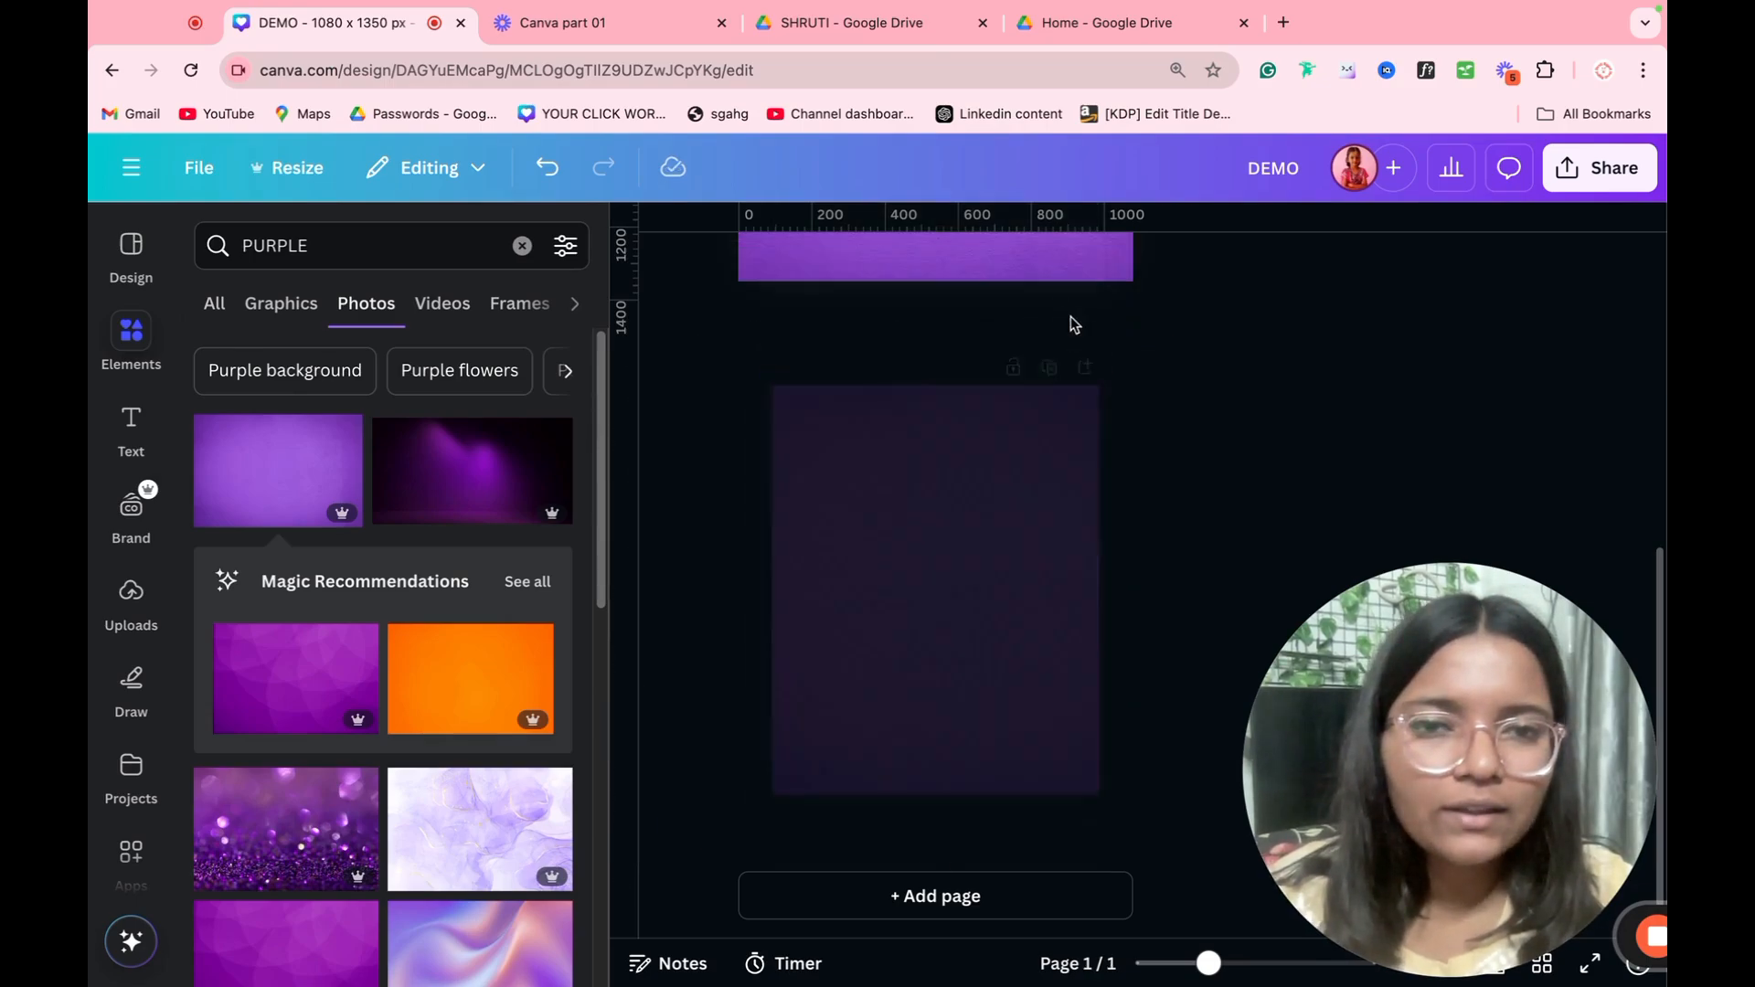
Step: Delete the single PIZZA heading from the remaining page and move the pizza image up to the page's center
{"action": "left_click", "coordinate": [972, 432]}
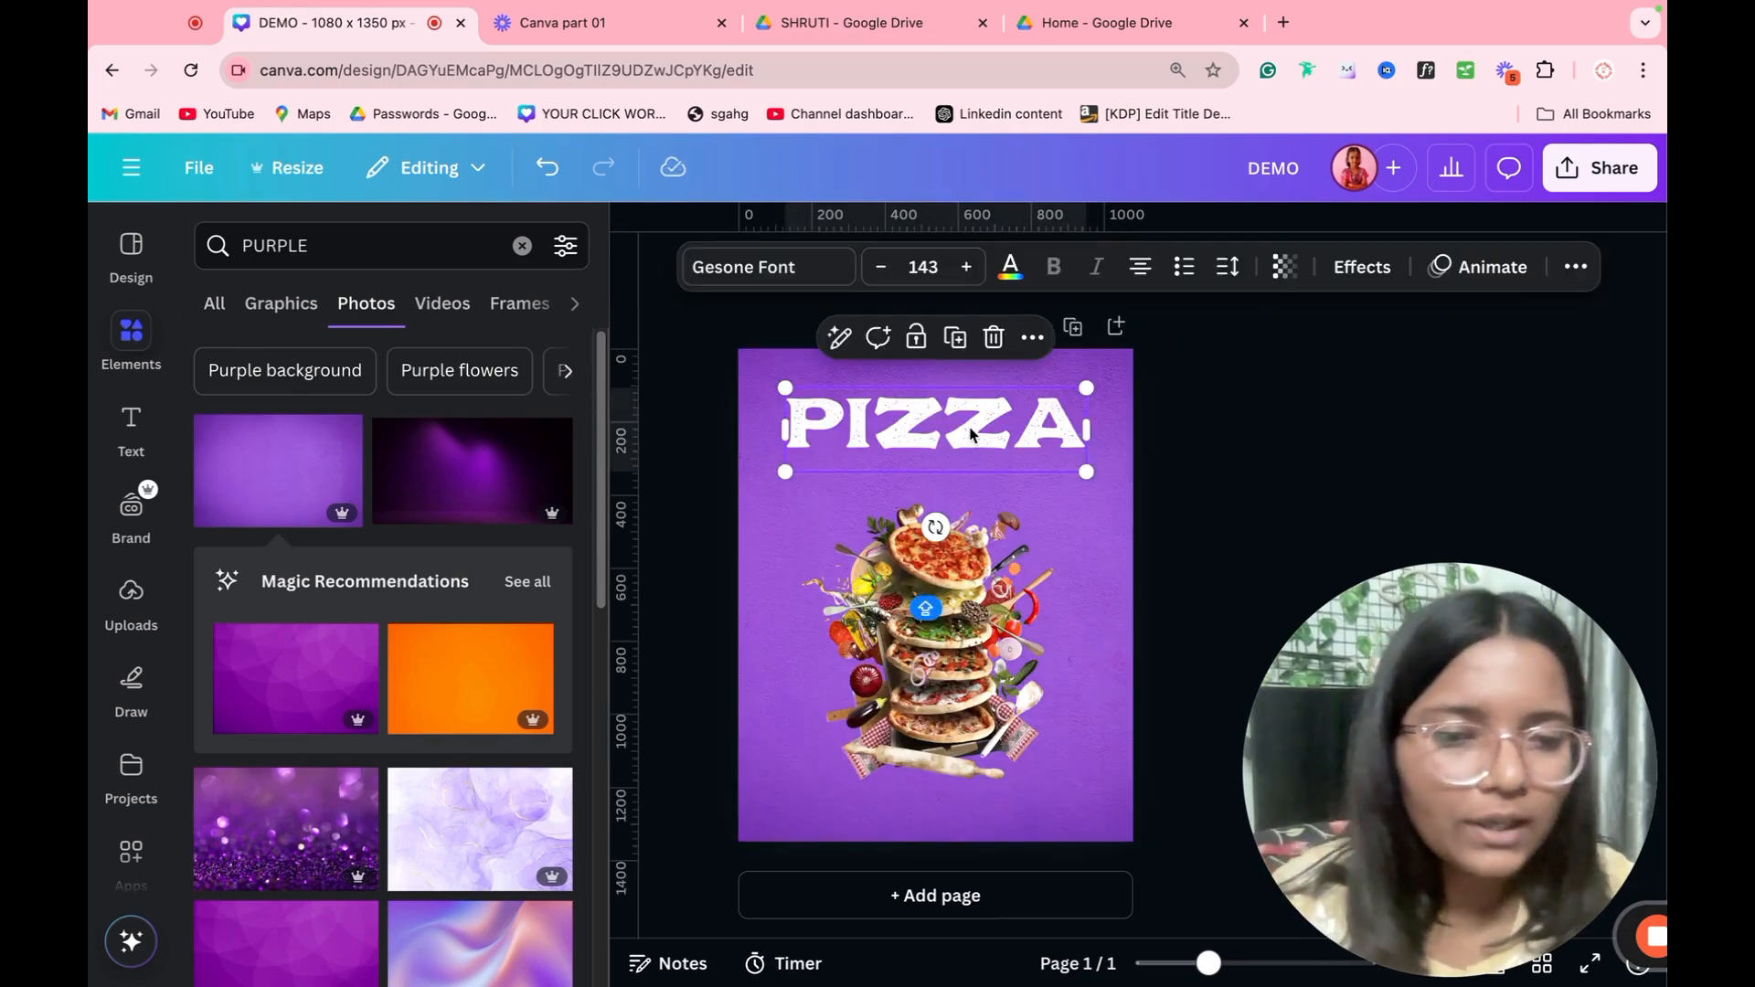
{"action": "key", "text": "Delete"}
{"action": "left_click_drag", "start_coordinate": [977, 587], "coordinate": [977, 552]}
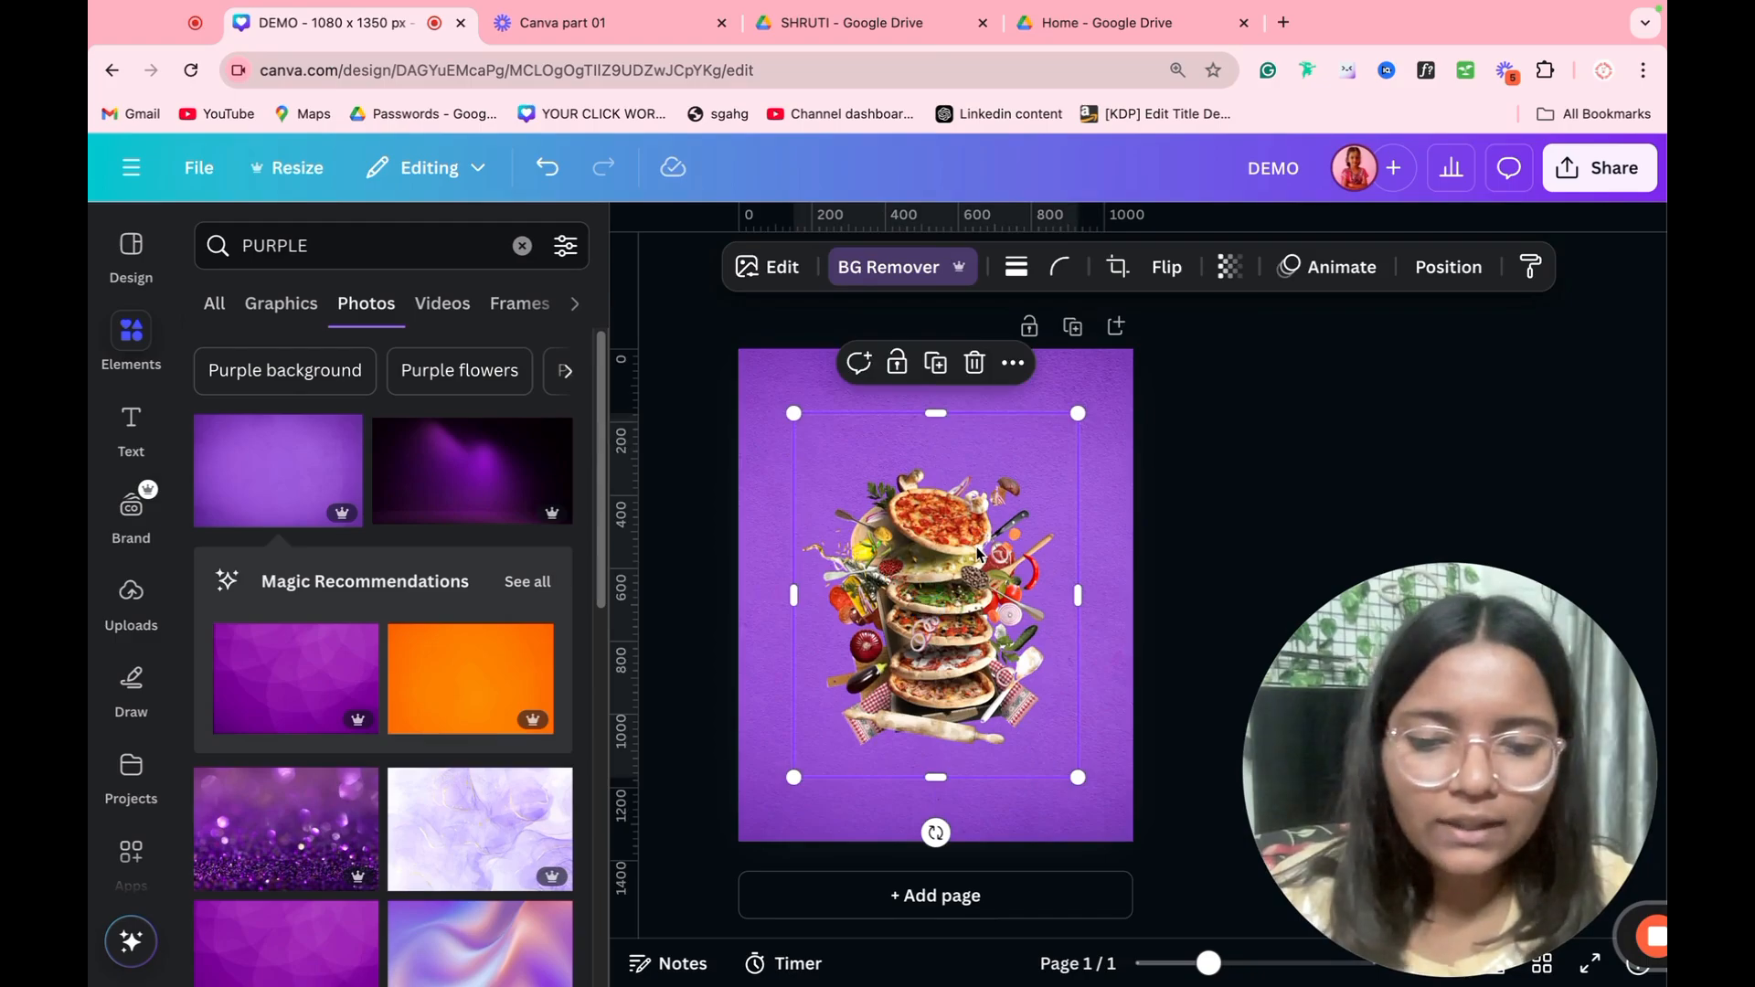
Step: Paste the six PIZZA lines onto the page and send them backward, behind the pizza image
{"action": "key", "text": "ctrl+v"}
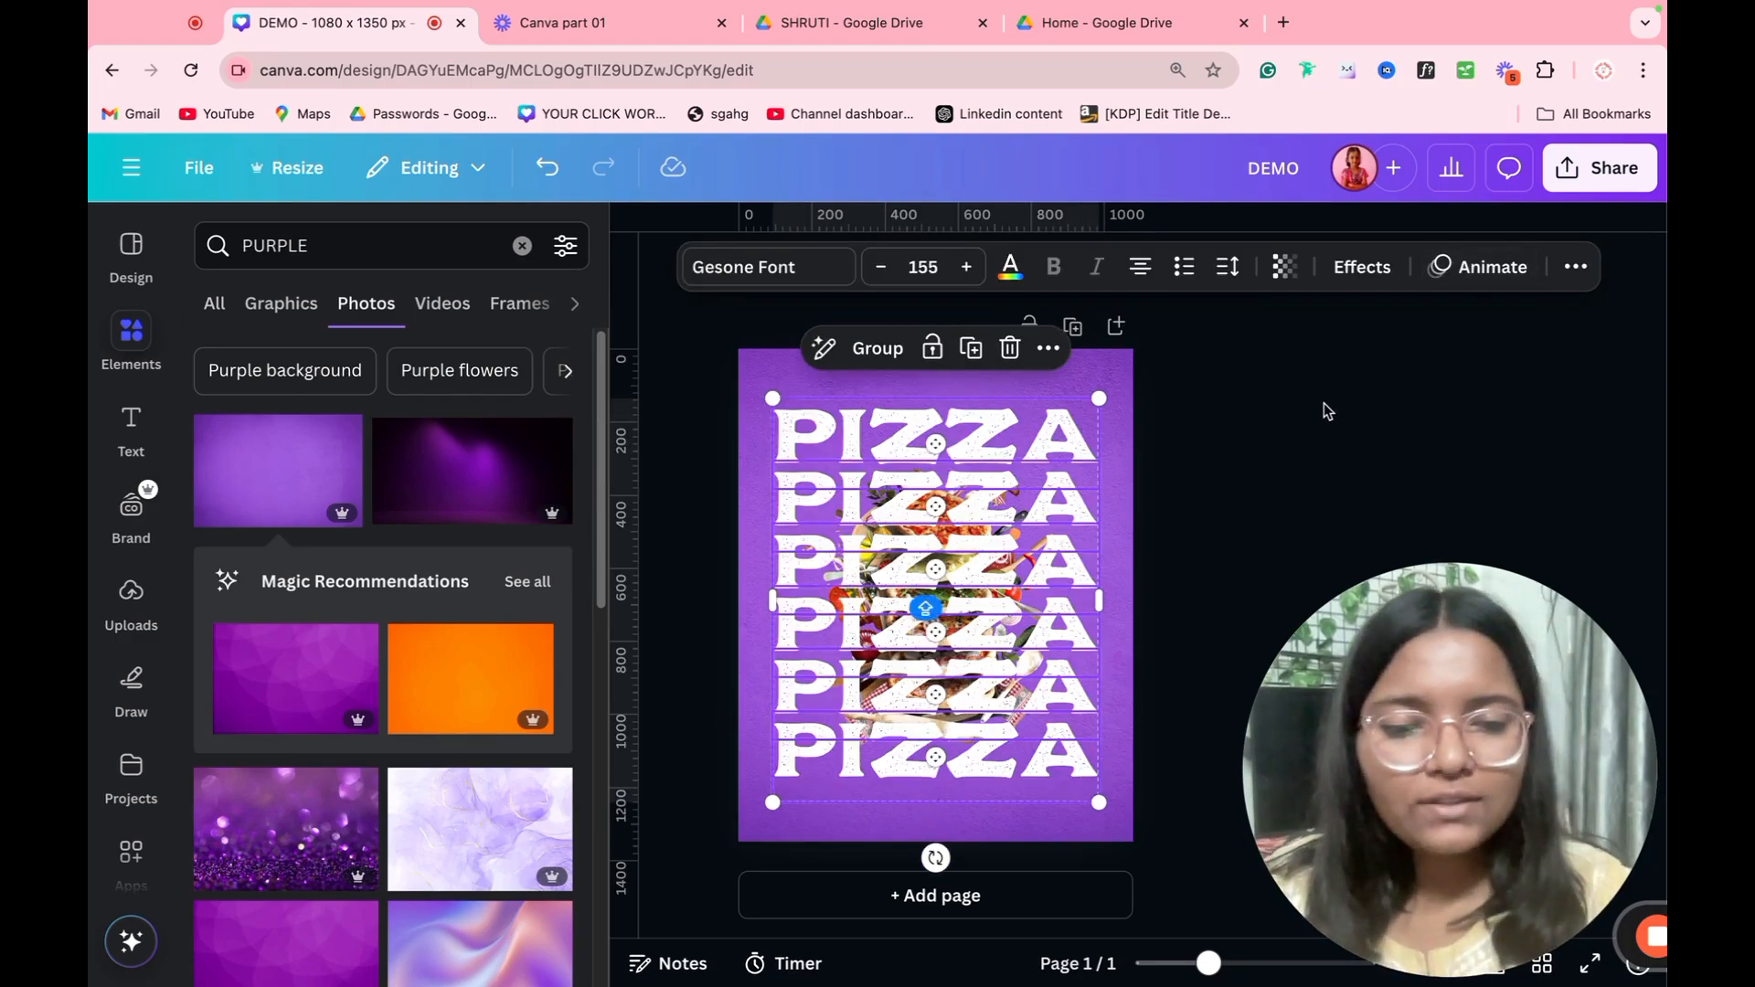
{"action": "key", "text": "ctrl+bracketleft"}
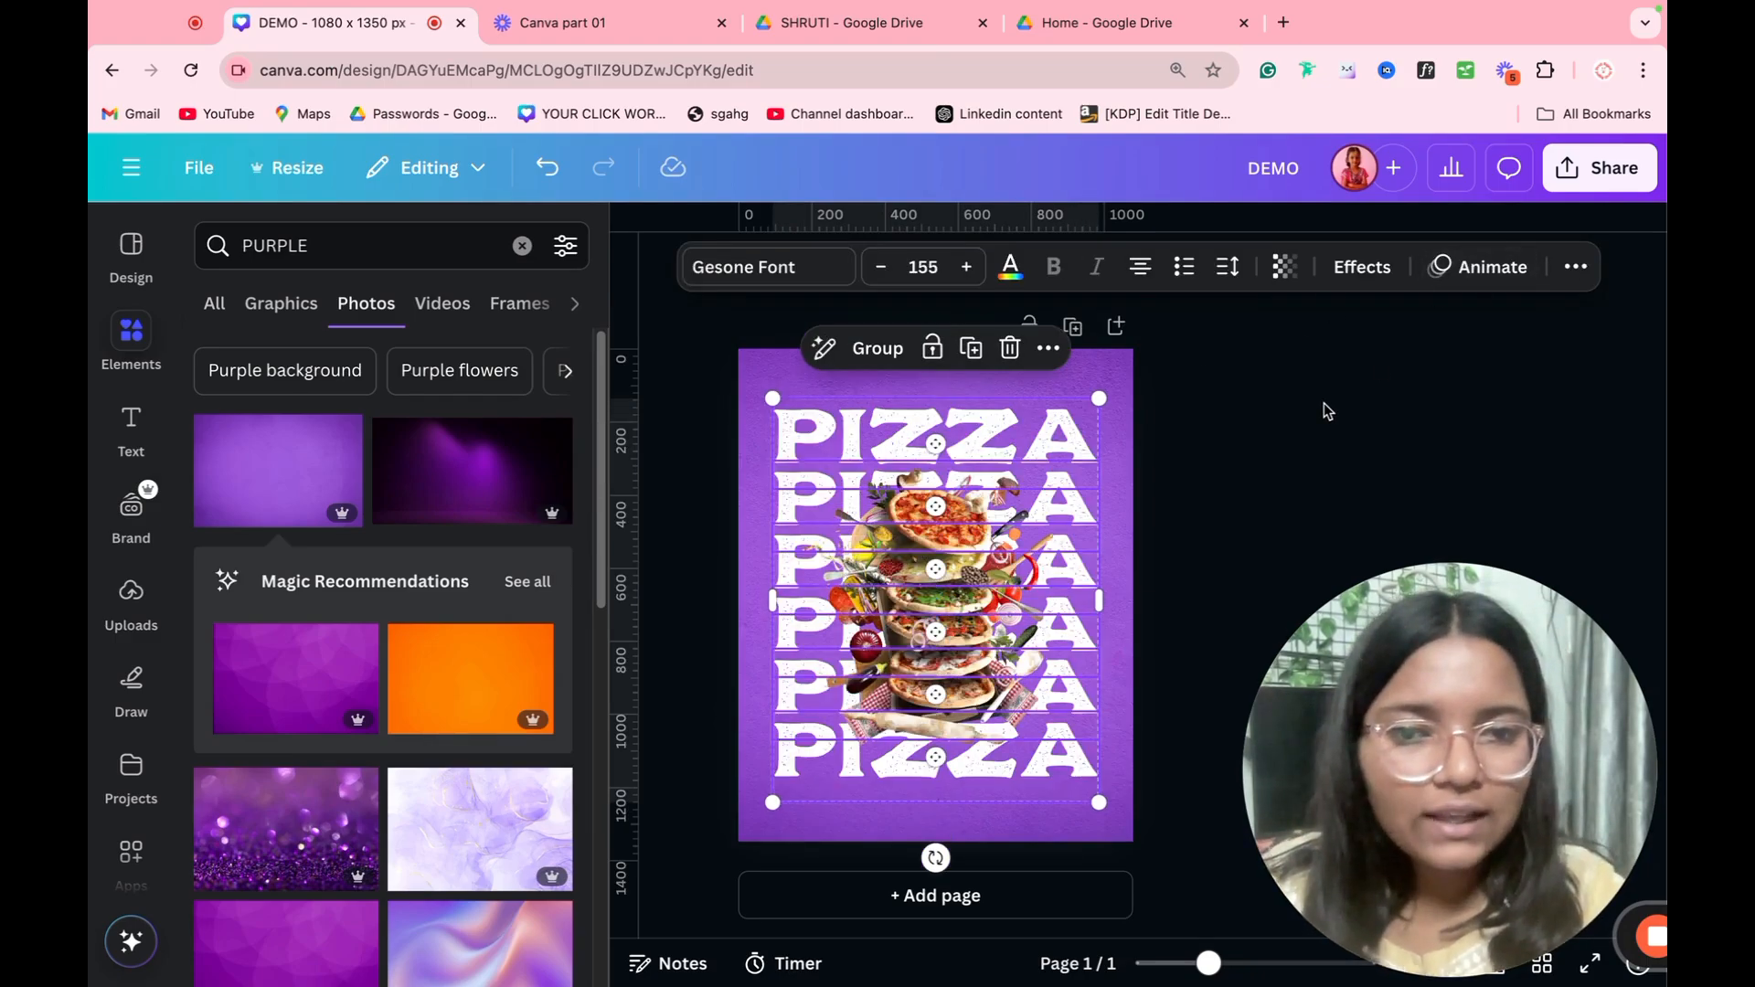
{"action": "left_click", "coordinate": [1323, 403]}
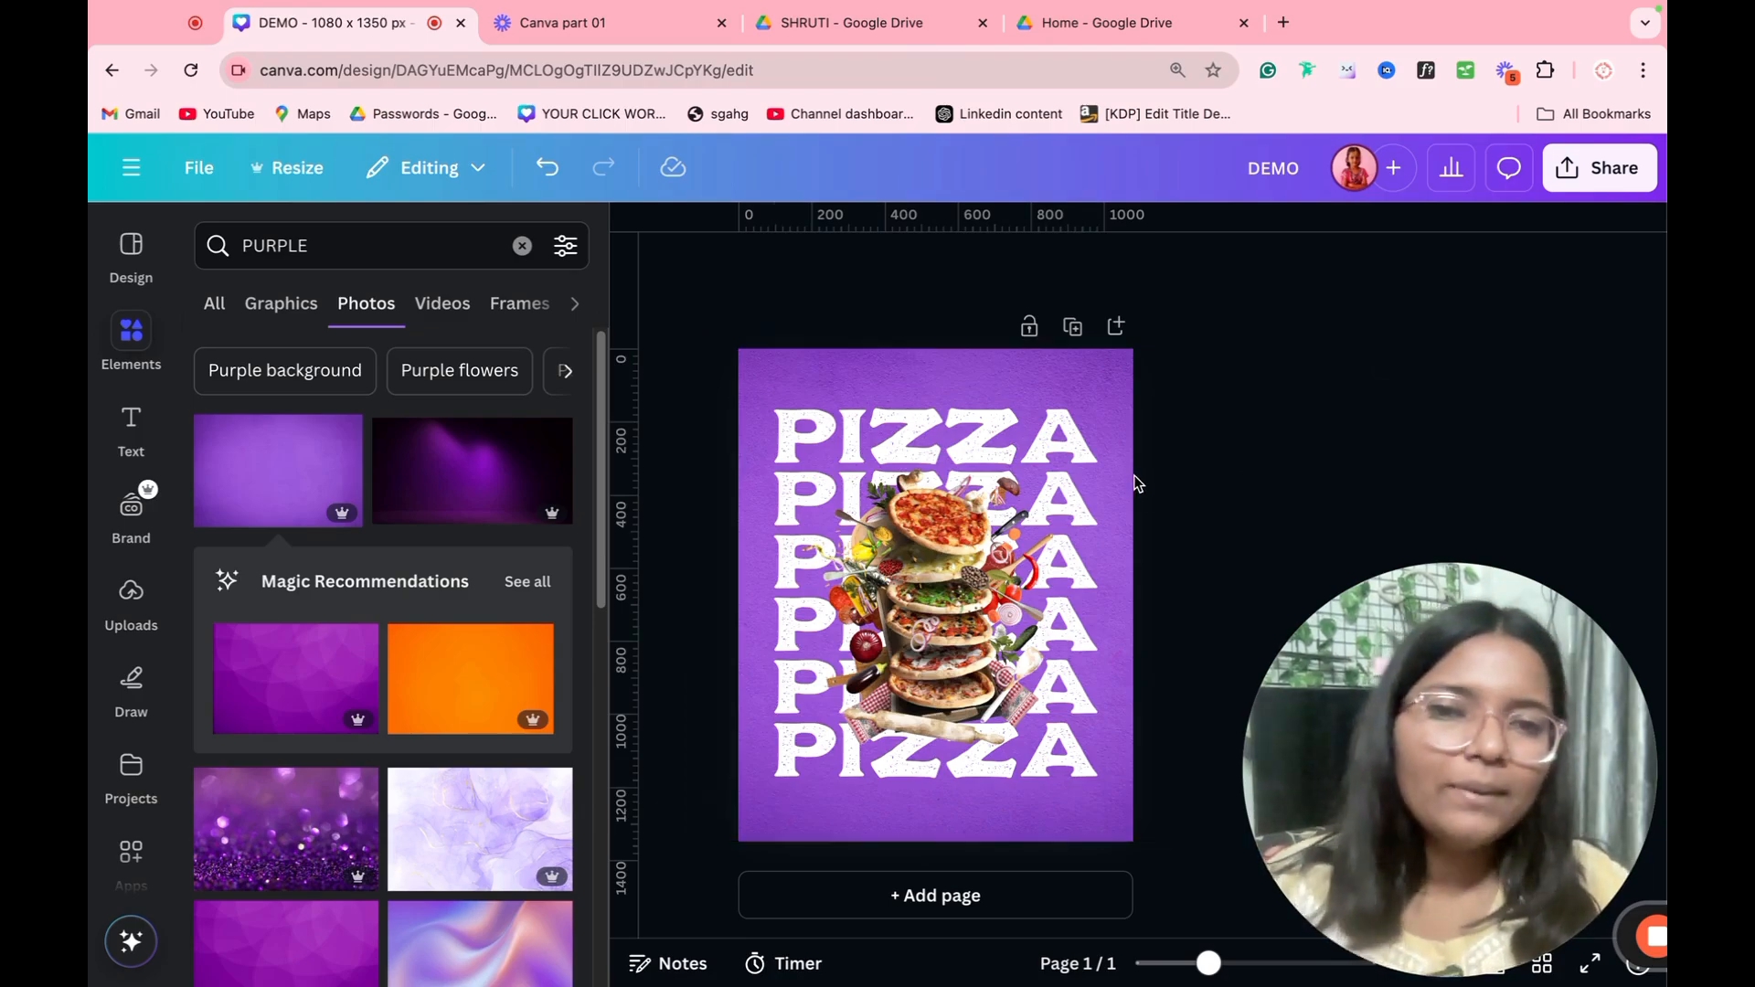
Step: Make the six PIZZA lines behind the pizza image semi-transparent
{"action": "left_click", "coordinate": [882, 637]}
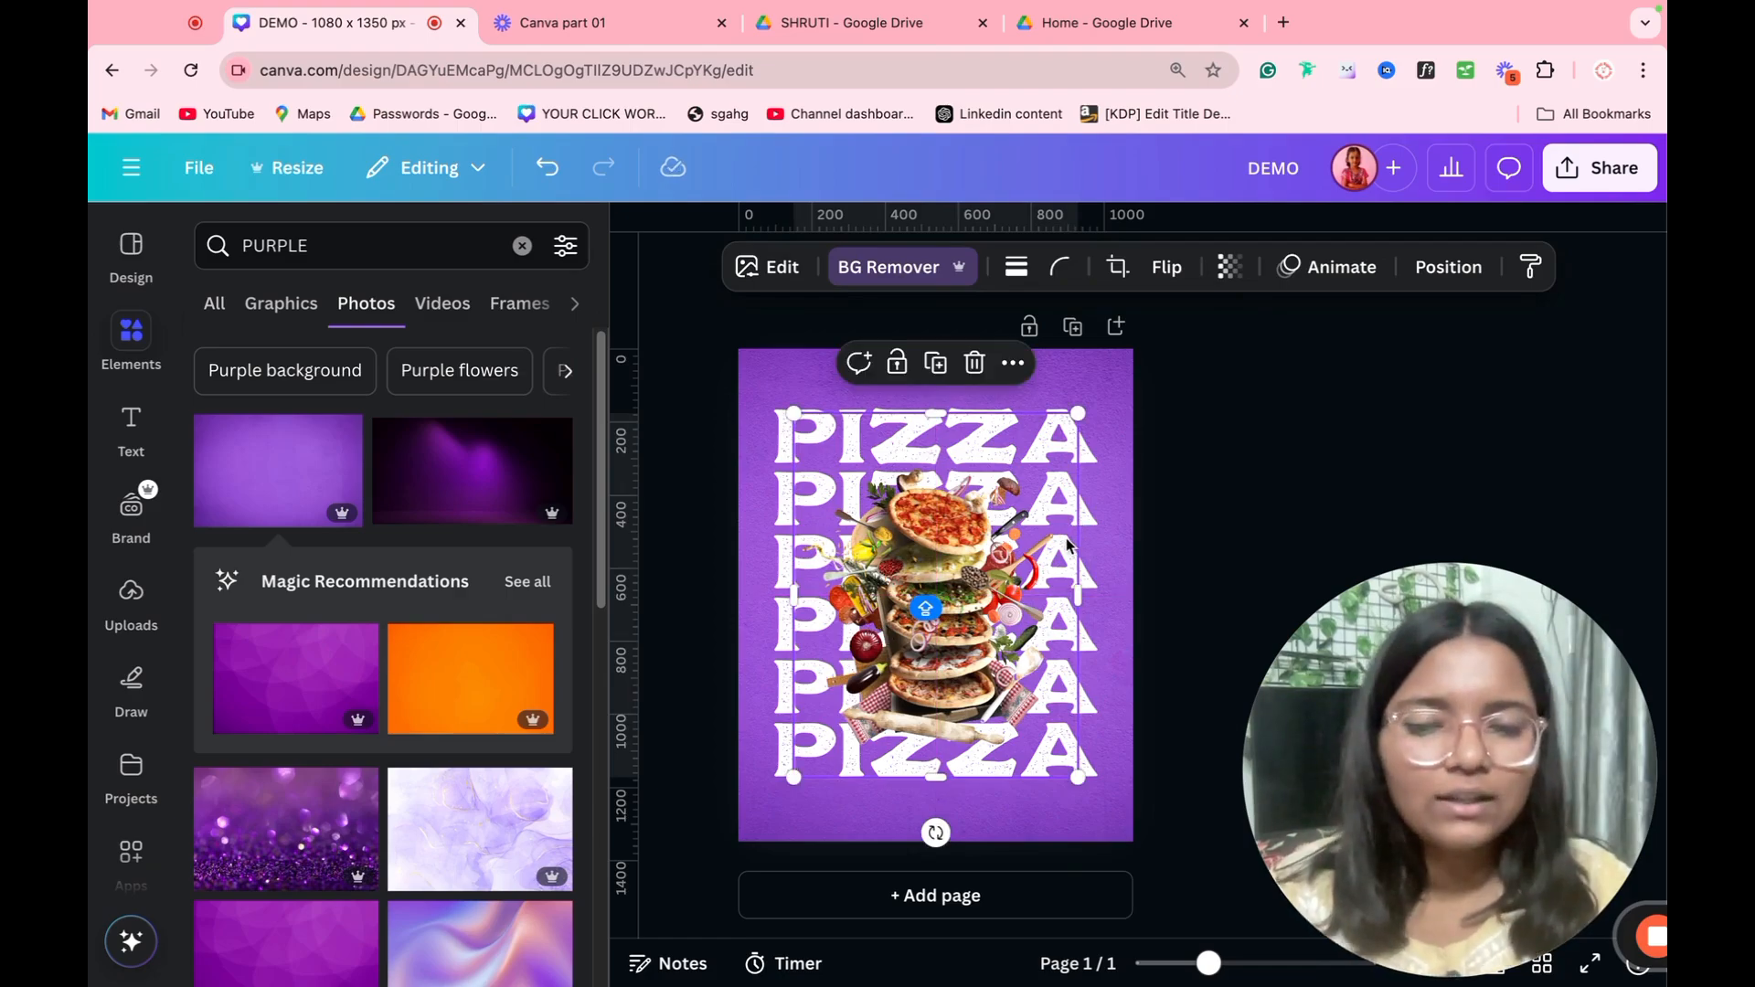
{"action": "left_click", "coordinate": [1138, 456]}
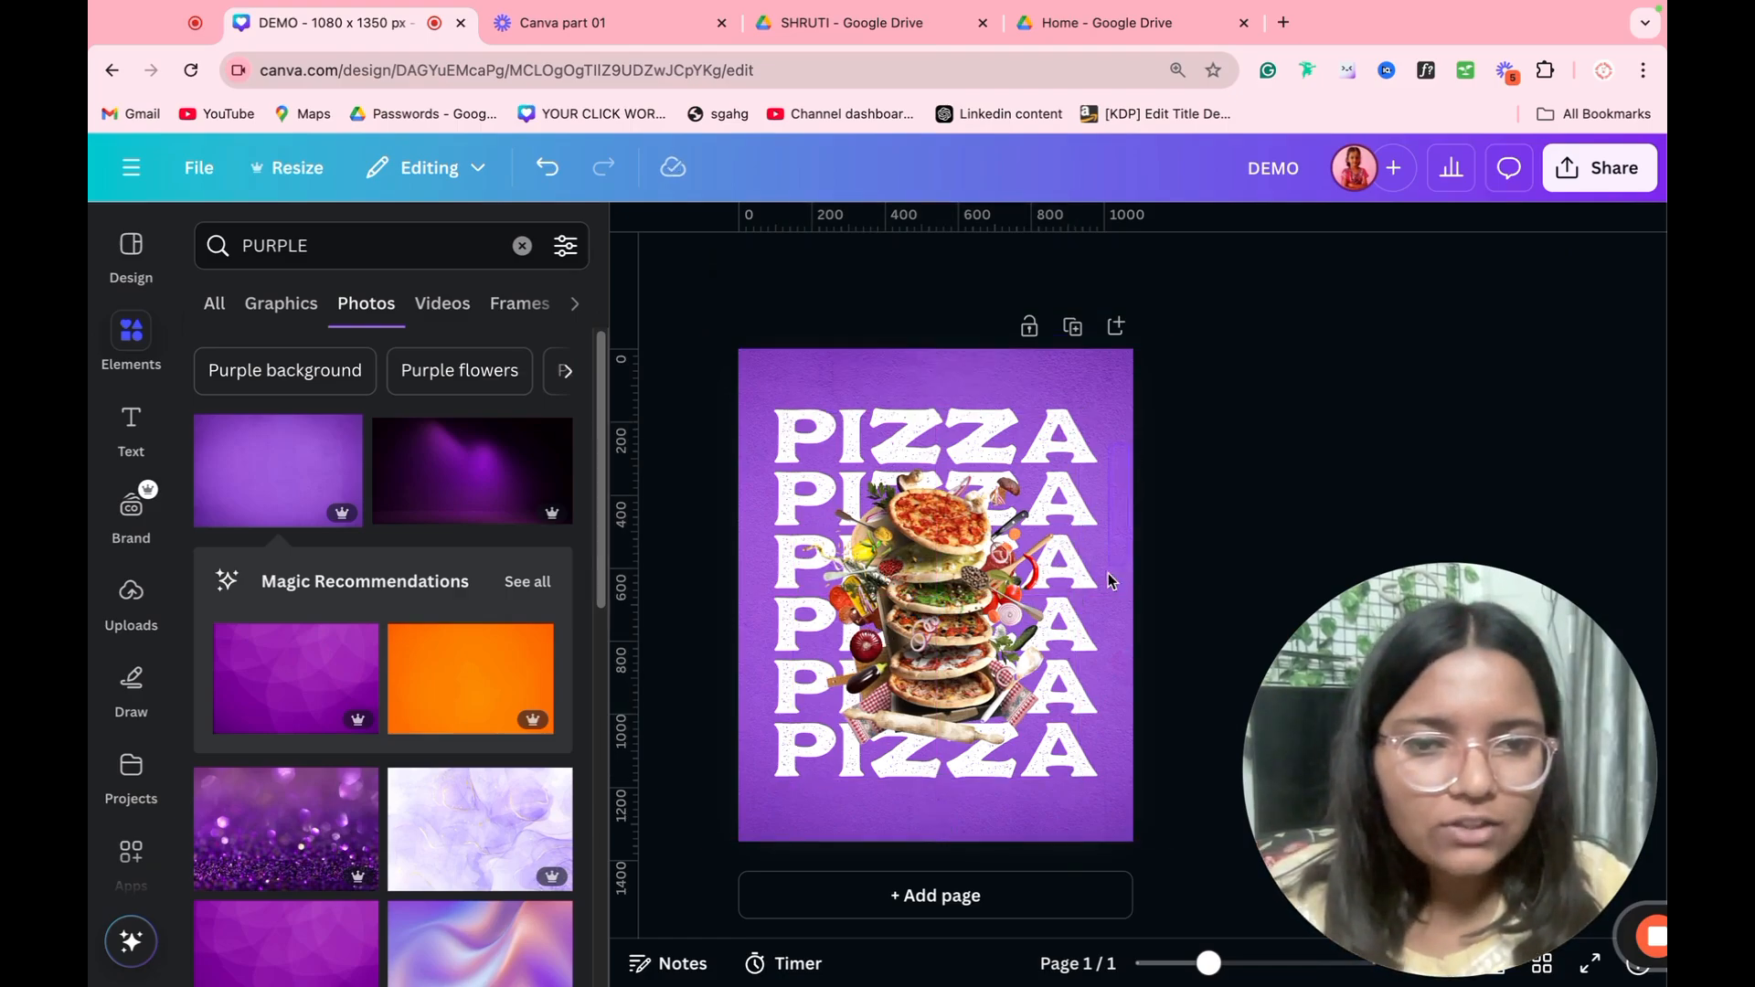
{"action": "left_click", "coordinate": [1088, 770]}
{"action": "left_click", "coordinate": [1285, 267]}
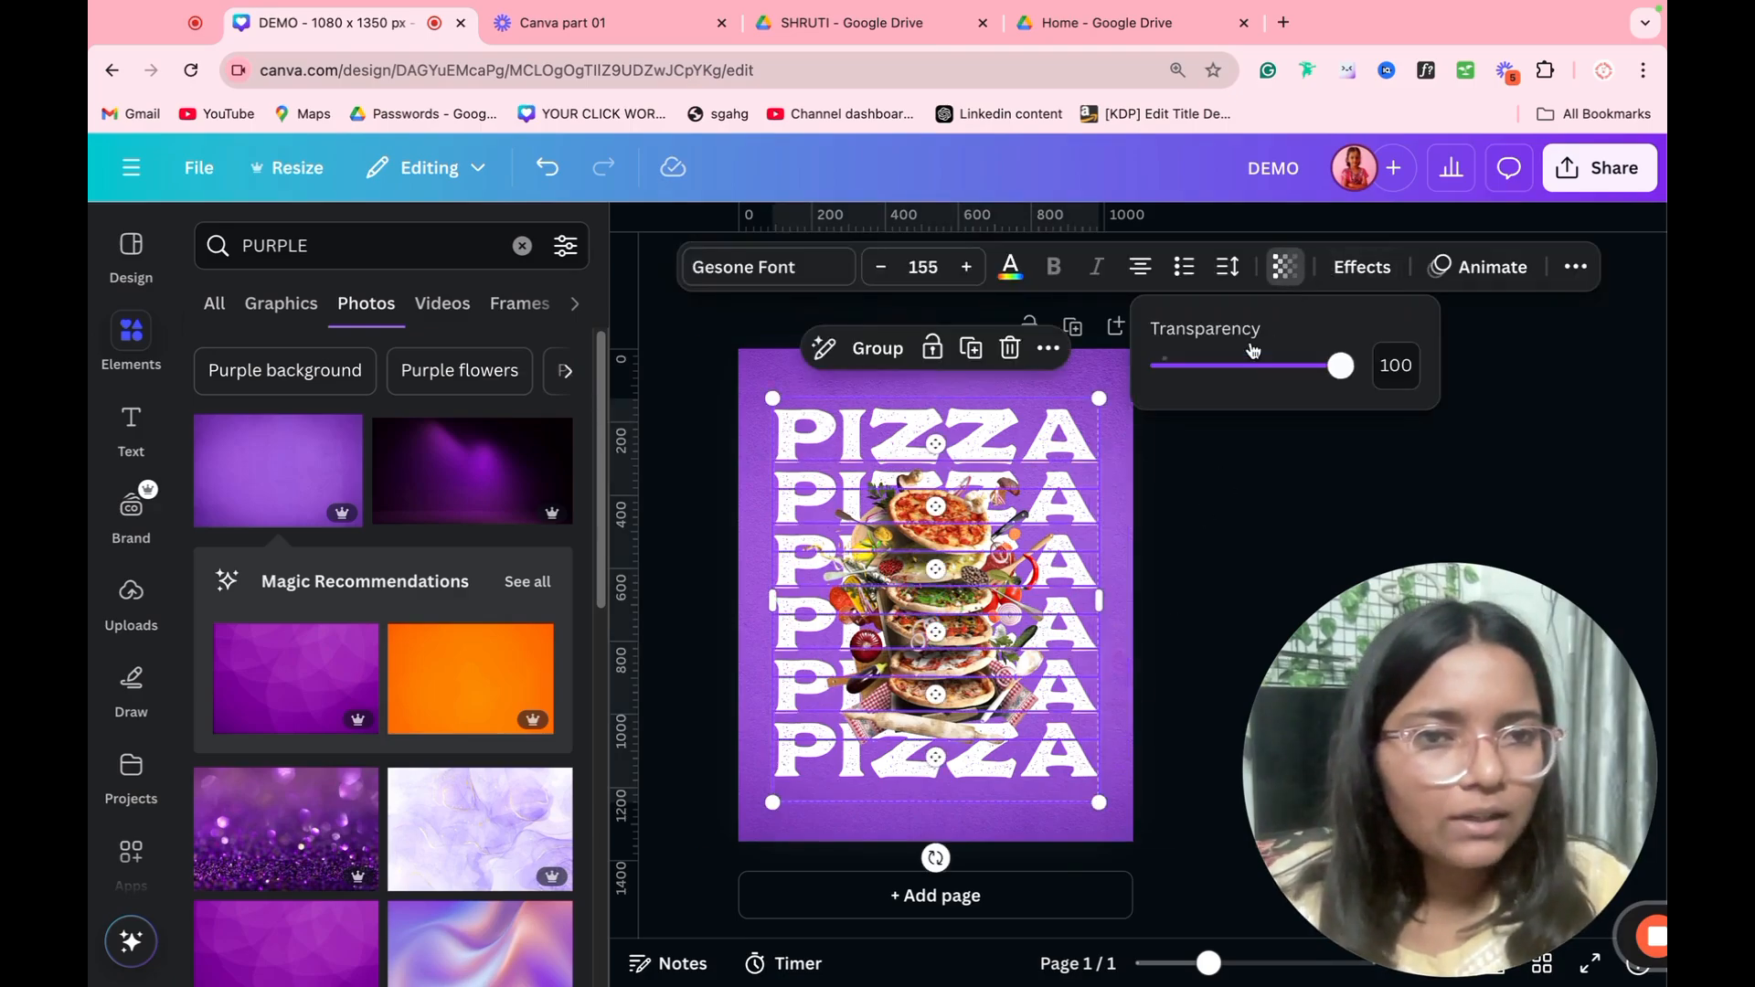
{"action": "left_click_drag", "start_coordinate": [1248, 364], "coordinate": [1225, 380]}
{"action": "left_click", "coordinate": [1213, 480]}
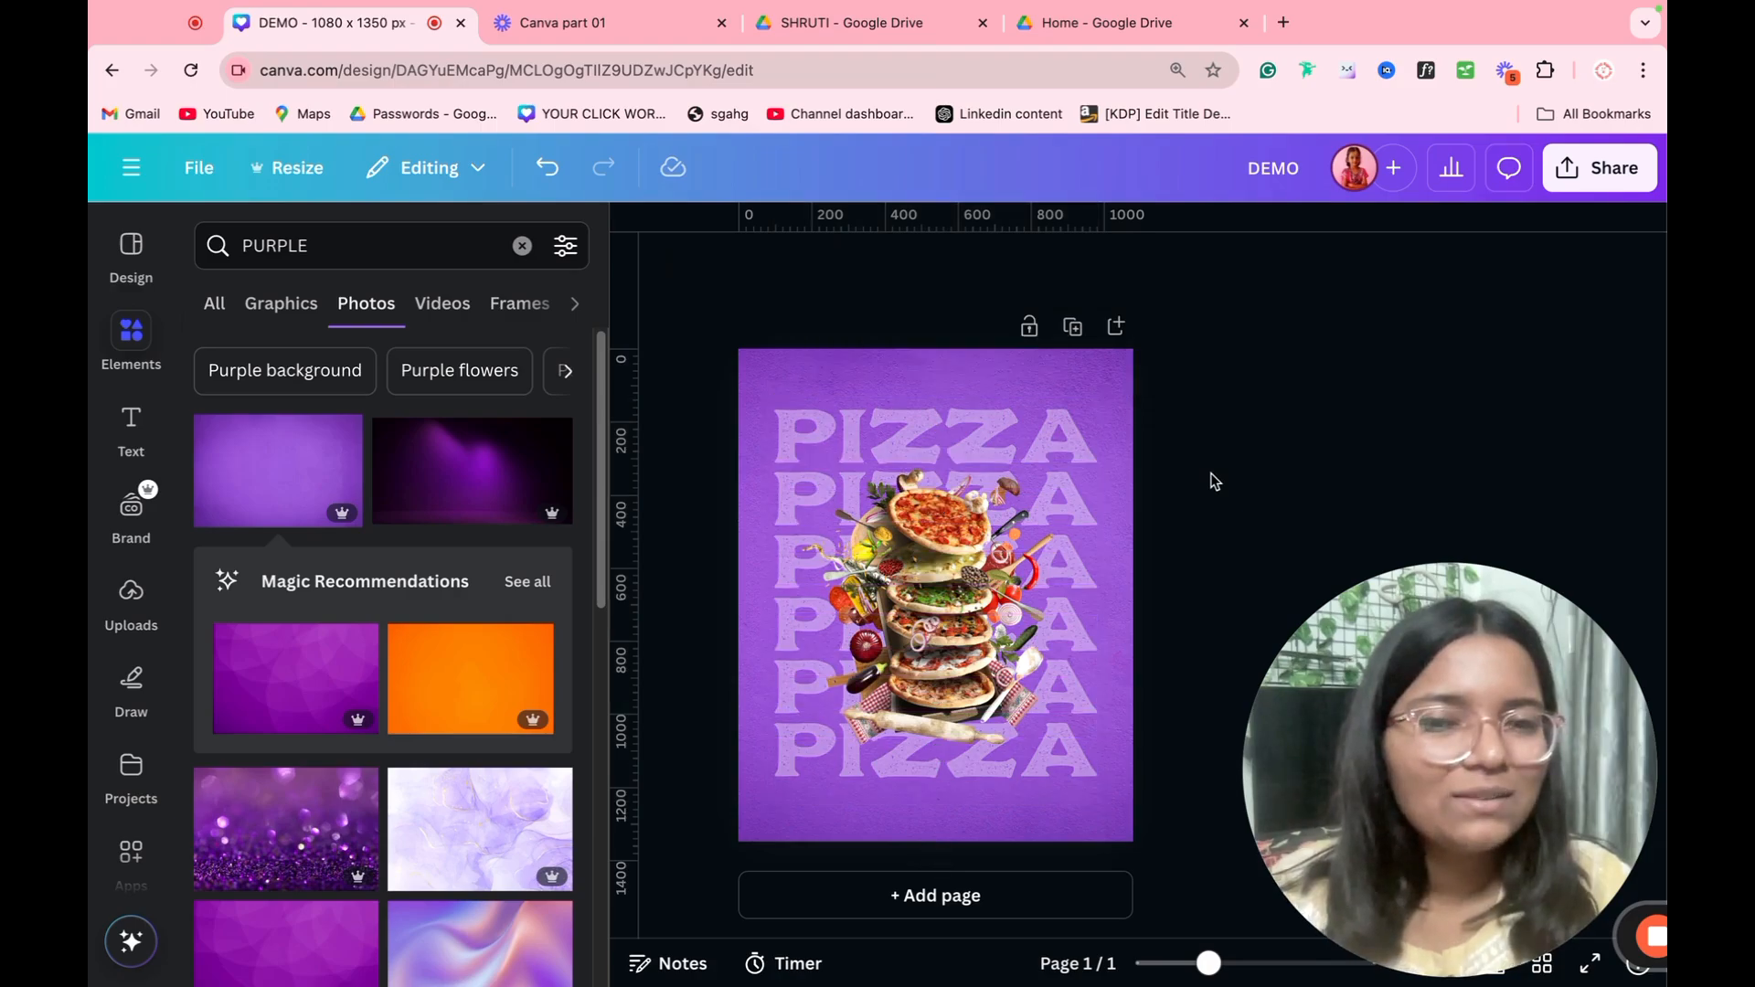
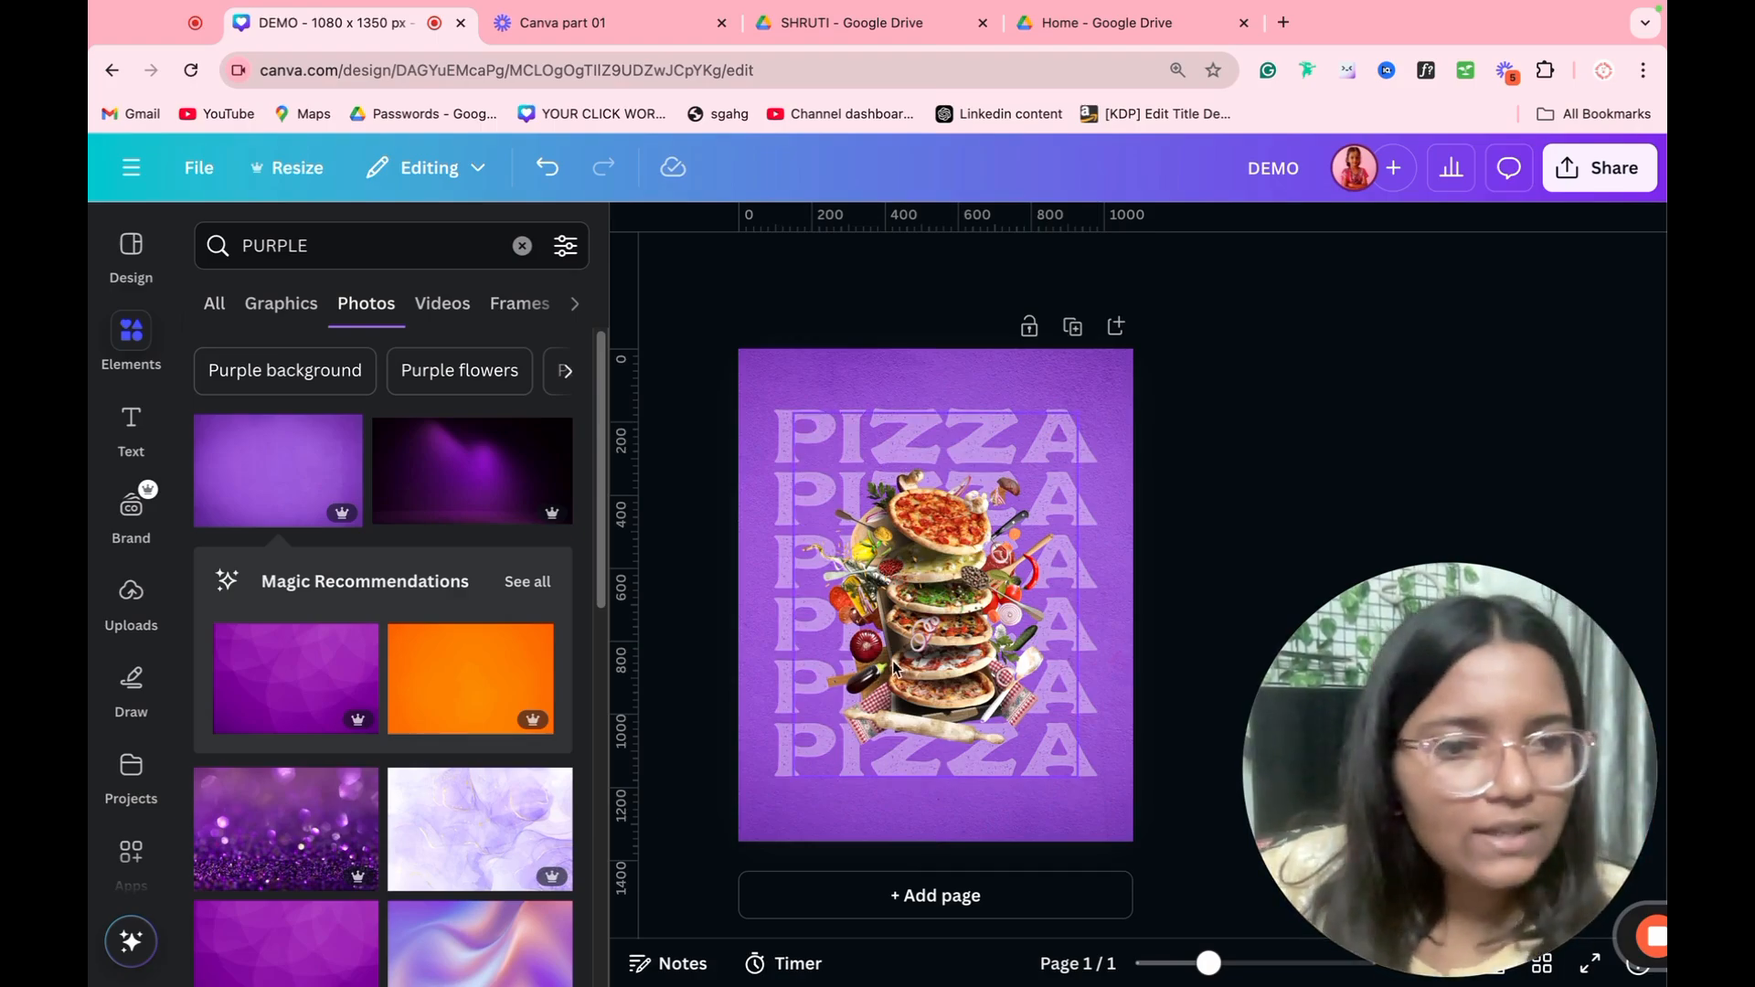
Step: Apply a Drop shadow effect to the pizza image after trying the Glow style
{"action": "left_click", "coordinate": [903, 598]}
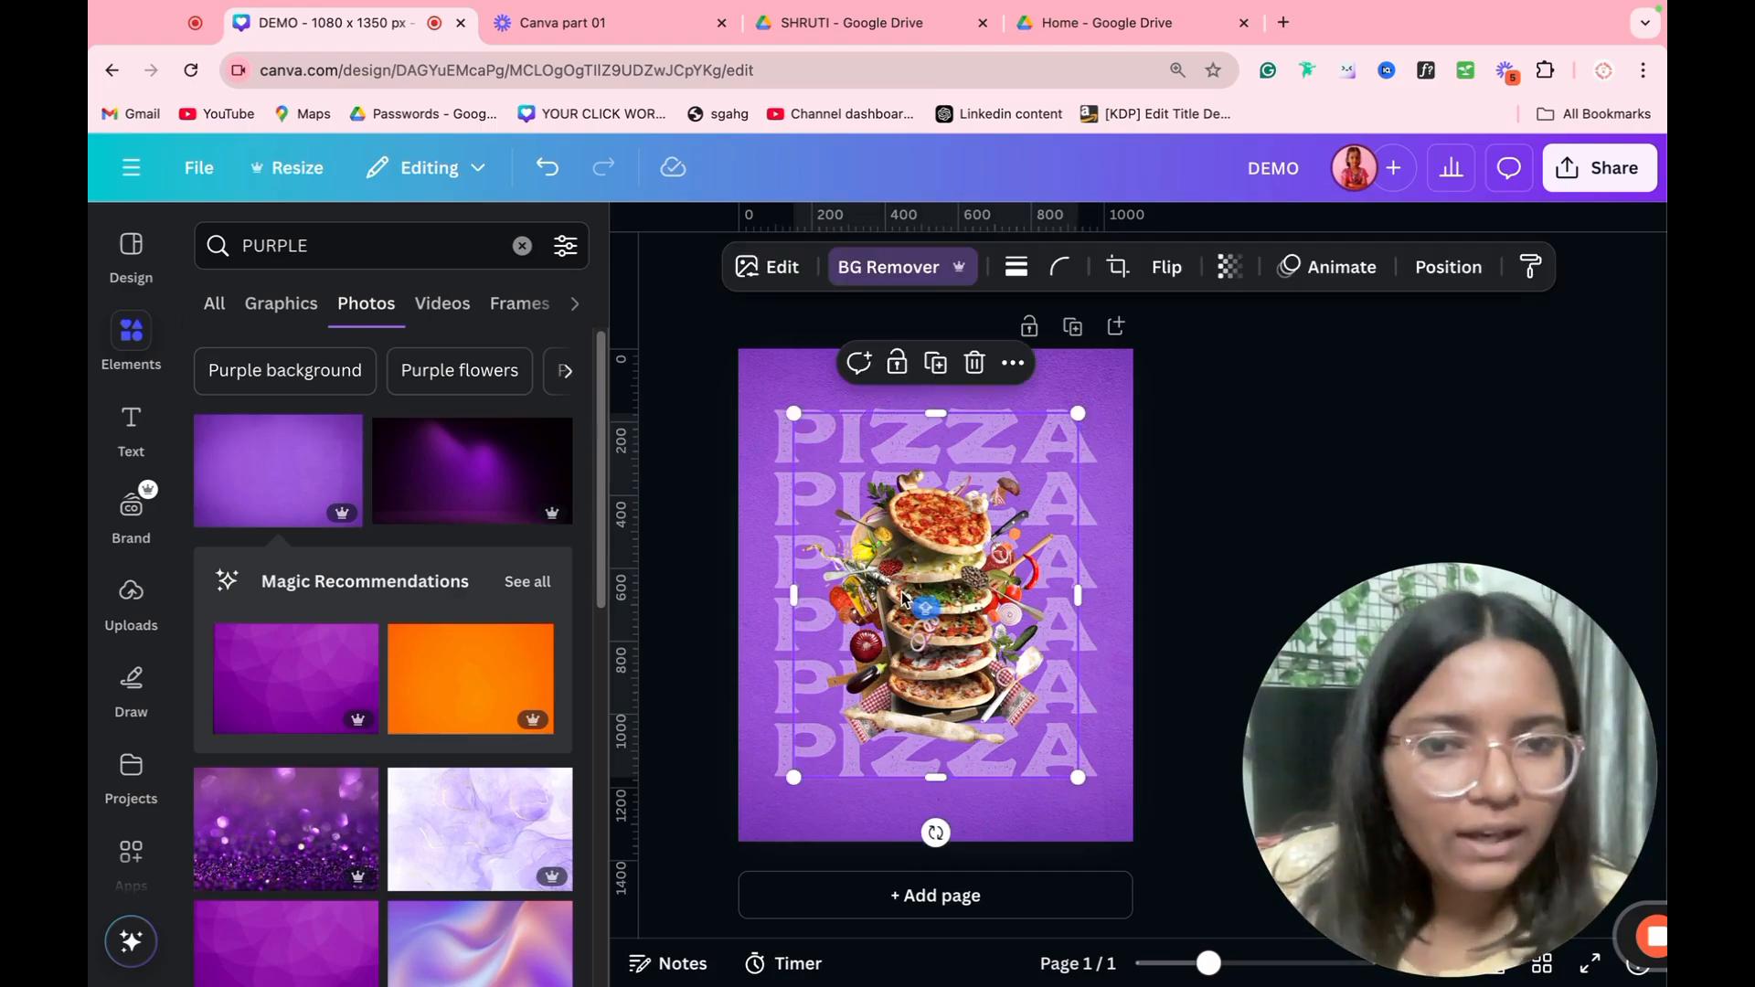
{"action": "left_click", "coordinate": [768, 267]}
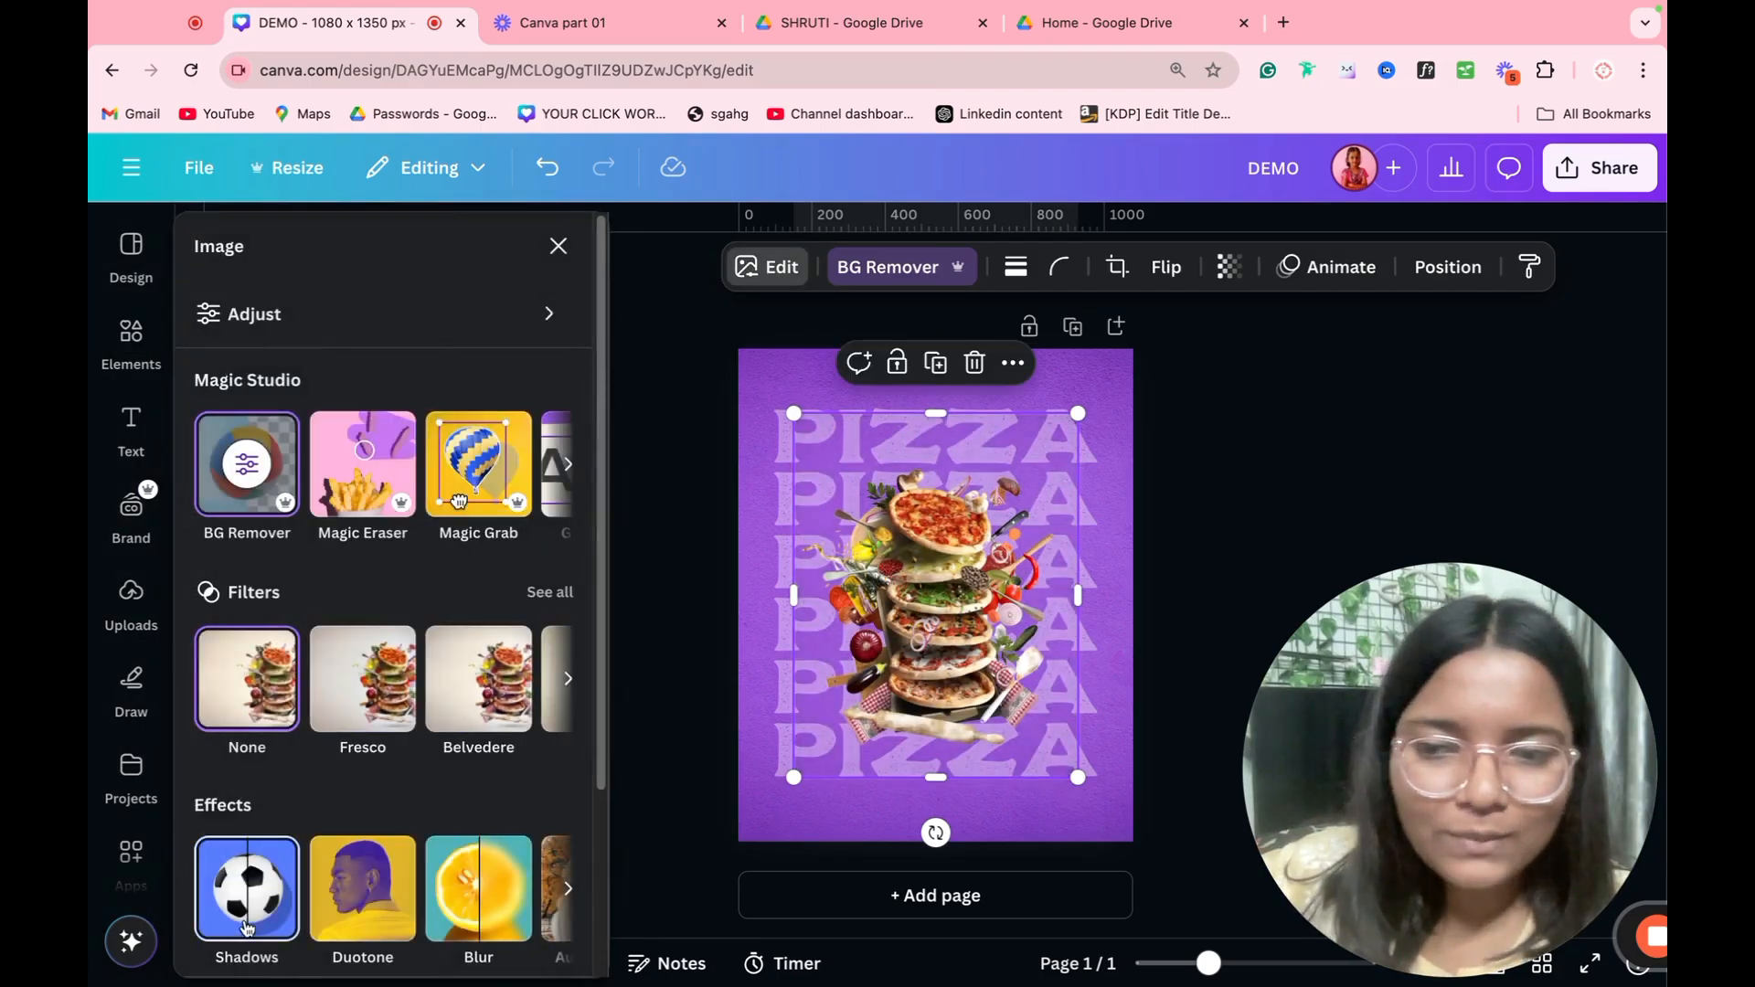
{"action": "scroll", "coordinate": [236, 900], "scroll_direction": "down", "scroll_amount": 2}
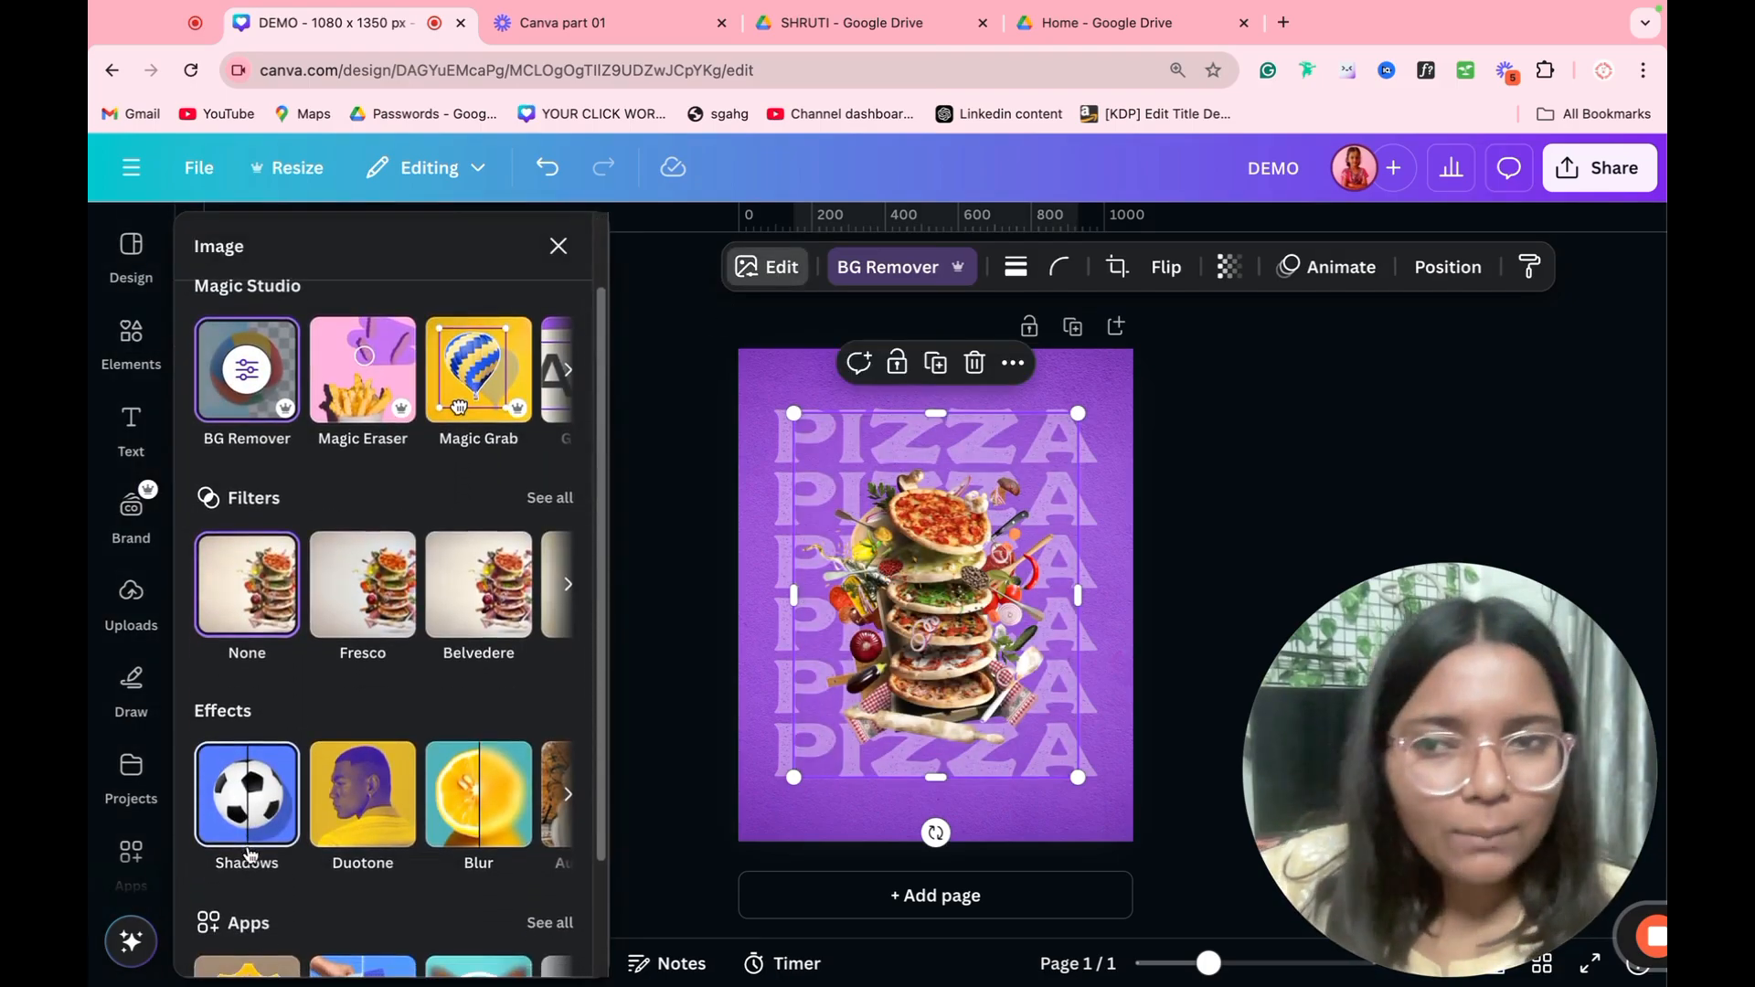
{"action": "left_click", "coordinate": [238, 830]}
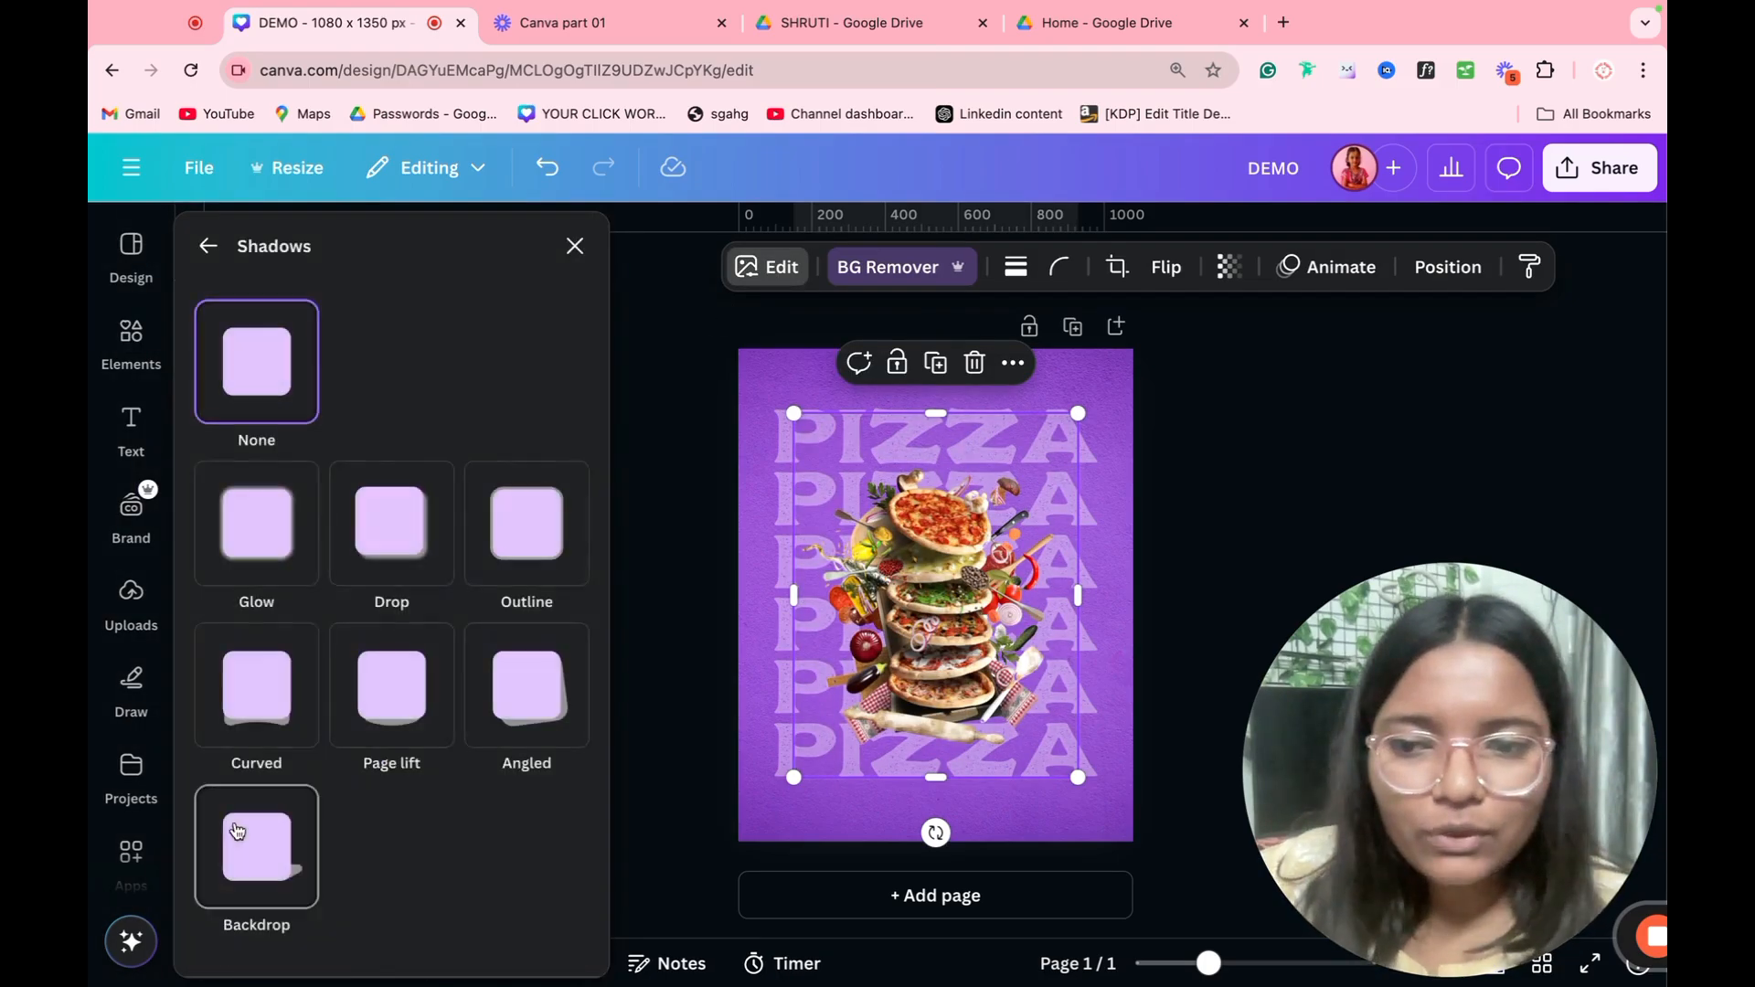
{"action": "left_click", "coordinate": [239, 532]}
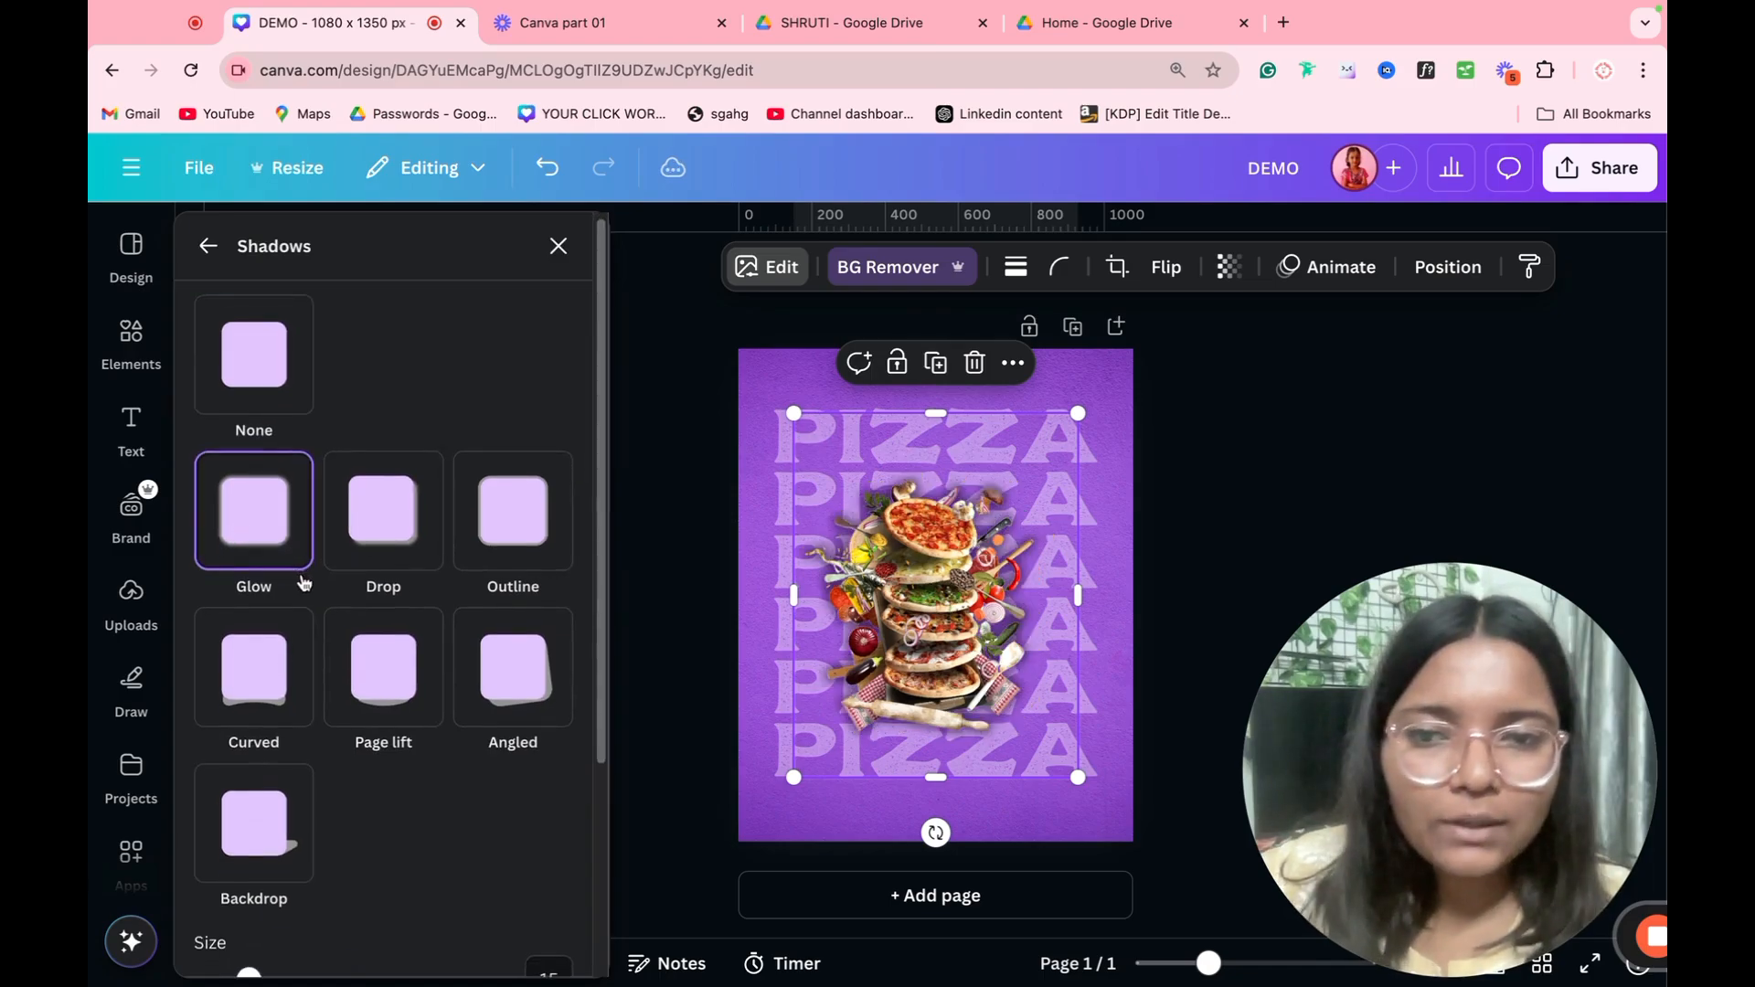
{"action": "left_click", "coordinate": [419, 538]}
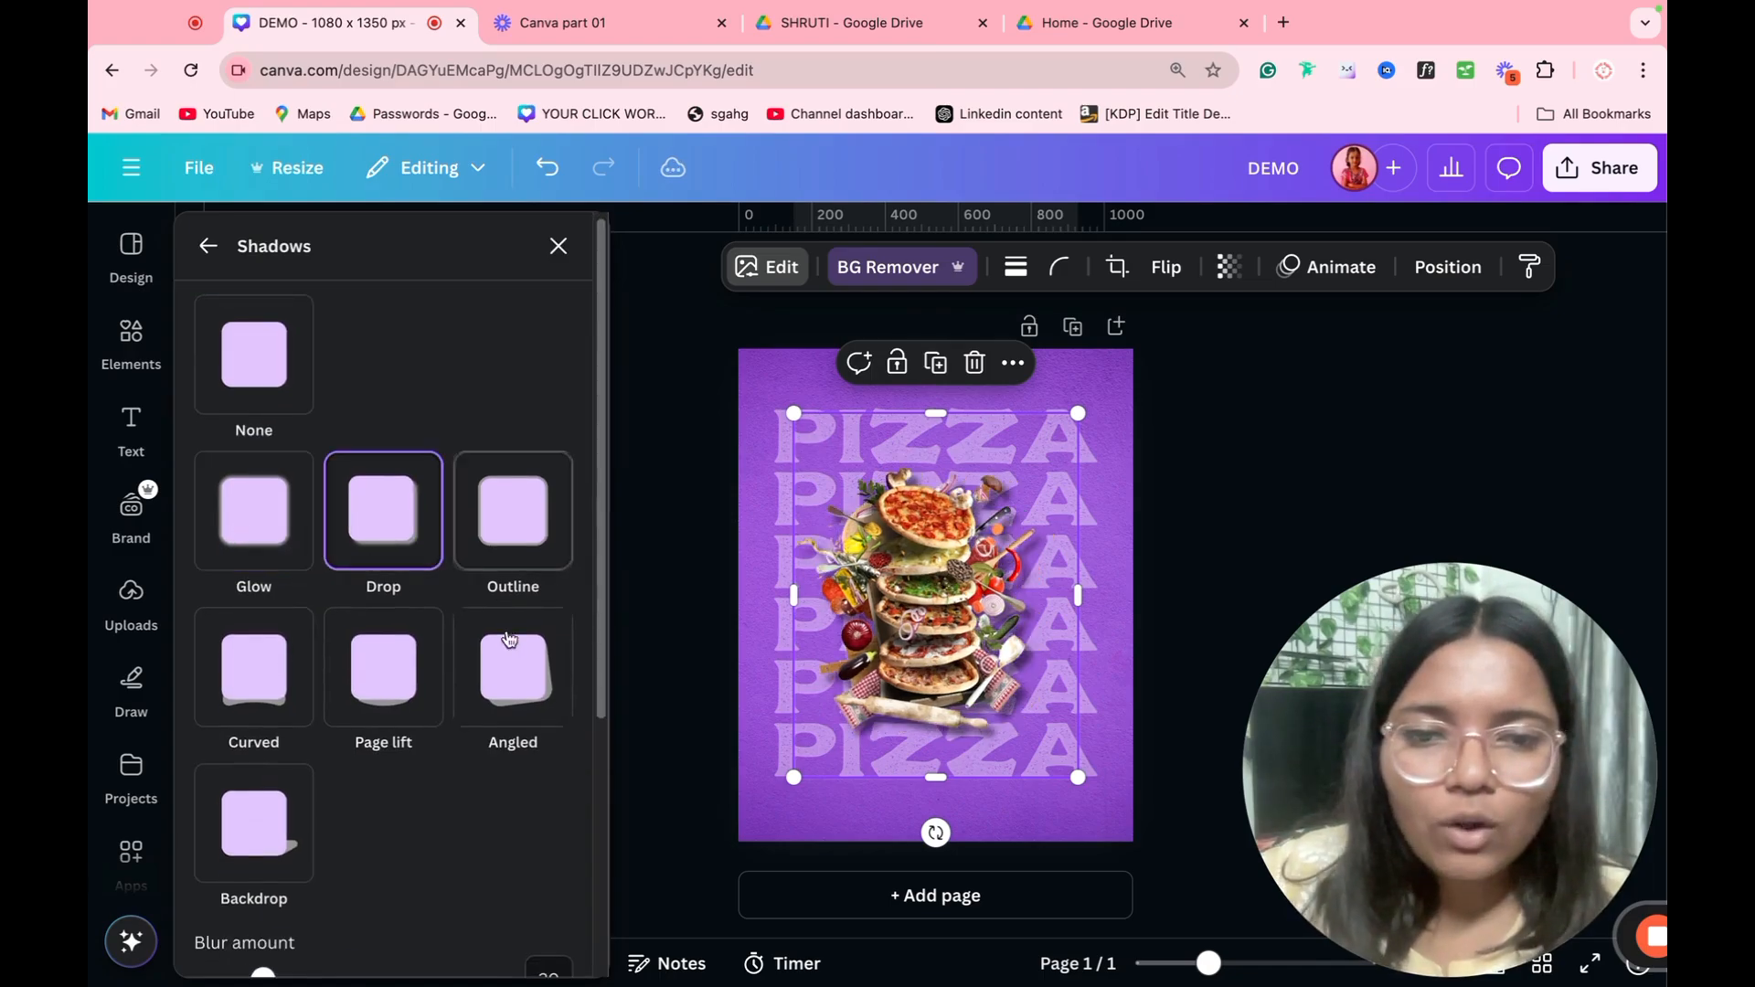
Step: Set the pizza image's shadow intensity to 70, undoing the trial change to its blur amount
{"action": "scroll", "coordinate": [480, 677], "scroll_direction": "down", "scroll_amount": 4}
{"action": "mouse_move", "coordinate": [264, 593]}
{"action": "left_mouse_down"}
{"action": "mouse_move", "coordinate": [282, 593]}
{"action": "mouse_move", "coordinate": [237, 592]}
{"action": "left_mouse_up"}
{"action": "key", "text": "ctrl+z"}
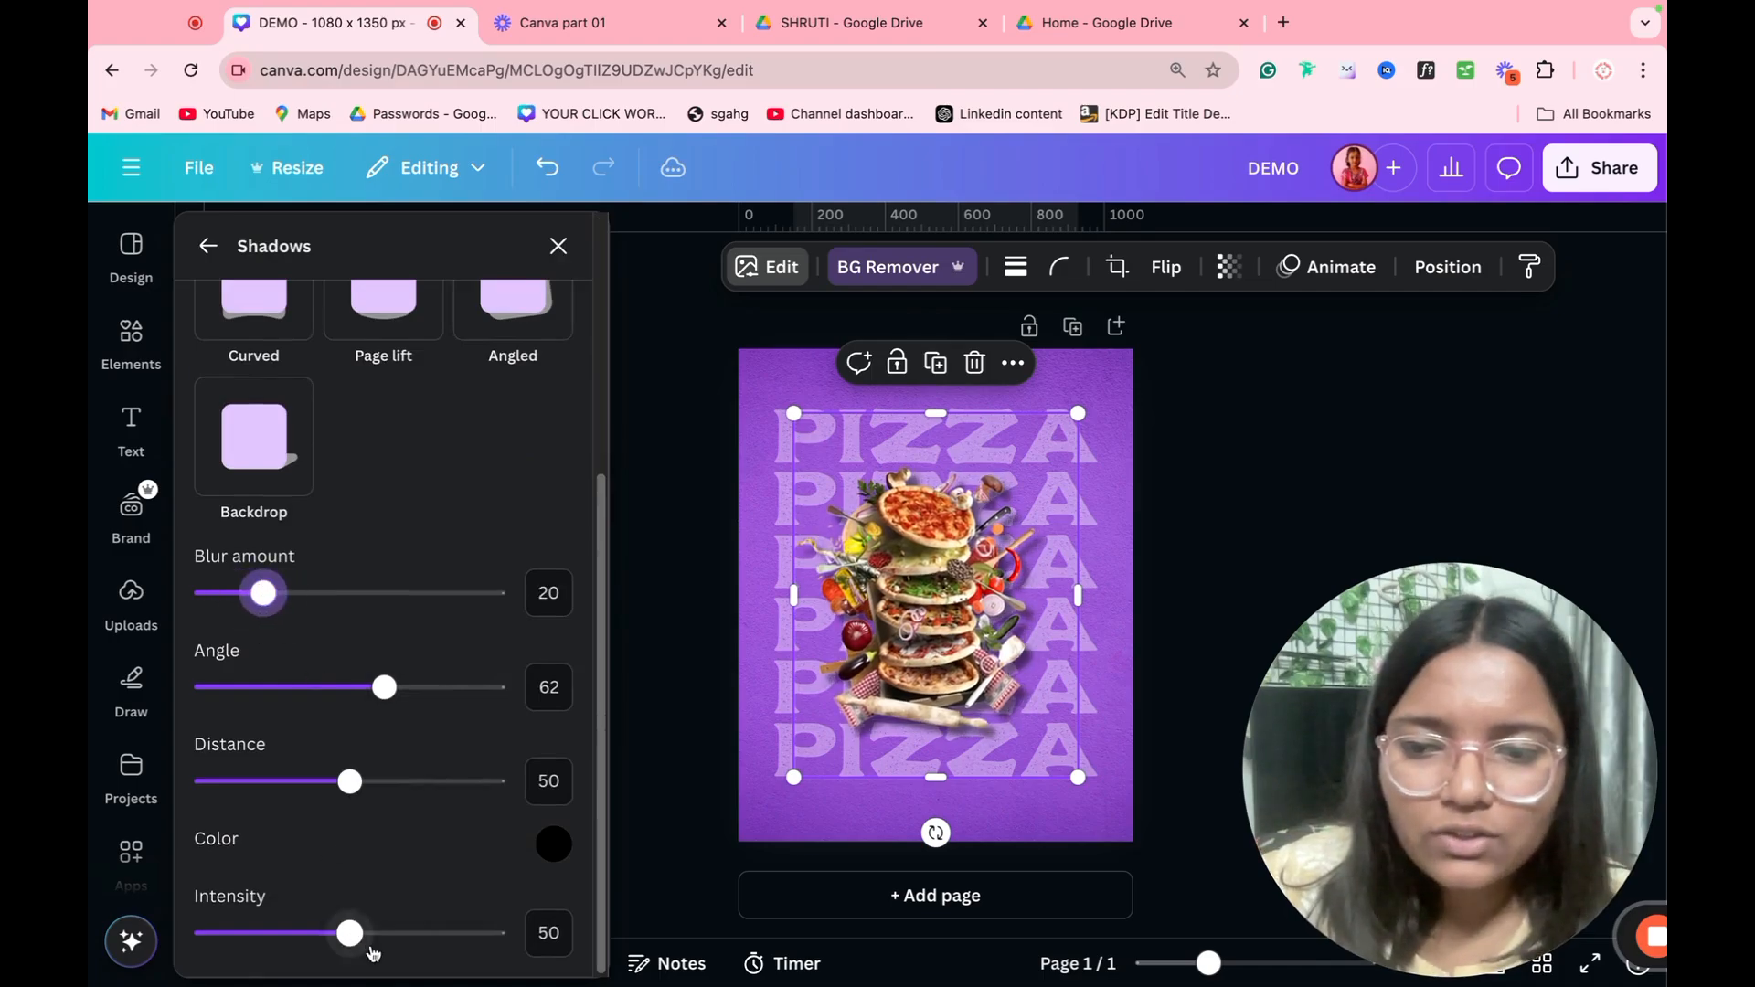
{"action": "left_click_drag", "start_coordinate": [350, 933], "coordinate": [408, 933]}
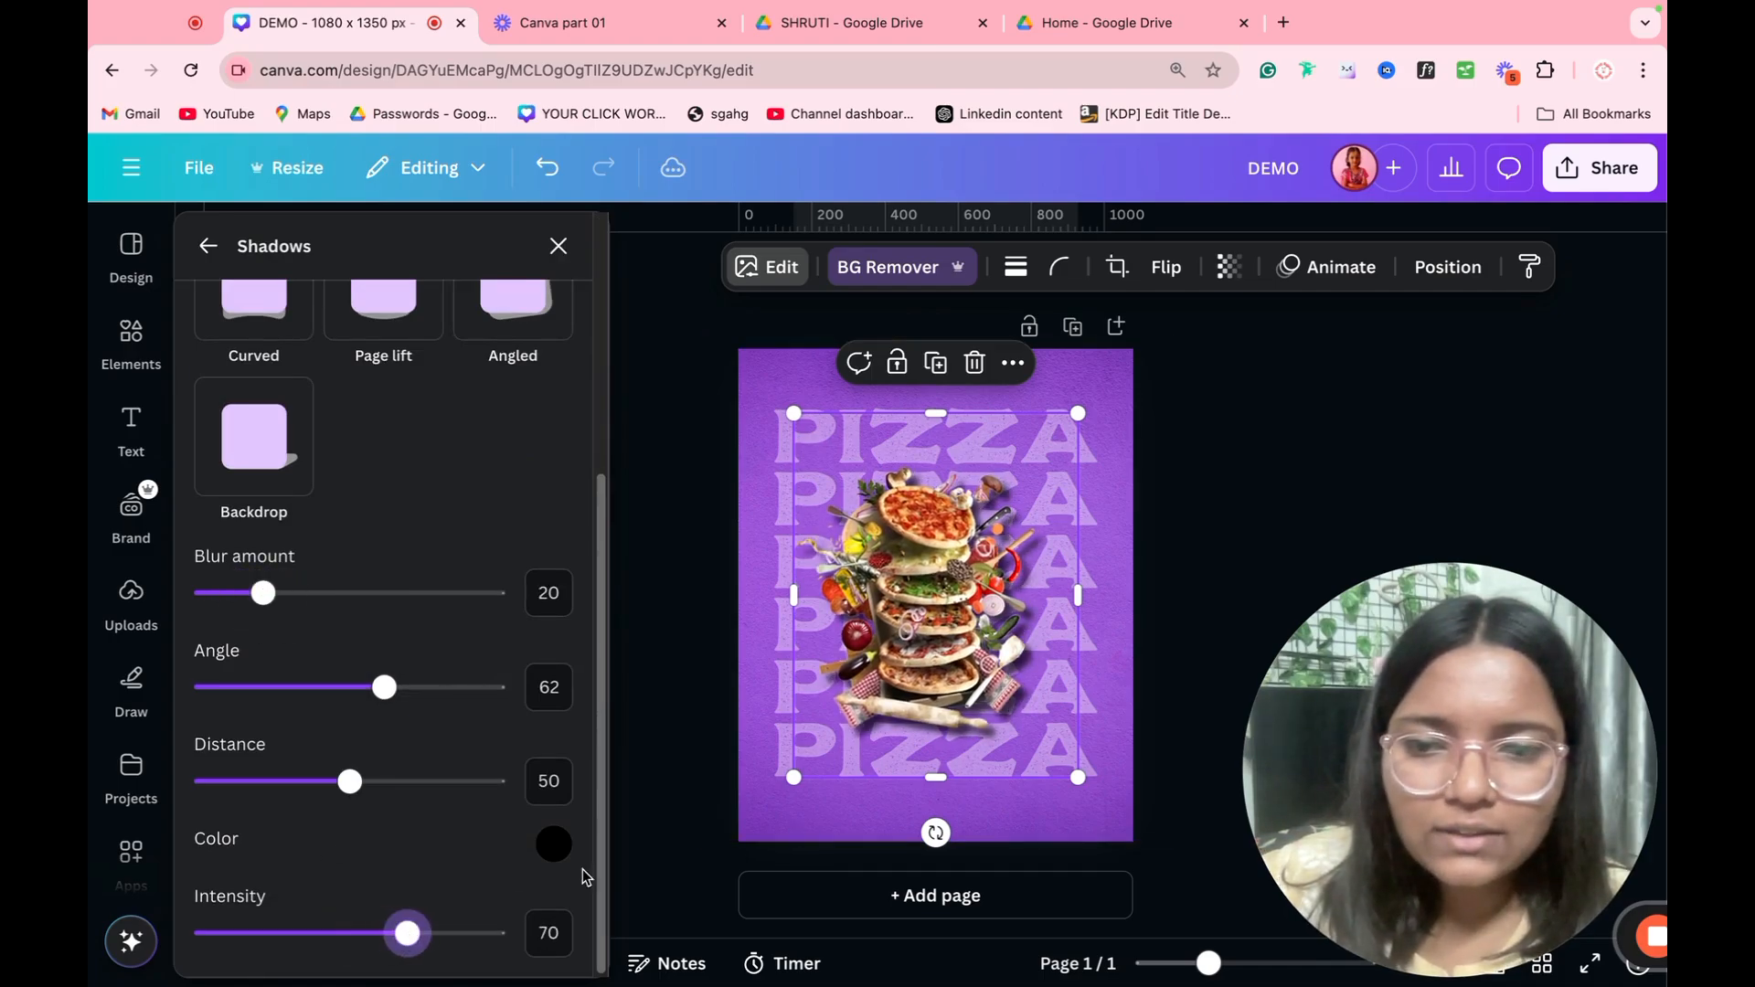
{"action": "left_click", "coordinate": [664, 836]}
Step: Enlarge the pizza image to nearly fill the page and center it over the PIZZA lines
{"action": "left_click", "coordinate": [847, 764]}
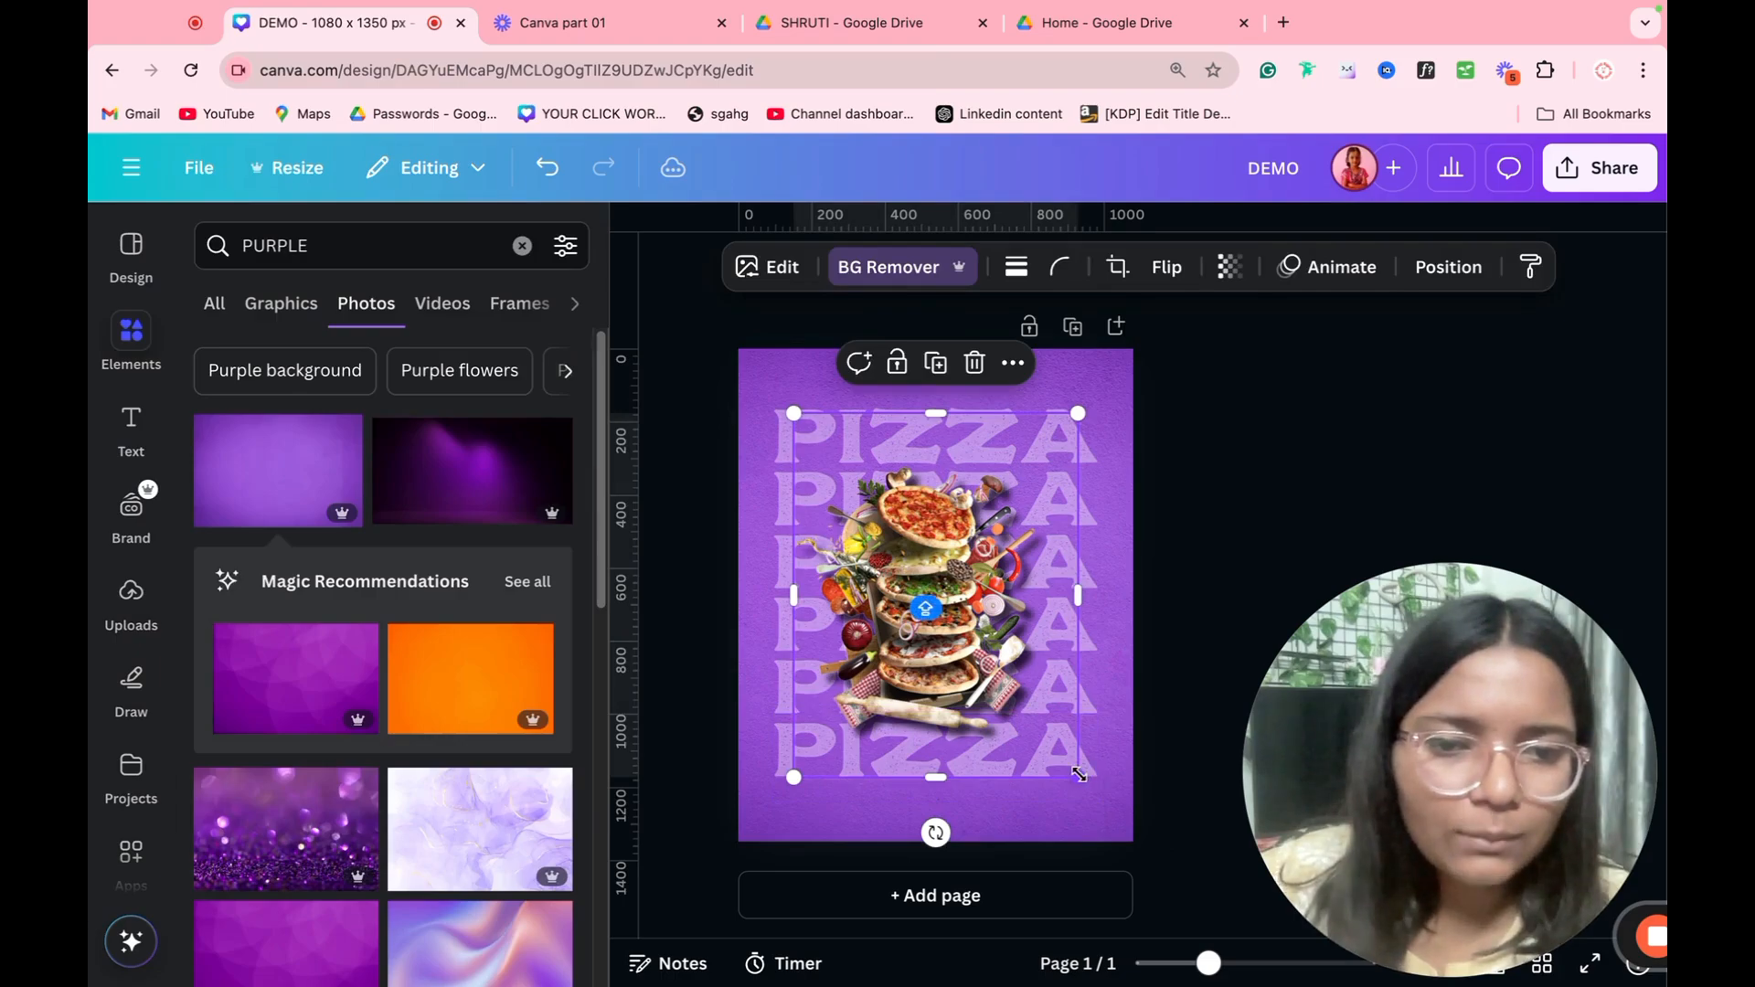
{"action": "left_click_drag", "start_coordinate": [1078, 776], "coordinate": [1170, 895]}
{"action": "left_click_drag", "start_coordinate": [928, 611], "coordinate": [890, 551]}
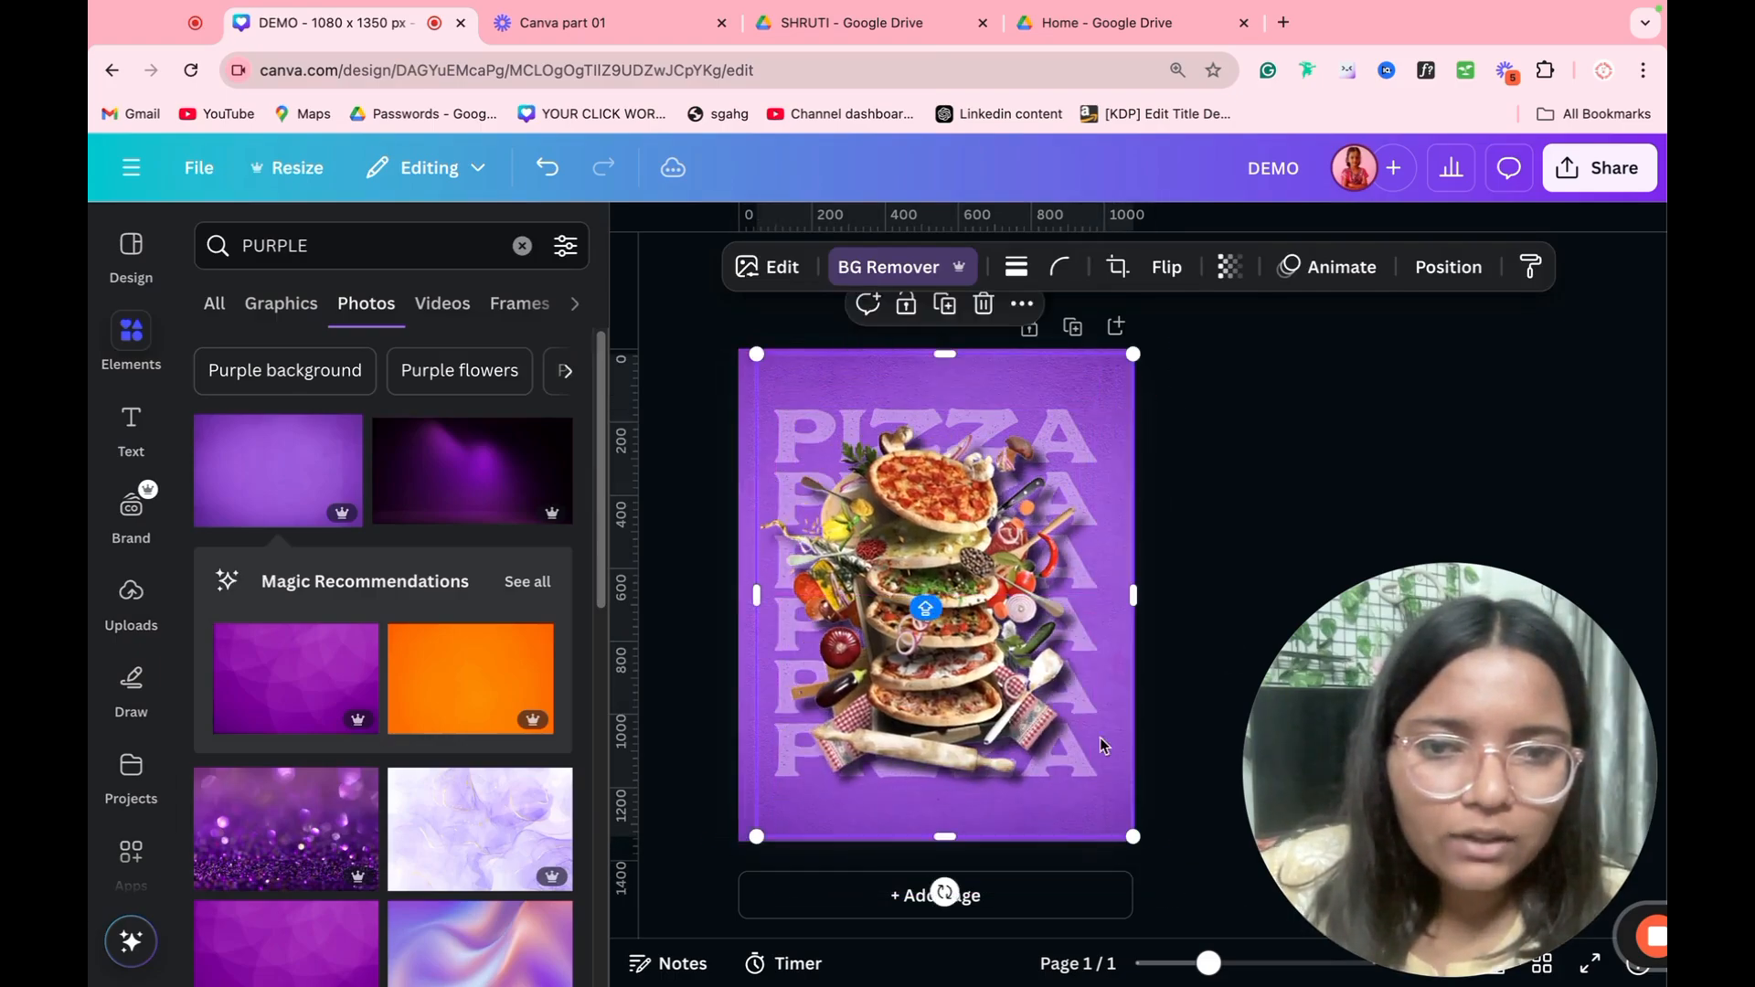
{"action": "left_click", "coordinate": [1234, 687]}
{"action": "left_click", "coordinate": [1087, 618]}
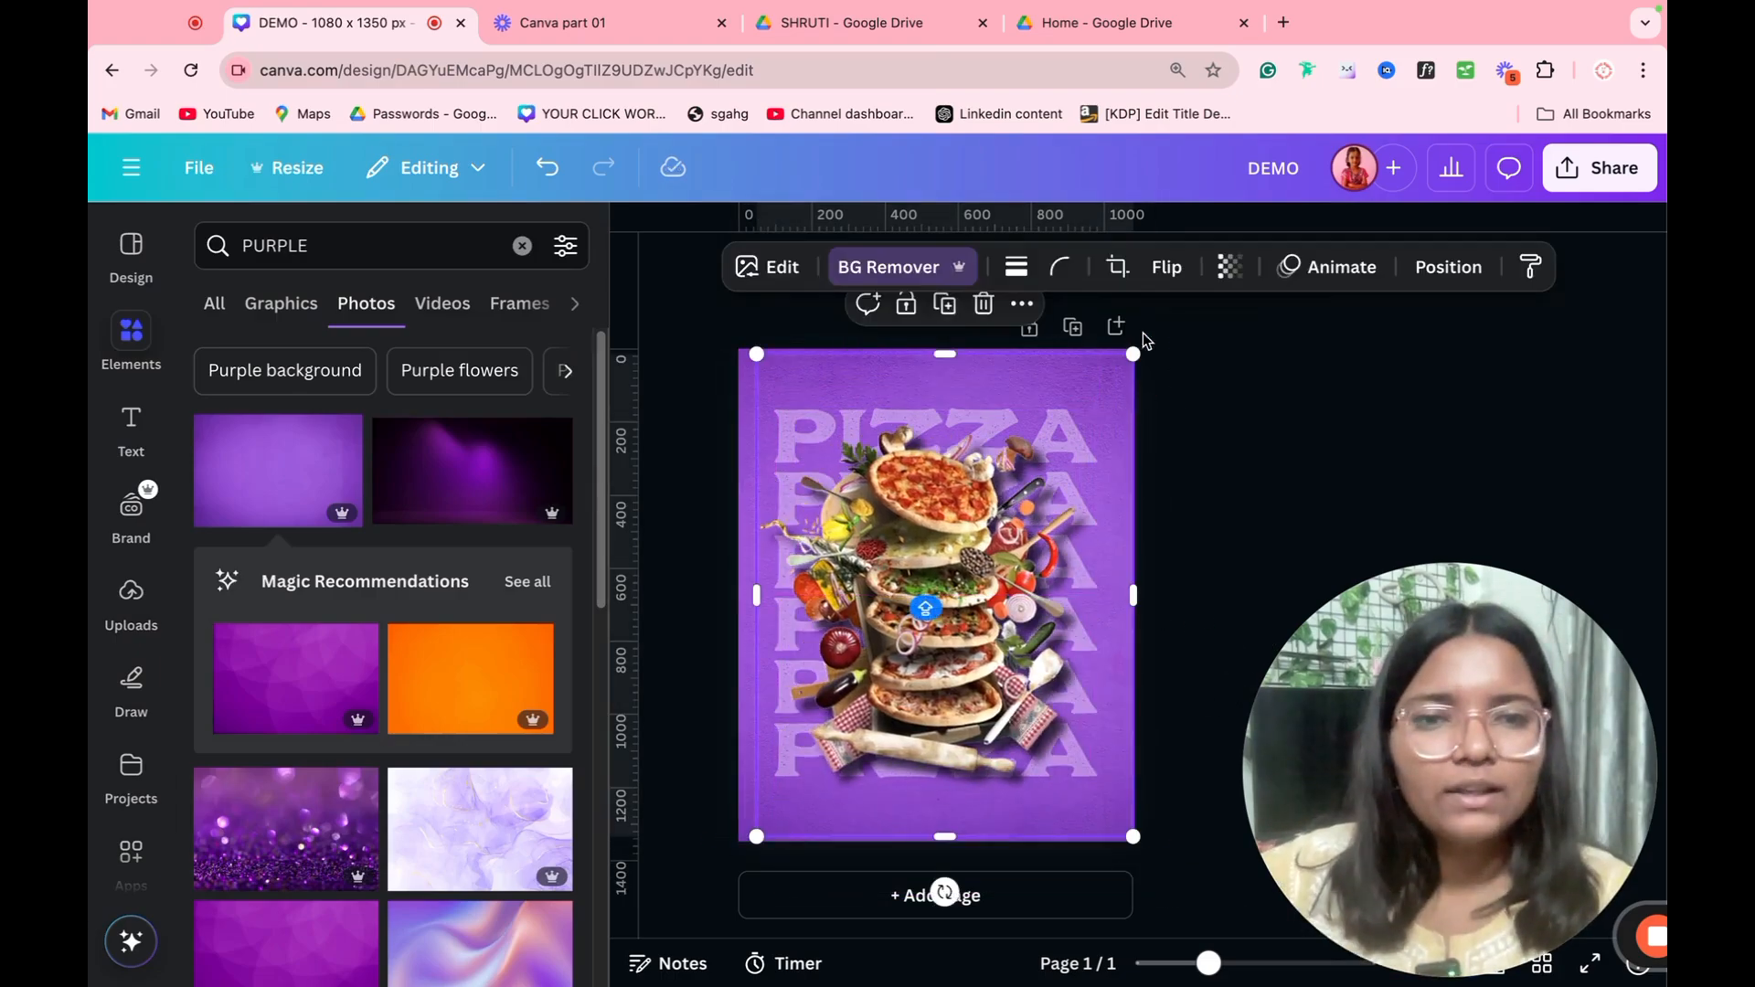
{"action": "left_click_drag", "start_coordinate": [1136, 346], "coordinate": [1114, 373]}
{"action": "left_click_drag", "start_coordinate": [1024, 475], "coordinate": [1026, 465]}
{"action": "left_click", "coordinate": [1223, 439]}
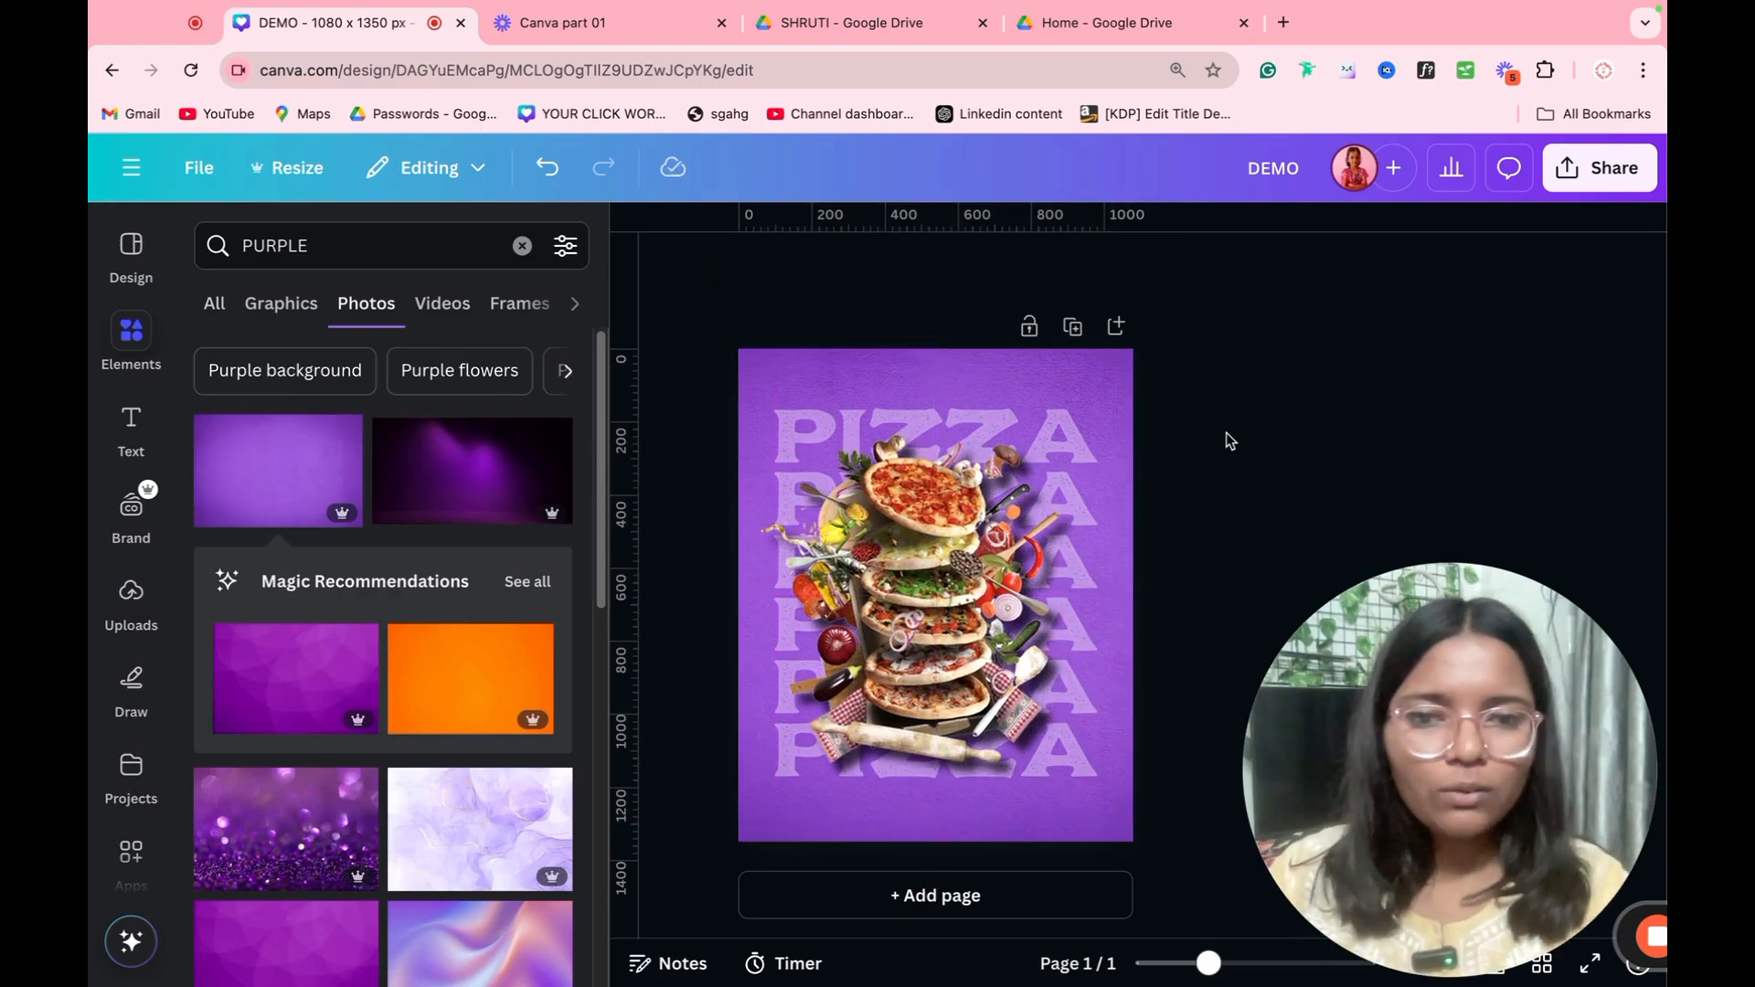
{"action": "left_click", "coordinate": [1130, 459]}
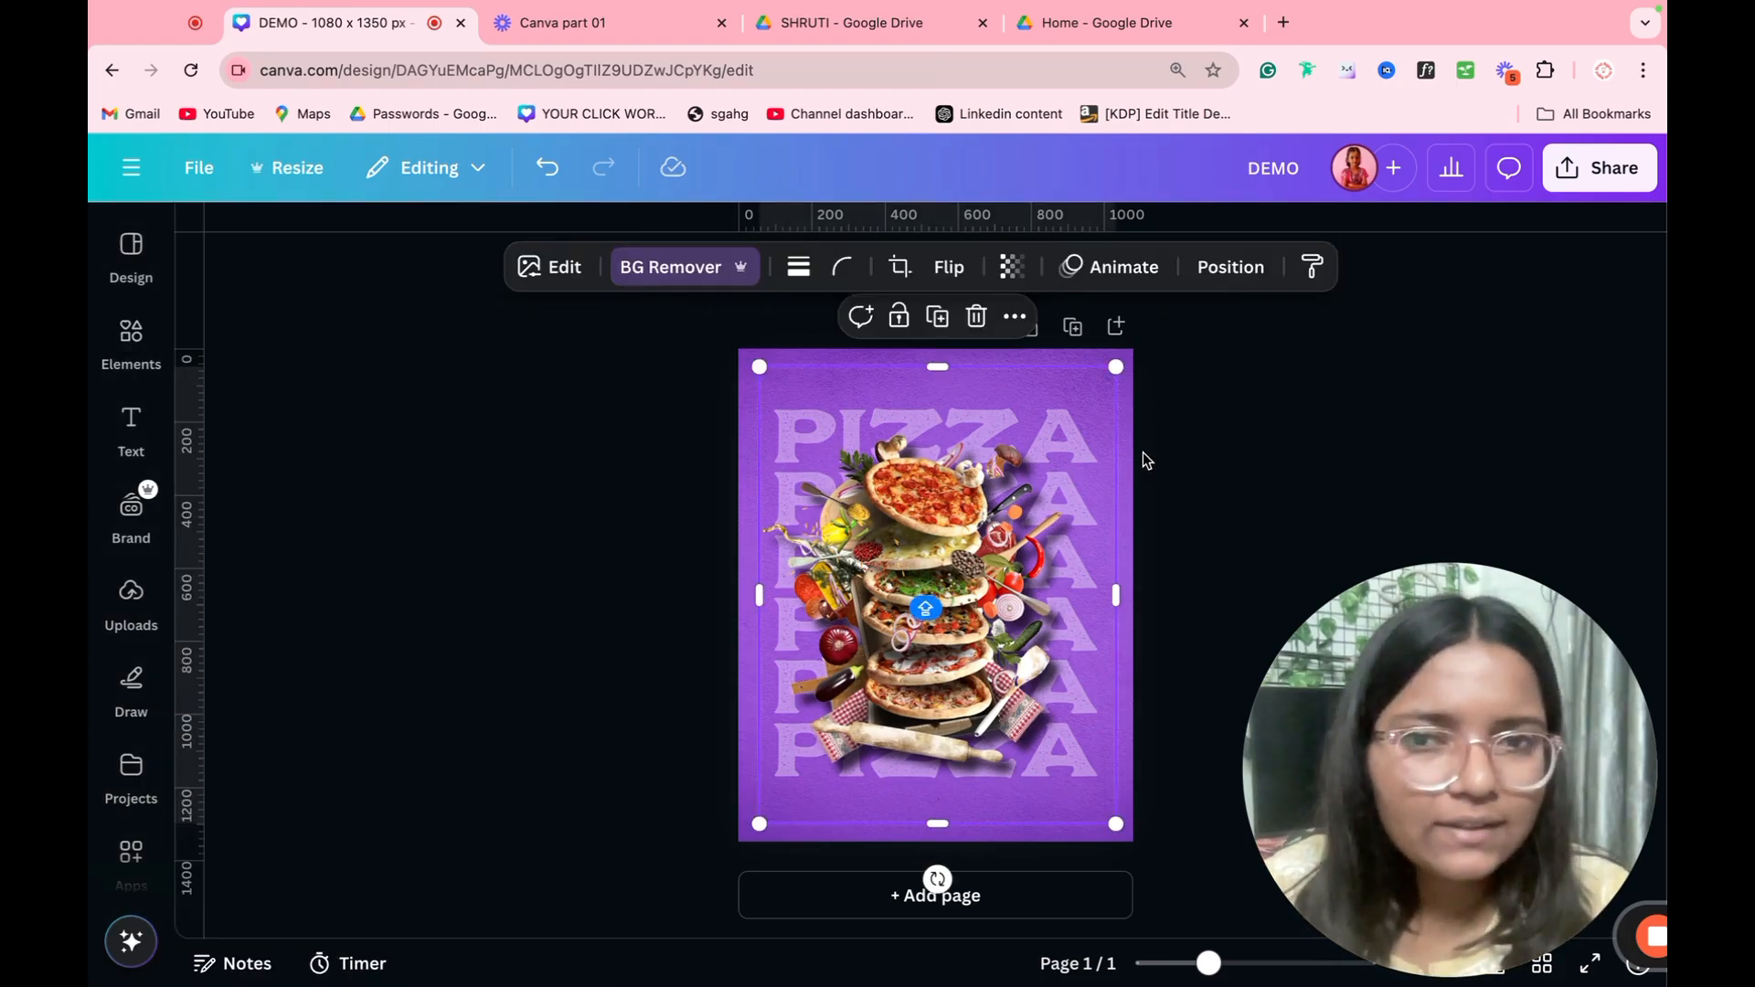
{"action": "left_click", "coordinate": [1199, 439]}
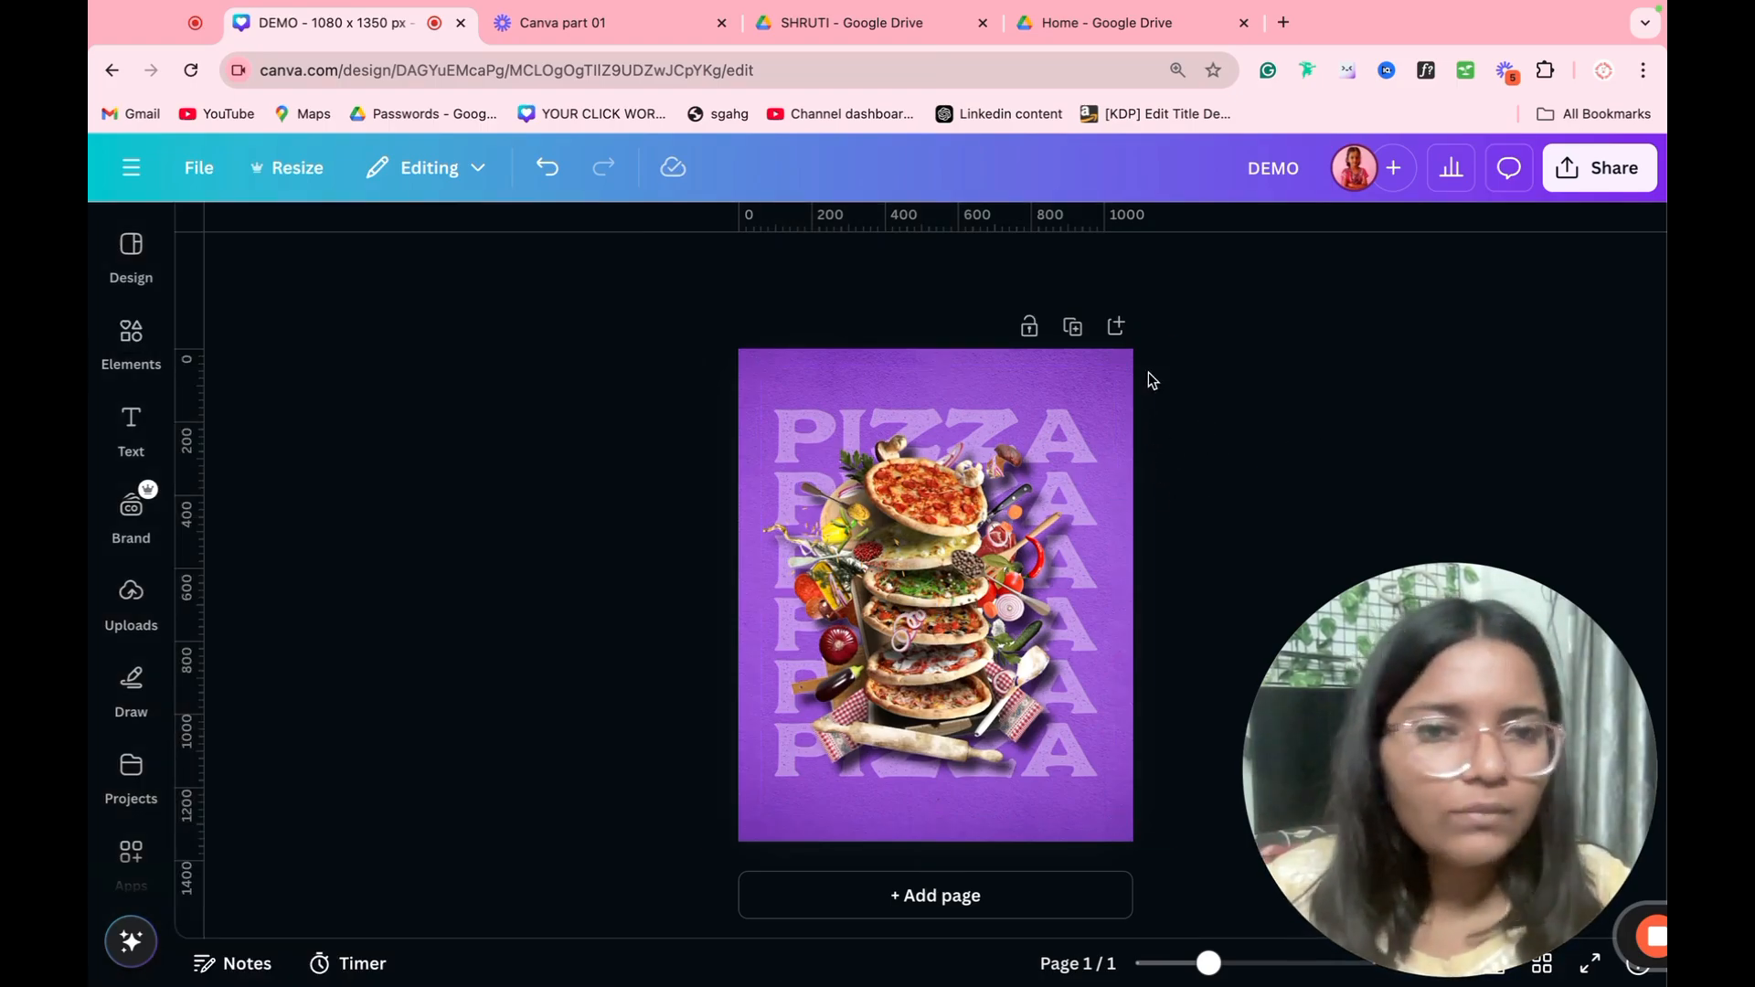
Step: Add a blank second page and insert a square at its center
{"action": "left_click", "coordinate": [1116, 327]}
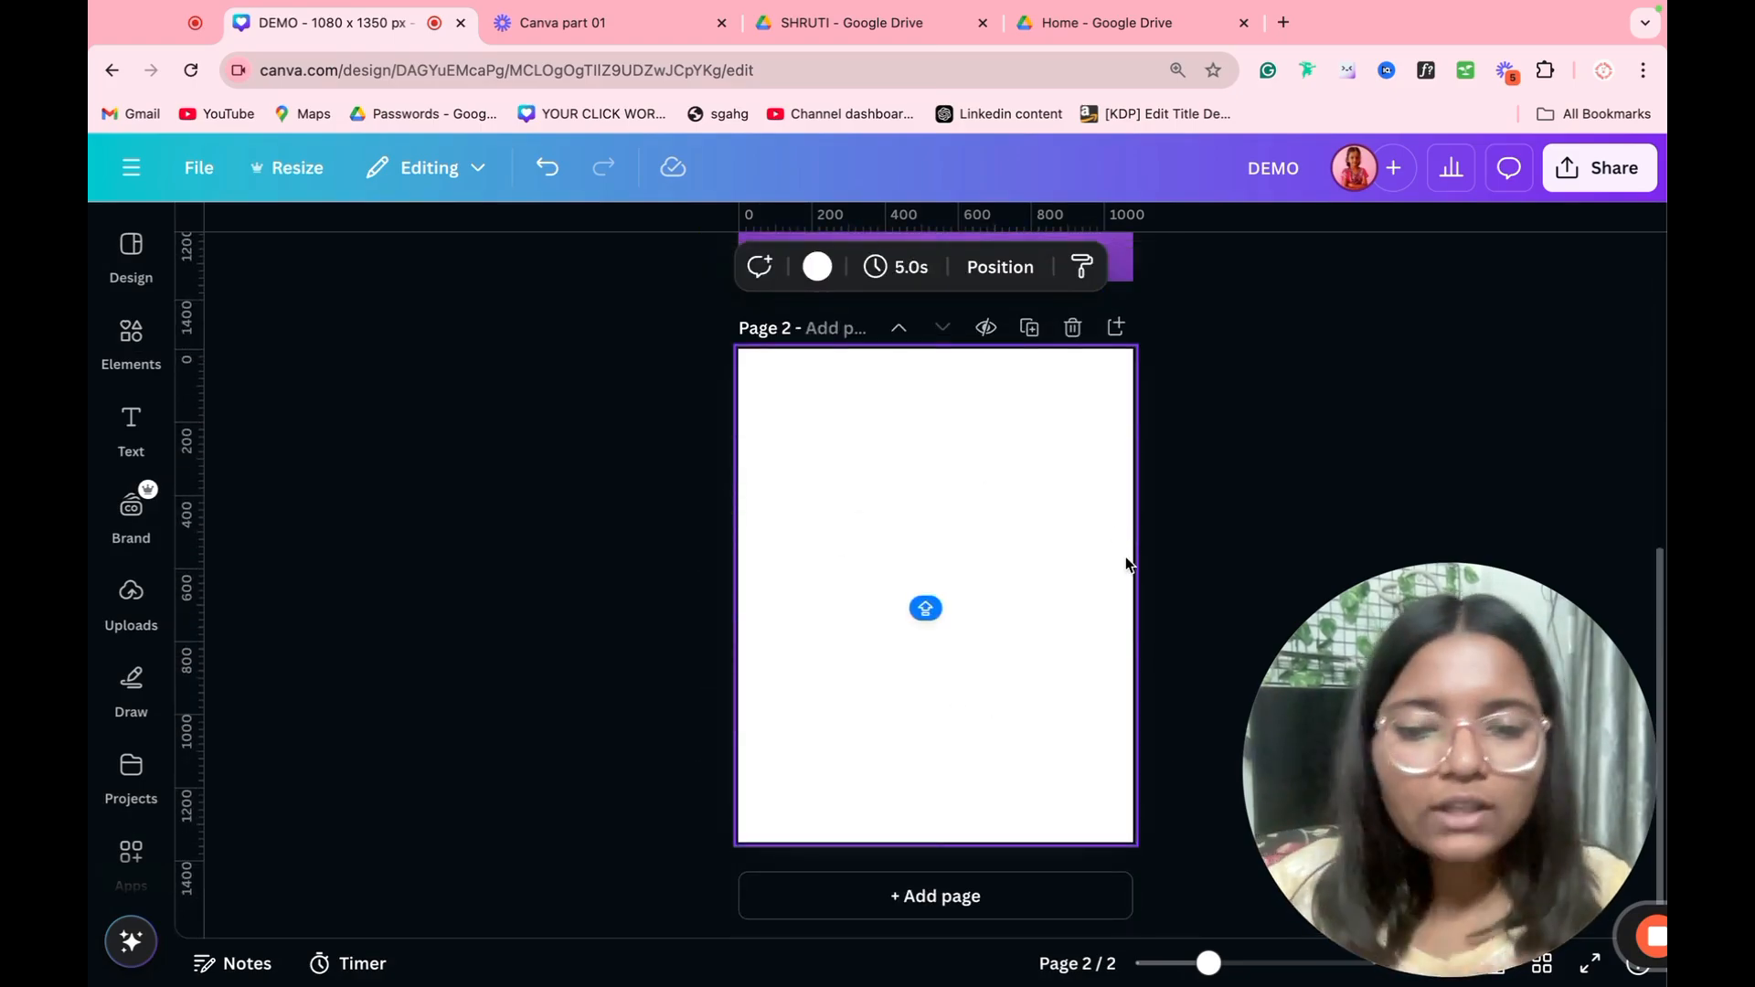
{"action": "key", "text": "r"}
{"action": "key", "text": "Escape"}
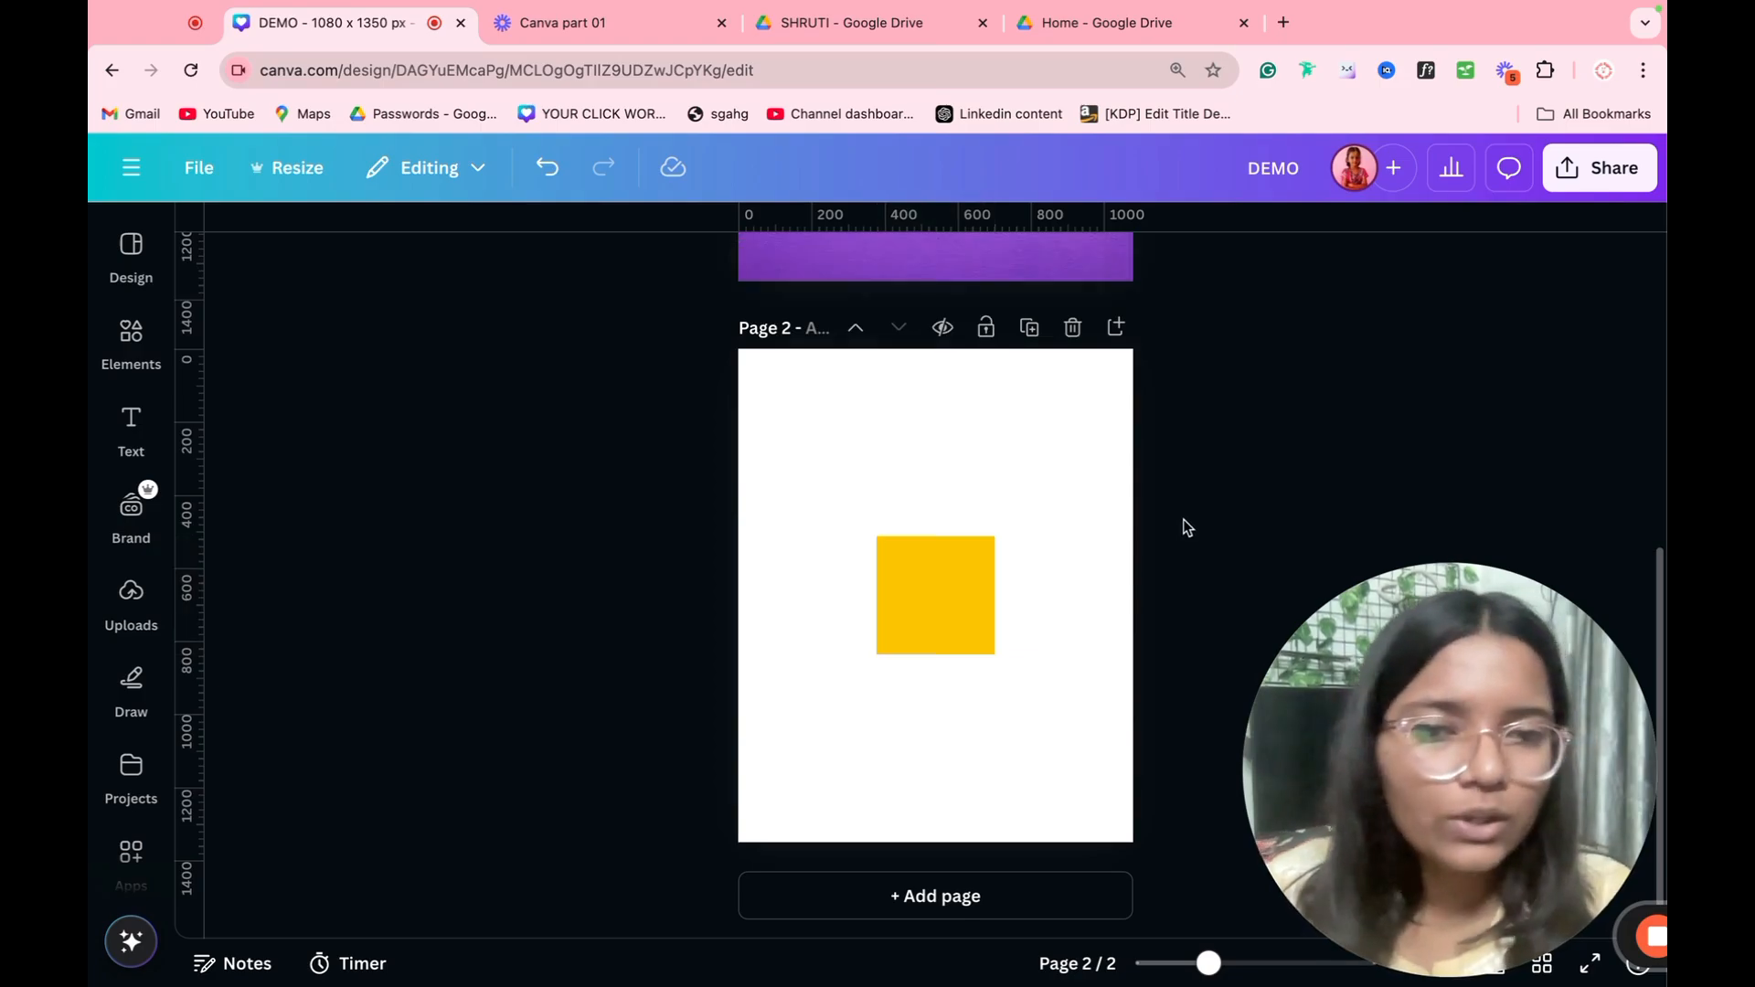
Step: Insert a circle on page 2 and move it above and to the right of the square
{"action": "key", "text": "c"}
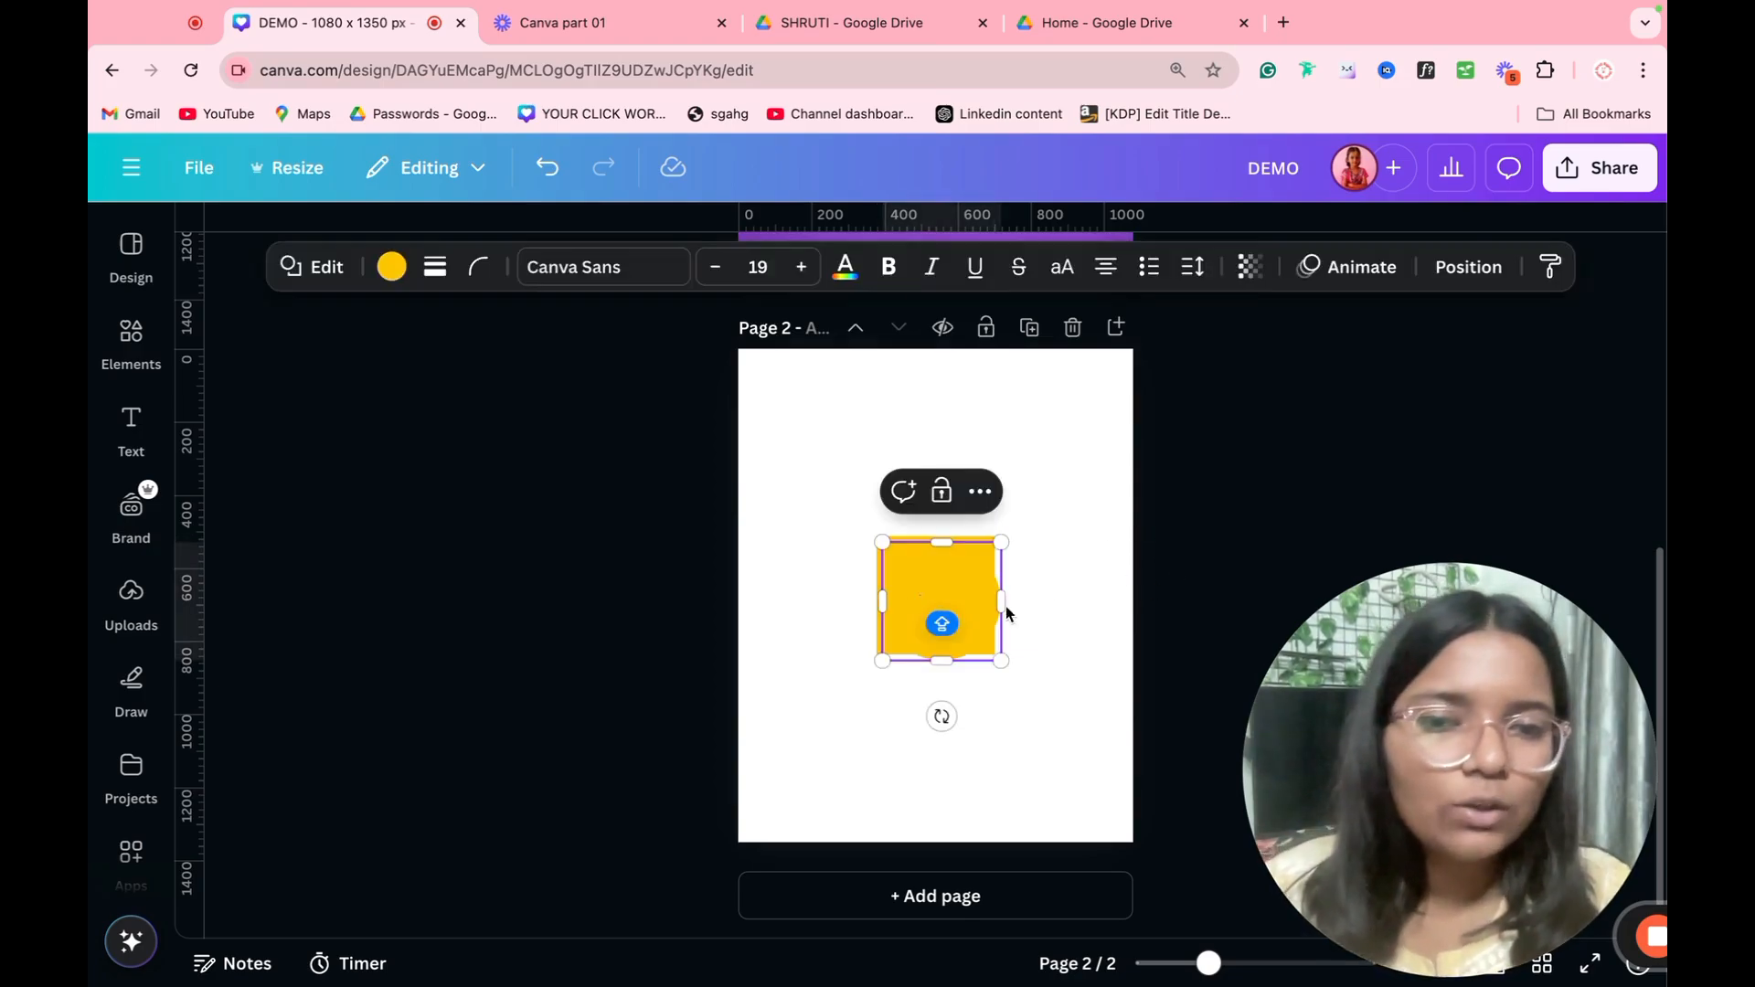
{"action": "left_click_drag", "start_coordinate": [1006, 610], "coordinate": [1070, 482]}
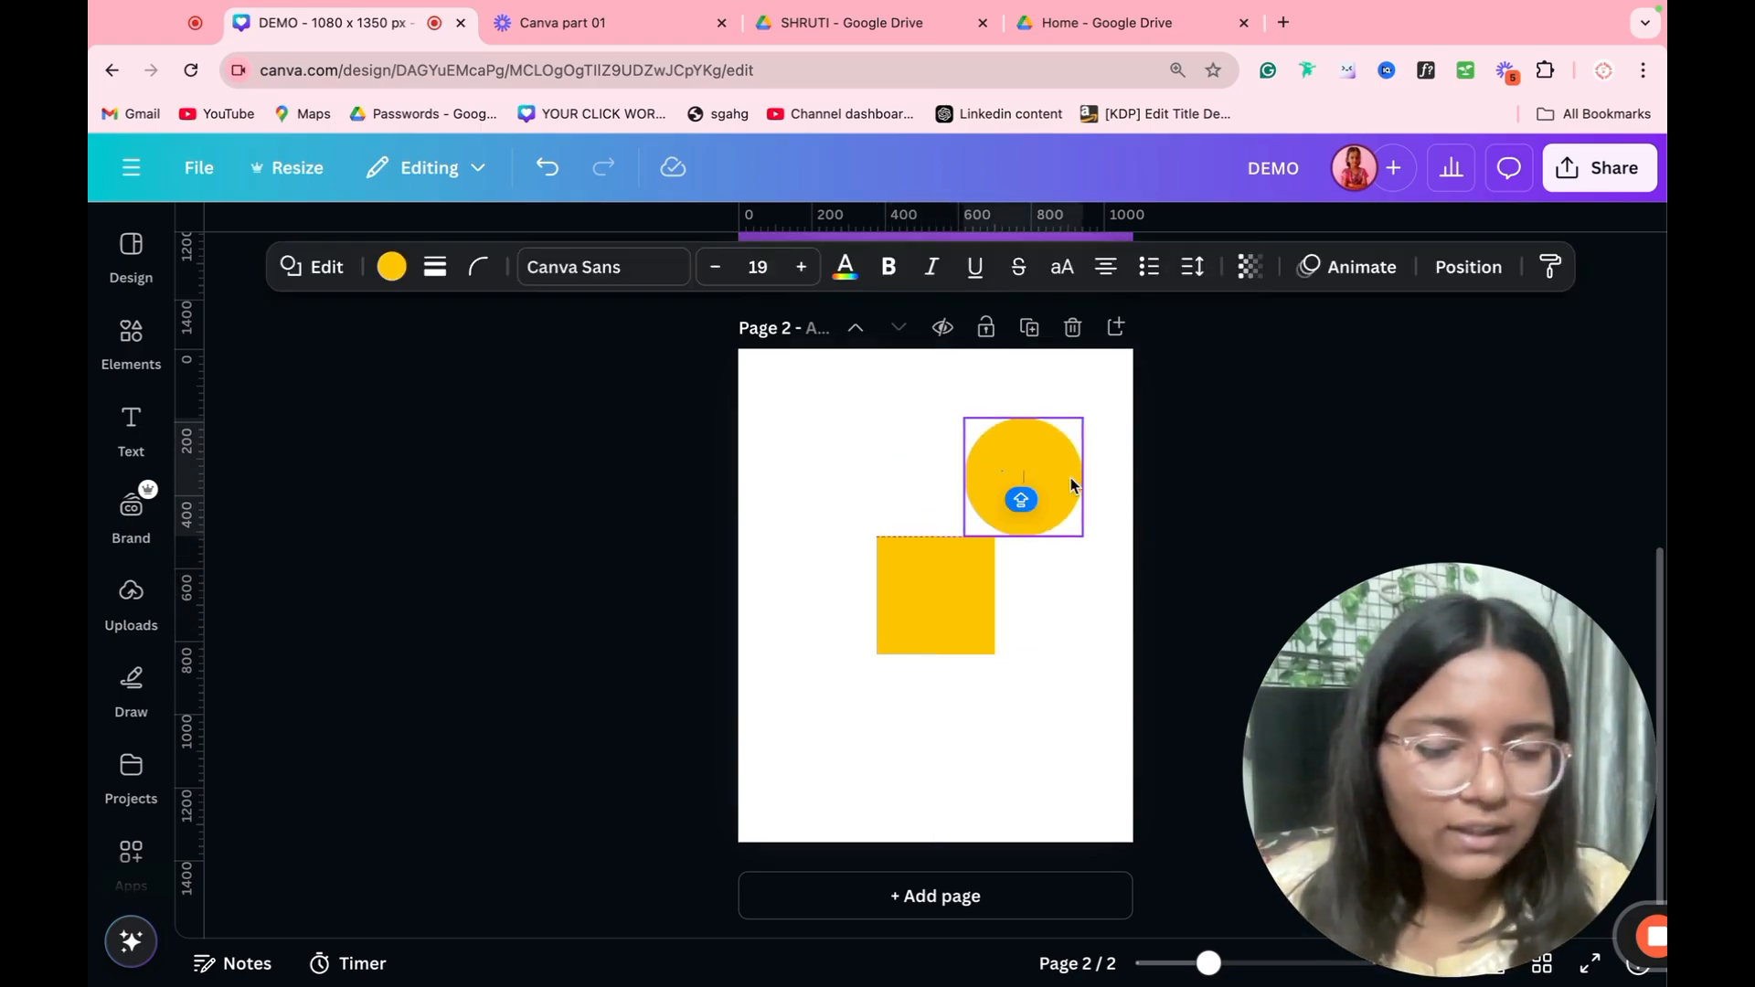
{"action": "left_click", "coordinate": [1179, 592]}
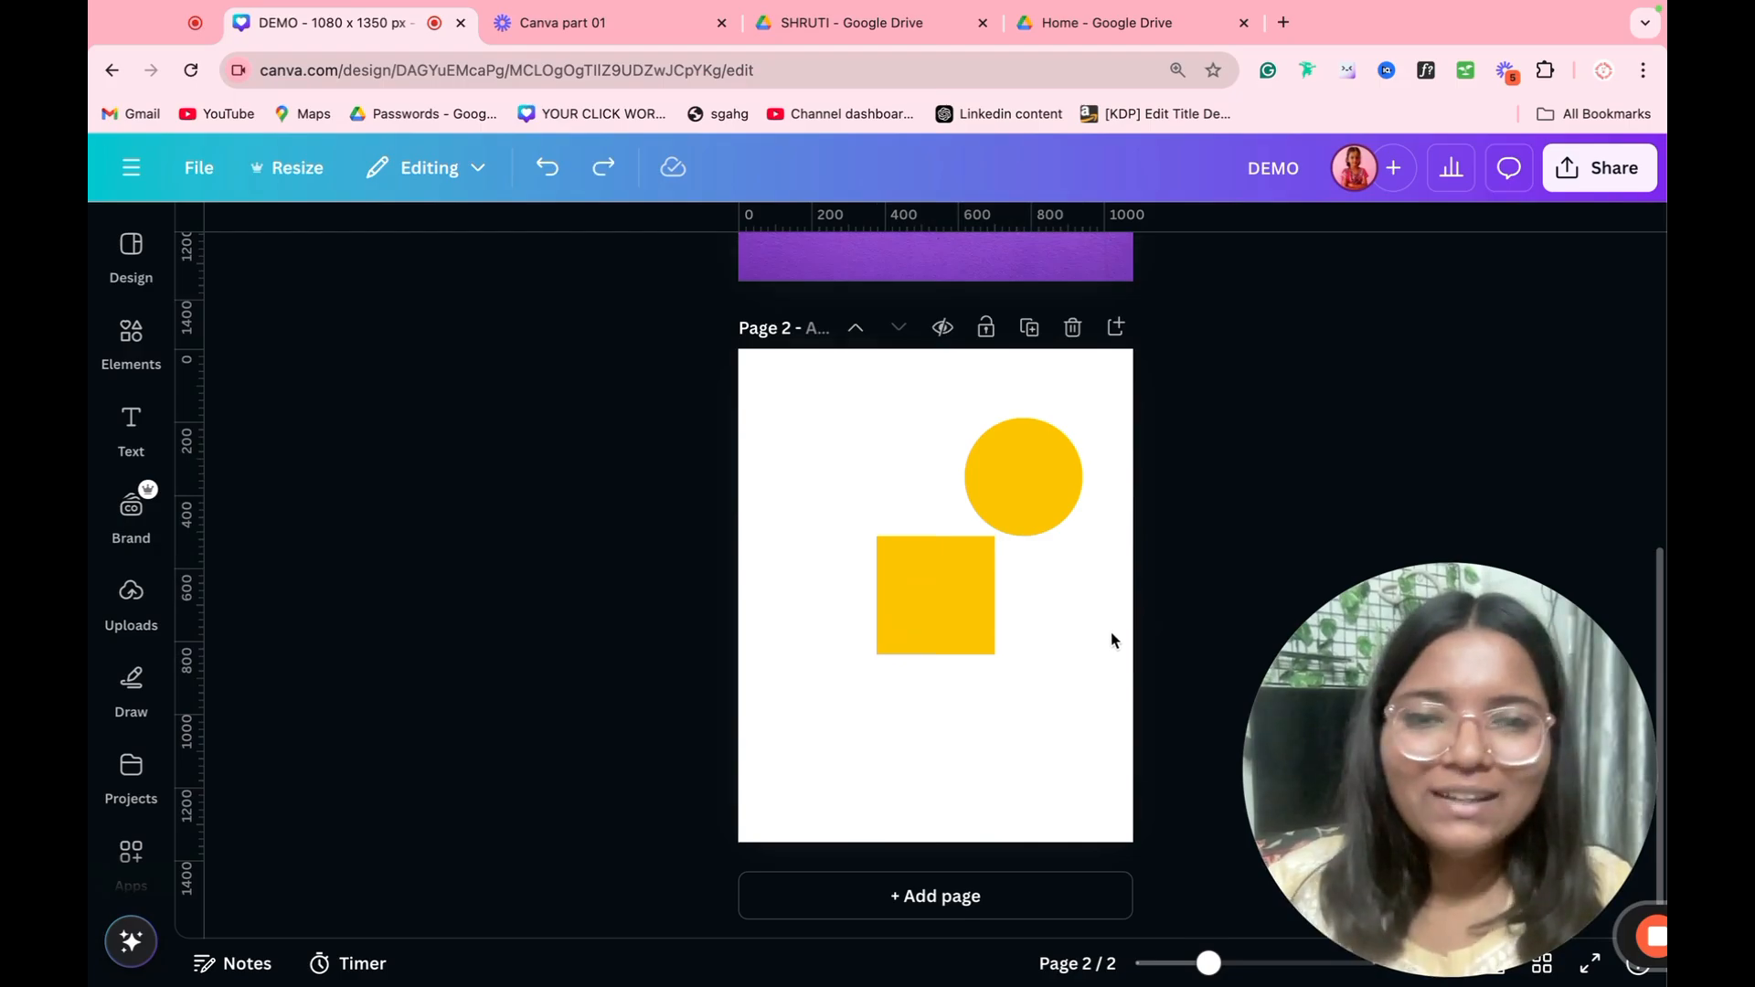
Step: Try inserting a text box and a line on page 2, deleting each one again
{"action": "left_click", "coordinate": [1109, 655]}
{"action": "key", "text": "t"}
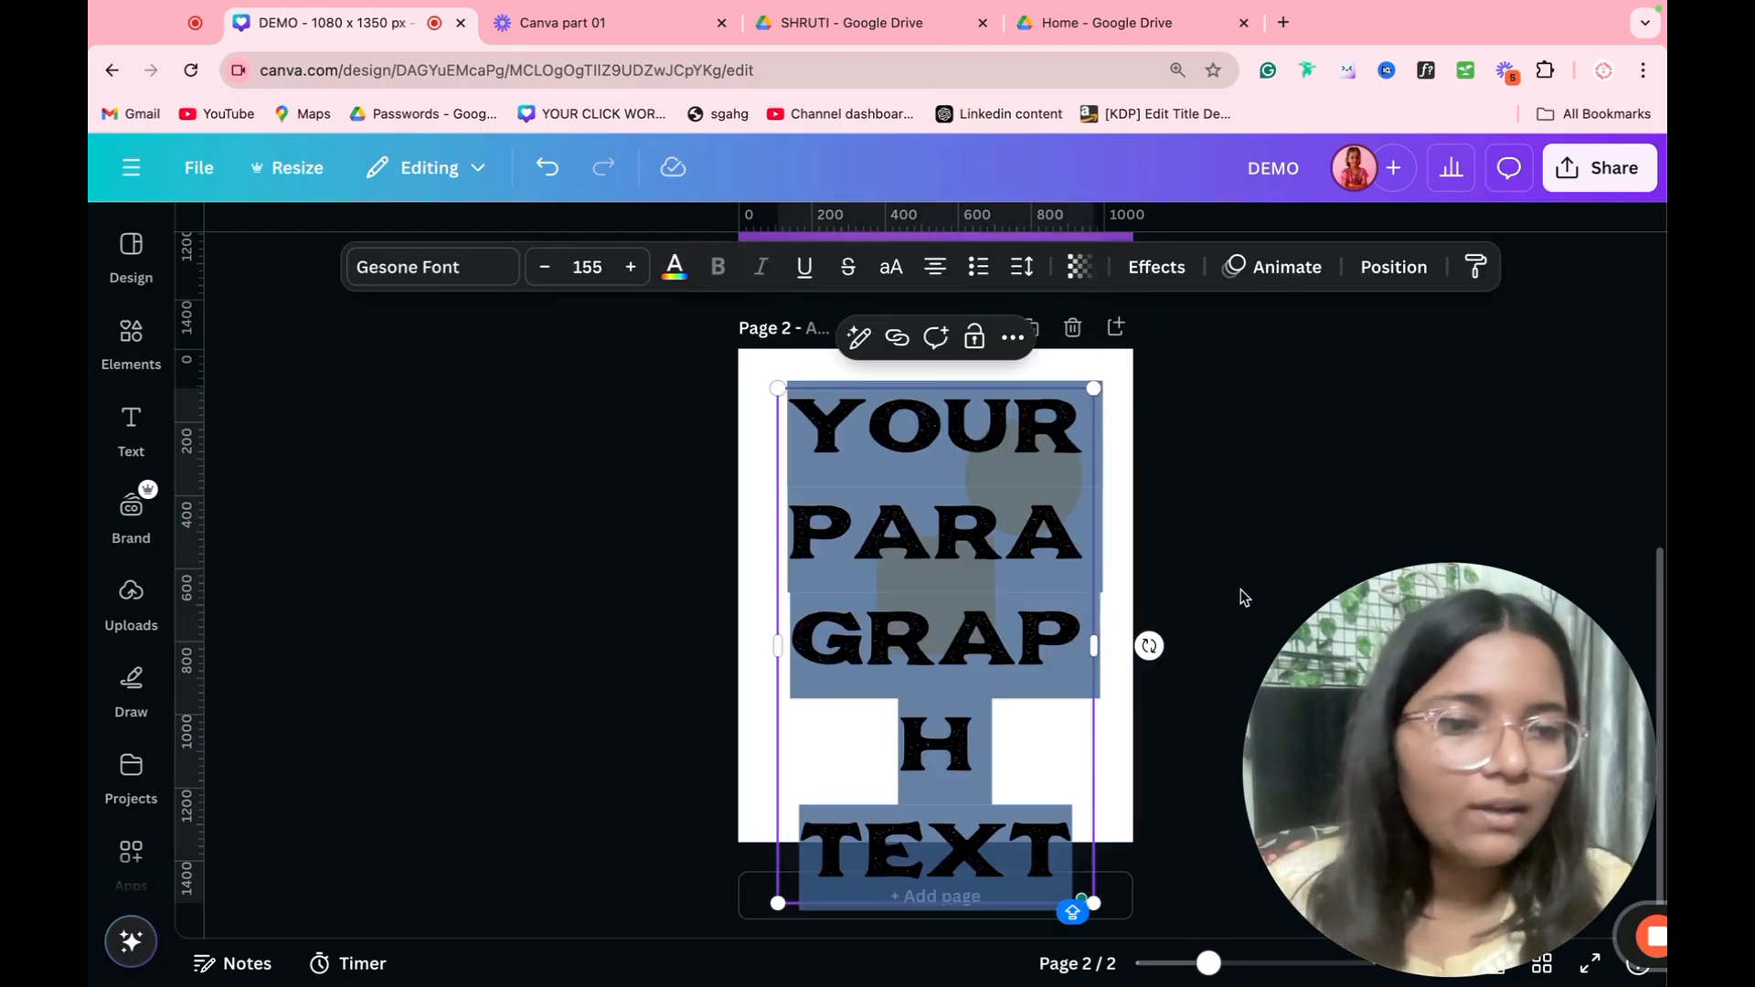
{"action": "left_click", "coordinate": [1241, 589]}
{"action": "left_click", "coordinate": [995, 588]}
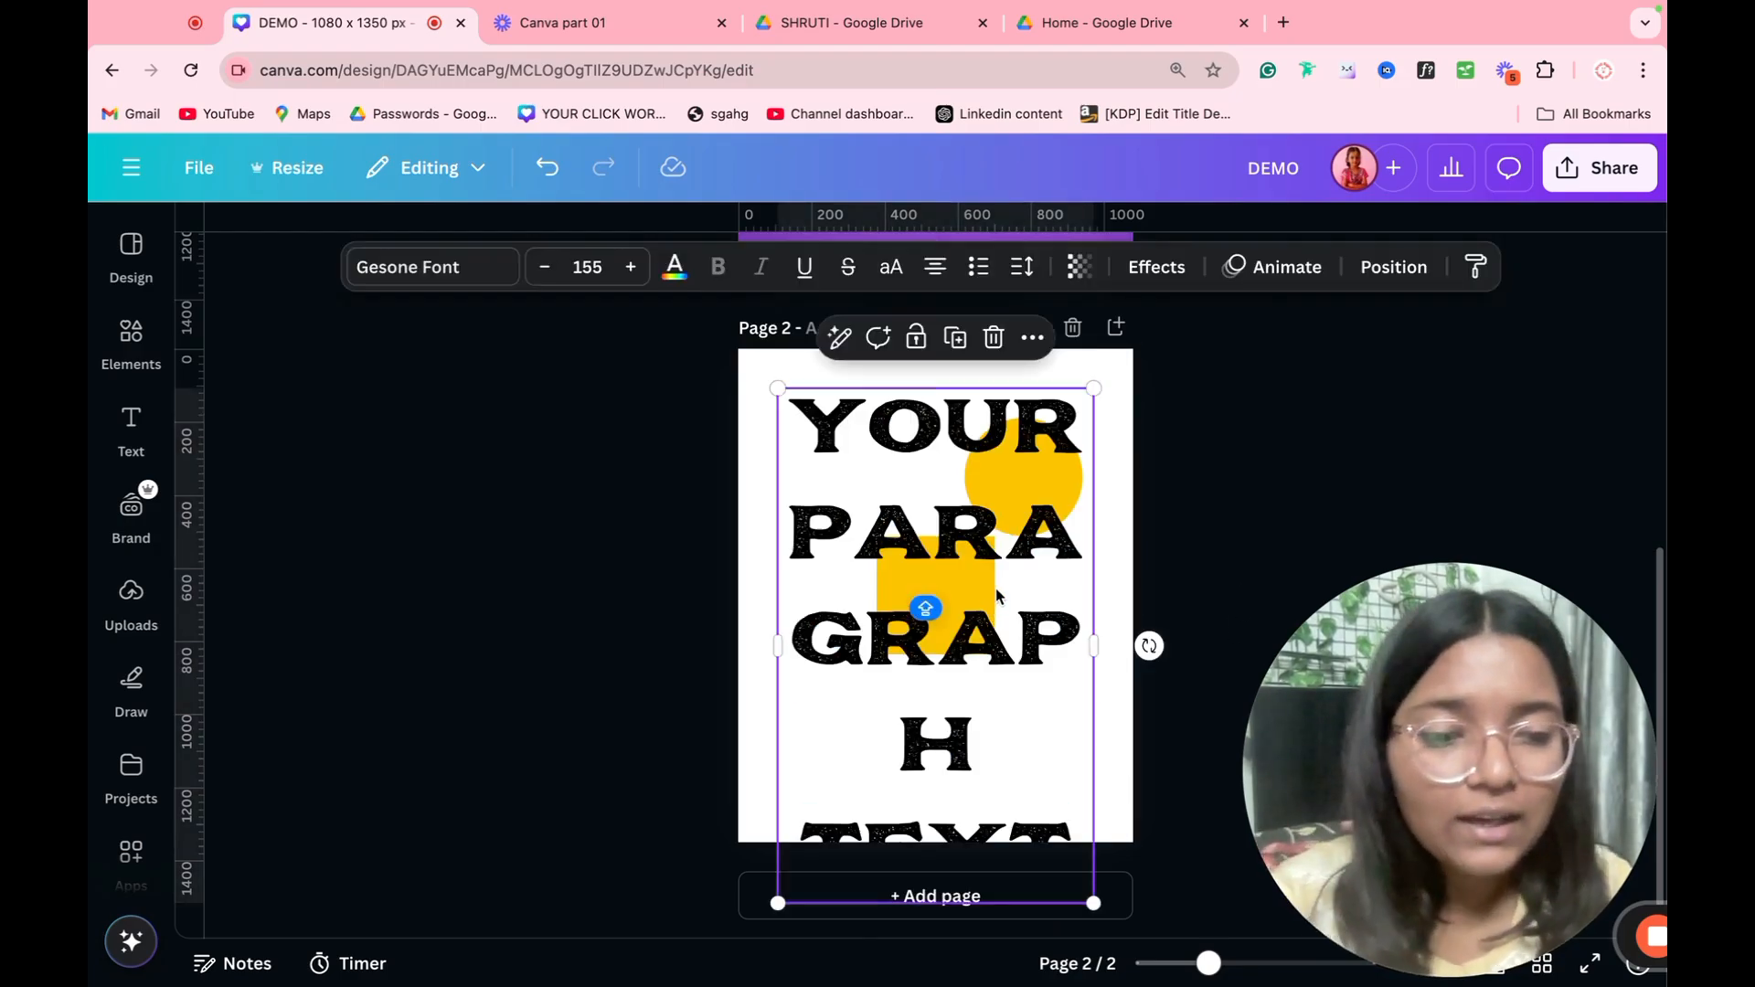
{"action": "key", "text": "Delete"}
{"action": "key", "text": "l"}
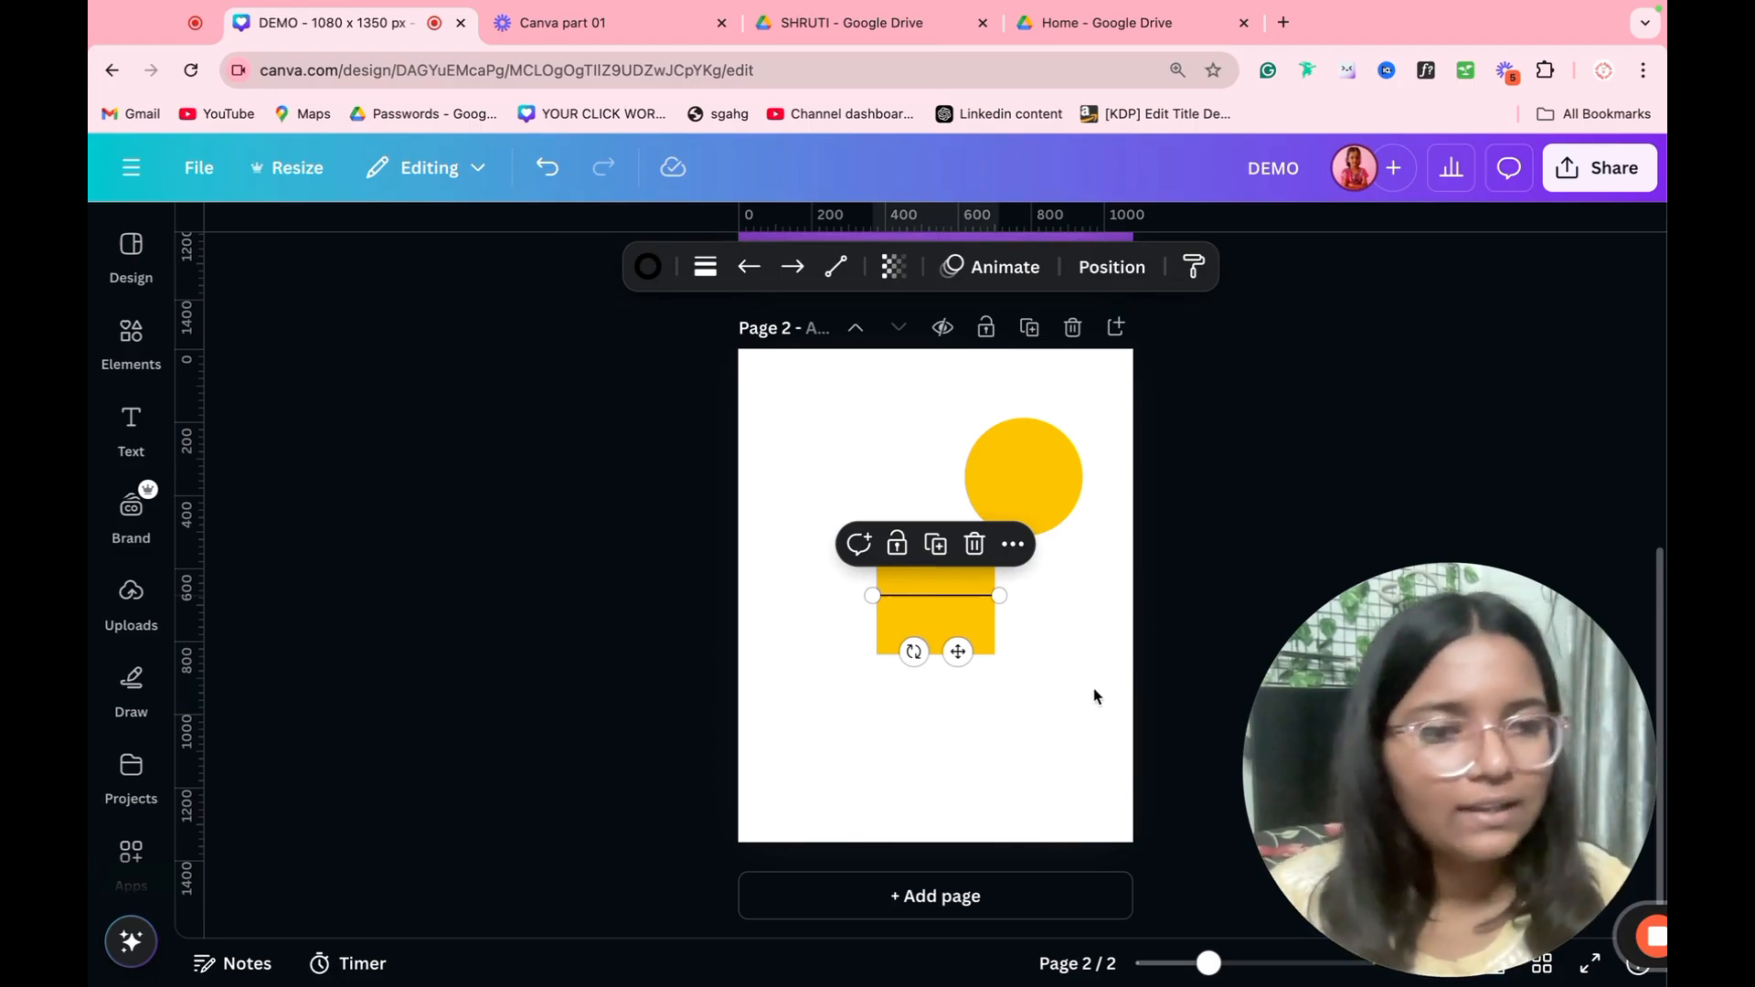
{"action": "key", "text": "Delete"}
Step: Delete the yellow square and enlarge the circle to most of the page's width, centered horizontally
{"action": "left_click", "coordinate": [917, 612]}
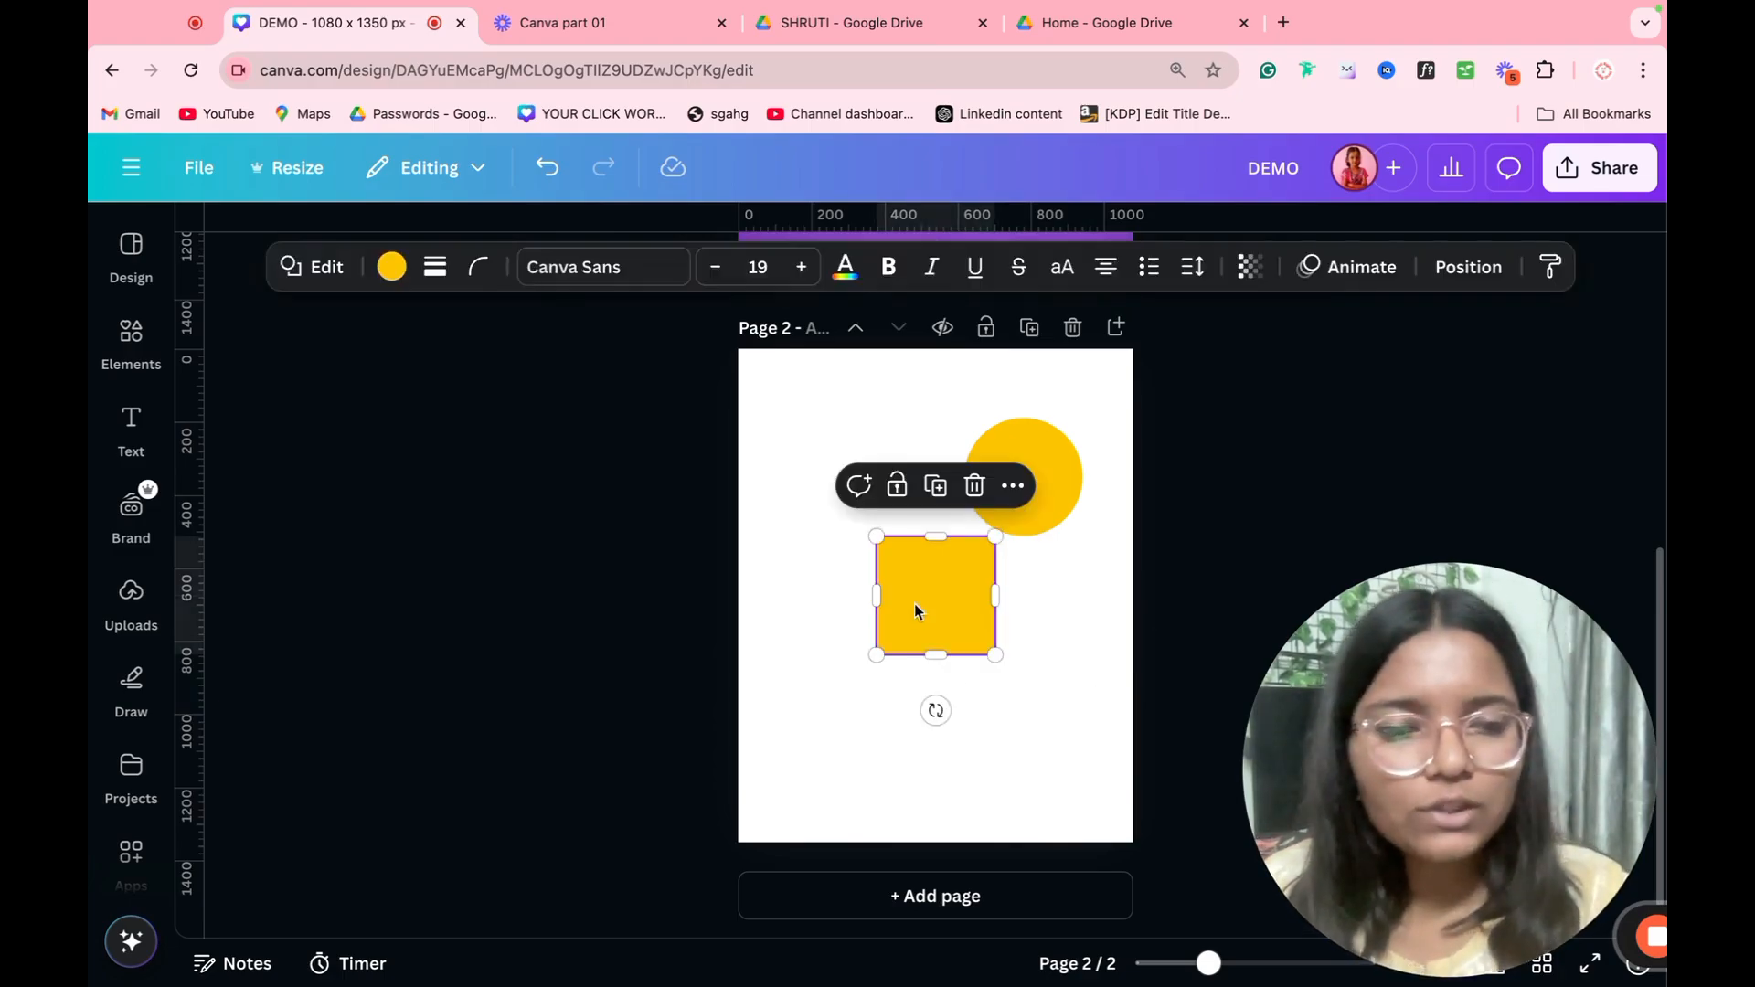
{"action": "key", "text": "Delete"}
{"action": "left_click", "coordinate": [1024, 486]}
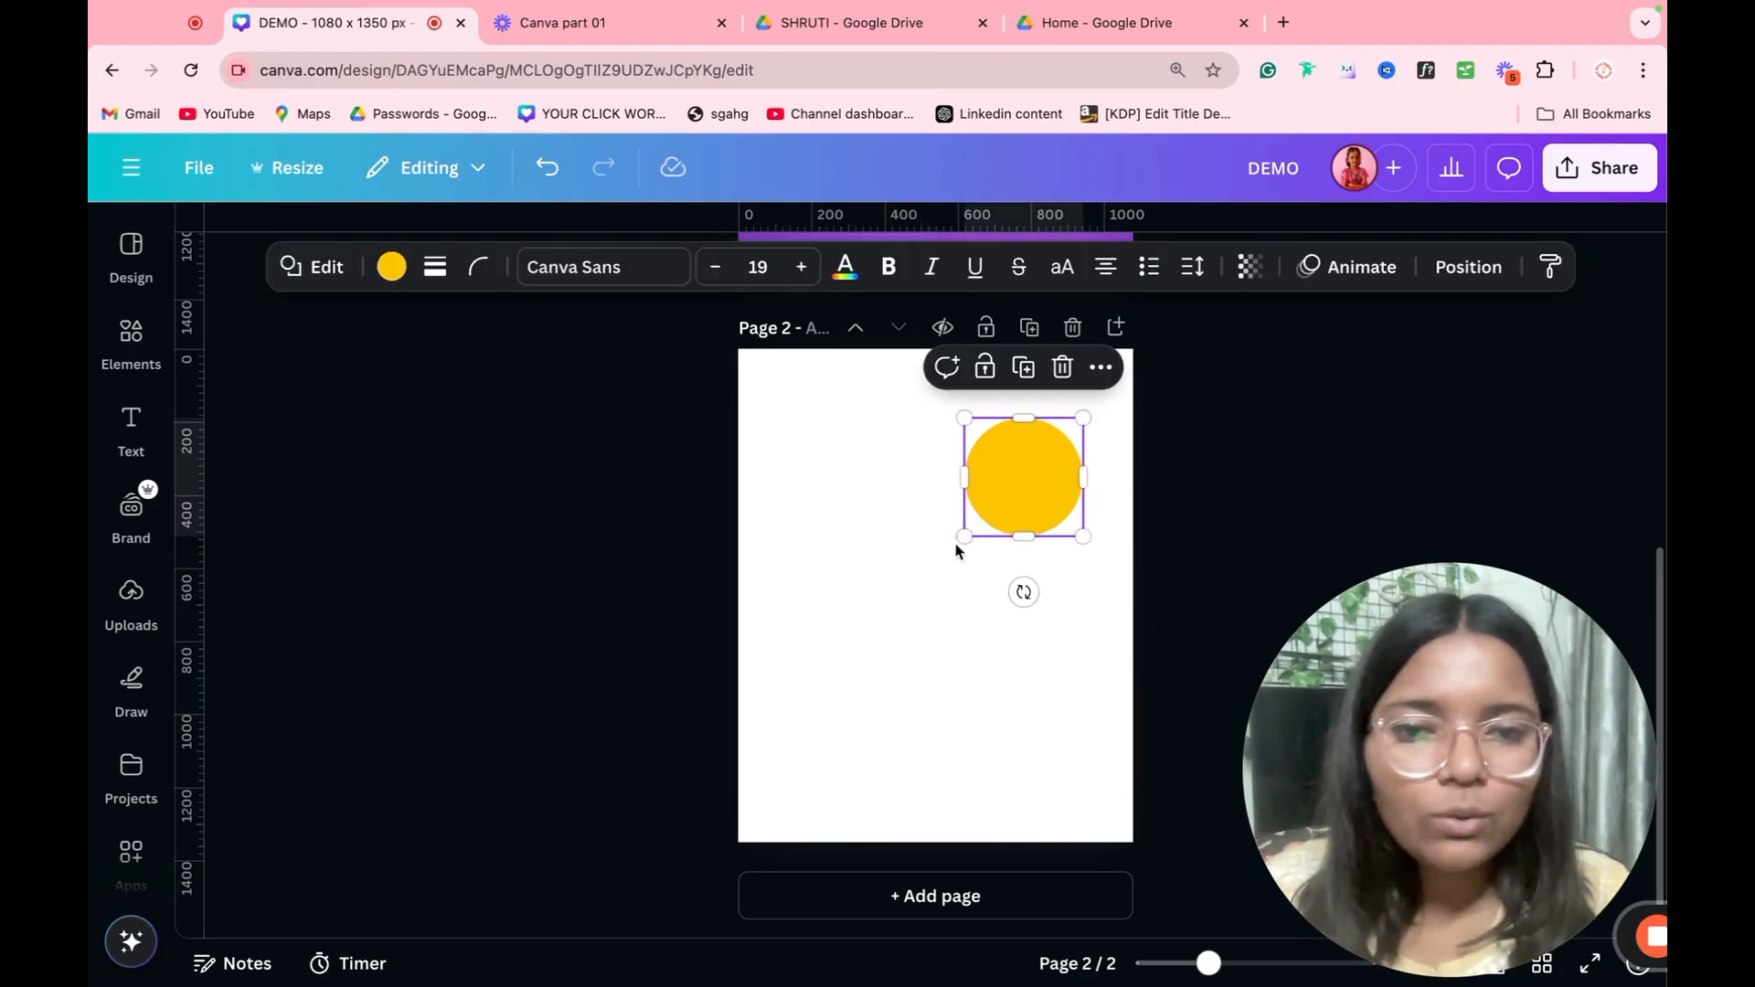
{"action": "left_click_drag", "start_coordinate": [962, 540], "coordinate": [778, 723]}
{"action": "left_click_drag", "start_coordinate": [869, 656], "coordinate": [875, 669]}
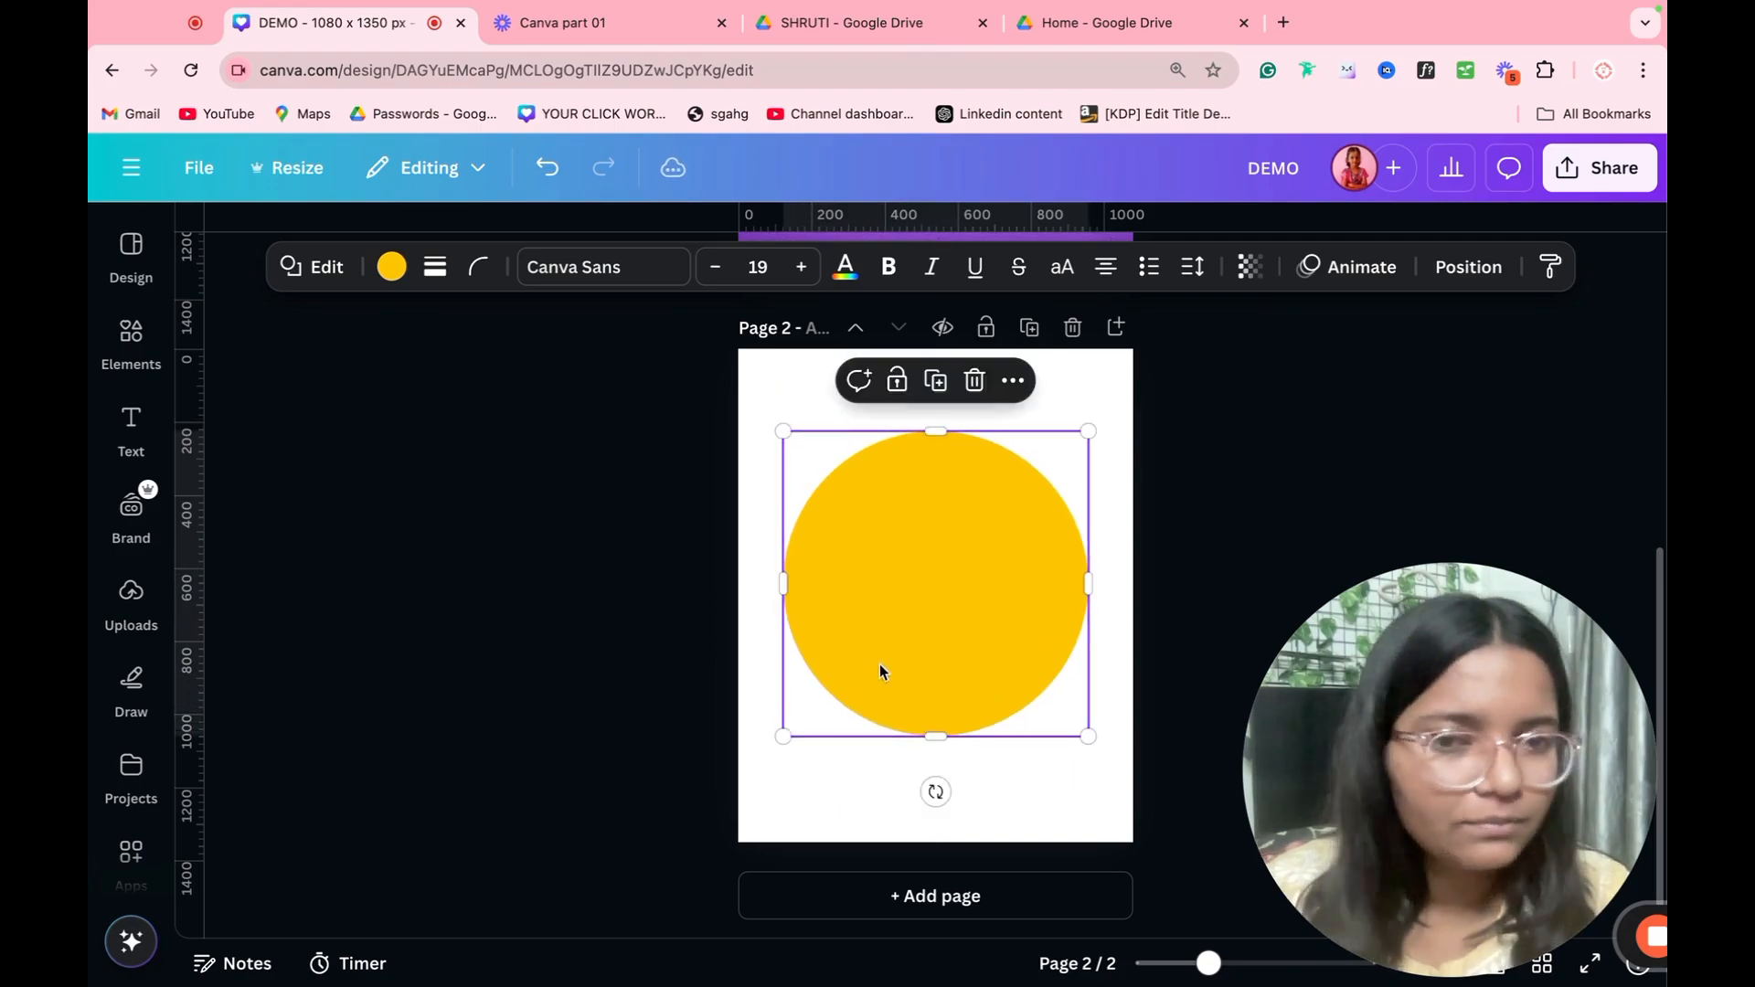
Step: Try entering the text GEFECRUYG inside the yellow circle and clear it again
{"action": "double_click", "coordinate": [932, 605]}
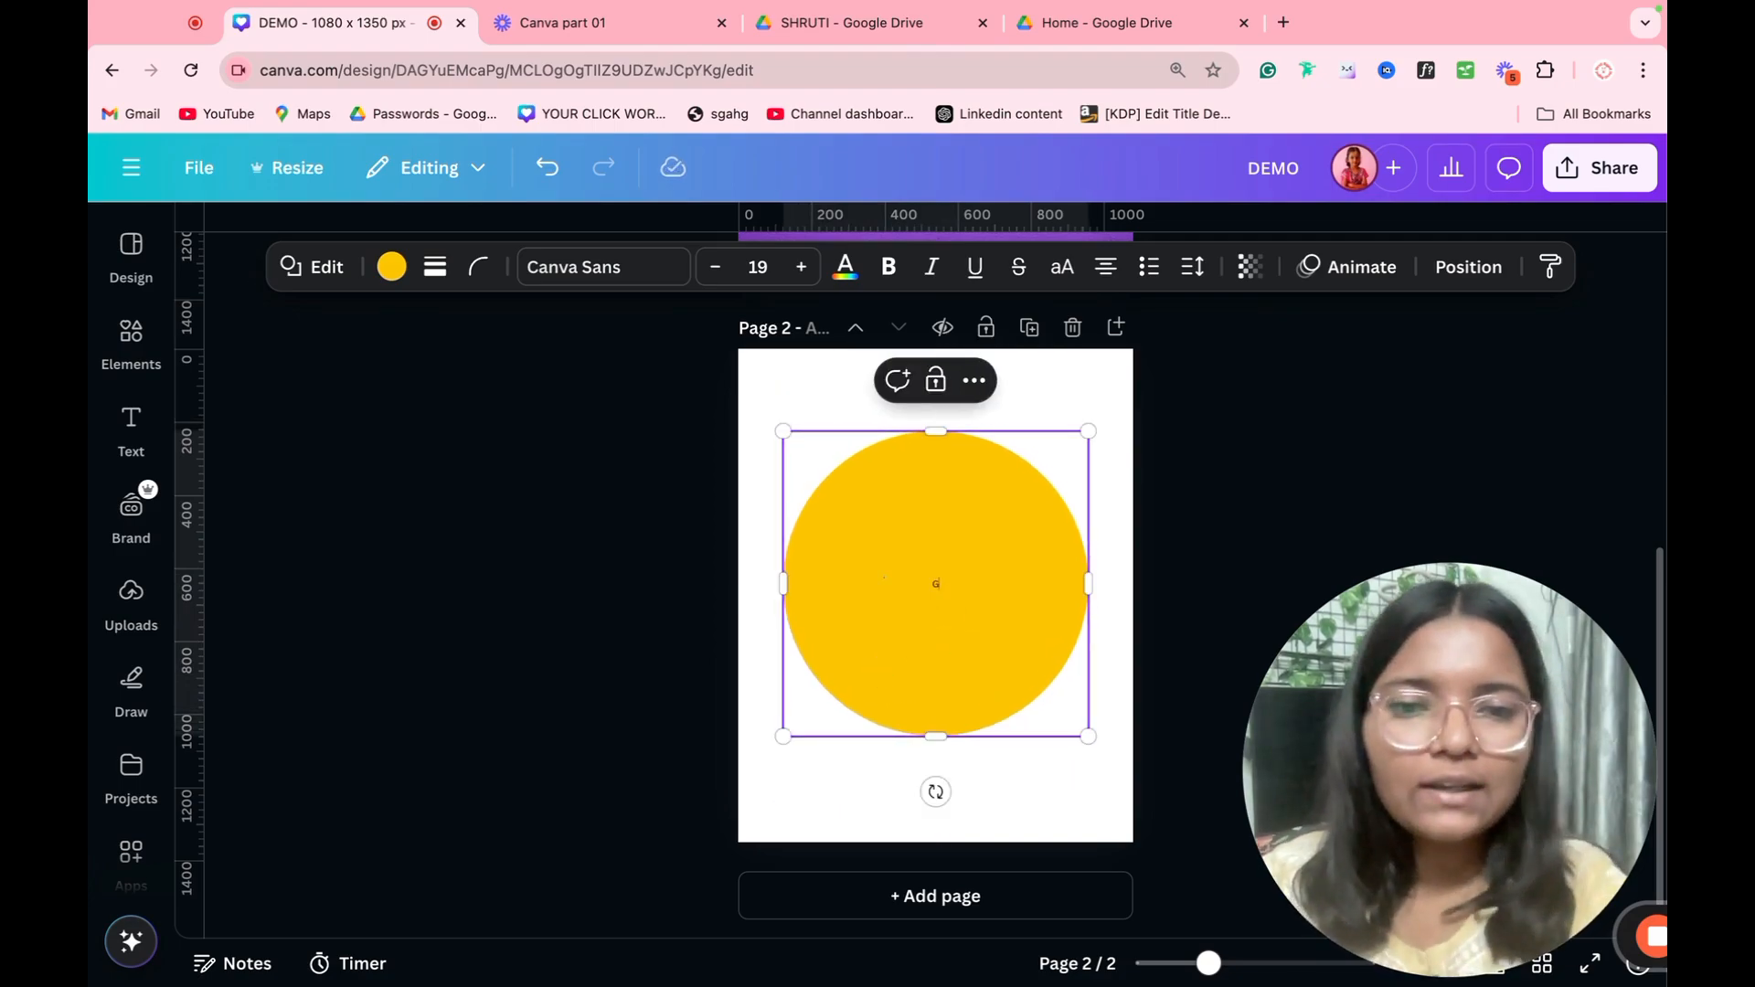
{"action": "type", "text": "GEFECRUYG"}
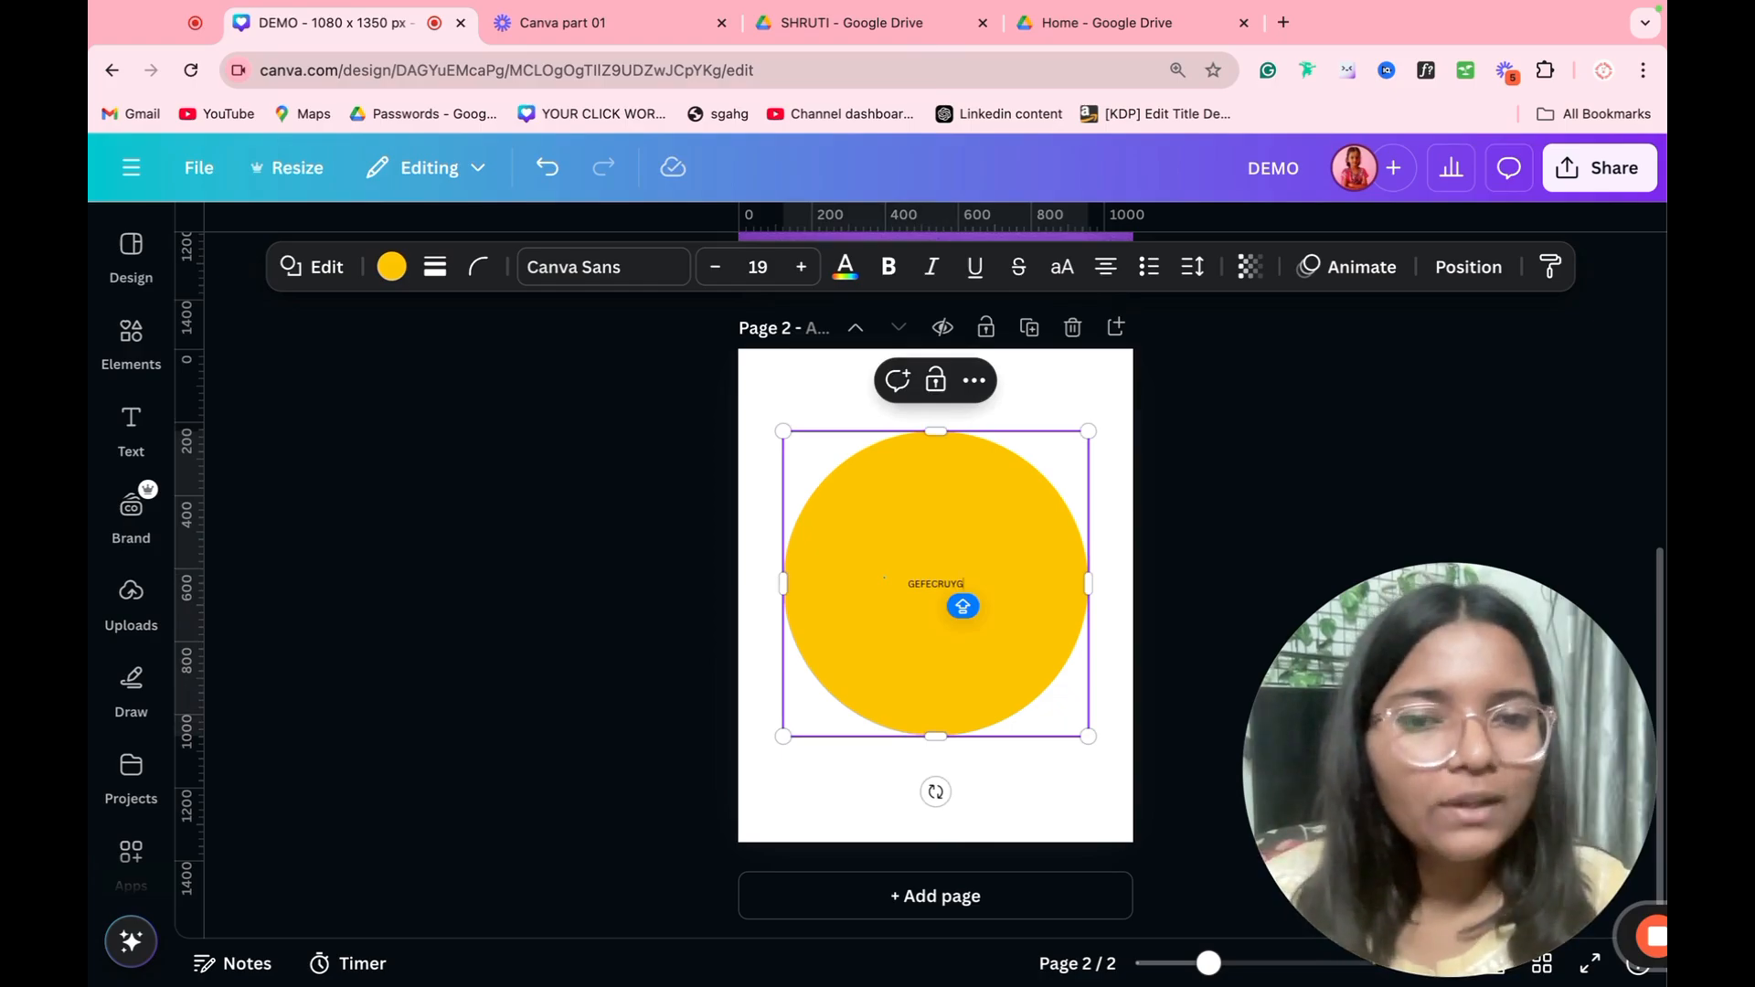
{"action": "double_click", "coordinate": [962, 581]}
{"action": "key", "text": "BackSpace"}
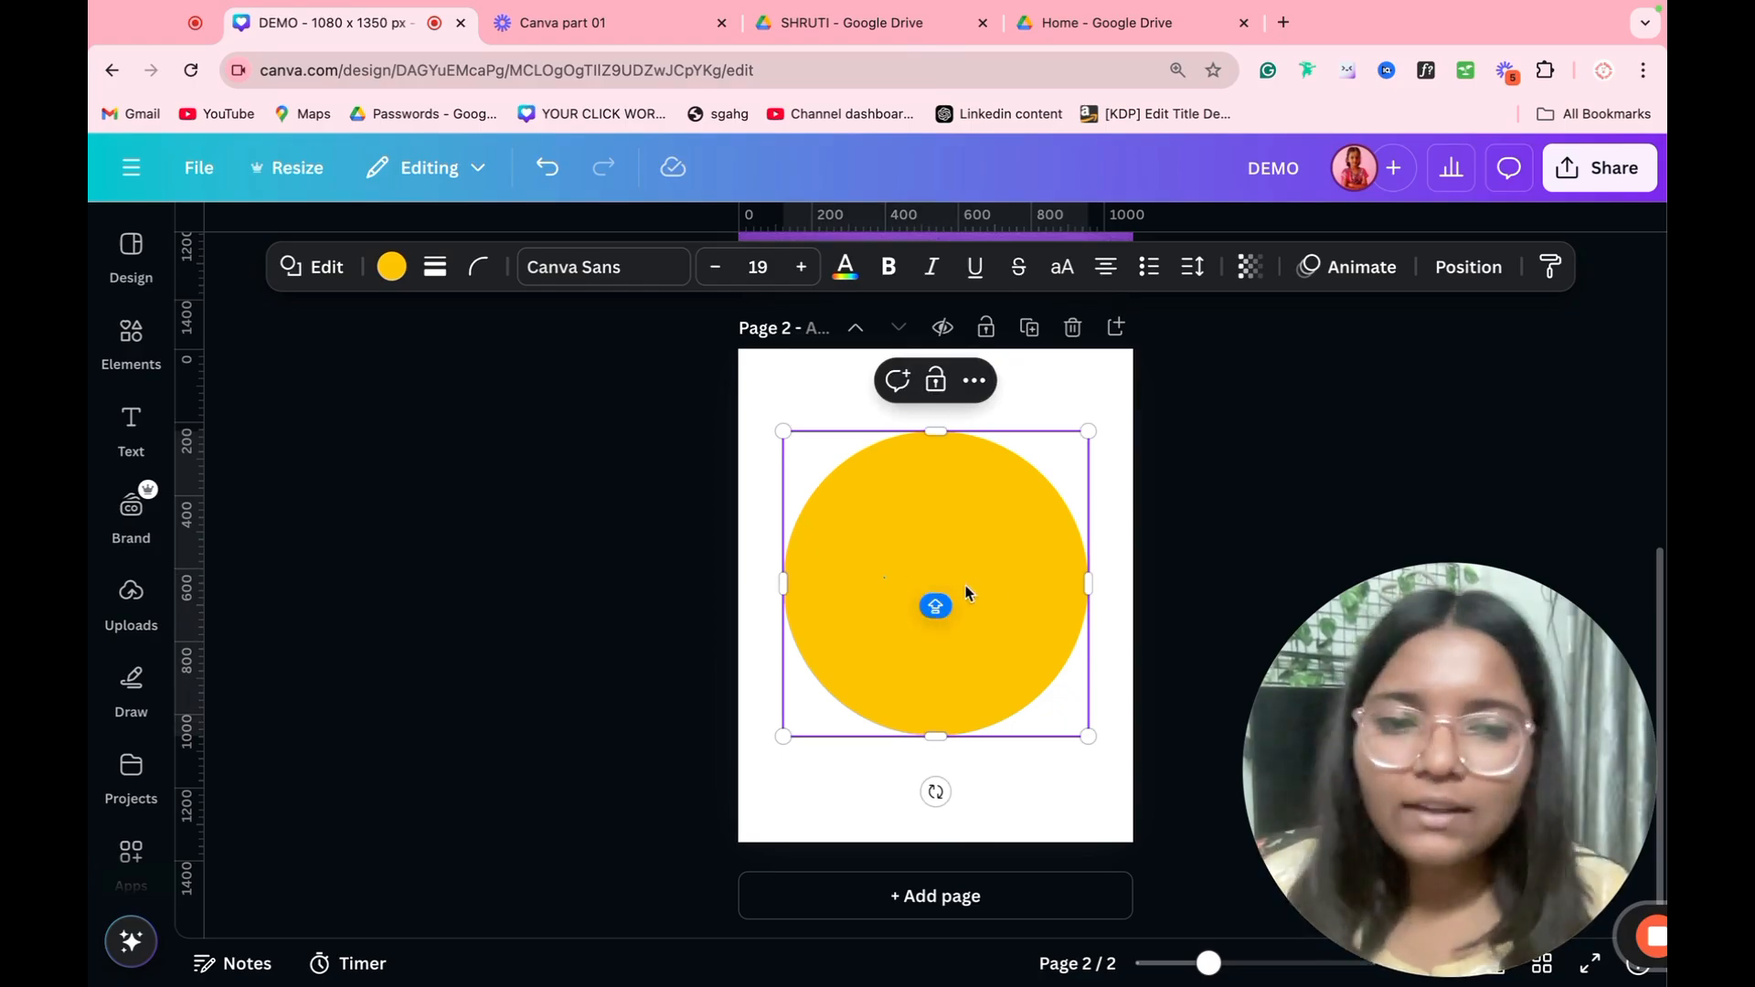
{"action": "left_click", "coordinate": [1165, 549]}
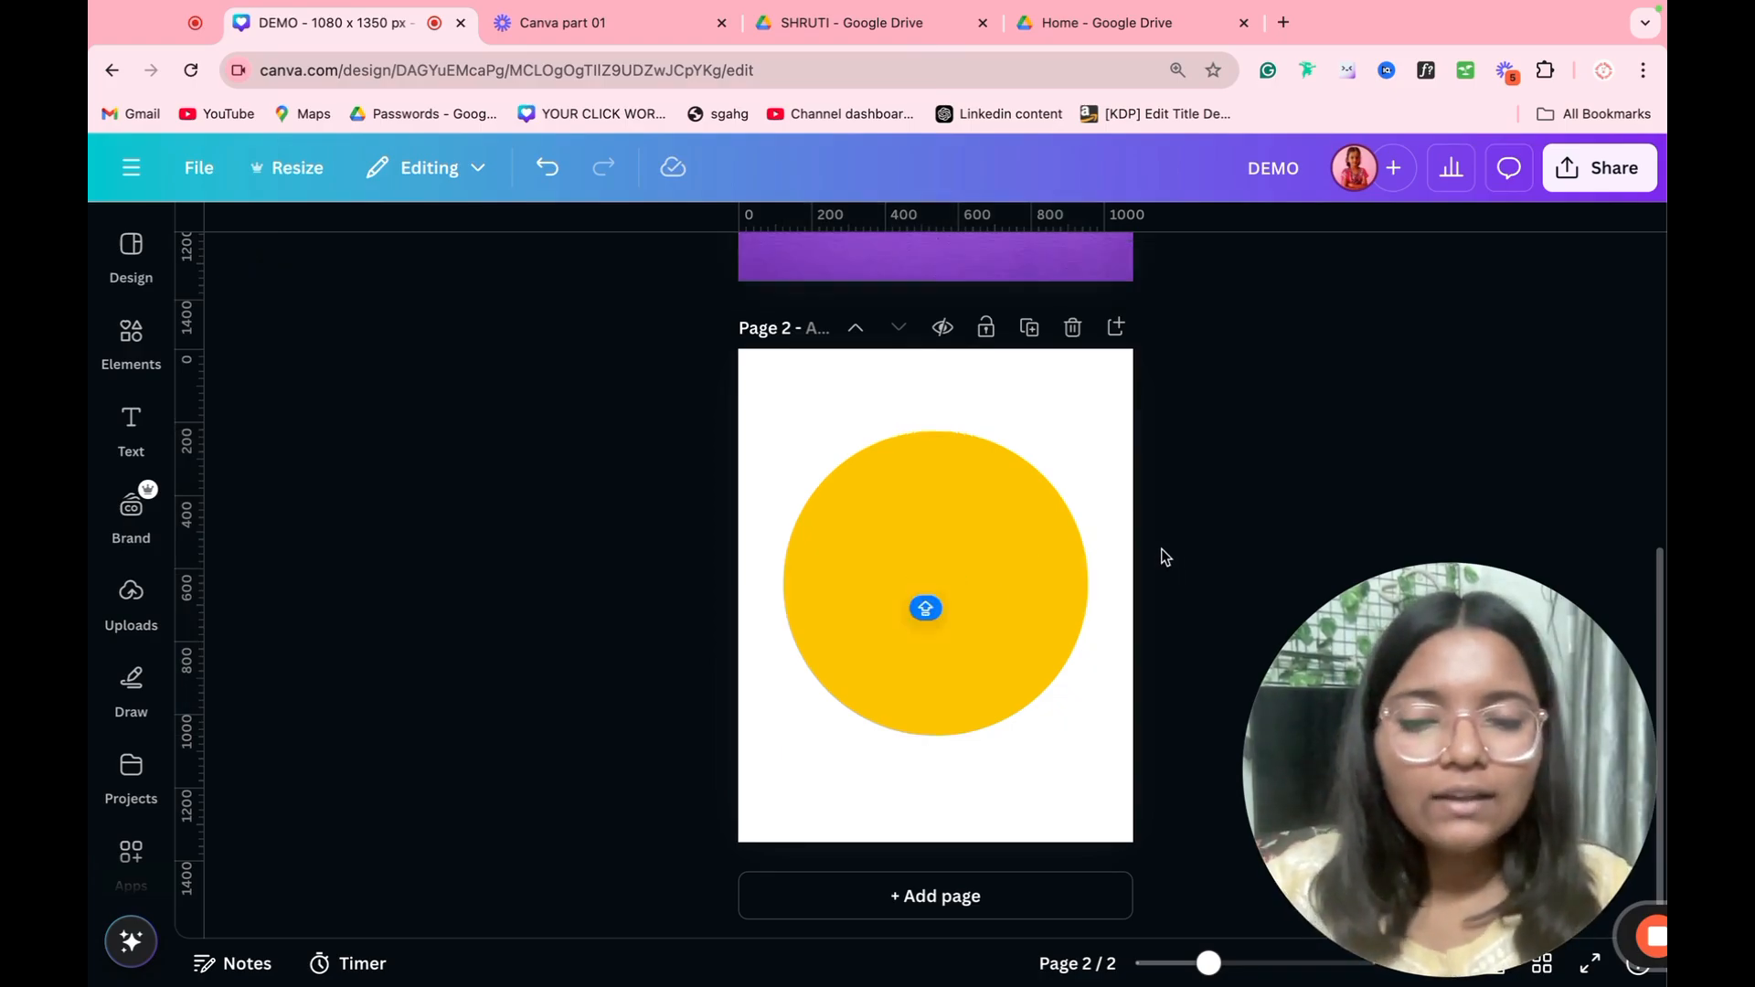
Step: Insert a default text box over the yellow circle and delete it again
{"action": "key", "text": "t"}
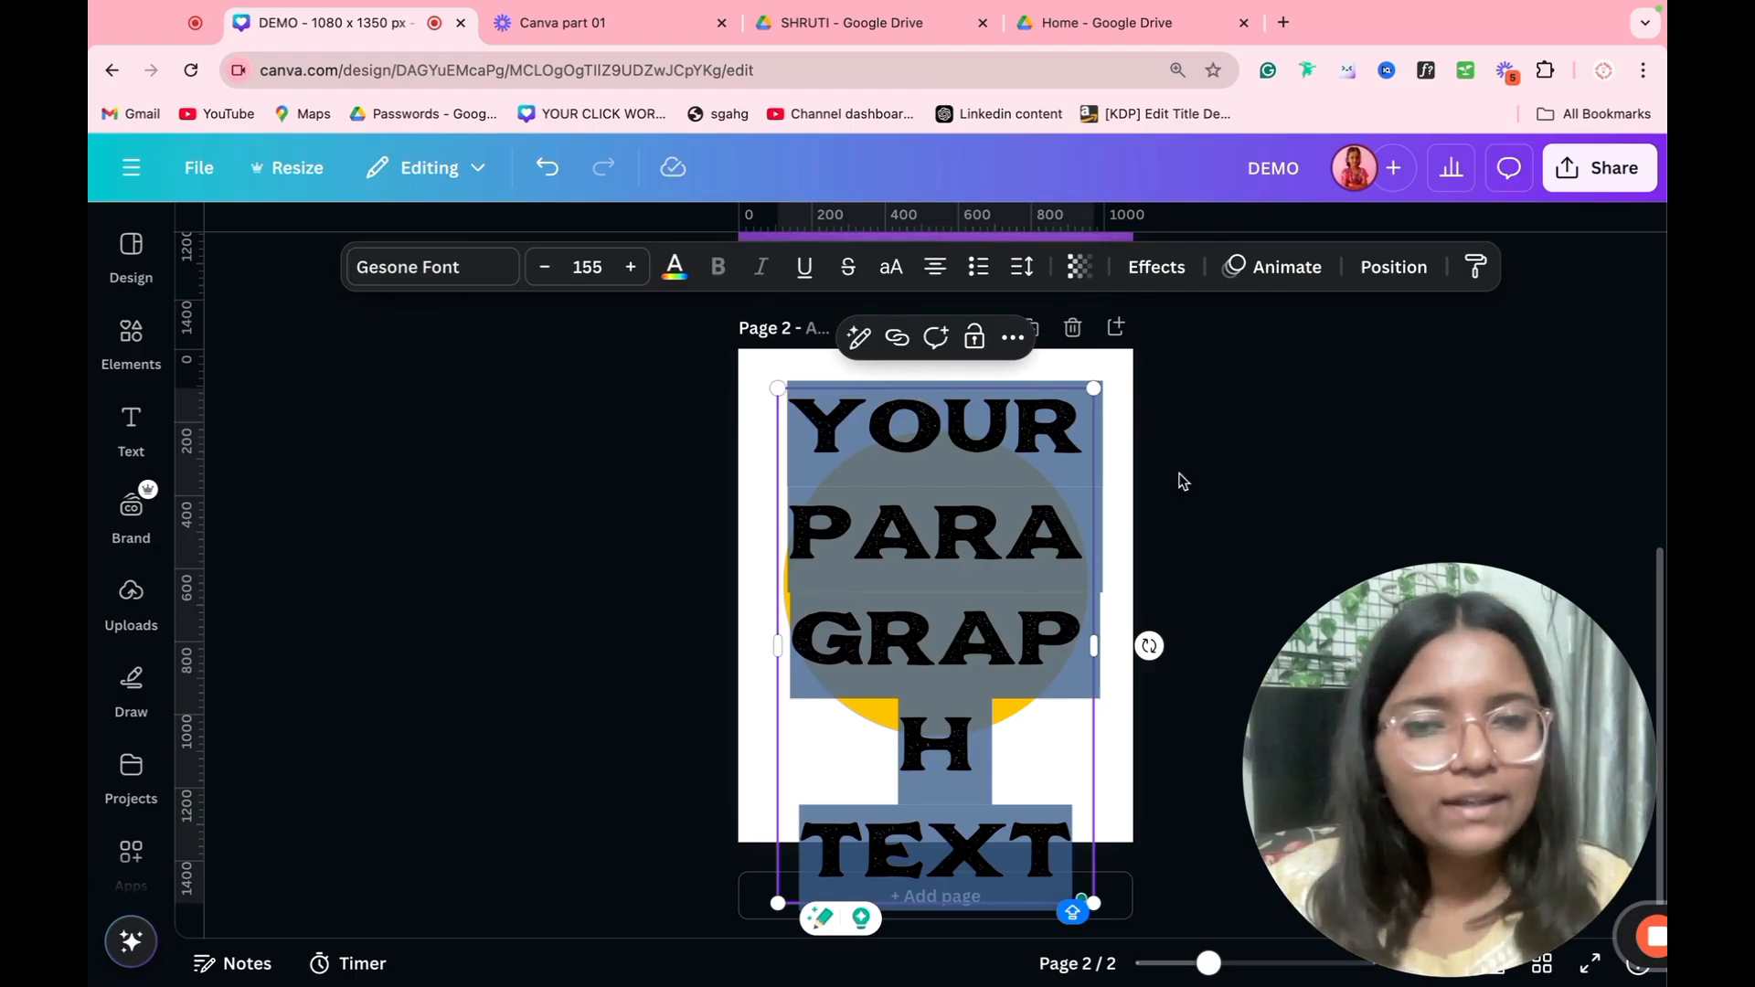
{"action": "left_click", "coordinate": [1113, 530]}
{"action": "left_click", "coordinate": [1114, 530]}
{"action": "left_click", "coordinate": [969, 539]}
{"action": "key", "text": "Delete"}
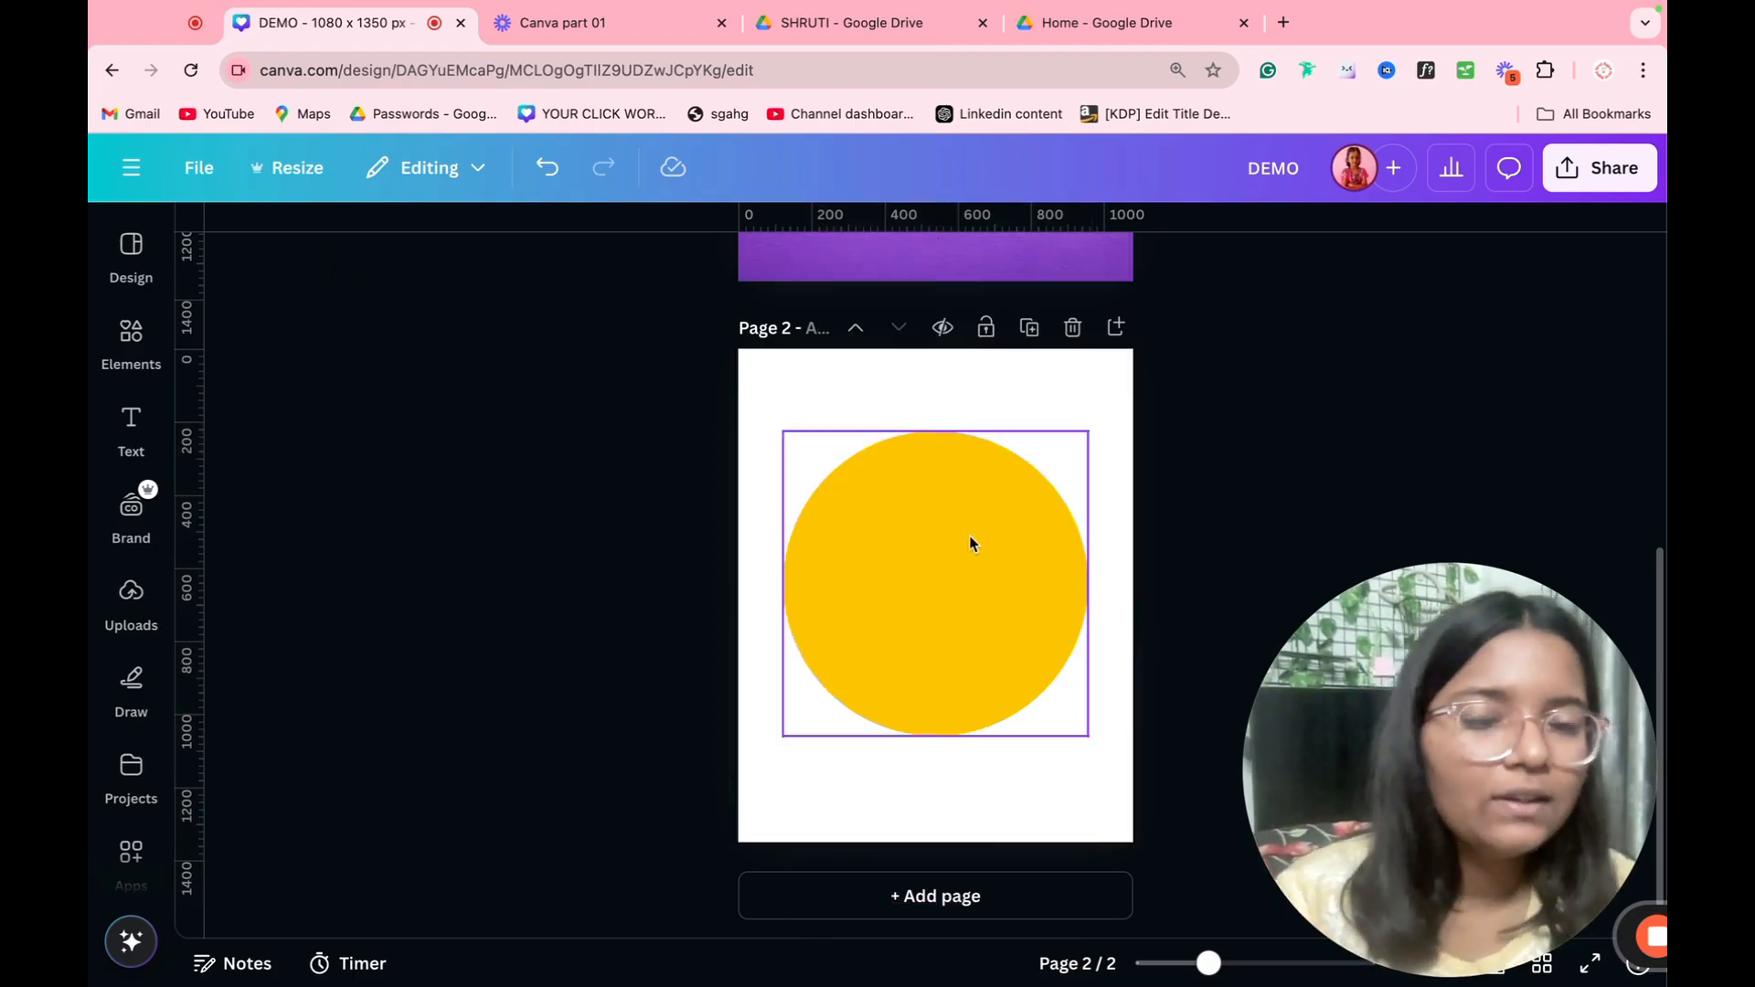
Step: Give the yellow circle on page 2 a solid border
{"action": "left_click", "coordinate": [944, 549]}
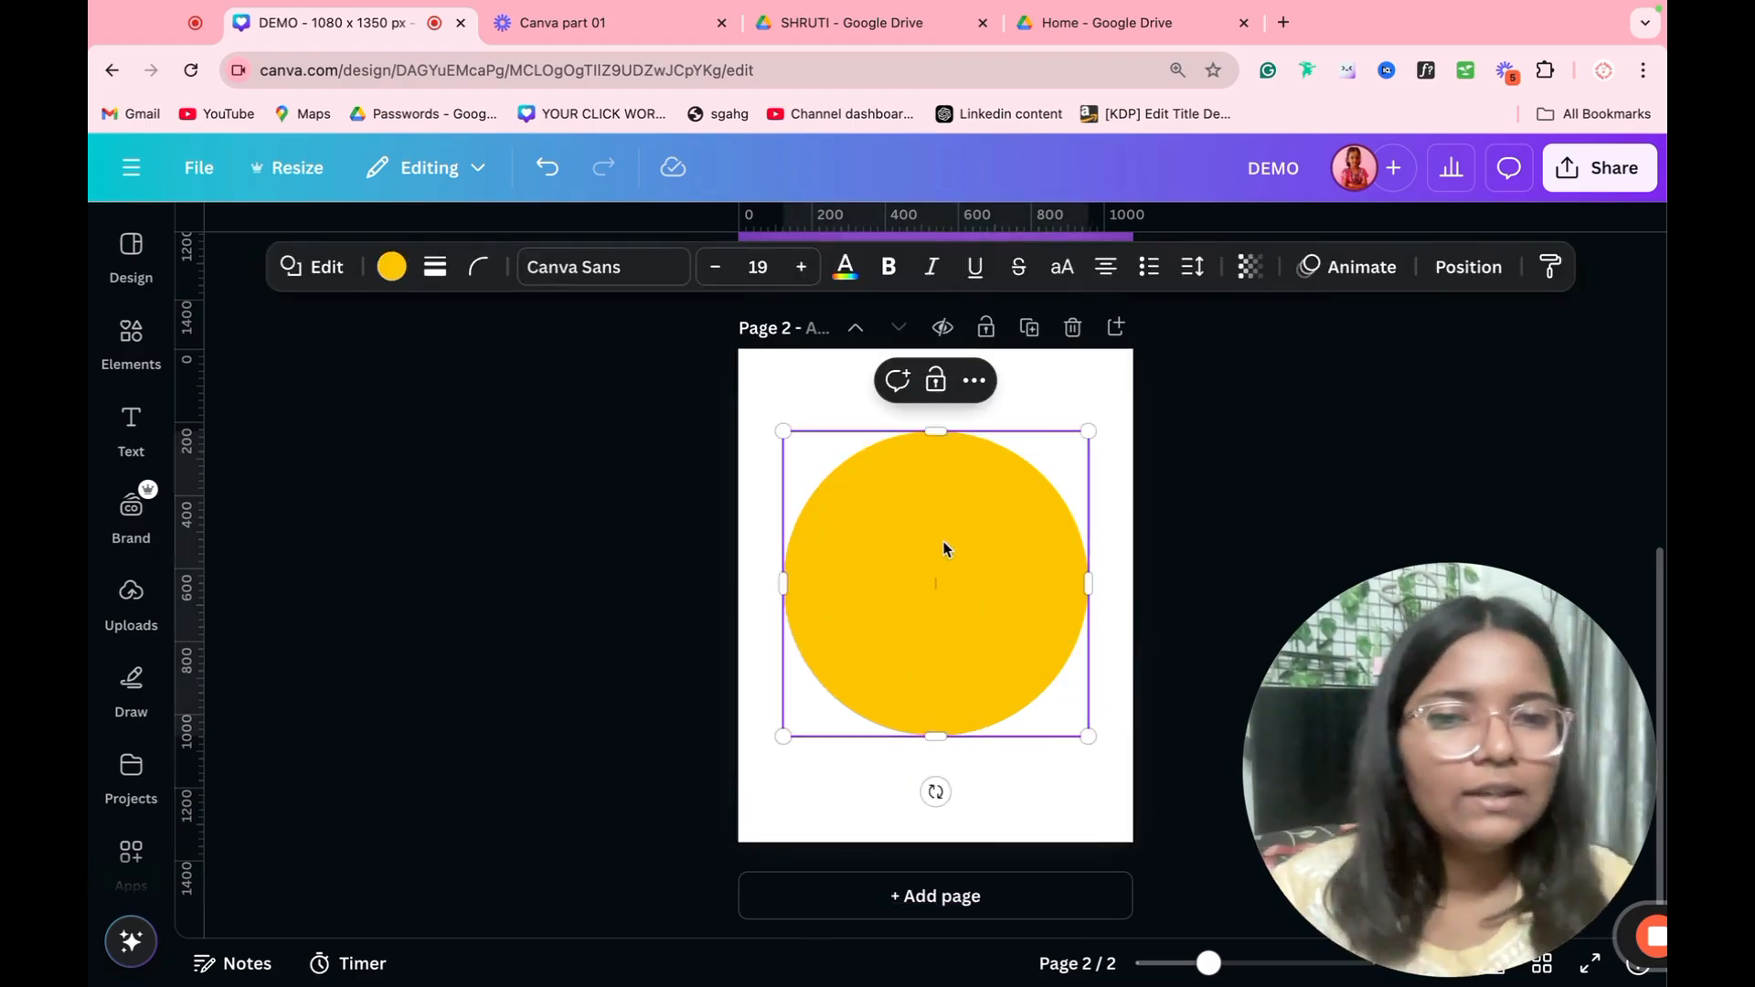
{"action": "left_click", "coordinate": [1276, 543]}
{"action": "left_click", "coordinate": [1119, 603]}
{"action": "left_click", "coordinate": [1049, 607]}
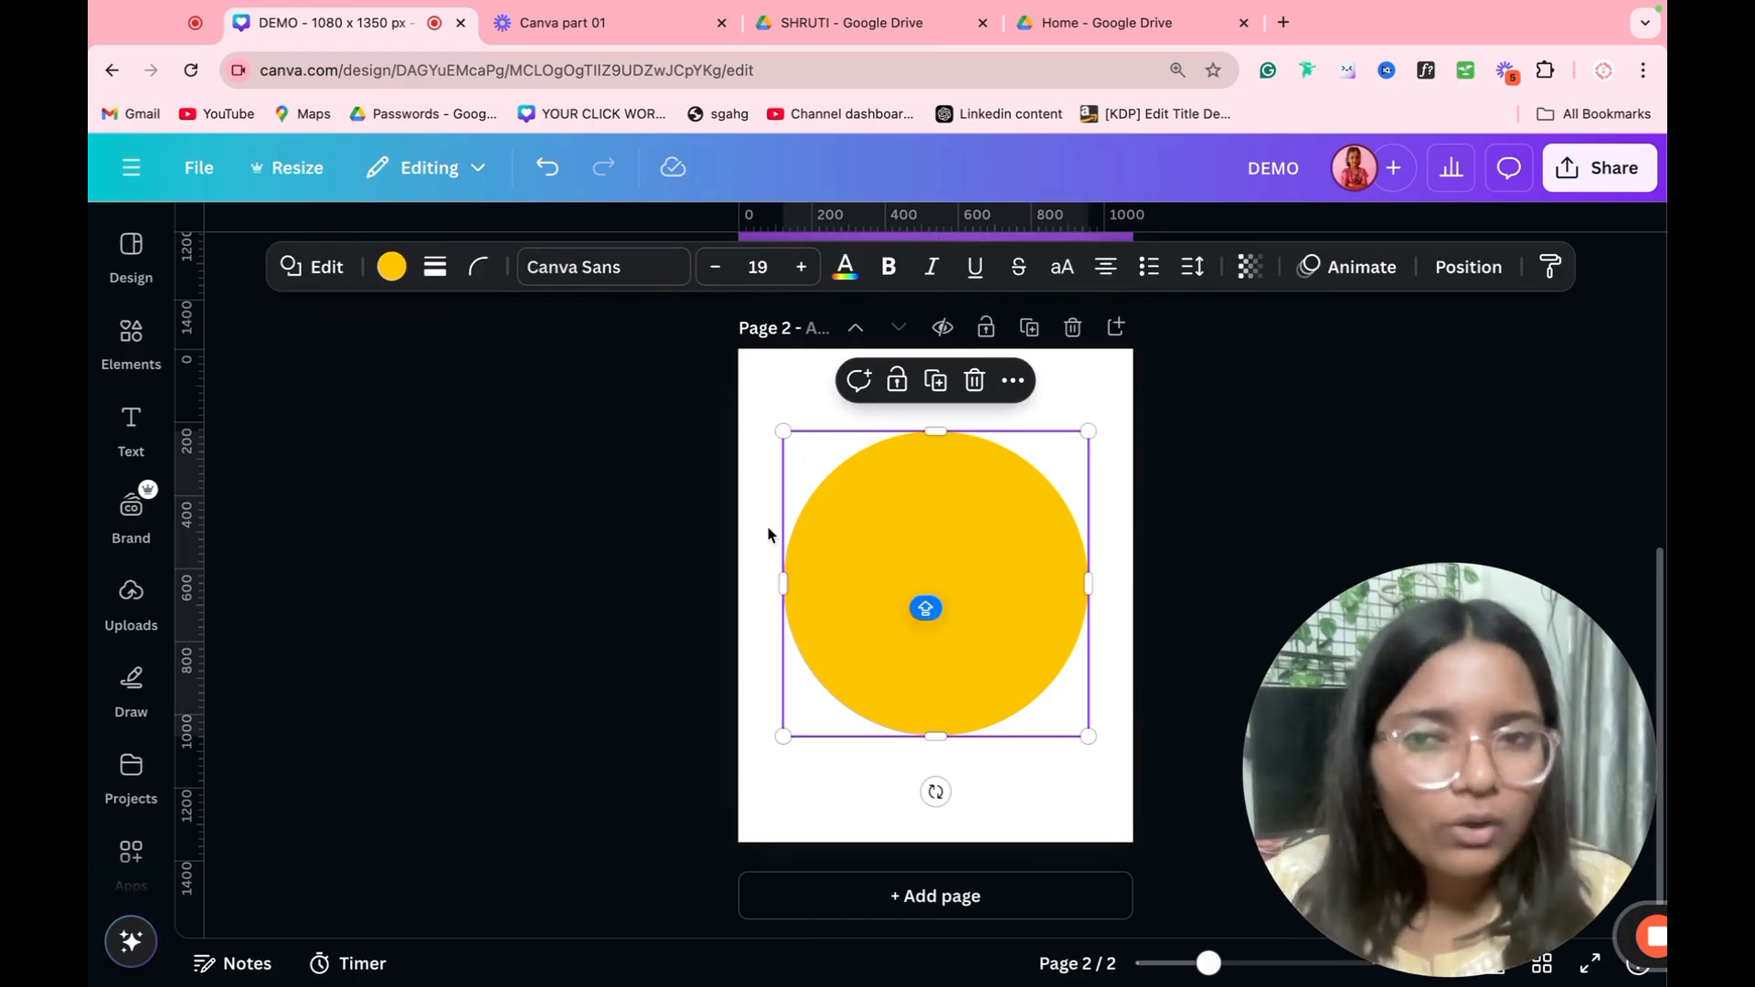
{"action": "left_click", "coordinate": [435, 266]}
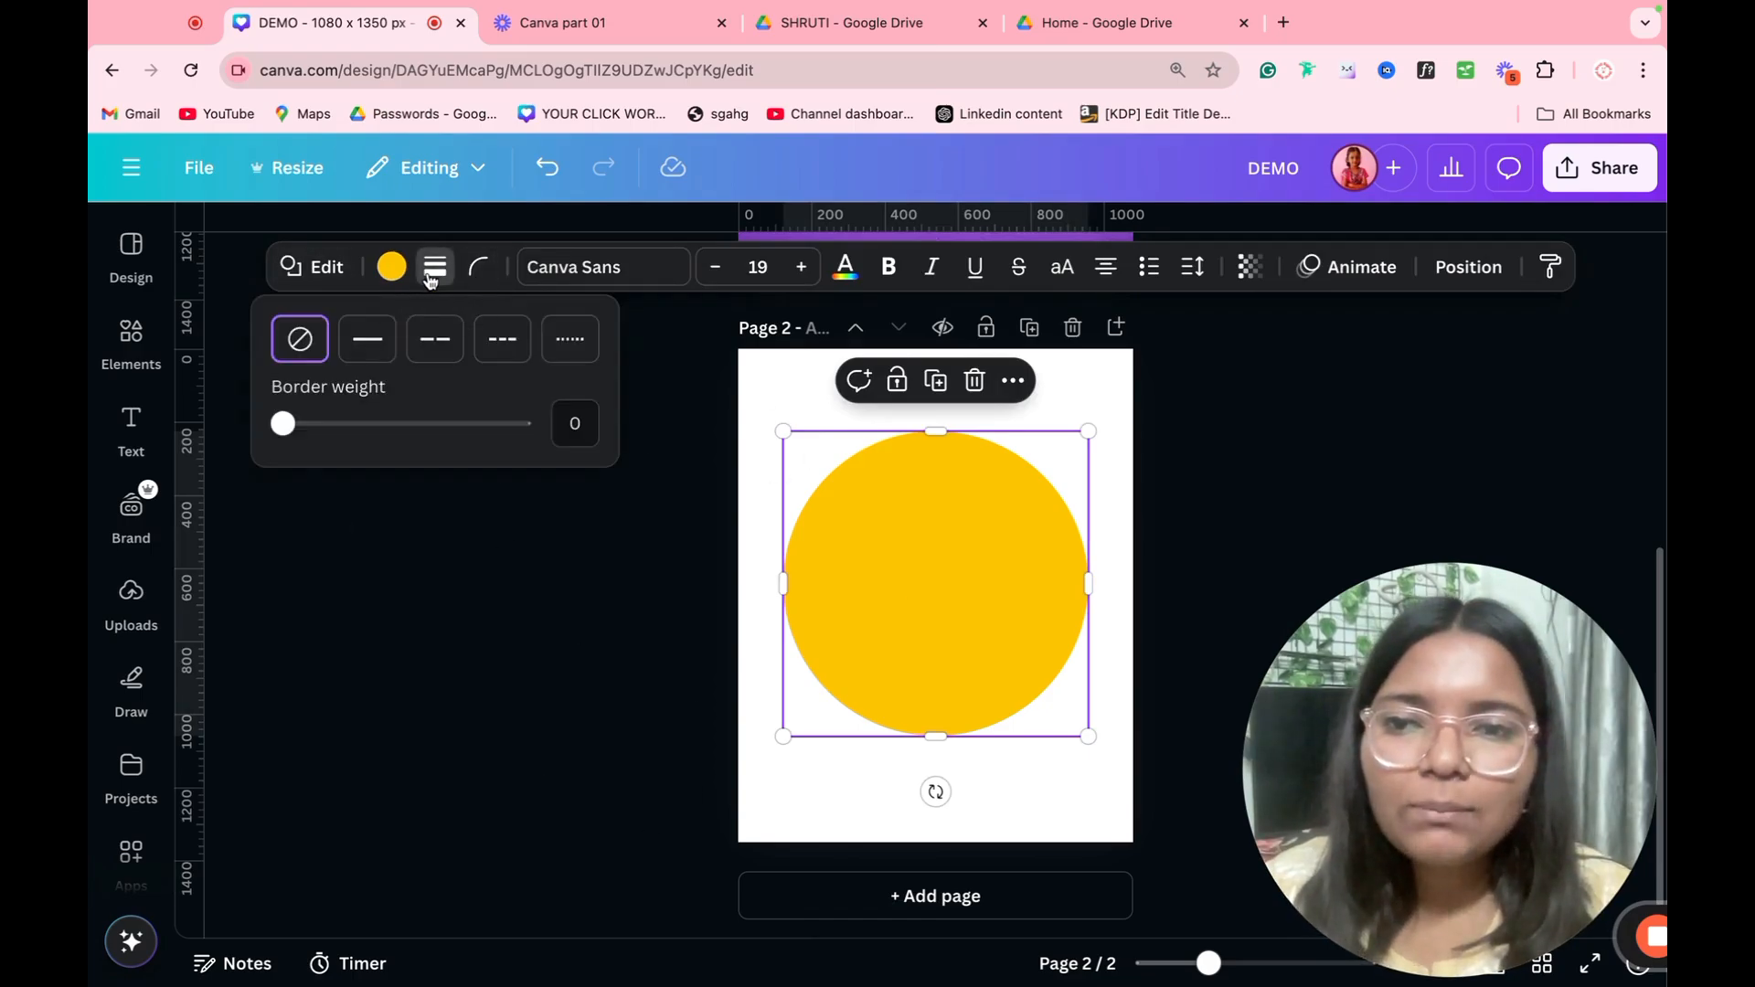
{"action": "left_click", "coordinate": [345, 353]}
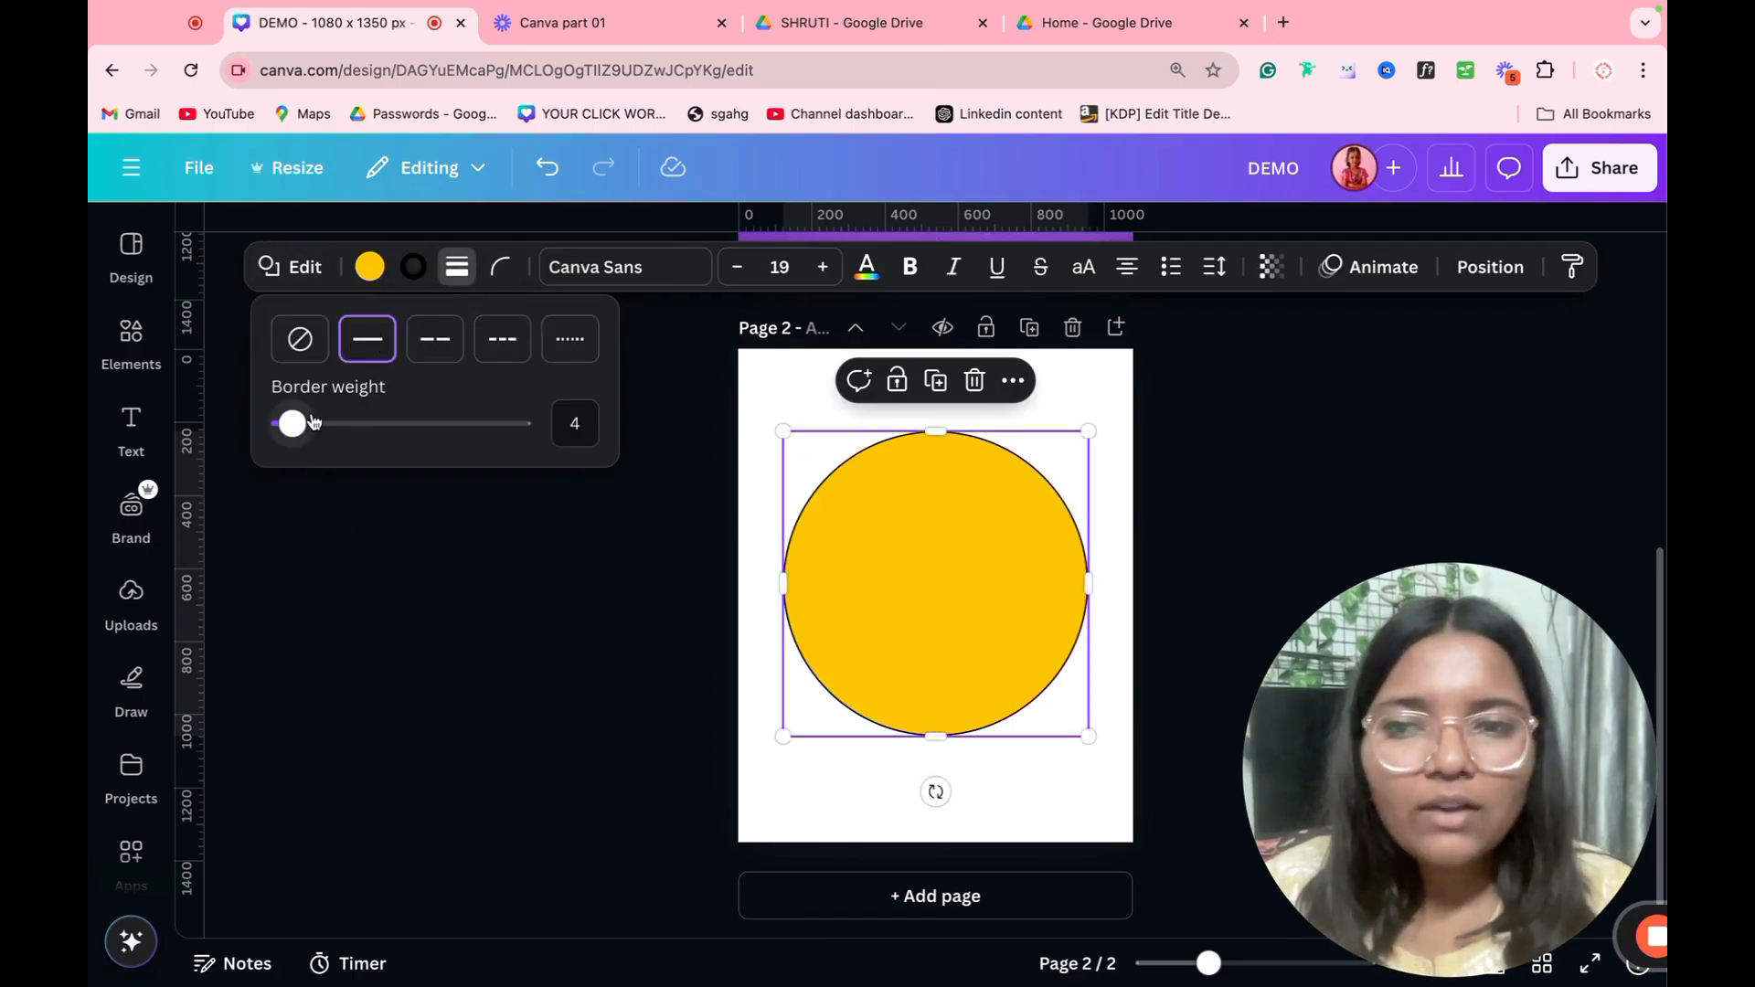
Step: Try the yellow circle's border at weight 27 in the long-dash, short-dash and dotted styles
{"action": "left_click_drag", "start_coordinate": [285, 423], "coordinate": [347, 424]}
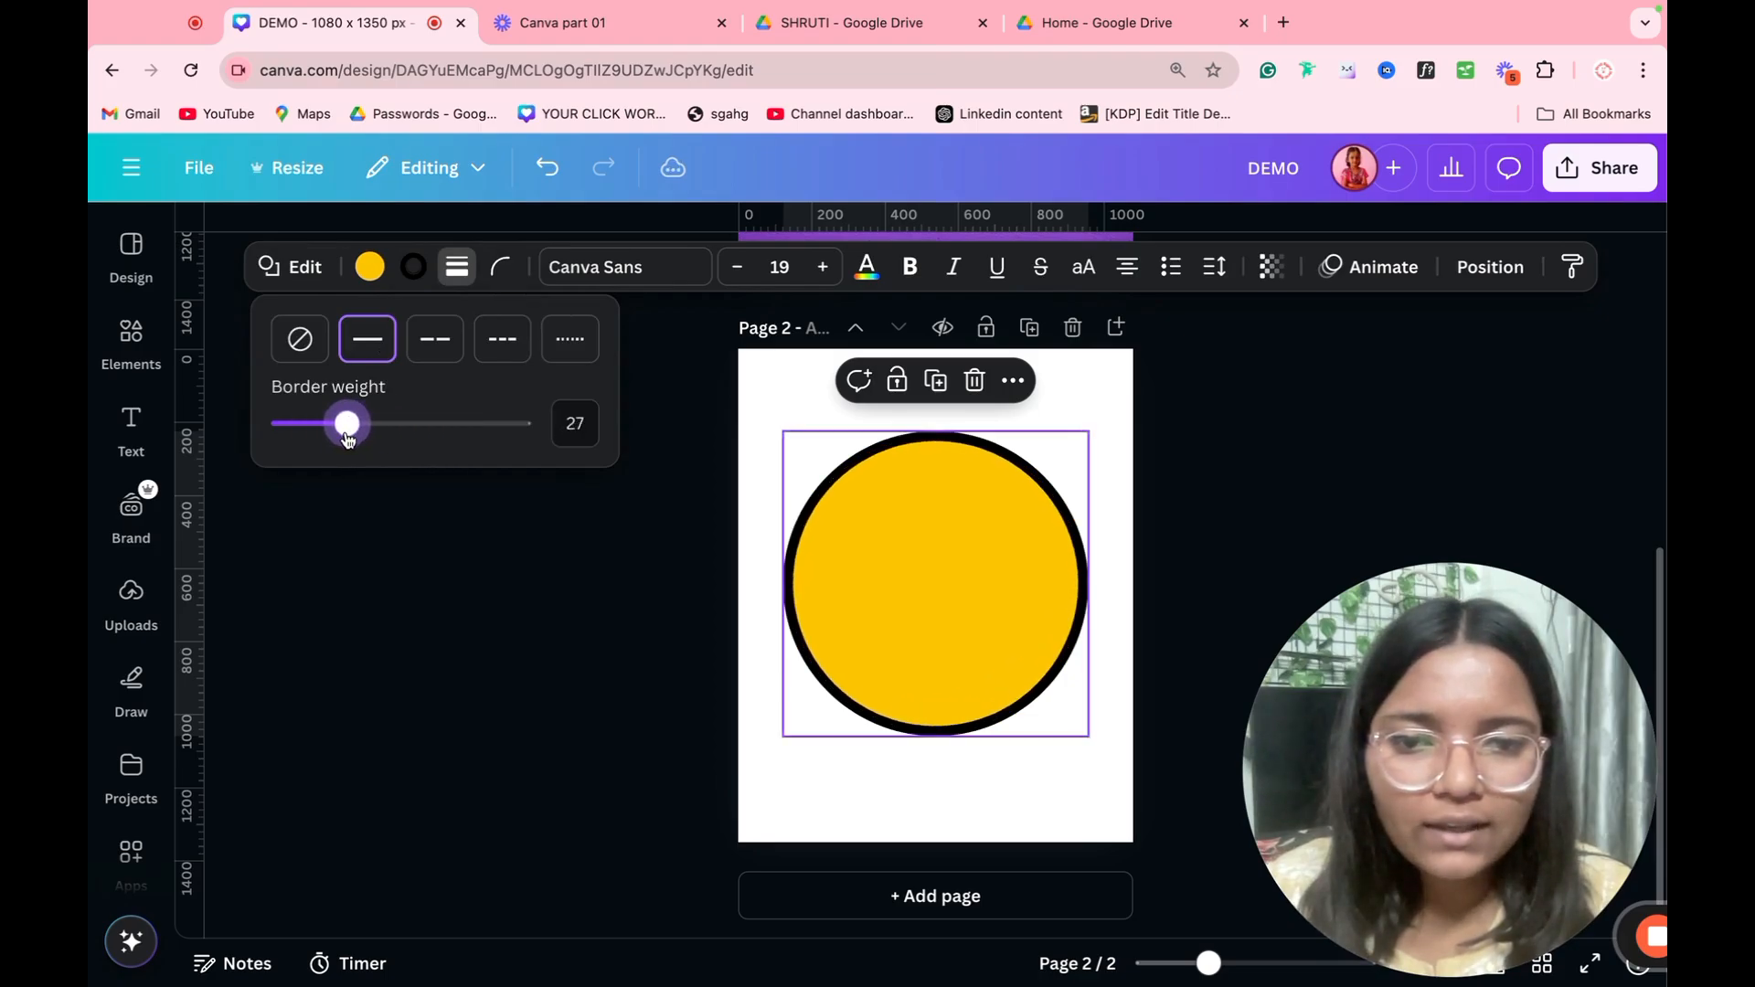
{"action": "left_click", "coordinate": [436, 340]}
{"action": "left_click", "coordinate": [501, 340]}
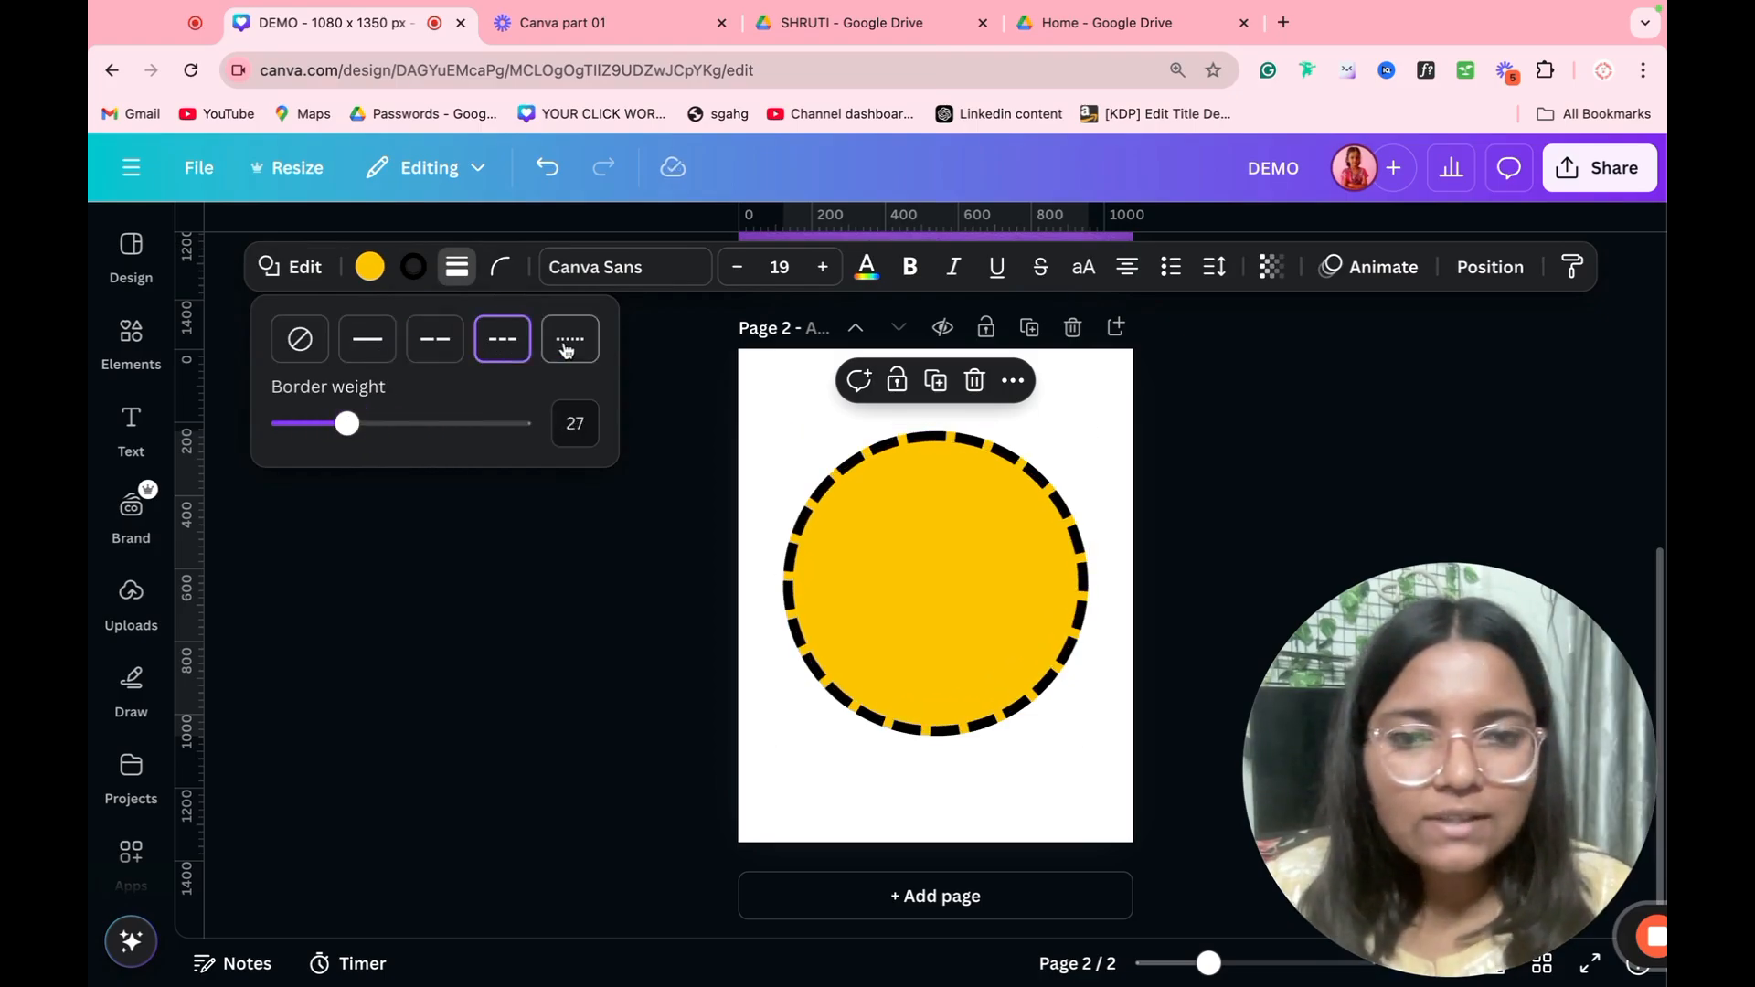
{"action": "left_click", "coordinate": [582, 352]}
Step: Reduce the yellow circle's border weight to 11, compare the line styles and settle on short dashes
{"action": "left_click_drag", "start_coordinate": [347, 423], "coordinate": [305, 423]}
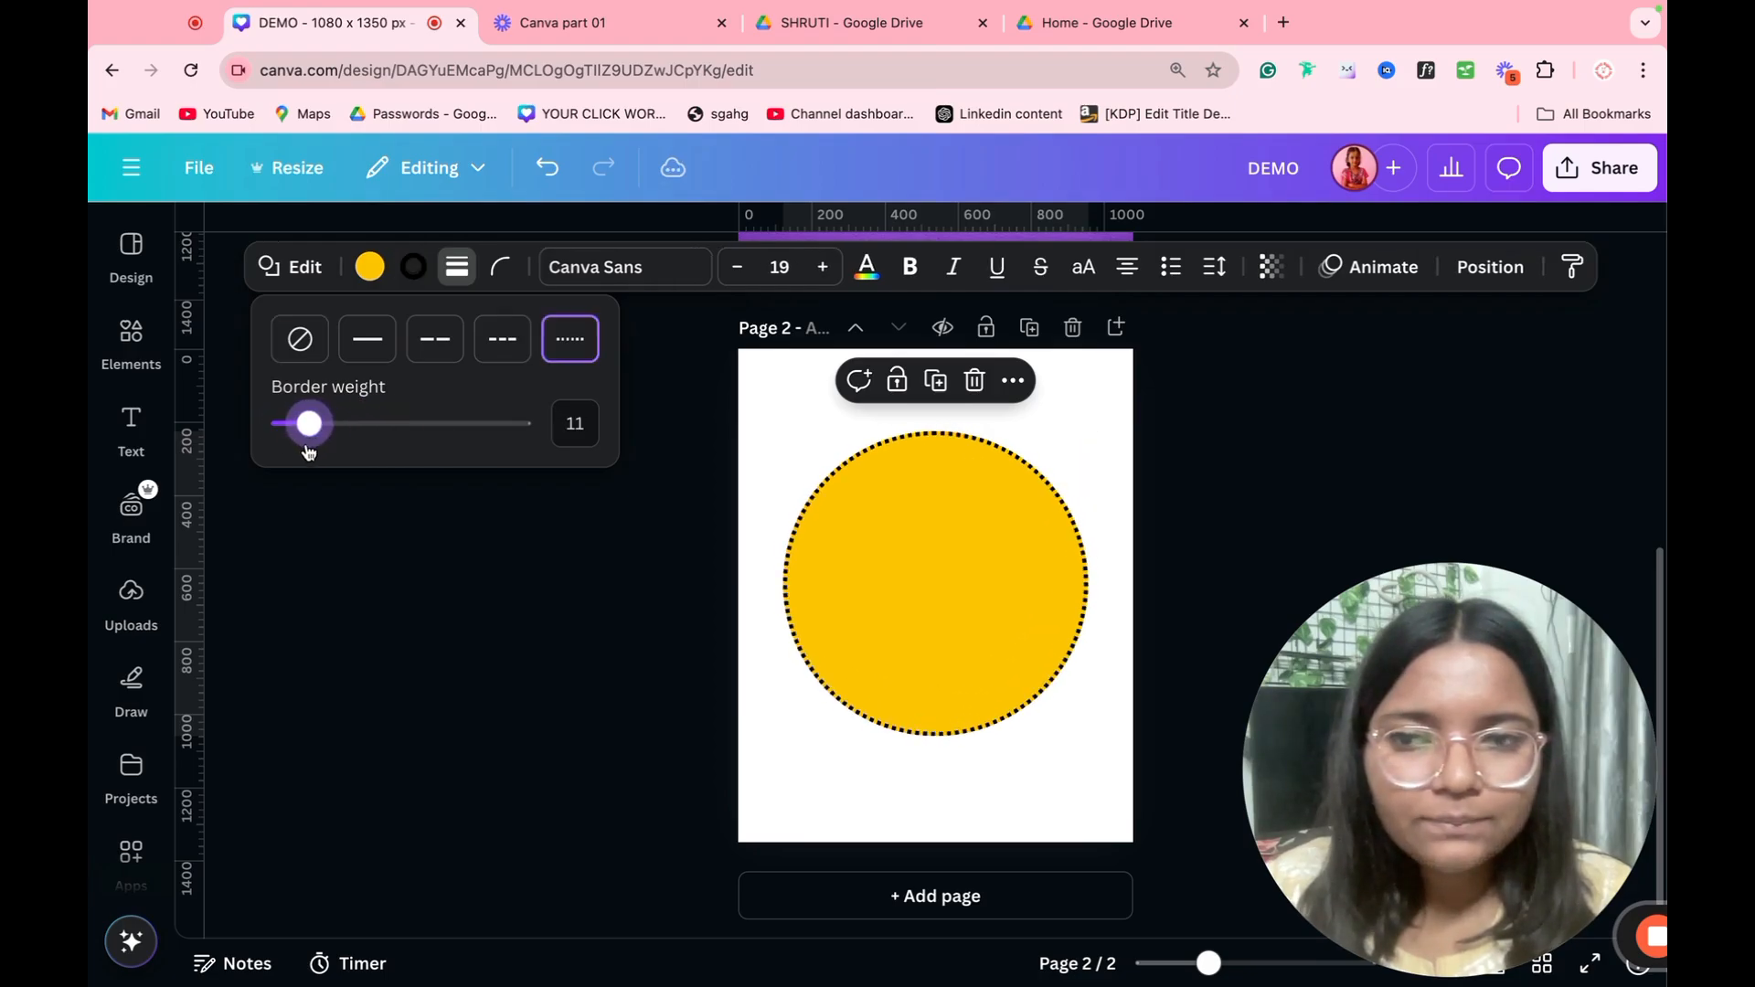
{"action": "left_click", "coordinate": [367, 340]}
{"action": "left_click", "coordinate": [435, 340]}
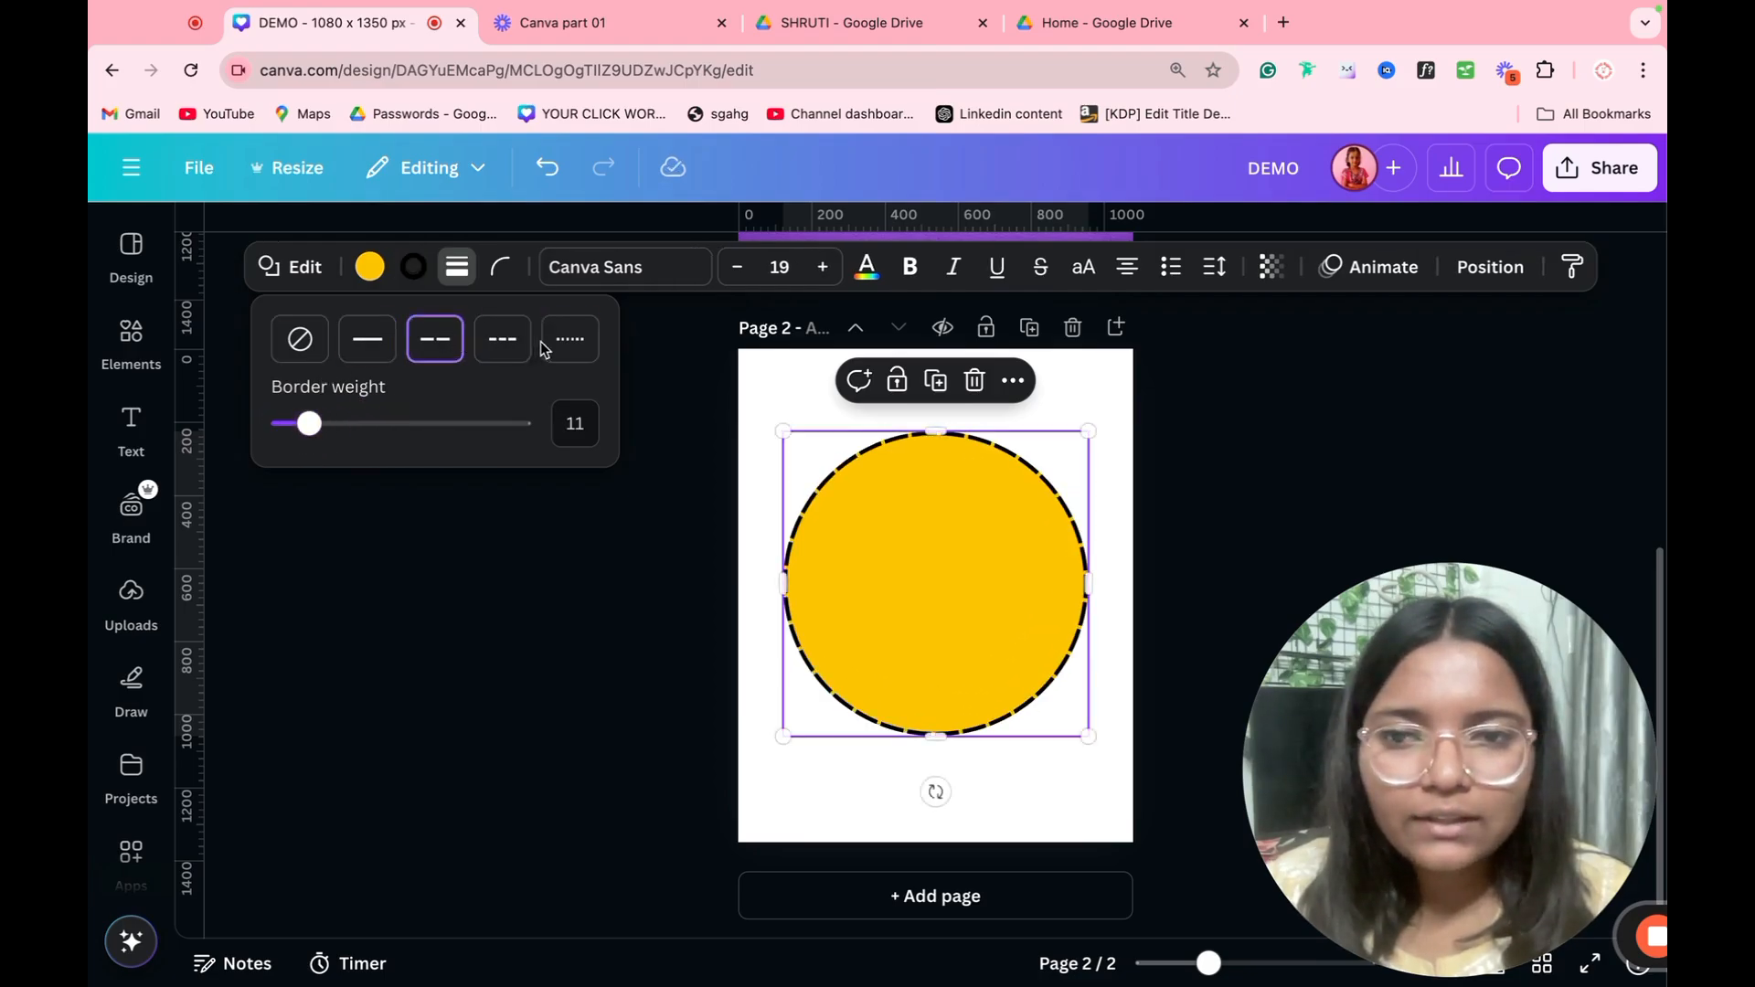
{"action": "left_click", "coordinate": [563, 347]}
{"action": "left_click", "coordinate": [503, 340]}
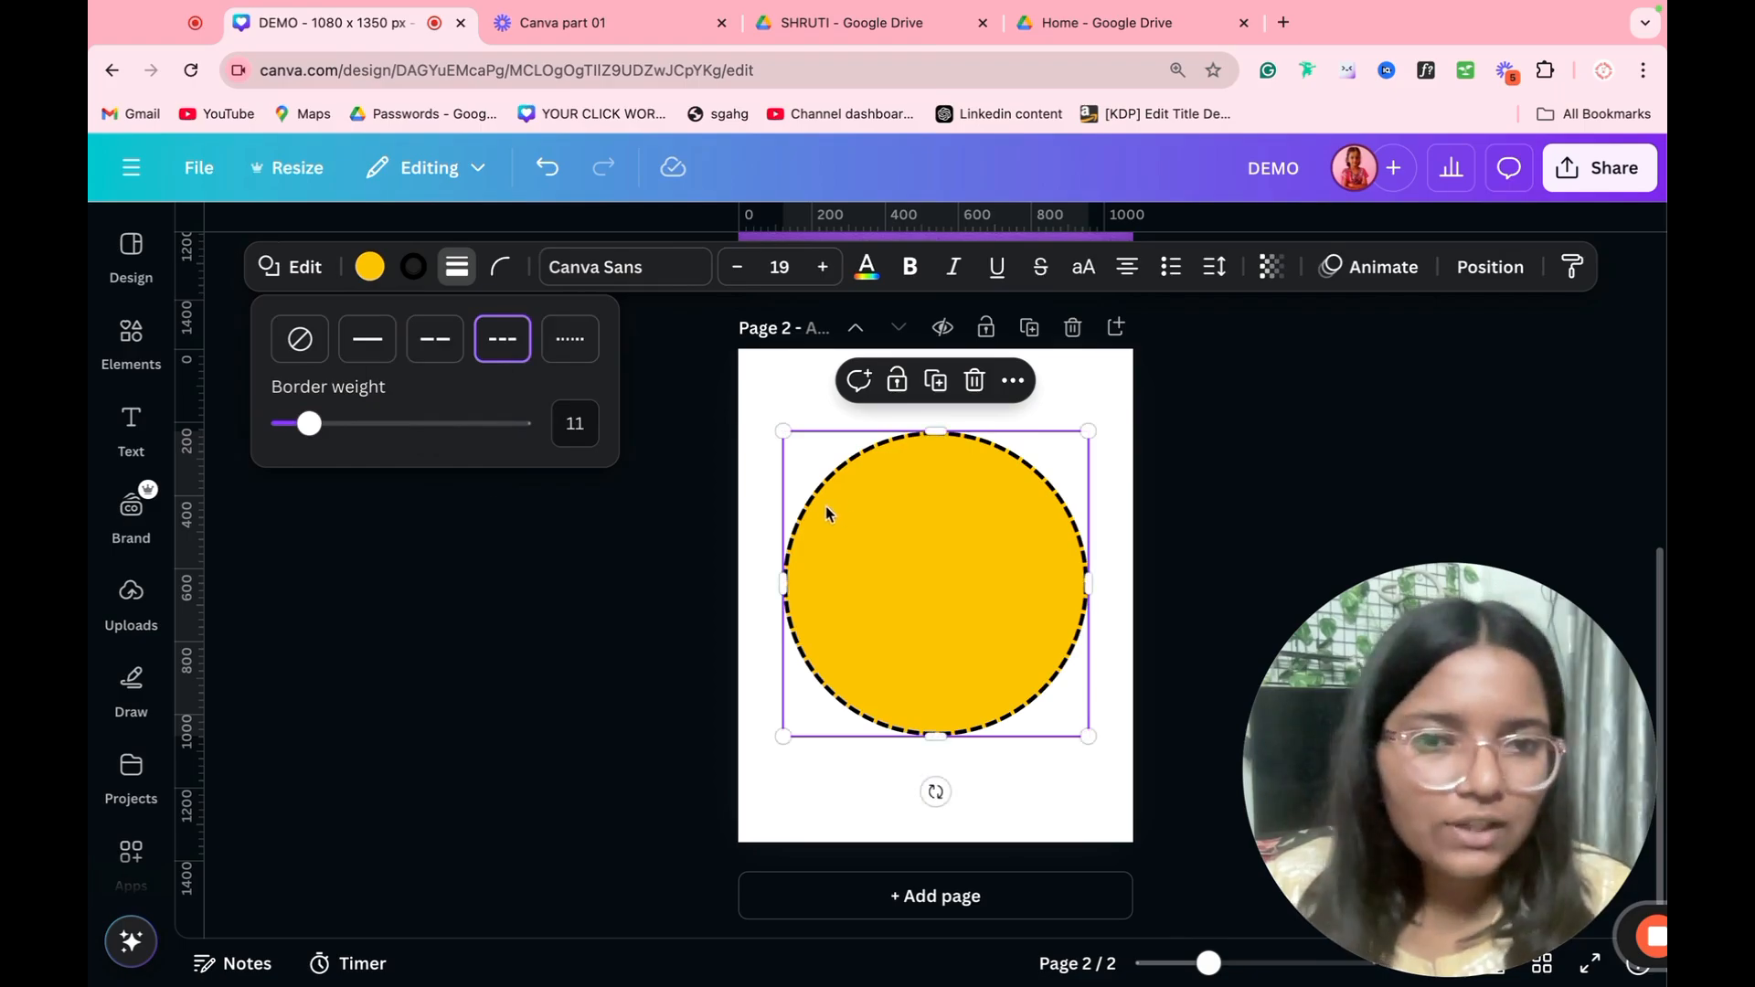
{"action": "left_click", "coordinate": [584, 561]}
{"action": "left_click", "coordinate": [584, 561]}
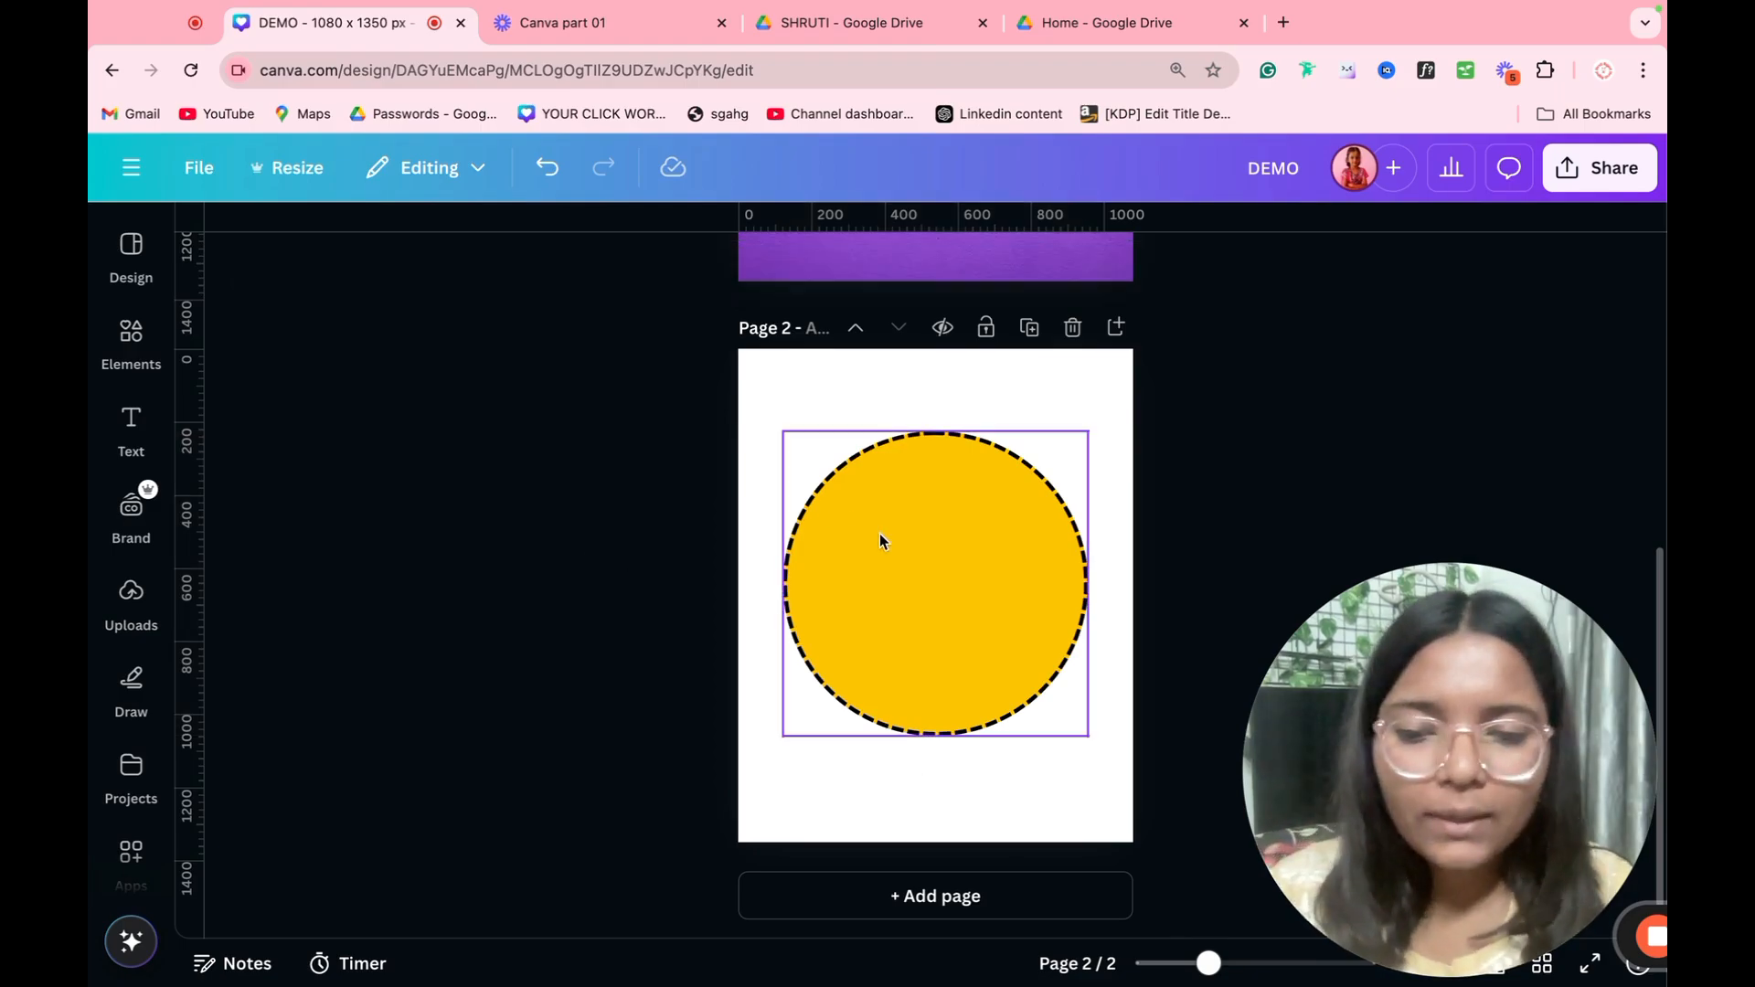
Step: Add a square over the yellow circle and fill it with the light purple from the photo colors
{"action": "double_click", "coordinate": [881, 537]}
{"action": "left_click", "coordinate": [391, 267]}
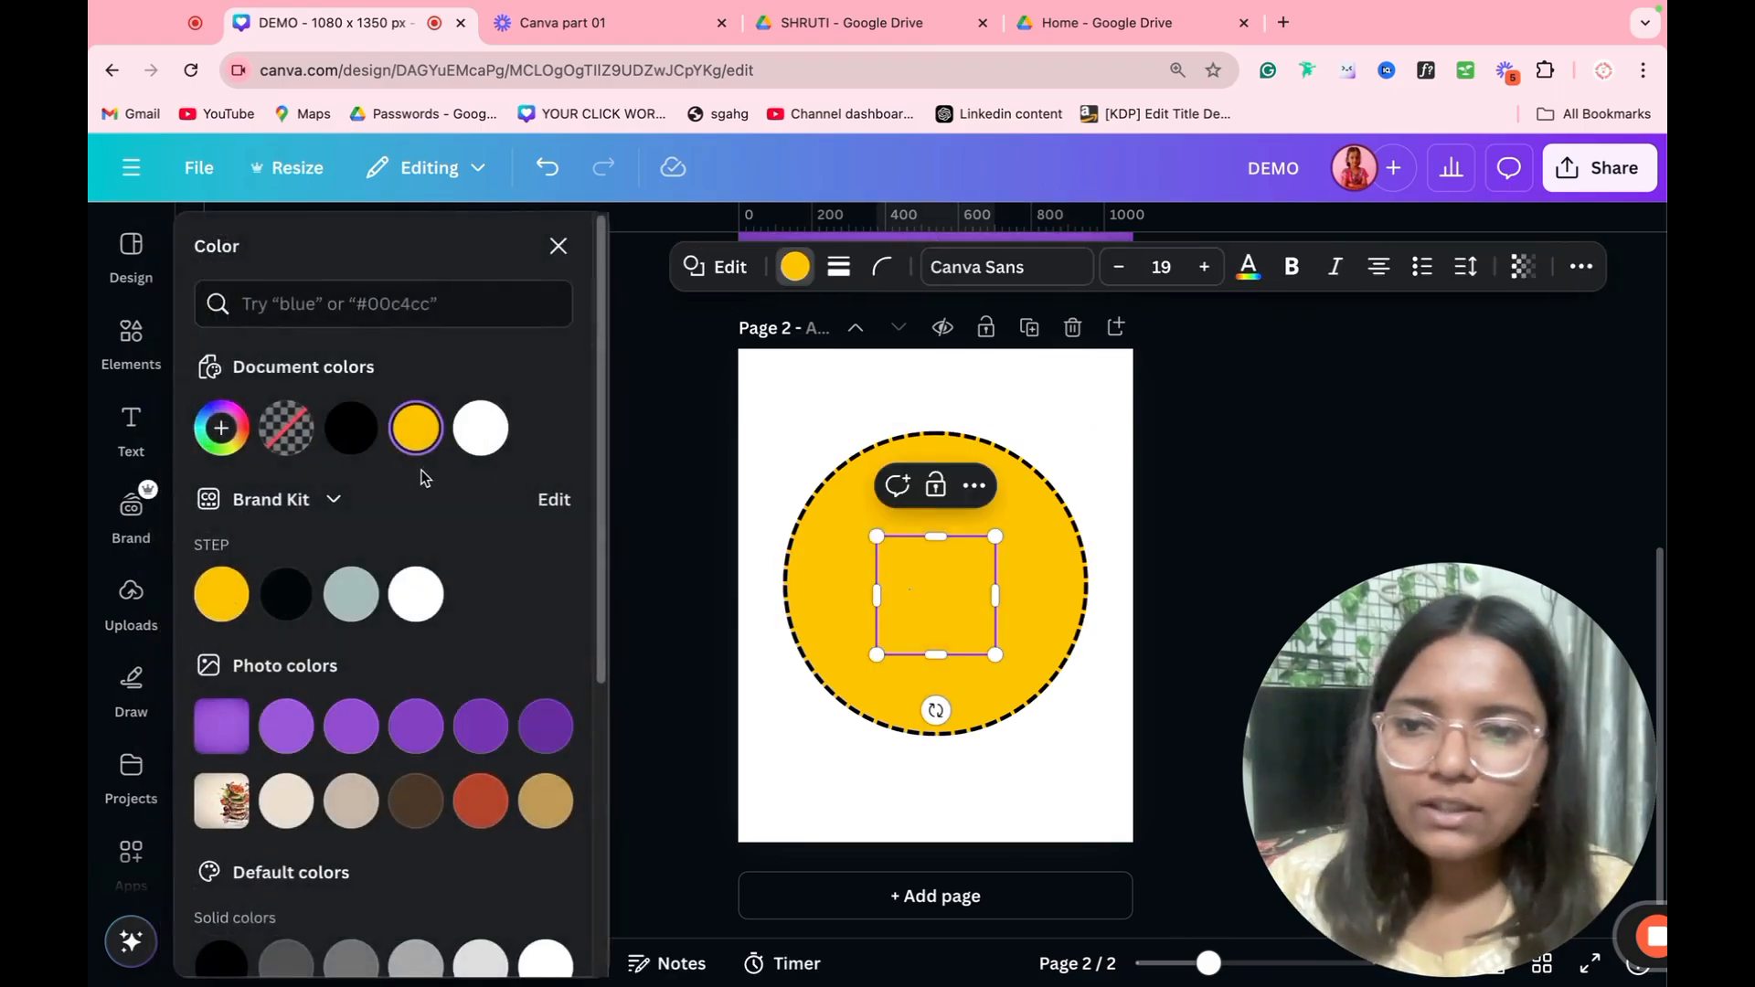
{"action": "left_click", "coordinate": [286, 725]}
{"action": "left_click", "coordinate": [628, 696]}
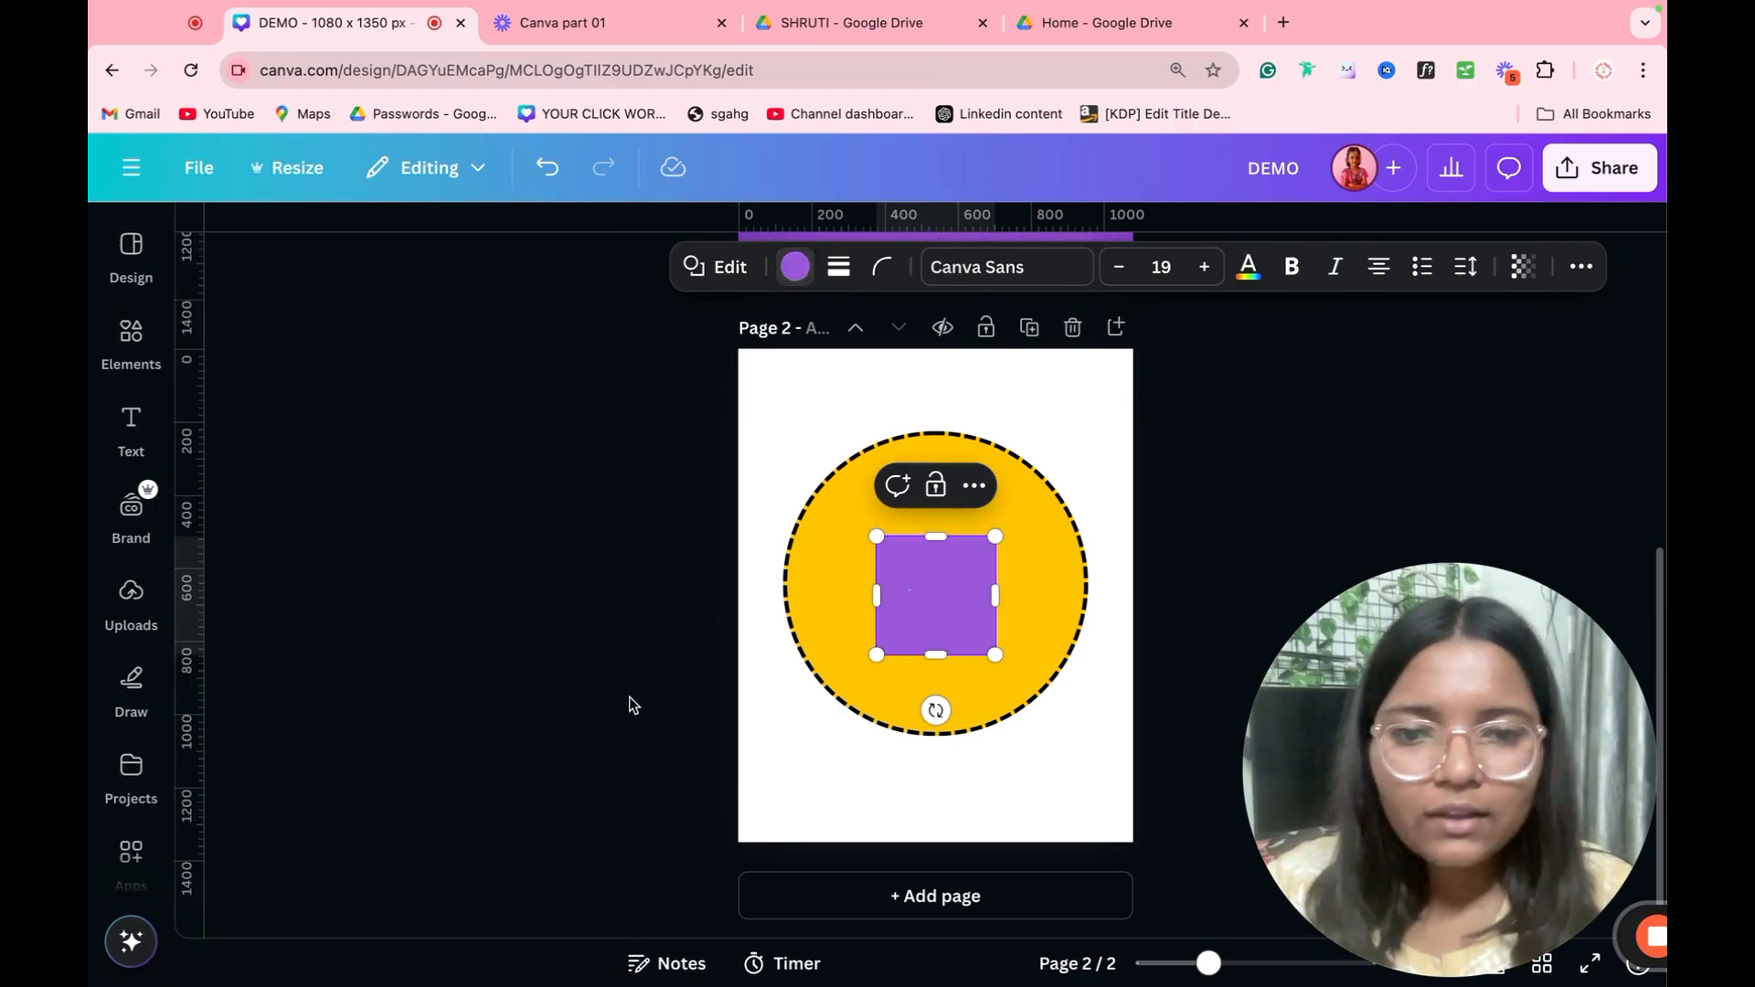
Step: Enlarge the purple square to roughly half the page's width and center it on the yellow circle
{"action": "left_click", "coordinate": [950, 643]}
{"action": "left_click_drag", "start_coordinate": [1001, 536], "coordinate": [1225, 454]}
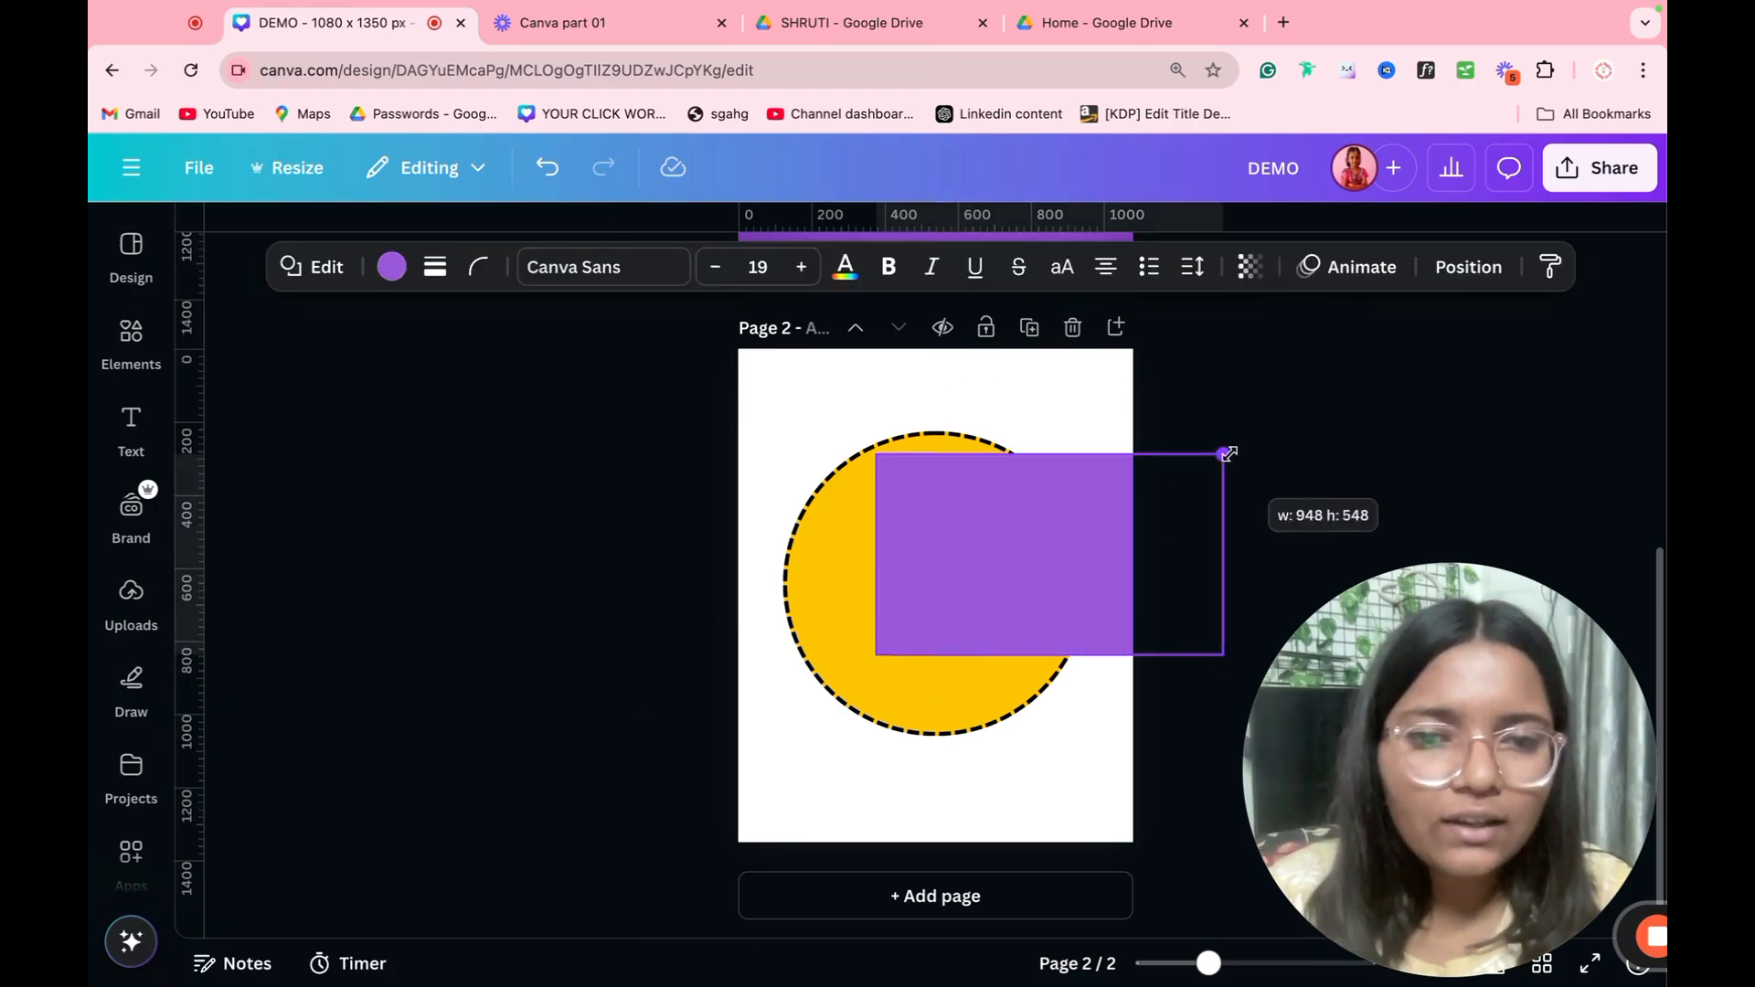
{"action": "left_click_drag", "start_coordinate": [1106, 525], "coordinate": [973, 563]}
{"action": "left_click_drag", "start_coordinate": [737, 597], "coordinate": [818, 596]}
{"action": "left_click_drag", "start_coordinate": [1082, 572], "coordinate": [1010, 579]}
{"action": "left_click_drag", "start_coordinate": [901, 596], "coordinate": [919, 589]}
Step: Round the corners of the purple square using the maximum corner rounding
{"action": "left_click", "coordinate": [477, 266]}
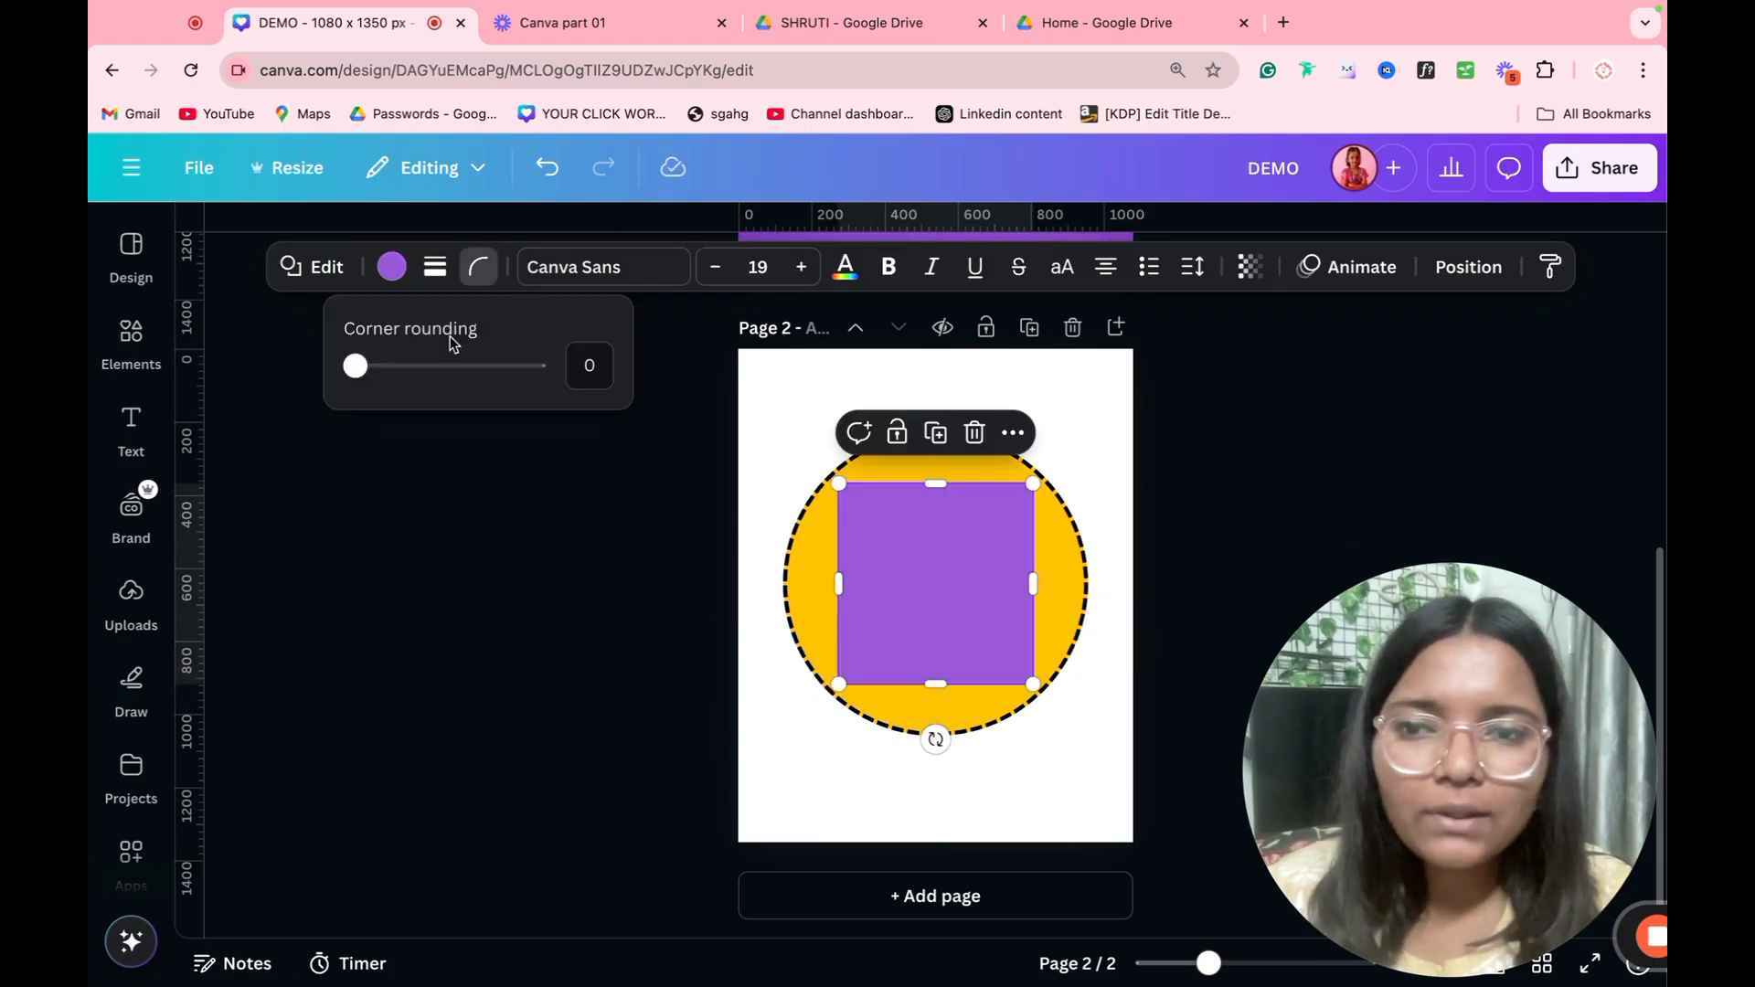
{"action": "left_click_drag", "start_coordinate": [353, 365], "coordinate": [615, 384]}
{"action": "left_click", "coordinate": [513, 604]}
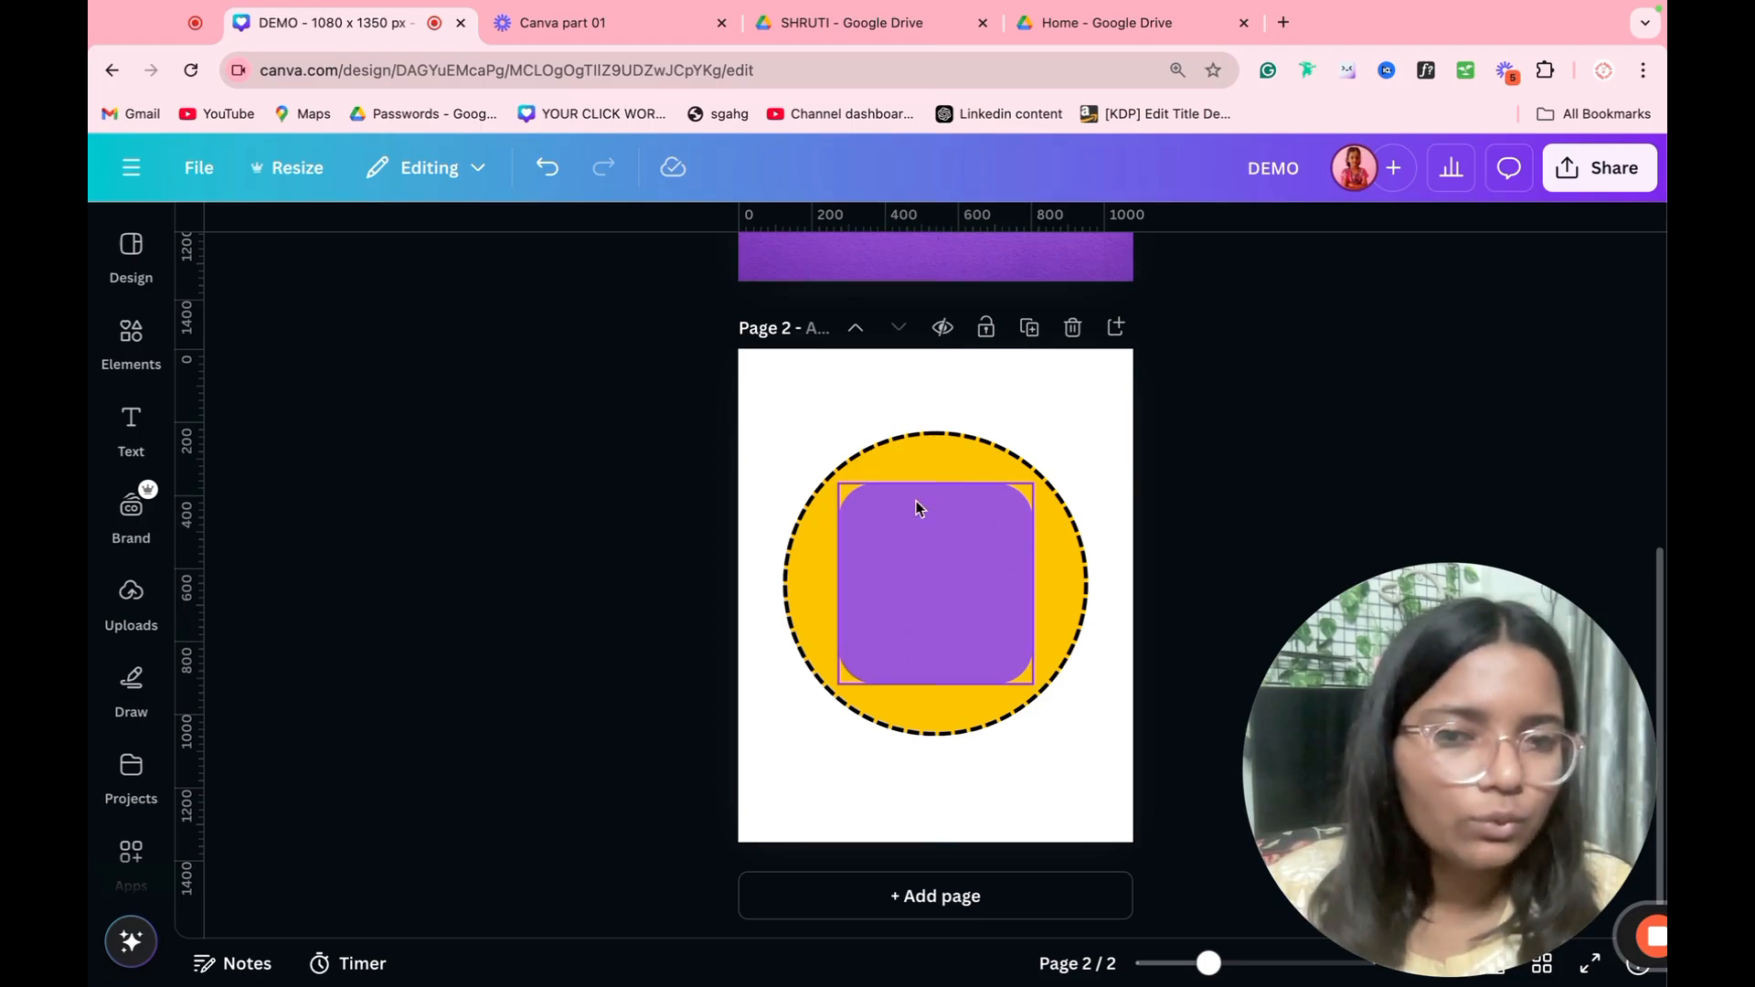
Step: Give the rounded purple square a short-dashed border and thicken it beyond the circle's border
{"action": "left_click", "coordinate": [951, 534]}
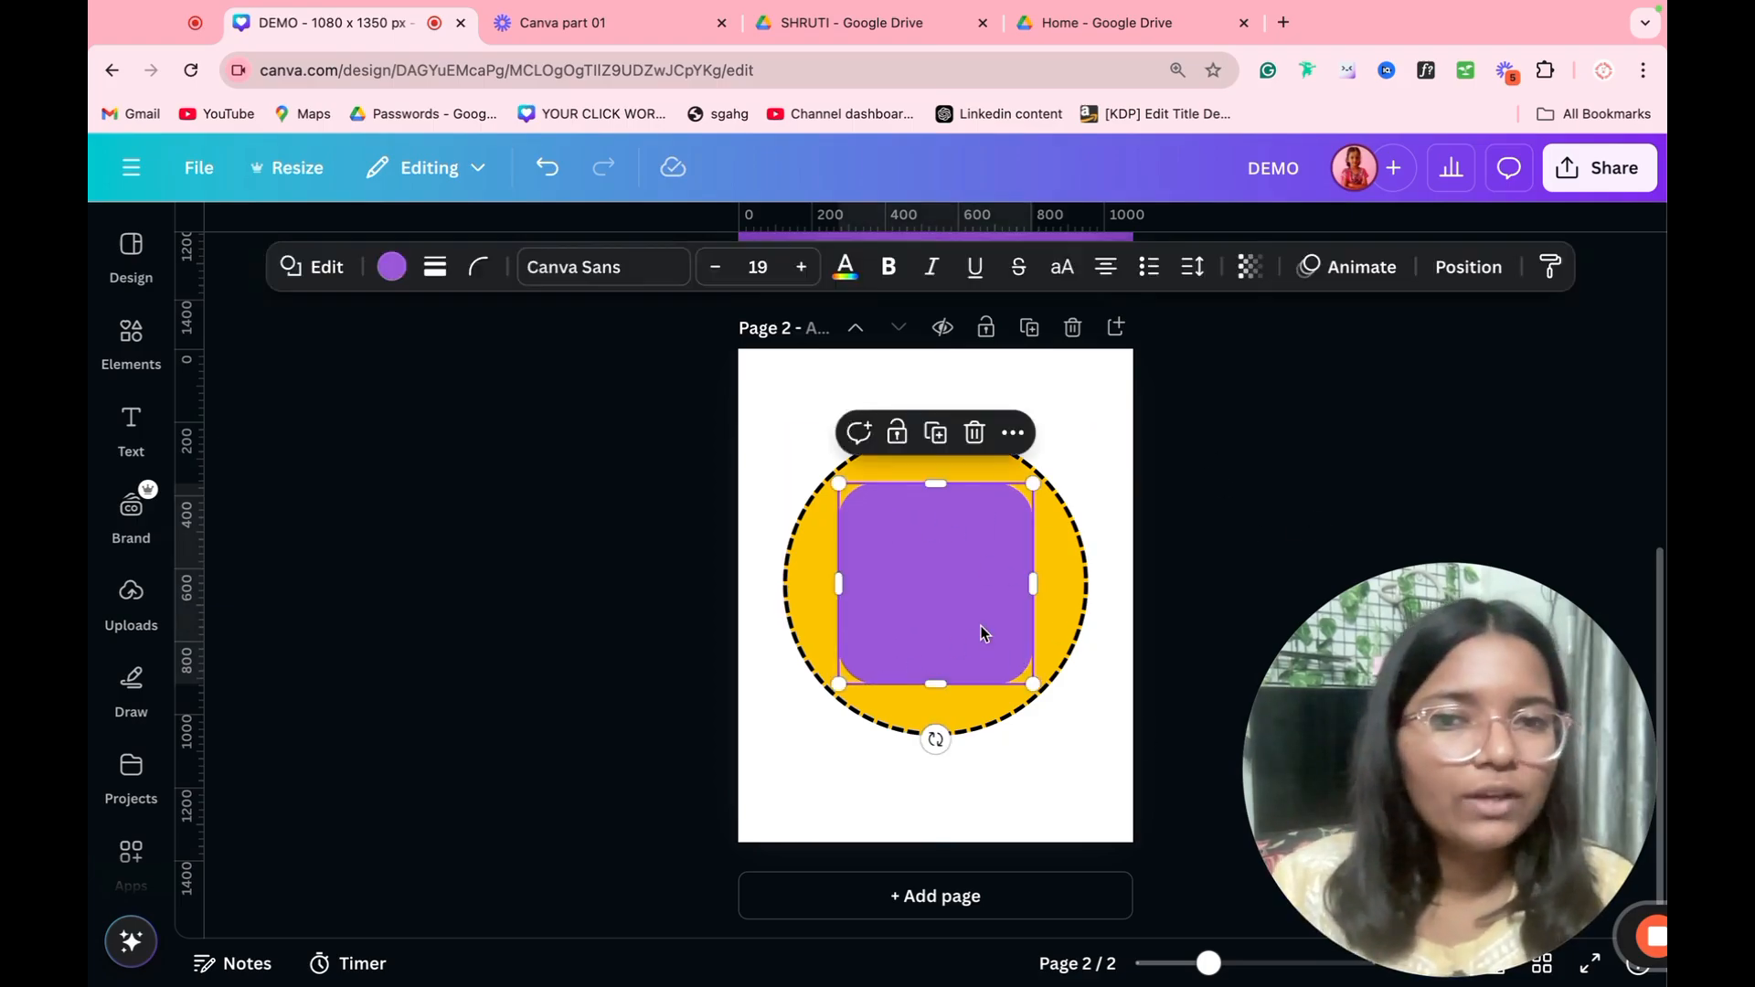
{"action": "left_click", "coordinate": [432, 268]}
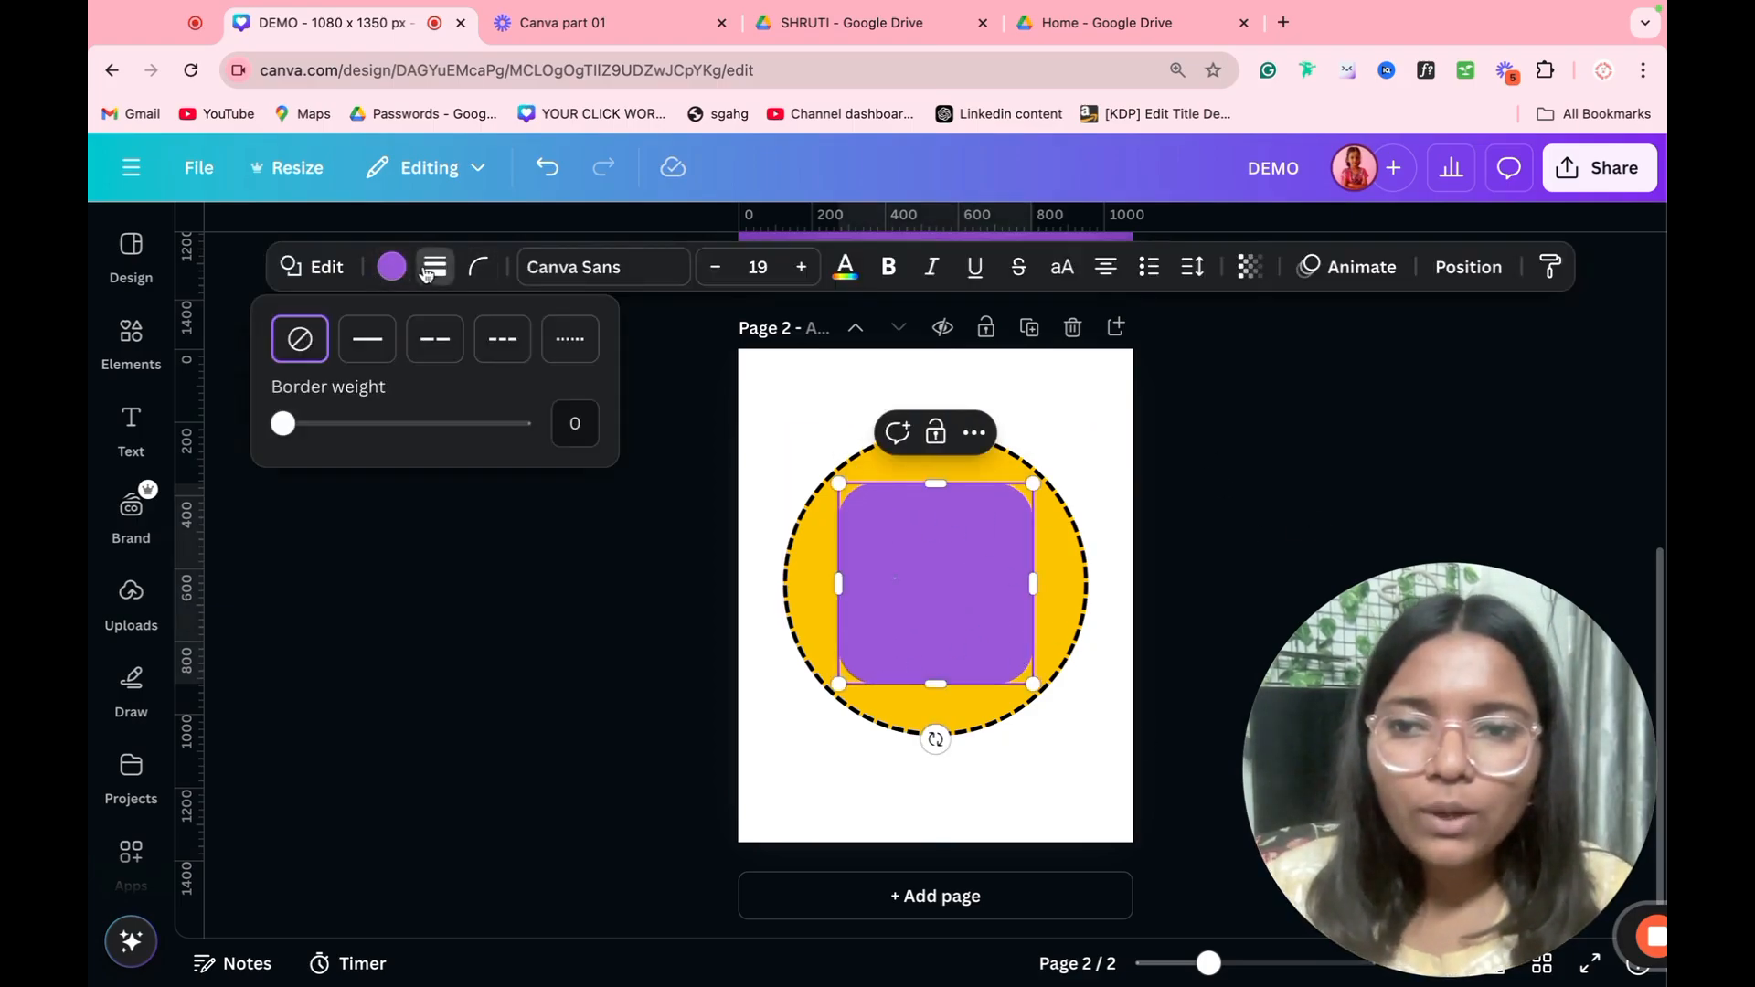
{"action": "left_click", "coordinate": [437, 347]}
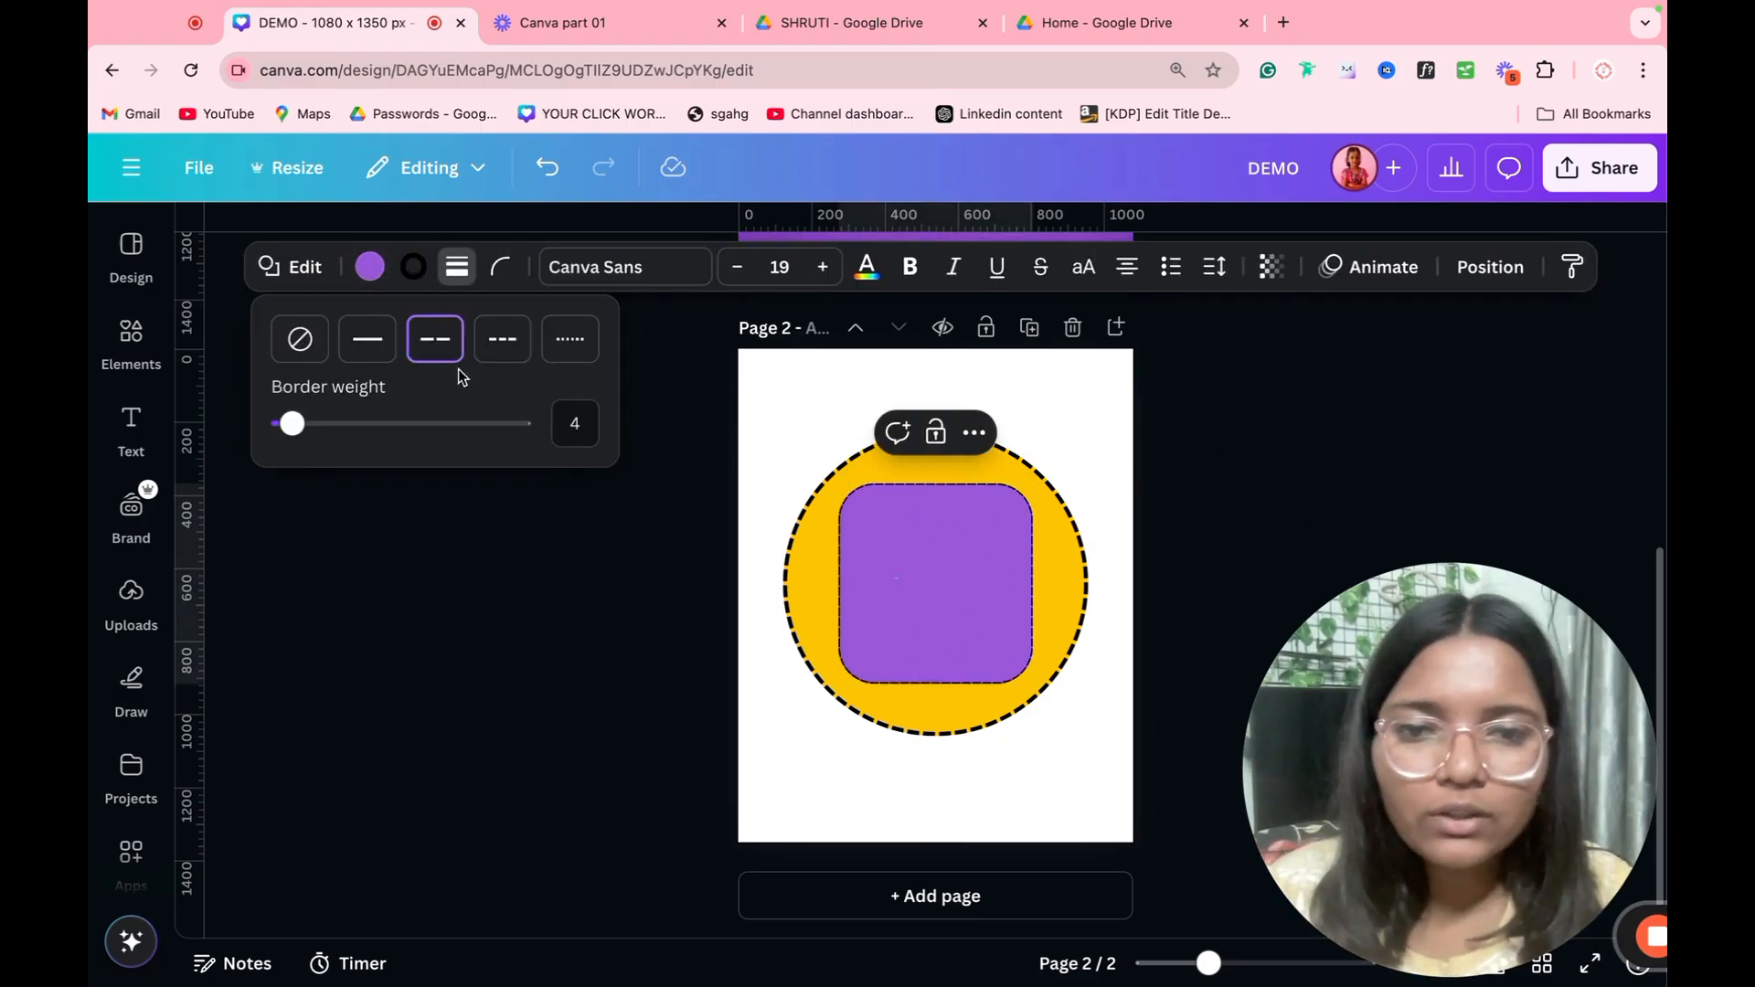
{"action": "left_click", "coordinate": [502, 342]}
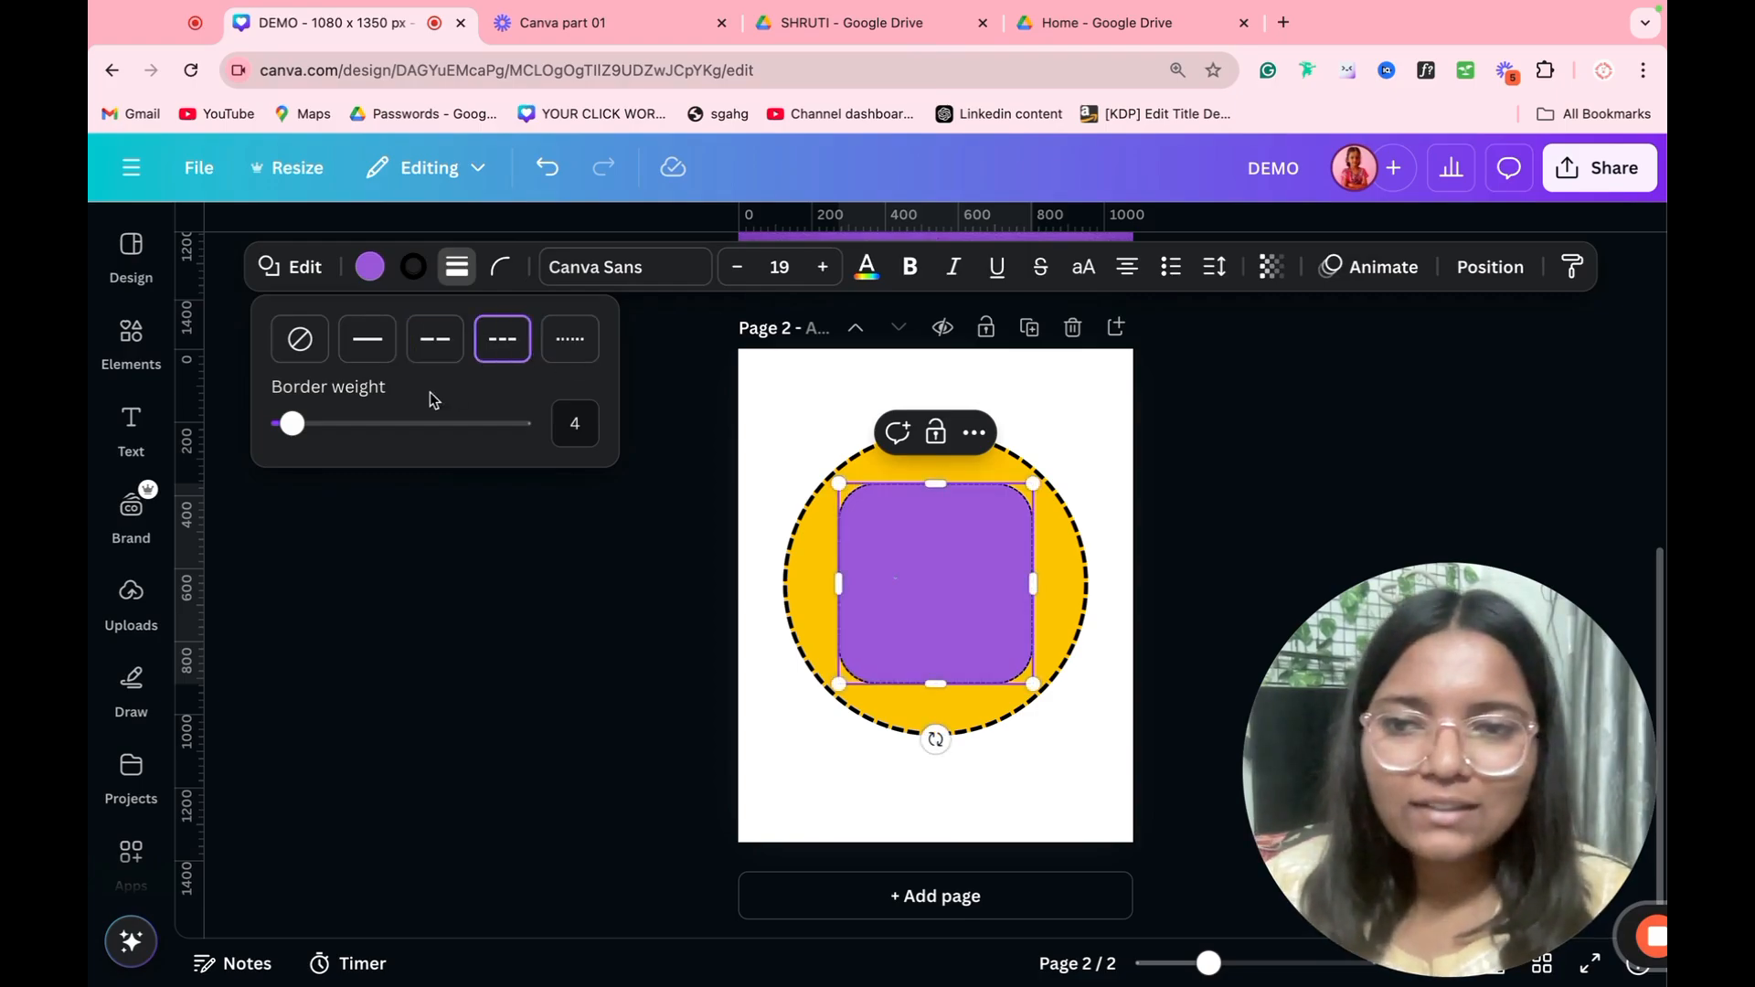
{"action": "mouse_move", "coordinate": [293, 423]}
{"action": "left_mouse_down"}
{"action": "mouse_move", "coordinate": [403, 420]}
{"action": "mouse_move", "coordinate": [326, 423]}
{"action": "left_mouse_up"}
{"action": "left_click", "coordinate": [1113, 698]}
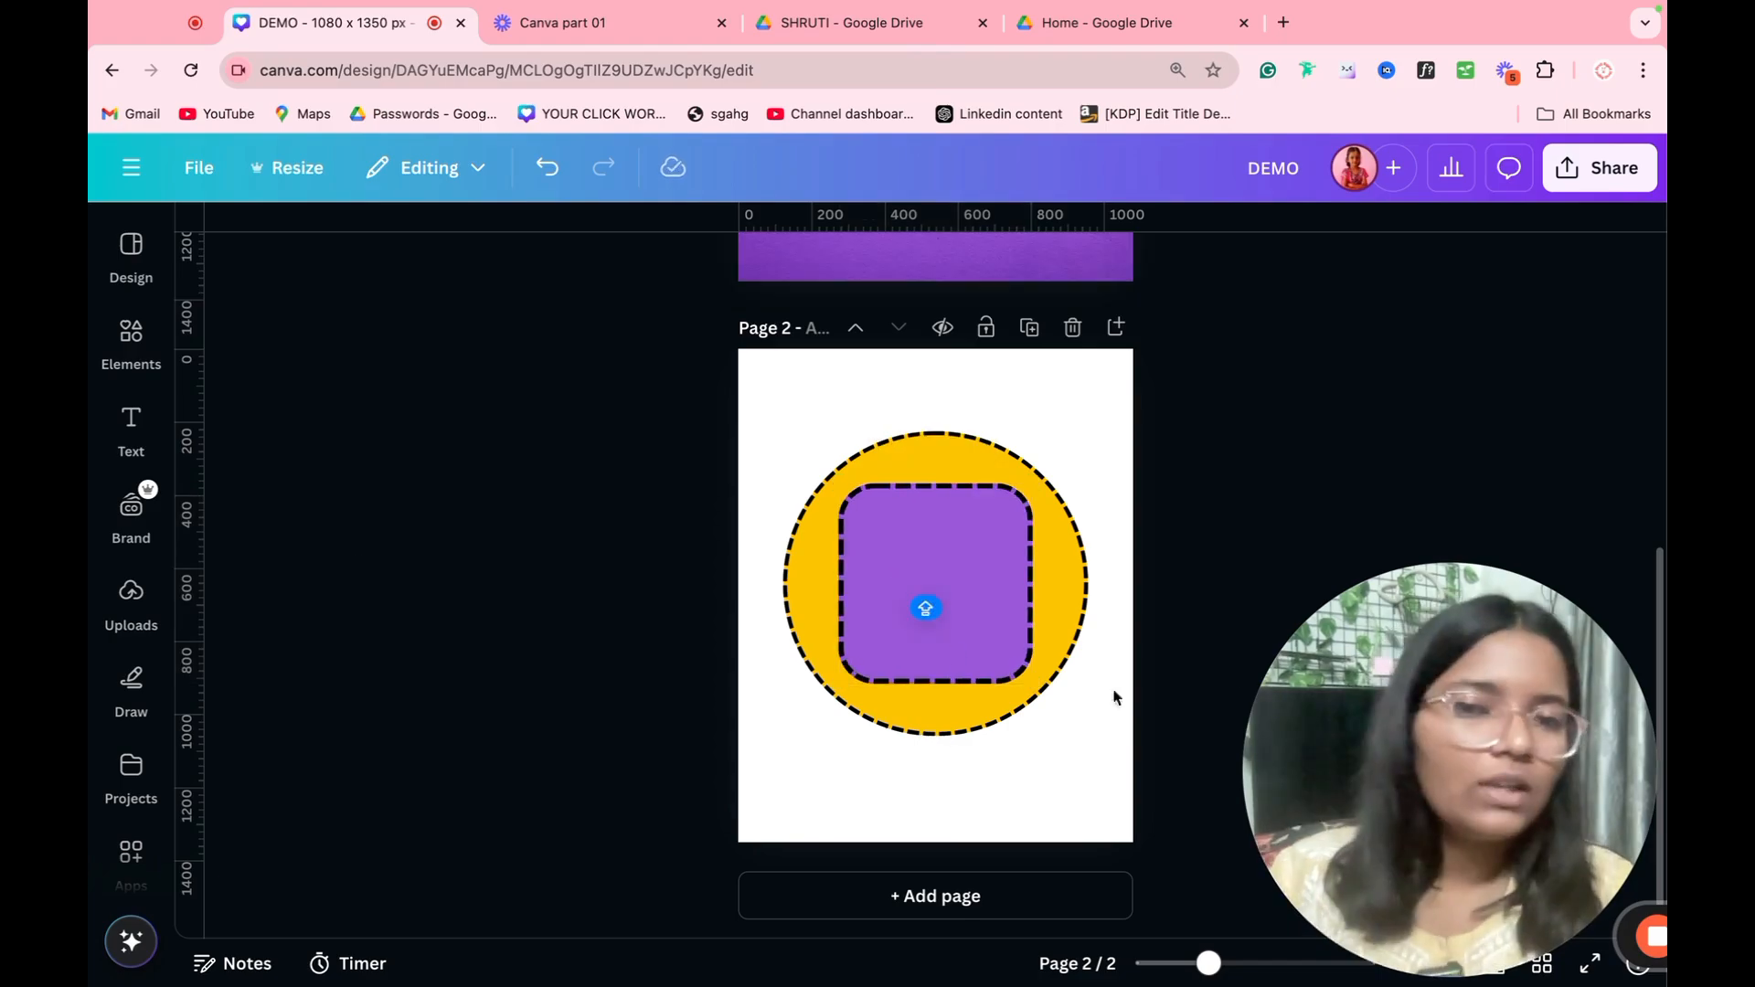
Step: Delete the purple square and the yellow circle from page 2 and insert a default text box
{"action": "left_click", "coordinate": [956, 618]}
{"action": "key", "text": "Delete"}
{"action": "left_click", "coordinate": [910, 622]}
{"action": "key", "text": "Delete"}
{"action": "key", "text": "t"}
{"action": "key", "text": "Escape"}
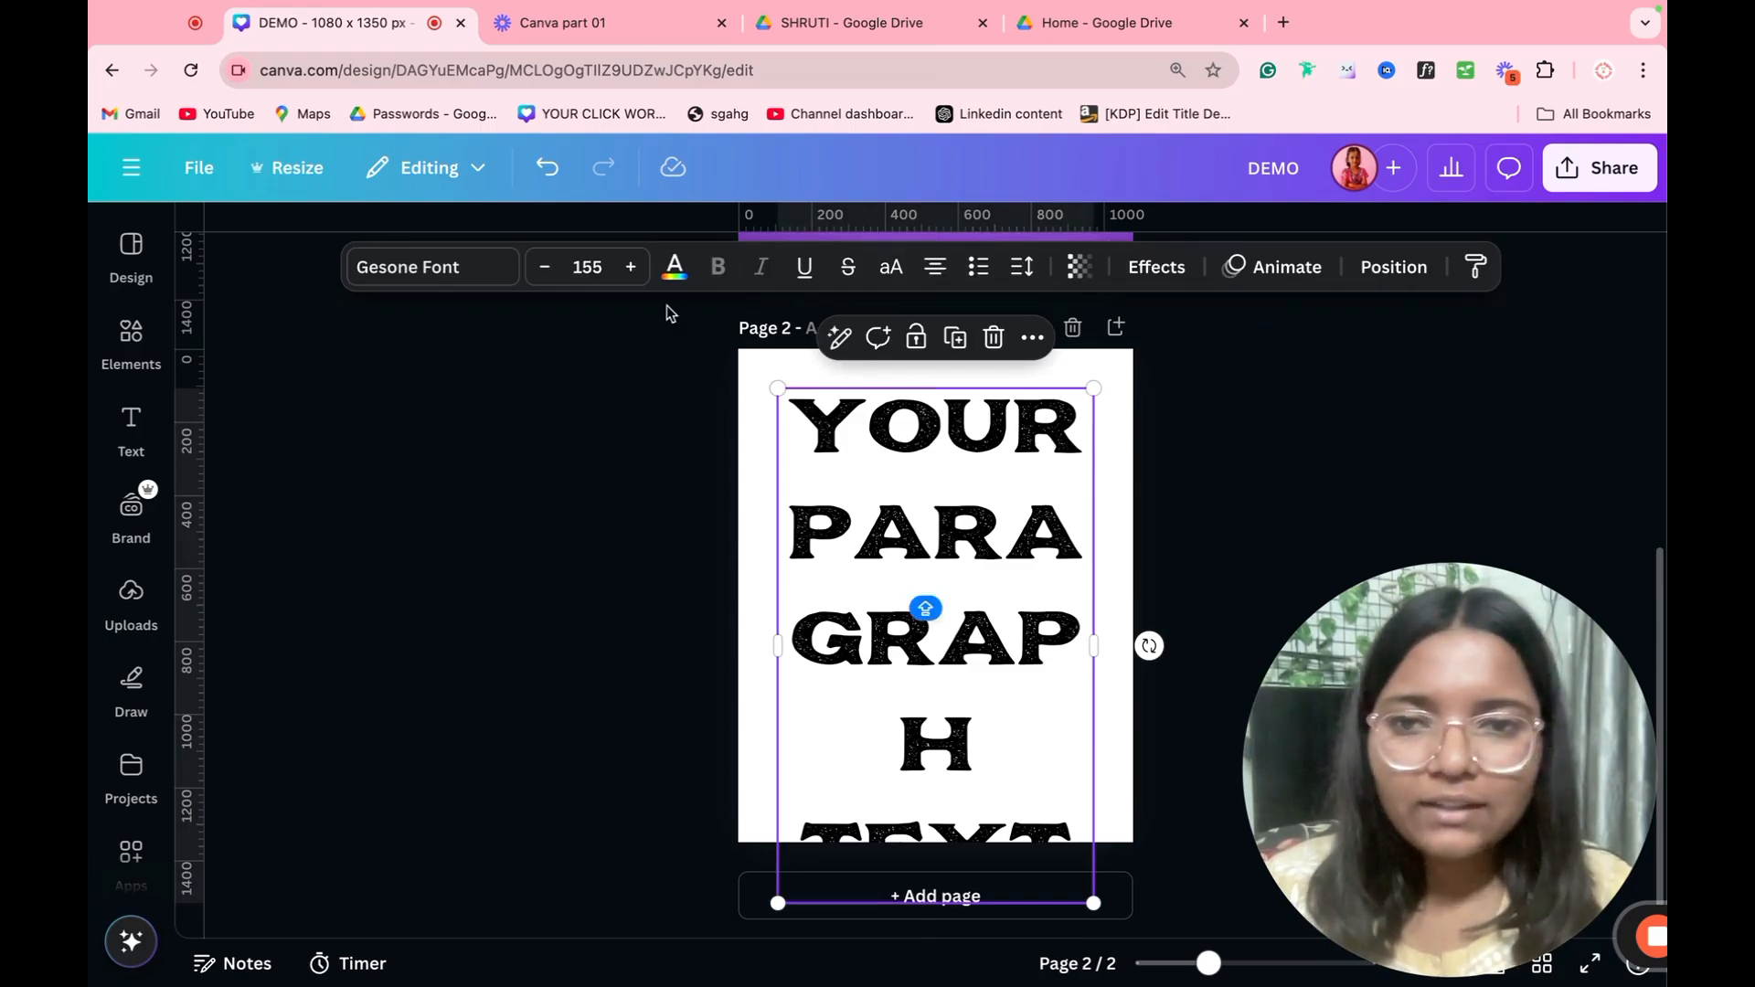
Step: Set the paragraph text's font size to 55, then narrow its box and center it horizontally in the page's upper half
{"action": "left_click", "coordinate": [581, 267]}
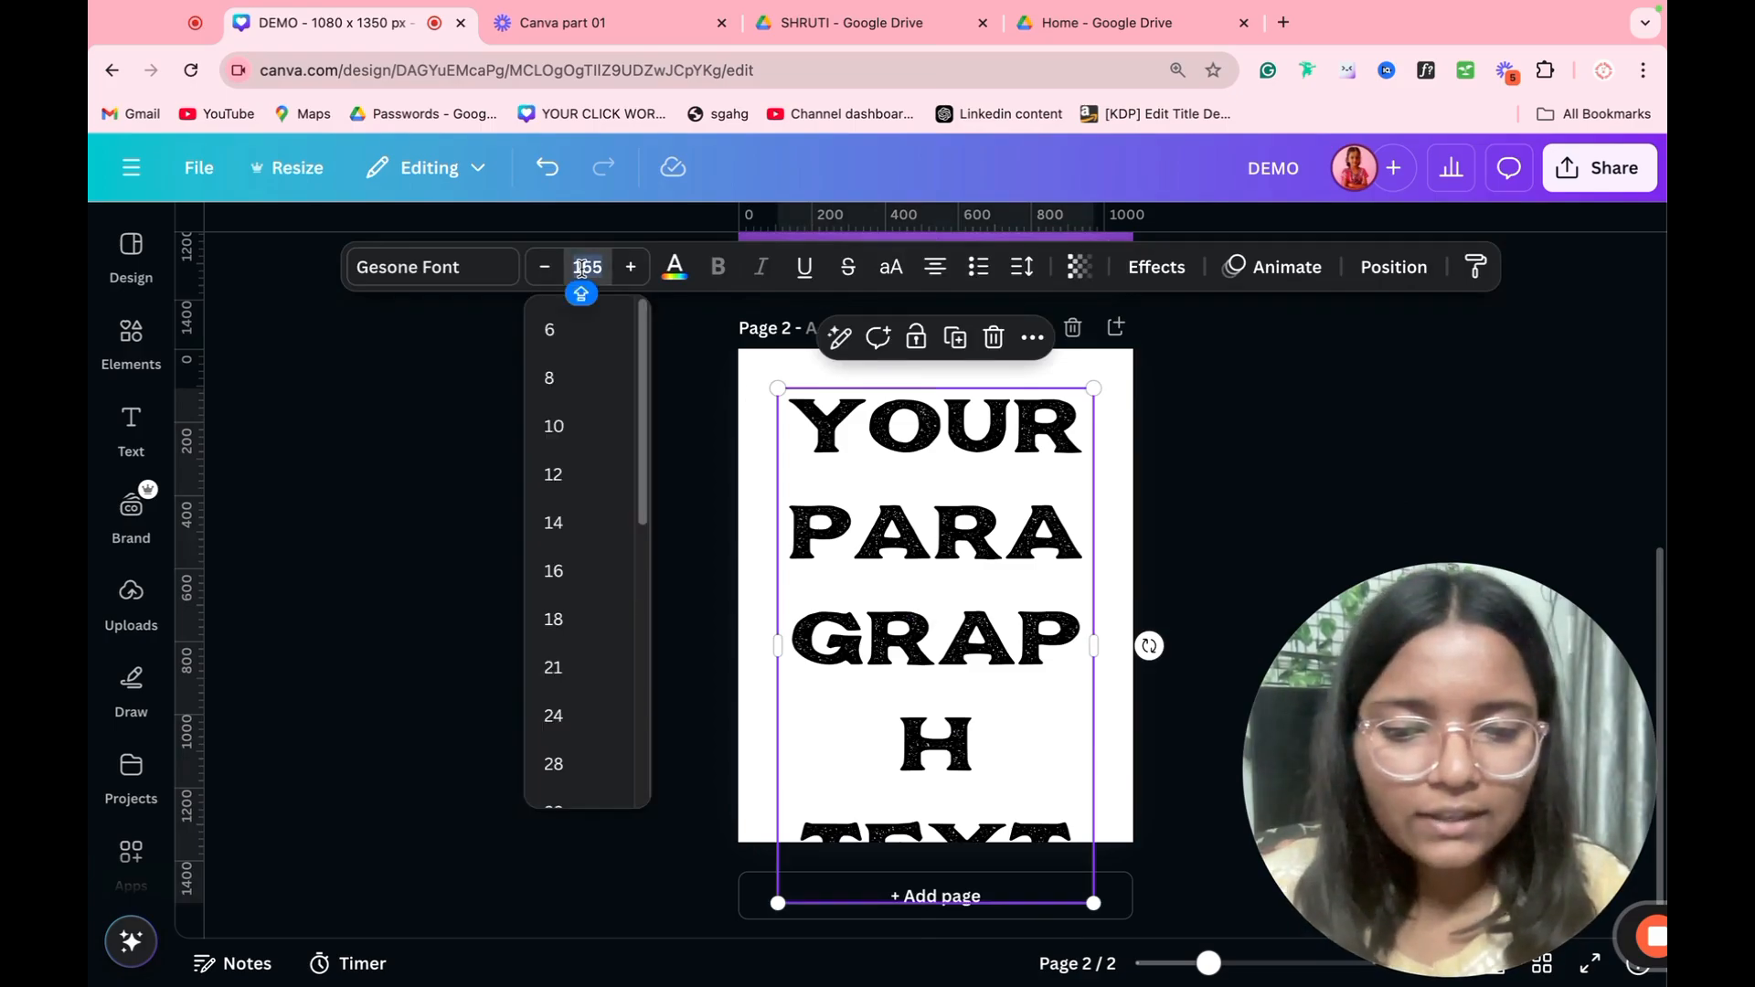
{"action": "key", "text": "BackSpace"}
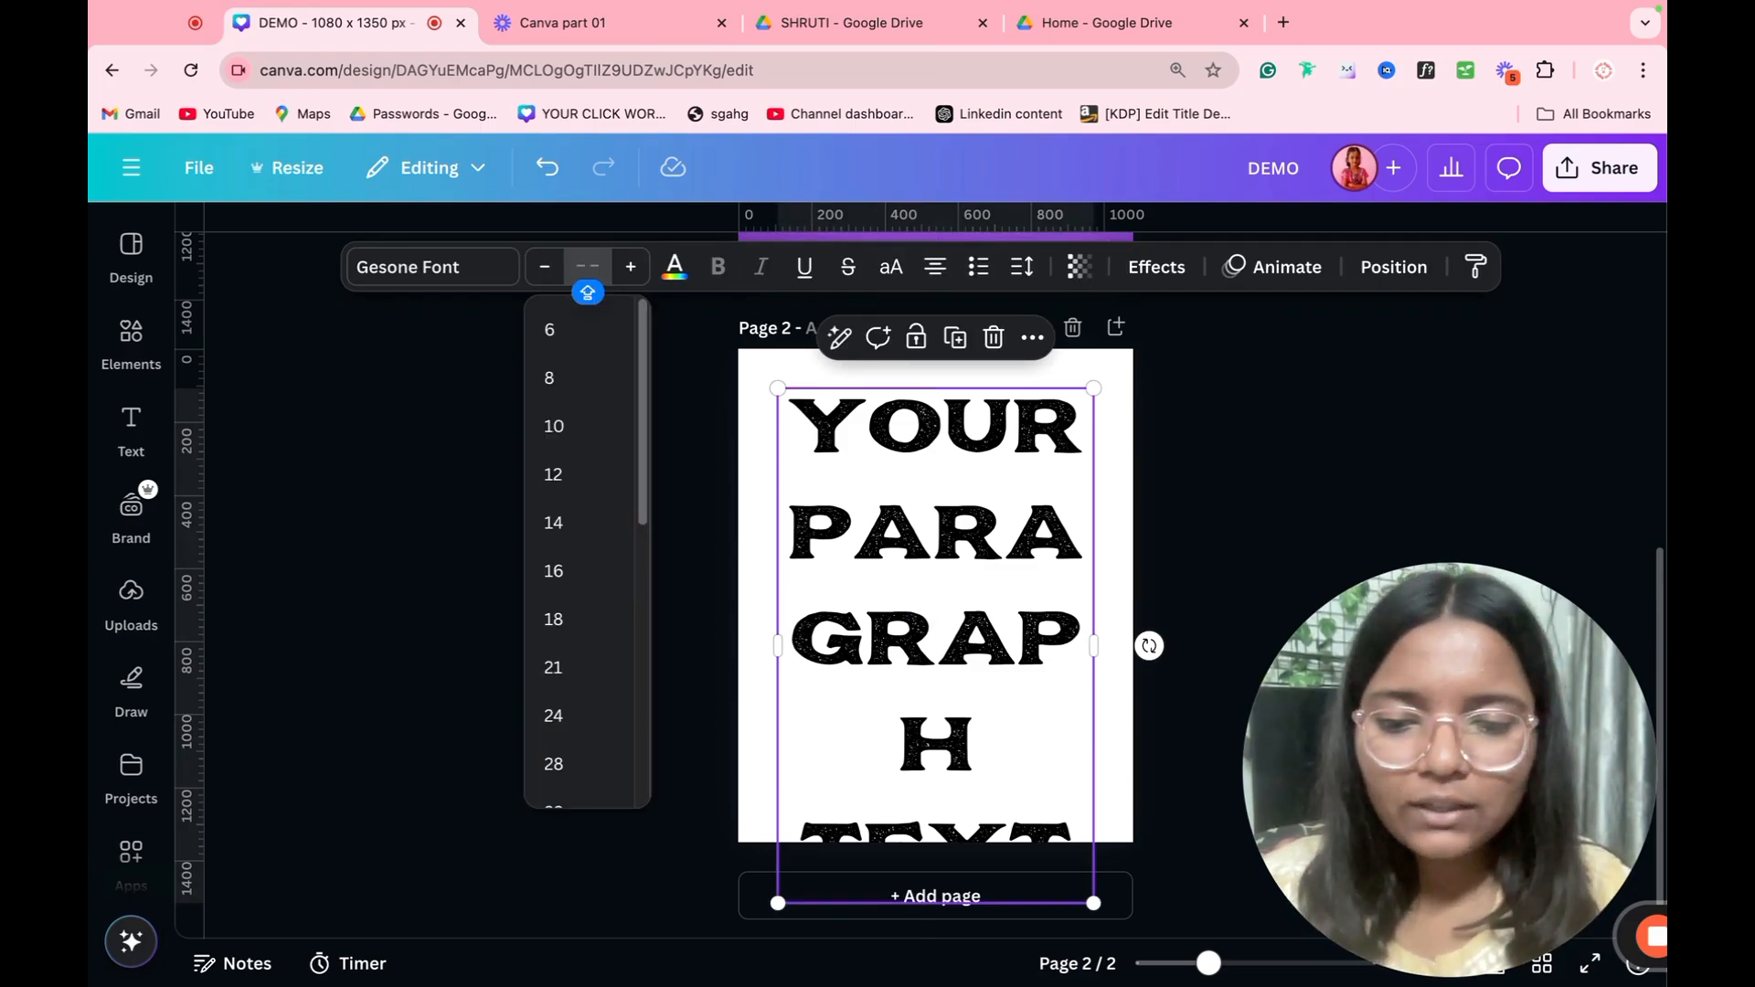
{"action": "type", "text": "55"}
{"action": "key", "text": "Return"}
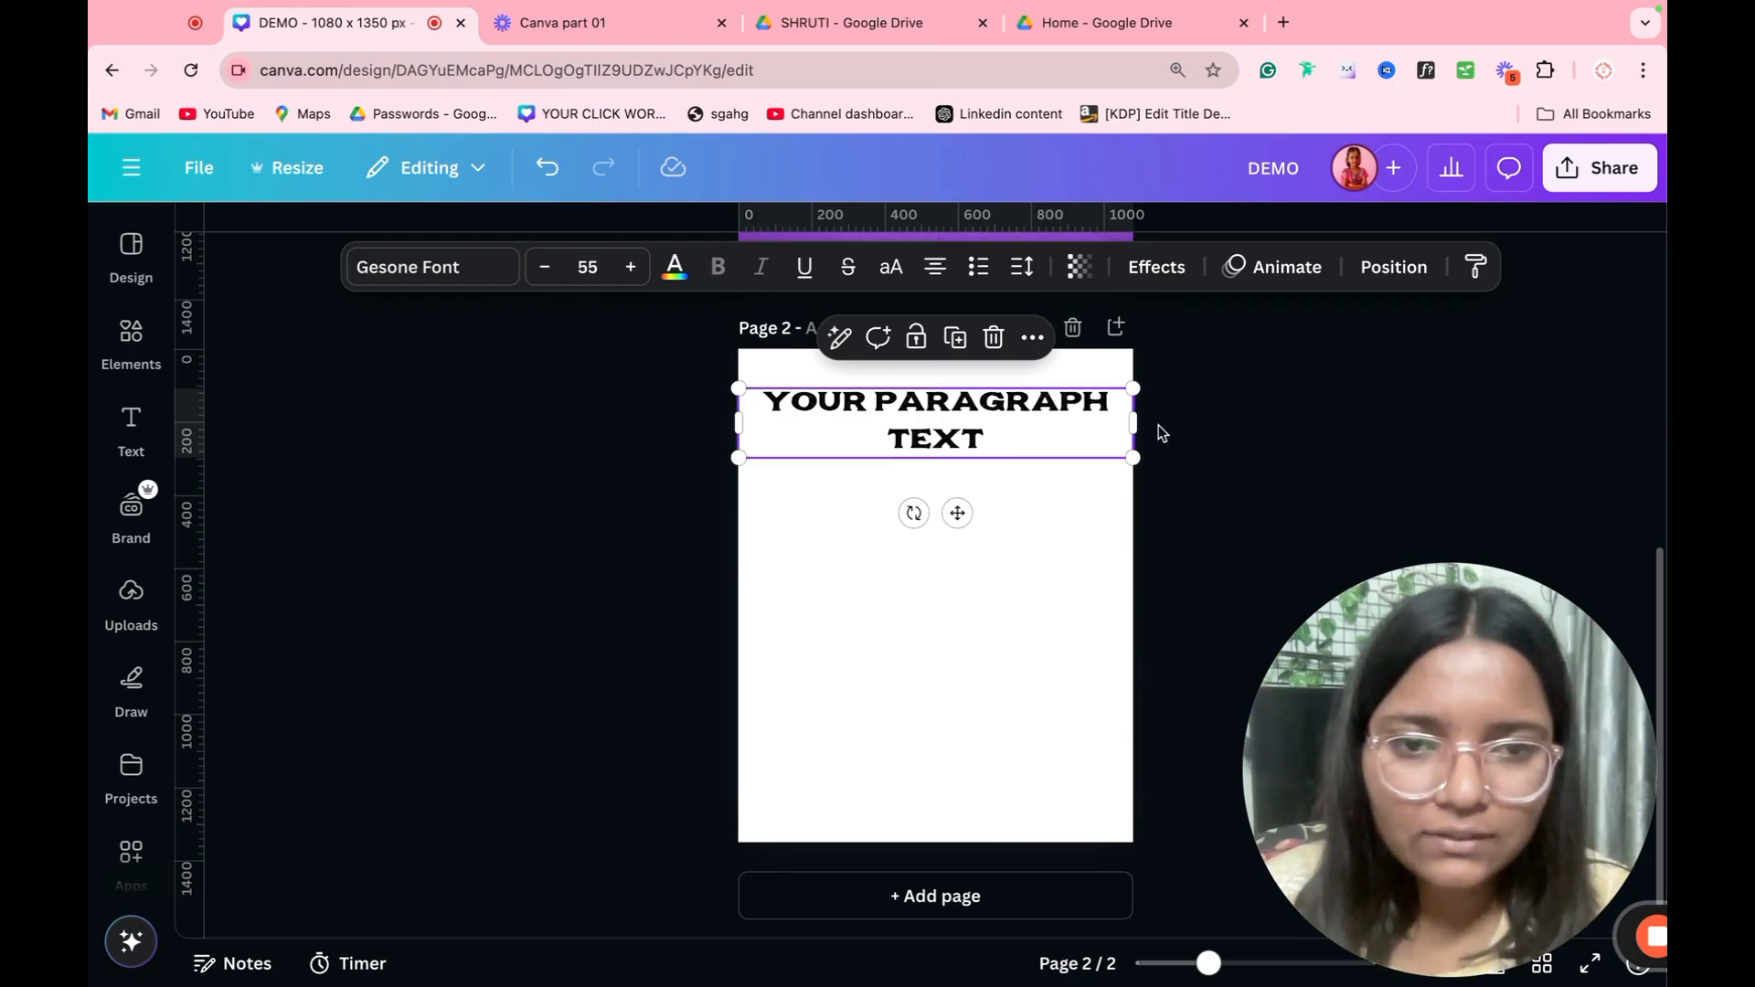
{"action": "left_click_drag", "start_coordinate": [1134, 424], "coordinate": [1034, 541]}
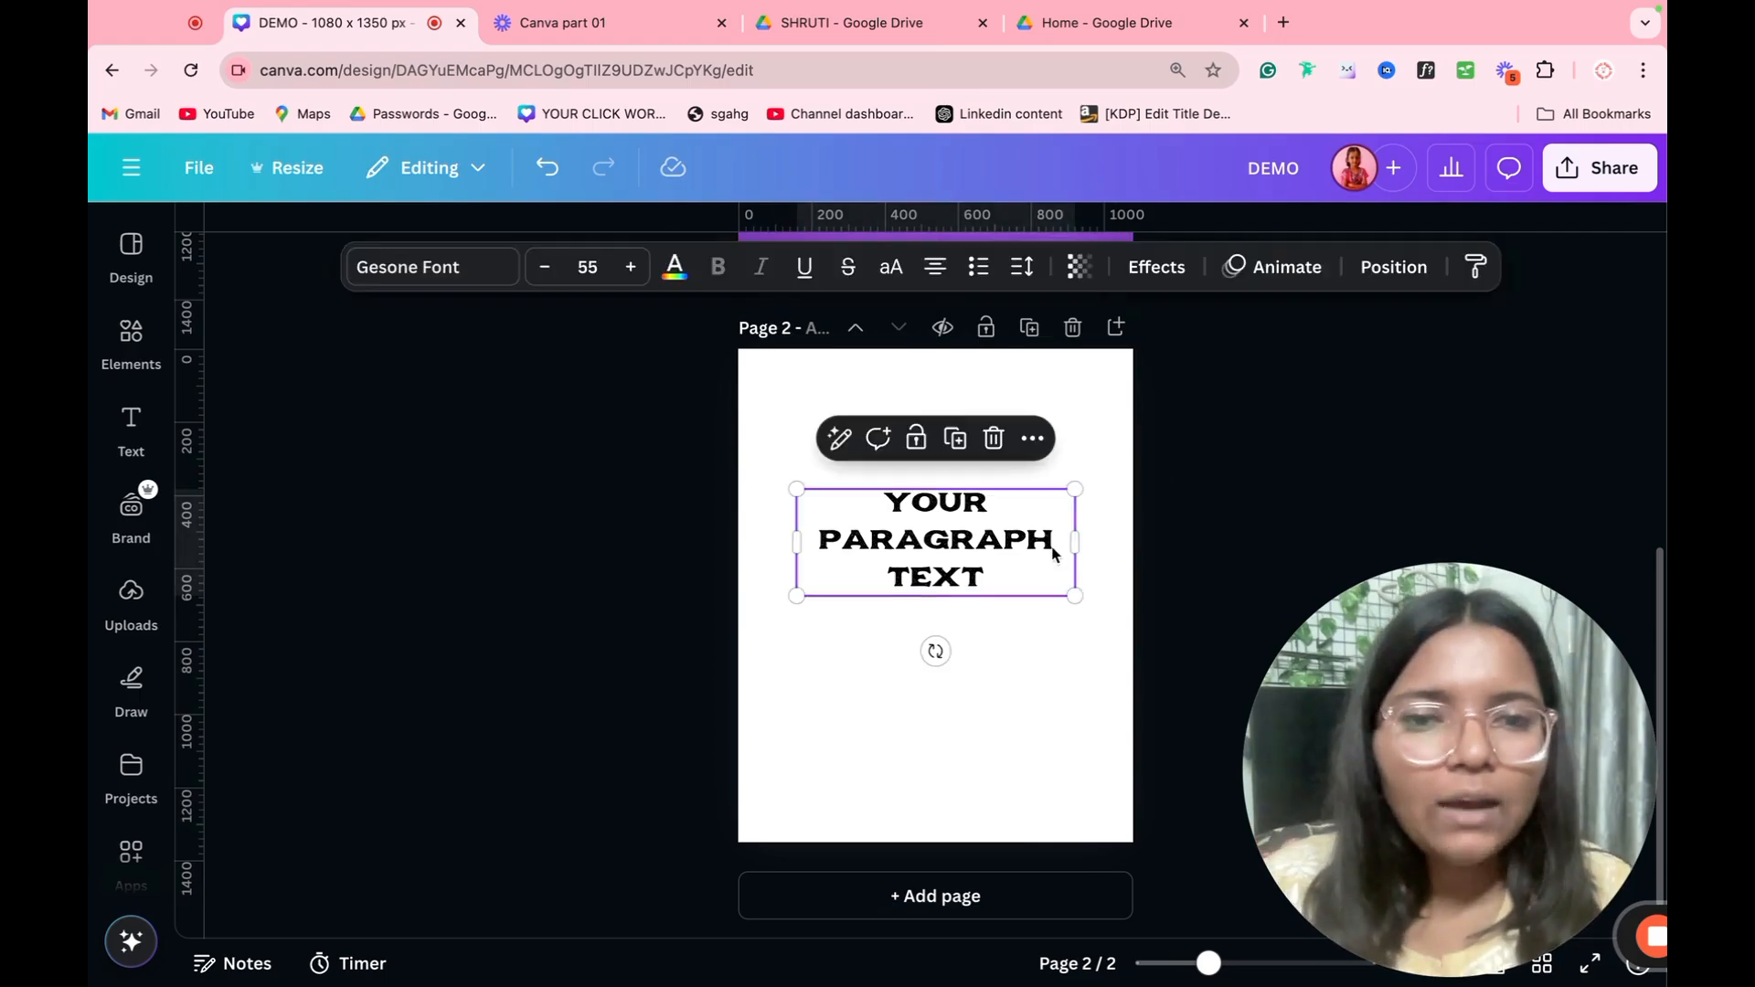
Step: Color the paragraph text with a medium purple from the photo colors
{"action": "left_click", "coordinate": [674, 265]}
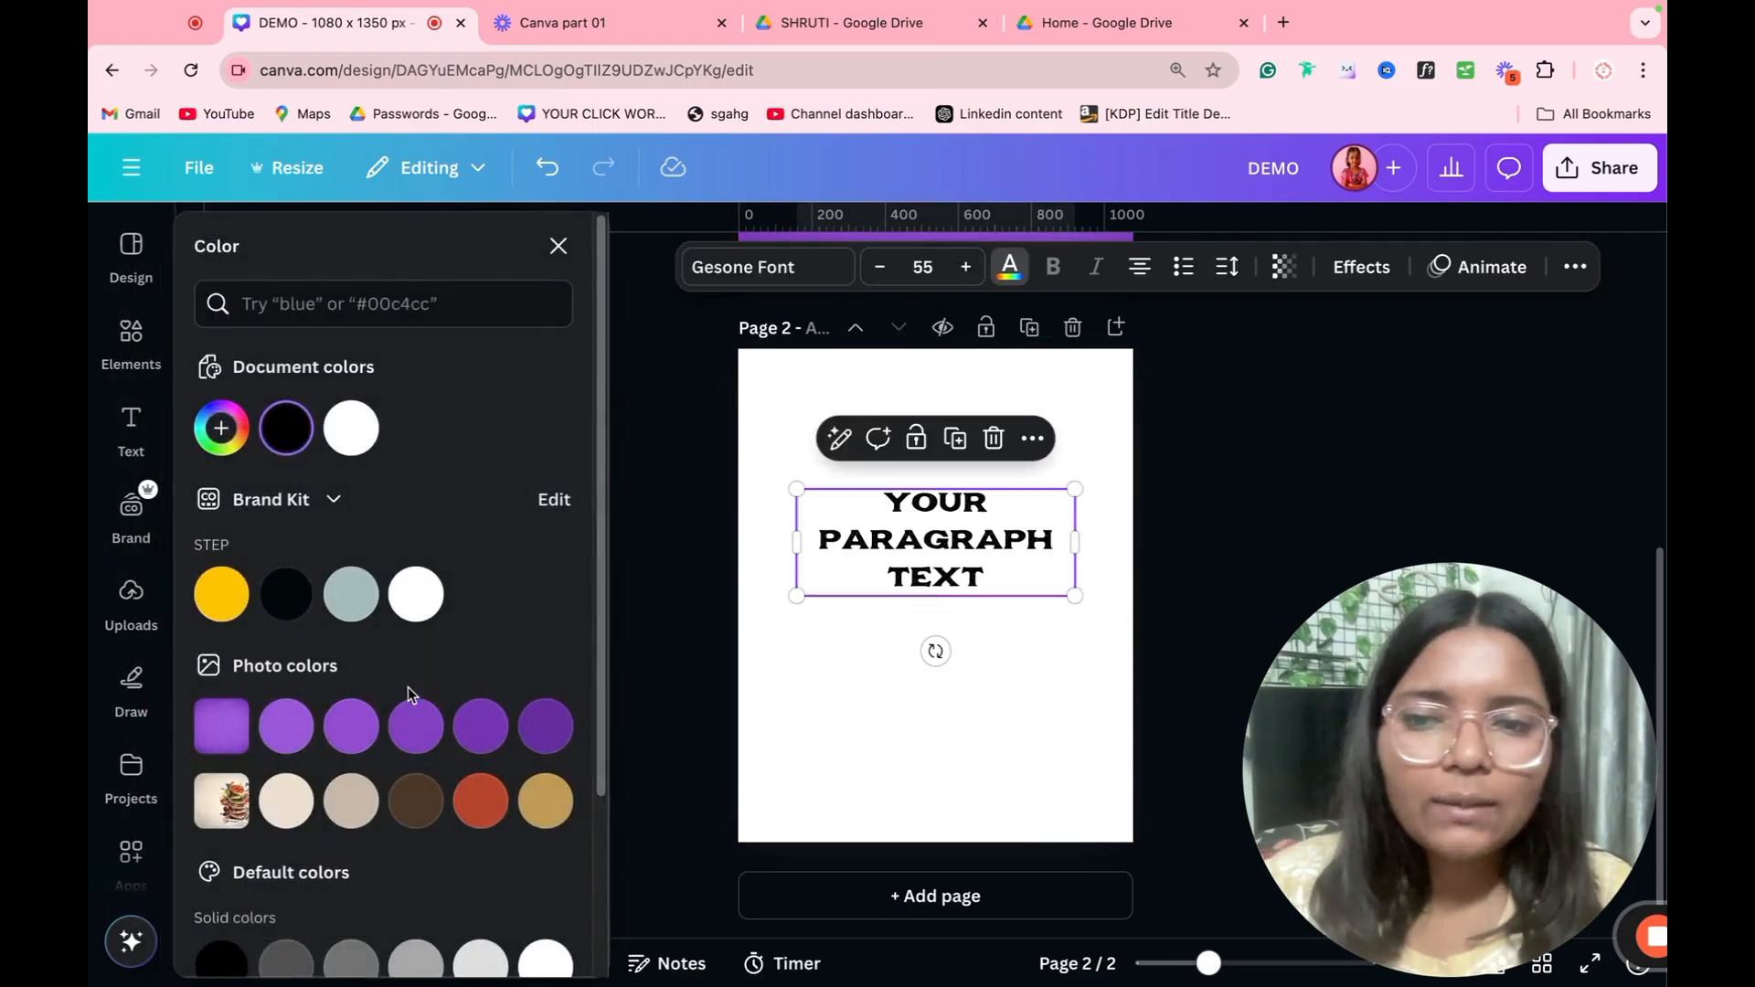
{"action": "left_click", "coordinate": [416, 727]}
{"action": "left_click", "coordinate": [764, 749]}
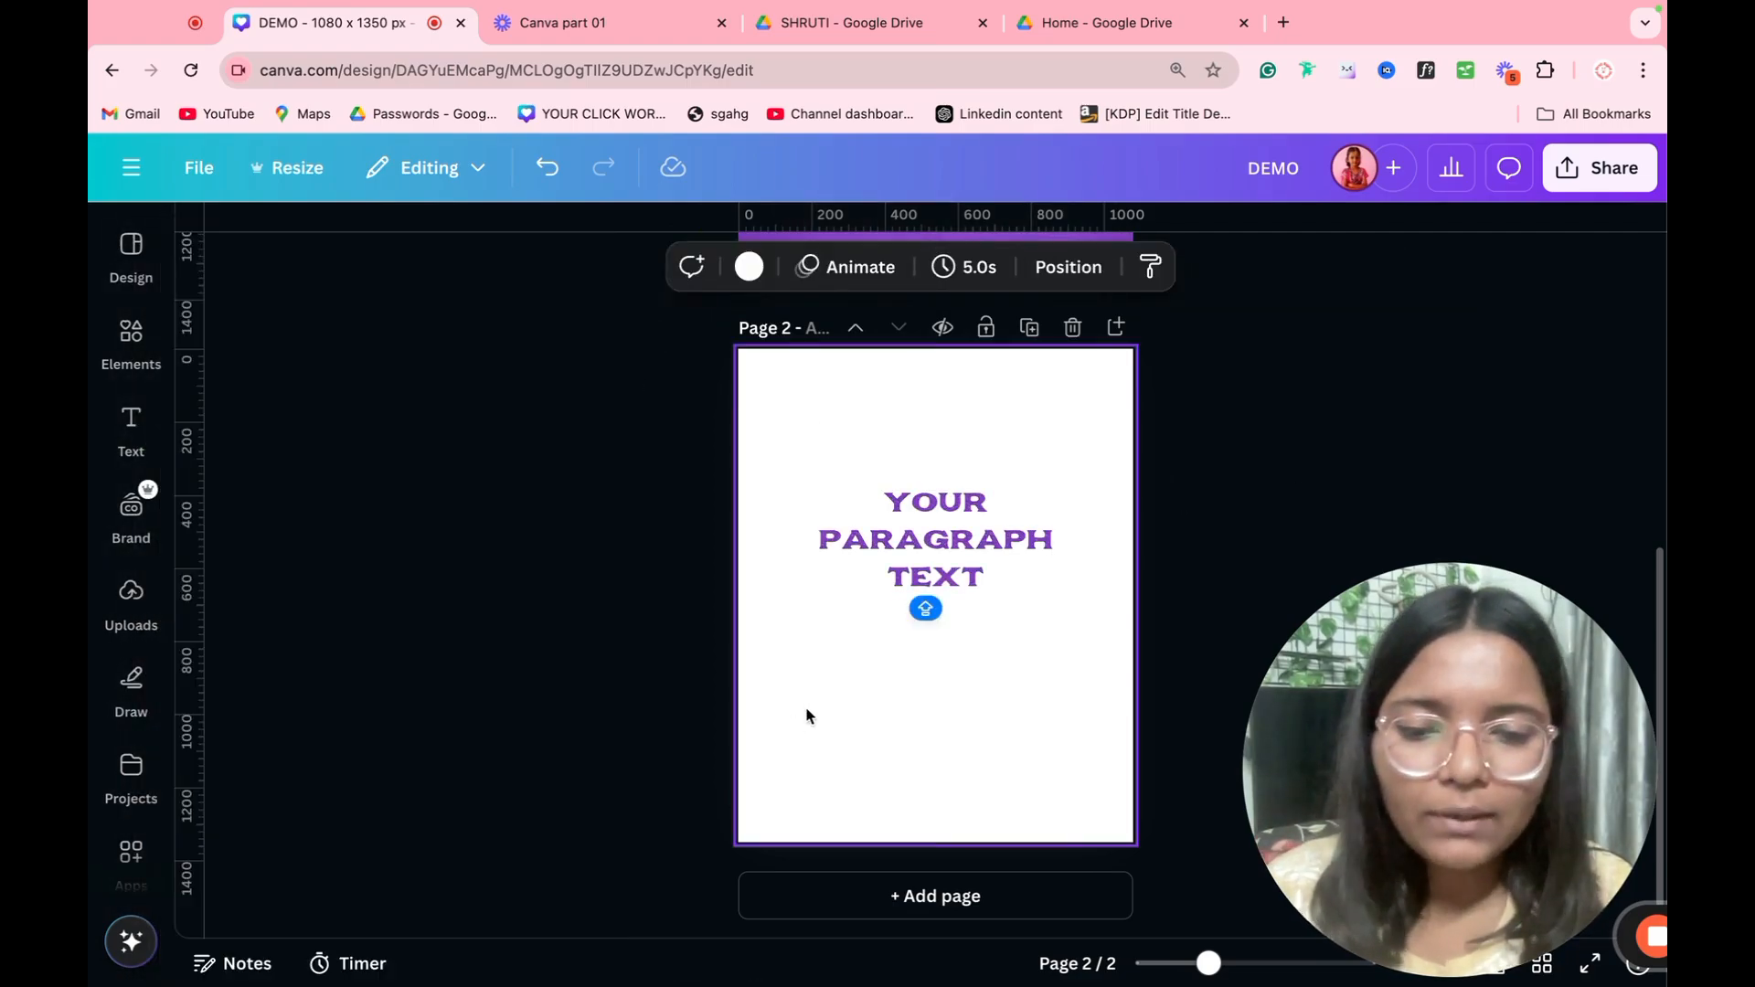
Step: Insert another default text box over the purple text and delete it again
{"action": "key", "text": "super+v"}
{"action": "left_click", "coordinate": [525, 553]}
{"action": "left_click", "coordinate": [886, 554]}
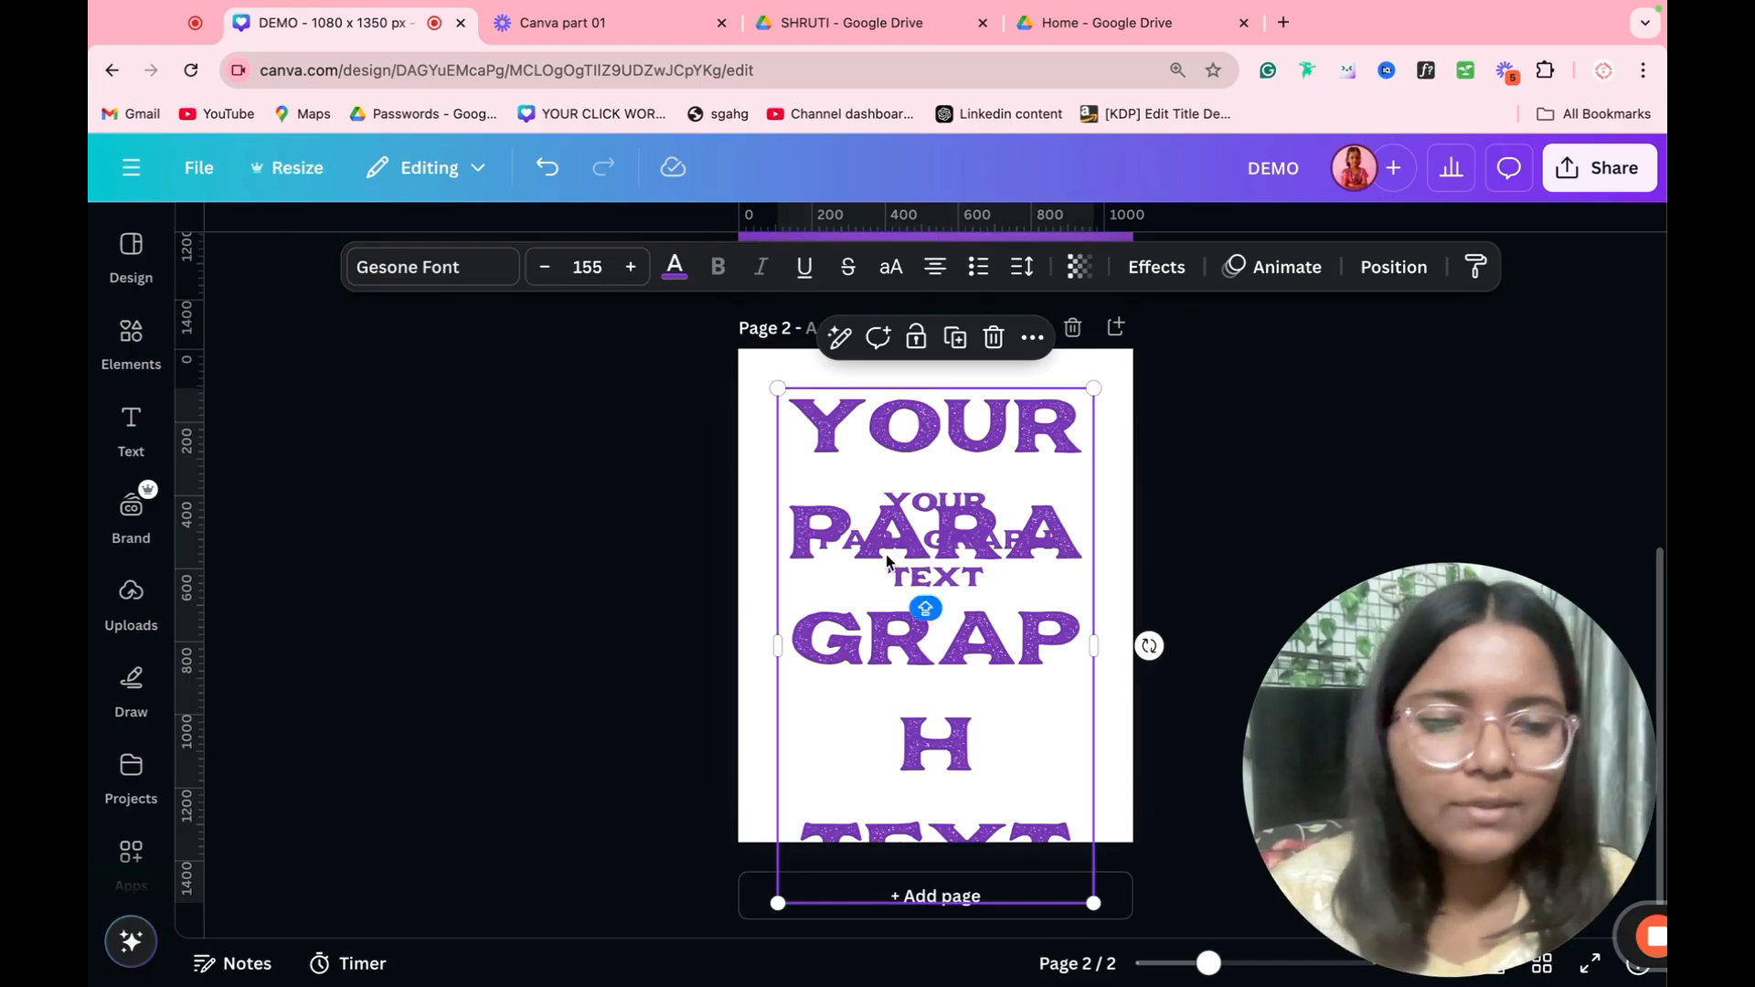
{"action": "key", "text": "Delete"}
Step: Try the Cherry Bomb One font on the purple text, then search the fonts for ROB and apply Roboto
{"action": "left_click", "coordinate": [863, 541]}
{"action": "left_click", "coordinate": [471, 271]}
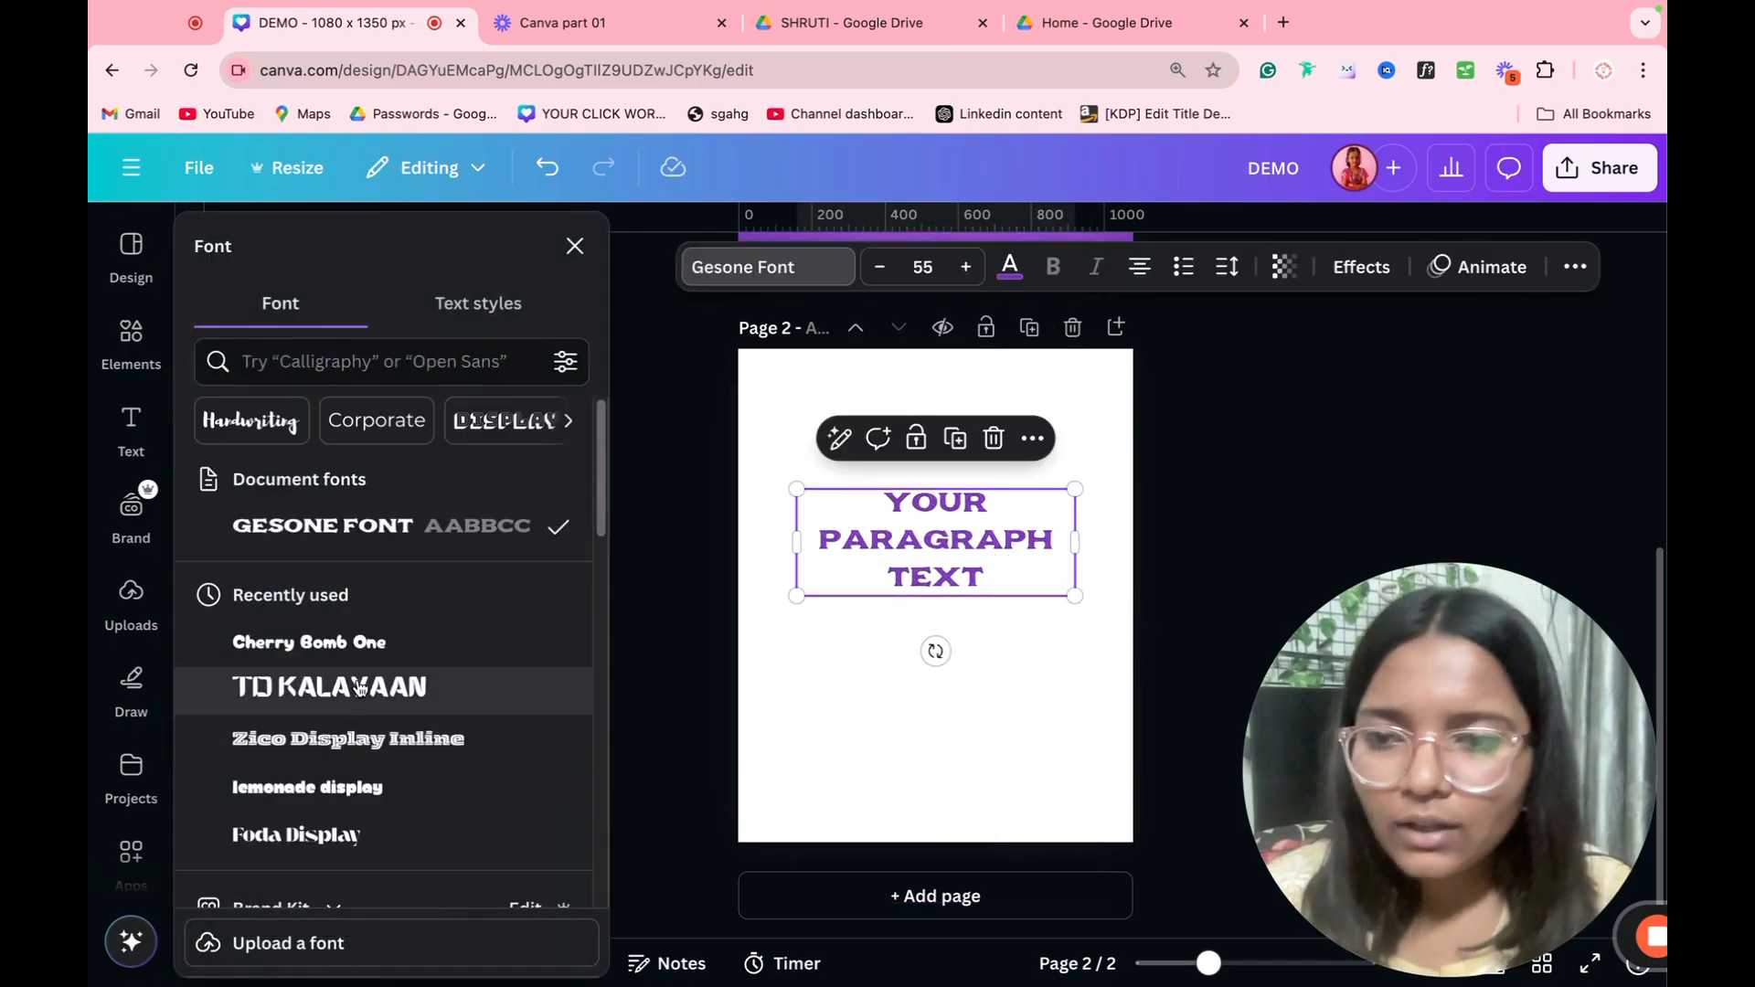
{"action": "left_click", "coordinate": [372, 660]}
{"action": "scroll", "coordinate": [372, 672], "scroll_direction": "down", "scroll_amount": 3}
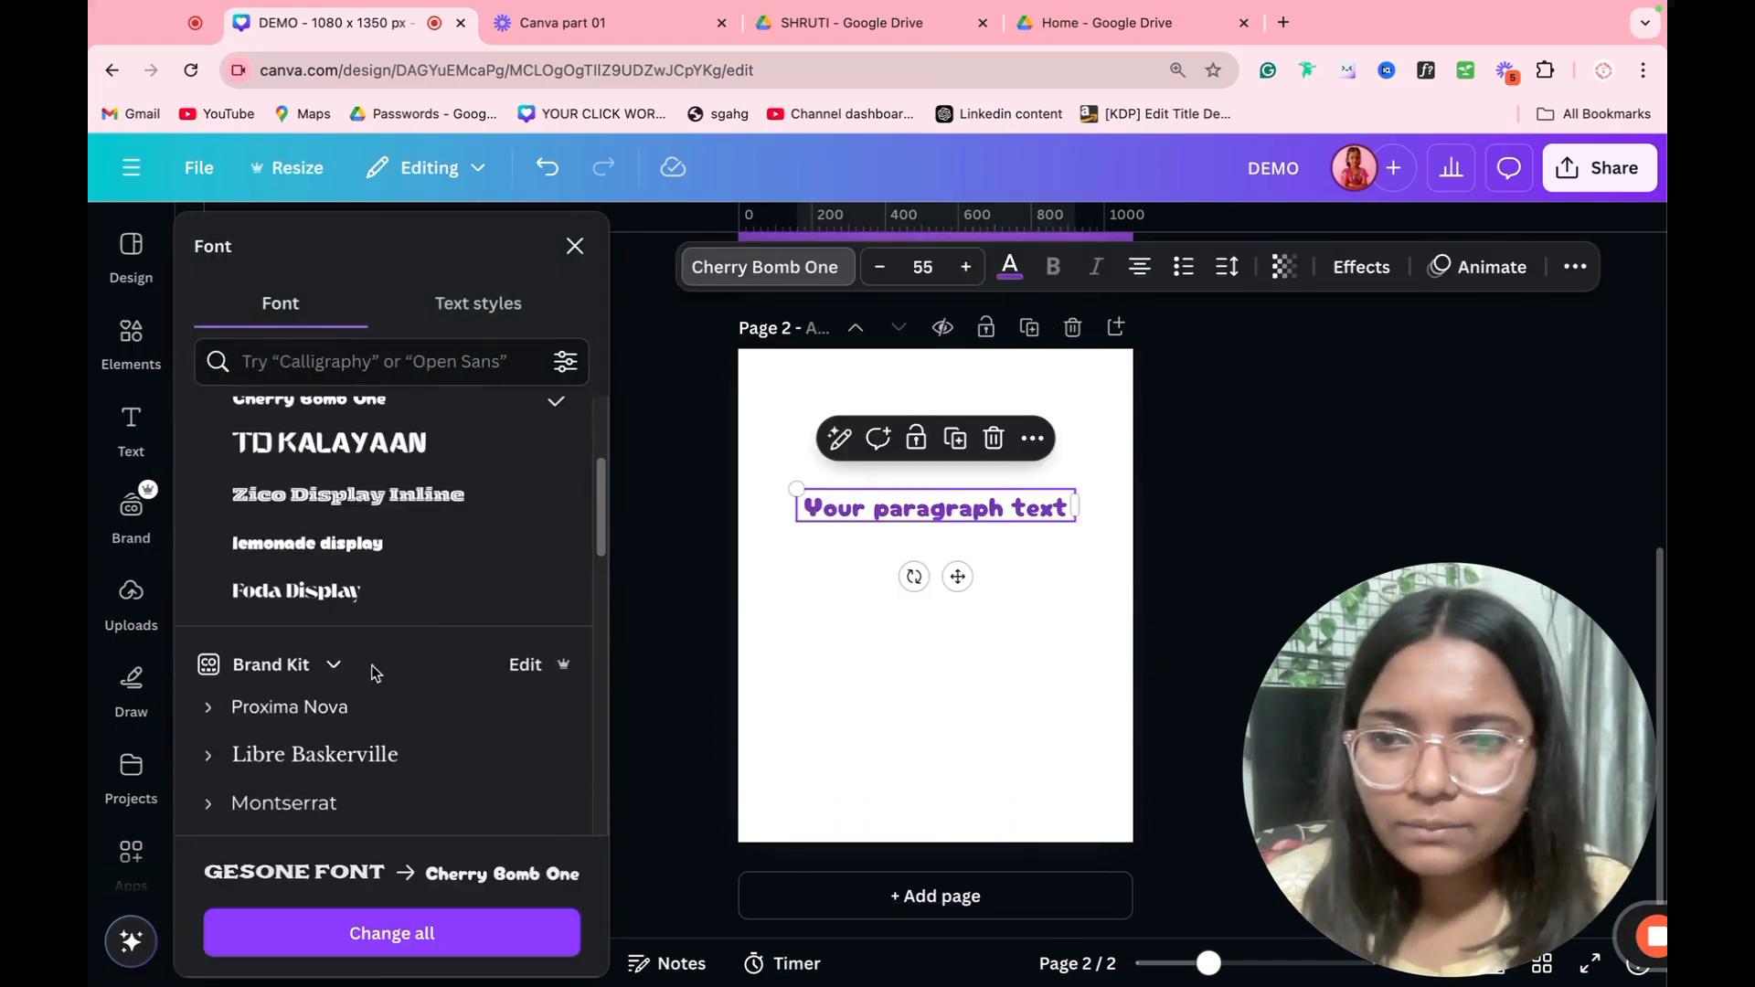
{"action": "left_click", "coordinate": [371, 374]}
{"action": "type", "text": "OV"}
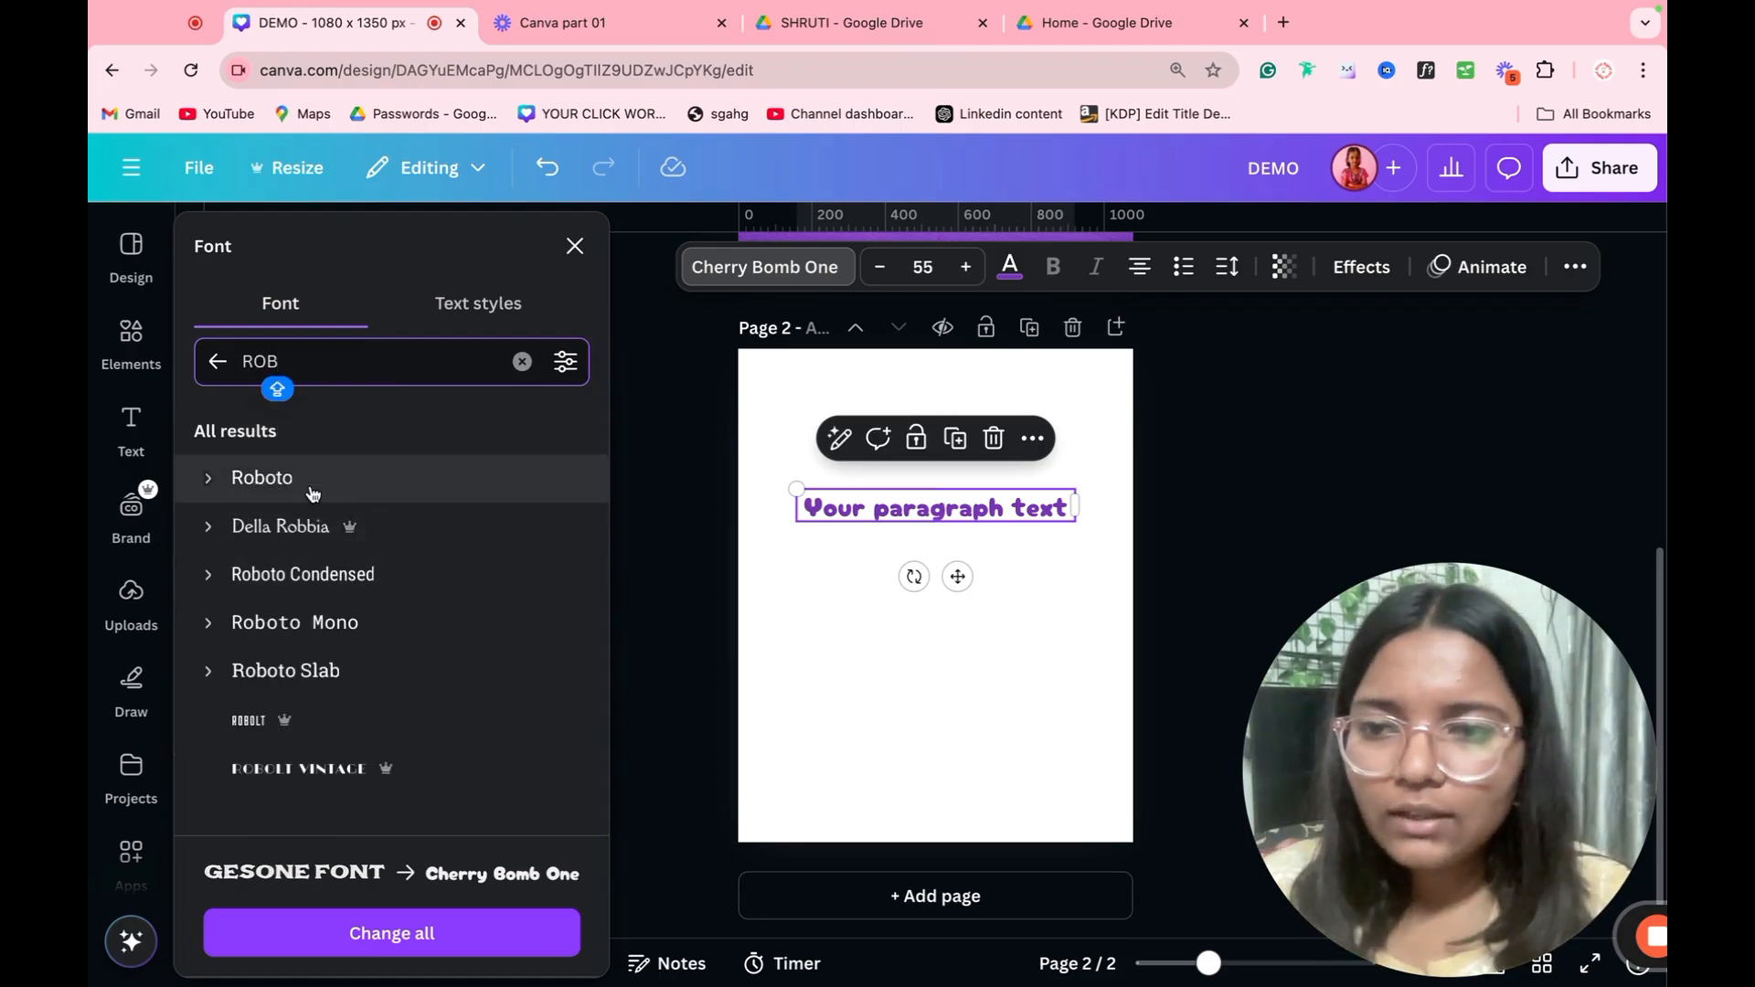
{"action": "left_click", "coordinate": [309, 480]}
{"action": "left_click", "coordinate": [575, 248]}
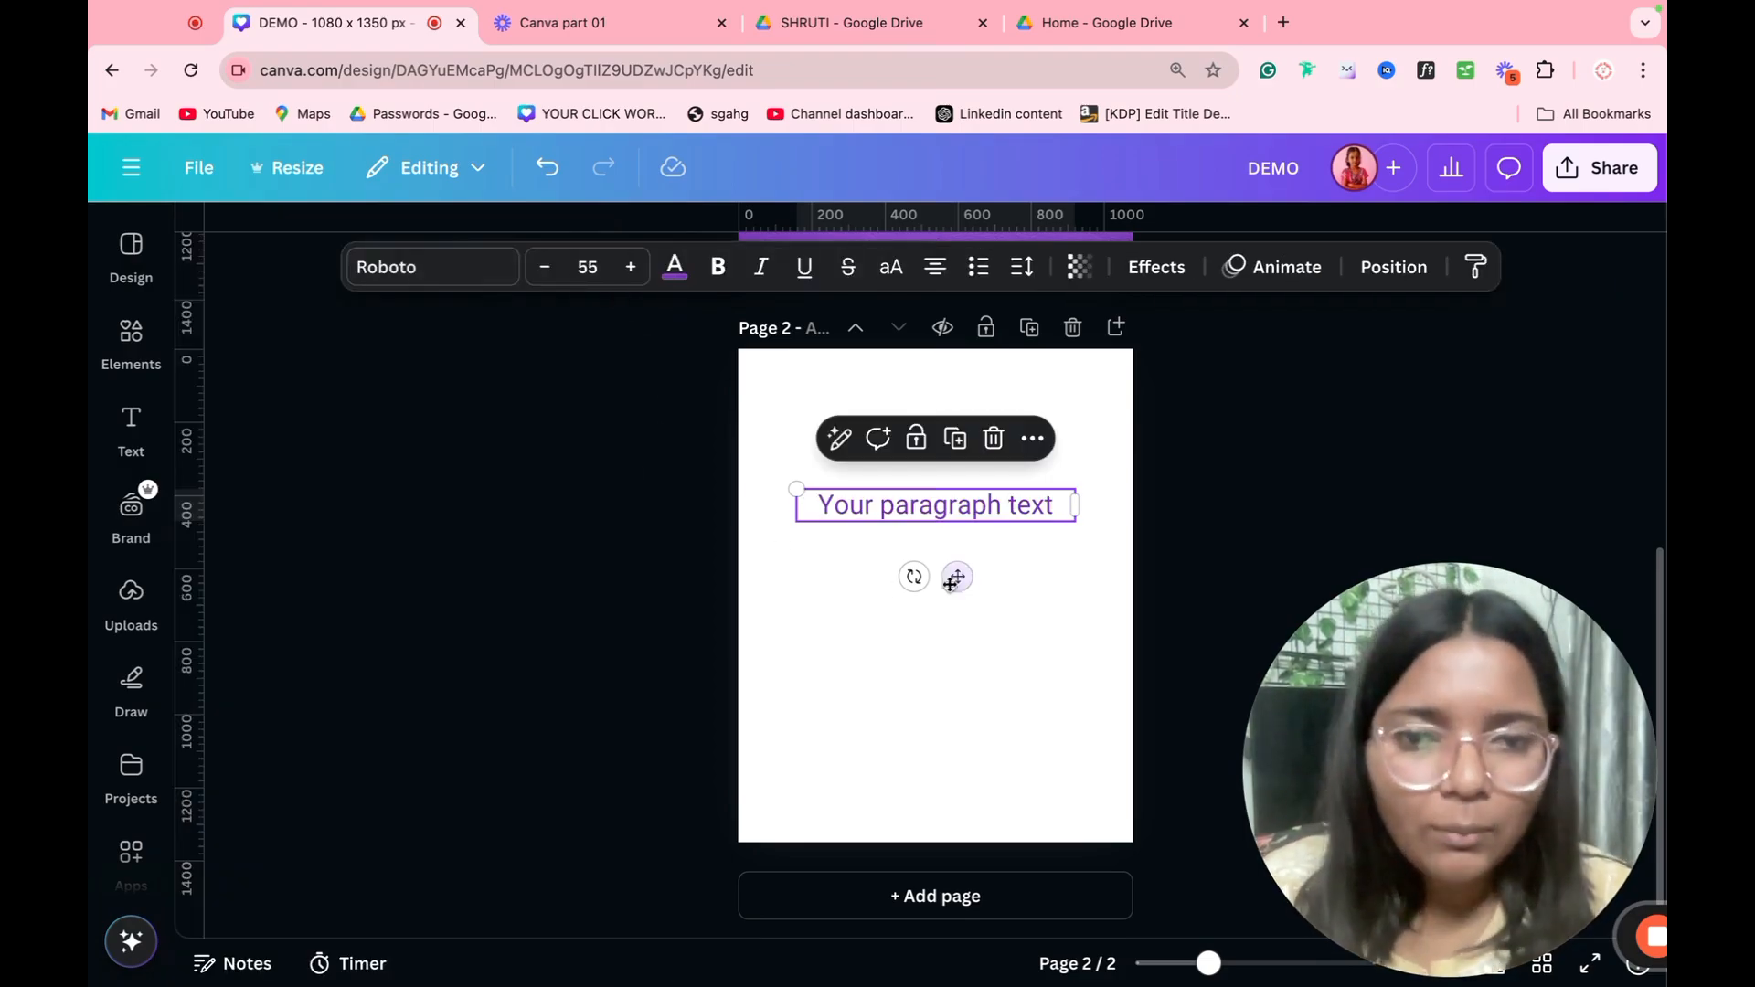
Step: Format the purple text as bold, italic, underlined, struck through and uppercase
{"action": "left_click", "coordinate": [717, 266]}
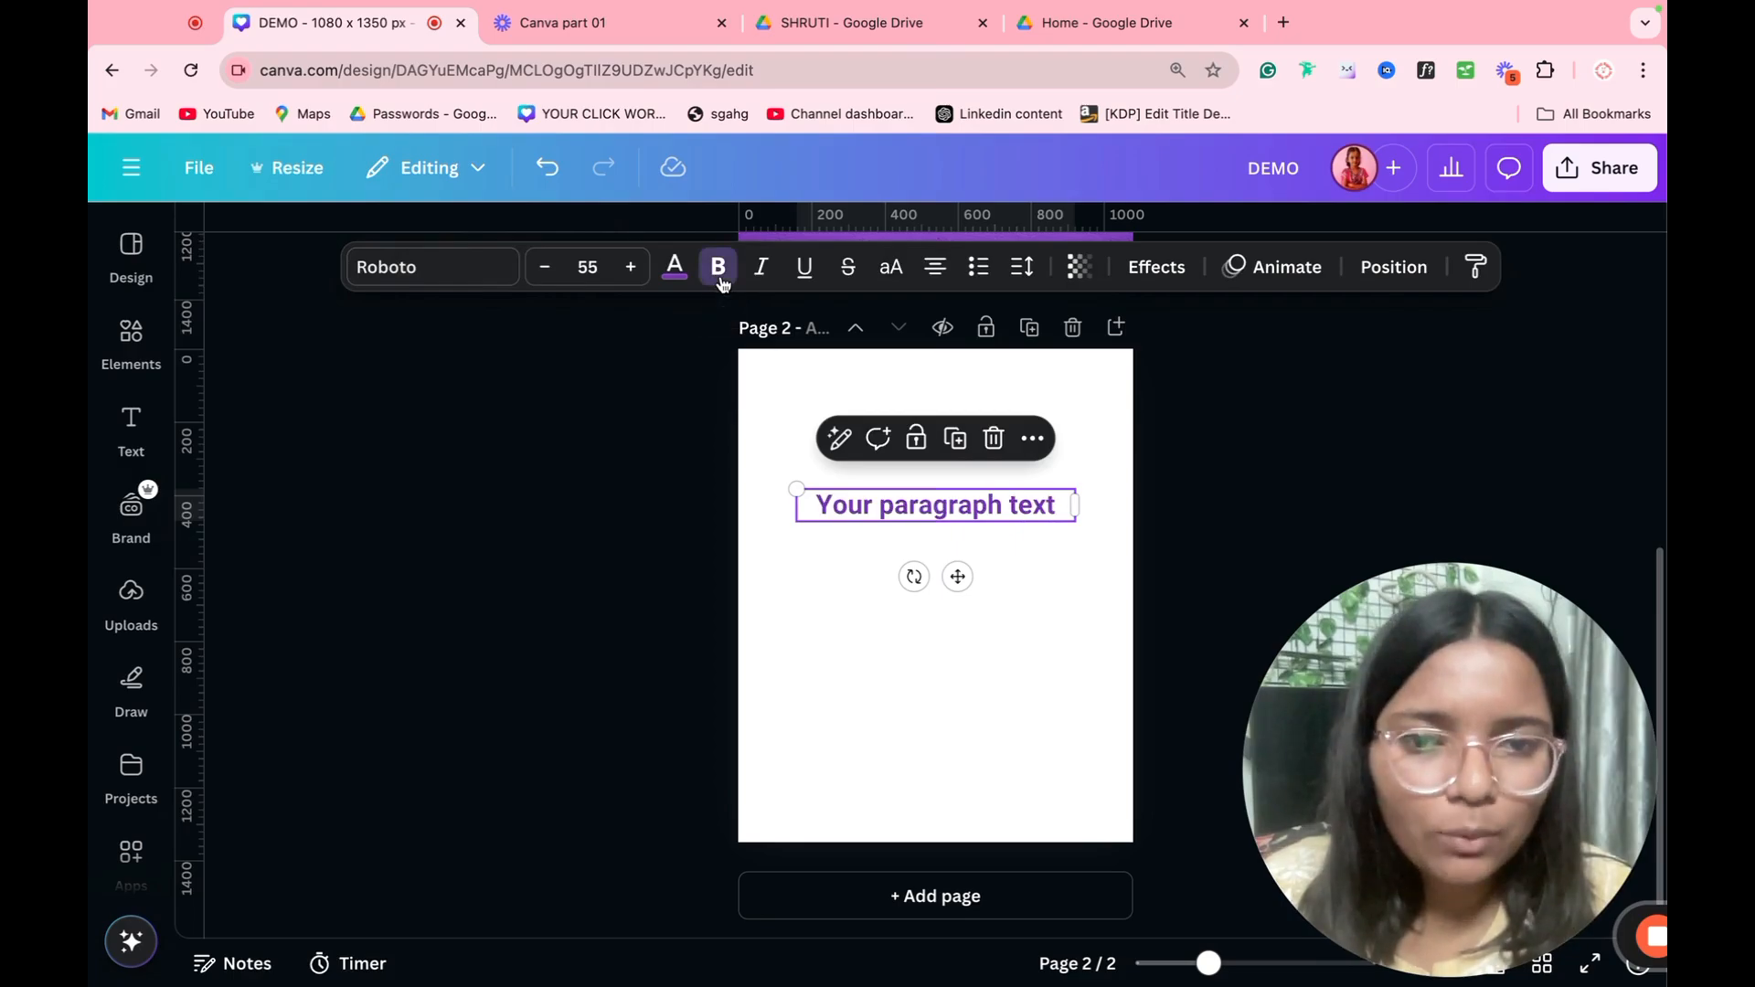
{"action": "left_click", "coordinate": [761, 267]}
{"action": "left_click", "coordinate": [804, 267]}
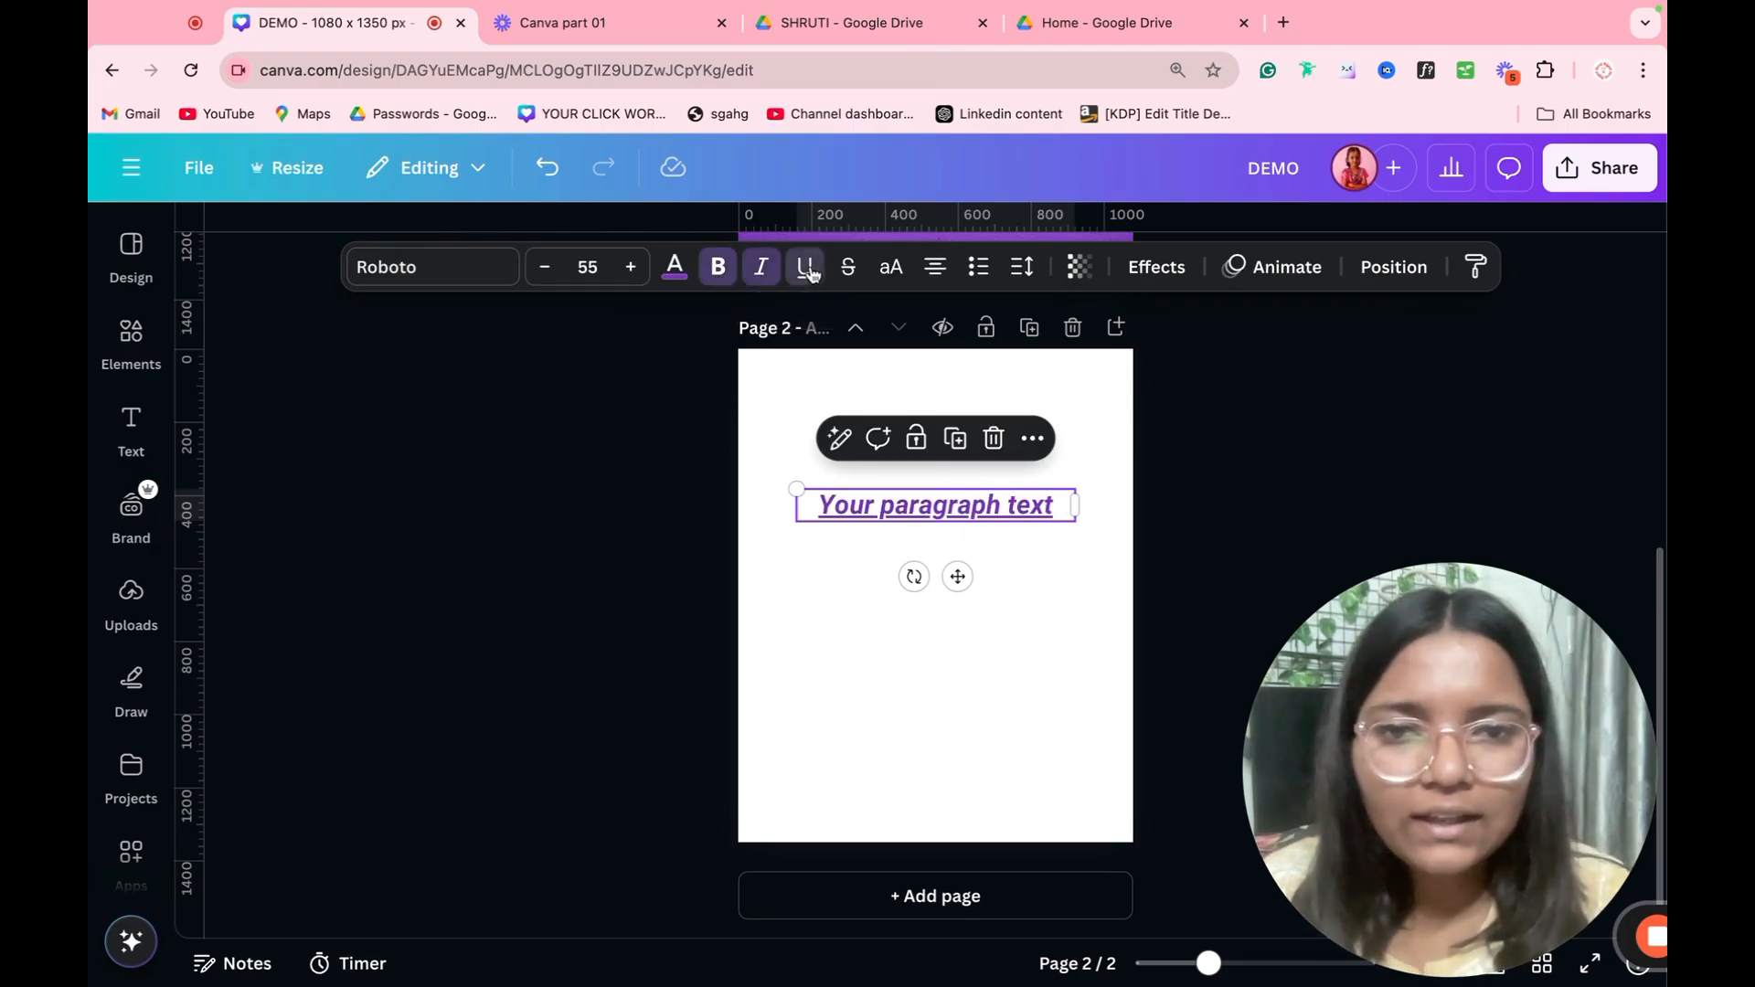
{"action": "left_click", "coordinate": [848, 267]}
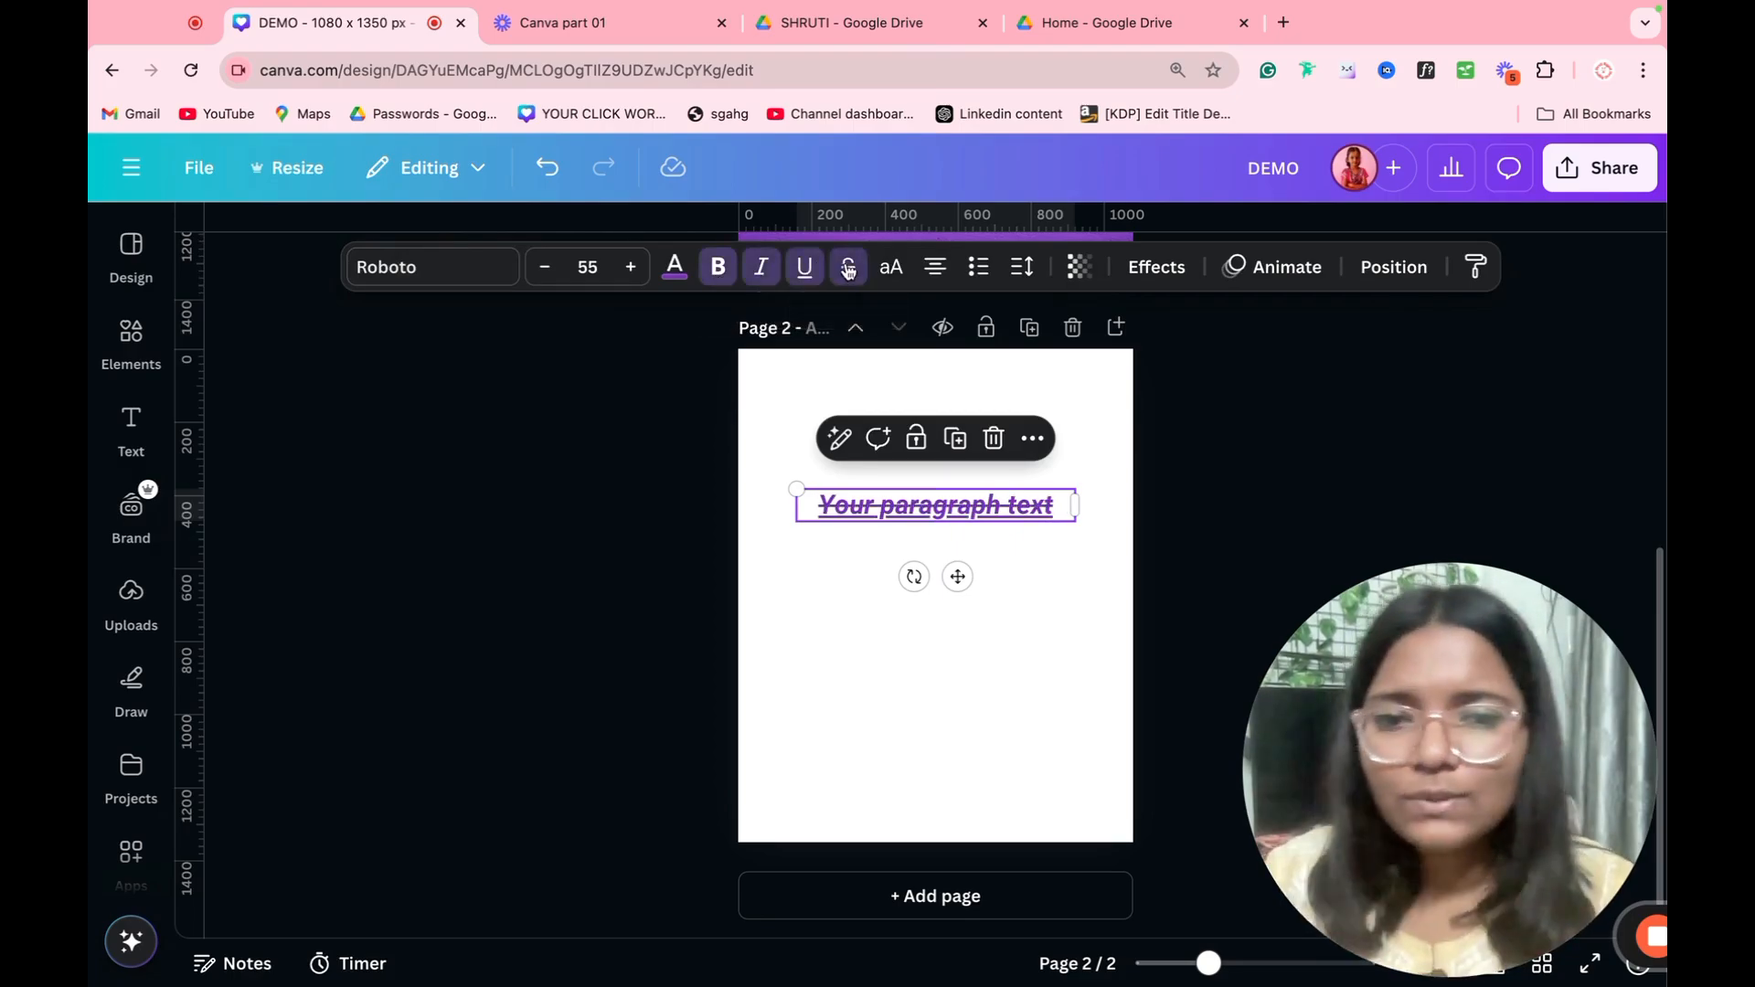
{"action": "left_click", "coordinate": [894, 267]}
Step: Cycle the paragraph text's alignment through the available options, ending on right-aligned
{"action": "left_click", "coordinate": [936, 267]}
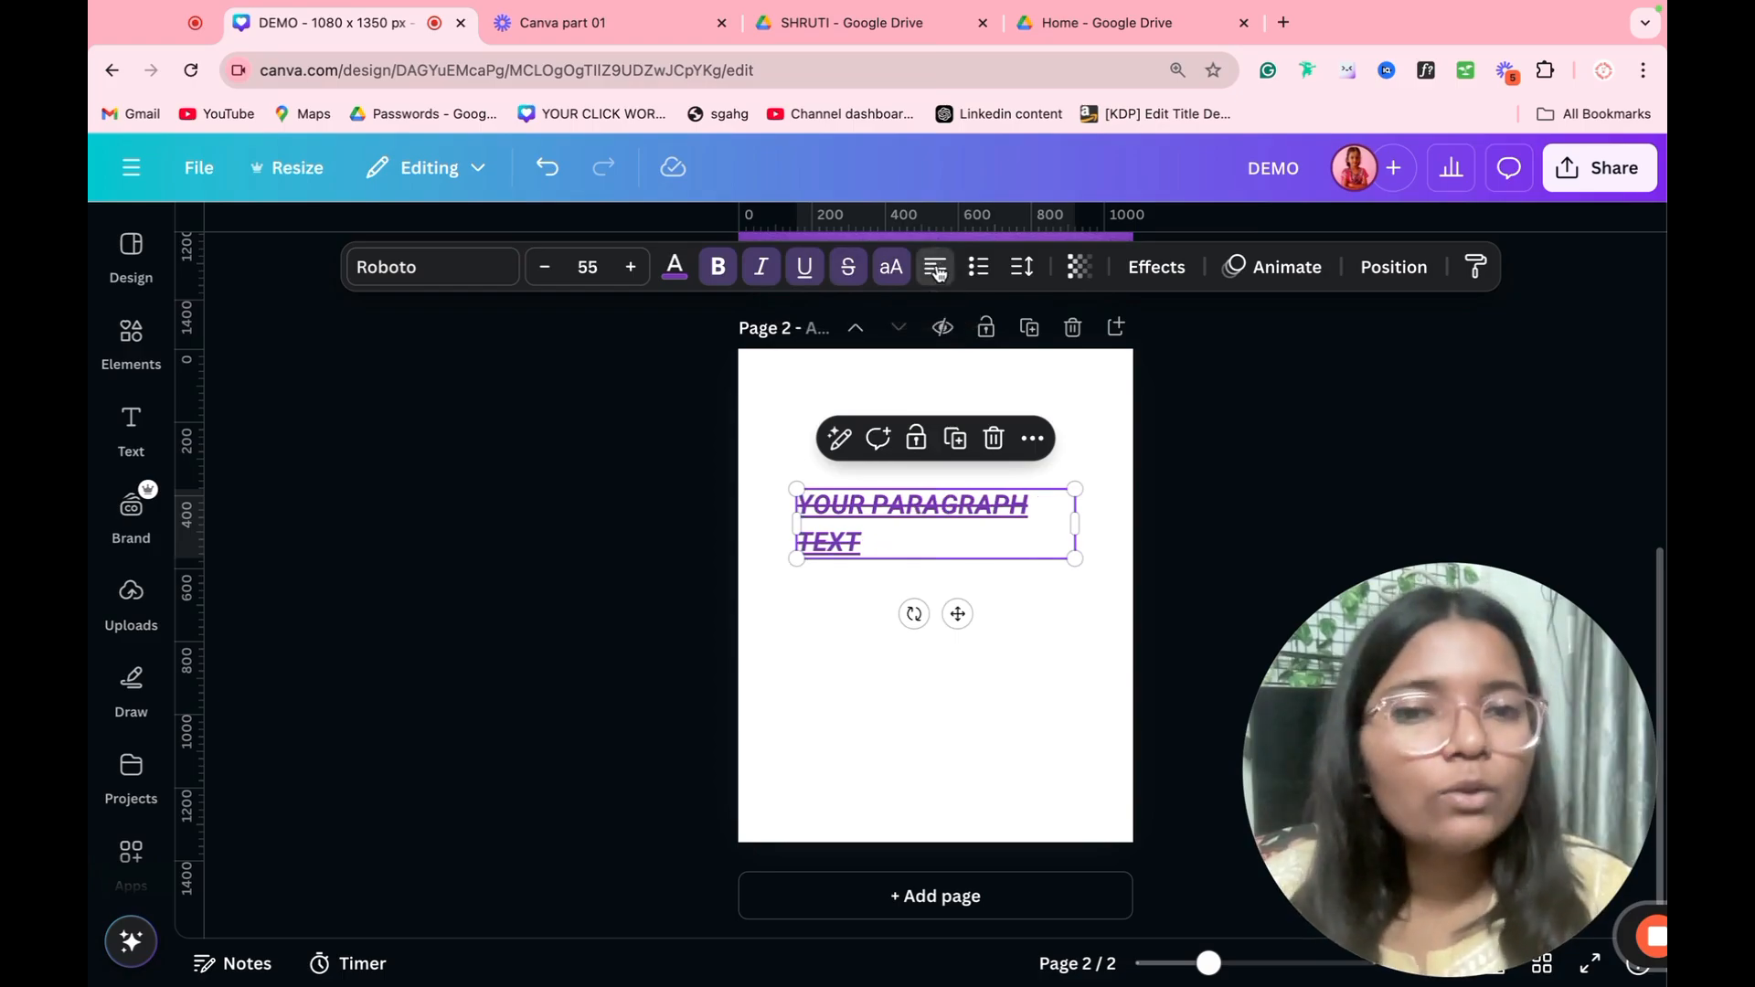
{"action": "left_click", "coordinate": [936, 269]}
{"action": "left_click", "coordinate": [939, 271]}
{"action": "left_click", "coordinate": [987, 281]}
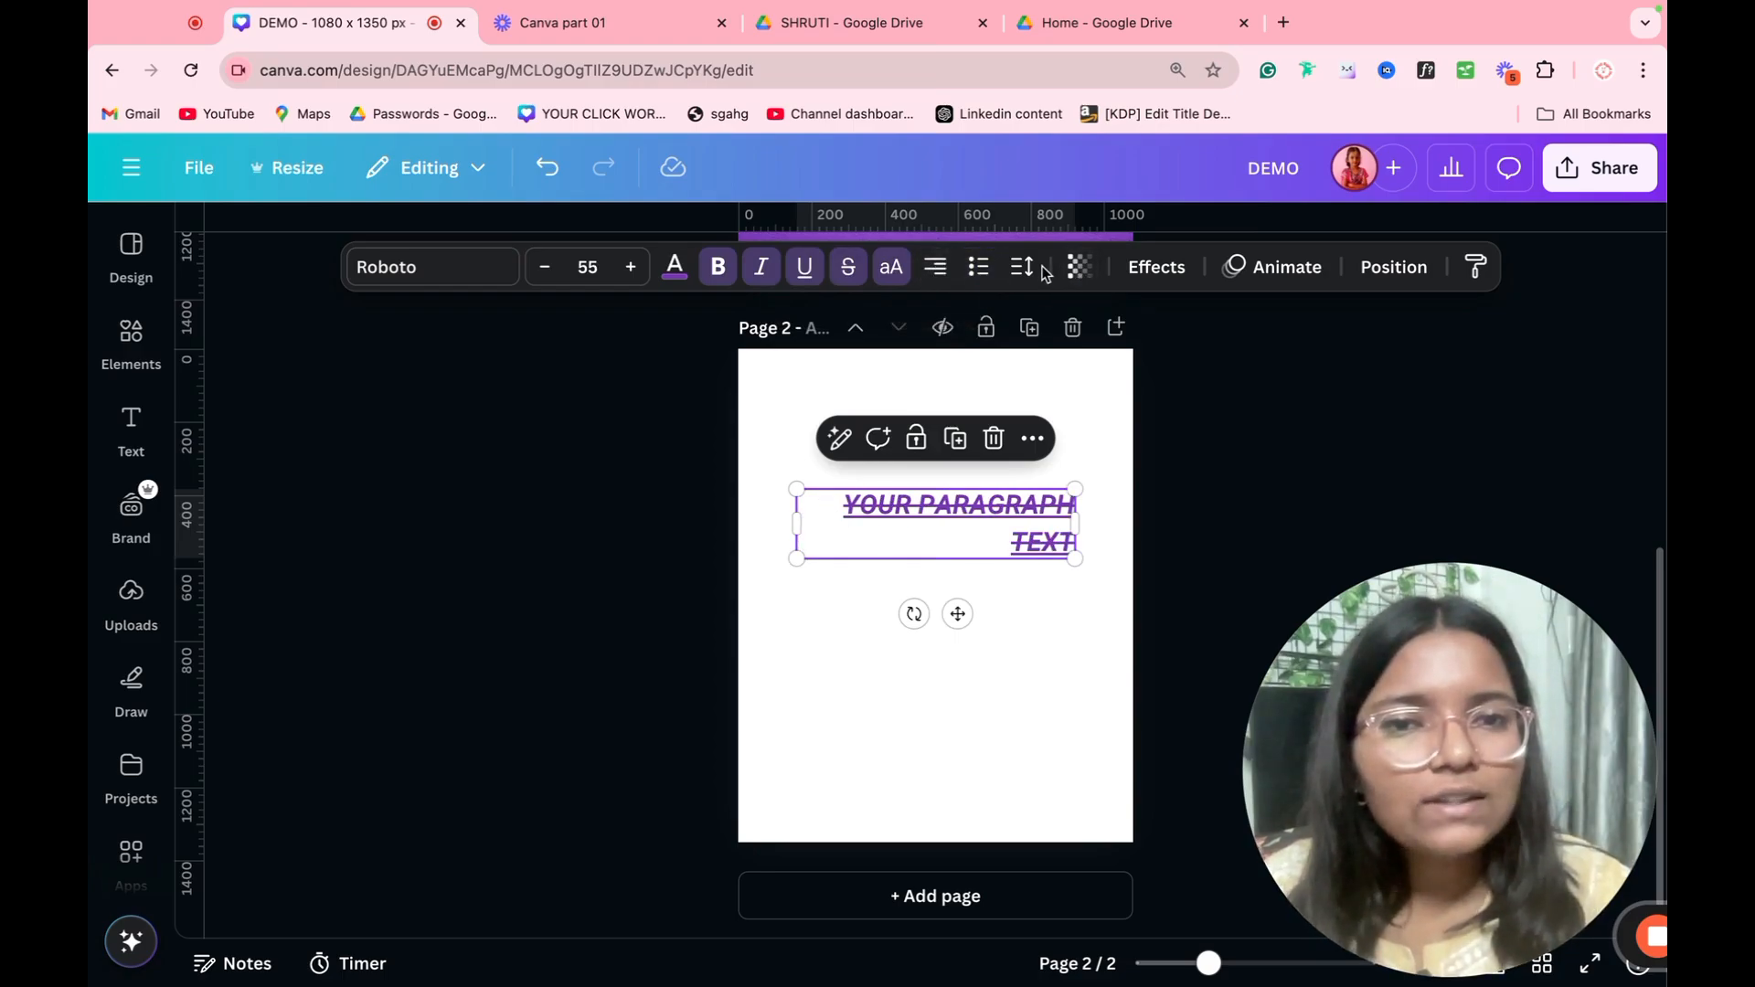
Step: Increase the paragraph text's letter spacing to spread its characters widely apart
{"action": "left_click", "coordinate": [1021, 267]}
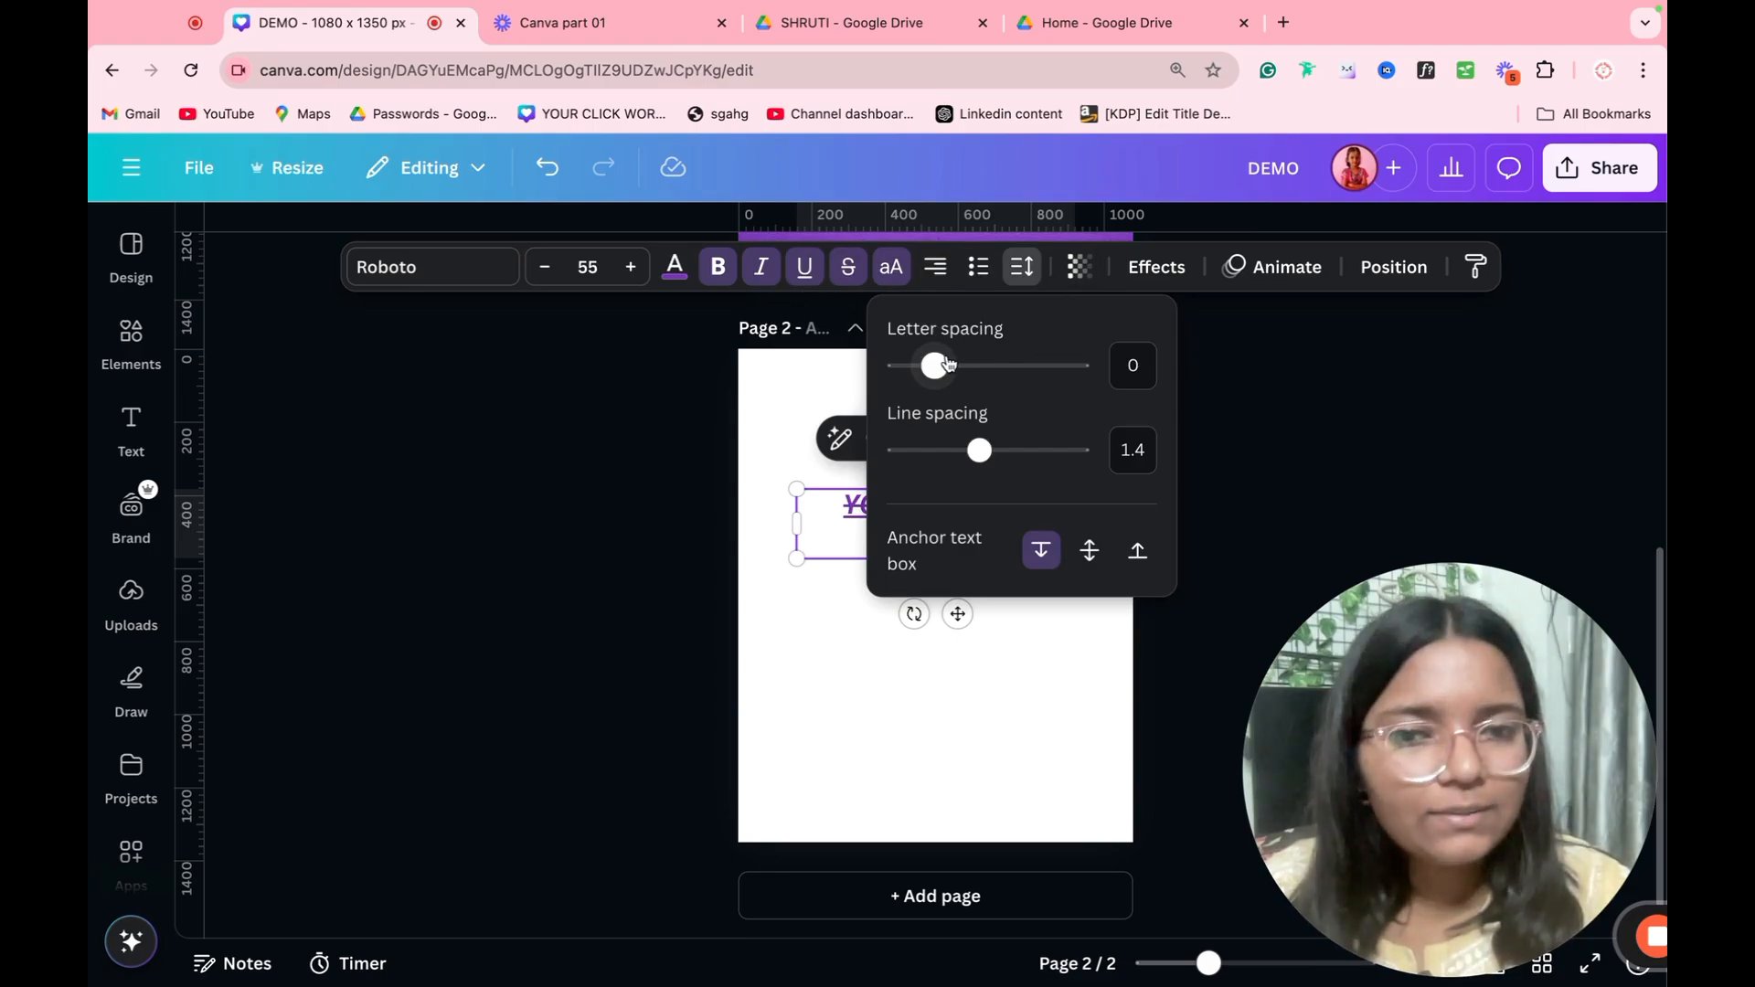
{"action": "left_click_drag", "start_coordinate": [948, 363], "coordinate": [1203, 358]}
{"action": "left_click", "coordinate": [1267, 360]}
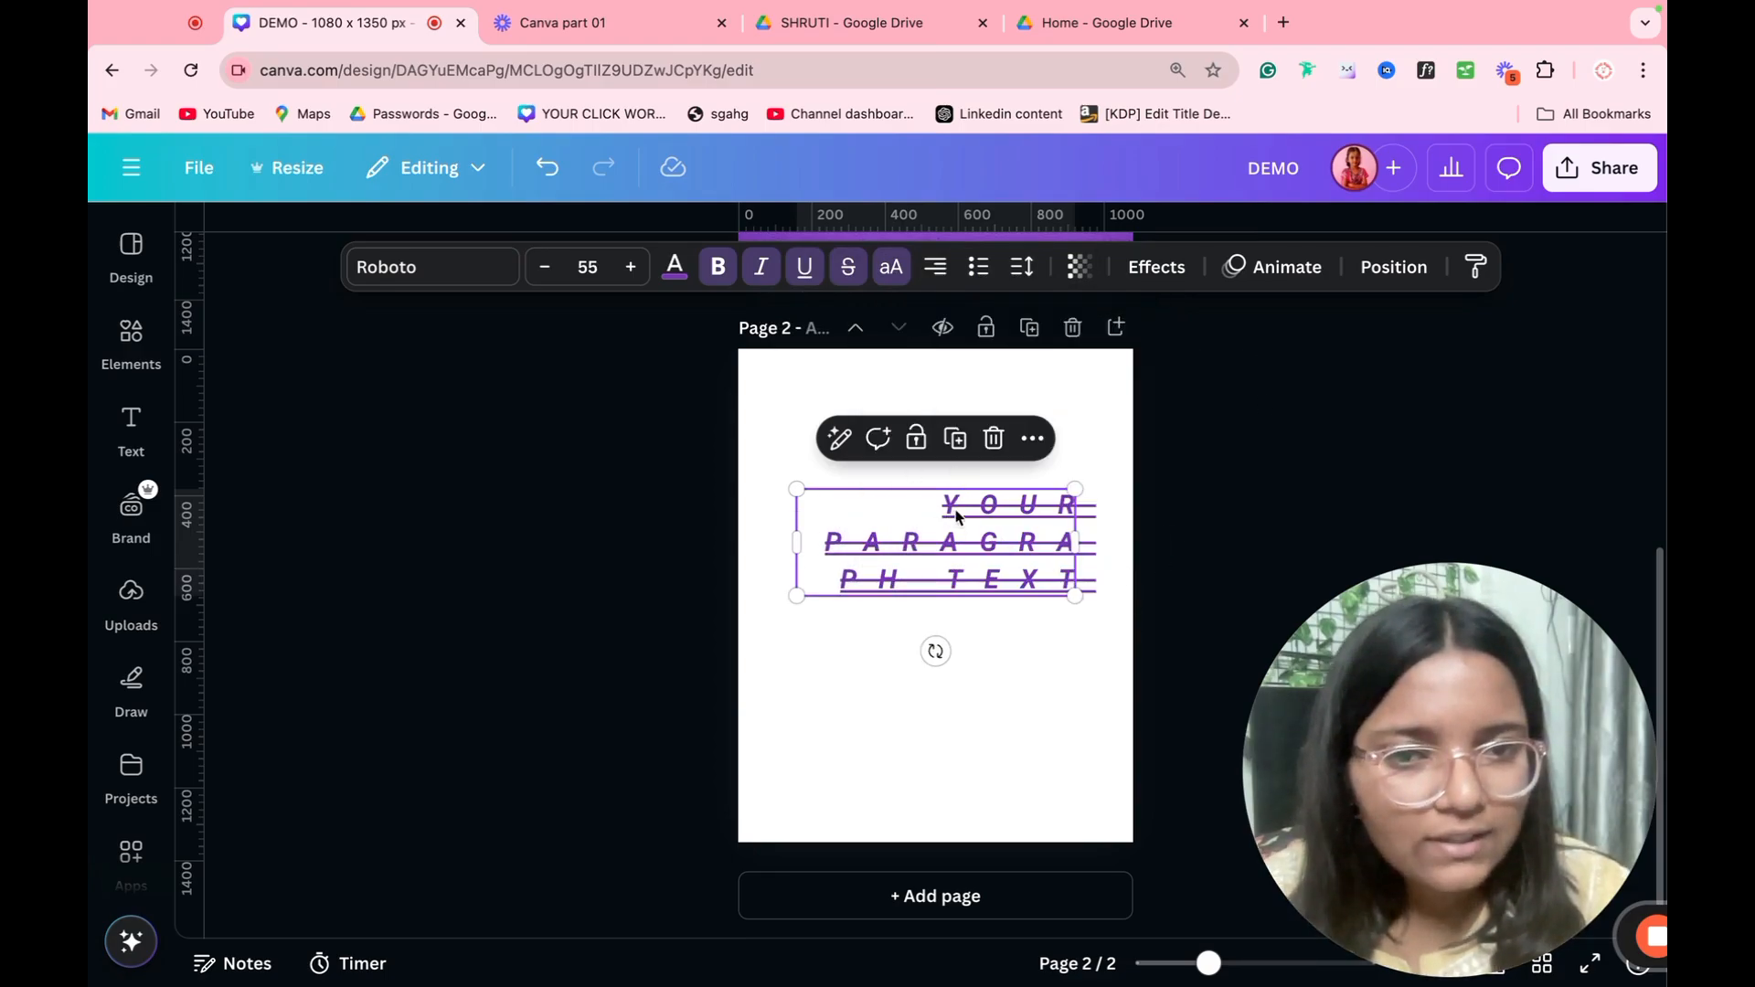
Step: Increase the paragraph text's line spacing to spread its three lines far apart
{"action": "left_click", "coordinate": [1022, 267]}
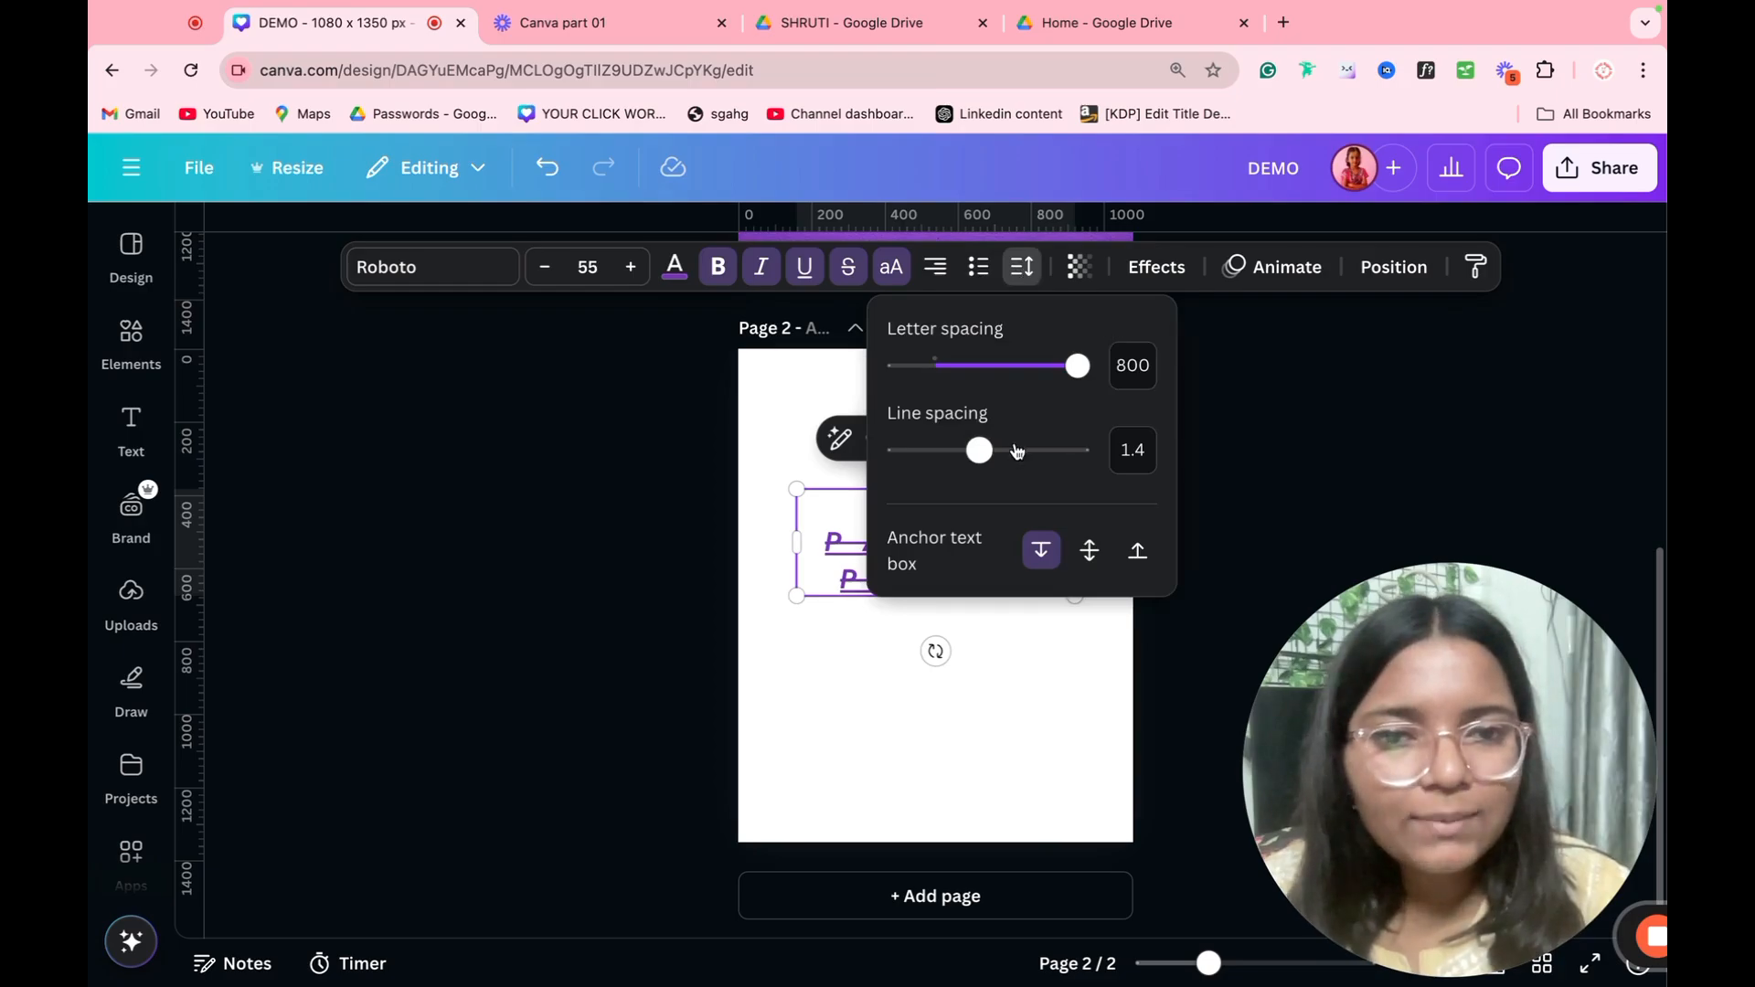
{"action": "left_click_drag", "start_coordinate": [978, 450], "coordinate": [1077, 451]}
{"action": "left_click", "coordinate": [1281, 460]}
{"action": "left_click", "coordinate": [1281, 460]}
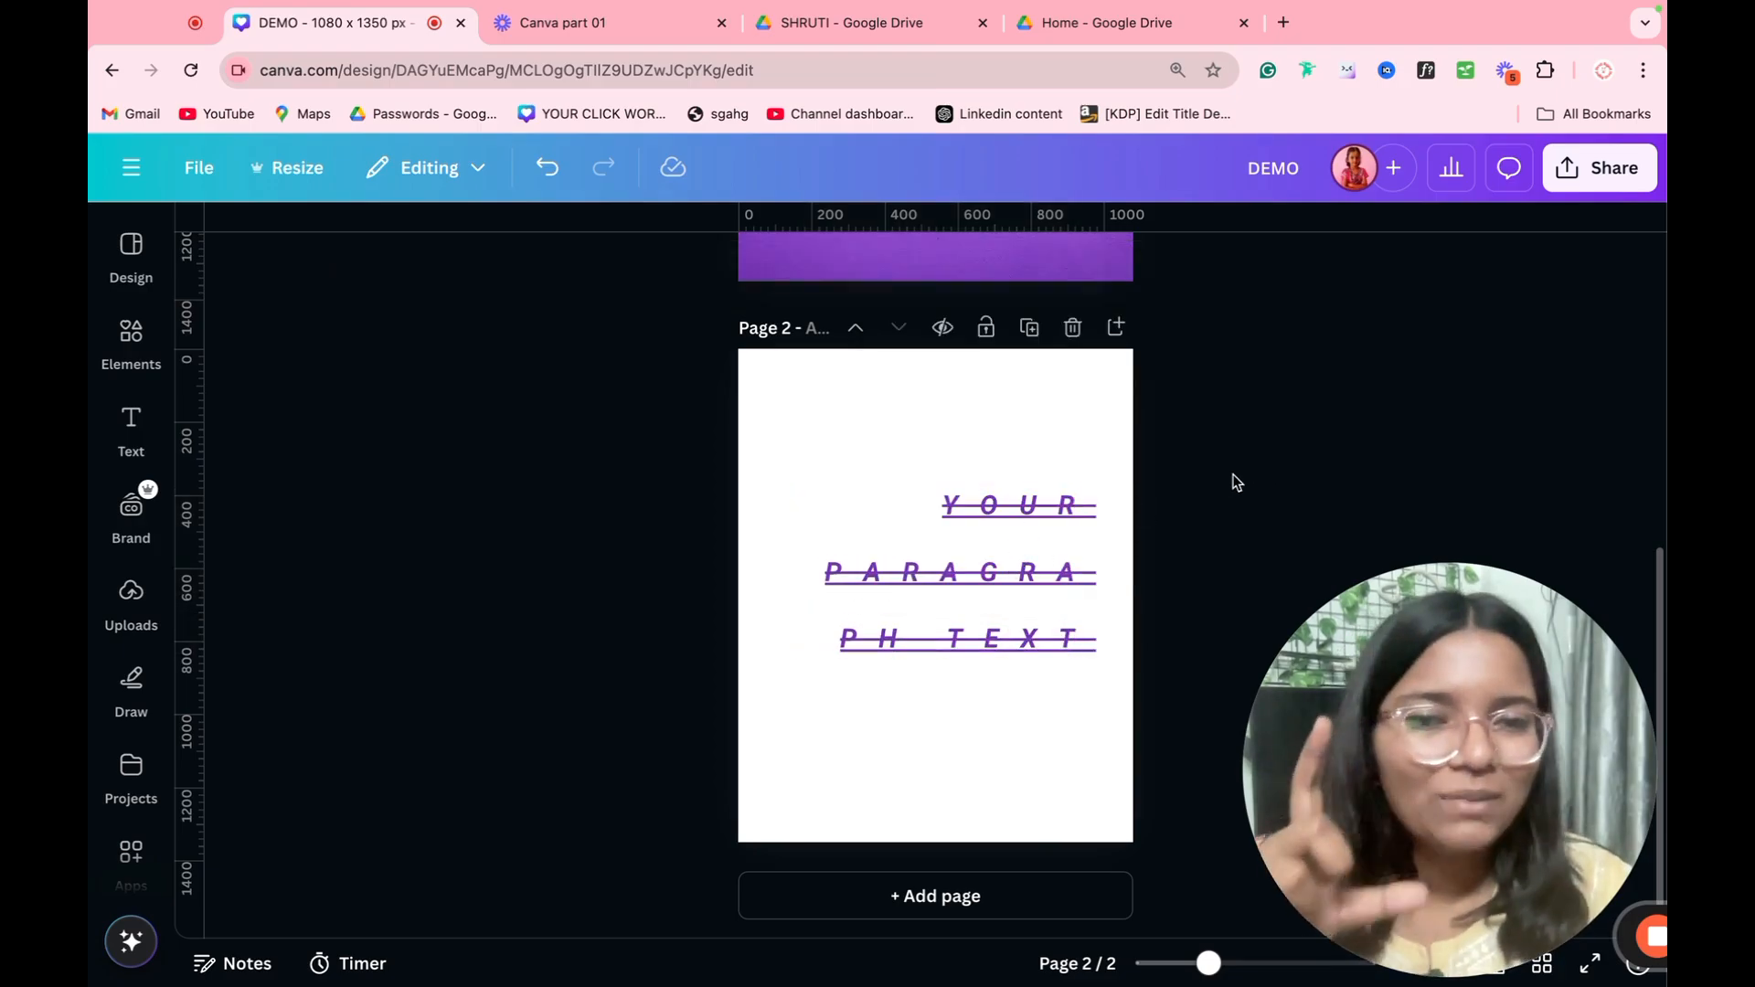
{"action": "left_click_drag", "start_coordinate": [1236, 471], "coordinate": [956, 617]}
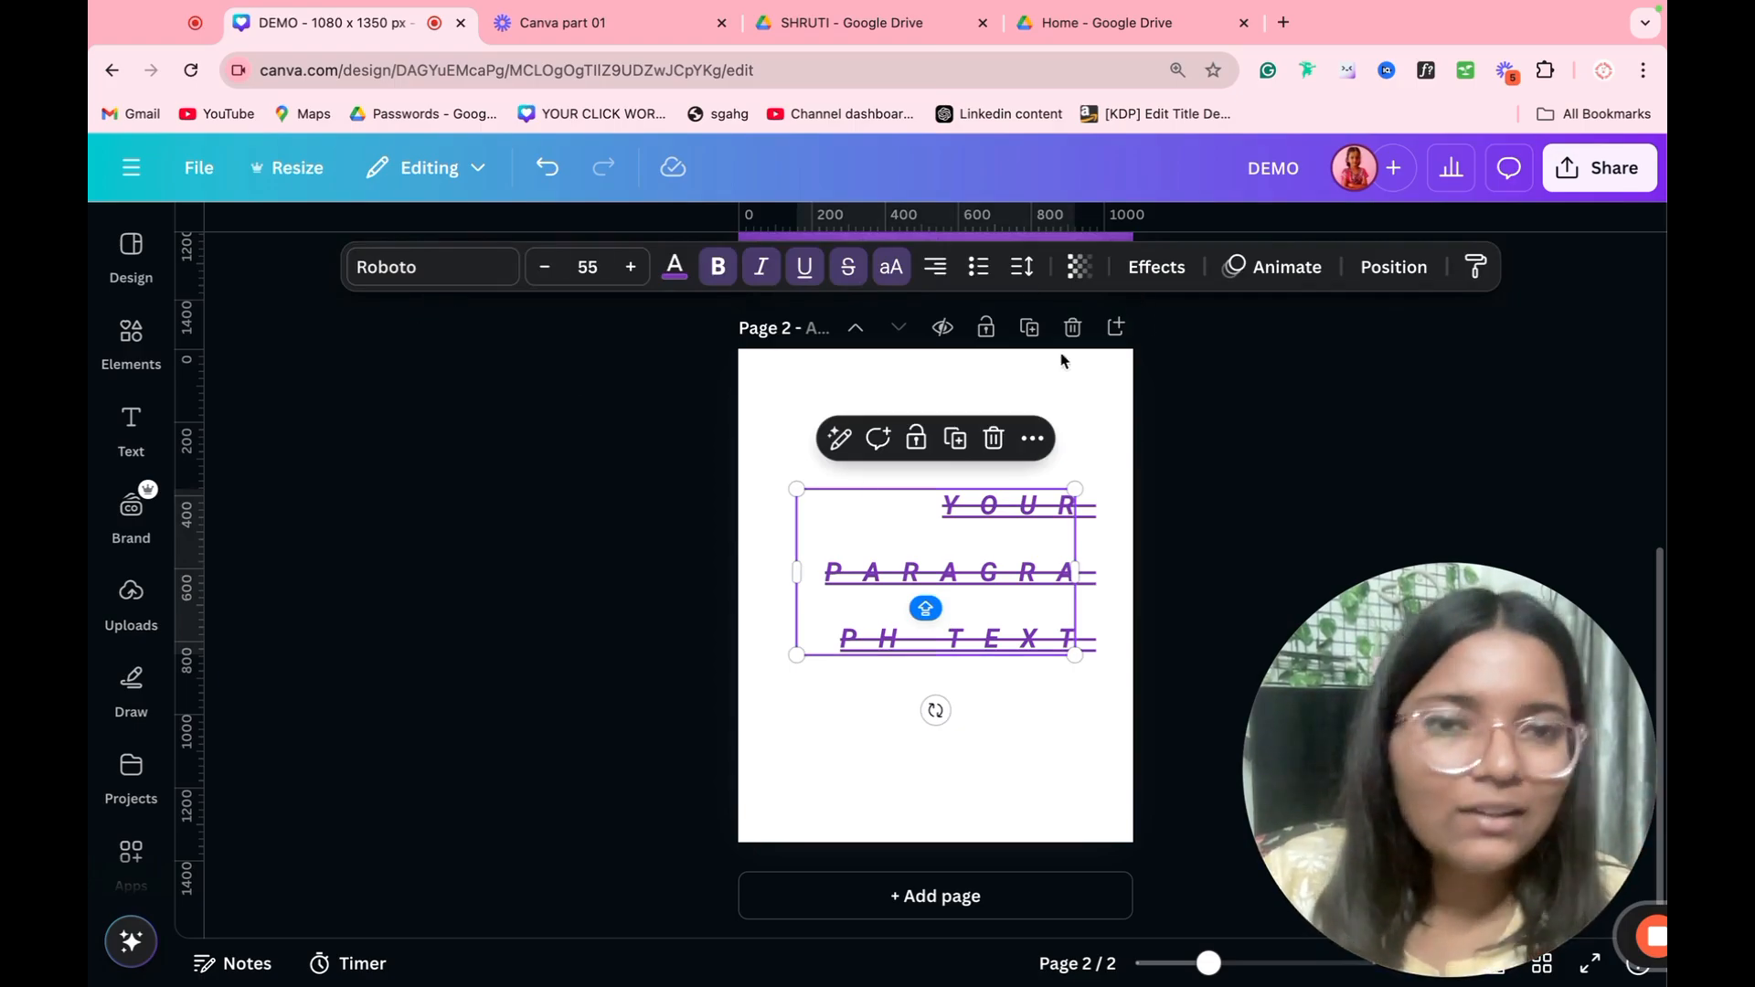
Step: Delete the purple paragraph text and add a fresh default paragraph text box to page 2
{"action": "left_click_drag", "start_coordinate": [1169, 433], "coordinate": [932, 709]}
{"action": "key", "text": "Delete"}
{"action": "key", "text": "ctrl+z"}
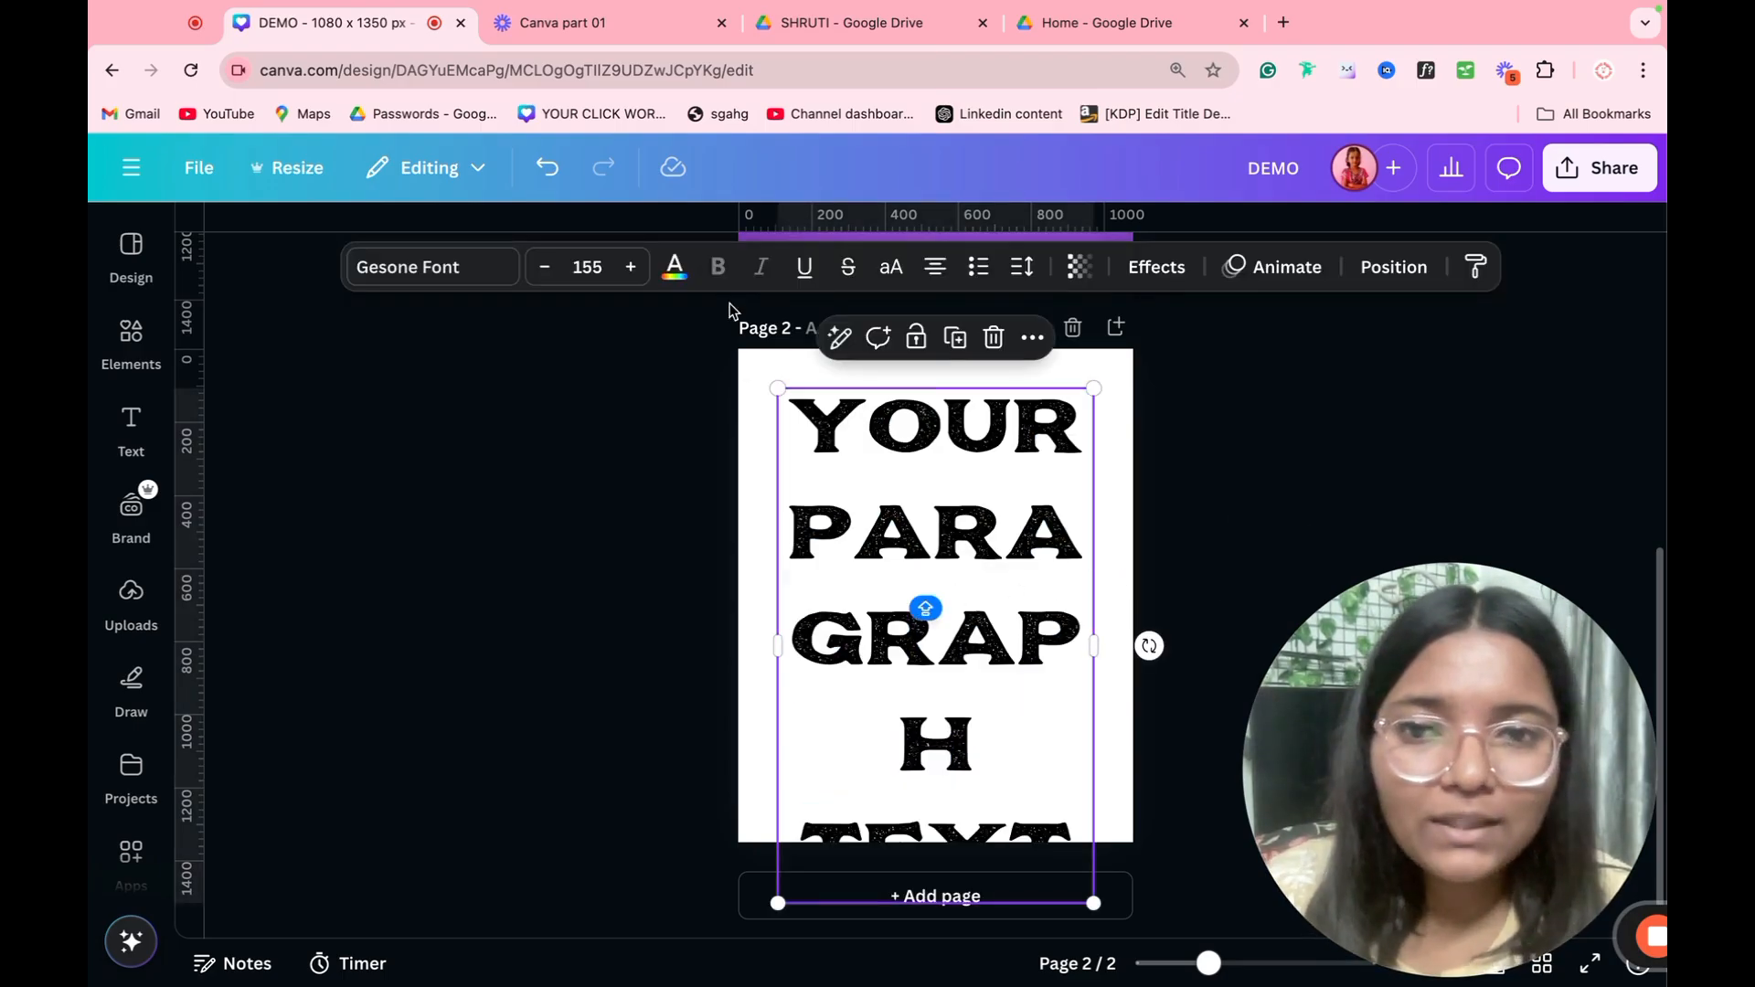
Step: Recolor the new paragraph text white and fill the page 2 background with a purple photo color
{"action": "left_click", "coordinate": [676, 269]}
{"action": "left_click", "coordinate": [414, 596]}
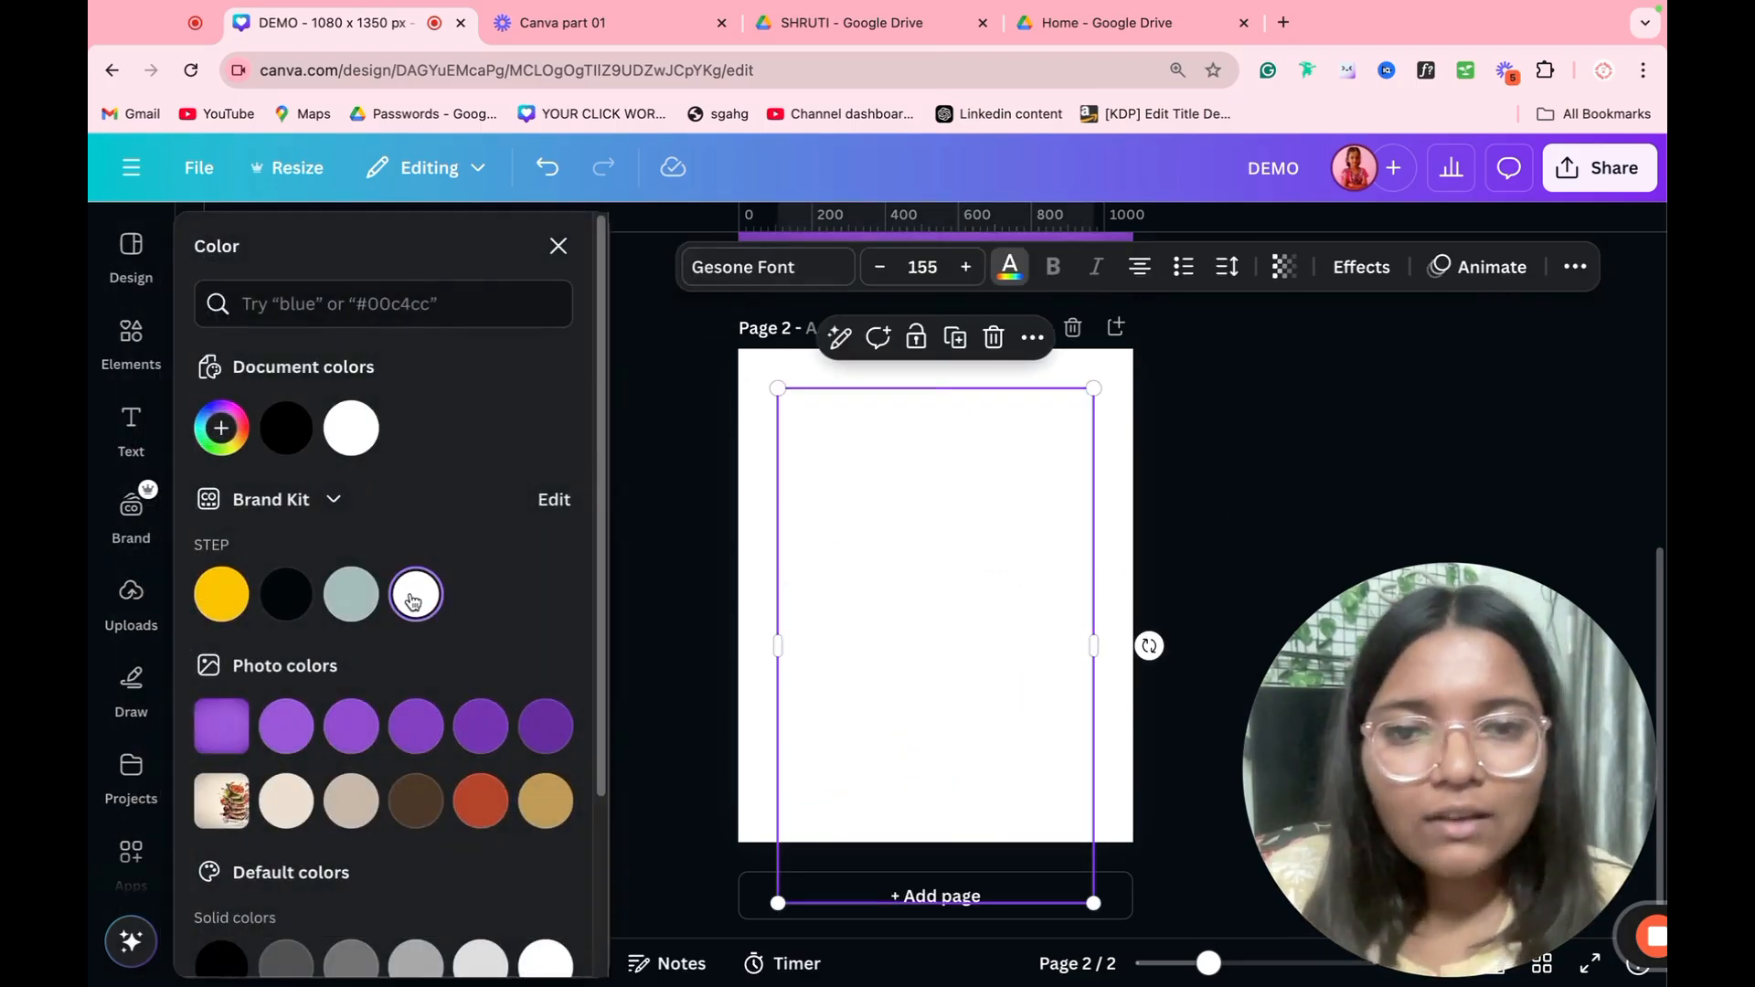
{"action": "left_click", "coordinate": [756, 592]}
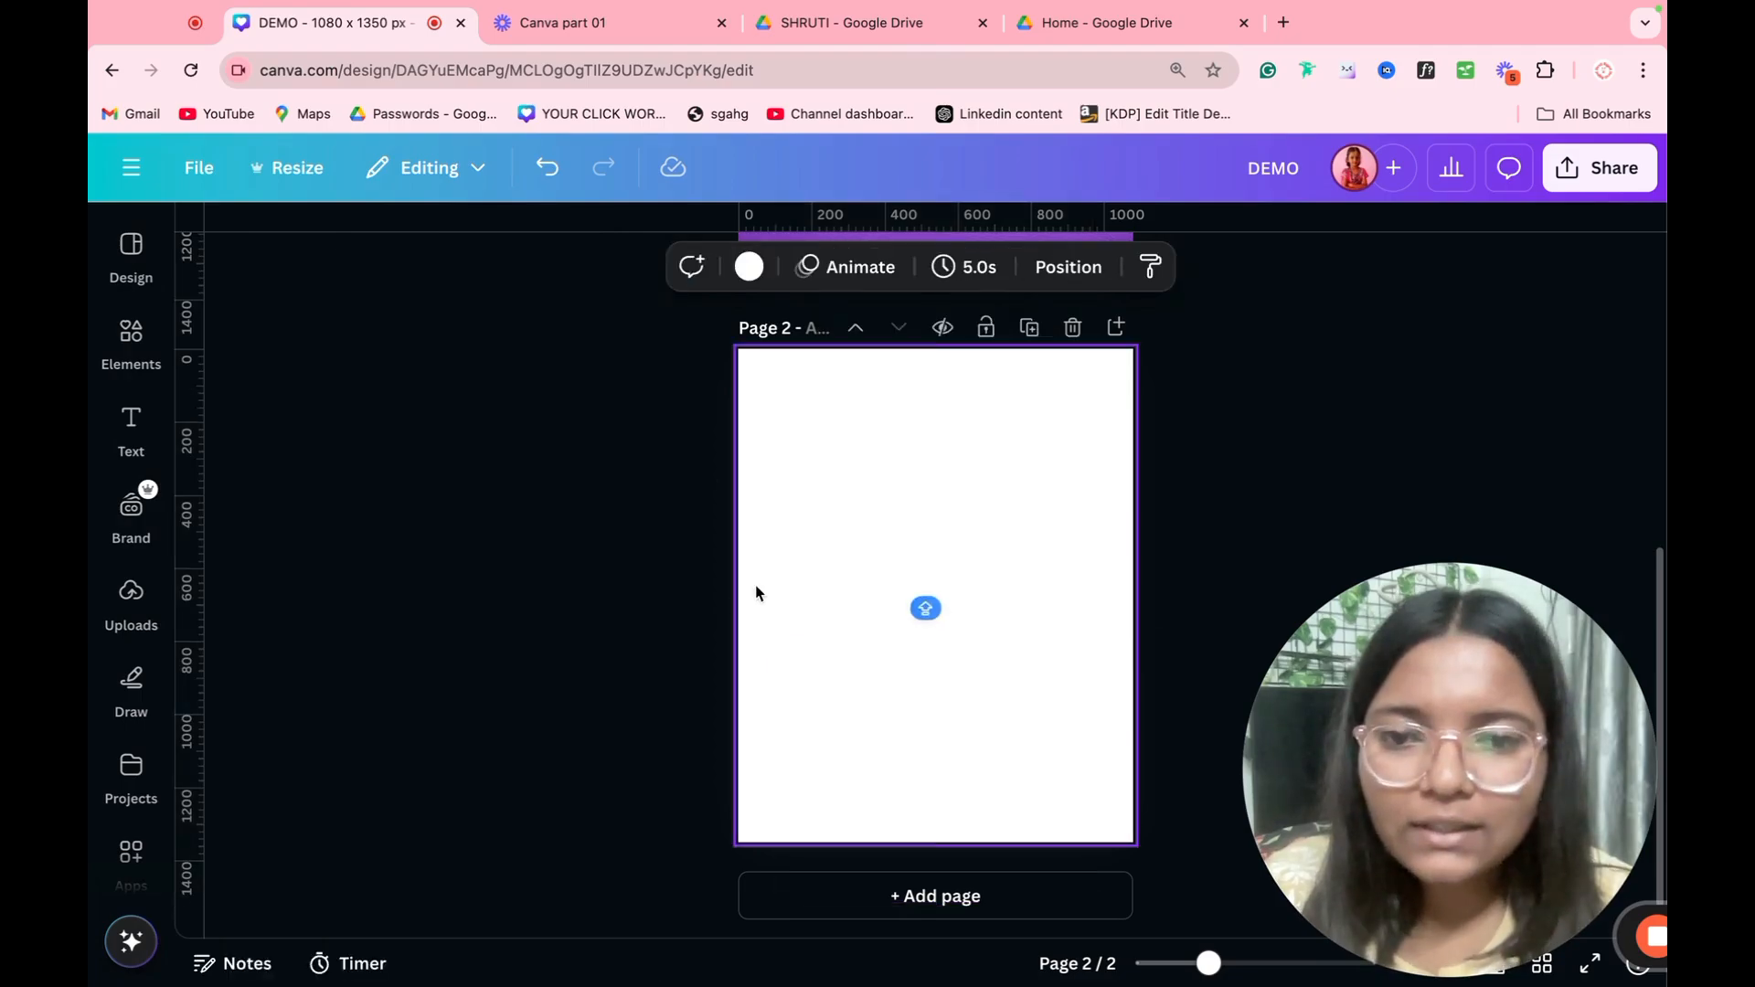
{"action": "left_click", "coordinate": [748, 265]}
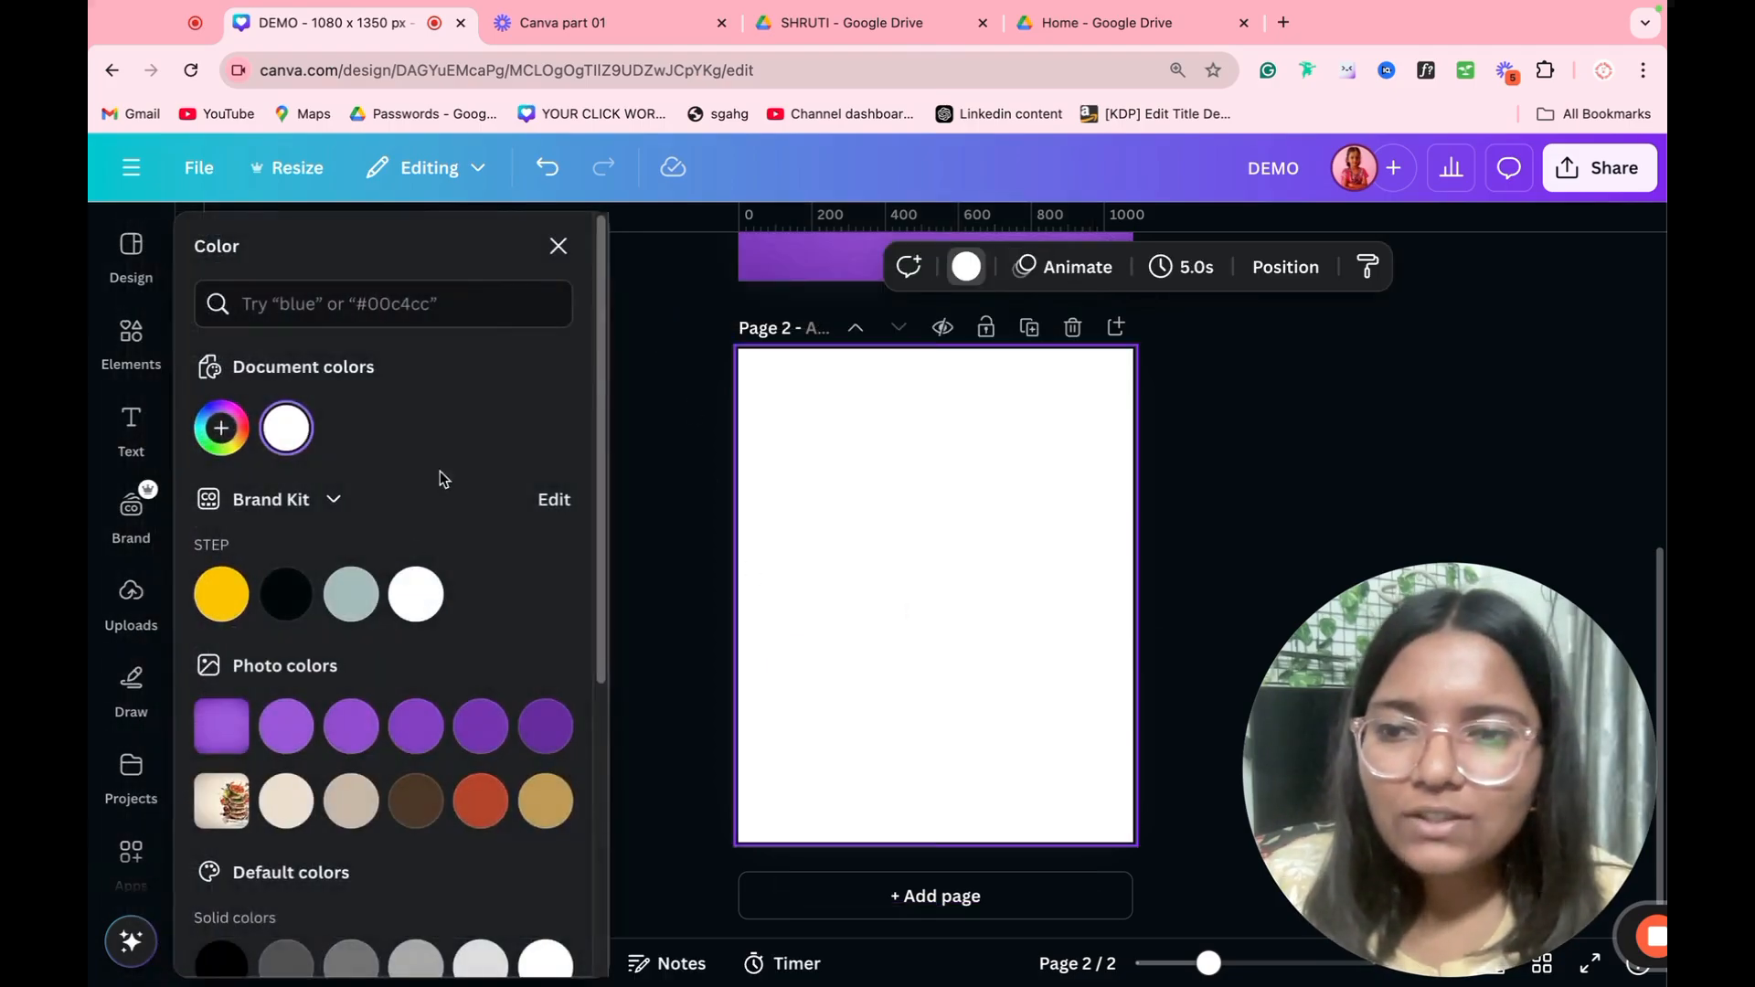
{"action": "left_click", "coordinate": [356, 711]}
Step: Set the white paragraph text's size to 55 and move it to the middle of the page
{"action": "left_click", "coordinate": [876, 439]}
{"action": "left_click", "coordinate": [602, 259]}
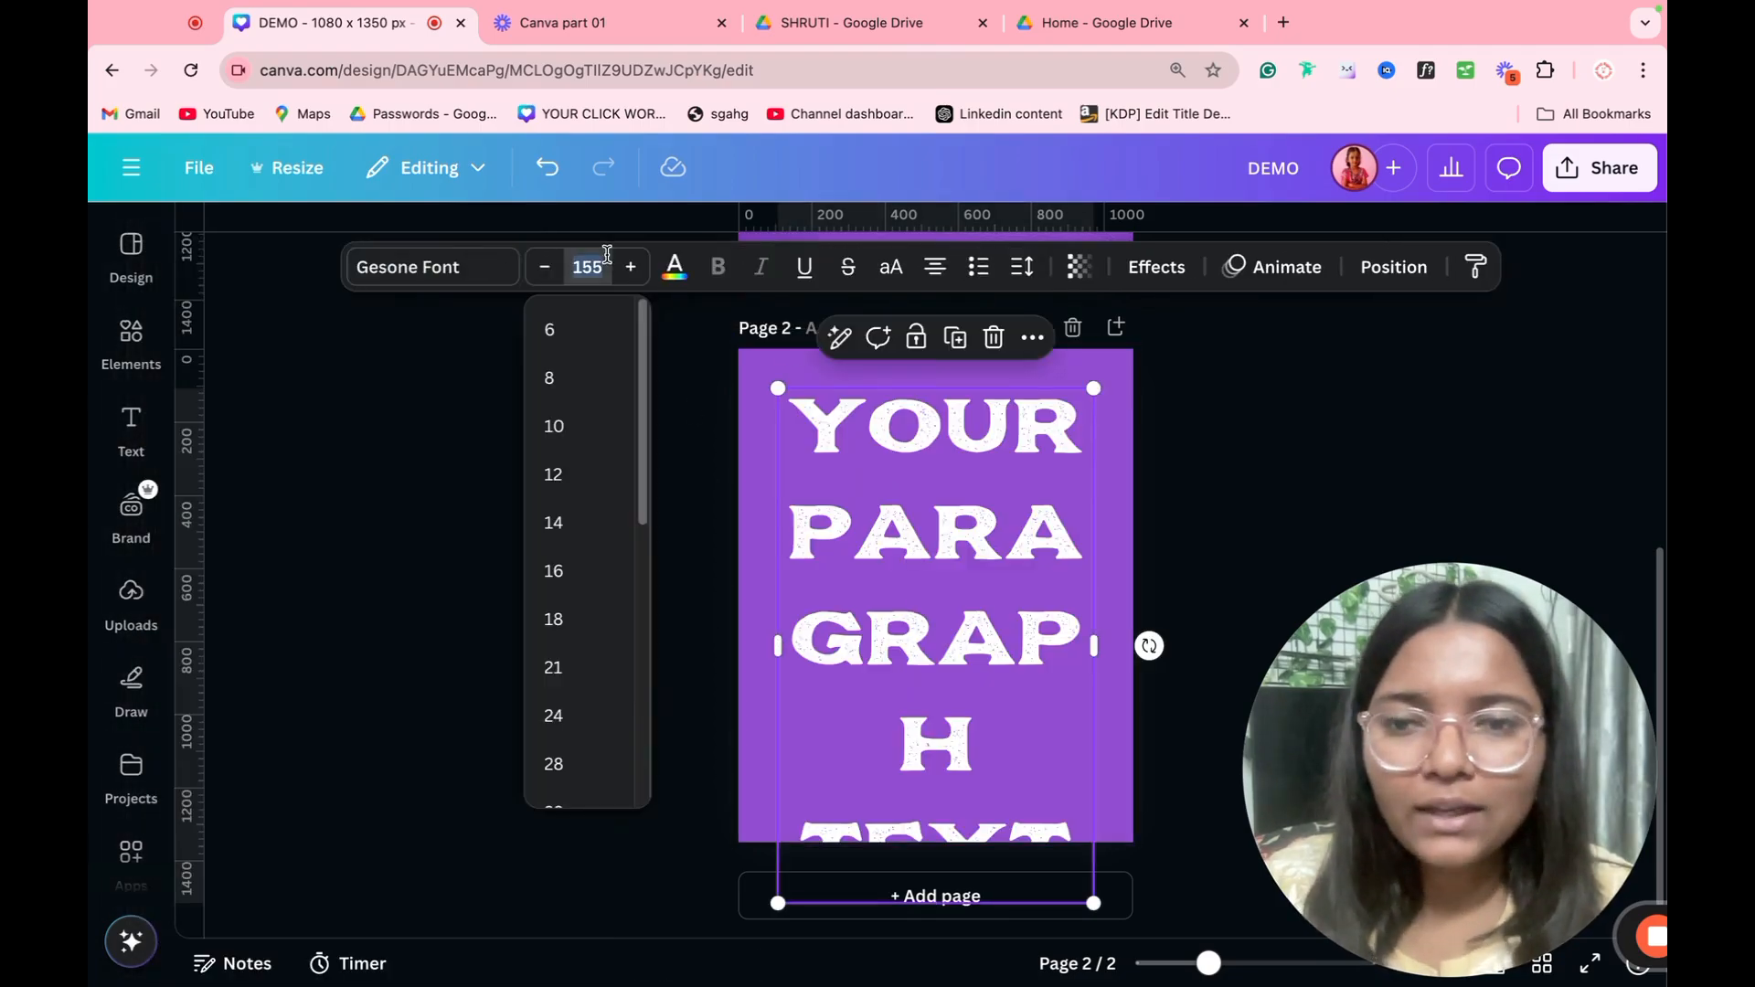
{"action": "type", "text": "55"}
{"action": "key", "text": "Return"}
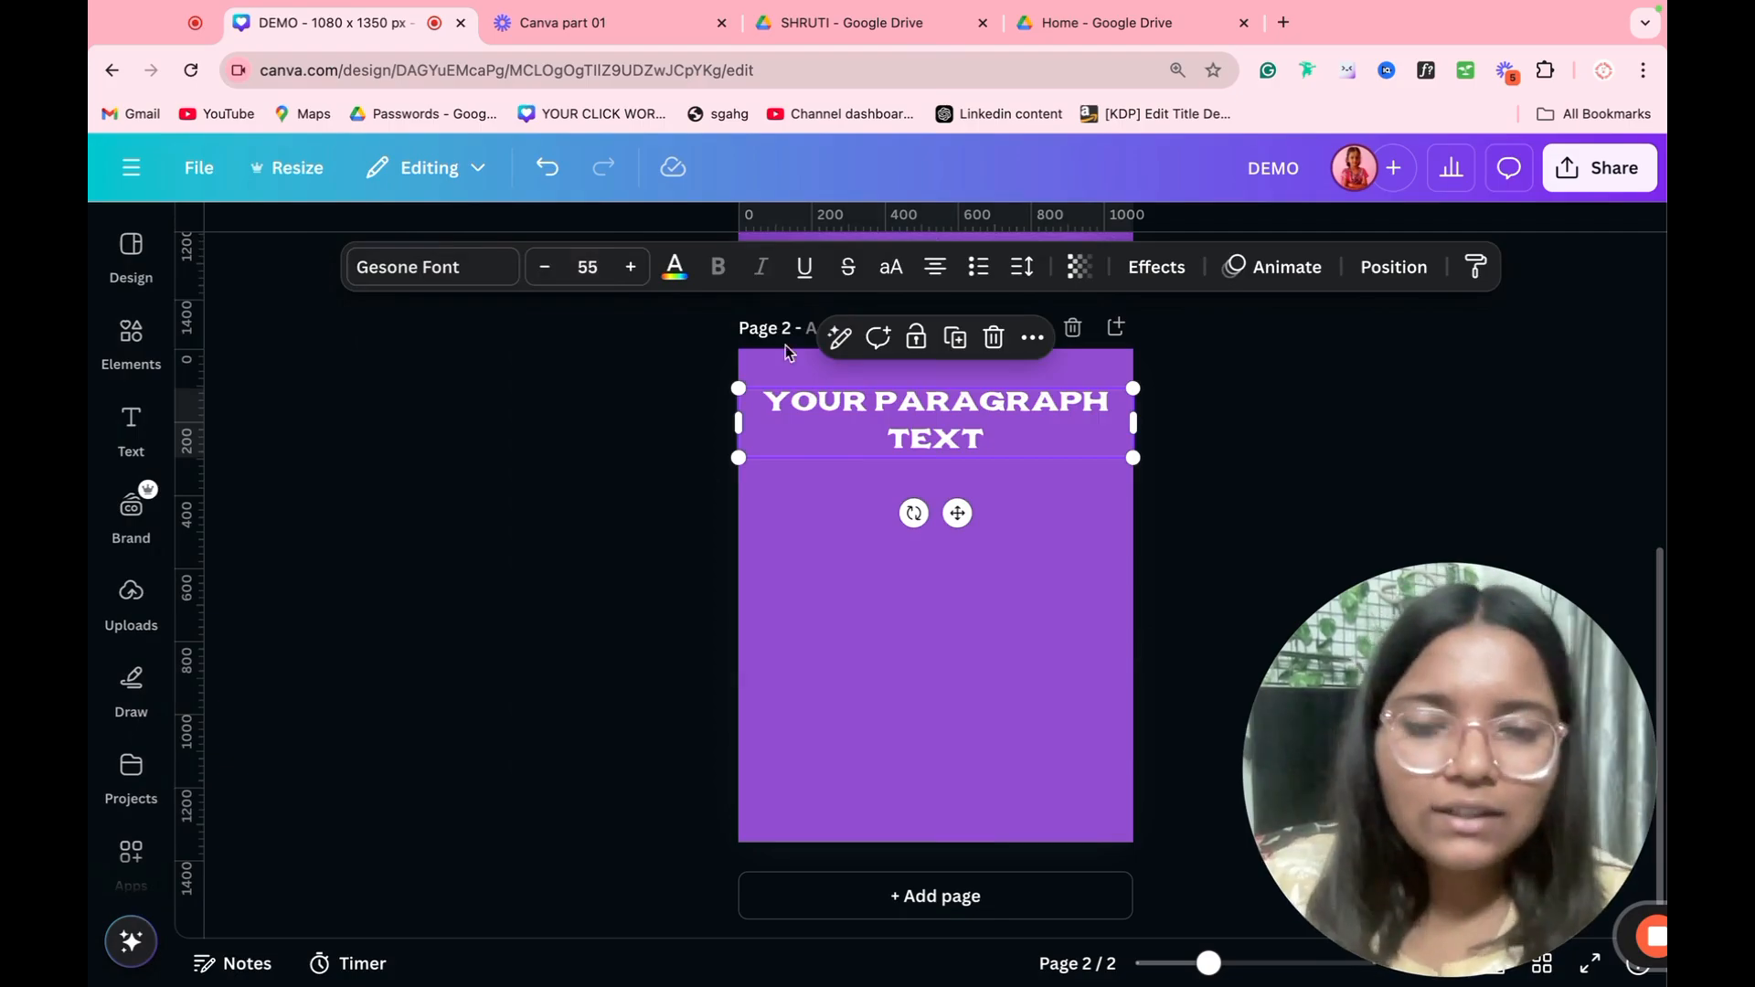
{"action": "left_click_drag", "start_coordinate": [876, 442], "coordinate": [870, 581]}
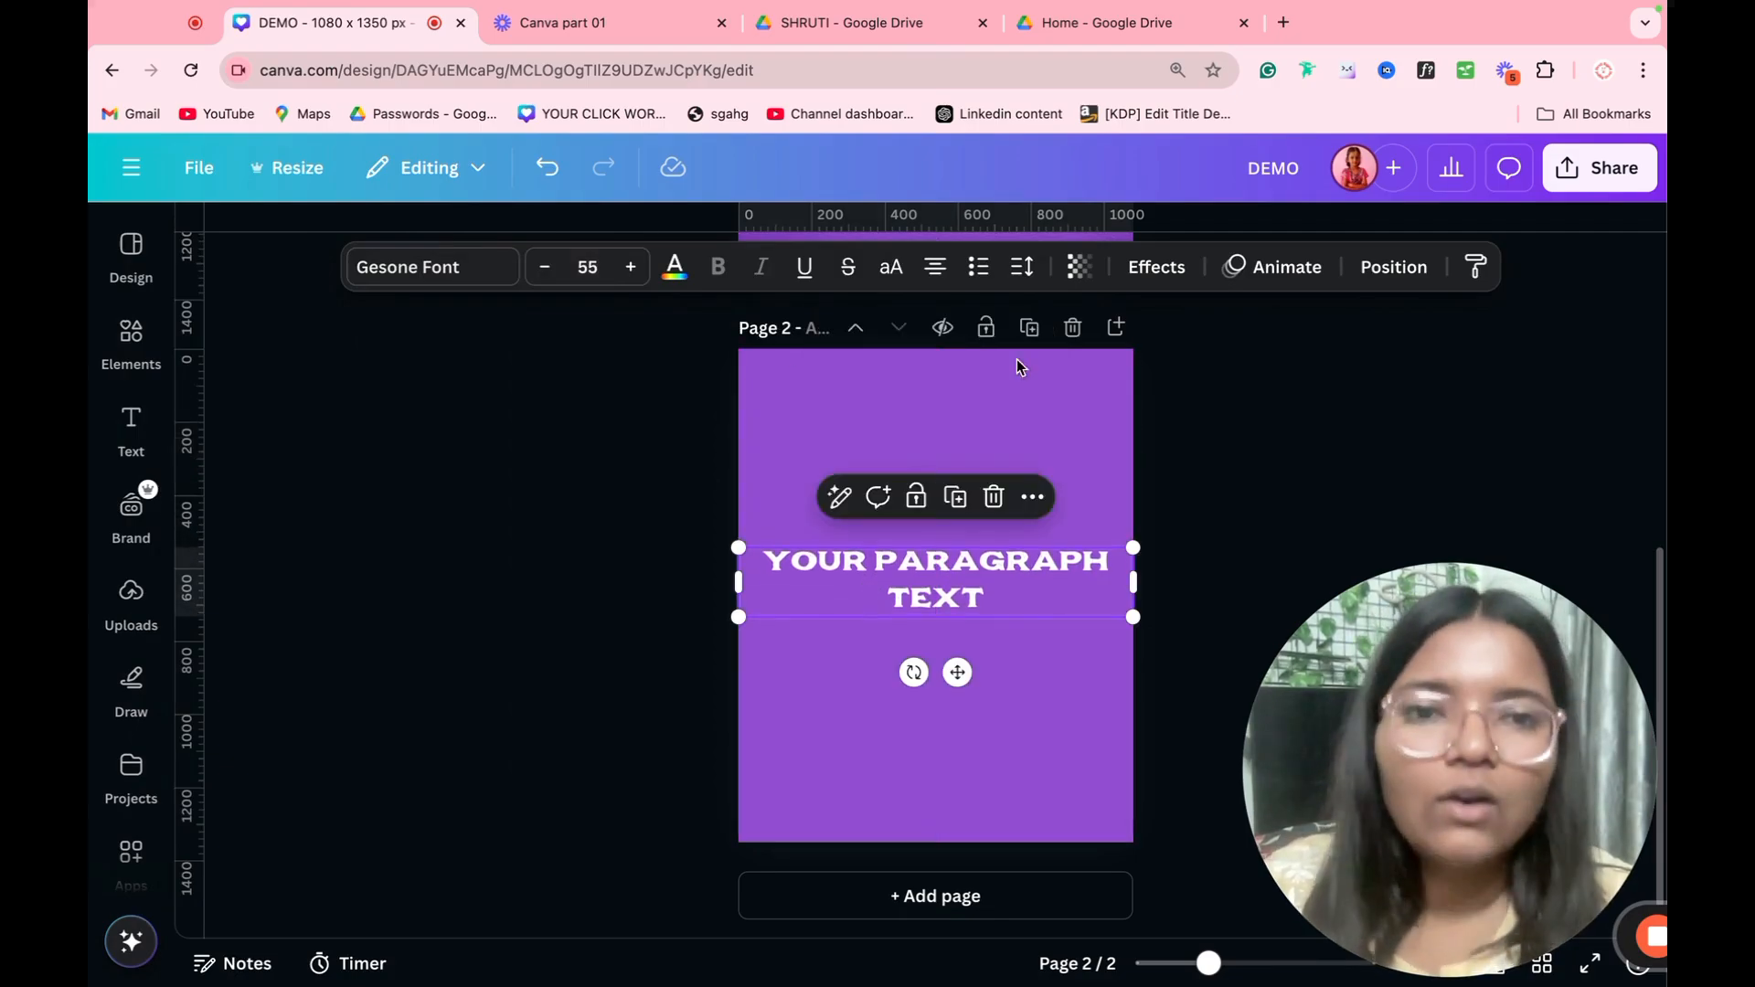
Step: Apply the Shadow effect to the paragraph text and make the shadow black
{"action": "left_click", "coordinate": [1180, 278]}
{"action": "left_click", "coordinate": [422, 410]}
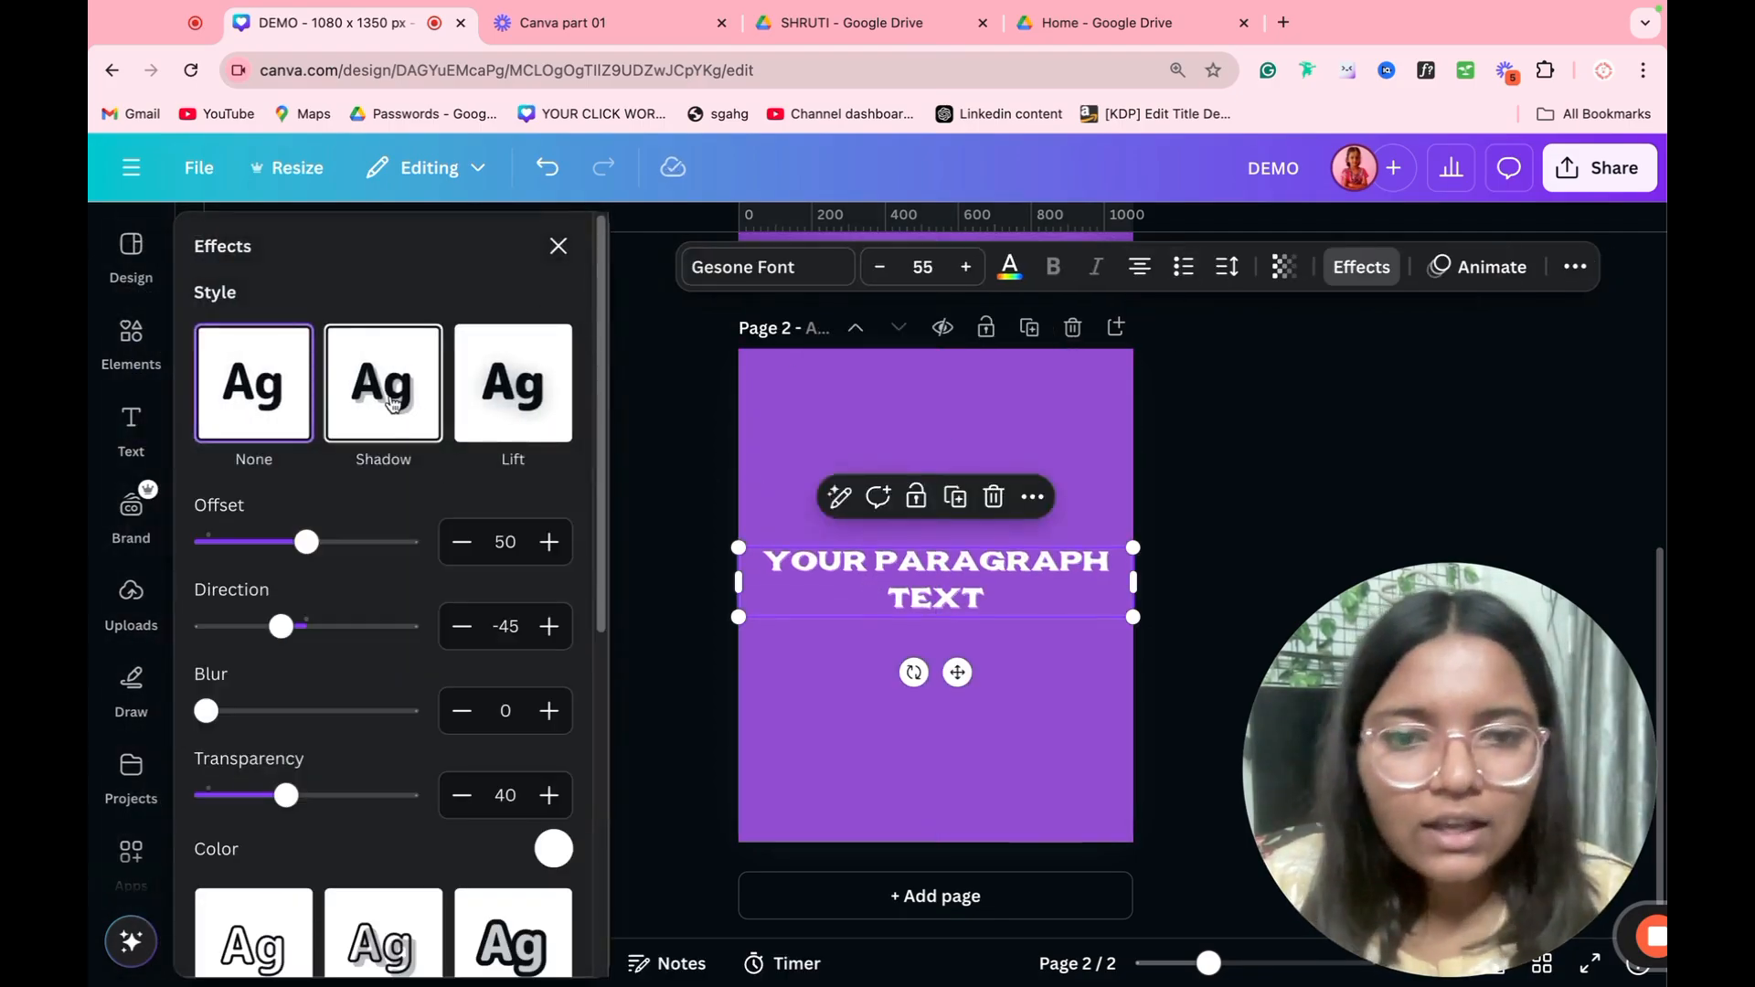
{"action": "left_click", "coordinate": [553, 849]}
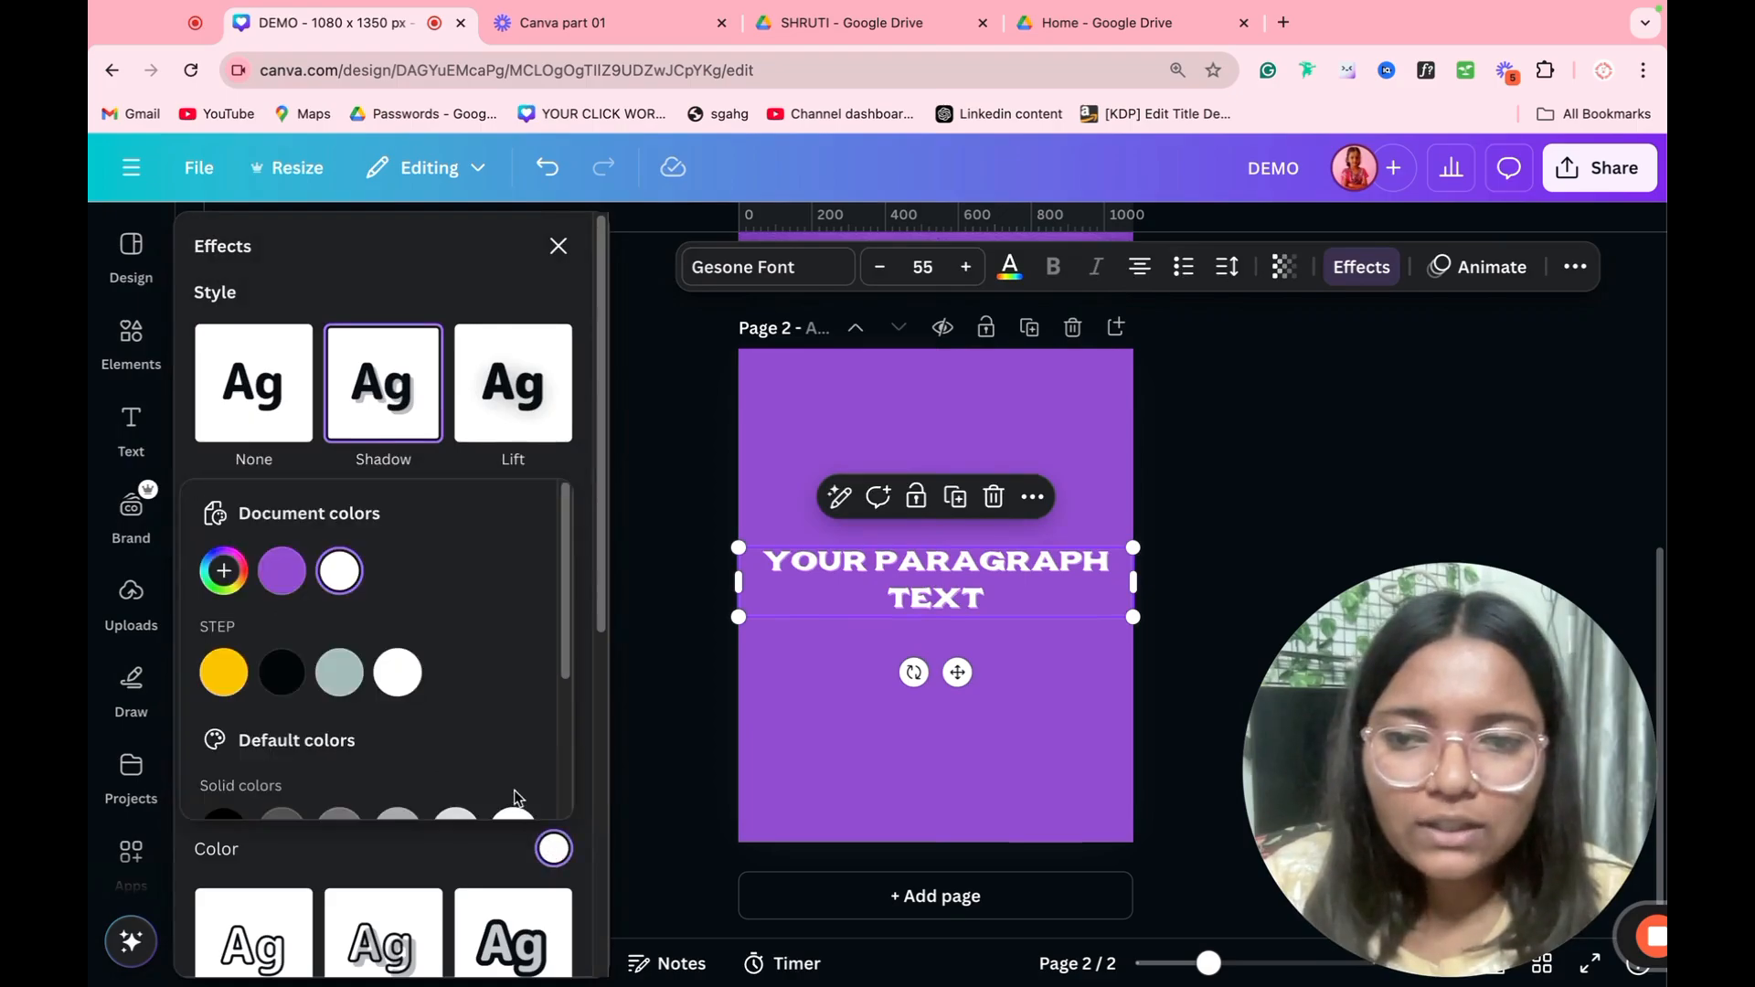
{"action": "left_click", "coordinate": [281, 672]}
{"action": "left_click", "coordinate": [405, 313]}
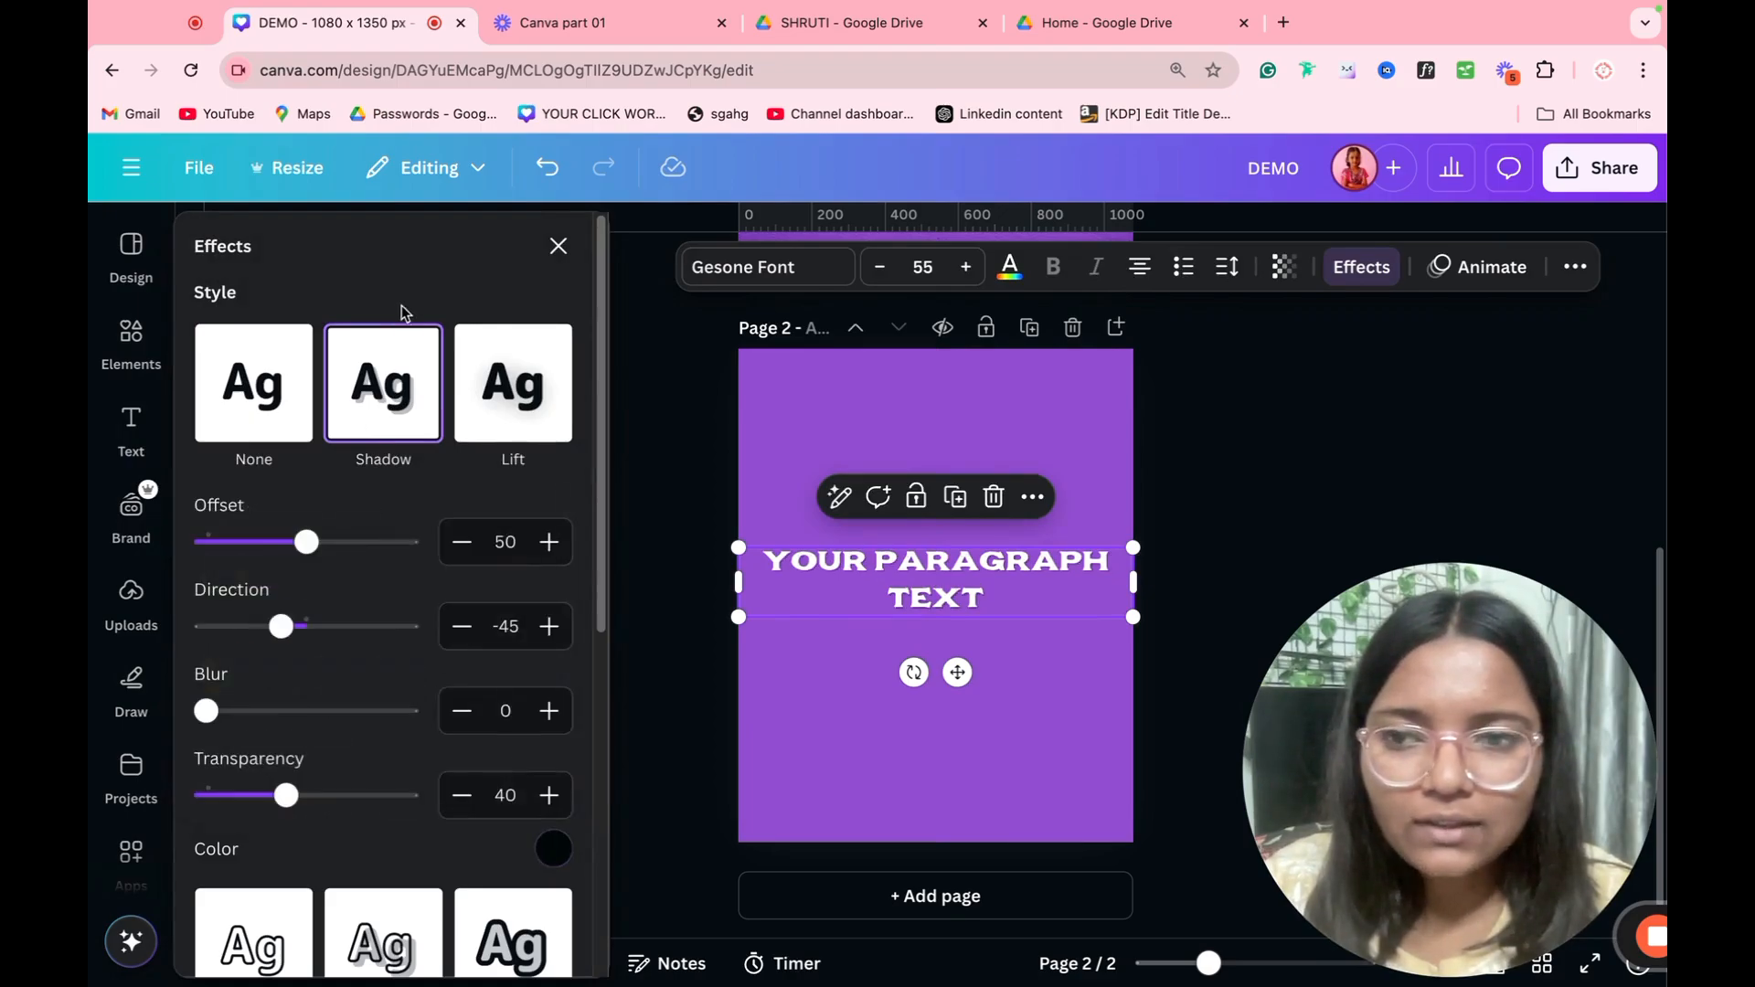
Step: Set the text shadow's offset to 100, direction to -118, blur to 15 and transparency to 100, checking it up close
{"action": "left_click_drag", "start_coordinate": [307, 542], "coordinate": [408, 542]}
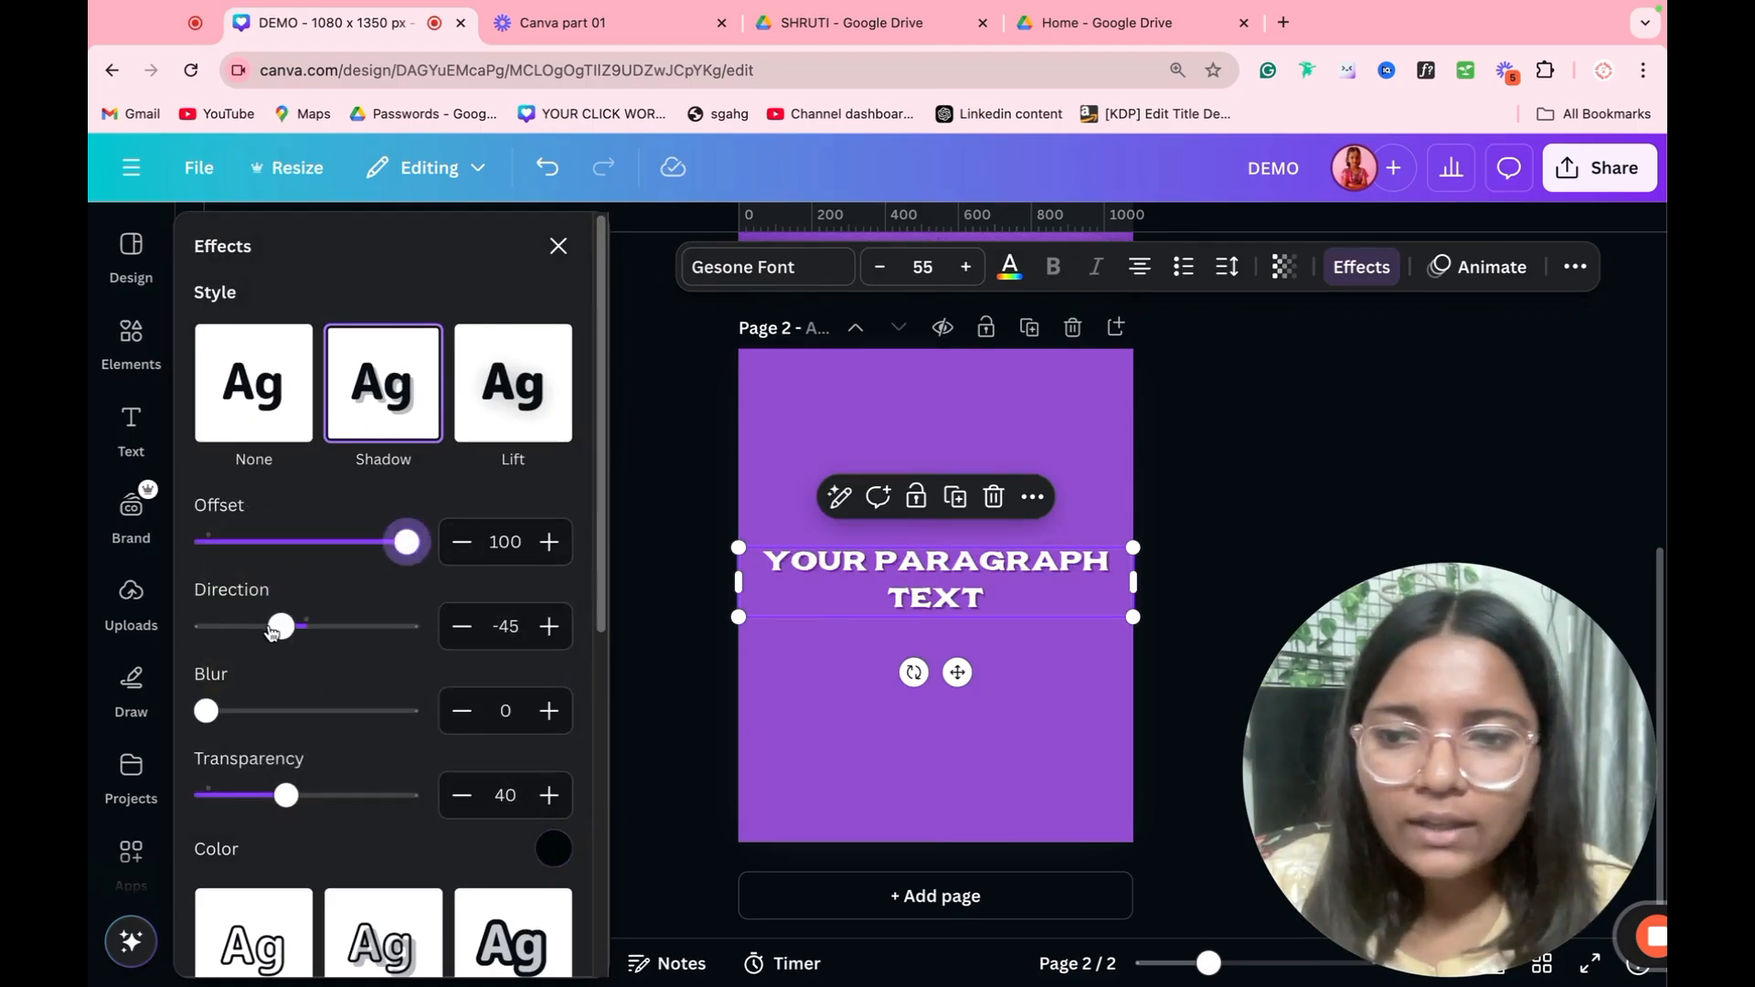
{"action": "left_click_drag", "start_coordinate": [280, 626], "coordinate": [239, 644]}
{"action": "mouse_move", "coordinate": [207, 711]}
{"action": "left_mouse_down"}
{"action": "mouse_move", "coordinate": [403, 710]}
{"action": "mouse_move", "coordinate": [235, 710]}
{"action": "left_mouse_up"}
{"action": "left_click_drag", "start_coordinate": [292, 809], "coordinate": [589, 814]}
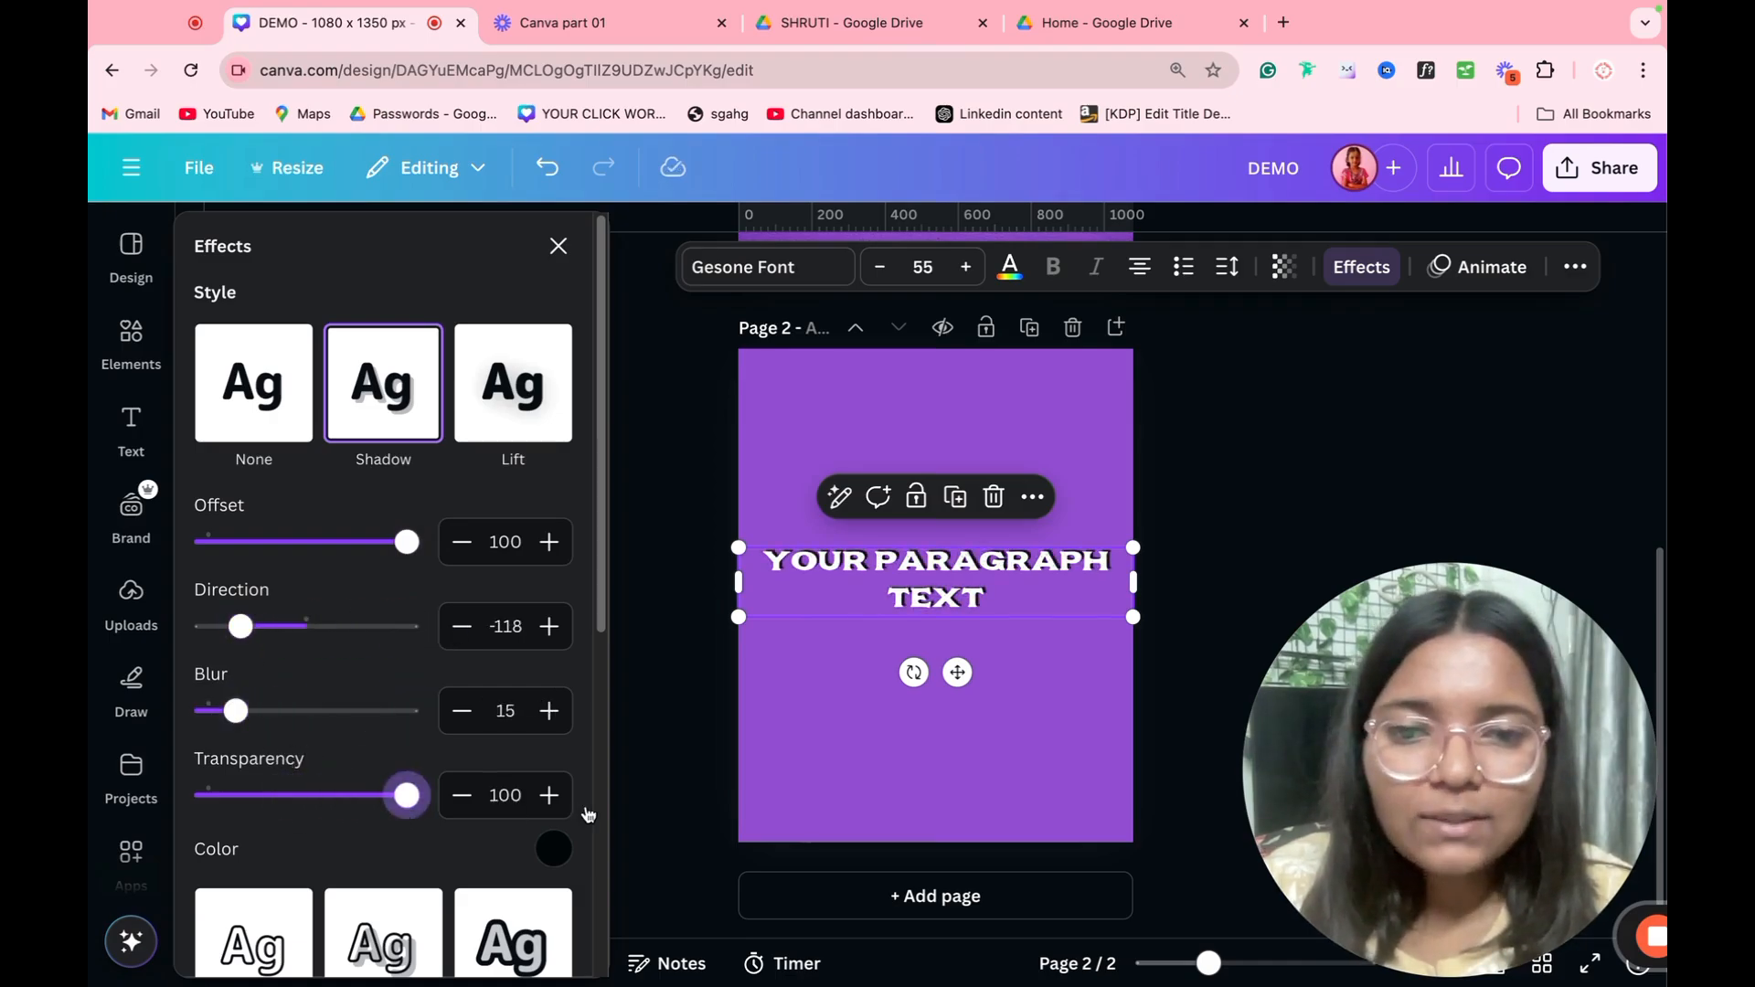
{"action": "scroll", "coordinate": [941, 606], "scroll_direction": "up", "scroll_amount": 5}
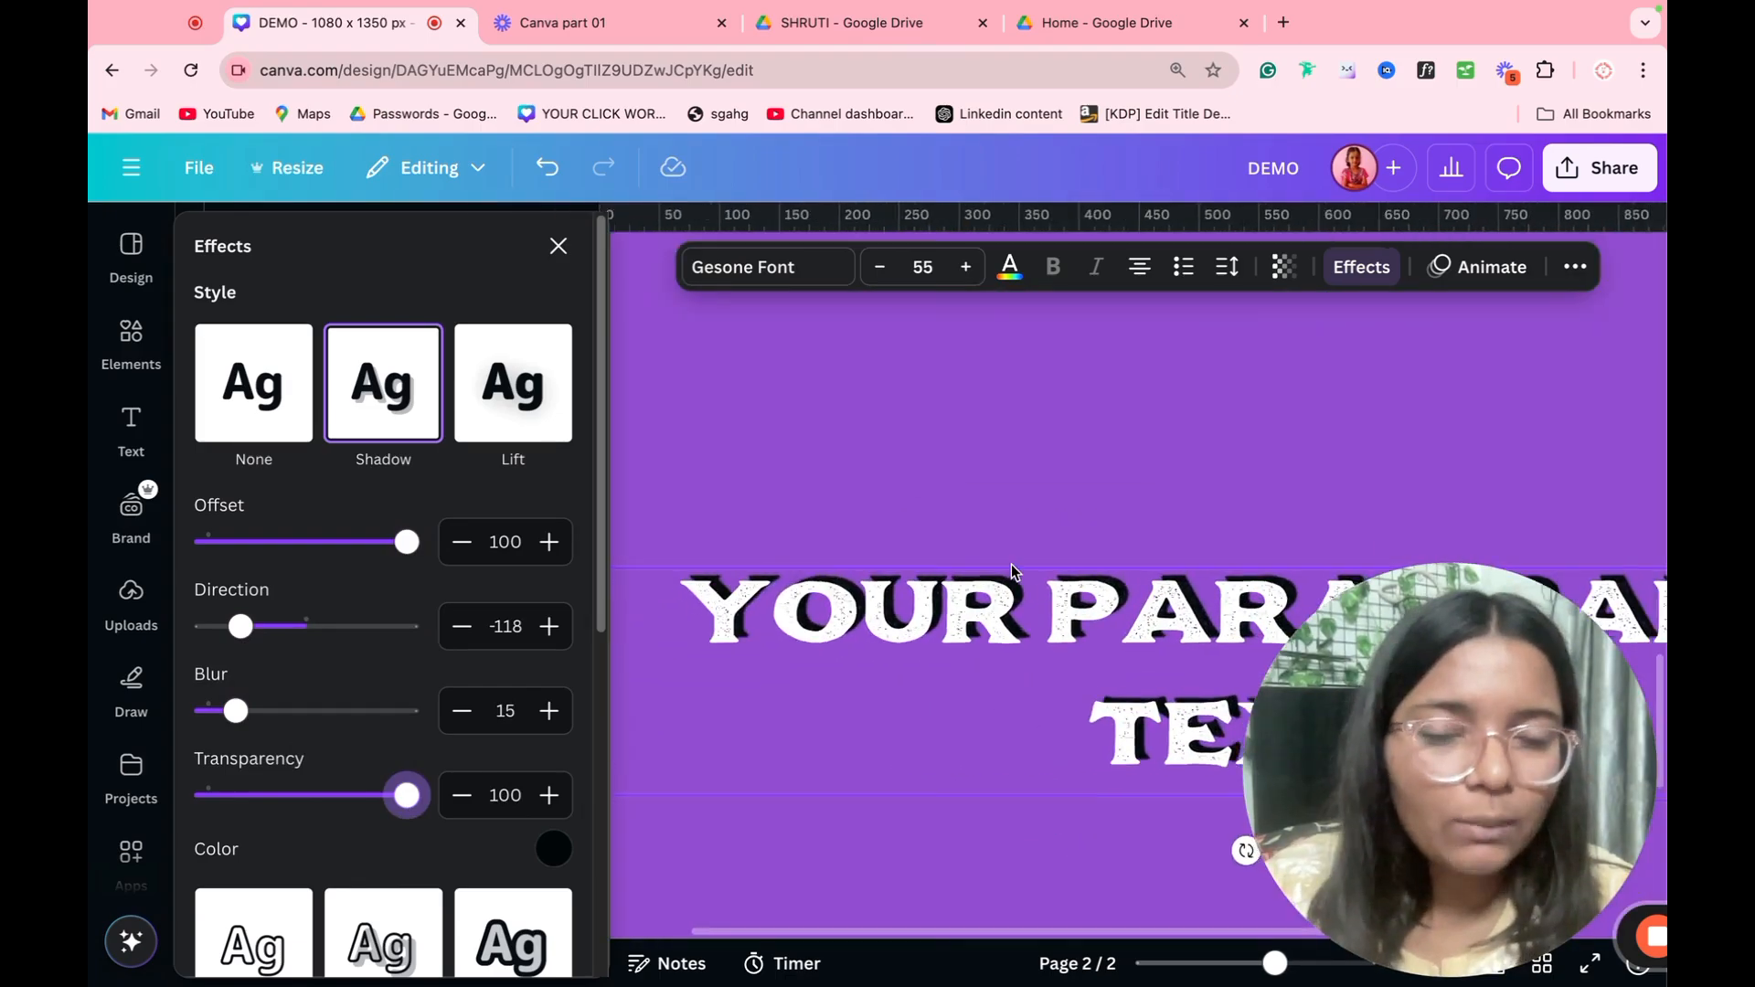
{"action": "scroll", "coordinate": [1012, 585], "scroll_direction": "down", "scroll_amount": 5}
Step: Try the Hollow effect on the paragraph text, then the Lift effect with a higher intensity
{"action": "scroll", "coordinate": [274, 512], "scroll_direction": "down", "scroll_amount": 5}
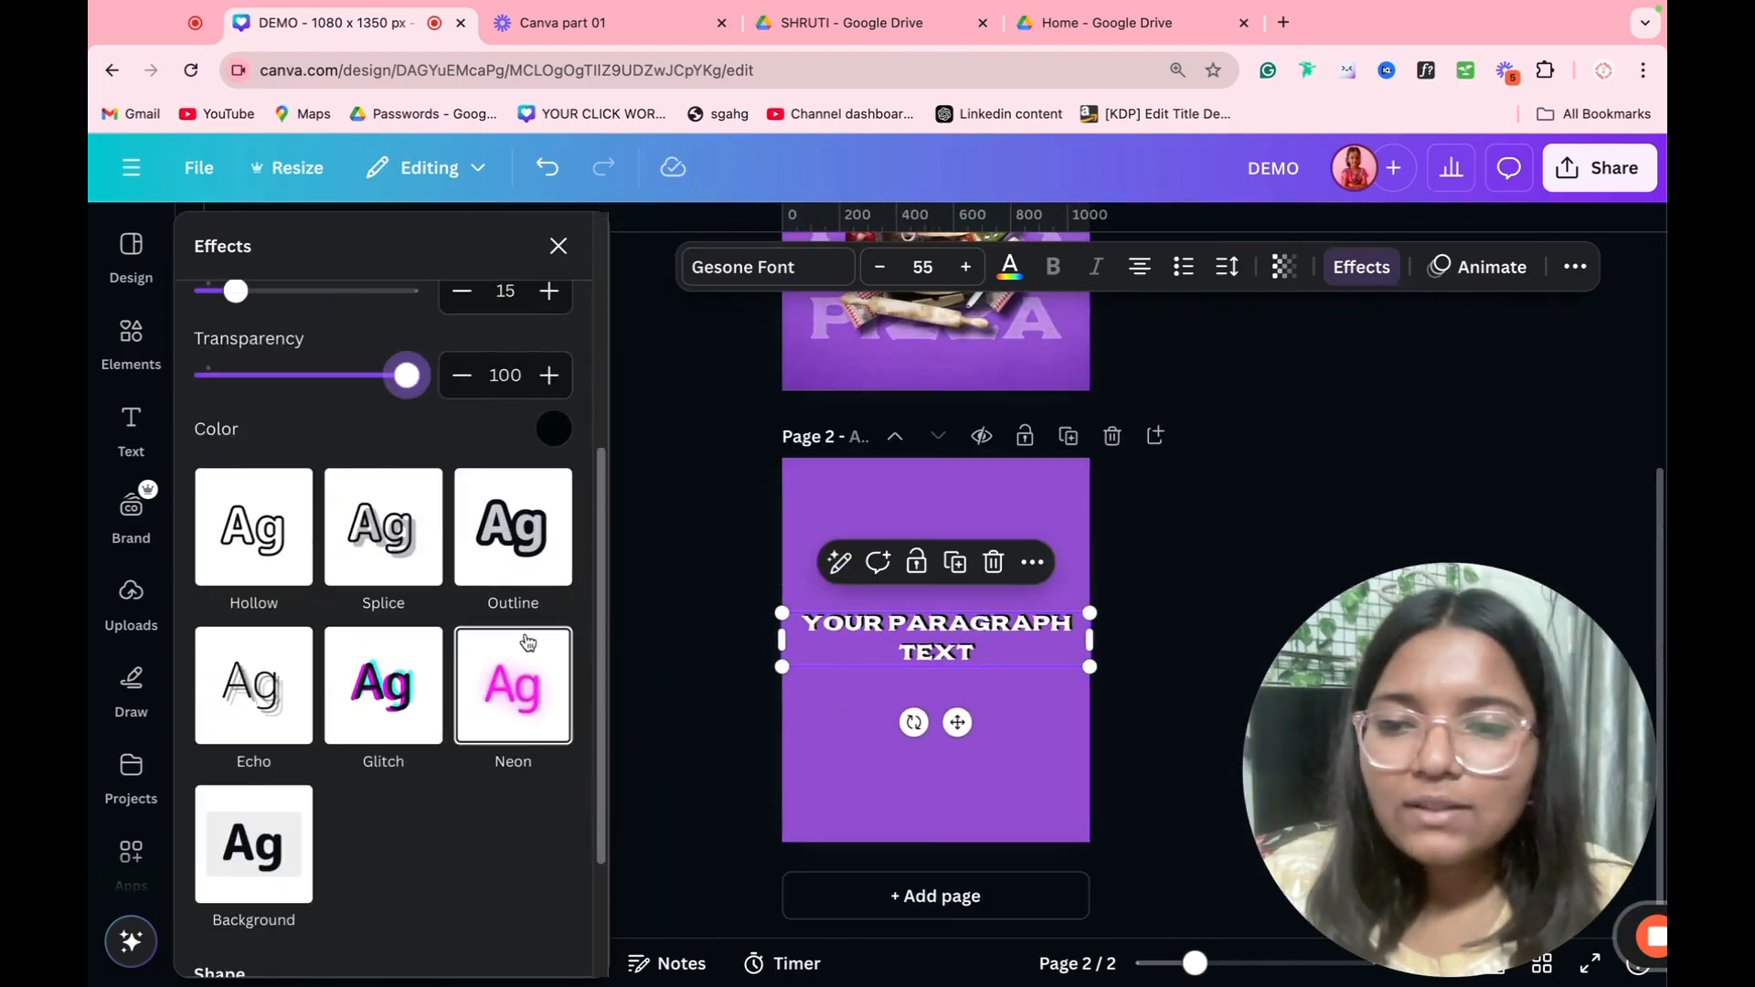
{"action": "left_click", "coordinate": [281, 518]}
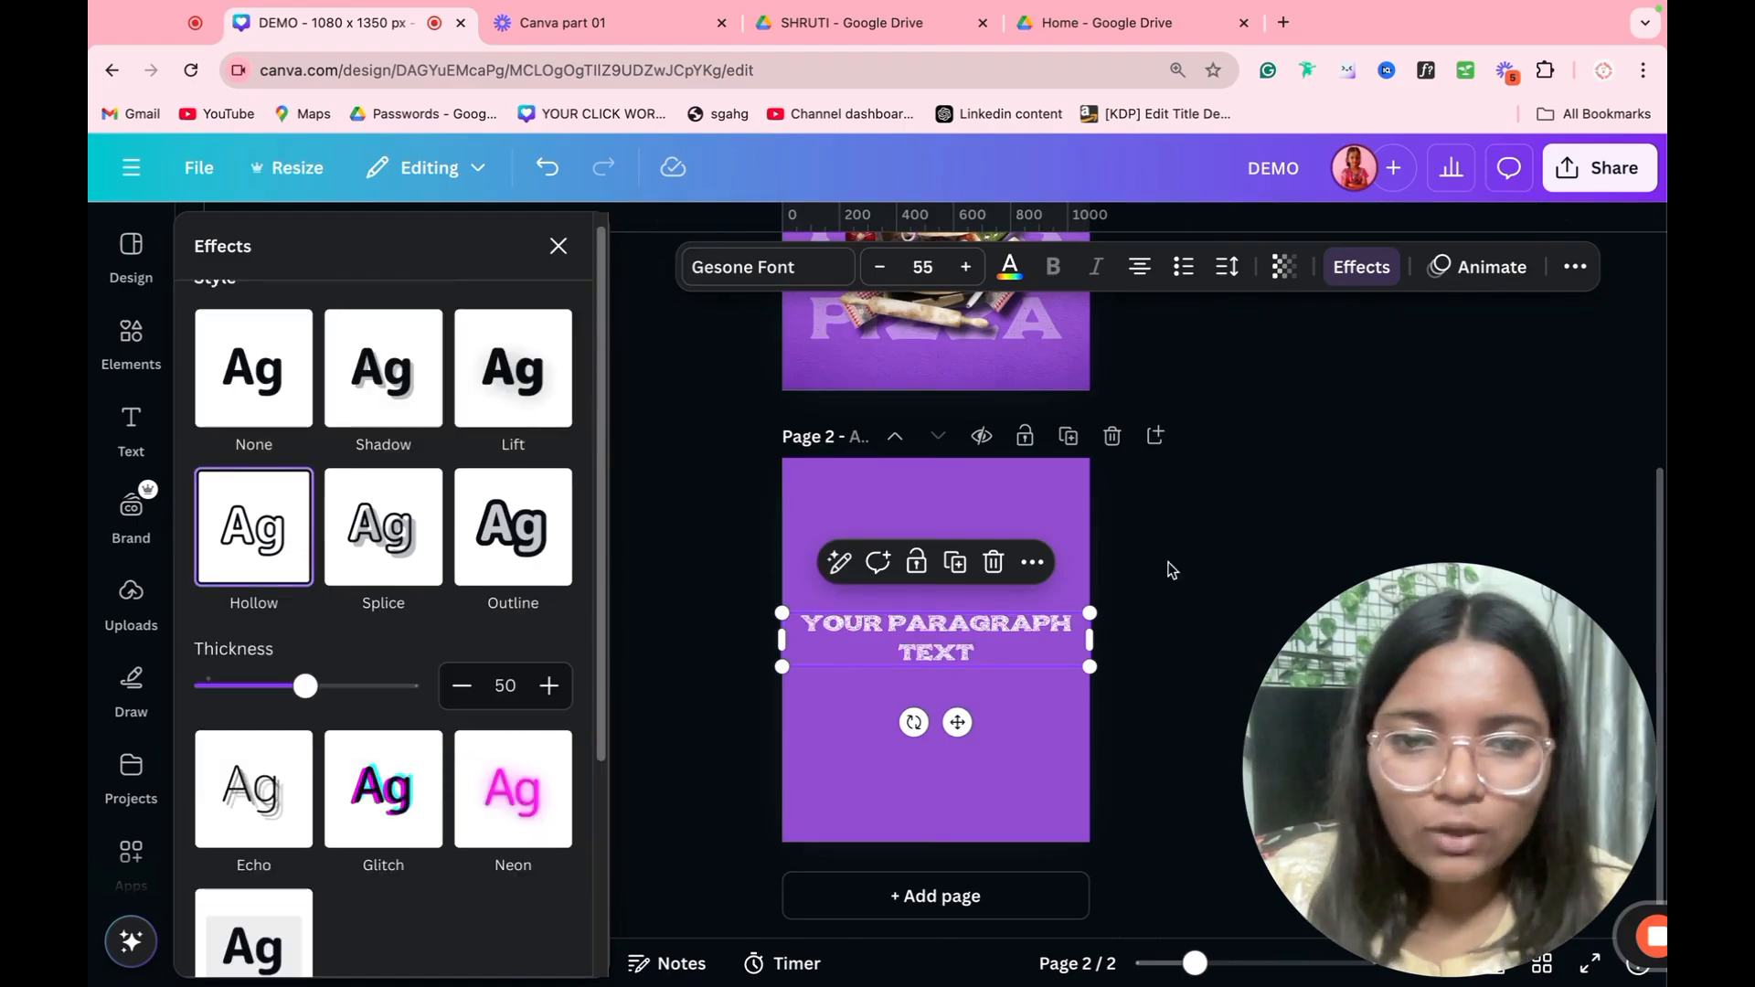
{"action": "scroll", "coordinate": [1066, 586], "scroll_direction": "up", "scroll_amount": 5}
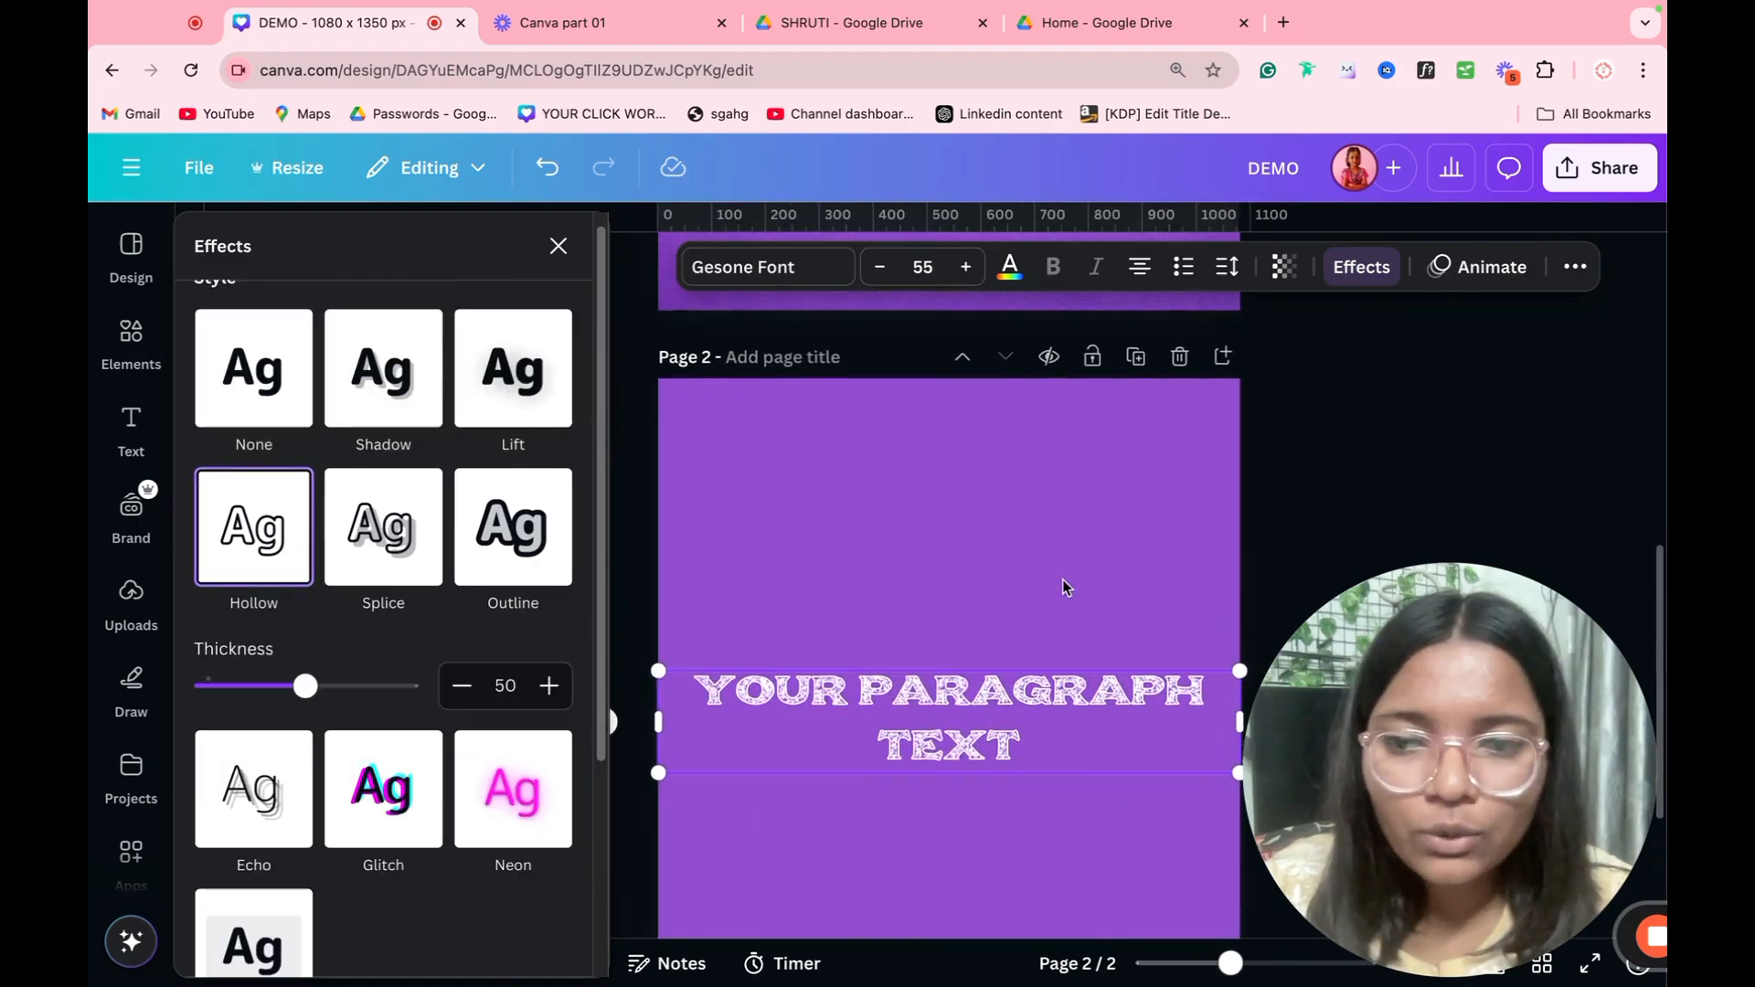
{"action": "scroll", "coordinate": [1066, 586], "scroll_direction": "down", "scroll_amount": 2}
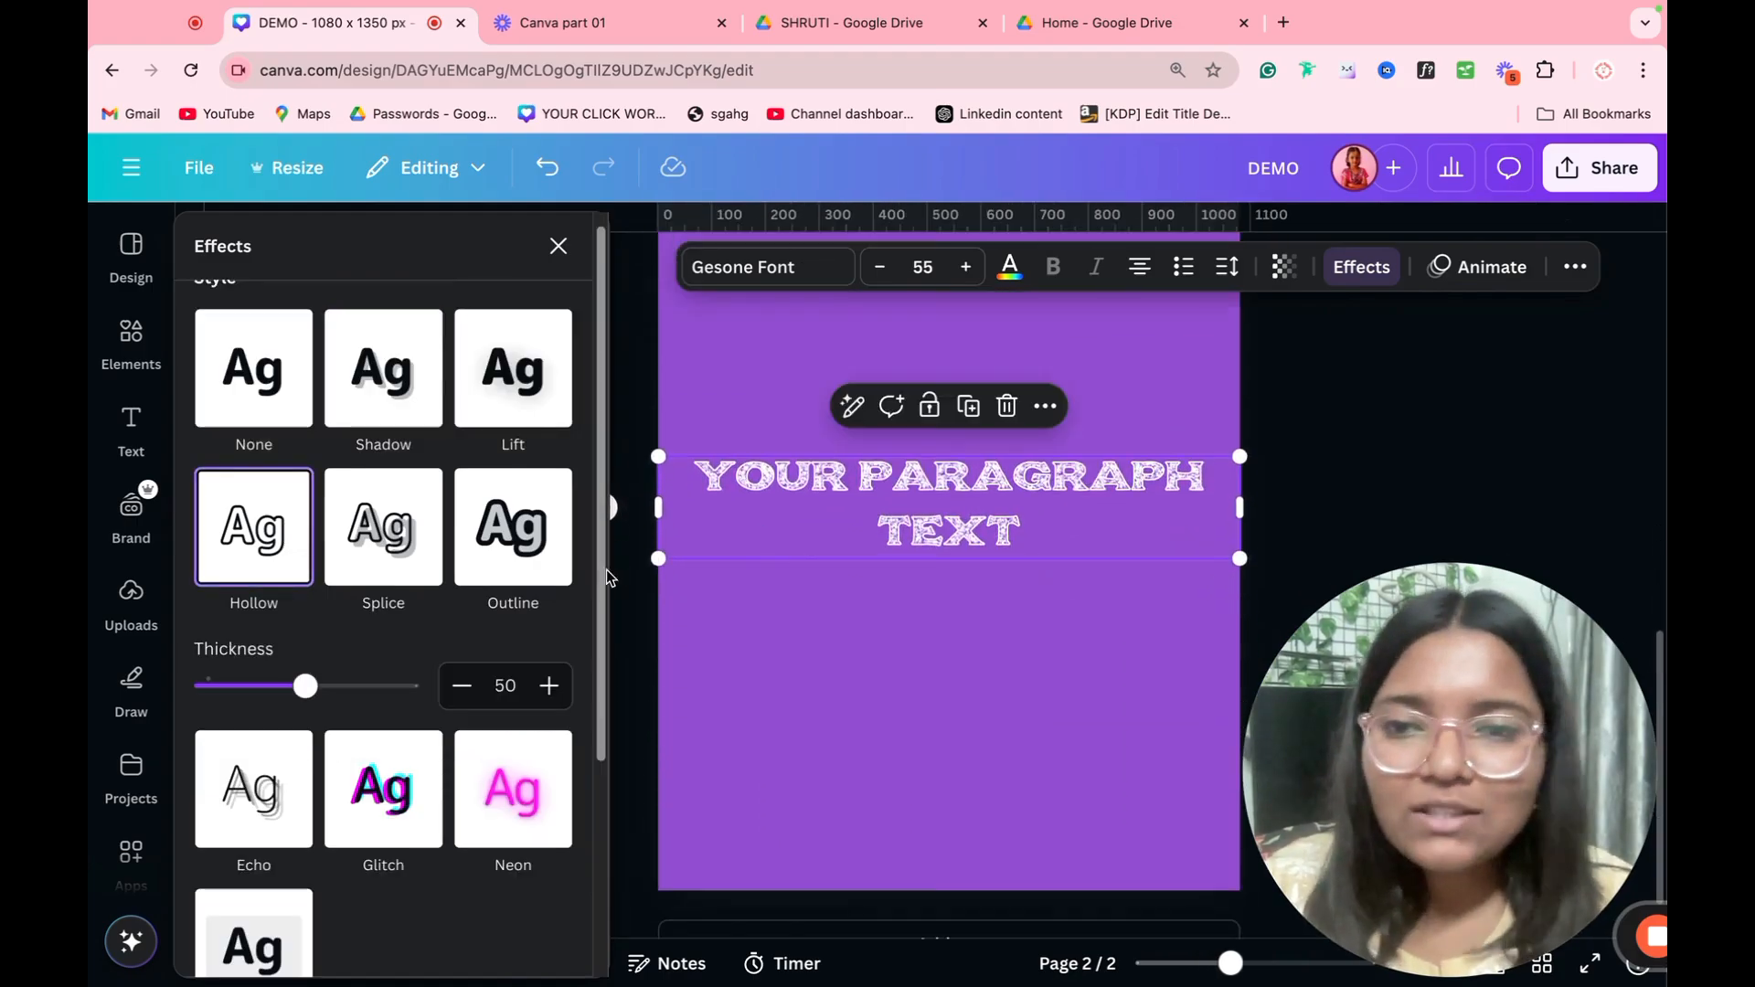
{"action": "left_click", "coordinate": [536, 393]}
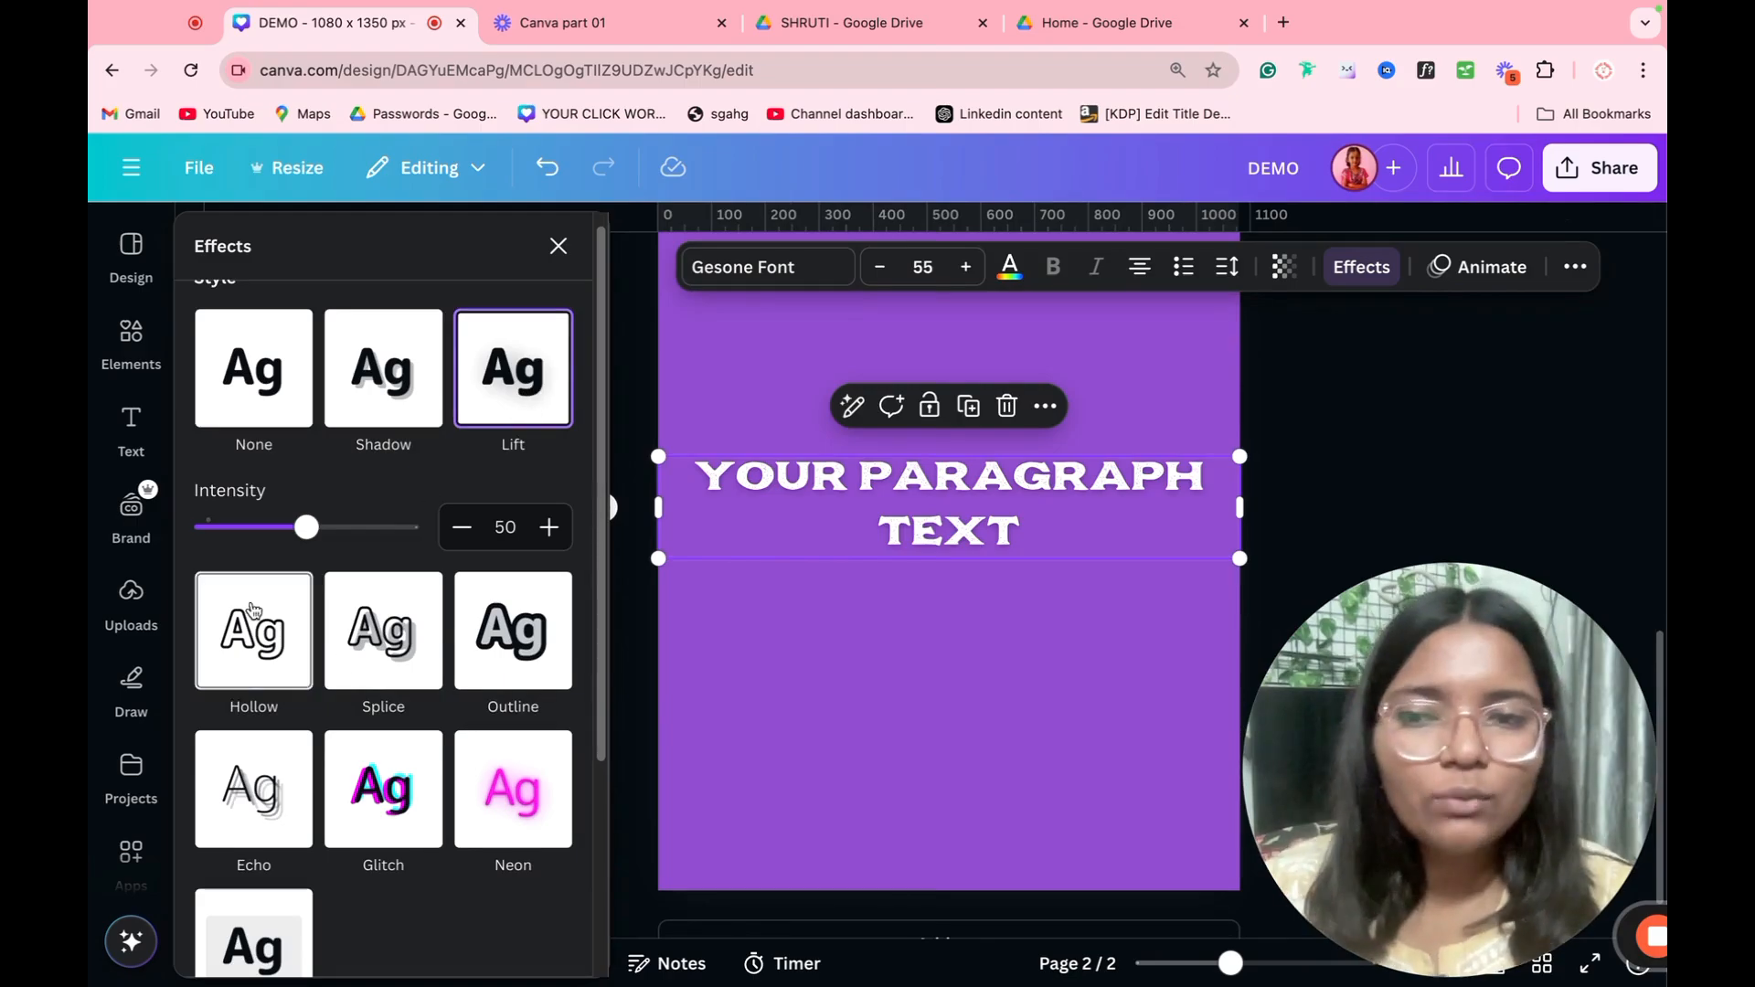
{"action": "left_click_drag", "start_coordinate": [307, 527], "coordinate": [365, 527]}
Step: Apply the Splice effect to the paragraph text with thickness 66 and the grey-green brand color
{"action": "left_click", "coordinate": [356, 645]}
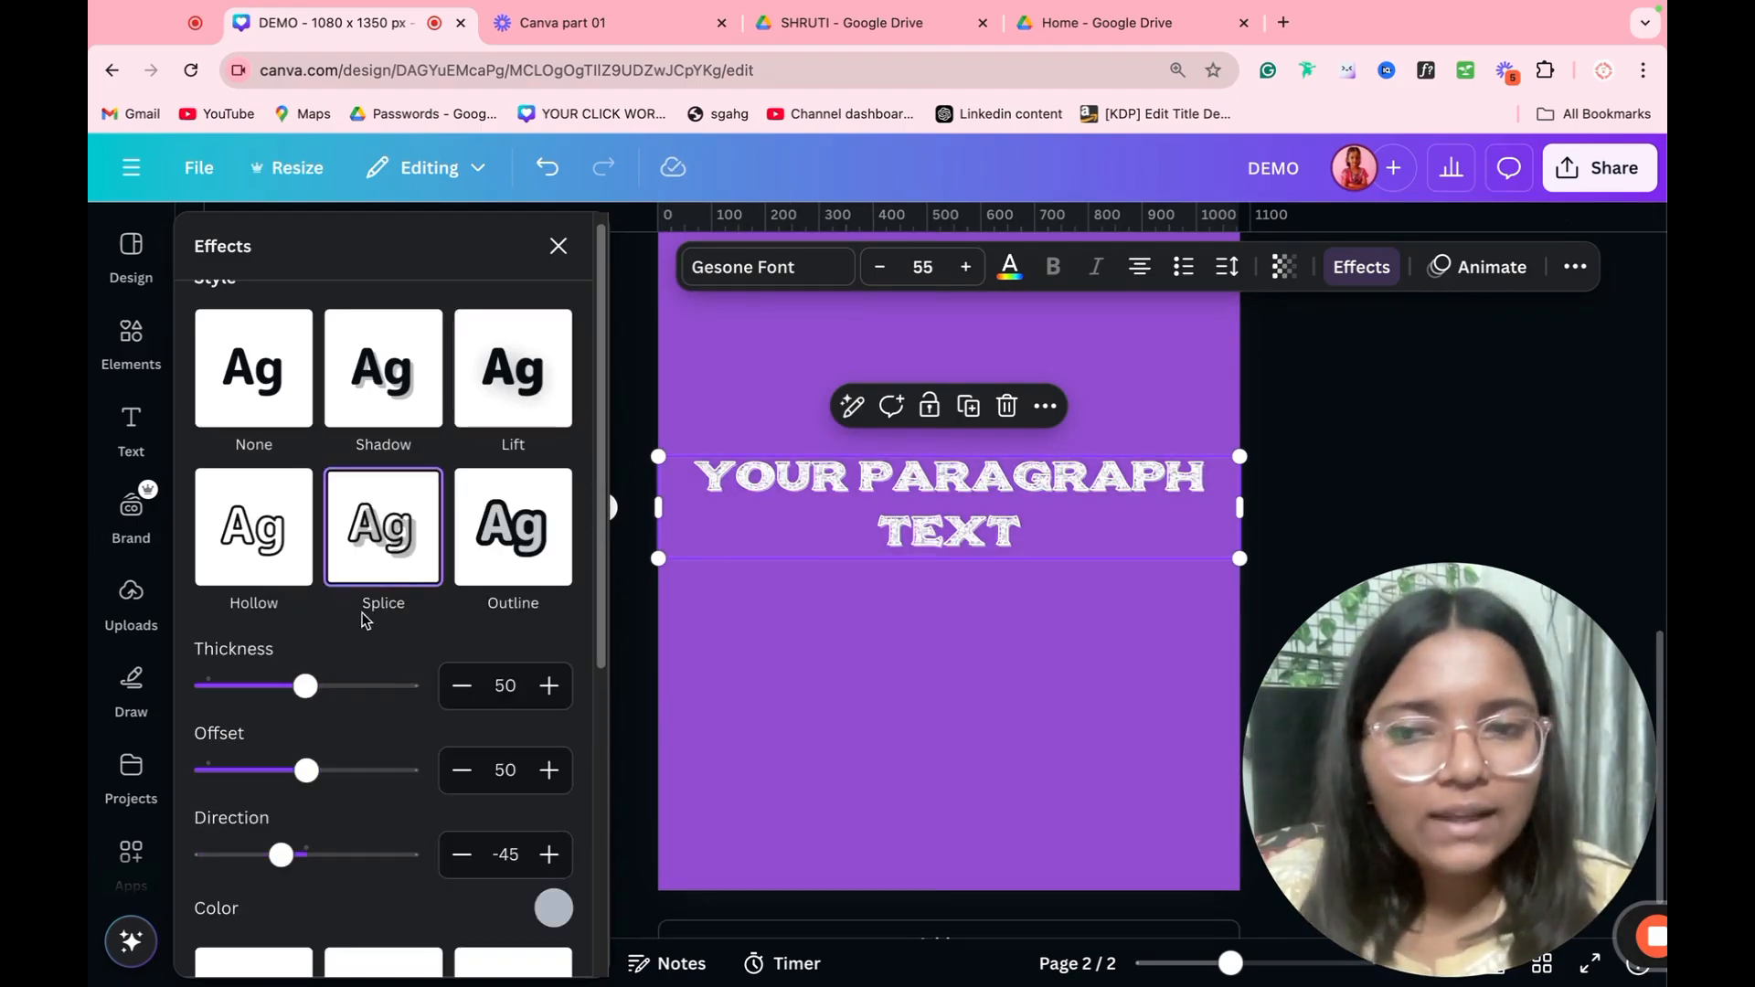
{"action": "mouse_move", "coordinate": [346, 690]}
{"action": "left_mouse_down"}
{"action": "mouse_move", "coordinate": [407, 687]}
{"action": "mouse_move", "coordinate": [262, 687]}
{"action": "mouse_move", "coordinate": [549, 690]}
{"action": "mouse_move", "coordinate": [302, 699]}
{"action": "mouse_move", "coordinate": [338, 688]}
{"action": "left_mouse_up"}
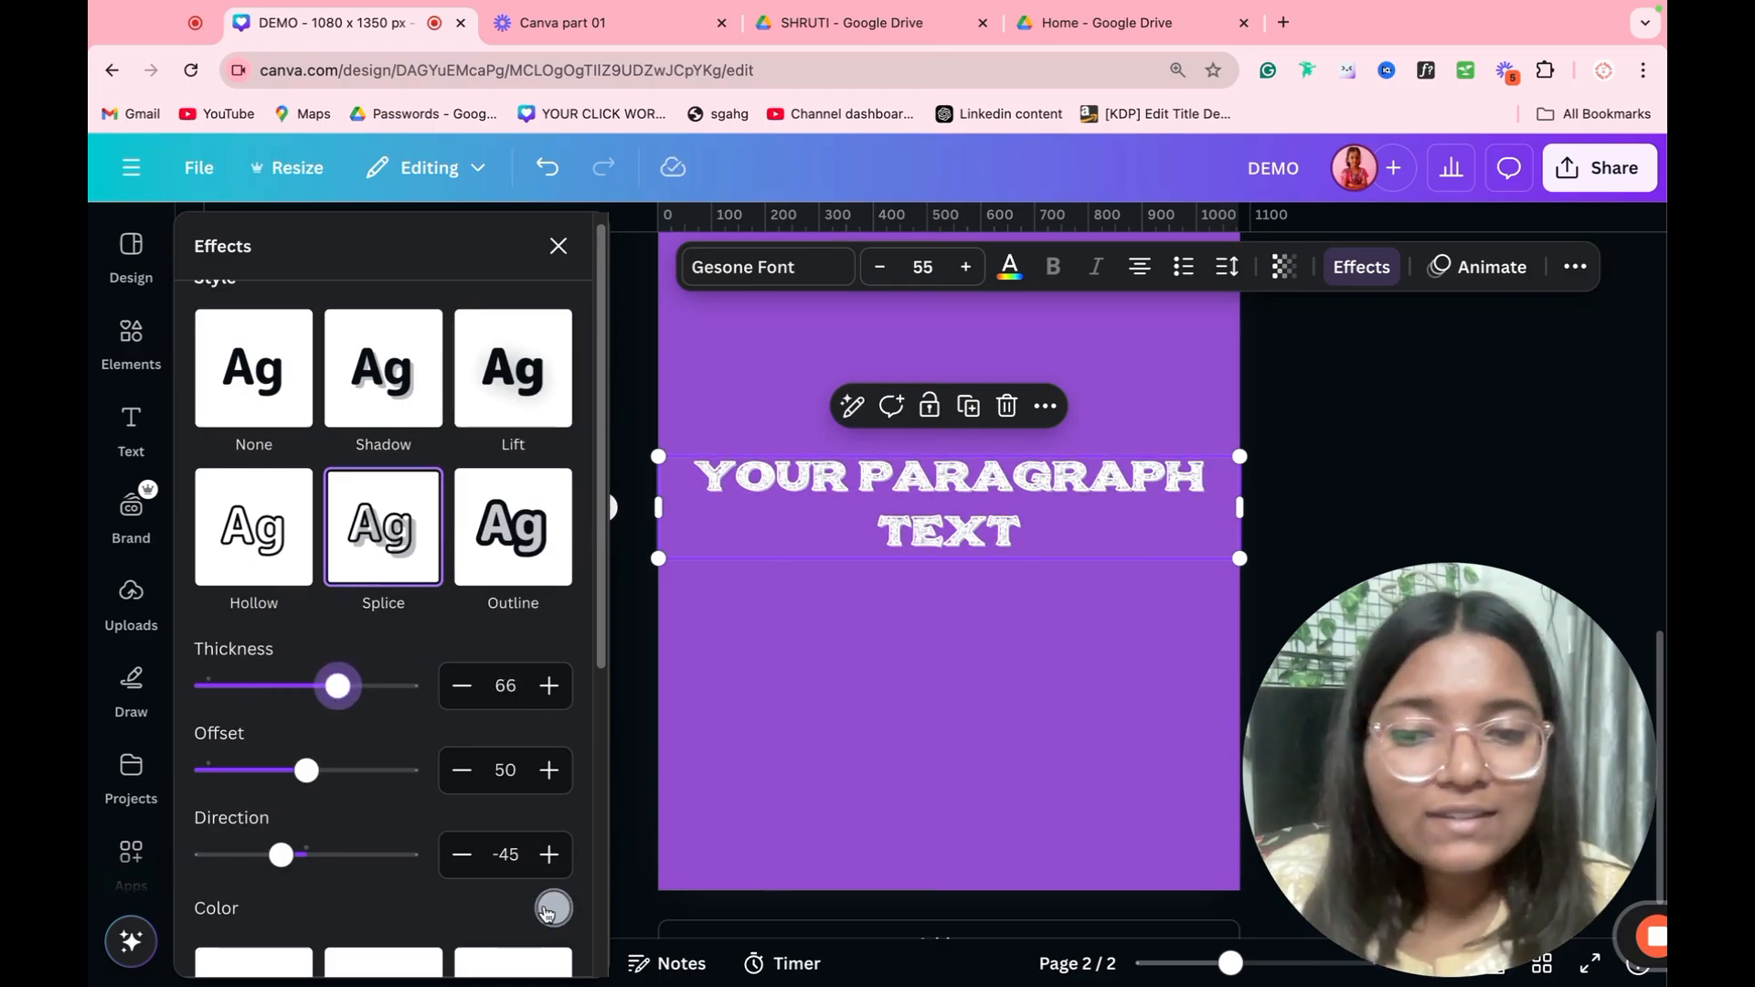
{"action": "left_click", "coordinate": [551, 909]}
{"action": "left_click", "coordinate": [283, 633]}
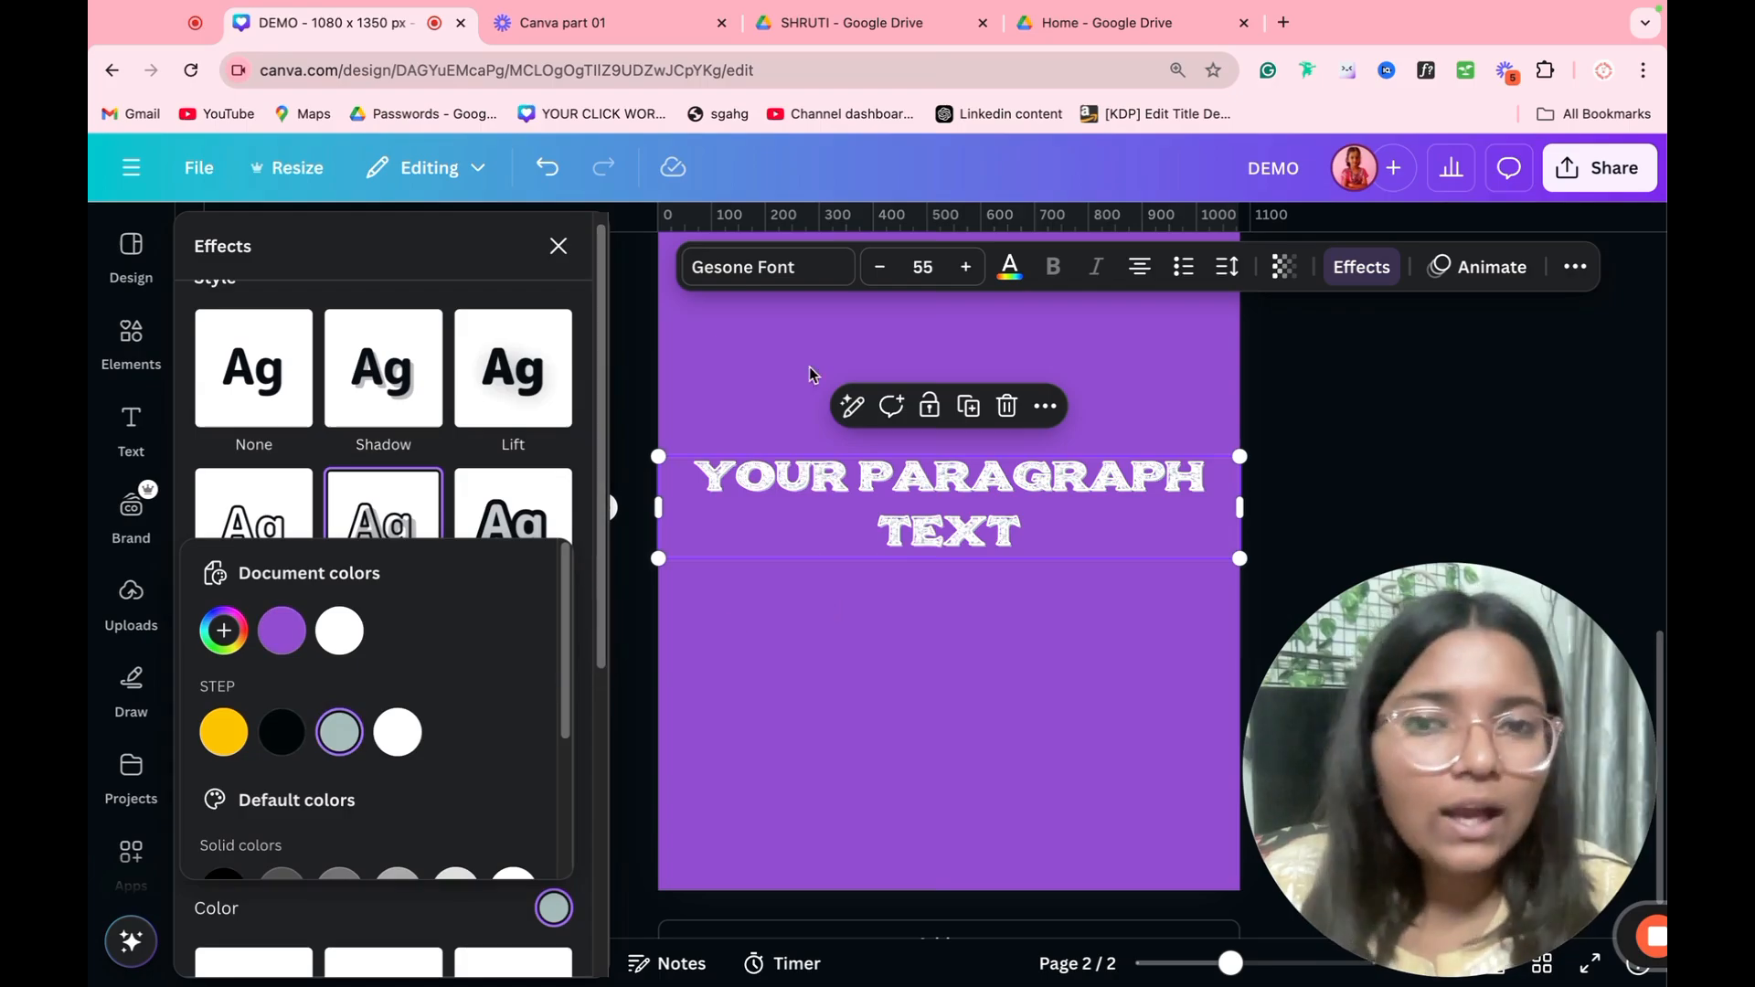
Step: Change the paragraph text's font to Roboto
{"action": "left_click", "coordinate": [767, 274]}
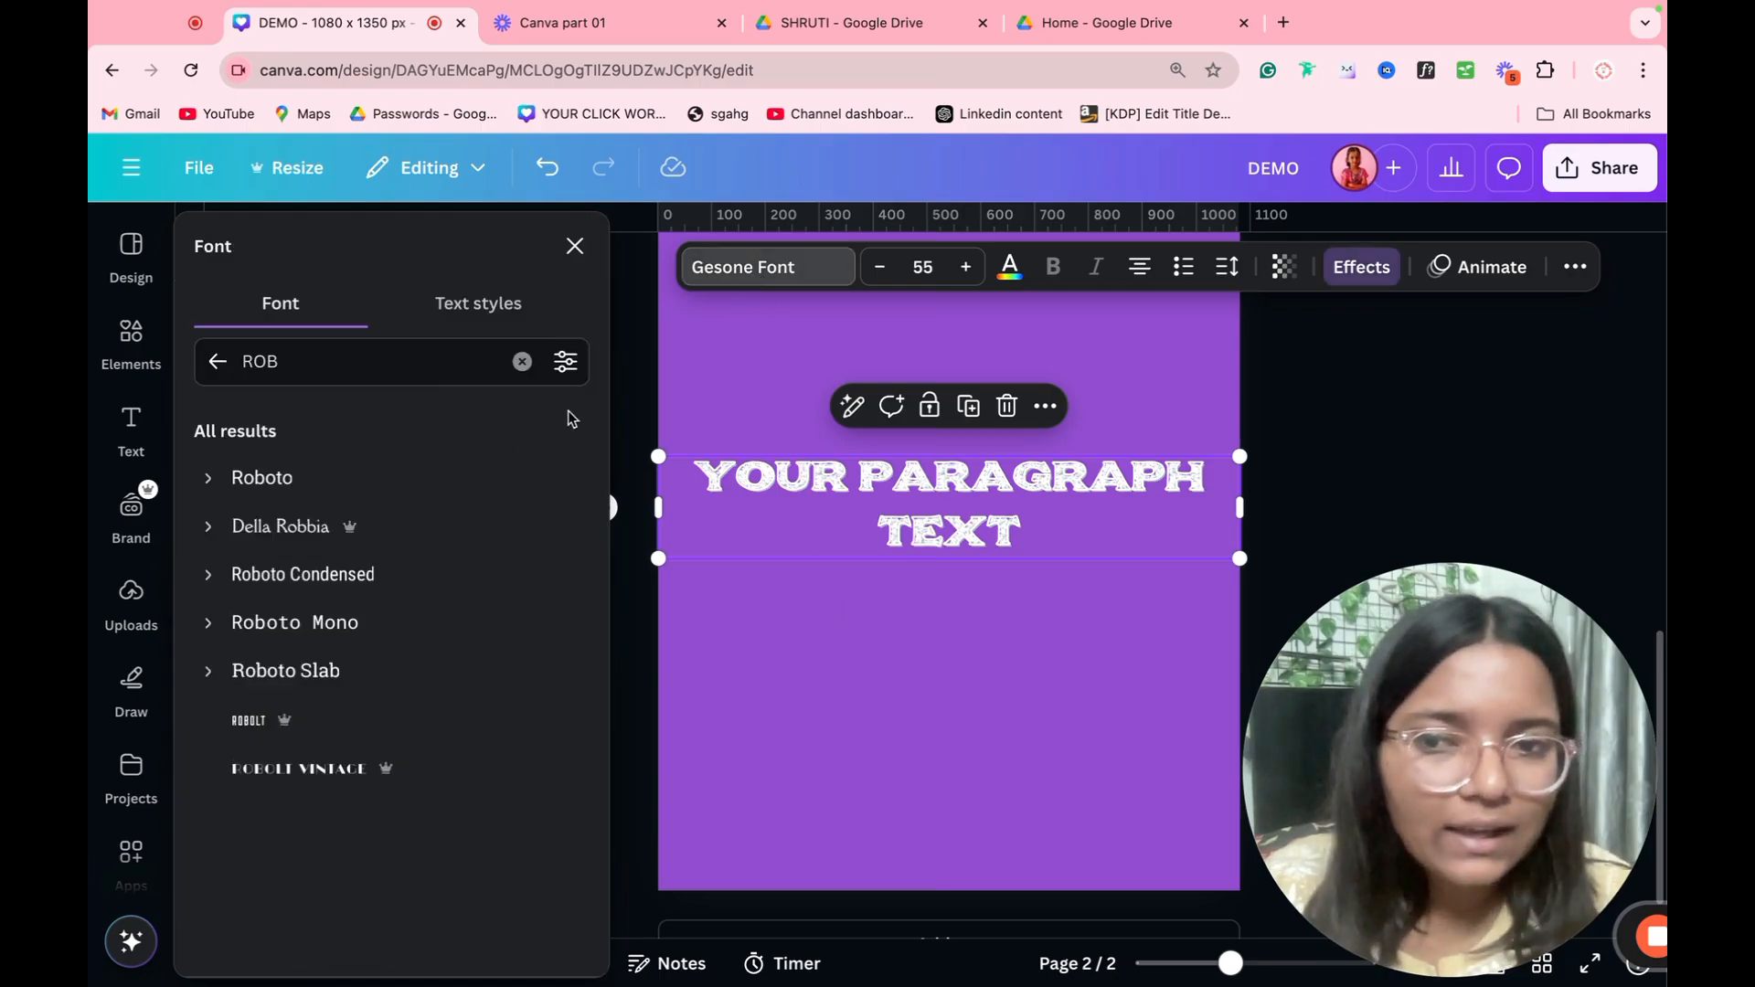
{"action": "left_click", "coordinate": [338, 493]}
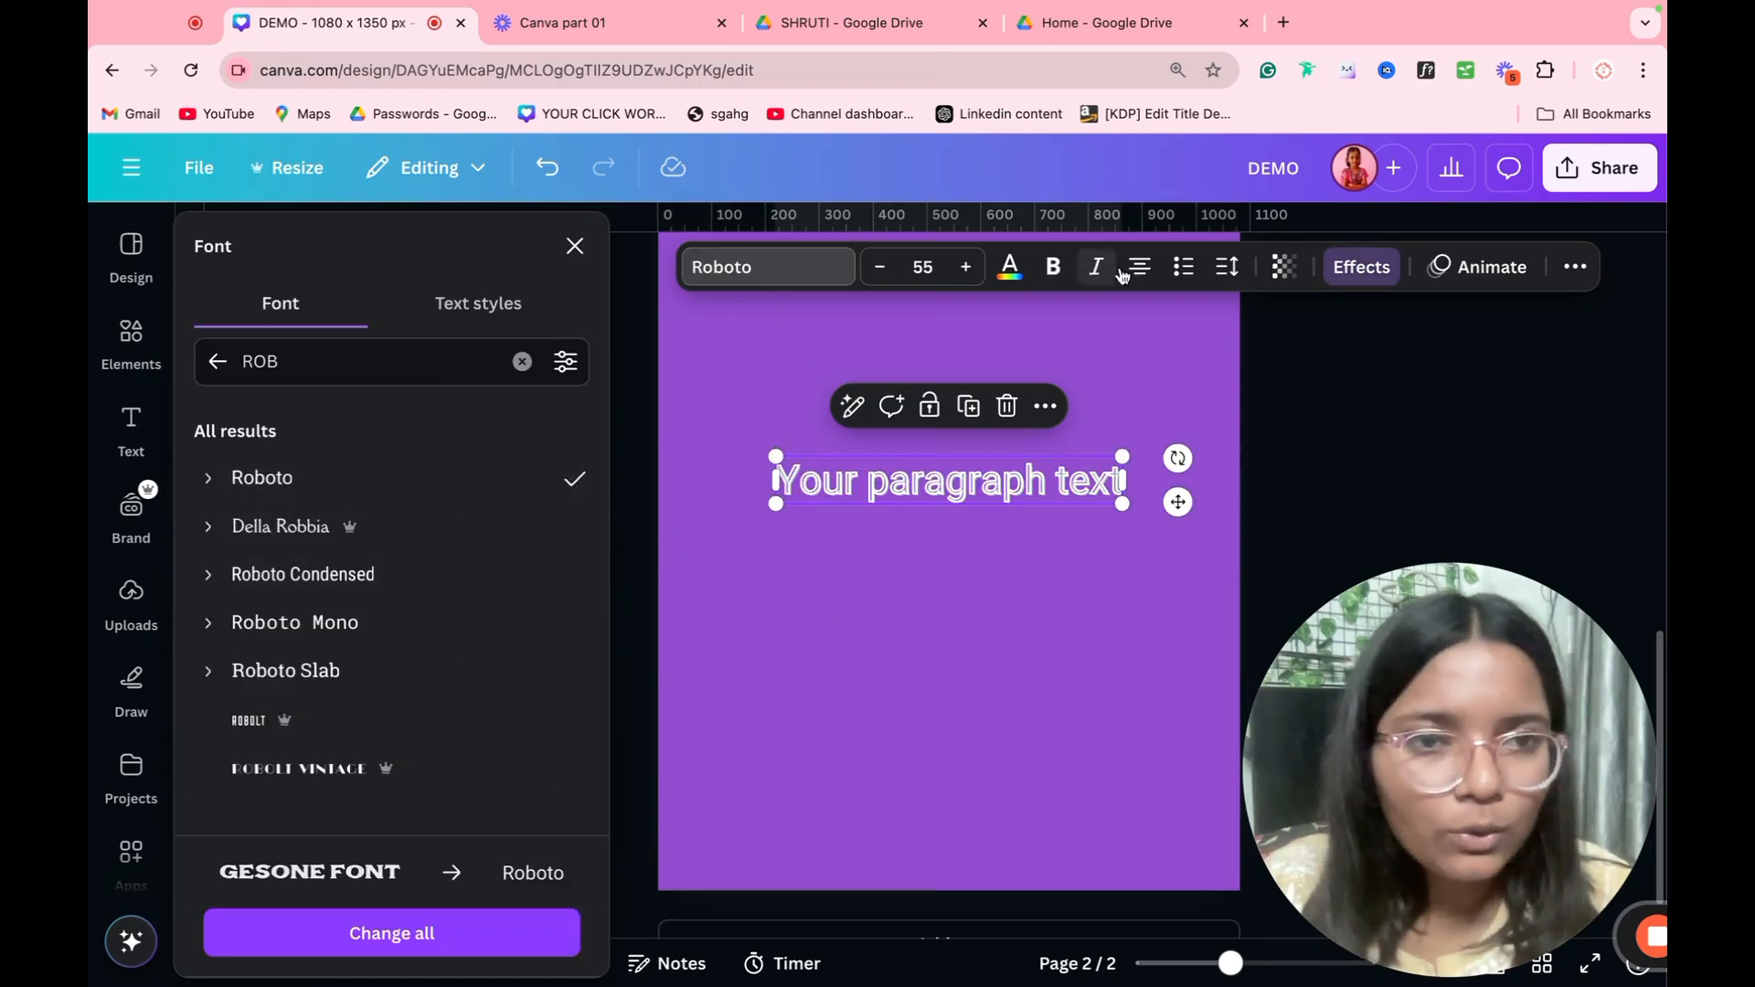
Step: Set the Splice effect's thickness to 100 and its color to the yellow brand color
{"action": "left_click", "coordinate": [1366, 267]}
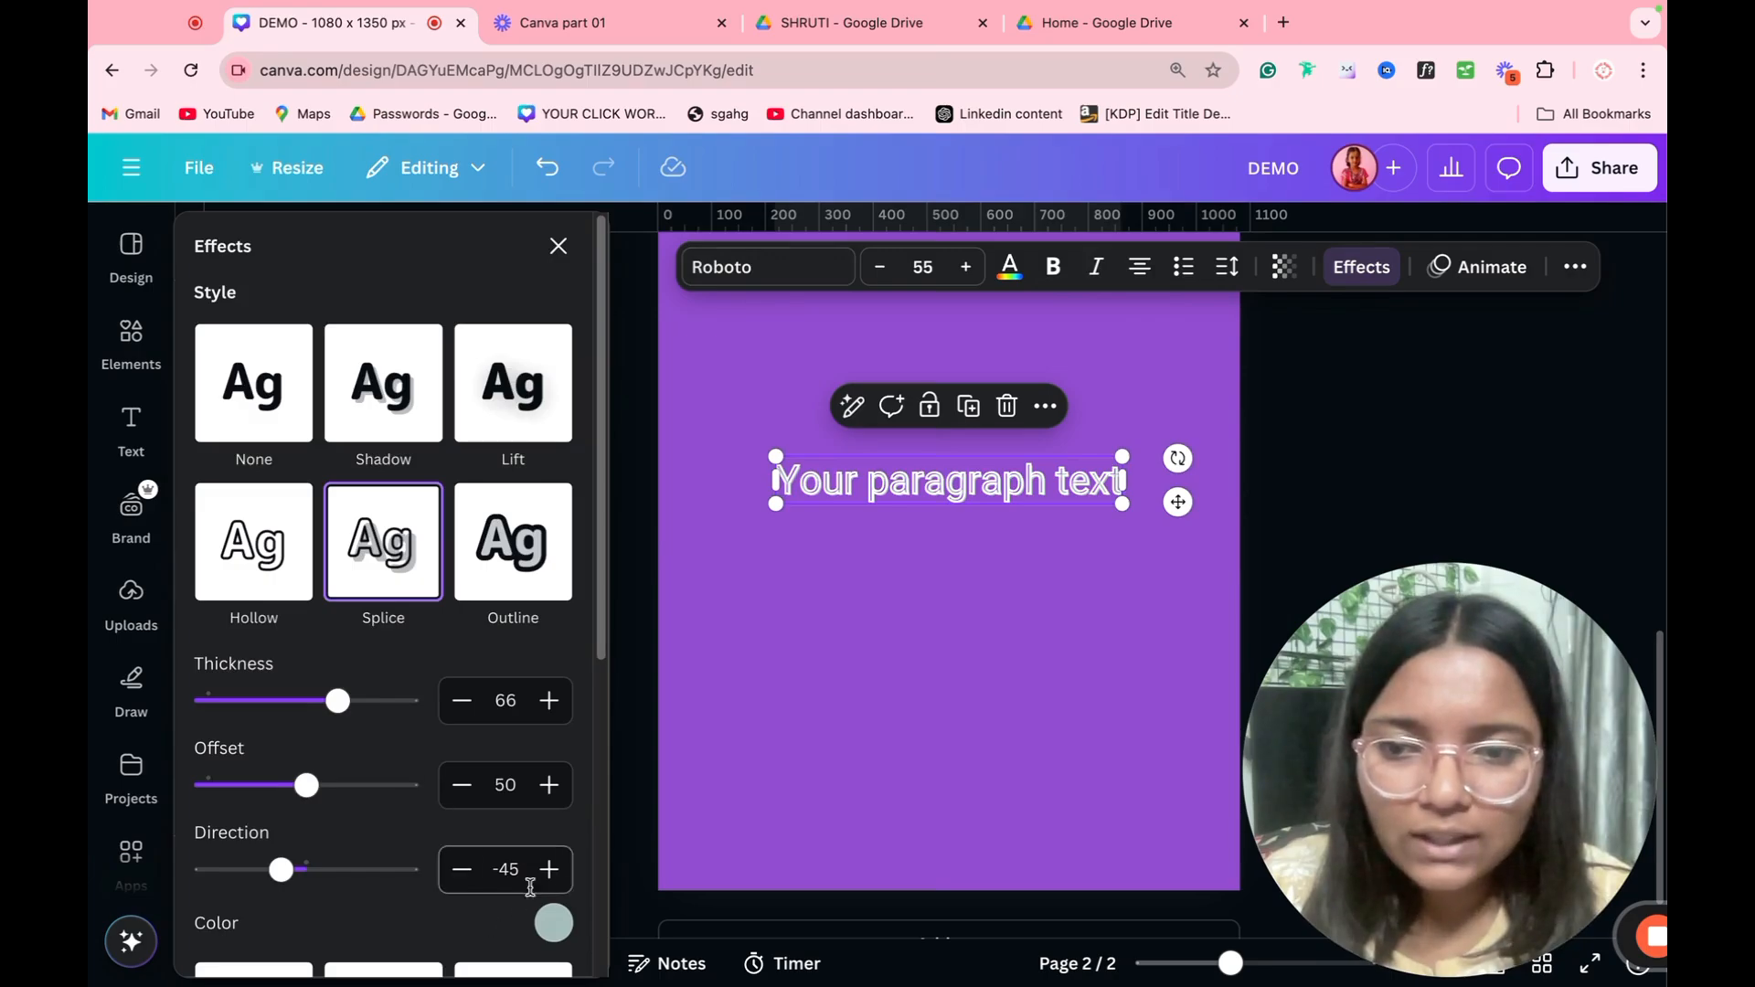
{"action": "left_click_drag", "start_coordinate": [338, 701], "coordinate": [407, 701]}
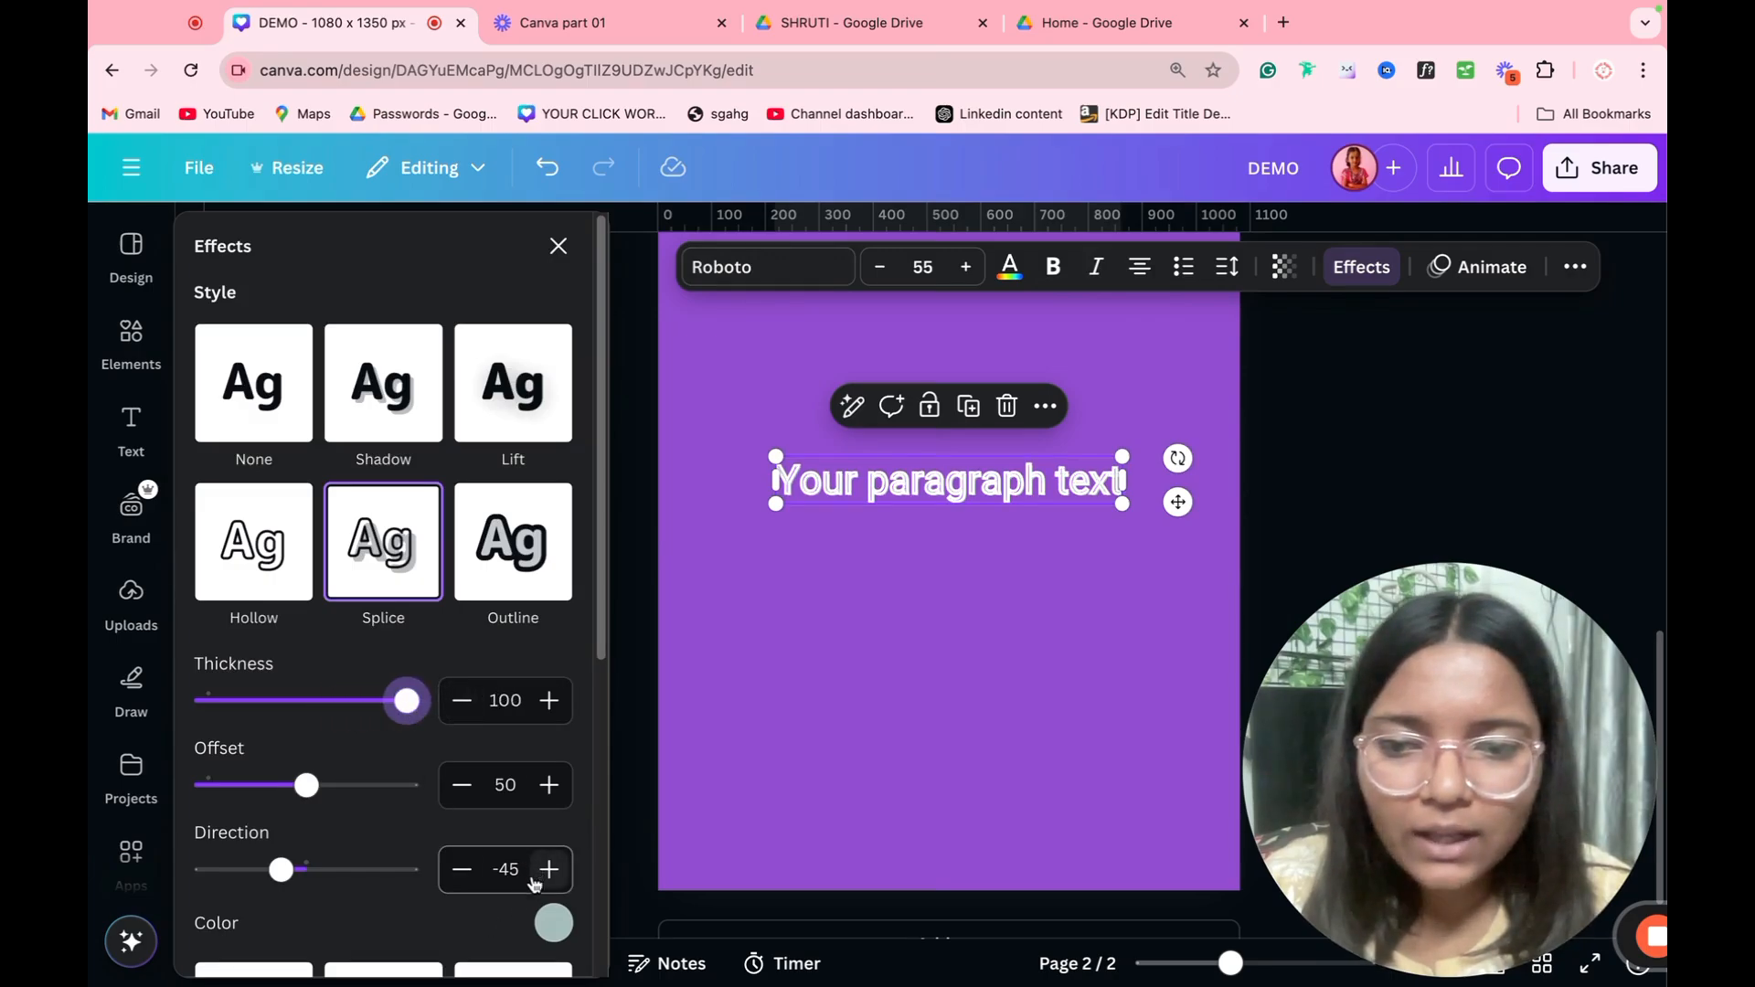
{"action": "left_click", "coordinate": [553, 923]}
{"action": "left_click", "coordinate": [228, 763]}
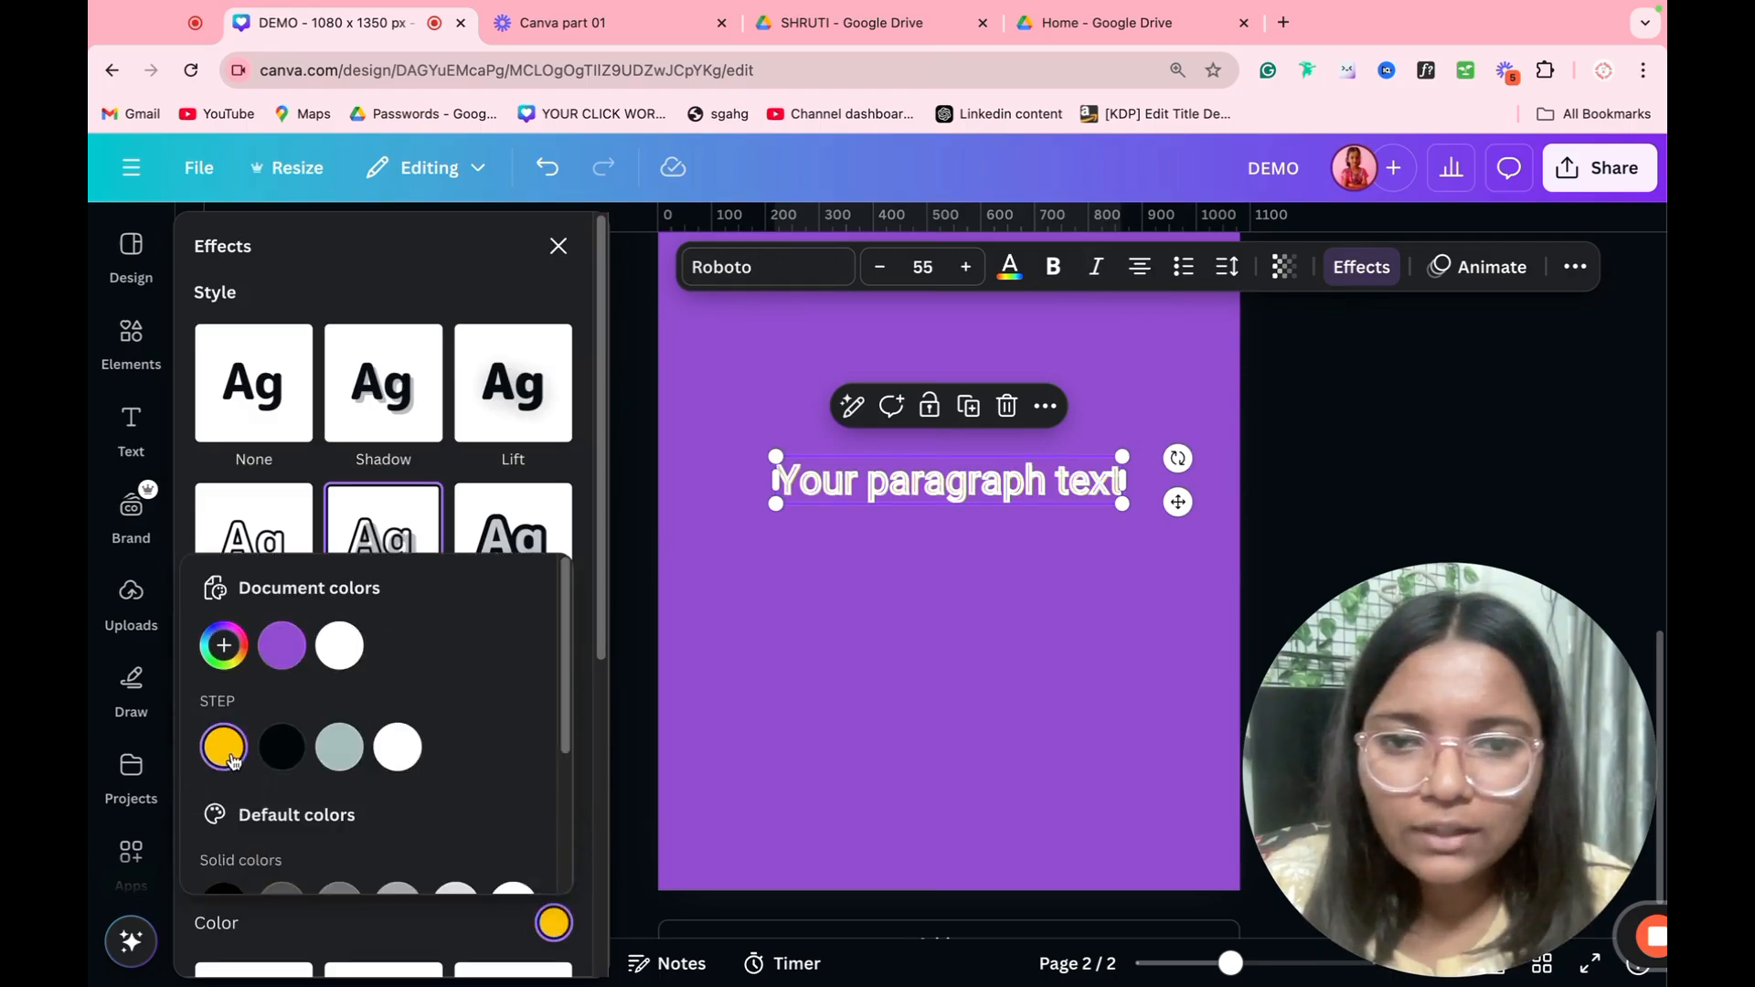
{"action": "left_click", "coordinate": [425, 285]}
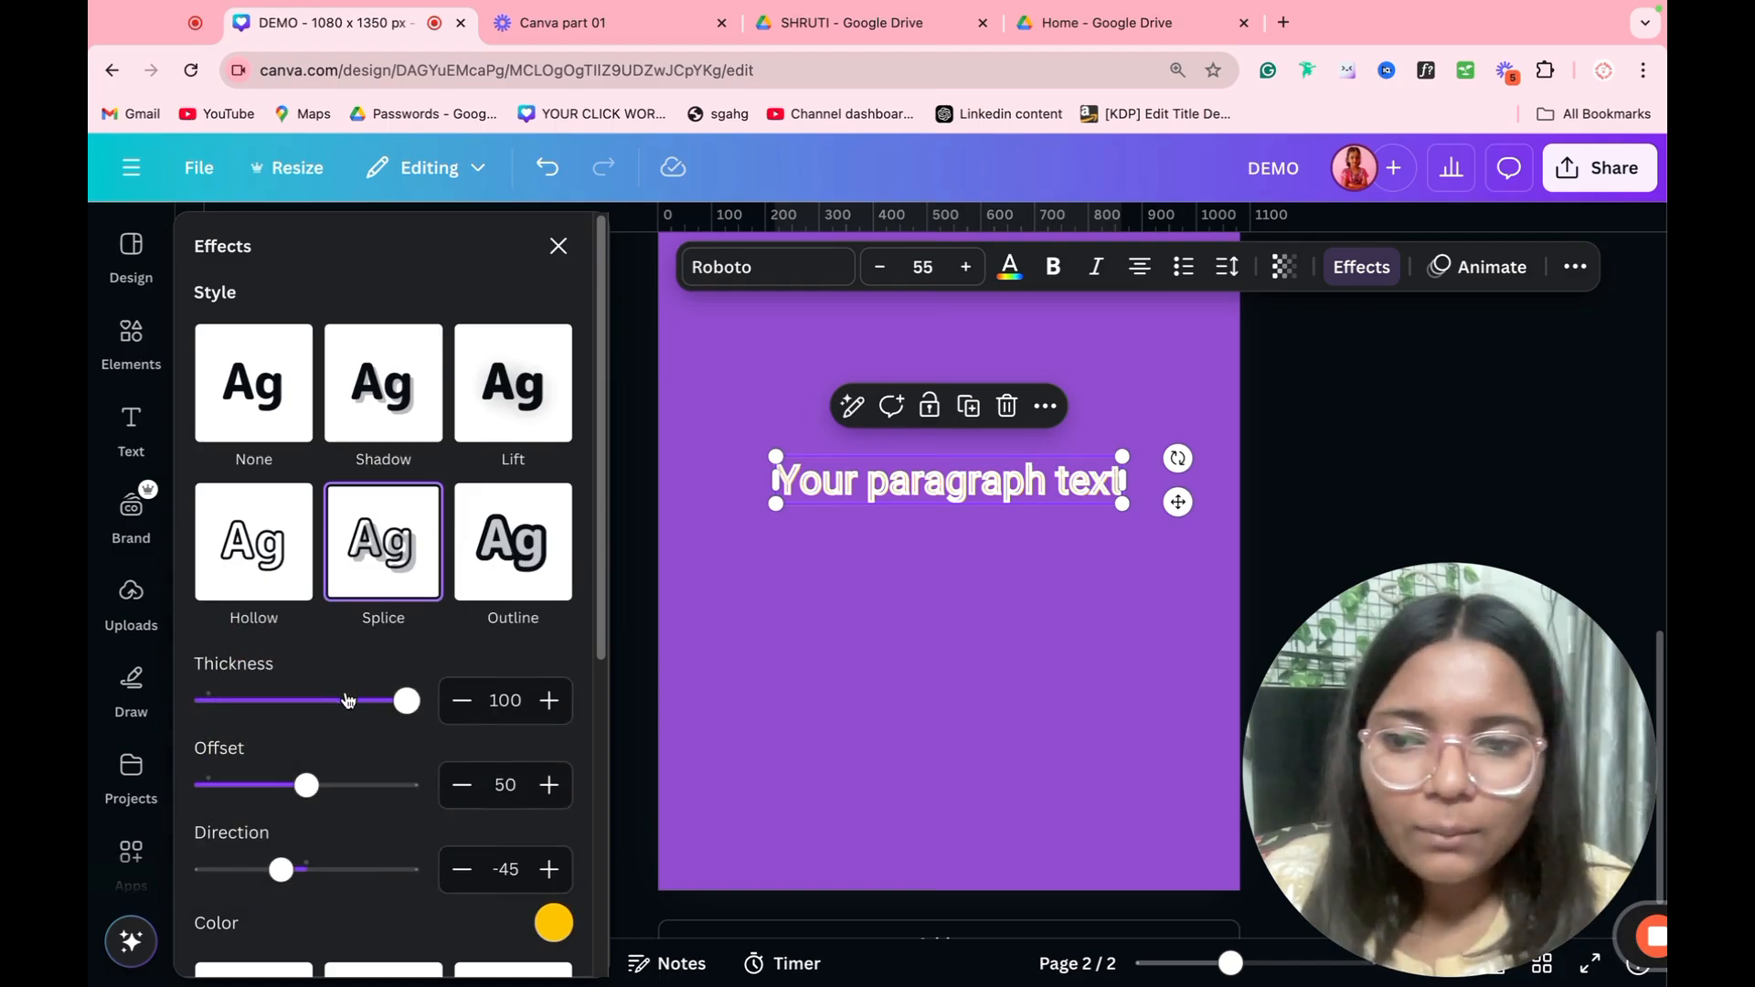
Step: Adjust the Splice effect to thickness 11, offset 100 and direction 180
{"action": "left_click_drag", "start_coordinate": [347, 700], "coordinate": [225, 701]}
{"action": "left_click_drag", "start_coordinate": [307, 785], "coordinate": [546, 782]}
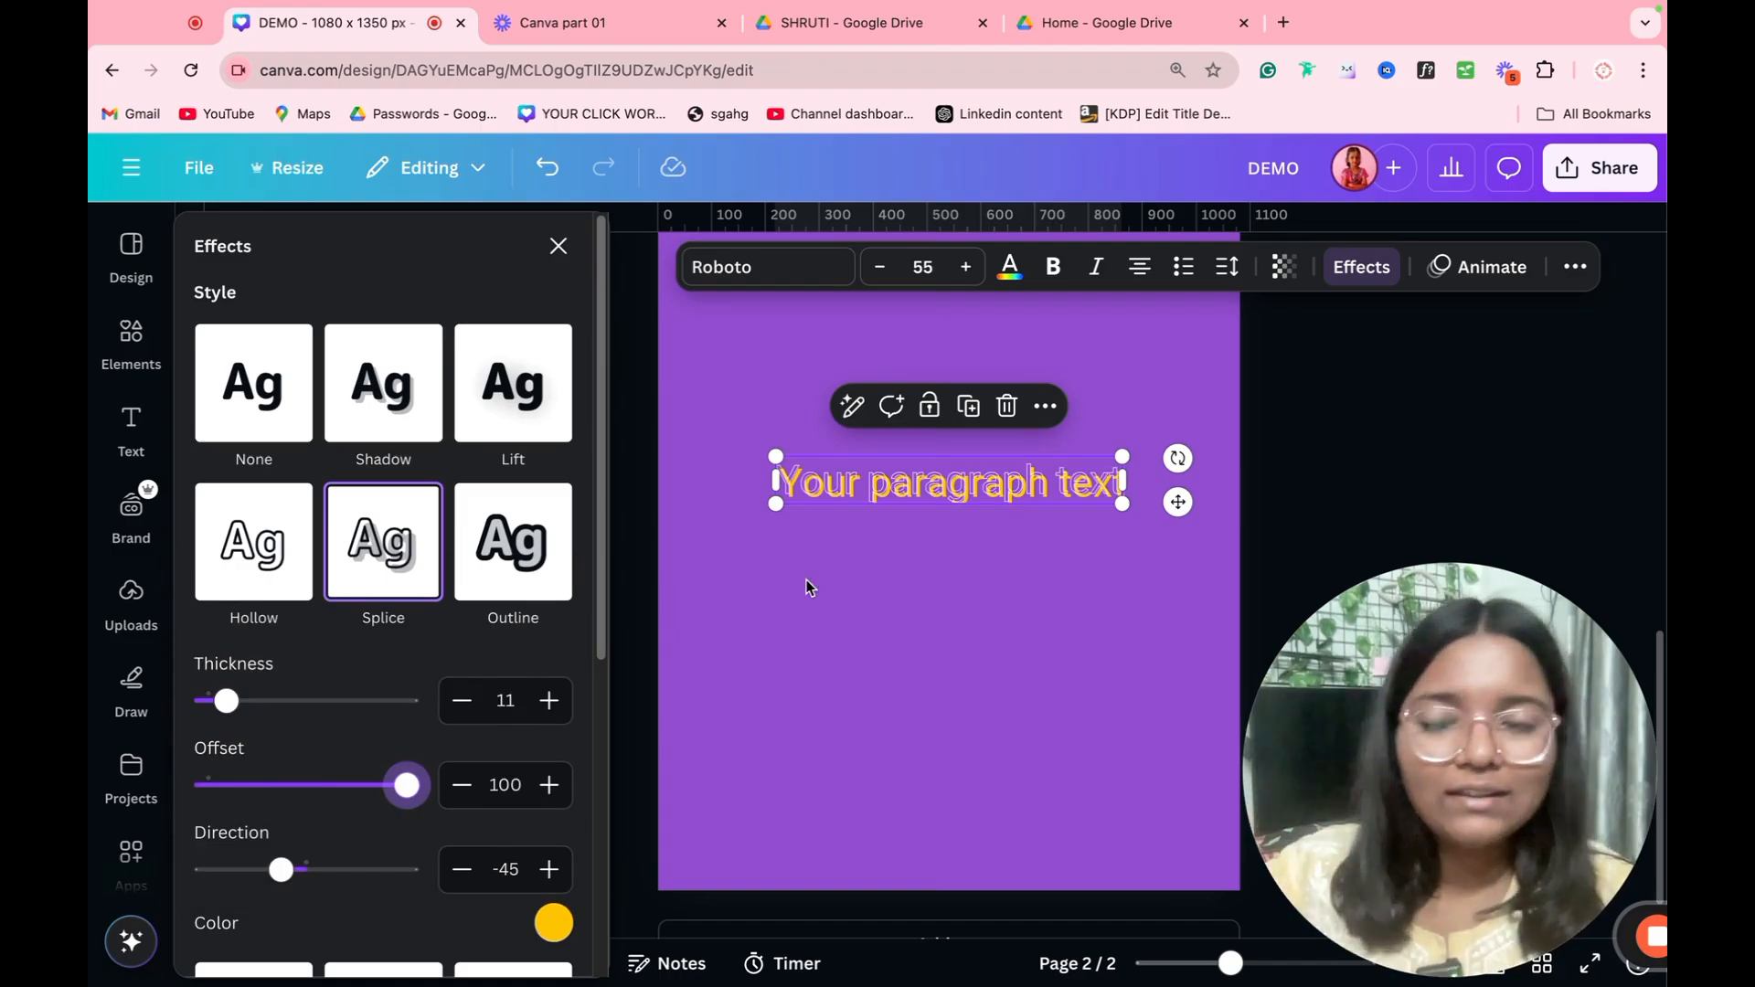
{"action": "left_click", "coordinate": [280, 871]}
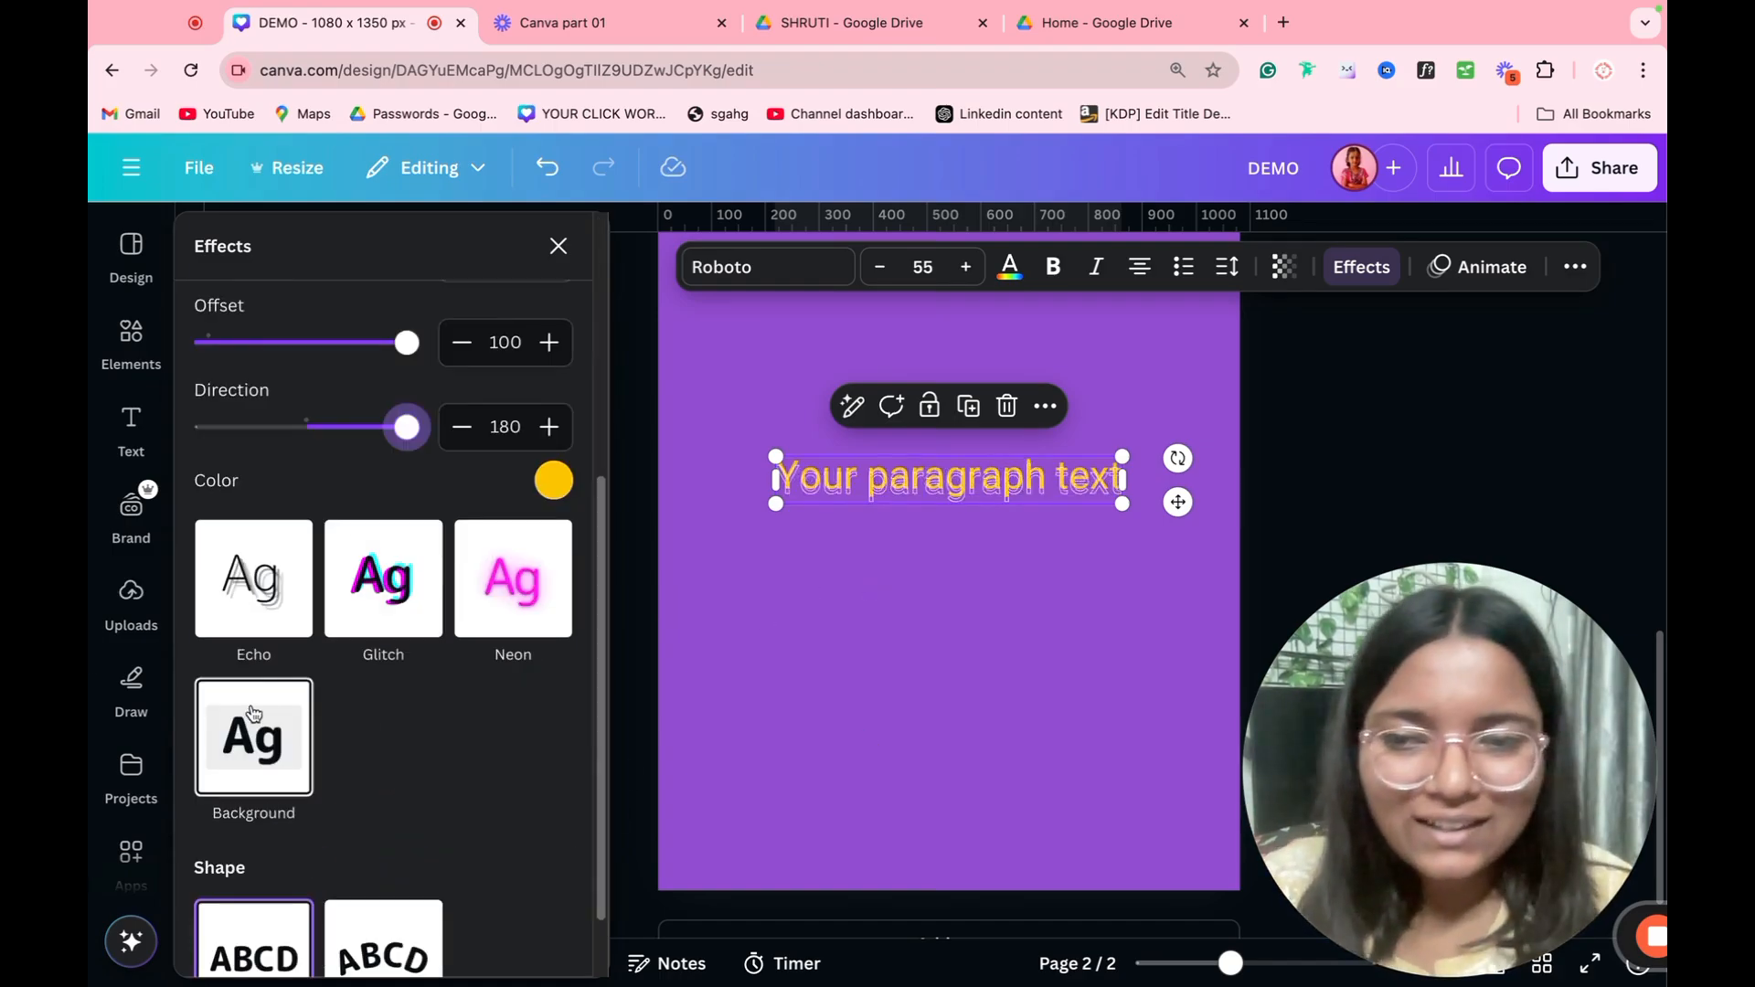
Step: Apply the Echo effect to the paragraph text with offset 100, direction 84 and the yellow brand color
{"action": "left_click", "coordinate": [247, 617]}
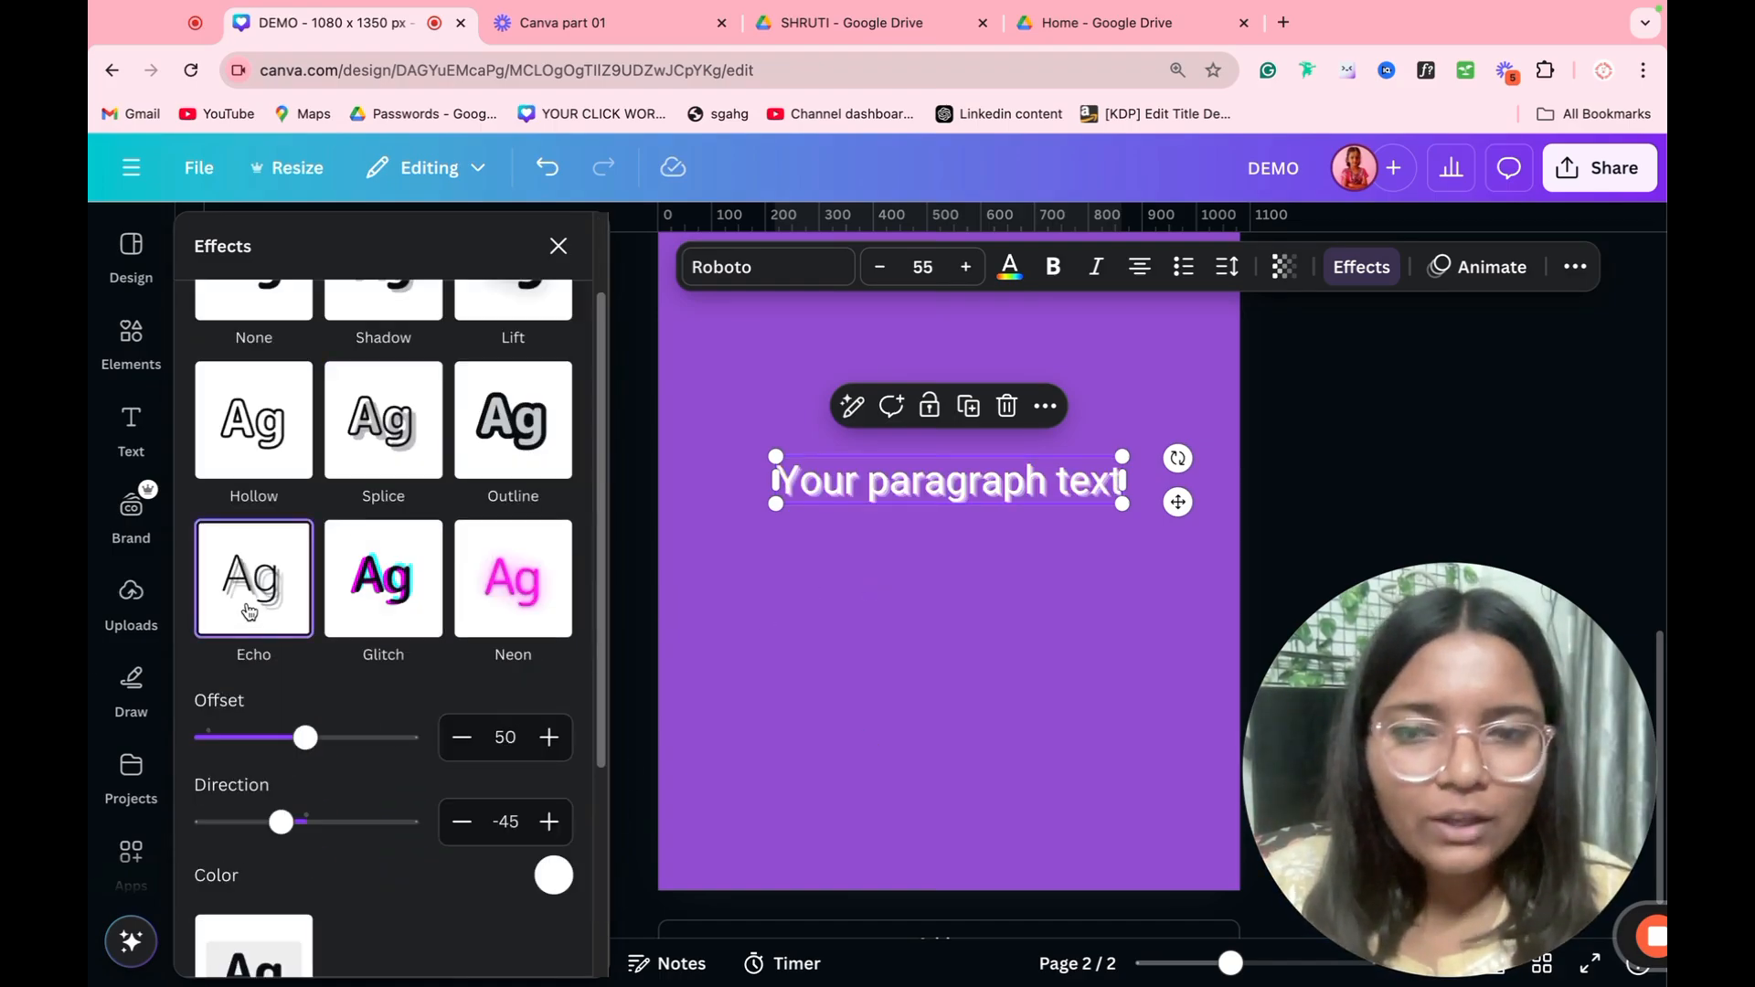
{"action": "scroll", "coordinate": [342, 700], "scroll_direction": "down", "scroll_amount": 1}
{"action": "left_click_drag", "start_coordinate": [322, 700], "coordinate": [408, 695]}
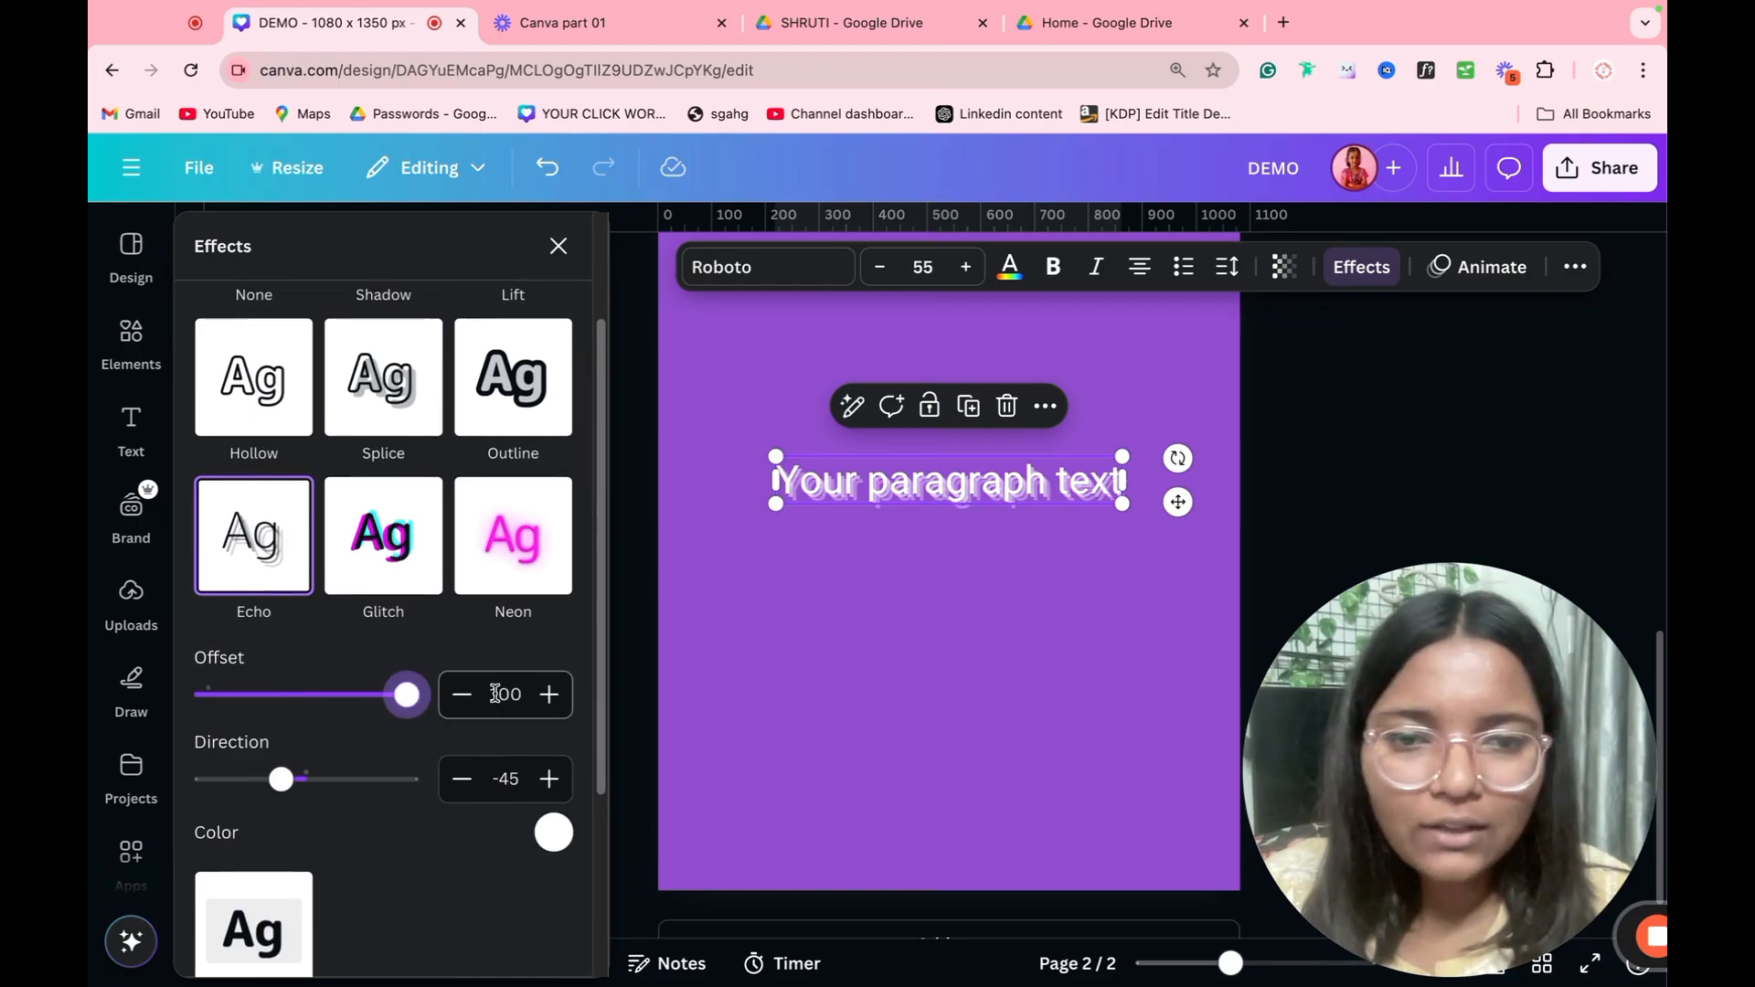
{"action": "left_click_drag", "start_coordinate": [282, 779], "coordinate": [355, 783]}
{"action": "left_click", "coordinate": [554, 832]}
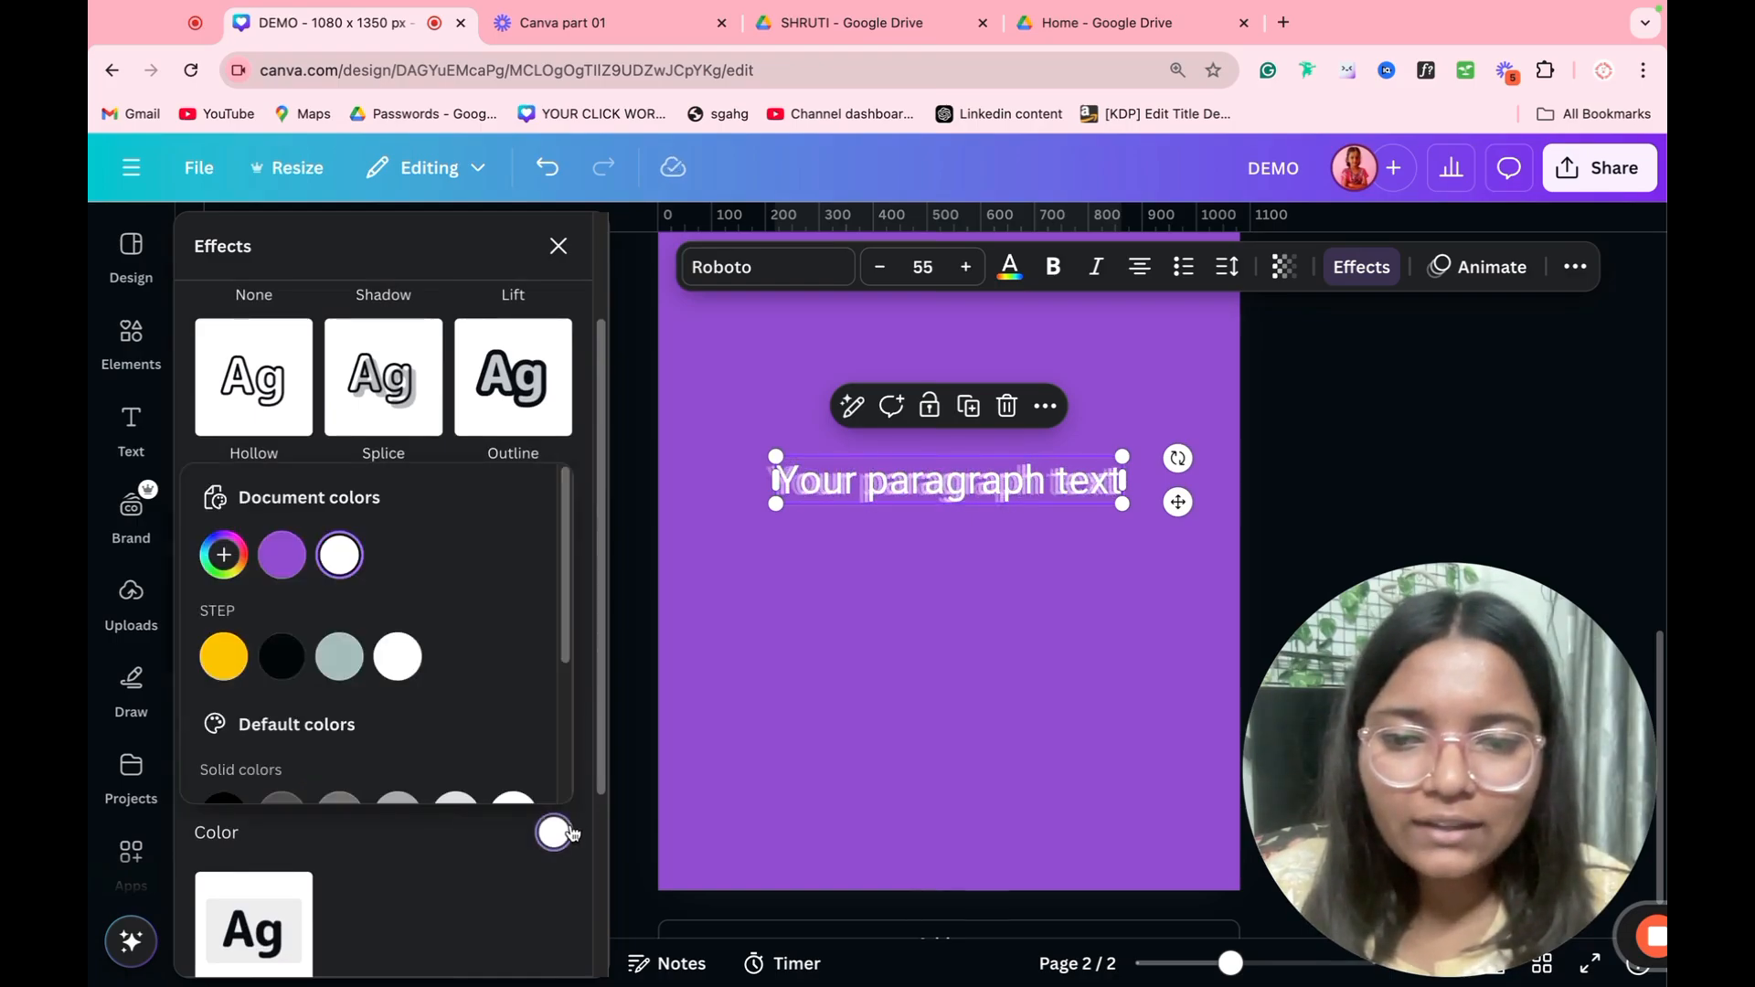
{"action": "left_click", "coordinate": [237, 680]}
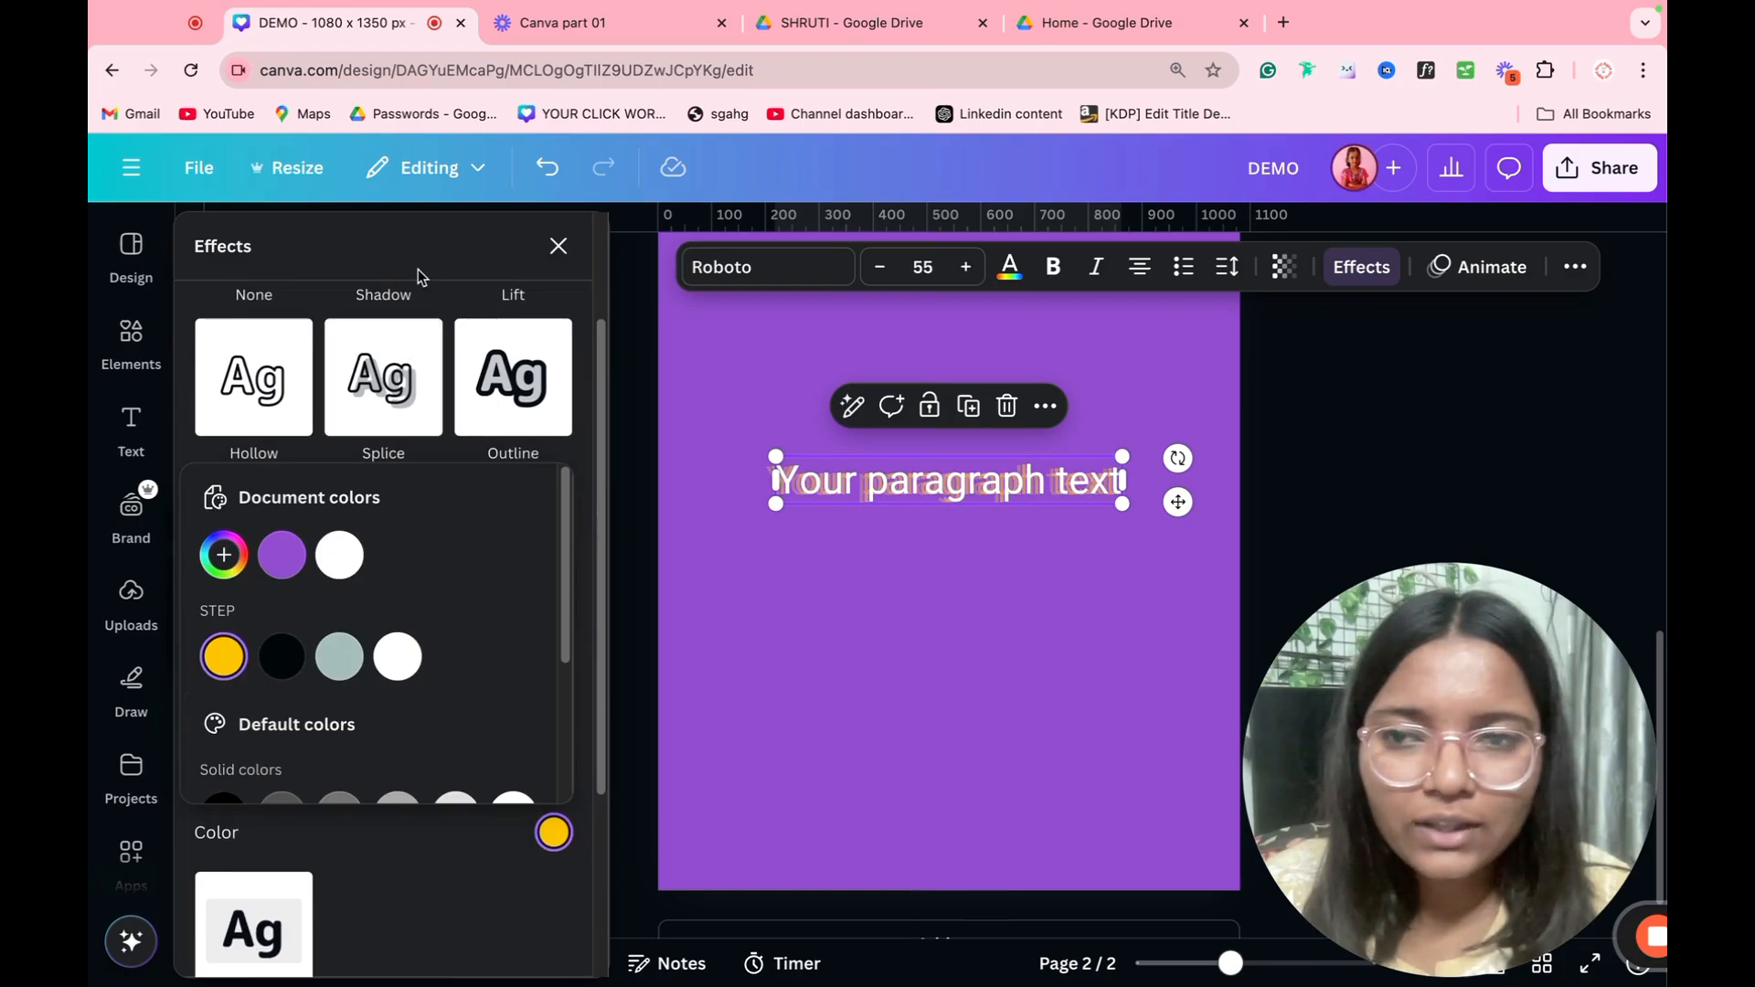
{"action": "left_click", "coordinate": [445, 330]}
Step: Switch the paragraph text to the Background effect and set its roundness to 0
{"action": "scroll", "coordinate": [366, 694], "scroll_direction": "down", "scroll_amount": 4}
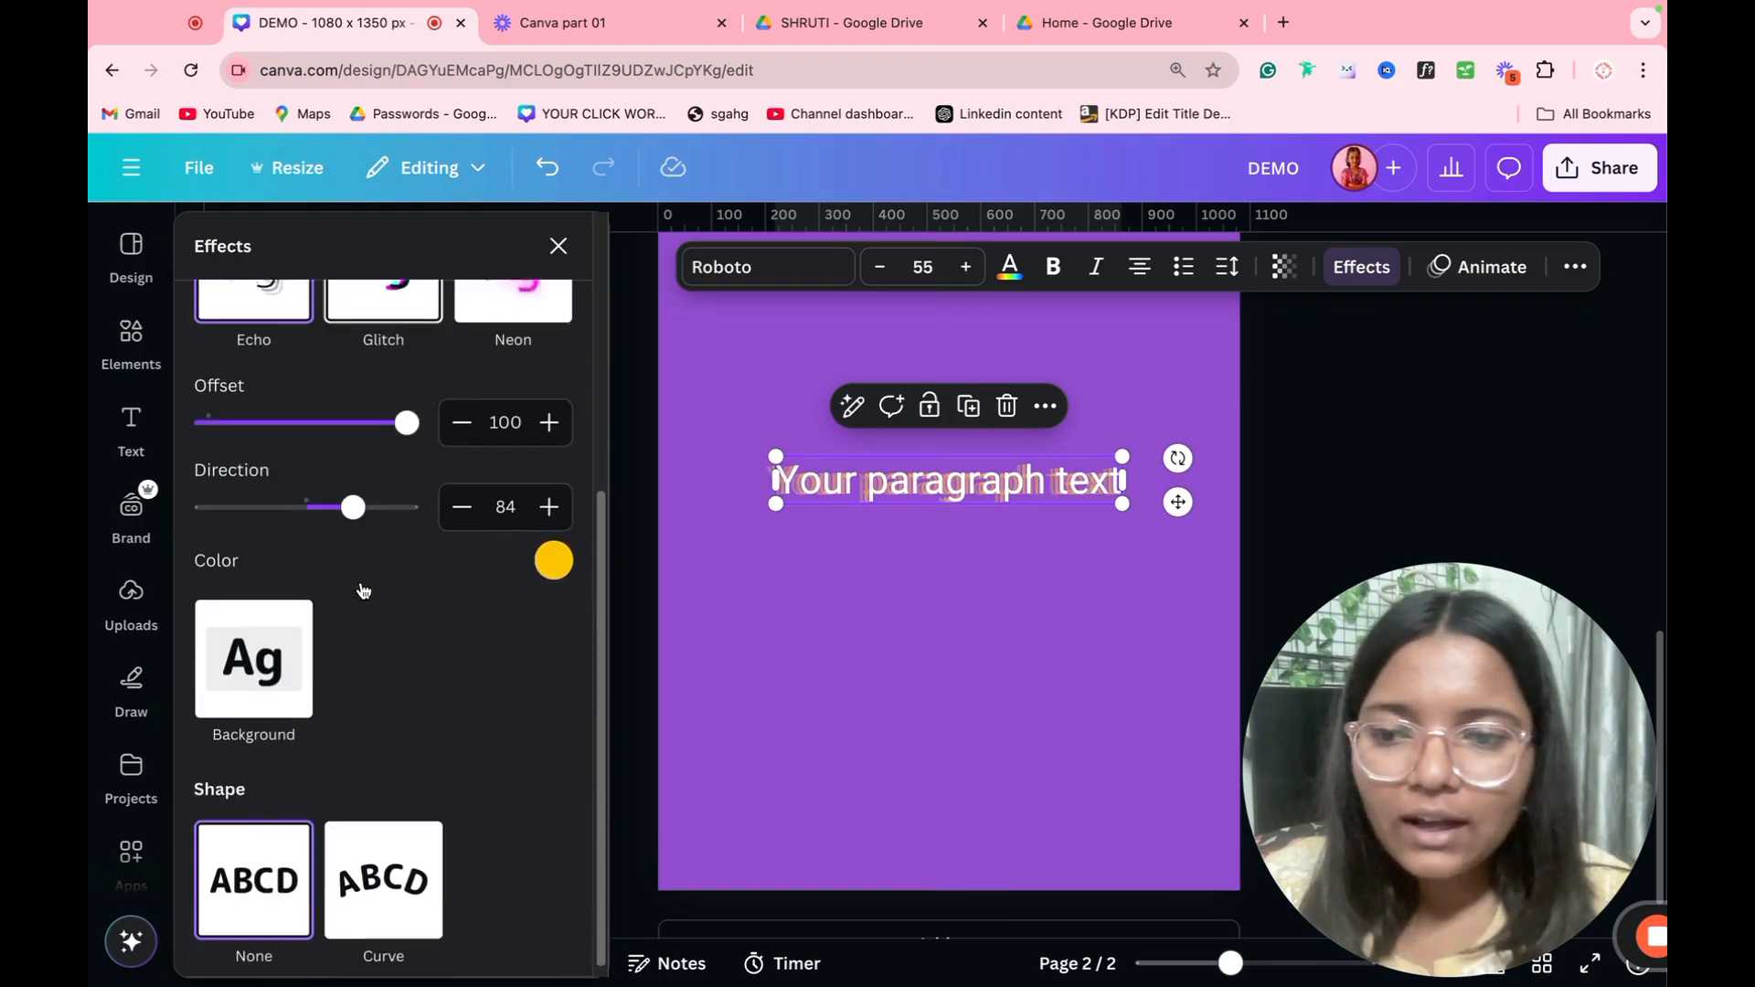
{"action": "left_click", "coordinate": [279, 640]}
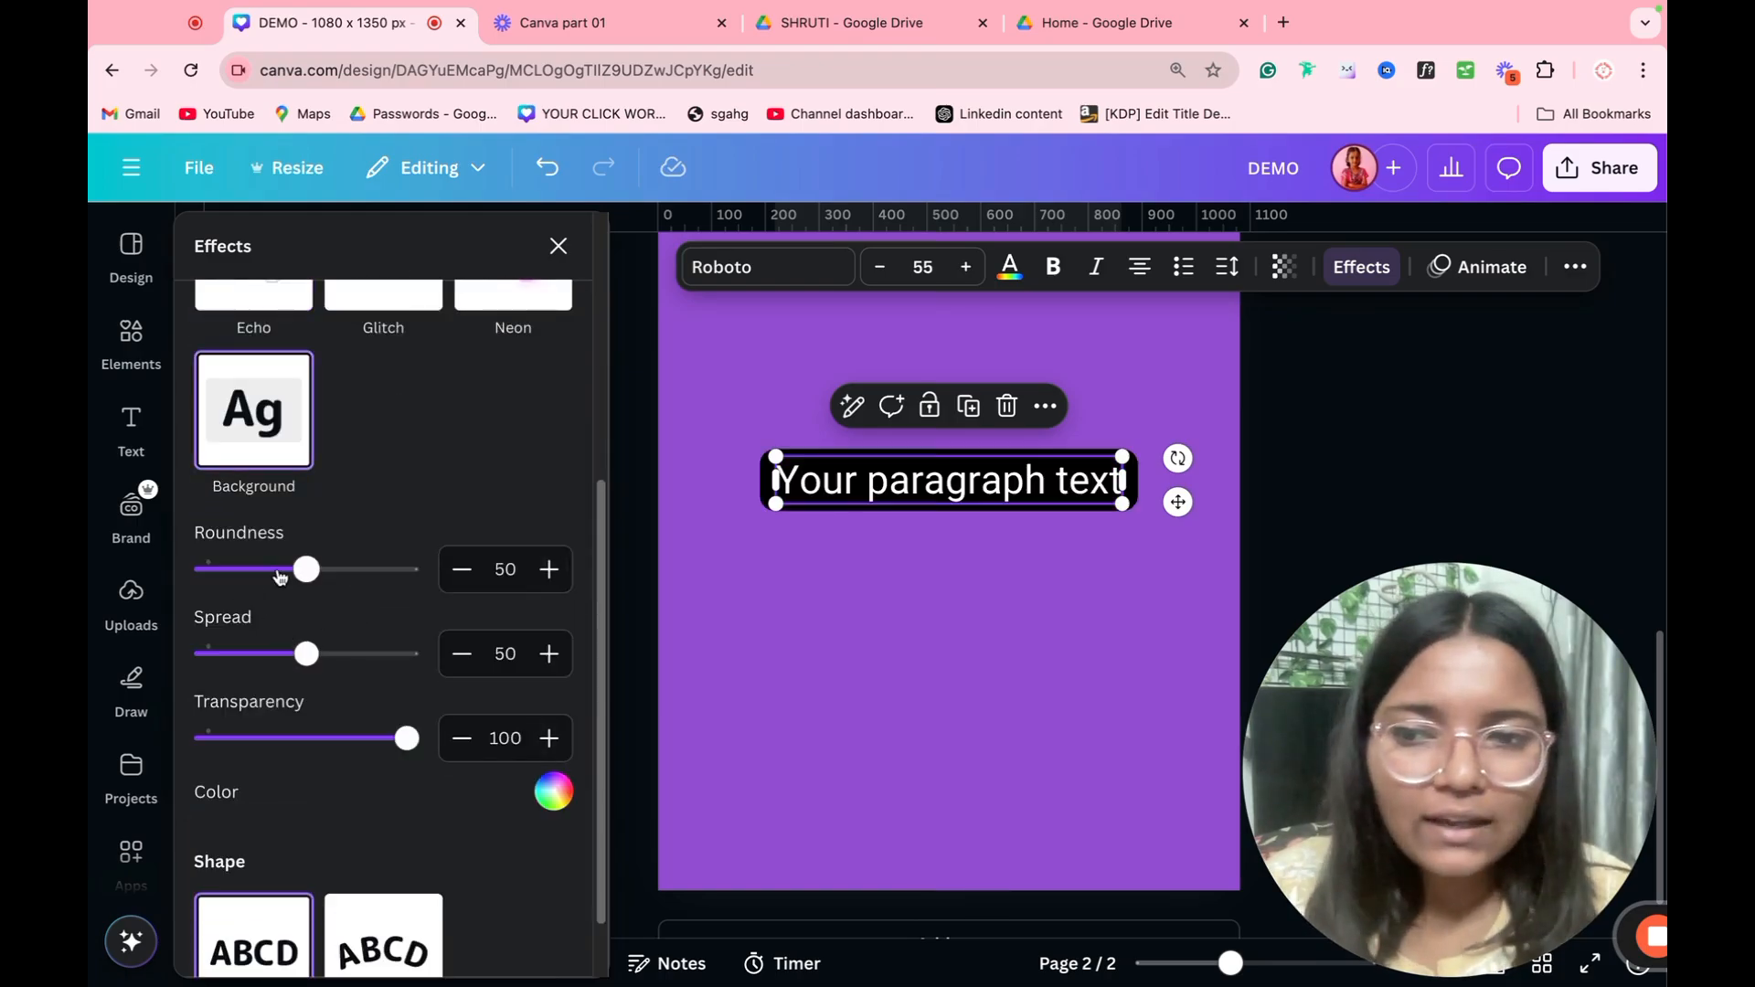
{"action": "left_click_drag", "start_coordinate": [306, 570], "coordinate": [103, 589]}
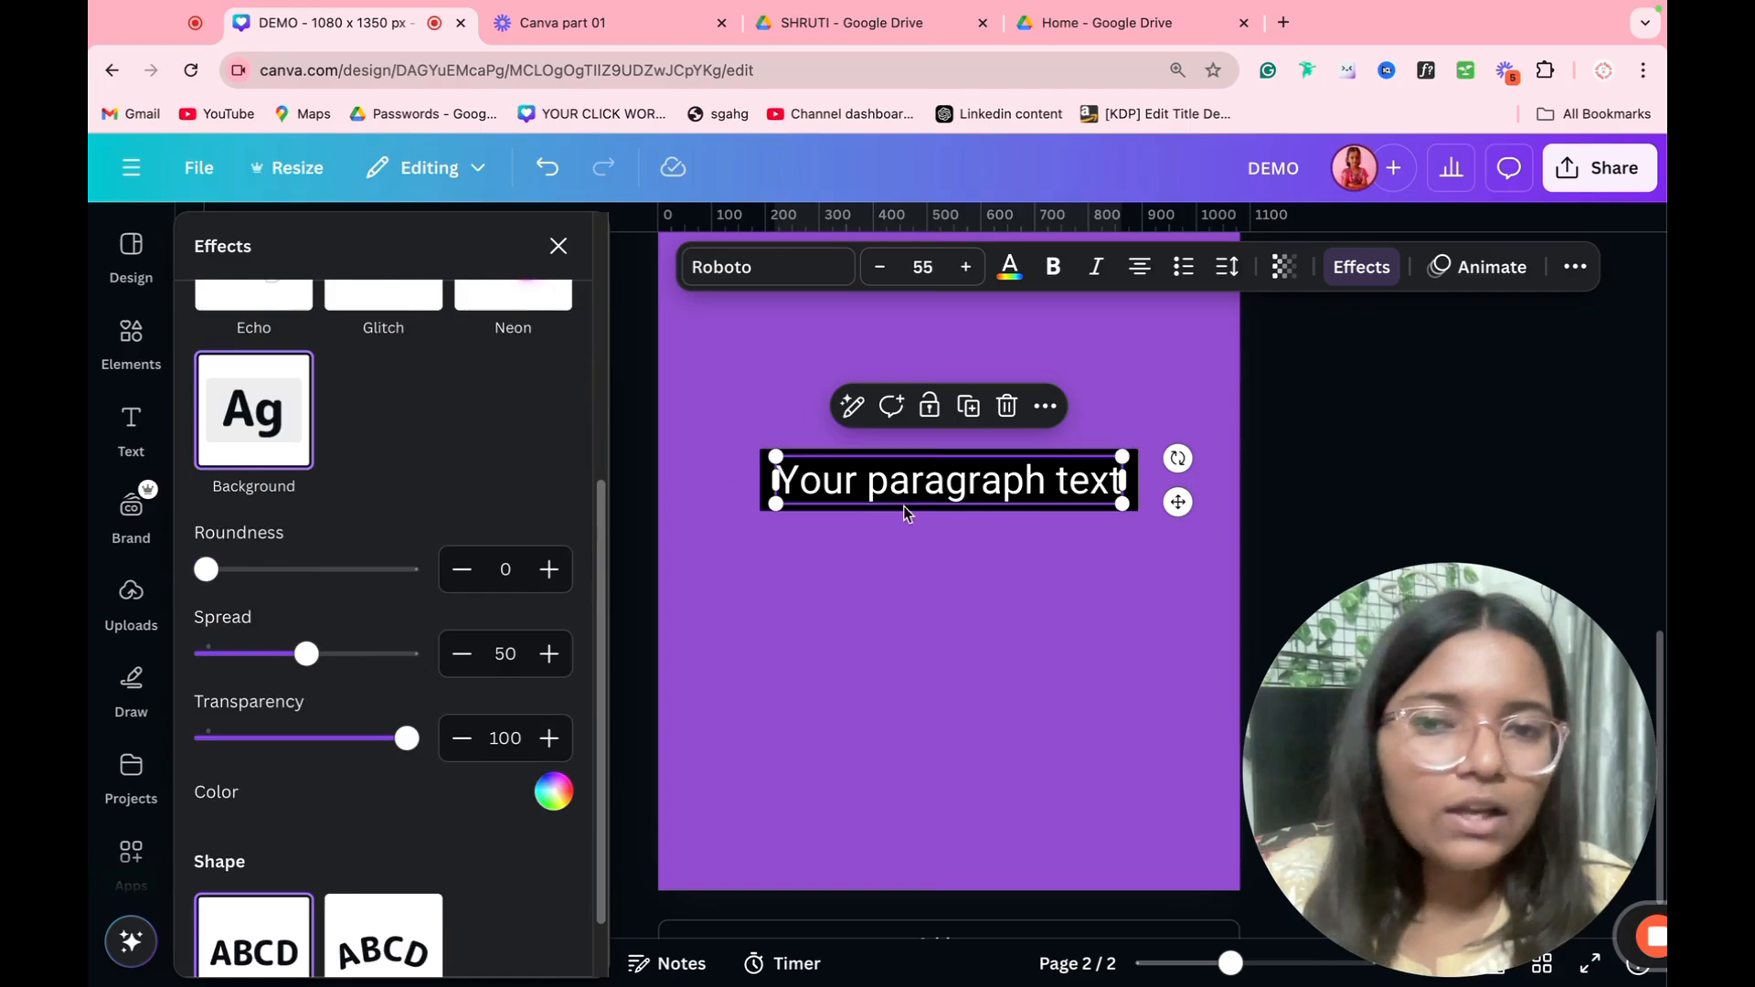
Step: Replace the paragraph text with random letters starting "GCBRUGF", and undo both the text and roundness changes
{"action": "left_click", "coordinate": [971, 619]}
{"action": "left_click", "coordinate": [1074, 491]}
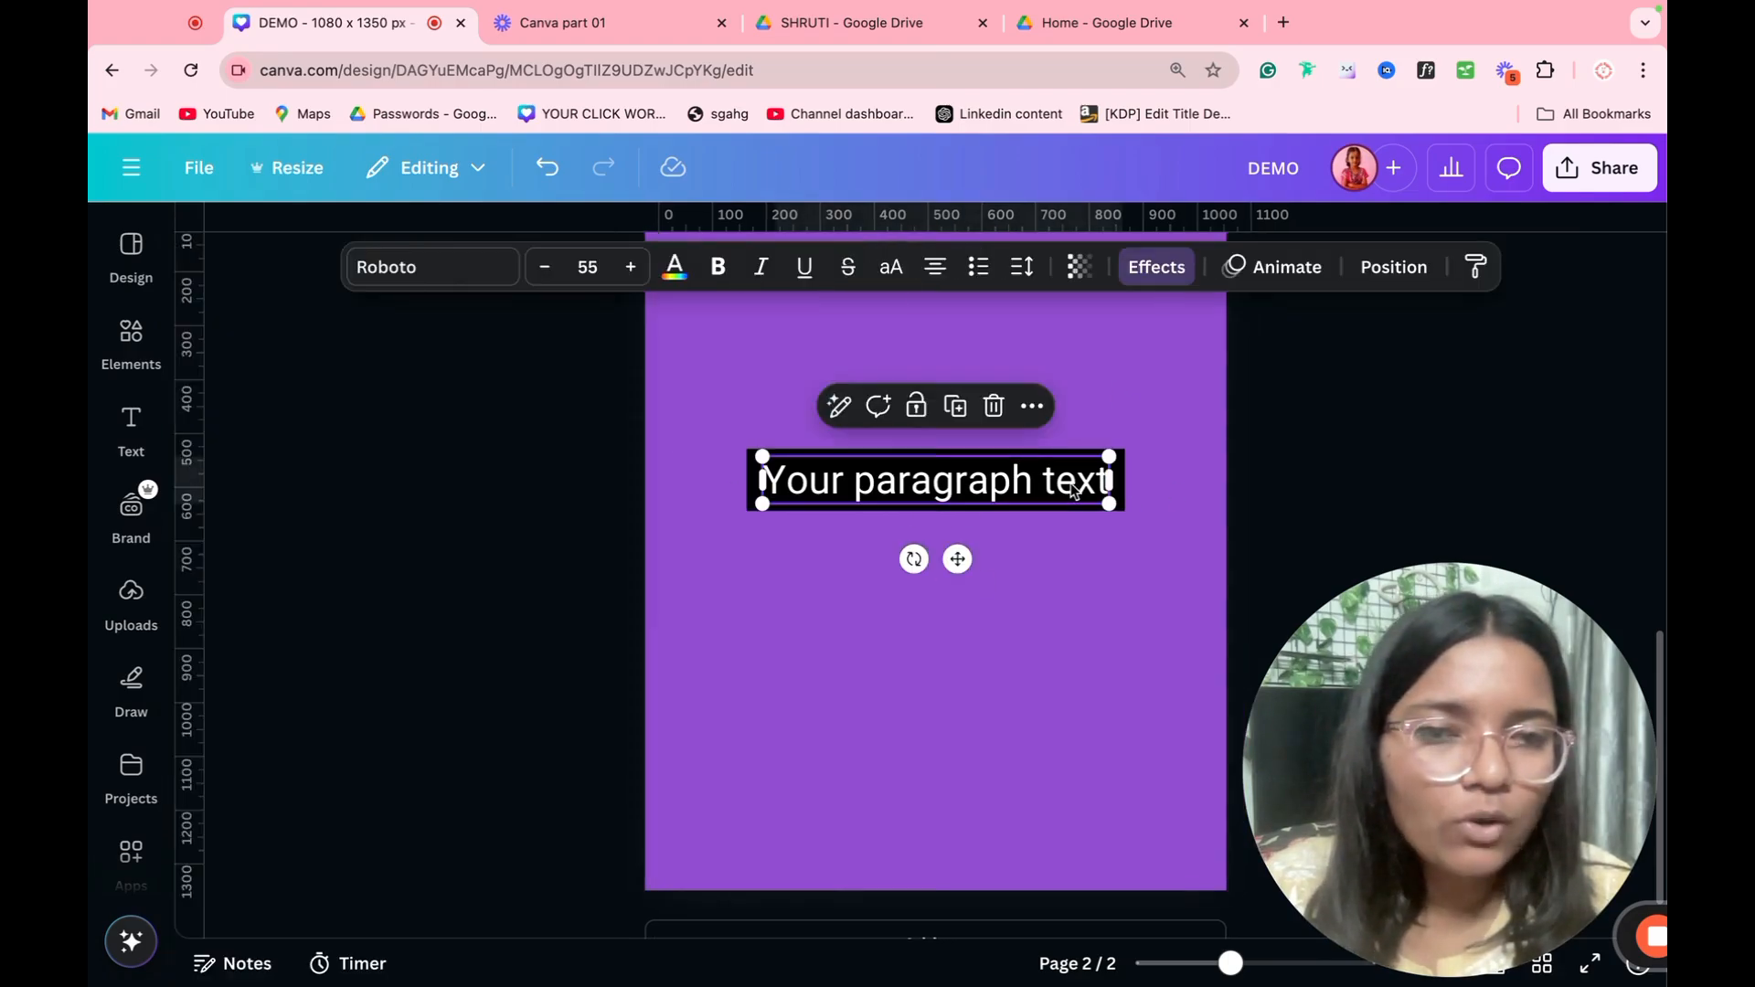
{"action": "double_click", "coordinate": [1014, 494]}
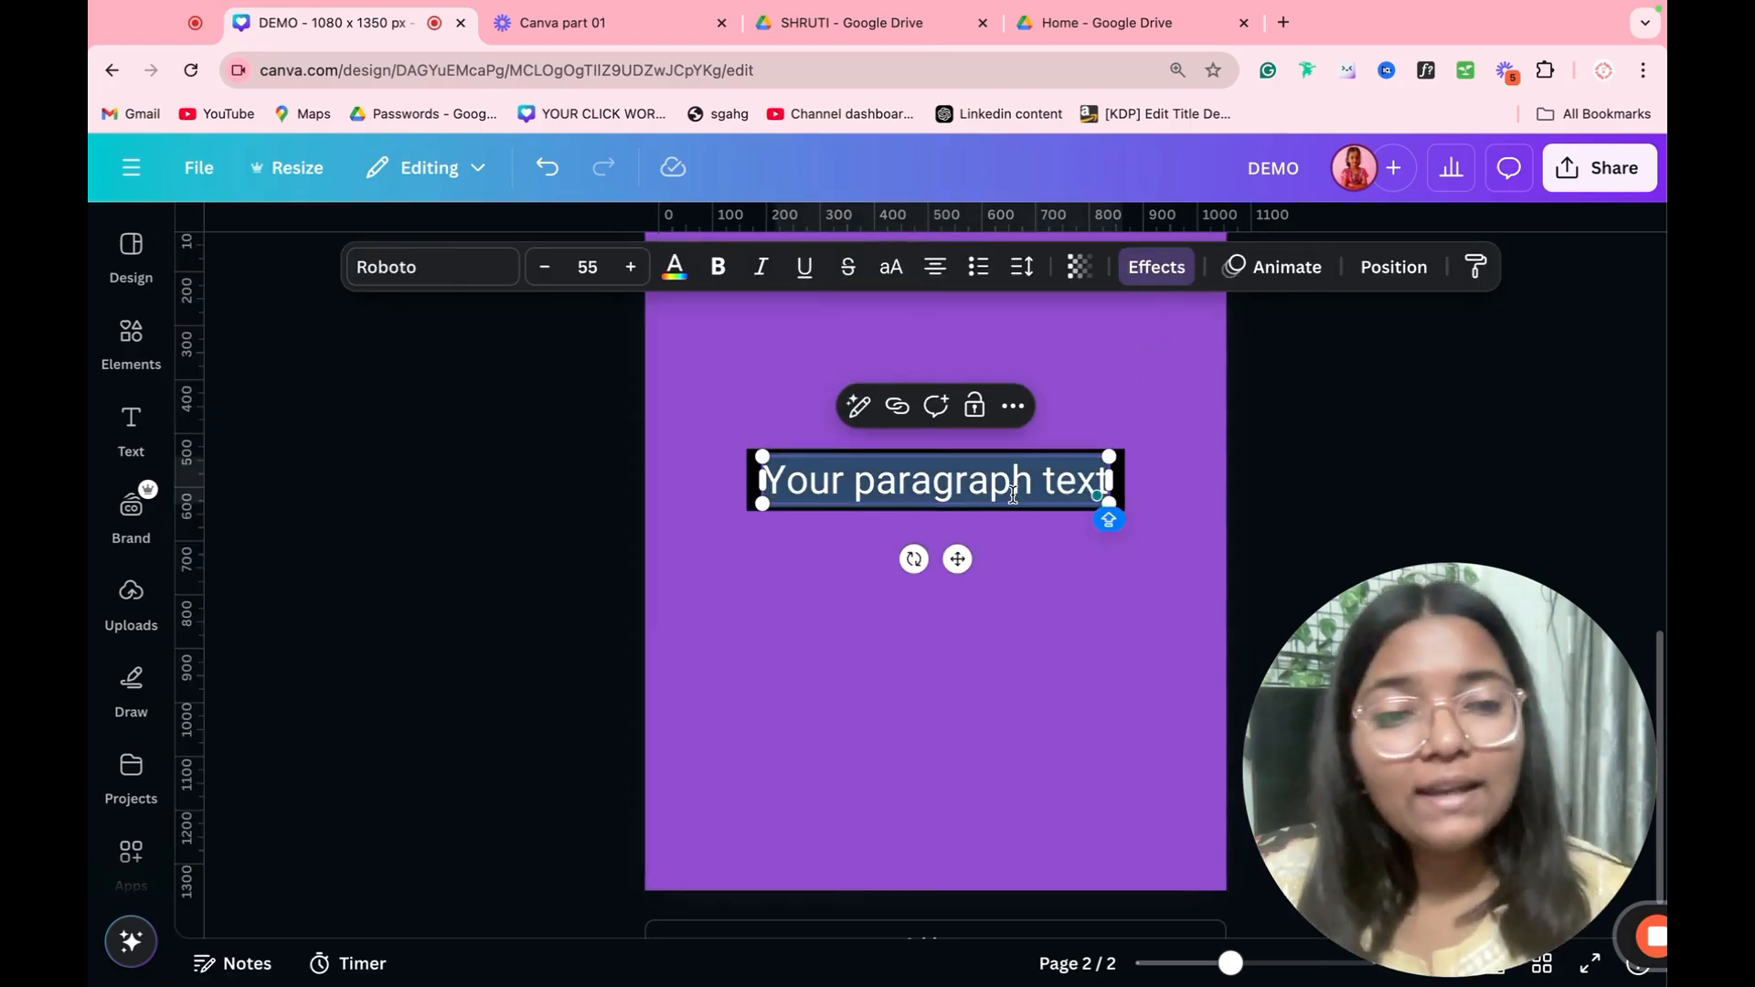
{"action": "type", "text": "GCBRUGF UERGFURGFUBGFUEGR"}
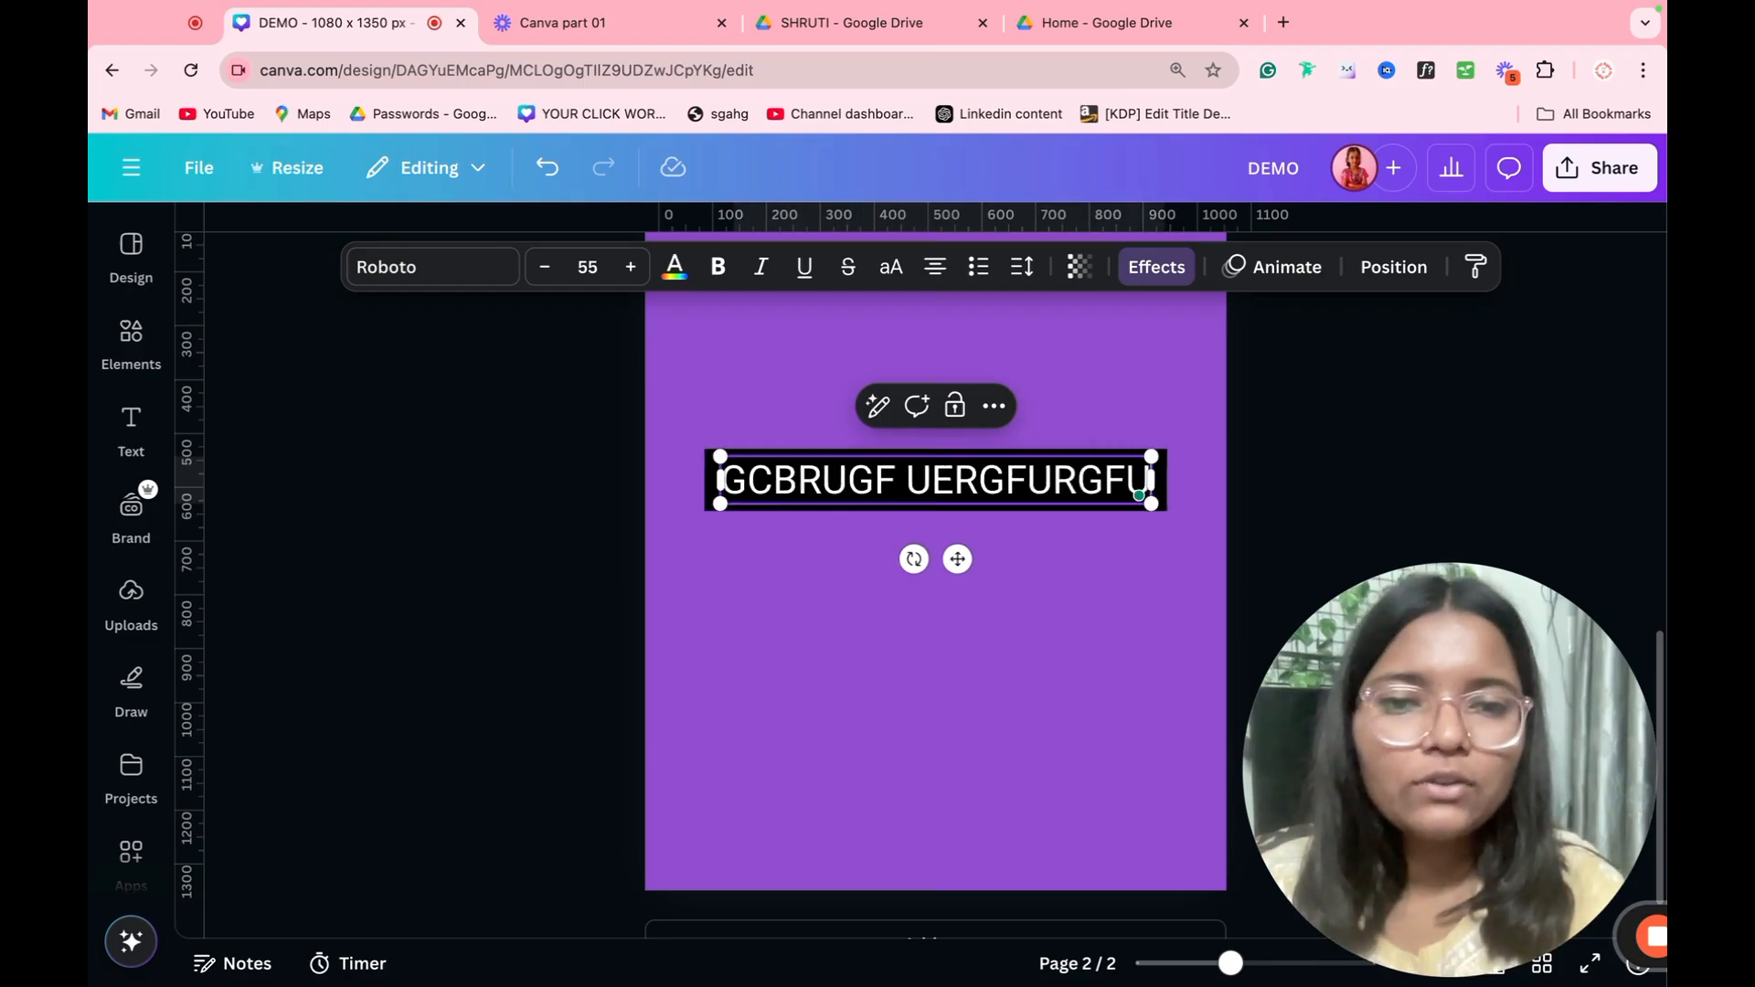
{"action": "key", "text": "ctrl+z"}
{"action": "key", "text": "ctrl+z"}
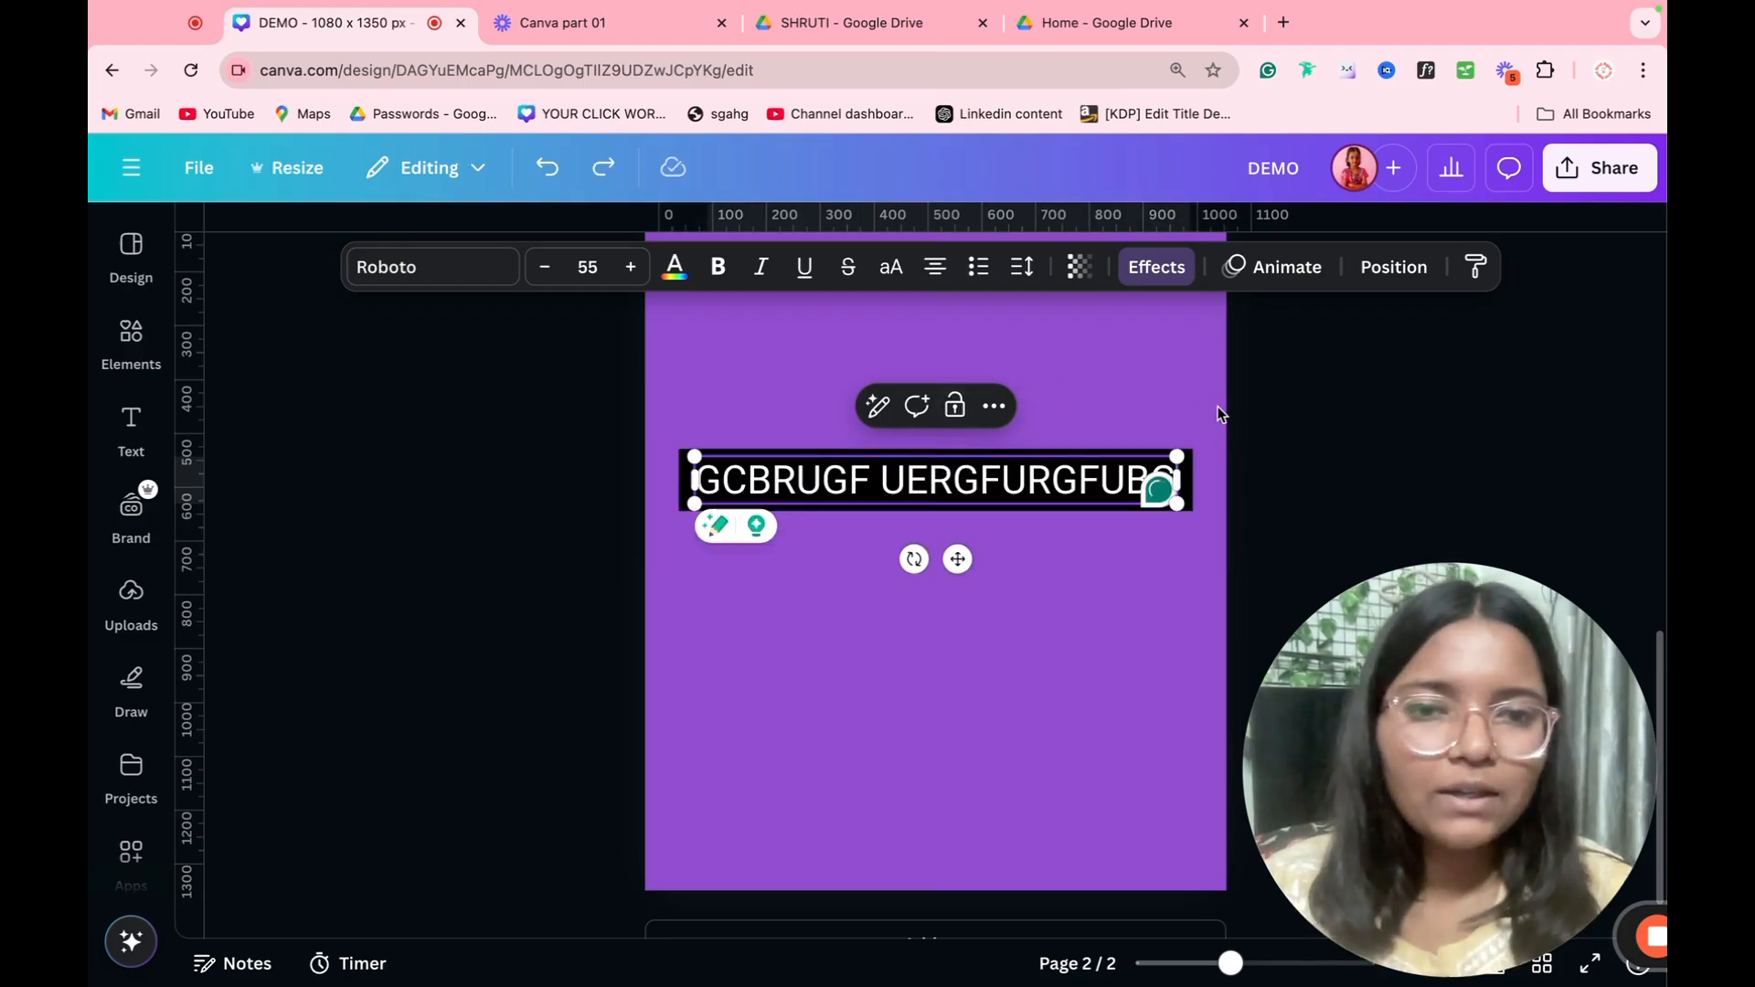
Step: Apply the Curve shape to the paragraph text and increase the curvature until it bends most of the way around a circle
{"action": "left_click", "coordinate": [1156, 267]}
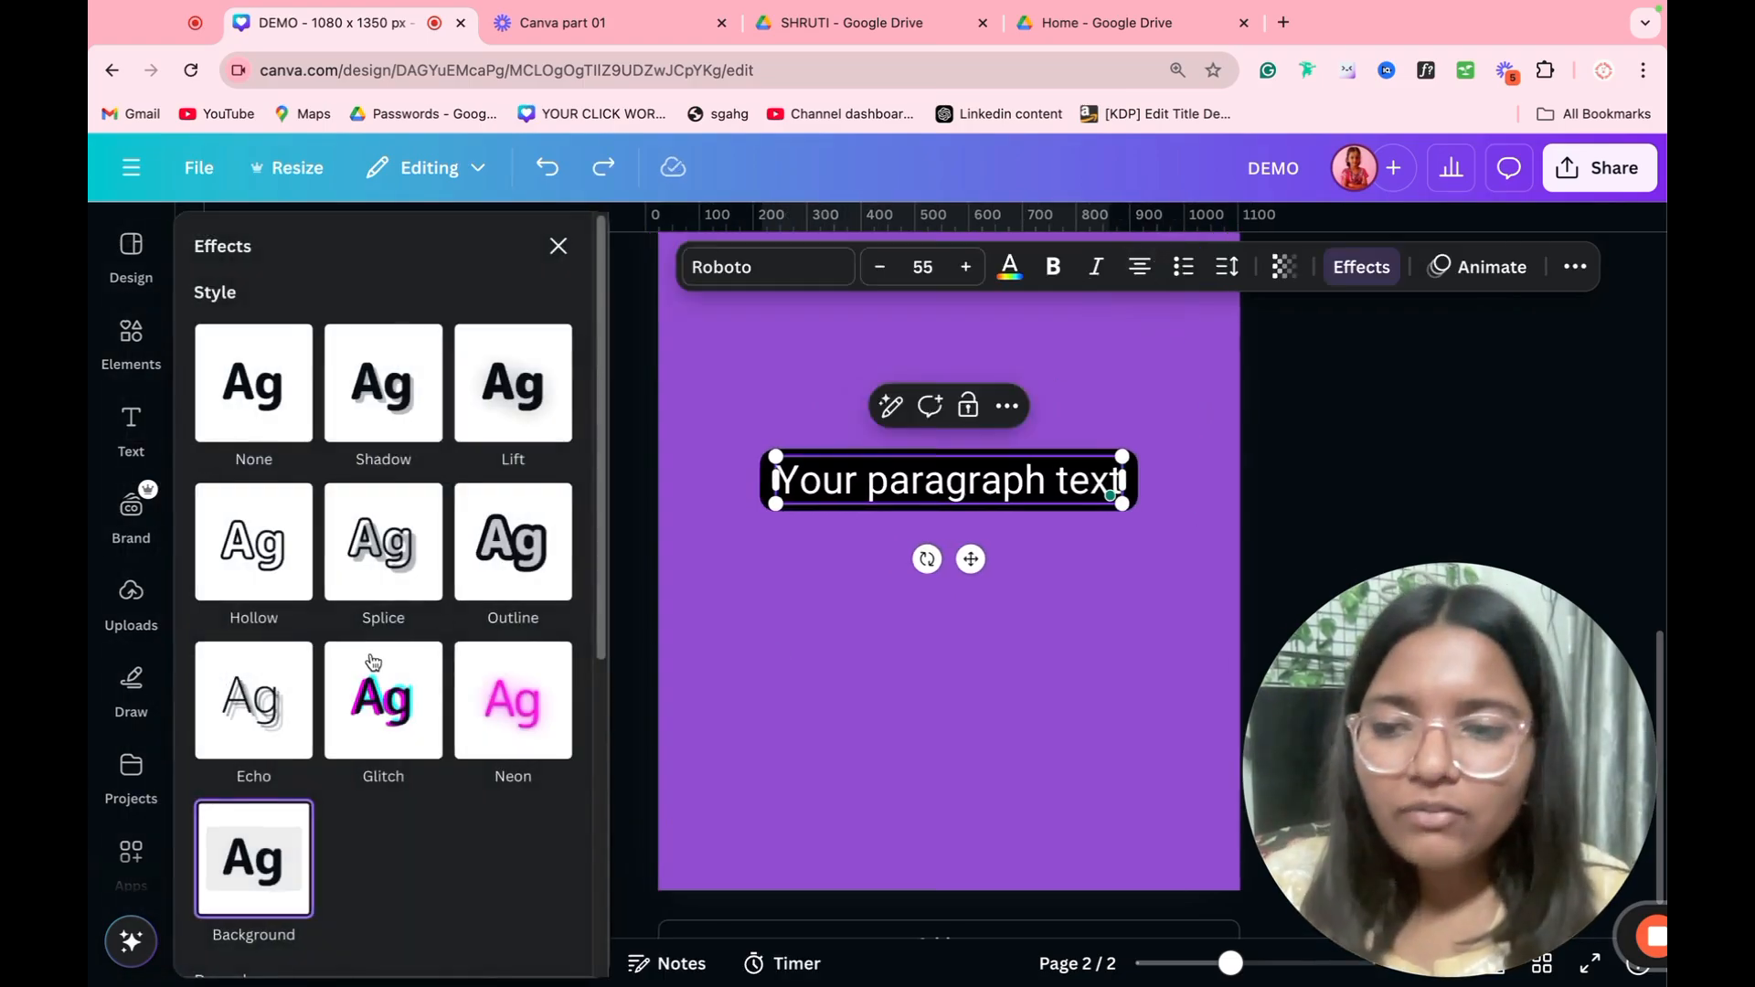
{"action": "scroll", "coordinate": [375, 667], "scroll_direction": "down", "scroll_amount": 6}
{"action": "left_click", "coordinate": [382, 848]}
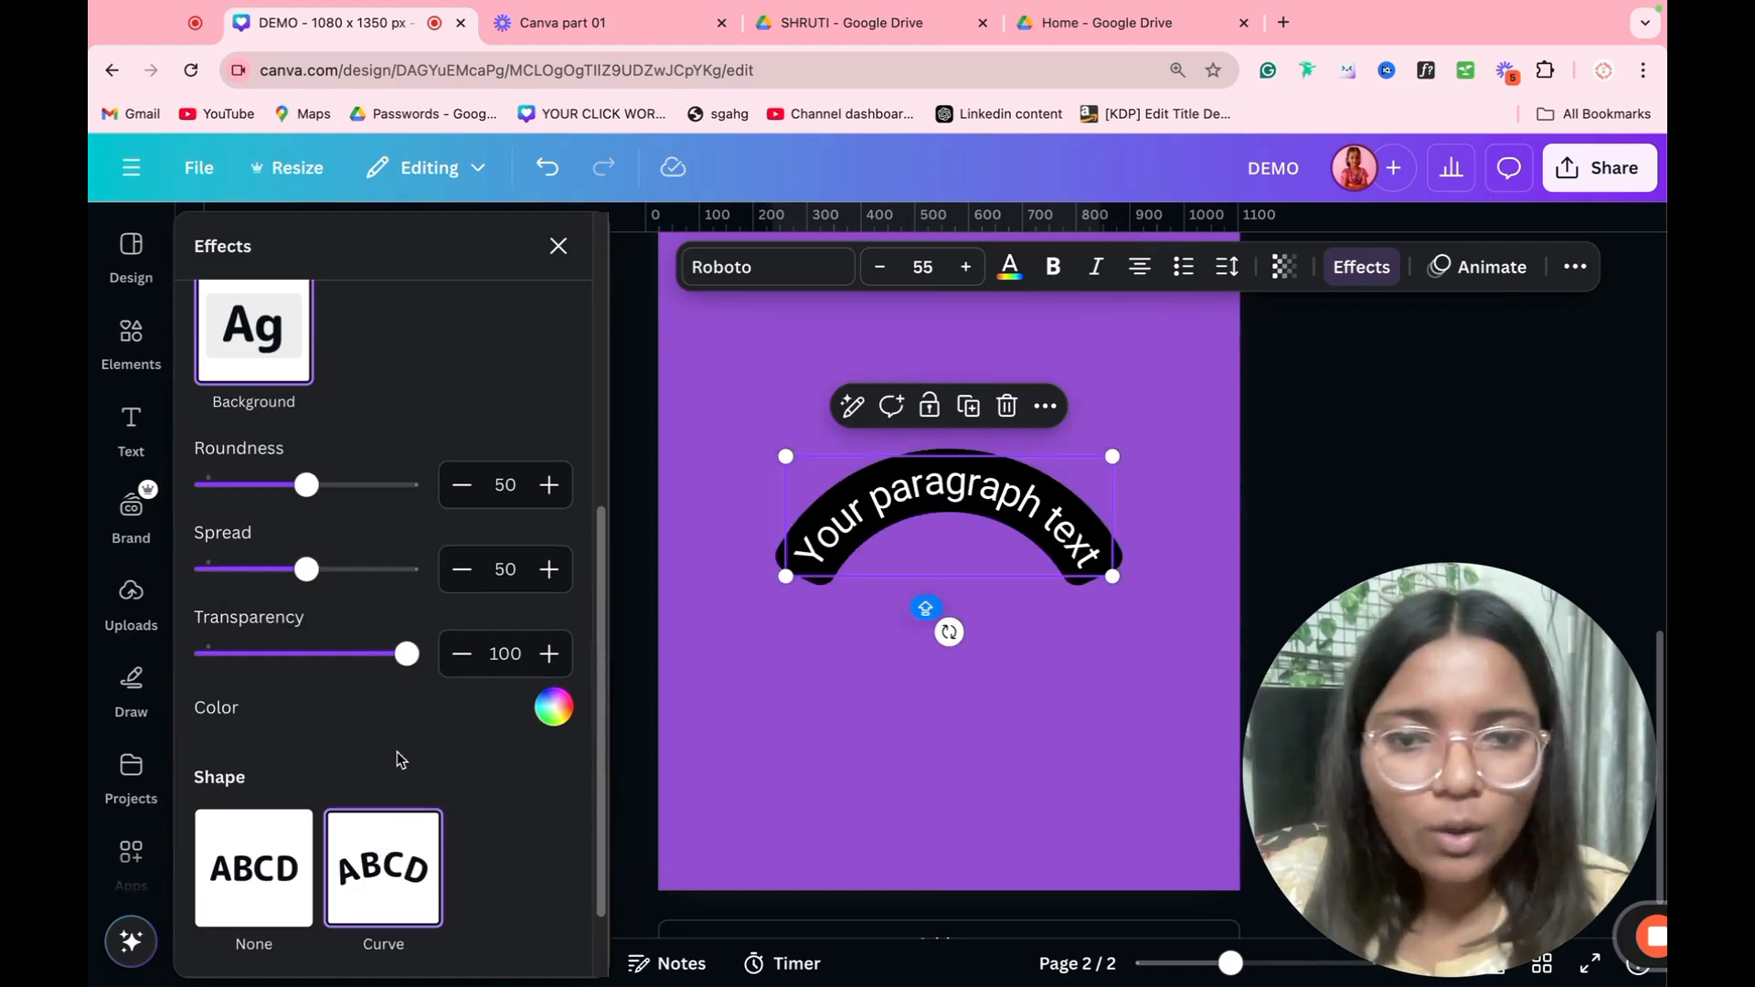
{"action": "scroll", "coordinate": [382, 740], "scroll_direction": "down", "scroll_amount": 2}
{"action": "left_click_drag", "start_coordinate": [366, 922], "coordinate": [406, 922]}
{"action": "left_click", "coordinate": [830, 611]}
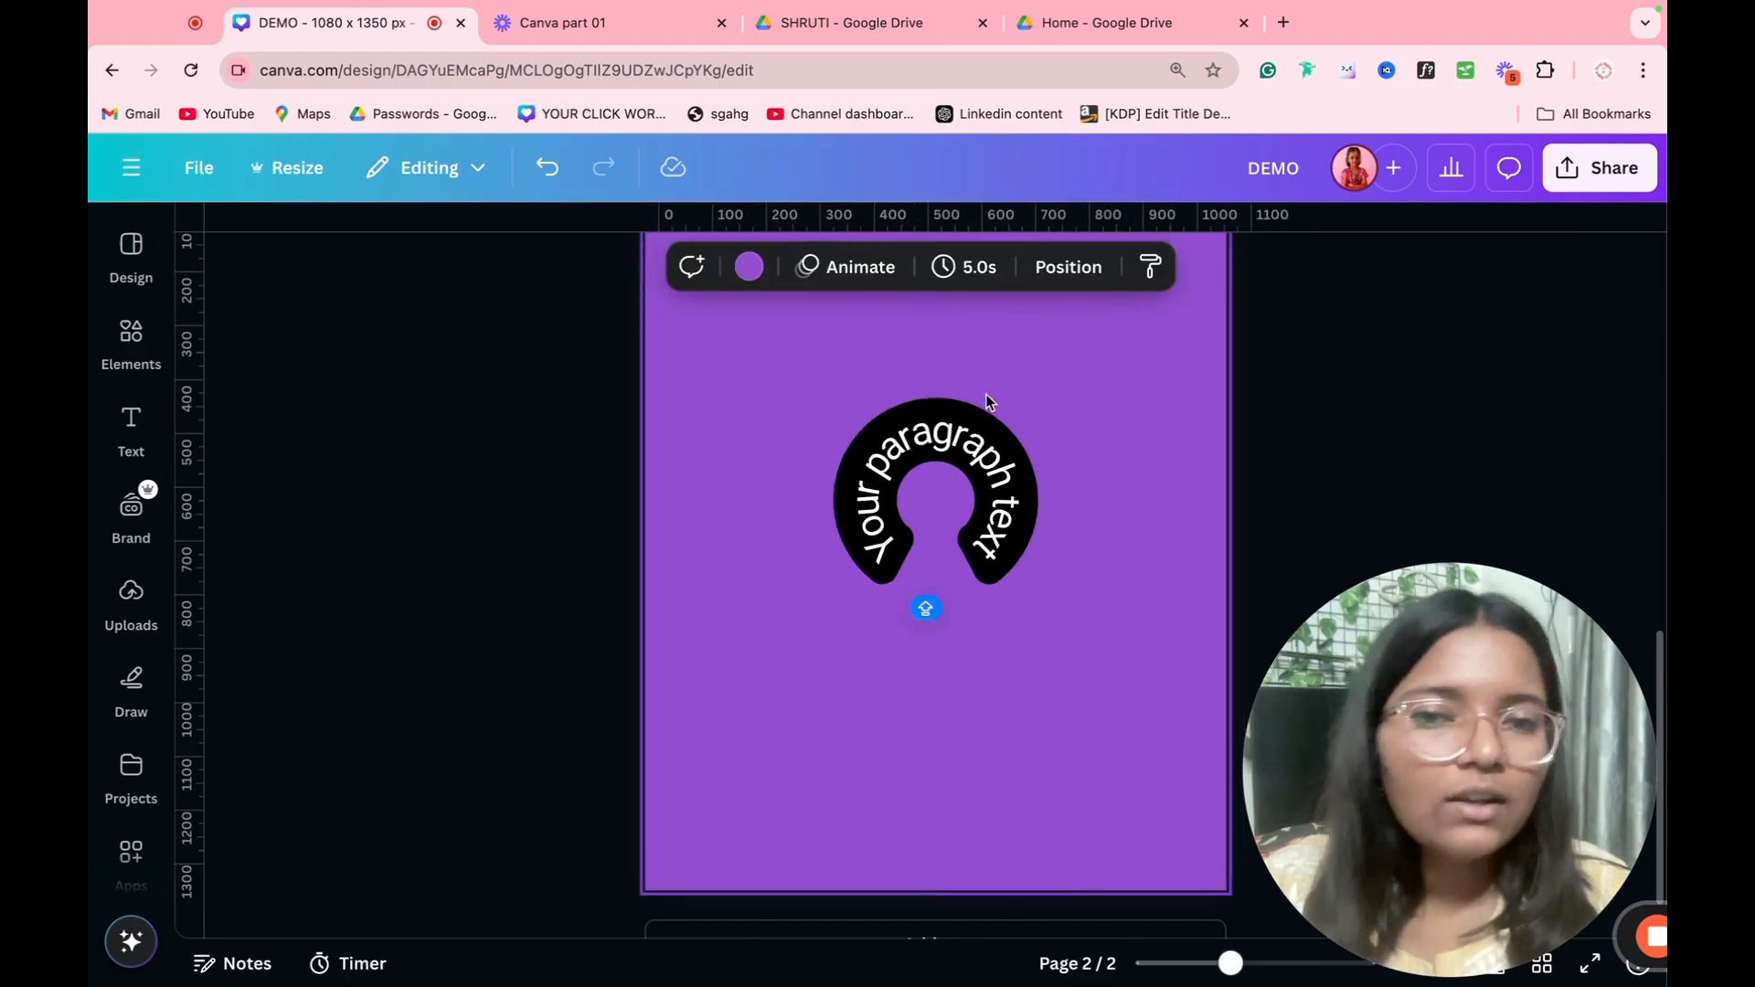
Step: Replace the curved text with "RGBCRYUBFYGRVGDKFVB" so that it fills the full circle
{"action": "left_click", "coordinate": [920, 482]}
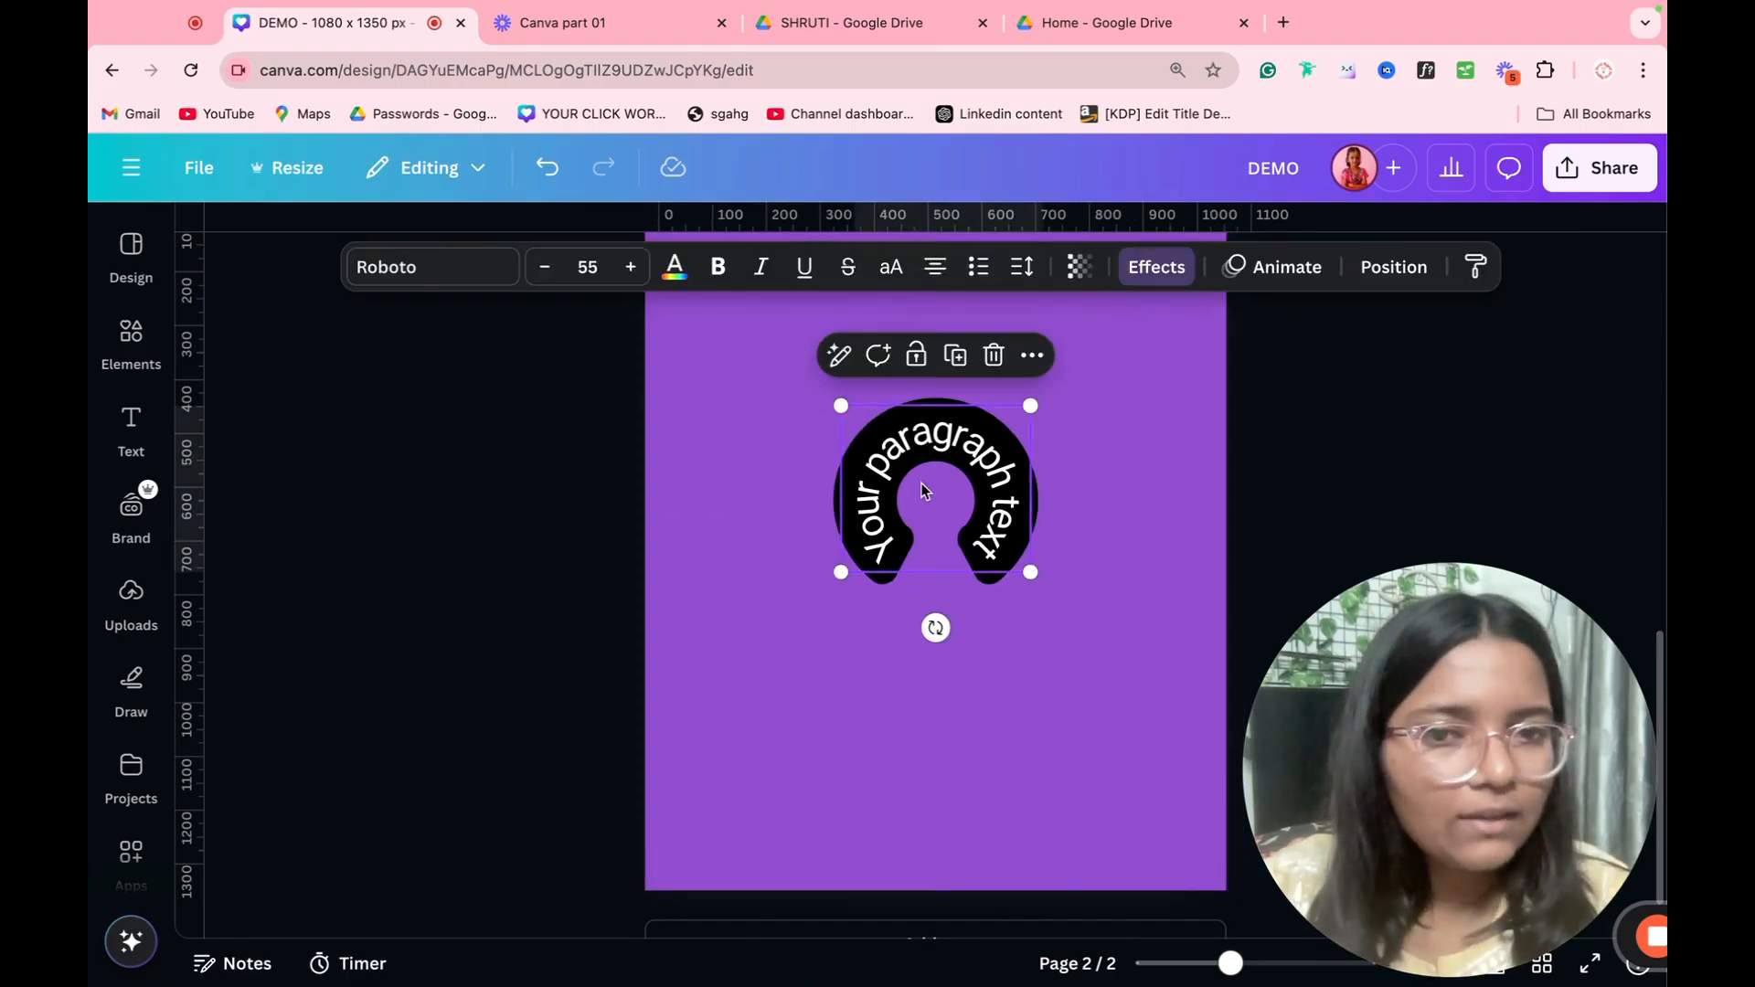
{"action": "left_click", "coordinate": [919, 483]}
{"action": "type", "text": "RGBCRYUBFYGRV"}
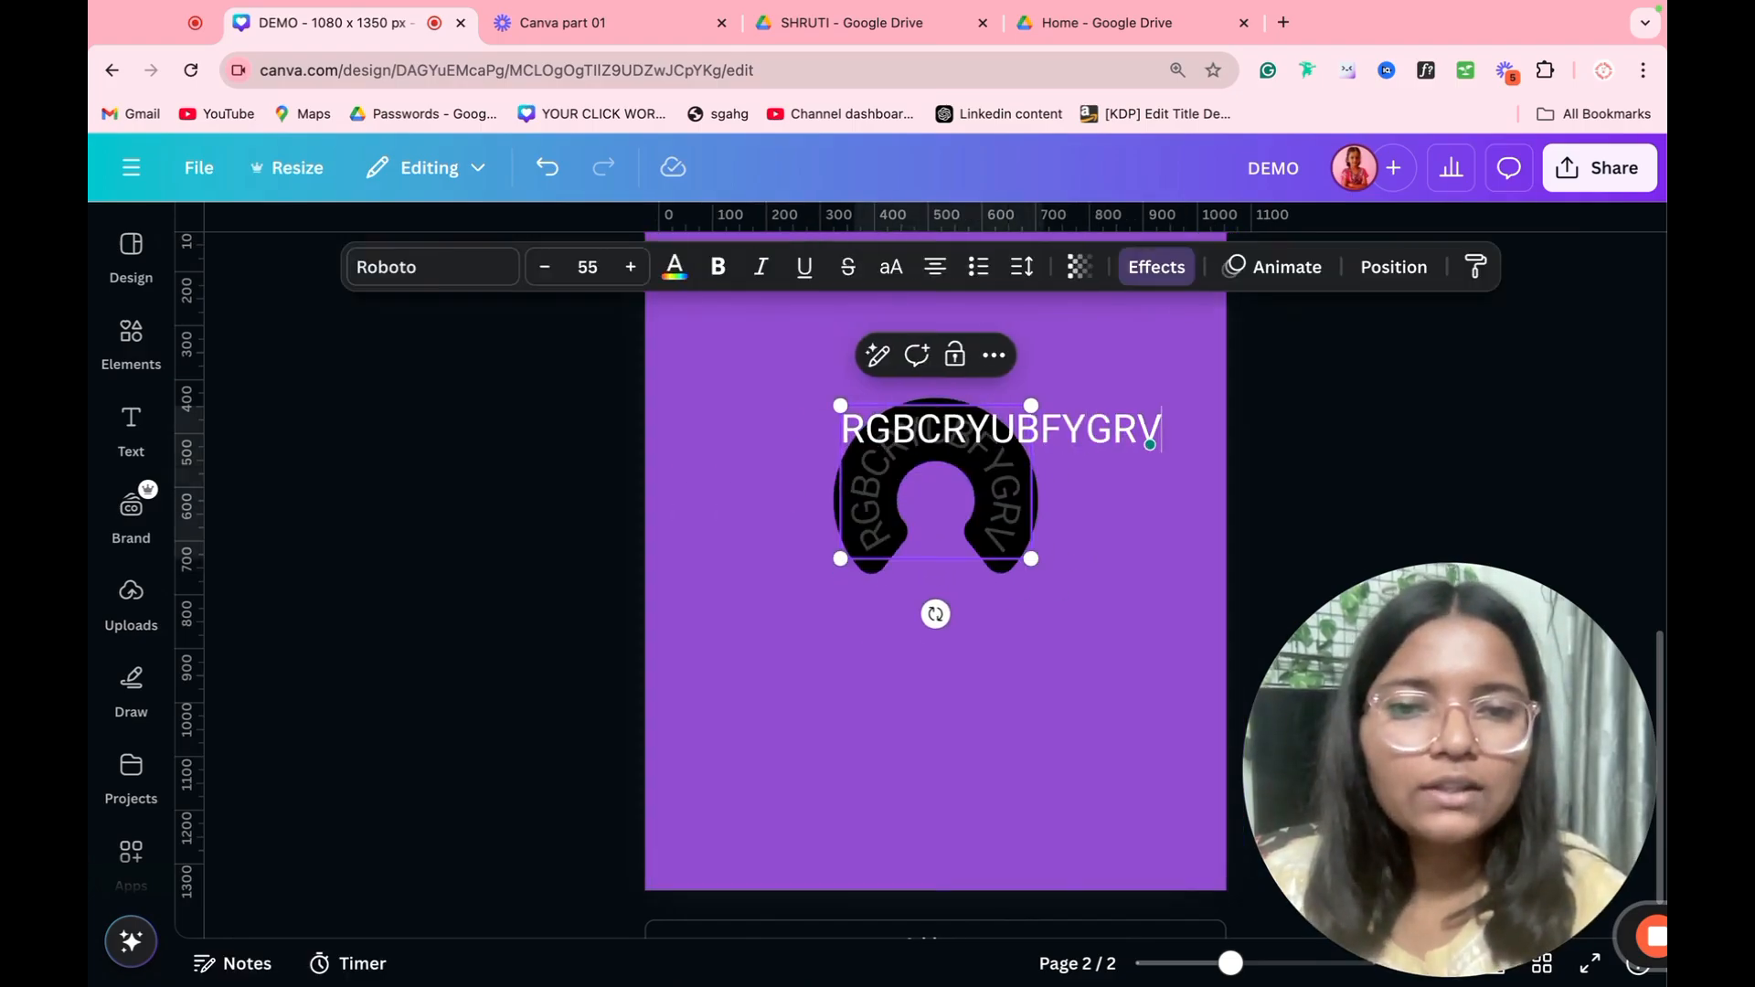
{"action": "type", "text": "GDKFVB"}
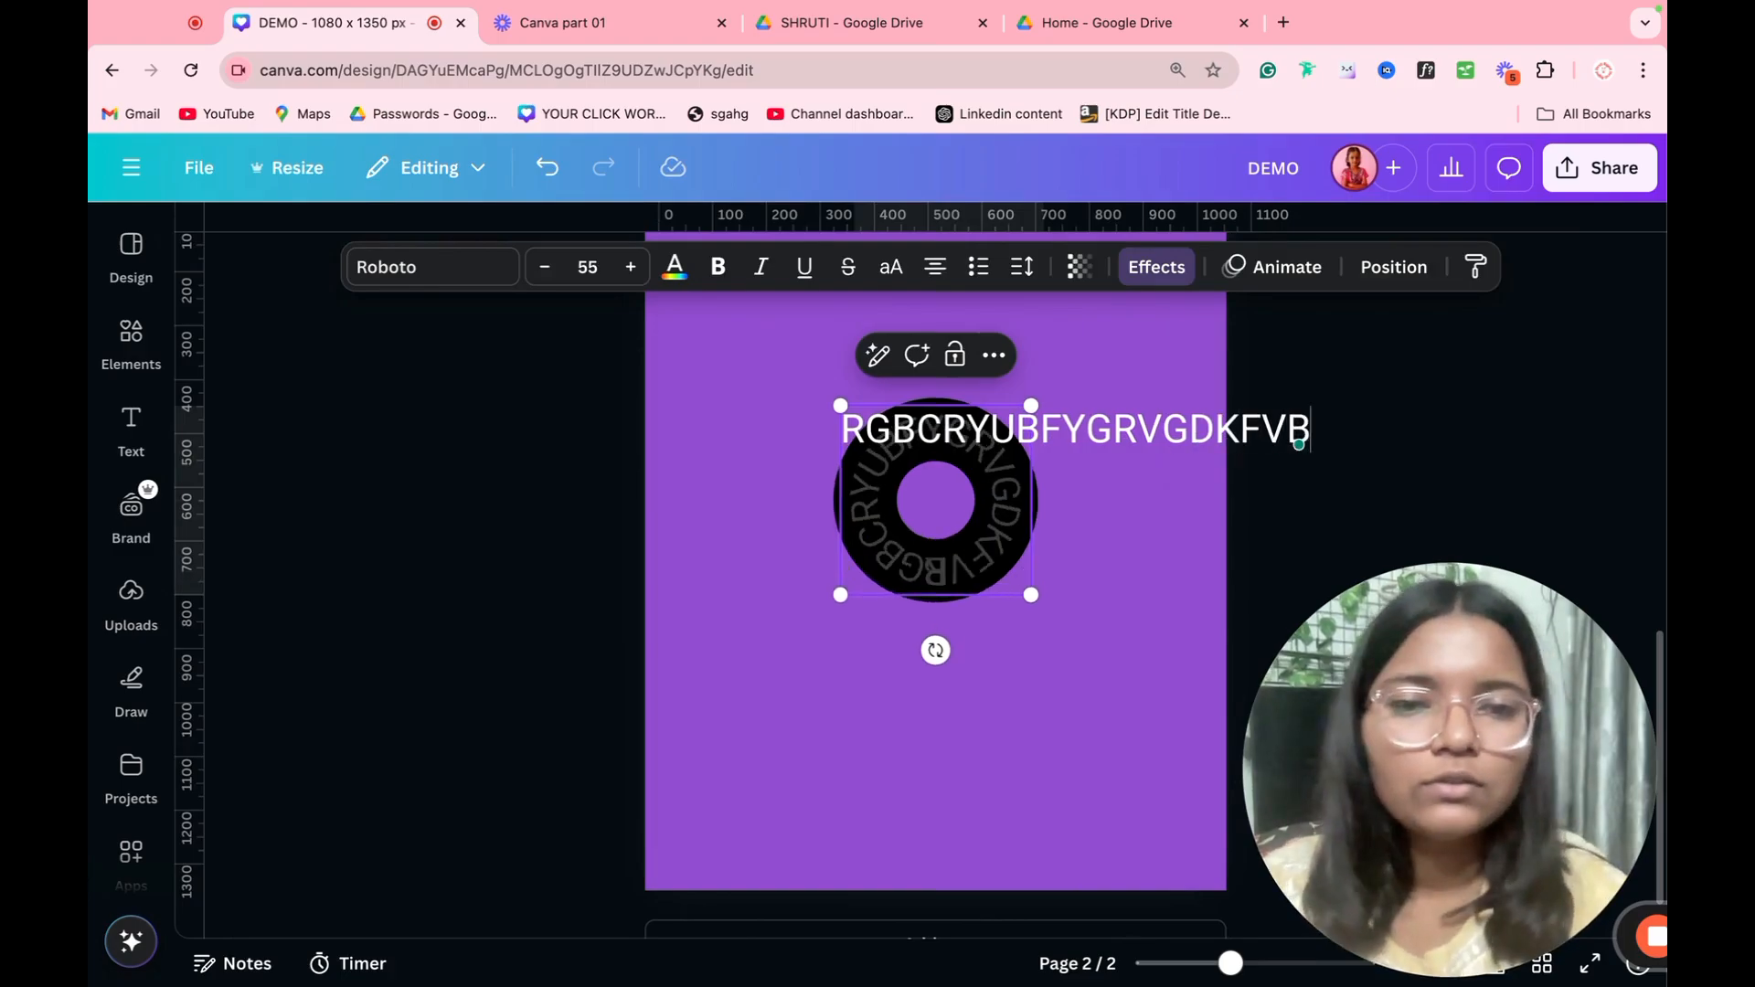
{"action": "left_click", "coordinate": [835, 744]}
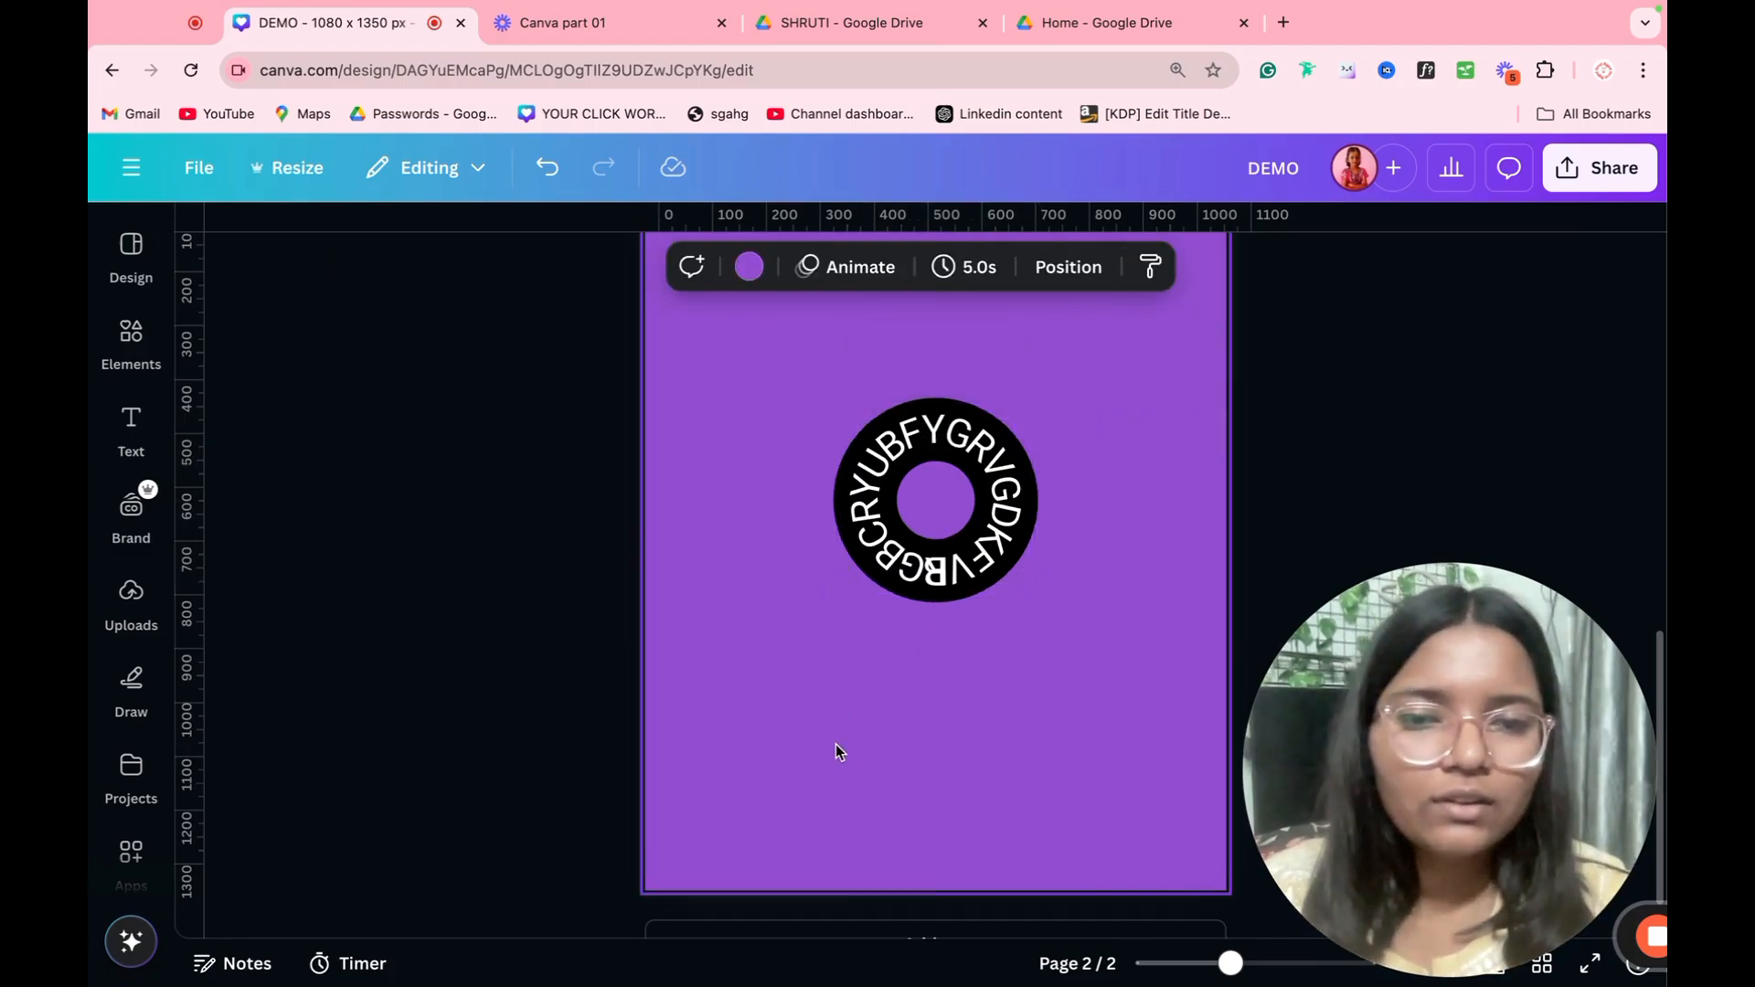
Step: Delete the circular text from page 2
{"action": "left_click", "coordinate": [919, 449]}
{"action": "key", "text": "Delete"}
{"action": "left_click", "coordinate": [976, 375]}
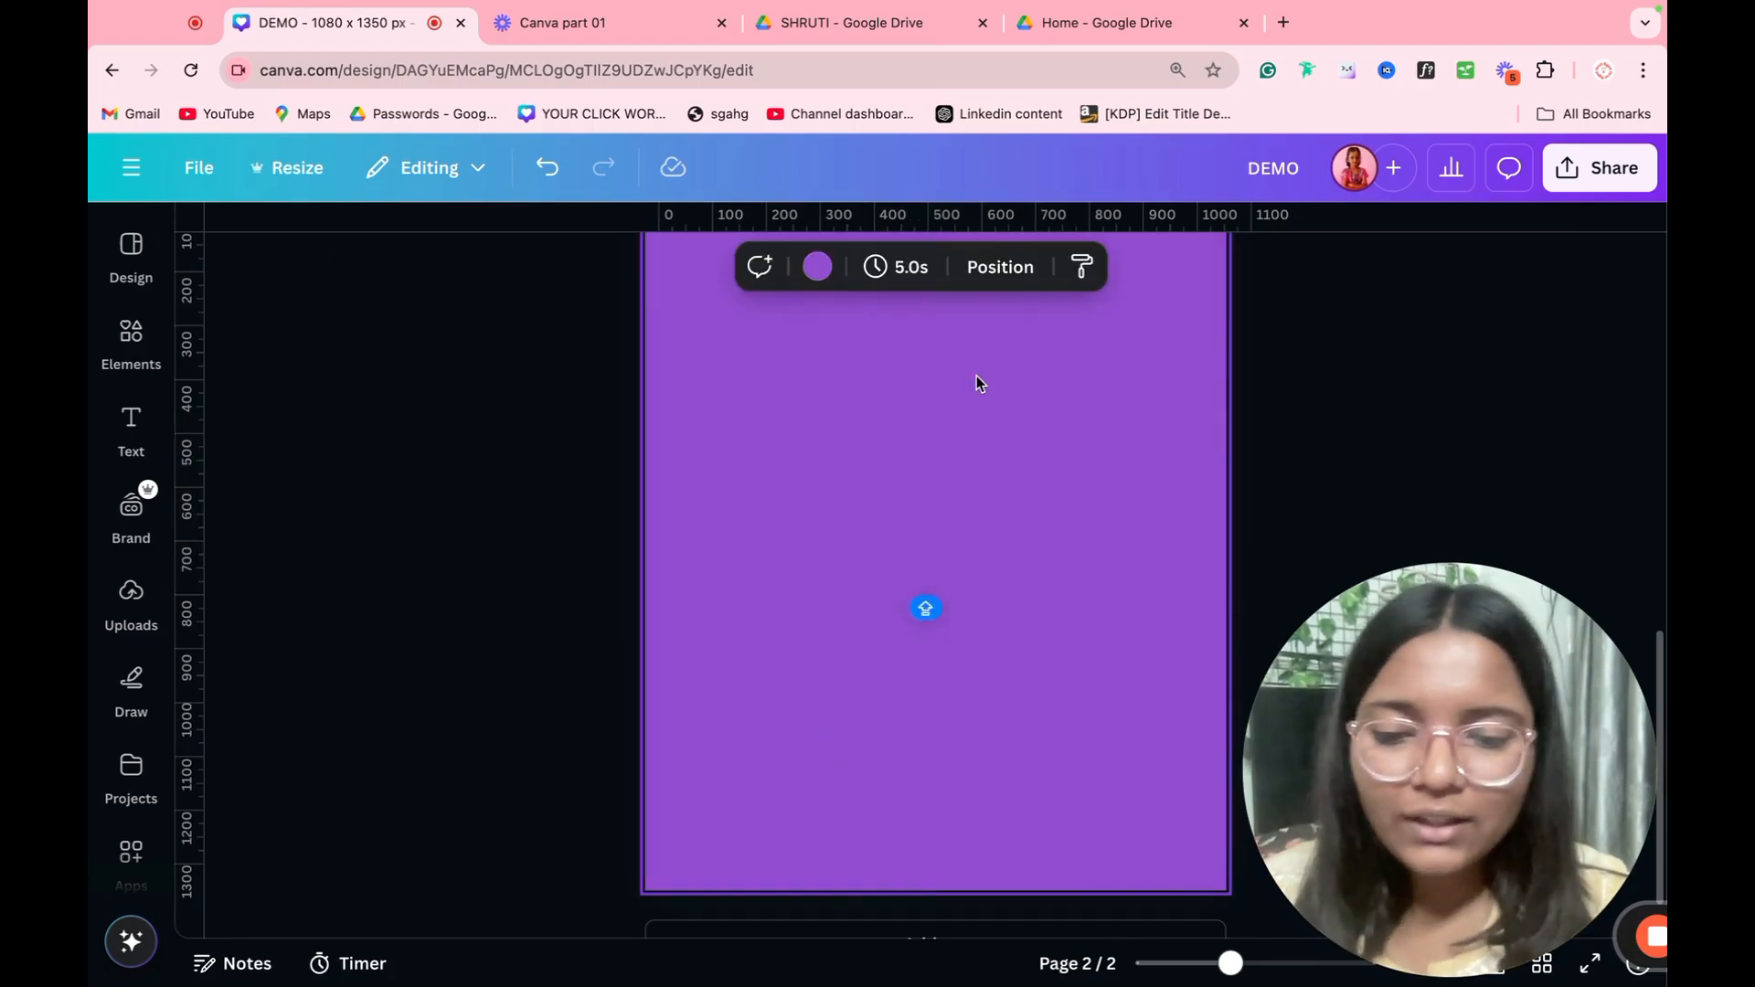
Step: Add a paragraph text box narrowed to wrap onto three lines, and place a duplicate directly below it
{"action": "key", "text": "t"}
{"action": "left_click", "coordinate": [1189, 416]}
{"action": "left_click", "coordinate": [1086, 466]}
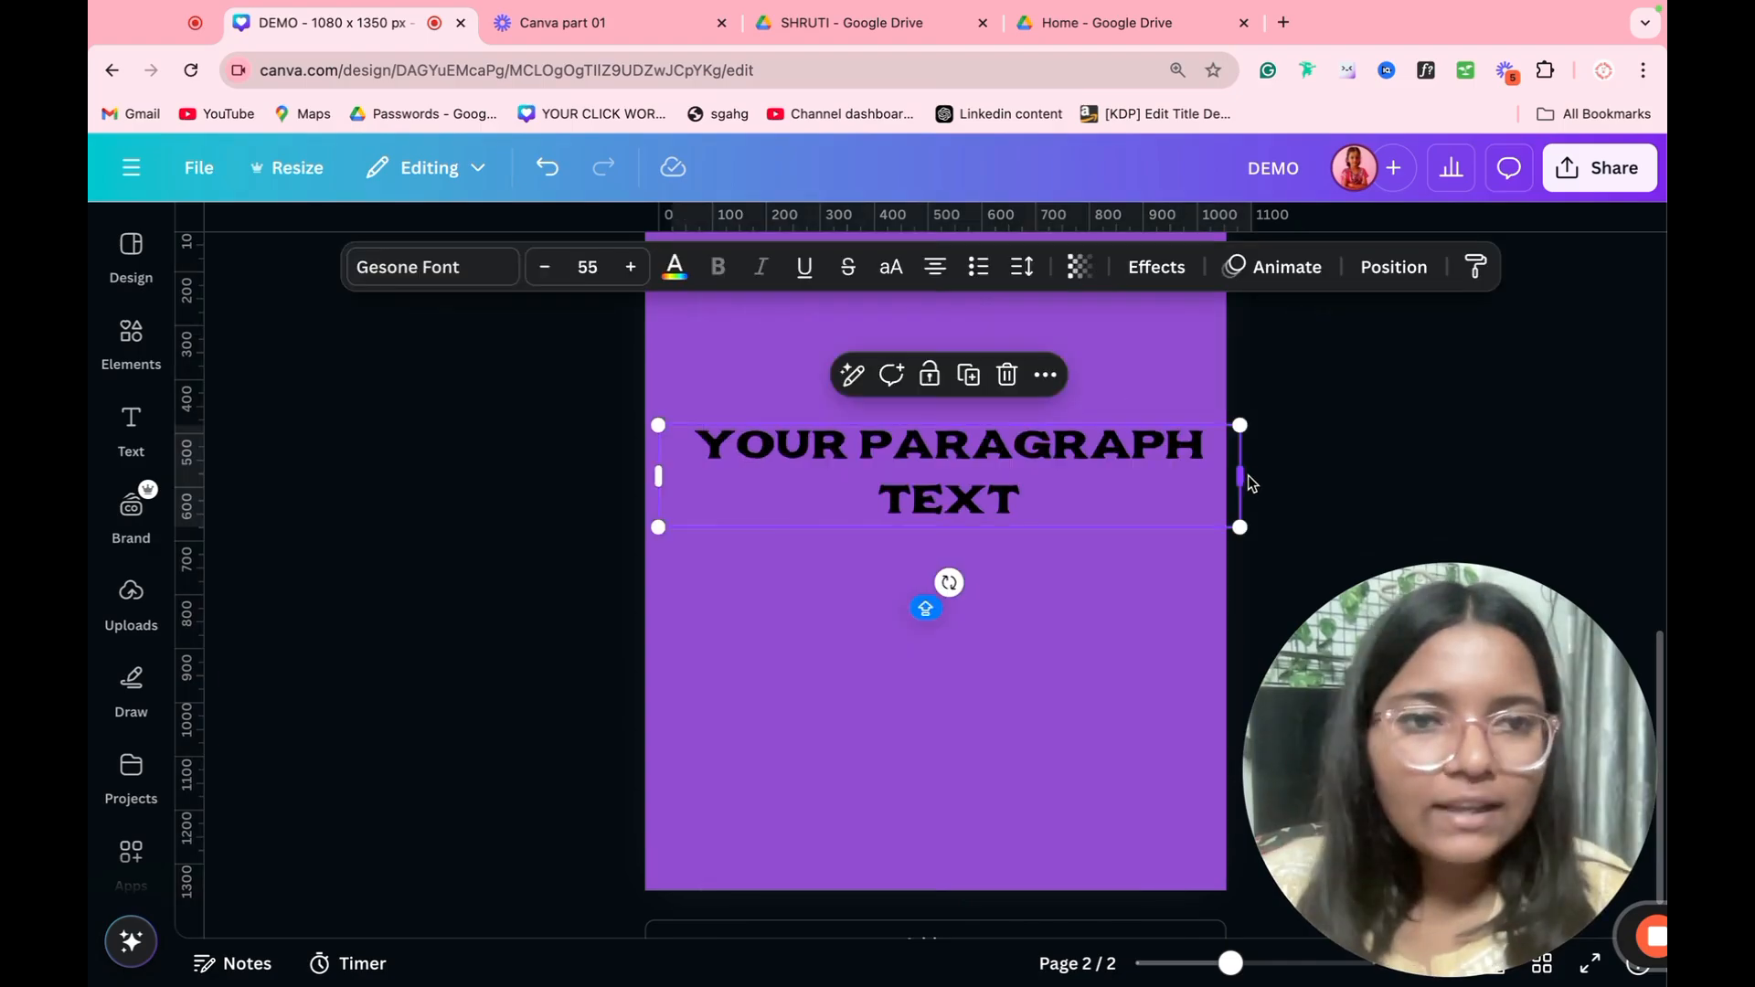
{"action": "left_click_drag", "start_coordinate": [1243, 476], "coordinate": [1039, 490]}
{"action": "left_click_drag", "start_coordinate": [905, 499], "coordinate": [981, 443]}
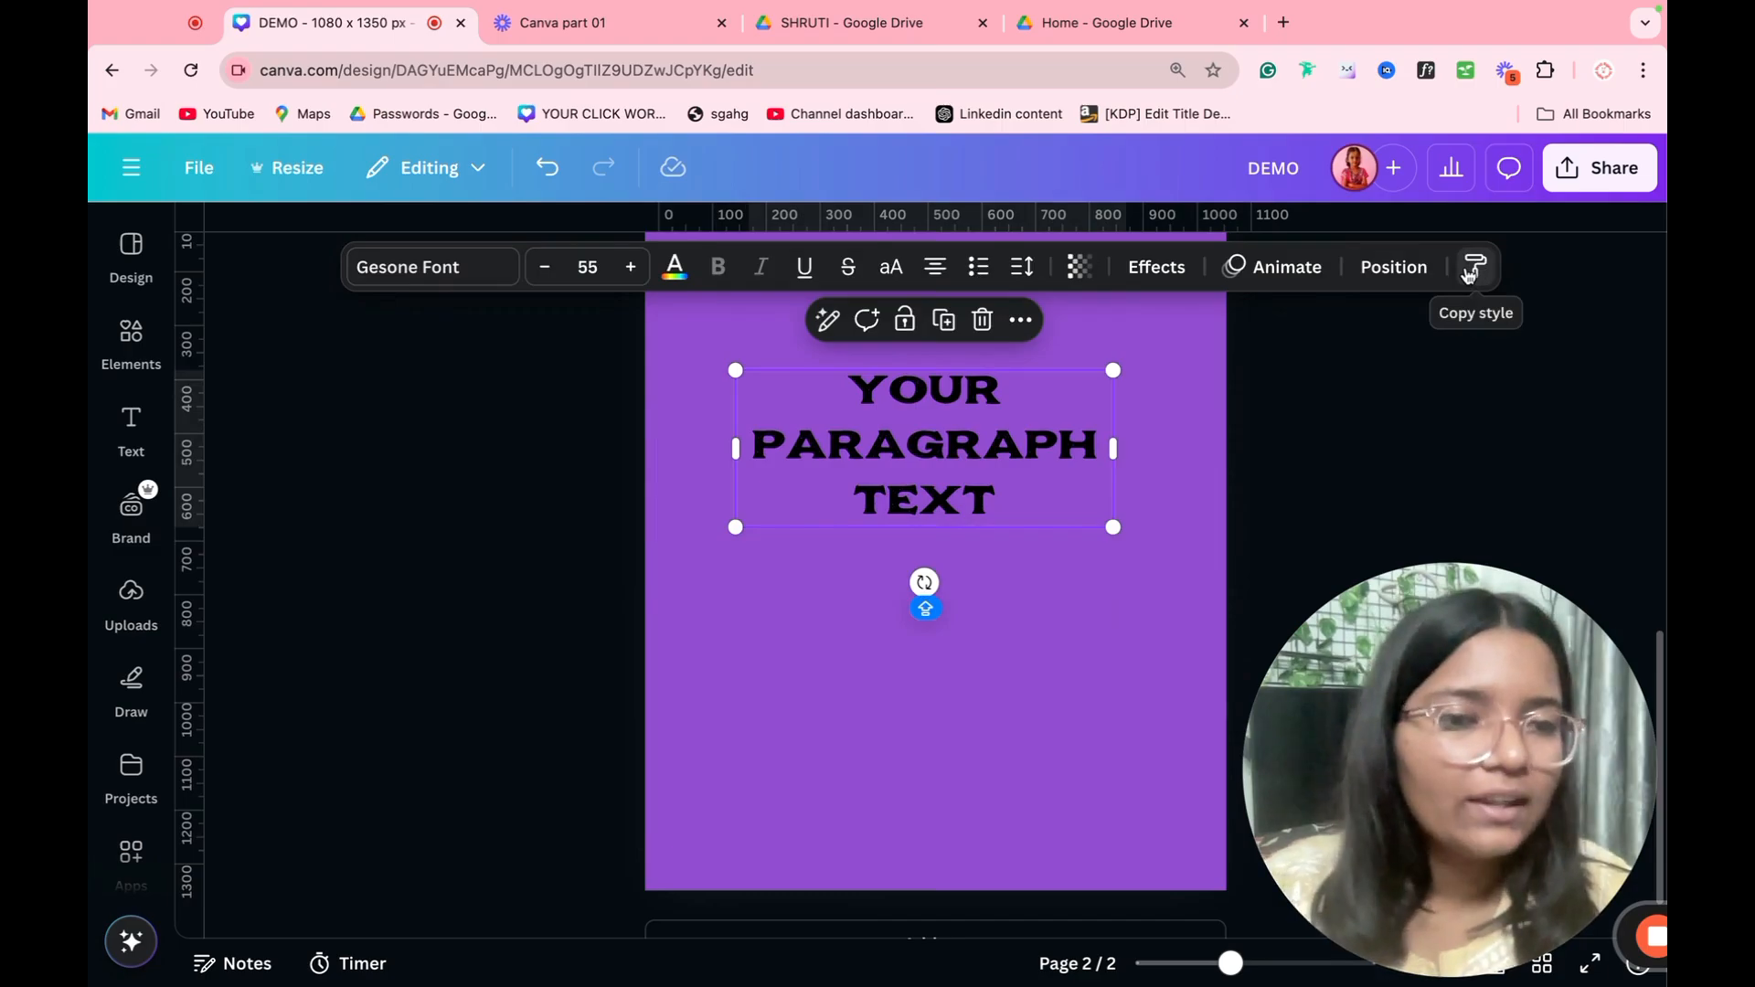
{"action": "key", "text": "ctrl+d"}
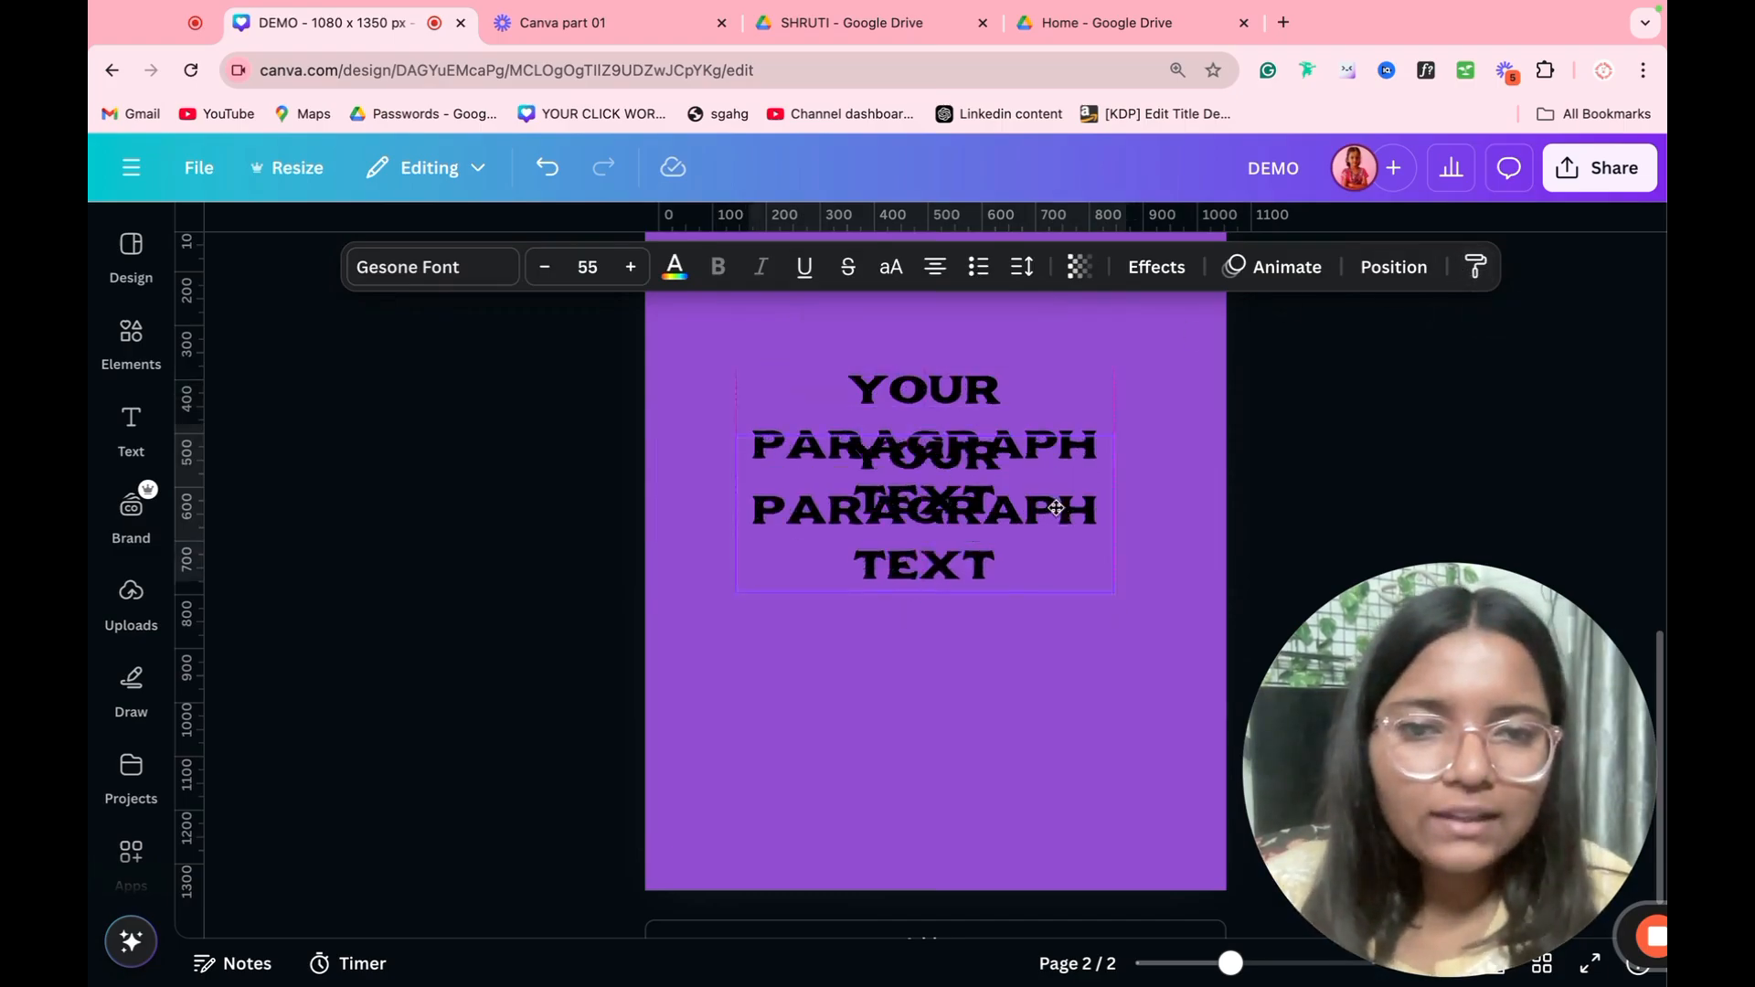
Step: Change the color of the upper paragraph text to white
{"action": "left_click", "coordinate": [1047, 445]}
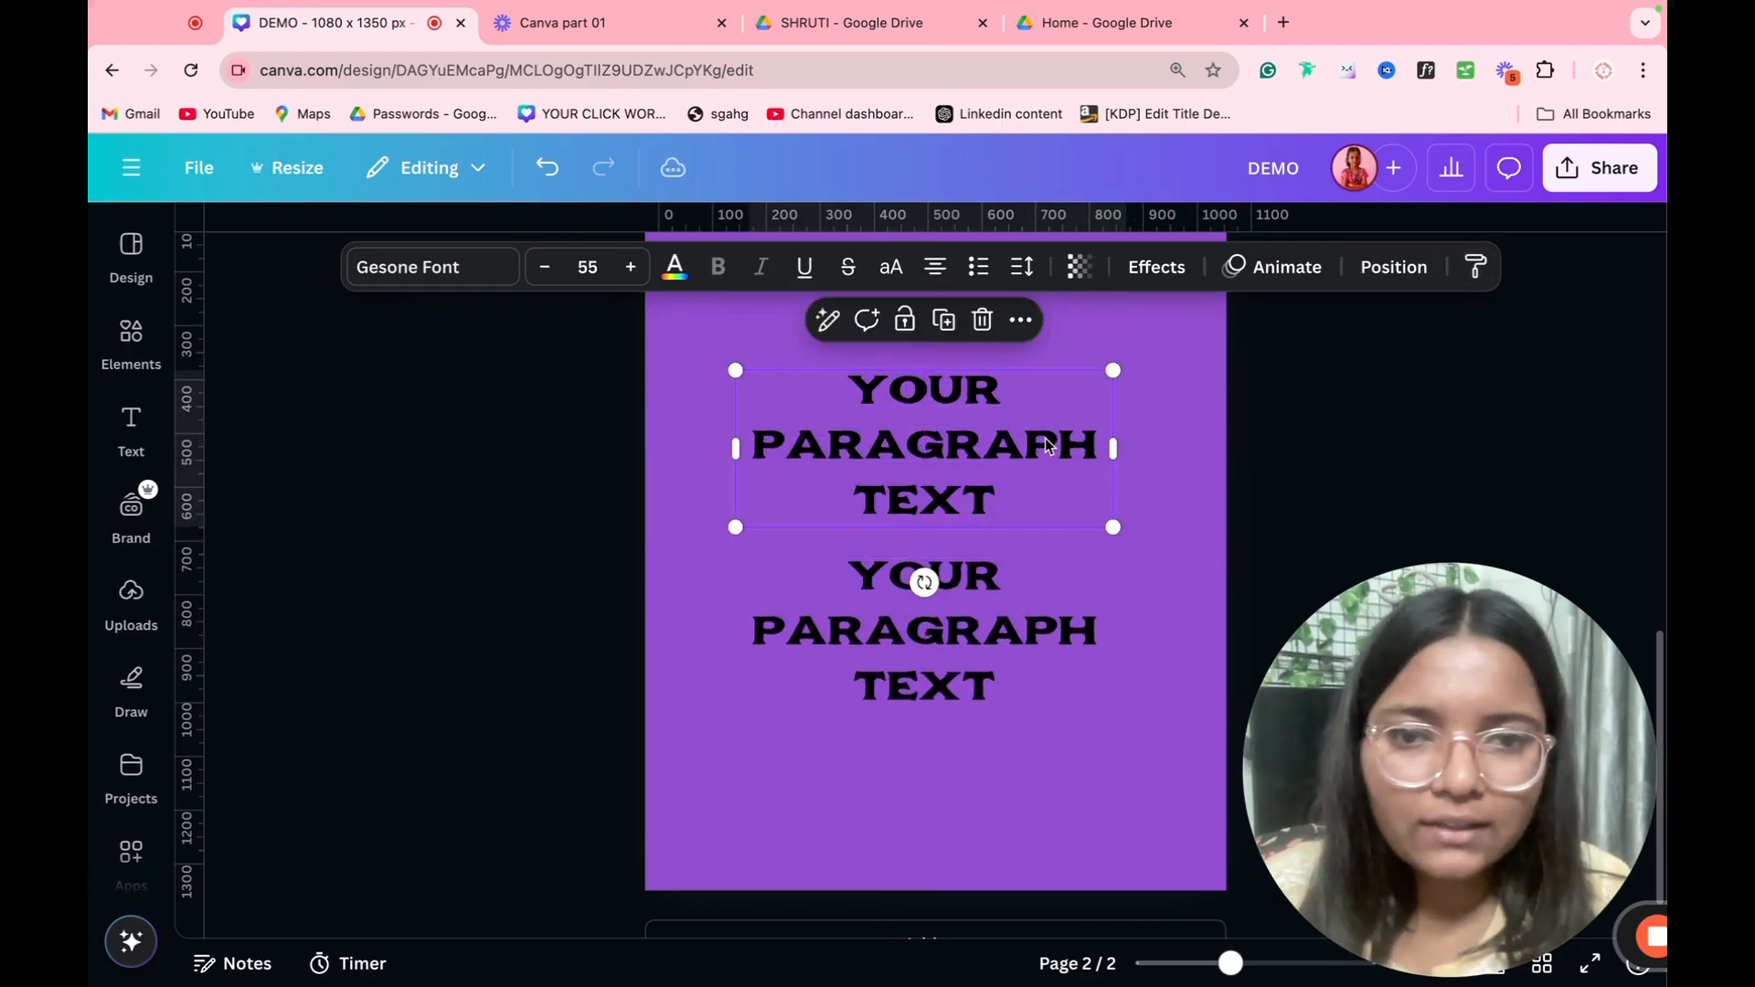
{"action": "left_click", "coordinate": [675, 266]}
{"action": "left_click", "coordinate": [416, 428]}
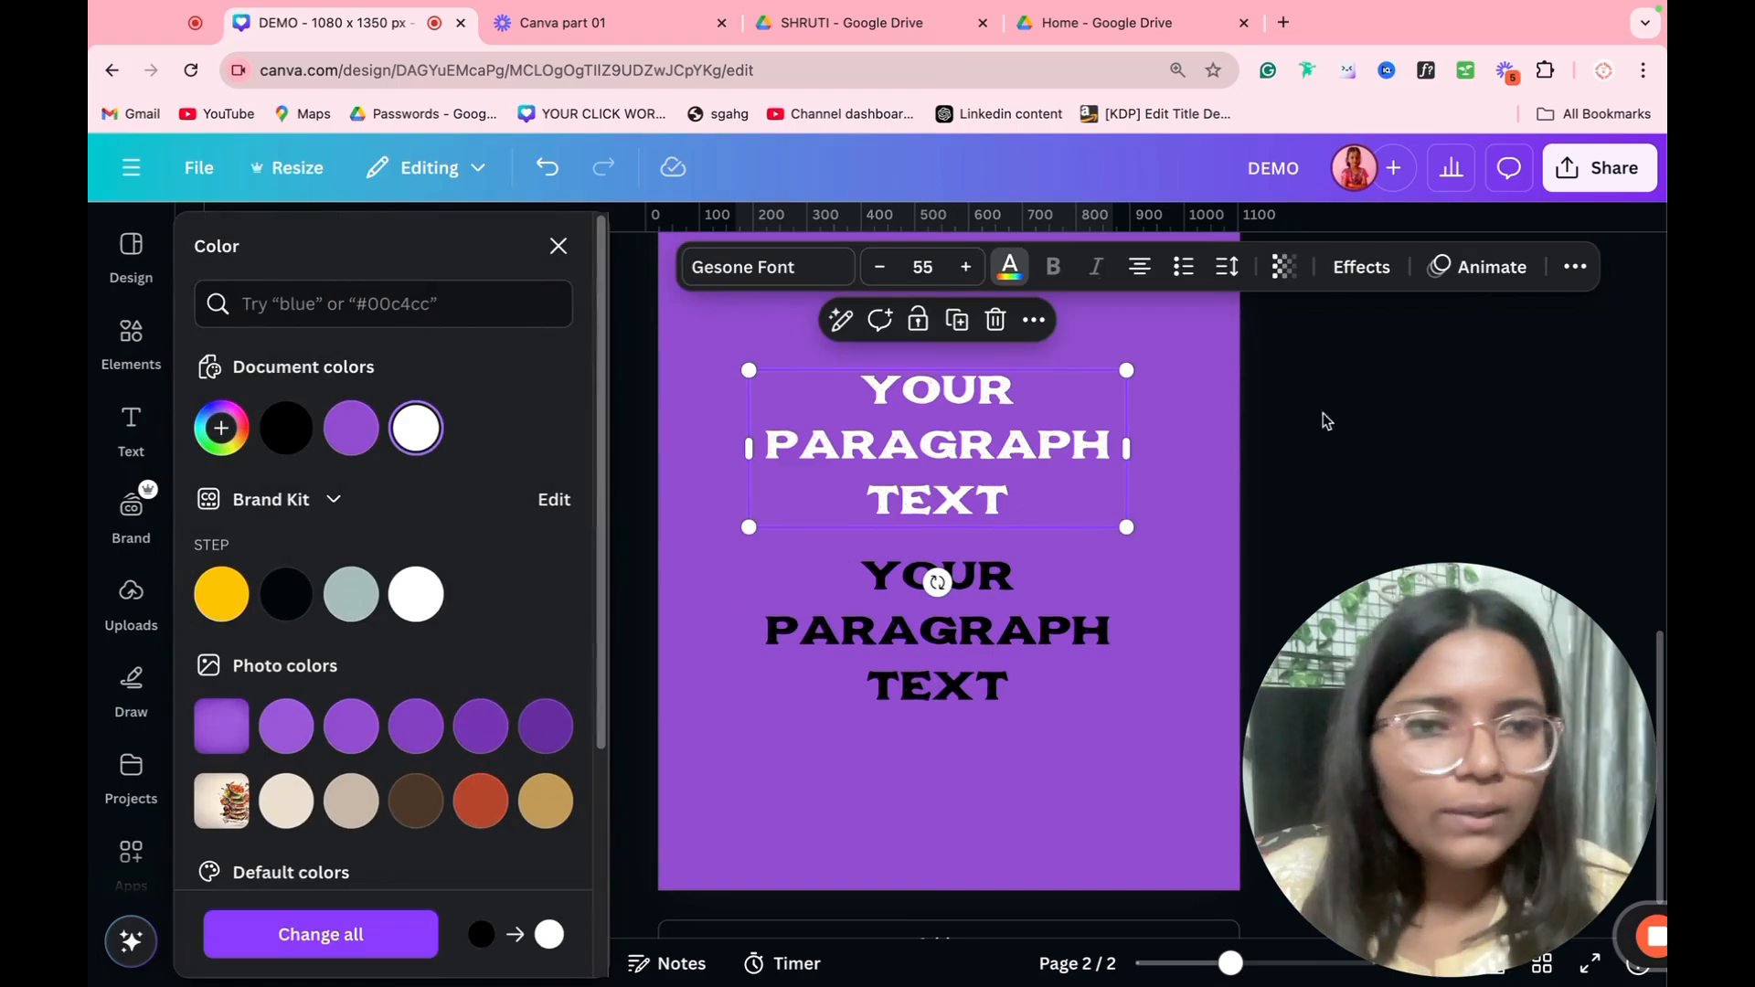
{"action": "left_click", "coordinate": [1172, 442]}
Step: Apply the Glitch effect to the upper paragraph text with offset 100 and direction 154
{"action": "left_click", "coordinate": [910, 421]}
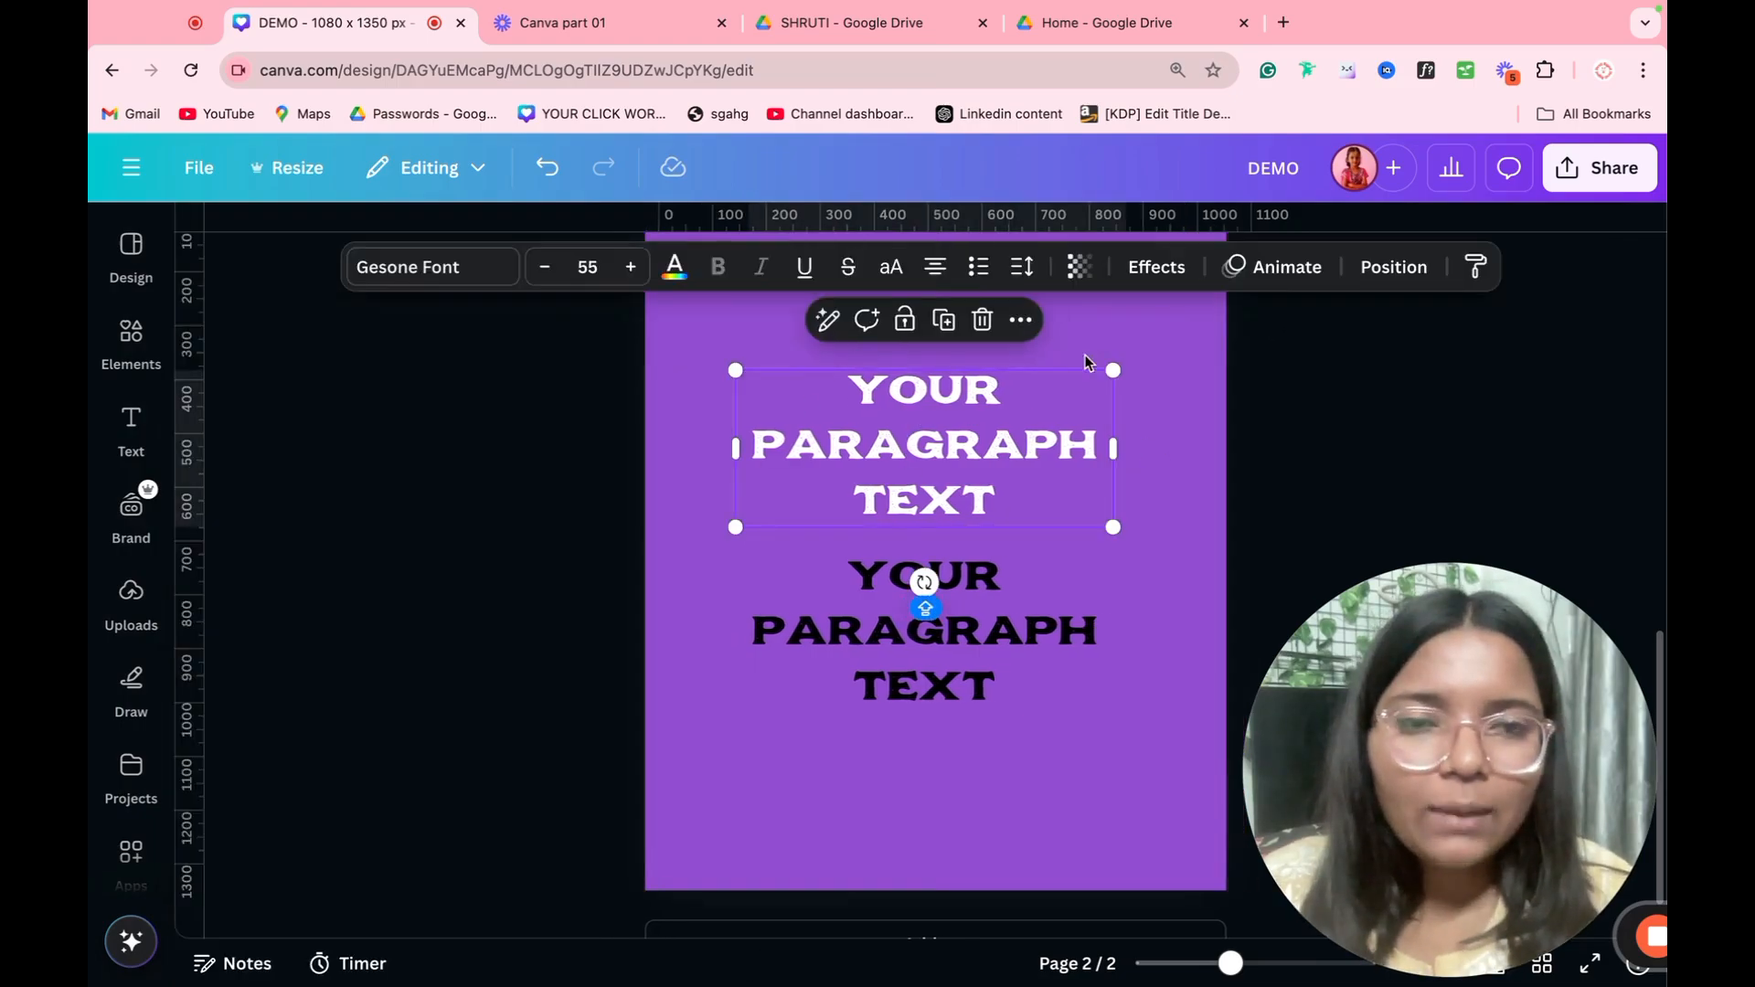
{"action": "left_click", "coordinate": [1153, 265]}
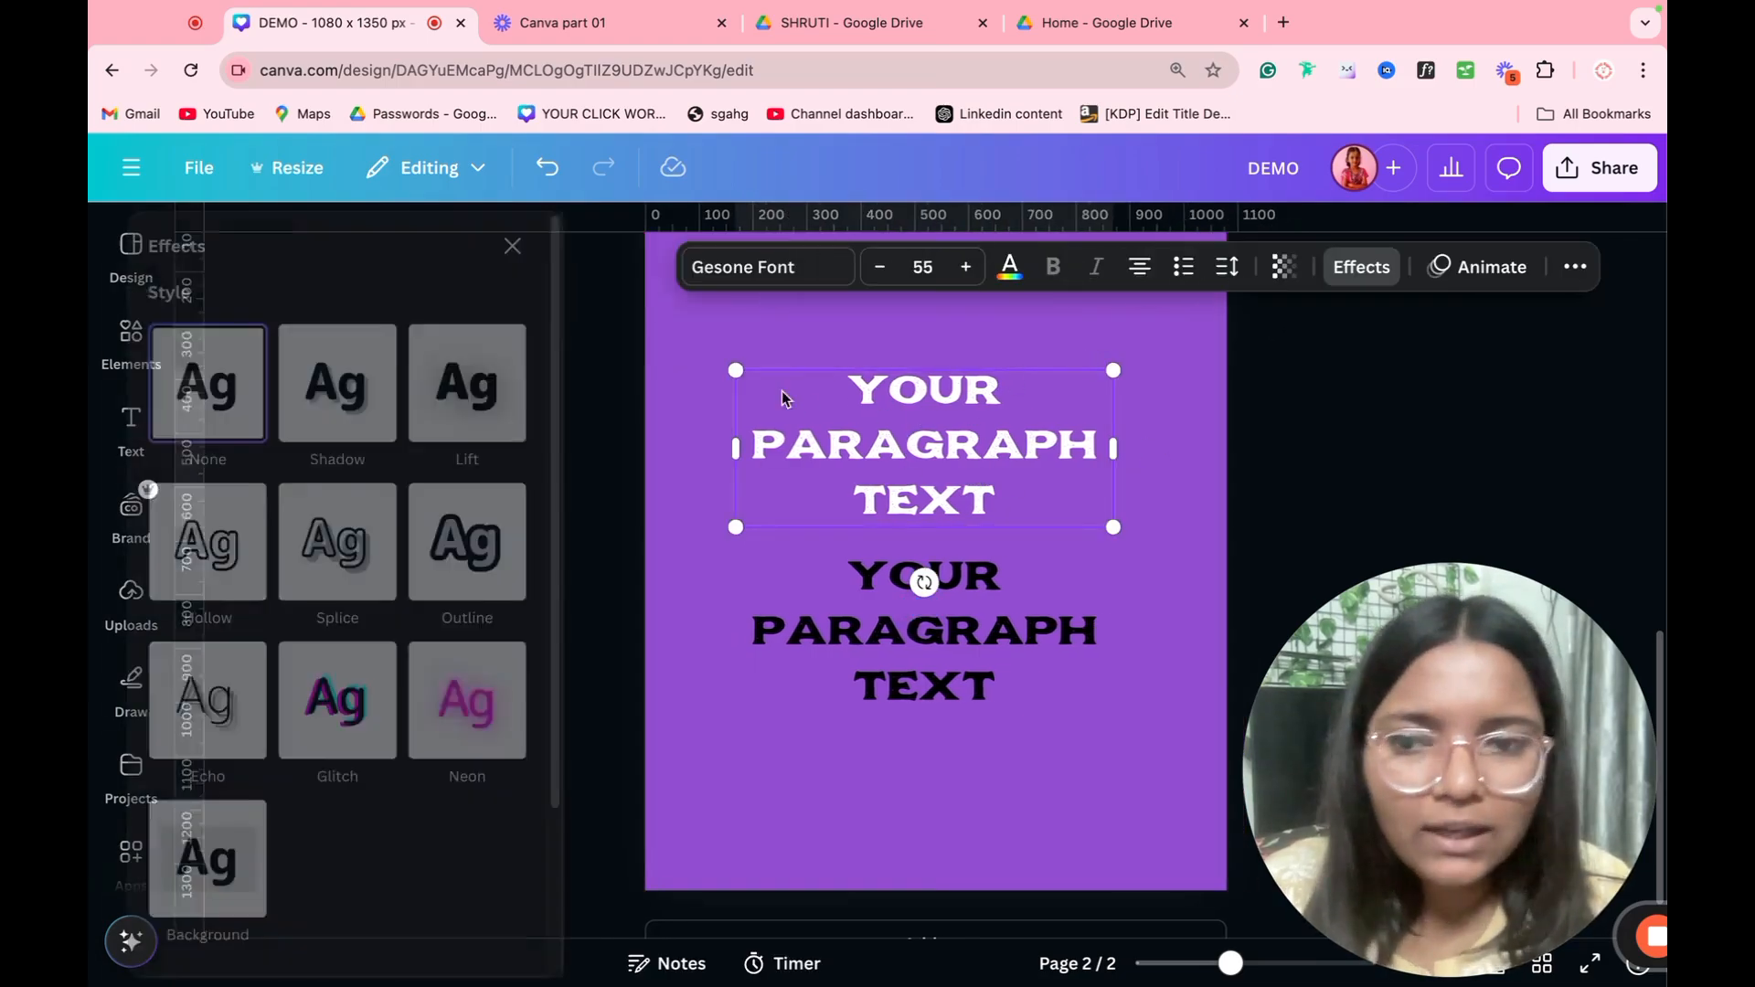
{"action": "left_click", "coordinate": [434, 674]}
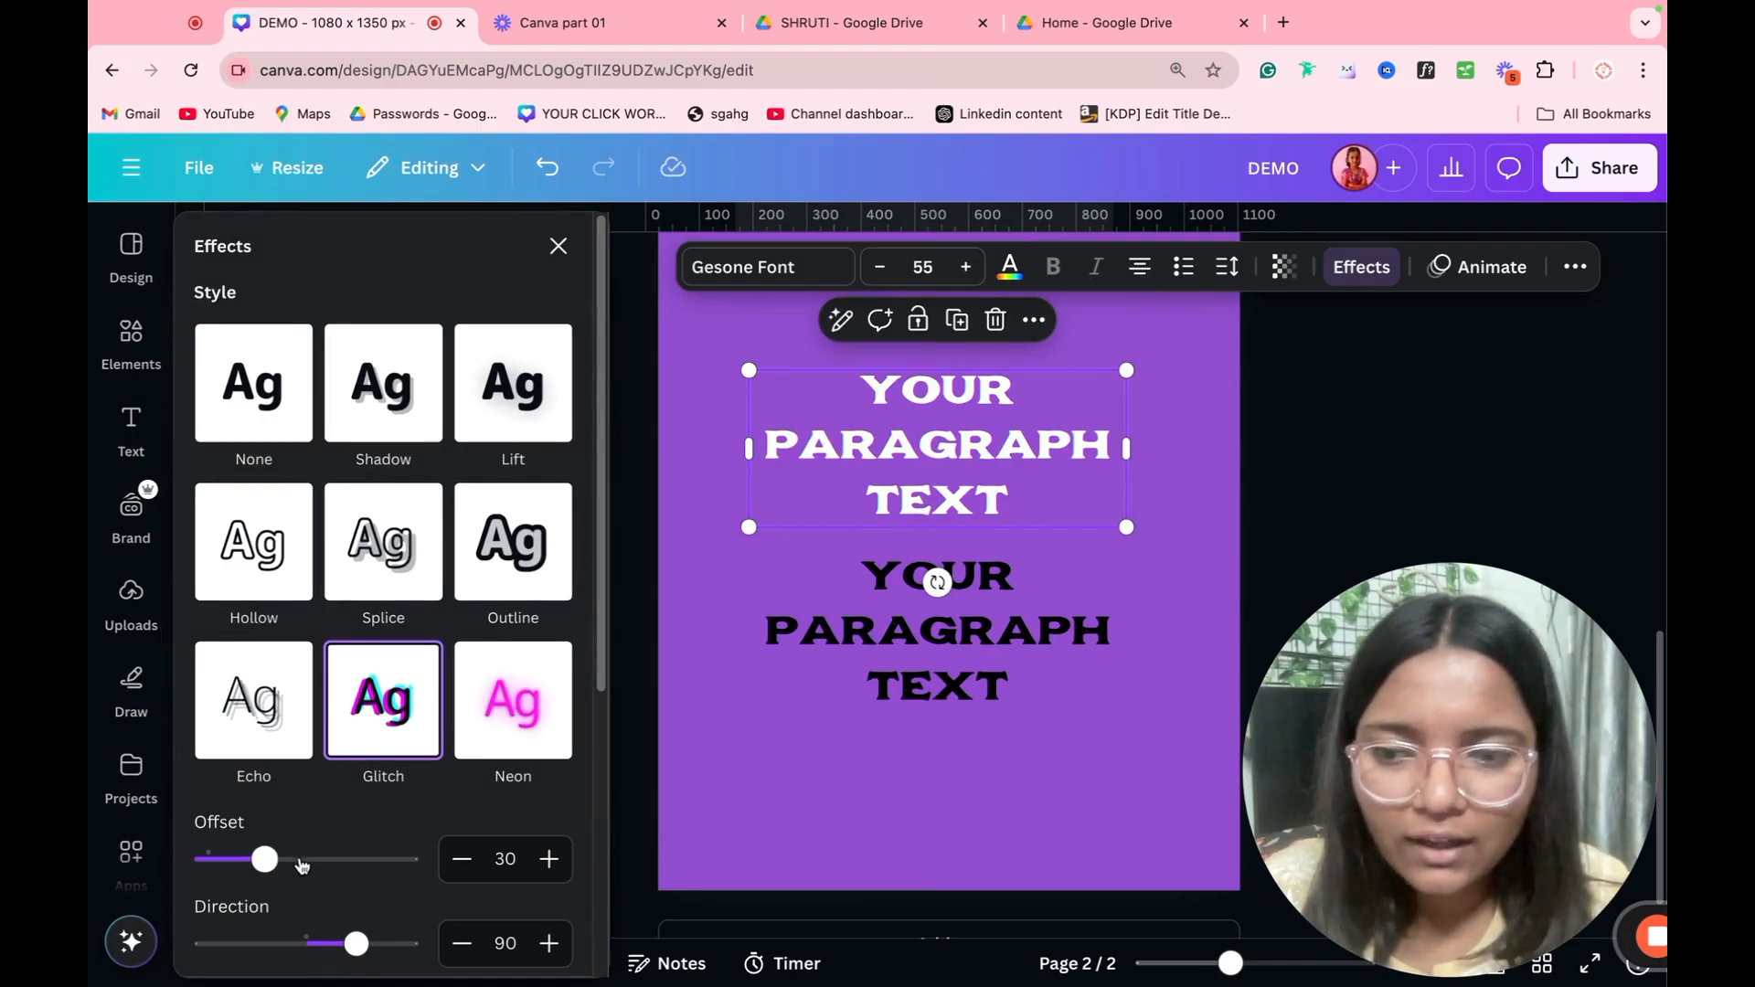
{"action": "left_click_drag", "start_coordinate": [302, 865], "coordinate": [417, 859]}
{"action": "left_click_drag", "start_coordinate": [355, 944], "coordinate": [392, 943]}
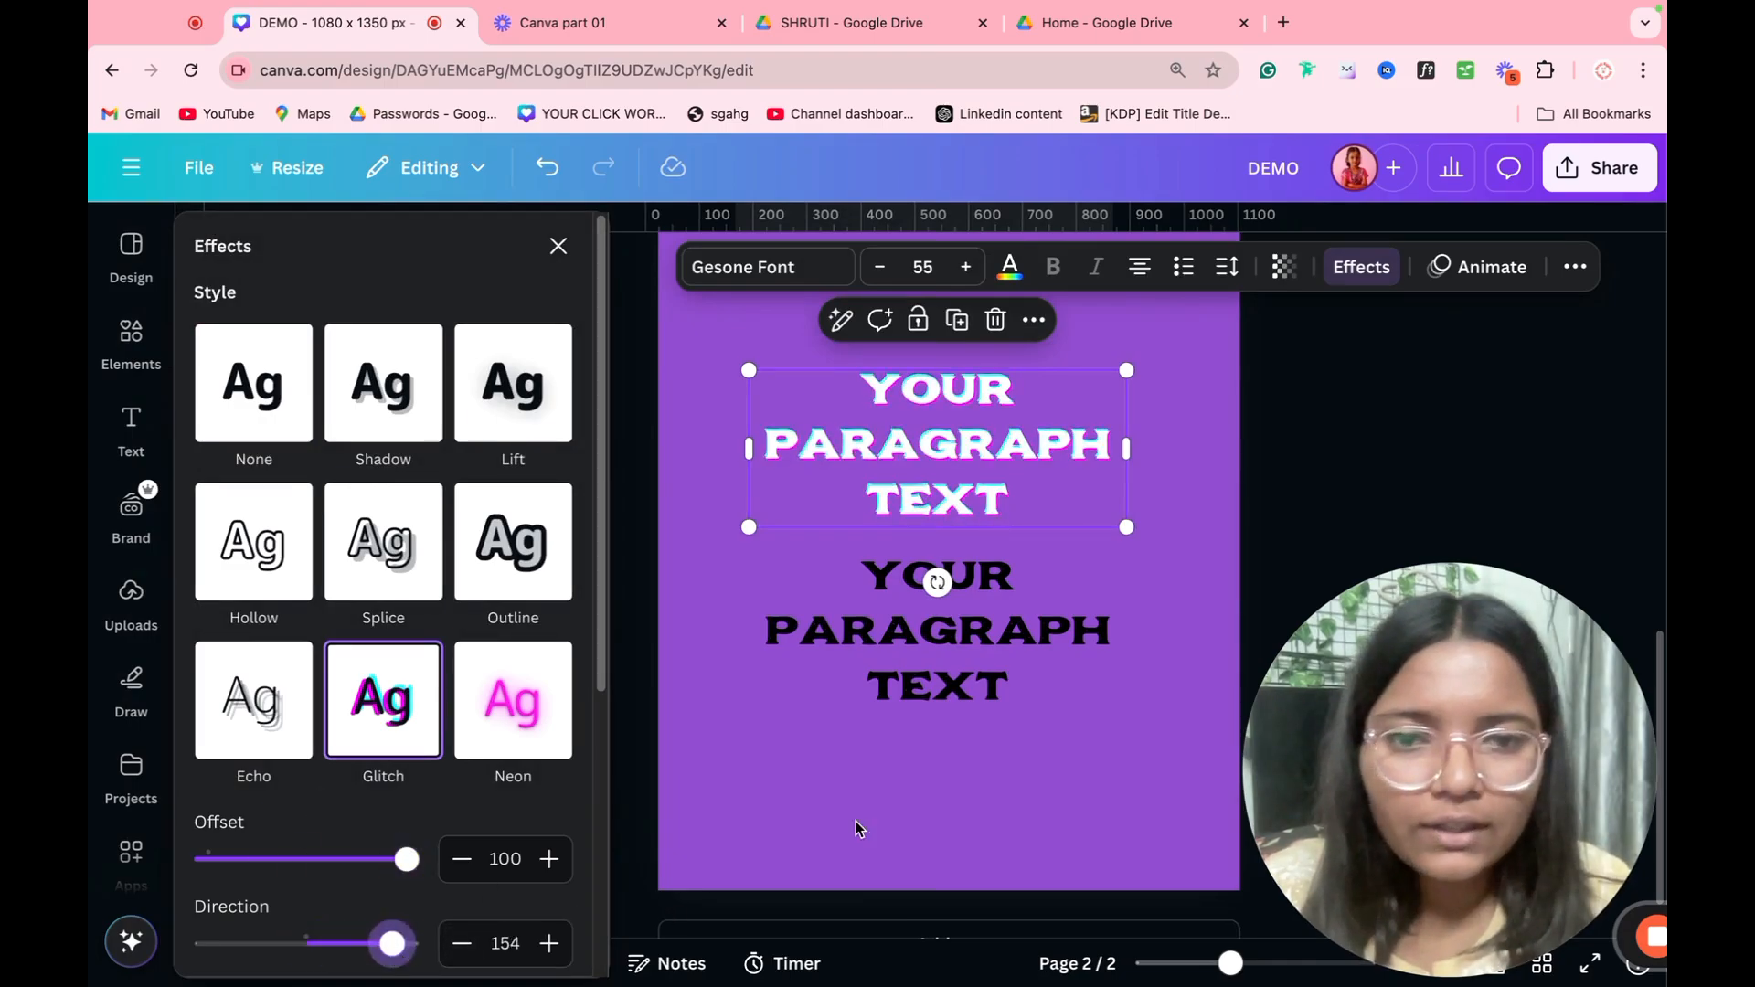
{"action": "left_click", "coordinate": [857, 828]}
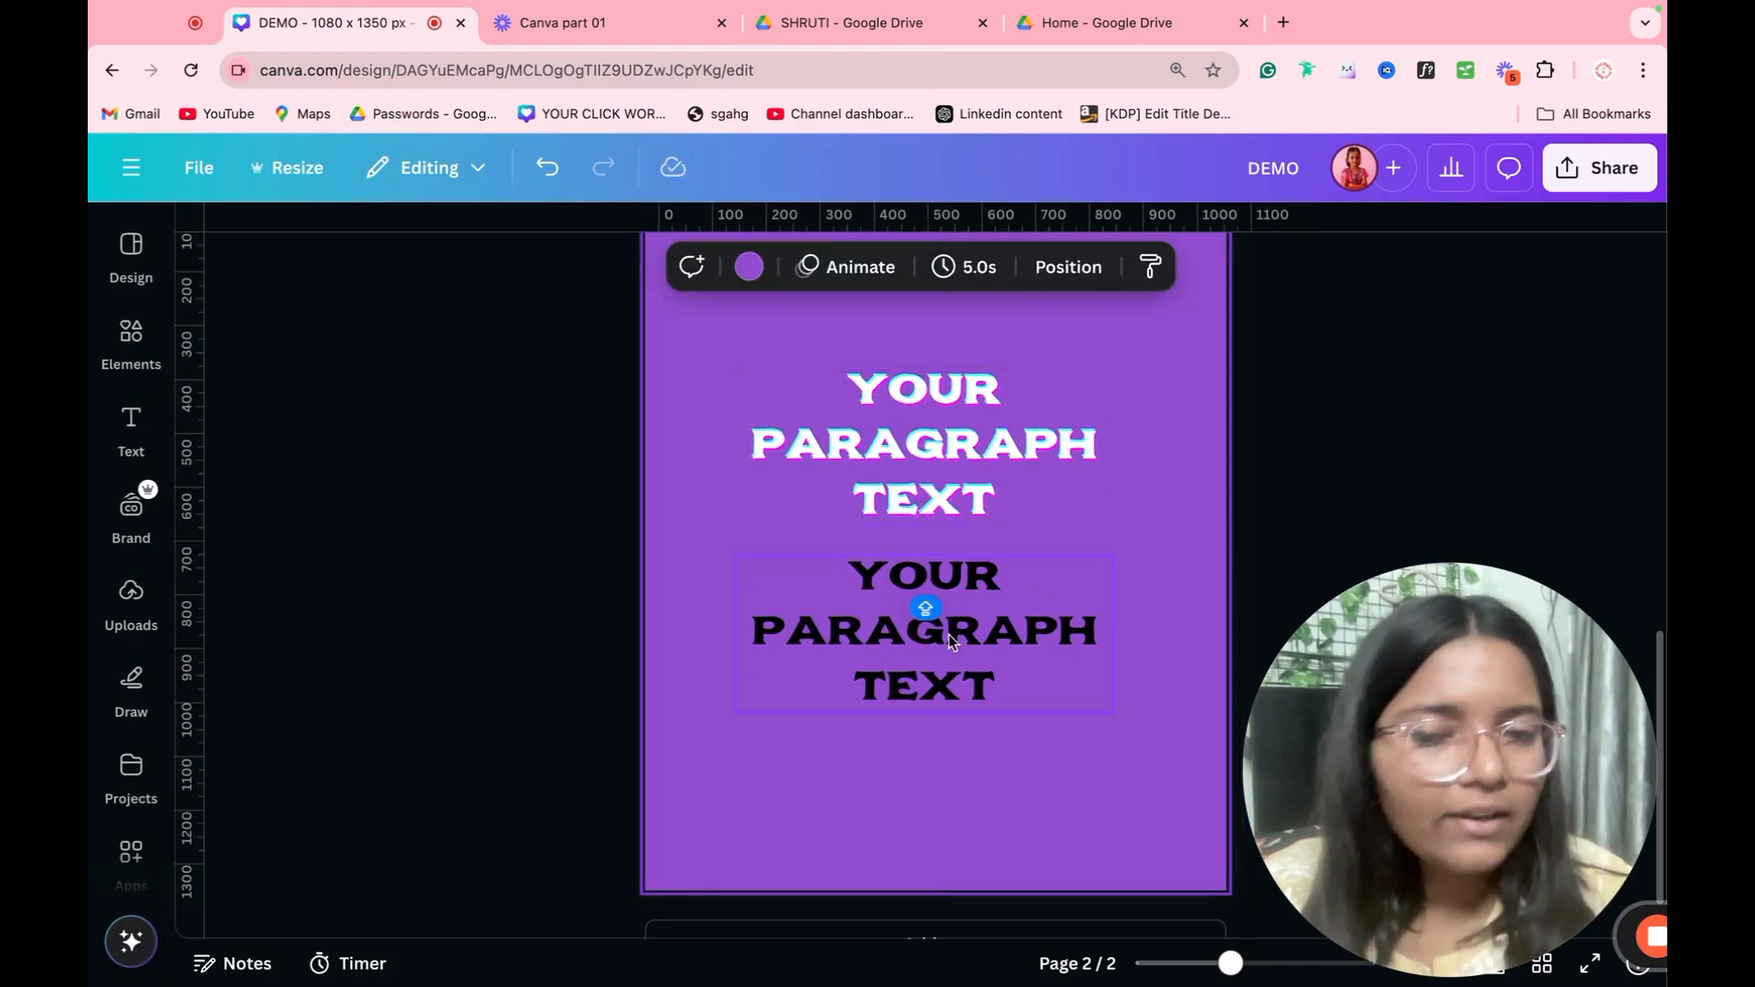
Step: Copy the upper text's style and apply it to the lower paragraph text
{"action": "left_click", "coordinate": [1020, 523]}
{"action": "left_click", "coordinate": [1022, 662]}
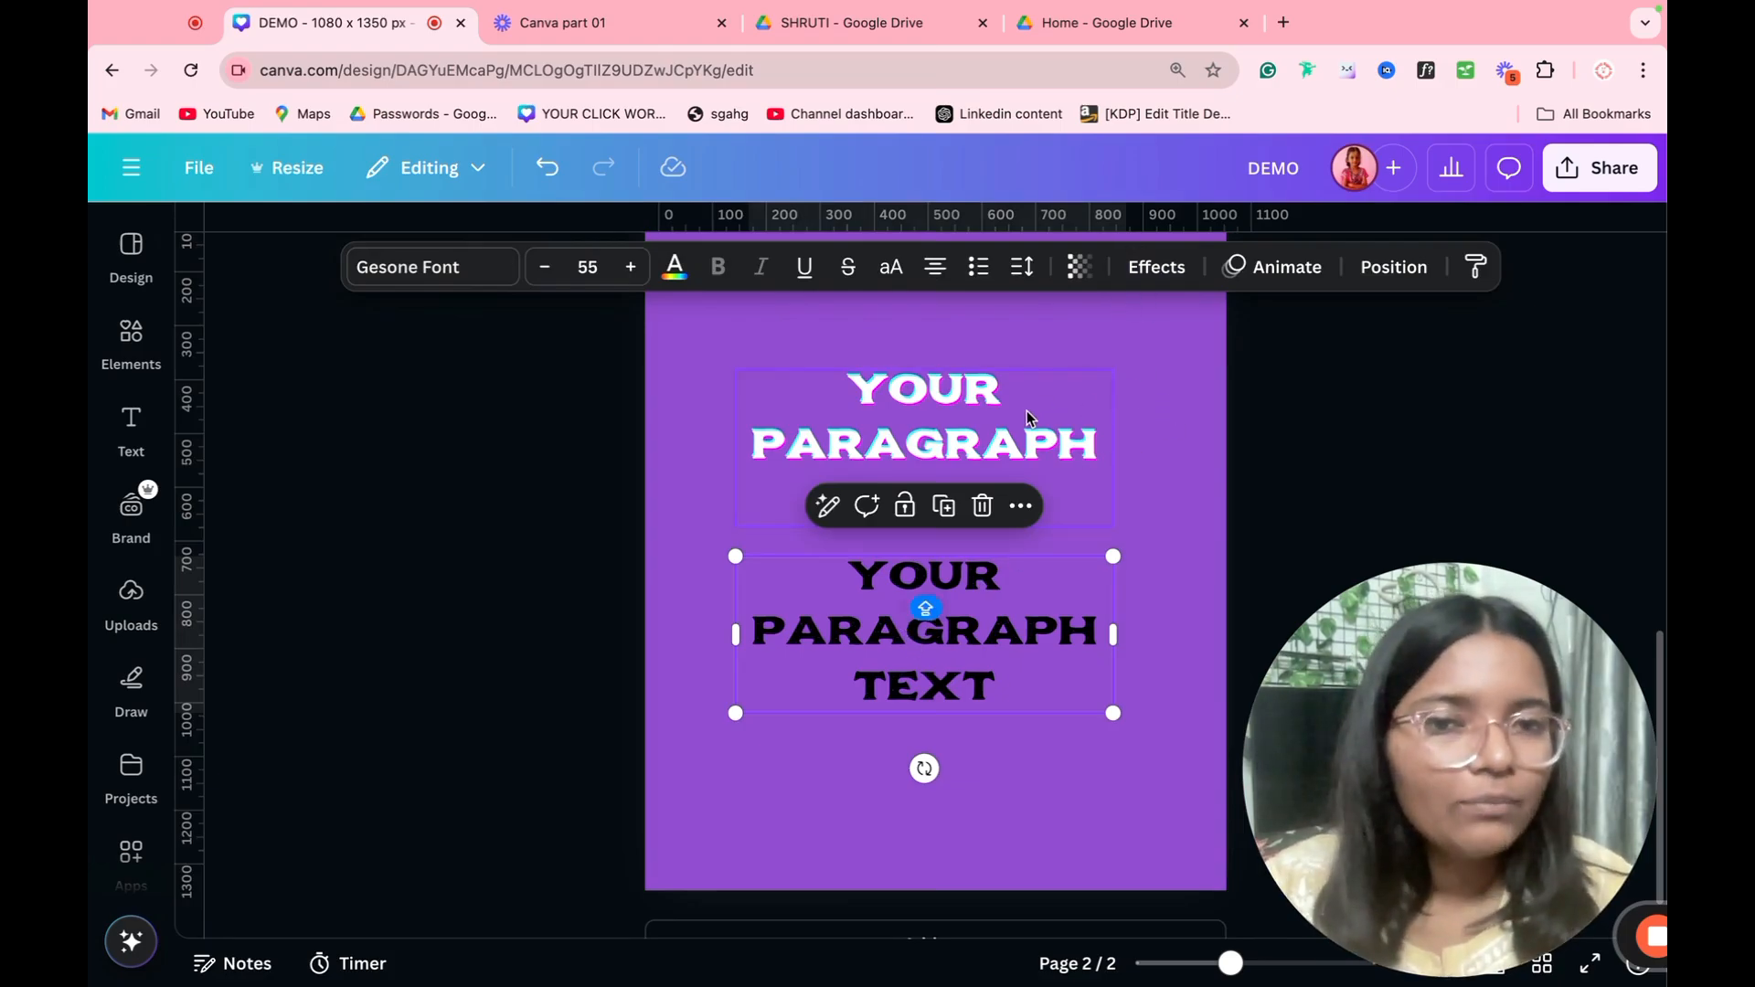
{"action": "left_click", "coordinate": [937, 389]}
{"action": "left_click", "coordinate": [1476, 266]}
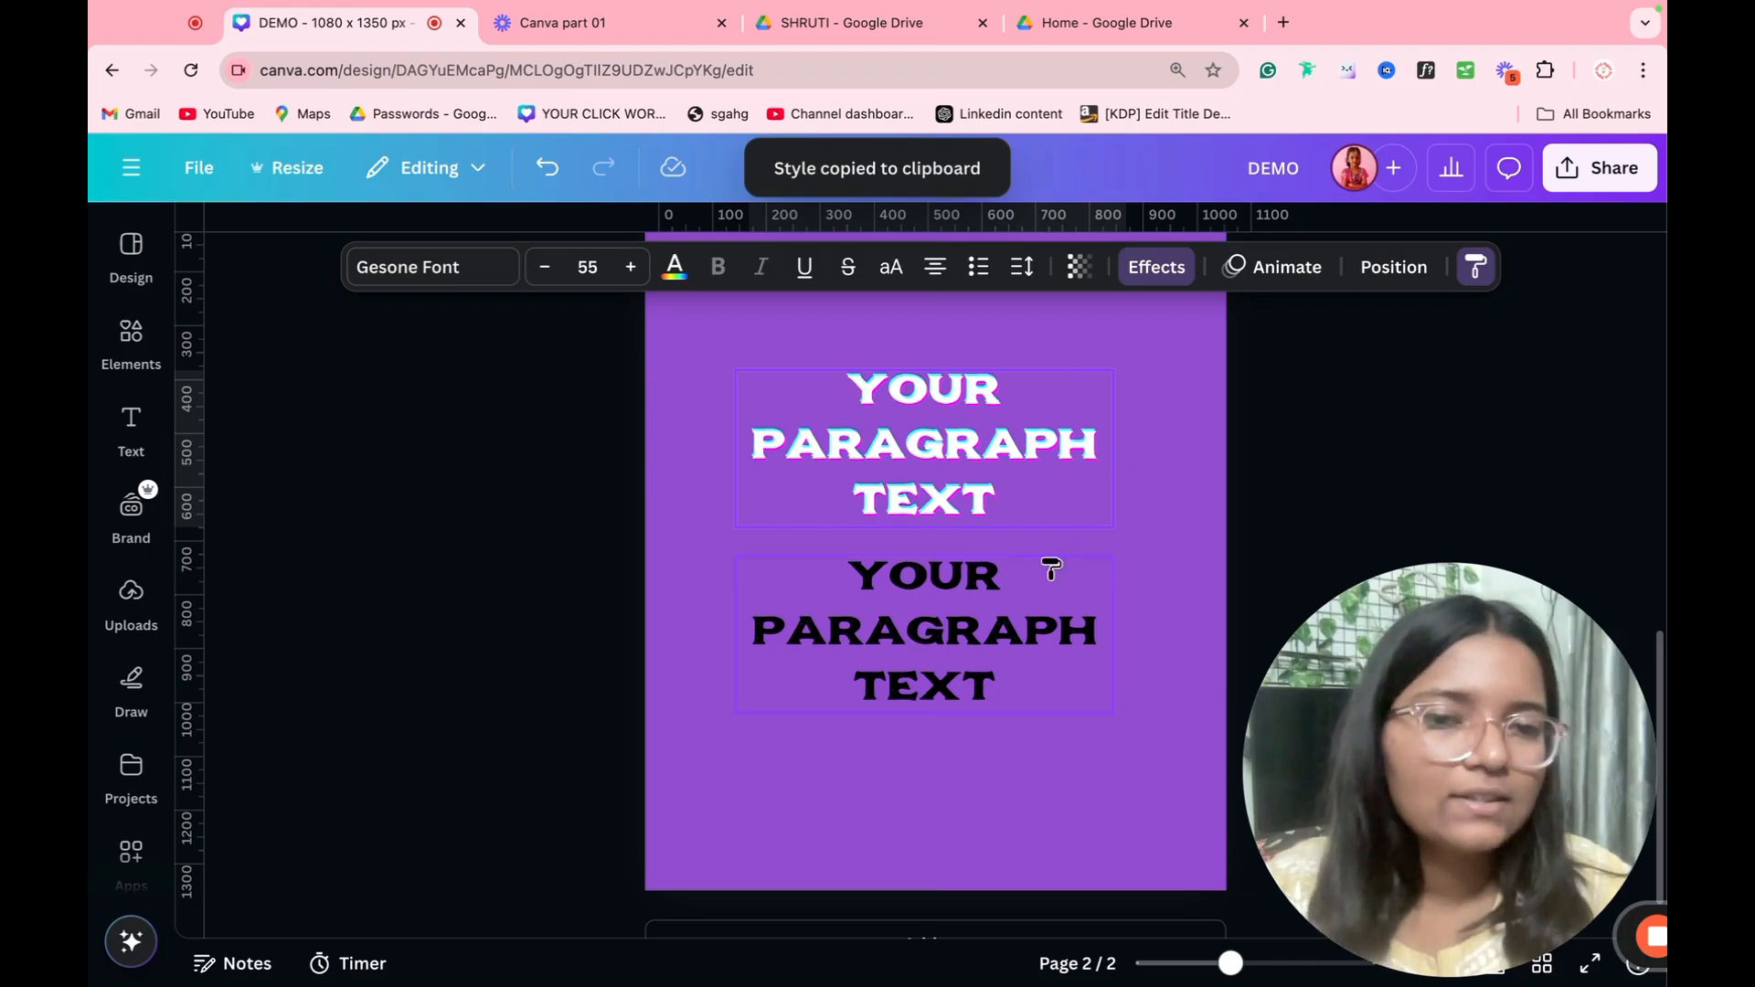
{"action": "left_click", "coordinate": [951, 629]}
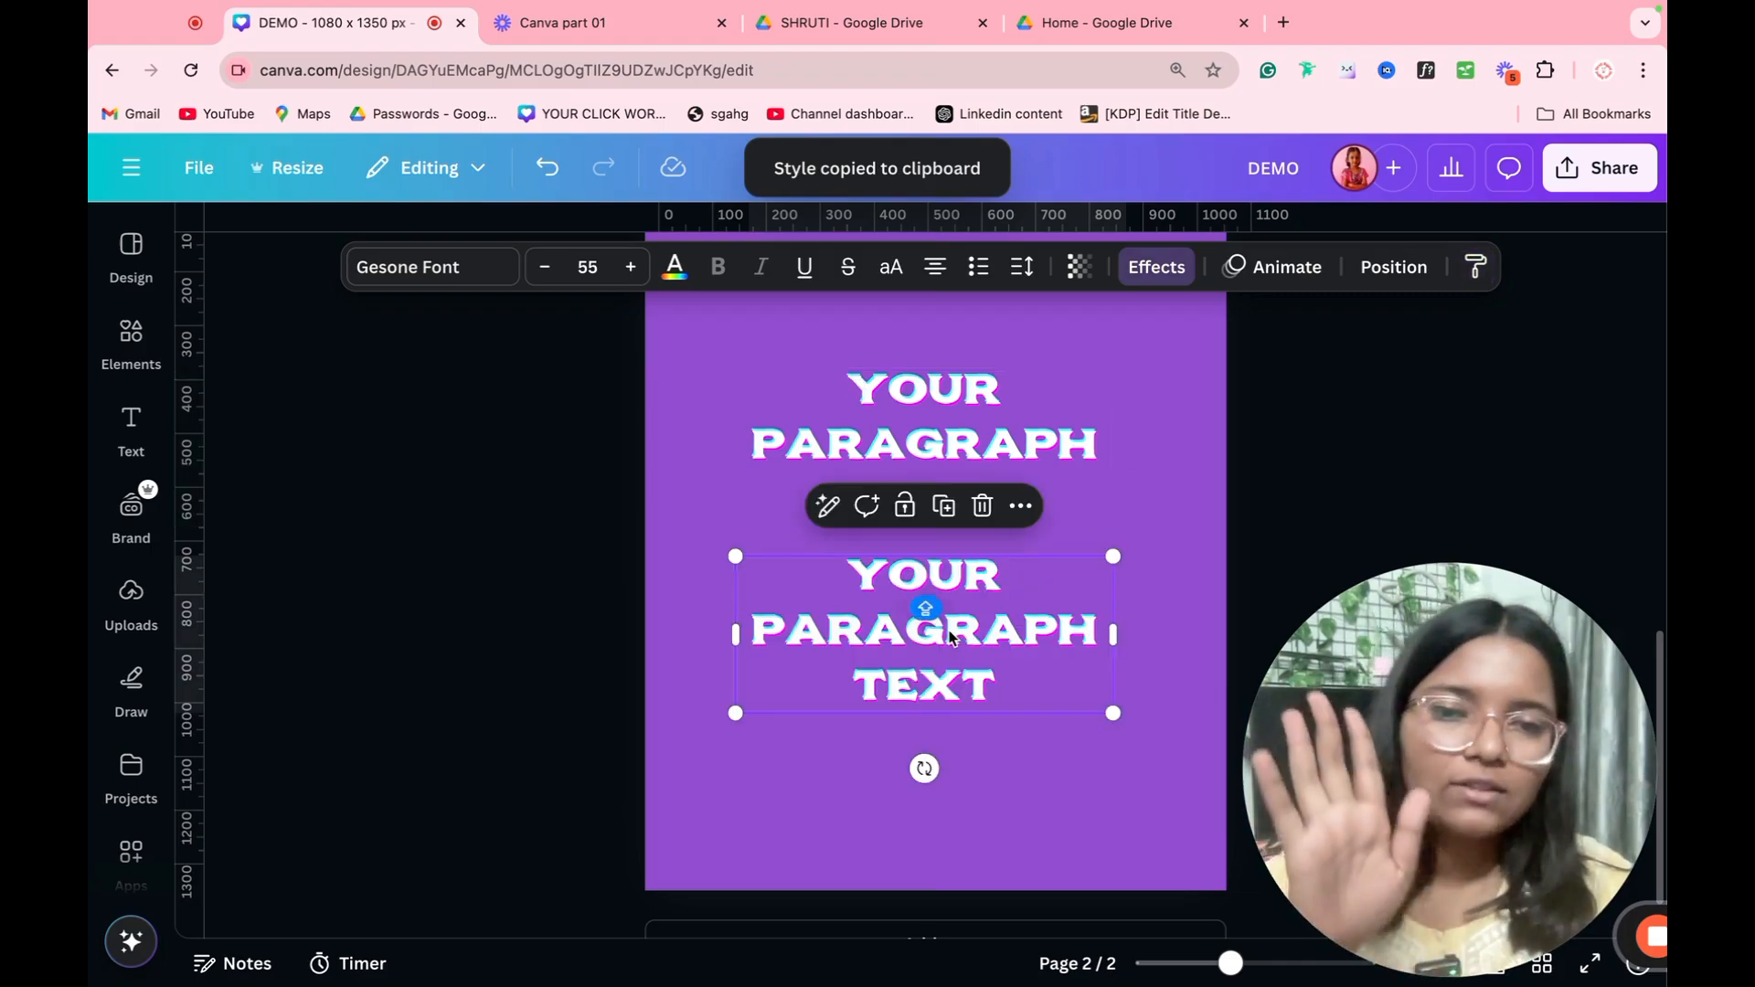
{"action": "left_click", "coordinate": [1241, 490]}
{"action": "scroll", "coordinate": [1232, 420], "scroll_direction": "down", "scroll_amount": 3}
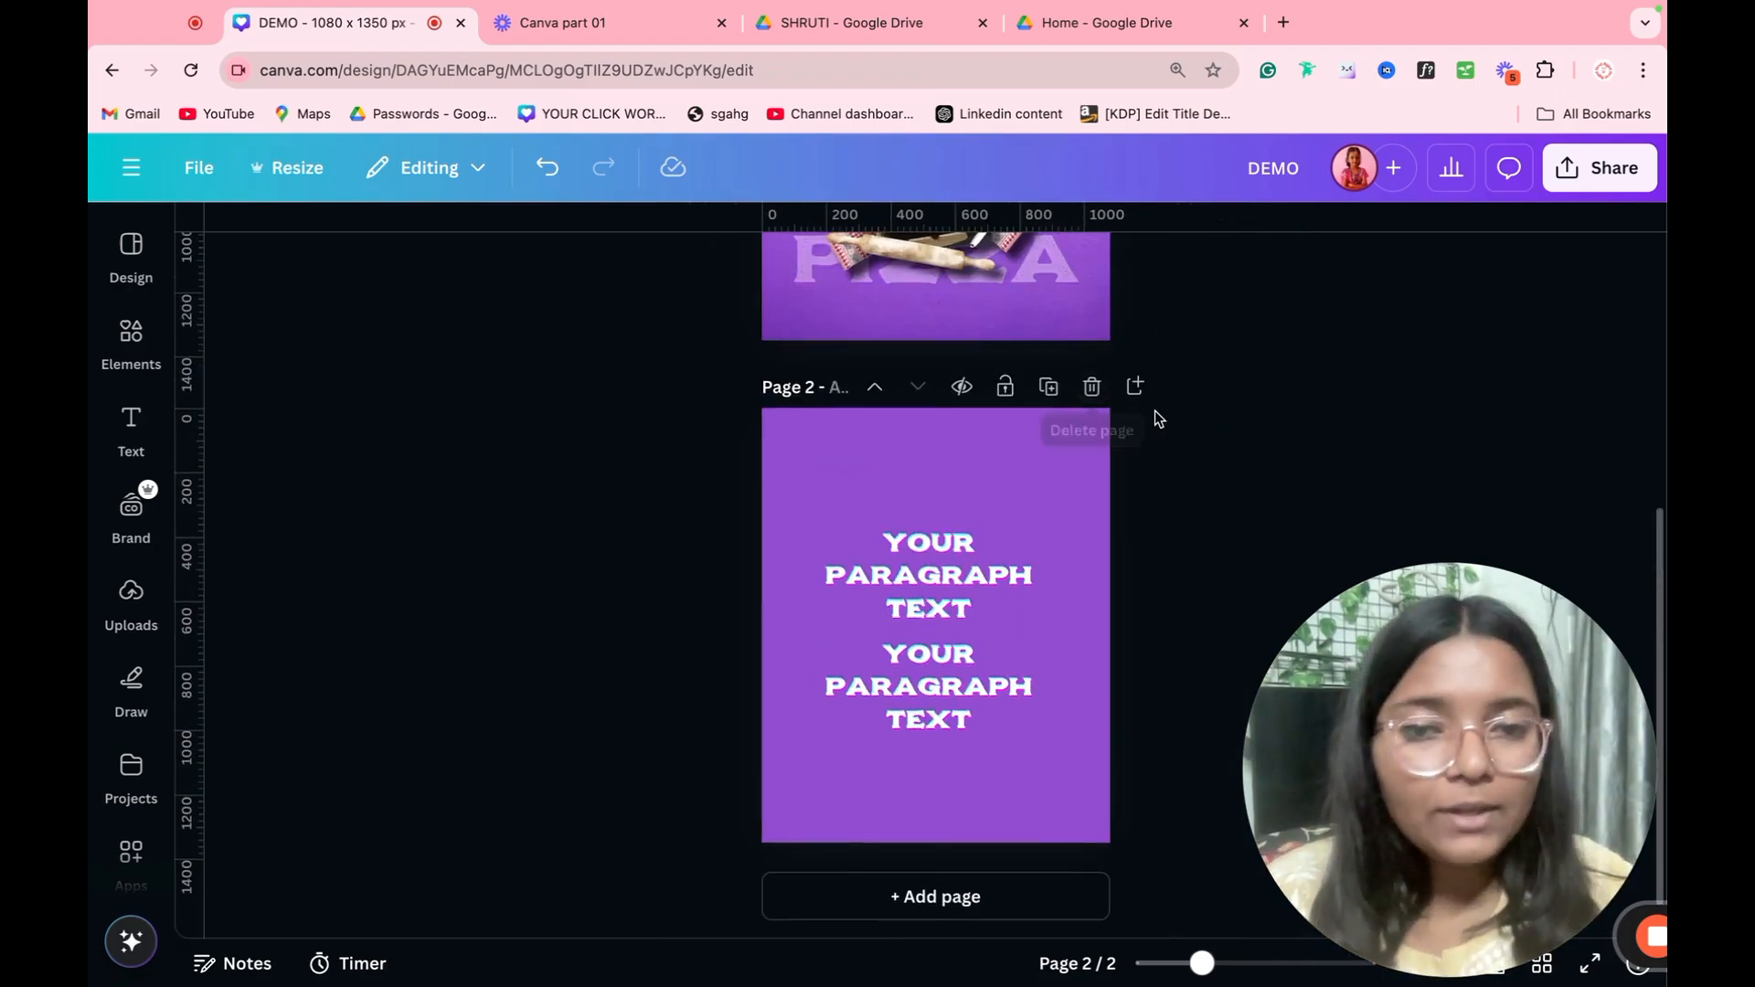
{"action": "scroll", "coordinate": [1159, 411], "scroll_direction": "down", "scroll_amount": 2}
{"action": "scroll", "coordinate": [1157, 417], "scroll_direction": "up", "scroll_amount": 4}
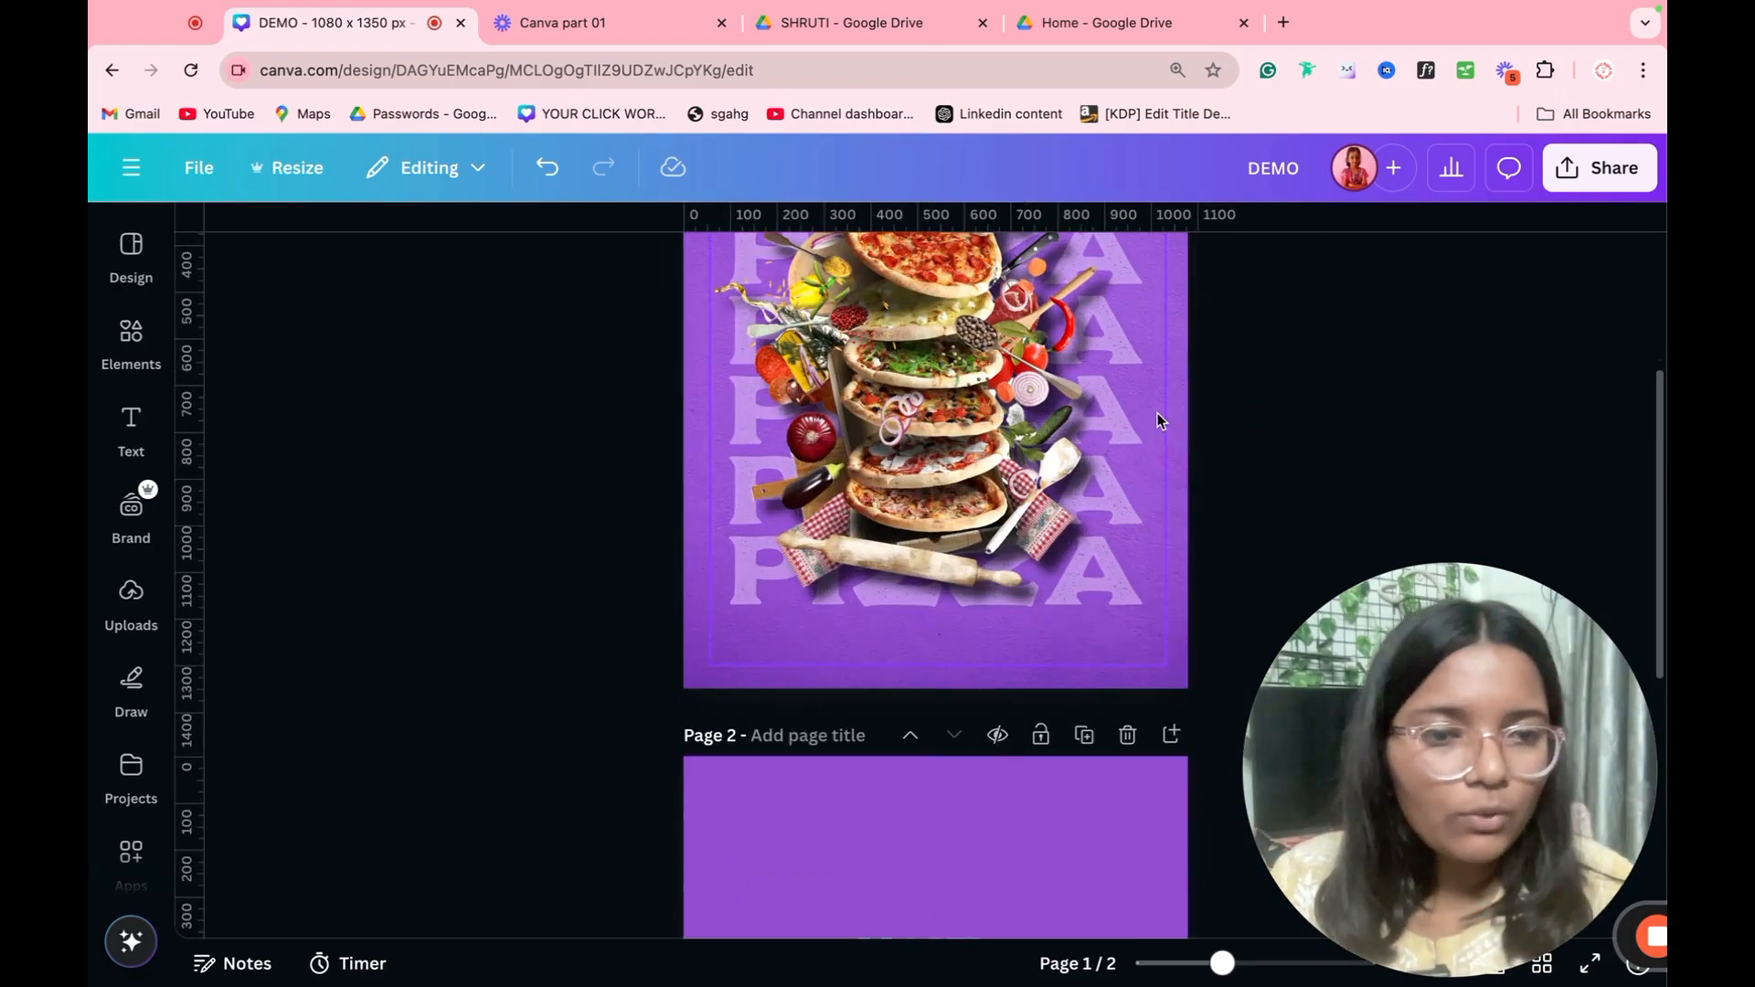
{"action": "scroll", "coordinate": [1143, 443], "scroll_direction": "up", "scroll_amount": 3}
{"action": "scroll", "coordinate": [1143, 442], "scroll_direction": "down", "scroll_amount": 4}
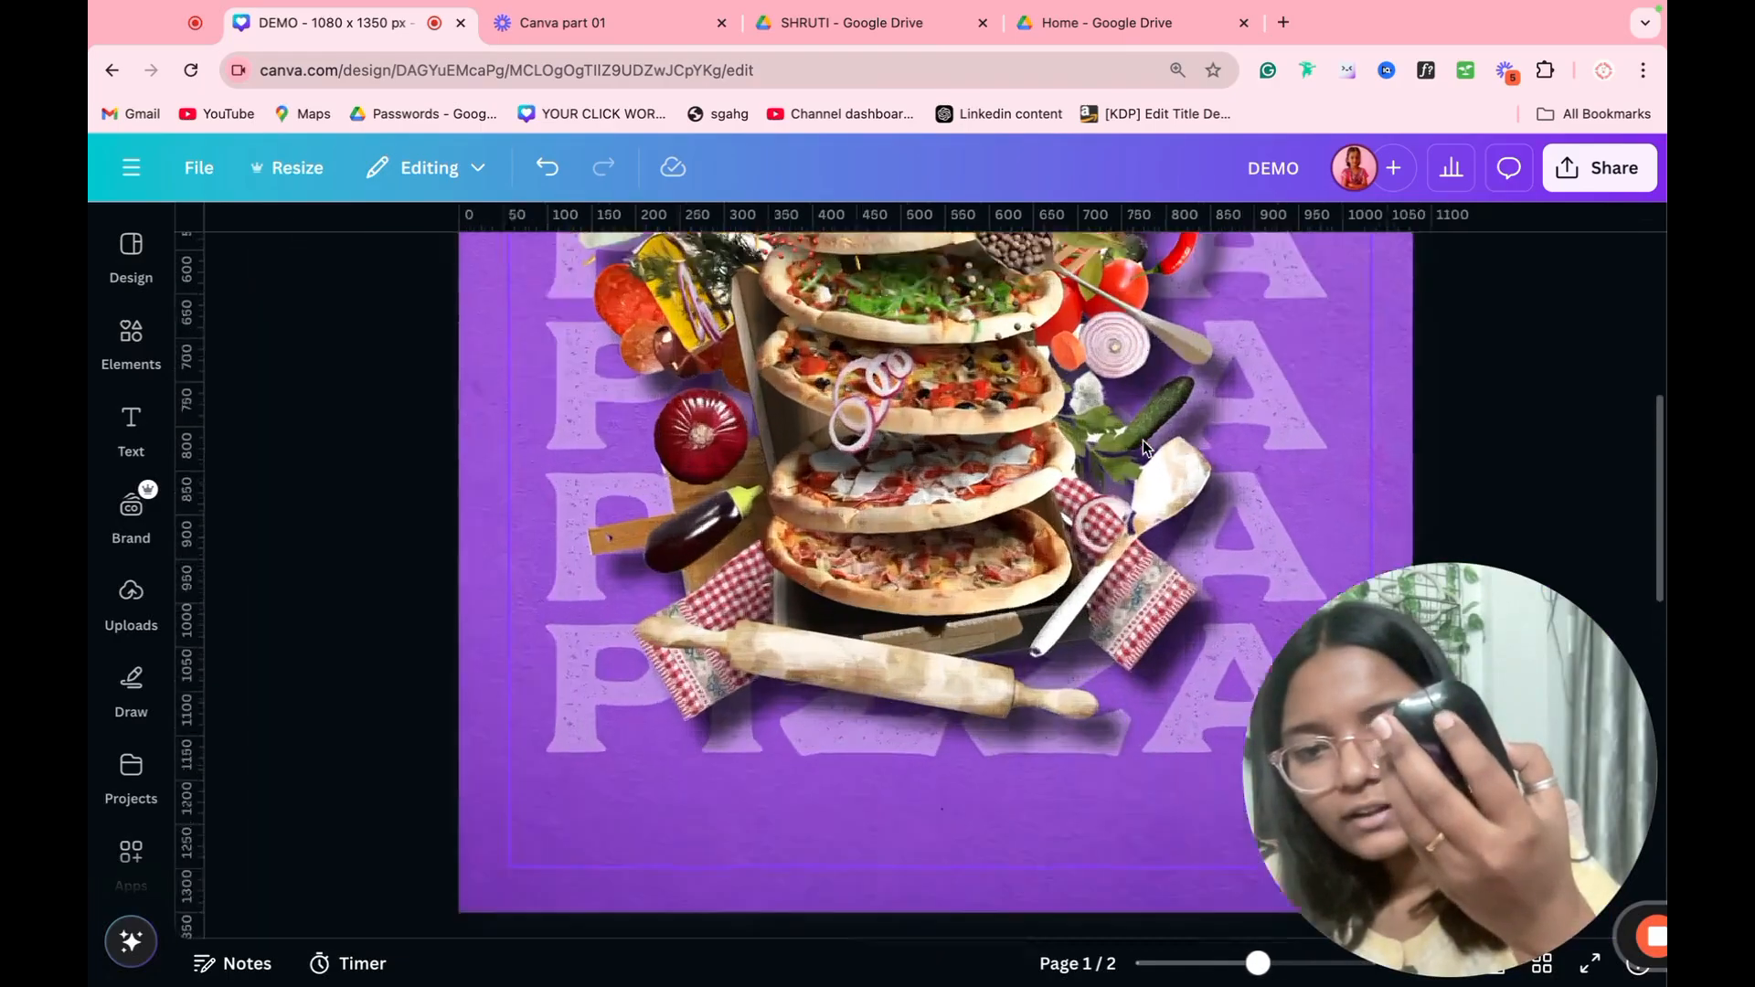
Step: Look through the Brand Kit's logos, colors, fonts, brand voice, photos, graphics and icons
{"action": "scroll", "coordinate": [1104, 439], "scroll_direction": "down", "scroll_amount": 3}
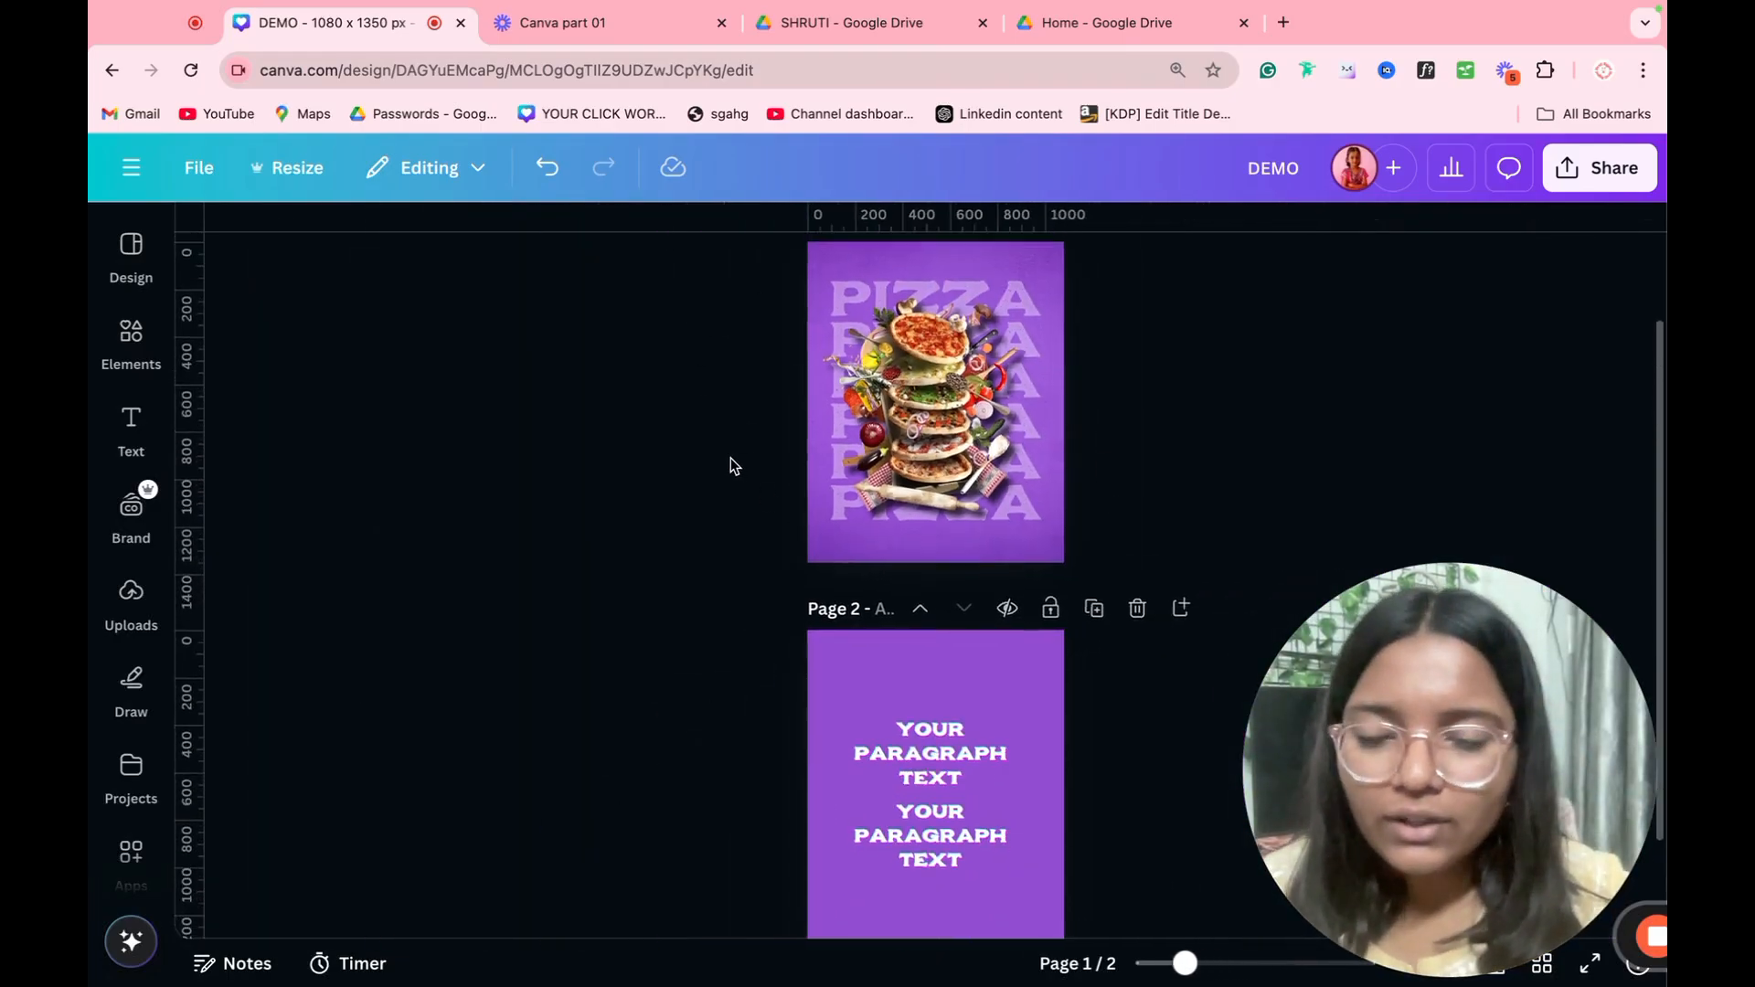
{"action": "scroll", "coordinate": [731, 458], "scroll_direction": "down", "scroll_amount": 2}
{"action": "scroll", "coordinate": [701, 421], "scroll_direction": "up", "scroll_amount": 1}
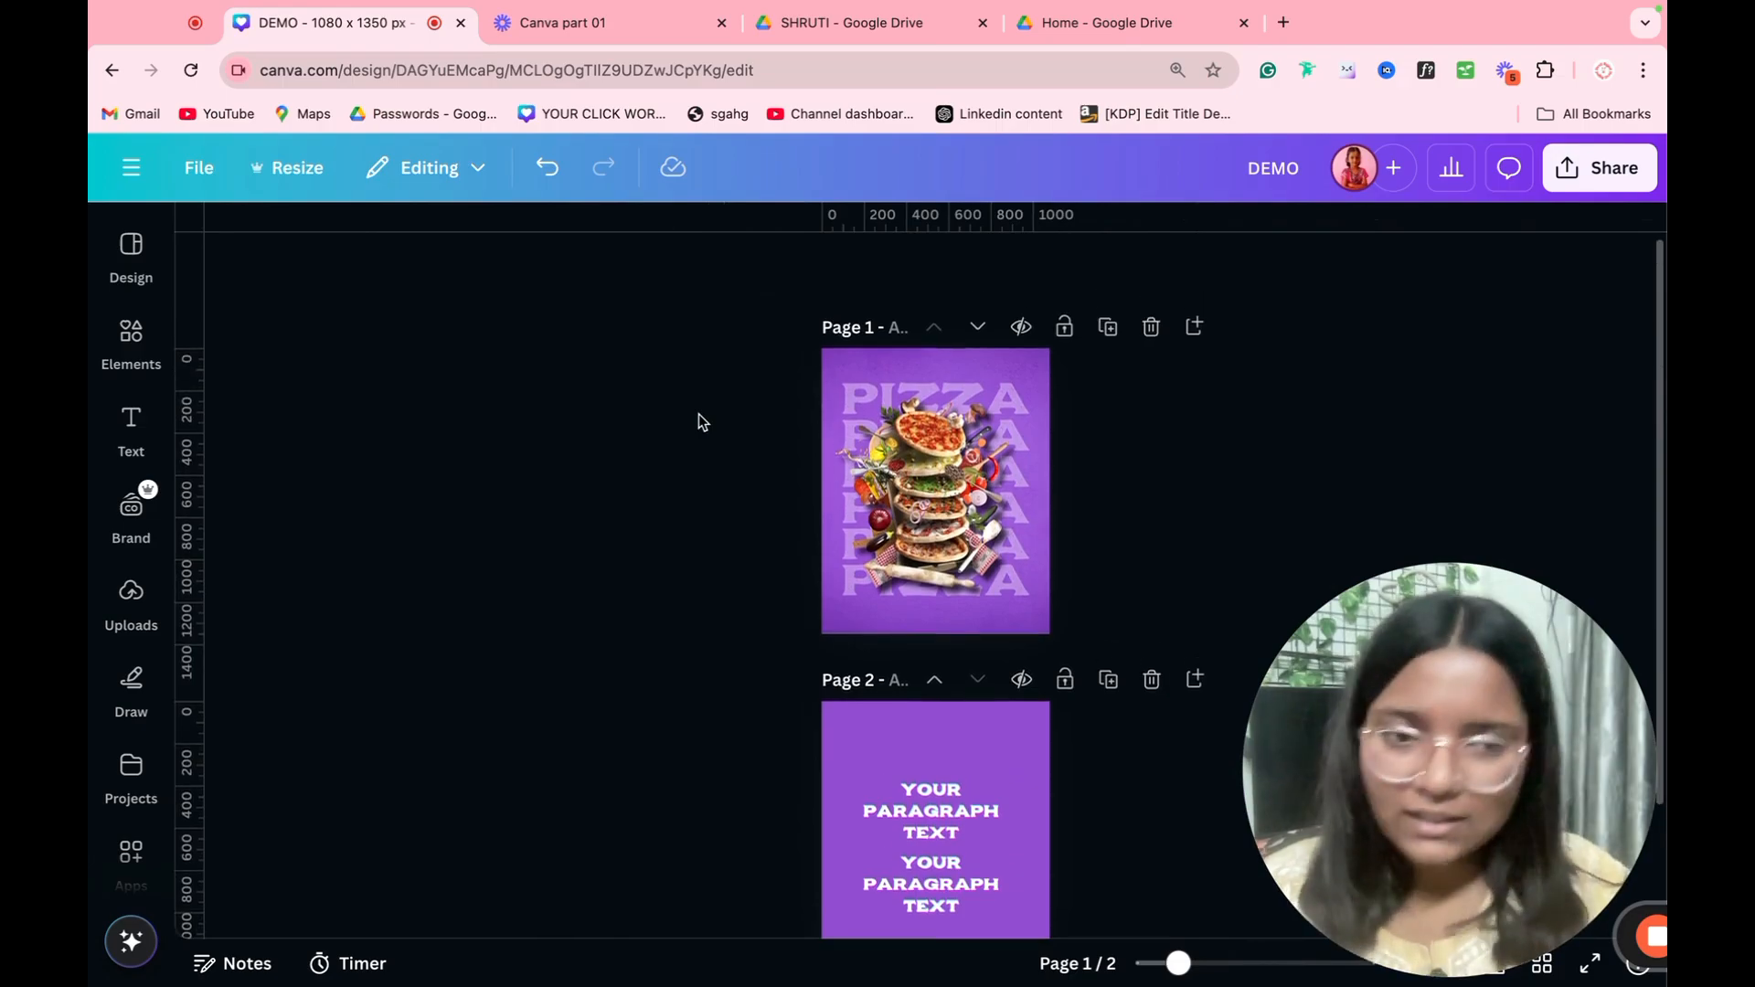
{"action": "left_click", "coordinate": [129, 510]}
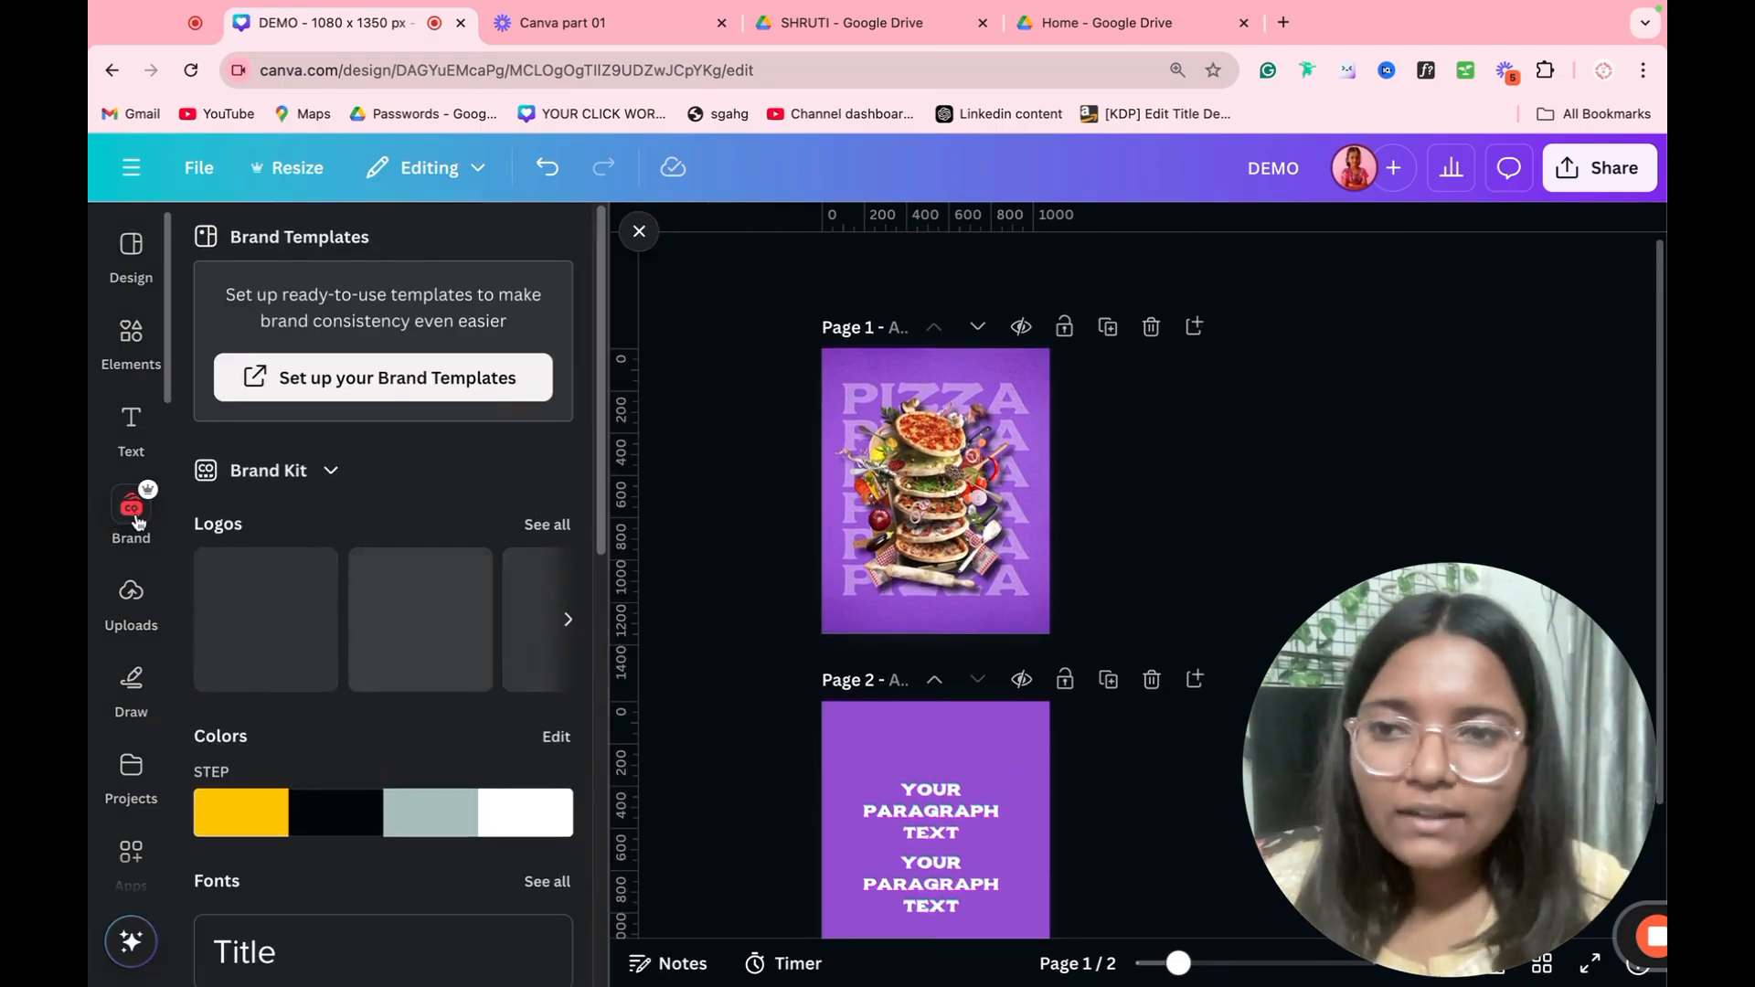
{"action": "scroll", "coordinate": [329, 494], "scroll_direction": "down", "scroll_amount": 3}
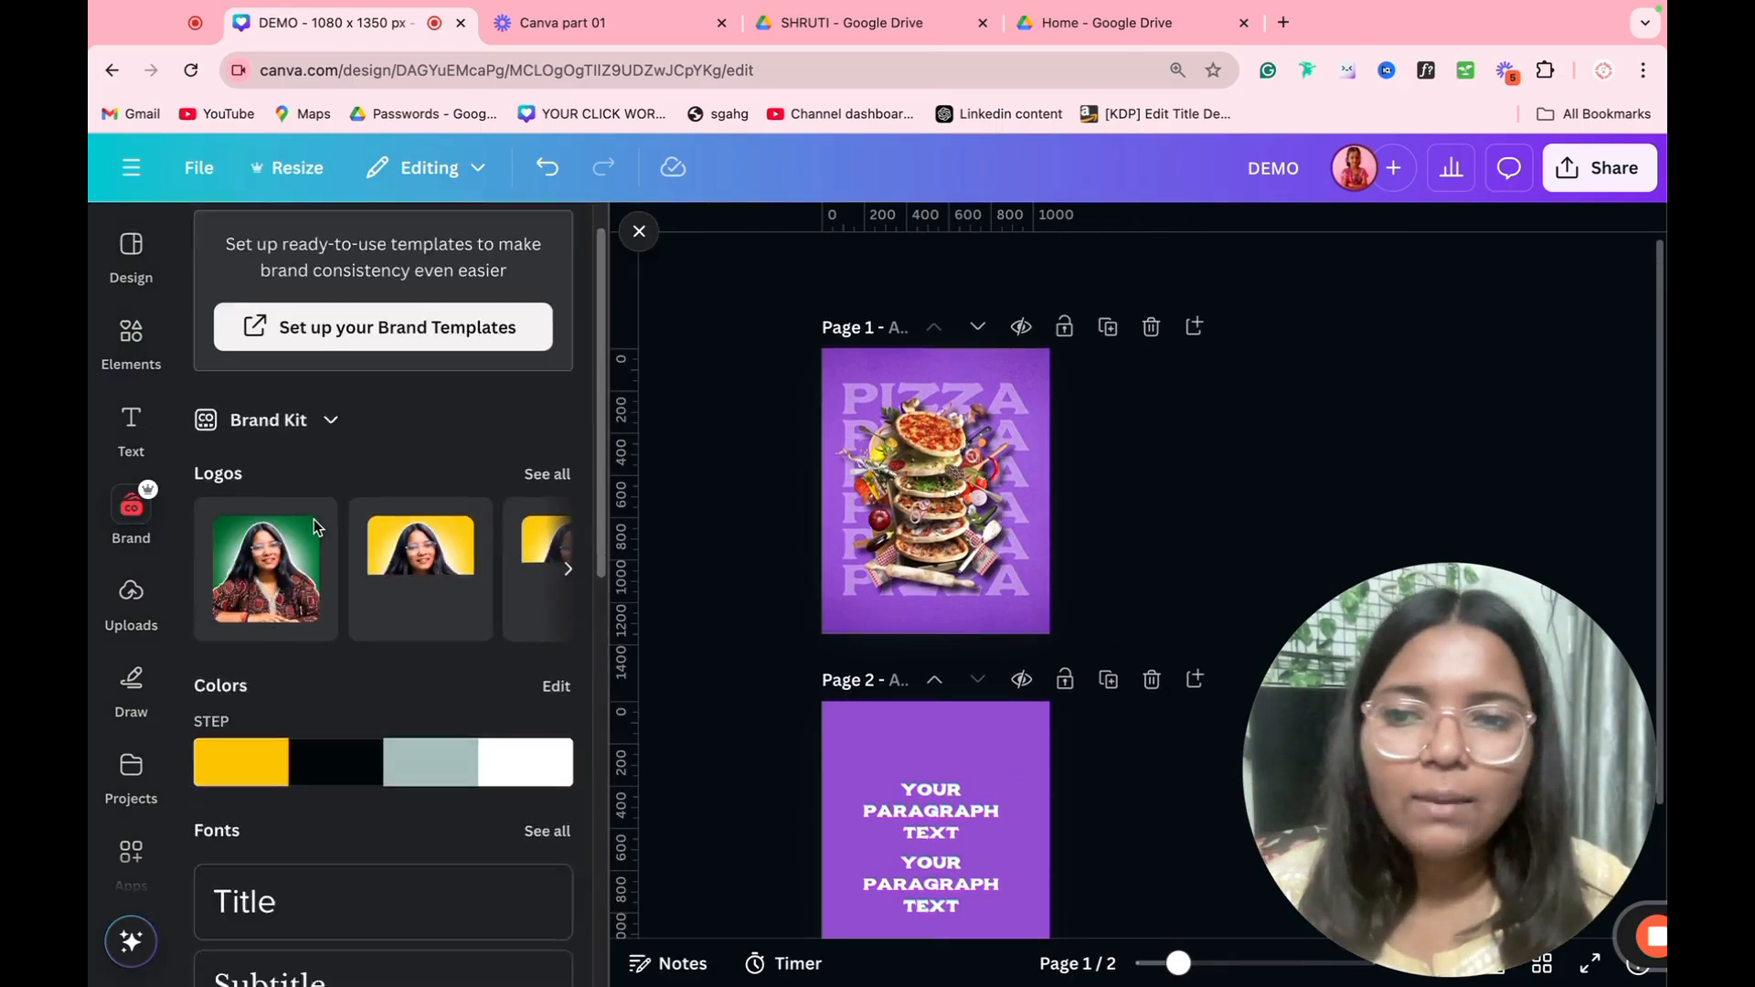
{"action": "scroll", "coordinate": [329, 489], "scroll_direction": "down", "scroll_amount": 10}
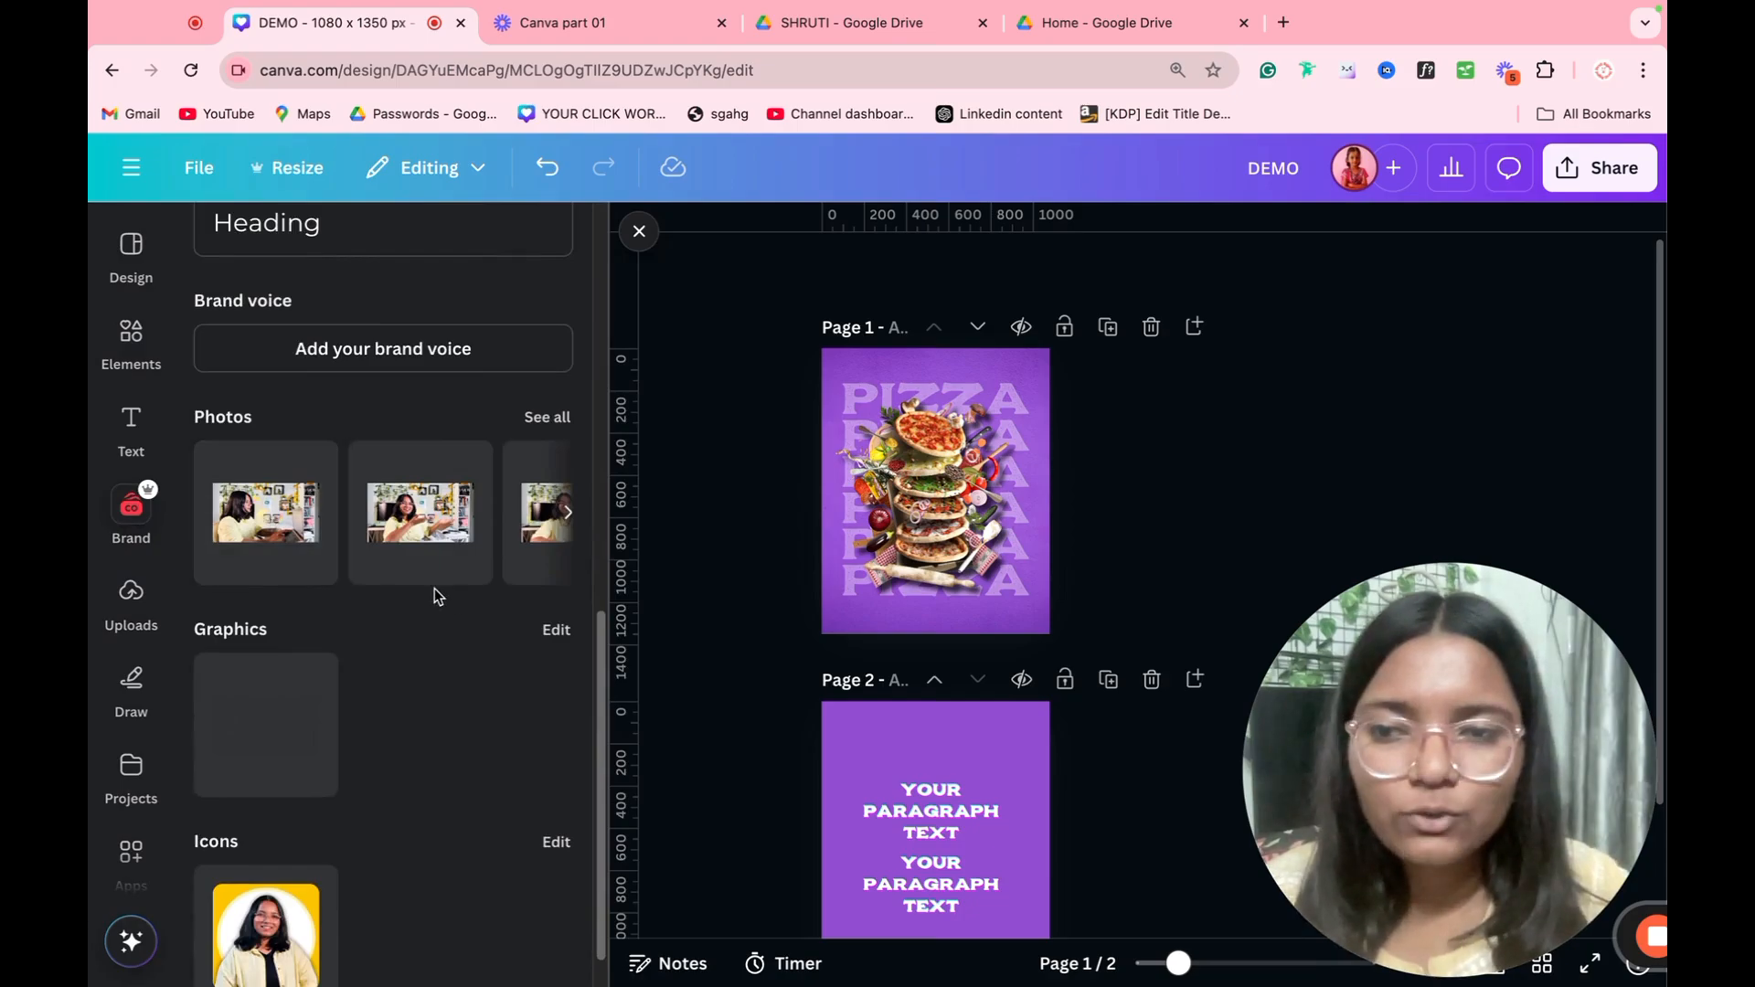
Step: Delete page 2 so that only the pizza poster page is left in the design
{"action": "scroll", "coordinate": [726, 601], "scroll_direction": "down", "scroll_amount": 2}
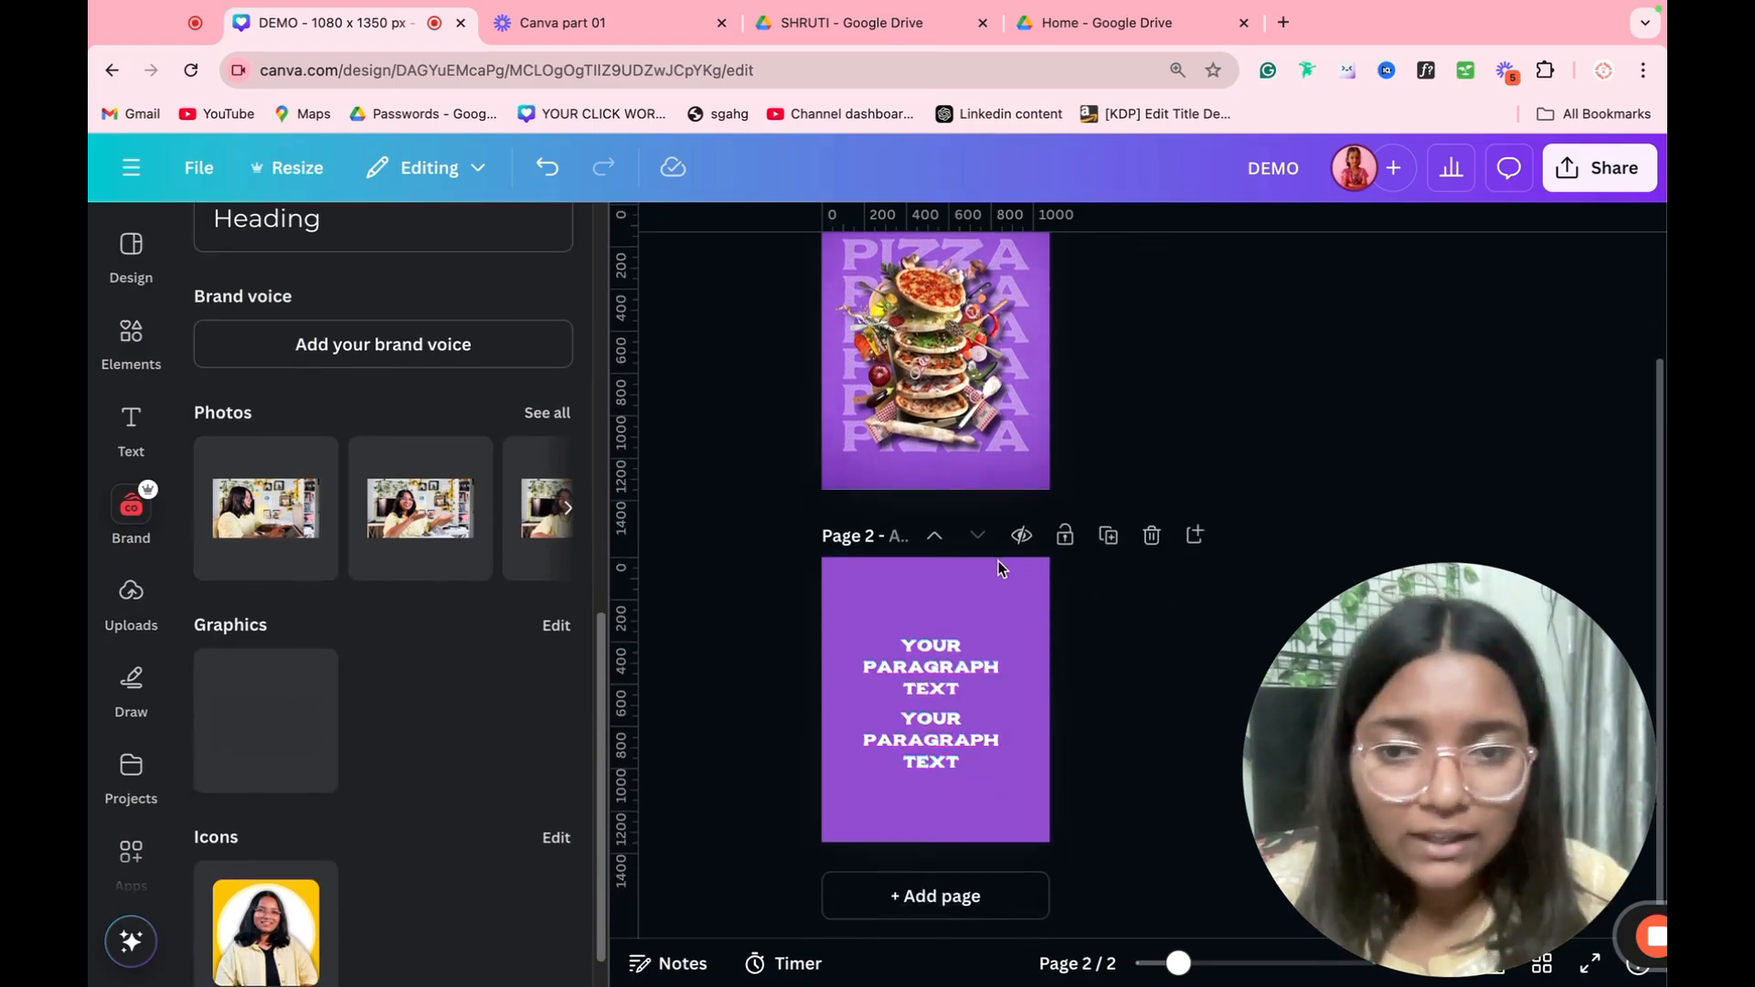
{"action": "left_click", "coordinate": [1150, 535]}
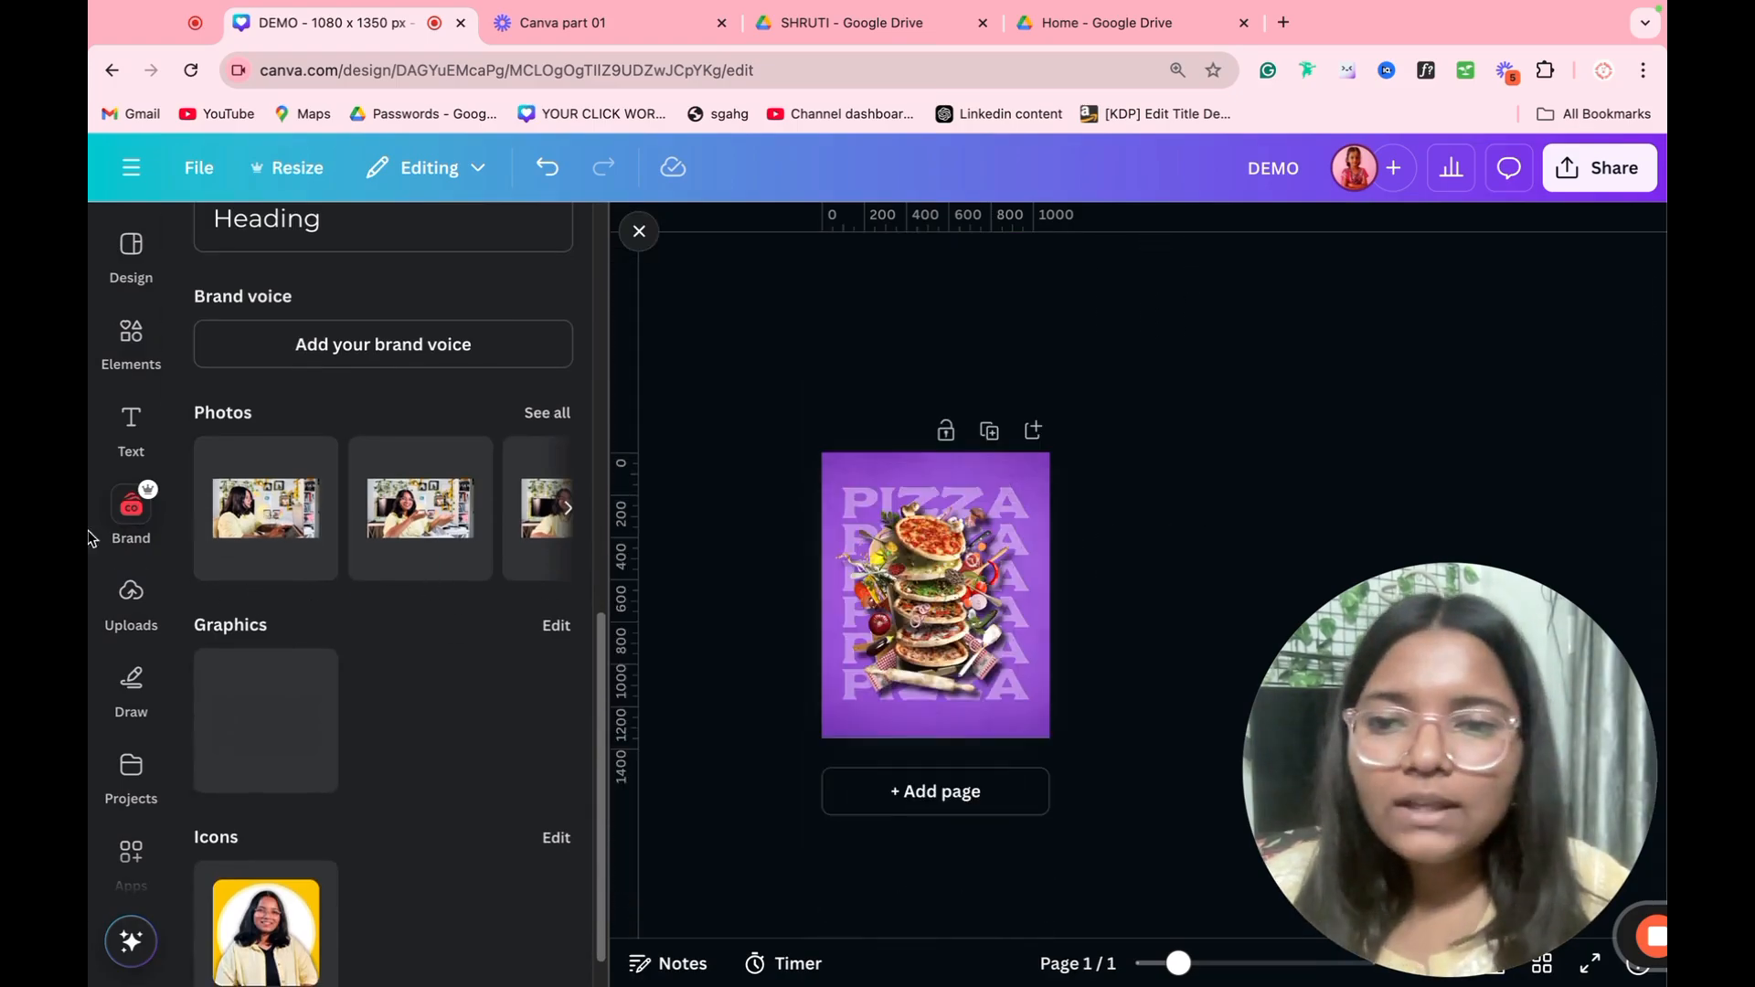
{"action": "scroll", "coordinate": [411, 704], "scroll_direction": "down", "scroll_amount": 1}
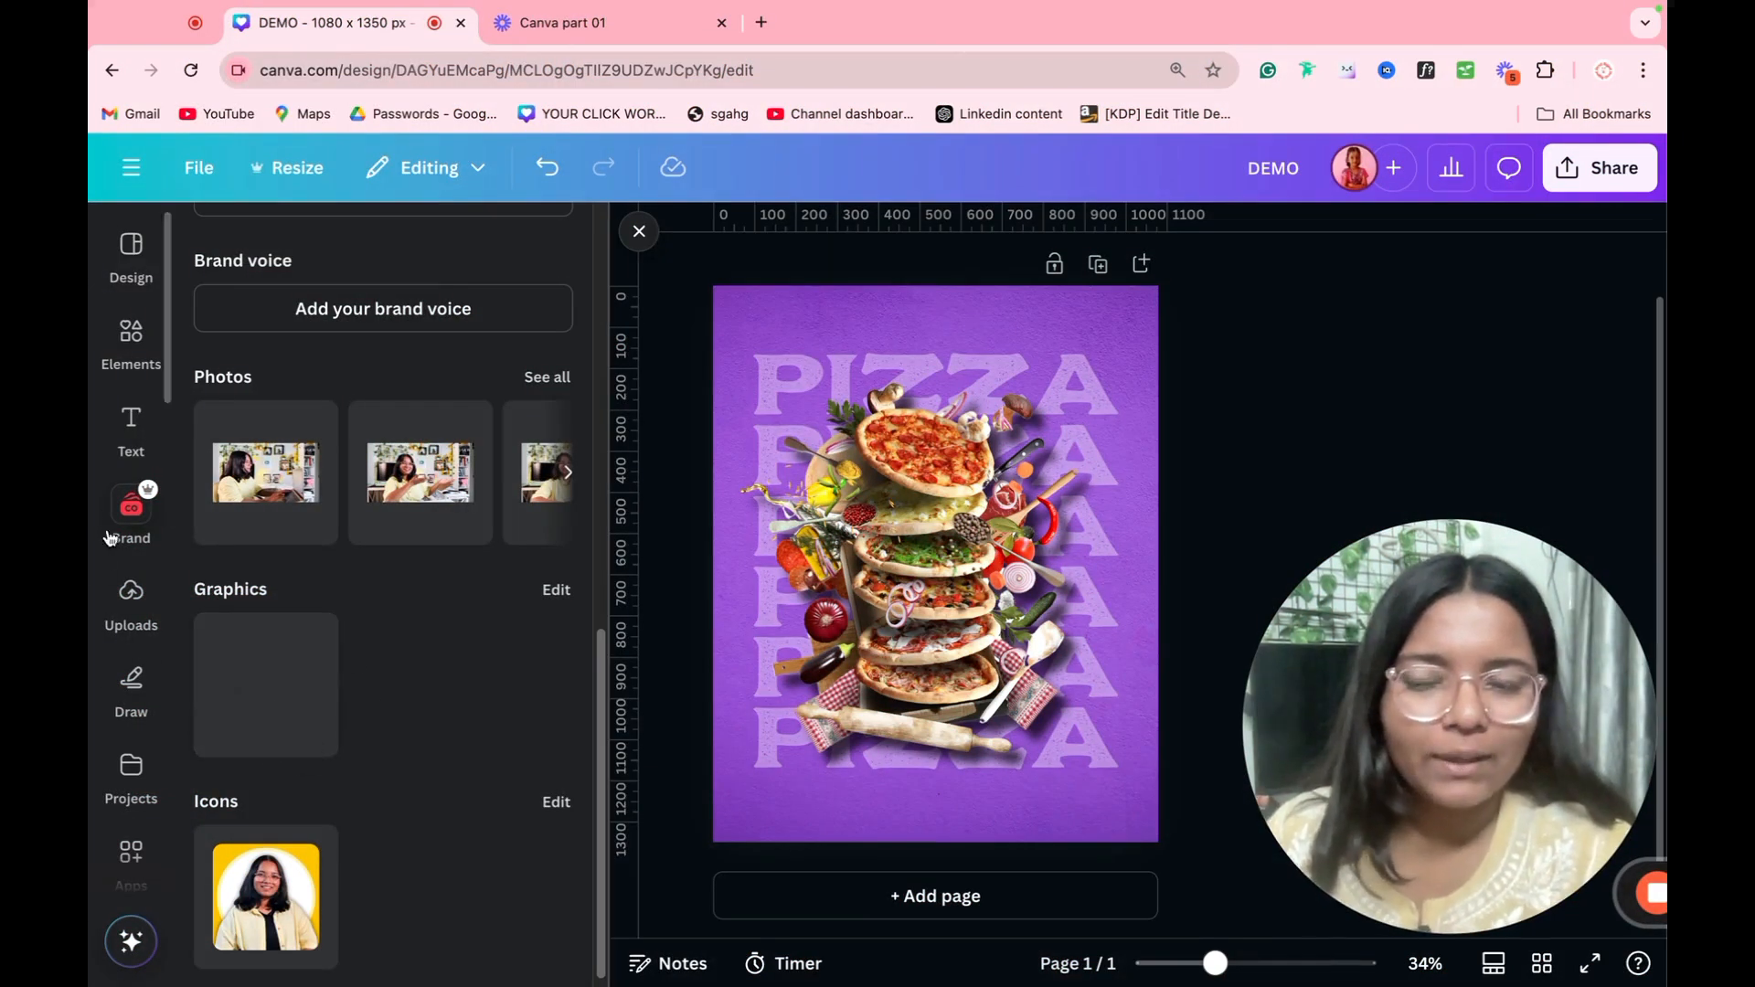
Step: Upload the yellow Pizza Jolo logo image from the Downloads folder and place it on the poster
{"action": "left_click", "coordinate": [130, 592]}
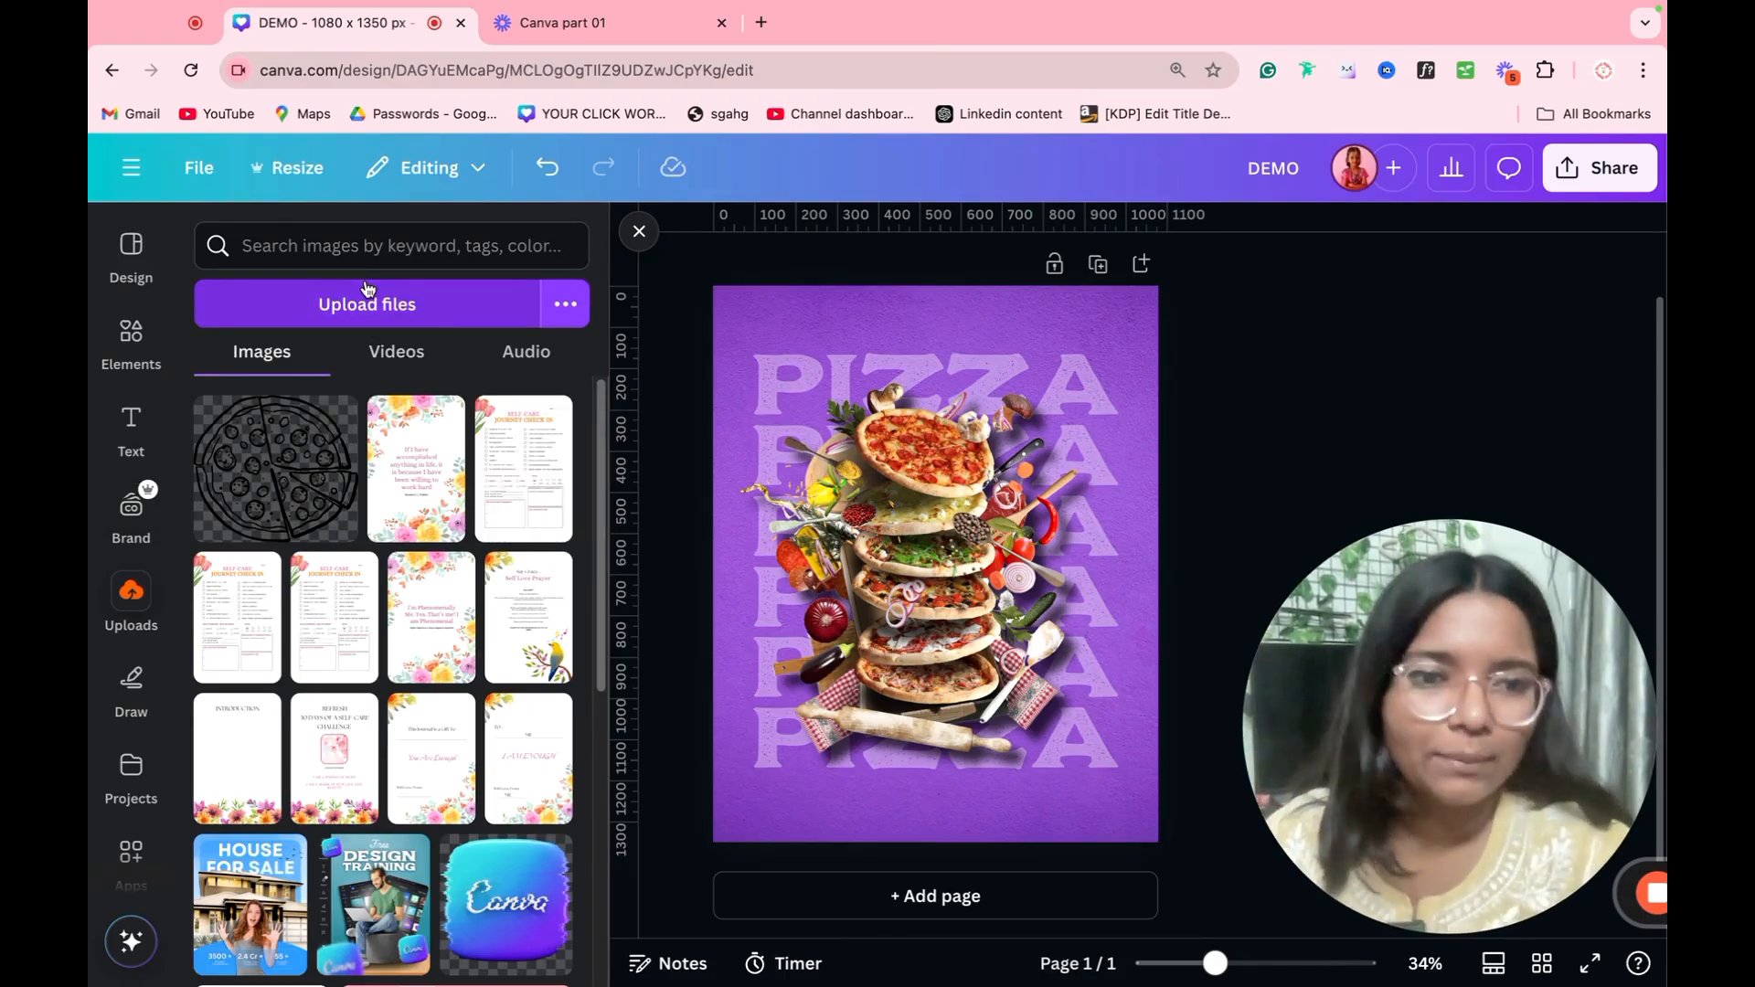
{"action": "left_click", "coordinate": [357, 311]}
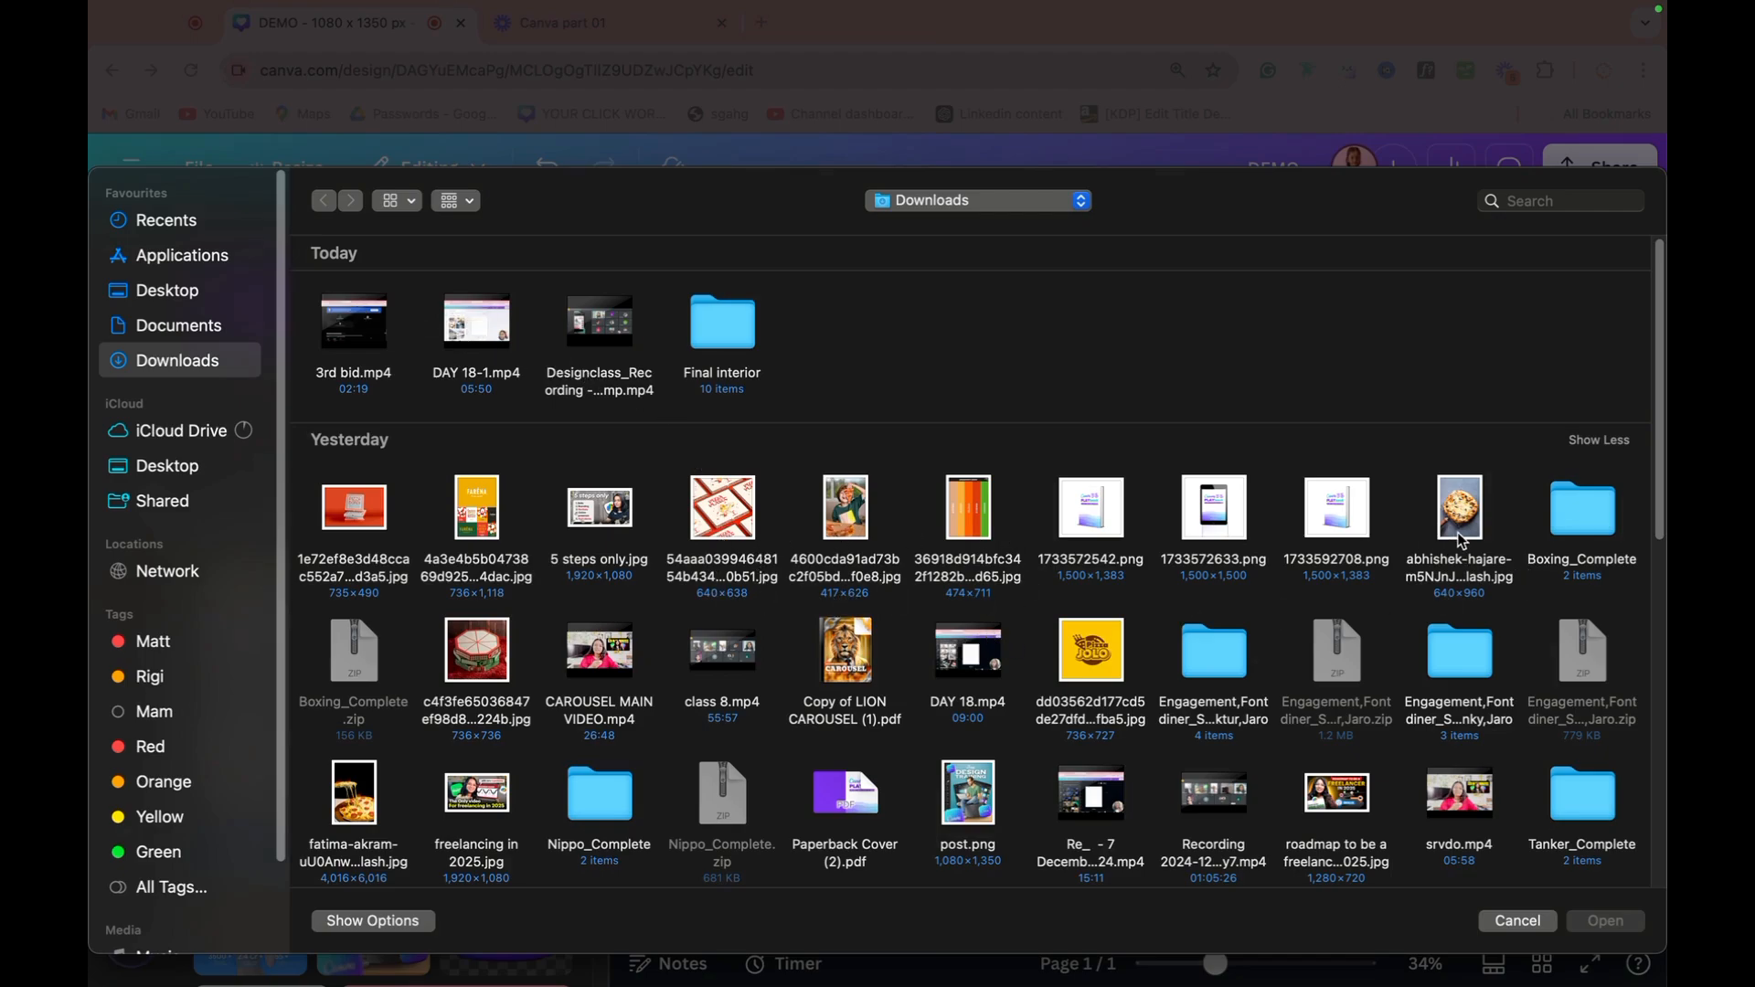
{"action": "double_click", "coordinate": [1093, 674]}
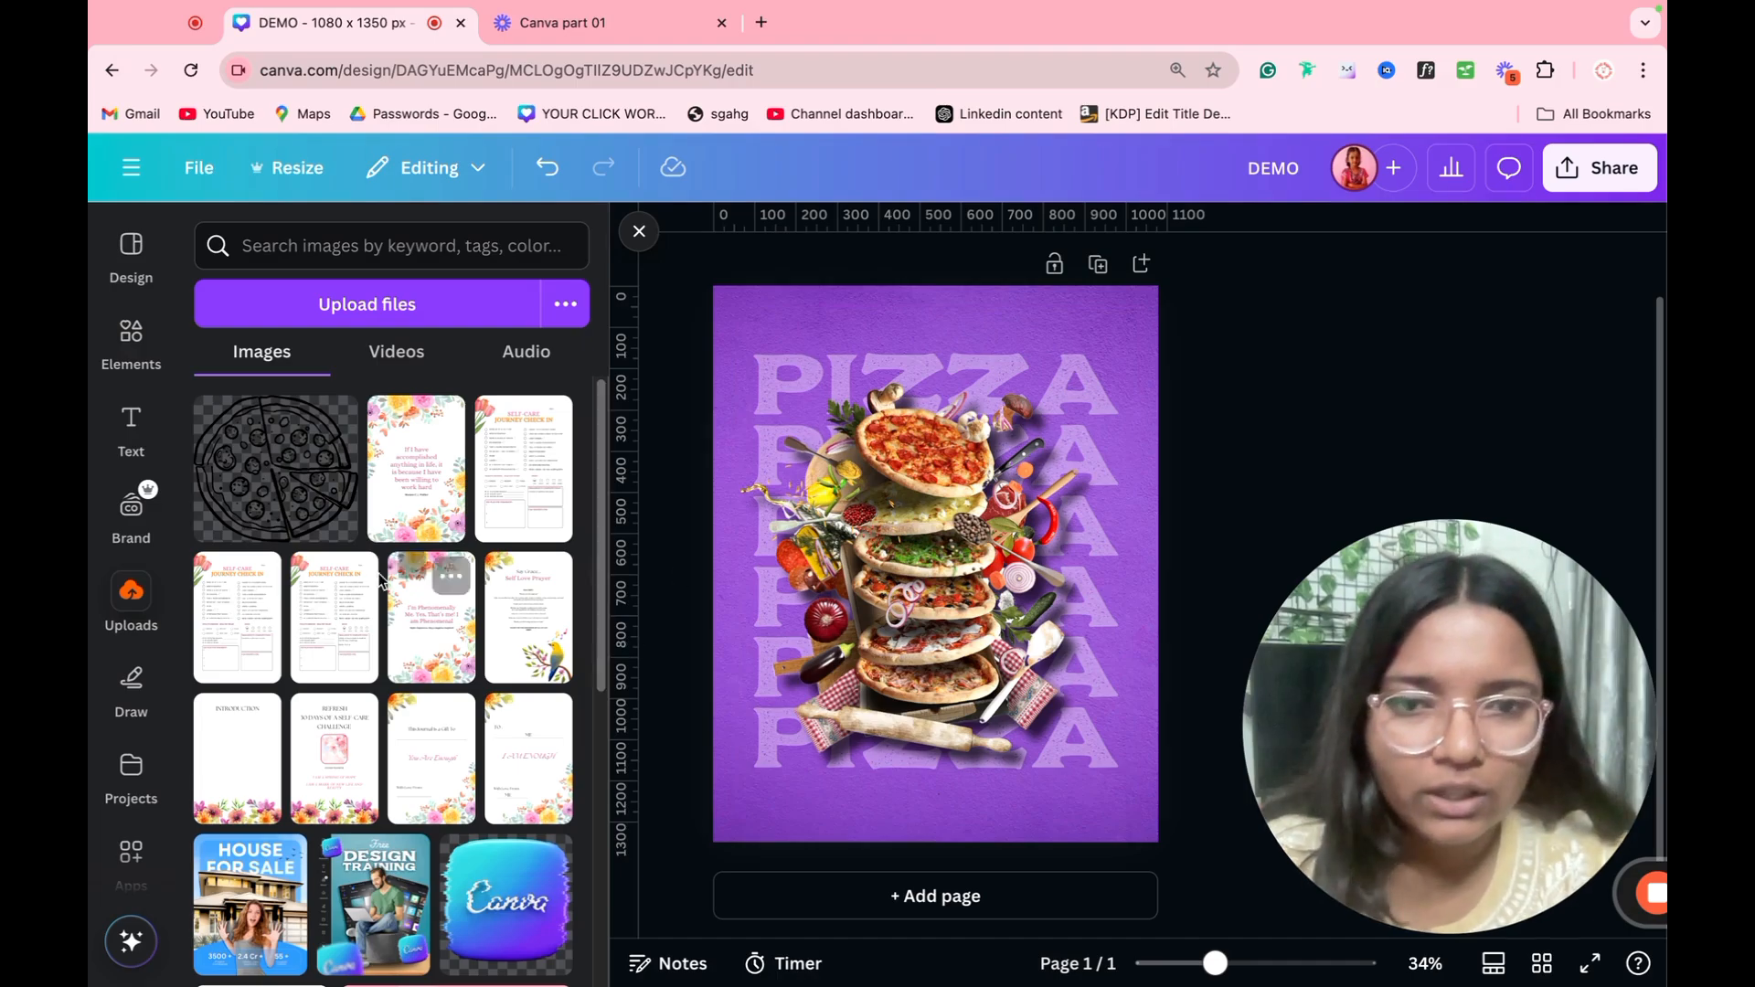
{"action": "left_click", "coordinate": [248, 457]}
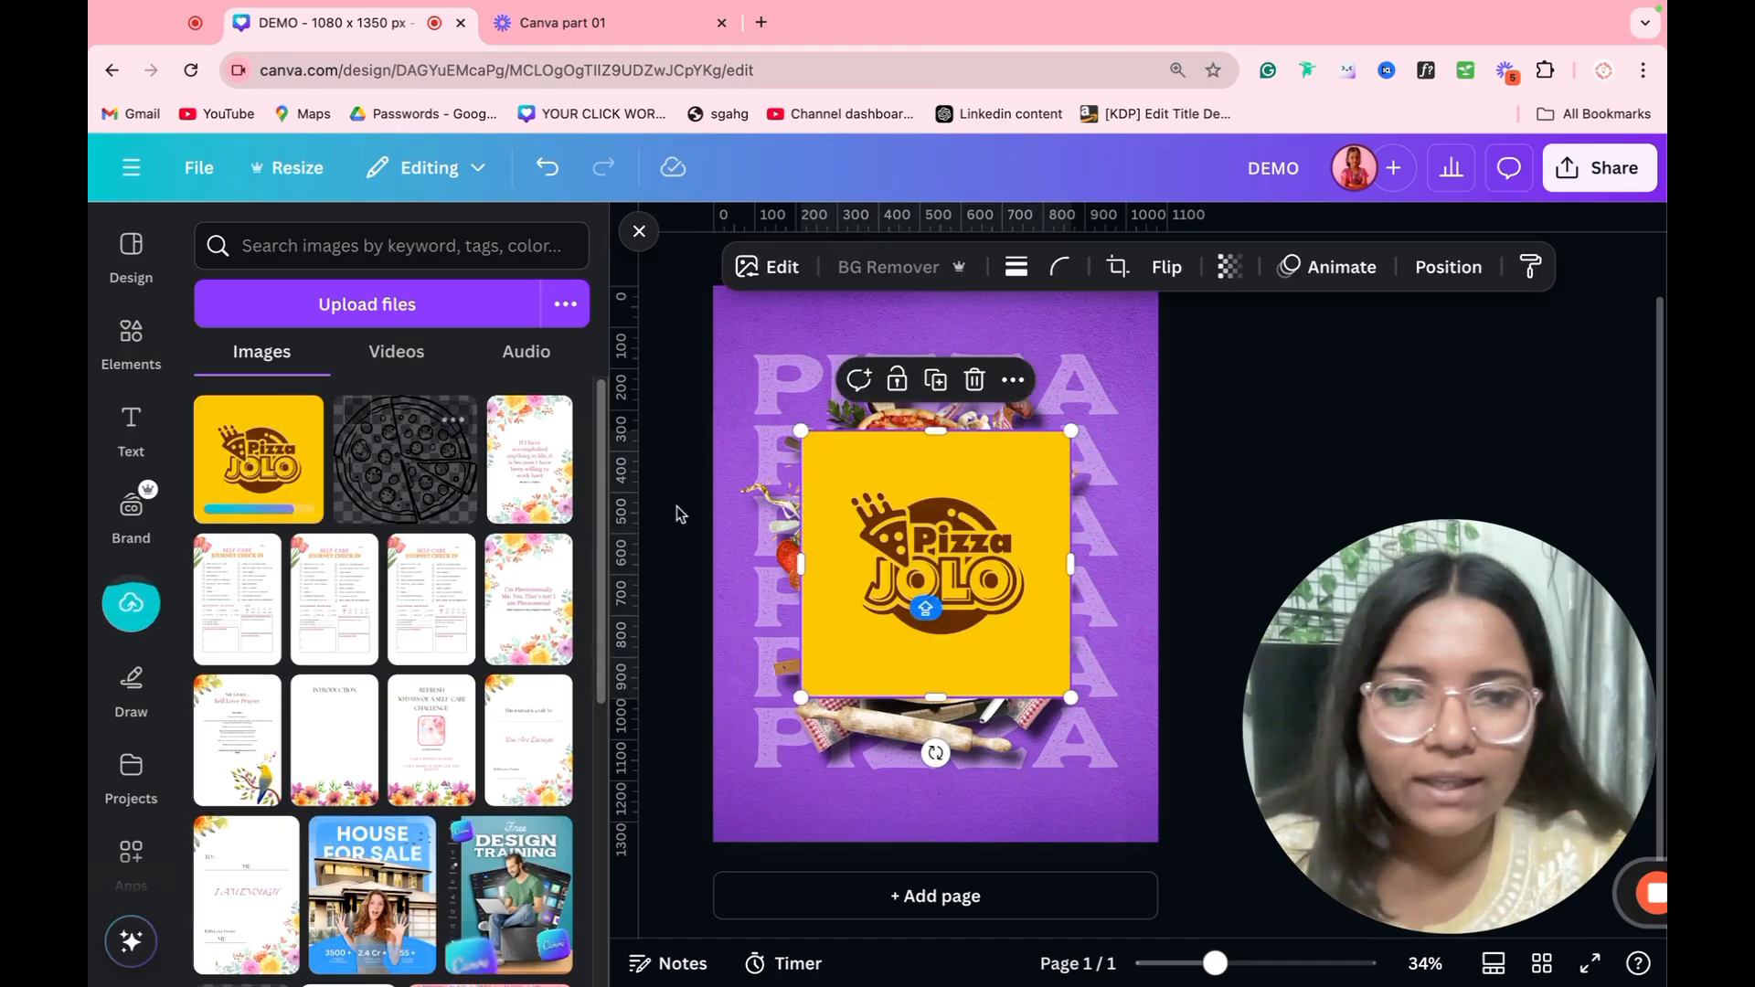
Step: Shrink the logo into the space above the first PIZZA line and shift the PIZZA lines and food artwork slightly upward
{"action": "left_click_drag", "start_coordinate": [1071, 436], "coordinate": [930, 338]}
{"action": "left_click_drag", "start_coordinate": [1205, 382], "coordinate": [791, 785]}
{"action": "left_click_drag", "start_coordinate": [934, 626], "coordinate": [930, 590]}
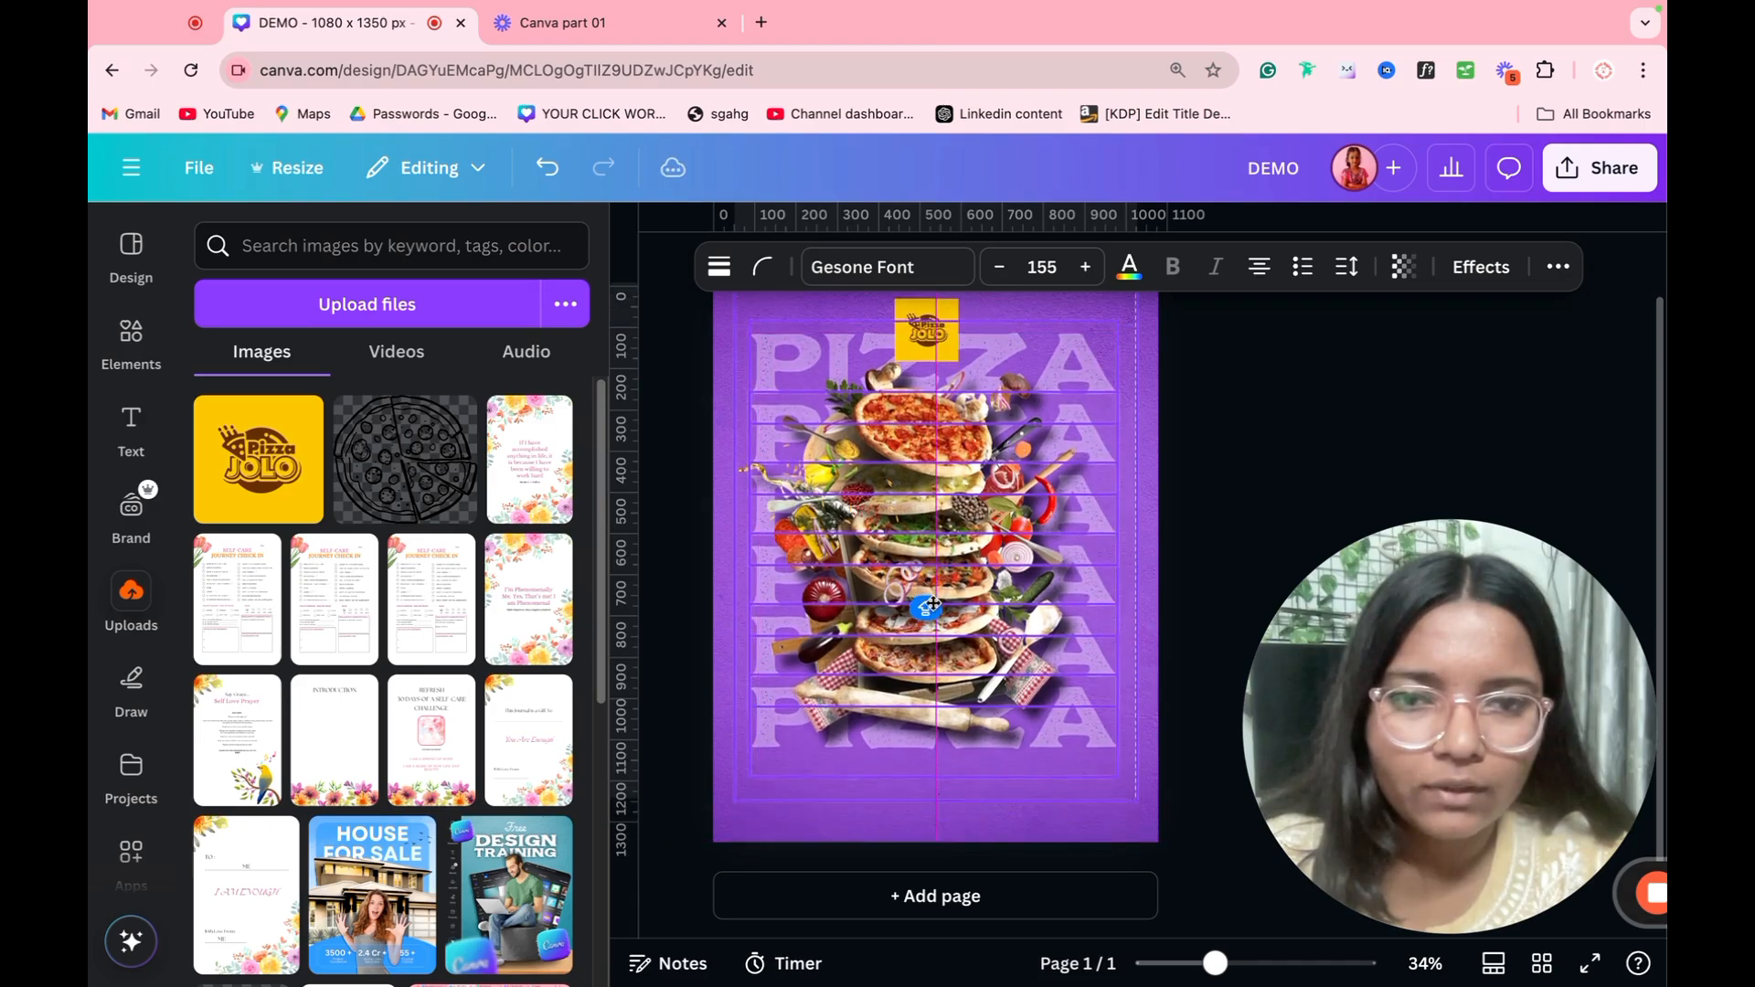
{"action": "left_click", "coordinate": [1187, 492]}
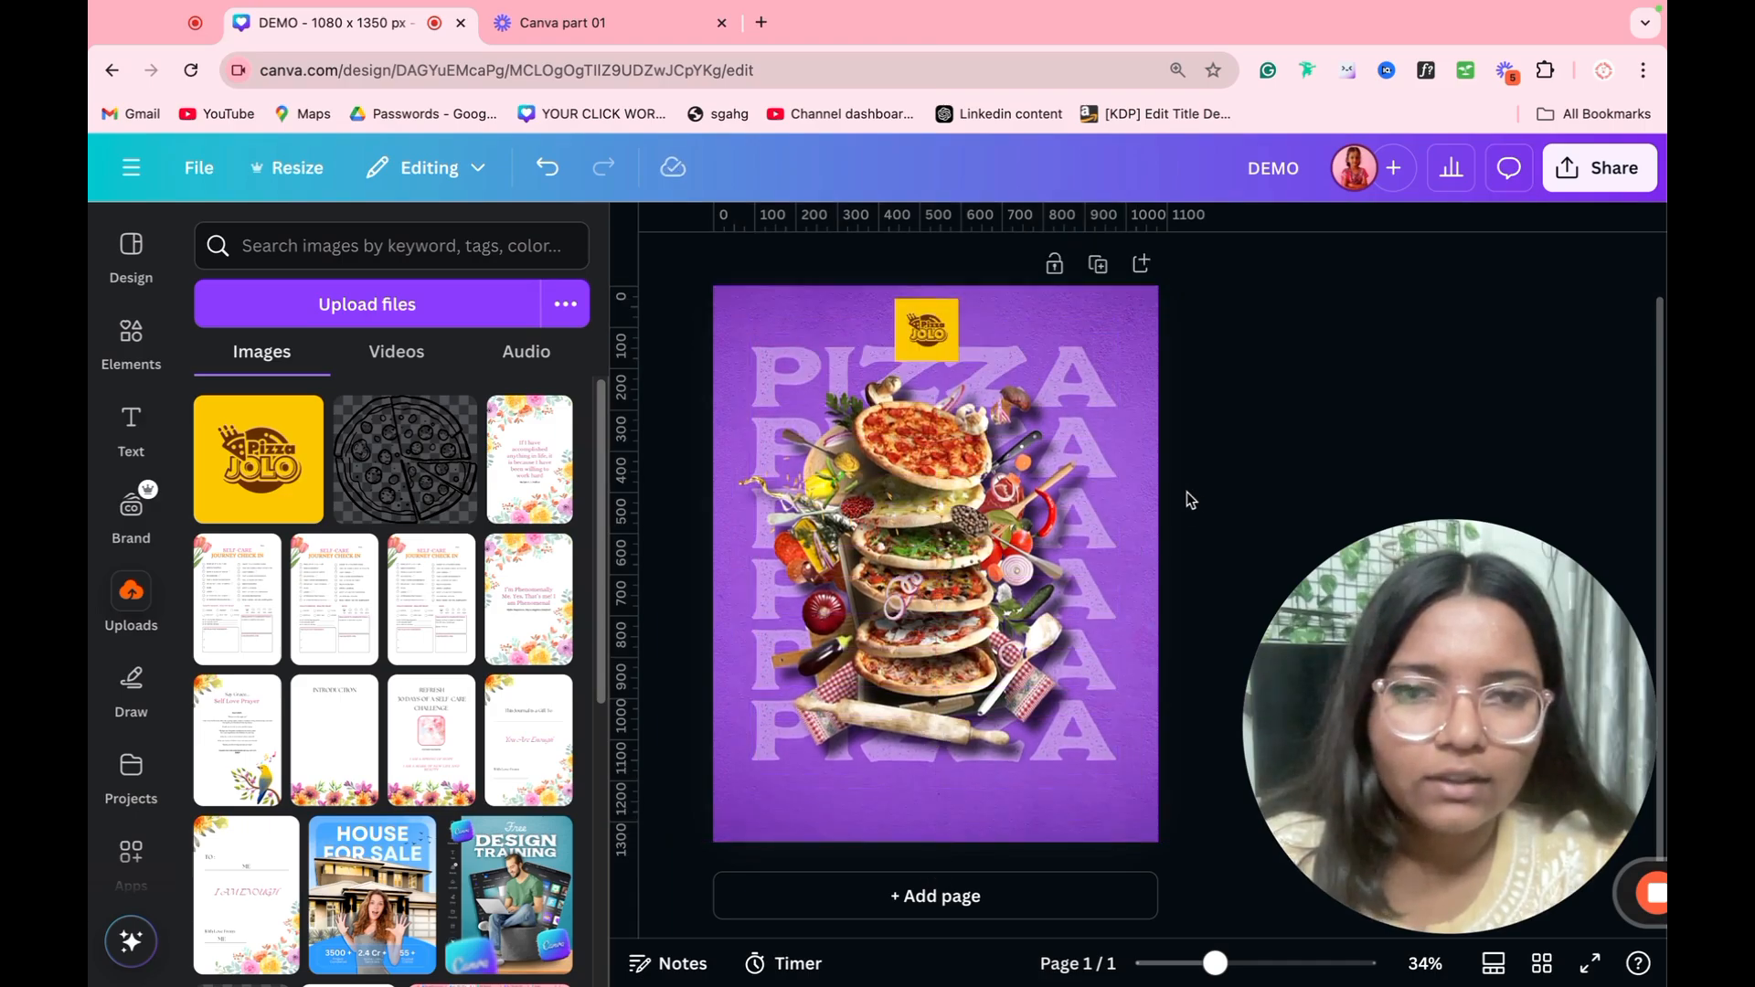
Step: Reduce the logo to about half its size, centered horizontally above the first PIZZA line
{"action": "left_click", "coordinate": [924, 354]}
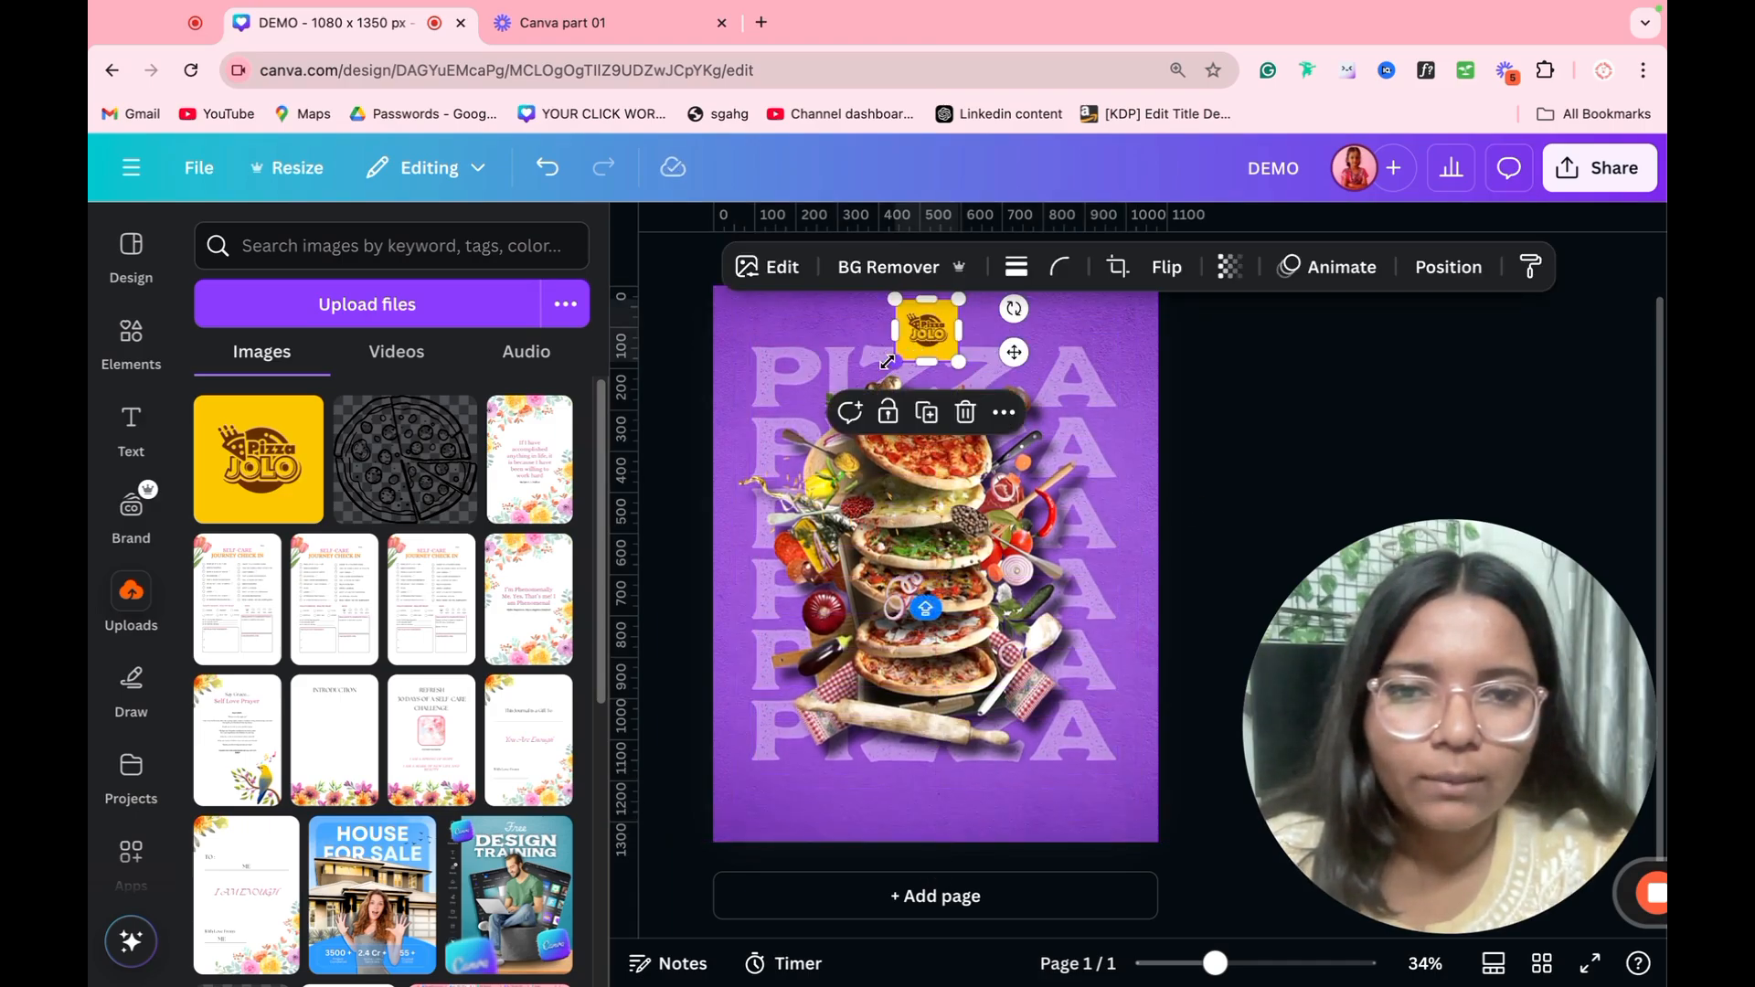
{"action": "left_click_drag", "start_coordinate": [886, 362], "coordinate": [936, 317]}
{"action": "left_click", "coordinate": [1238, 327]}
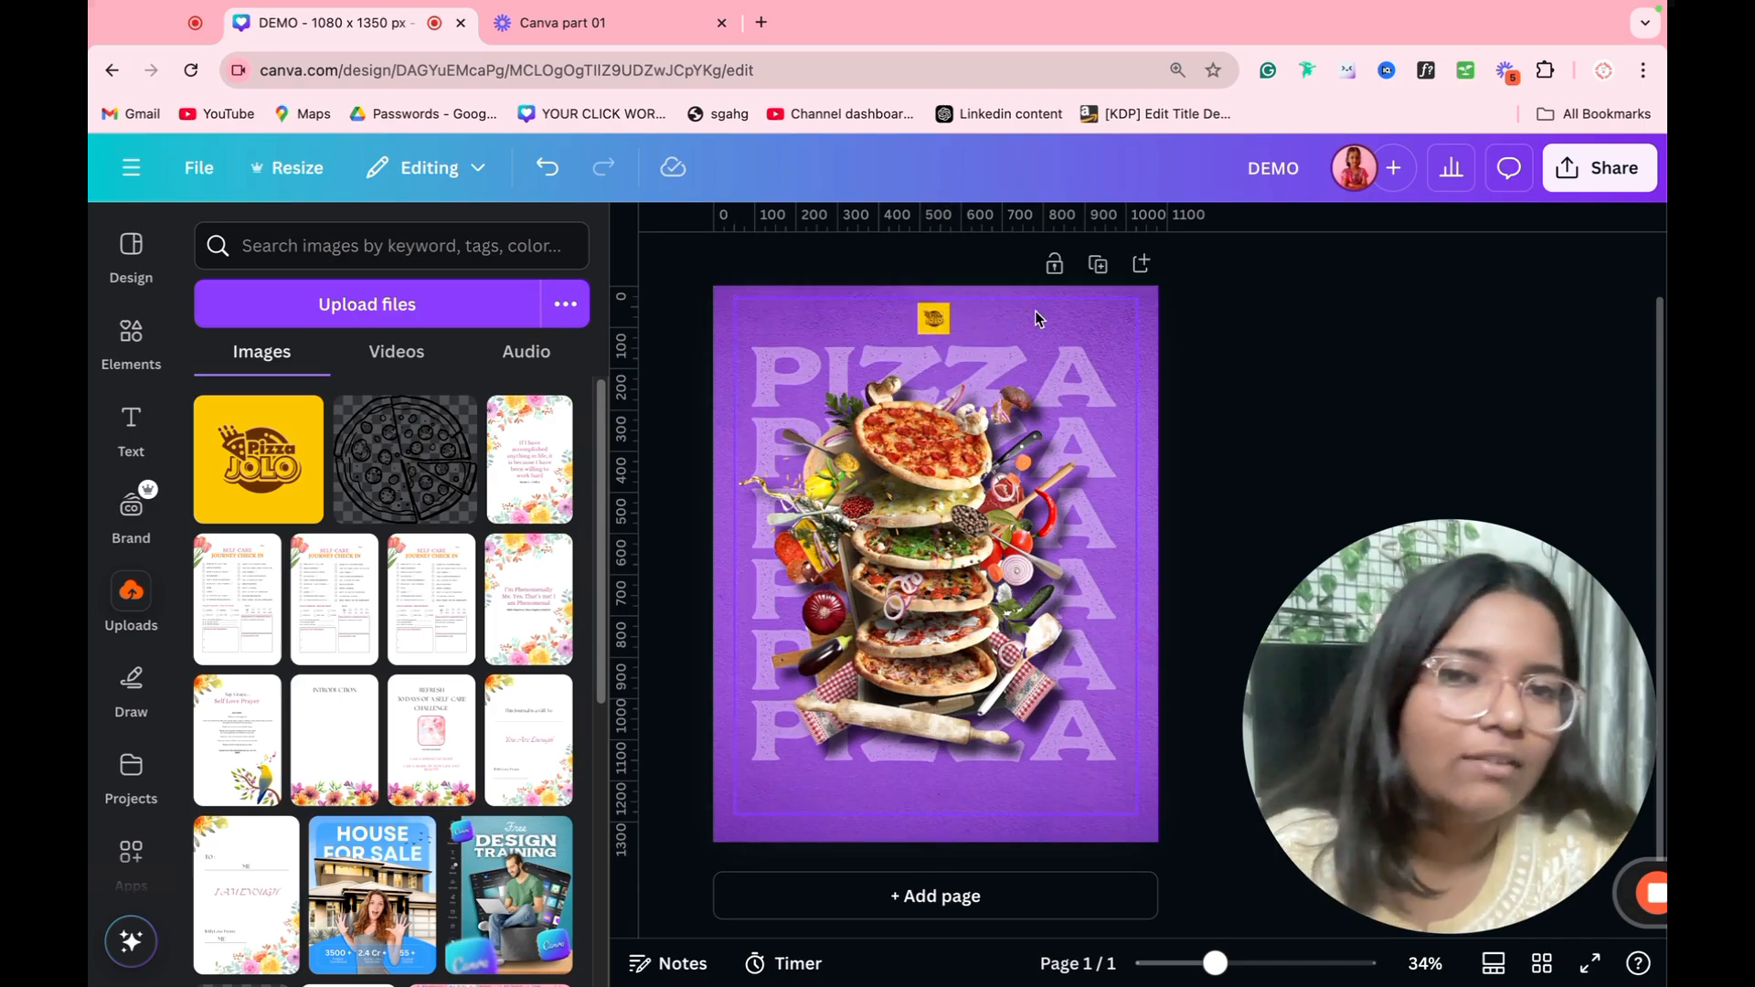
Step: Remove the yellow background from the Pizza Jolo logo with BG Remover
{"action": "left_click", "coordinate": [946, 327]}
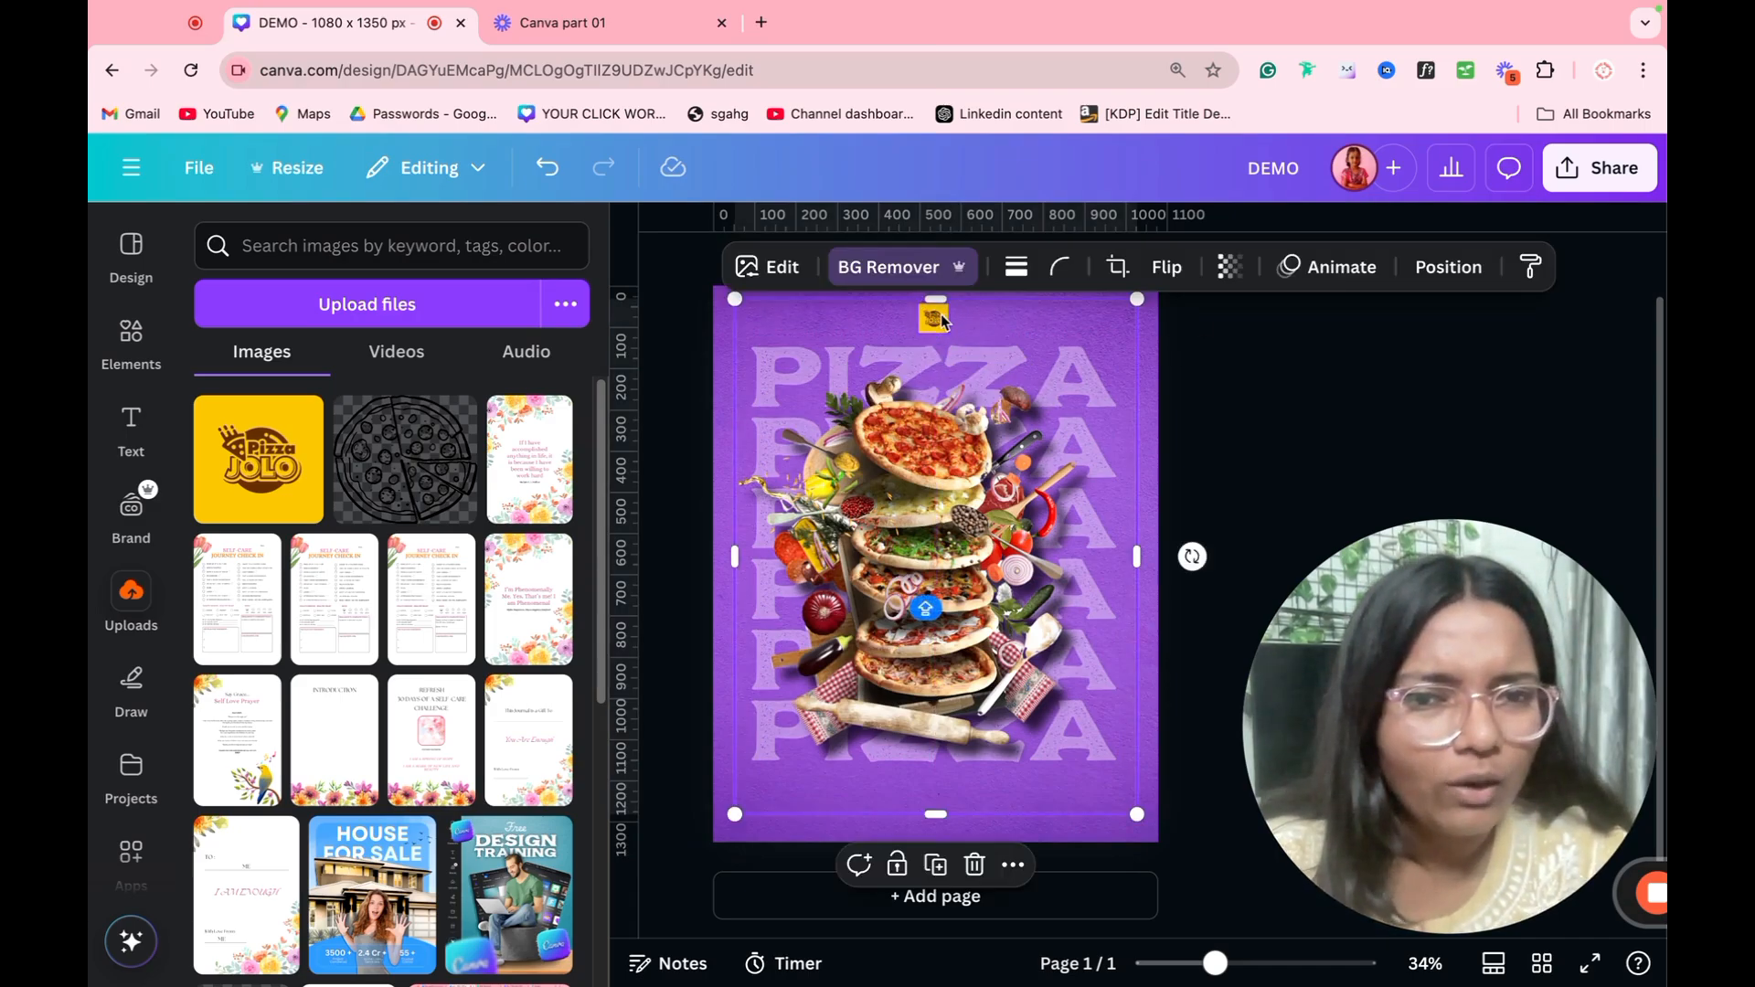
{"action": "left_click", "coordinate": [936, 320]}
{"action": "left_click", "coordinate": [864, 274]}
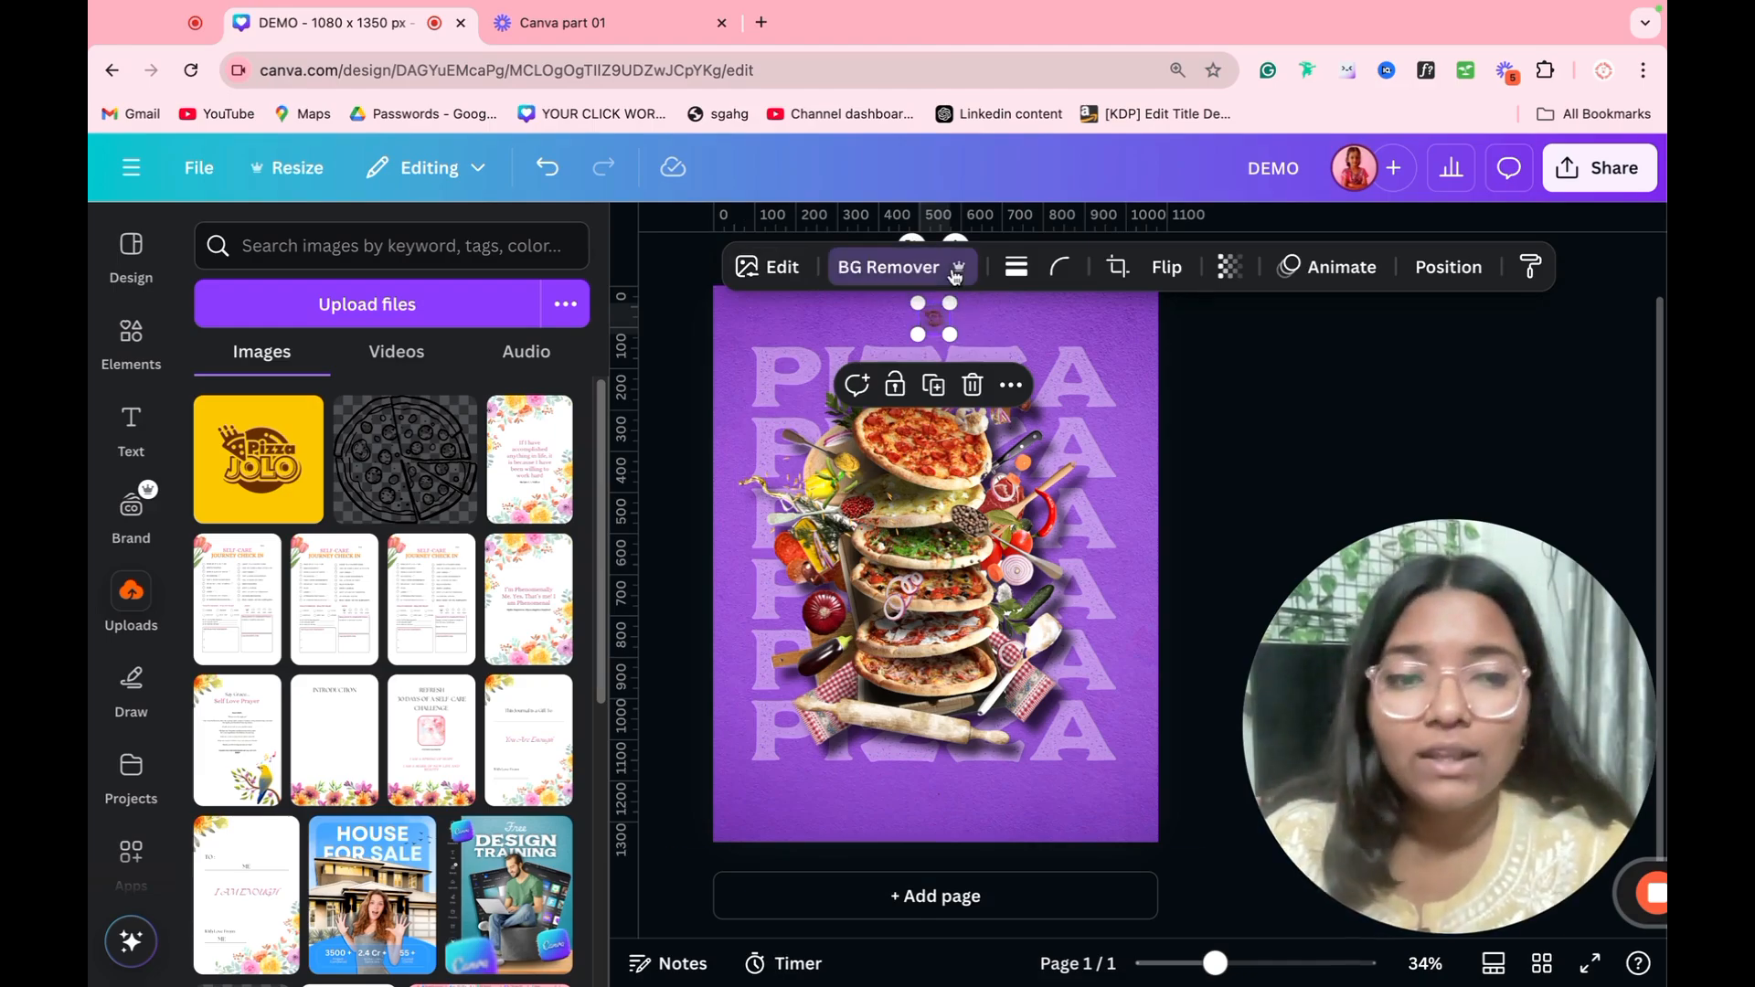
{"action": "left_click", "coordinate": [639, 232]}
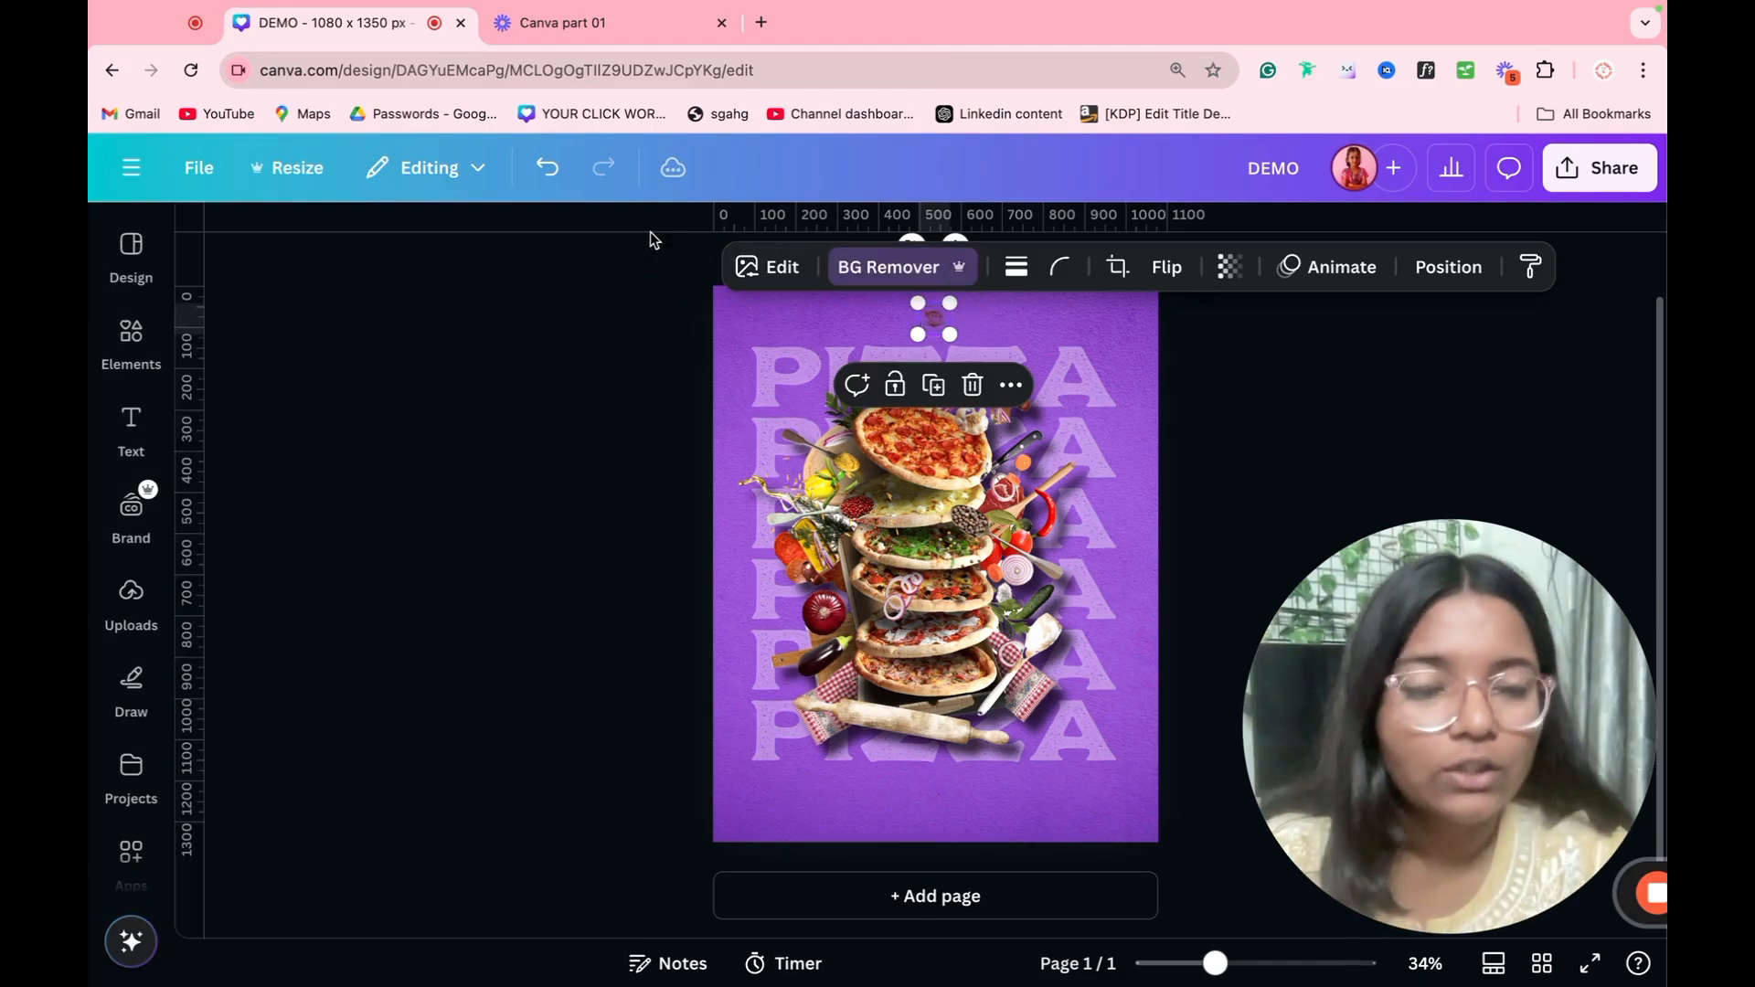
Step: Adjust the logo image with temperature 73, tint 100 and brightness 100
{"action": "scroll", "coordinate": [1192, 411], "scroll_direction": "down", "scroll_amount": 2, "text": "ctrl"}
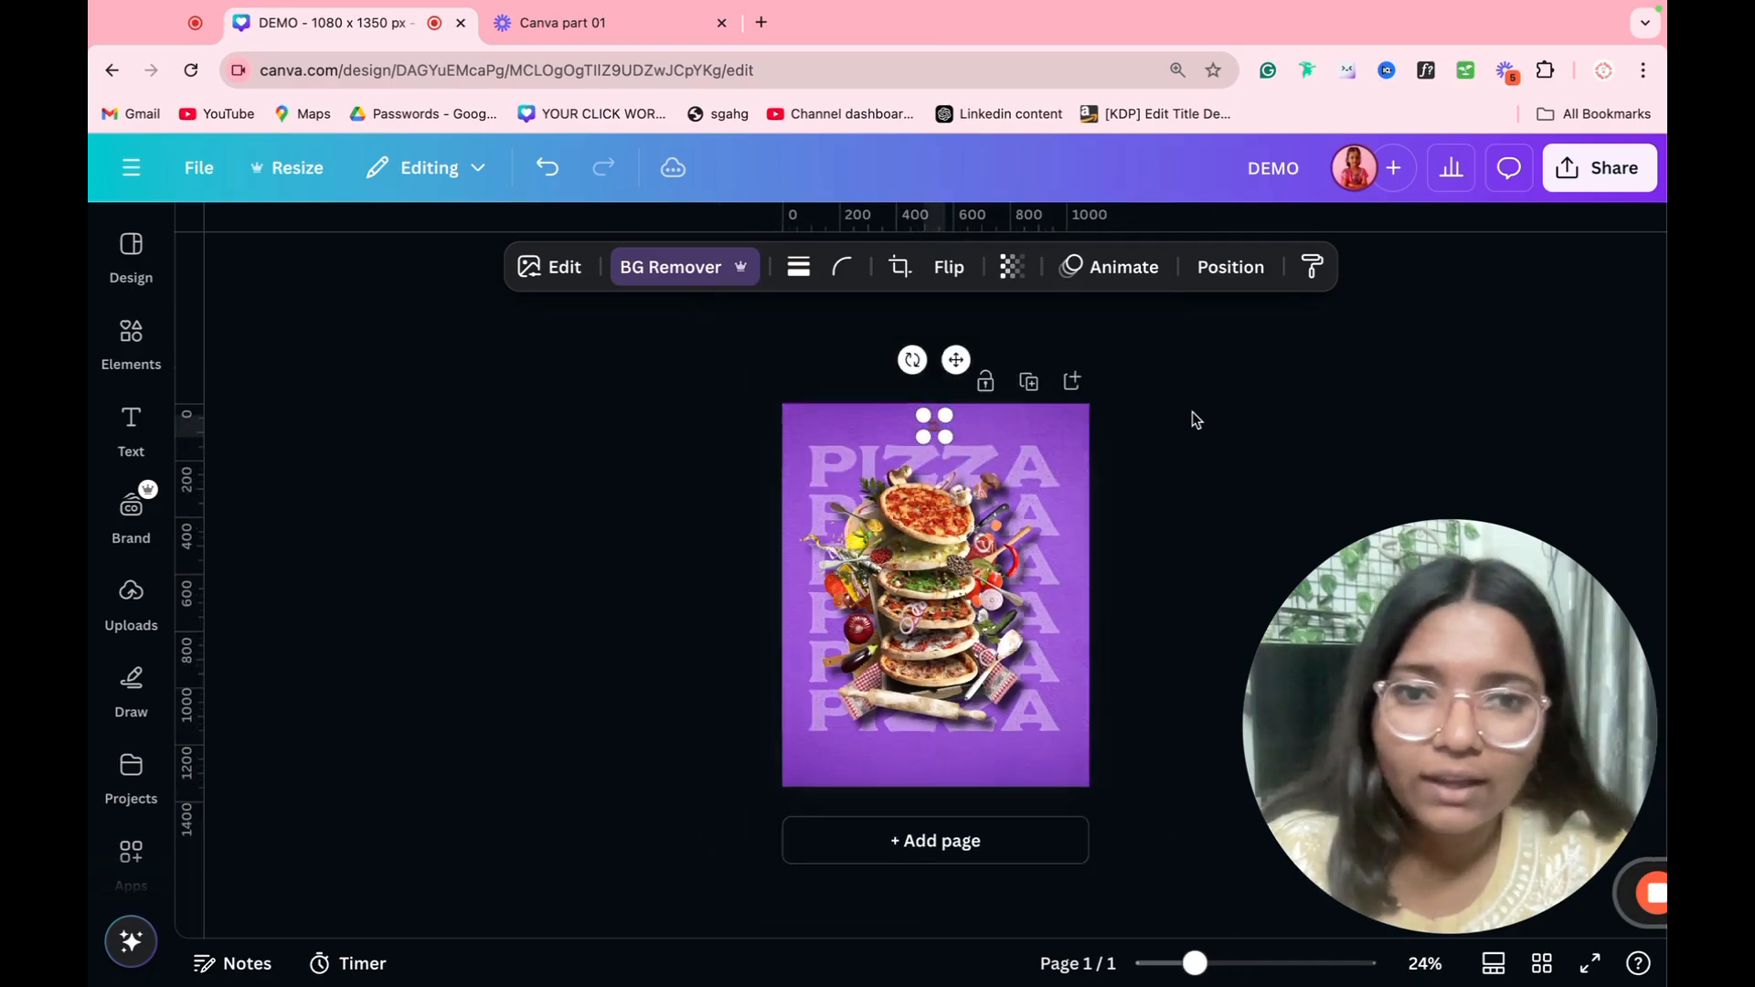
{"action": "scroll", "coordinate": [1192, 412], "scroll_direction": "up", "scroll_amount": 8, "text": "ctrl"}
{"action": "scroll", "coordinate": [968, 437], "scroll_direction": "up", "scroll_amount": 3}
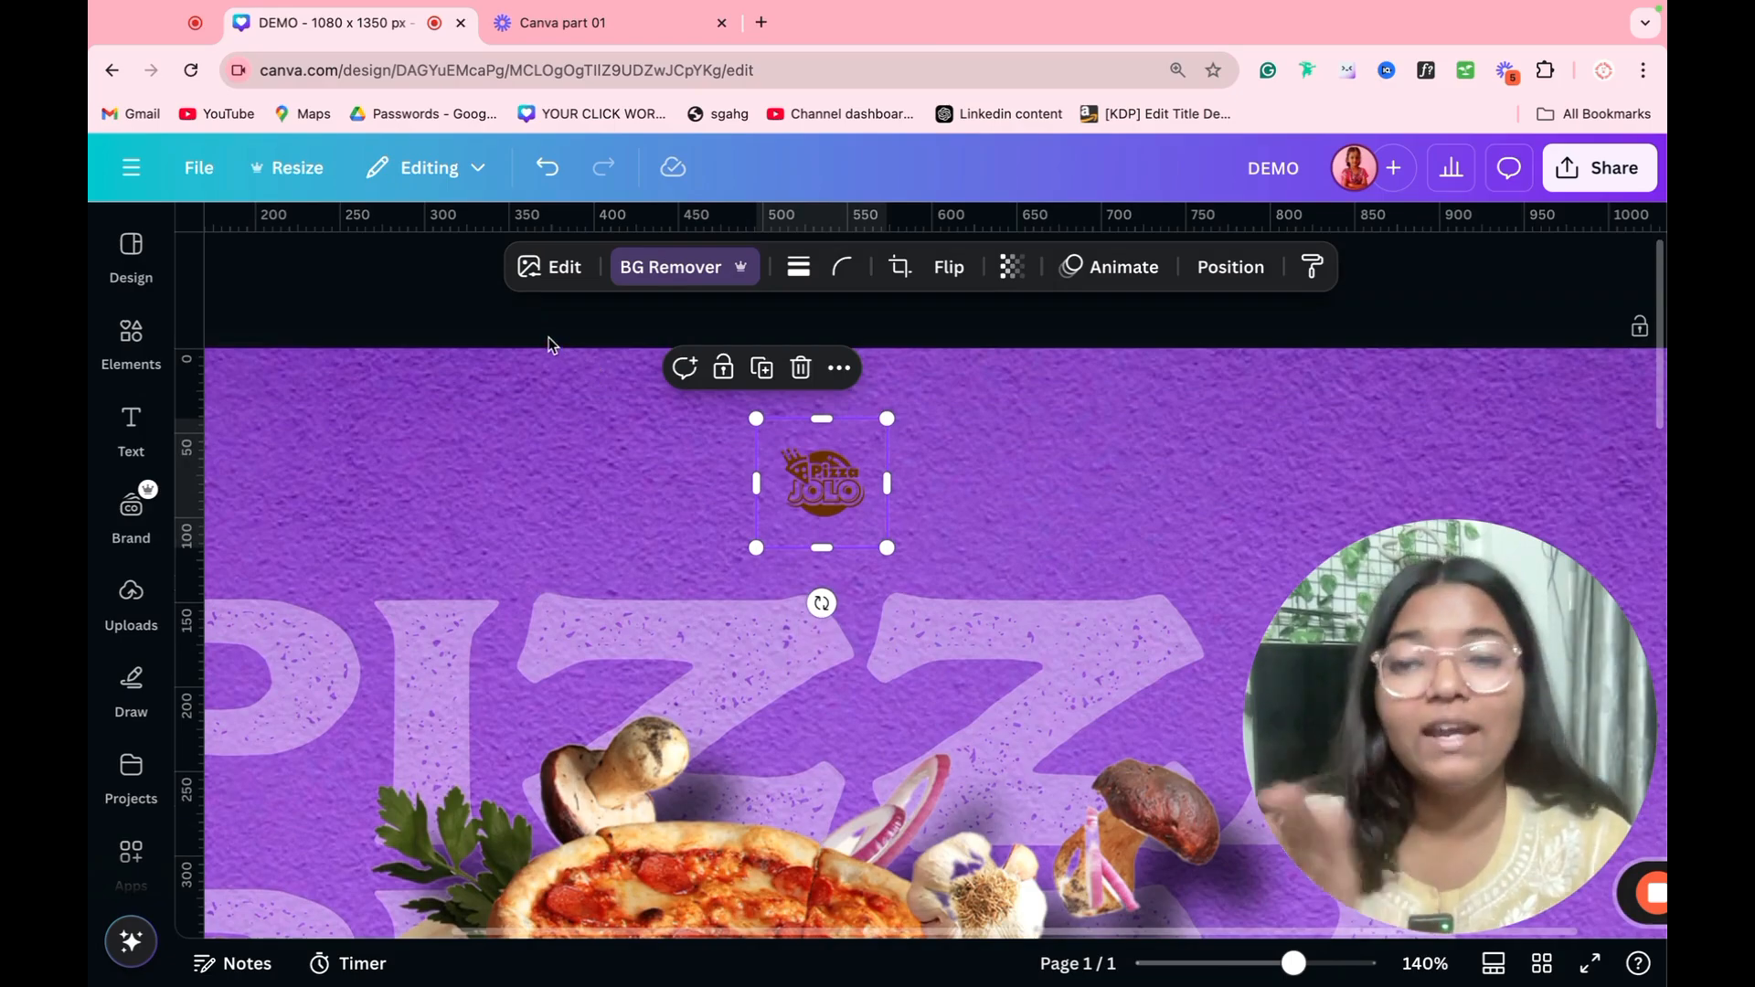
{"action": "left_click", "coordinate": [544, 268]}
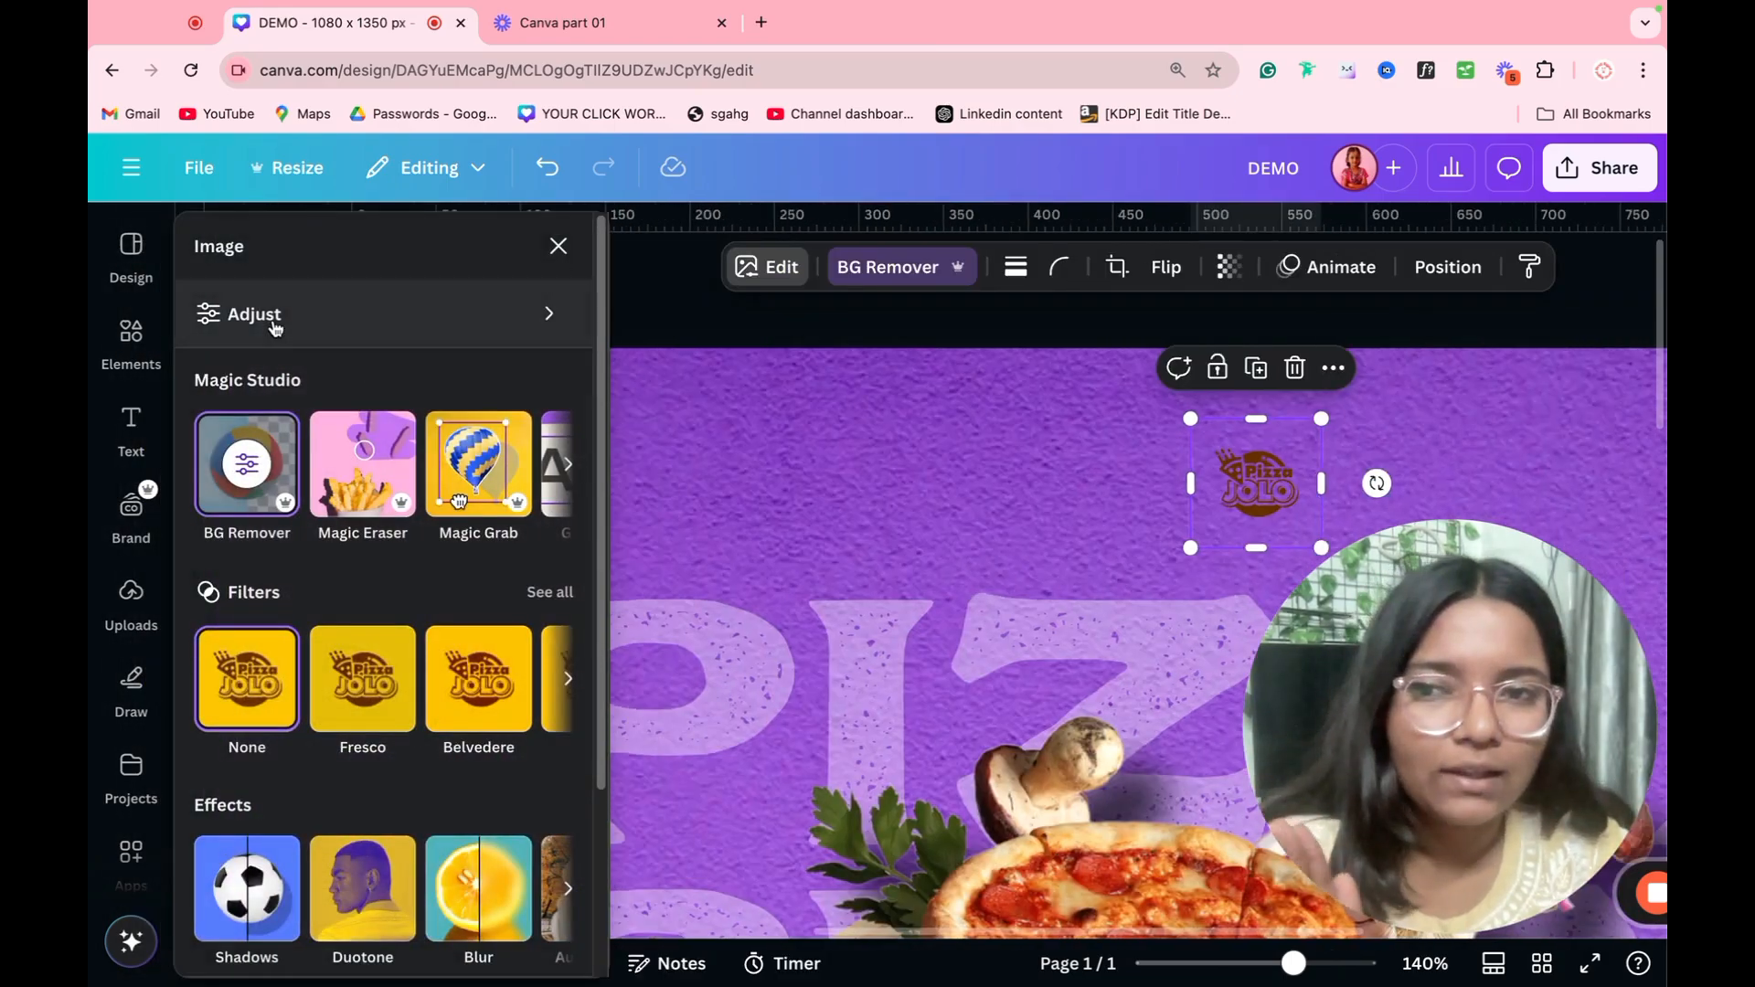
{"action": "left_click", "coordinate": [267, 320]}
{"action": "left_click_drag", "start_coordinate": [350, 569], "coordinate": [455, 576]}
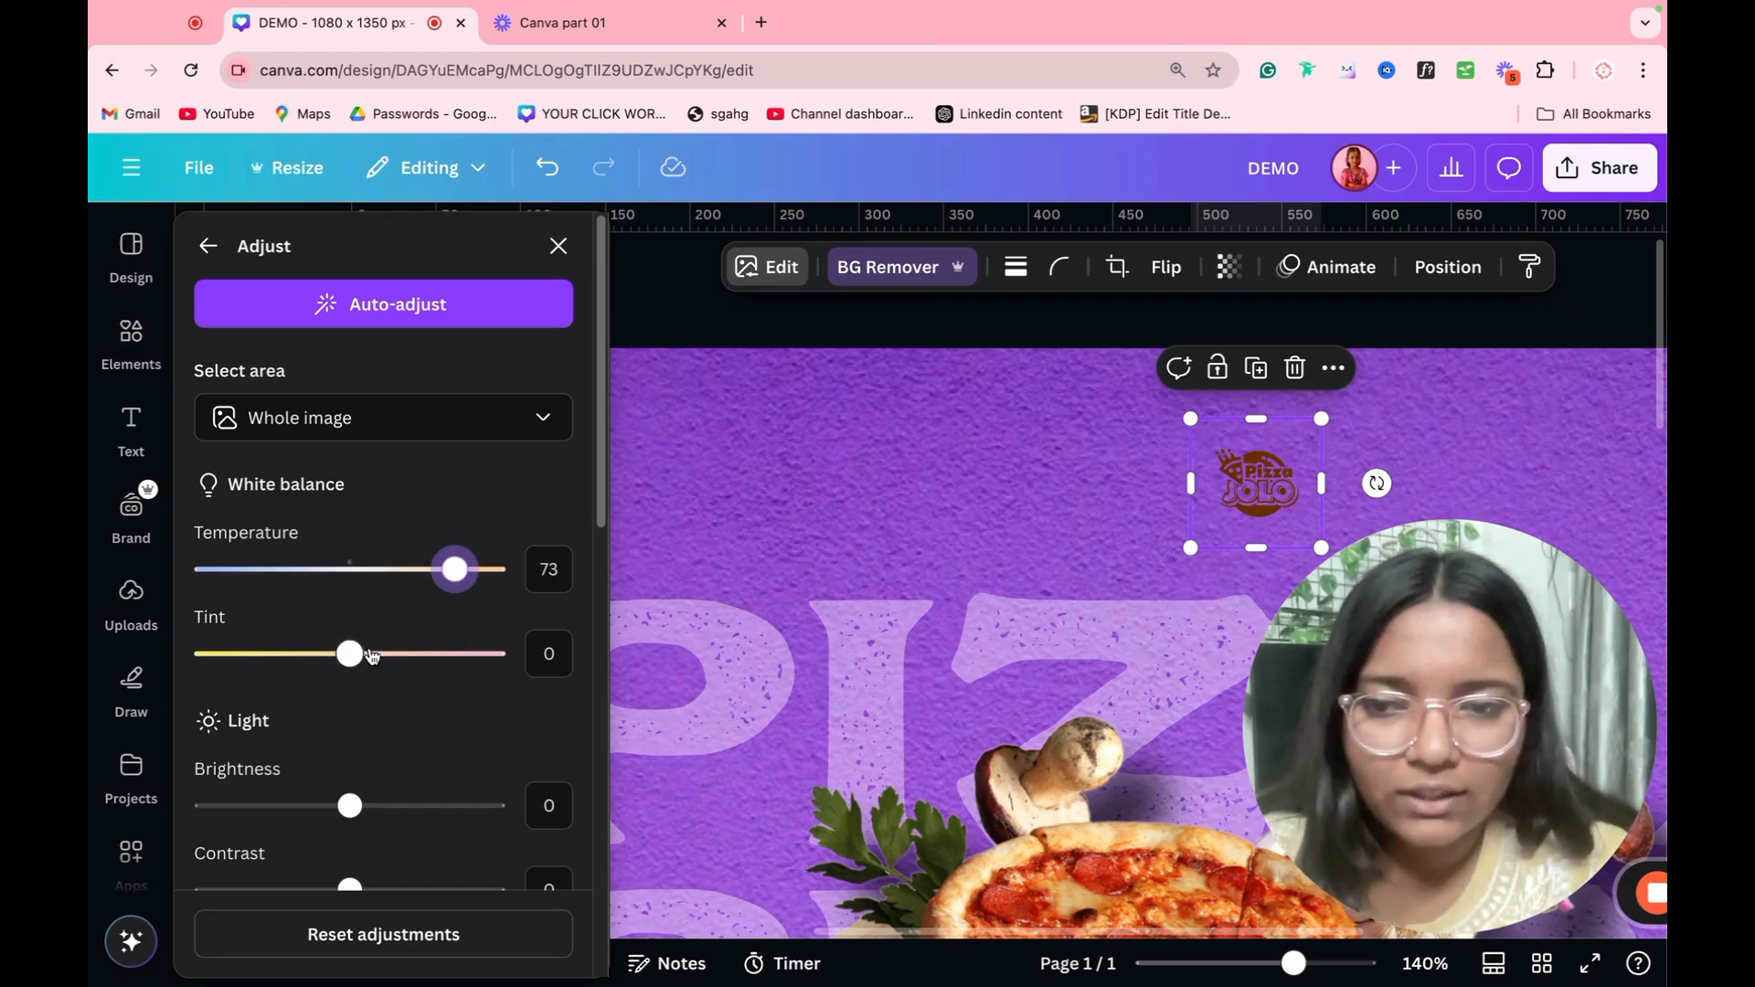
{"action": "left_click_drag", "start_coordinate": [350, 653], "coordinate": [498, 655]}
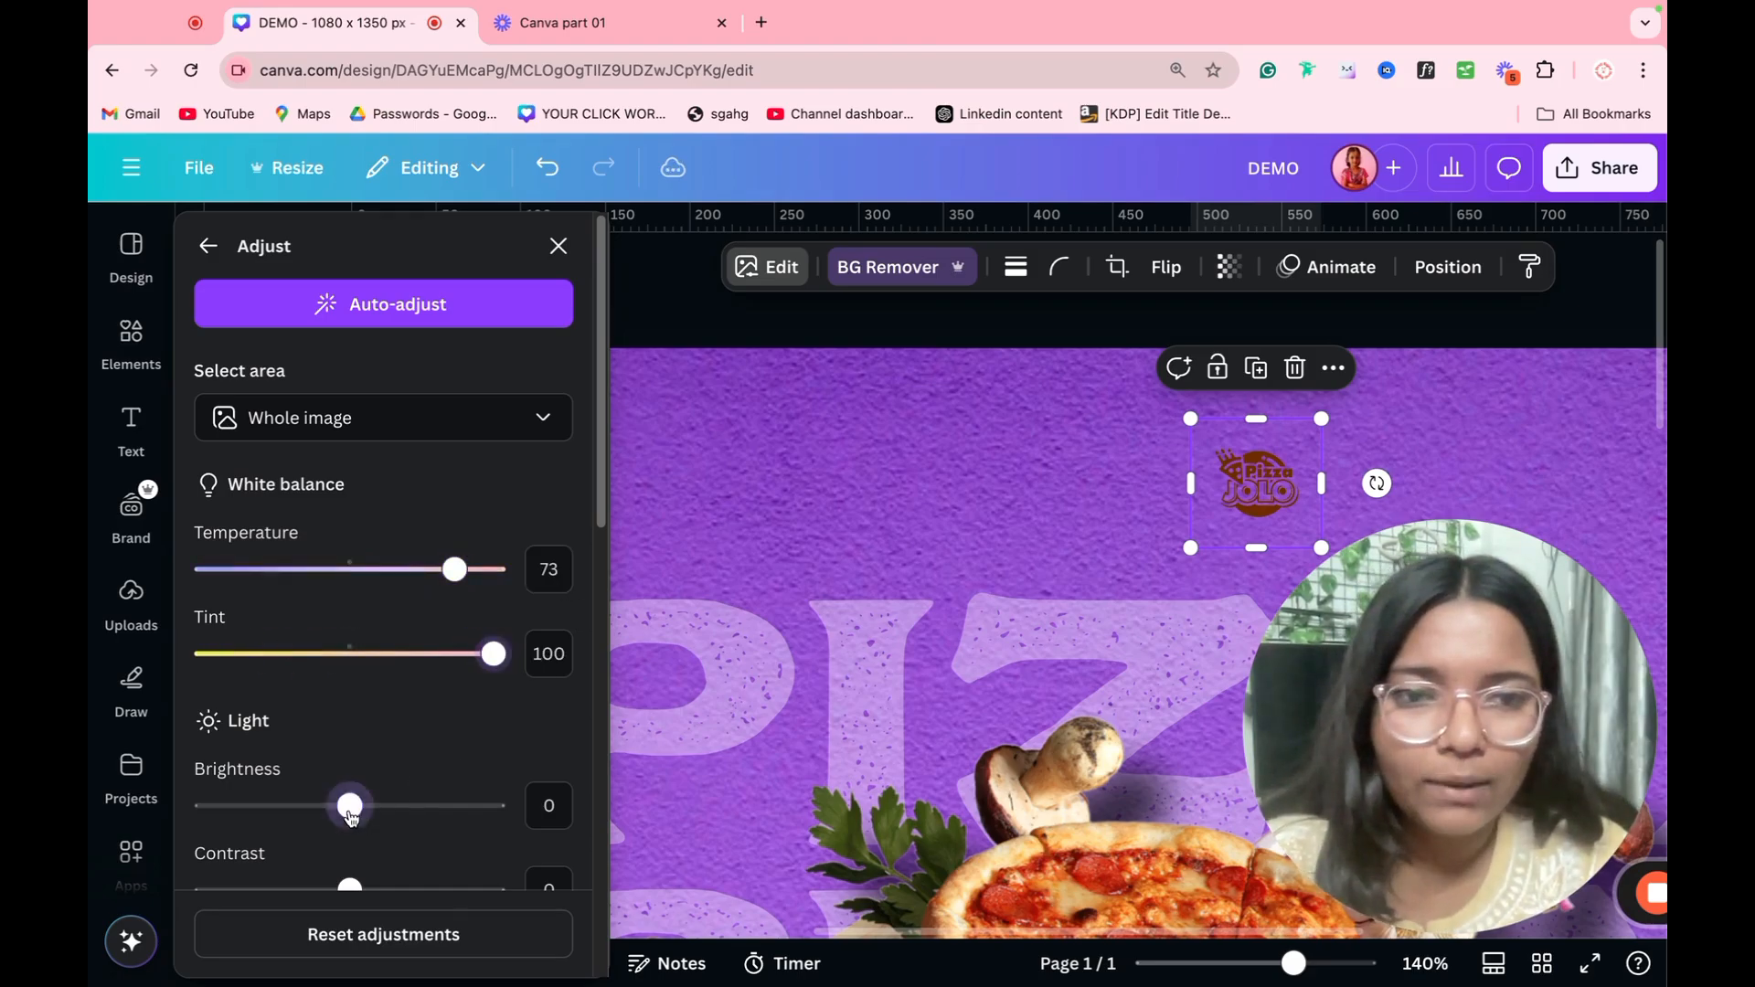
{"action": "left_click_drag", "start_coordinate": [350, 805], "coordinate": [628, 797]}
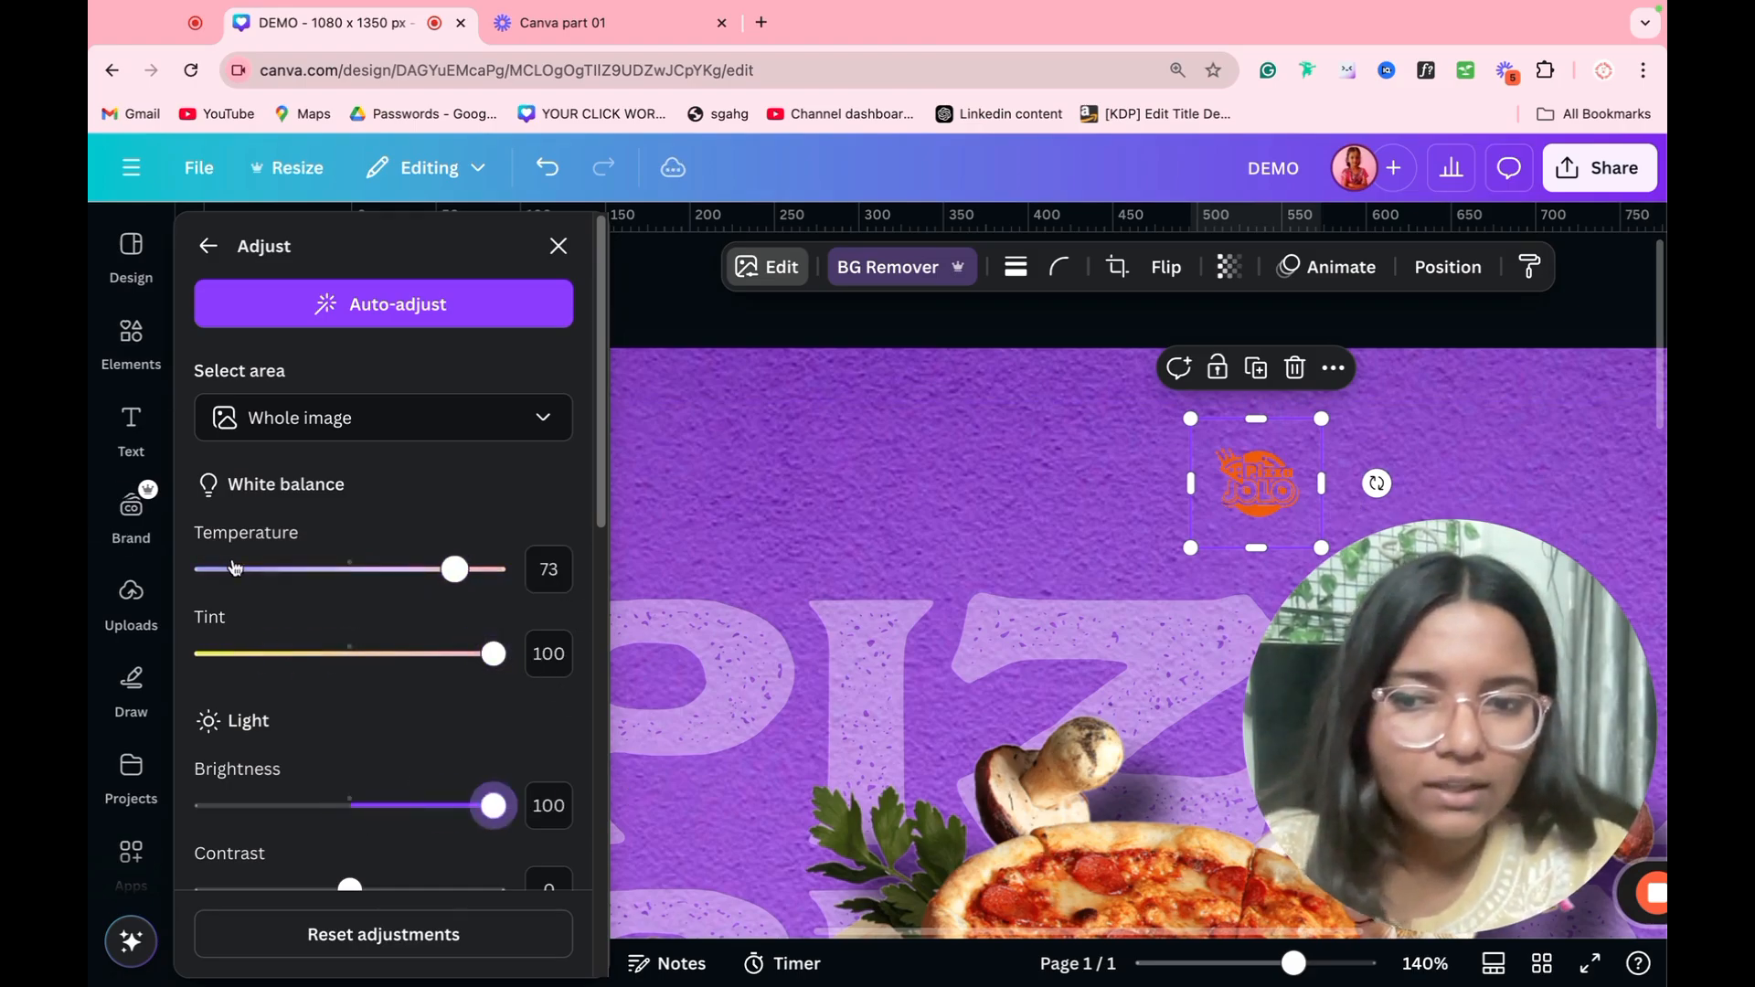
Step: Set the logo's contrast, highlights and blacks to -100 each
{"action": "scroll", "coordinate": [339, 571], "scroll_direction": "down", "scroll_amount": 2}
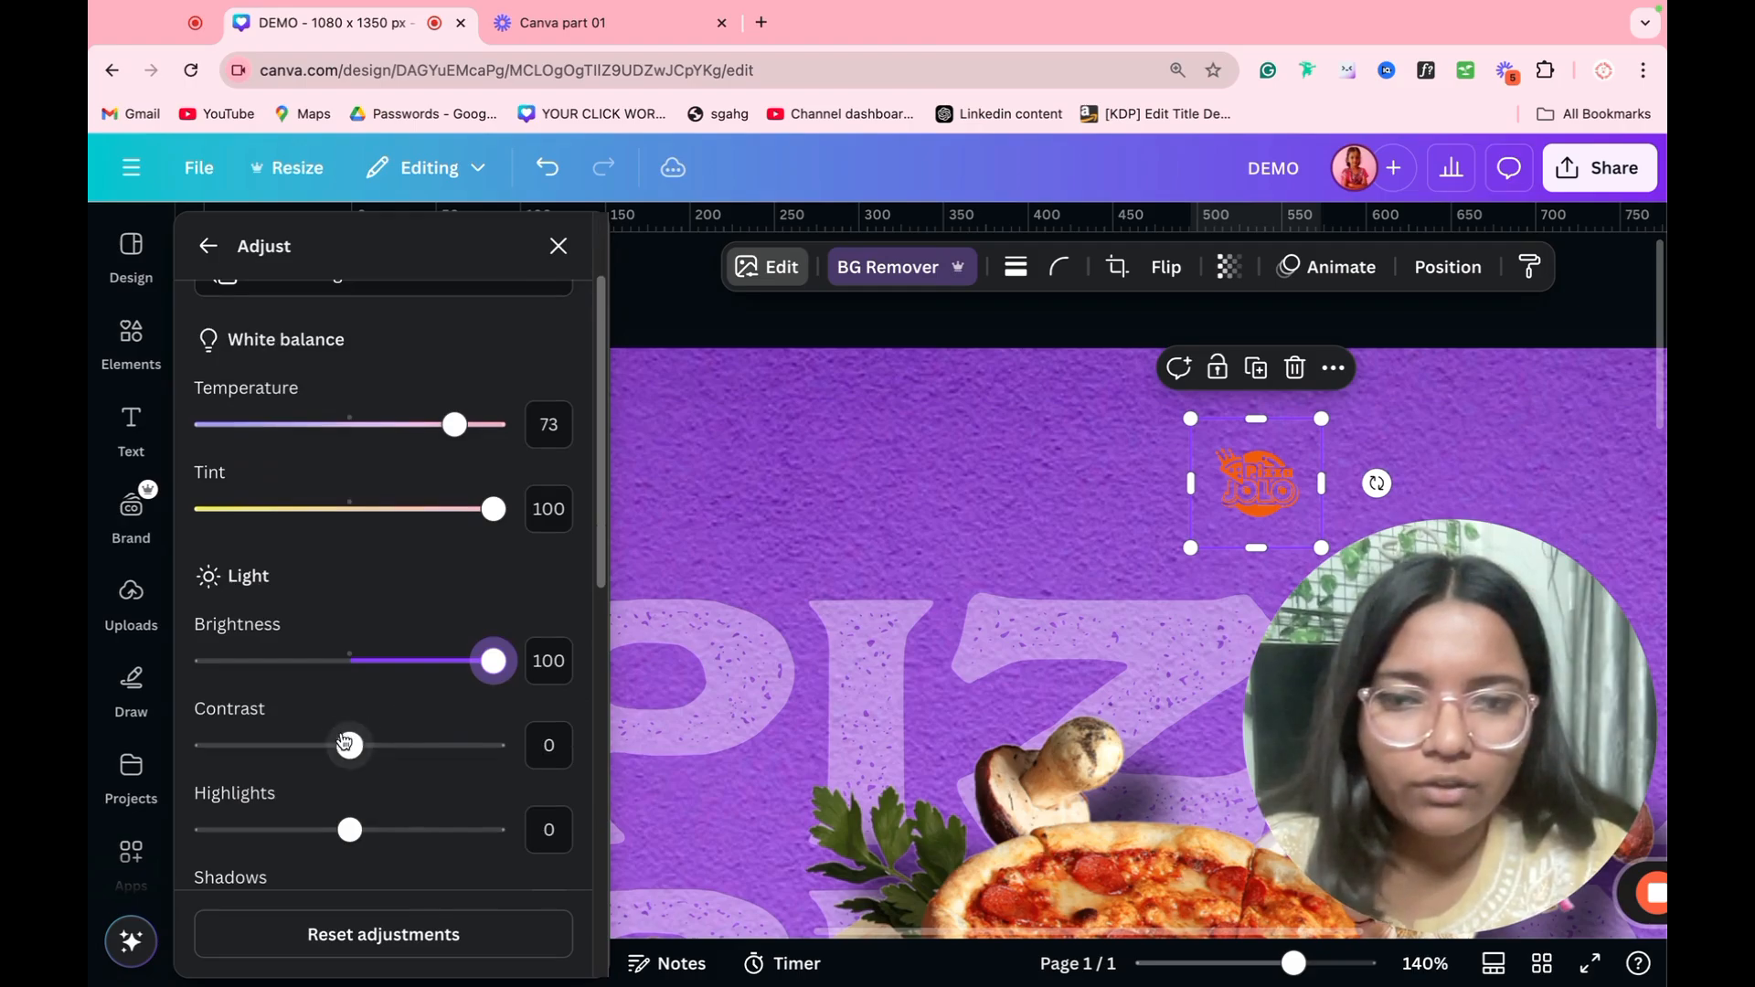
{"action": "left_click_drag", "start_coordinate": [350, 745], "coordinate": [174, 792]}
{"action": "left_click_drag", "start_coordinate": [349, 830], "coordinate": [111, 849]}
{"action": "scroll", "coordinate": [302, 750], "scroll_direction": "down", "scroll_amount": 5}
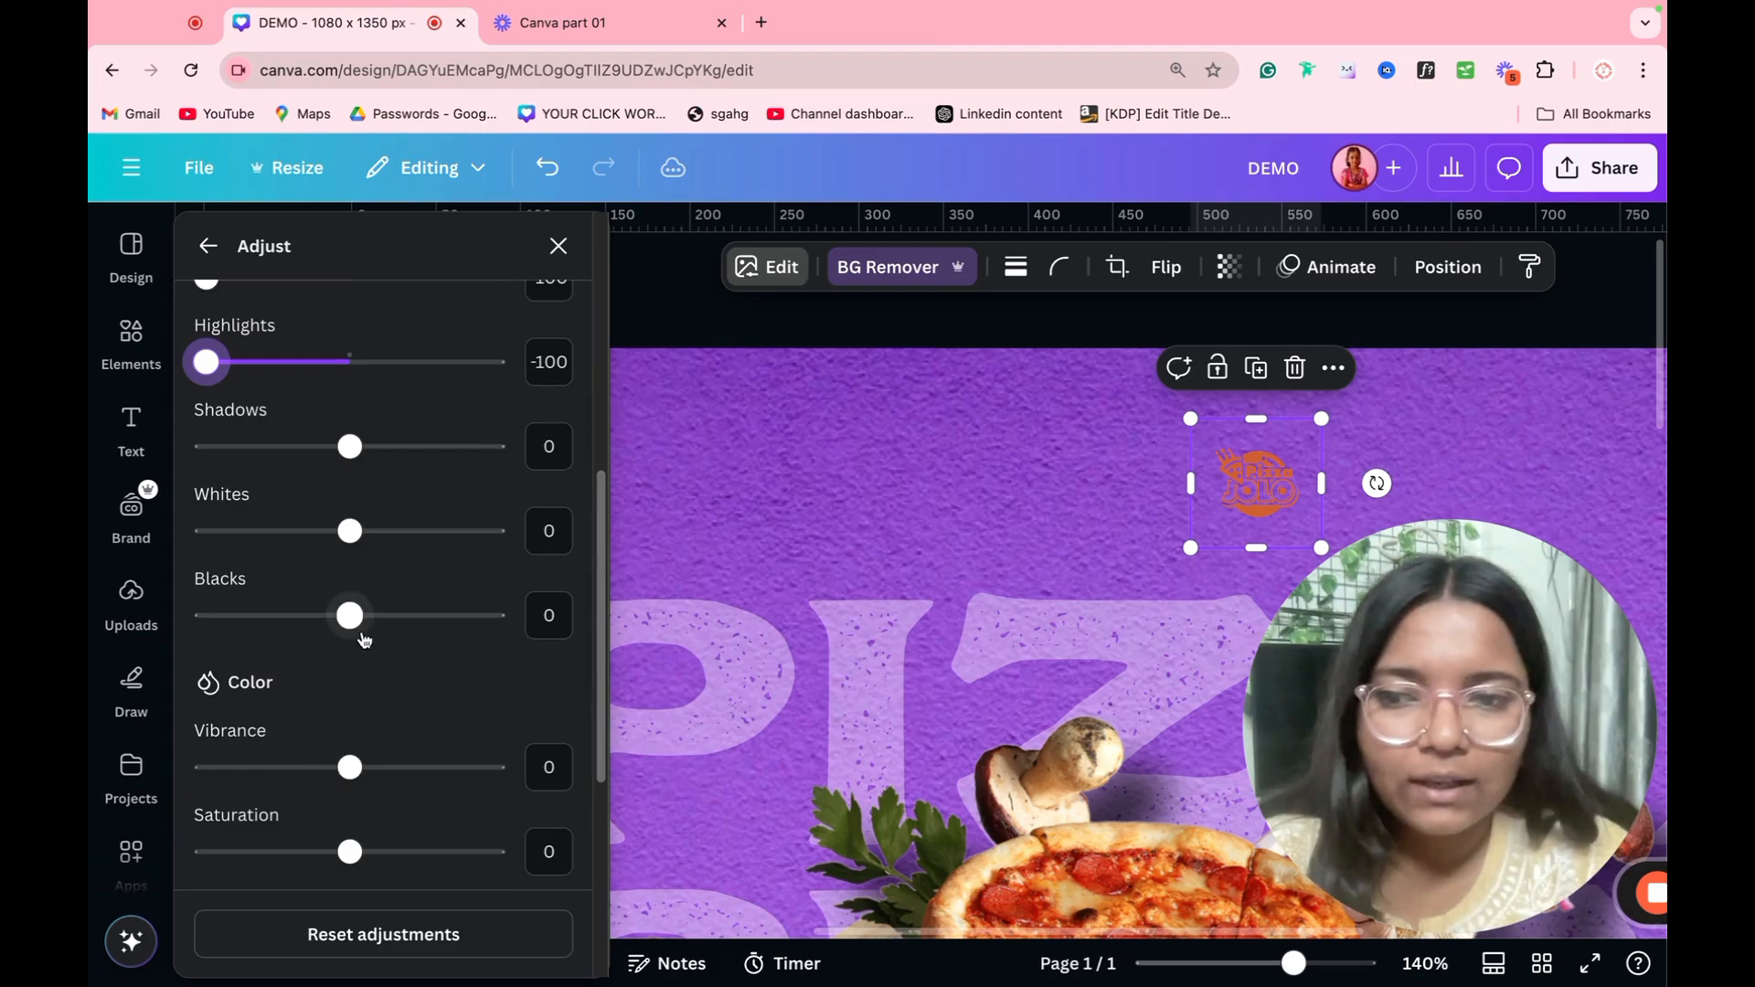
{"action": "left_click_drag", "start_coordinate": [350, 616], "coordinate": [148, 634]}
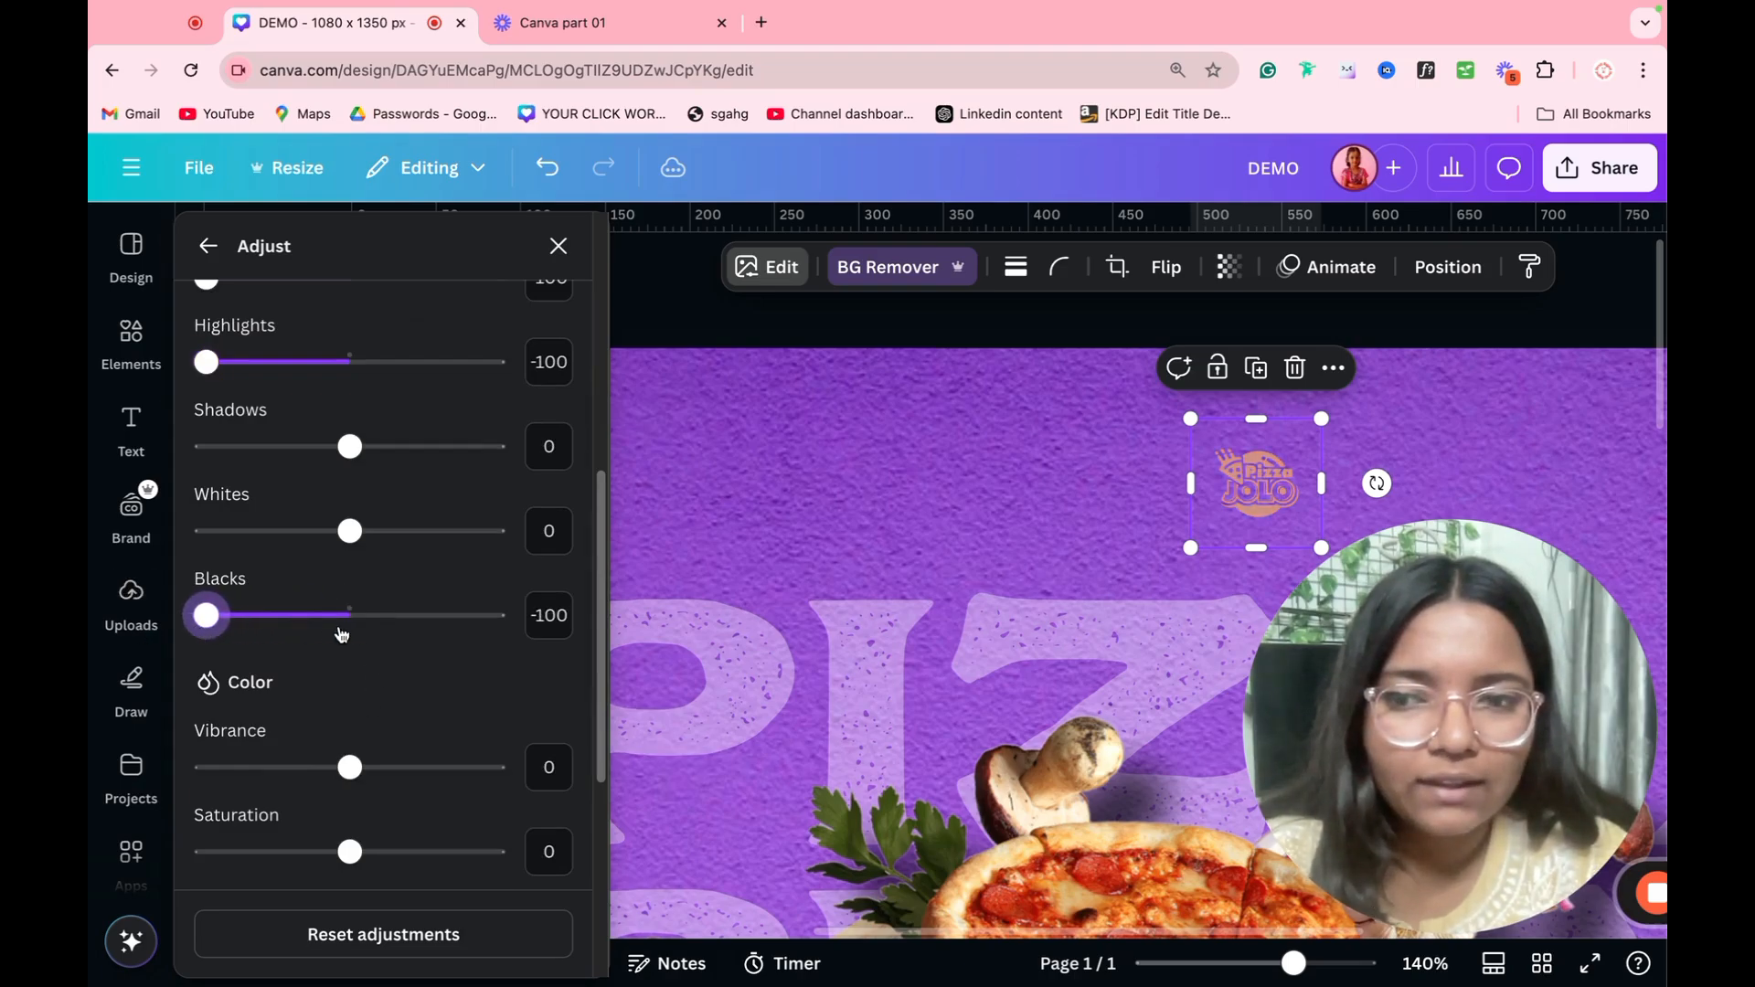
Step: Set the logo's vibrance, saturation and sharpness to -100 each, and its clarity to -11
{"action": "left_click_drag", "start_coordinate": [350, 767], "coordinate": [101, 786]}
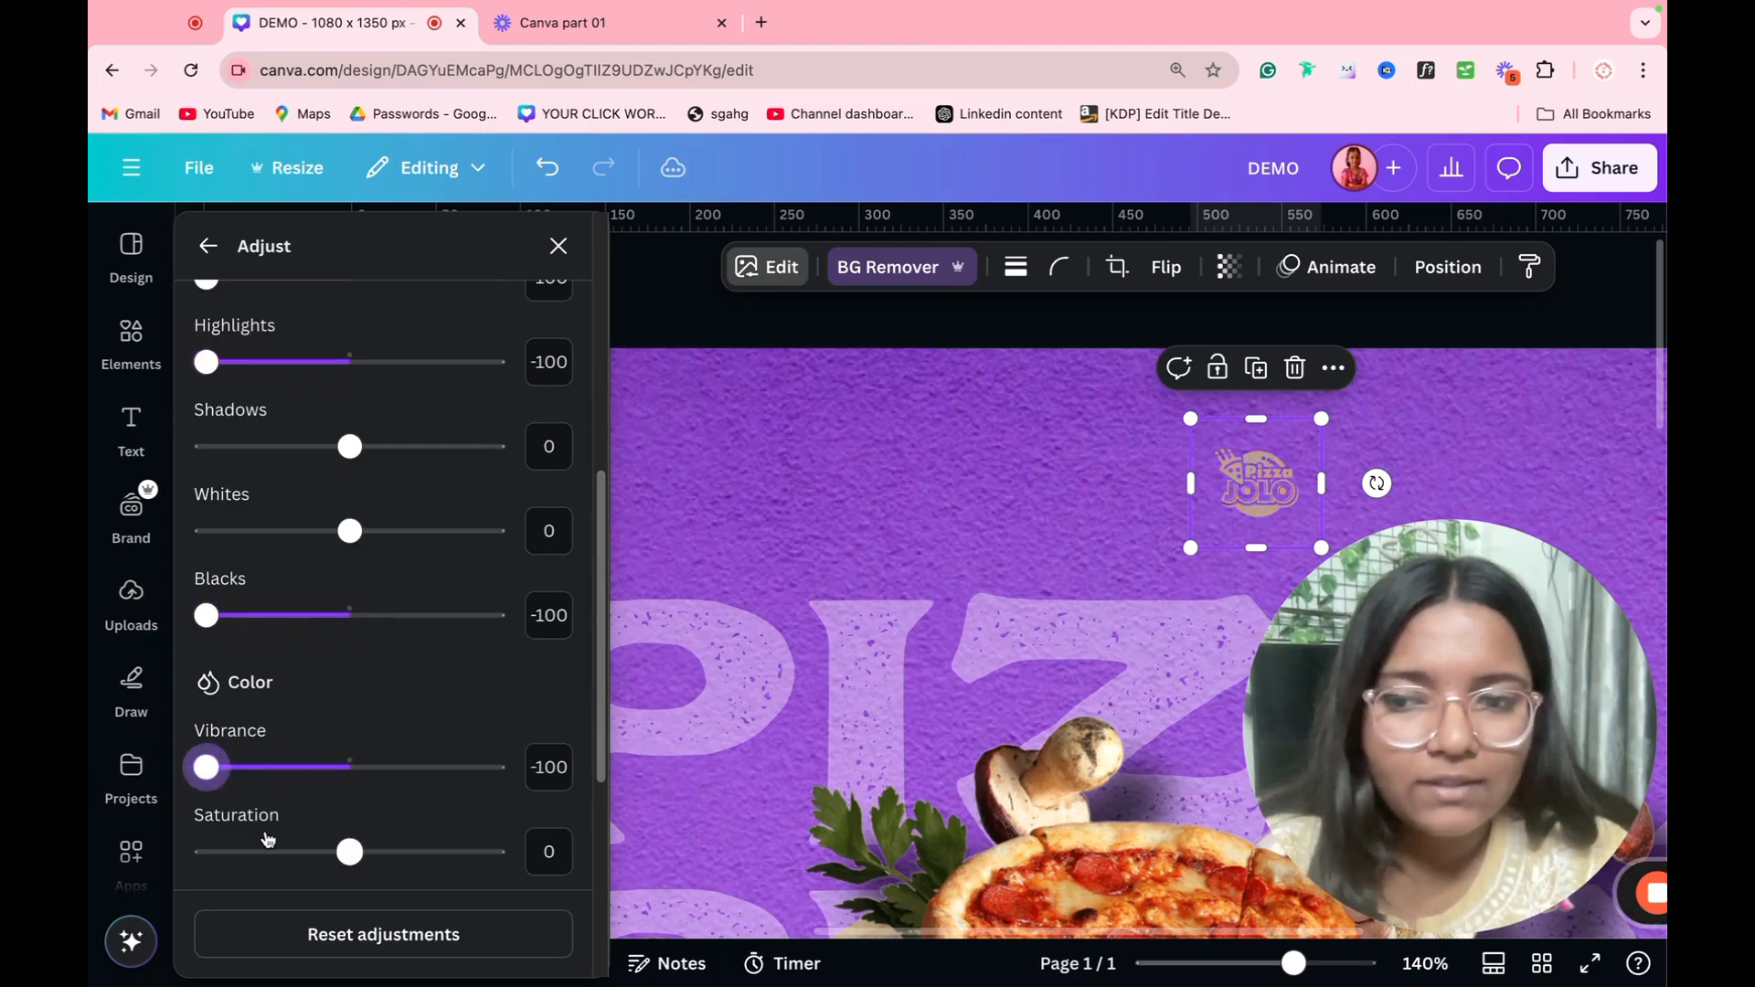
{"action": "left_click_drag", "start_coordinate": [350, 852], "coordinate": [92, 872]}
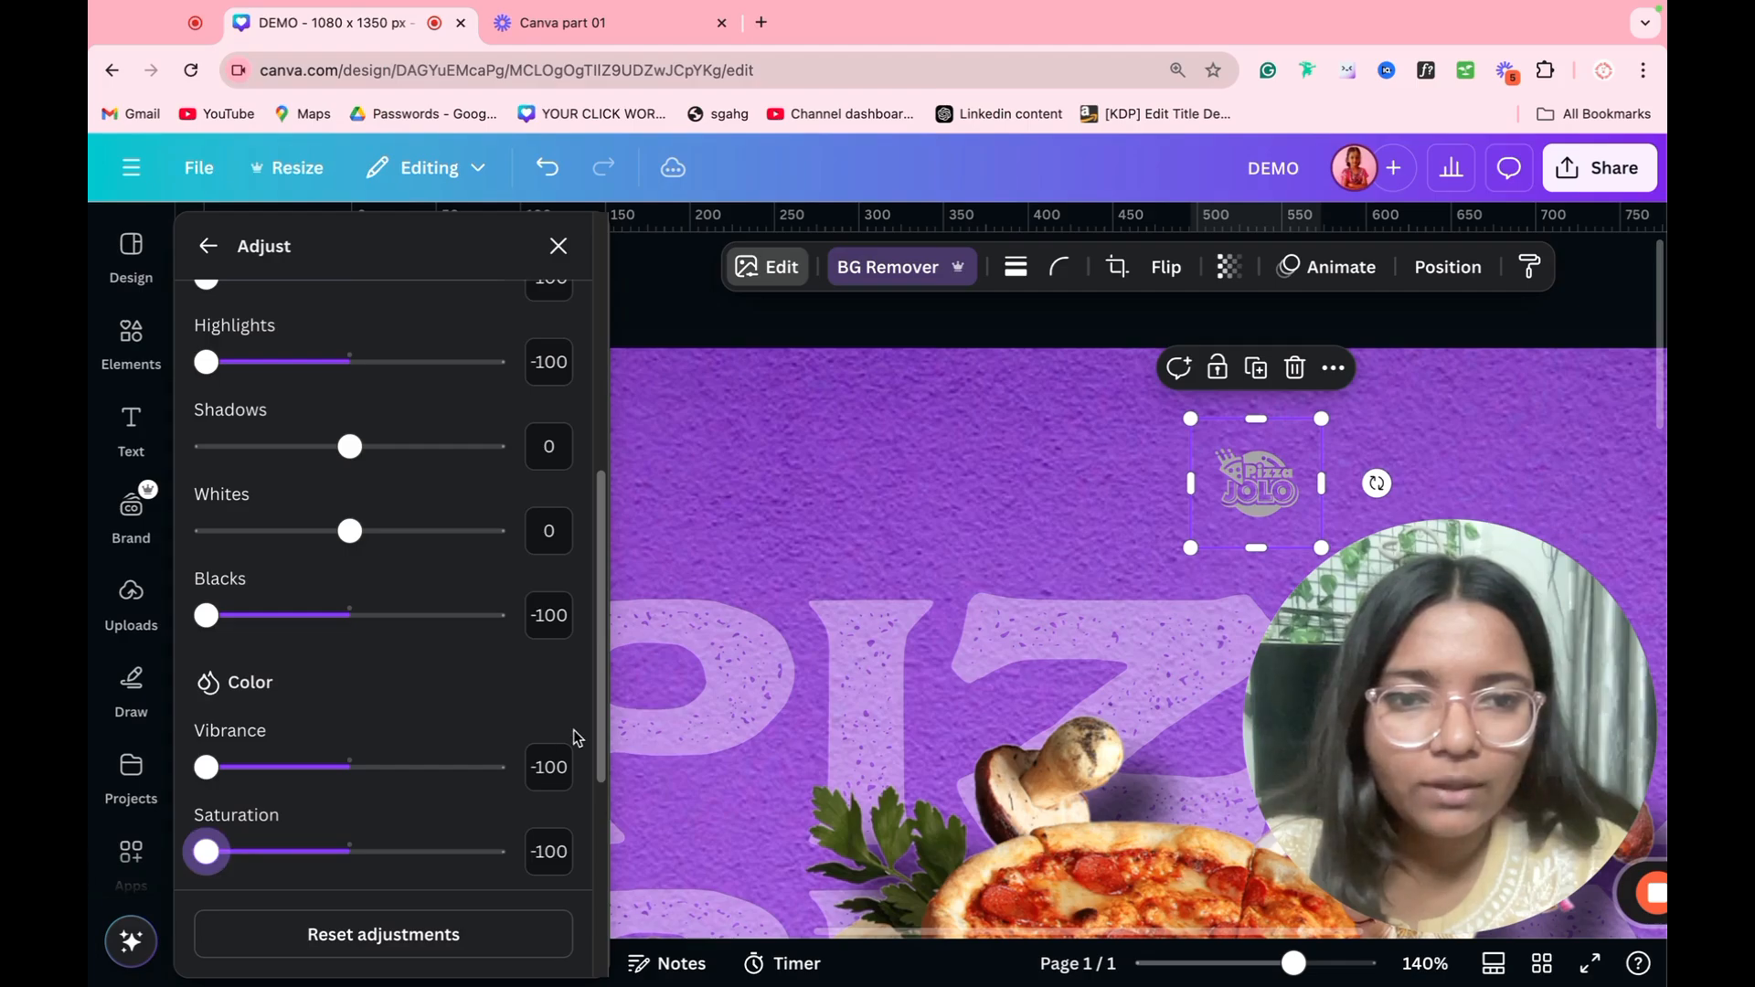
{"action": "scroll", "coordinate": [578, 738], "scroll_direction": "down", "scroll_amount": 5}
{"action": "left_click_drag", "start_coordinate": [350, 682], "coordinate": [206, 686]}
{"action": "mouse_move", "coordinate": [350, 766]}
{"action": "left_mouse_down"}
{"action": "mouse_move", "coordinate": [494, 766]}
{"action": "mouse_move", "coordinate": [333, 766]}
{"action": "left_mouse_up"}
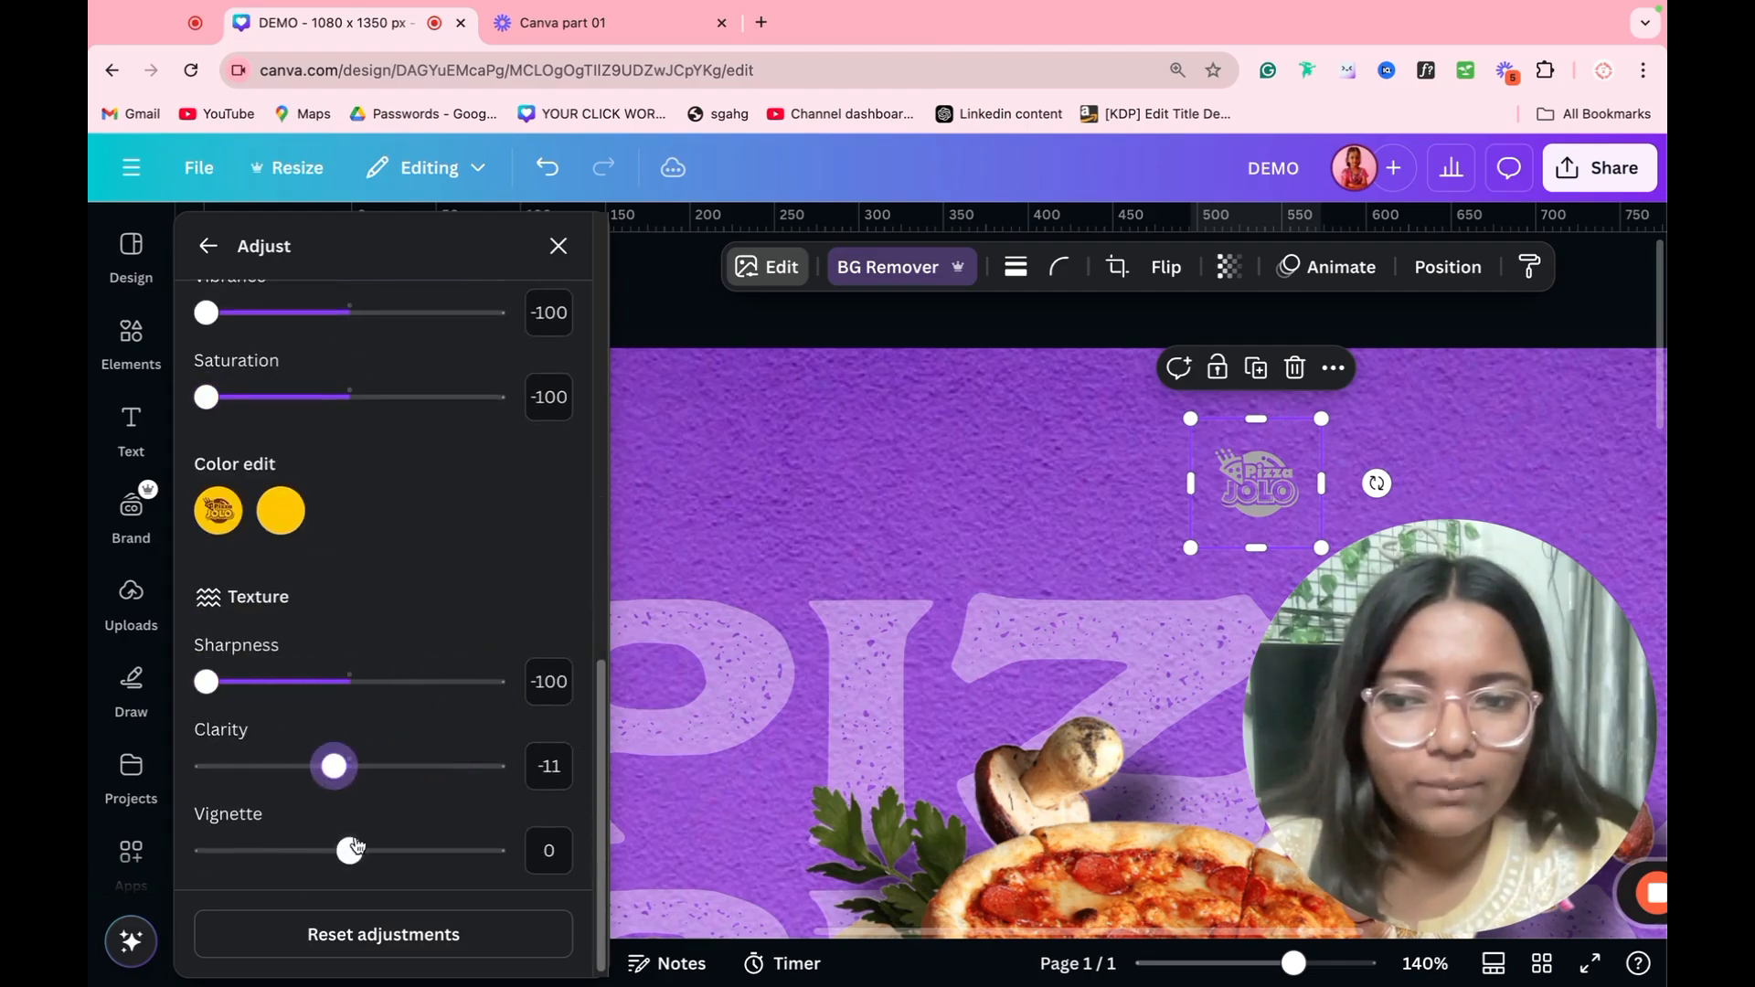
Step: Edit the logo's plain yellow color with brightness 100 and a raised hue, and leave the image adjustments
{"action": "left_click", "coordinate": [281, 513]}
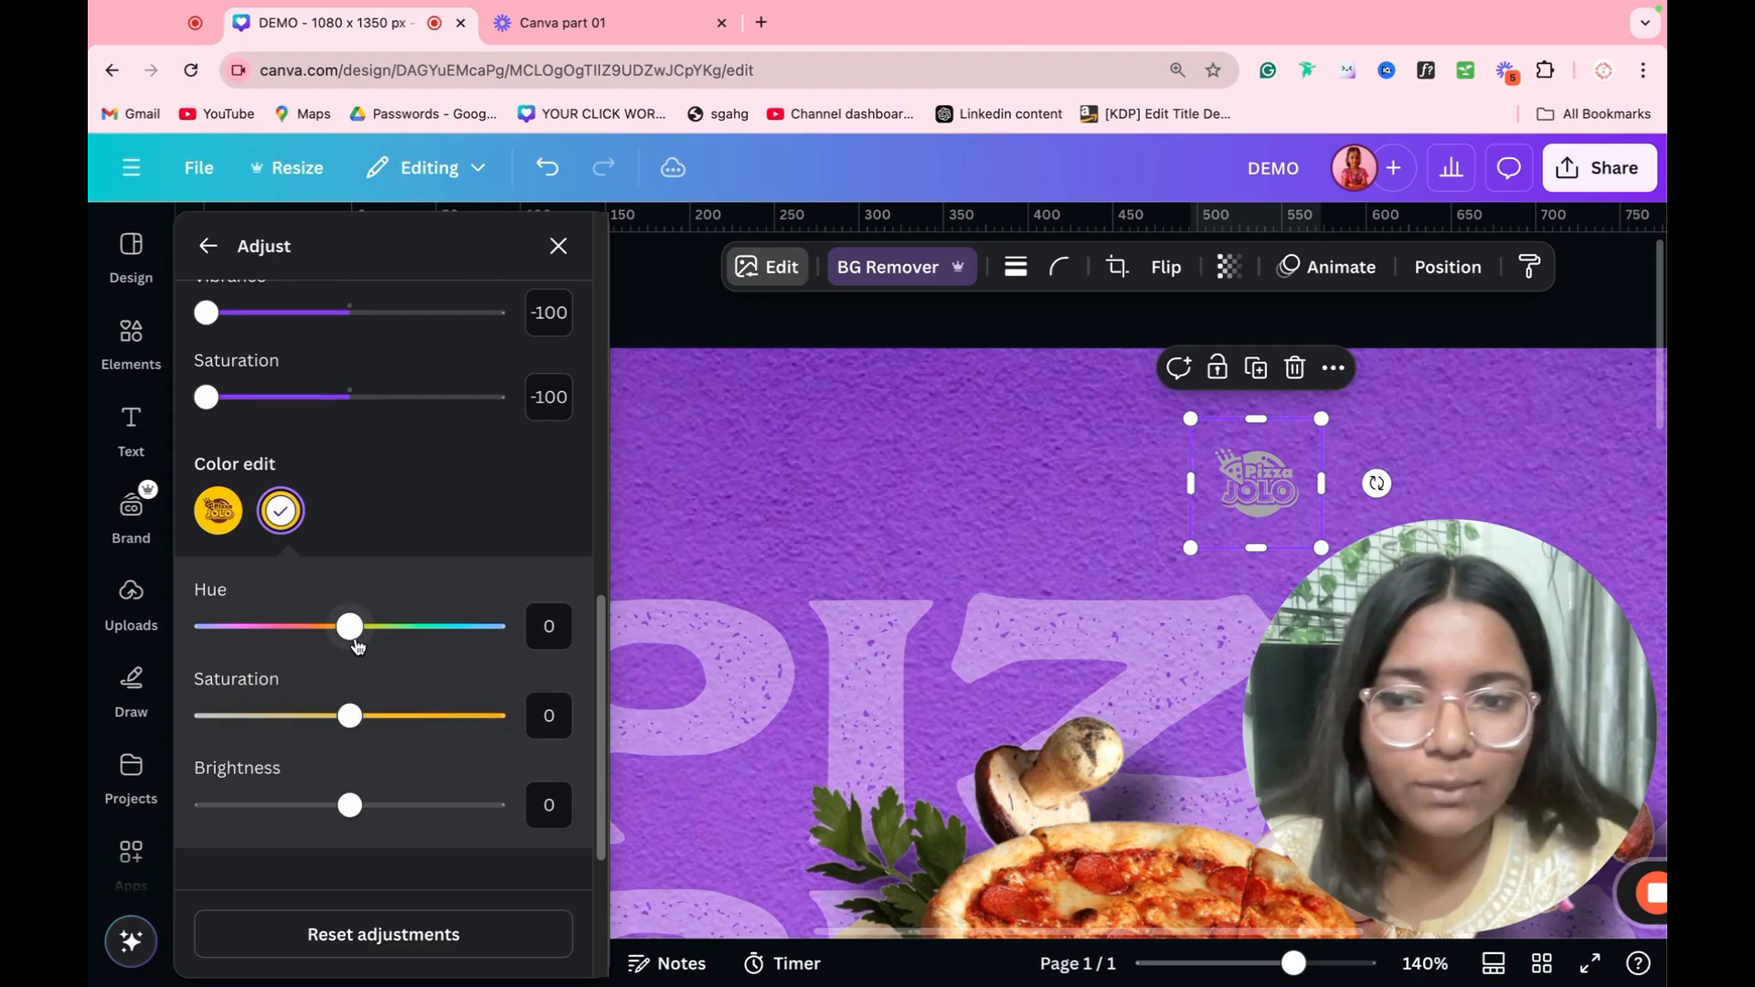
{"action": "left_click_drag", "start_coordinate": [350, 804], "coordinate": [598, 792]}
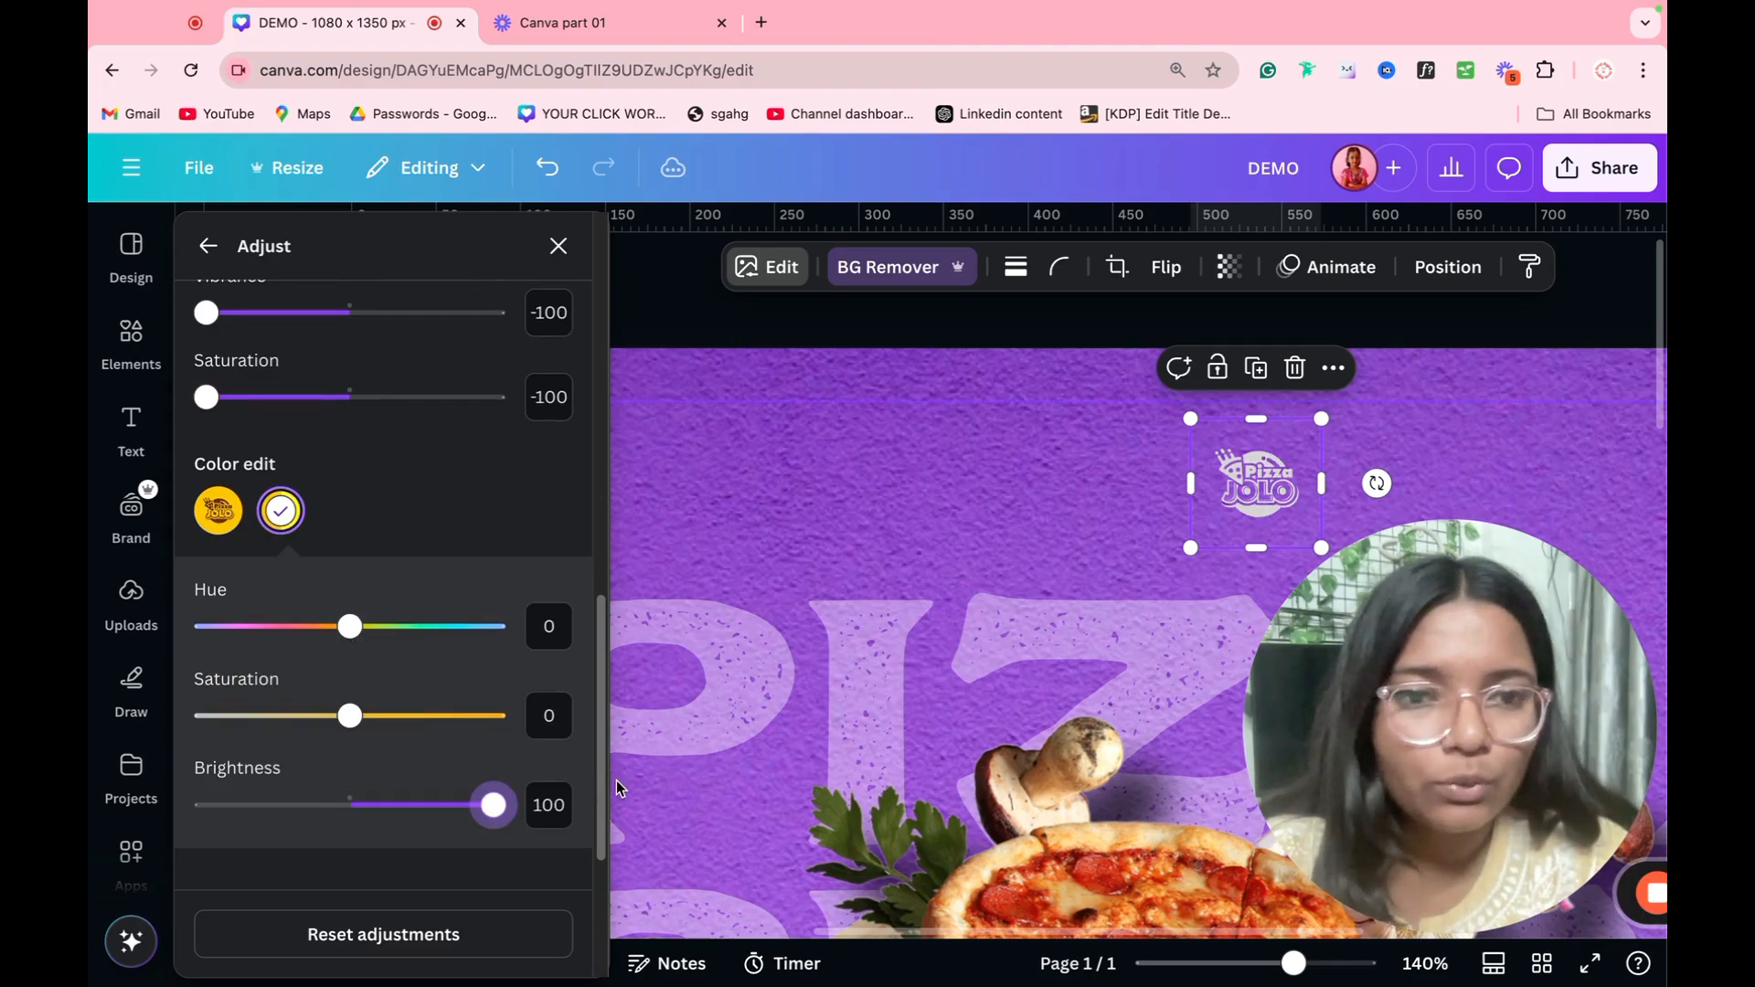
{"action": "left_click_drag", "start_coordinate": [348, 629], "coordinate": [907, 754]}
{"action": "left_click", "coordinate": [882, 742]}
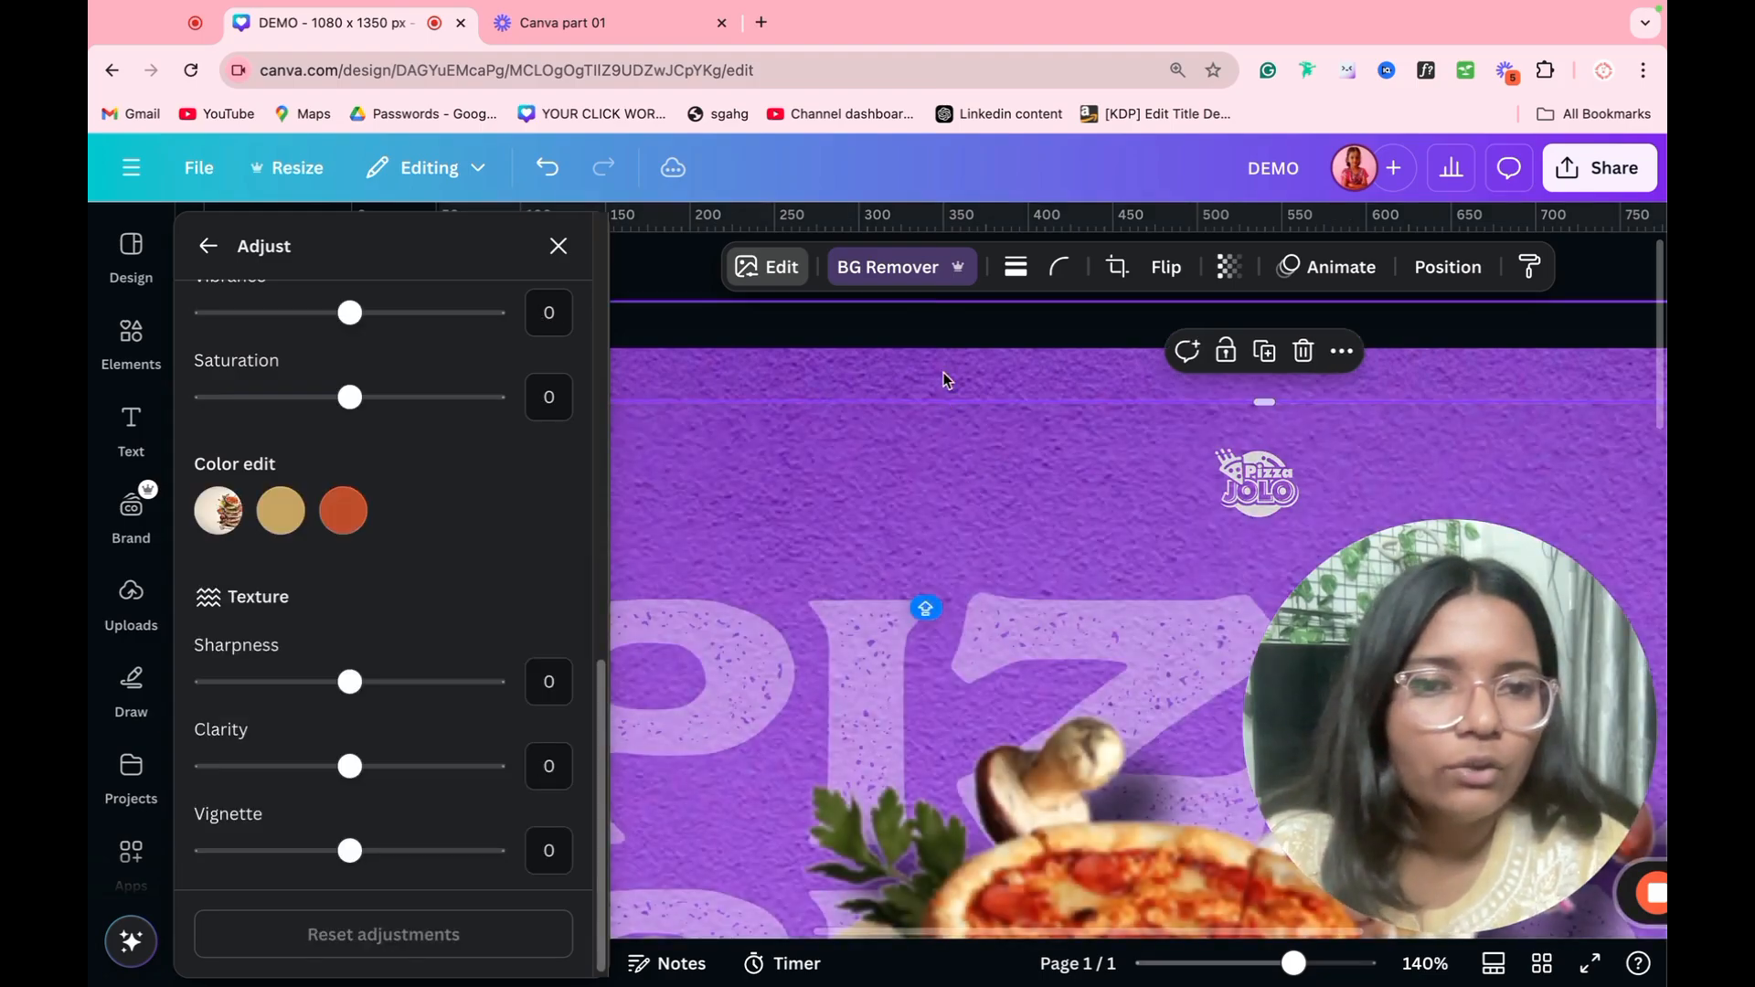
{"action": "left_click", "coordinate": [663, 281]}
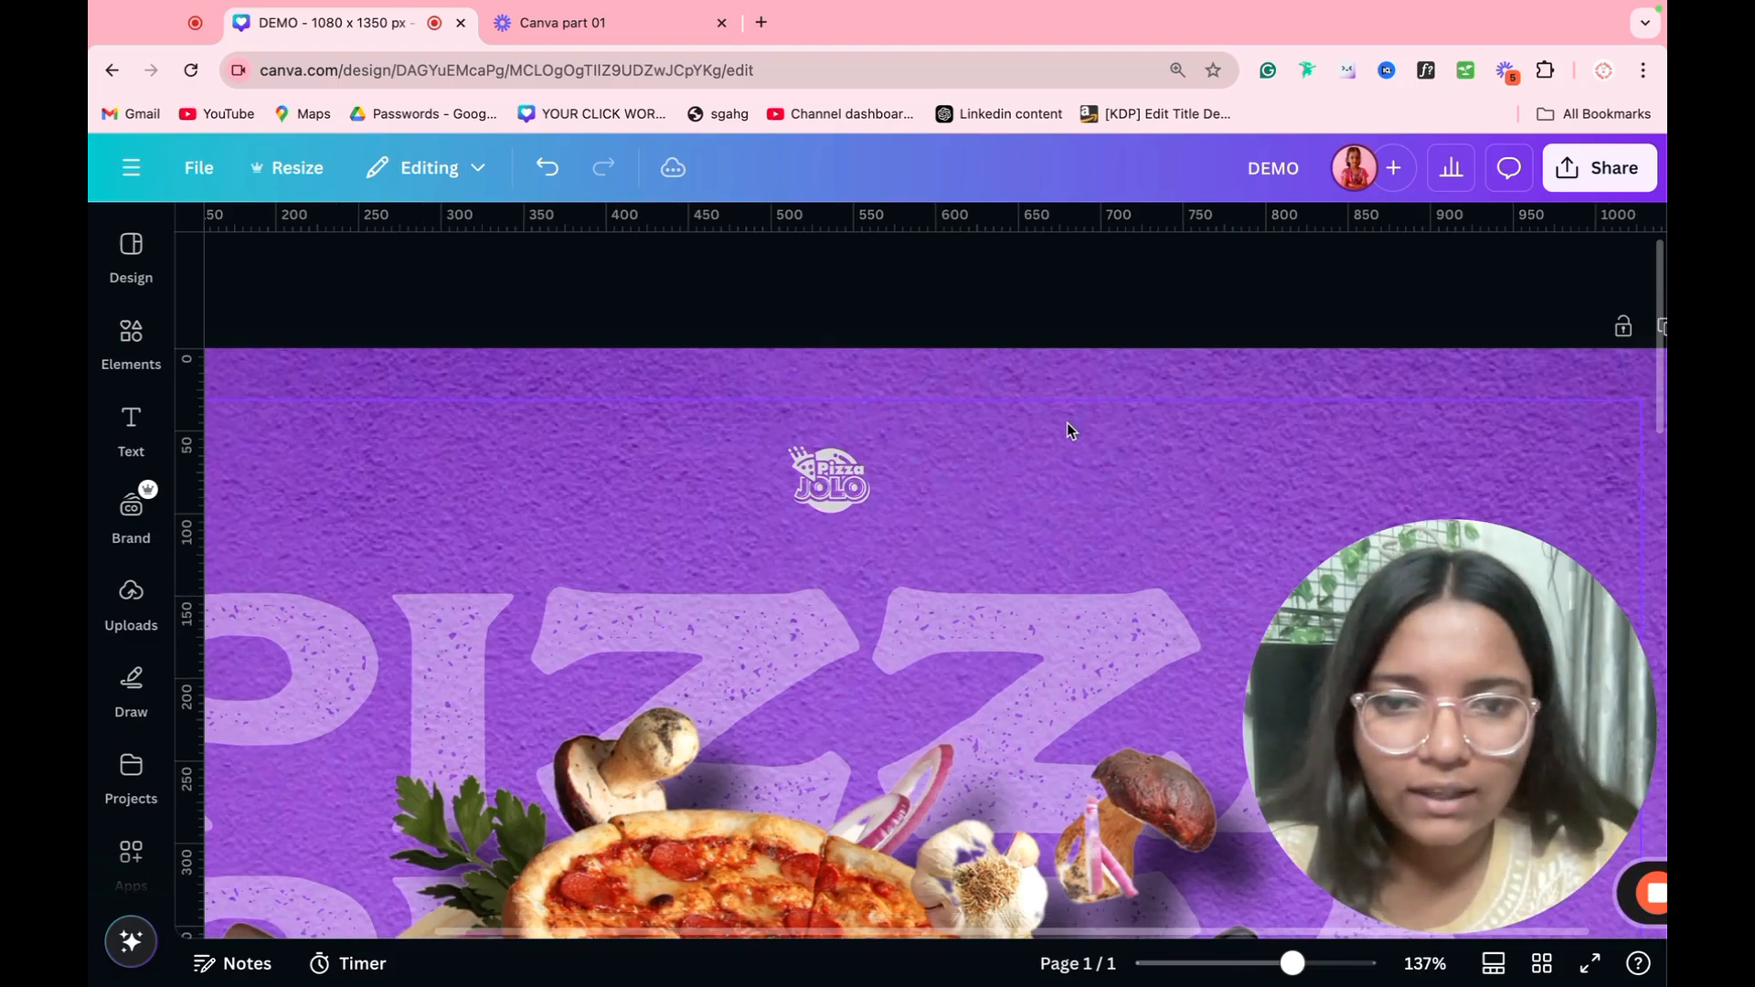
Step: Enlarge the Pizza Jolo logo above the PIZZA text and shift it slightly to keep it near the top center
{"action": "left_click", "coordinate": [837, 484]}
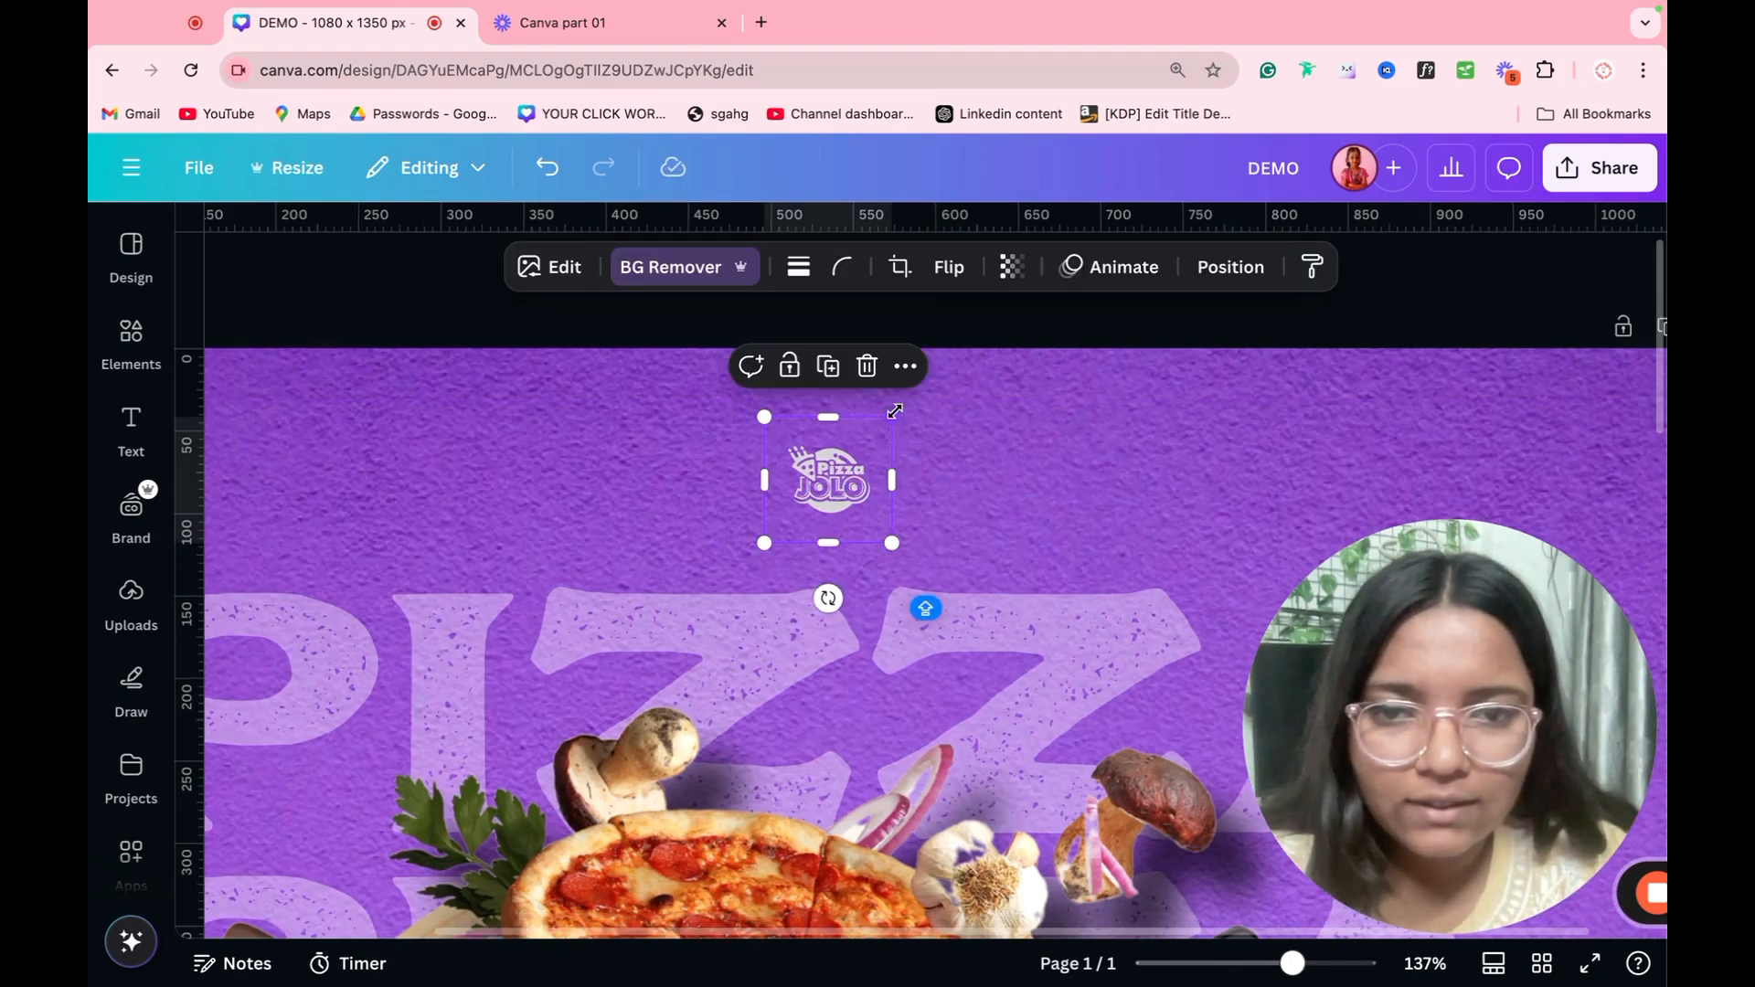
{"action": "left_click_drag", "start_coordinate": [894, 411], "coordinate": [969, 337]}
{"action": "left_click_drag", "start_coordinate": [905, 465], "coordinate": [888, 504]}
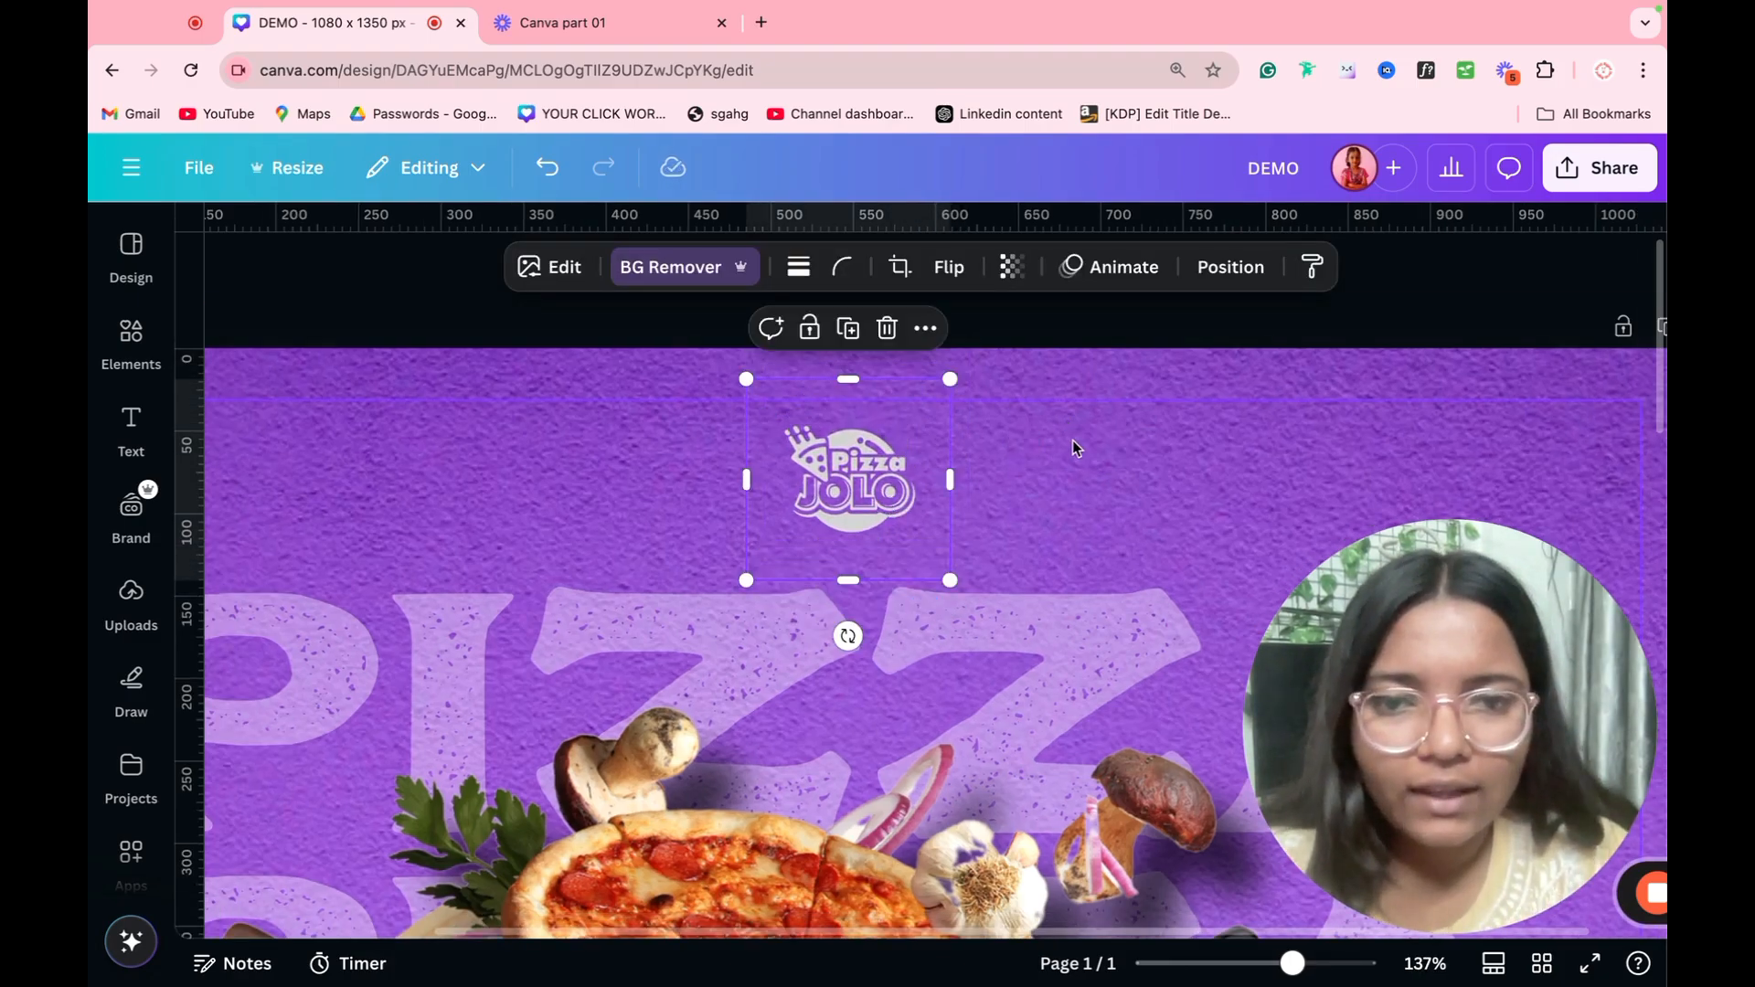
{"action": "scroll", "coordinate": [1071, 441], "scroll_direction": "down", "scroll_amount": 10}
{"action": "left_click", "coordinate": [1203, 447]}
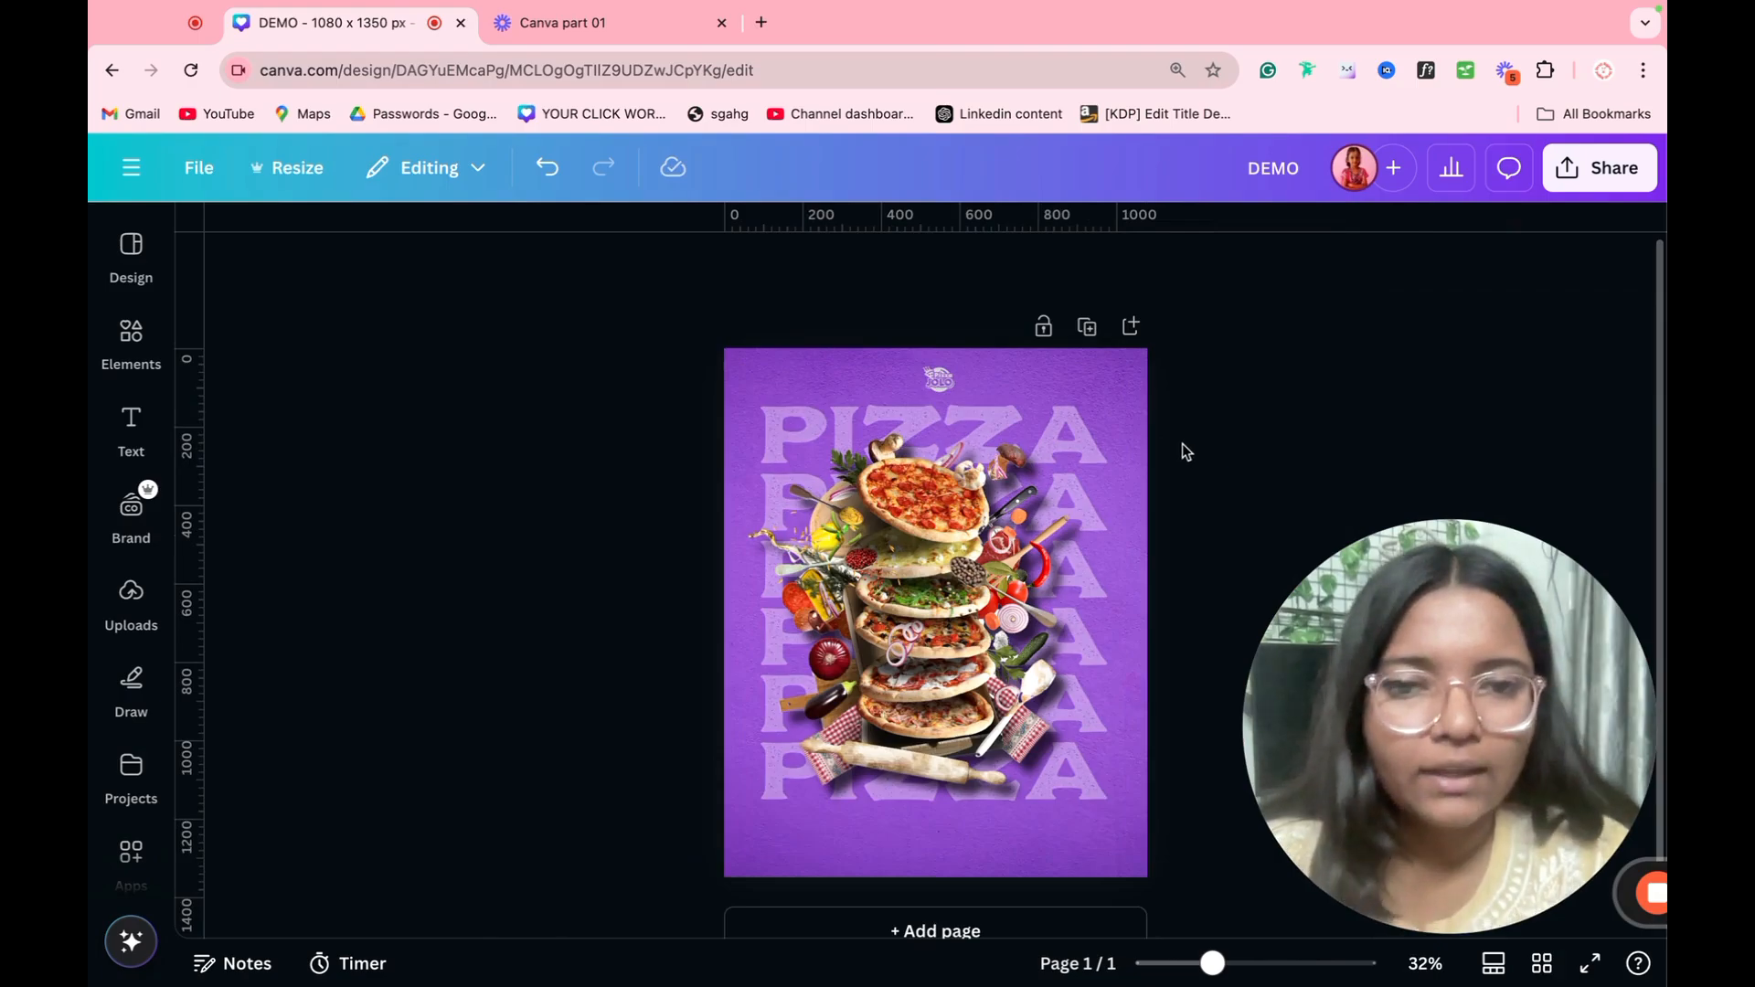
Step: Move the stacked PIZZA text slightly down so it is centered on the page
{"action": "left_click", "coordinate": [986, 454]}
{"action": "mouse_move", "coordinate": [985, 454]}
{"action": "left_mouse_down"}
{"action": "mouse_move", "coordinate": [985, 494]}
{"action": "mouse_move", "coordinate": [982, 467]}
{"action": "left_mouse_up"}
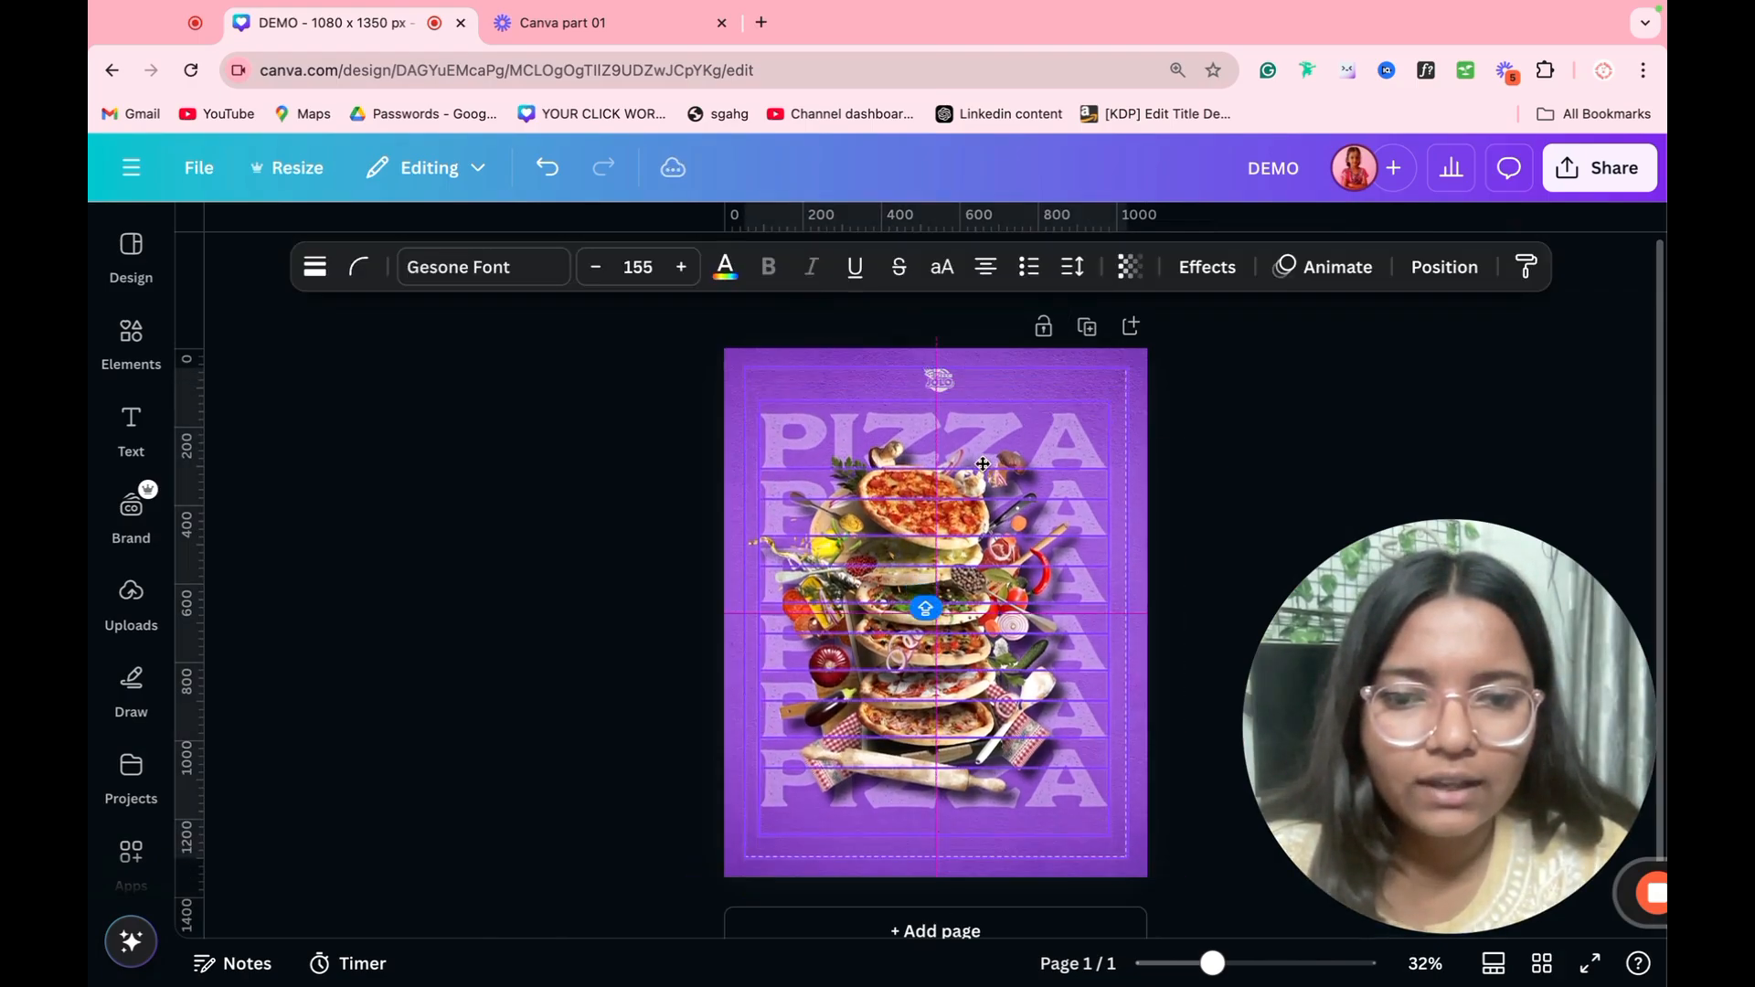
{"action": "left_click", "coordinate": [1187, 399]}
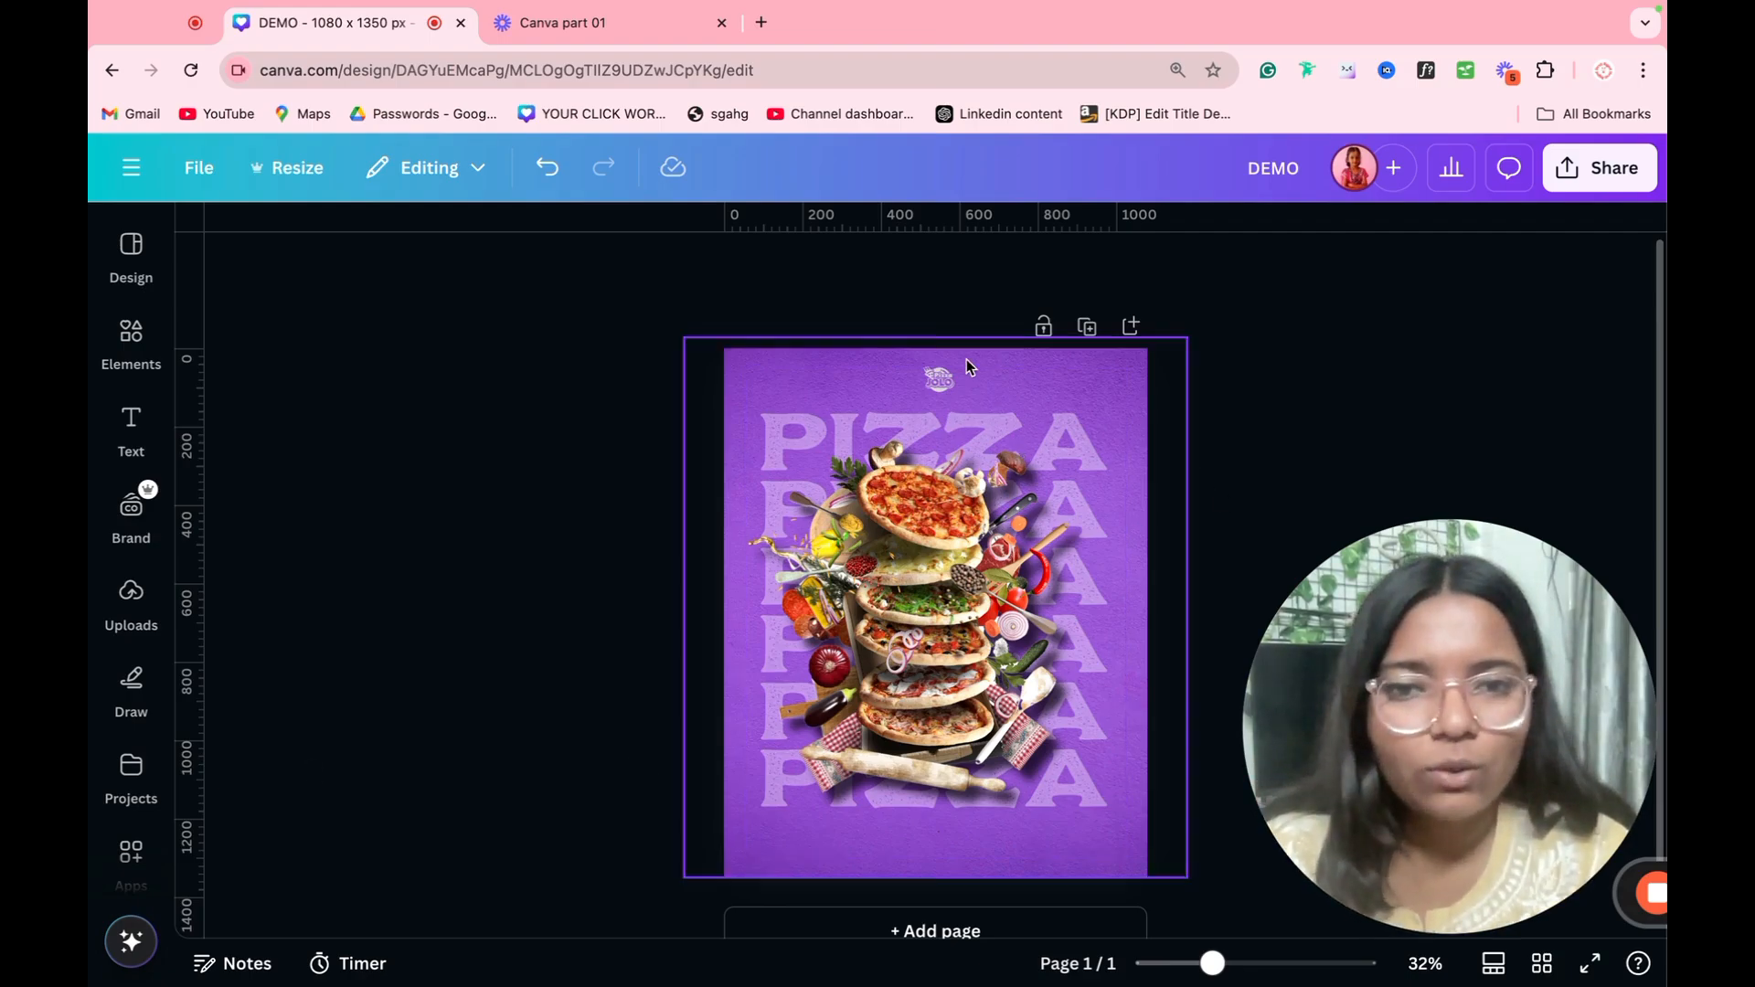
Step: Adjust the pizza stack image with temperature 17 and brightness 19
{"action": "left_click", "coordinate": [961, 642]}
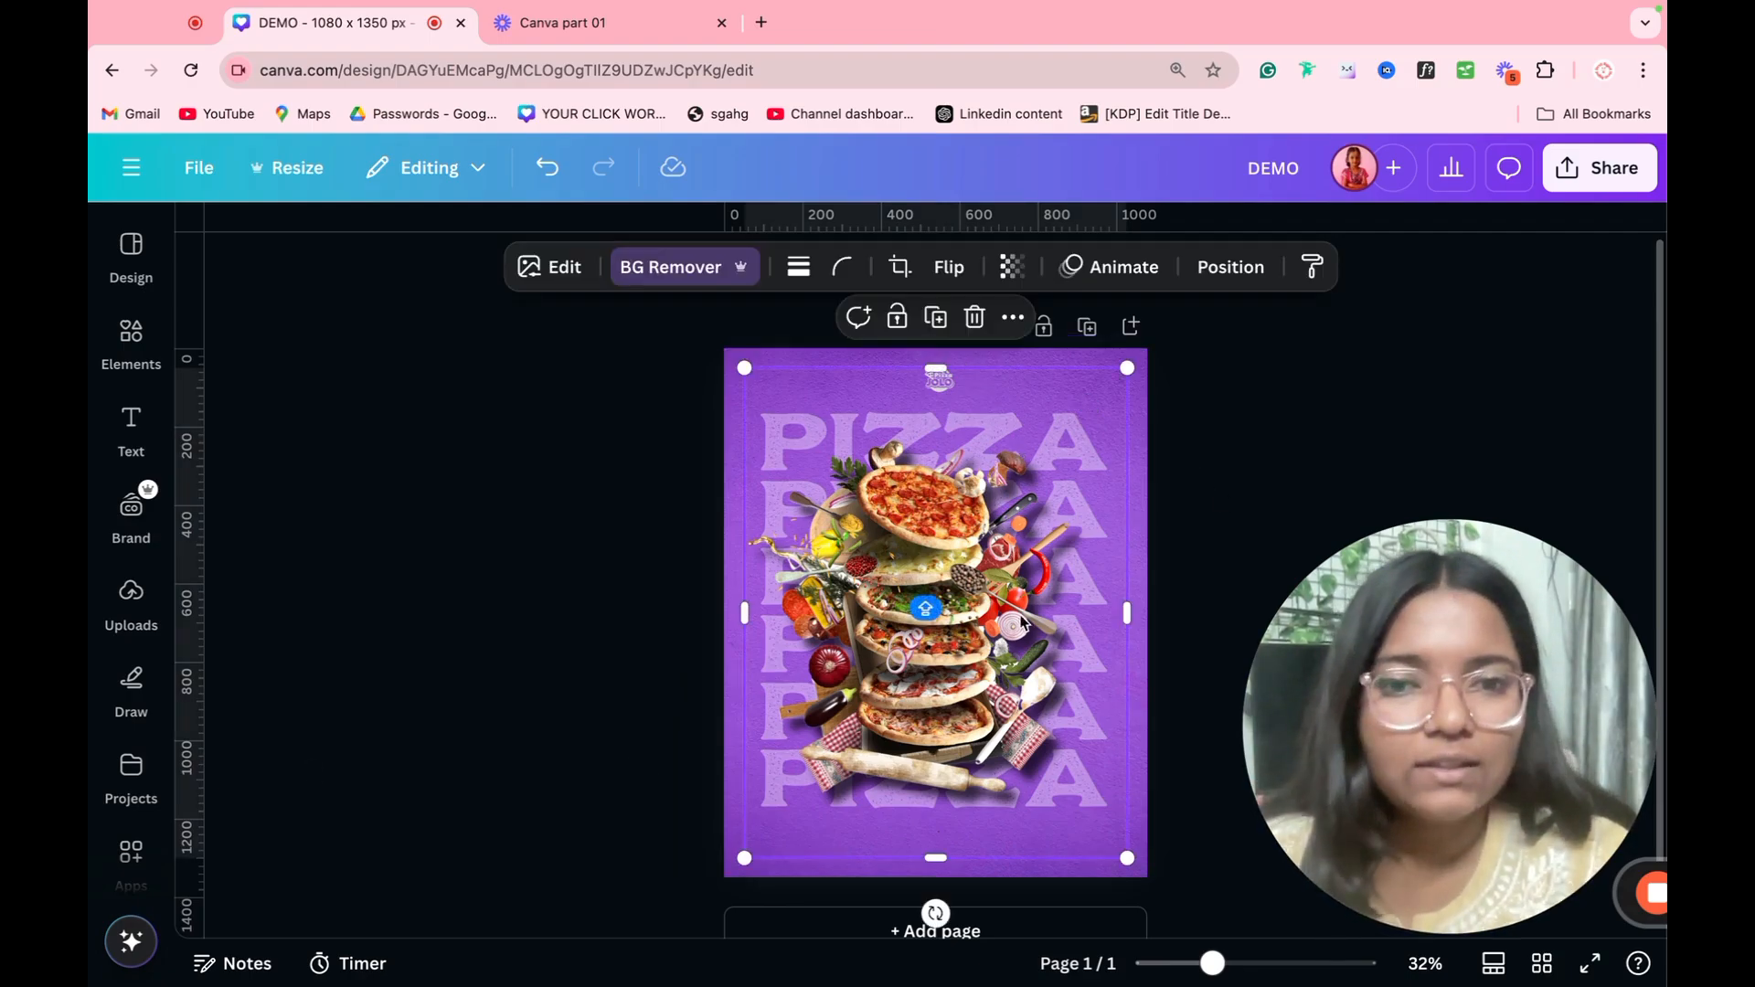
{"action": "left_click", "coordinate": [564, 267]}
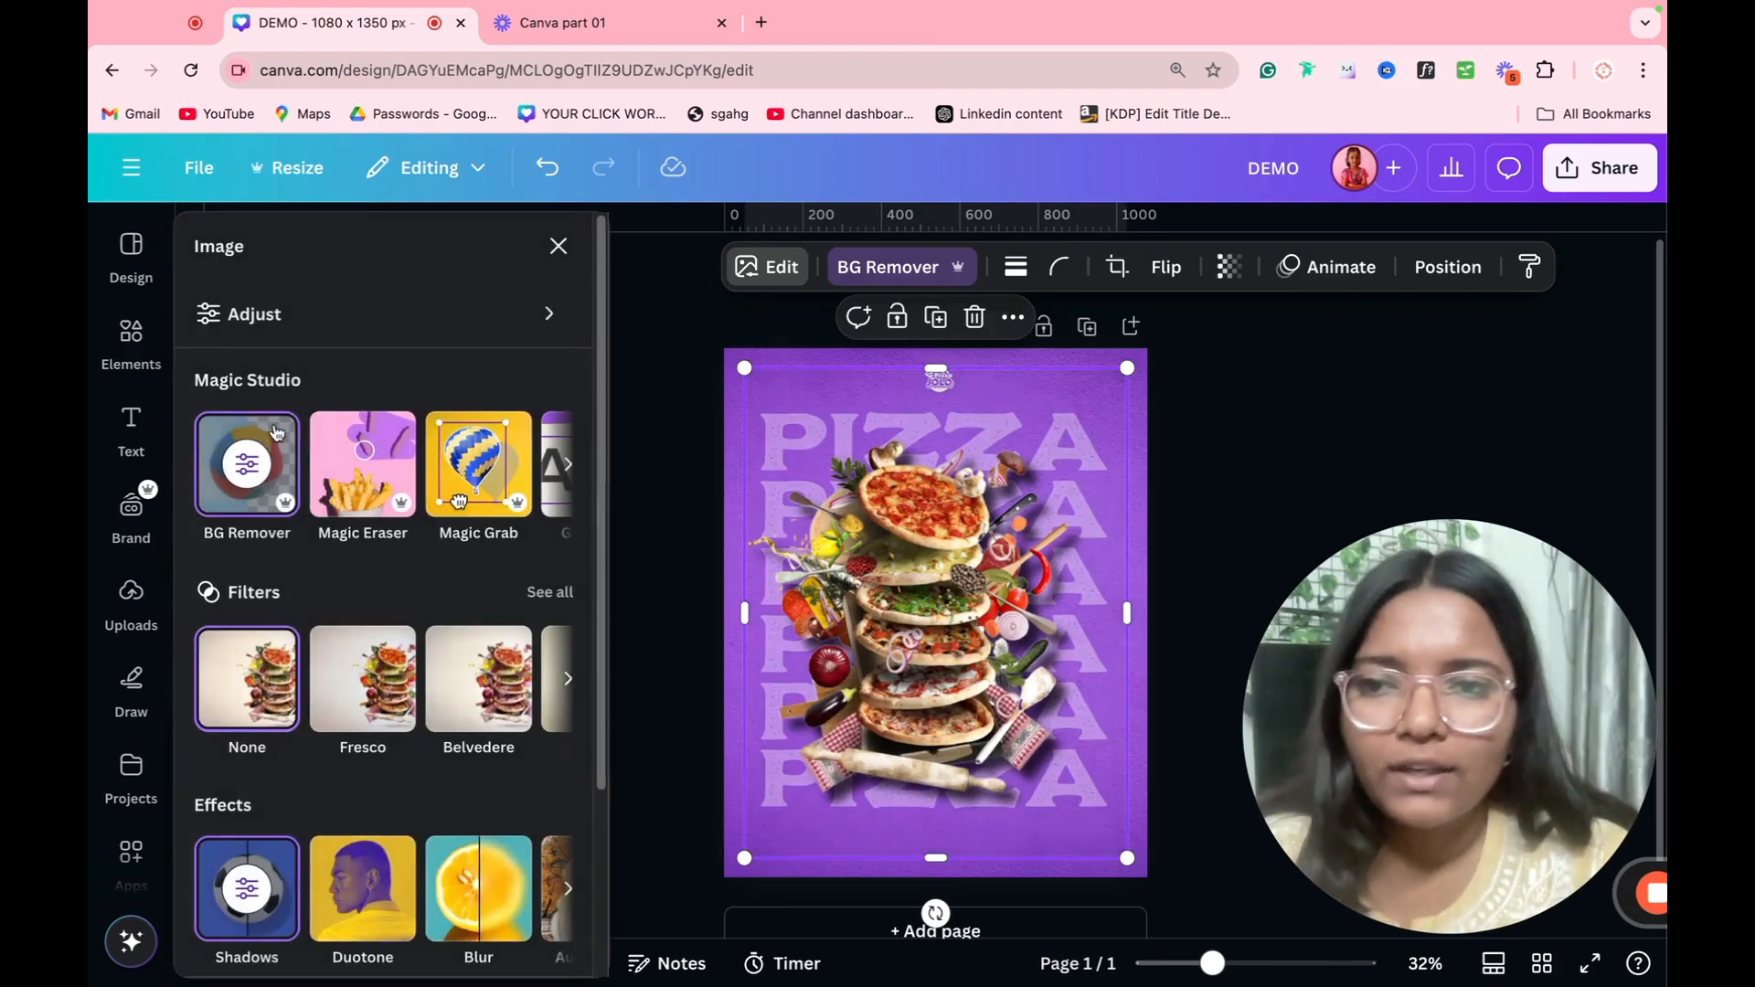
{"action": "left_click", "coordinate": [330, 322]}
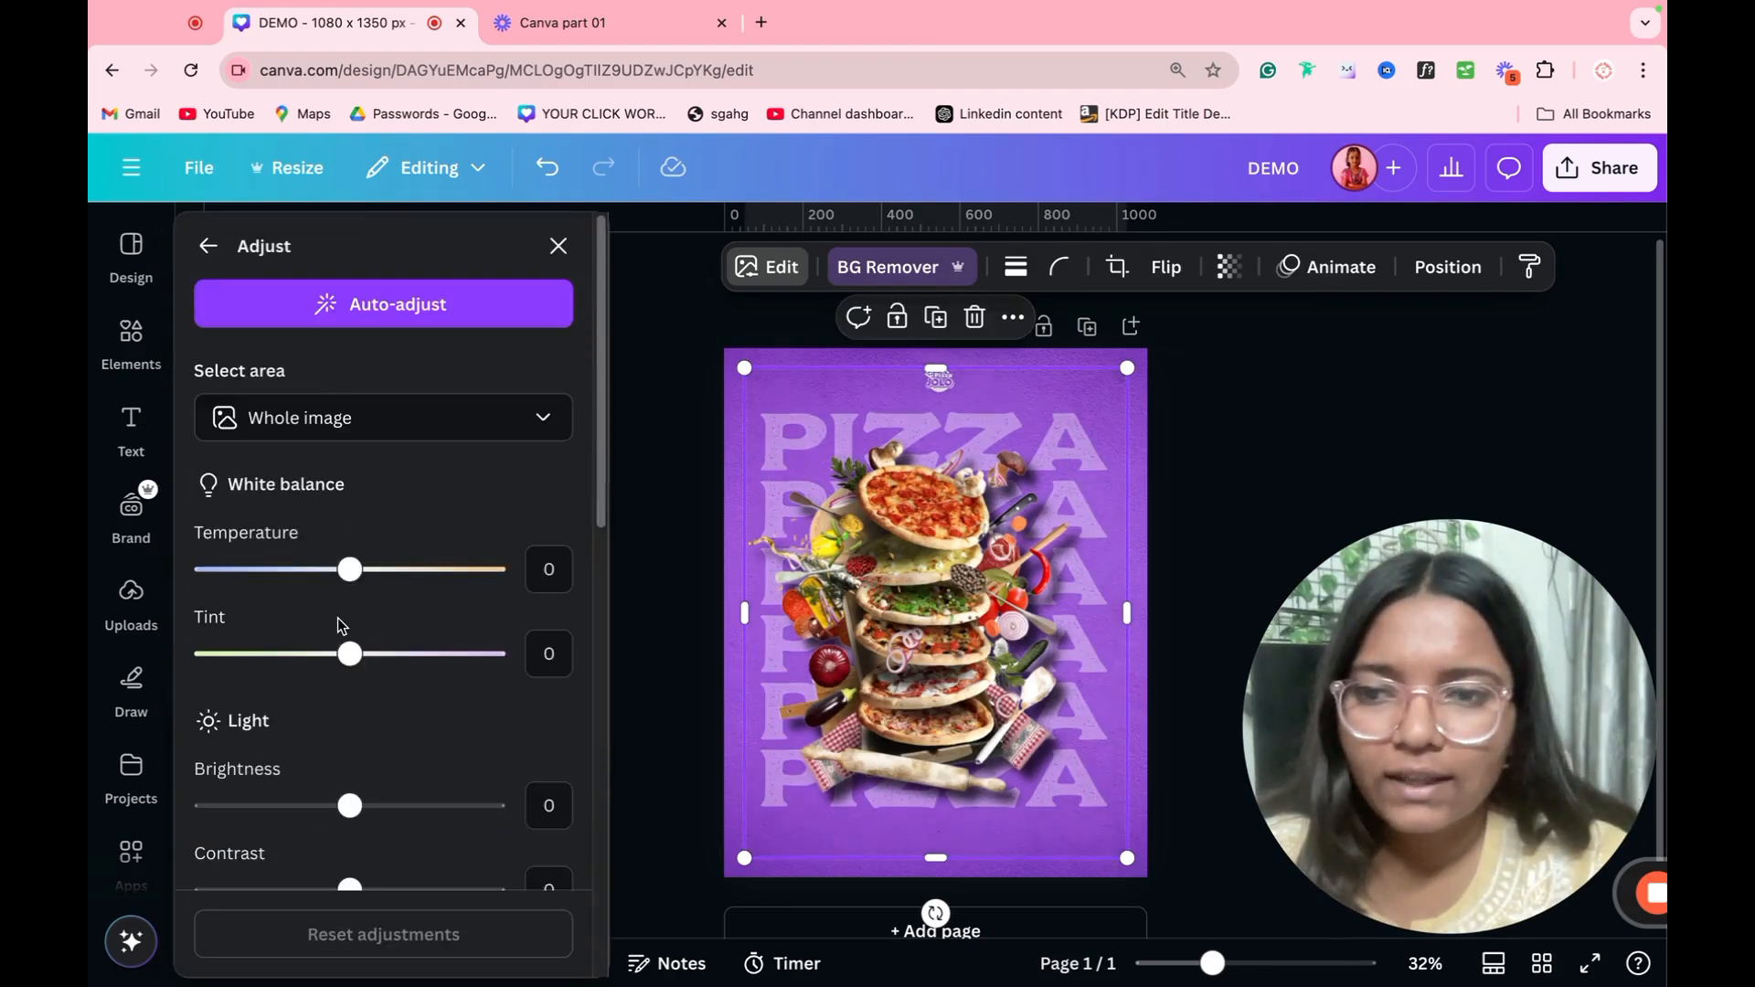
{"action": "left_click_drag", "start_coordinate": [375, 584], "coordinate": [375, 576]}
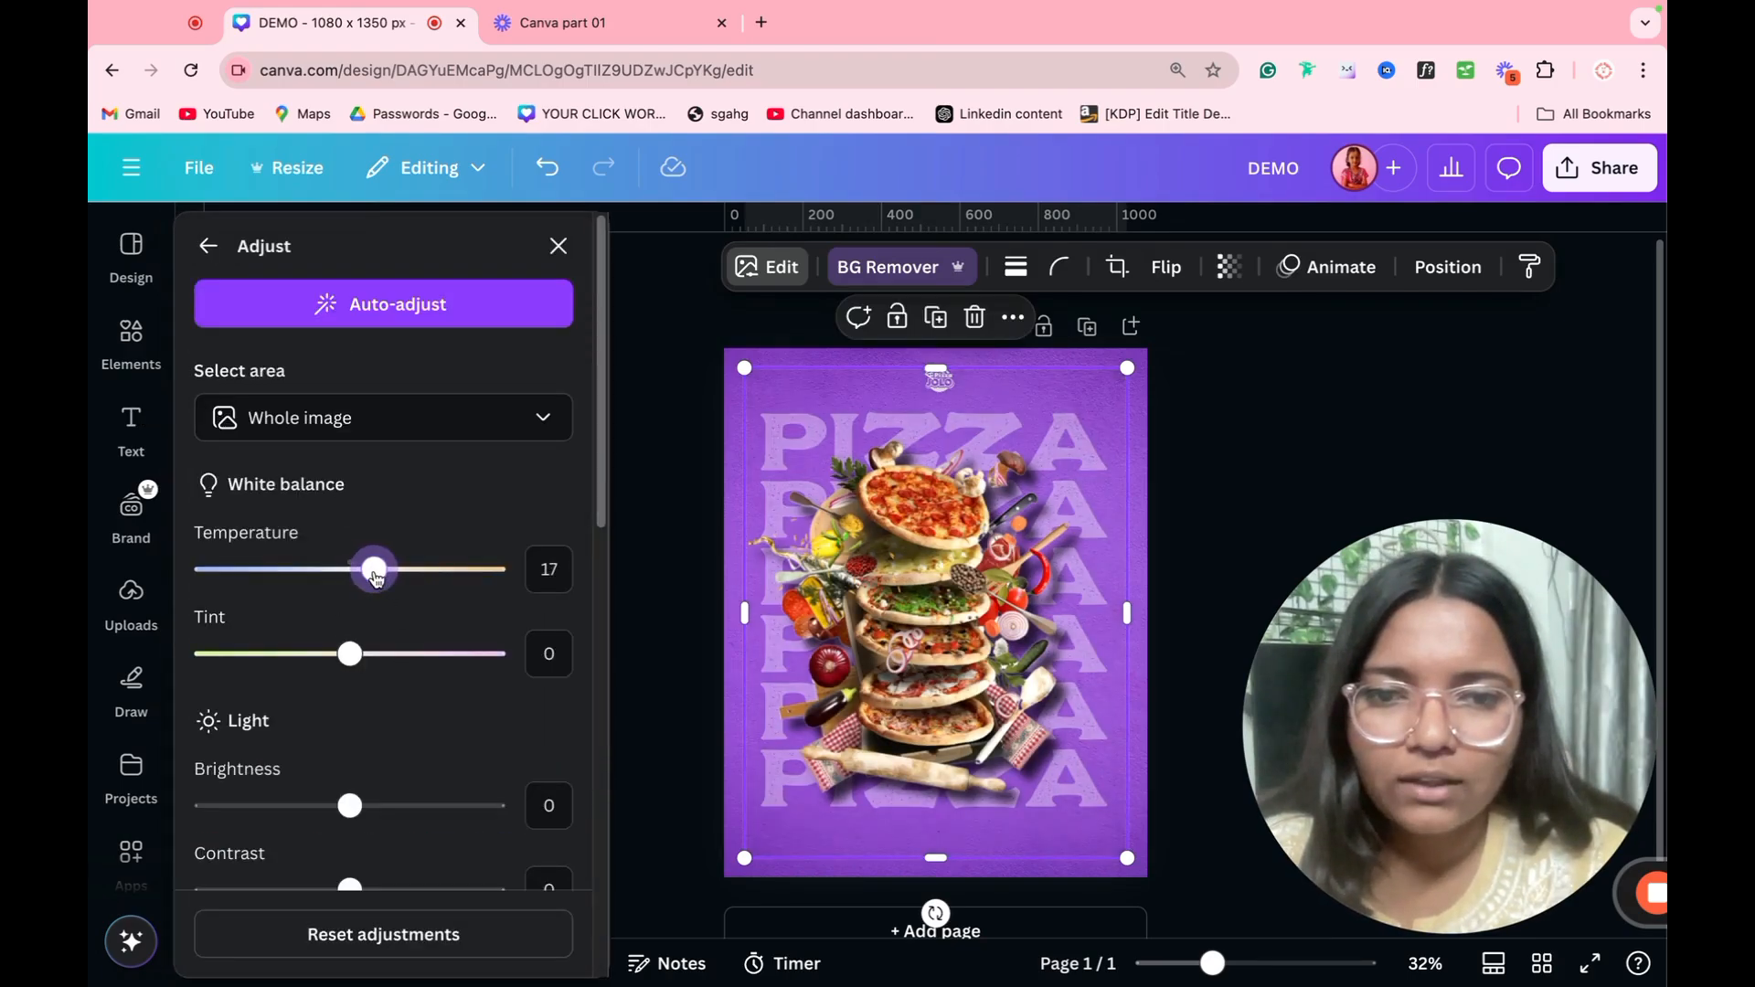
{"action": "left_click_drag", "start_coordinate": [380, 797], "coordinate": [378, 799]}
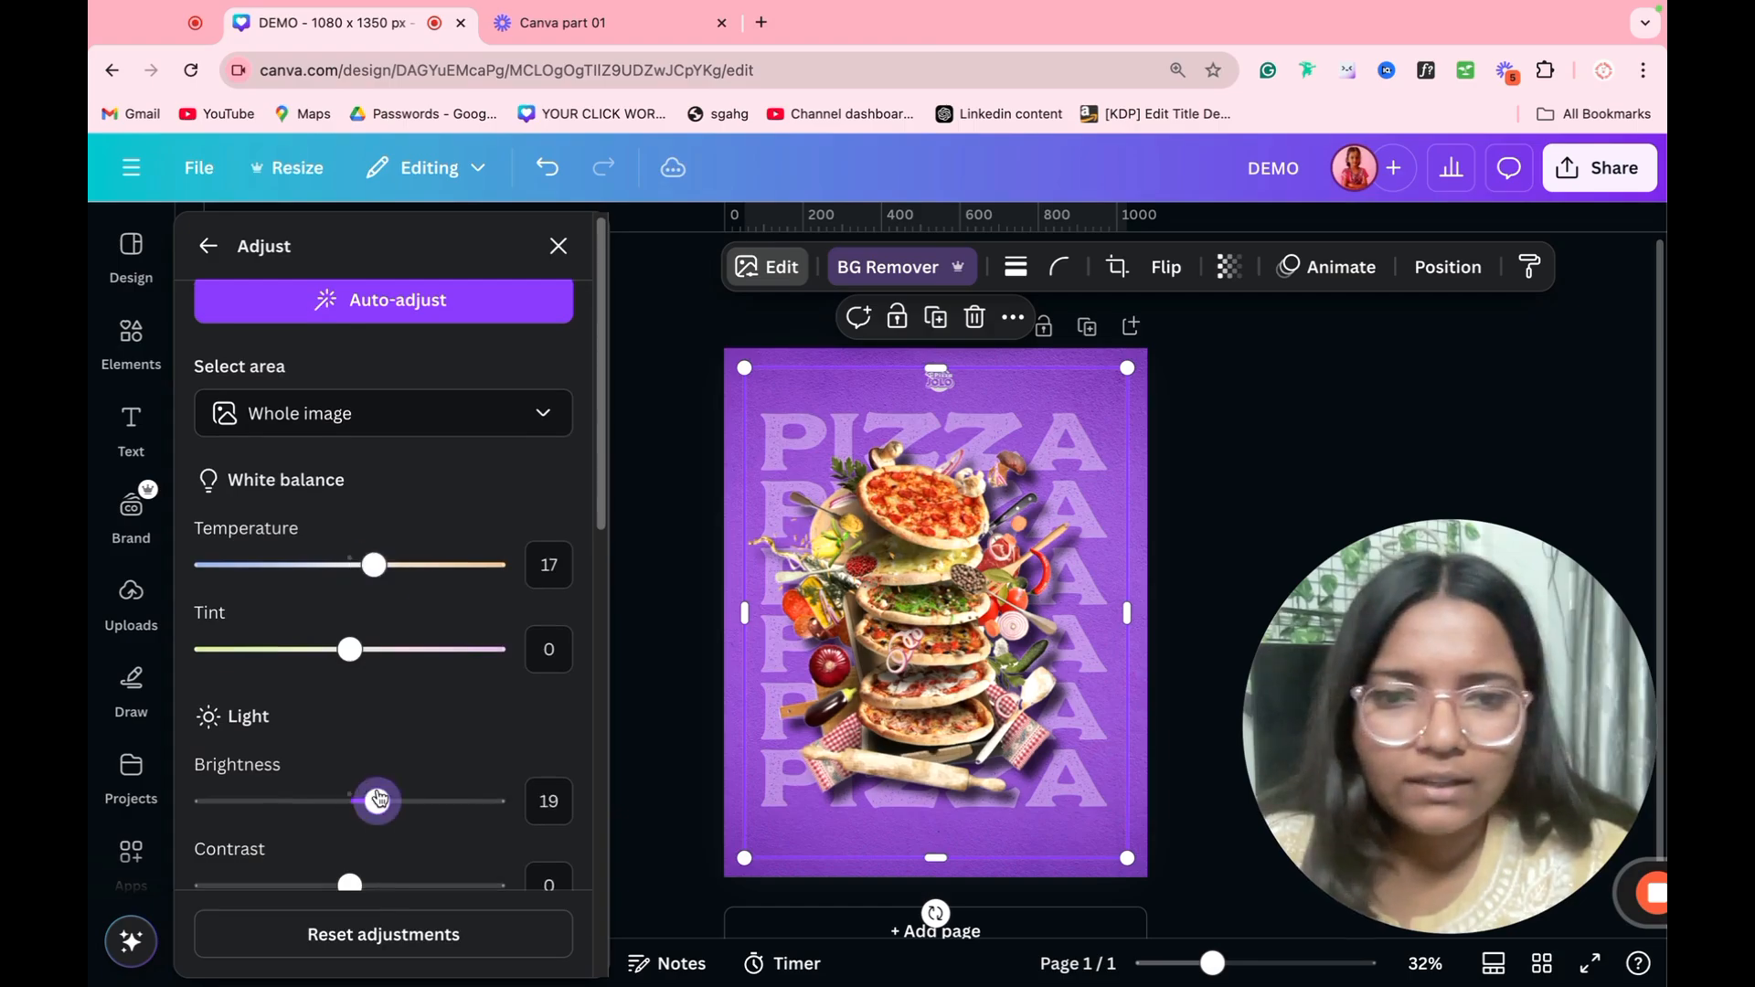
{"action": "left_click", "coordinate": [1434, 438]}
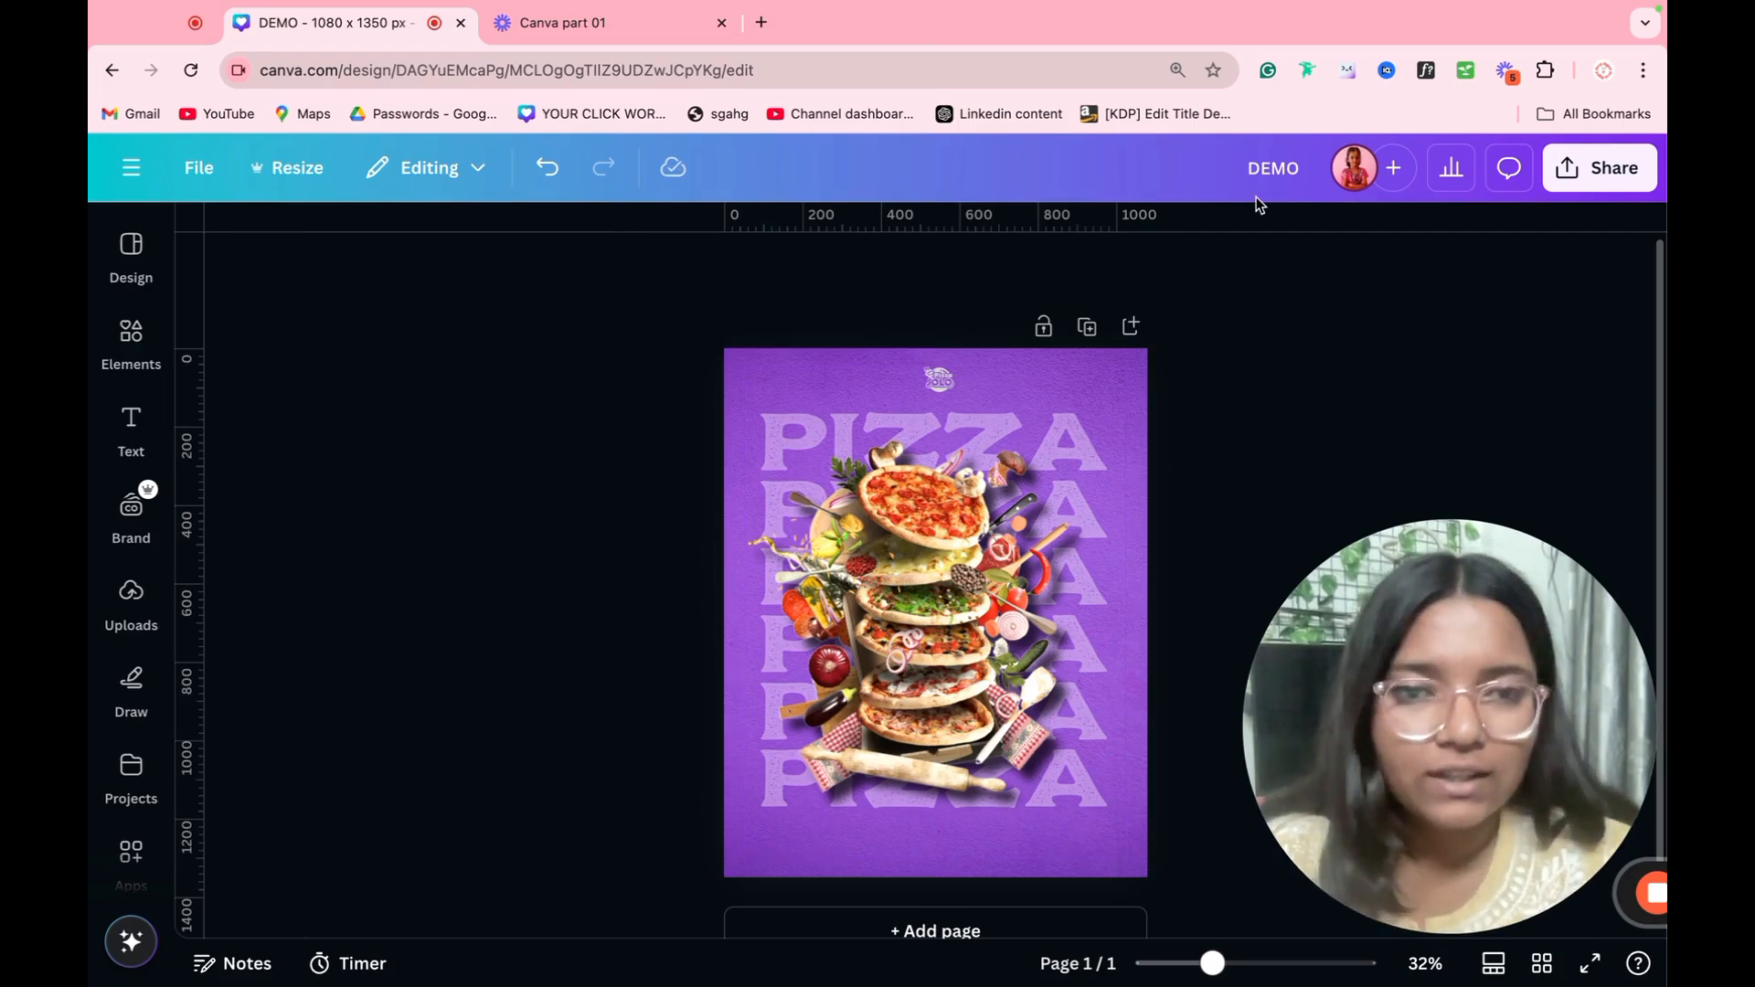
Step: Add a blank second page and open the drawing tools
{"action": "left_click", "coordinate": [1129, 326]}
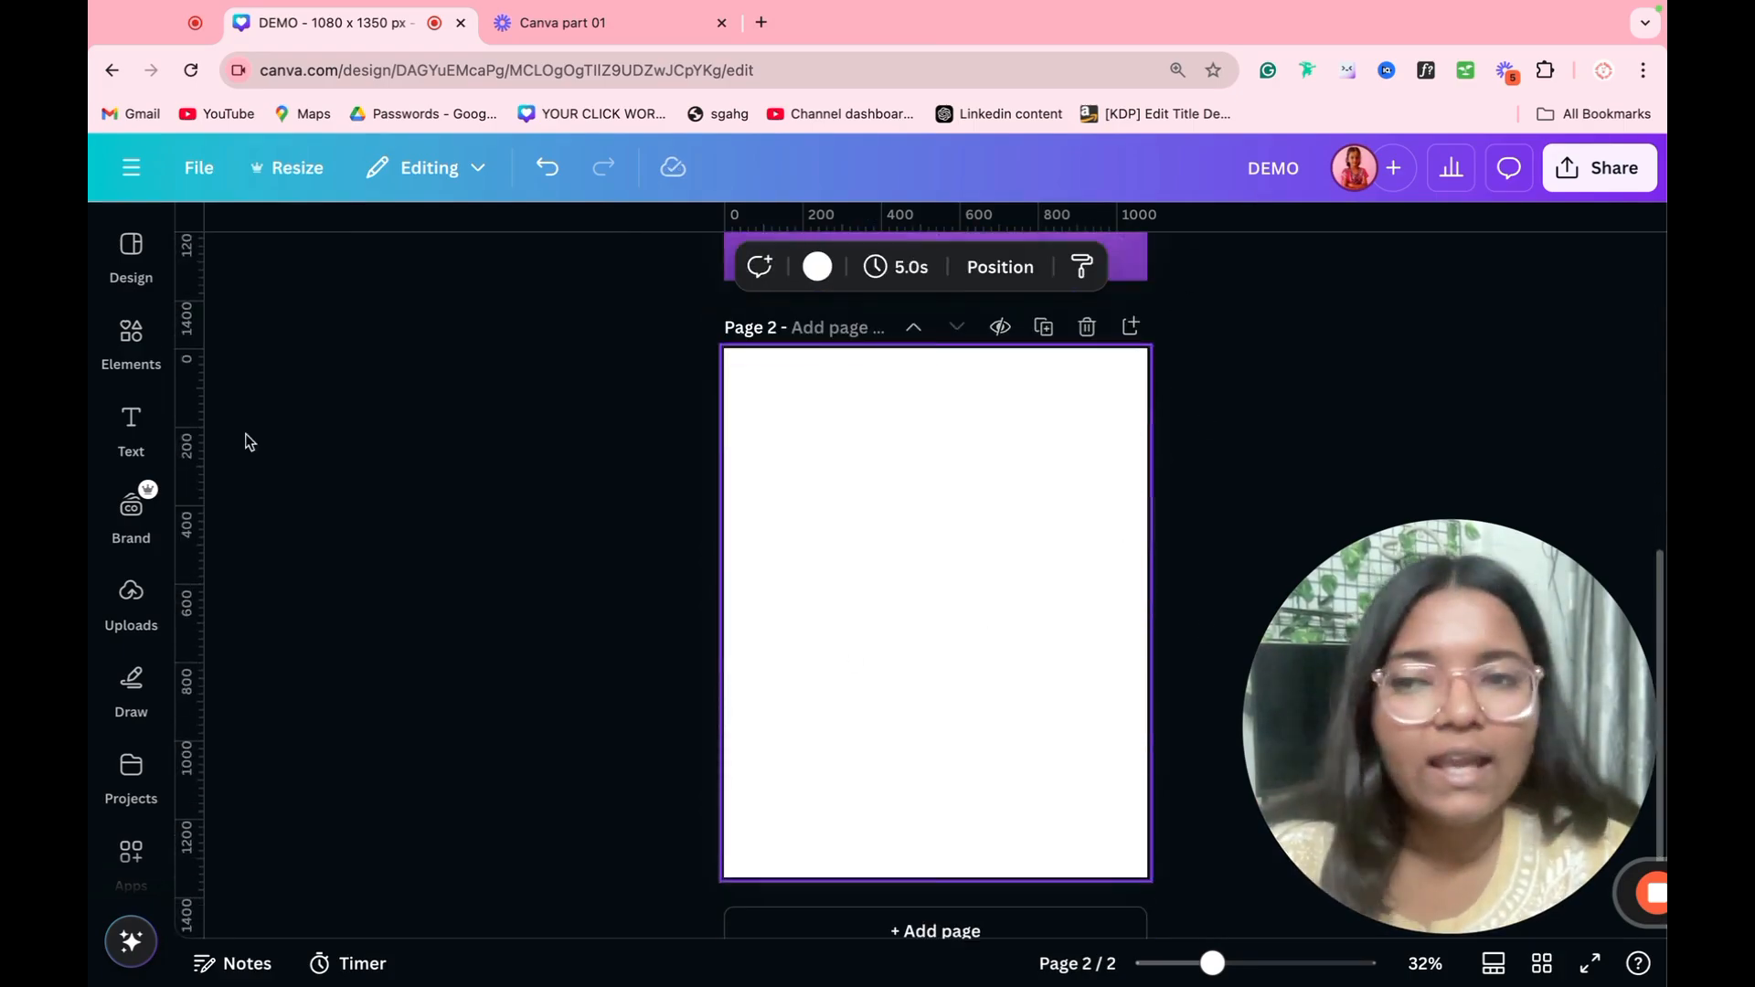
{"action": "left_click", "coordinate": [109, 589]}
{"action": "left_click", "coordinate": [131, 678]}
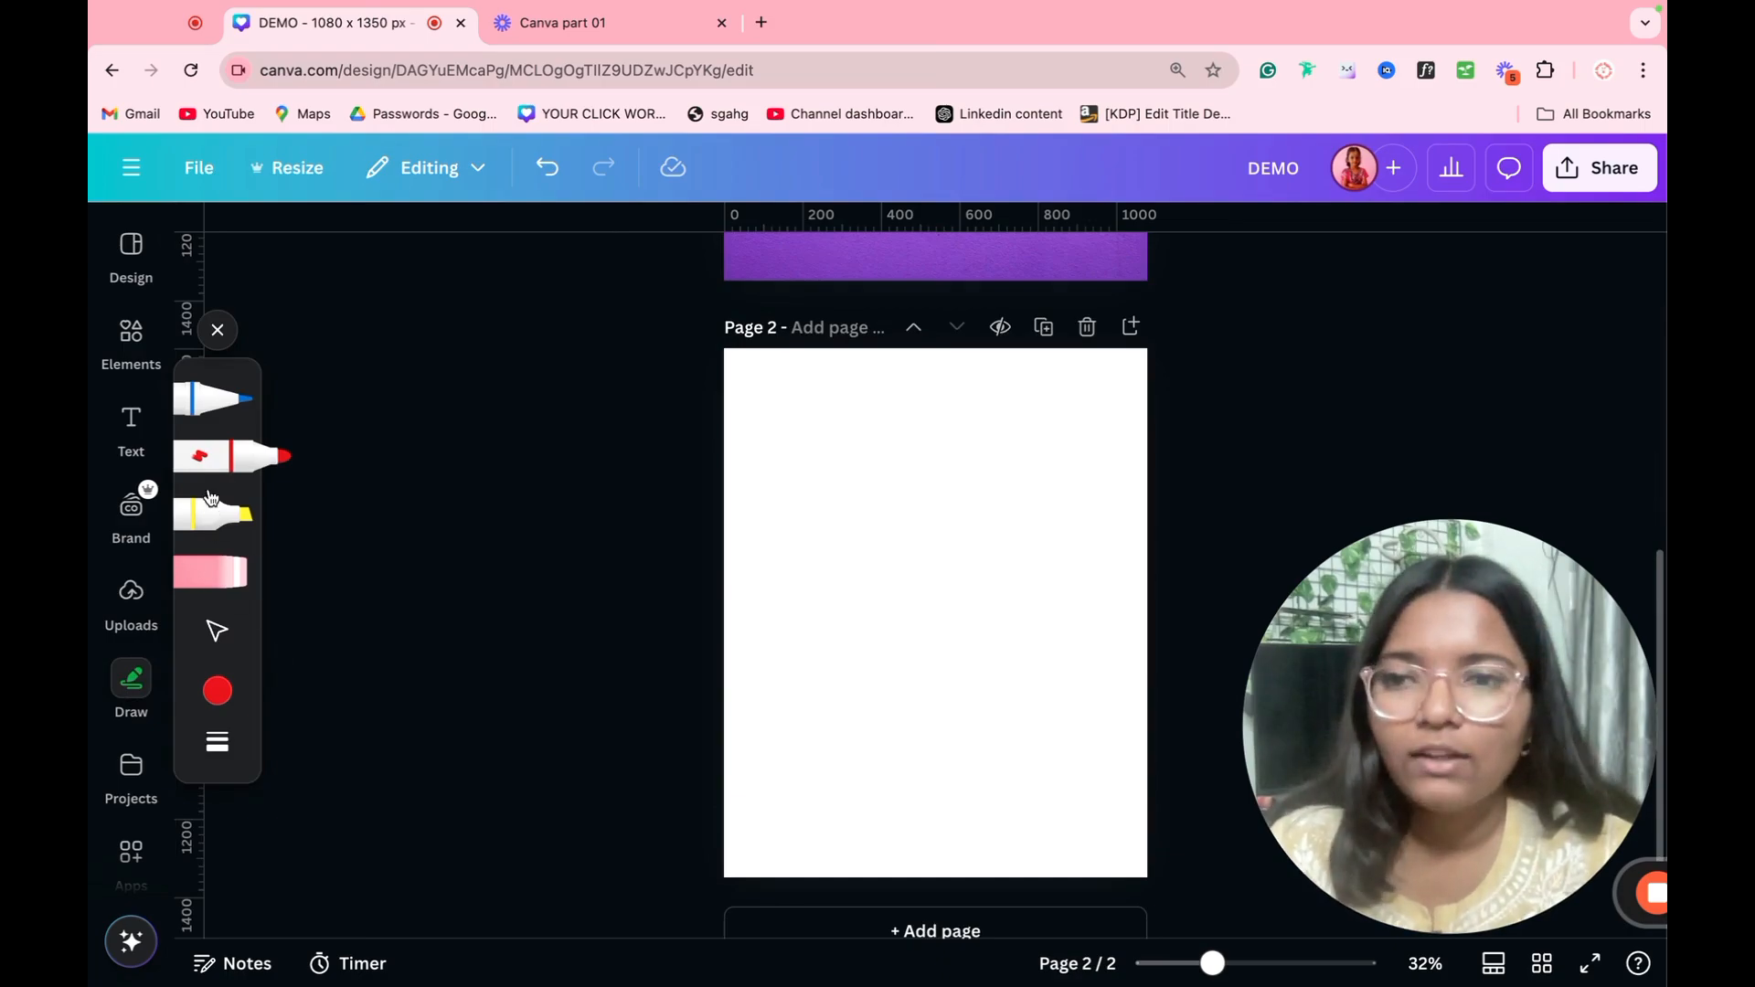
Step: Try the red marker with freehand loops across the blank page and undo the drawing
{"action": "left_click", "coordinate": [281, 456]}
{"action": "mouse_move", "coordinate": [888, 551]}
{"action": "left_mouse_down"}
{"action": "mouse_move", "coordinate": [828, 553]}
{"action": "mouse_move", "coordinate": [926, 745]}
{"action": "left_mouse_up"}
{"action": "left_click", "coordinate": [274, 462]}
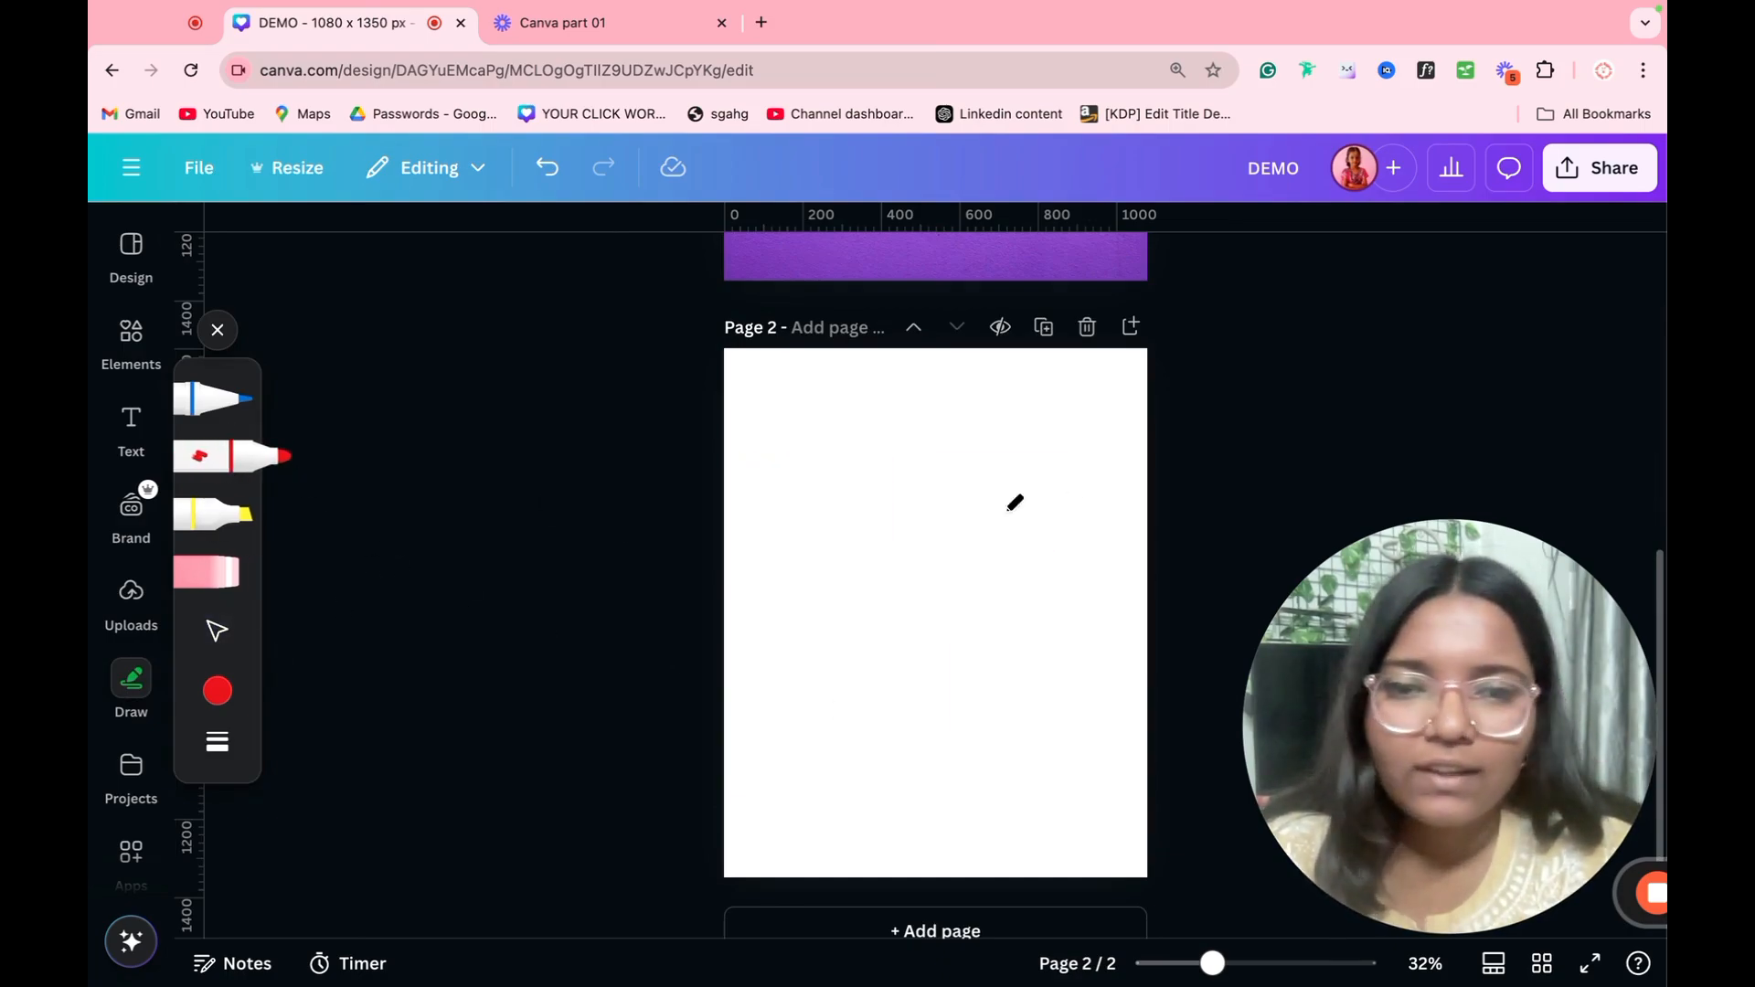
{"action": "mouse_move", "coordinate": [917, 514]}
{"action": "left_mouse_down"}
{"action": "mouse_move", "coordinate": [1031, 421]}
{"action": "mouse_move", "coordinate": [853, 709]}
{"action": "mouse_move", "coordinate": [1005, 595]}
{"action": "mouse_move", "coordinate": [984, 548]}
{"action": "mouse_move", "coordinate": [1063, 655]}
{"action": "mouse_move", "coordinate": [1090, 561]}
{"action": "mouse_move", "coordinate": [536, 762]}
{"action": "mouse_move", "coordinate": [1027, 603]}
{"action": "mouse_move", "coordinate": [1183, 673]}
{"action": "mouse_move", "coordinate": [1148, 716]}
{"action": "mouse_move", "coordinate": [688, 875]}
{"action": "mouse_move", "coordinate": [638, 620]}
{"action": "mouse_move", "coordinate": [992, 517]}
{"action": "left_mouse_up"}
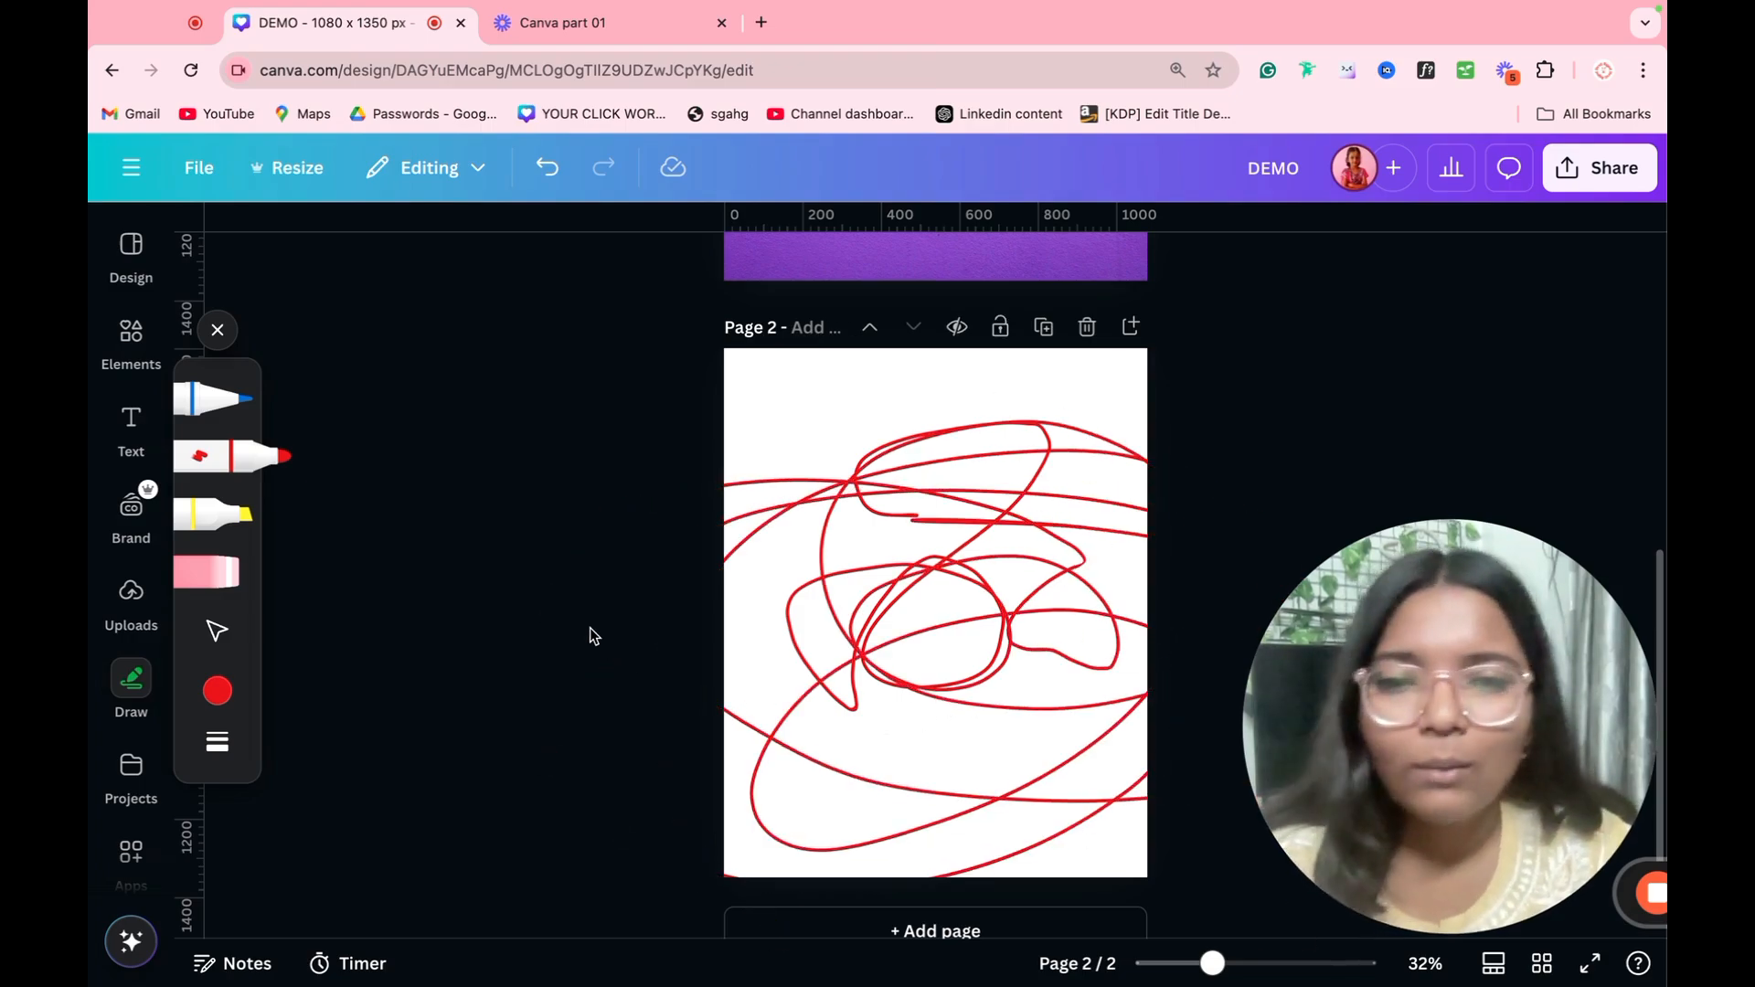
{"action": "key", "text": "ctrl+z"}
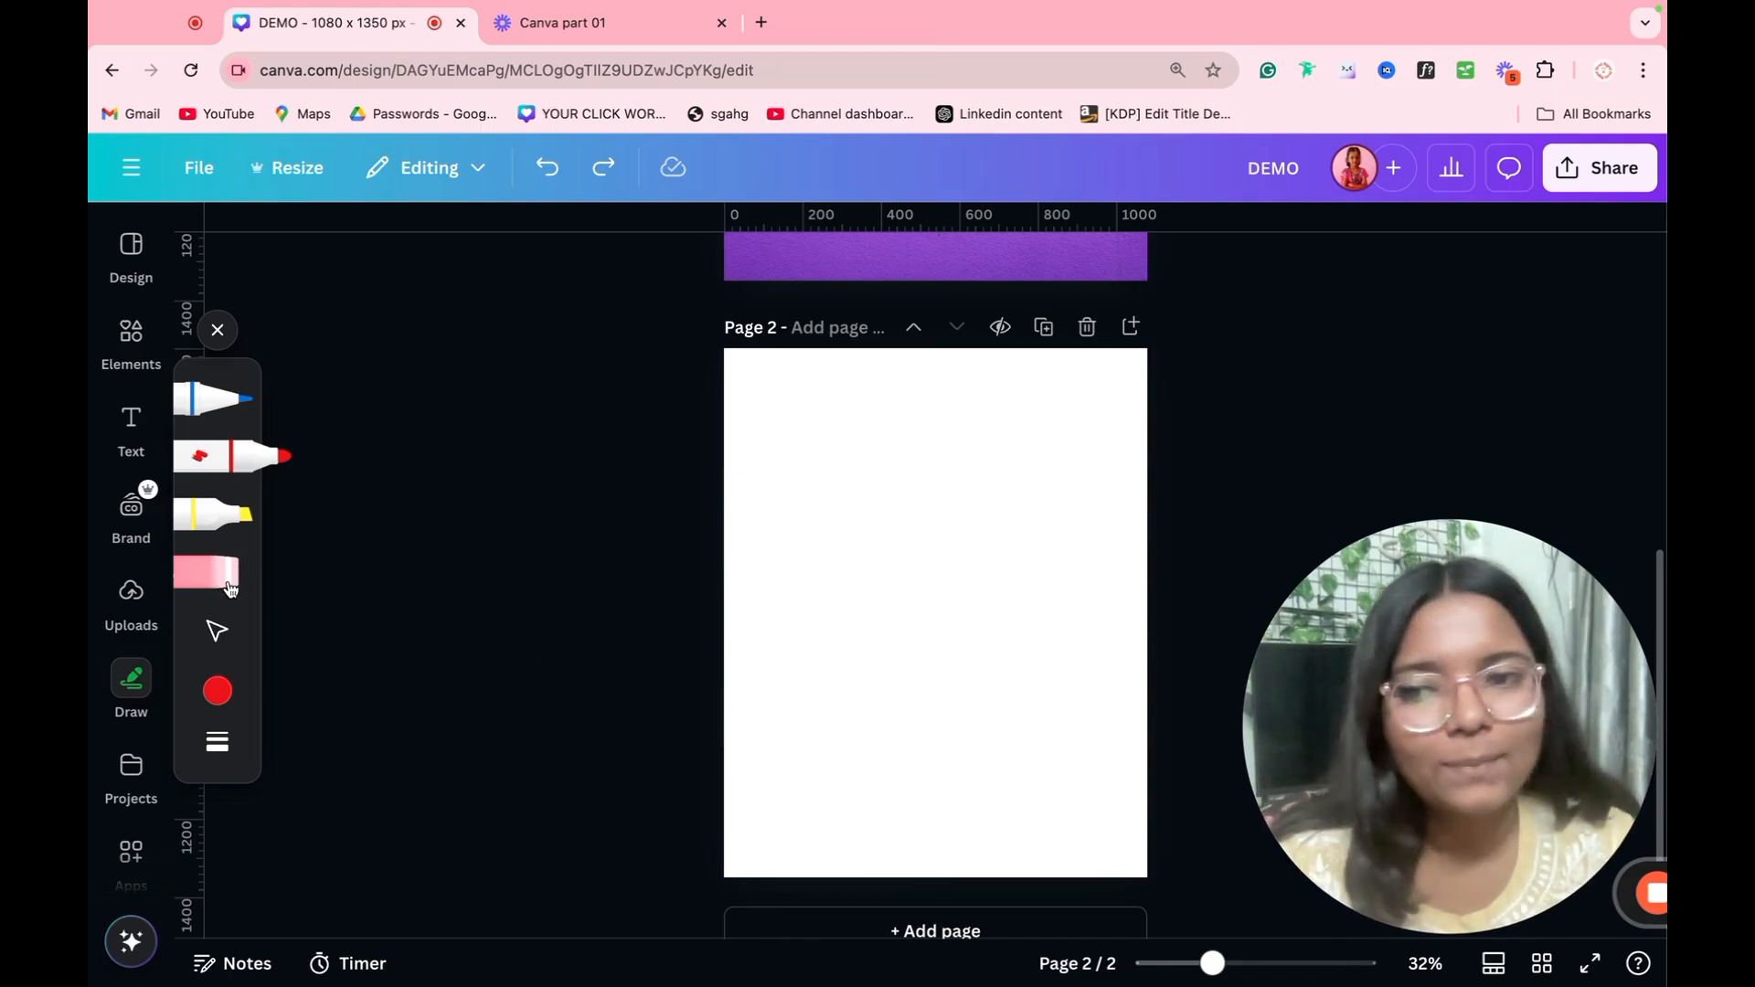
Step: Try the thin blue pen with freehand curves on the blank page and undo the drawing
{"action": "left_click", "coordinate": [212, 399]}
{"action": "left_click_drag", "start_coordinate": [784, 512], "coordinate": [844, 592]}
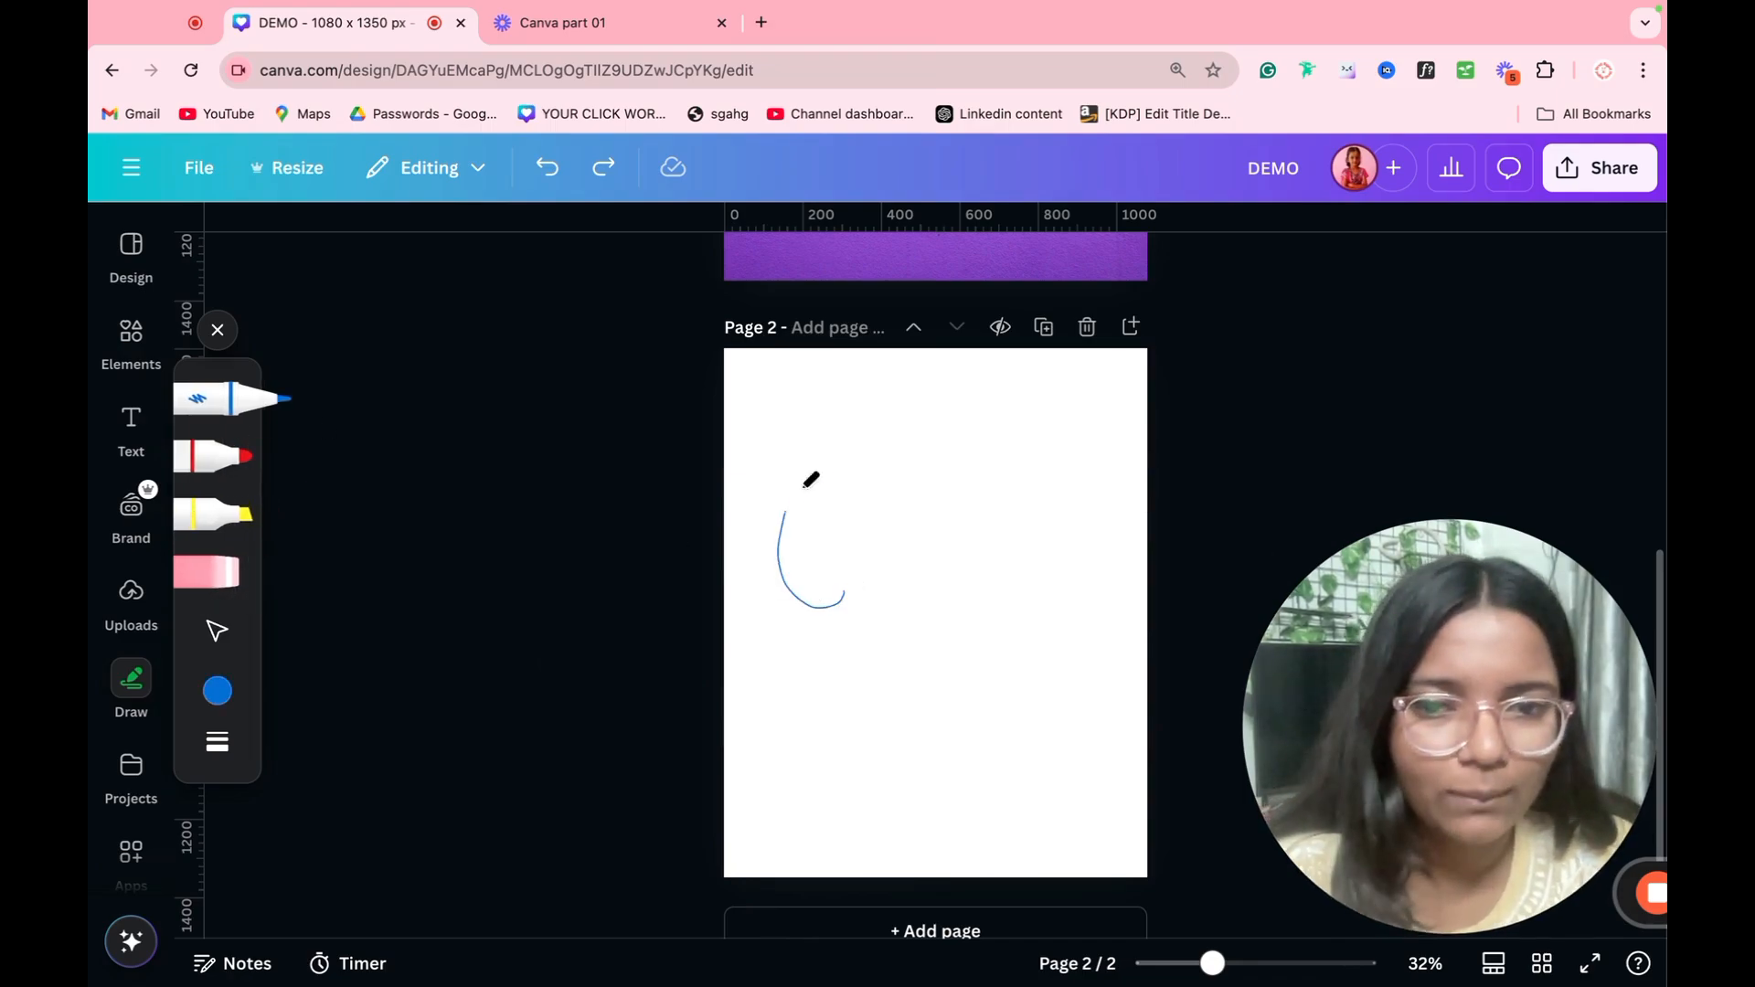
{"action": "mouse_move", "coordinate": [810, 479]}
{"action": "left_mouse_down"}
{"action": "mouse_move", "coordinate": [932, 744]}
{"action": "mouse_move", "coordinate": [780, 431]}
{"action": "mouse_move", "coordinate": [1203, 548]}
{"action": "mouse_move", "coordinate": [997, 645]}
{"action": "left_mouse_up"}
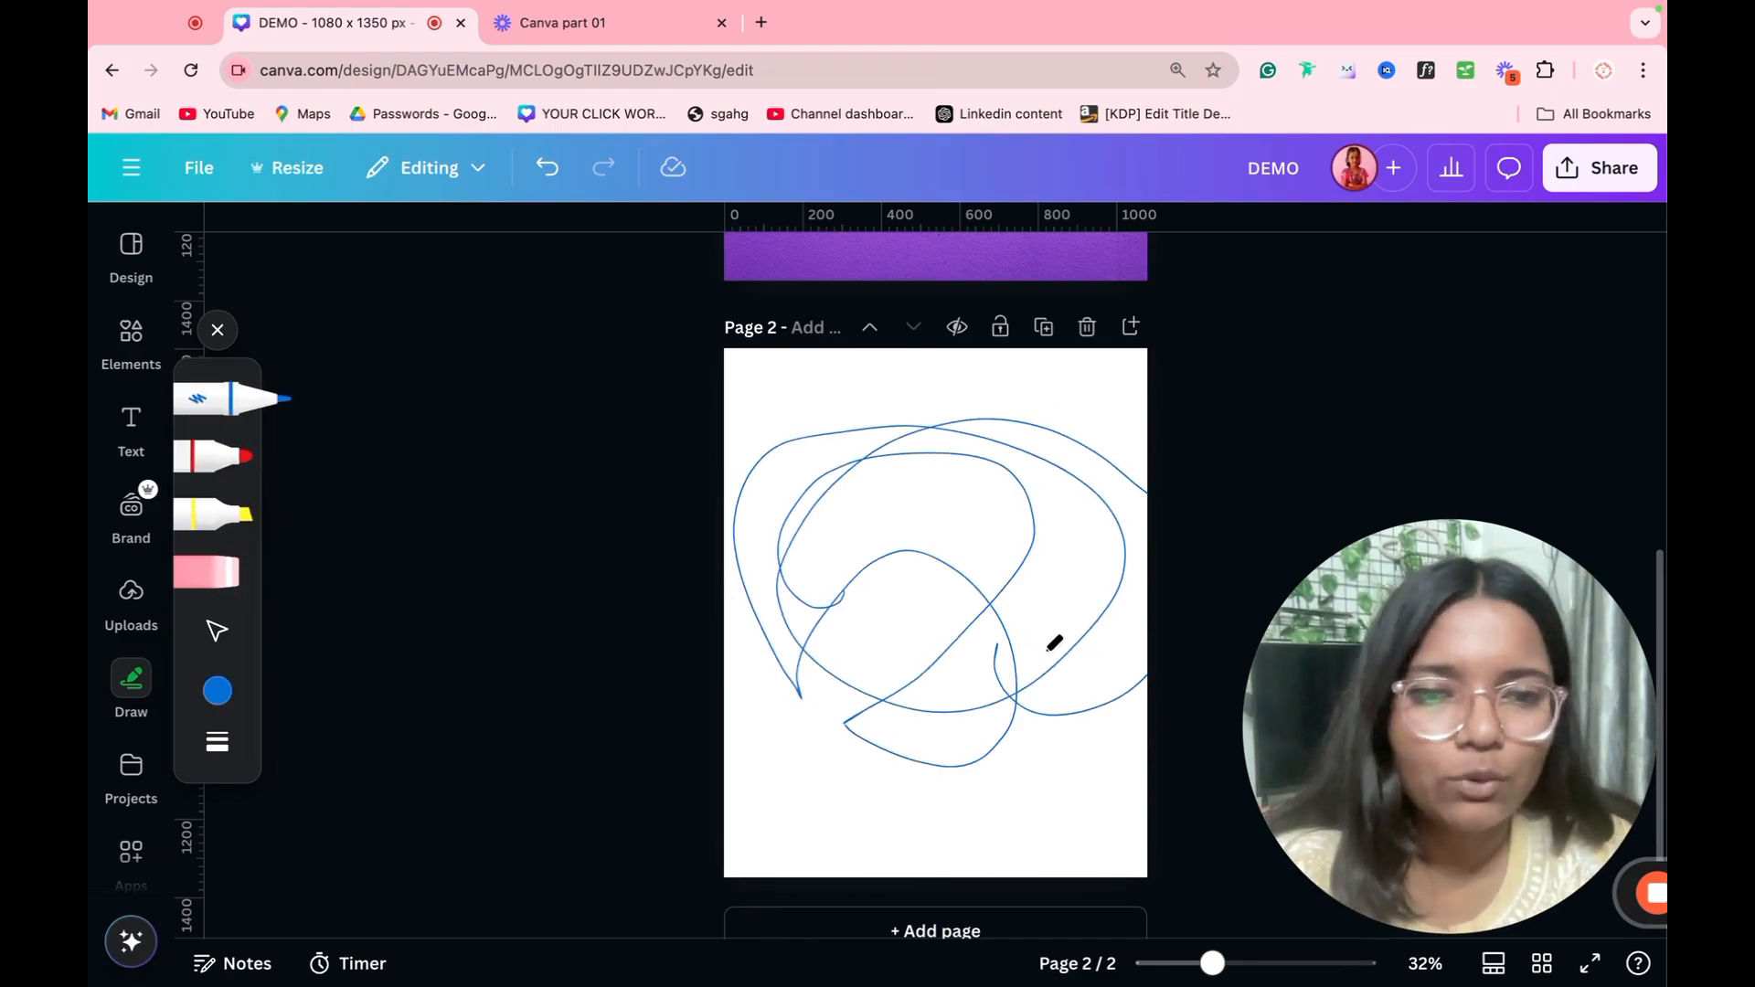
{"action": "key", "text": "ctrl+z"}
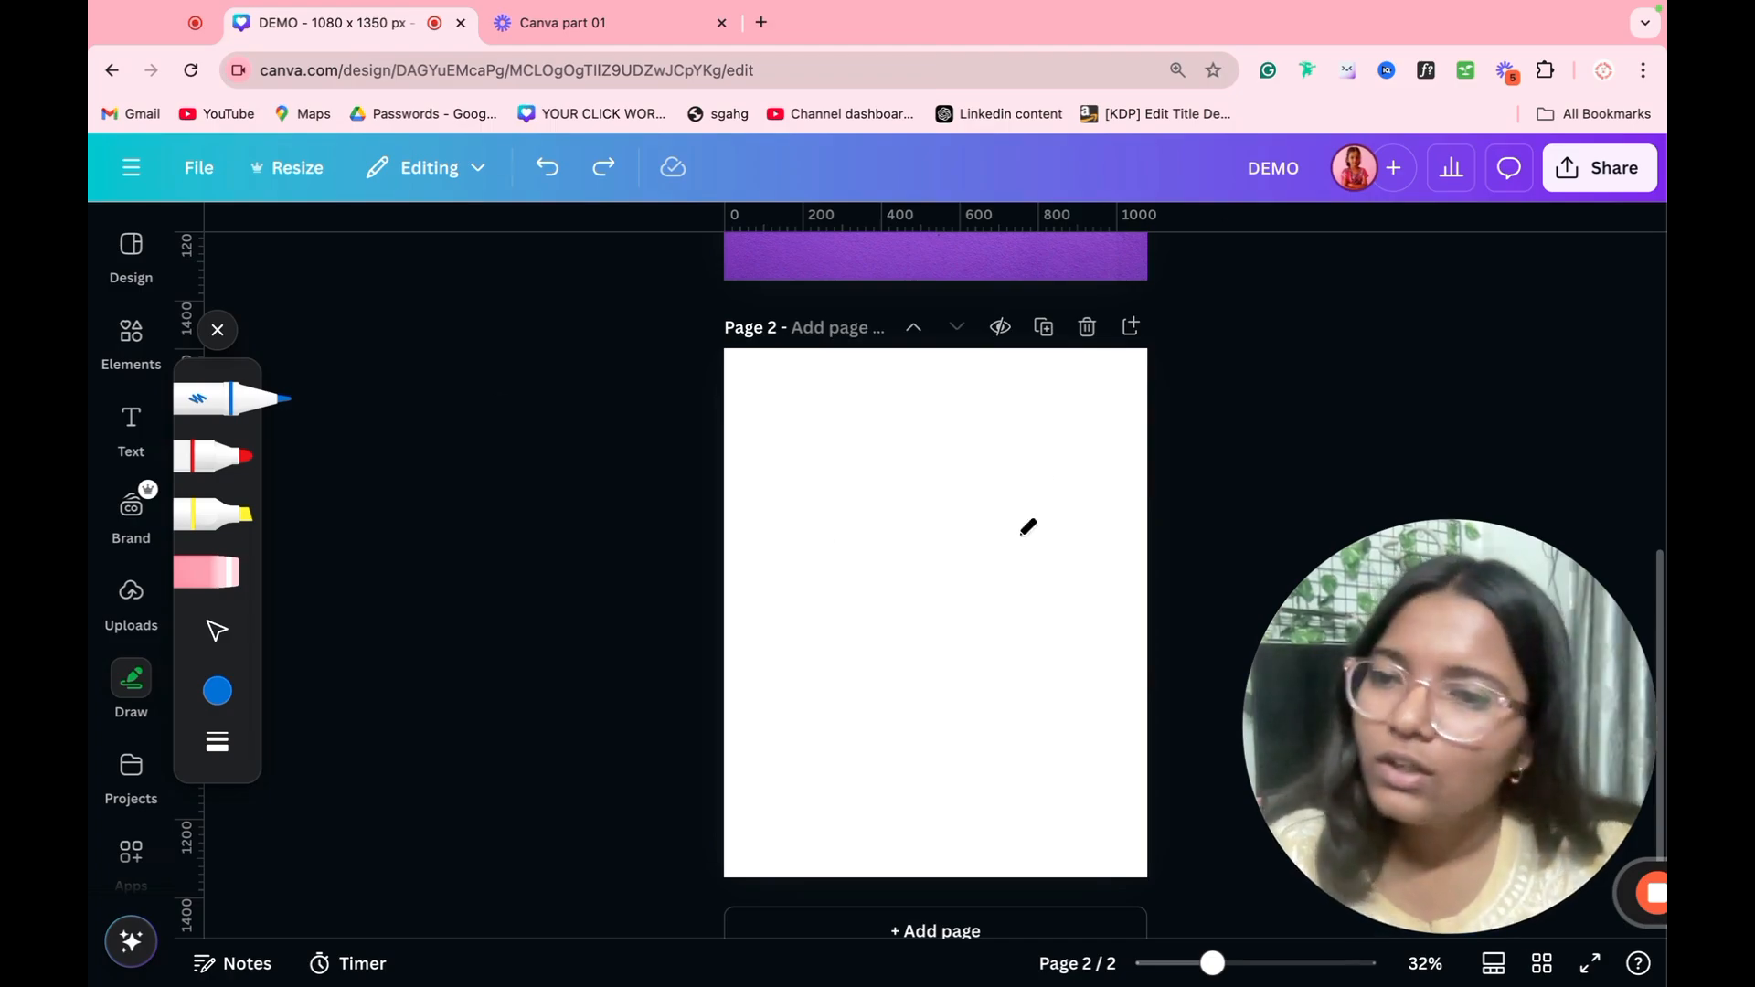
Step: Change the pen color to the brand yellow and draw a crown outline with the yellow highlighter
{"action": "left_click", "coordinate": [216, 692]}
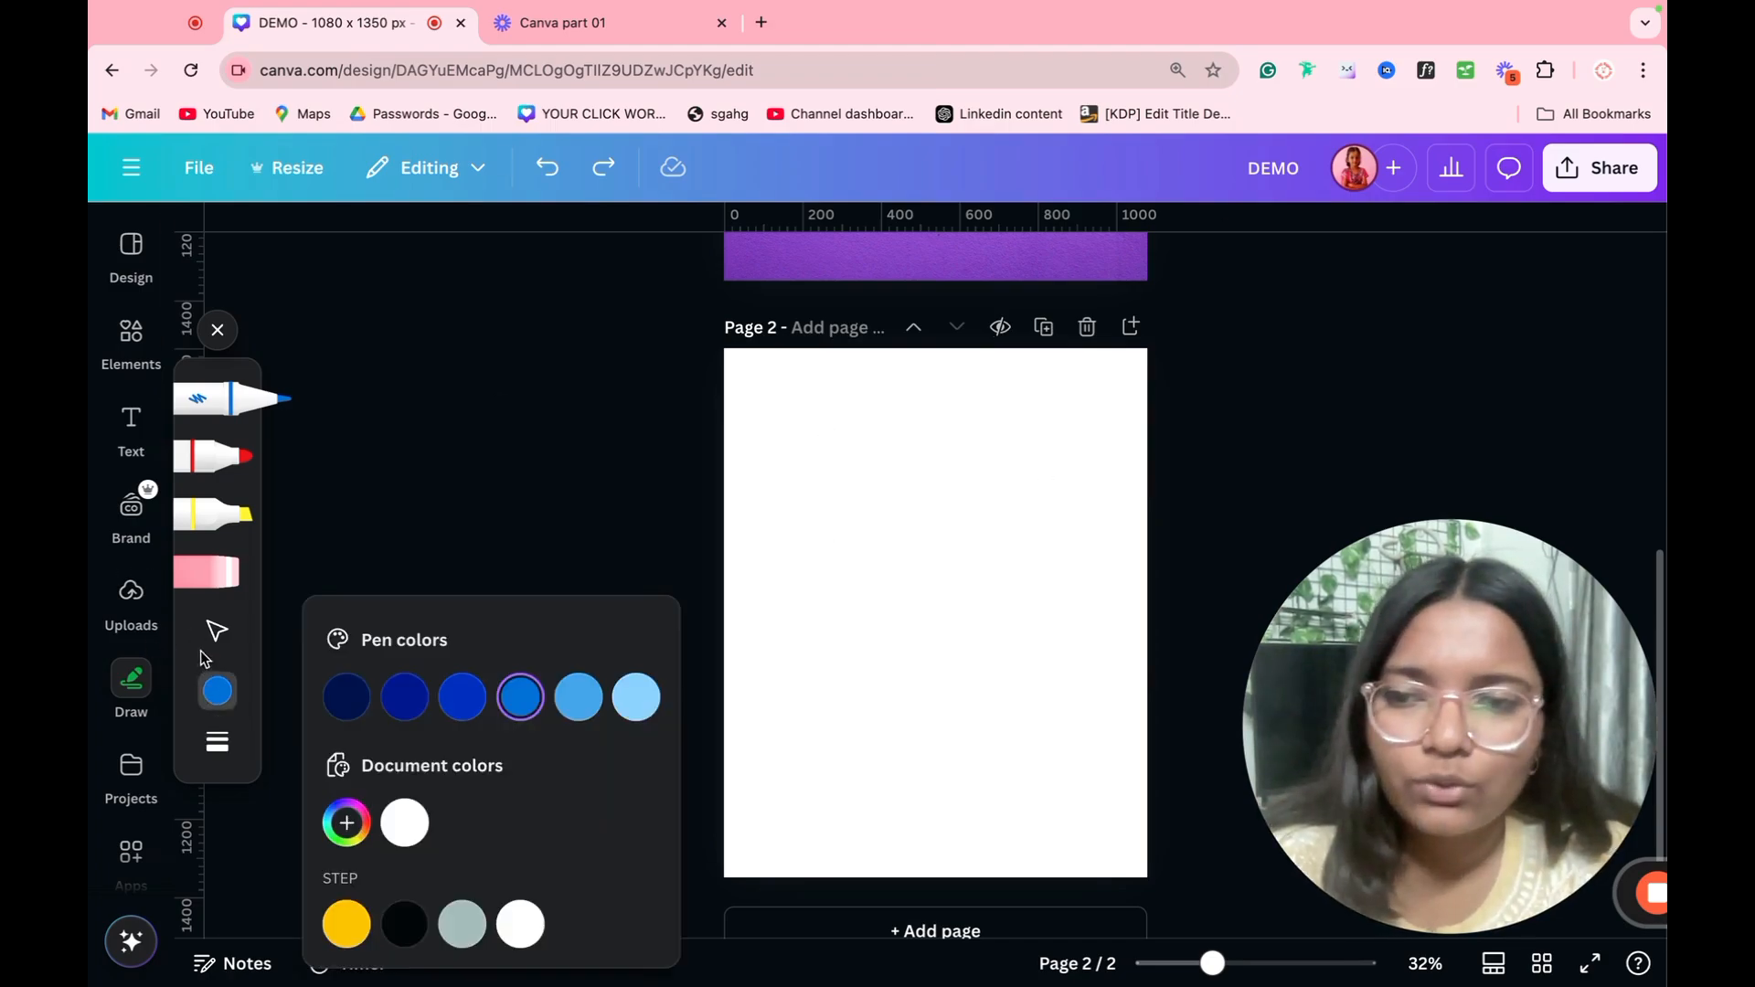
{"action": "left_click", "coordinate": [347, 924]}
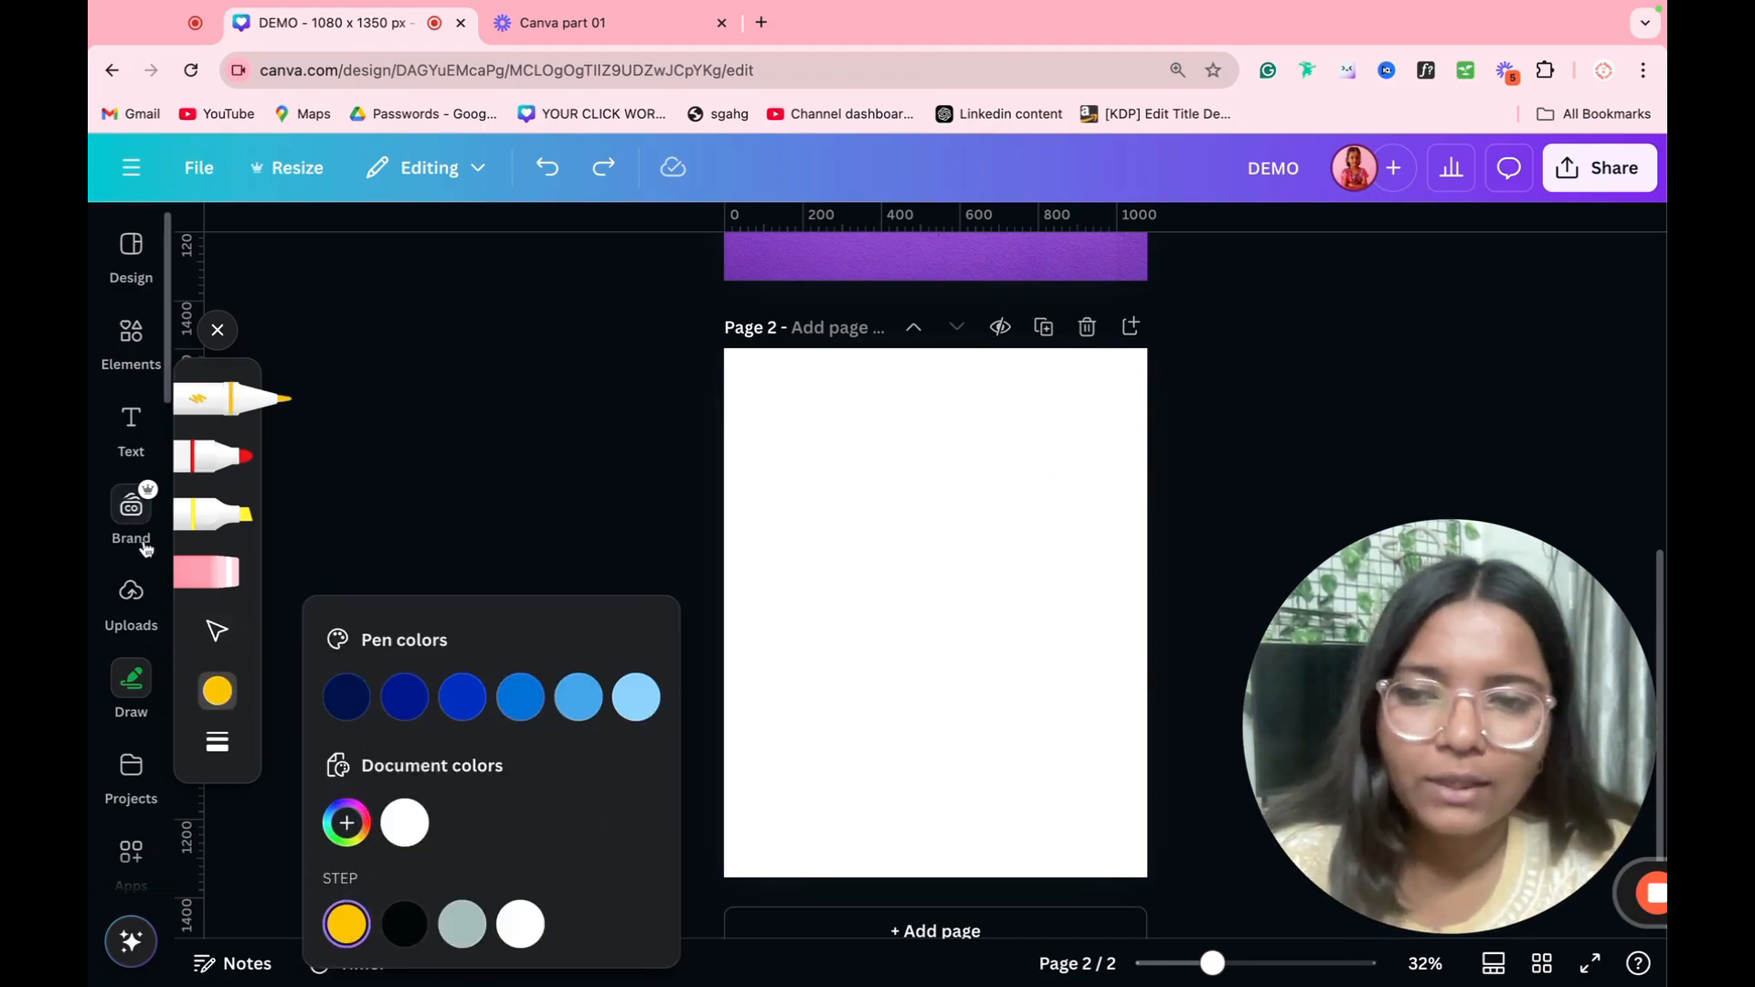
{"action": "left_click", "coordinate": [212, 514]}
{"action": "mouse_move", "coordinate": [822, 627]}
{"action": "left_mouse_down"}
{"action": "mouse_move", "coordinate": [996, 607]}
{"action": "mouse_move", "coordinate": [998, 476]}
{"action": "mouse_move", "coordinate": [958, 535]}
{"action": "mouse_move", "coordinate": [919, 486]}
{"action": "left_mouse_up"}
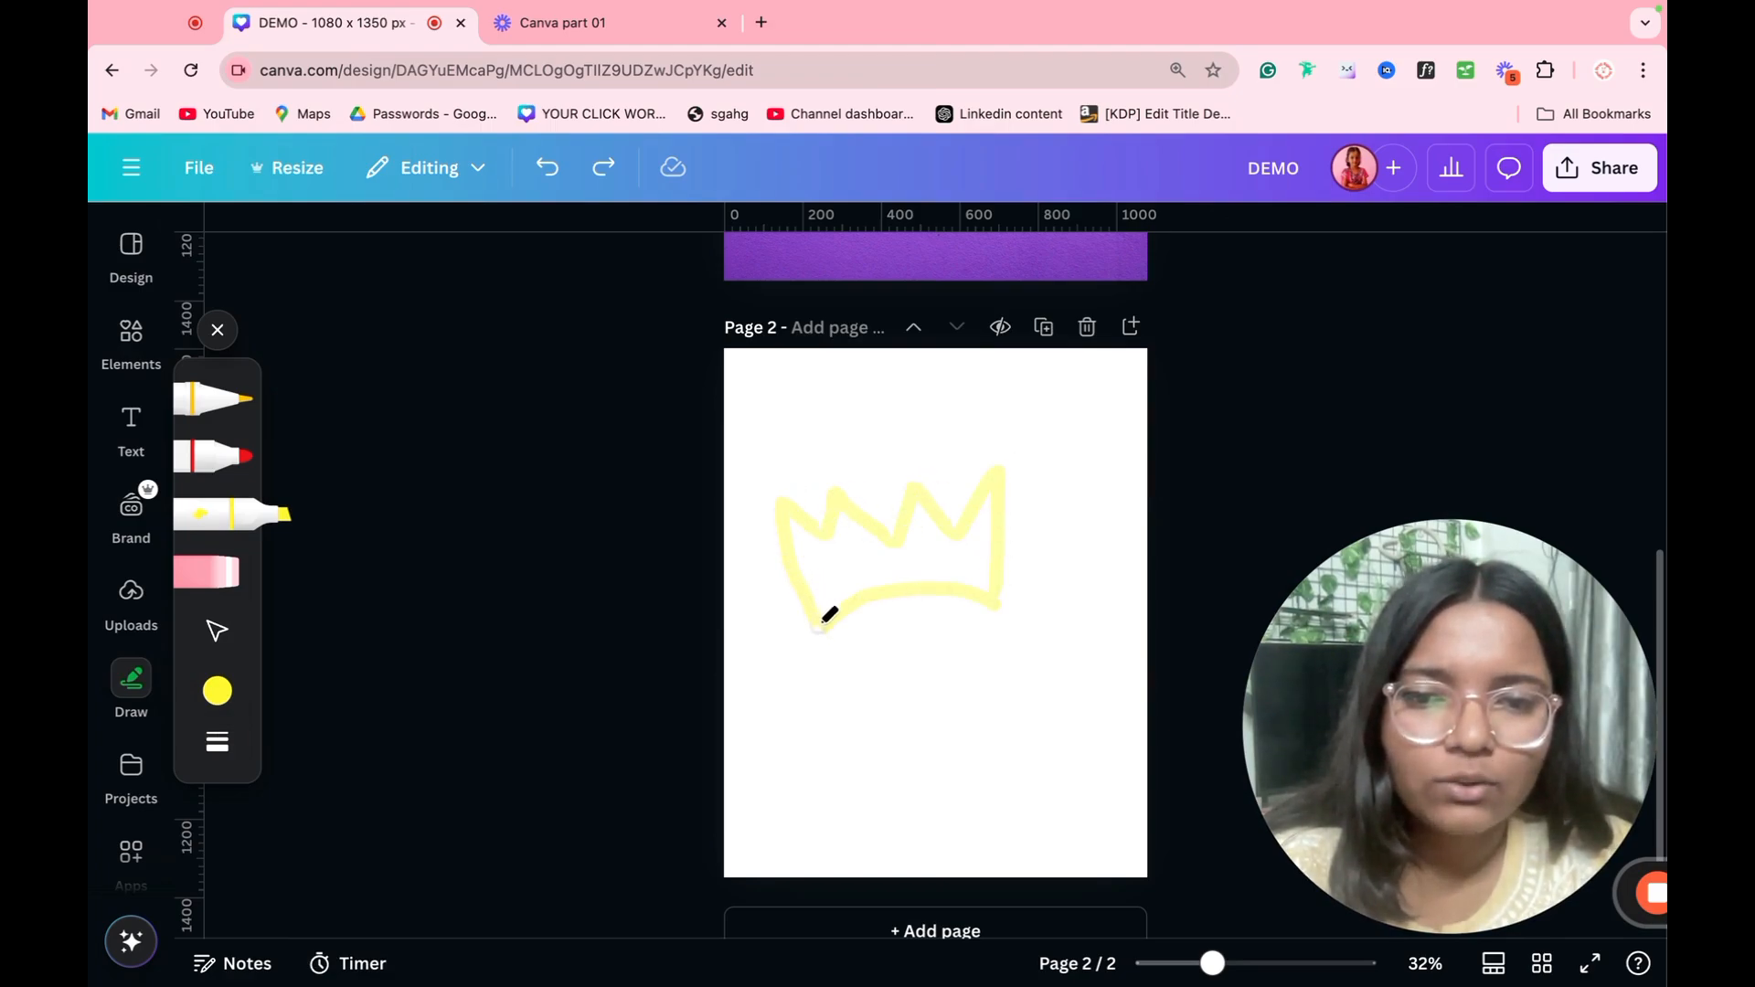
{"action": "left_click_drag", "start_coordinate": [829, 615], "coordinate": [822, 629]}
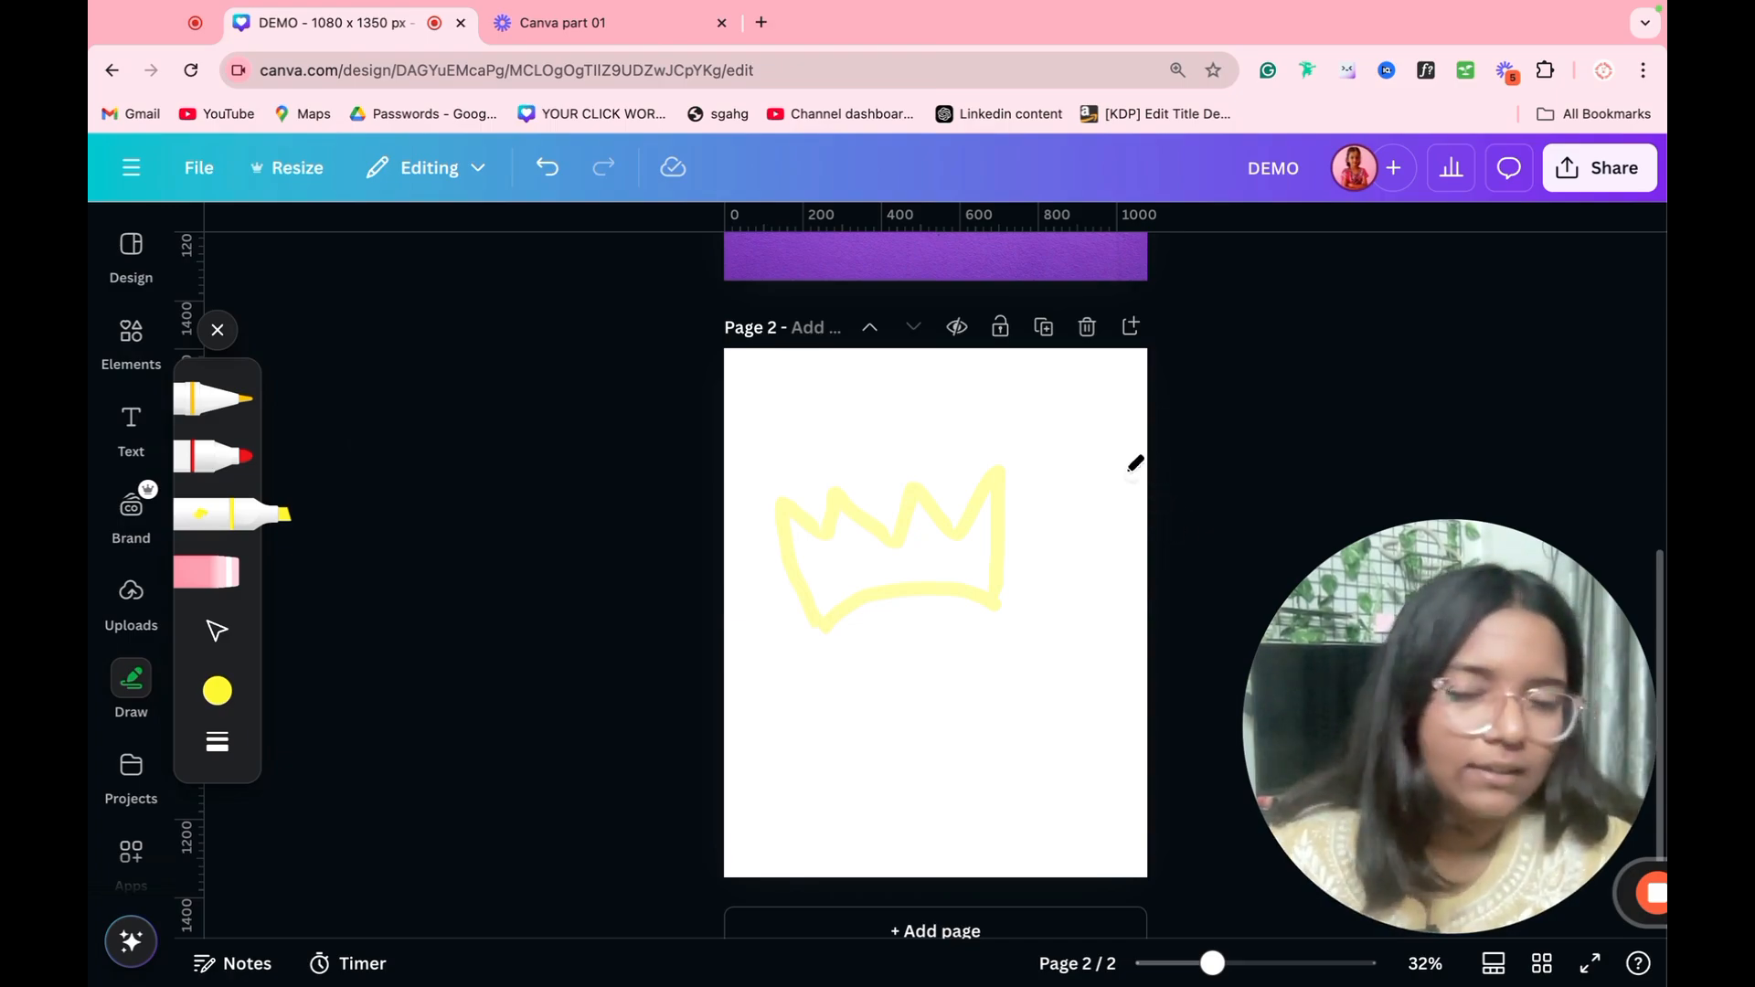
Step: Try highlighter strokes with a heavier weight and a lower transparency value, and undo all the highlighter drawings
{"action": "left_click", "coordinate": [217, 690]}
{"action": "left_click", "coordinate": [217, 741]}
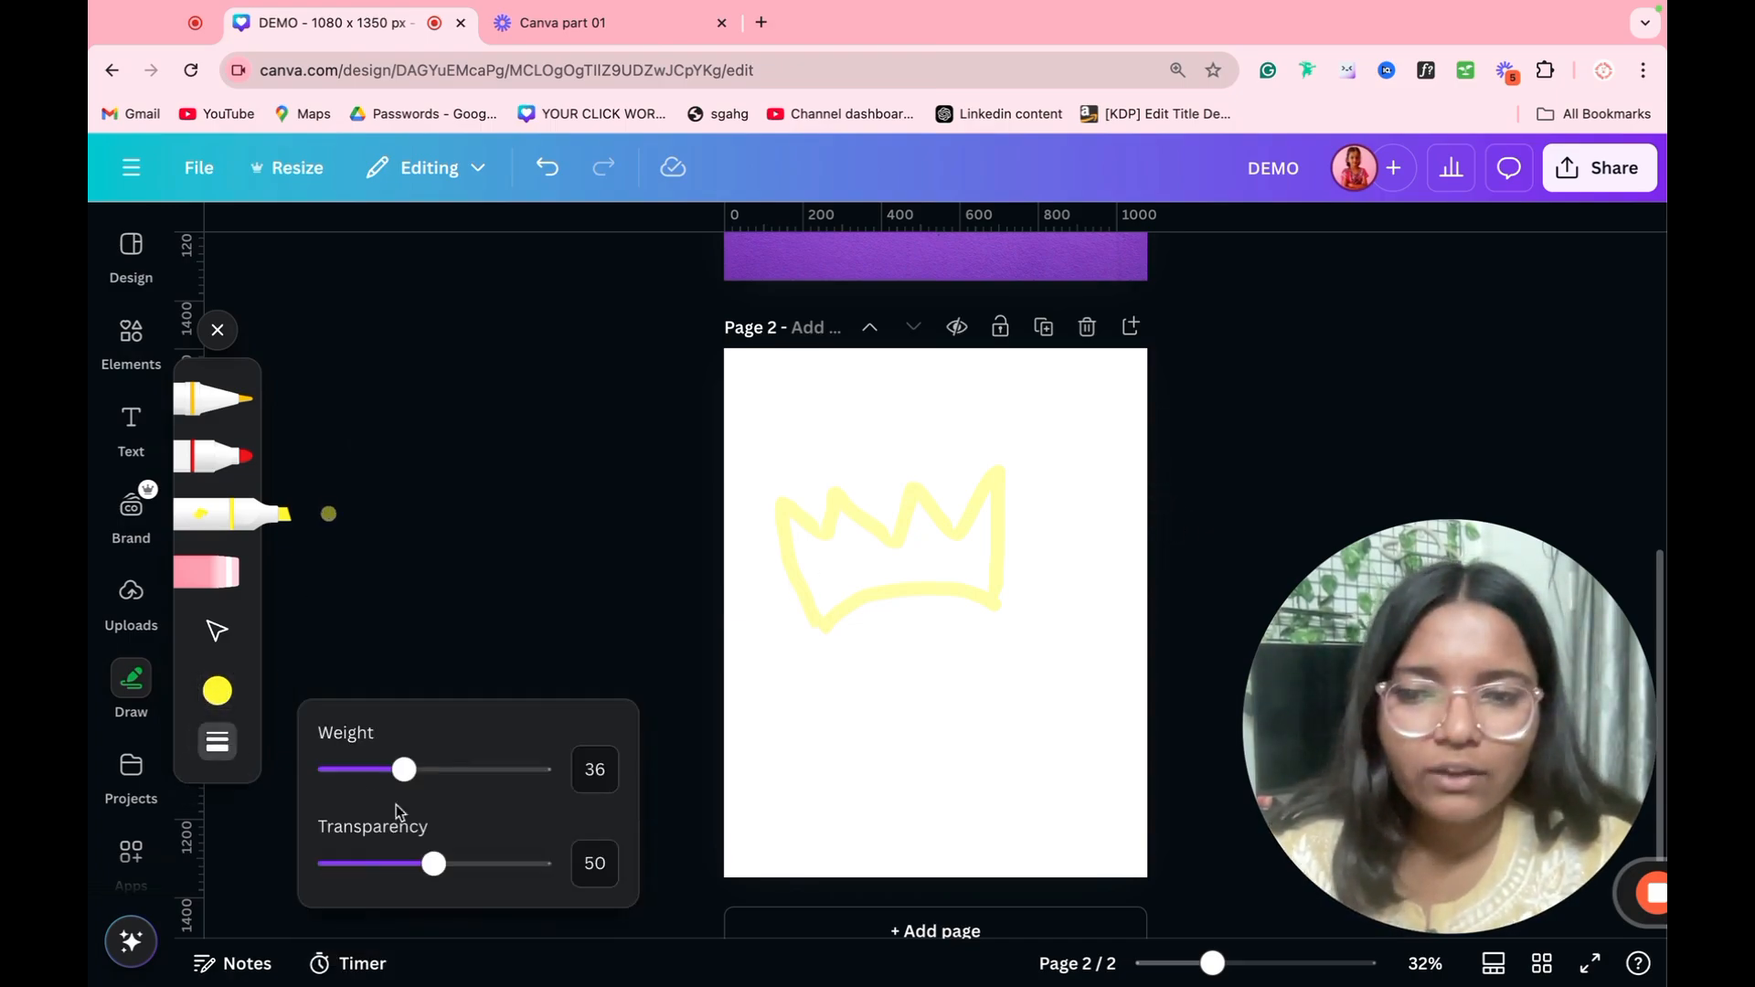
{"action": "mouse_move", "coordinate": [385, 772]}
{"action": "left_mouse_down"}
{"action": "mouse_move", "coordinate": [502, 769]}
{"action": "mouse_move", "coordinate": [478, 770]}
{"action": "left_mouse_up"}
{"action": "mouse_move", "coordinate": [846, 731]}
{"action": "left_mouse_down"}
{"action": "mouse_move", "coordinate": [850, 615]}
{"action": "mouse_move", "coordinate": [1056, 639]}
{"action": "left_mouse_up"}
{"action": "left_click", "coordinate": [216, 742]}
{"action": "left_click_drag", "start_coordinate": [430, 863], "coordinate": [363, 863]}
{"action": "left_click_drag", "start_coordinate": [666, 791], "coordinate": [1205, 770]}
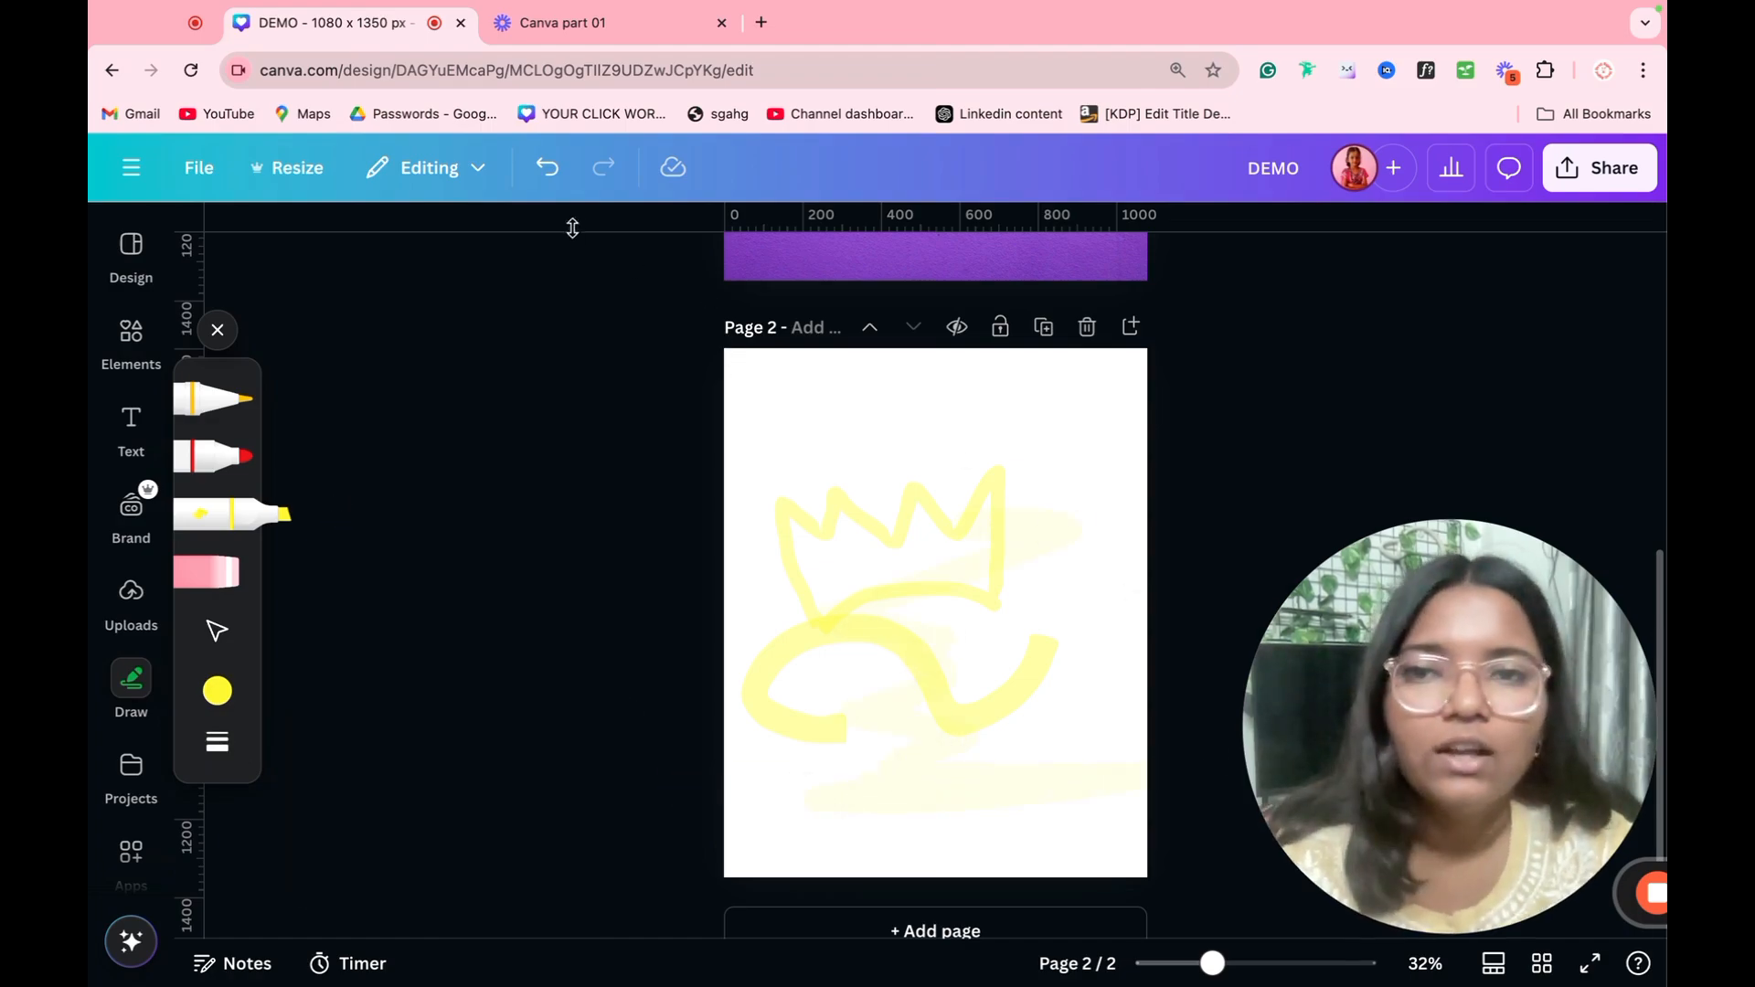
{"action": "left_click", "coordinate": [551, 160]}
{"action": "left_click", "coordinate": [551, 160]}
{"action": "left_click", "coordinate": [551, 160]}
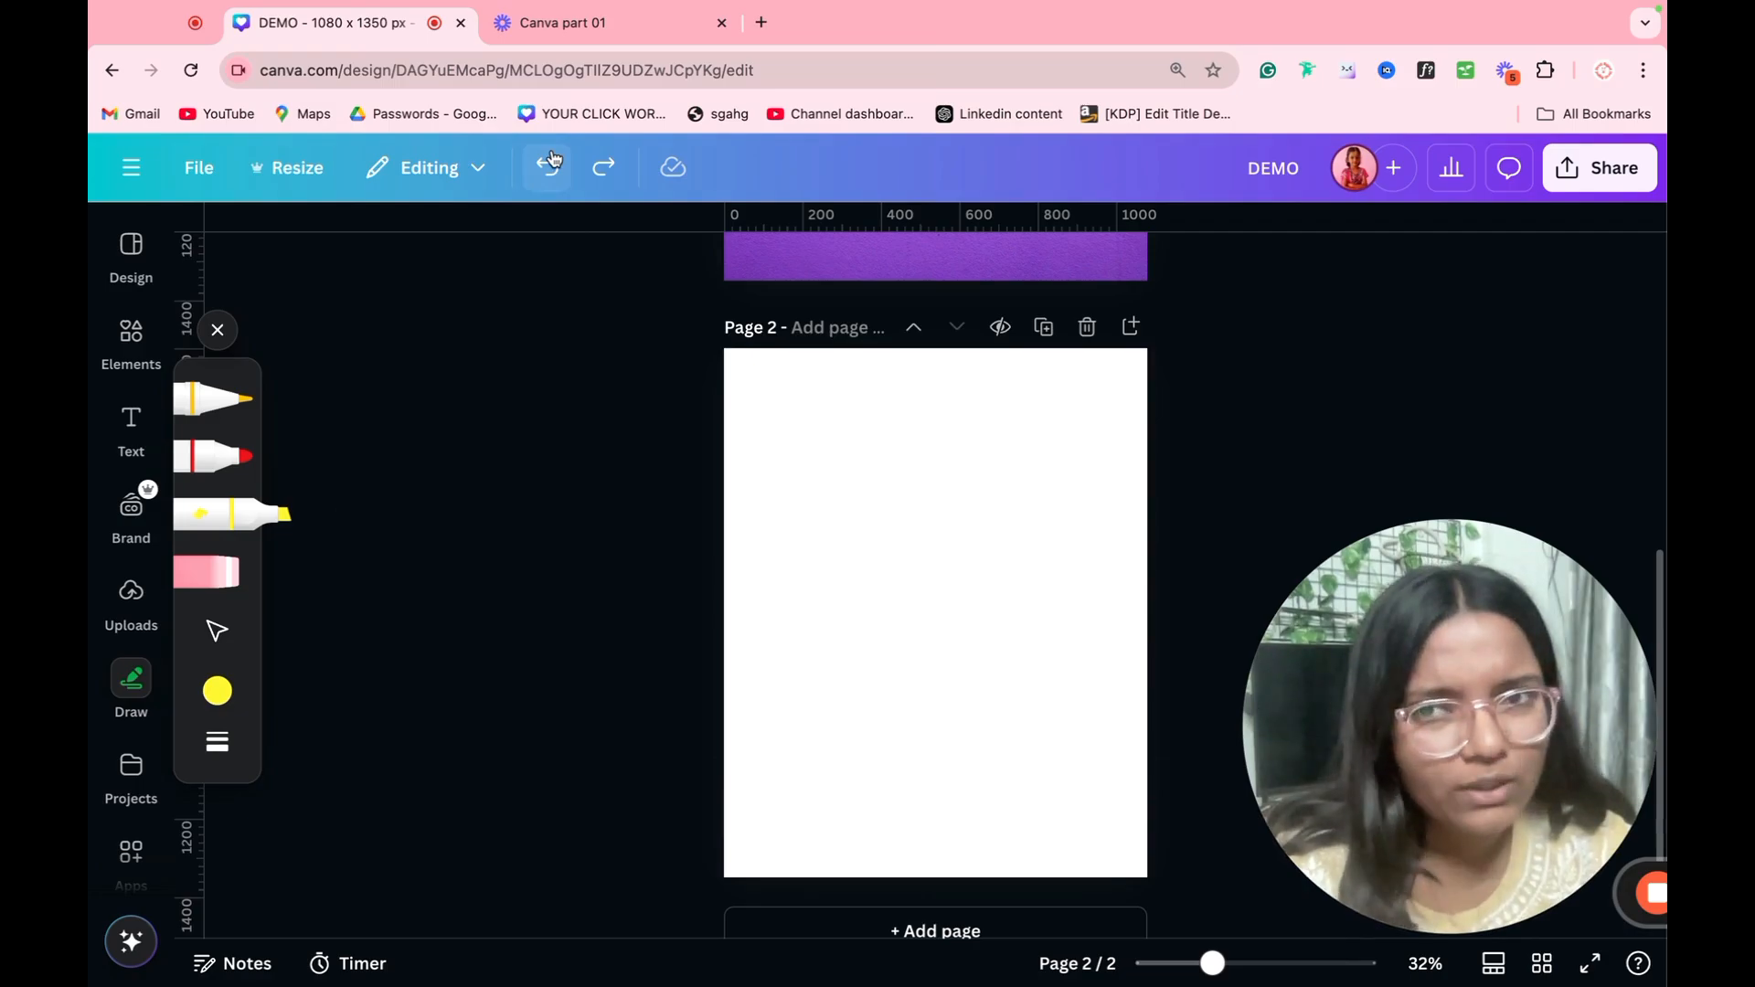
Step: Select the Pizza Jolo logo and the pizza line drawing among the uploaded images and start moving them to a folder
{"action": "left_click", "coordinate": [133, 759]}
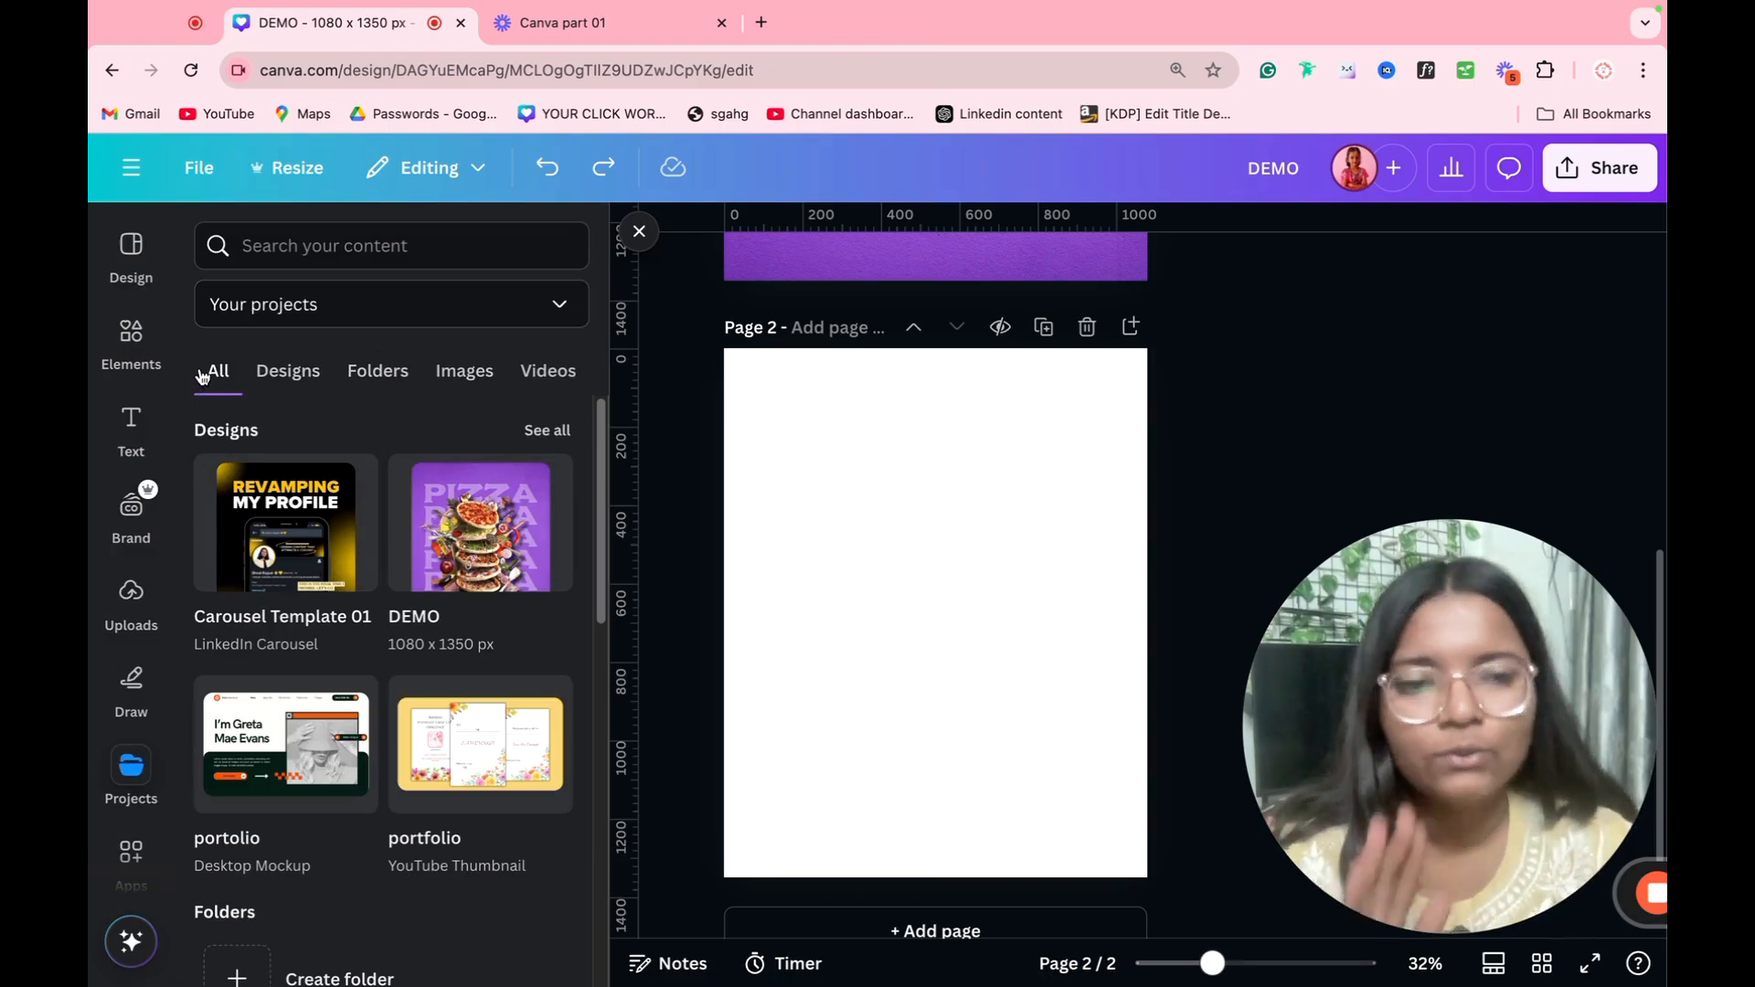
{"action": "left_click", "coordinate": [131, 592]}
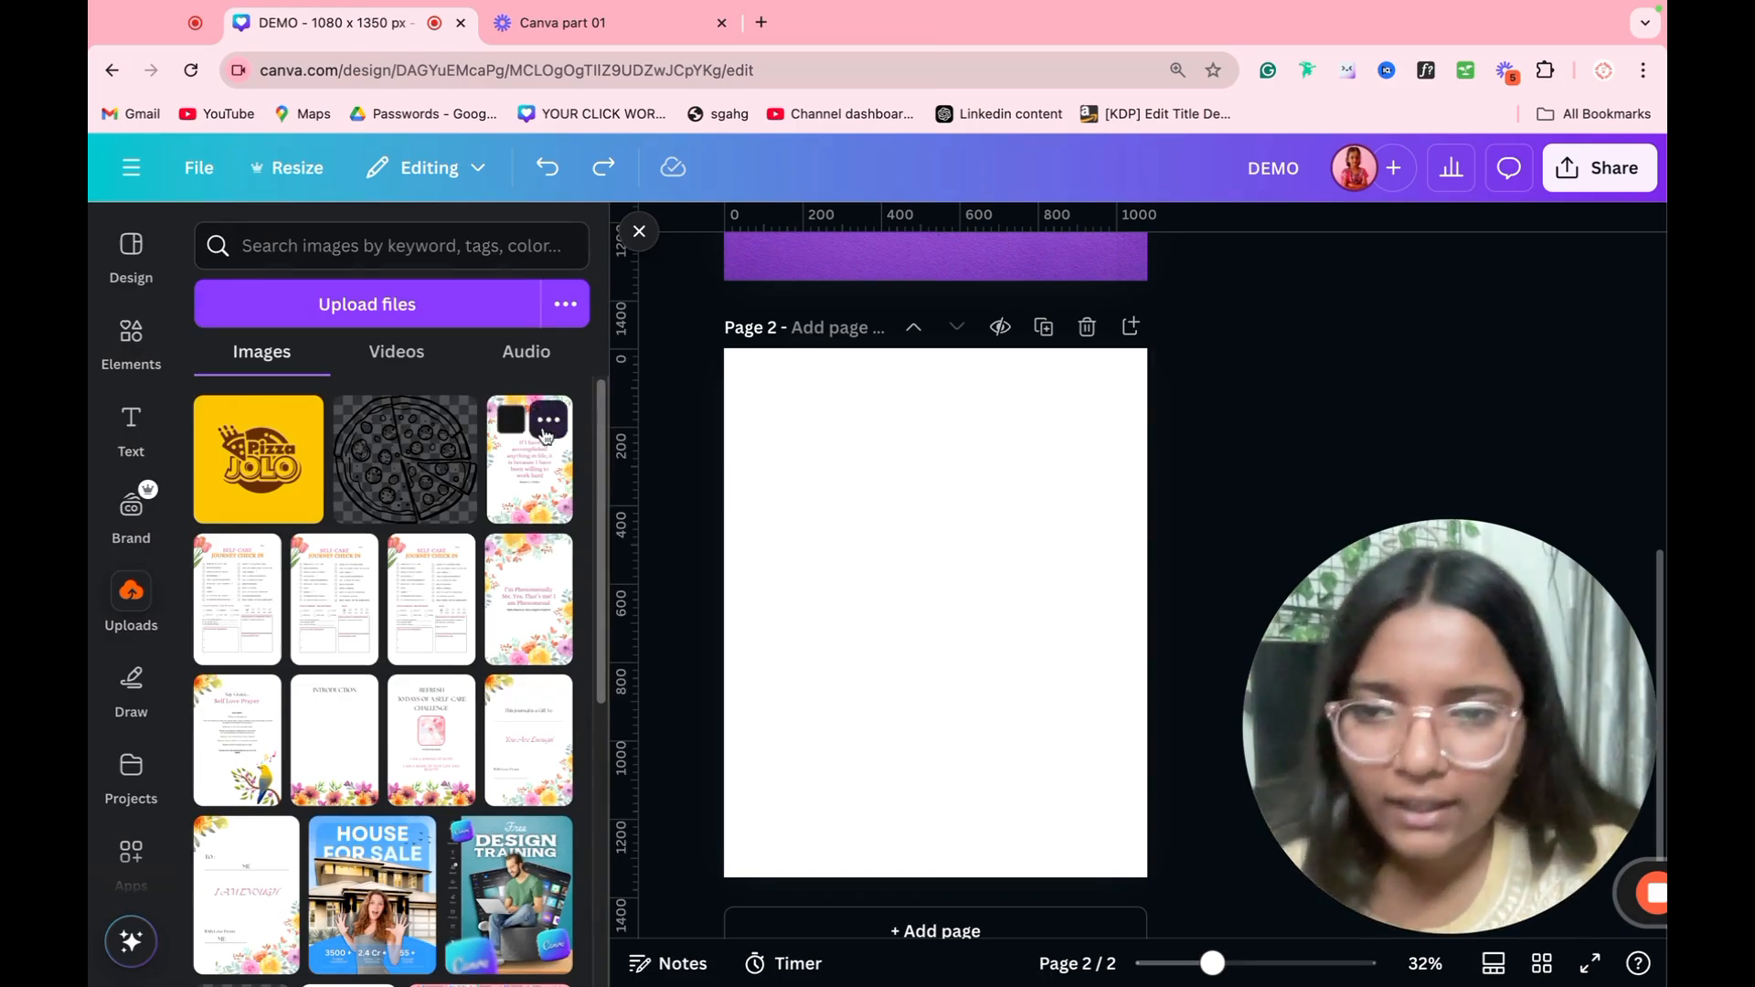
{"action": "left_click", "coordinate": [356, 422]}
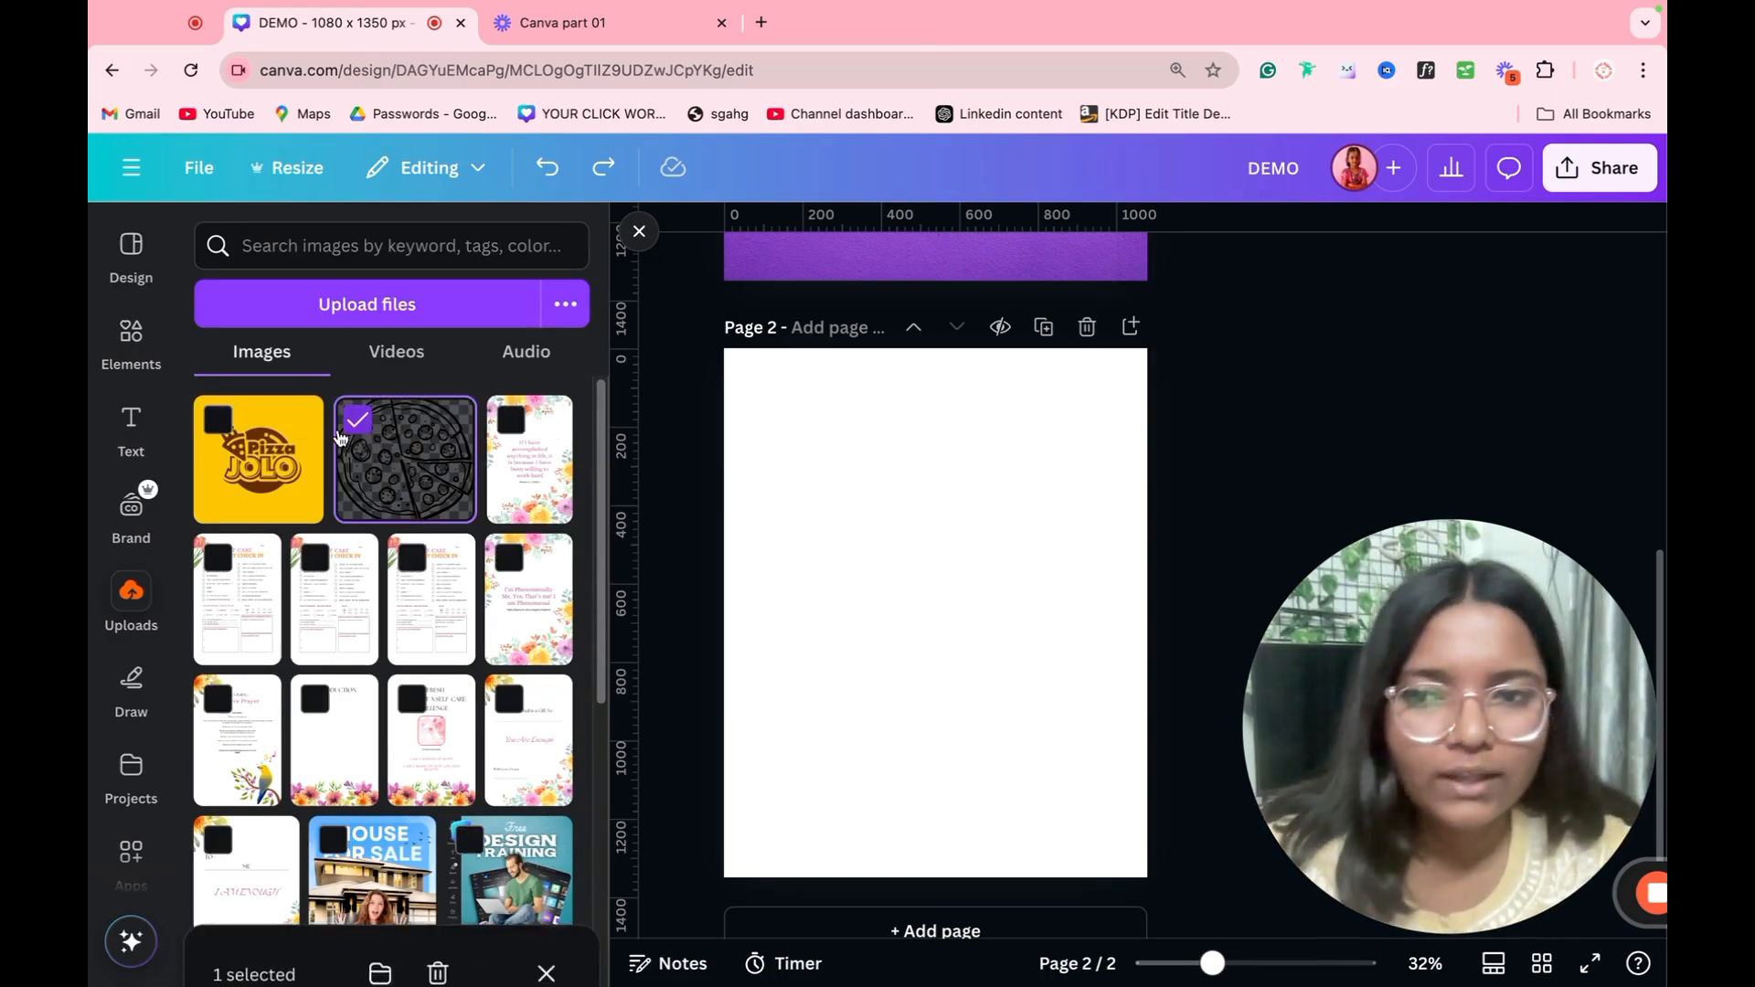
{"action": "left_click", "coordinate": [219, 421]}
{"action": "left_click", "coordinate": [379, 920]}
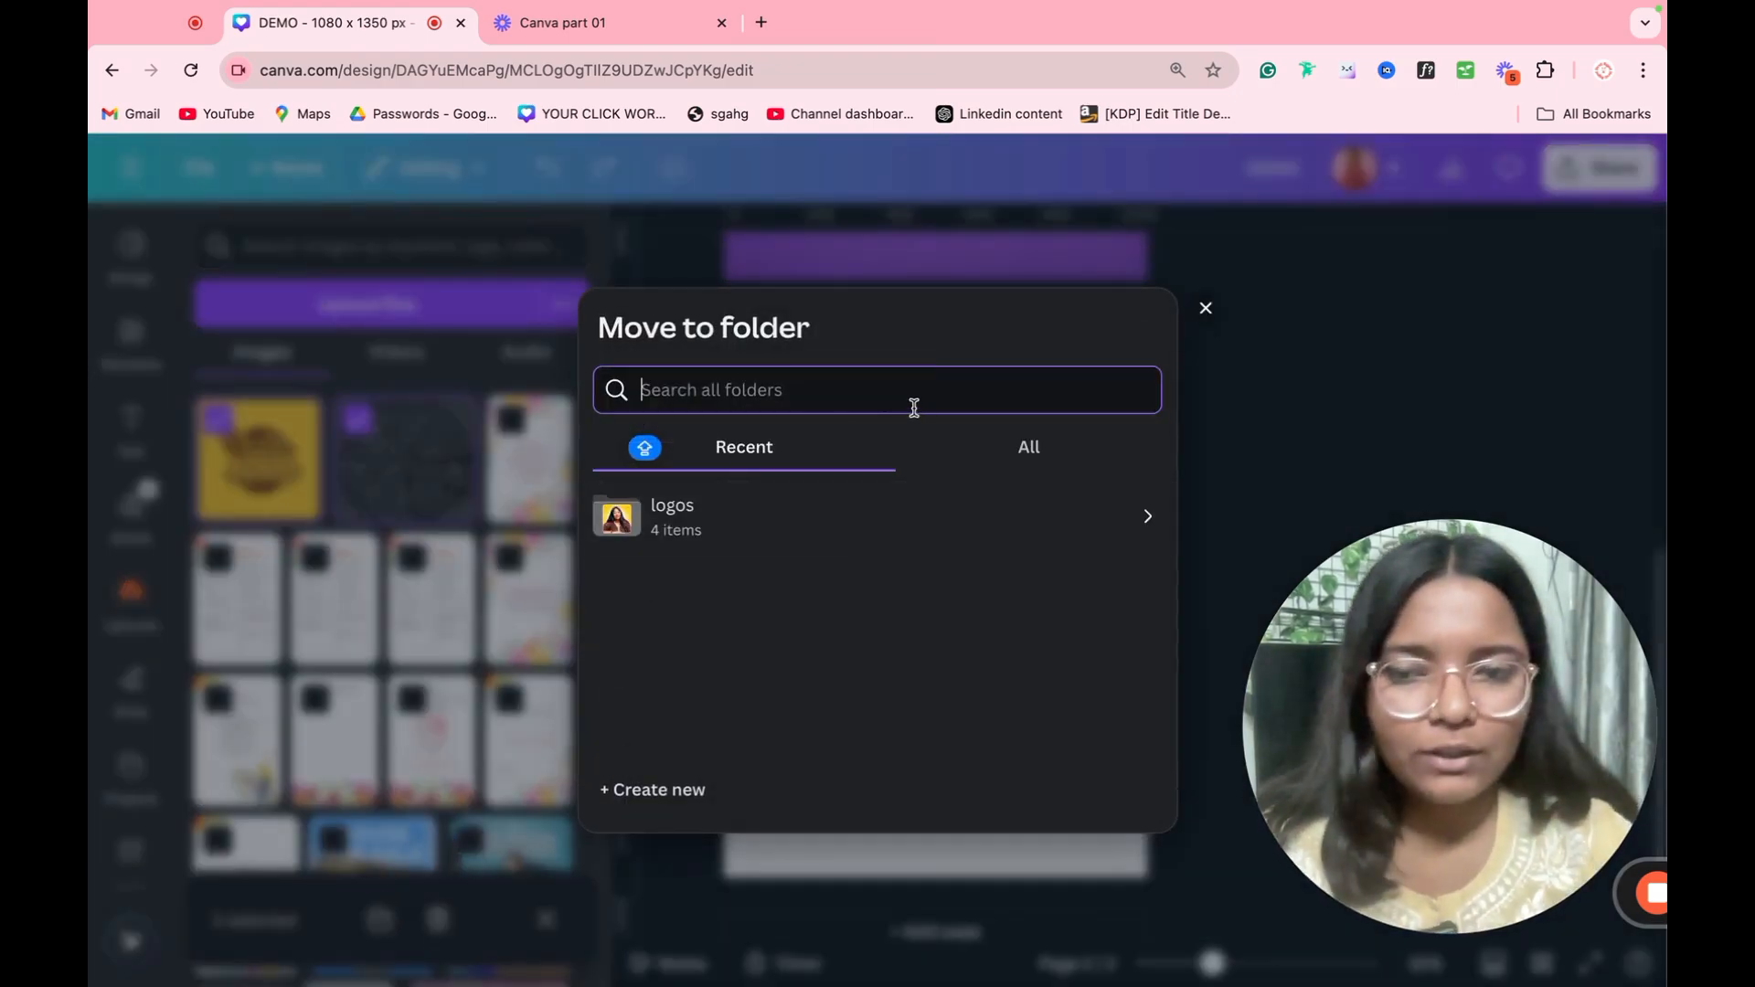
Step: Search the folders for "Pizza demo" and move the two selected images into a new folder with that name
{"action": "type", "text": "Pj"}
{"action": "key", "text": "BackSpace"}
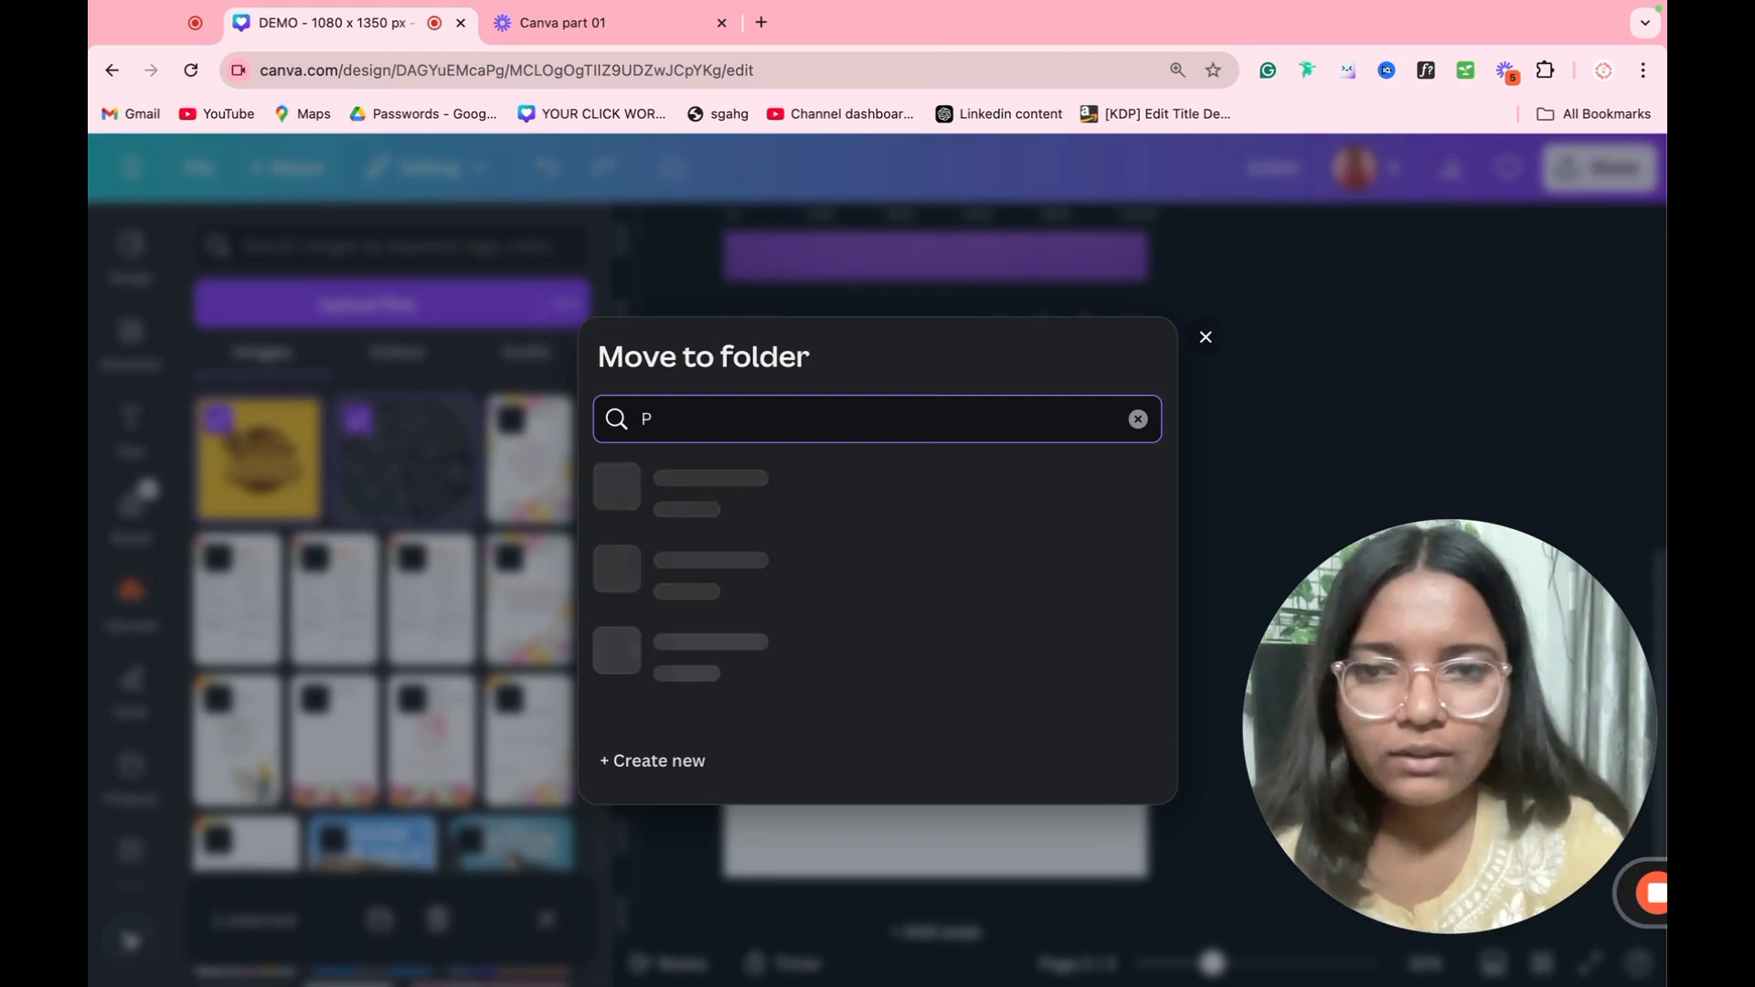
{"action": "type", "text": "izza demo"}
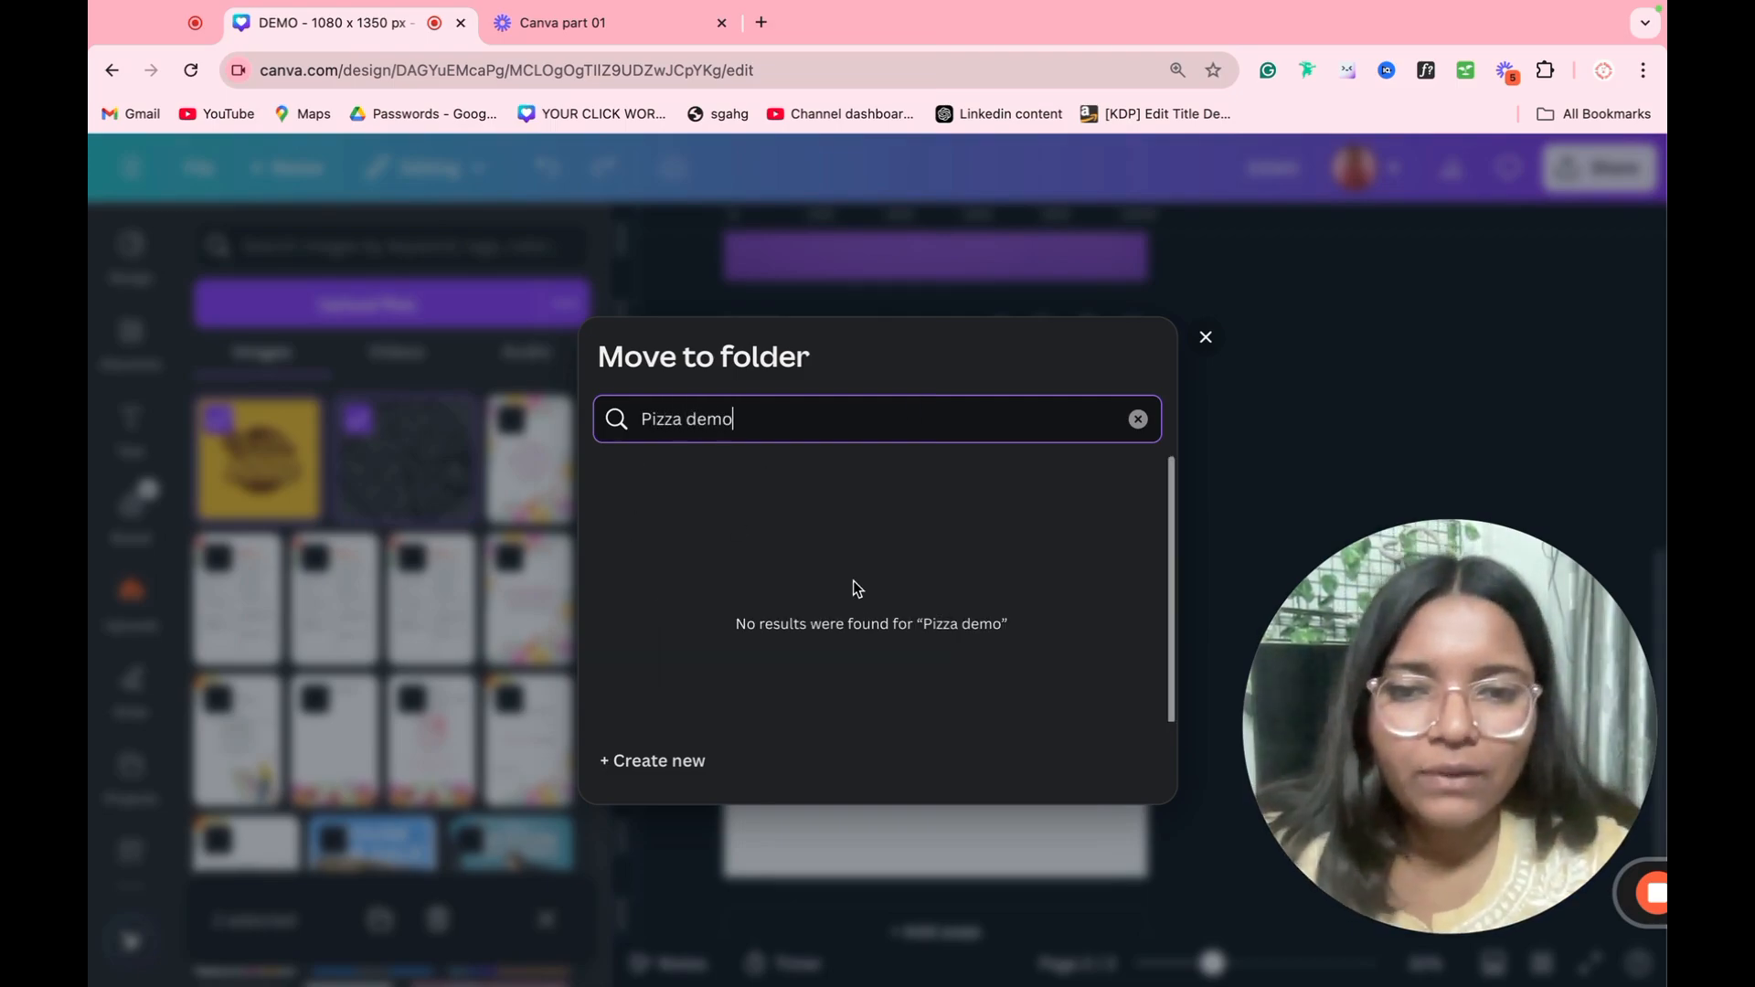
{"action": "triple_click", "coordinate": [792, 415]}
{"action": "key", "text": "ctrl+c"}
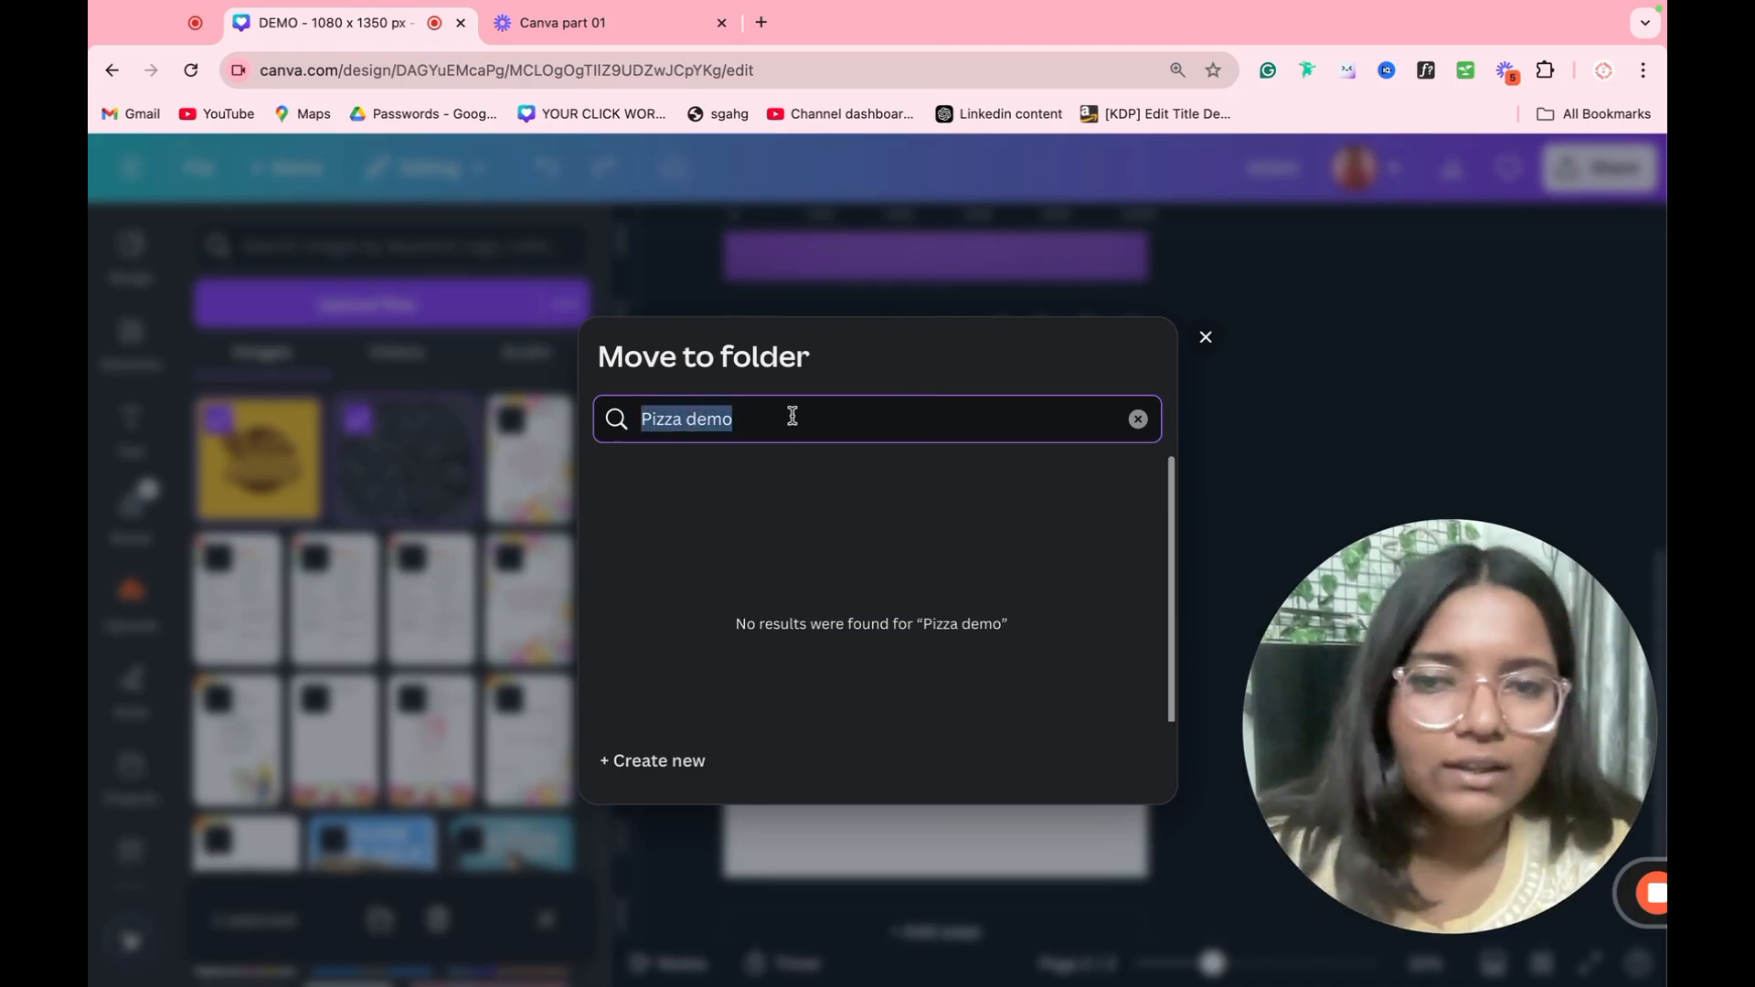
{"action": "key", "text": "BackSpace"}
{"action": "left_click", "coordinate": [658, 790]}
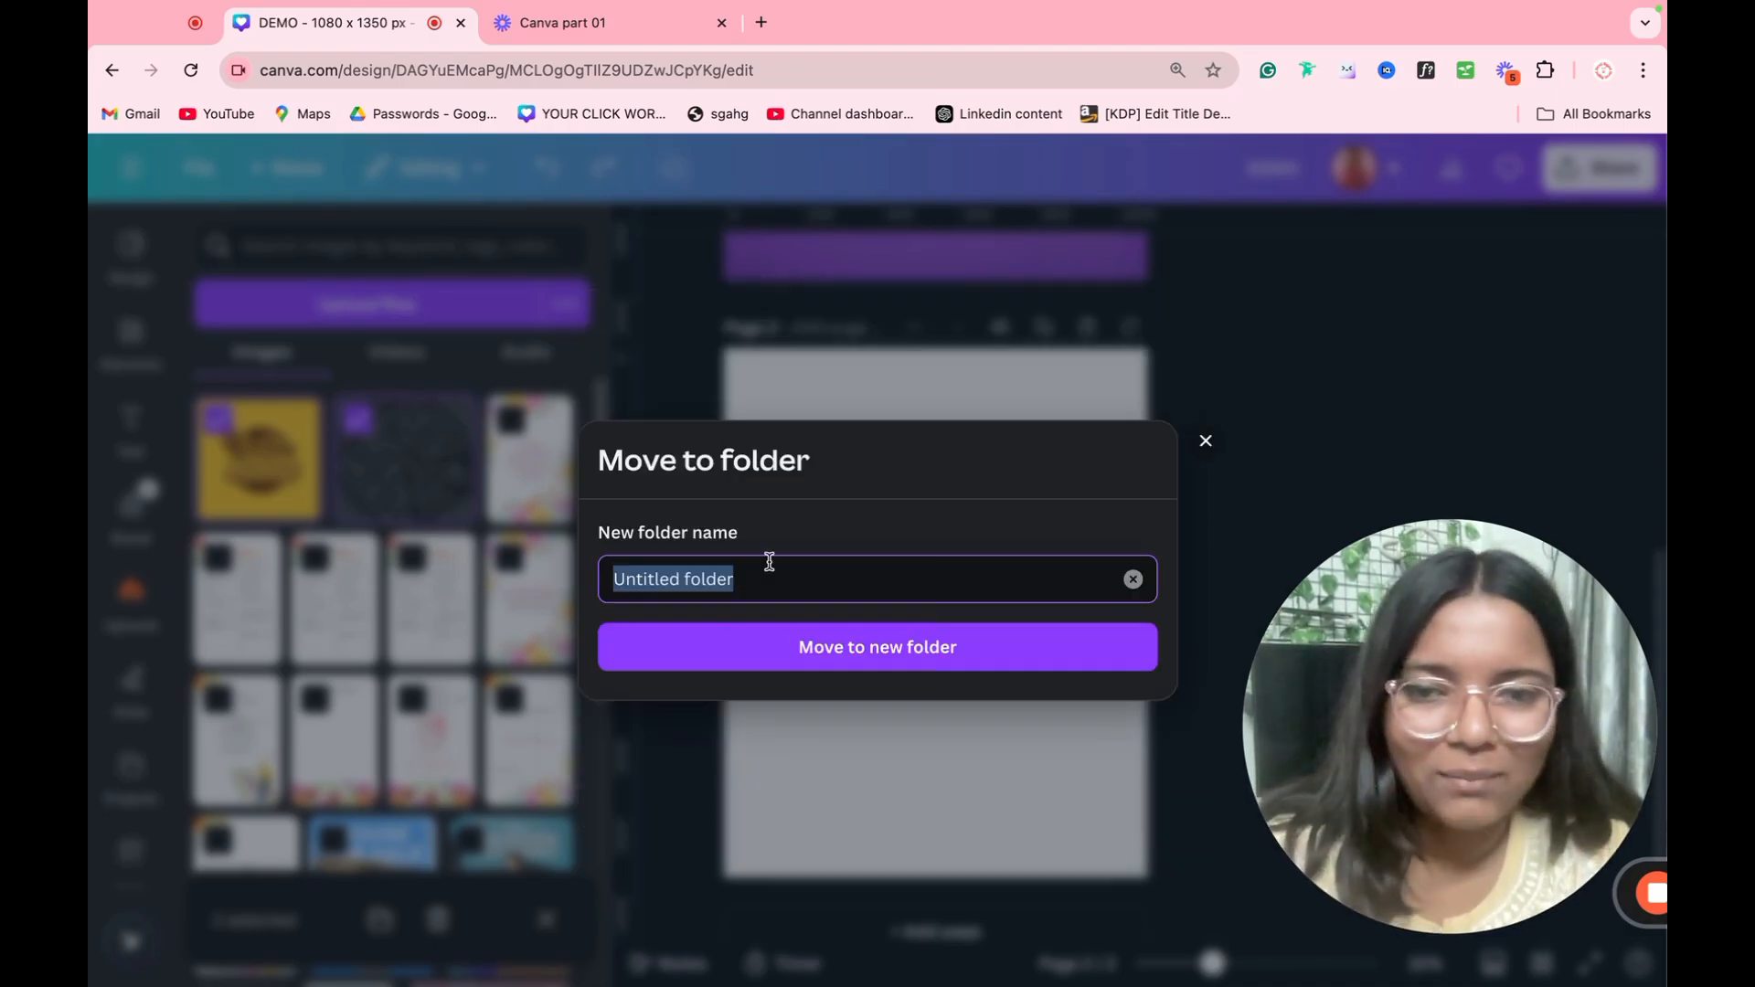
{"action": "key", "text": "ctrl+v"}
{"action": "left_click", "coordinate": [813, 665]}
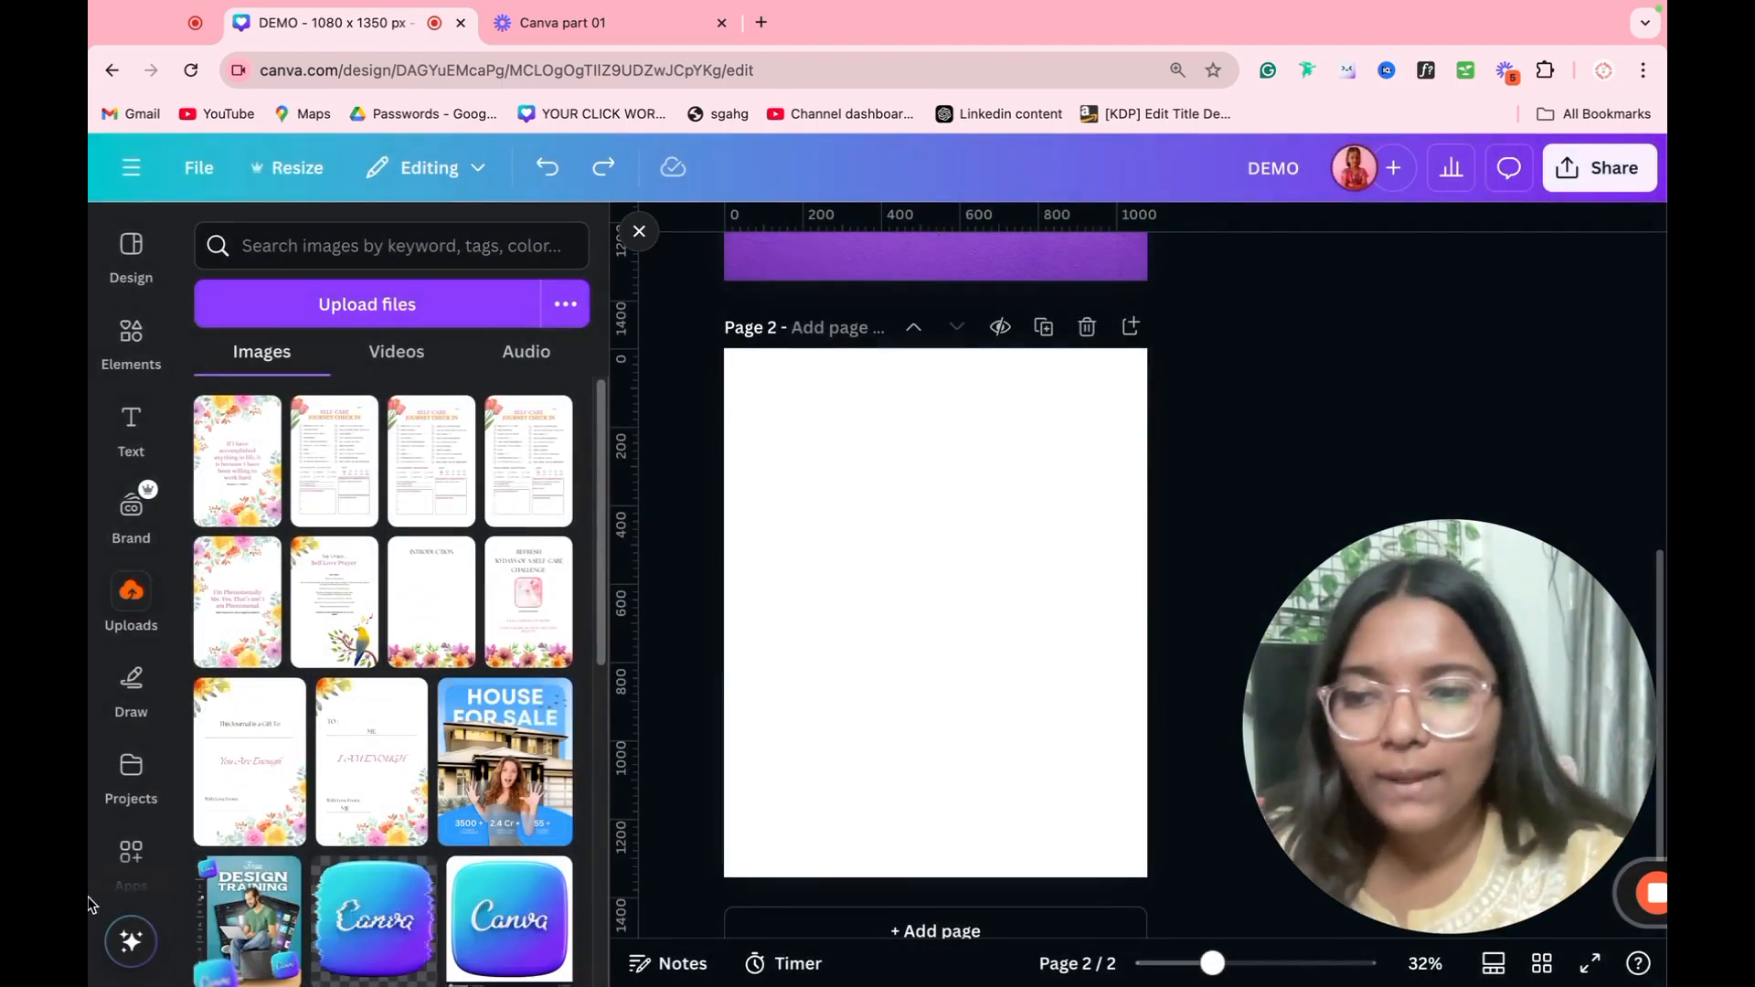
Step: Open the "Pizza demo" folder among the project folders to check the images moved into it, and return to the projects
{"action": "left_click", "coordinate": [129, 773]}
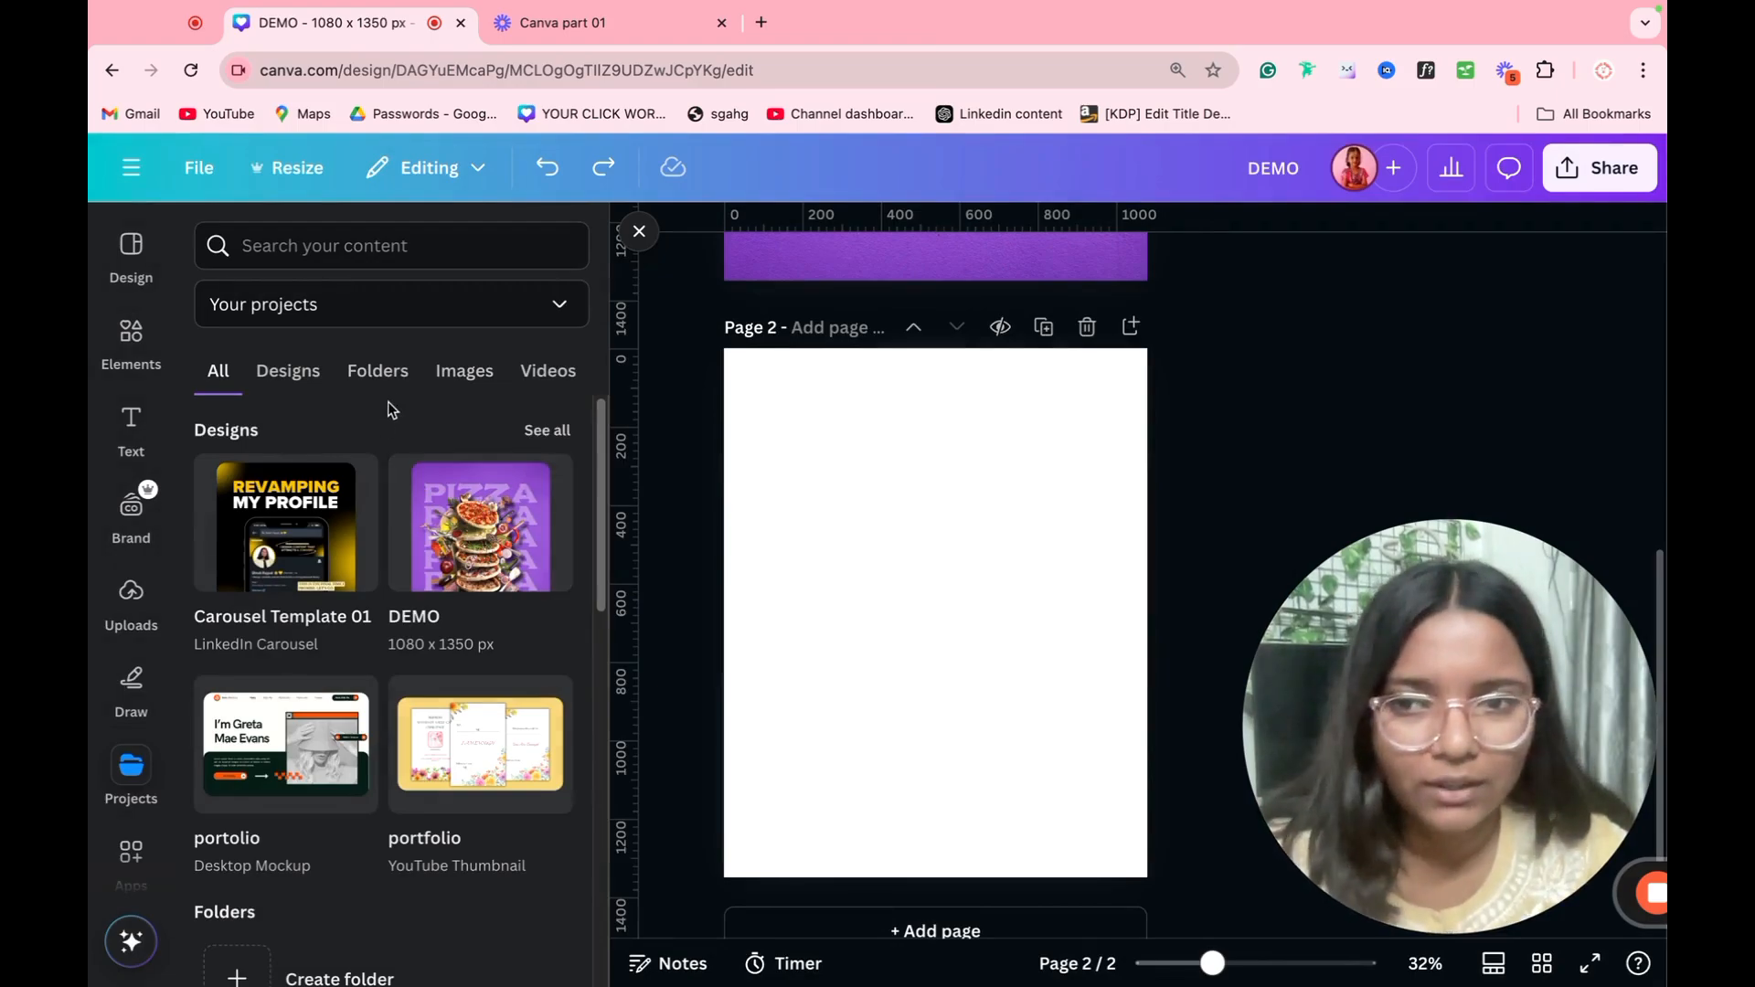
{"action": "left_click", "coordinate": [382, 379]}
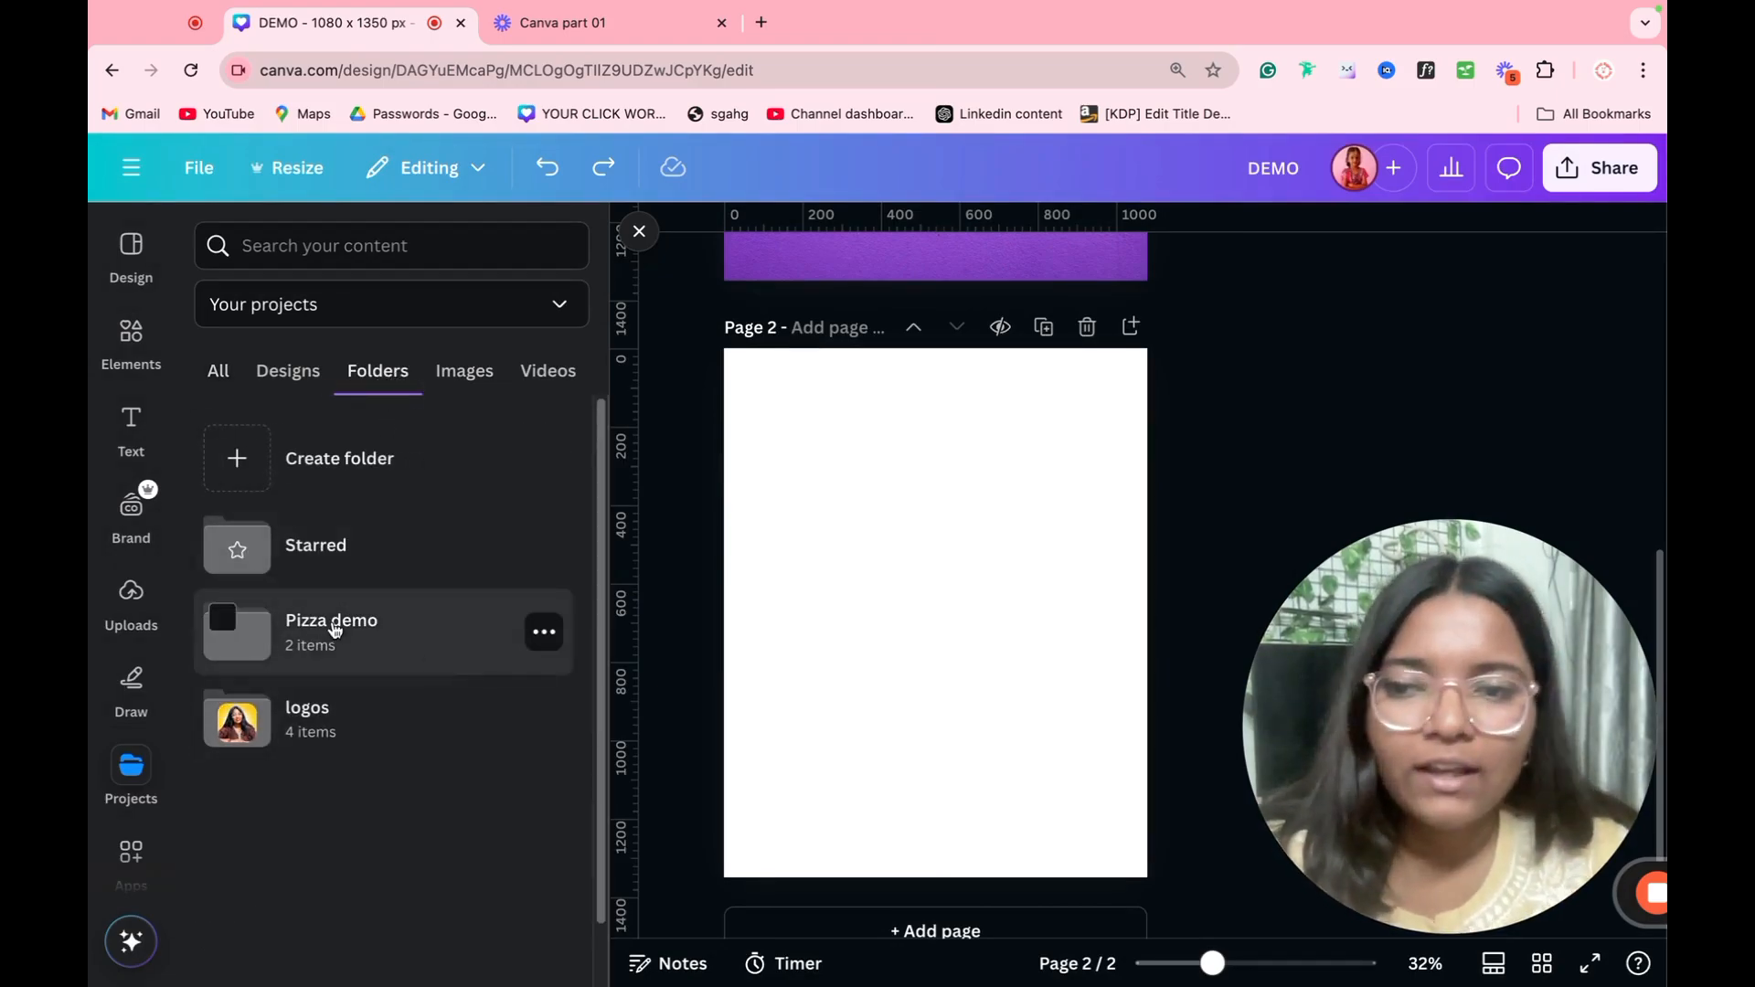
{"action": "left_click", "coordinate": [411, 648]}
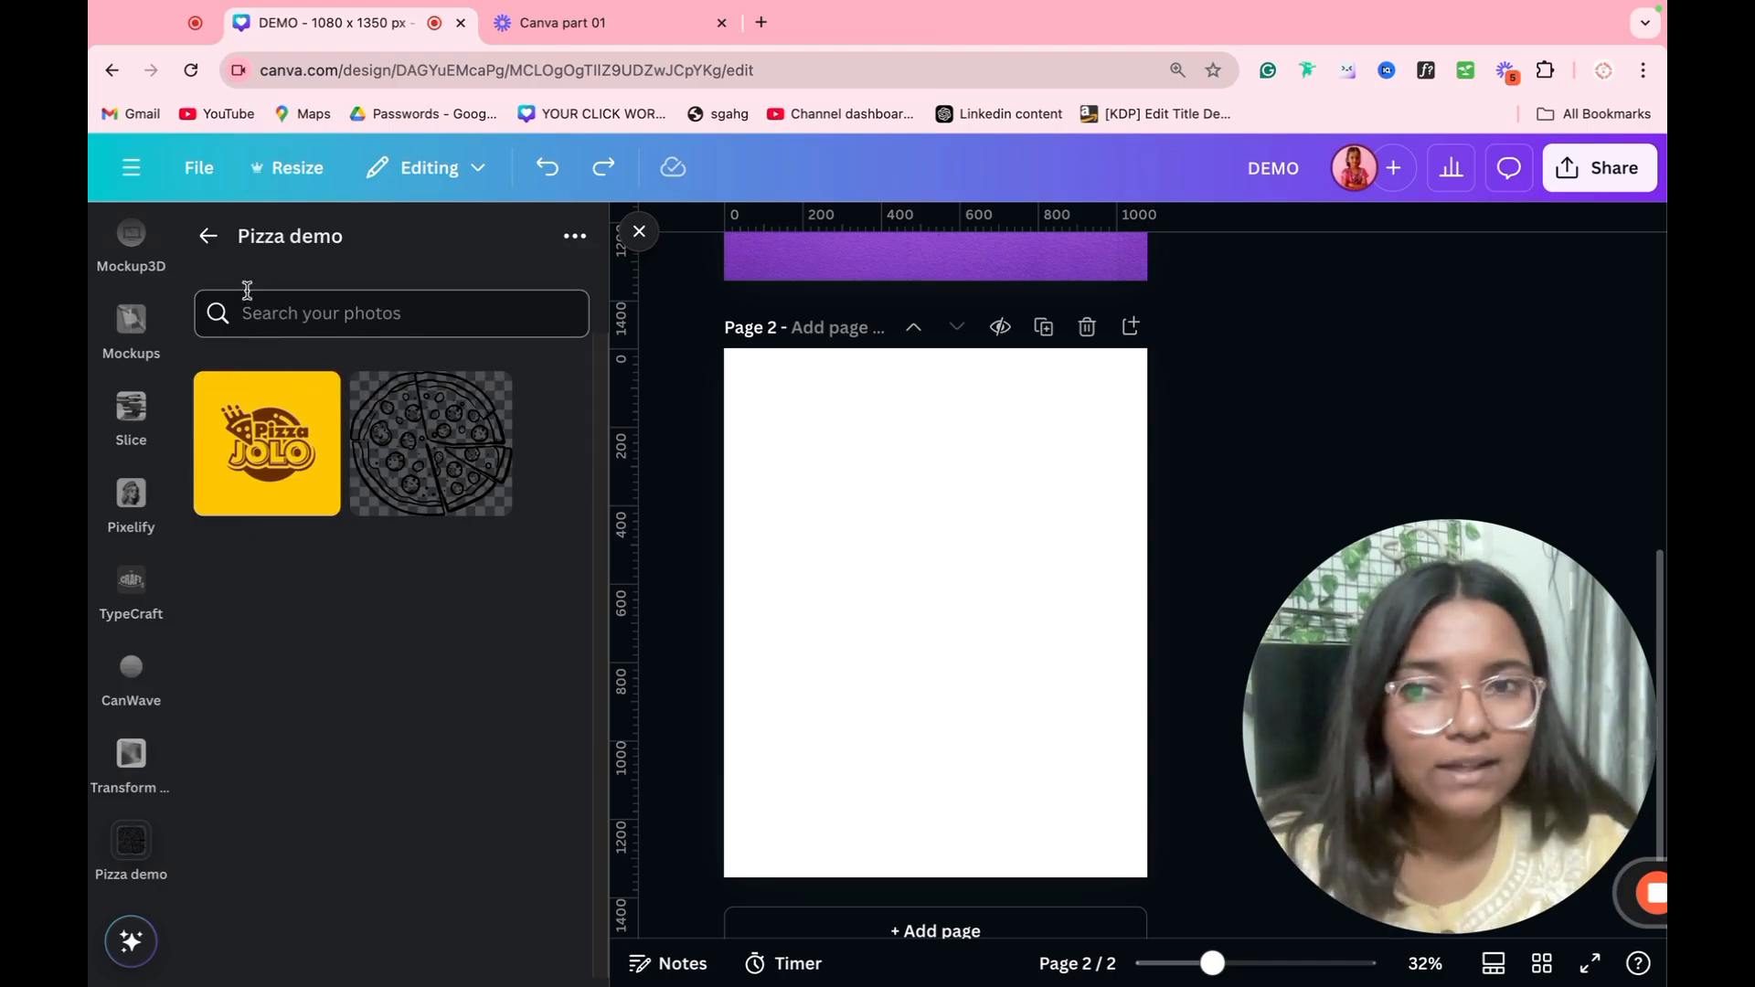
{"action": "left_click", "coordinate": [212, 240]}
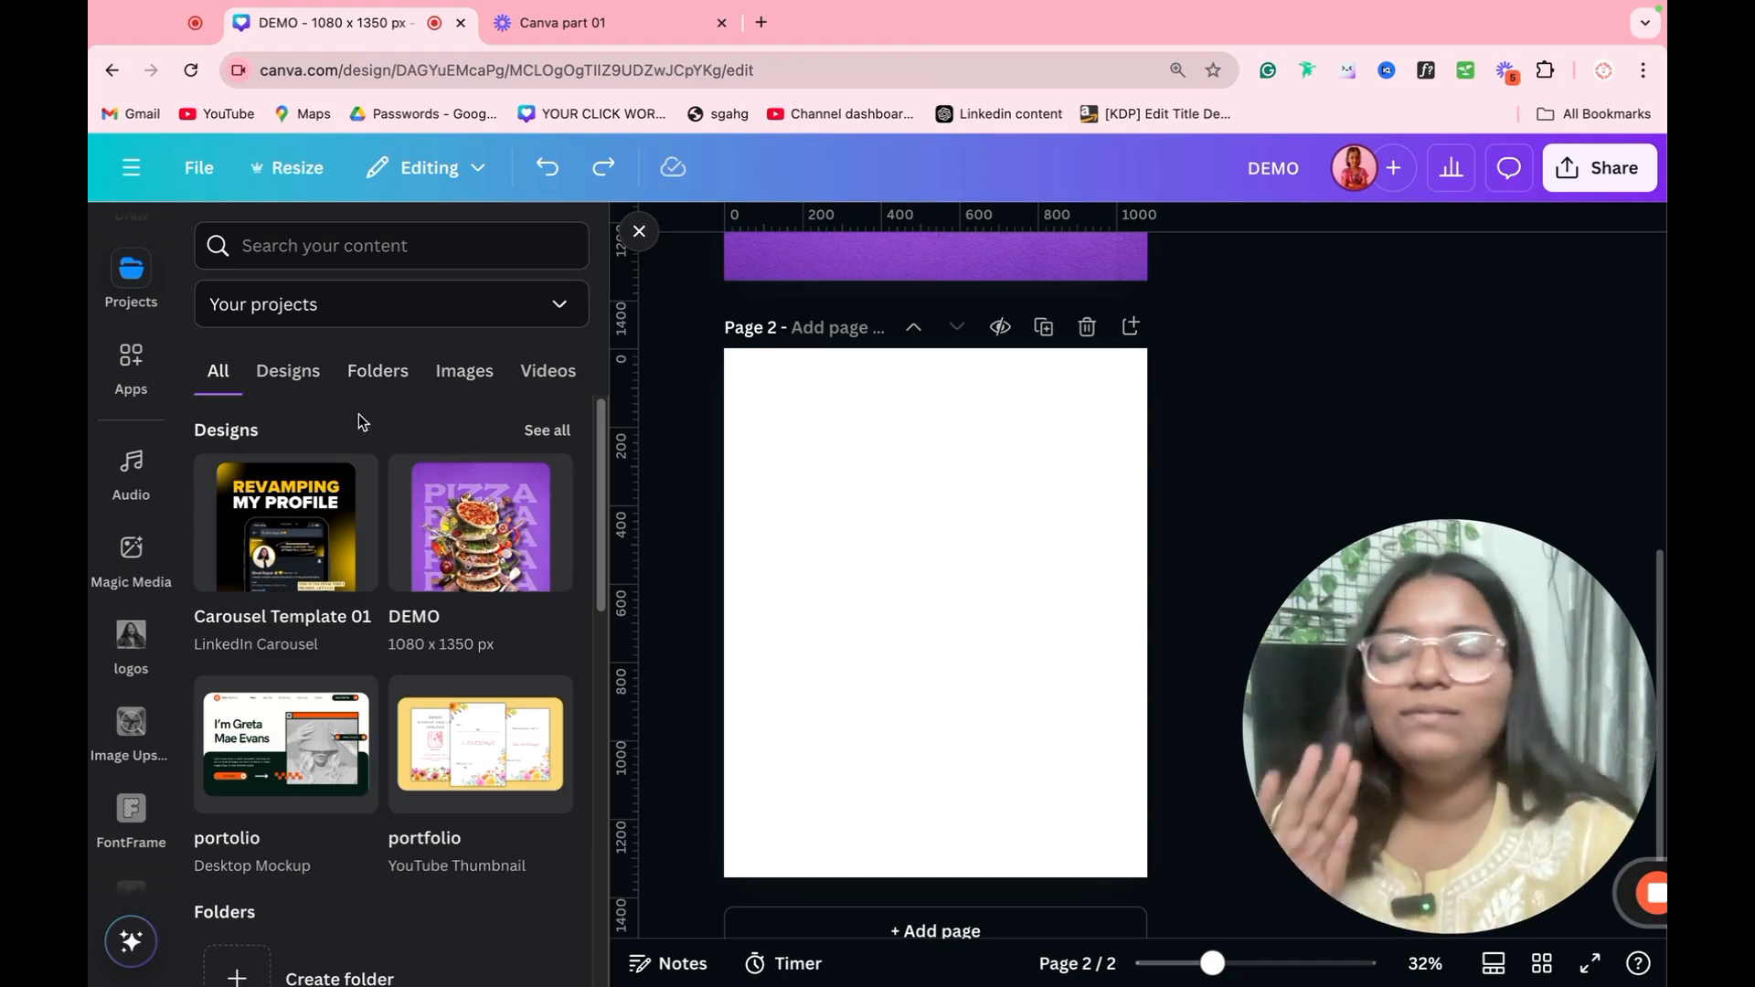
Step: Look through the projects by images, videos, folders and designs, view the project ownership filter options, and open the apps overview
{"action": "scroll", "coordinate": [133, 393], "scroll_direction": "up", "scroll_amount": 1}
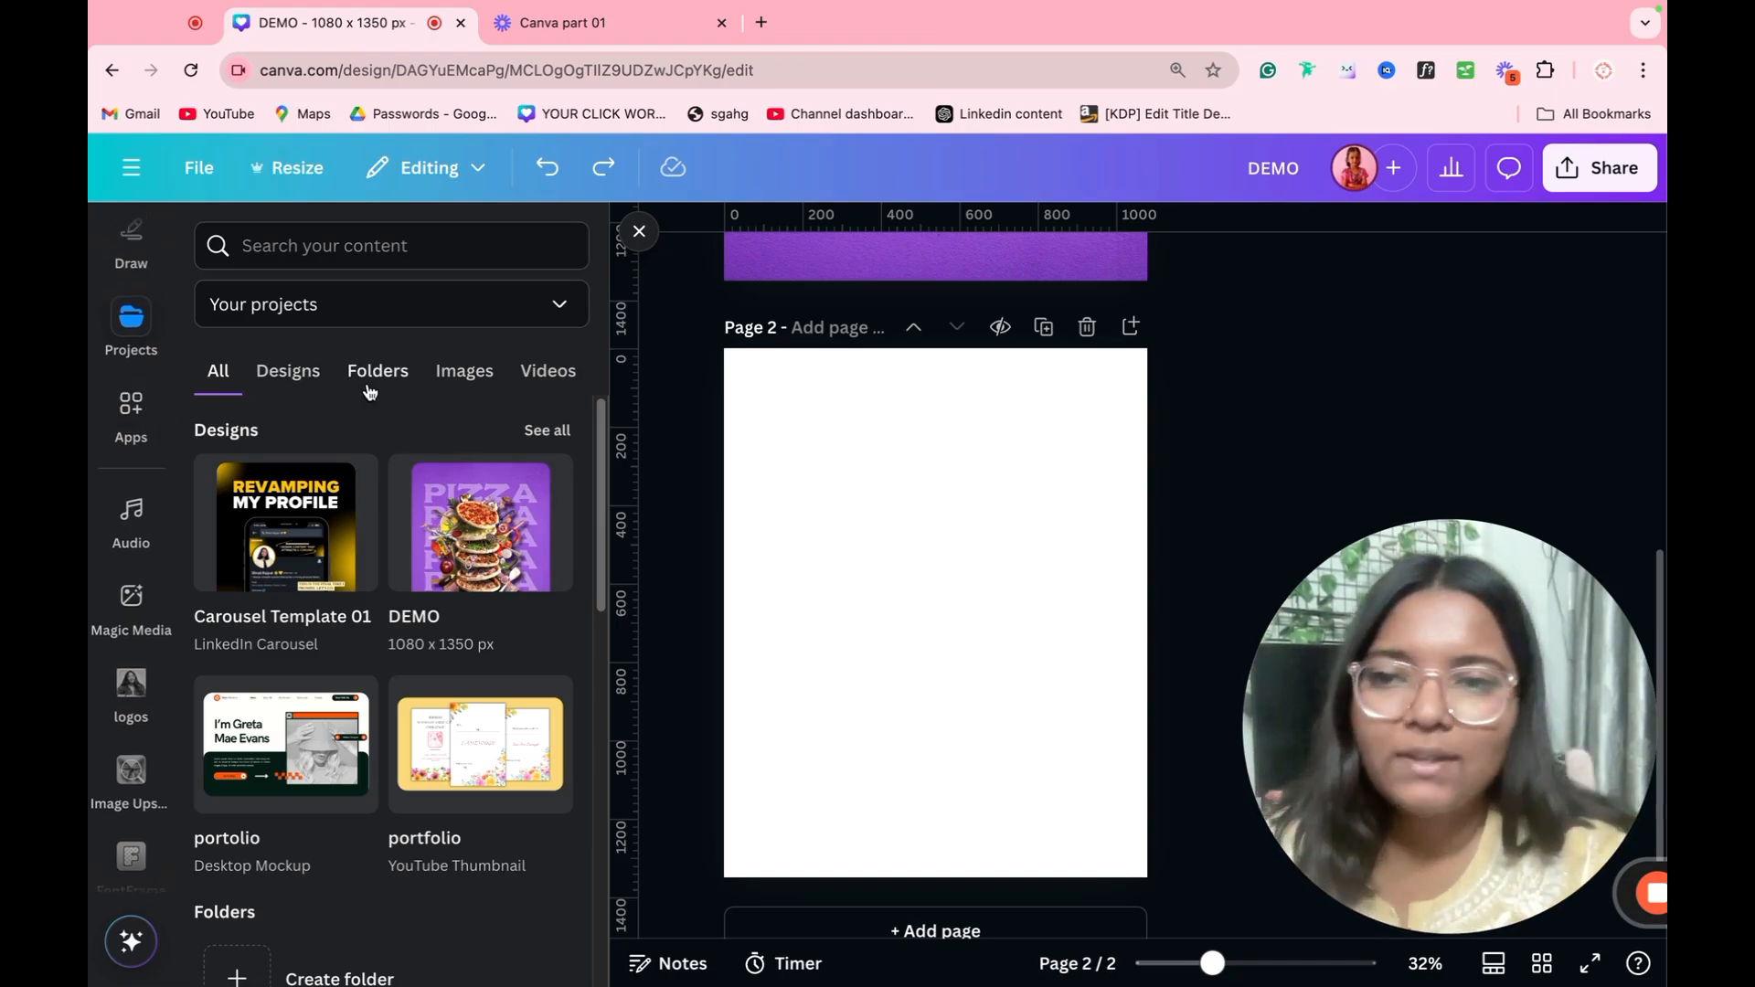
{"action": "left_click", "coordinate": [464, 379]}
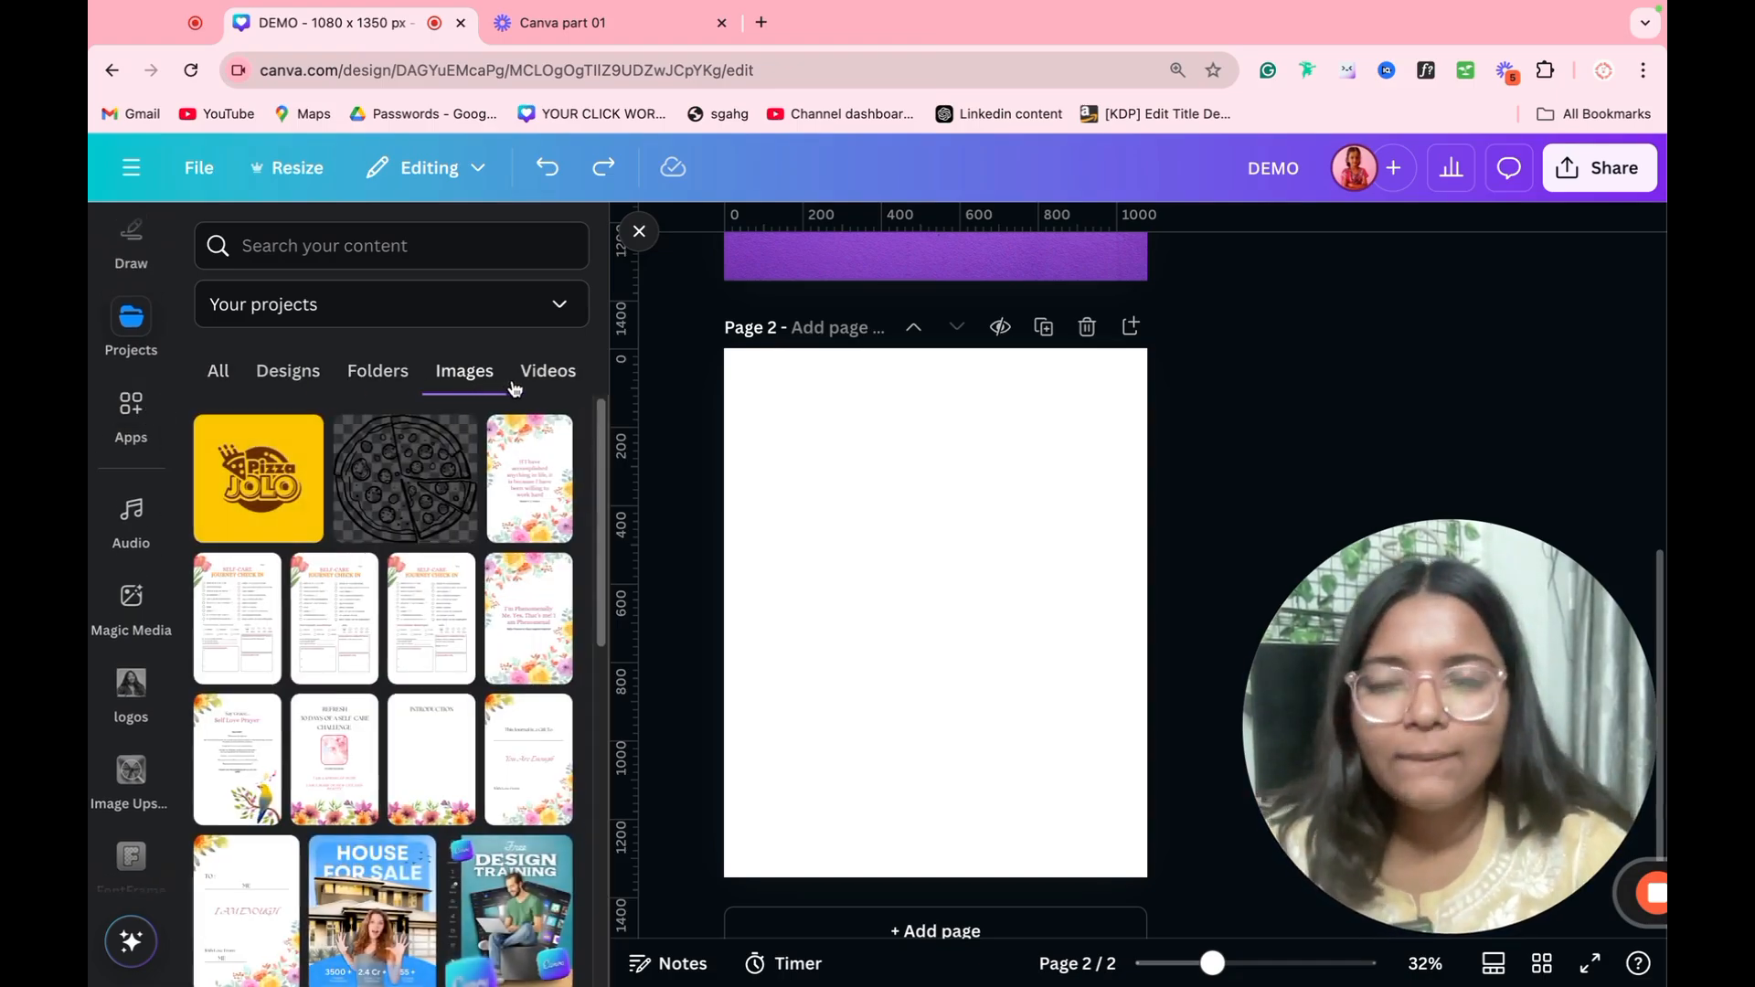
{"action": "left_click", "coordinate": [535, 375]}
{"action": "left_click", "coordinate": [380, 382]}
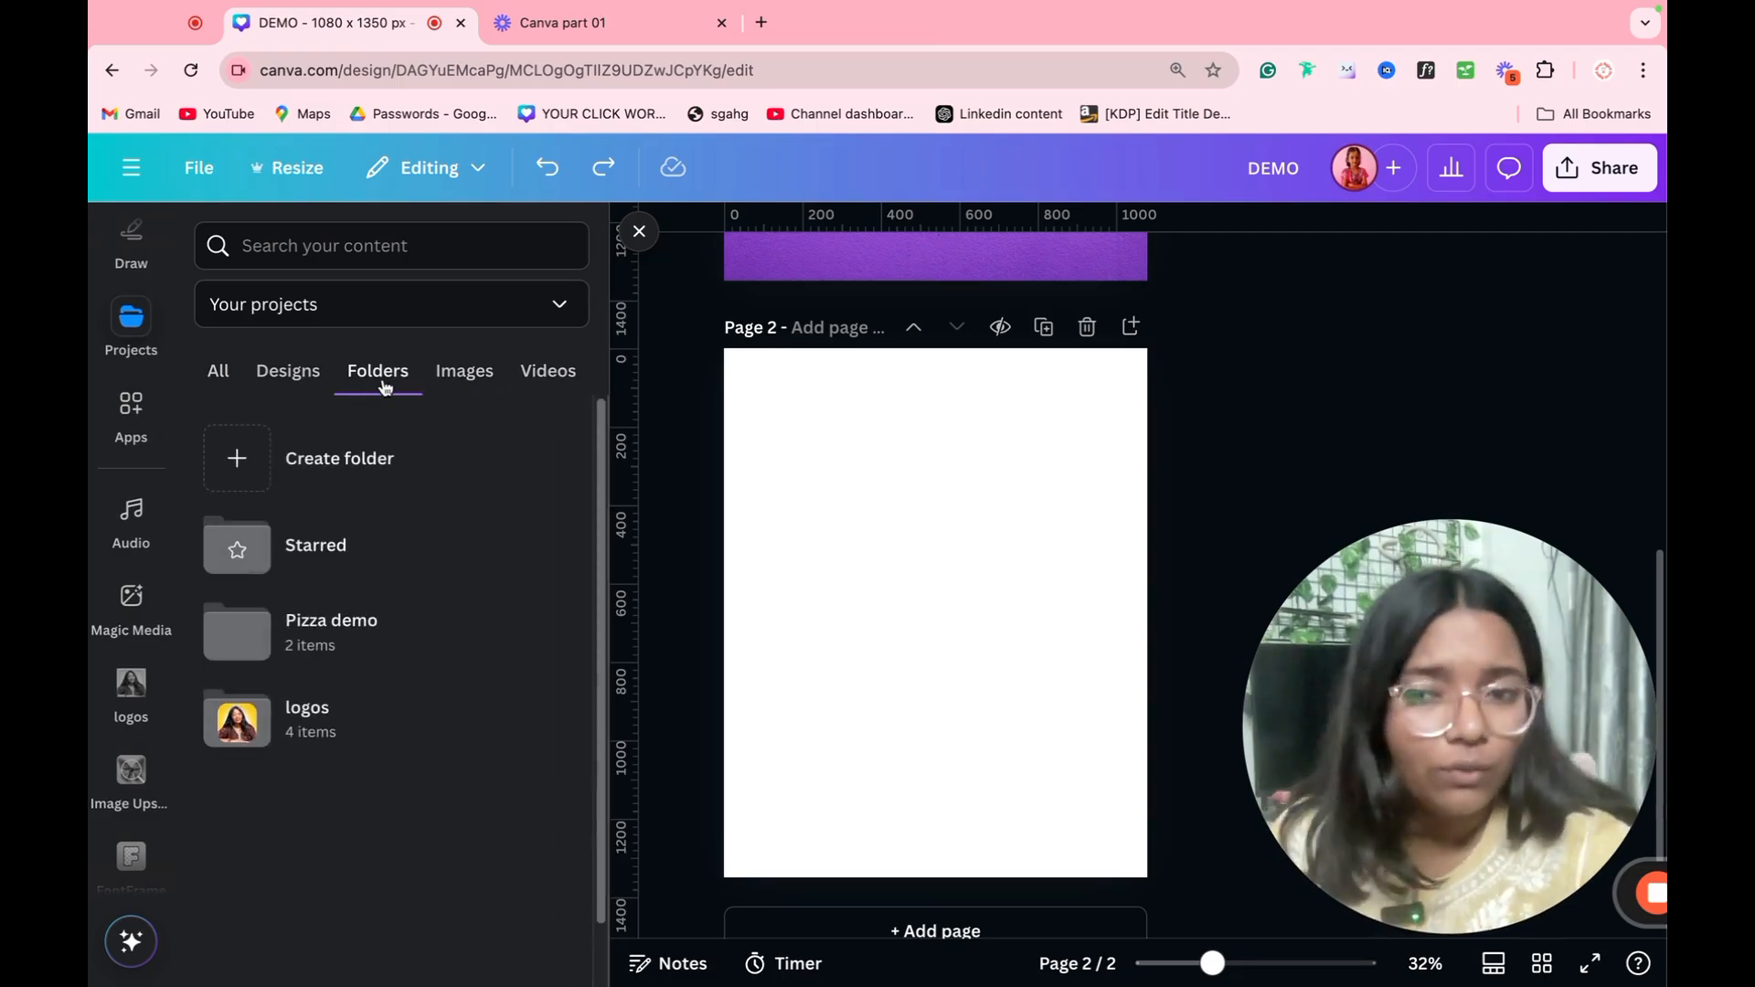
{"action": "left_click", "coordinate": [258, 379]}
{"action": "left_click", "coordinate": [231, 384]}
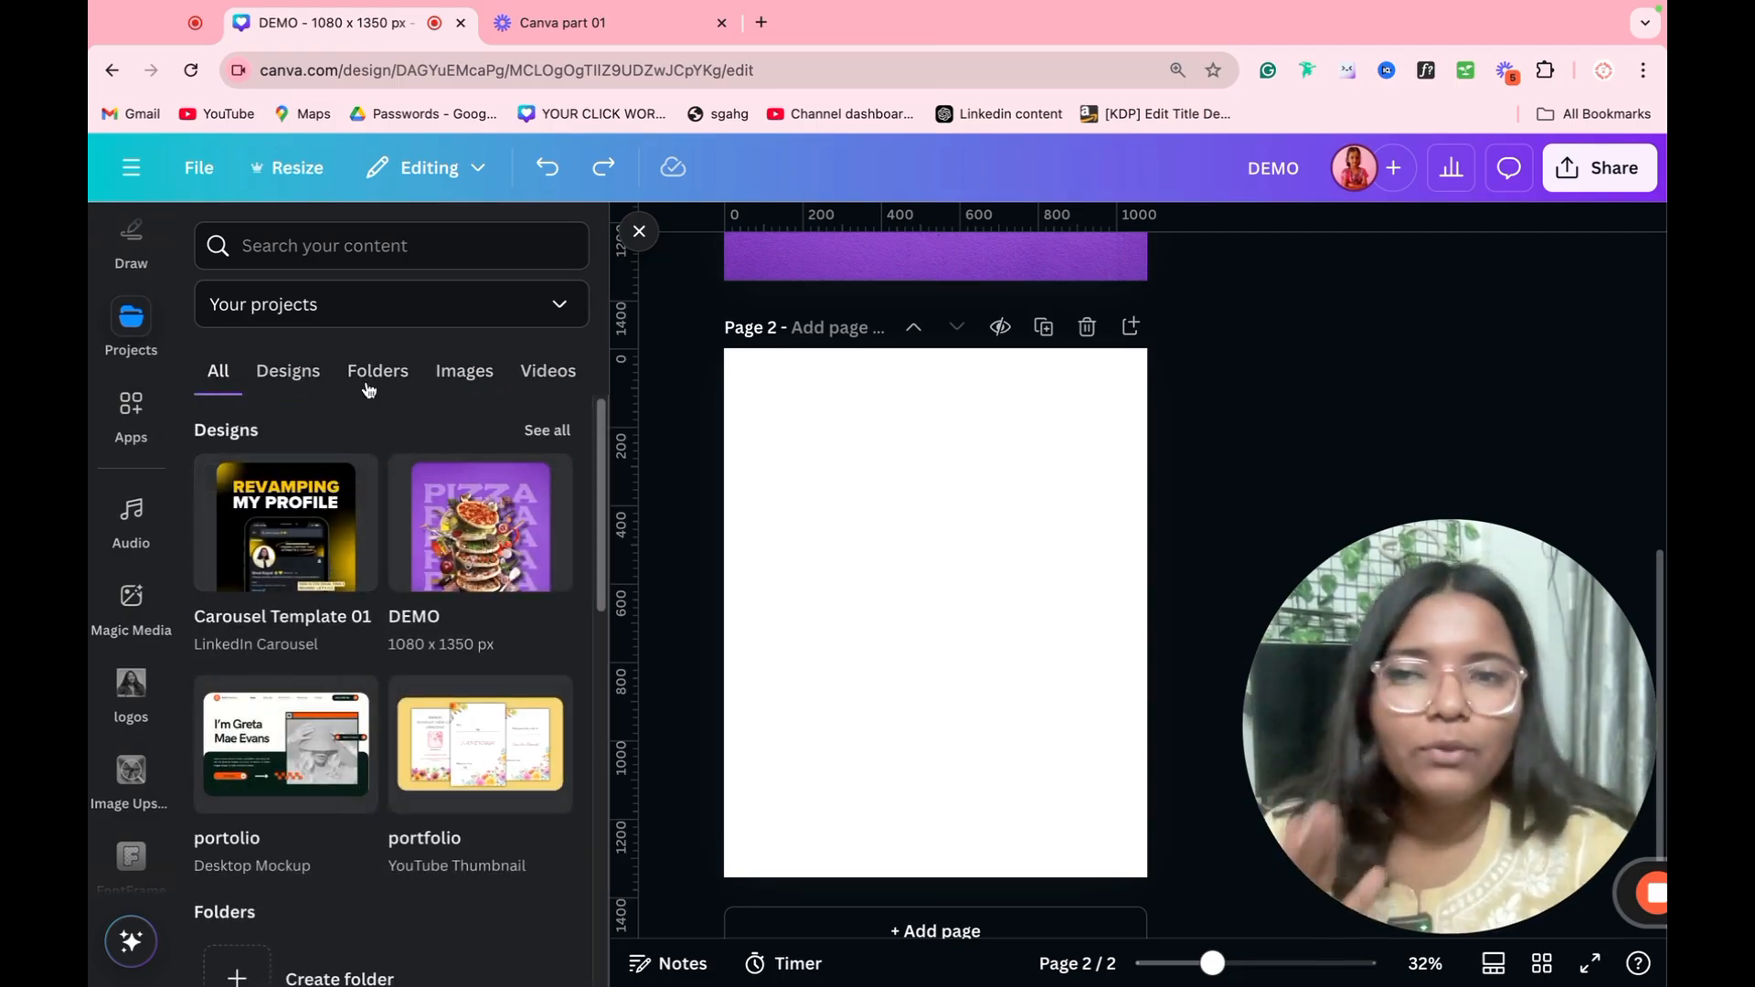
{"action": "left_click", "coordinate": [384, 298]}
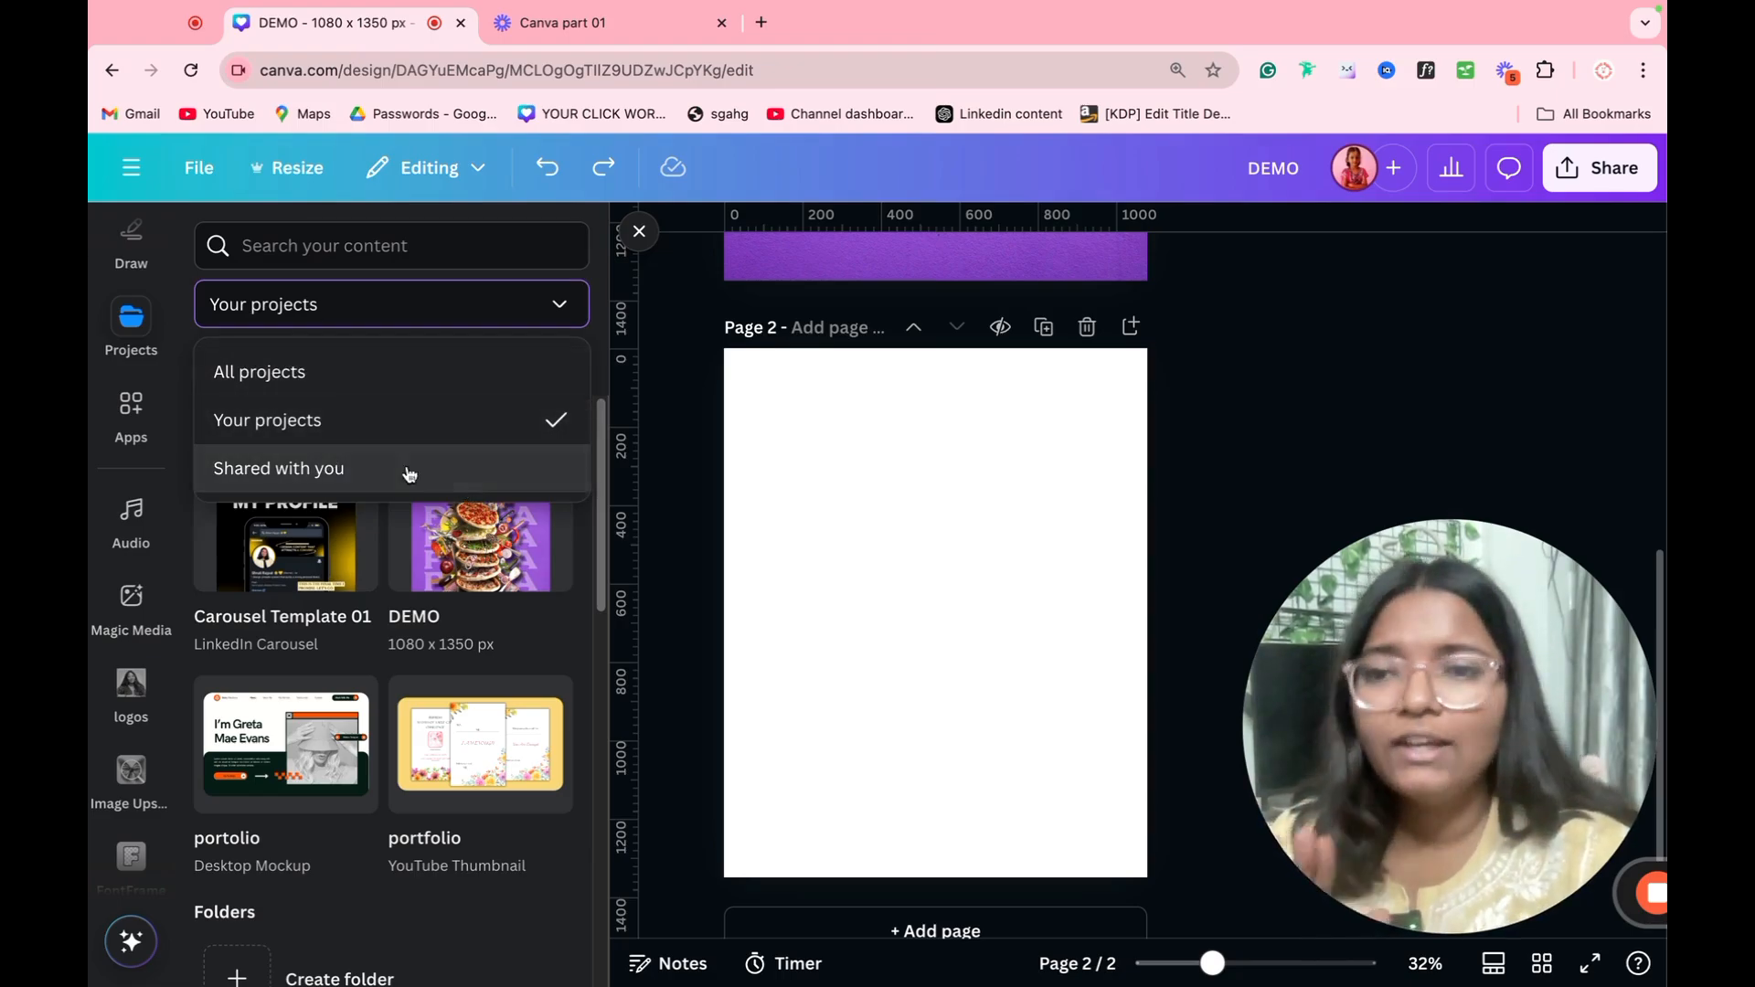
{"action": "left_click", "coordinate": [734, 541]}
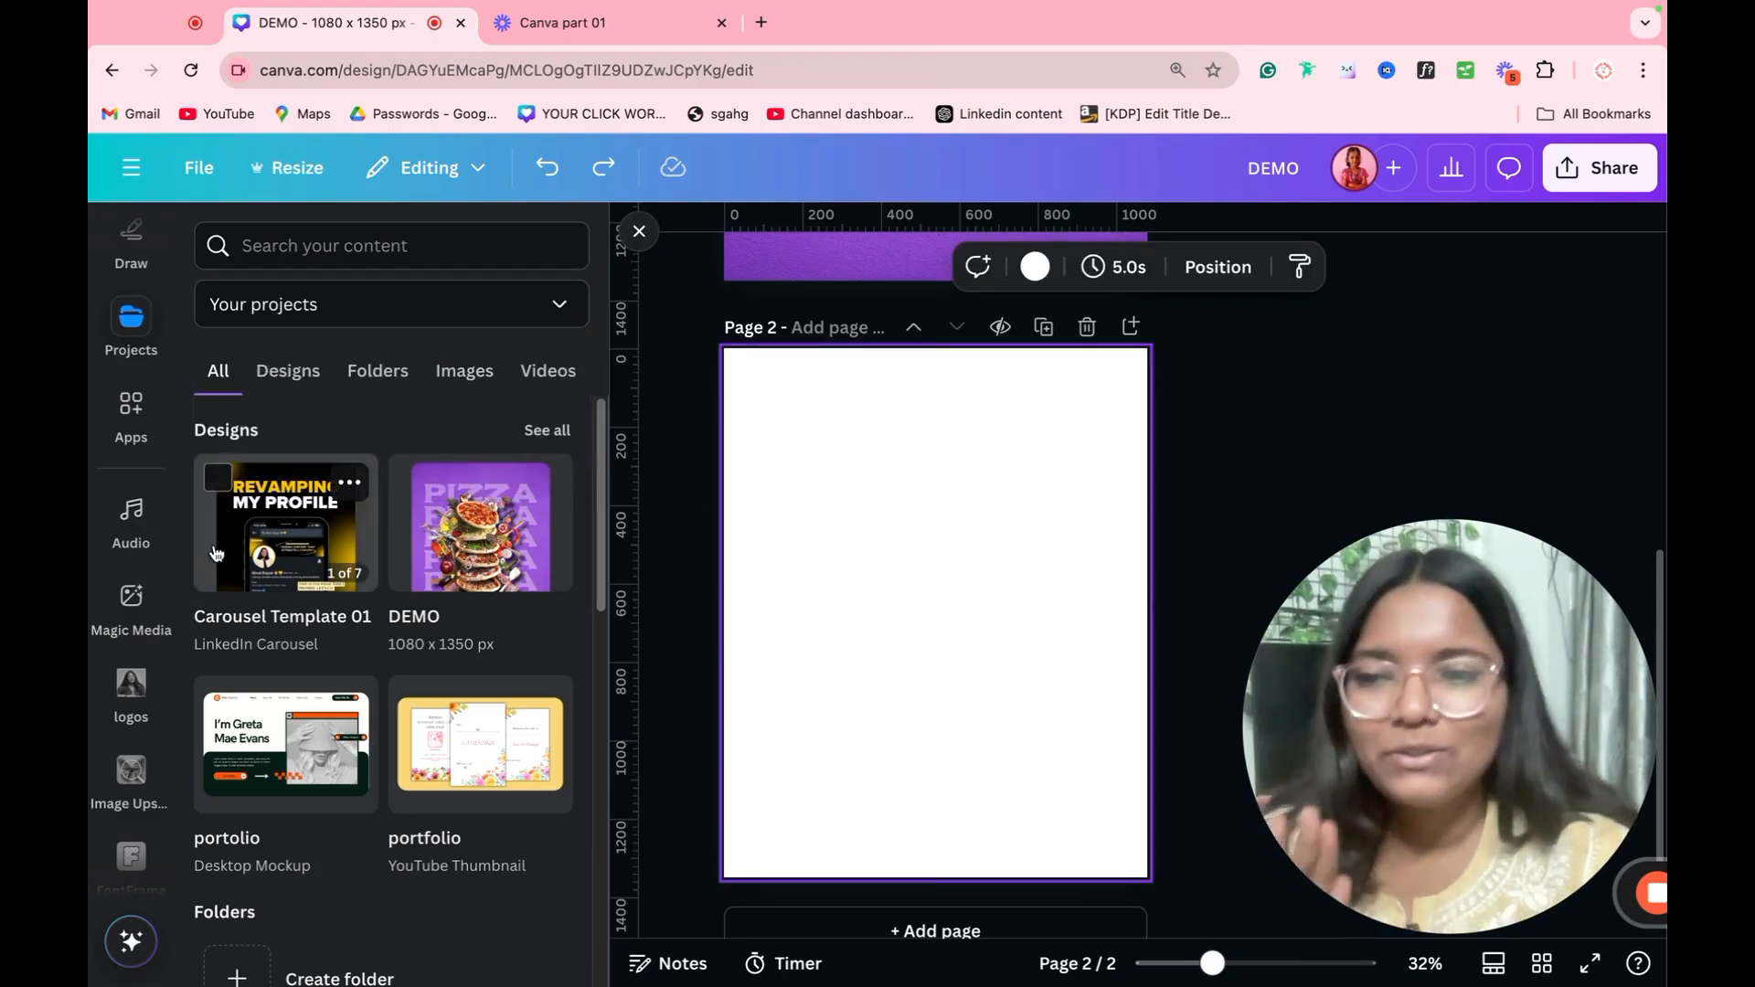
{"action": "left_click", "coordinate": [142, 444]}
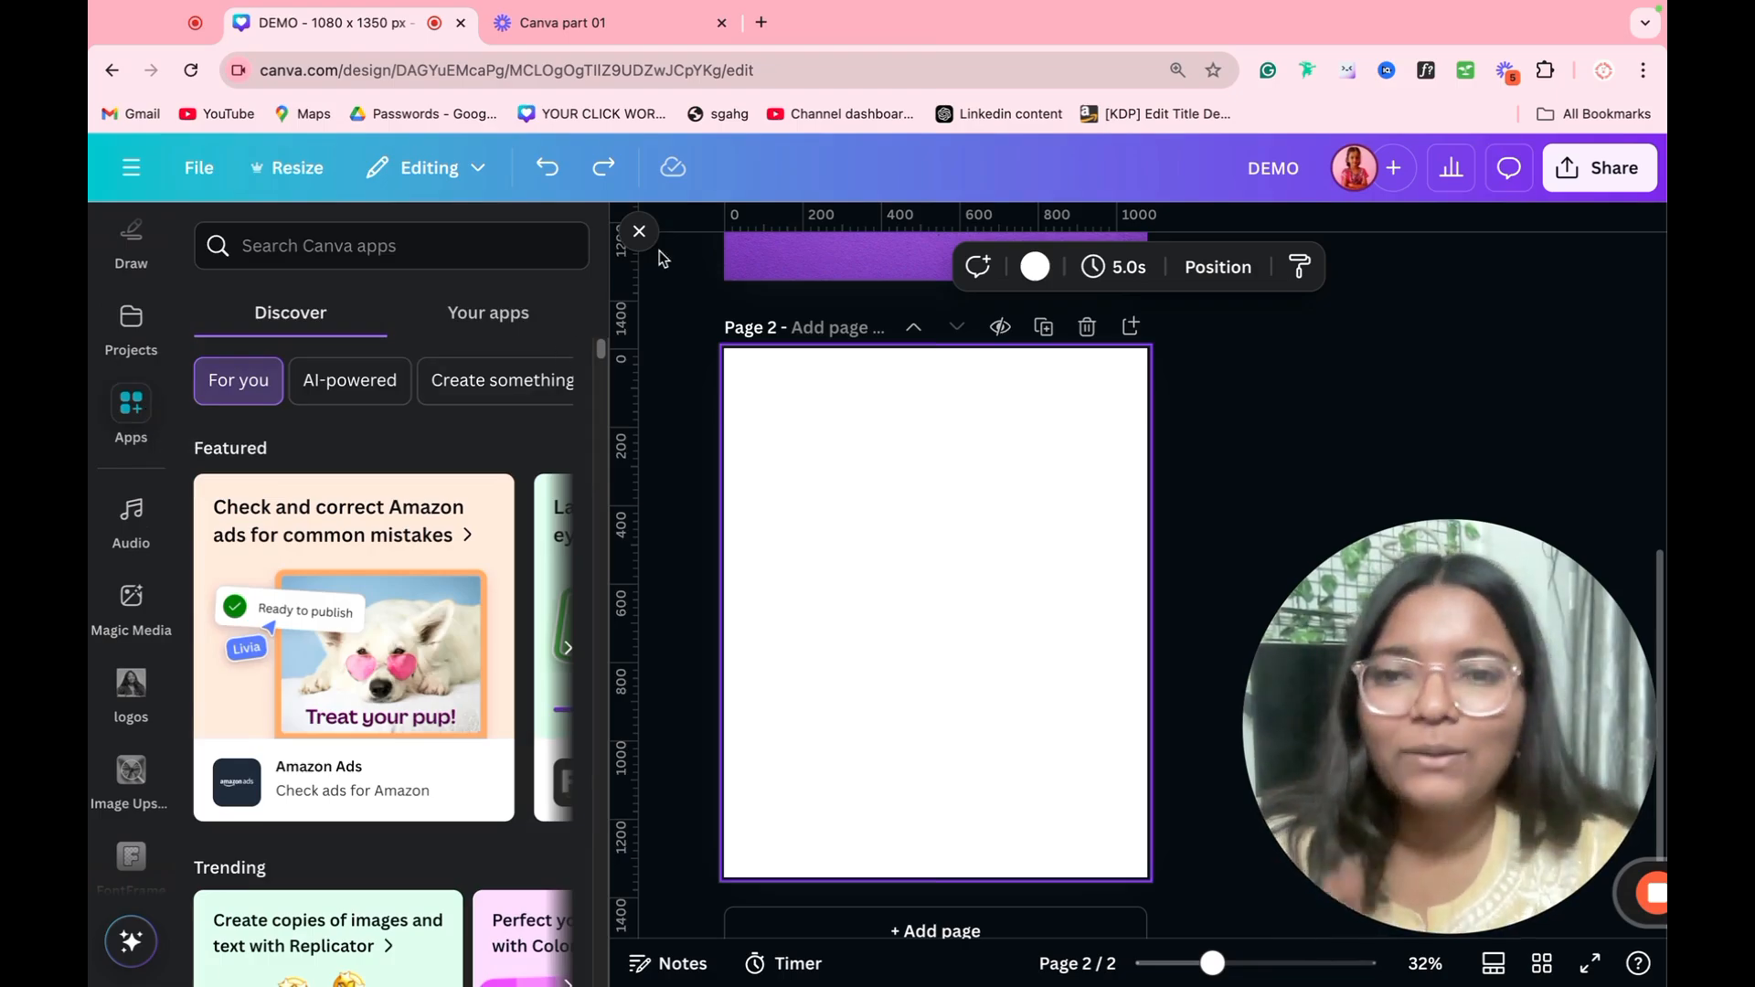
Step: Delete the blank second page
{"action": "scroll", "coordinate": [1094, 503], "scroll_direction": "up", "scroll_amount": 3}
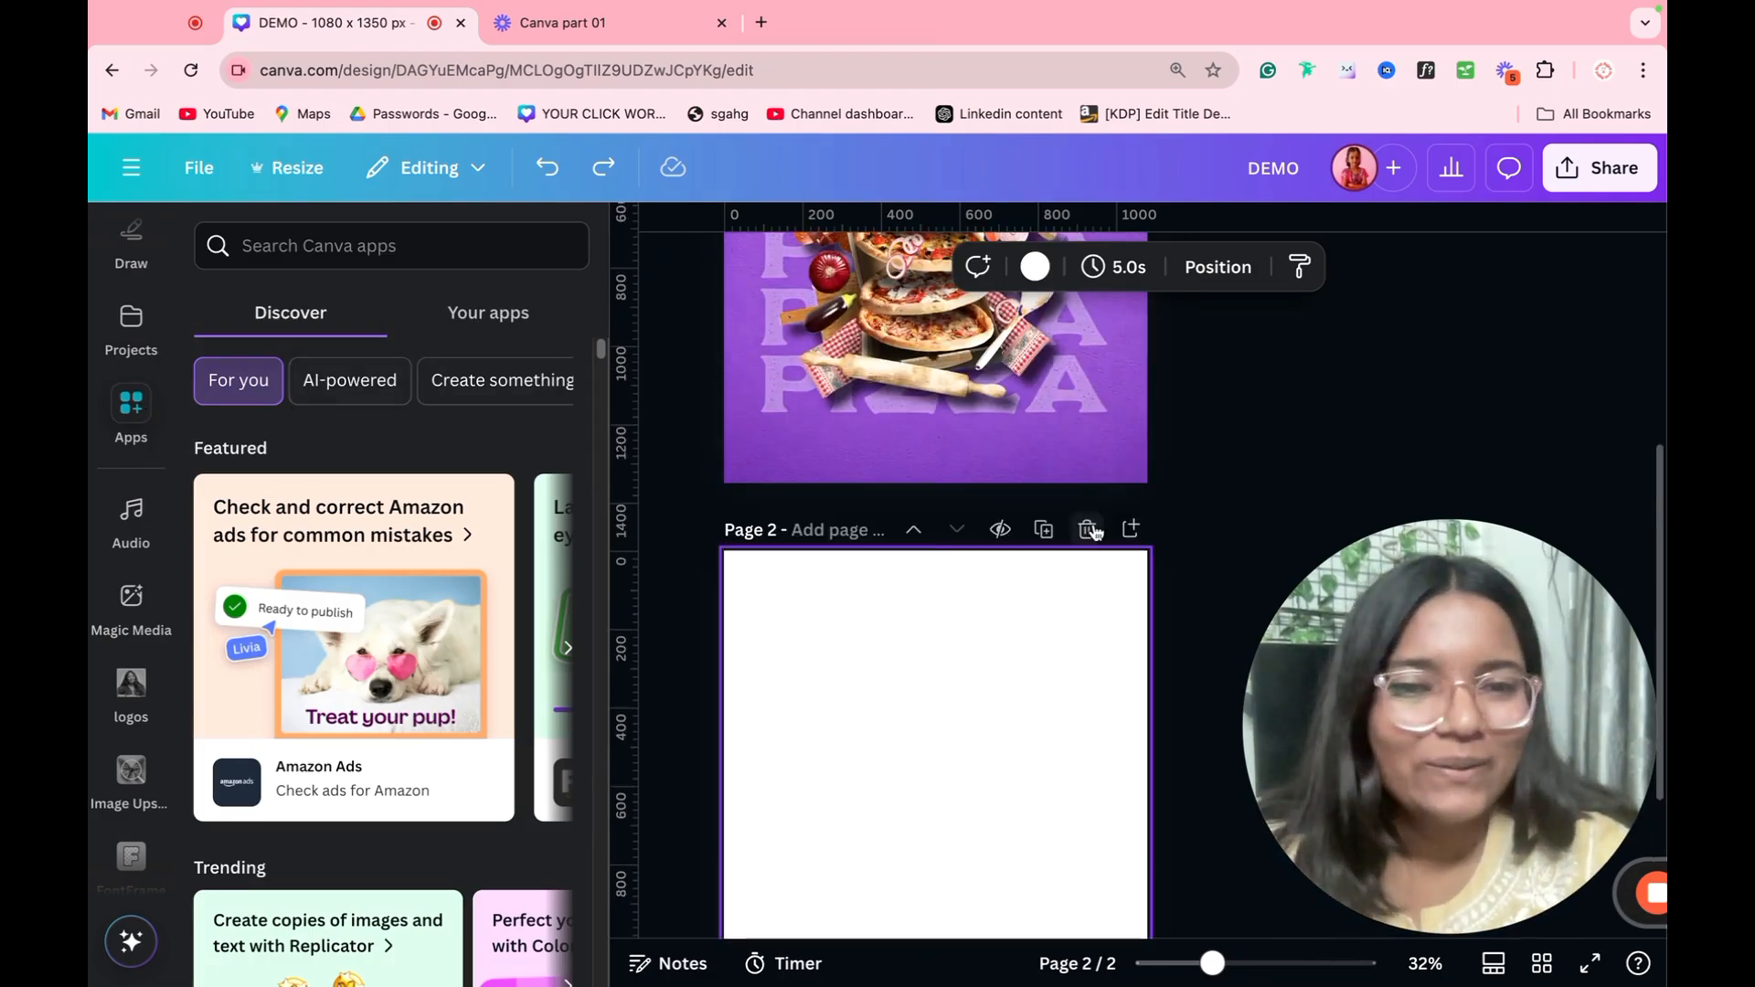
{"action": "left_click", "coordinate": [1092, 525]}
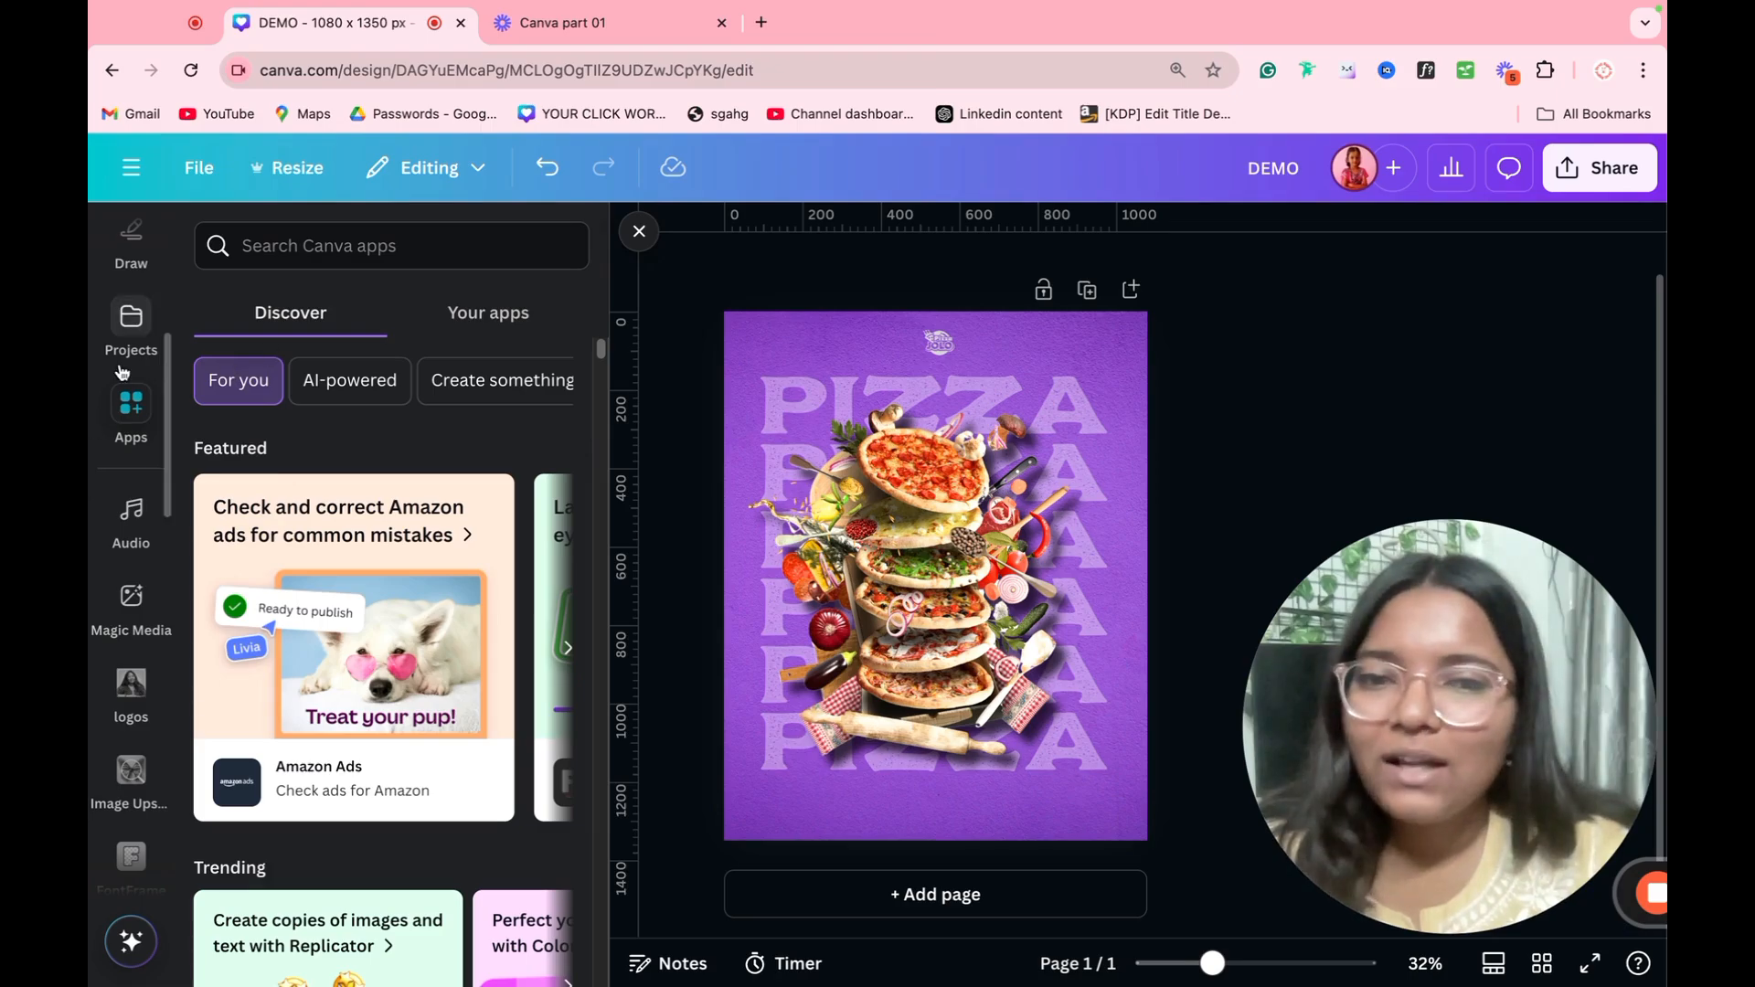
Step: Search the photos for "tomato", add a tomato slice, and place it partly off the poster's lower-right corner
{"action": "scroll", "coordinate": [128, 356], "scroll_direction": "up", "scroll_amount": 5}
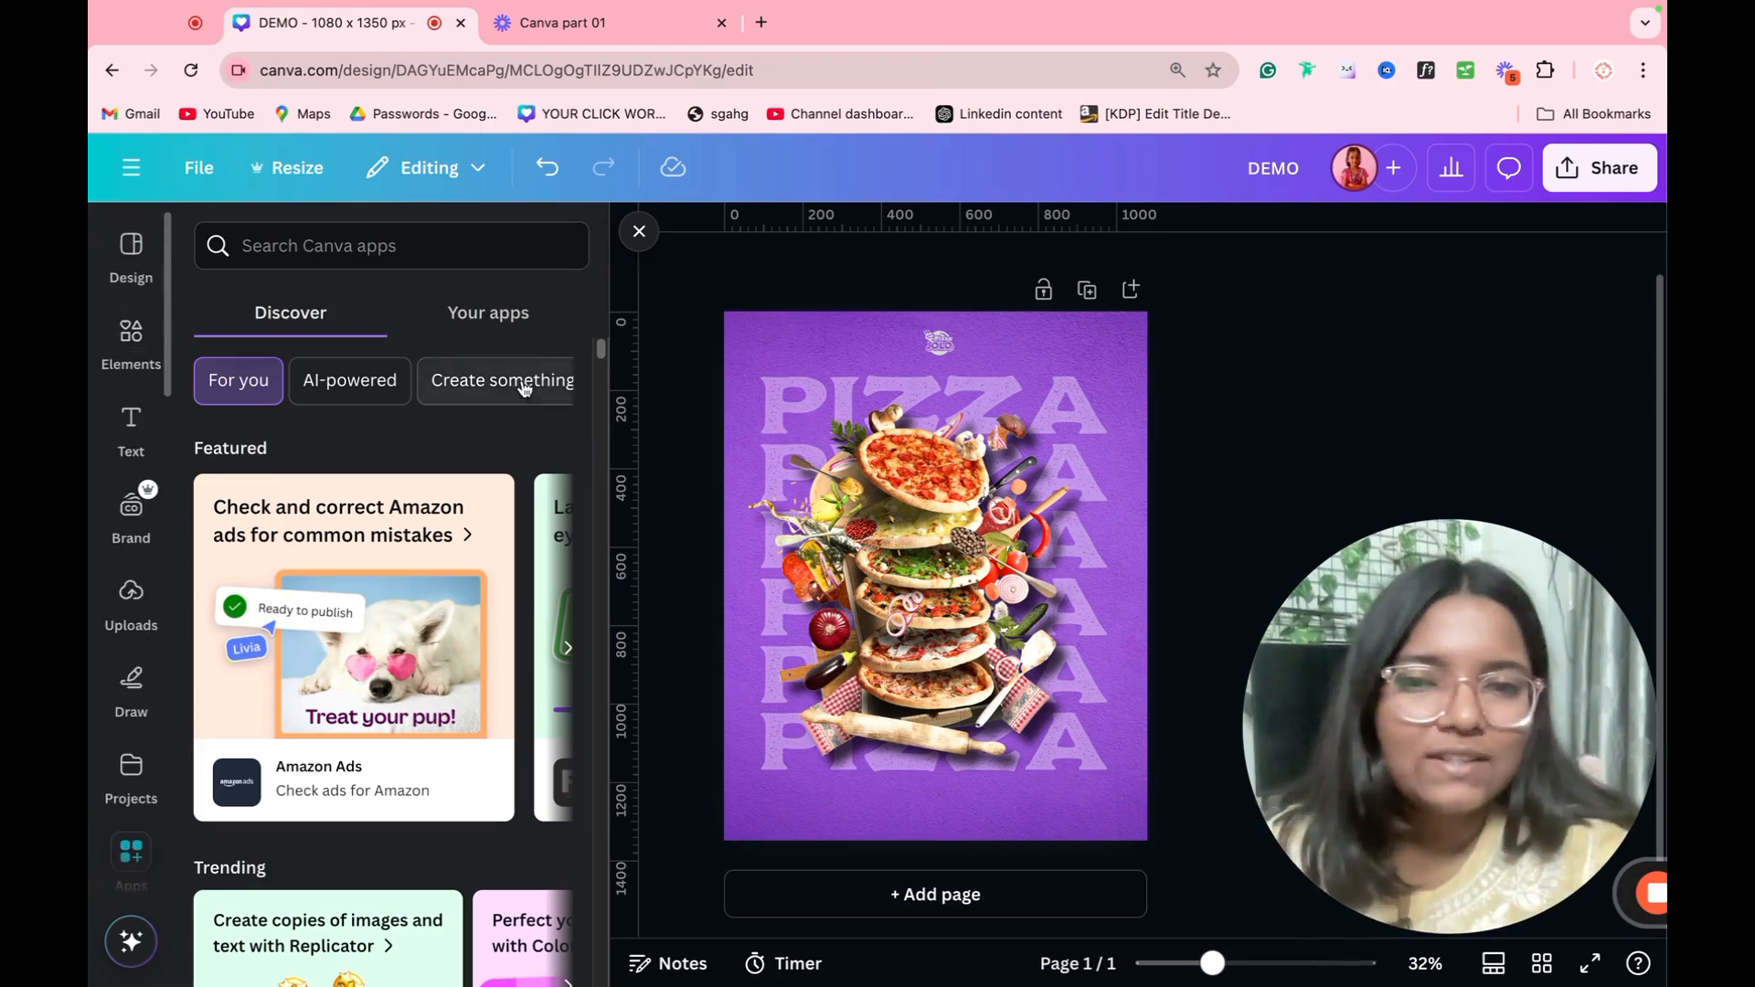
{"action": "left_click", "coordinate": [130, 337]}
{"action": "left_click", "coordinate": [371, 240]}
{"action": "double_click", "coordinate": [371, 230]}
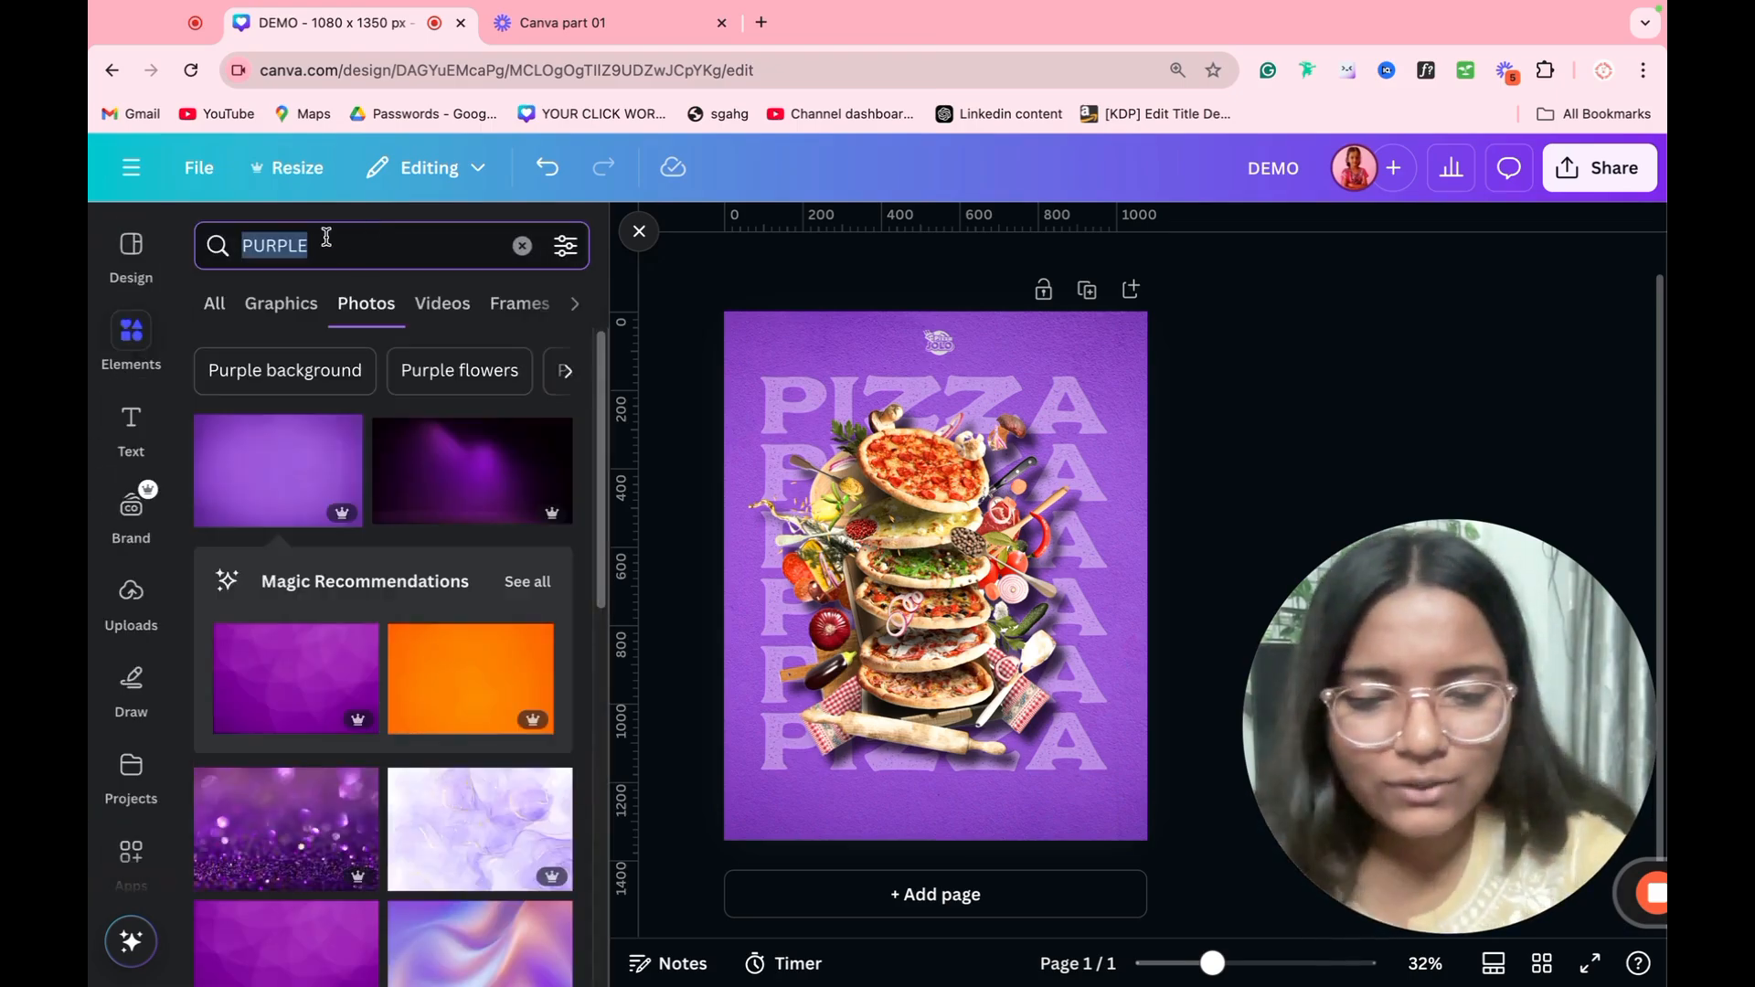
{"action": "type", "text": "To"}
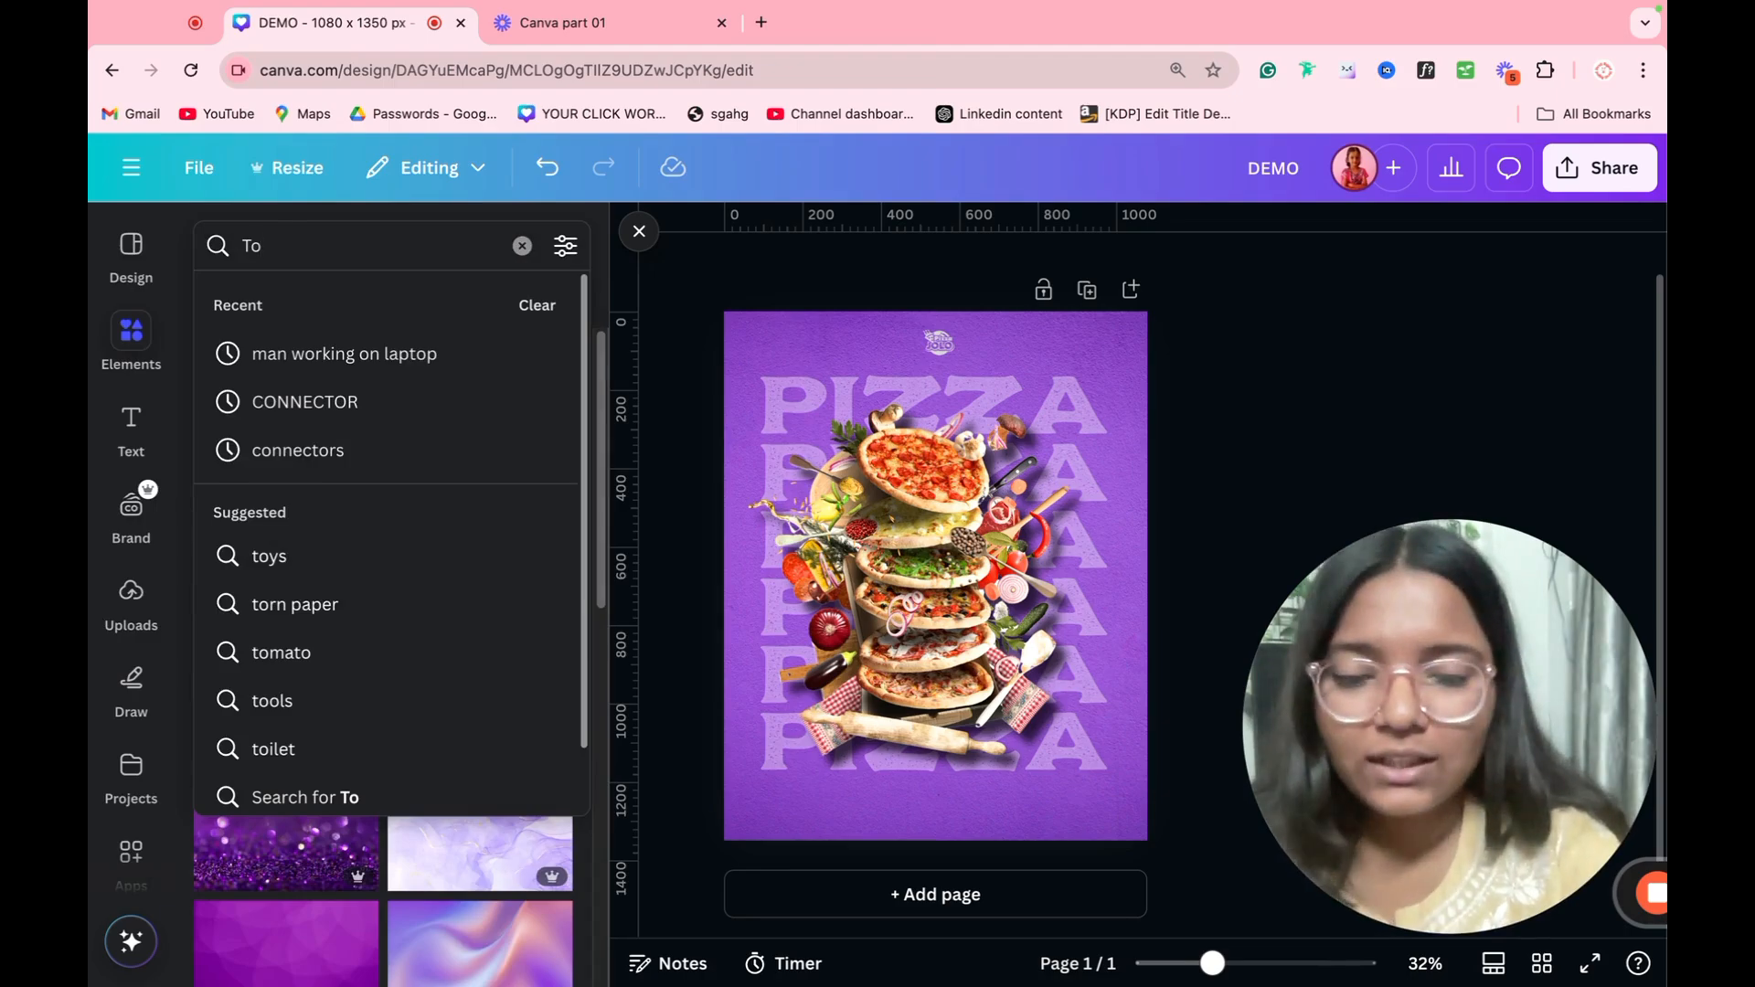
{"action": "type", "text": "ma"}
{"action": "left_click", "coordinate": [337, 366]}
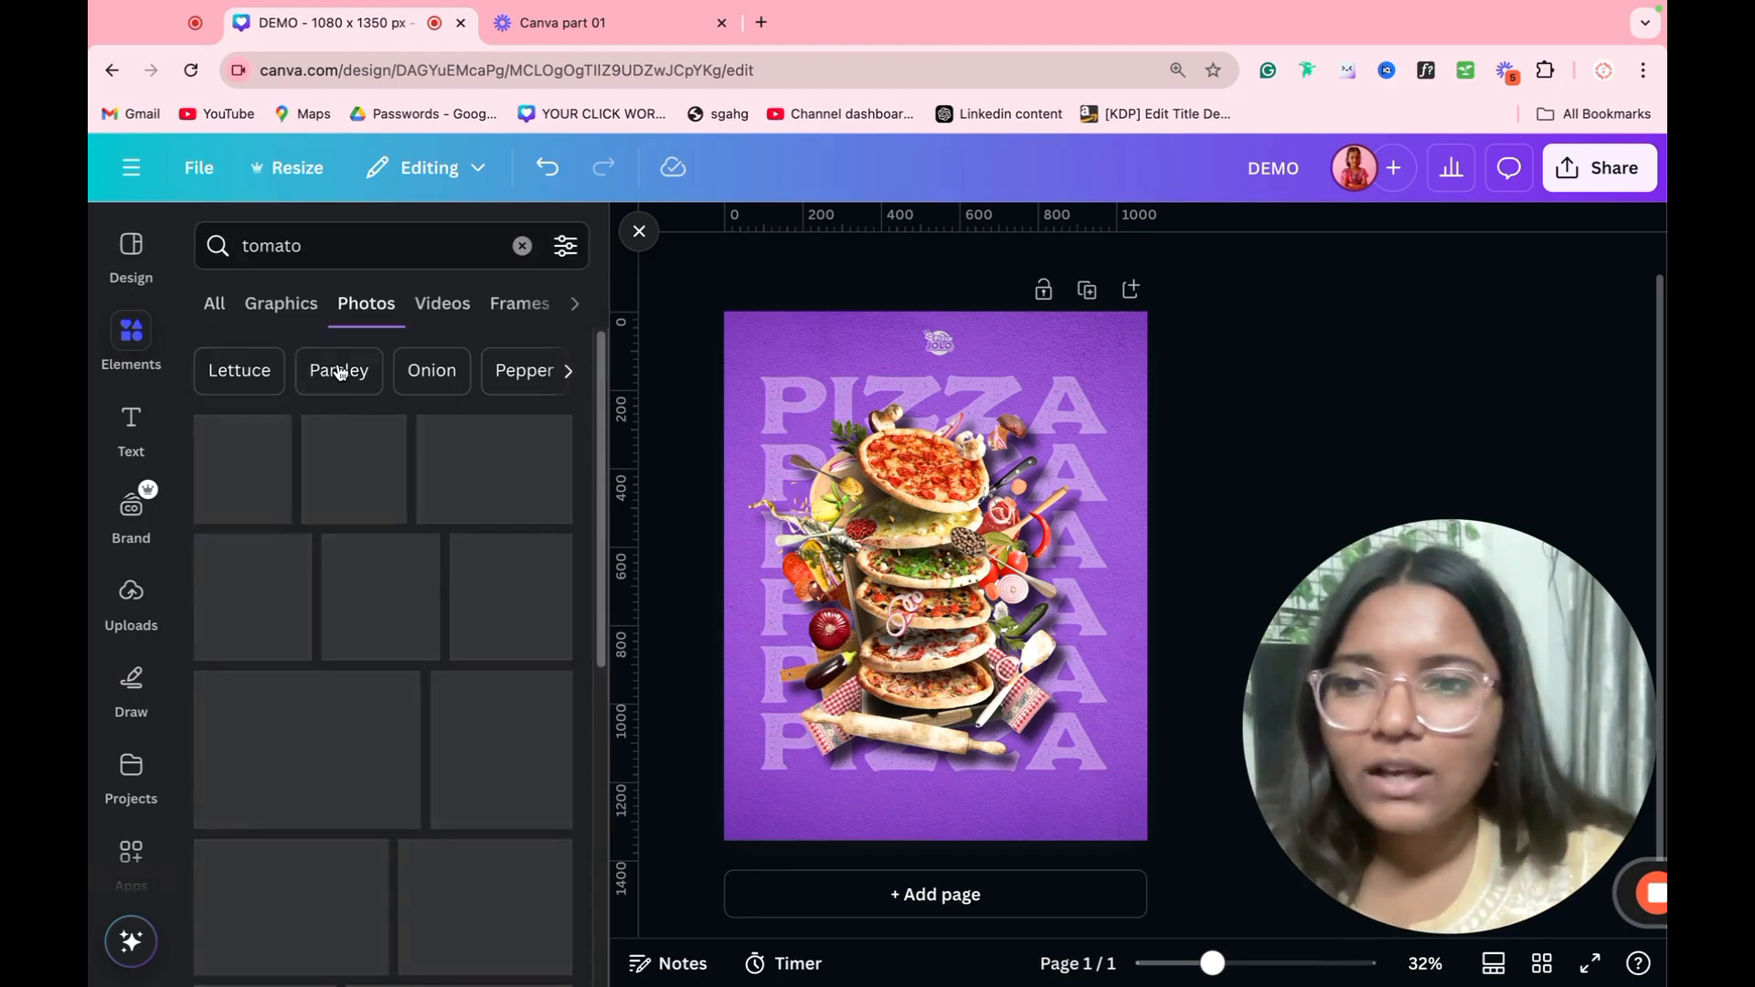
{"action": "scroll", "coordinate": [484, 652], "scroll_direction": "down", "scroll_amount": 5}
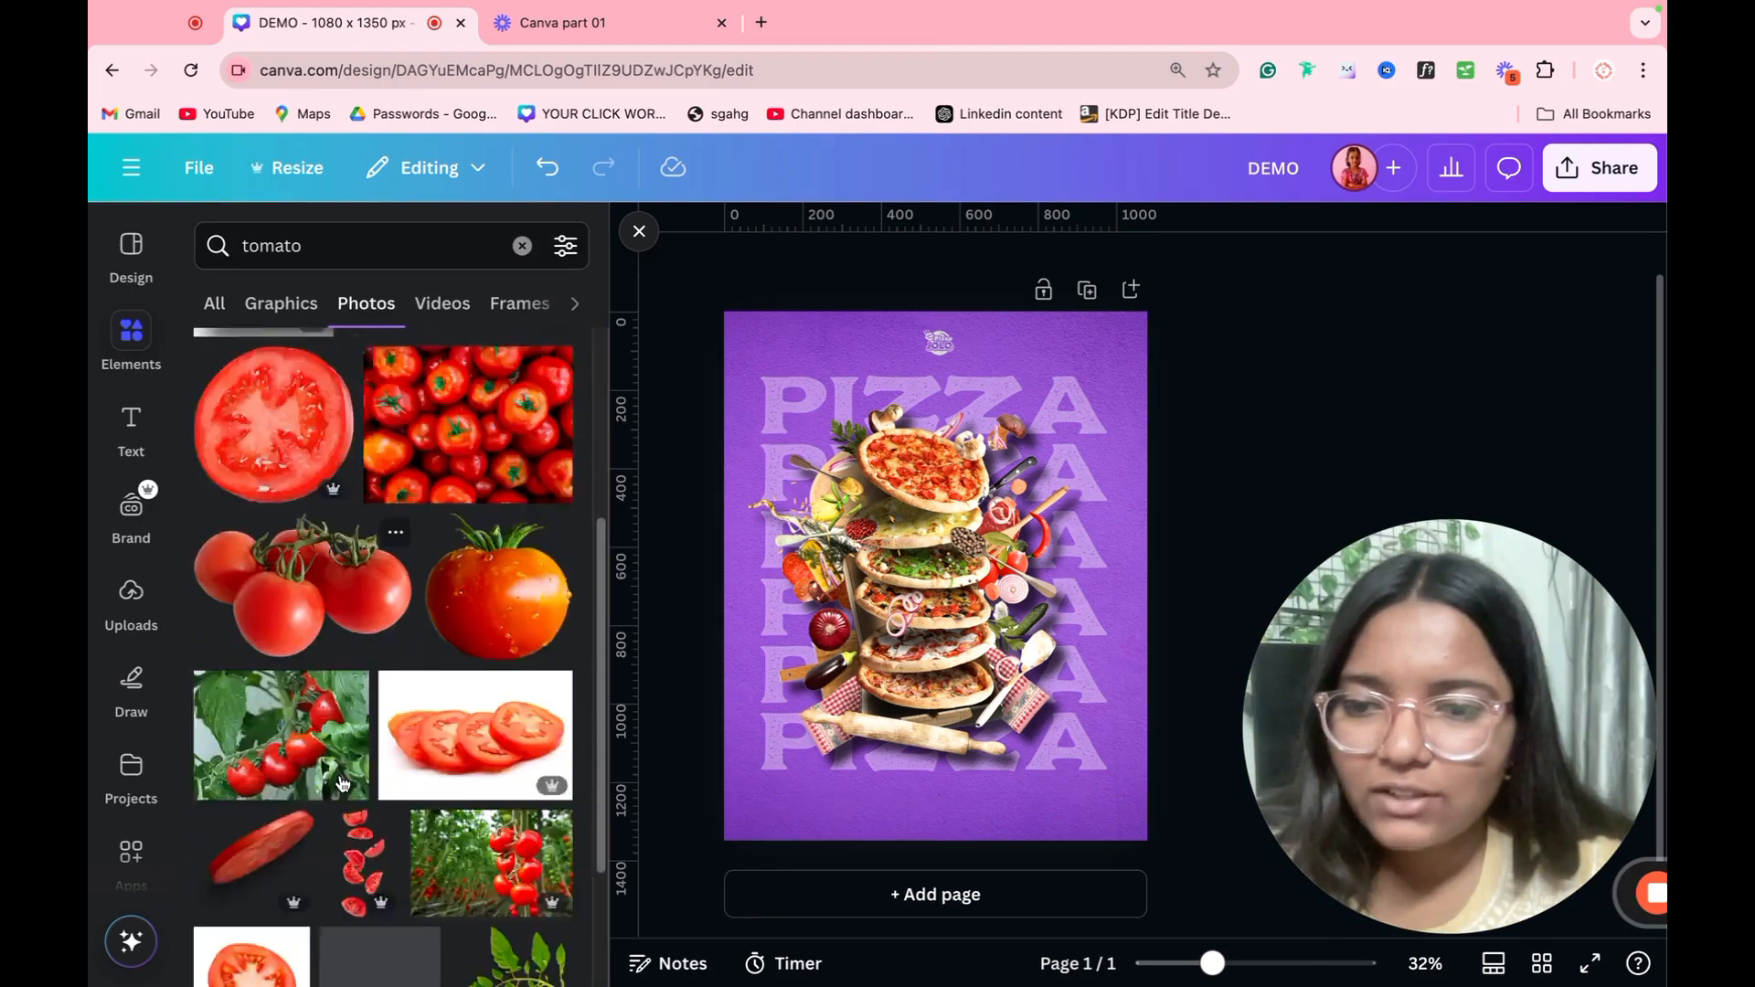
{"action": "left_click", "coordinate": [265, 676]}
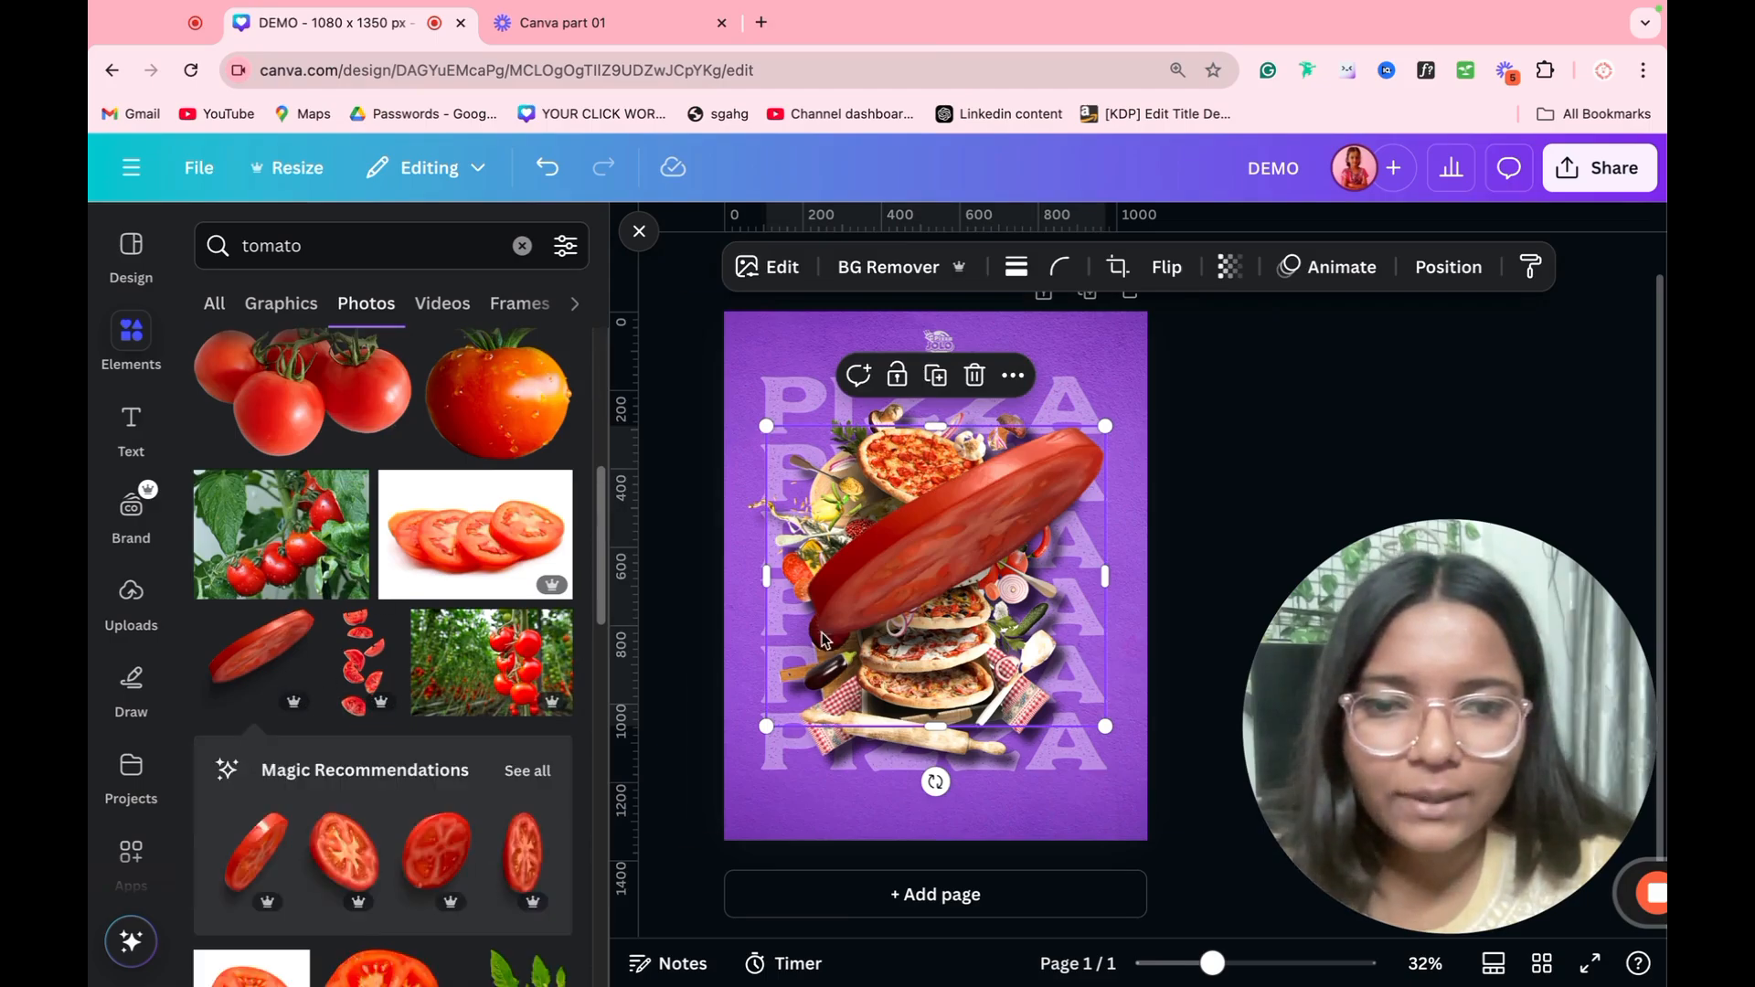
{"action": "left_click_drag", "start_coordinate": [979, 644], "coordinate": [1125, 900]}
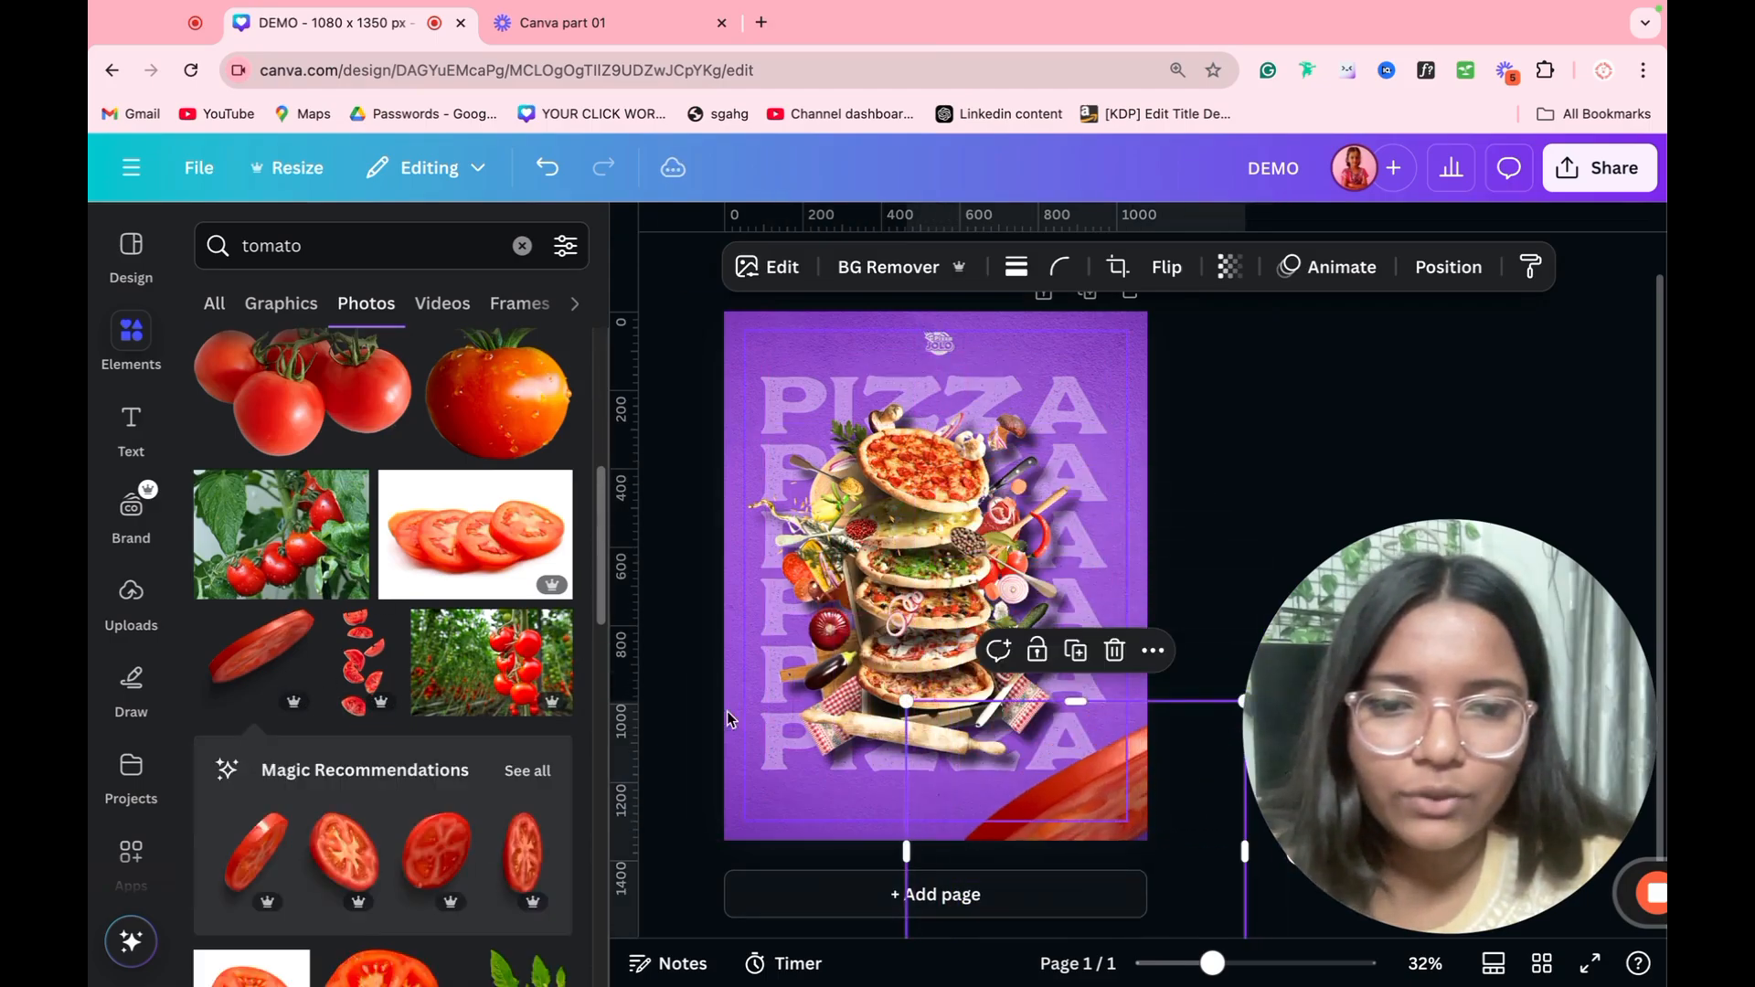
Step: Search the photos for "leaf", add a scattered green leaves image, and place it partly off the poster's upper-left corner
{"action": "left_click", "coordinate": [348, 247]}
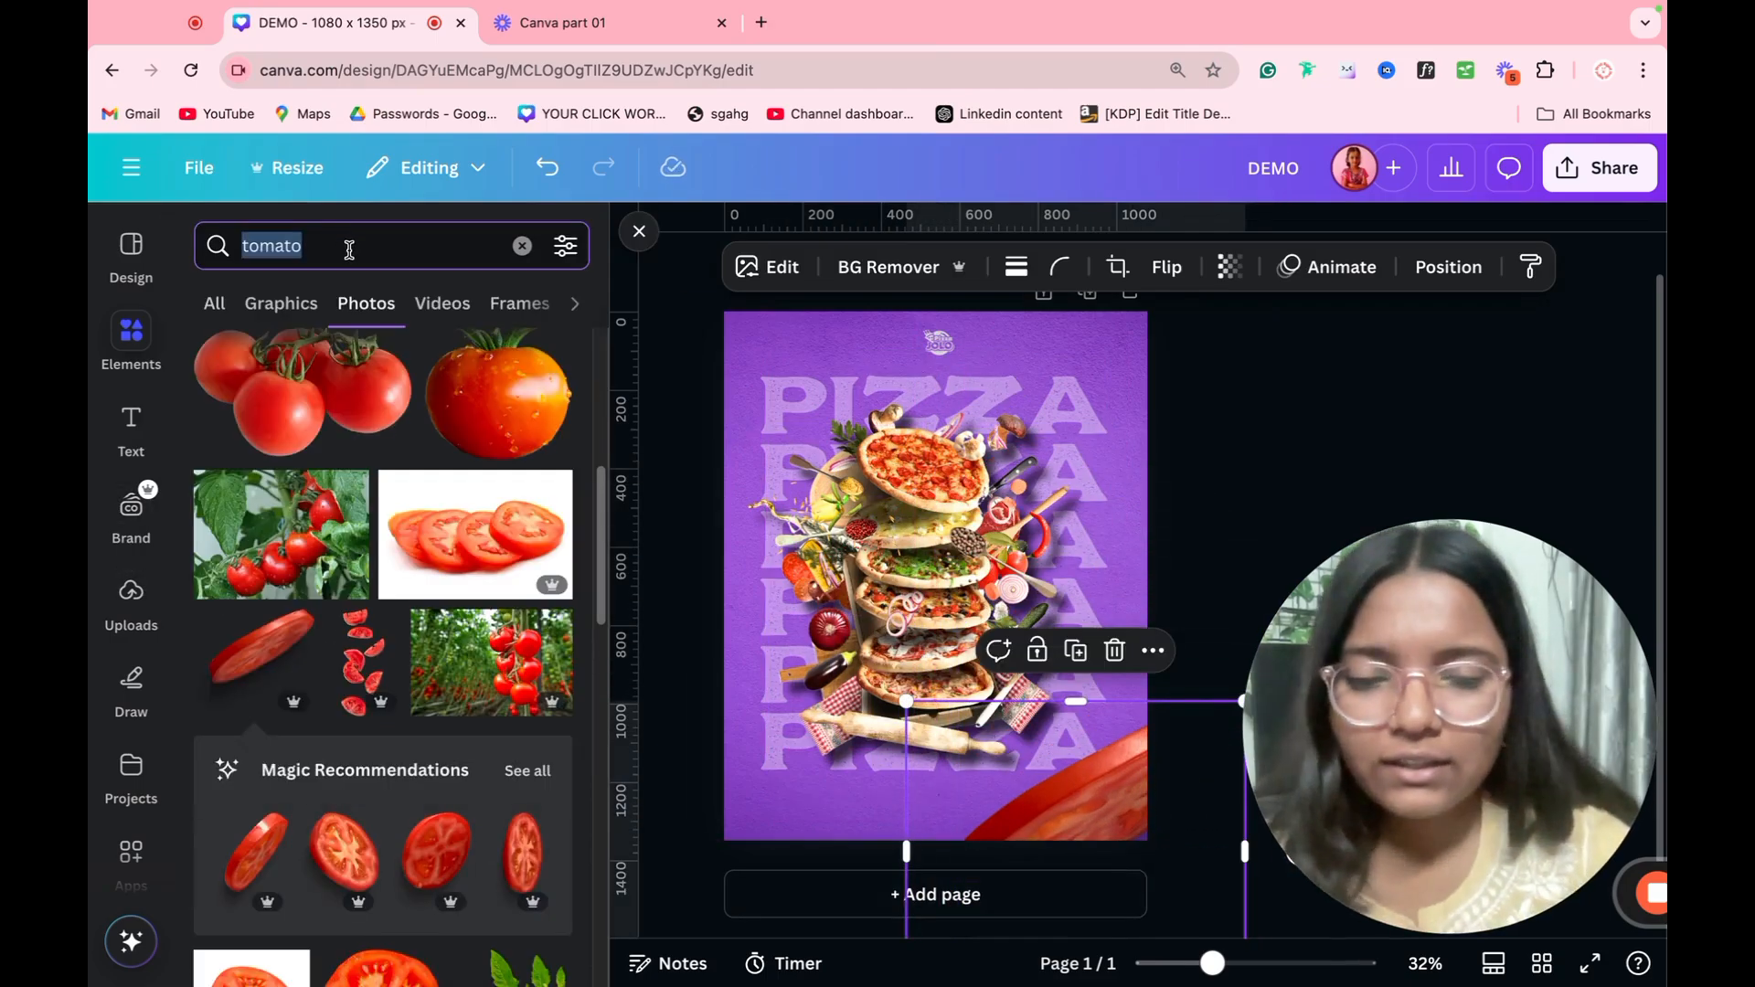
{"action": "key", "text": "BackSpace"}
{"action": "type", "text": "leaf"}
{"action": "key", "text": "Return"}
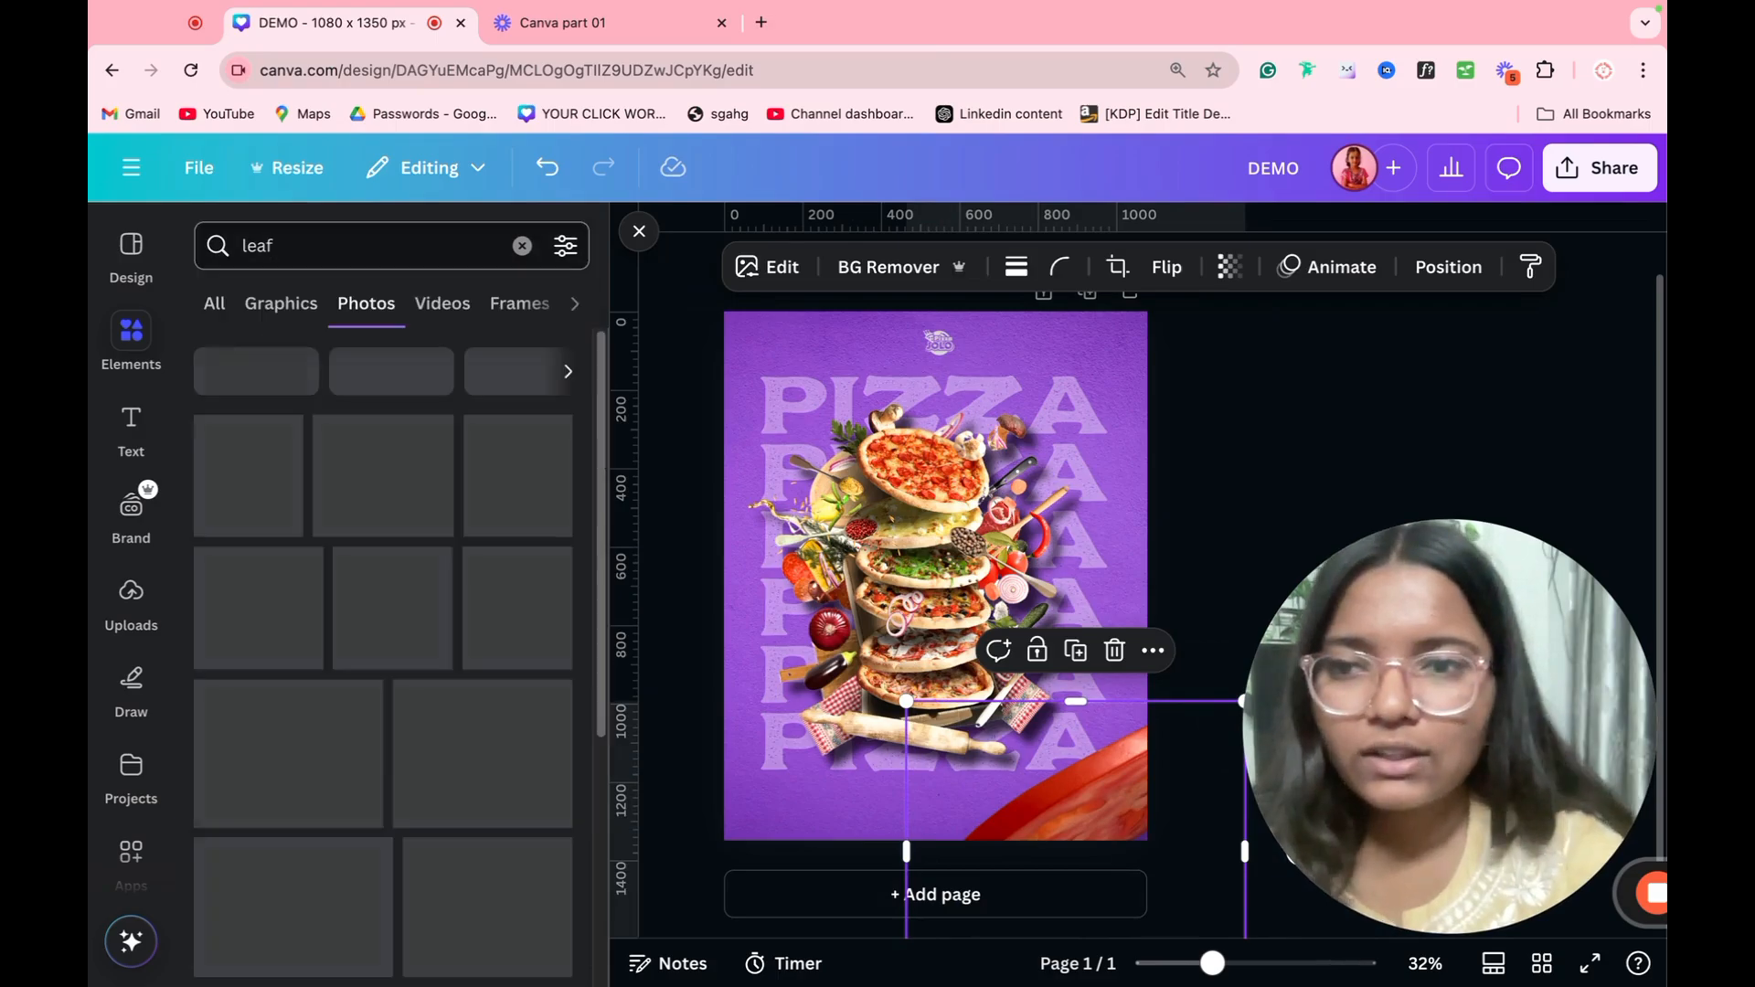
{"action": "left_click", "coordinate": [541, 498]}
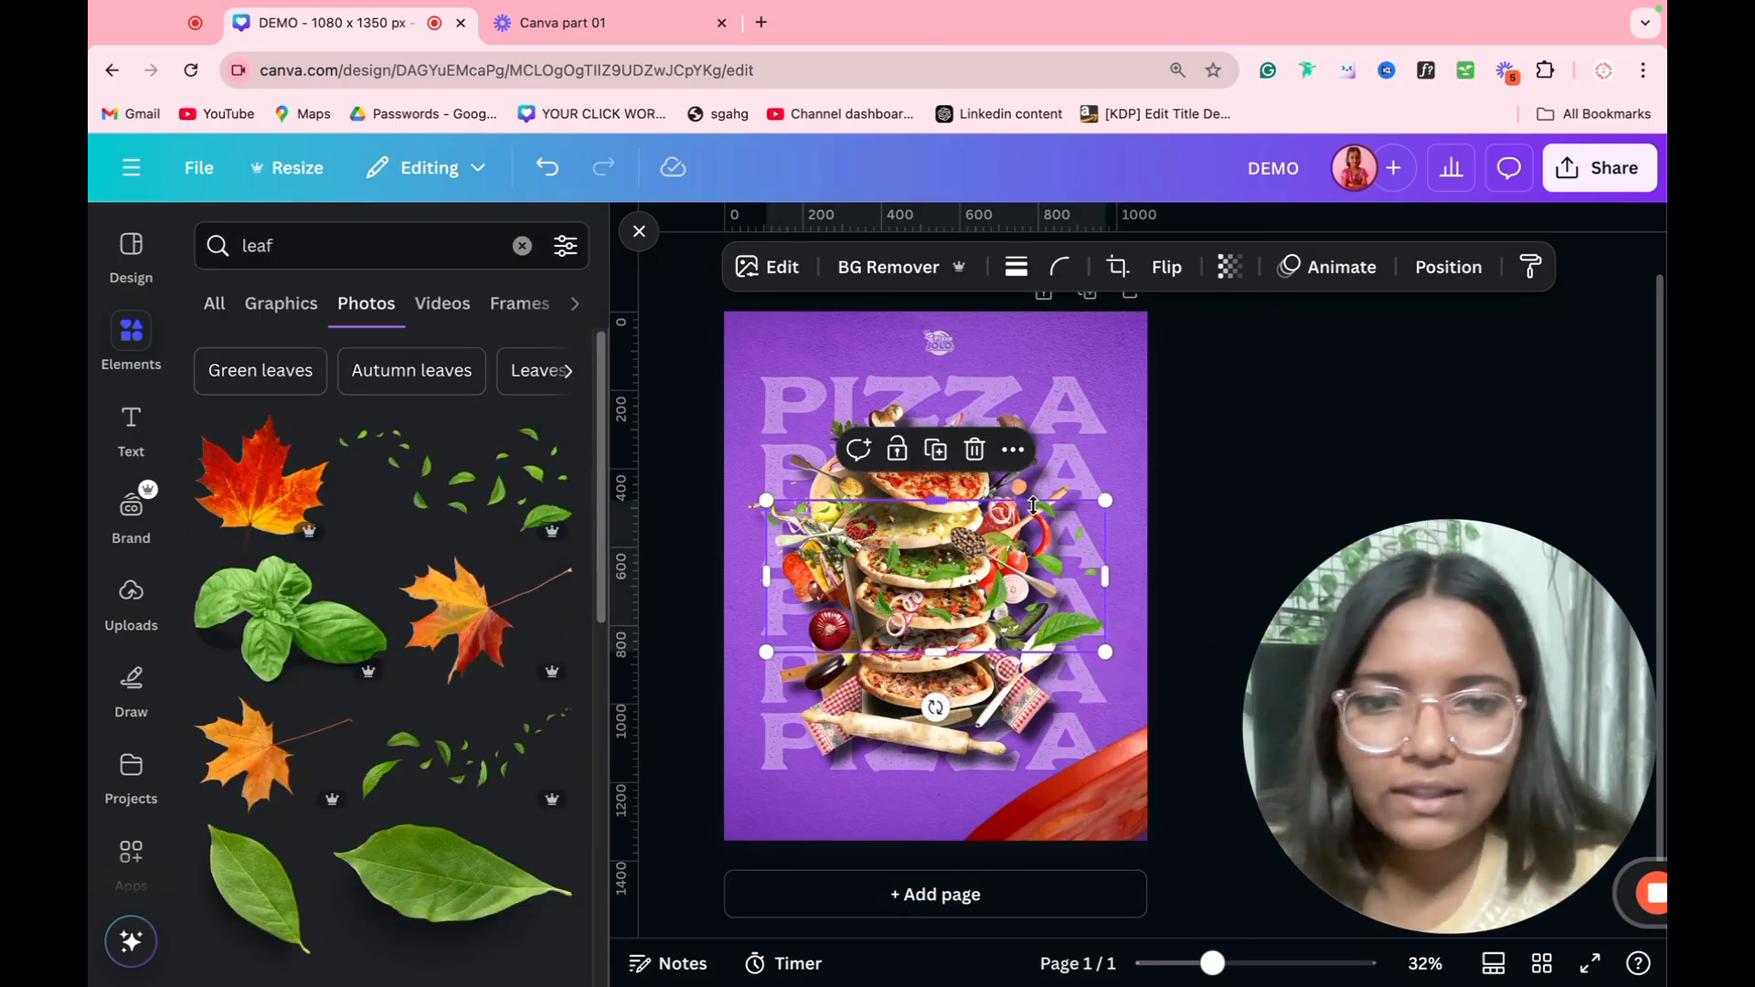
{"action": "left_click_drag", "start_coordinate": [936, 415], "coordinate": [804, 350]}
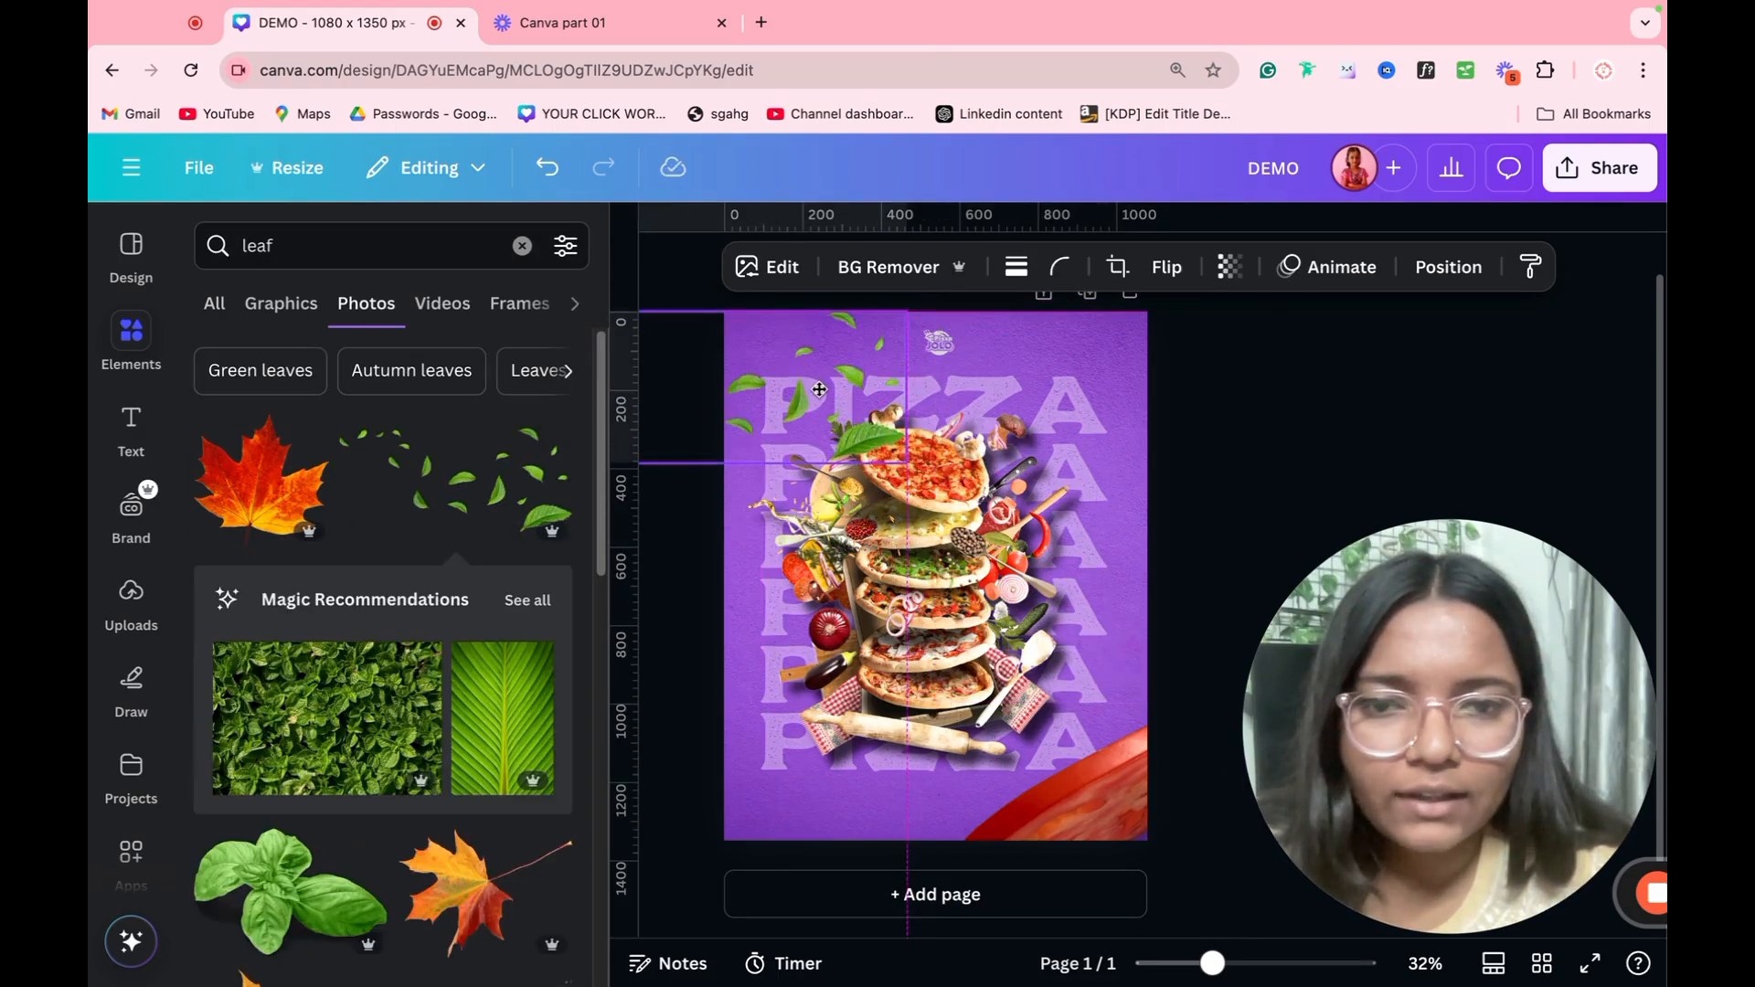
Step: Add a second scattered green leaves image, move it toward the poster's lower right, and delete the tomato slice
{"action": "scroll", "coordinate": [436, 709], "scroll_direction": "down", "scroll_amount": 4}
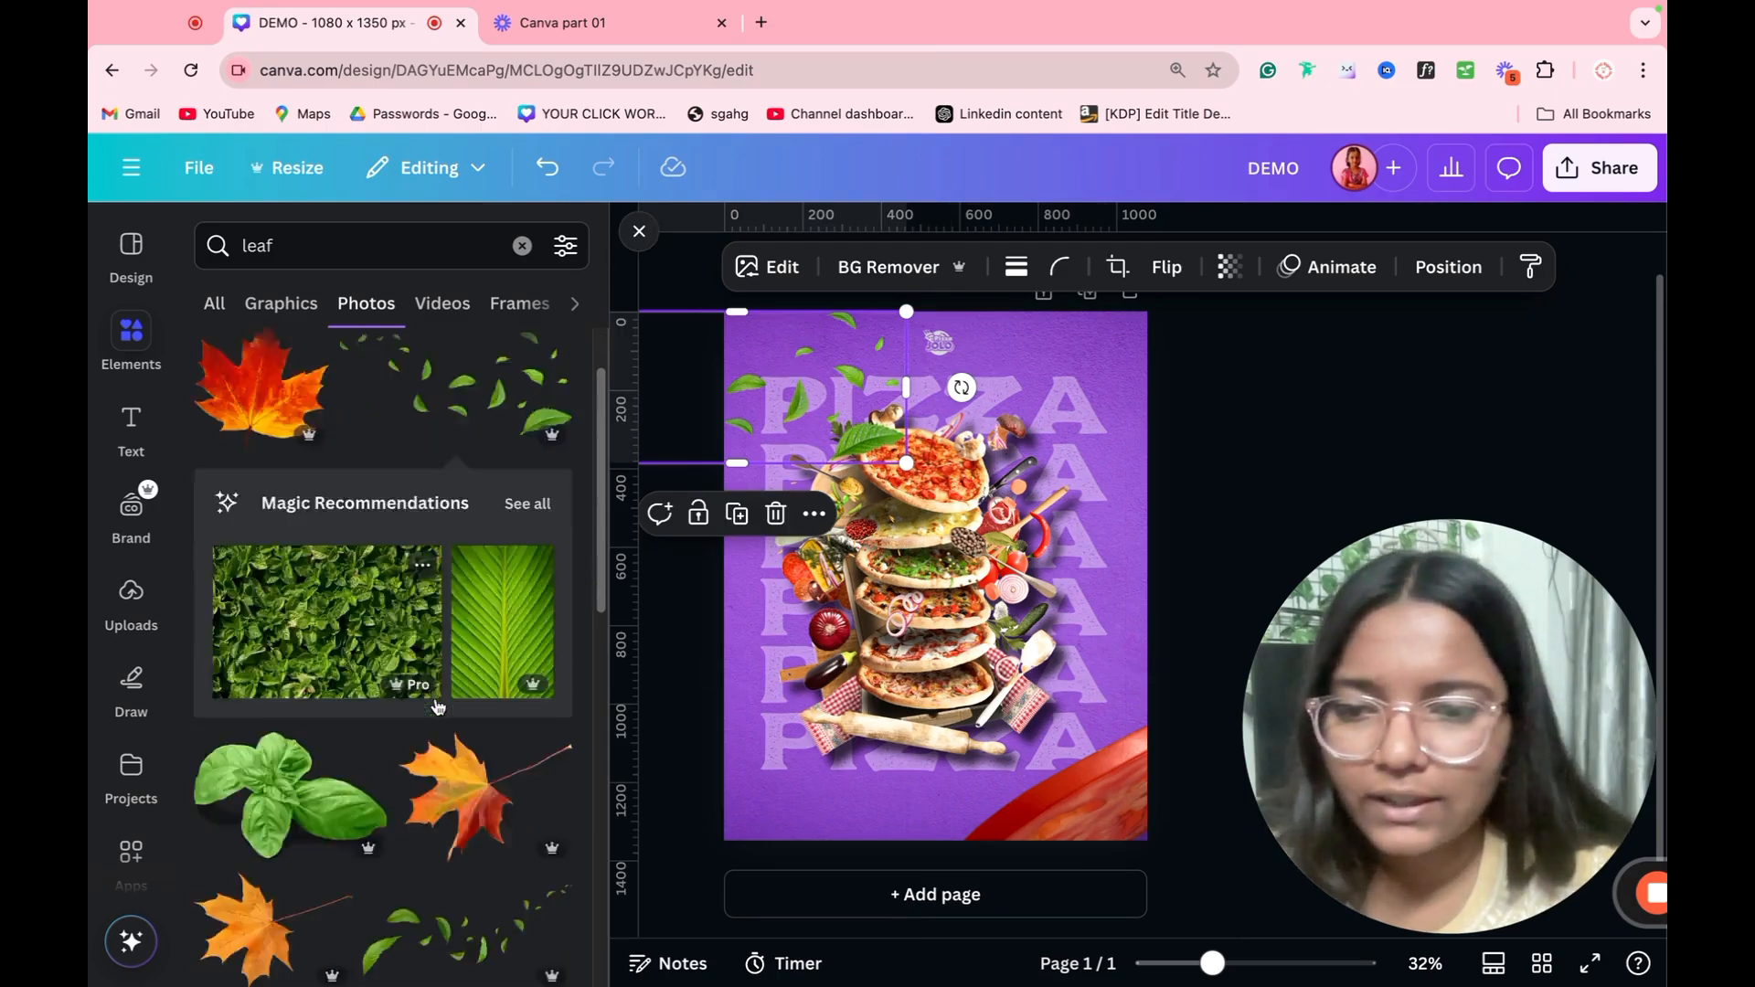
{"action": "left_click", "coordinate": [419, 662]}
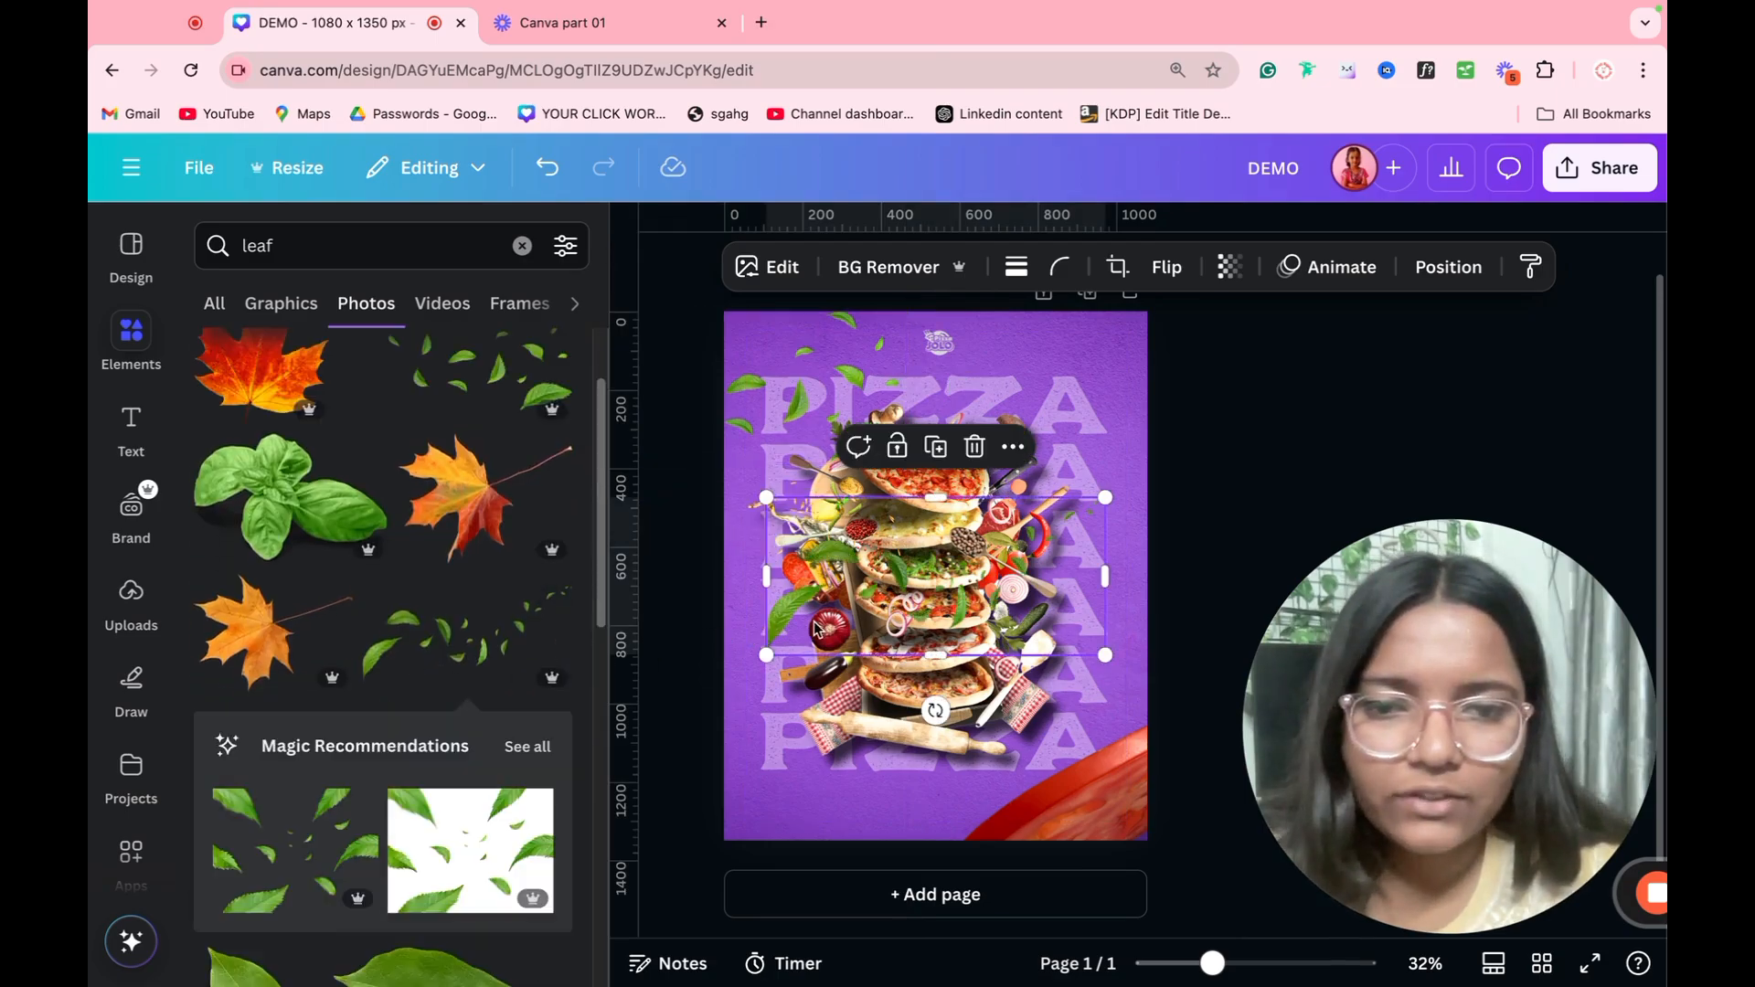
{"action": "left_click_drag", "start_coordinate": [897, 676], "coordinate": [989, 797]}
{"action": "key", "text": "Delete"}
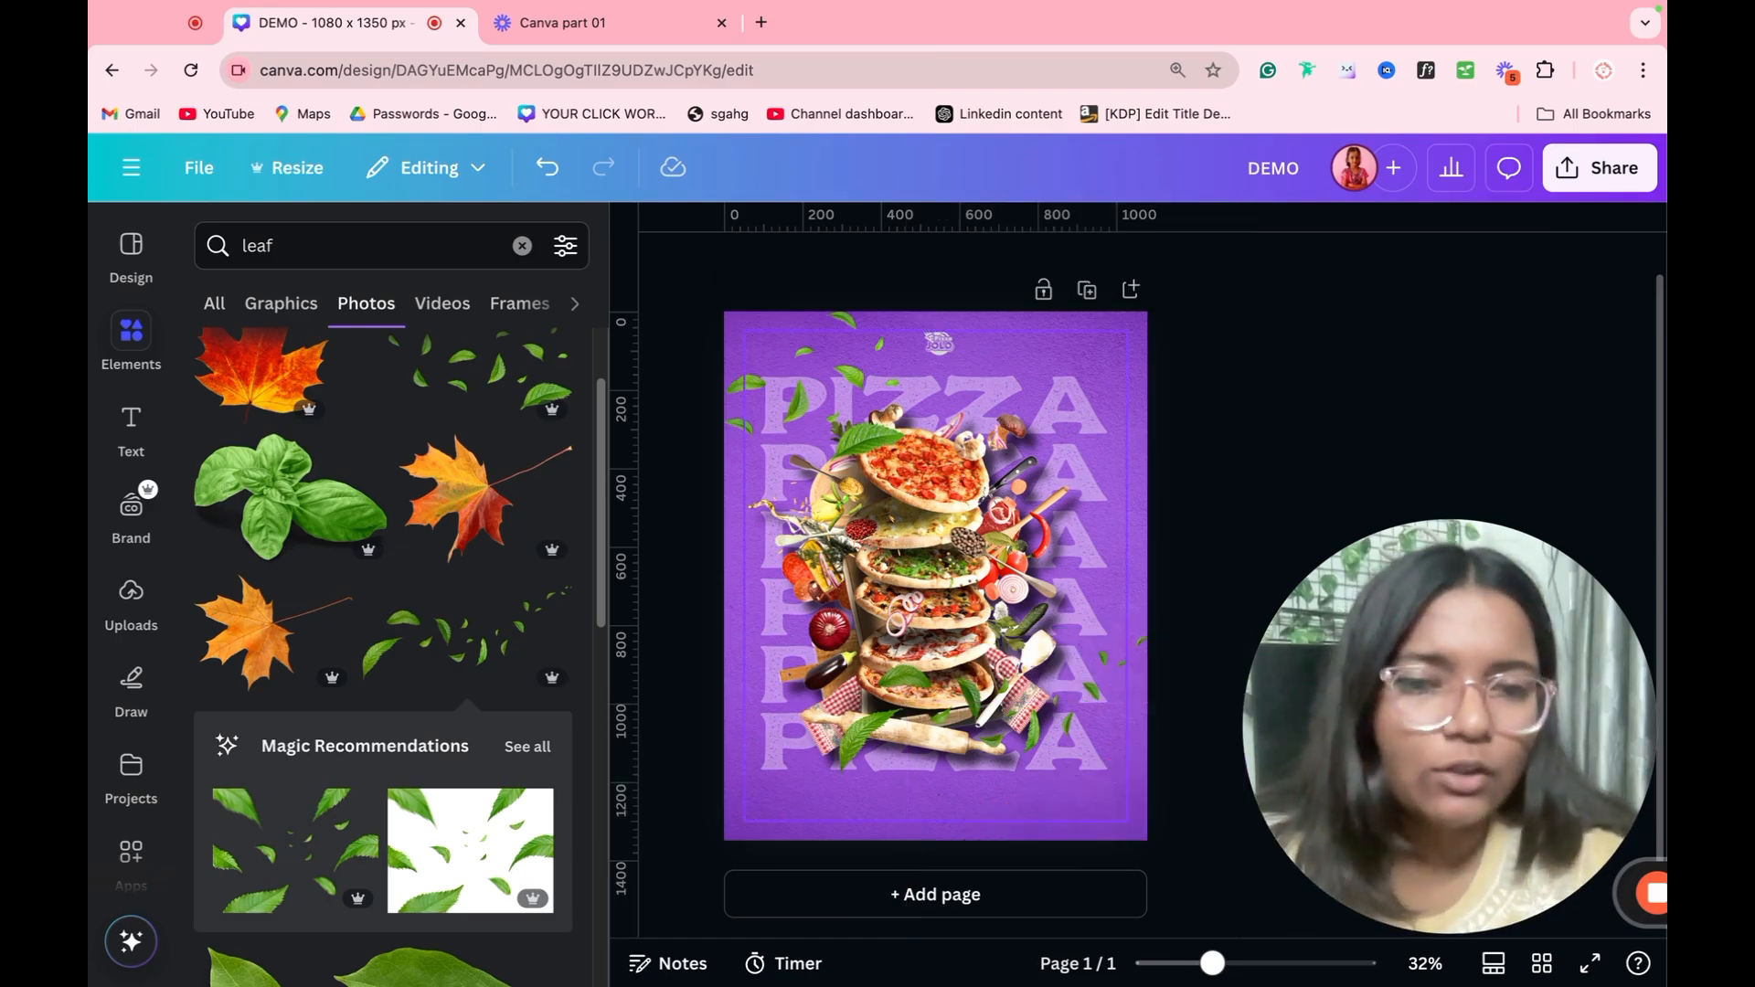
Step: Enlarge and reposition the leaves in the poster's lower-right corner, and shift the upper-left leaves slightly up and to the right
{"action": "key", "text": "ctrl+z"}
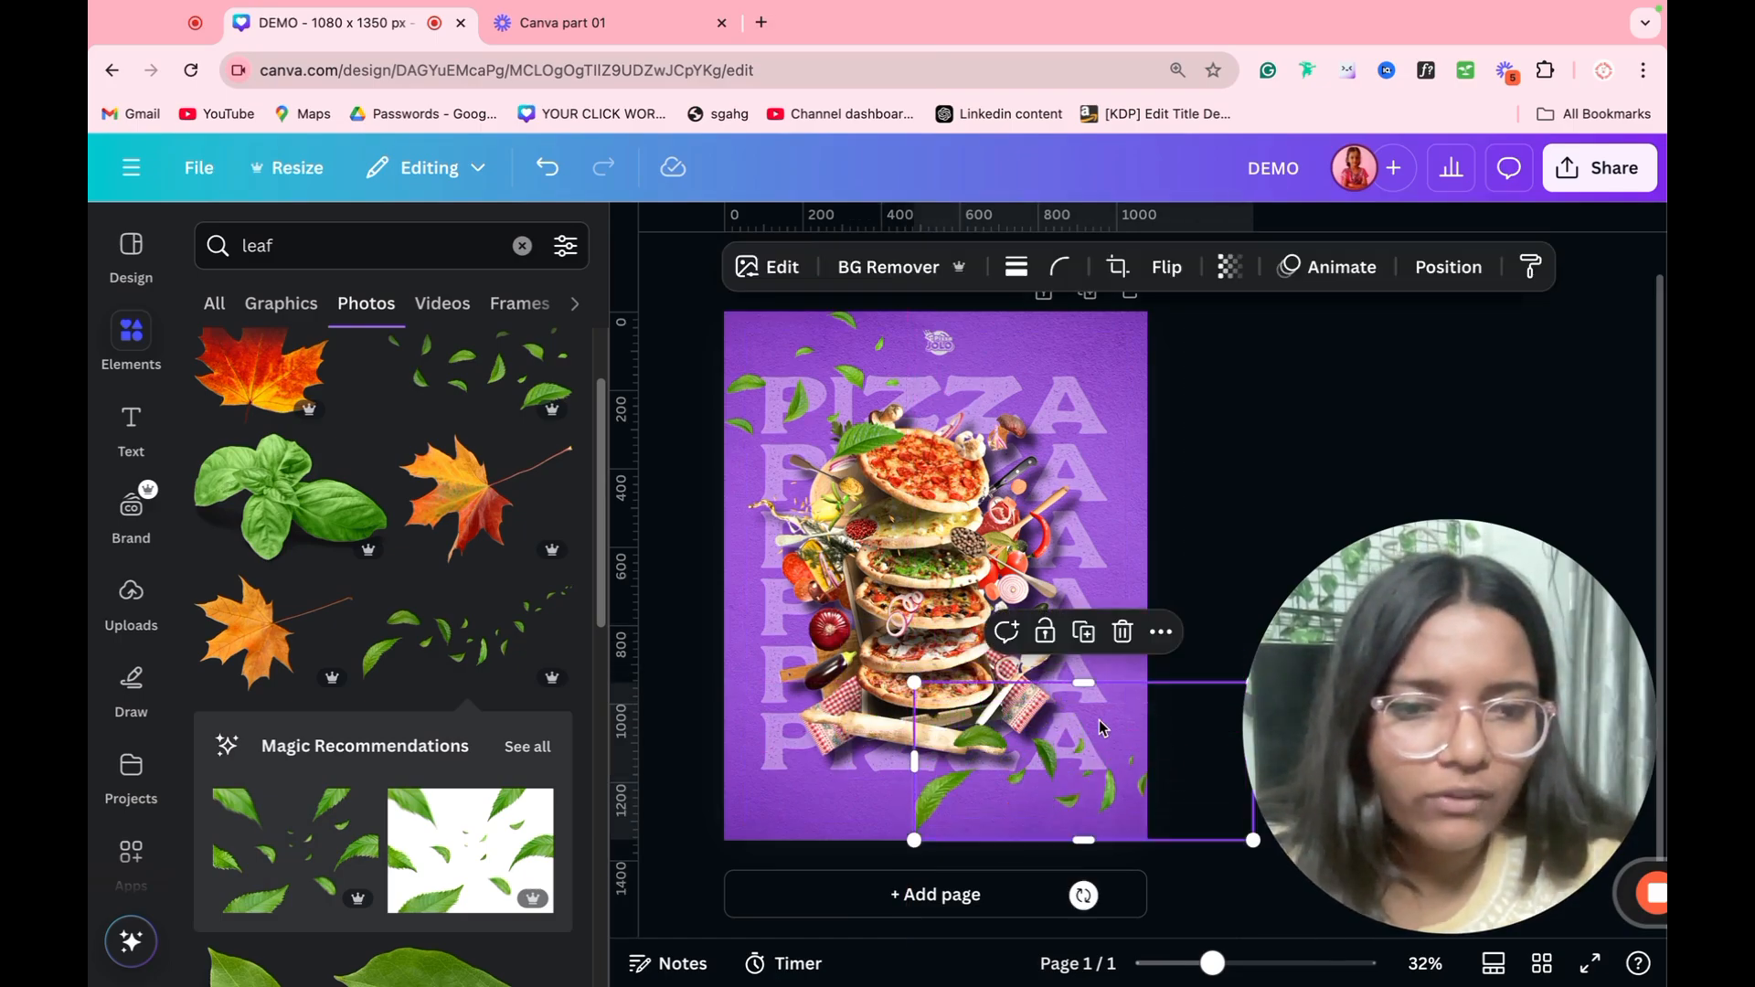
{"action": "left_click_drag", "start_coordinate": [910, 688], "coordinate": [858, 664]}
{"action": "left_click_drag", "start_coordinate": [1032, 744], "coordinate": [1084, 747]}
{"action": "left_click_drag", "start_coordinate": [869, 439], "coordinate": [876, 428]}
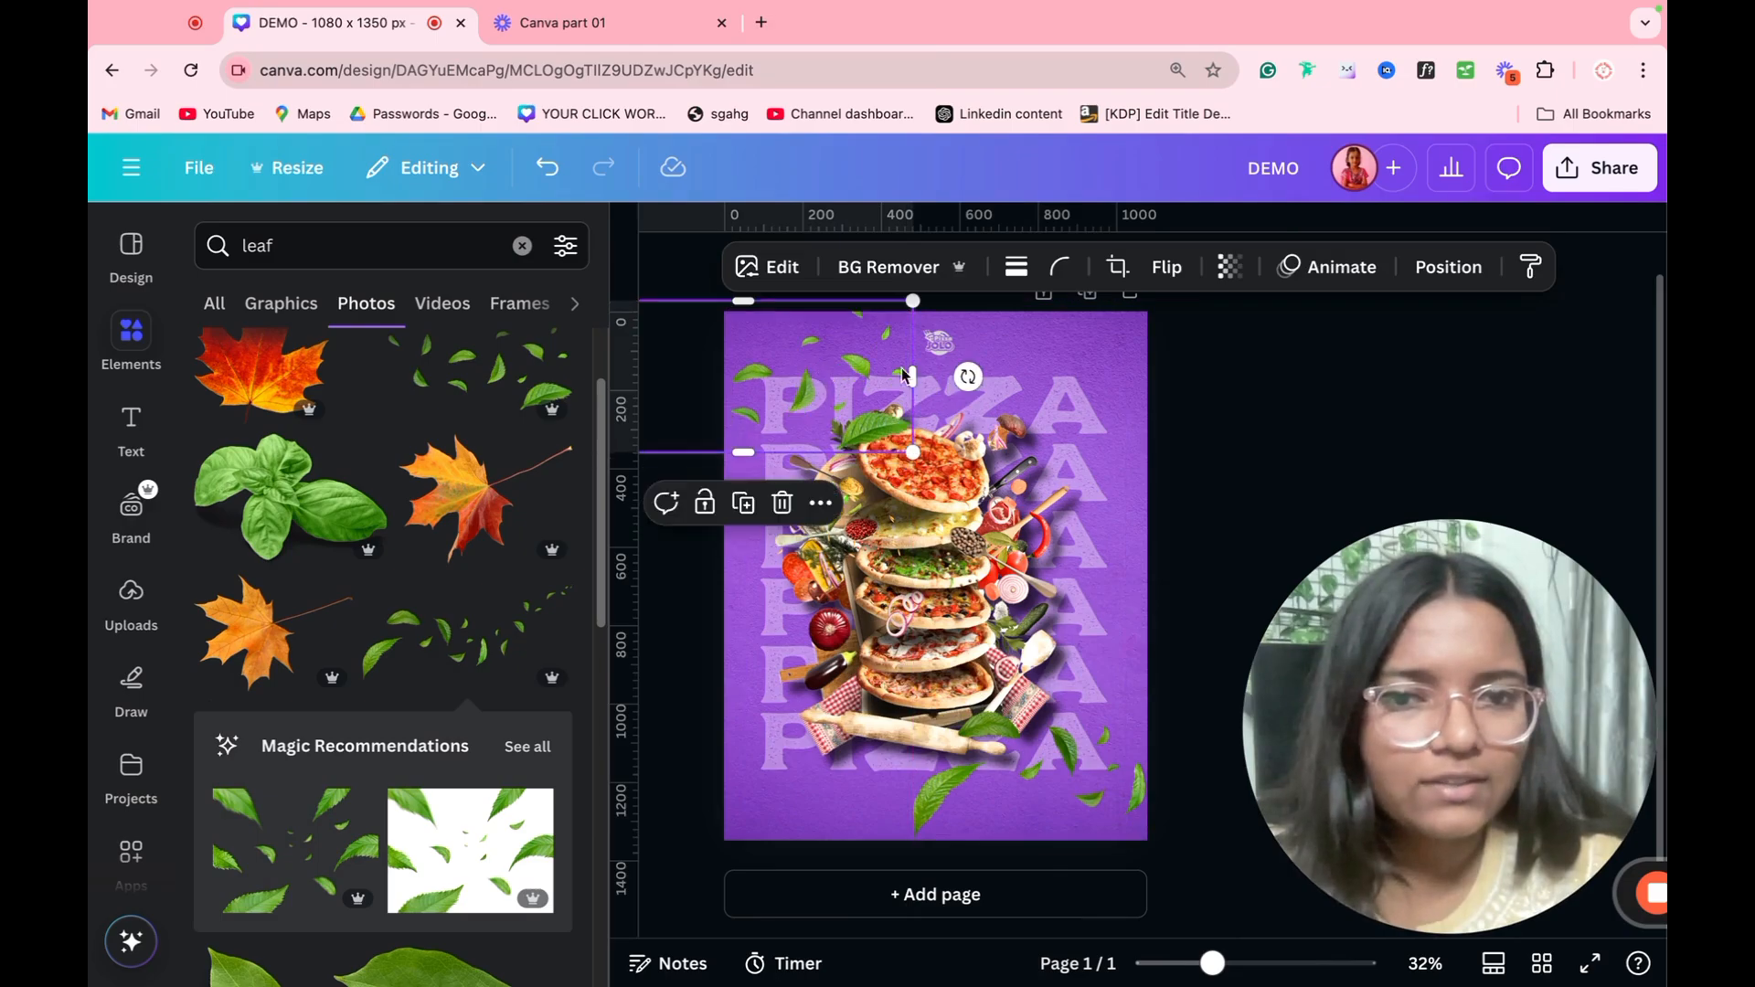
Step: Apply a Blur effect to the whole upper-left leaves image
{"action": "left_click", "coordinate": [771, 267]}
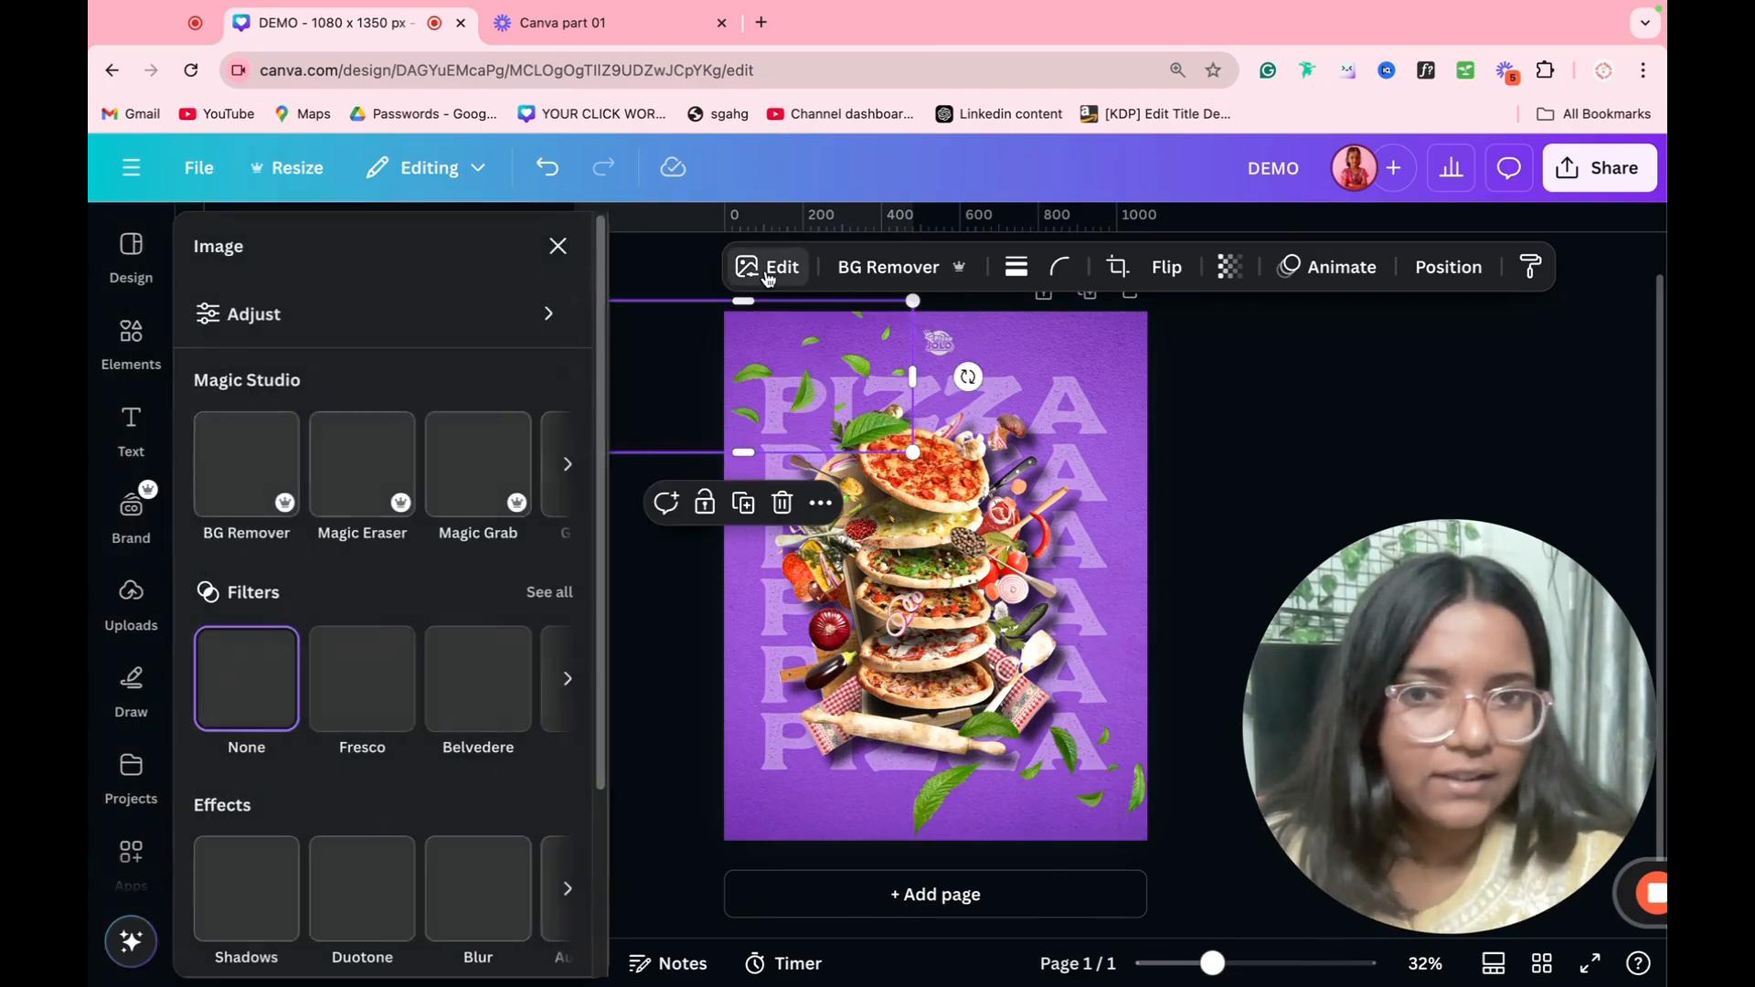
{"action": "left_click", "coordinate": [474, 902]}
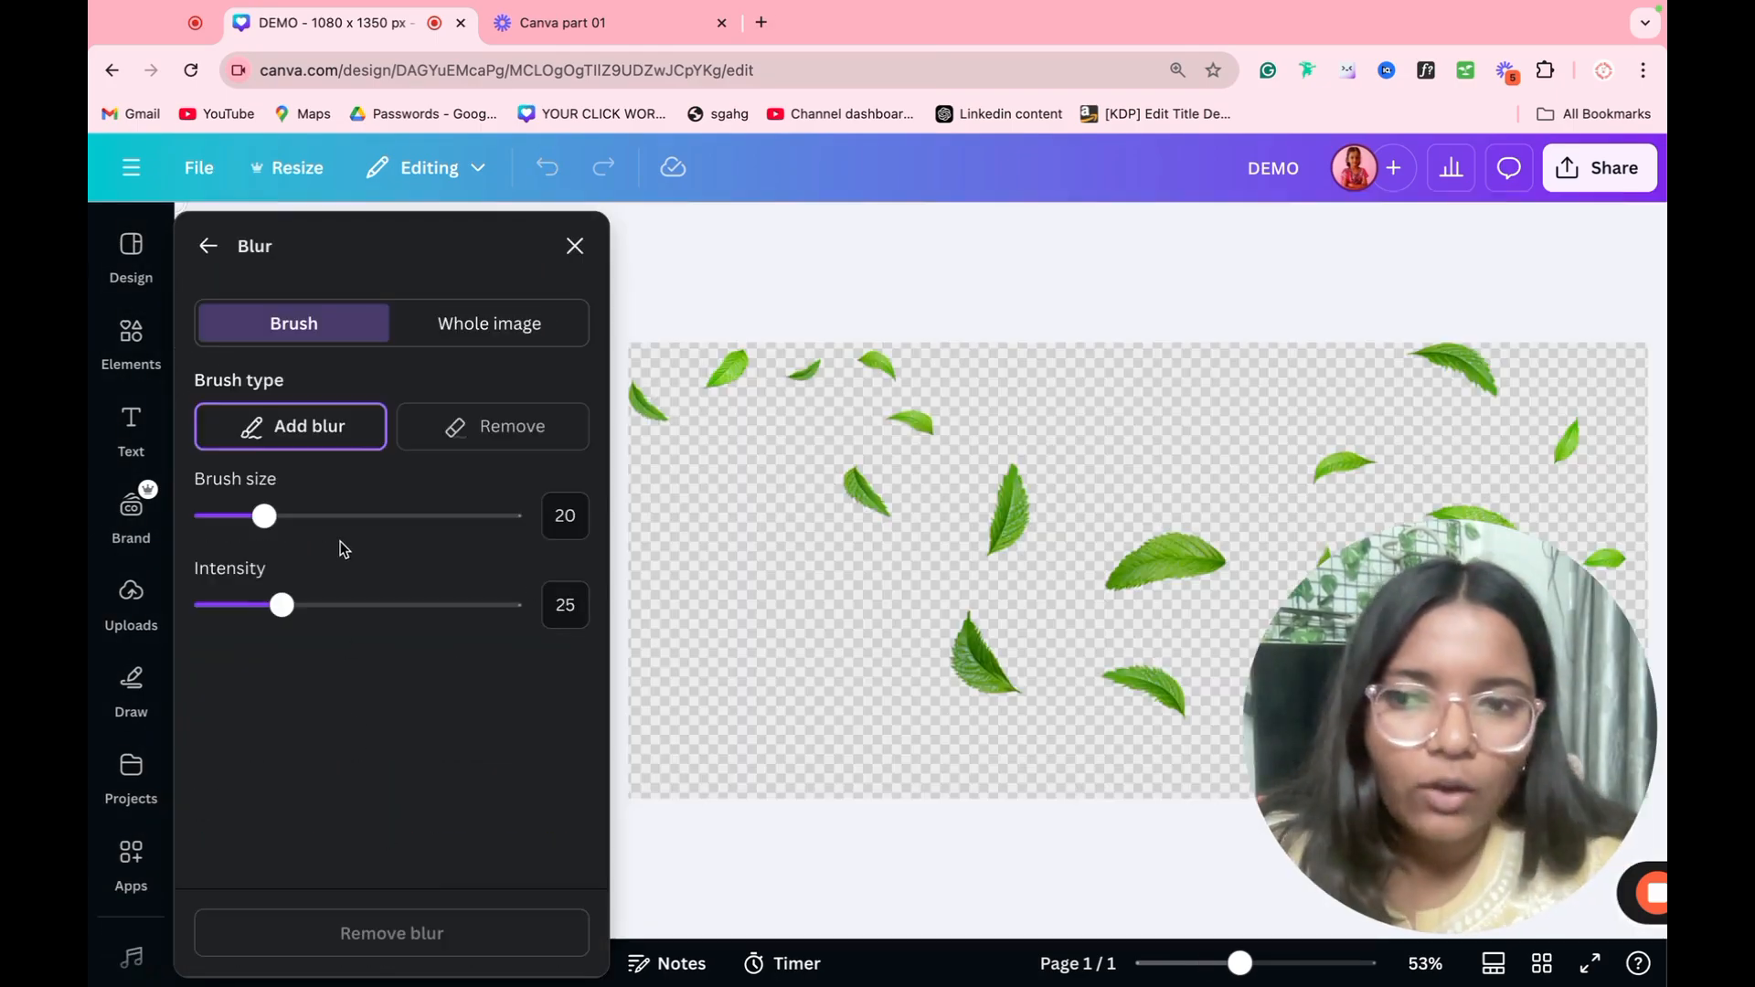
{"action": "left_click", "coordinate": [474, 334]}
{"action": "mouse_move", "coordinate": [365, 431]}
{"action": "left_mouse_down"}
{"action": "mouse_move", "coordinate": [438, 430]}
{"action": "mouse_move", "coordinate": [393, 437]}
{"action": "left_mouse_up"}
{"action": "left_click", "coordinate": [575, 246]}
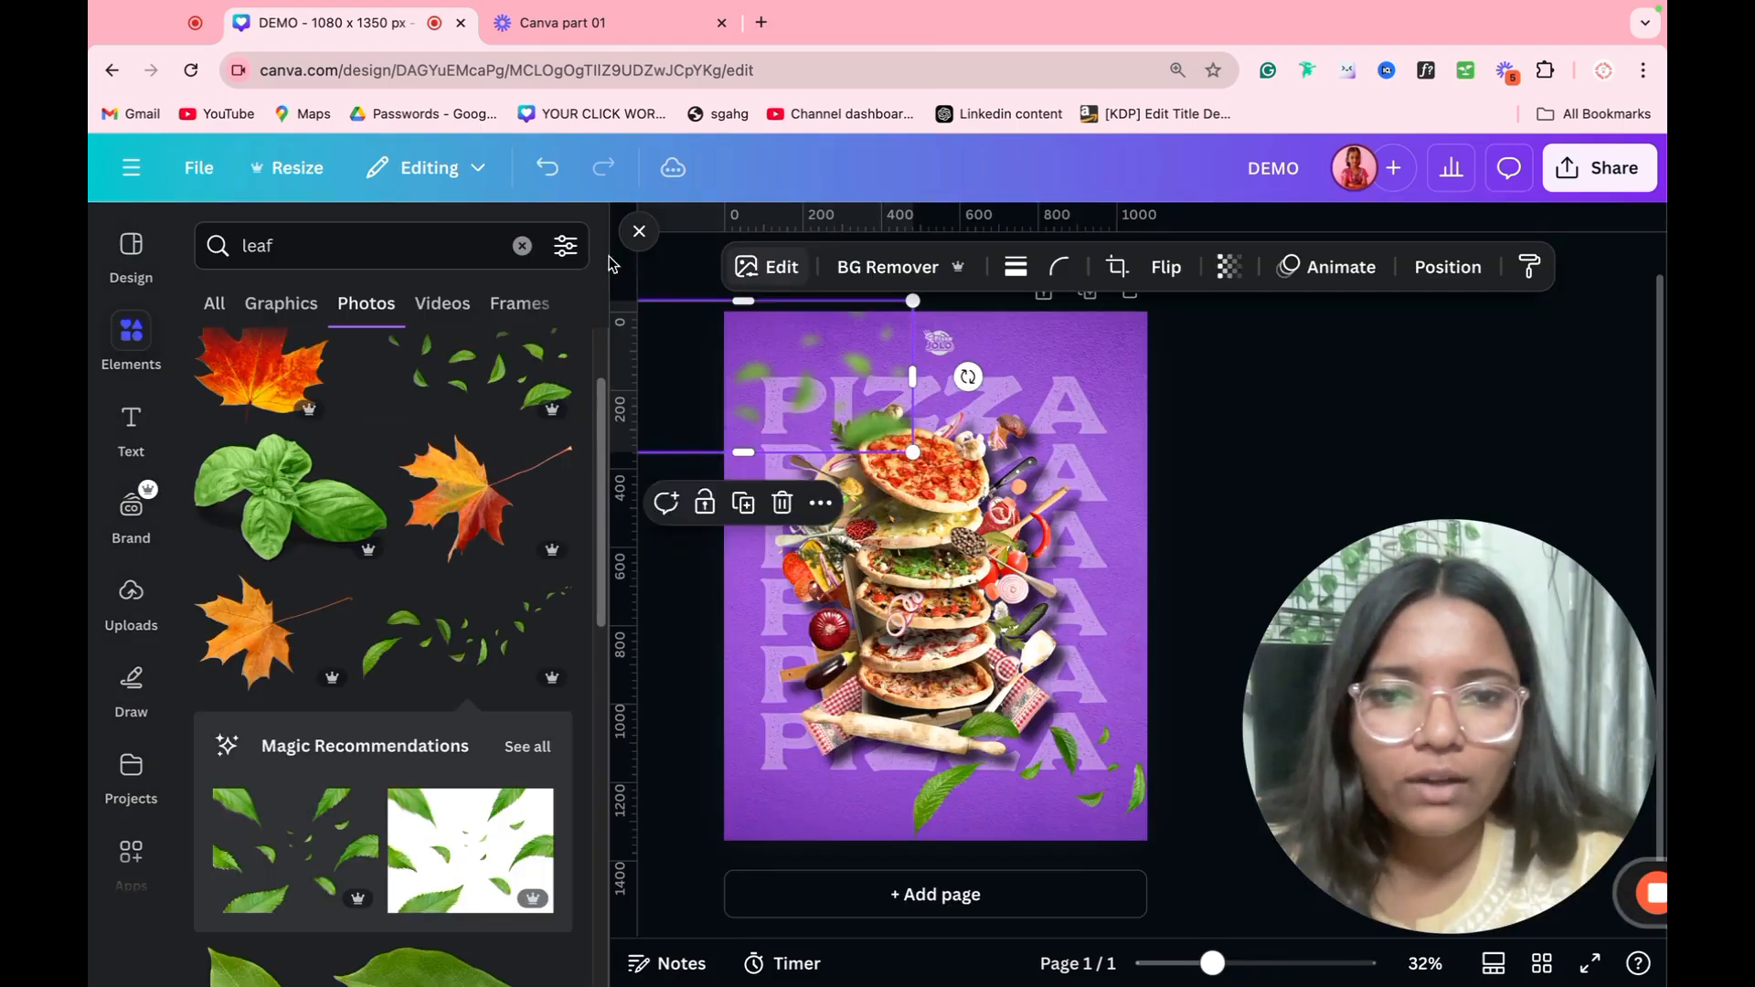
{"action": "left_click", "coordinate": [1305, 525]}
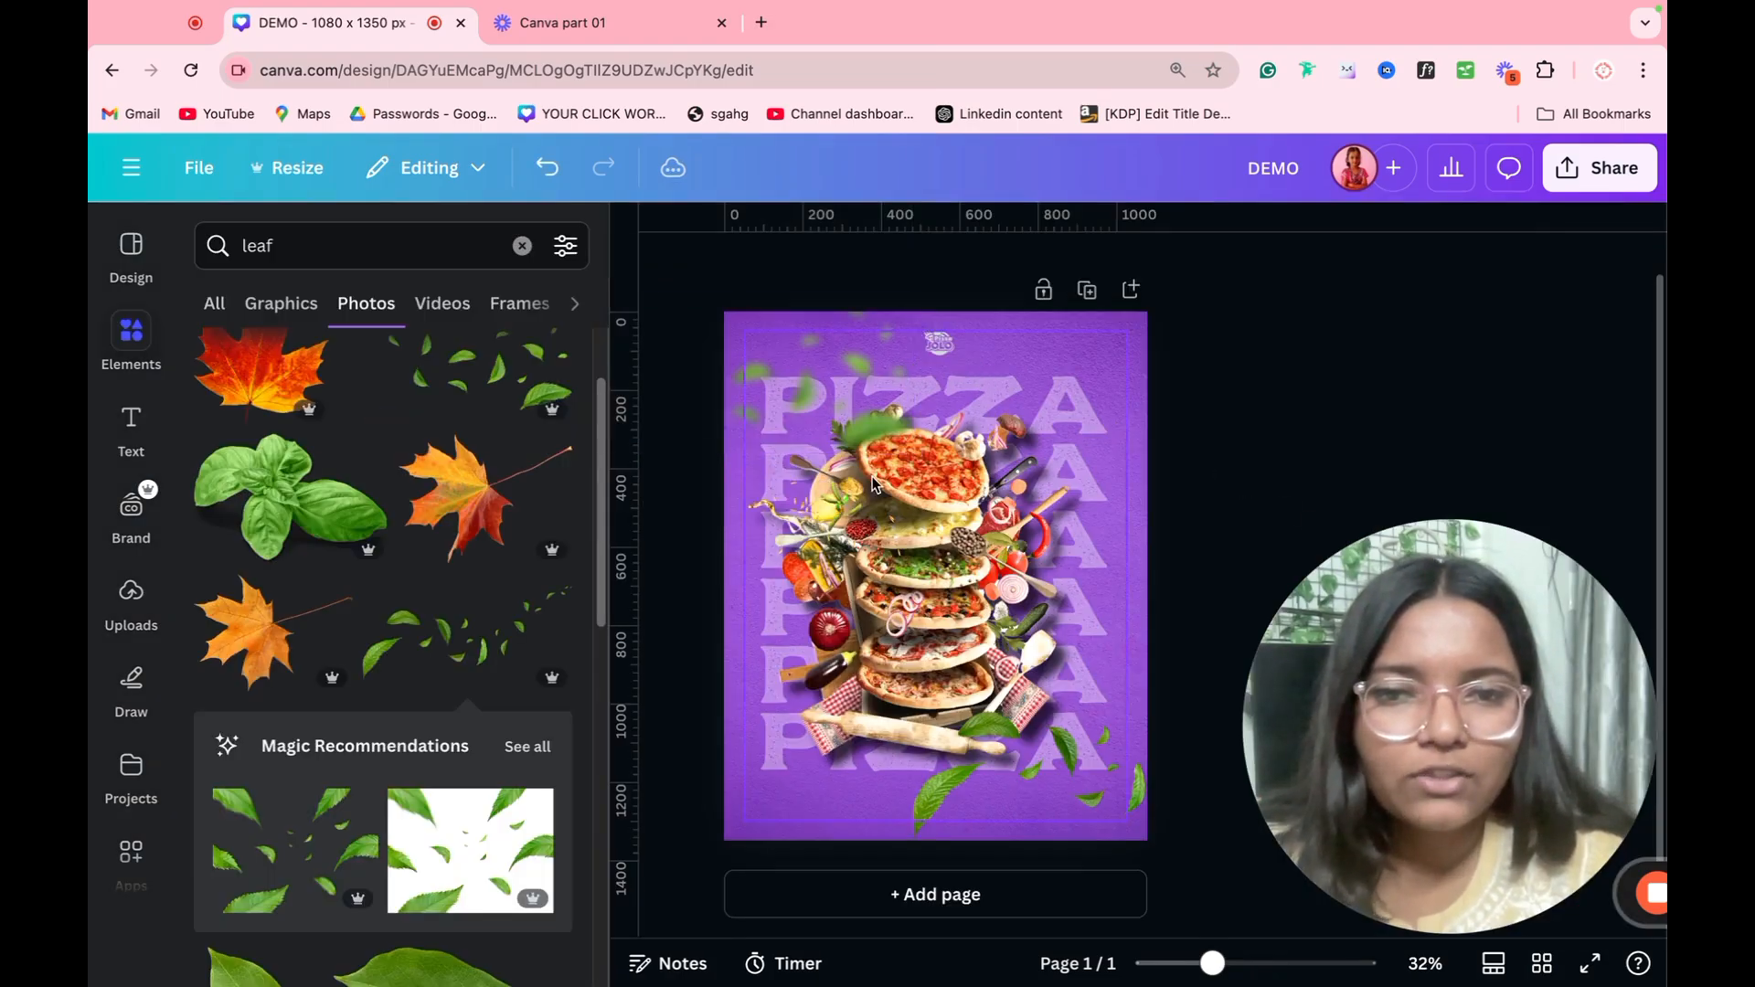
Step: Copy the style of the blurred upper-left leaves onto the lower-right leaves image
{"action": "left_click", "coordinate": [853, 380]}
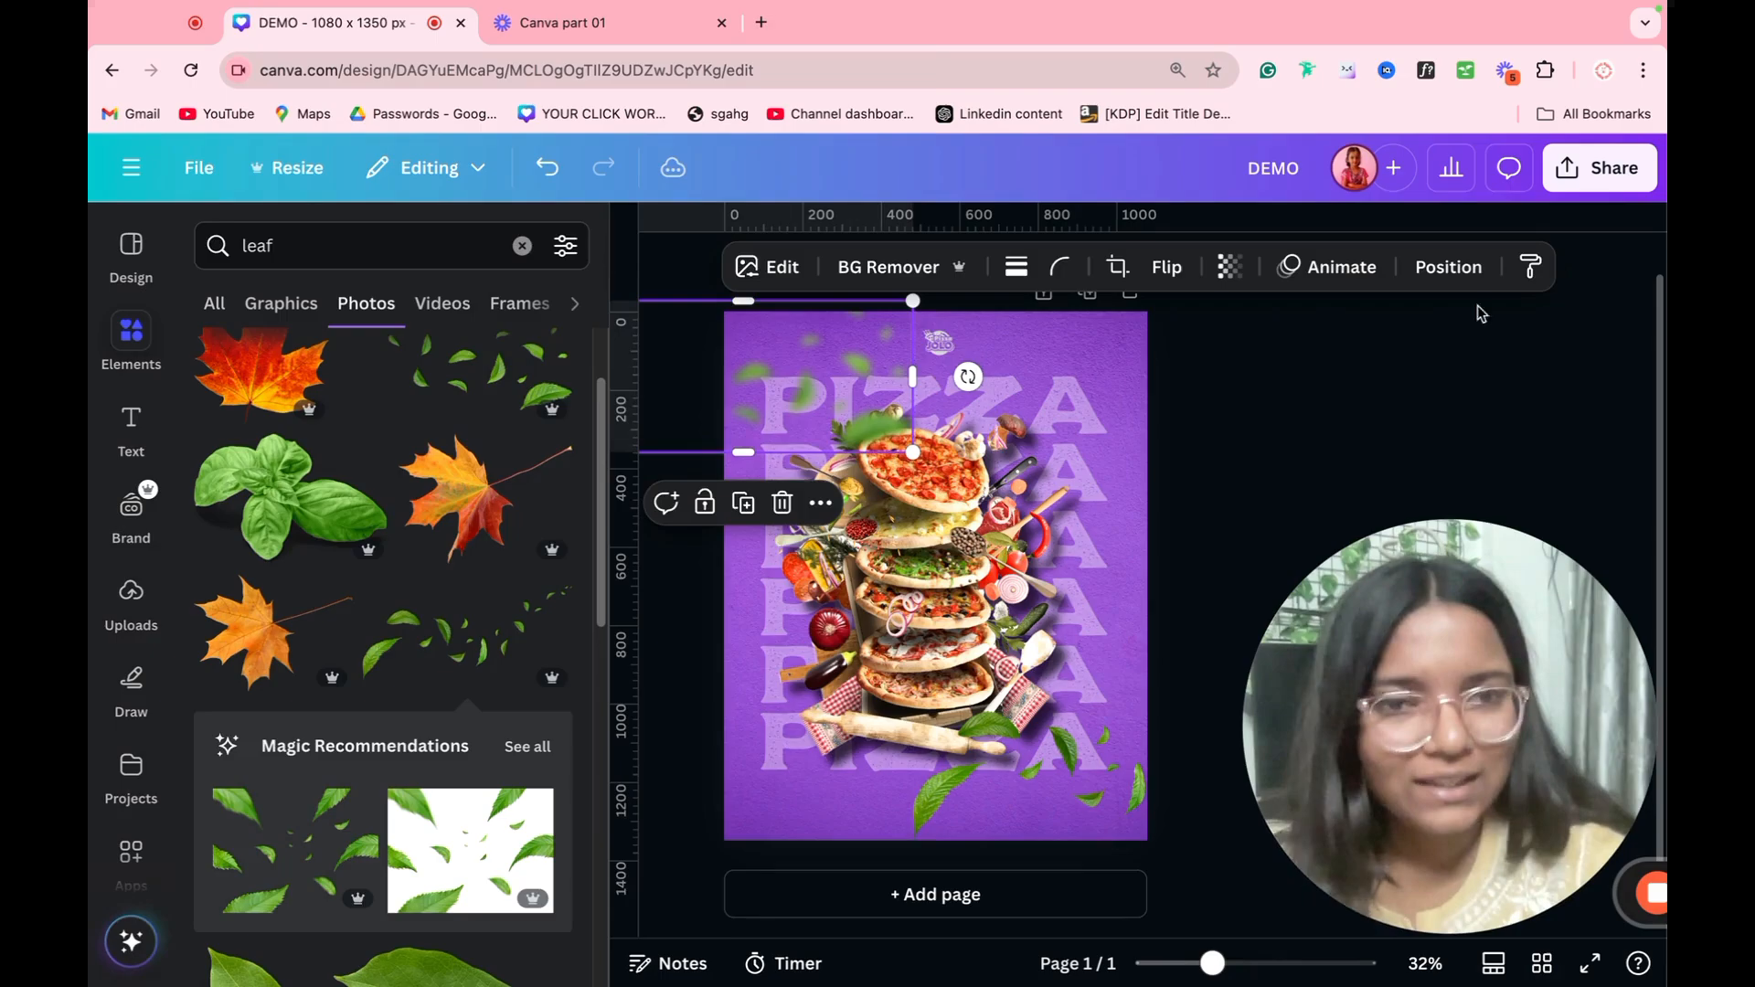
{"action": "left_click", "coordinate": [1530, 266]}
{"action": "left_click", "coordinate": [1063, 764]}
{"action": "left_click", "coordinate": [1303, 512]}
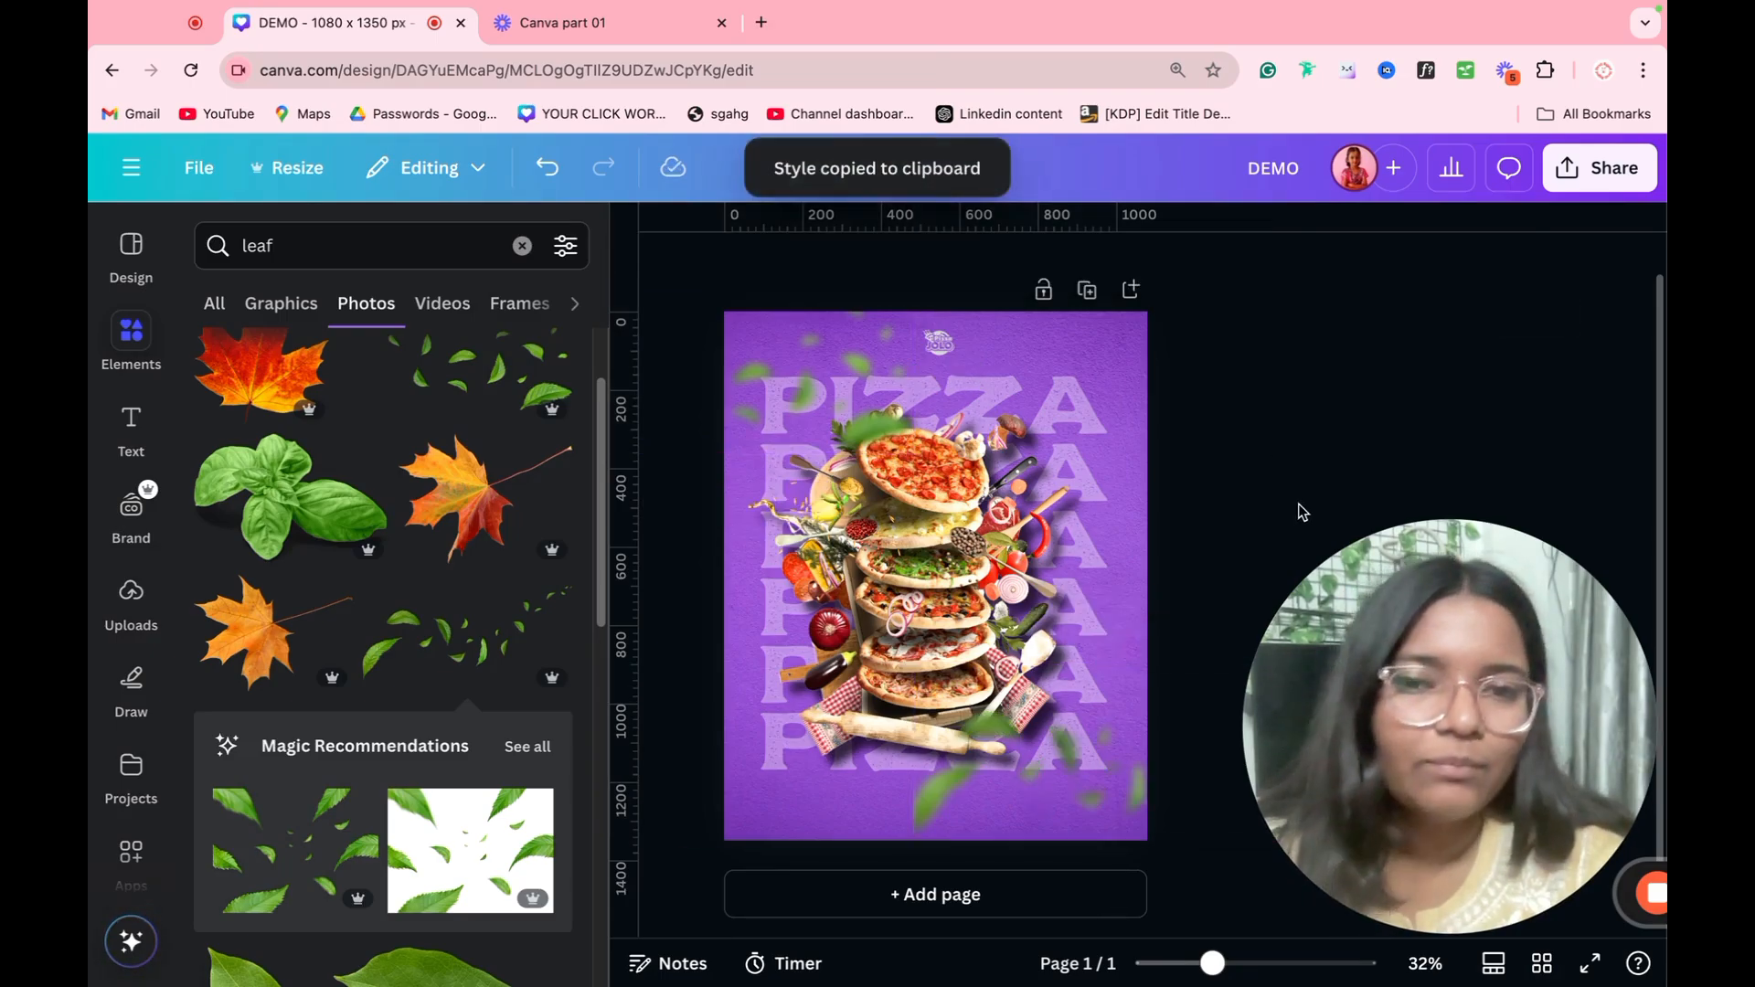
Step: Shift the poster's lower-right leaves slightly to the left and add a blank second page to the design
{"action": "left_click", "coordinate": [1081, 768]}
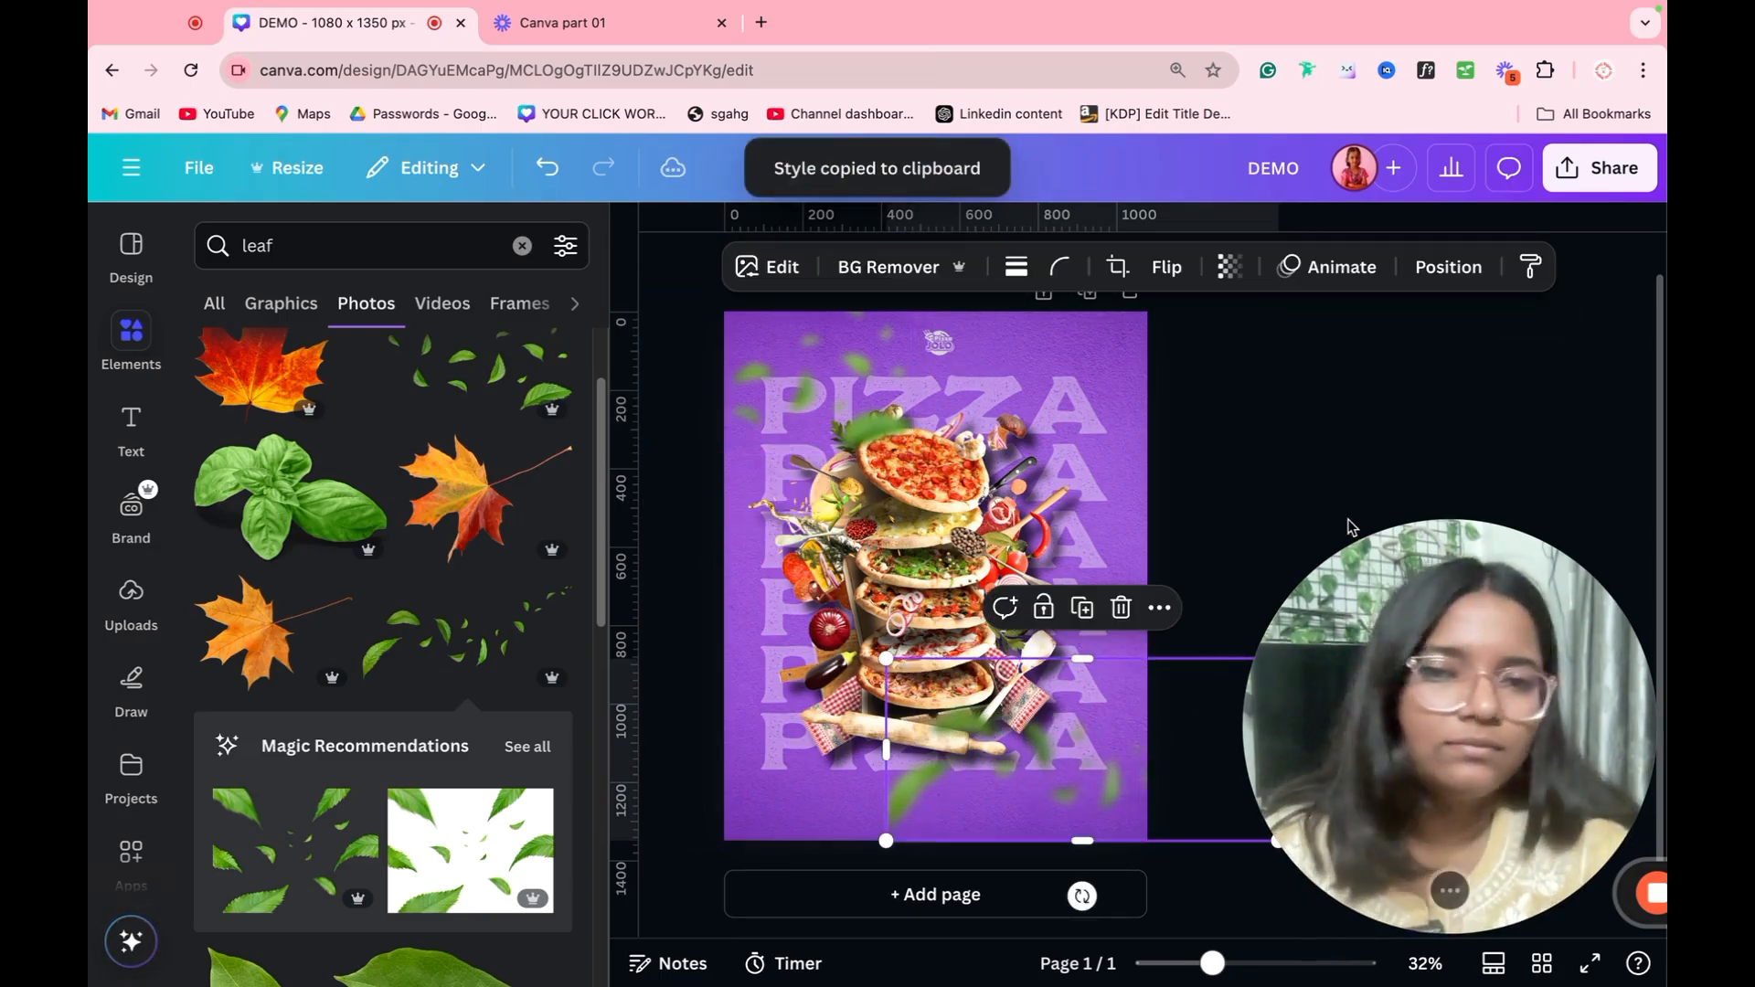
{"action": "left_click", "coordinate": [1134, 313]}
{"action": "left_click", "coordinate": [1131, 290]}
{"action": "scroll", "coordinate": [1153, 567], "scroll_direction": "up", "scroll_amount": 5}
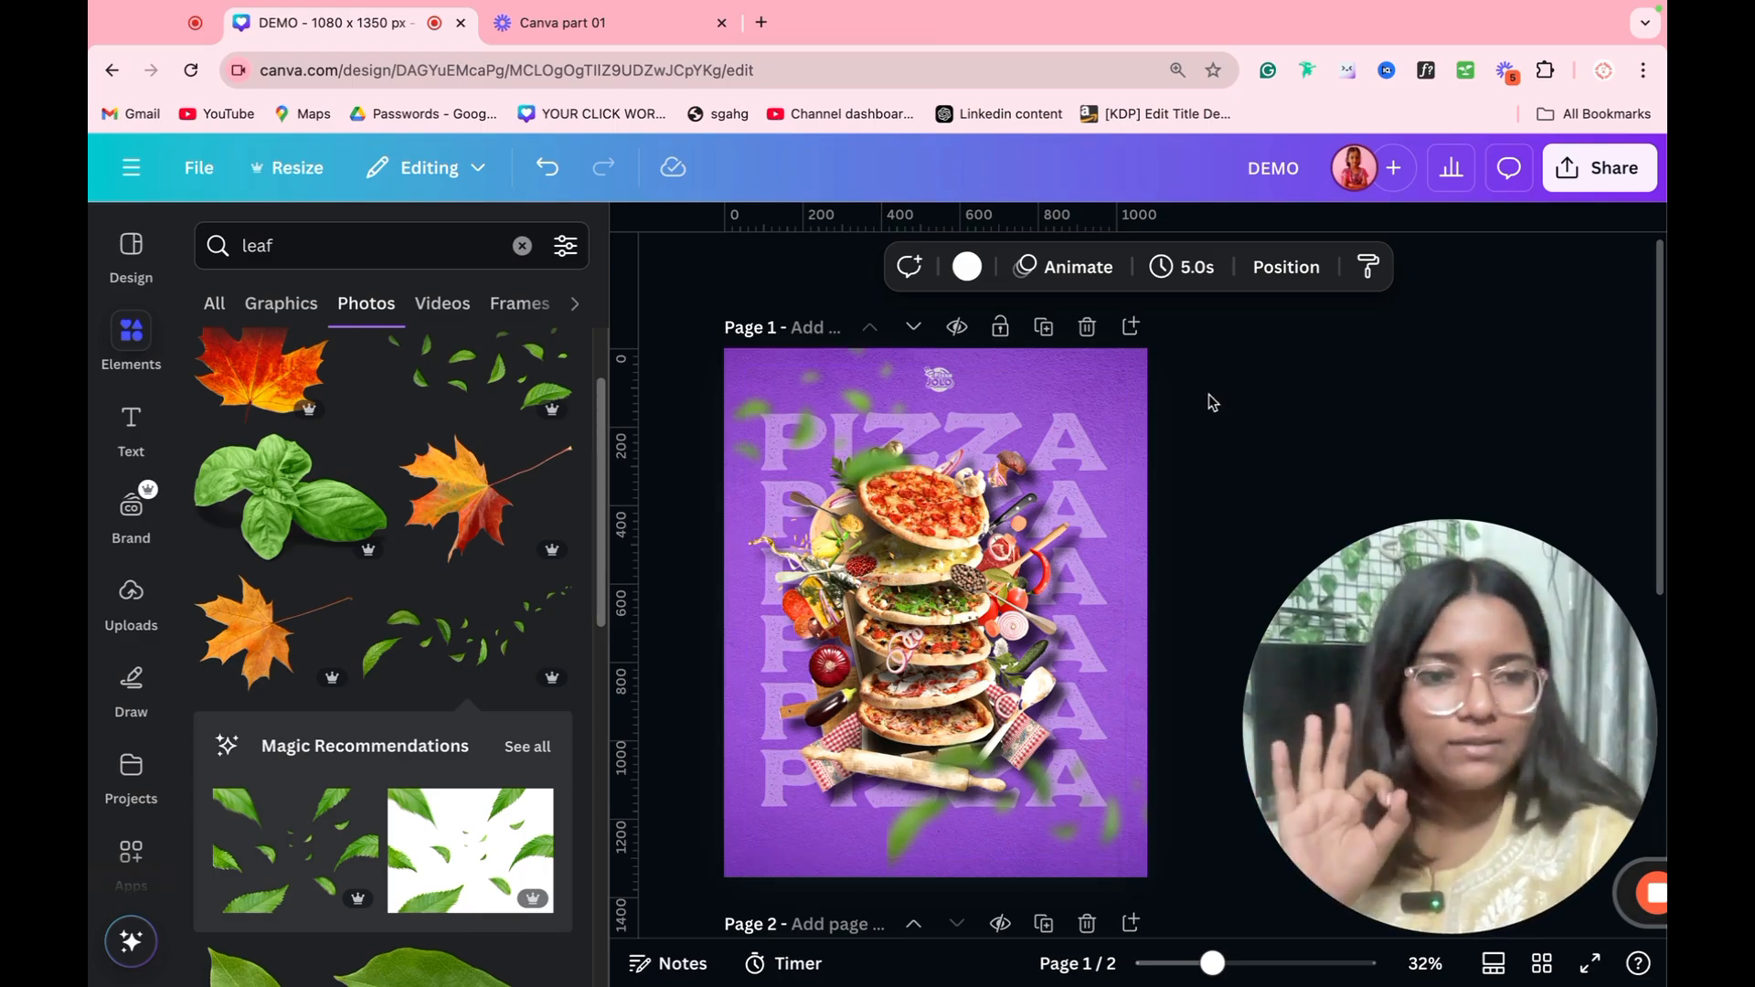
{"action": "scroll", "coordinate": [1030, 448], "scroll_direction": "down", "scroll_amount": 5}
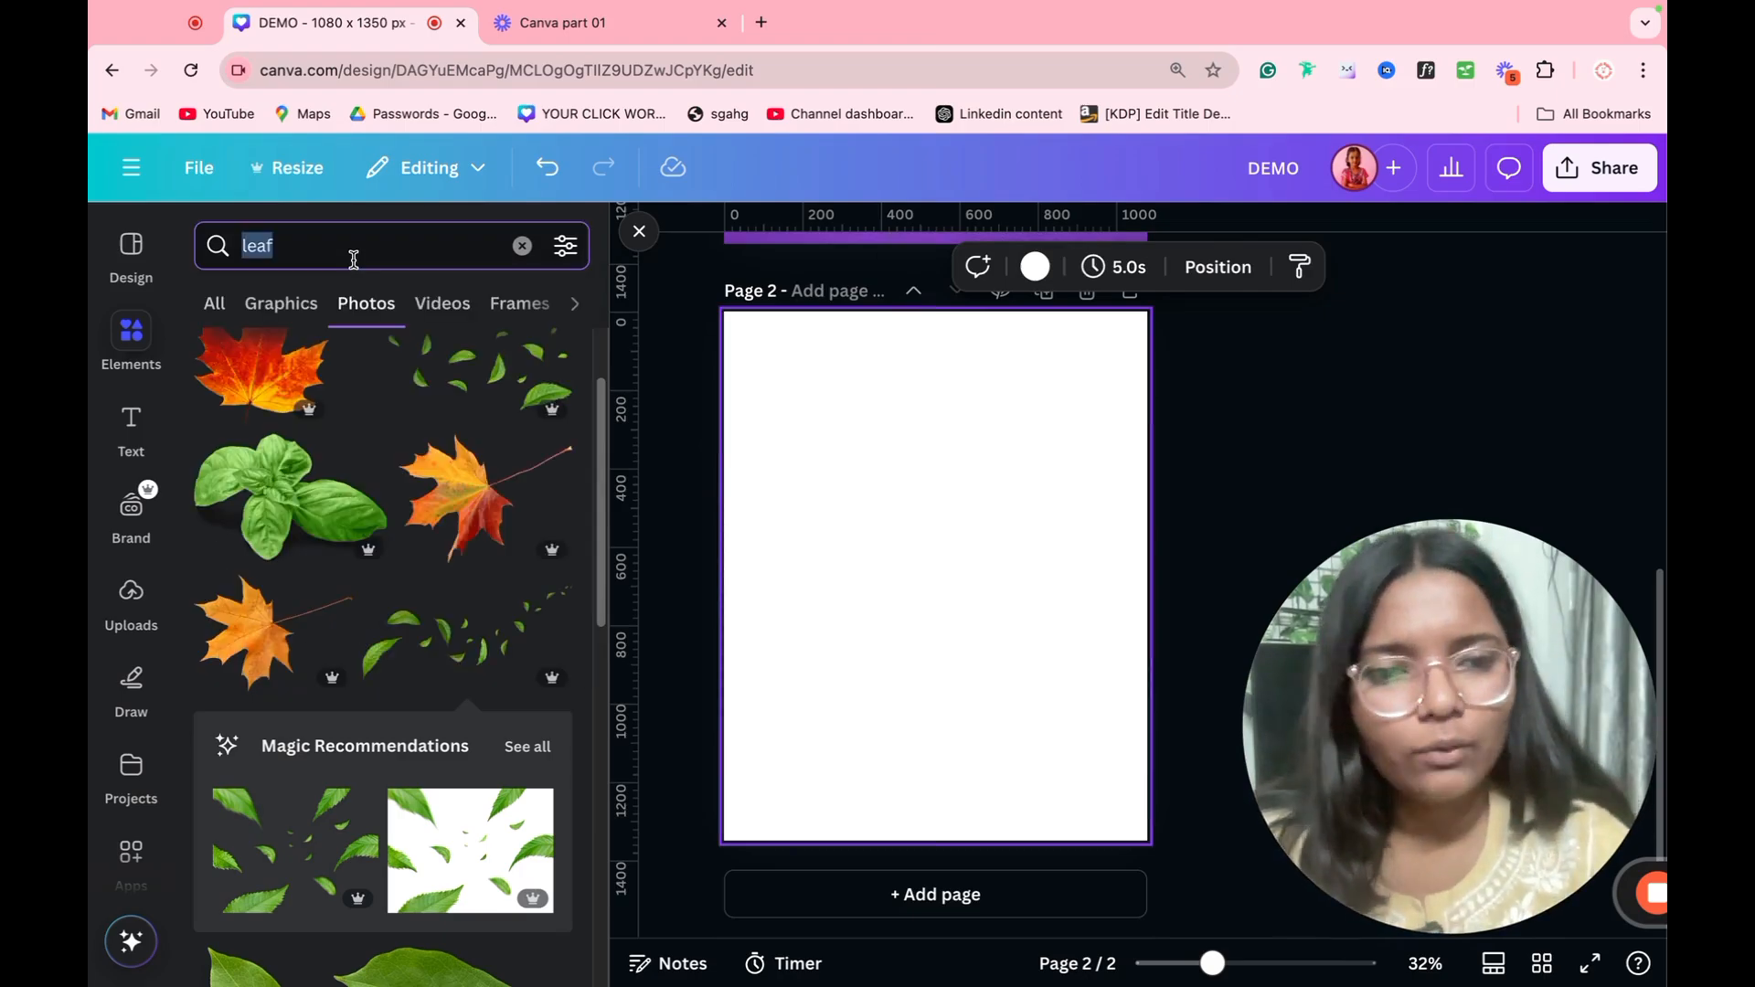
Step: Search the photos for "girl" and place the photo of the surprised long-haired woman with hands on her cheeks on page 2
{"action": "type", "text": "girl"}
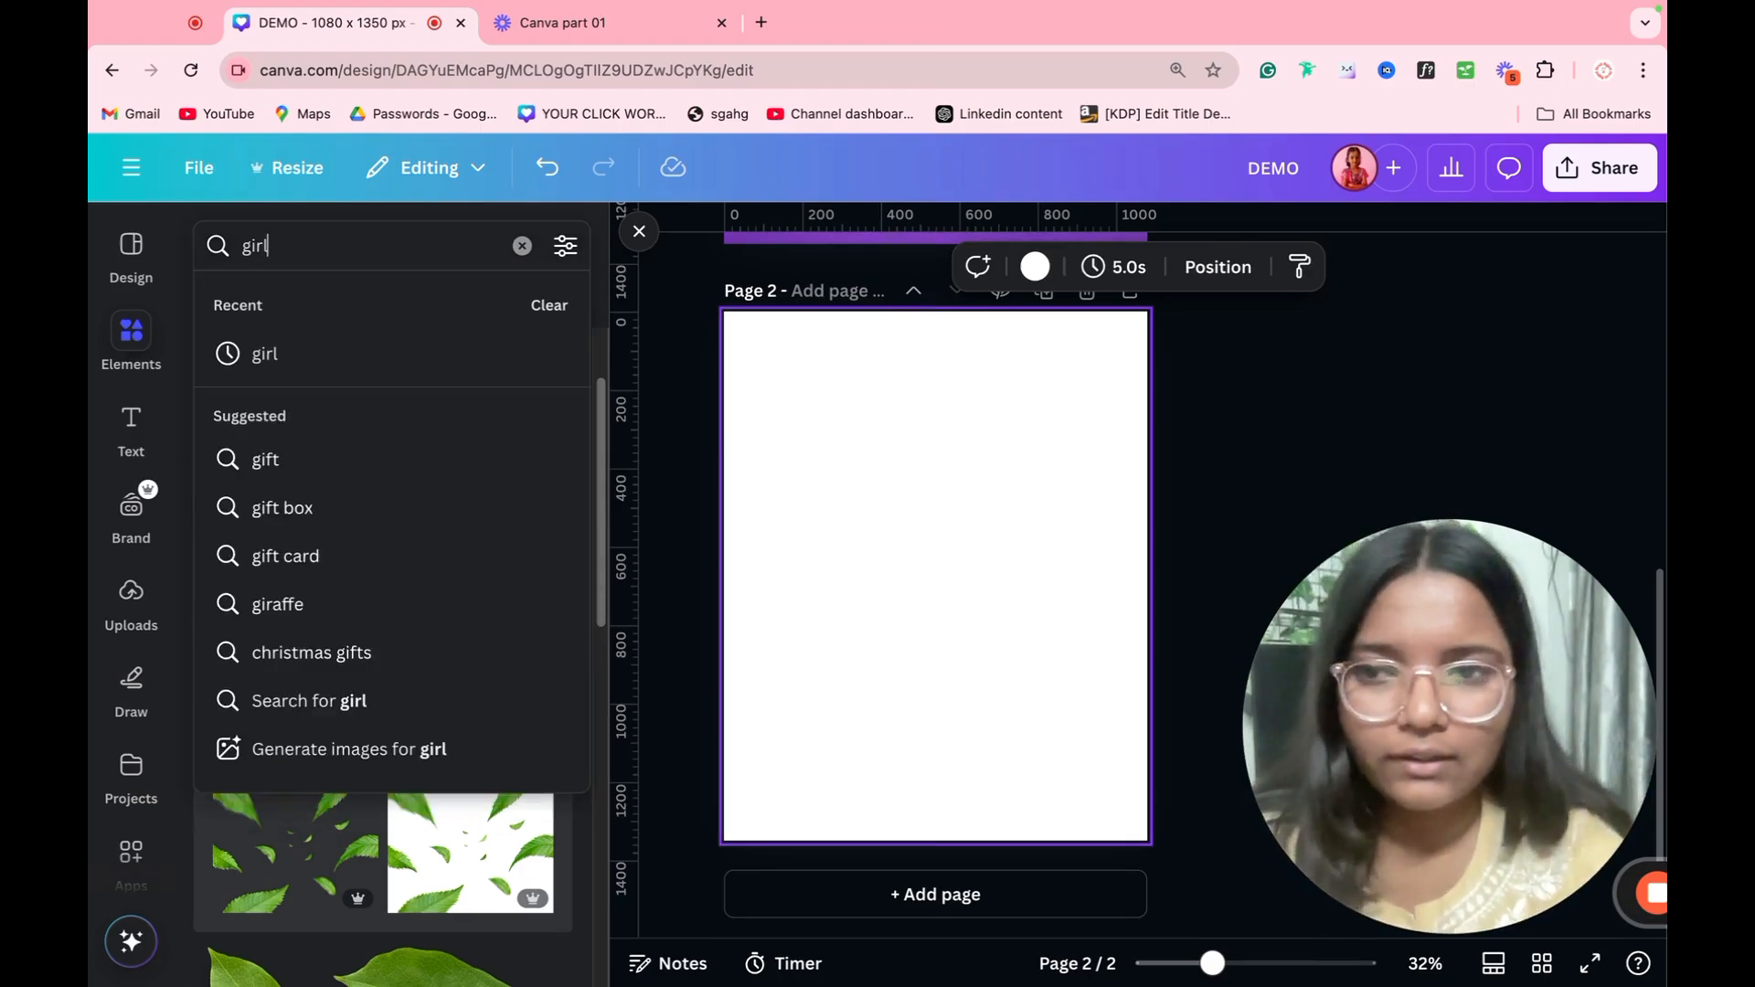
{"action": "key", "text": "Return"}
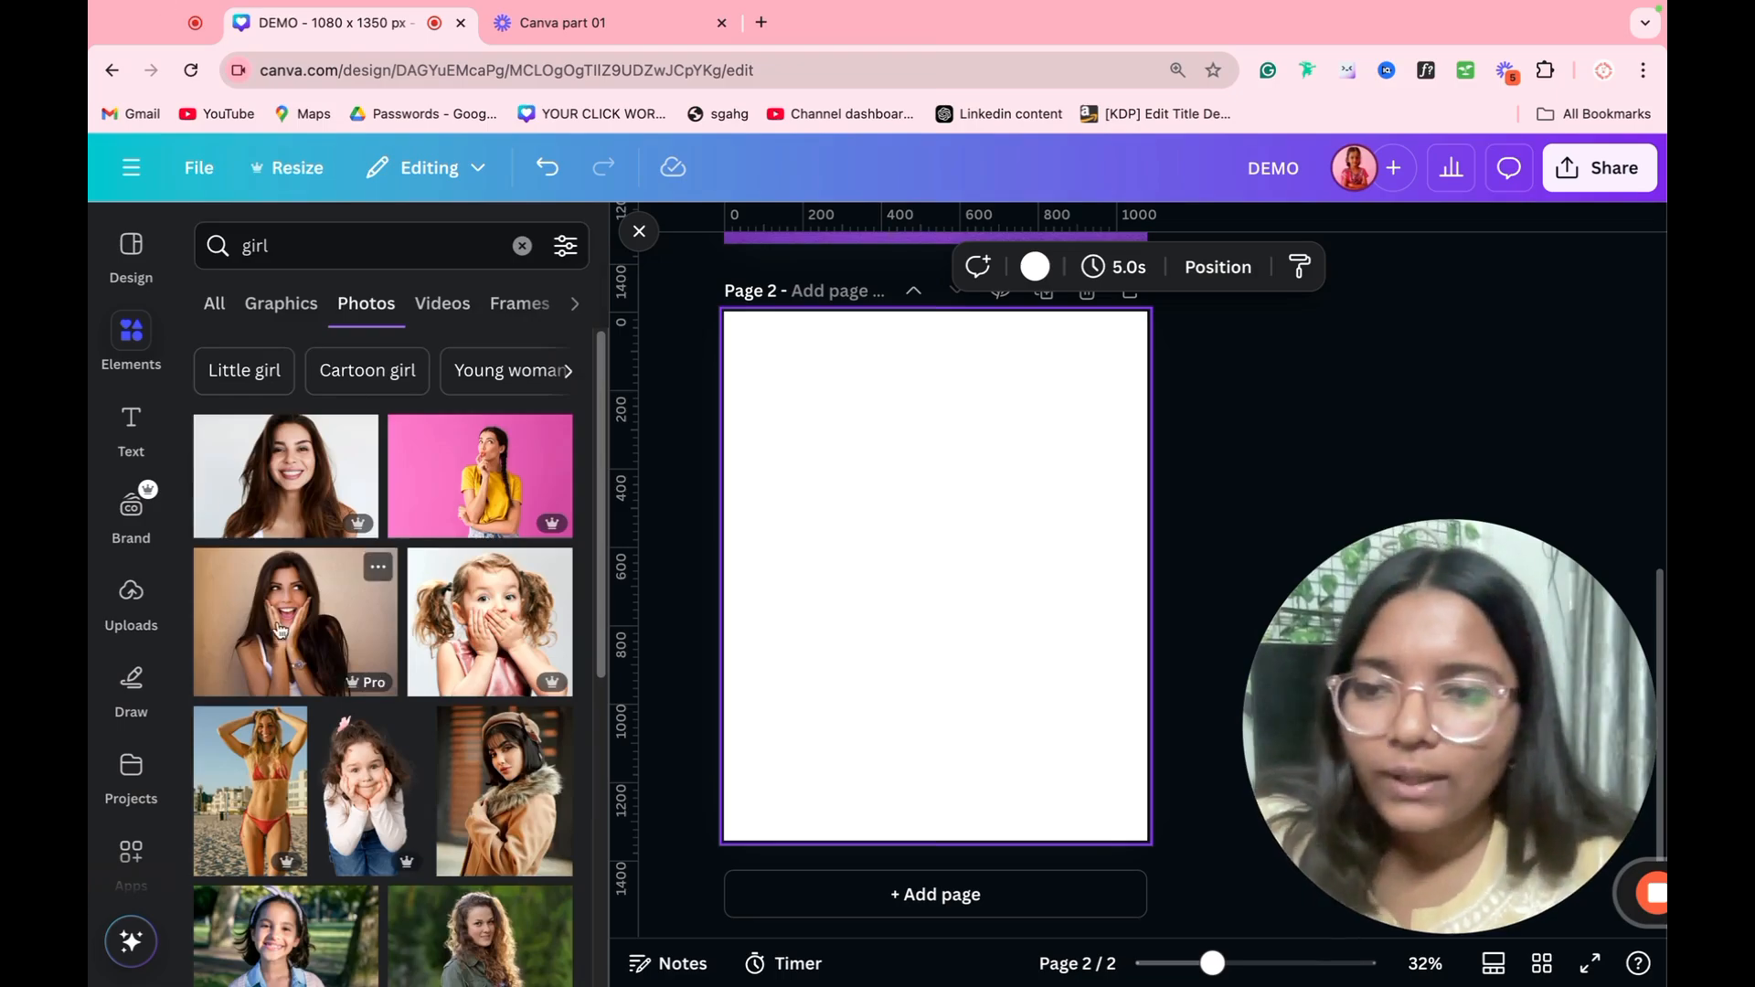
{"action": "left_click", "coordinate": [354, 607]}
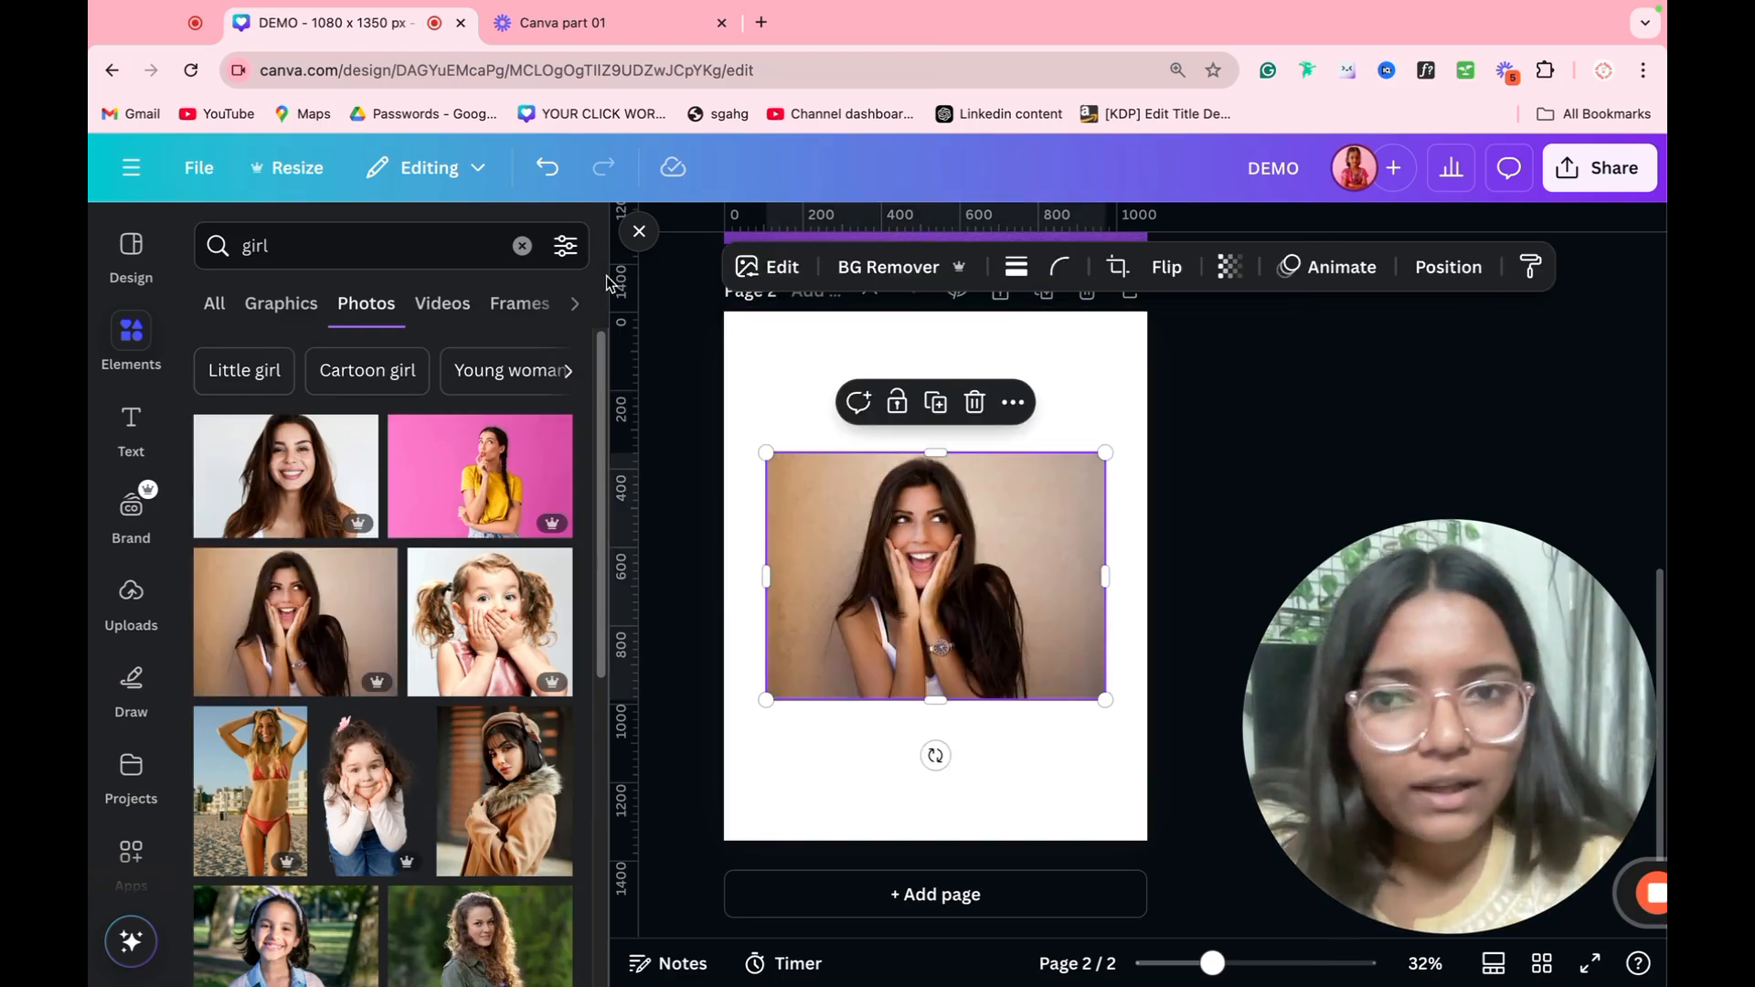
{"action": "left_click", "coordinate": [639, 232]}
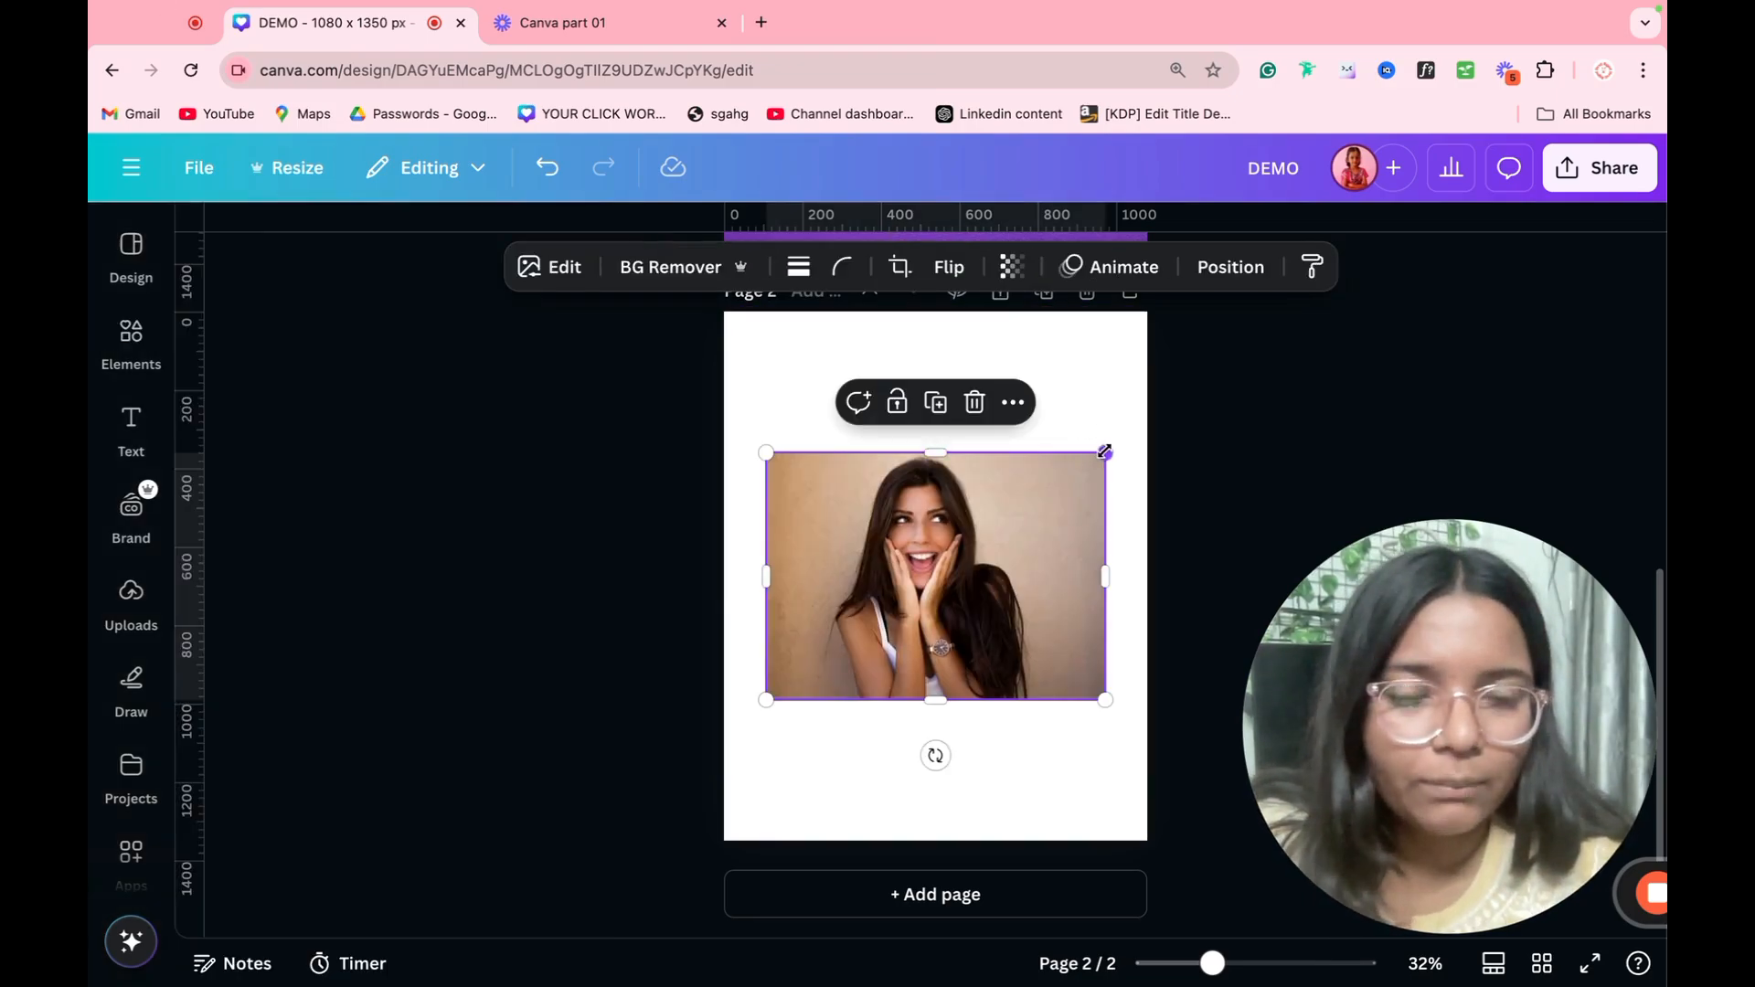
Step: Enlarge the woman's photo to span the lower part of page 2 and remove its background
{"action": "left_click_drag", "start_coordinate": [1104, 452], "coordinate": [1261, 360]}
{"action": "left_click_drag", "start_coordinate": [1001, 503], "coordinate": [940, 598]}
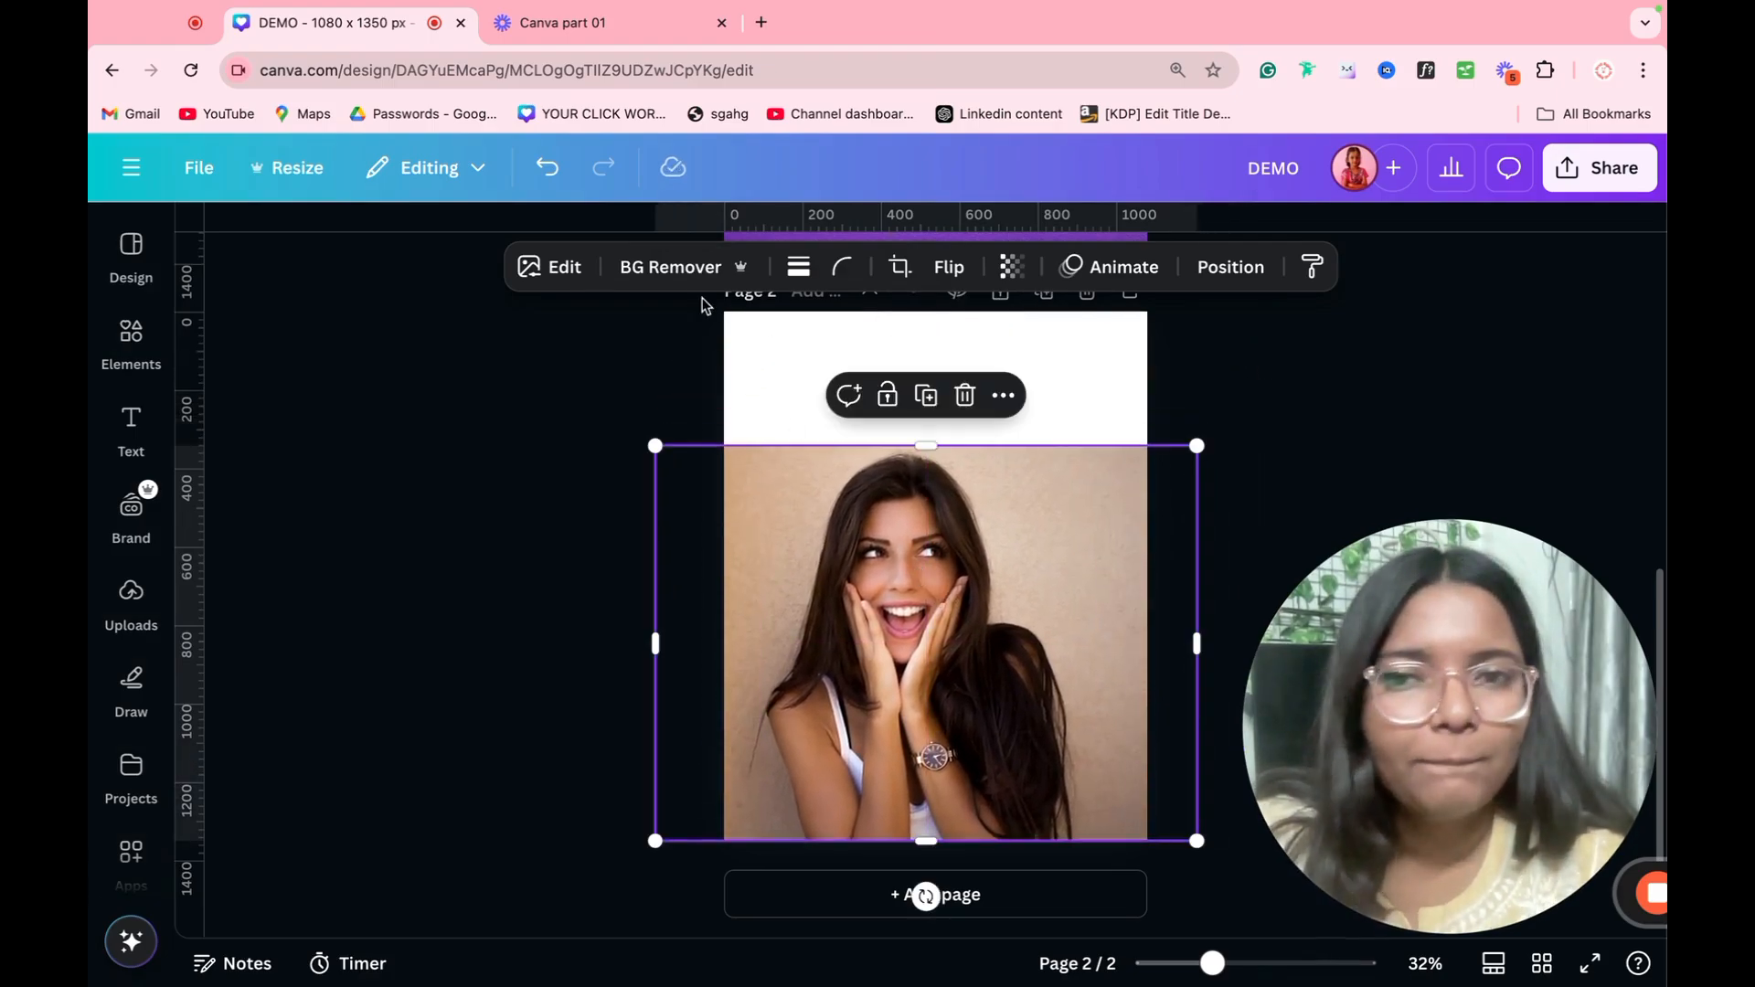
{"action": "left_click", "coordinate": [681, 274]}
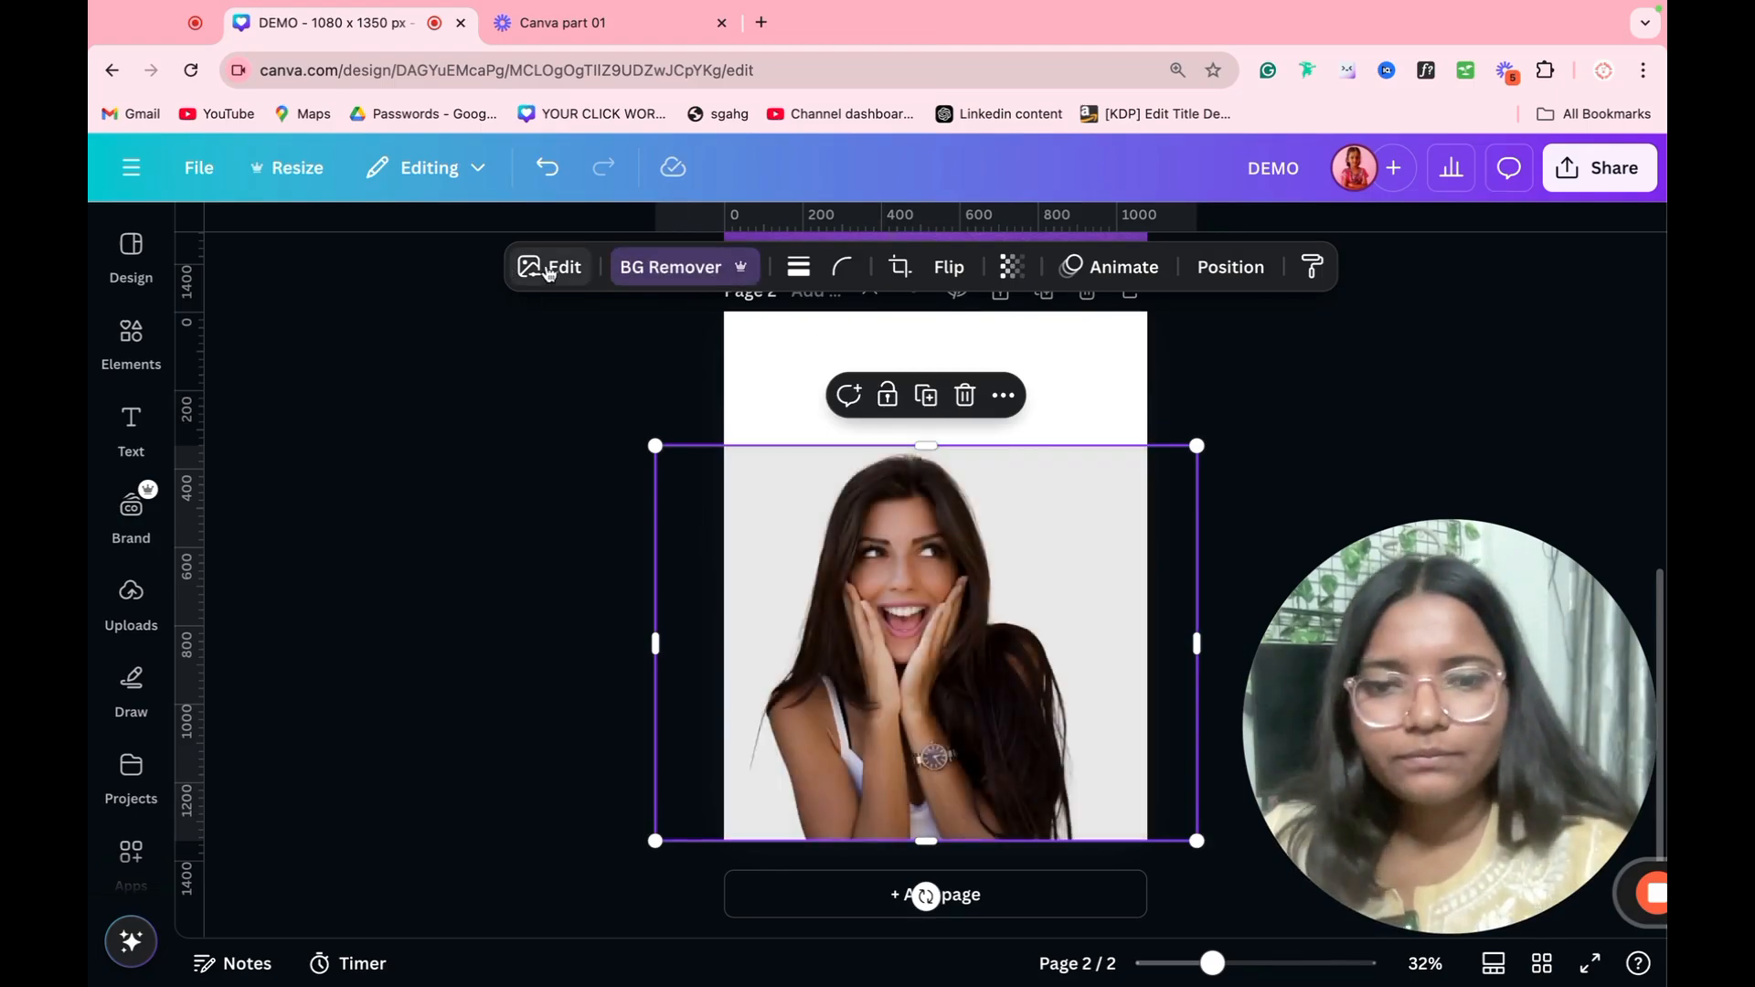
Step: Apply an Outline shadow to the woman's cutout and set its color to red #FF4949
{"action": "left_click", "coordinate": [550, 267]}
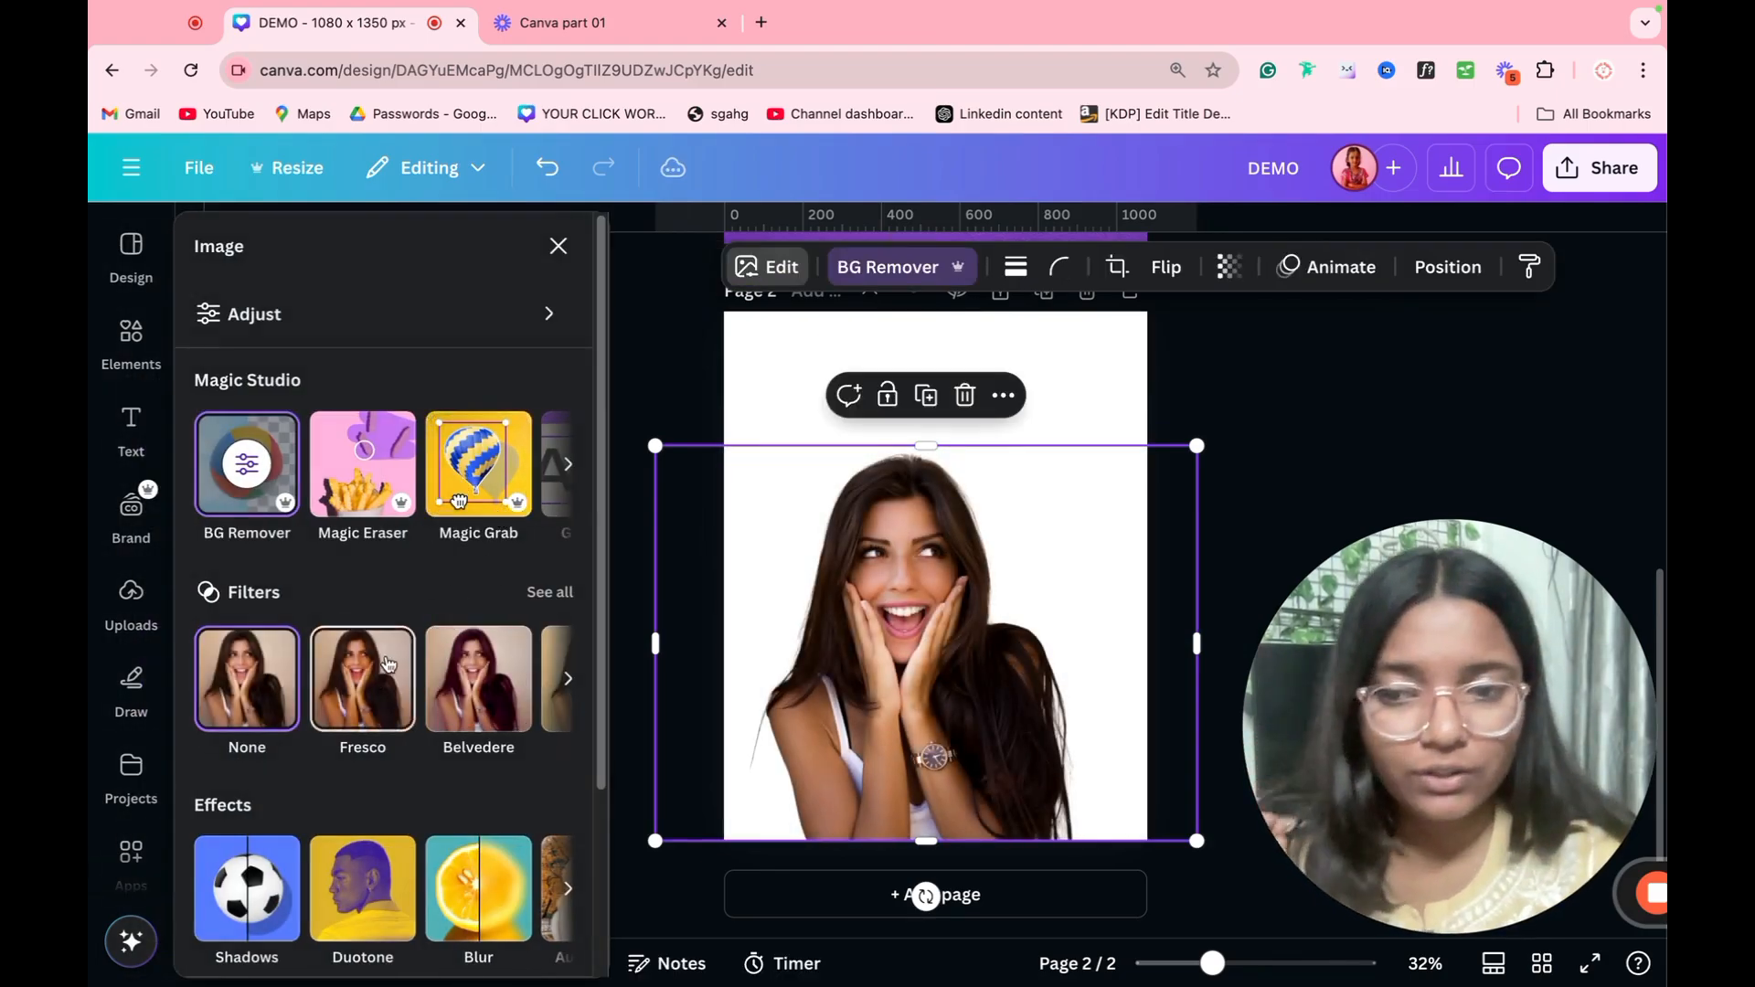
{"action": "scroll", "coordinate": [389, 664], "scroll_direction": "down", "scroll_amount": 3}
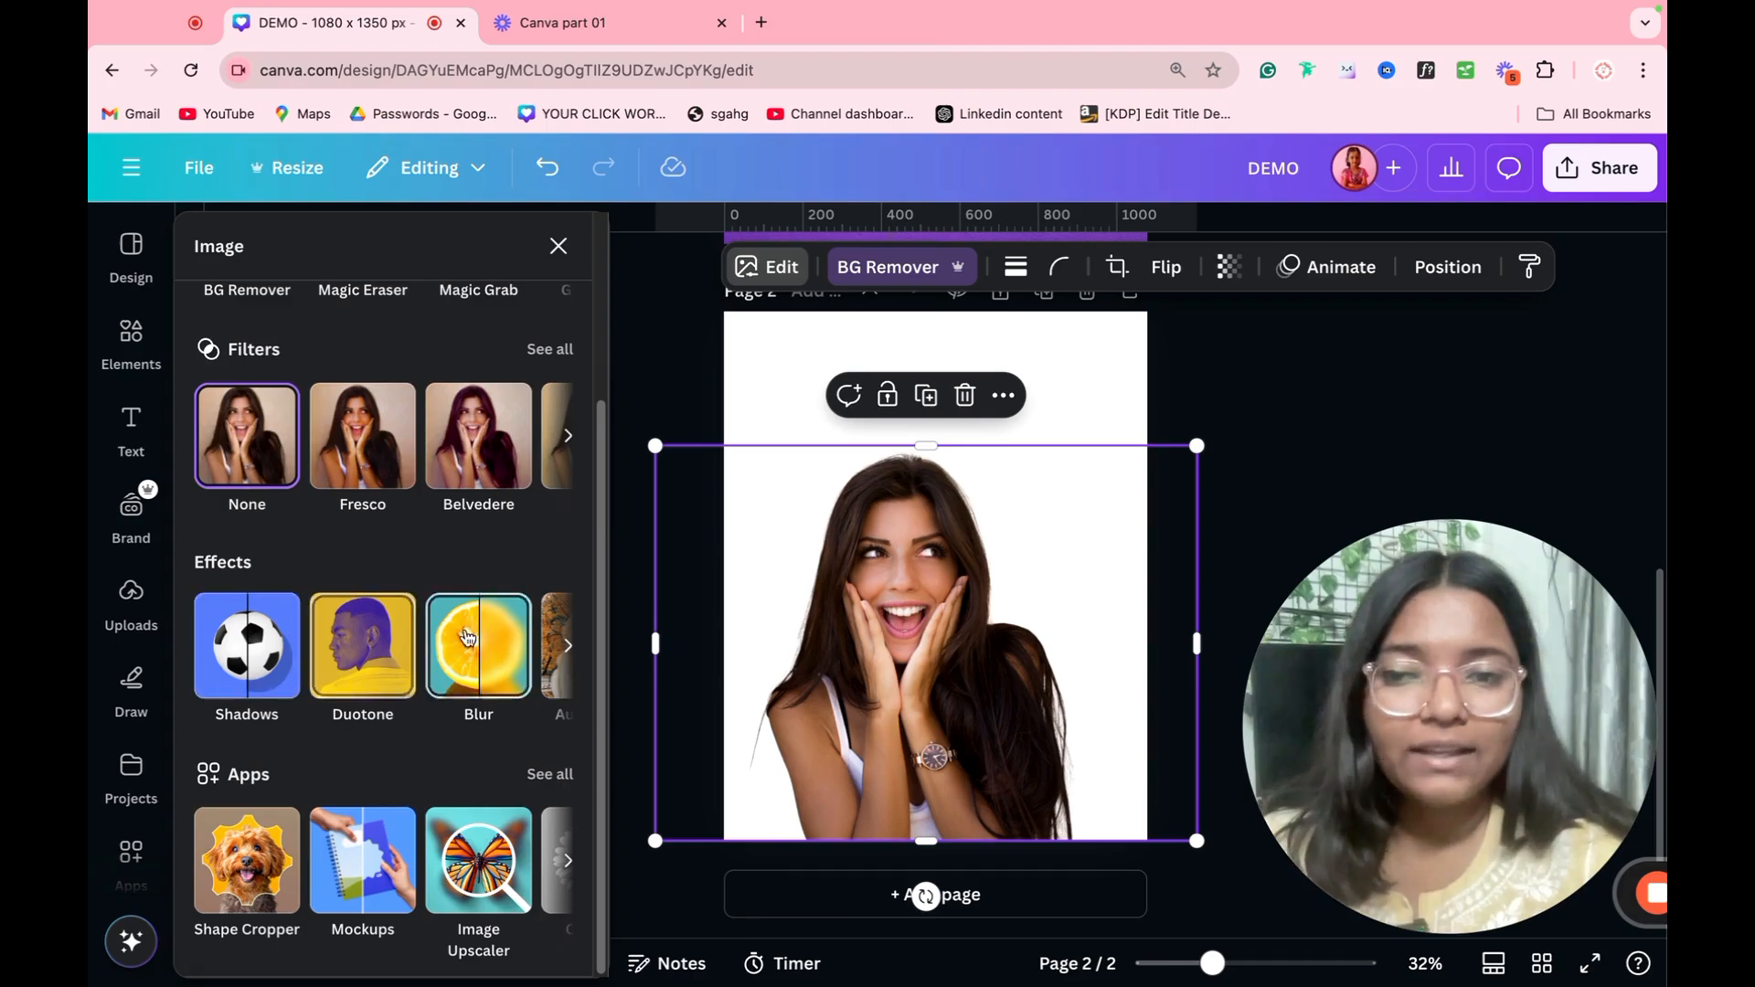
{"action": "left_click", "coordinate": [294, 647]}
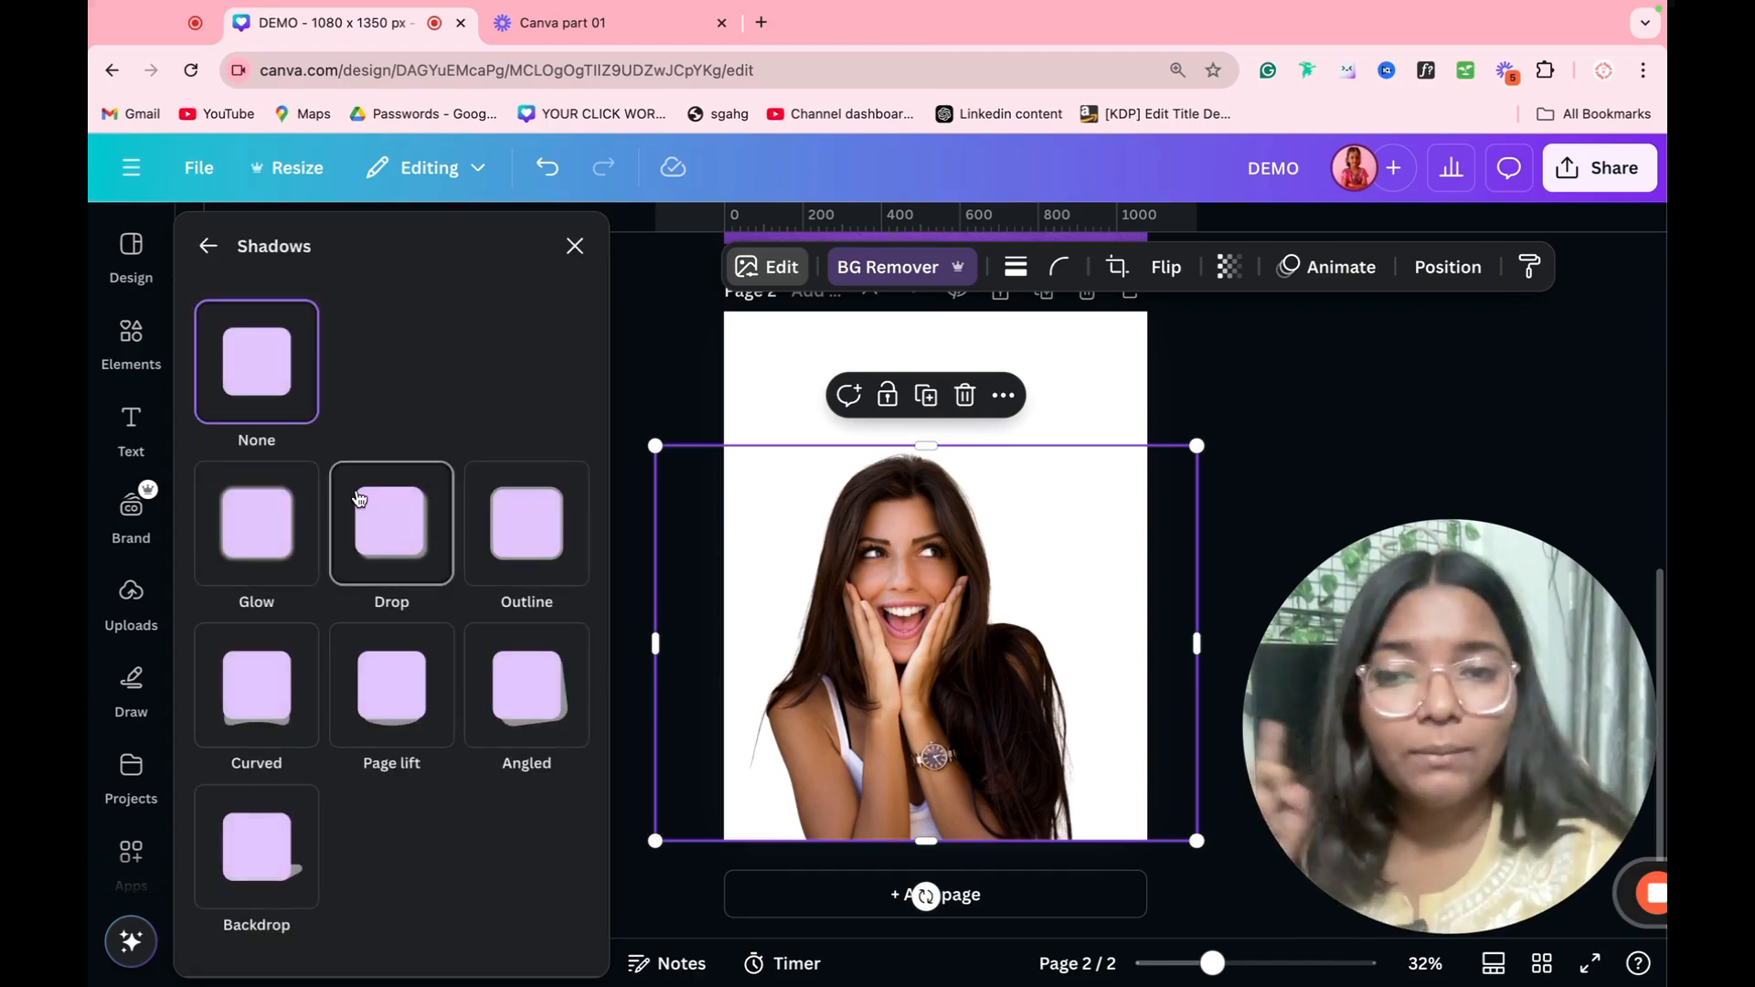
{"action": "left_click", "coordinate": [515, 528]}
{"action": "scroll", "coordinate": [391, 702], "scroll_direction": "down", "scroll_amount": 3}
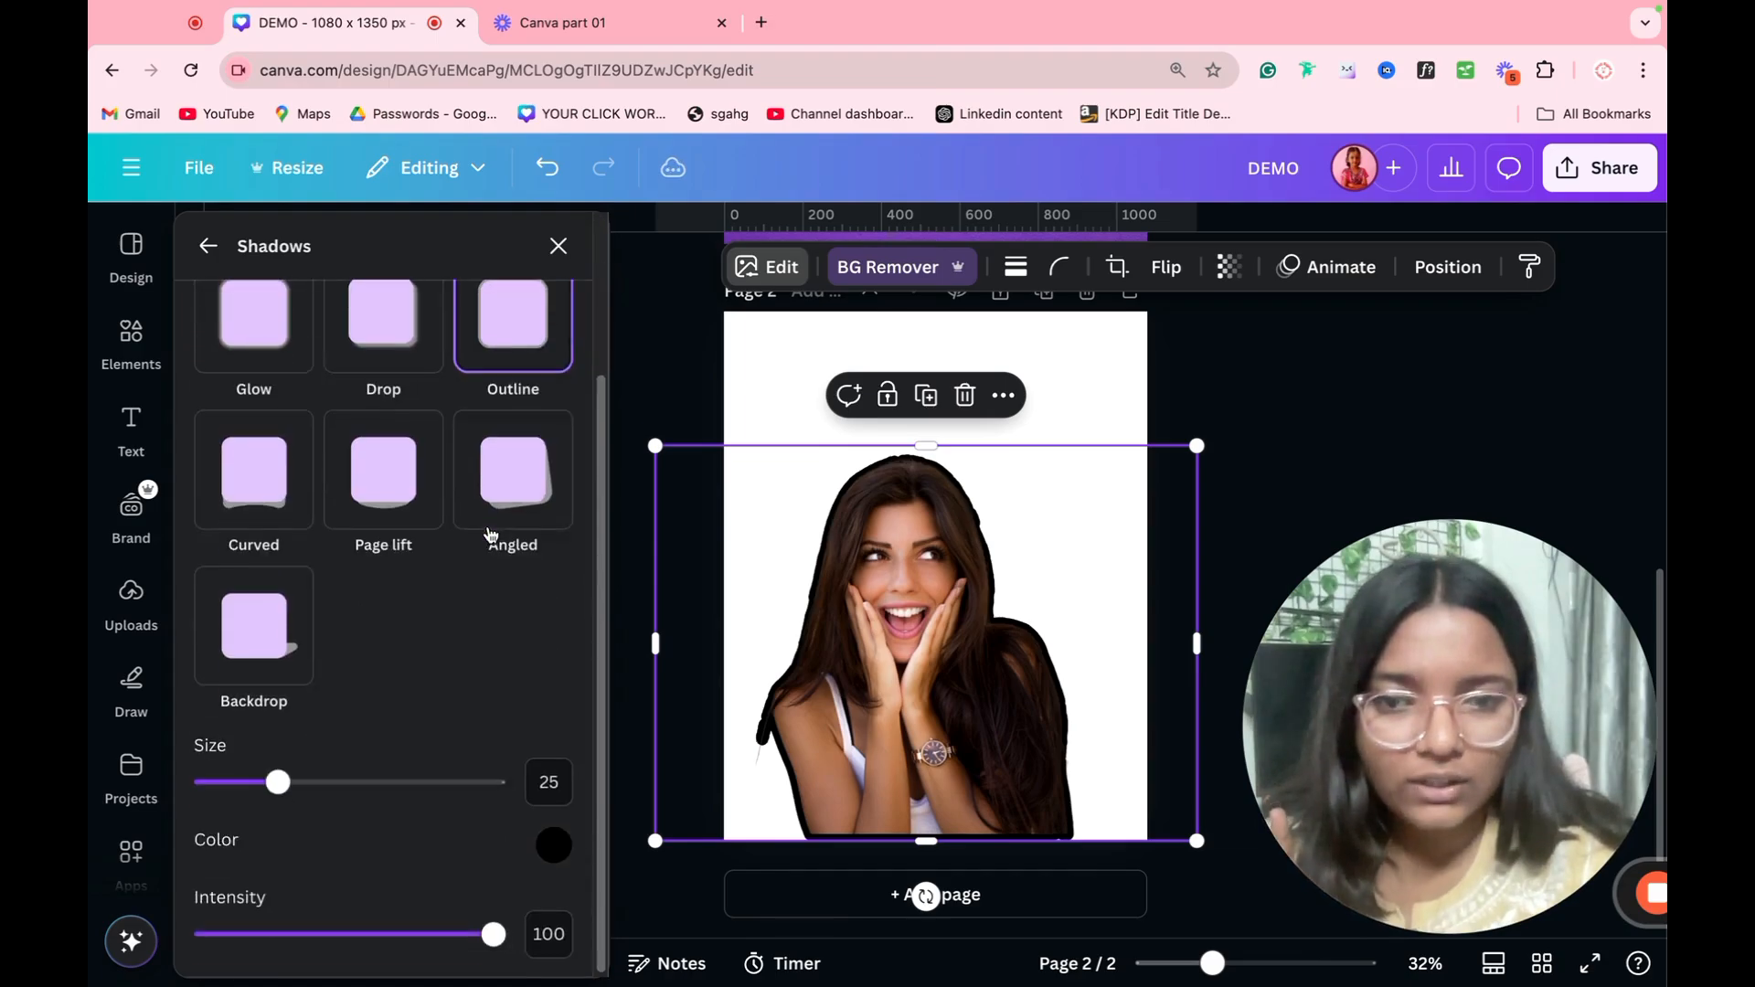
{"action": "left_click", "coordinate": [554, 845]}
{"action": "left_click_drag", "start_coordinate": [622, 634], "coordinate": [801, 585]}
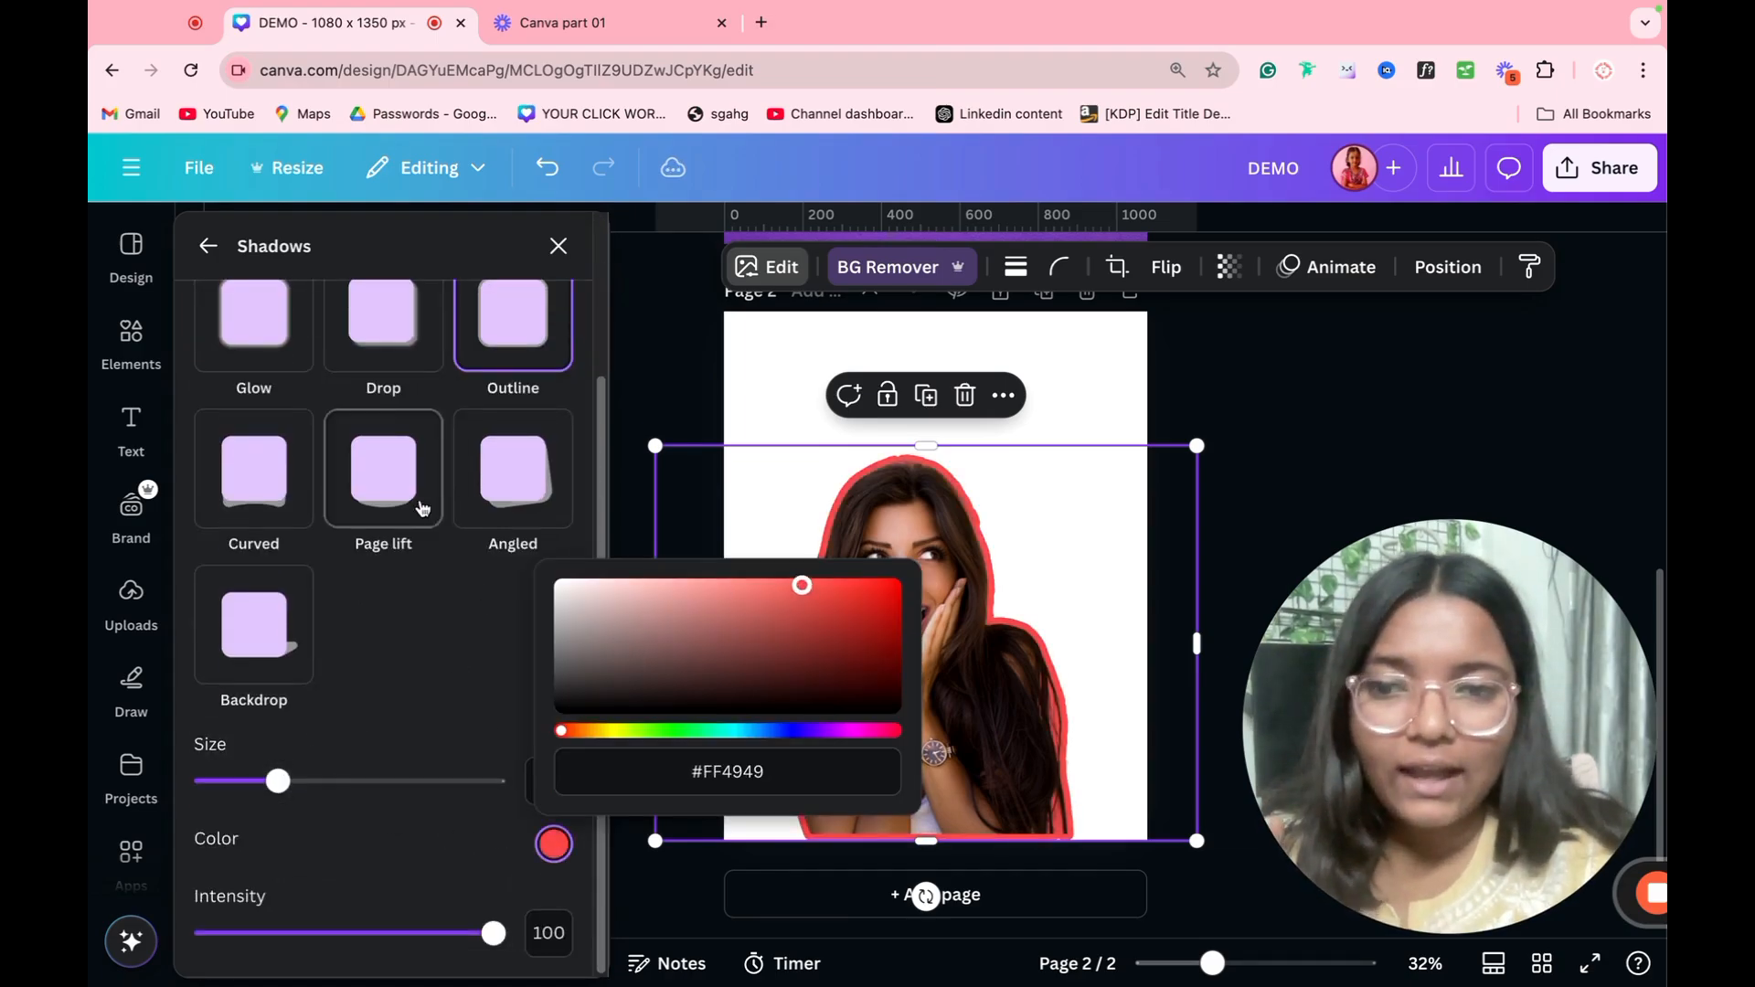
{"action": "left_click", "coordinate": [426, 631]}
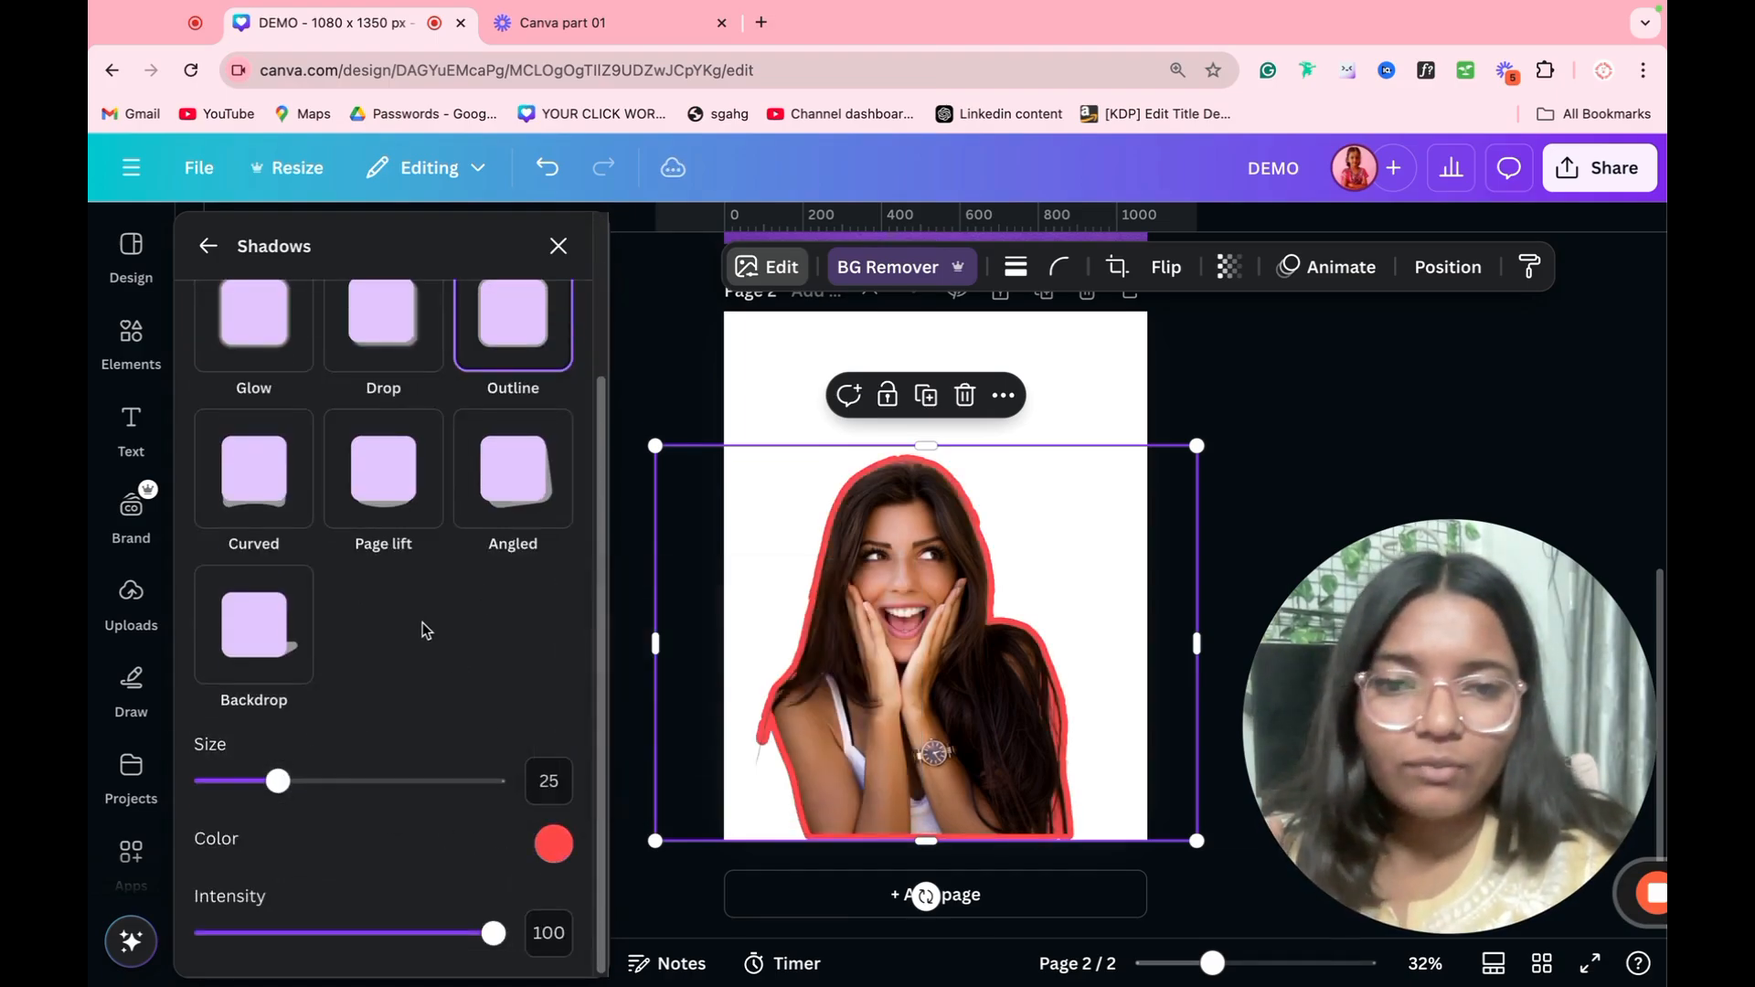
{"action": "left_click", "coordinate": [209, 245]}
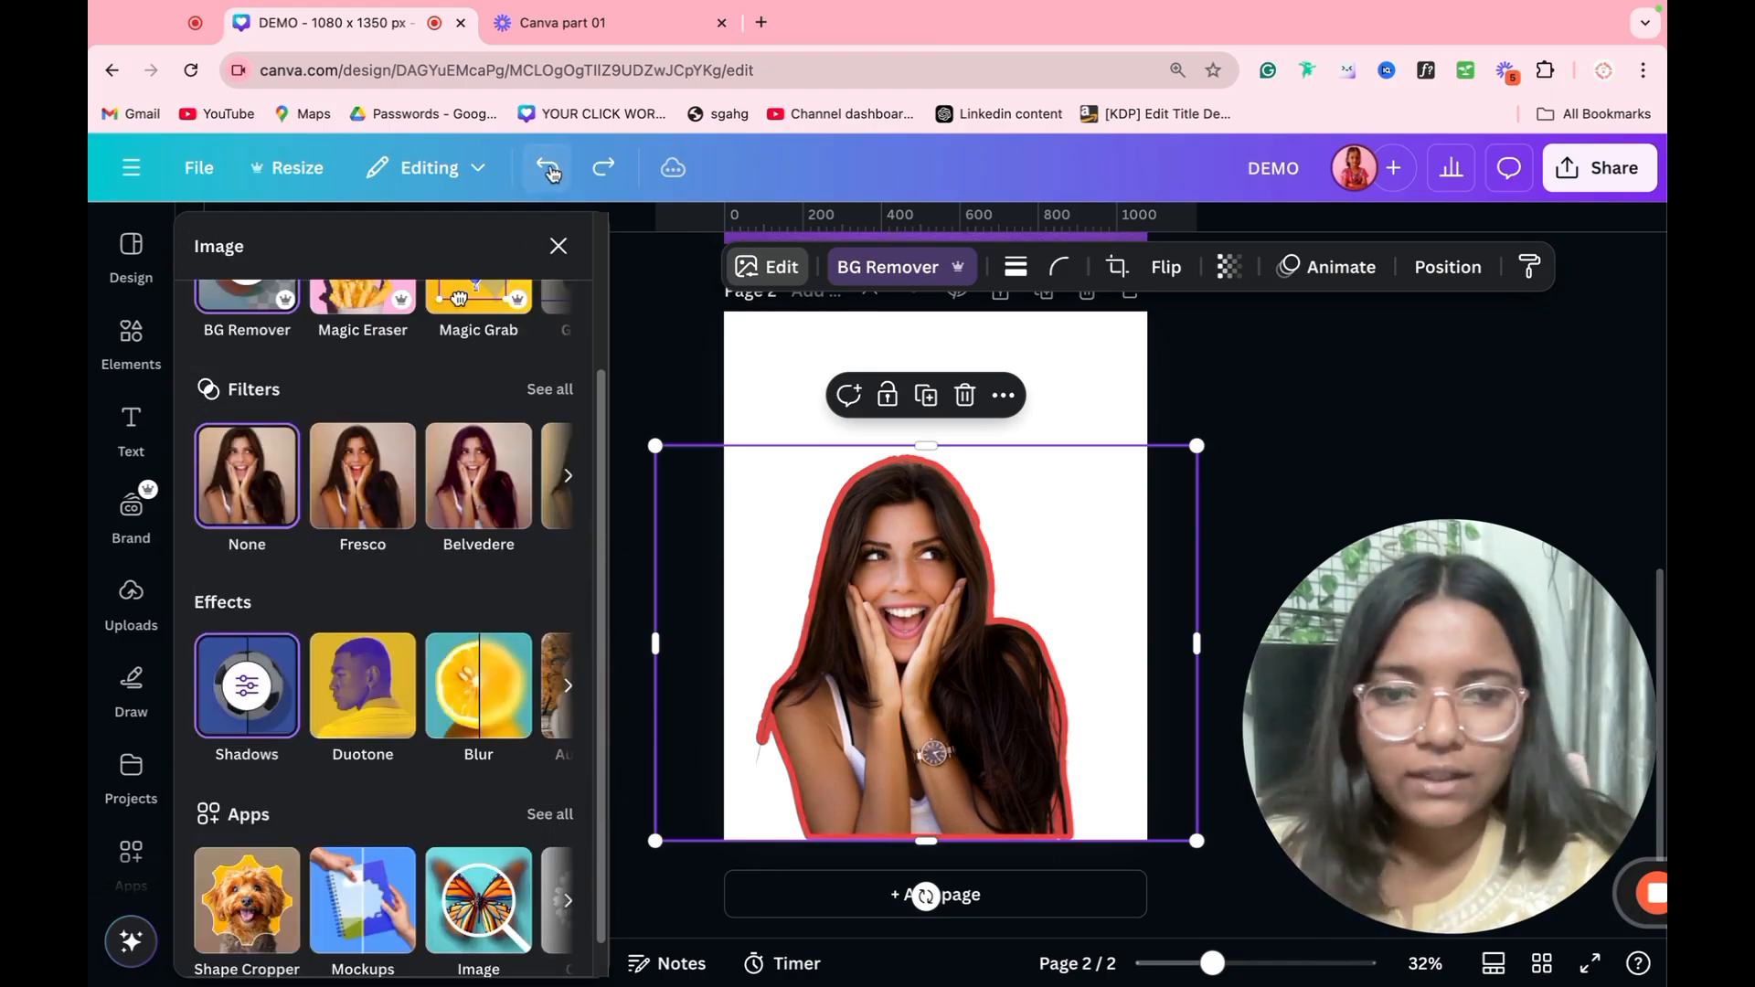
Step: Apply the Custom duotone effect to the woman's cutout
{"action": "left_click", "coordinate": [1054, 407]}
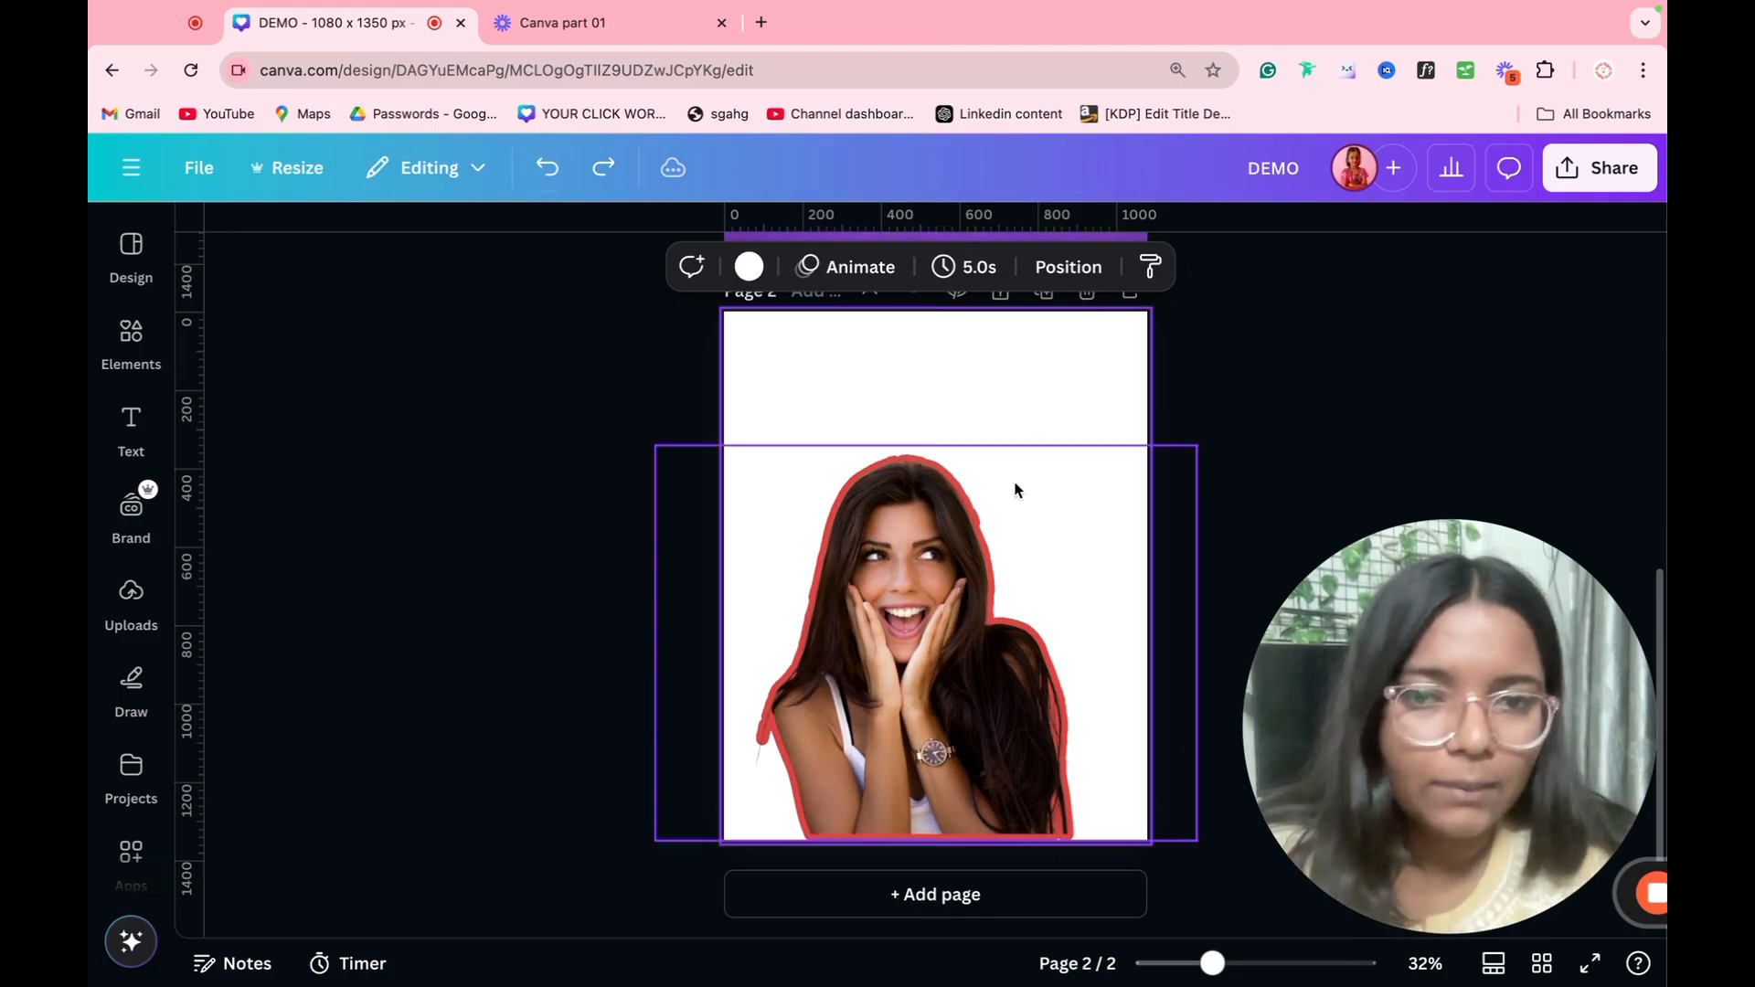
{"action": "left_click", "coordinate": [989, 543]}
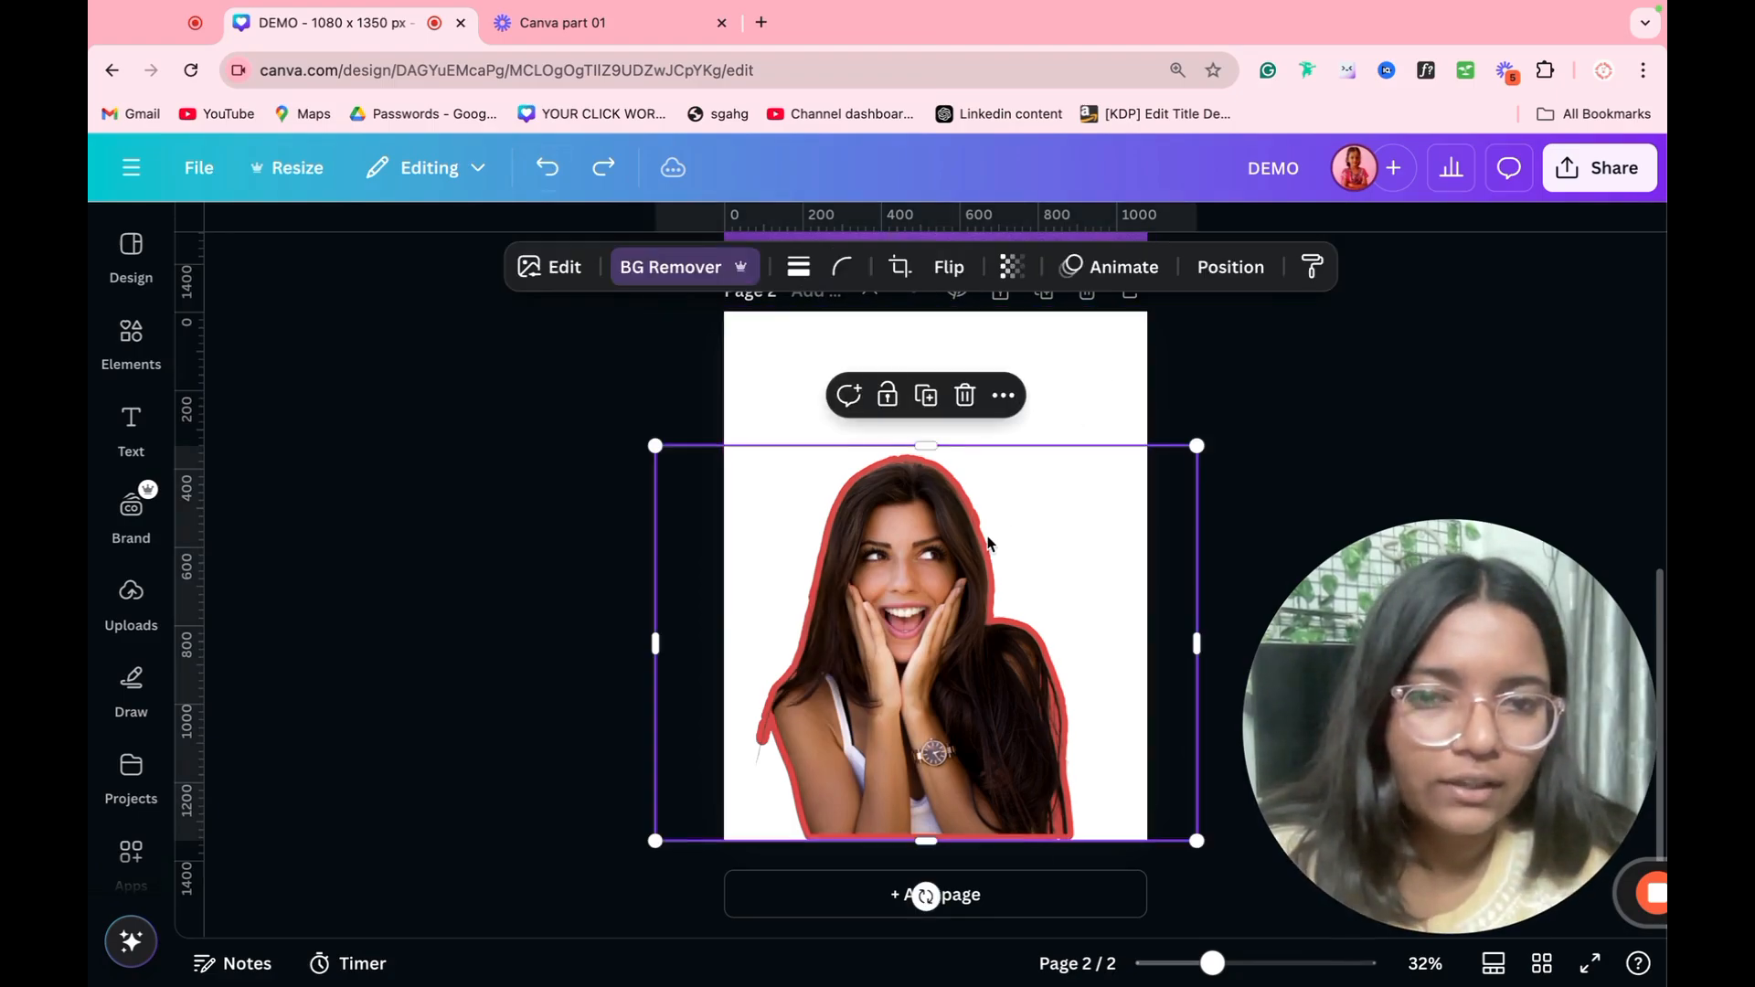
{"action": "left_click", "coordinate": [555, 267]}
{"action": "scroll", "coordinate": [329, 891], "scroll_direction": "down", "scroll_amount": 3}
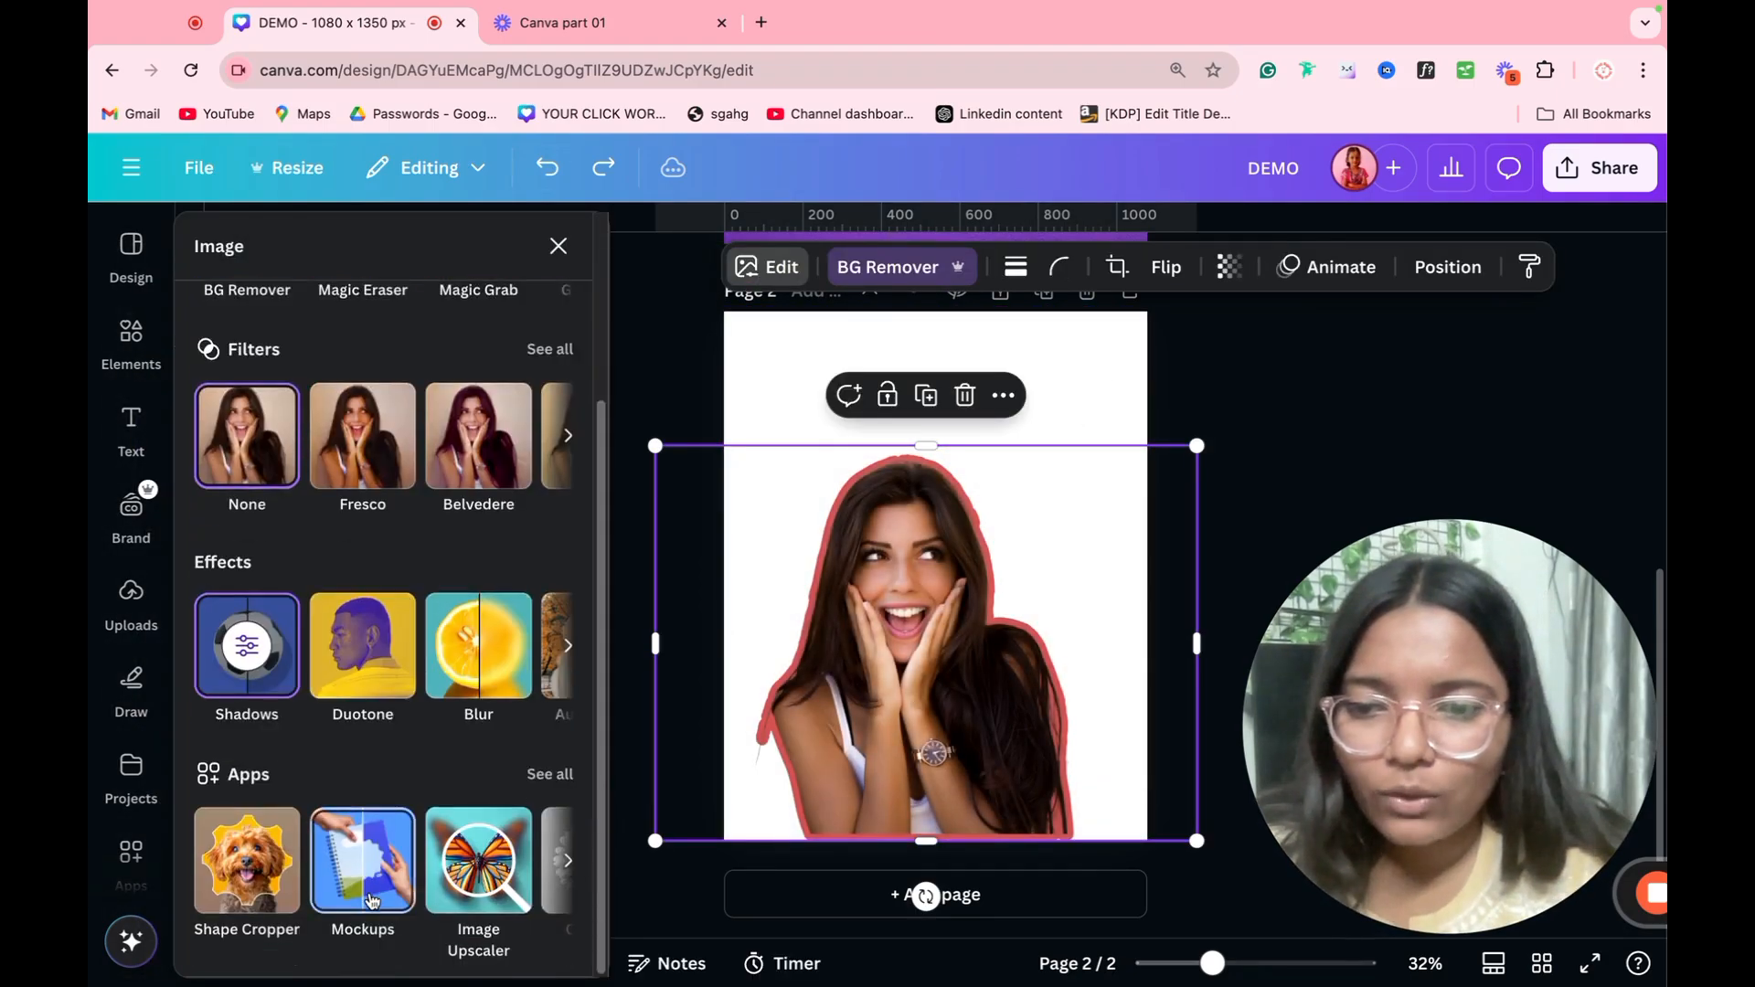
{"action": "left_click", "coordinate": [383, 674]}
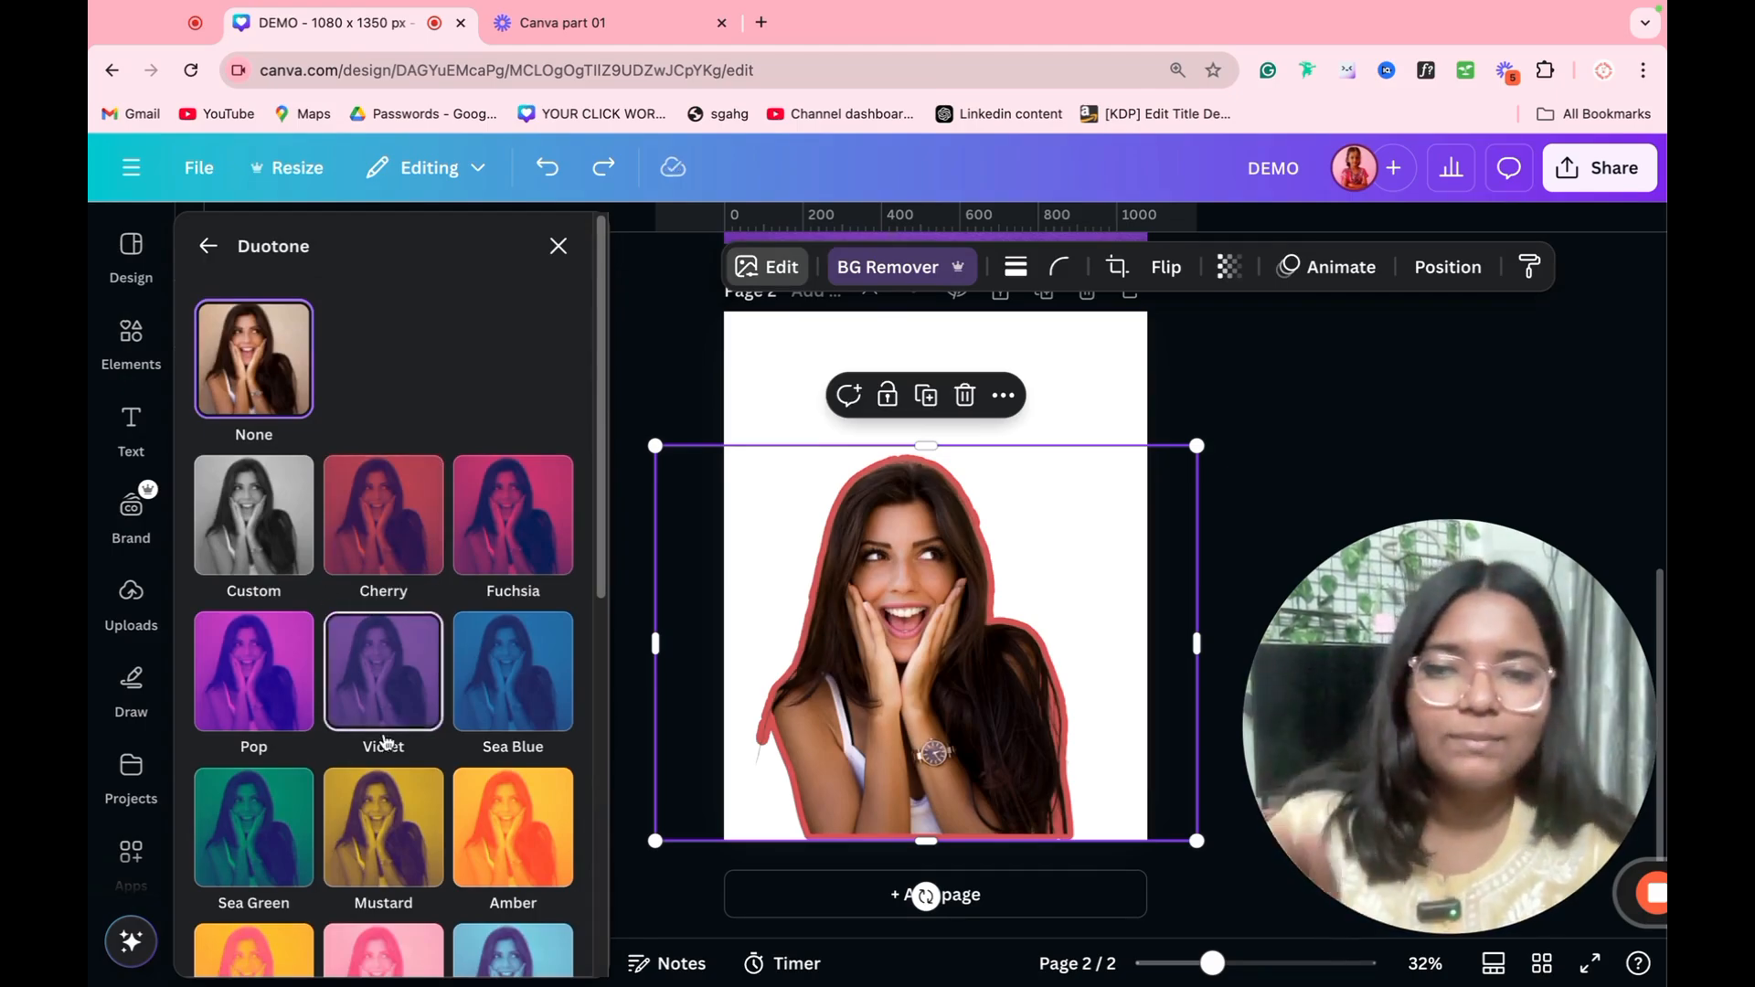
{"action": "left_click", "coordinate": [276, 557]}
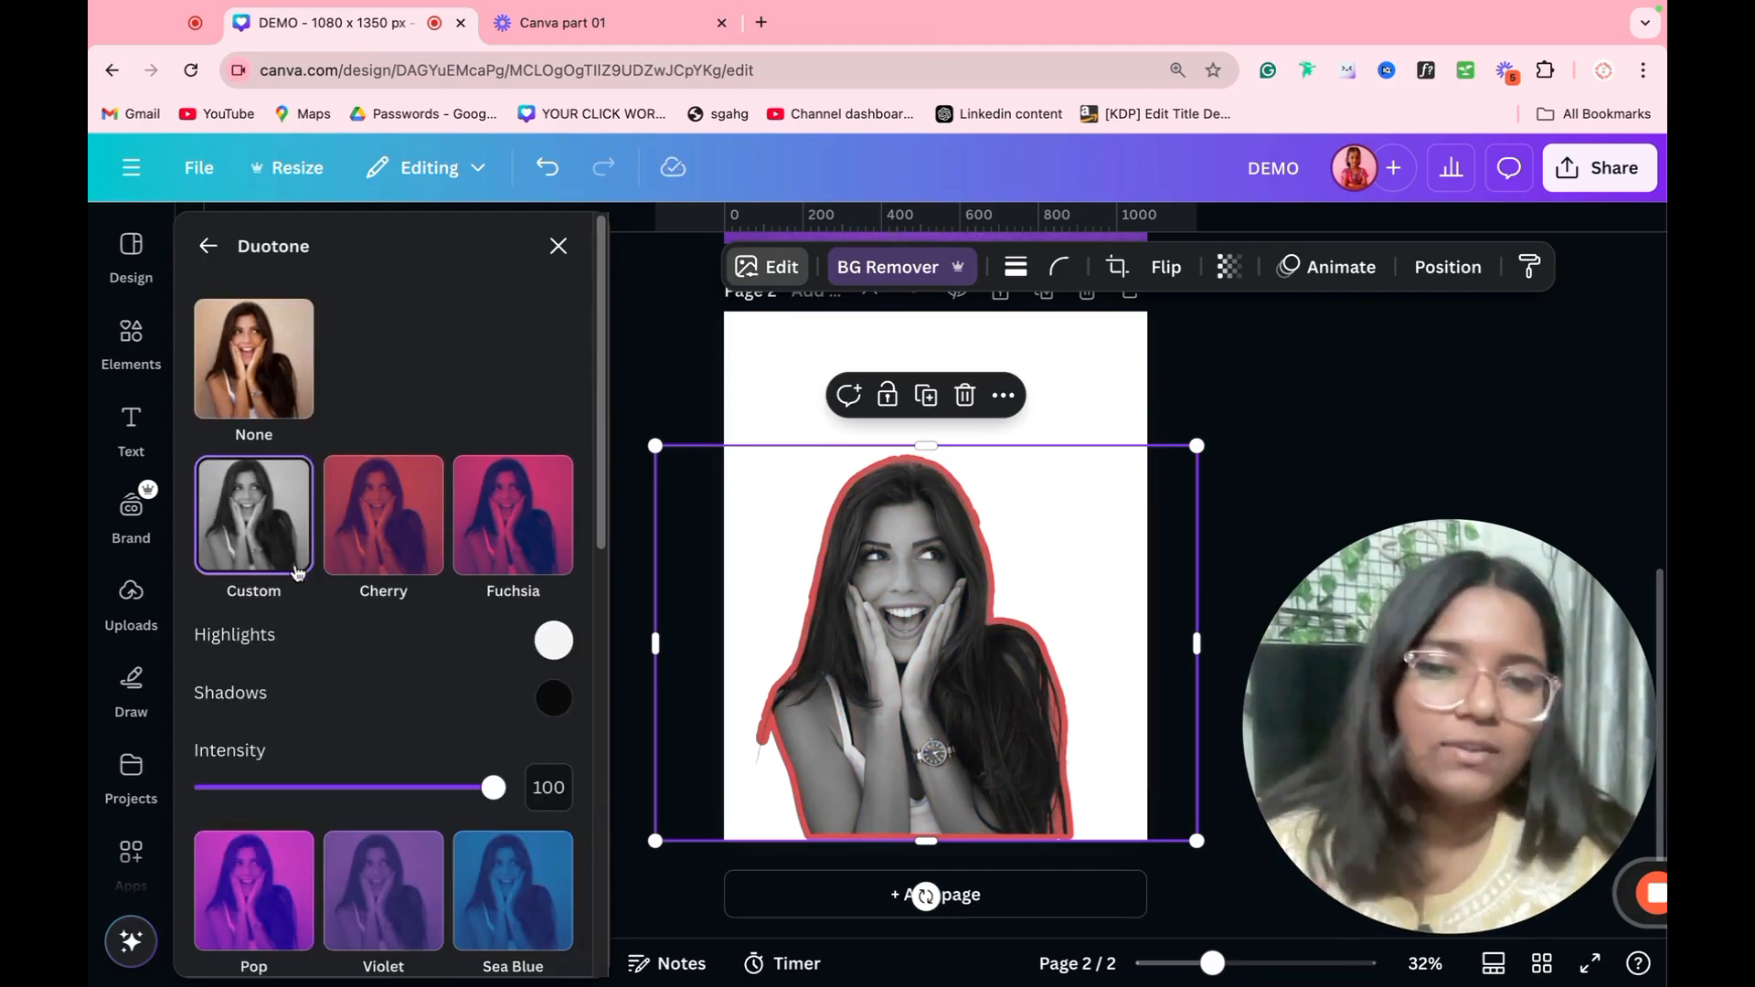
Step: Try #FF6464 shadows and near-black highlights in the woman's custom duotone, and undo both color changes
{"action": "left_click", "coordinate": [553, 699]}
{"action": "left_click_drag", "start_coordinate": [724, 549], "coordinate": [765, 422]}
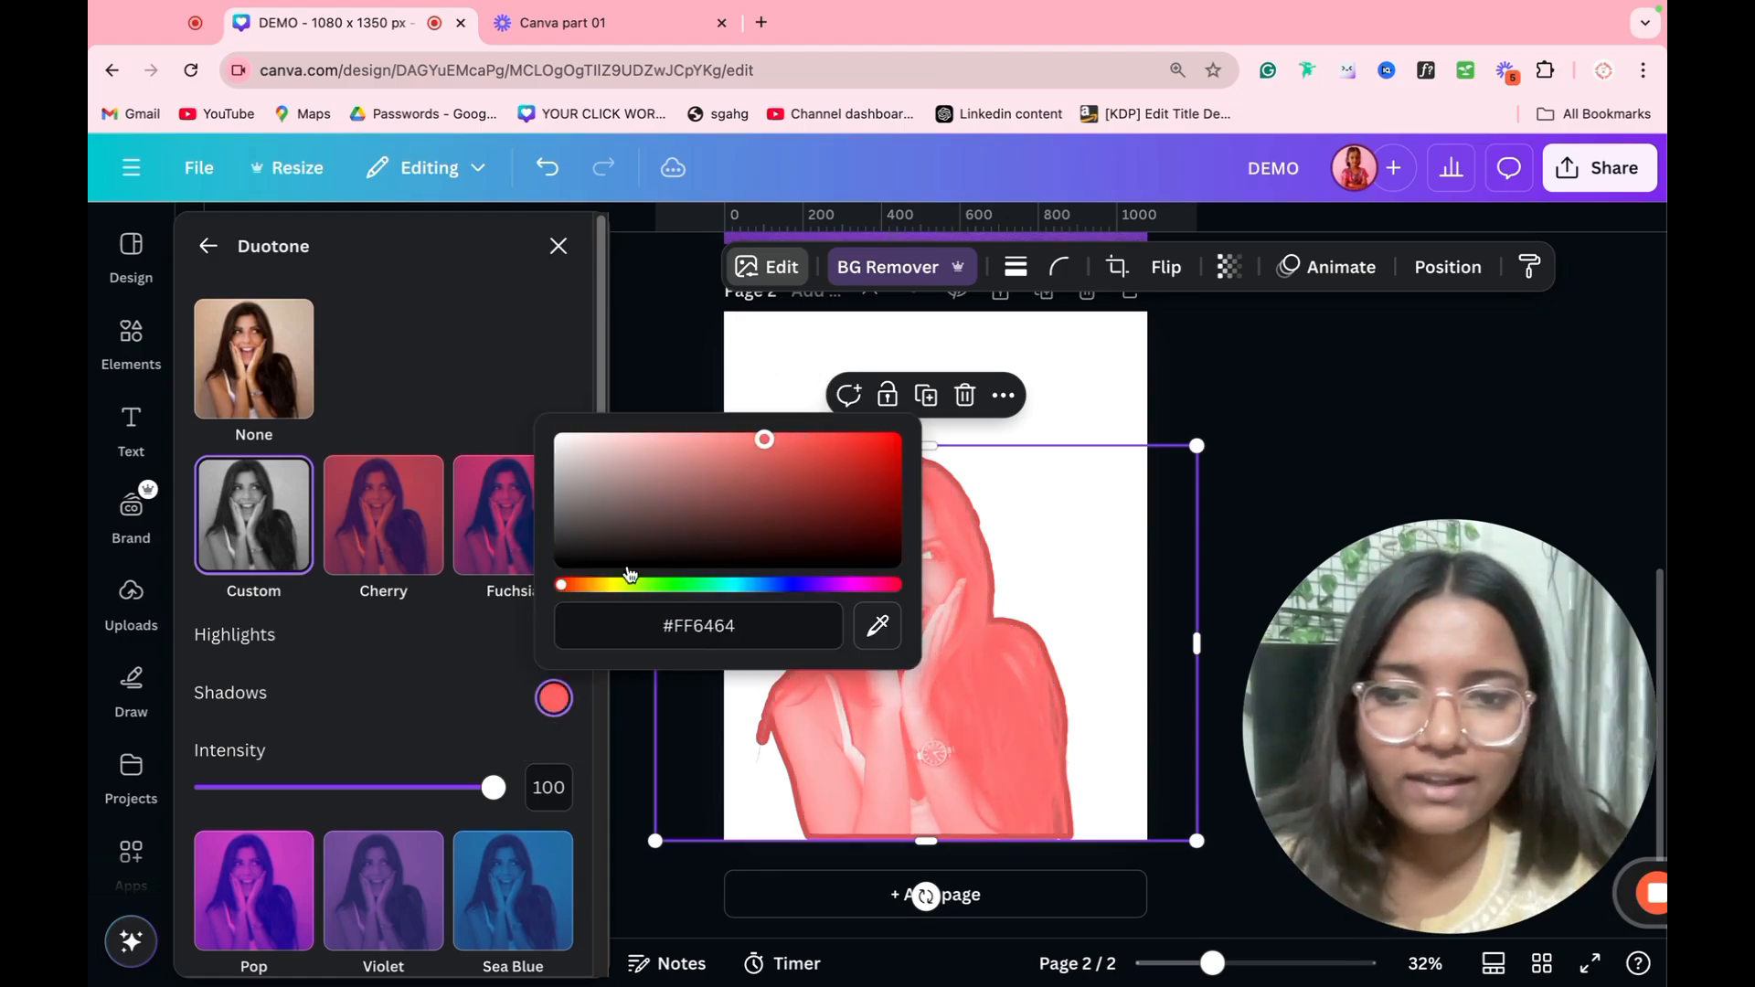
{"action": "left_click", "coordinate": [477, 747]}
{"action": "left_click", "coordinate": [553, 640]}
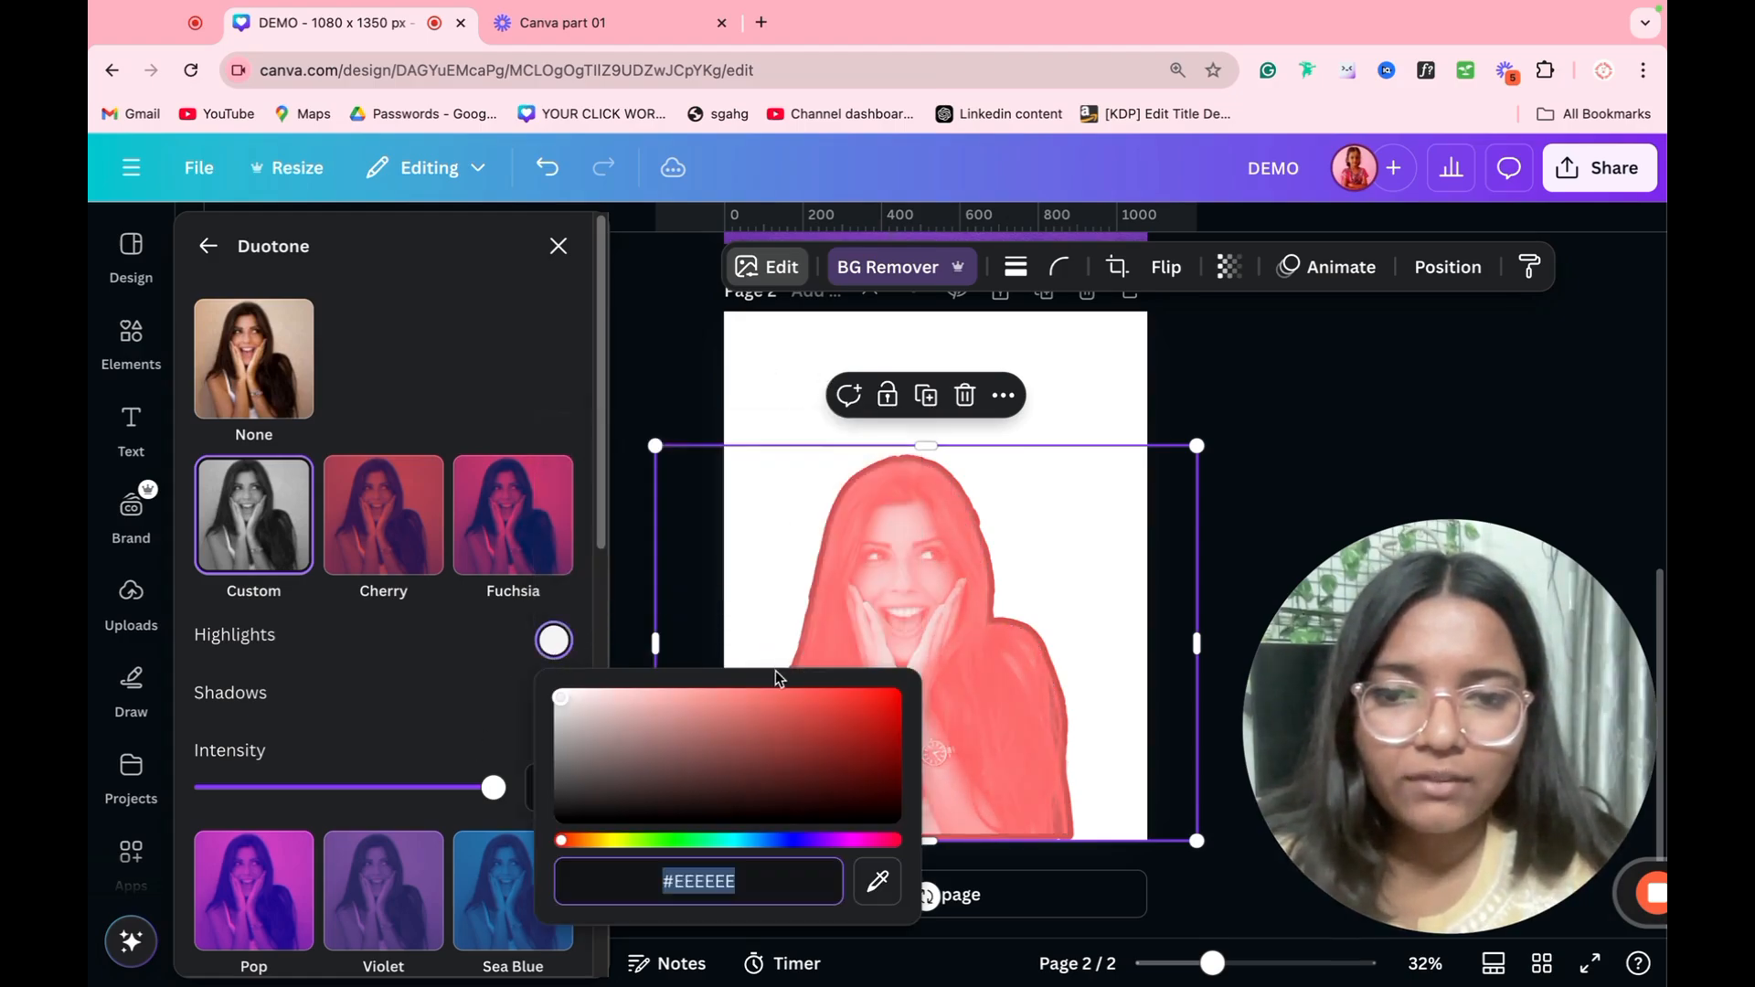
{"action": "left_click_drag", "start_coordinate": [775, 695], "coordinate": [955, 941]}
{"action": "left_click", "coordinate": [1117, 397]}
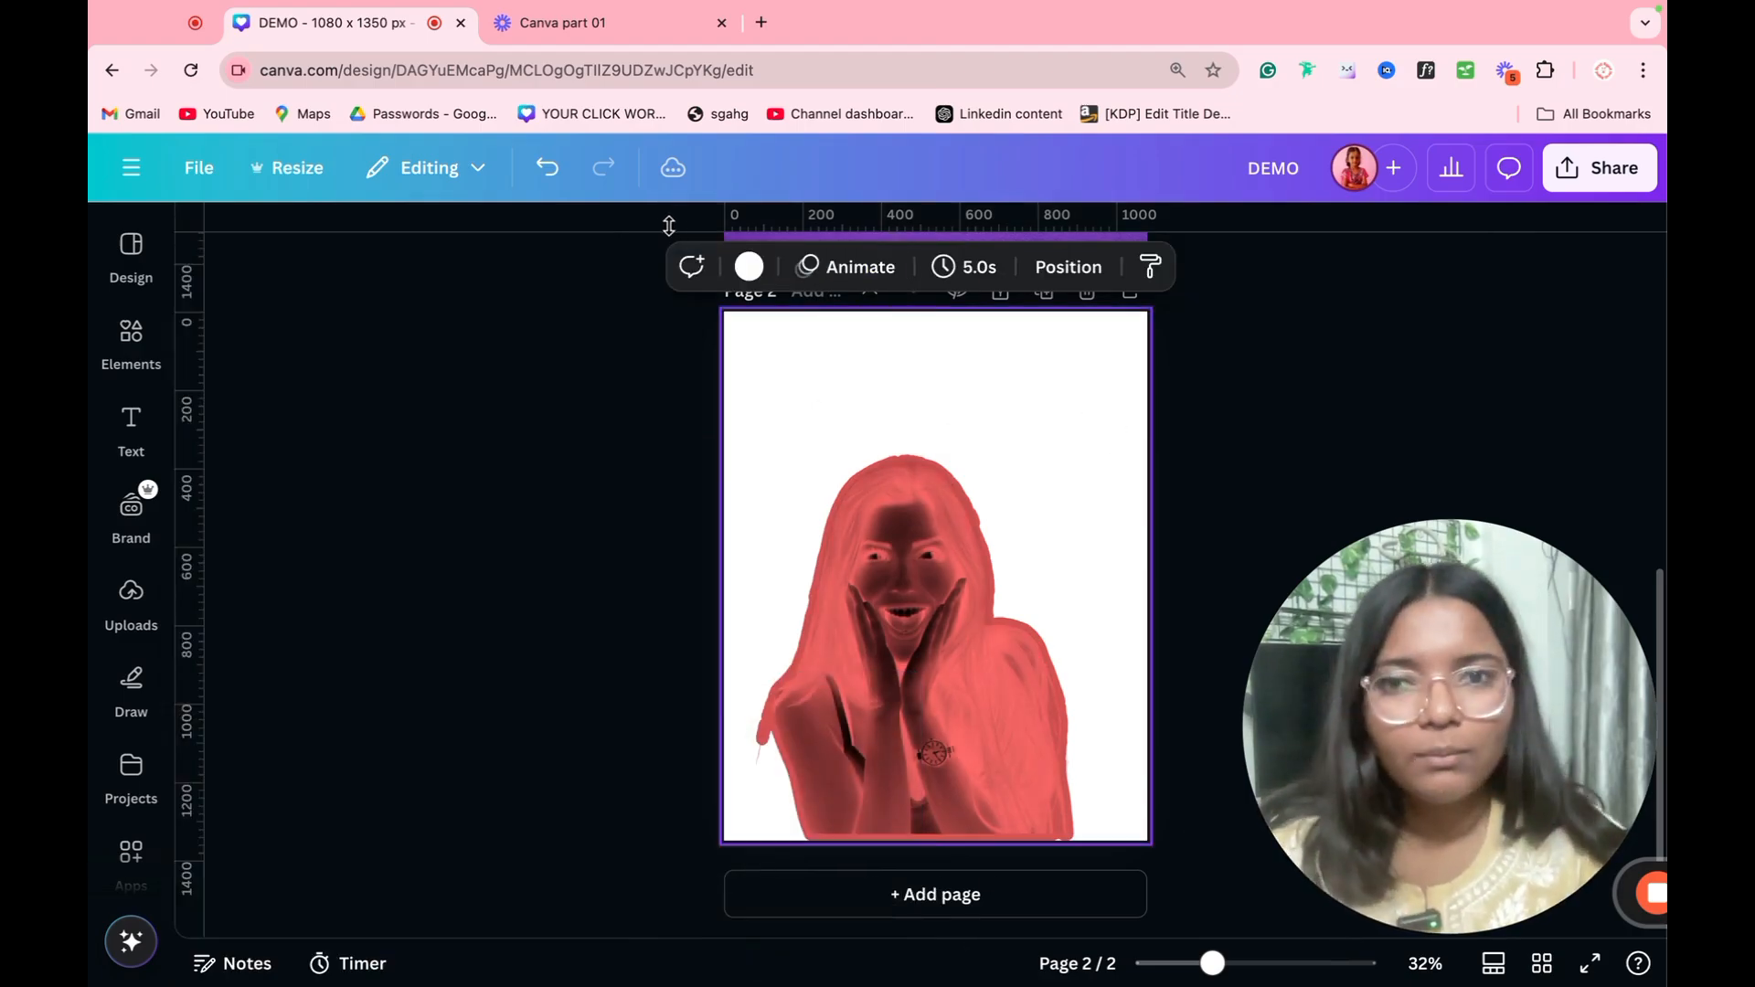
{"action": "left_click", "coordinate": [571, 175]}
{"action": "left_click", "coordinate": [571, 175]}
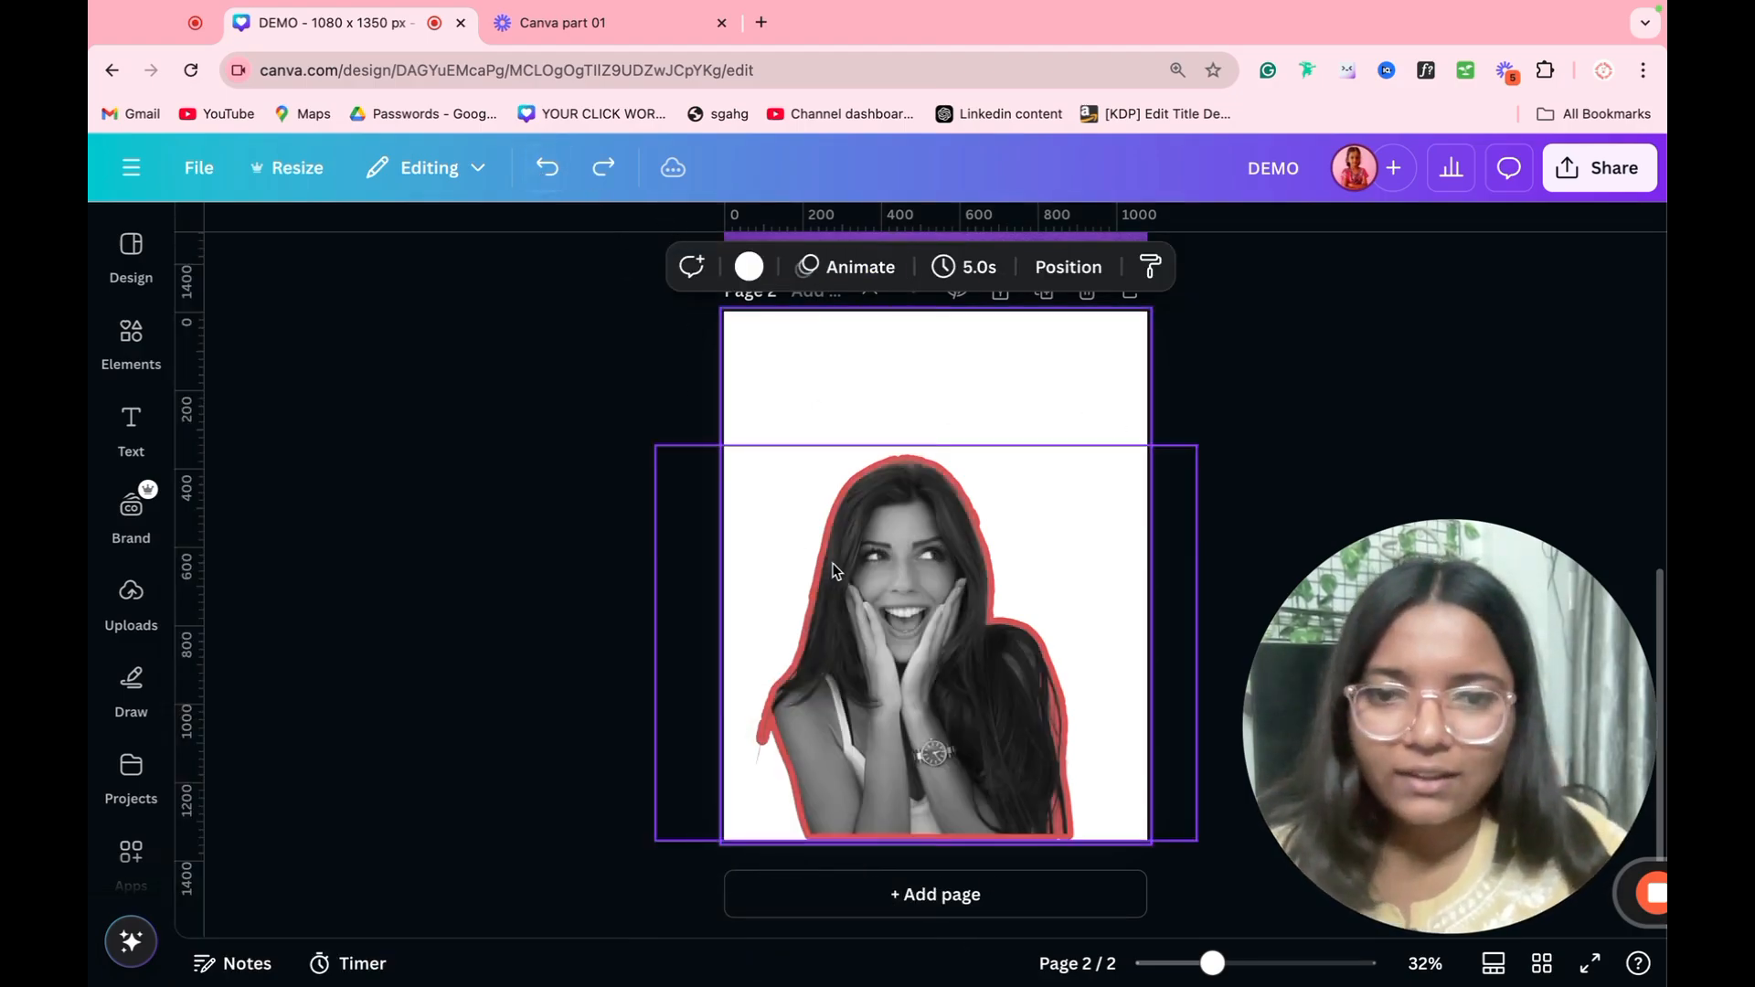
Step: Browse the remaining image effects for the woman's cutout, and delete the cutout from page 2
{"action": "left_click", "coordinate": [551, 266]}
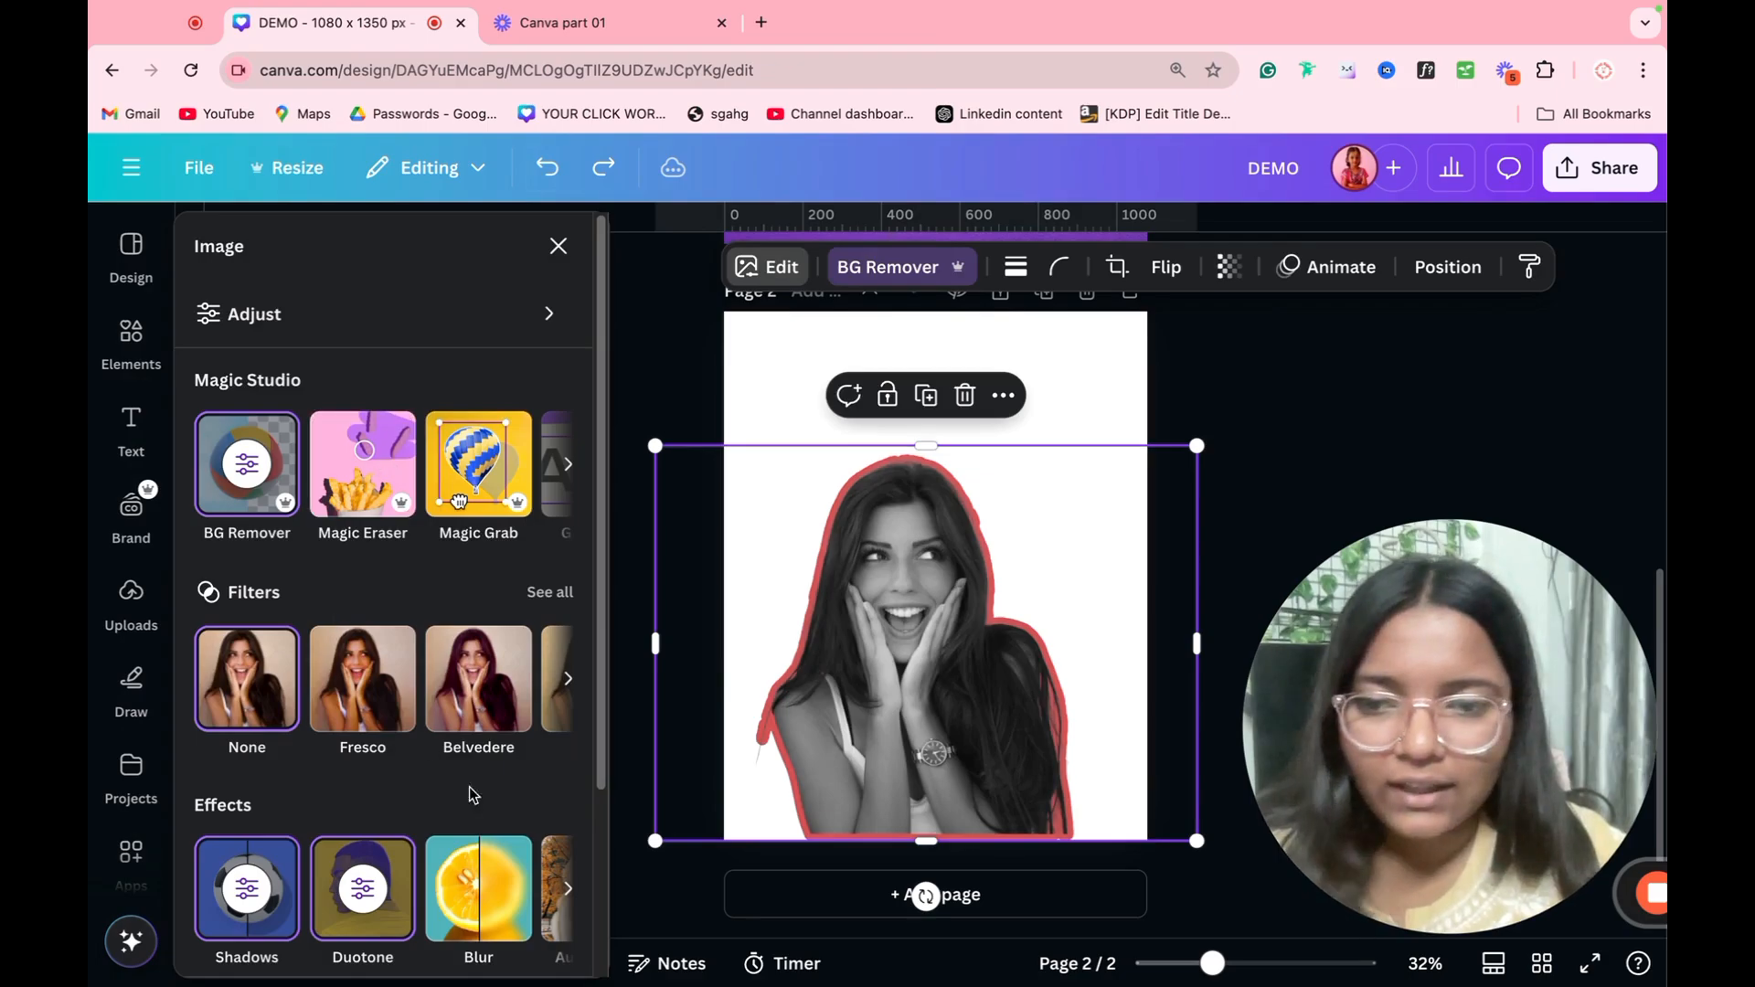
{"action": "scroll", "coordinate": [562, 727], "scroll_direction": "down", "scroll_amount": 3}
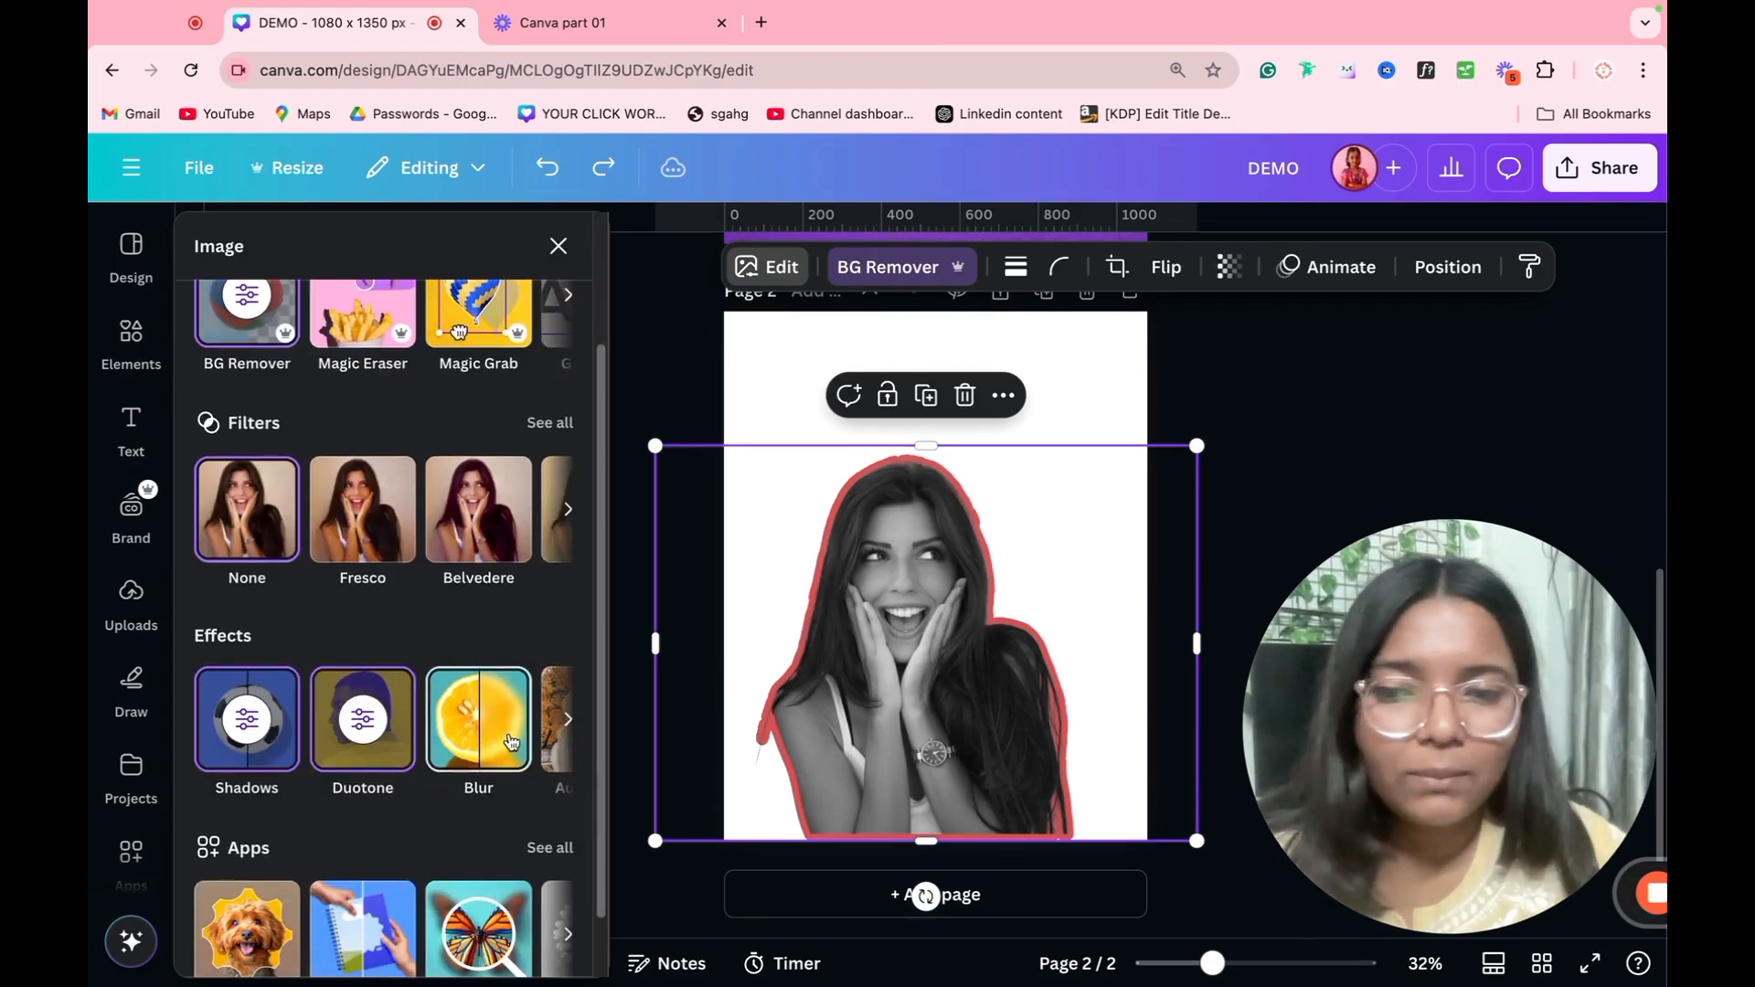
{"action": "left_click", "coordinate": [564, 720]}
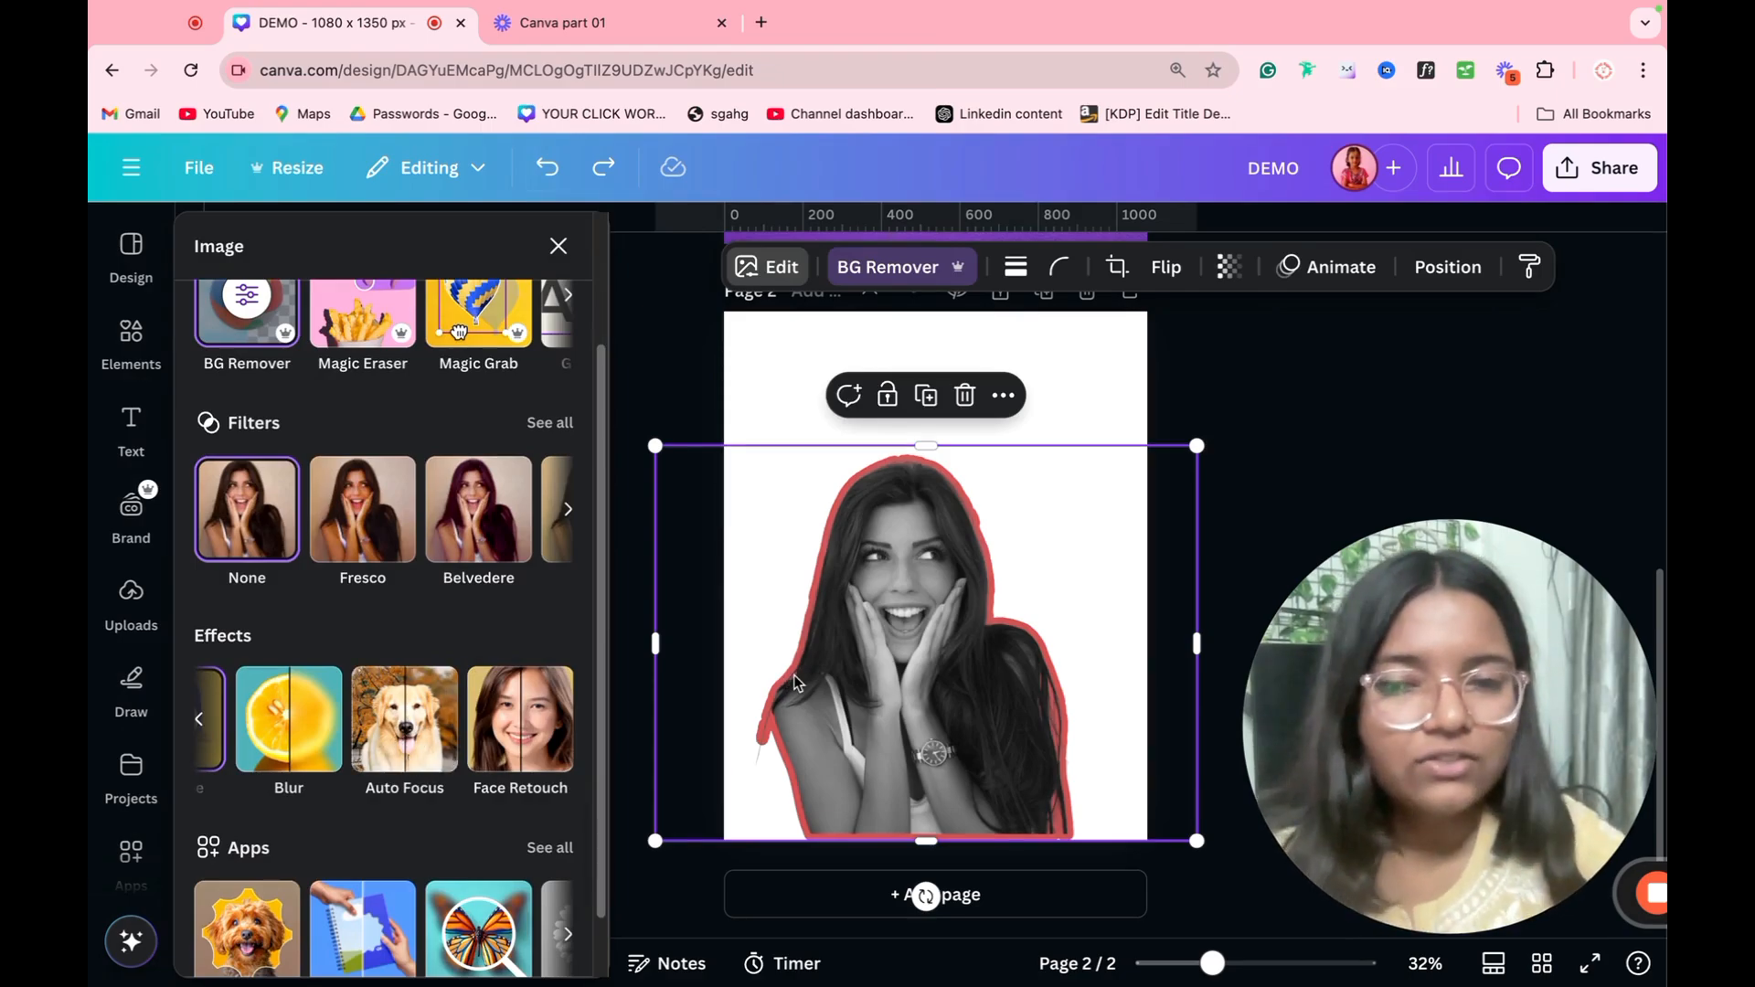
{"action": "key", "text": "Delete"}
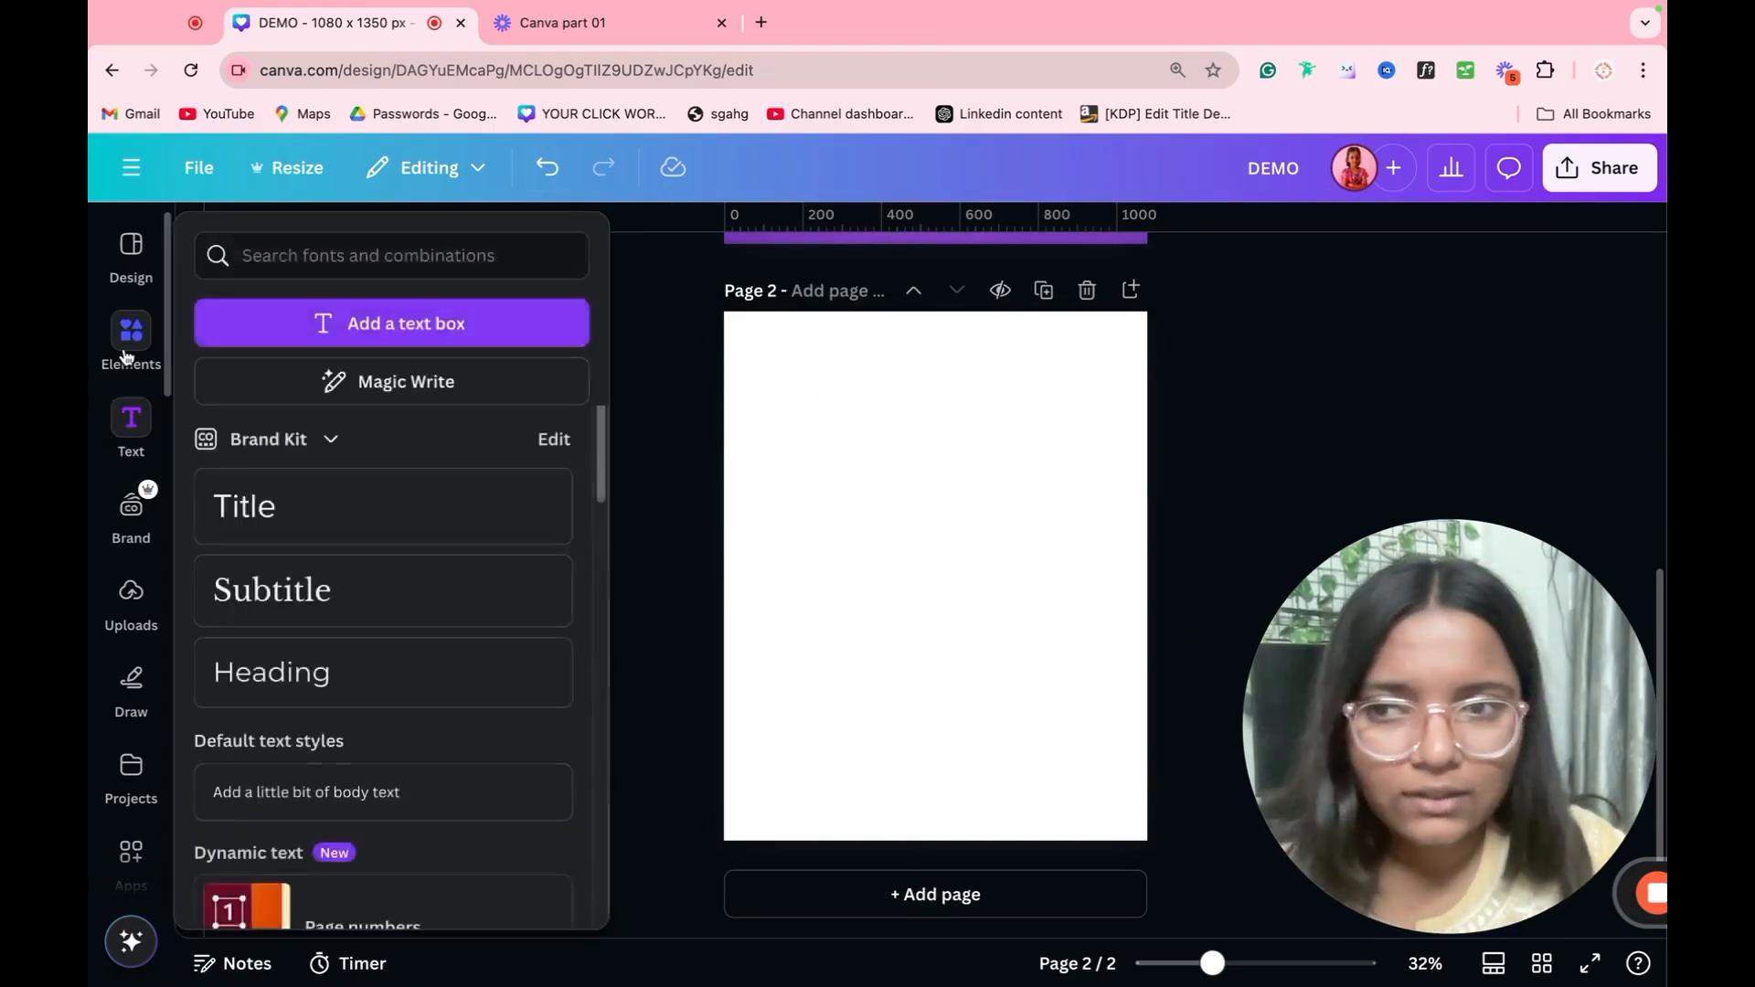
Step: Look through the "girl" photo results for another picture to use on page 2
{"action": "left_click", "coordinate": [130, 338]}
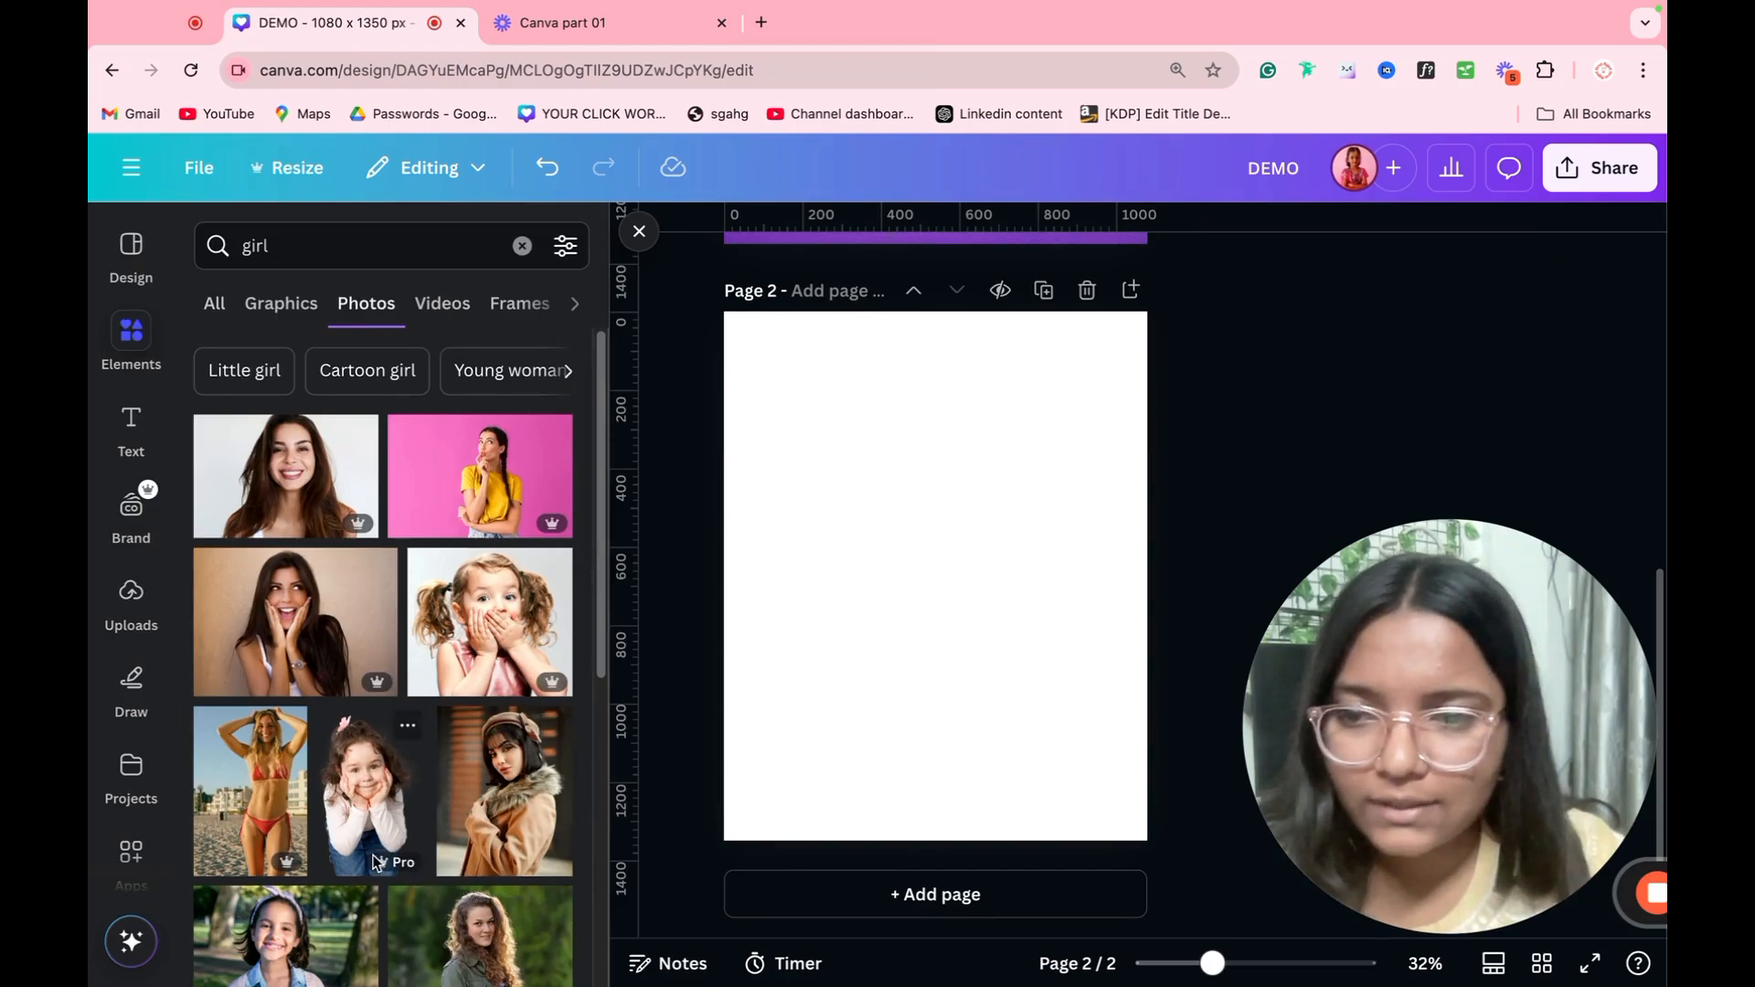
{"action": "scroll", "coordinate": [374, 854], "scroll_direction": "down", "scroll_amount": 5}
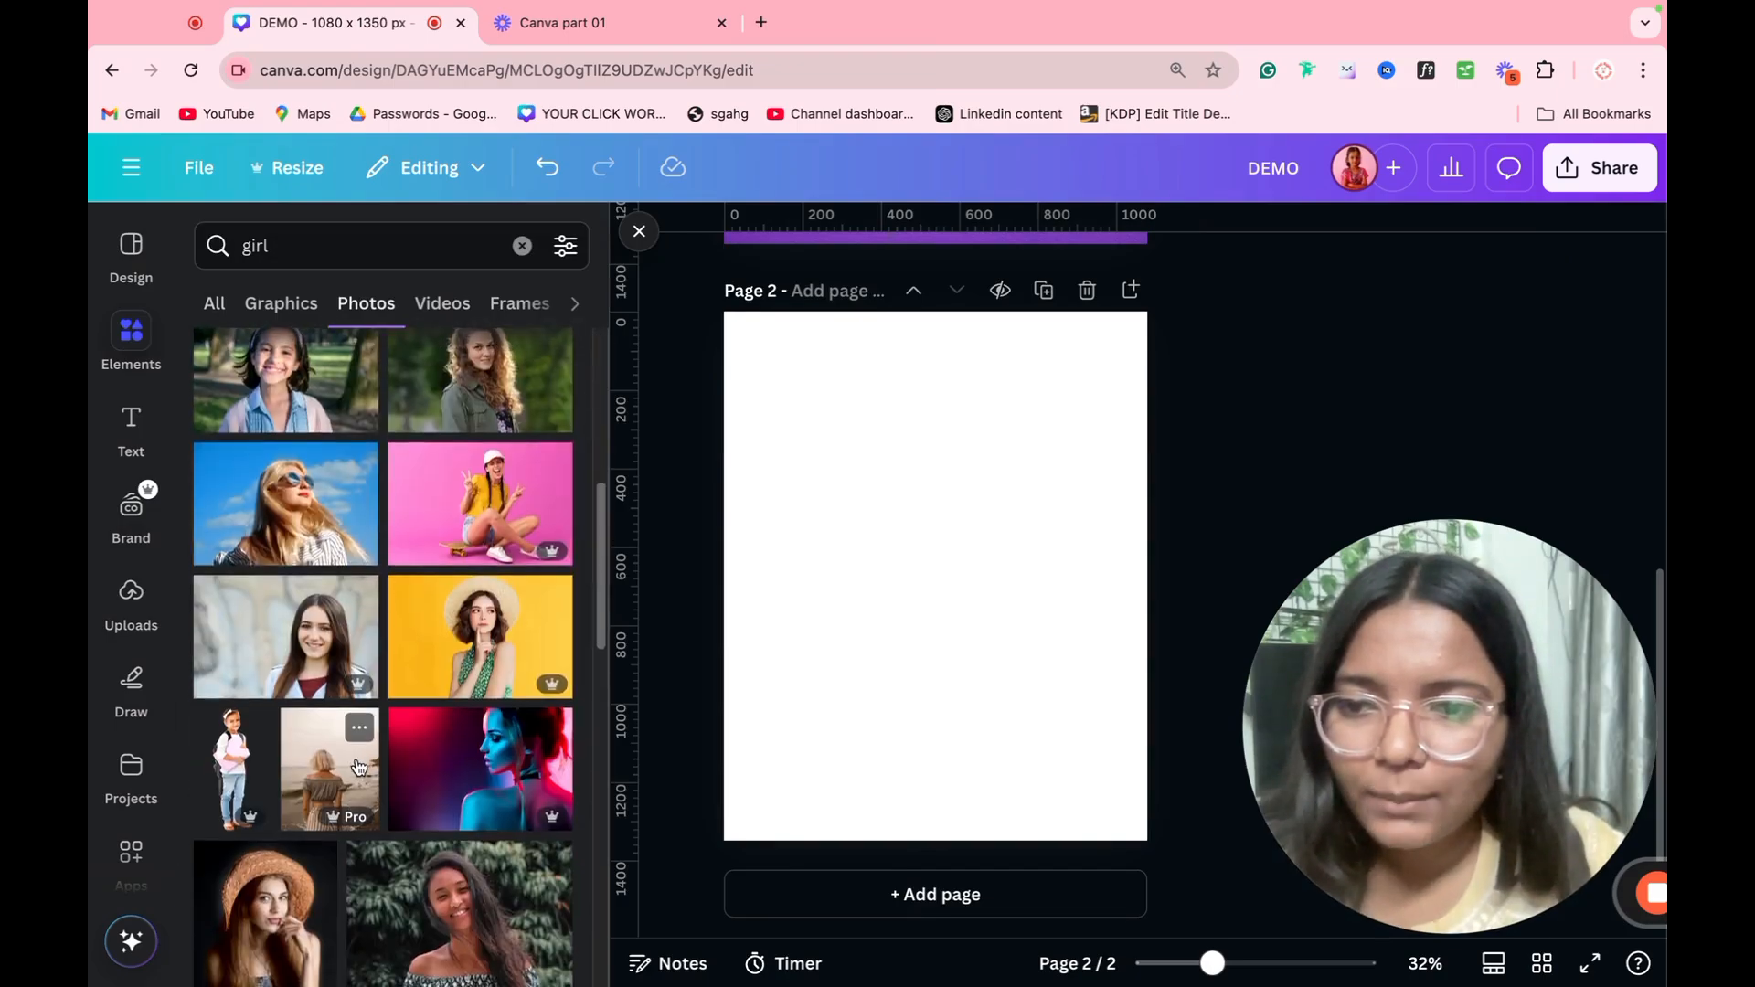
{"action": "scroll", "coordinate": [365, 822], "scroll_direction": "down", "scroll_amount": 2}
{"action": "scroll", "coordinate": [358, 768], "scroll_direction": "down", "scroll_amount": 10}
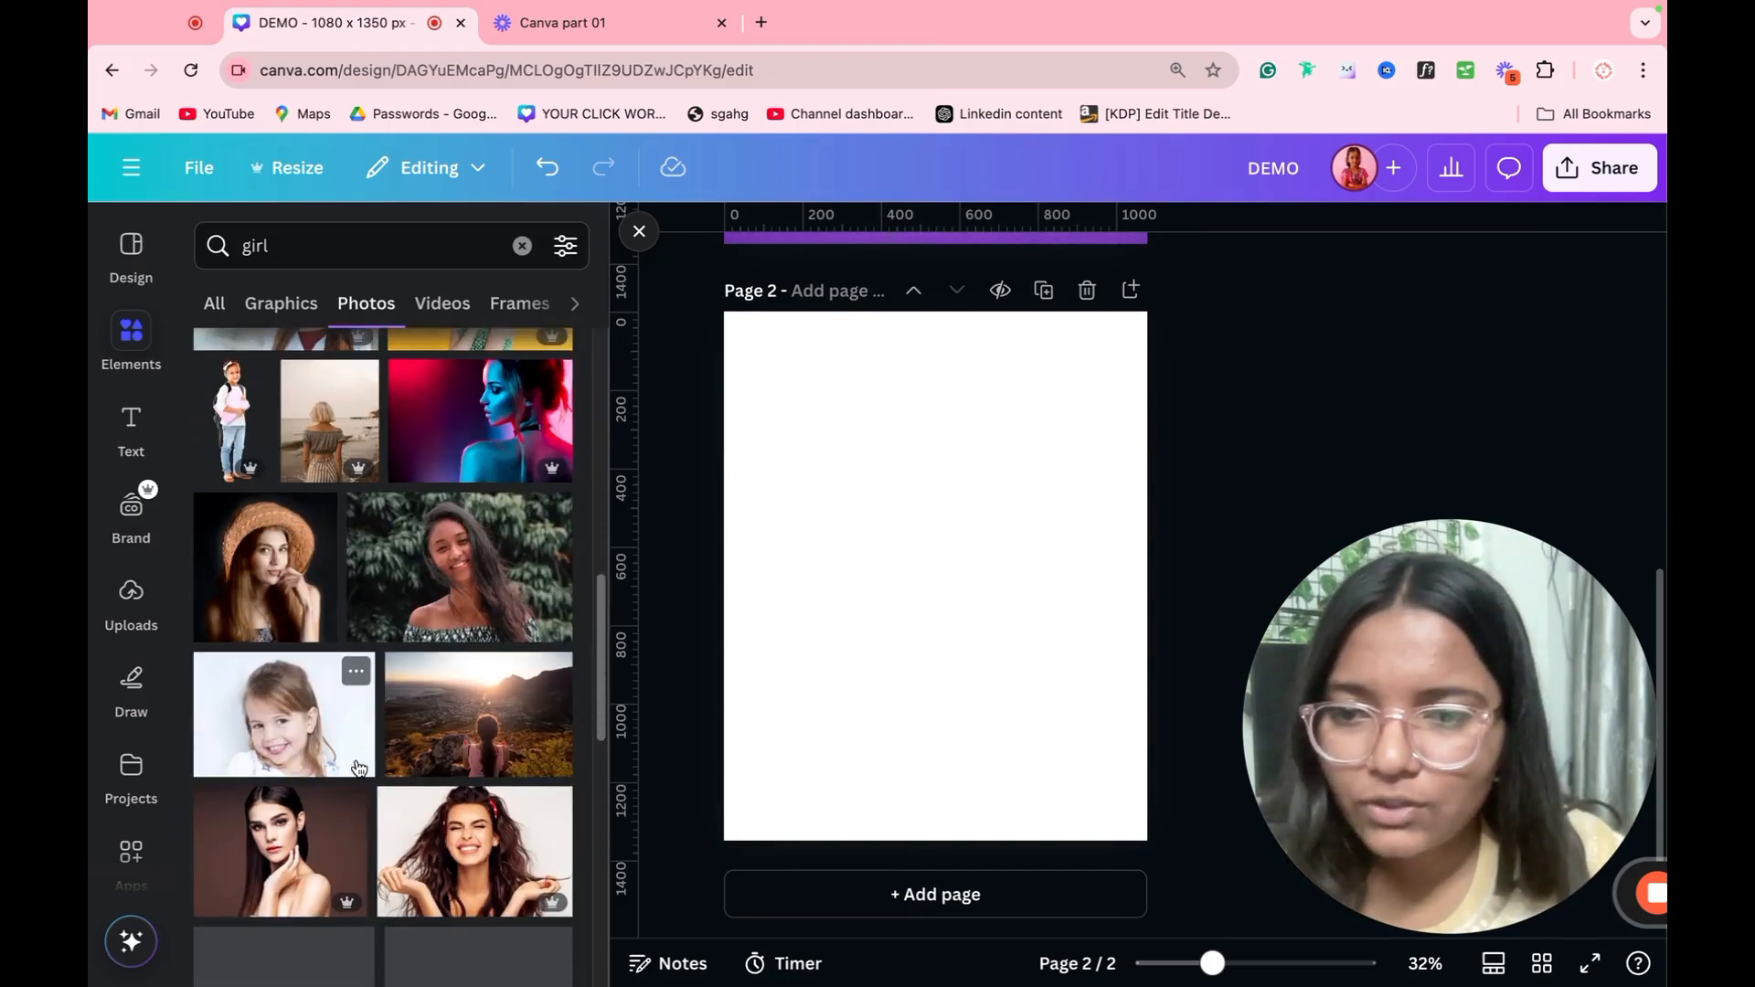
{"action": "scroll", "coordinate": [358, 767], "scroll_direction": "up", "scroll_amount": 2}
{"action": "scroll", "coordinate": [358, 768], "scroll_direction": "down", "scroll_amount": 6}
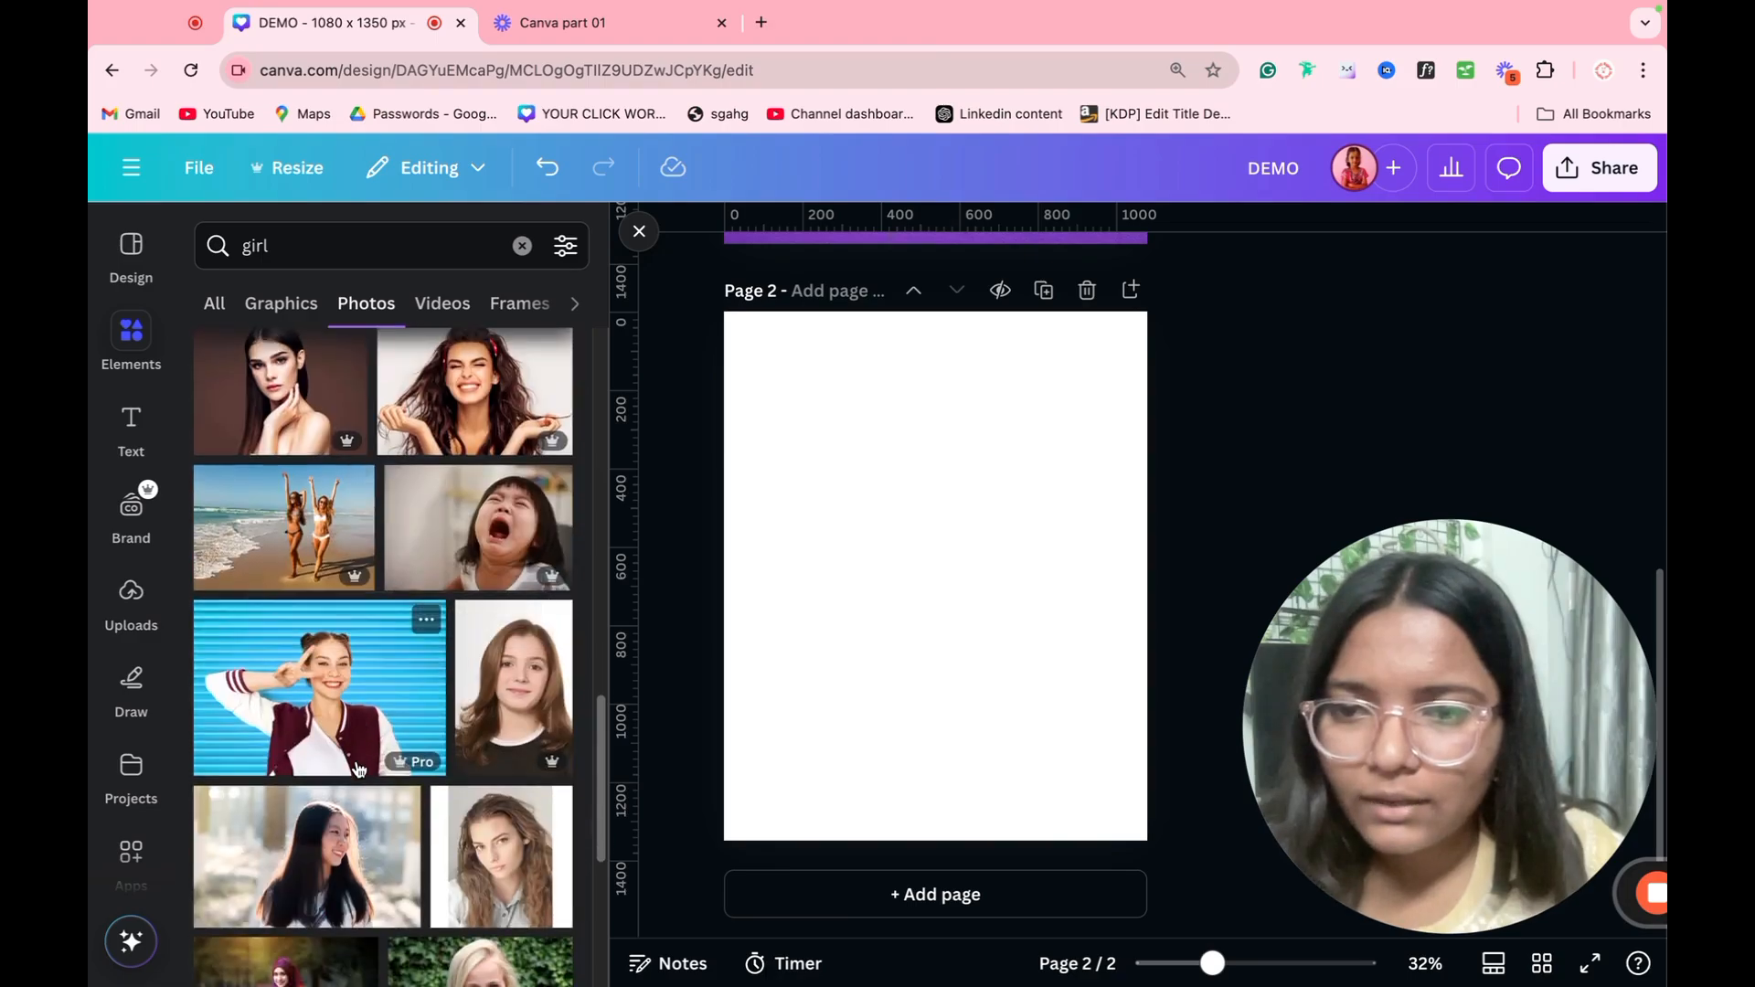
{"action": "scroll", "coordinate": [358, 768], "scroll_direction": "down", "scroll_amount": 2}
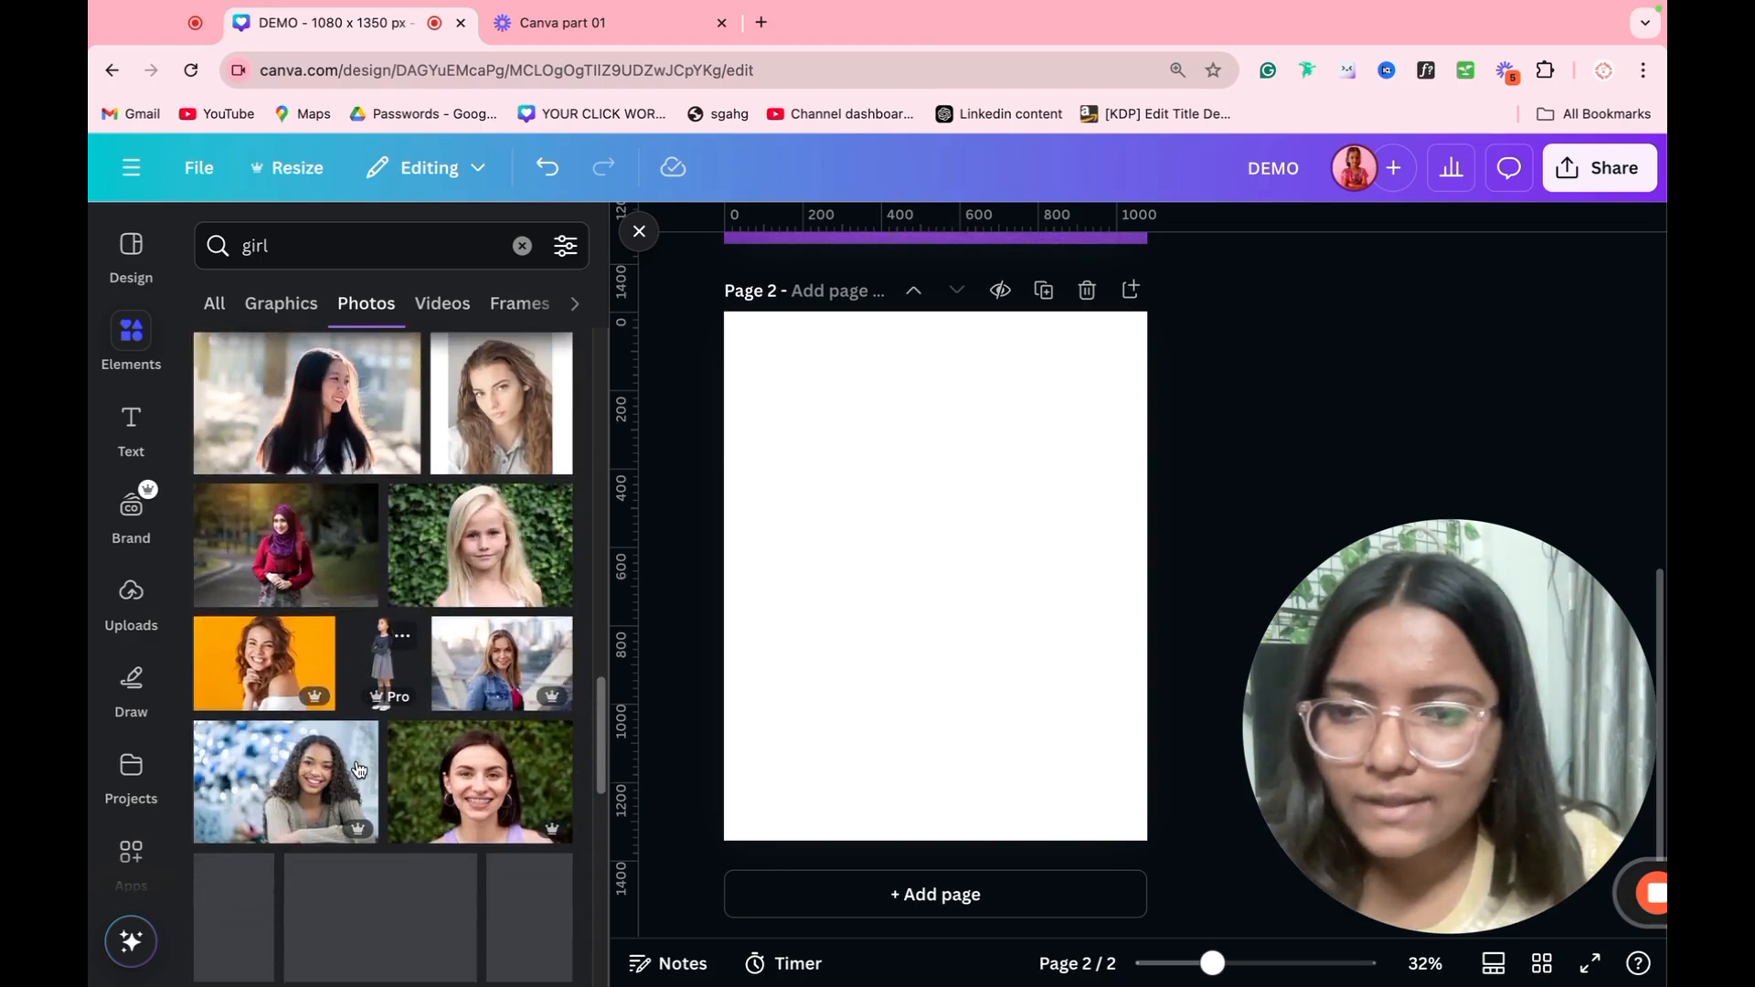
{"action": "scroll", "coordinate": [358, 768], "scroll_direction": "down", "scroll_amount": 1}
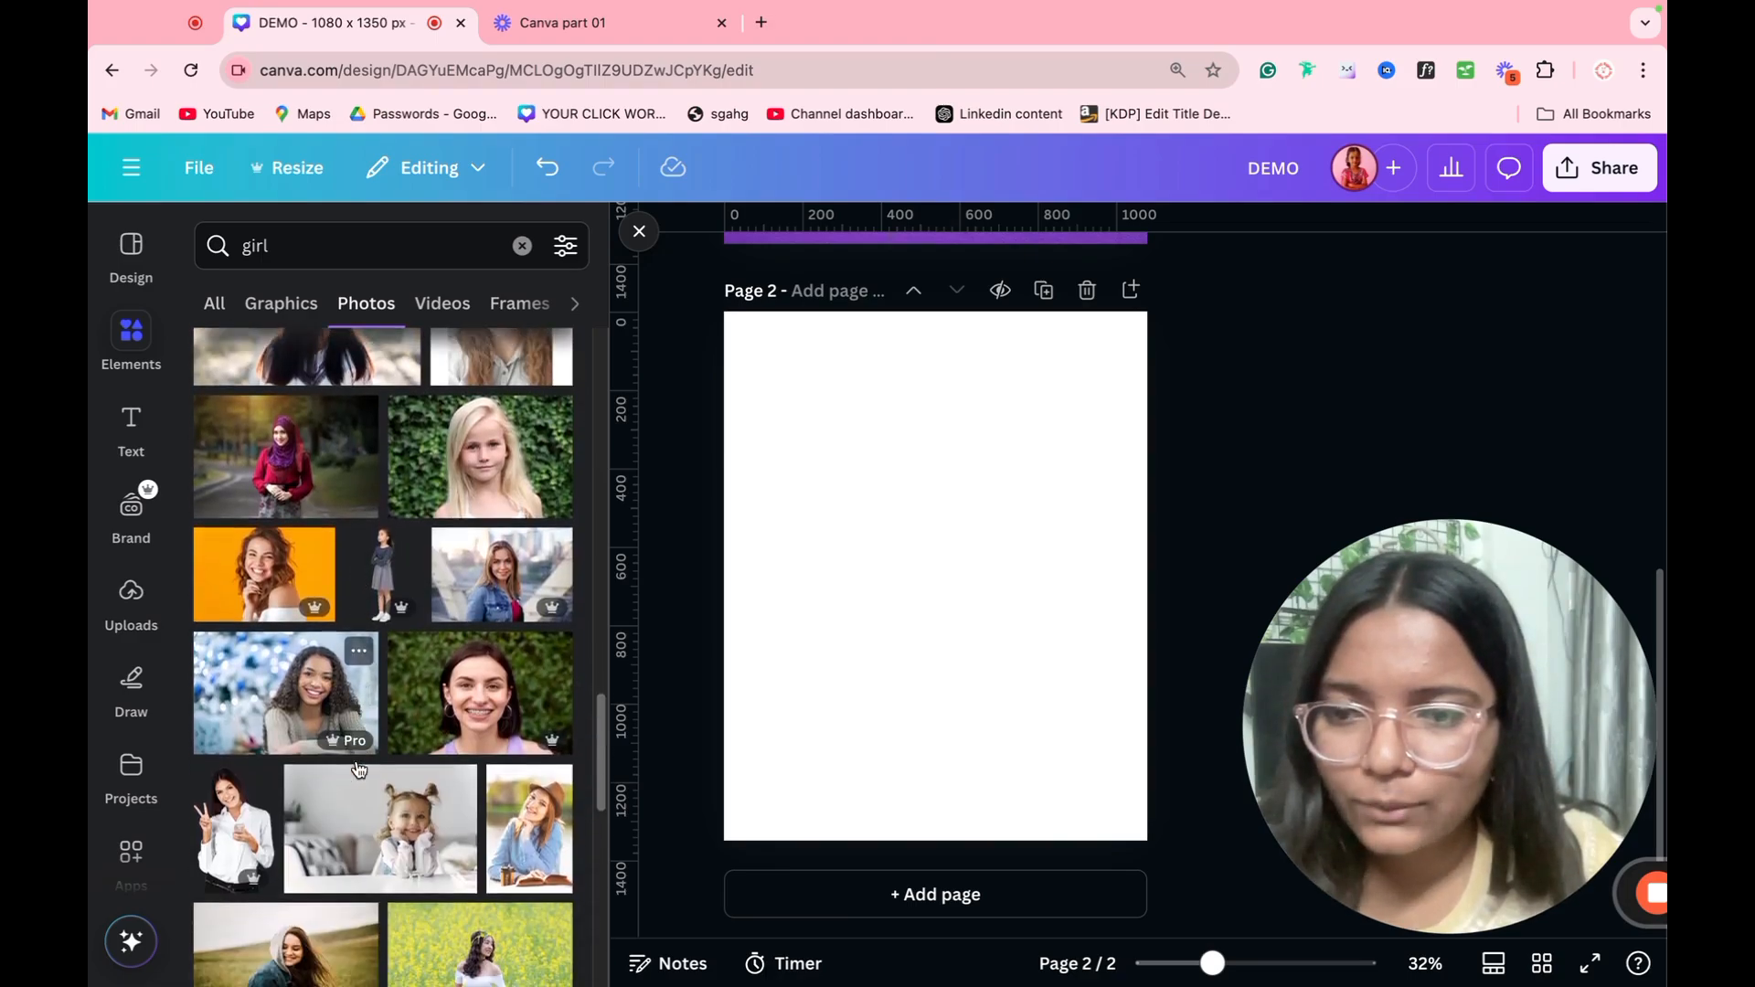
Step: Search the photos for "people" and place the picture of seated businesspeople against a yellow wall across the upper part of page 2
{"action": "double_click", "coordinate": [356, 231]}
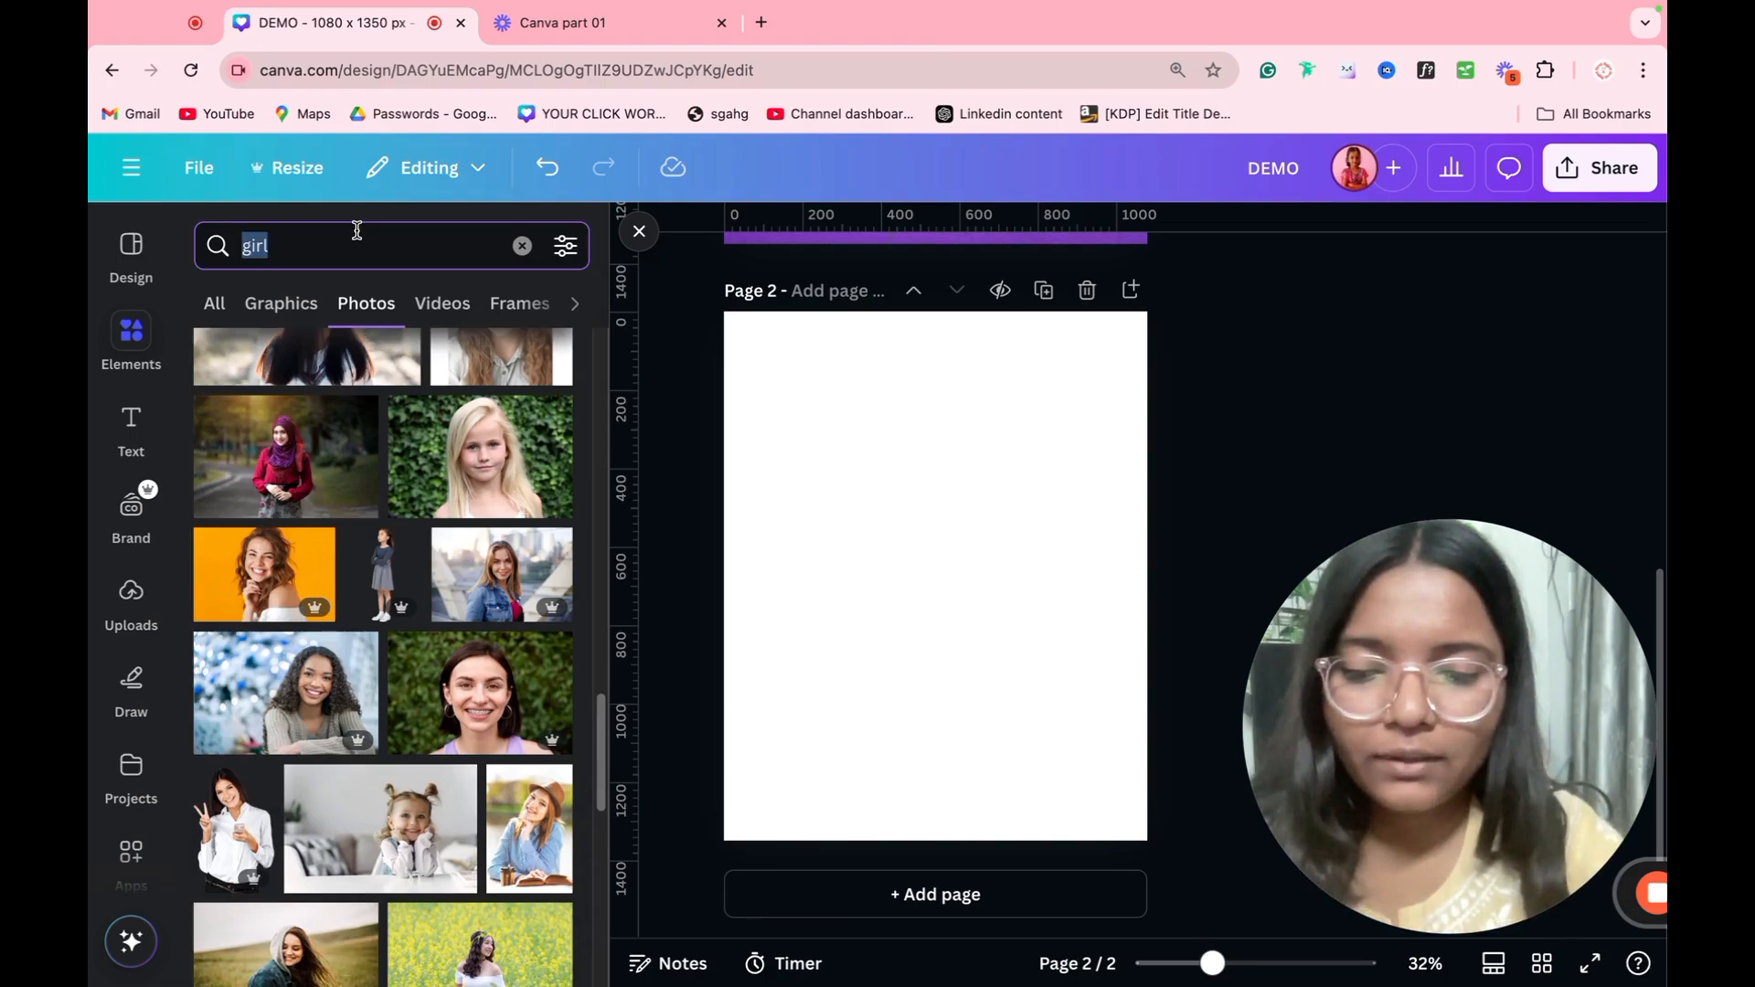
{"action": "type", "text": "people"}
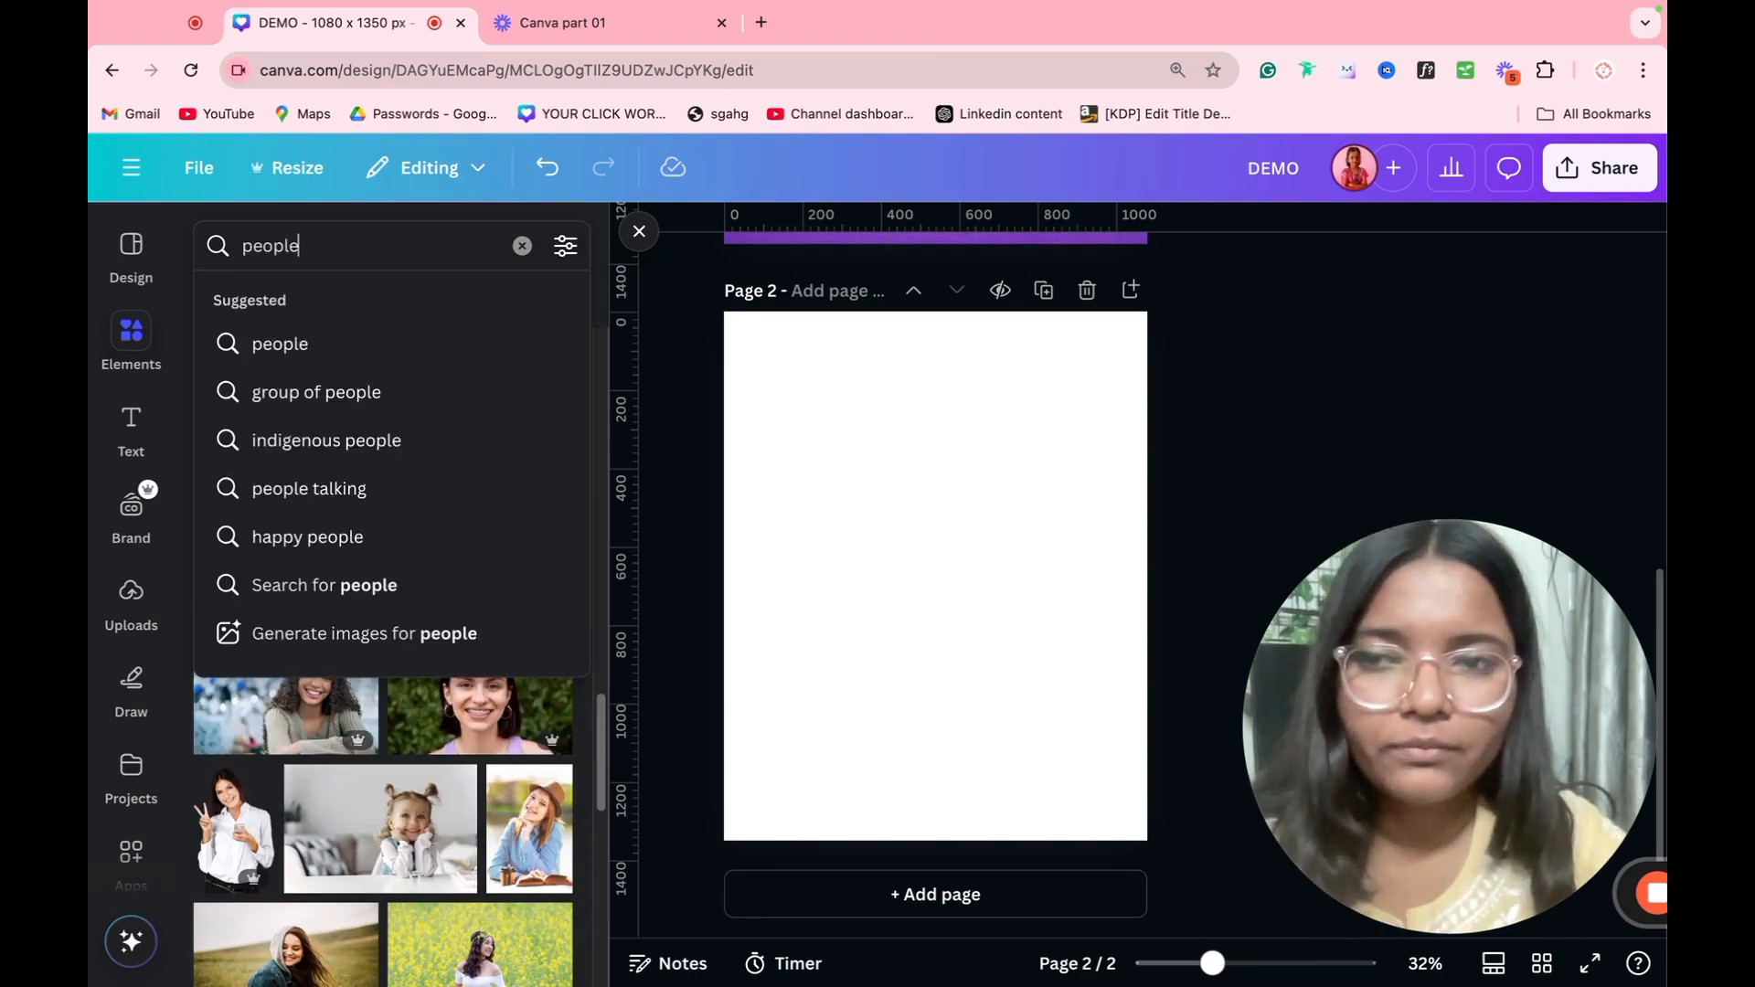
{"action": "key", "text": "Return"}
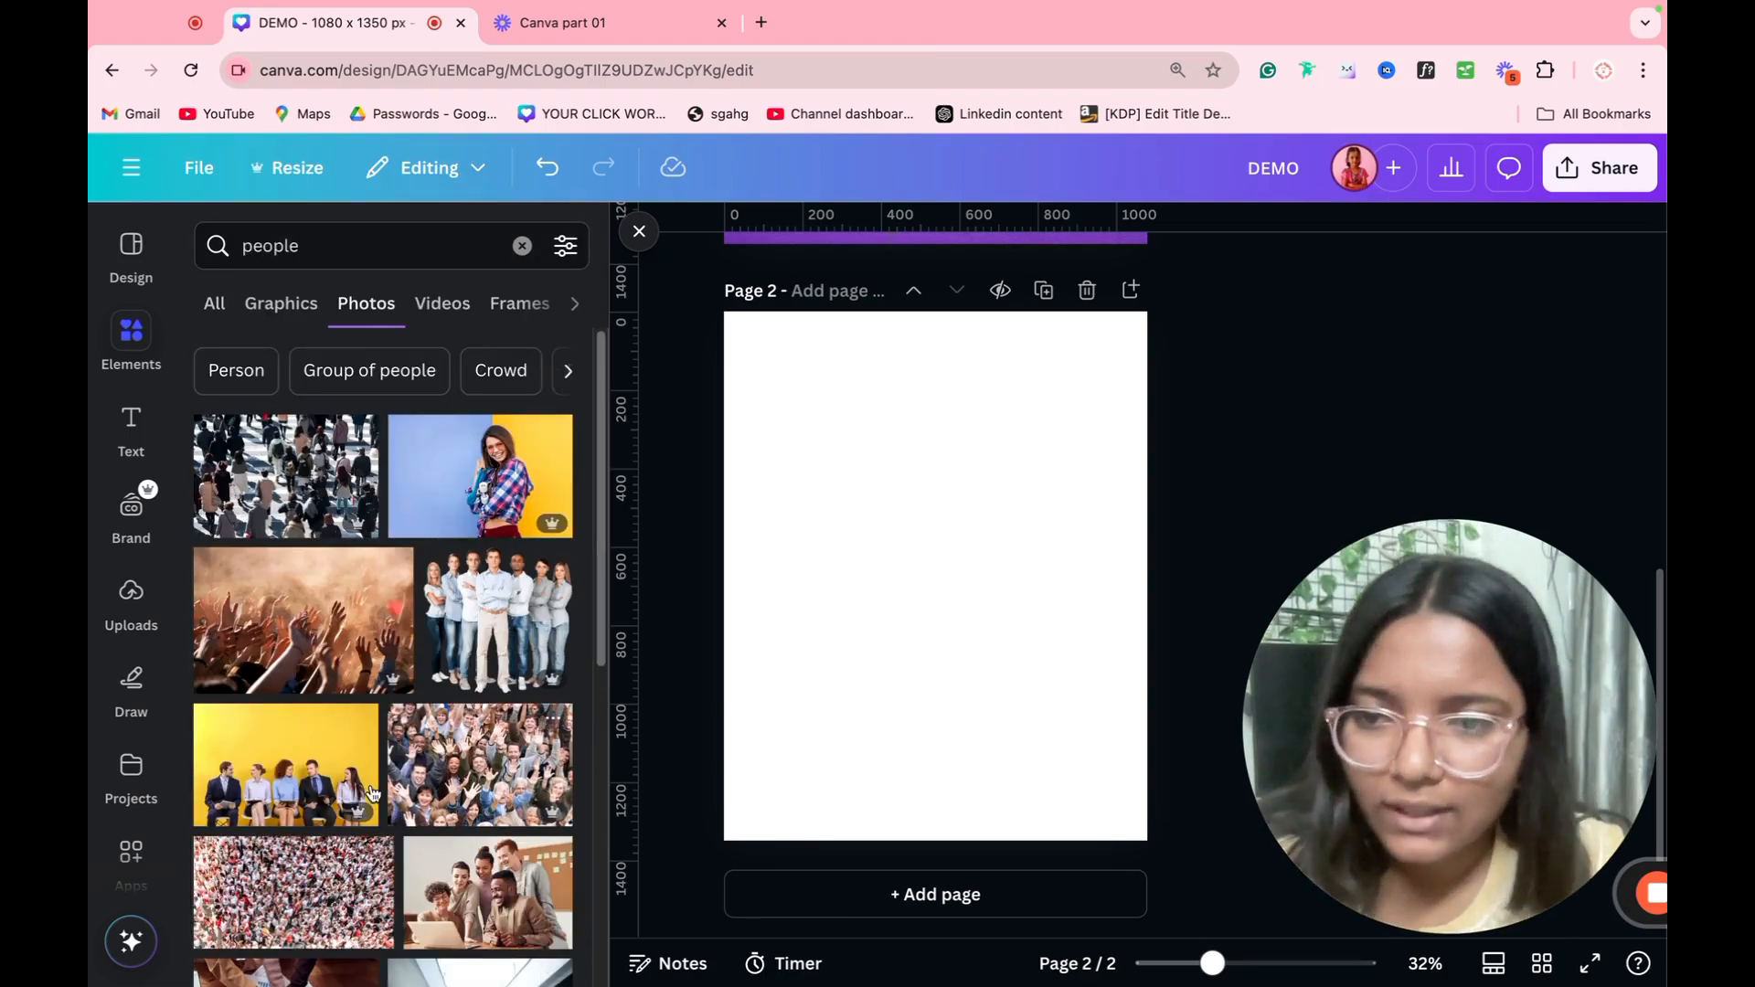
{"action": "left_click", "coordinate": [276, 776]}
{"action": "left_click_drag", "start_coordinate": [1104, 695], "coordinate": [980, 544]}
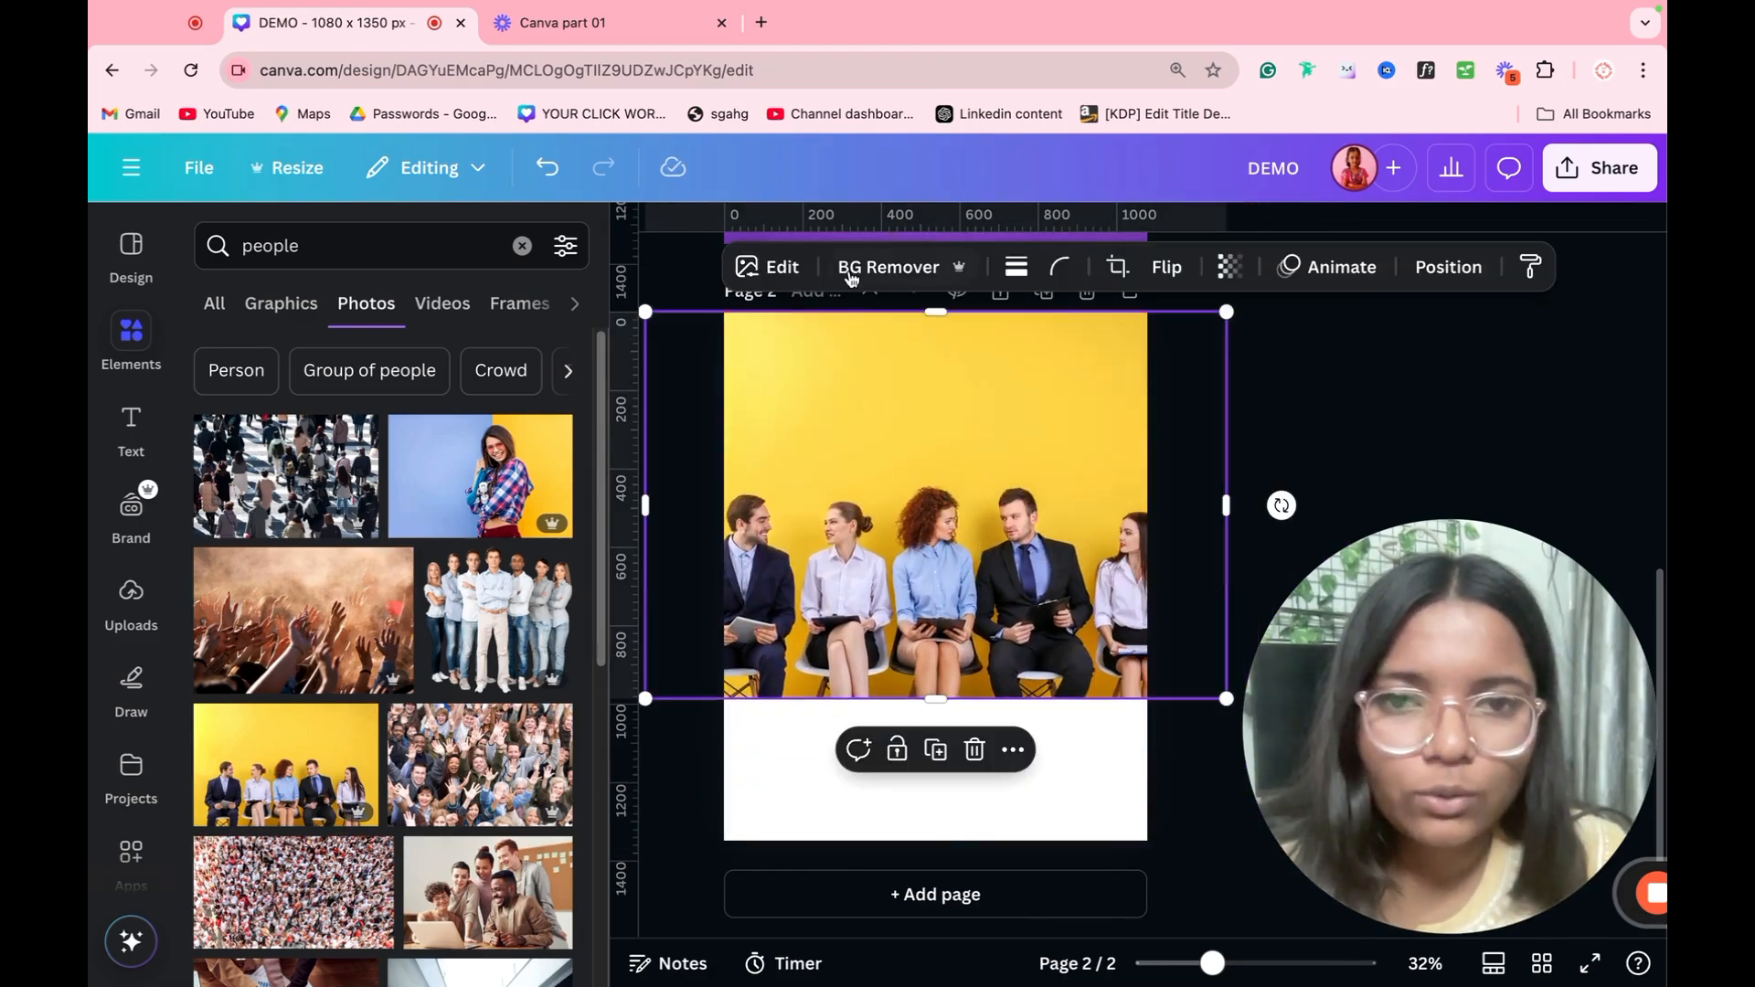
Step: Apply the Auto Focus effect to the photo of the seated businesspeople
{"action": "left_click", "coordinate": [778, 270]}
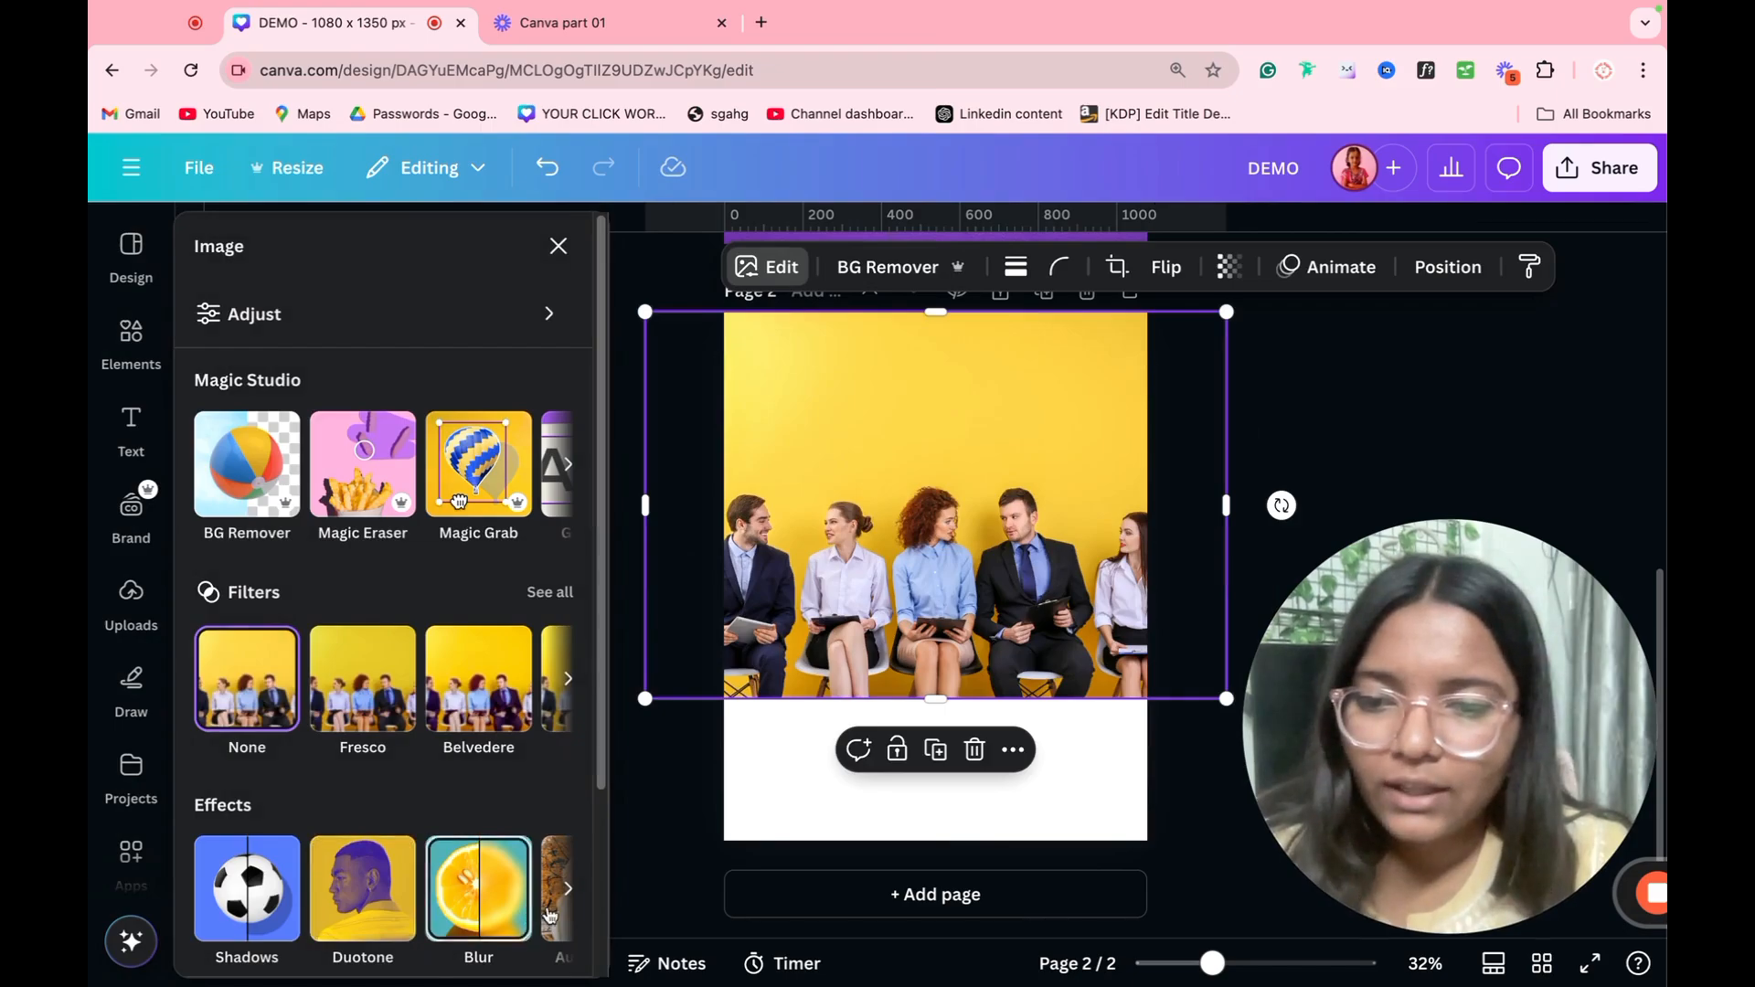
{"action": "left_click", "coordinate": [567, 925]}
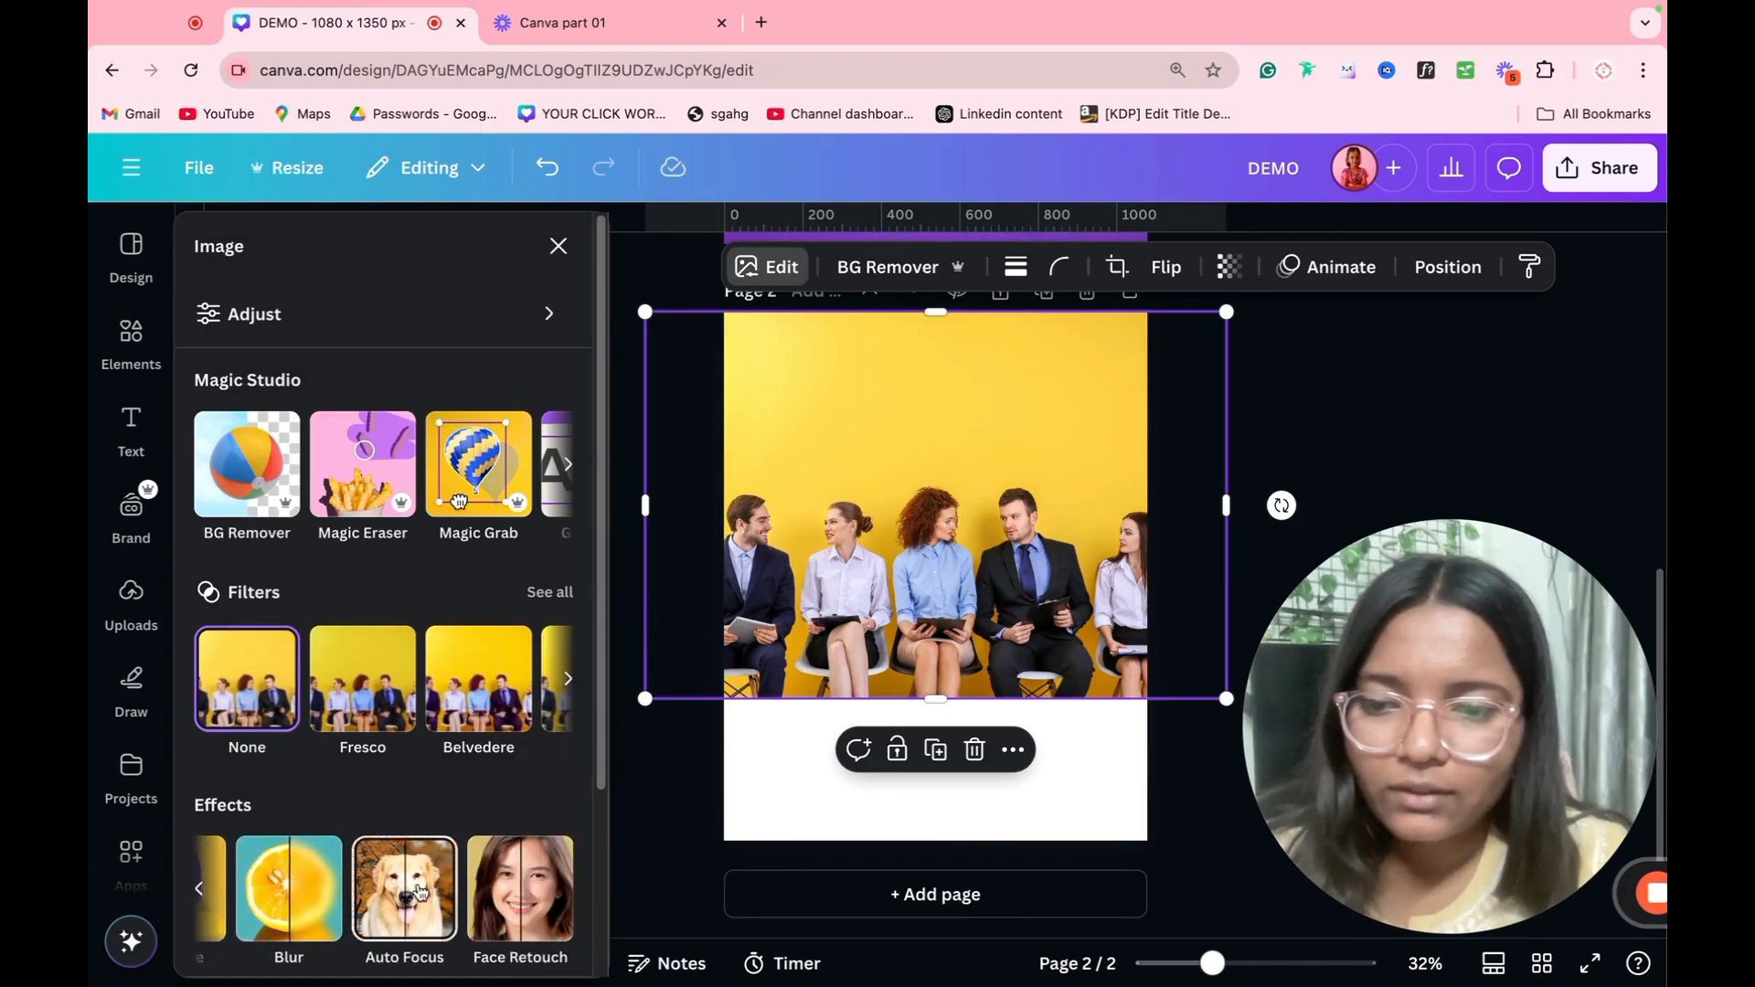
{"action": "left_click", "coordinate": [420, 891]}
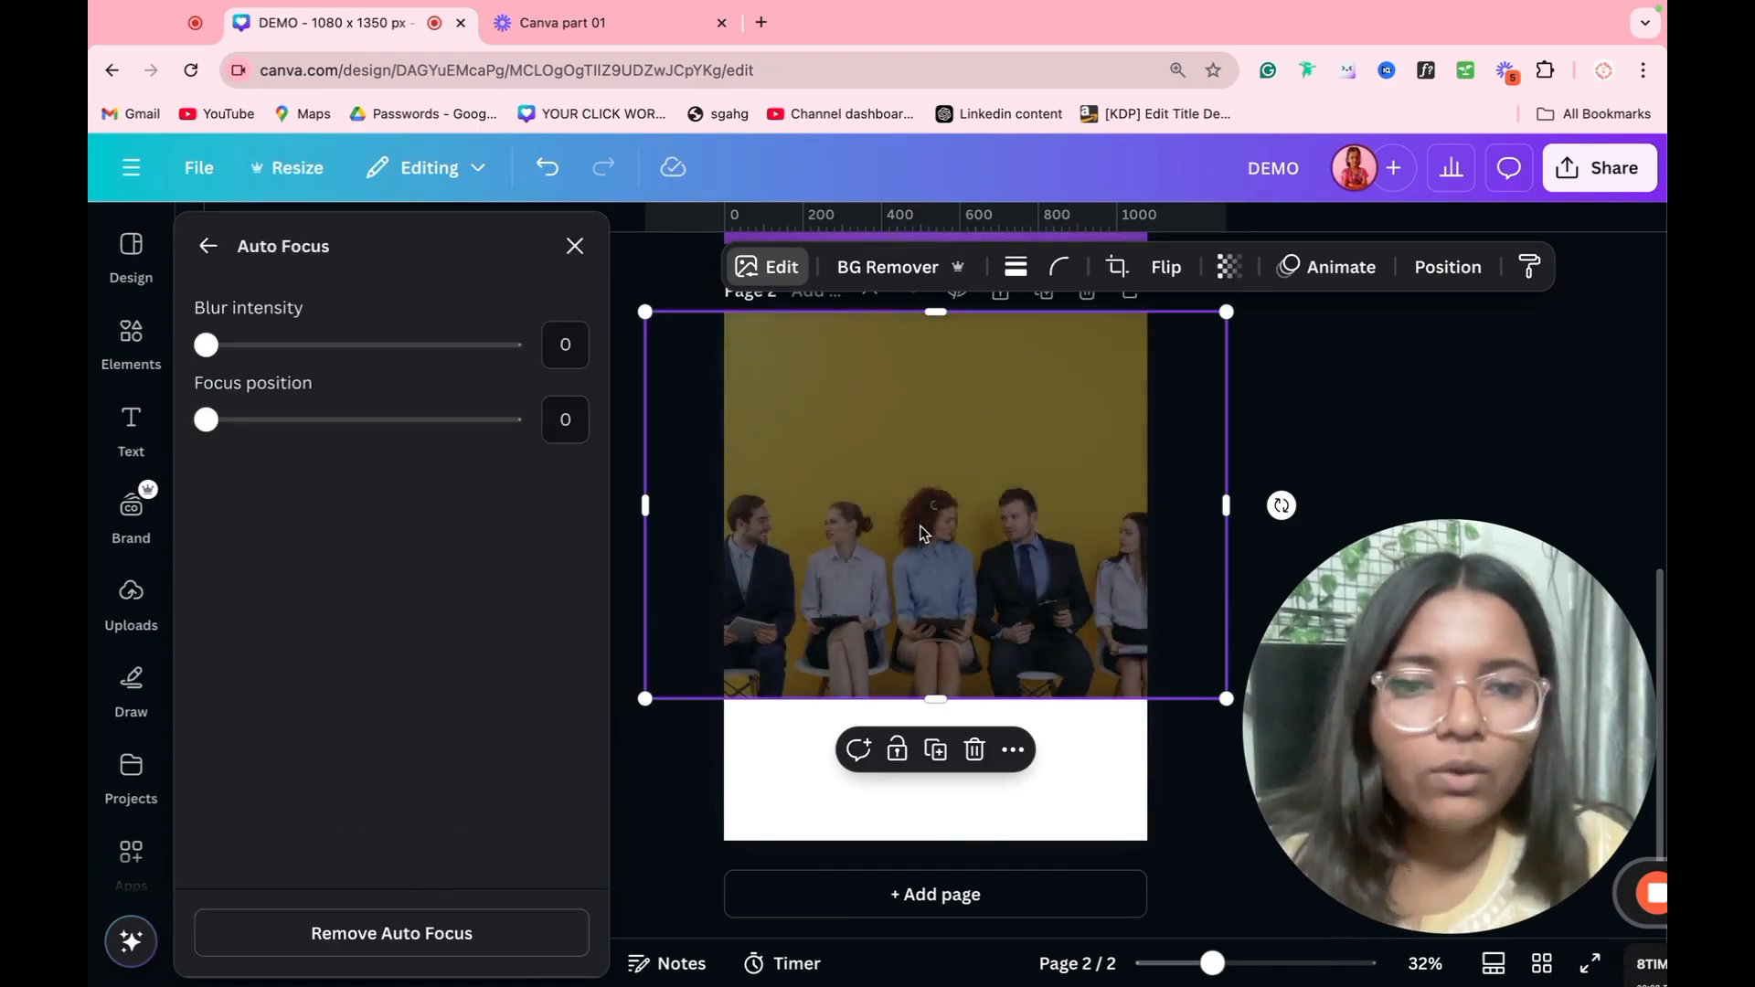
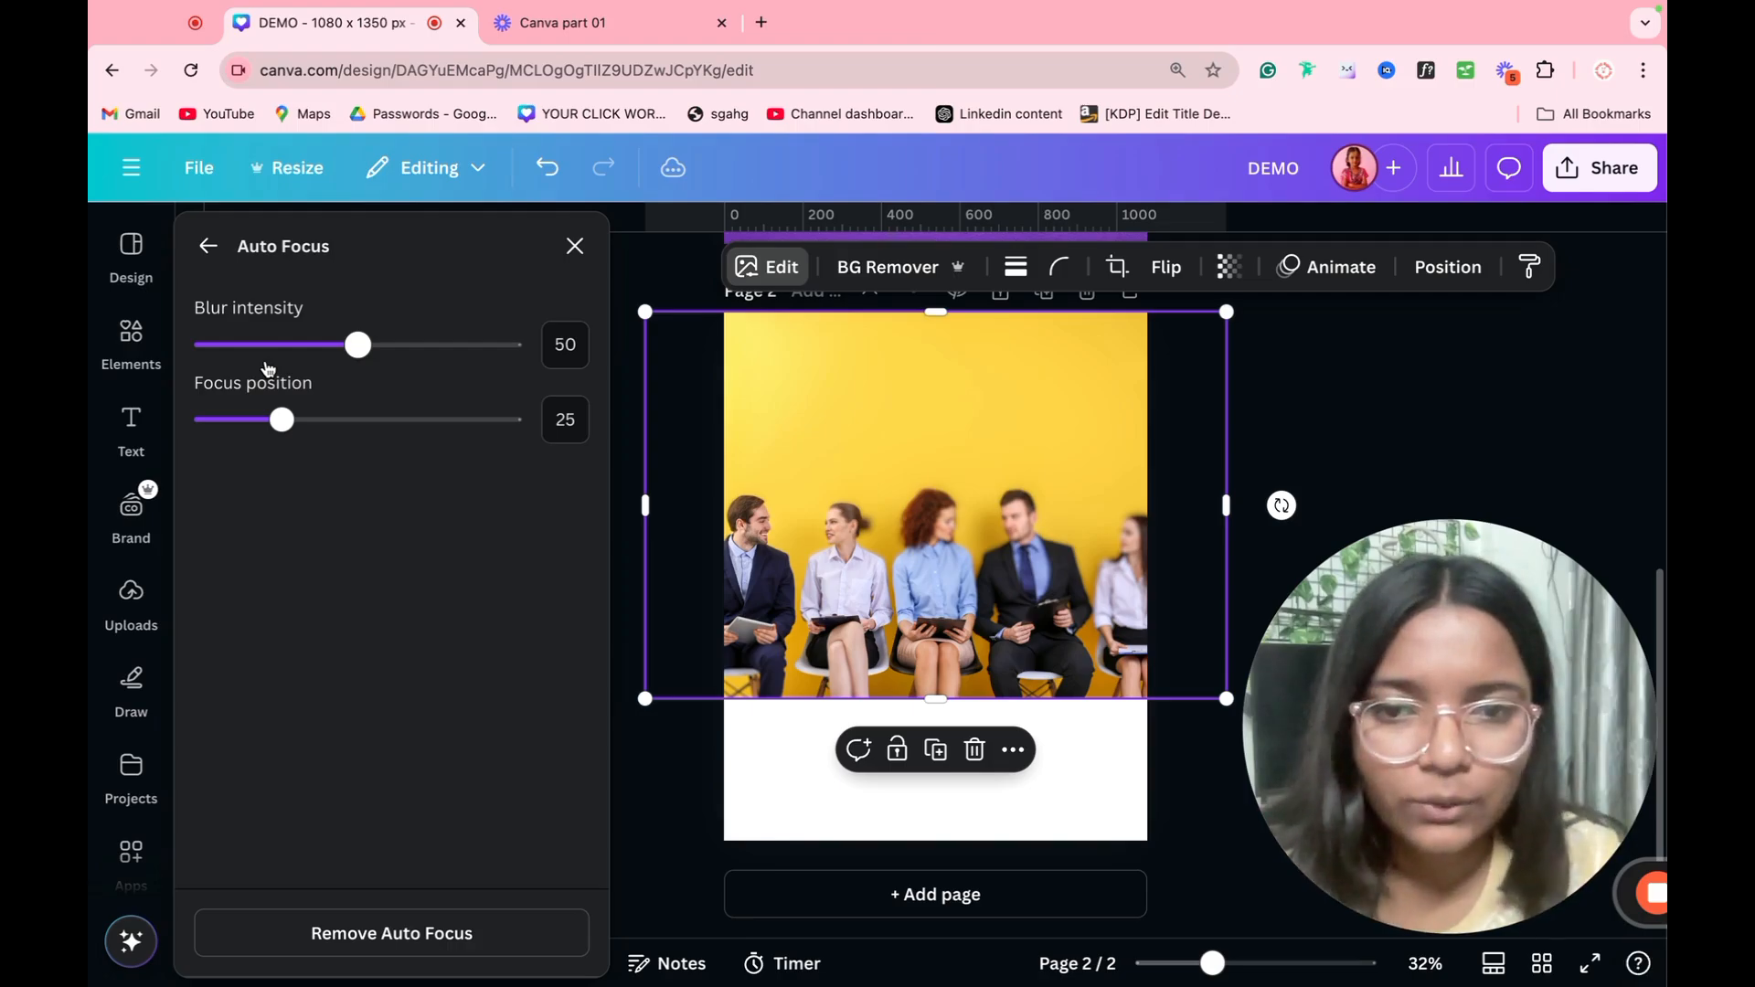
Step: Set the Auto Focus focus position to 49 and the blur intensity to 13 on the businesspeople photo
{"action": "left_click", "coordinate": [282, 423]}
{"action": "left_click_drag", "start_coordinate": [284, 429], "coordinate": [357, 420]}
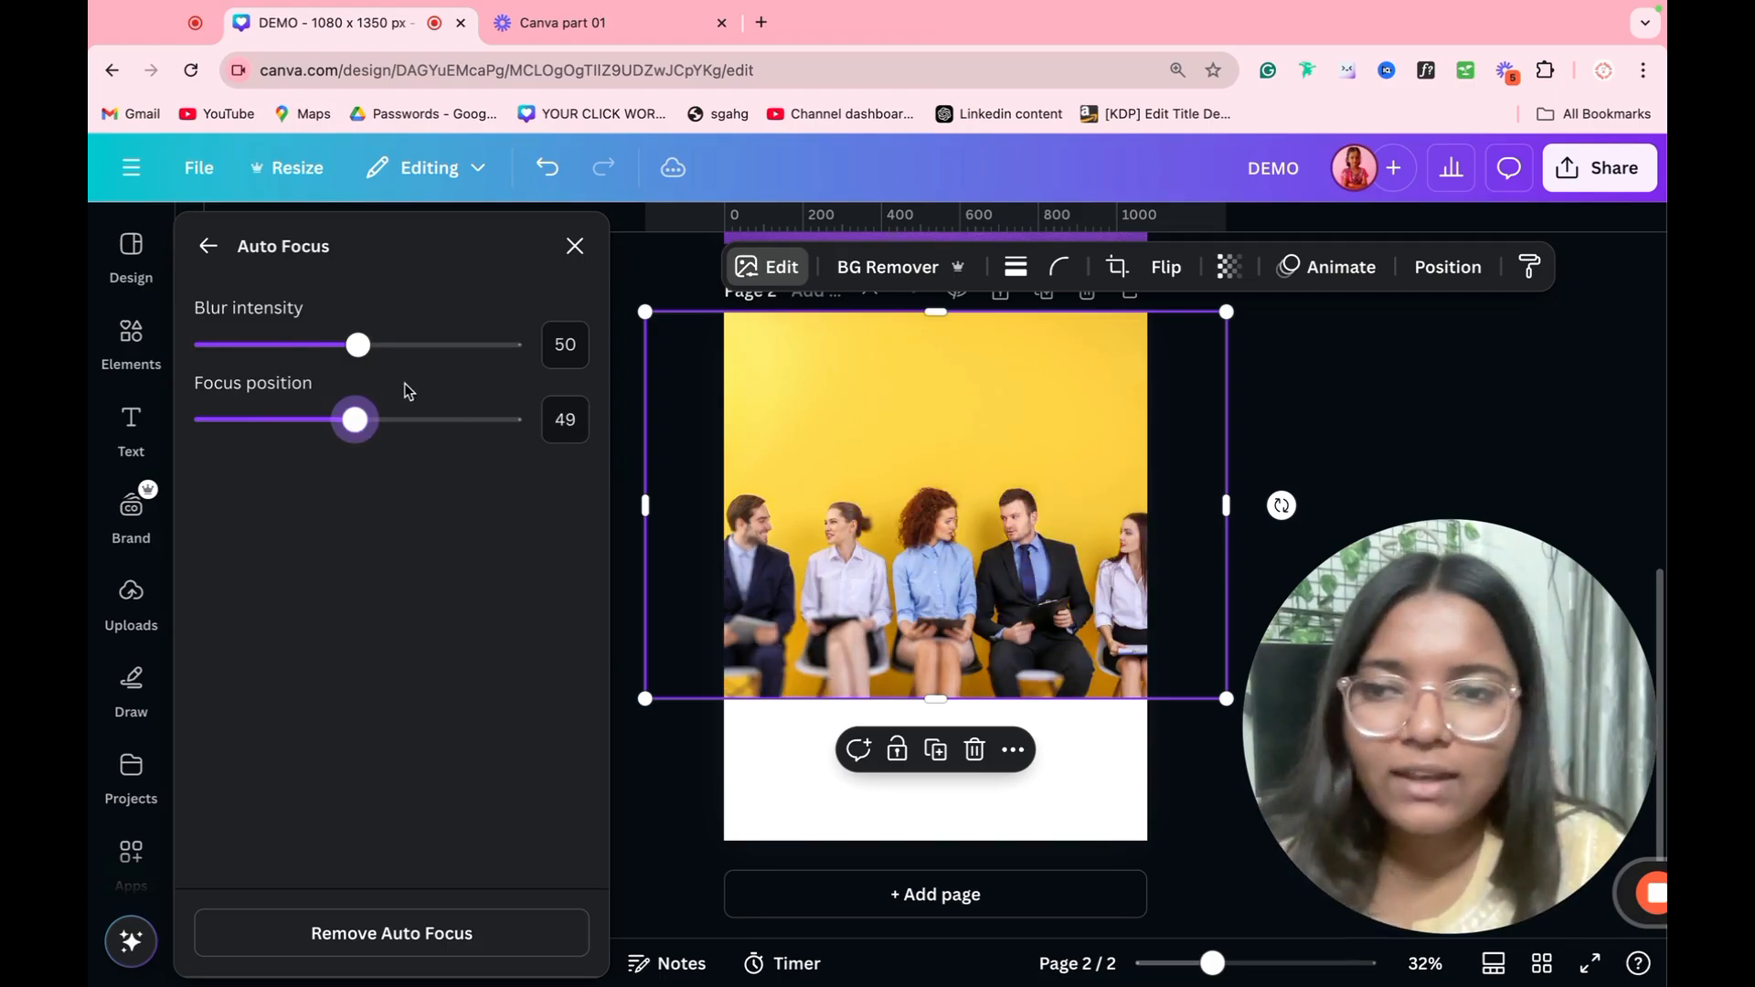
{"action": "left_click_drag", "start_coordinate": [358, 345], "coordinate": [245, 344]}
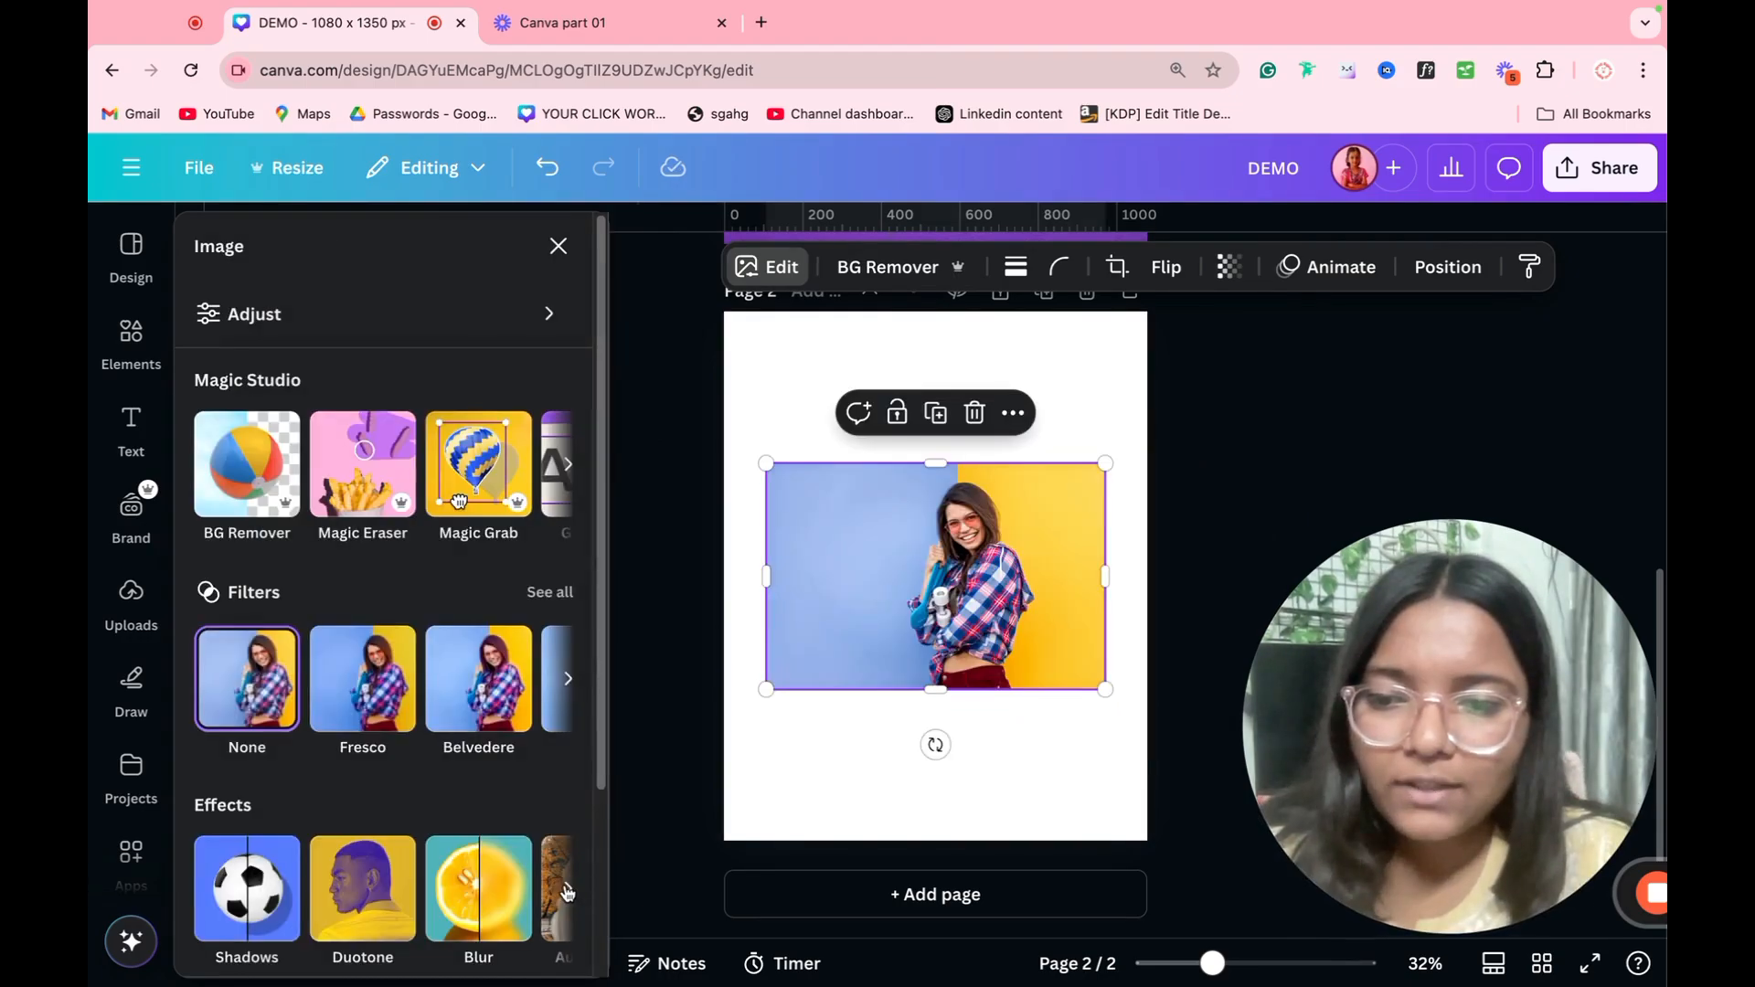
Step: Enlarge the photo of the woman in the plaid shirt and reposition it so it covers most of page 2
{"action": "left_click", "coordinate": [567, 891]}
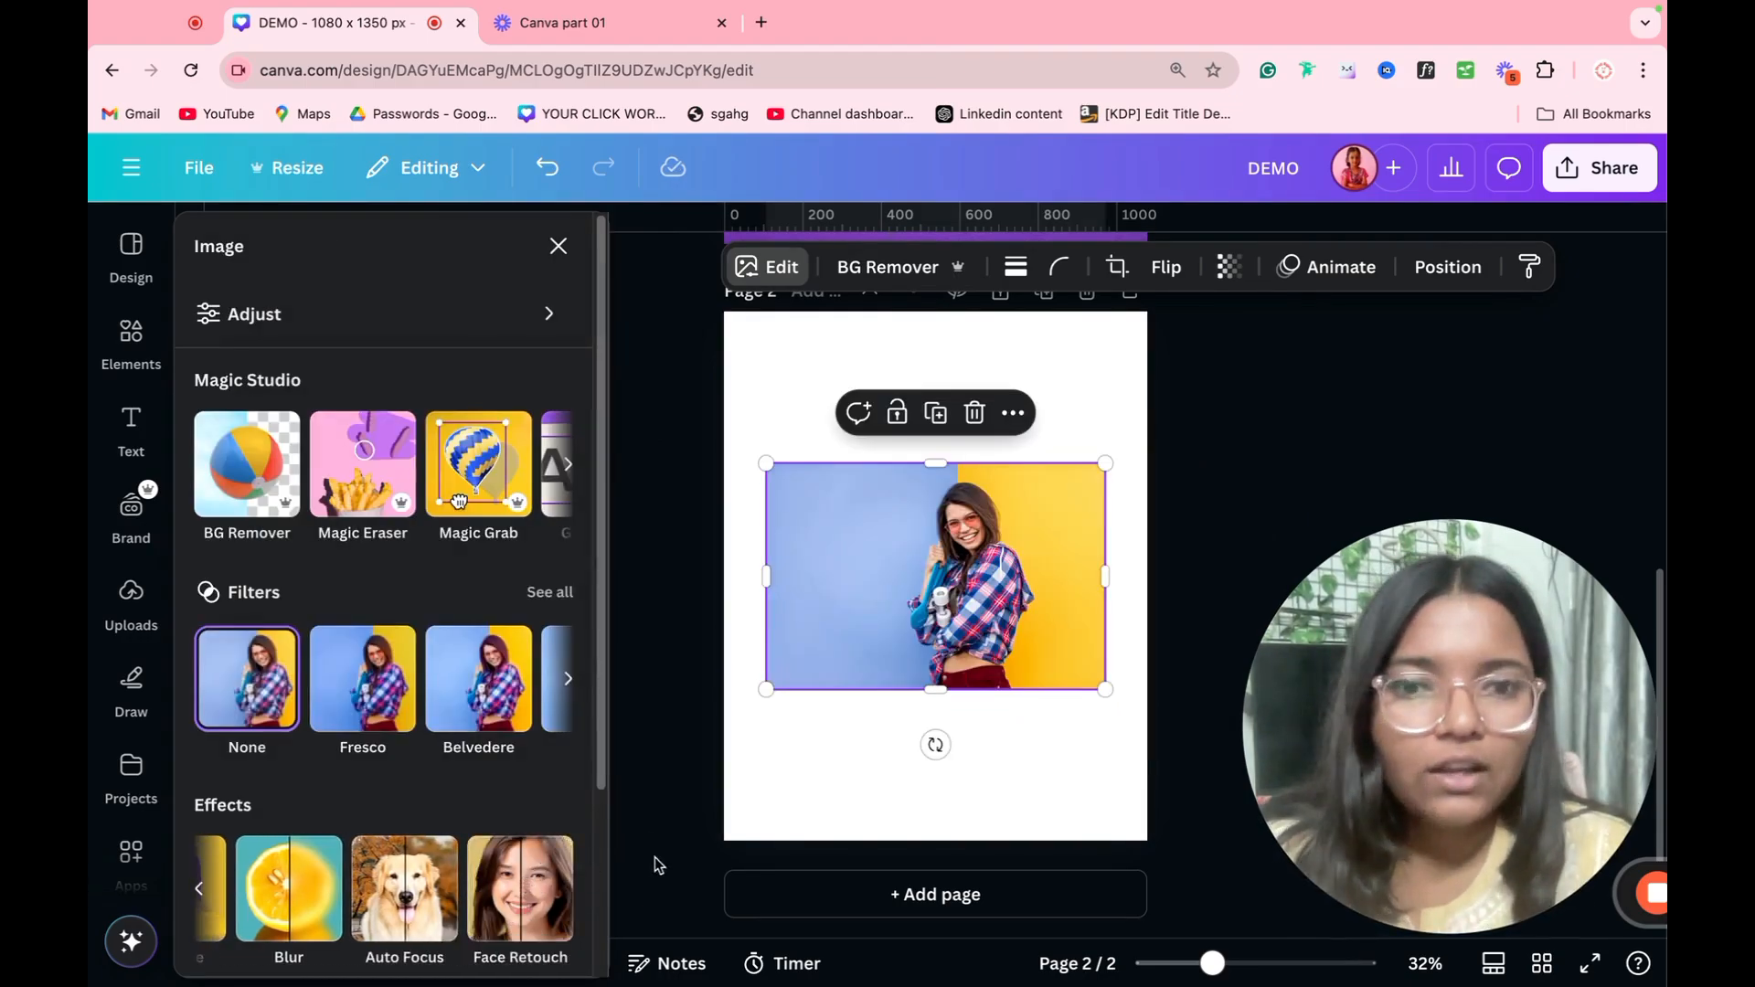
{"action": "left_click_drag", "start_coordinate": [1105, 689], "coordinate": [1443, 917]}
{"action": "mouse_move", "coordinate": [1022, 721]}
{"action": "left_mouse_down"}
{"action": "mouse_move", "coordinate": [886, 697]}
{"action": "mouse_move", "coordinate": [804, 639]}
{"action": "left_mouse_up"}
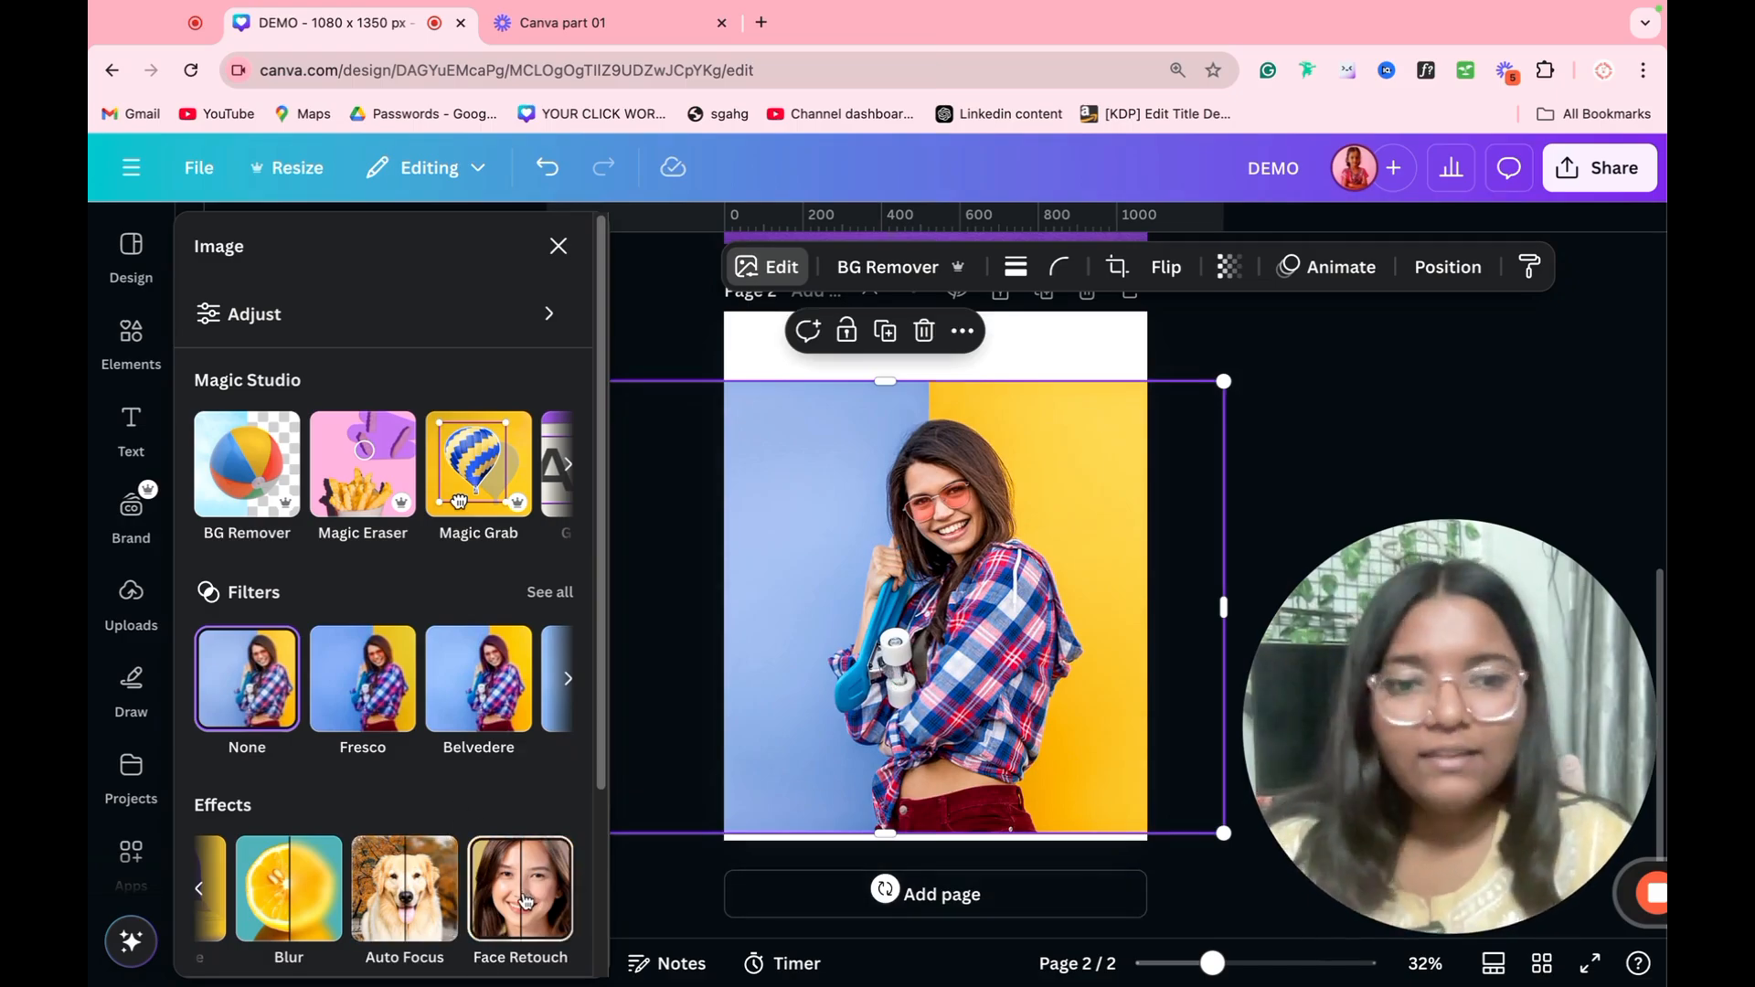
Step: Try the Natural filters Fresco, Belvedere, Flint, Luna, Aero and Myst on the woman's photo
{"action": "left_click", "coordinate": [549, 592]}
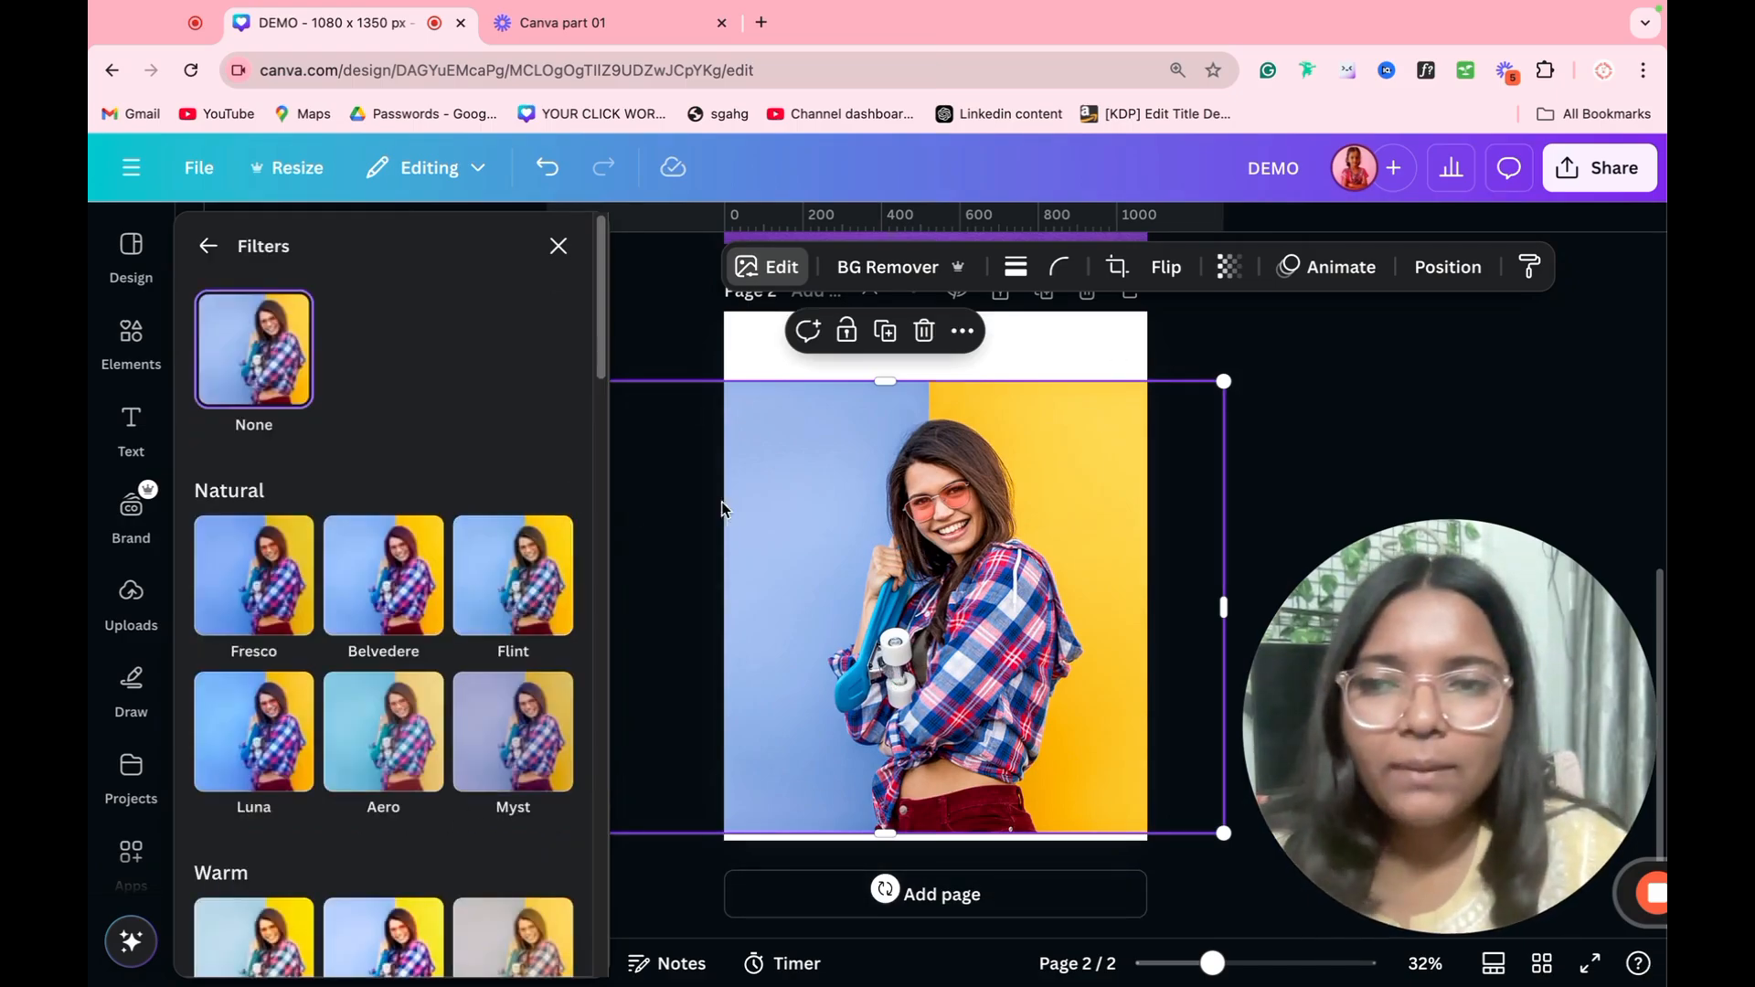
{"action": "left_click", "coordinate": [240, 579]}
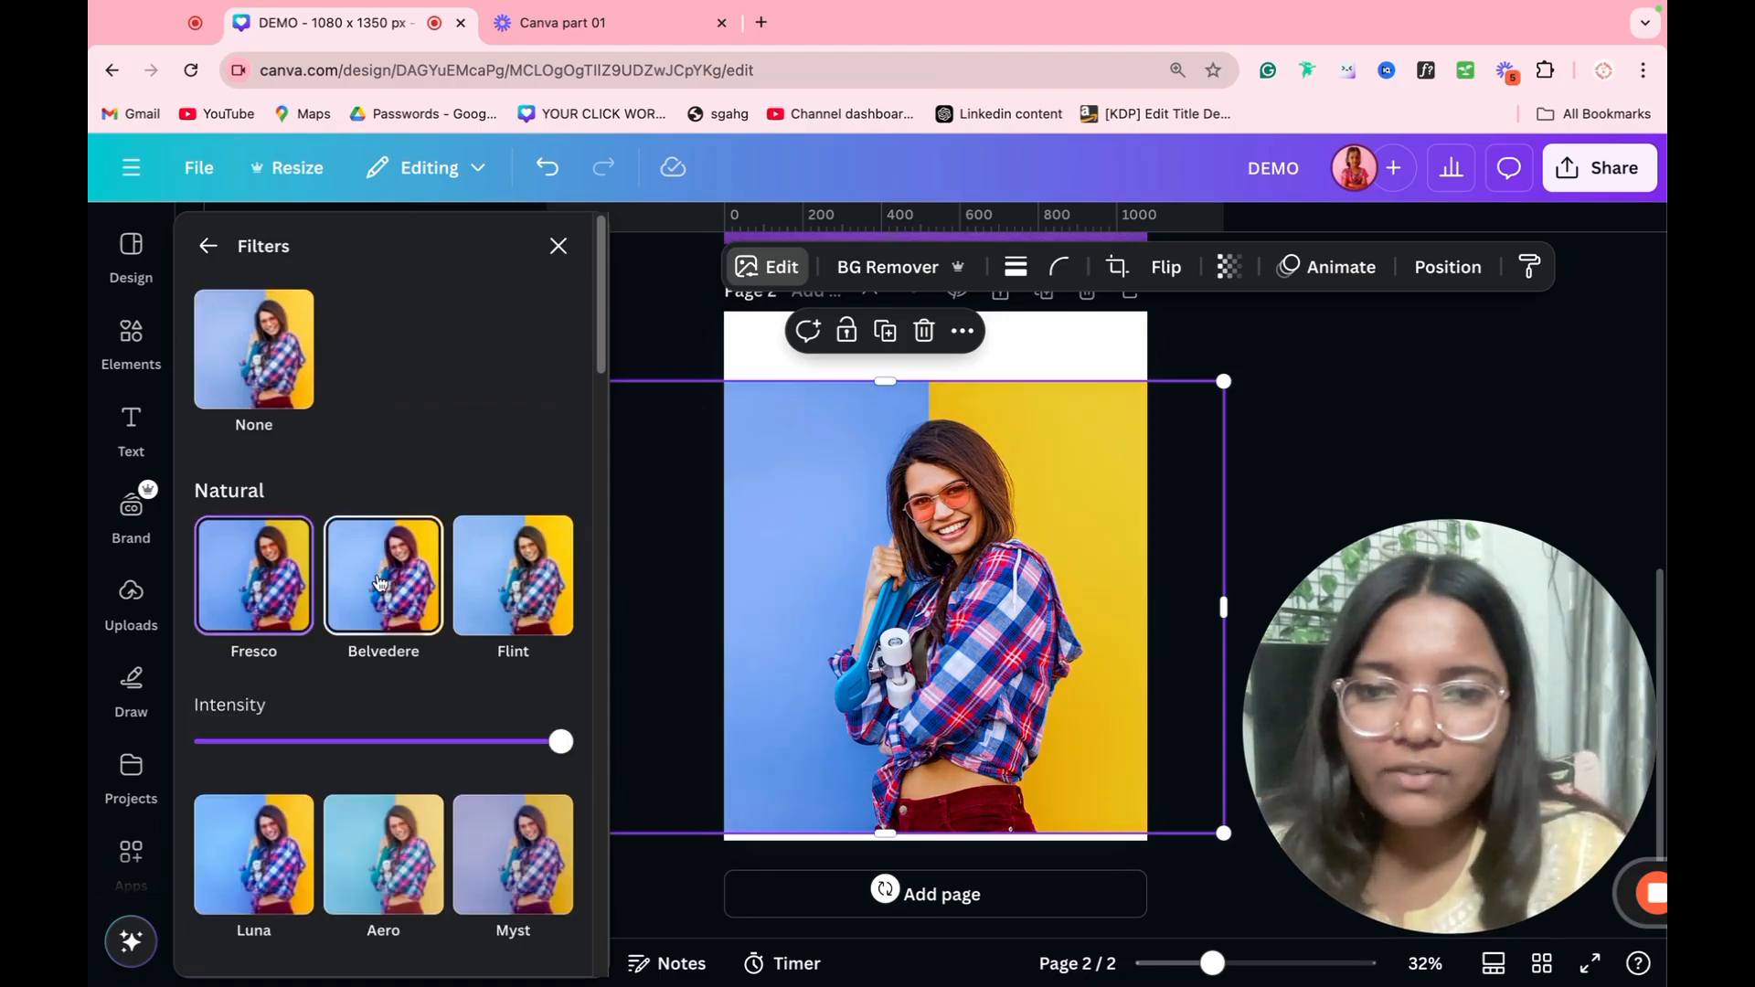
{"action": "left_click", "coordinate": [402, 580]}
{"action": "left_click", "coordinate": [498, 603]}
{"action": "scroll", "coordinate": [404, 646], "scroll_direction": "down", "scroll_amount": 5}
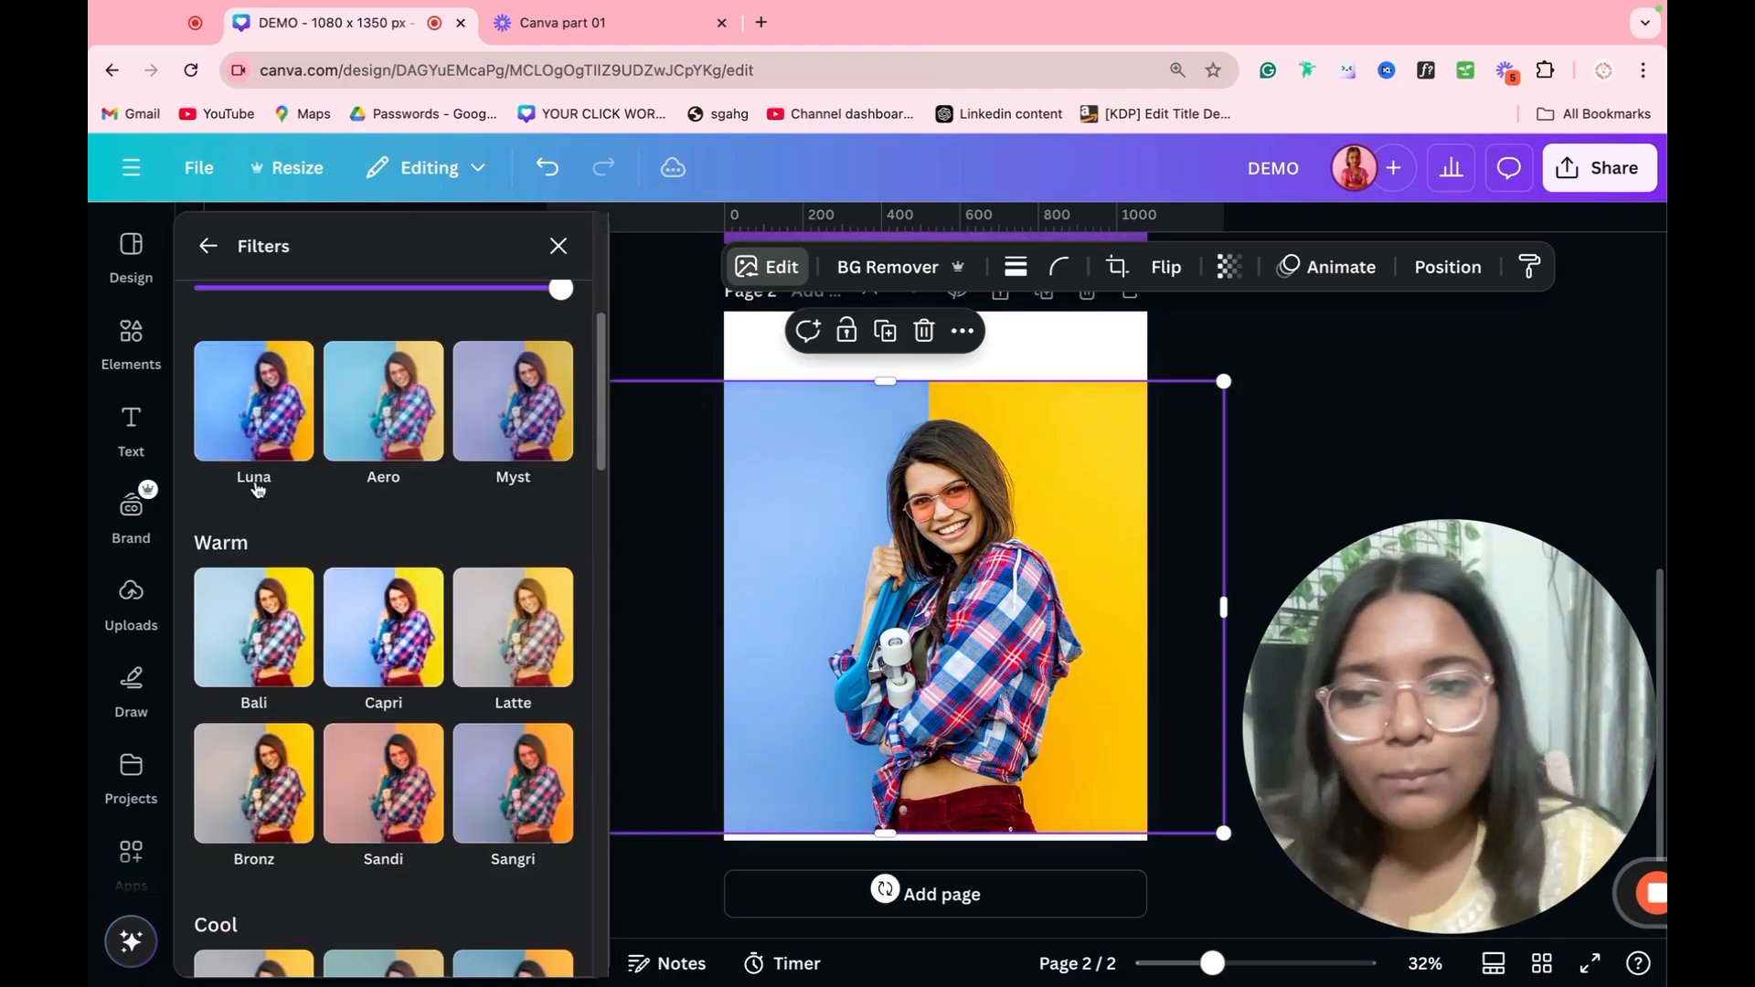
{"action": "left_click", "coordinate": [260, 448]}
{"action": "left_click", "coordinate": [376, 448]}
{"action": "left_click", "coordinate": [459, 446]}
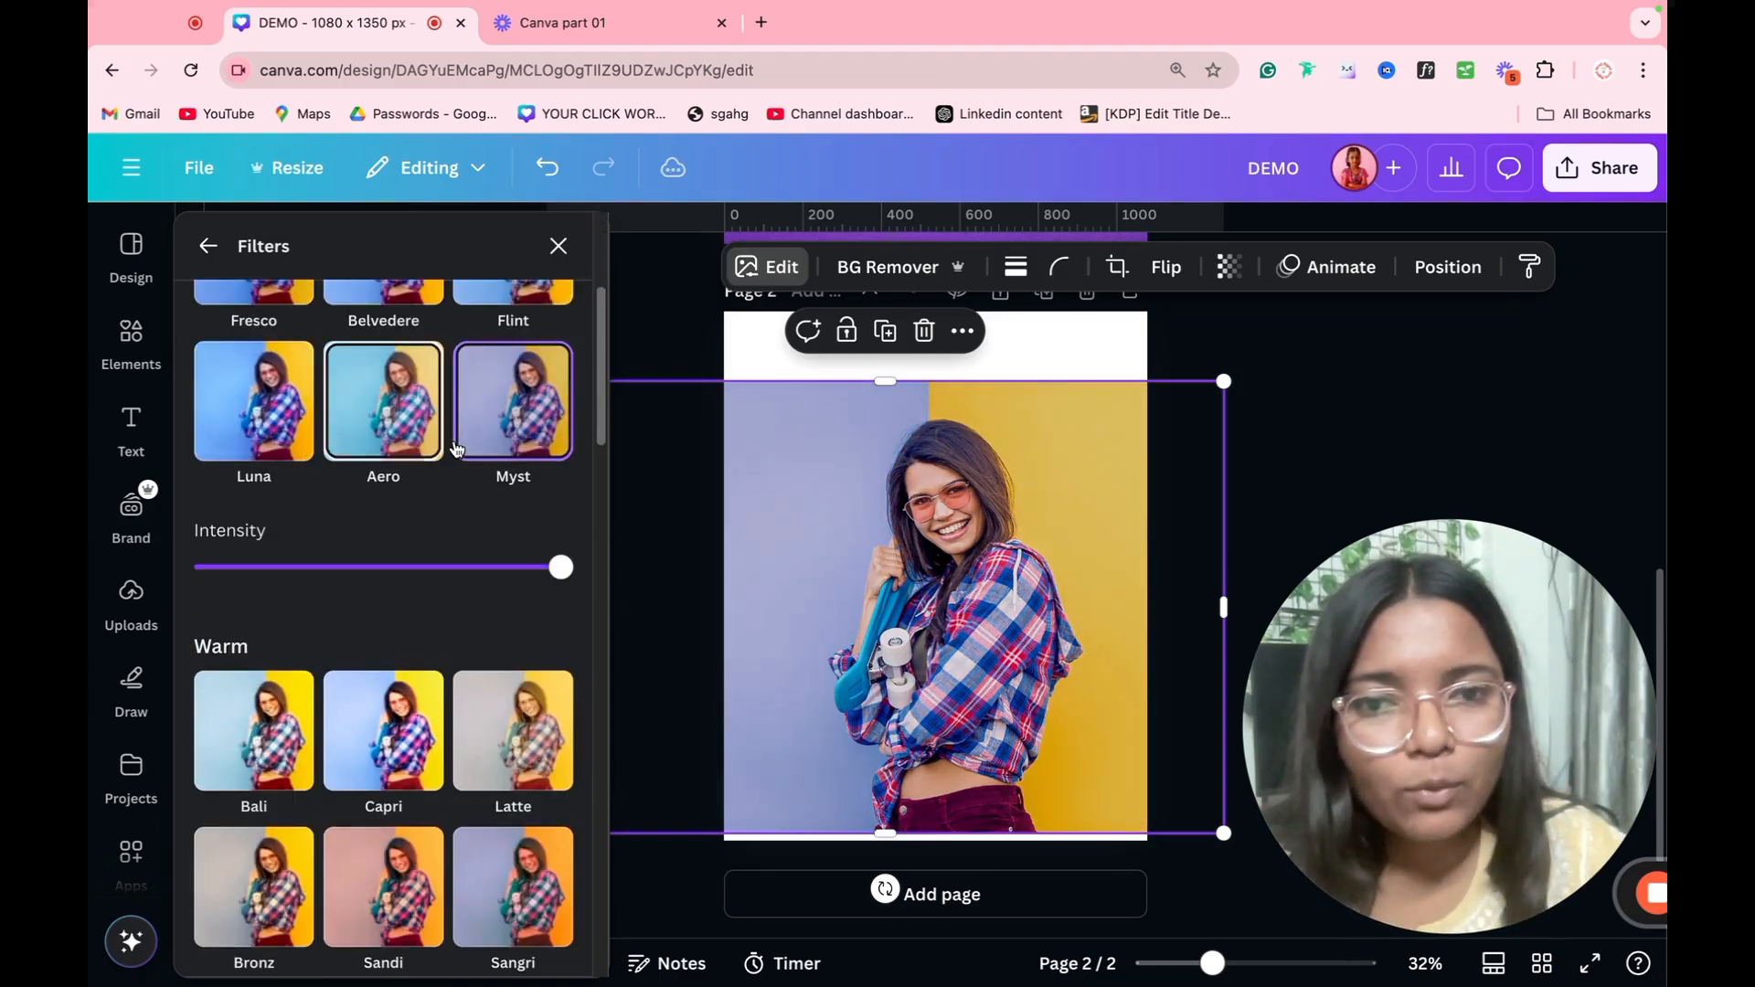
Step: Compare the Bali, Capri, Latte and Scandi filters on the woman's photo, and apply the Polar filter
{"action": "left_click", "coordinate": [279, 777]}
{"action": "left_click", "coordinate": [389, 627]}
{"action": "left_click", "coordinate": [505, 627]}
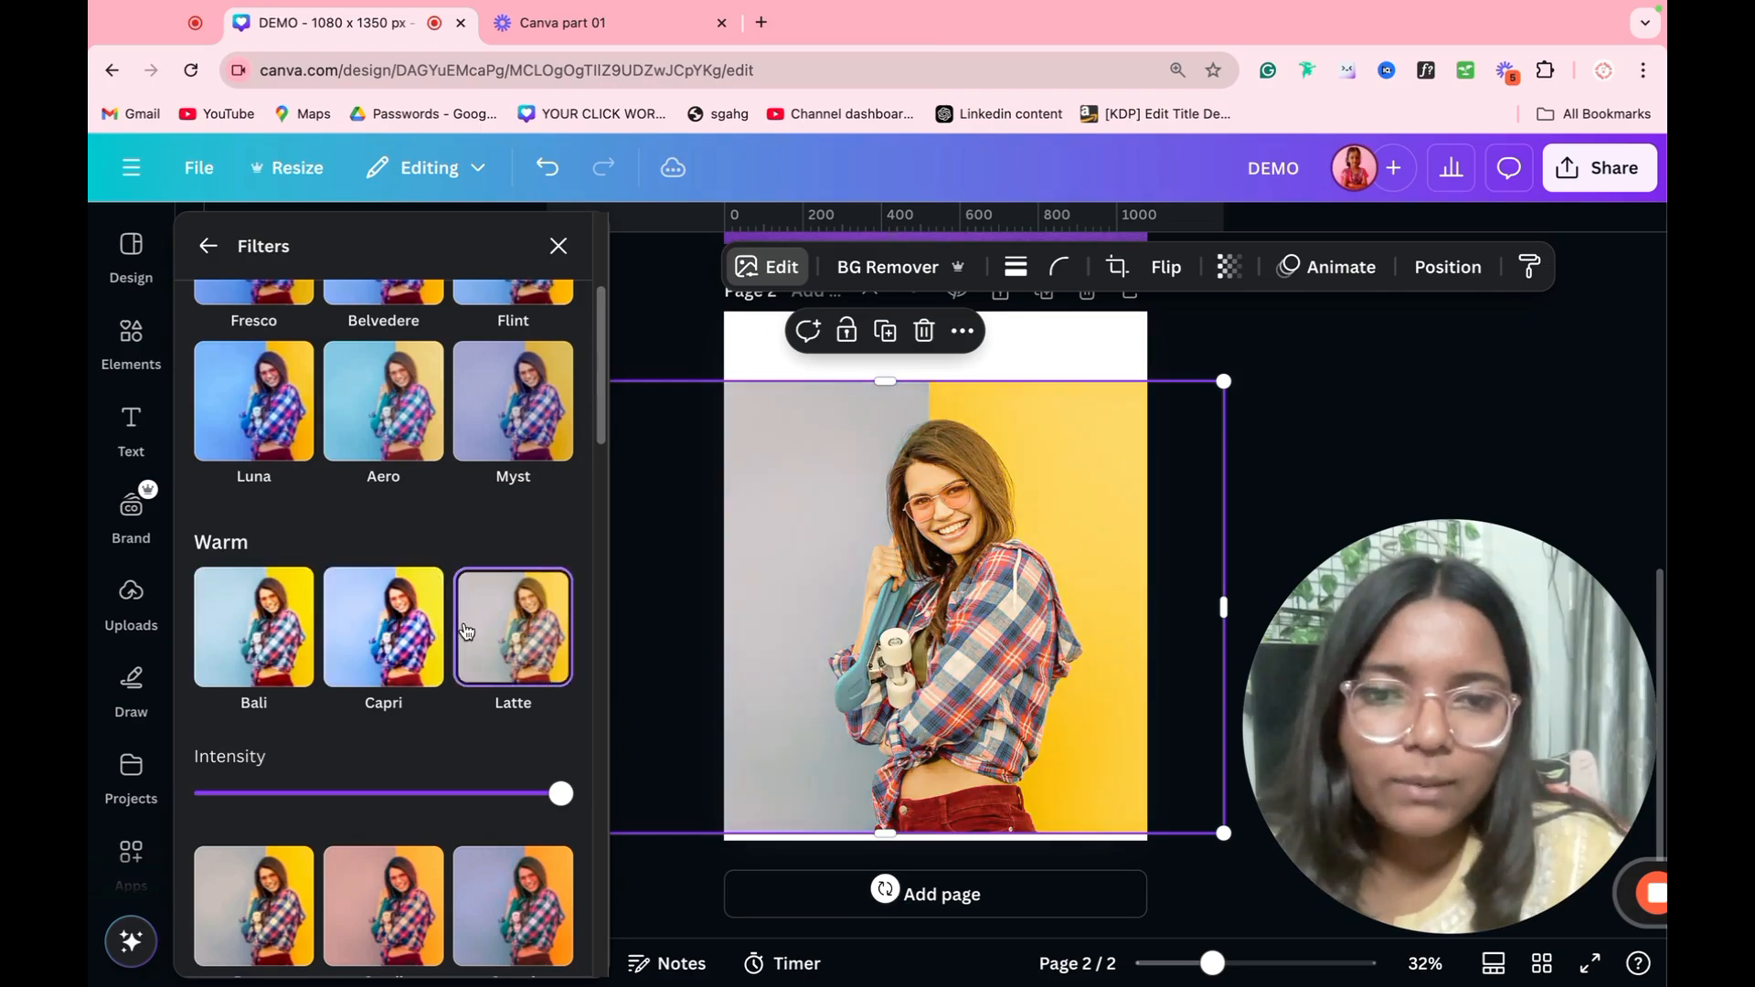
{"action": "scroll", "coordinate": [384, 658], "scroll_direction": "down", "scroll_amount": 5}
{"action": "left_click", "coordinate": [264, 703]}
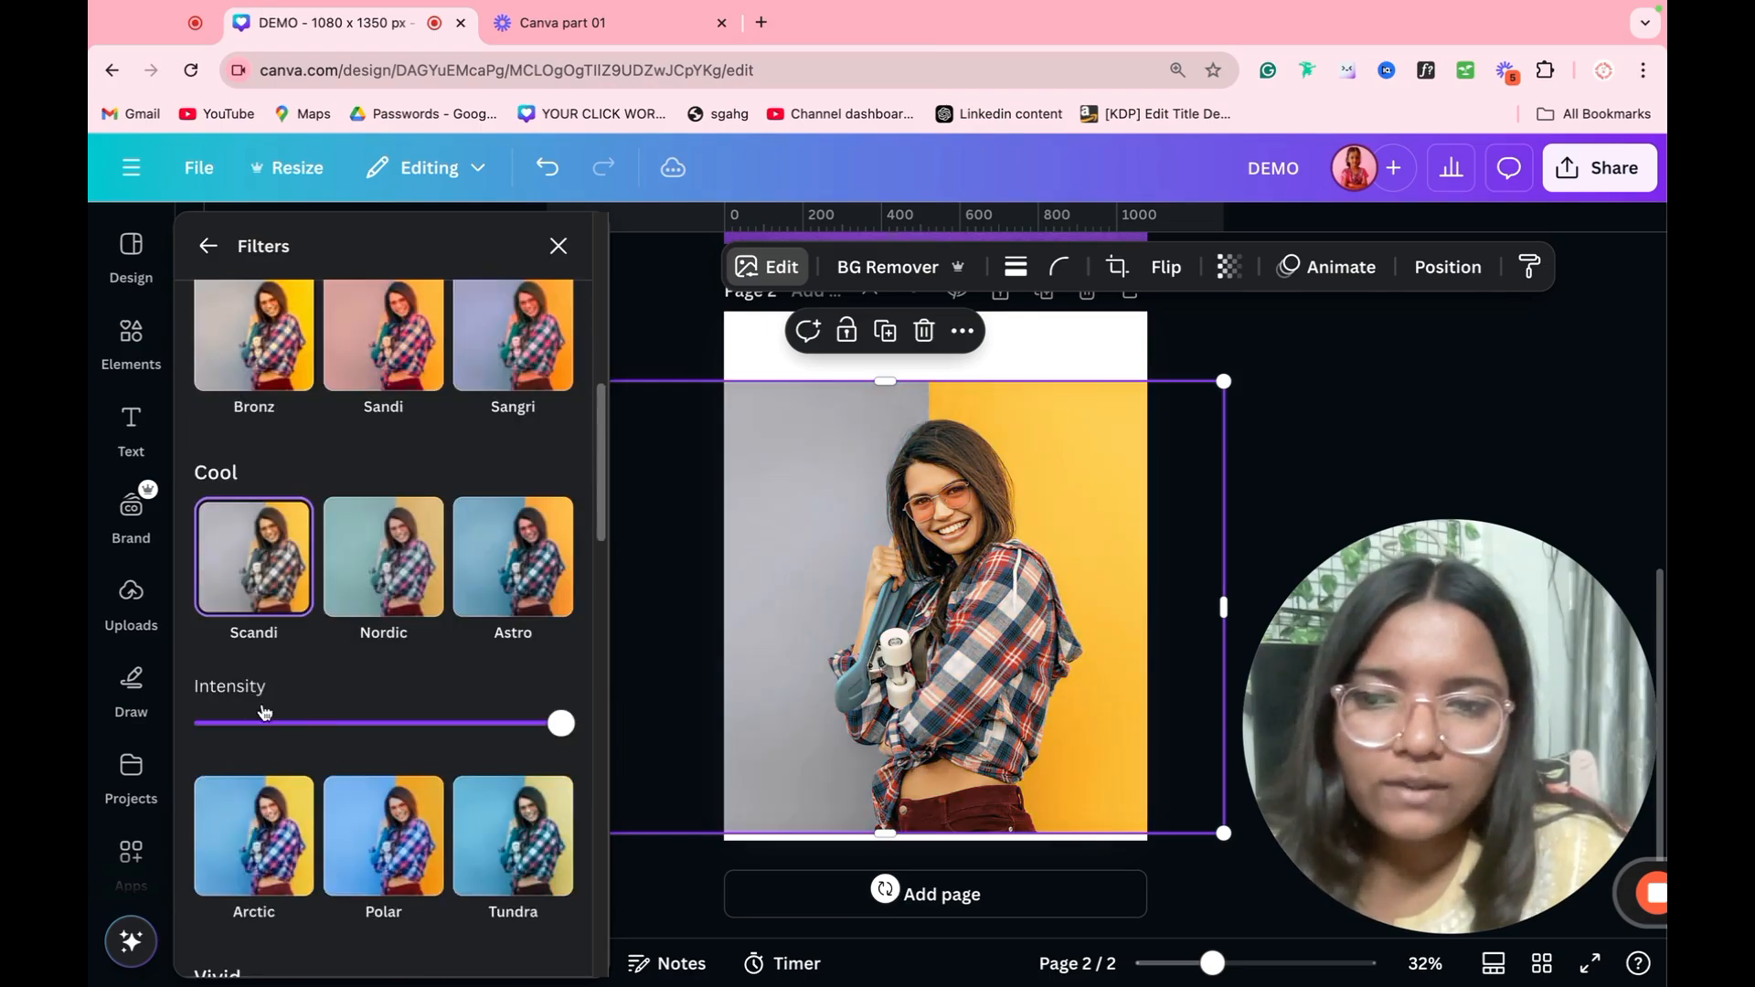
{"action": "left_click", "coordinate": [345, 821]}
{"action": "scroll", "coordinate": [271, 463], "scroll_direction": "down", "scroll_amount": 1}
{"action": "left_click", "coordinate": [208, 246]}
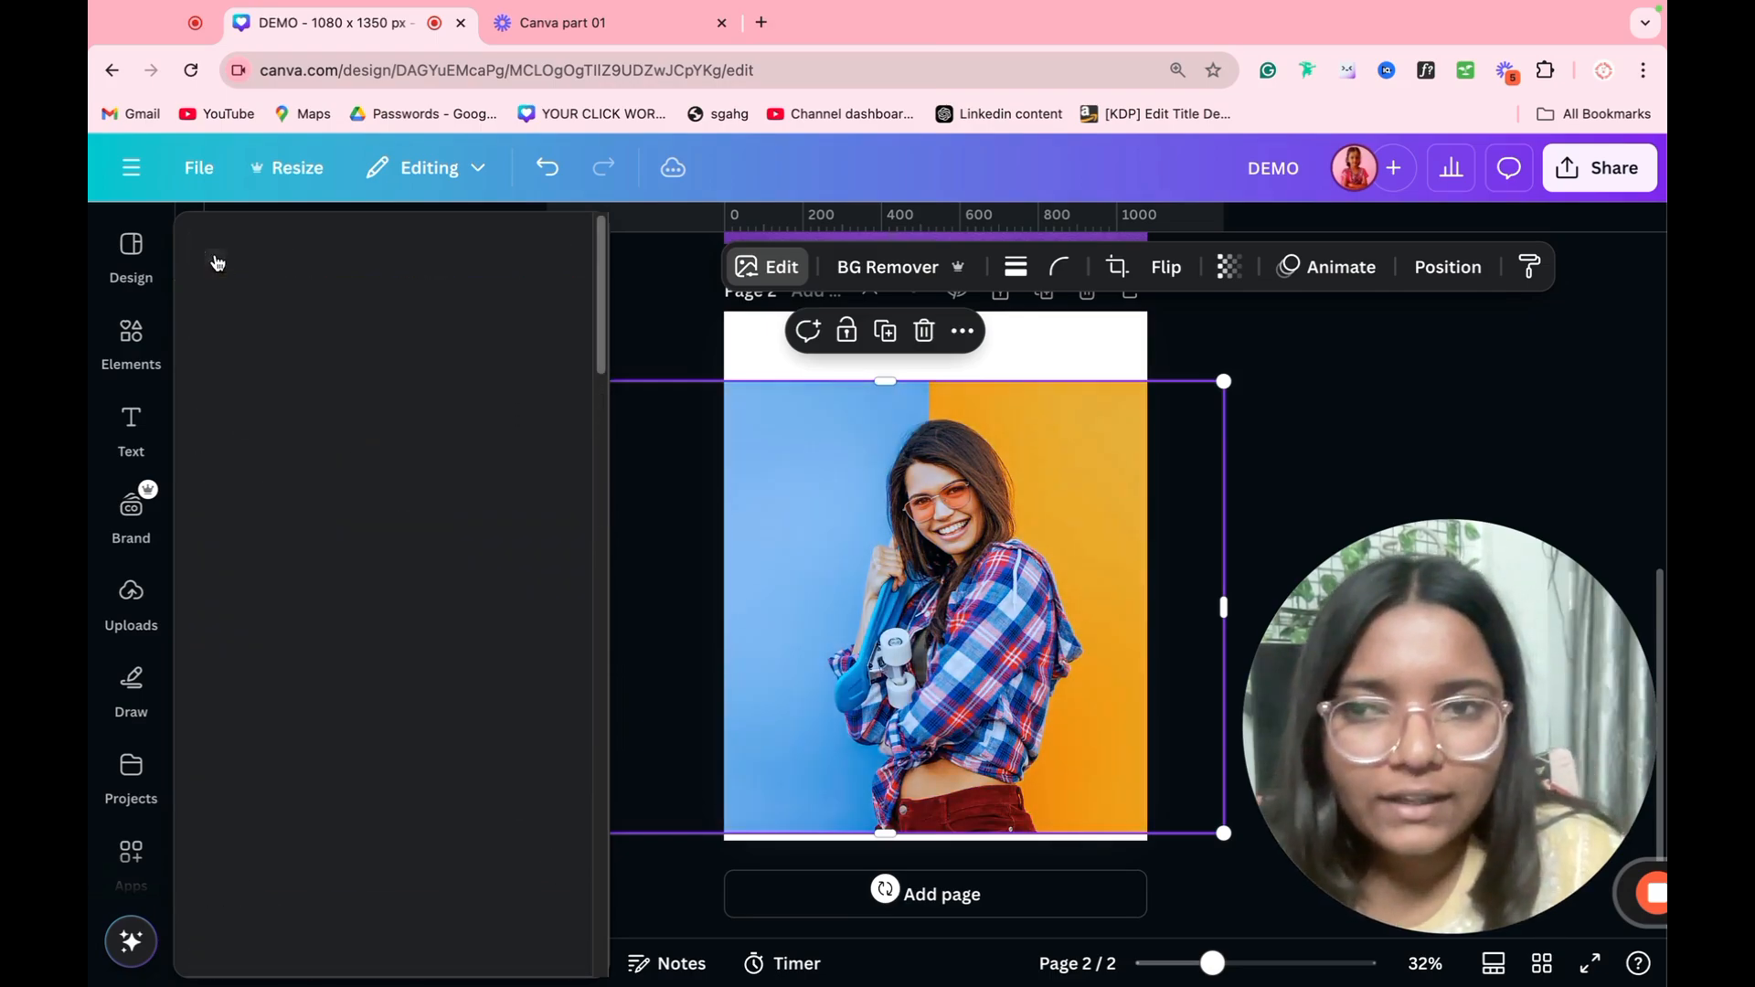
Step: Warm the photo's temperature, shift its tint towards green and raise its brightness, and undo the latest adjustments
{"action": "left_click", "coordinate": [346, 335]}
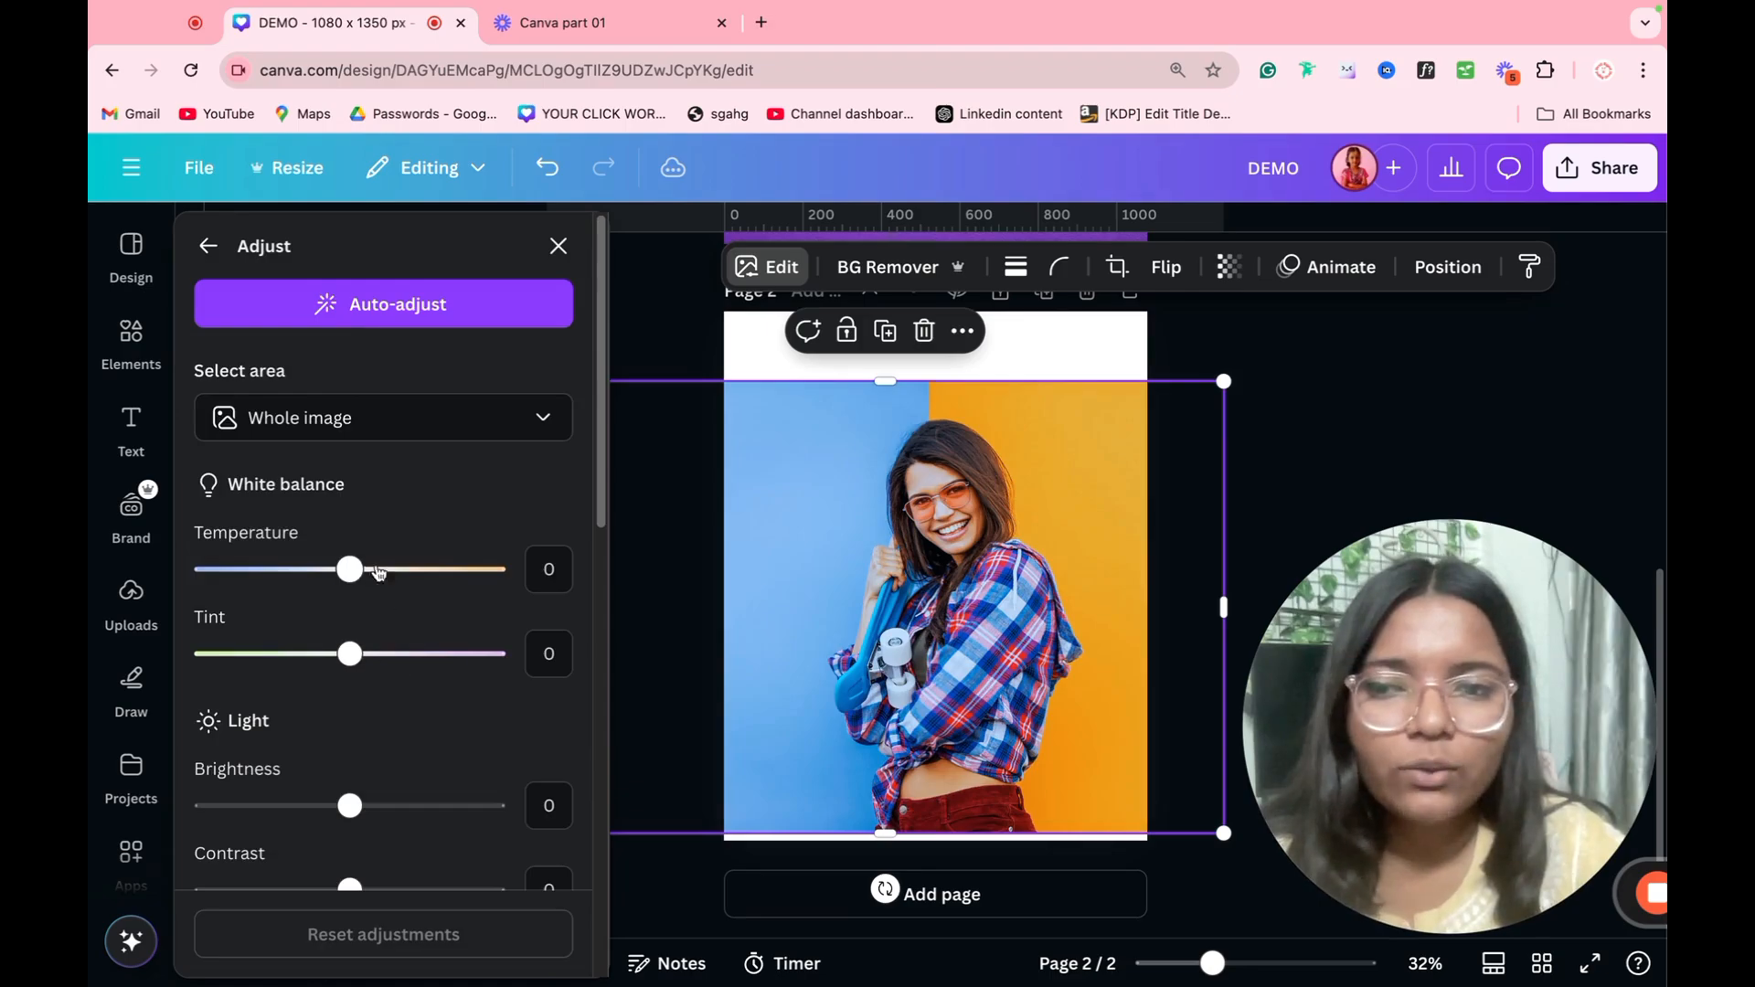
{"action": "left_click_drag", "start_coordinate": [350, 569], "coordinate": [479, 568]}
{"action": "left_click_drag", "start_coordinate": [365, 654], "coordinate": [290, 654]}
{"action": "left_click_drag", "start_coordinate": [350, 806], "coordinate": [476, 806]}
{"action": "left_click", "coordinate": [215, 241]}
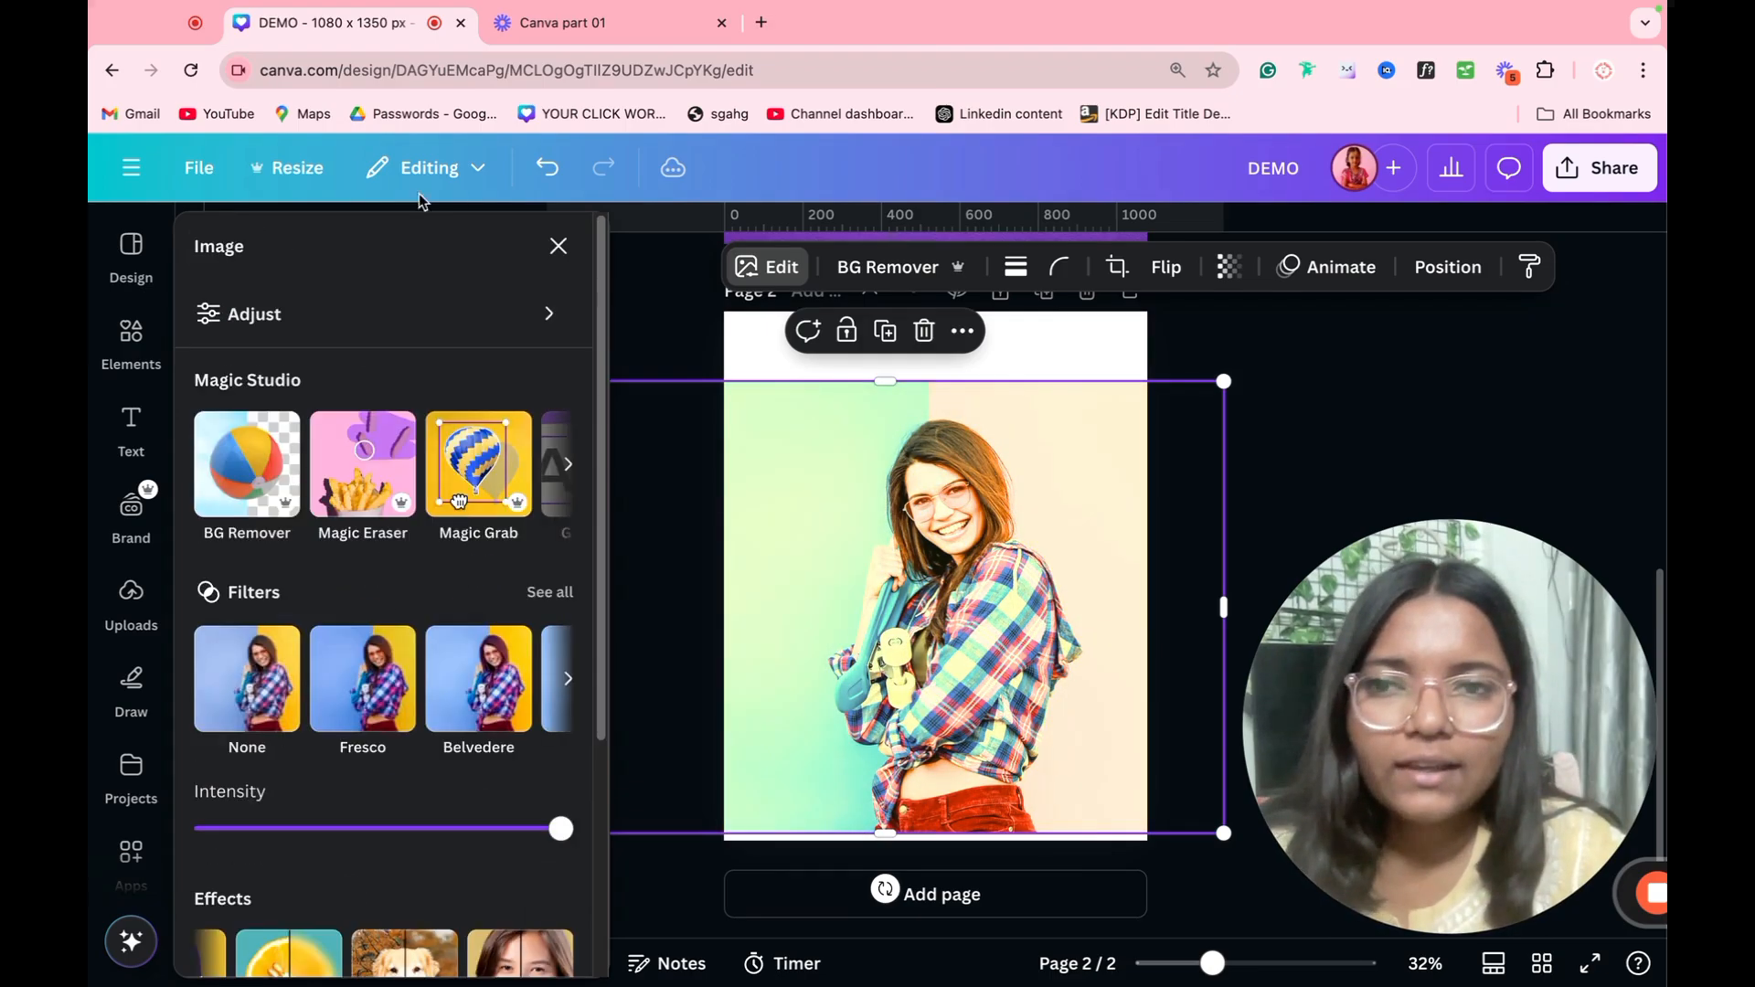
{"action": "left_click", "coordinate": [568, 176]}
{"action": "left_click", "coordinate": [568, 177]}
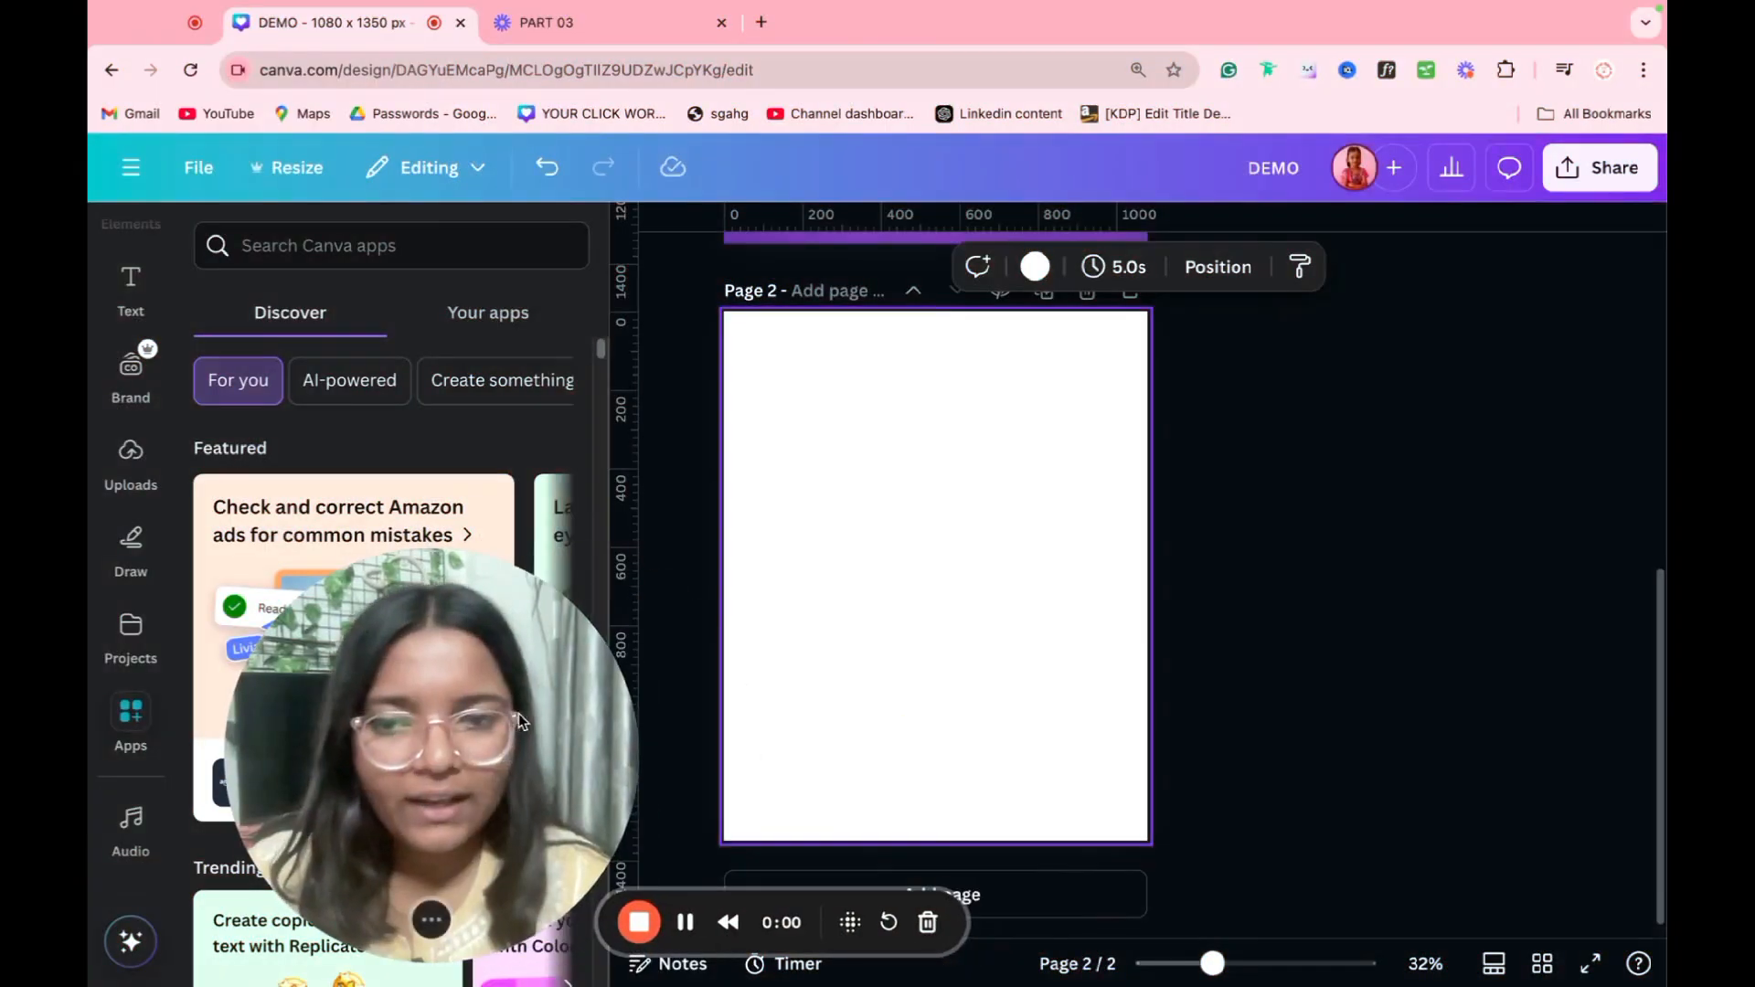
{"action": "left_click_drag", "start_coordinate": [534, 730], "coordinate": [1565, 760]}
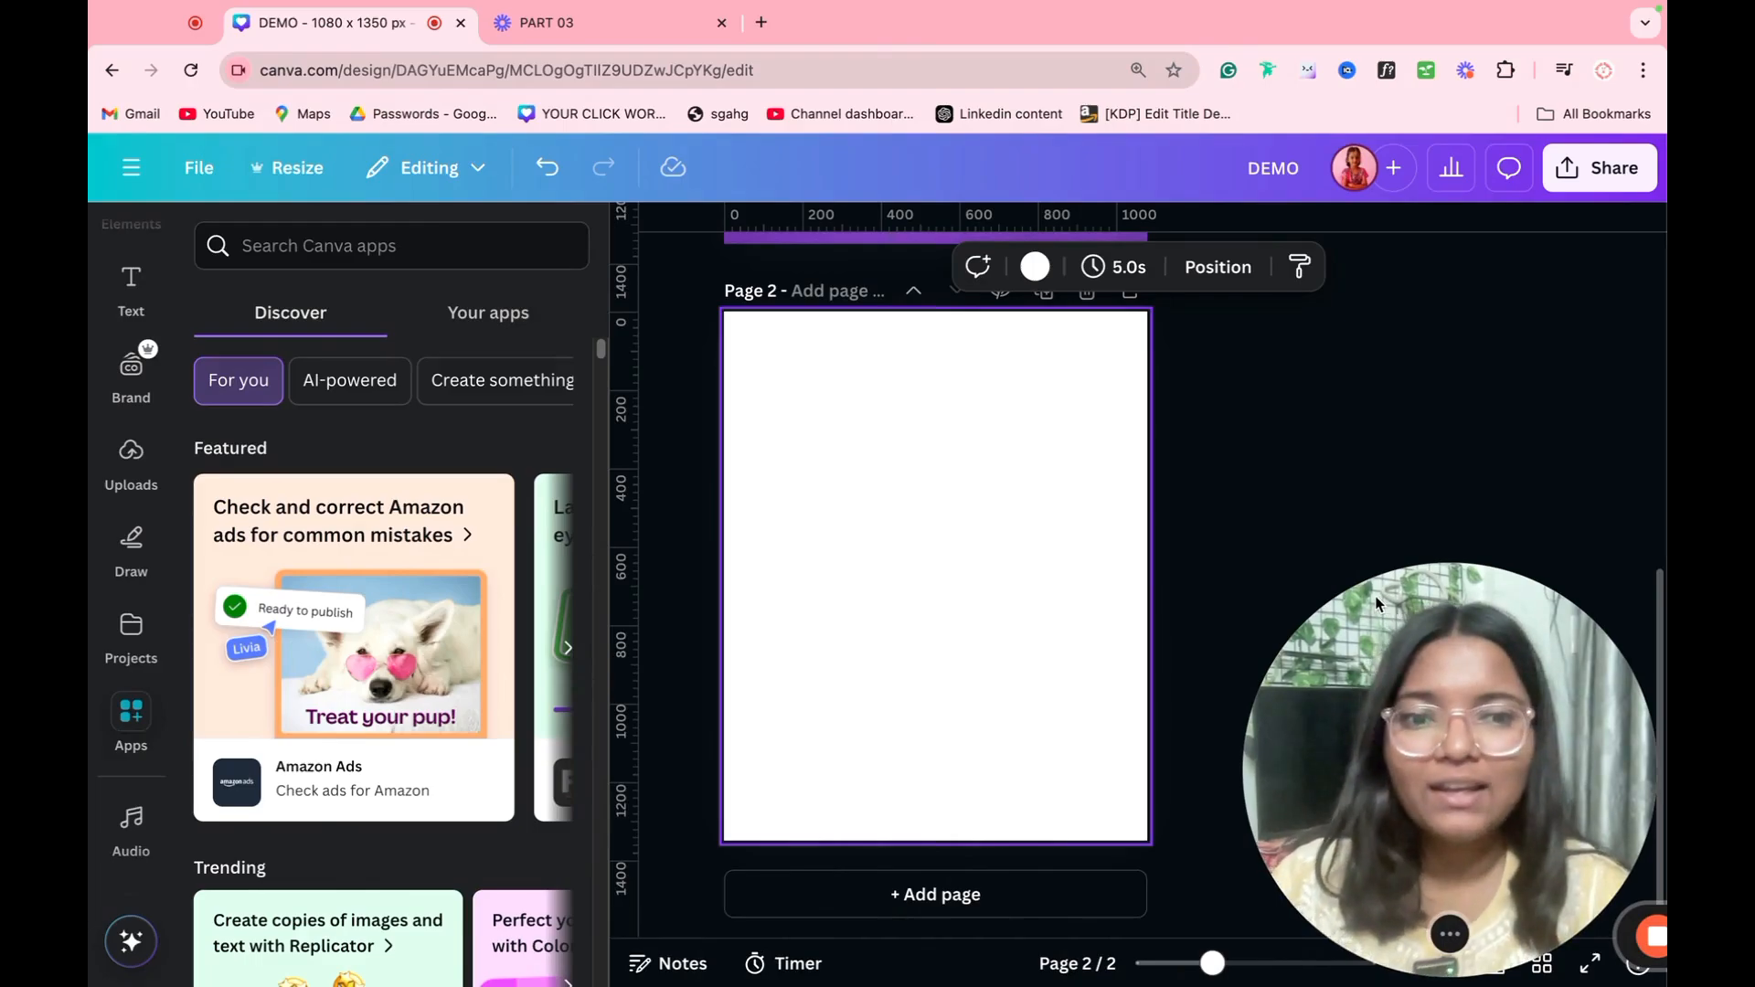
Step: Search the Canva apps for "Type" and open the TypeCraft app
{"action": "left_click", "coordinate": [387, 245]}
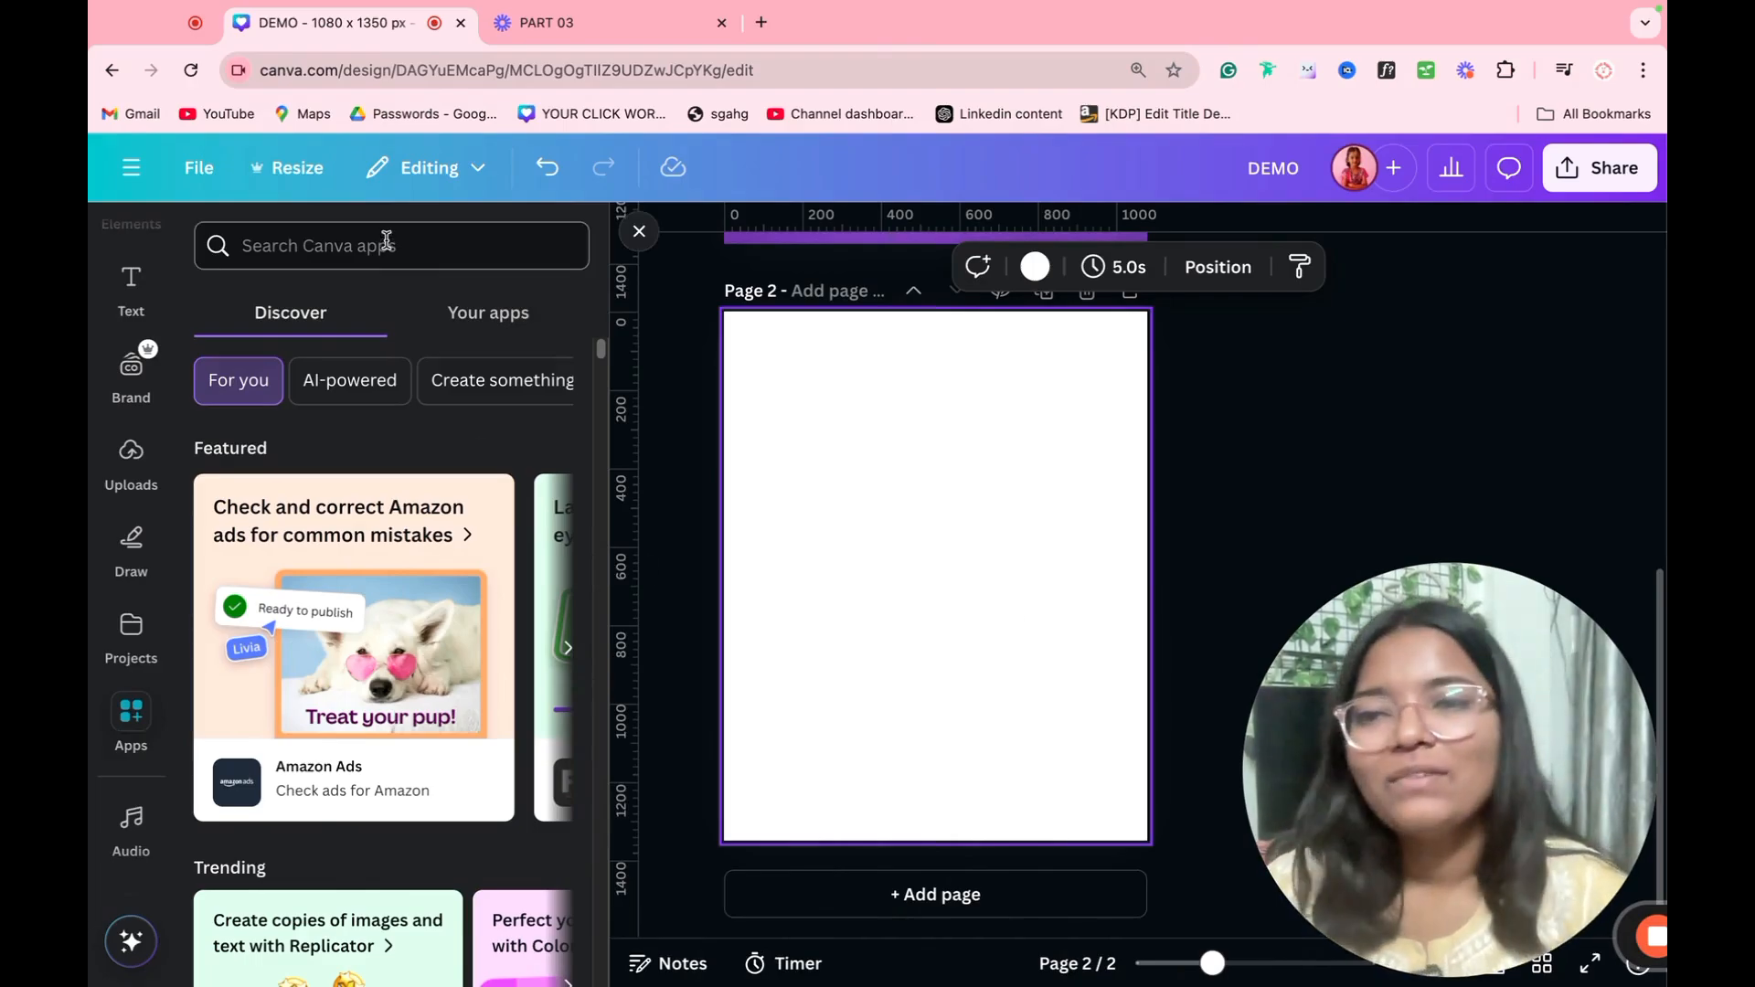
{"action": "type", "text": "T"}
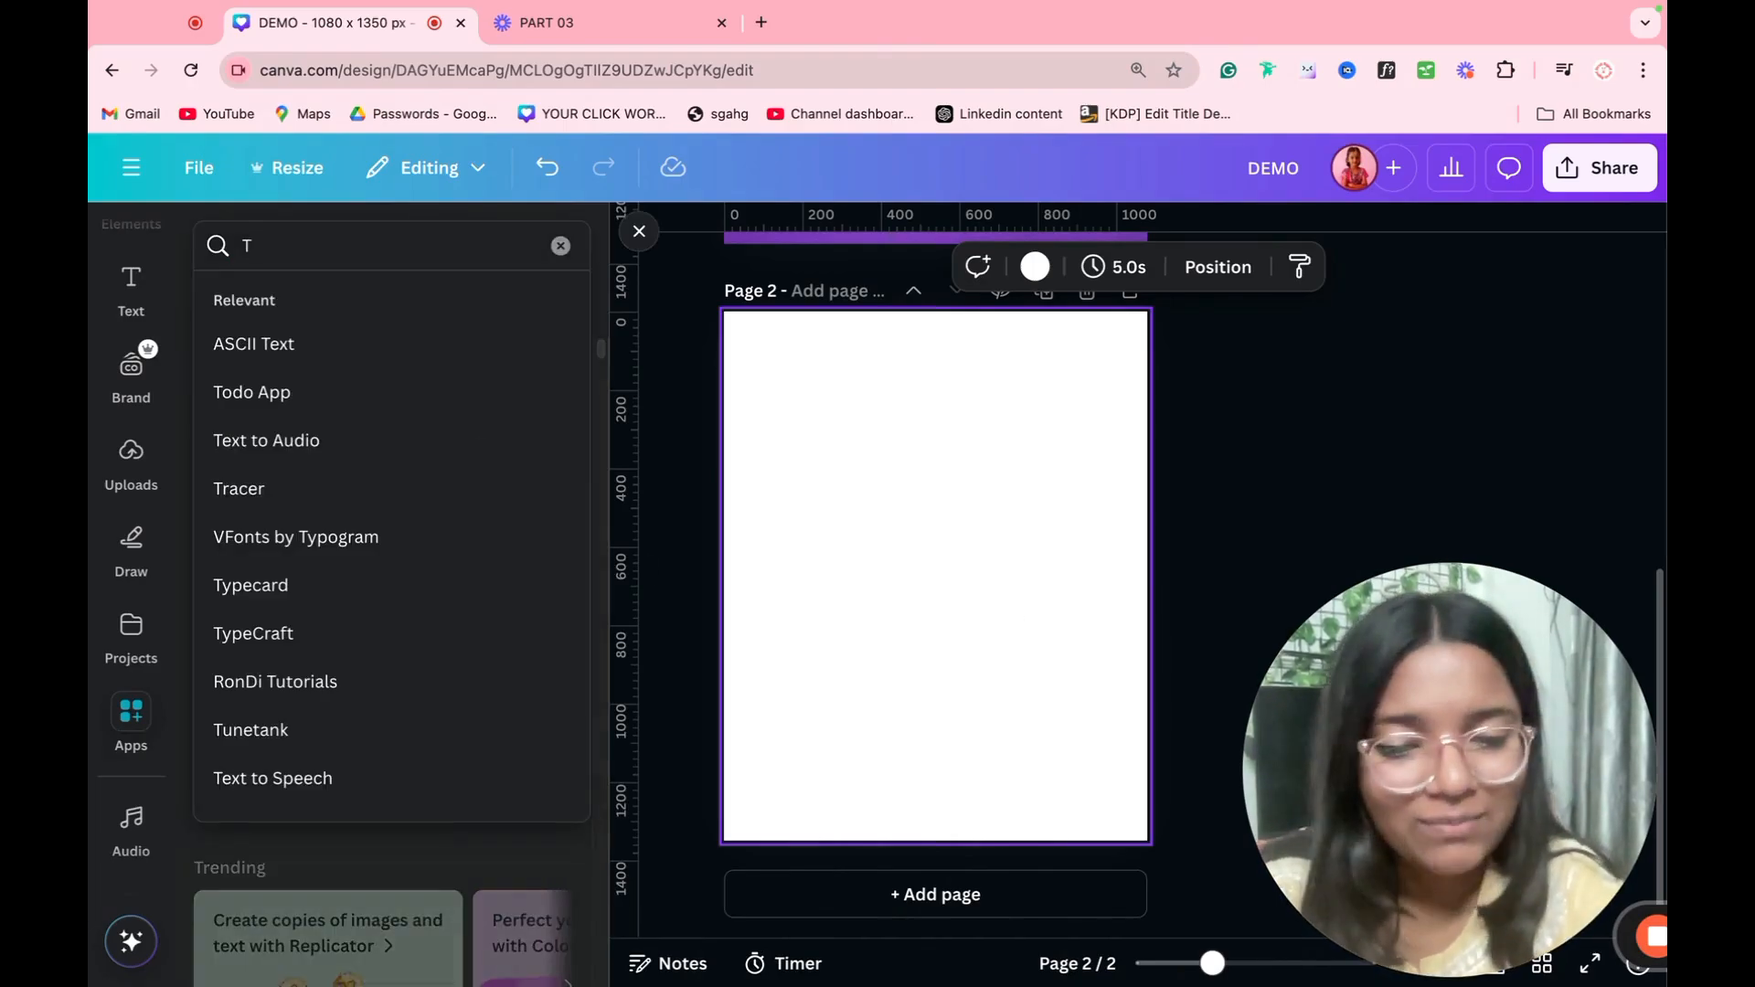
{"action": "type", "text": "ype"}
{"action": "key", "text": "Return"}
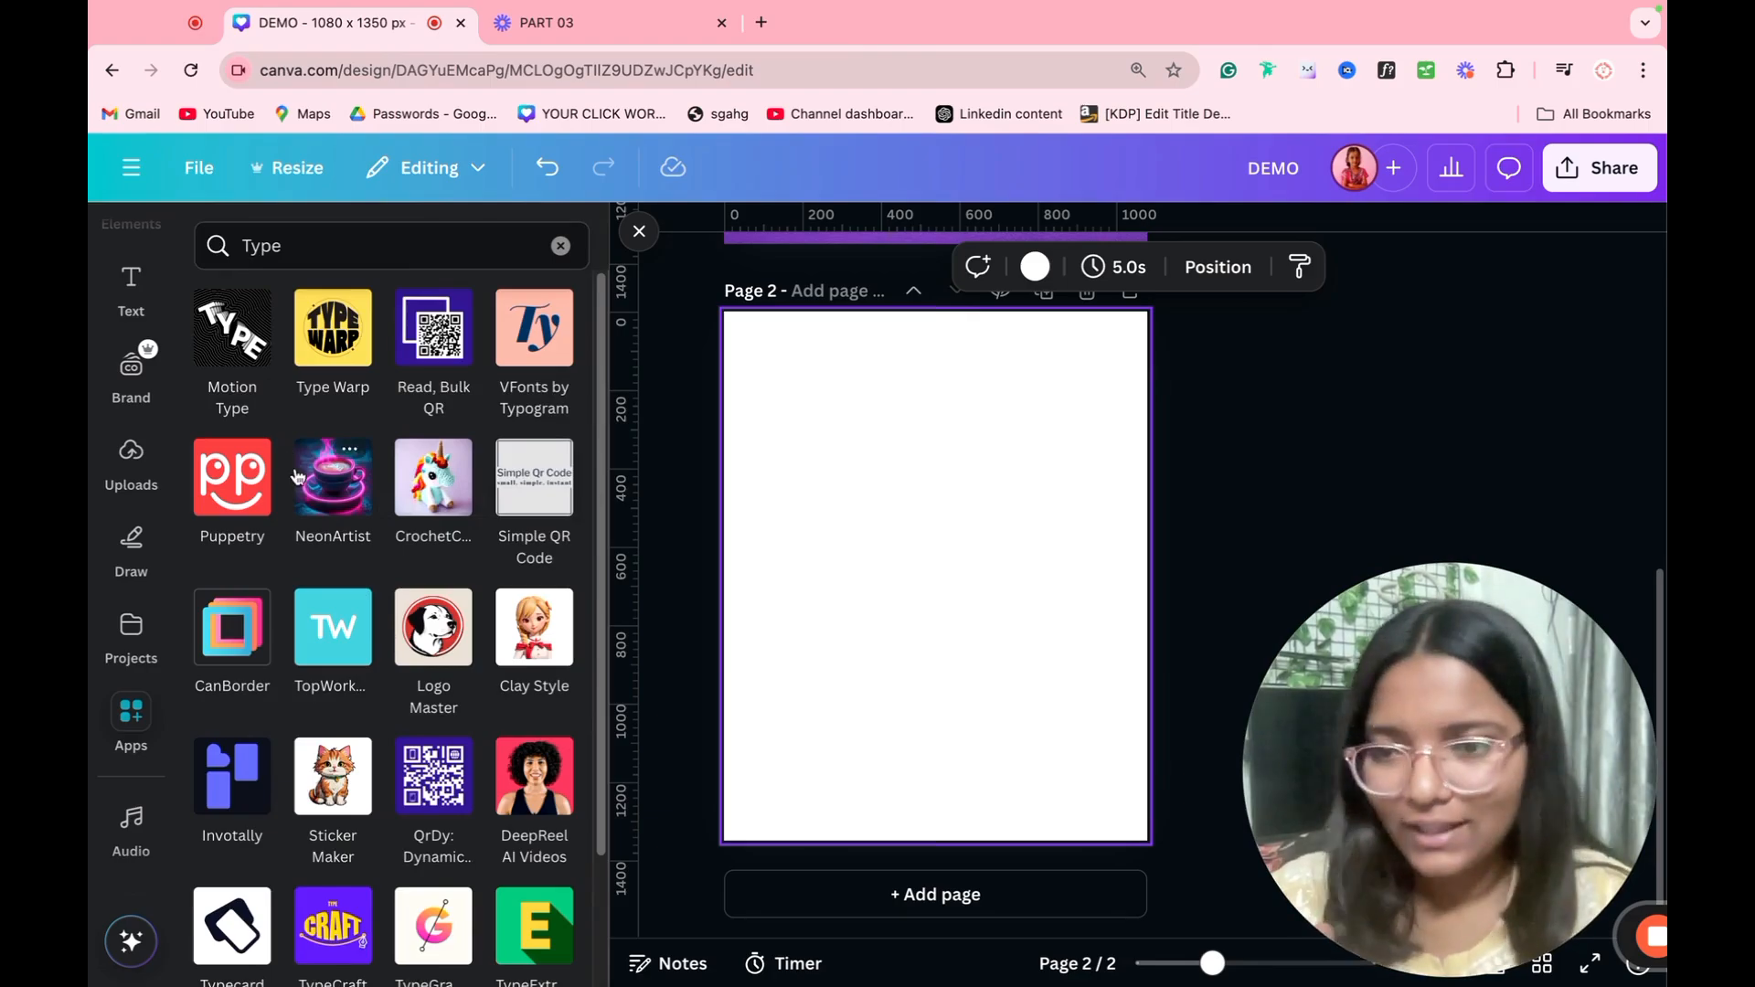
{"action": "left_click", "coordinate": [331, 944]}
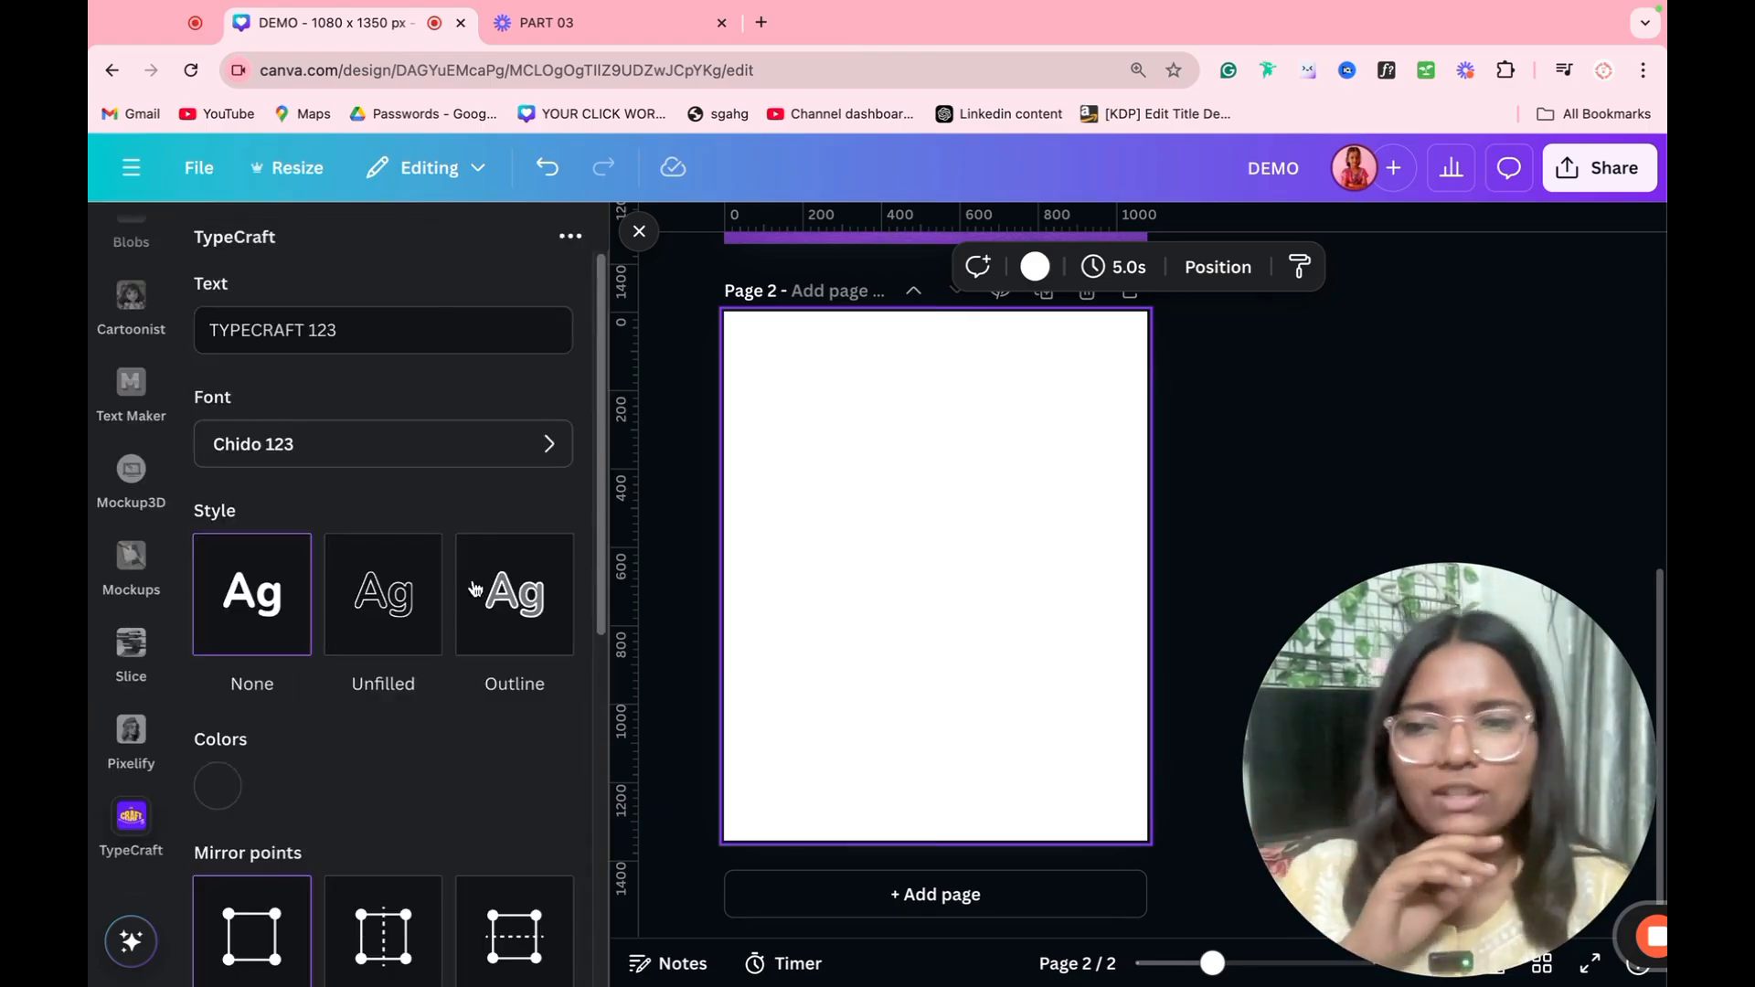
Step: Replace the TypeCraft sample text with a first name in capitals and choose the font Agila 1 123
{"action": "triple_click", "coordinate": [386, 350]}
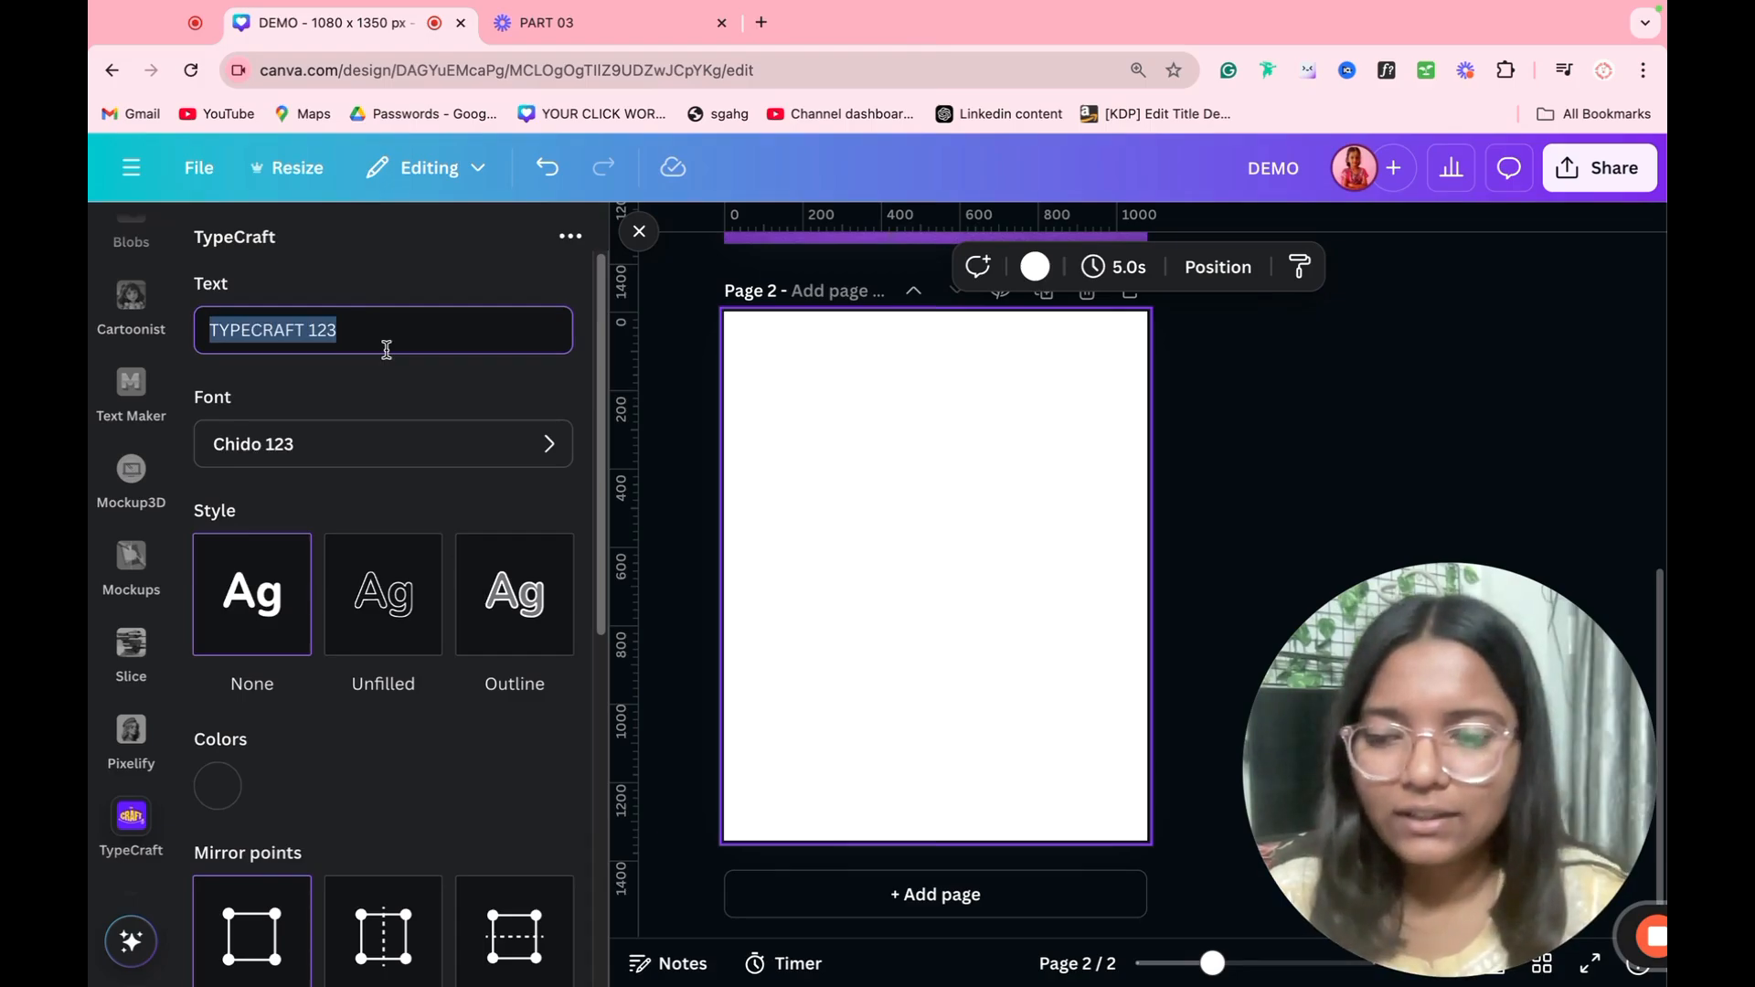
{"action": "type", "text": "S"}
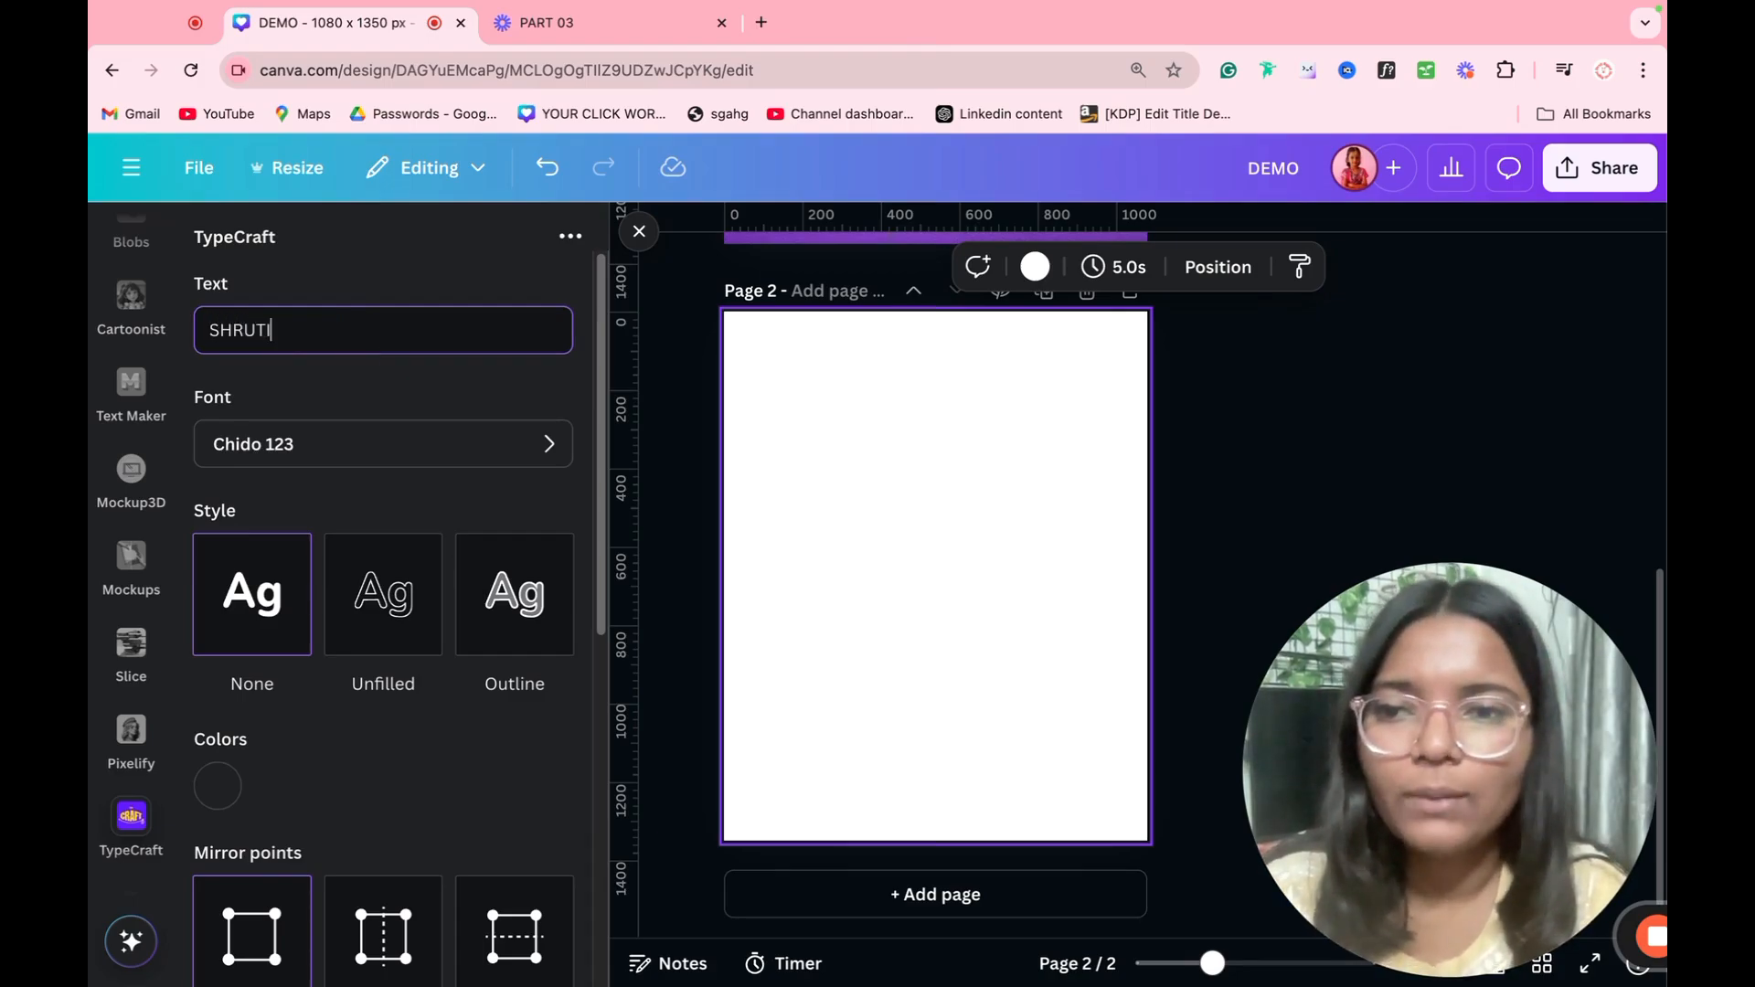
{"action": "type", "text": "HRUT"}
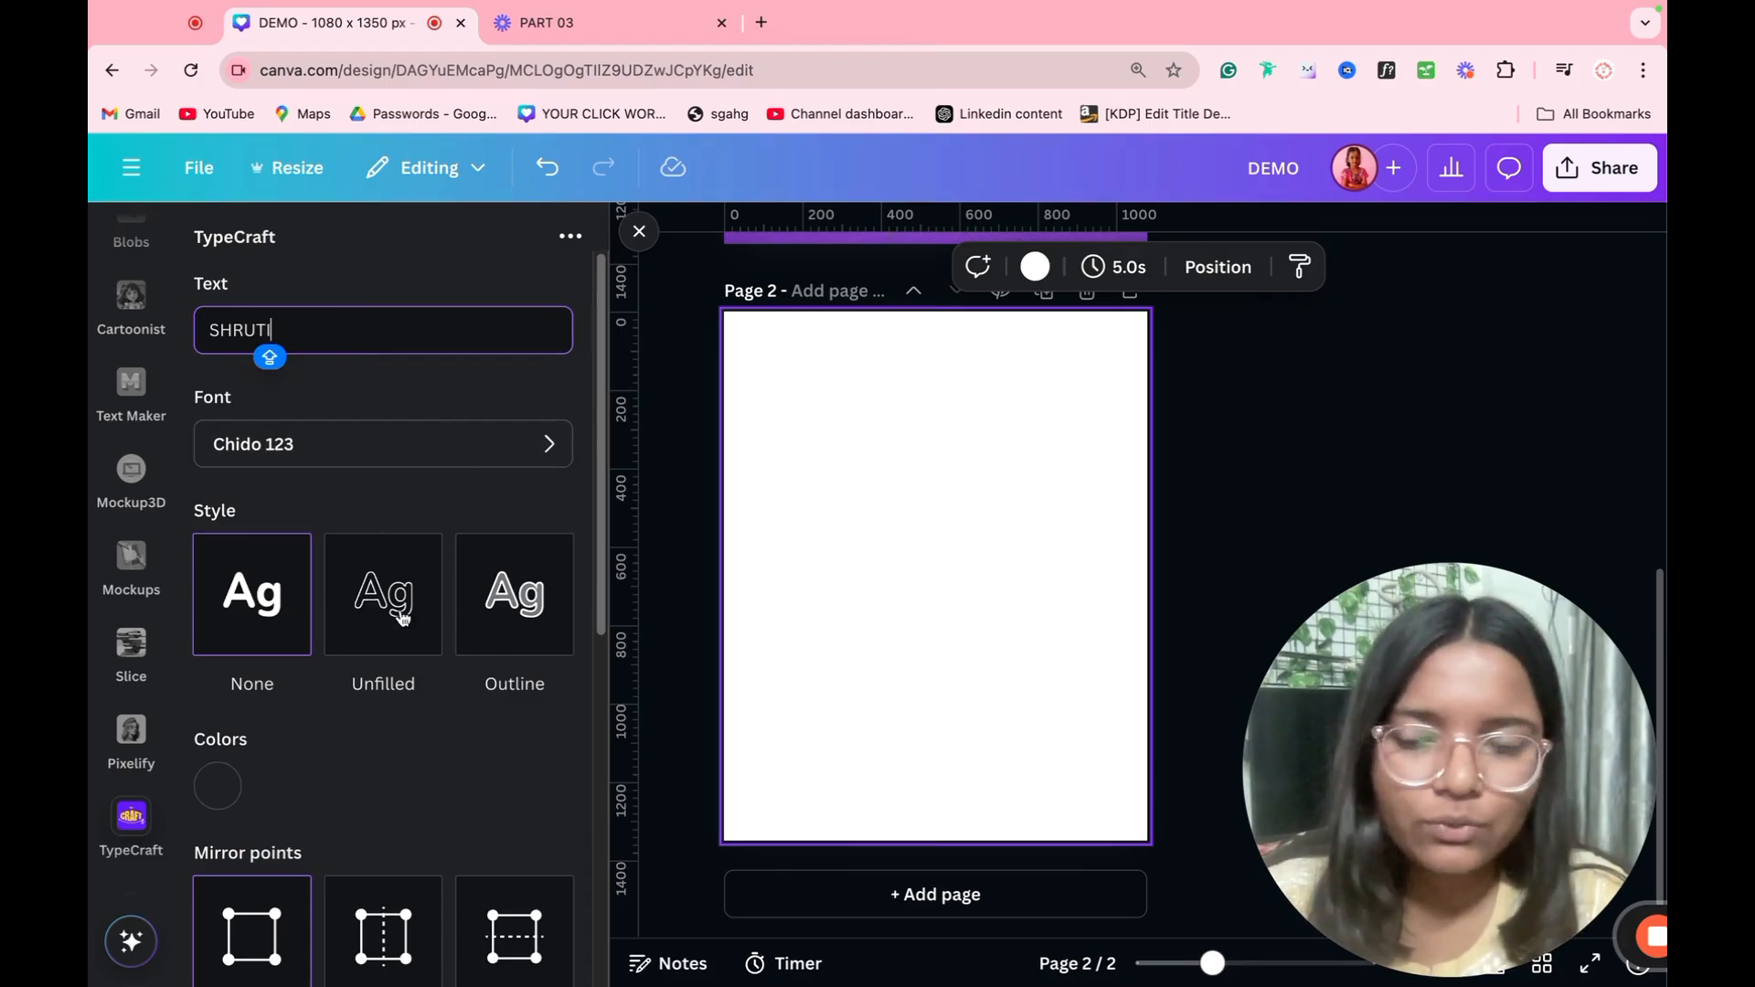
{"action": "left_click", "coordinate": [434, 461]}
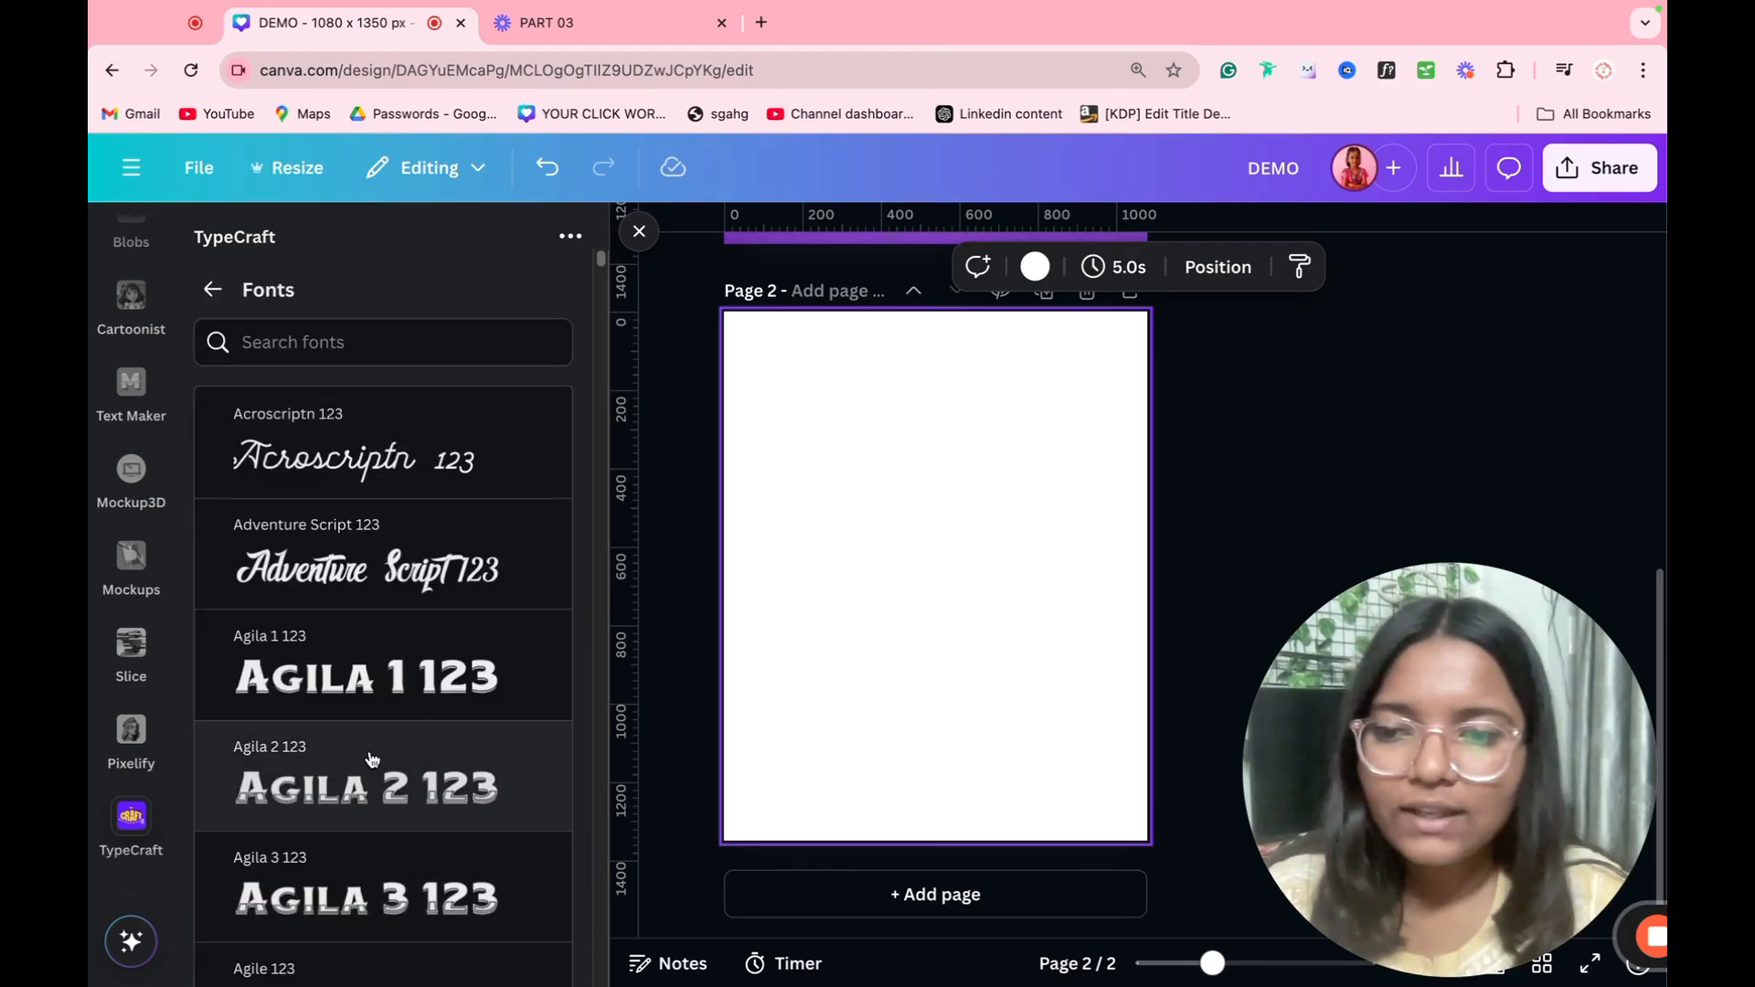
{"action": "left_click", "coordinate": [376, 679]}
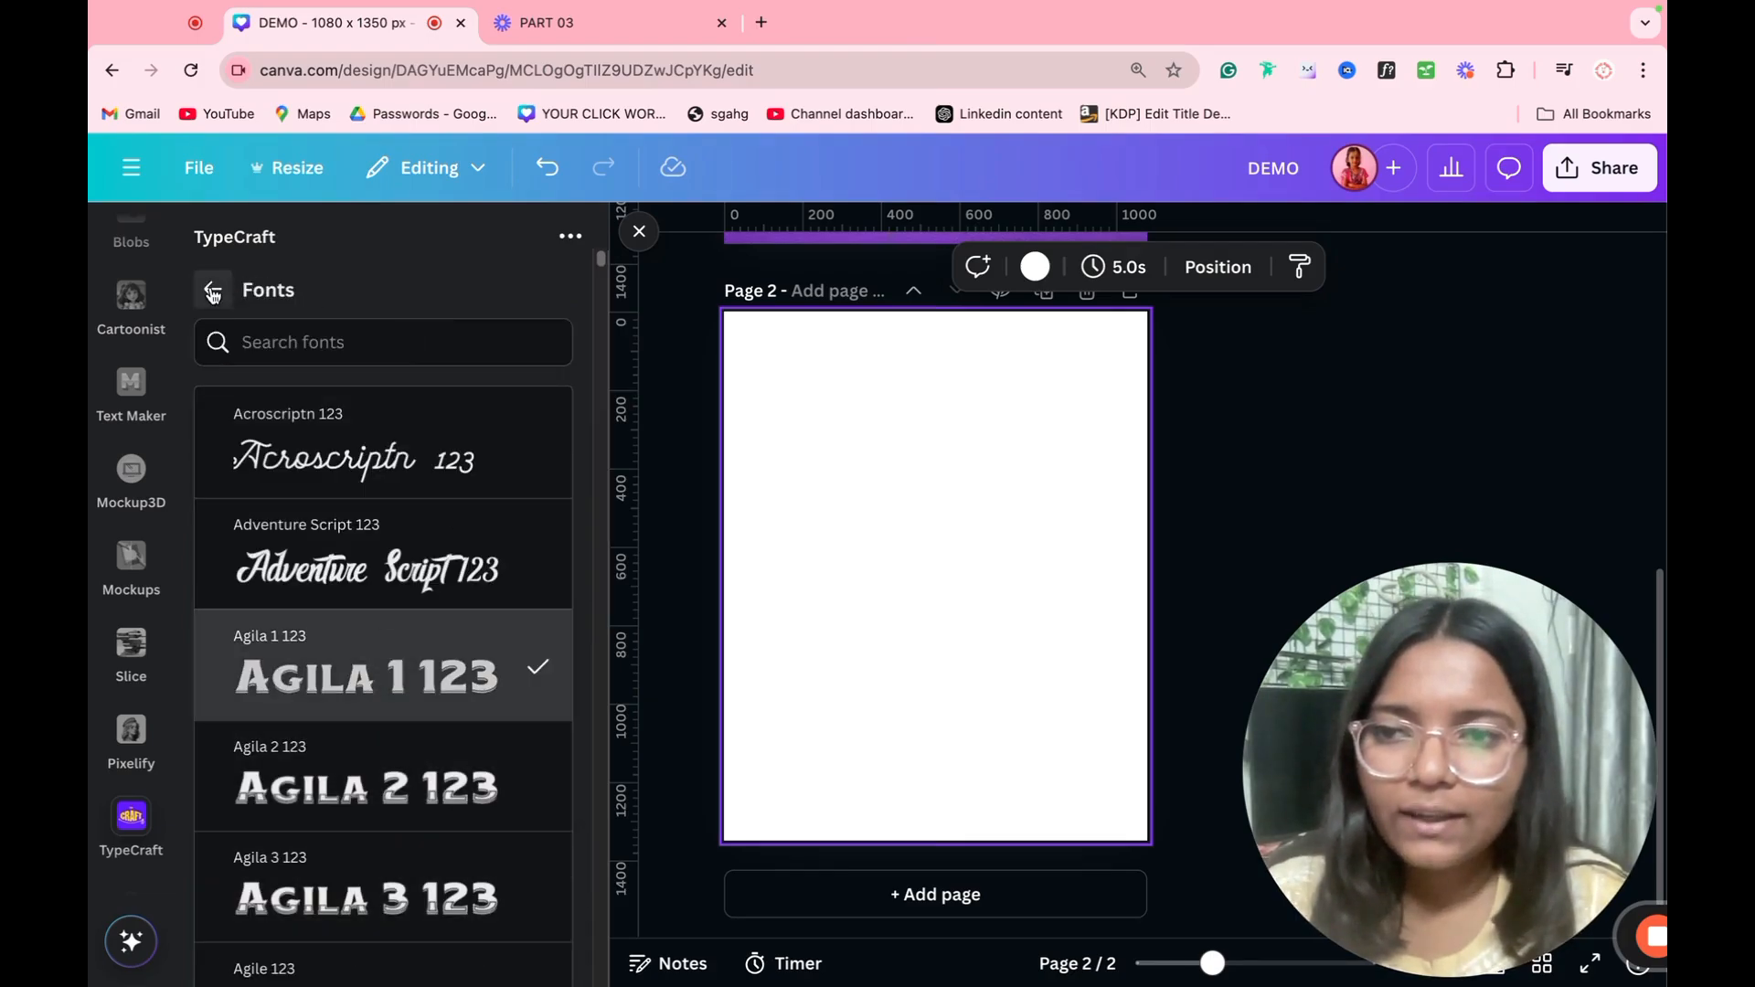
{"action": "left_click", "coordinate": [212, 292]}
Step: Bulge the lettering in the shape editor by raising its upper edge and pulling its lower edge far down at the centre
{"action": "scroll", "coordinate": [408, 488], "scroll_direction": "down", "scroll_amount": 8}
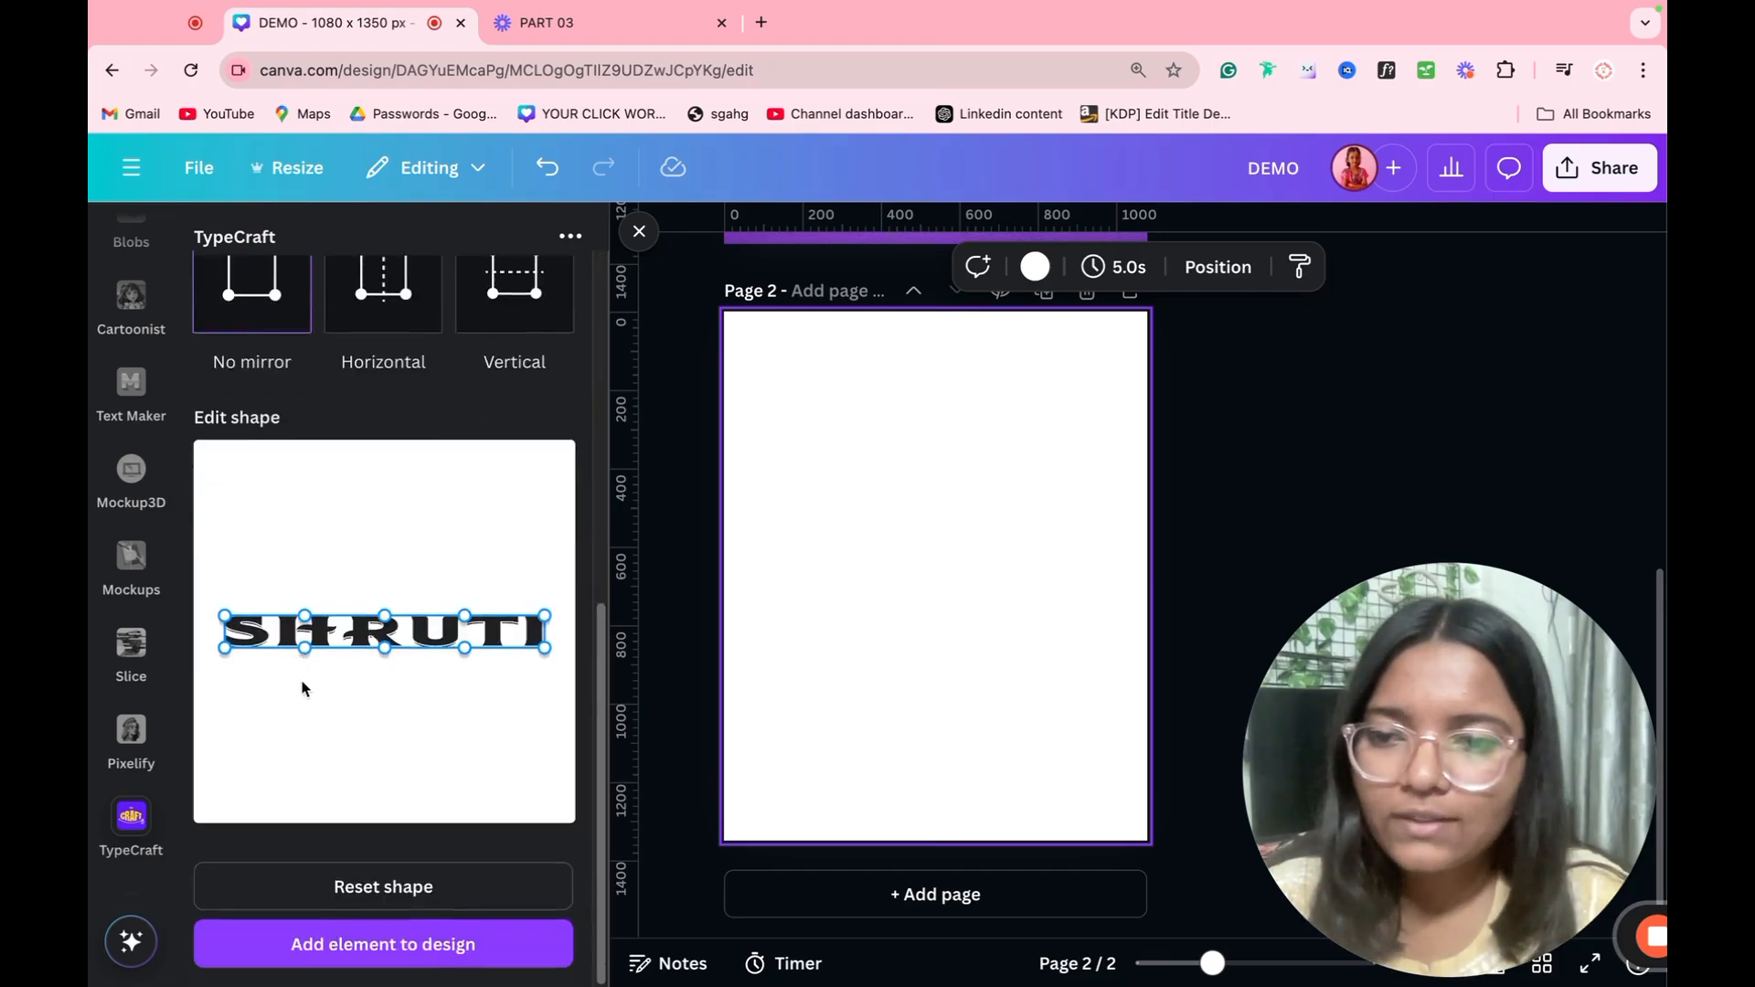
{"action": "left_click_drag", "start_coordinate": [303, 648], "coordinate": [304, 693]}
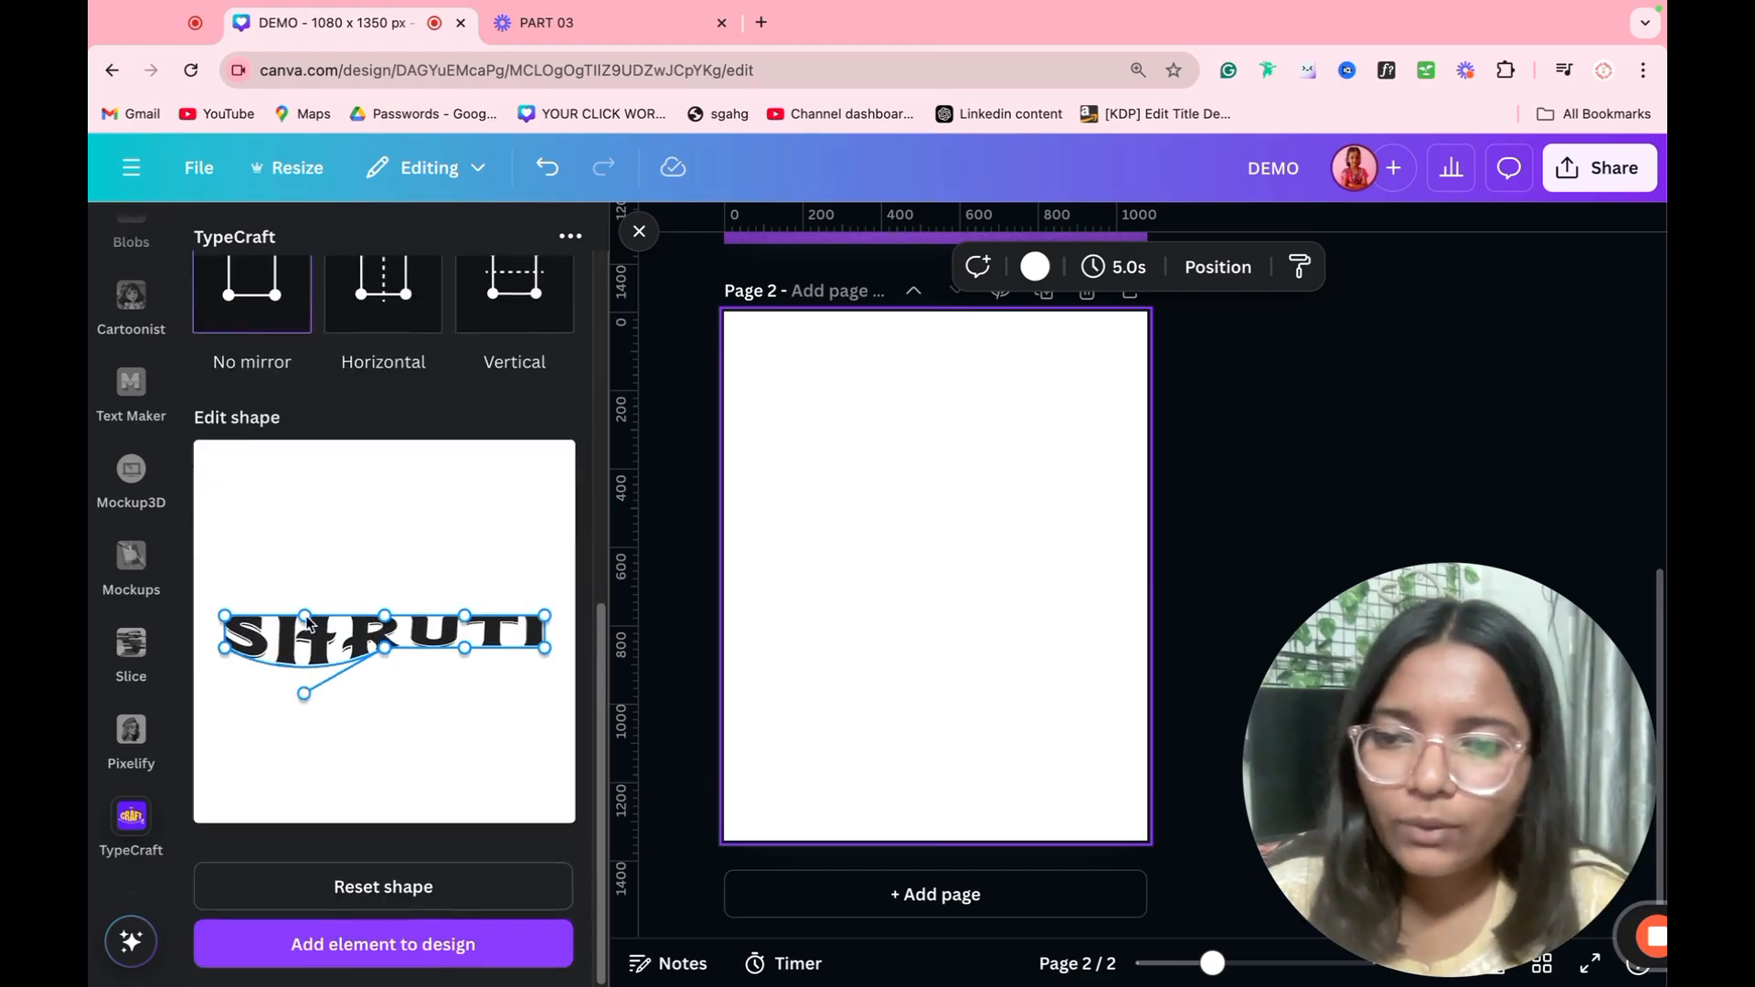
{"action": "left_click_drag", "start_coordinate": [305, 617], "coordinate": [384, 587]}
{"action": "left_click_drag", "start_coordinate": [383, 651], "coordinate": [380, 752]}
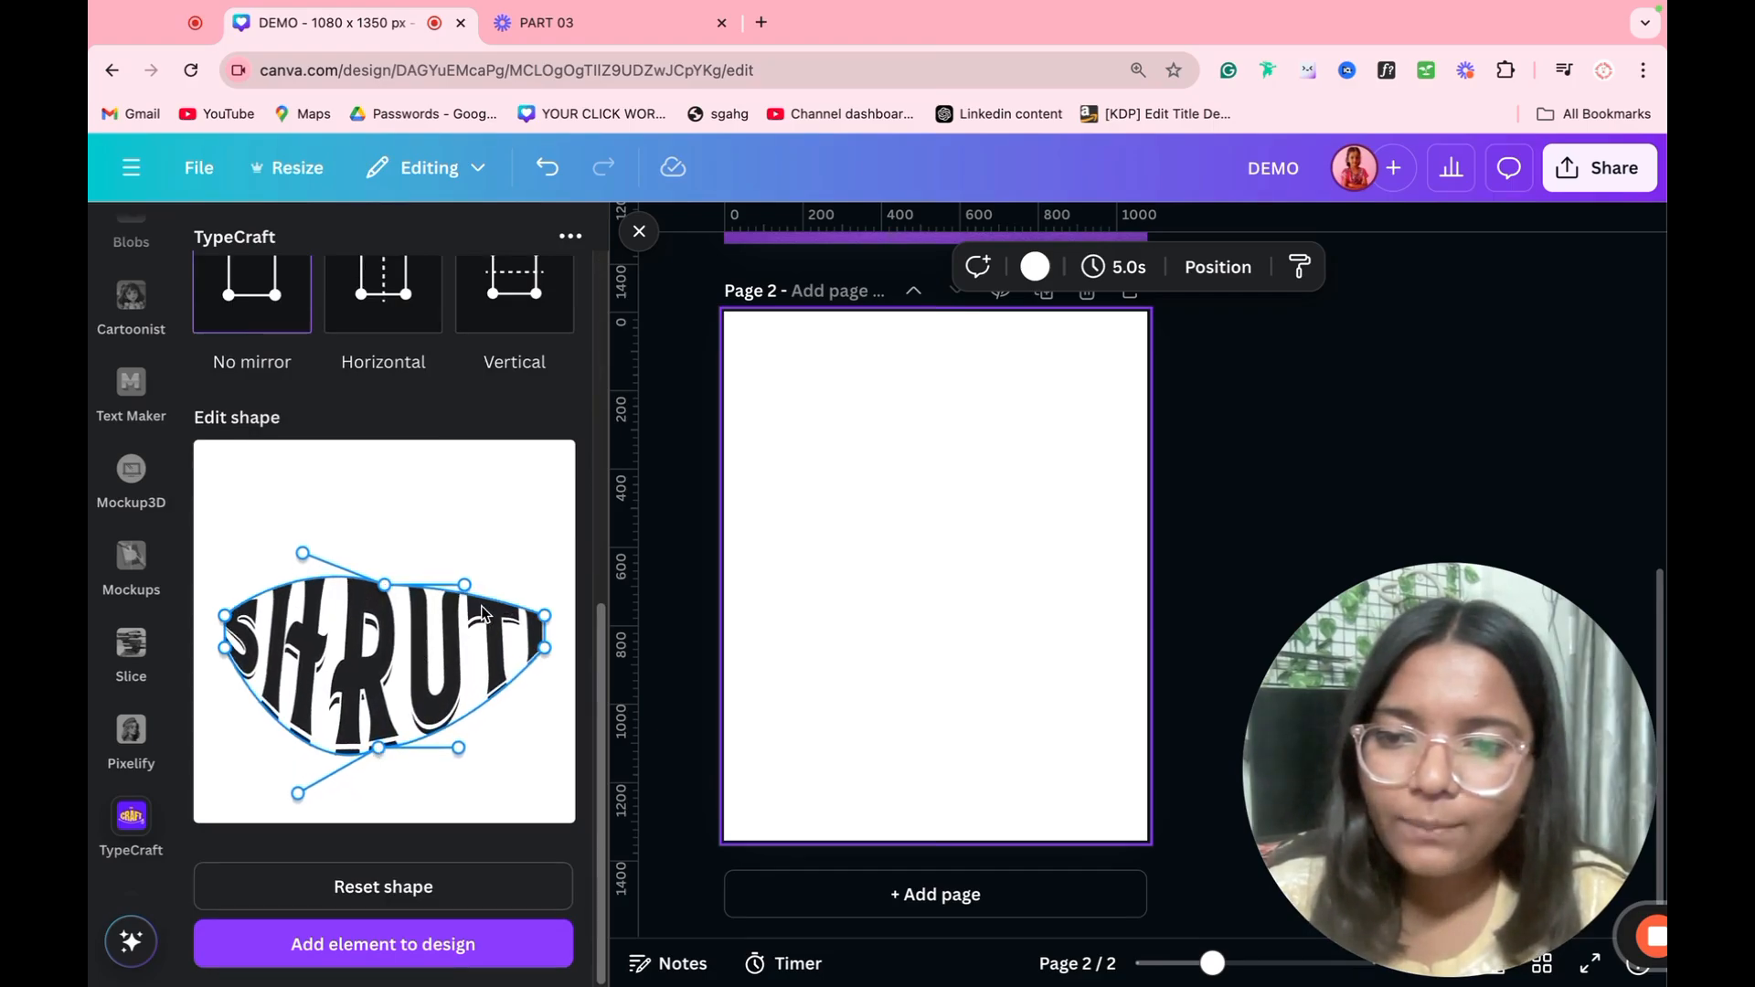
Step: Raise the lettering's upper end corner, level its upper edge, and pull both lower corners down so the outer letters become taller
{"action": "left_click_drag", "start_coordinate": [546, 616], "coordinate": [459, 572]}
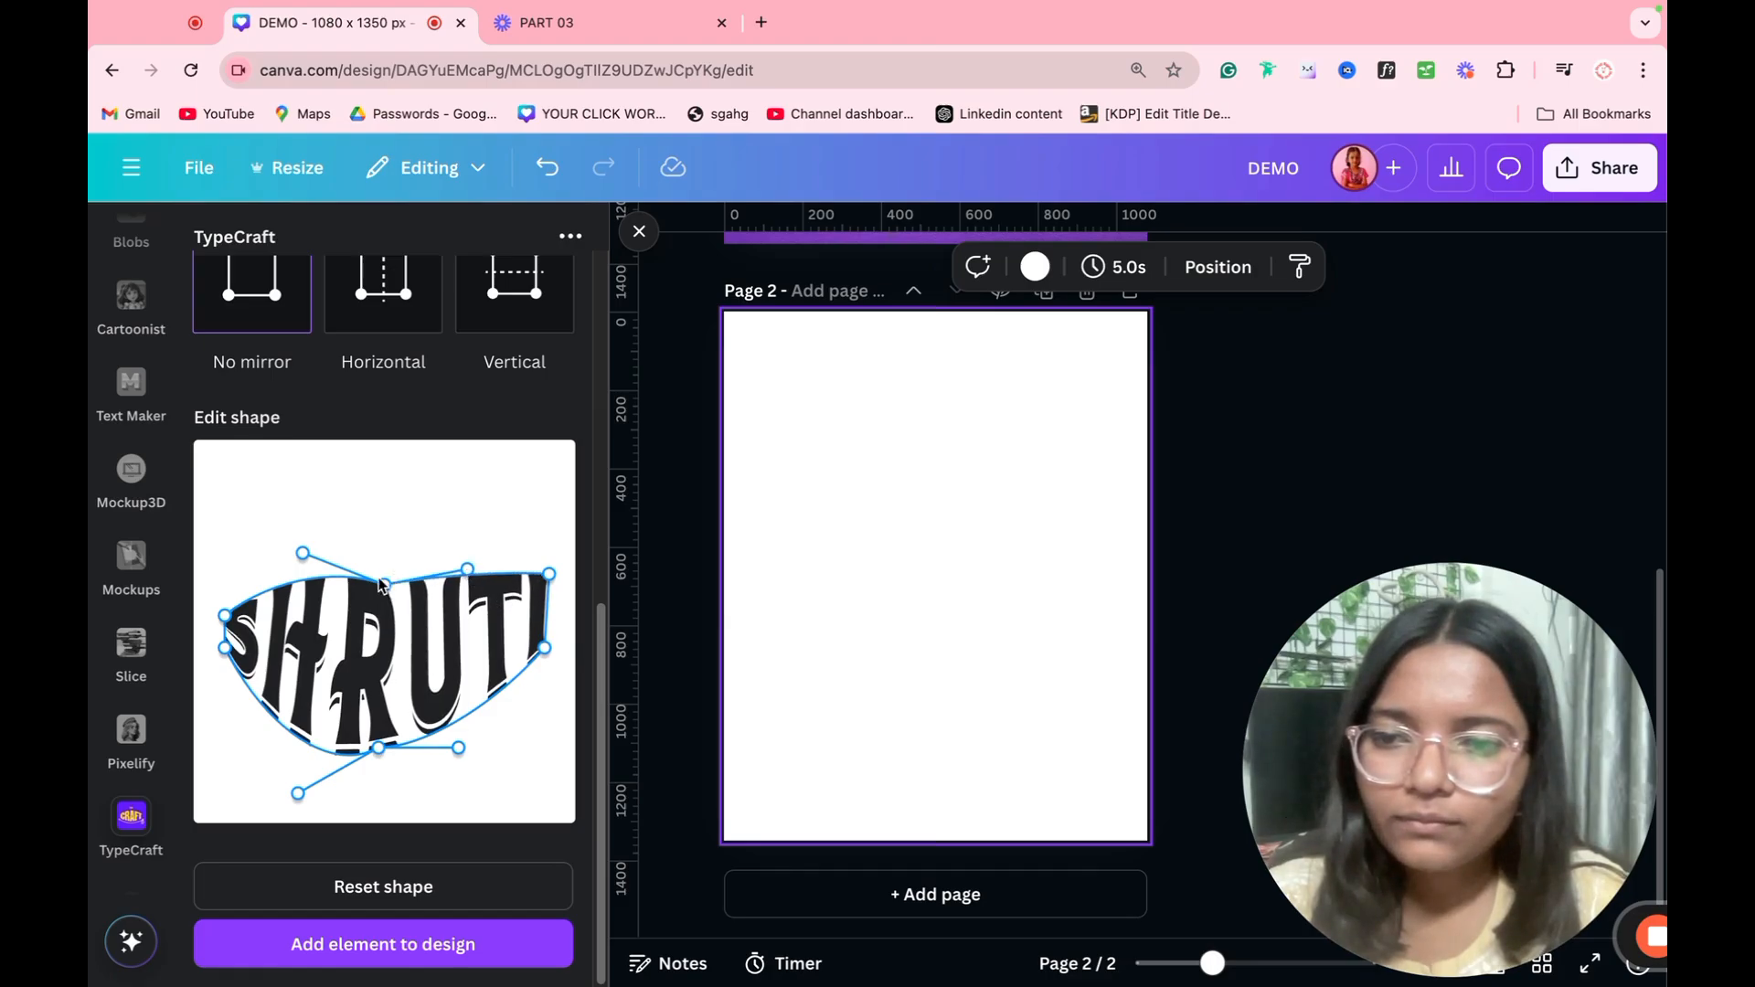
{"action": "left_click_drag", "start_coordinate": [301, 555], "coordinate": [293, 574]}
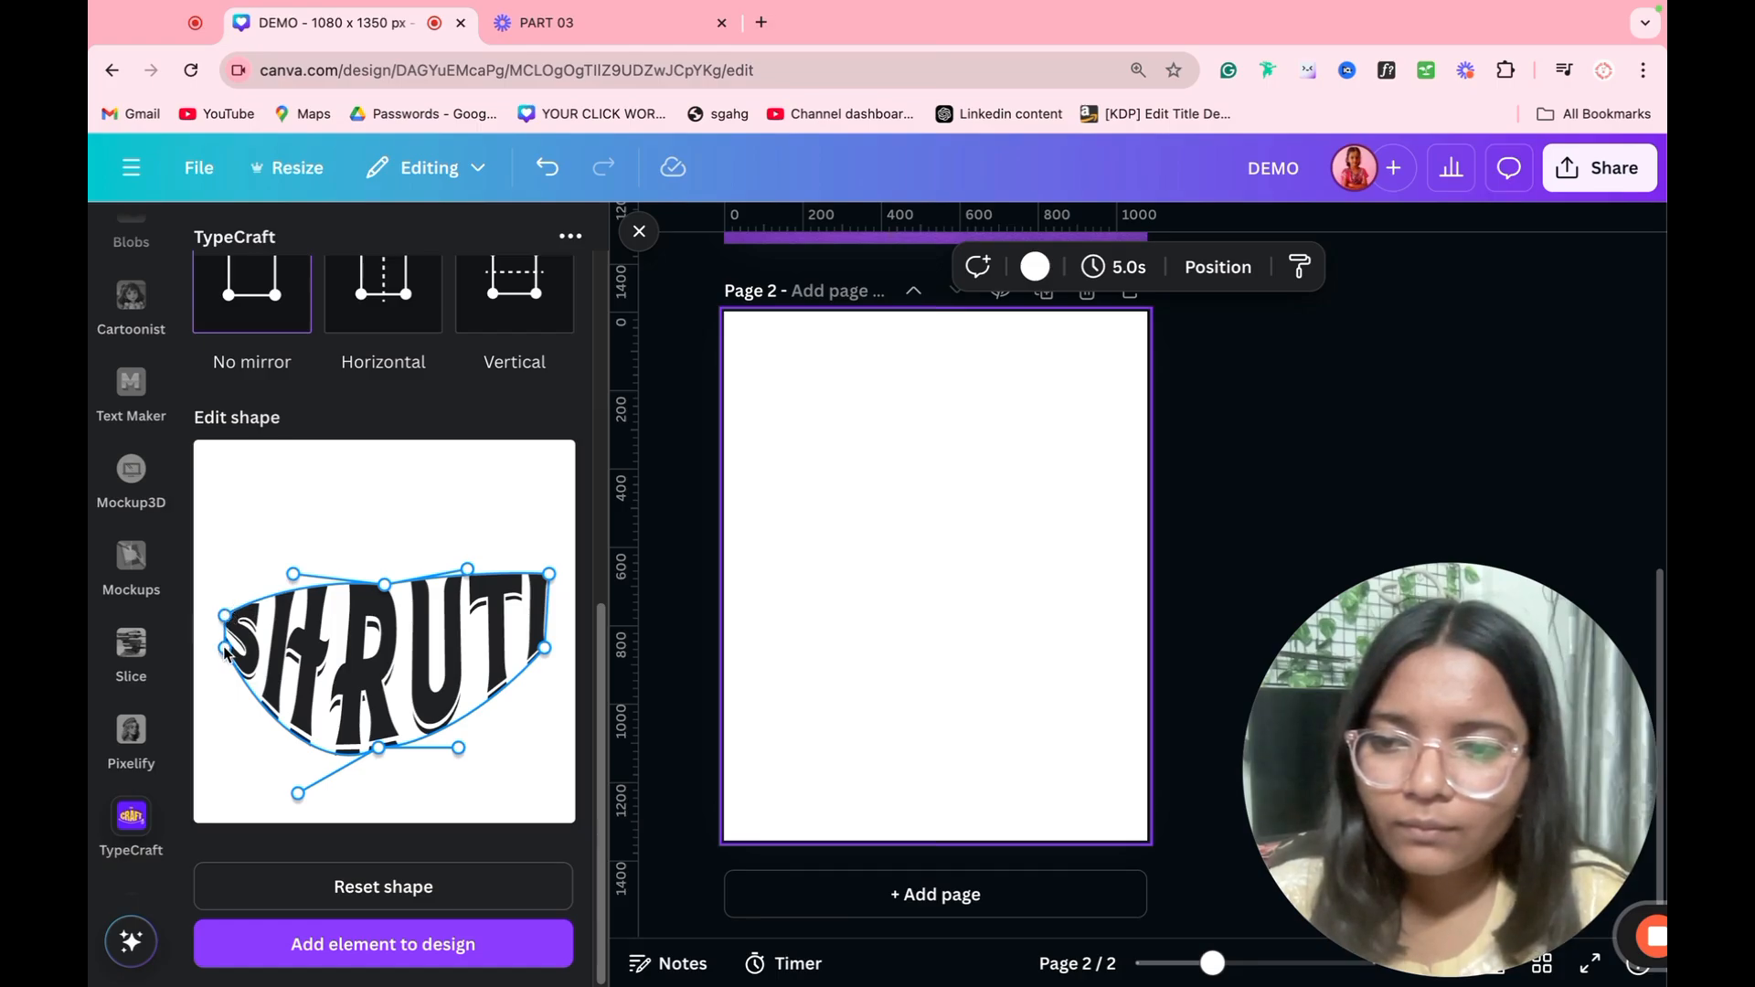
{"action": "left_click_drag", "start_coordinate": [225, 647], "coordinate": [213, 697]}
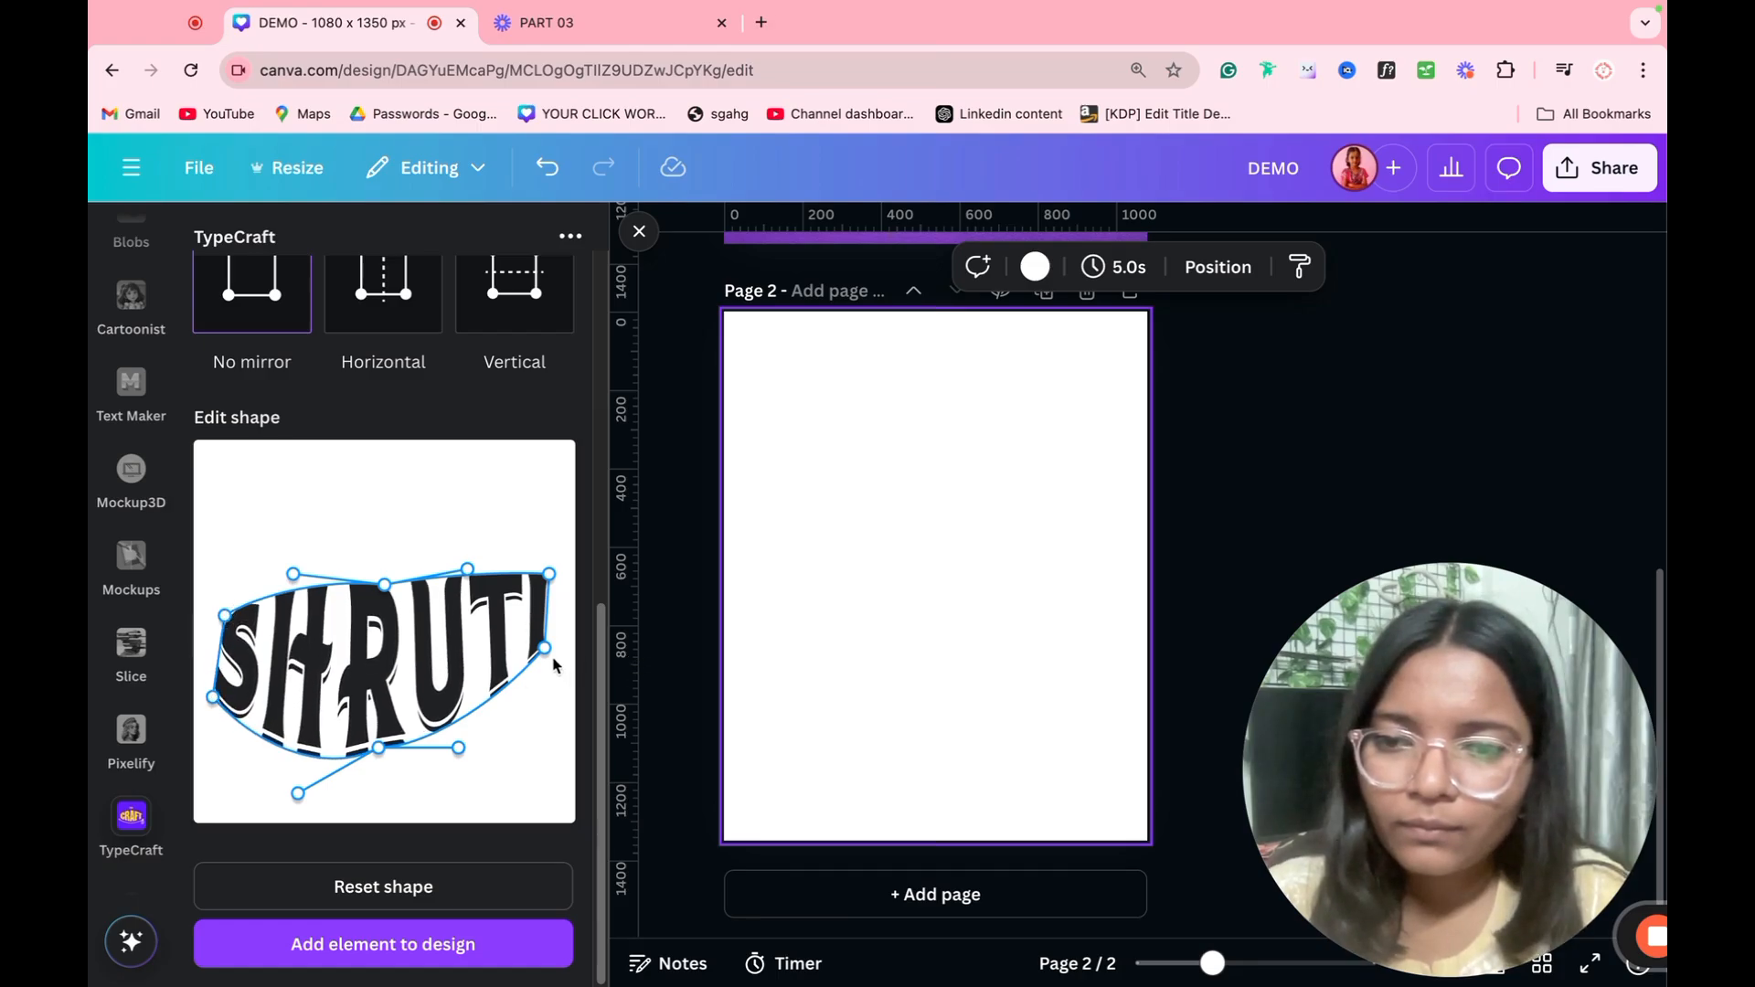
{"action": "left_click_drag", "start_coordinate": [545, 648], "coordinate": [554, 713]}
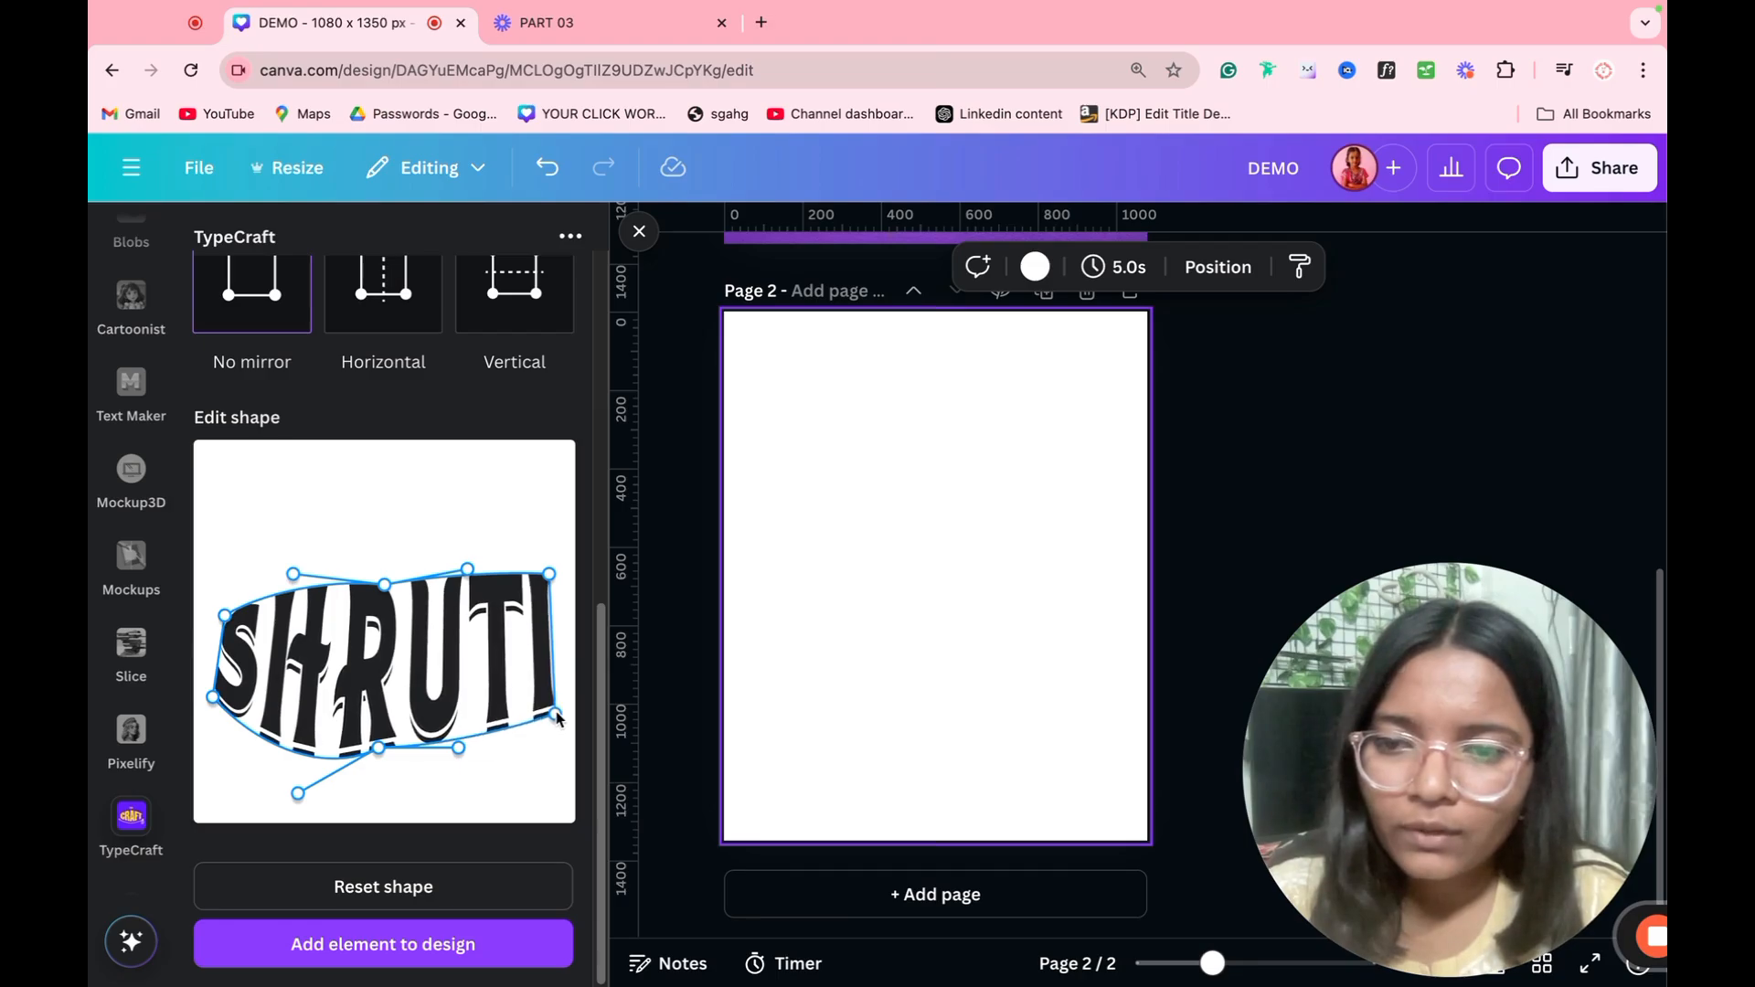
{"action": "left_click_drag", "start_coordinate": [213, 697], "coordinate": [202, 739]}
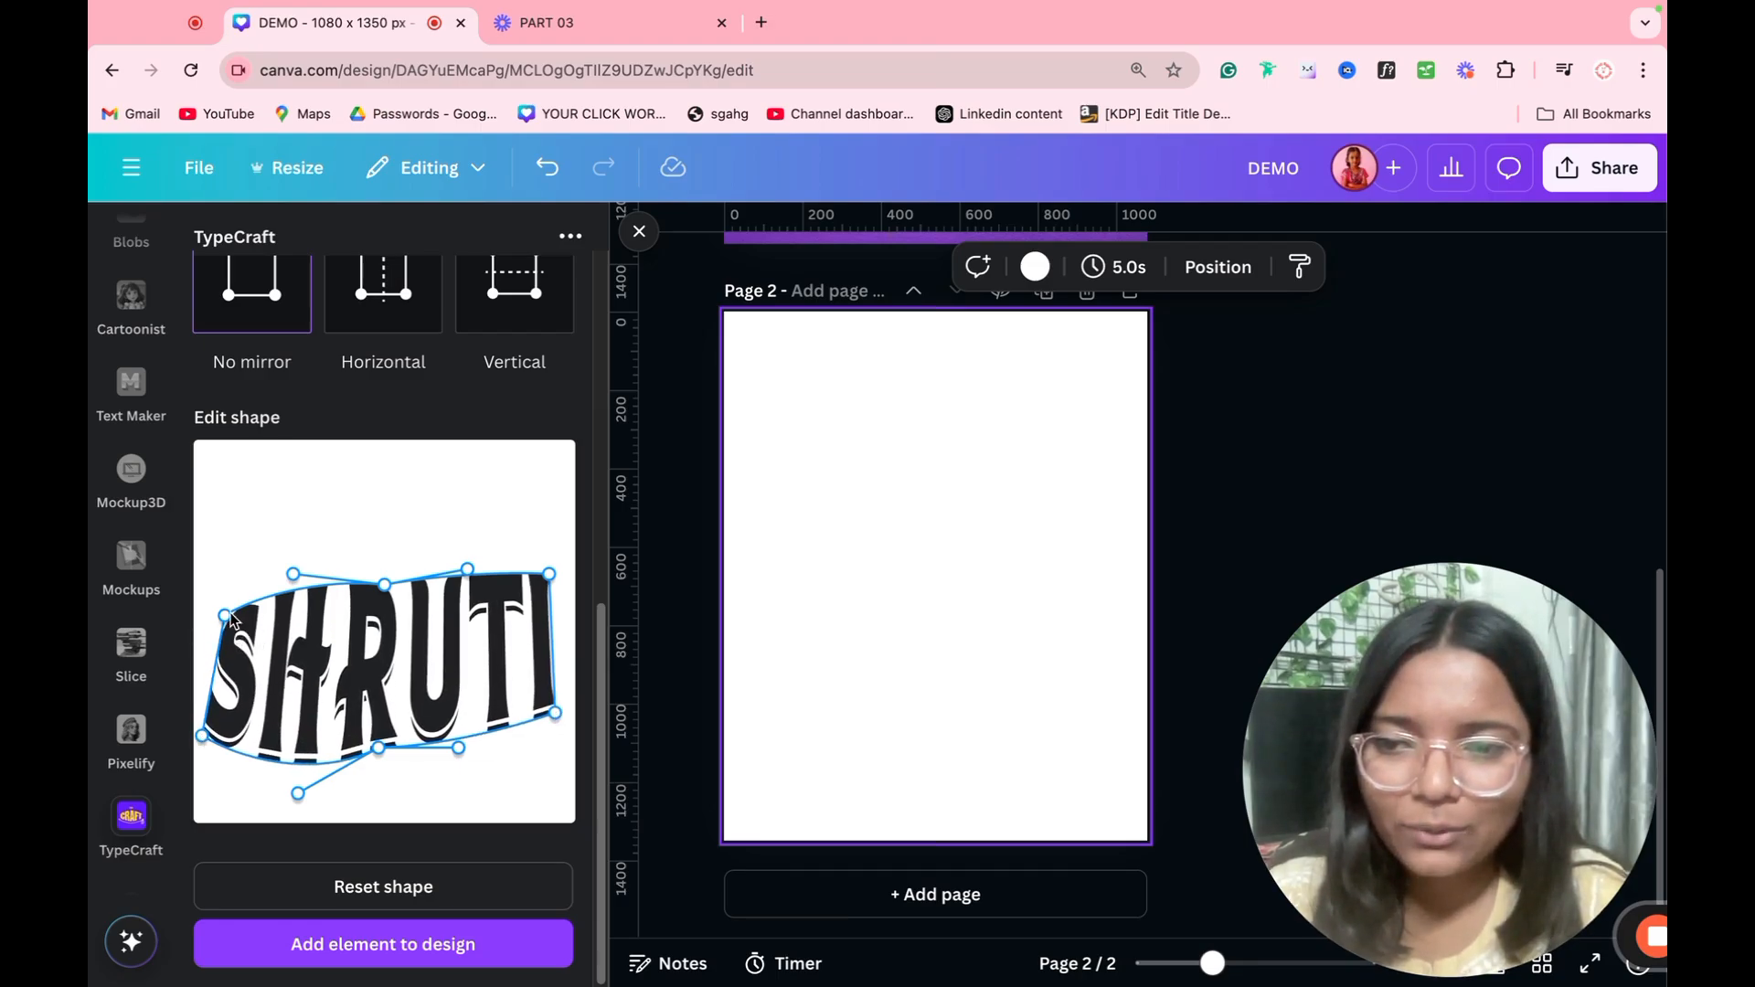
Step: Slant the start of the lettering with nearly straight upper and lower edges, and add the warped name to page 2
{"action": "left_click_drag", "start_coordinate": [231, 619], "coordinate": [272, 614]}
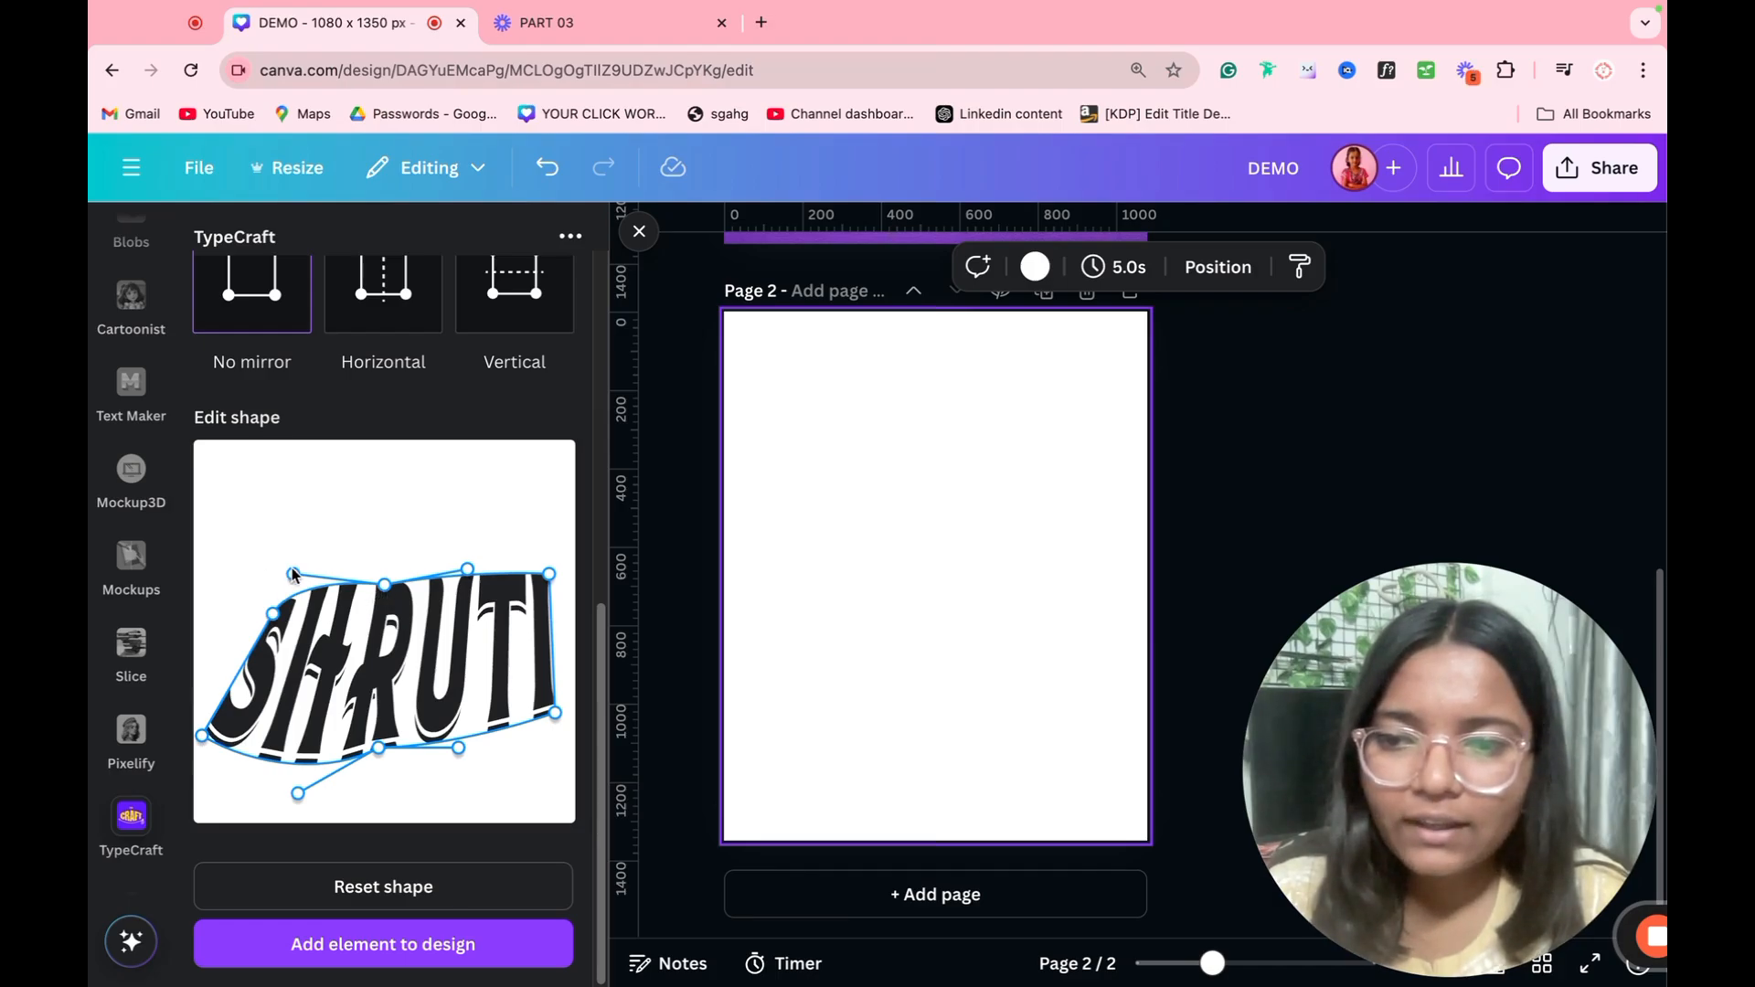
{"action": "left_click_drag", "start_coordinate": [293, 573], "coordinate": [280, 600]}
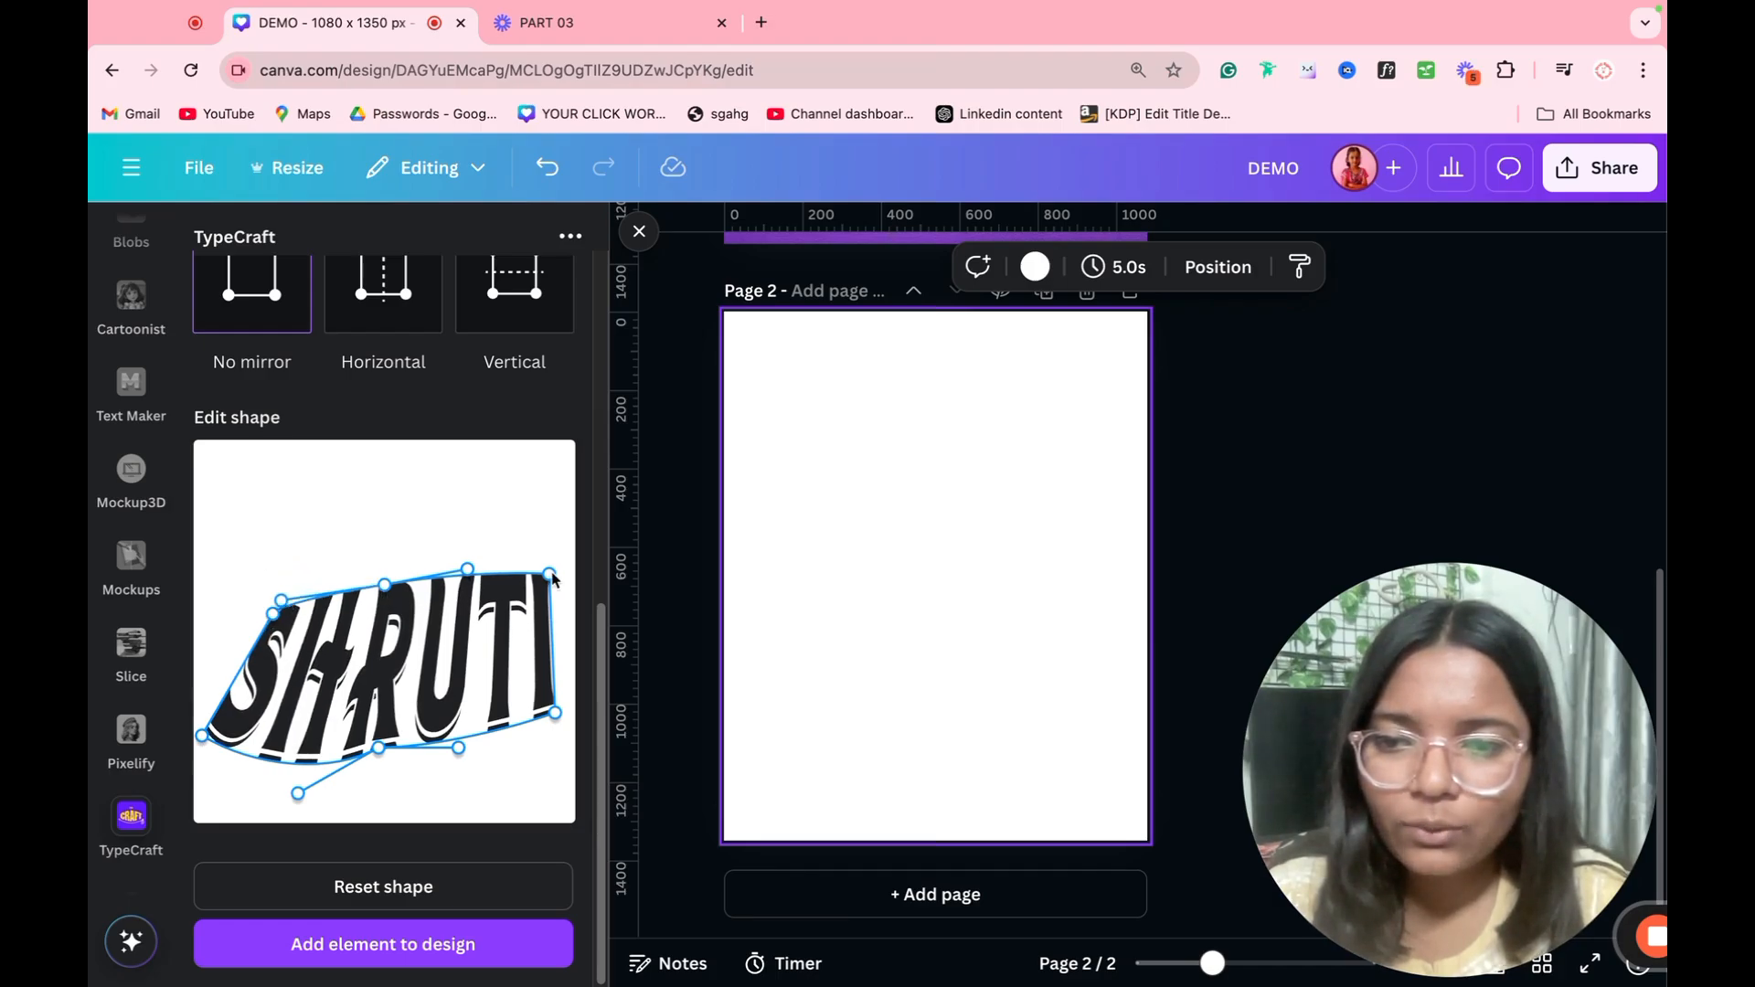
{"action": "left_click_drag", "start_coordinate": [552, 578], "coordinate": [564, 581]}
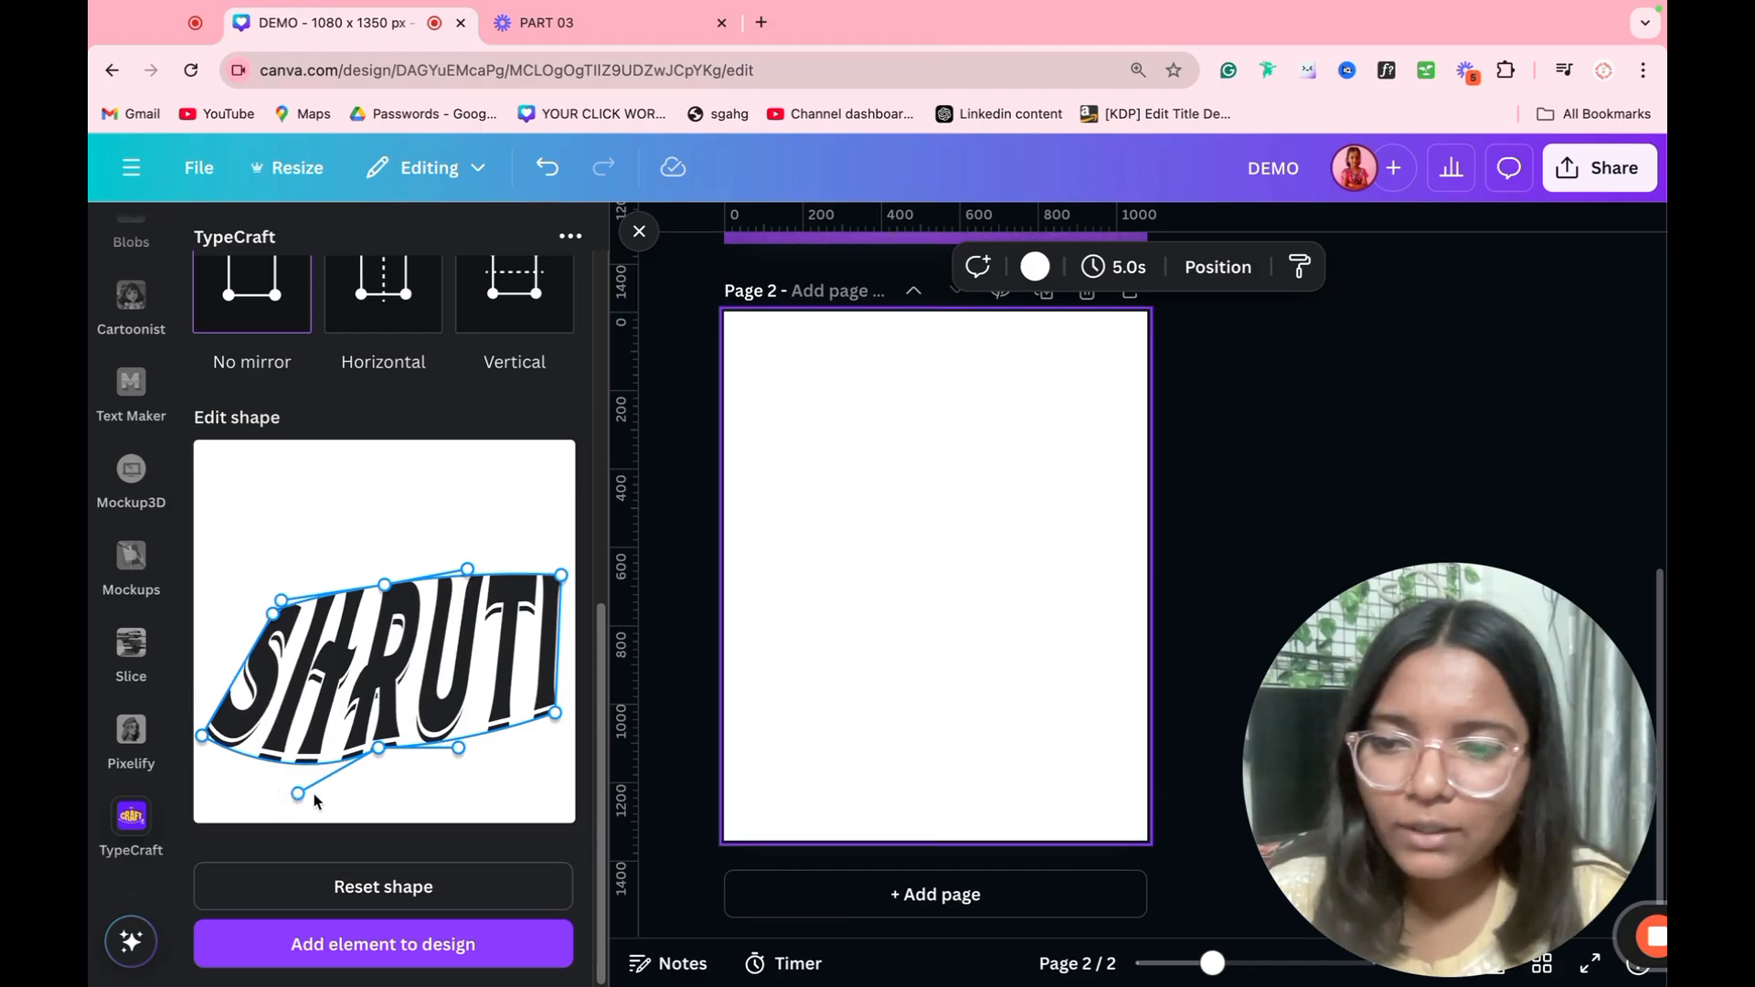
{"action": "left_click_drag", "start_coordinate": [295, 801], "coordinate": [263, 757]}
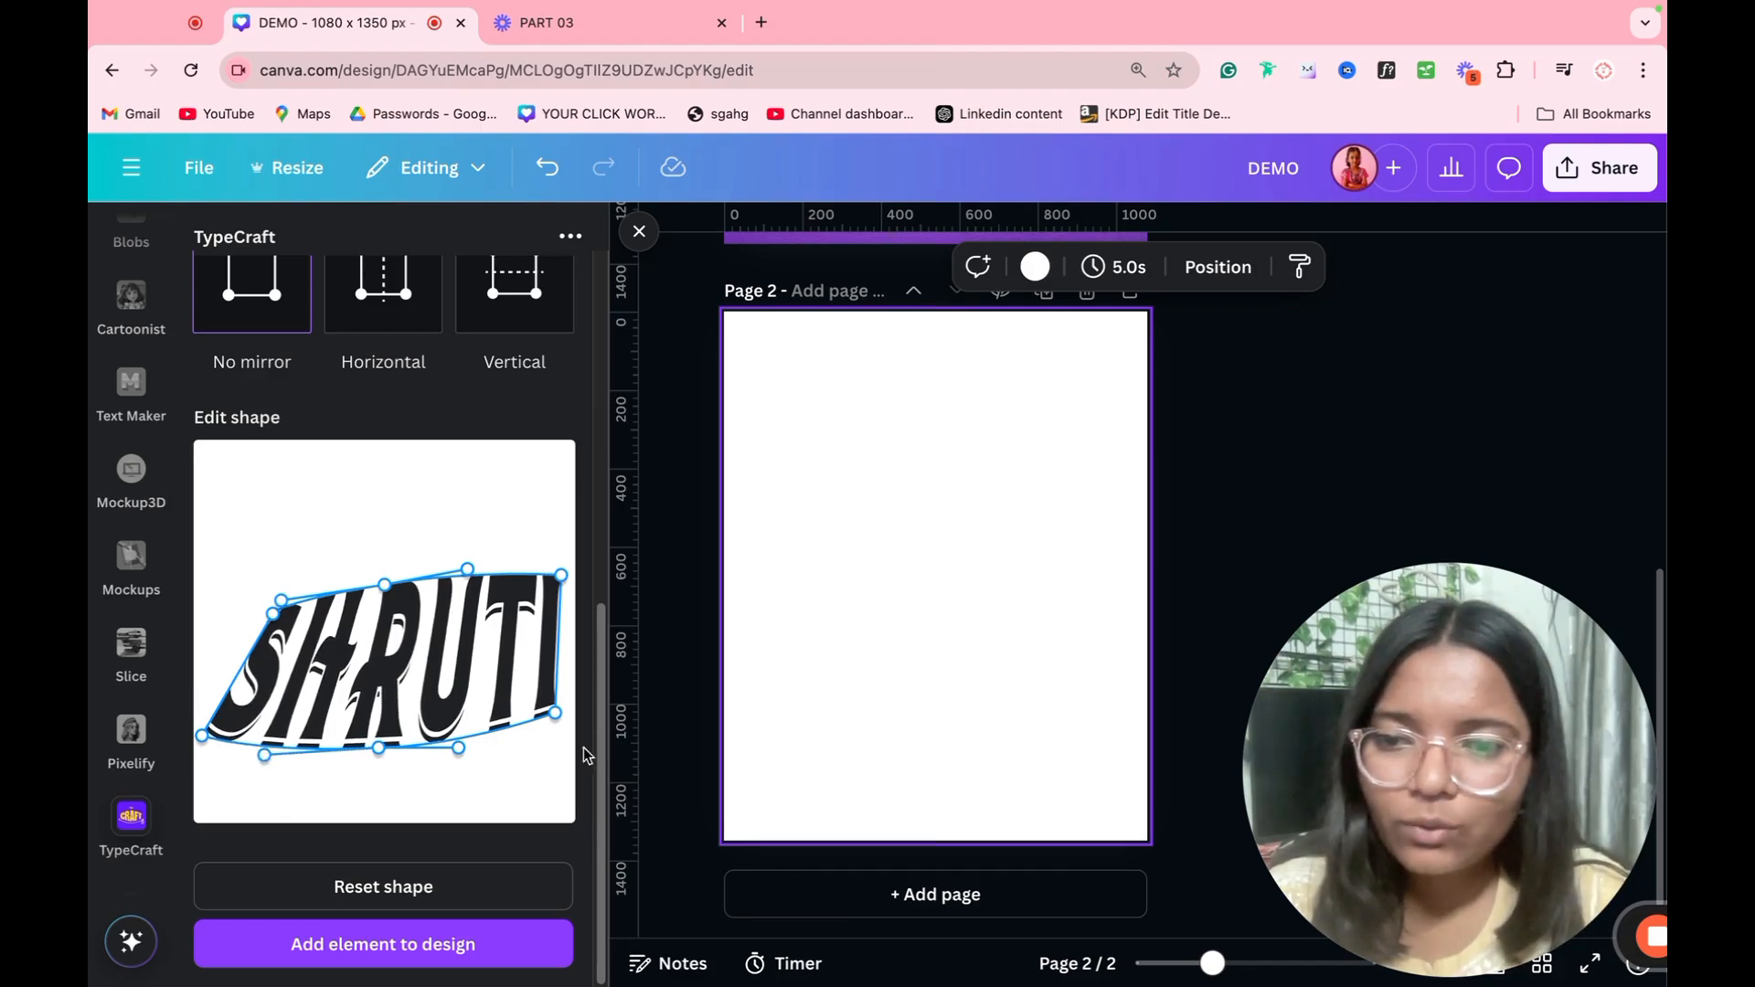
{"action": "left_click_drag", "start_coordinate": [555, 714], "coordinate": [542, 747]}
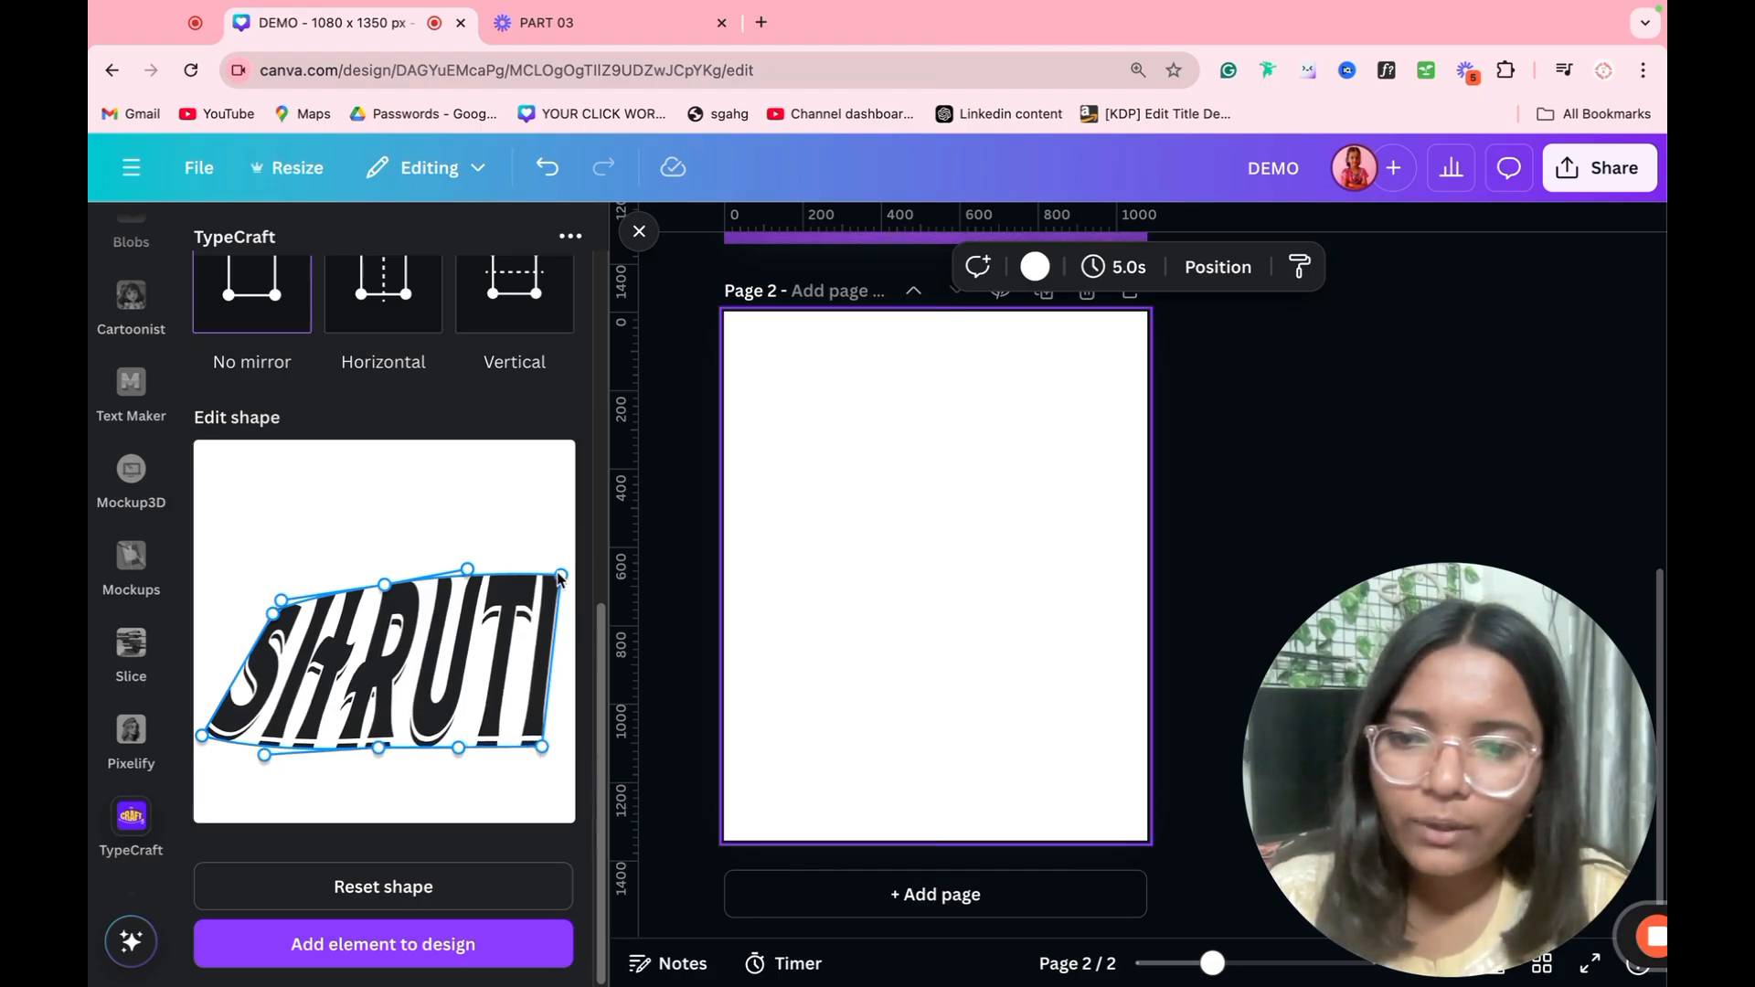
{"action": "left_click_drag", "start_coordinate": [559, 577], "coordinate": [378, 604]}
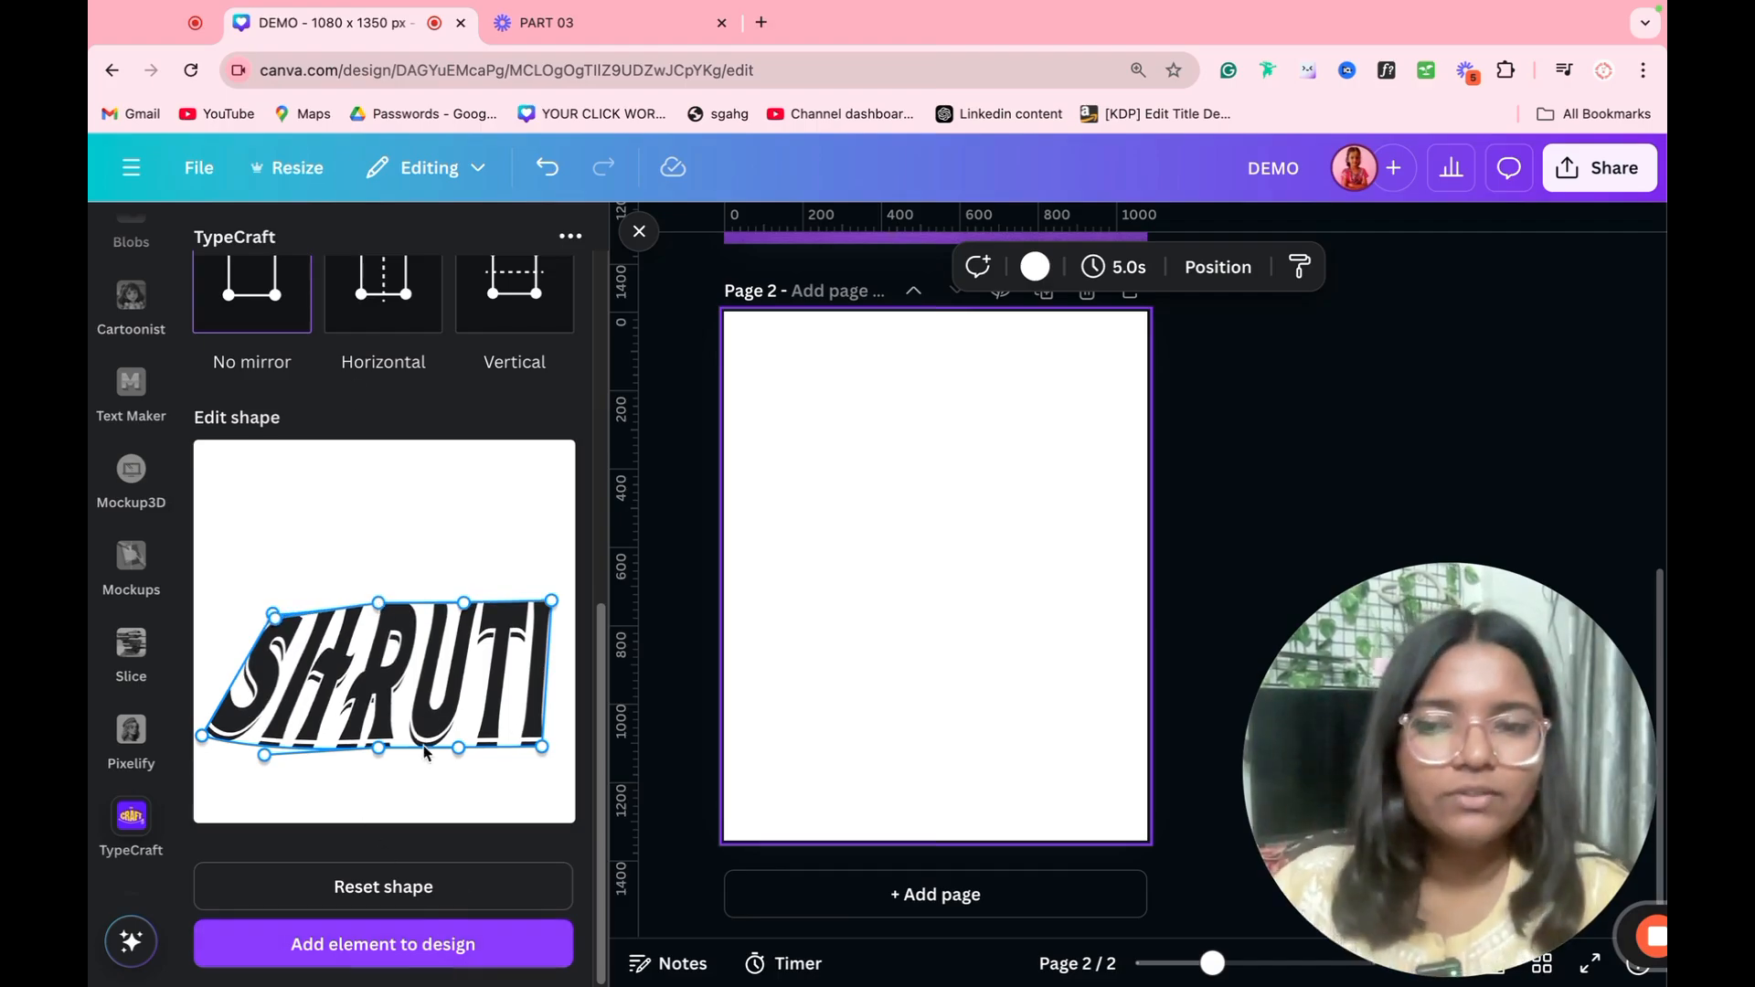
{"action": "left_click", "coordinate": [402, 950]}
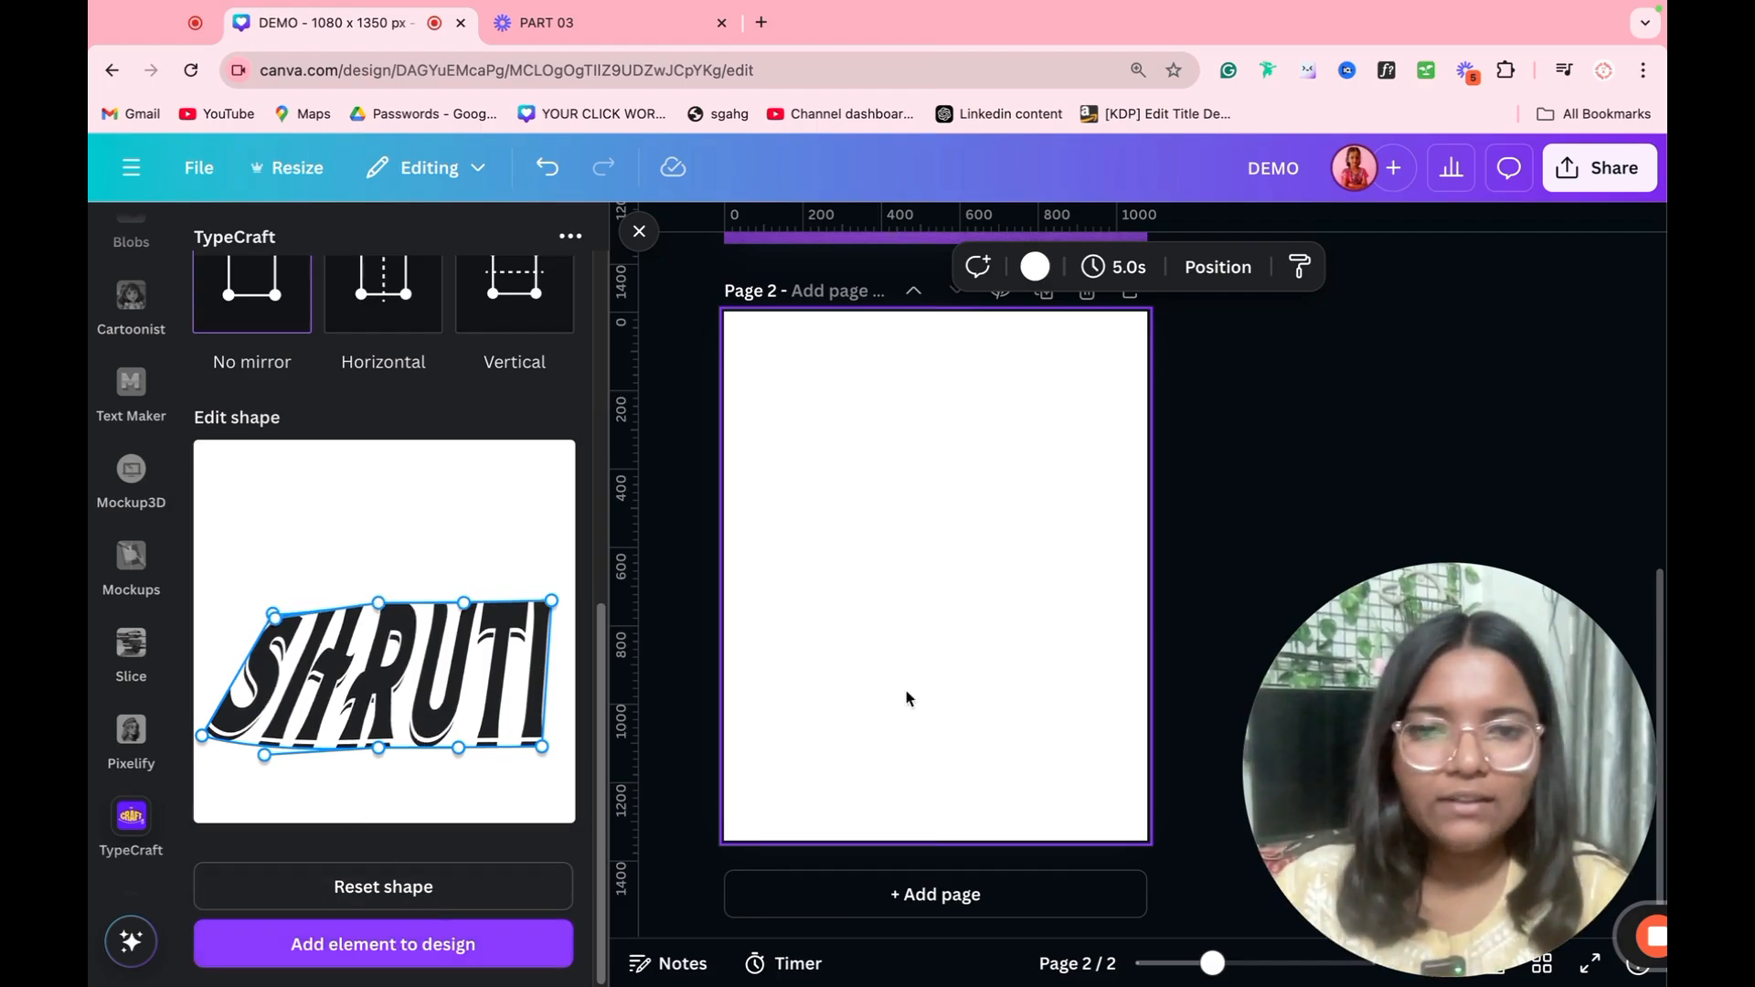
{"action": "left_click", "coordinate": [885, 731]}
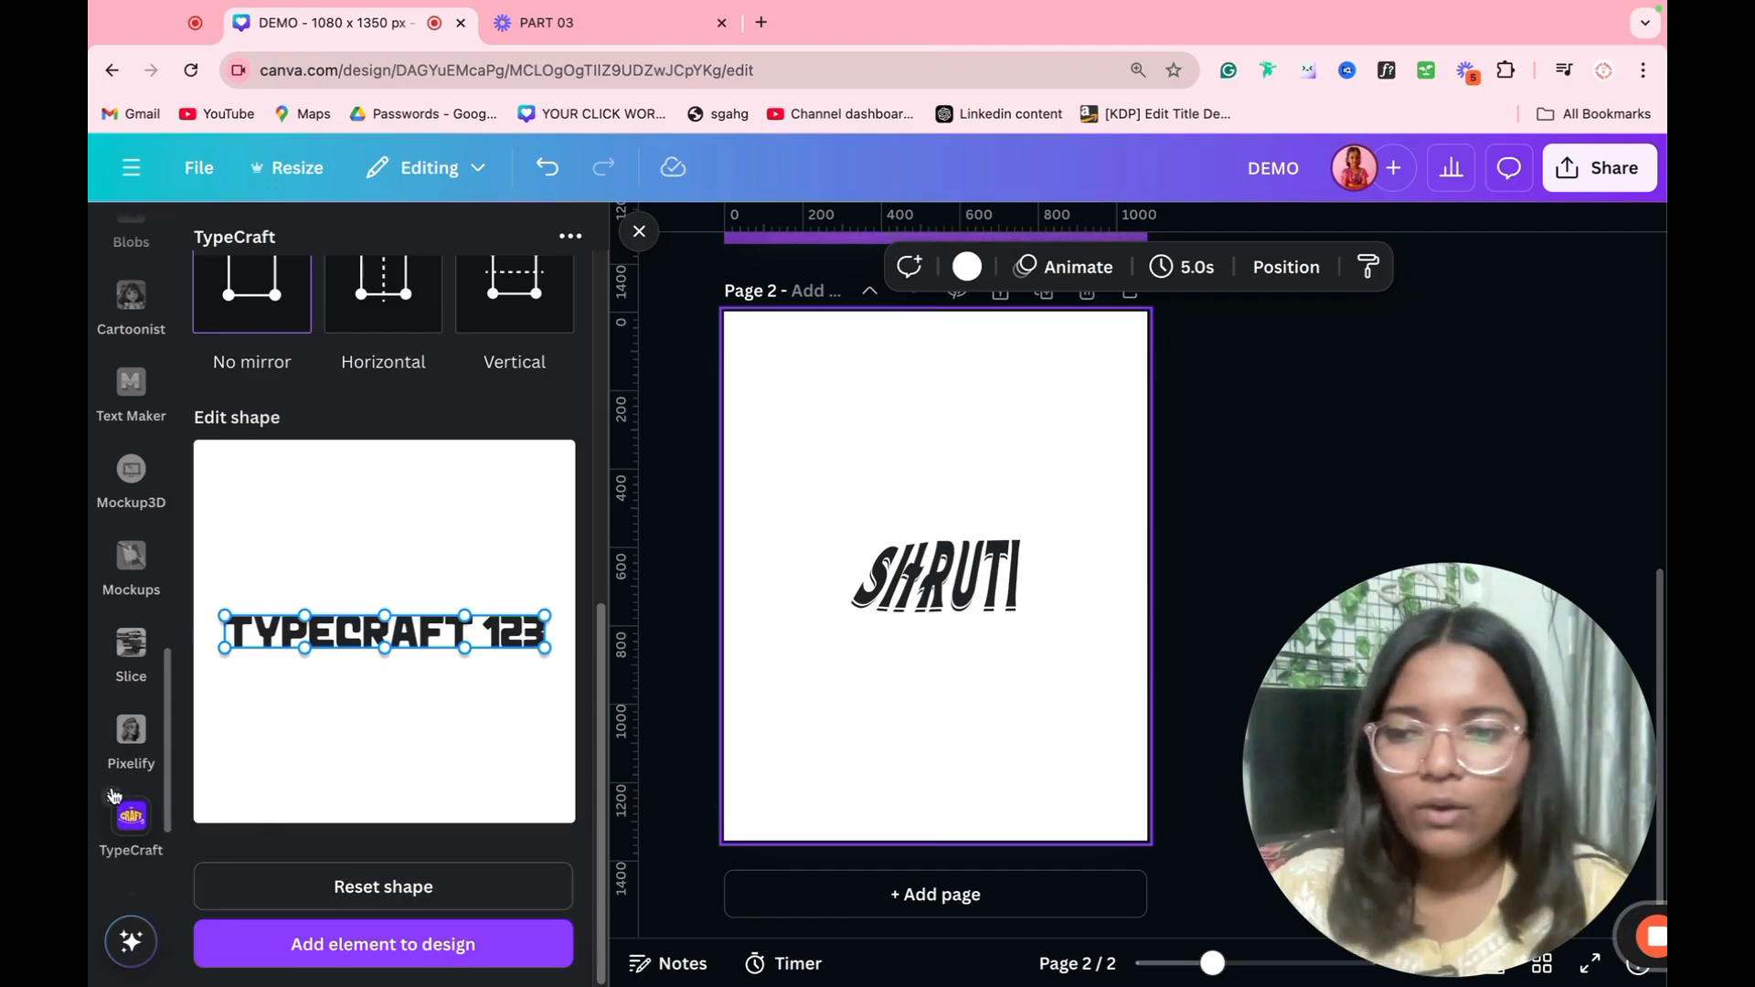
Step: Open the Pixelify app and load the photo of the child with pizza from the Downloads folder
{"action": "left_click", "coordinate": [115, 797]}
{"action": "left_click", "coordinate": [129, 736]}
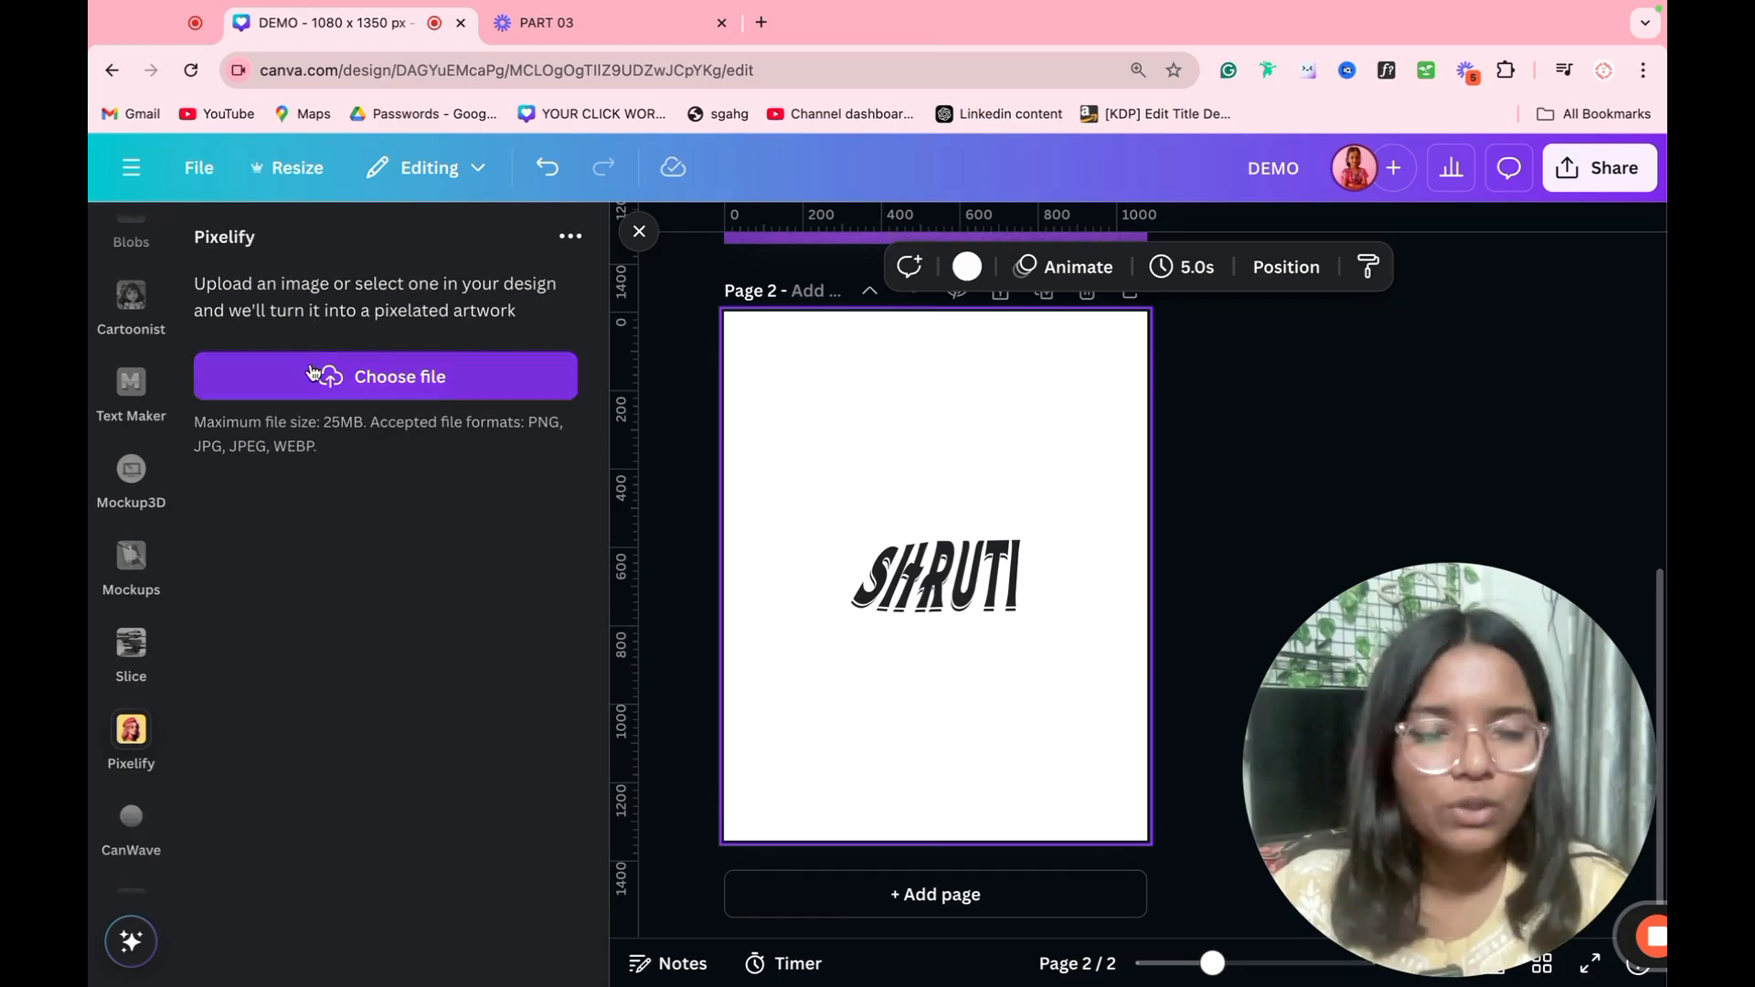
{"action": "left_click", "coordinate": [373, 388]}
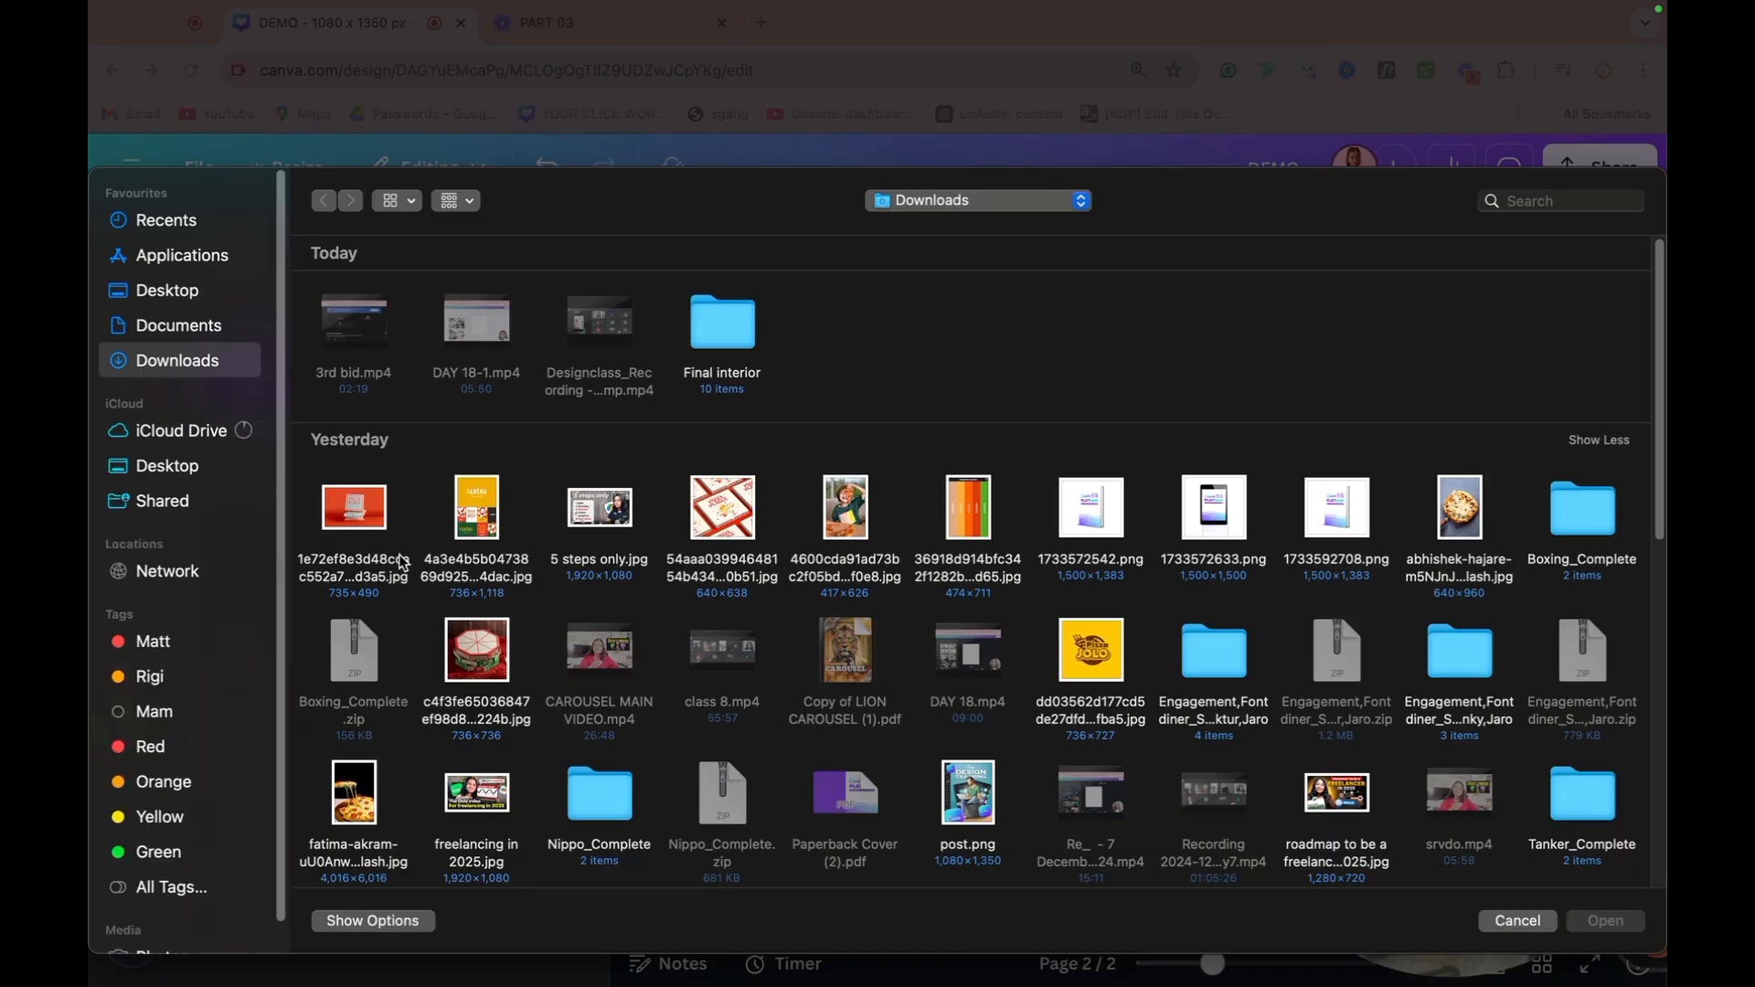
{"action": "double_click", "coordinate": [841, 526]}
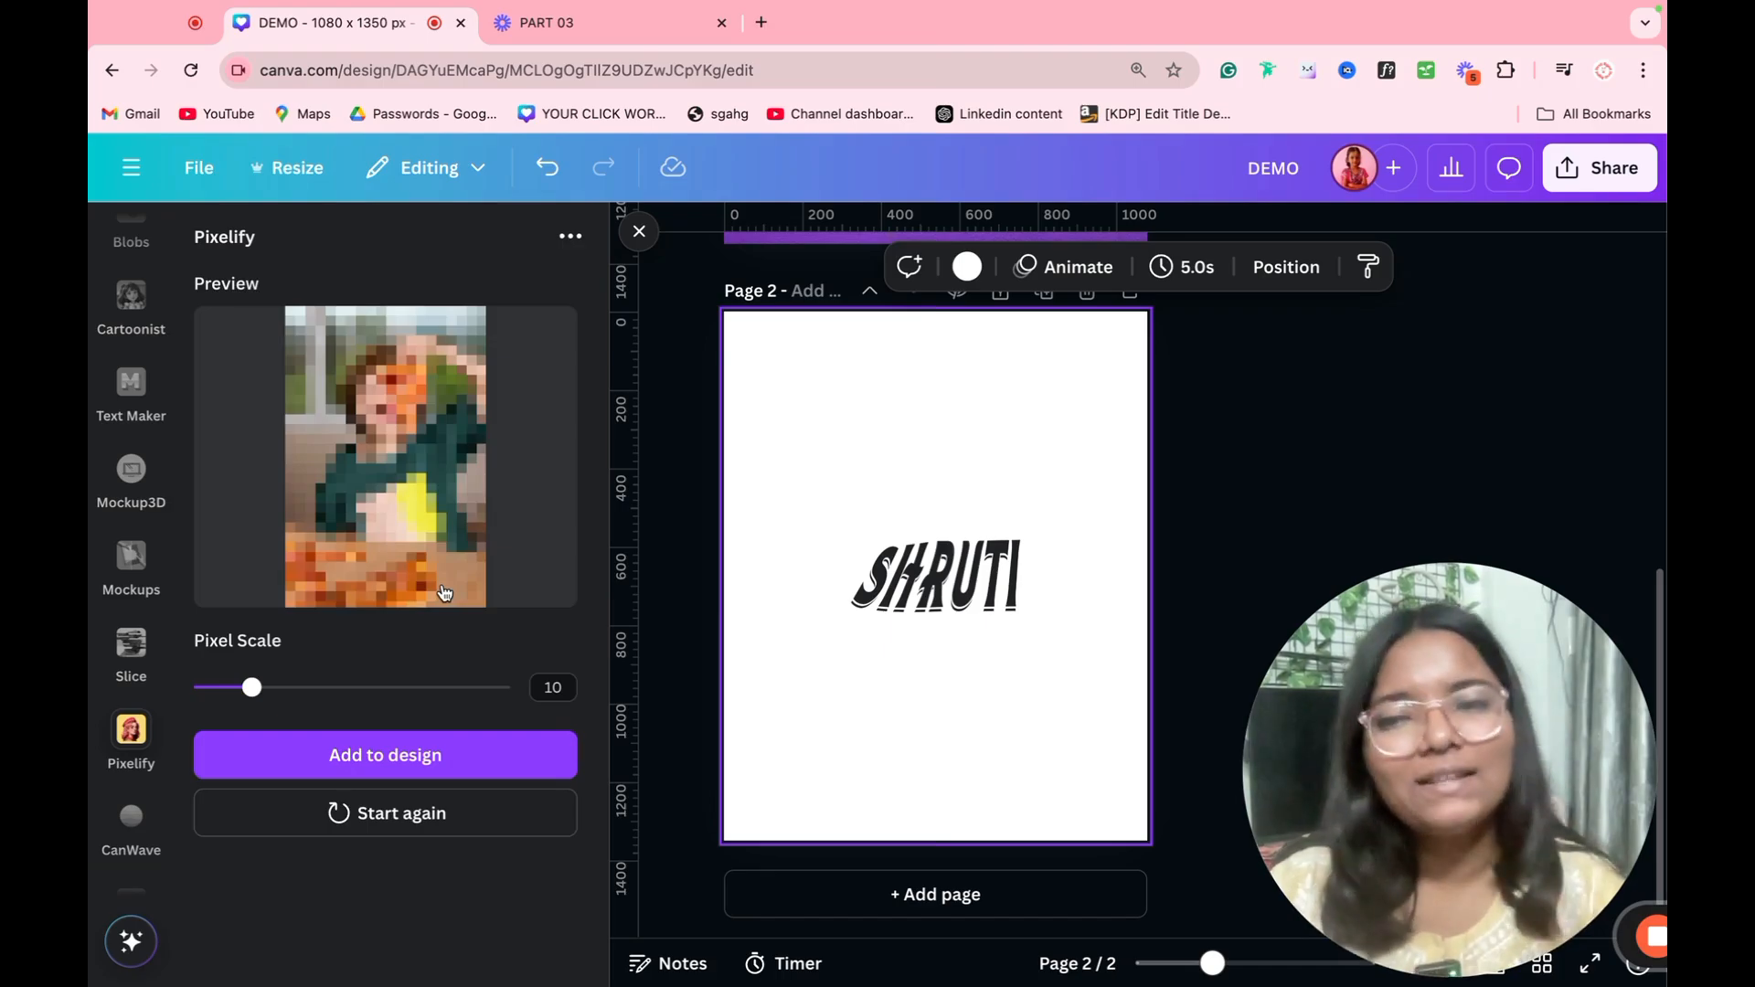
Step: Try finer pixelation on the pizza photo, ending with a pixel scale of 28
{"action": "left_click_drag", "start_coordinate": [249, 688], "coordinate": [329, 690]}
{"action": "left_click", "coordinate": [406, 695]}
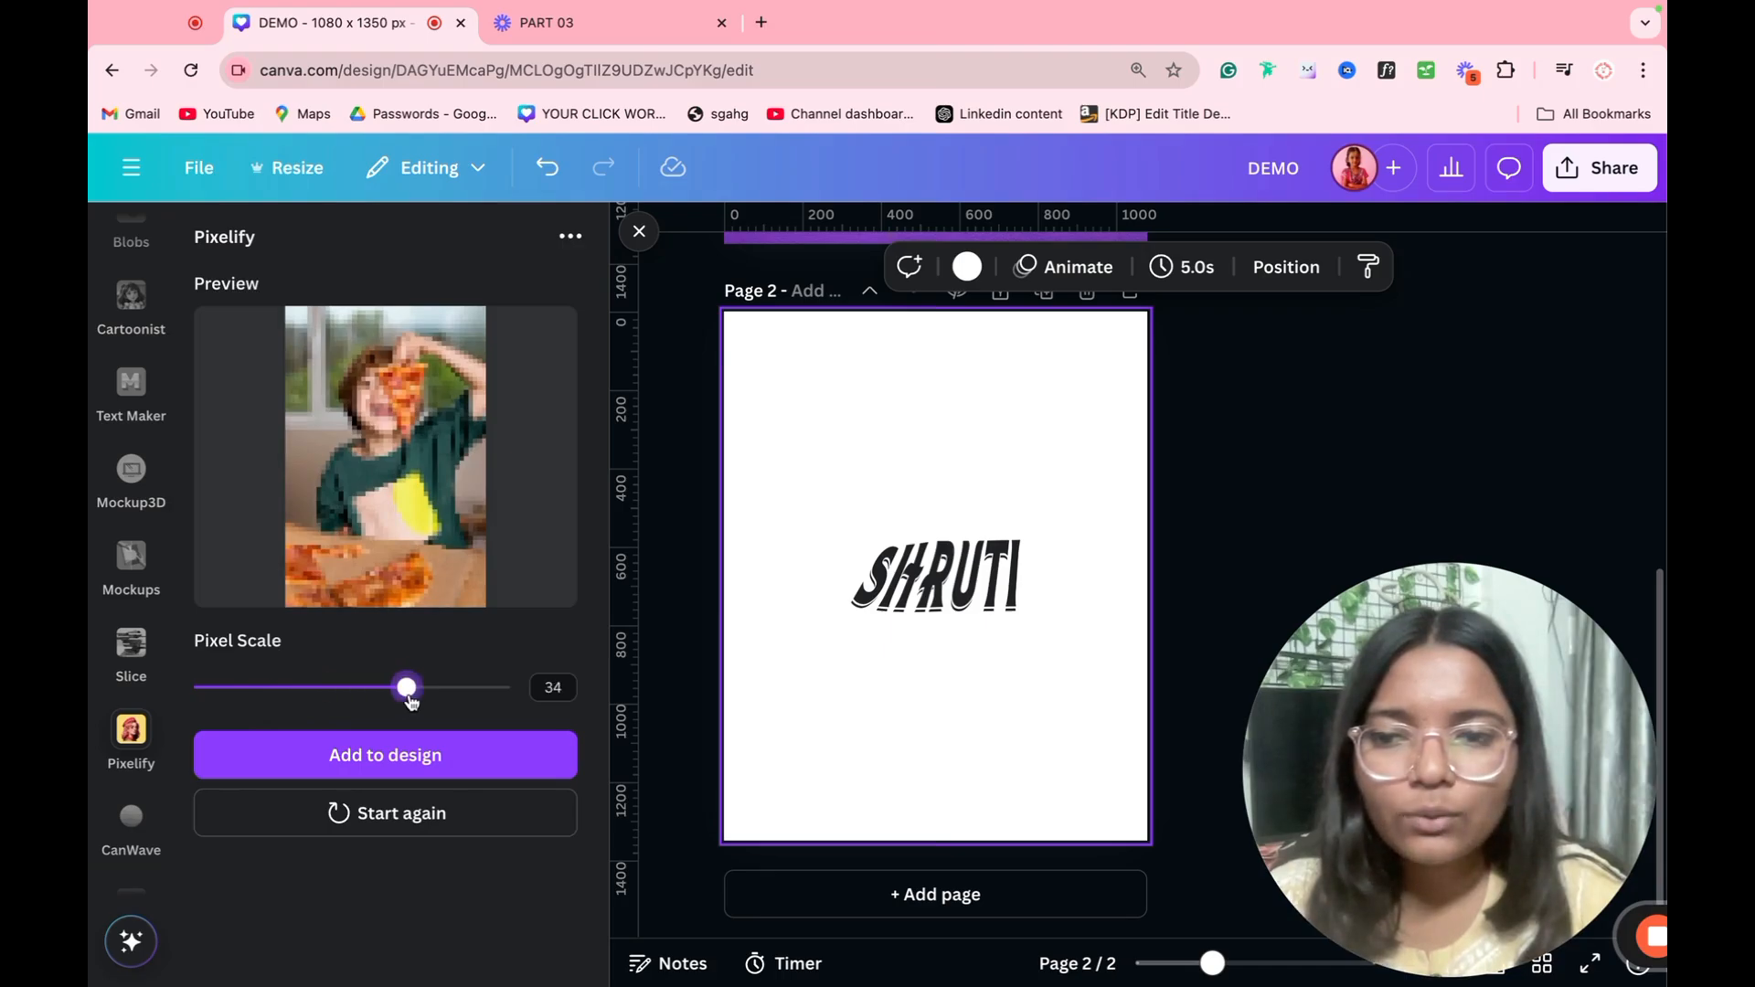
{"action": "left_click", "coordinate": [370, 692]}
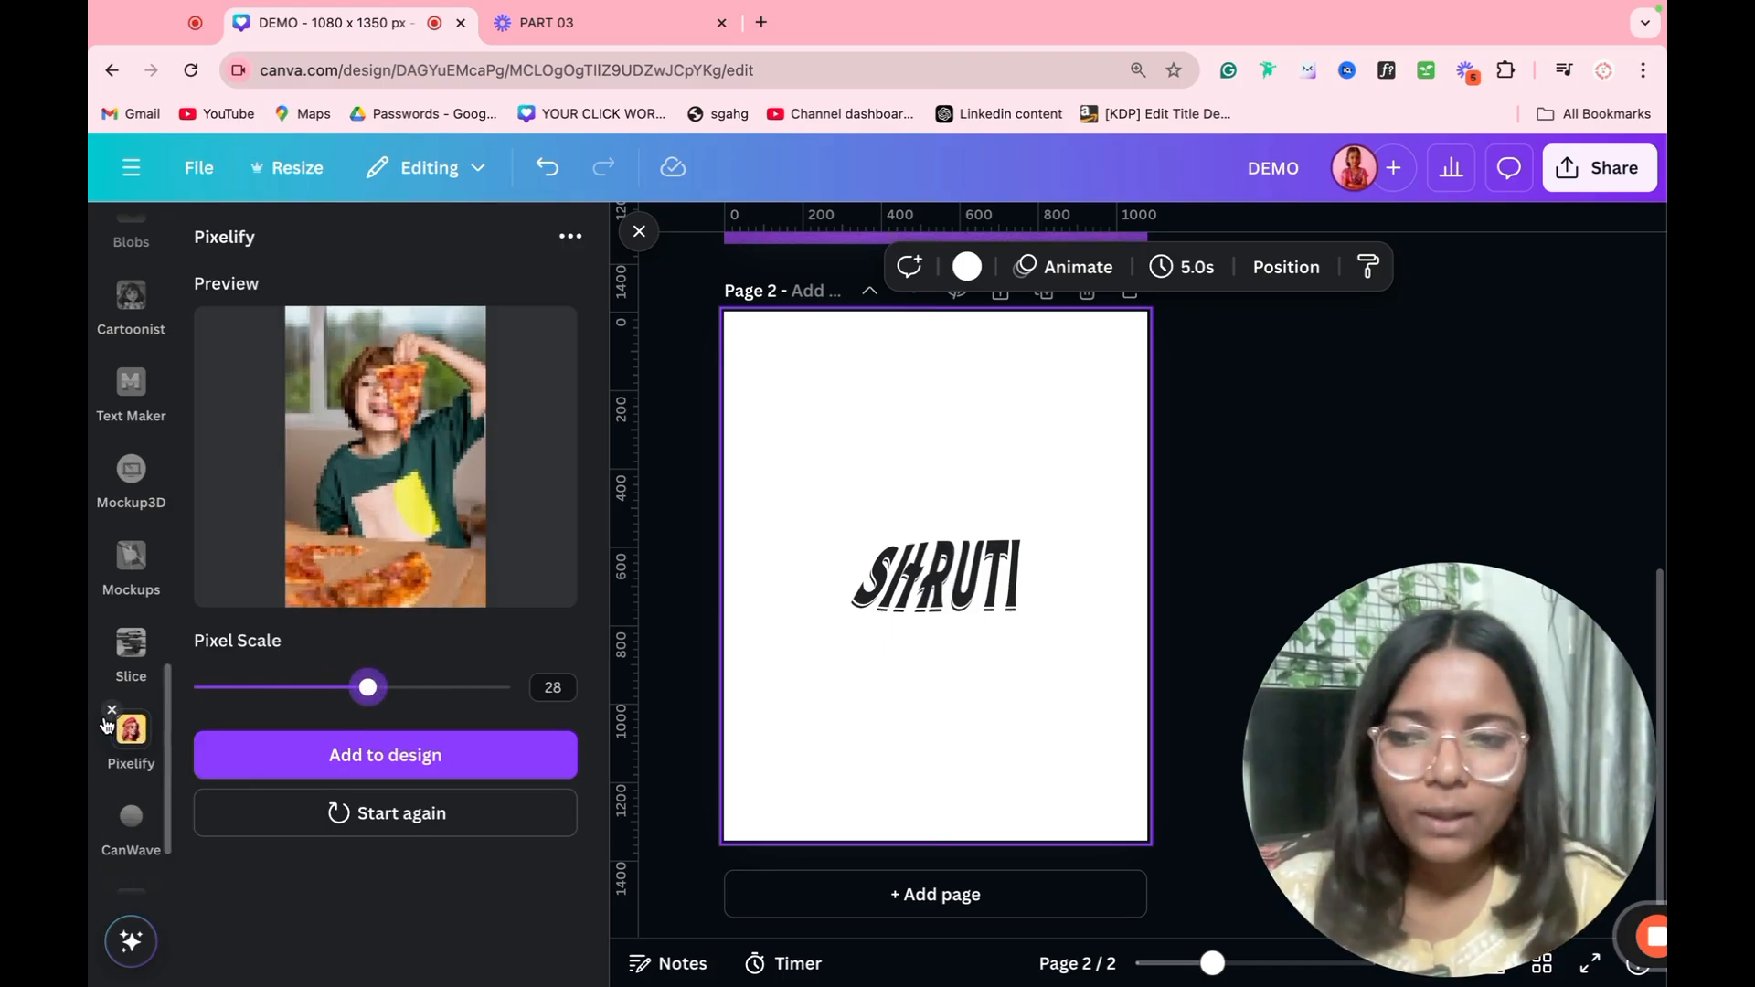
Step: Close the Pixelify app and switch to the CanWave wave generator
{"action": "left_click", "coordinate": [112, 710]}
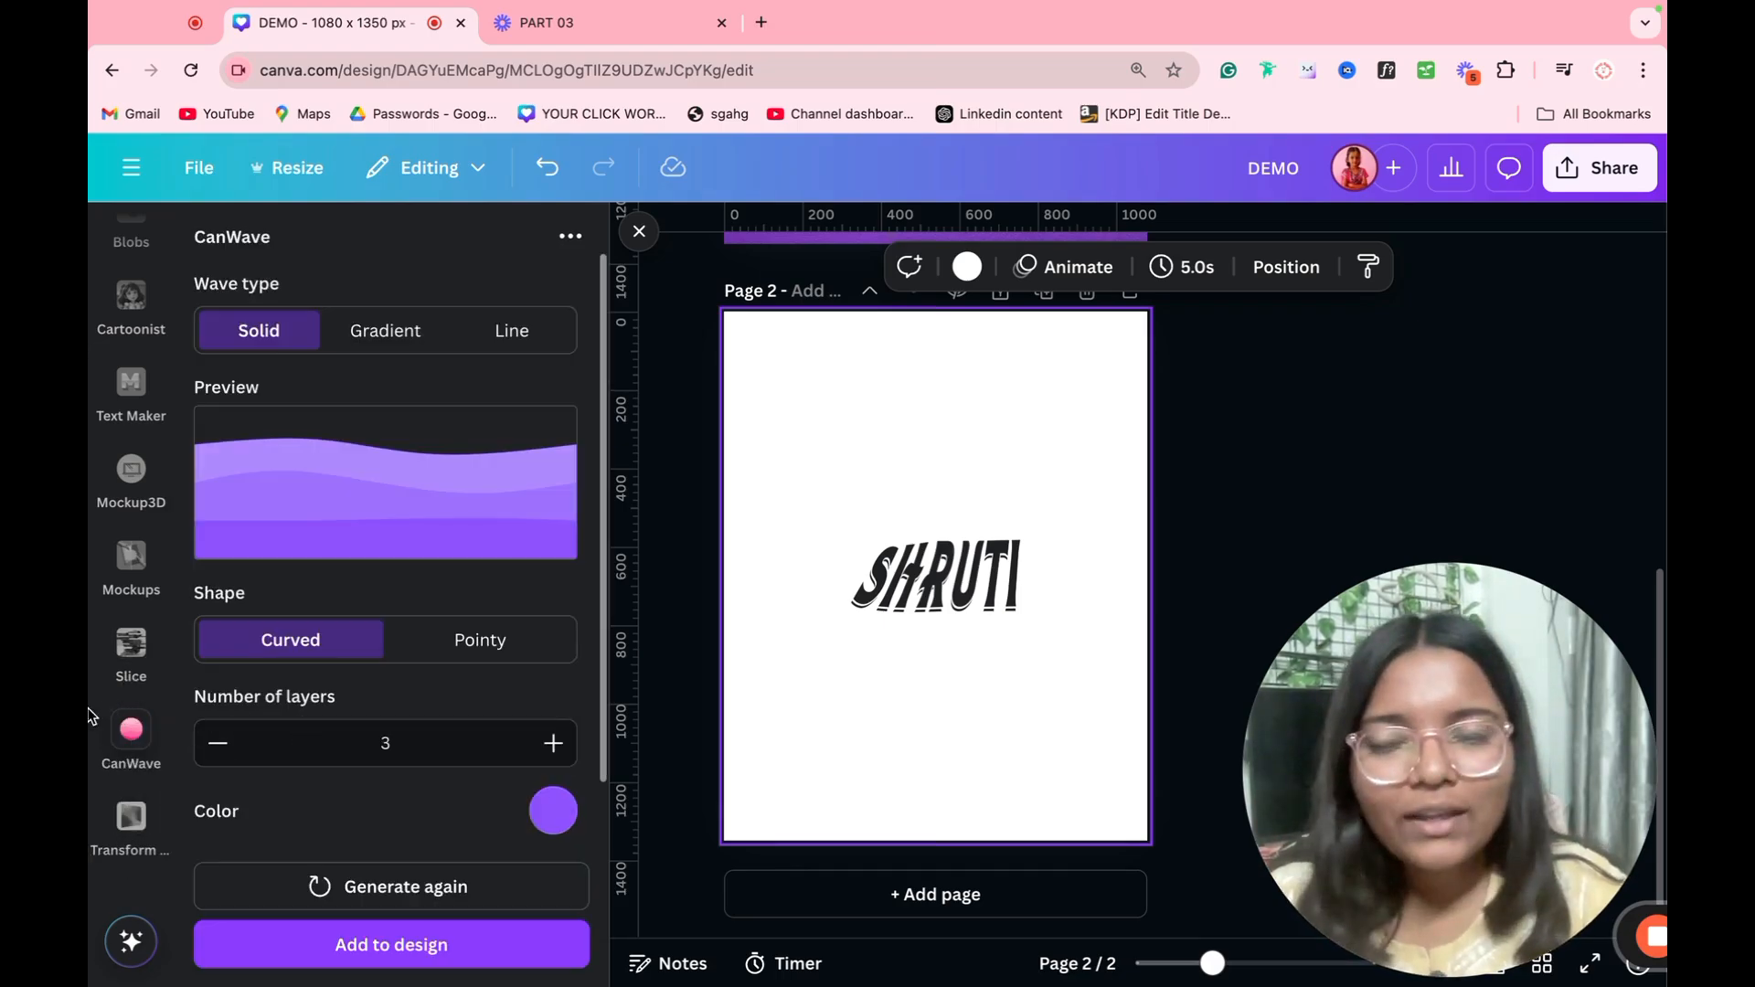
{"action": "scroll", "coordinate": [107, 658], "scroll_direction": "down", "scroll_amount": 1}
{"action": "scroll", "coordinate": [108, 658], "scroll_direction": "up", "scroll_amount": 10}
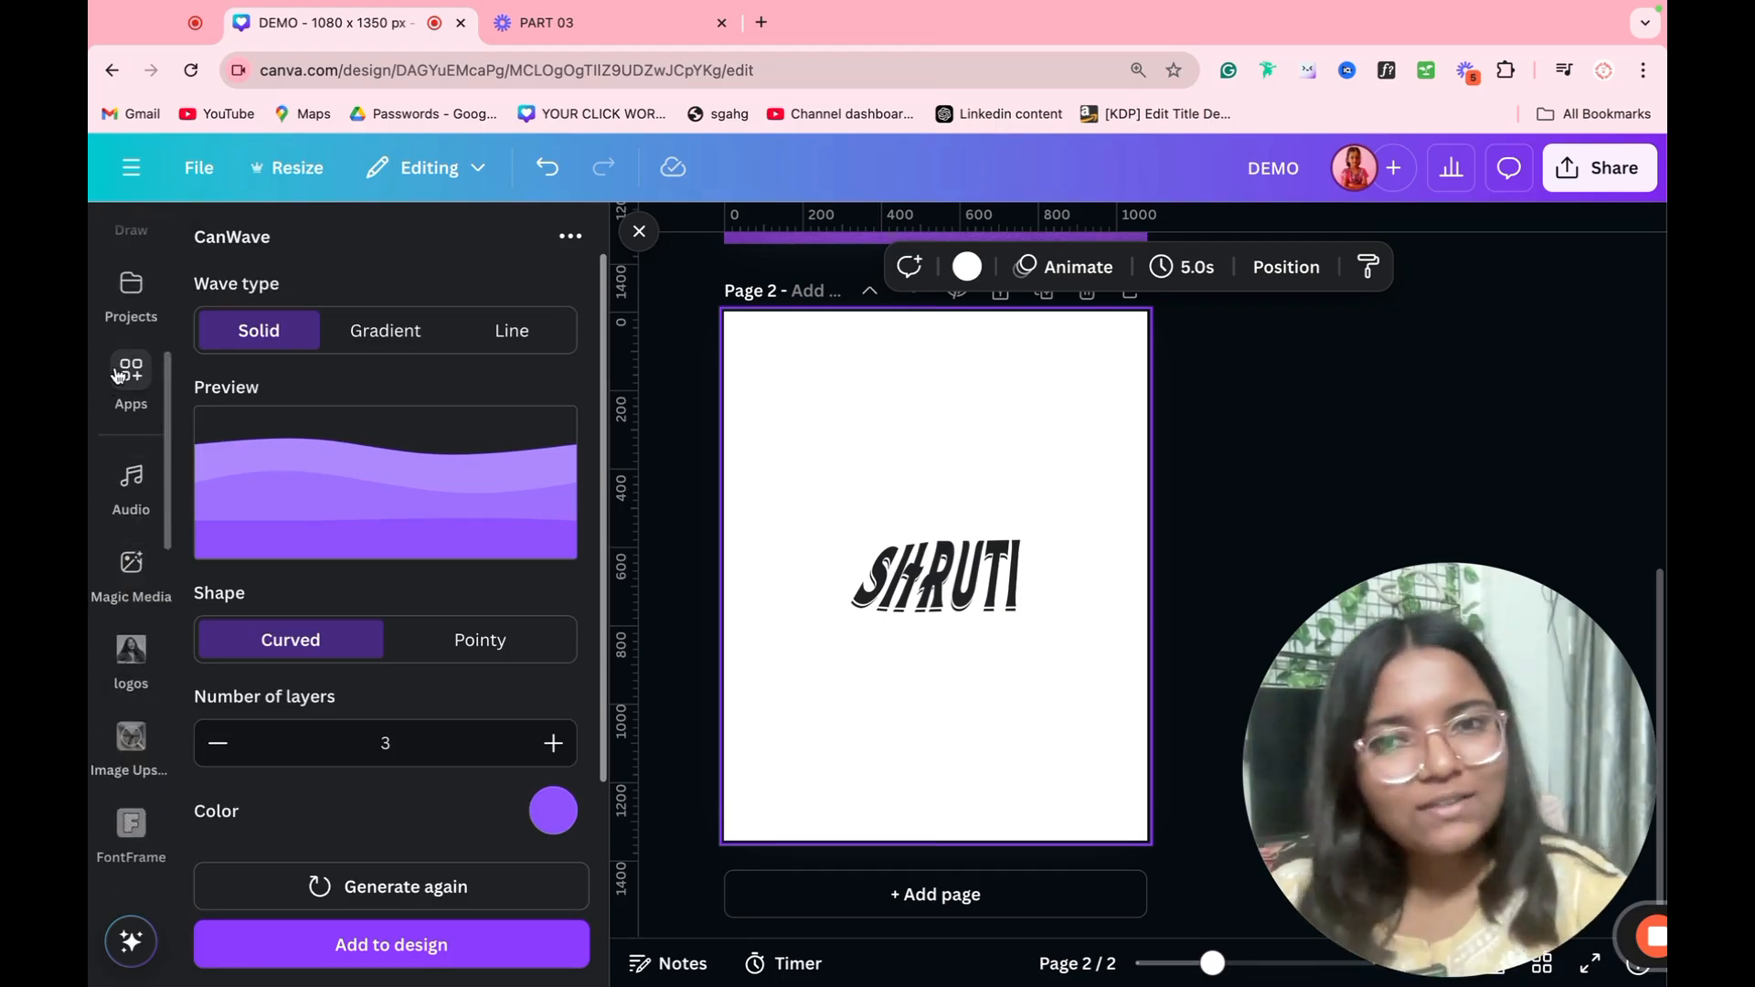
{"action": "scroll", "coordinate": [353, 681], "scroll_direction": "down", "scroll_amount": 1}
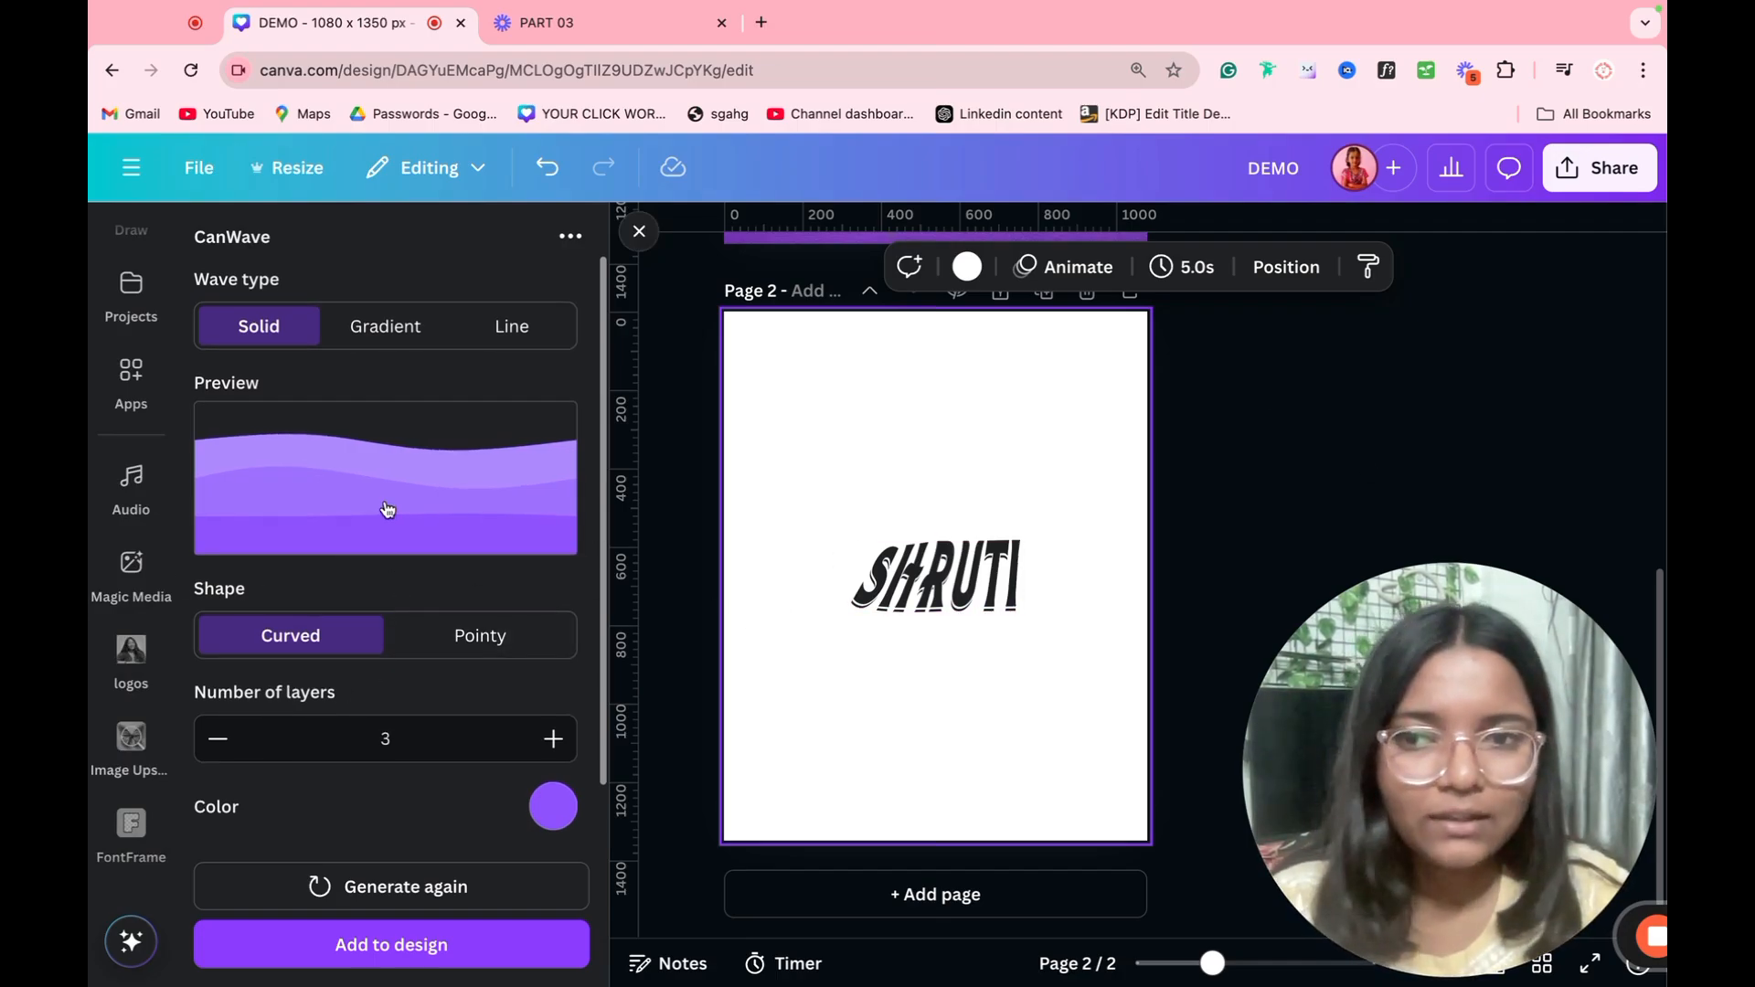
Step: Try five layers and the Pointy shape on the wave, and return it to Curved with three layers
{"action": "left_click", "coordinate": [553, 739]}
{"action": "left_click", "coordinate": [553, 738]}
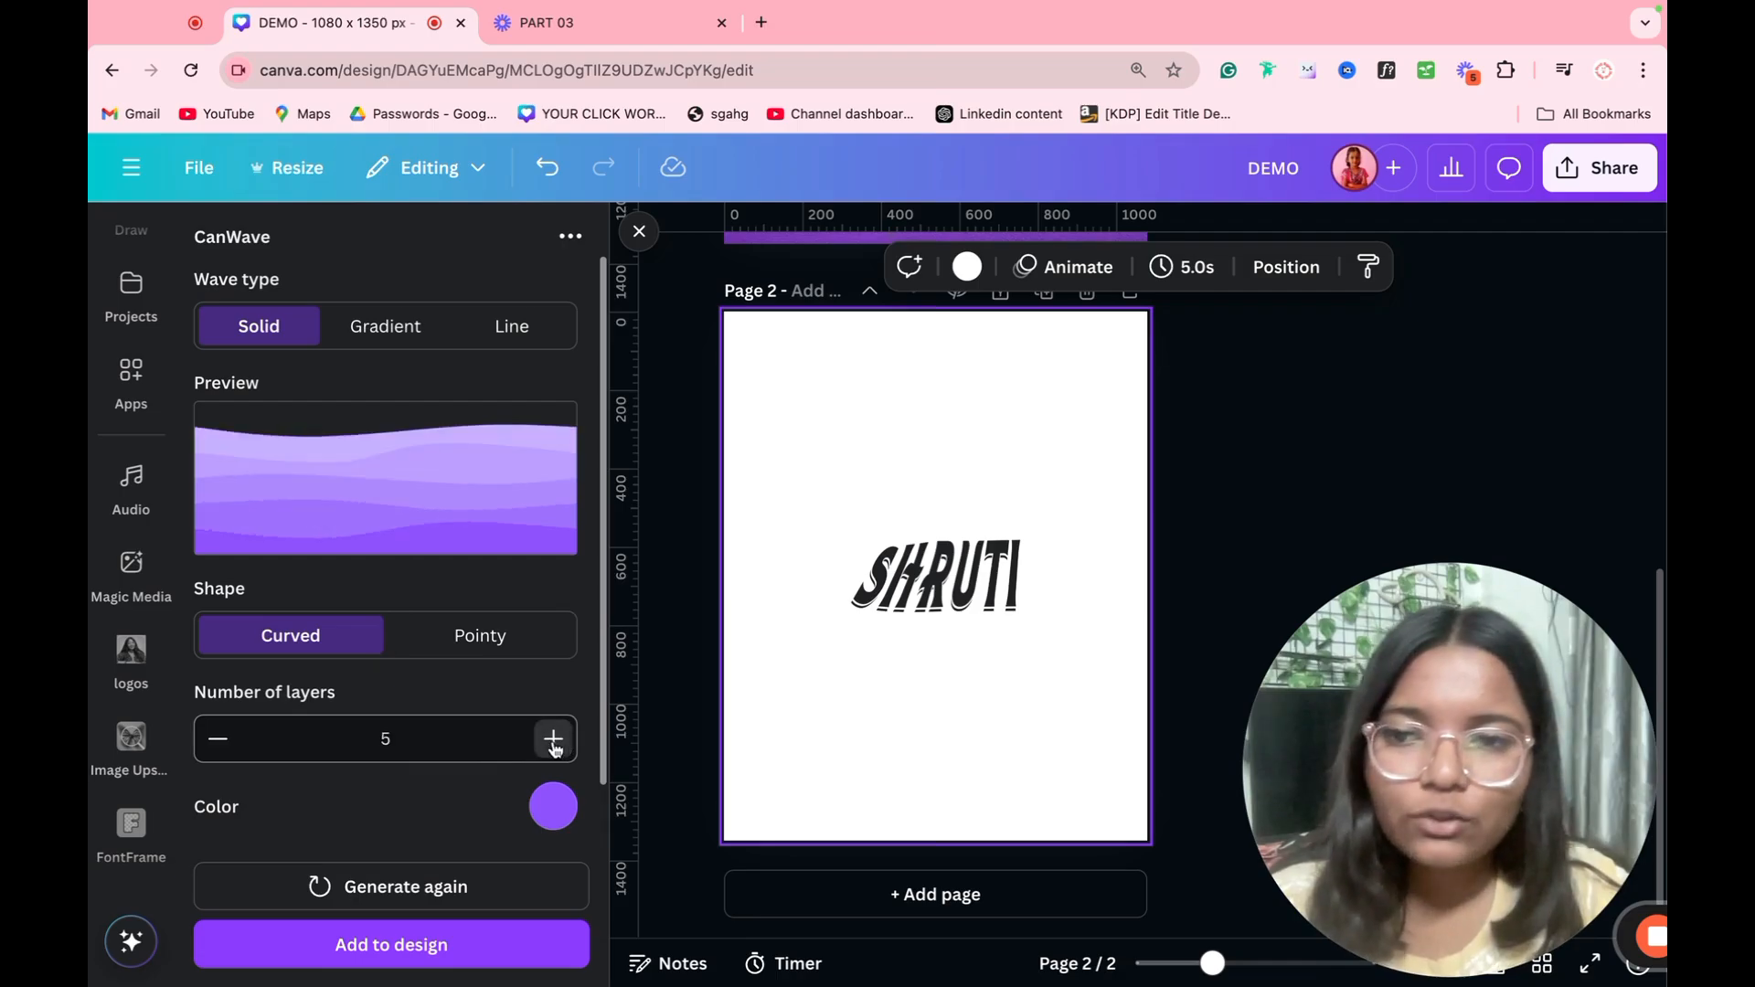
{"action": "left_click", "coordinate": [443, 635]}
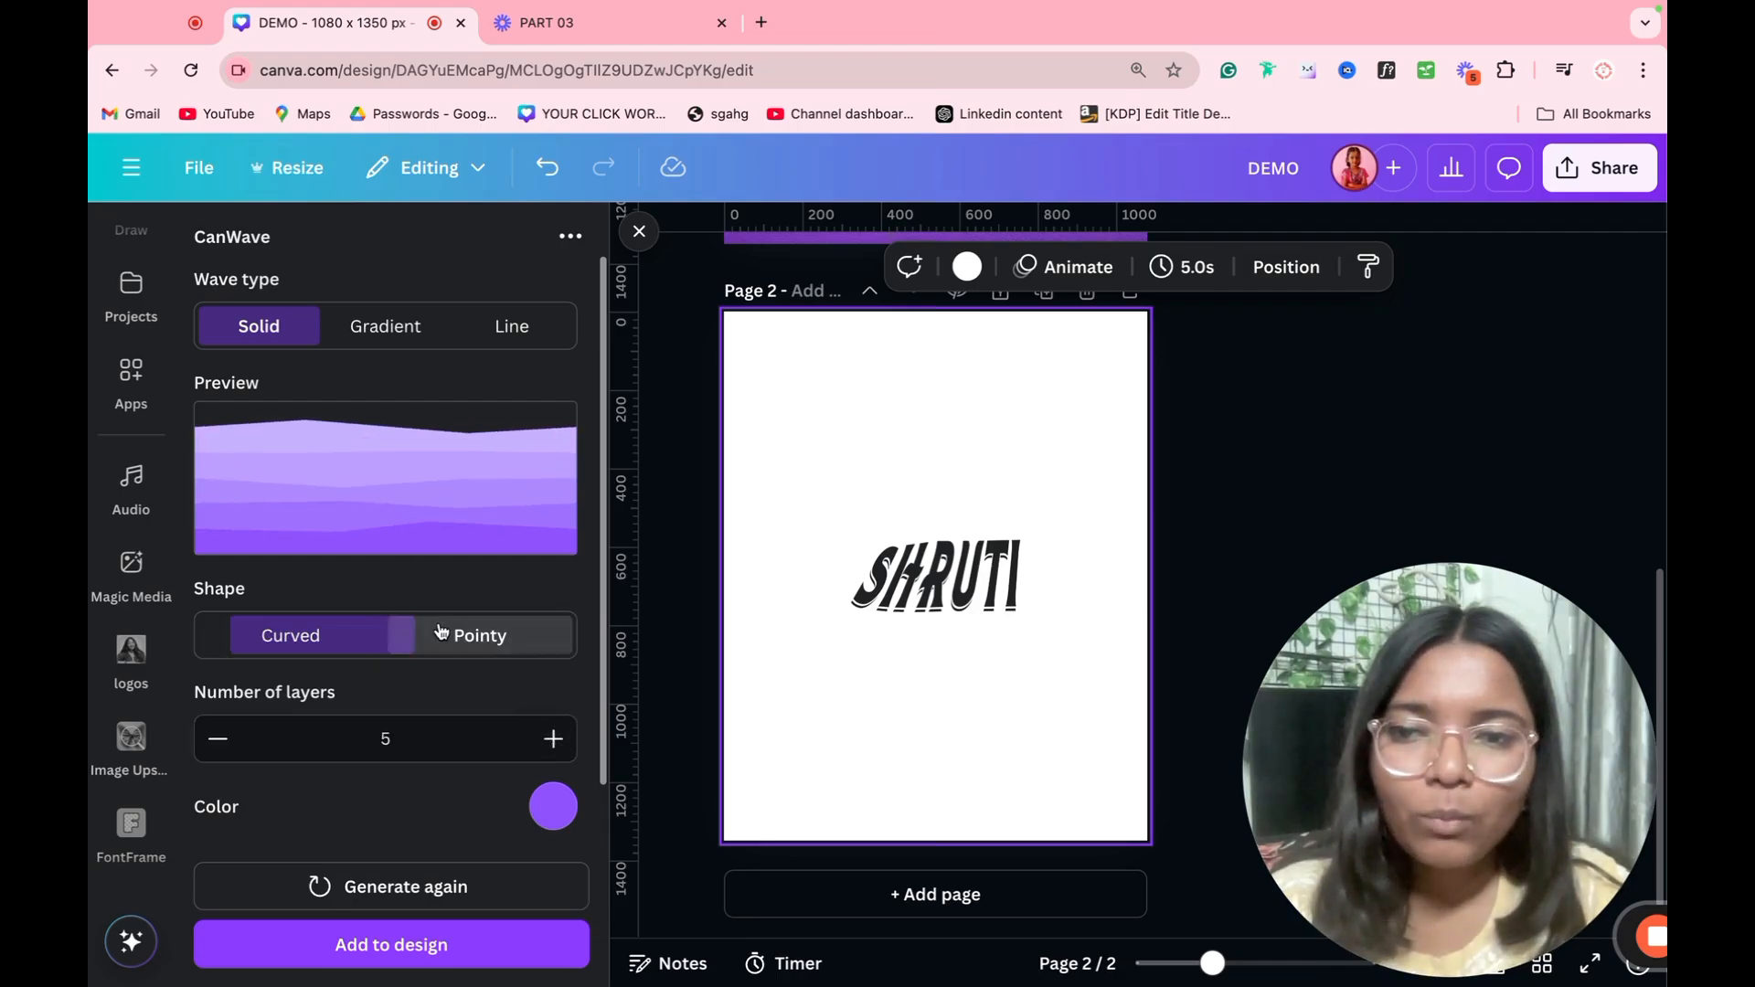
{"action": "left_click", "coordinate": [361, 647]}
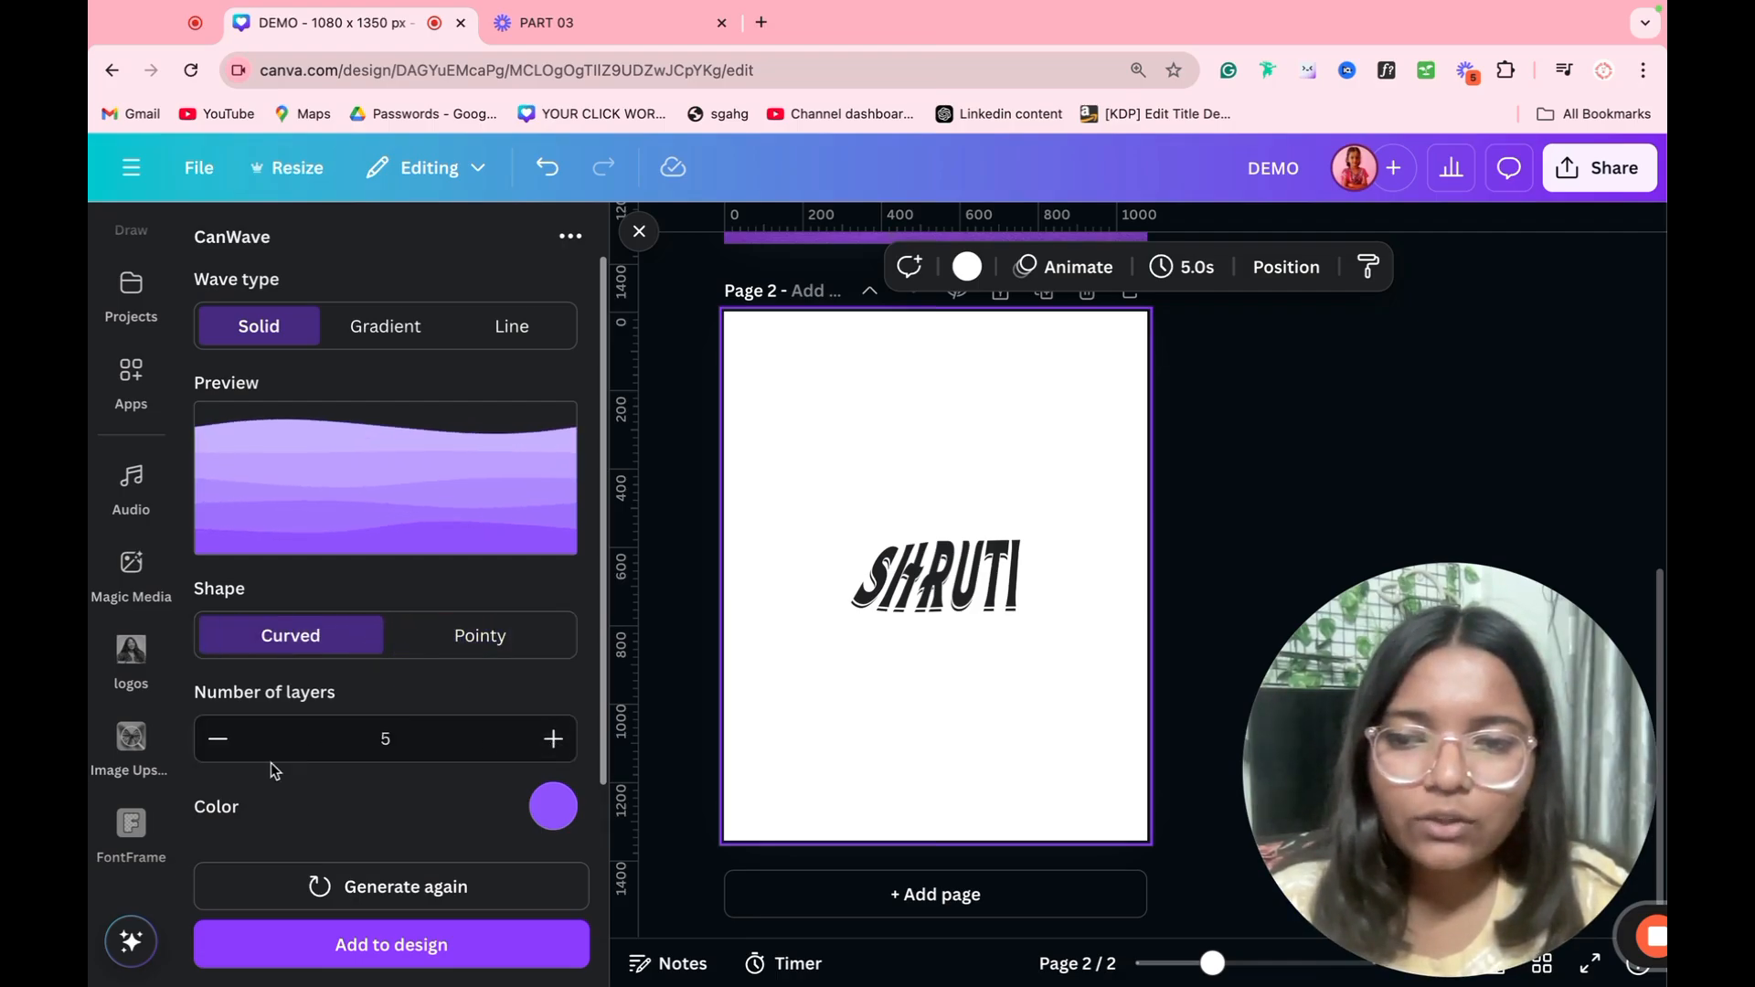
{"action": "left_click", "coordinate": [217, 739]}
{"action": "left_click", "coordinate": [217, 739]}
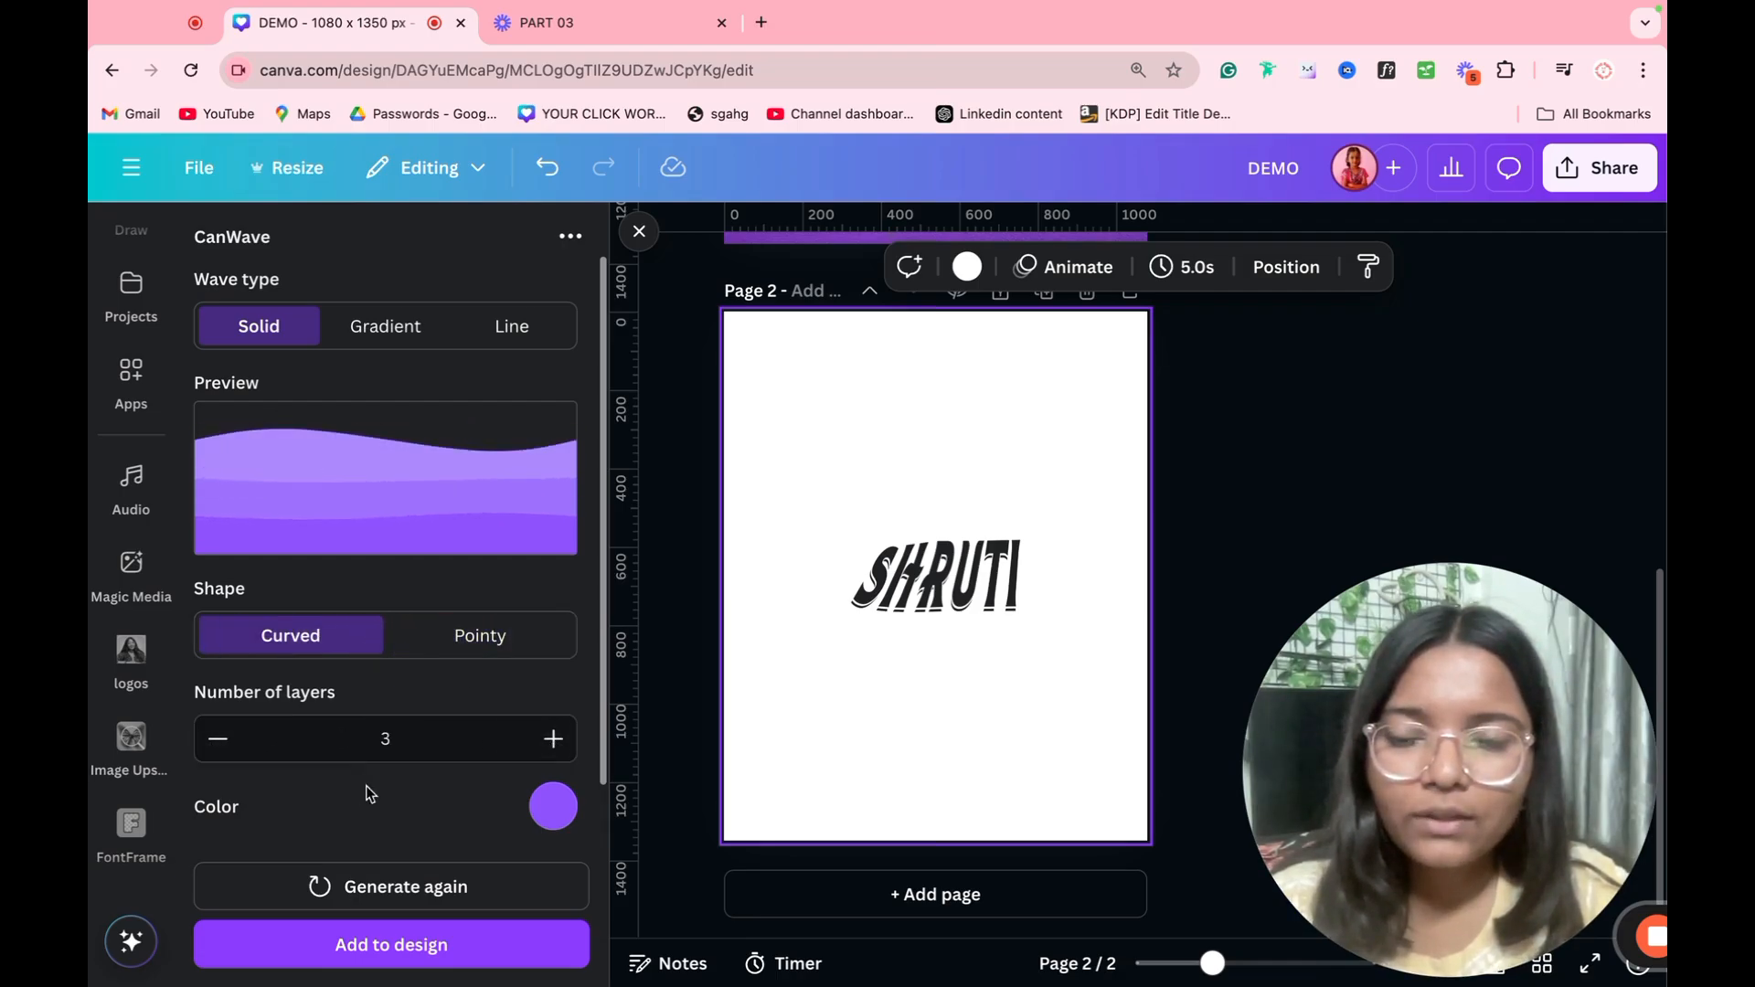
Step: Change the solid wave's color to the pink shade #E252FF
{"action": "left_click", "coordinate": [548, 806]}
{"action": "left_click_drag", "start_coordinate": [484, 689], "coordinate": [509, 689]}
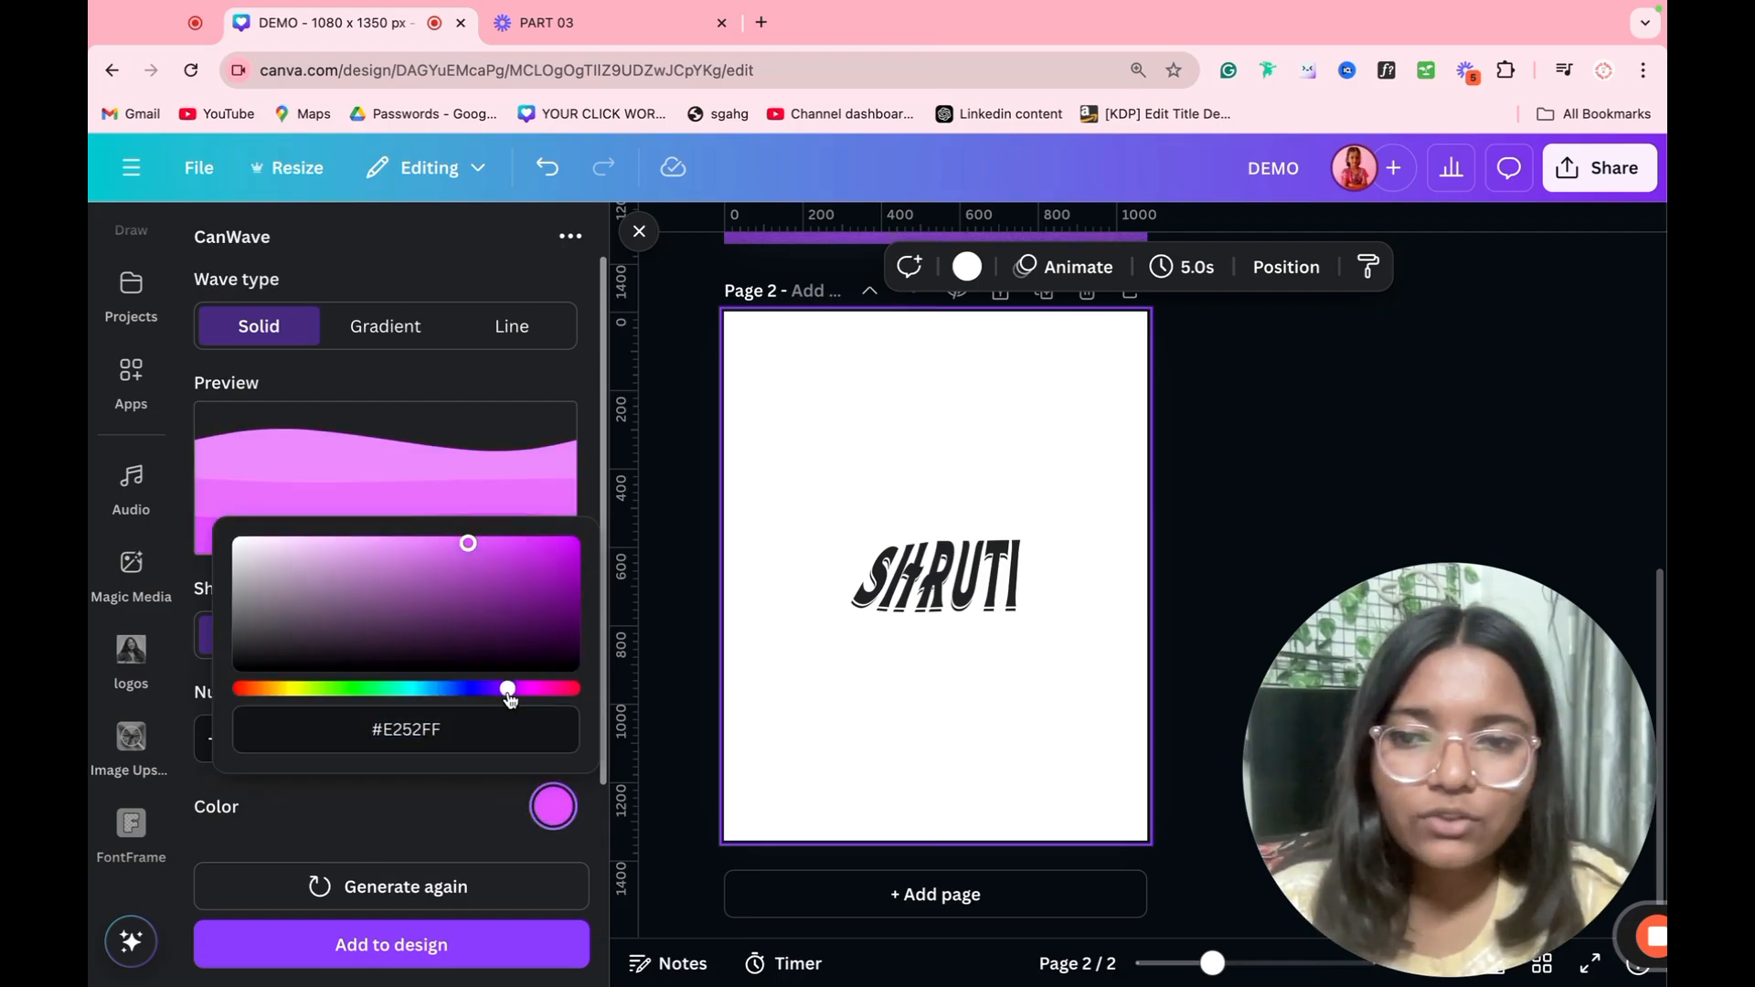
{"action": "left_click", "coordinate": [484, 816]}
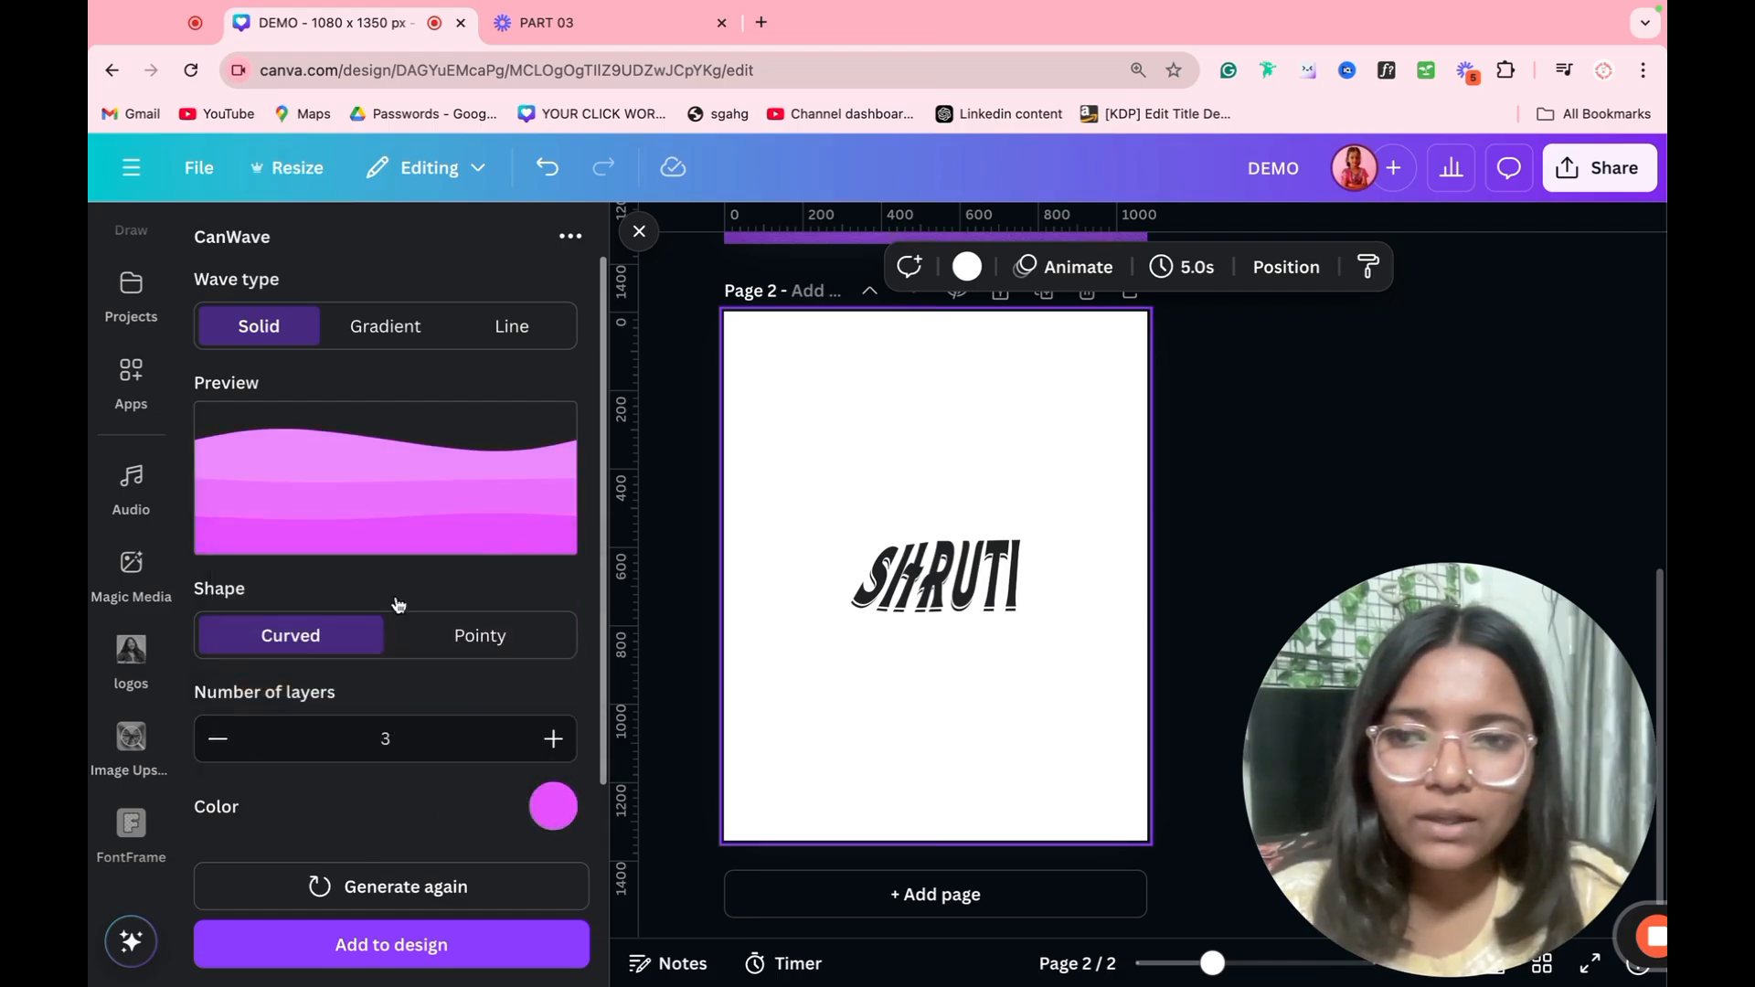
Step: Compare the Gradient and Line wave types, keep Gradient, and set the number of layers to 4
{"action": "left_click", "coordinate": [391, 328]}
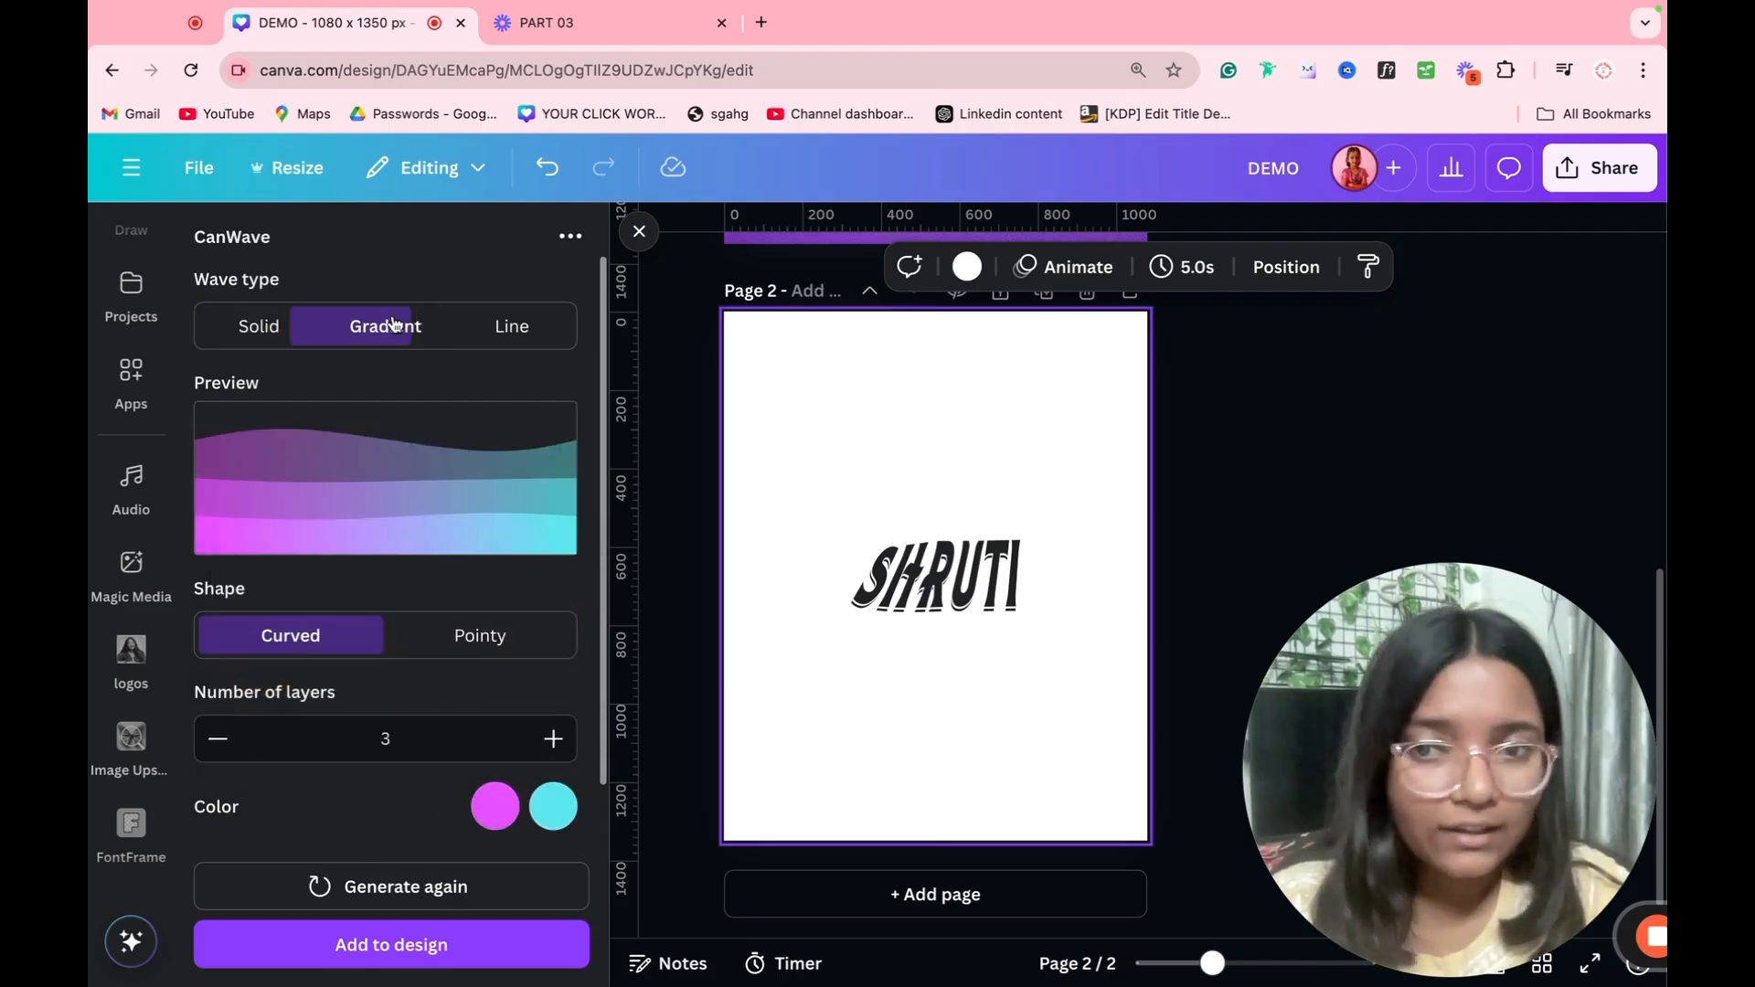
{"action": "left_click", "coordinate": [510, 327]}
{"action": "left_click", "coordinate": [402, 329]}
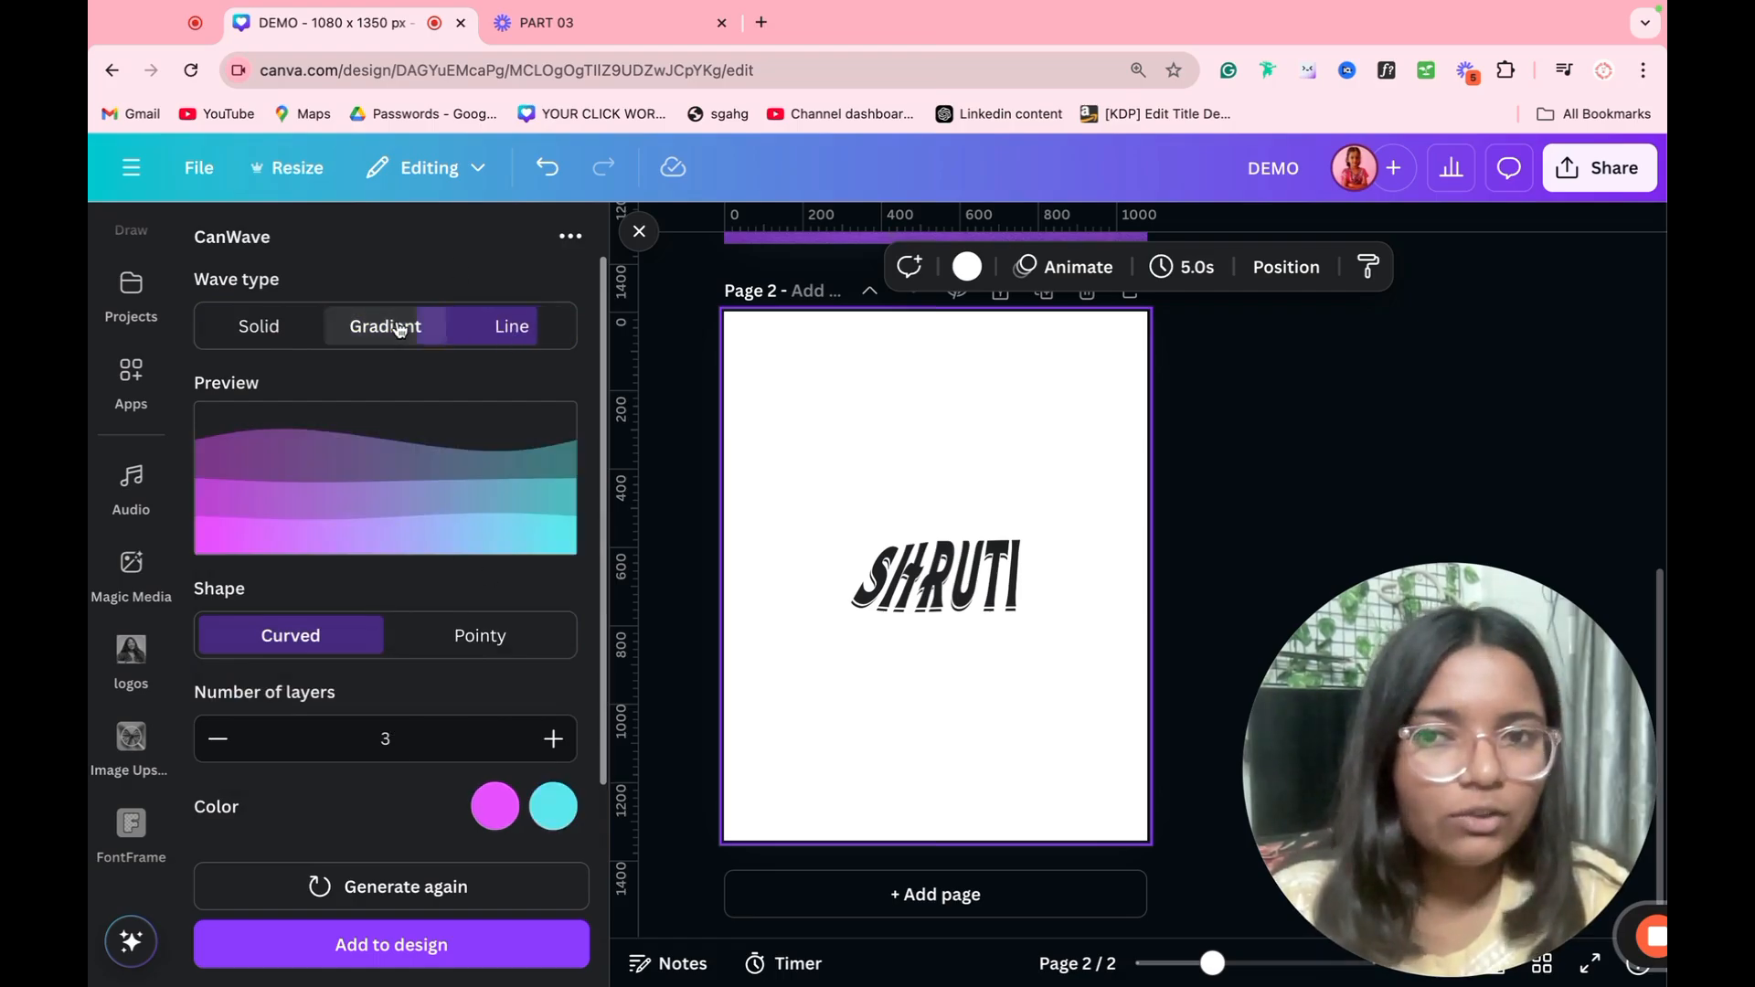
{"action": "left_click", "coordinate": [552, 739]}
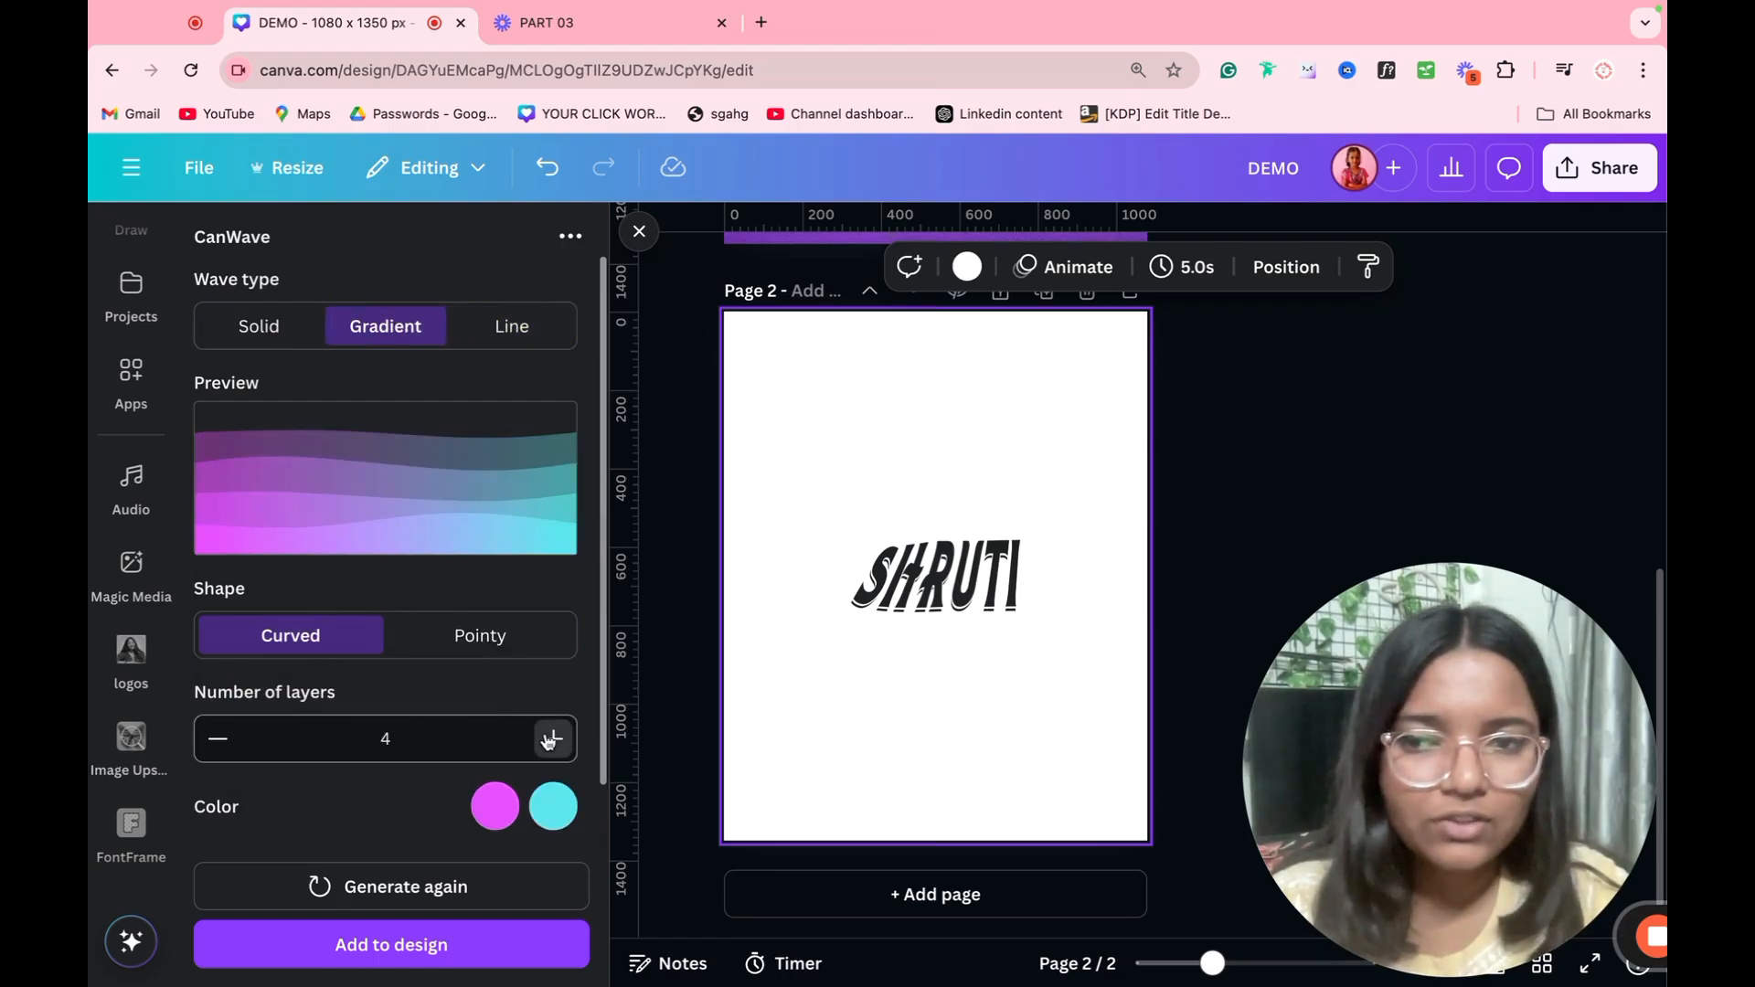
Step: Set the gradient wave's complexity to 7 and its gradient angle to 250
{"action": "scroll", "coordinate": [380, 765], "scroll_direction": "down", "scroll_amount": 4}
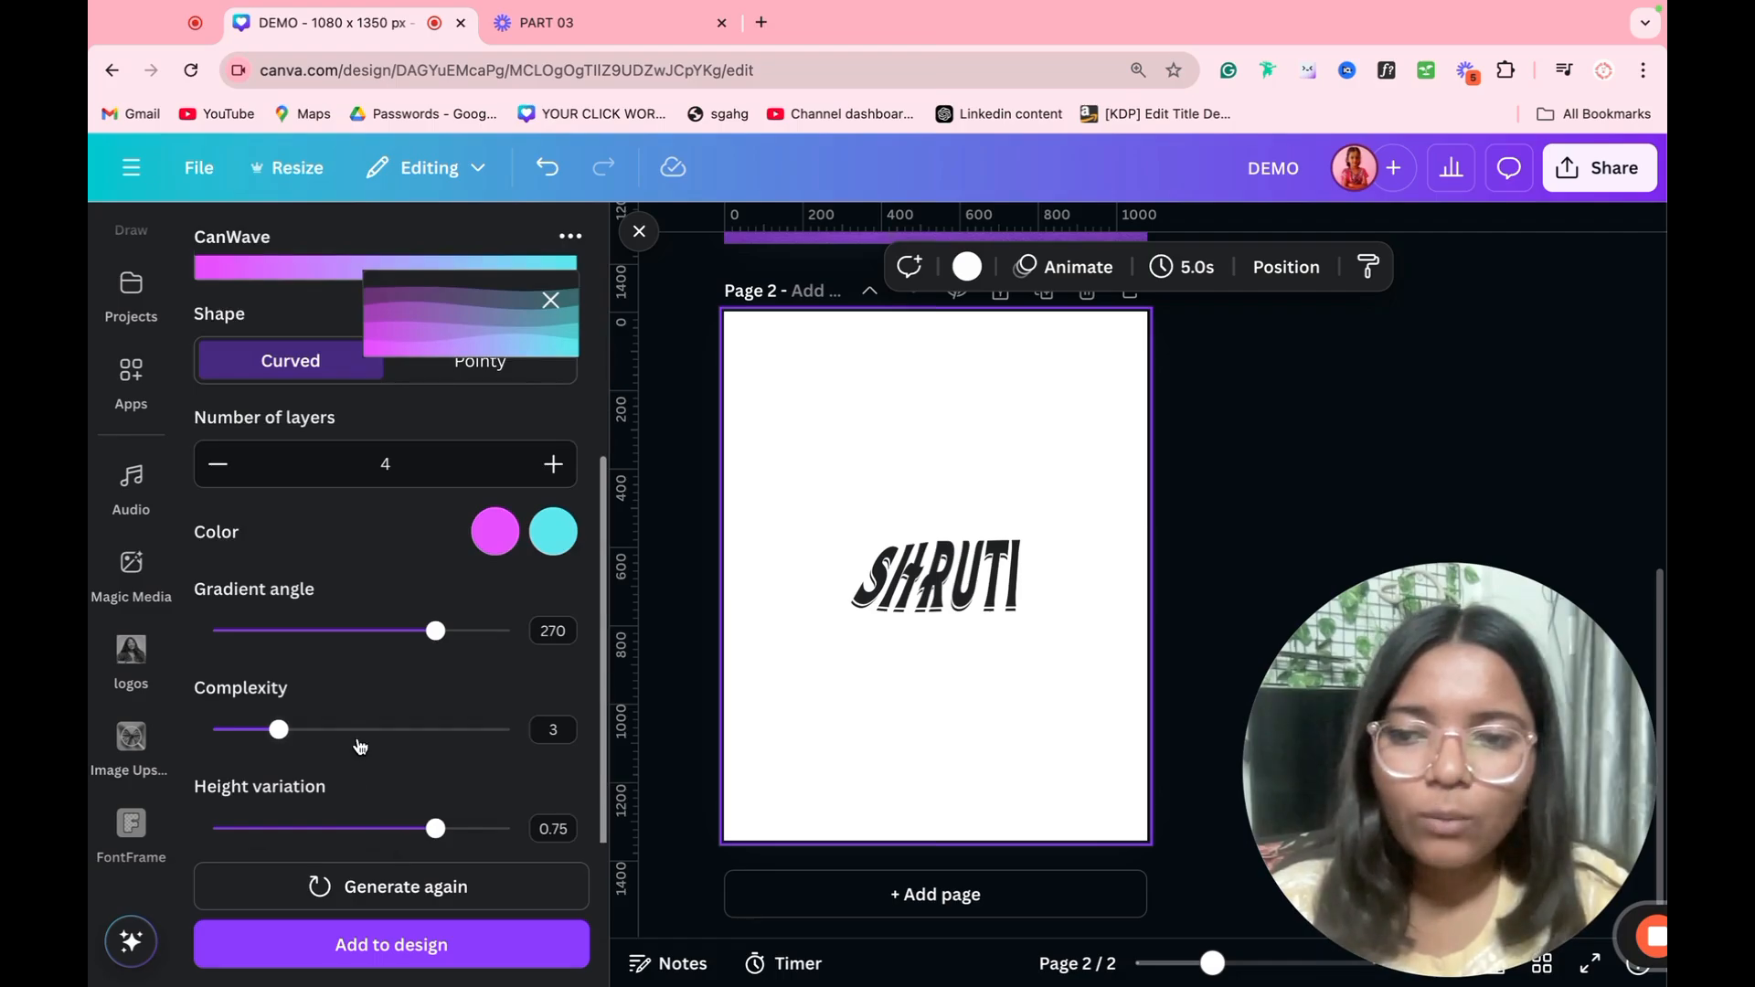
{"action": "left_click_drag", "start_coordinate": [359, 731], "coordinate": [411, 731]}
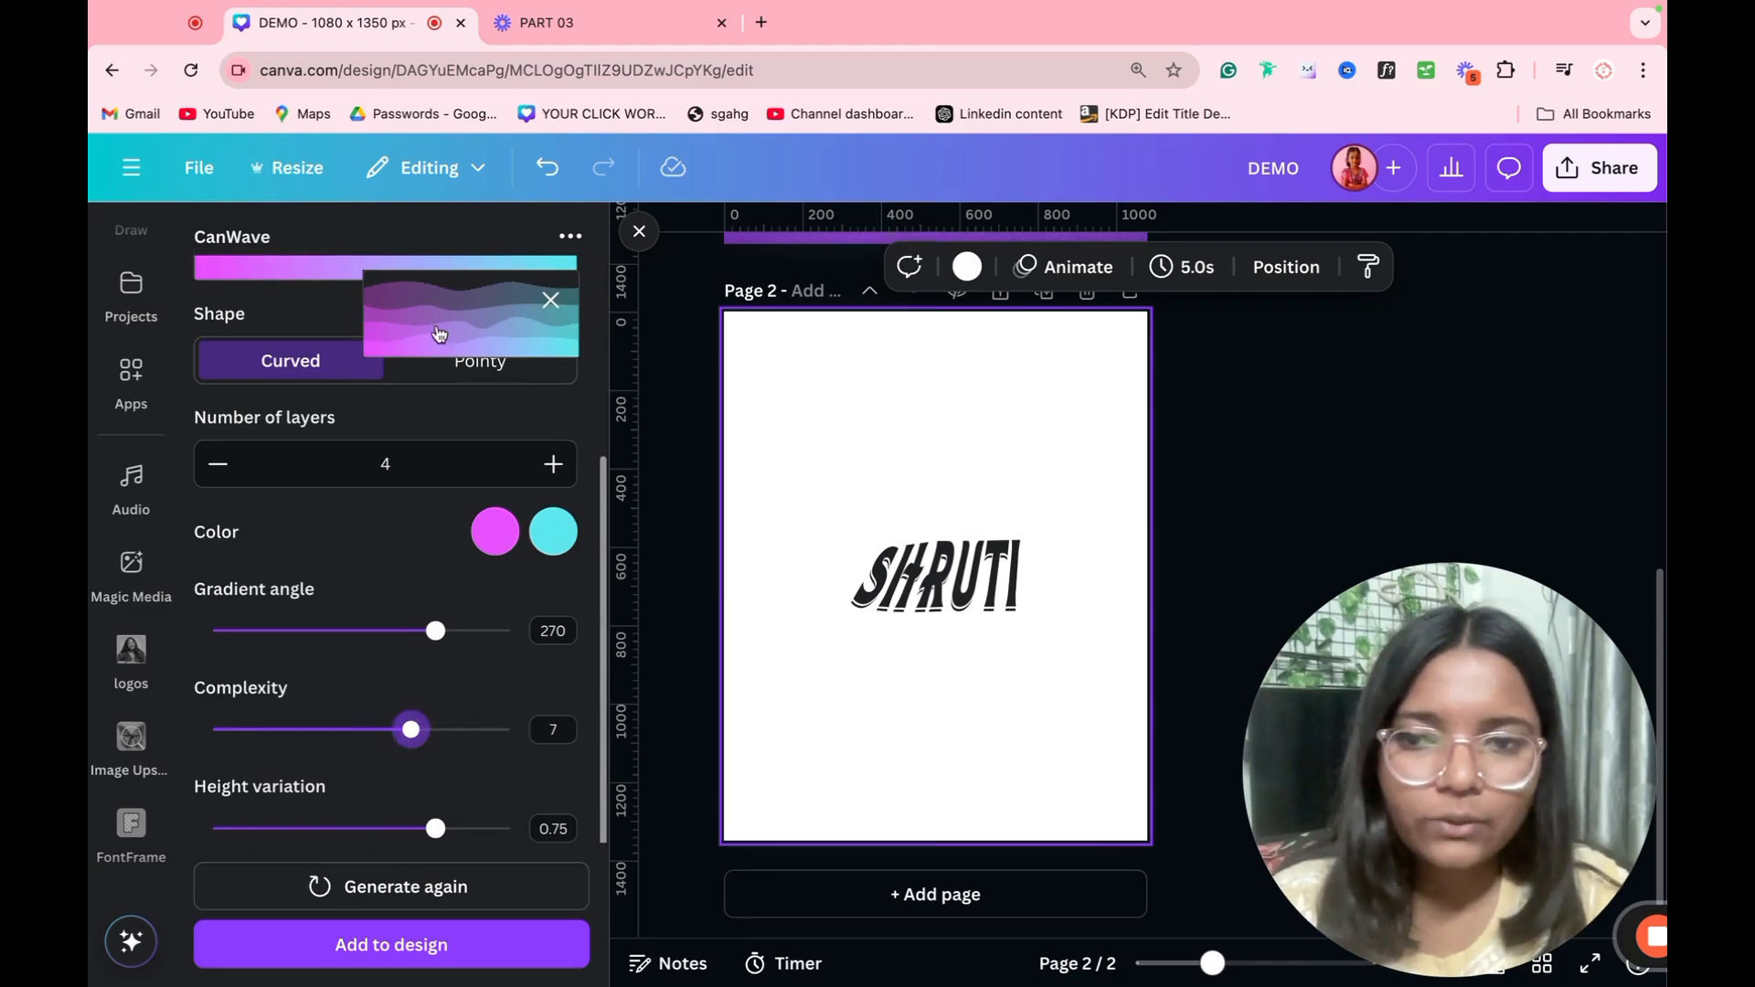
{"action": "mouse_move", "coordinate": [436, 631]}
{"action": "left_mouse_down"}
{"action": "mouse_move", "coordinate": [213, 632]}
{"action": "mouse_move", "coordinate": [418, 631]}
{"action": "left_mouse_up"}
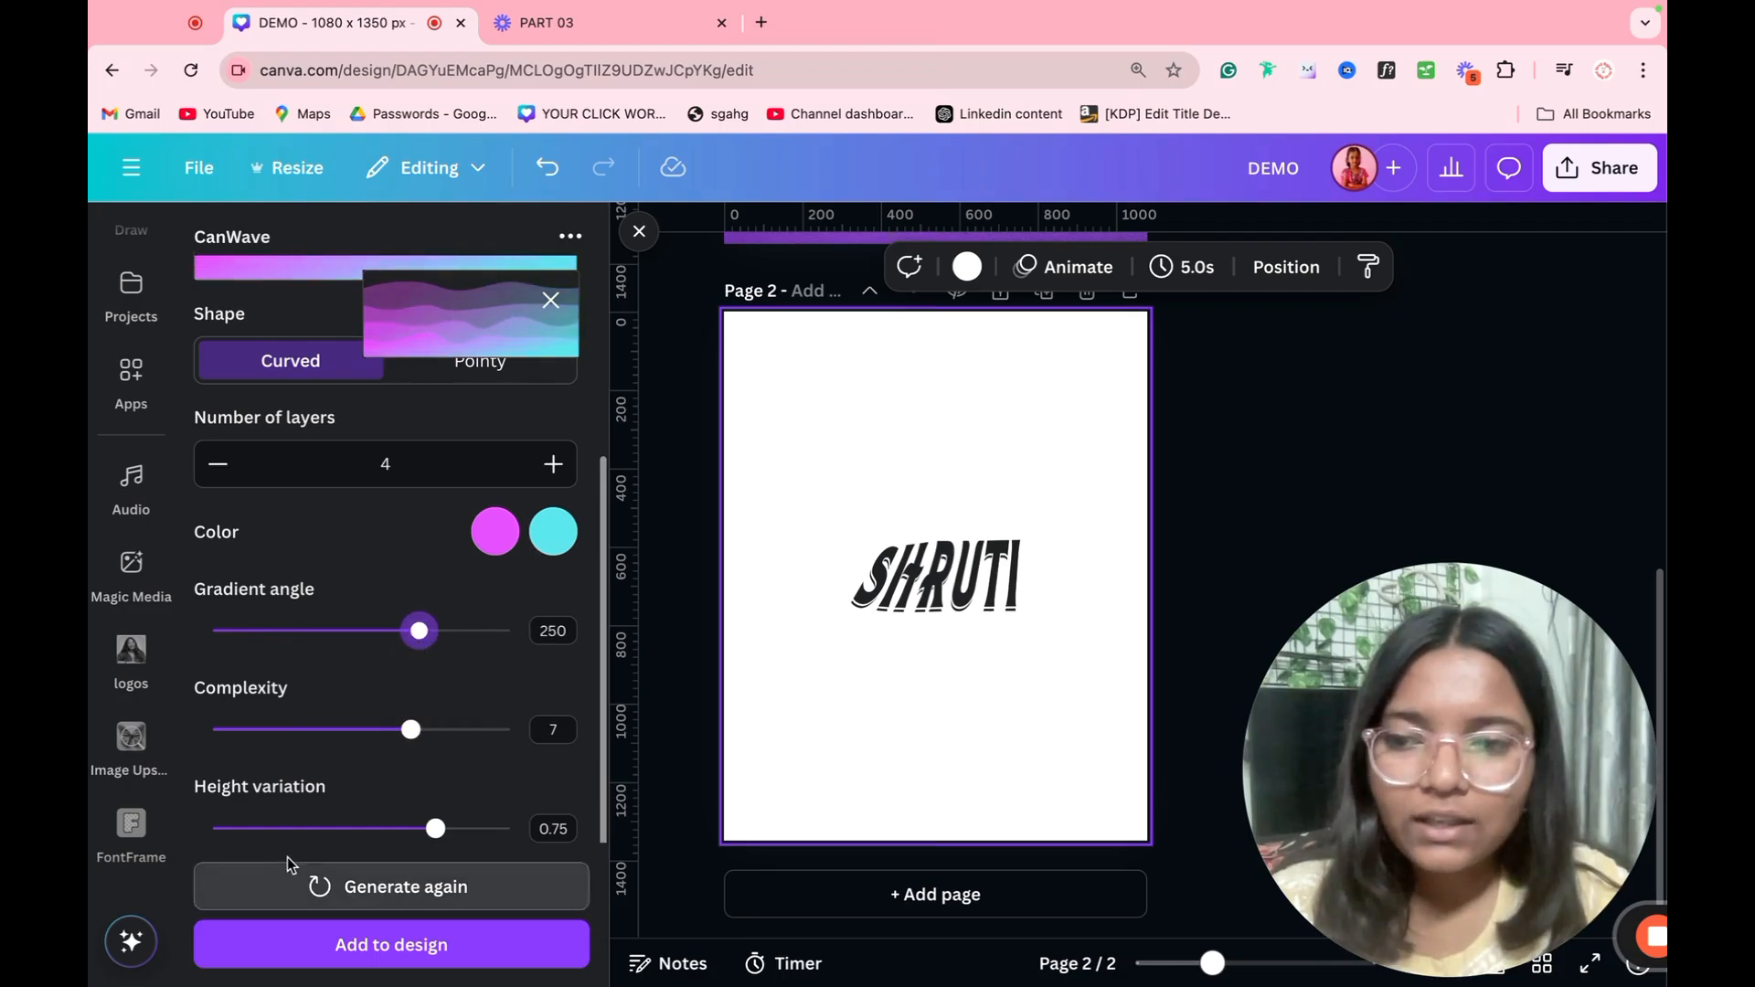
Step: Add the gradient wave to page 2 and enlarge it to span the page's lower part
{"action": "left_click", "coordinate": [399, 950]}
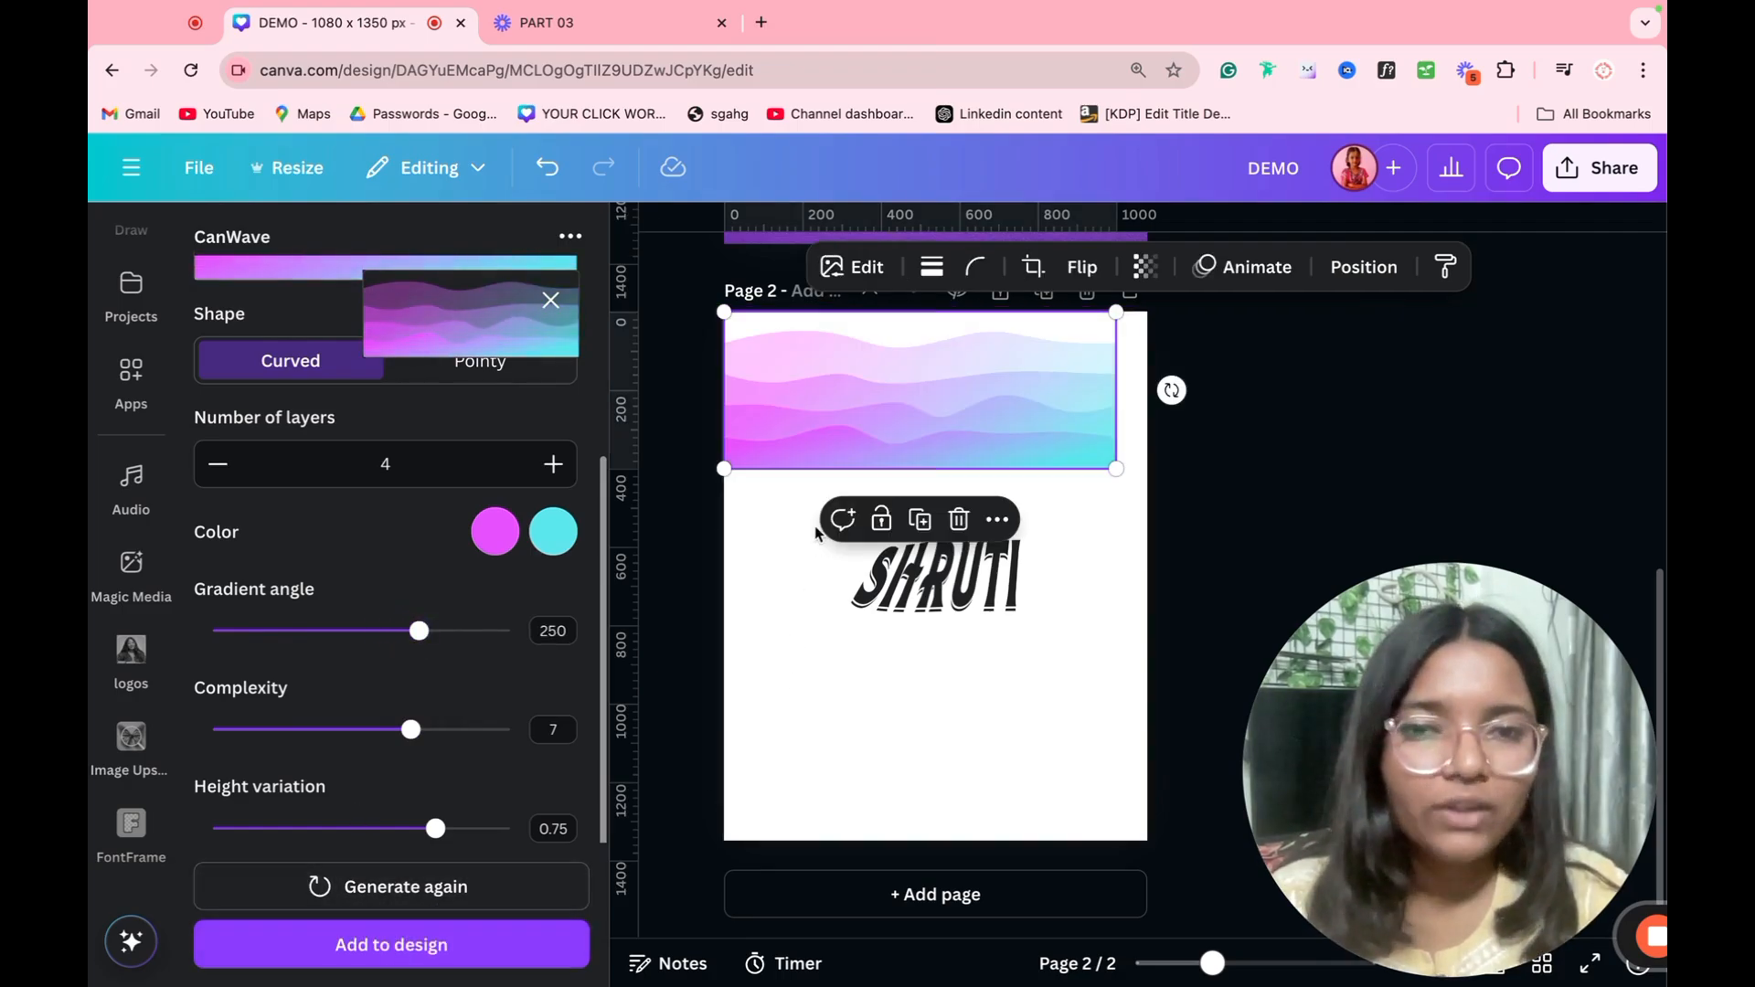
{"action": "left_click_drag", "start_coordinate": [905, 457], "coordinate": [850, 821]}
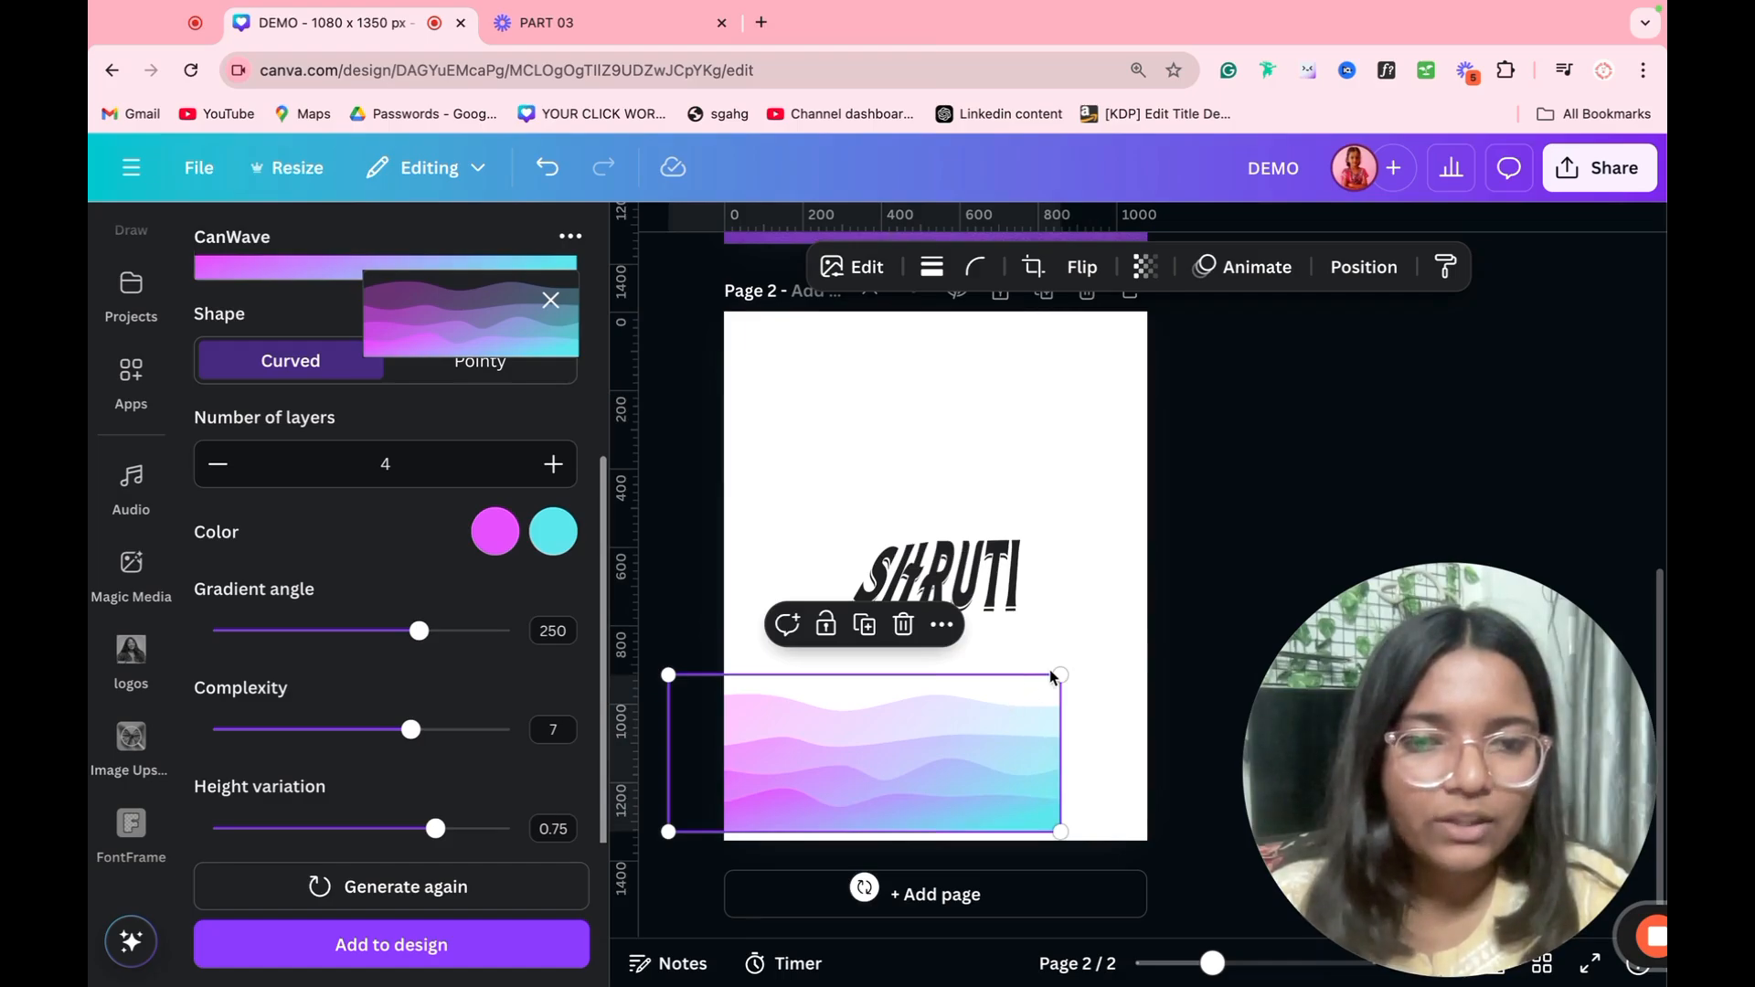
{"action": "left_click_drag", "start_coordinate": [1060, 675], "coordinate": [980, 760]}
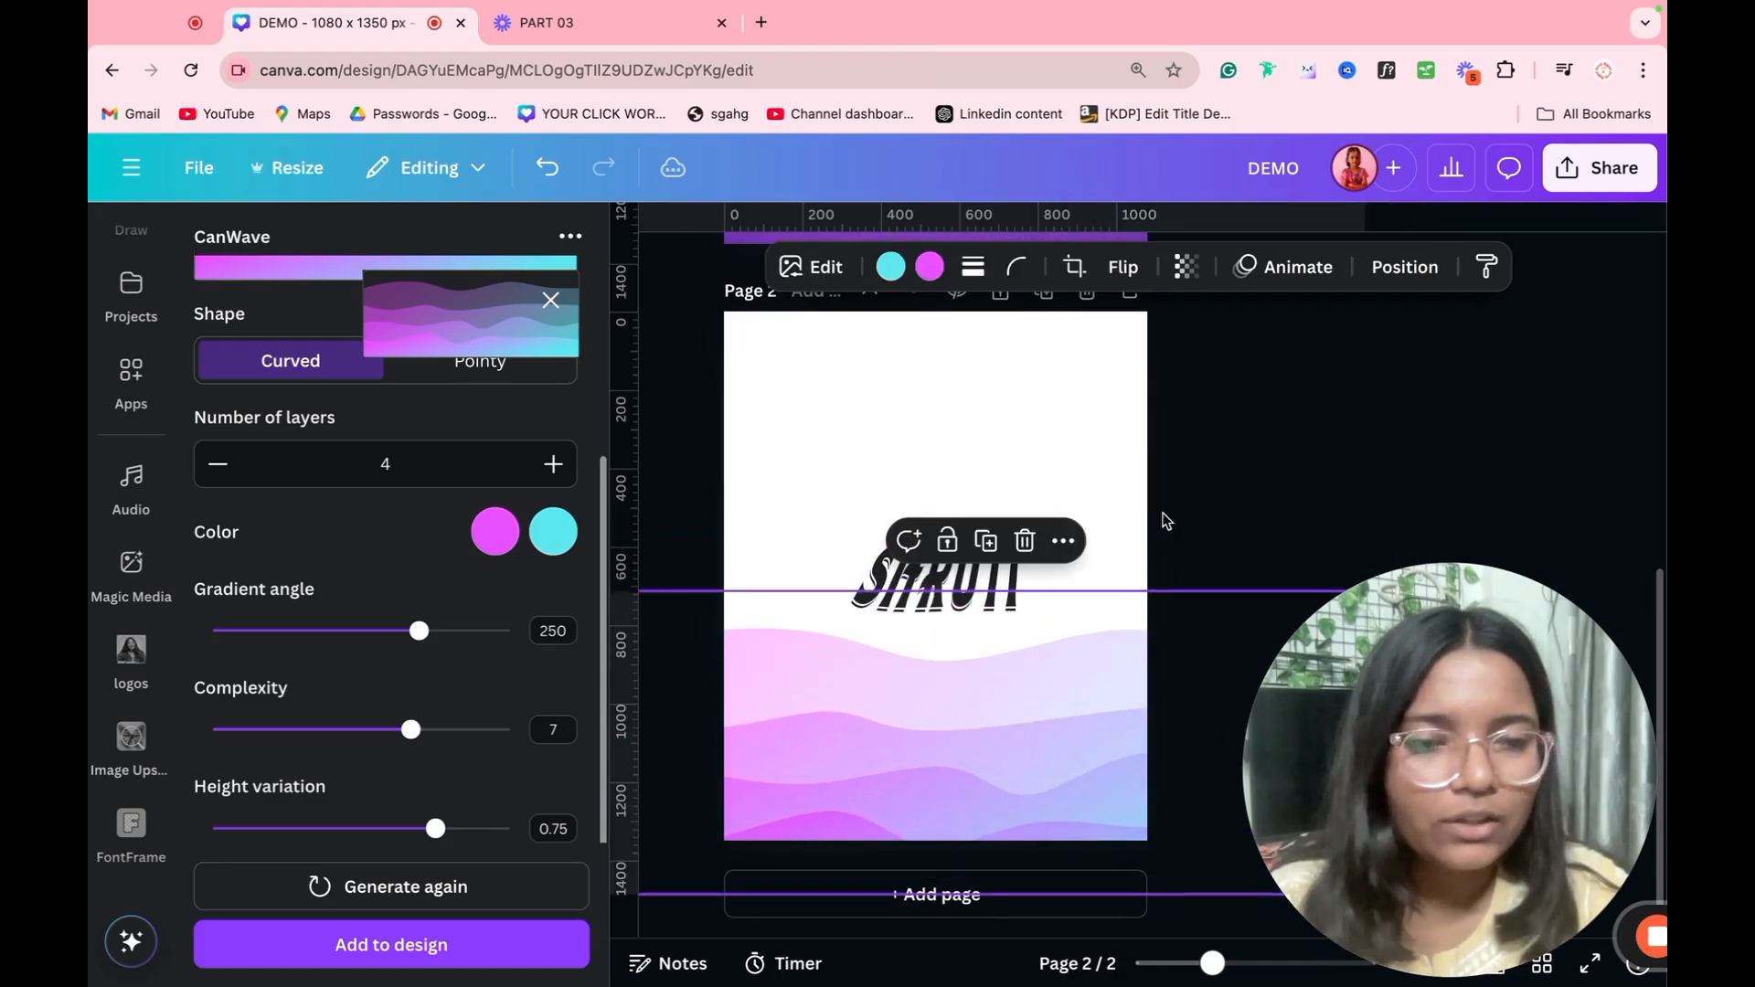
{"action": "left_click", "coordinate": [1168, 517]}
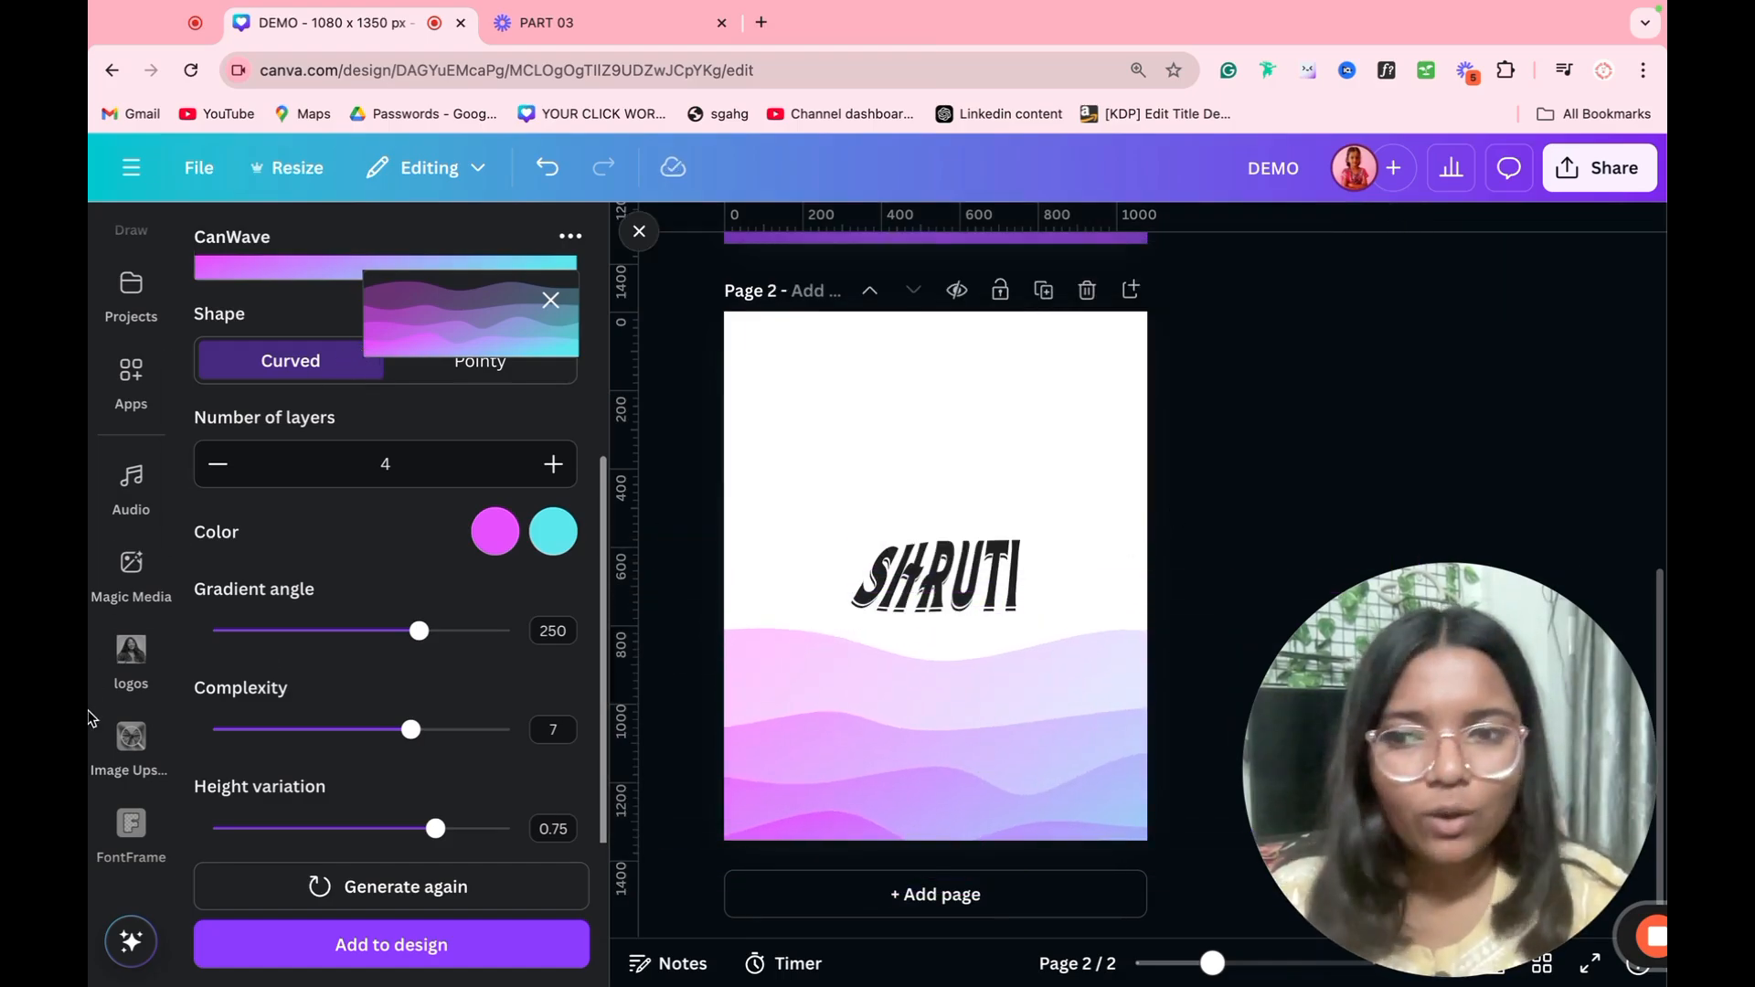
Step: Remove the CanWave app from the list of pinned apps
{"action": "scroll", "coordinate": [105, 676], "scroll_direction": "down", "scroll_amount": 5}
{"action": "scroll", "coordinate": [103, 679], "scroll_direction": "down", "scroll_amount": 1}
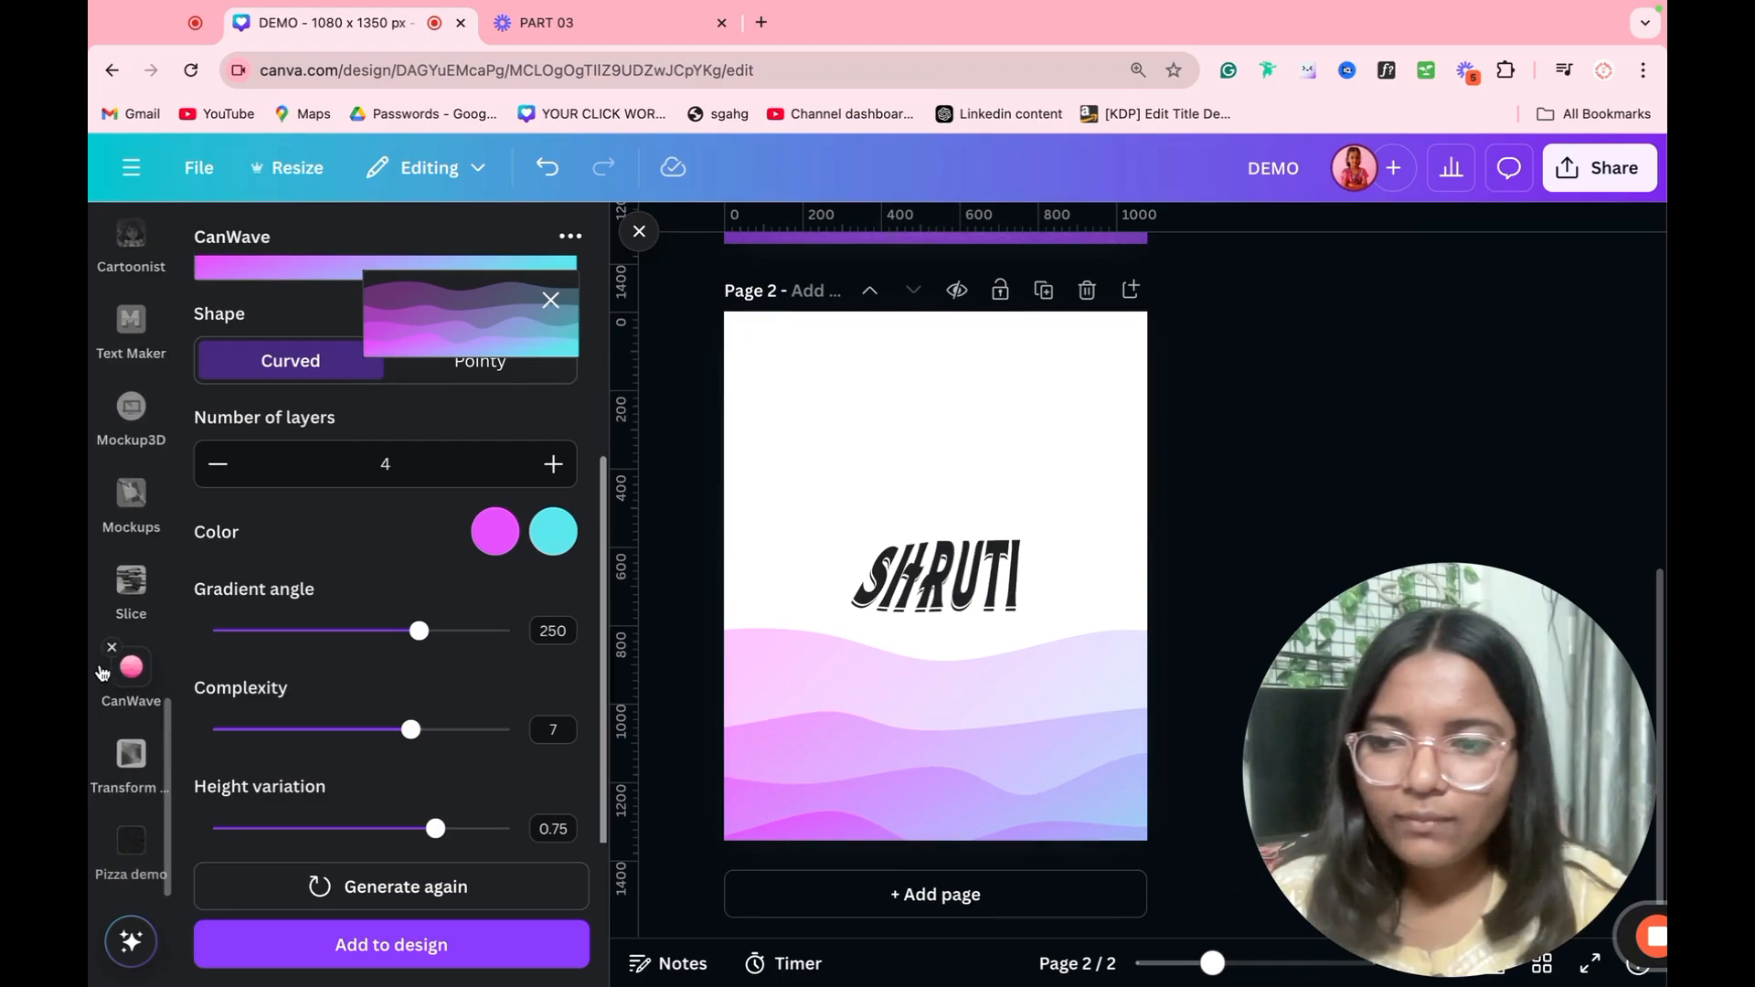
{"action": "left_click", "coordinate": [111, 648]}
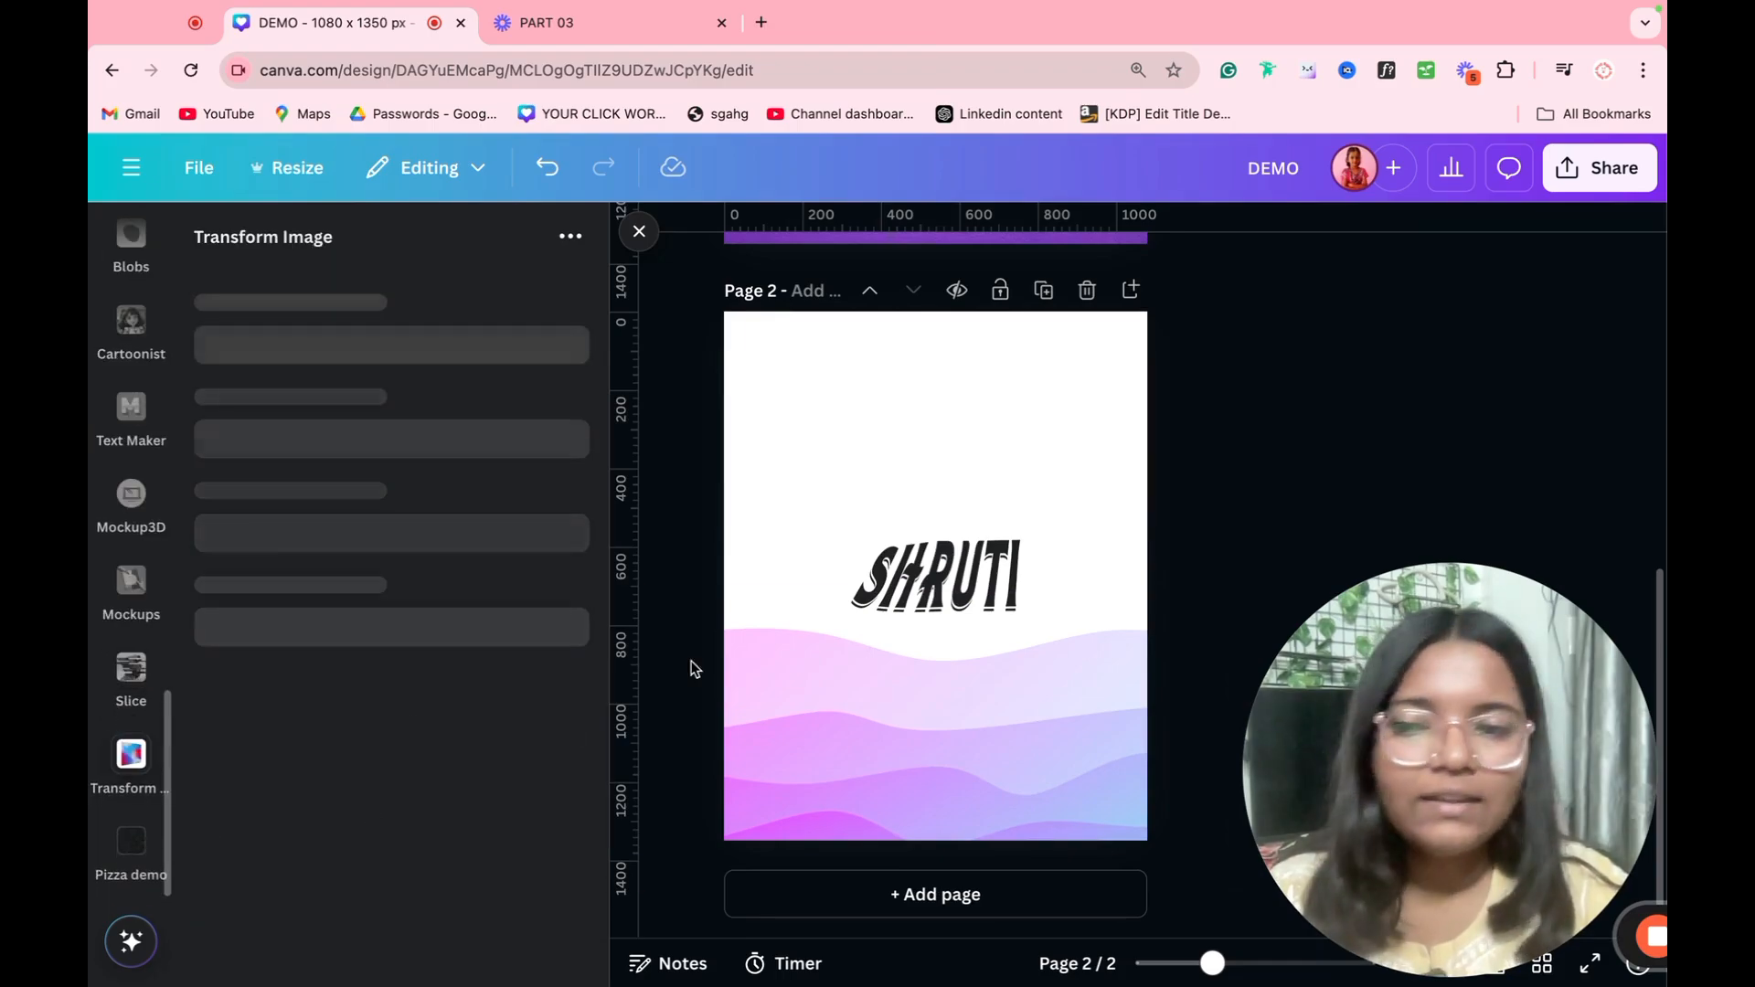
Step: Open the Transform Image app and upload the red Pizza Bordi box image from Downloads
{"action": "left_click", "coordinate": [110, 777]}
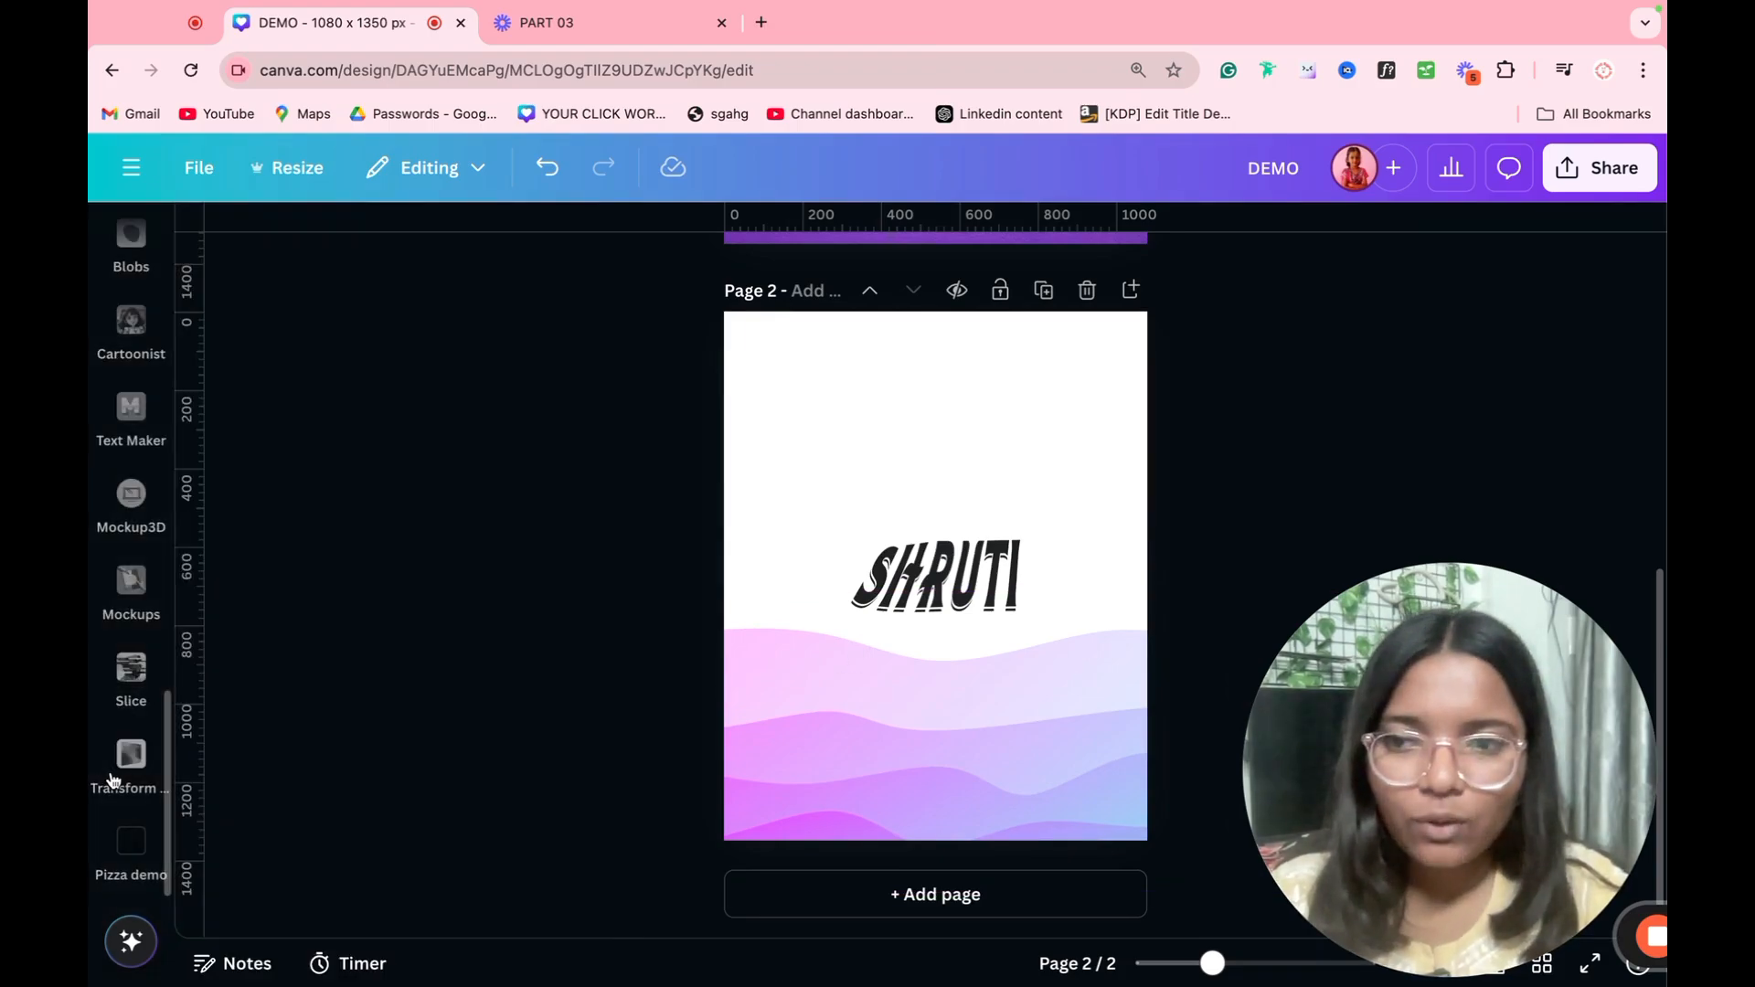
{"action": "left_click", "coordinate": [132, 763]}
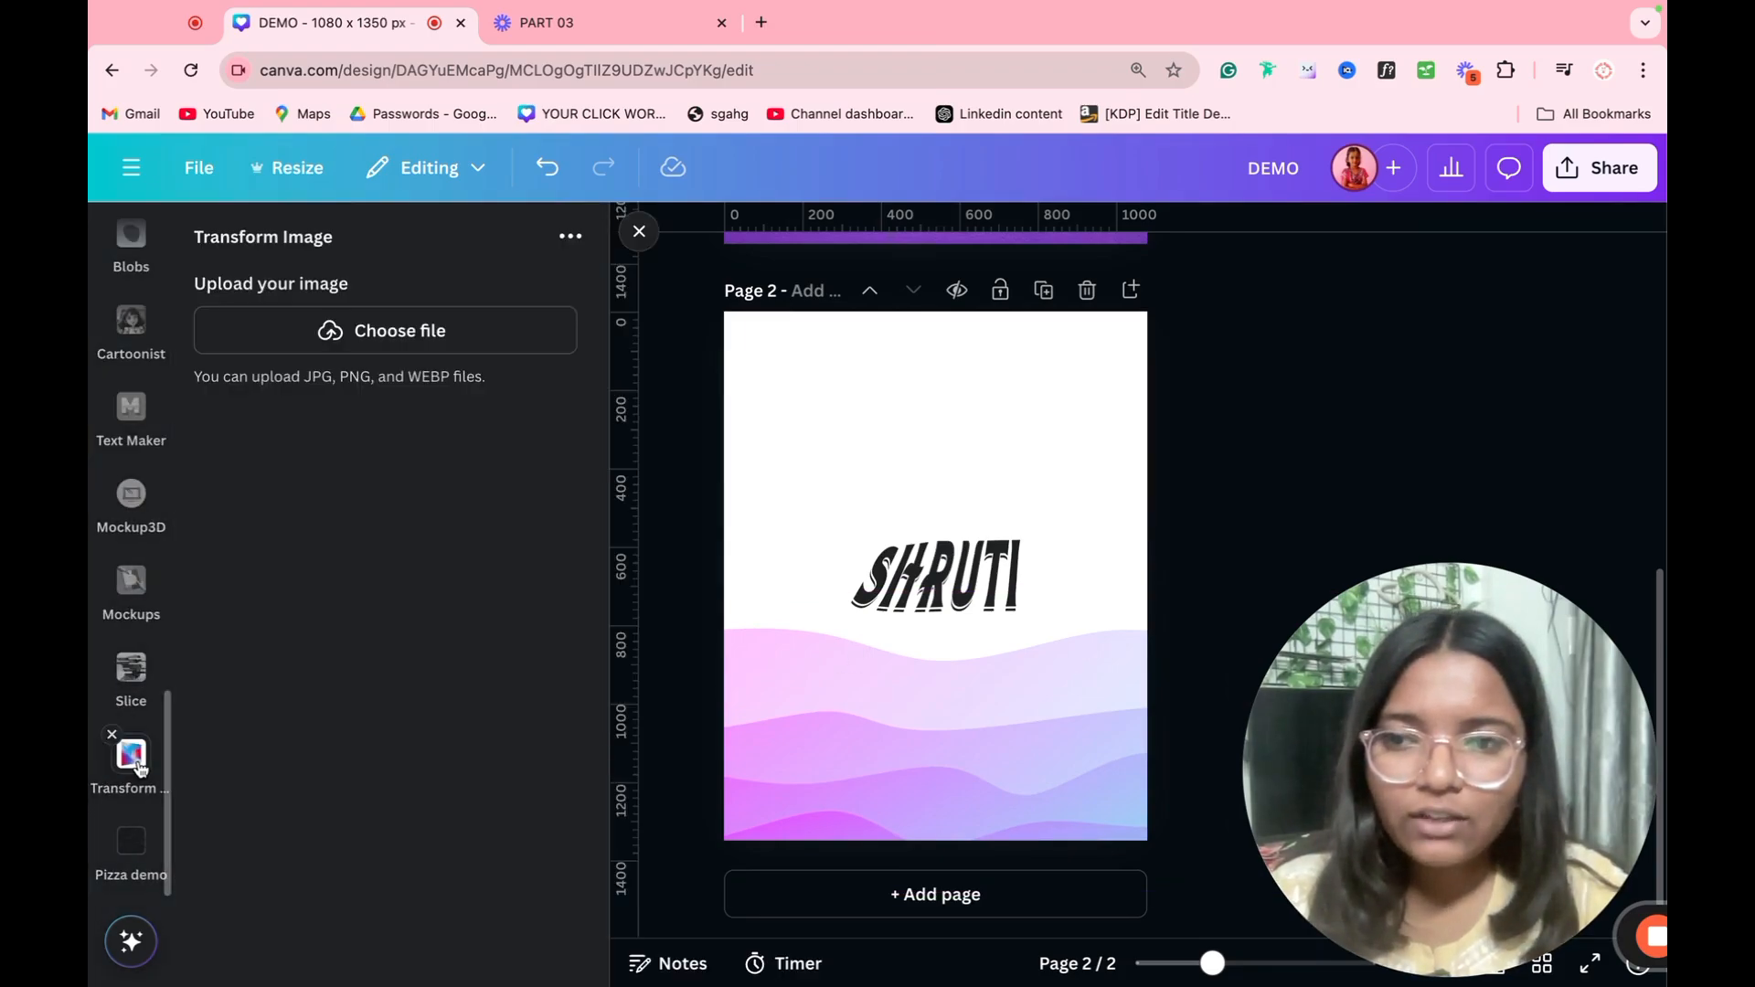
{"action": "left_click", "coordinate": [430, 349]}
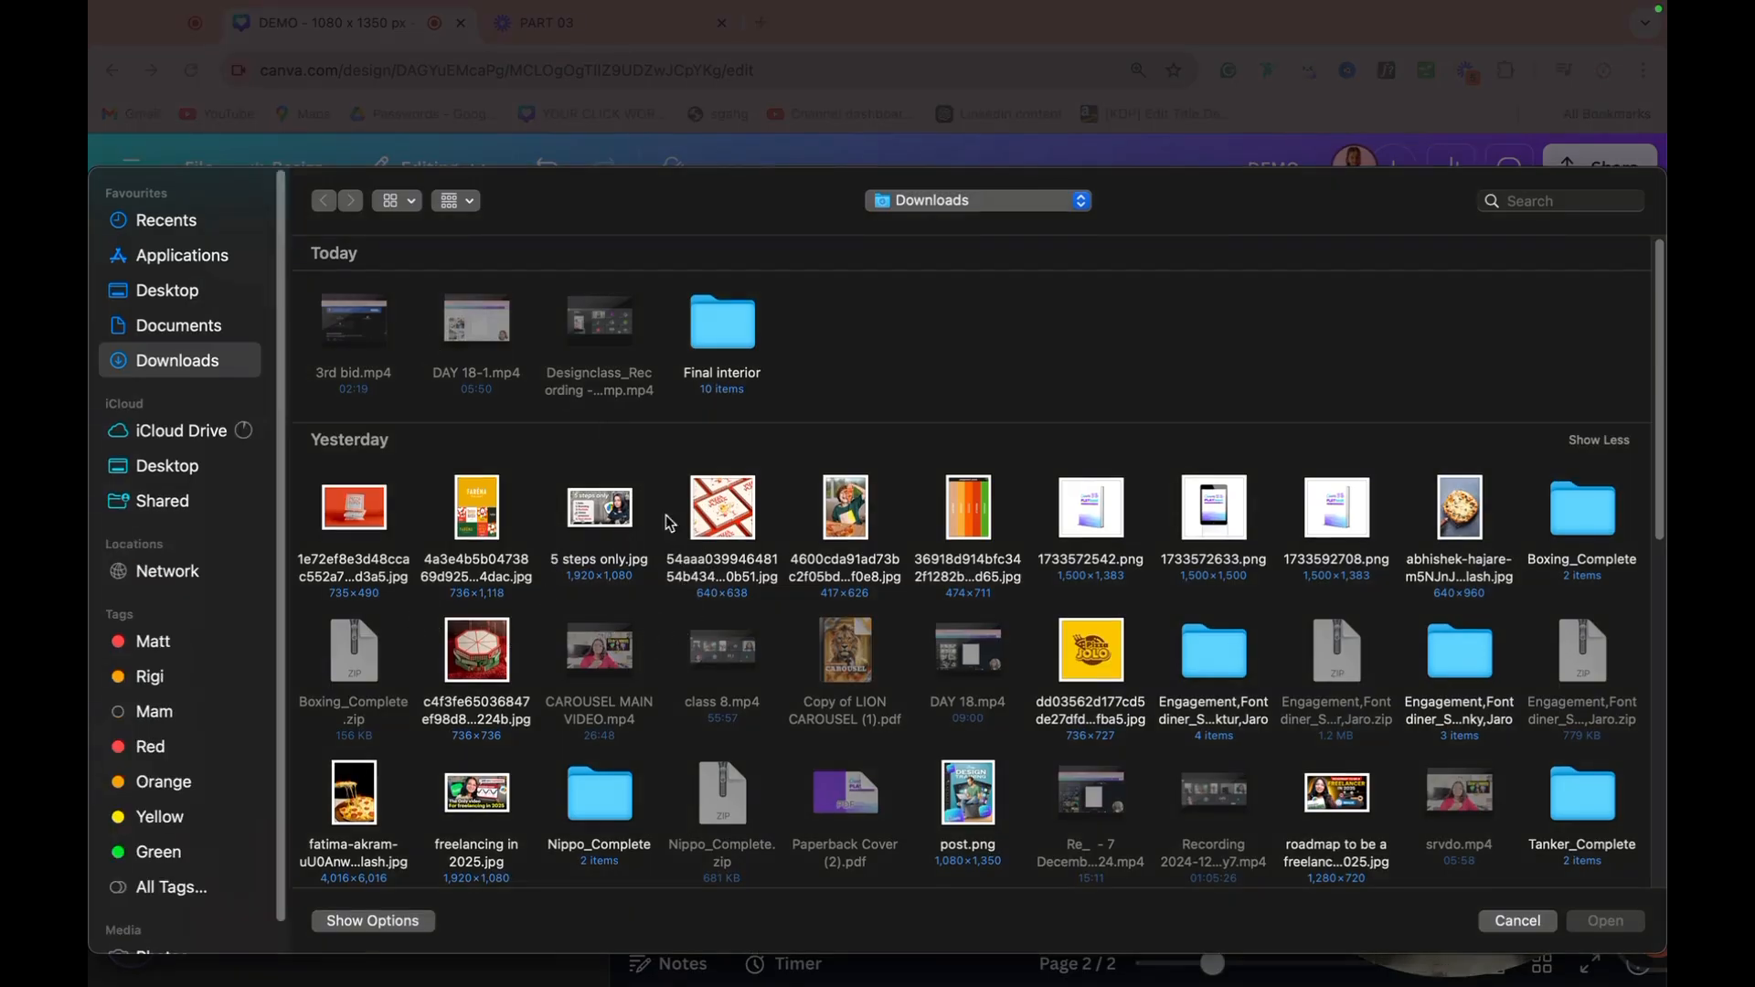
{"action": "double_click", "coordinate": [360, 510]}
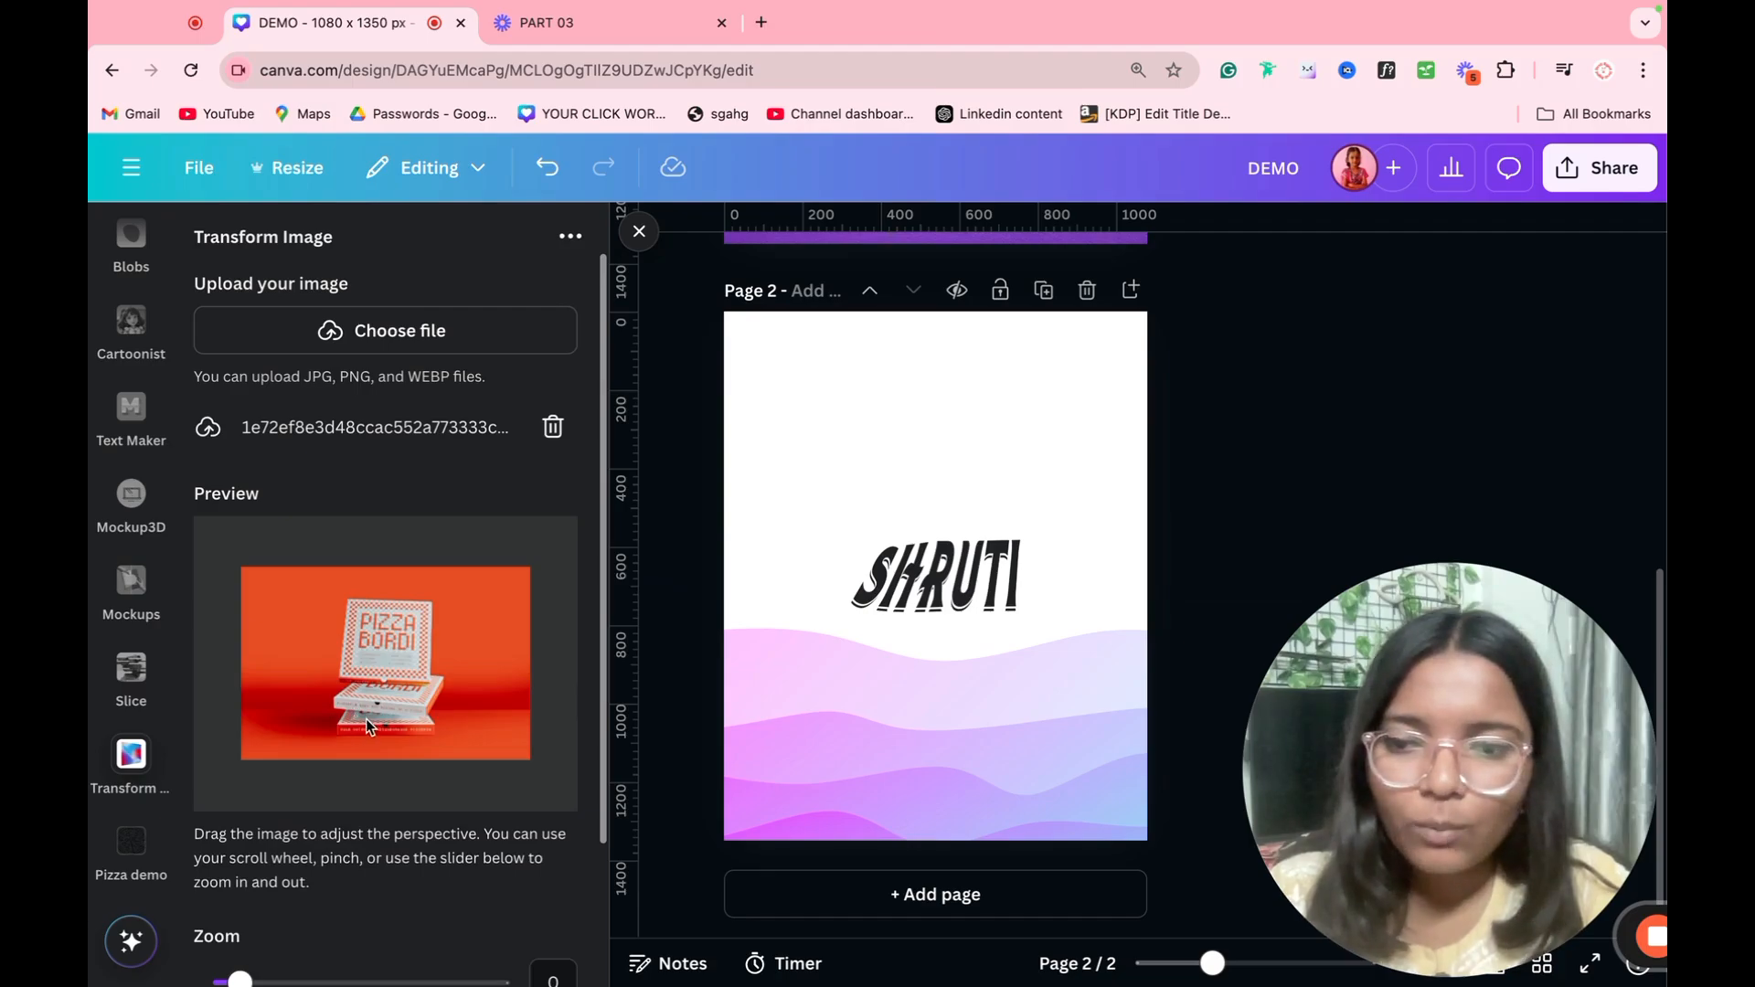
Step: Tilt the pizza box image into perspective, add it to page 2 and place it in the page's upper part
{"action": "scroll", "coordinate": [396, 423], "scroll_direction": "down", "scroll_amount": 2}
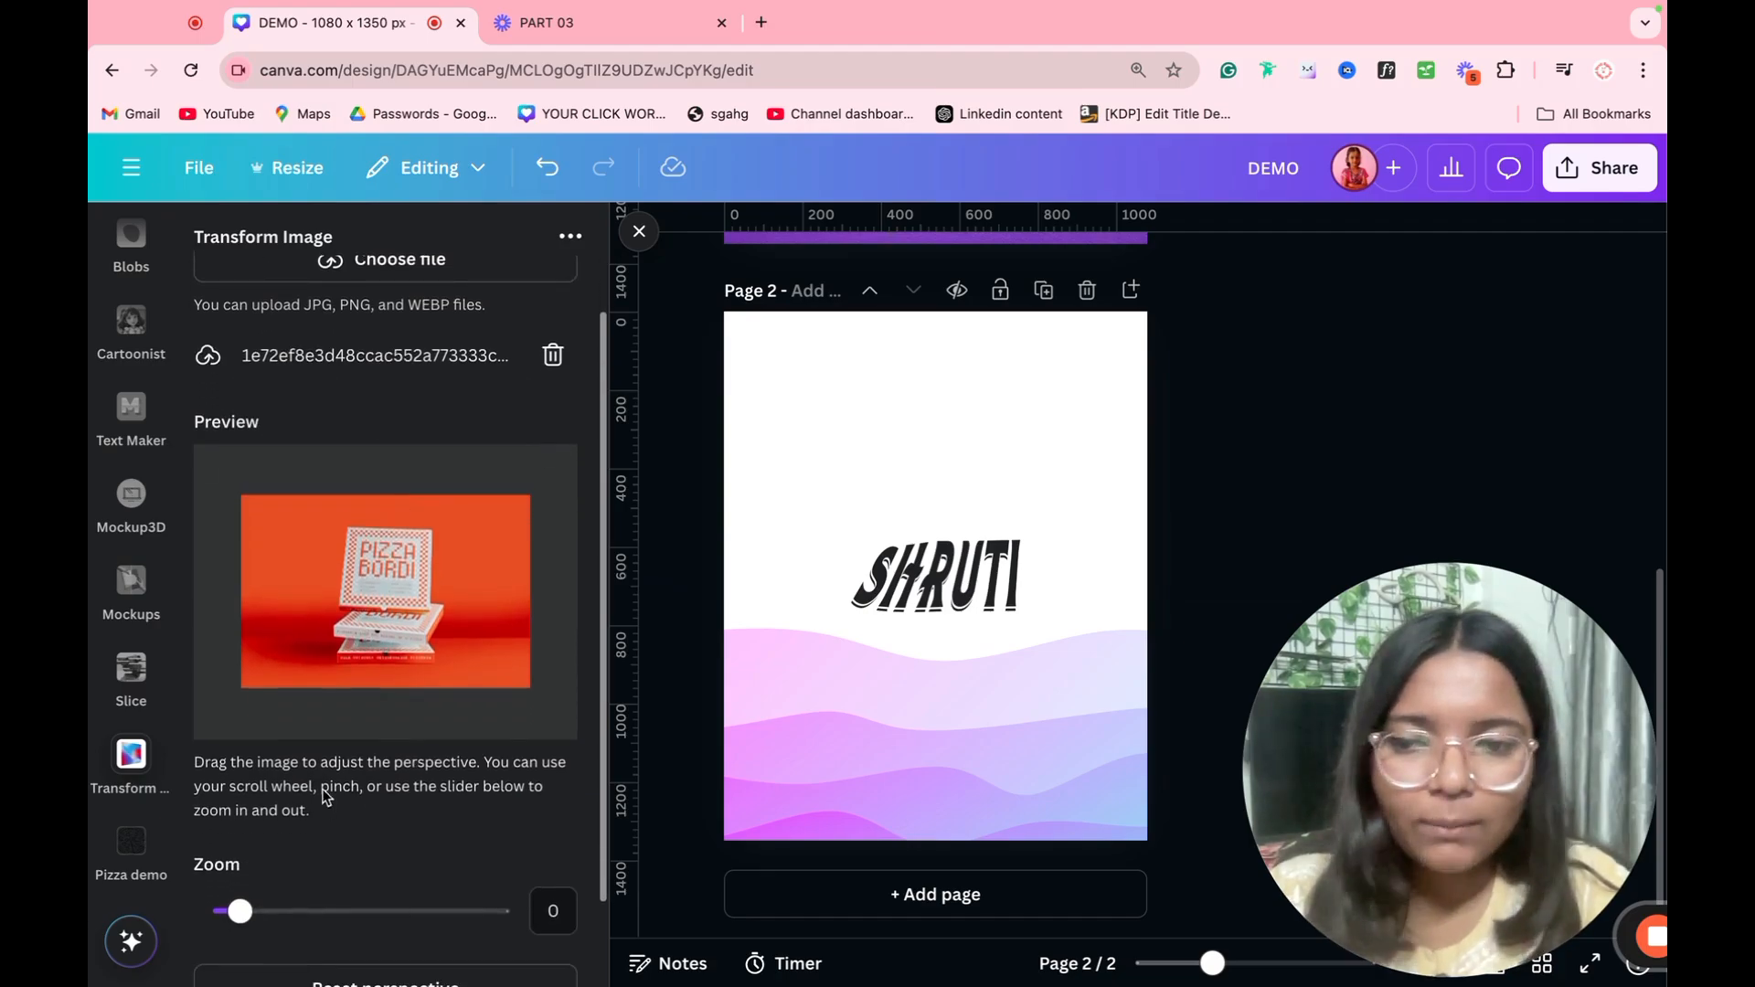
{"action": "left_click_drag", "start_coordinate": [350, 682], "coordinate": [375, 677]}
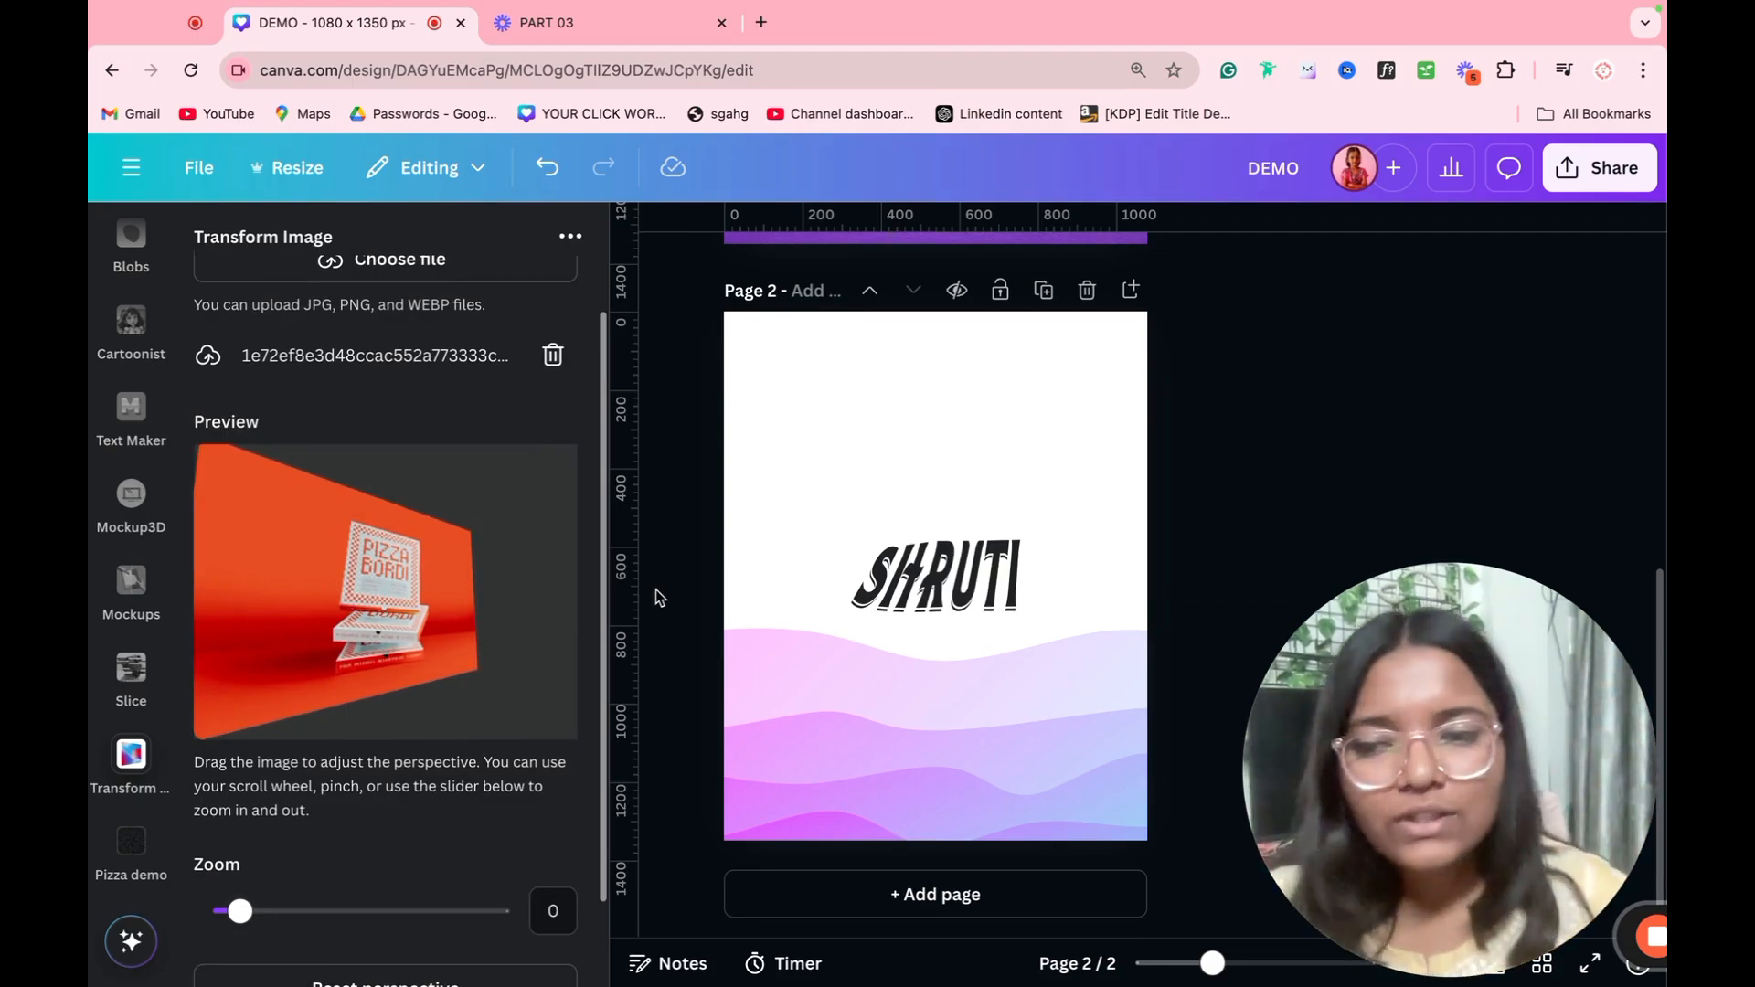
{"action": "scroll", "coordinate": [407, 875], "scroll_direction": "down", "scroll_amount": 2}
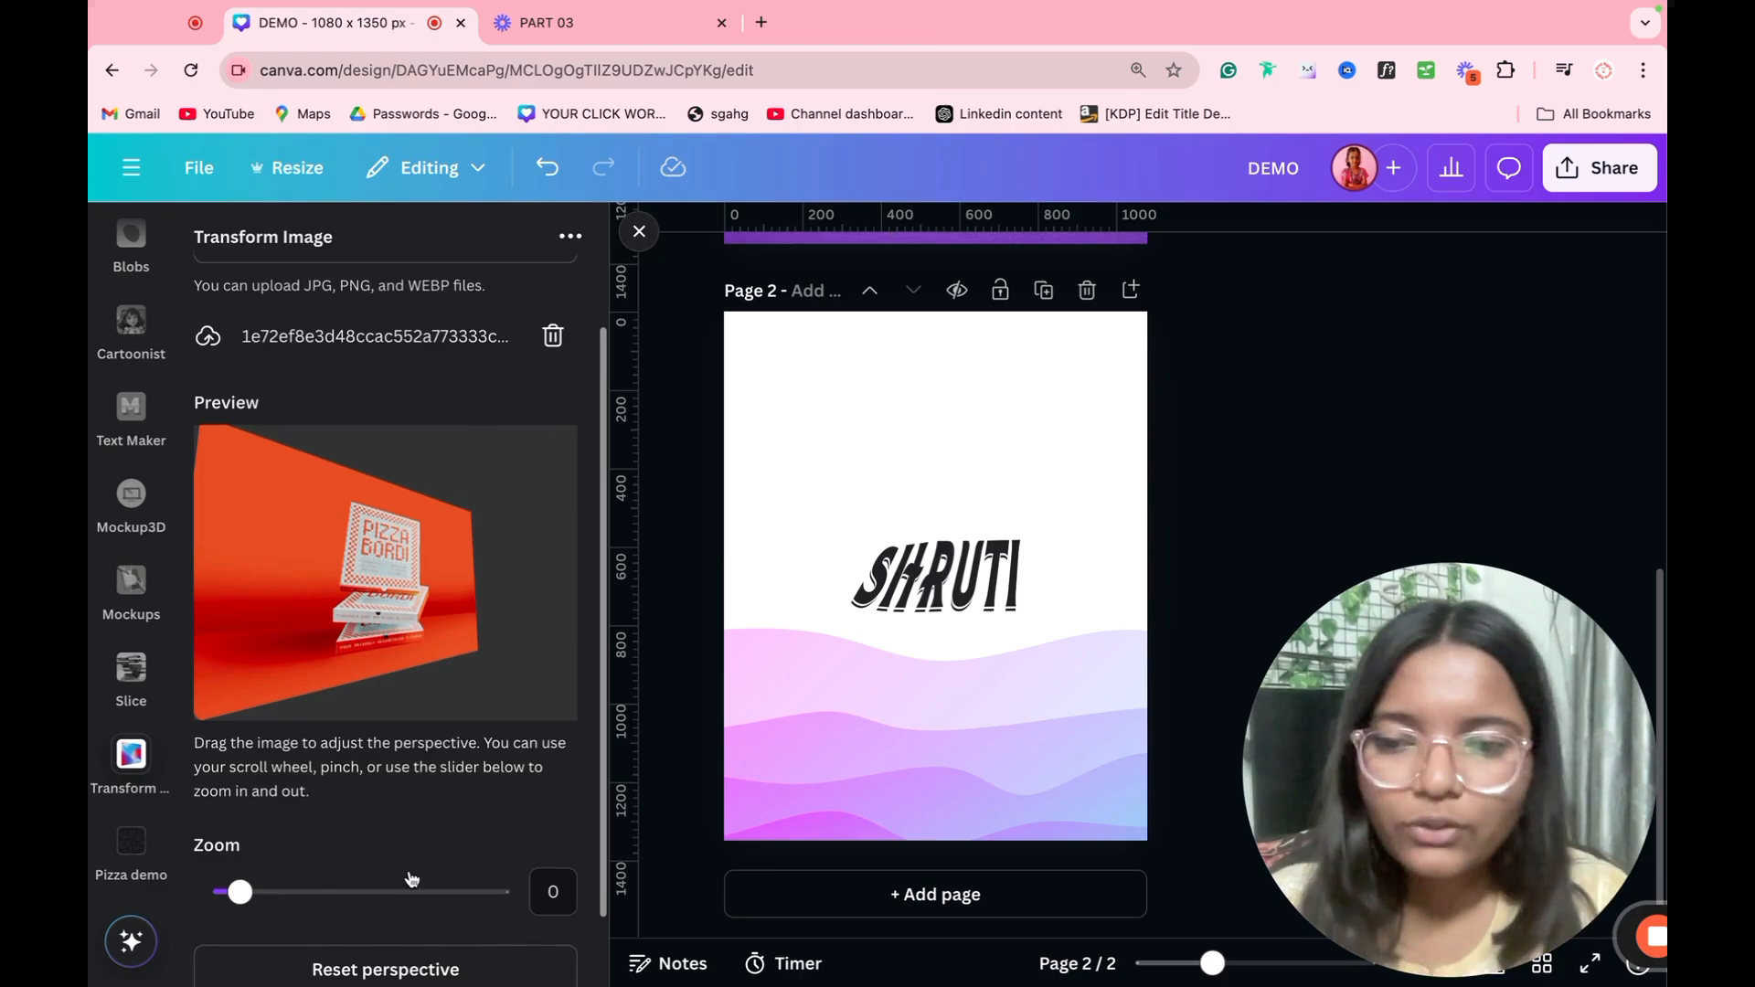
{"action": "left_click", "coordinate": [382, 947]}
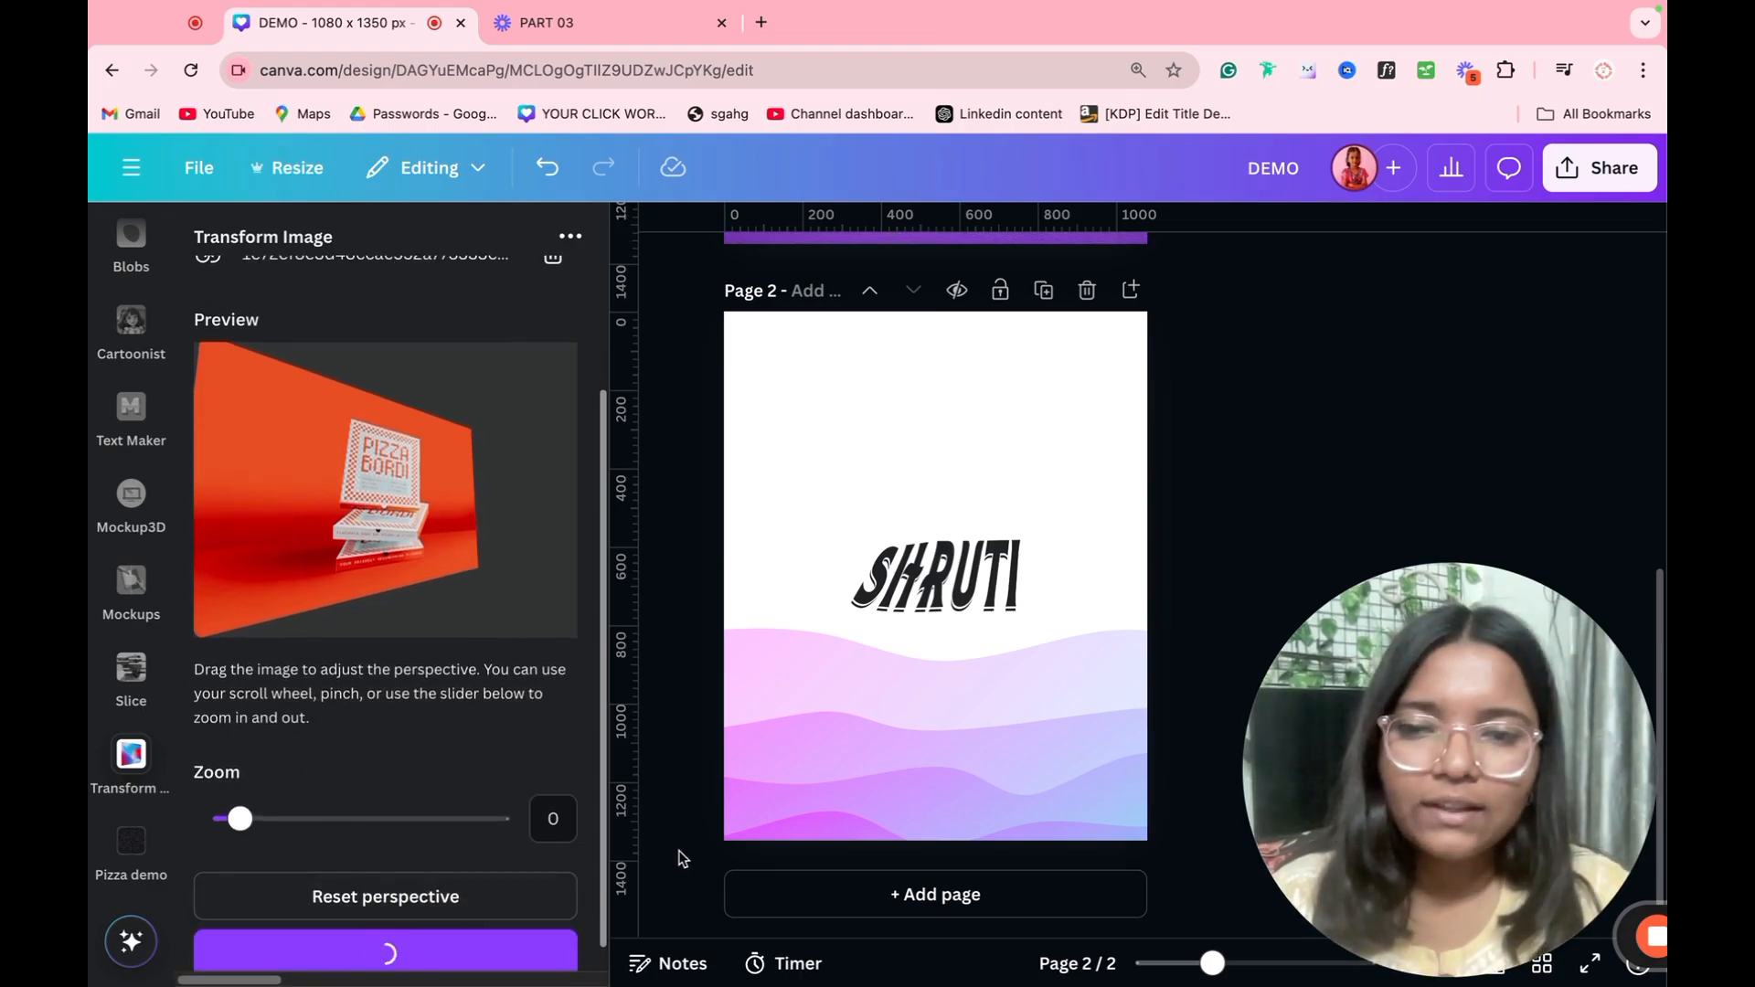
{"action": "left_click_drag", "start_coordinate": [1079, 560], "coordinate": [1035, 463]}
Step: Delete the pizza box image, lettering and wave together from page 2
{"action": "left_click_drag", "start_coordinate": [1249, 396], "coordinate": [880, 734]}
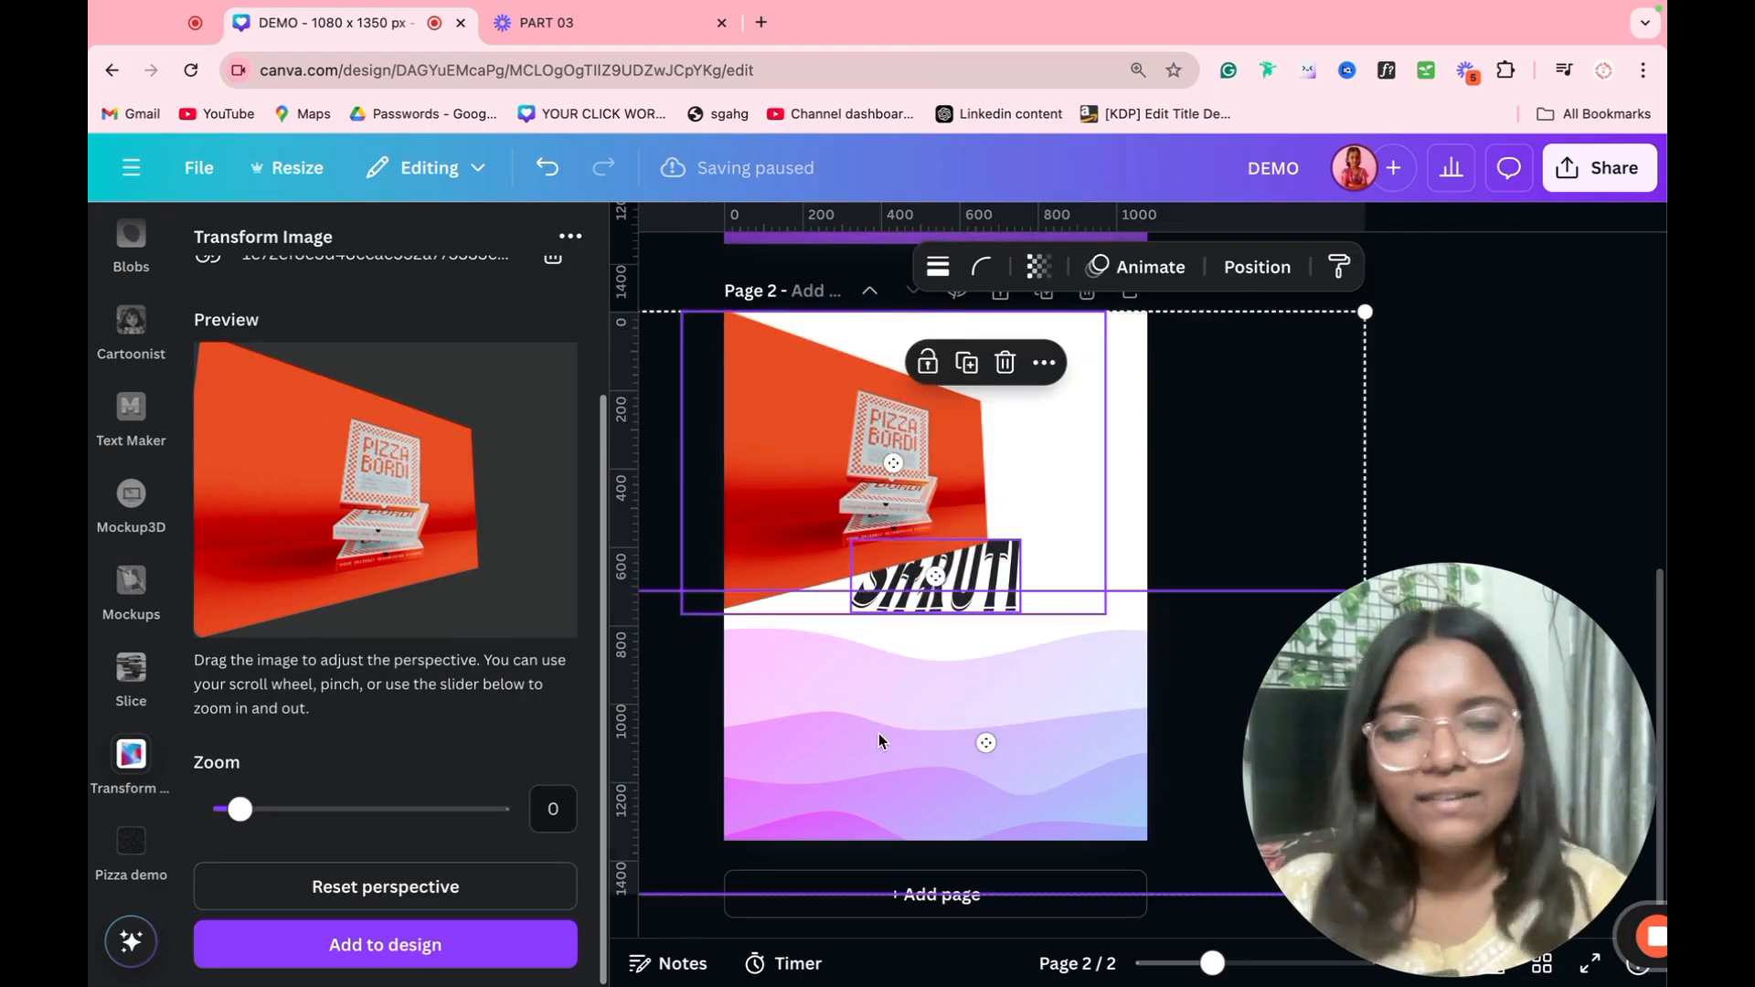
{"action": "key", "text": "Delete"}
{"action": "scroll", "coordinate": [366, 619], "scroll_direction": "up", "scroll_amount": 3}
{"action": "scroll", "coordinate": [369, 623], "scroll_direction": "down", "scroll_amount": 6}
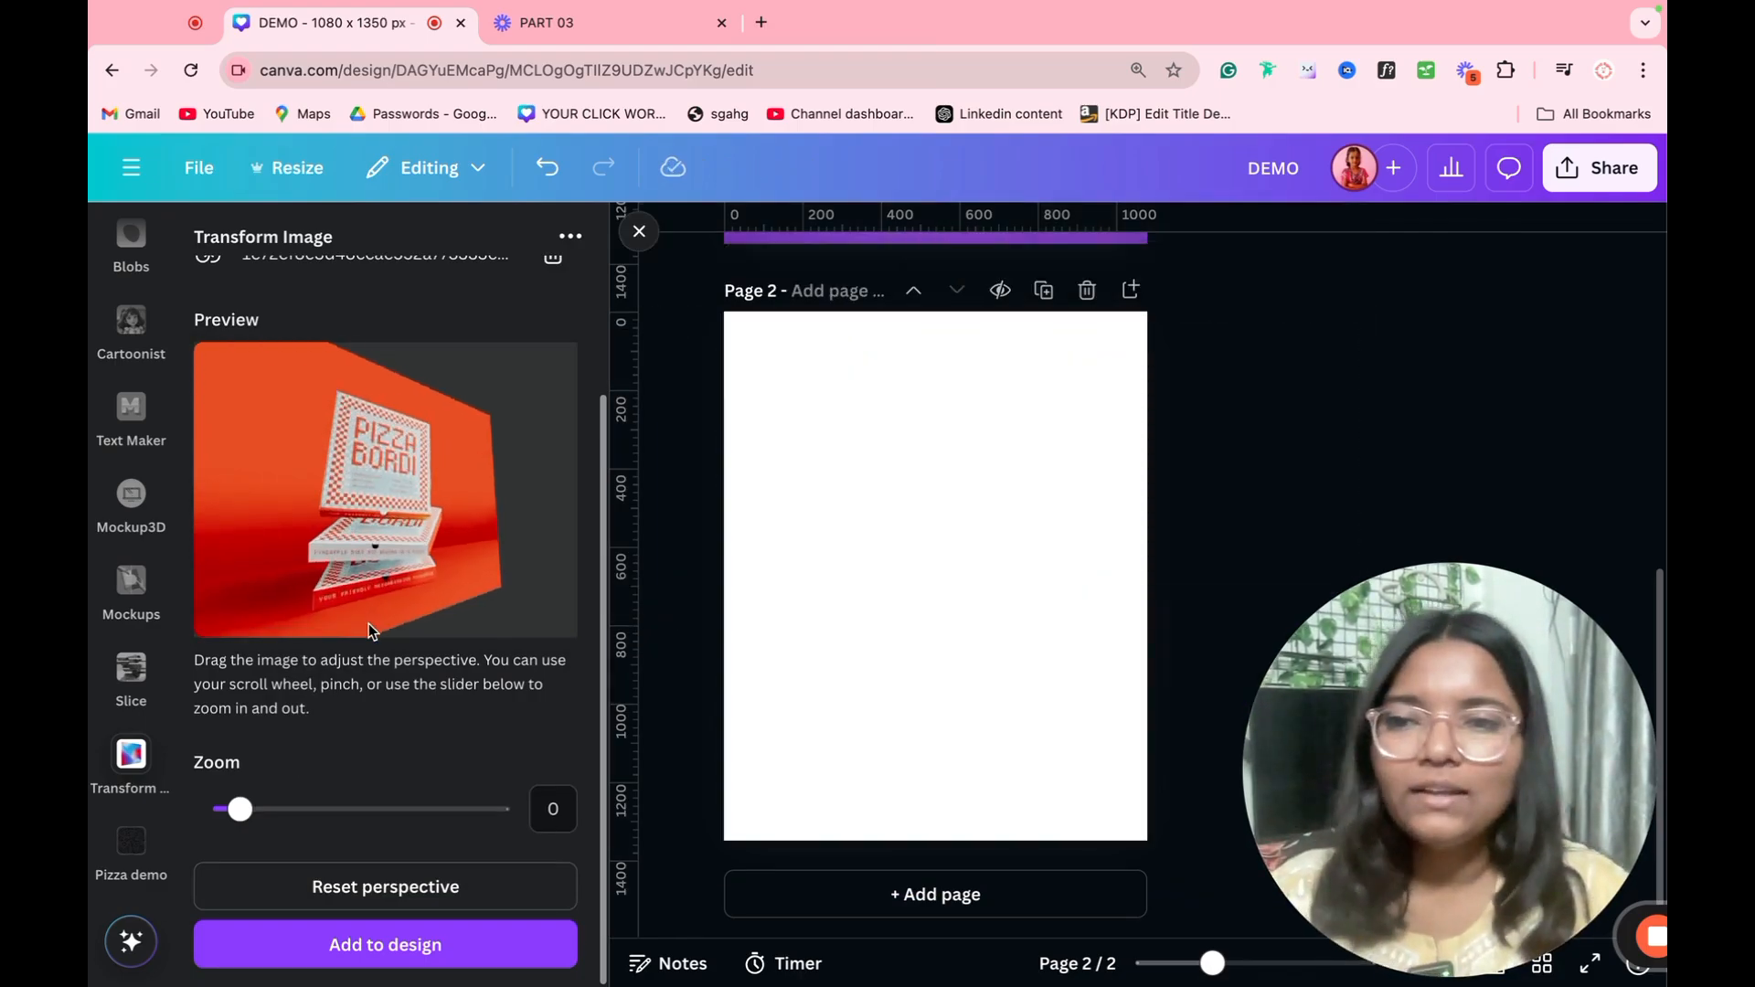
Step: Replace the Transform Image app with Slice, and copy the stacked pizza image from page 1 onto page 2
{"action": "left_click", "coordinate": [105, 744]}
{"action": "left_click", "coordinate": [135, 766]}
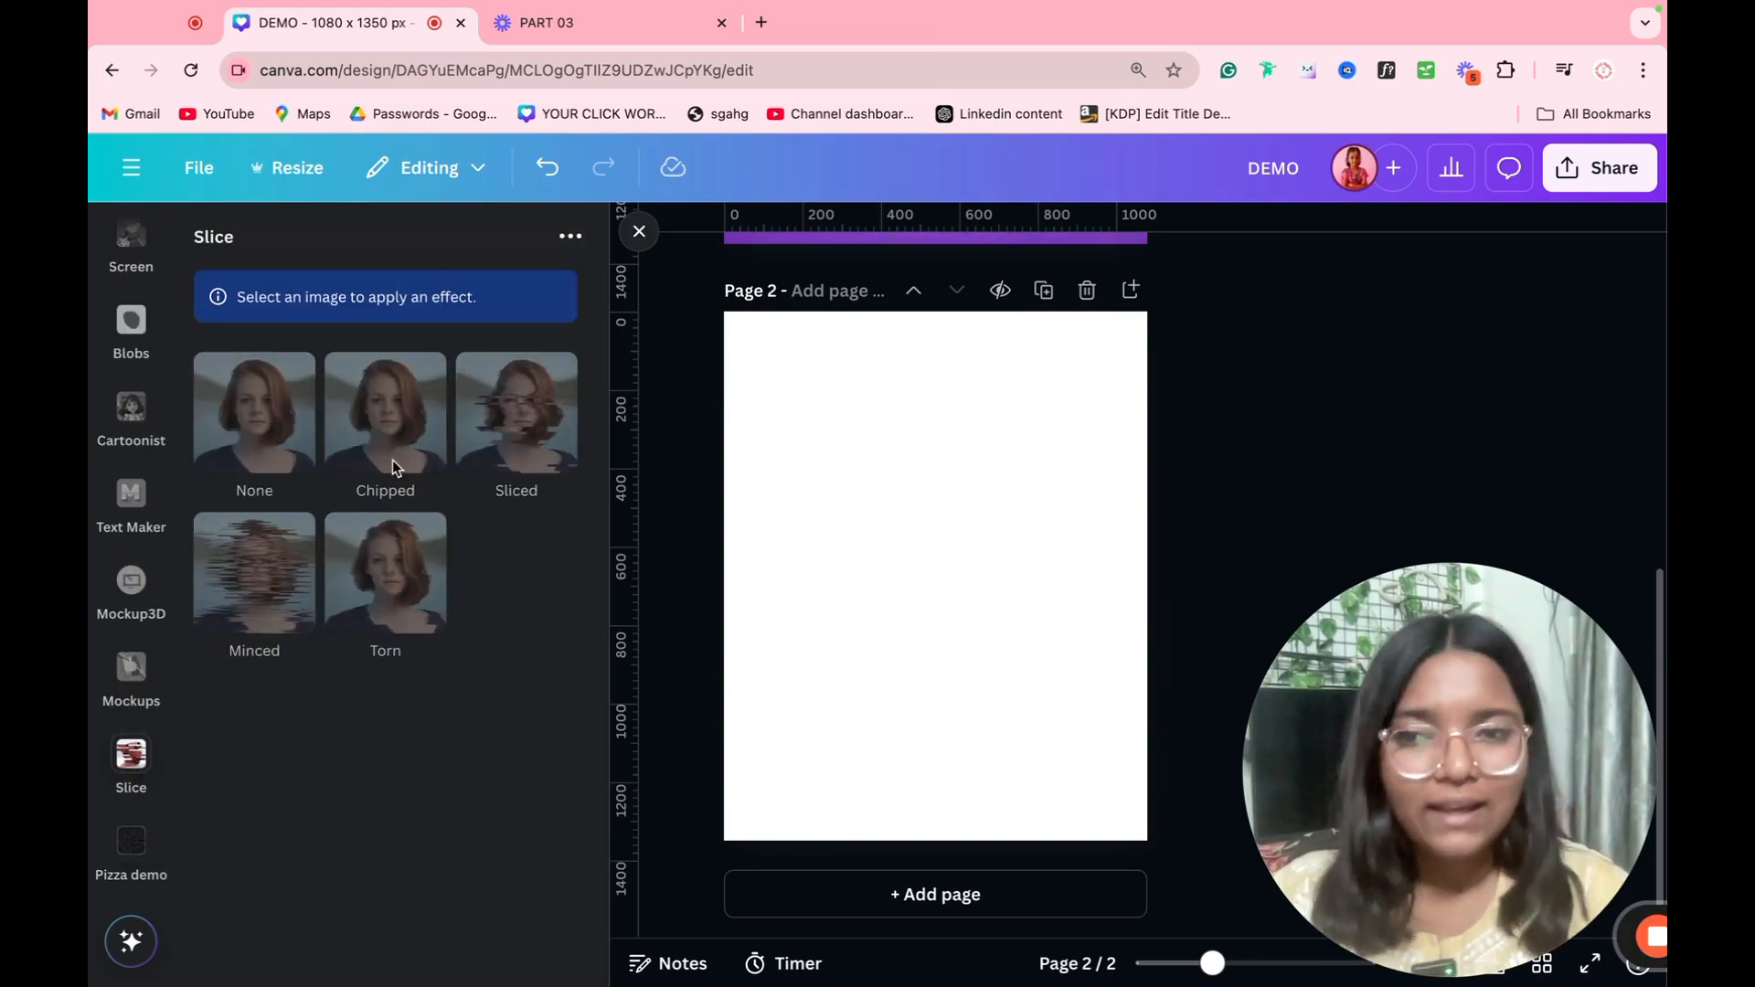
{"action": "scroll", "coordinate": [869, 587], "scroll_direction": "up", "scroll_amount": 5}
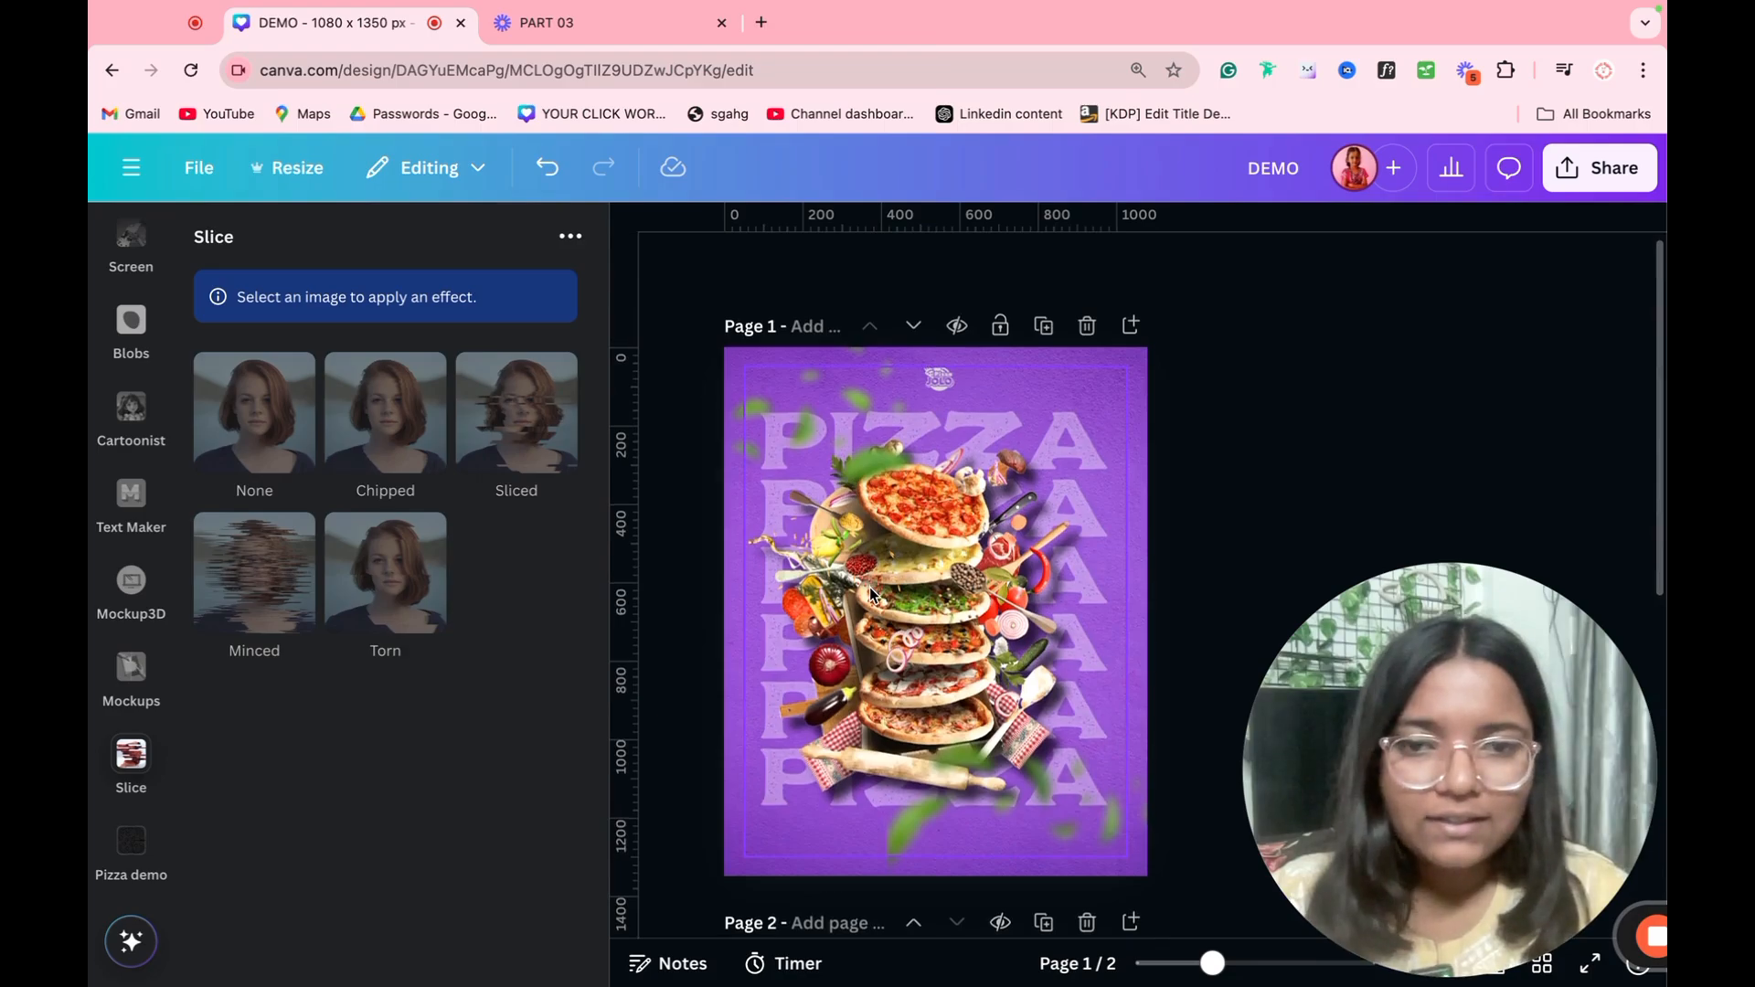
{"action": "scroll", "coordinate": [870, 587], "scroll_direction": "down", "scroll_amount": 5}
{"action": "scroll", "coordinate": [870, 587], "scroll_direction": "up", "scroll_amount": 5}
{"action": "left_click", "coordinate": [891, 547]}
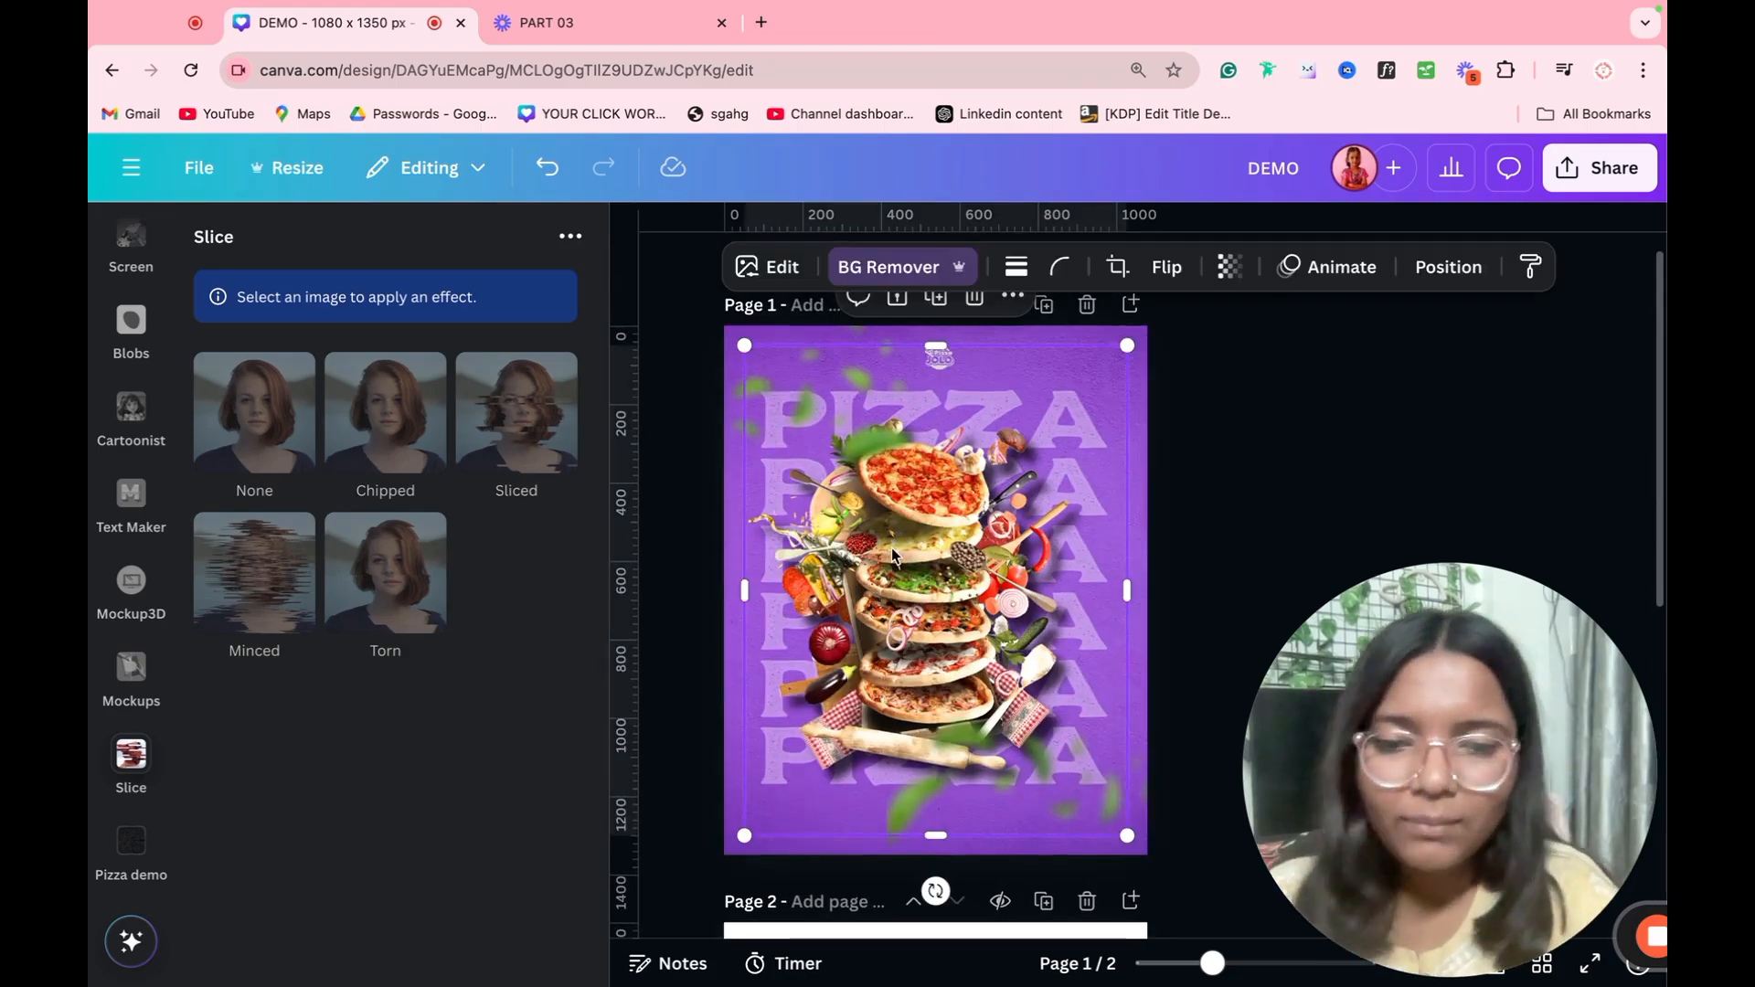
{"action": "scroll", "coordinate": [892, 545], "scroll_direction": "down", "scroll_amount": 5}
{"action": "left_click", "coordinate": [893, 548]}
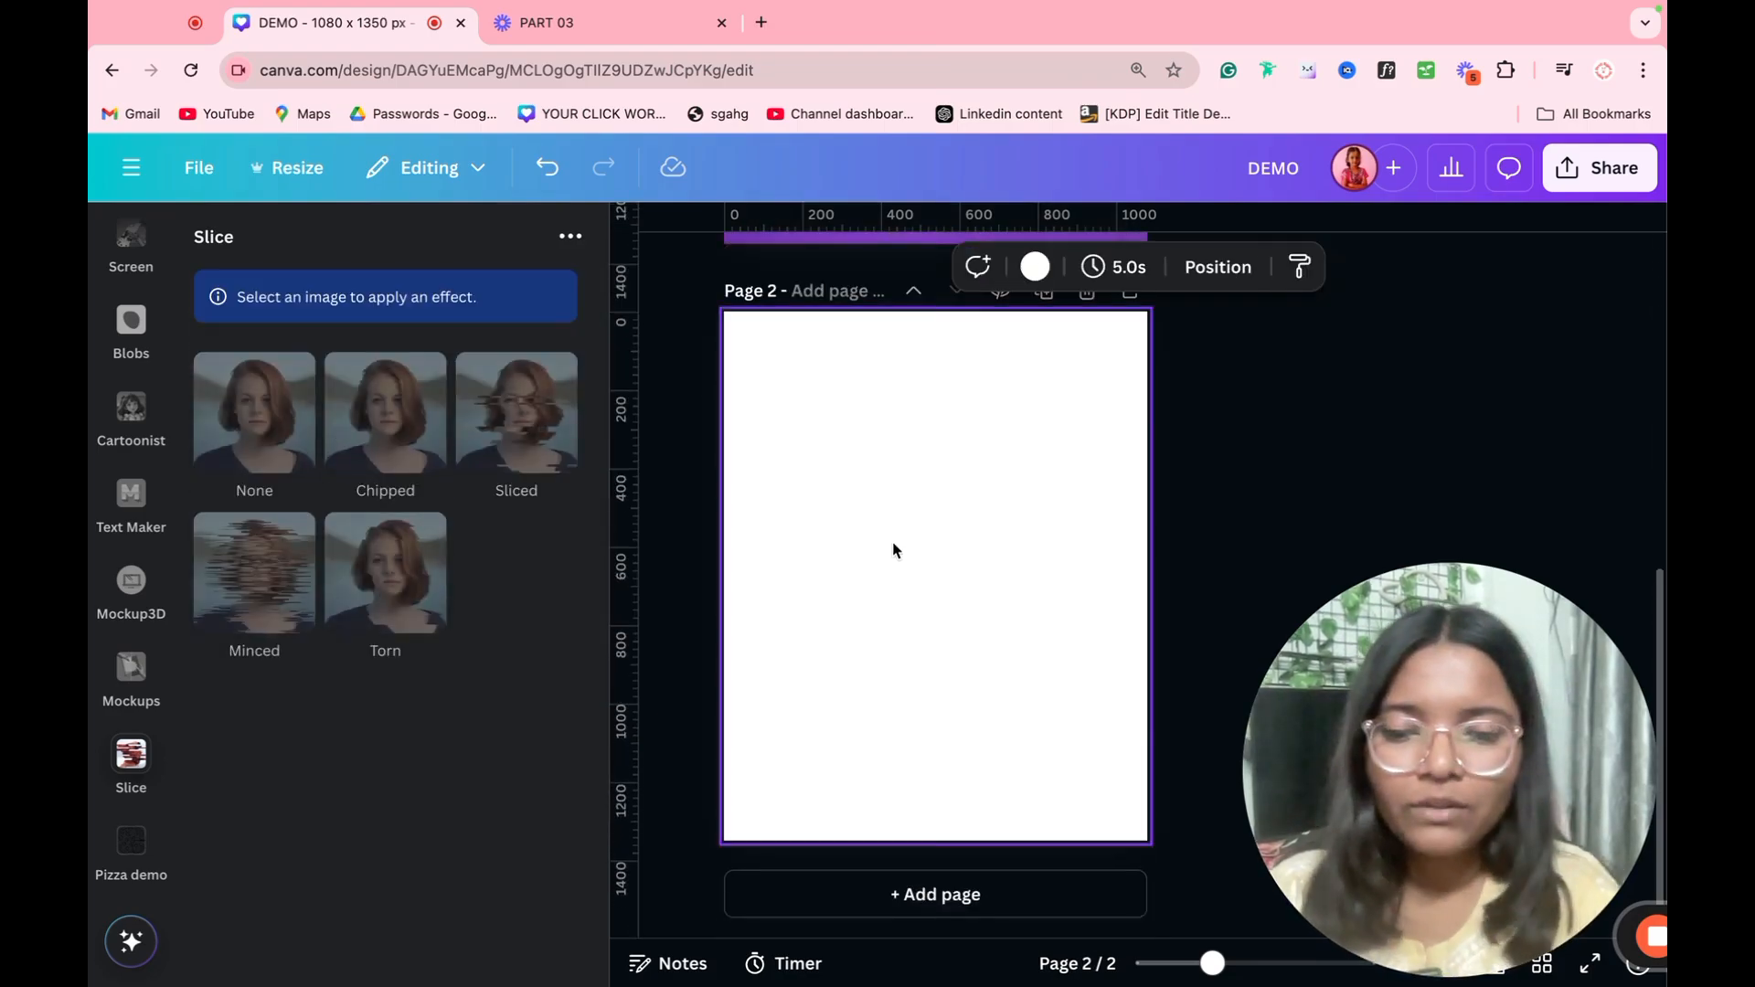
{"action": "key", "text": "ctrl+v"}
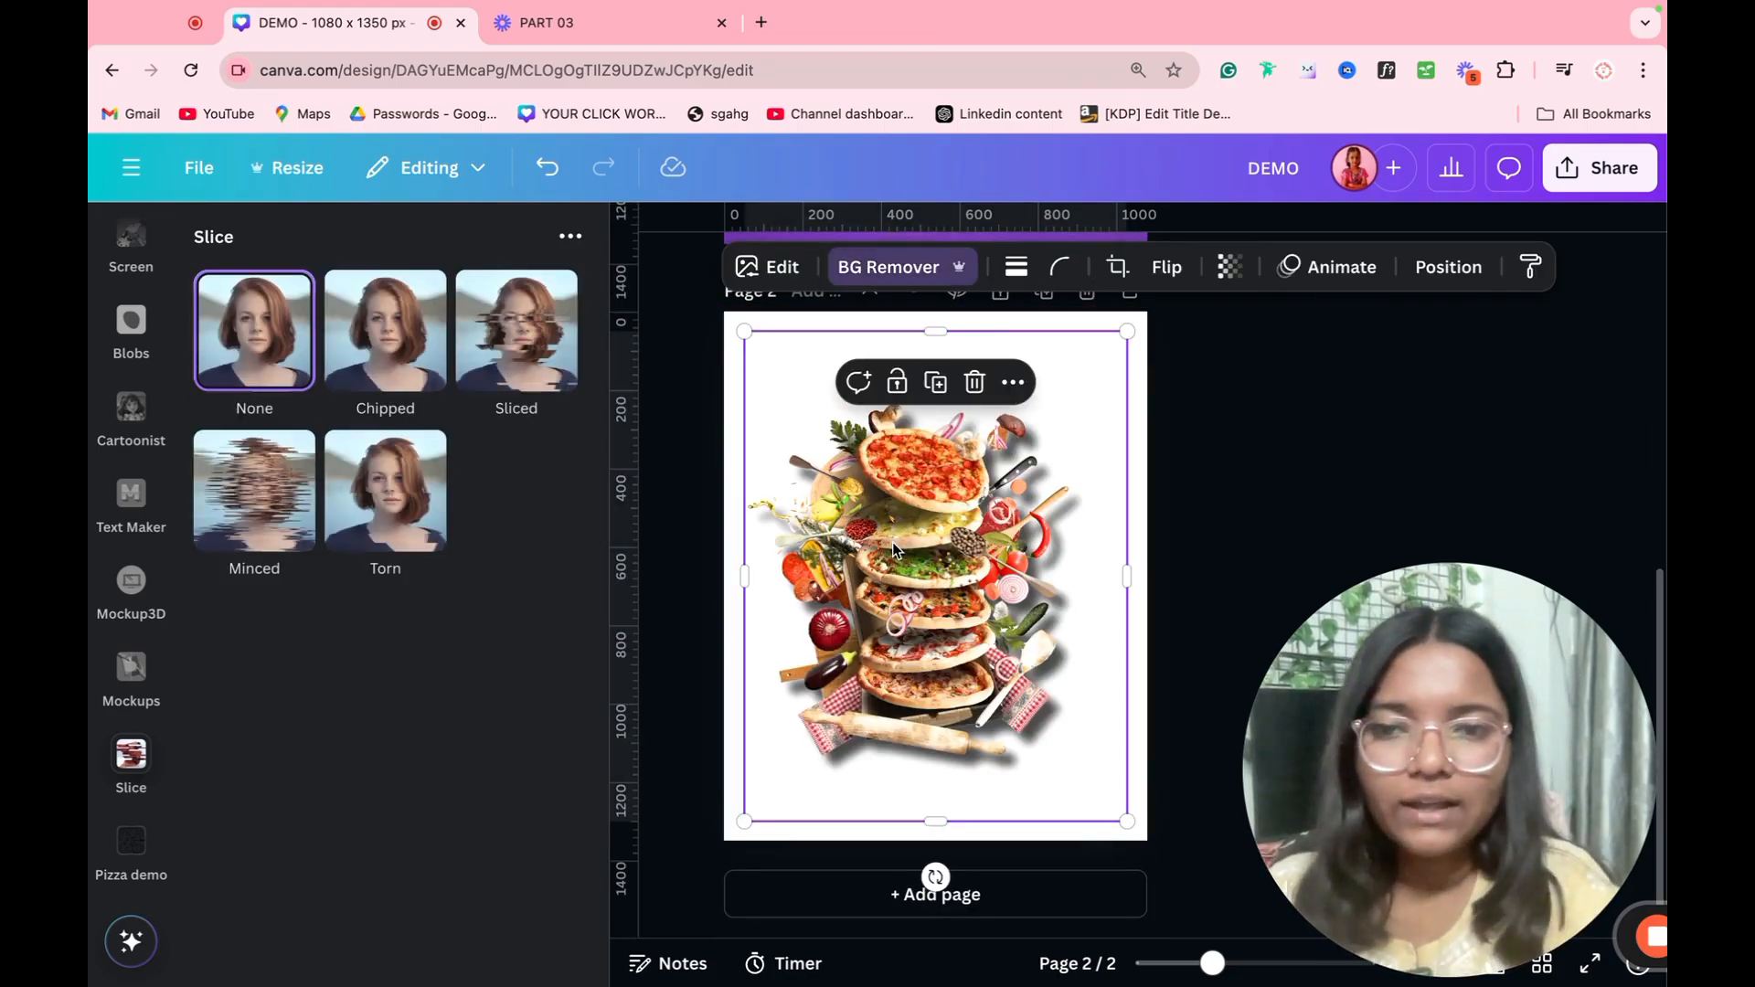
Step: Try the slice effects on the pizza image: Sliced with offset 0.08, Chipped, Torn, and Minced with offset 0.03
{"action": "left_click", "coordinate": [545, 373]}
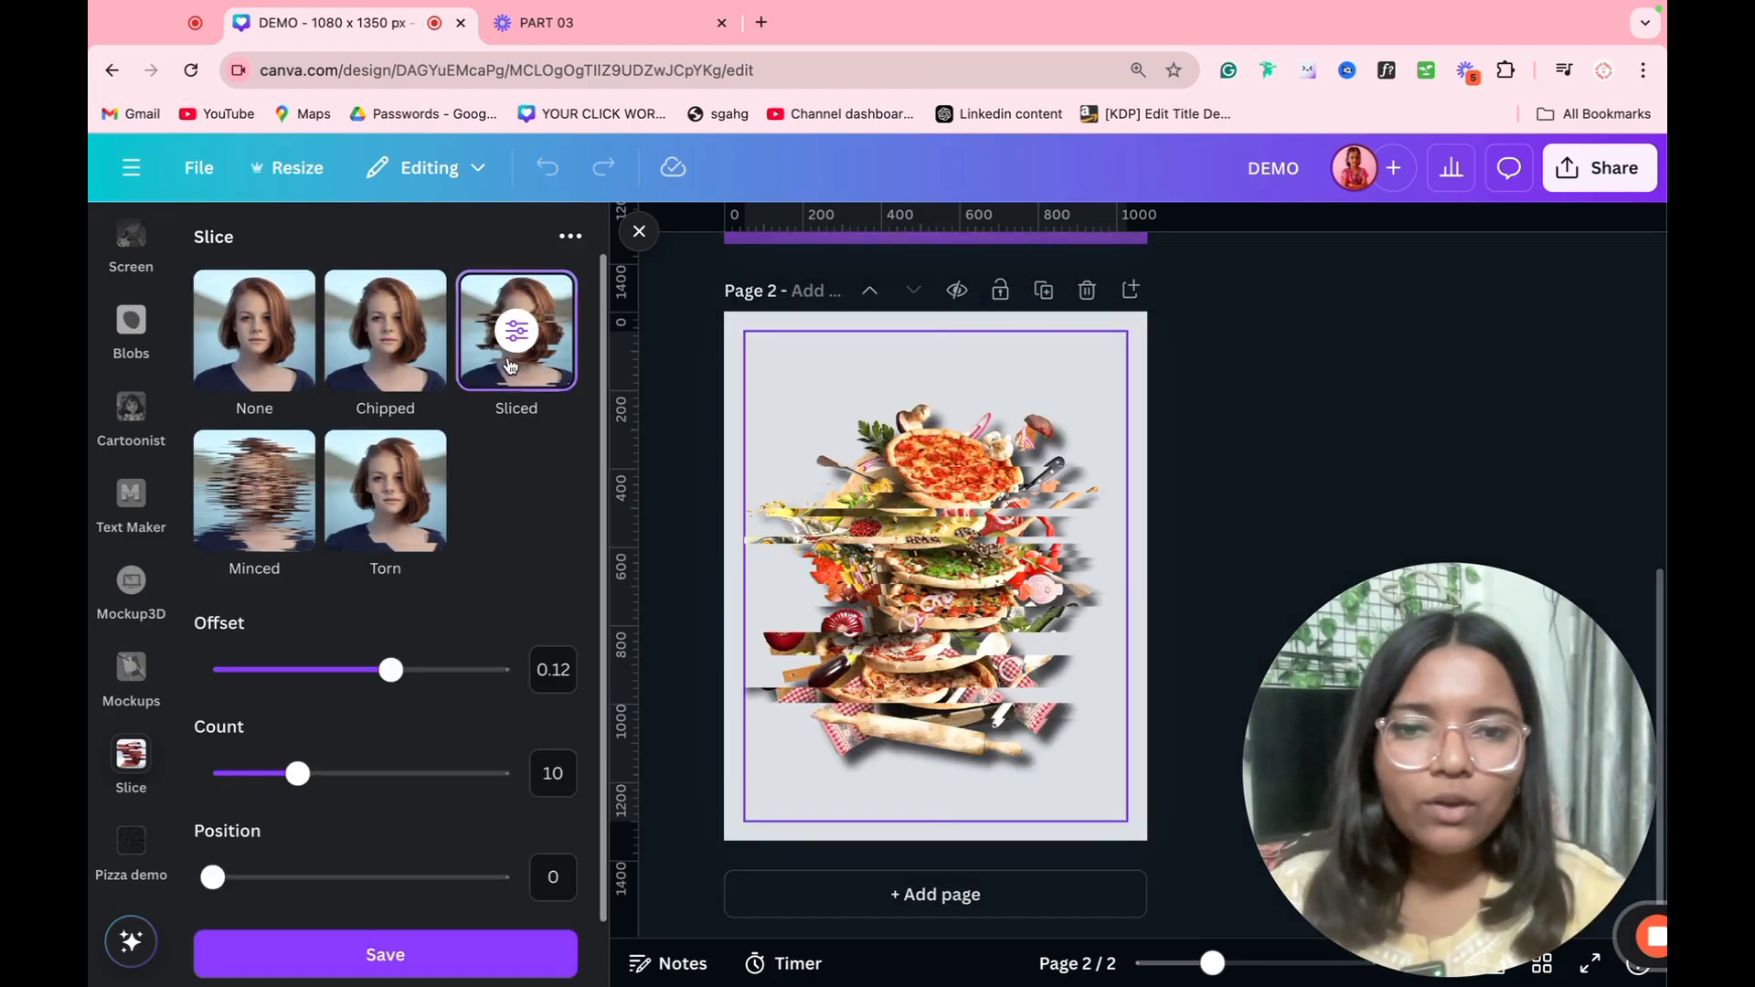
{"action": "left_click_drag", "start_coordinate": [392, 670], "coordinate": [329, 672]}
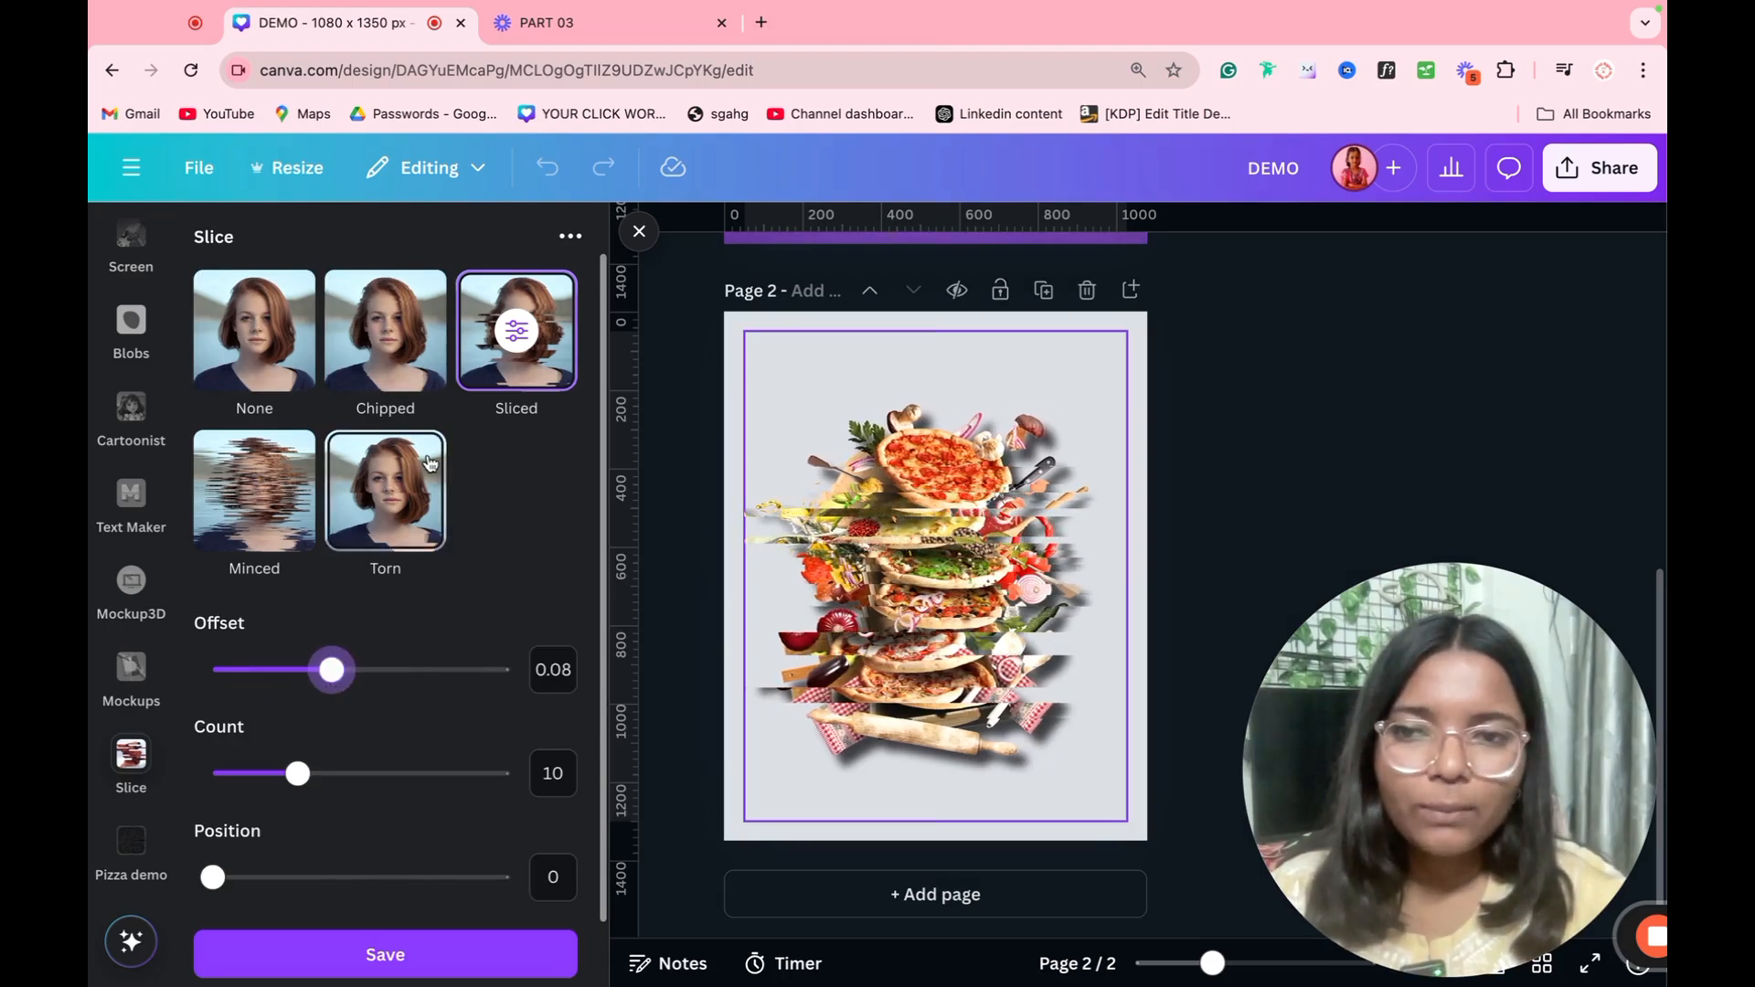
{"action": "left_click", "coordinate": [384, 330]}
{"action": "left_click", "coordinate": [254, 490]}
{"action": "left_click", "coordinate": [437, 529]}
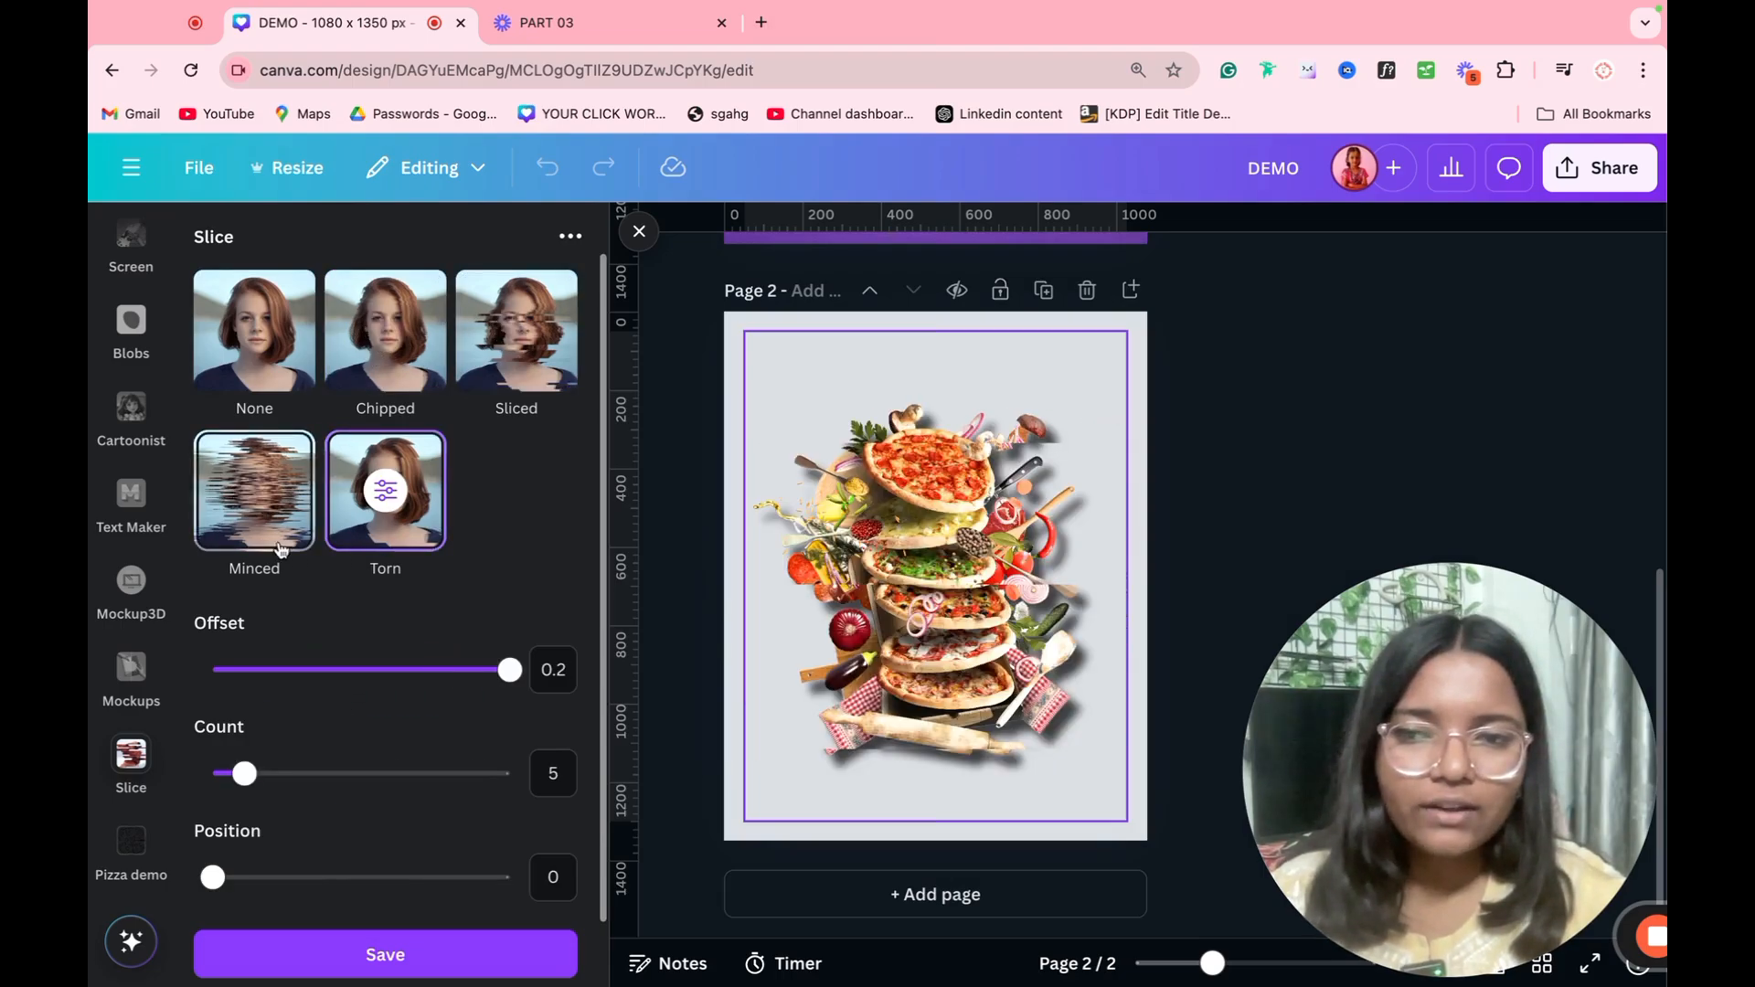
{"action": "left_click", "coordinate": [313, 545]}
{"action": "left_click_drag", "start_coordinate": [450, 670], "coordinate": [262, 700]}
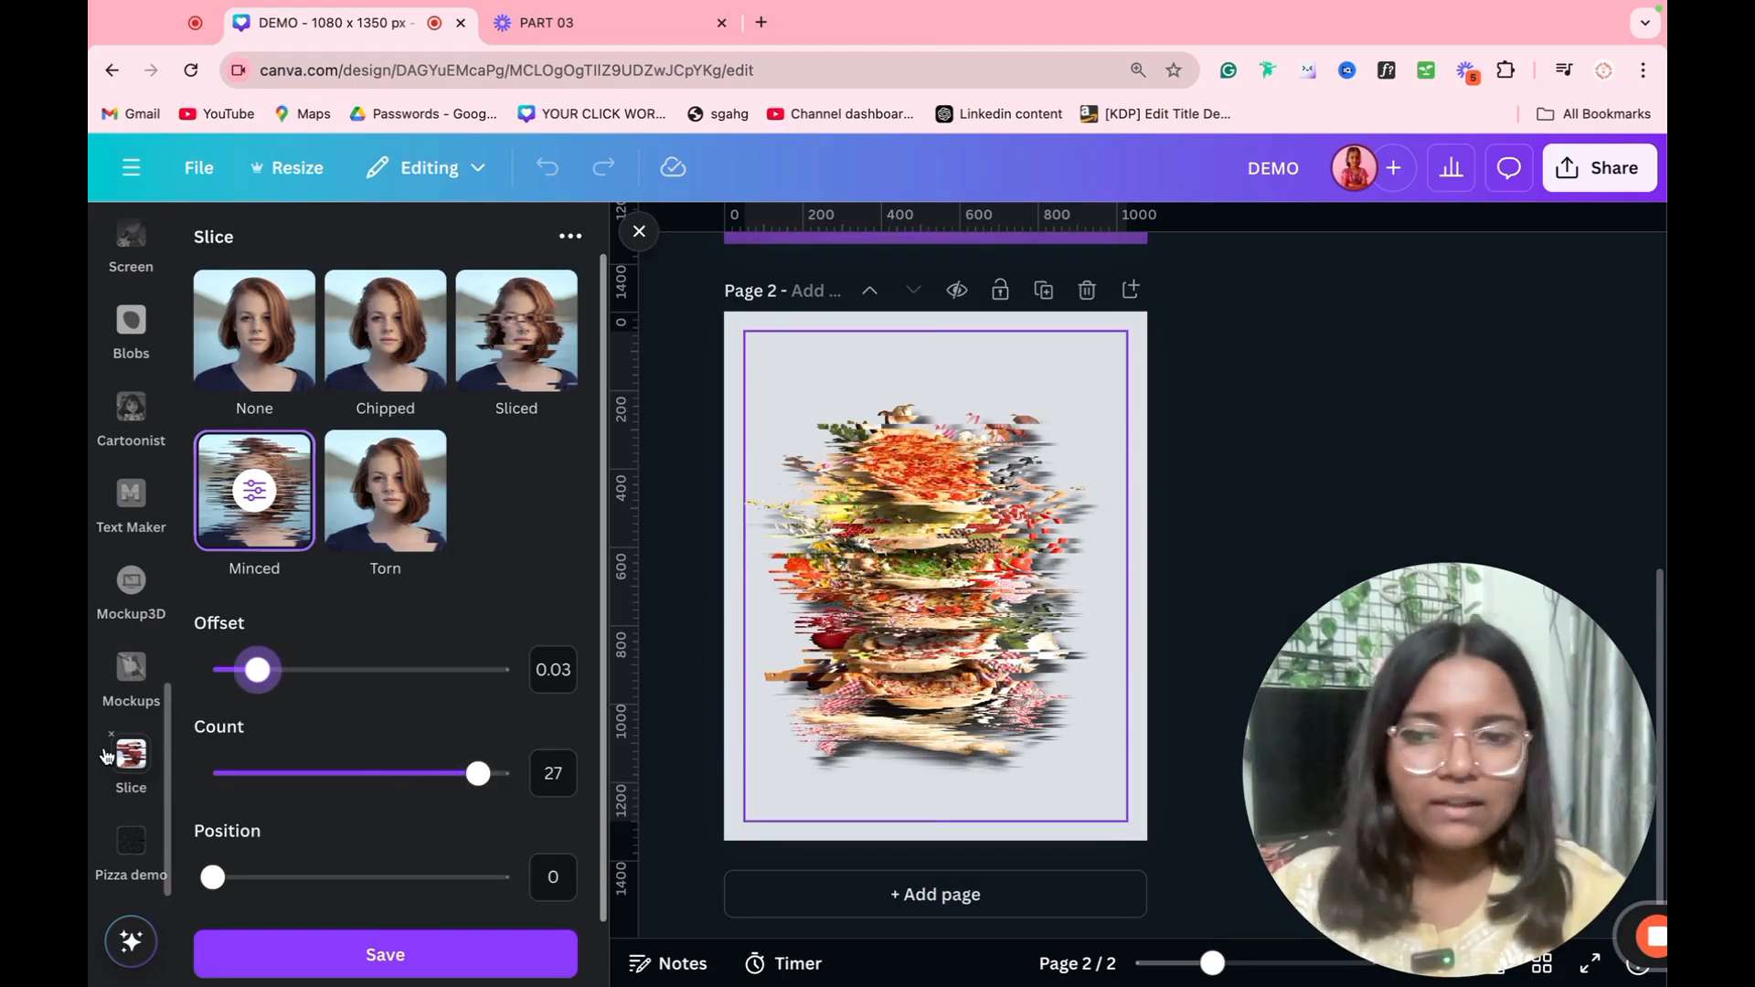
Step: Remove the Slice app and put the pizza image into the first tilted smartphone mockup from the Mockups app
{"action": "left_click", "coordinate": [111, 736]}
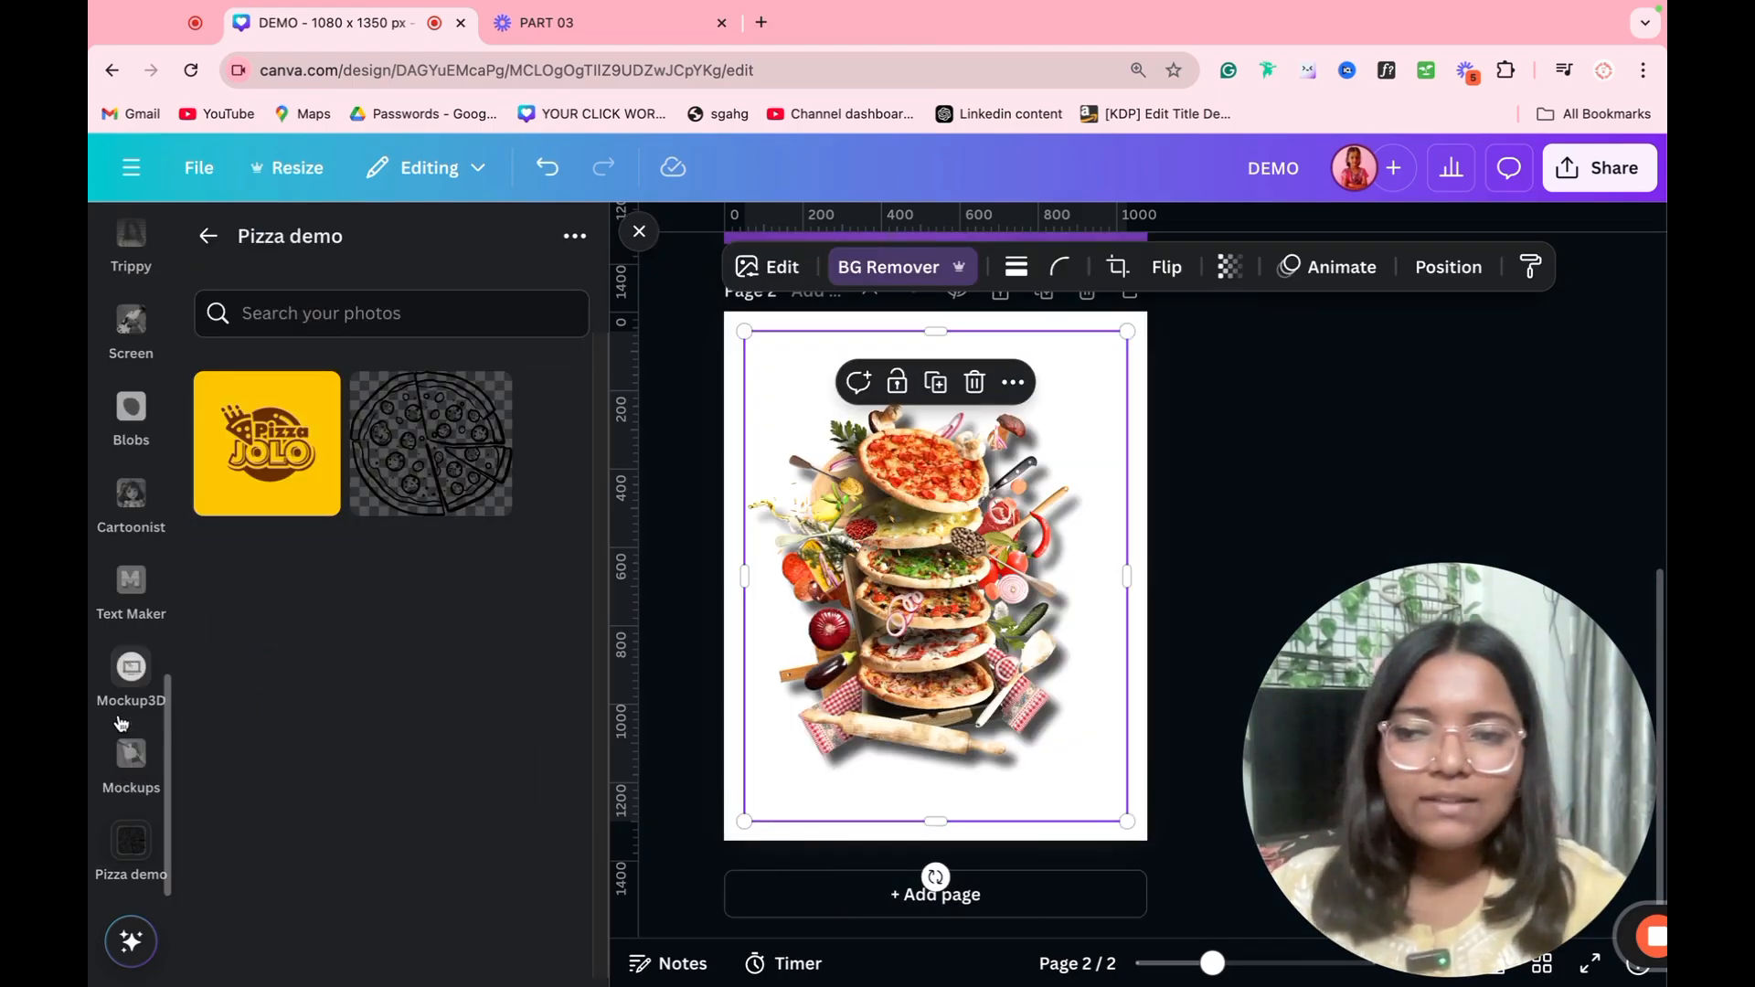
{"action": "left_click", "coordinate": [137, 772]}
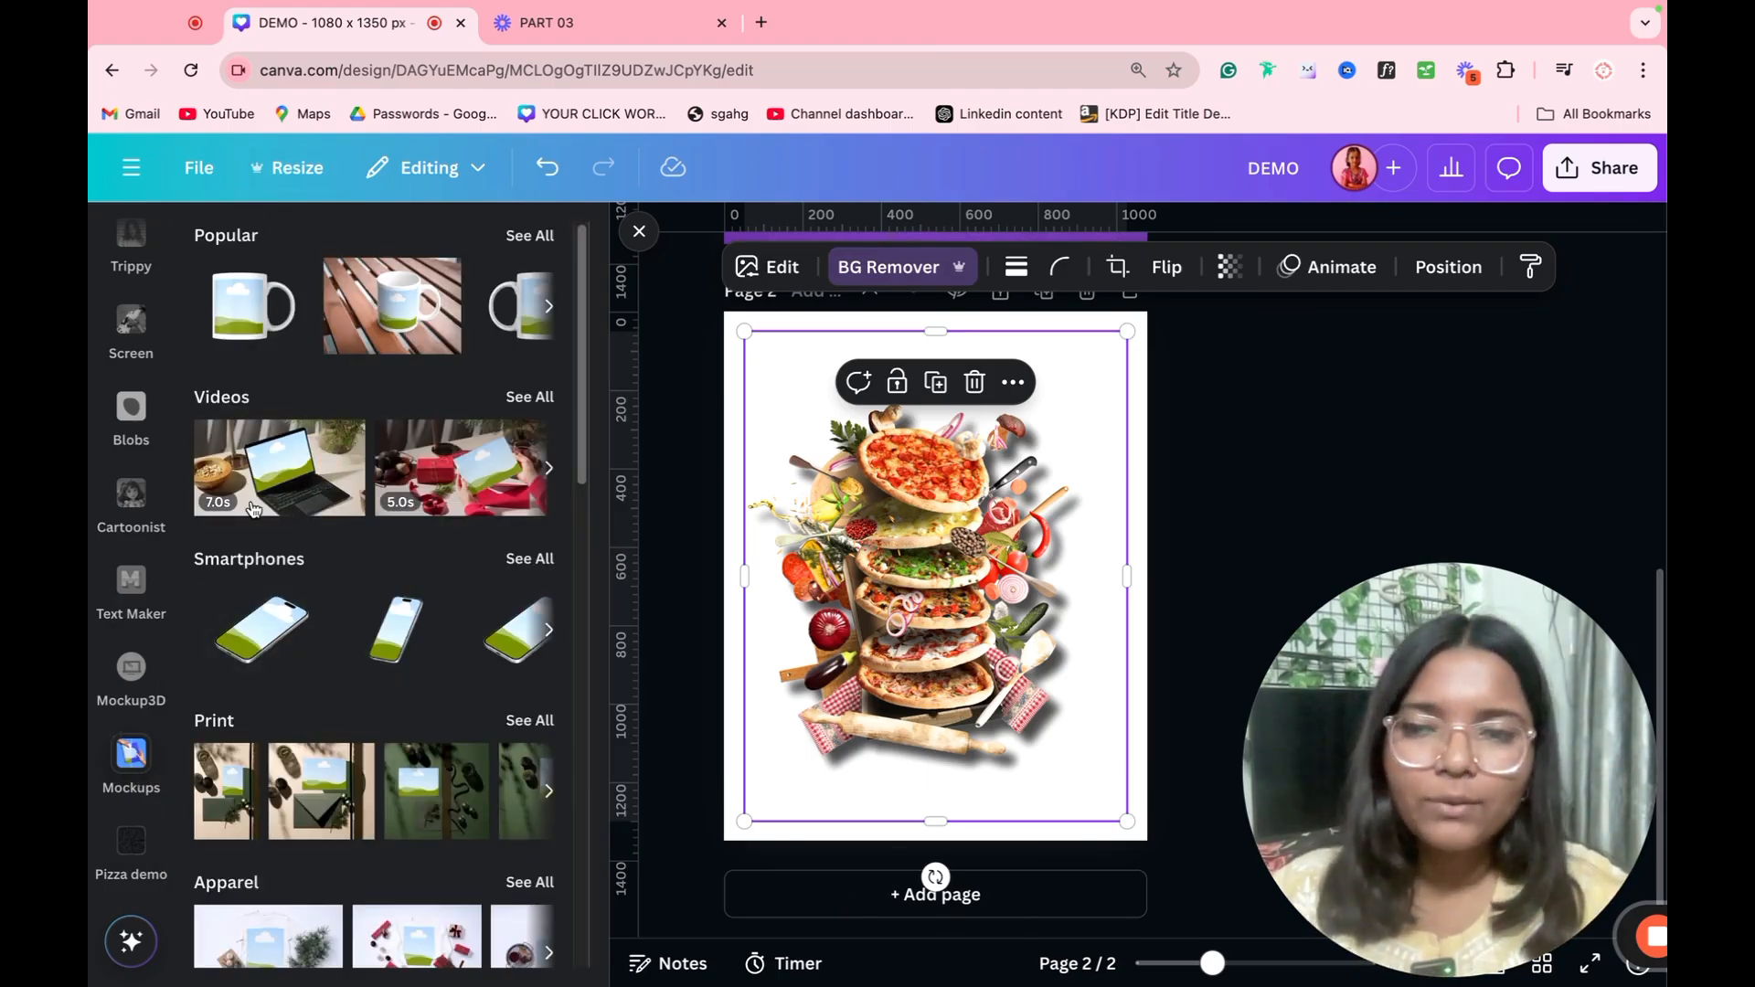
{"action": "left_click", "coordinate": [281, 621]}
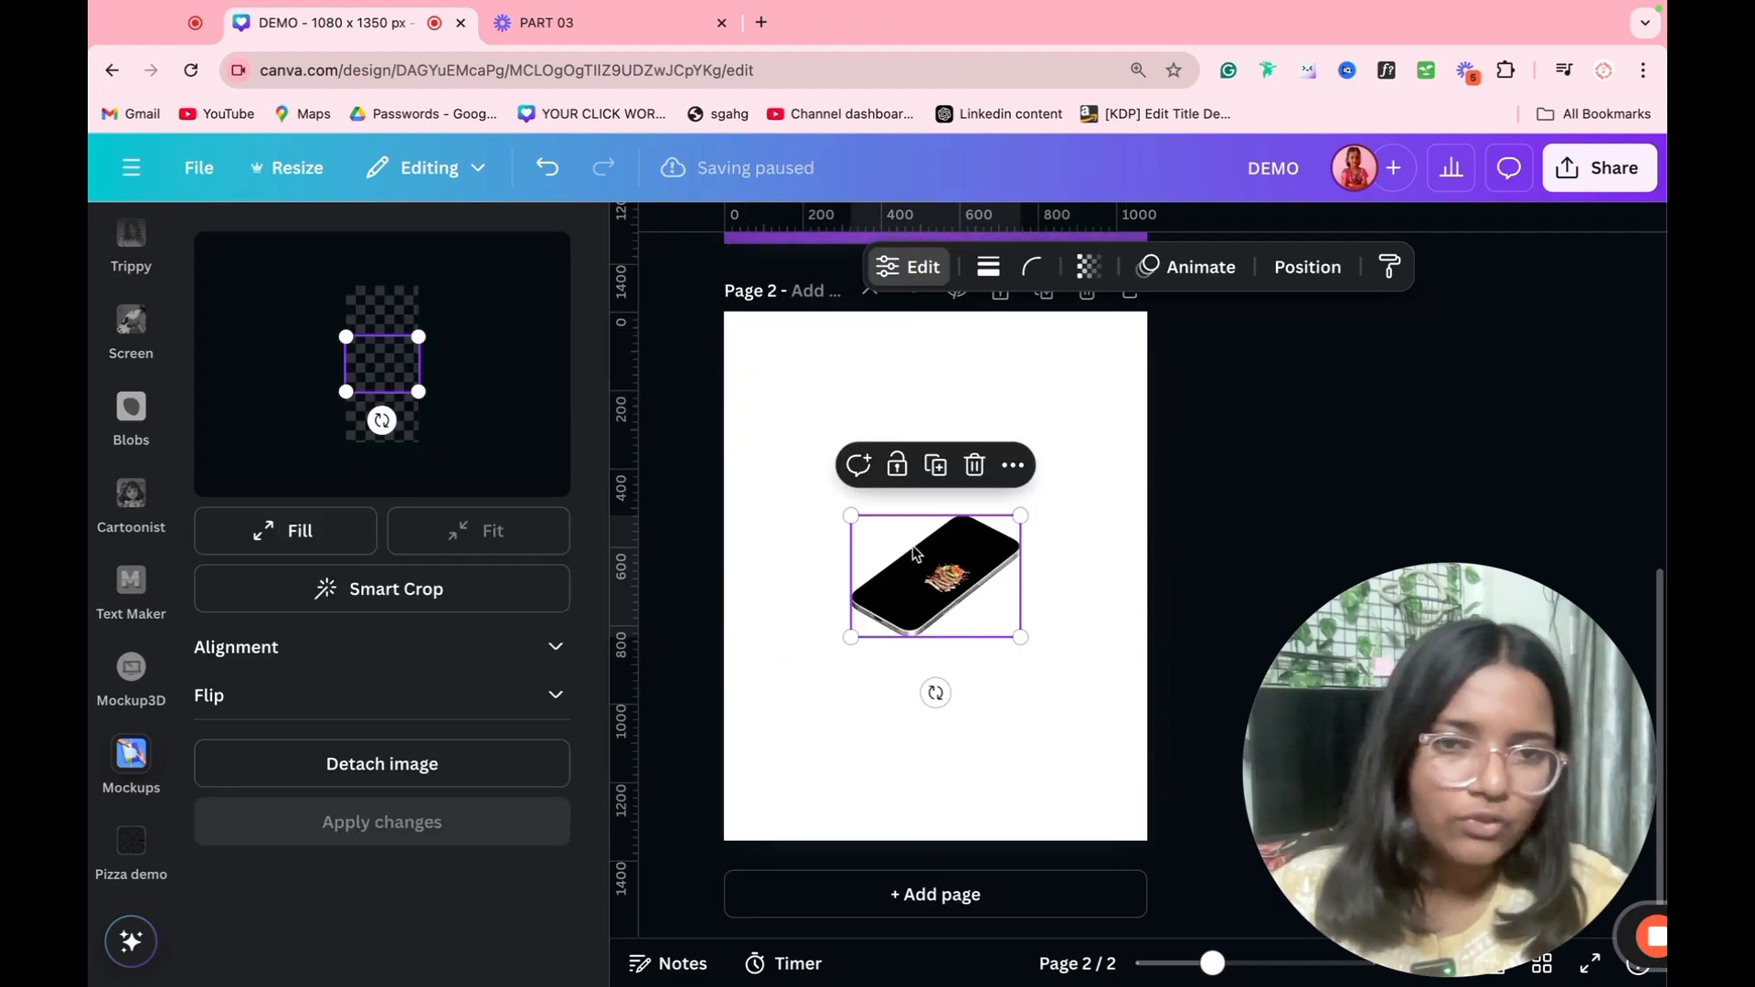
Step: Fill the phone mockup's screen with the pizza image, shift it so the stack is centered, and apply the changes
{"action": "left_click_drag", "start_coordinate": [418, 398], "coordinate": [528, 515]}
{"action": "left_click_drag", "start_coordinate": [464, 458], "coordinate": [374, 419]}
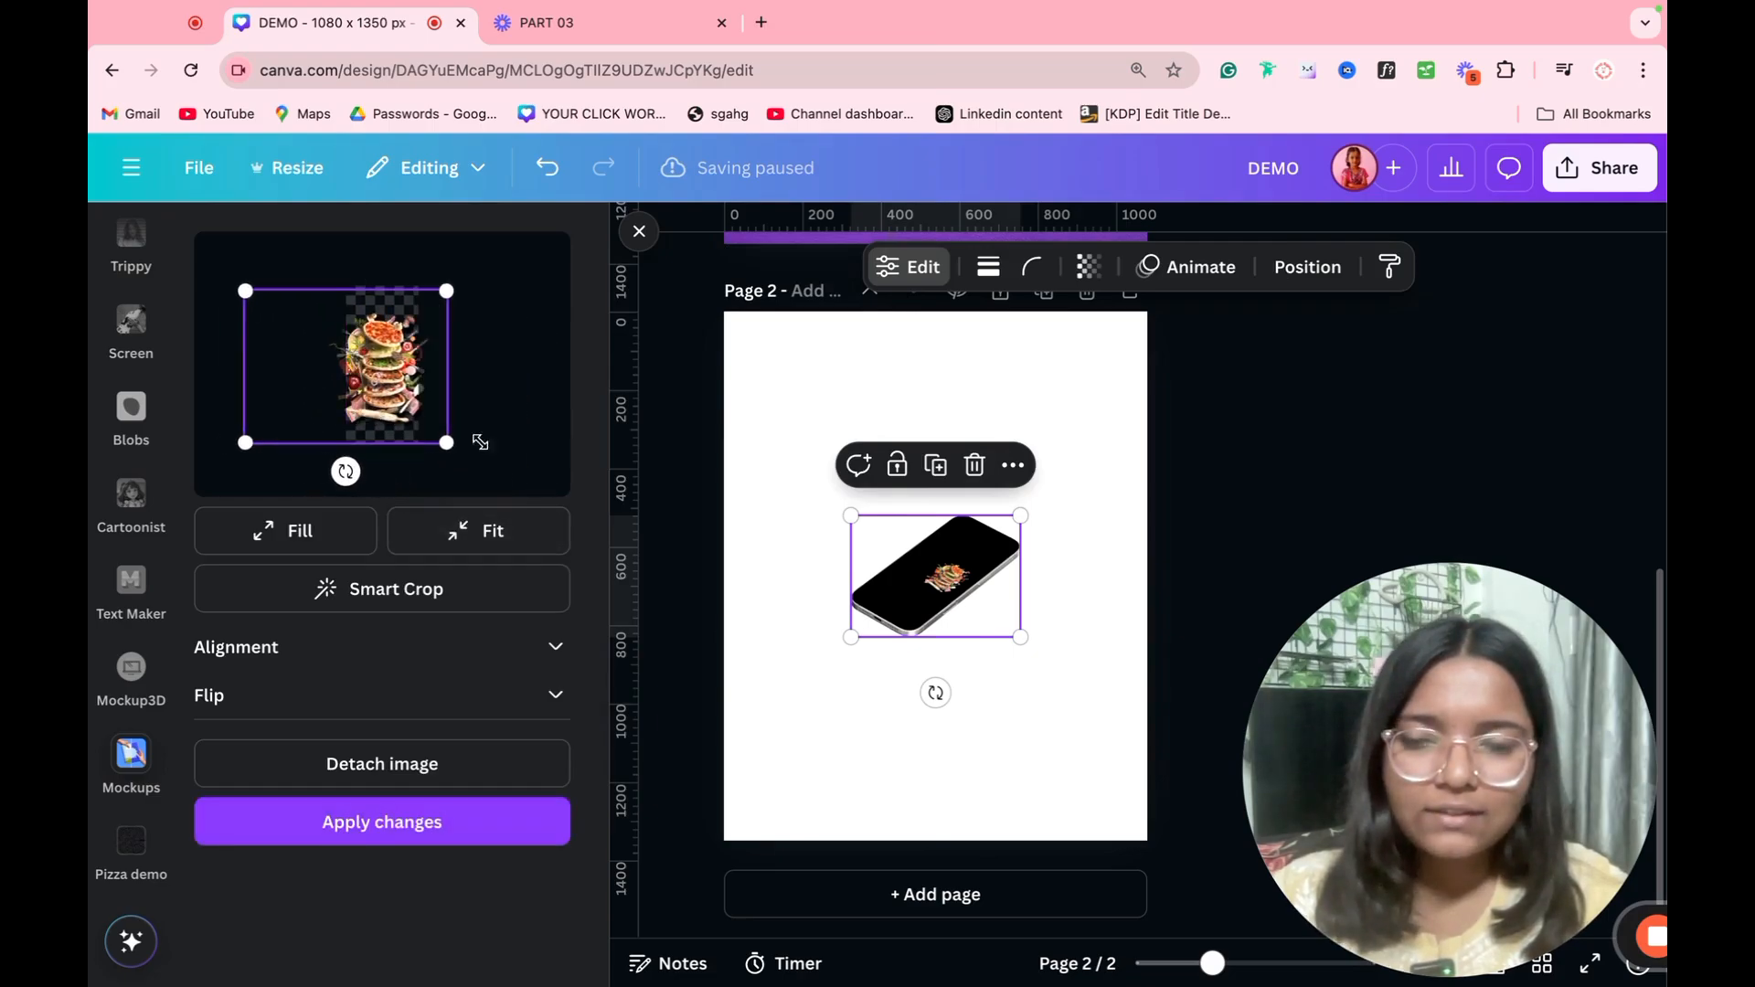
{"action": "left_click", "coordinate": [462, 542]}
{"action": "left_click", "coordinate": [320, 544]}
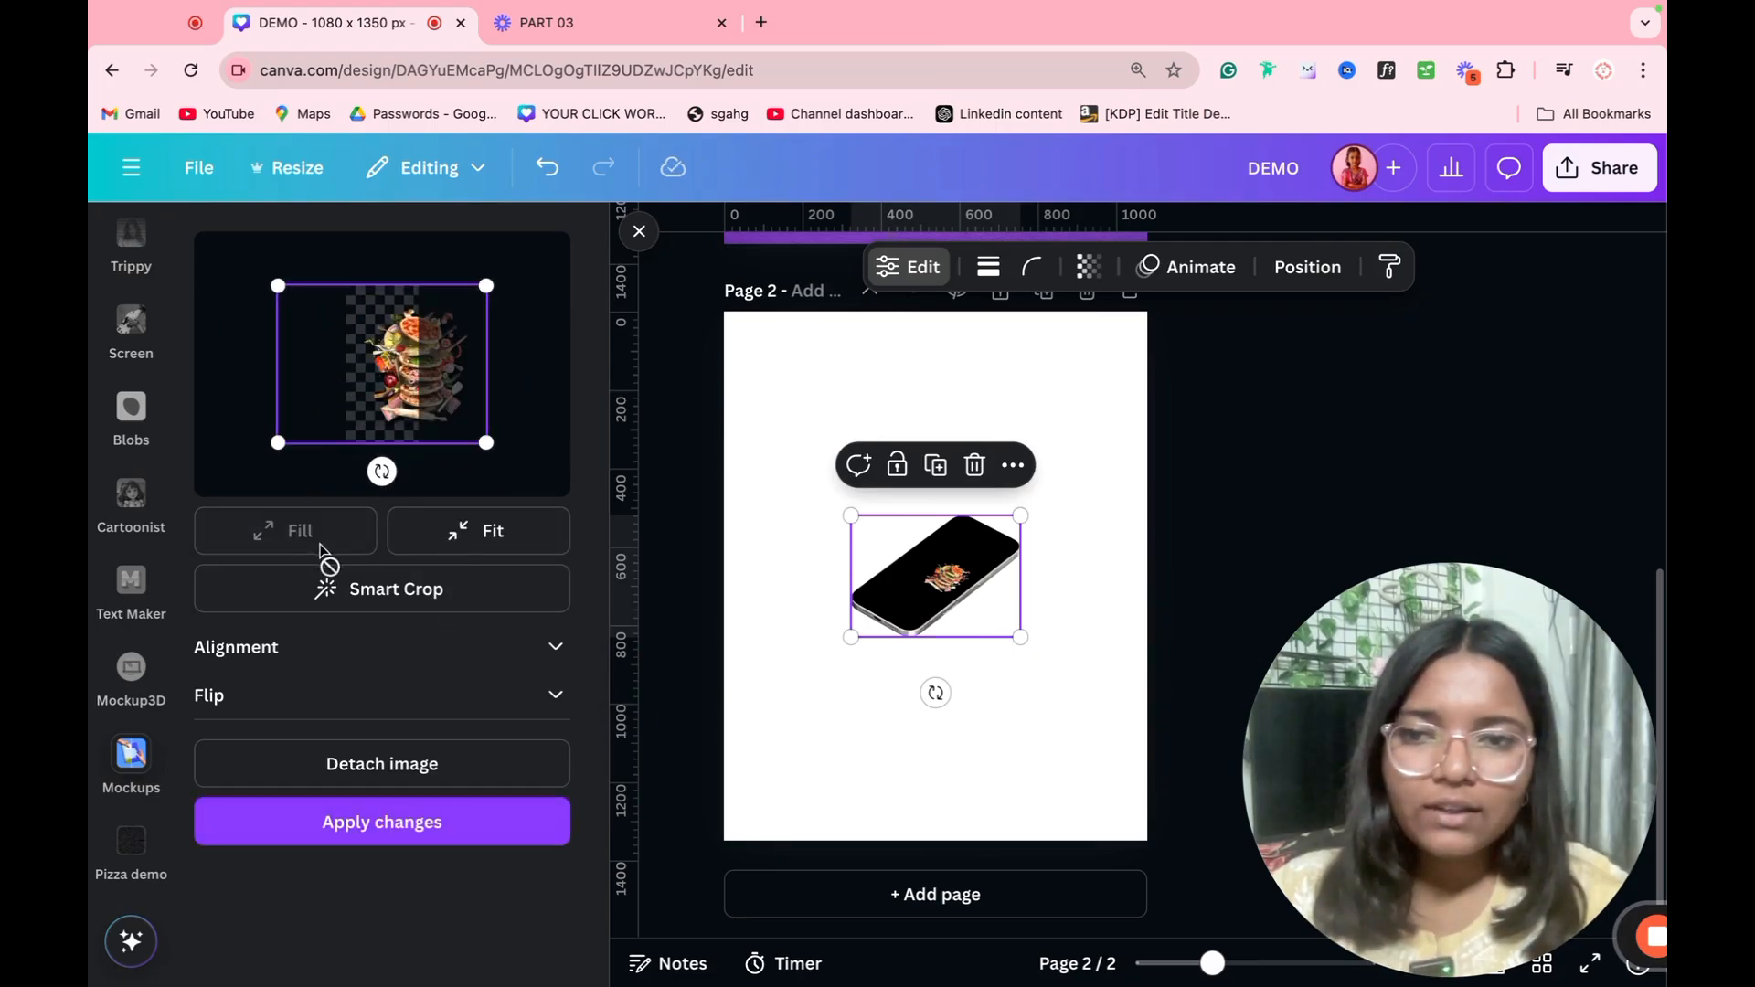
{"action": "left_click_drag", "start_coordinate": [397, 425], "coordinate": [361, 406]}
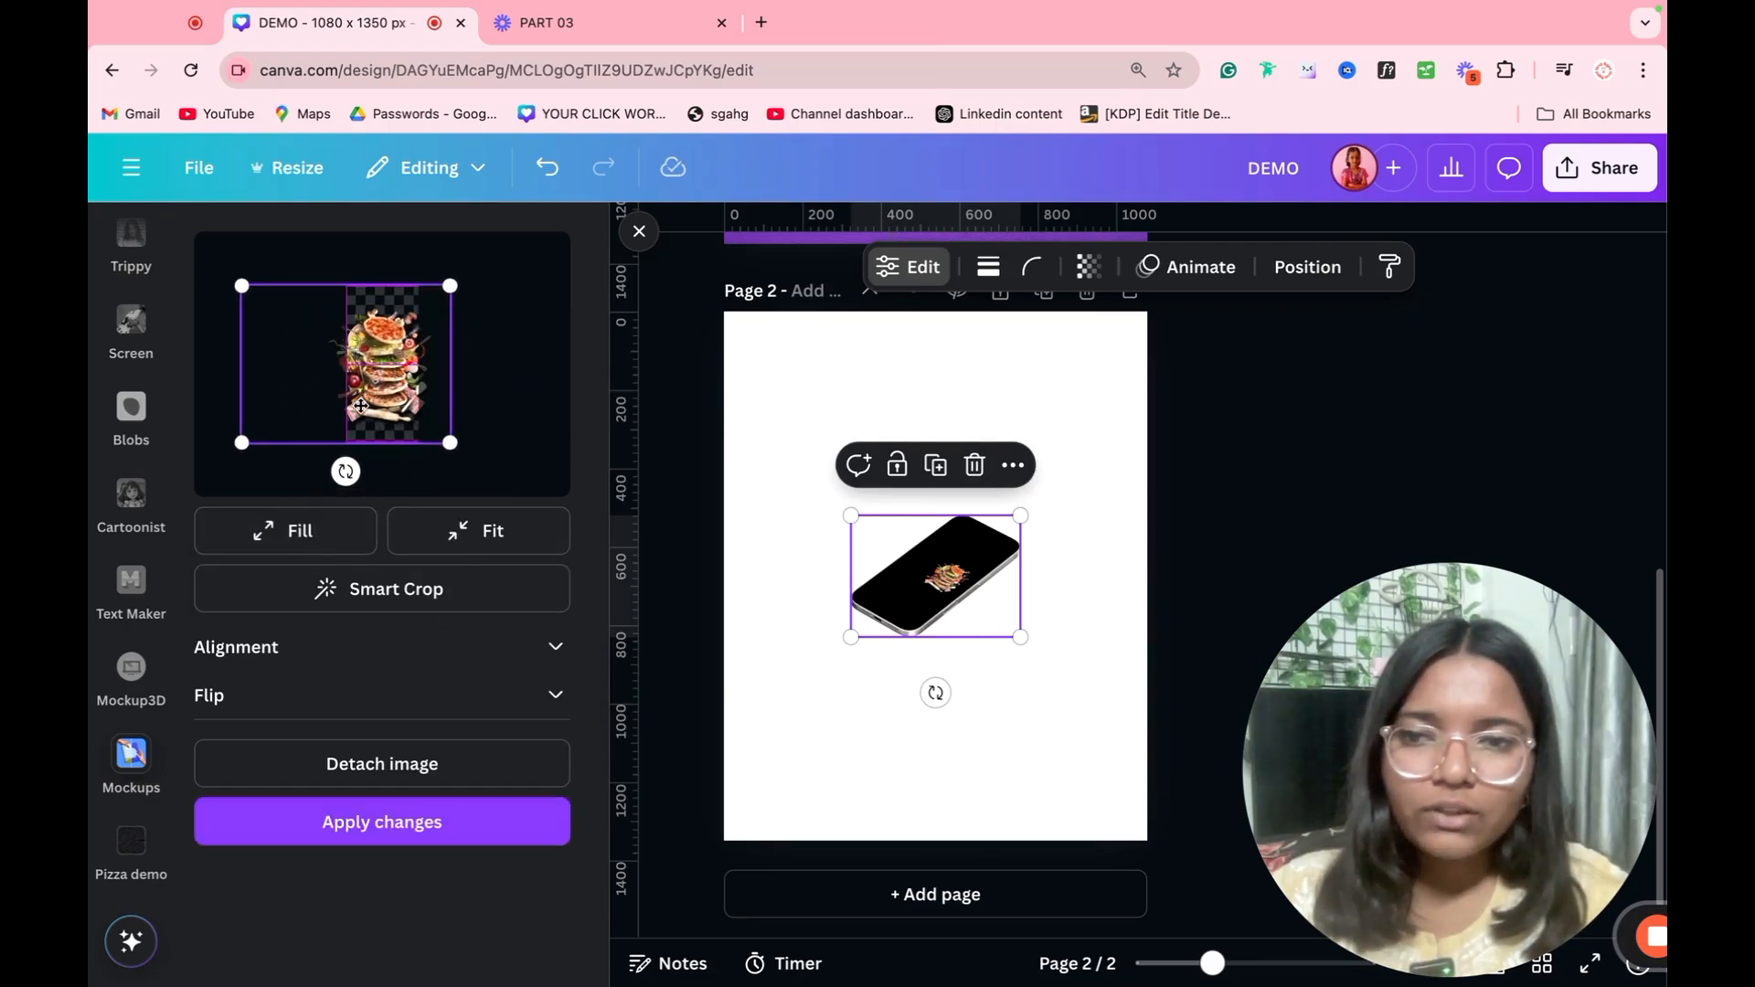
{"action": "left_click", "coordinate": [419, 825]}
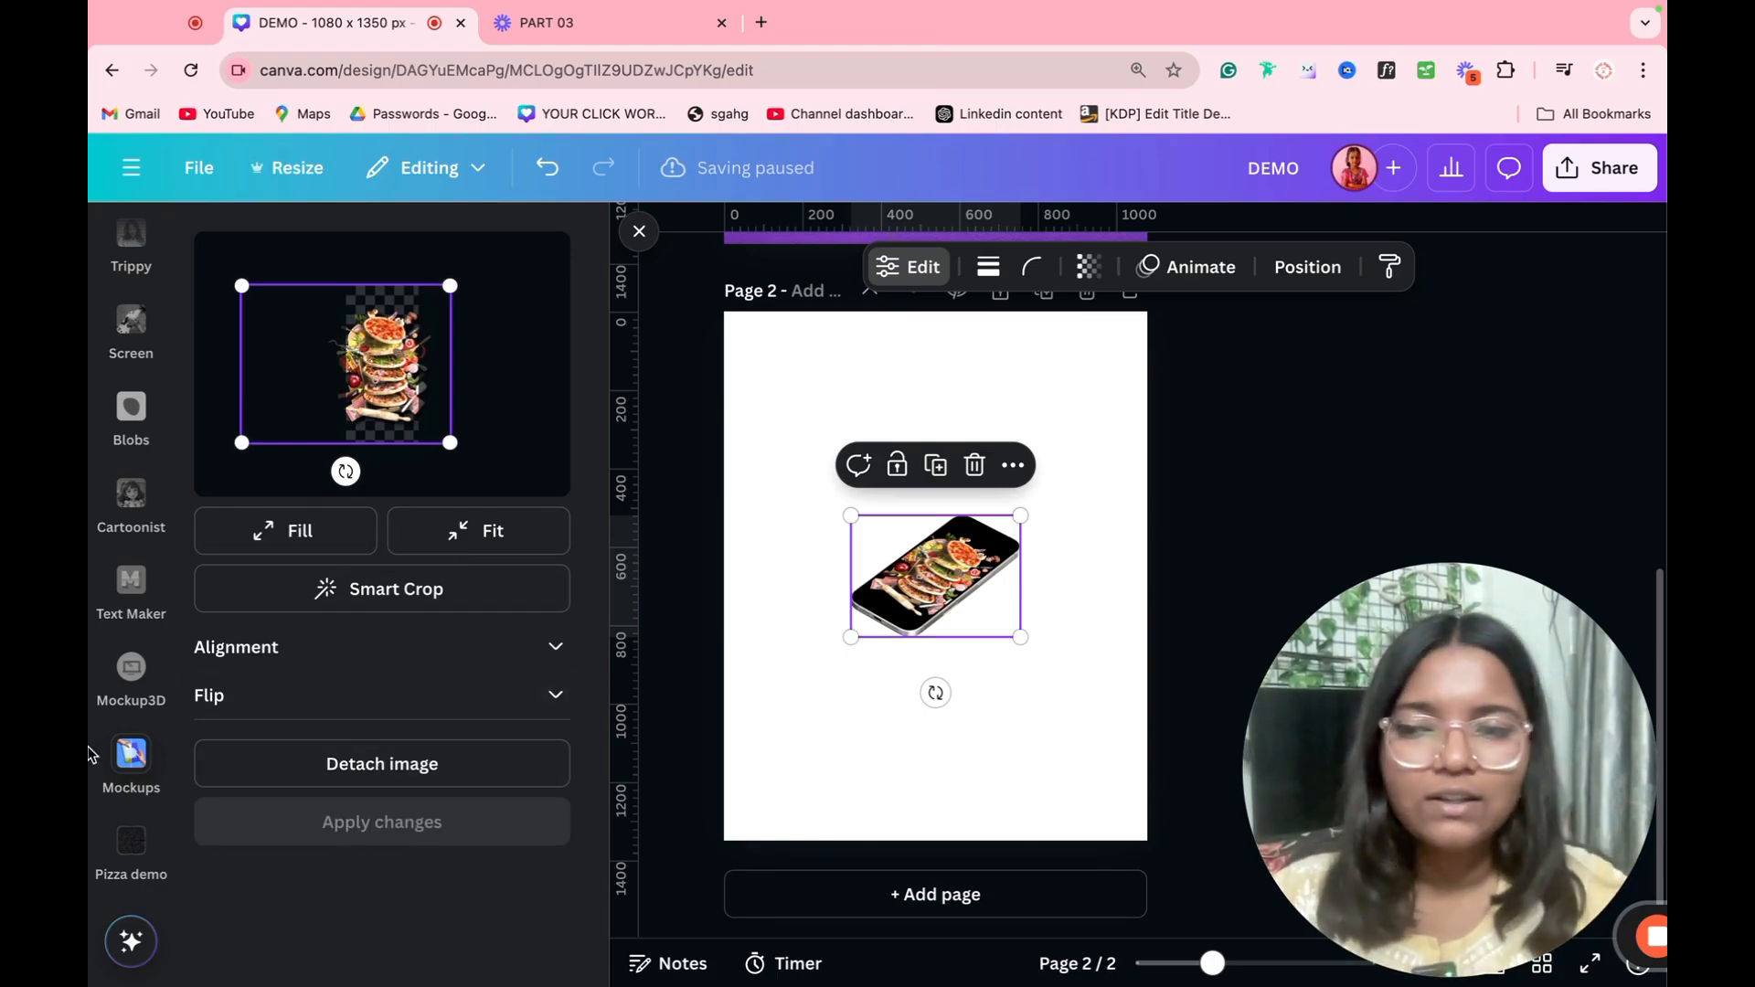
Step: Open the Mockup3D app and browse its device and packaging mockups
{"action": "left_click", "coordinate": [120, 687]}
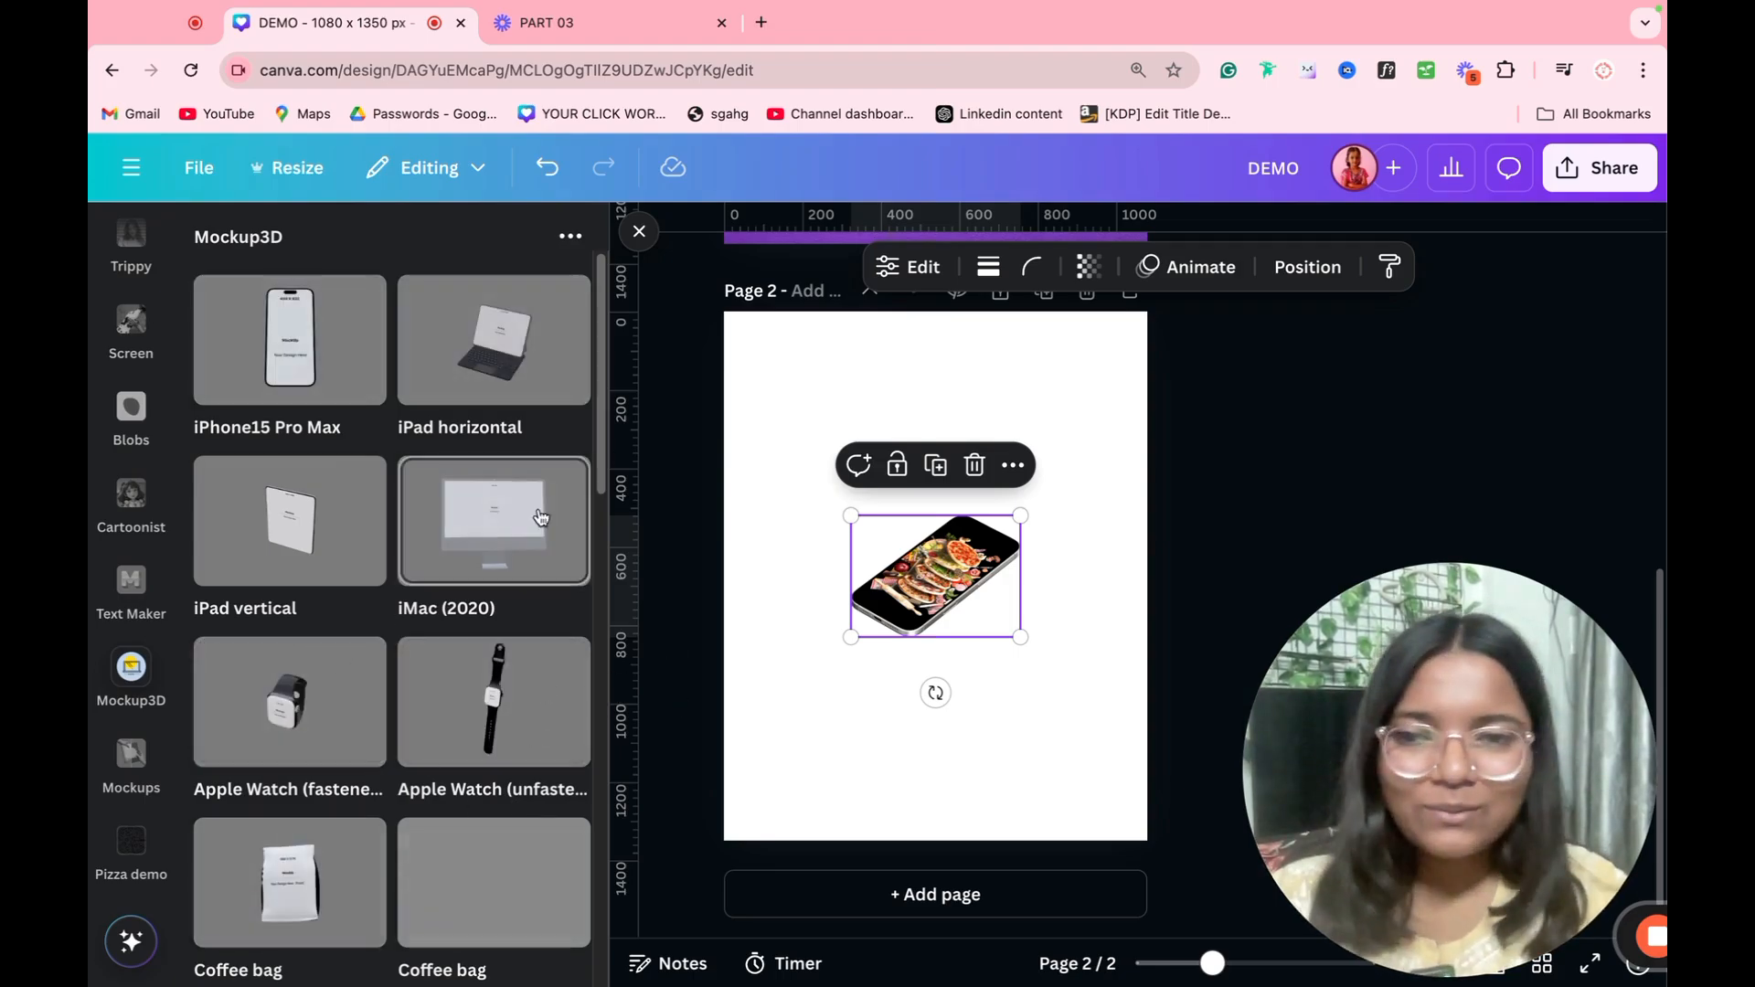
{"action": "scroll", "coordinate": [545, 675], "scroll_direction": "down", "scroll_amount": 3}
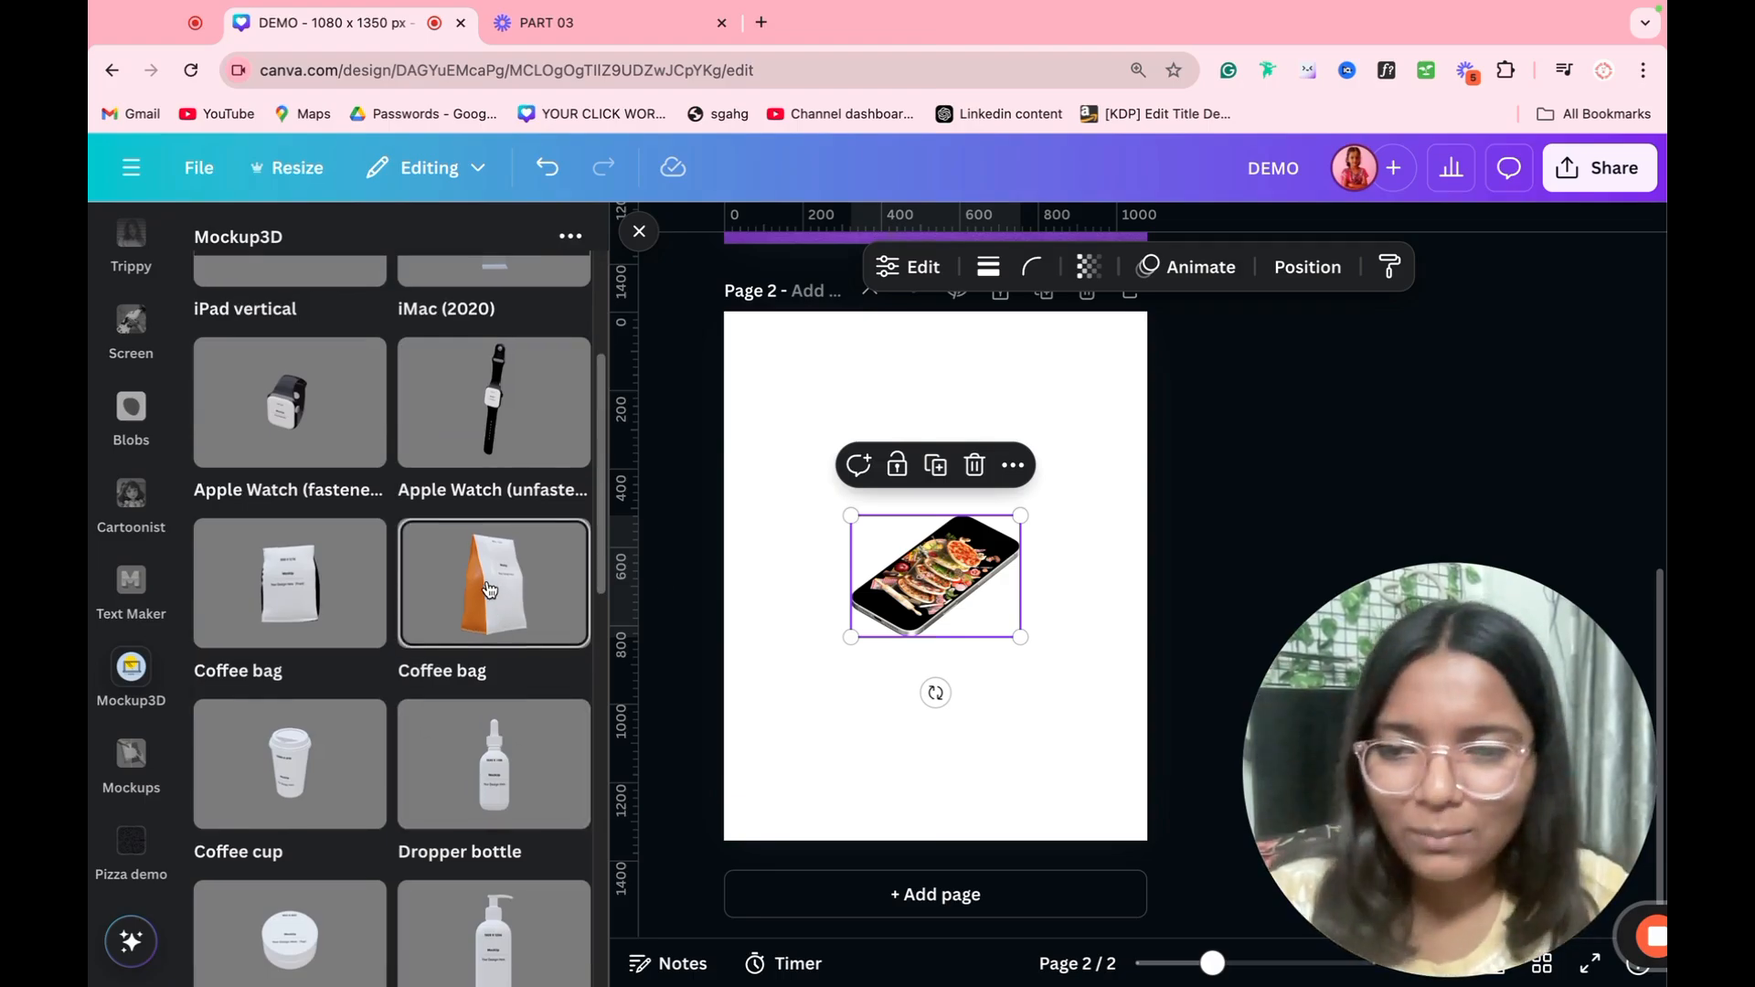
{"action": "scroll", "coordinate": [490, 594], "scroll_direction": "down", "scroll_amount": 2}
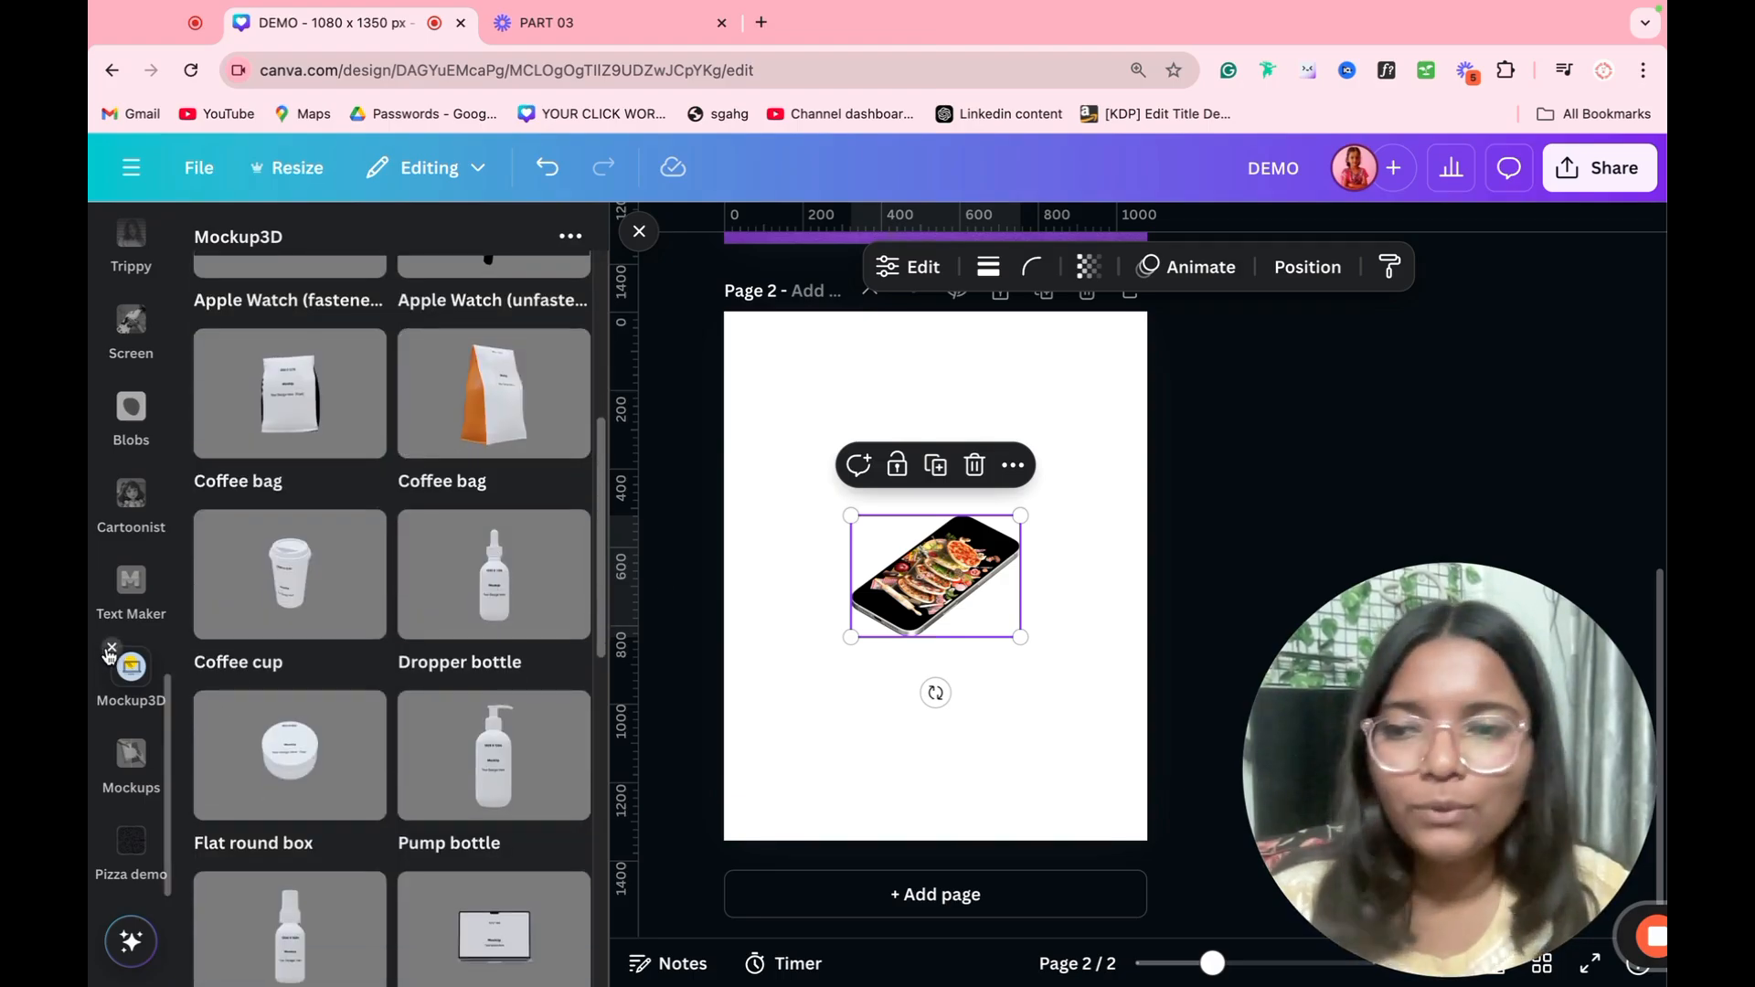
Step: Switch from the Mockup3D and Mockups apps to Text Maker, removing both, and delete the phone mockup from page 2
{"action": "left_click", "coordinate": [110, 647]}
{"action": "left_click", "coordinate": [110, 736]}
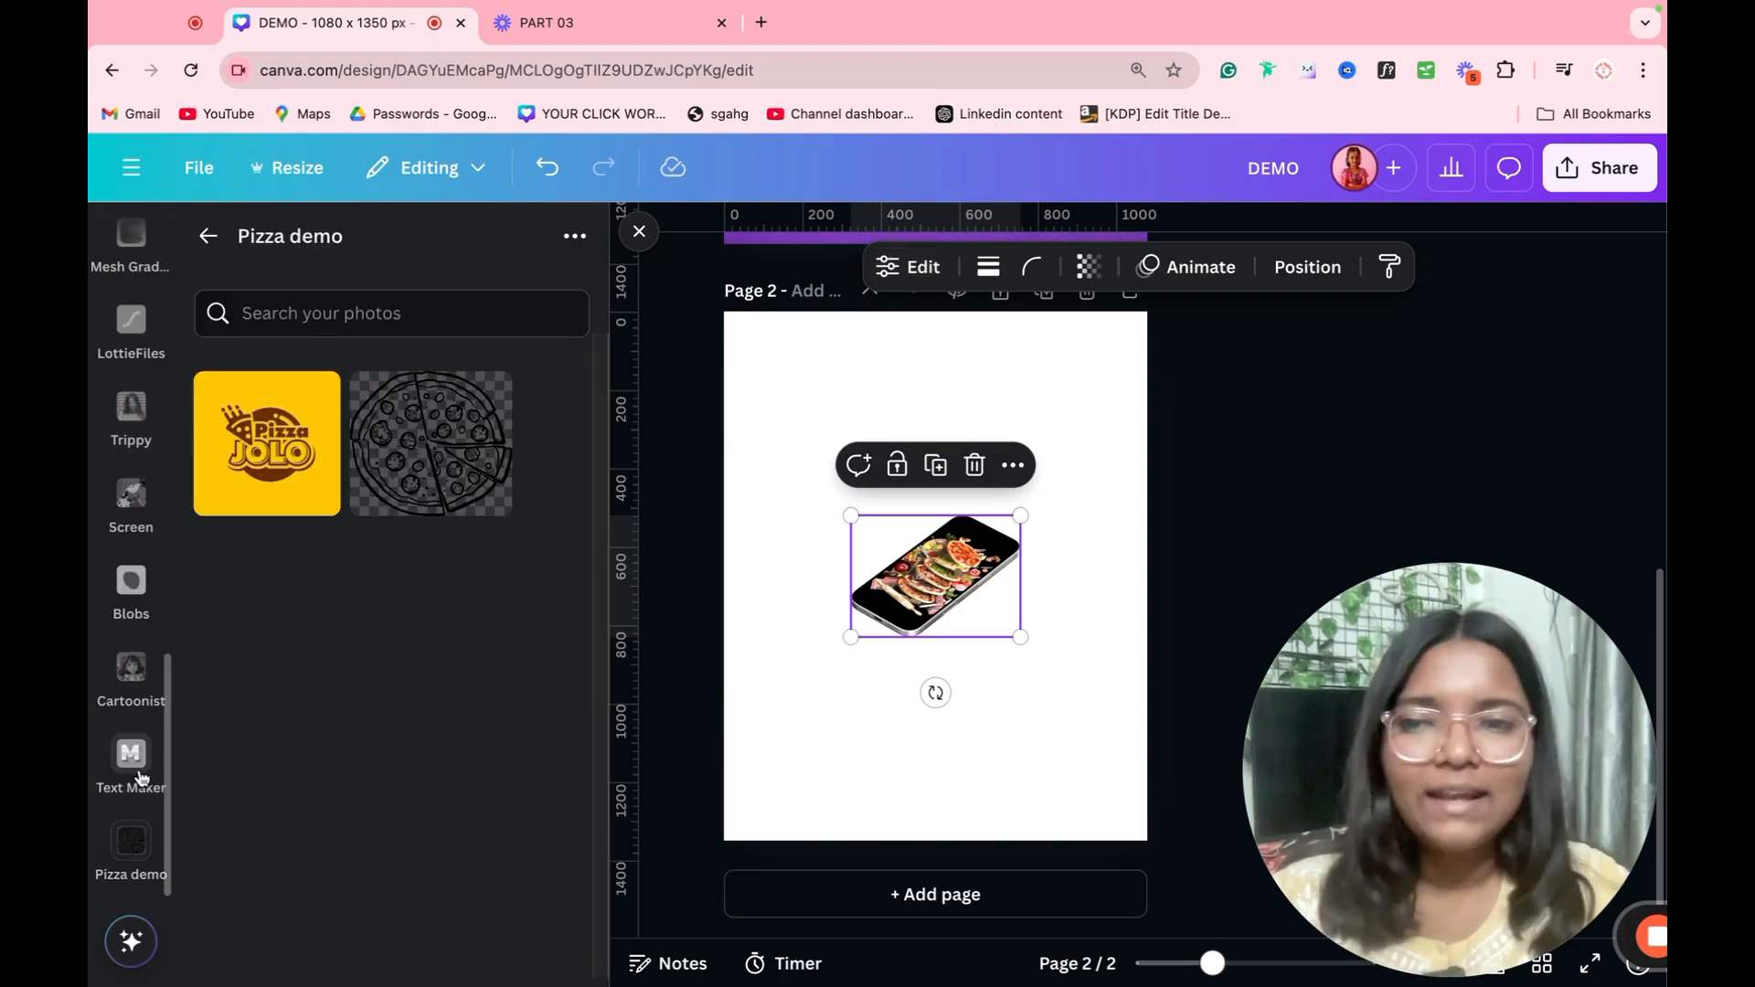
{"action": "left_click", "coordinate": [131, 752]}
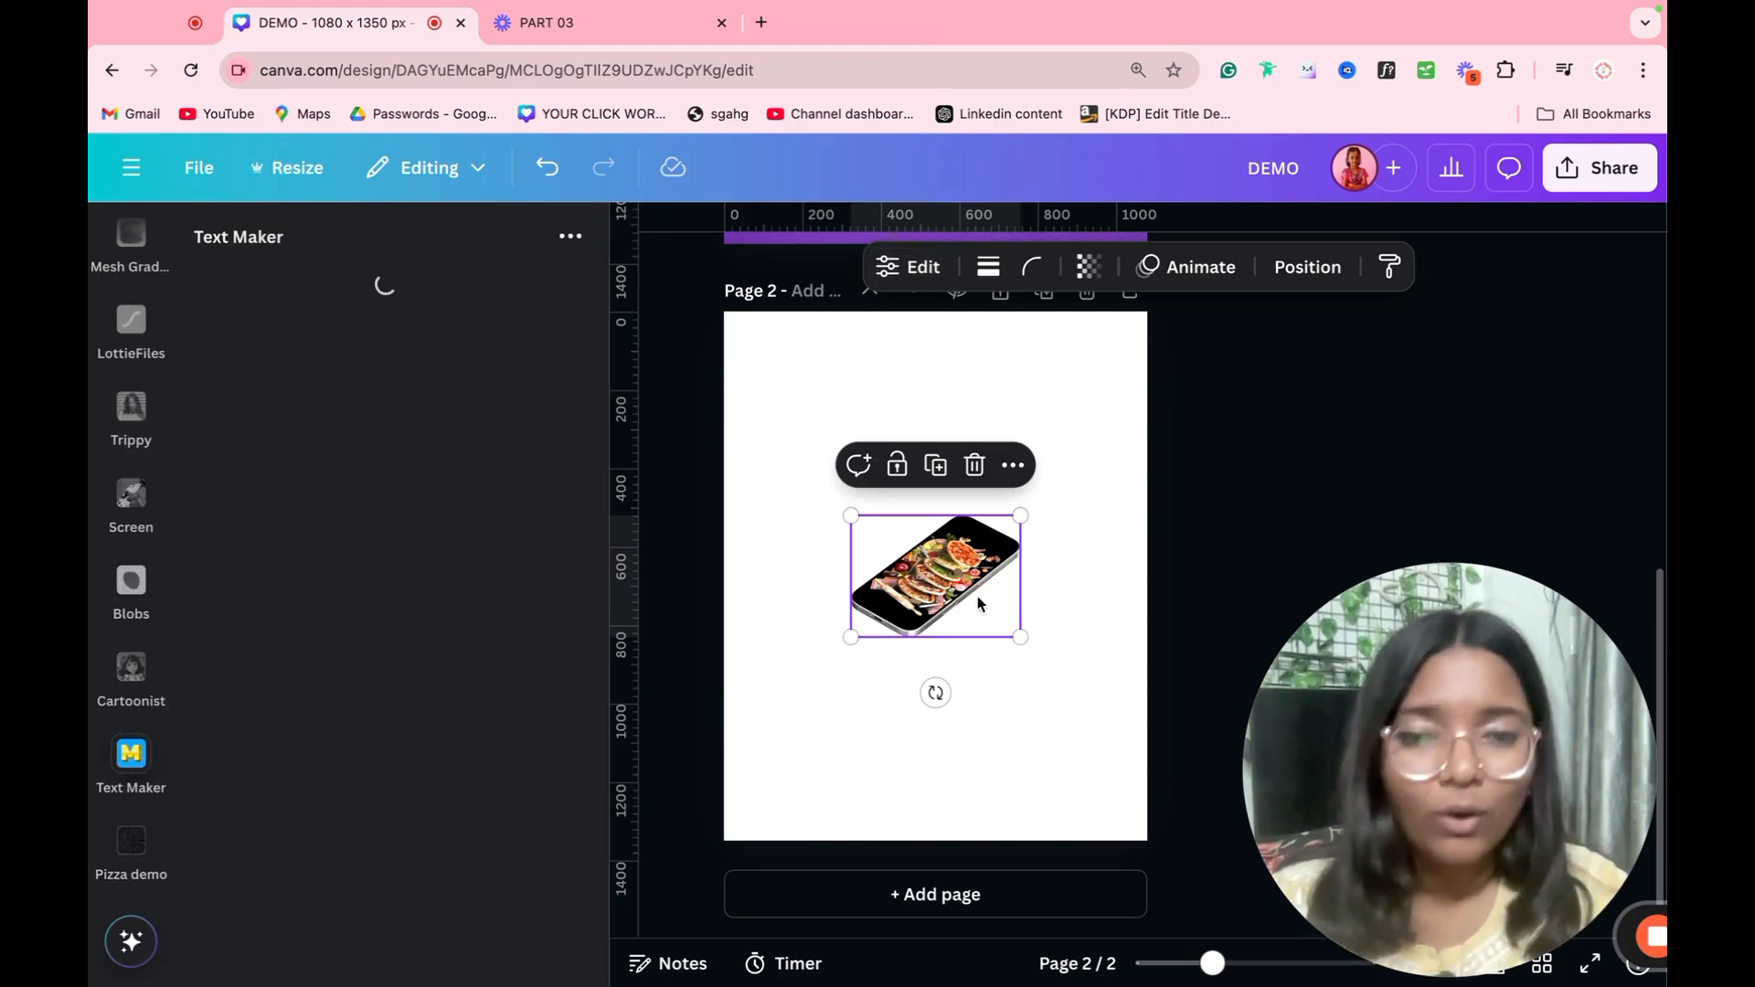
{"action": "key", "text": "Delete"}
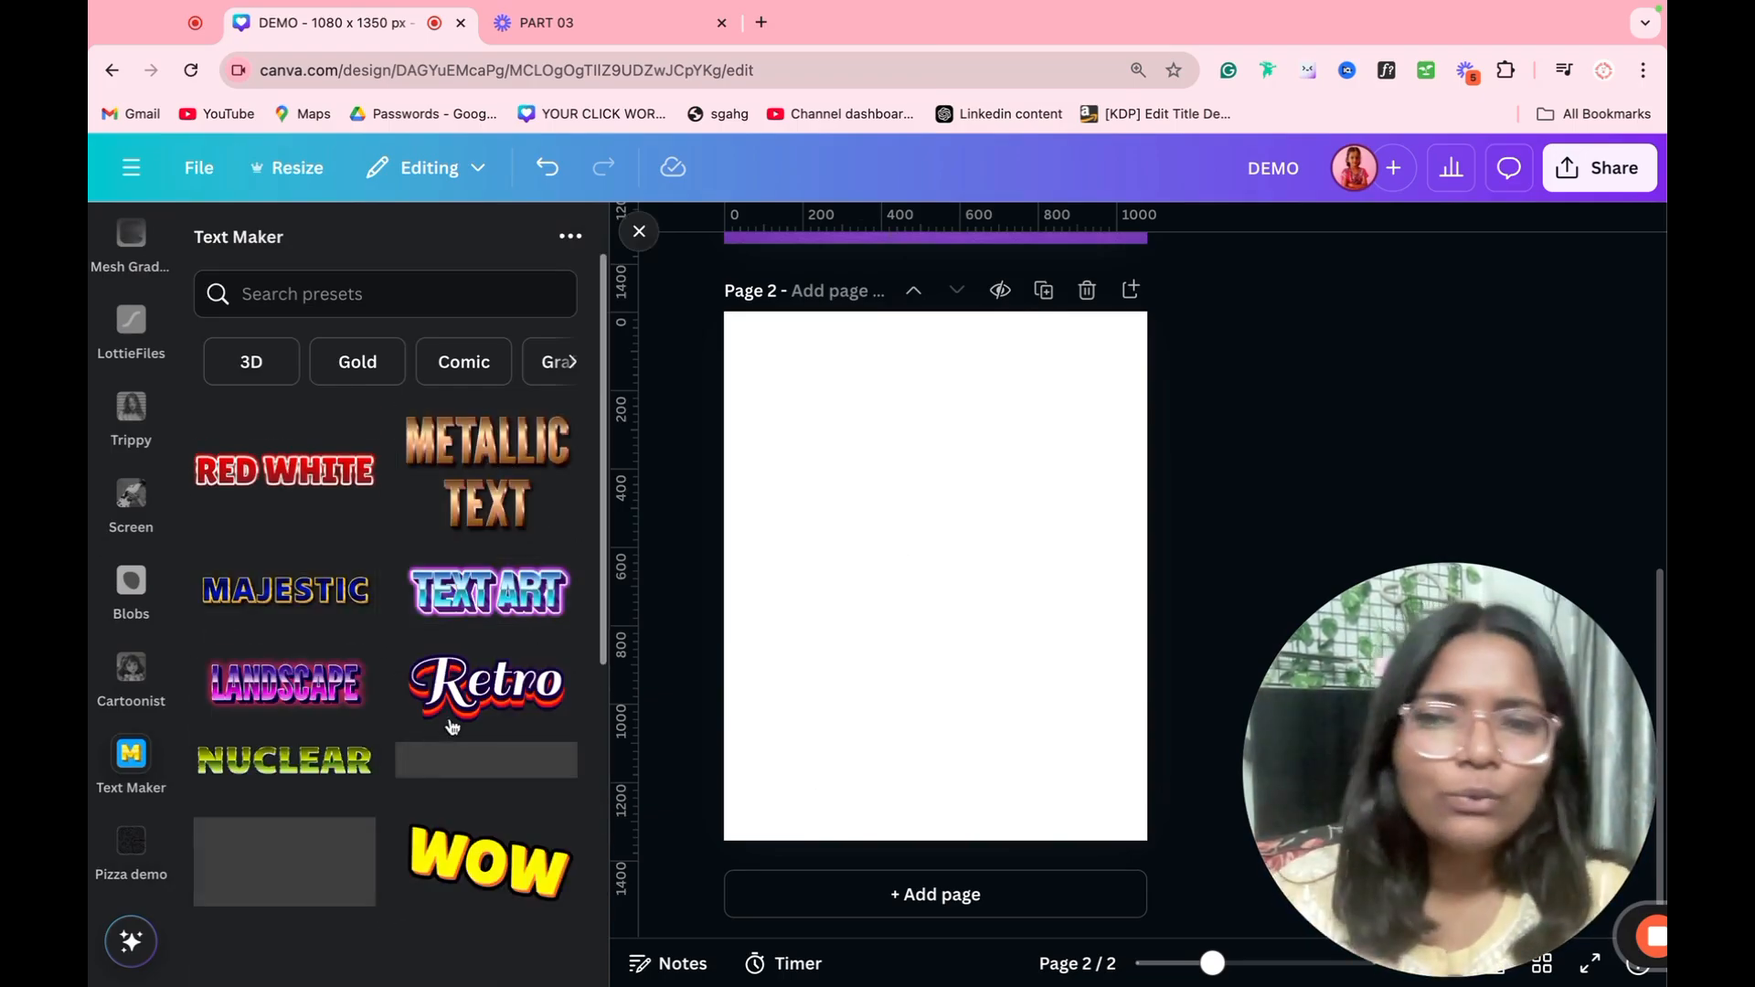
Step: Browse the Text Maker presets, choose Metallic Text, and replace its sample text with a first name in capitals
{"action": "scroll", "coordinate": [435, 763], "scroll_direction": "down", "scroll_amount": 2}
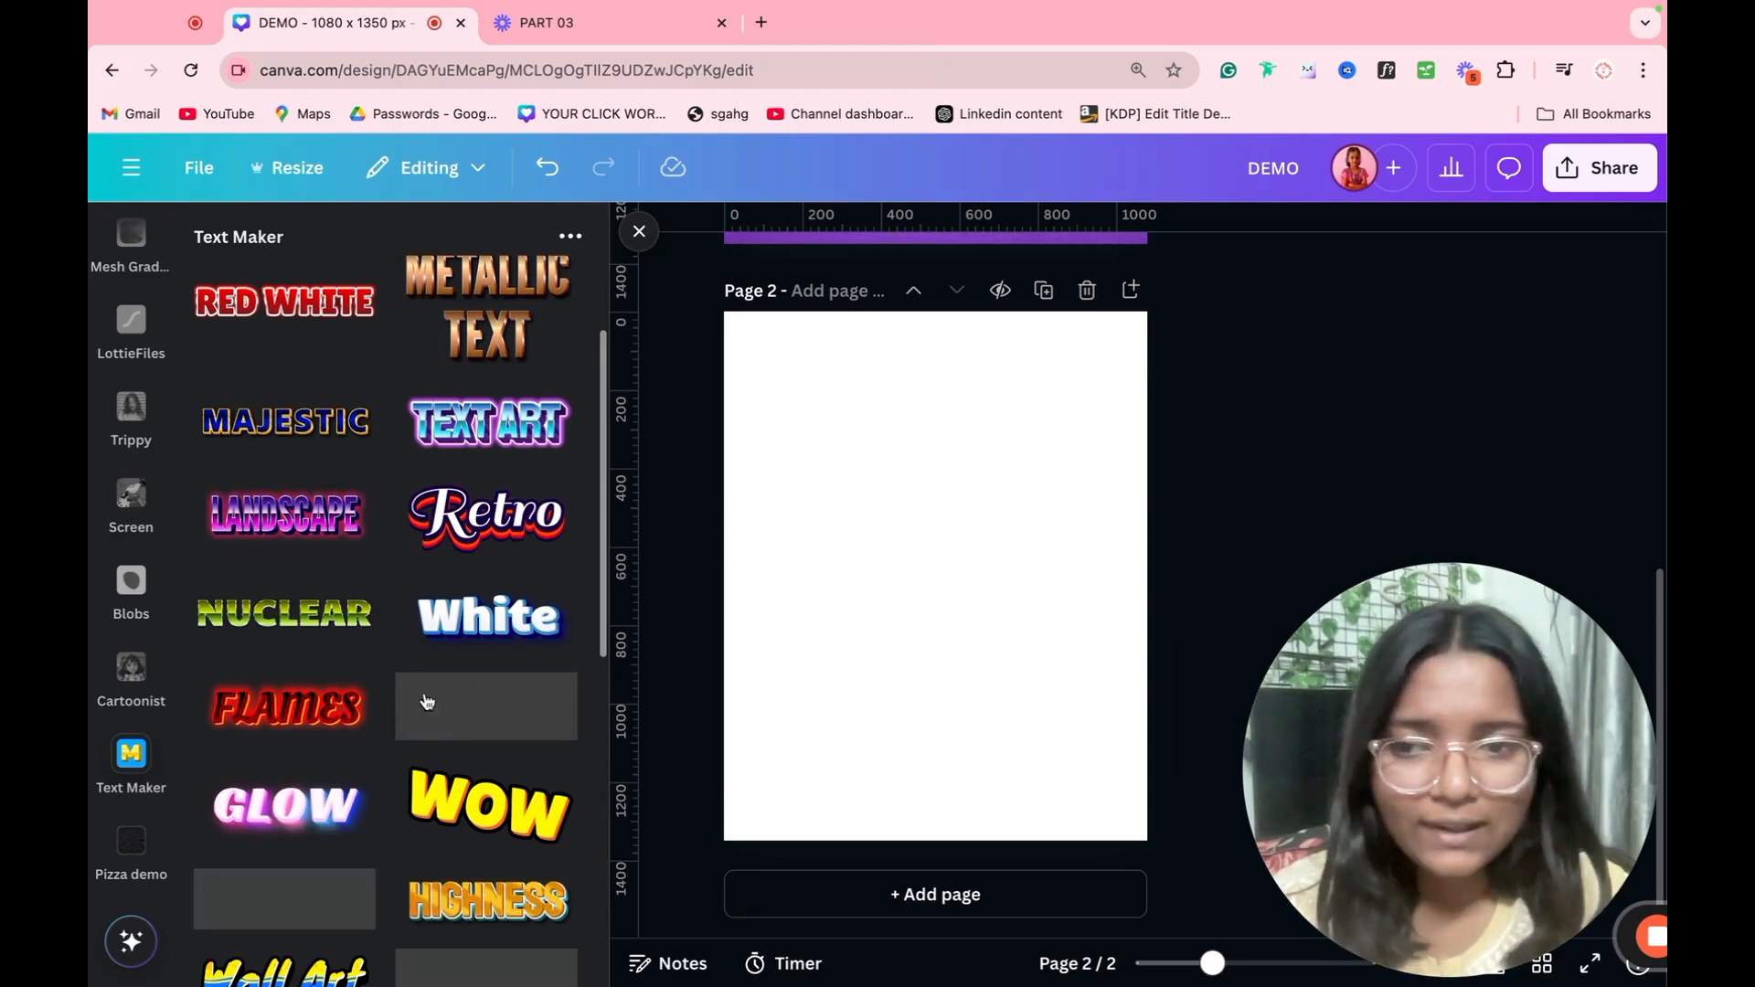
{"action": "scroll", "coordinate": [431, 700], "scroll_direction": "down", "scroll_amount": 2}
{"action": "scroll", "coordinate": [451, 719], "scroll_direction": "down", "scroll_amount": 5}
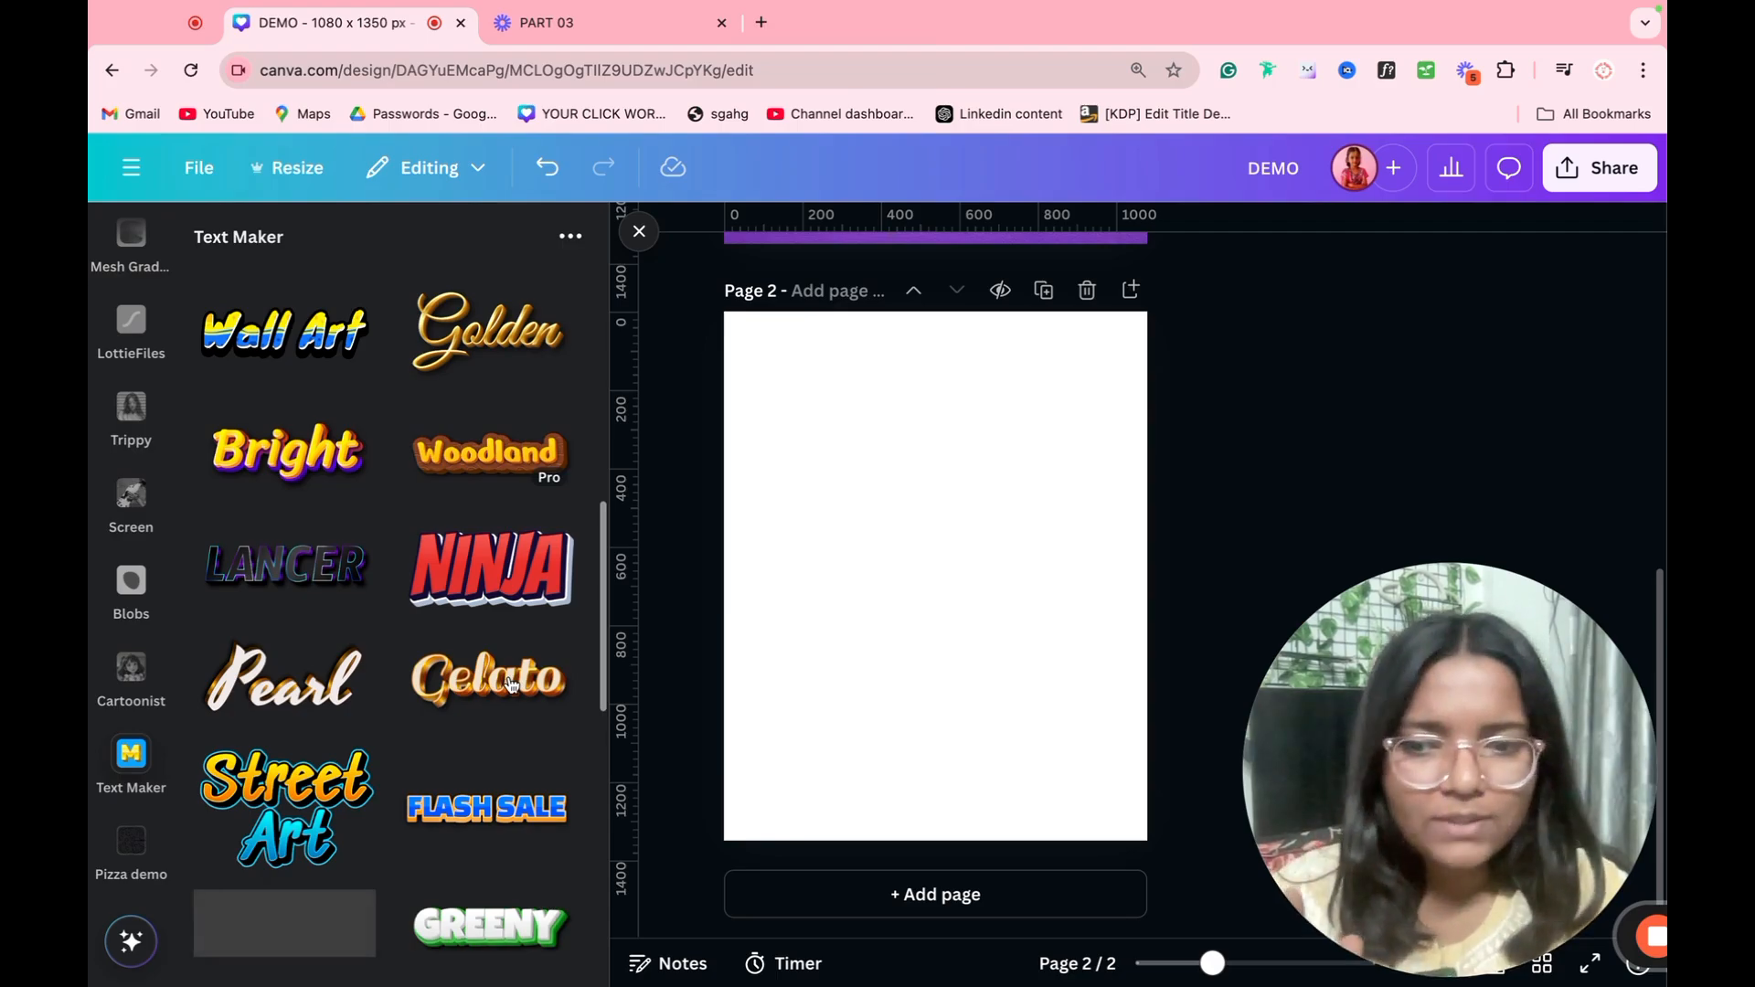
{"action": "scroll", "coordinate": [375, 695], "scroll_direction": "up", "scroll_amount": 10}
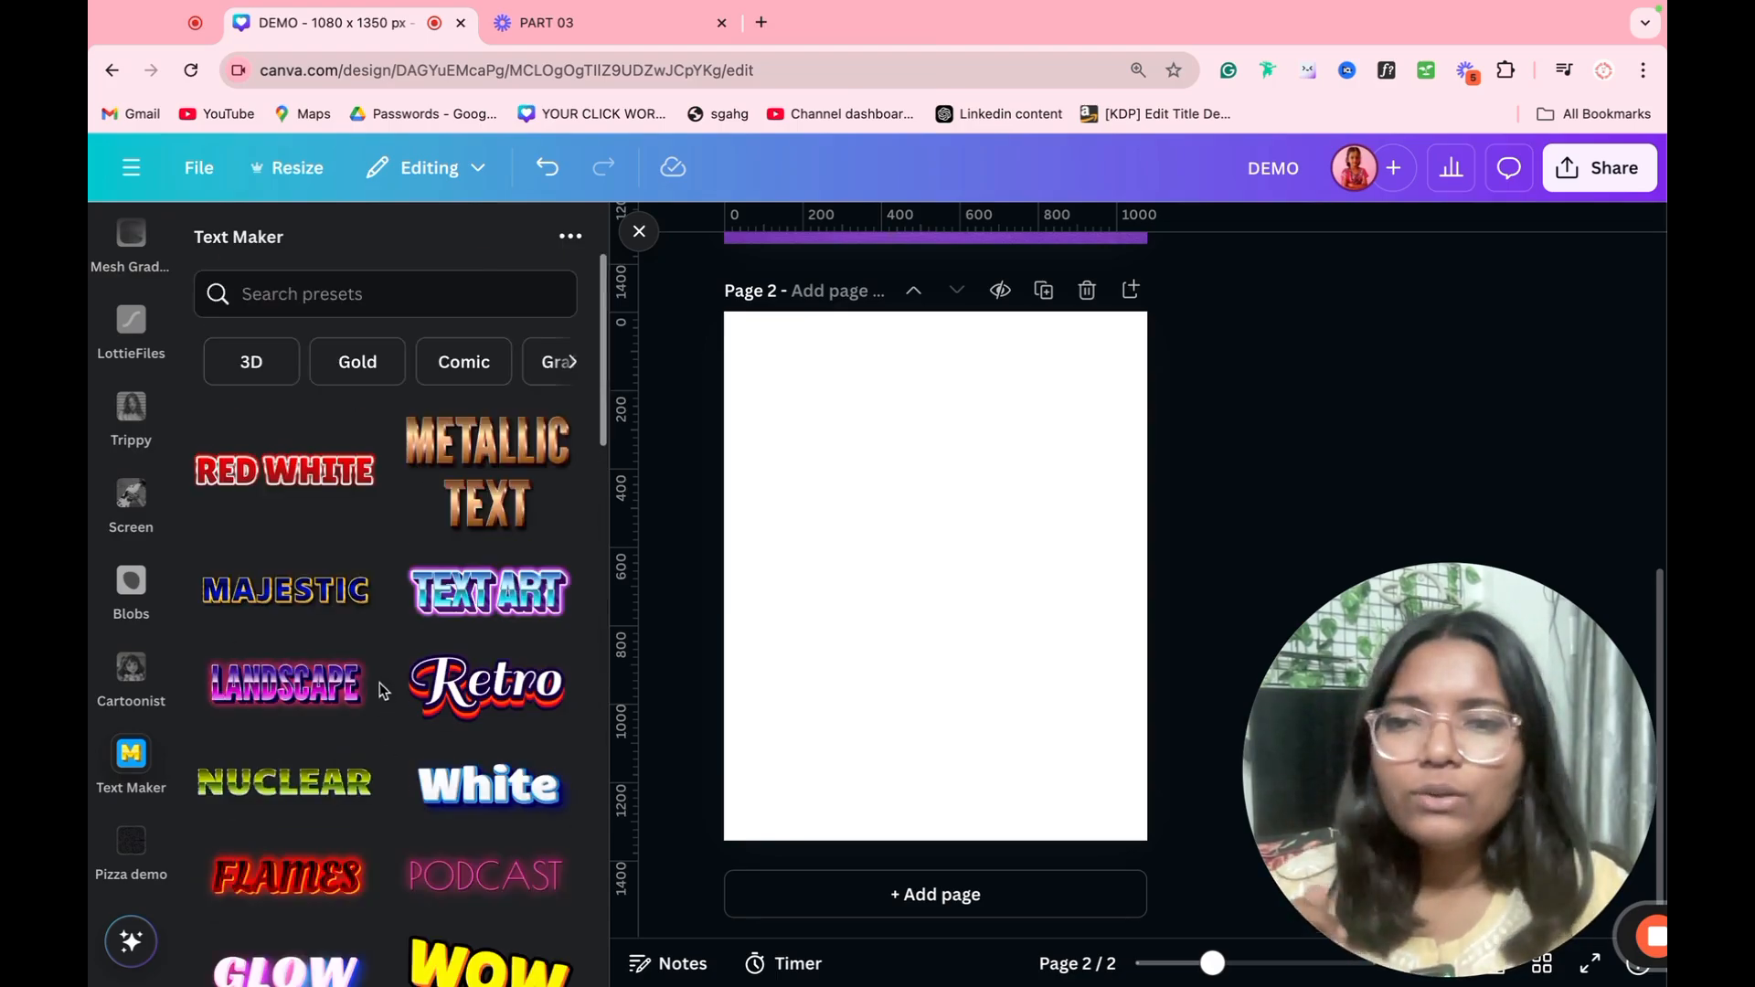
{"action": "left_click", "coordinate": [488, 462]}
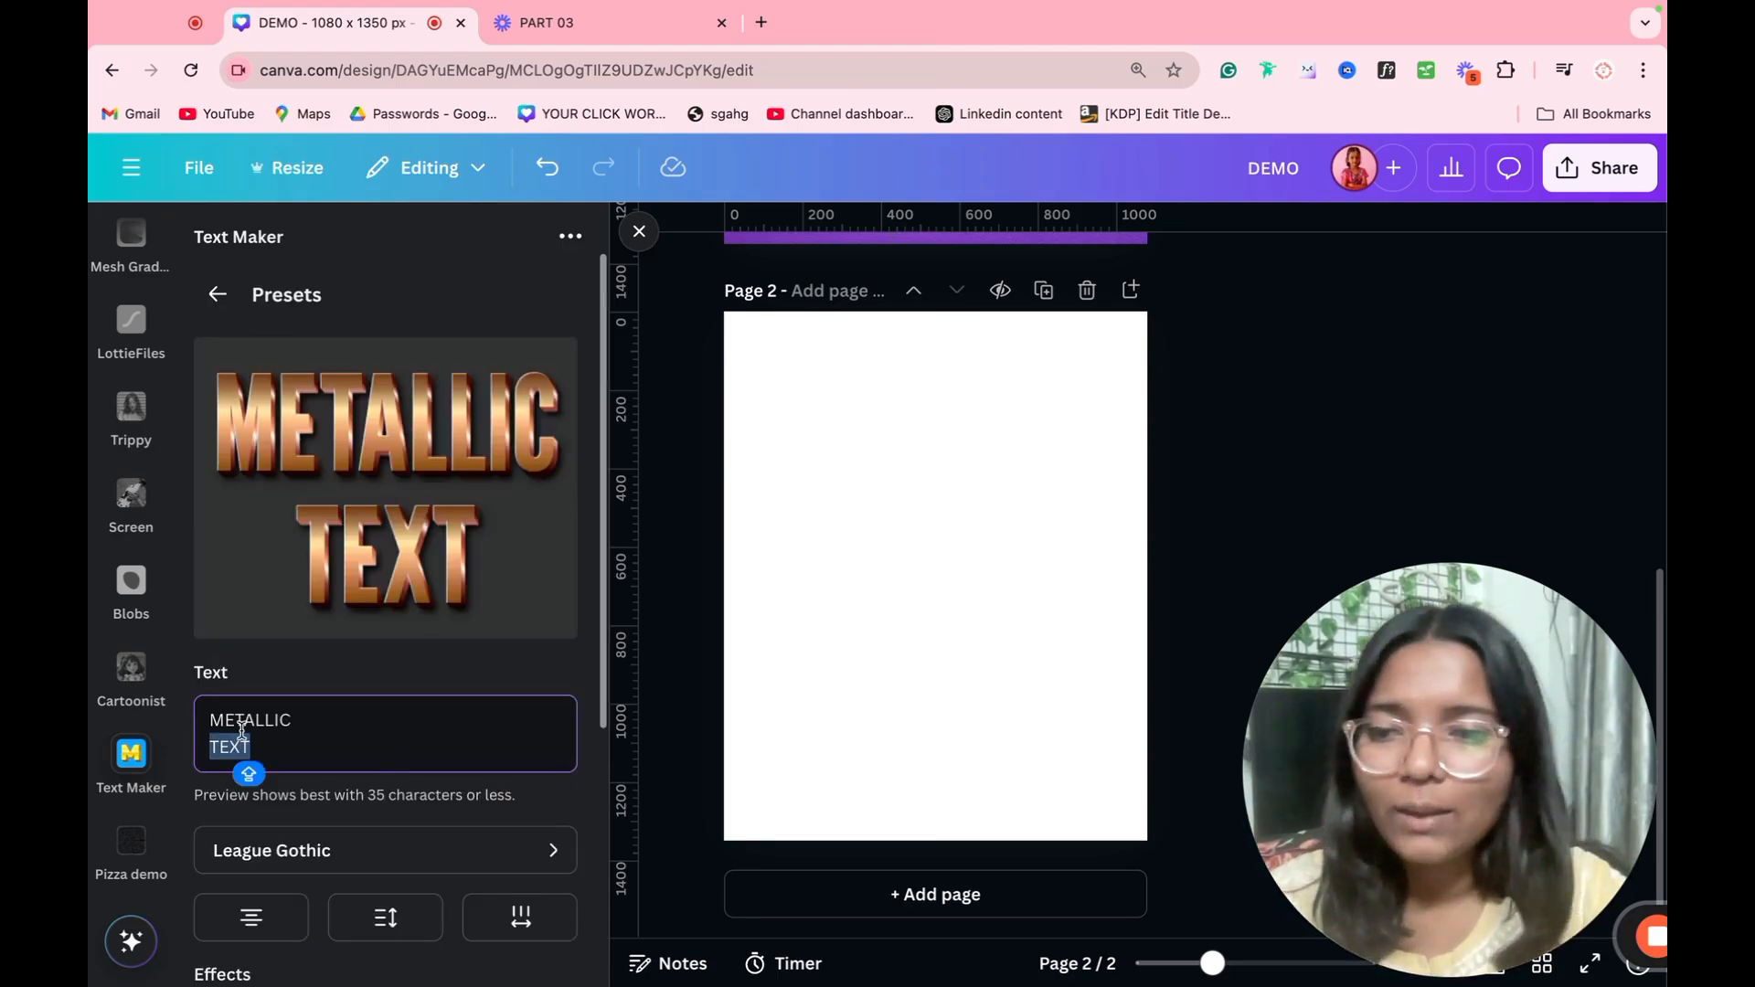
{"action": "key", "text": "super+a"}
{"action": "type", "text": "SHRUTI"}
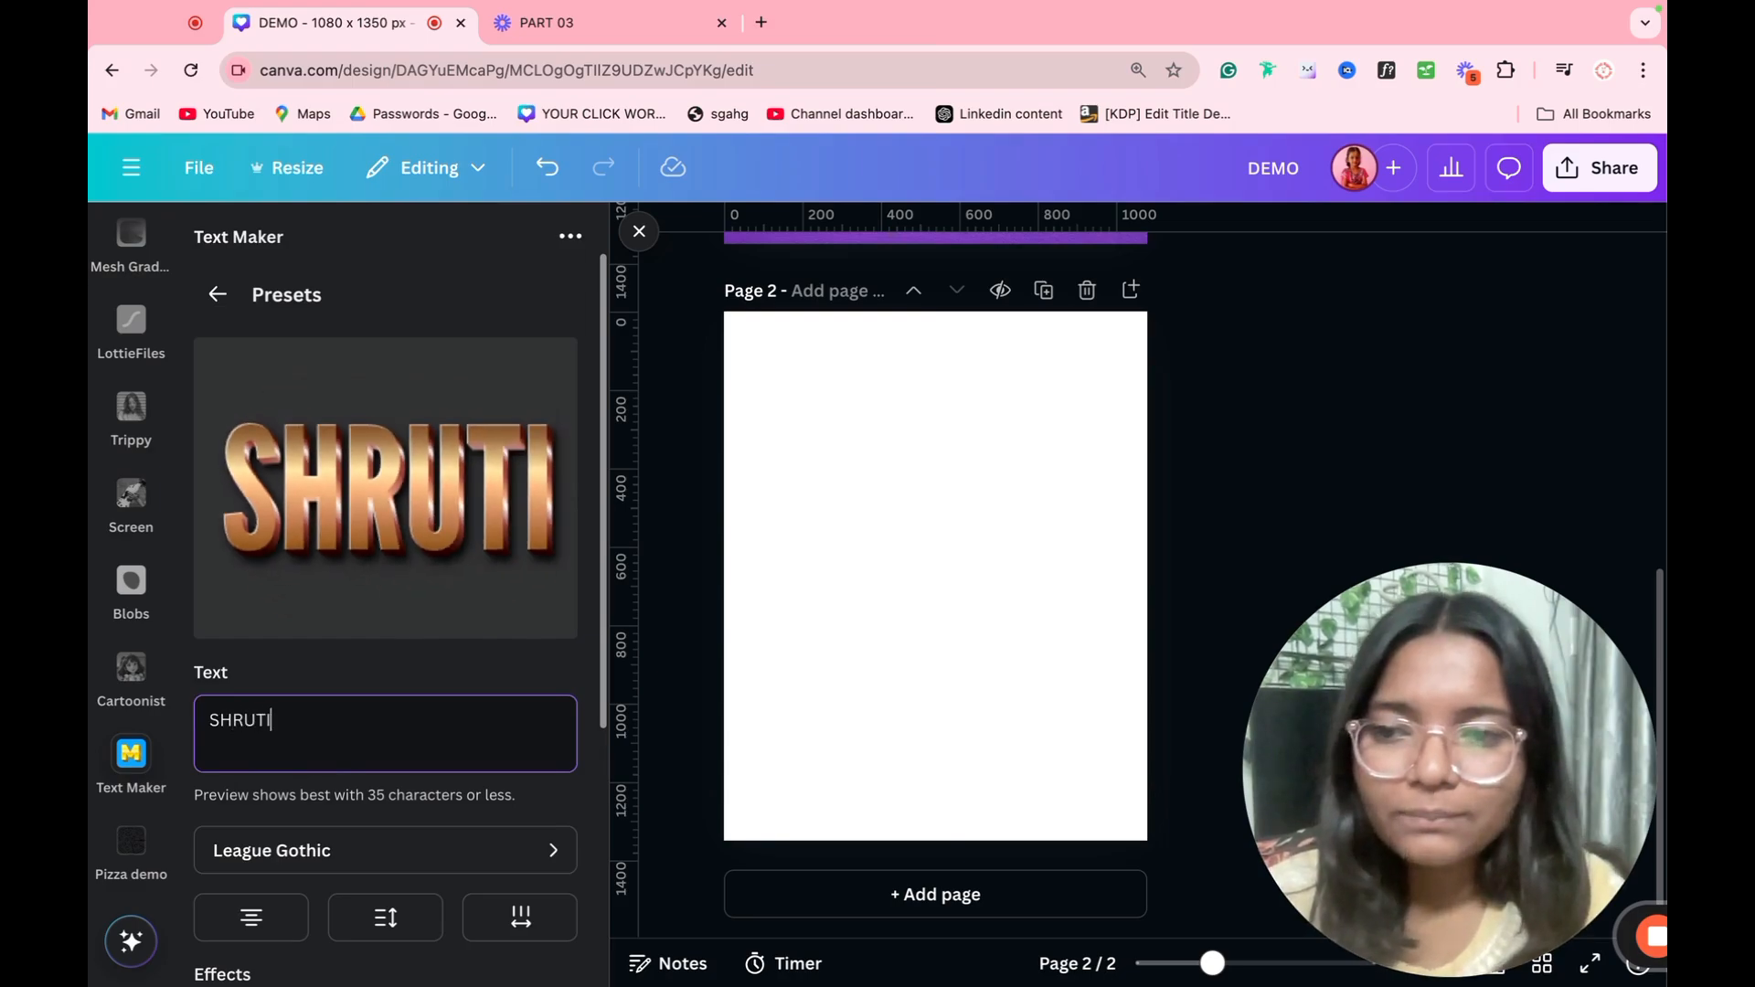
Step: Try the Sail font on the metallic name text and settle on ABeeZee
{"action": "left_click", "coordinate": [302, 850]}
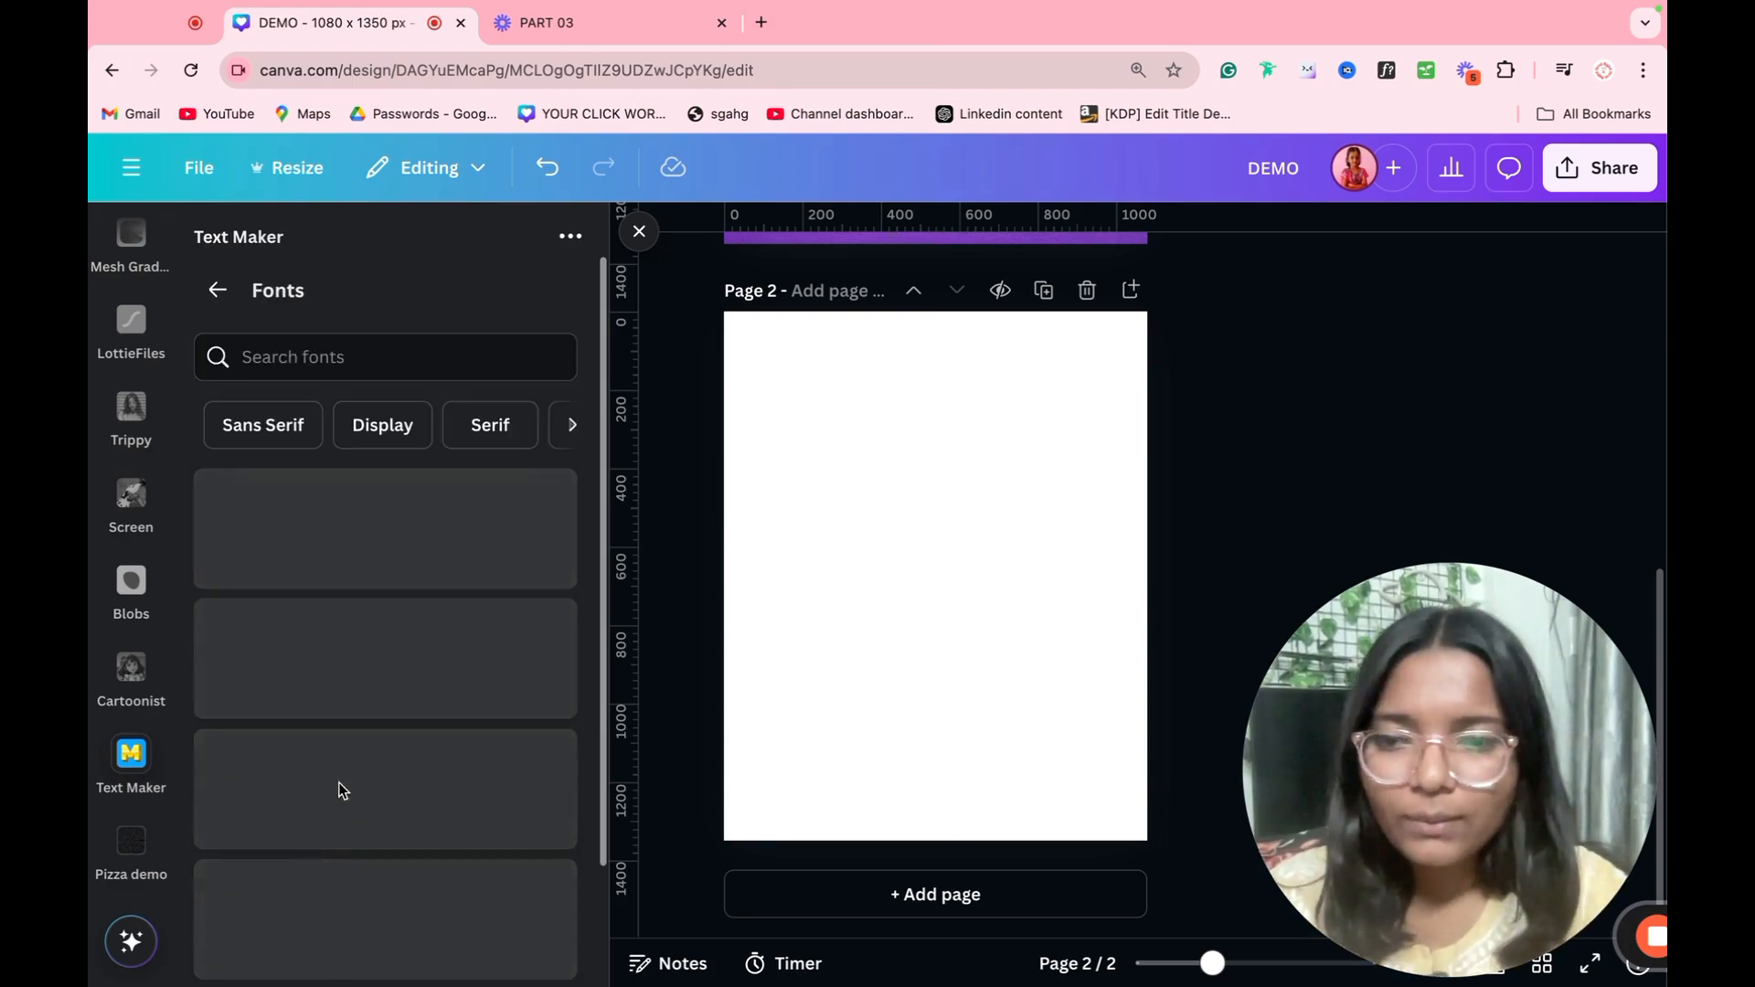
{"action": "left_click", "coordinate": [341, 531]}
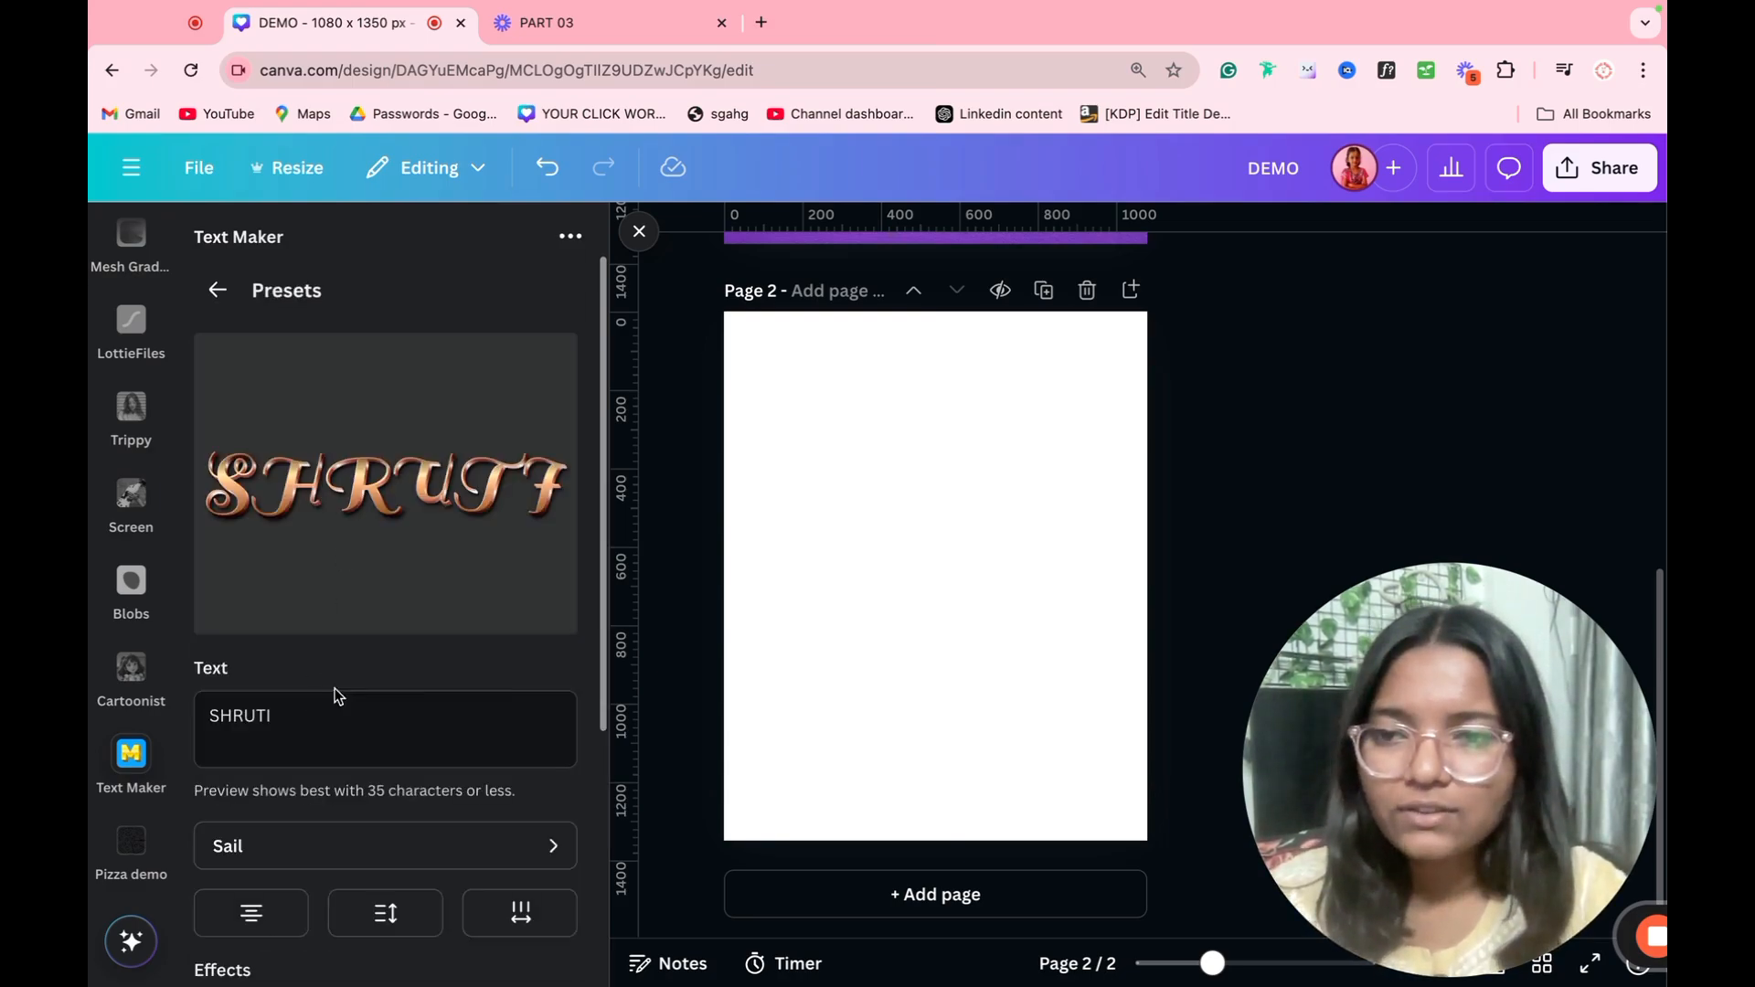
{"action": "left_click", "coordinate": [388, 757]}
{"action": "left_click", "coordinate": [362, 859]}
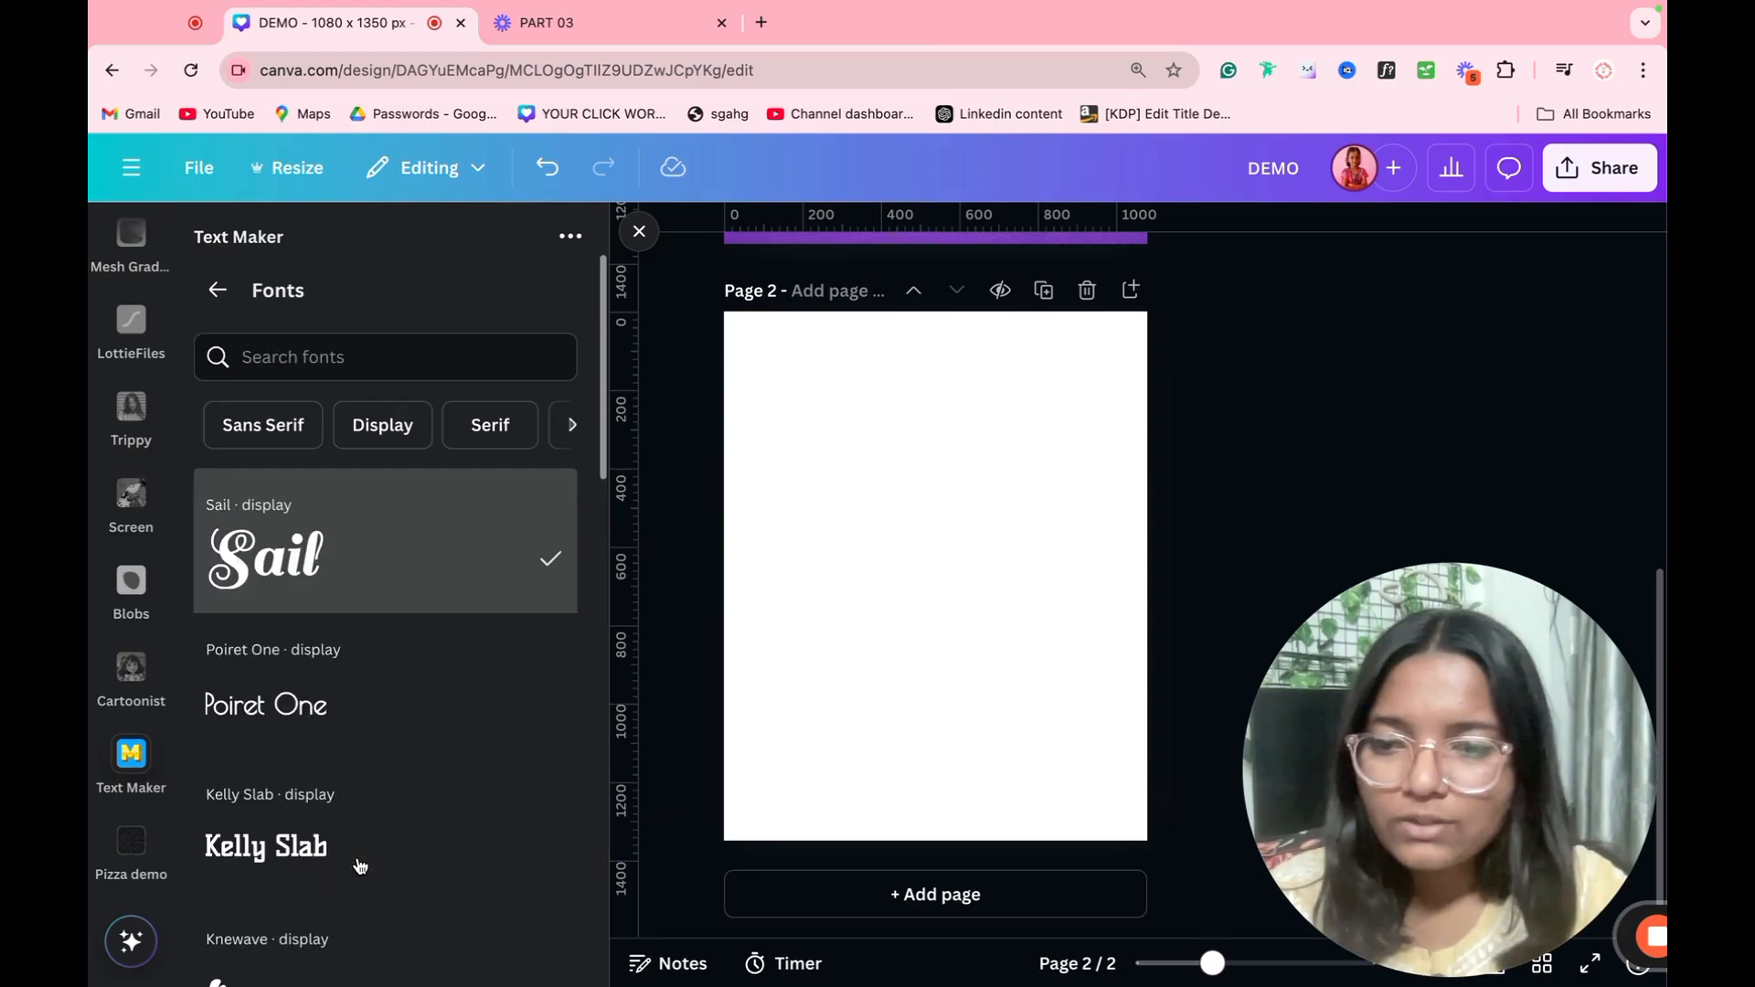
{"action": "scroll", "coordinate": [382, 752], "scroll_direction": "down", "scroll_amount": 6}
{"action": "left_click", "coordinate": [325, 690]}
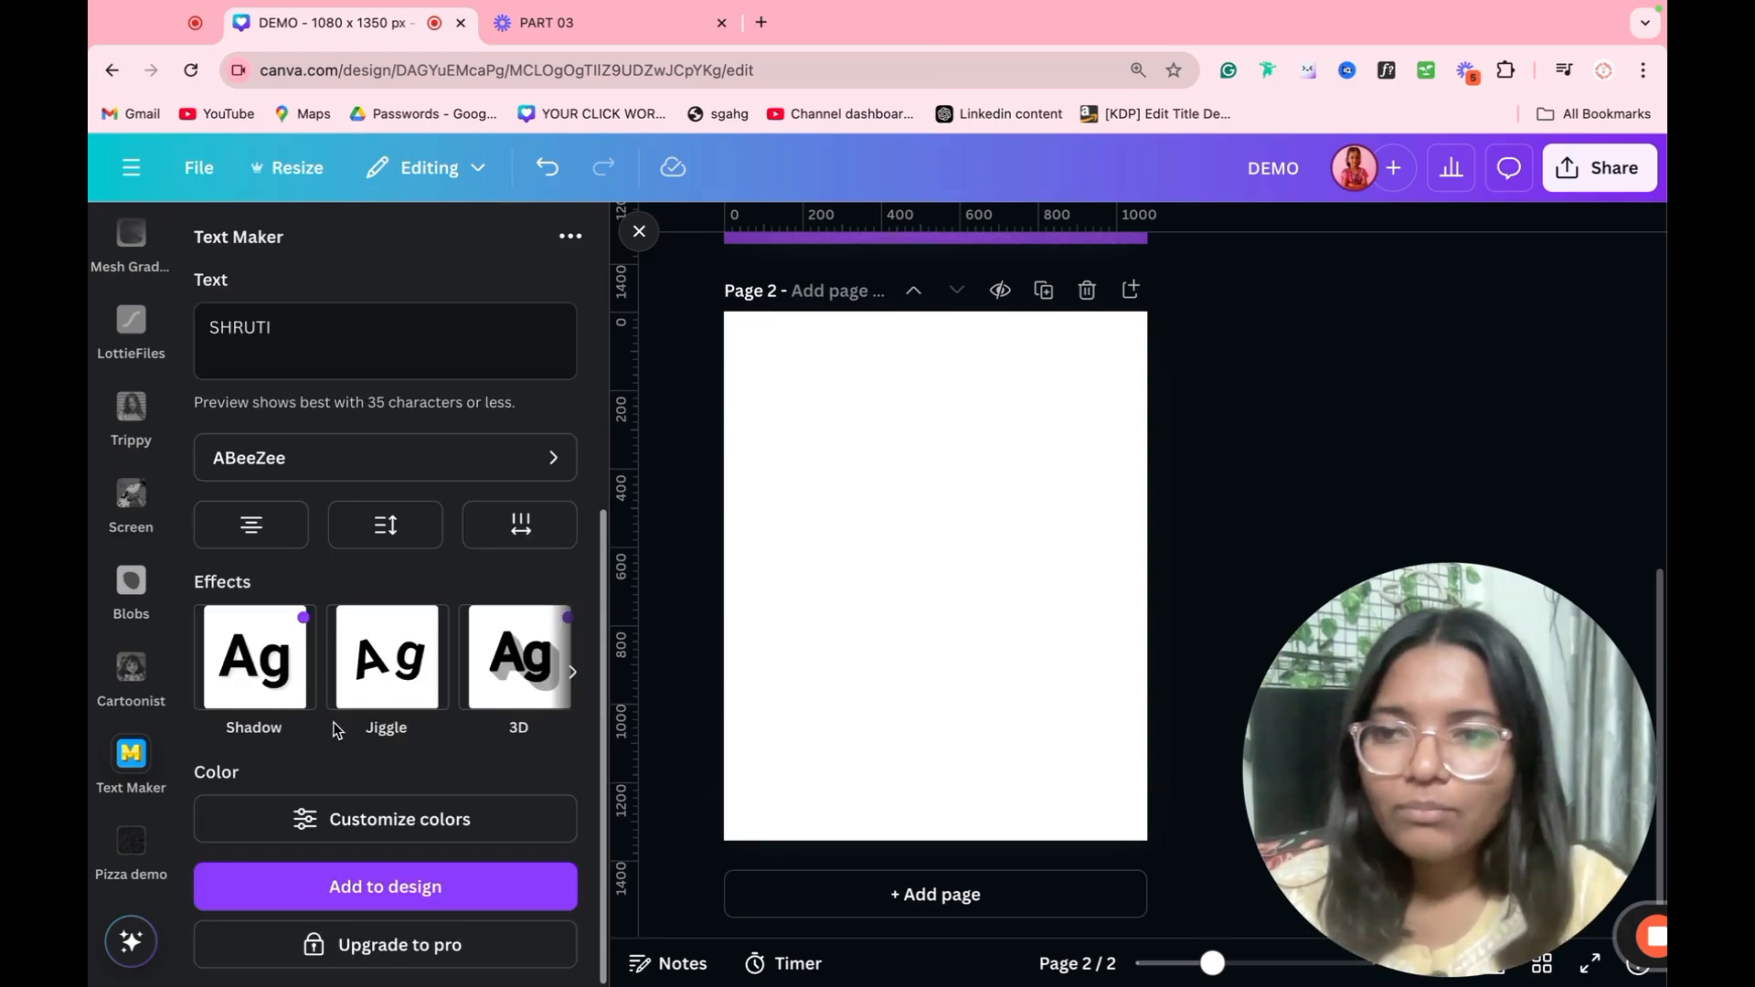
Step: Adjust the text's shadow one to 0.7, transparency 89 and black, and enable shadow two
{"action": "left_click", "coordinate": [304, 679]}
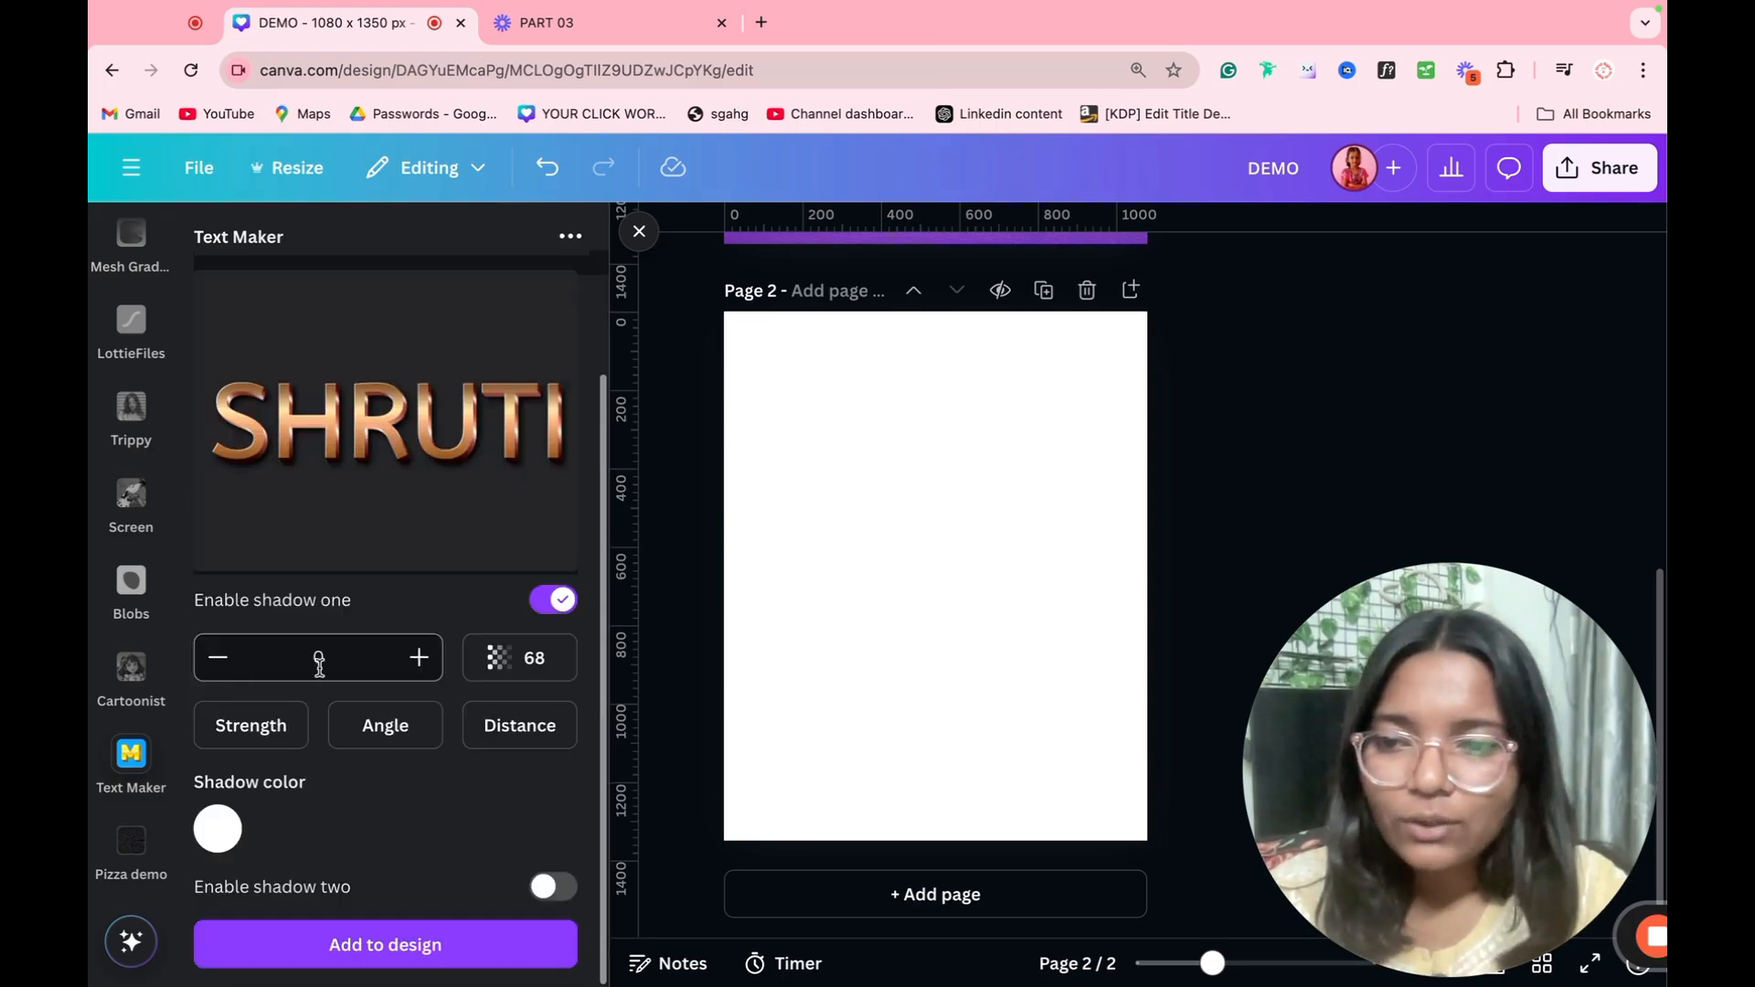
{"action": "left_click", "coordinate": [419, 658]}
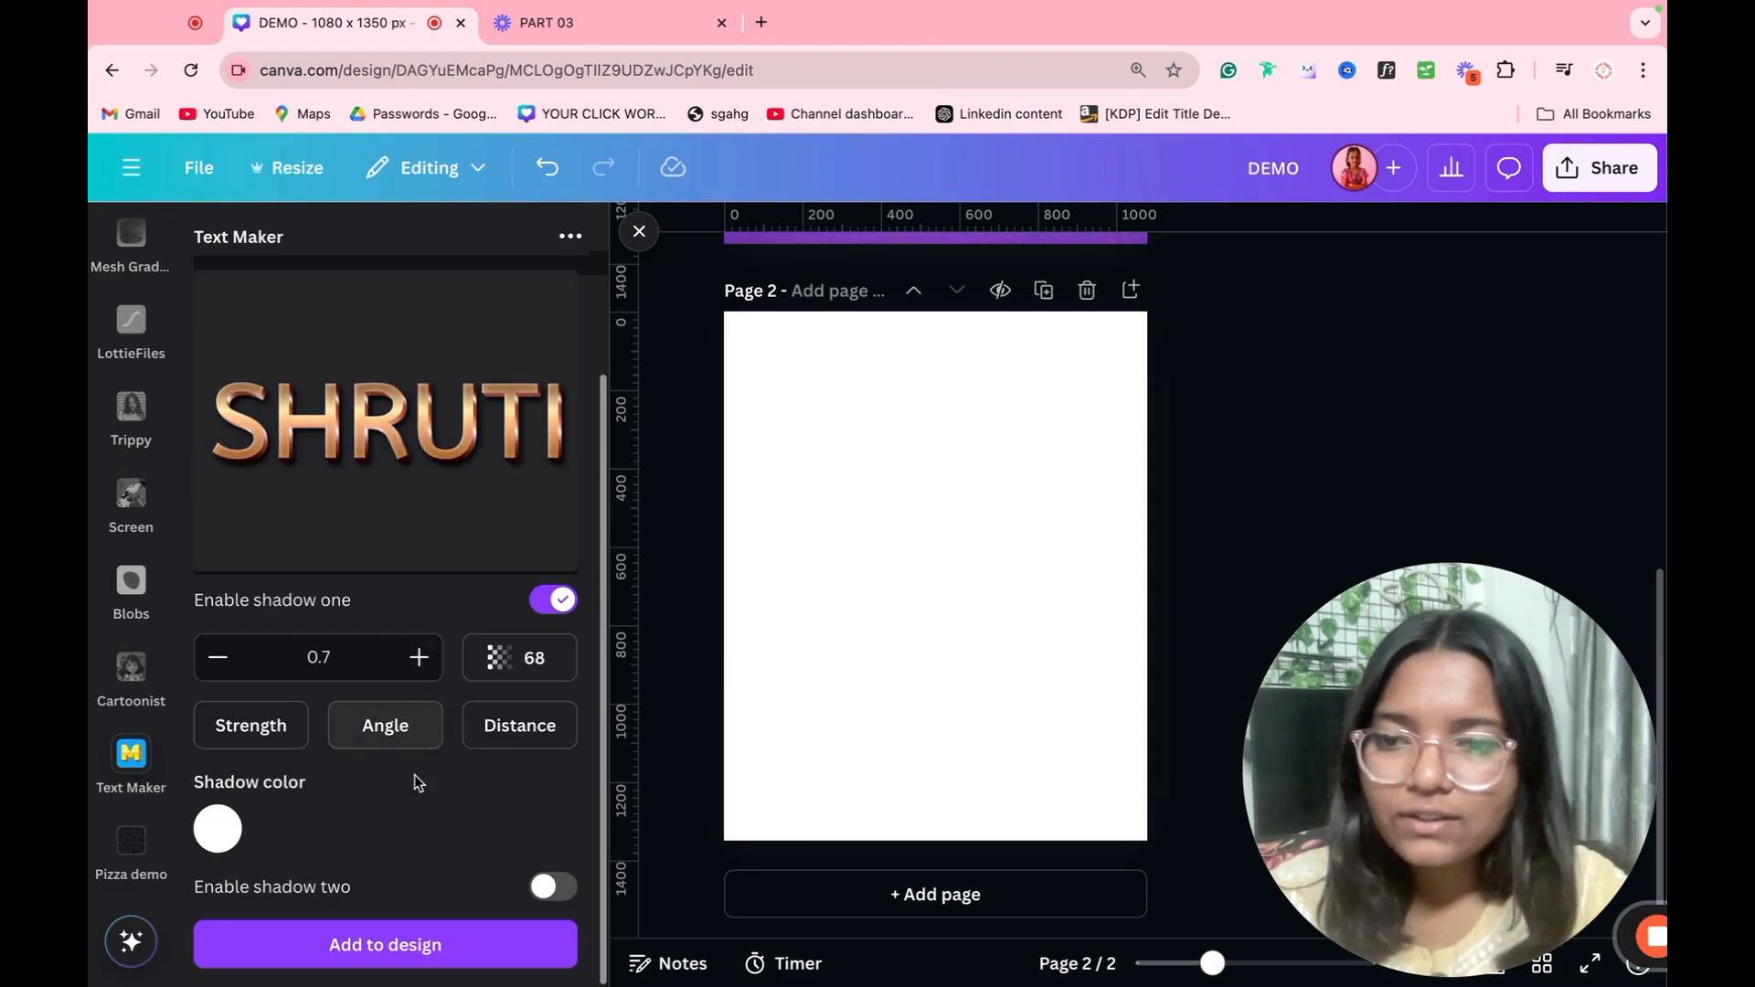
{"action": "left_click", "coordinate": [508, 660]}
{"action": "left_click_drag", "start_coordinate": [442, 802], "coordinate": [480, 802]}
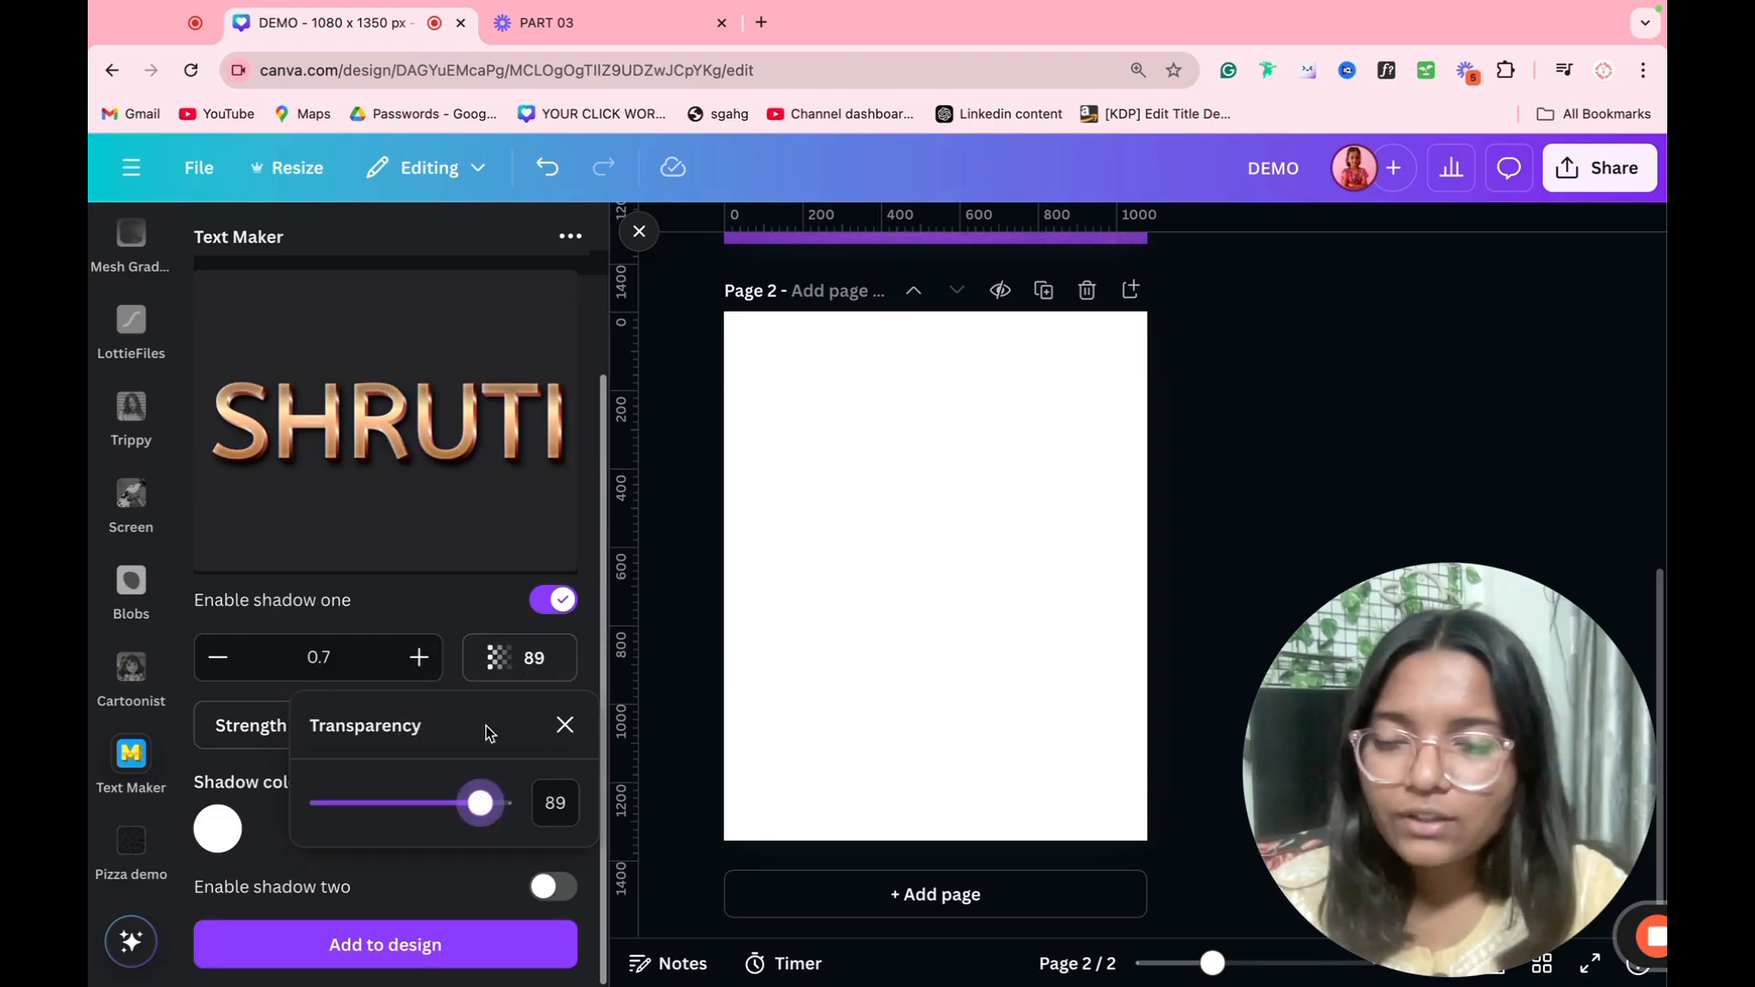
{"action": "left_click", "coordinate": [463, 545]}
{"action": "left_click", "coordinate": [217, 834]}
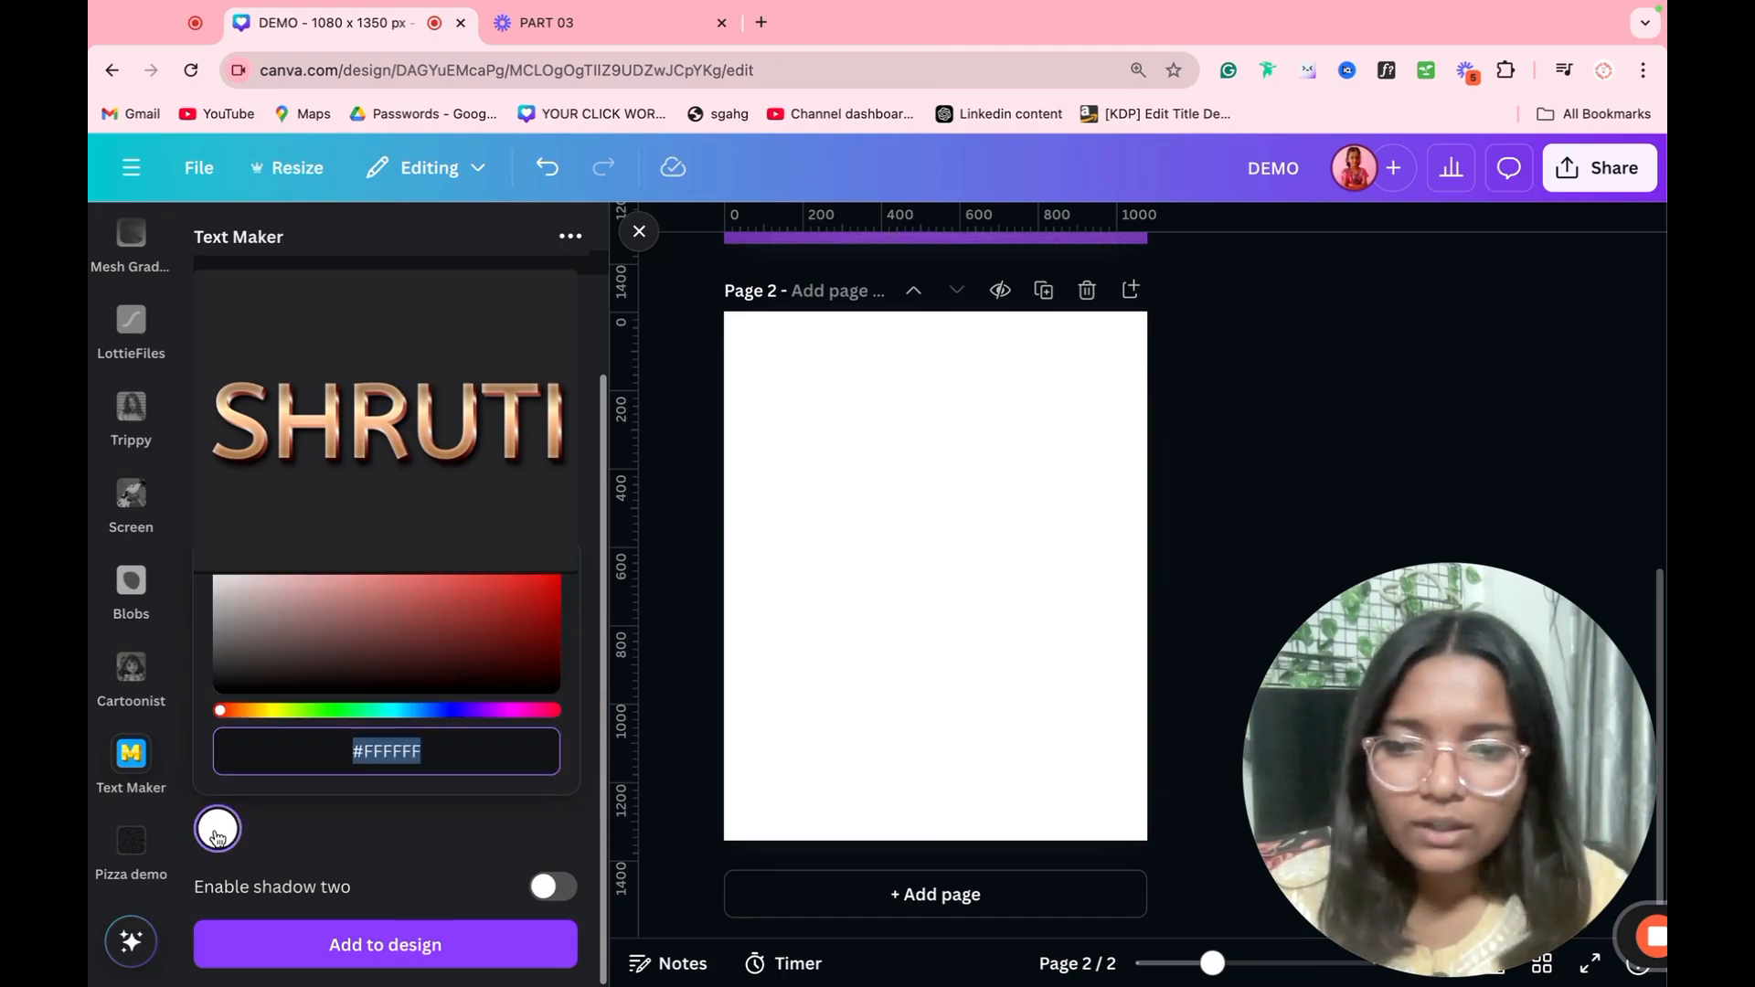
{"action": "left_click_drag", "start_coordinate": [374, 690], "coordinate": [220, 690]}
{"action": "left_click", "coordinate": [347, 850]}
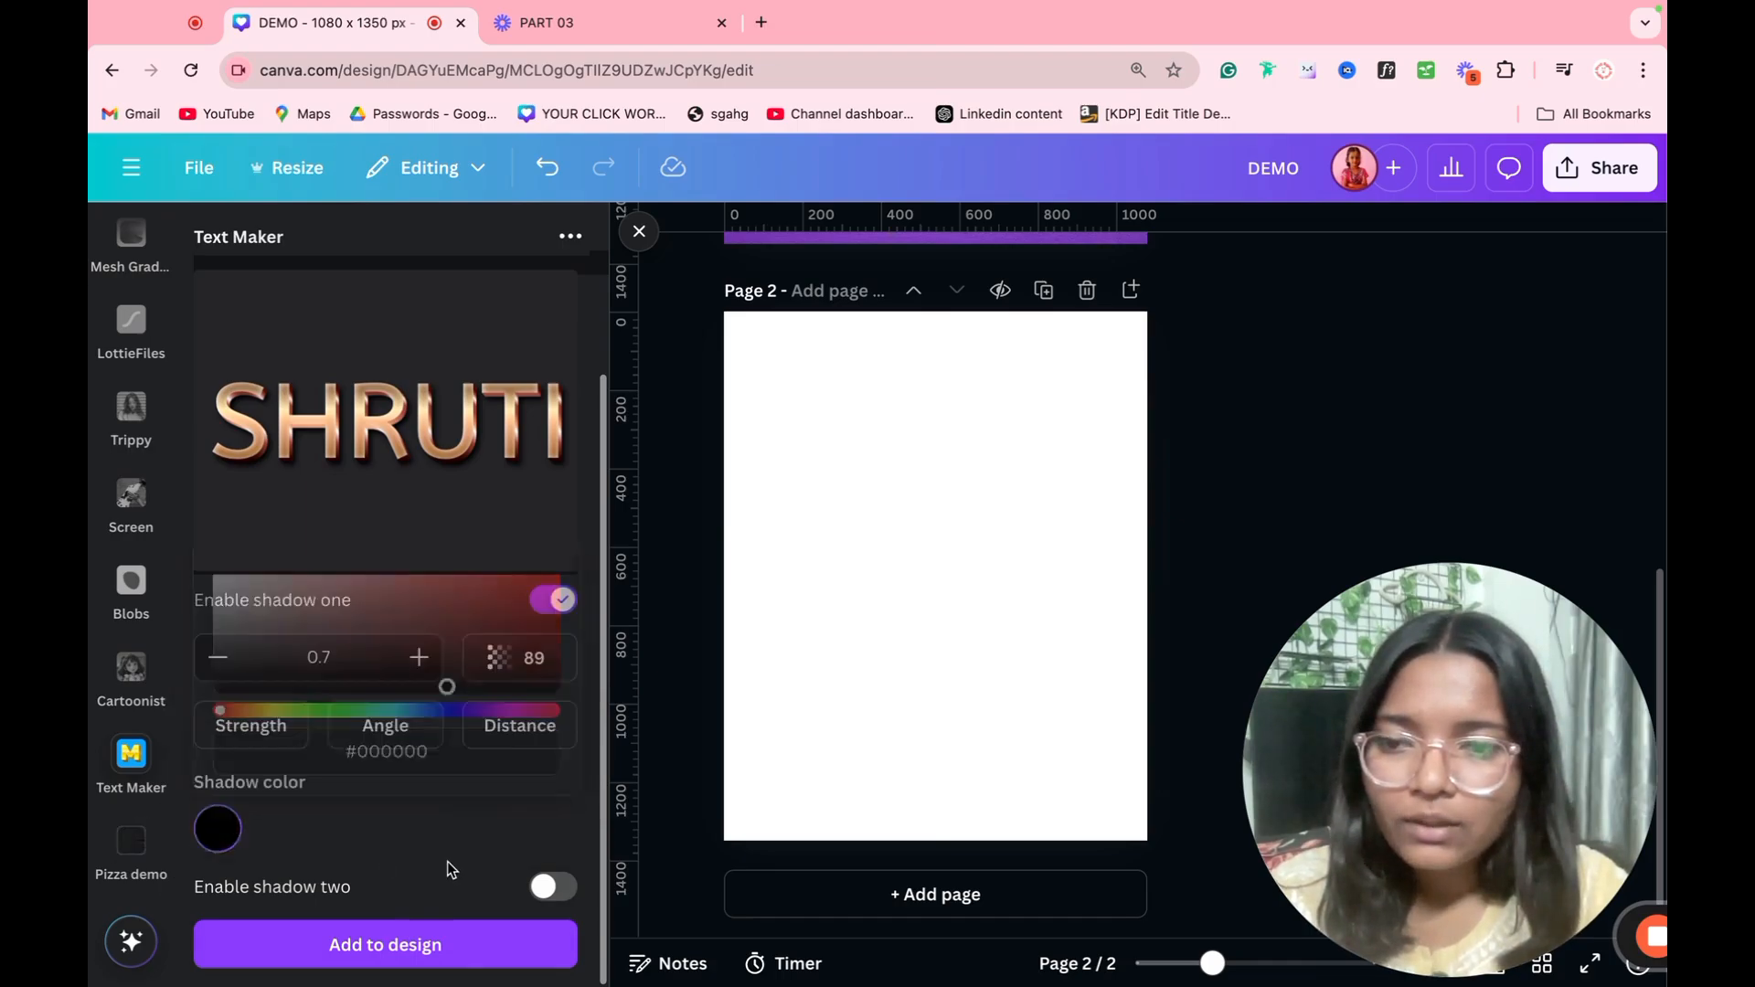
{"action": "left_click", "coordinate": [552, 886]}
{"action": "scroll", "coordinate": [408, 907], "scroll_direction": "down", "scroll_amount": 3}
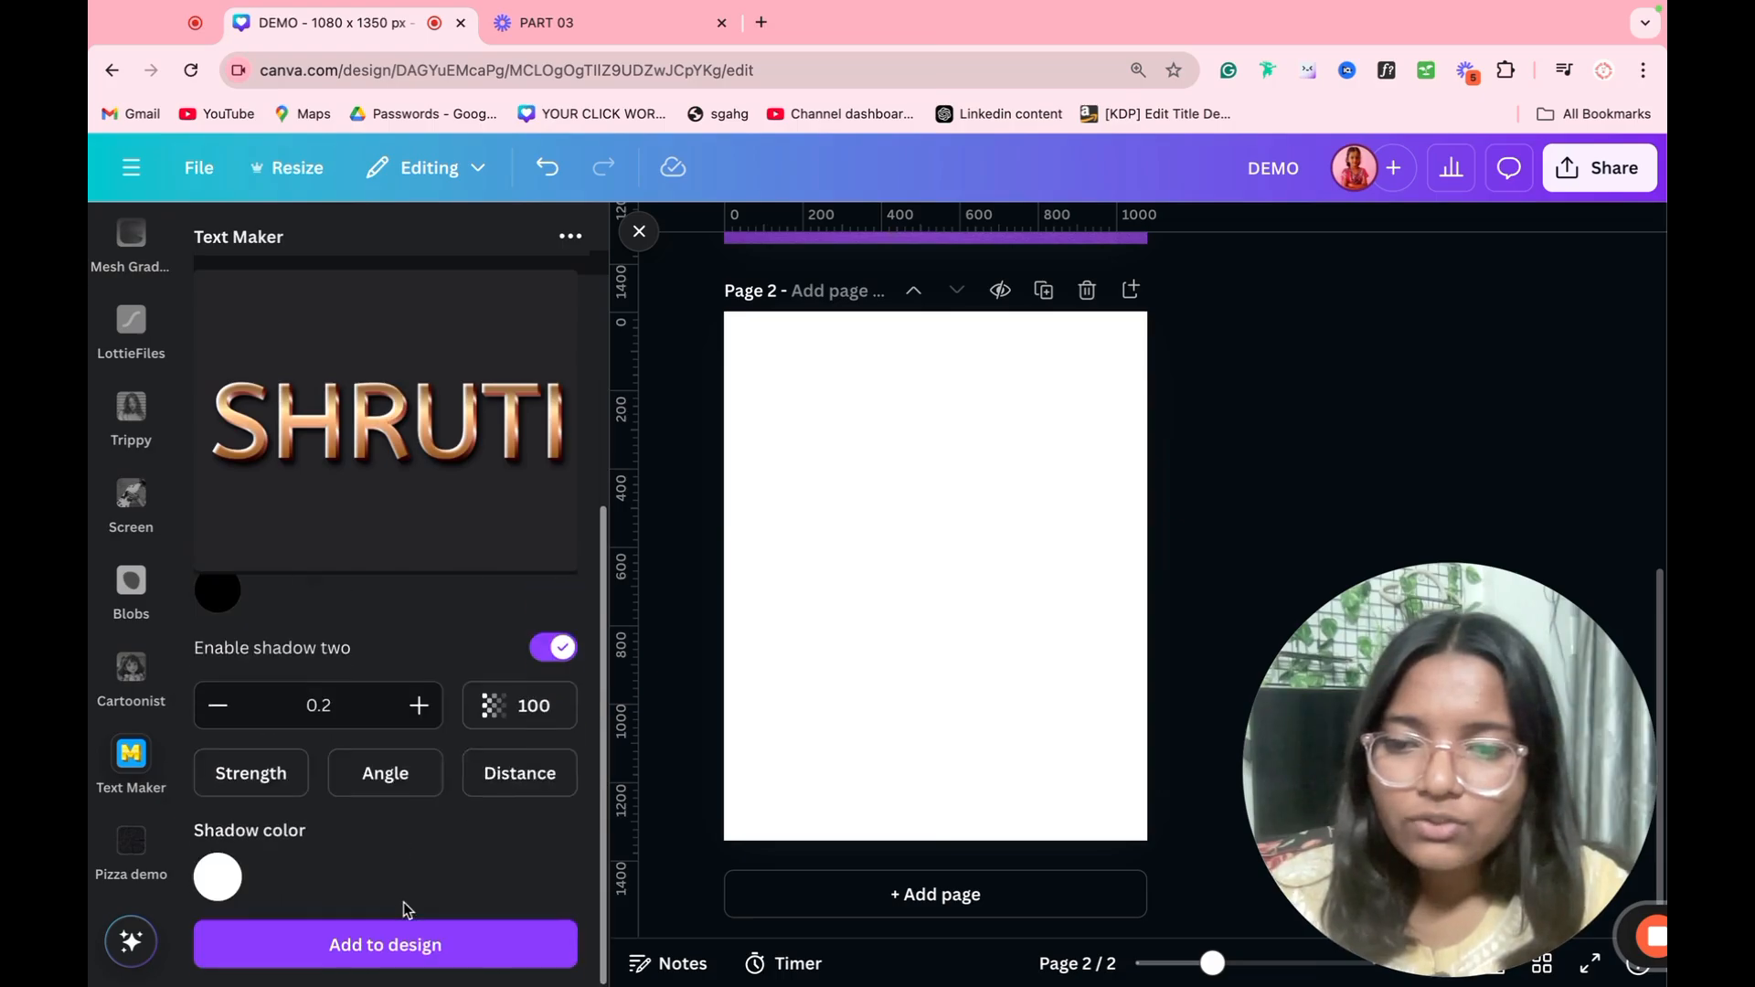
Step: Add the metallic text to page 2 at Medium quality, then enlarge it past the page width in the upper half
{"action": "left_click", "coordinate": [412, 944]}
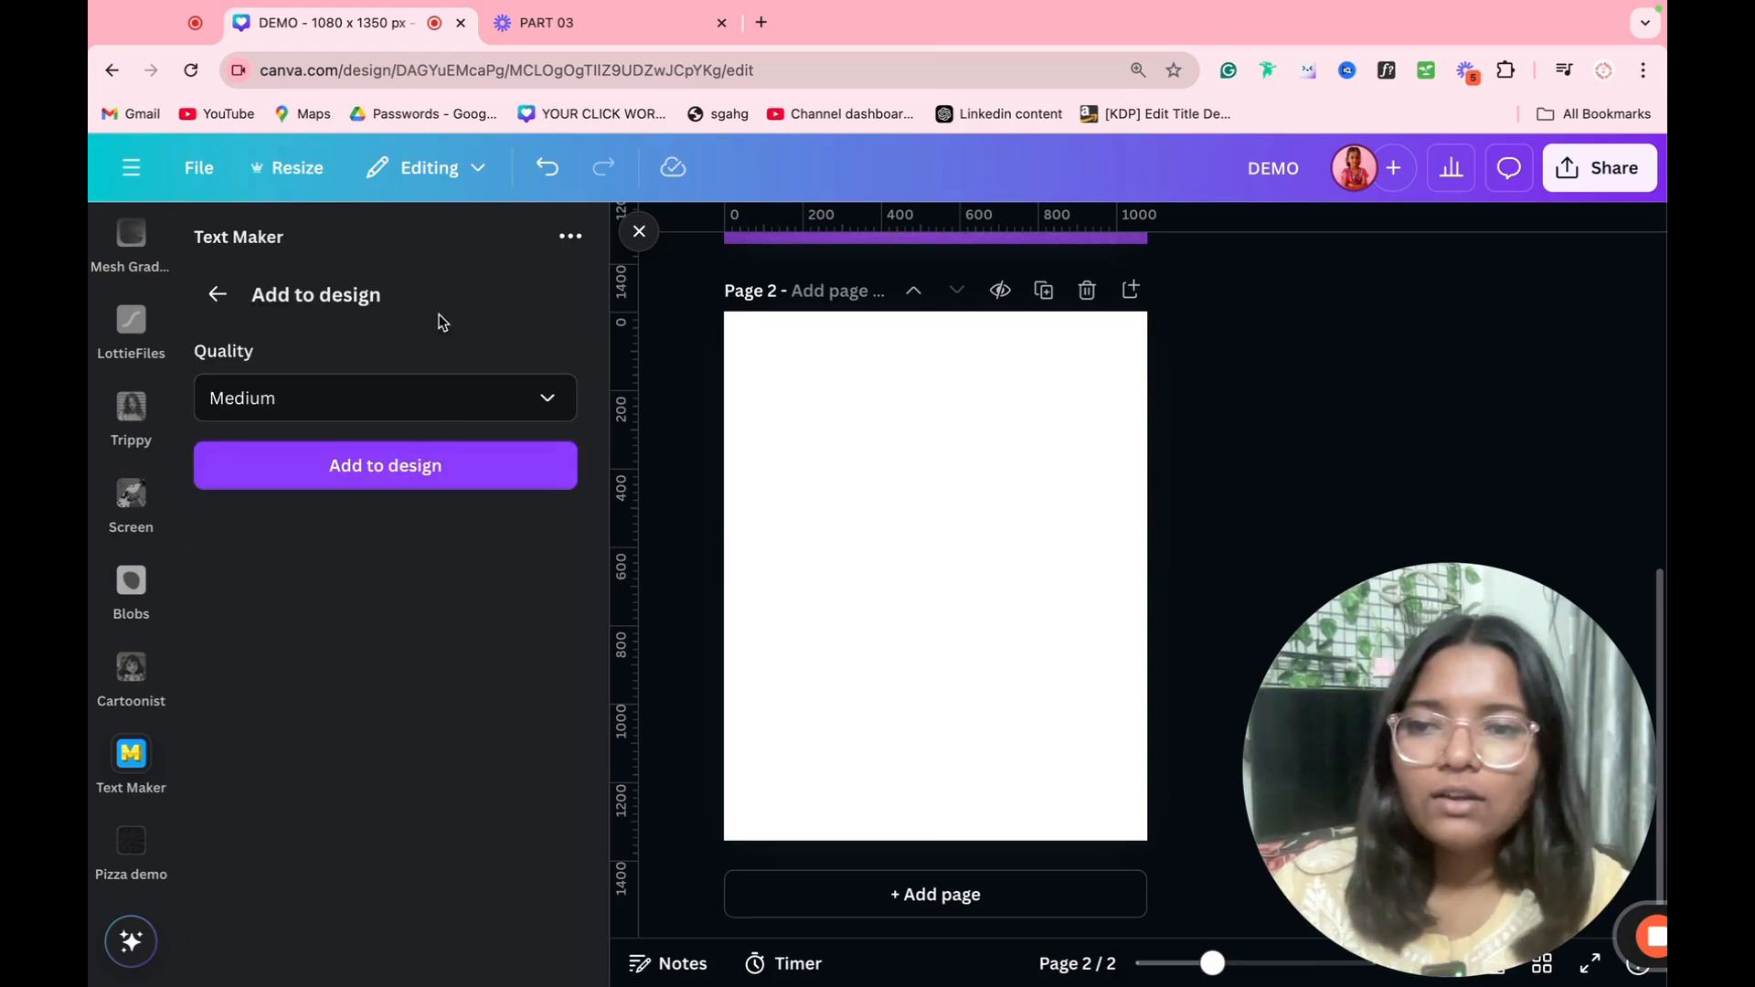
{"action": "left_click", "coordinate": [431, 402]}
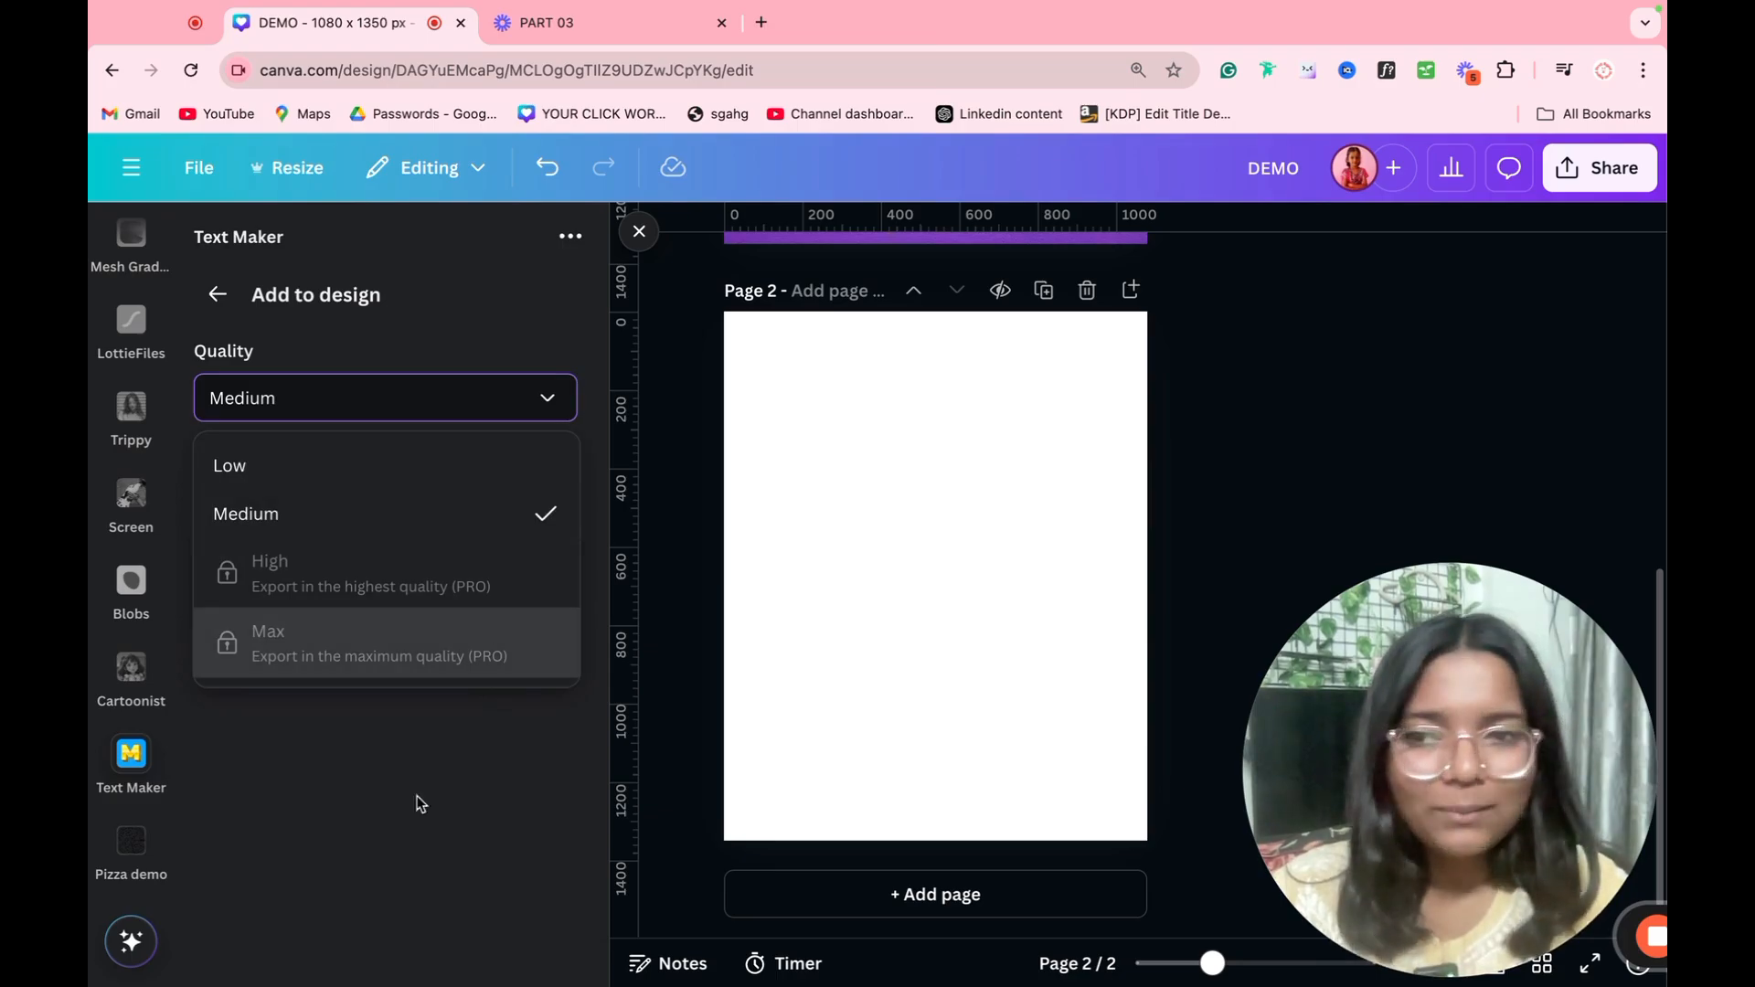
{"action": "left_click", "coordinate": [410, 823]}
{"action": "left_click", "coordinate": [418, 470]}
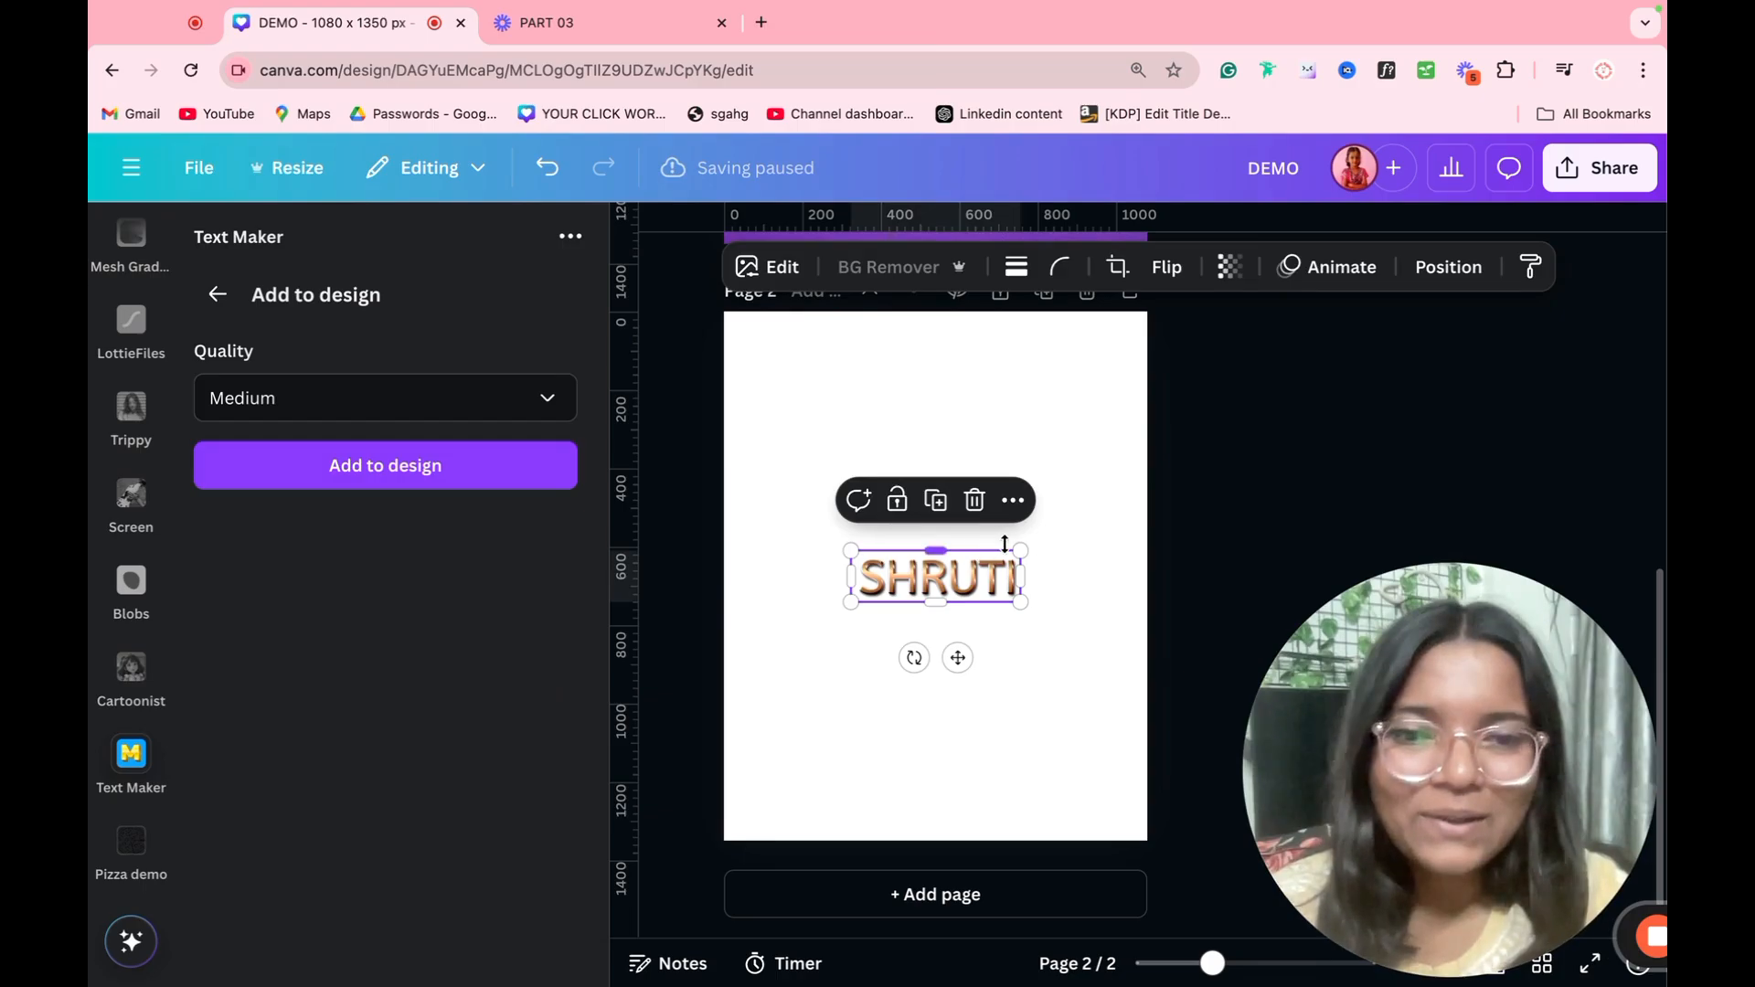
{"action": "left_click_drag", "start_coordinate": [1013, 546], "coordinate": [1431, 419]}
{"action": "left_click_drag", "start_coordinate": [1184, 546], "coordinate": [1046, 519]}
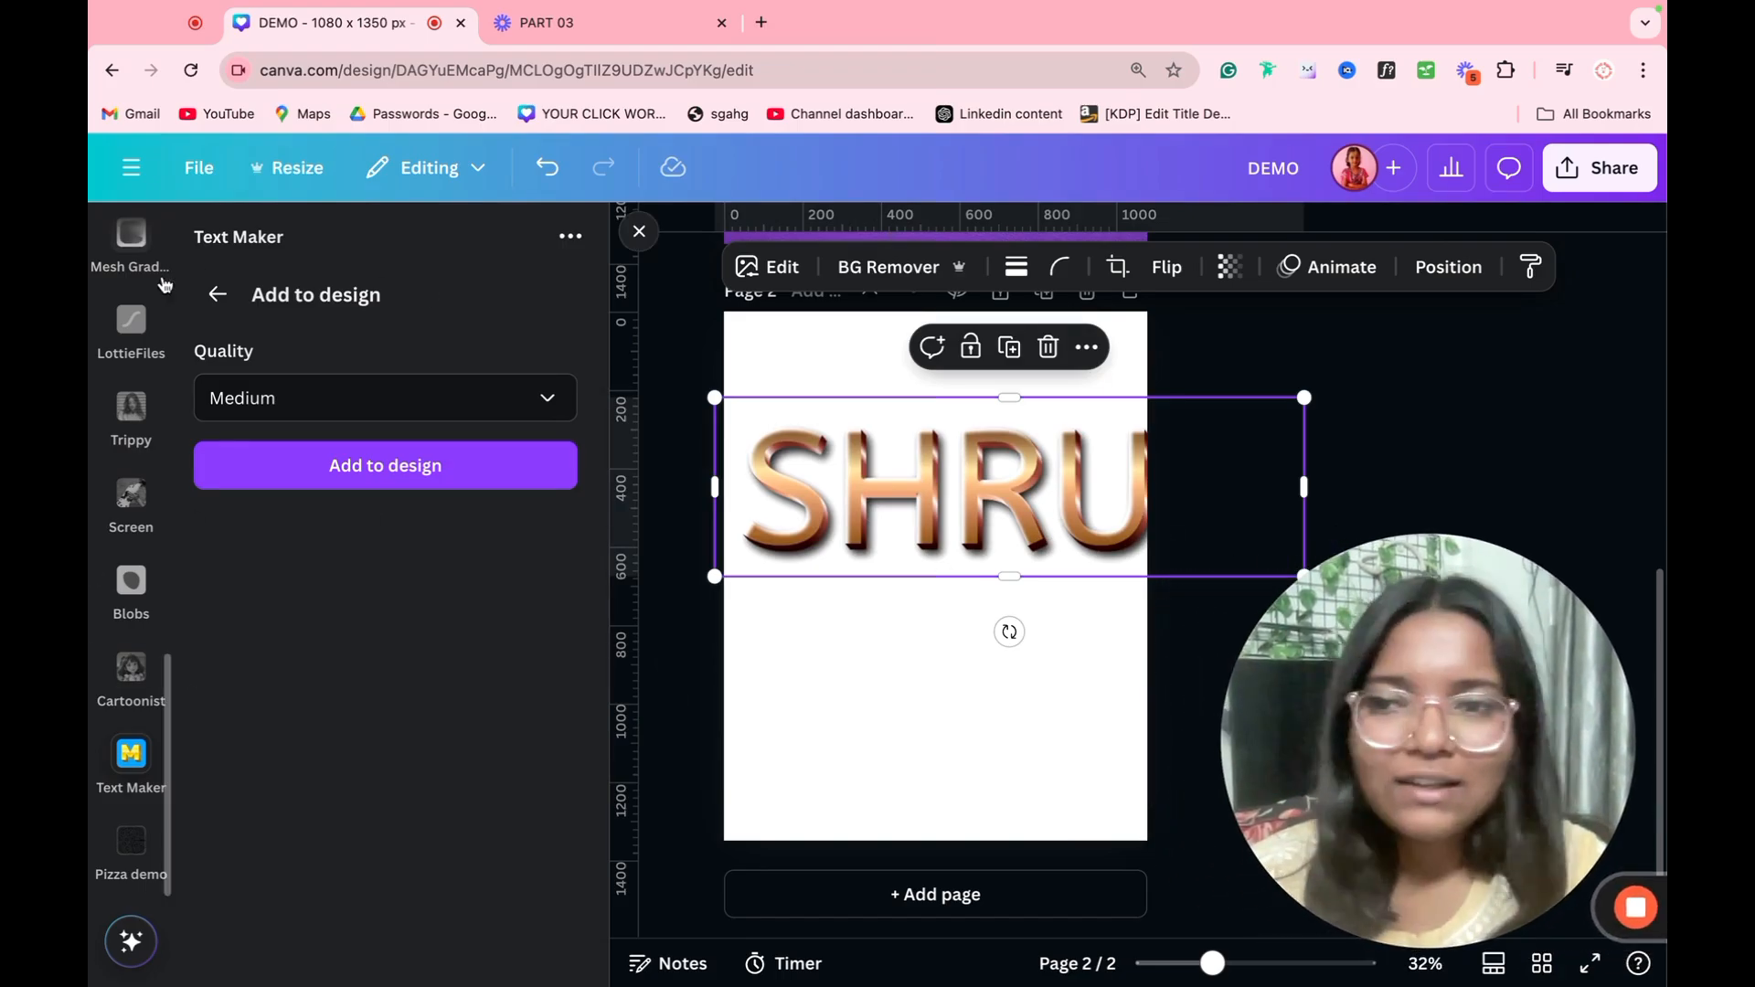
Step: Return to the Text Maker presets and remove the Text Maker app
{"action": "left_click", "coordinate": [219, 294]}
{"action": "left_click", "coordinate": [219, 294]}
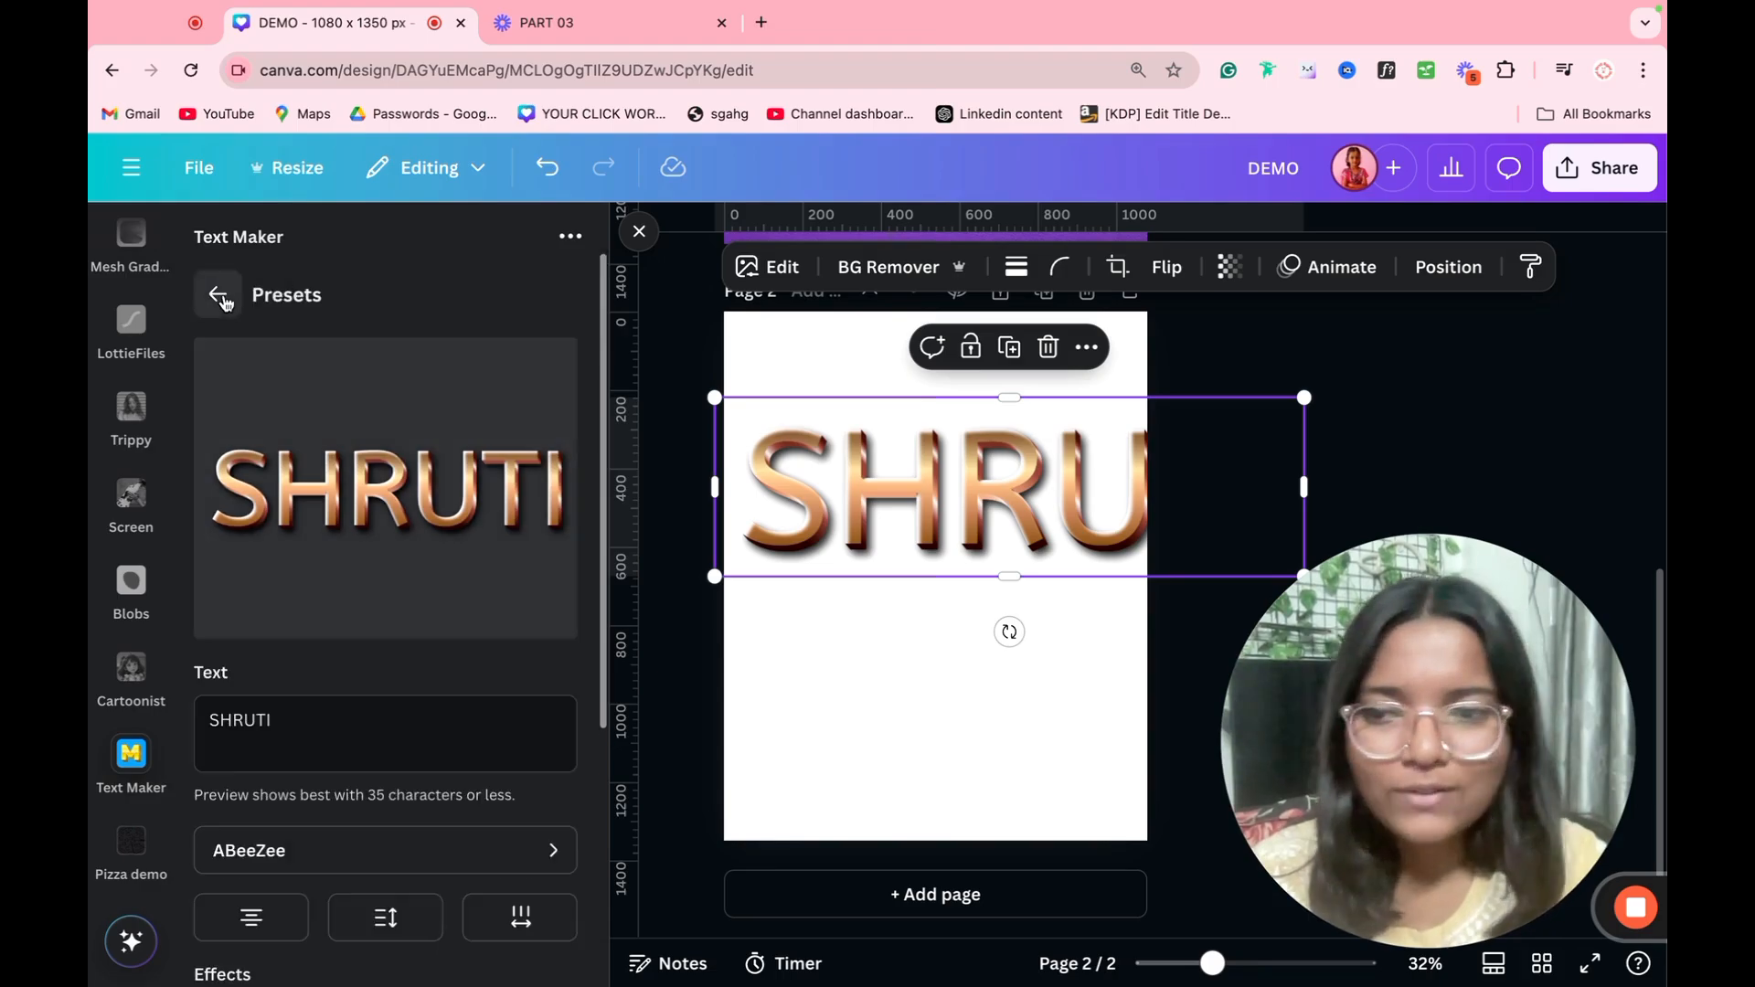
{"action": "left_click", "coordinate": [219, 294]}
{"action": "left_click", "coordinate": [110, 734]}
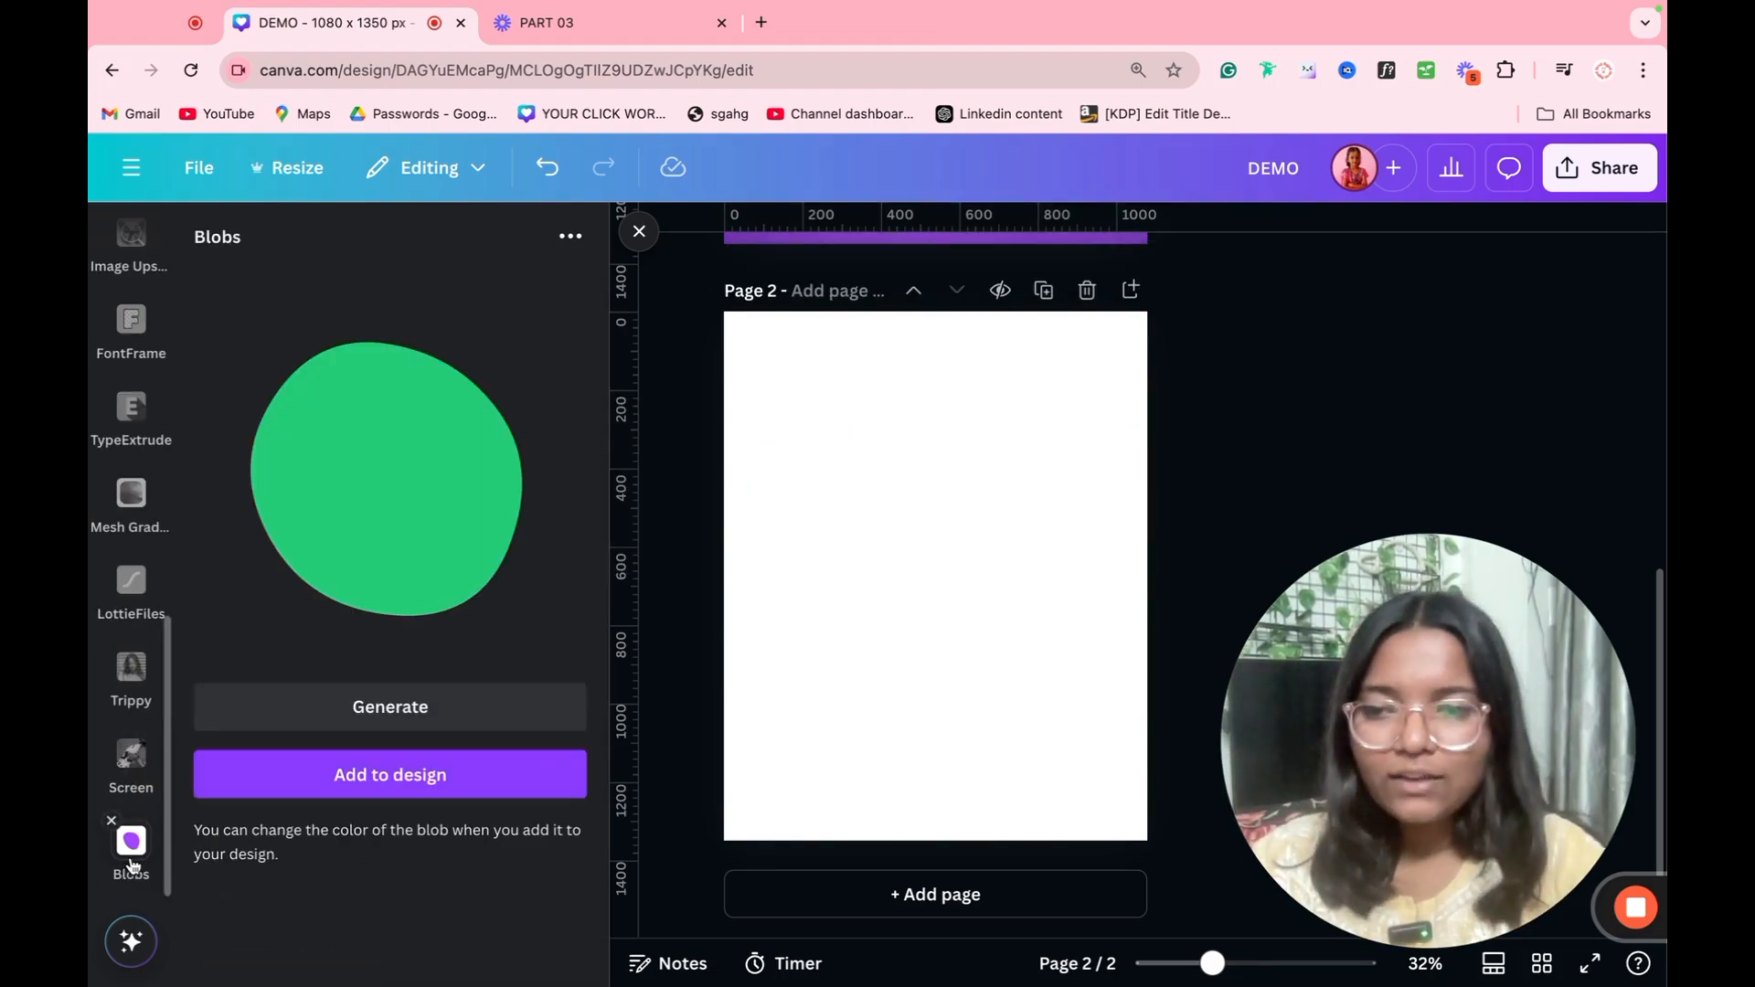
Step: Generate random shapes in Blobs until a yellow egg-shaped one comes up, and add it to page 2
{"action": "left_click", "coordinate": [384, 722]}
{"action": "left_click", "coordinate": [384, 721]}
{"action": "left_click", "coordinate": [384, 721]}
{"action": "left_click", "coordinate": [384, 721]}
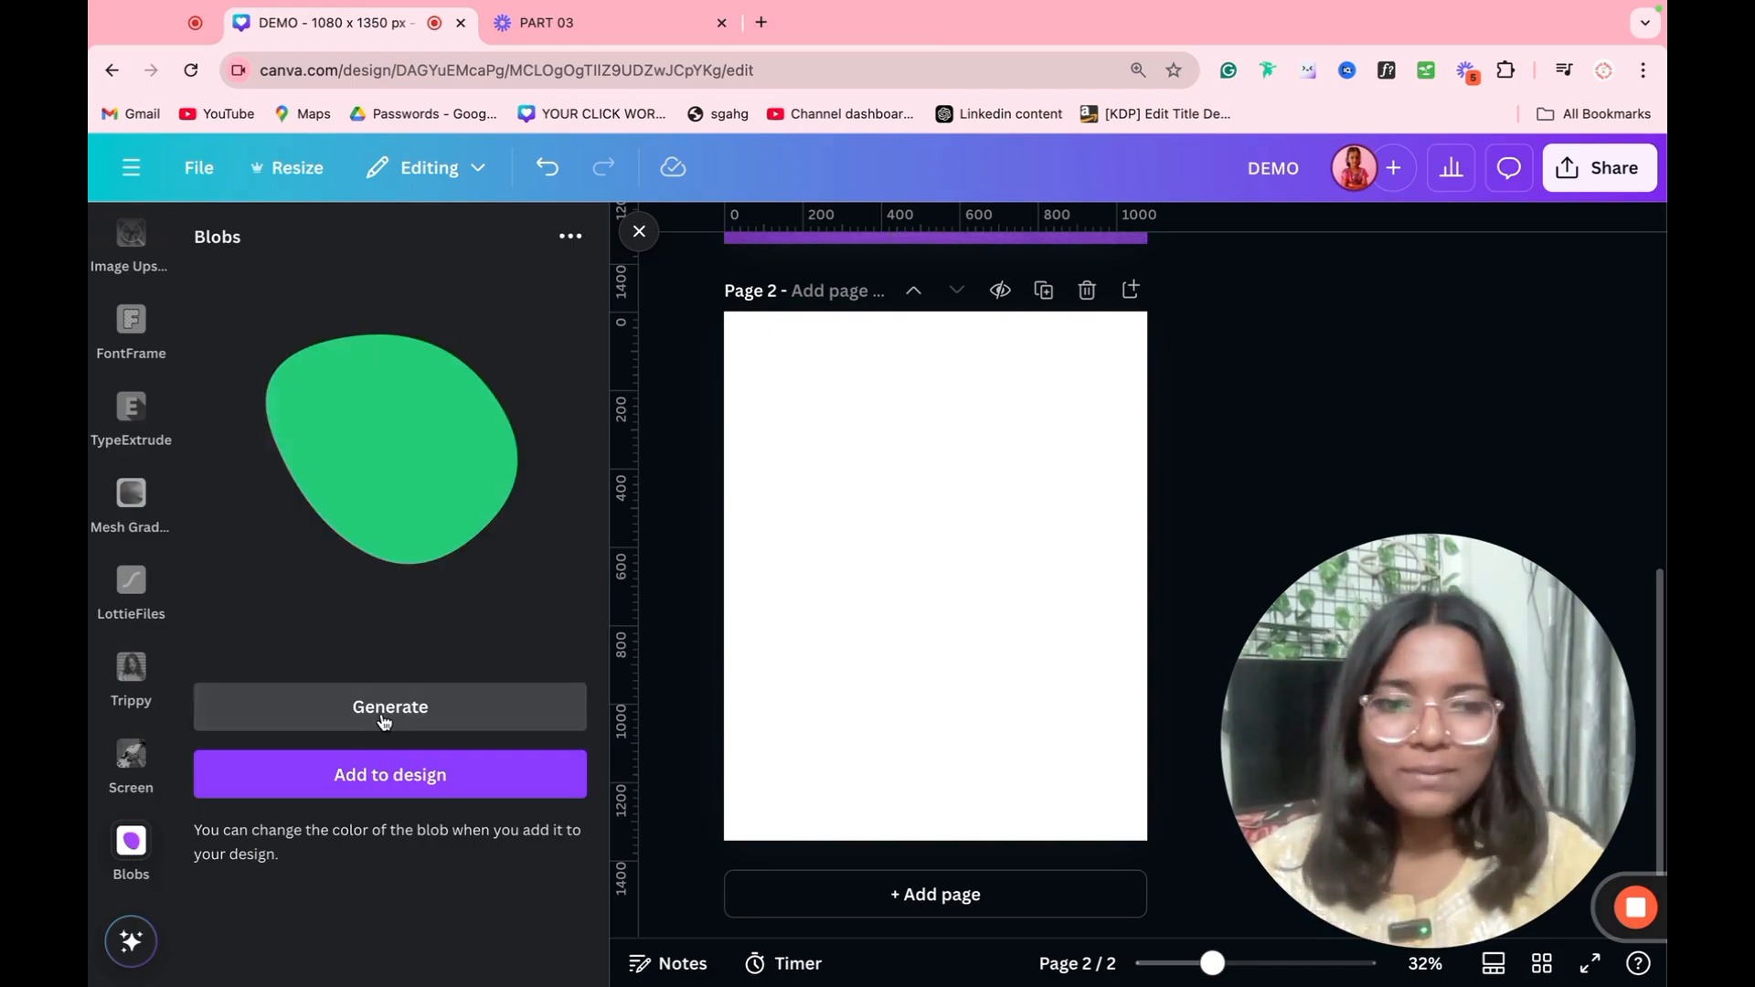
{"action": "left_click", "coordinate": [384, 721]}
{"action": "left_click", "coordinate": [384, 721]}
{"action": "left_click", "coordinate": [384, 721]}
{"action": "left_click", "coordinate": [384, 721]}
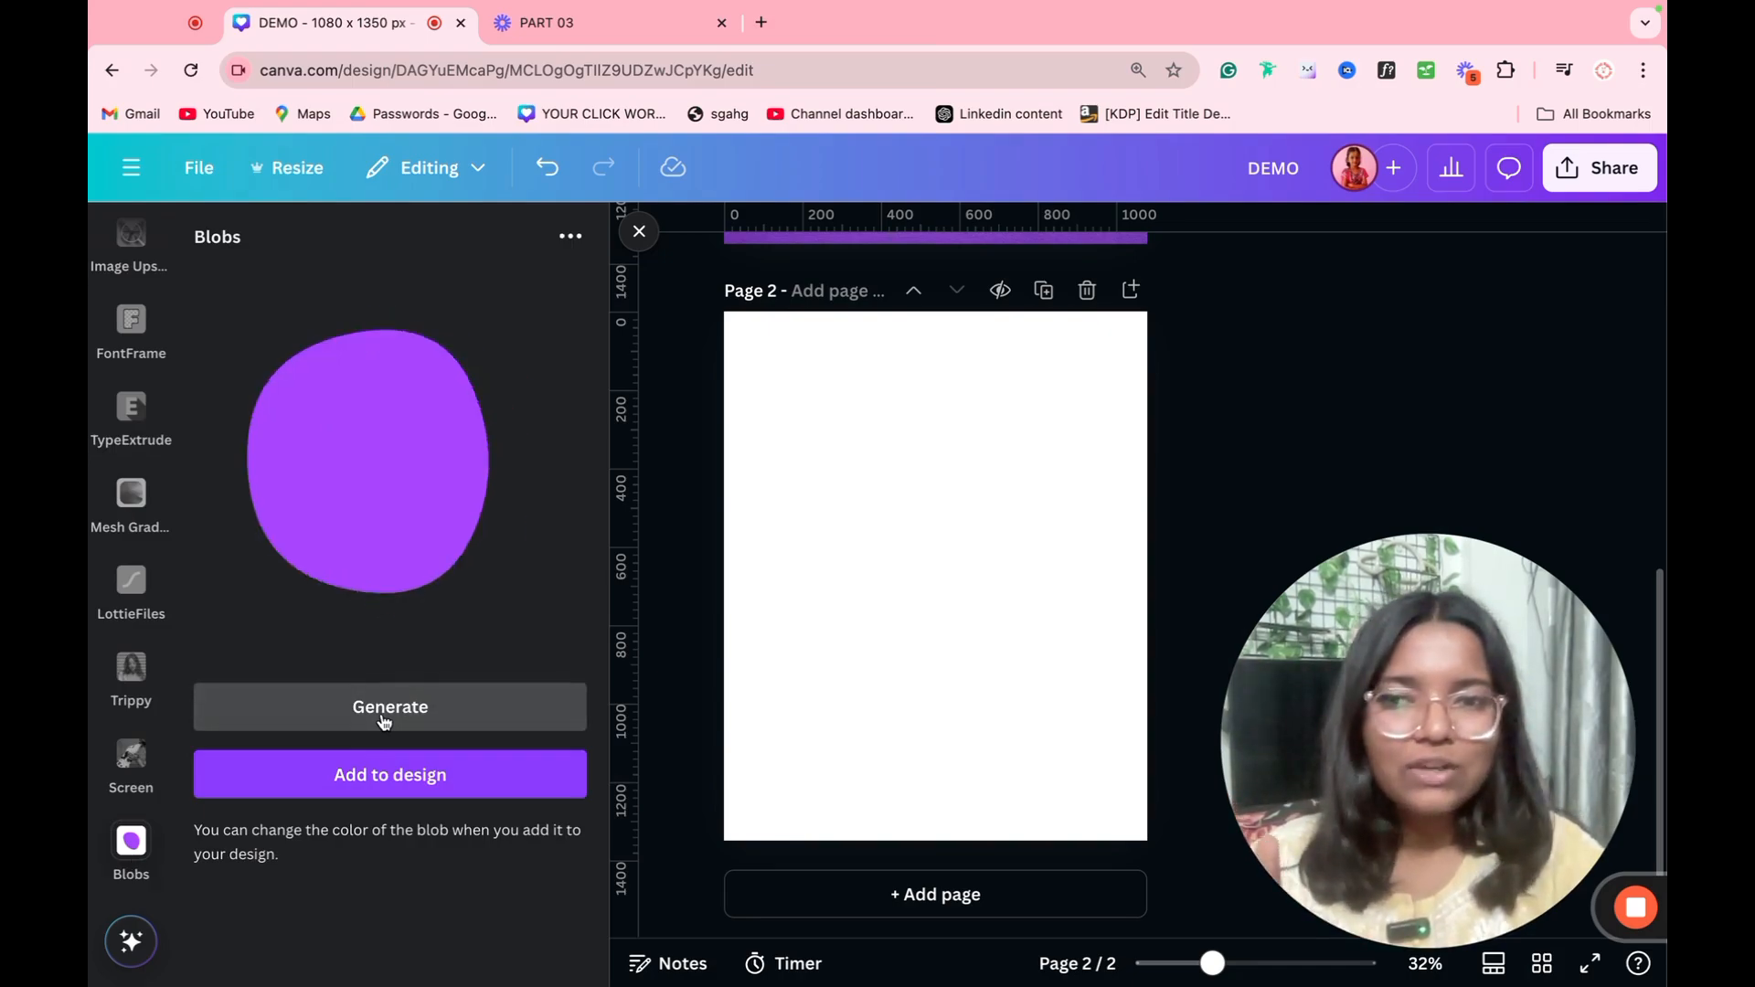
{"action": "left_click", "coordinate": [384, 721]}
{"action": "left_click", "coordinate": [384, 721]}
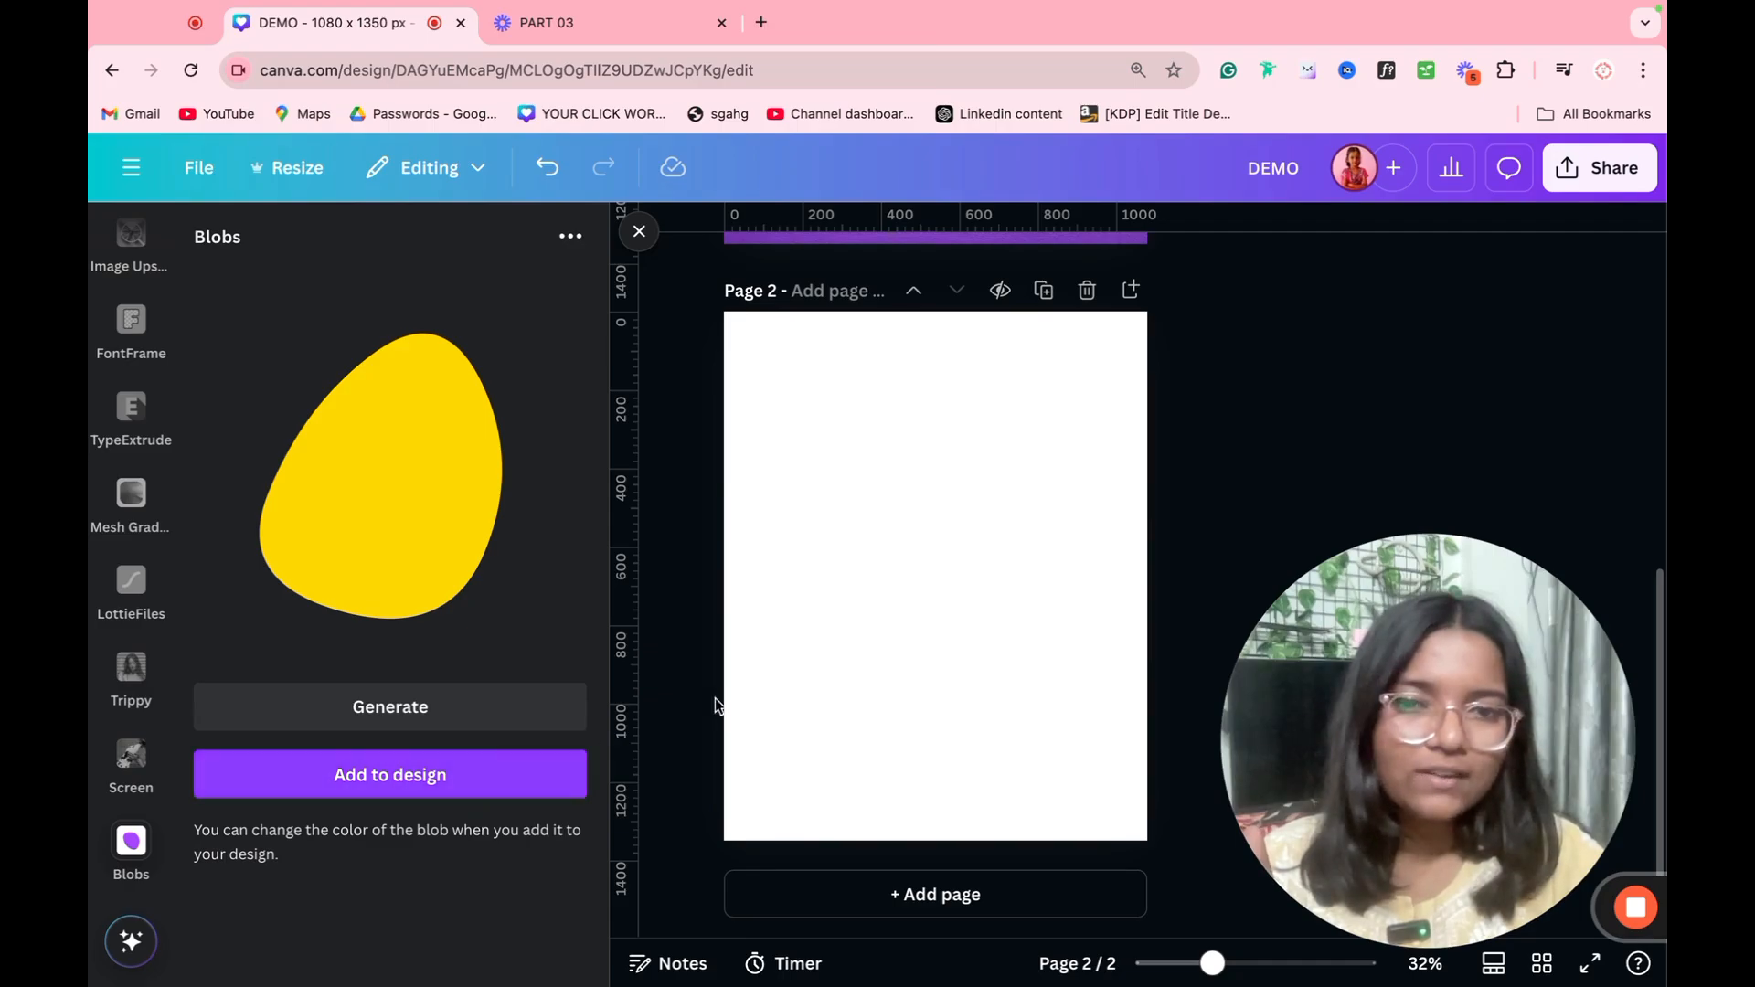
{"action": "left_click", "coordinate": [470, 788]}
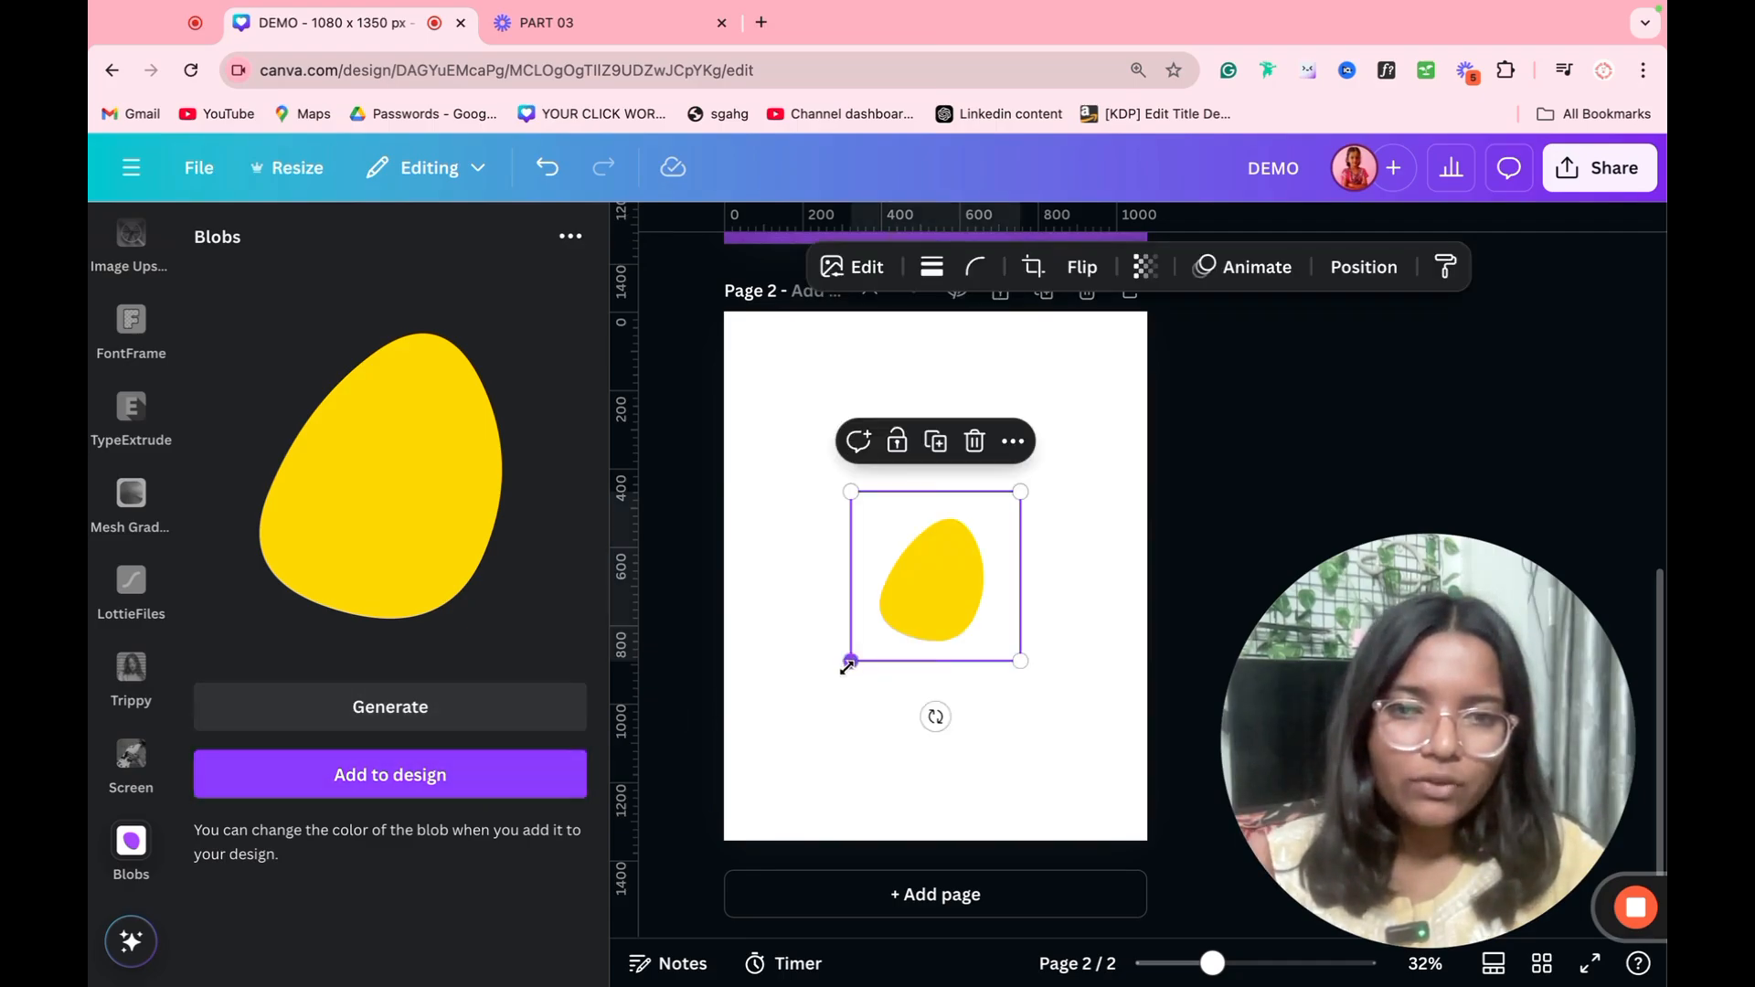
Step: Enlarge the yellow blob, move it to the page's lower-right corner, and place copies in the upper-left corner and upper-right area
{"action": "left_click_drag", "start_coordinate": [847, 665], "coordinate": [725, 783]}
{"action": "left_click_drag", "start_coordinate": [869, 709], "coordinate": [1078, 815]}
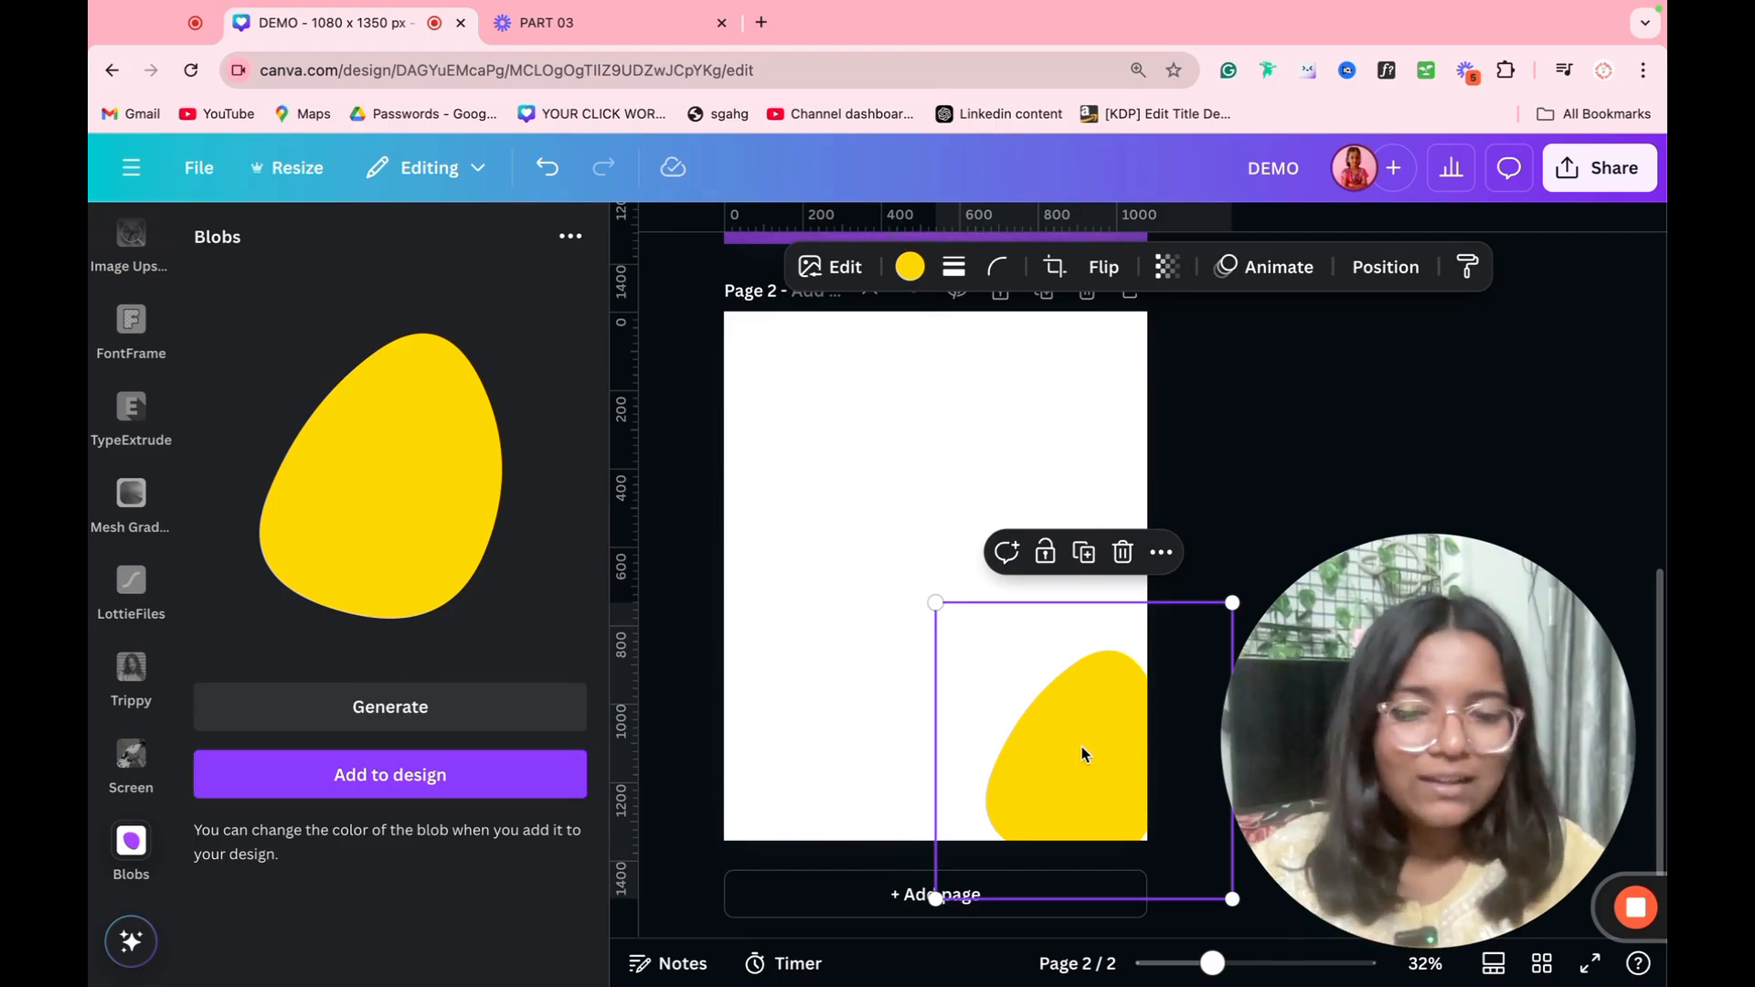
{"action": "left_click_drag", "start_coordinate": [1082, 754], "coordinate": [759, 322]}
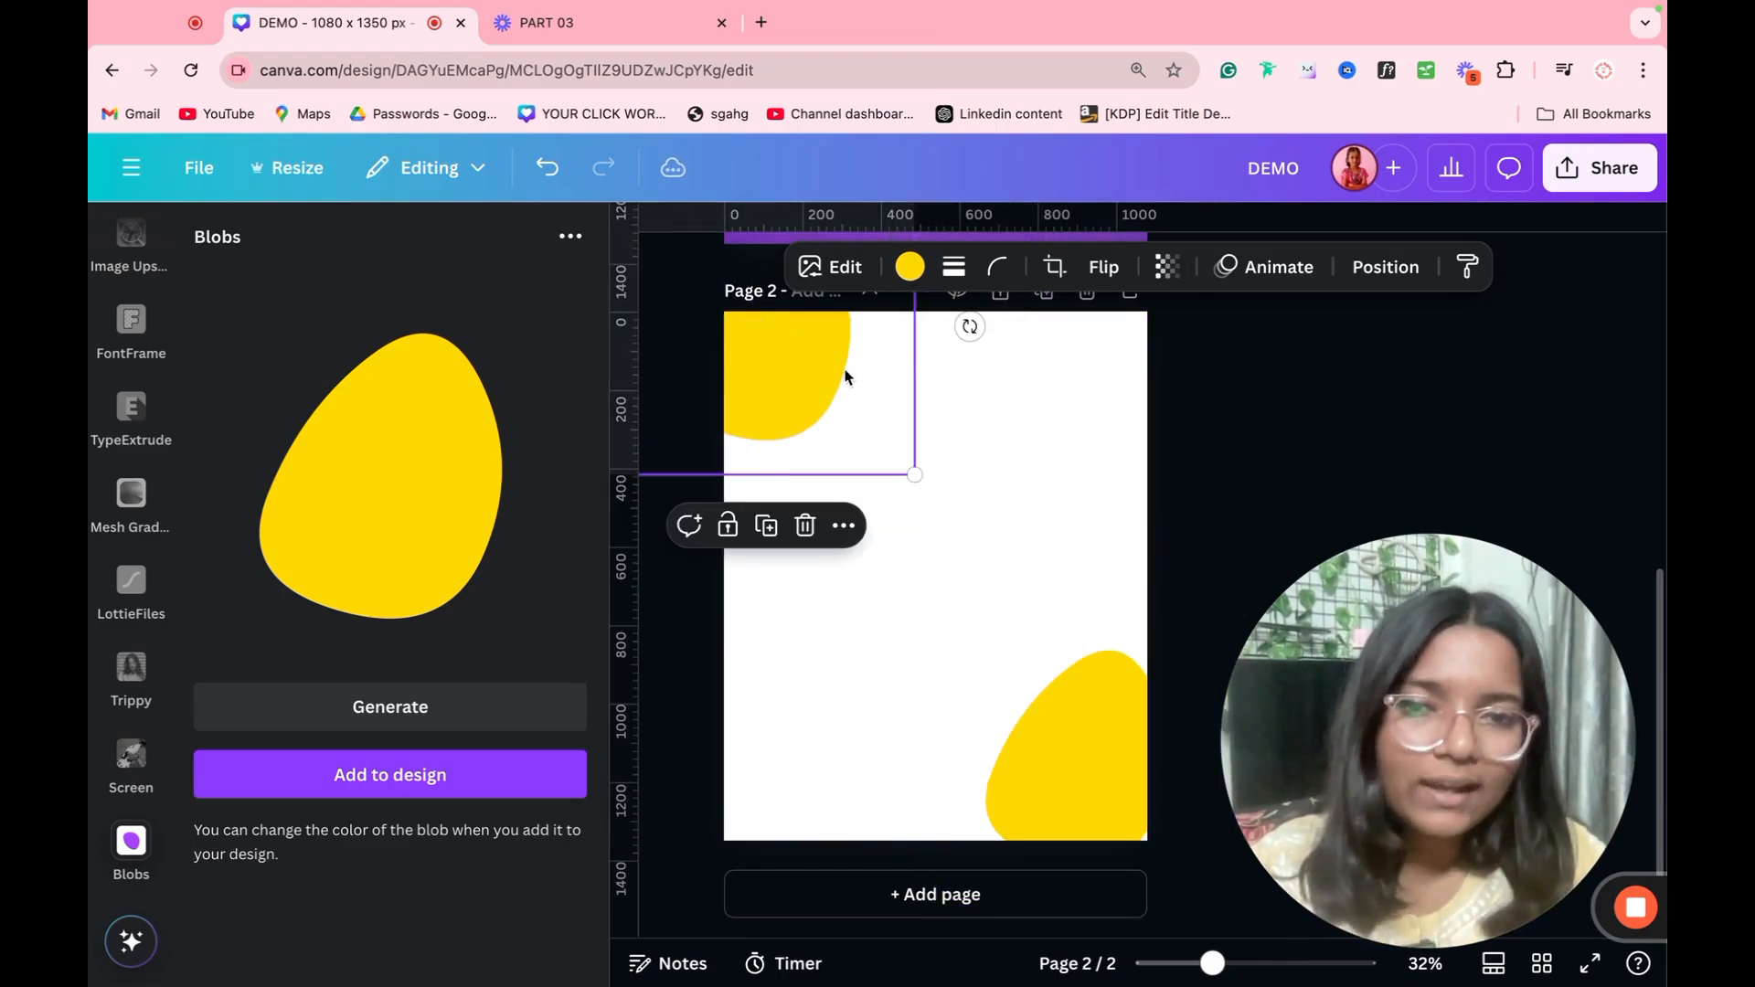
{"action": "left_click_drag", "start_coordinate": [836, 376], "coordinate": [1083, 489]}
{"action": "left_click", "coordinate": [1352, 446]}
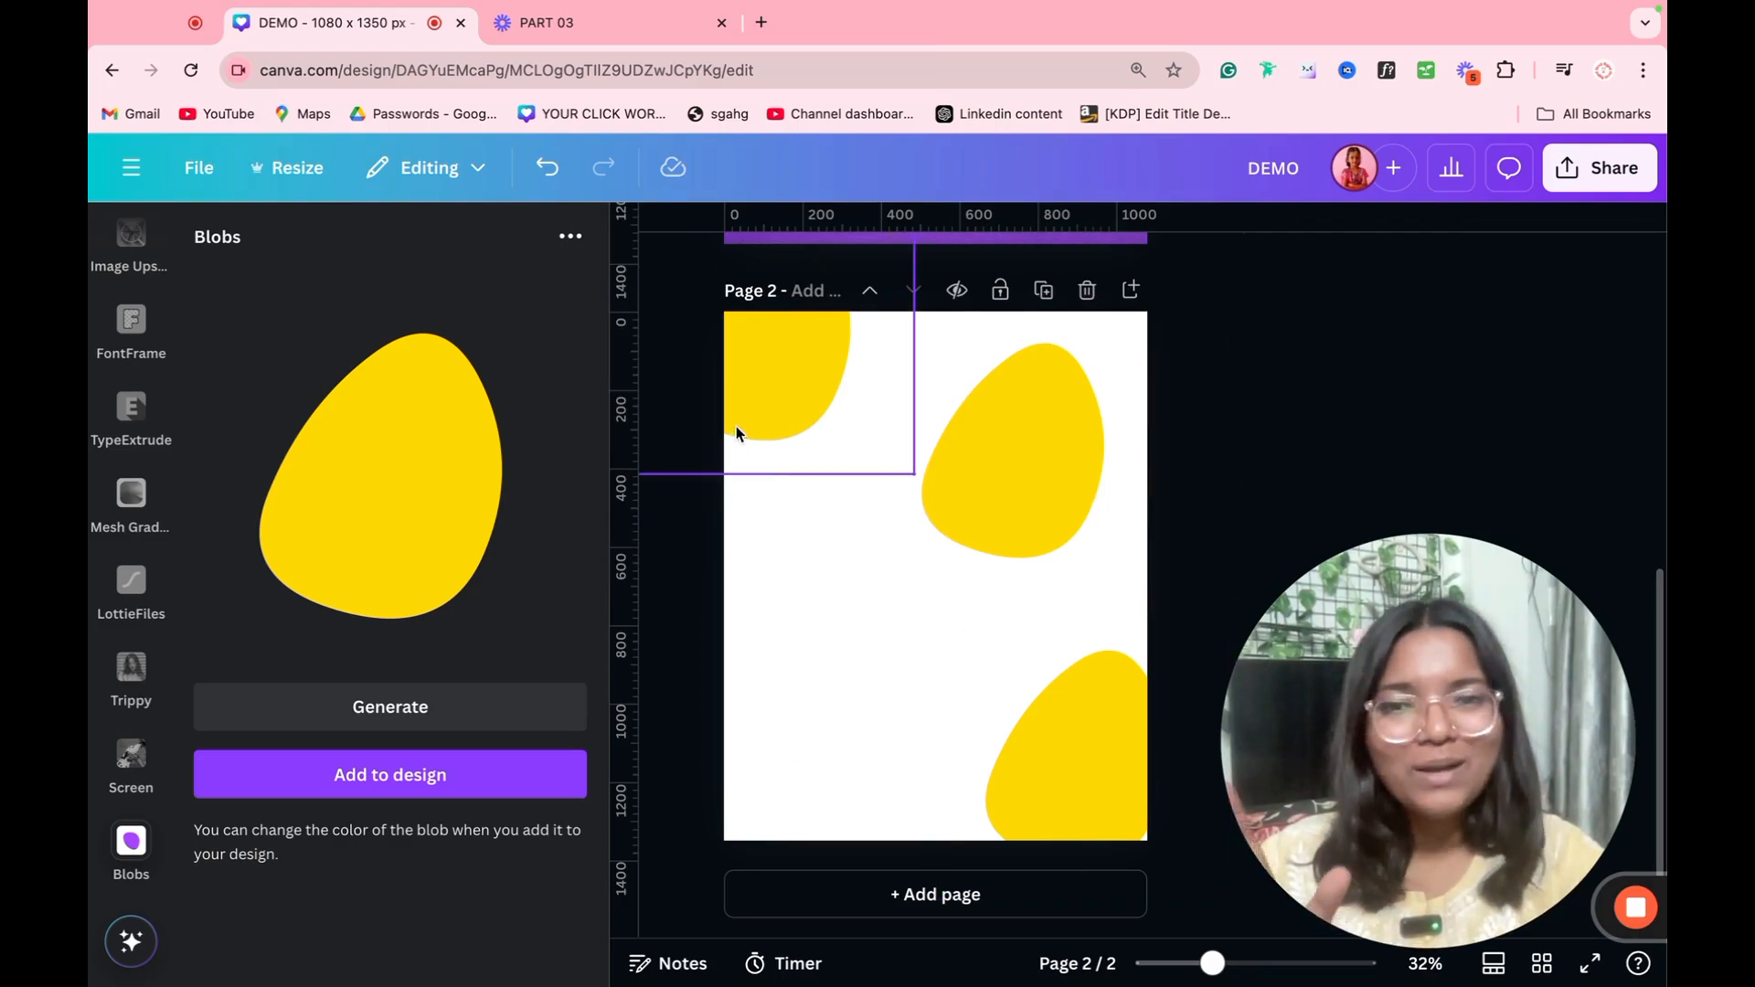
Step: Select all three yellow blobs on page 2 and delete them
{"action": "left_click", "coordinate": [925, 461]}
{"action": "left_click", "coordinate": [1085, 724], "text": "shift"}
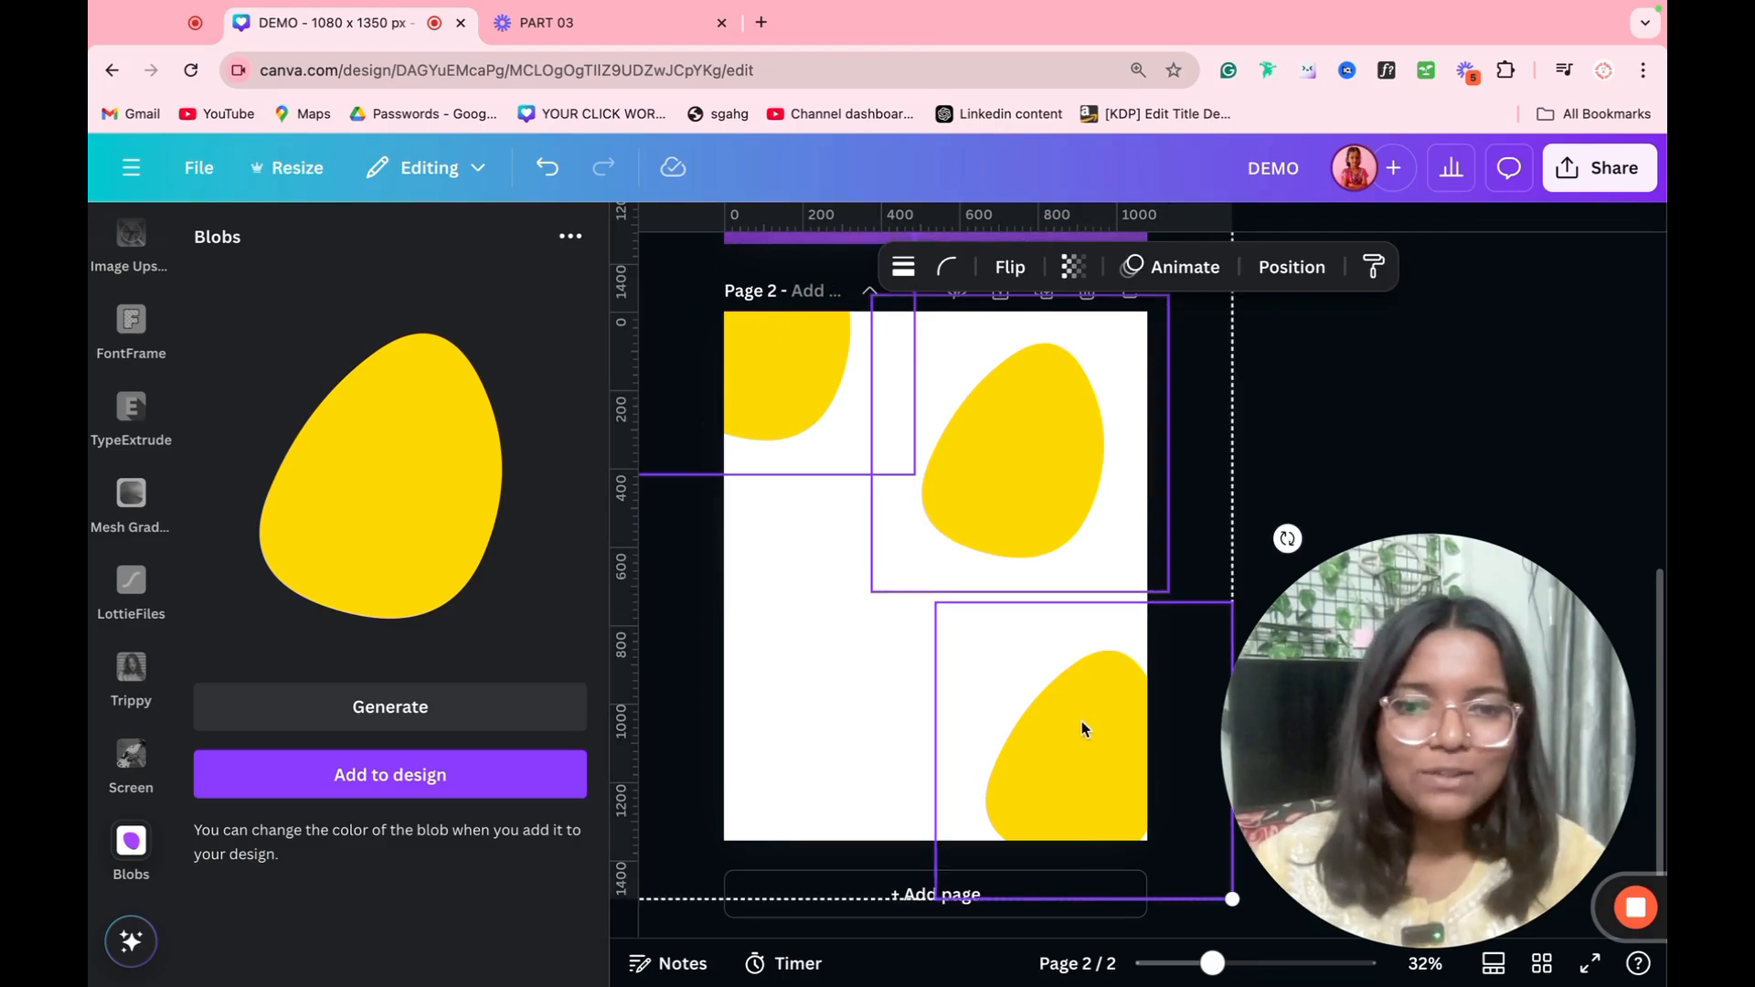
{"action": "key", "text": "Delete"}
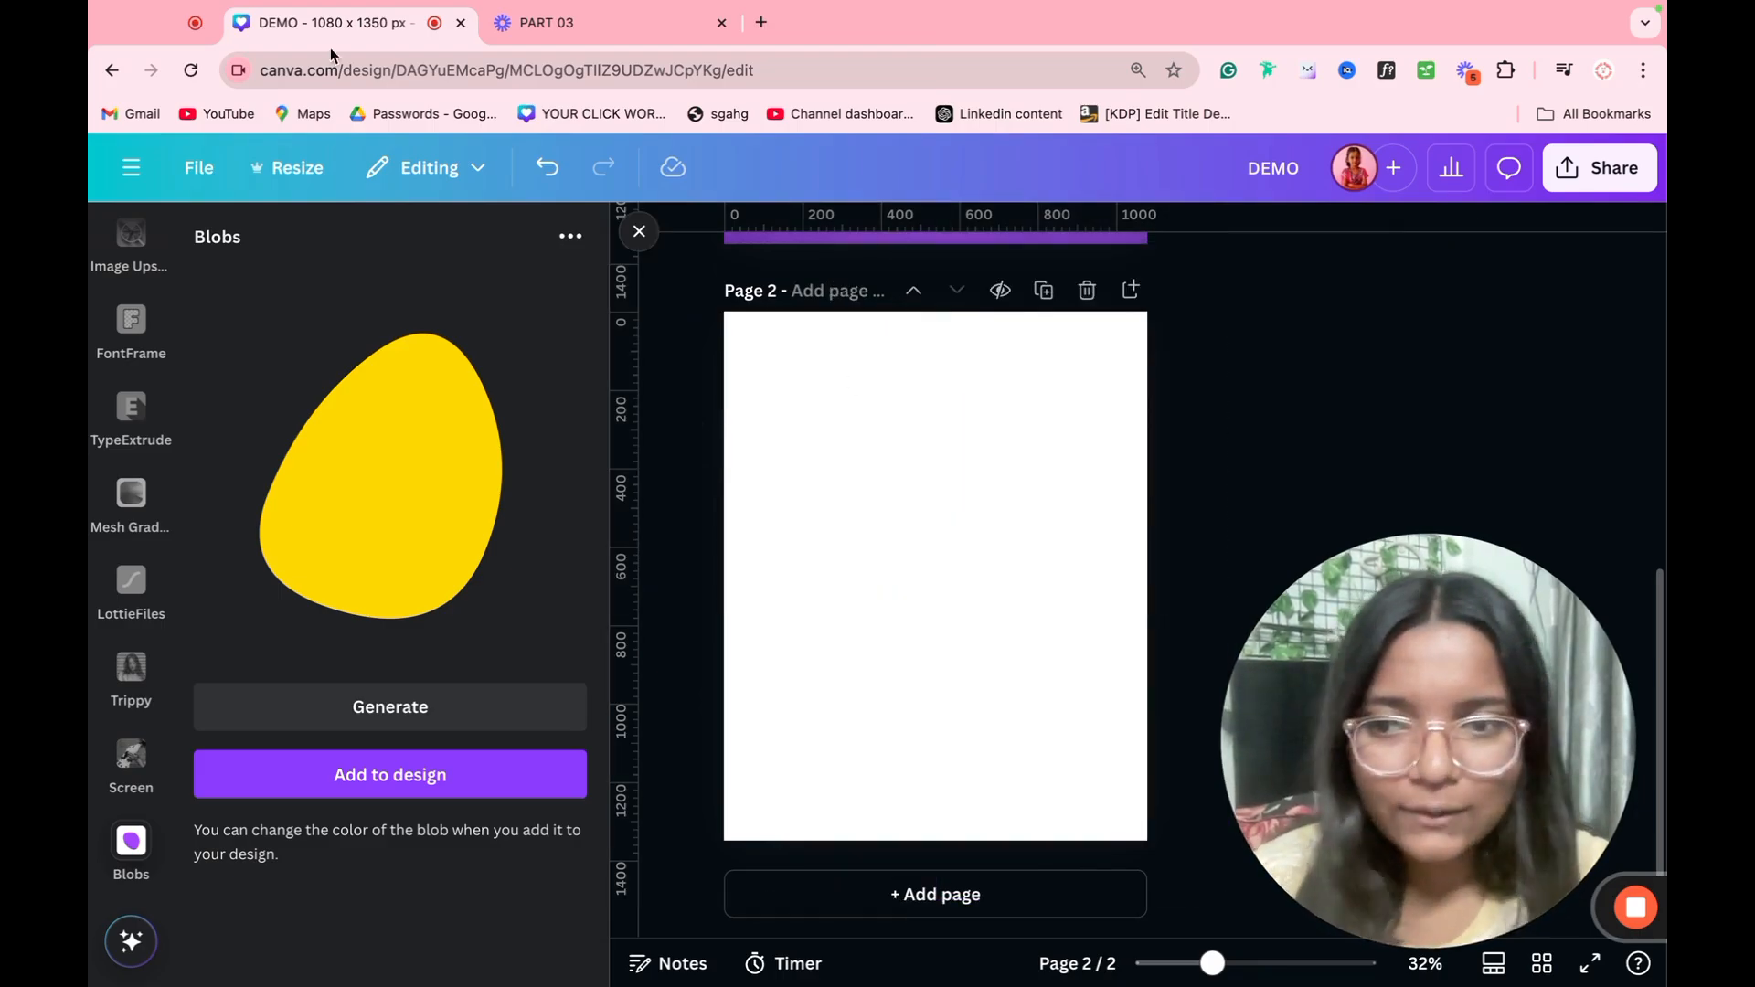
Step: Remove the Blobs app and open the Screen app's image effects
{"action": "left_click", "coordinate": [109, 828]}
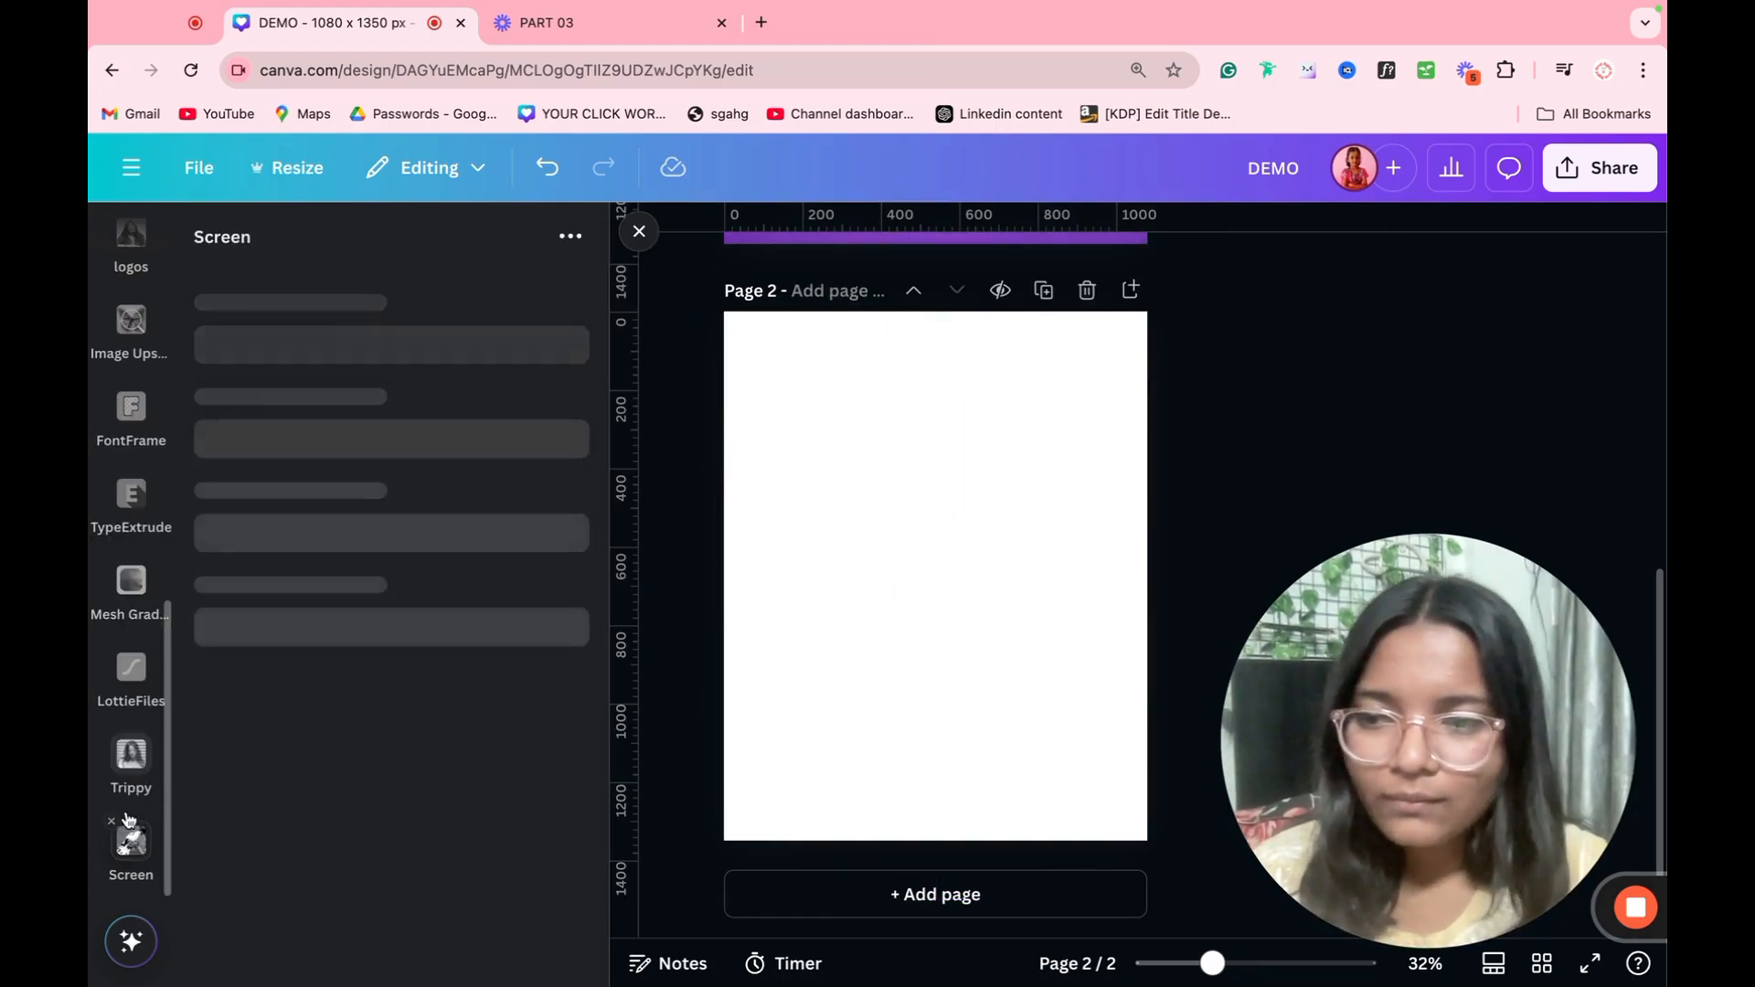
{"action": "left_click", "coordinate": [131, 840]}
{"action": "left_click", "coordinate": [130, 841]}
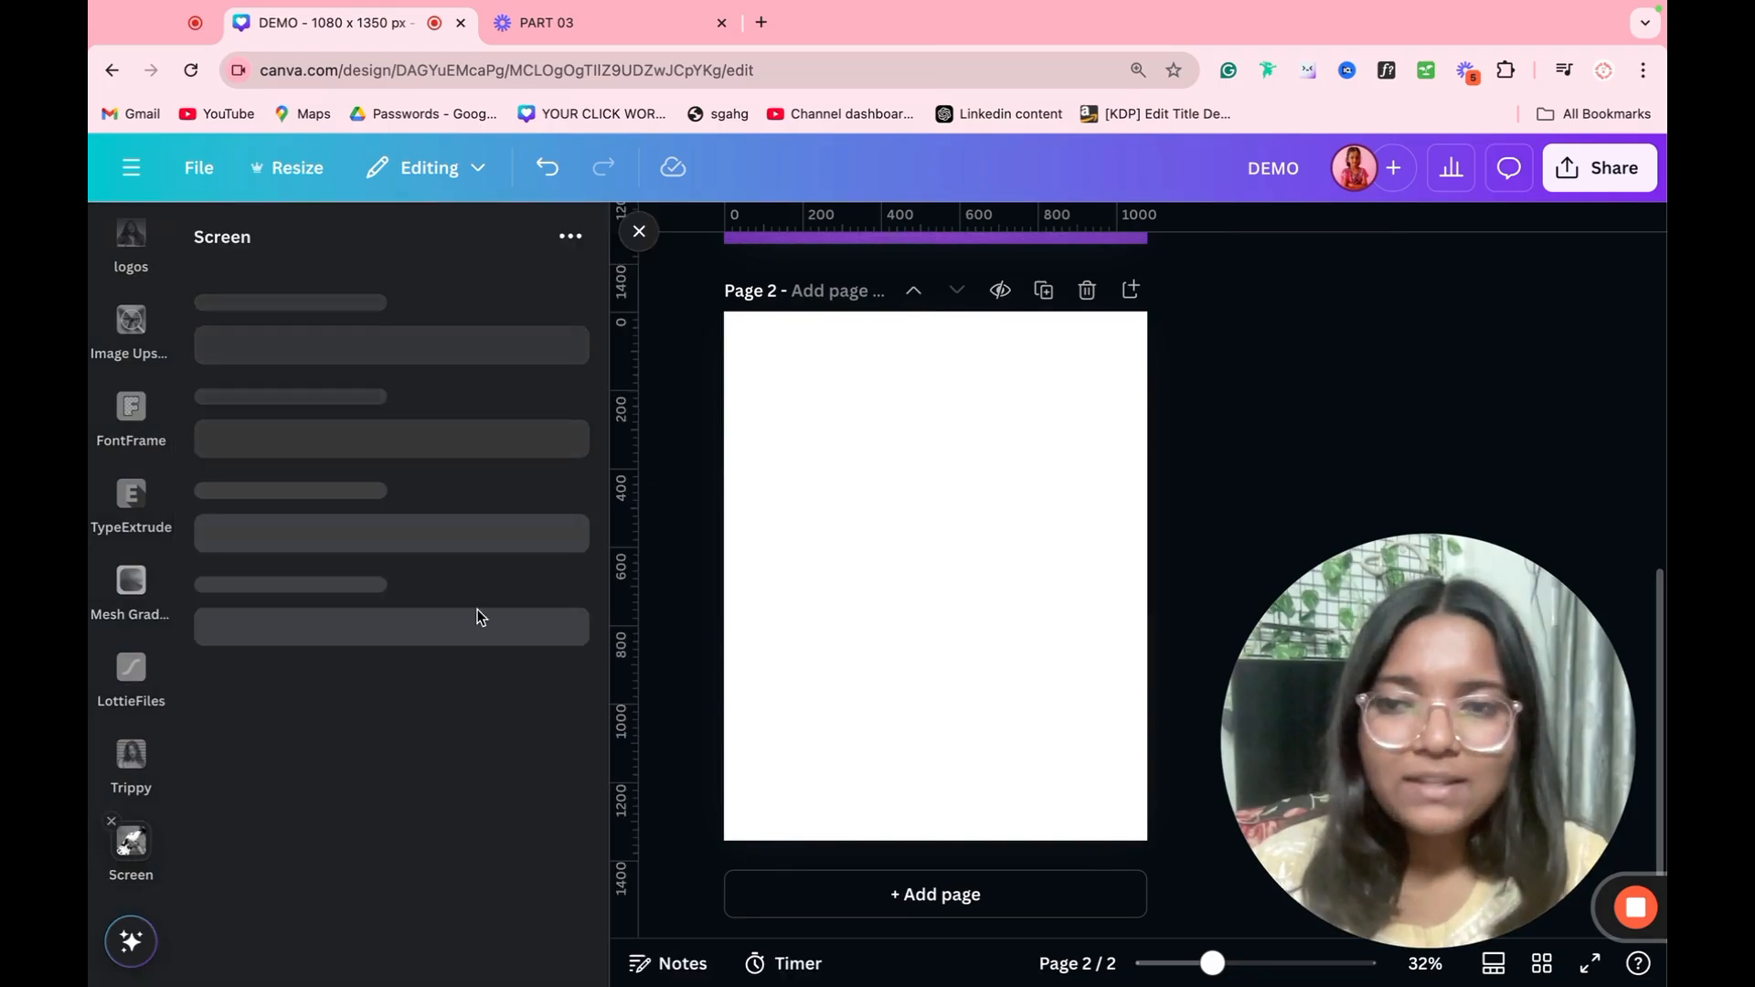
Step: Copy the pizza stack image from page 1 and paste it onto the blank page 2
{"action": "scroll", "coordinate": [925, 552], "scroll_direction": "up", "scroll_amount": 5}
{"action": "left_click", "coordinate": [918, 554]}
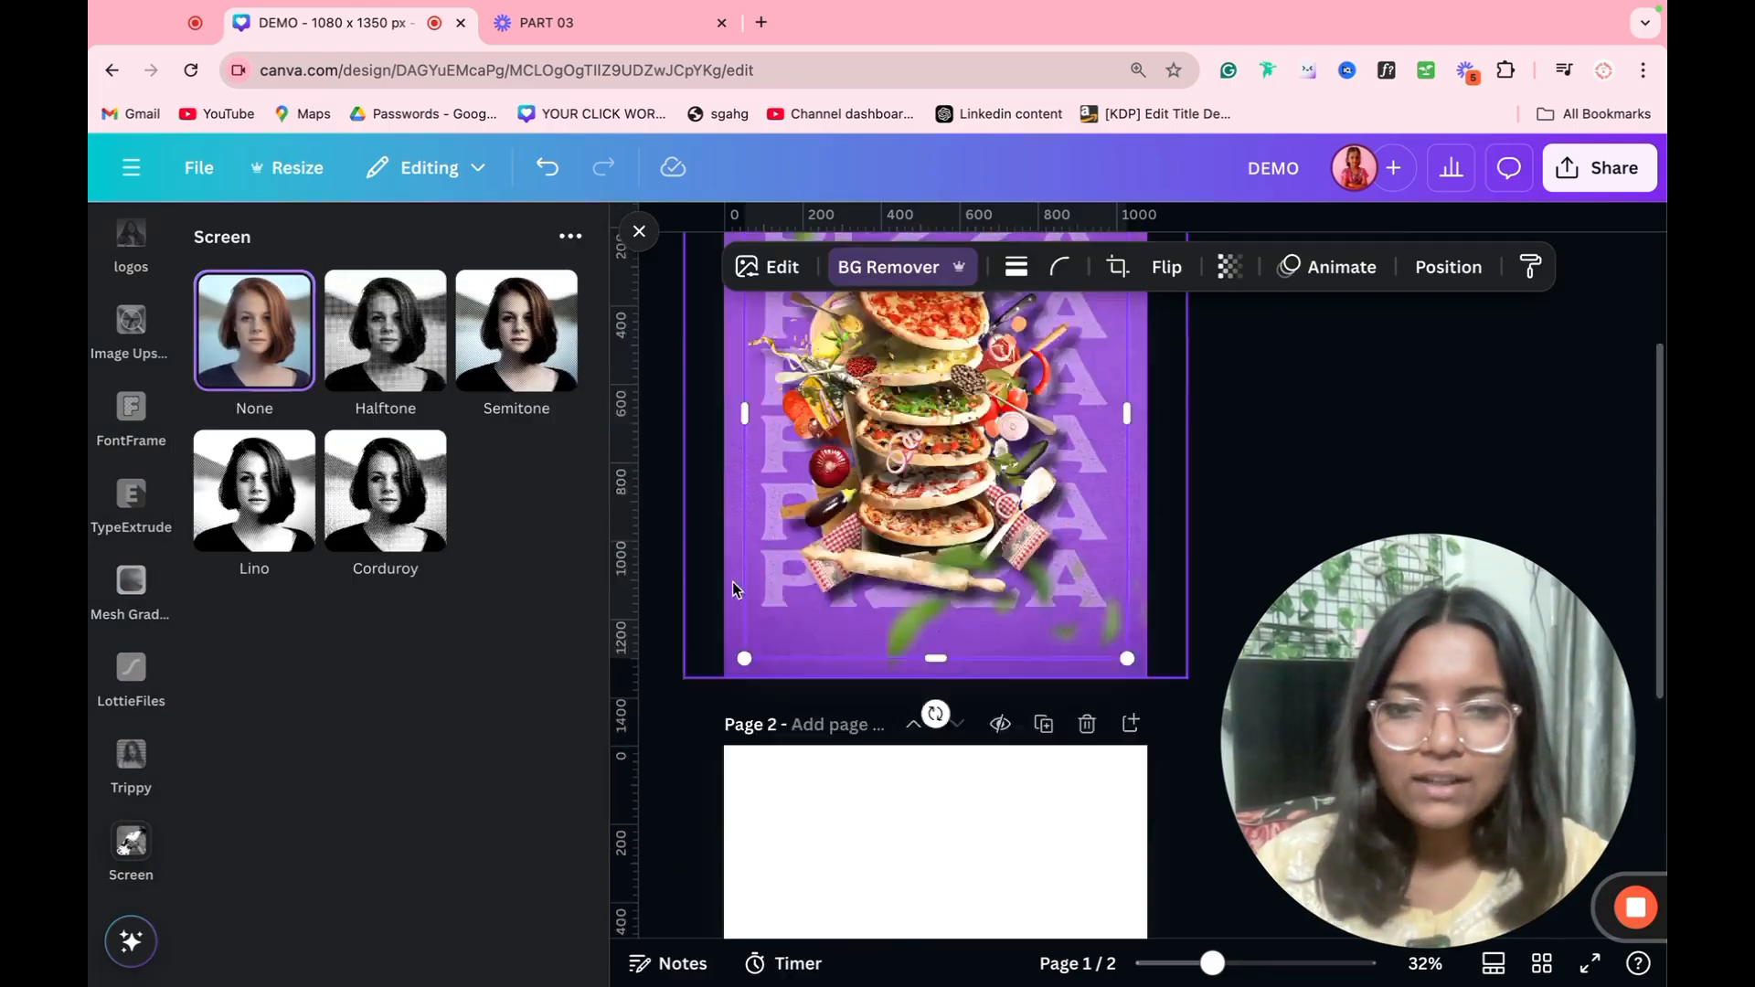
{"action": "scroll", "coordinate": [832, 554], "scroll_direction": "down", "scroll_amount": 7}
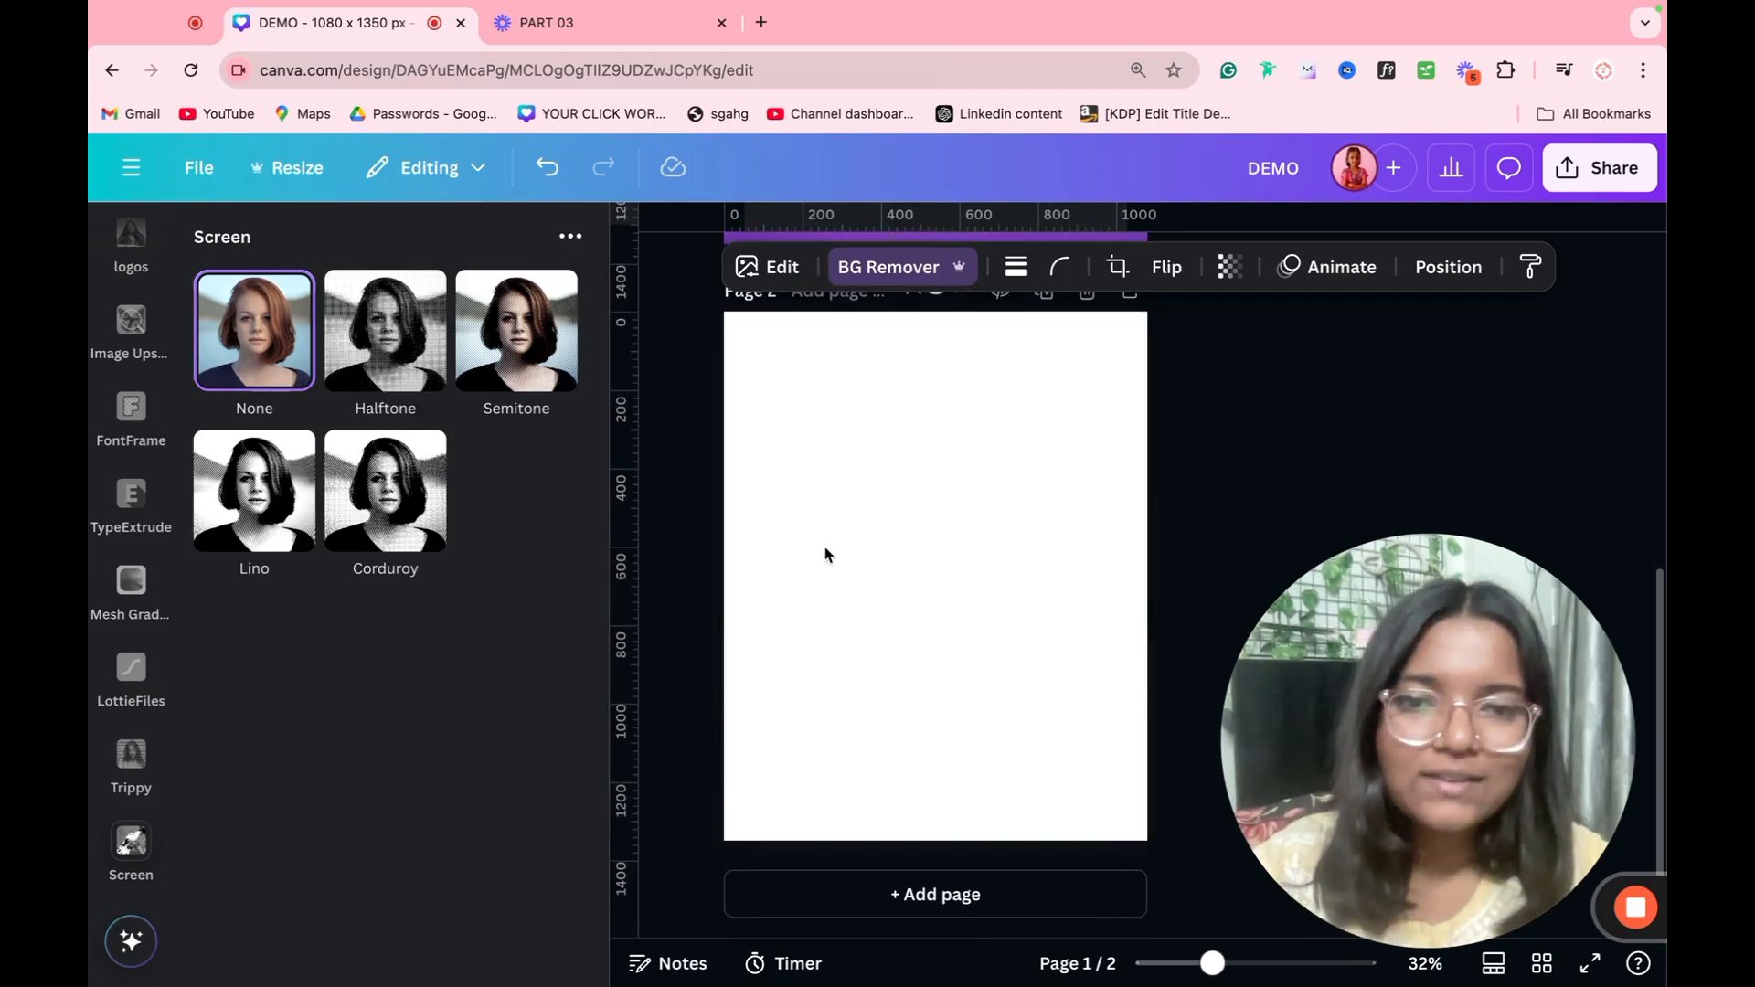
{"action": "key", "text": "super+v"}
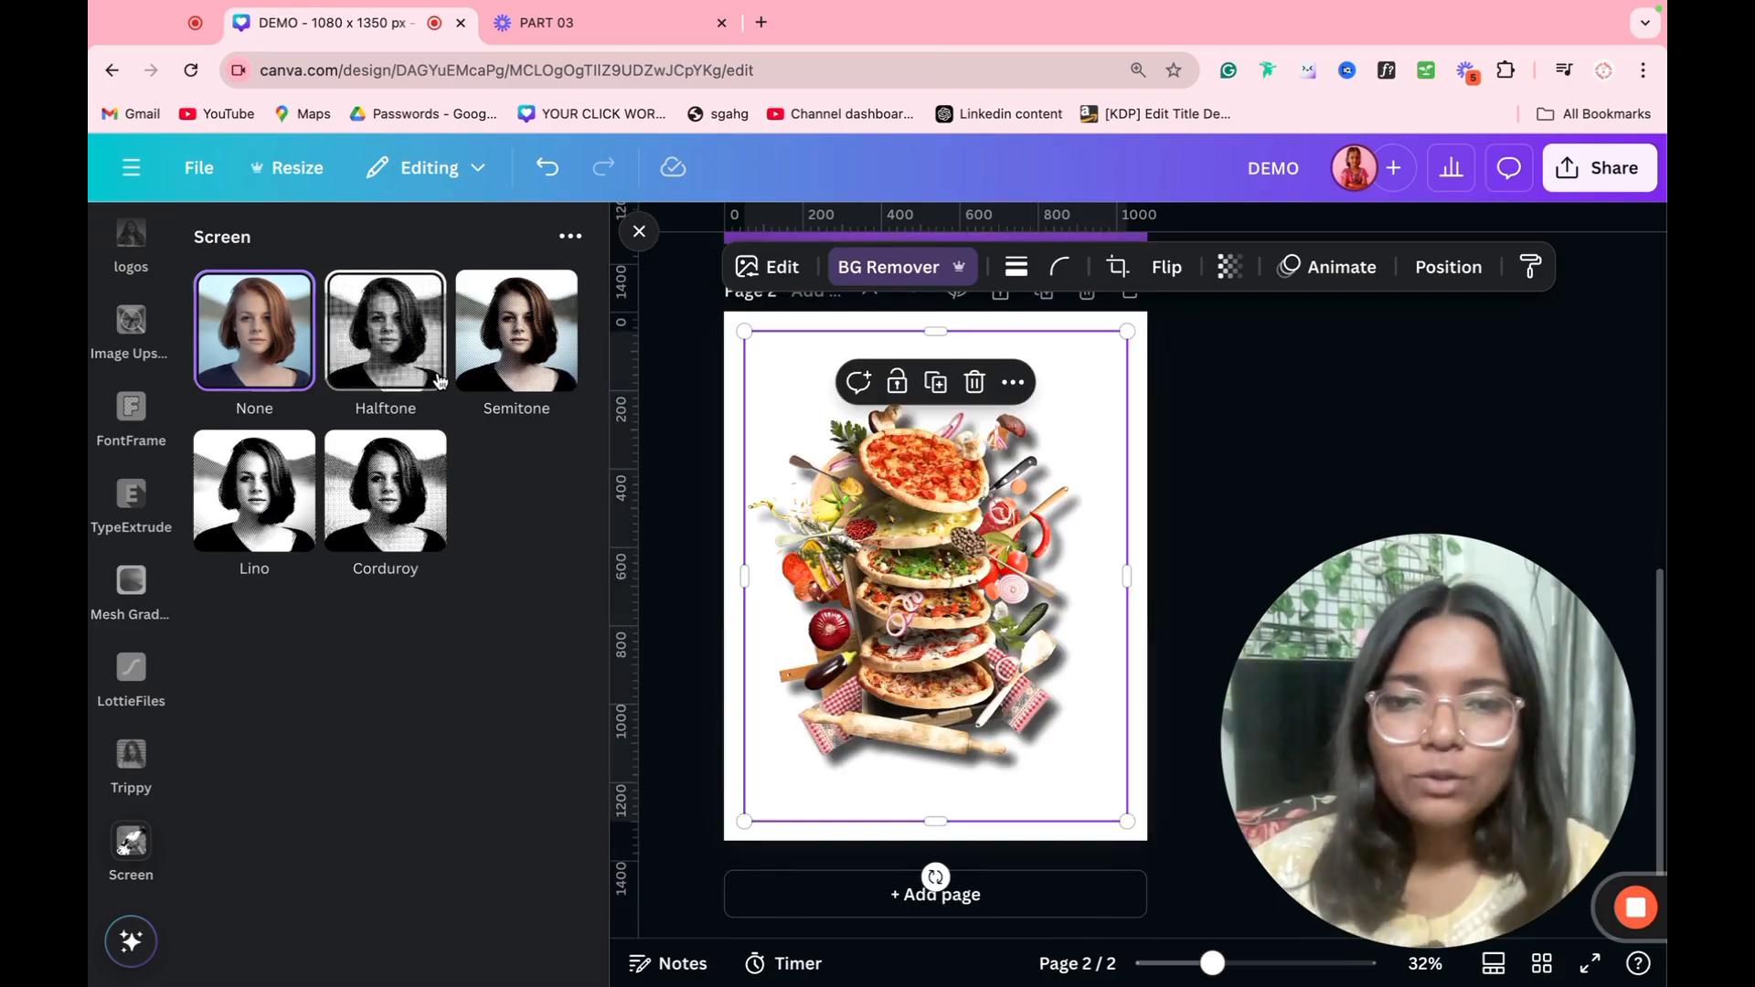
Step: Apply the Halftone effect to the page 2 pizza image with halftone amount 0.32, halftone scale 2.8 and linocut amount 0.33
{"action": "left_click", "coordinate": [441, 382]}
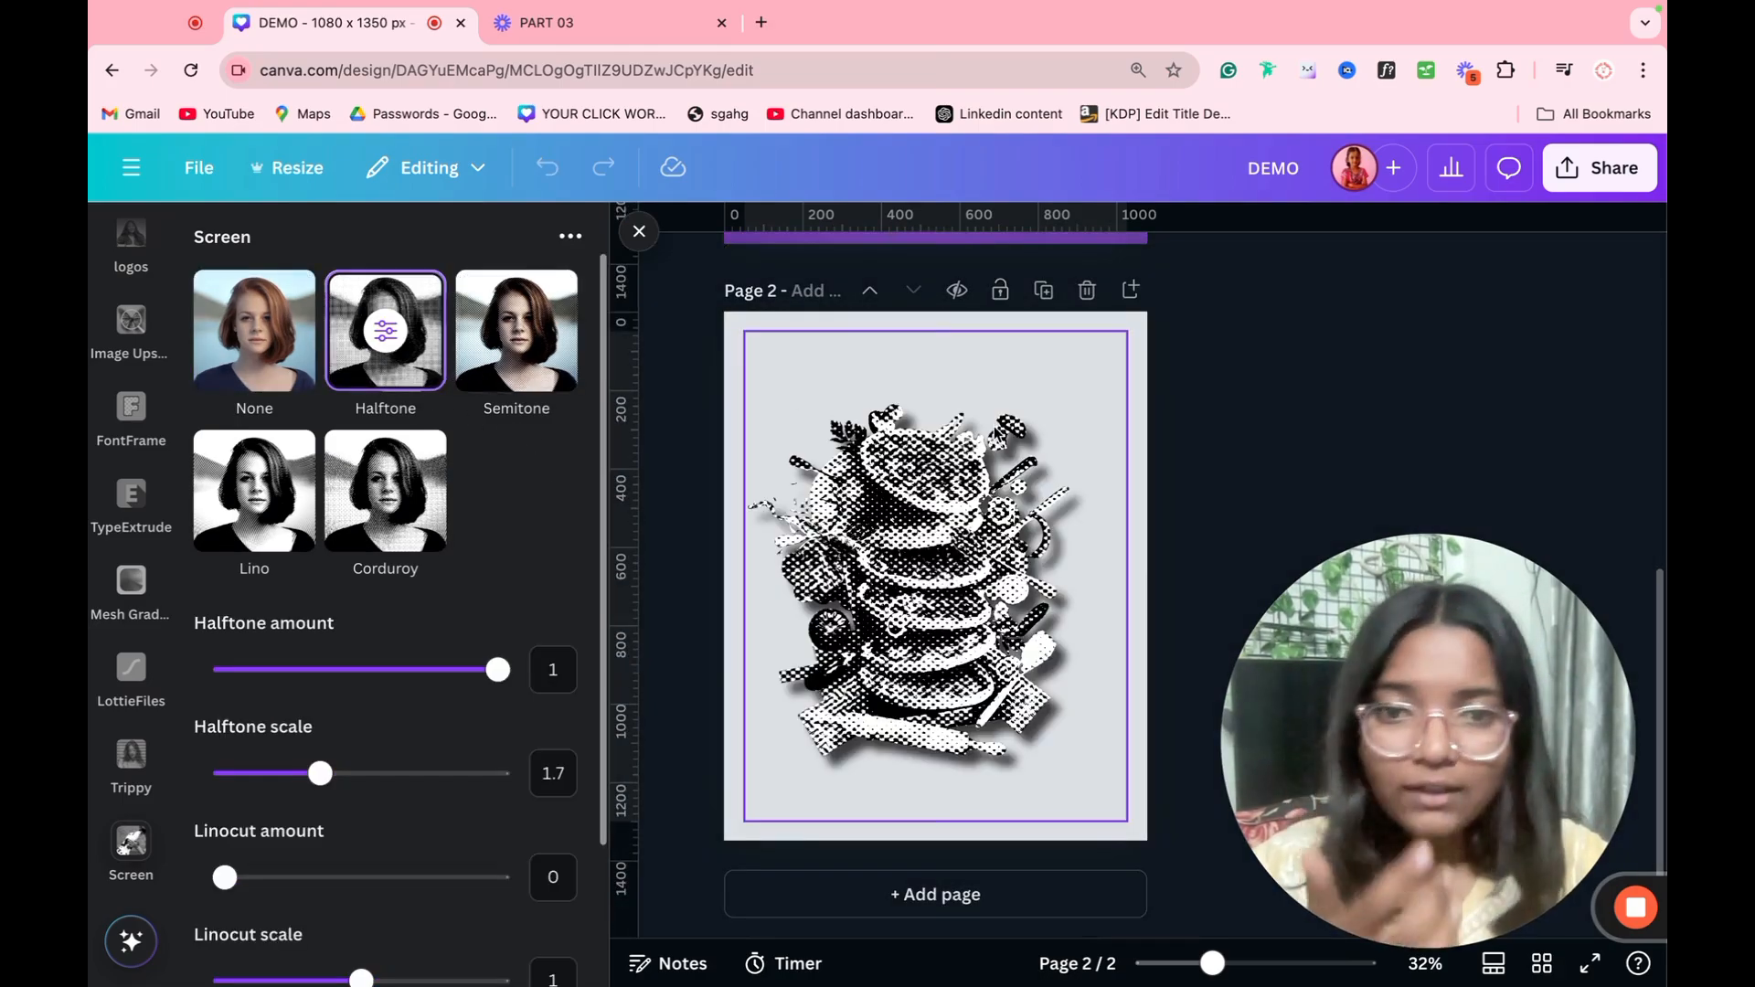
{"action": "left_click", "coordinate": [315, 673]}
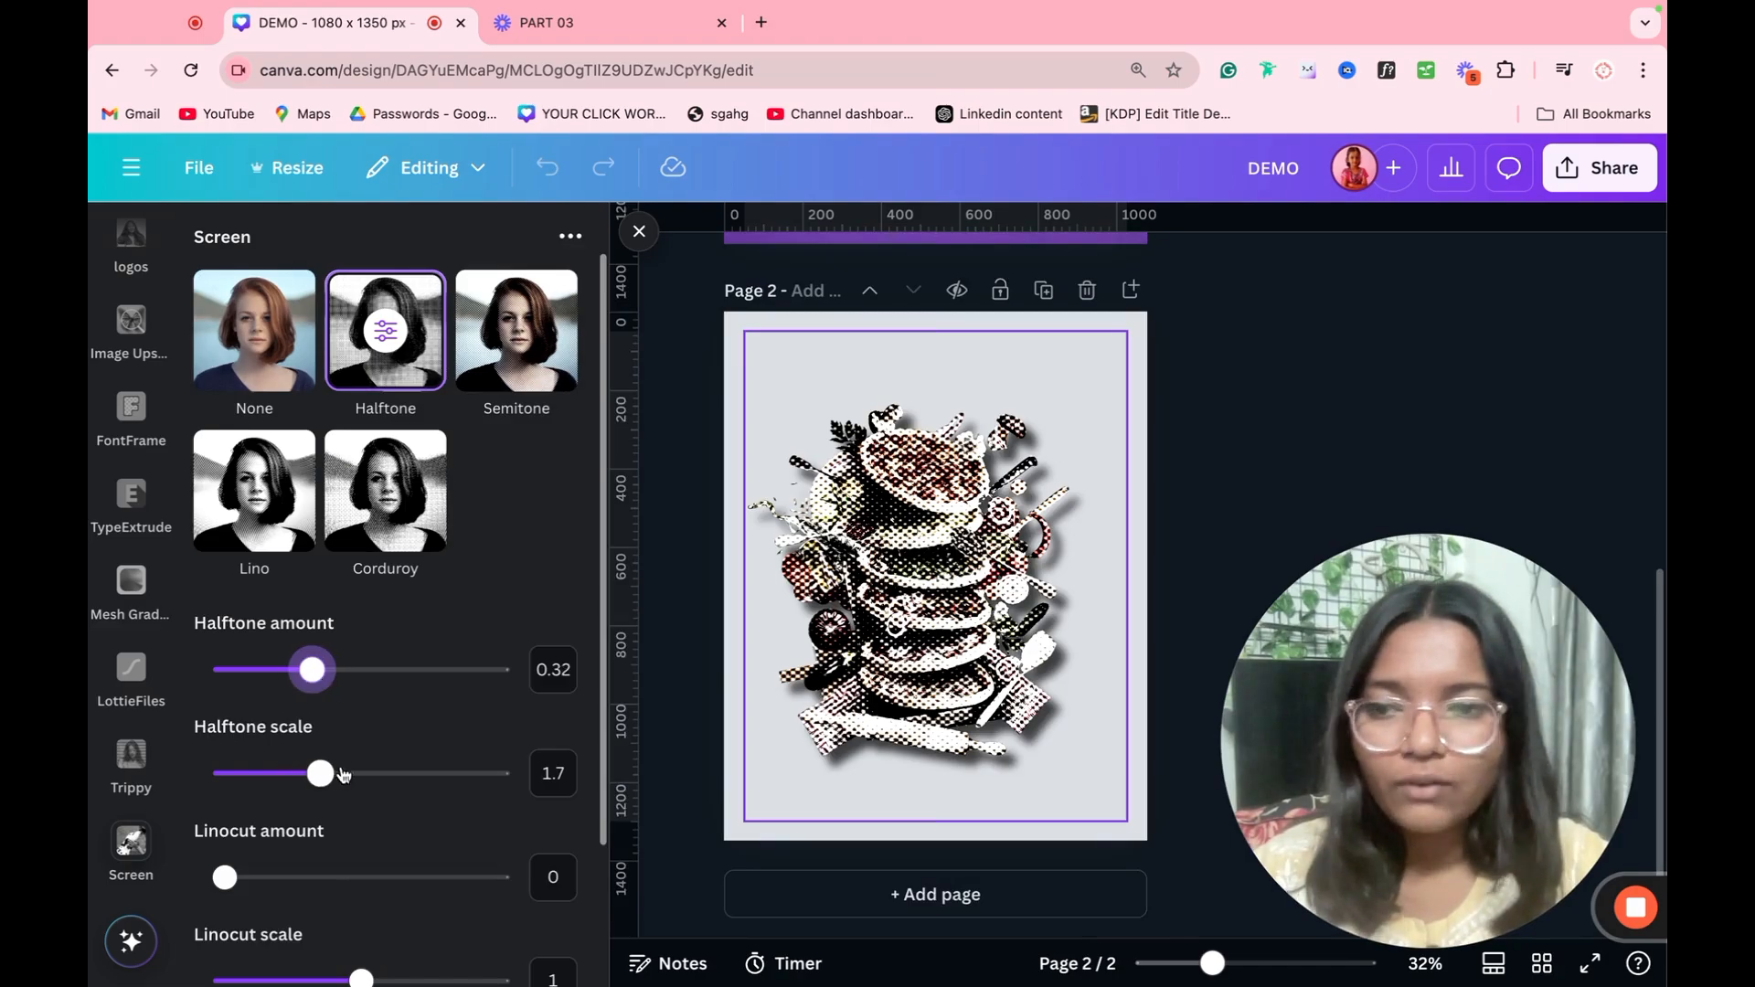
{"action": "left_click_drag", "start_coordinate": [344, 775], "coordinate": [472, 773]}
{"action": "left_click", "coordinate": [316, 877]}
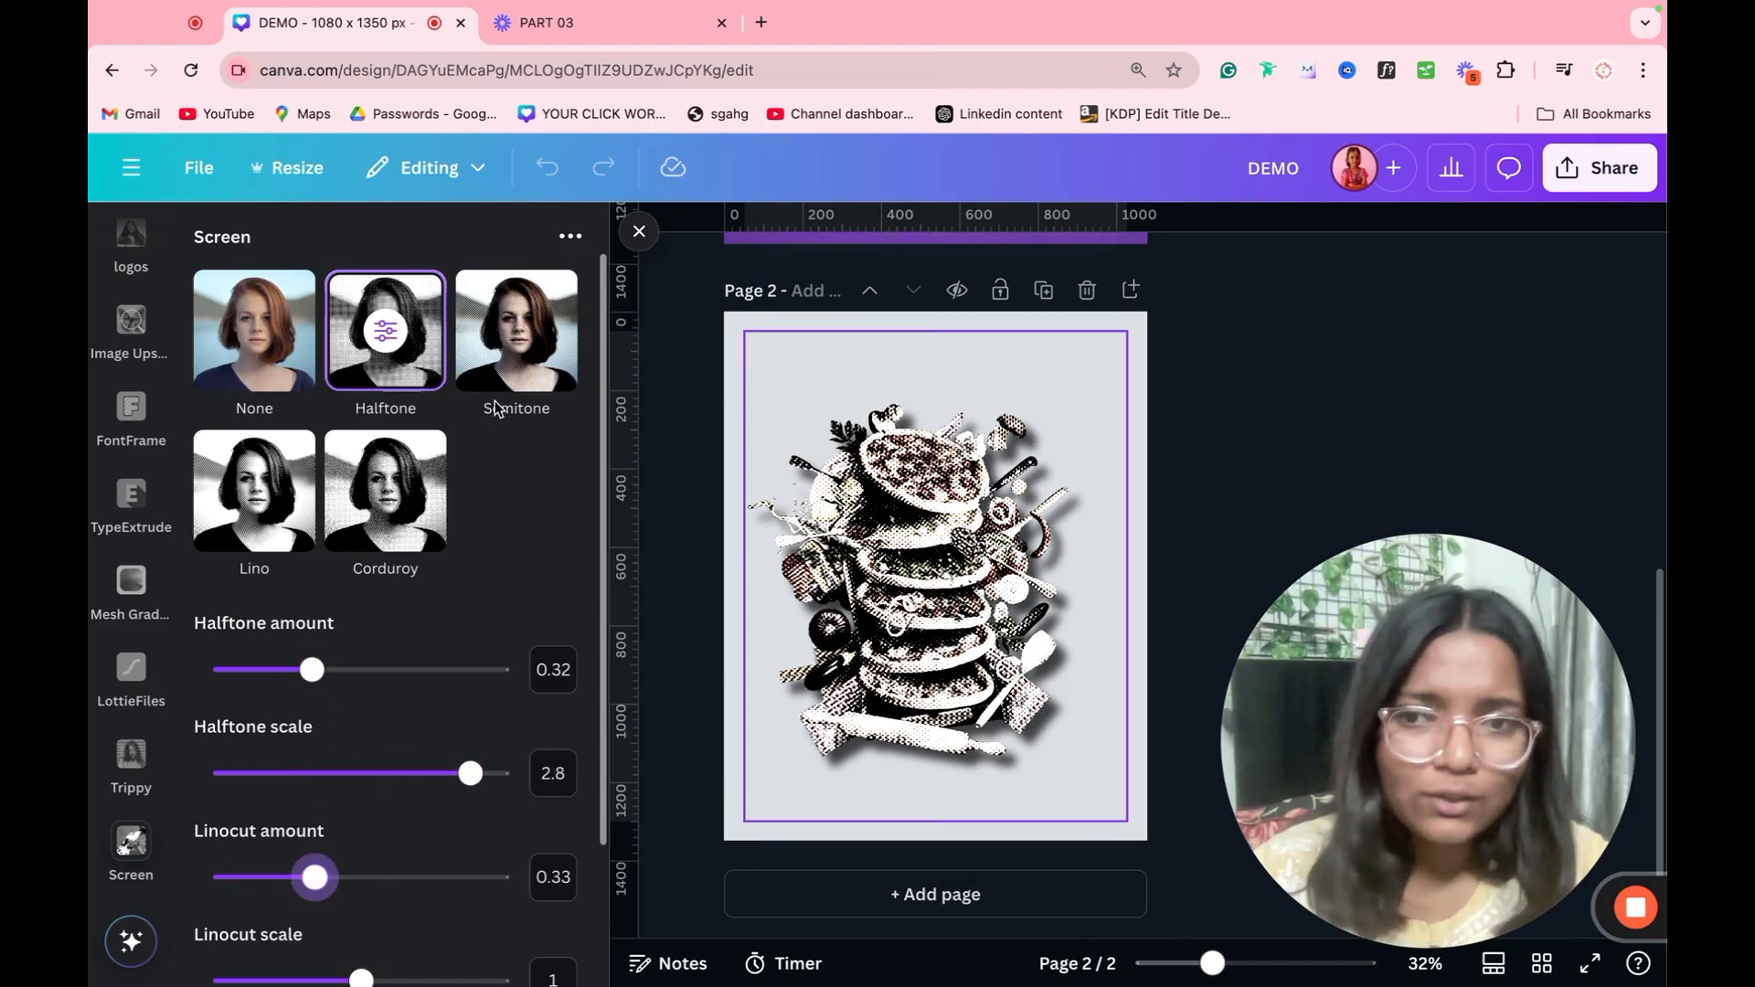
Step: Try the Screen app's Semitone, Corduroy and Lino presets on the pizza image and close the effect without saving
{"action": "left_click", "coordinate": [500, 366]}
{"action": "left_click", "coordinate": [439, 487]}
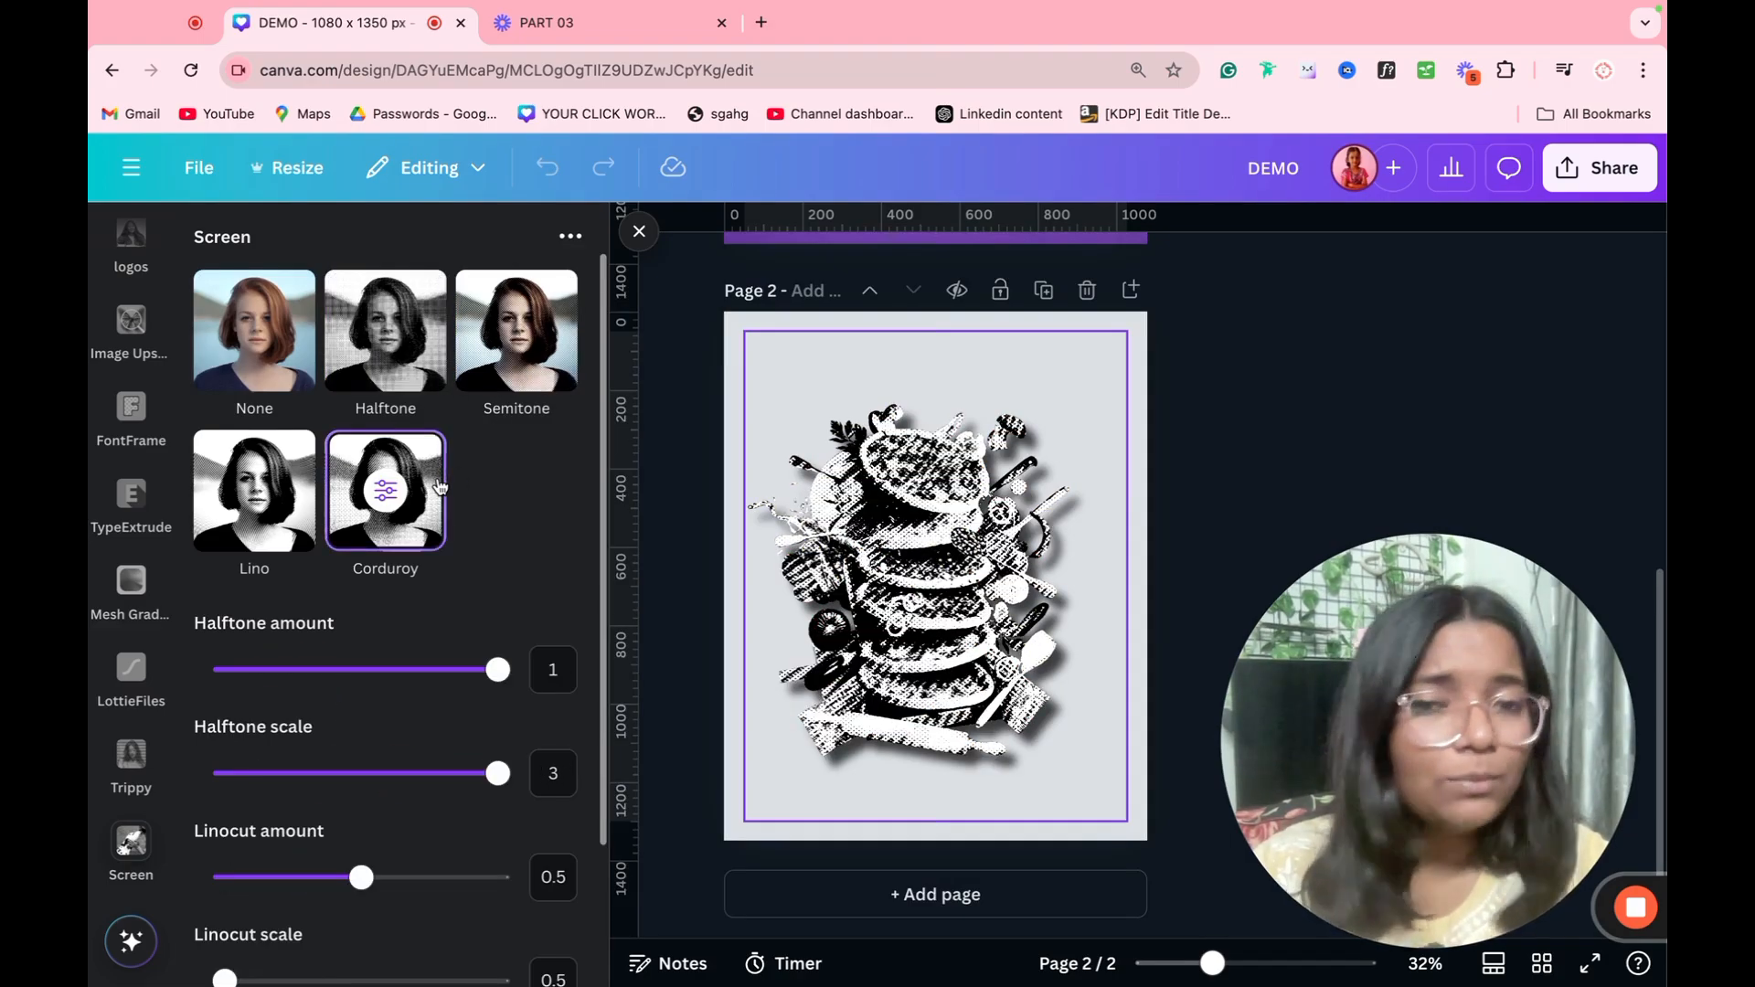
{"action": "left_click", "coordinate": [254, 498]}
{"action": "left_click", "coordinate": [262, 367]}
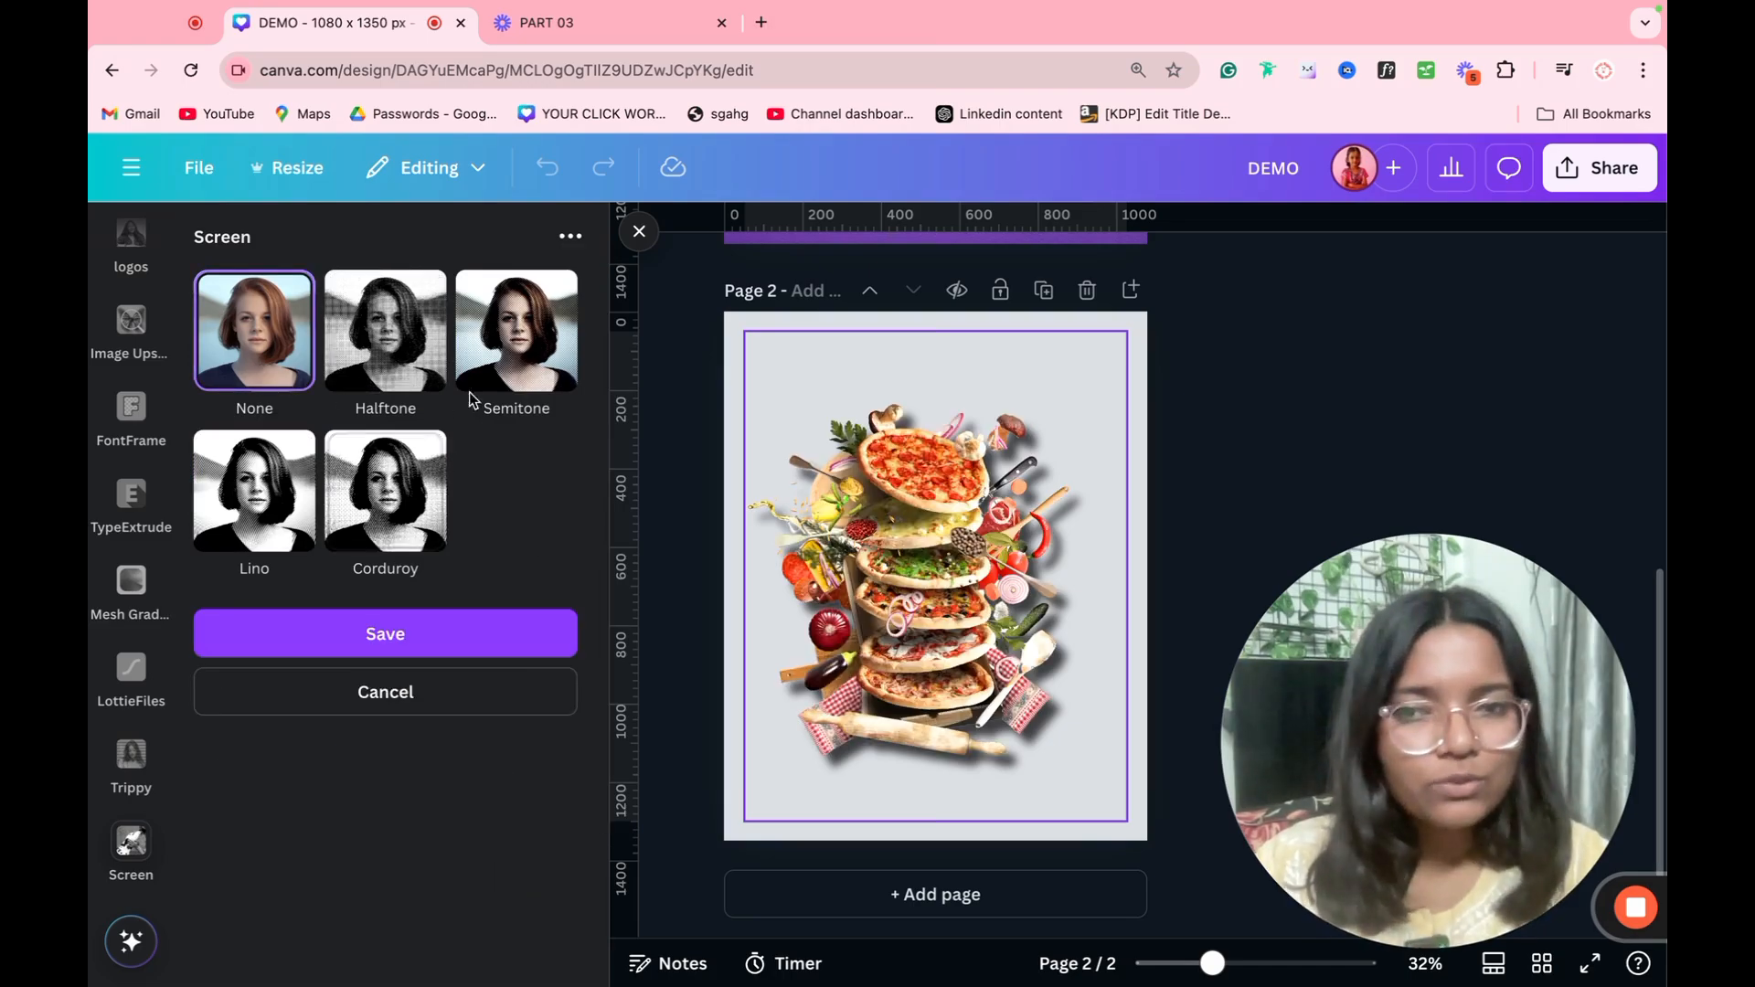
{"action": "left_click", "coordinate": [507, 382]}
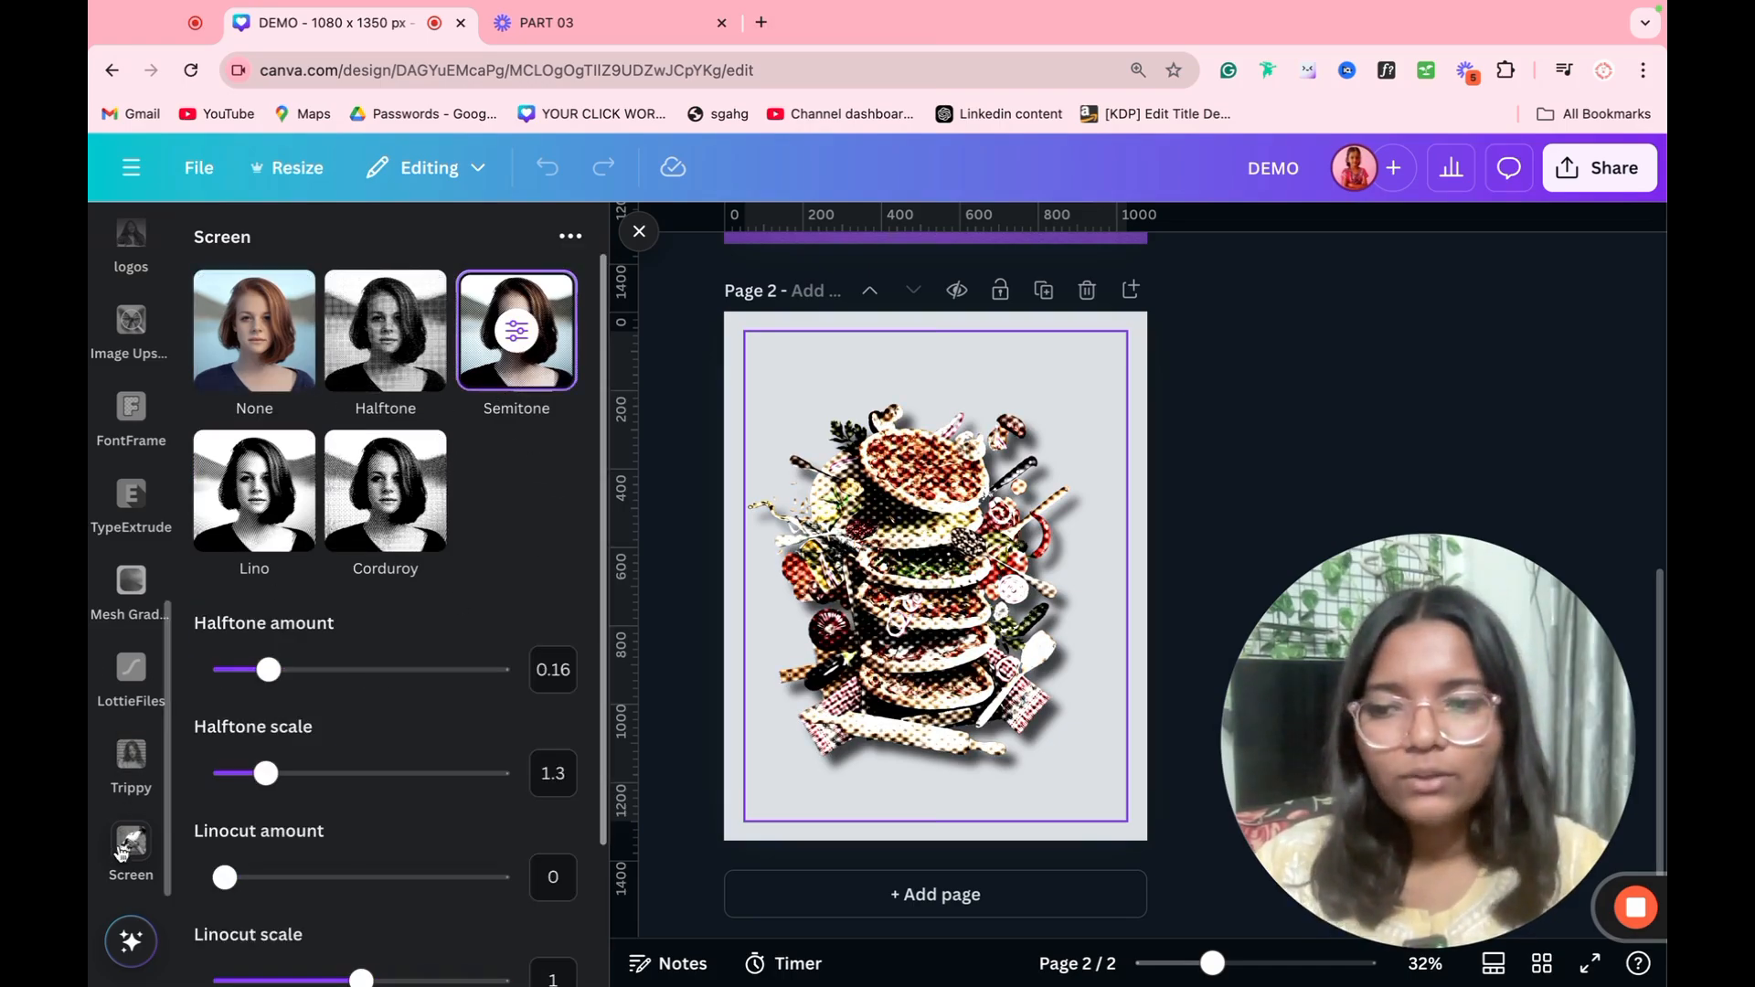
{"action": "left_click", "coordinate": [104, 822]}
Step: Apply Trippy's Split effect to the pizza image with RGB shift amount 0.11, RGB shift angle 0.35, jitter 0.23 and solarize 0.33
{"action": "left_click", "coordinate": [130, 760]}
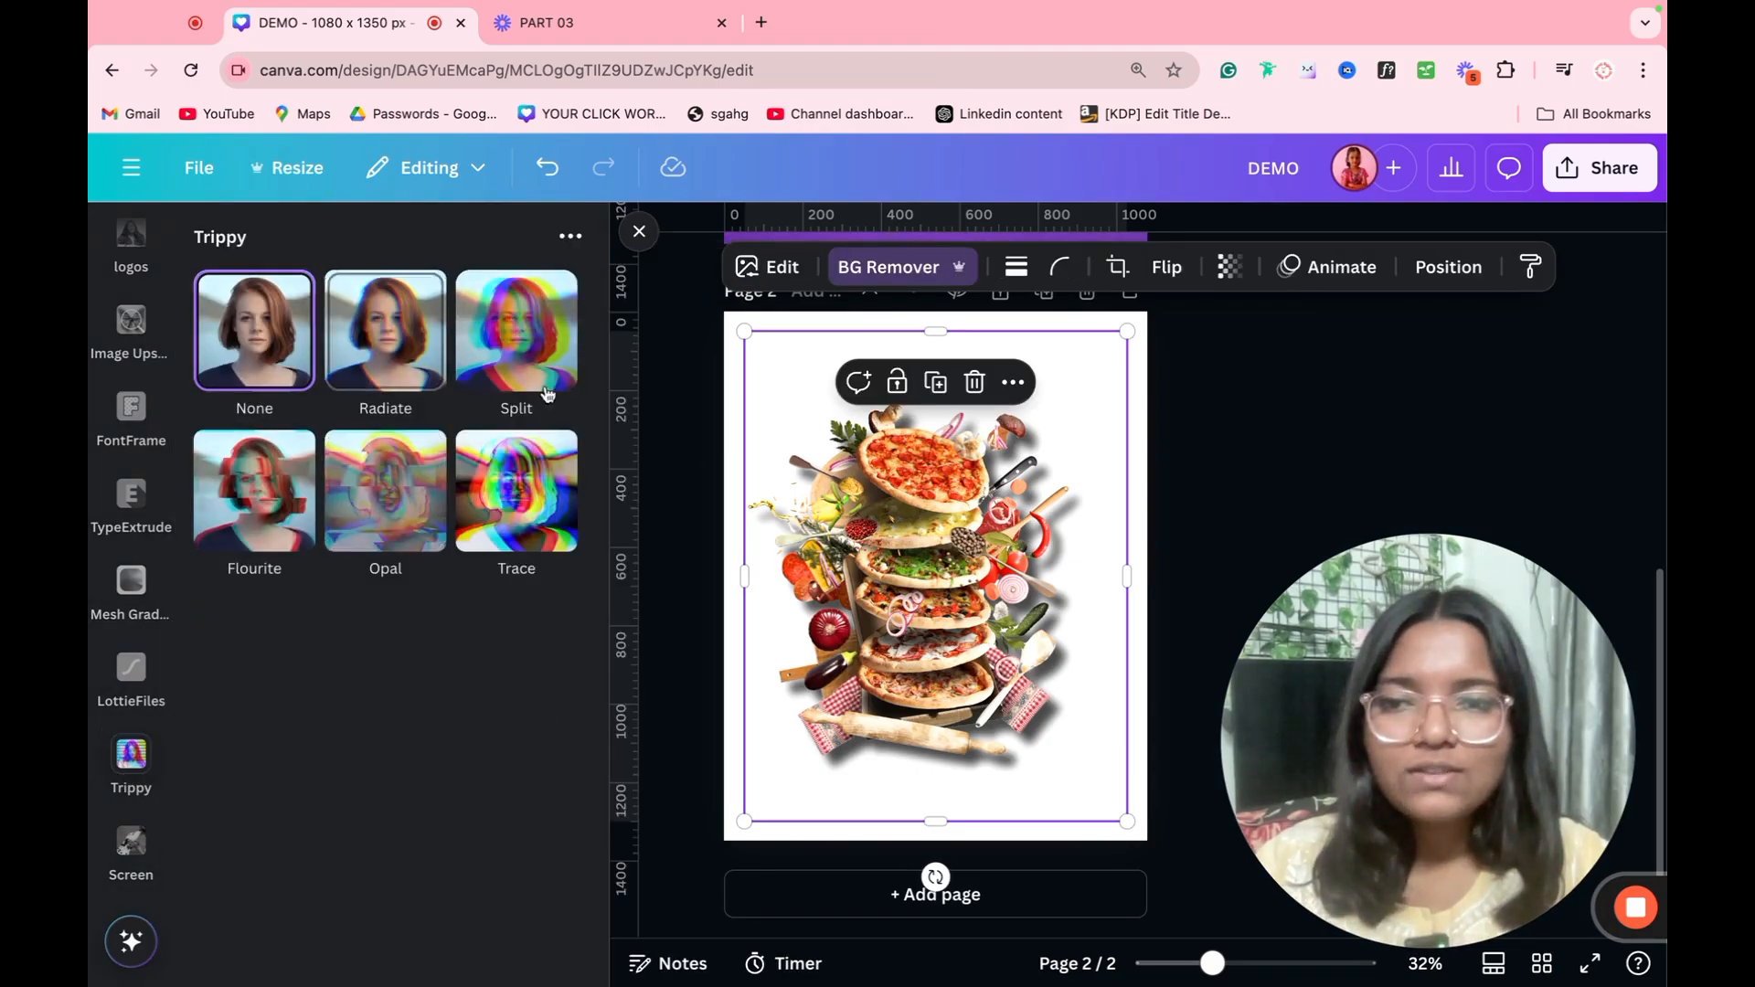
{"action": "left_click", "coordinate": [514, 339]}
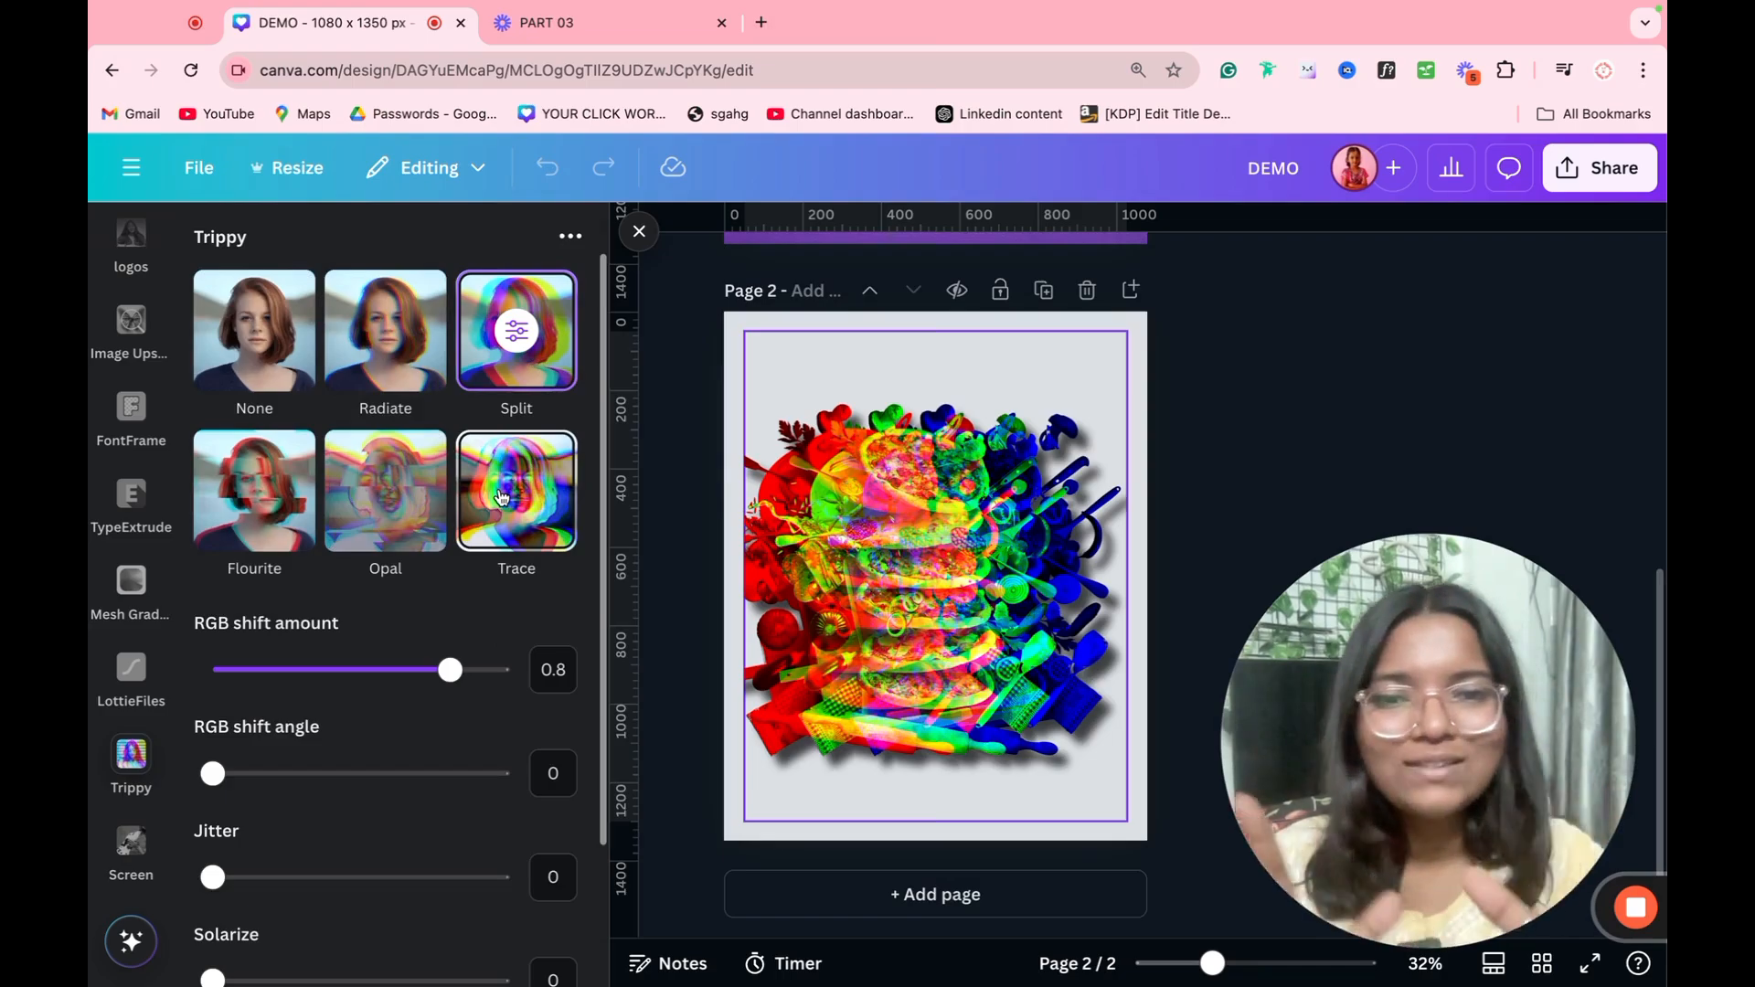
{"action": "left_click_drag", "start_coordinate": [361, 676], "coordinate": [247, 686]}
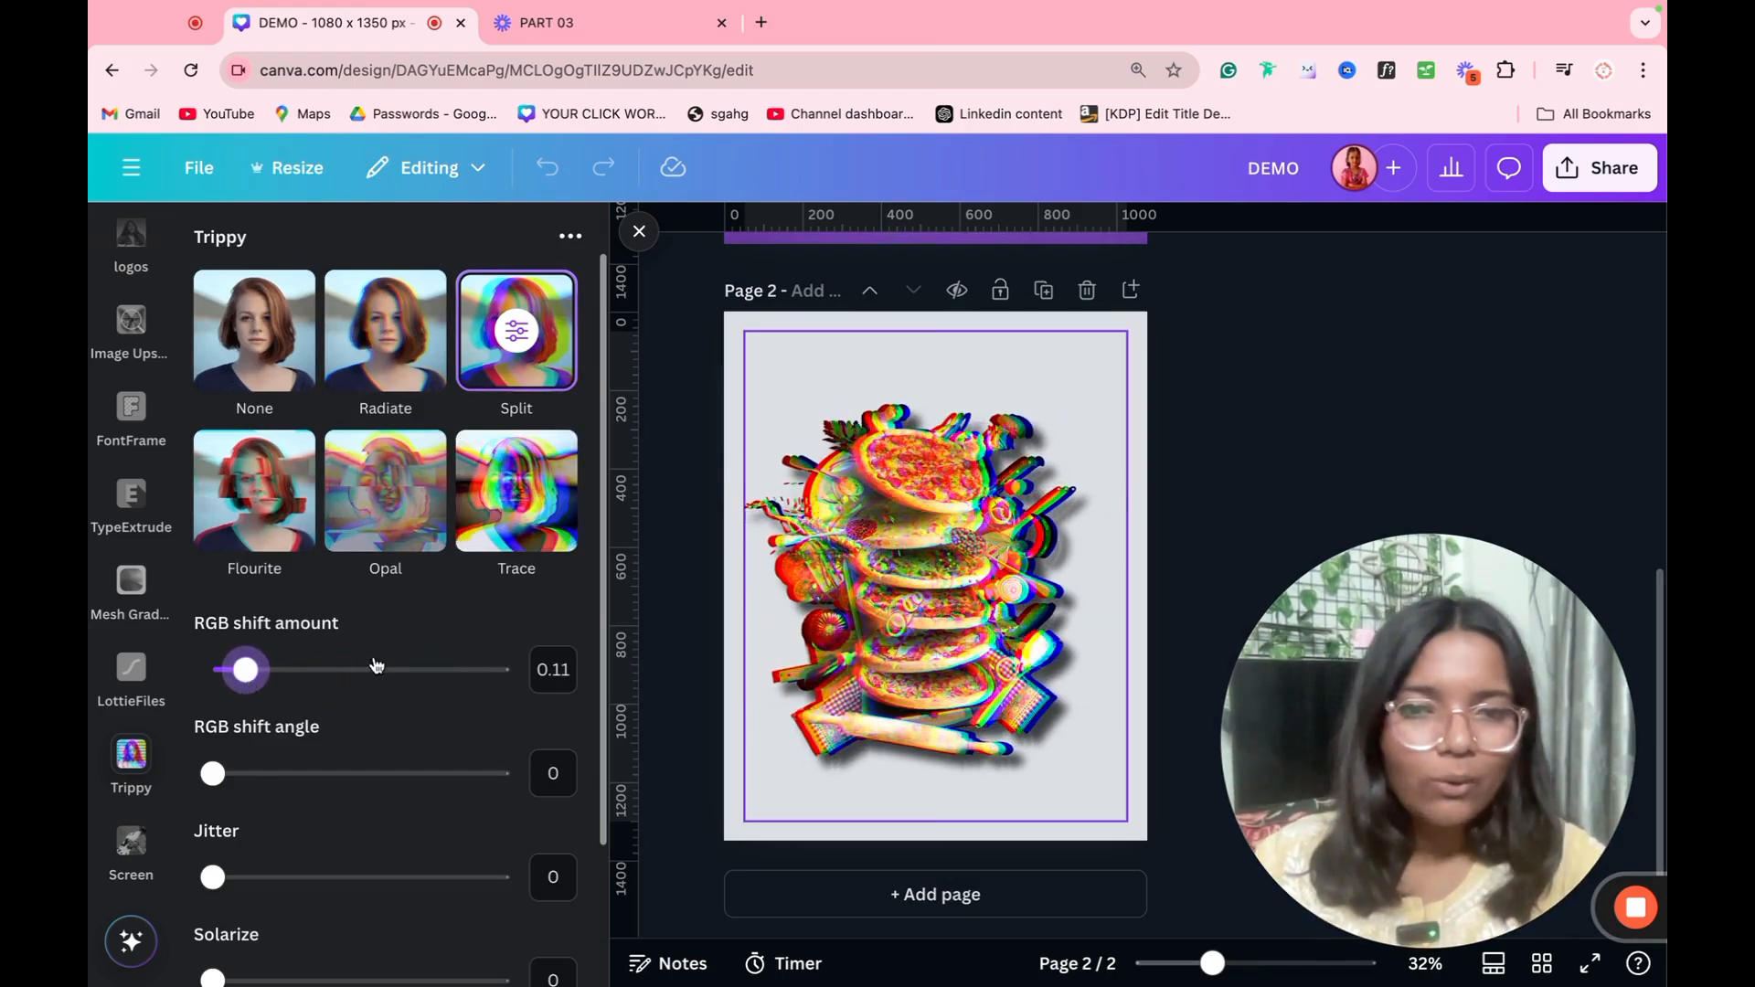
{"action": "scroll", "coordinate": [376, 664], "scroll_direction": "down", "scroll_amount": 2}
{"action": "left_click_drag", "start_coordinate": [312, 622], "coordinate": [317, 618]}
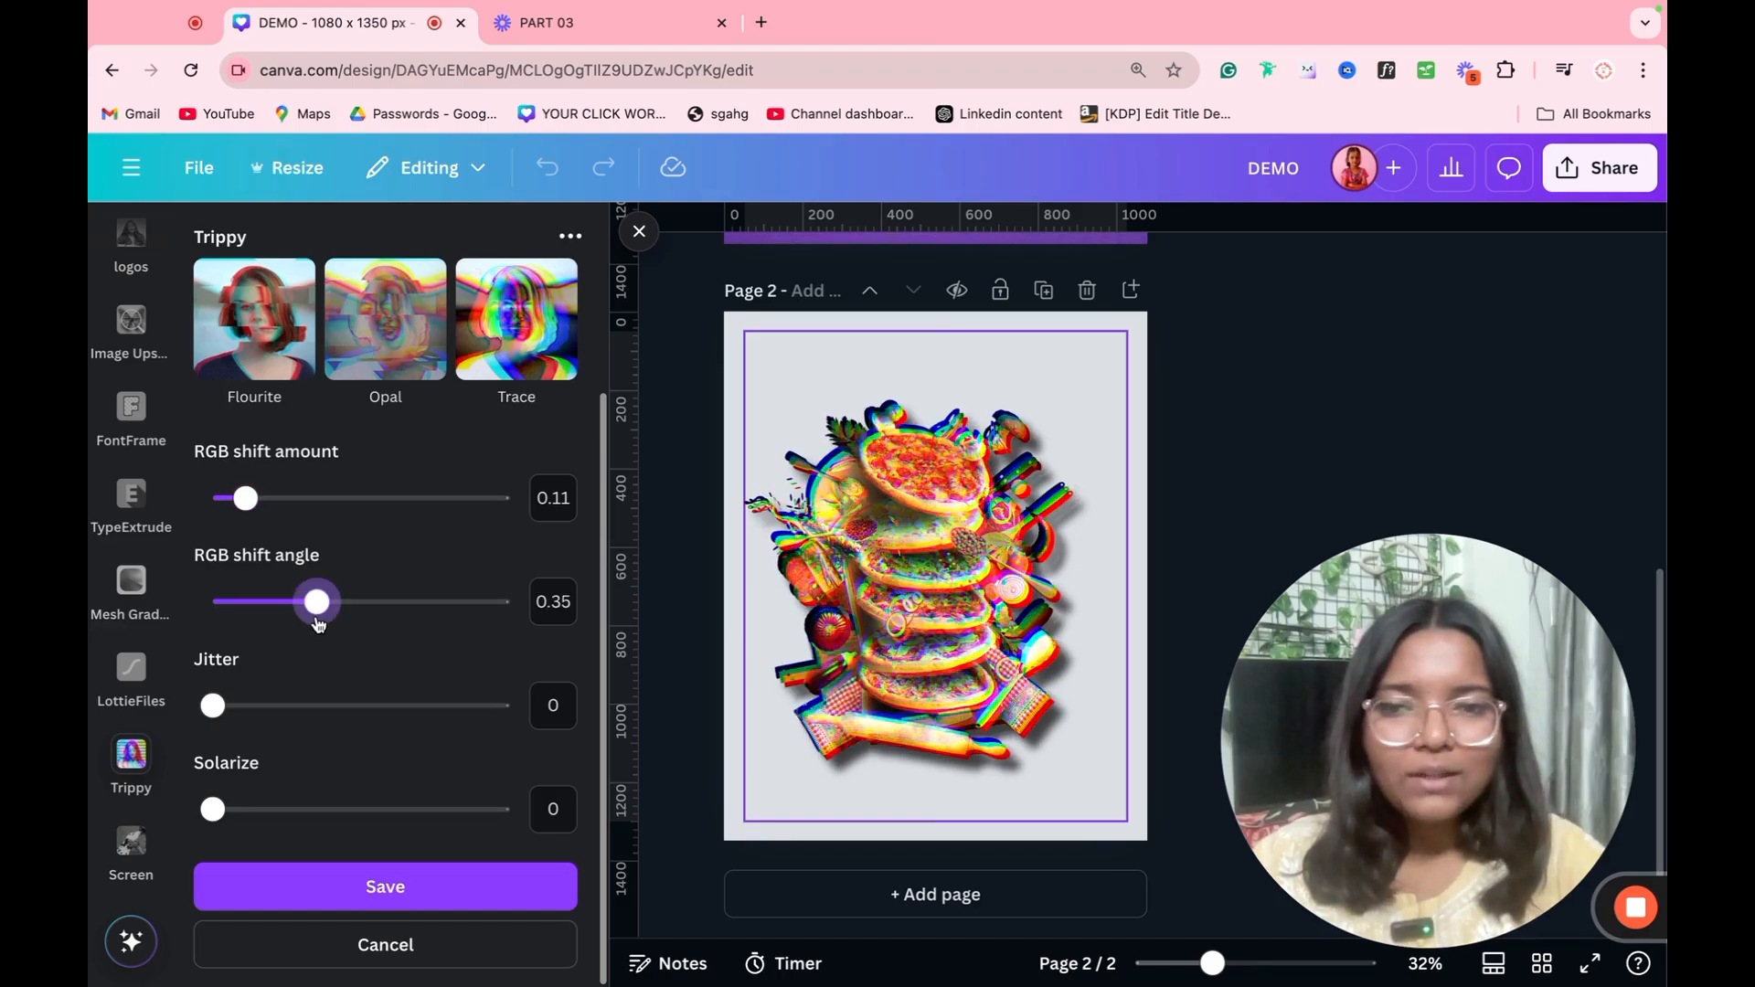
{"action": "left_click", "coordinate": [283, 705]}
{"action": "left_click", "coordinate": [311, 809]}
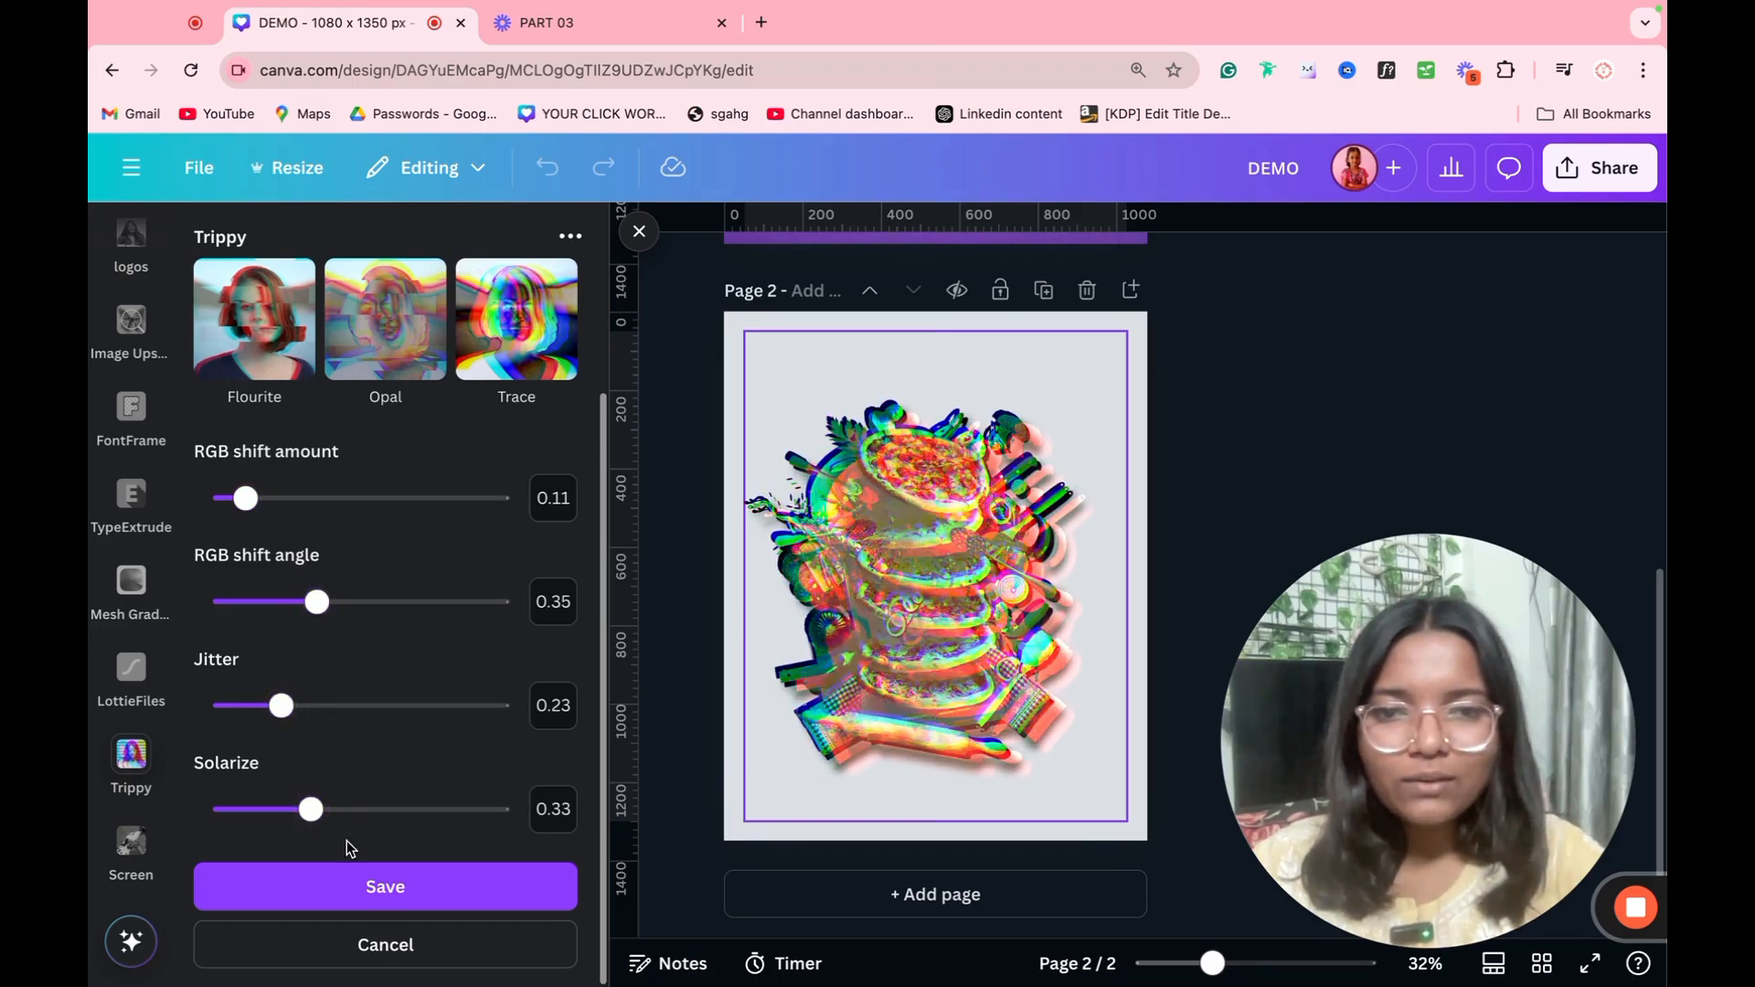
Step: Discard the Split effect by removing the Trippy app, and browse the featured free animations in LottieFiles
{"action": "left_click", "coordinate": [104, 738]}
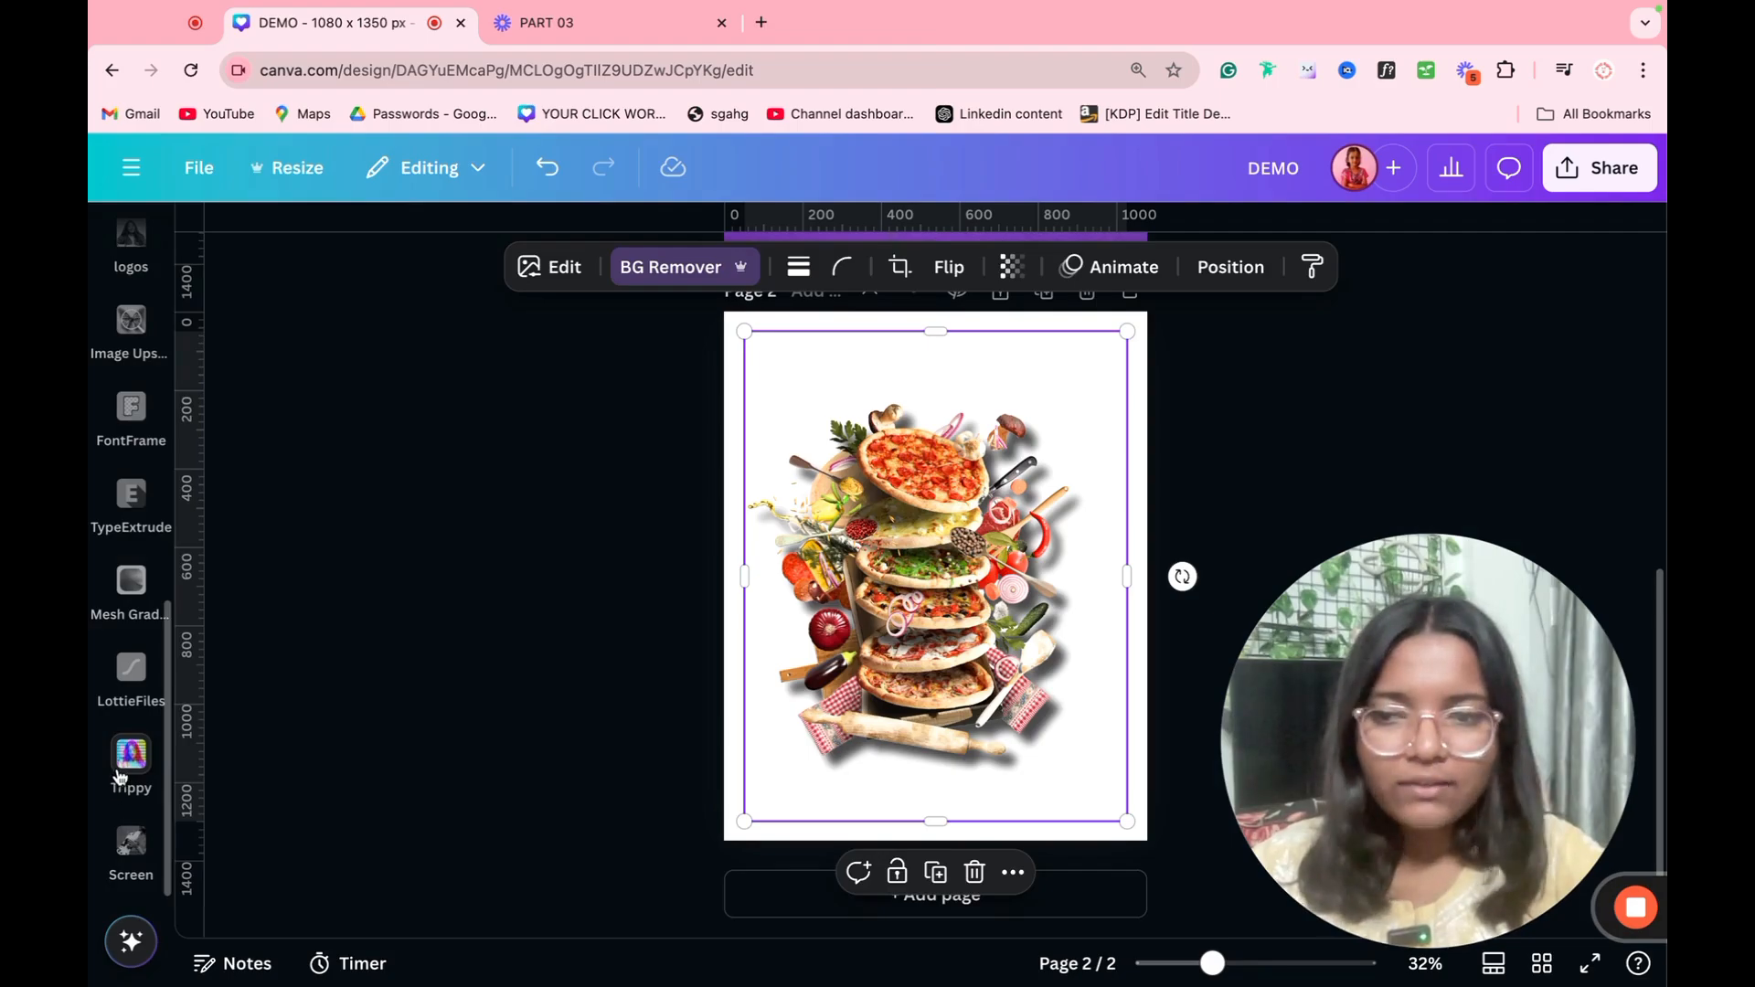
{"action": "left_click", "coordinate": [120, 768]}
{"action": "left_click", "coordinate": [112, 734]}
{"action": "left_click", "coordinate": [121, 751]}
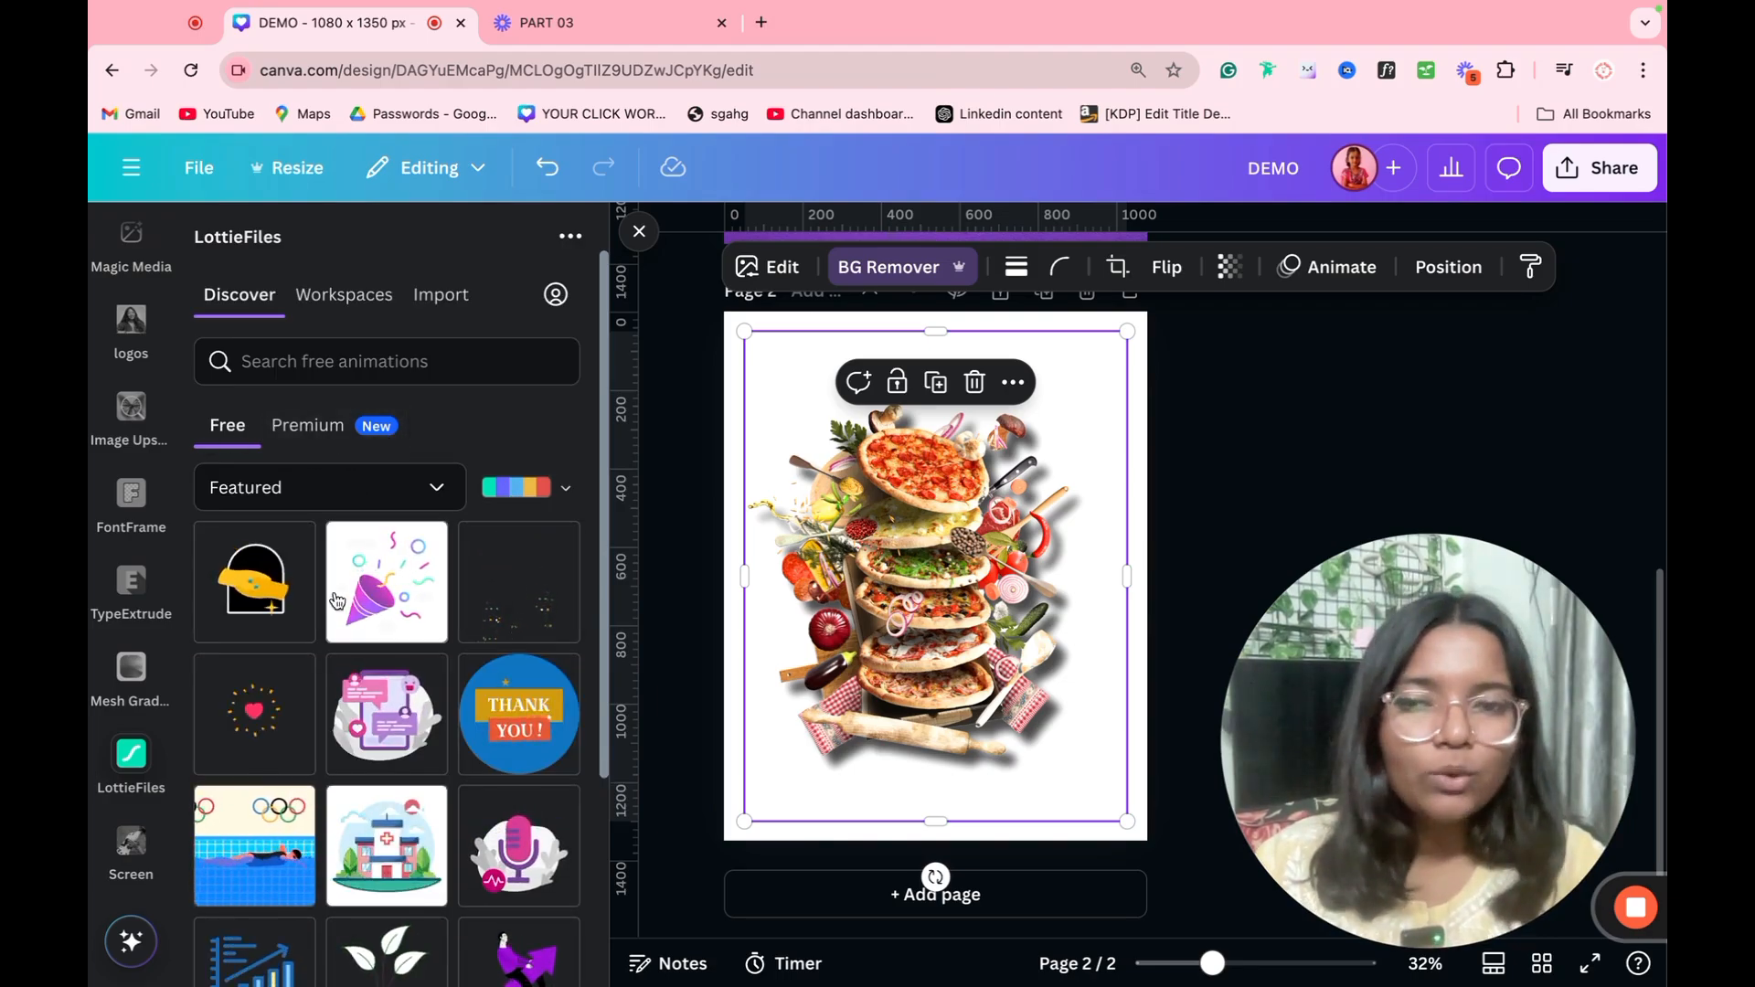
{"action": "scroll", "coordinate": [297, 743], "scroll_direction": "down", "scroll_amount": 5}
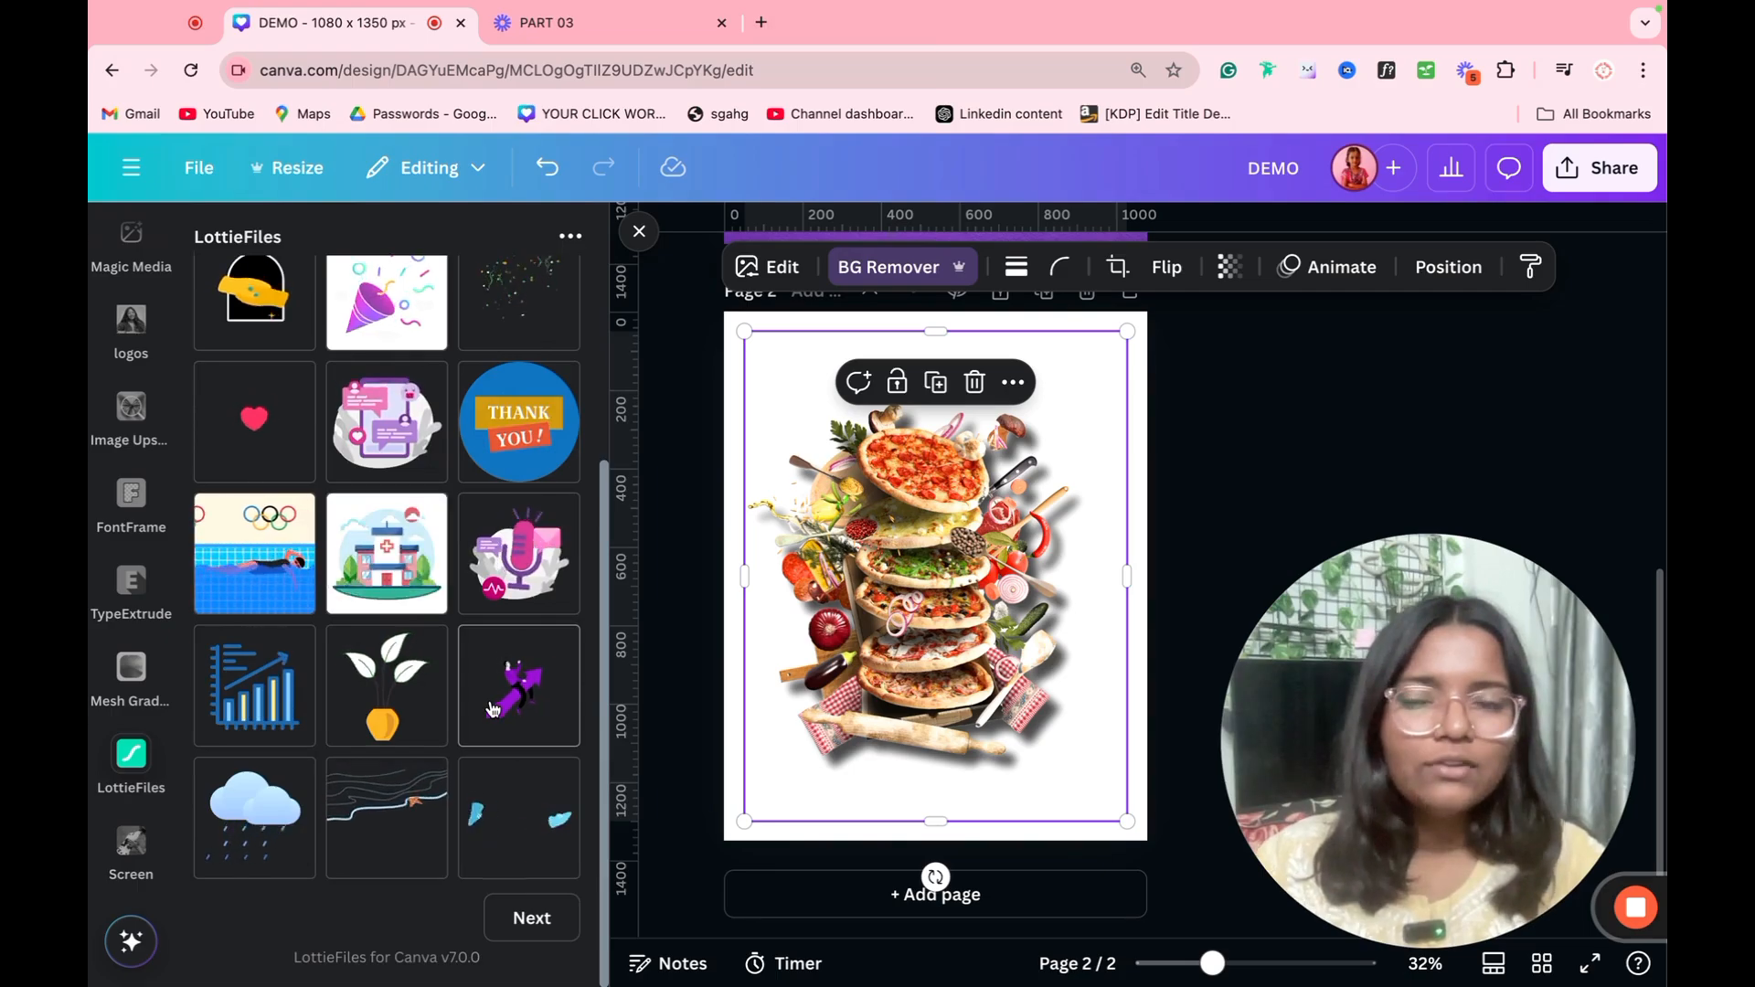
{"action": "scroll", "coordinate": [370, 640], "scroll_direction": "up", "scroll_amount": 5}
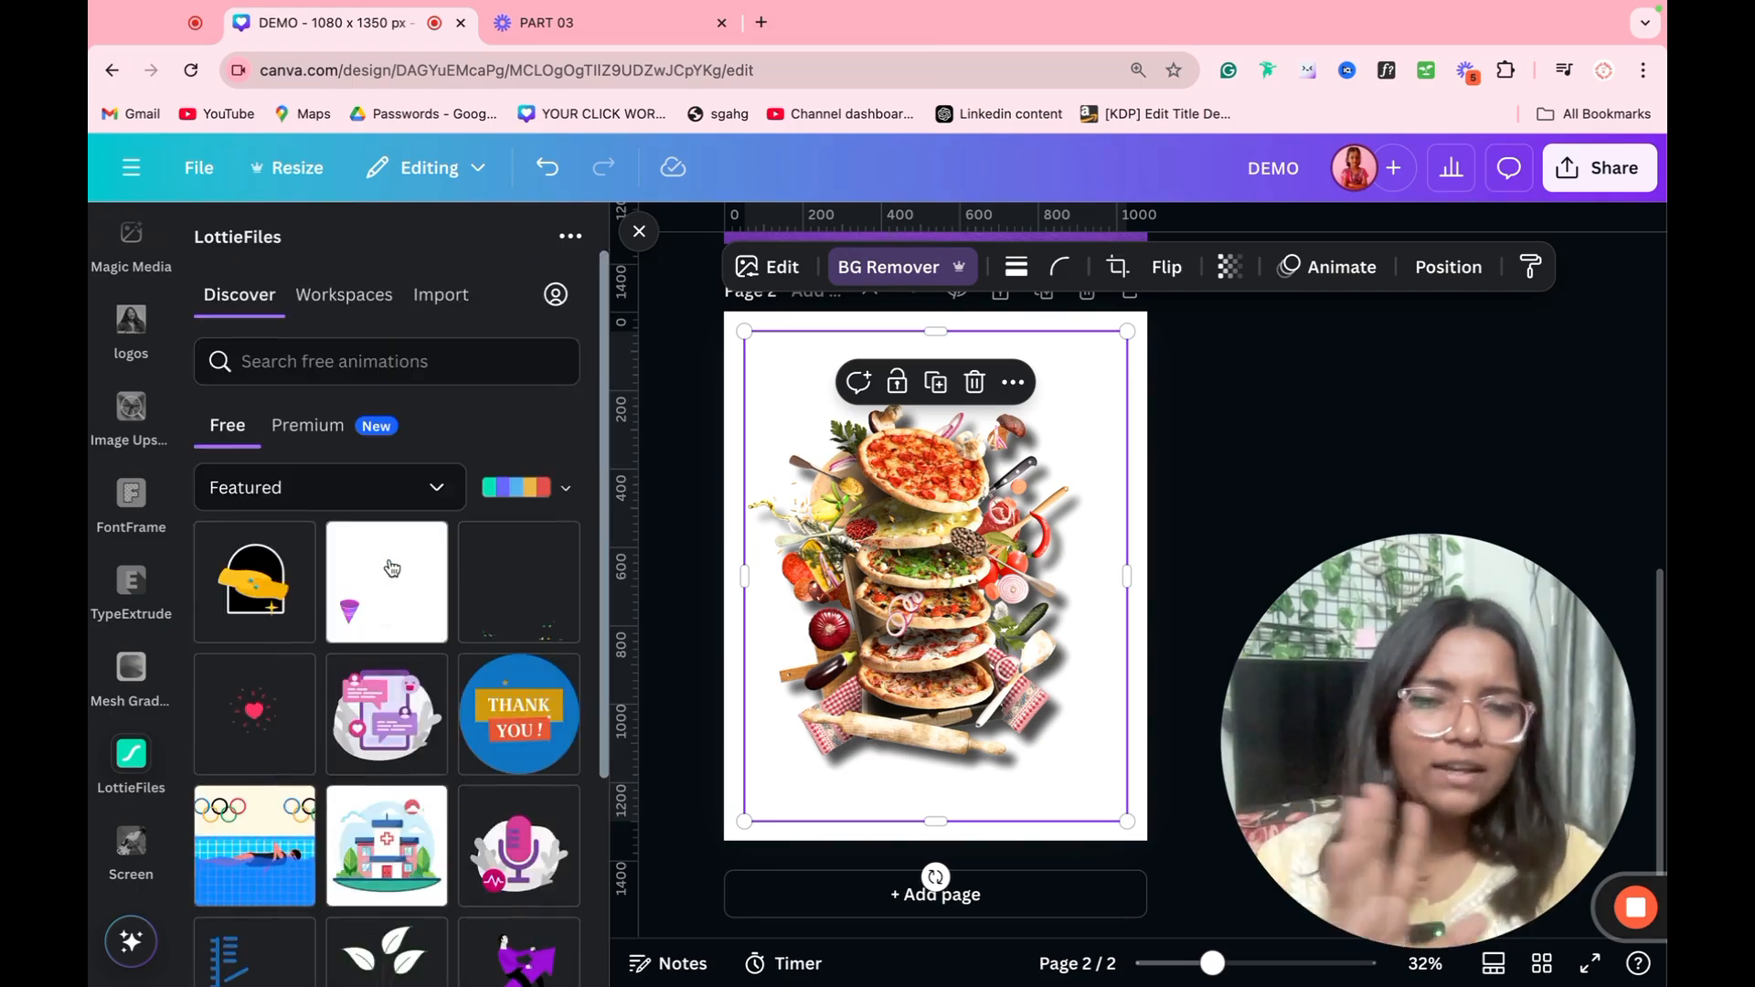
Step: Remove the LottieFiles app and compare the Circular and Curves gradient styles in Mesh Gradient, ending on Curves
{"action": "left_click", "coordinate": [109, 736]}
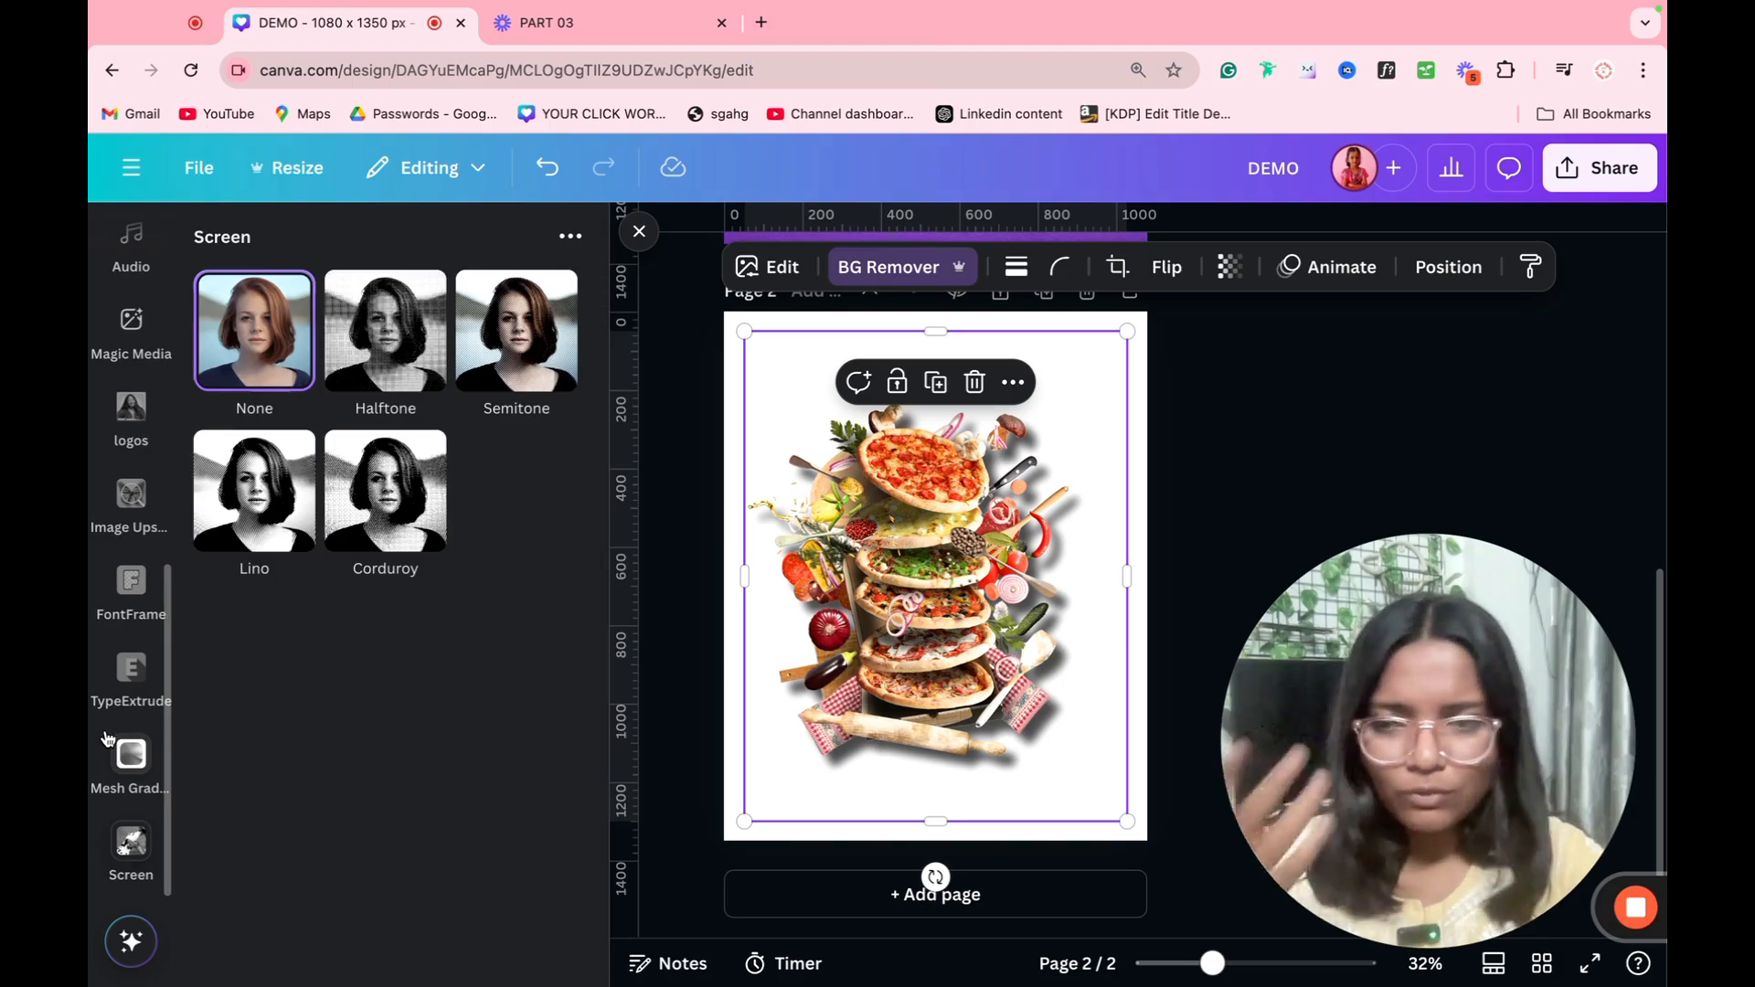
{"action": "left_click", "coordinate": [132, 776]}
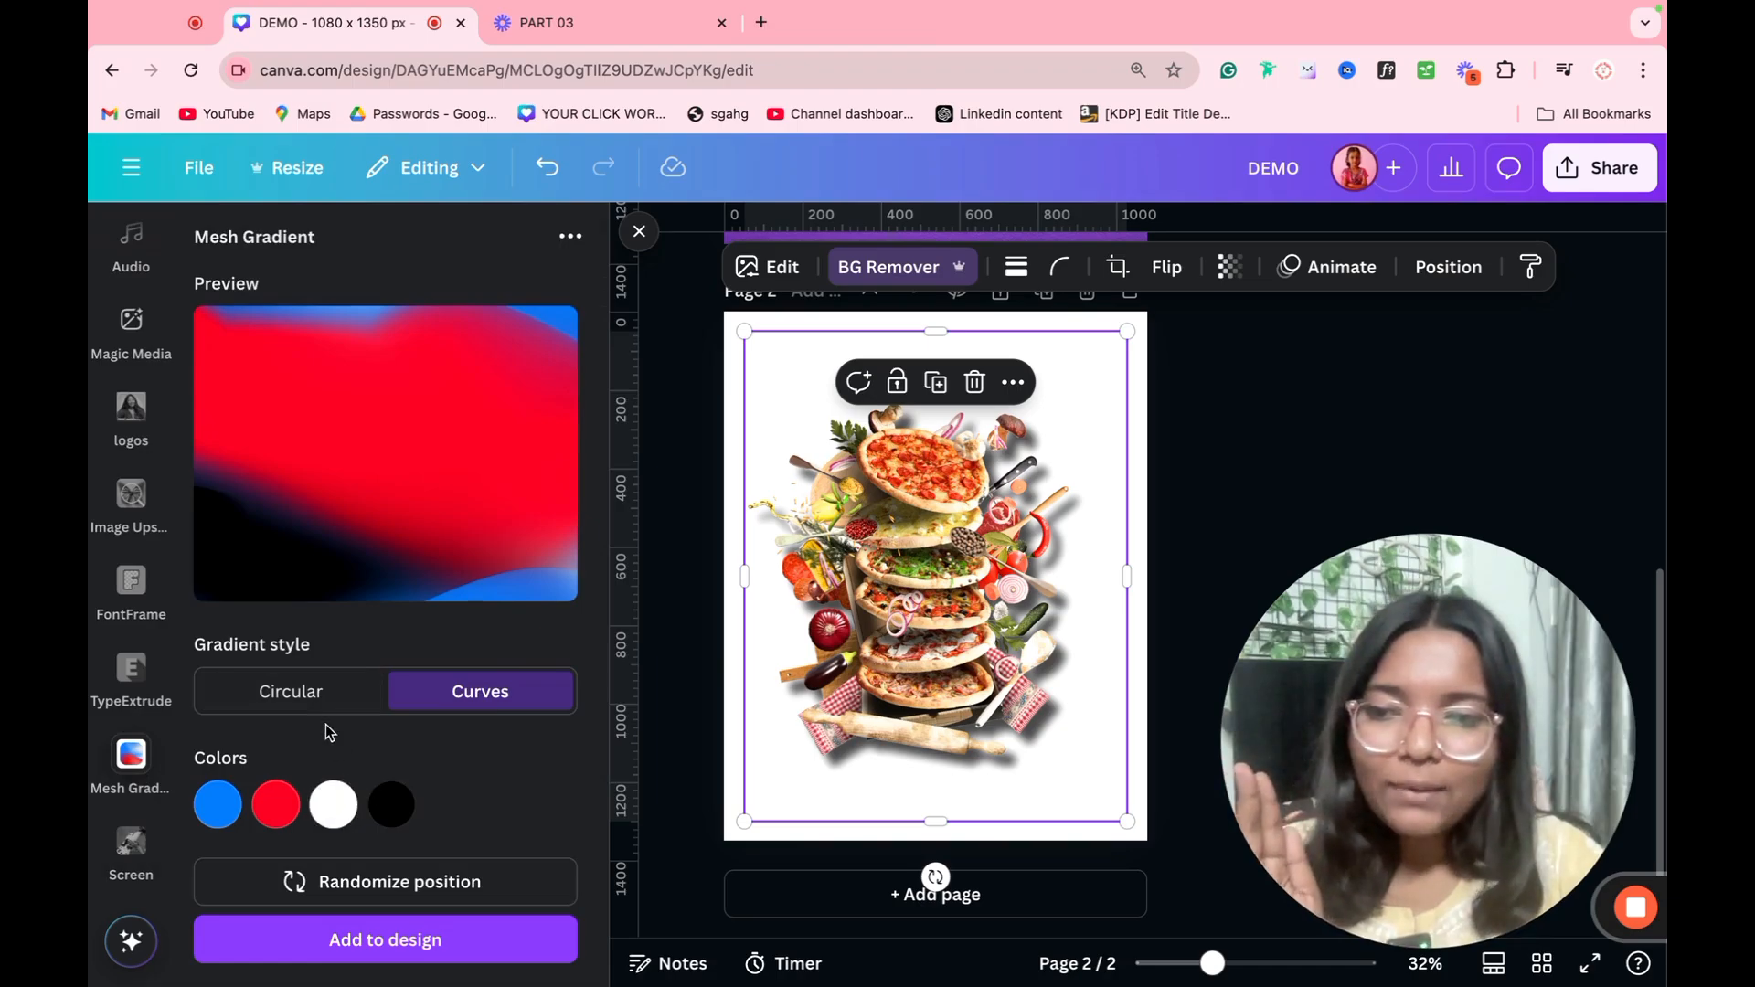
{"action": "left_click", "coordinate": [274, 692]}
{"action": "left_click", "coordinate": [505, 705]}
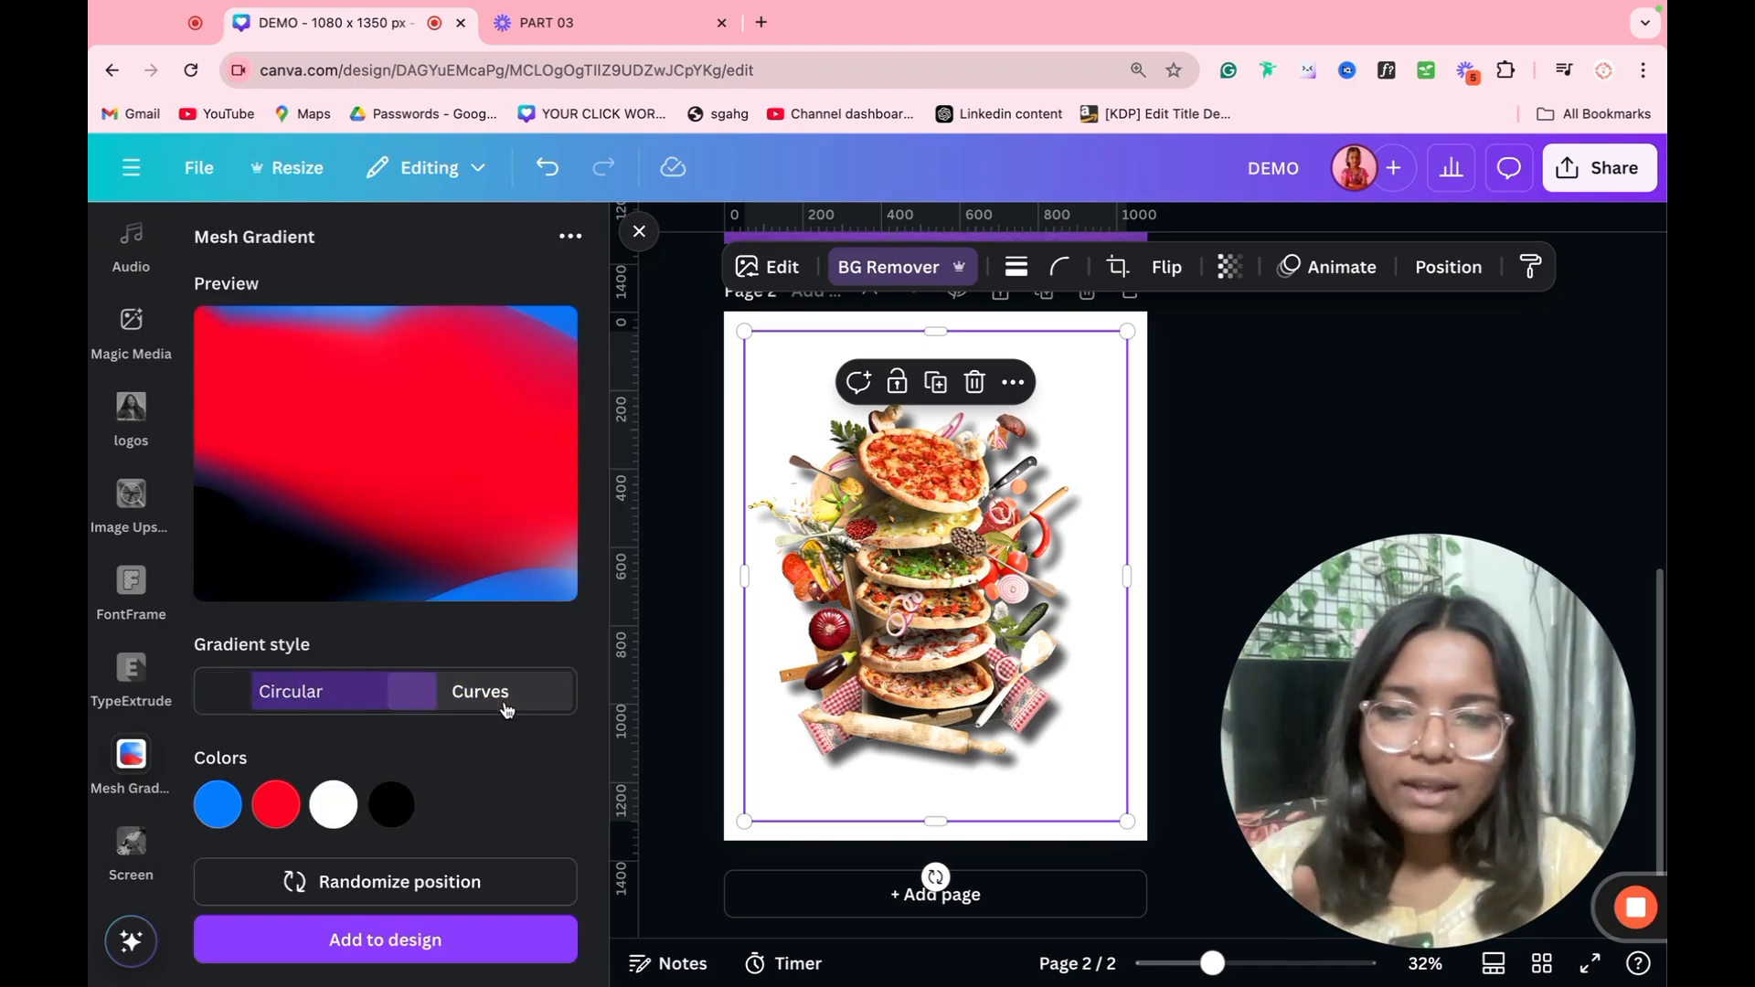
{"action": "left_click", "coordinate": [329, 706]}
{"action": "left_click", "coordinate": [475, 712]}
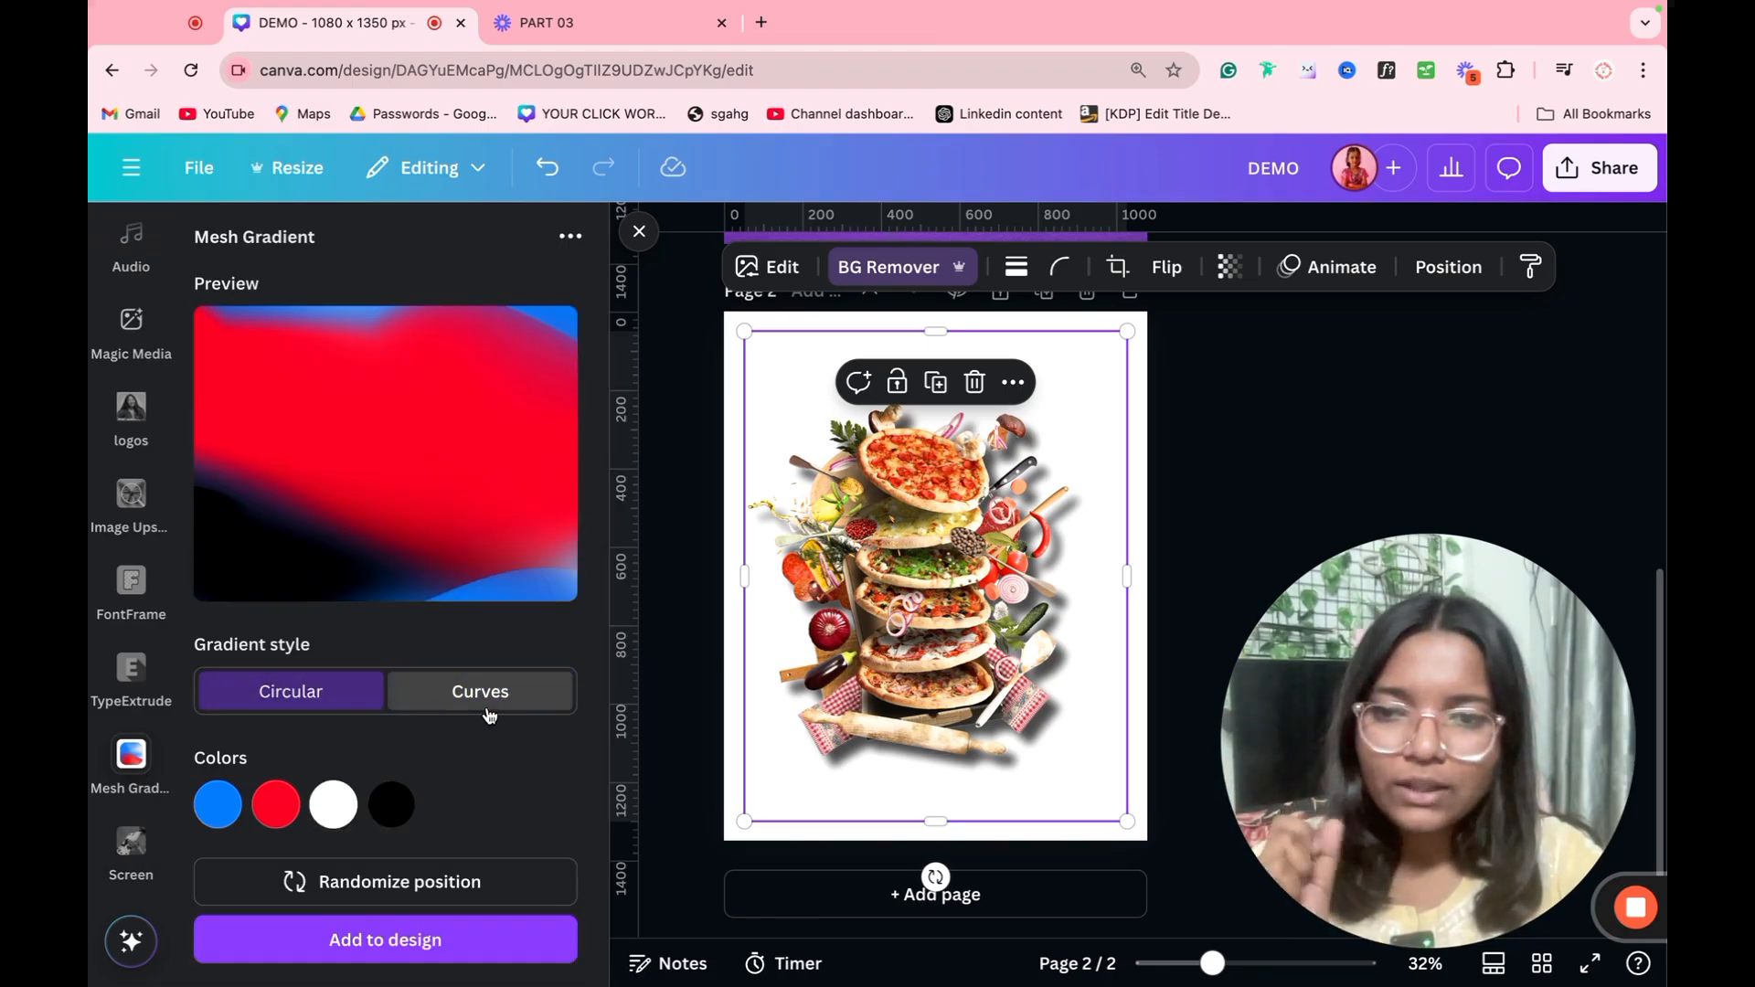
Step: Change the mesh gradient's white colour to a medium blue
{"action": "left_click", "coordinate": [322, 820]}
{"action": "left_click_drag", "start_coordinate": [372, 670], "coordinate": [490, 526]}
{"action": "left_click", "coordinate": [532, 602]}
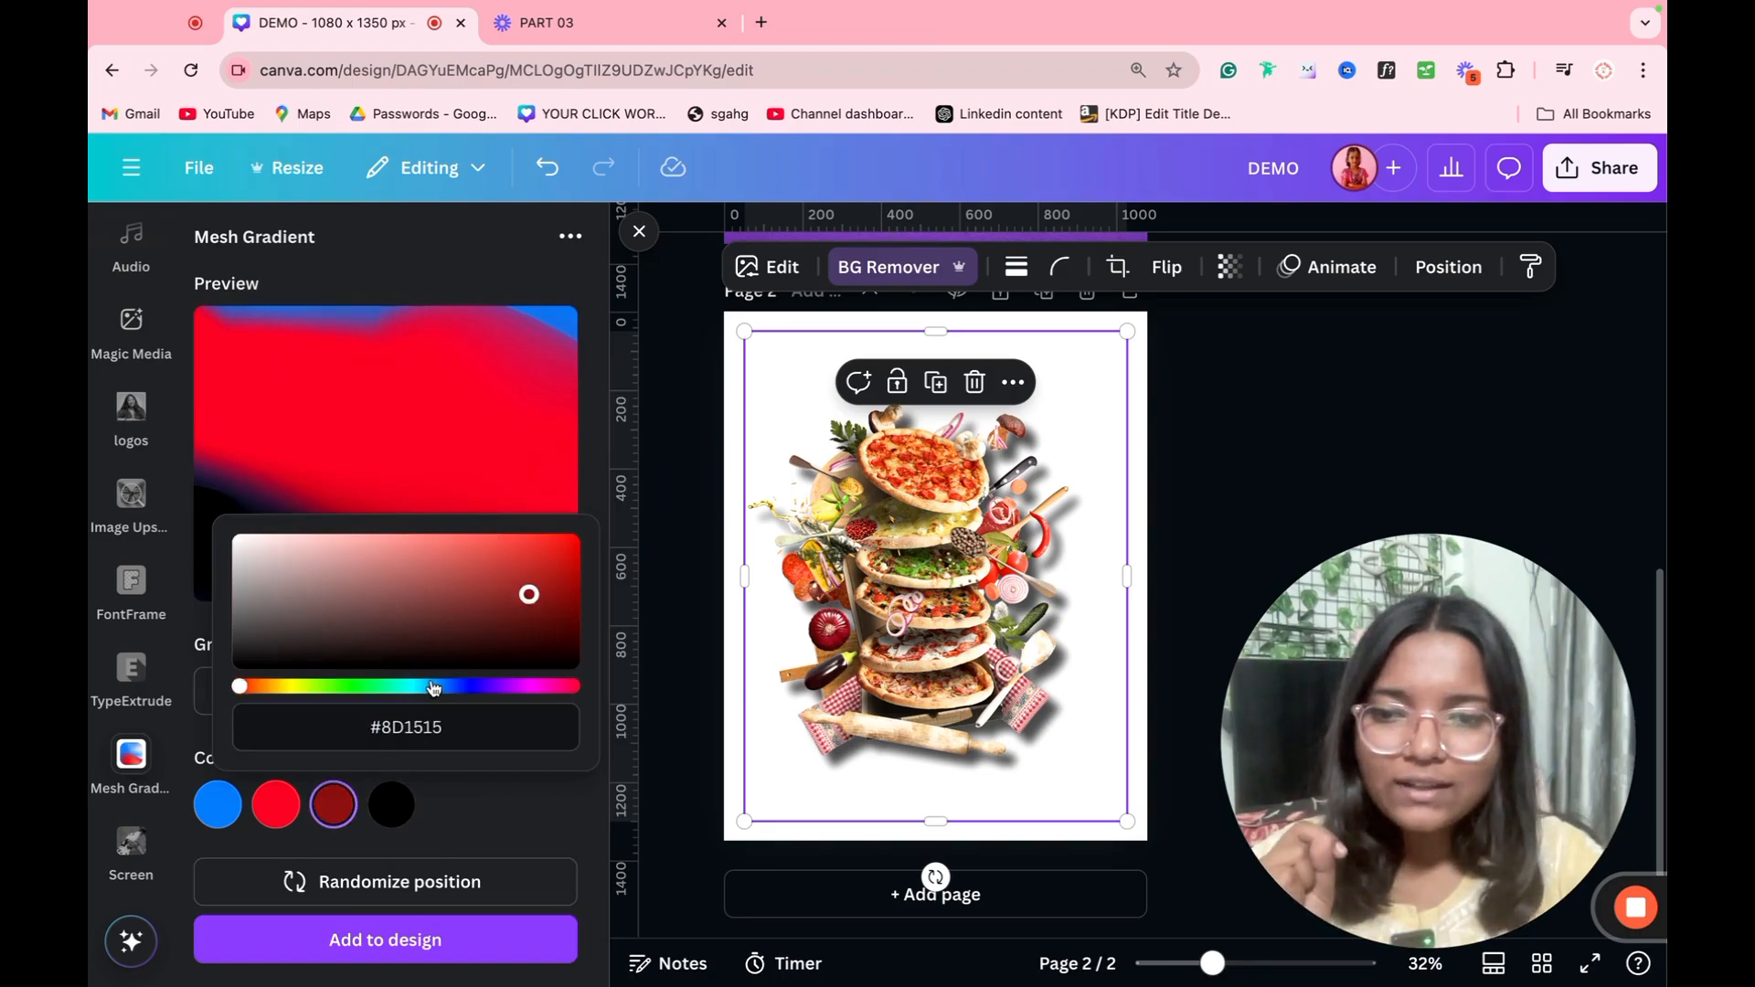
{"action": "left_click_drag", "start_coordinate": [239, 685], "coordinate": [431, 686]}
{"action": "left_click_drag", "start_coordinate": [490, 591], "coordinate": [497, 569]}
Step: Change the mesh gradient's red colour to light pink #FFA9B6
{"action": "left_click", "coordinate": [274, 803]}
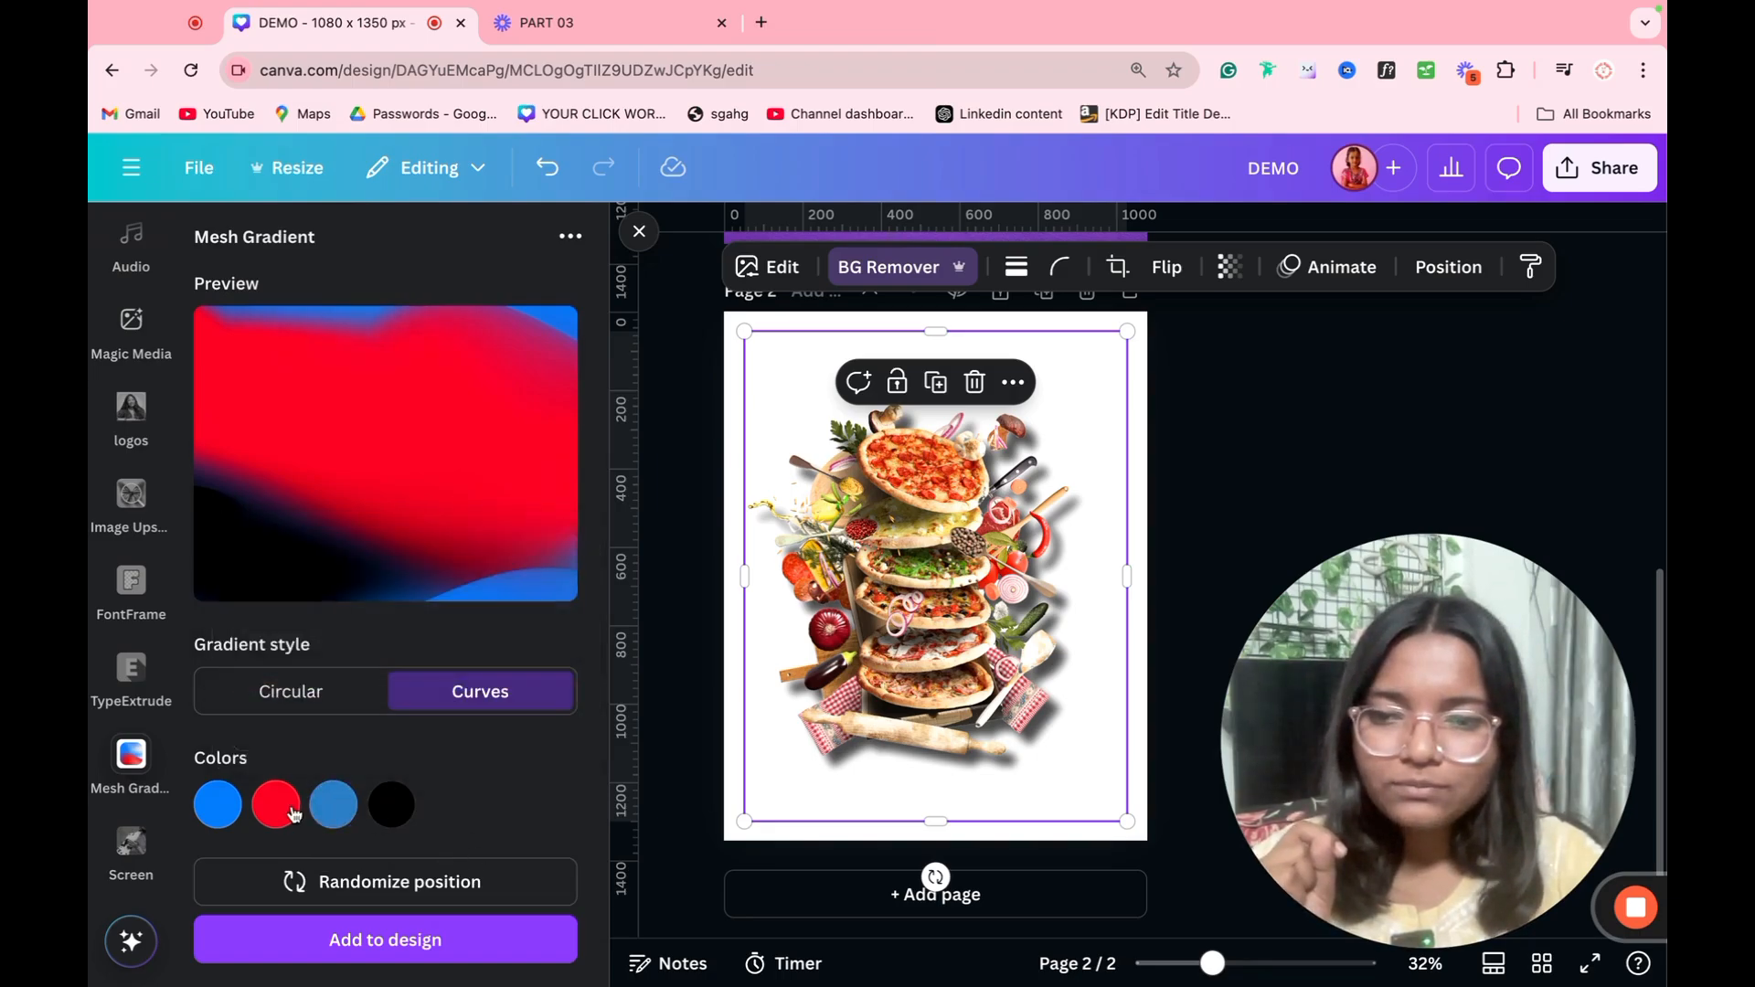
{"action": "left_click", "coordinate": [274, 803]}
{"action": "left_click", "coordinate": [437, 605]}
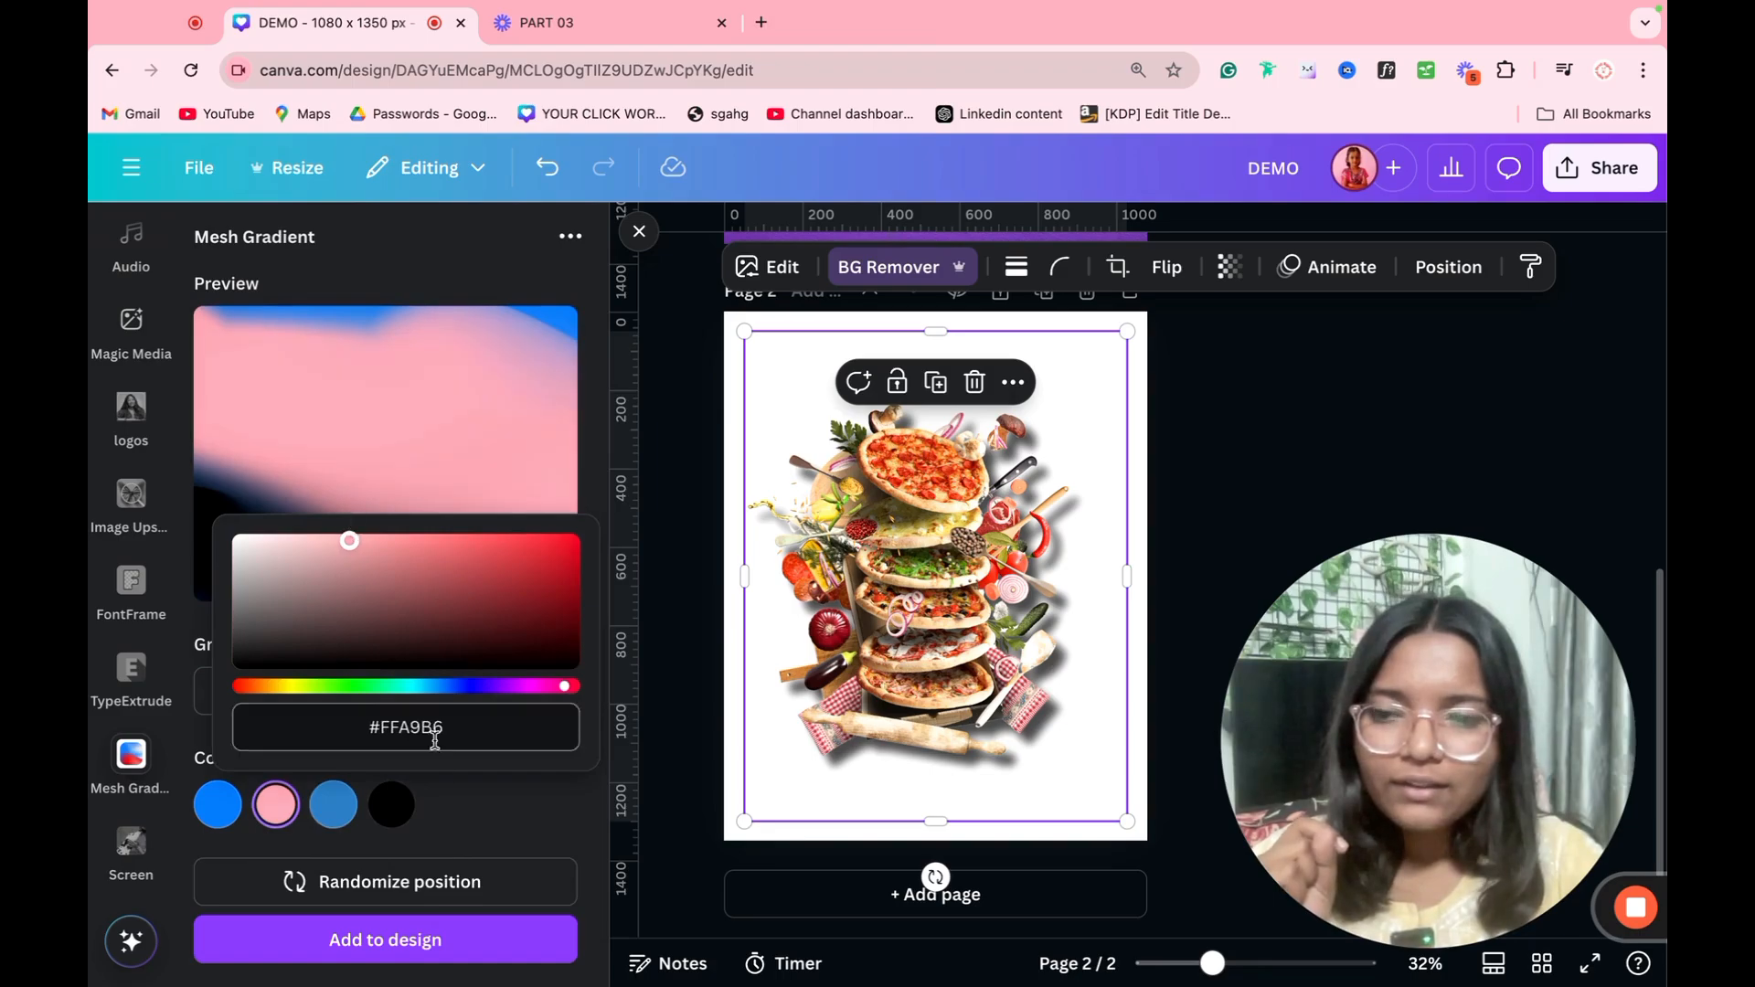
{"action": "left_click", "coordinate": [466, 790]}
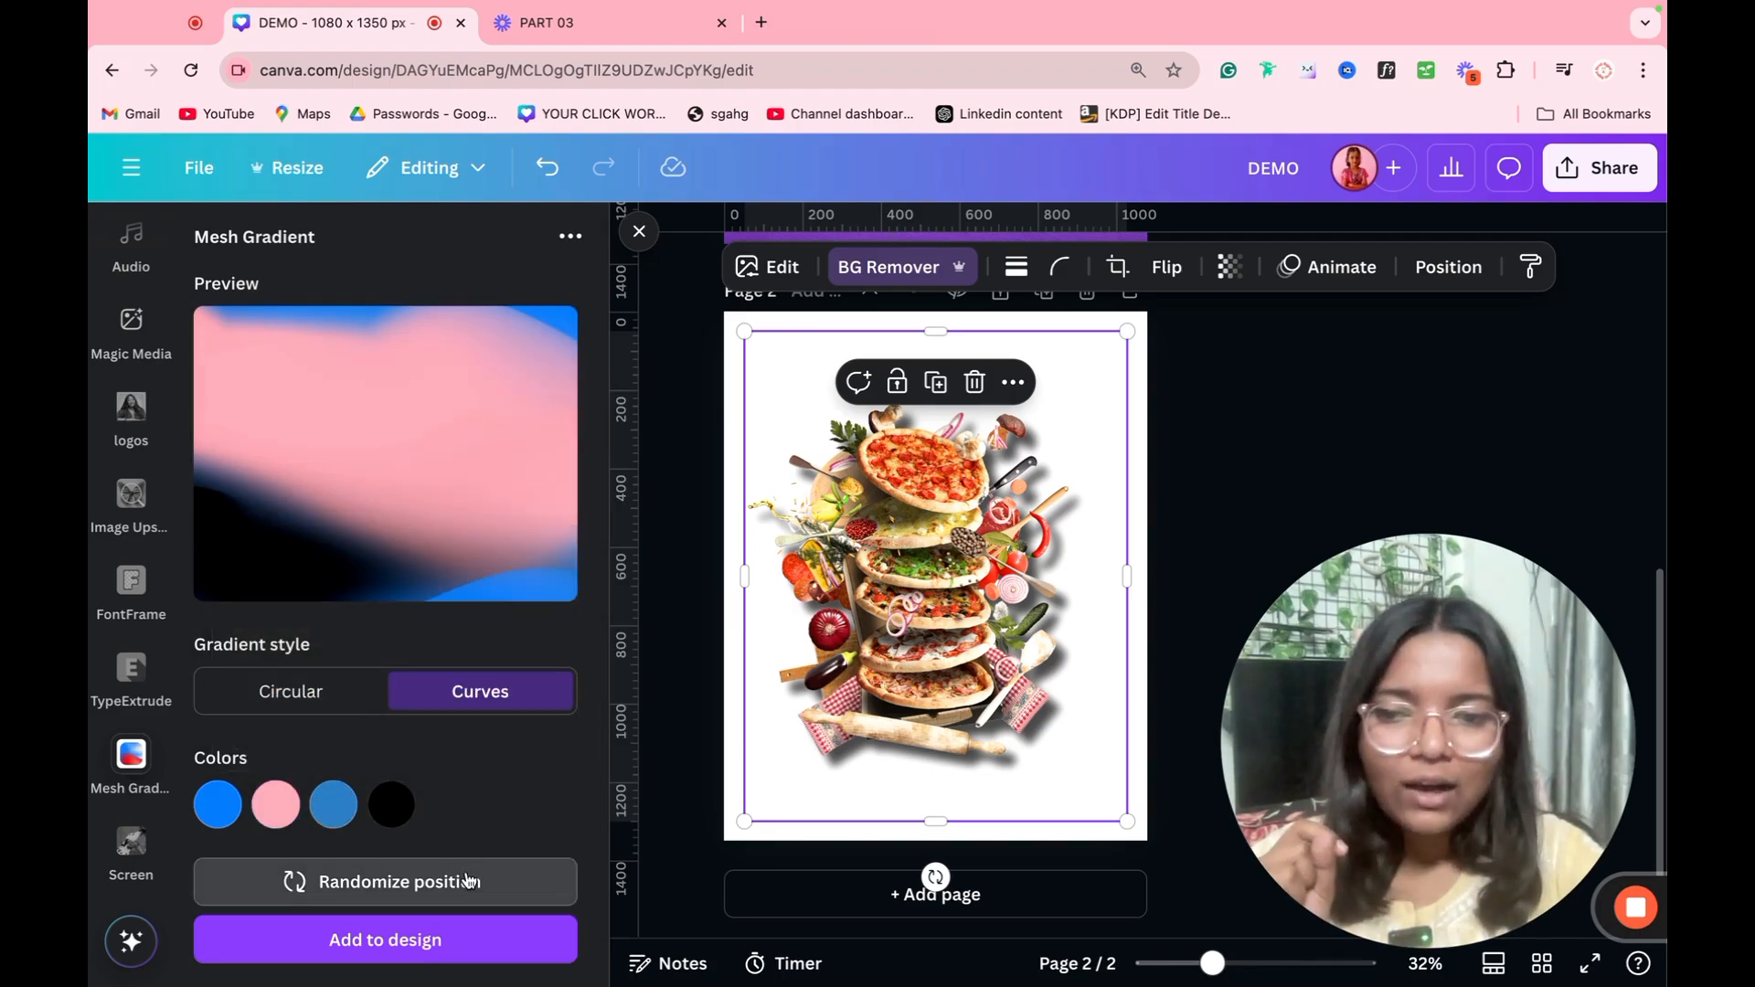
Step: Randomize the colour positions of the mesh gradient repeatedly to preview different blends
{"action": "left_click", "coordinate": [490, 892]}
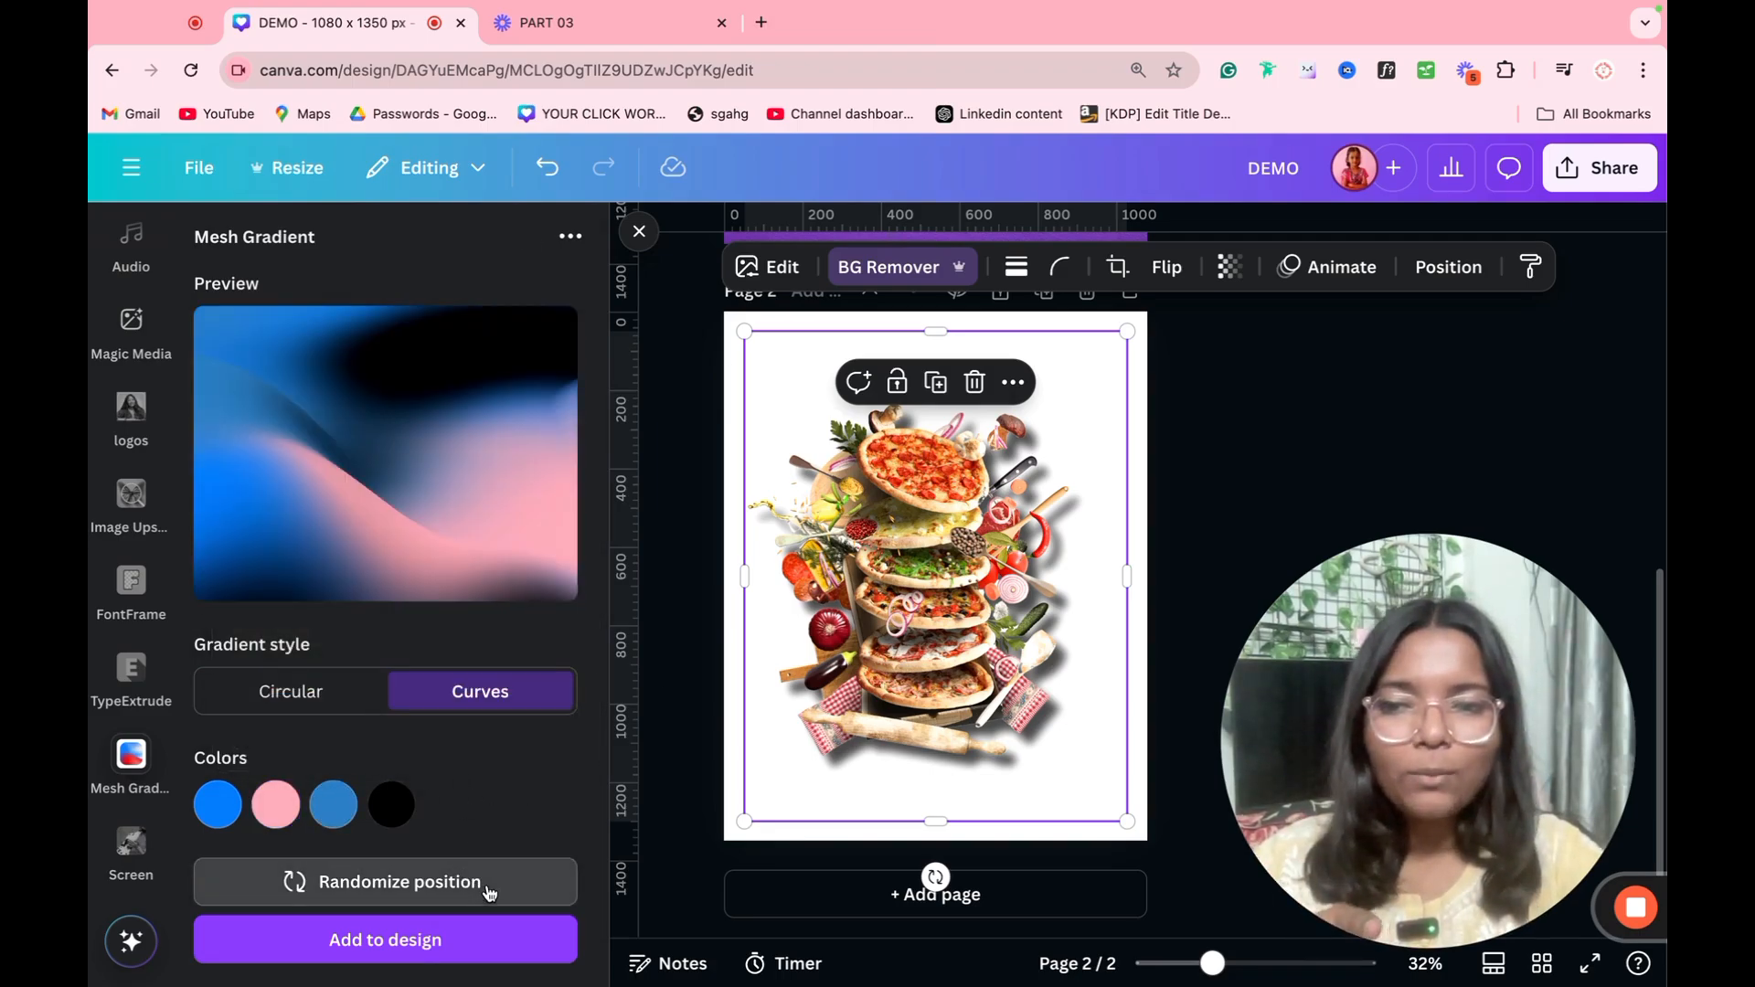
{"action": "left_click", "coordinate": [490, 892]}
{"action": "left_click", "coordinate": [490, 892]}
{"action": "left_click", "coordinate": [490, 892]}
{"action": "left_click", "coordinate": [490, 892]}
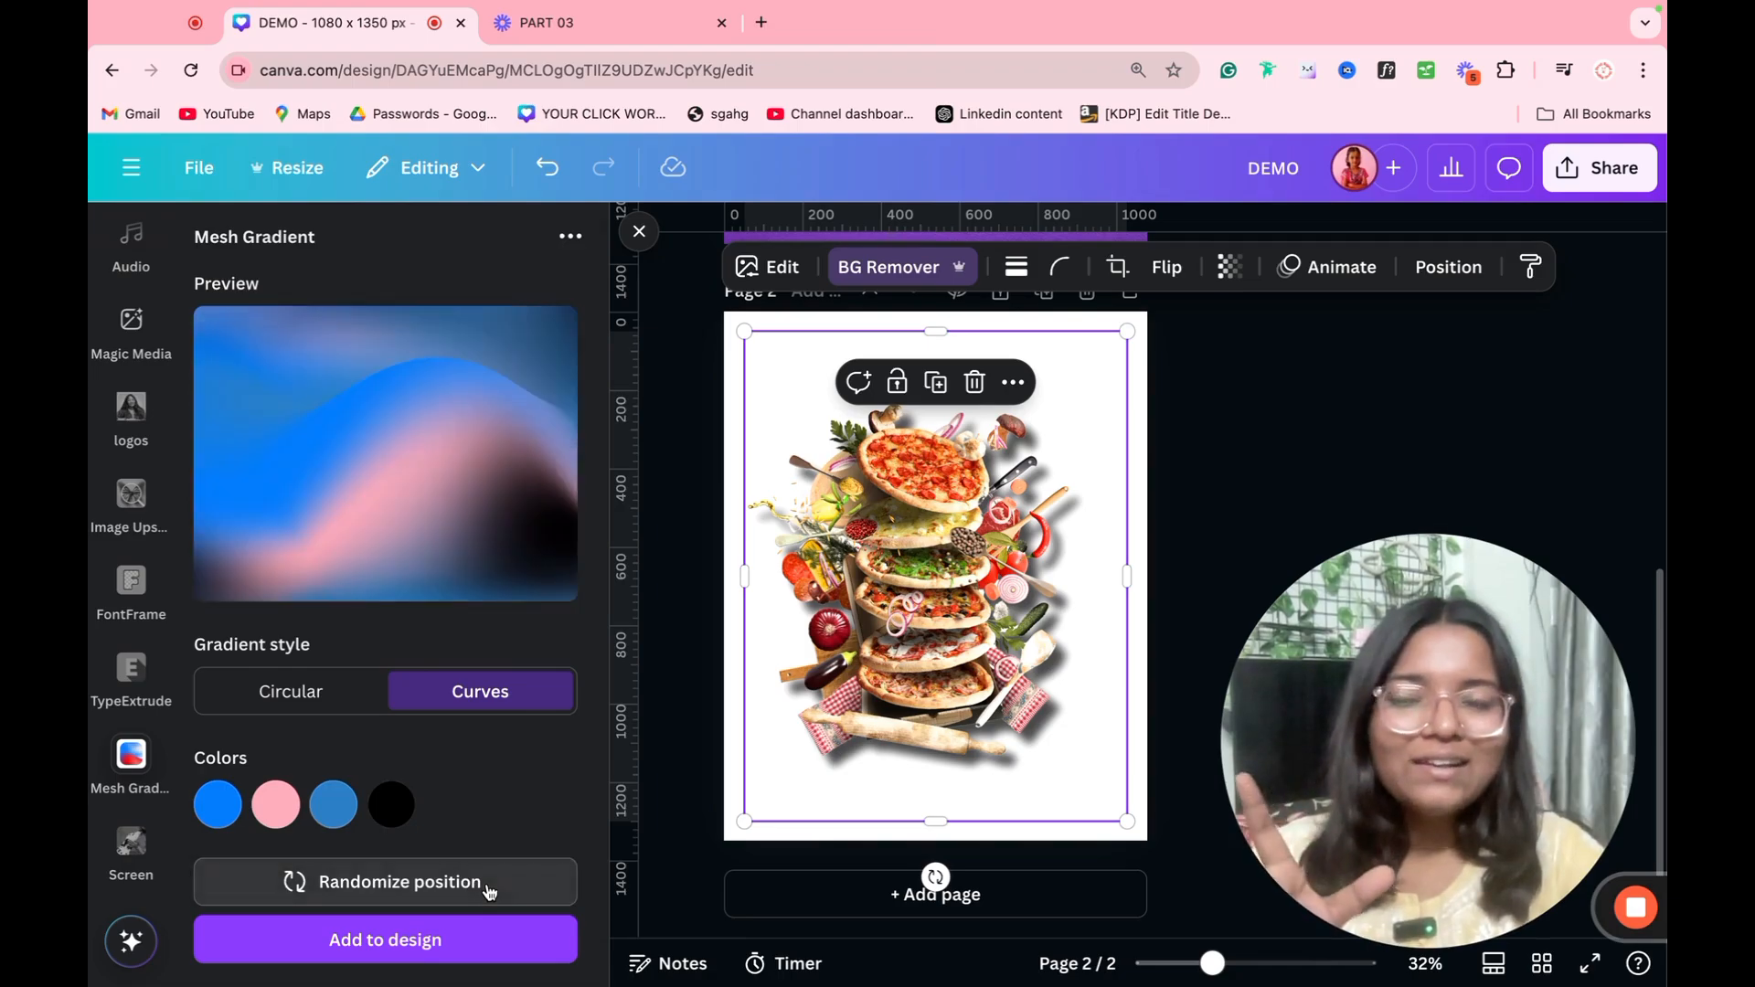
{"action": "left_click", "coordinate": [490, 892]}
{"action": "left_click", "coordinate": [490, 892]}
{"action": "left_click", "coordinate": [490, 892]}
{"action": "left_click", "coordinate": [490, 892]}
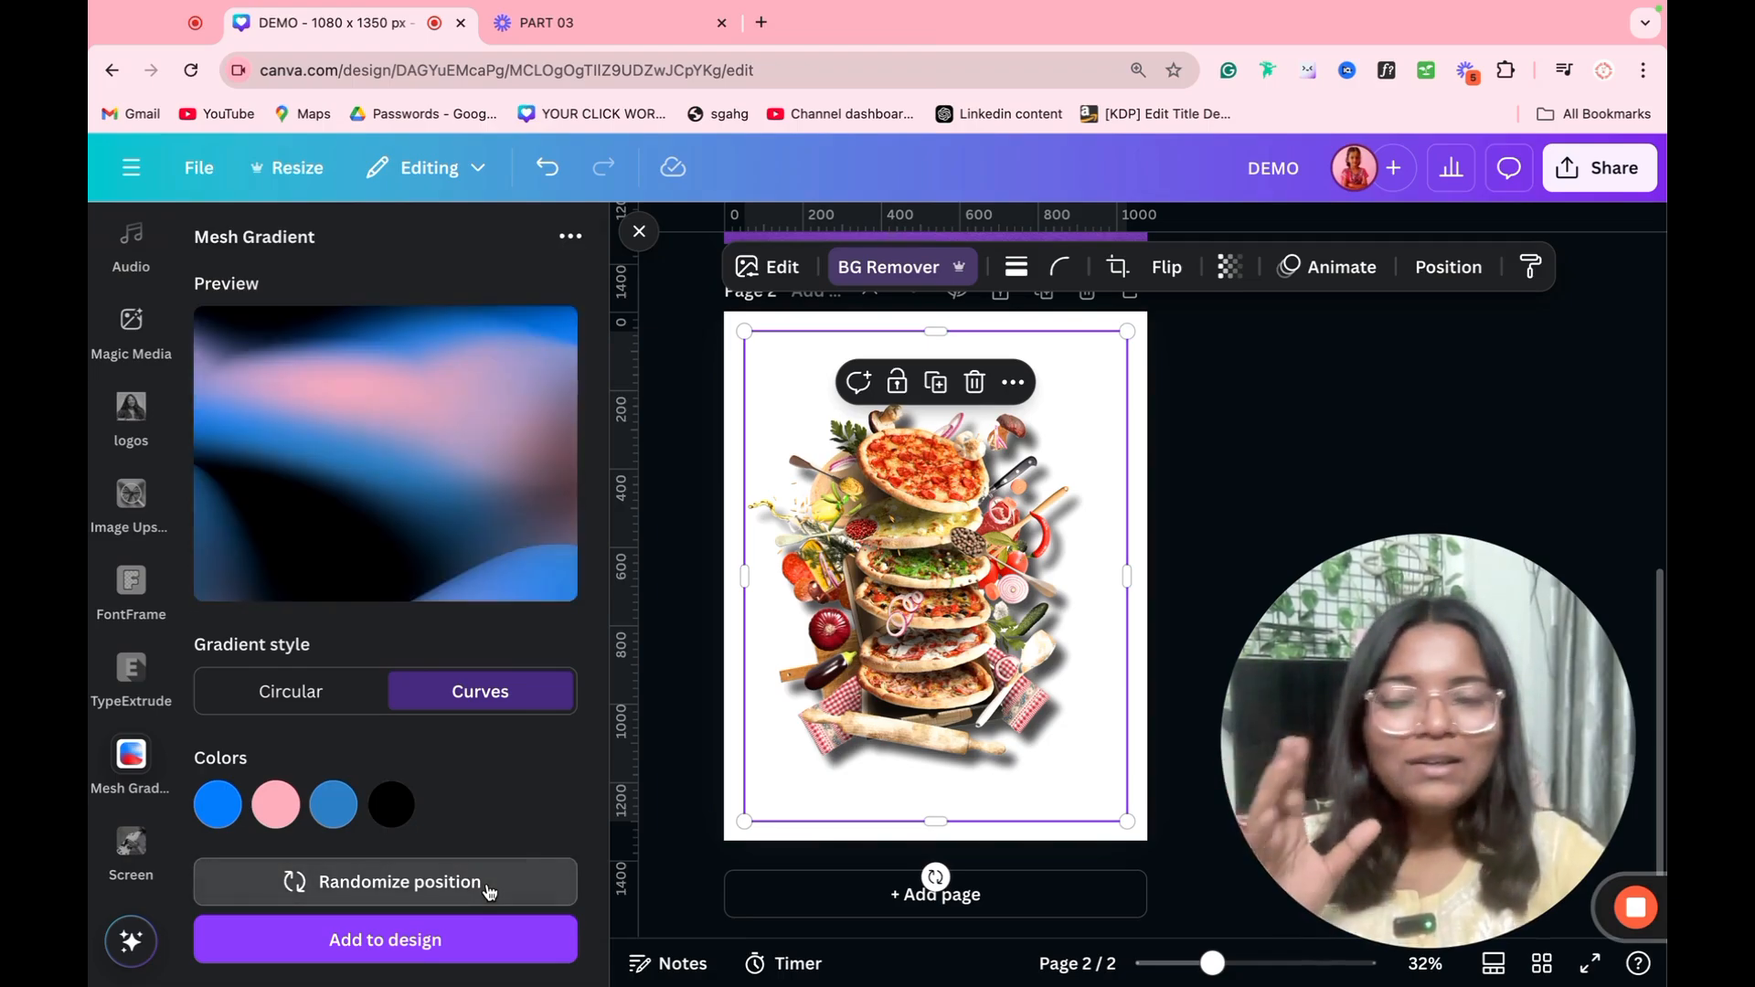
{"action": "left_click", "coordinate": [490, 892]}
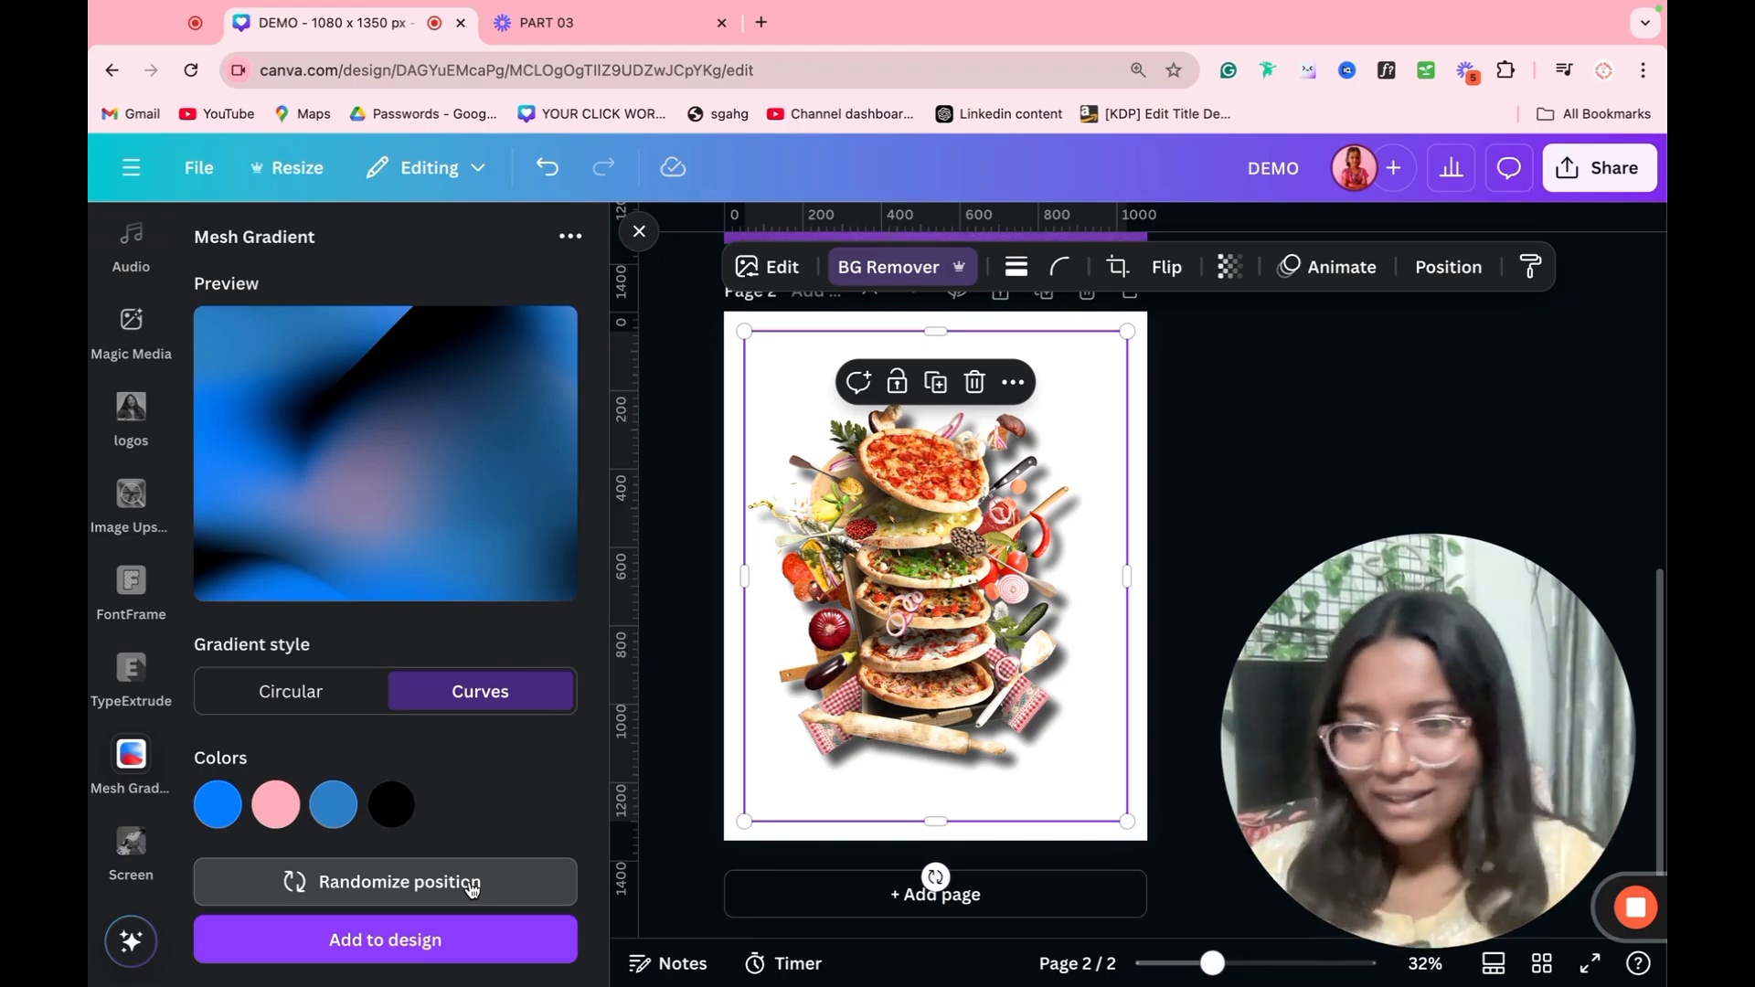
Step: Replace the Mesh Gradient app with TypeExtrude and delete the pizza image from page 2
{"action": "left_click", "coordinate": [104, 745]}
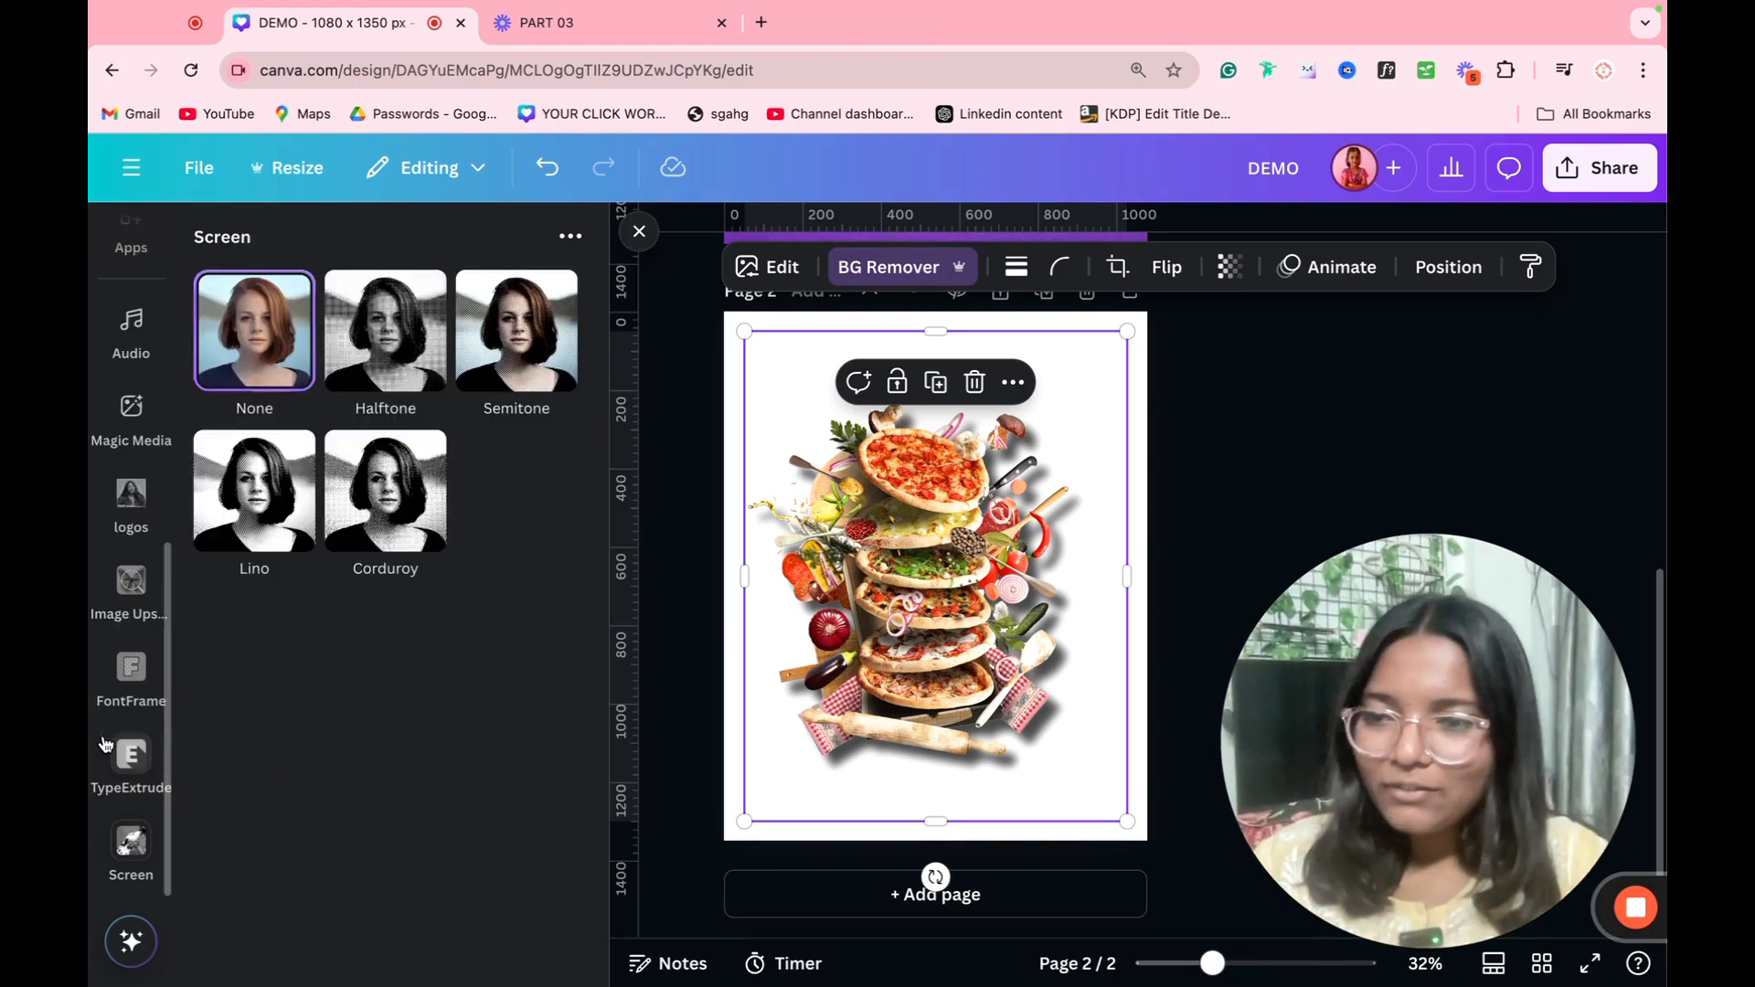
{"action": "left_click", "coordinate": [108, 747]}
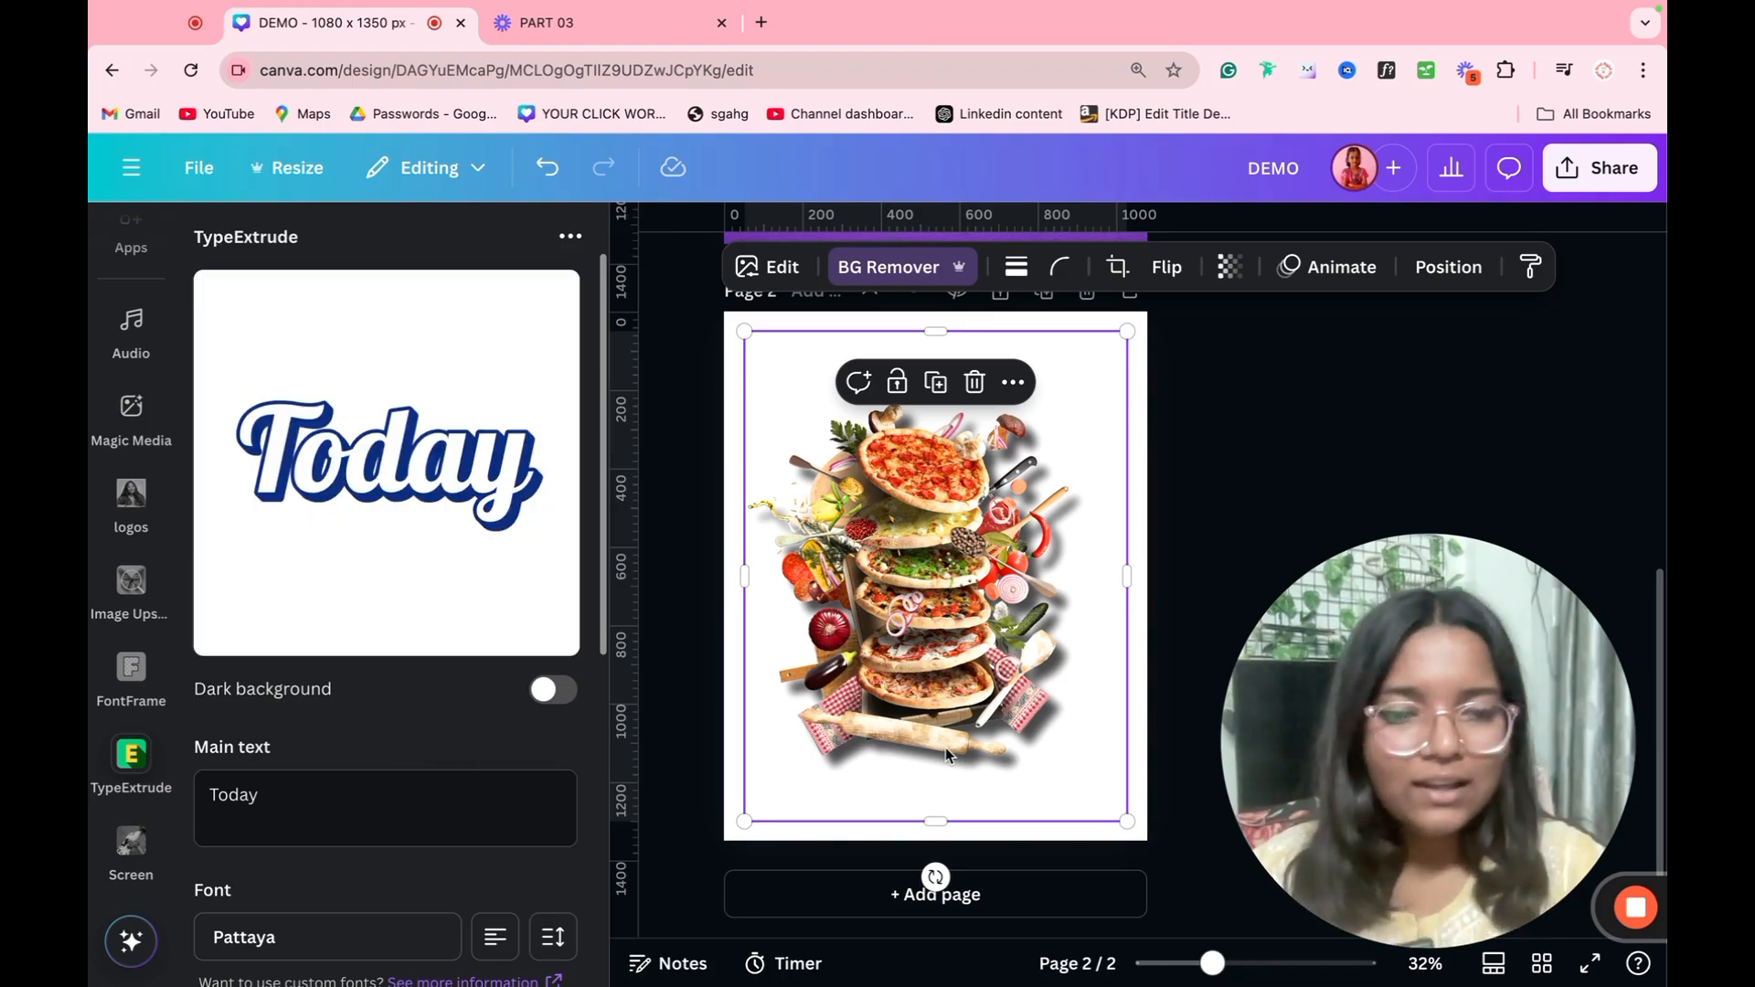
{"action": "key", "text": "Delete"}
Step: Replace the TypeExtrude main text with PIZZA, PARTY and TODAY on three separate lines
{"action": "left_click", "coordinate": [485, 772]}
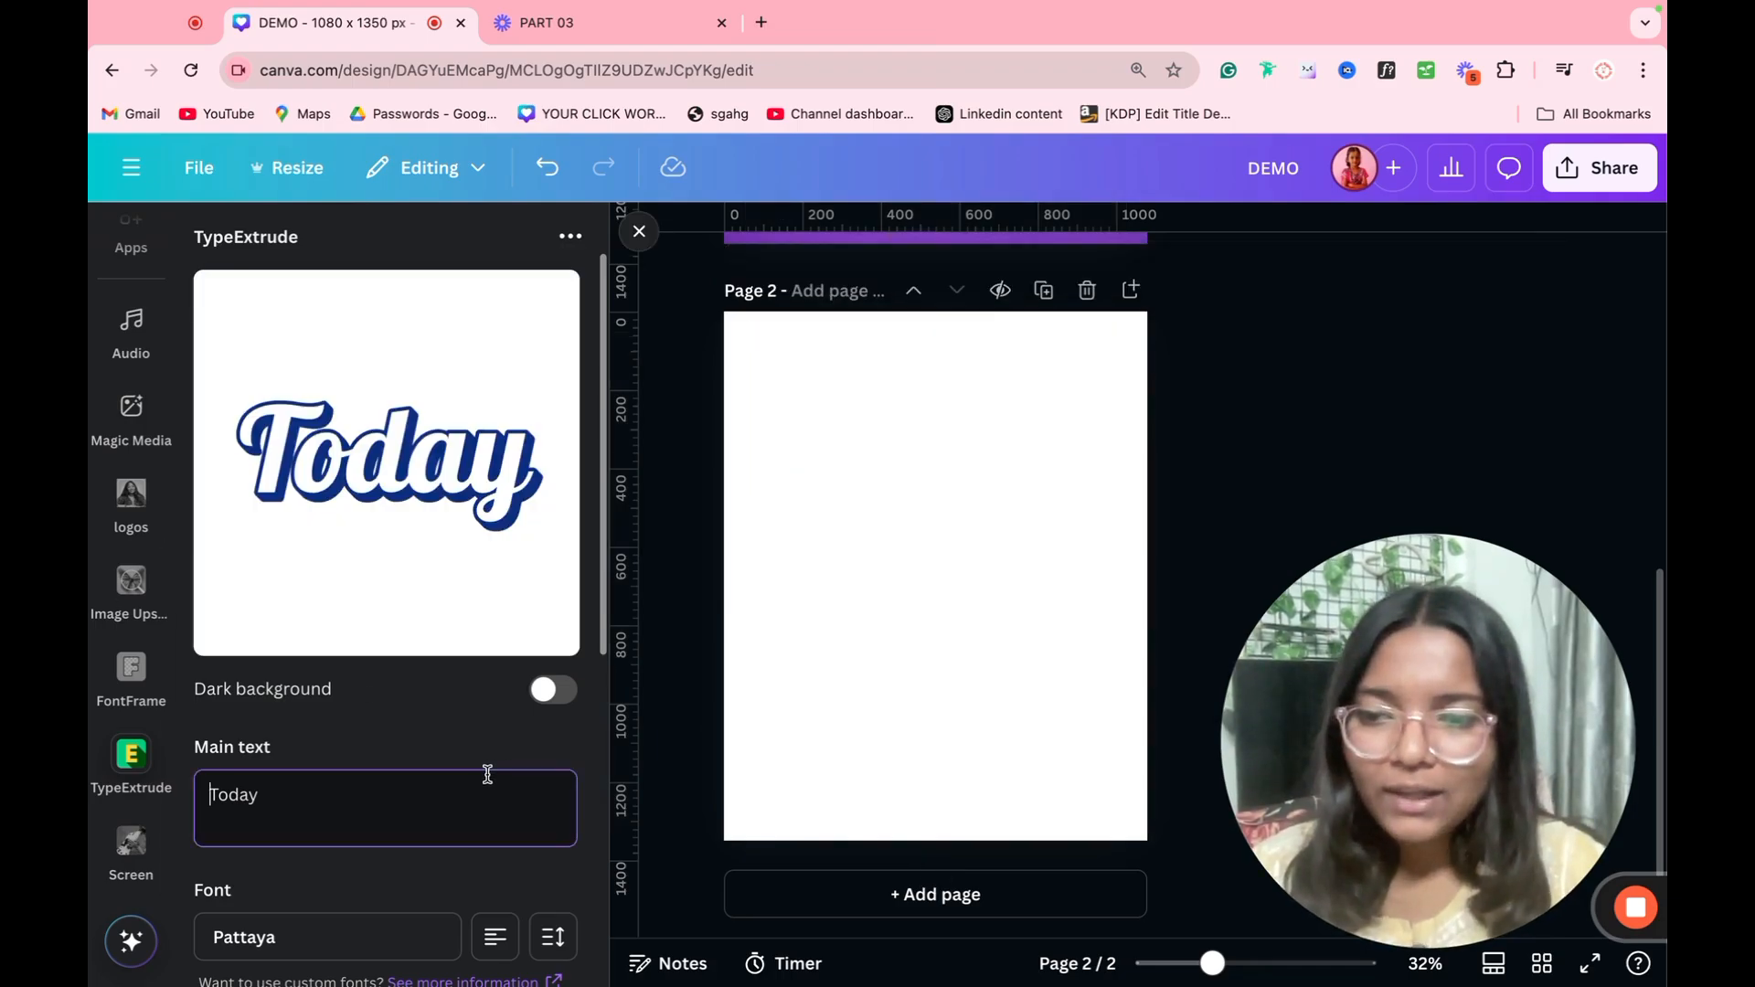
{"action": "key", "text": "super+a"}
{"action": "type", "text": "PIZZA"}
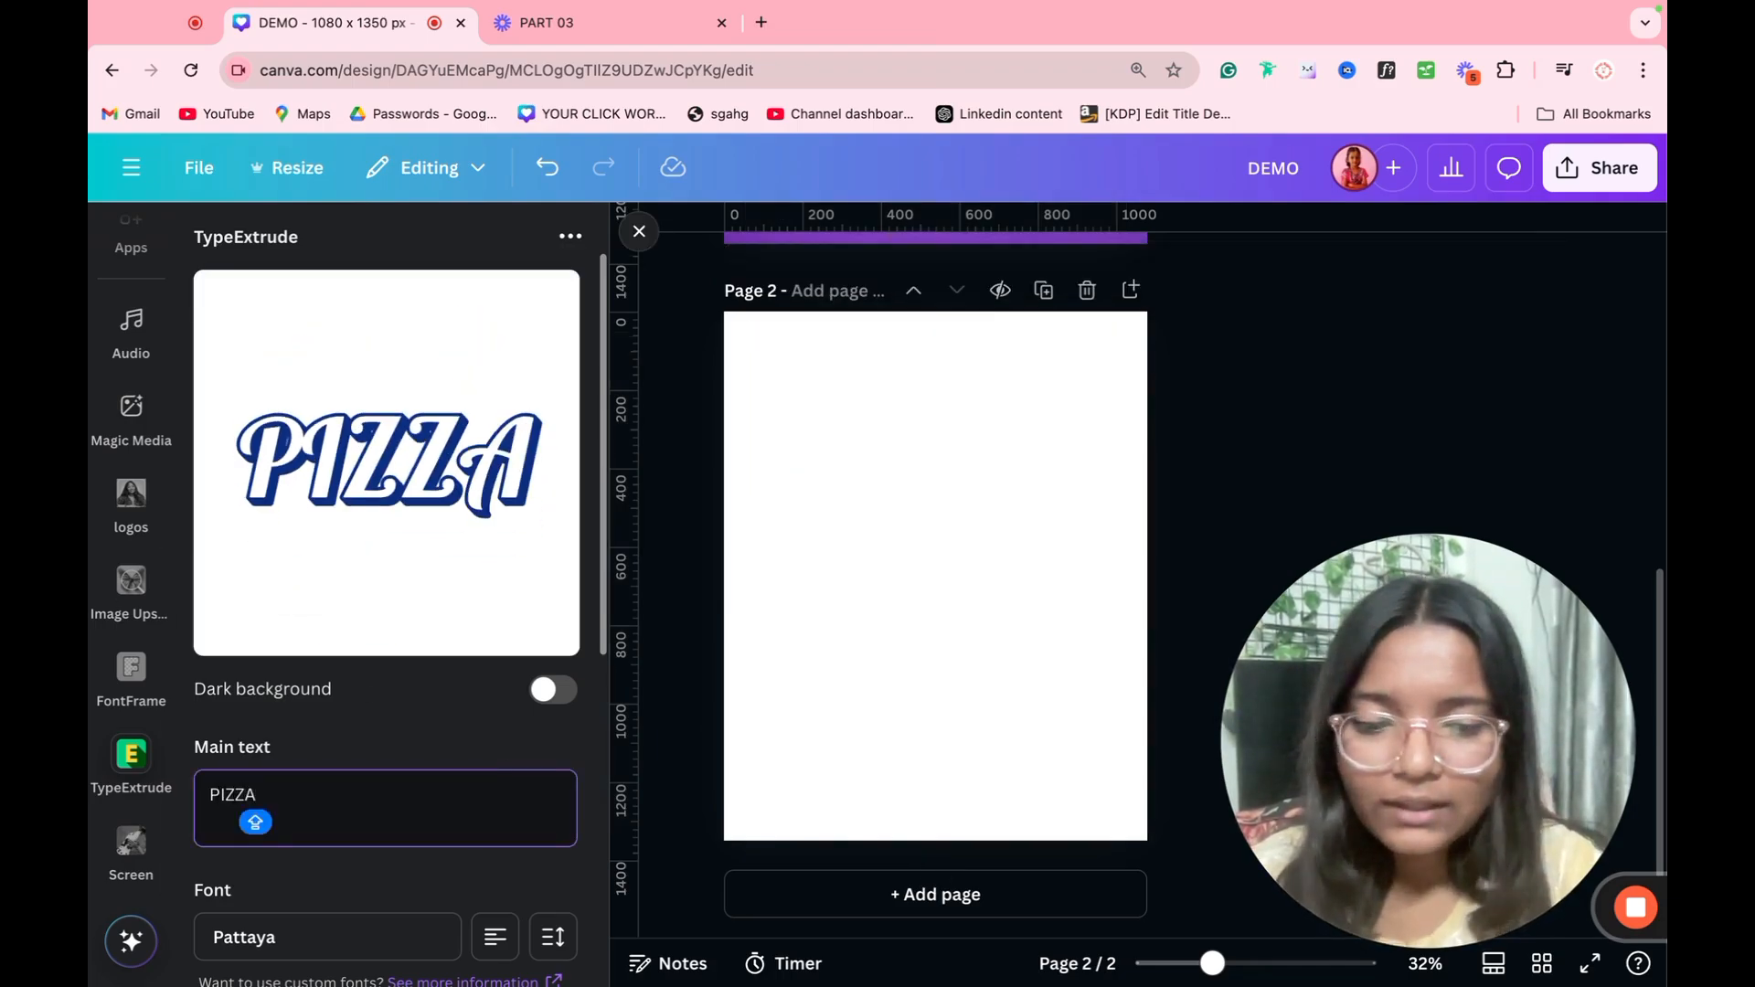
{"action": "key", "text": "Return"}
{"action": "type", "text": "PAR"}
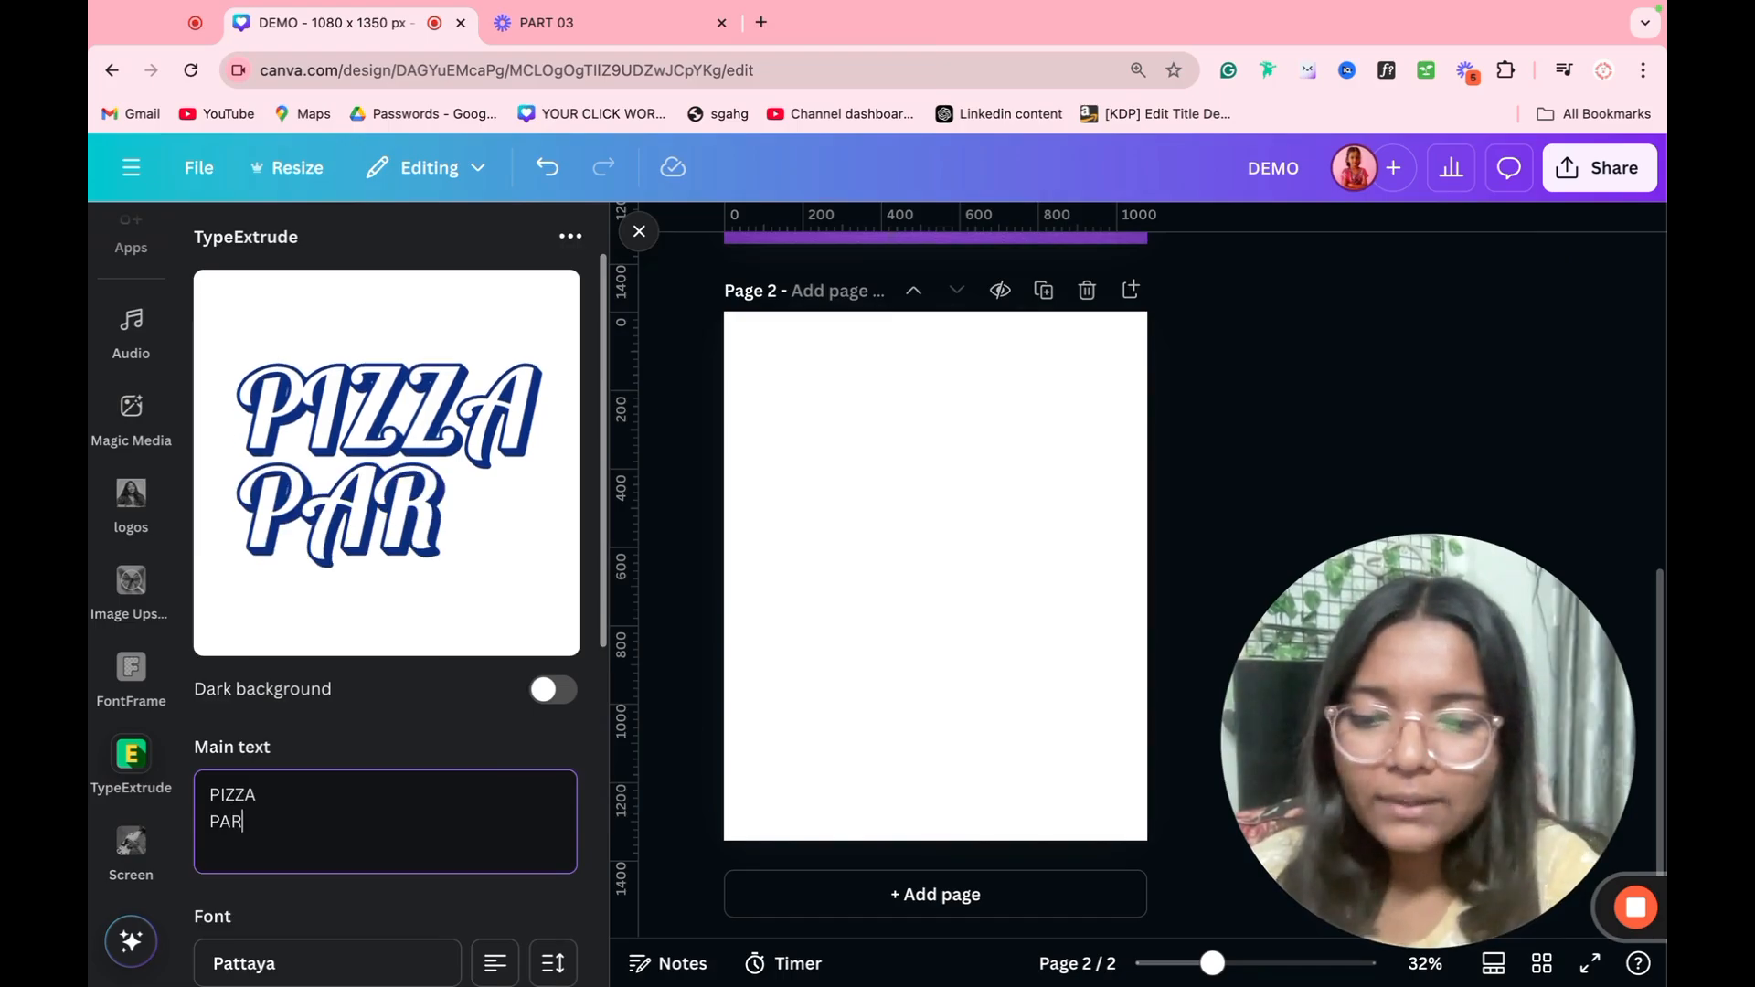
{"action": "type", "text": "TY"}
{"action": "key", "text": "Return"}
{"action": "type", "text": "TODAY"}
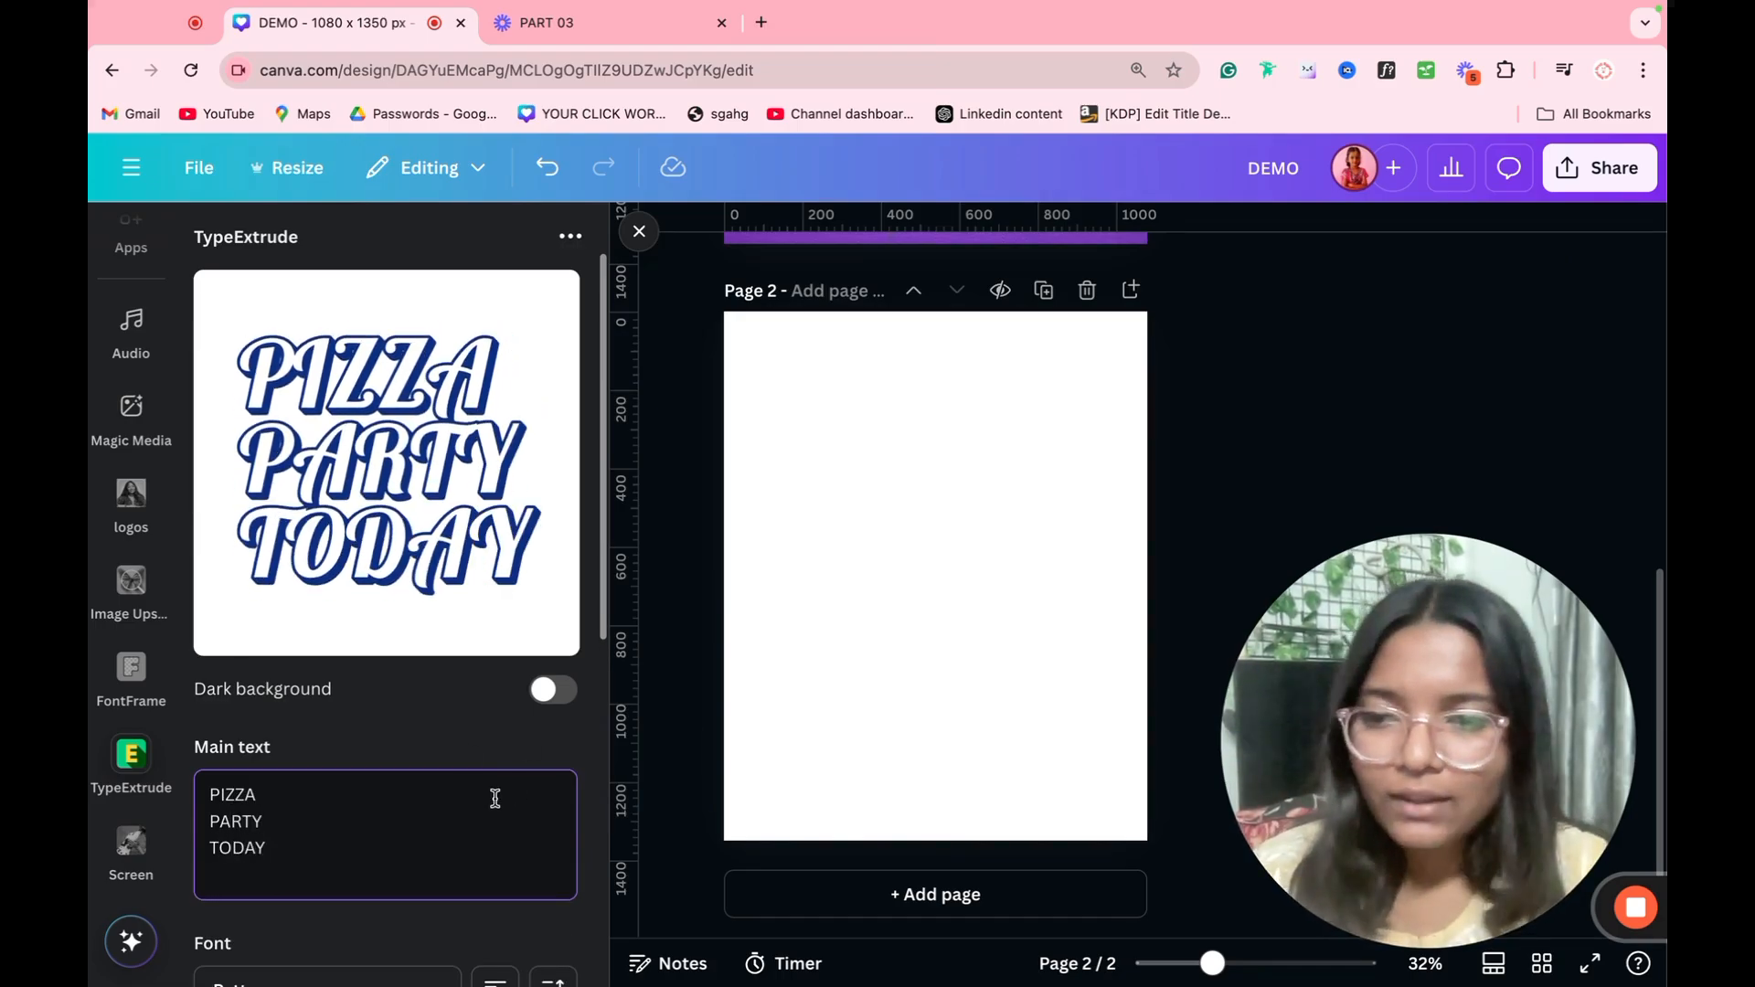
Step: Change the extruded text's font to Planet Comic and return to the TypeExtrude settings
{"action": "scroll", "coordinate": [495, 798], "scroll_direction": "down", "scroll_amount": 3}
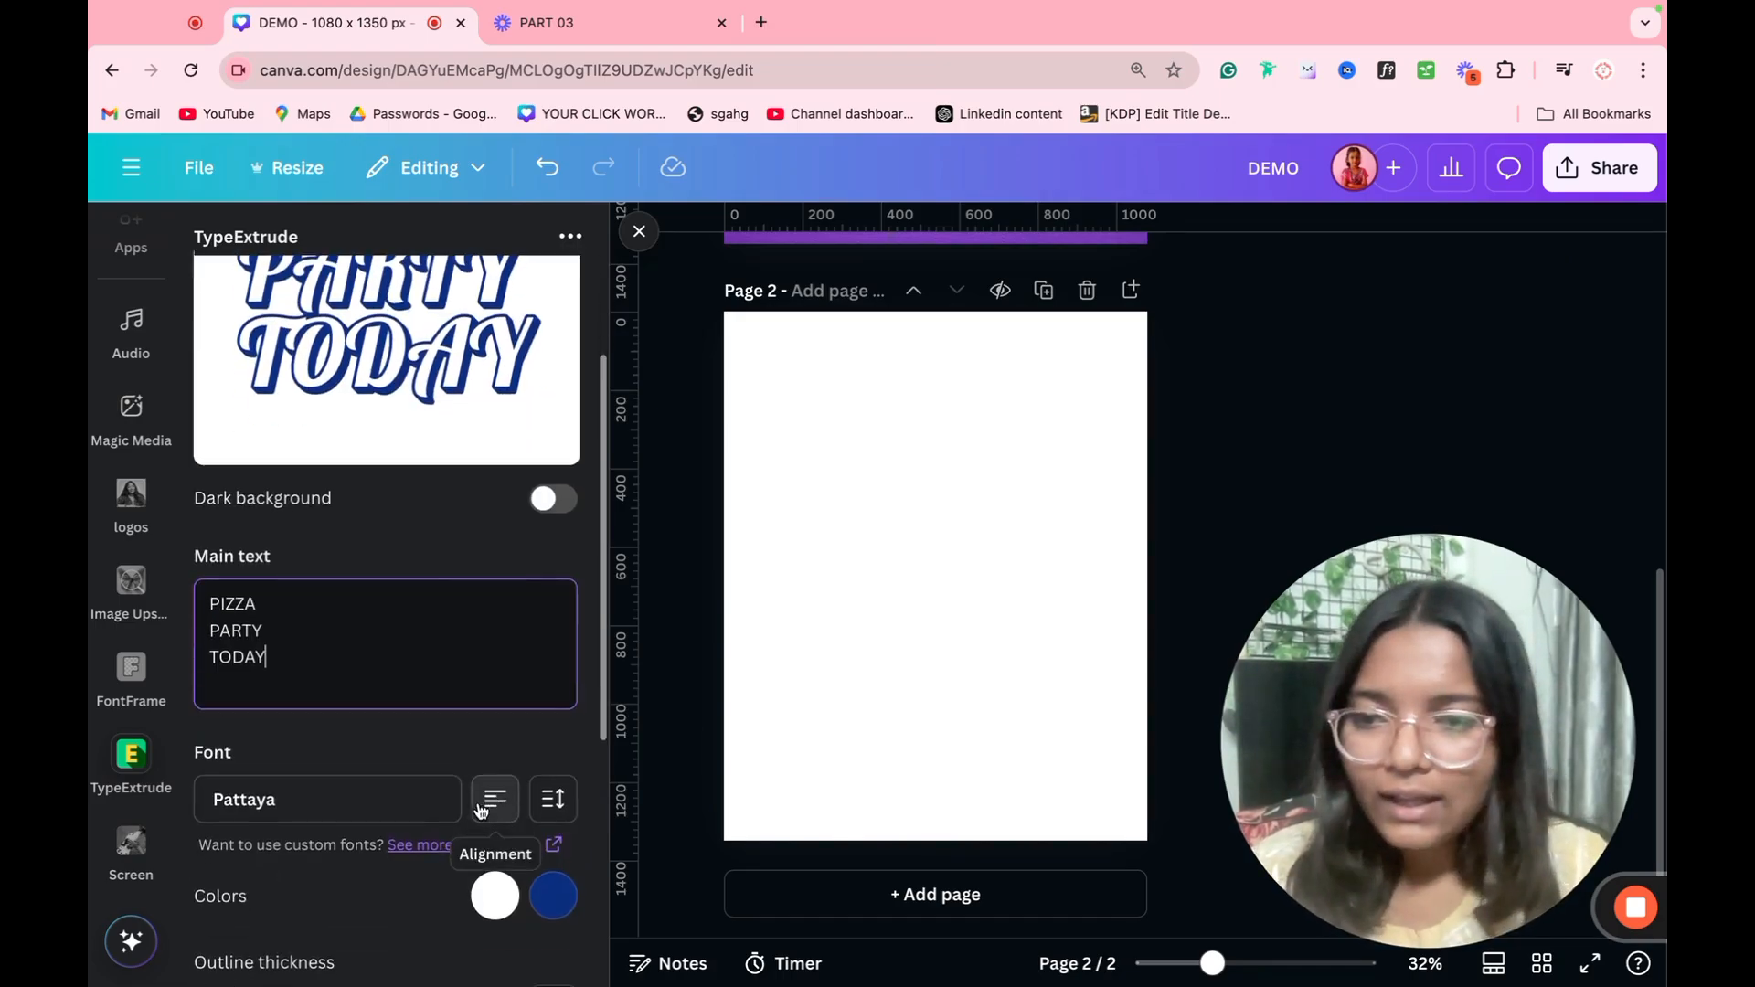
{"action": "left_click", "coordinate": [329, 814]}
{"action": "scroll", "coordinate": [353, 758], "scroll_direction": "down", "scroll_amount": 10}
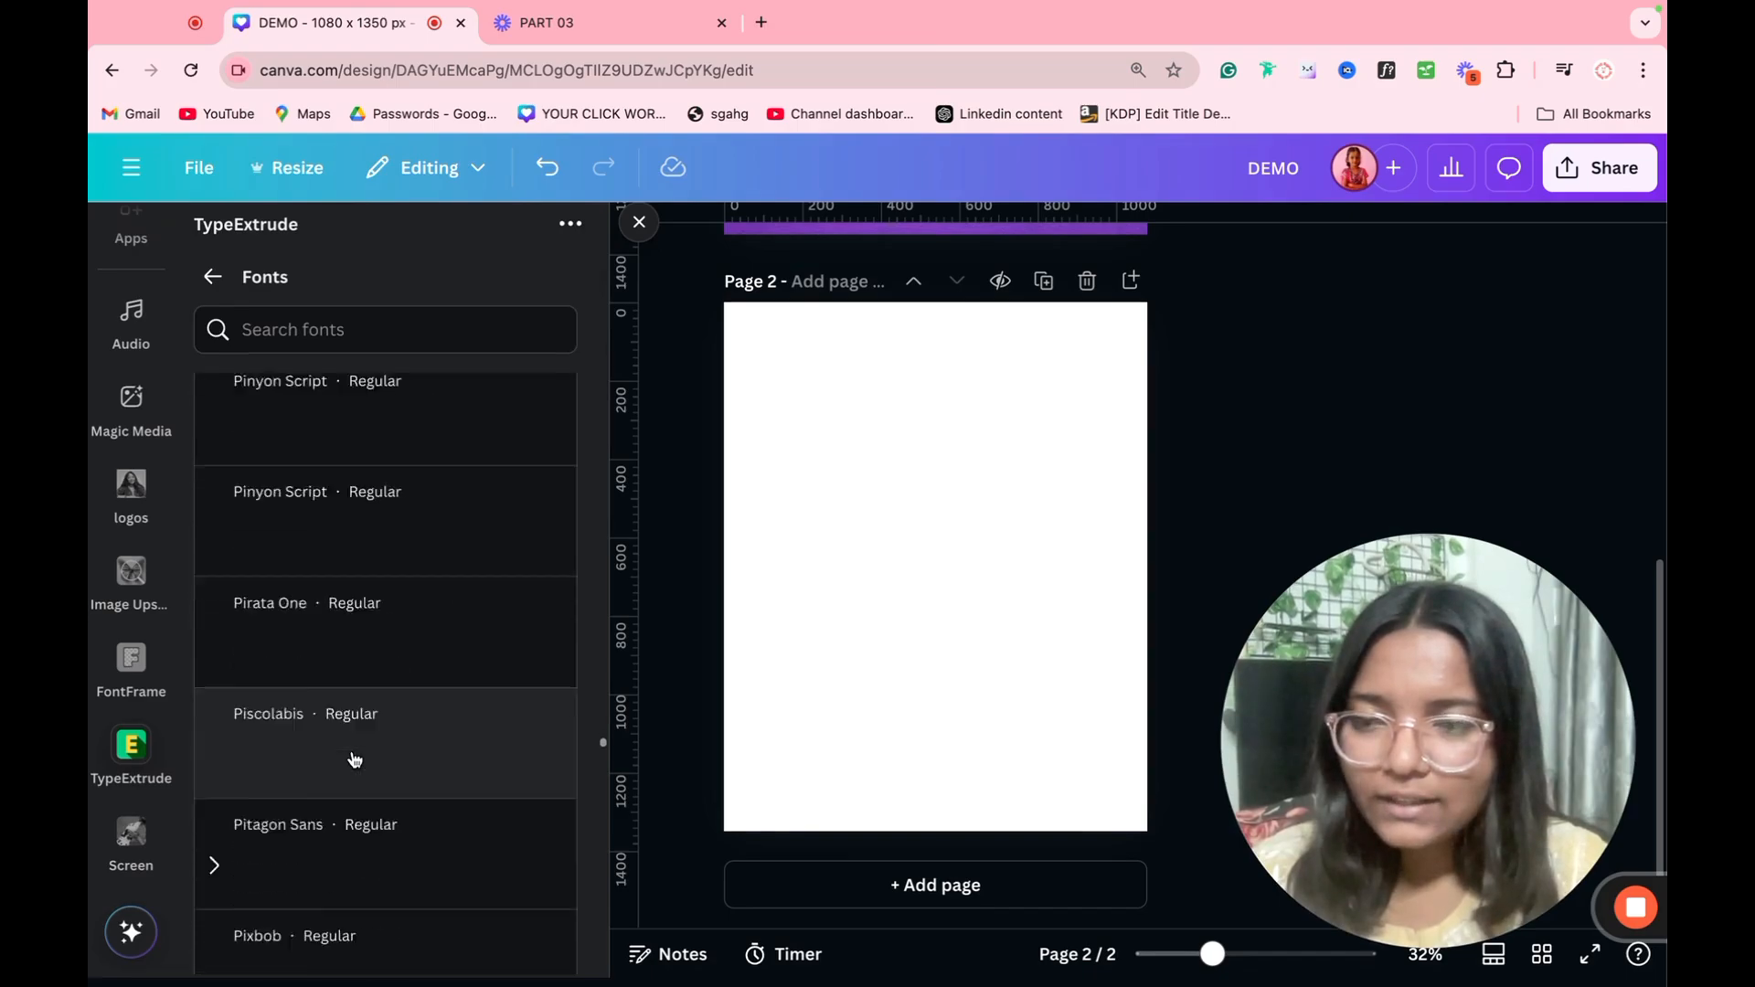
{"action": "scroll", "coordinate": [355, 762], "scroll_direction": "down", "scroll_amount": 5}
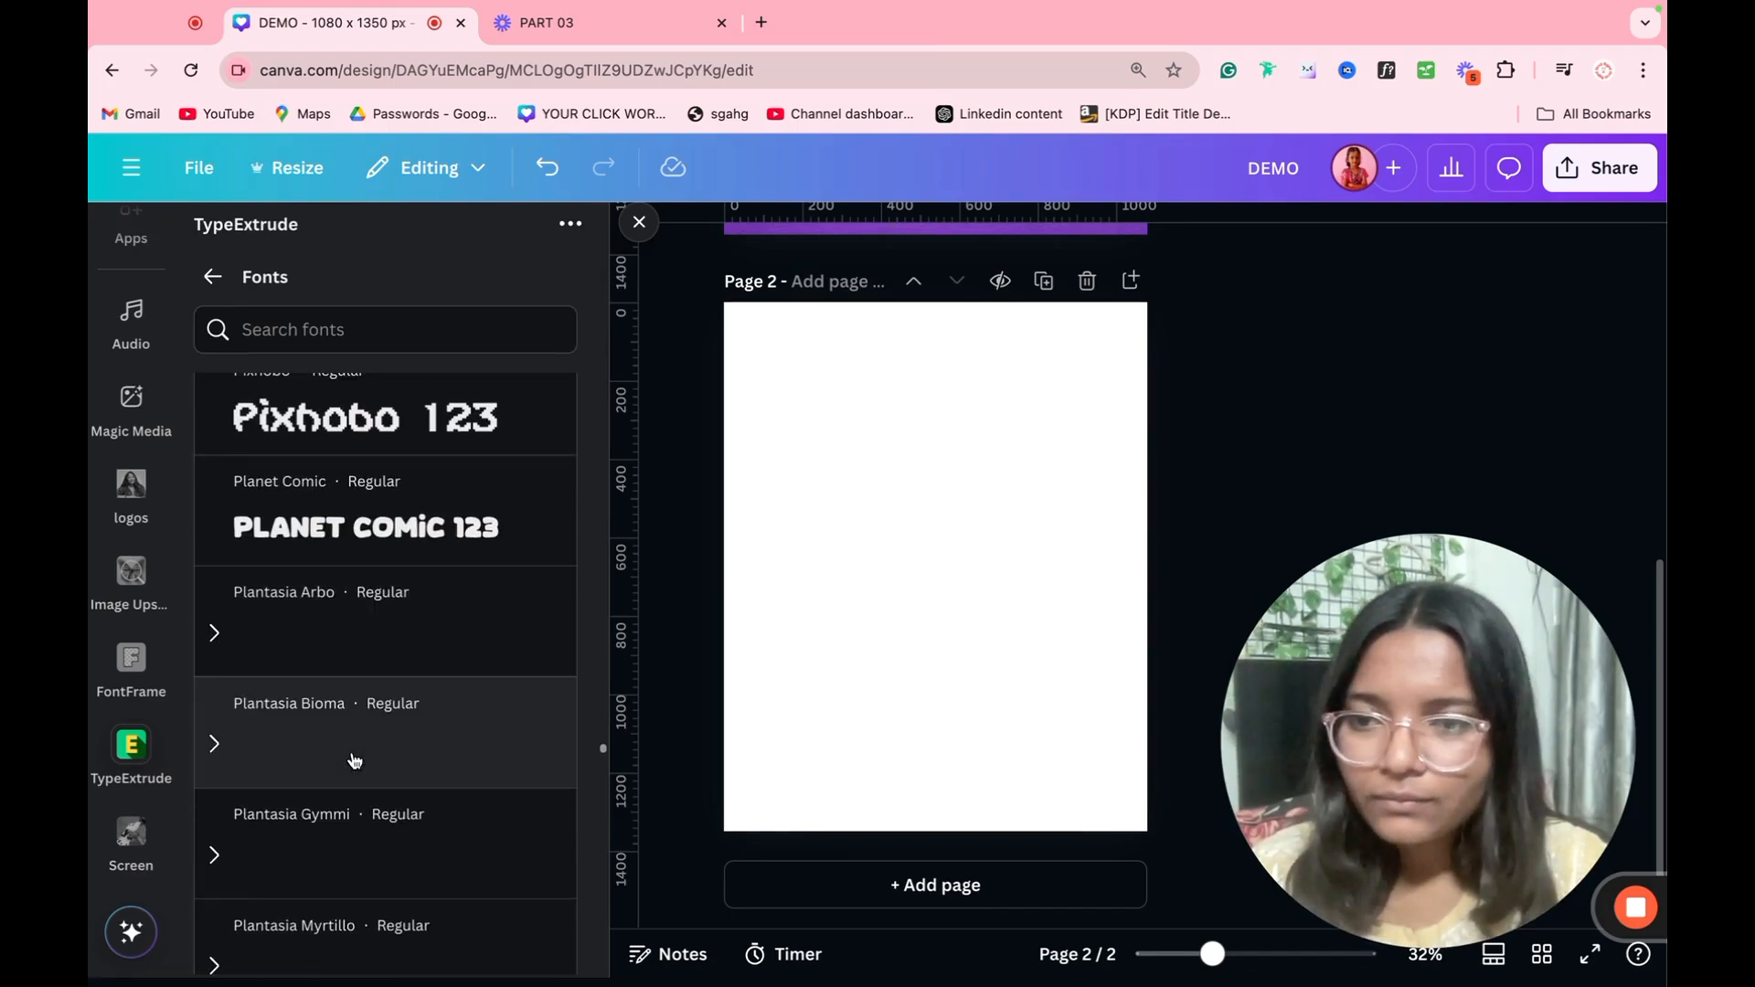
{"action": "left_click", "coordinate": [412, 544]}
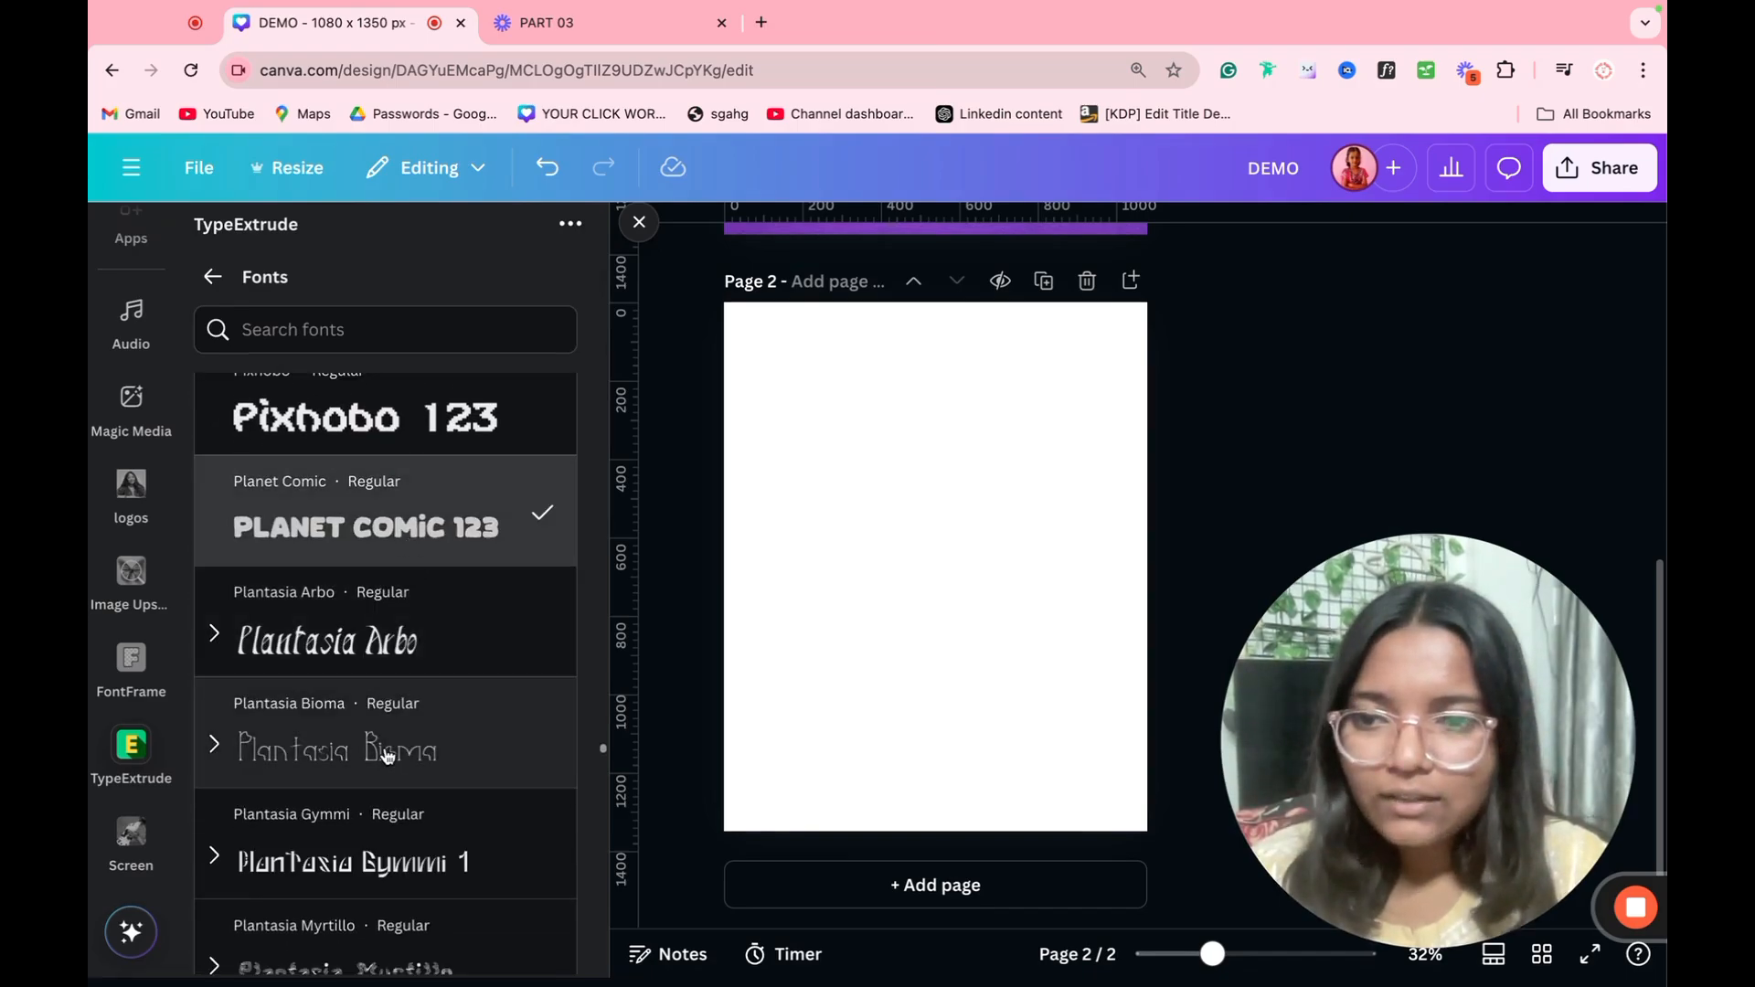
{"action": "scroll", "coordinate": [402, 640], "scroll_direction": "down", "scroll_amount": 2}
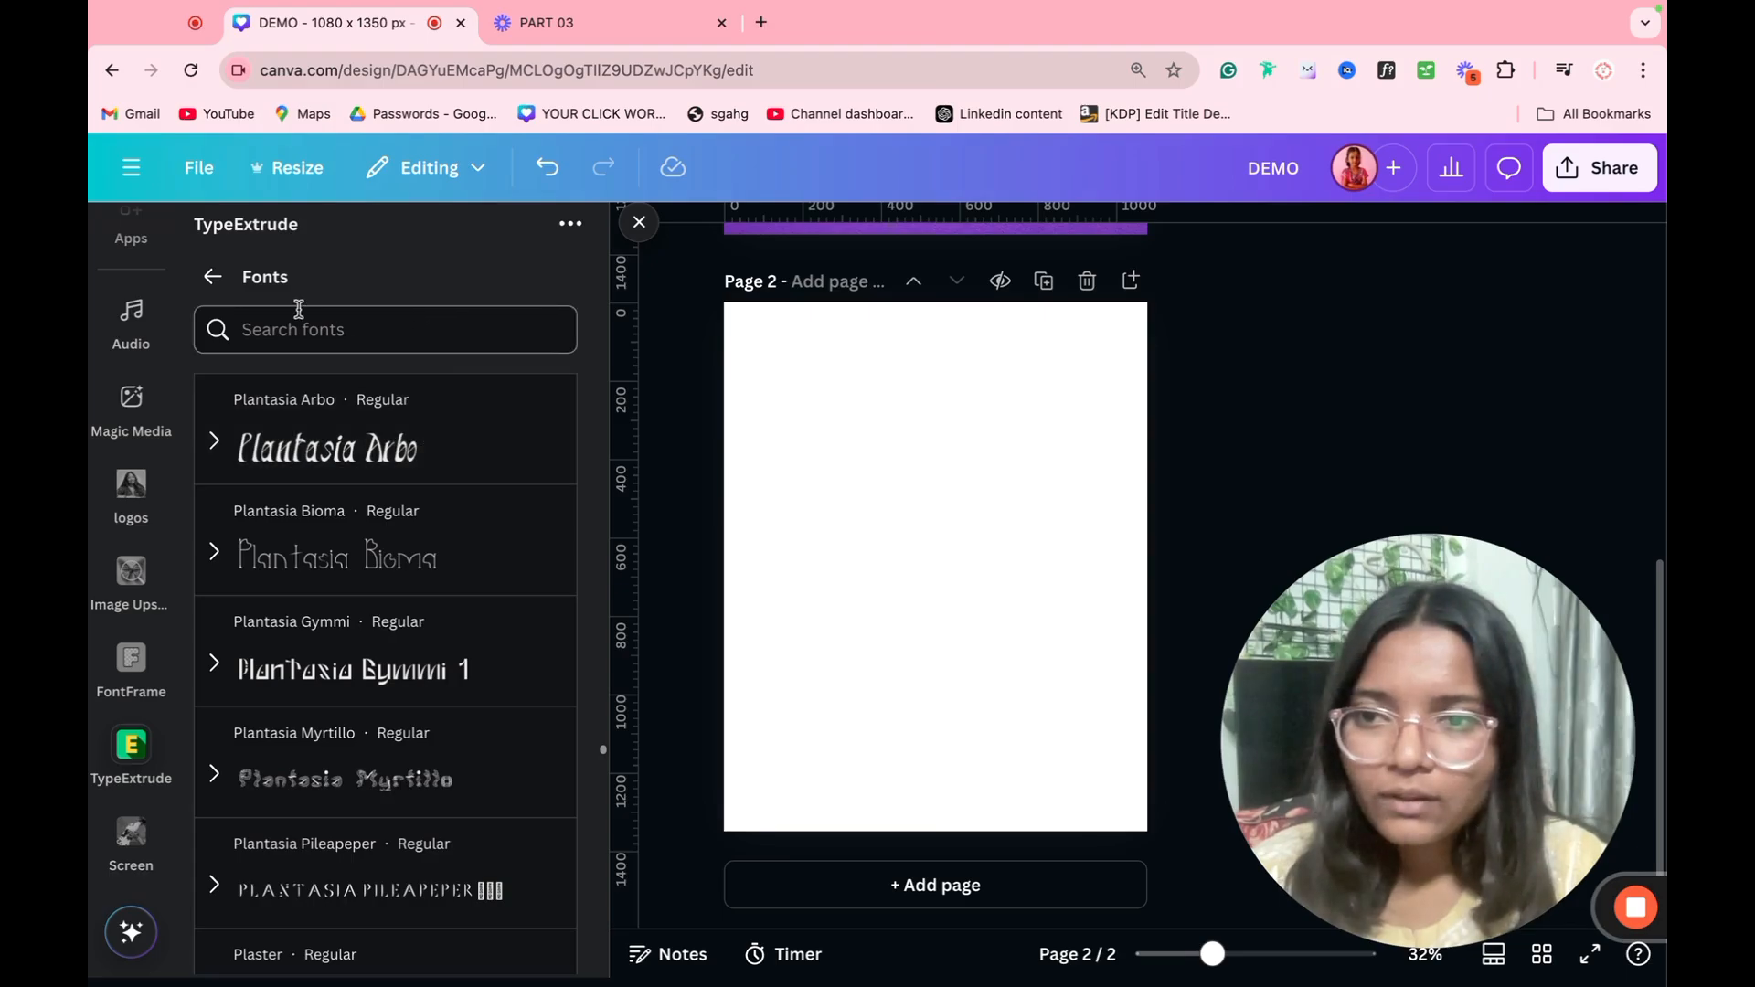
{"action": "left_click", "coordinate": [212, 276]}
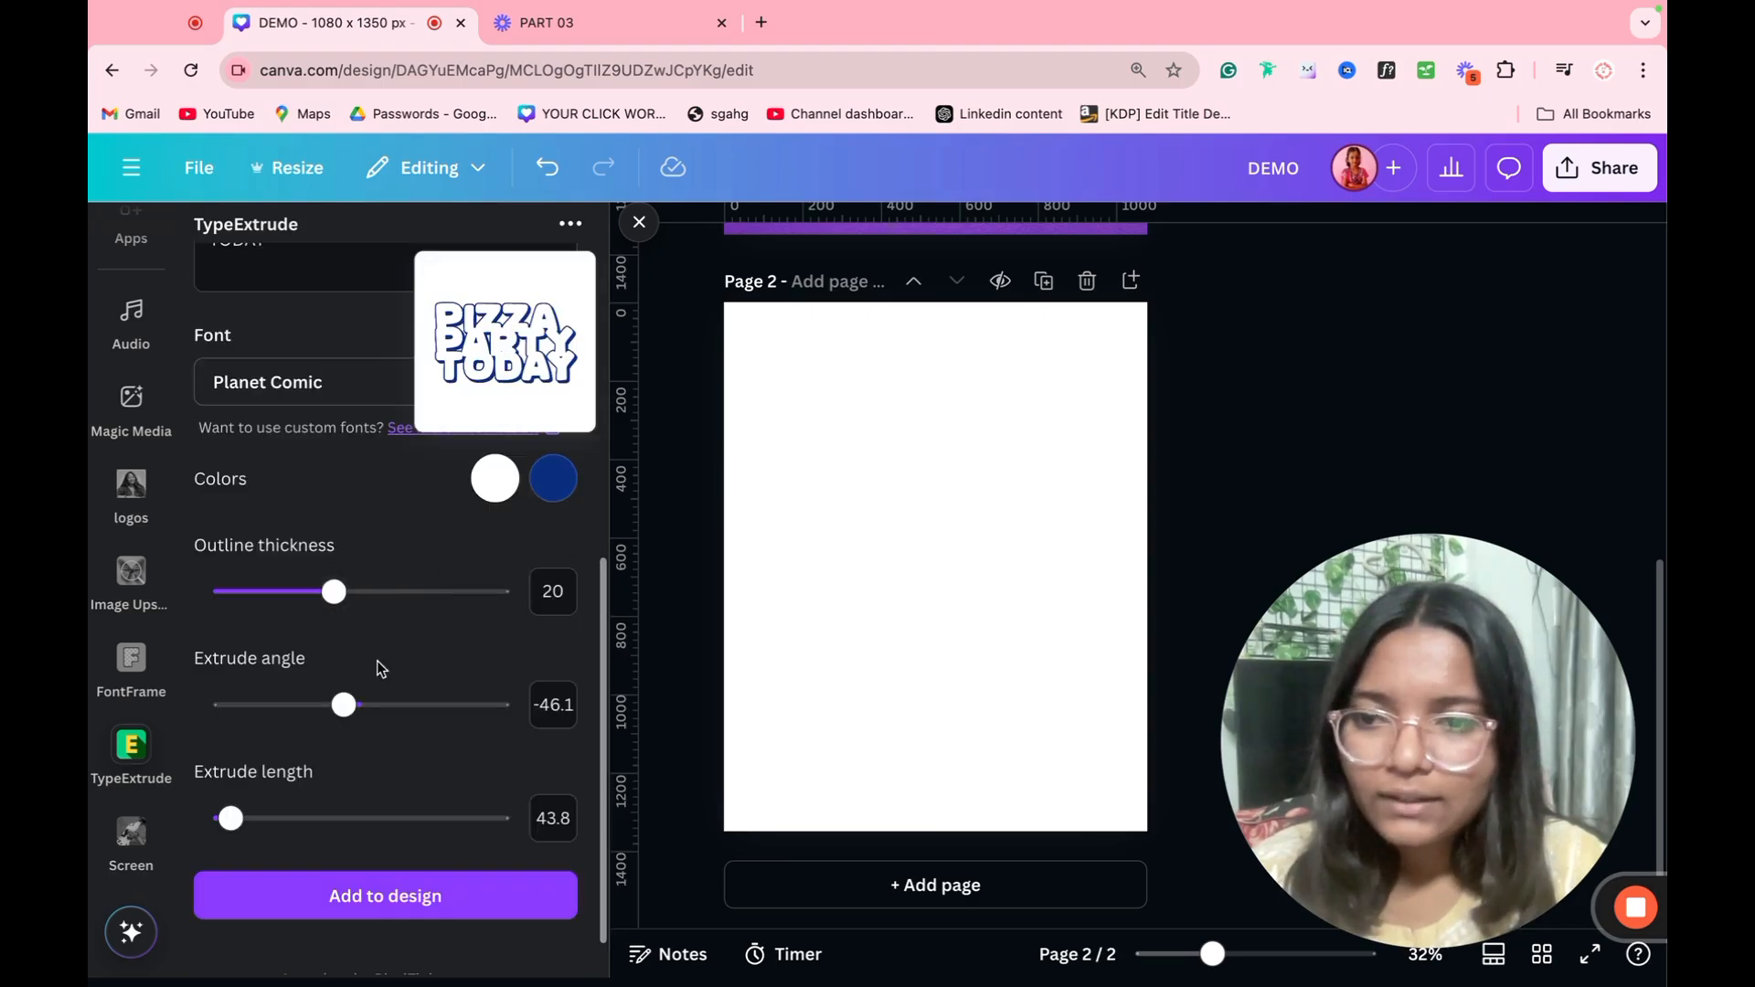
Step: Set the extruded text's length to 2000, outline thickness to 37.9 and extrude angle to 299.5
{"action": "scroll", "coordinate": [314, 815], "scroll_direction": "up", "scroll_amount": 1}
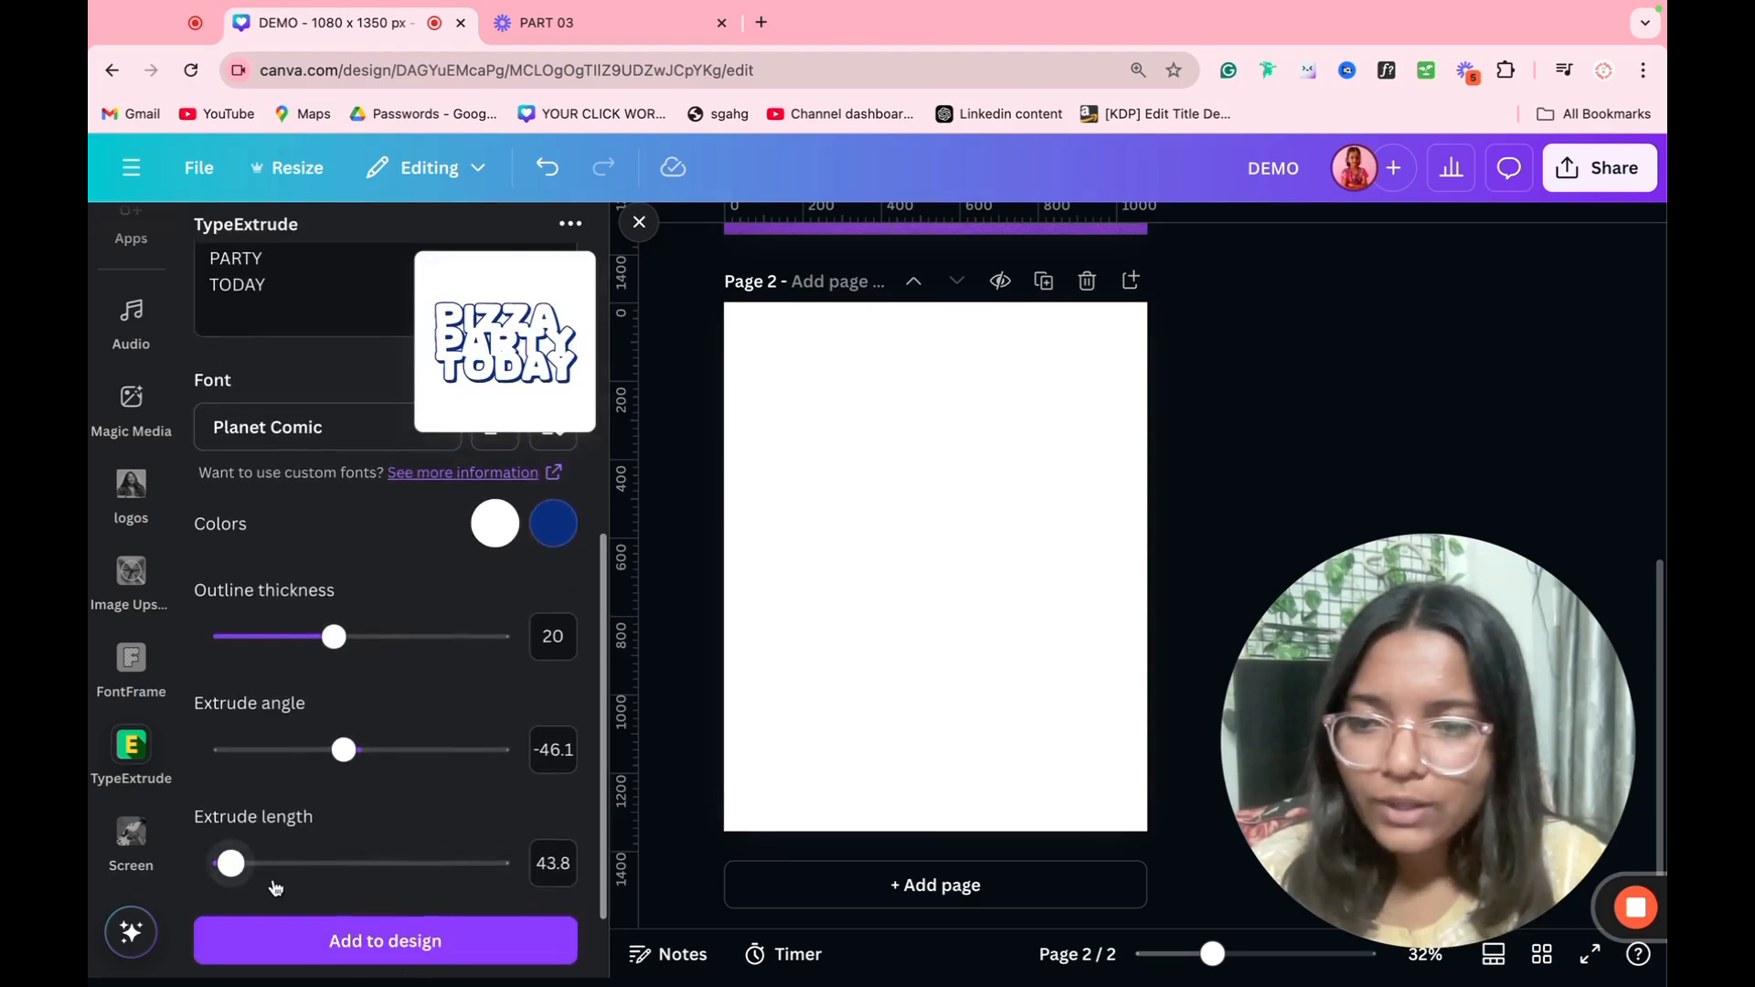
{"action": "left_click_drag", "start_coordinate": [230, 861], "coordinate": [596, 872]}
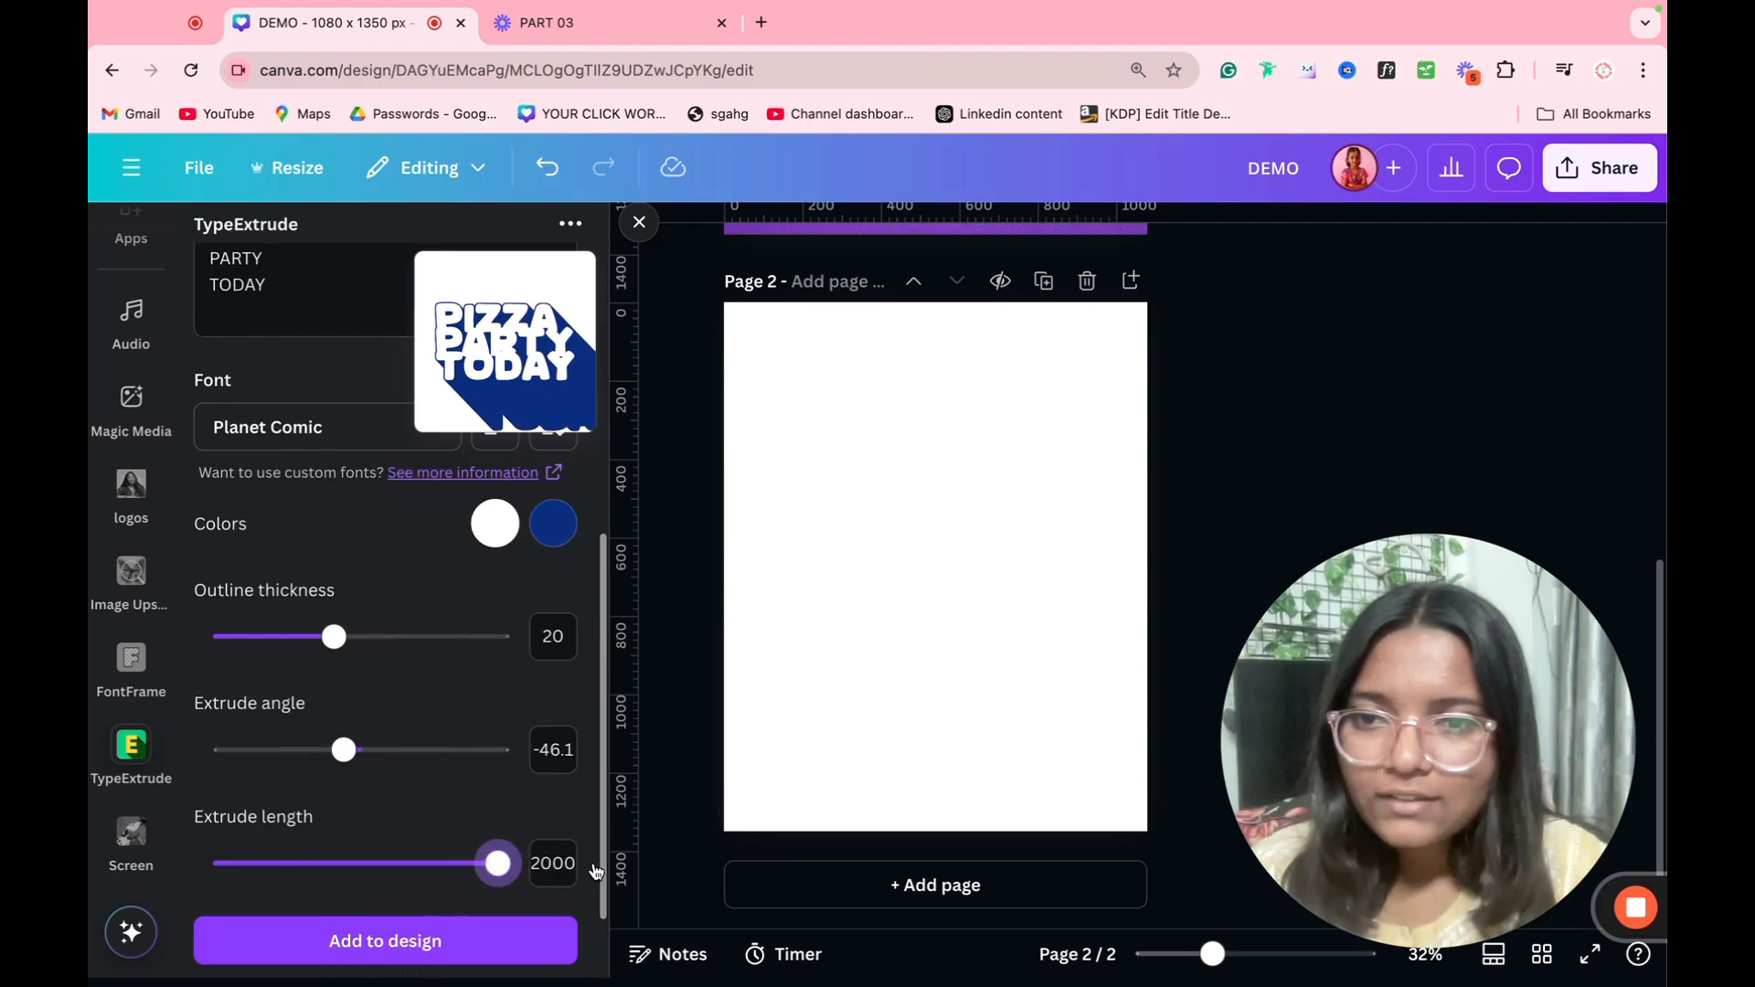
{"action": "left_click_drag", "start_coordinate": [342, 750], "coordinate": [508, 761]}
{"action": "left_click_drag", "start_coordinate": [334, 636], "coordinate": [431, 640]}
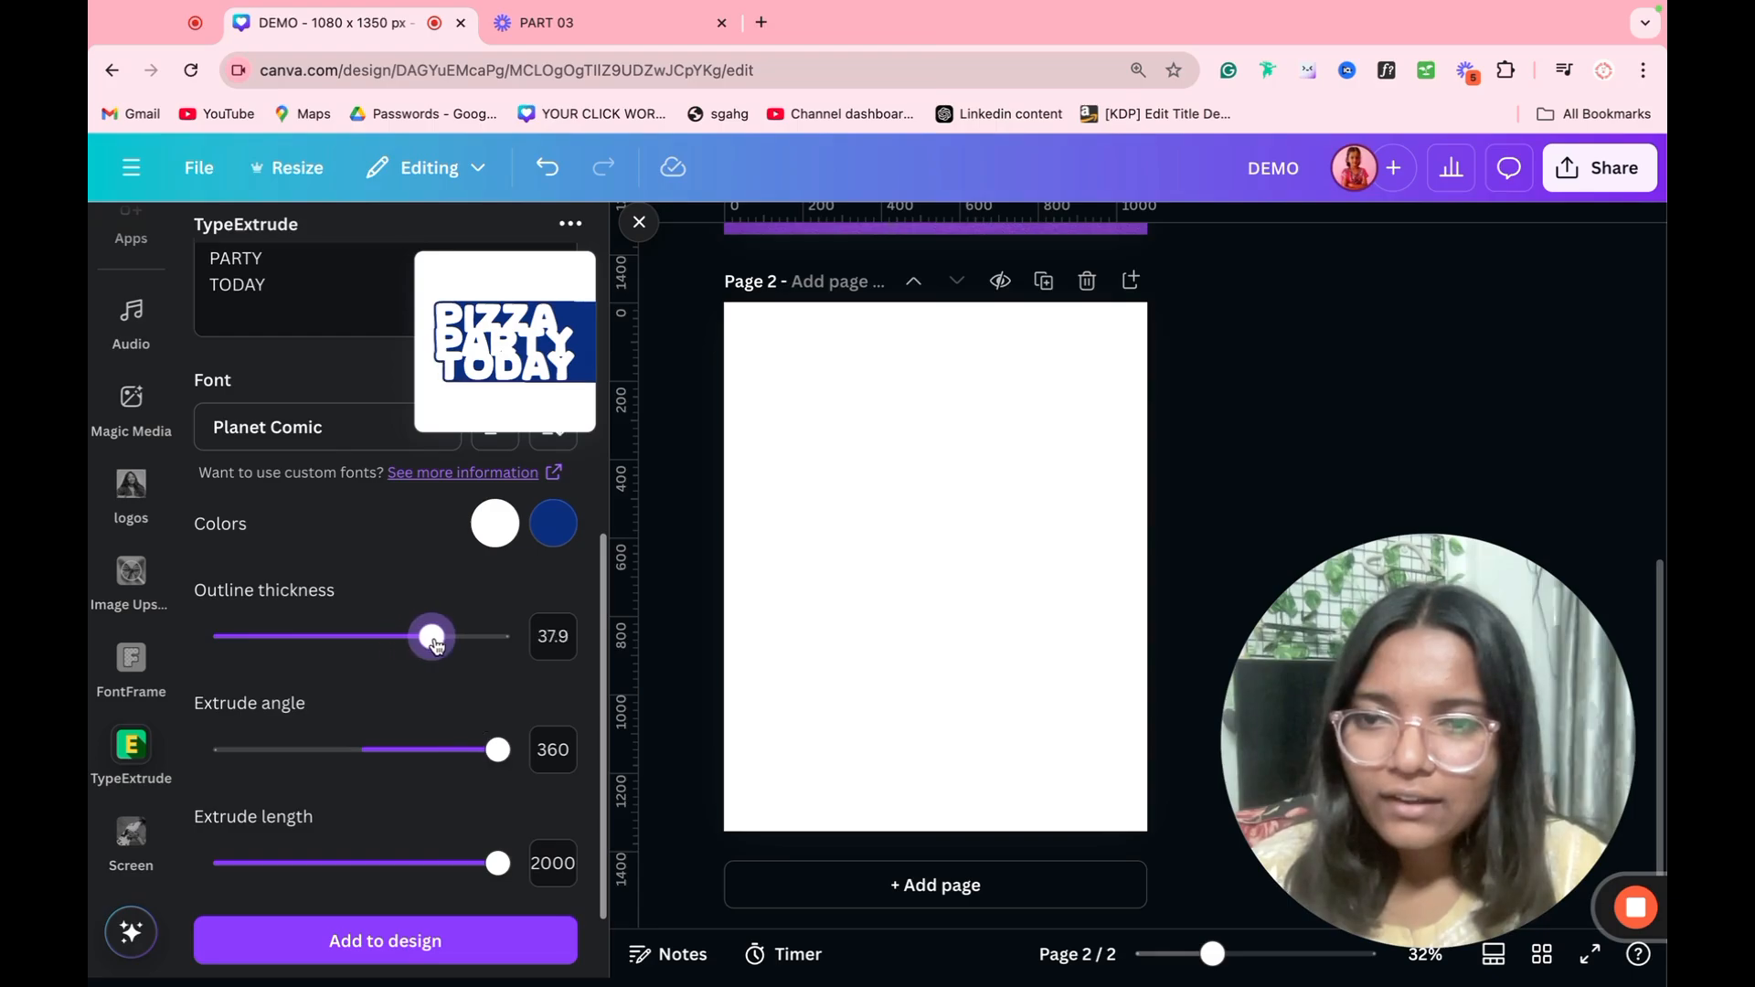
{"action": "mouse_move", "coordinate": [468, 761]}
{"action": "left_mouse_down"}
{"action": "mouse_move", "coordinate": [458, 748]}
{"action": "mouse_move", "coordinate": [500, 751]}
{"action": "mouse_move", "coordinate": [473, 749]}
{"action": "left_mouse_up"}
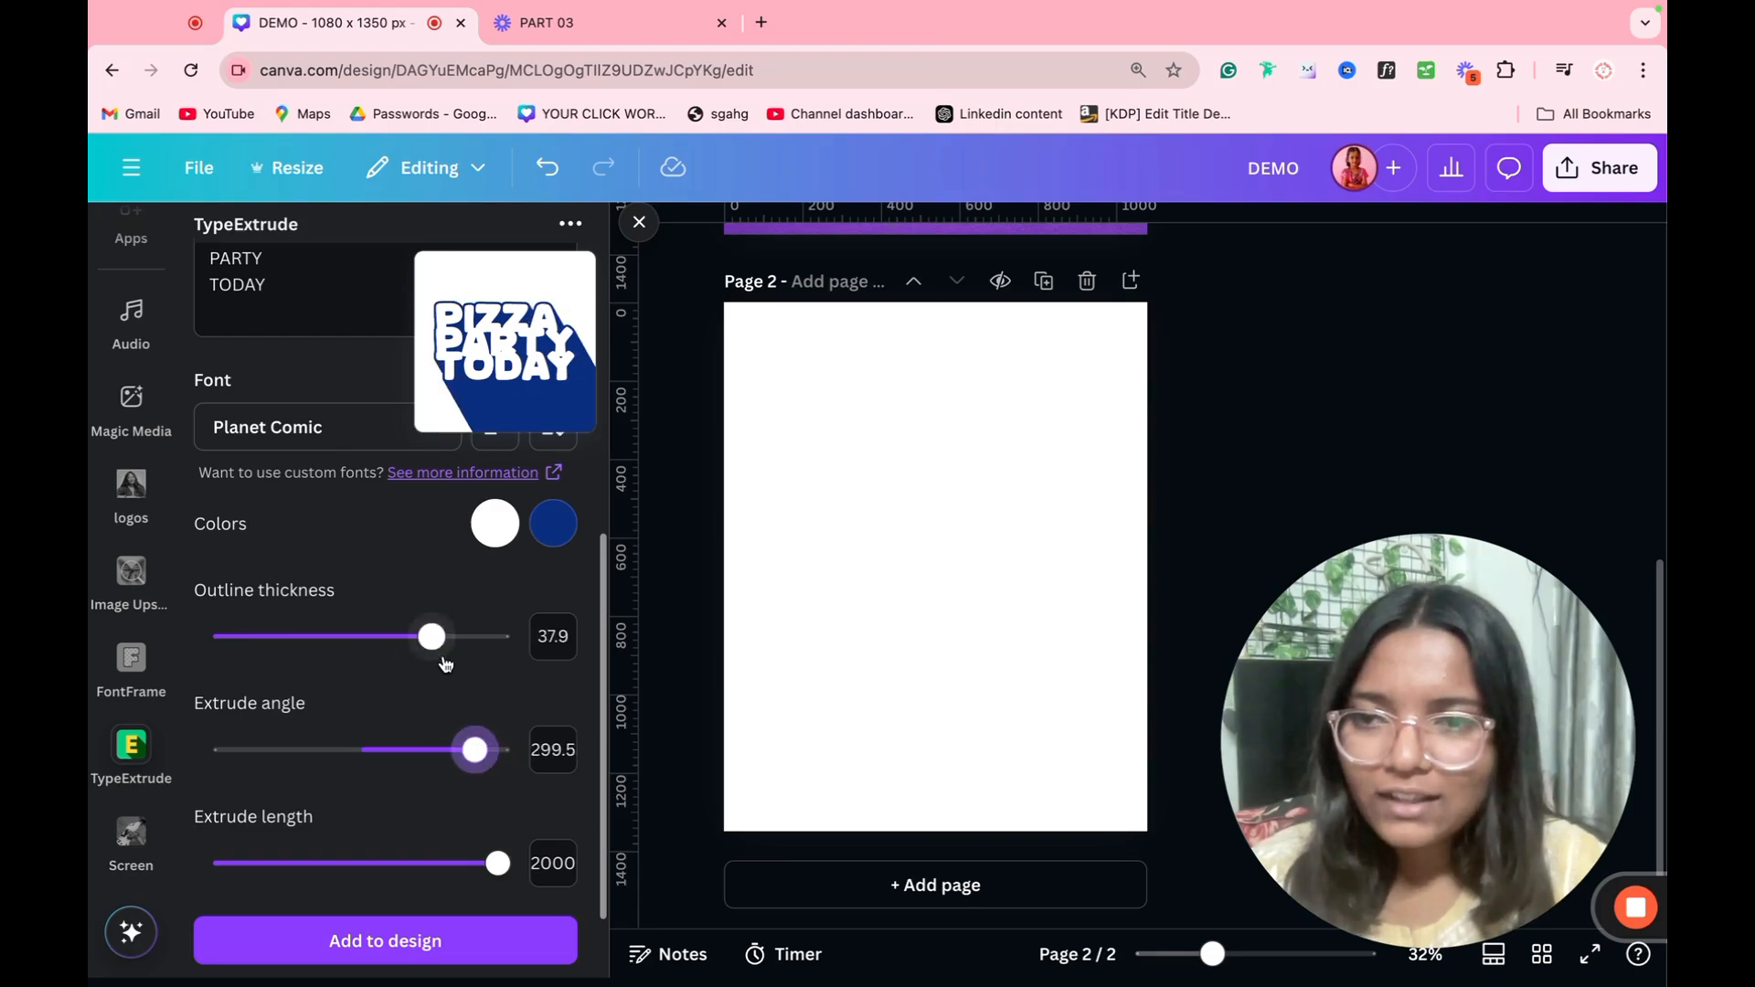
Step: Set the line height of the extruded text to 0
{"action": "scroll", "coordinate": [445, 665], "scroll_direction": "up", "scroll_amount": 3}
{"action": "left_click", "coordinate": [556, 658]}
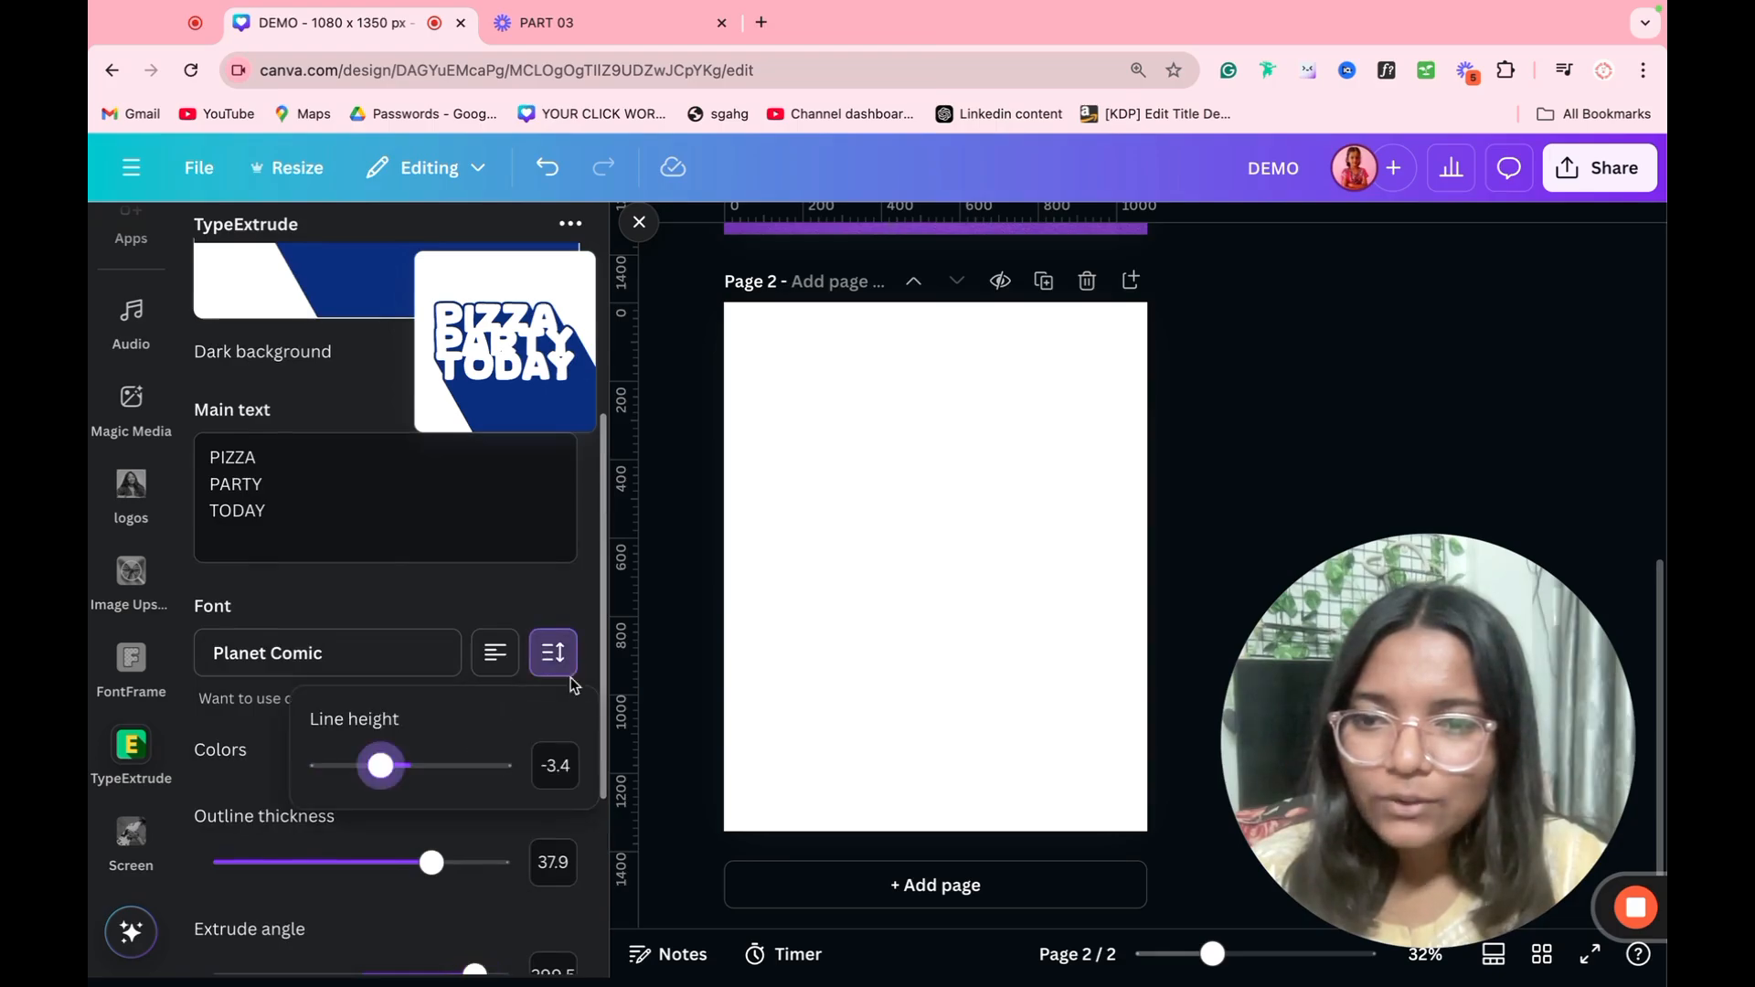
{"action": "mouse_move", "coordinate": [386, 770]}
{"action": "left_mouse_down"}
{"action": "mouse_move", "coordinate": [467, 772]}
{"action": "mouse_move", "coordinate": [412, 780]}
{"action": "left_mouse_up"}
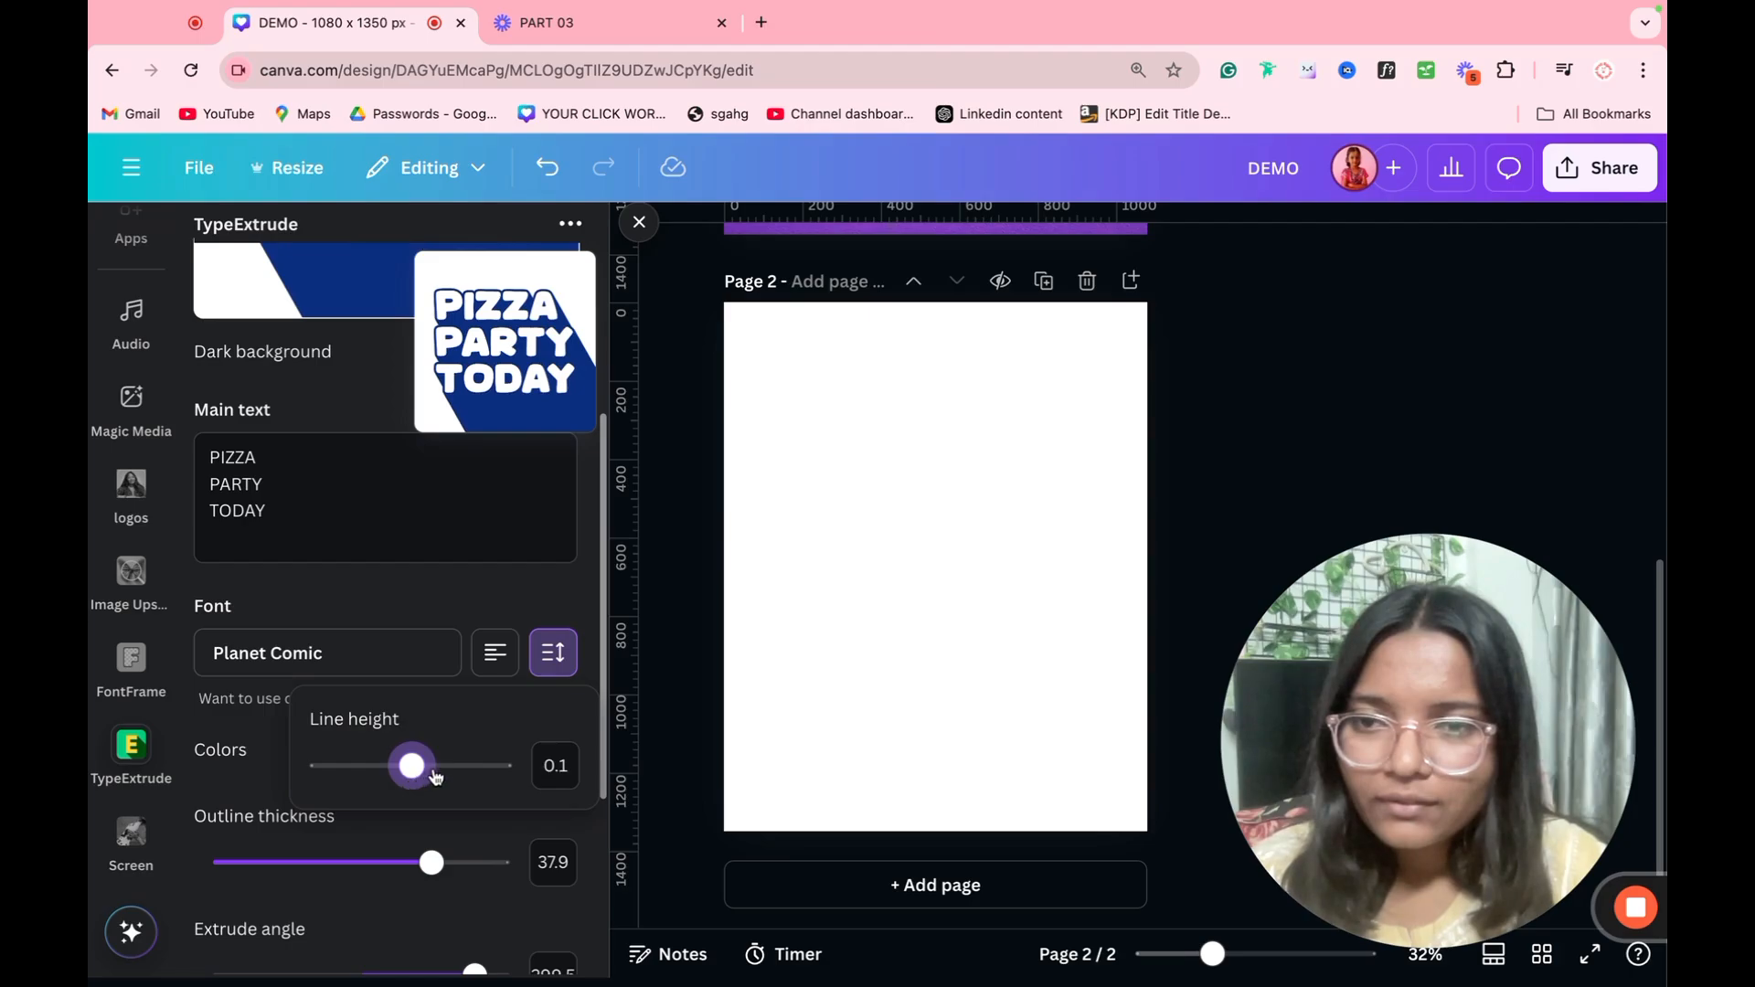
{"action": "left_click", "coordinate": [558, 768]}
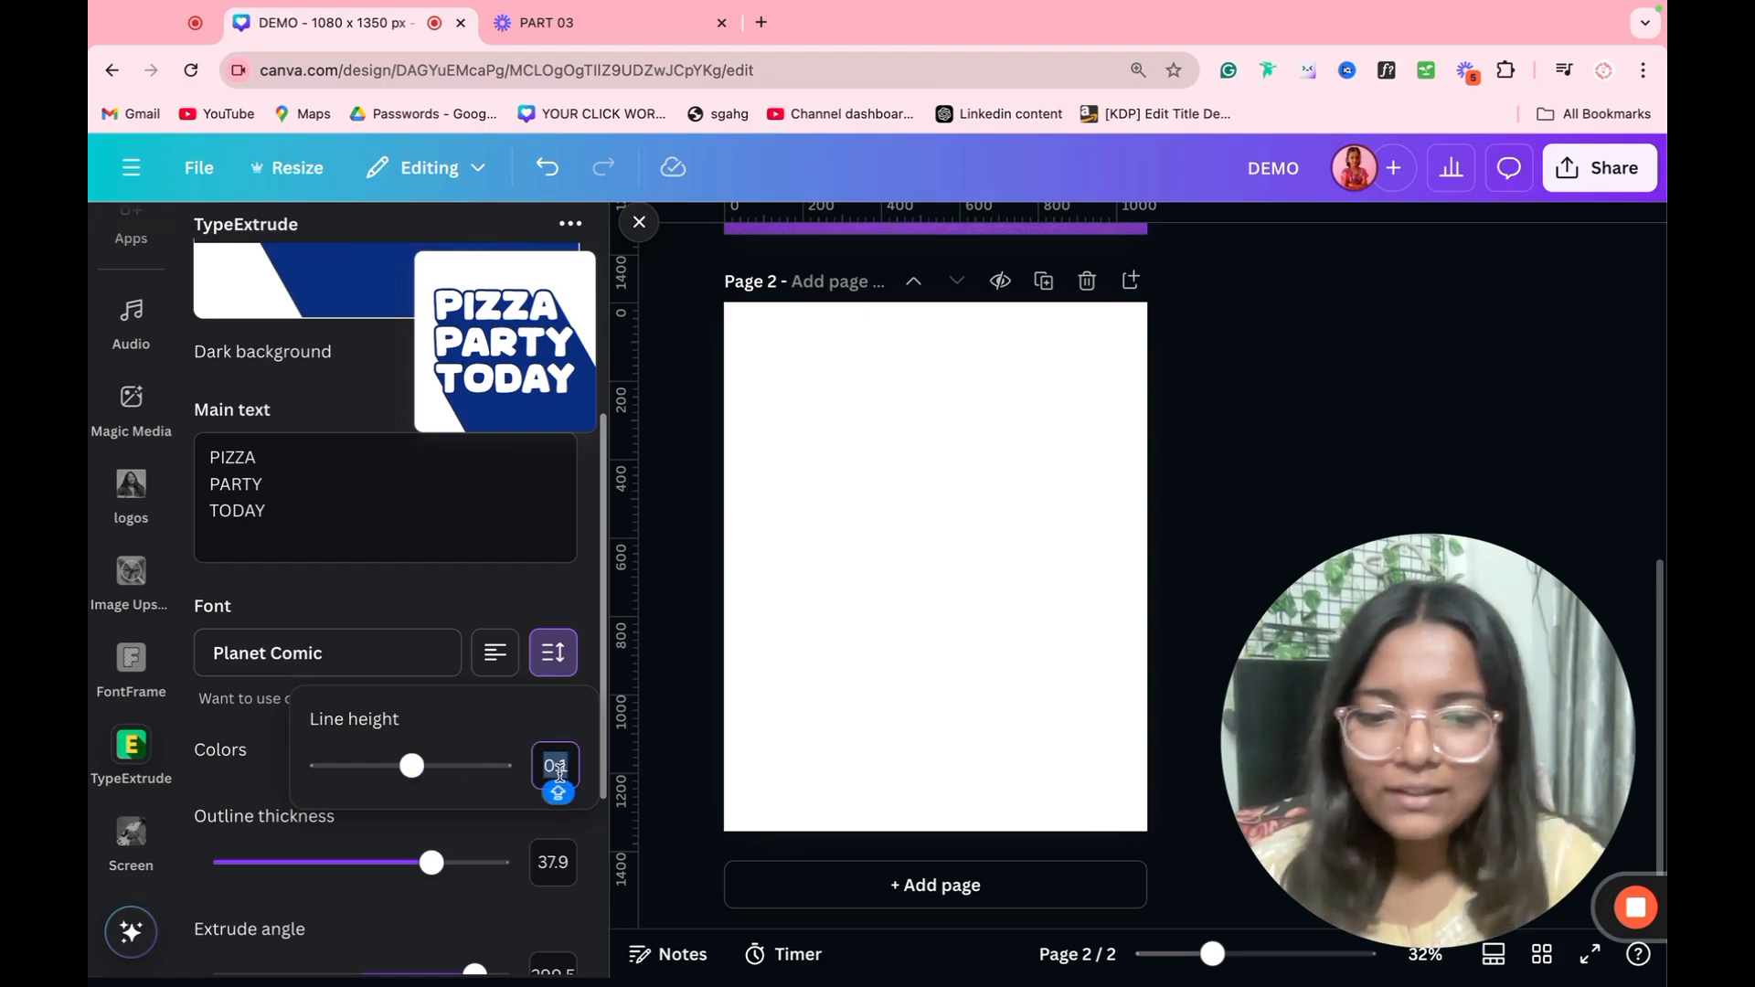
{"action": "type", "text": "0"}
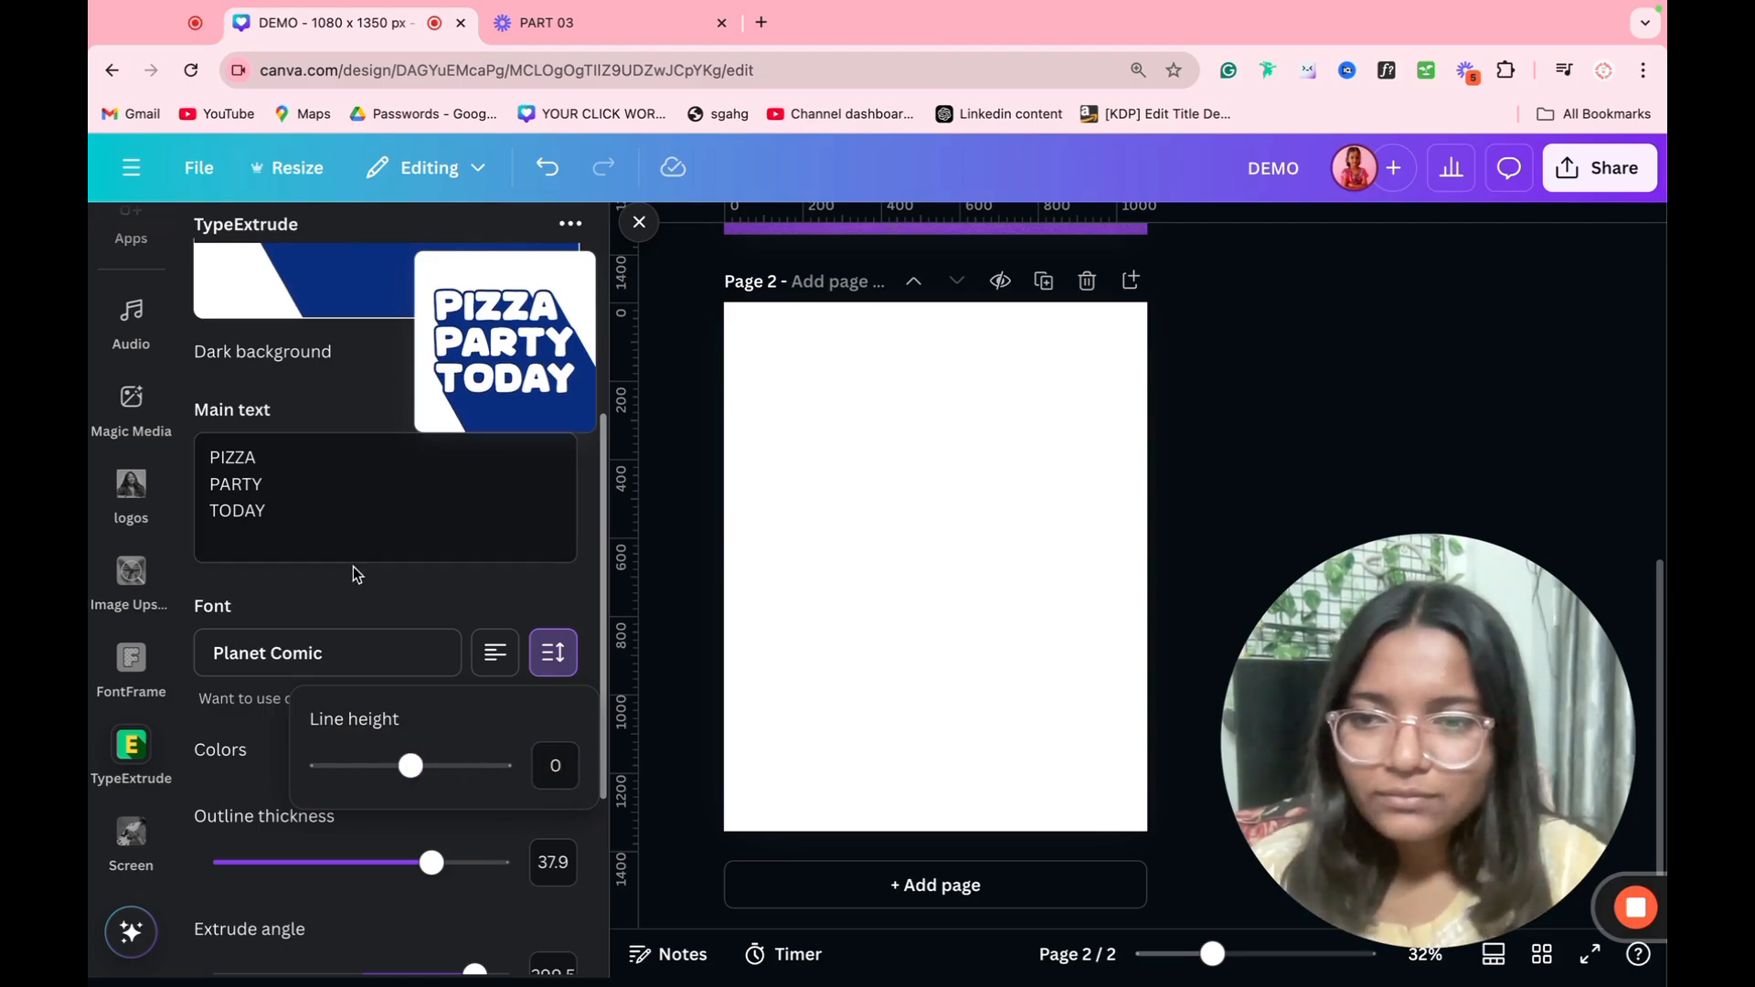
{"action": "left_click", "coordinate": [357, 611]}
Step: Add the extruded text to page 2, then enlarge and position it so its extrusion runs off the page's lower-right edges
{"action": "scroll", "coordinate": [384, 731], "scroll_direction": "down", "scroll_amount": 4}
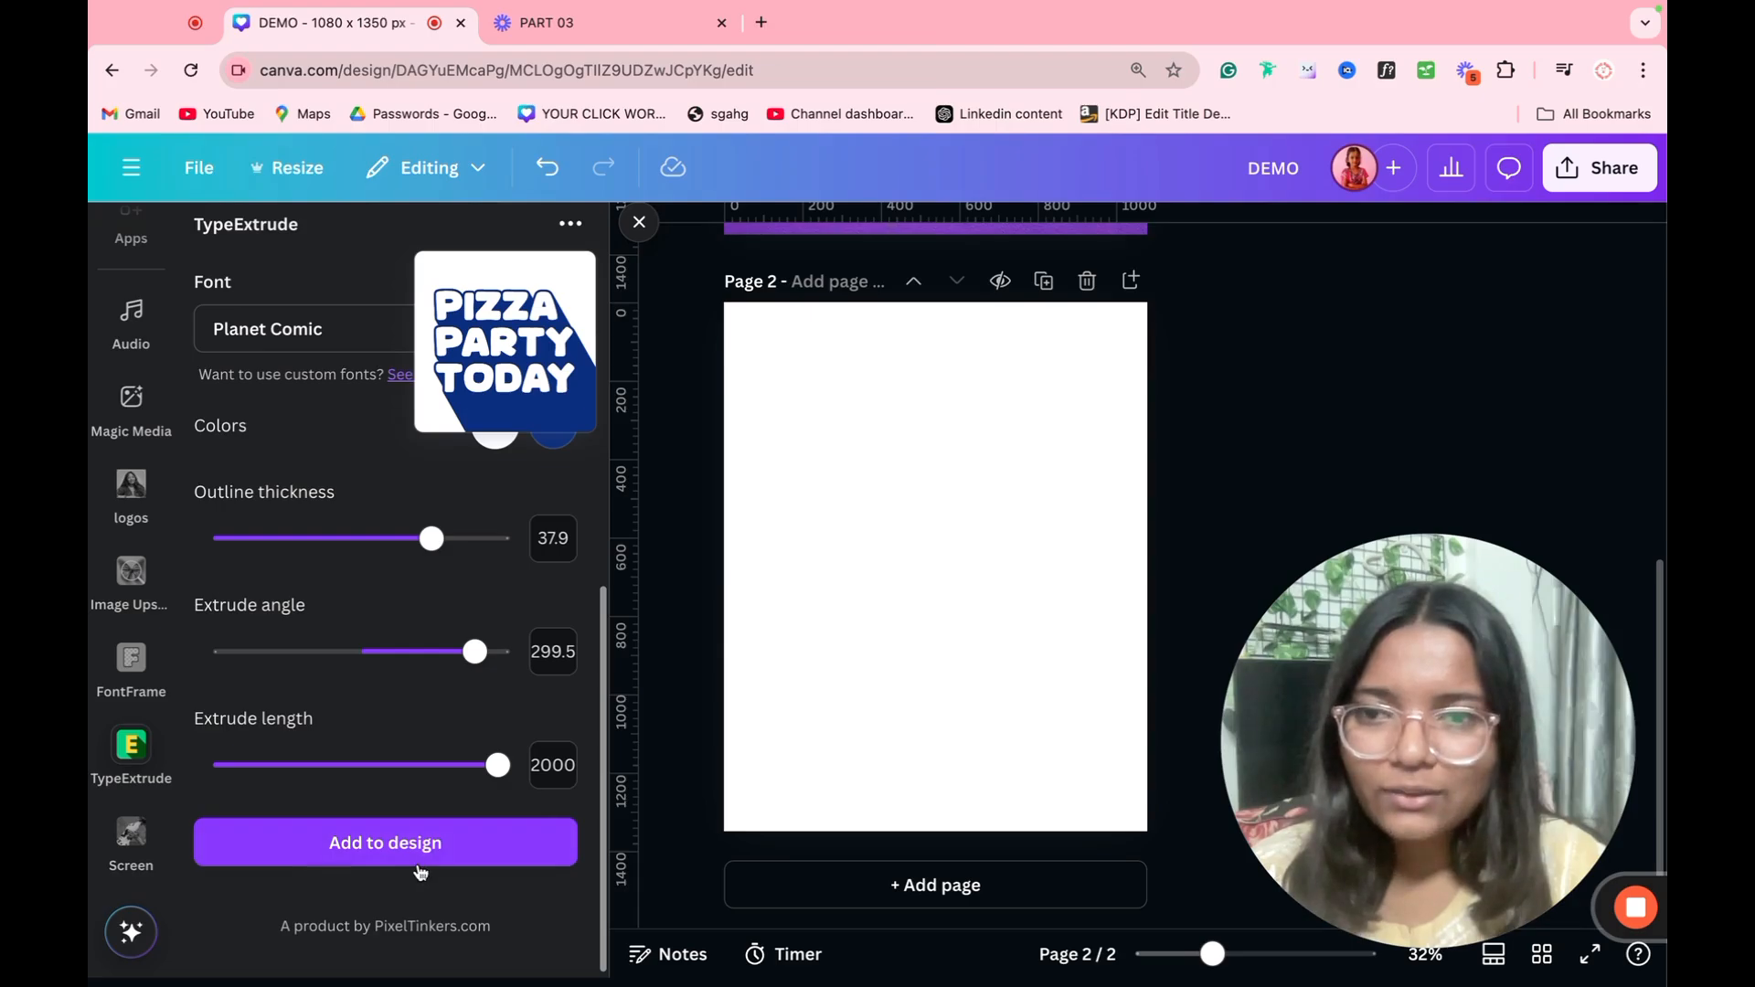
{"action": "left_click", "coordinate": [420, 859]}
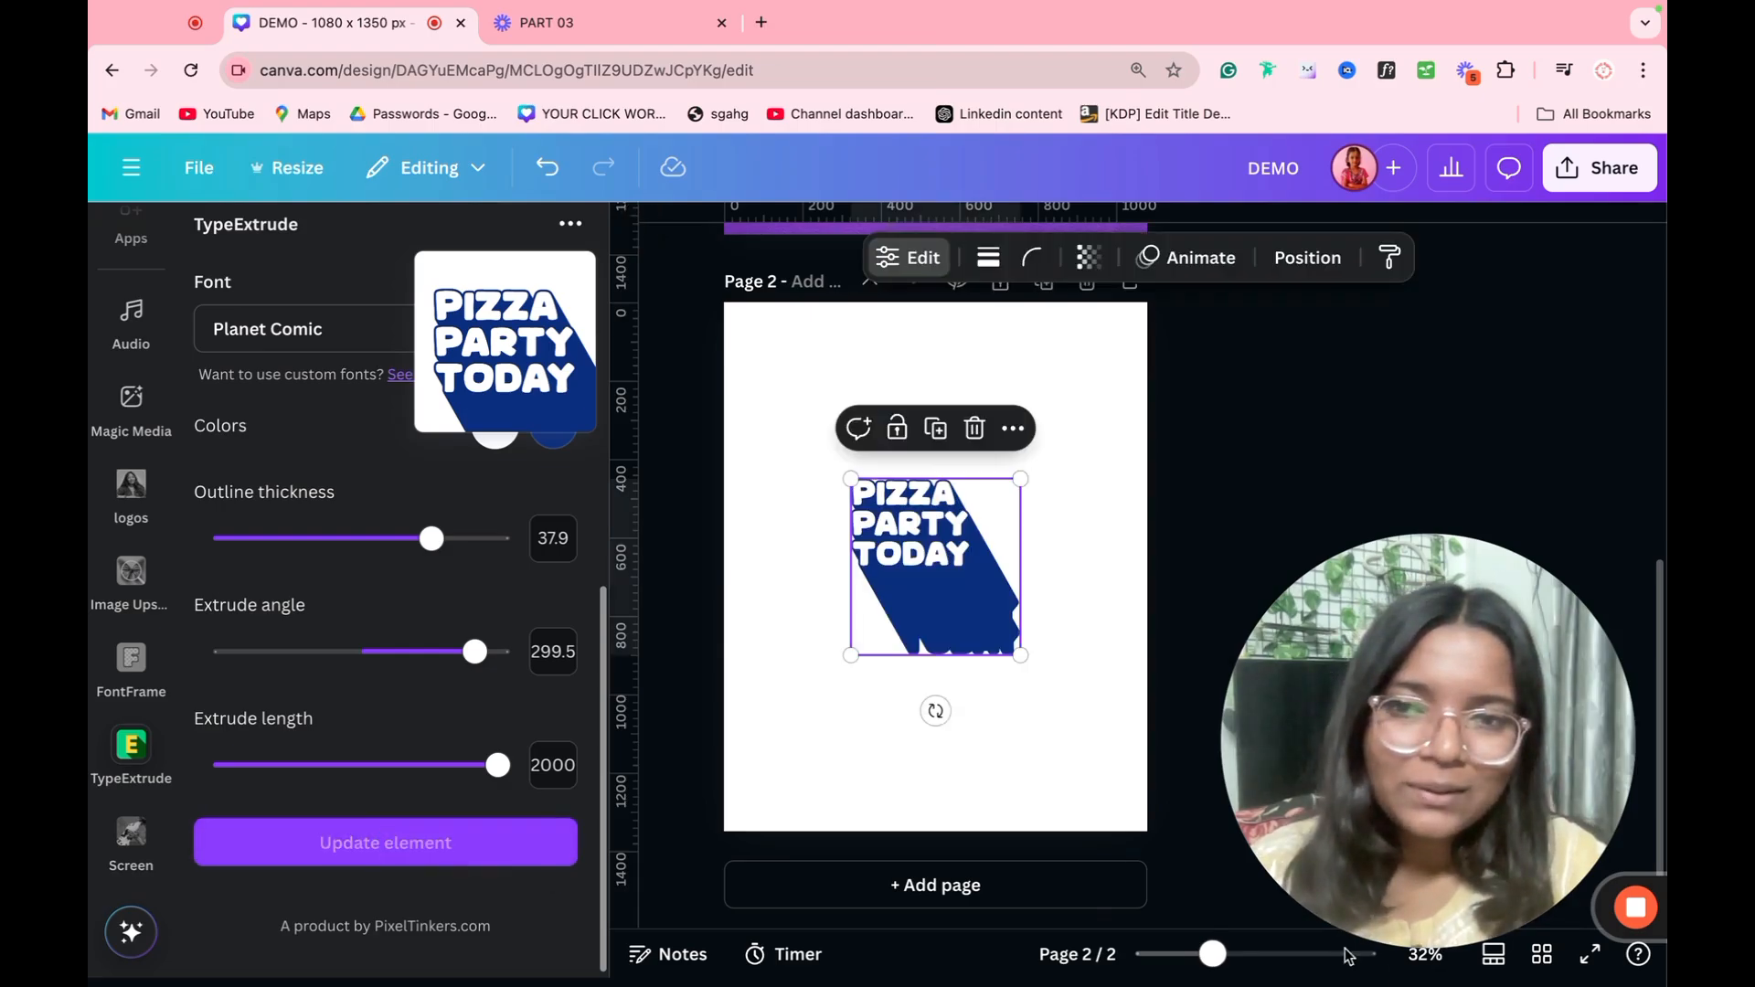
{"action": "left_click_drag", "start_coordinate": [1020, 655], "coordinate": [1243, 880]}
{"action": "left_click_drag", "start_coordinate": [1164, 737], "coordinate": [1106, 709]}
{"action": "left_click", "coordinate": [1320, 475]}
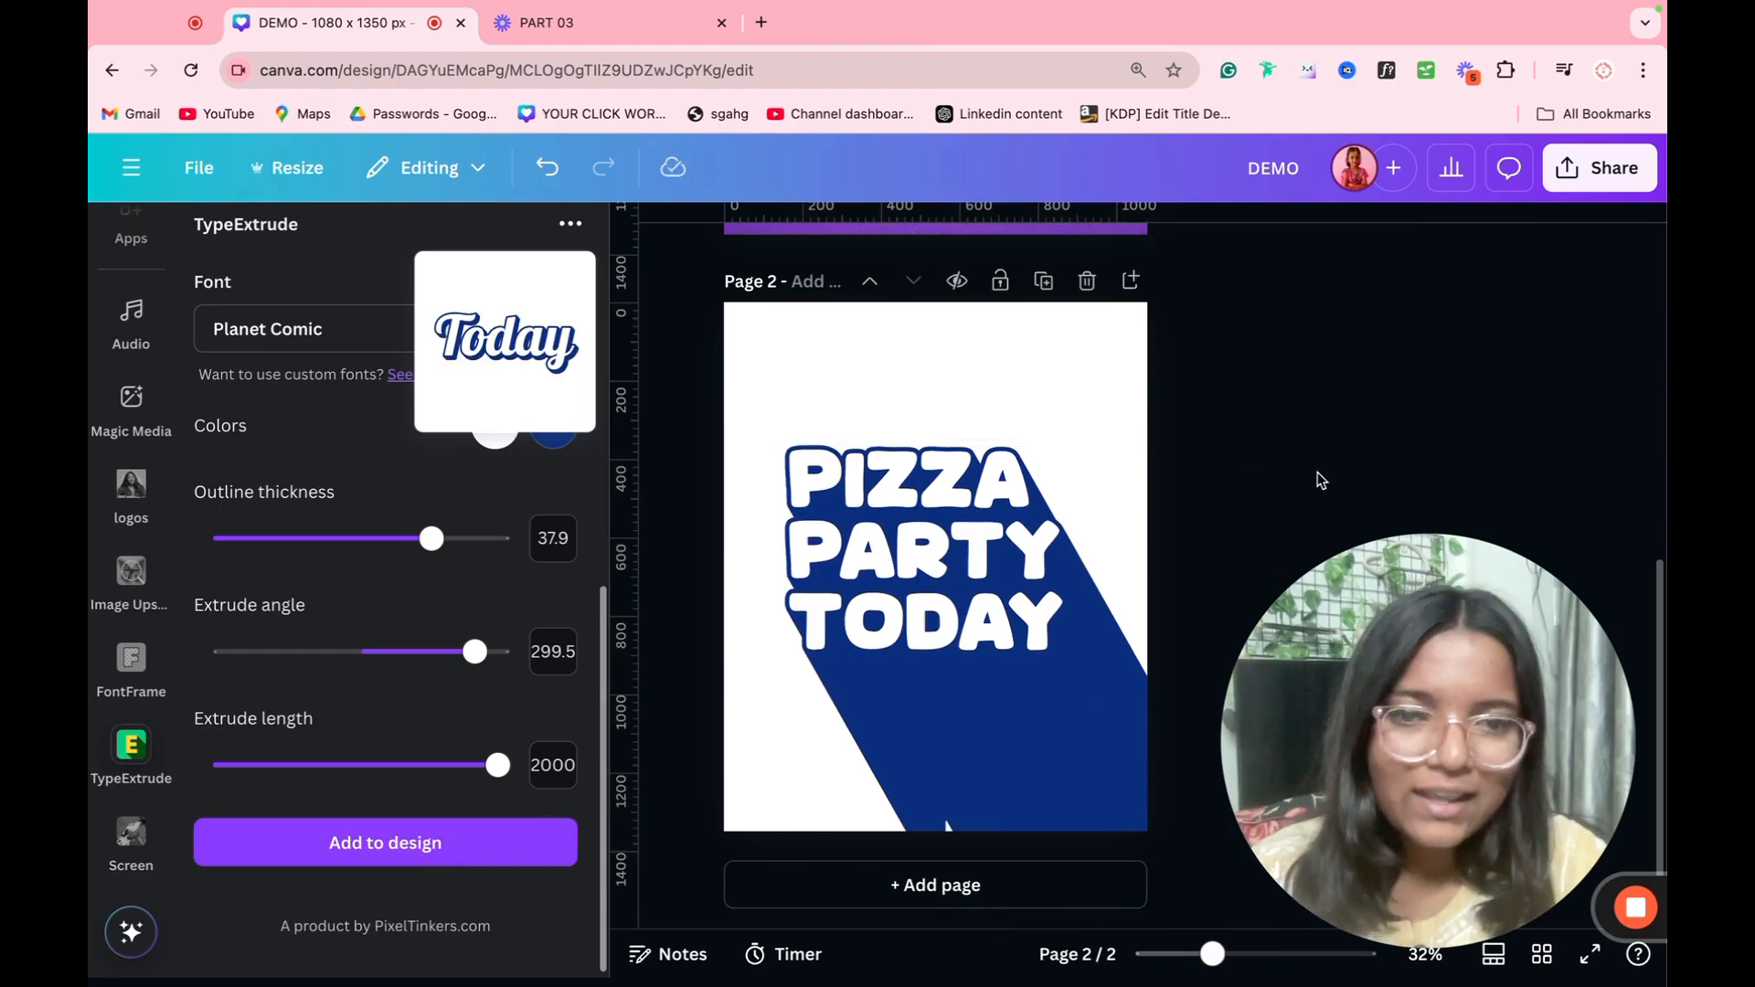
{"action": "left_click_drag", "start_coordinate": [1067, 633], "coordinate": [1068, 645]}
{"action": "left_click", "coordinate": [1278, 531]}
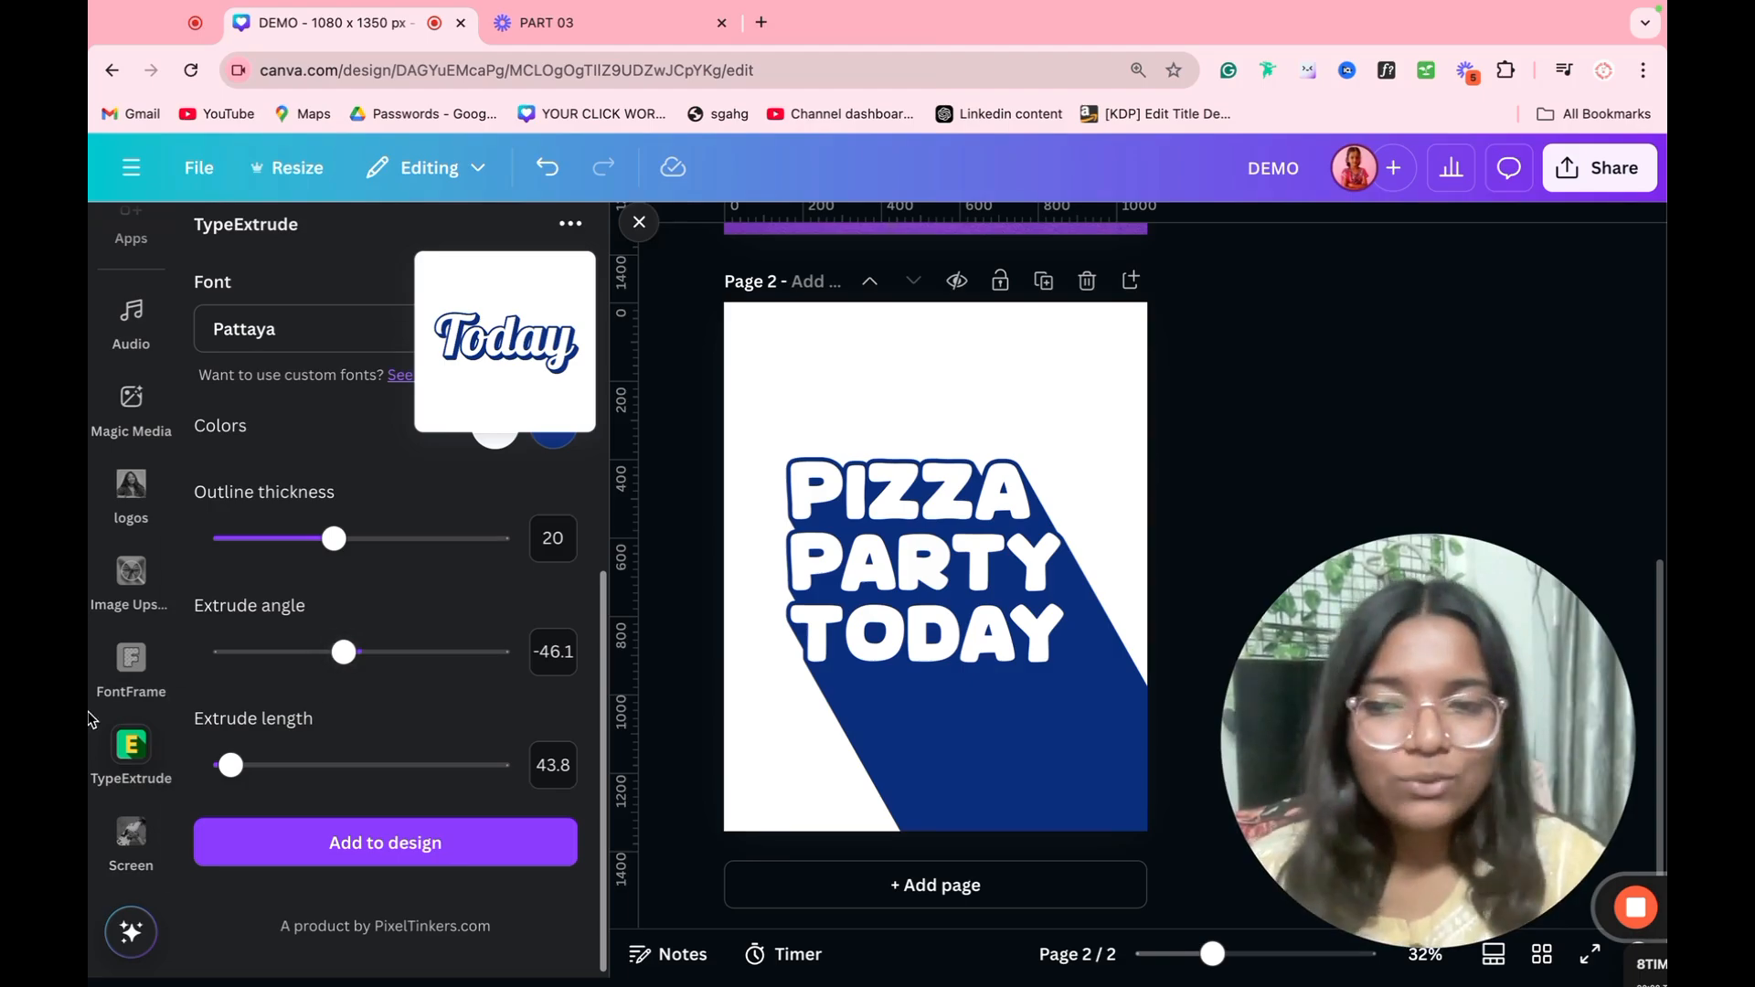
Step: Replace TypeExtrude with FontFrame, fill its HELLO WORLD lettering with the pizza-eating photo from Downloads, and reposition the photo inside the letters
{"action": "left_click", "coordinate": [126, 743]}
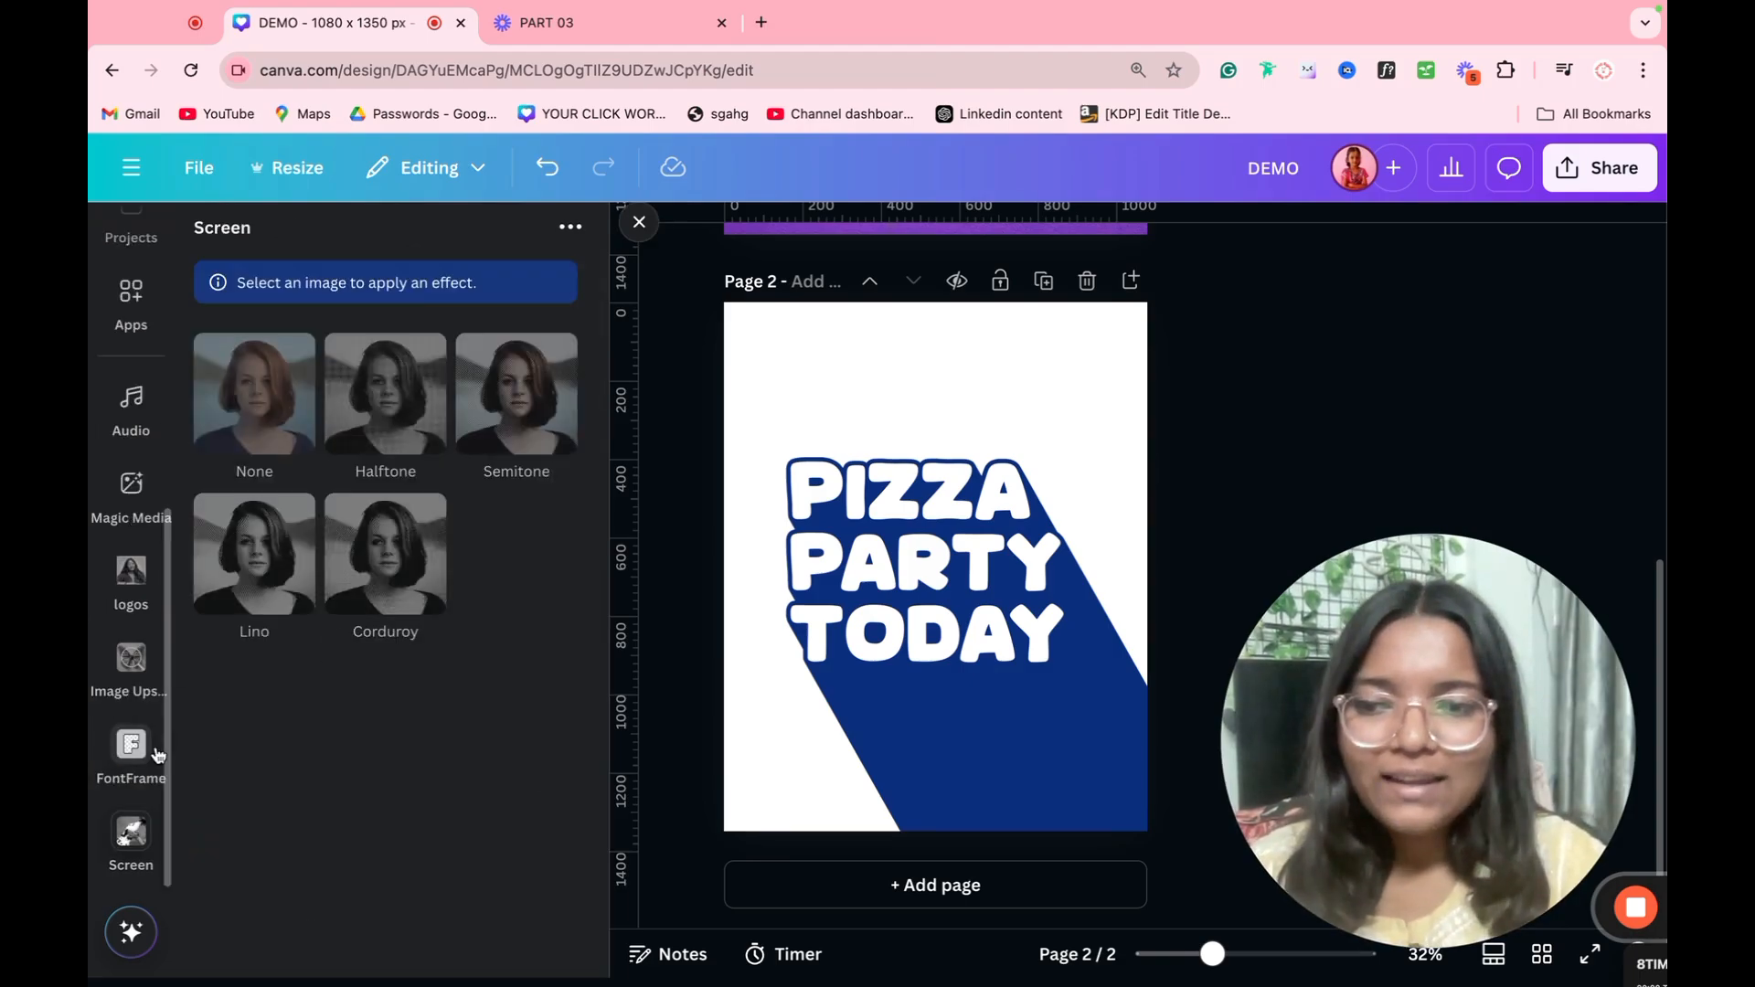
{"action": "left_click", "coordinate": [131, 745]}
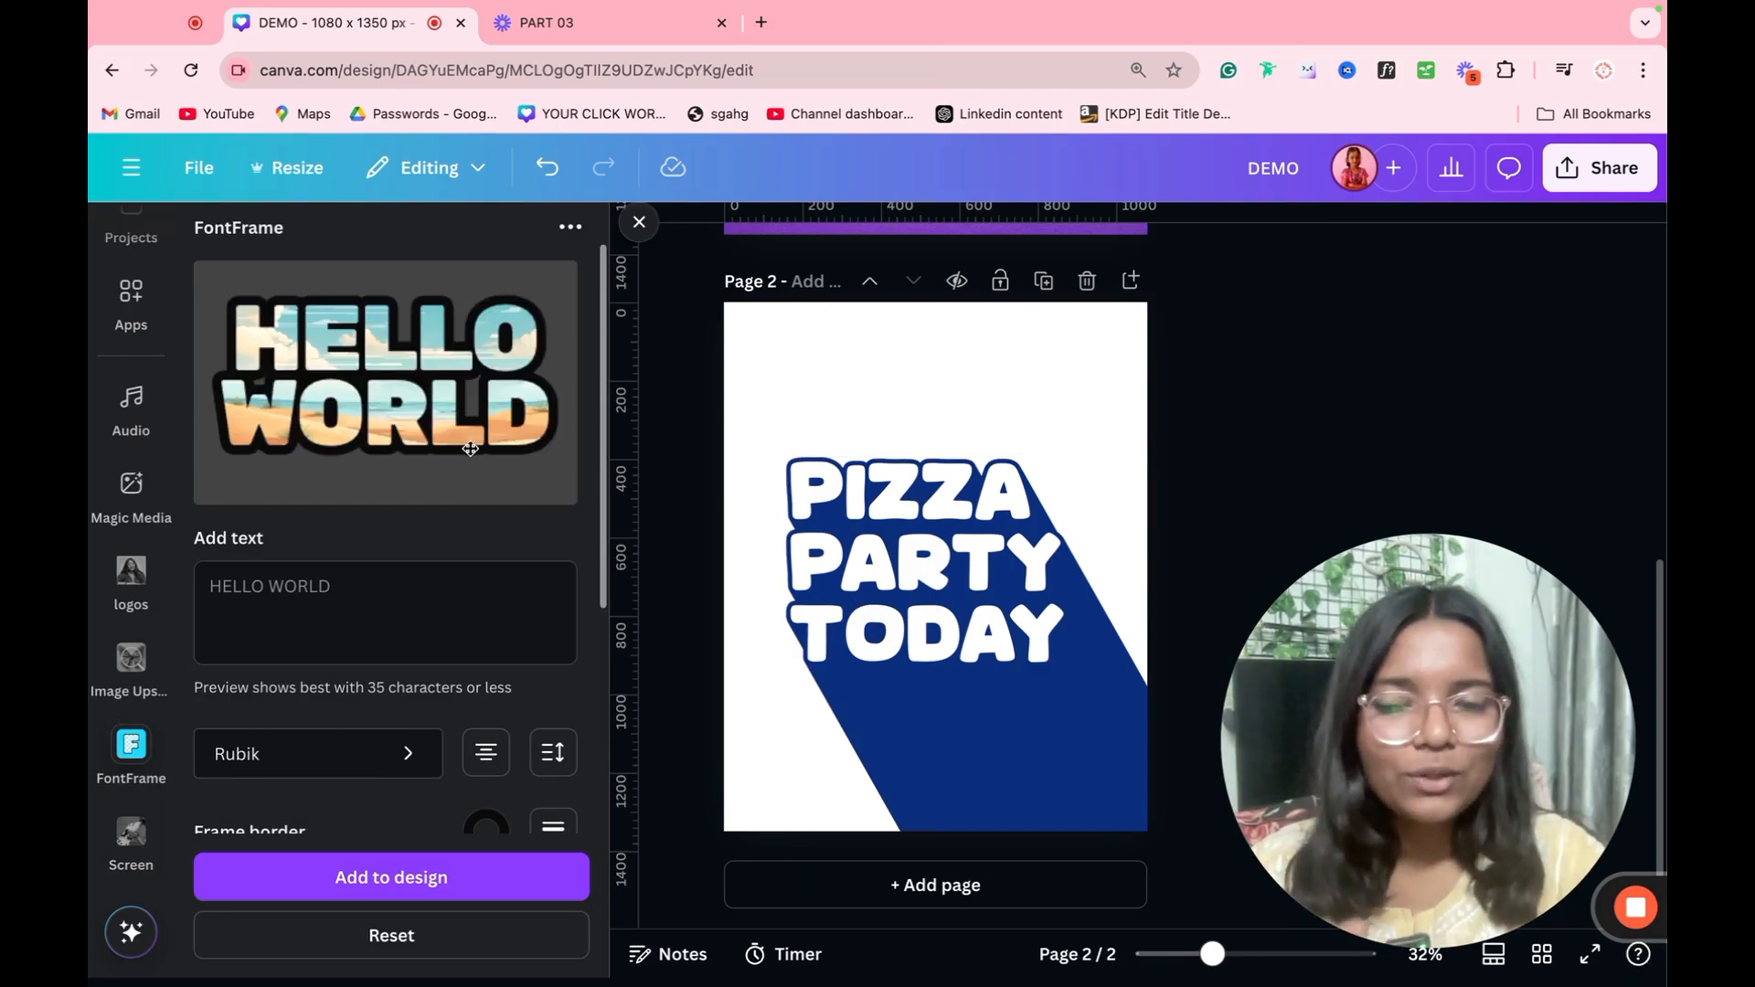
{"action": "scroll", "coordinate": [416, 619], "scroll_direction": "down", "scroll_amount": 4}
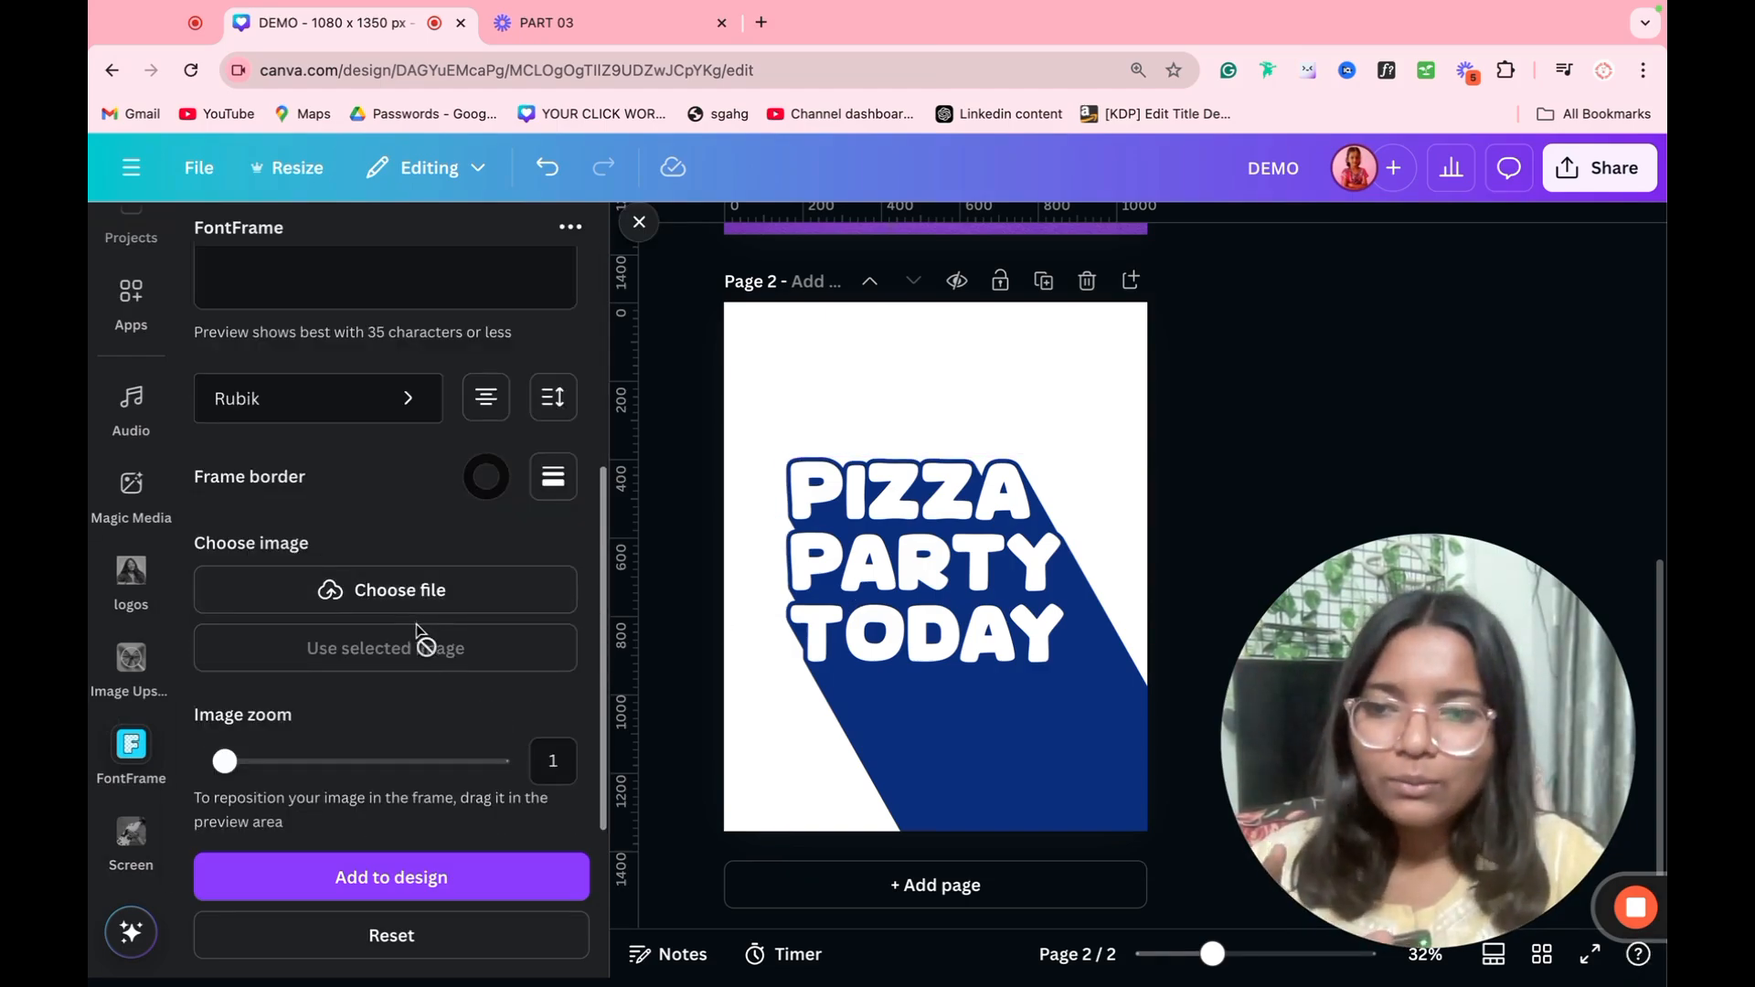
{"action": "left_click", "coordinate": [389, 602]}
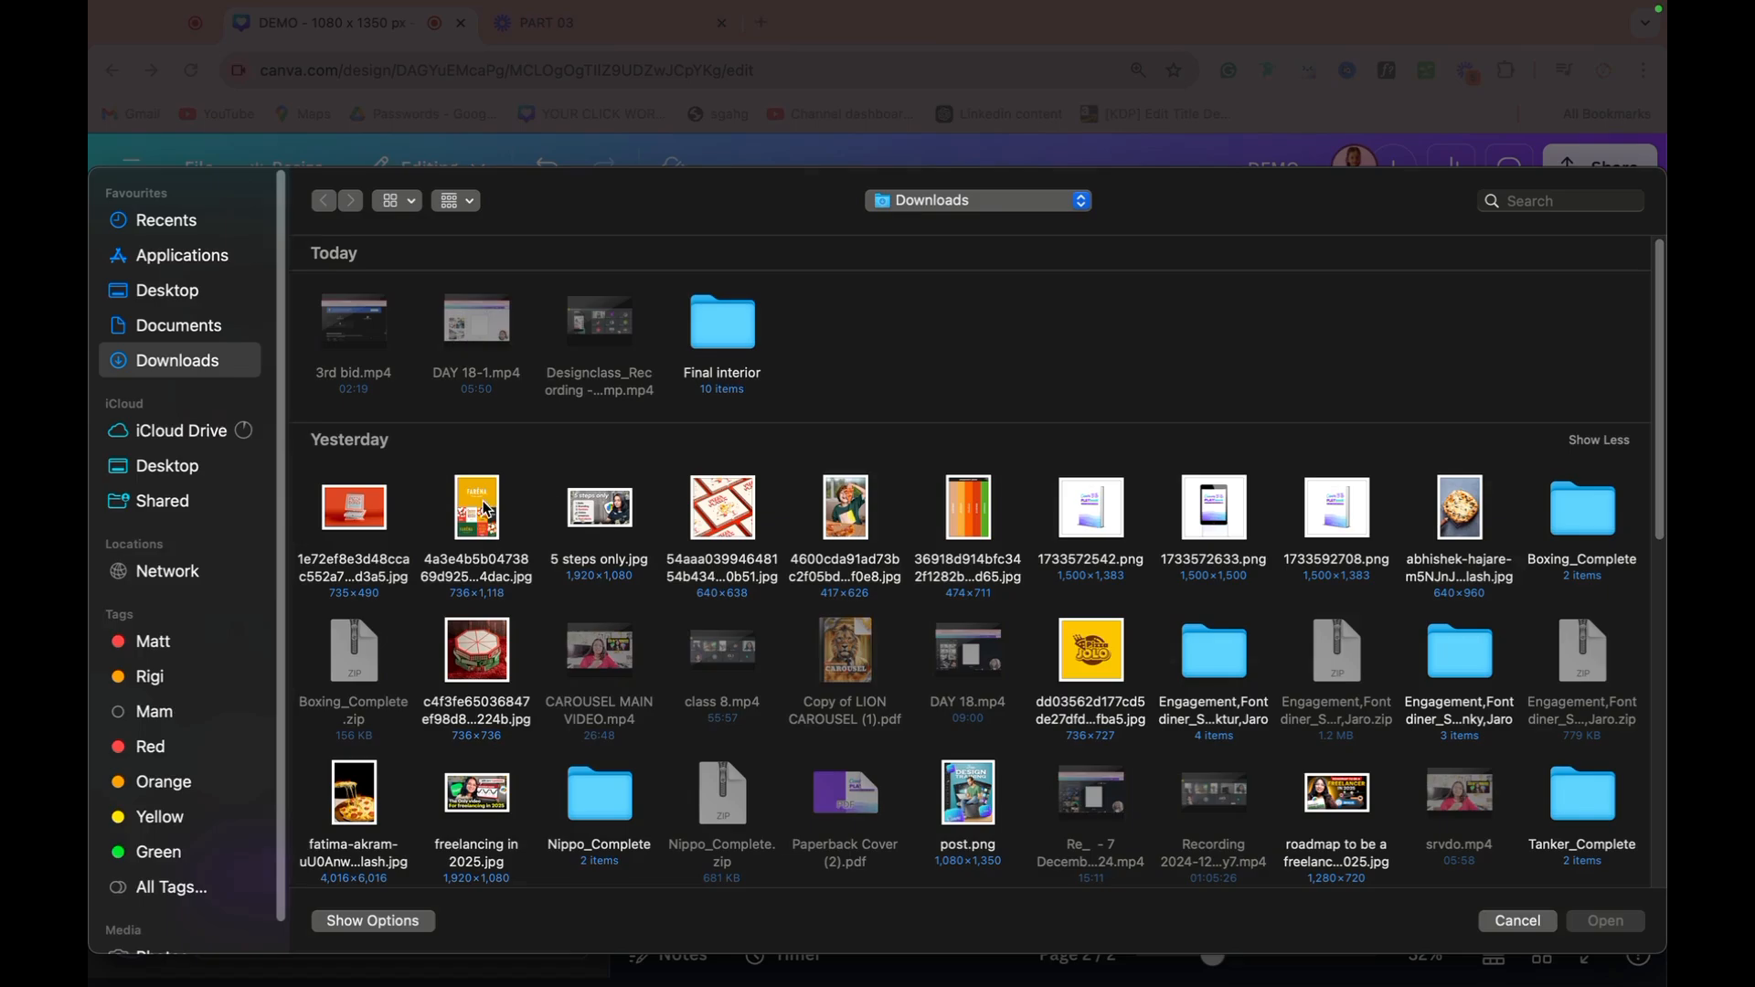
{"action": "double_click", "coordinate": [842, 521]}
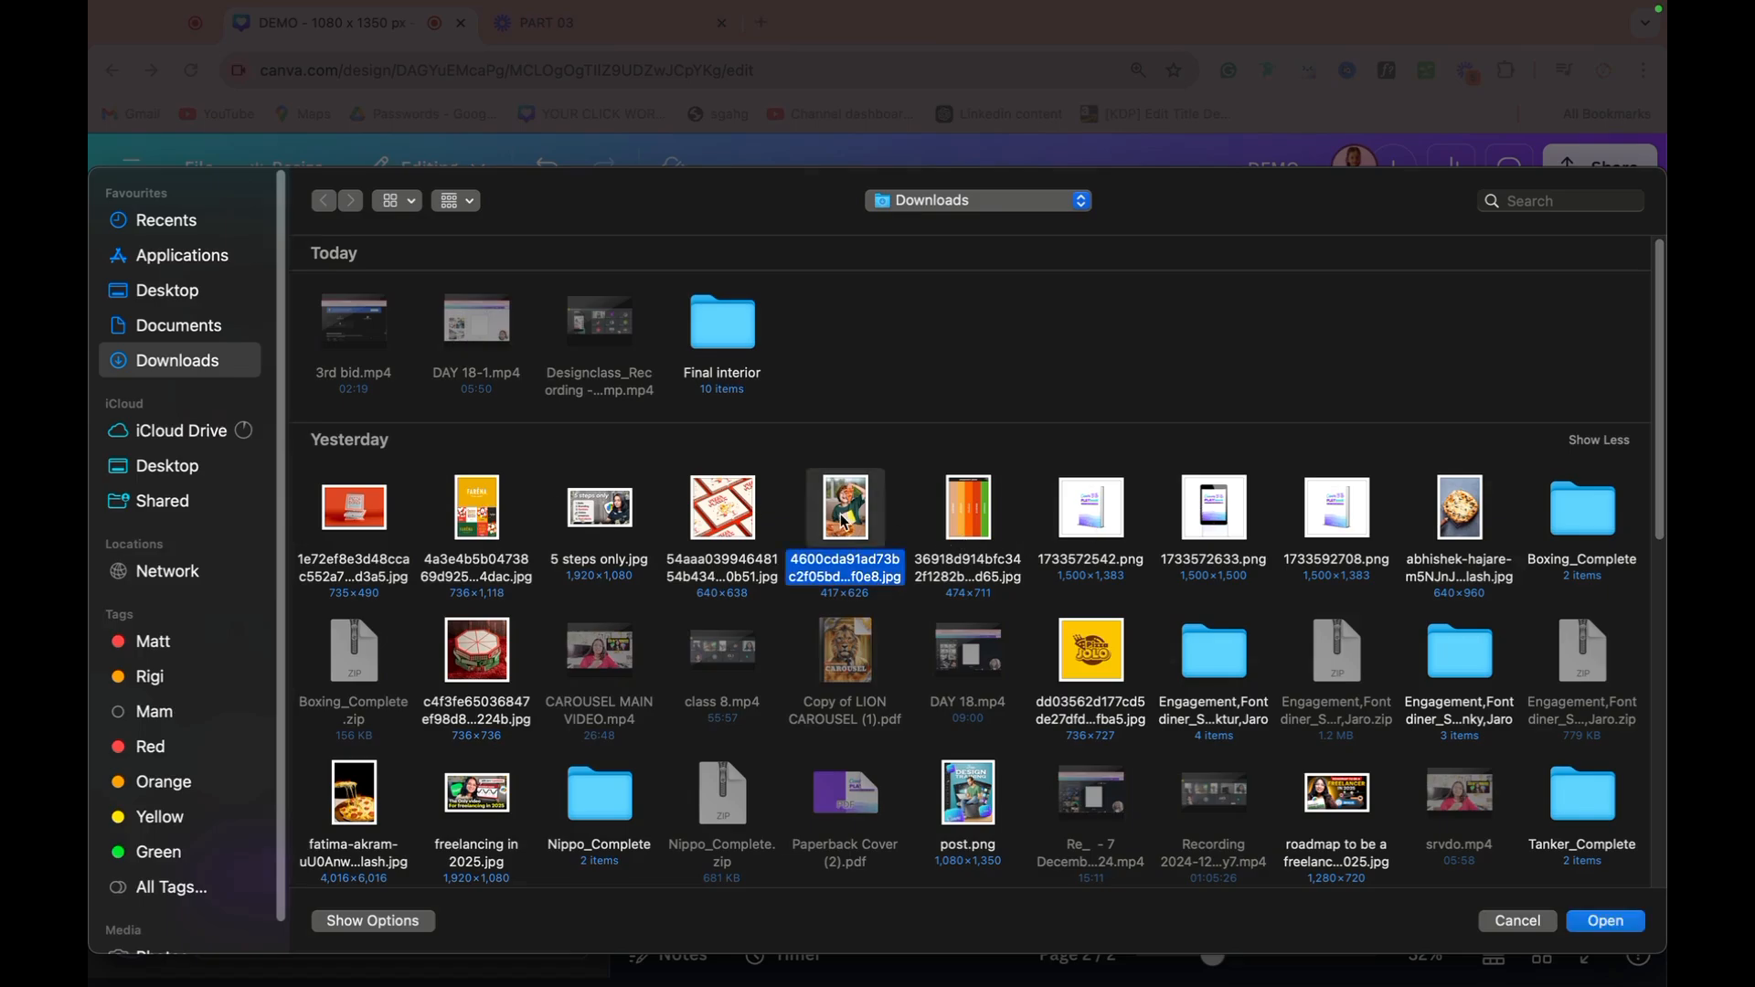
{"action": "scroll", "coordinate": [446, 565], "scroll_direction": "up", "scroll_amount": 4}
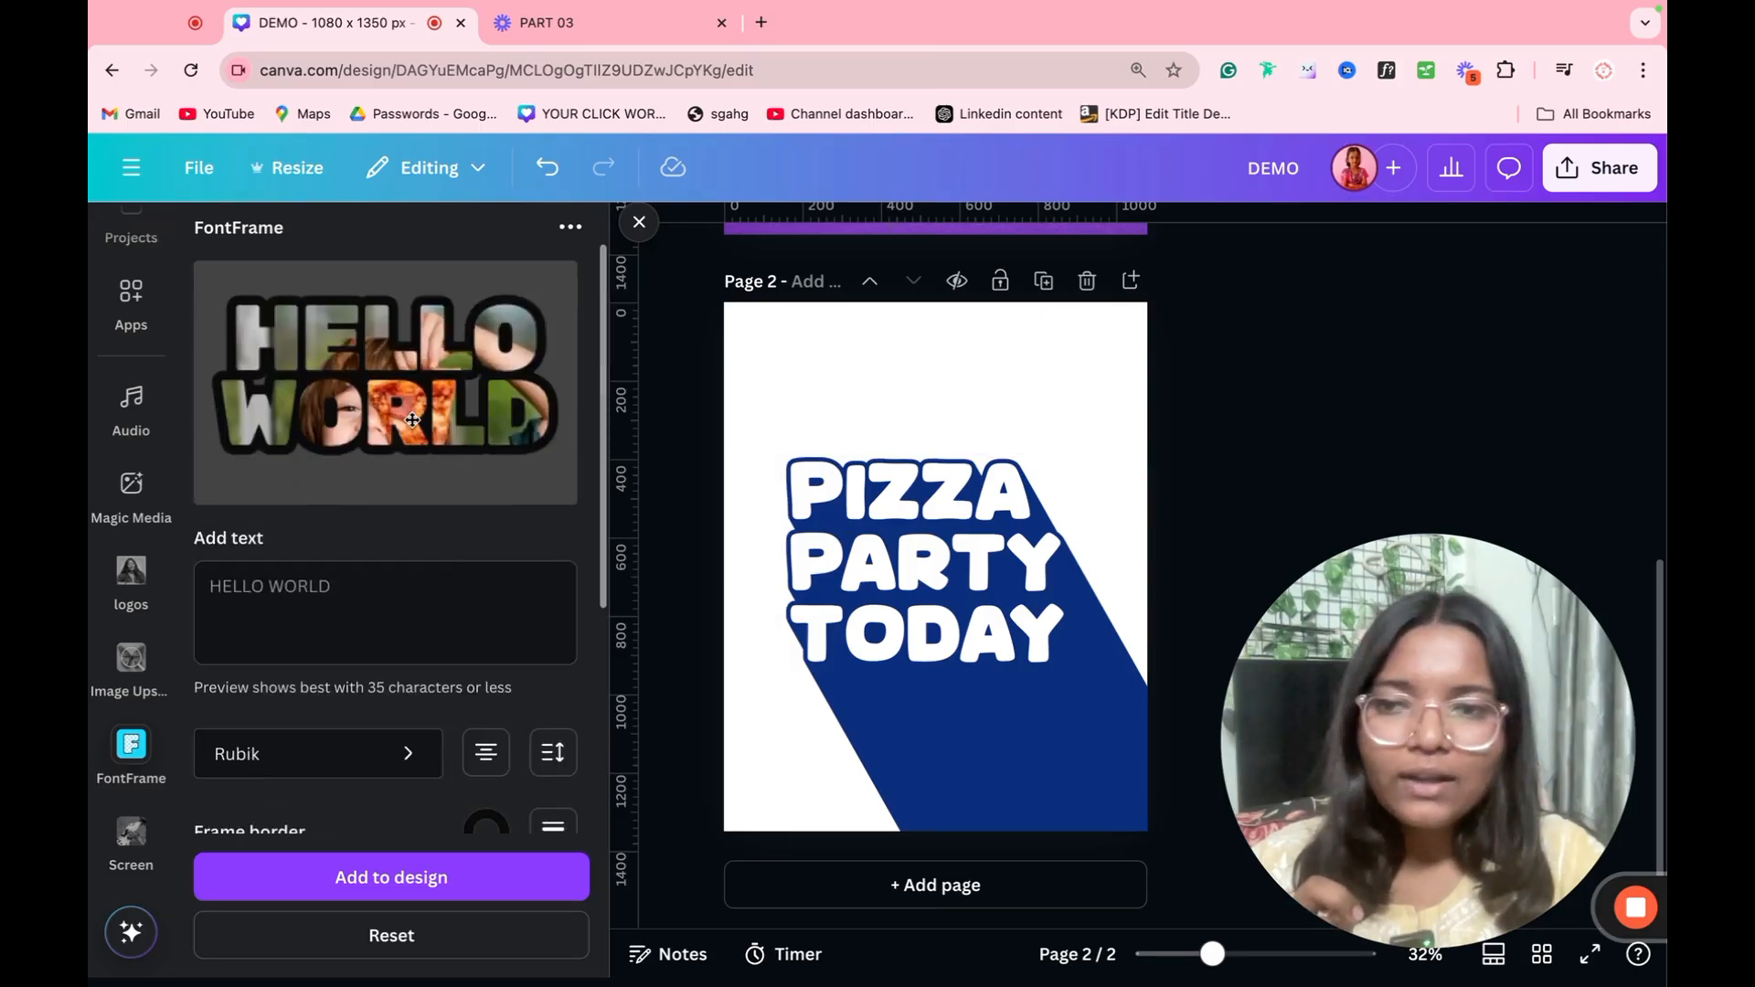
{"action": "left_click_drag", "start_coordinate": [411, 420], "coordinate": [386, 347]}
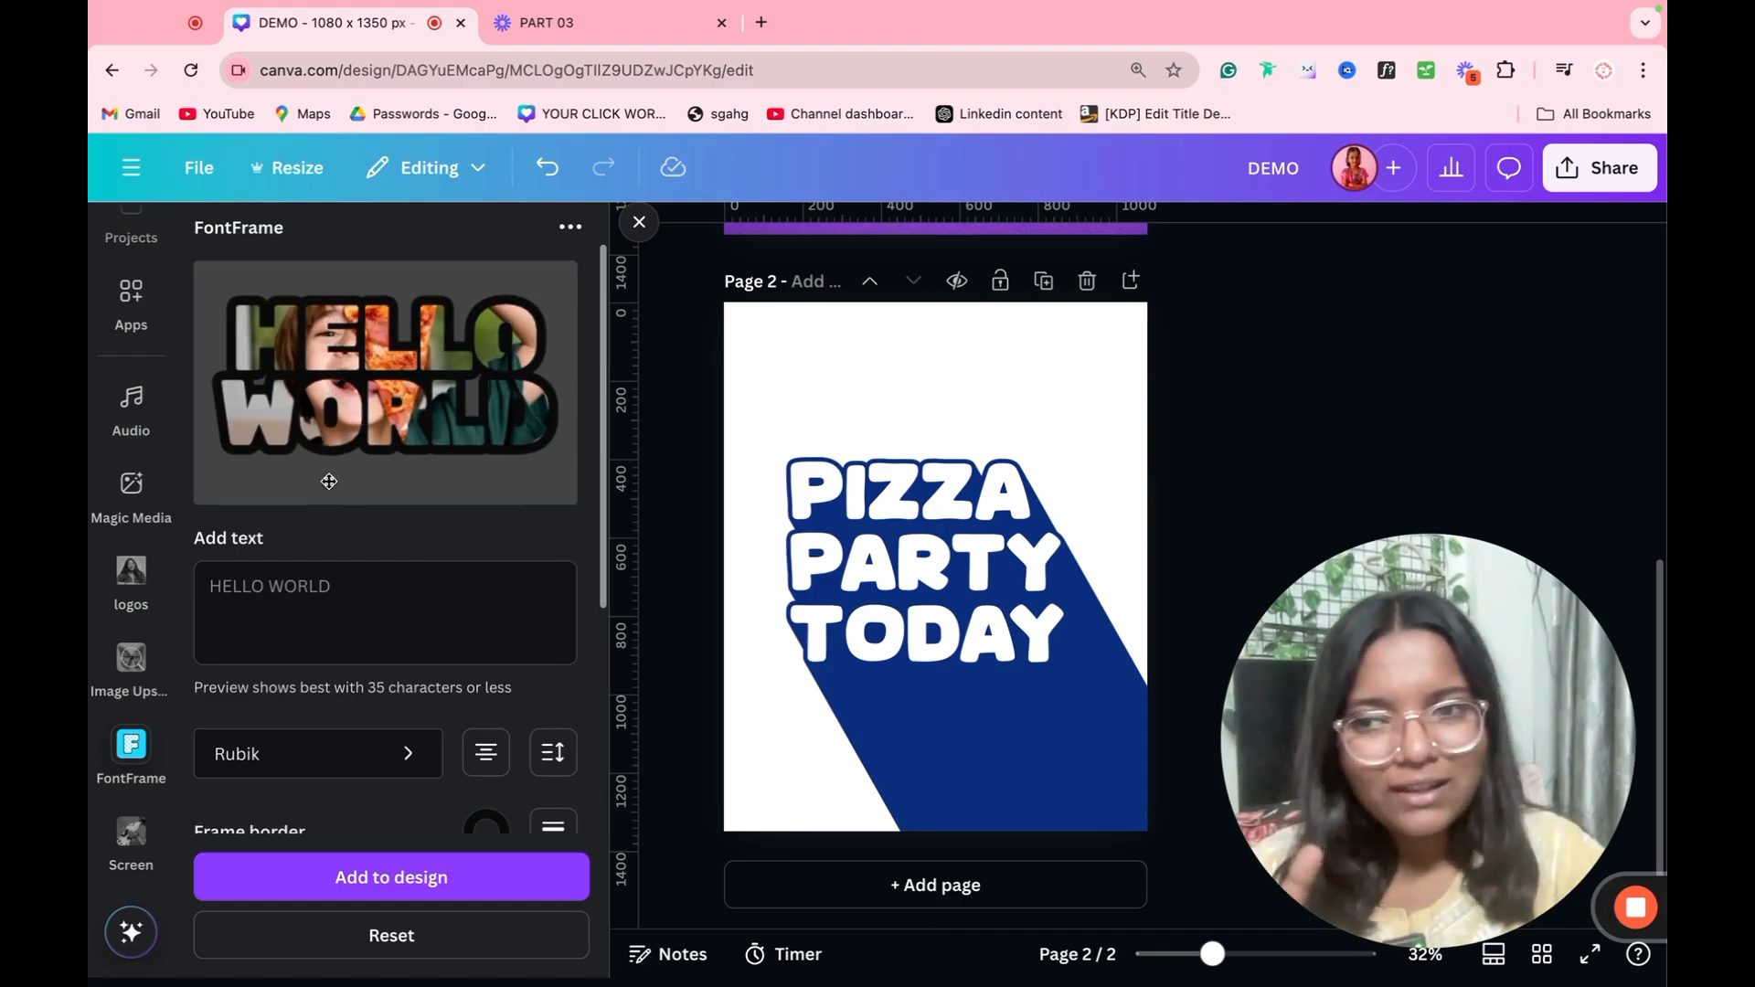
Step: Replace FontFrame with Image Upscaler, upload the yellow Pizza Jolo logo from Downloads, and upscale it at 4x resolution
{"action": "left_click", "coordinate": [111, 722]}
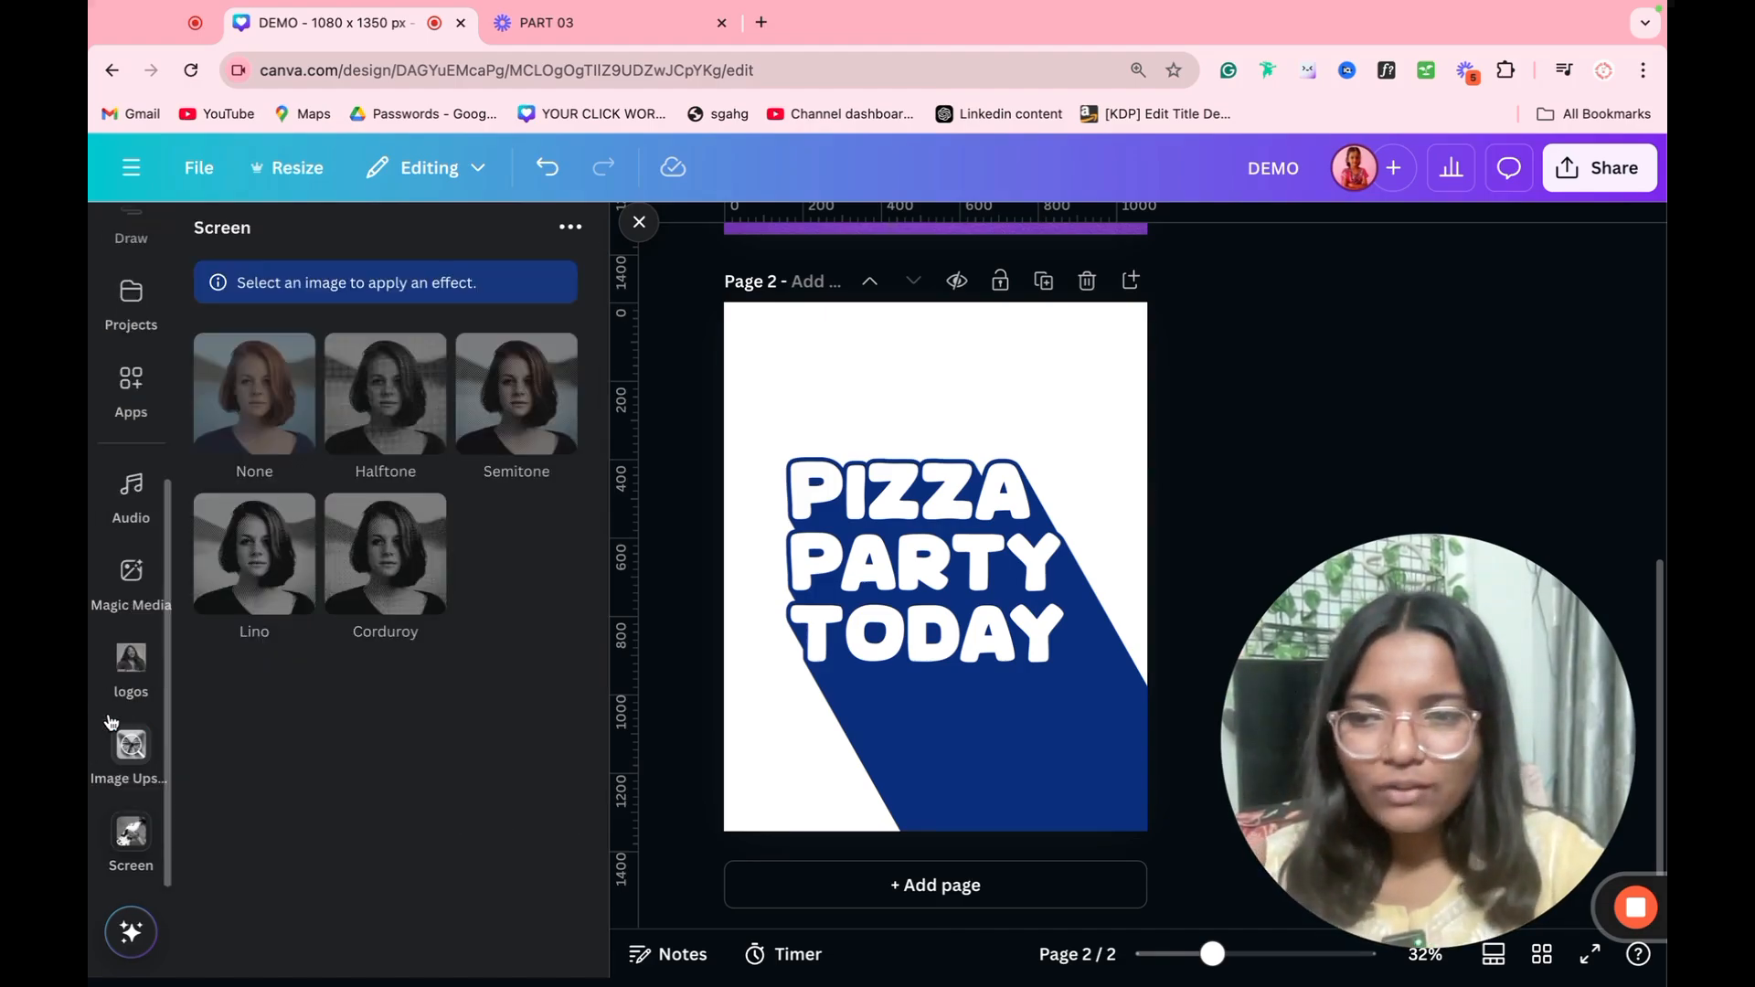
{"action": "left_click", "coordinate": [137, 774]}
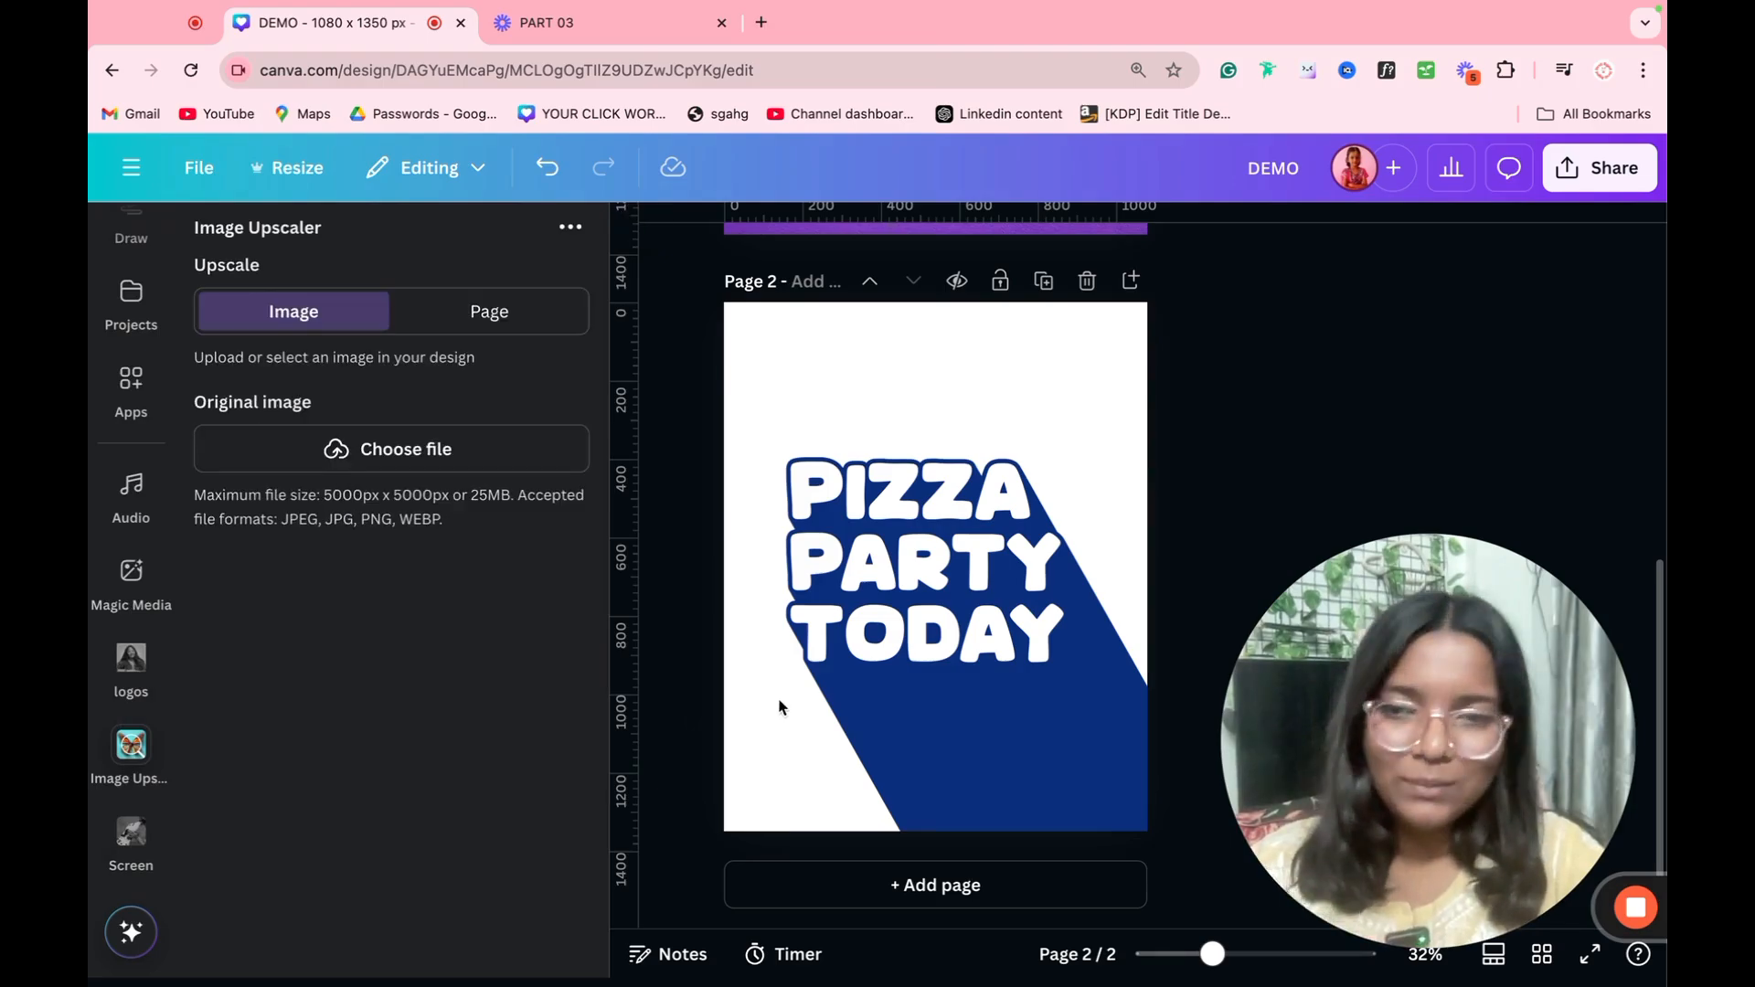
{"action": "left_click", "coordinate": [407, 448]}
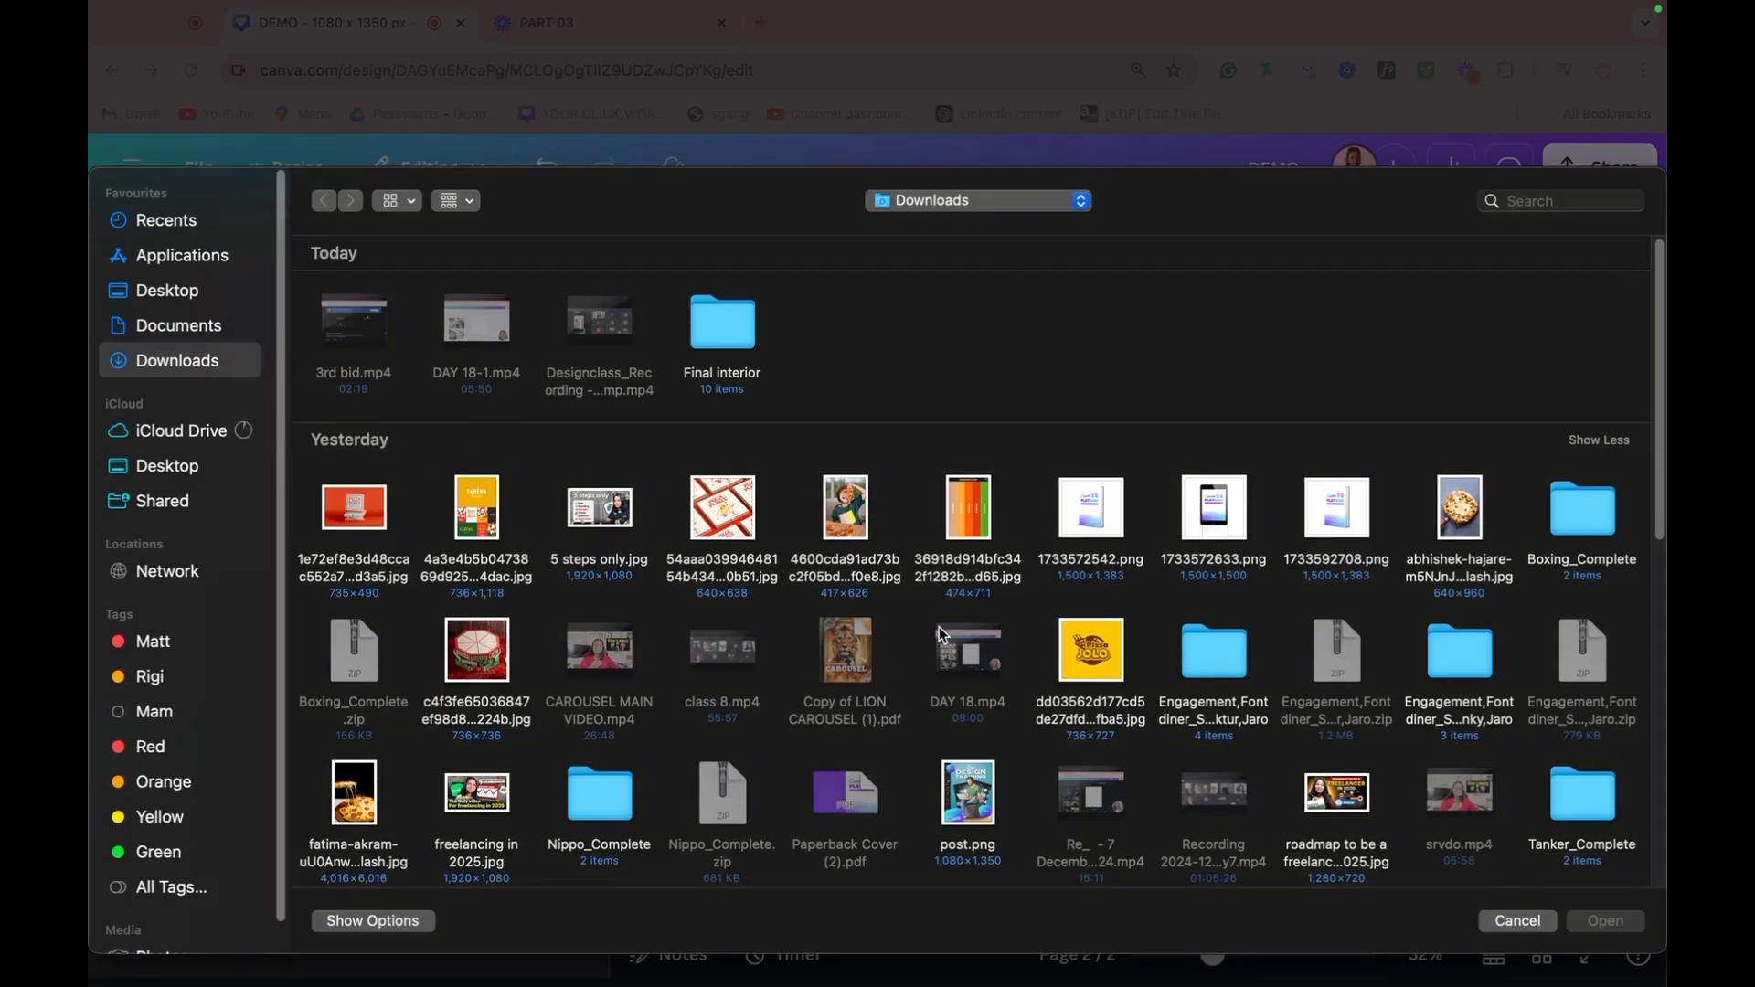
{"action": "double_click", "coordinate": [1078, 670]}
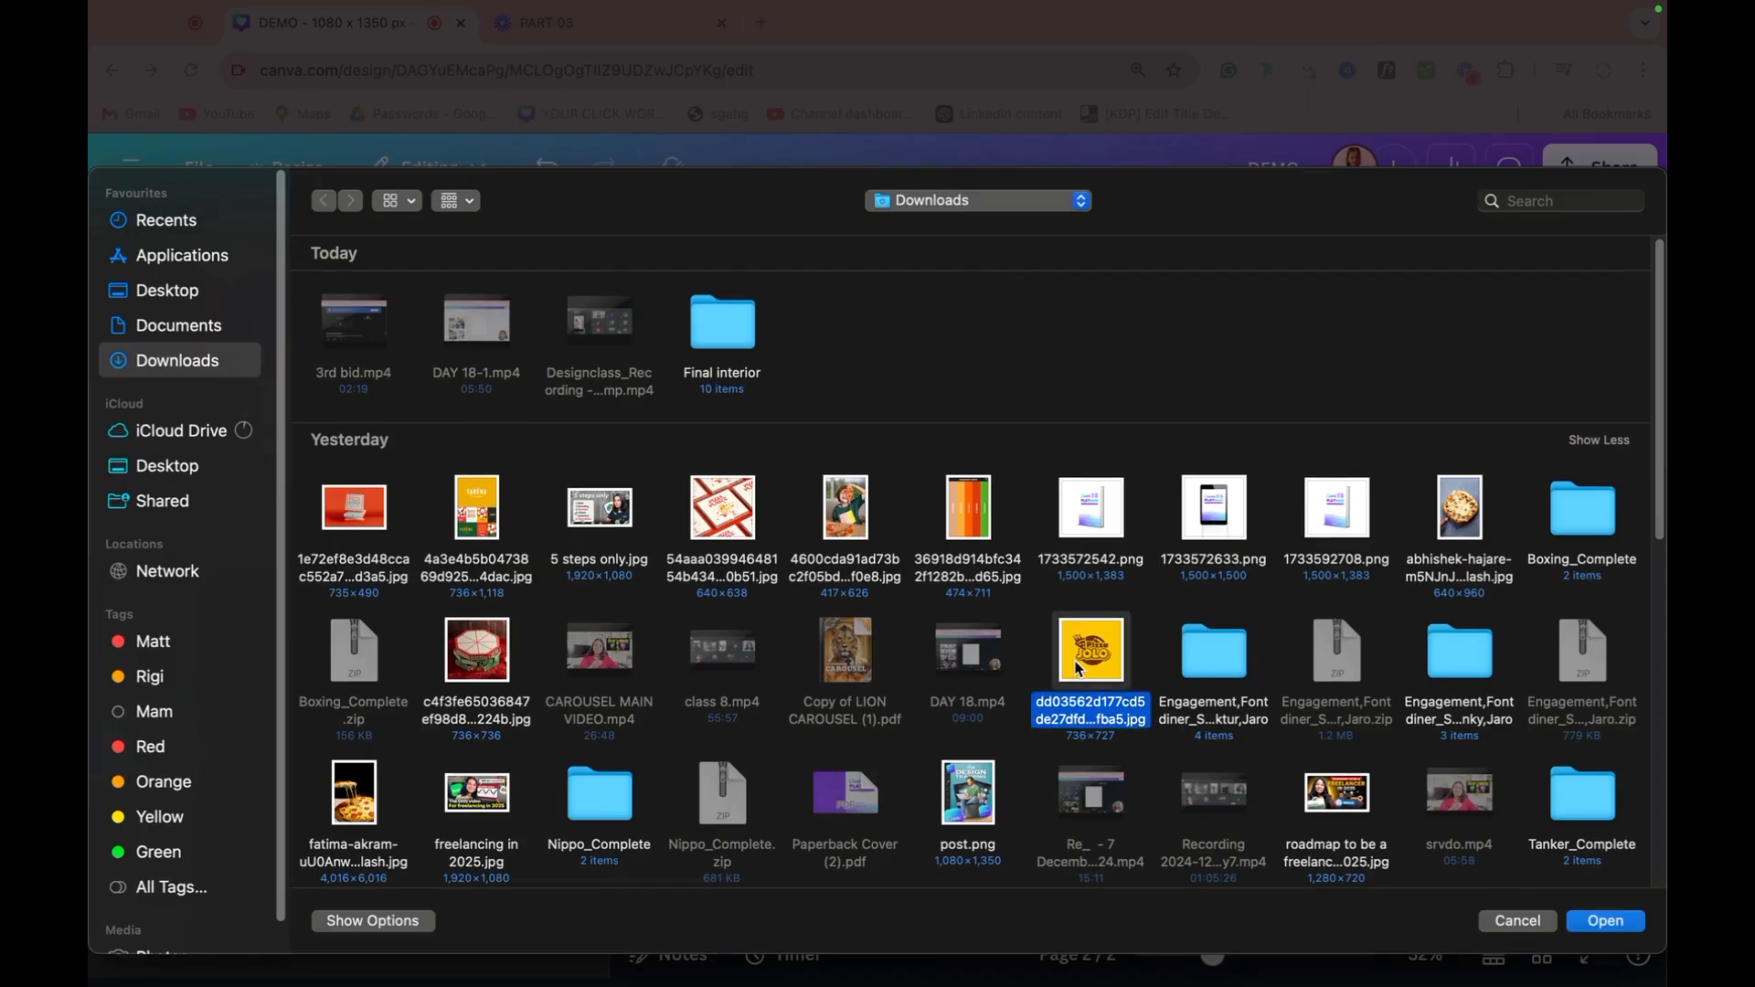
{"action": "left_click", "coordinate": [339, 787]}
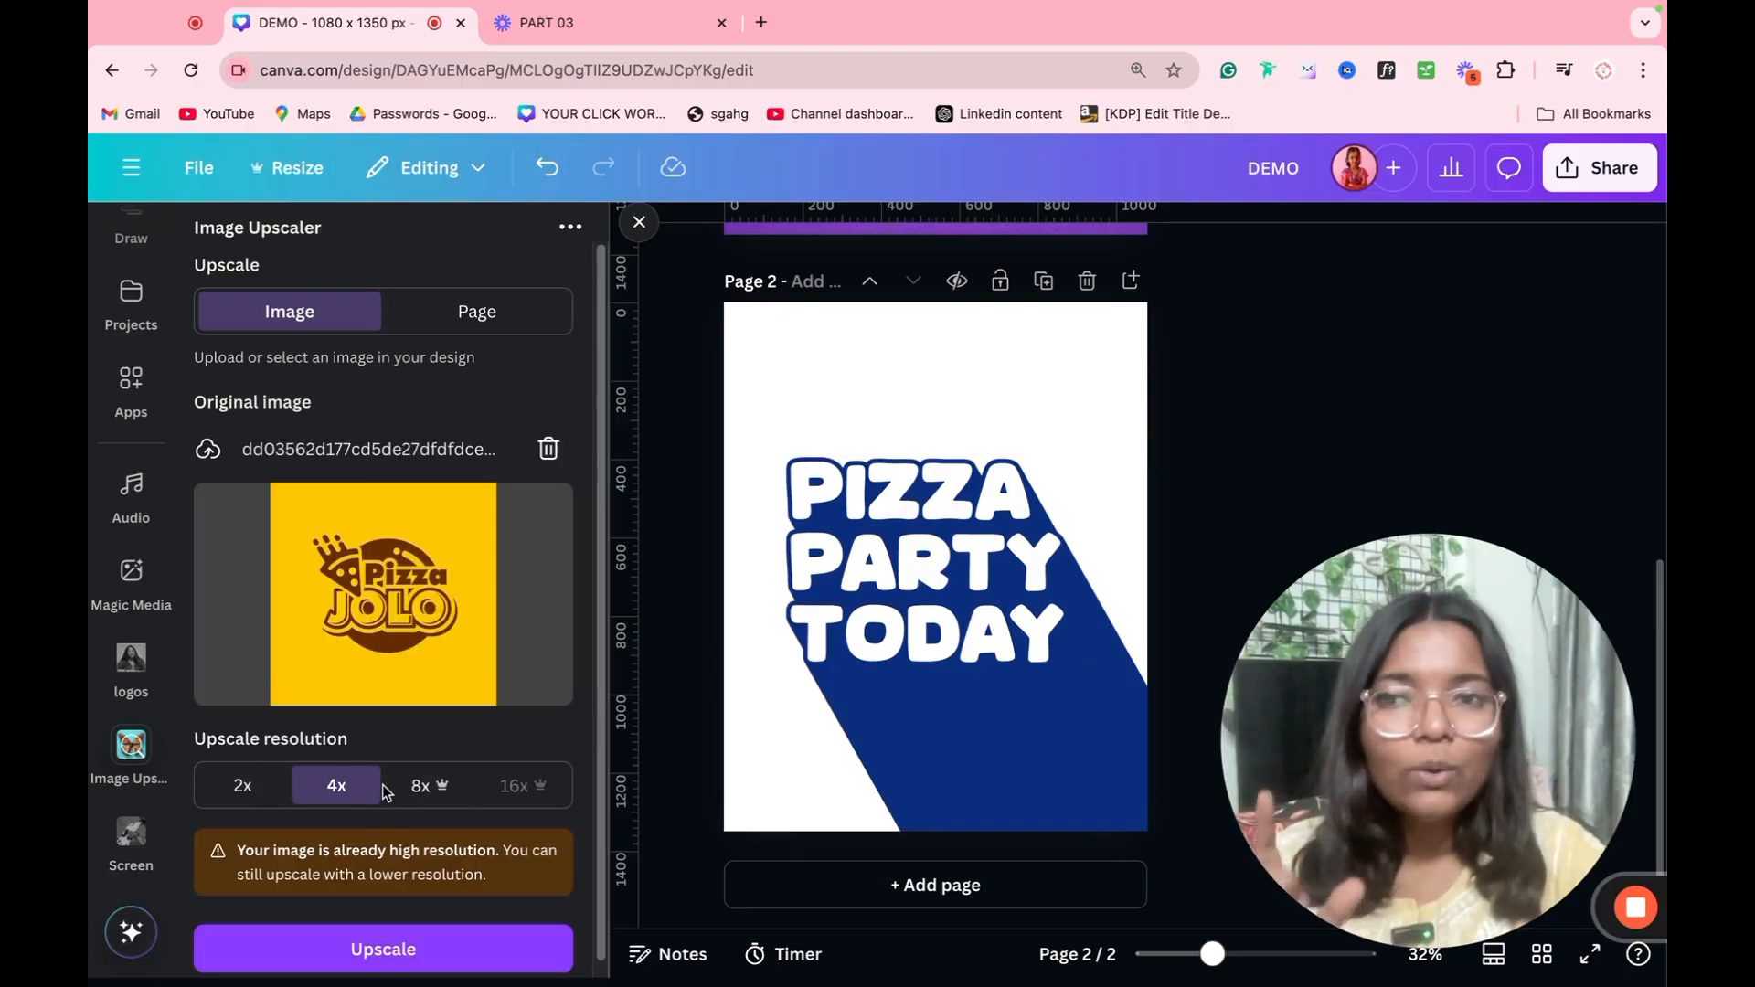
{"action": "left_click", "coordinate": [338, 946]}
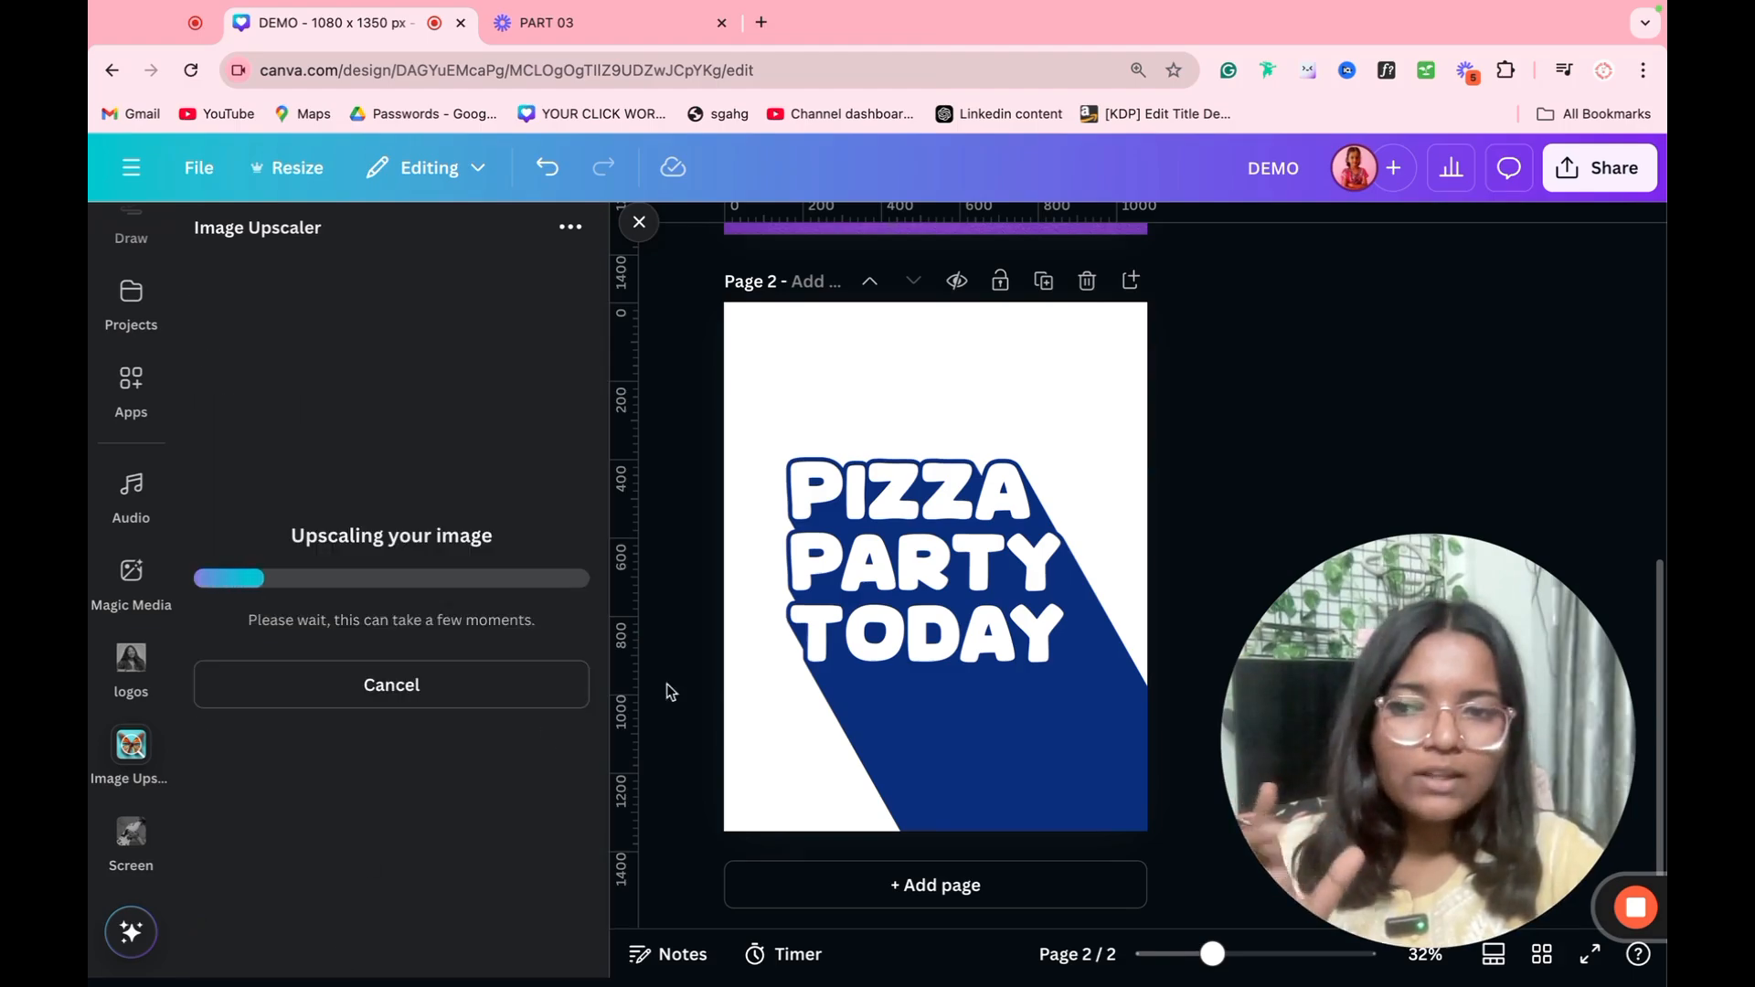
Step: Delete the extruded PIZZA PARTY TODAY text from page 2 and close Image Upscaler
{"action": "left_click", "coordinate": [896, 644]}
{"action": "key", "text": "Delete"}
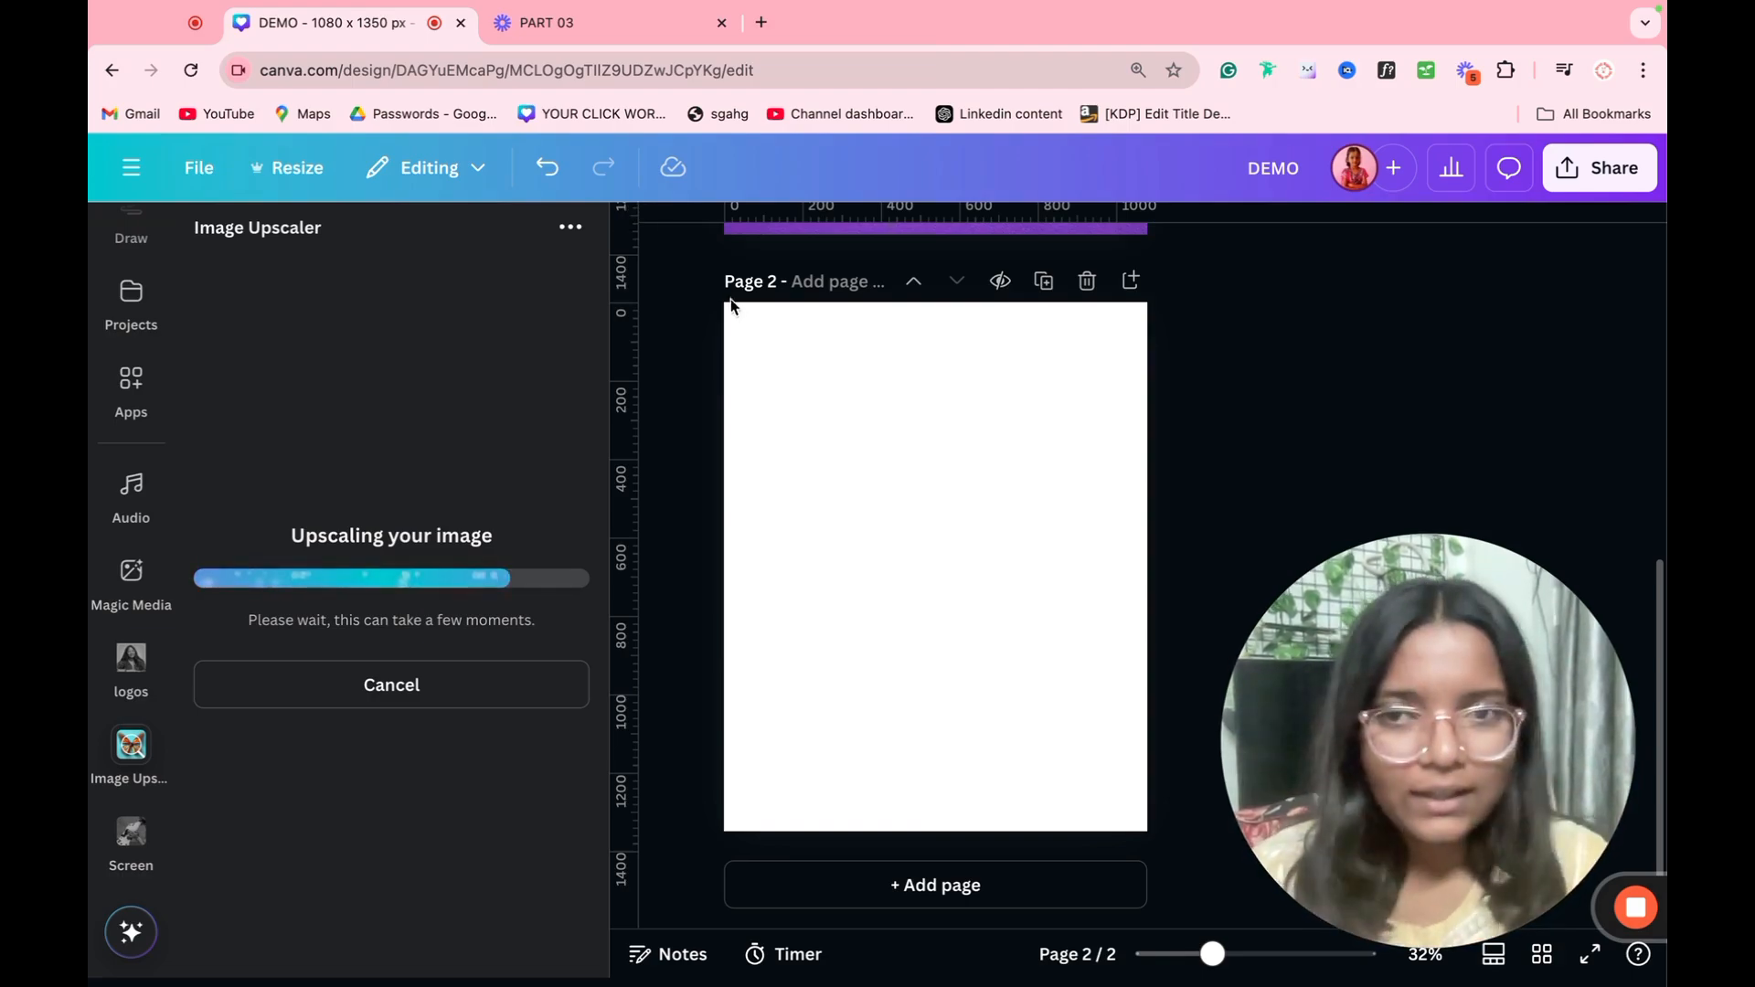
{"action": "left_click", "coordinate": [649, 234]}
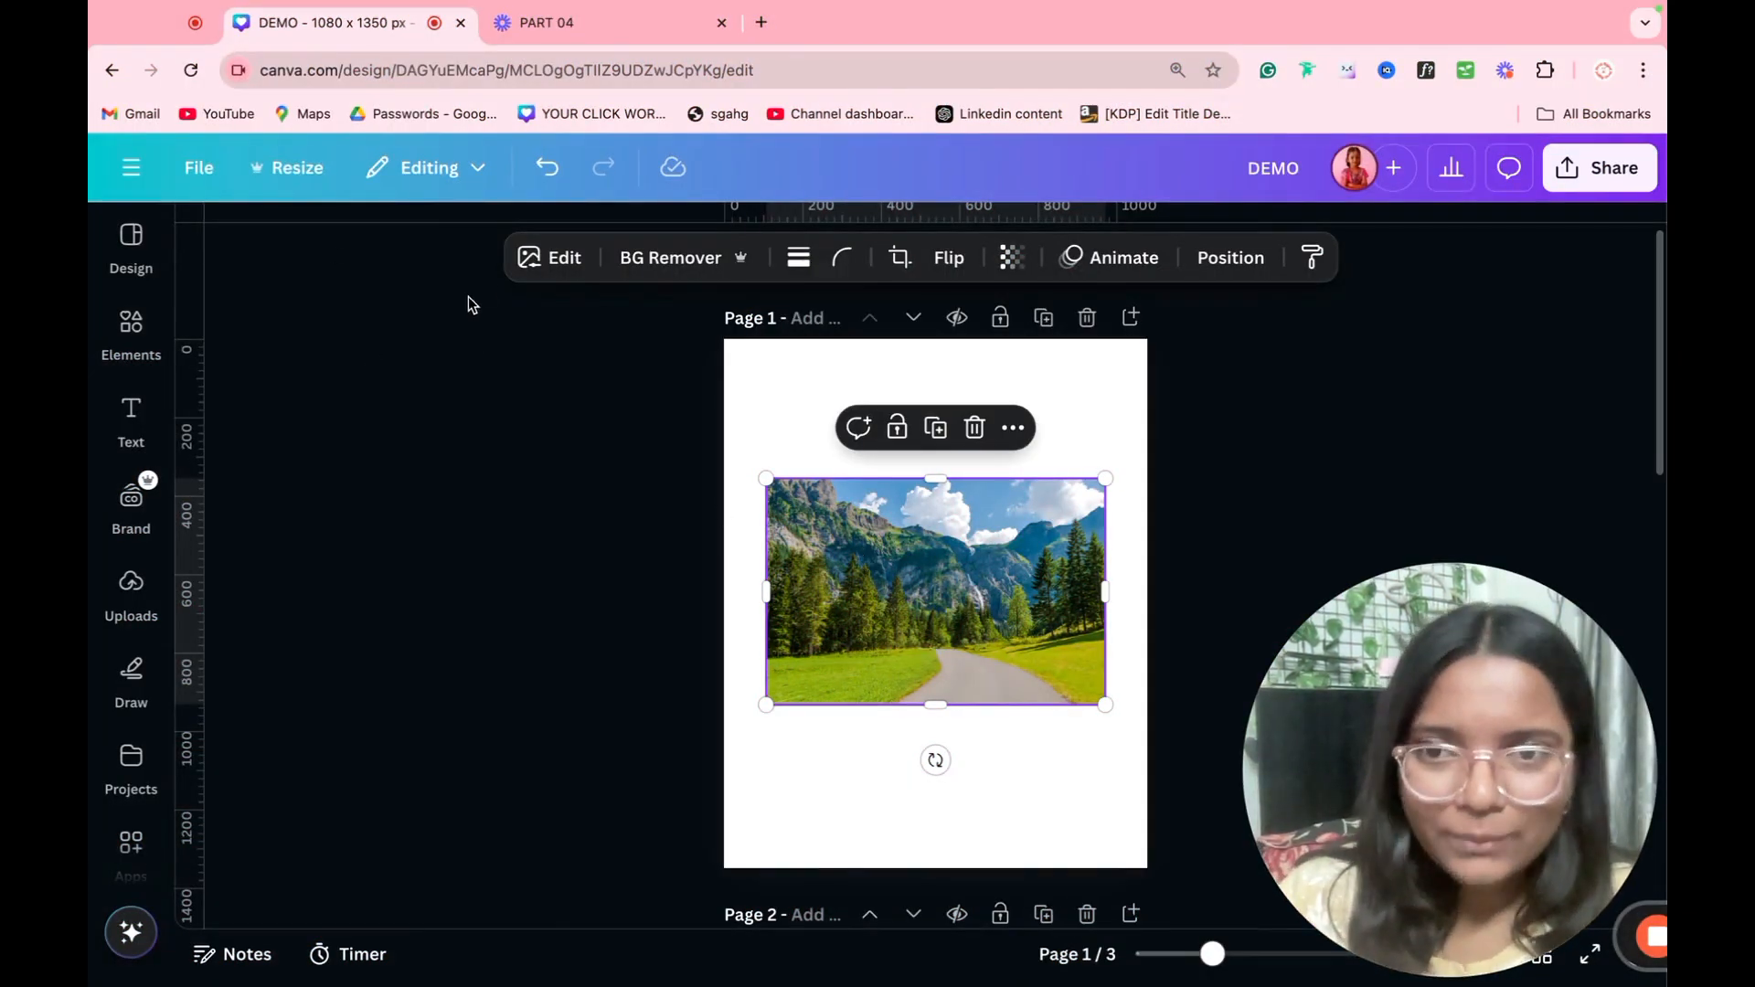
{"action": "left_click", "coordinate": [523, 264]}
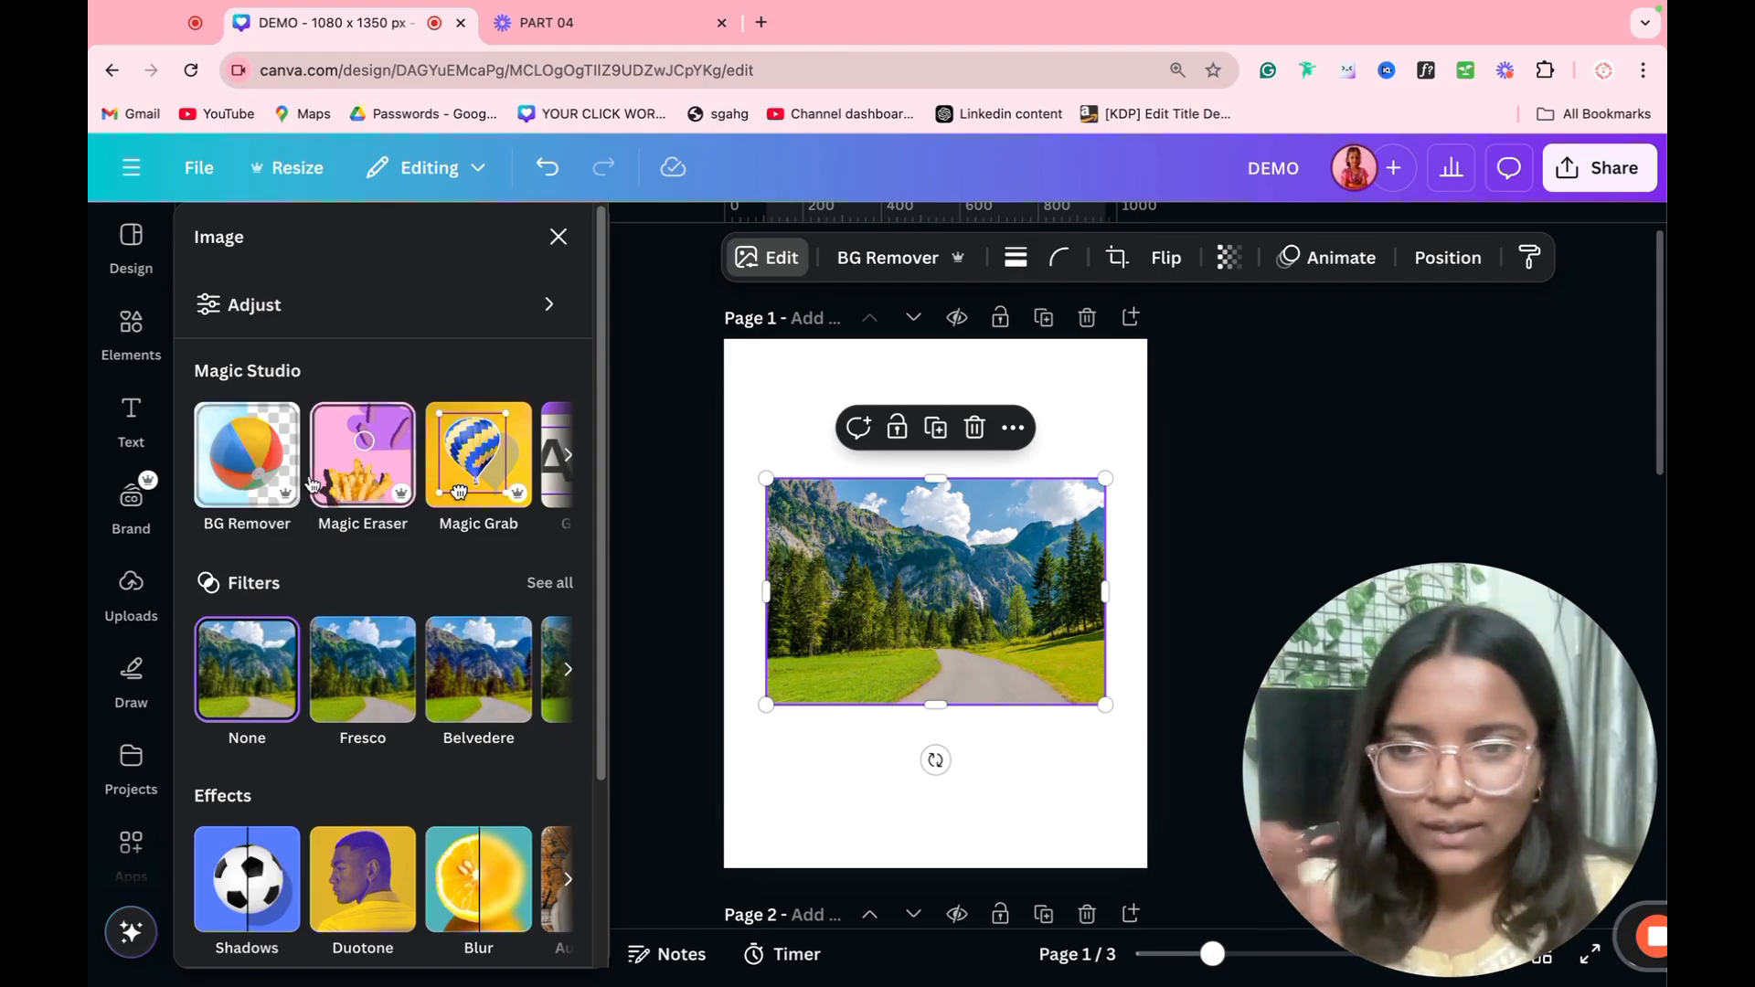
{"action": "scroll", "coordinate": [699, 557], "scroll_direction": "down", "scroll_amount": 6}
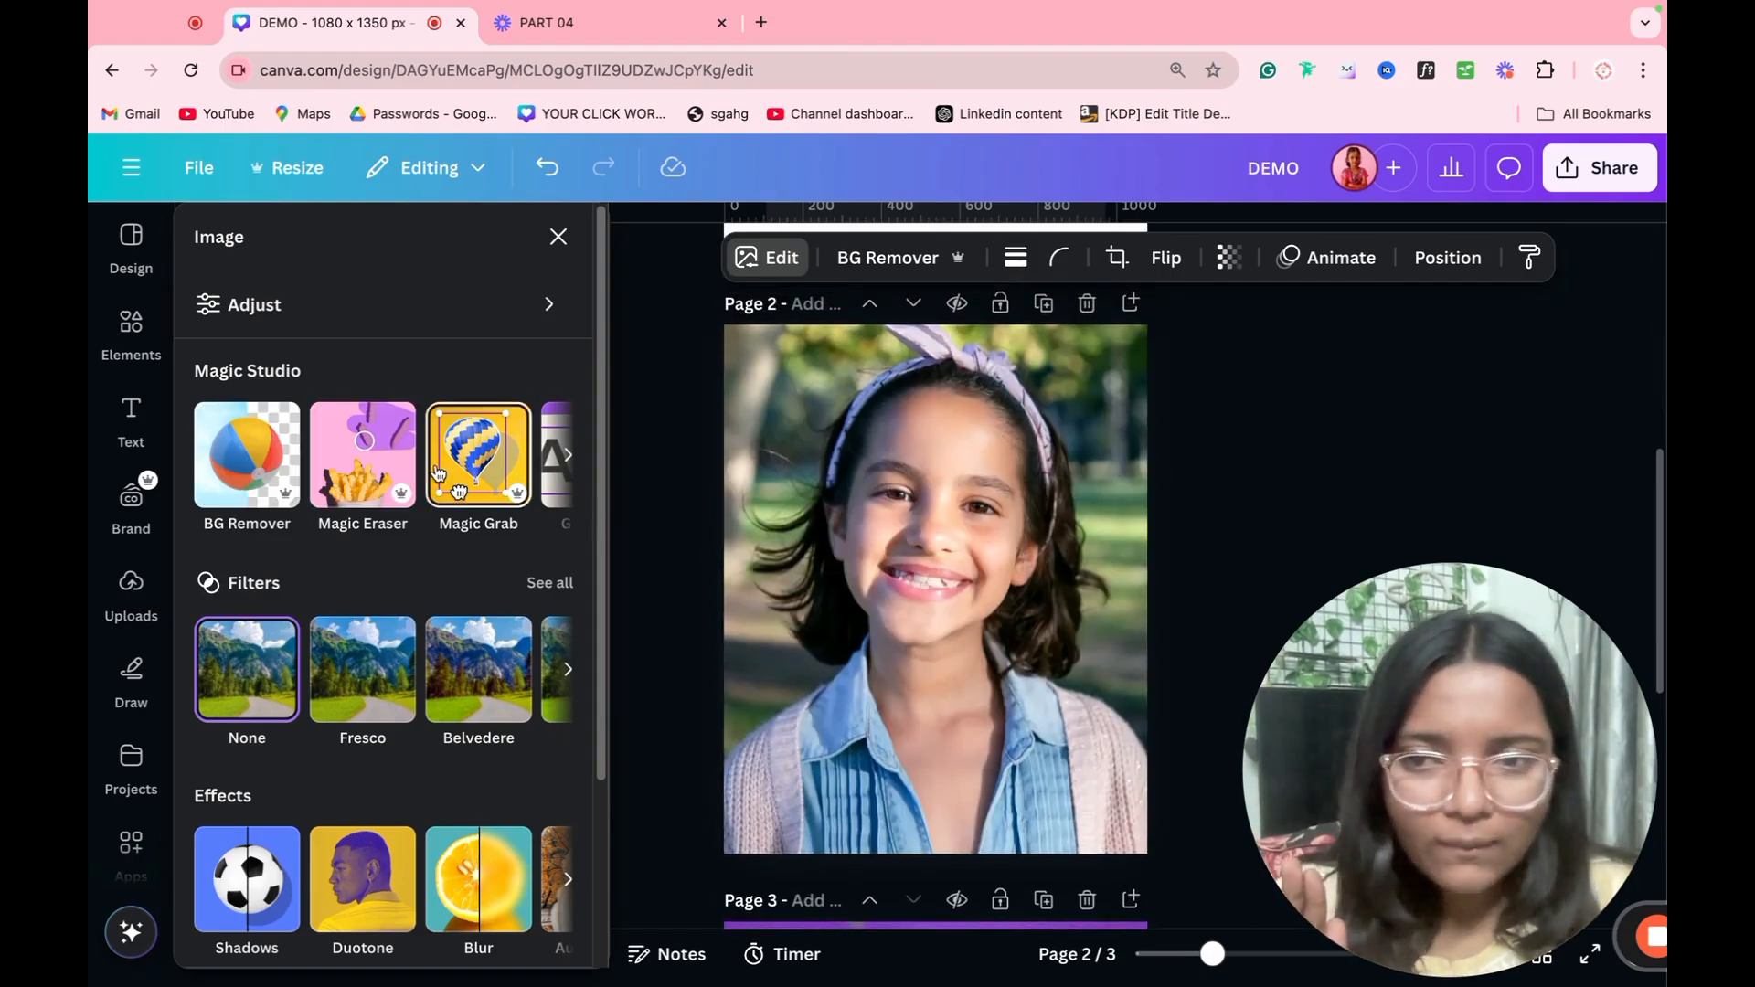
{"action": "left_click", "coordinate": [384, 480]}
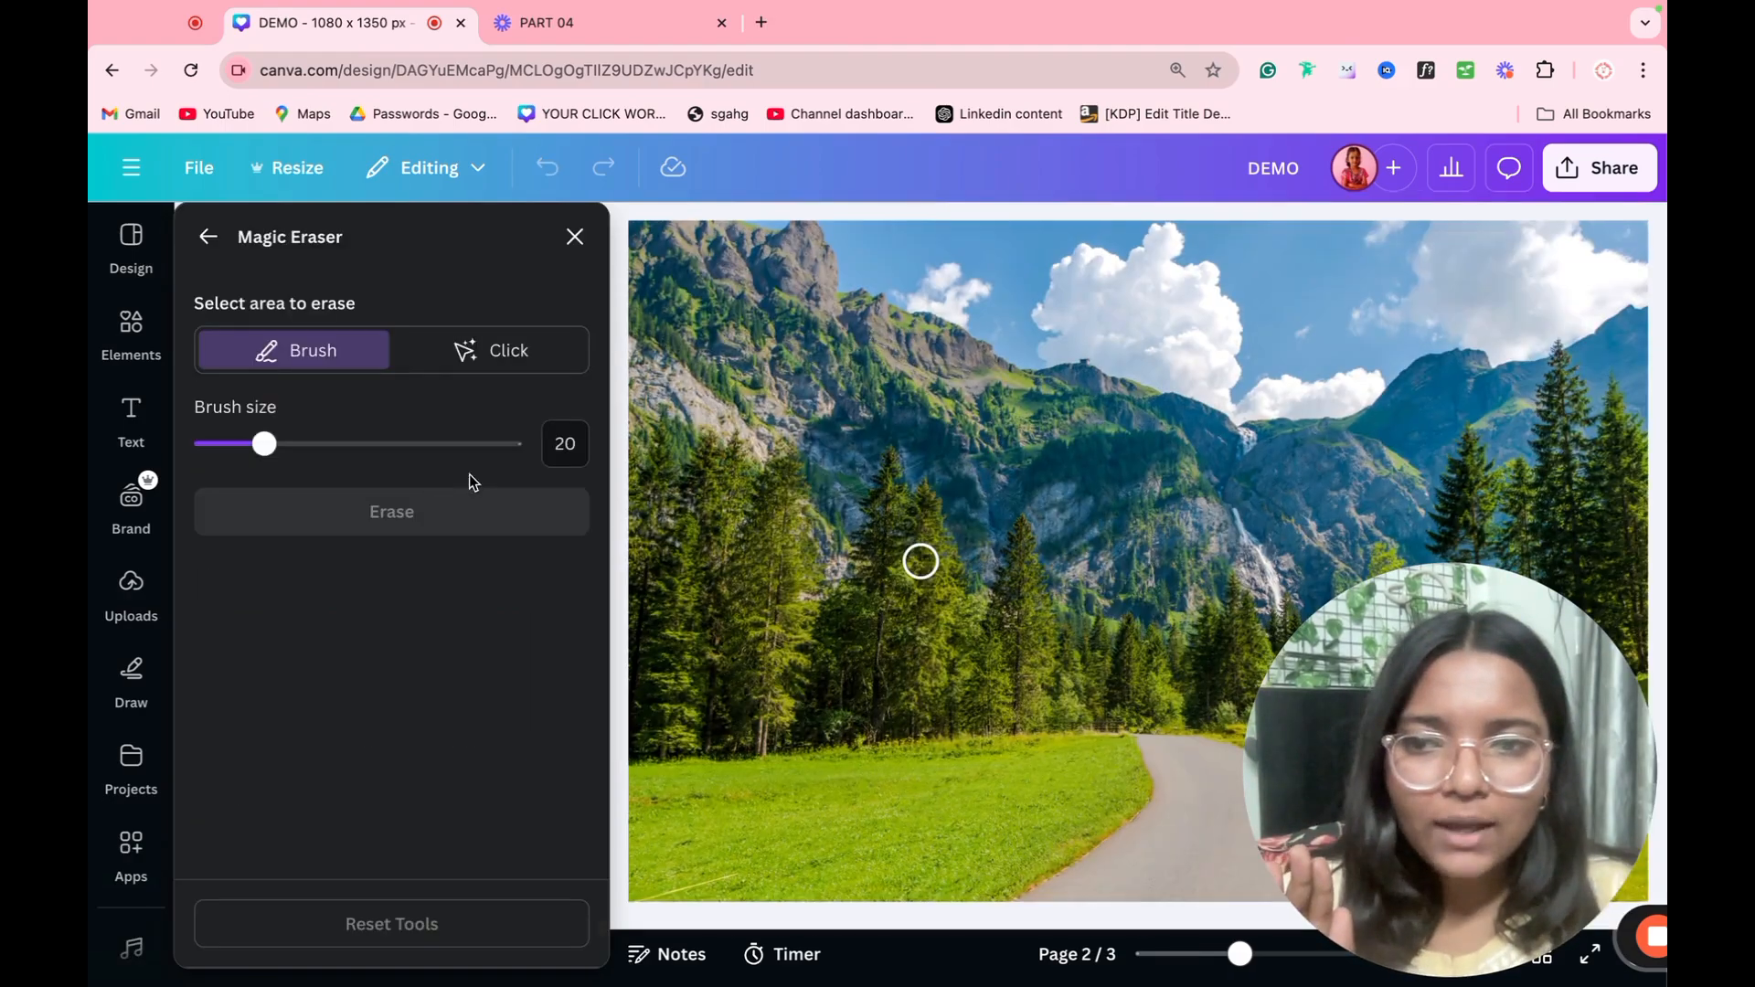
{"action": "left_click", "coordinate": [574, 236]}
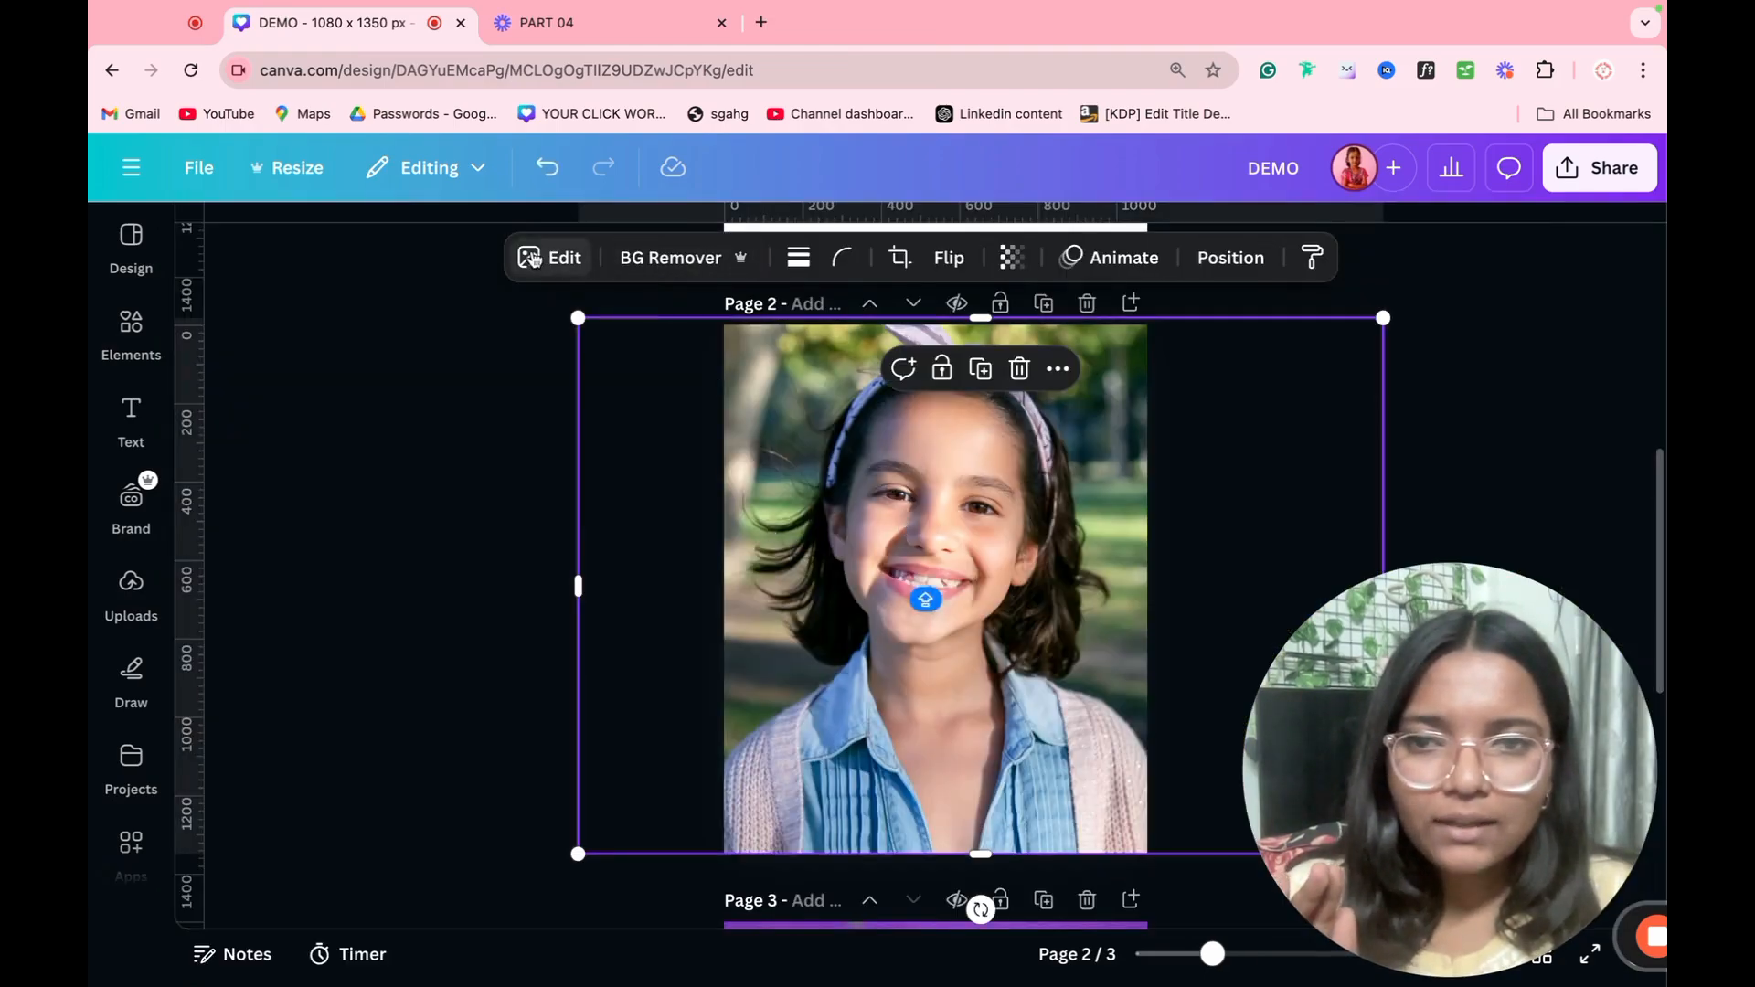
Step: Erase the girl from the park photo on page 2 with Magic Eraser, picking her as a whole object
{"action": "left_click", "coordinate": [548, 256]}
{"action": "left_click", "coordinate": [370, 446]}
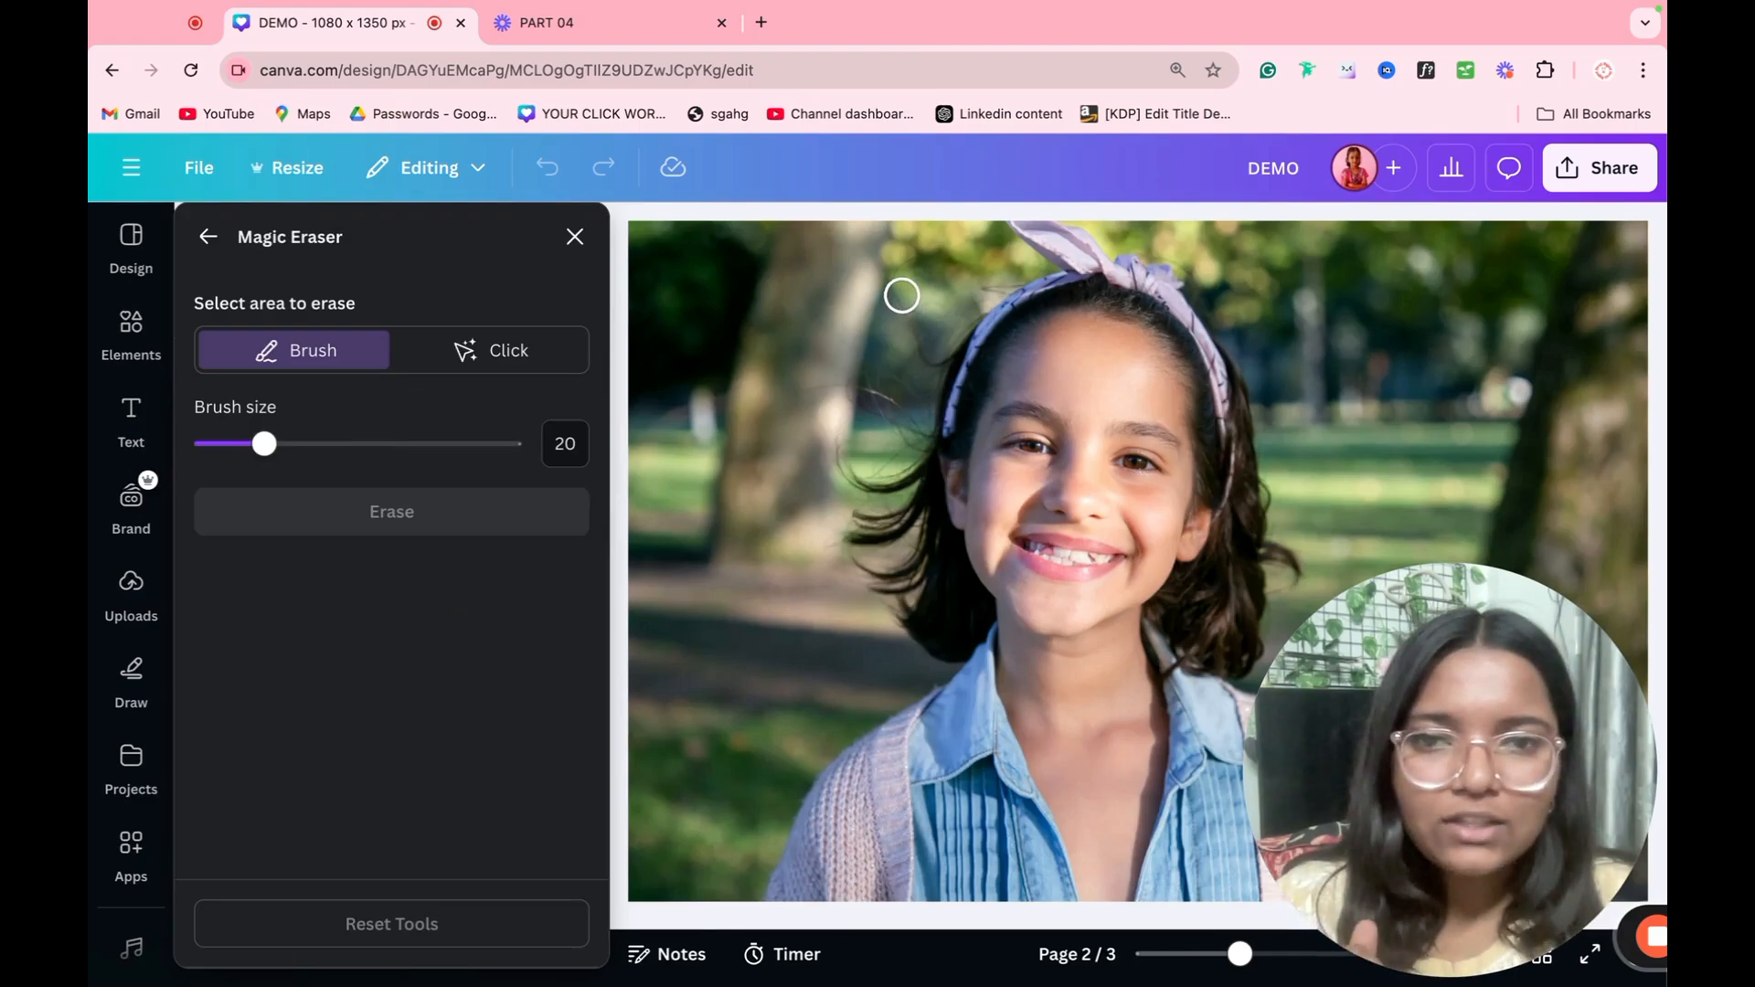
{"action": "left_click", "coordinate": [500, 350]}
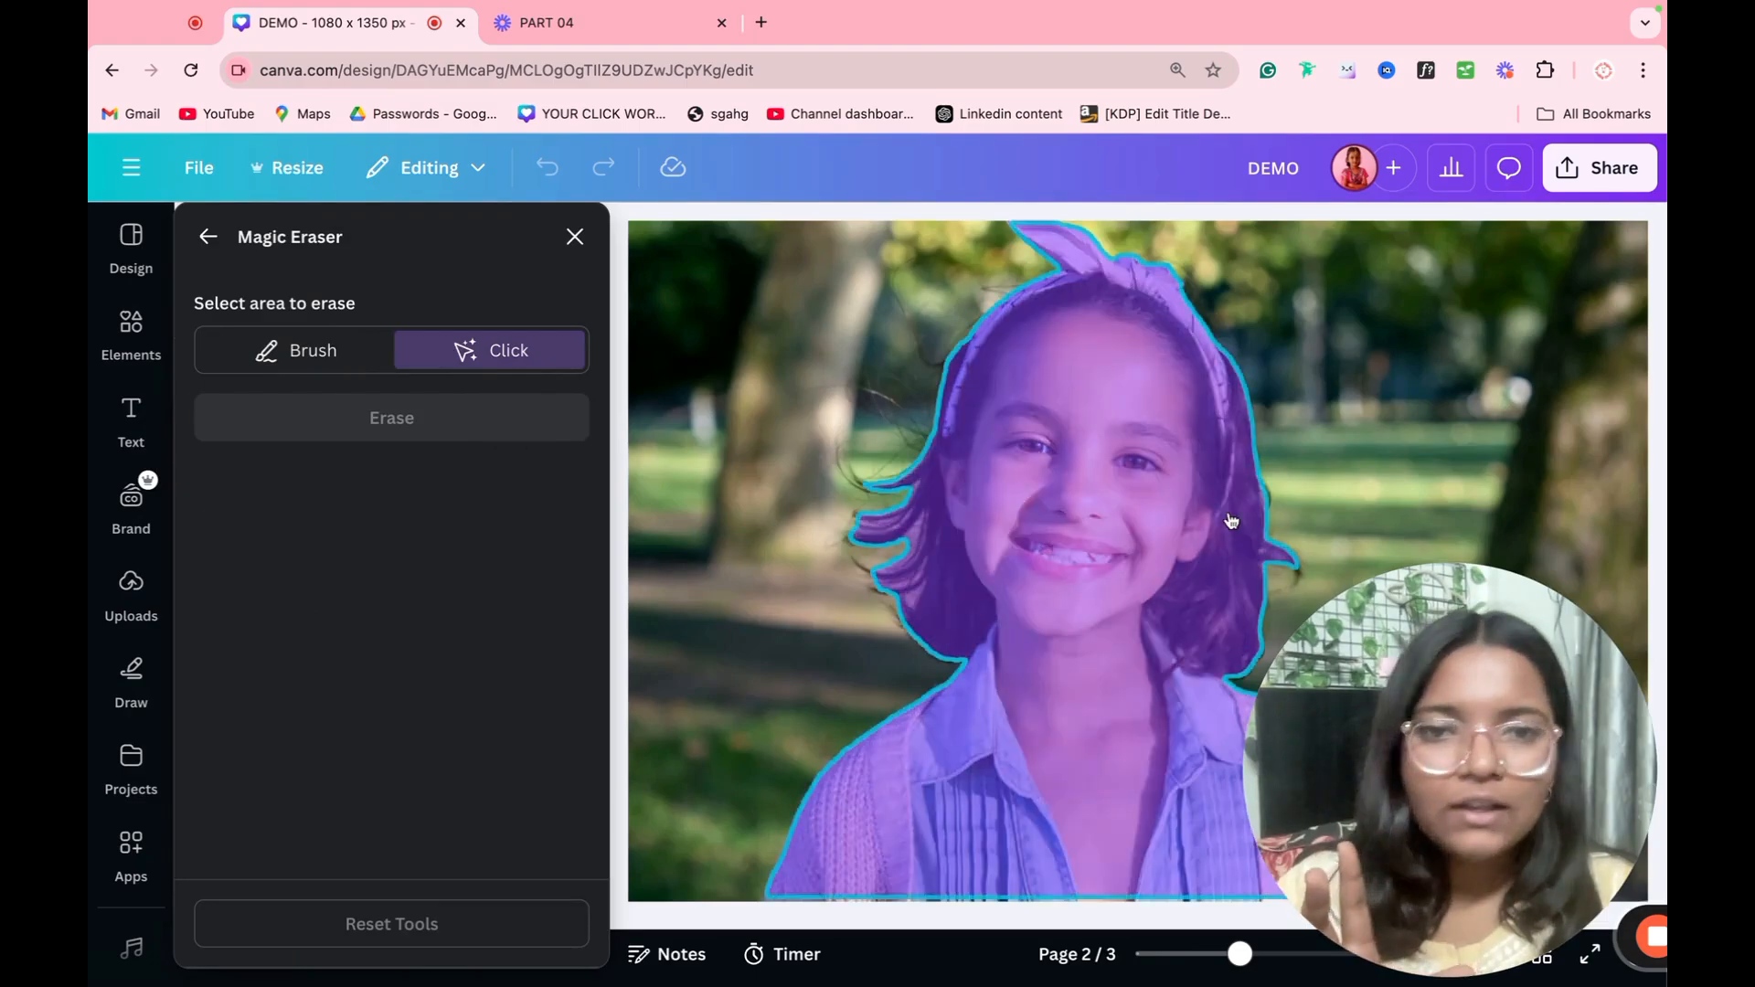
{"action": "left_click", "coordinate": [1112, 410]}
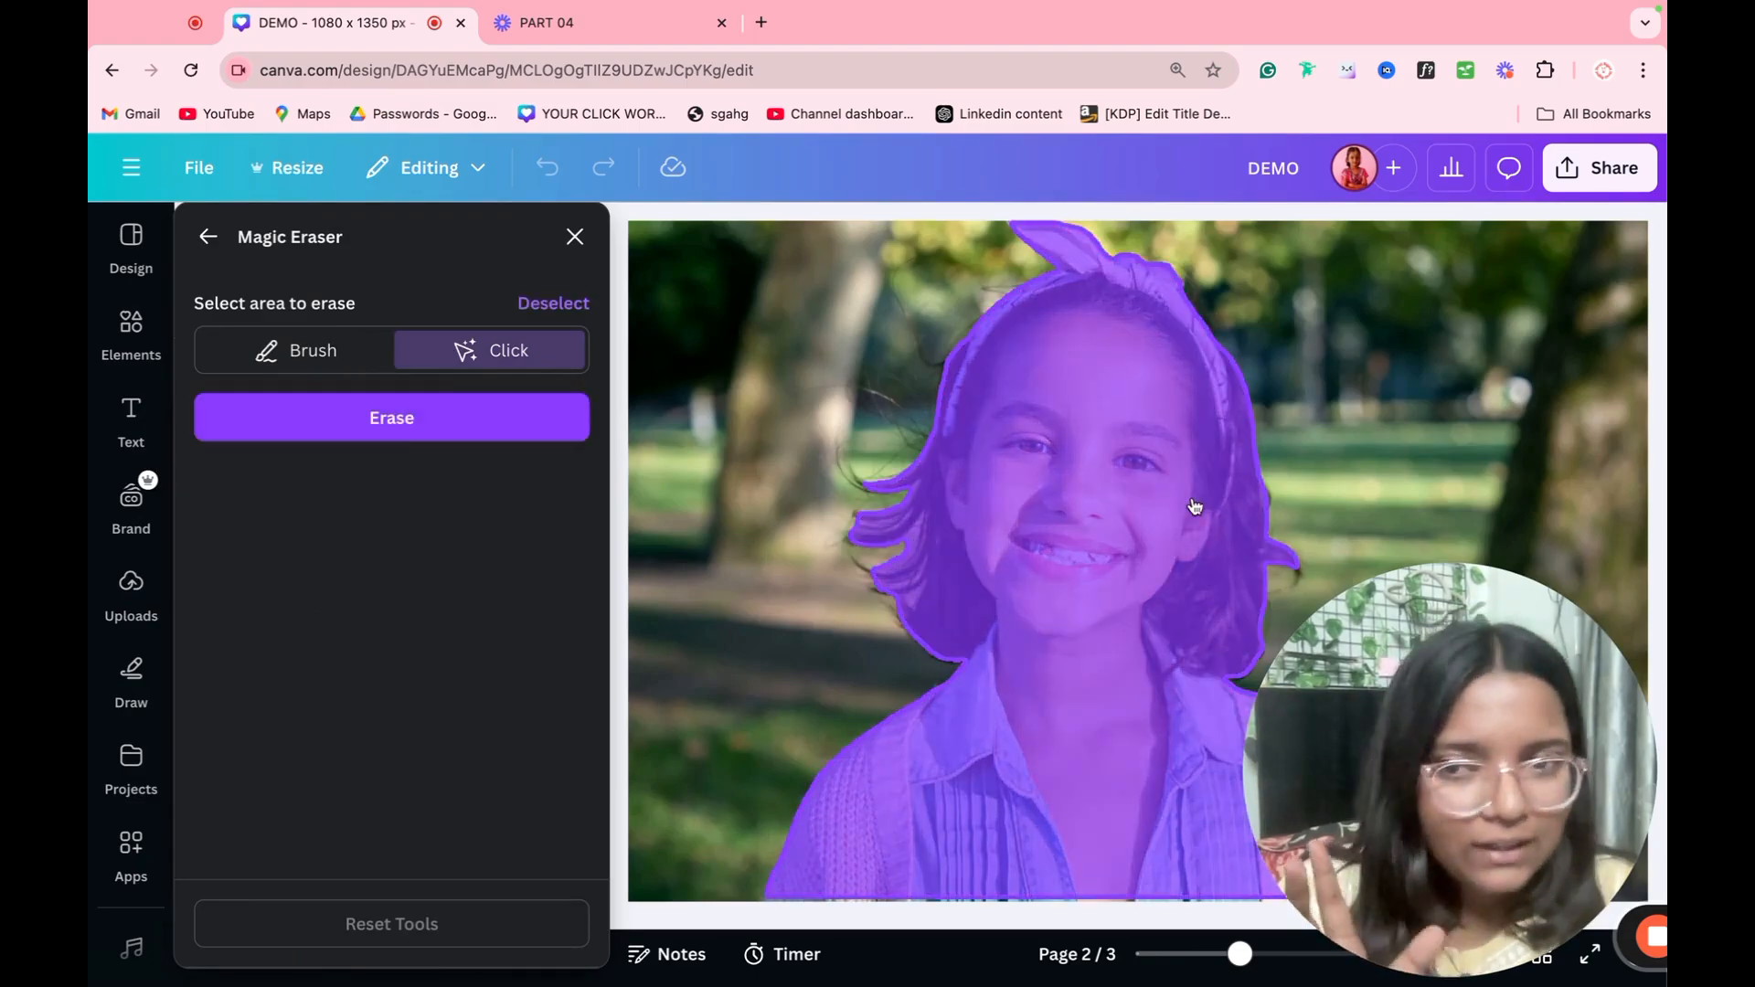
{"action": "left_click", "coordinate": [468, 433]}
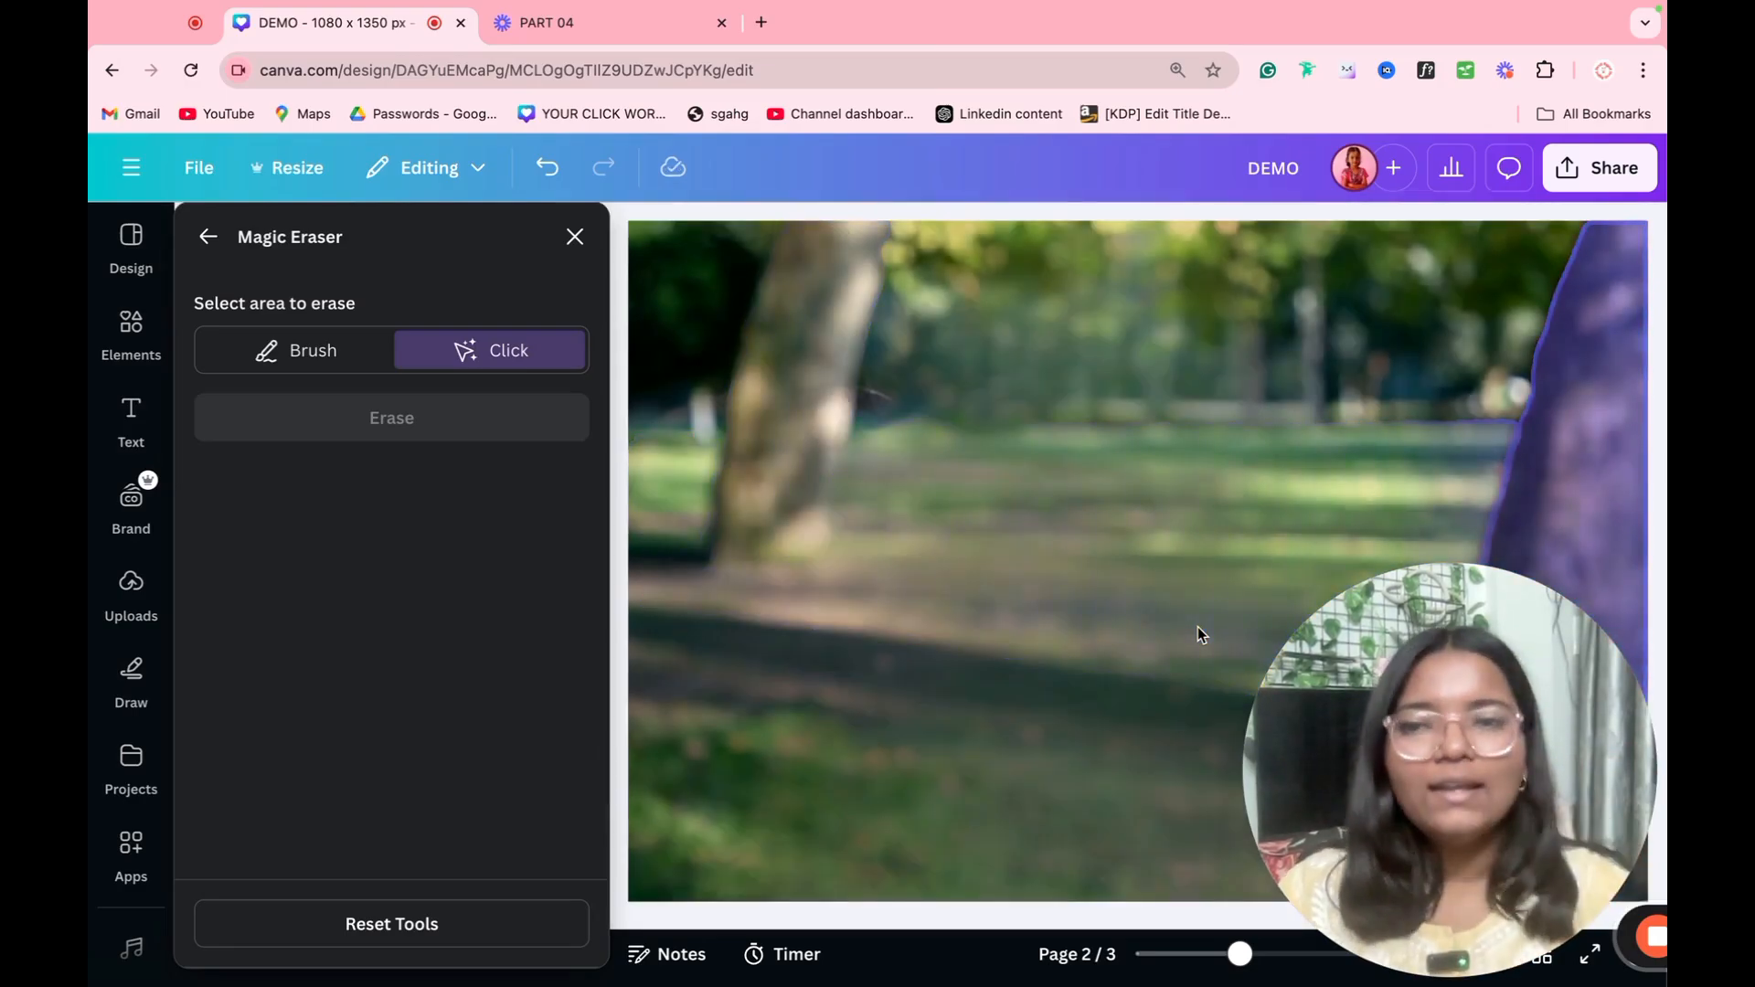
{"action": "left_click", "coordinate": [573, 234]}
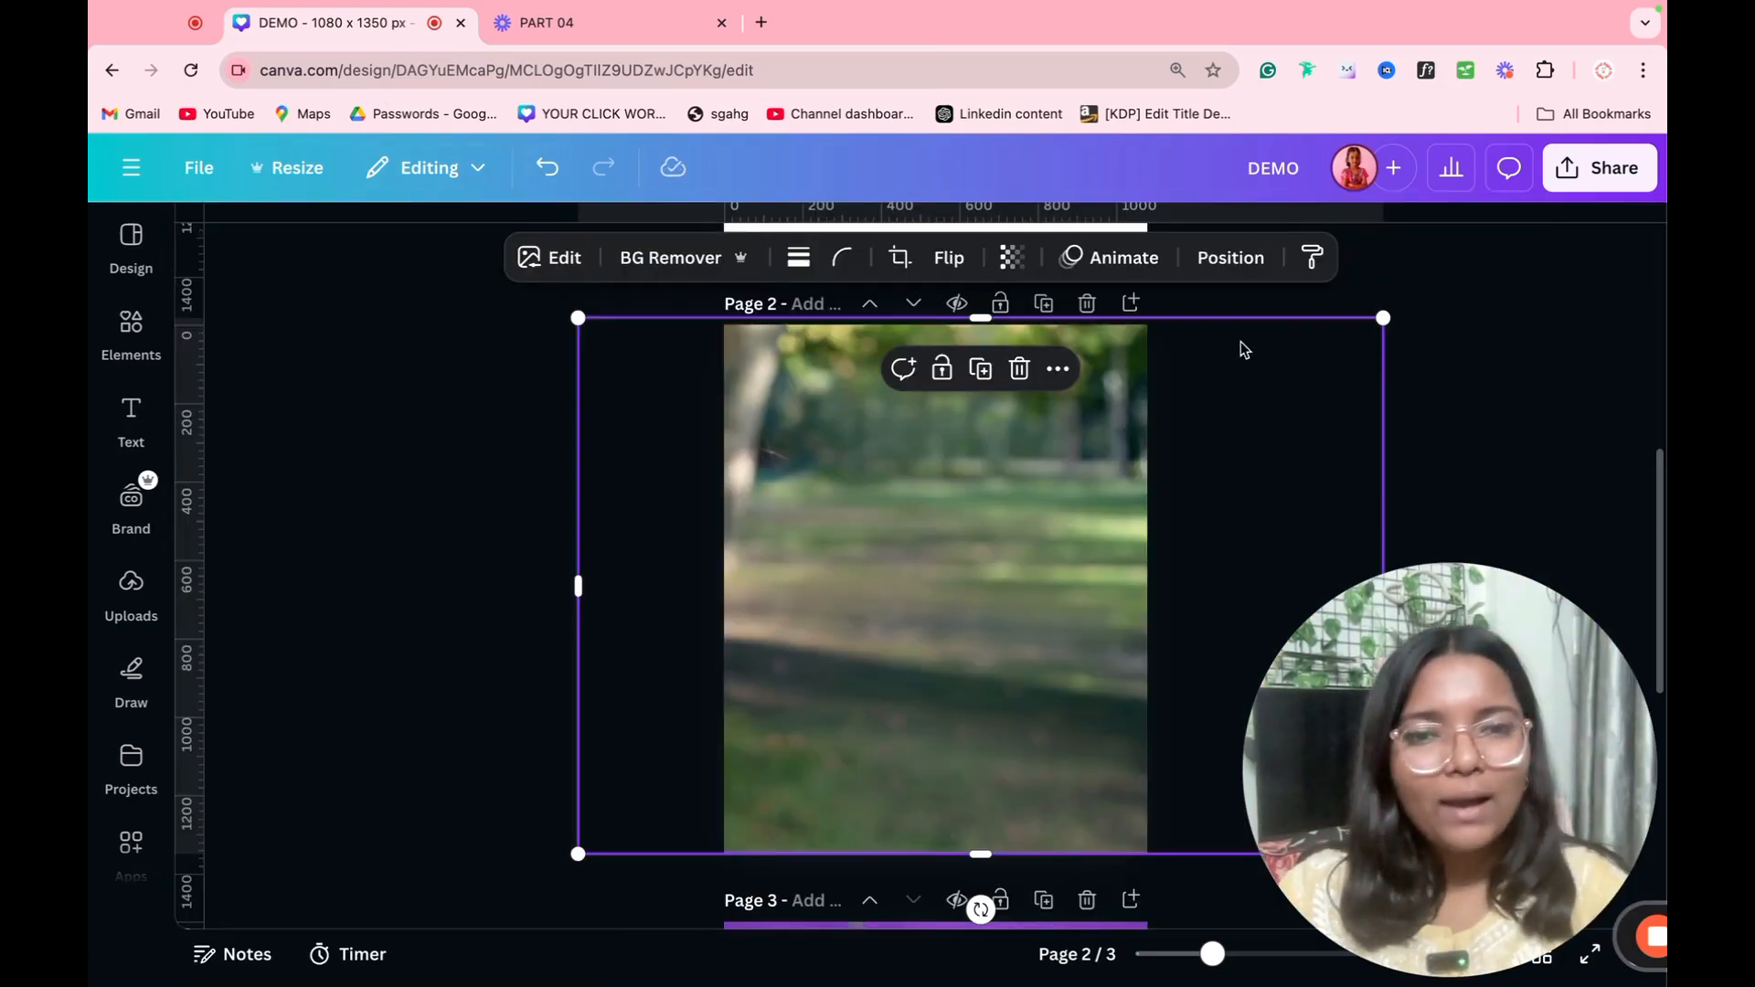
Step: Try shrinking and moving the erased park photo on page 2, then undo back to the original photo
{"action": "left_click_drag", "start_coordinate": [1388, 317], "coordinate": [1051, 537]}
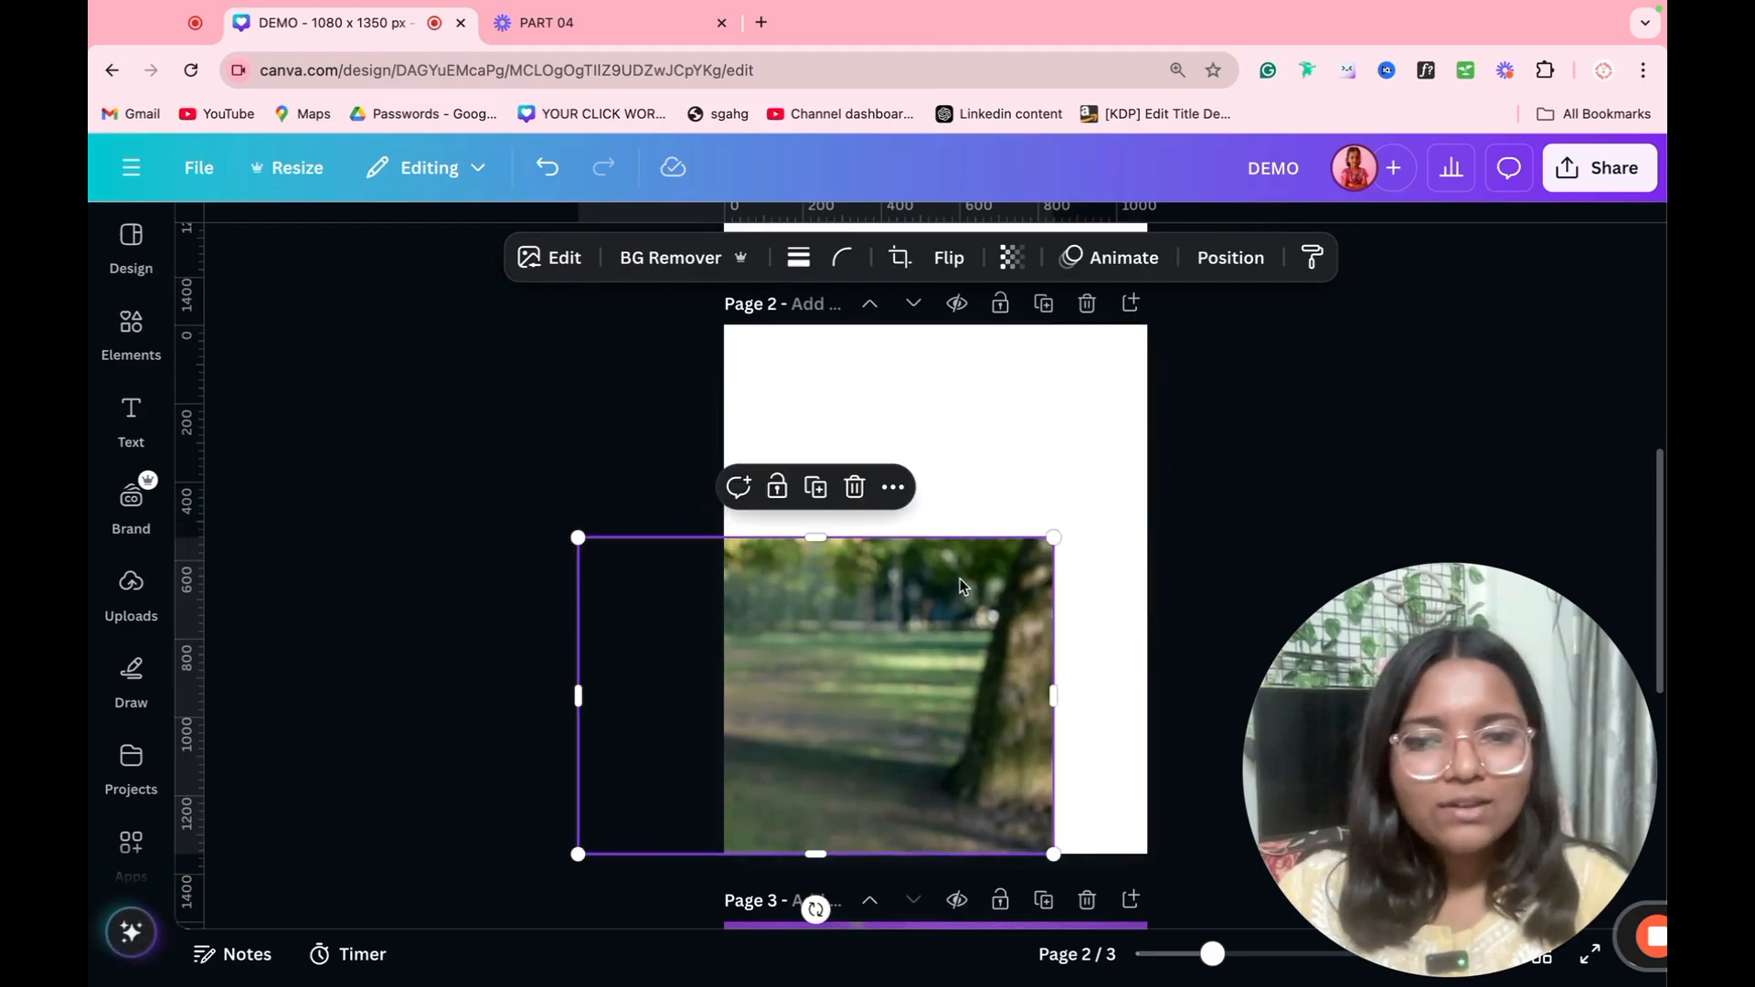
{"action": "left_click_drag", "start_coordinate": [952, 580], "coordinate": [1159, 422]}
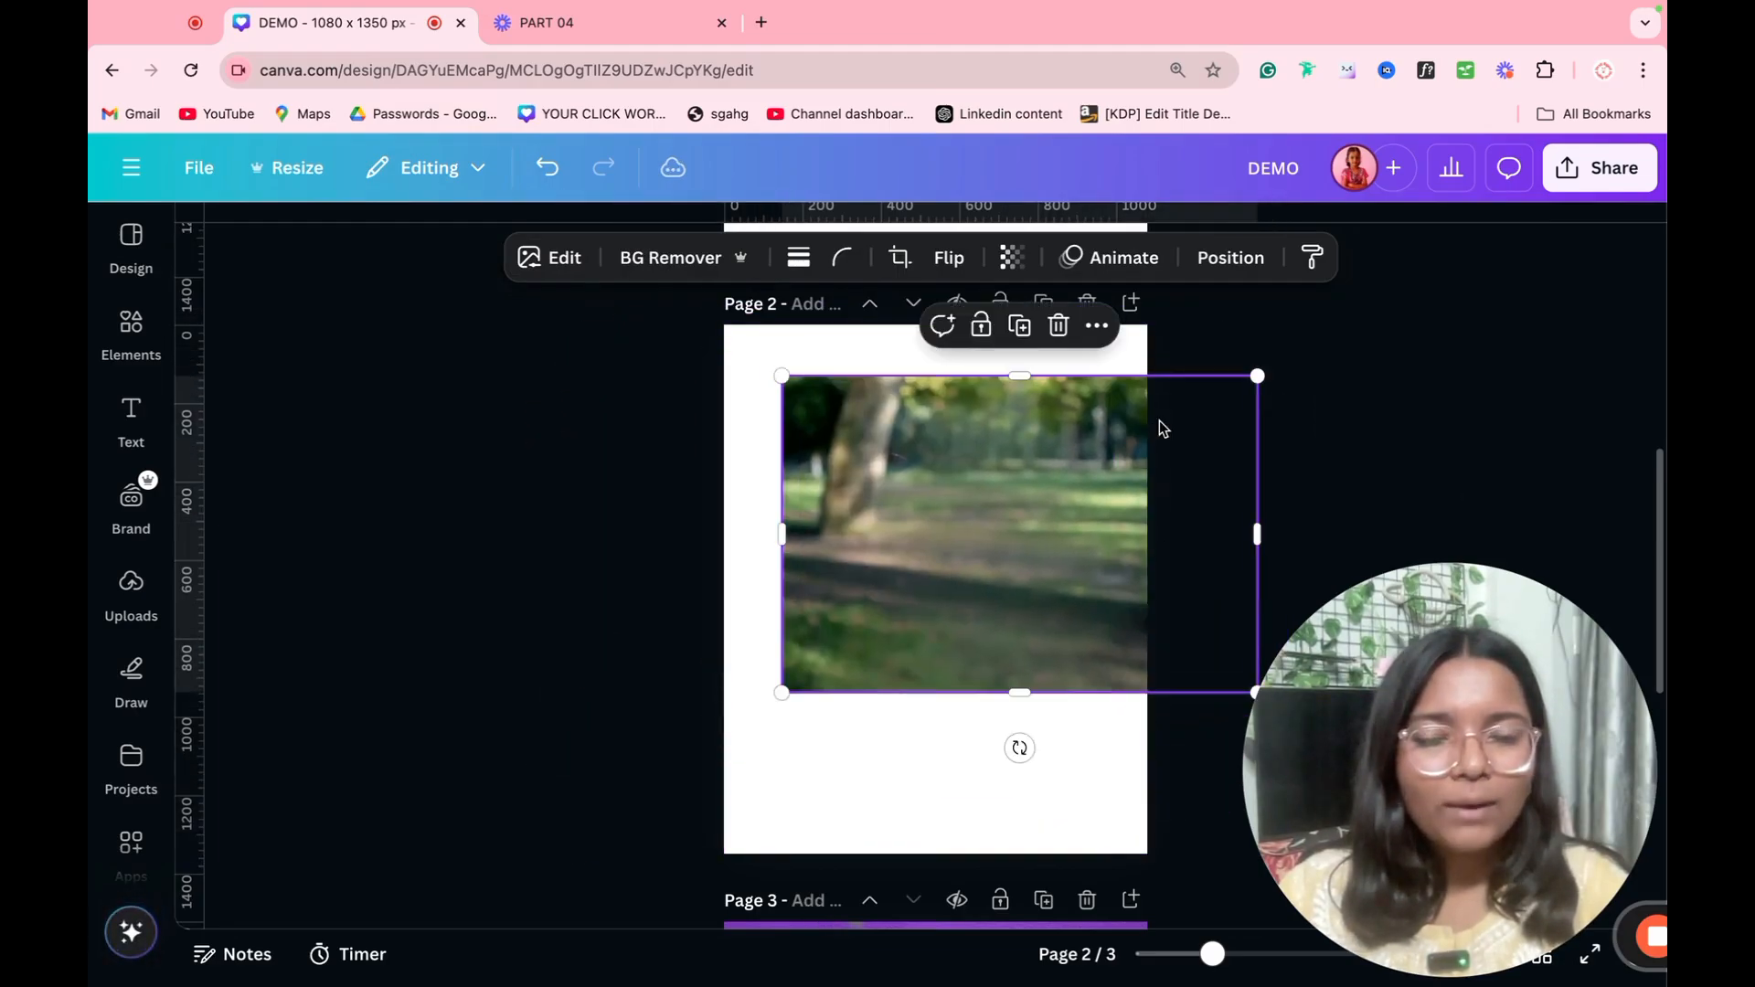
{"action": "left_click", "coordinate": [555, 169]}
{"action": "left_click", "coordinate": [555, 169]}
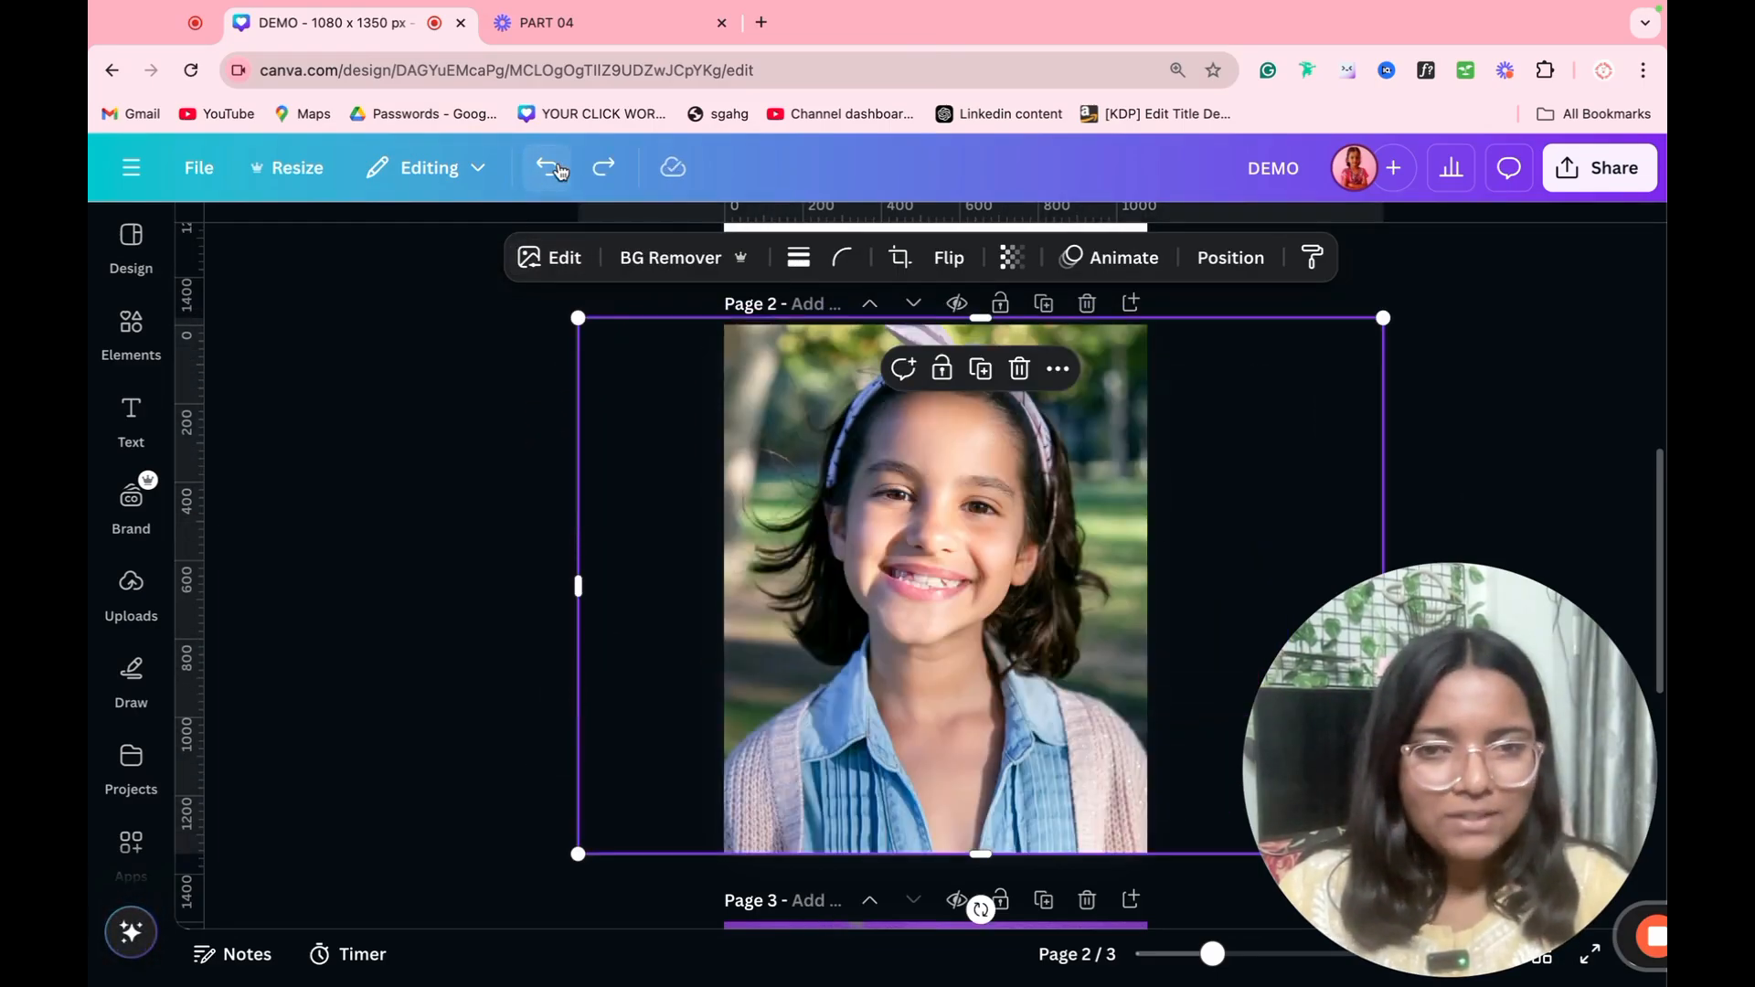
Step: Enlarge the mountain landscape photo on page 1 and reposition it so it spans the full page width
{"action": "left_click", "coordinate": [560, 259]}
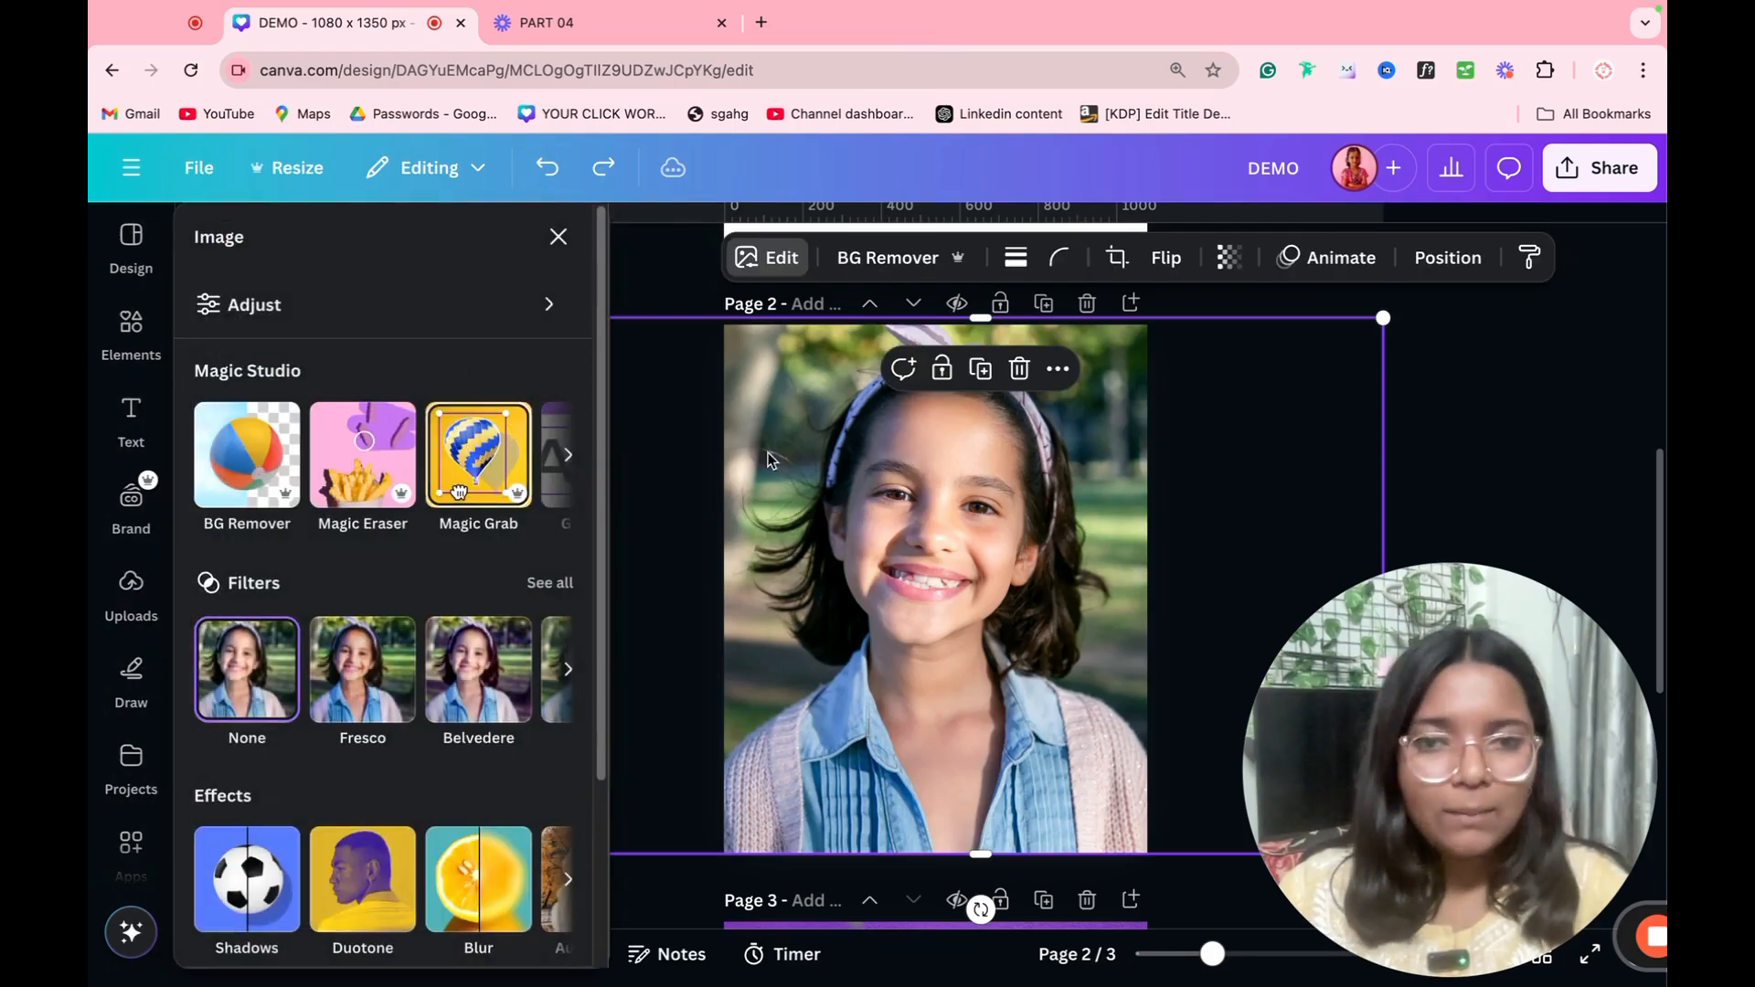
{"action": "scroll", "coordinate": [982, 475], "scroll_direction": "up", "scroll_amount": 7}
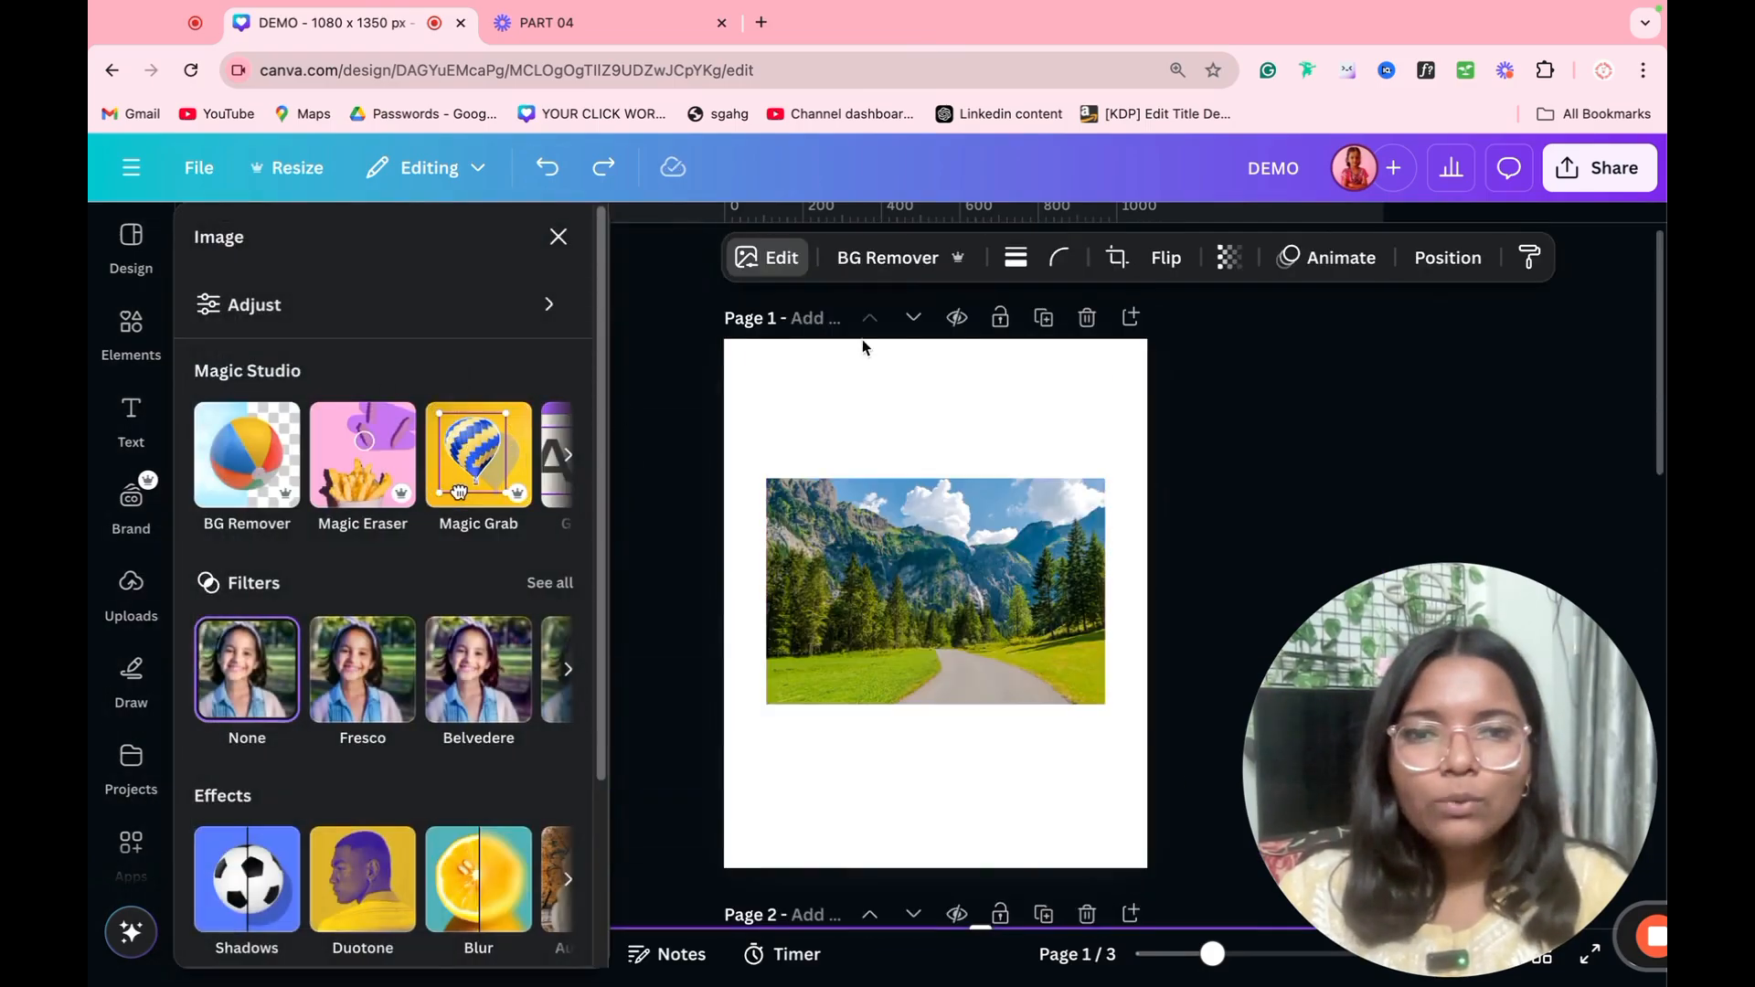
{"action": "left_click", "coordinate": [885, 585]}
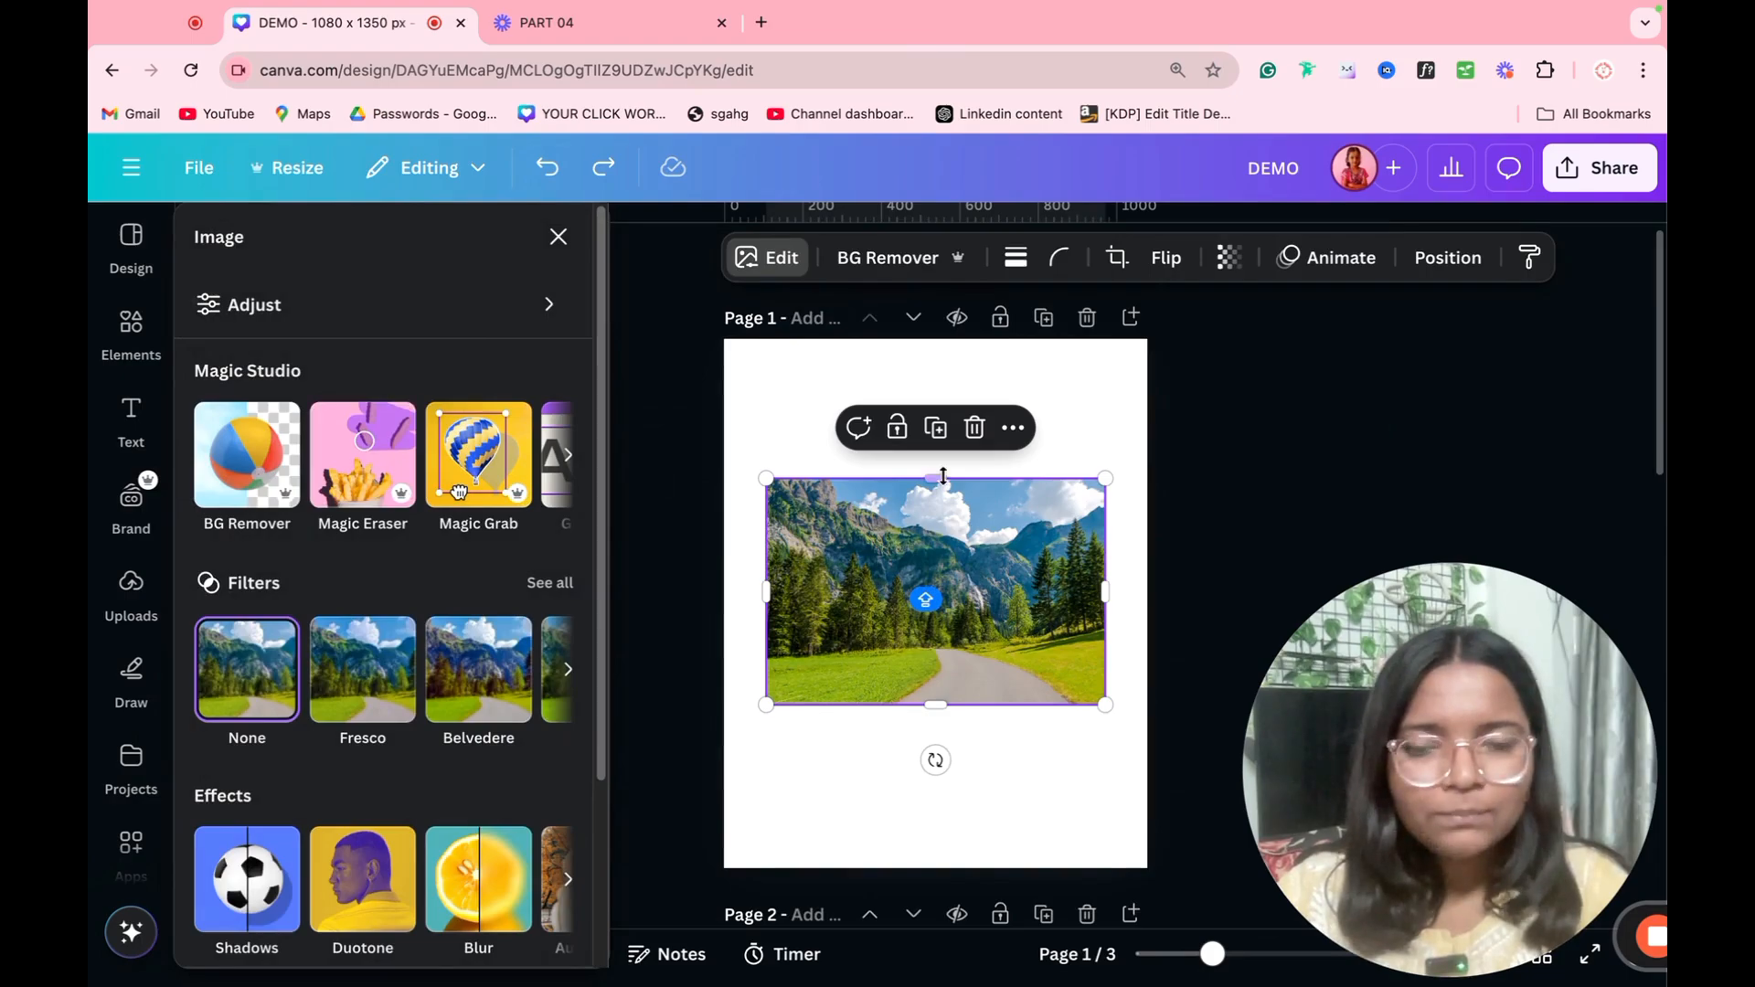
{"action": "left_click_drag", "start_coordinate": [1106, 480], "coordinate": [1412, 439]}
{"action": "left_click_drag", "start_coordinate": [978, 555], "coordinate": [887, 603]}
Step: Grab the whole mountain range out of the landscape photo as a separate object with Magic Grab
{"action": "left_click", "coordinate": [452, 480]}
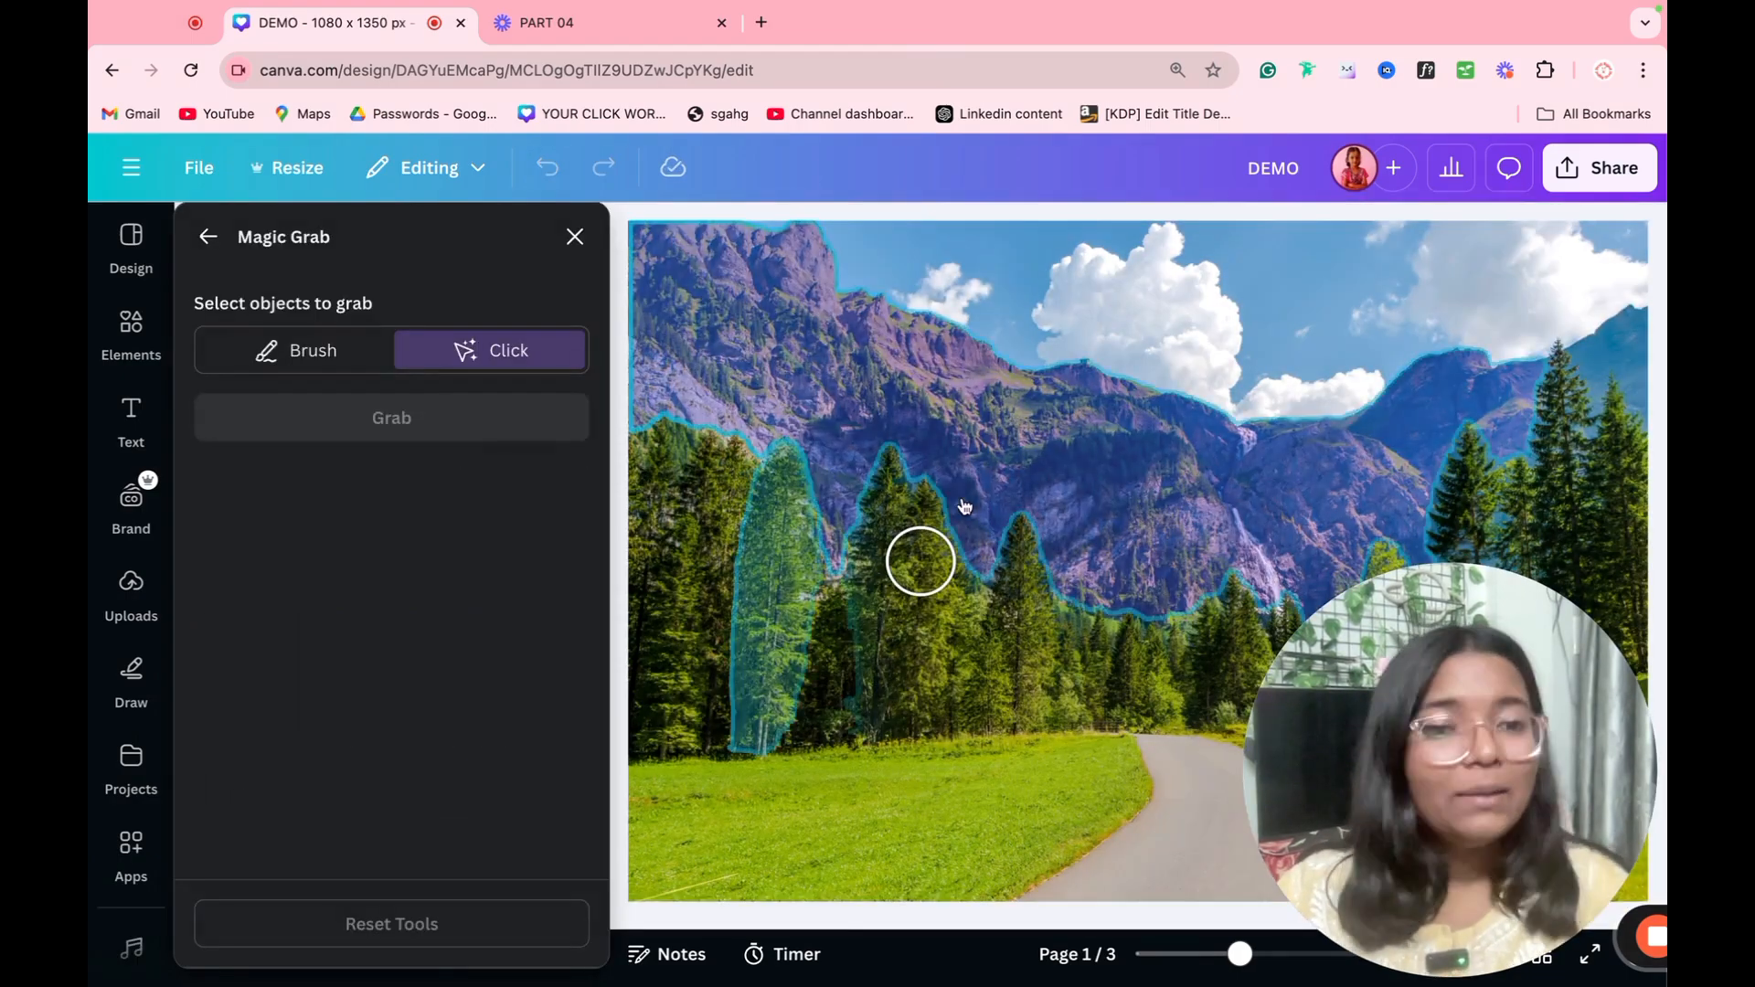
{"action": "left_click", "coordinate": [965, 505]}
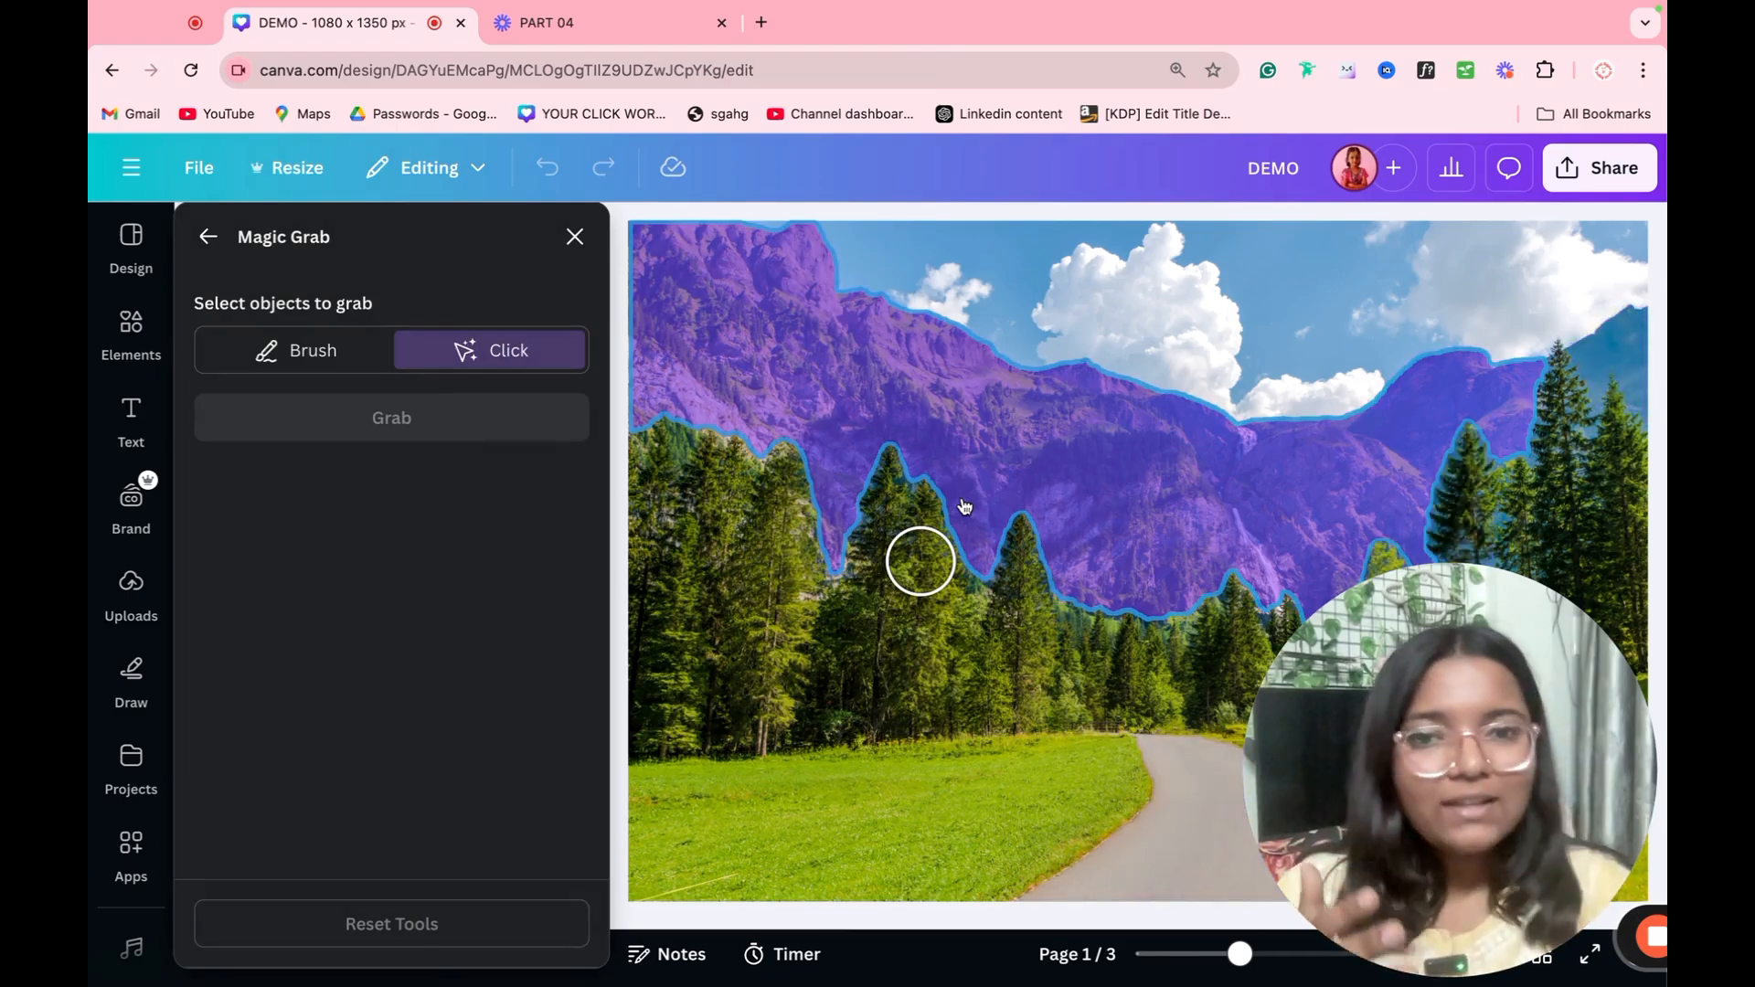
{"action": "left_click", "coordinate": [1145, 440]}
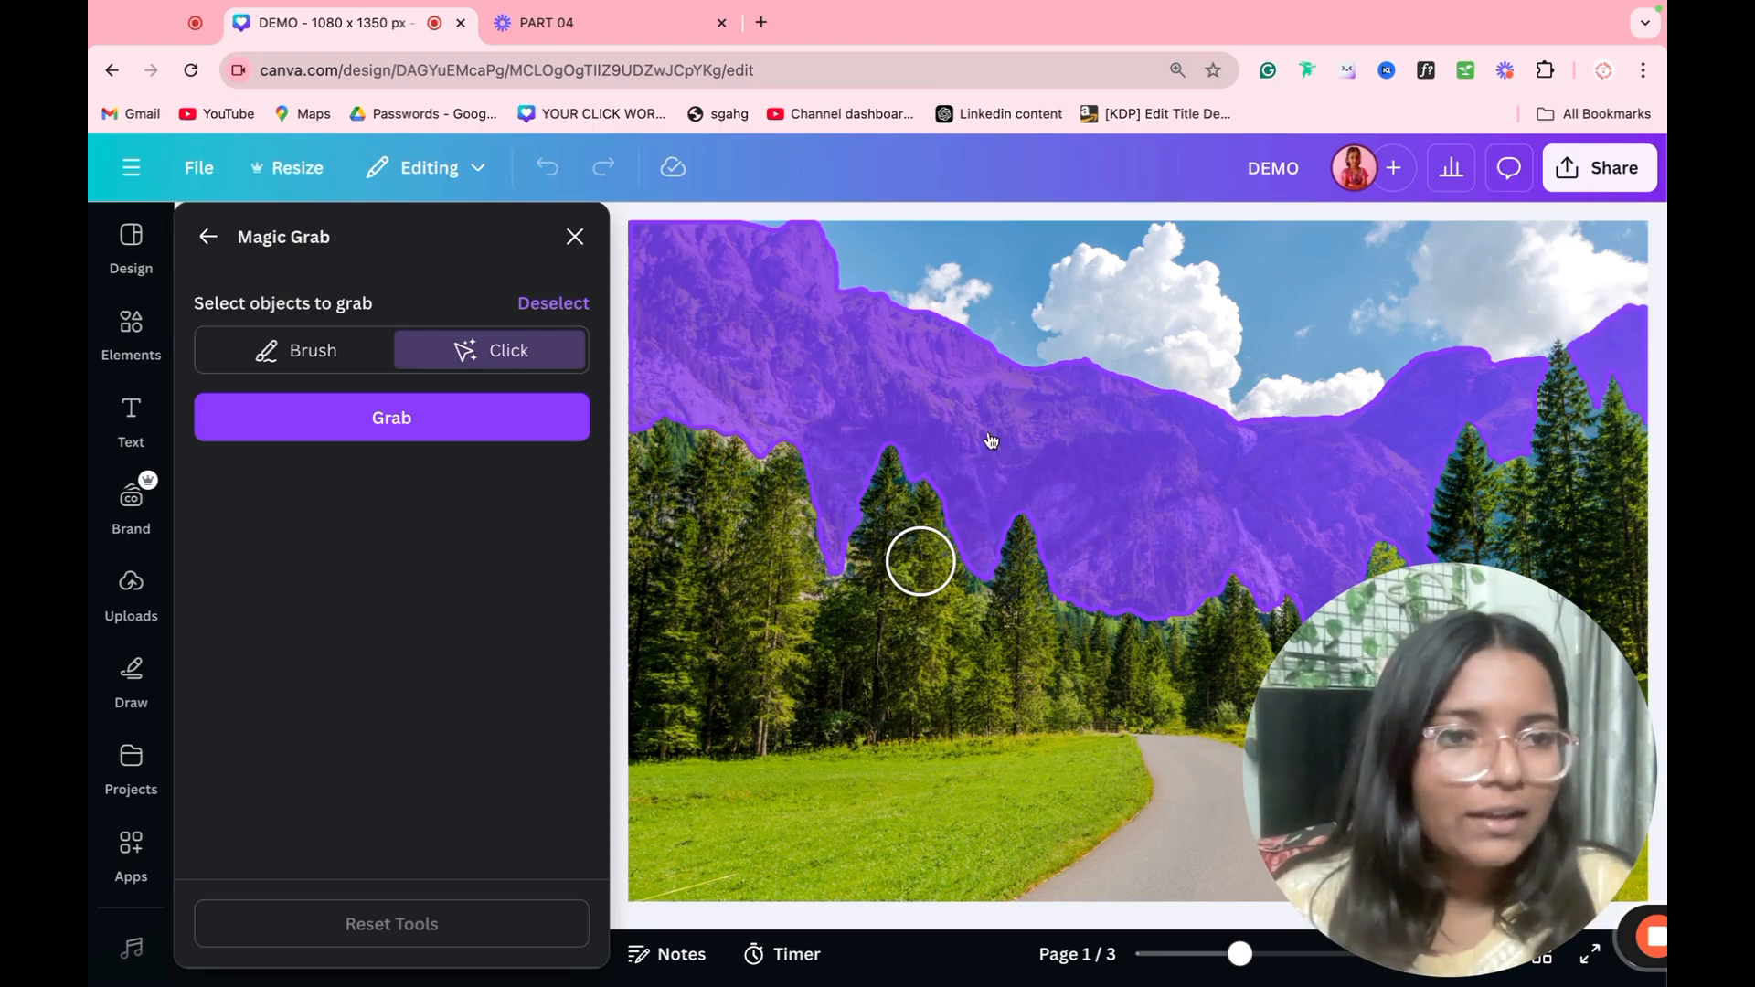
{"action": "left_click", "coordinate": [466, 431]}
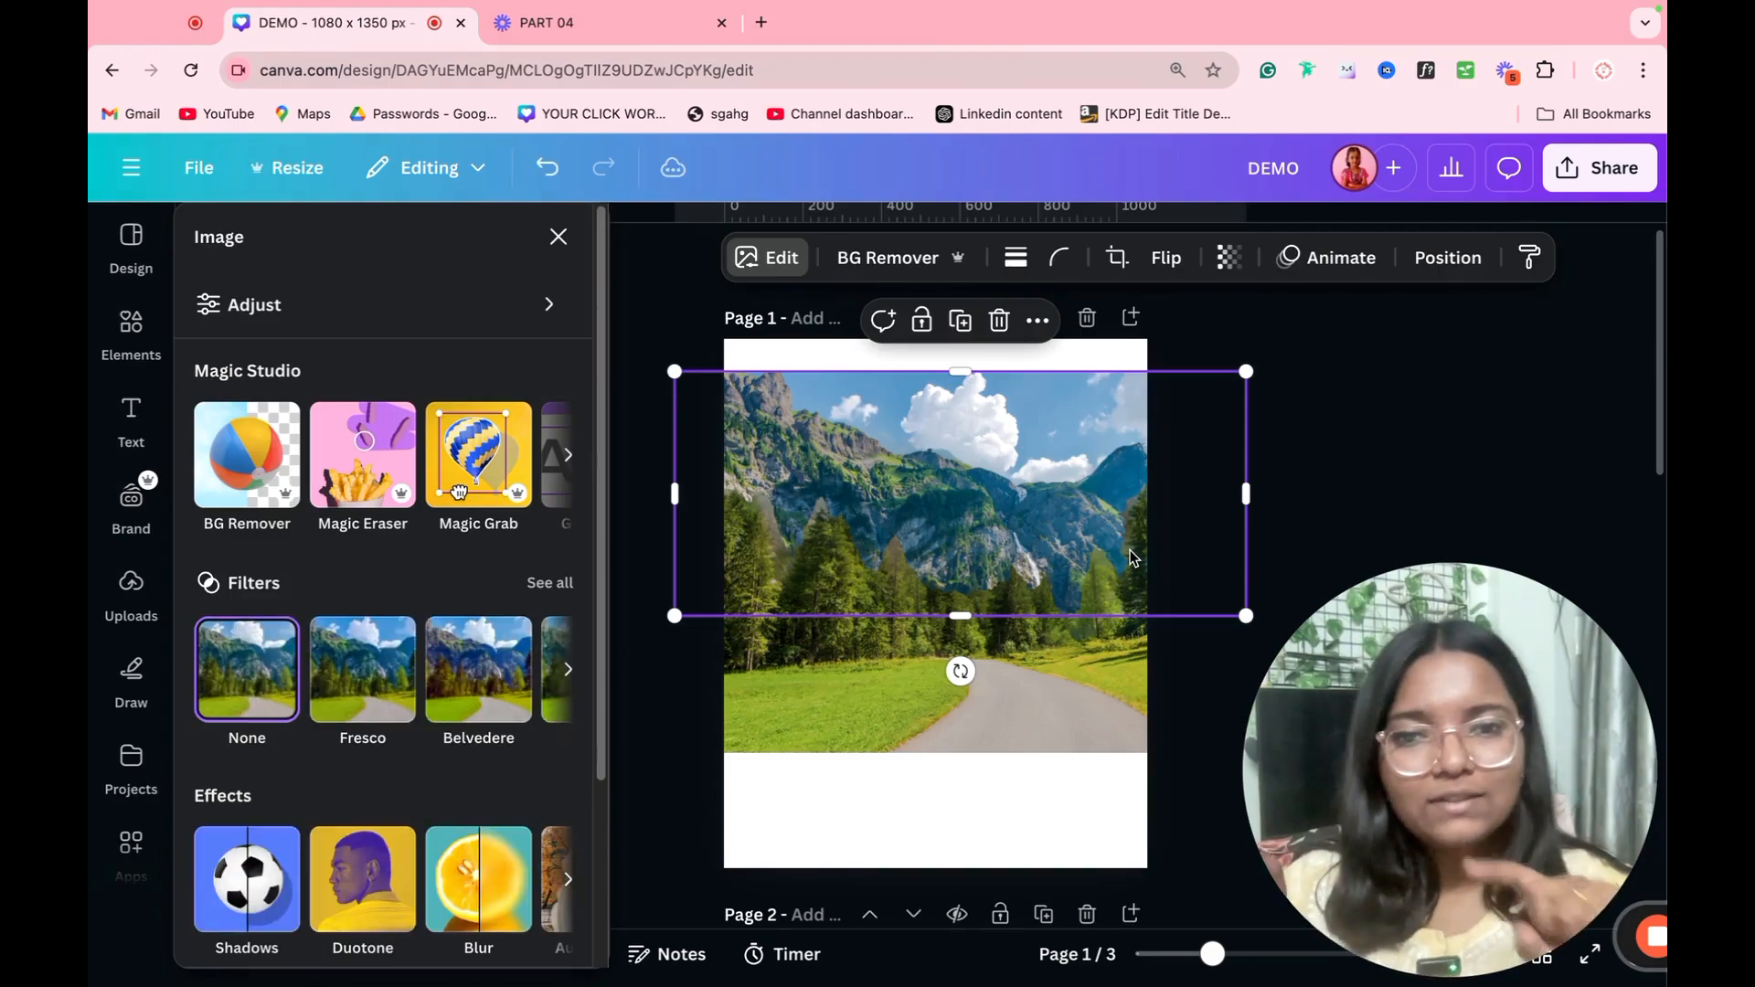
Step: Move the grabbed mountains up and to the left over the photo, then undo both the move and the grab
{"action": "left_click_drag", "start_coordinate": [1120, 515], "coordinate": [998, 441]}
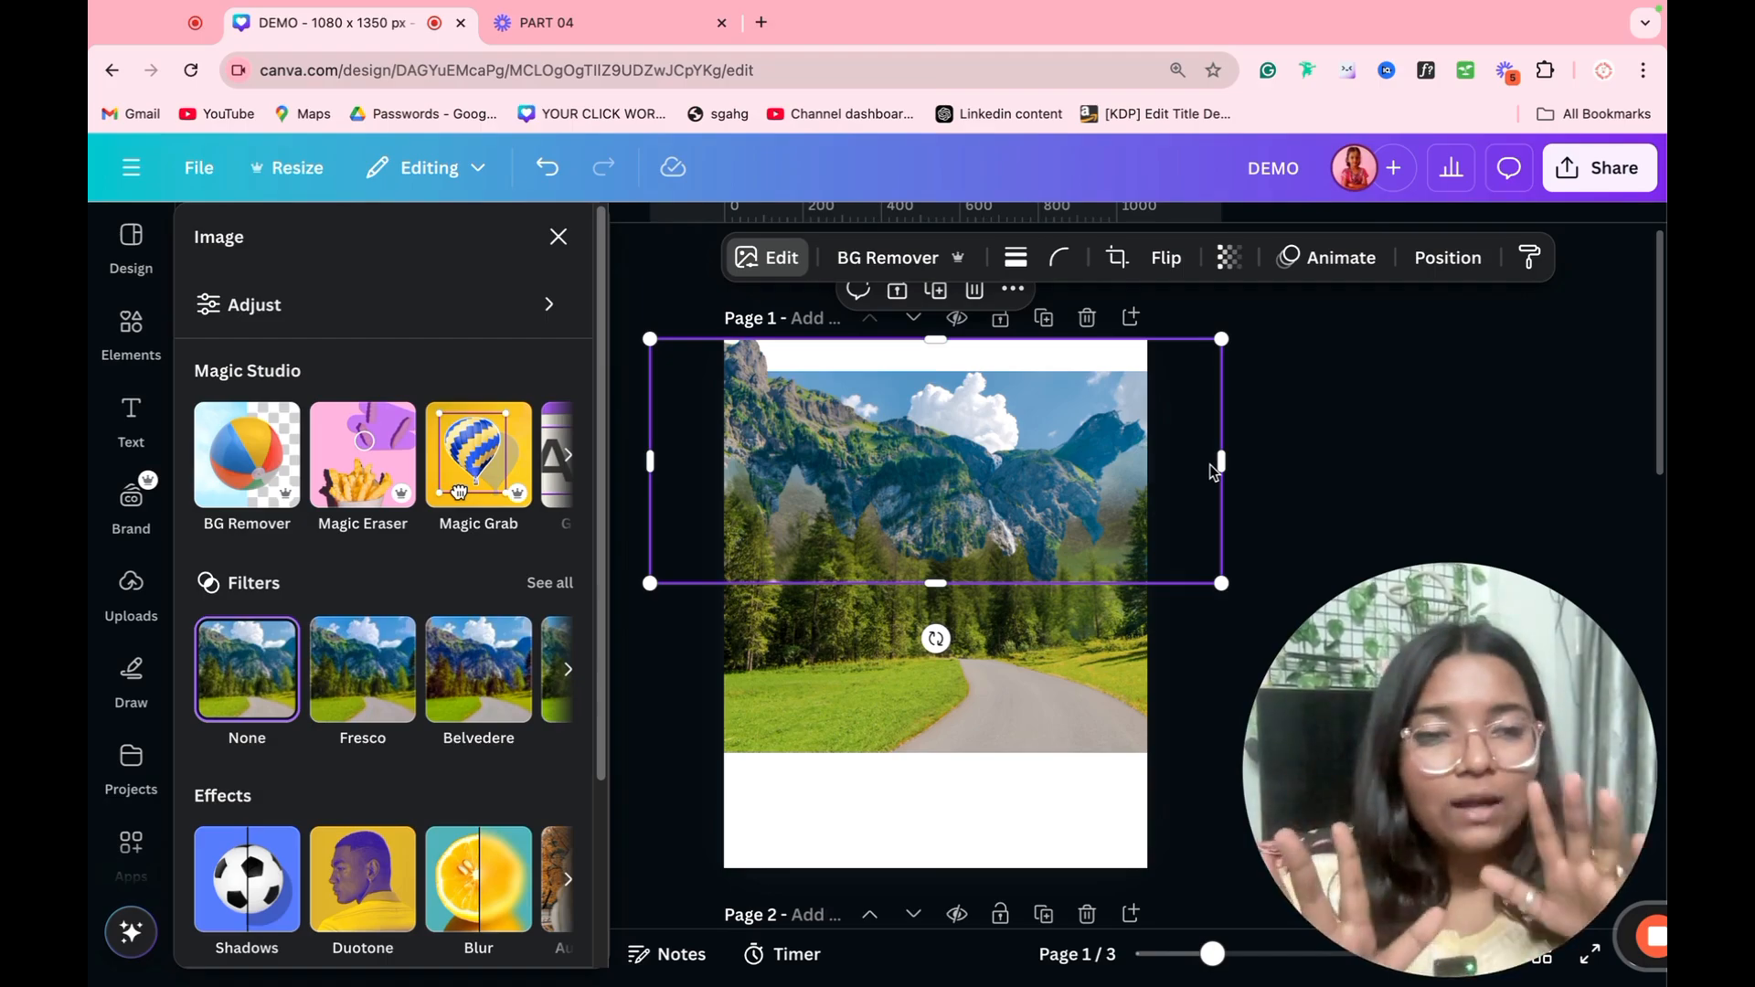
{"action": "key", "text": "super+z"}
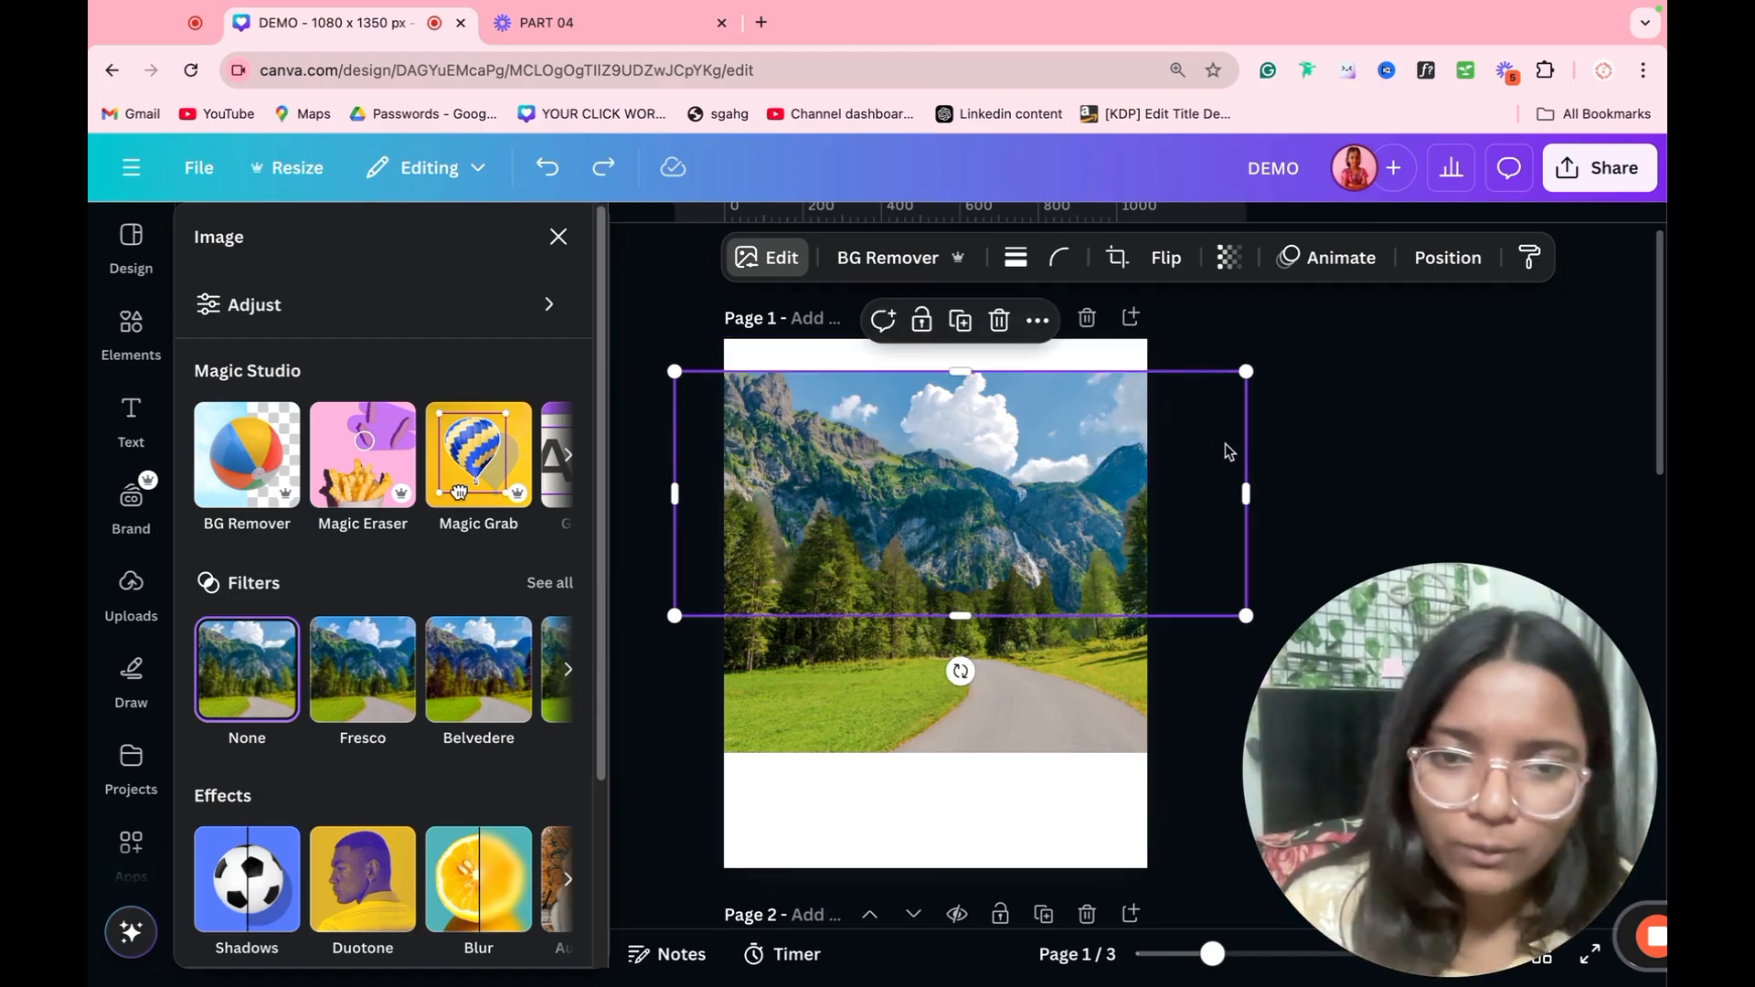
{"action": "key", "text": "super+z"}
{"action": "left_click", "coordinate": [939, 535]}
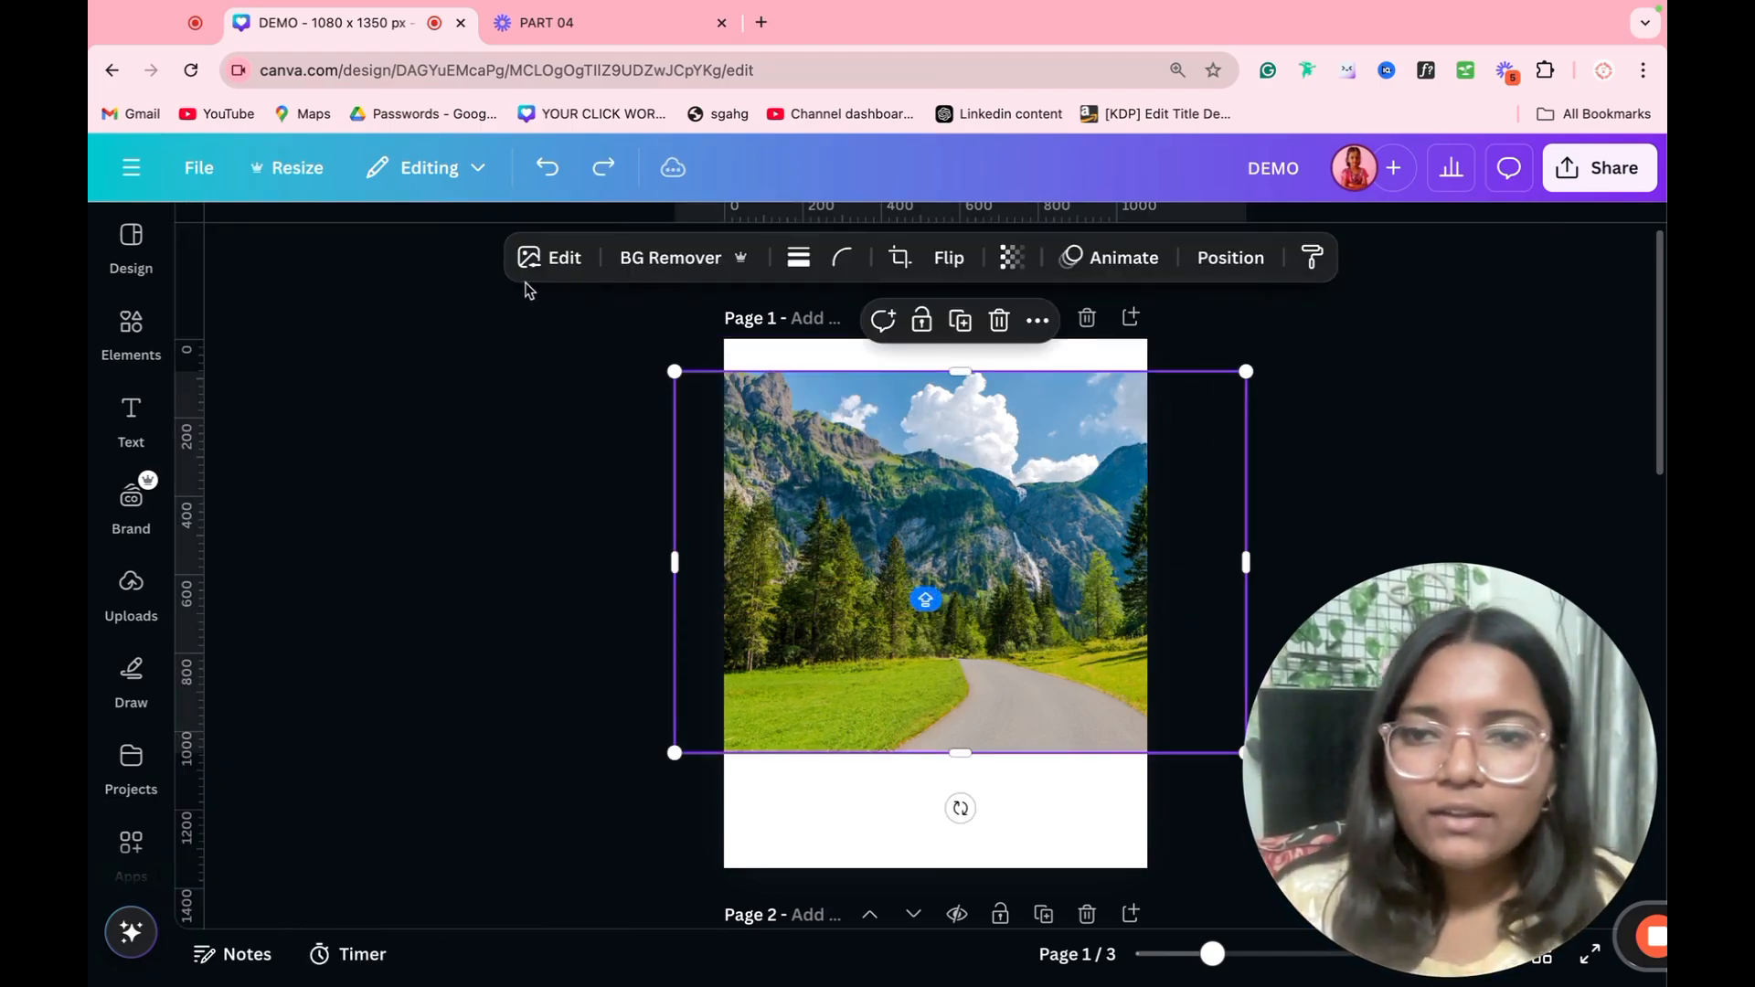
{"action": "left_click", "coordinate": [539, 258]}
{"action": "left_click", "coordinate": [567, 459]}
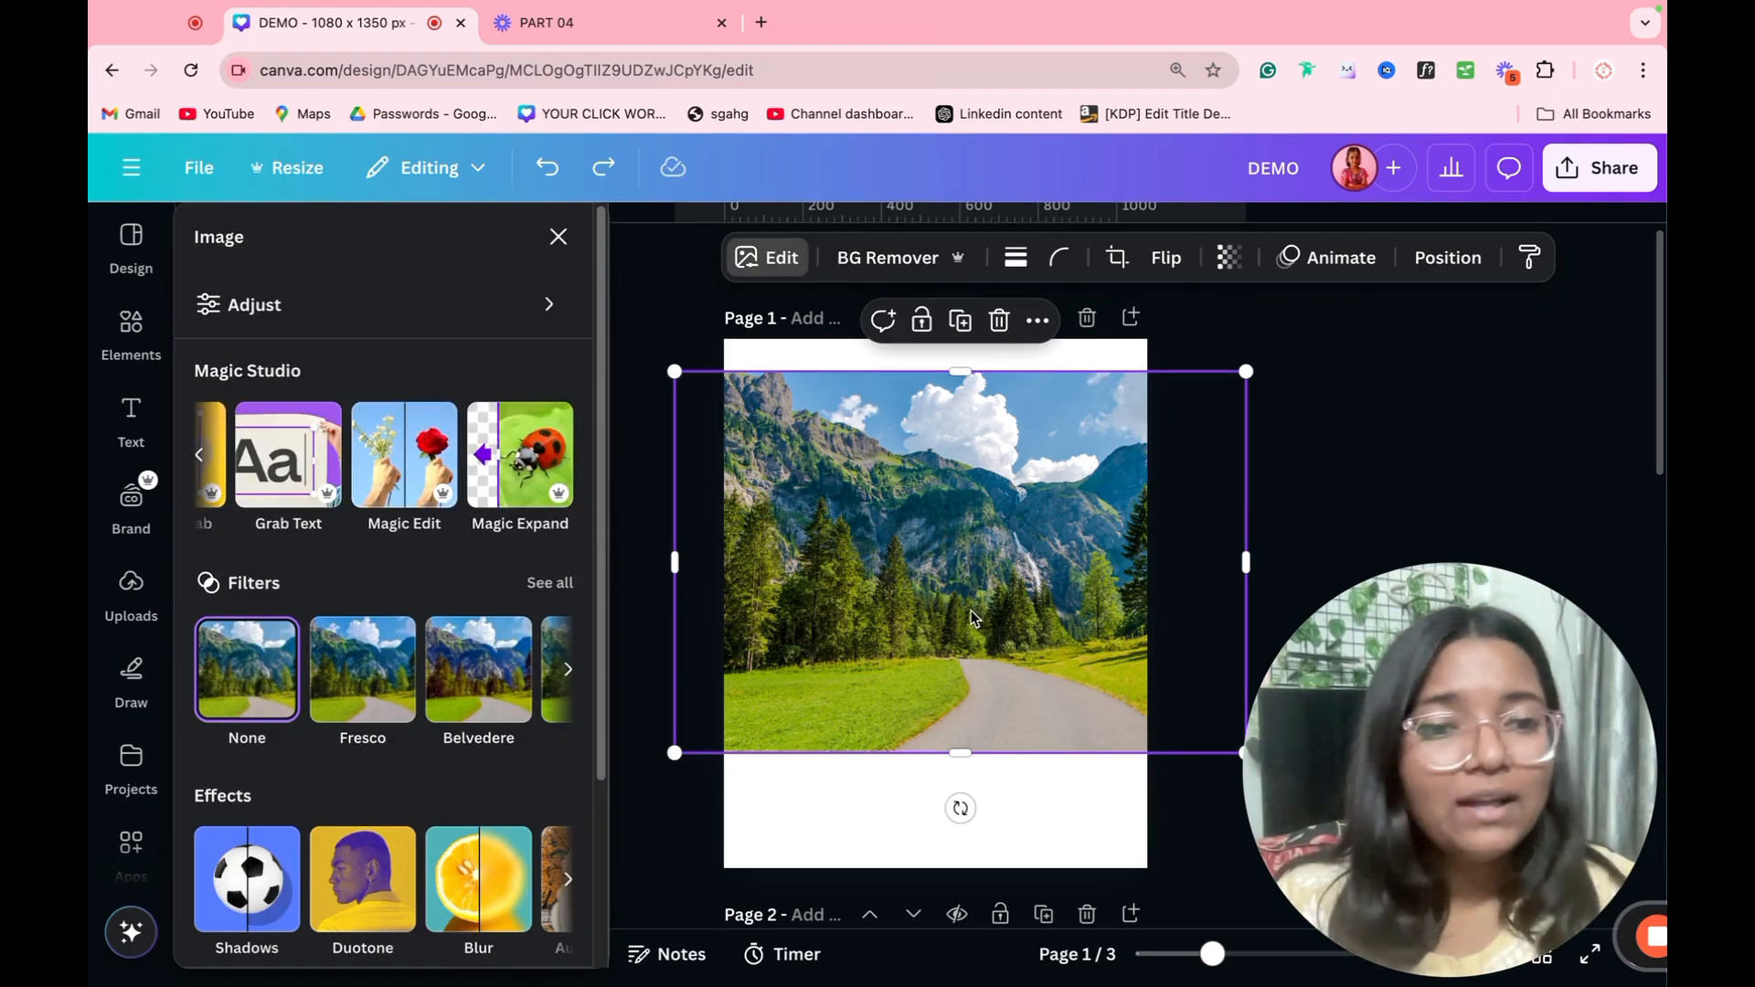
Step: Search the photo elements for "QUOTW" in place of the previous search term
{"action": "left_click", "coordinate": [121, 353]}
{"action": "double_click", "coordinate": [303, 239]}
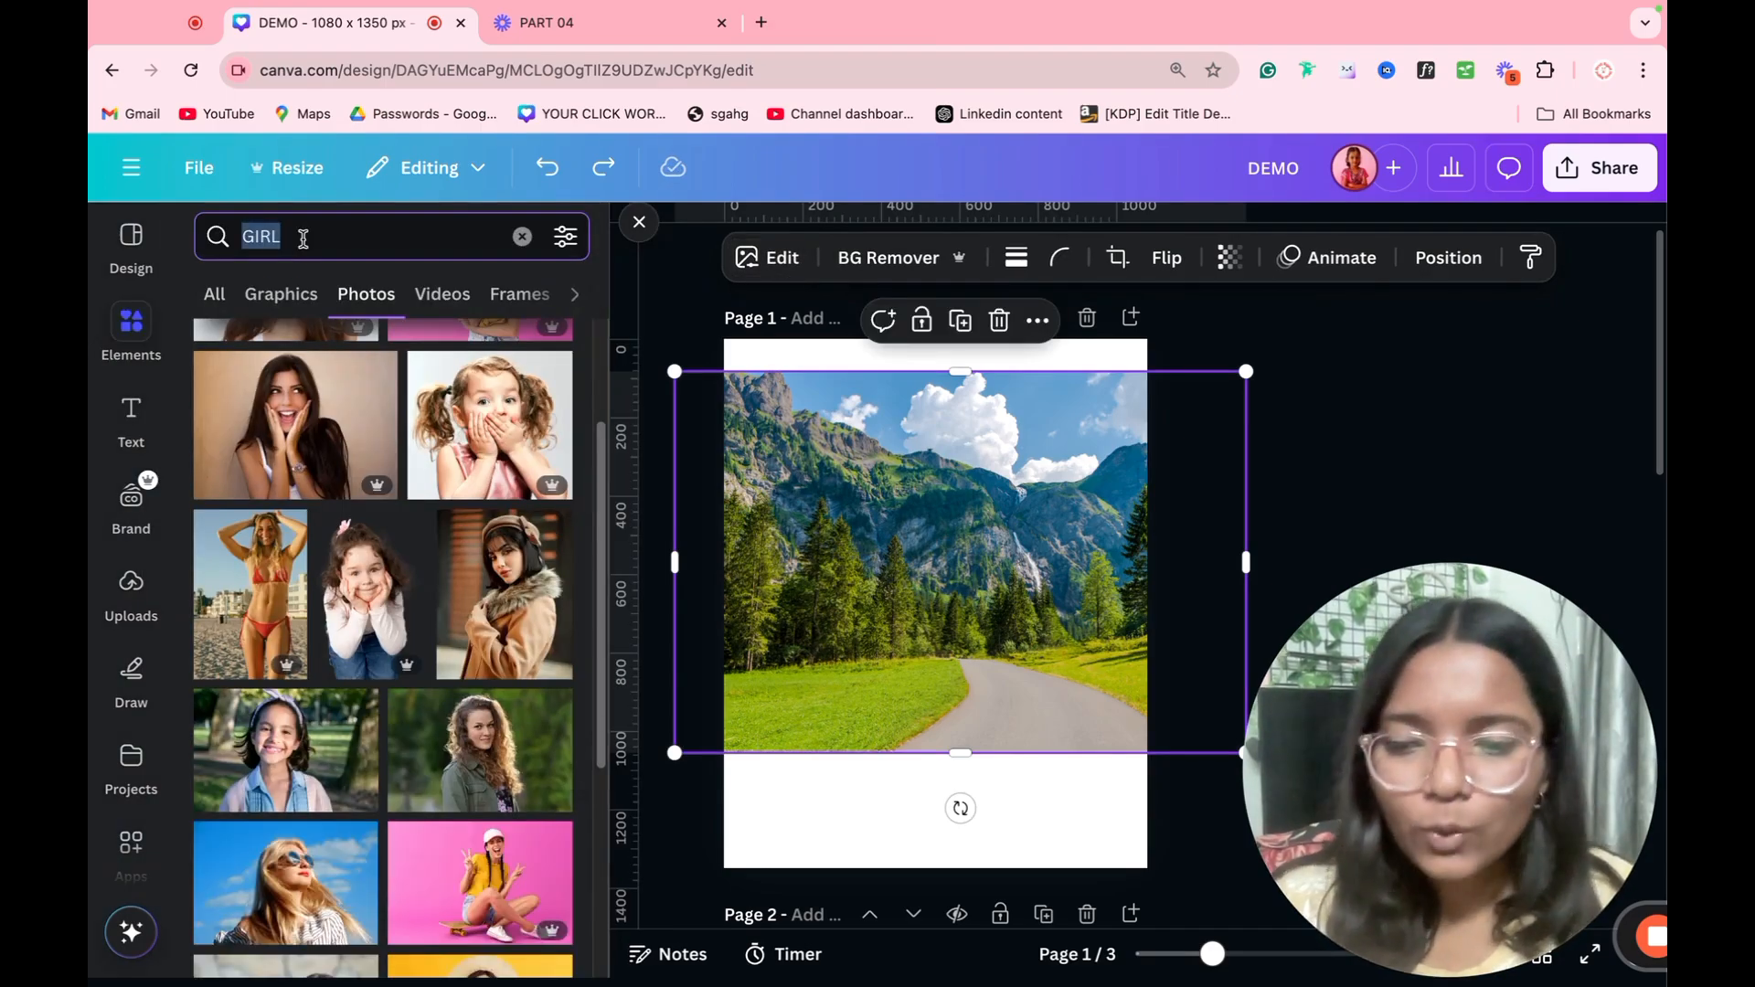
{"action": "type", "text": "QUOTW"}
{"action": "key", "text": "Return"}
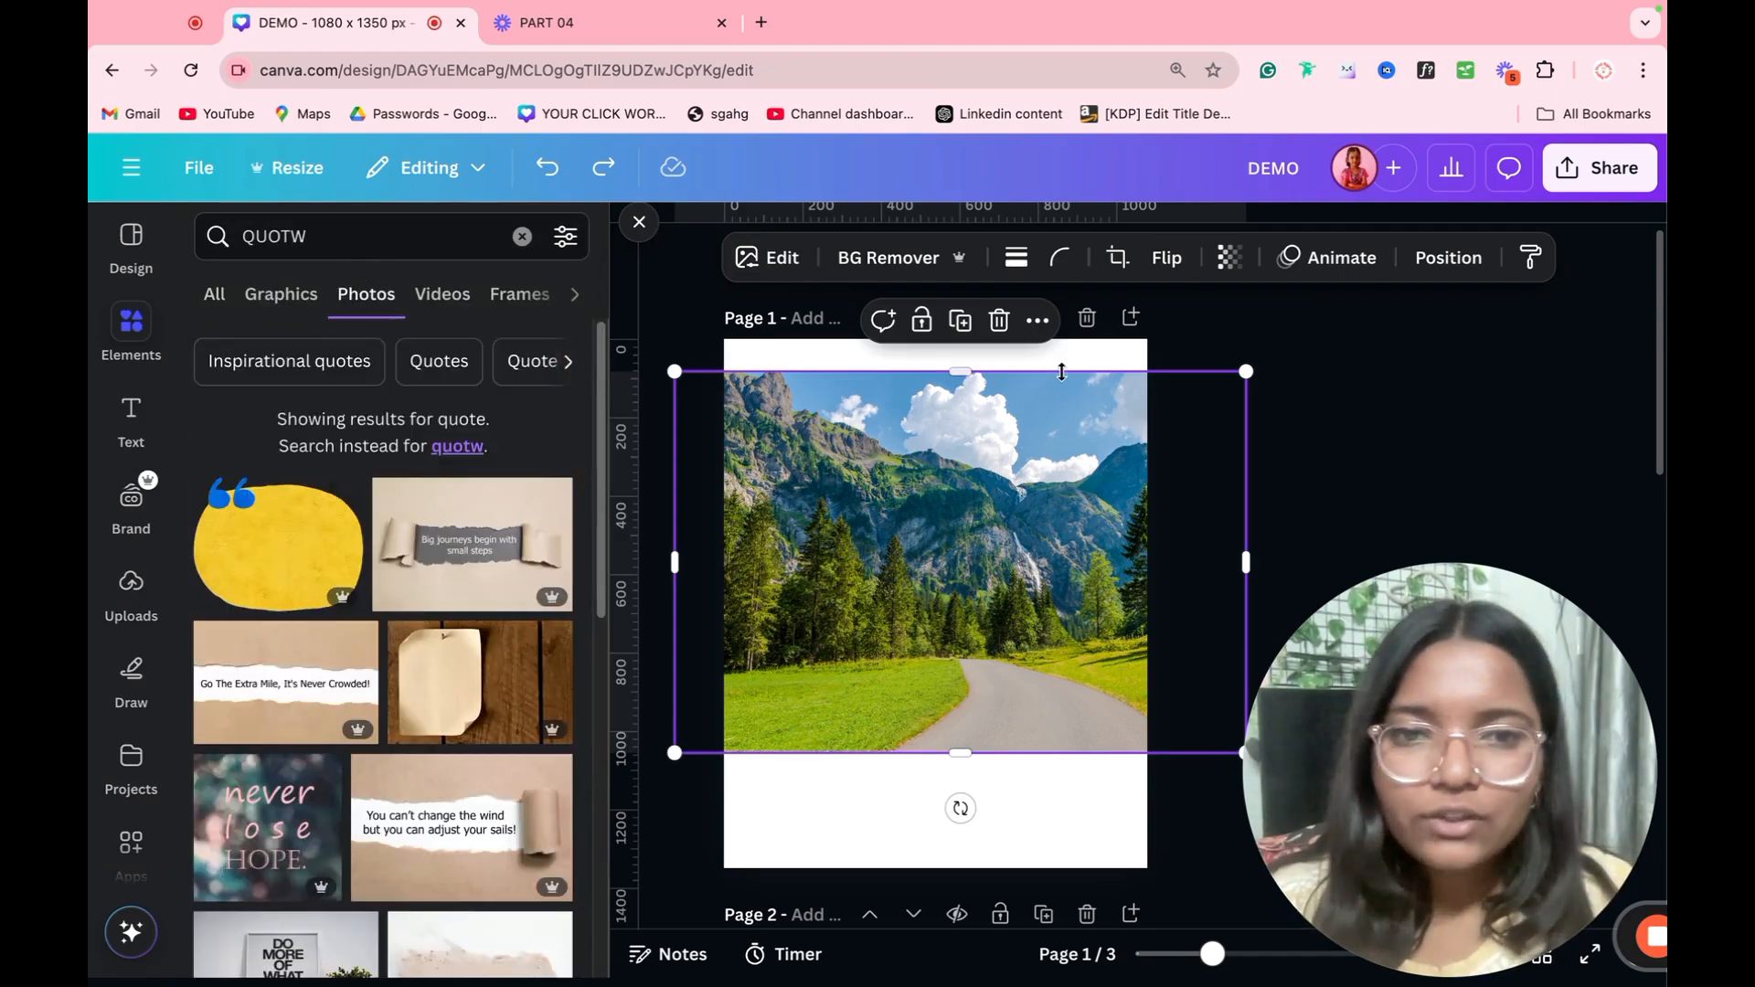
Step: Add a page after page 1, insert the "Big journeys begin with small steps" photo, and enlarge it with the quote centred
{"action": "left_click", "coordinate": [1131, 320]}
{"action": "left_click", "coordinate": [471, 544]}
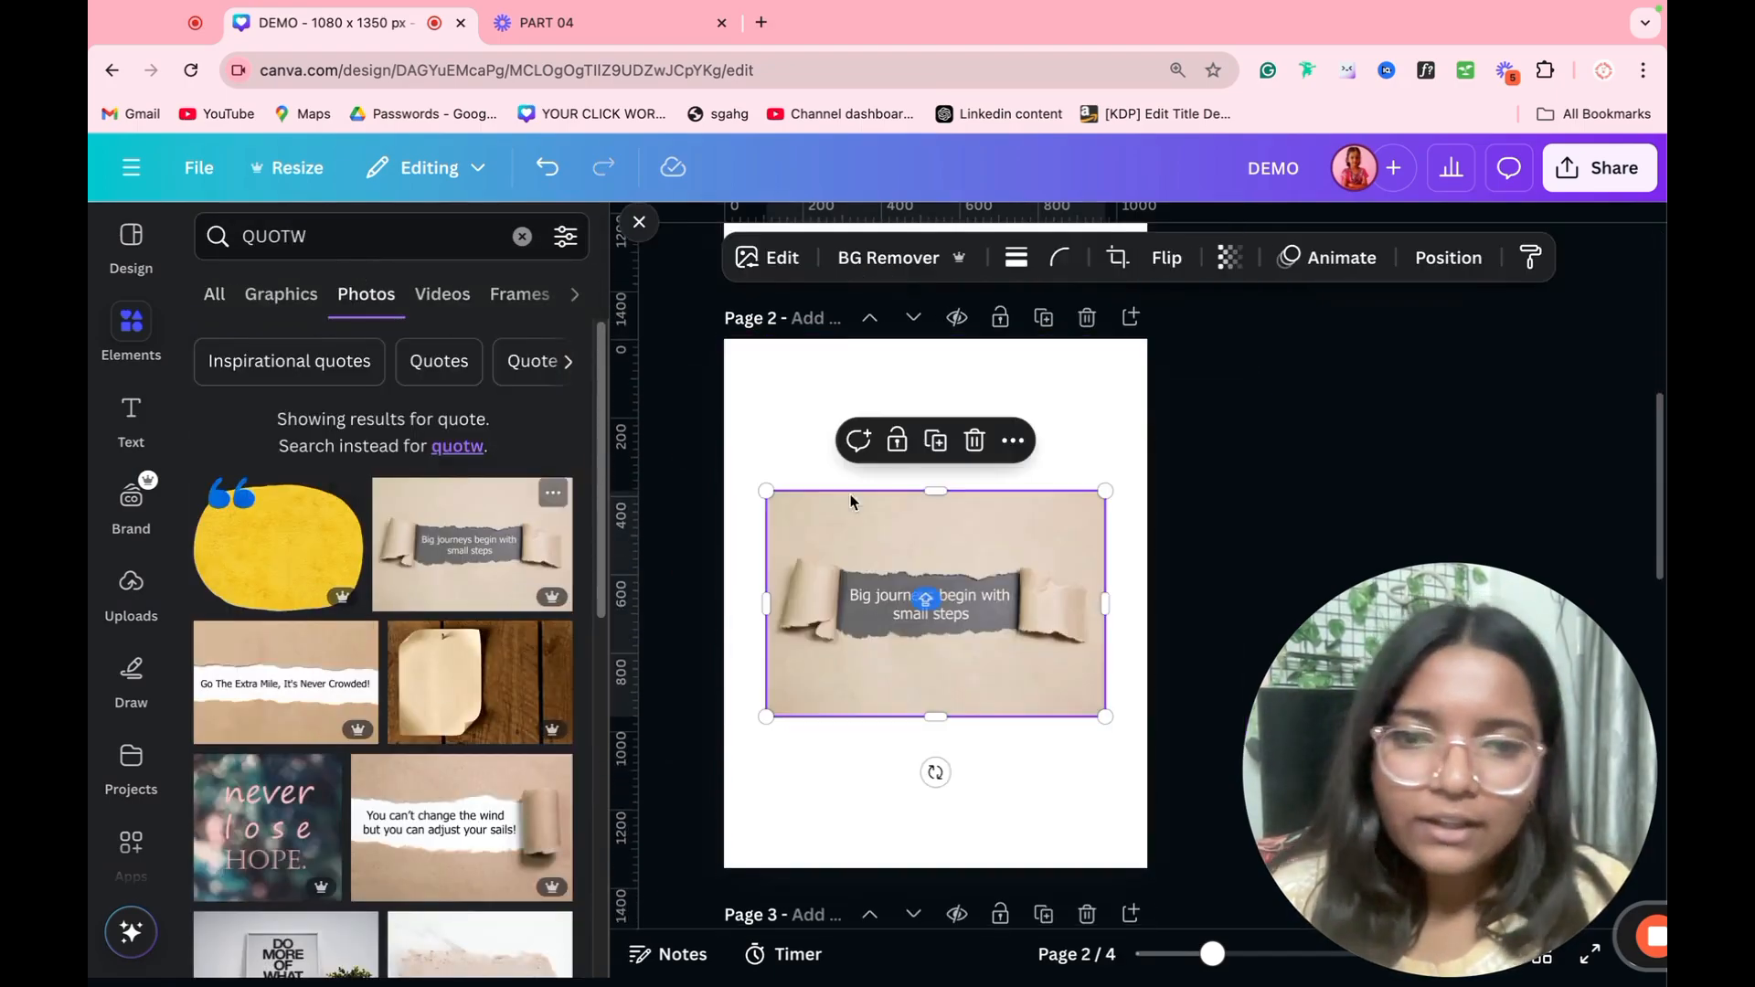
{"action": "left_click_drag", "start_coordinate": [1106, 494], "coordinate": [1374, 291]}
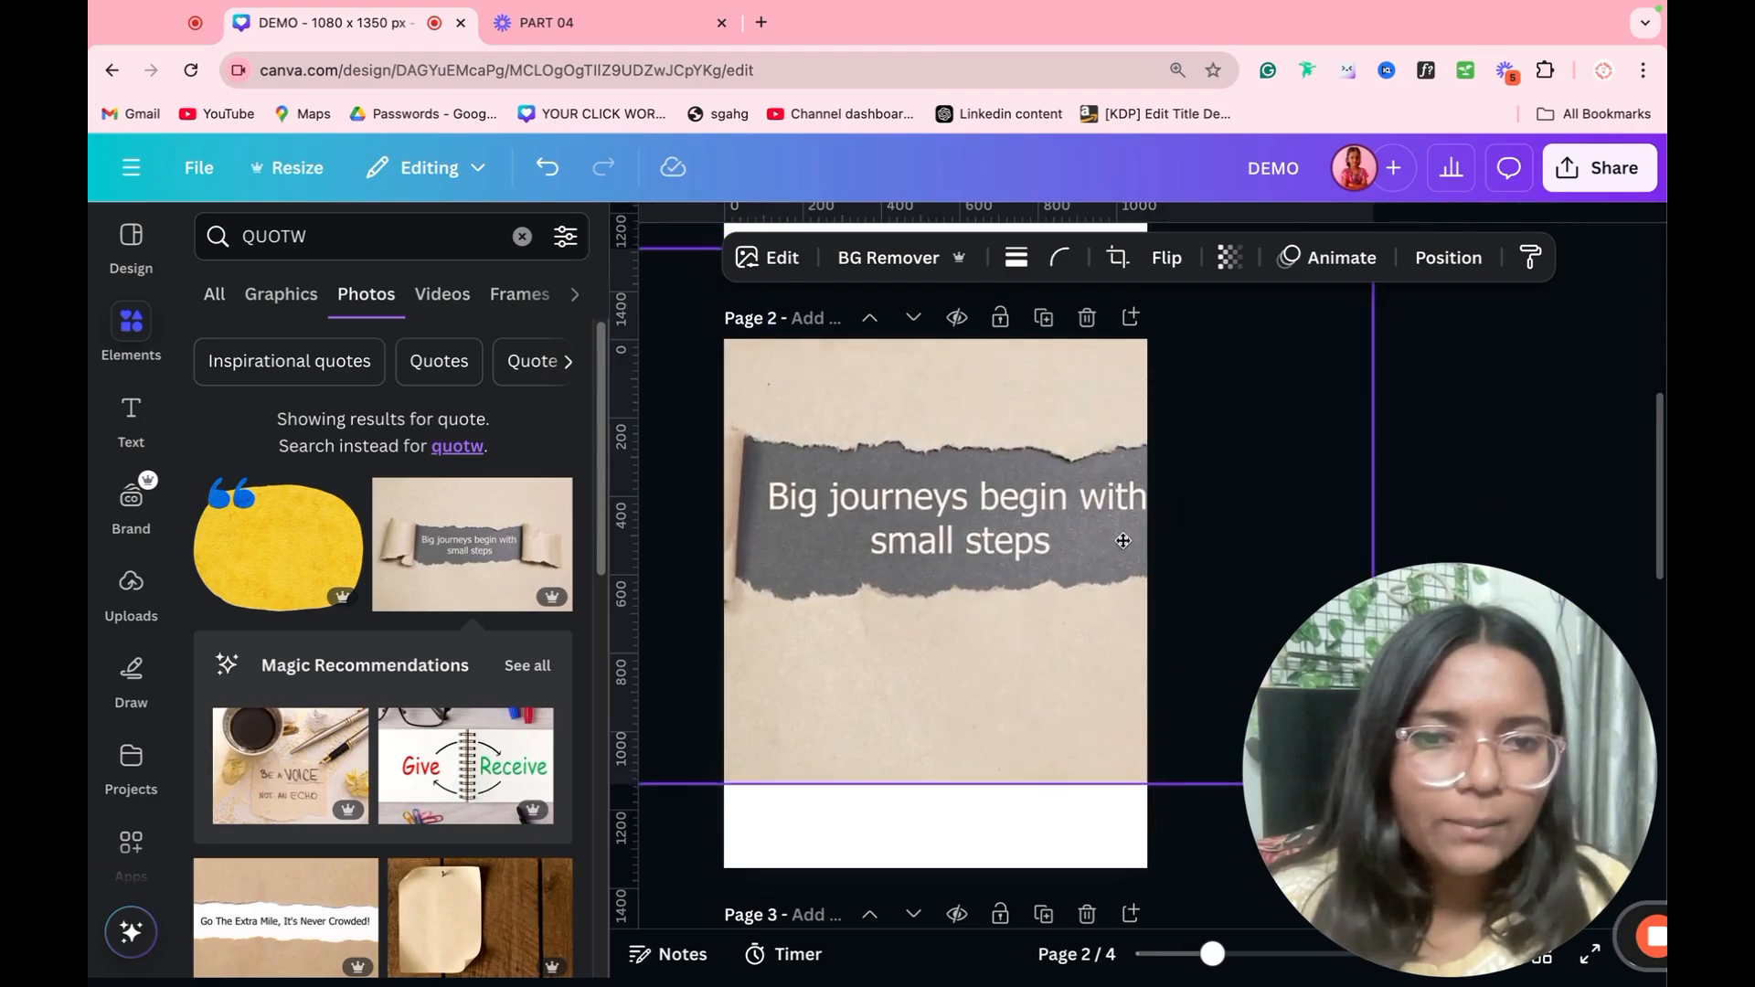
{"action": "left_click_drag", "start_coordinate": [854, 644], "coordinate": [831, 655]}
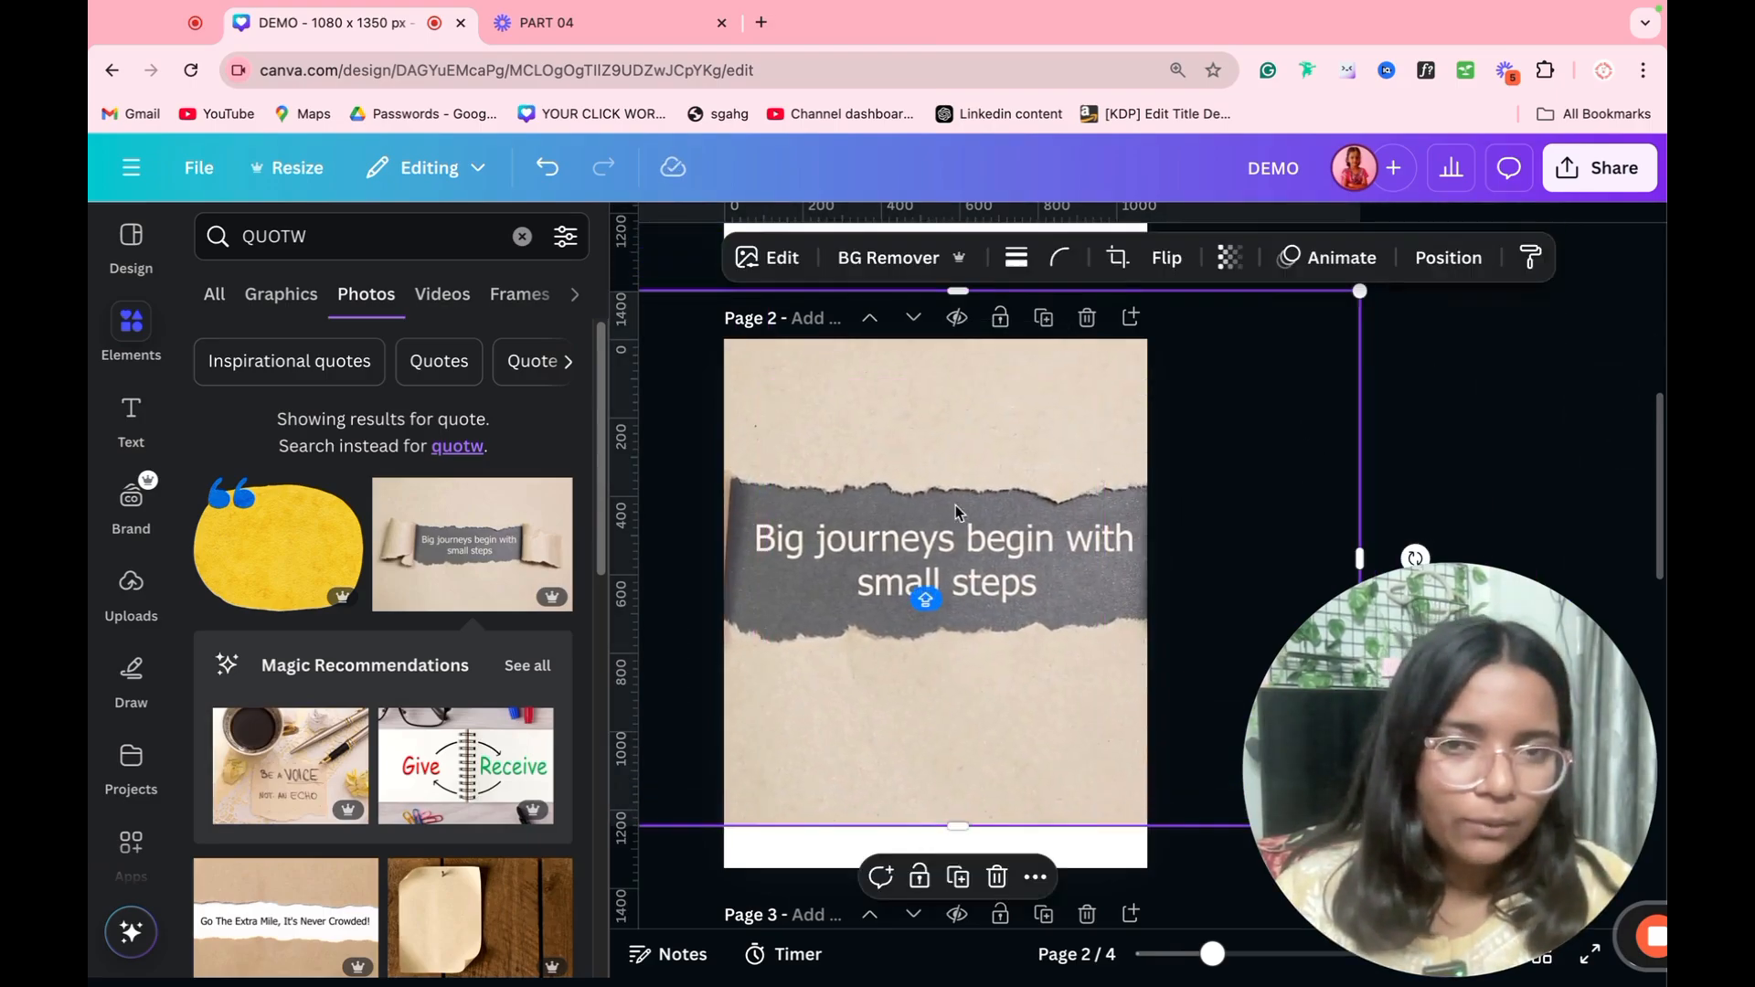
Step: Extract the quote from the torn-paper photo as editable text with Grab Text and replace its wording with "DFGBEUYCFGSYEUGB"
{"action": "left_click", "coordinate": [772, 264]}
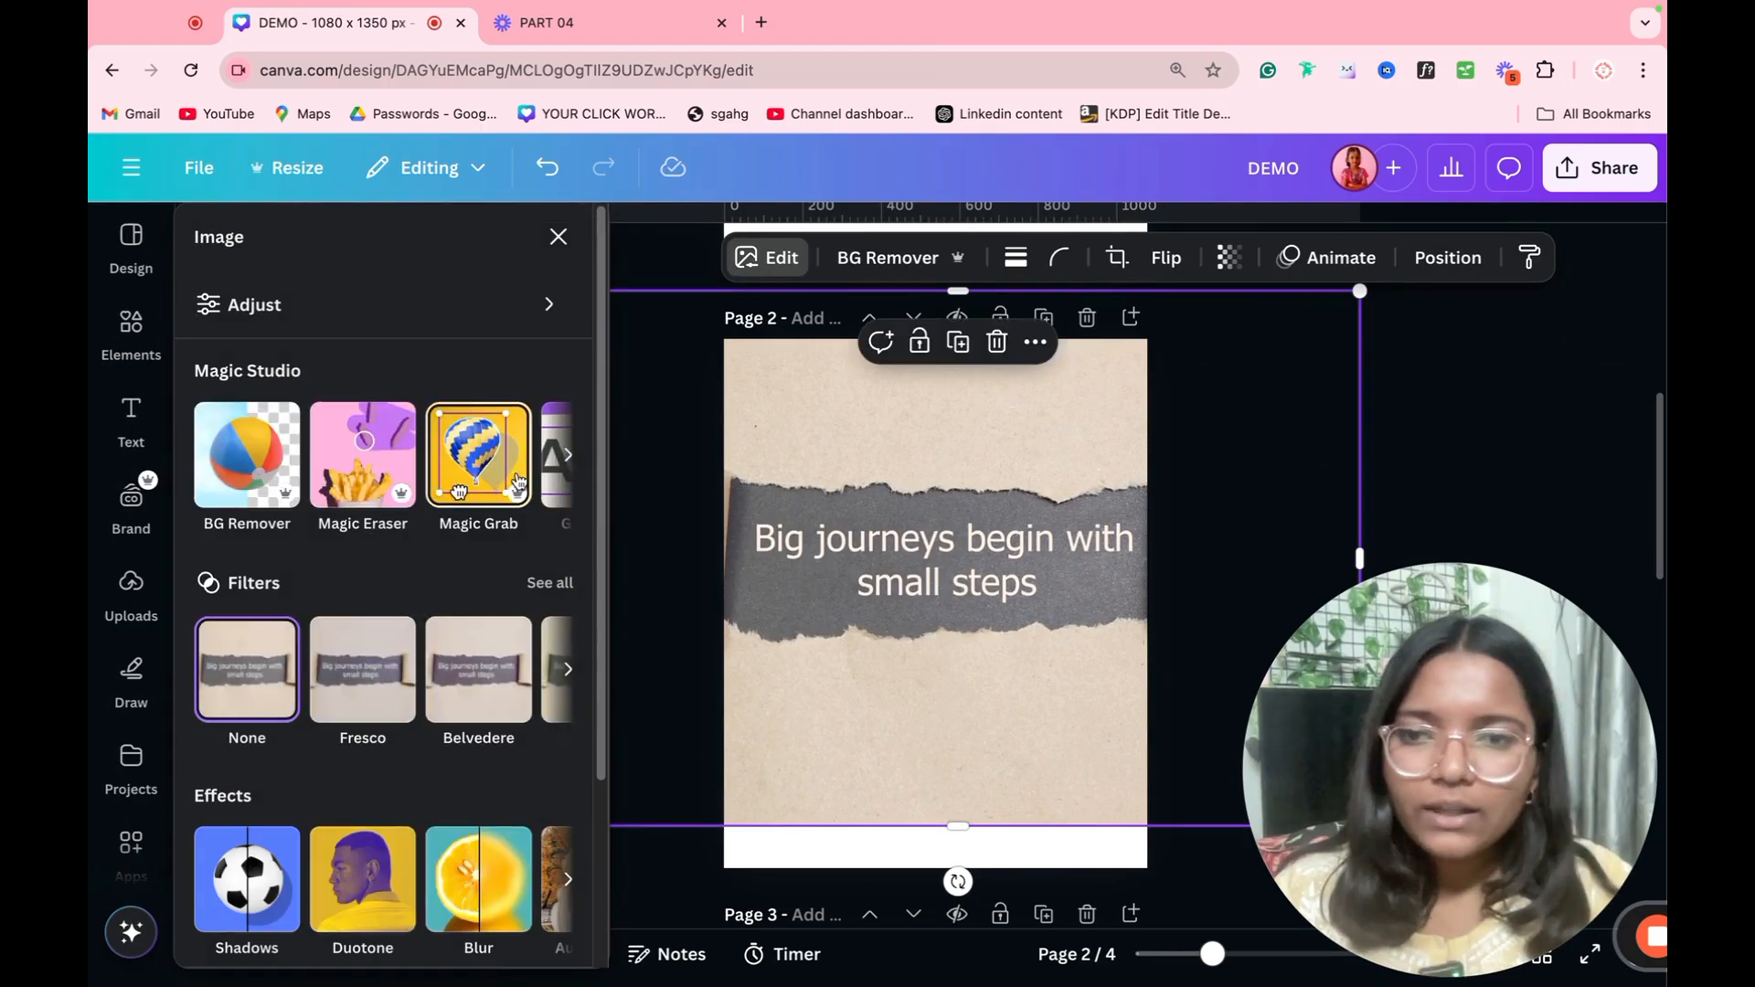
{"action": "scroll", "coordinate": [559, 499], "scroll_direction": "right", "scroll_amount": 3}
{"action": "left_click", "coordinate": [309, 470]}
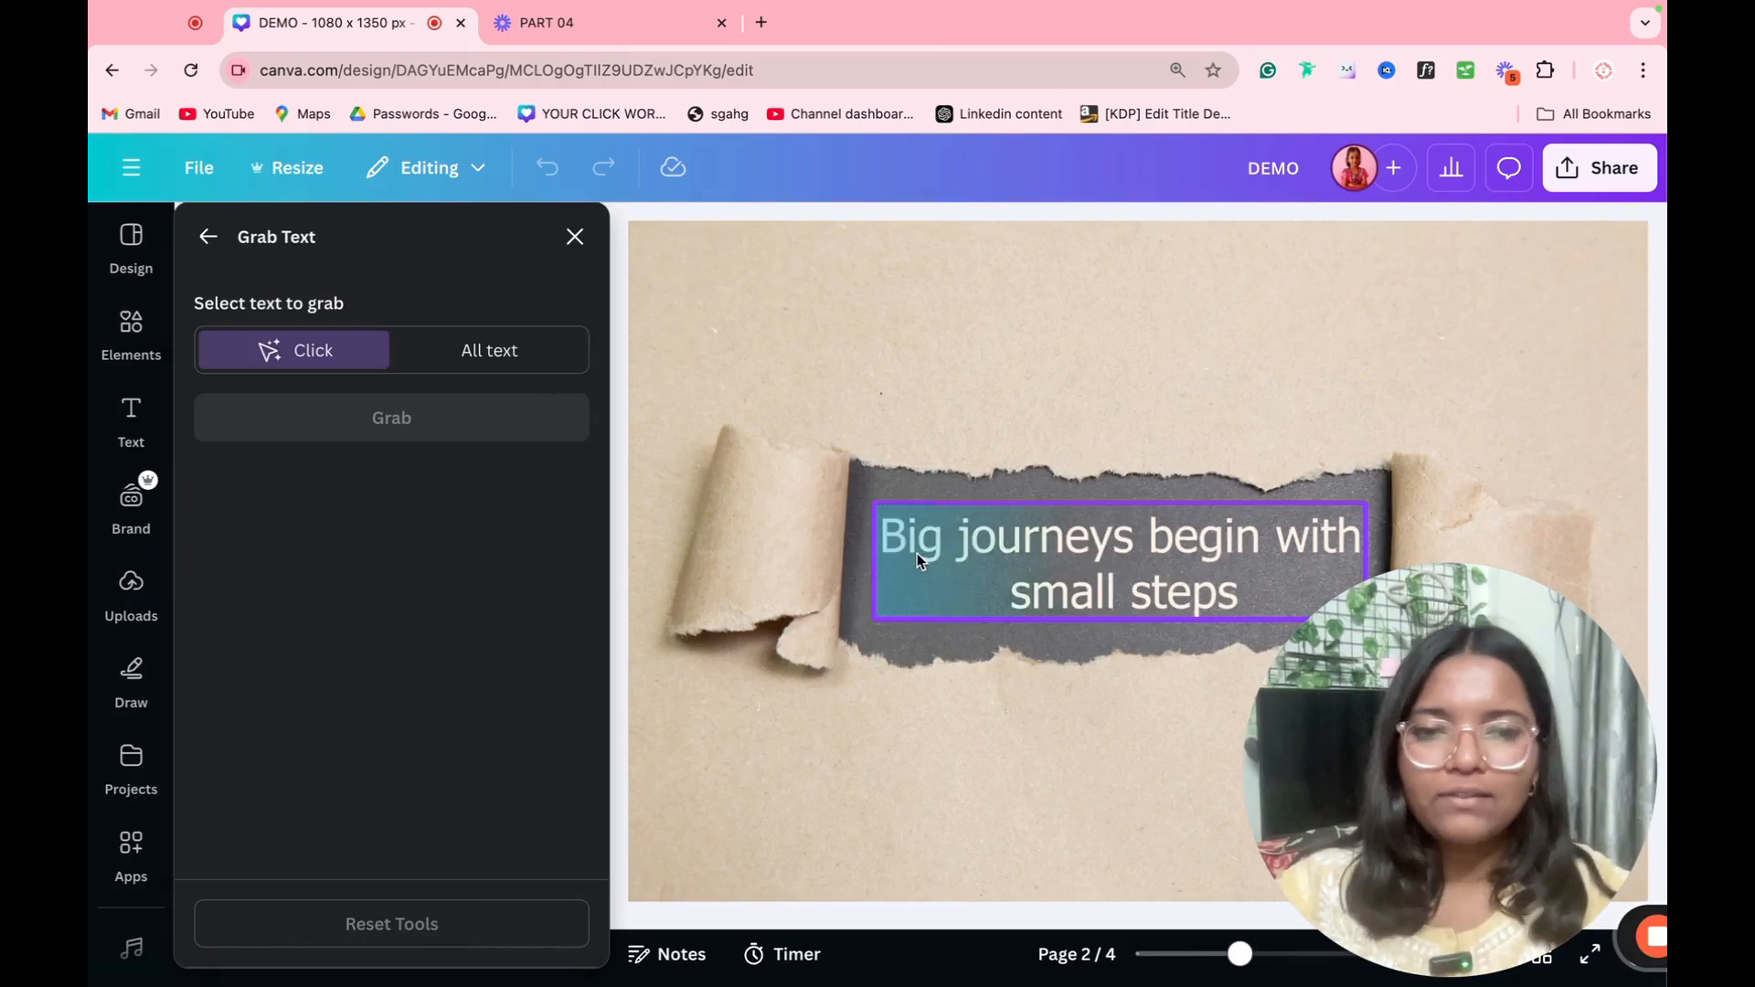
{"action": "left_click", "coordinate": [980, 527]}
{"action": "left_click", "coordinate": [395, 443]}
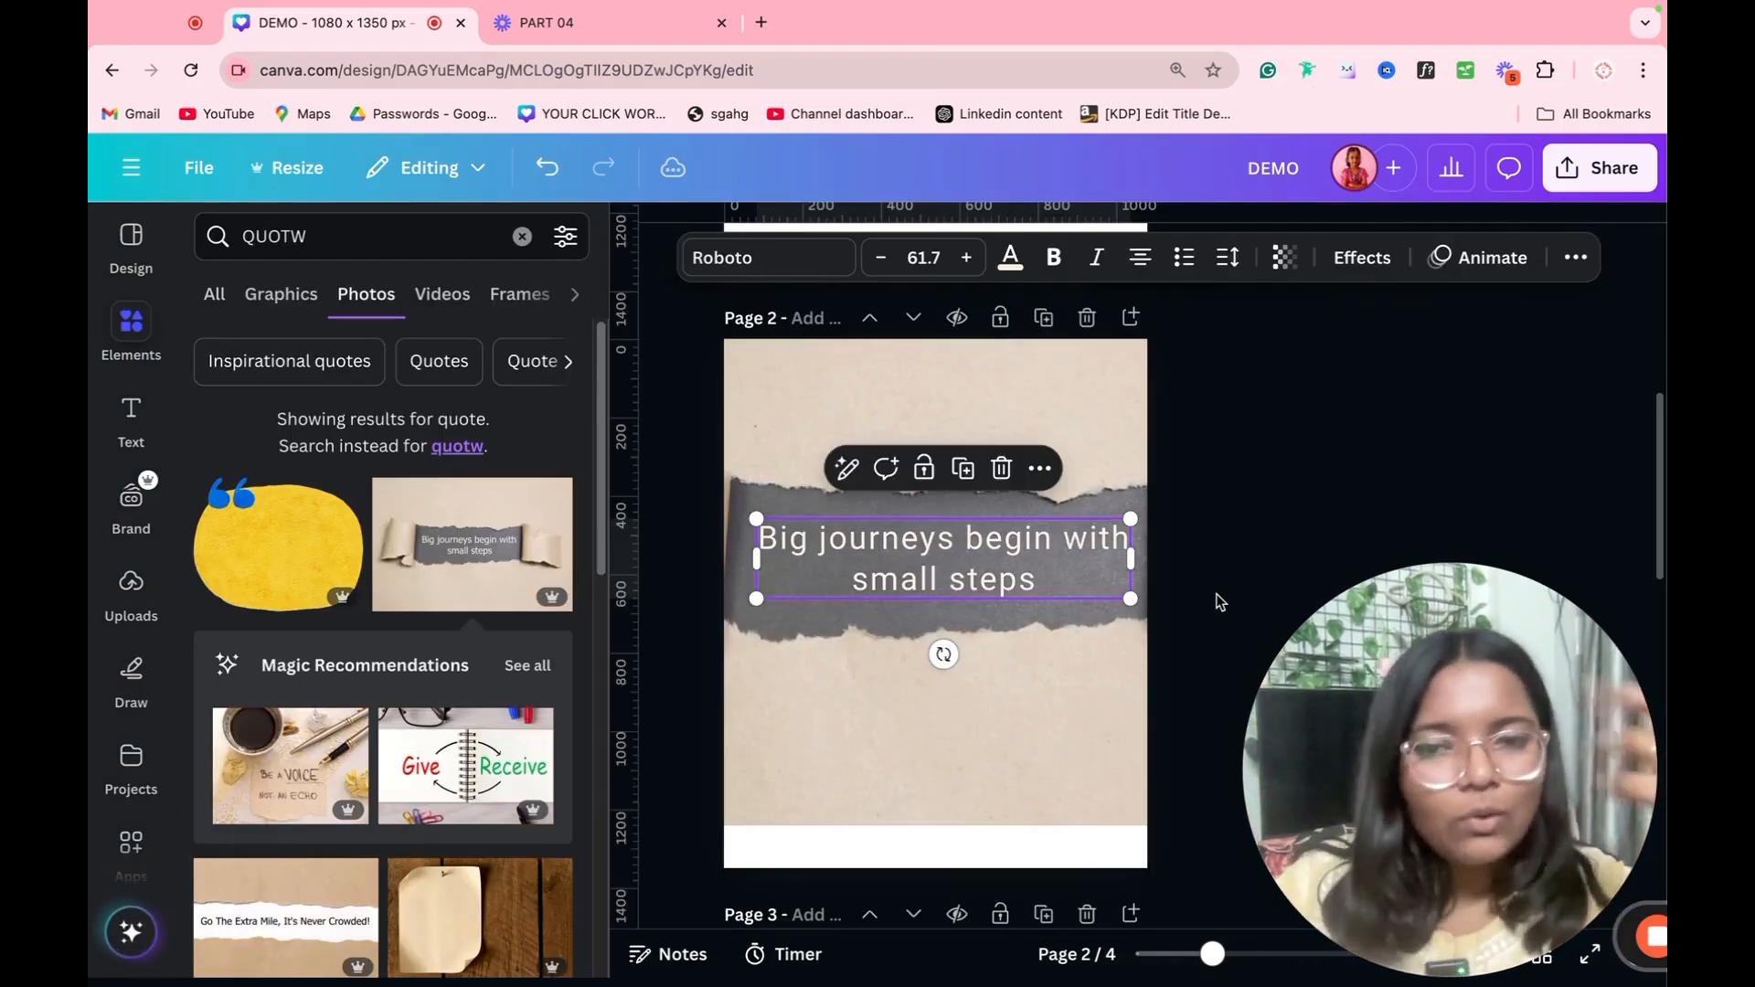
{"action": "double_click", "coordinate": [924, 585]}
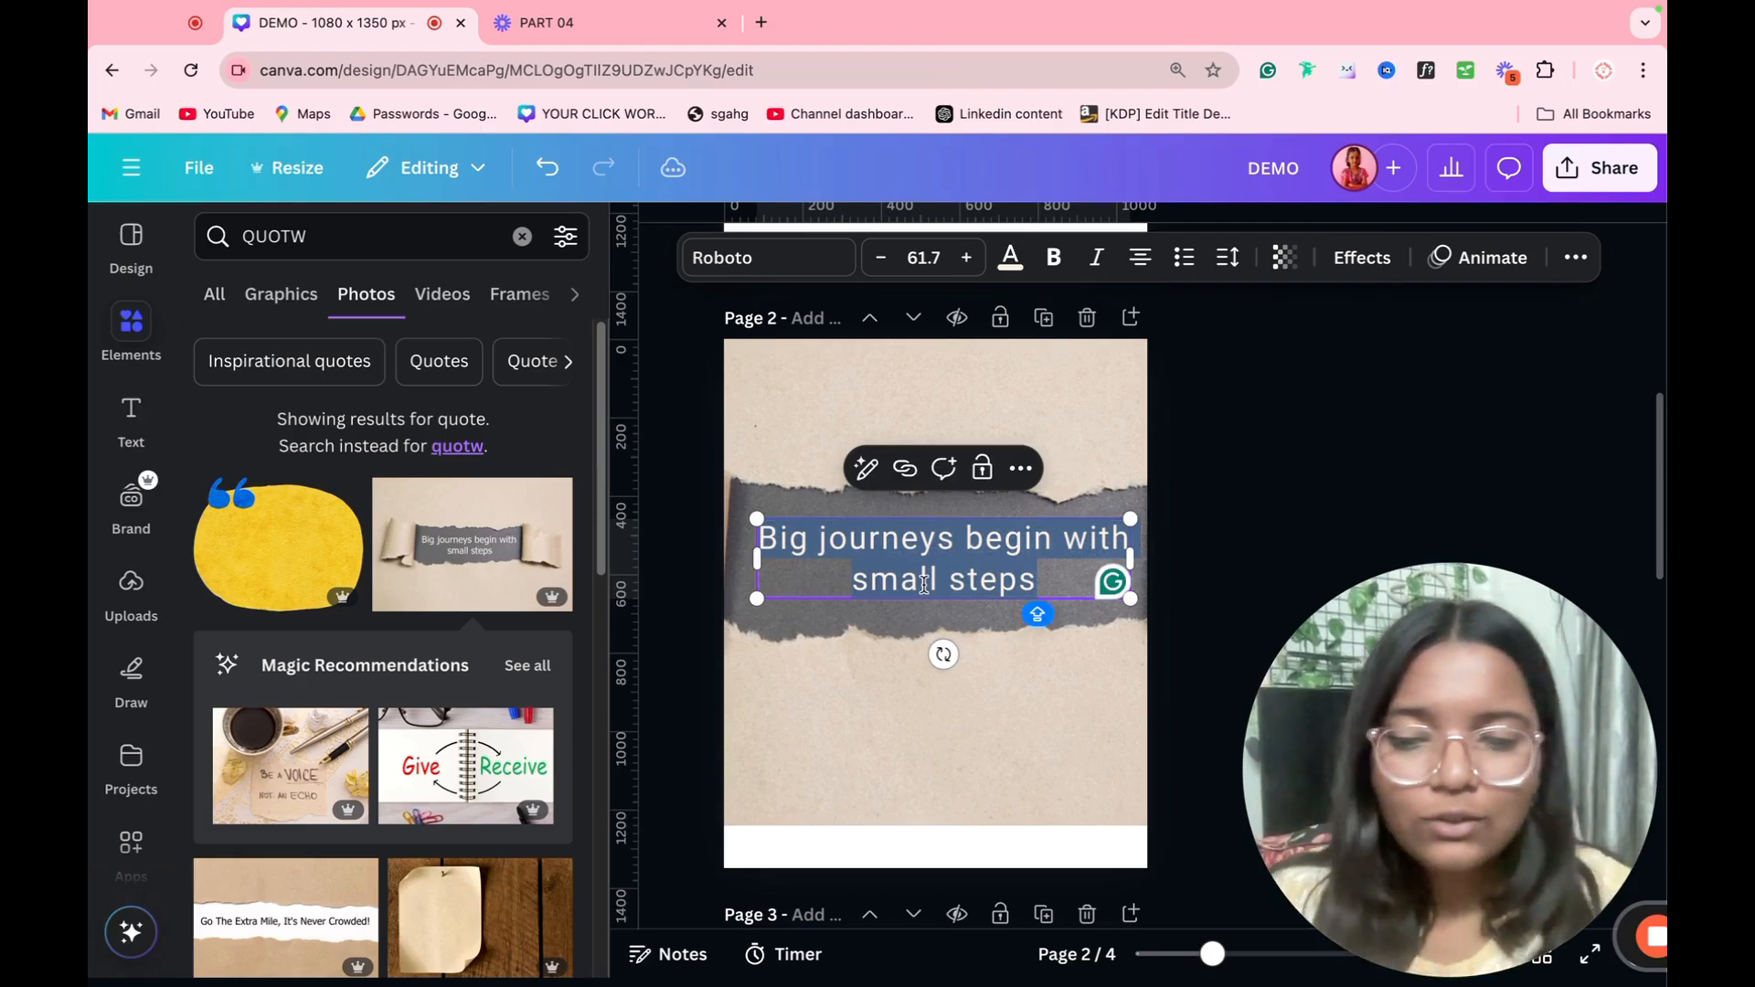
{"action": "type", "text": "DFGBEUYCFGSYEUGB"}
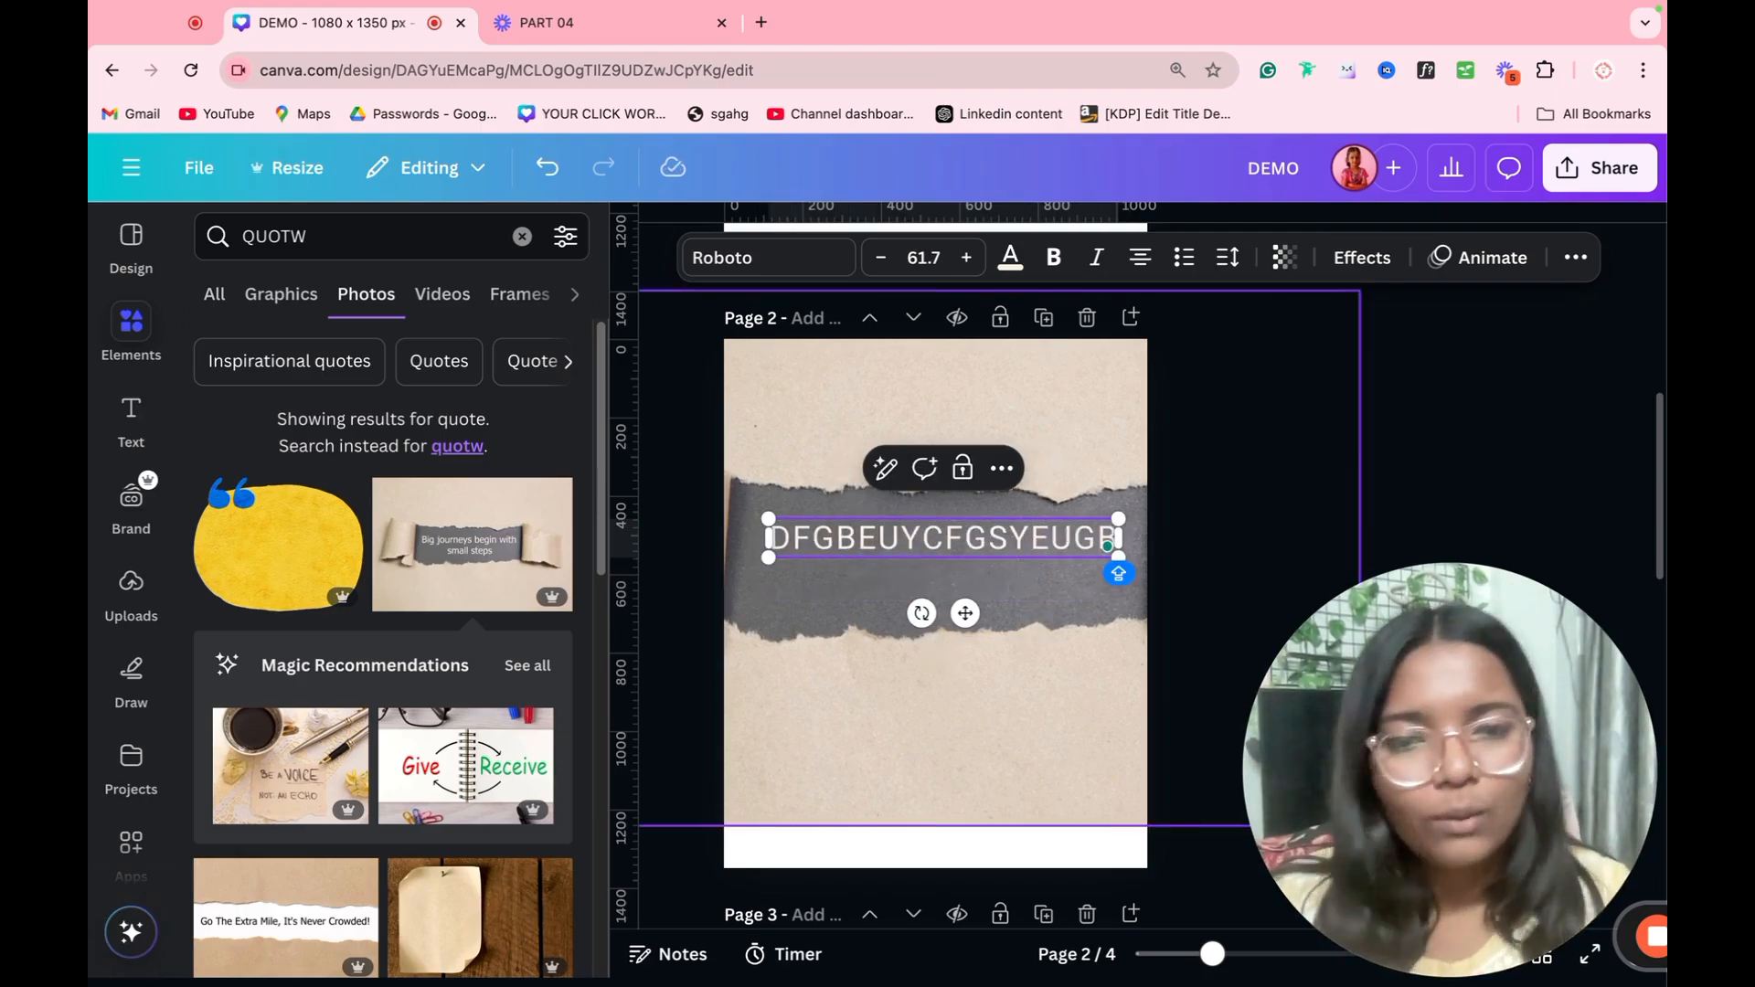
Step: Undo the wording change to the extracted quote on page 2 and deselect the text
{"action": "key", "text": "ctrl+z"}
{"action": "left_click", "coordinate": [1163, 352]}
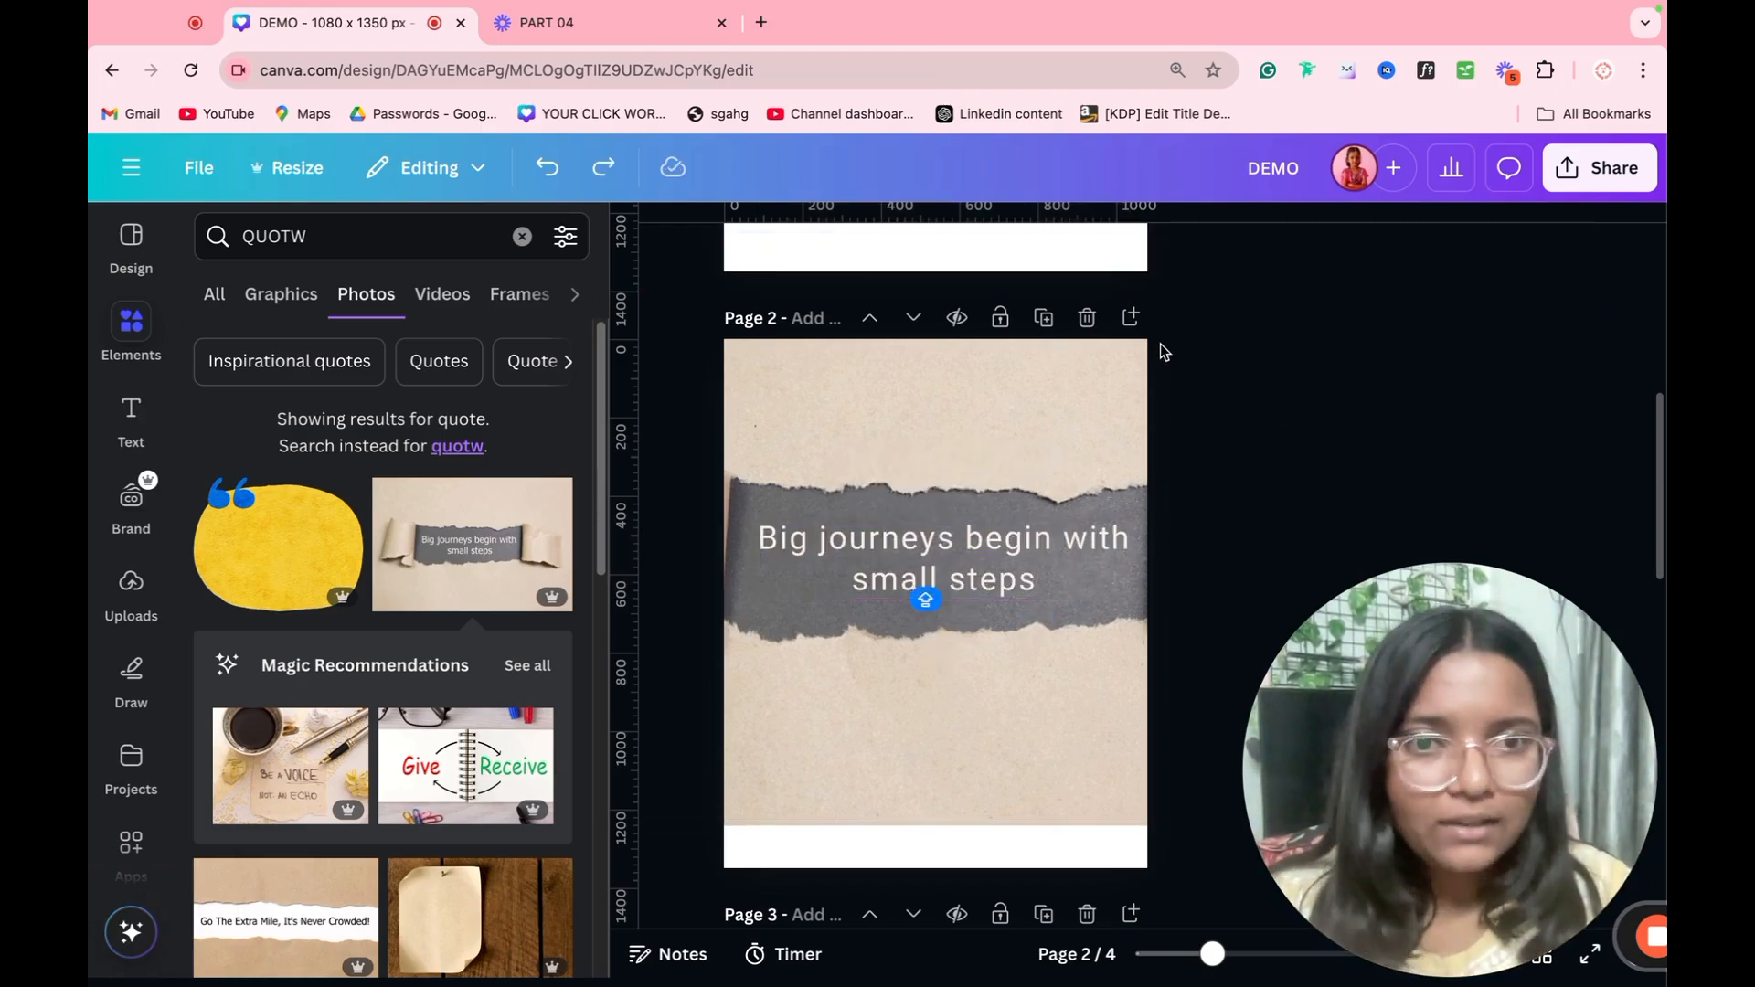
Step: Select the mountain road photo on page 1, leaving its crop unchanged, and open it in Magic Edit
{"action": "scroll", "coordinate": [1163, 352], "scroll_direction": "up", "scroll_amount": 6}
{"action": "double_click", "coordinate": [1045, 454]}
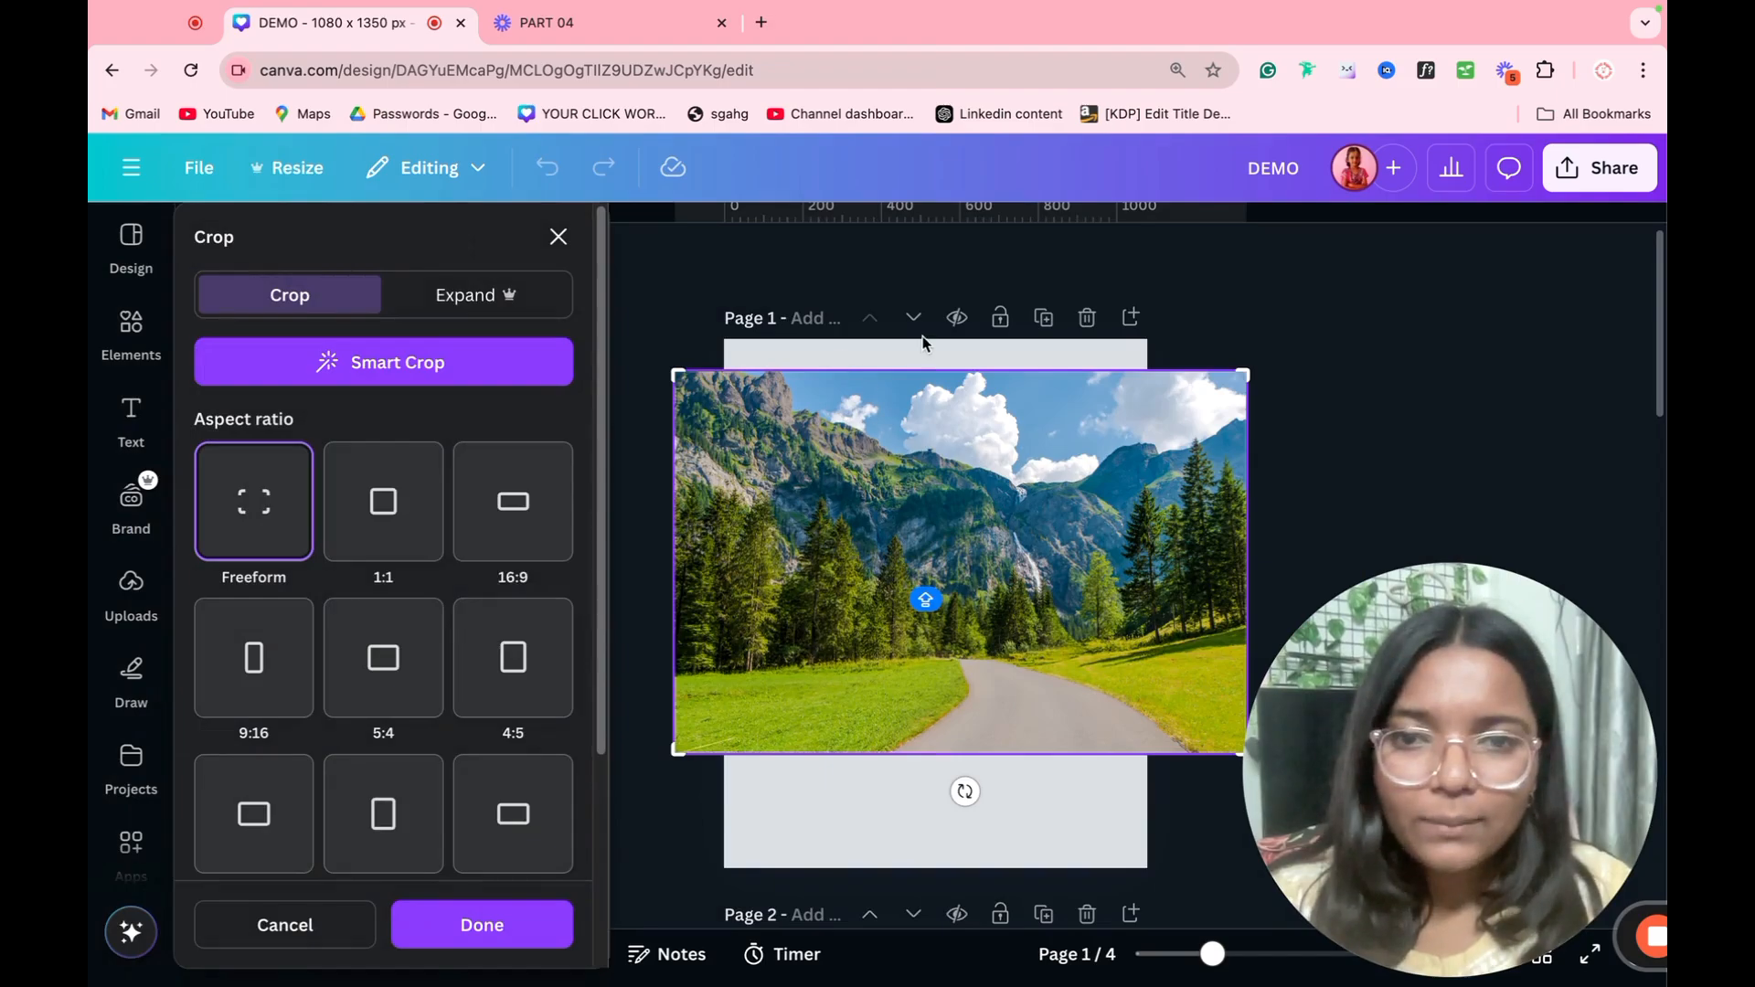
{"action": "left_click", "coordinate": [1438, 299]}
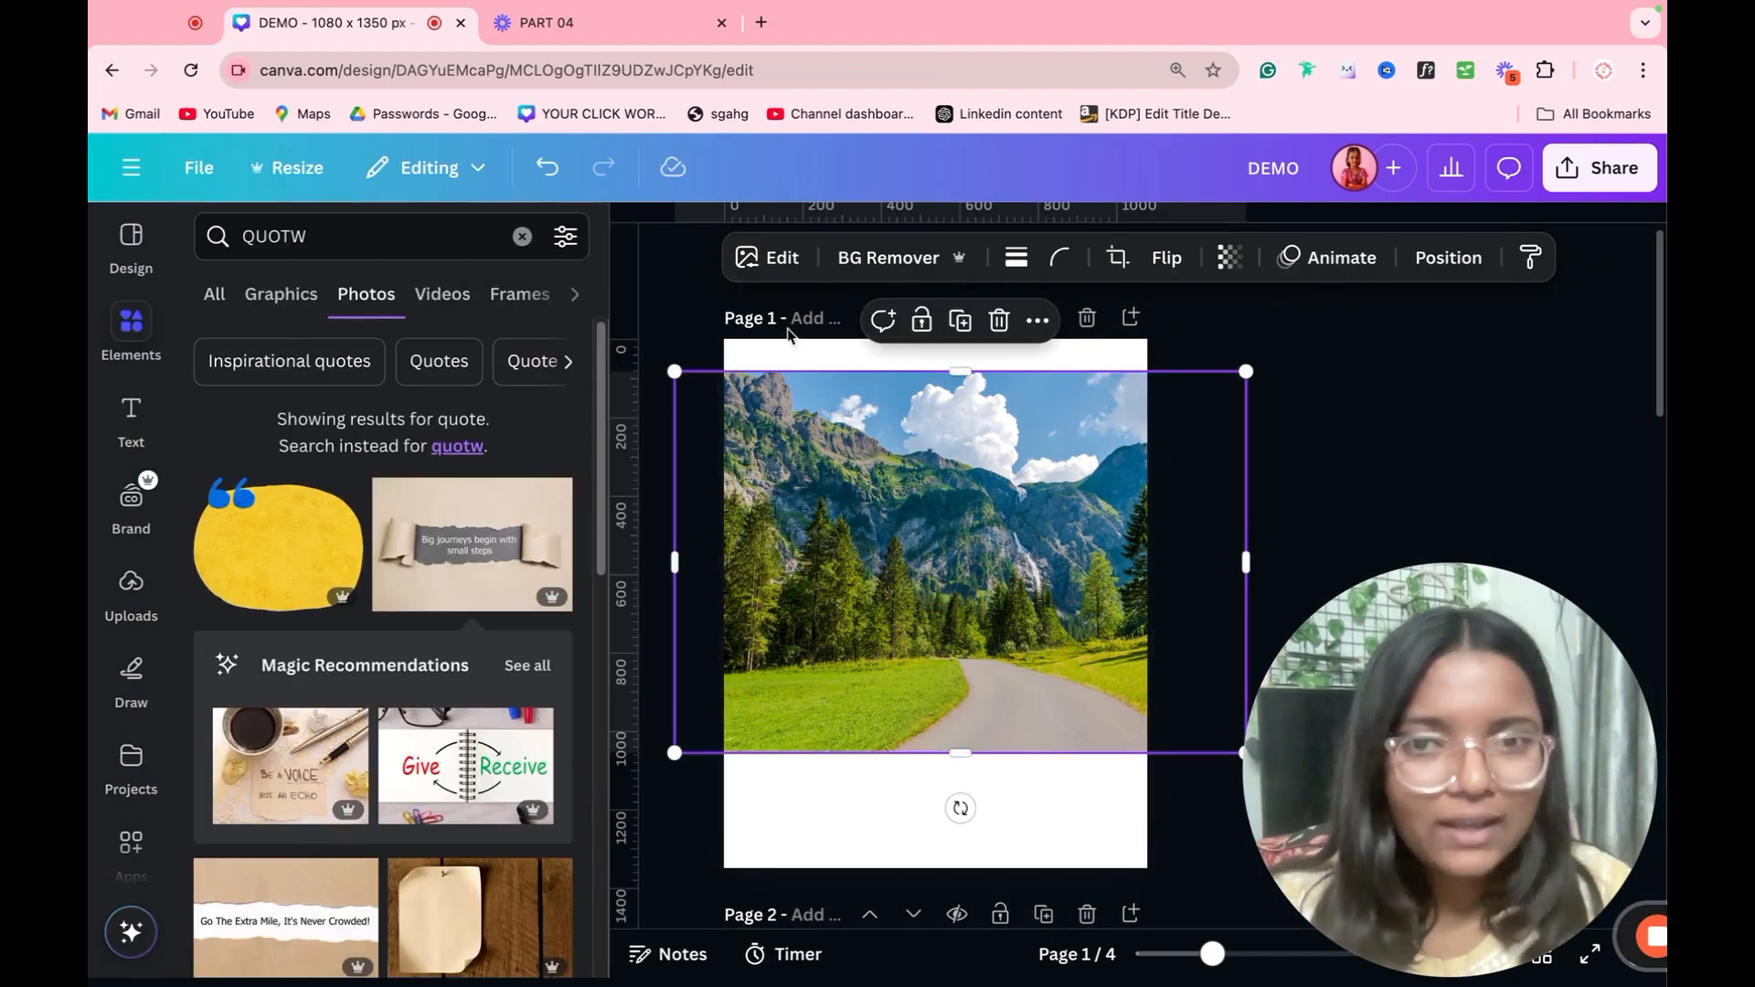
{"action": "left_click", "coordinate": [791, 258]}
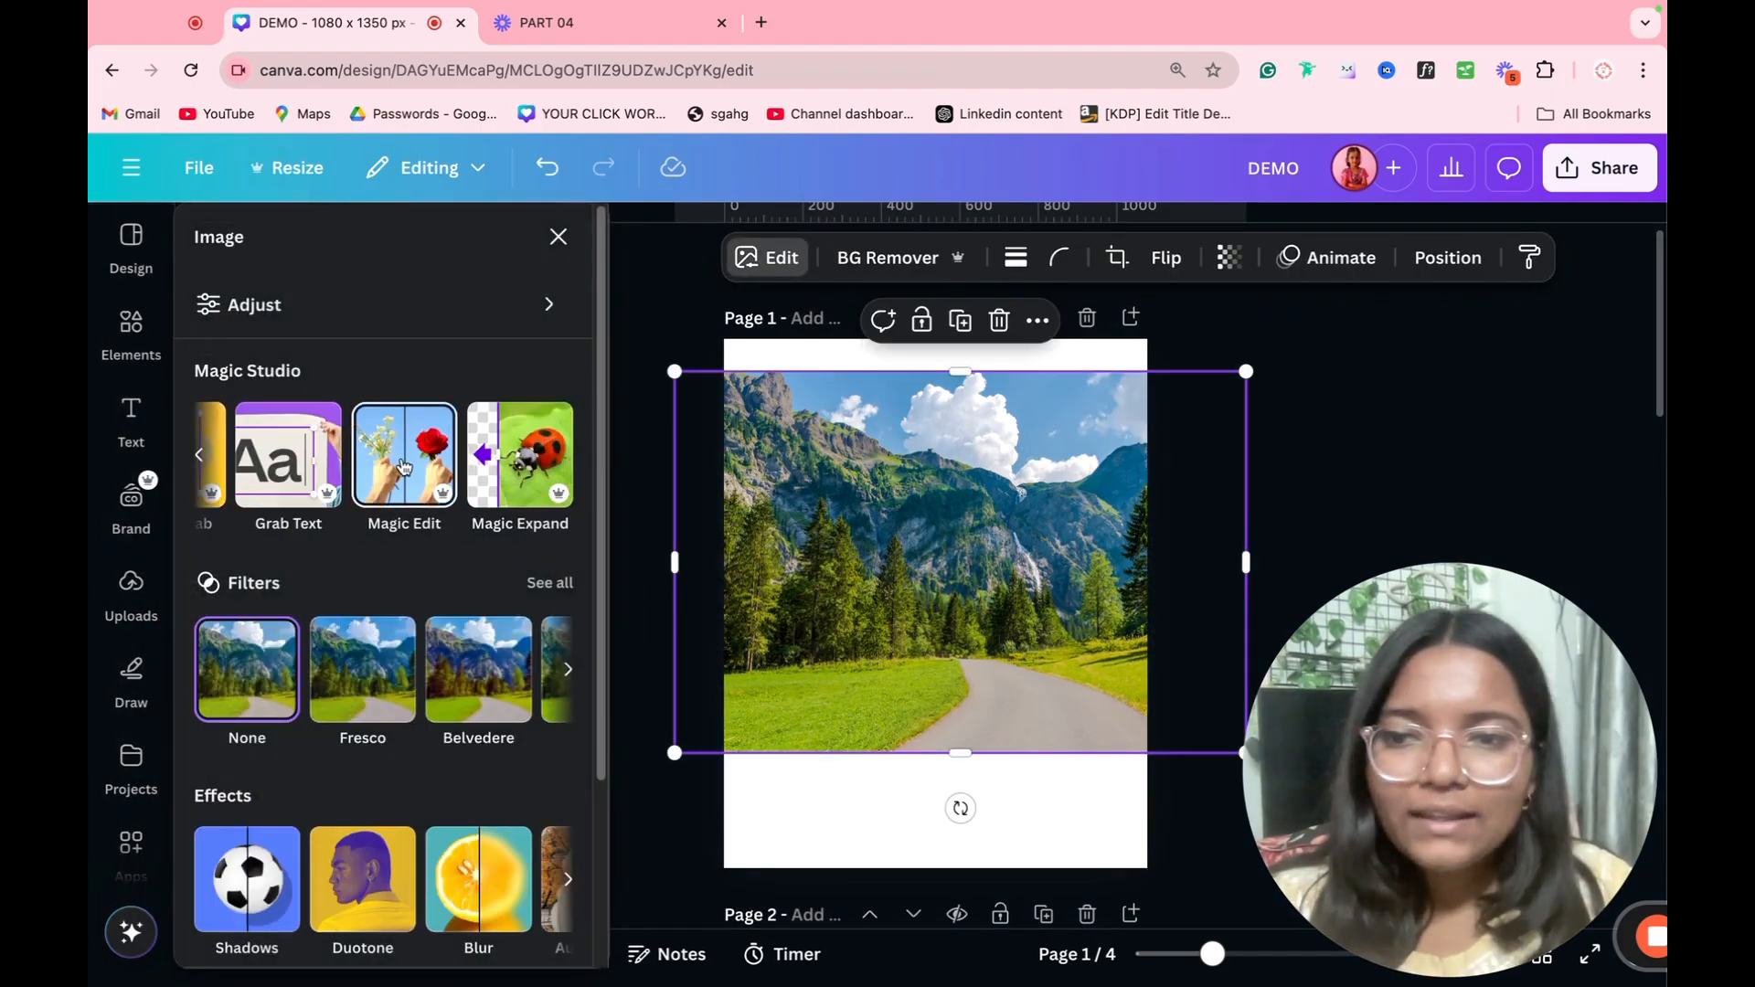
{"action": "left_click", "coordinate": [406, 466]}
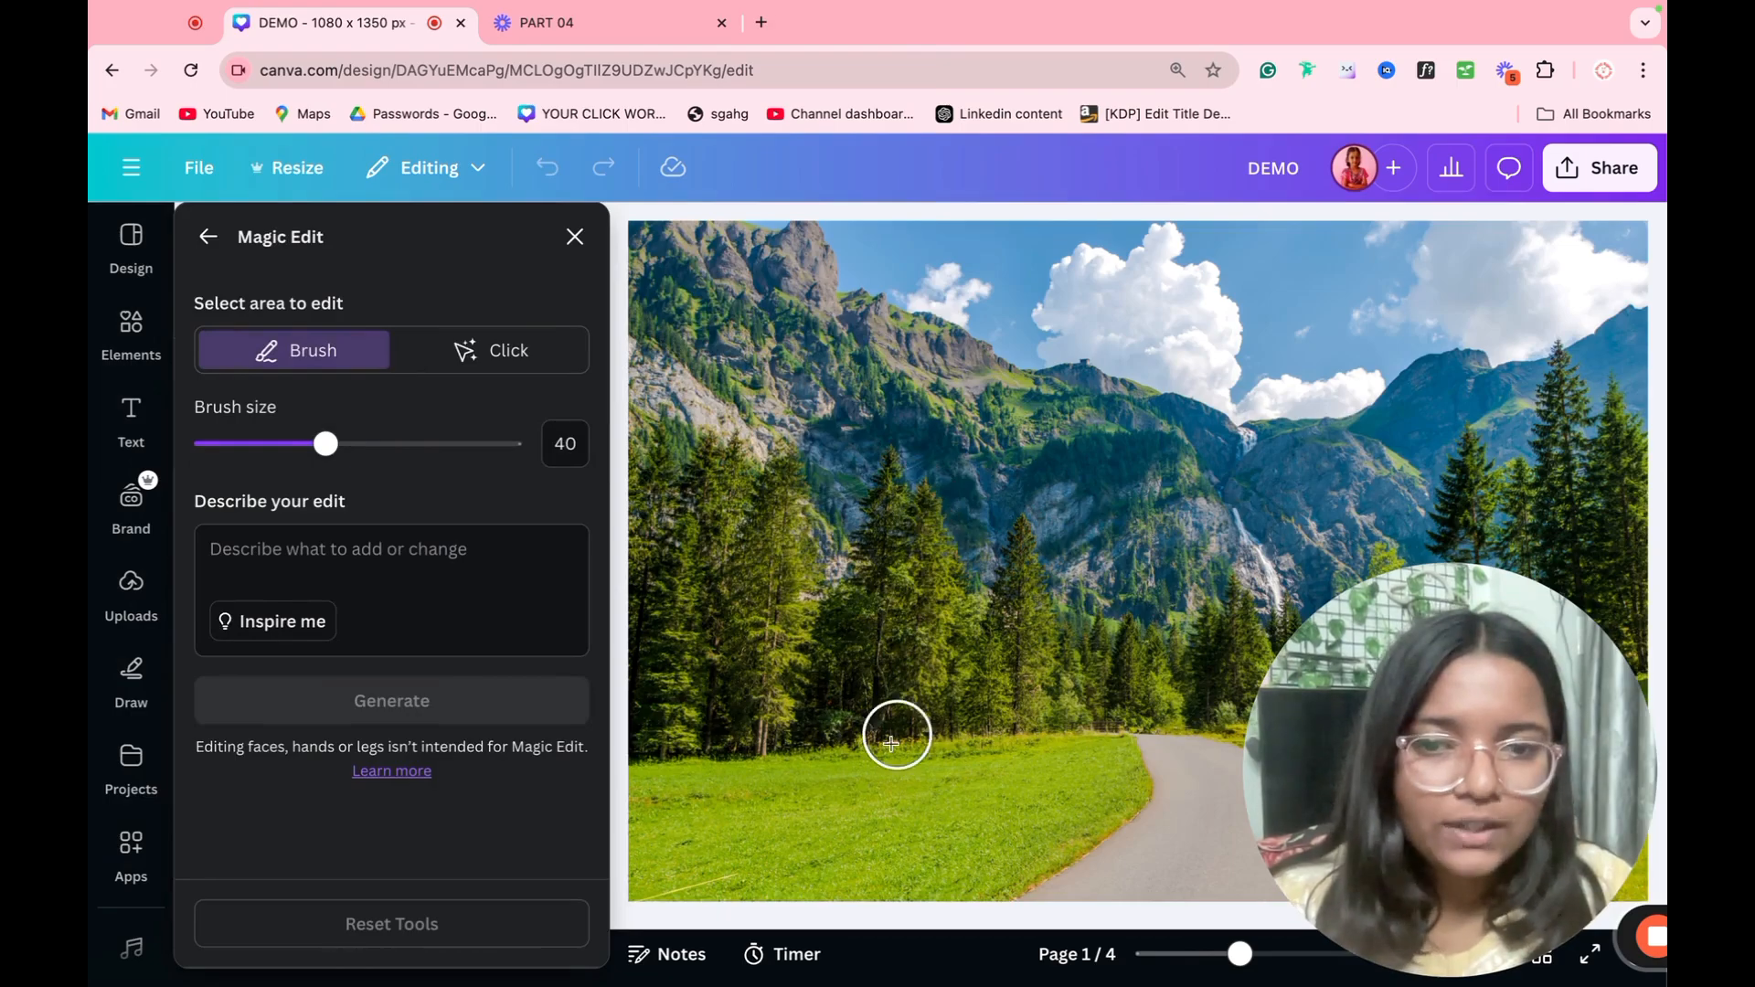
Step: Brush over the grass beside the road with Magic Edit, describe the edit as "Animal", and generate the variations
{"action": "mouse_move", "coordinate": [905, 810]}
{"action": "left_mouse_down"}
{"action": "mouse_move", "coordinate": [796, 814]}
{"action": "mouse_move", "coordinate": [942, 817]}
{"action": "mouse_move", "coordinate": [833, 801]}
{"action": "mouse_move", "coordinate": [789, 825]}
{"action": "mouse_move", "coordinate": [909, 830]}
{"action": "mouse_move", "coordinate": [850, 808]}
{"action": "mouse_move", "coordinate": [780, 823]}
{"action": "mouse_move", "coordinate": [950, 835]}
{"action": "mouse_move", "coordinate": [936, 800]}
{"action": "mouse_move", "coordinate": [891, 788]}
{"action": "mouse_move", "coordinate": [773, 792]}
{"action": "mouse_move", "coordinate": [941, 784]}
{"action": "mouse_move", "coordinate": [990, 808]}
{"action": "left_mouse_up"}
{"action": "mouse_move", "coordinate": [799, 820]}
{"action": "left_mouse_down"}
{"action": "mouse_move", "coordinate": [852, 762]}
{"action": "mouse_move", "coordinate": [945, 749]}
{"action": "mouse_move", "coordinate": [974, 816]}
{"action": "mouse_move", "coordinate": [787, 815]}
{"action": "mouse_move", "coordinate": [752, 768]}
{"action": "mouse_move", "coordinate": [923, 740]}
{"action": "mouse_move", "coordinate": [953, 792]}
{"action": "left_mouse_up"}
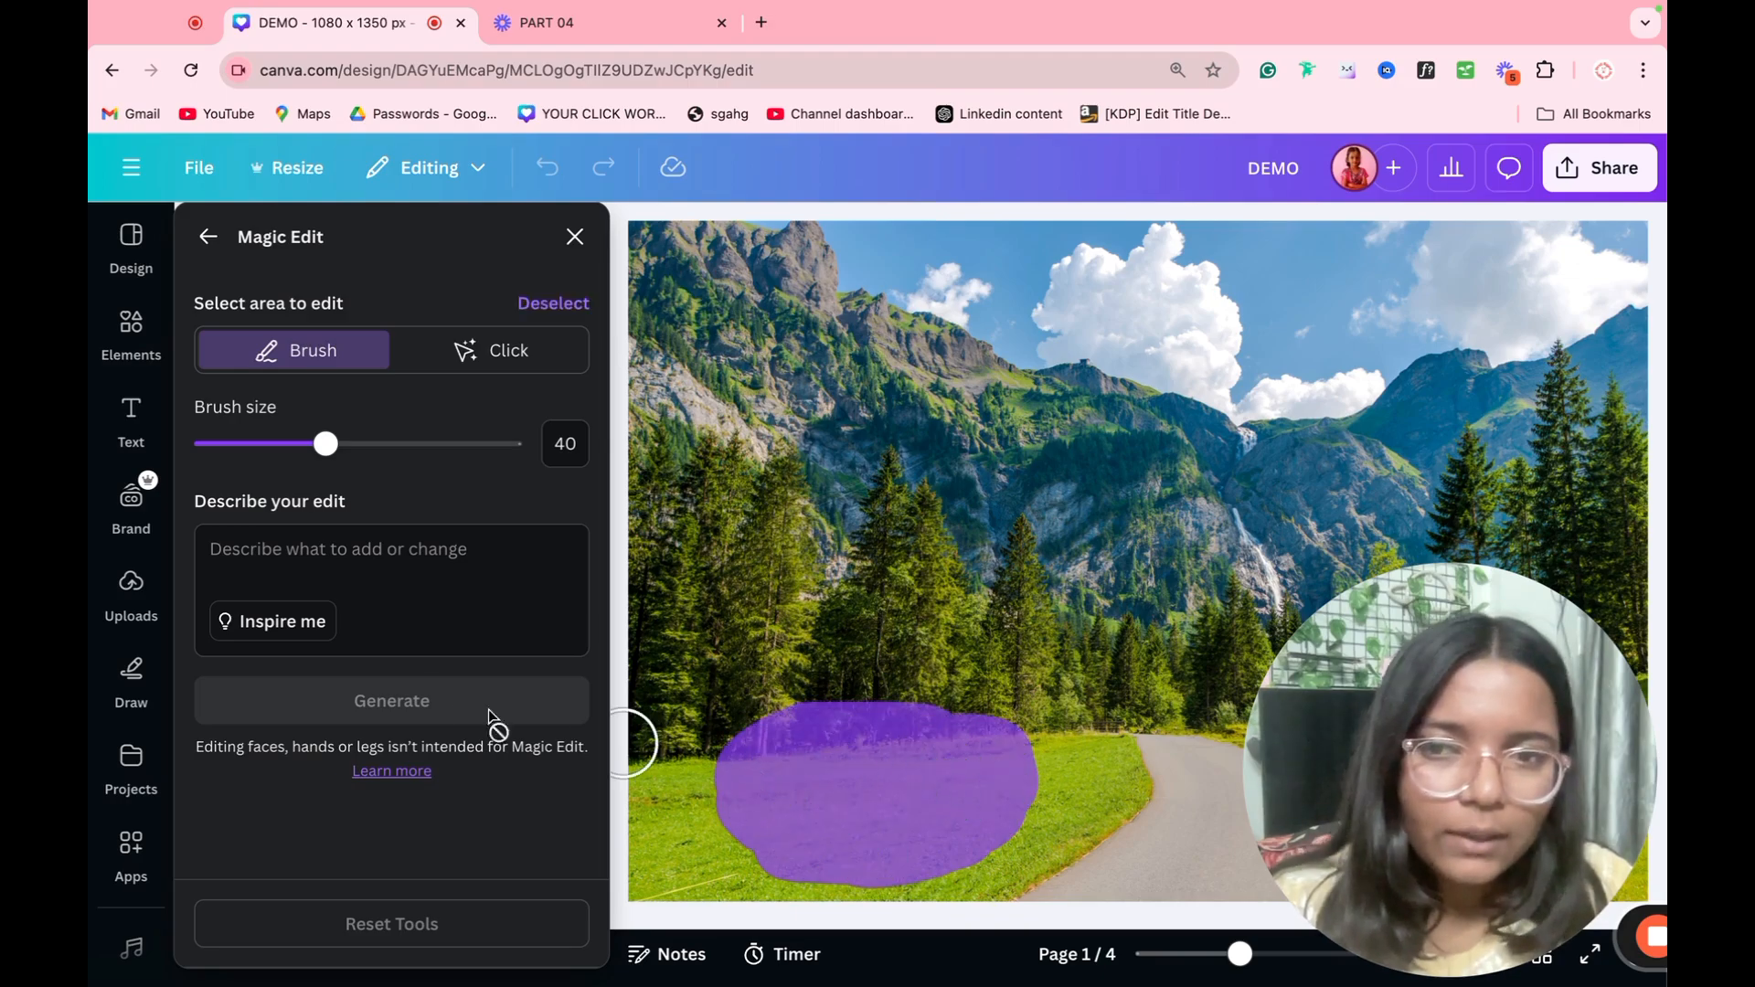
{"action": "left_click", "coordinate": [365, 582]}
{"action": "type", "text": "Animals"}
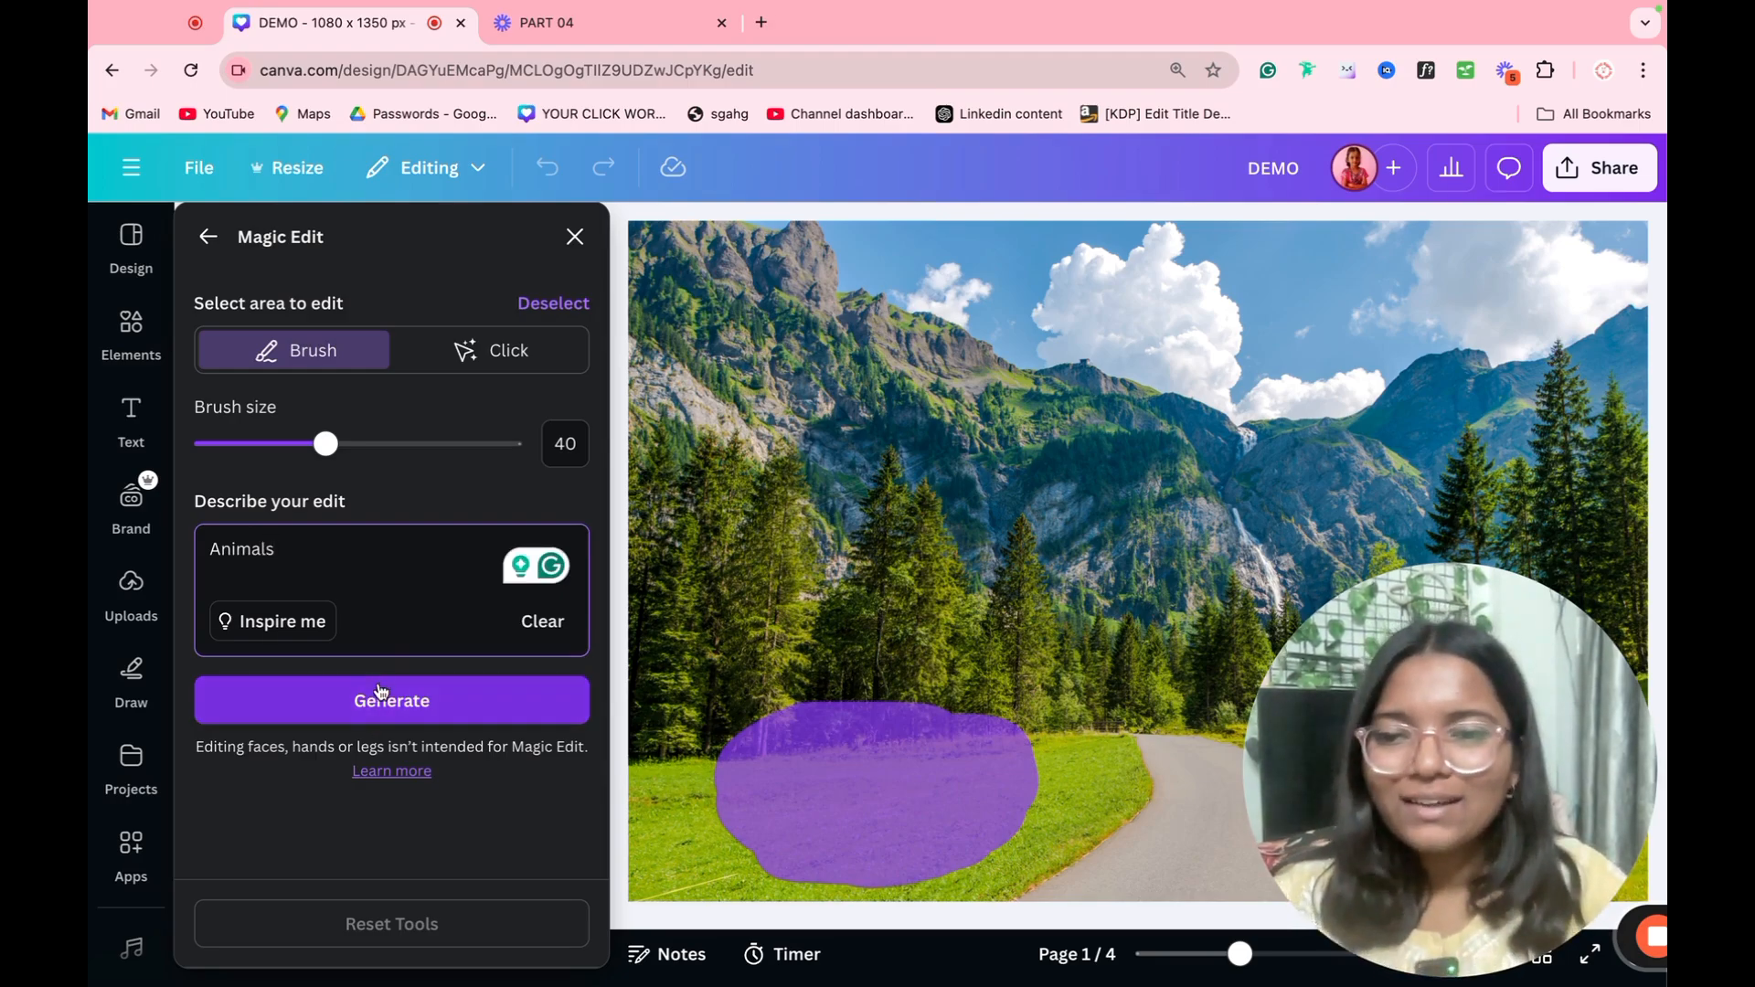
{"action": "left_click", "coordinate": [382, 695]}
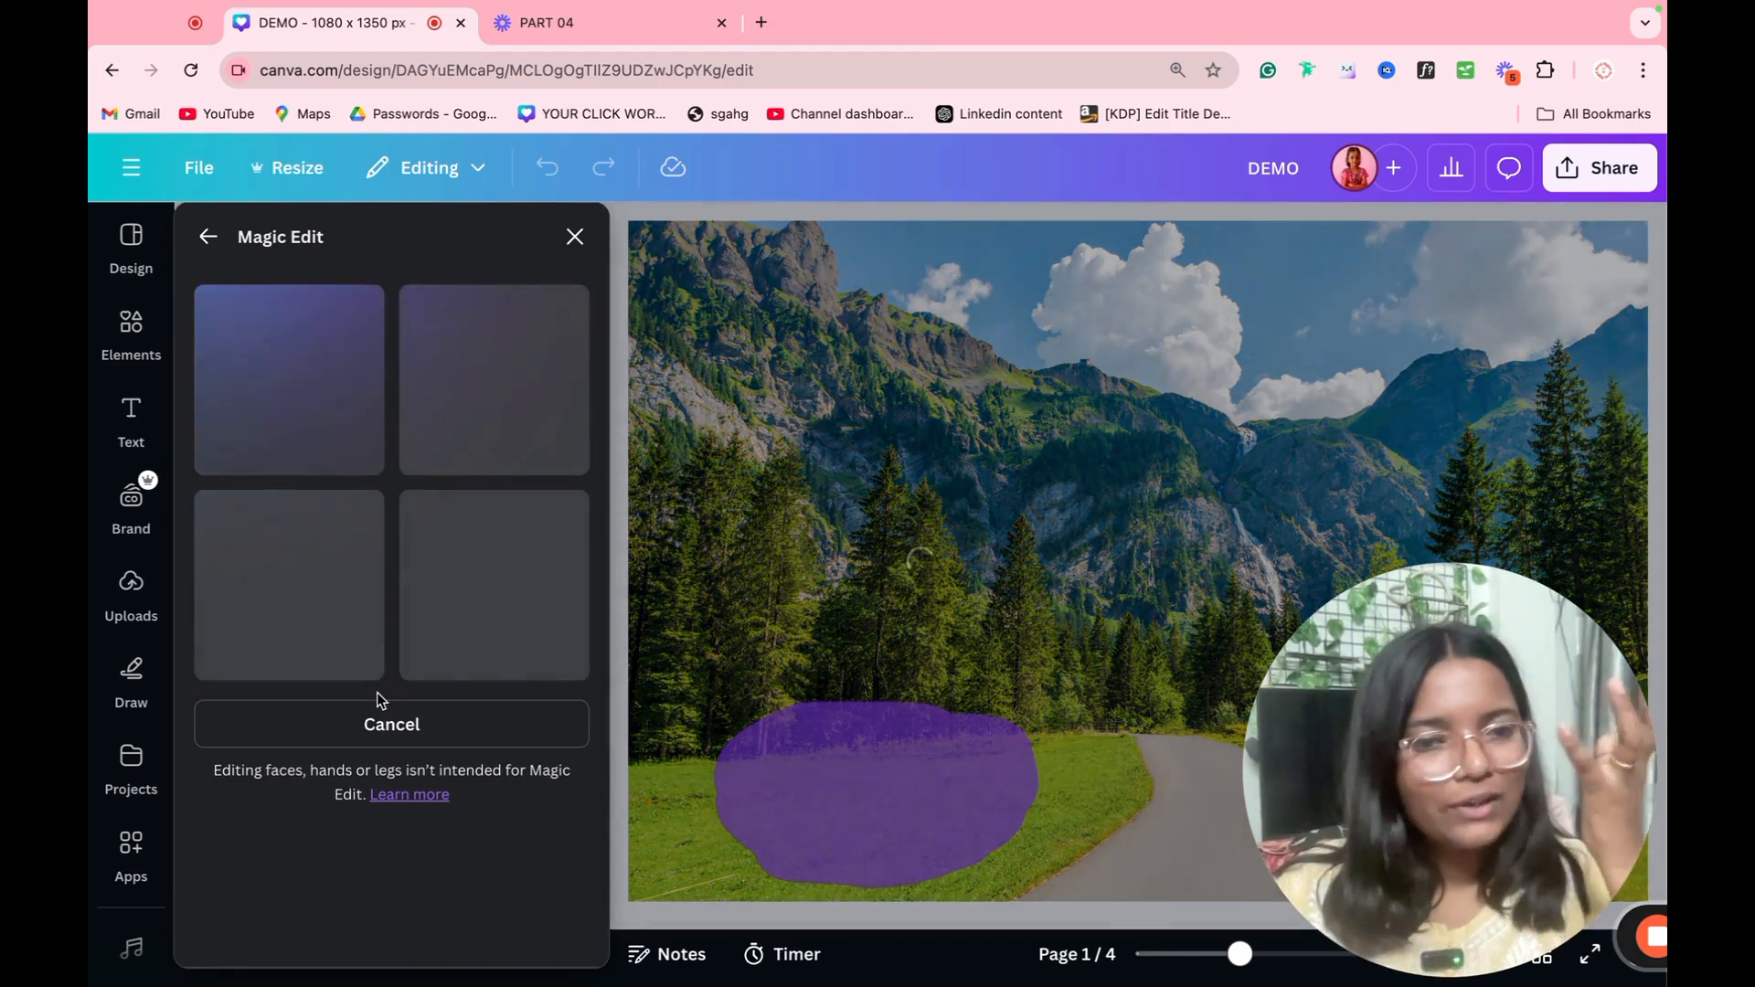
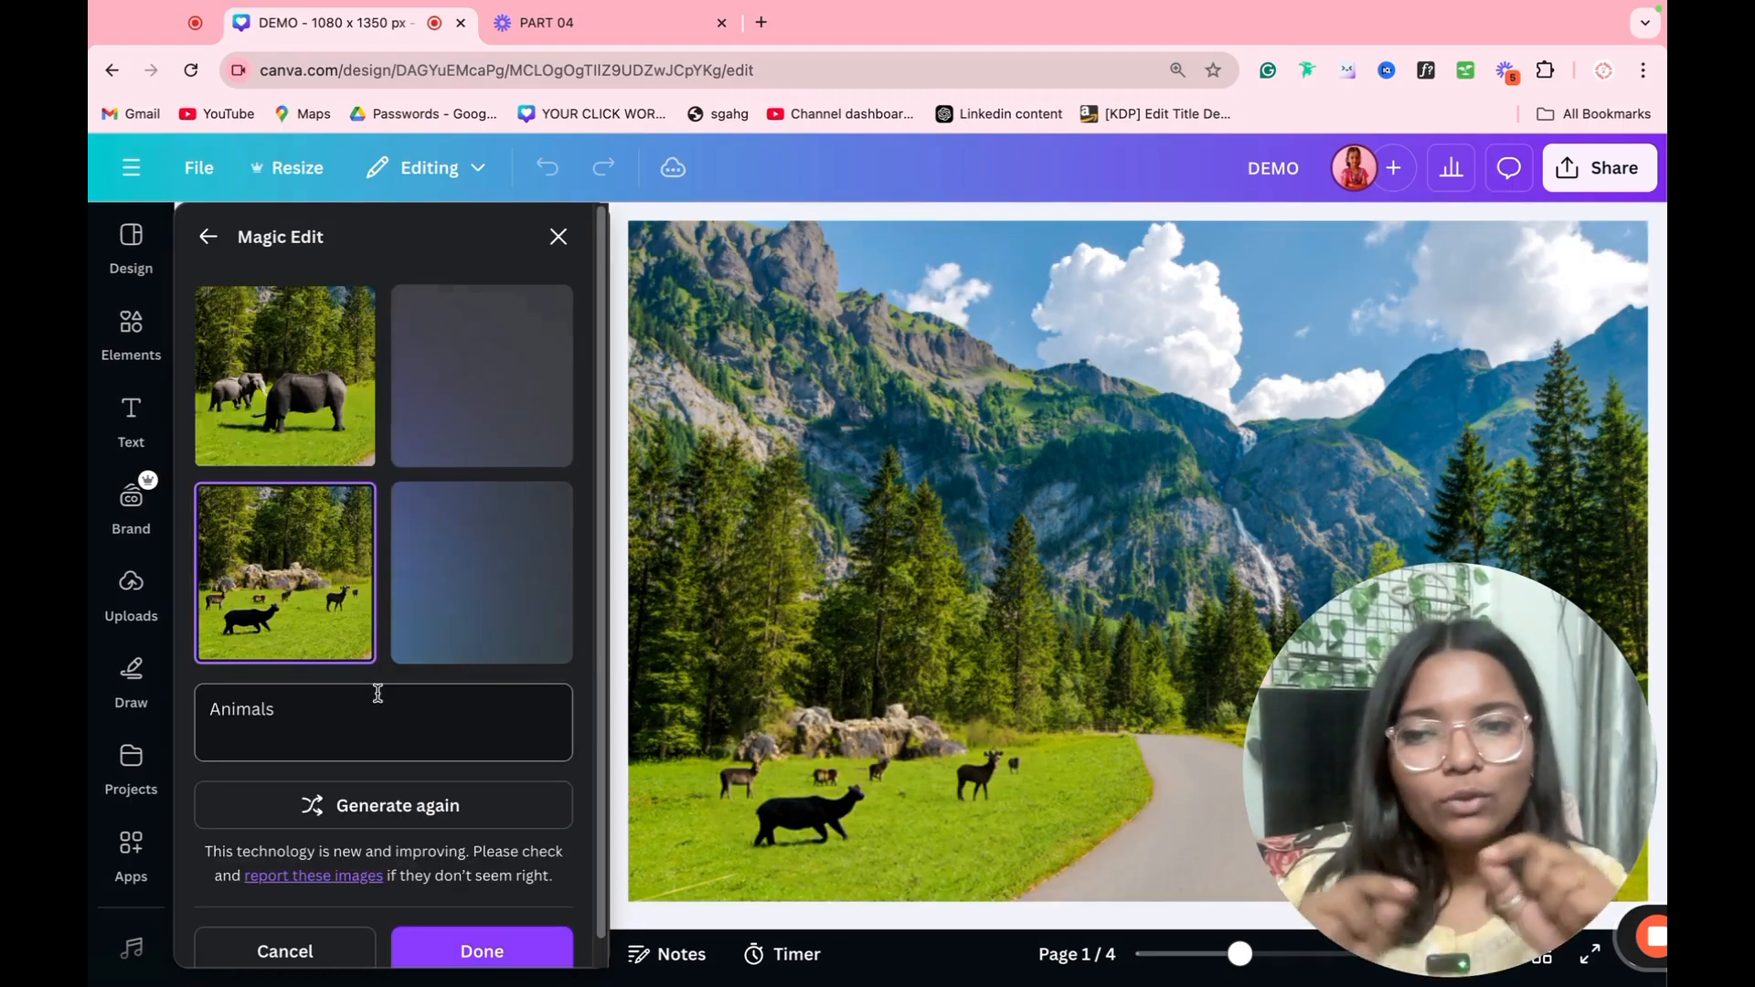
Step: Compare the elephant and wolf variations from Magic Edit and apply the one with the wolves on the grass
{"action": "left_click", "coordinate": [270, 446]}
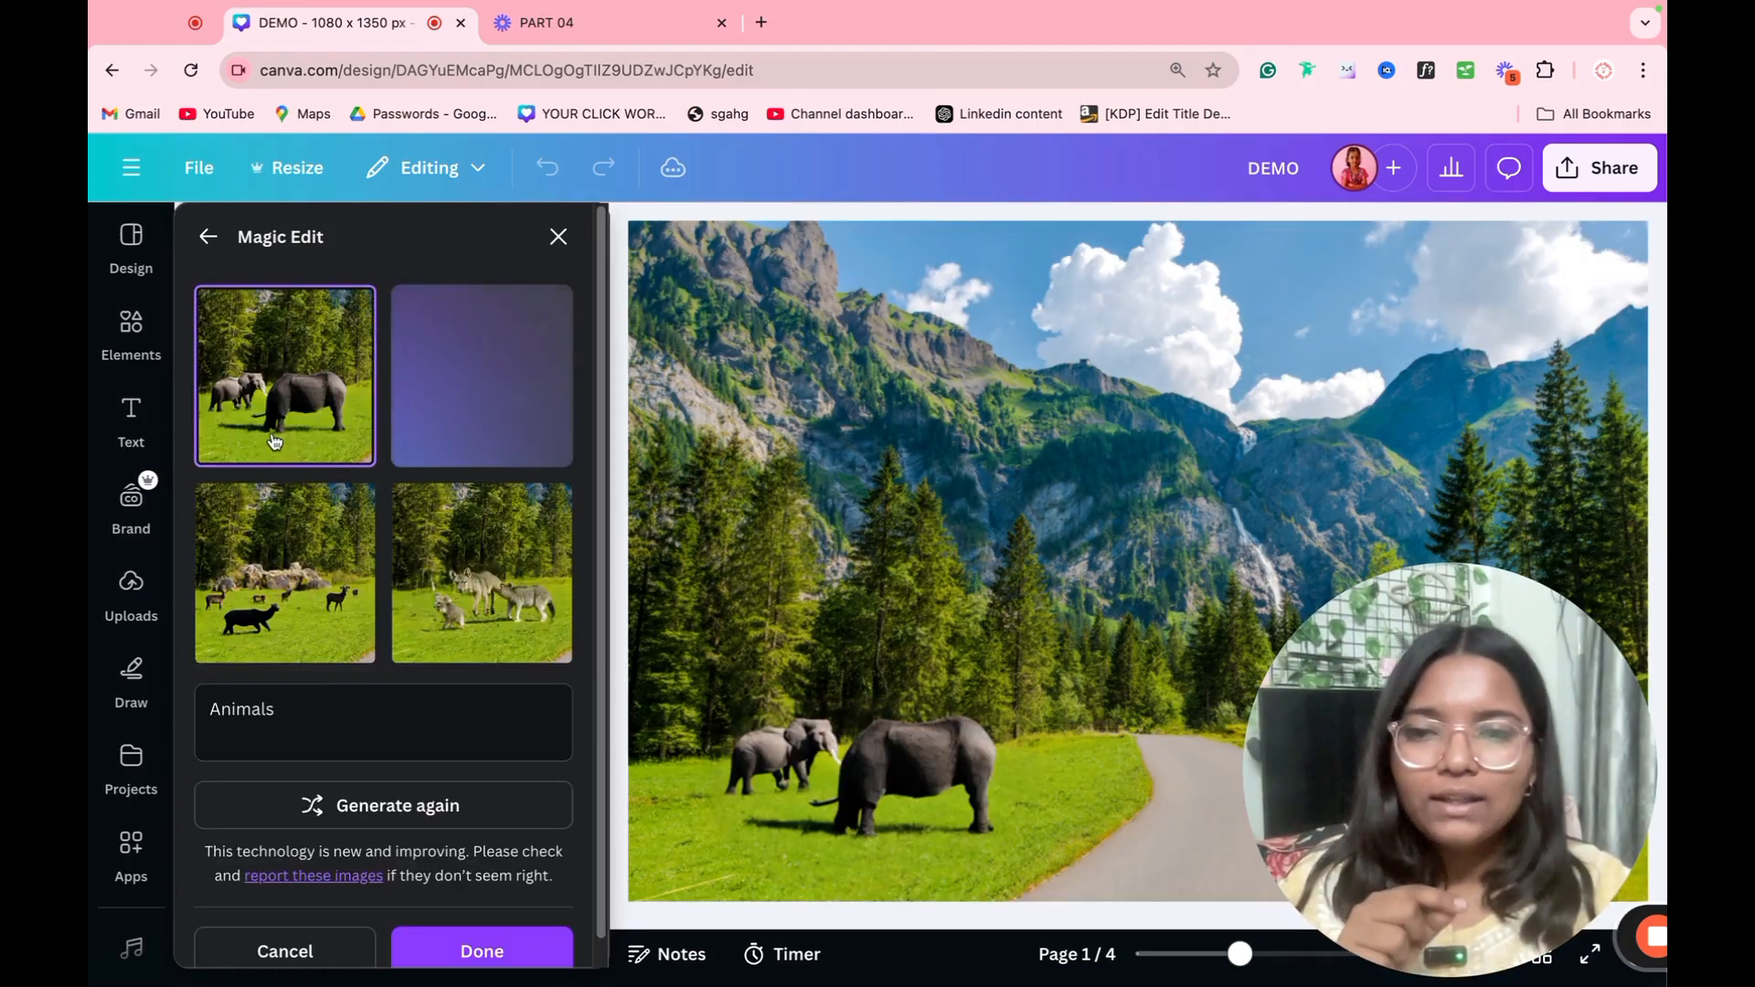
{"action": "left_click", "coordinate": [467, 546]}
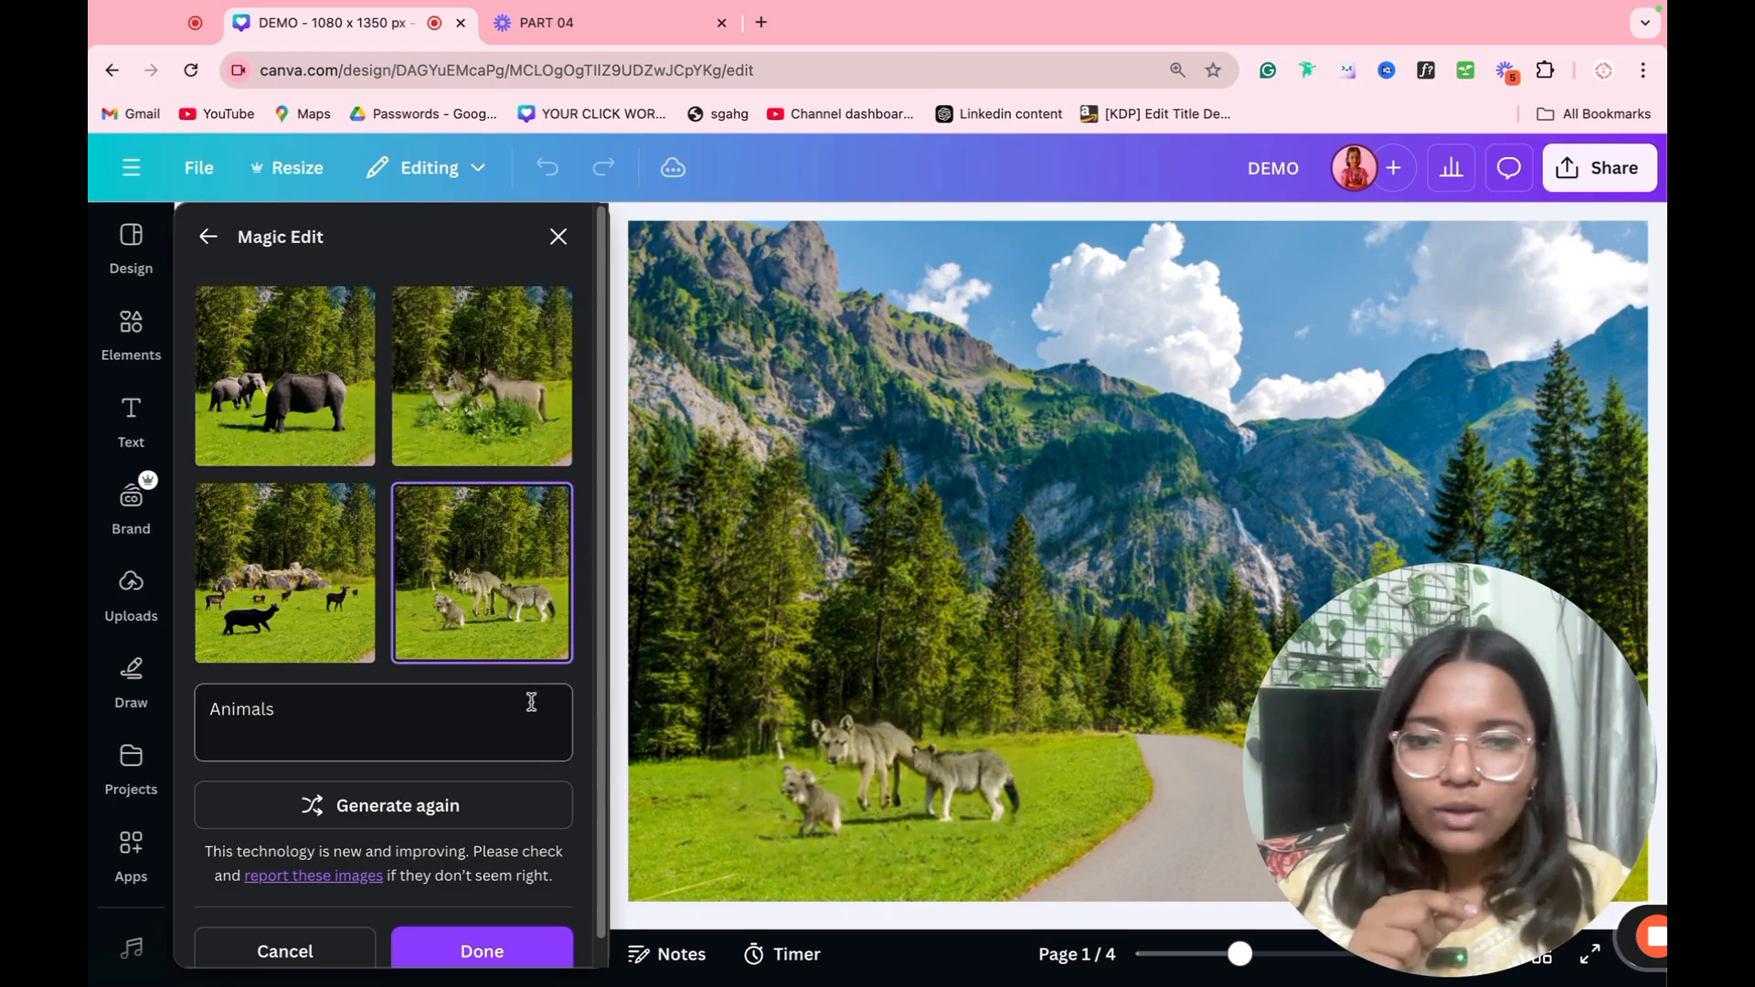
{"action": "left_click", "coordinate": [535, 935]}
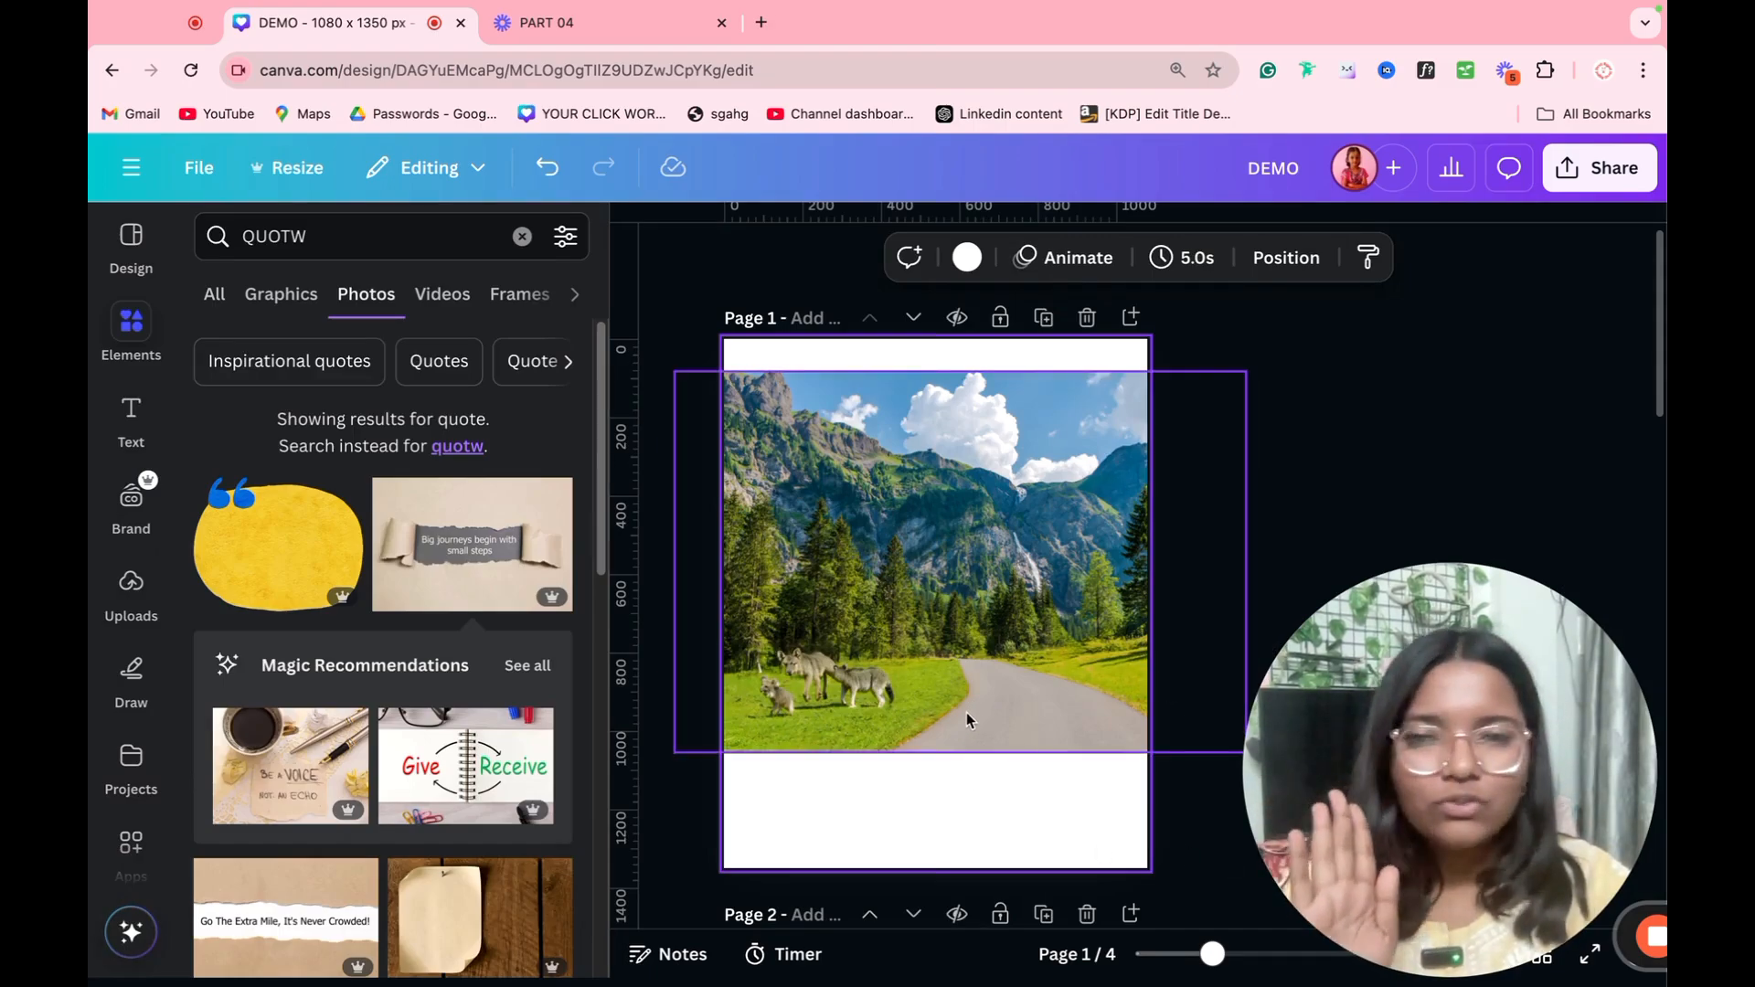
Step: Try to expand the mountain road photo on page 1 to a 1:1 size with Magic Expand
{"action": "left_click", "coordinate": [883, 643]}
{"action": "left_click", "coordinate": [772, 257]}
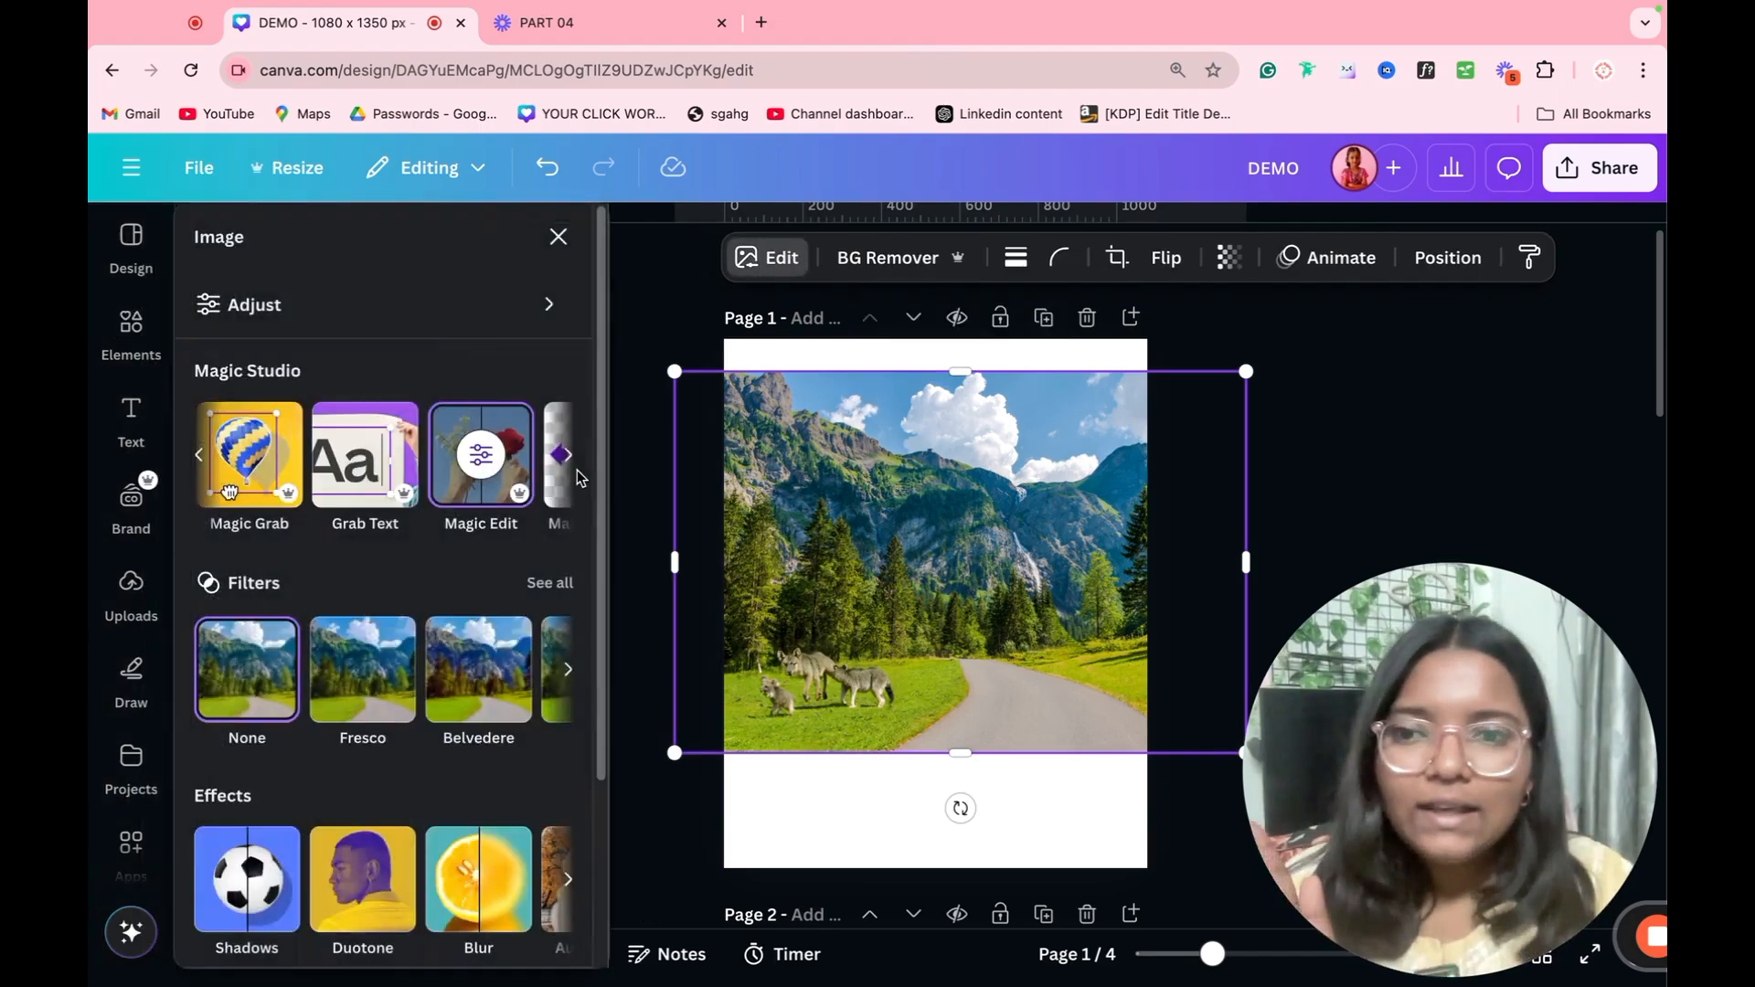
{"action": "left_click", "coordinate": [564, 462]}
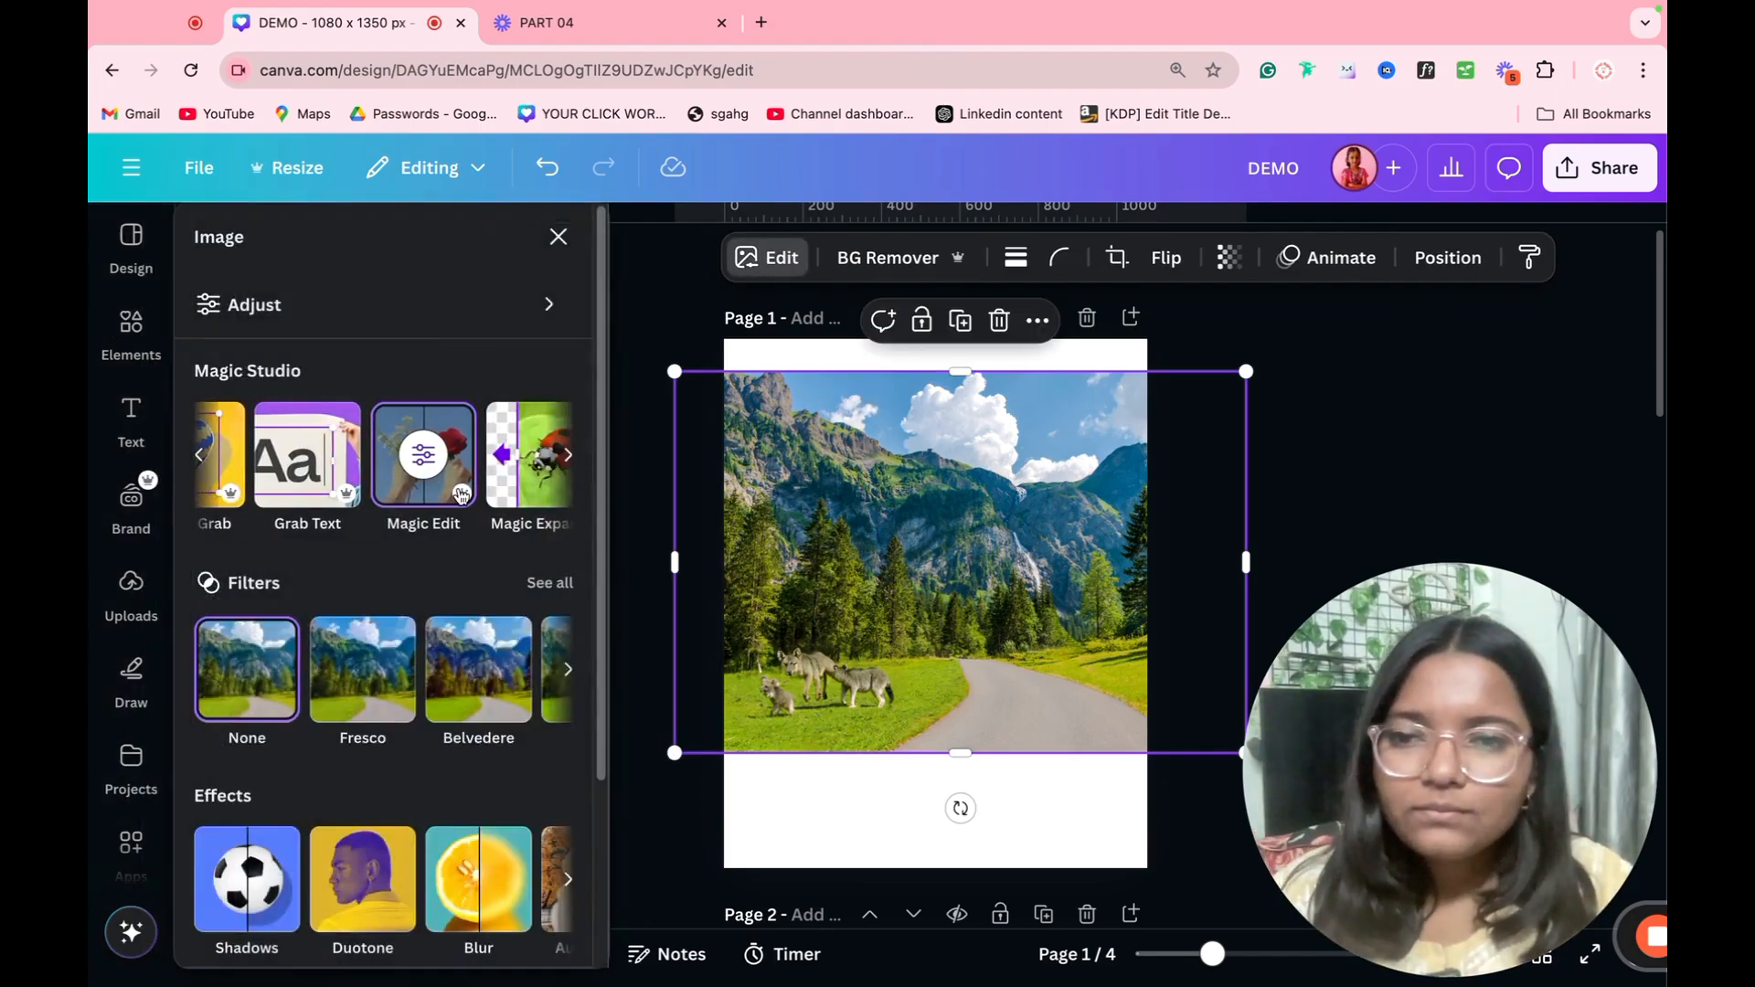
{"action": "left_click", "coordinate": [521, 457]}
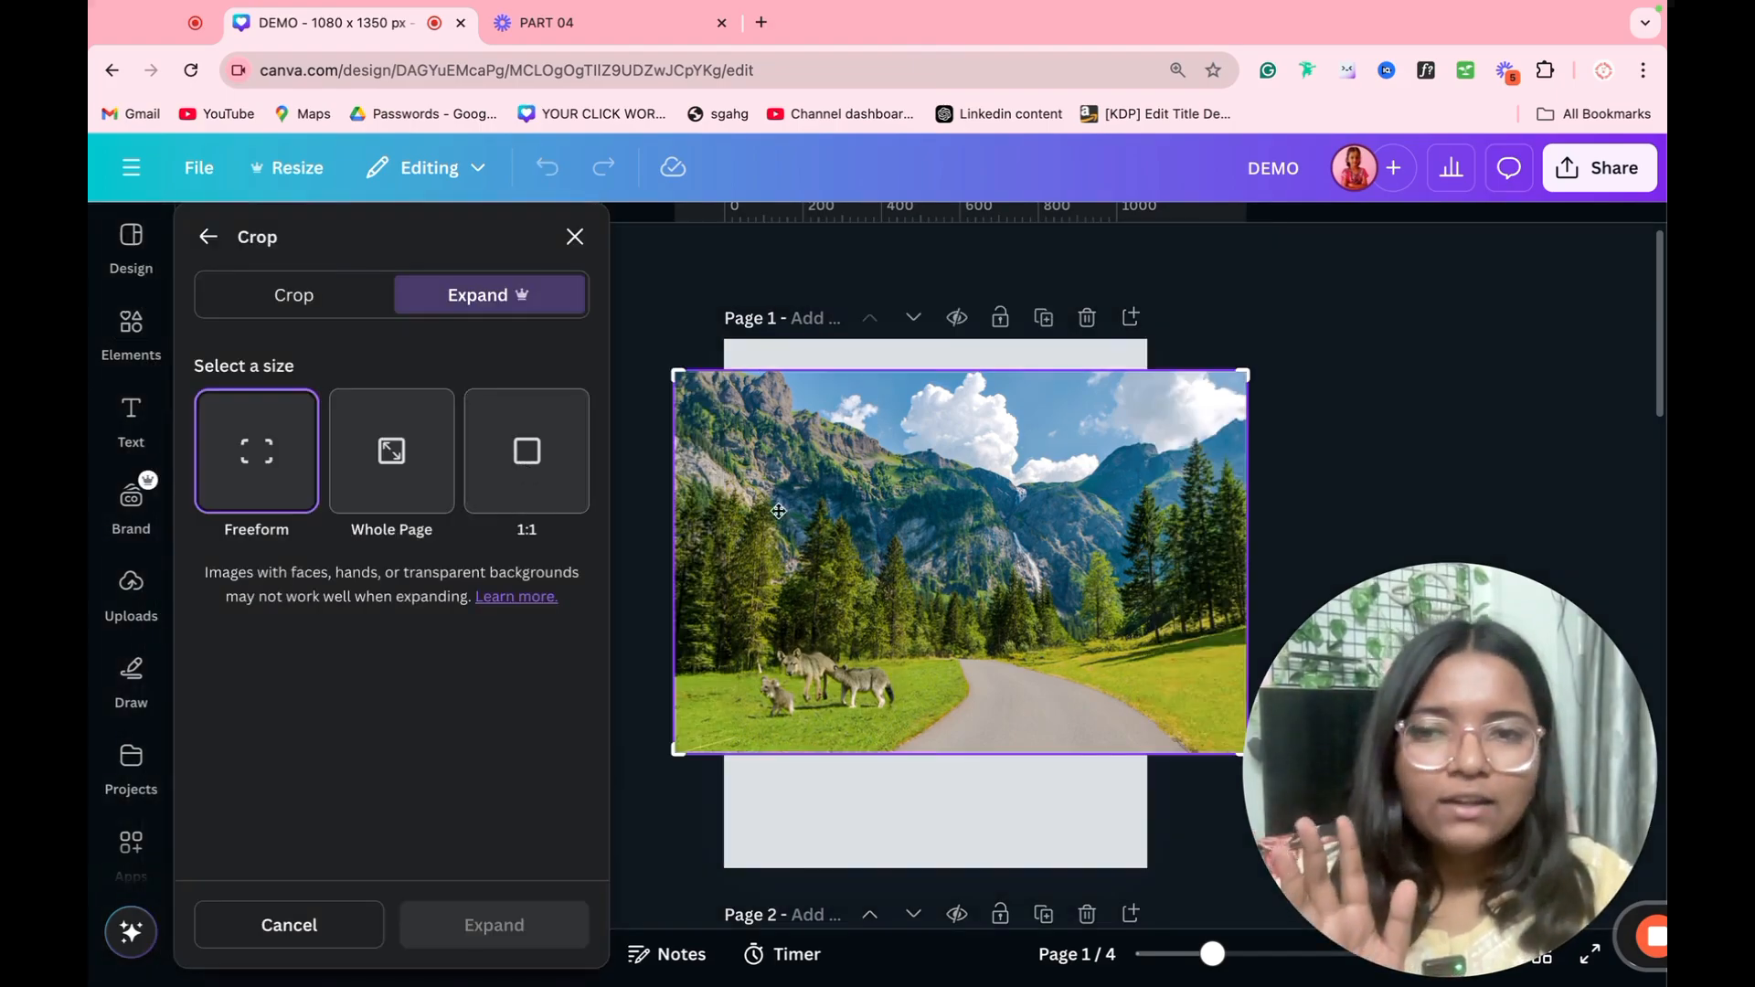
{"action": "left_click", "coordinate": [544, 501]}
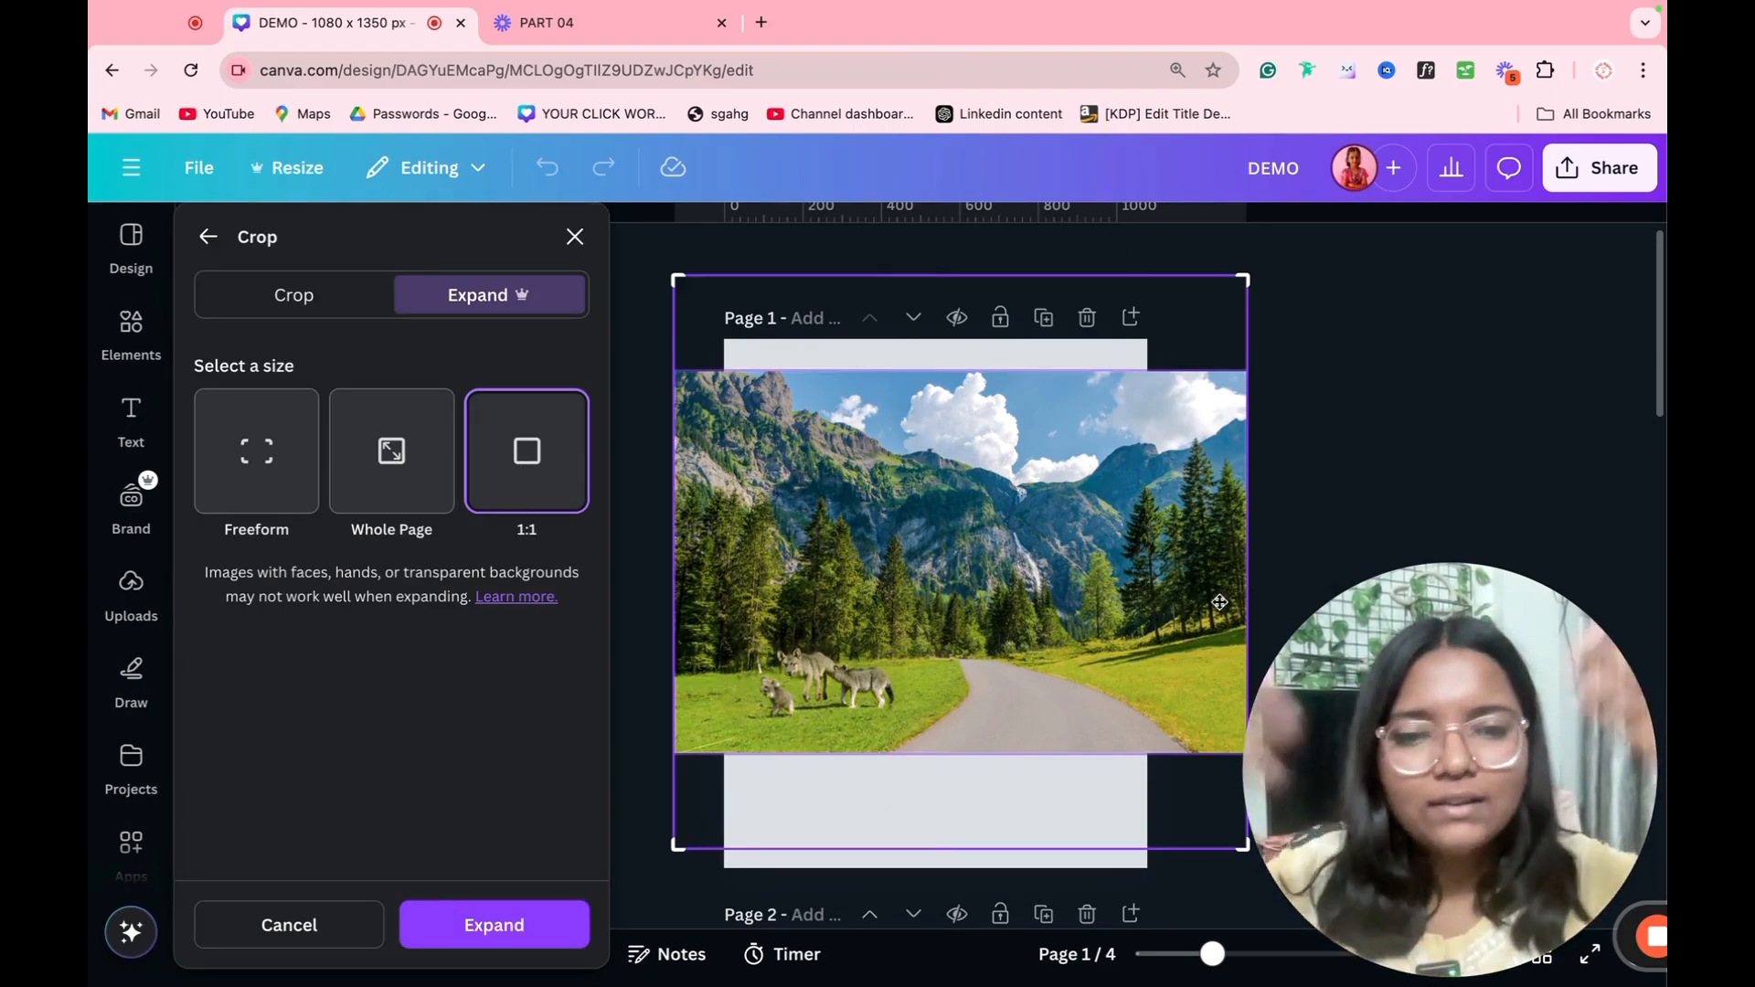
{"action": "left_click", "coordinate": [491, 930]}
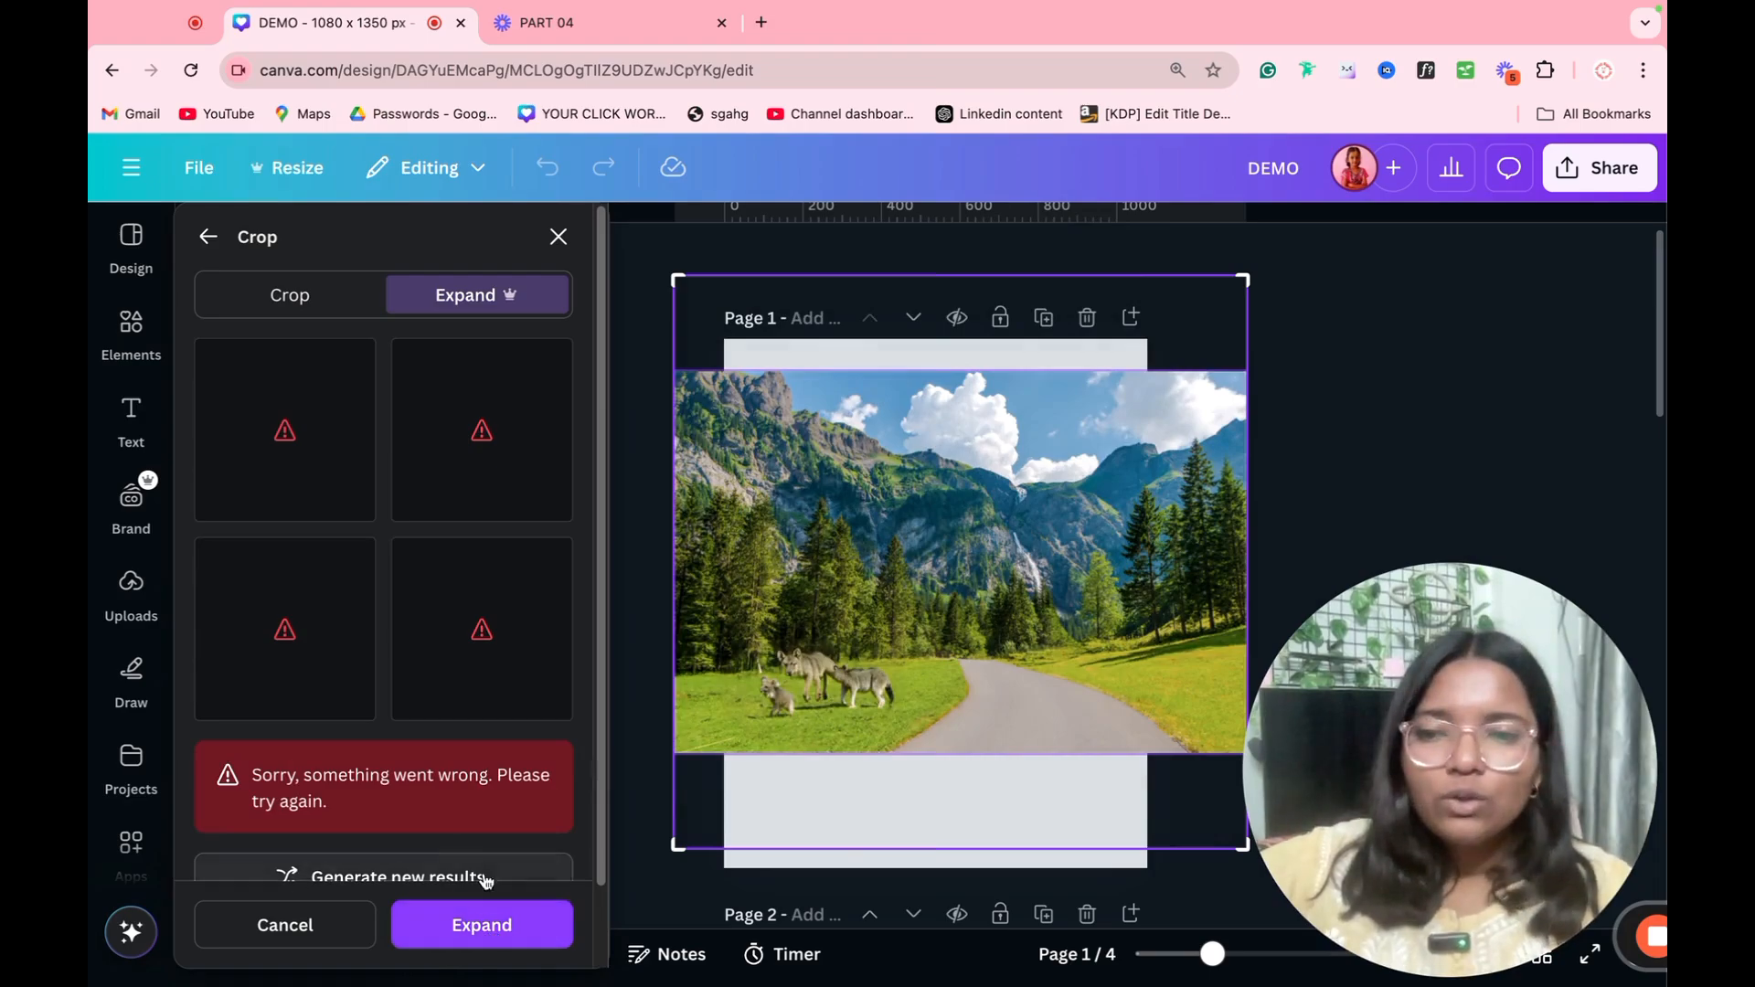
{"action": "left_click", "coordinate": [1347, 338]}
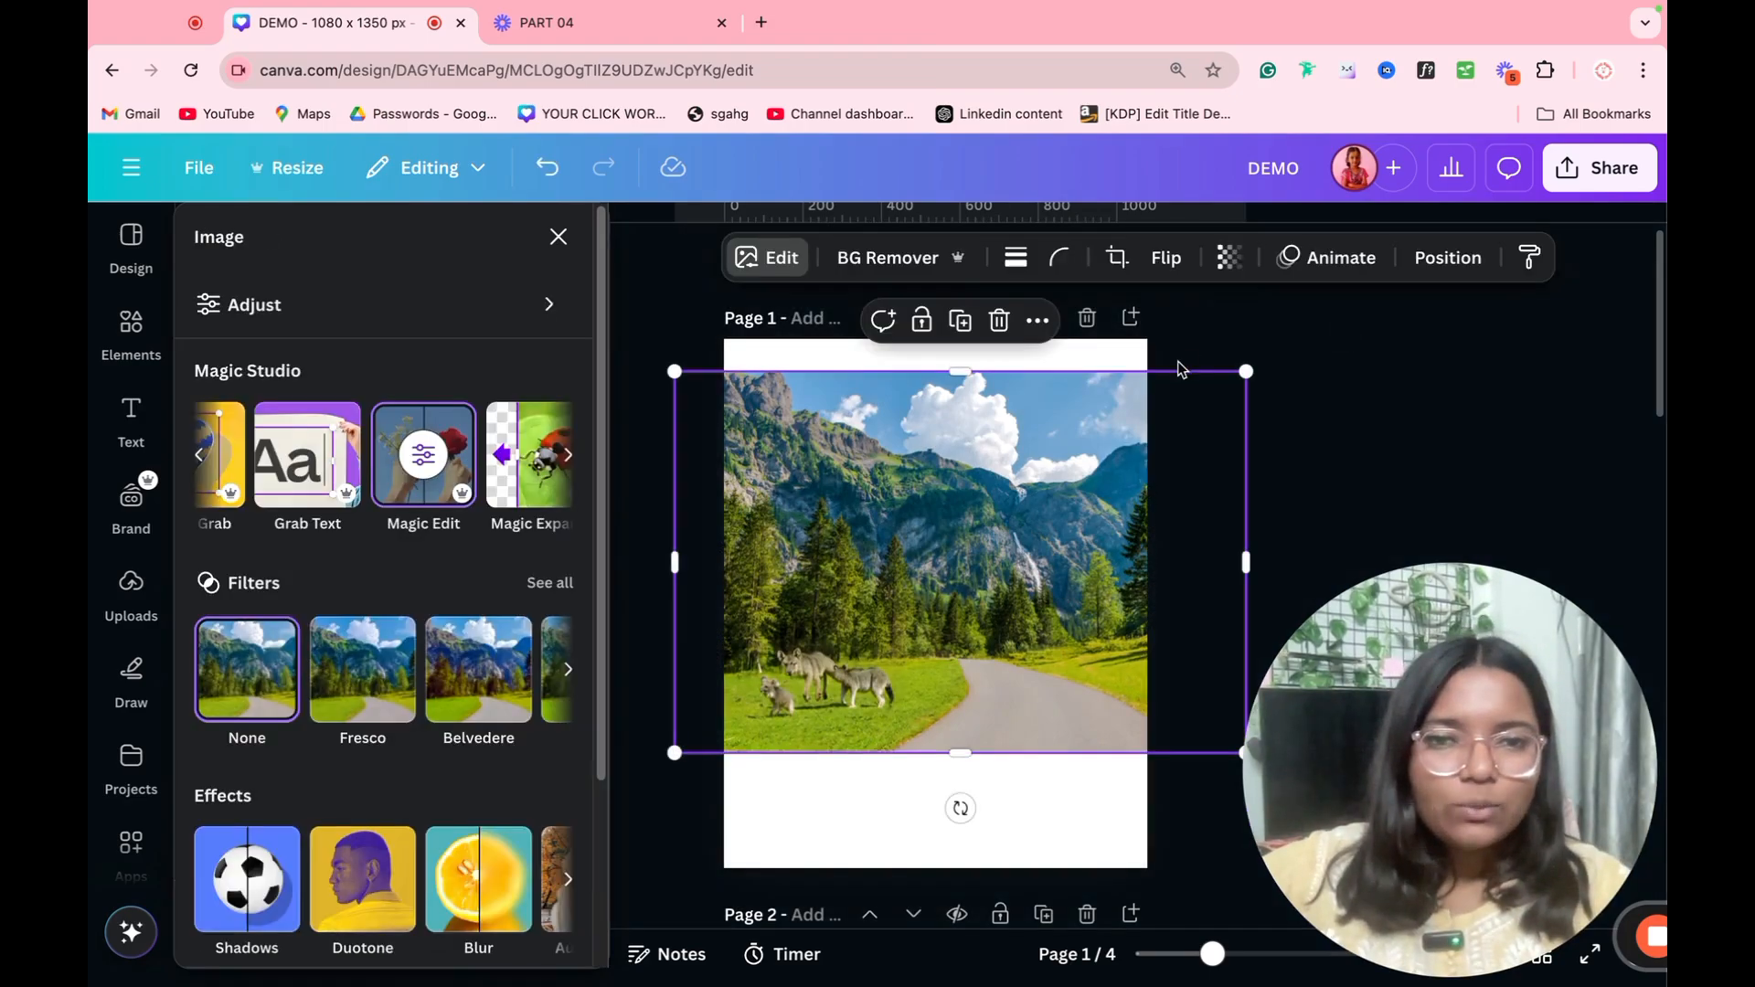
Step: Replace the mountain road photo on page 1 with the coffee cup photo reading "Be a voice not an echo"
{"action": "scroll", "coordinate": [954, 530], "scroll_direction": "down", "scroll_amount": 10}
{"action": "scroll", "coordinate": [955, 530], "scroll_direction": "down", "scroll_amount": 5}
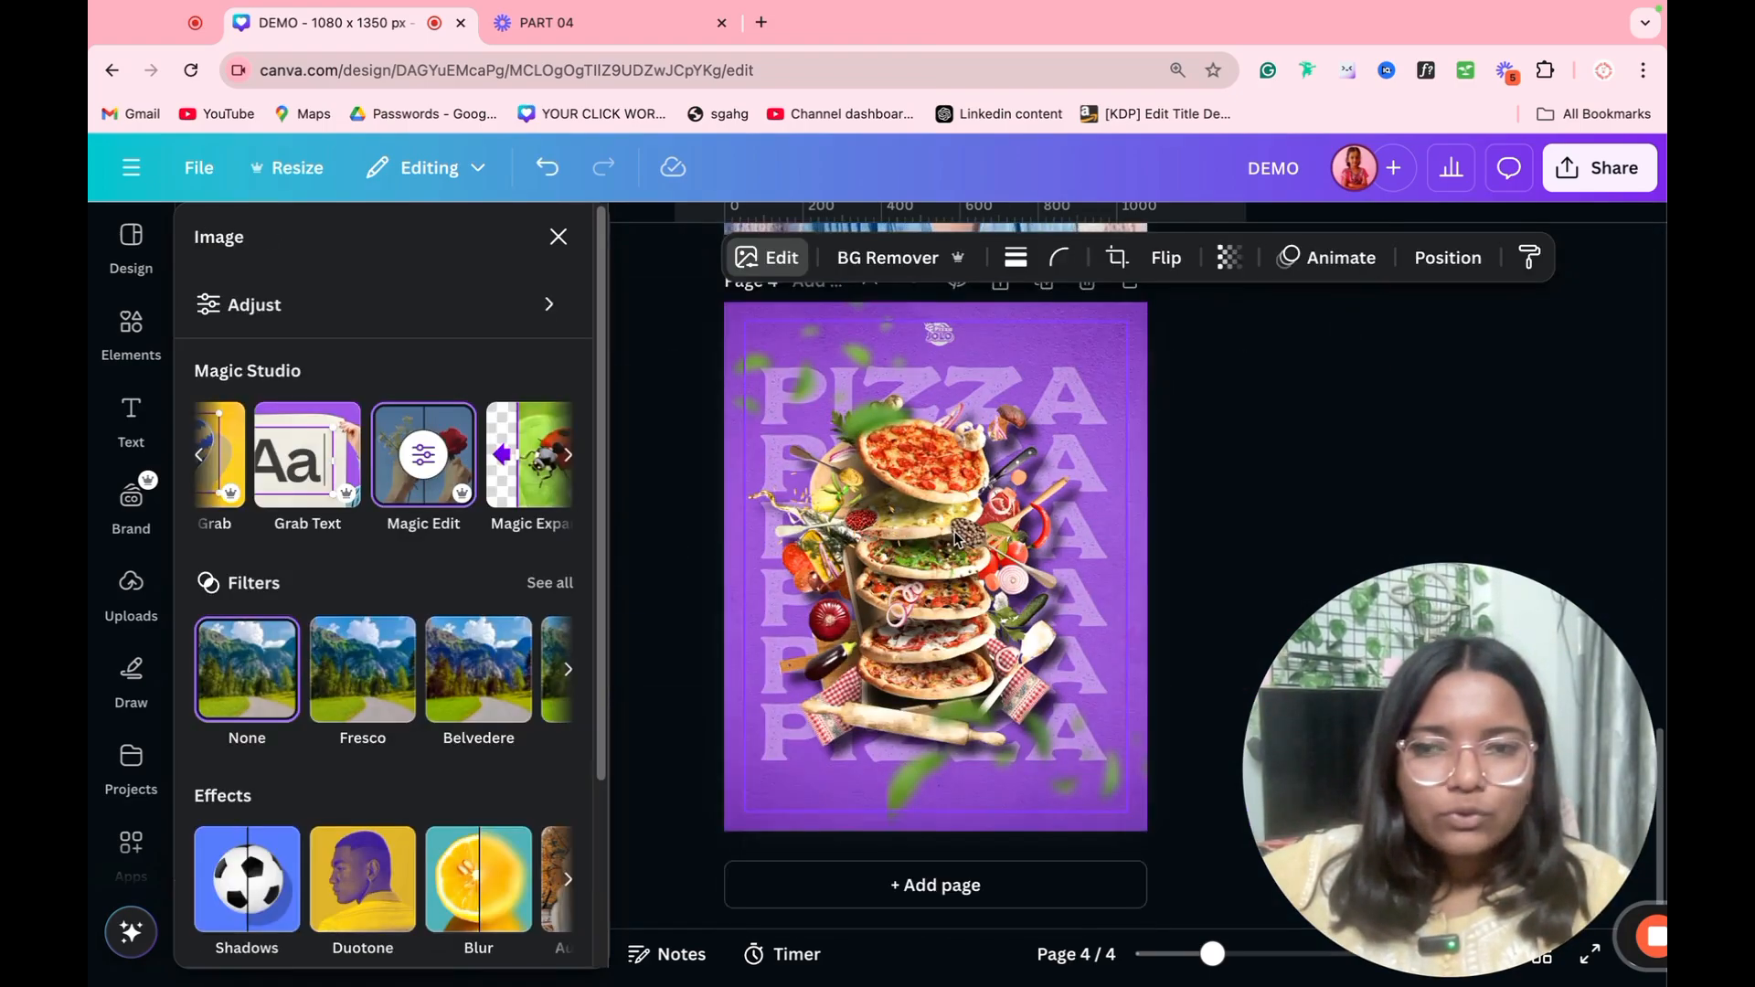
{"action": "scroll", "coordinate": [885, 546], "scroll_direction": "up", "scroll_amount": 5}
{"action": "scroll", "coordinate": [1000, 519], "scroll_direction": "up", "scroll_amount": 10}
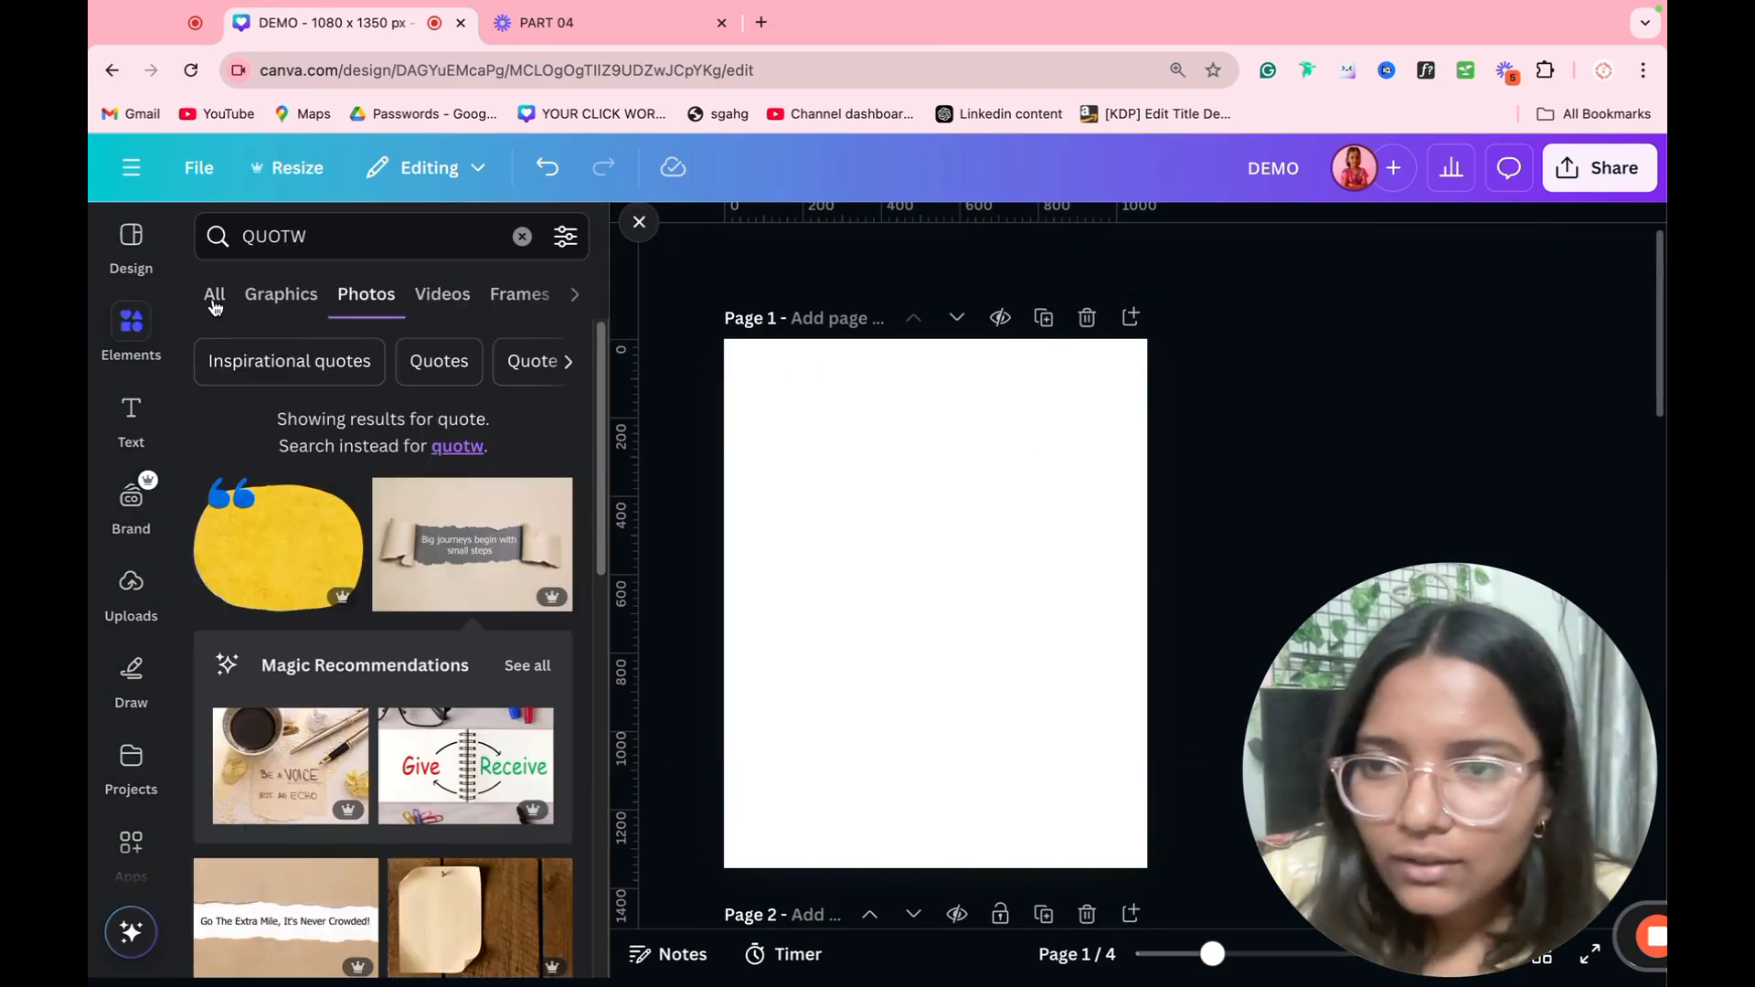
{"action": "left_click", "coordinate": [266, 773]}
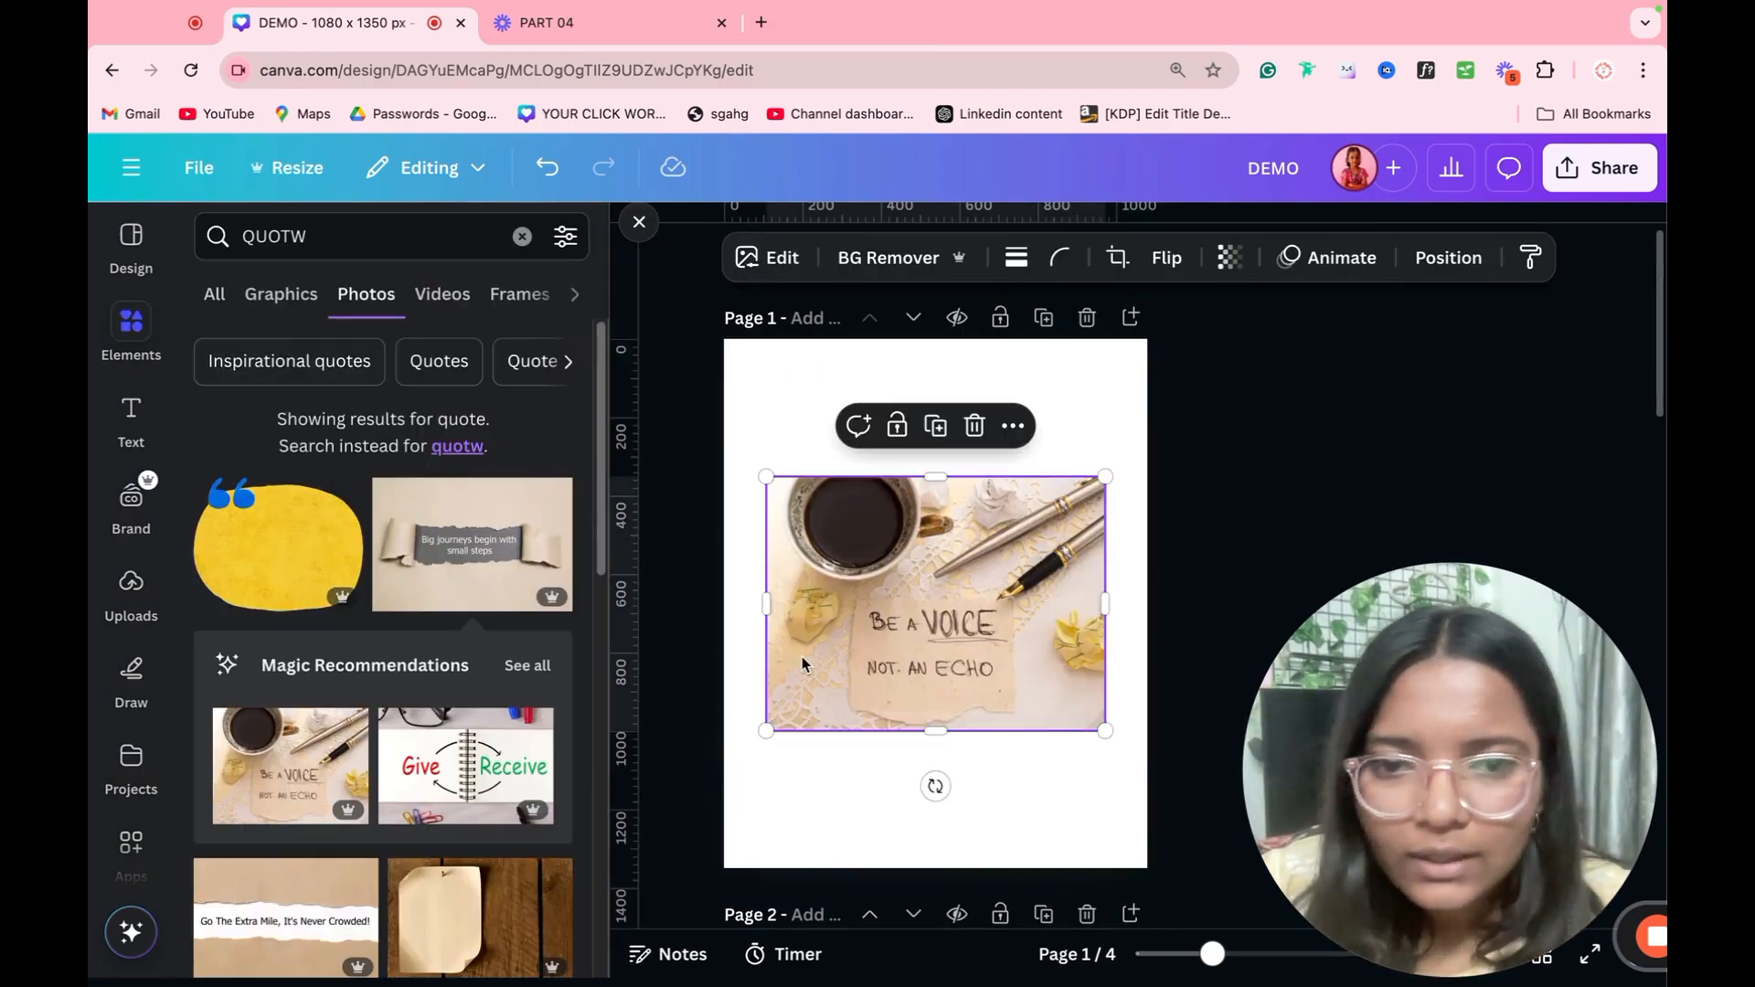
Step: Expand the coffee cup quote photo to a 1:1 size with Magic Expand and choose the second generated variation
{"action": "left_click", "coordinate": [766, 257]}
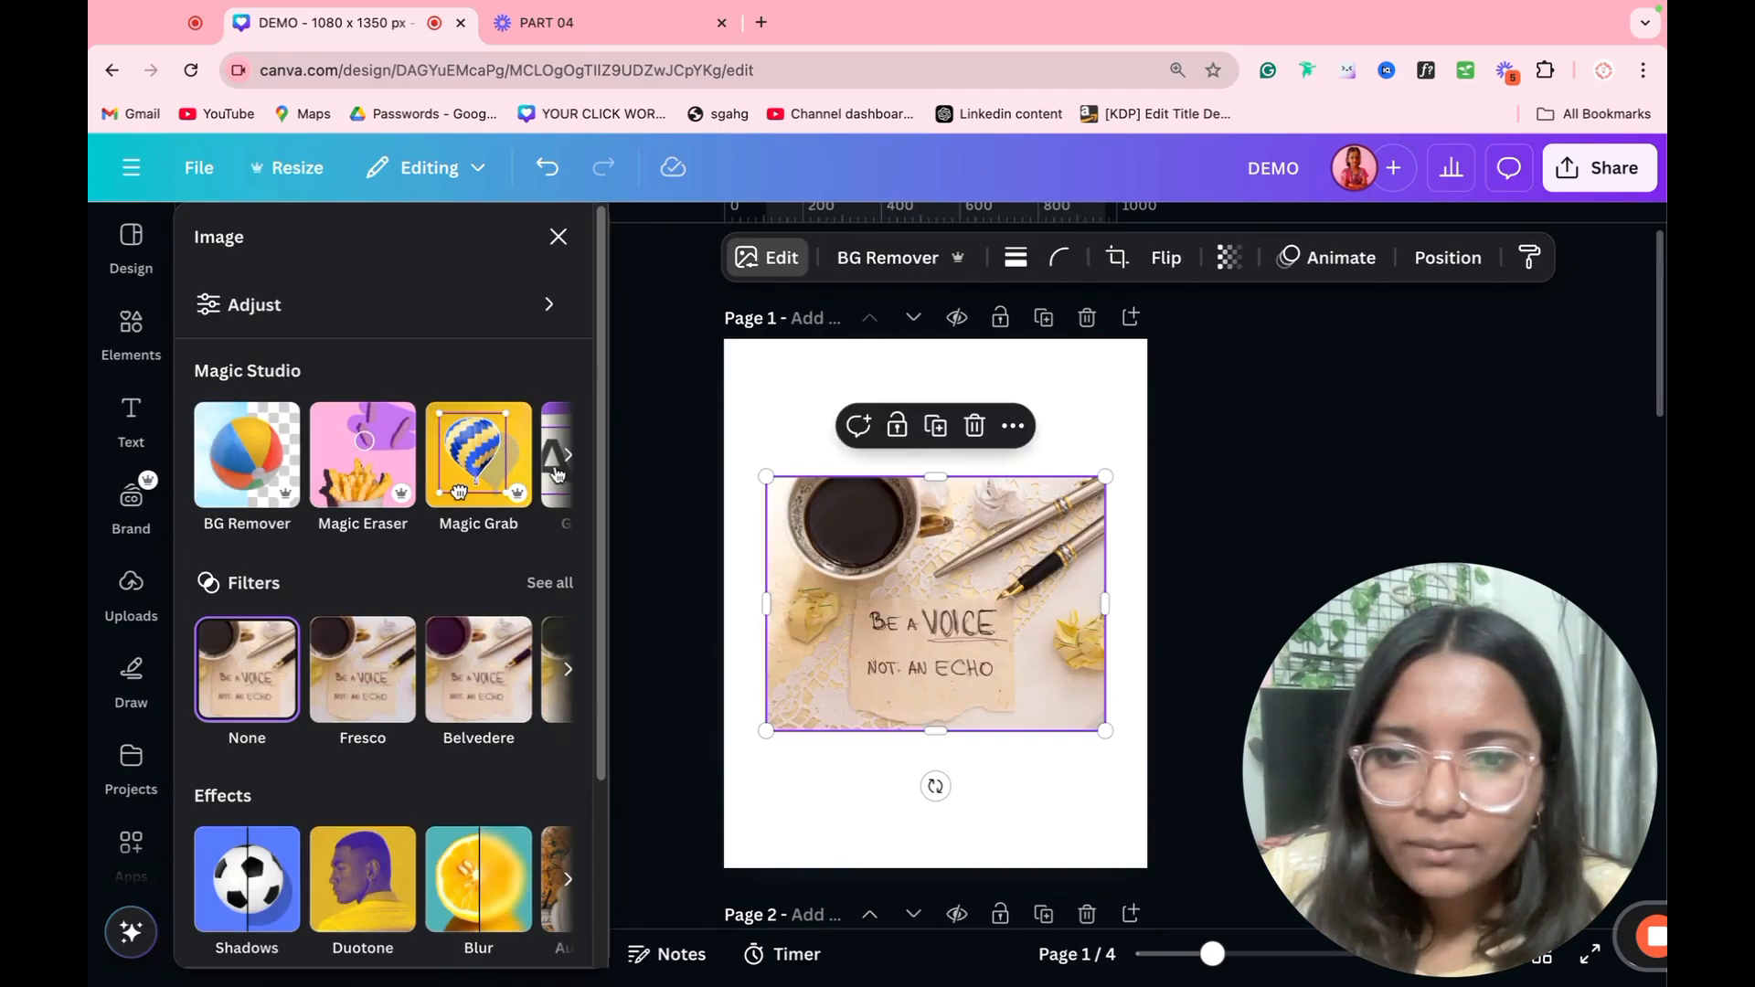
{"action": "left_click", "coordinate": [570, 457]}
{"action": "left_click", "coordinate": [570, 457]}
{"action": "left_click", "coordinate": [494, 494]}
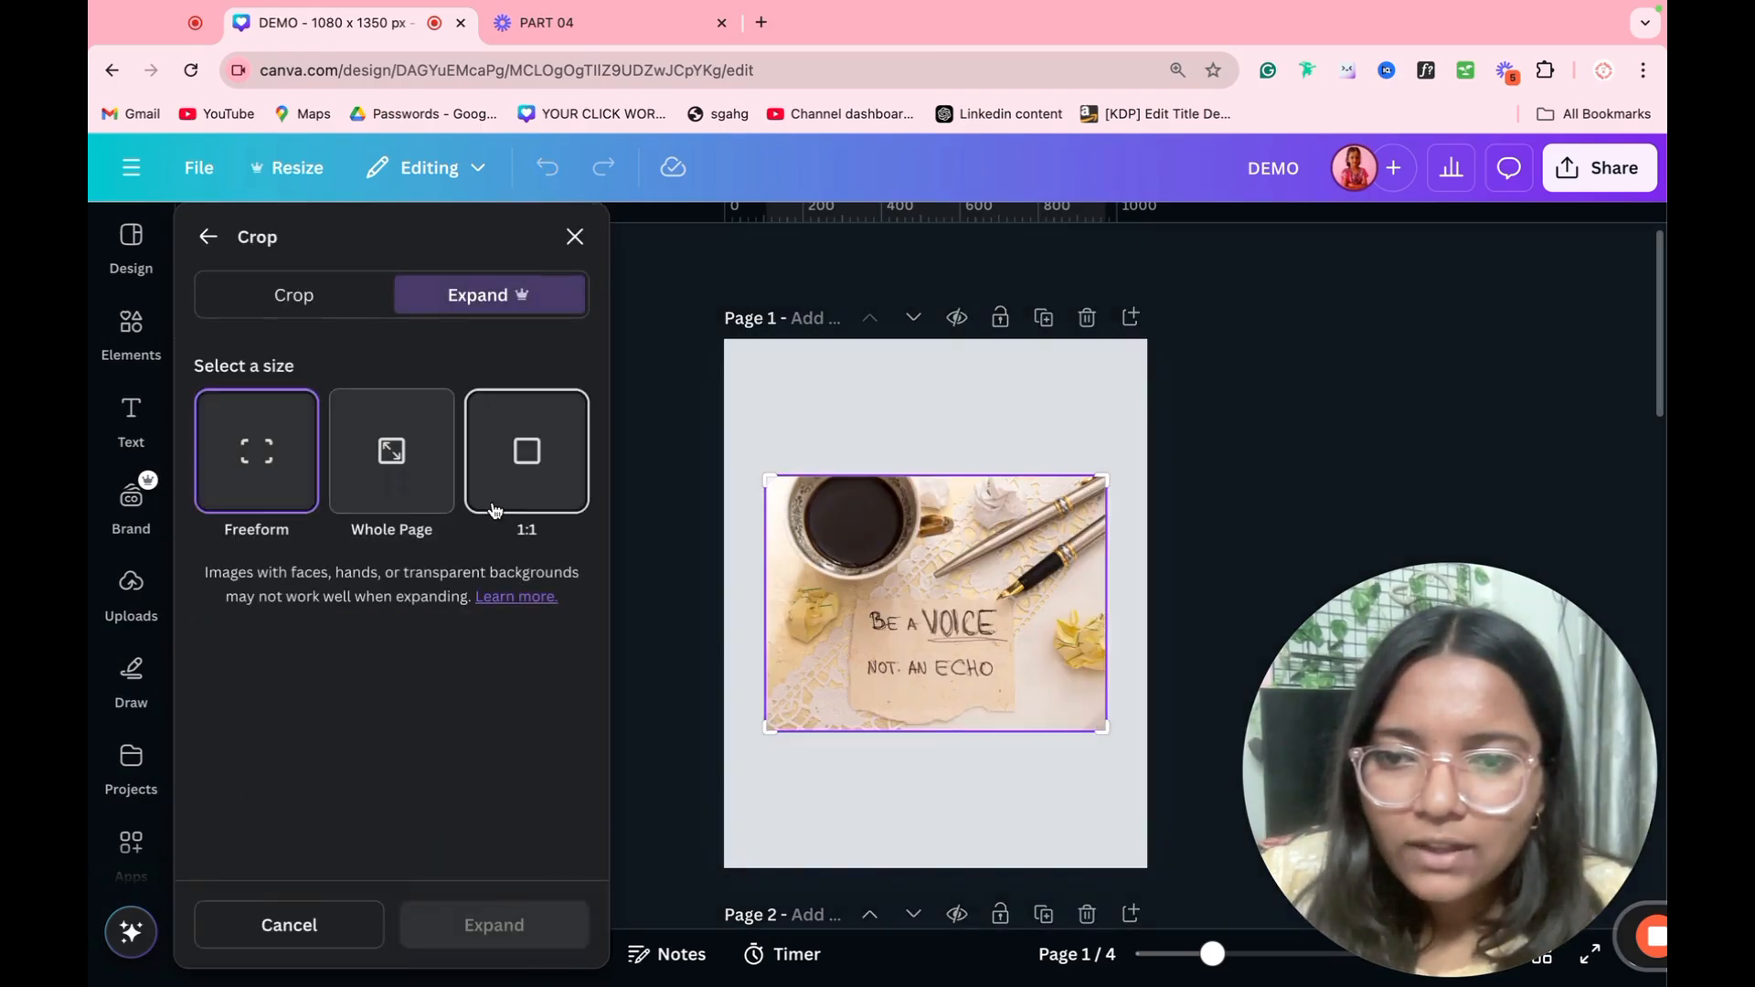
{"action": "left_click", "coordinate": [516, 486]}
{"action": "left_click", "coordinate": [484, 927]}
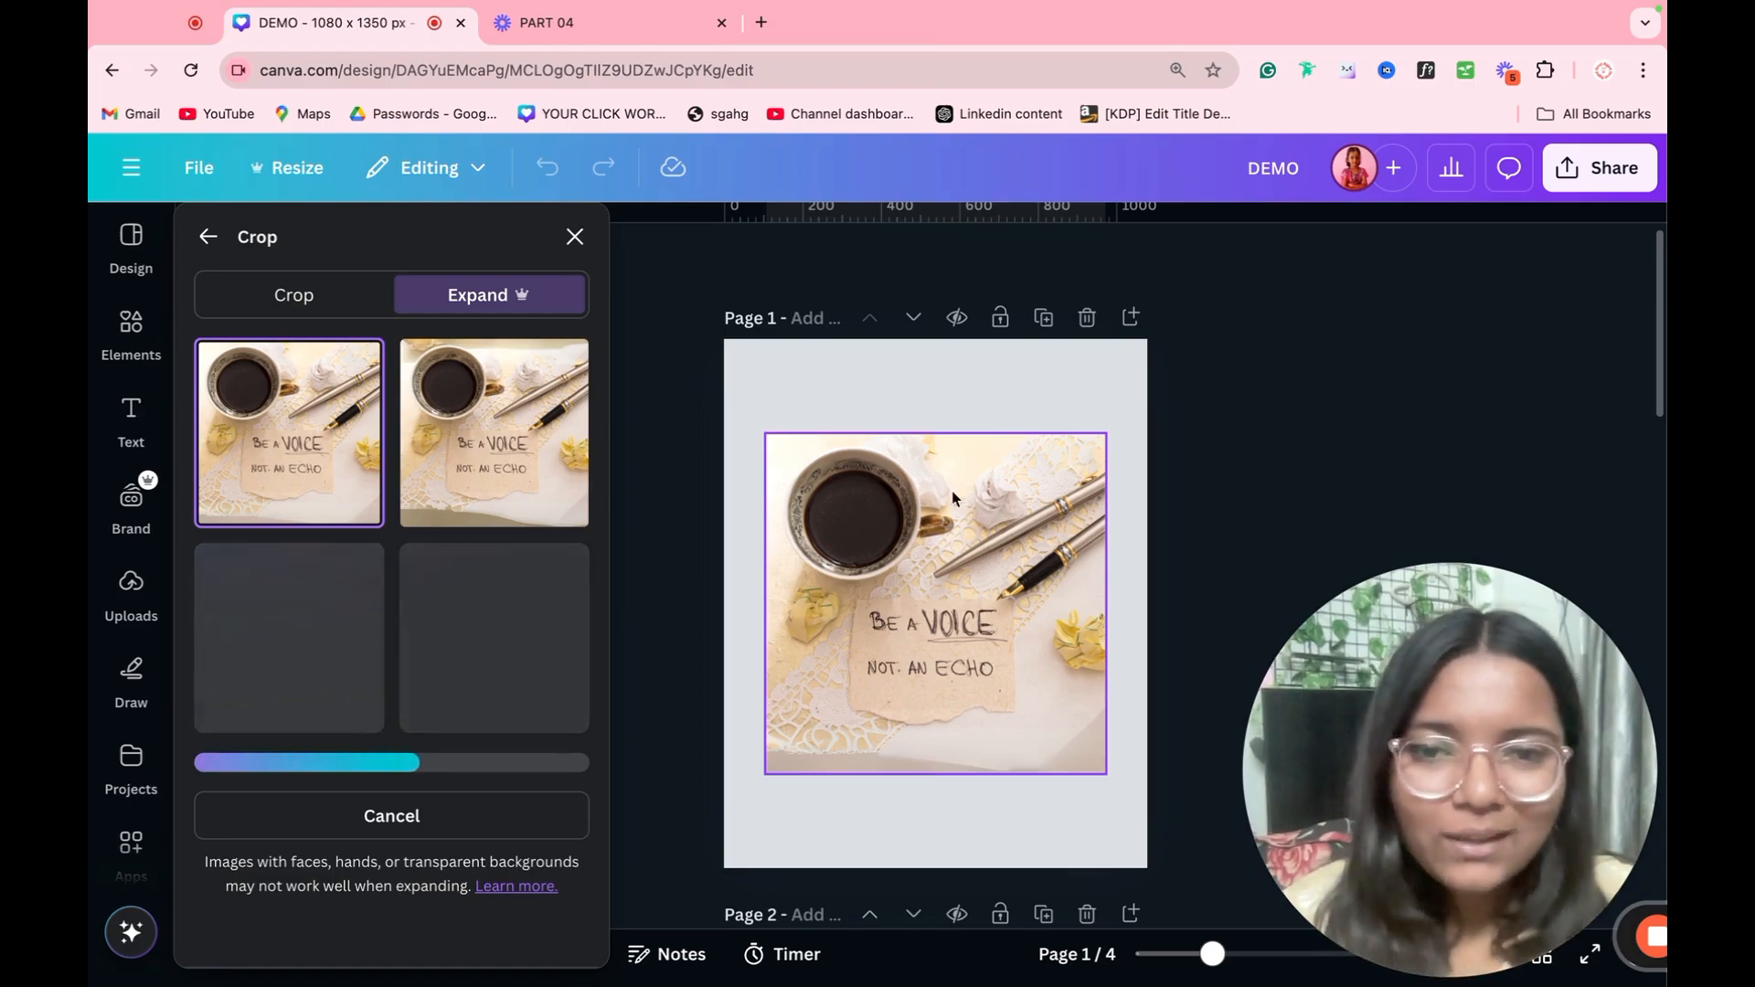
{"action": "left_click", "coordinate": [503, 475]}
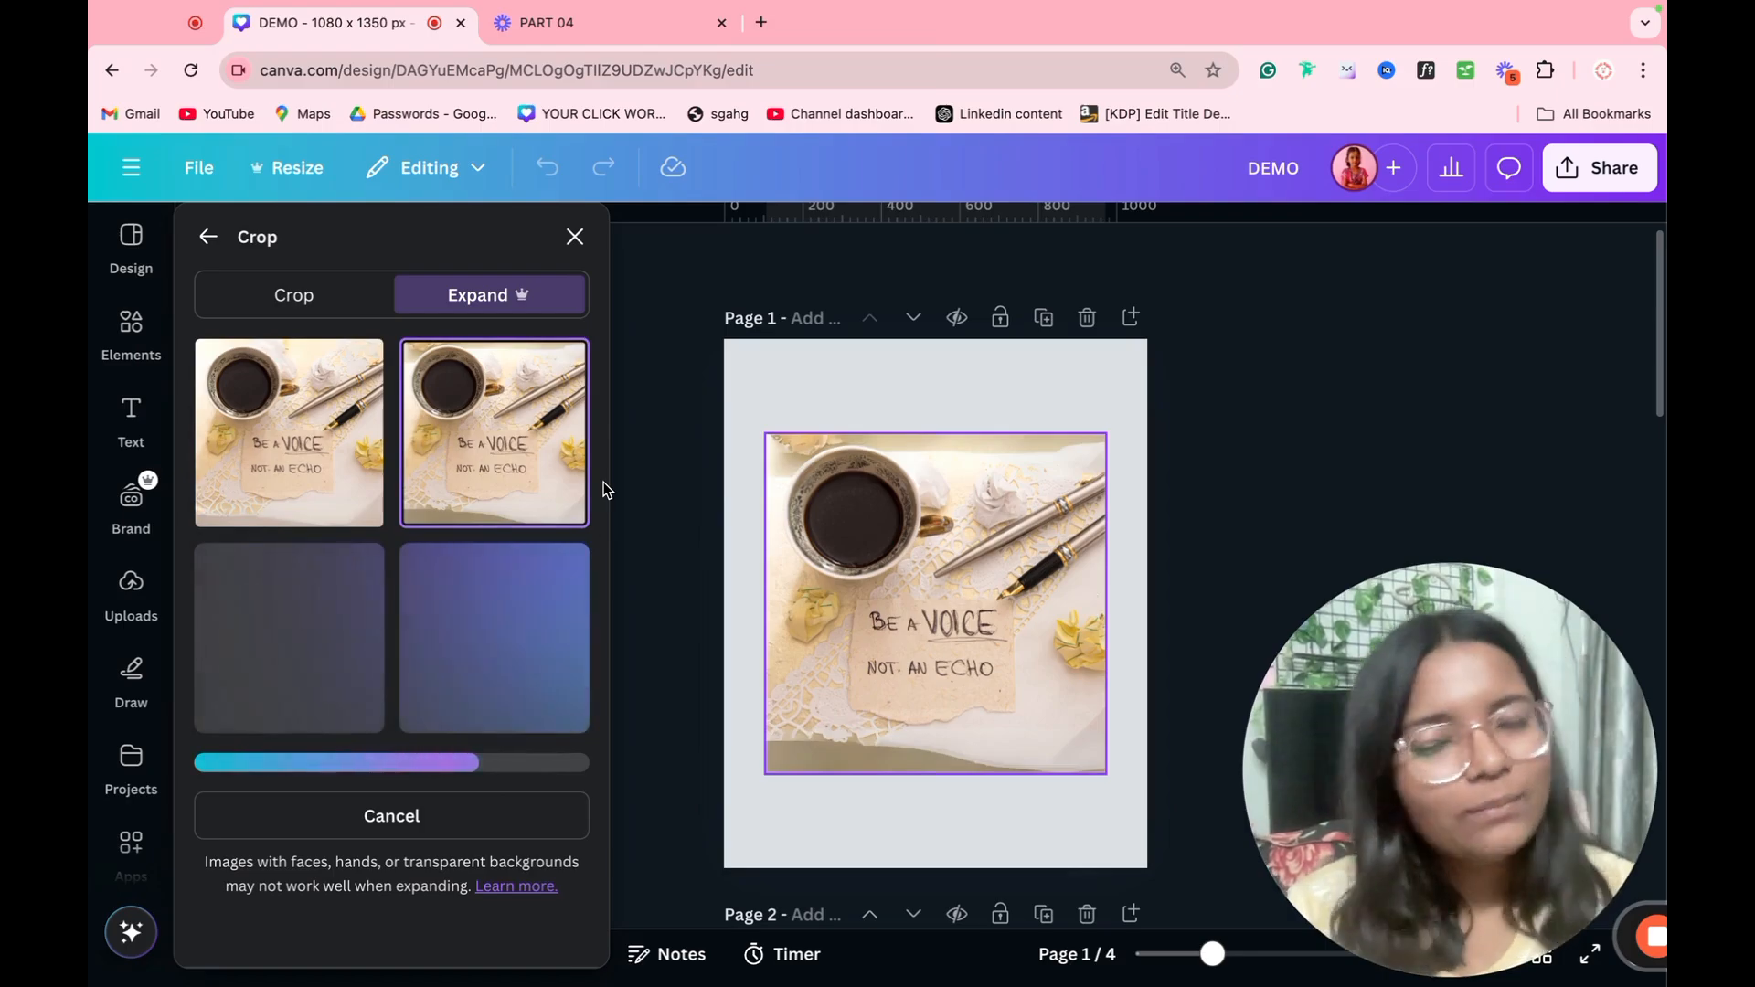
{"action": "left_click", "coordinate": [491, 814]}
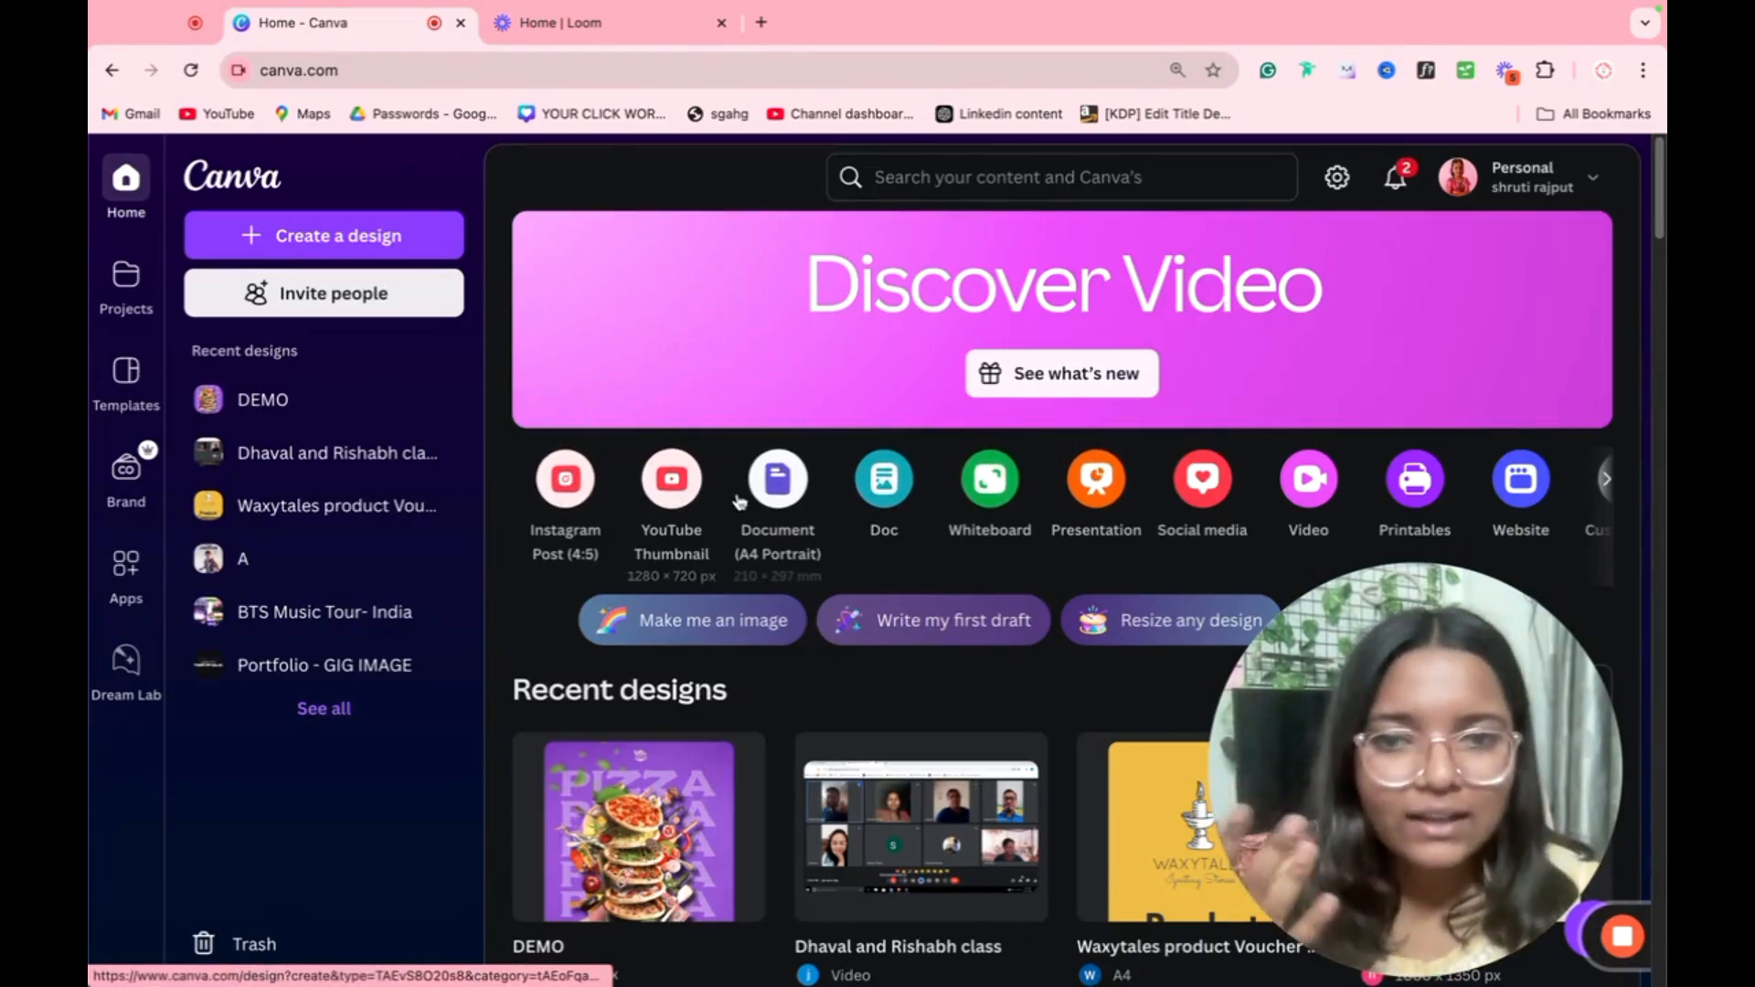
Step: From the home page, create a Document (A4 Portrait) design in a new tab and a blank whiteboard in the current one
{"action": "right_click", "coordinate": [776, 495]}
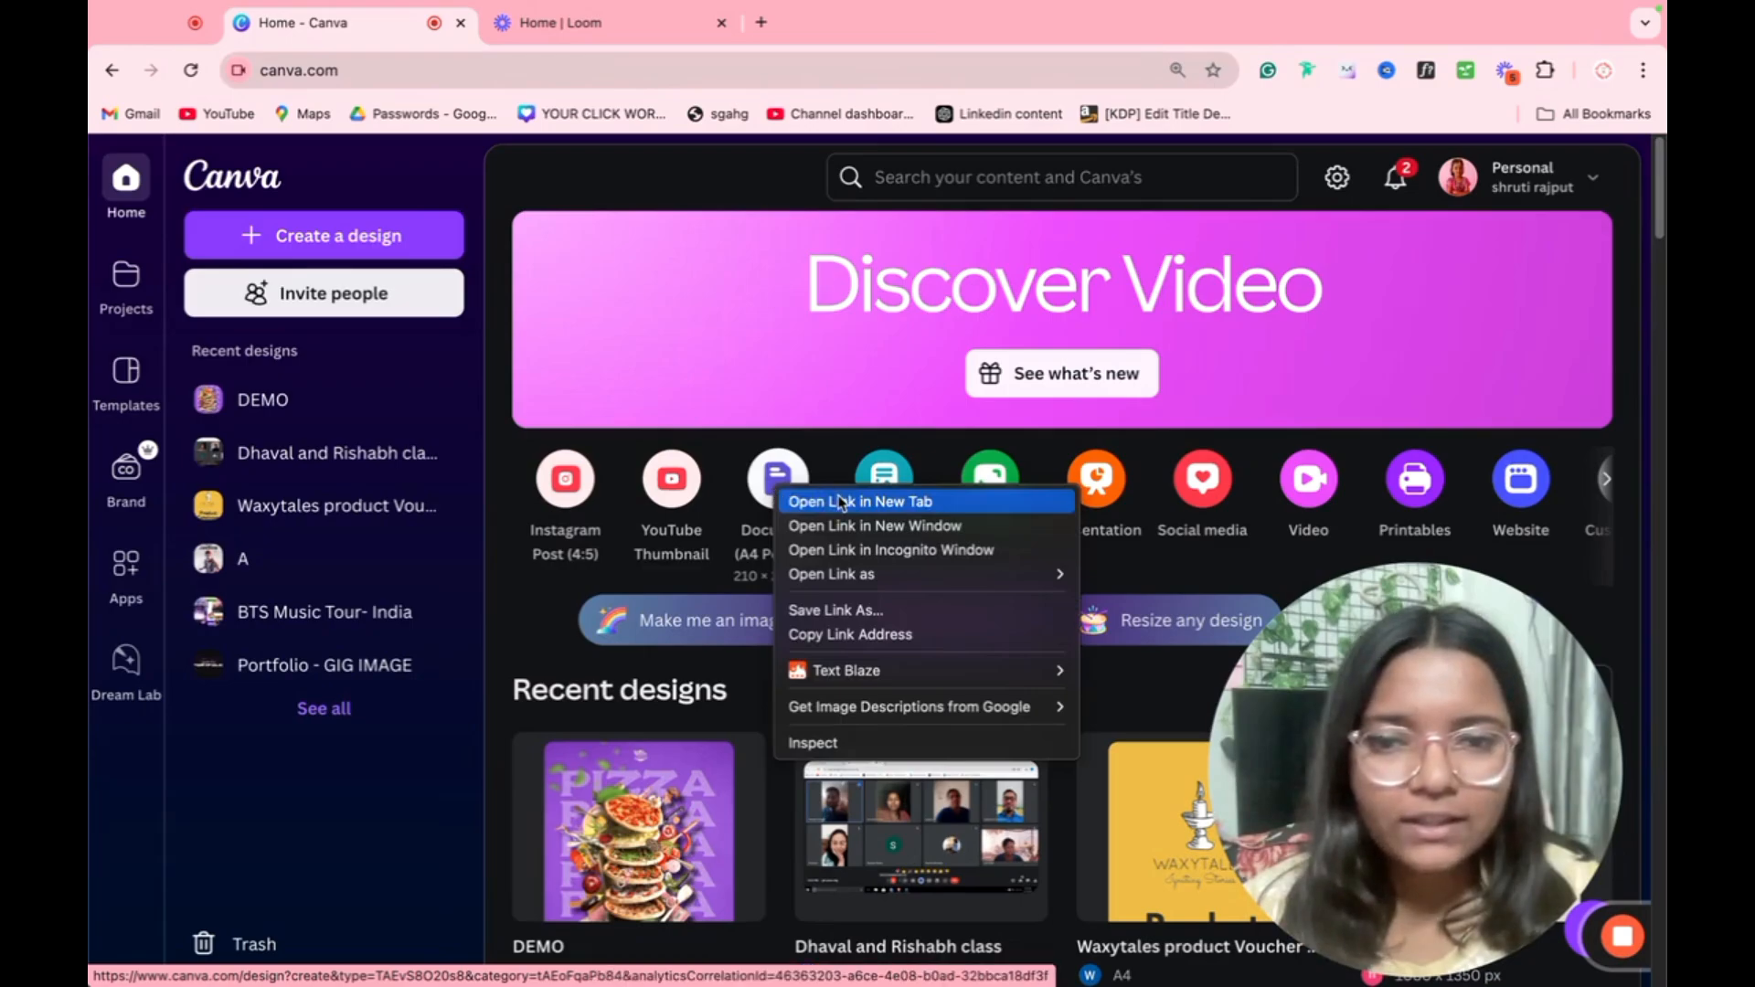
{"action": "left_click", "coordinate": [805, 500]}
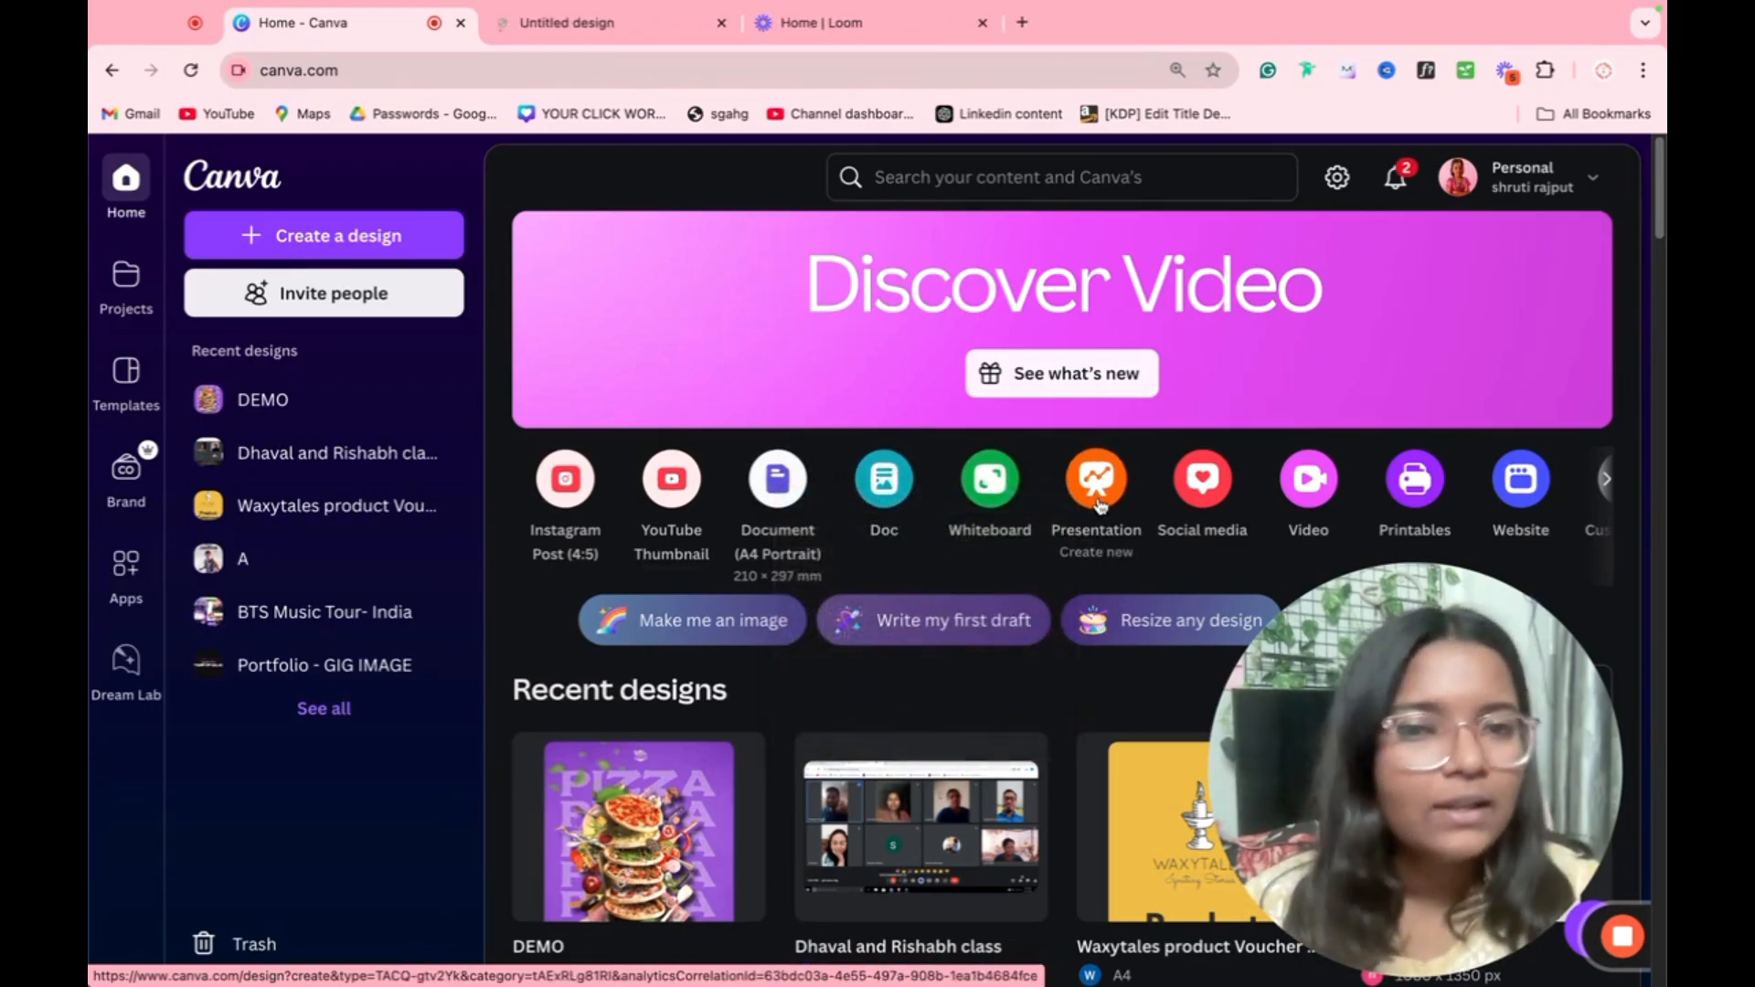
{"action": "left_click", "coordinate": [1097, 535]}
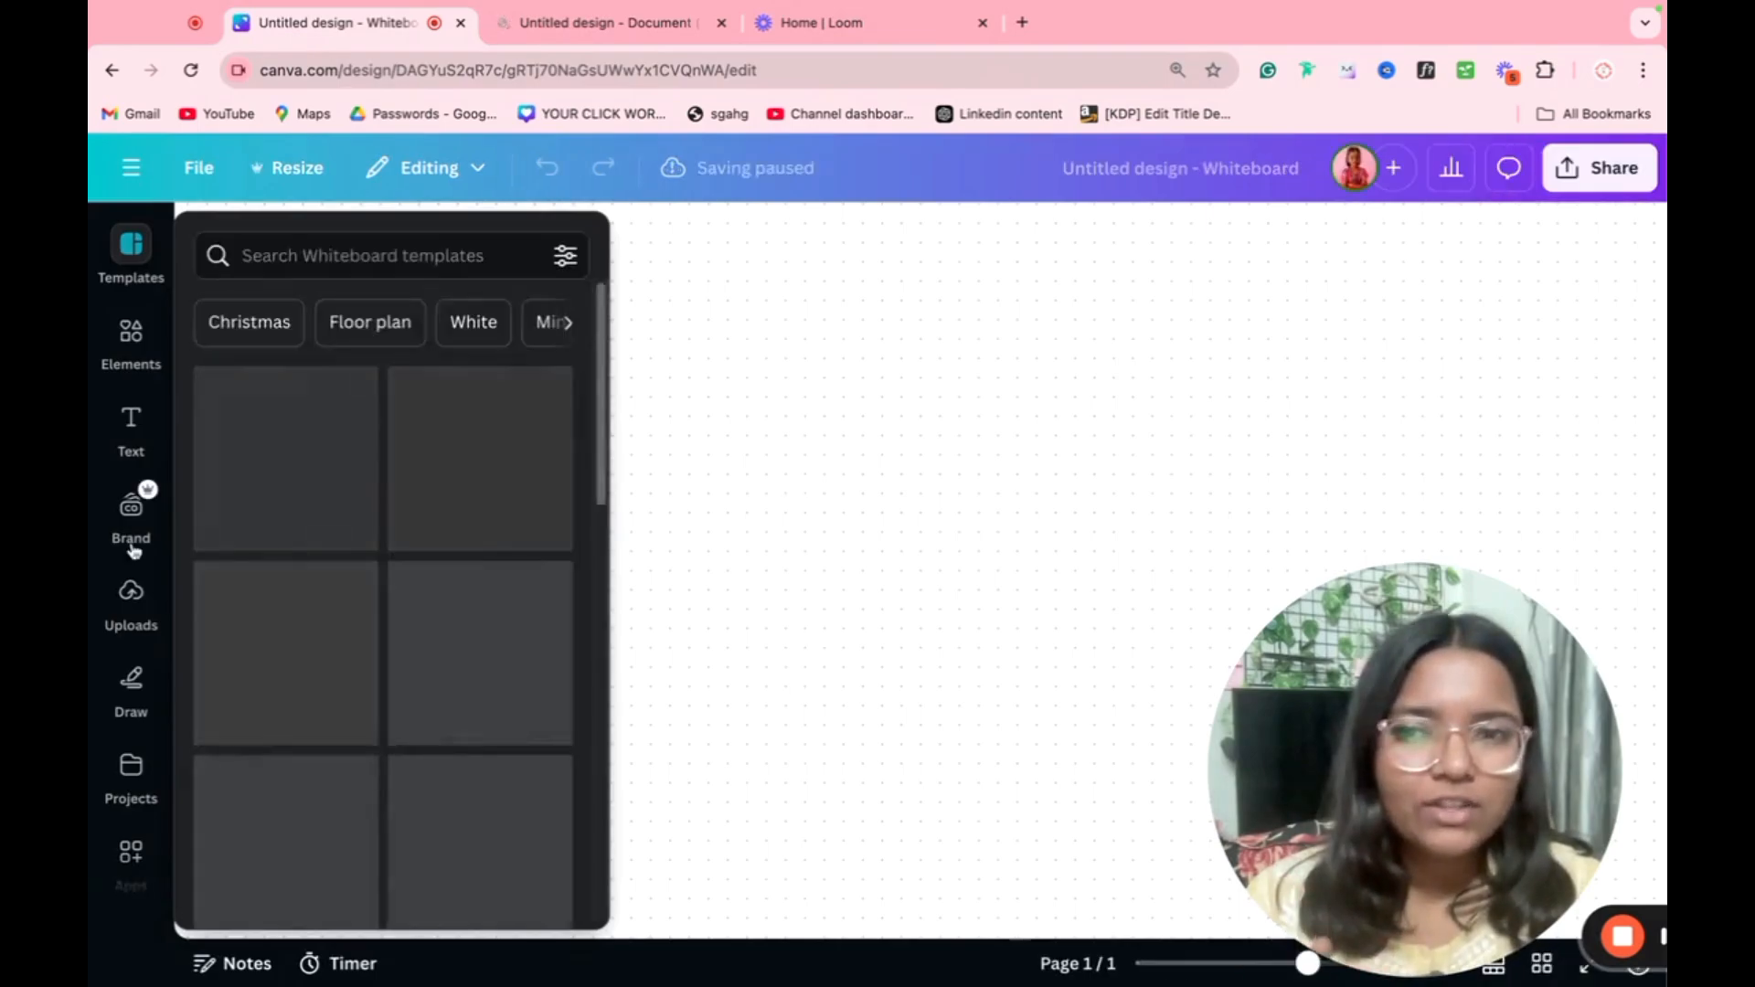
Step: Add a yellow sticky note from the whiteboard's elements to the empty canvas
{"action": "left_click", "coordinate": [131, 338]}
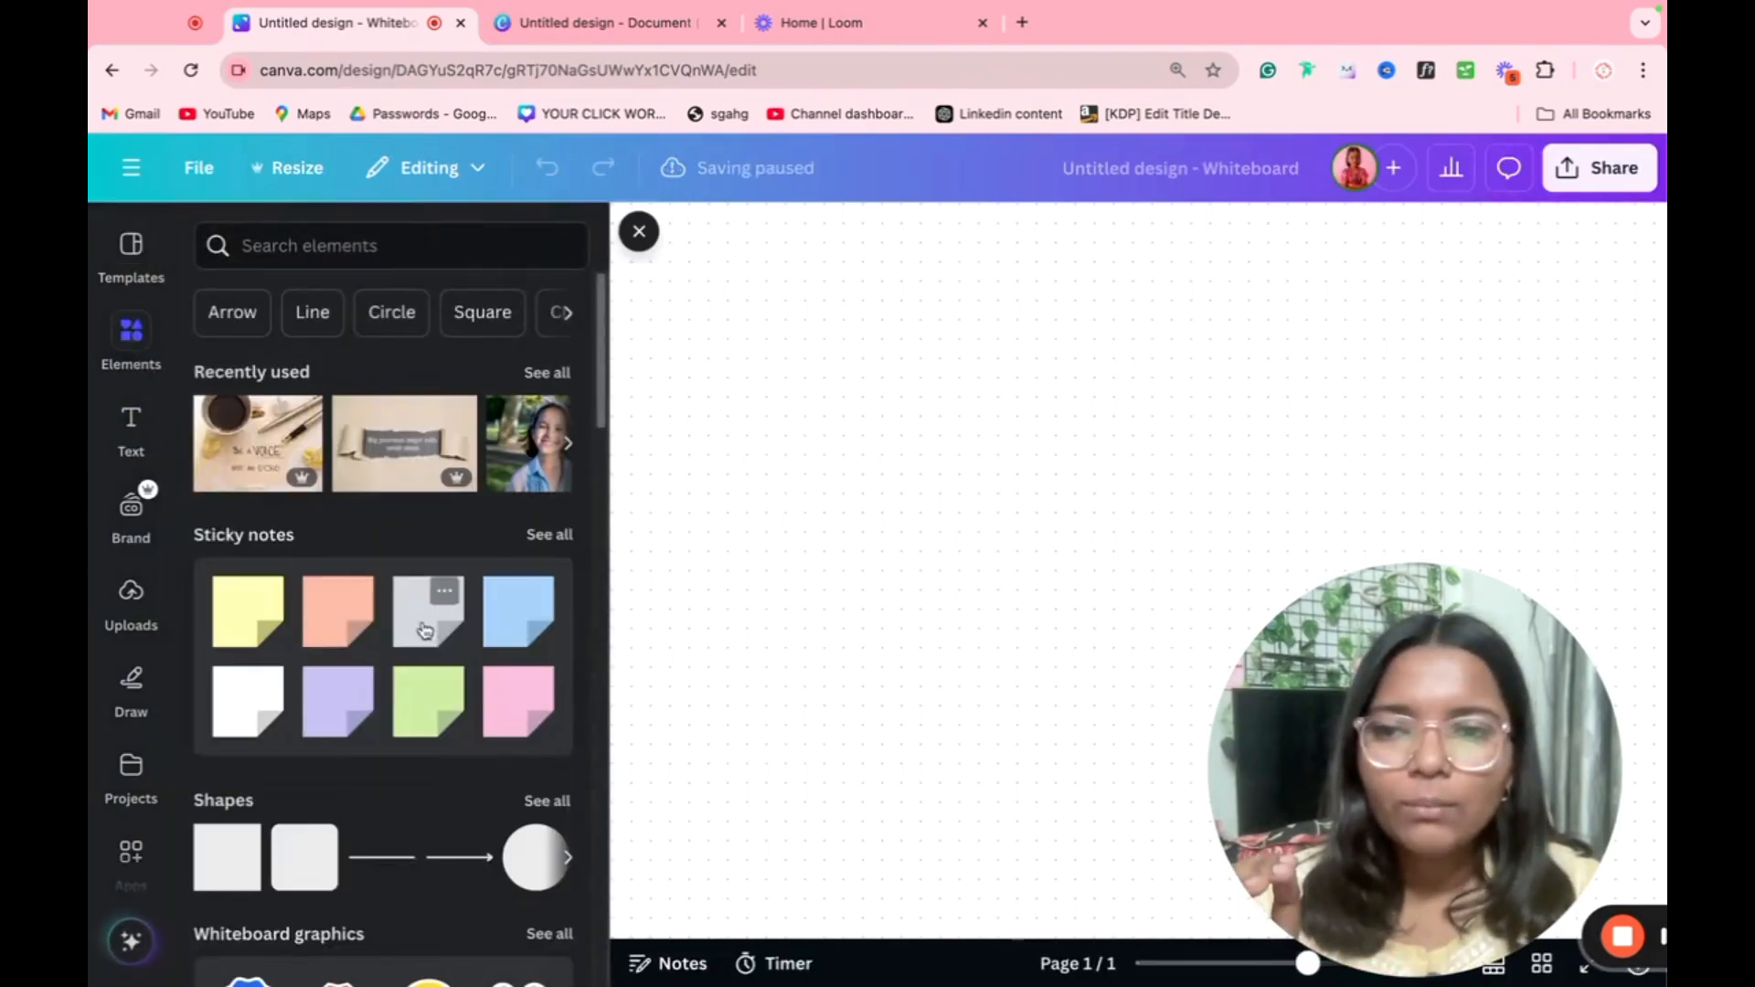
{"action": "left_click", "coordinate": [444, 595]}
{"action": "left_click", "coordinate": [791, 562]}
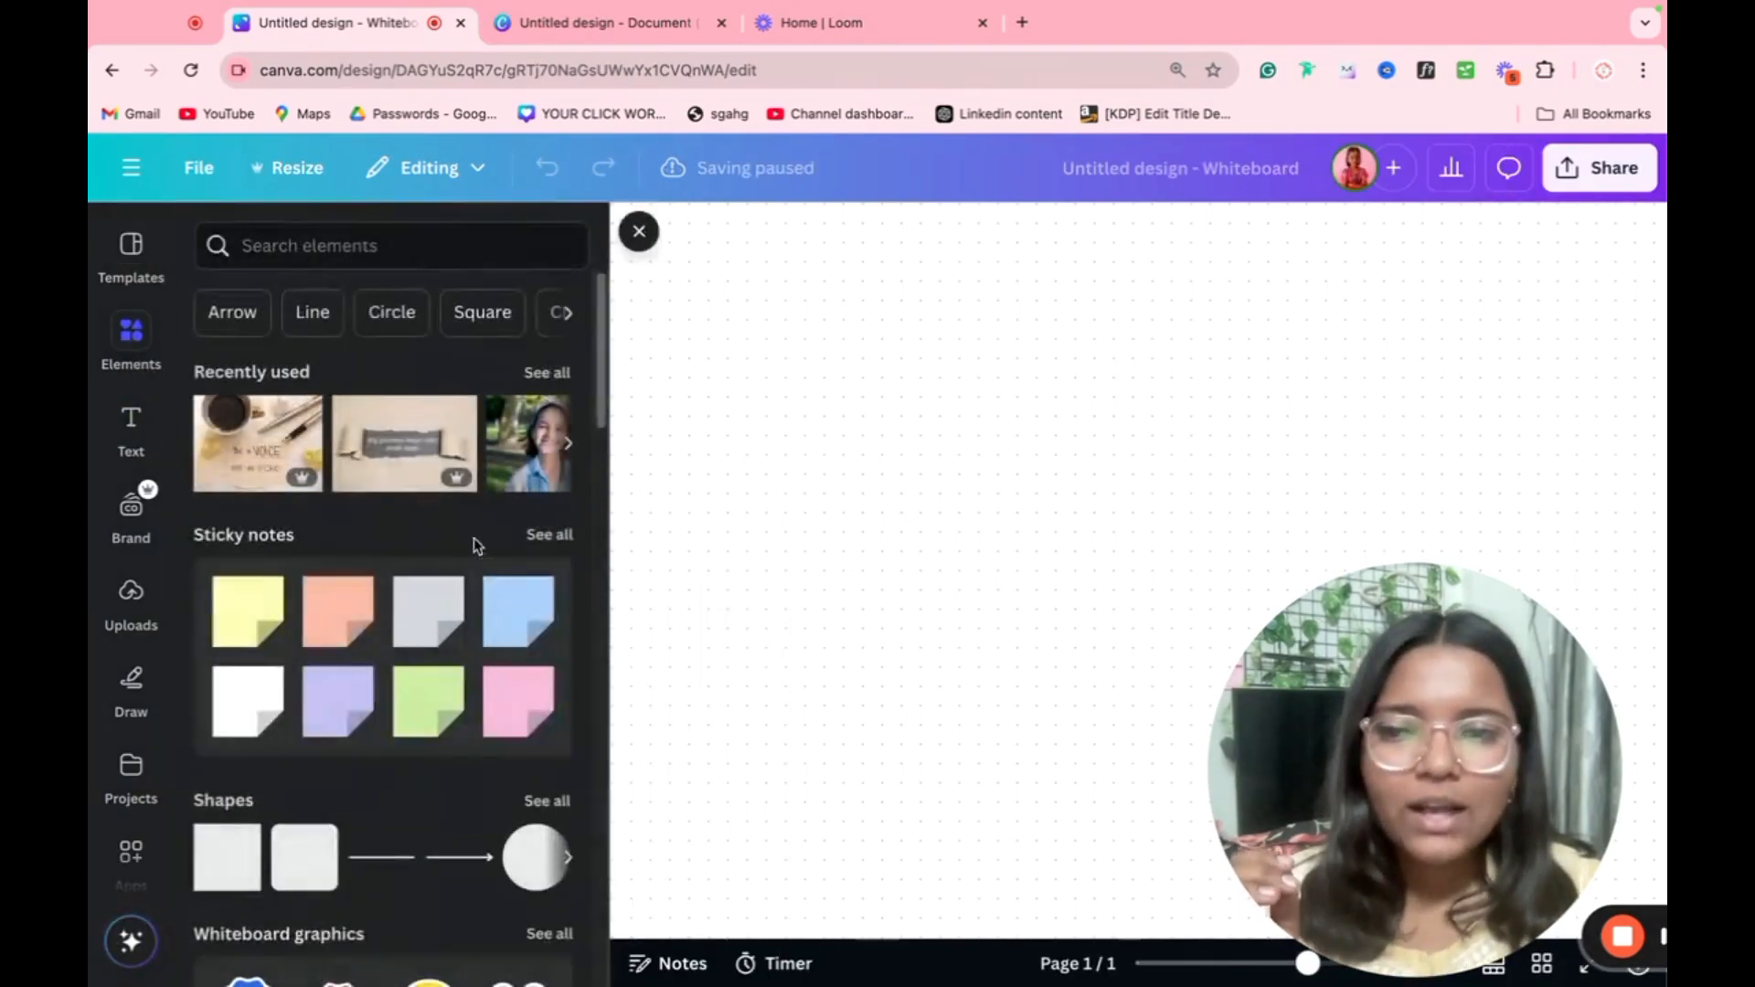
{"action": "left_click", "coordinate": [230, 640]}
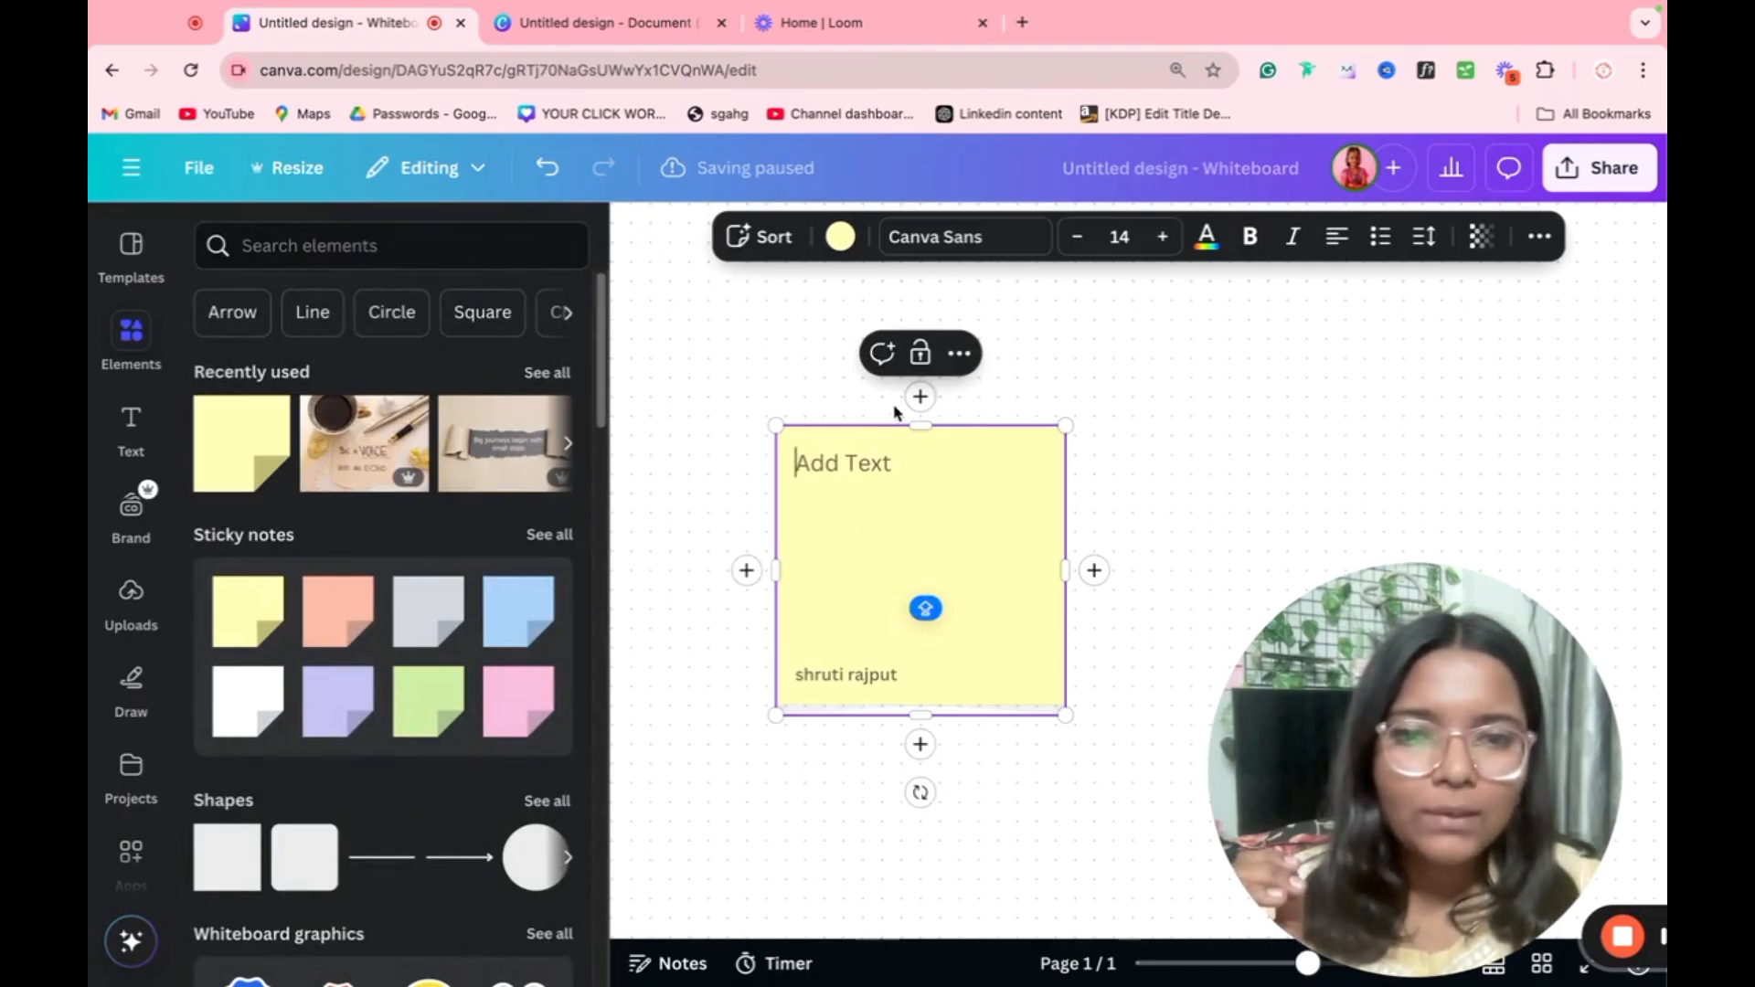
Step: Surround the yellow sticky note with four matching notes, one each above, right, left and below
{"action": "left_click", "coordinate": [918, 397]}
{"action": "left_click", "coordinate": [1031, 576]}
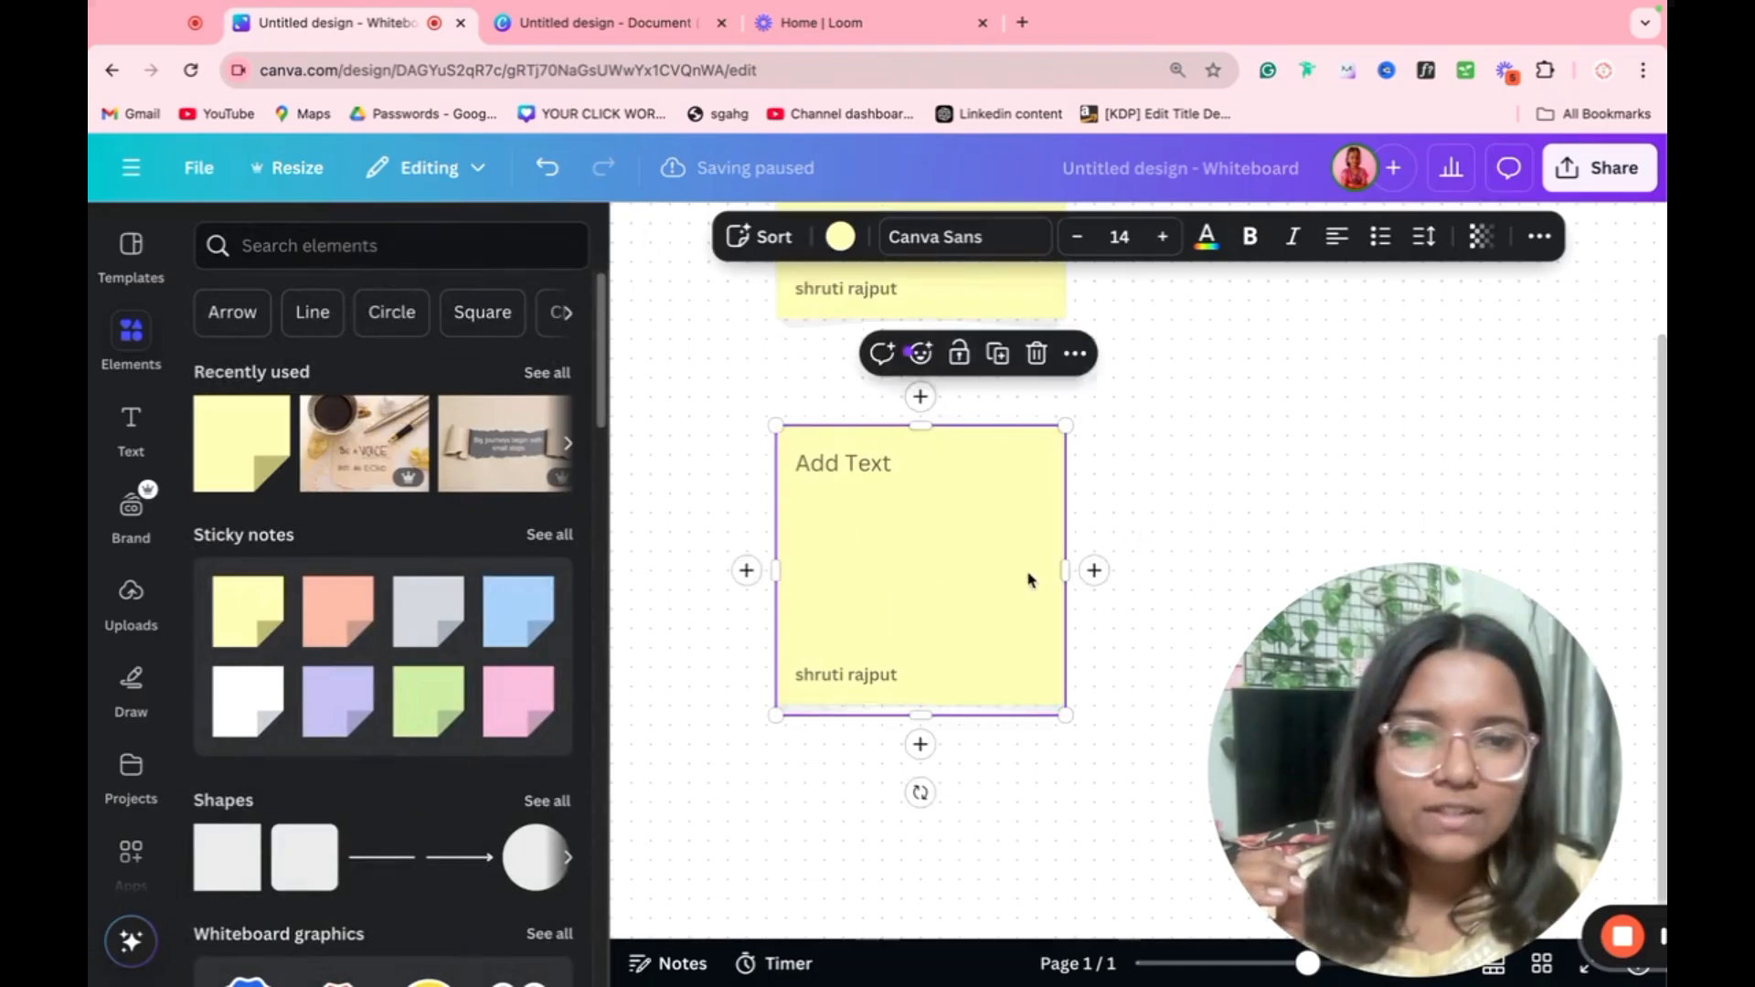
{"action": "left_click", "coordinate": [1094, 571]}
{"action": "left_click", "coordinate": [842, 600]}
{"action": "left_click", "coordinate": [746, 570]}
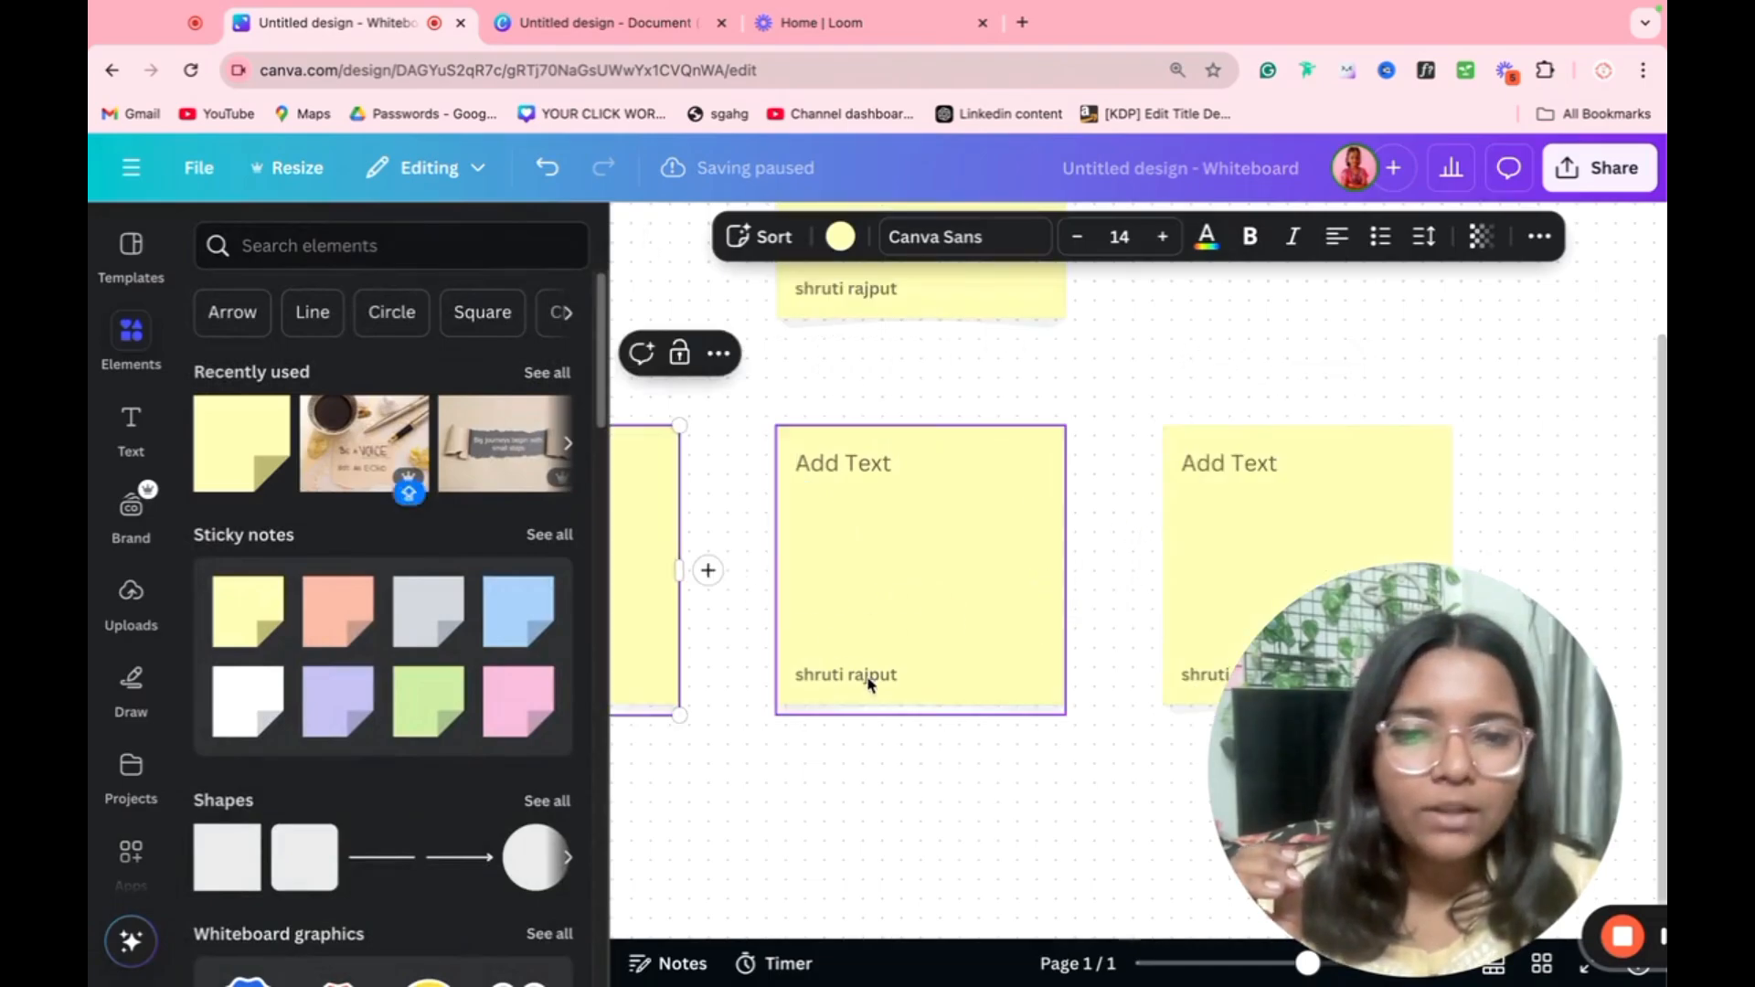
{"action": "left_click", "coordinate": [871, 678]}
{"action": "left_click", "coordinate": [920, 744]}
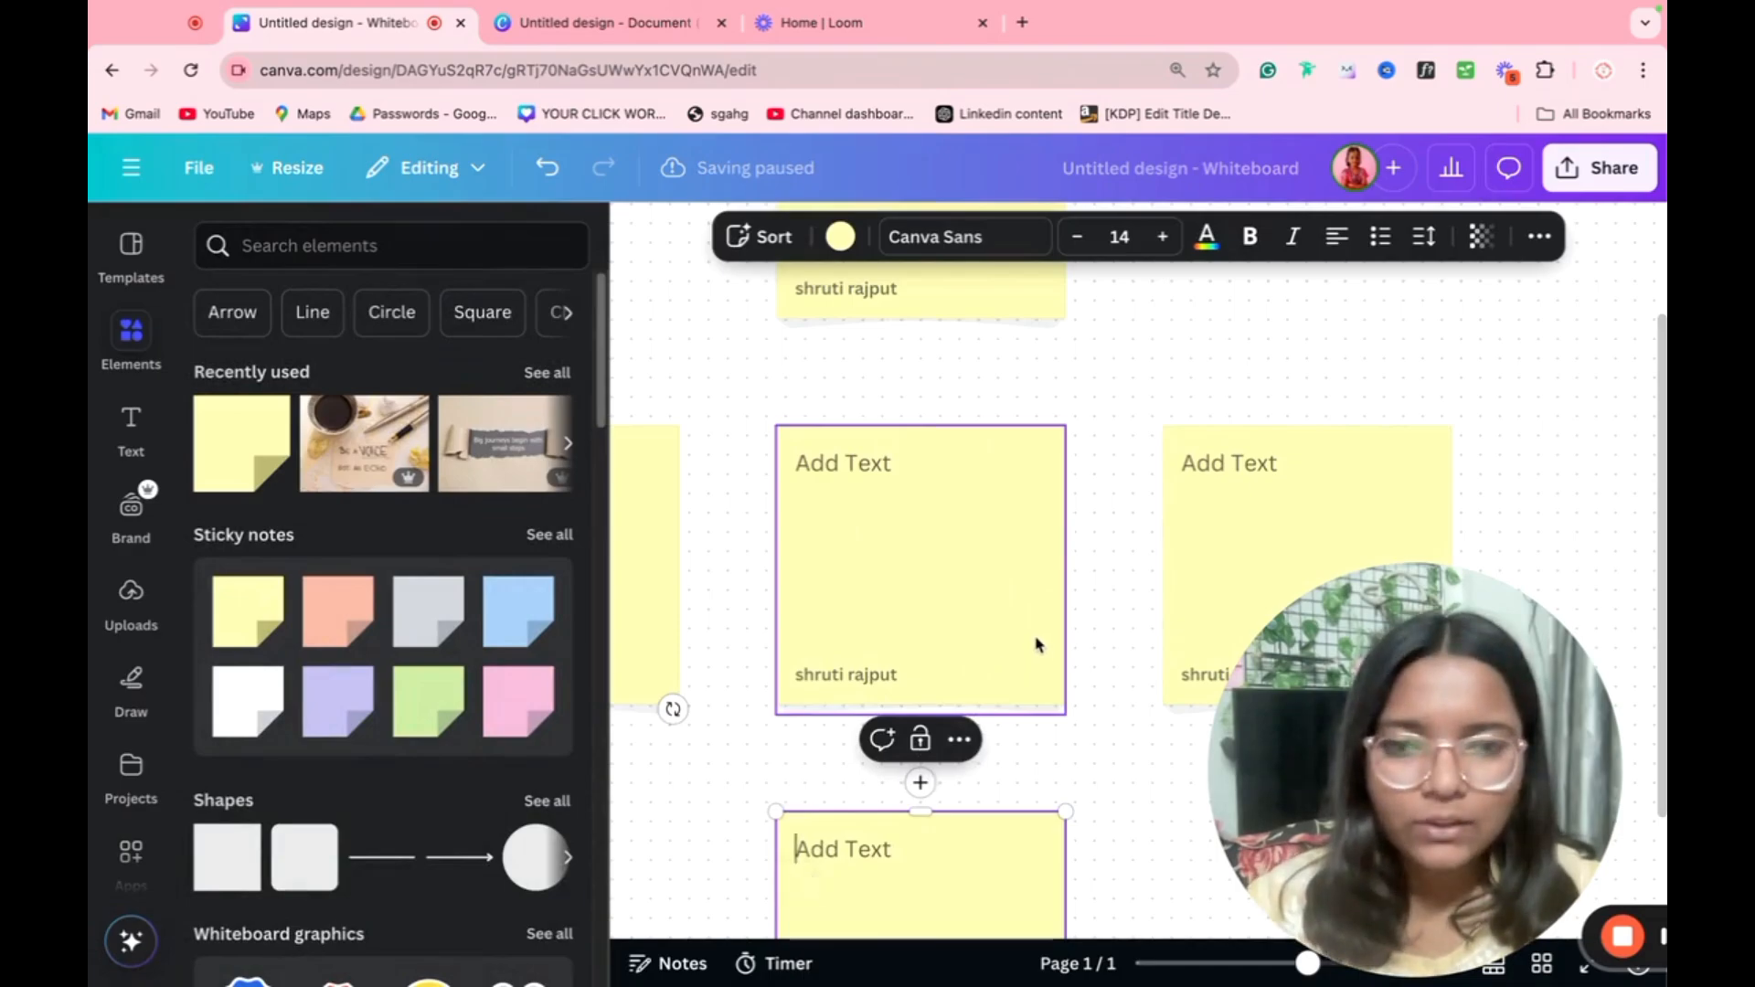
{"action": "scroll", "coordinate": [1035, 644], "scroll_direction": "down", "scroll_amount": 5}
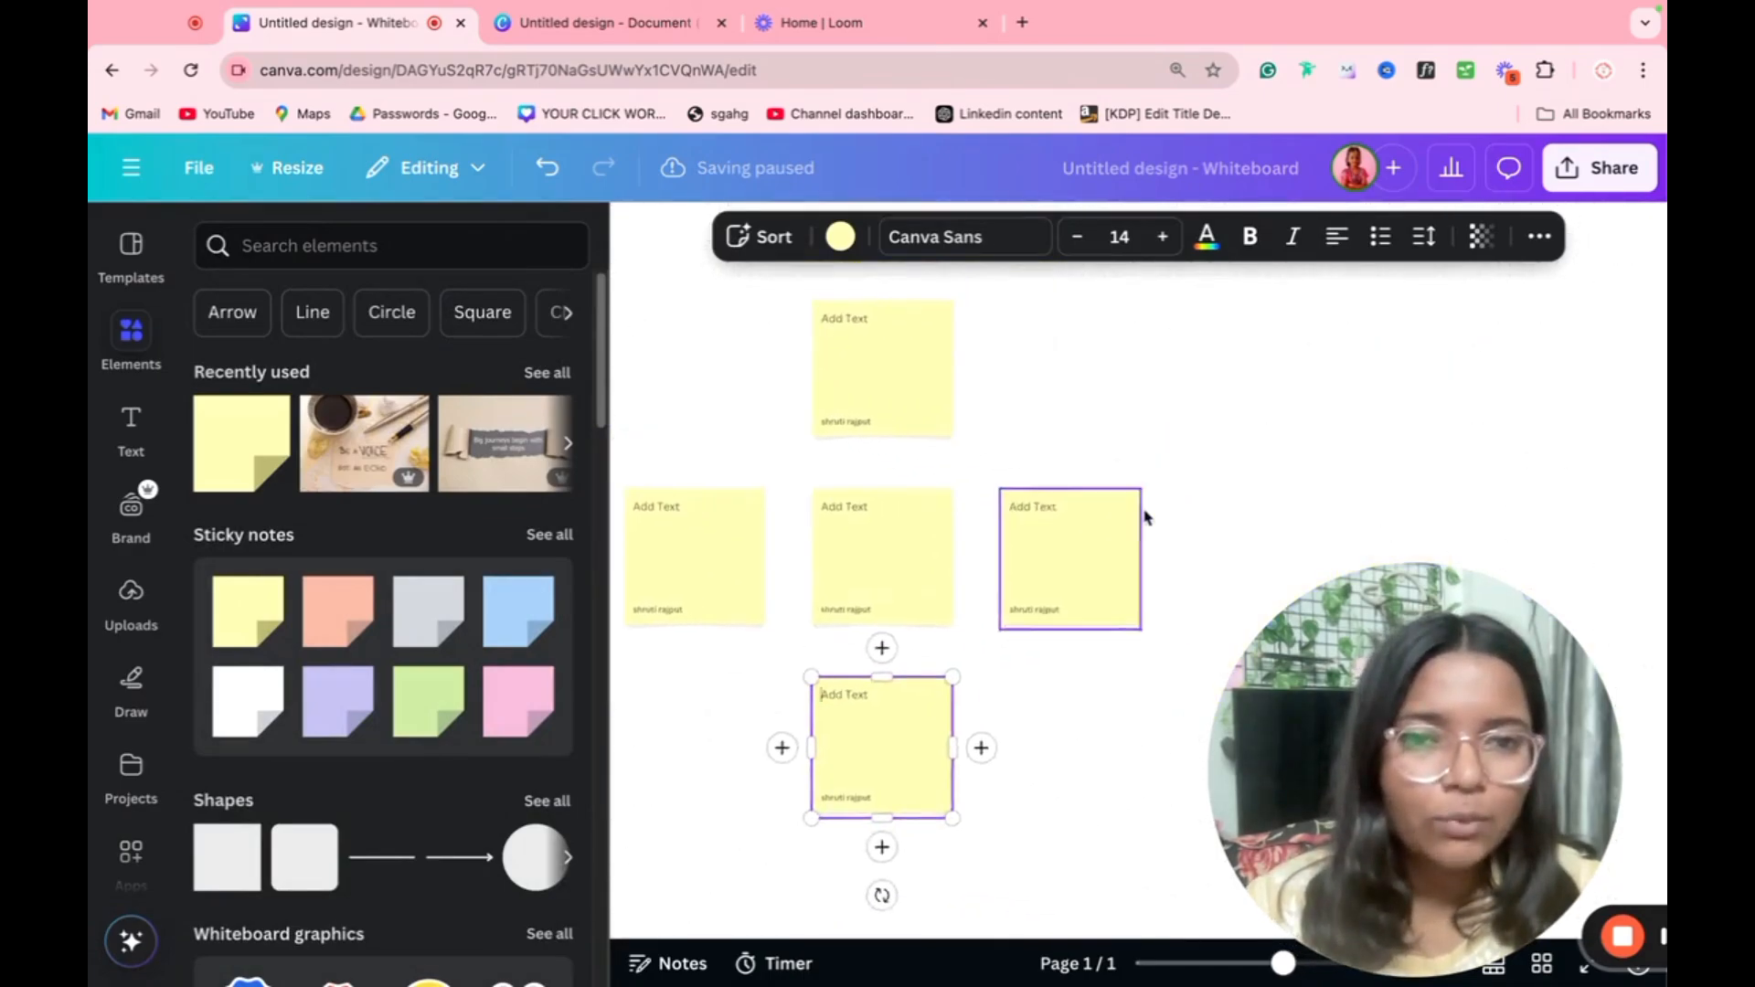
{"action": "scroll", "coordinate": [1144, 518], "scroll_direction": "right", "scroll_amount": 1}
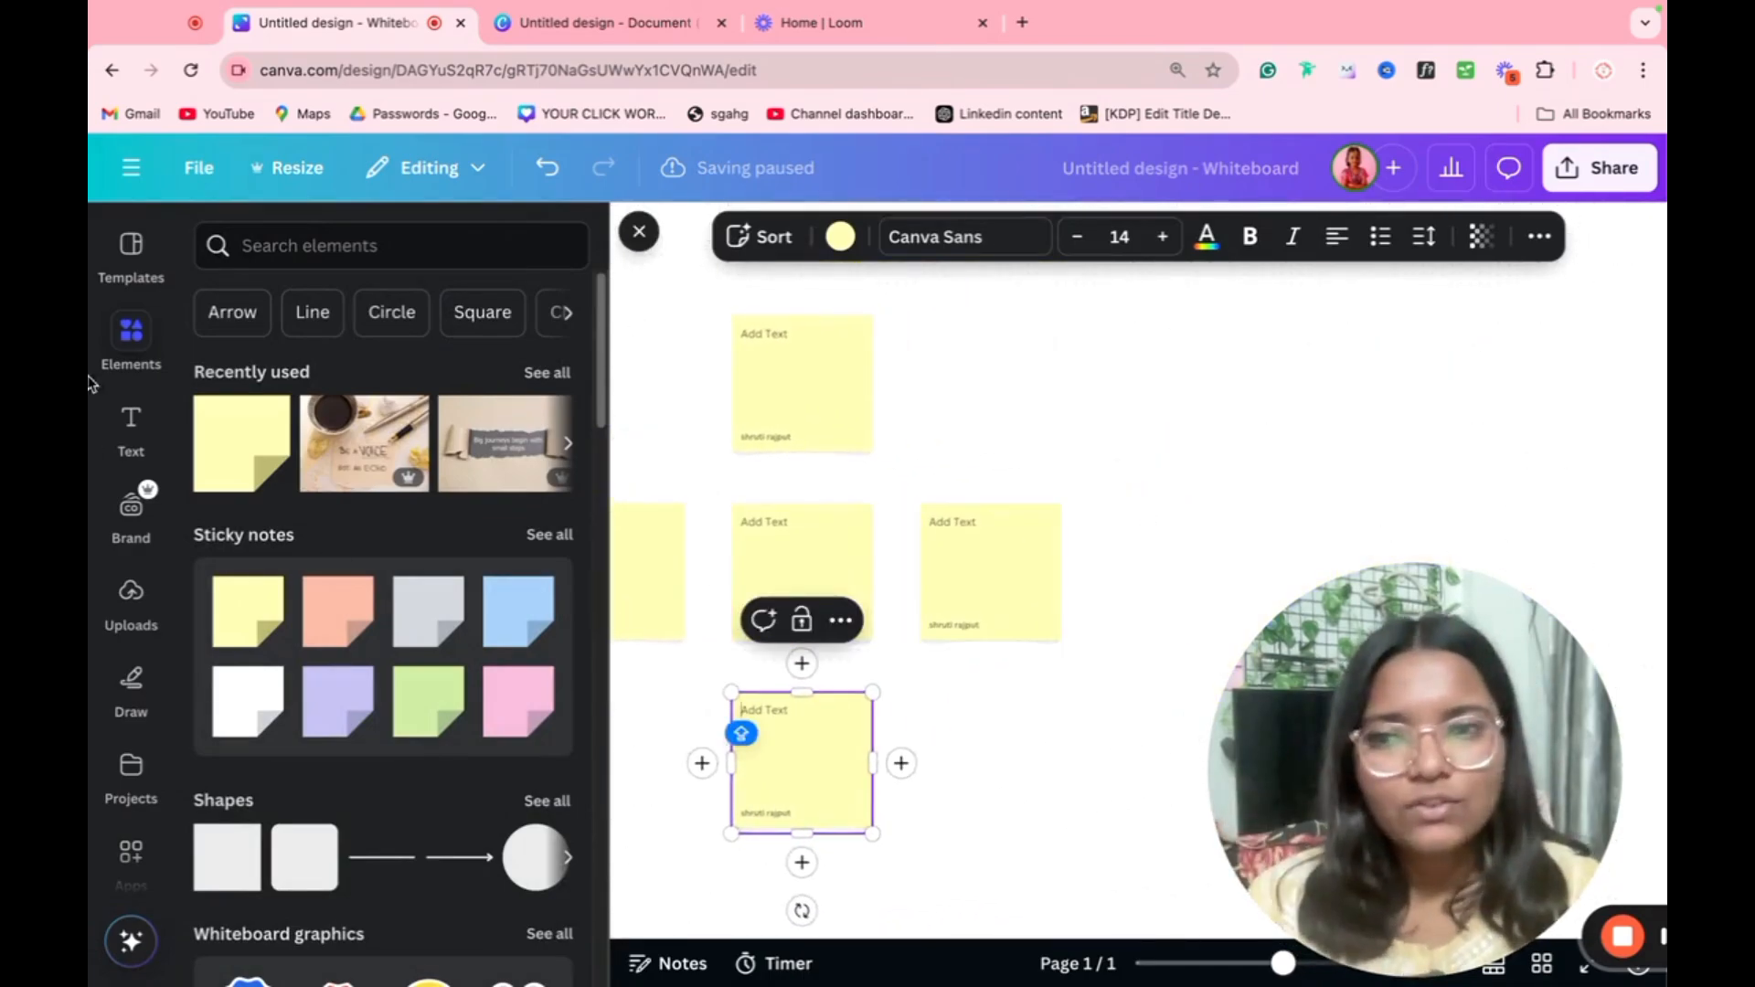
Step: Apply the Sales Process Brainstorm Whiteboard template to the whiteboard and dismiss the sticky note sorting tip
{"action": "left_click", "coordinate": [131, 244]}
{"action": "left_click", "coordinate": [415, 545]}
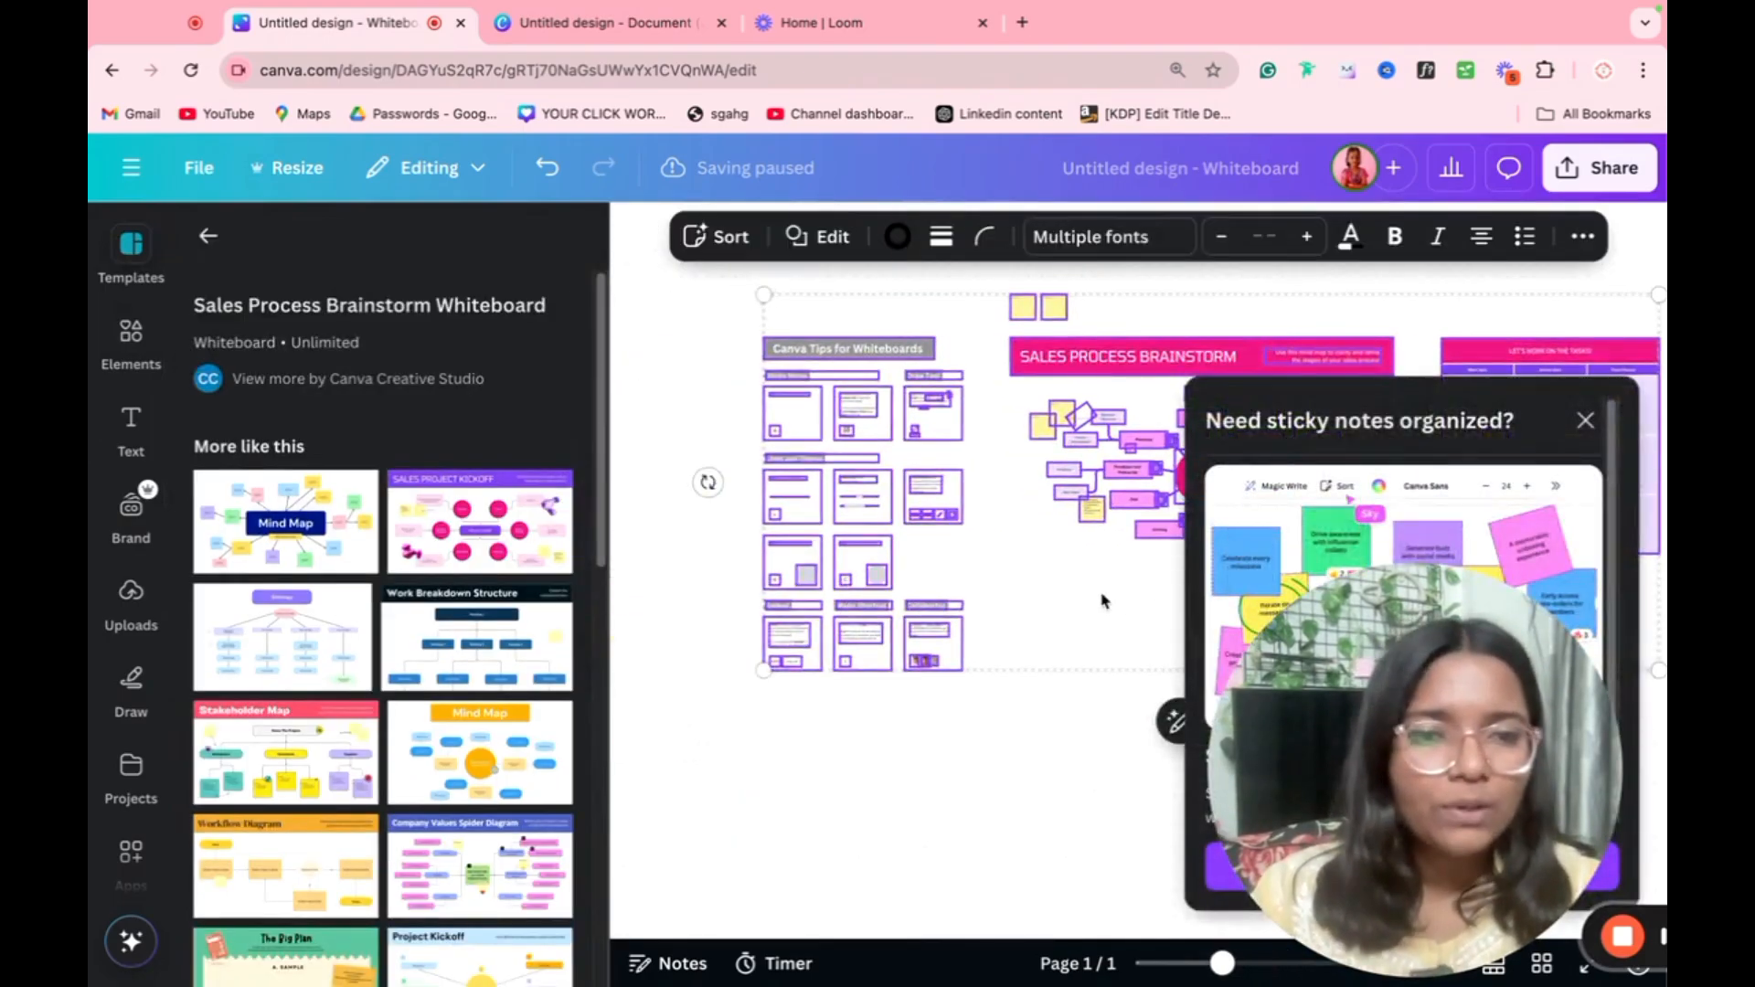
{"action": "left_click", "coordinate": [1585, 420]}
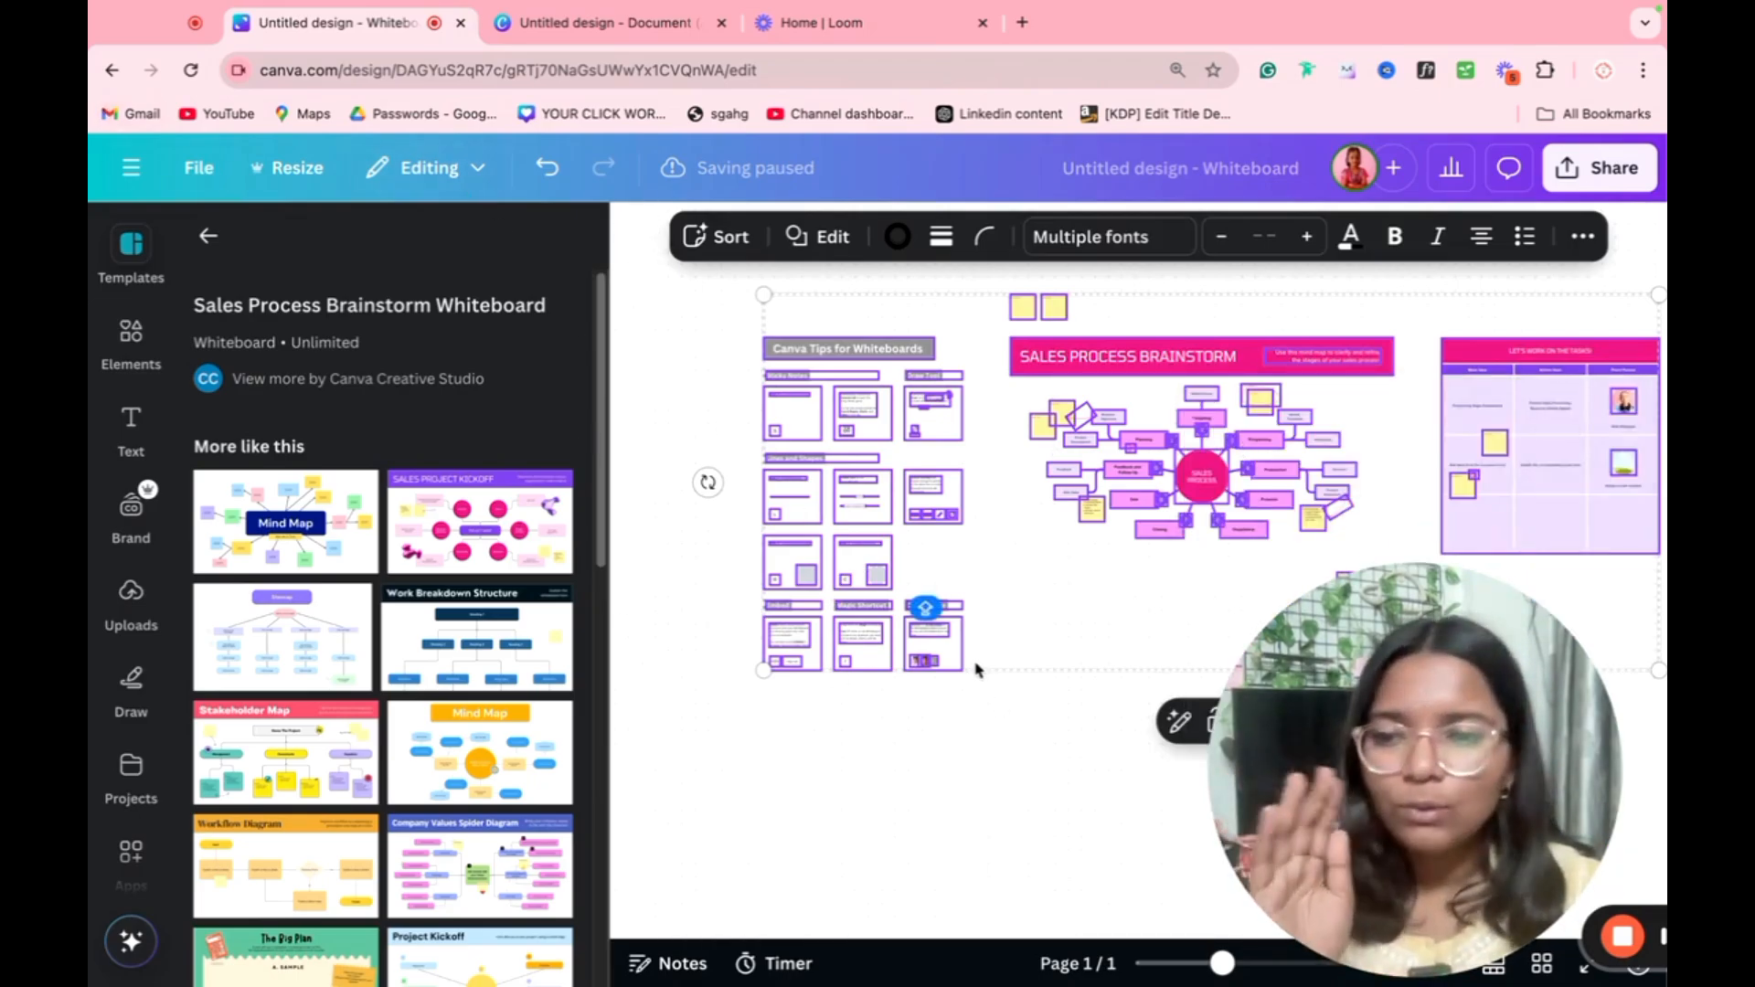
Step: Leave the whiteboard for the home page and switch to the blank A4 document's page
{"action": "left_click", "coordinate": [112, 69]}
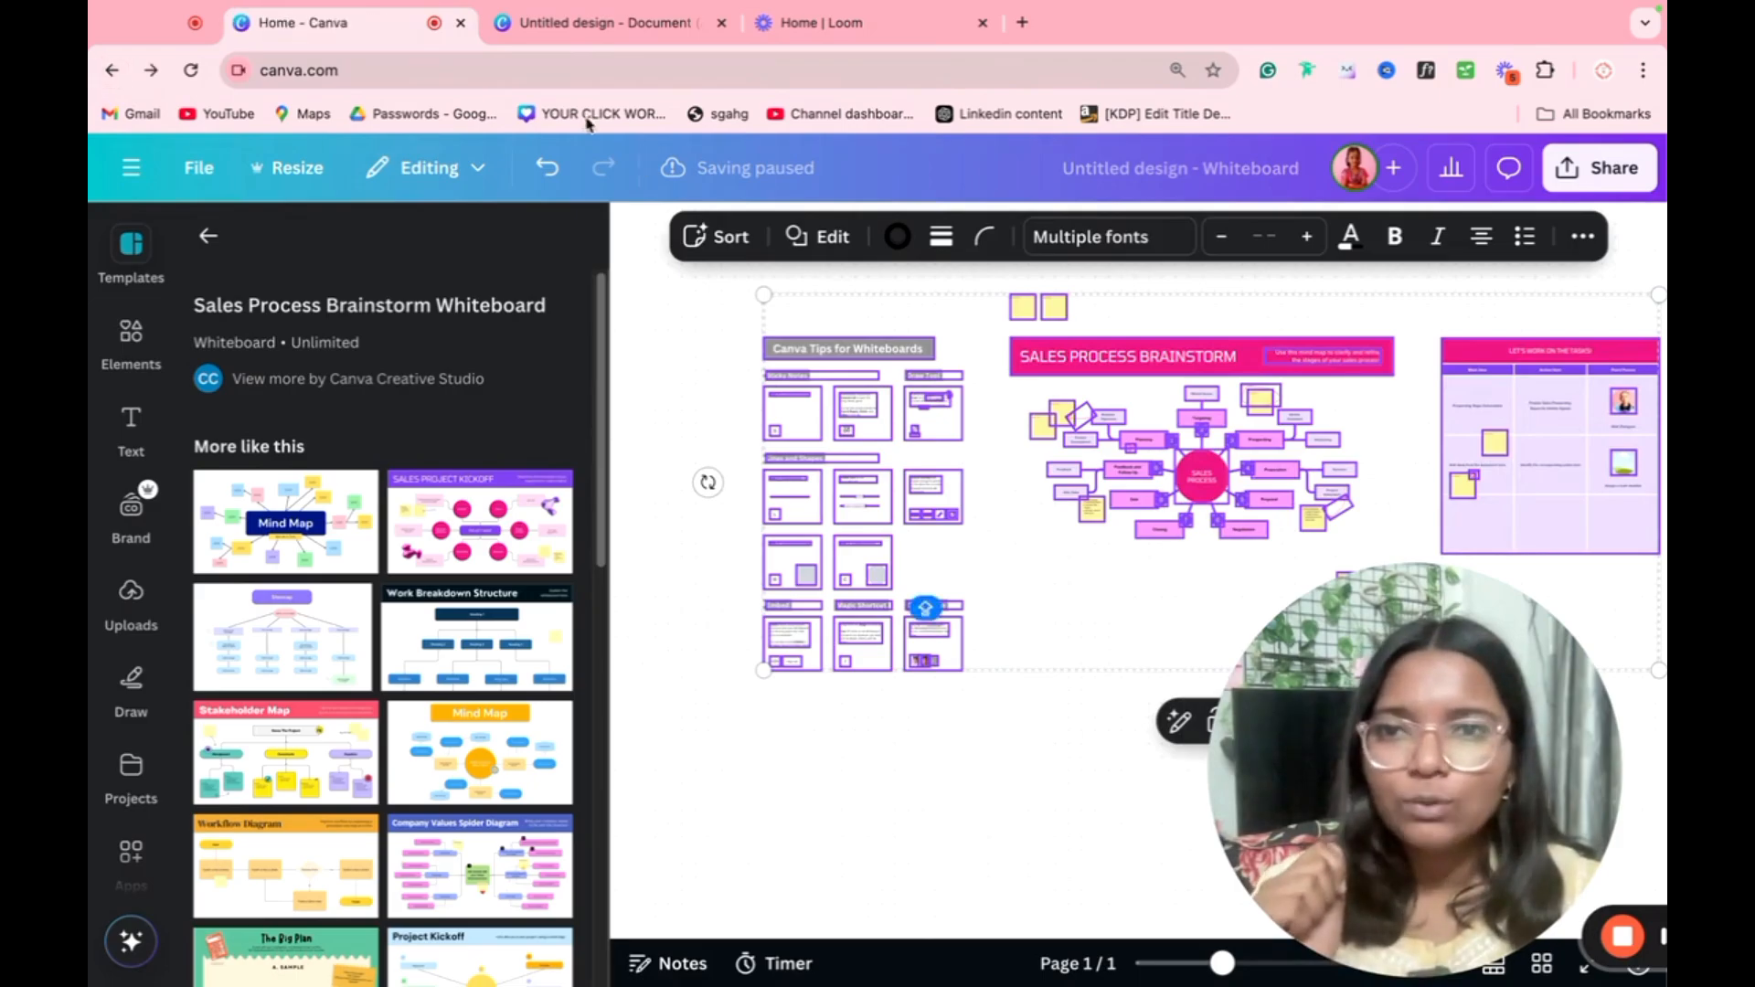
{"action": "left_click", "coordinate": [559, 22]}
{"action": "left_click", "coordinate": [1084, 411]}
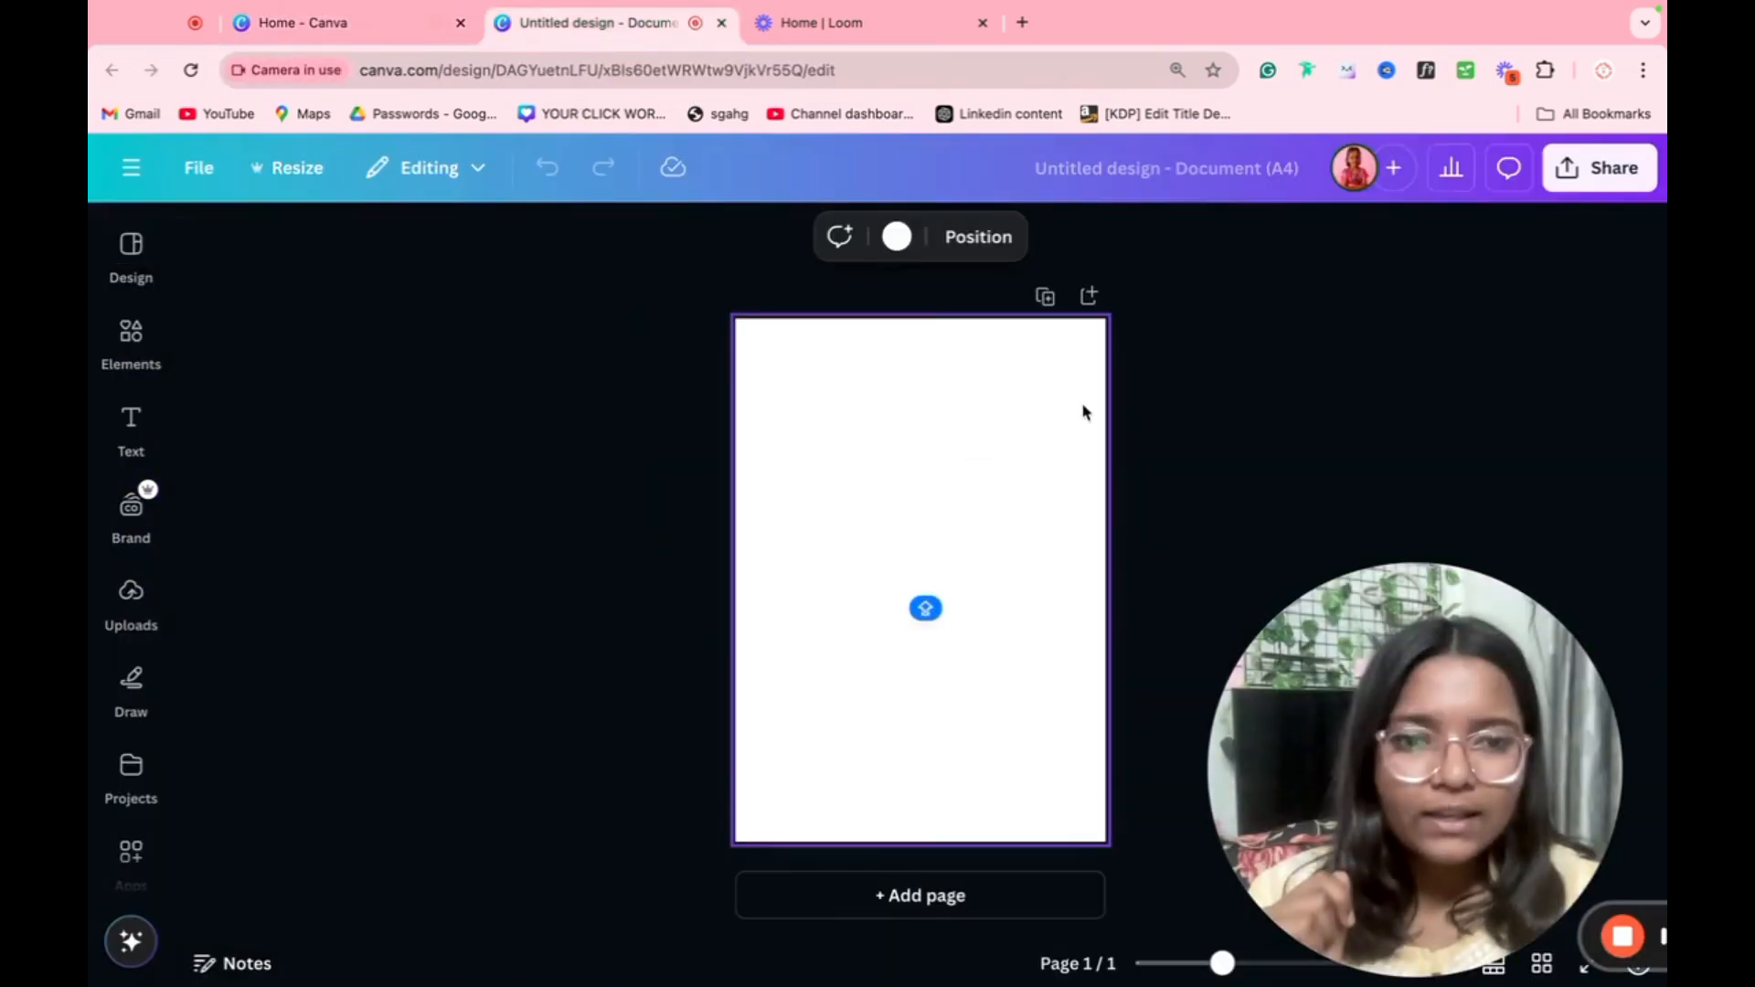
Step: Add a text box to the blank page reading "I AM A FREELANCER WITH 30 + YEARS OF EXPERIENCE"
{"action": "key", "text": "t"}
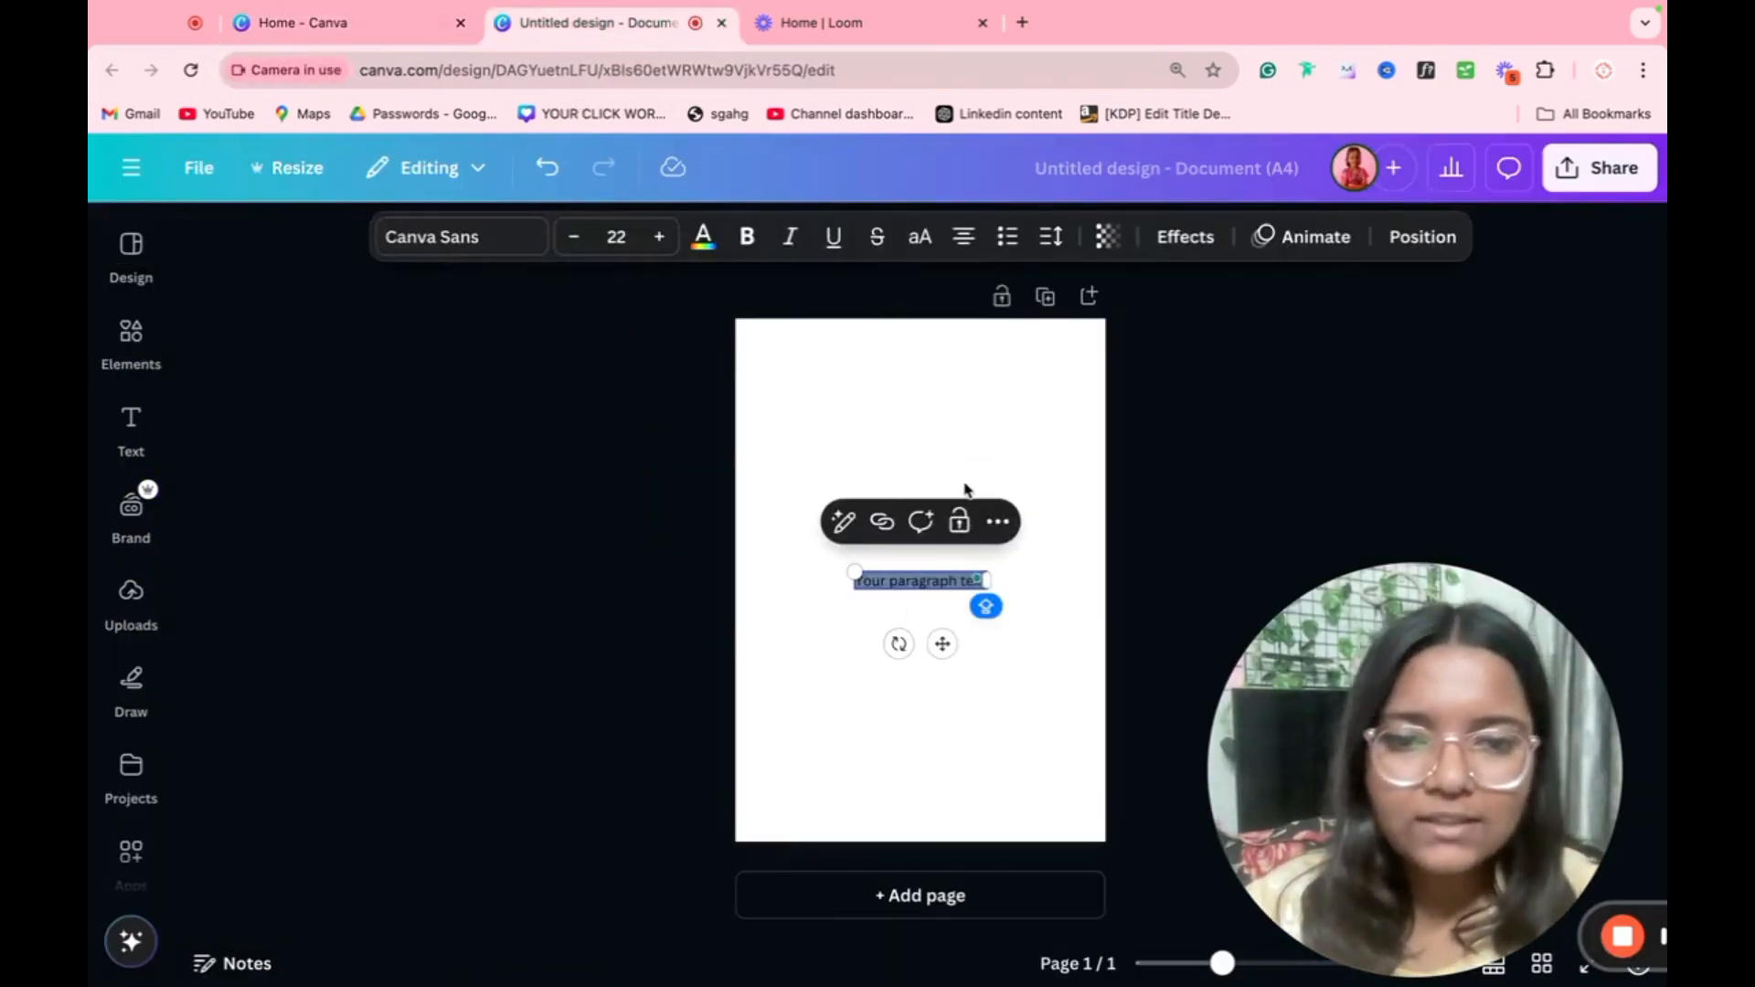
{"action": "key", "text": "BackSpace"}
{"action": "type", "text": "M"}
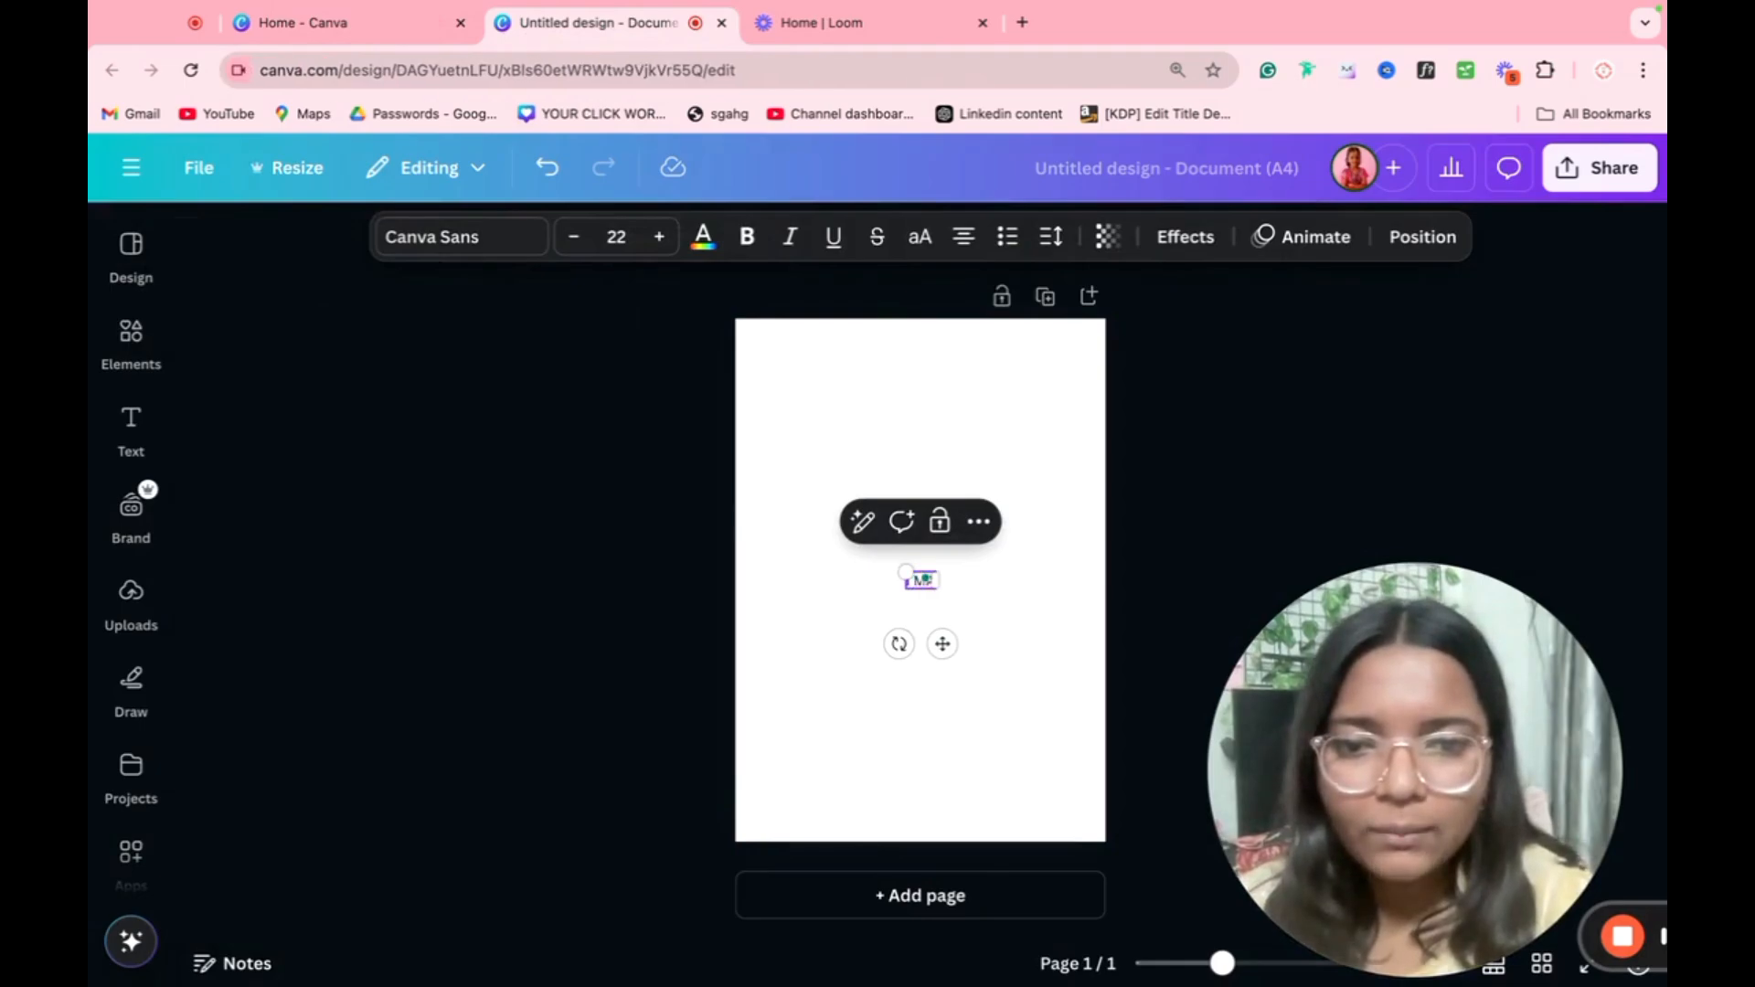
{"action": "type", "text": " AM A"}
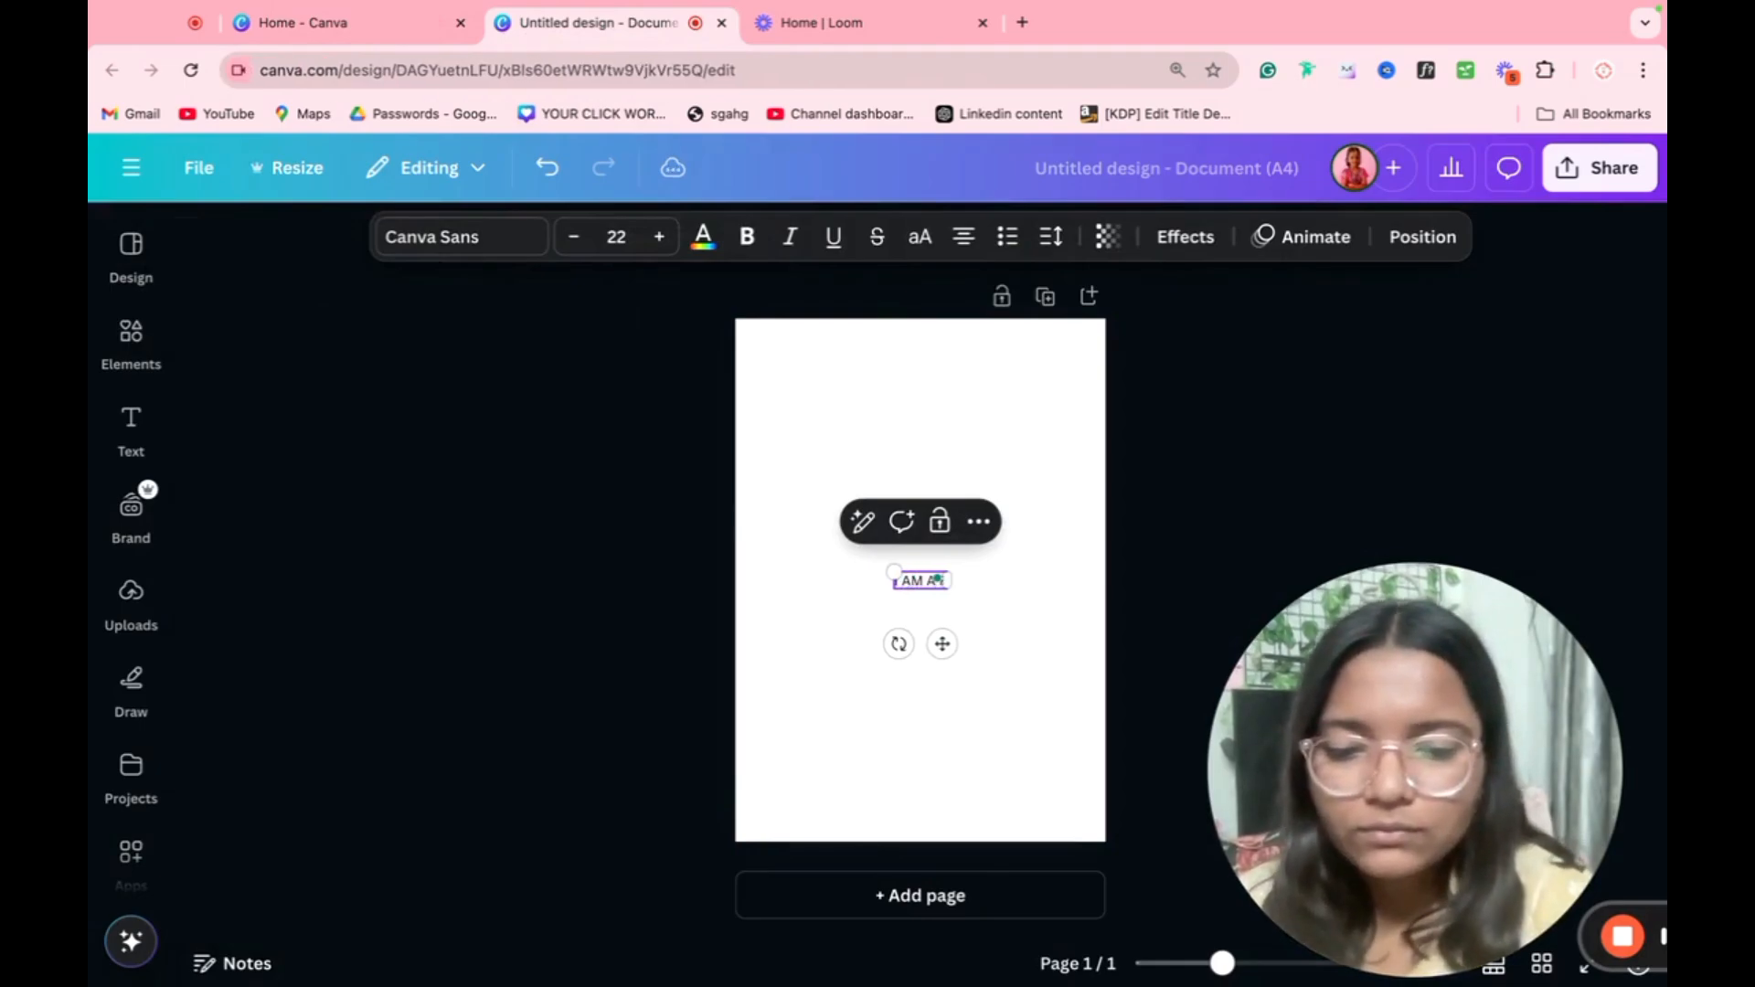
{"action": "type", "text": " FREELANCER"}
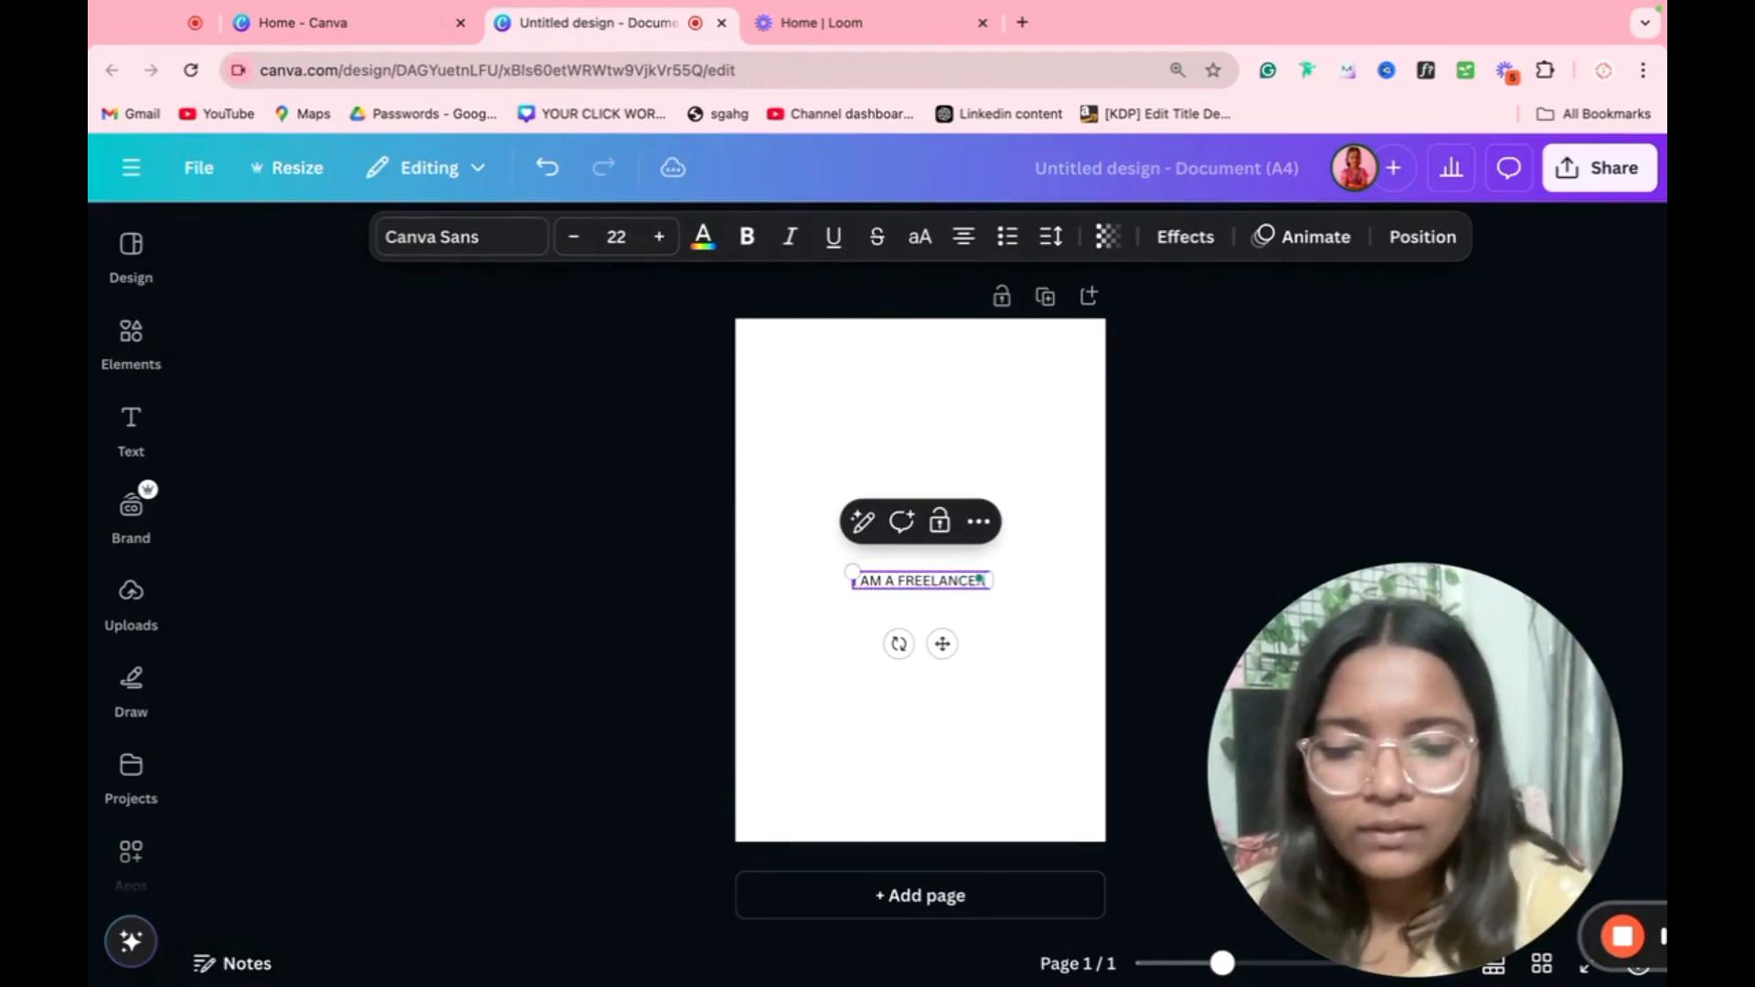
{"action": "type", "text": " WITH 30 +"}
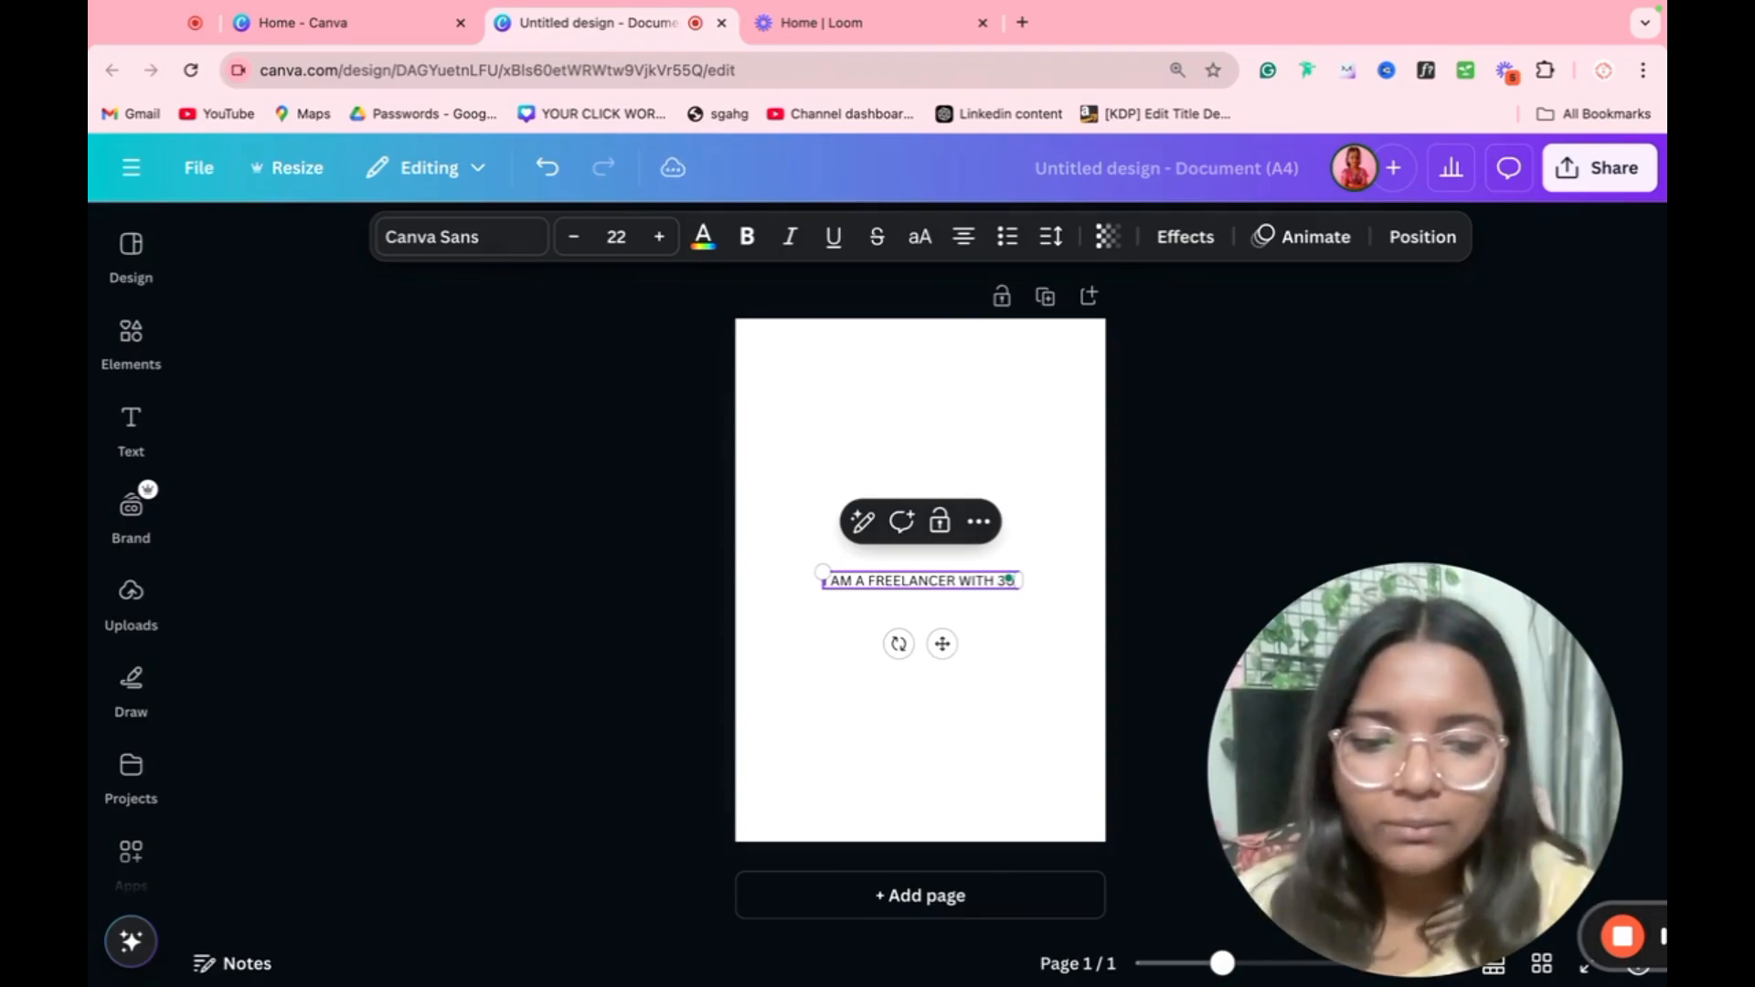
{"action": "key", "text": "BackSpace"}
{"action": "key", "text": "BackSpace"}
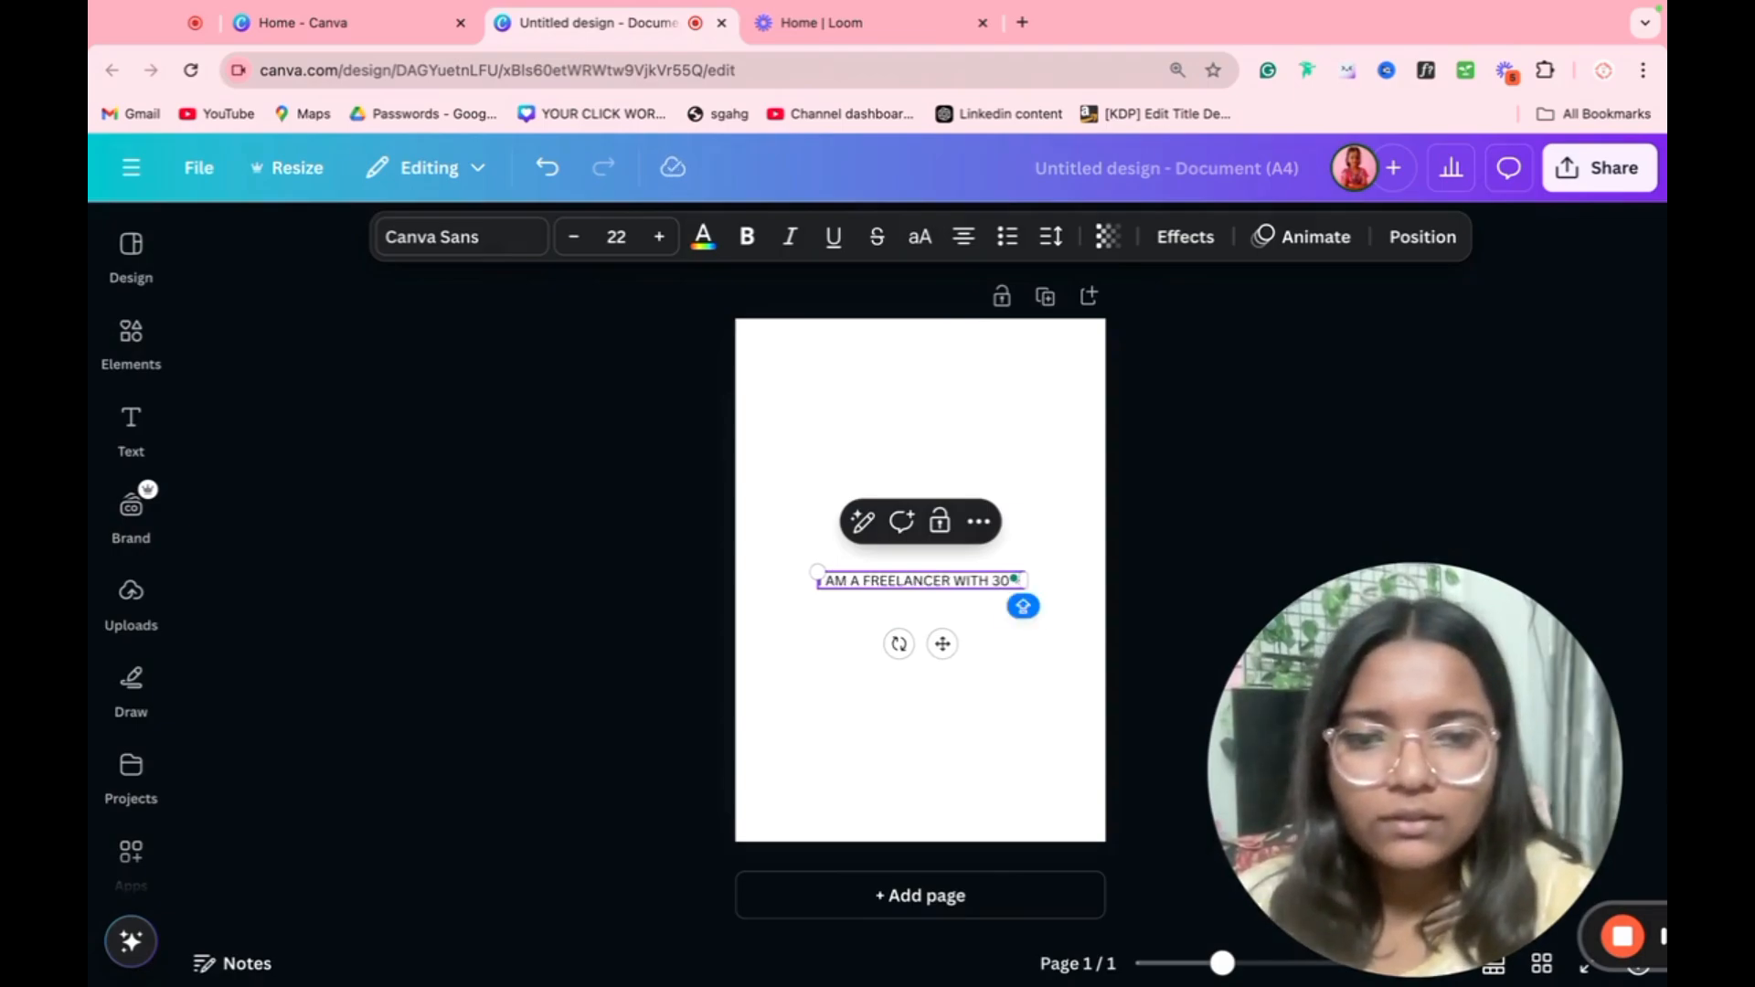
{"action": "type", "text": "+ YEARS"}
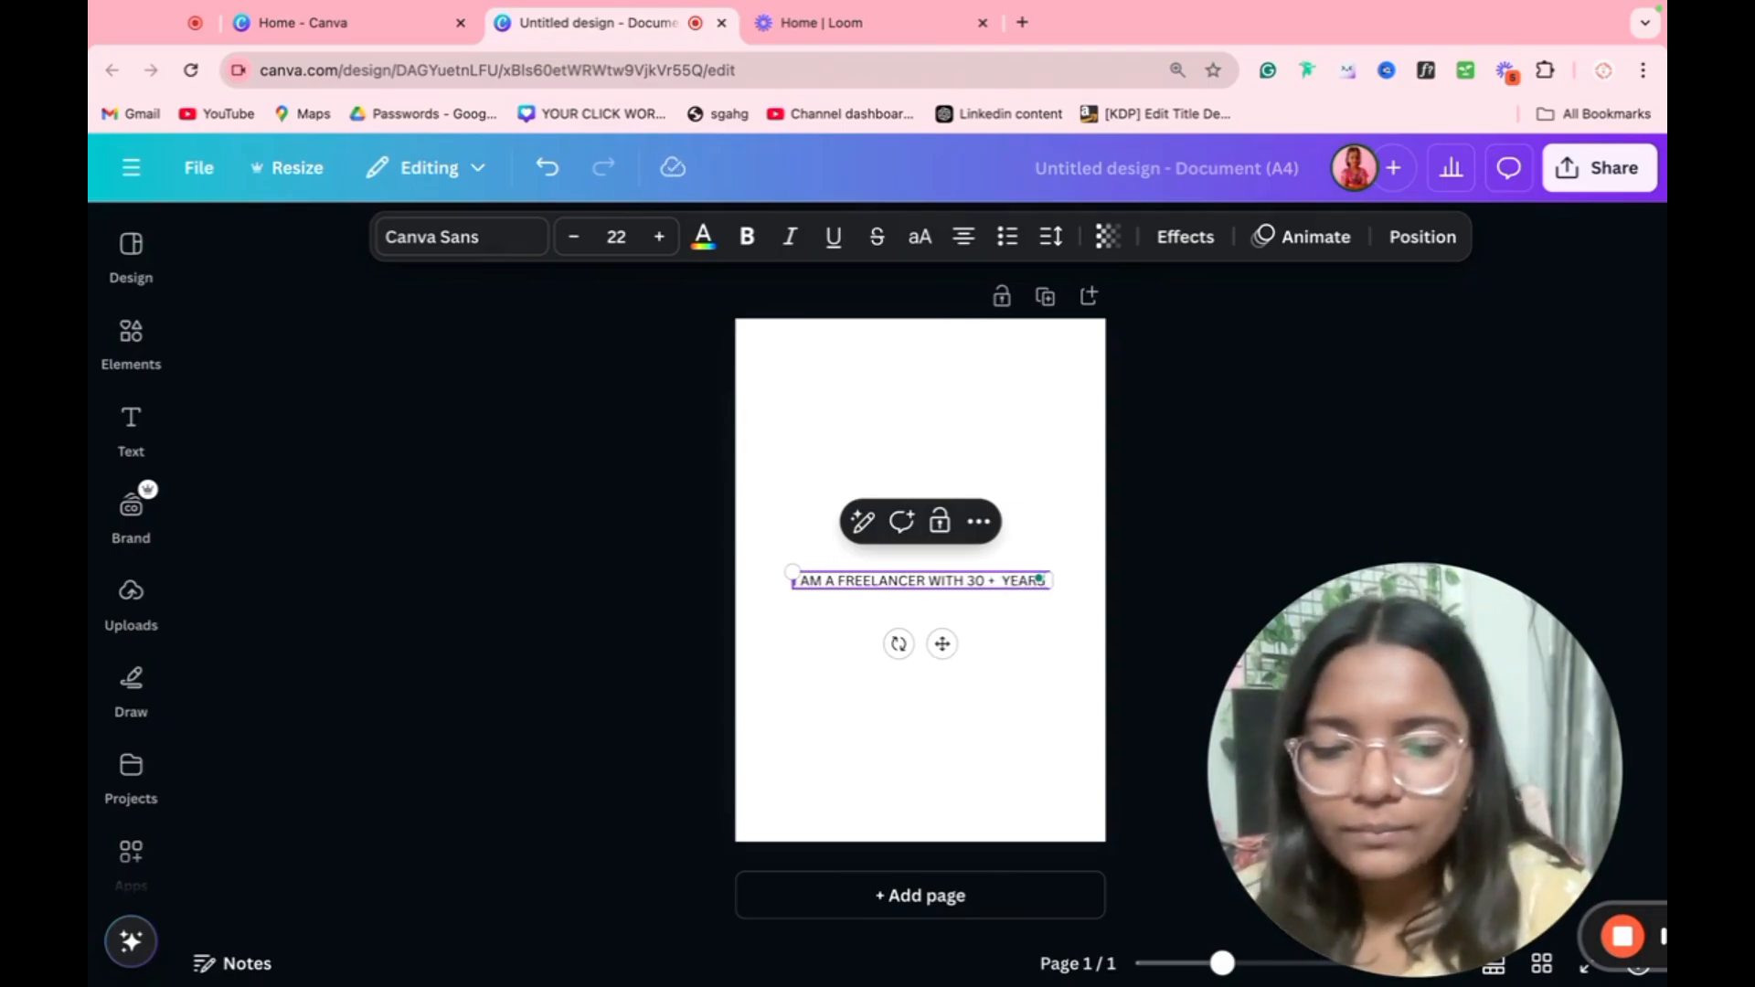
{"action": "type", "text": " OF EXPE"}
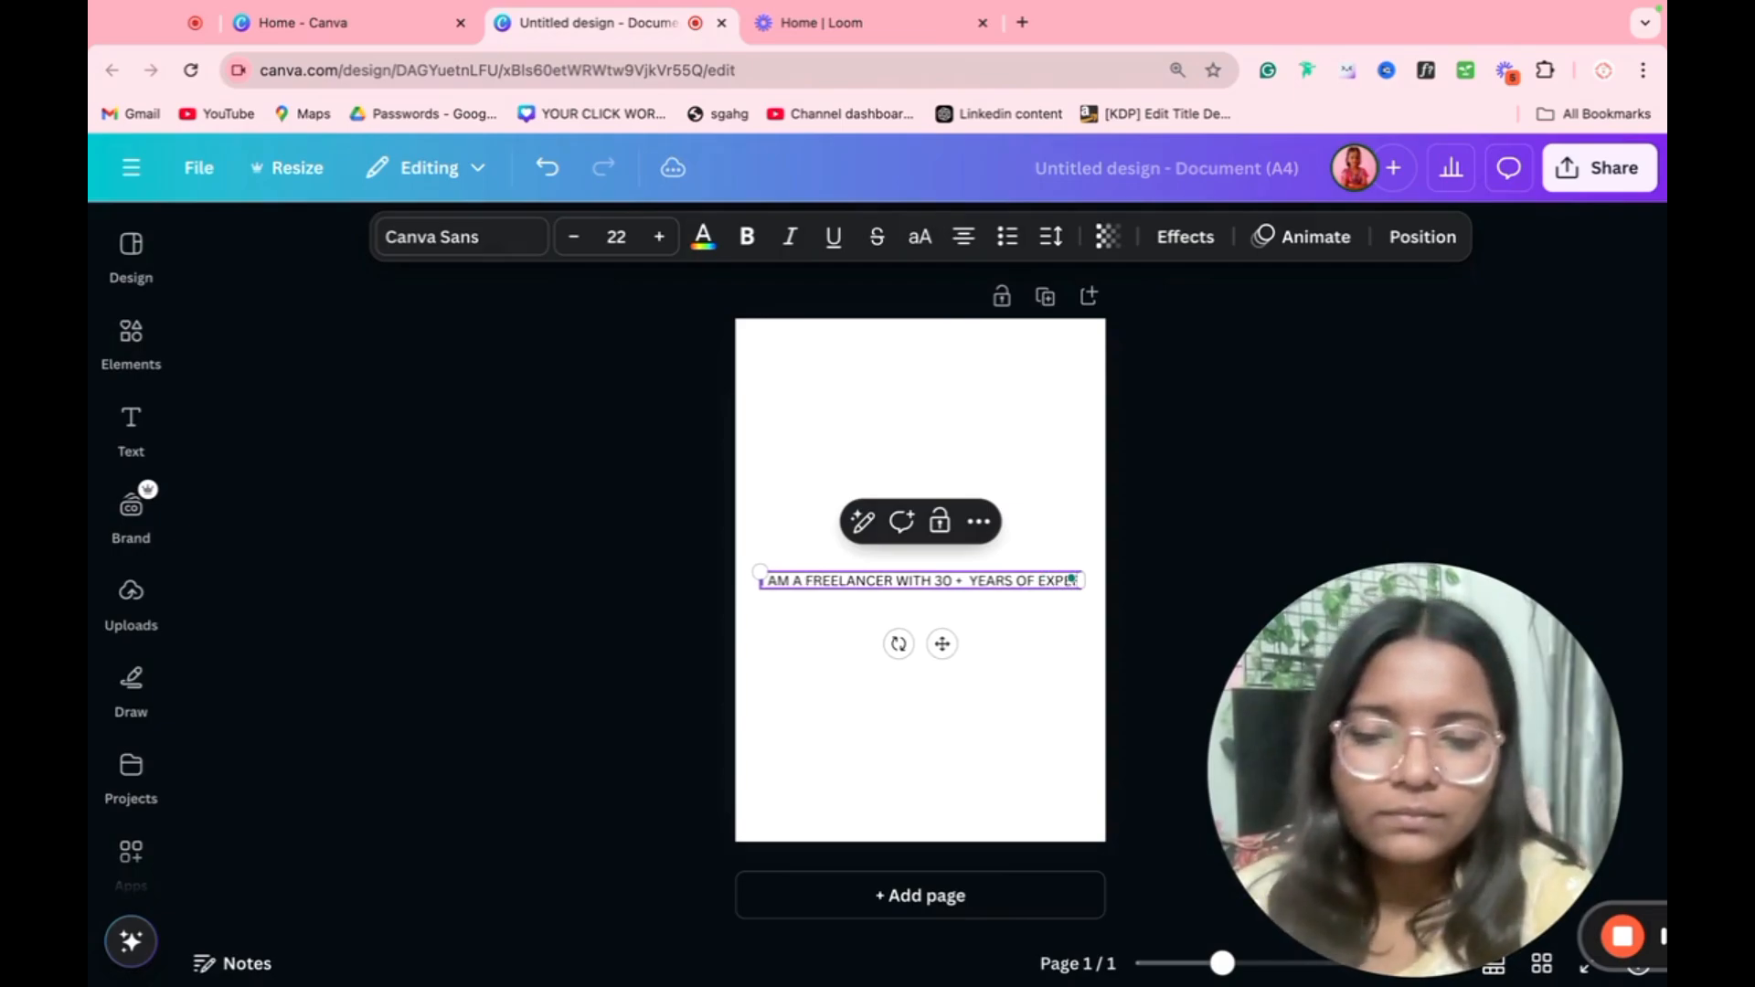
{"action": "type", "text": "RIENCE"}
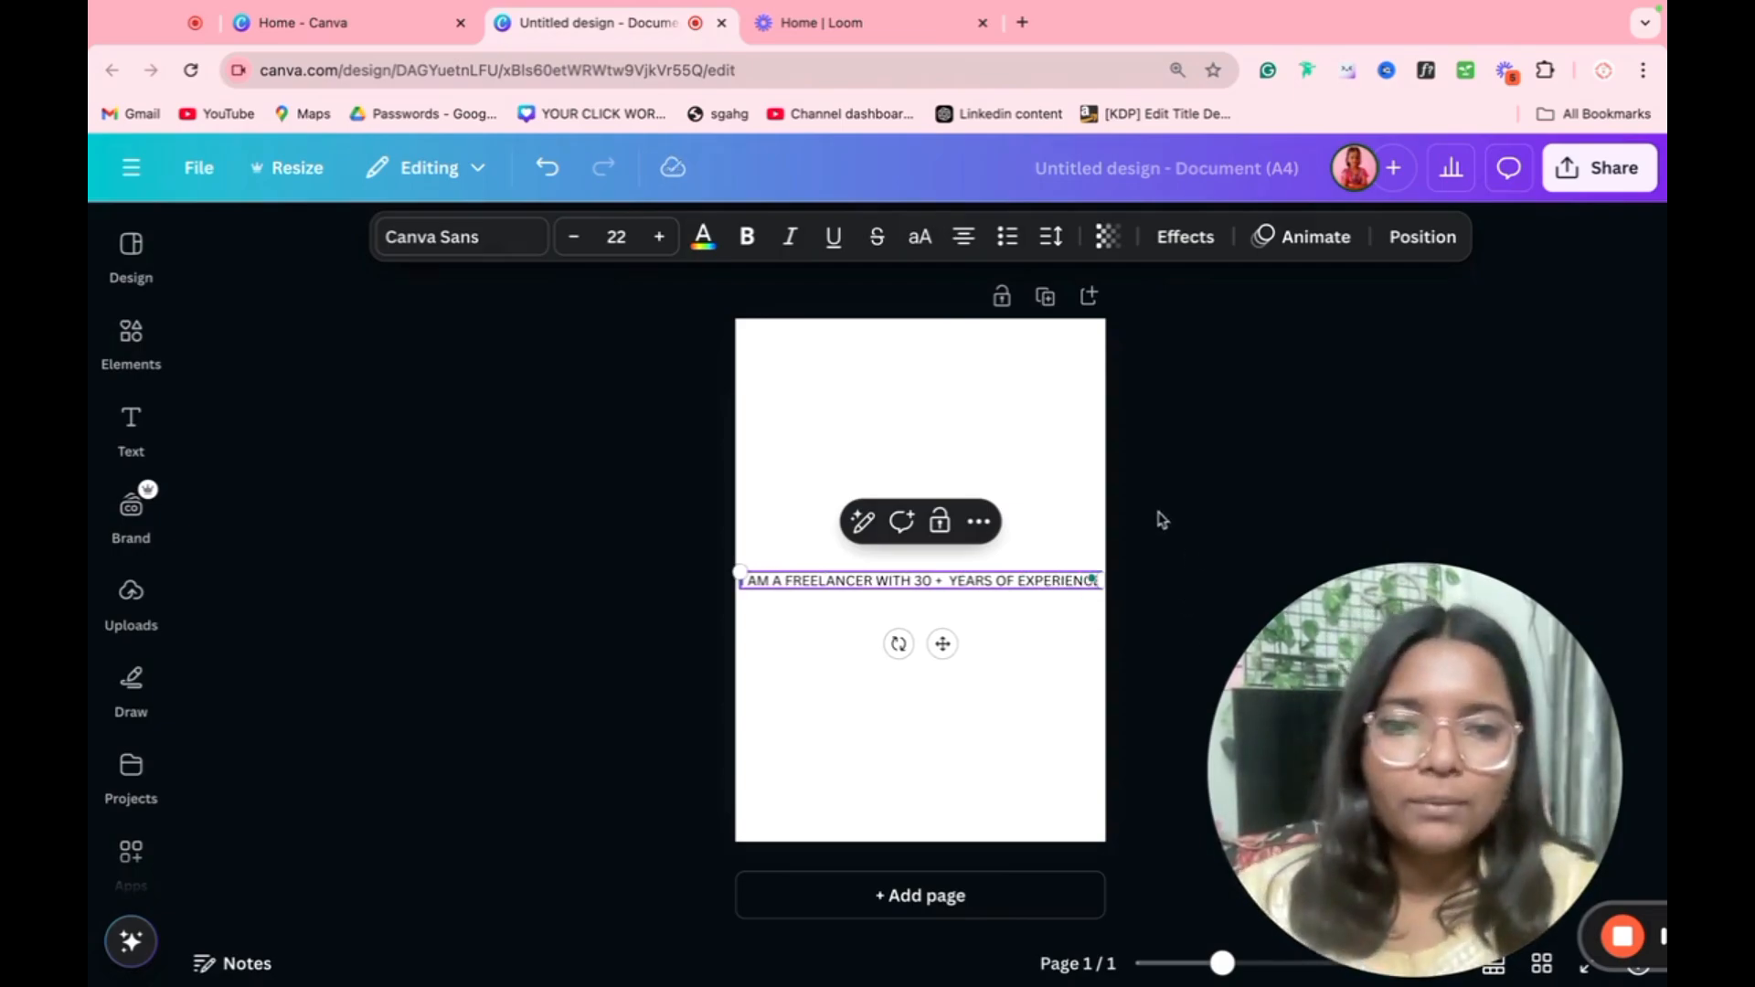
Step: Narrow the freelancer sentence's text box so it wraps onto three lines and move it to the upper part of the page
{"action": "left_click", "coordinate": [1161, 519]}
{"action": "left_click", "coordinate": [1045, 580]}
{"action": "left_click_drag", "start_coordinate": [1119, 591], "coordinate": [980, 441]}
{"action": "left_click", "coordinate": [853, 612]}
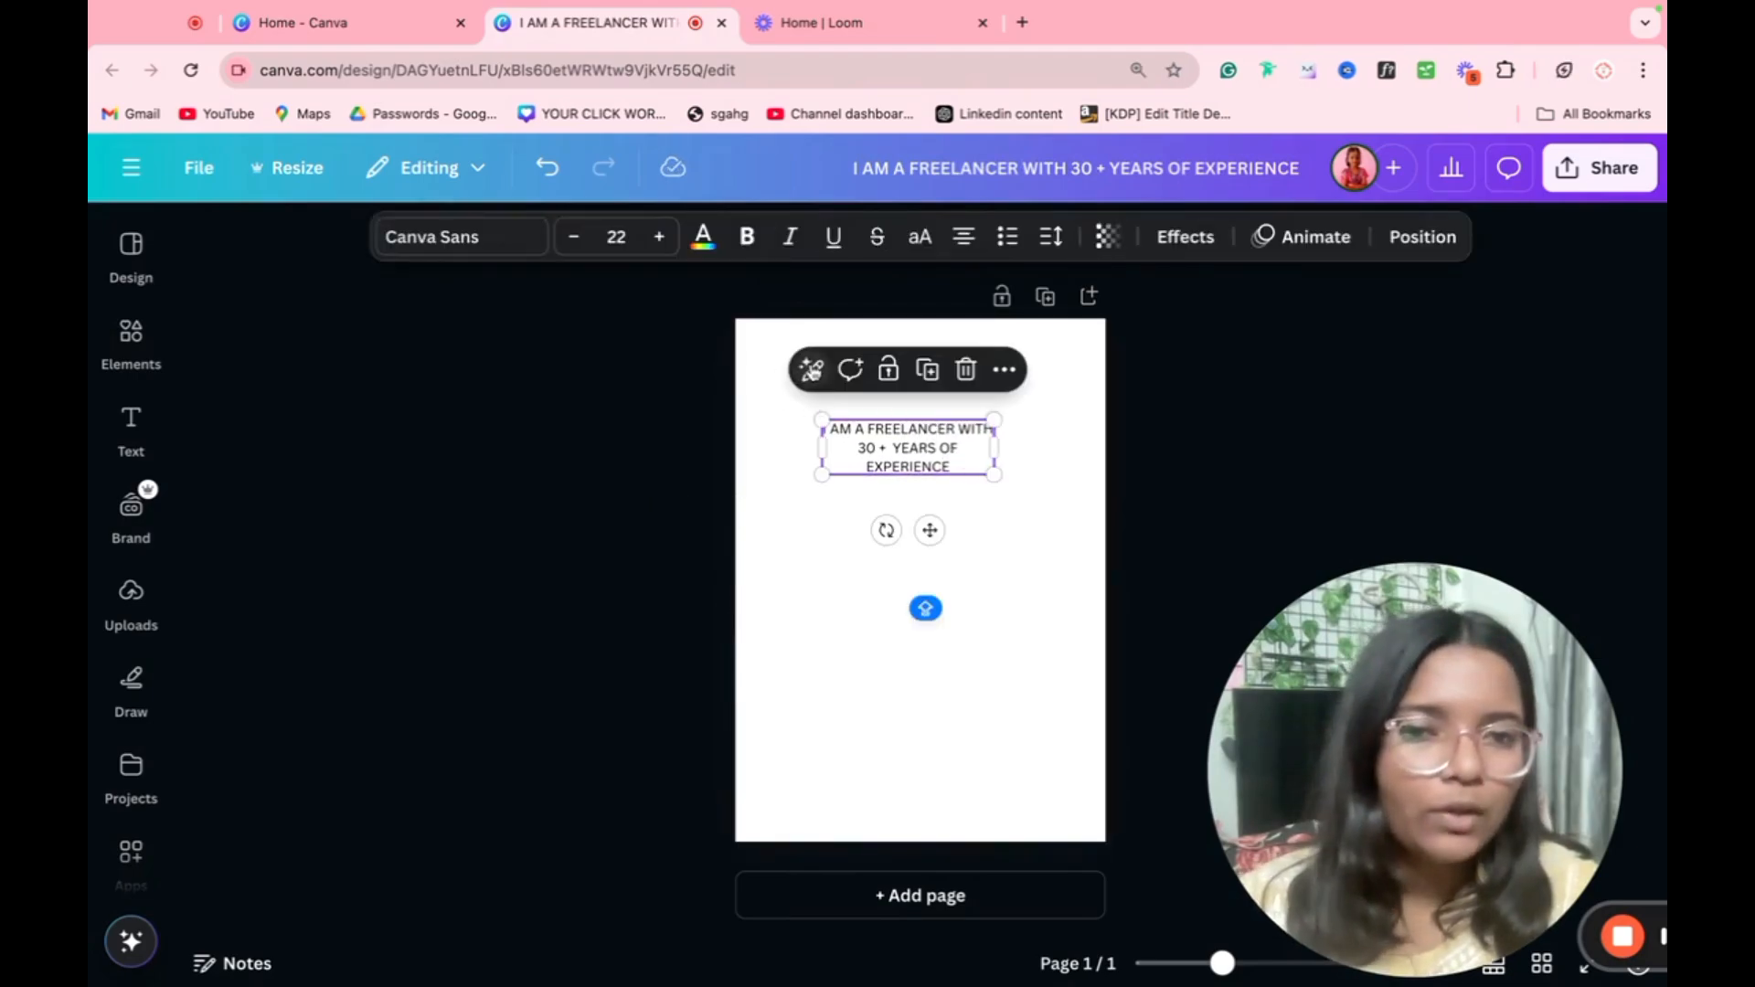
Step: Generate a Magic Write "Continue writing" suggestion for the freelancer sentence and dismiss it without inserting it
{"action": "left_click", "coordinate": [810, 370]}
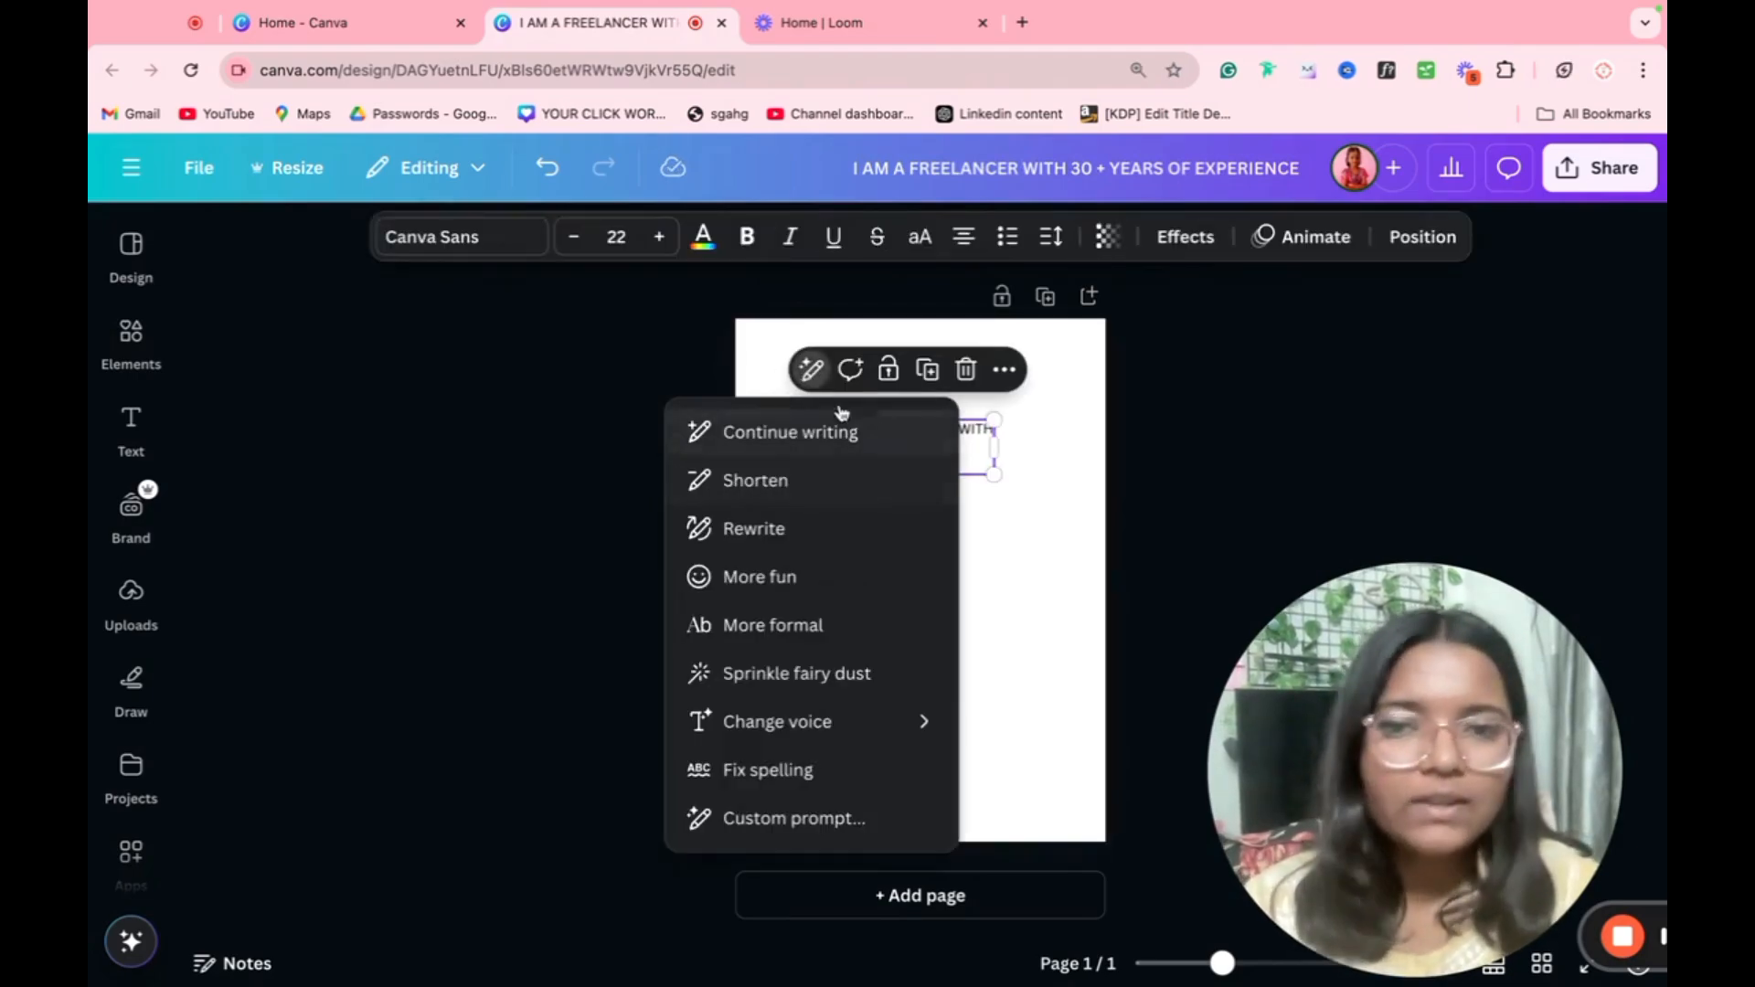
{"action": "left_click", "coordinate": [780, 436]}
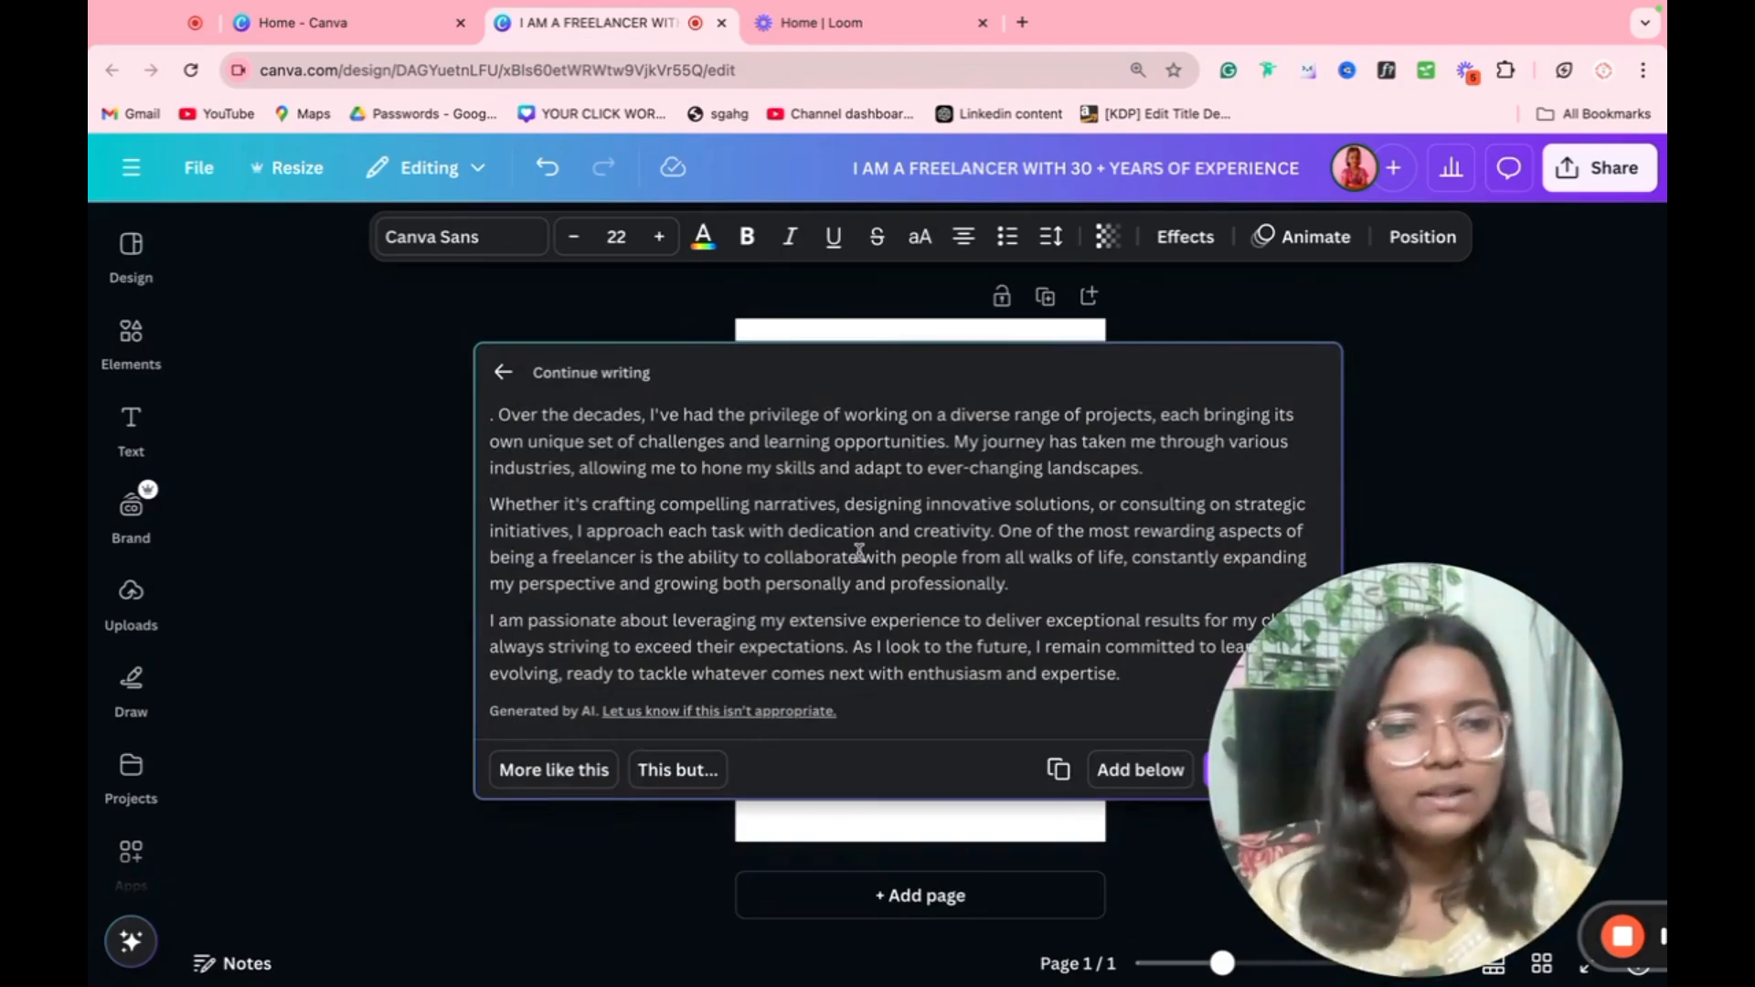
{"action": "left_click", "coordinate": [1380, 342]}
Step: Preview Magic Write's "Rewrite" version of the freelancer sentence and close the suggestion without using it
{"action": "left_click", "coordinate": [965, 447]}
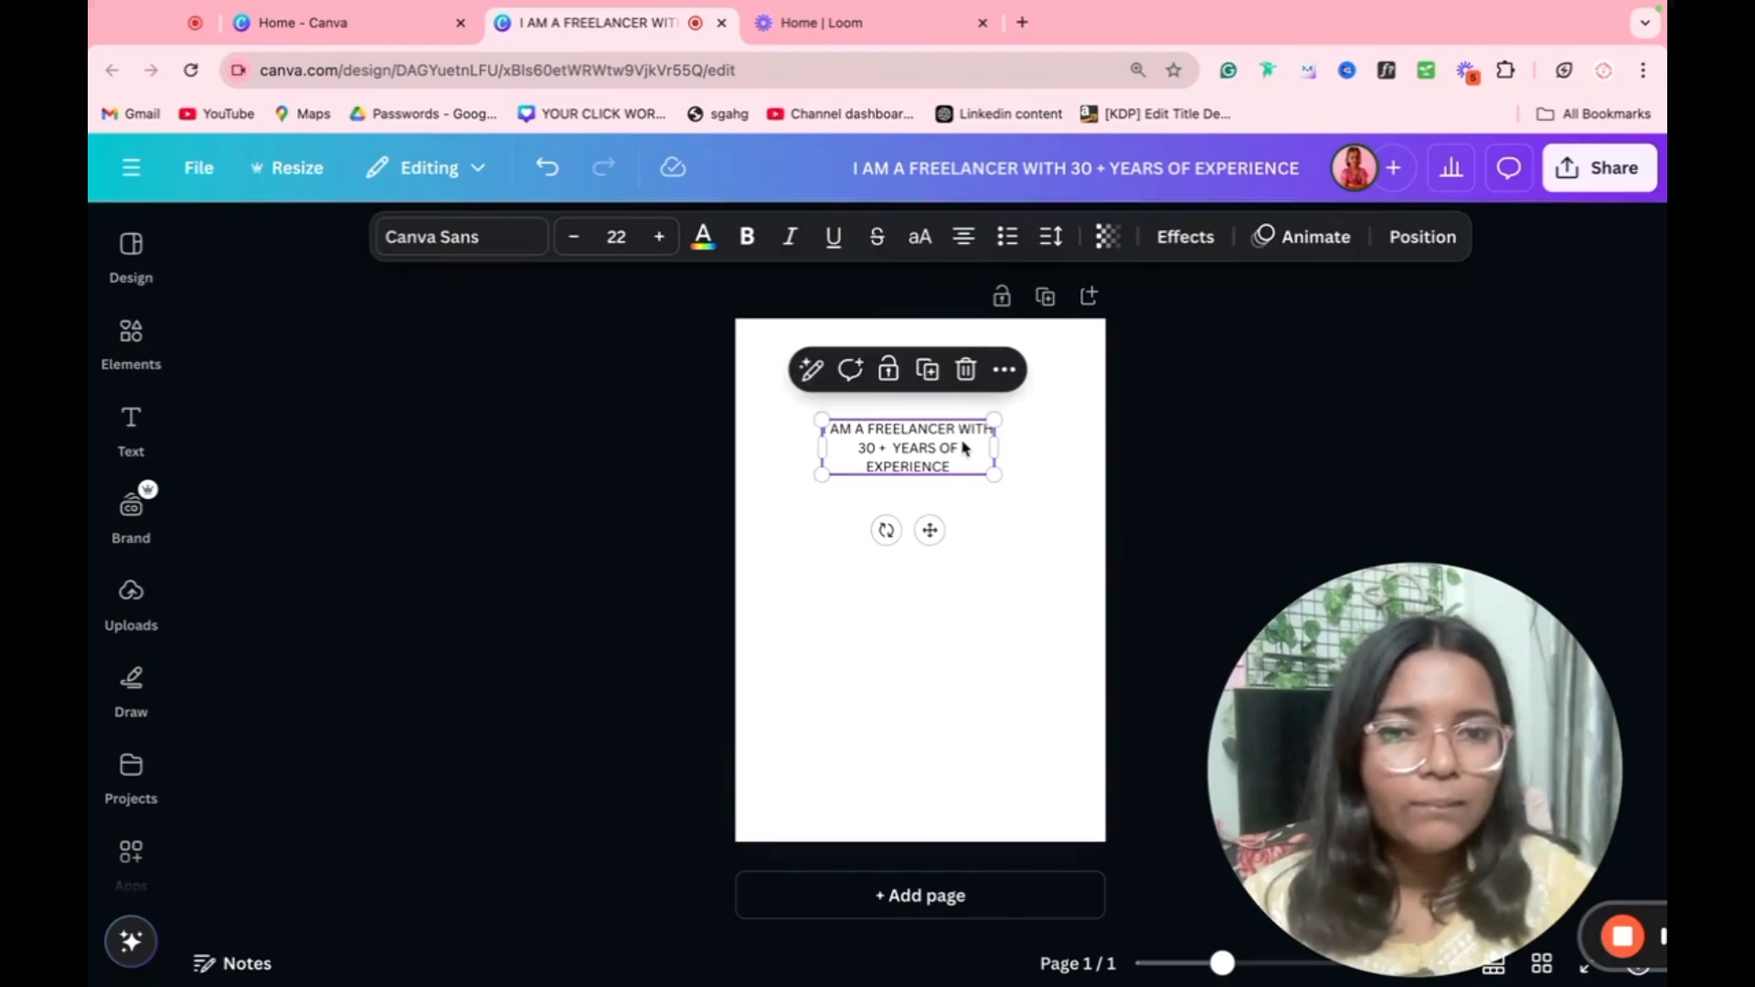
{"action": "left_click", "coordinate": [809, 370]}
{"action": "left_click", "coordinate": [731, 531]}
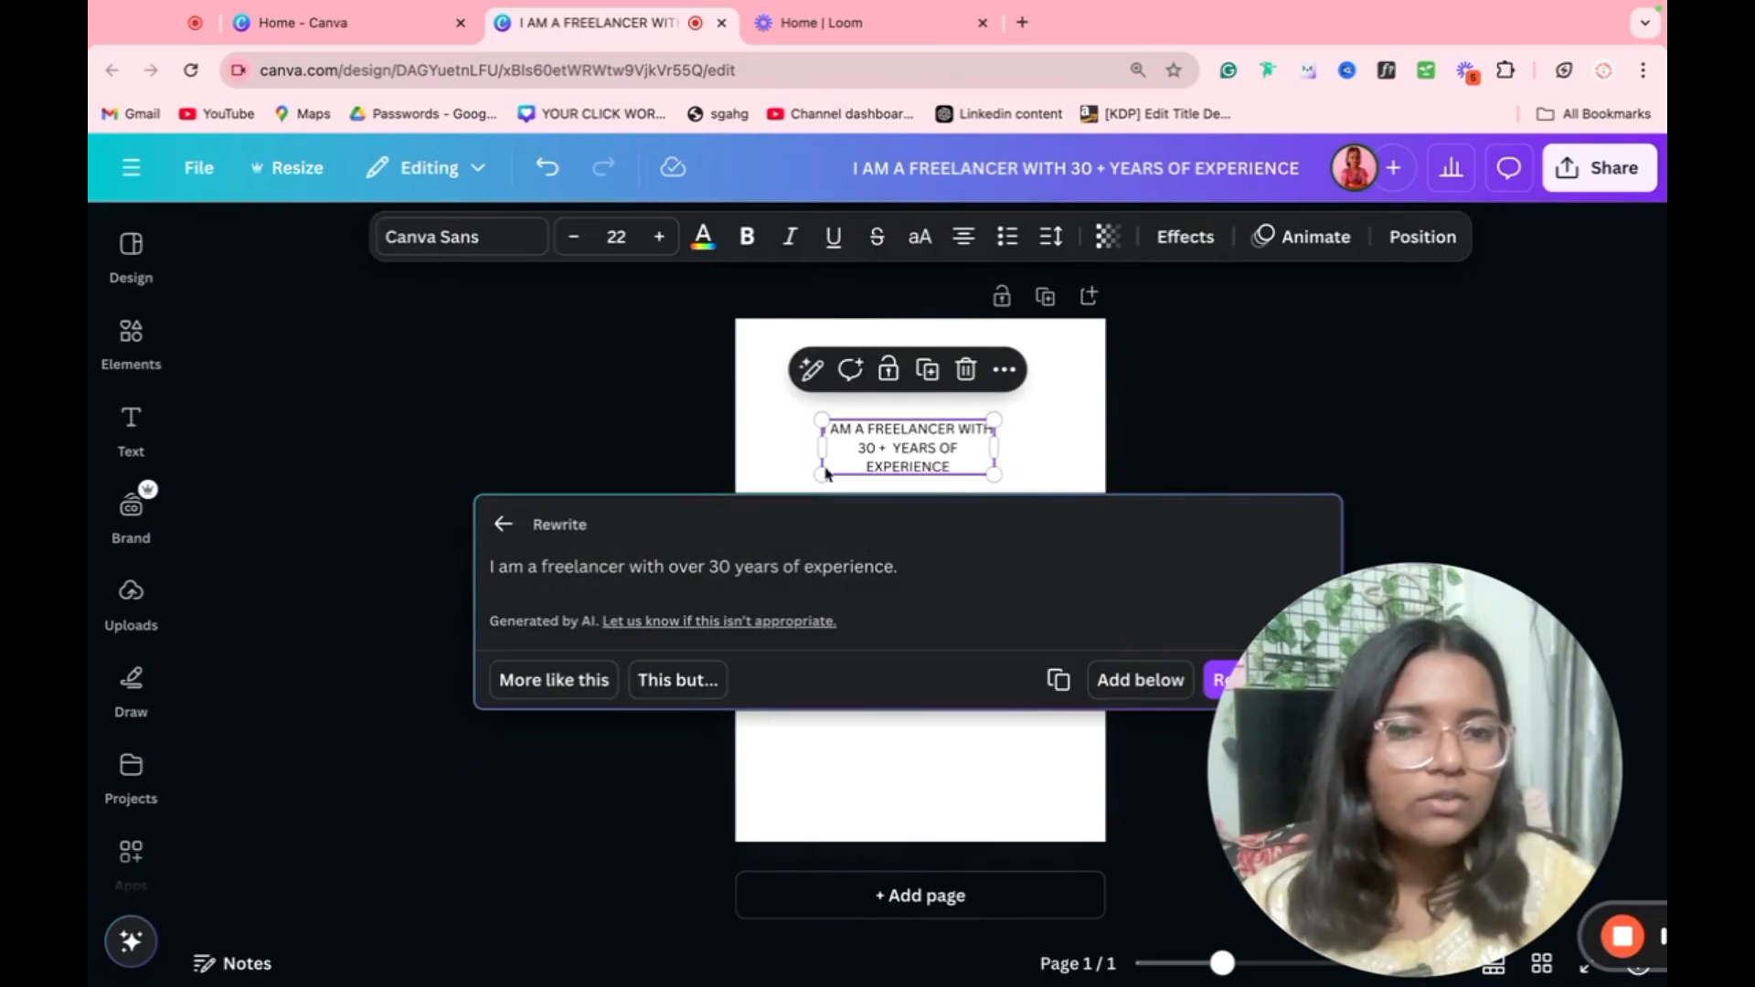
{"action": "left_click", "coordinate": [1048, 403]}
Step: Generate Magic Write's "More fun" version of the freelancer sentence as a preview
{"action": "left_click", "coordinate": [950, 437]}
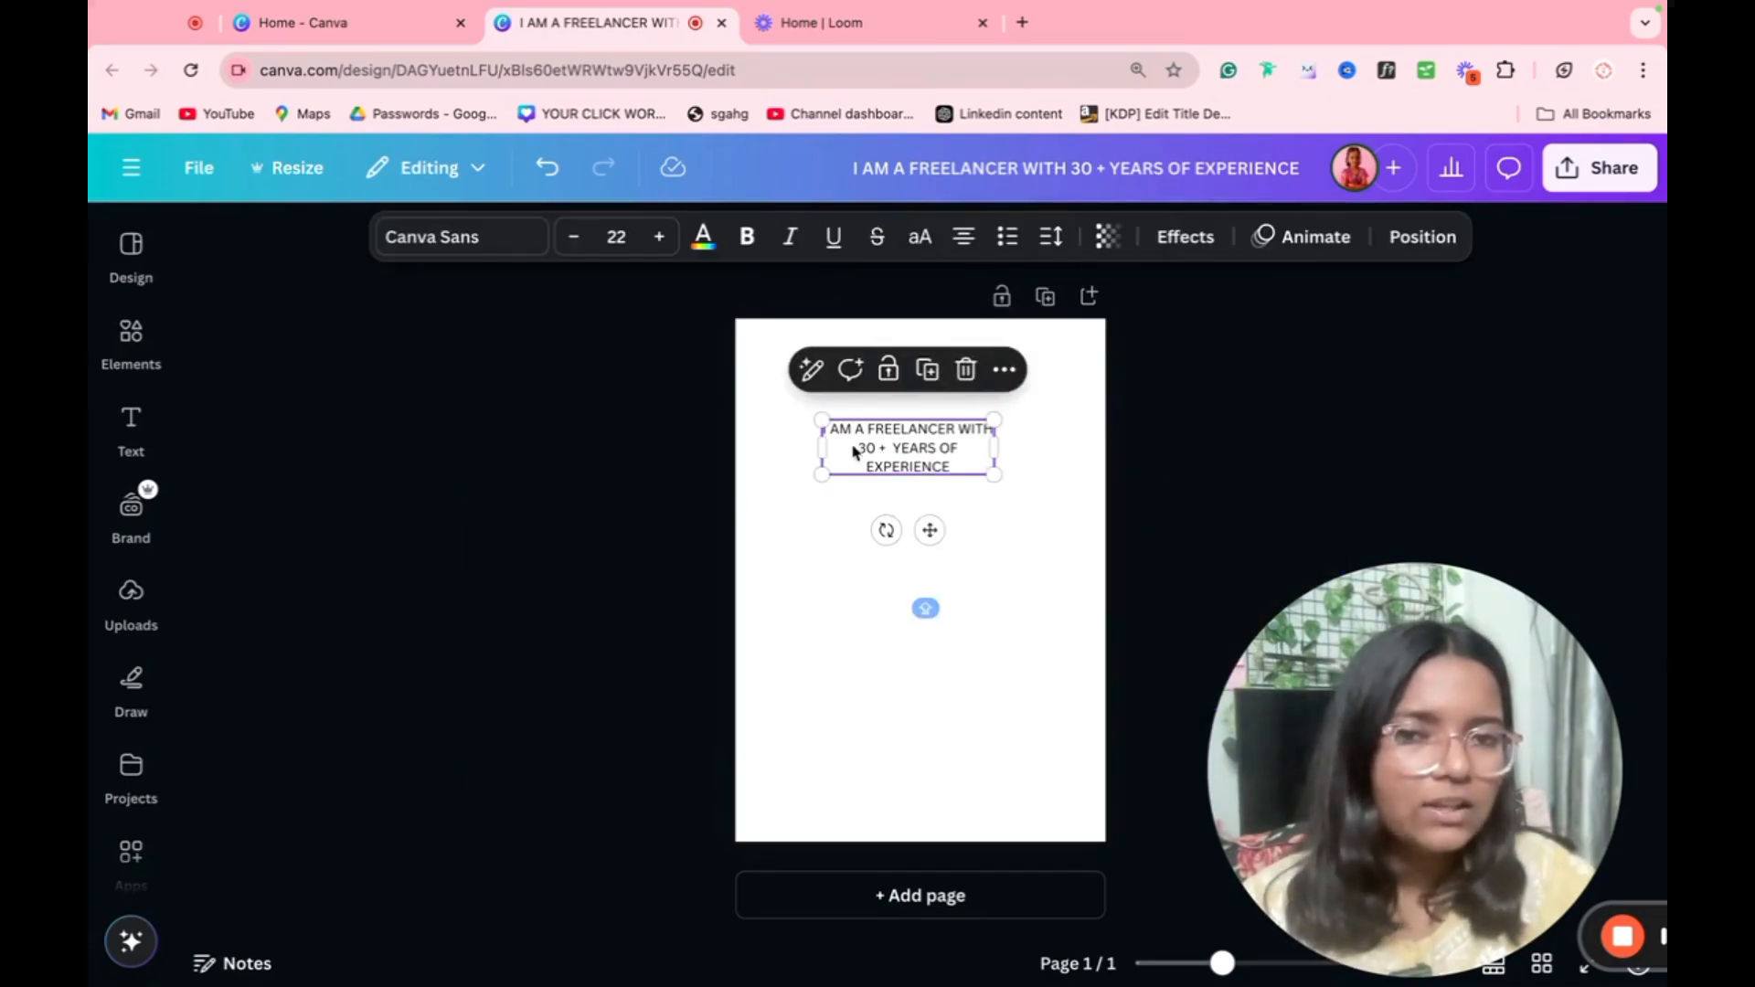
{"action": "left_click", "coordinate": [809, 370]}
{"action": "left_click", "coordinate": [764, 577]}
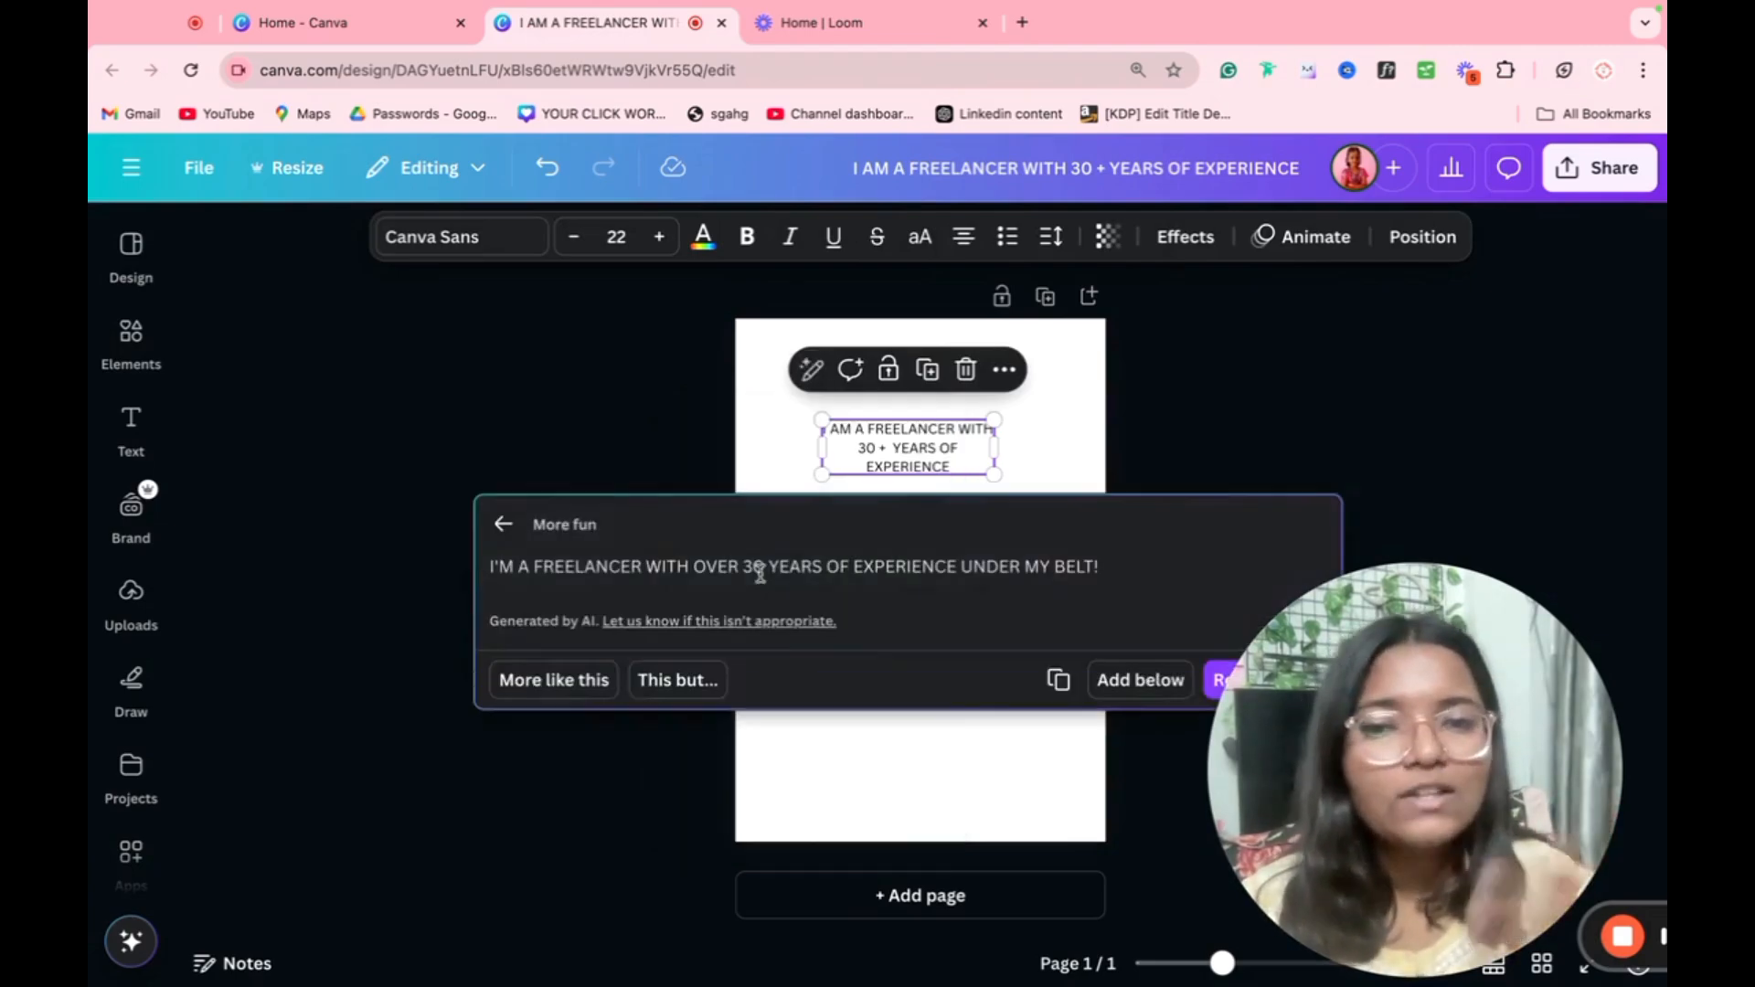
Step: Review the remaining Magic Write options, including Change voice and Custom prompt, and deselect the text
{"action": "left_click", "coordinate": [818, 390]}
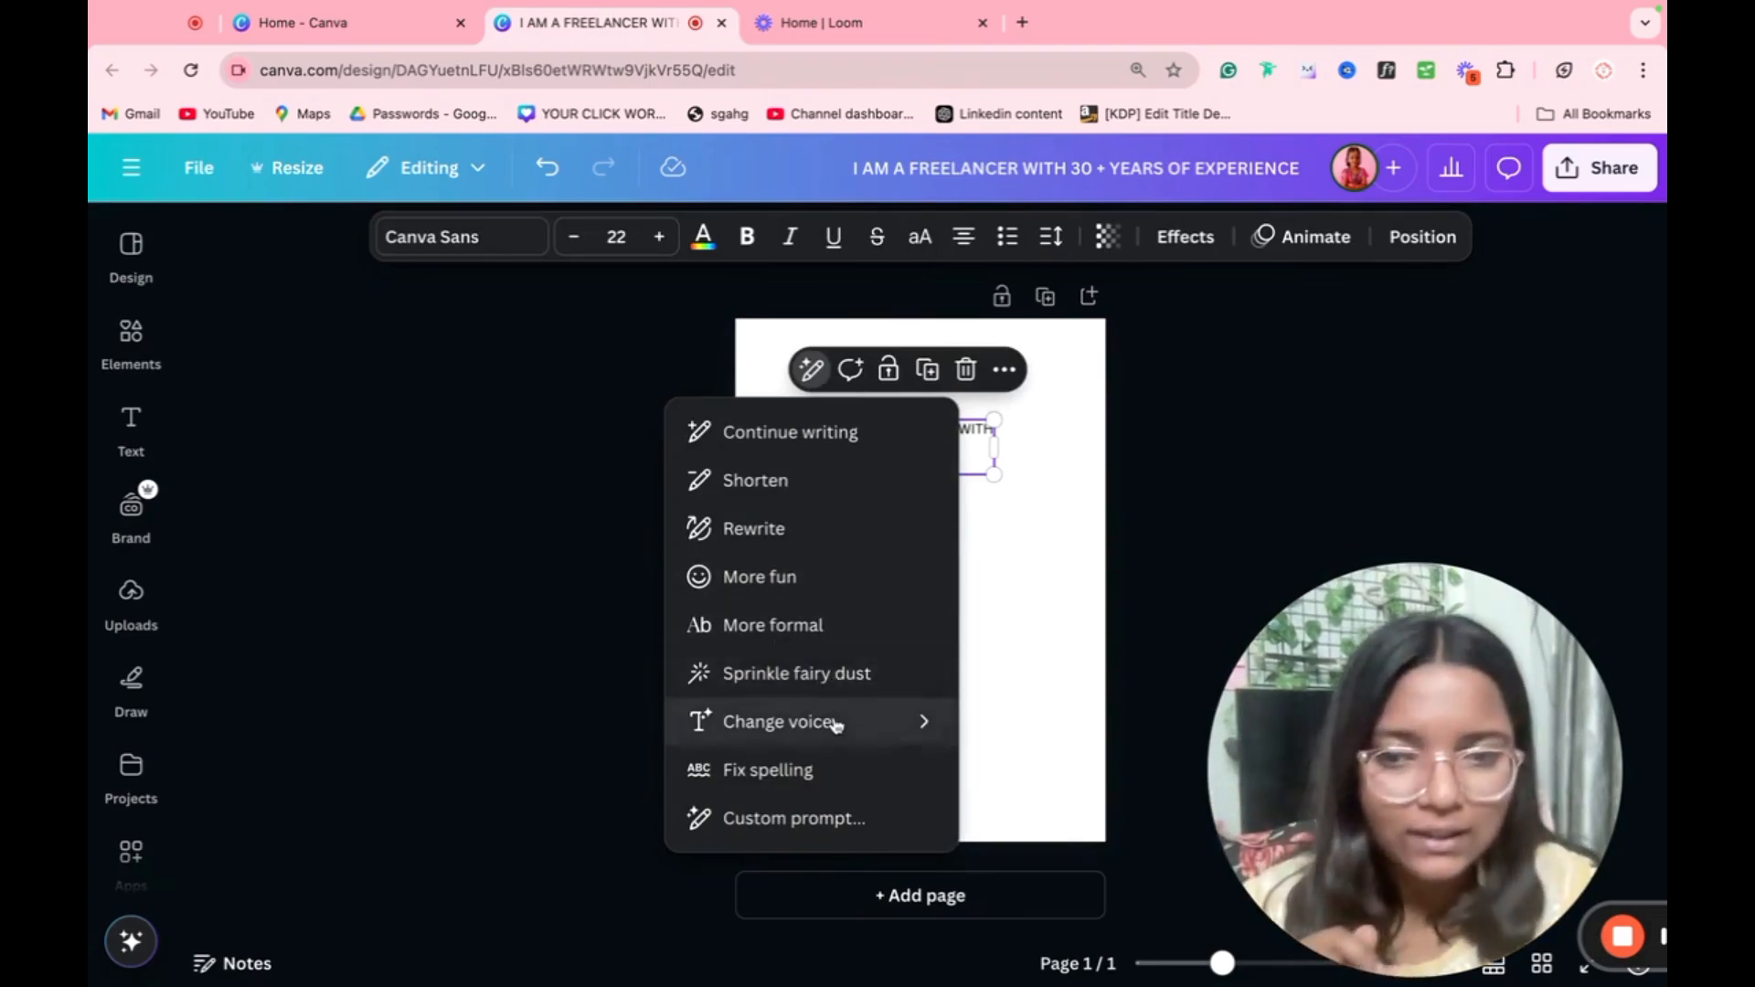
{"action": "mouse_move", "coordinate": [836, 727]}
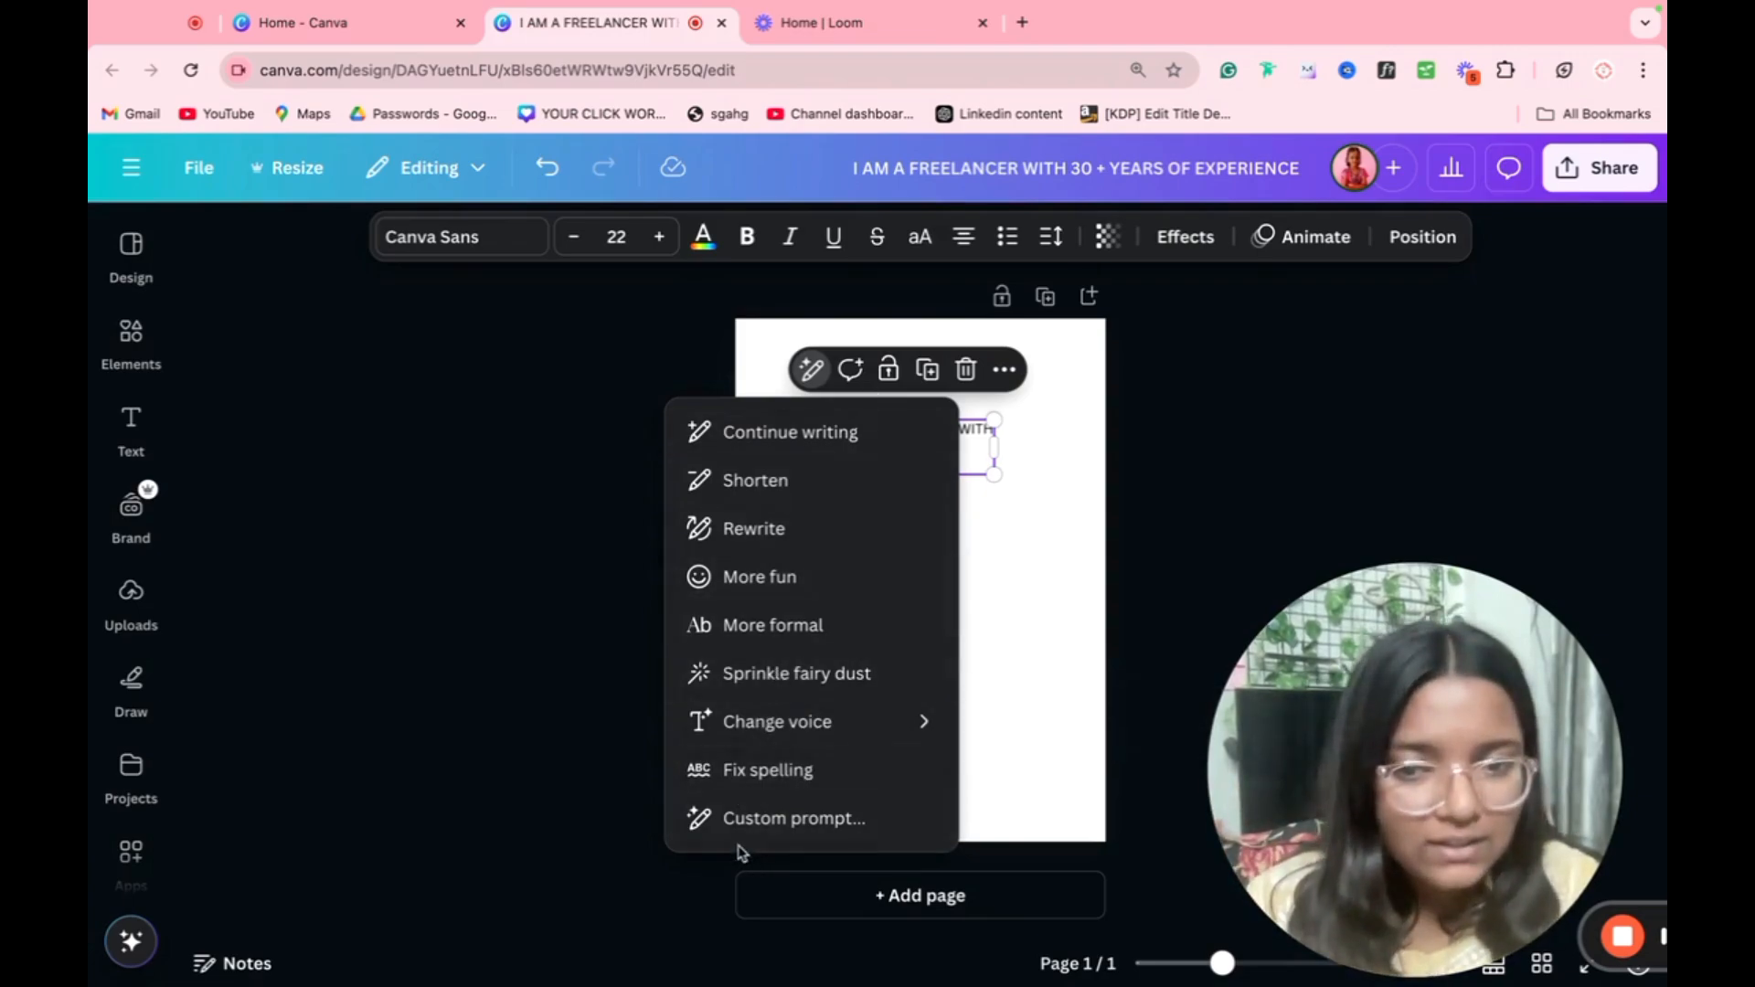
{"action": "left_click", "coordinate": [1042, 674]}
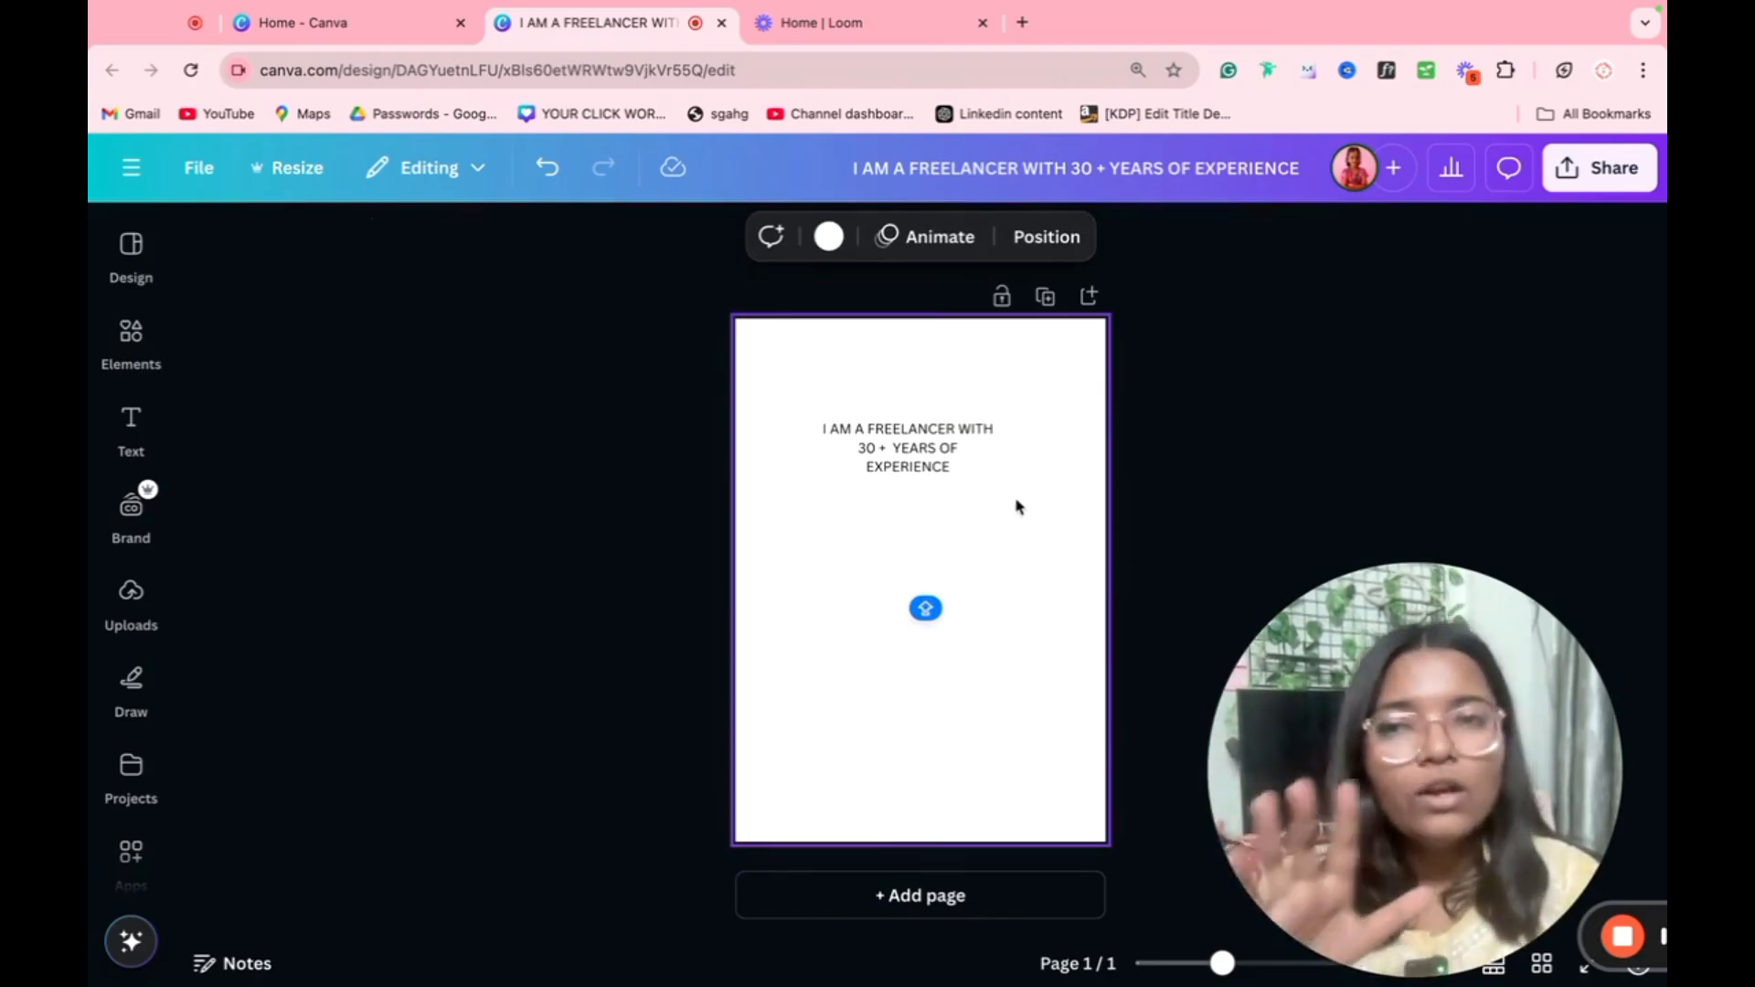
Step: Create a new Doc from the home page and insert the Team Retrospective banner template
{"action": "left_click", "coordinate": [397, 26]}
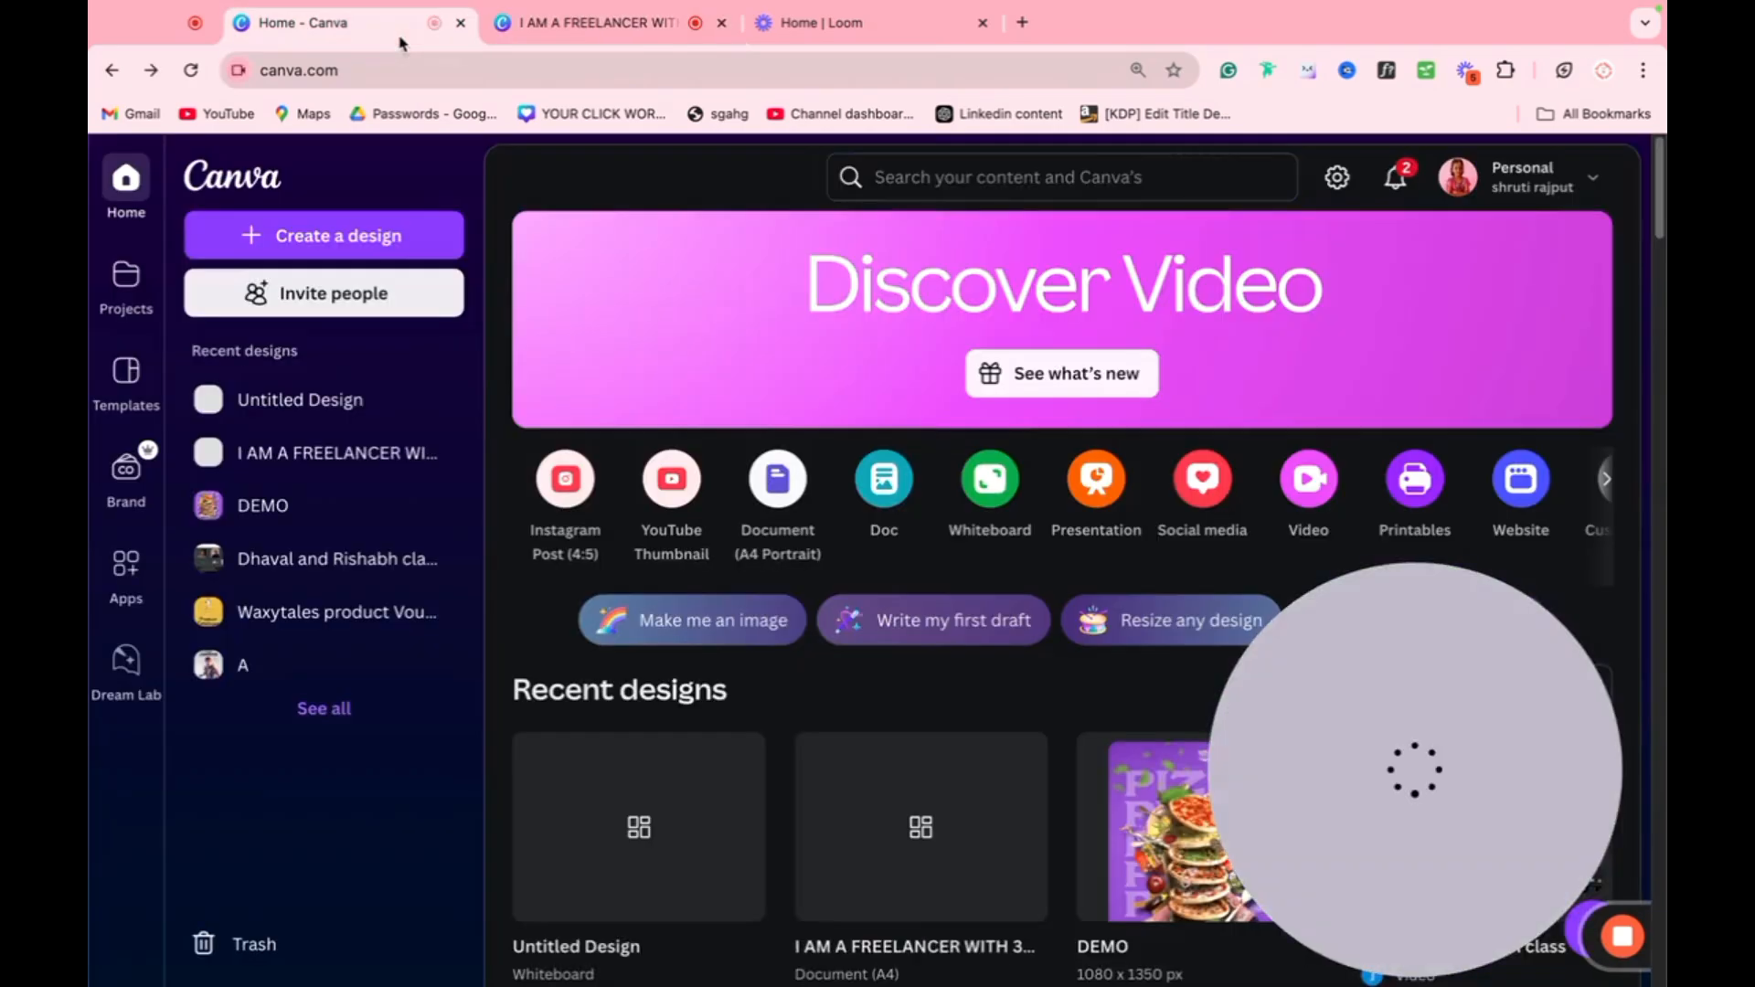
{"action": "left_click", "coordinate": [885, 484]}
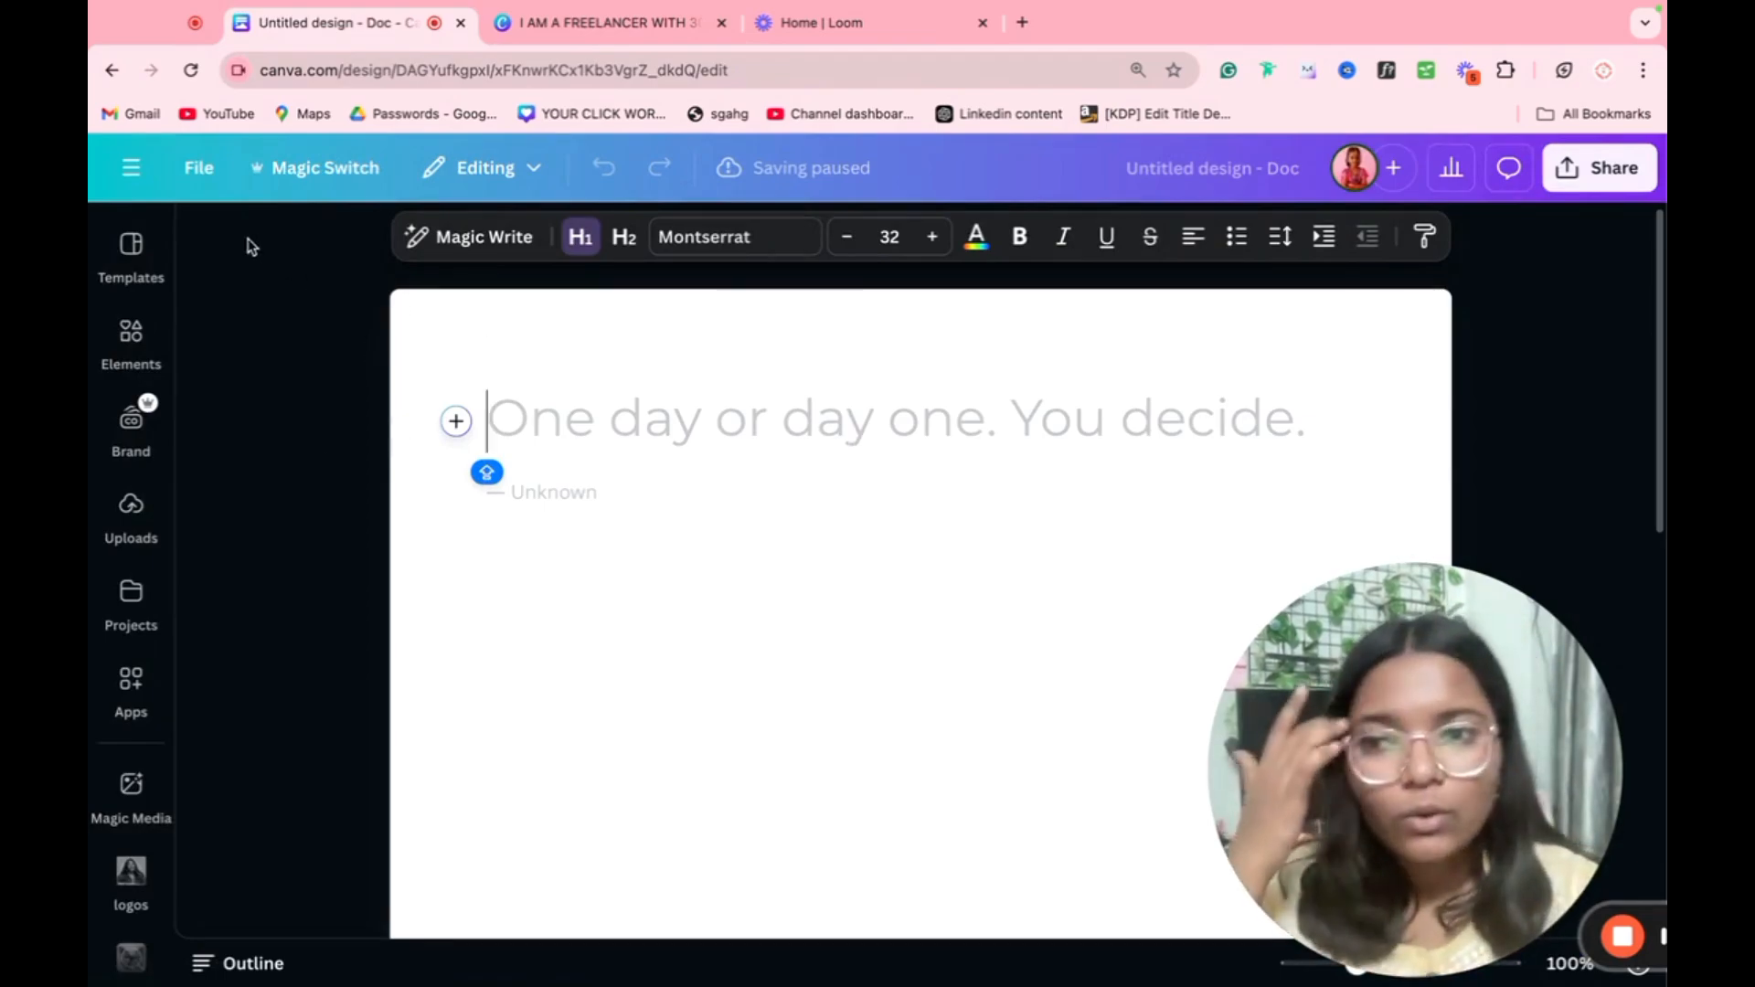
{"action": "left_click", "coordinate": [131, 252]}
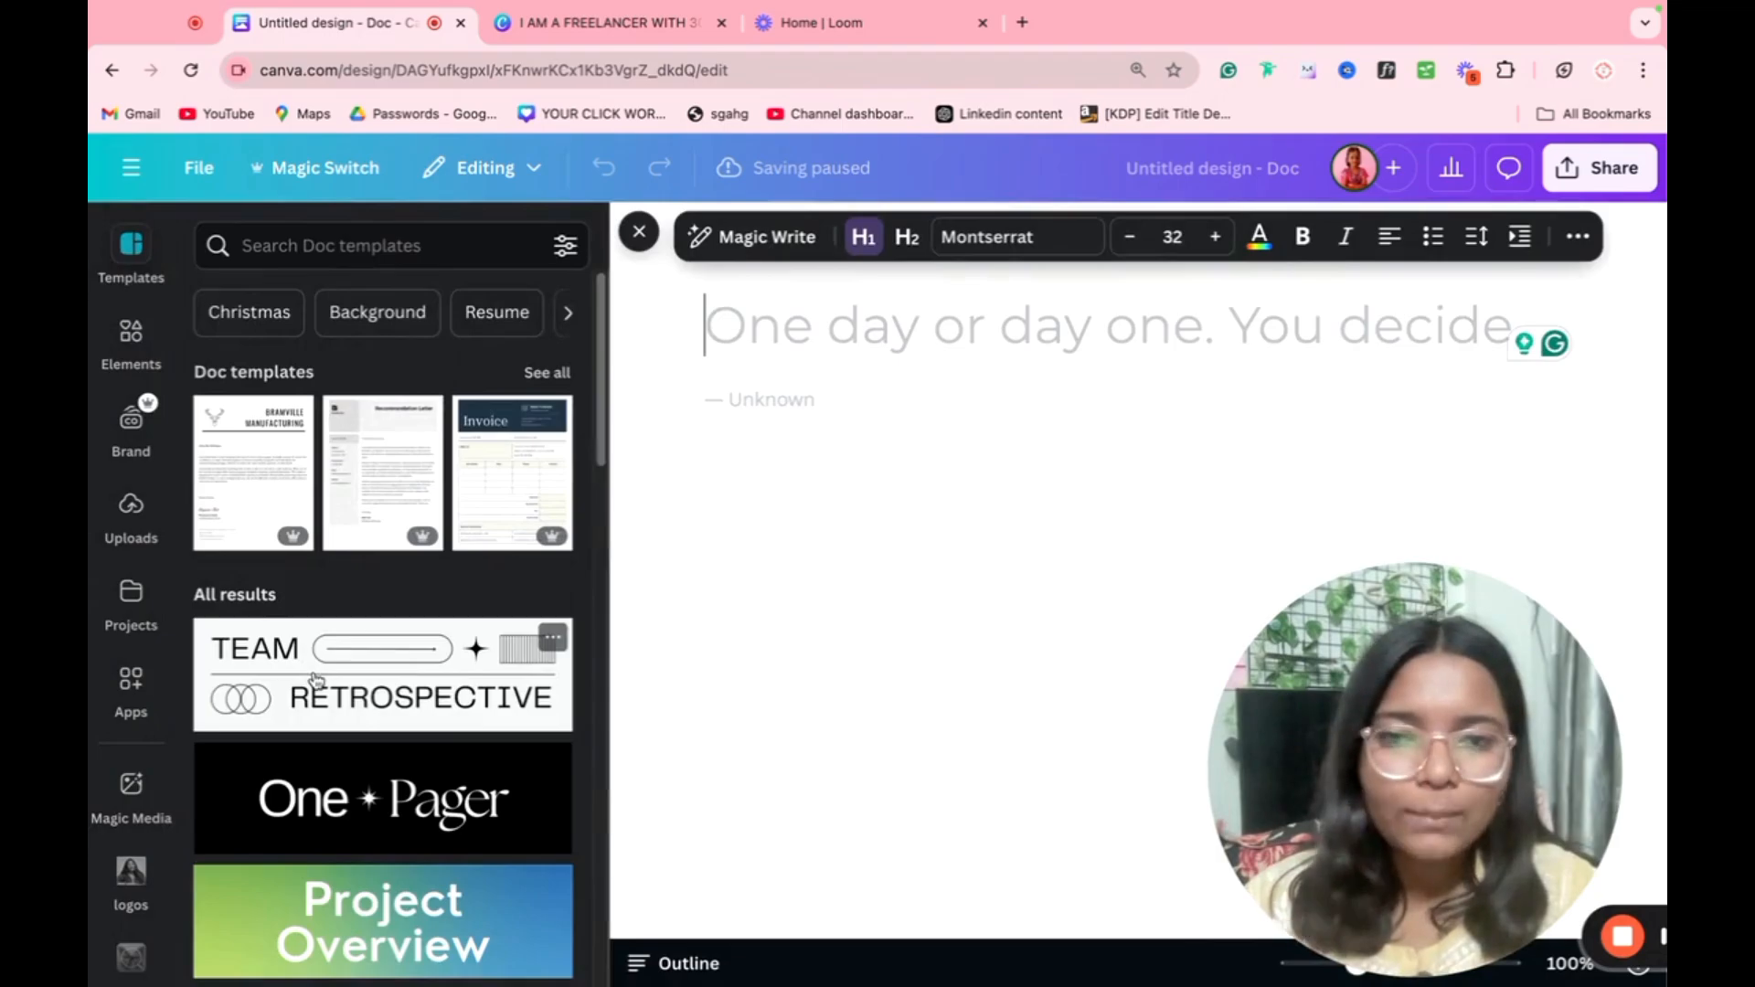
{"action": "left_click", "coordinate": [316, 679]}
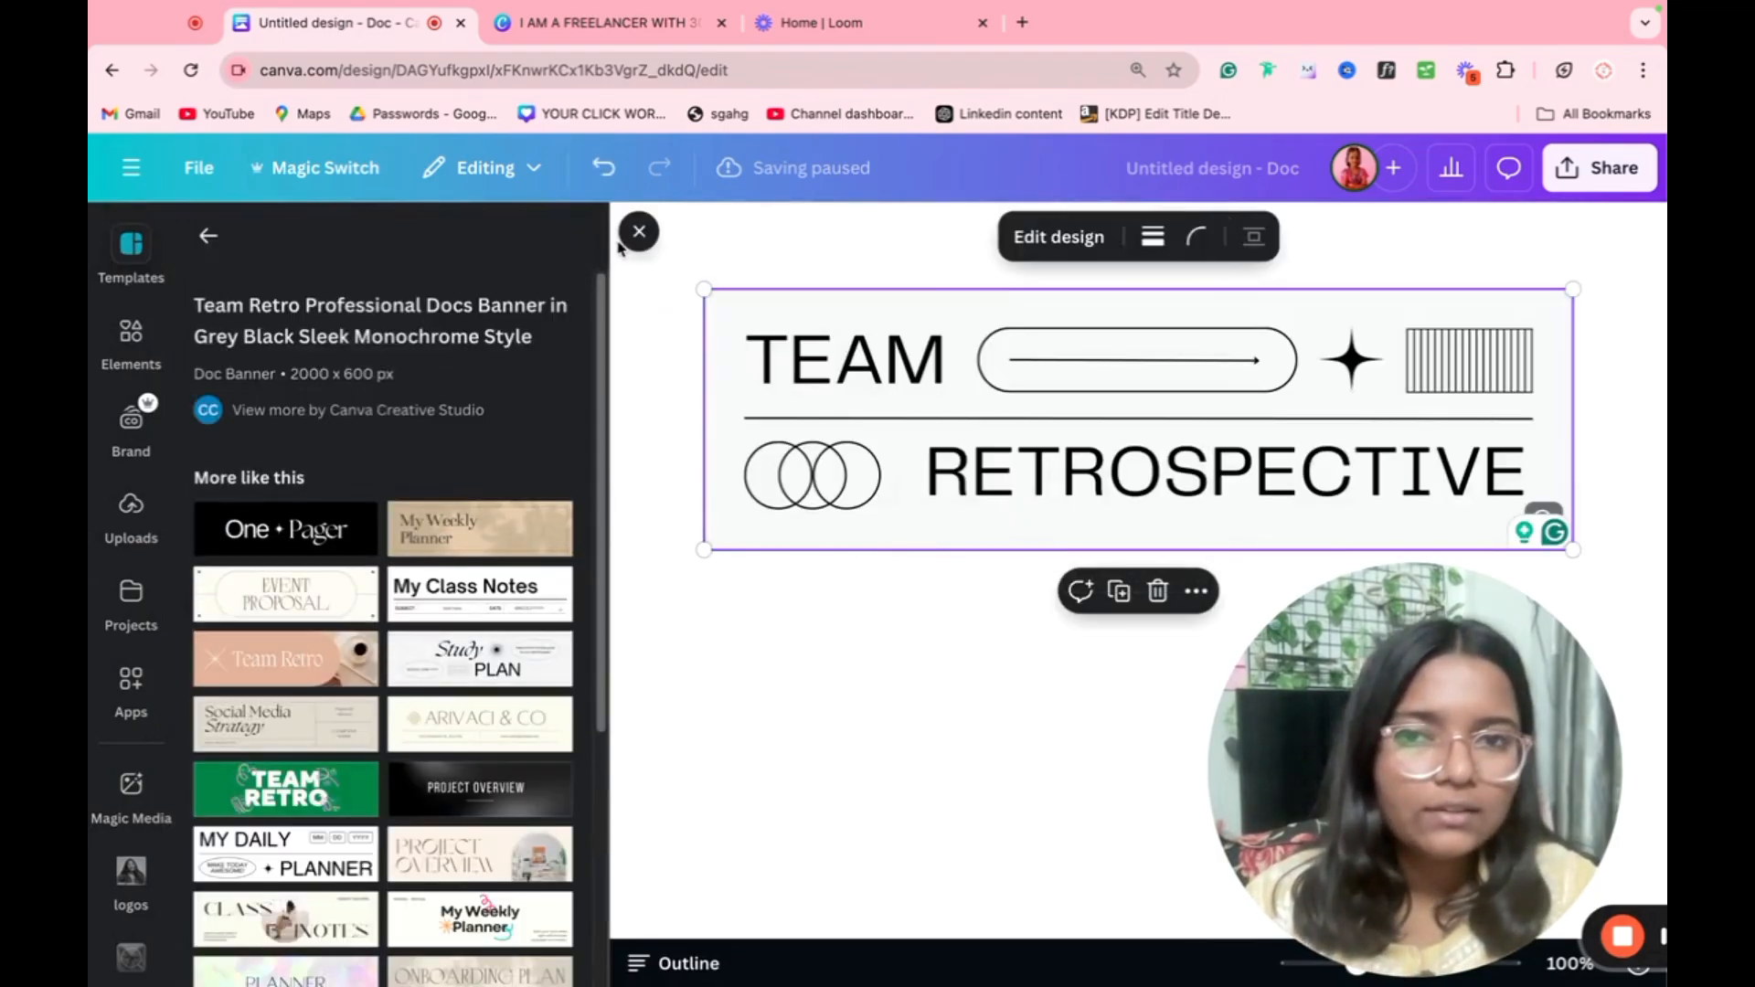
Step: Replace "RETROSPECTIVE" in the banner with "GFGFG", save the banner and put away the template list
{"action": "double_click", "coordinate": [835, 348]}
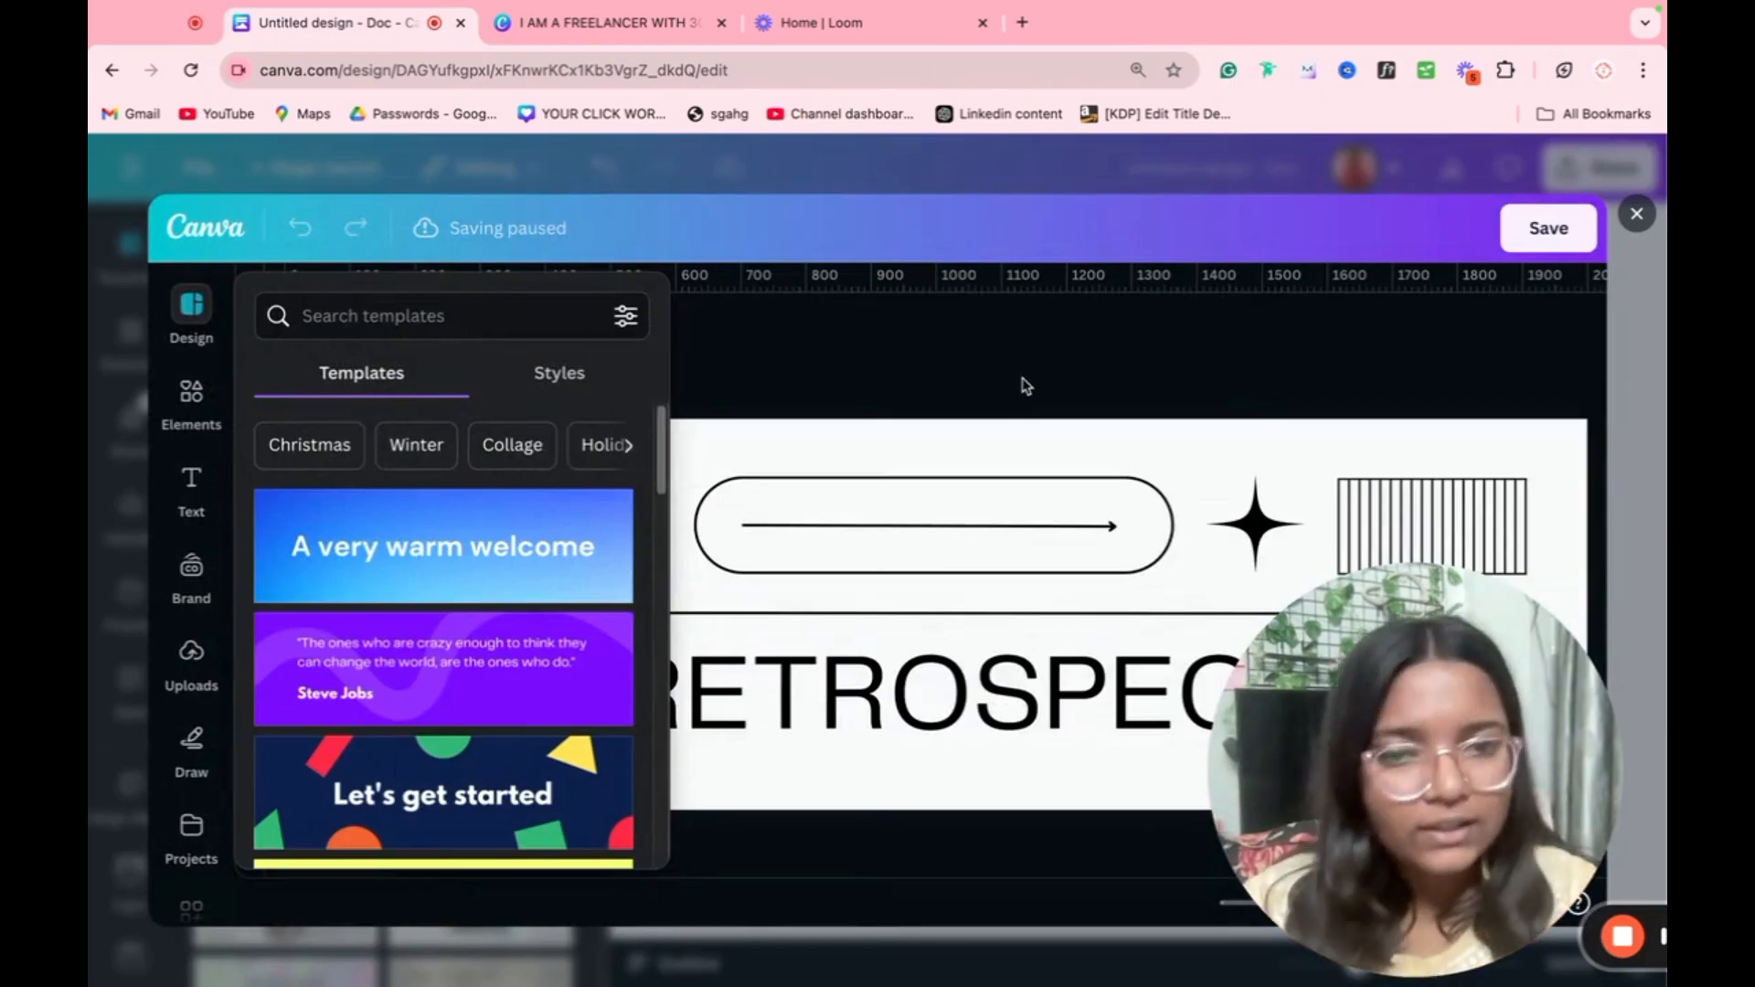
{"action": "left_click", "coordinate": [914, 695]}
{"action": "double_click", "coordinate": [914, 695]}
{"action": "type", "text": "GFG"}
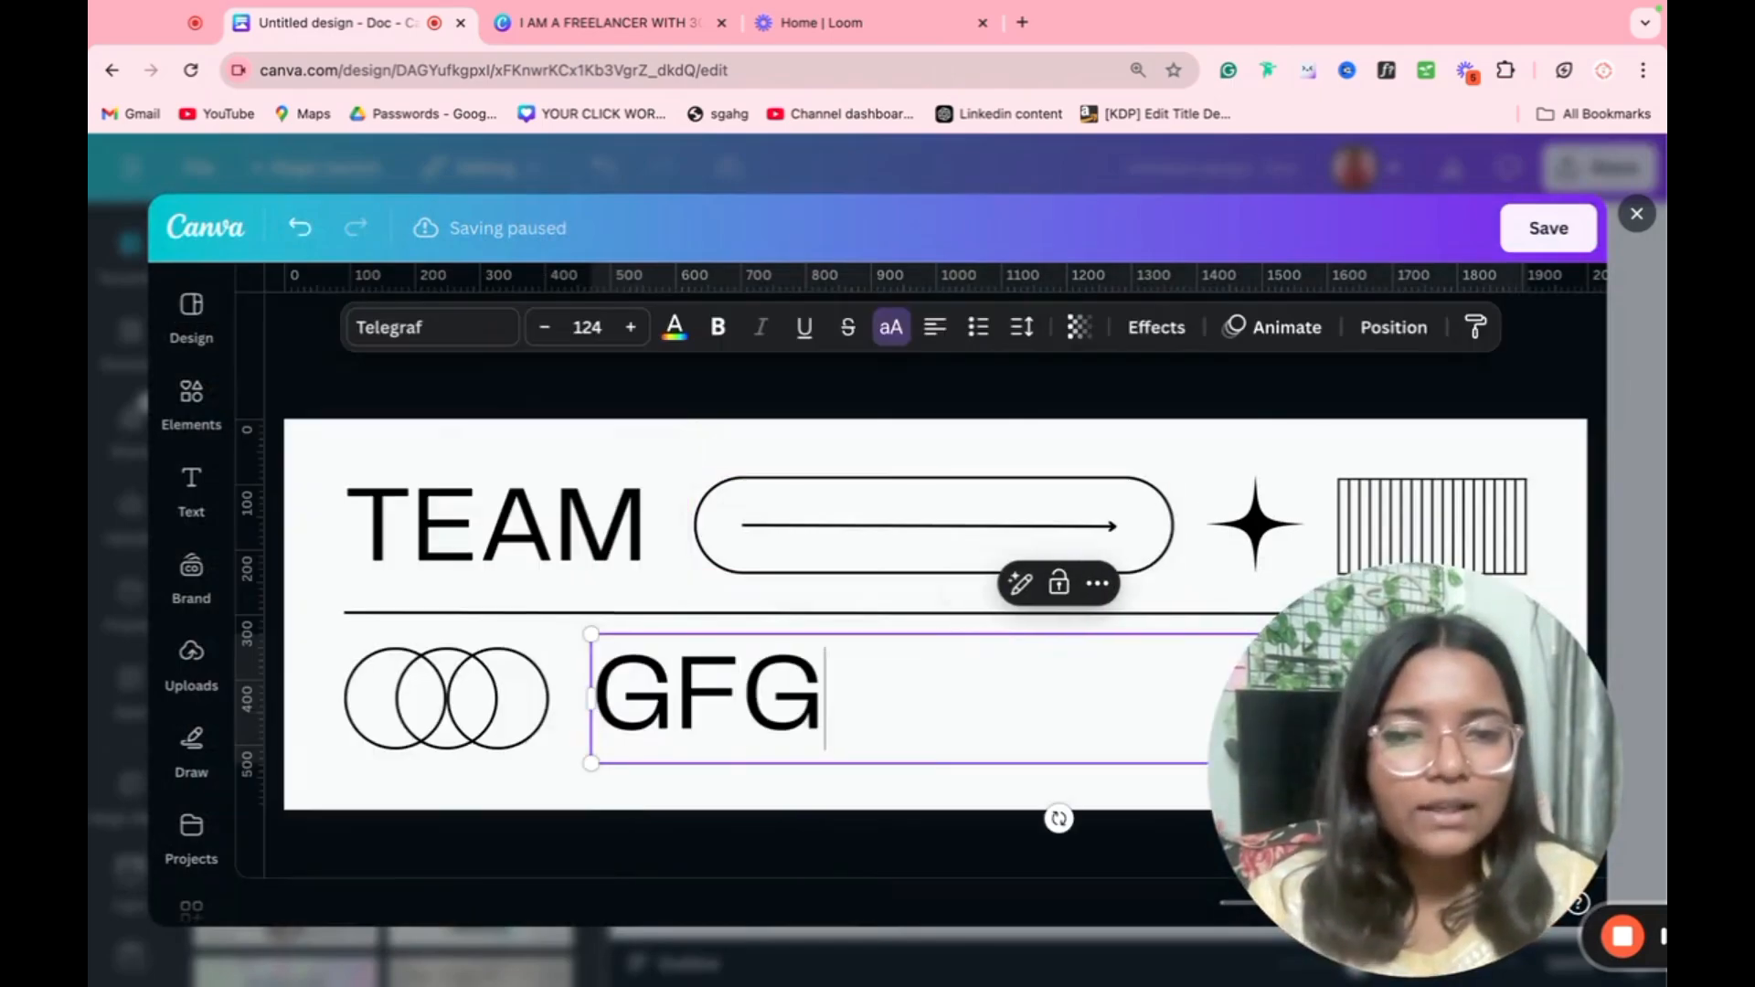
{"action": "type", "text": "FG"}
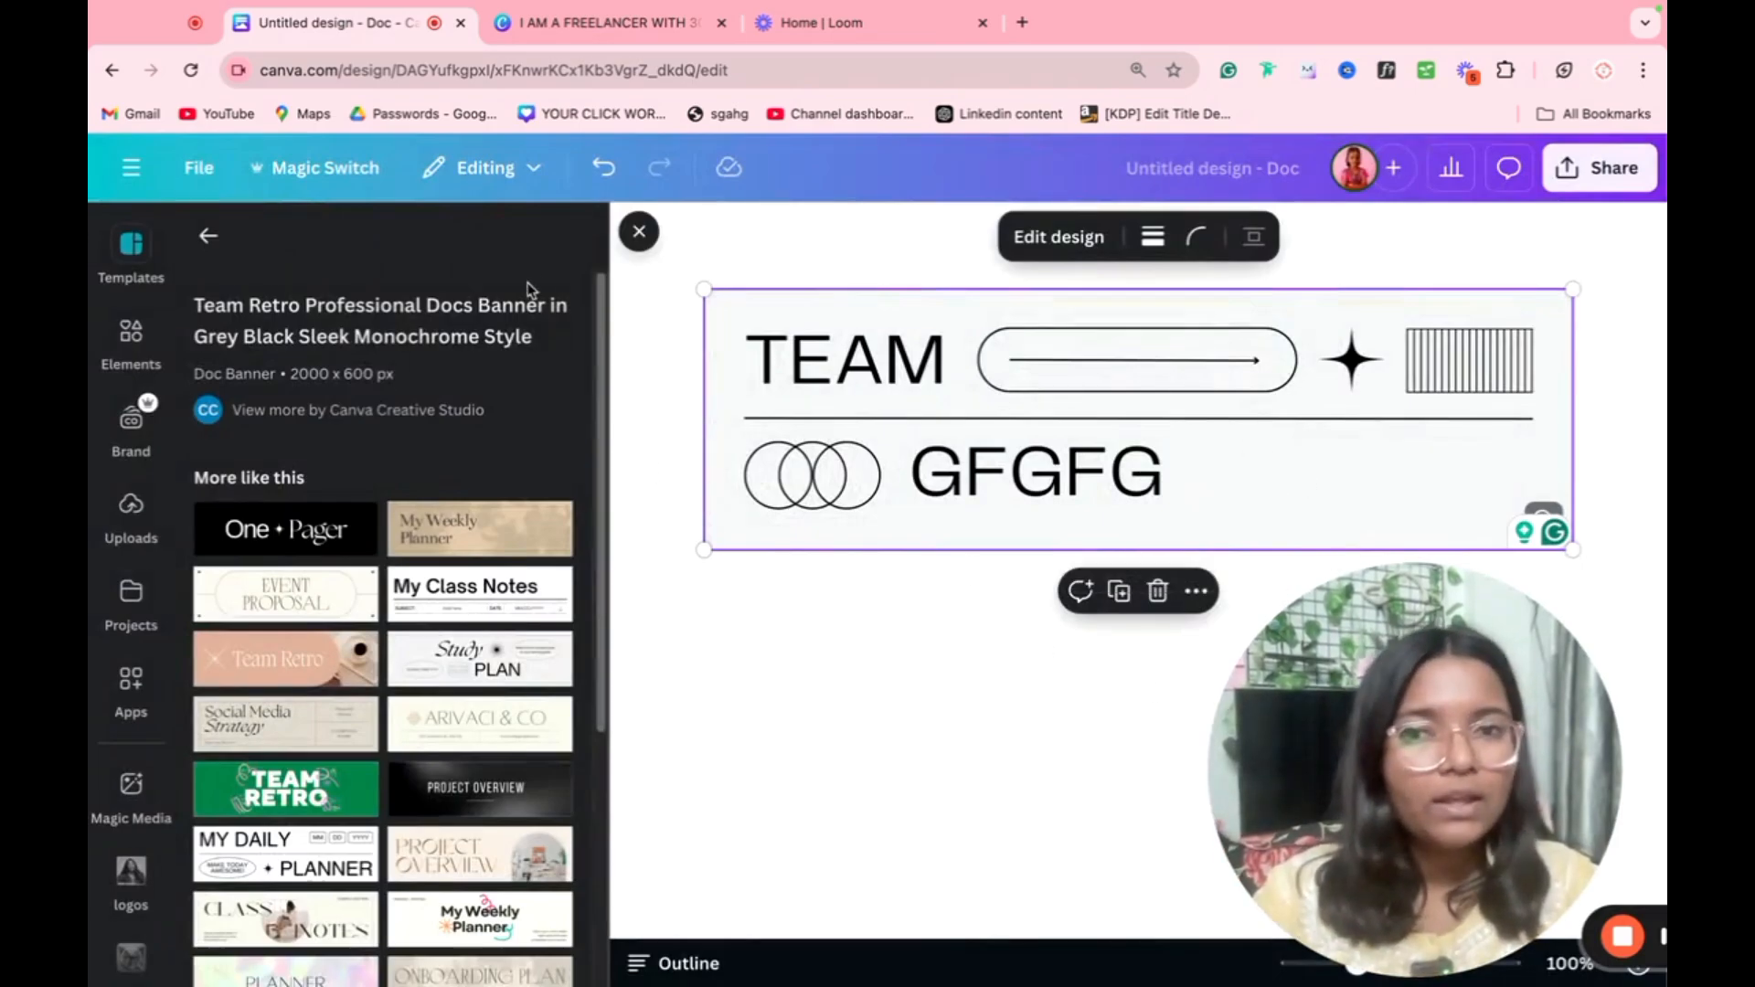
{"action": "left_click", "coordinate": [627, 226]}
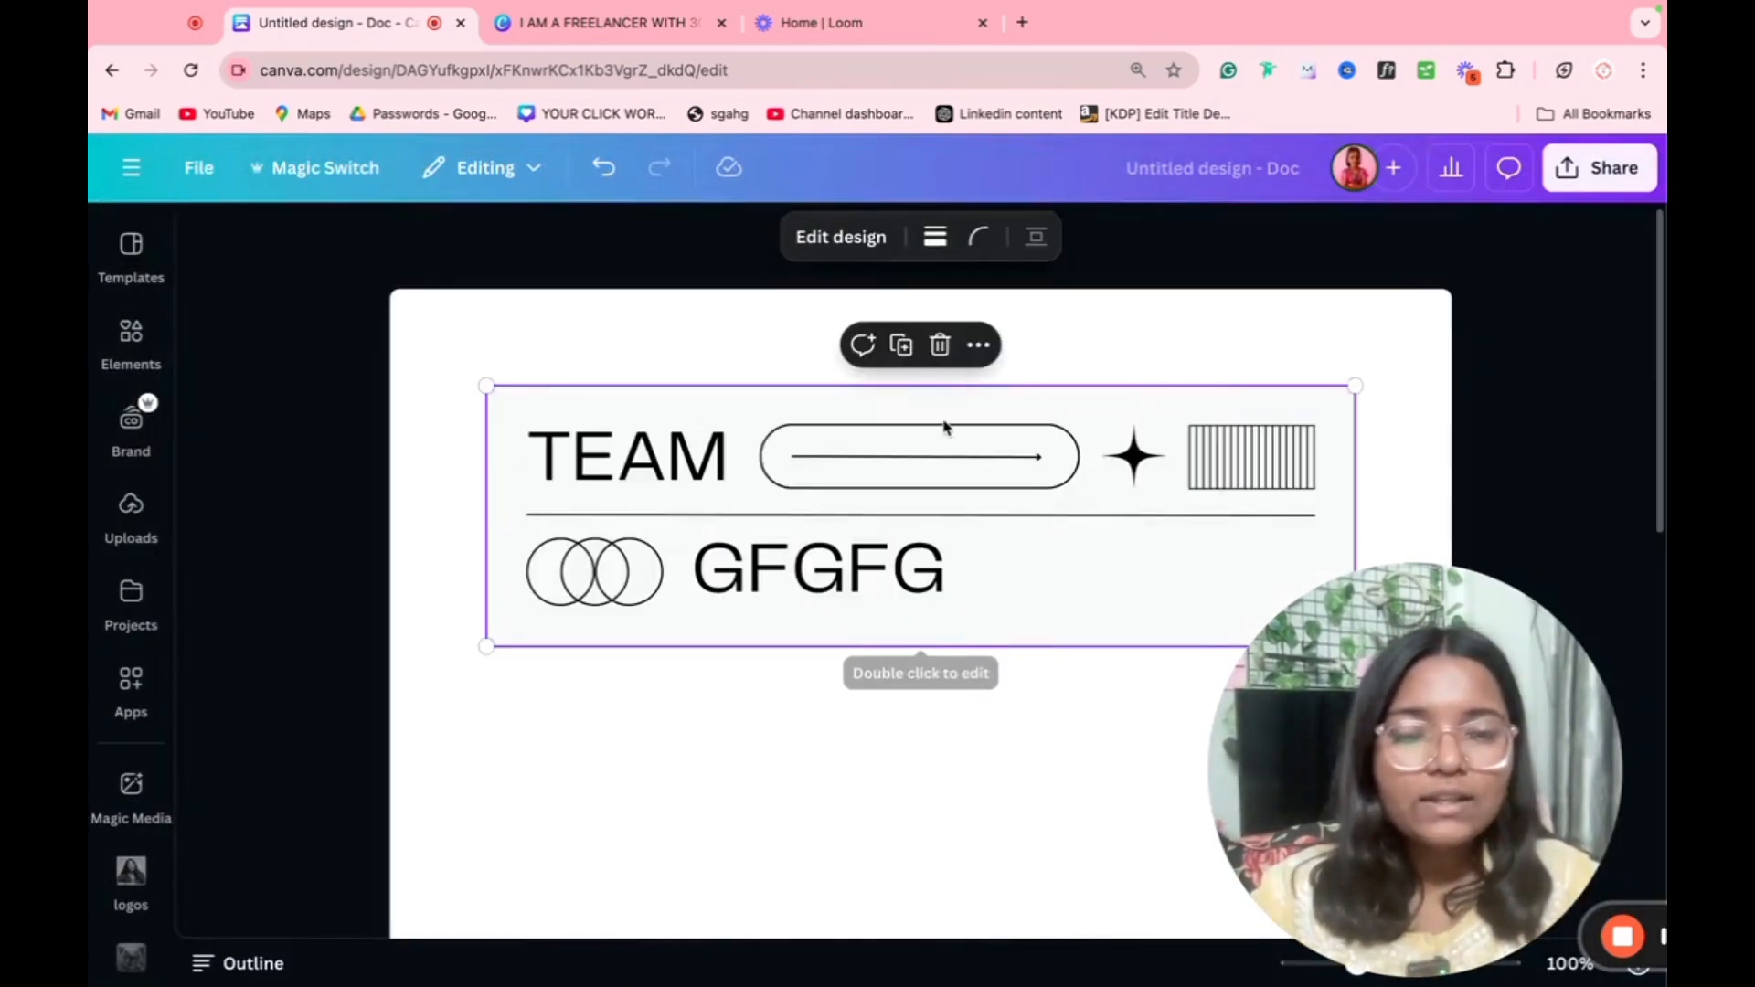
Step: Look through the target languages offered by Magic Switch's Translate feature without translating the Doc
{"action": "scroll", "coordinate": [943, 428], "scroll_direction": "down", "scroll_amount": 3}
{"action": "scroll", "coordinate": [944, 428], "scroll_direction": "up", "scroll_amount": 1}
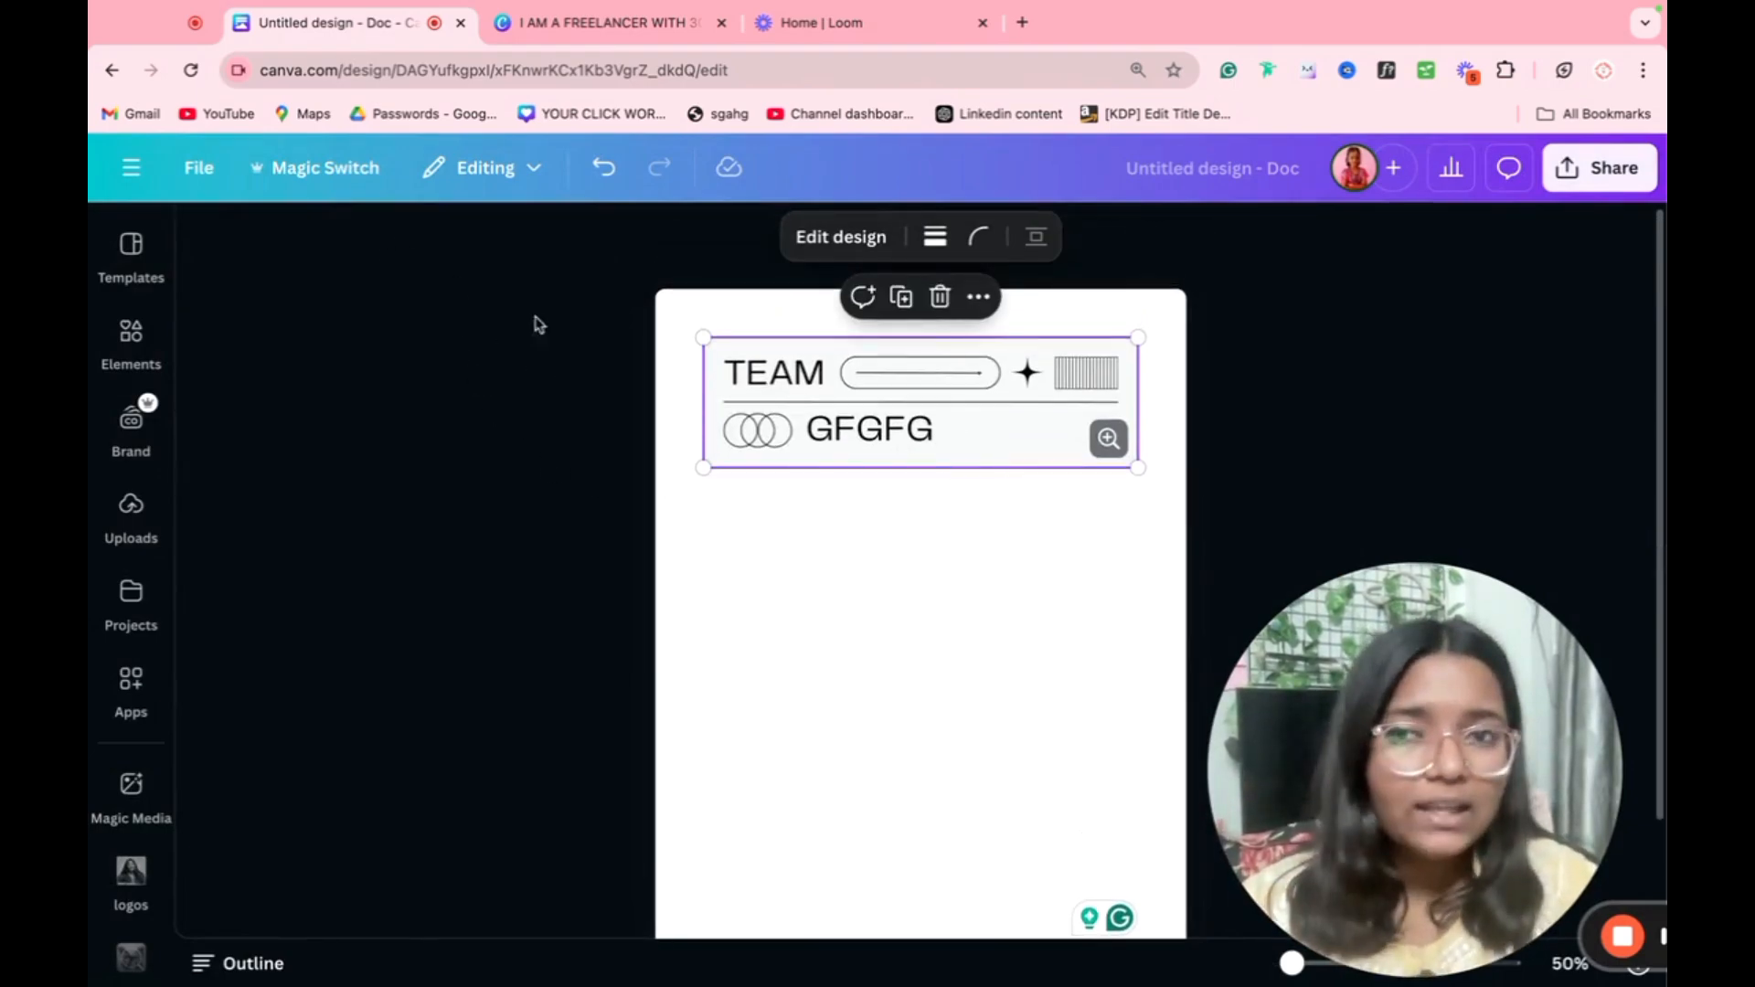
{"action": "left_click", "coordinate": [322, 170]}
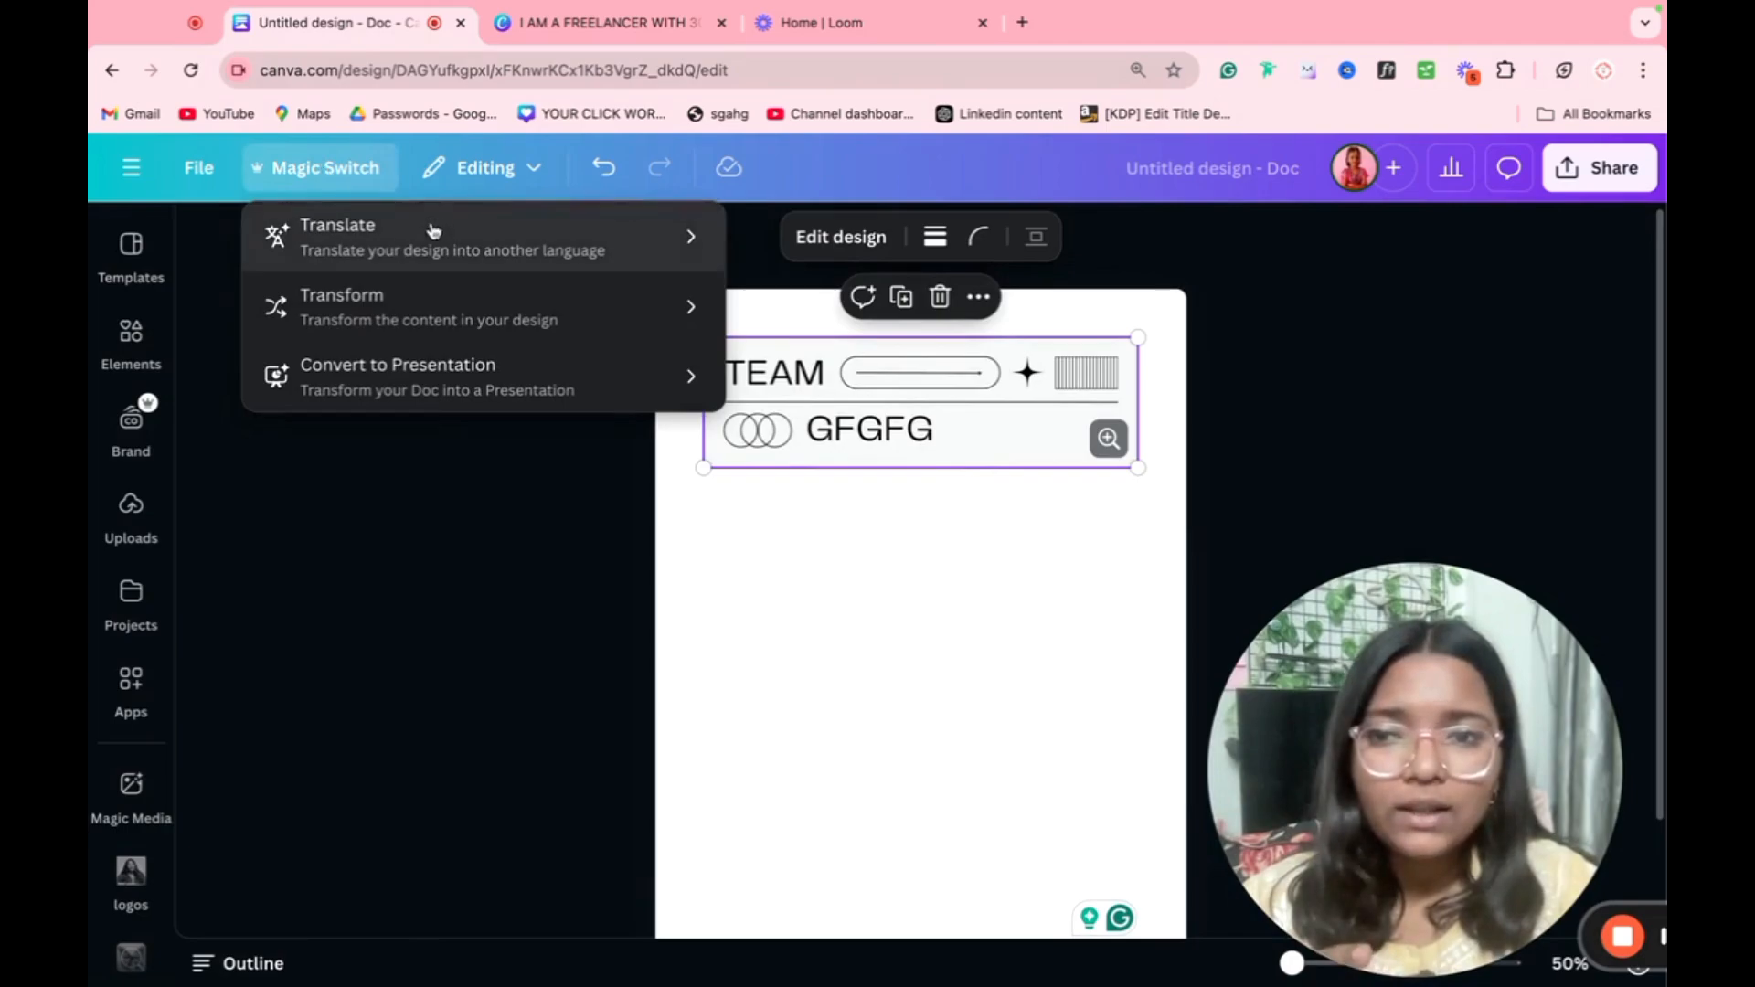
{"action": "left_click", "coordinate": [354, 267]}
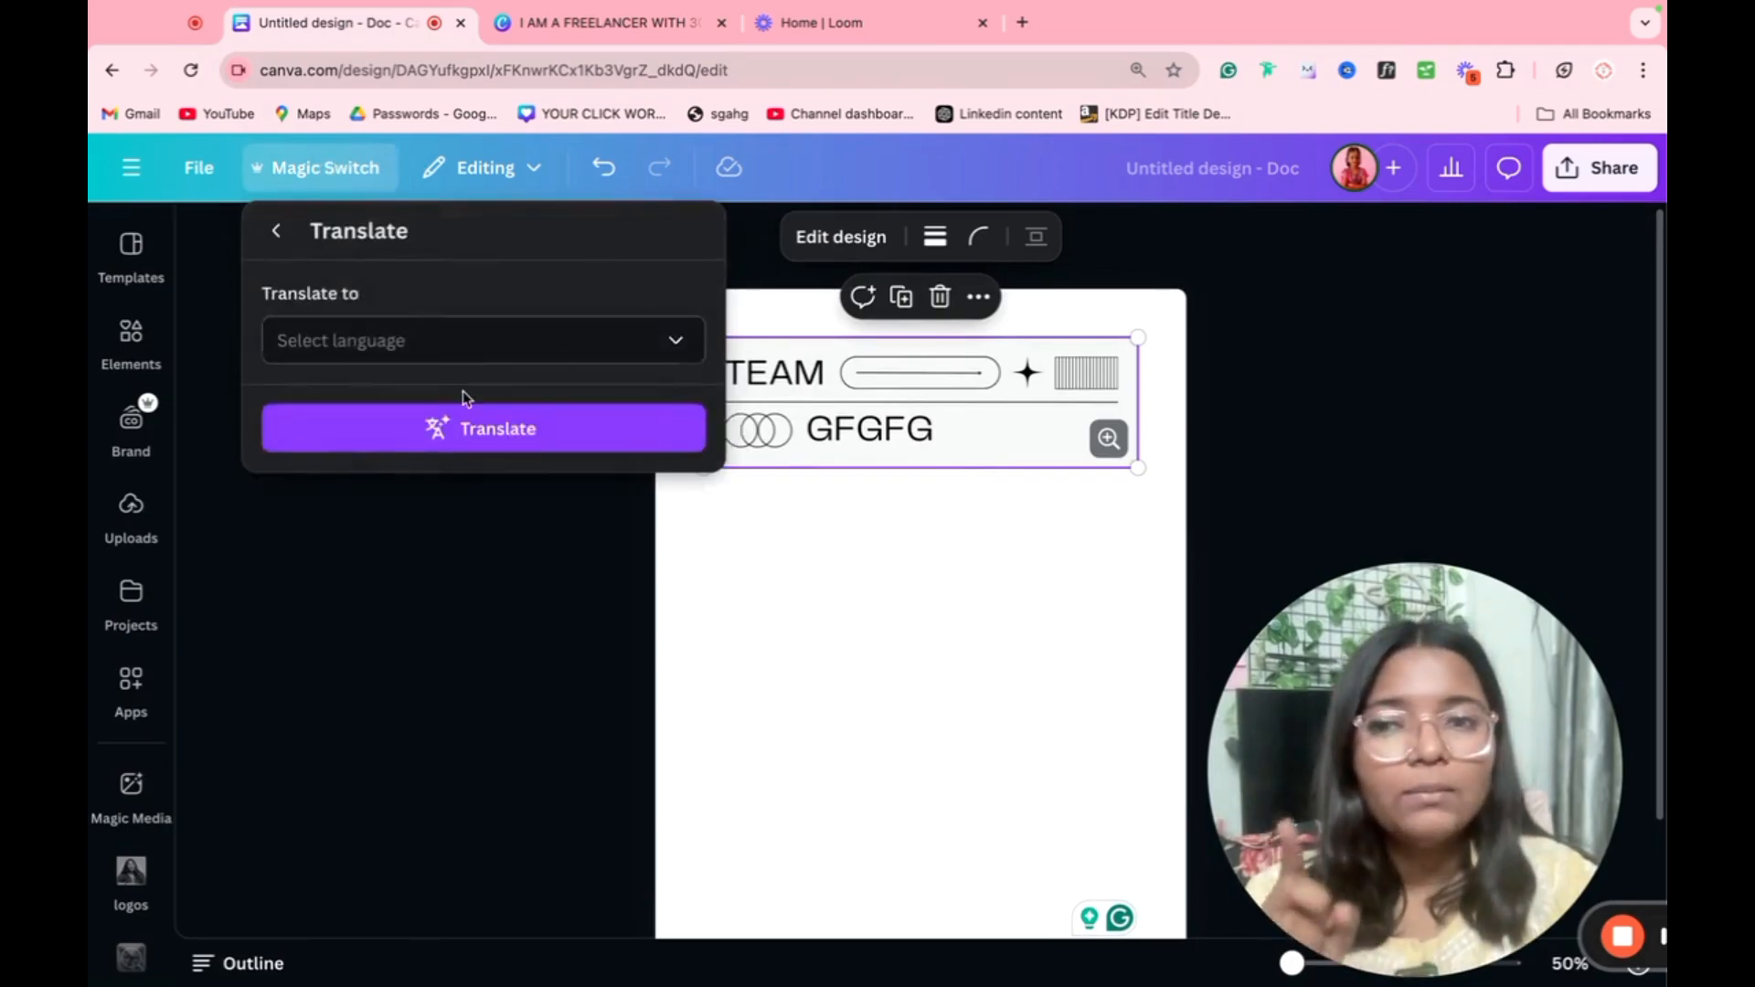
{"action": "left_click", "coordinate": [454, 343]}
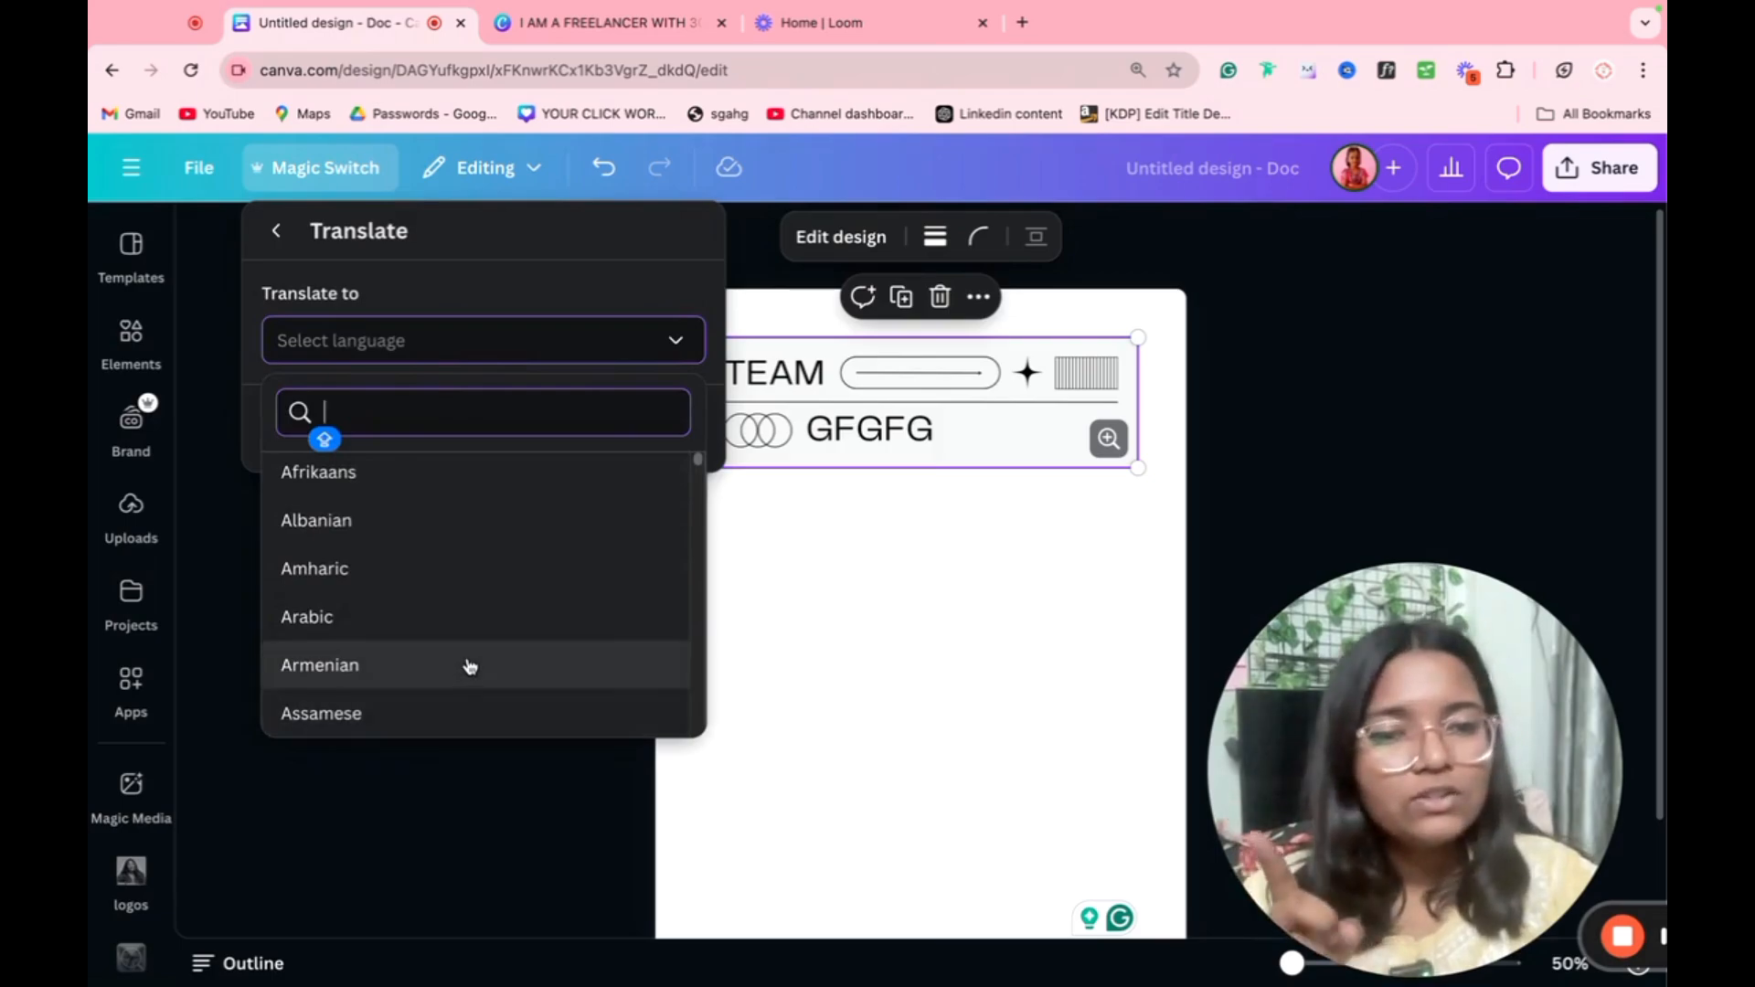
{"action": "left_click", "coordinate": [275, 236]}
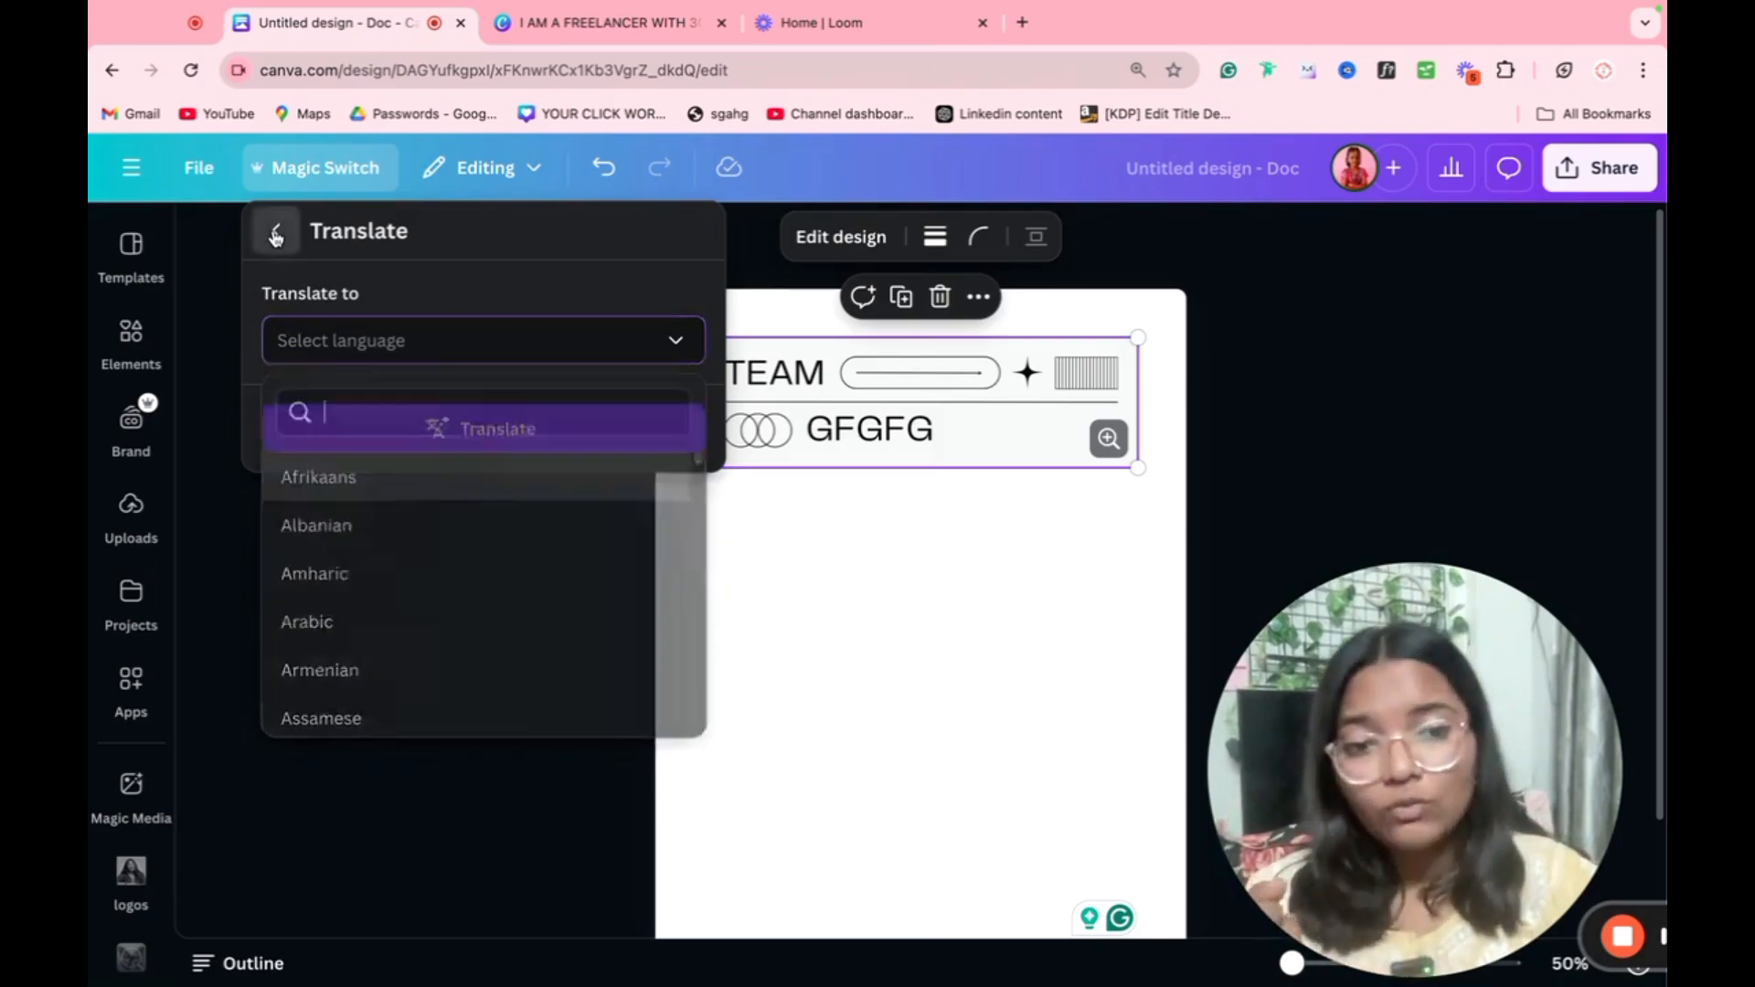
Step: Examine Magic Switch's Transform options, close them and bring up the list of Magic Switch features again
{"action": "left_click", "coordinate": [504, 335]}
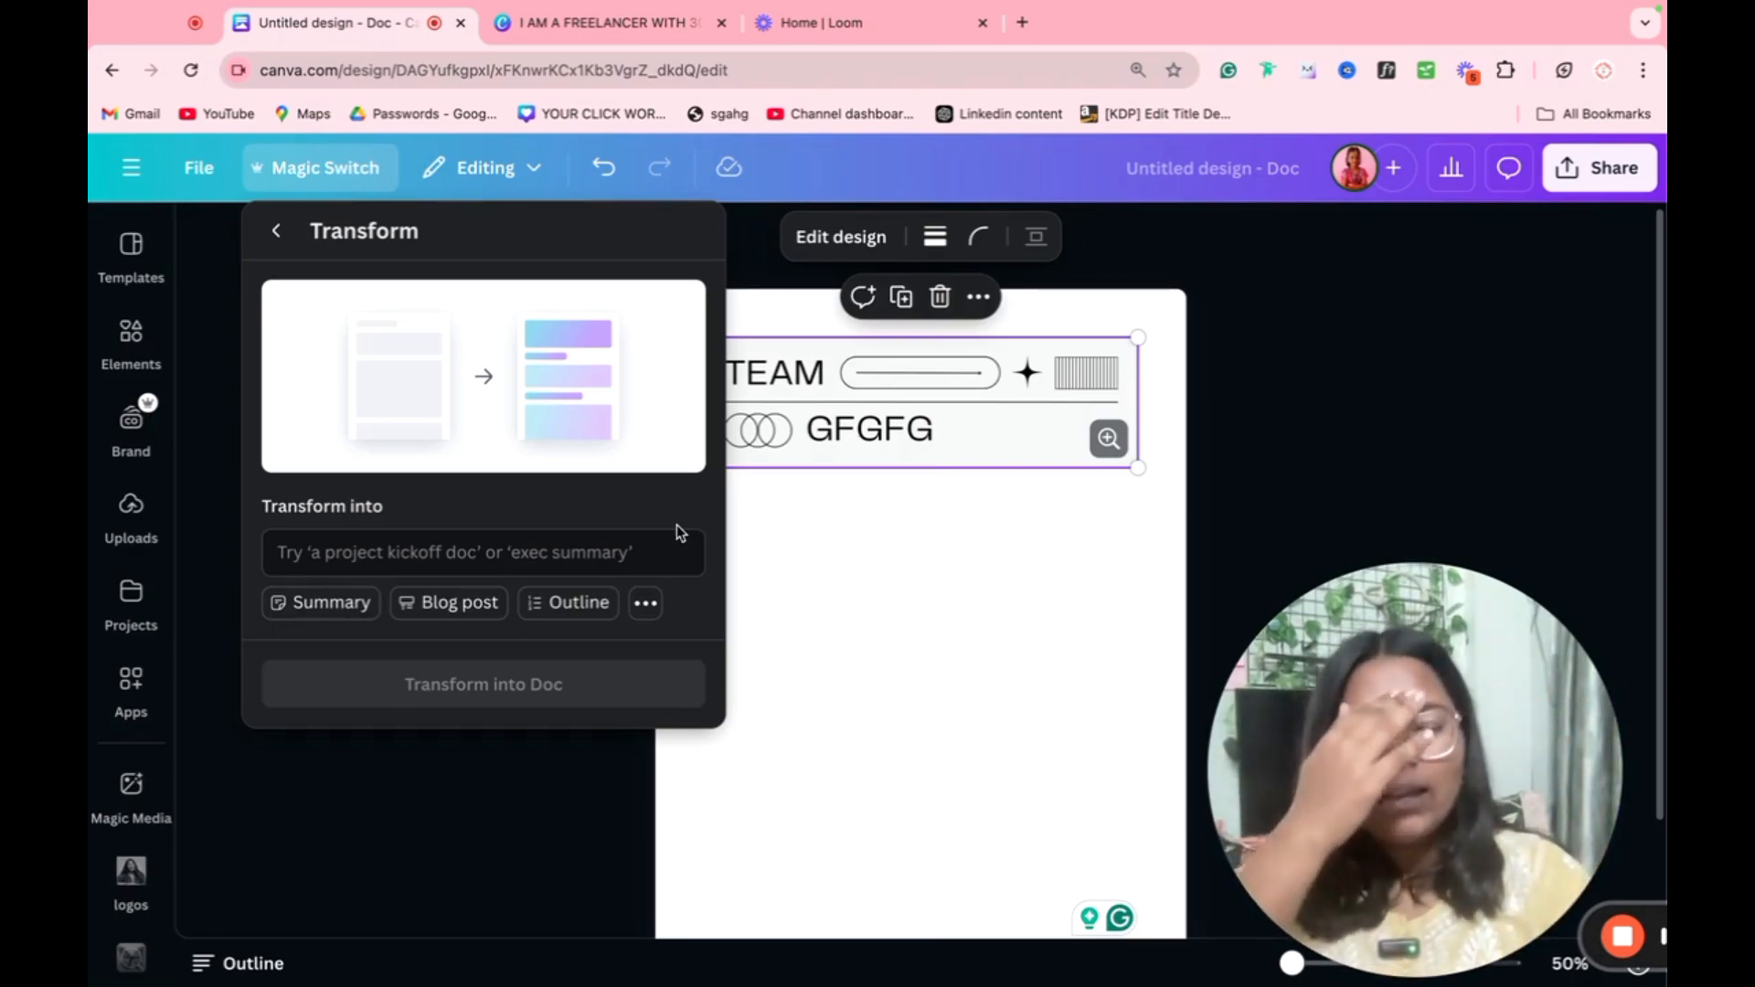
{"action": "left_click", "coordinate": [892, 611]}
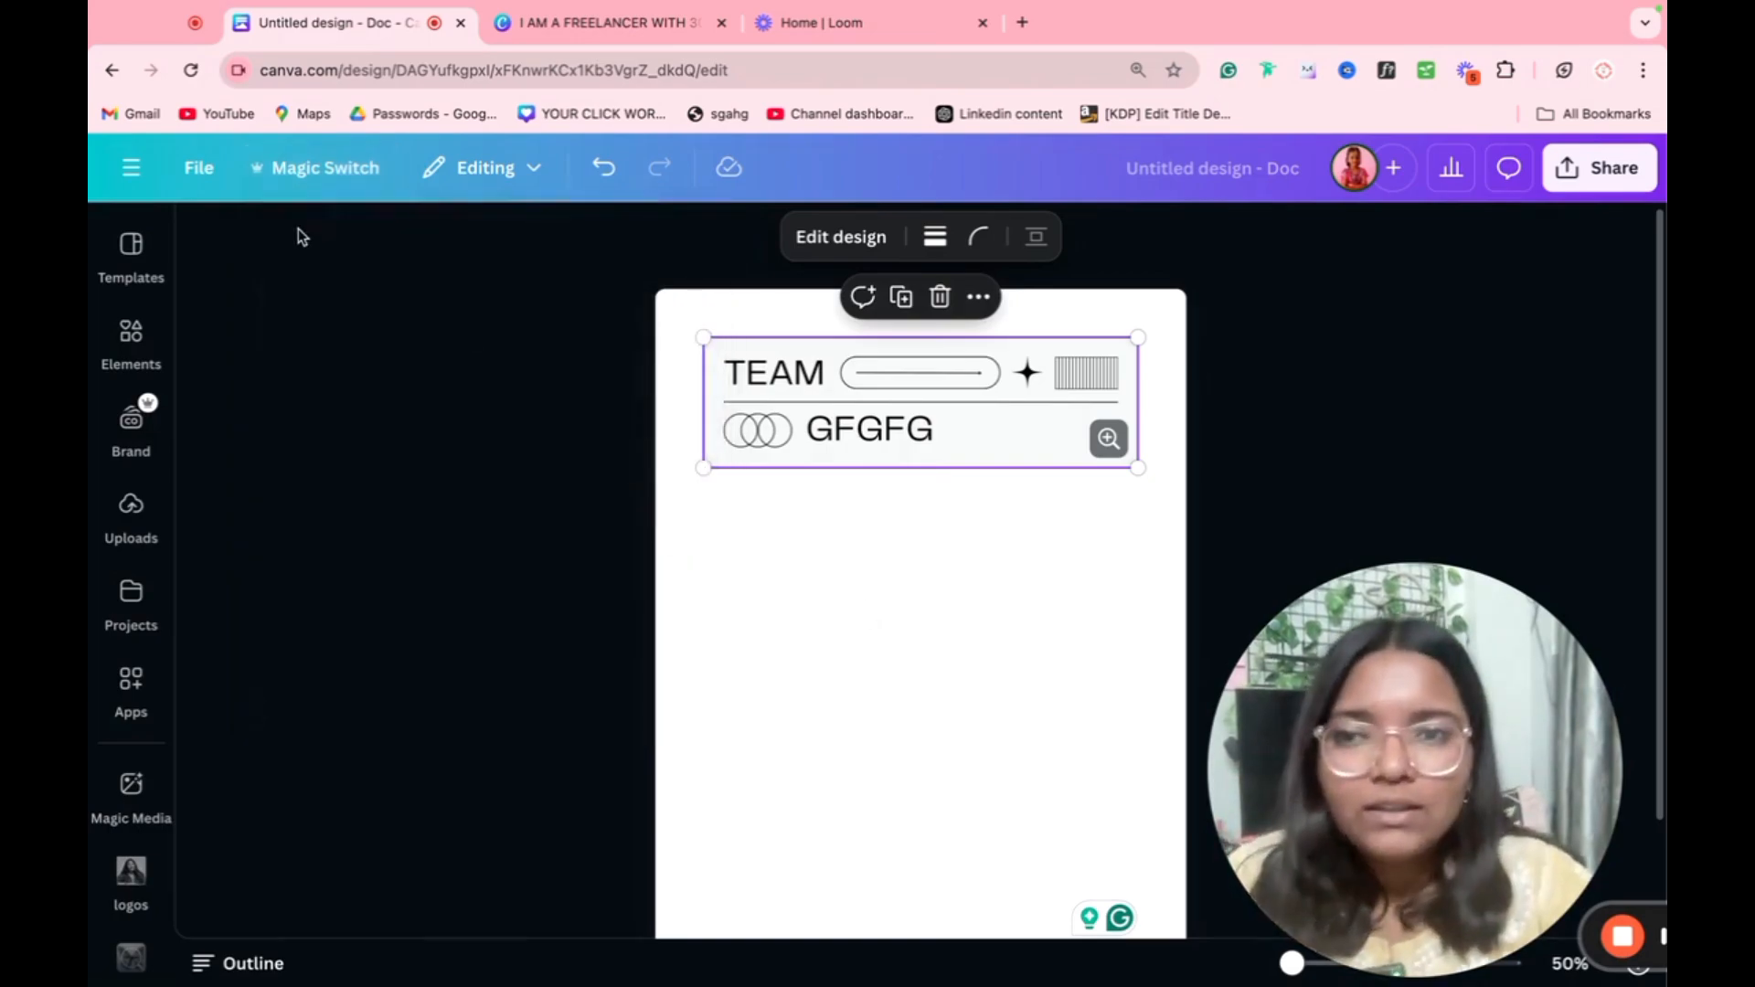
{"action": "left_click", "coordinate": [339, 173]}
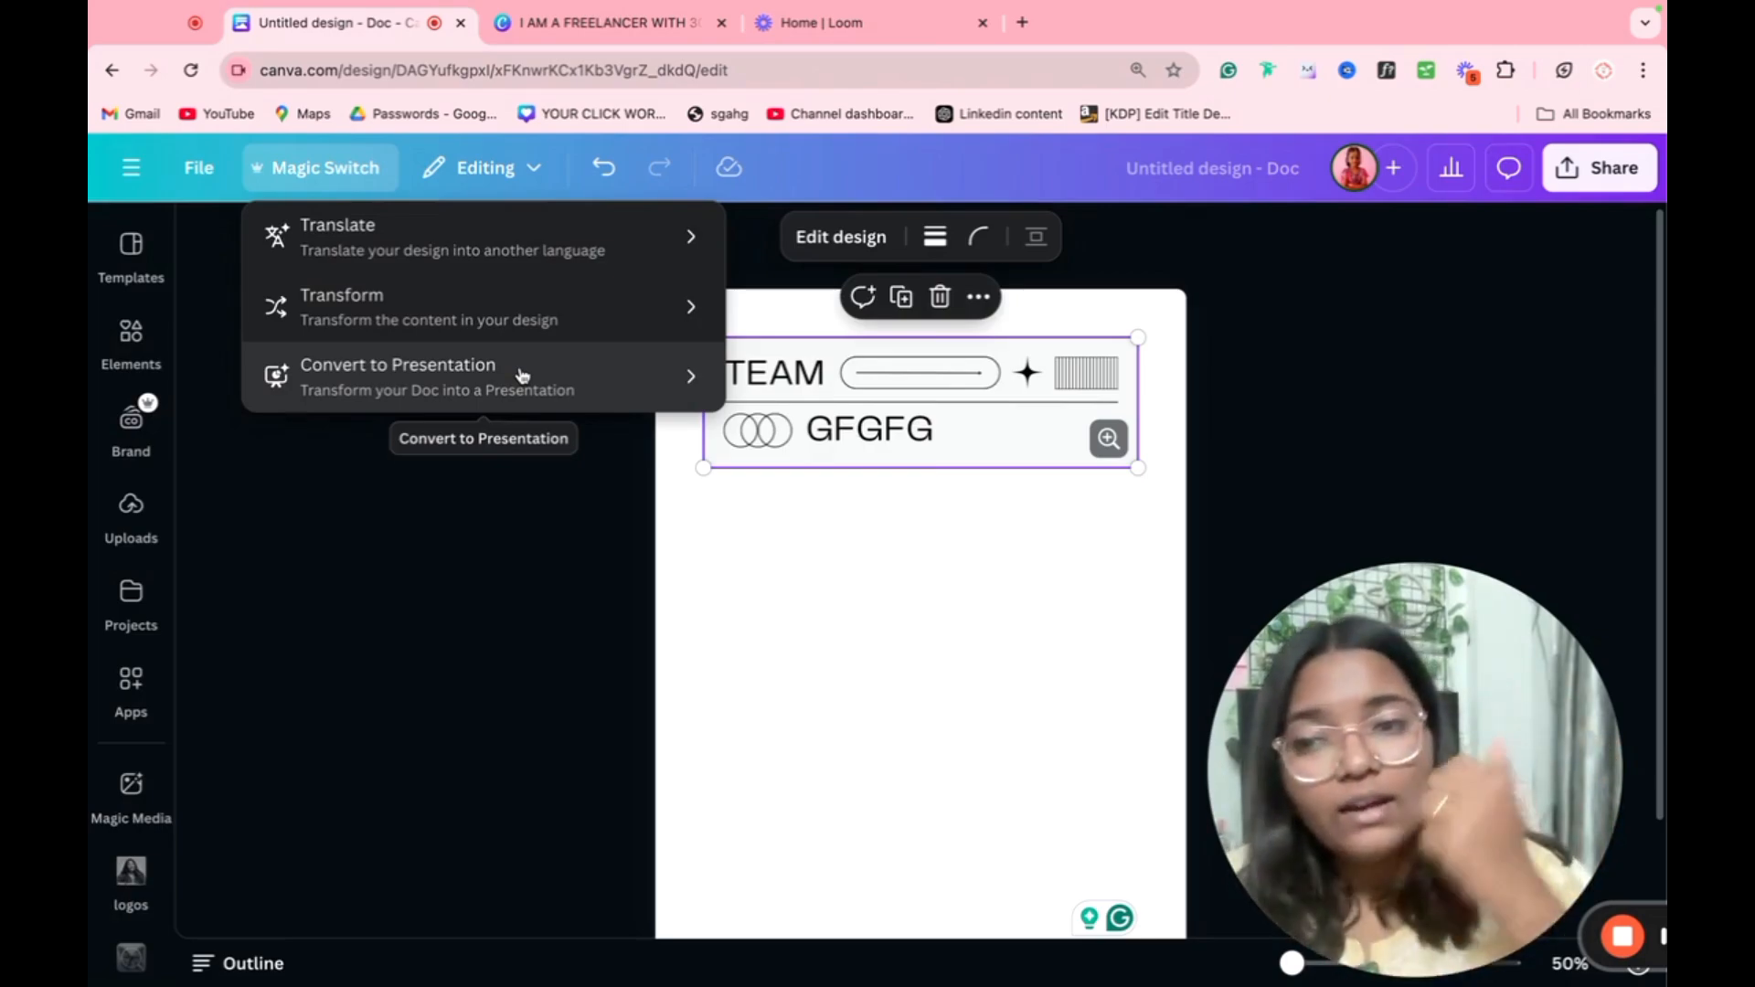
Step: Switch to the freelancer A4 design, set its collaboration link to Anyone with the link, and review the permission levels
{"action": "left_click", "coordinate": [488, 510]}
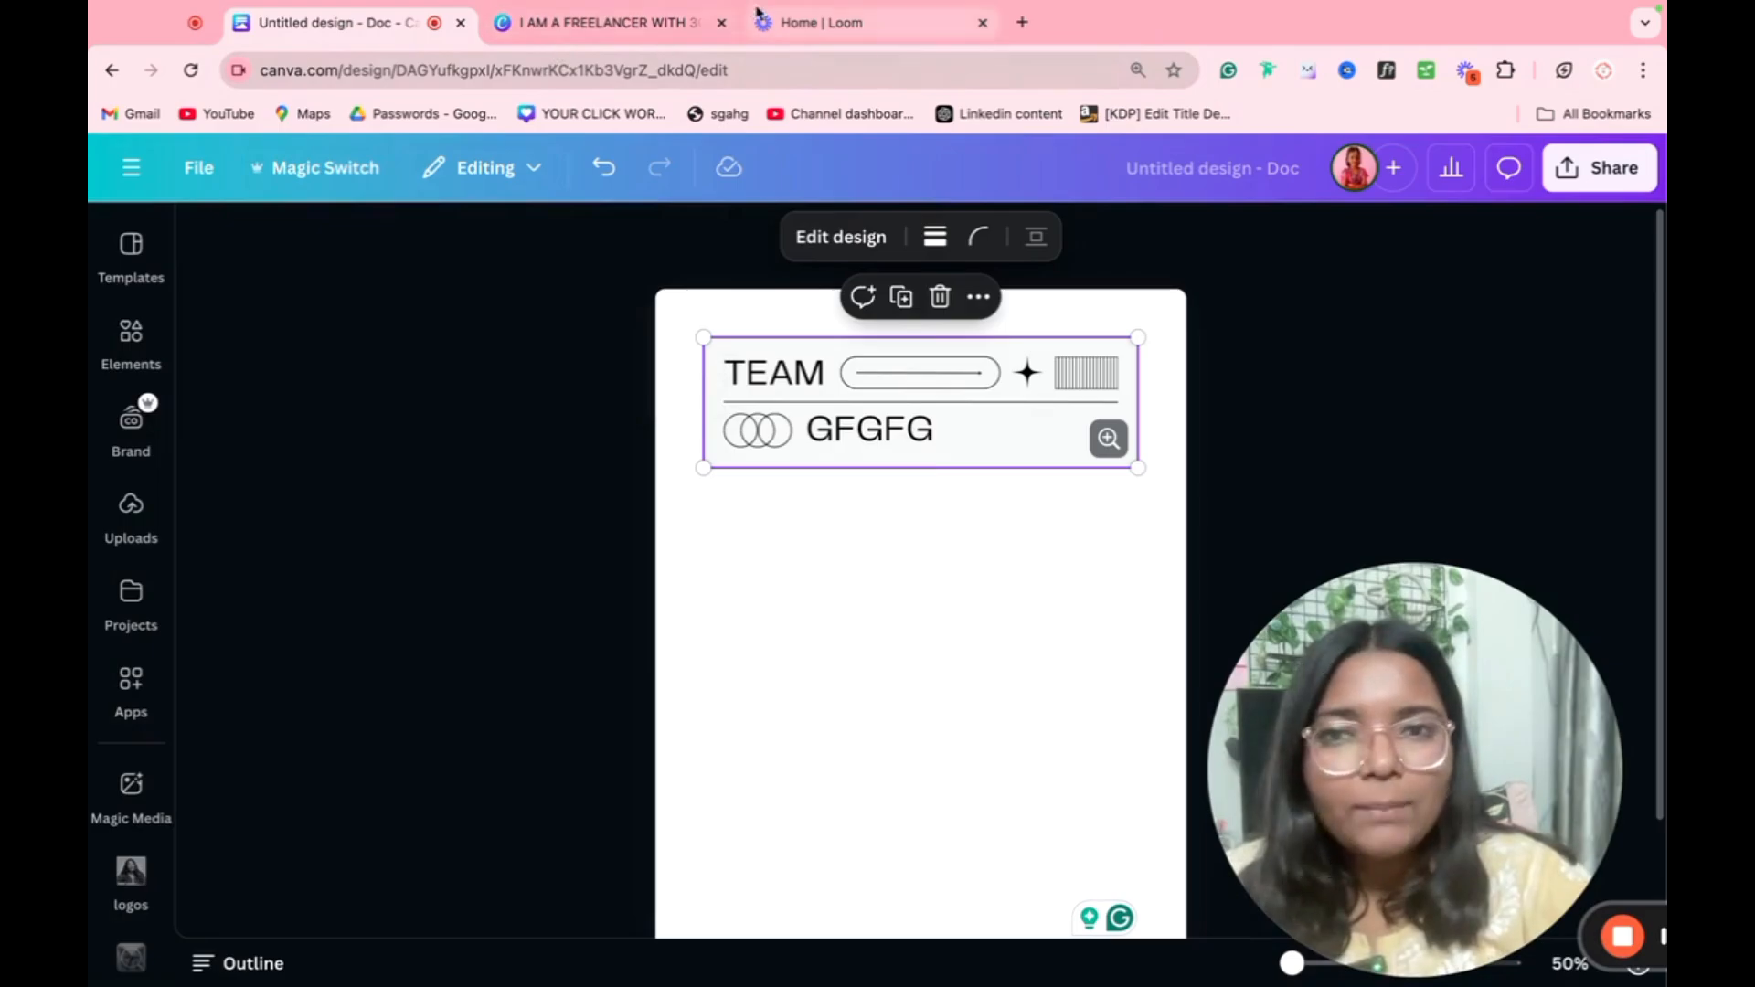
{"action": "left_click", "coordinate": [621, 22]}
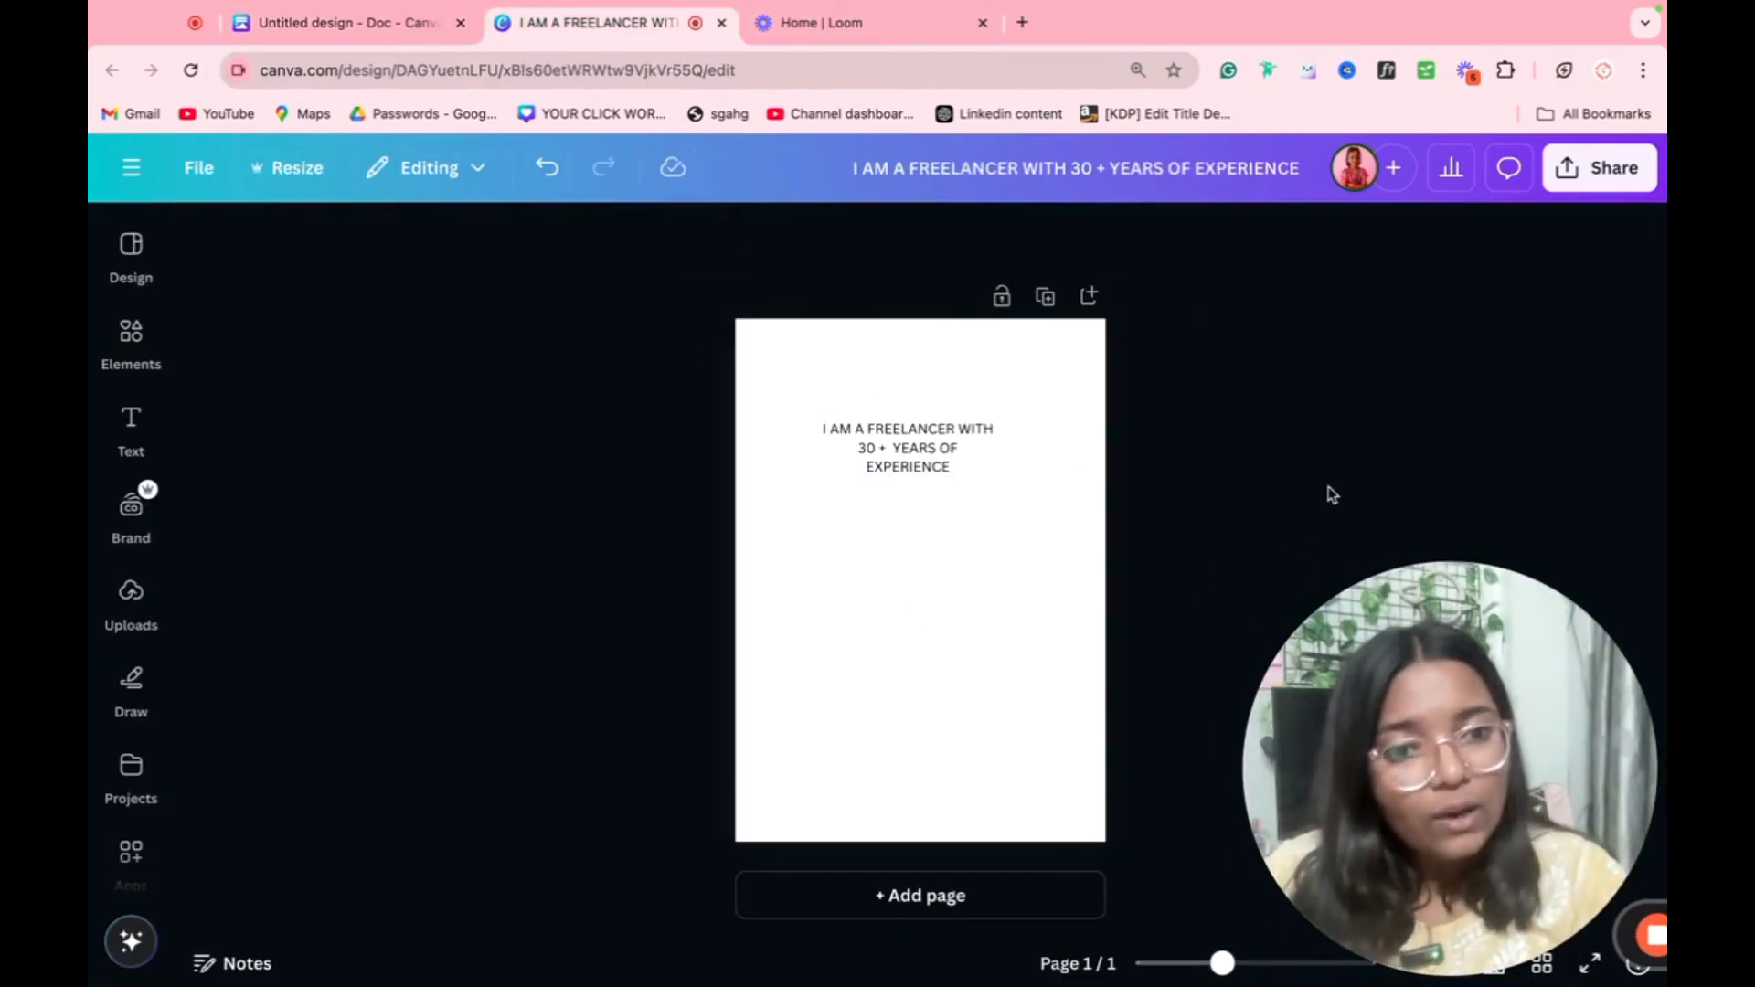
{"action": "left_click", "coordinate": [1591, 189]}
{"action": "left_click_drag", "start_coordinate": [1463, 783], "coordinate": [653, 783]}
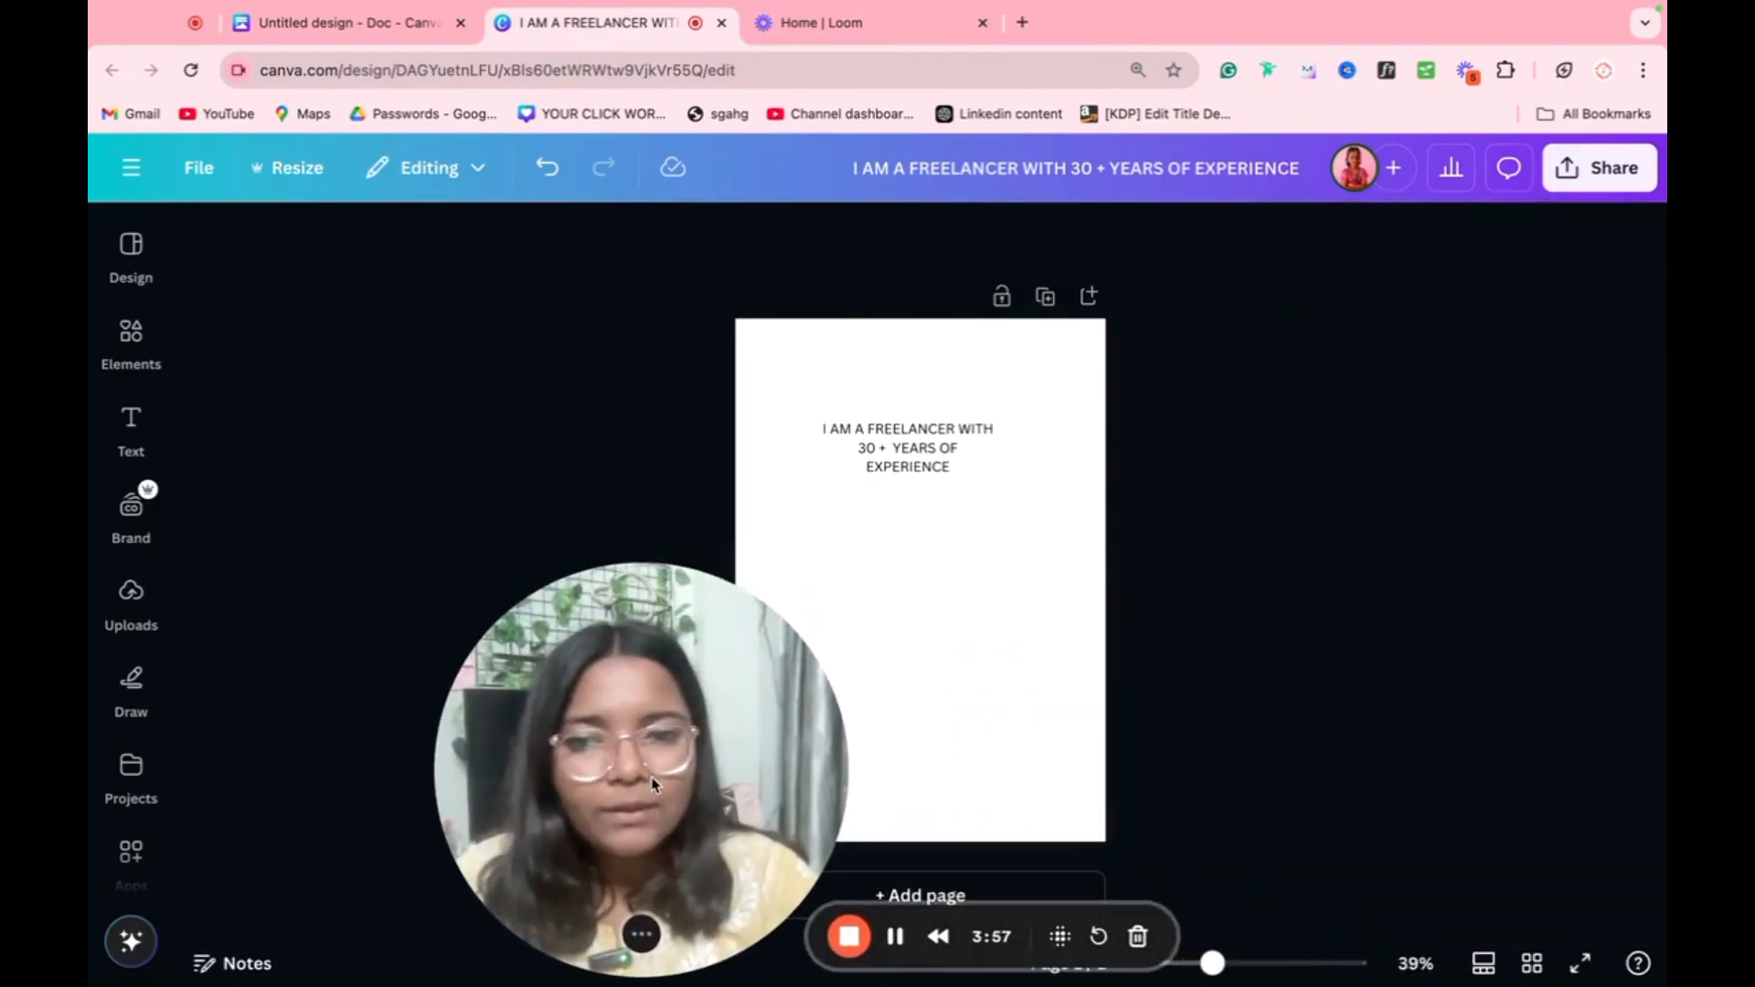
{"action": "left_click", "coordinate": [1569, 178]}
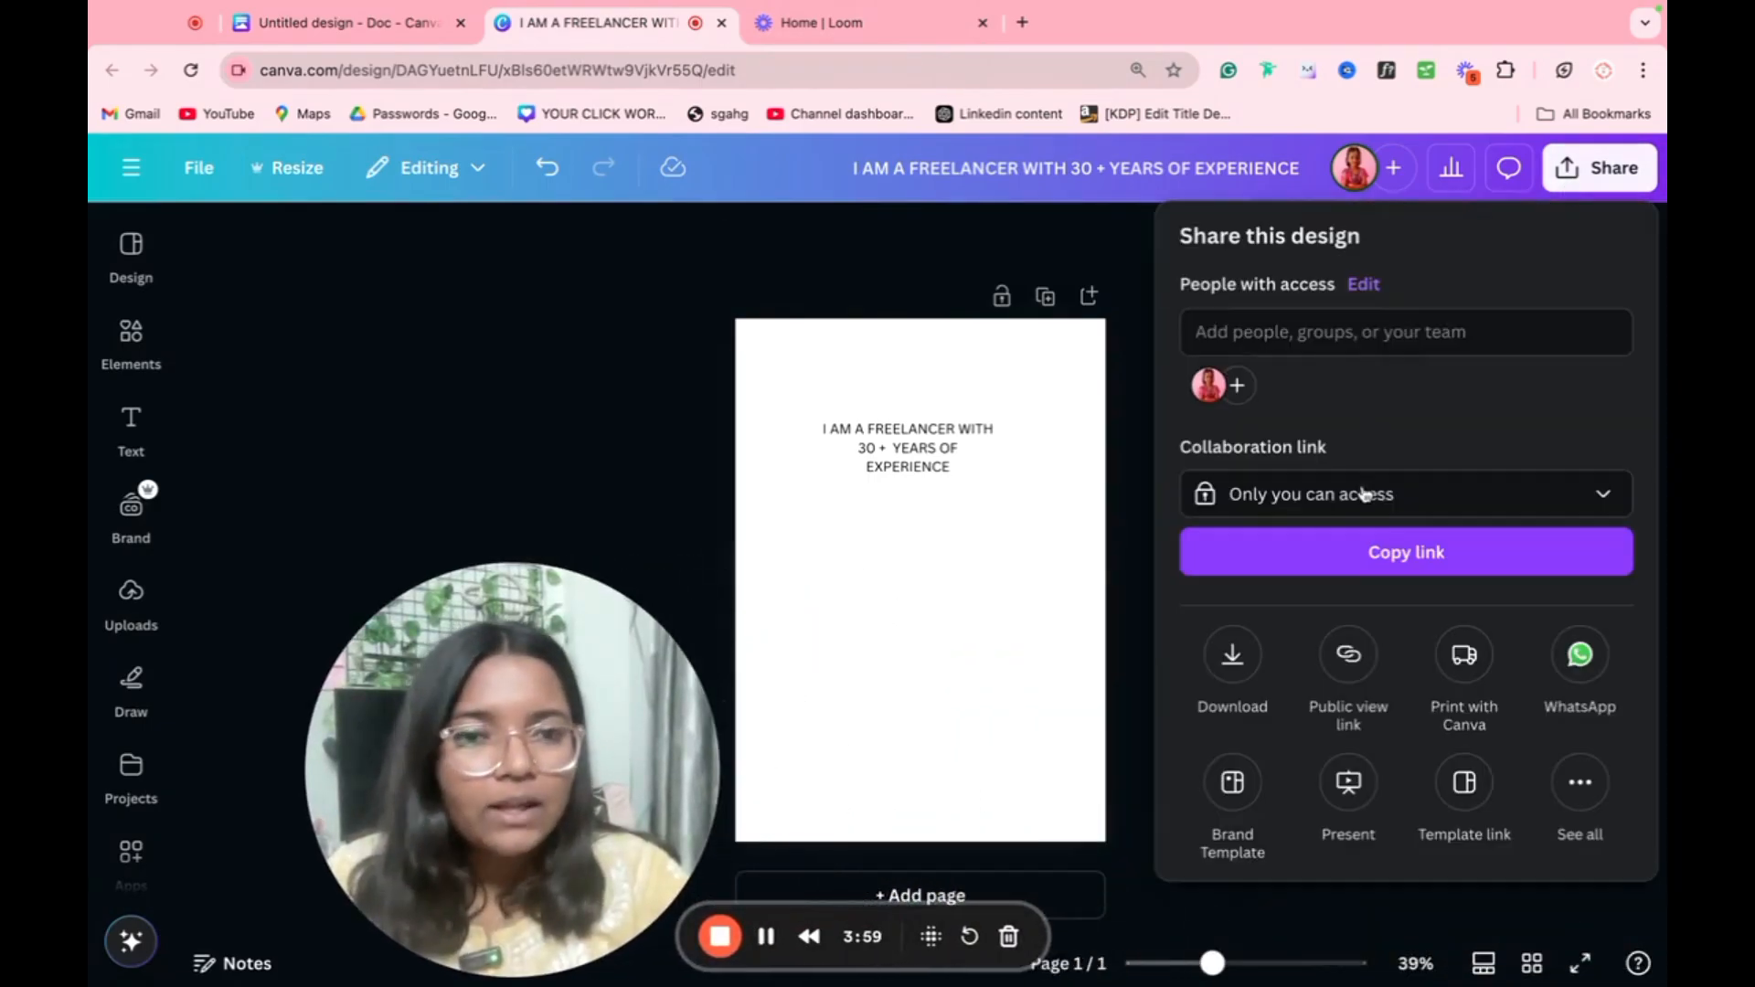
{"action": "left_click", "coordinate": [1397, 505]}
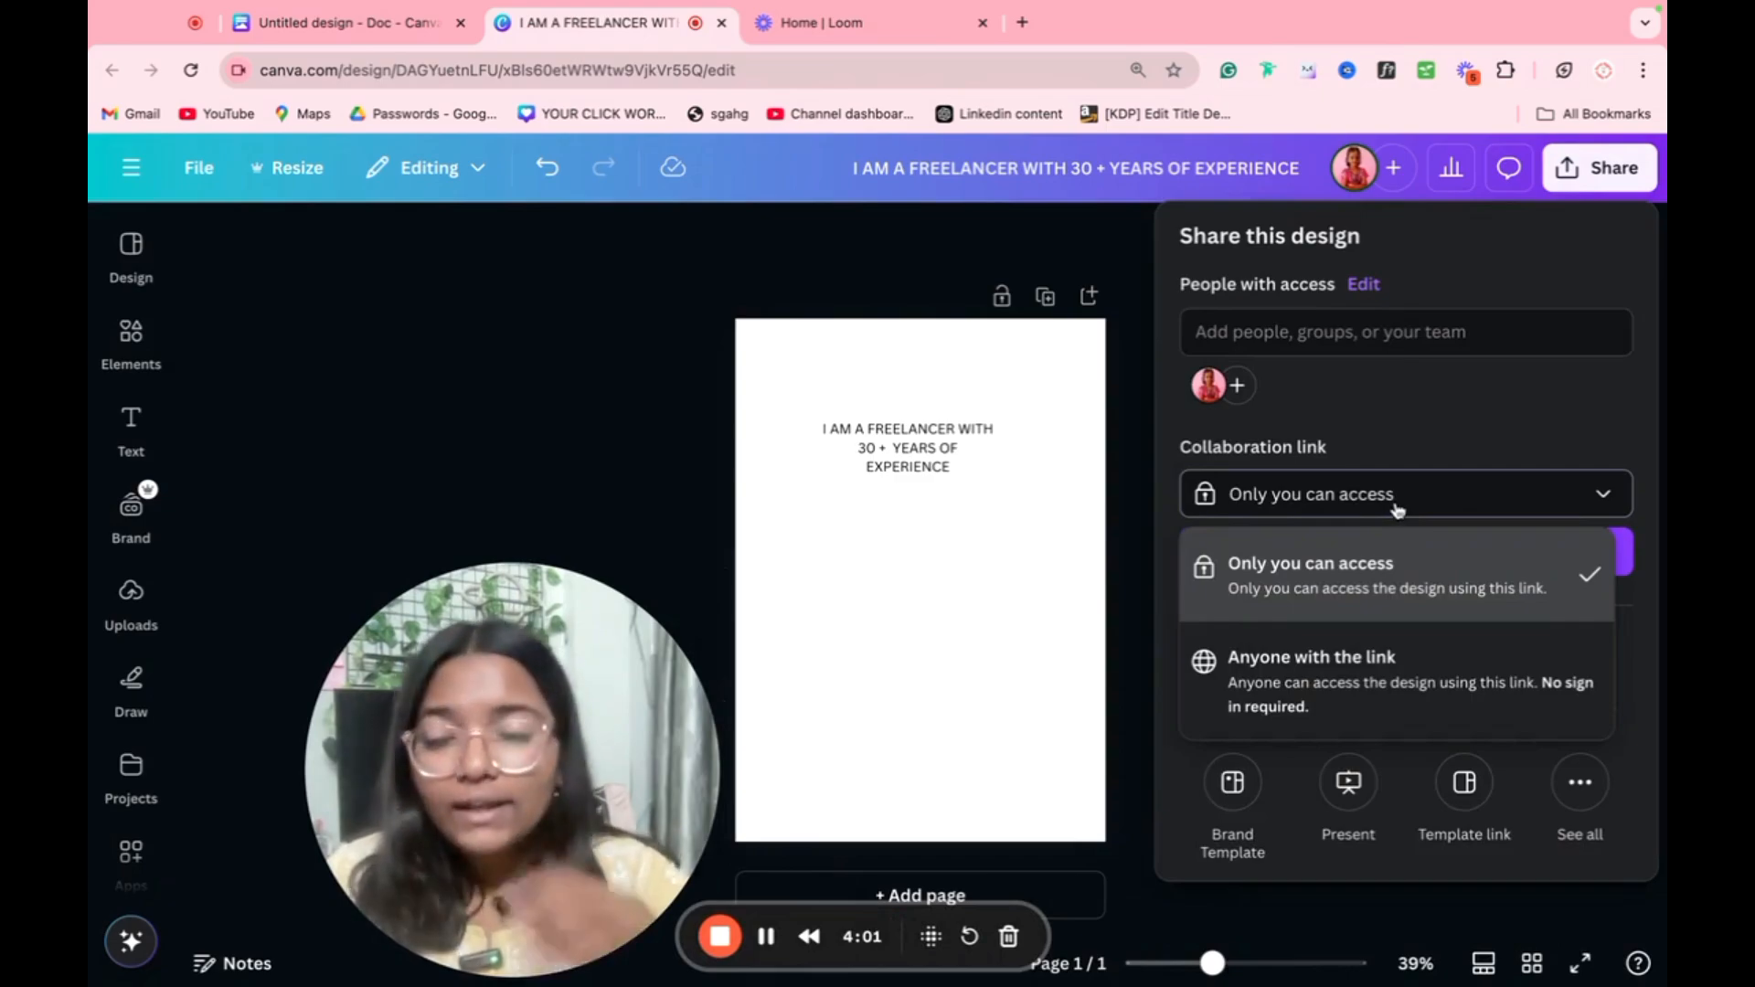
{"action": "left_click", "coordinate": [1384, 676]}
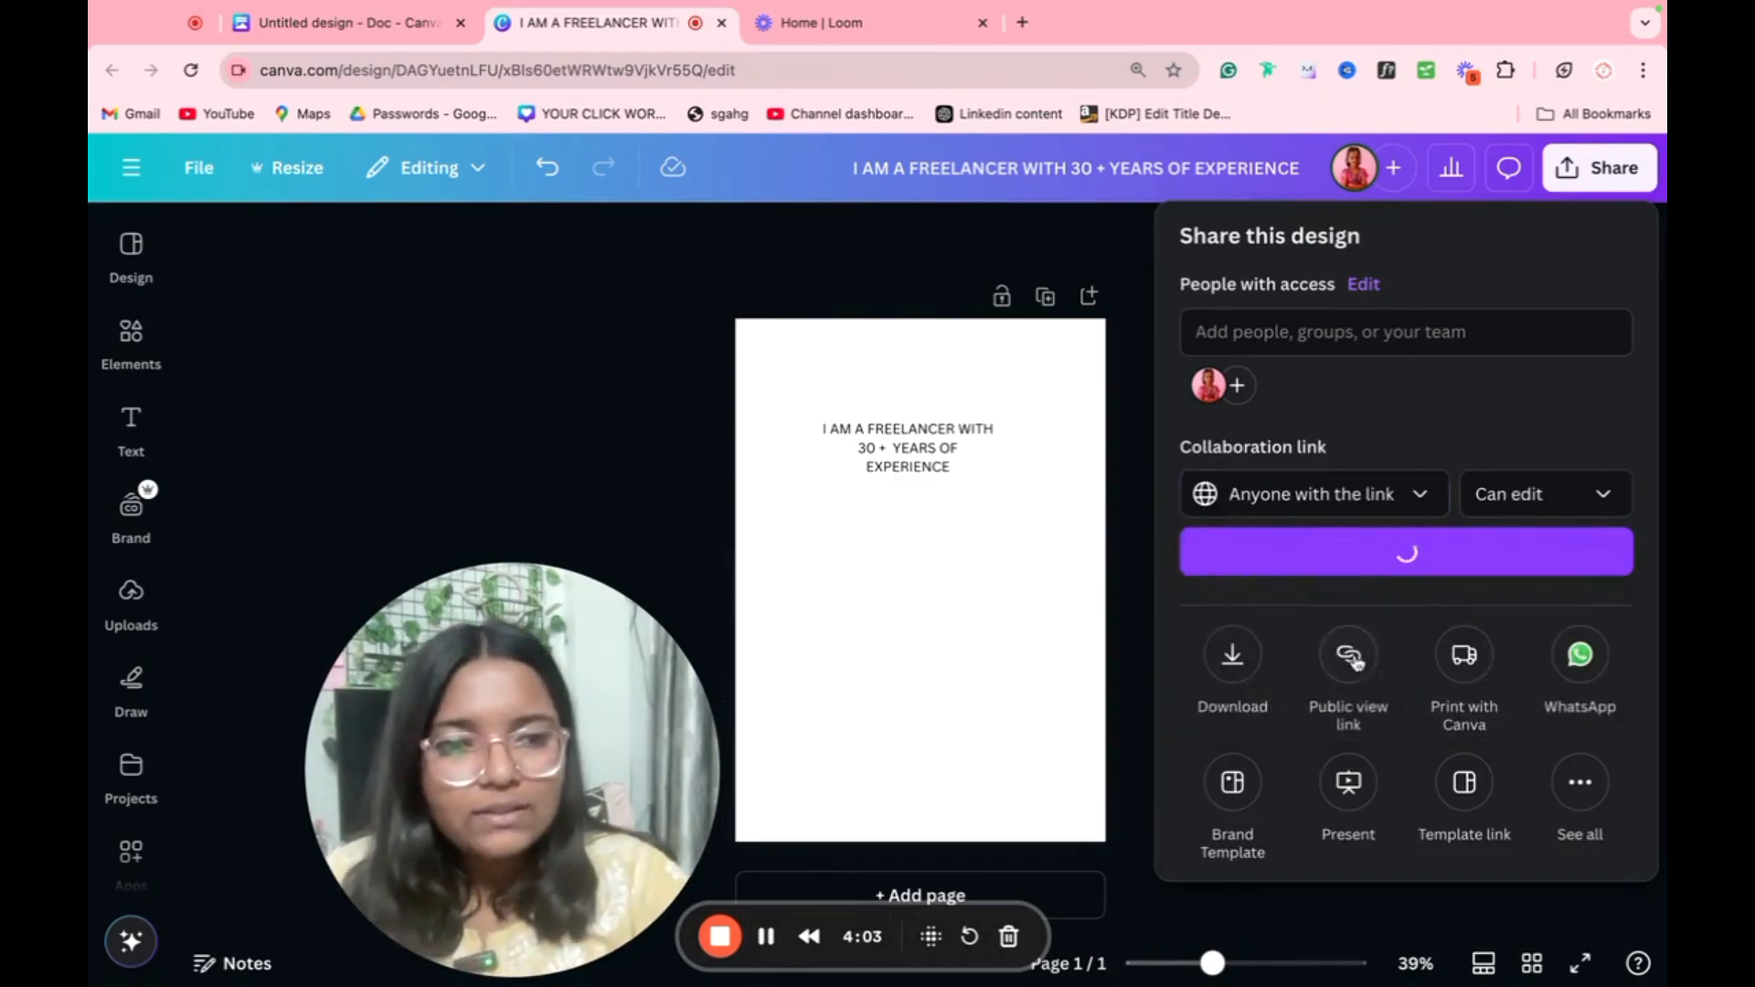
{"action": "left_click", "coordinate": [1531, 505]}
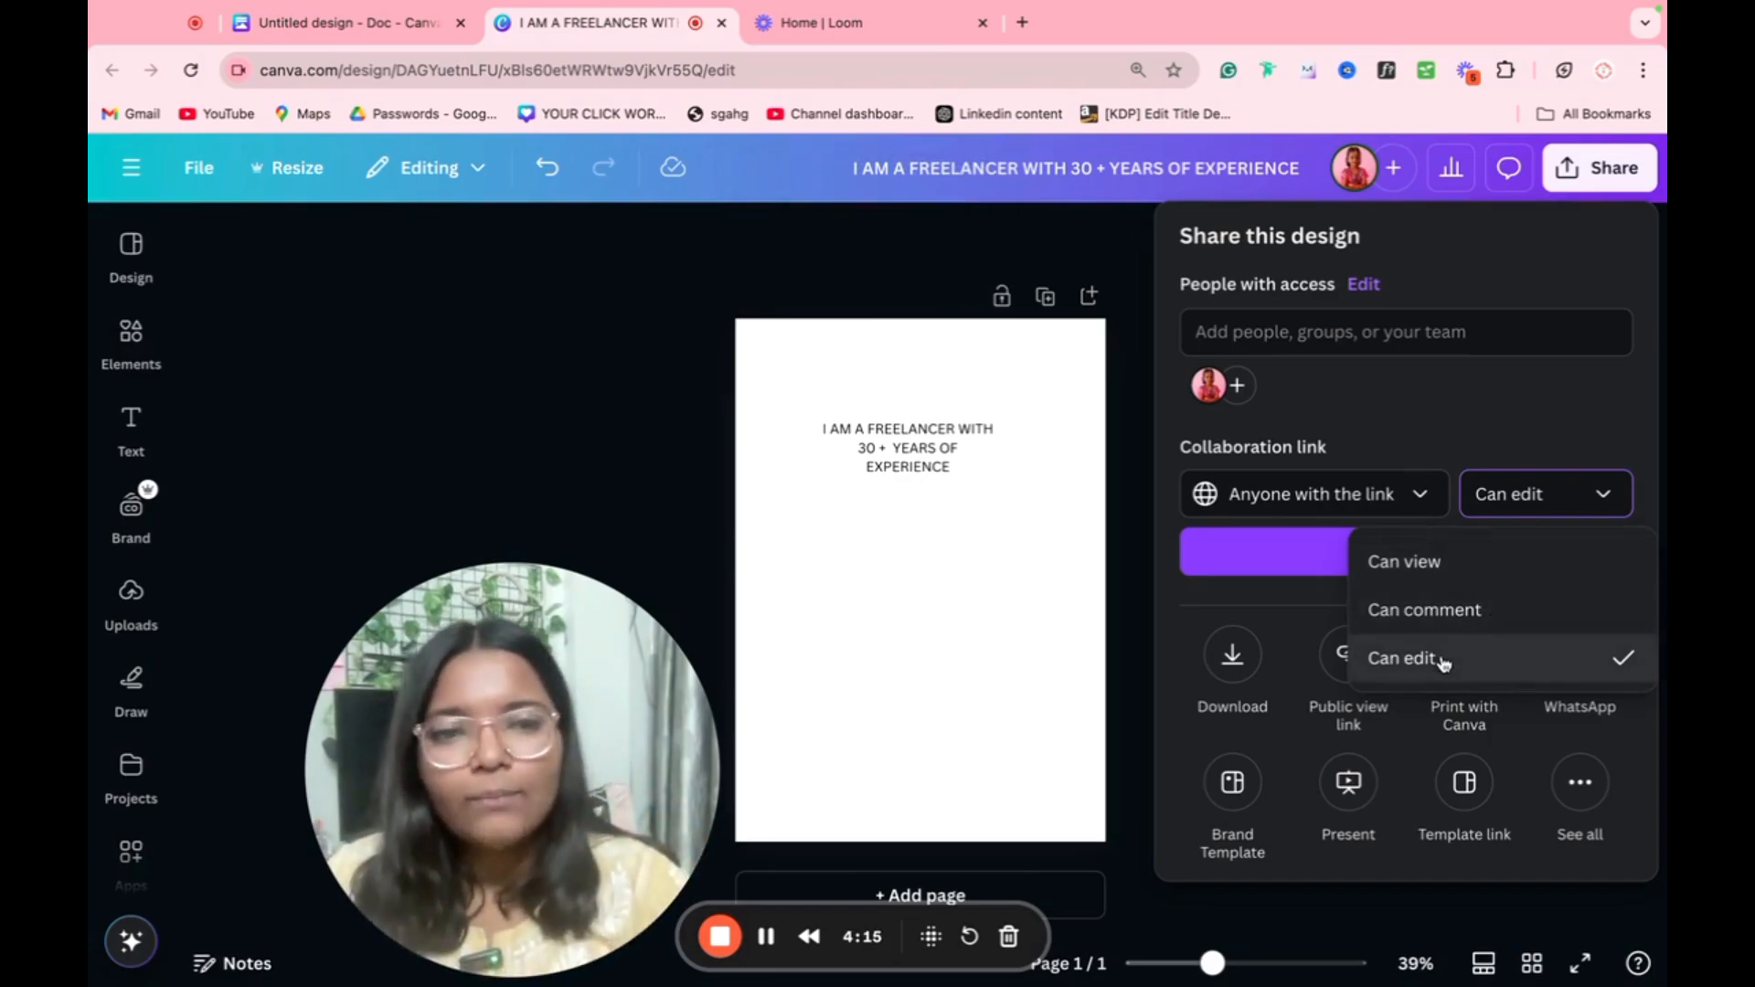
{"action": "left_click", "coordinate": [1407, 444]}
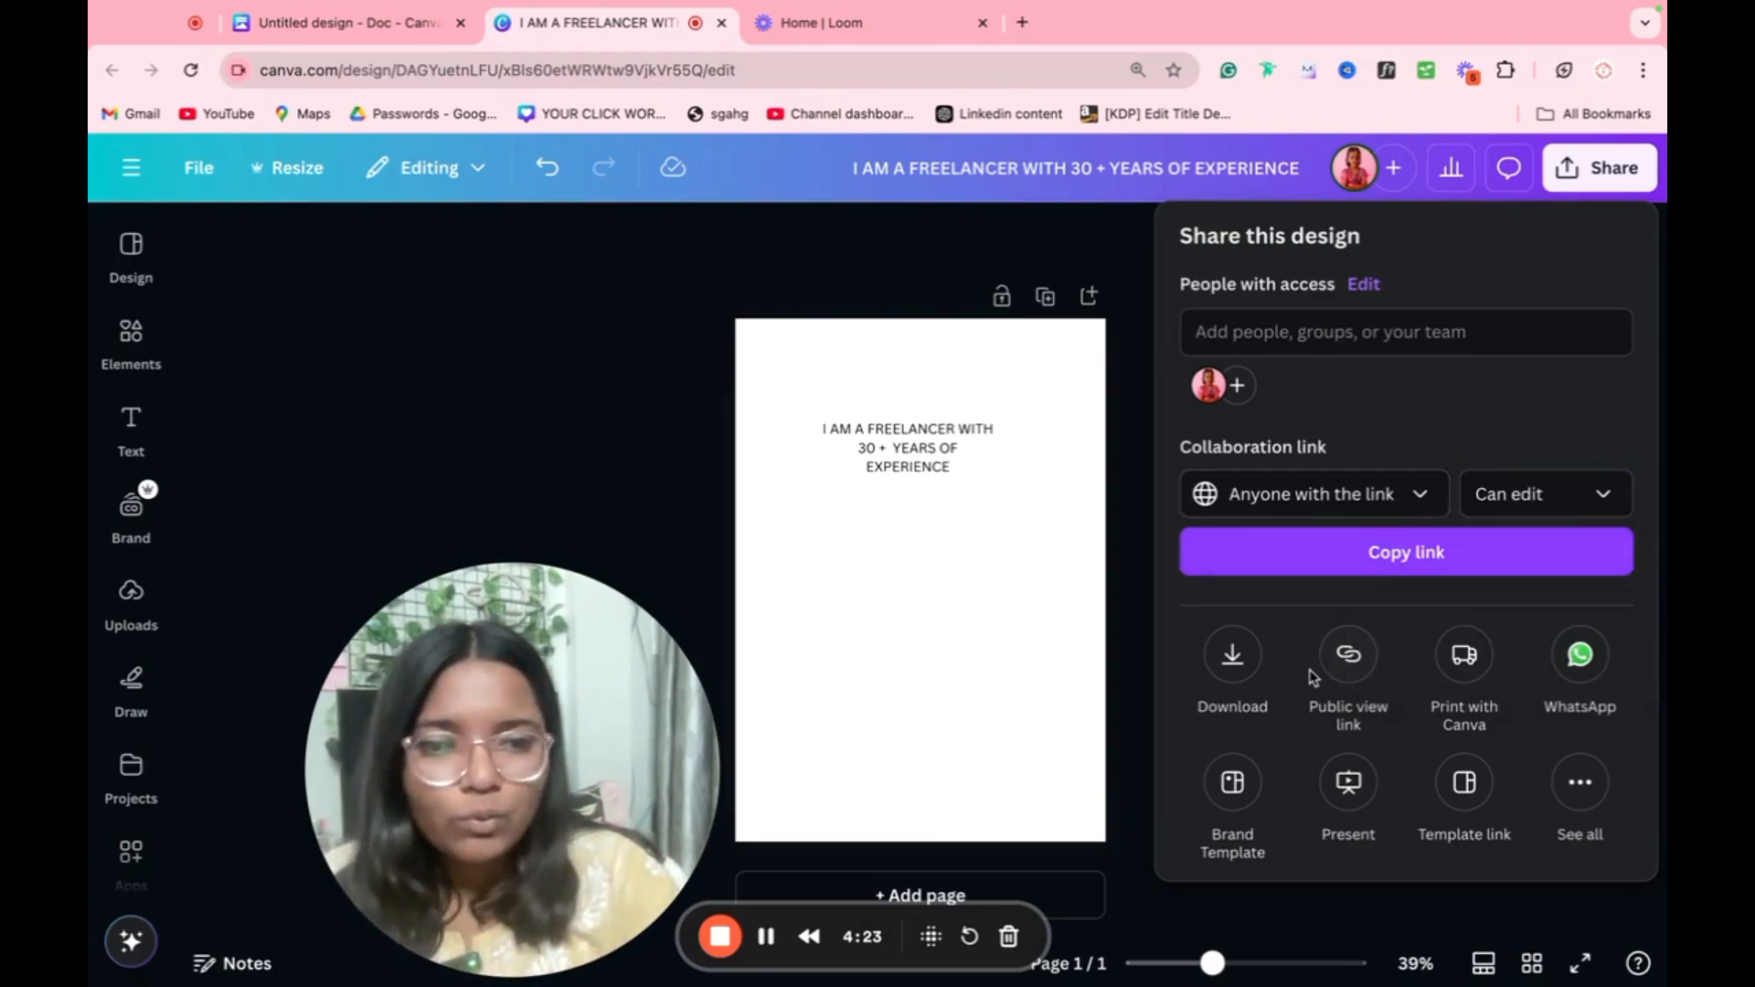
Step: Create a template link for the freelancer design and copy it
{"action": "left_click", "coordinate": [1470, 783]}
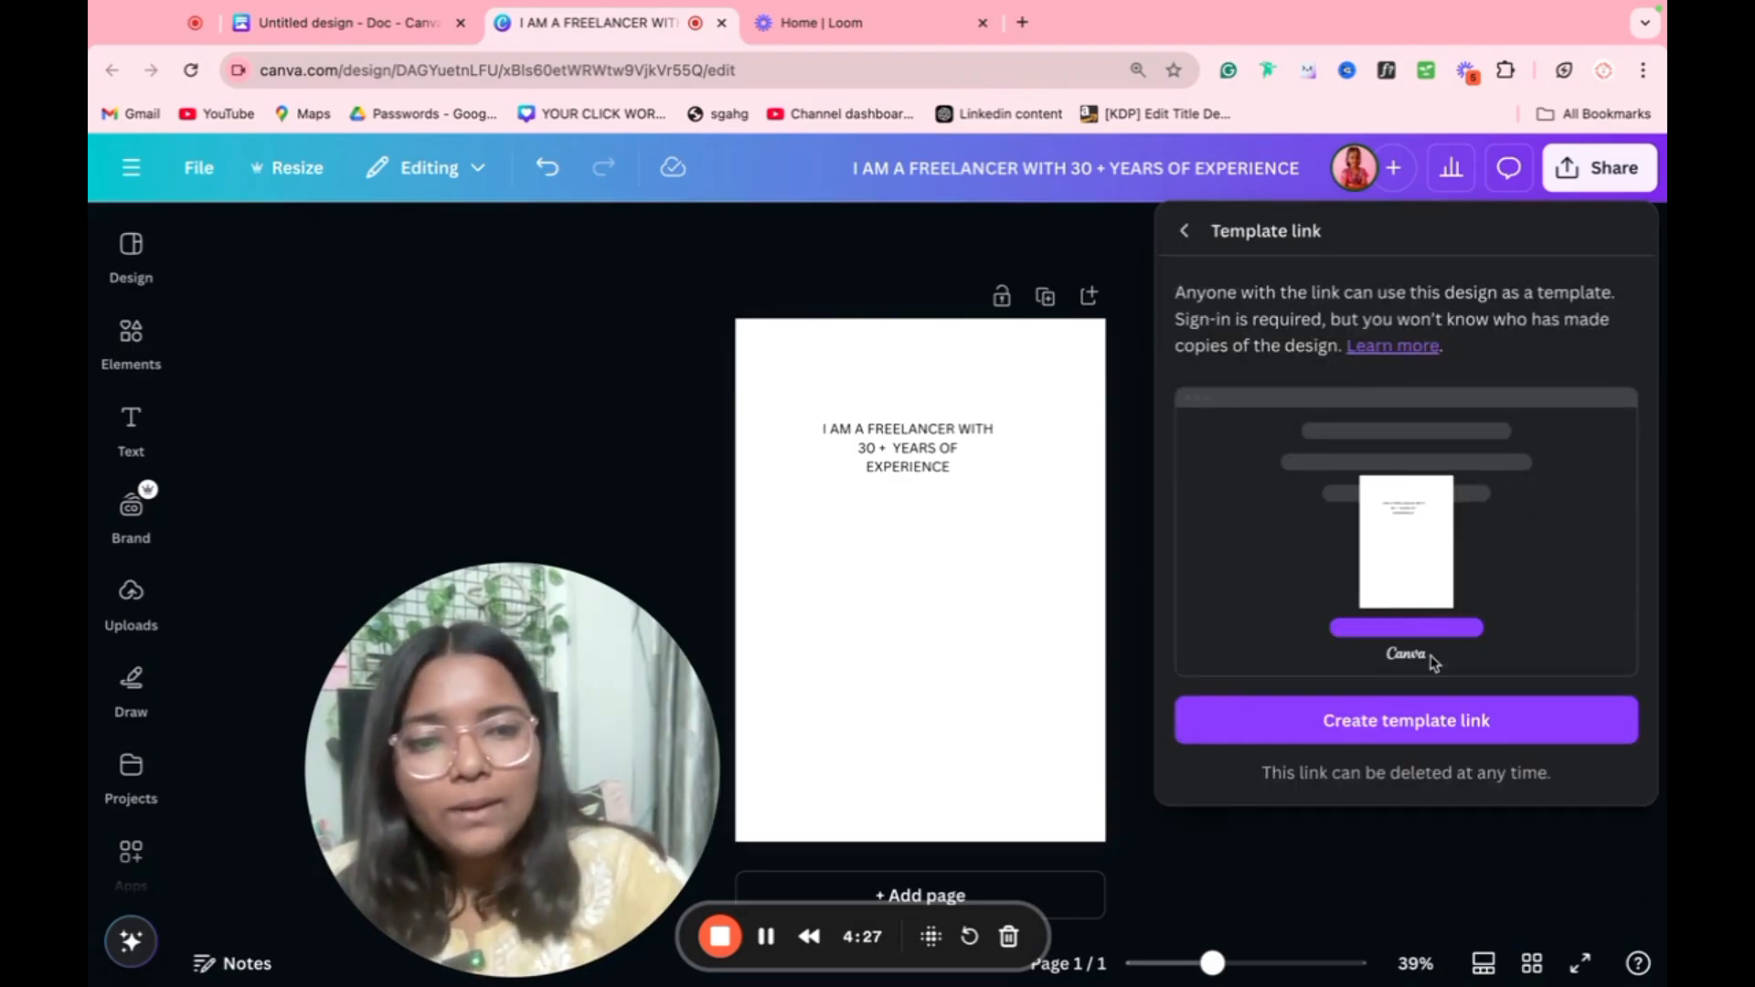
{"action": "left_click", "coordinate": [1388, 728]}
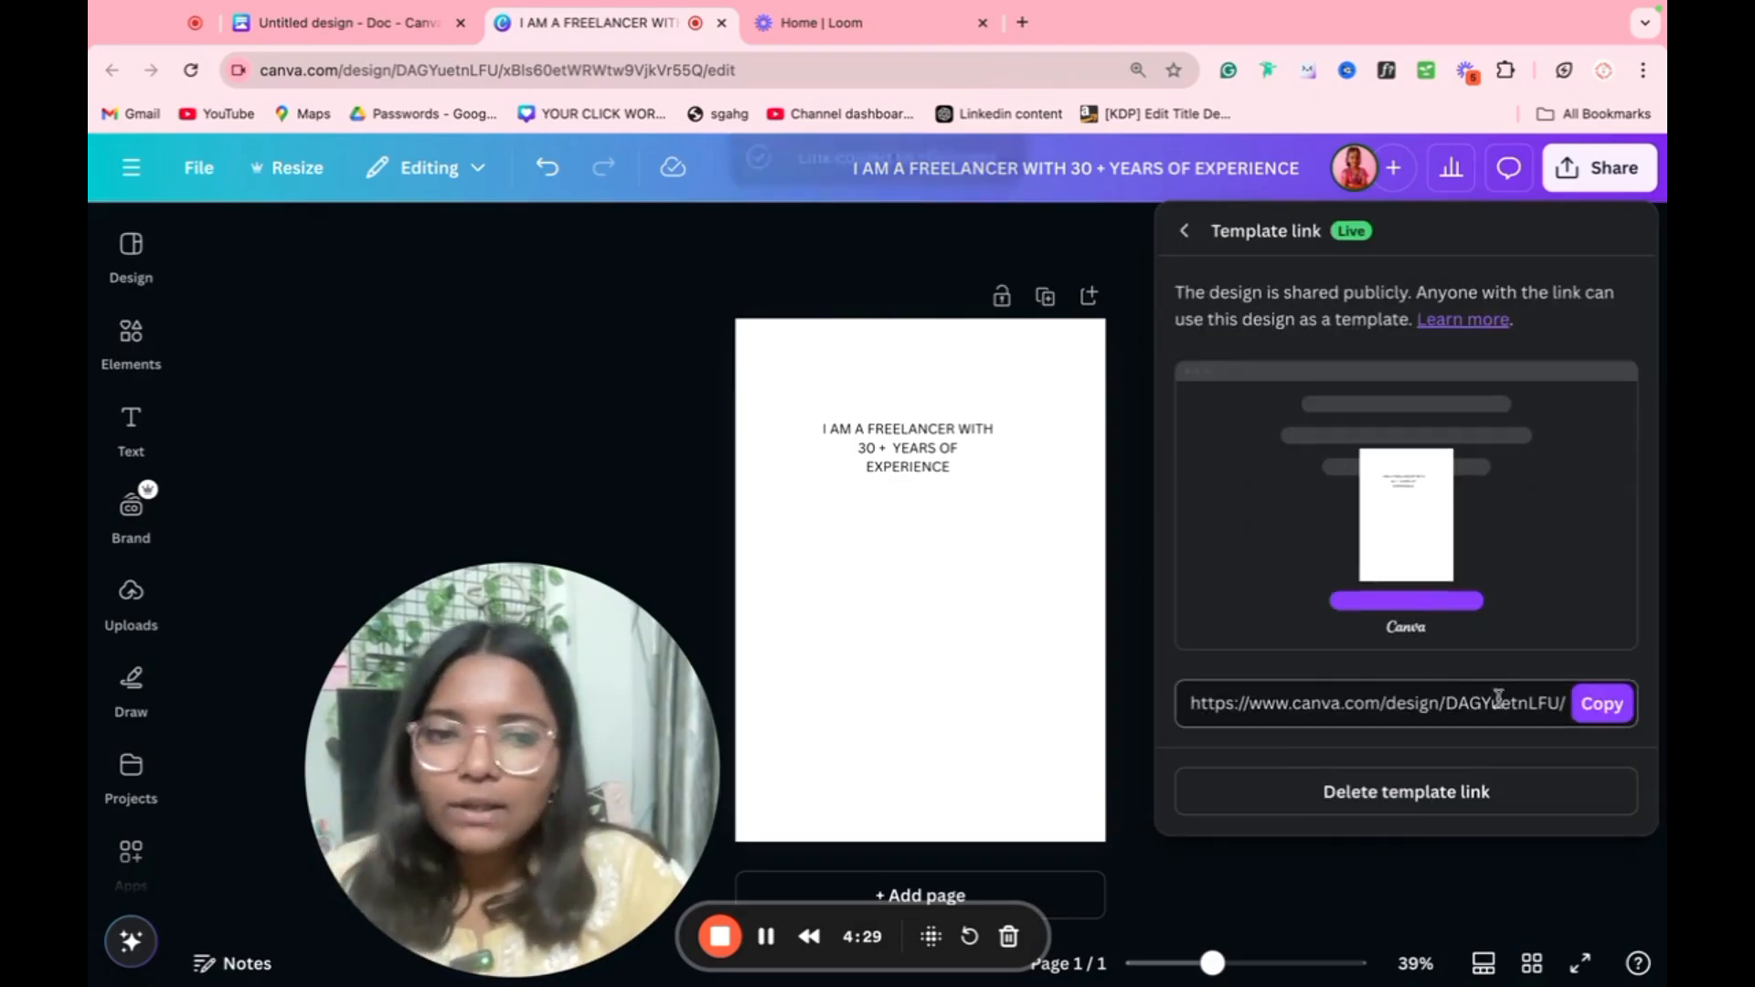
{"action": "left_click", "coordinate": [1591, 704]}
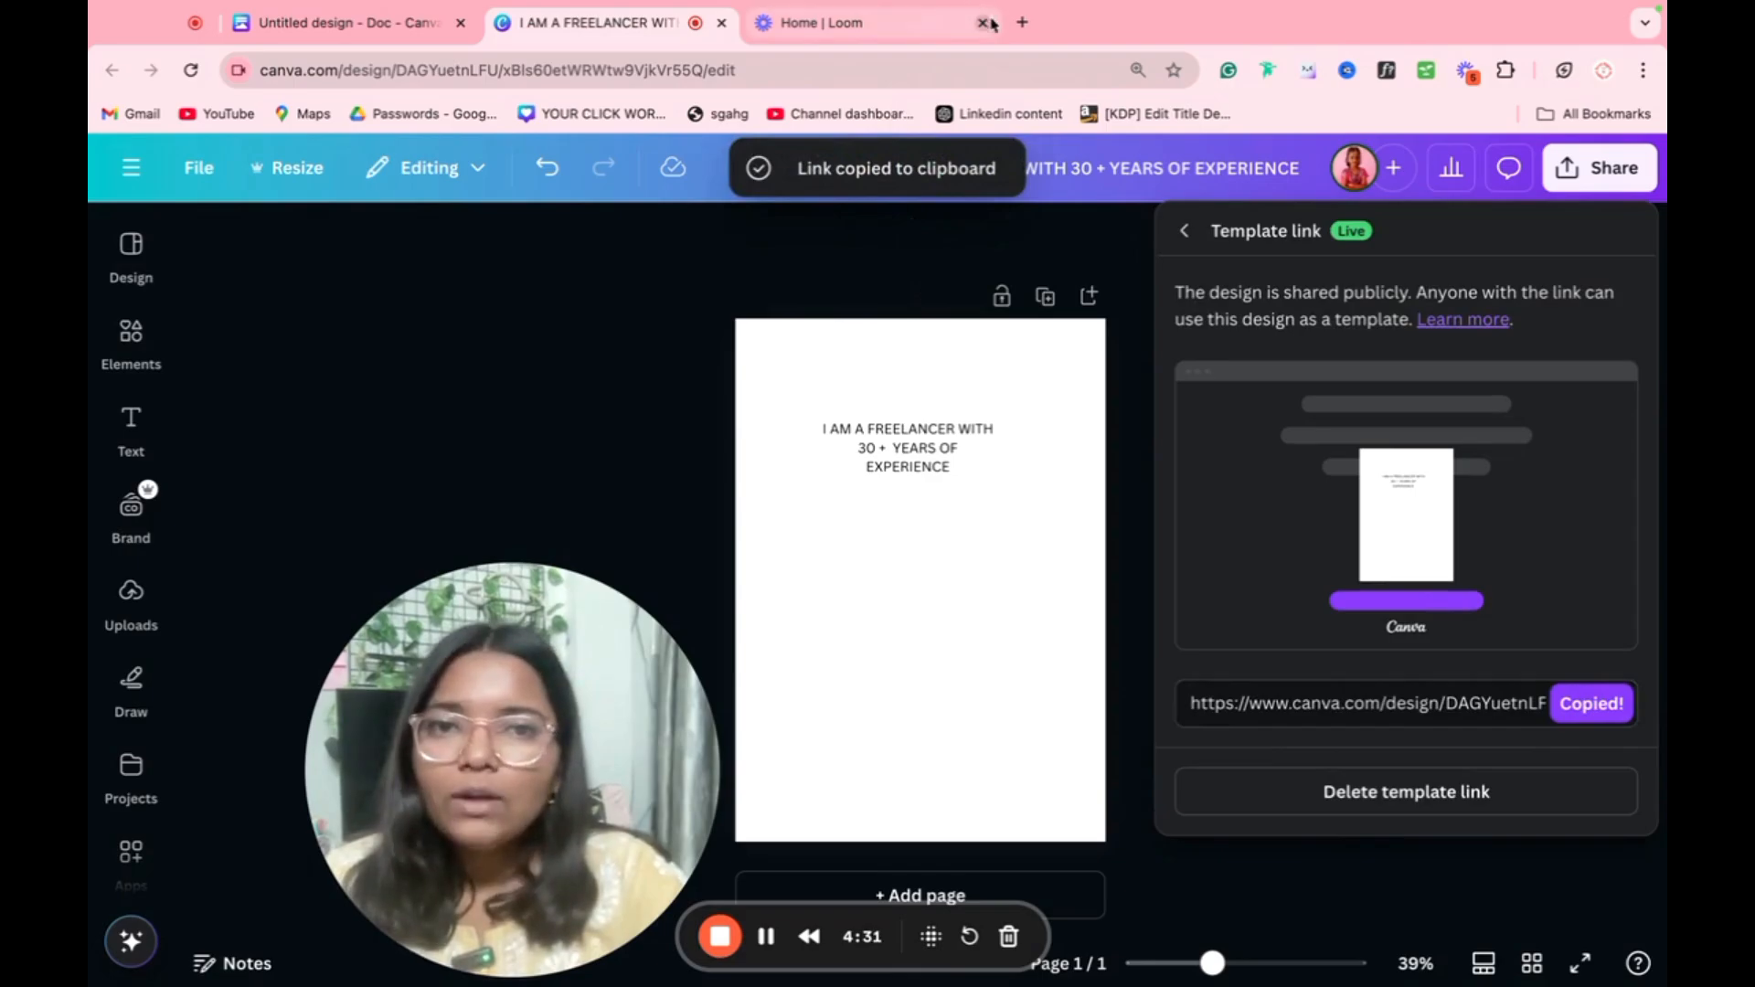
Step: Open the copied template link in a new browser tab and examine the options offered below the template preview
{"action": "left_click", "coordinate": [1022, 22]}
{"action": "key", "text": "super+v"}
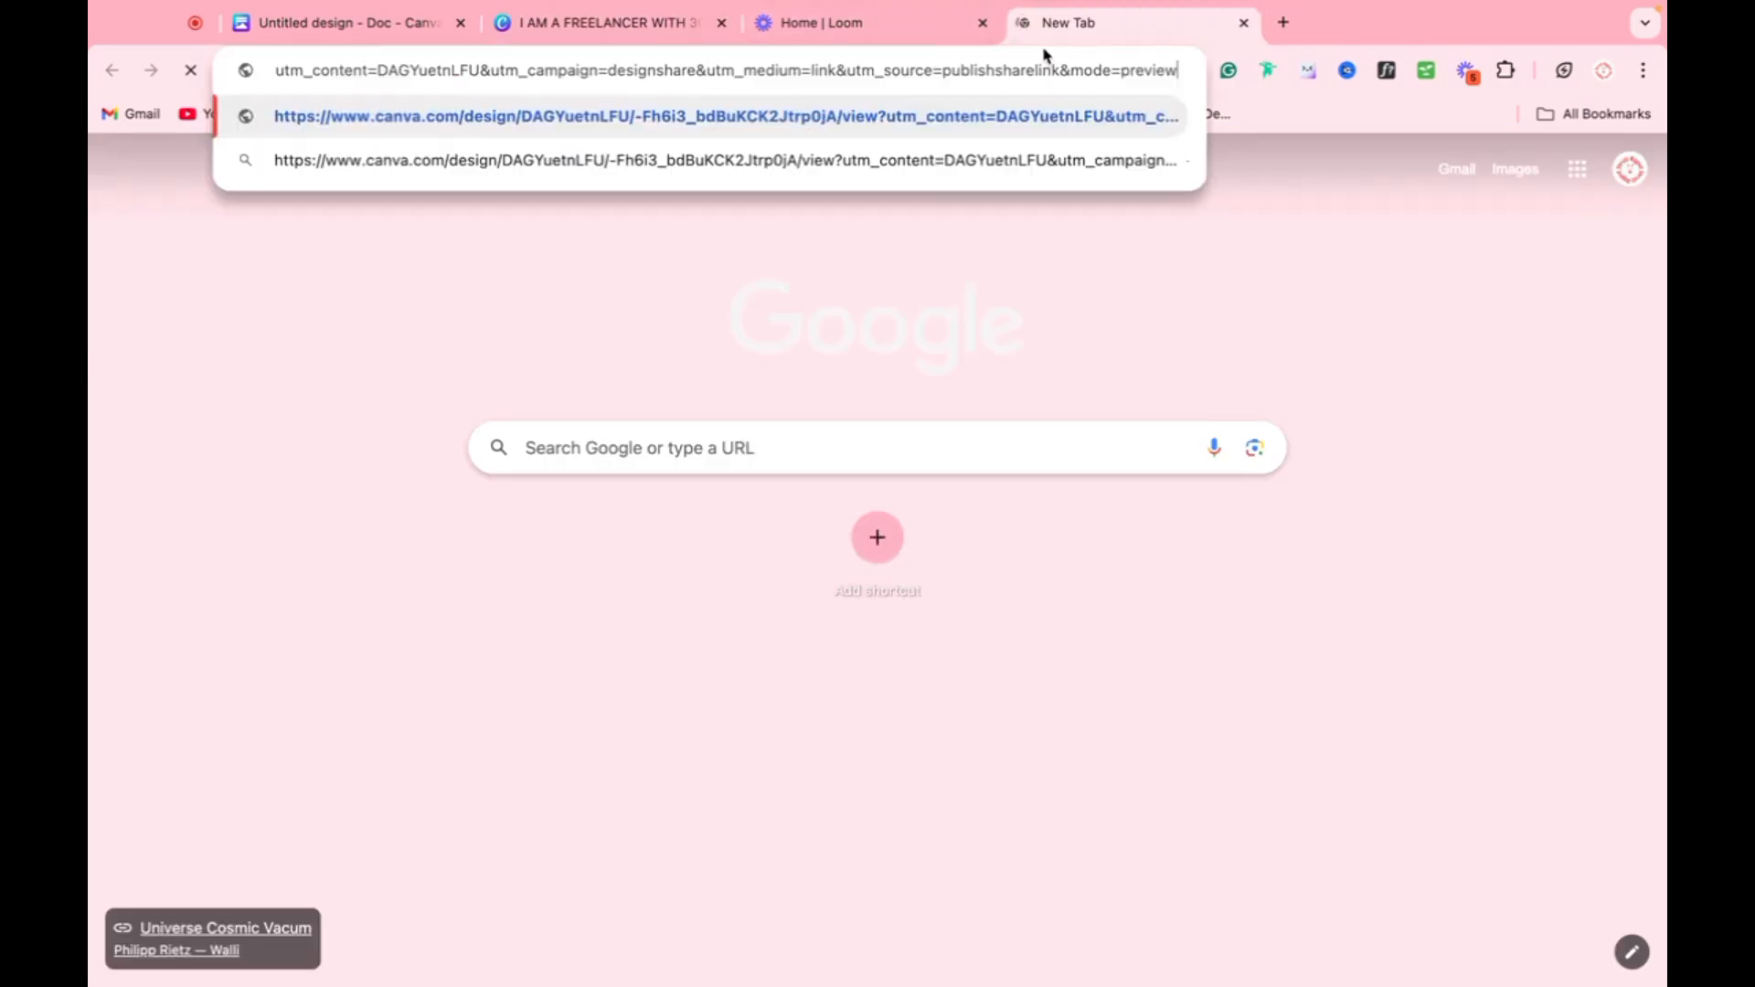
{"action": "key", "text": "Return"}
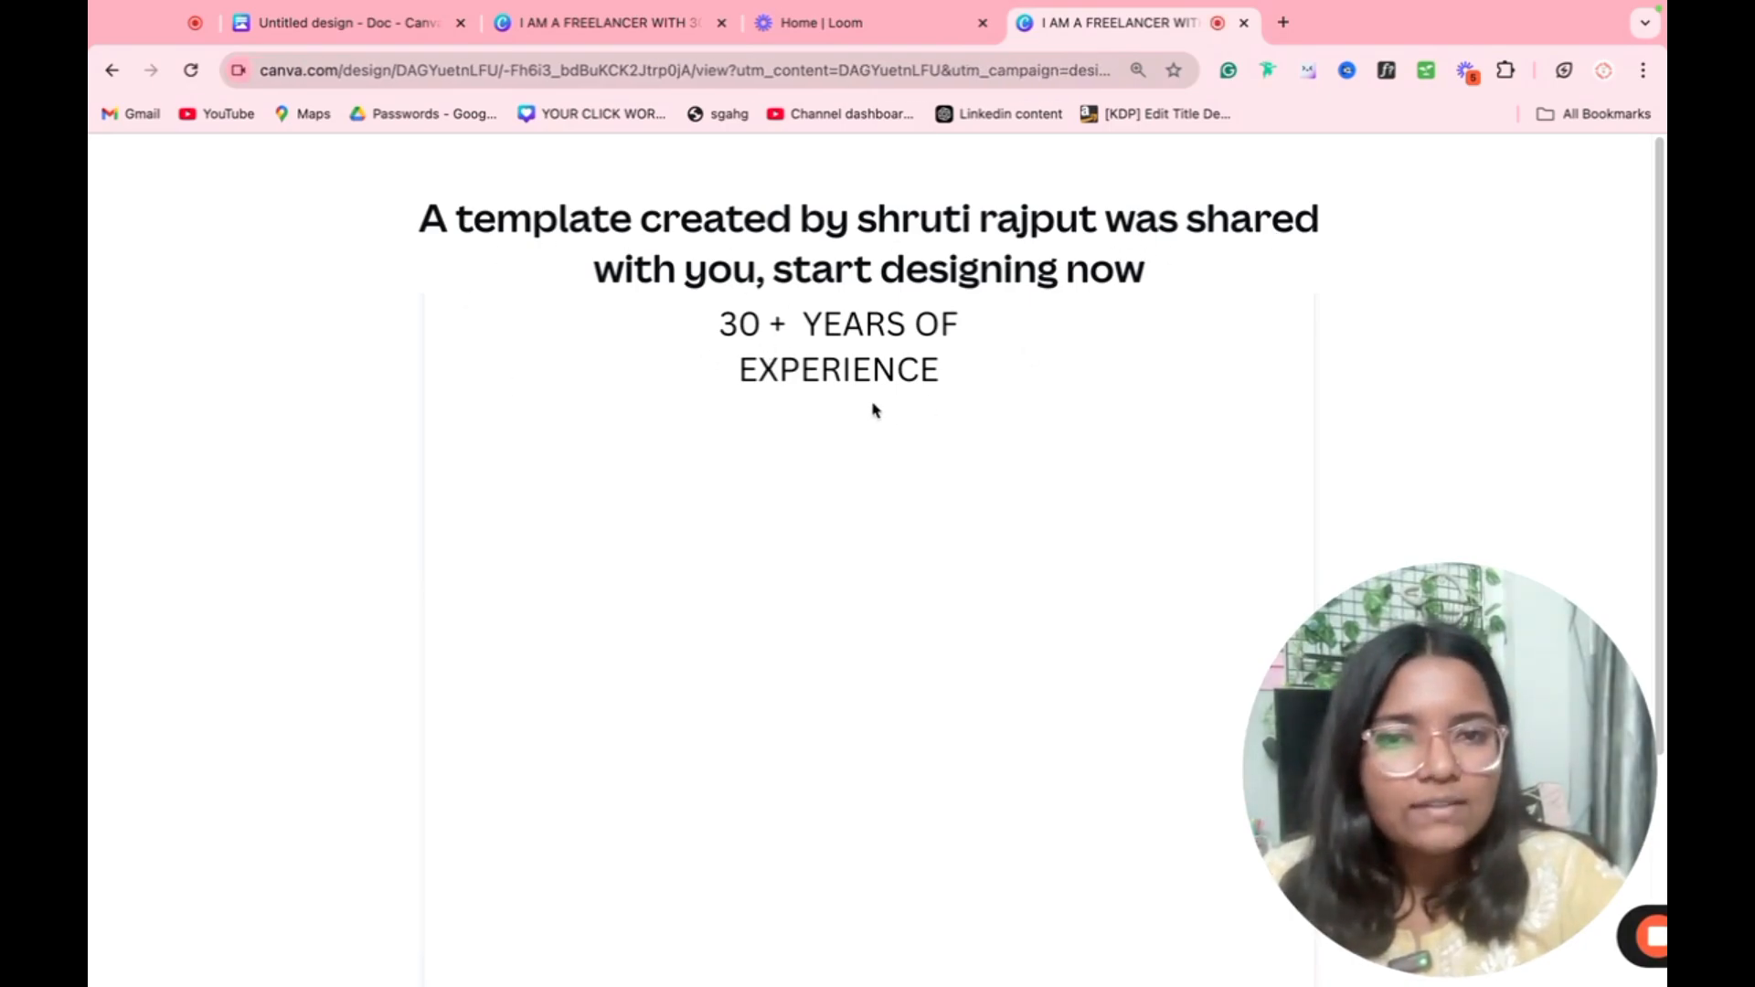
{"action": "scroll", "coordinate": [842, 403], "scroll_direction": "down", "scroll_amount": 5}
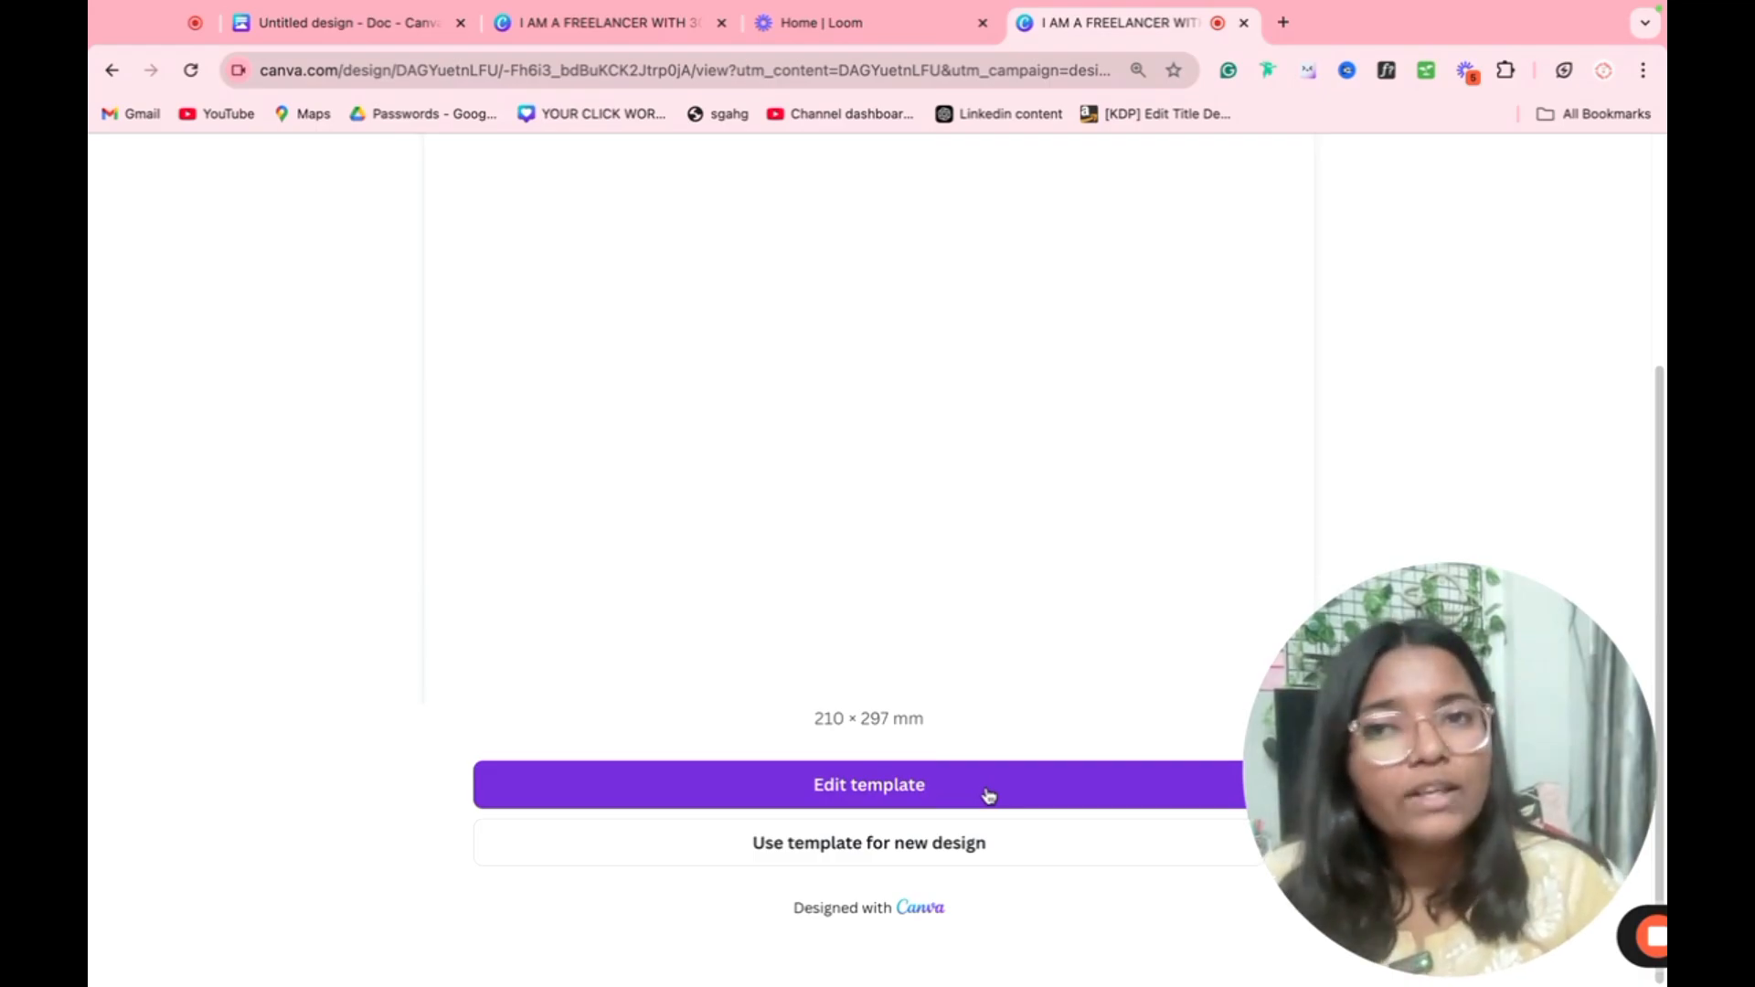
Step: Return to the freelancer design, look at the People with access options for sharing, and close them without inviting anyone
{"action": "left_click", "coordinate": [560, 25]}
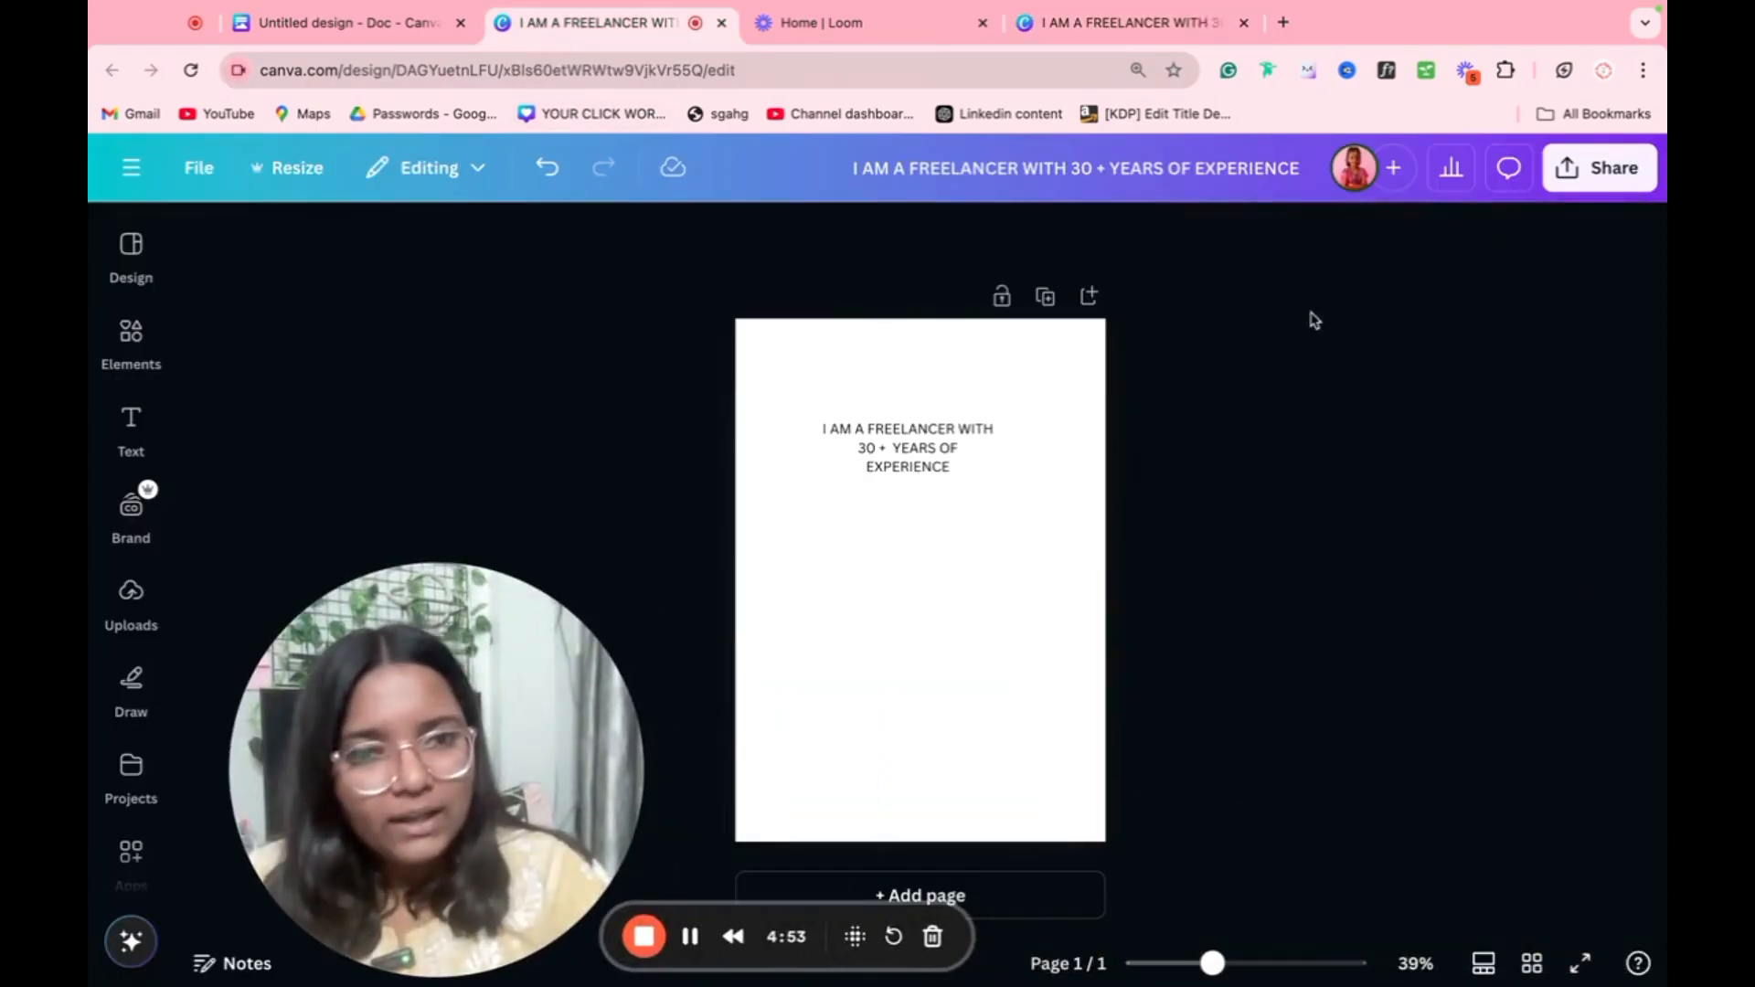
{"action": "left_click", "coordinate": [1599, 167]}
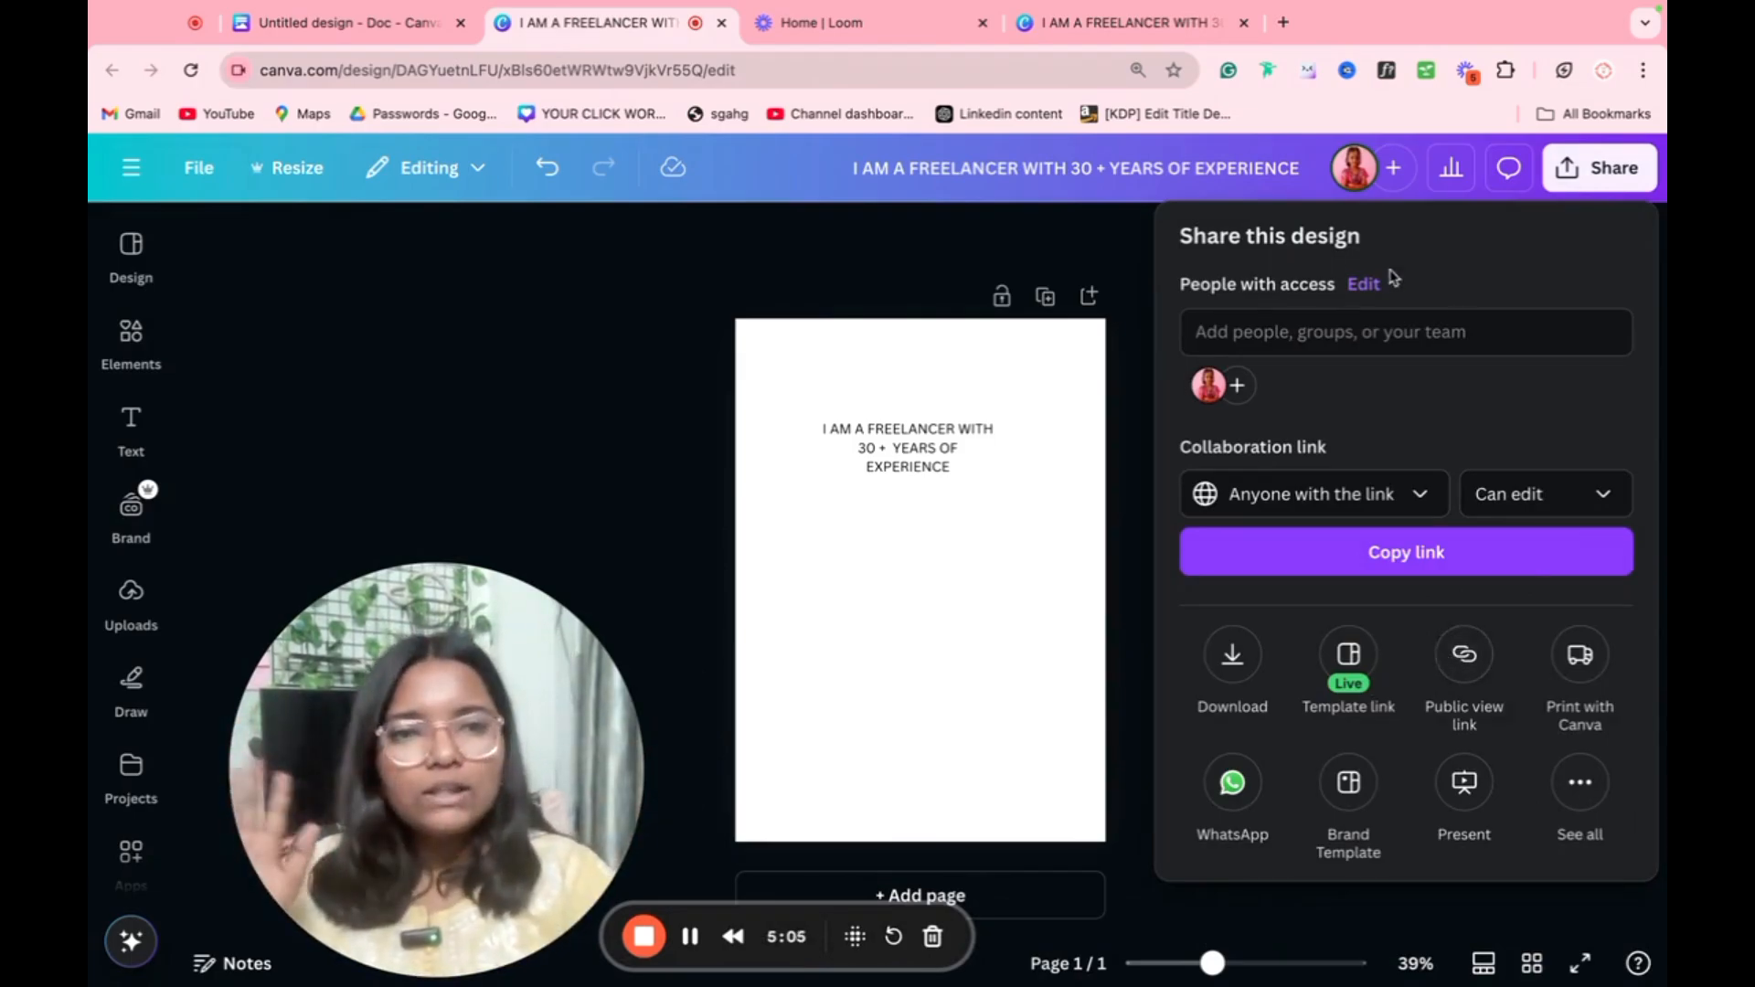
{"action": "left_click", "coordinate": [1358, 335]}
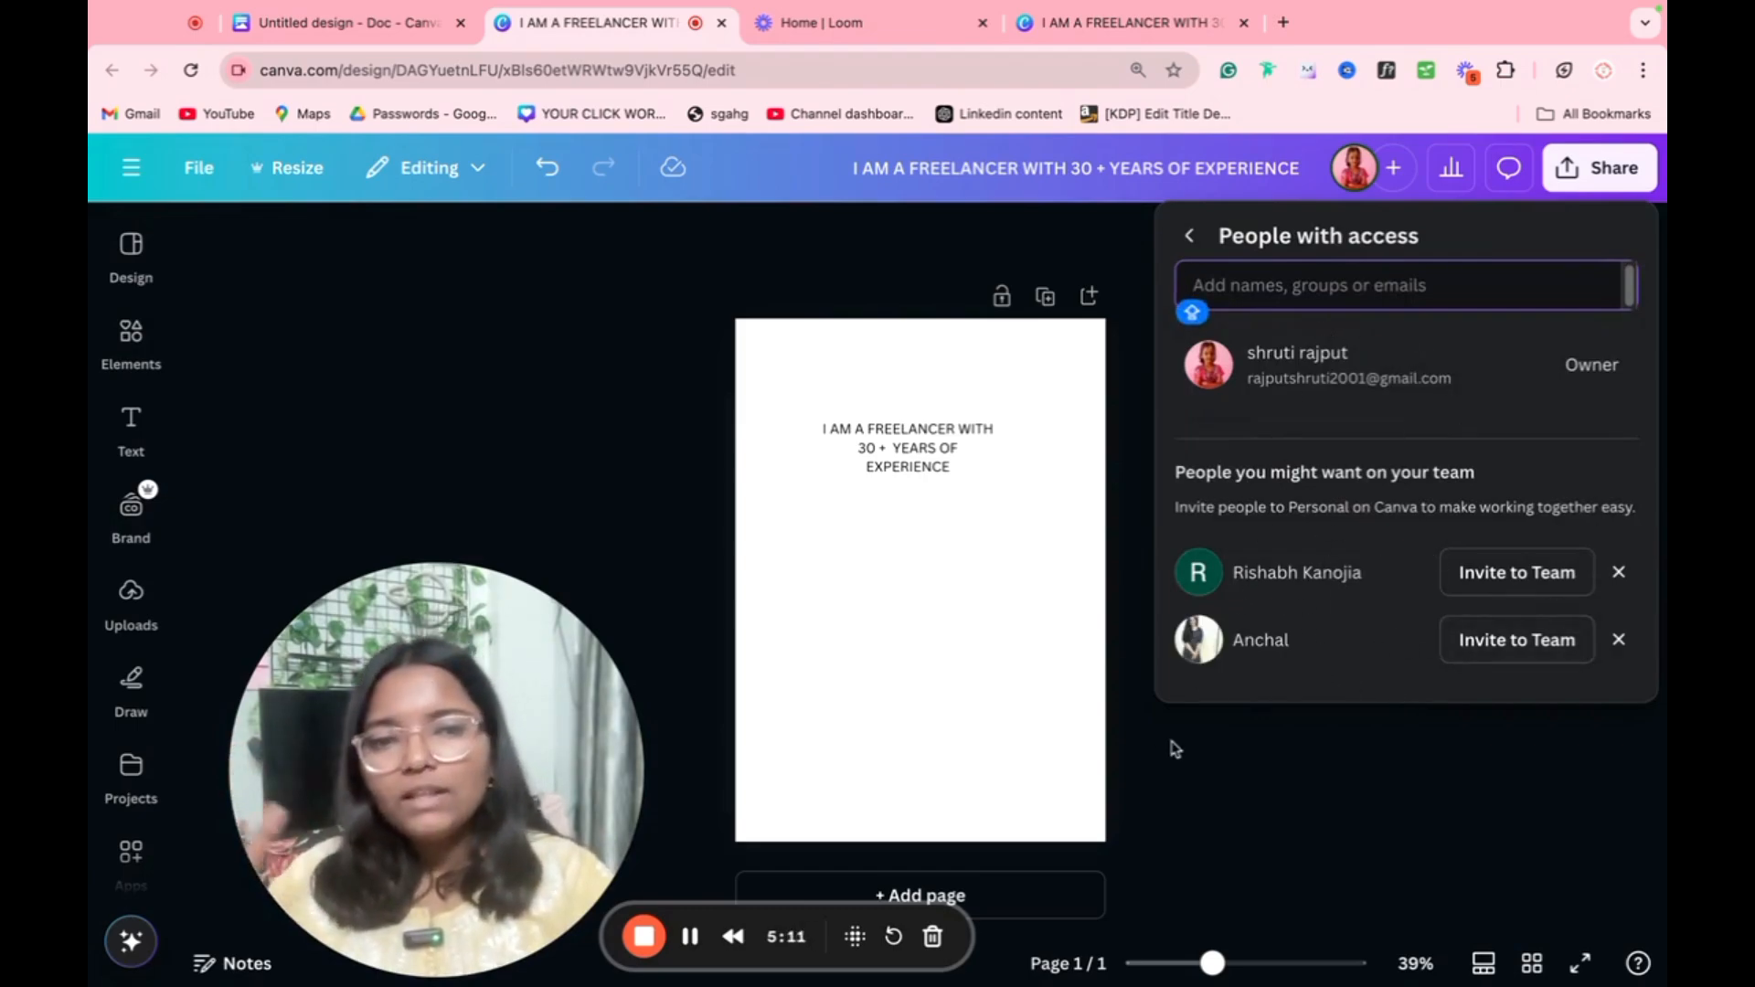
{"action": "left_click", "coordinate": [1221, 734]}
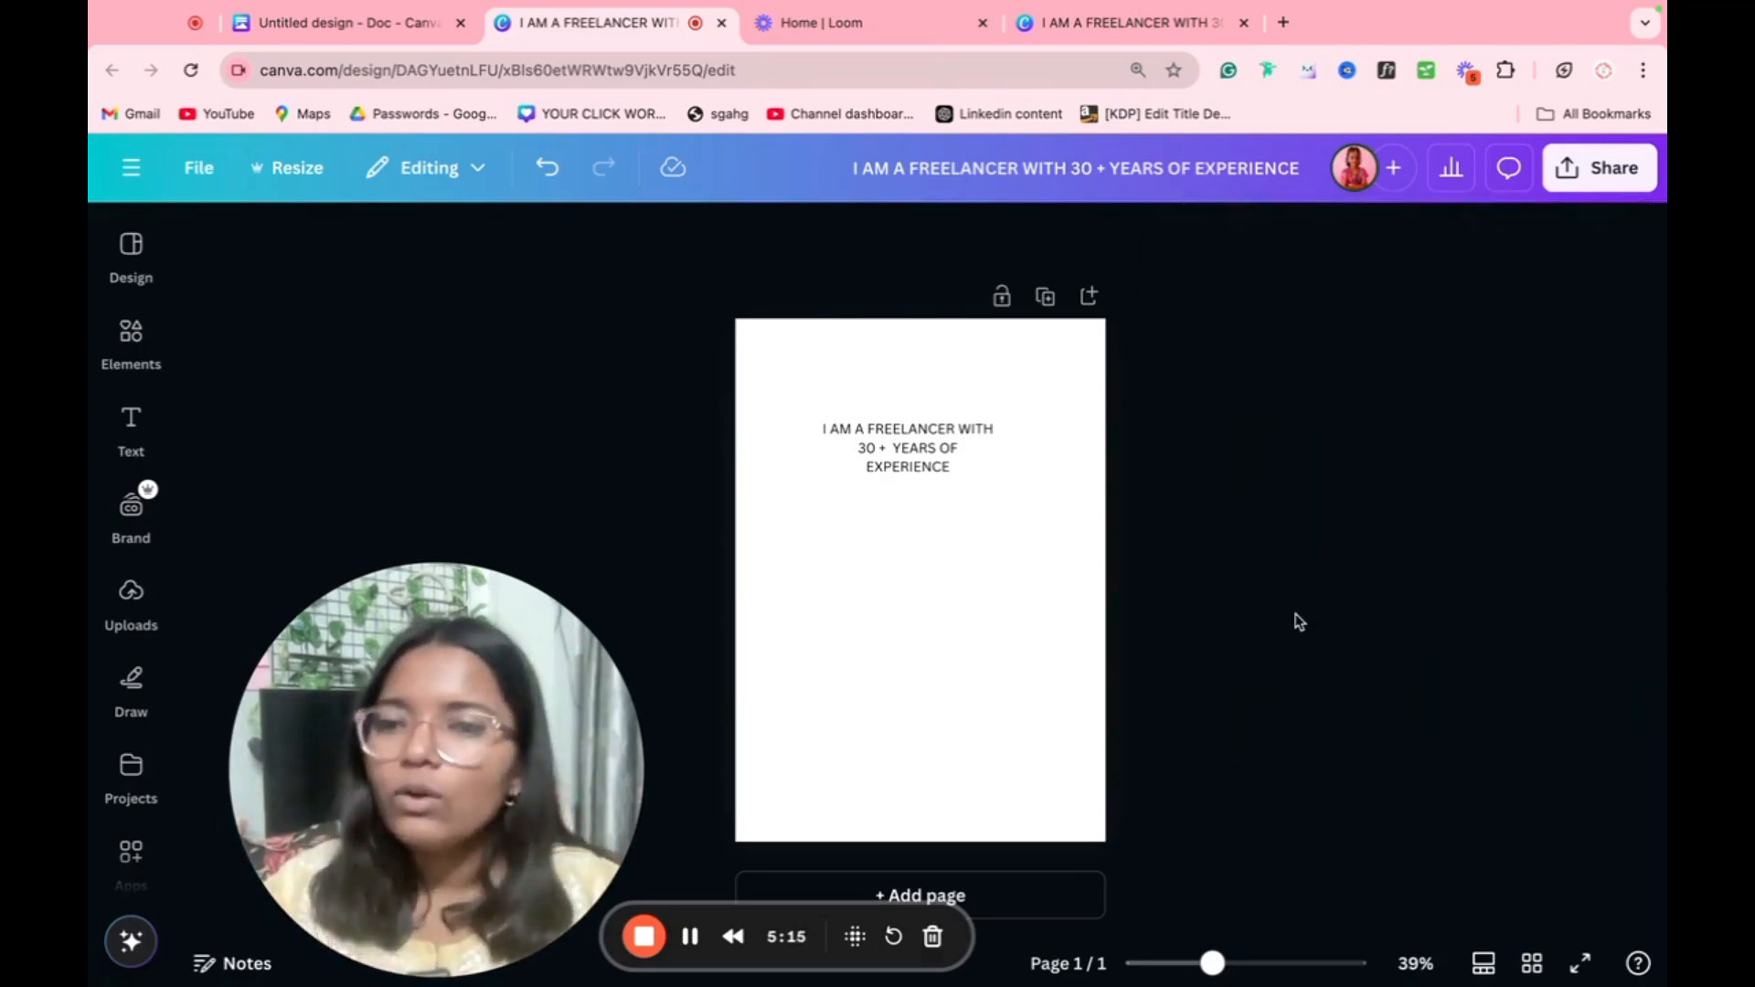
{"action": "left_click_drag", "start_coordinate": [343, 869], "coordinate": [1358, 830]}
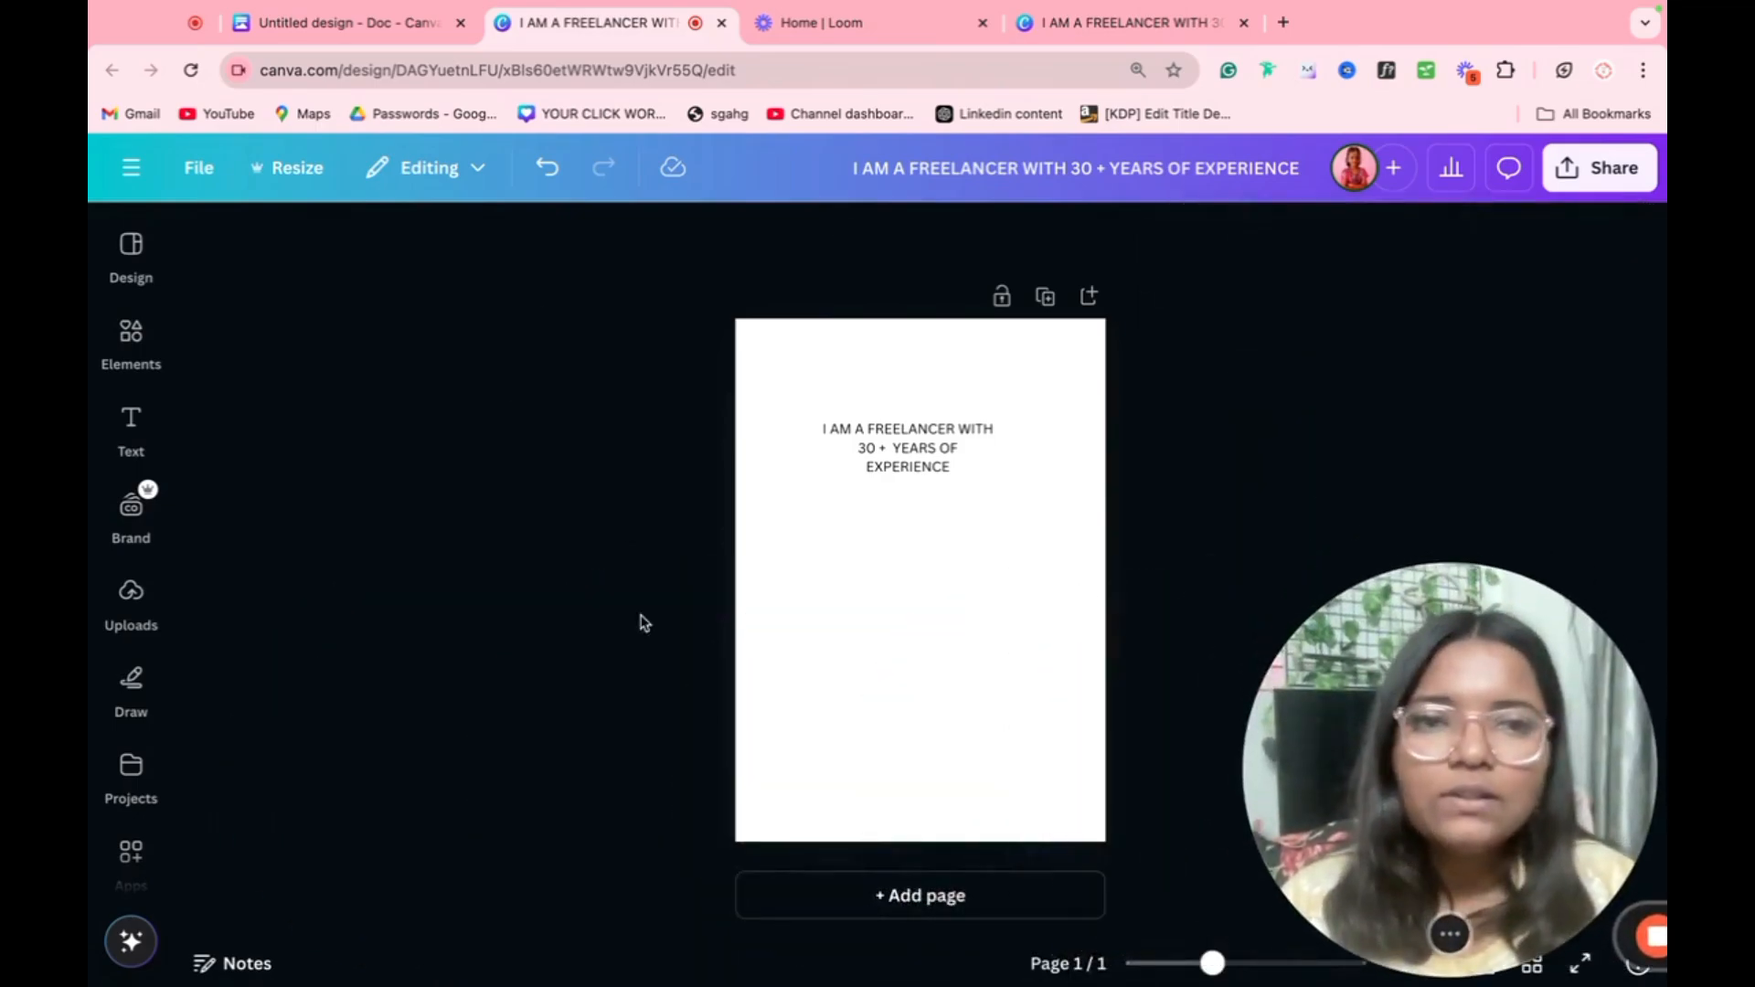
{"action": "left_click", "coordinate": [1508, 169]}
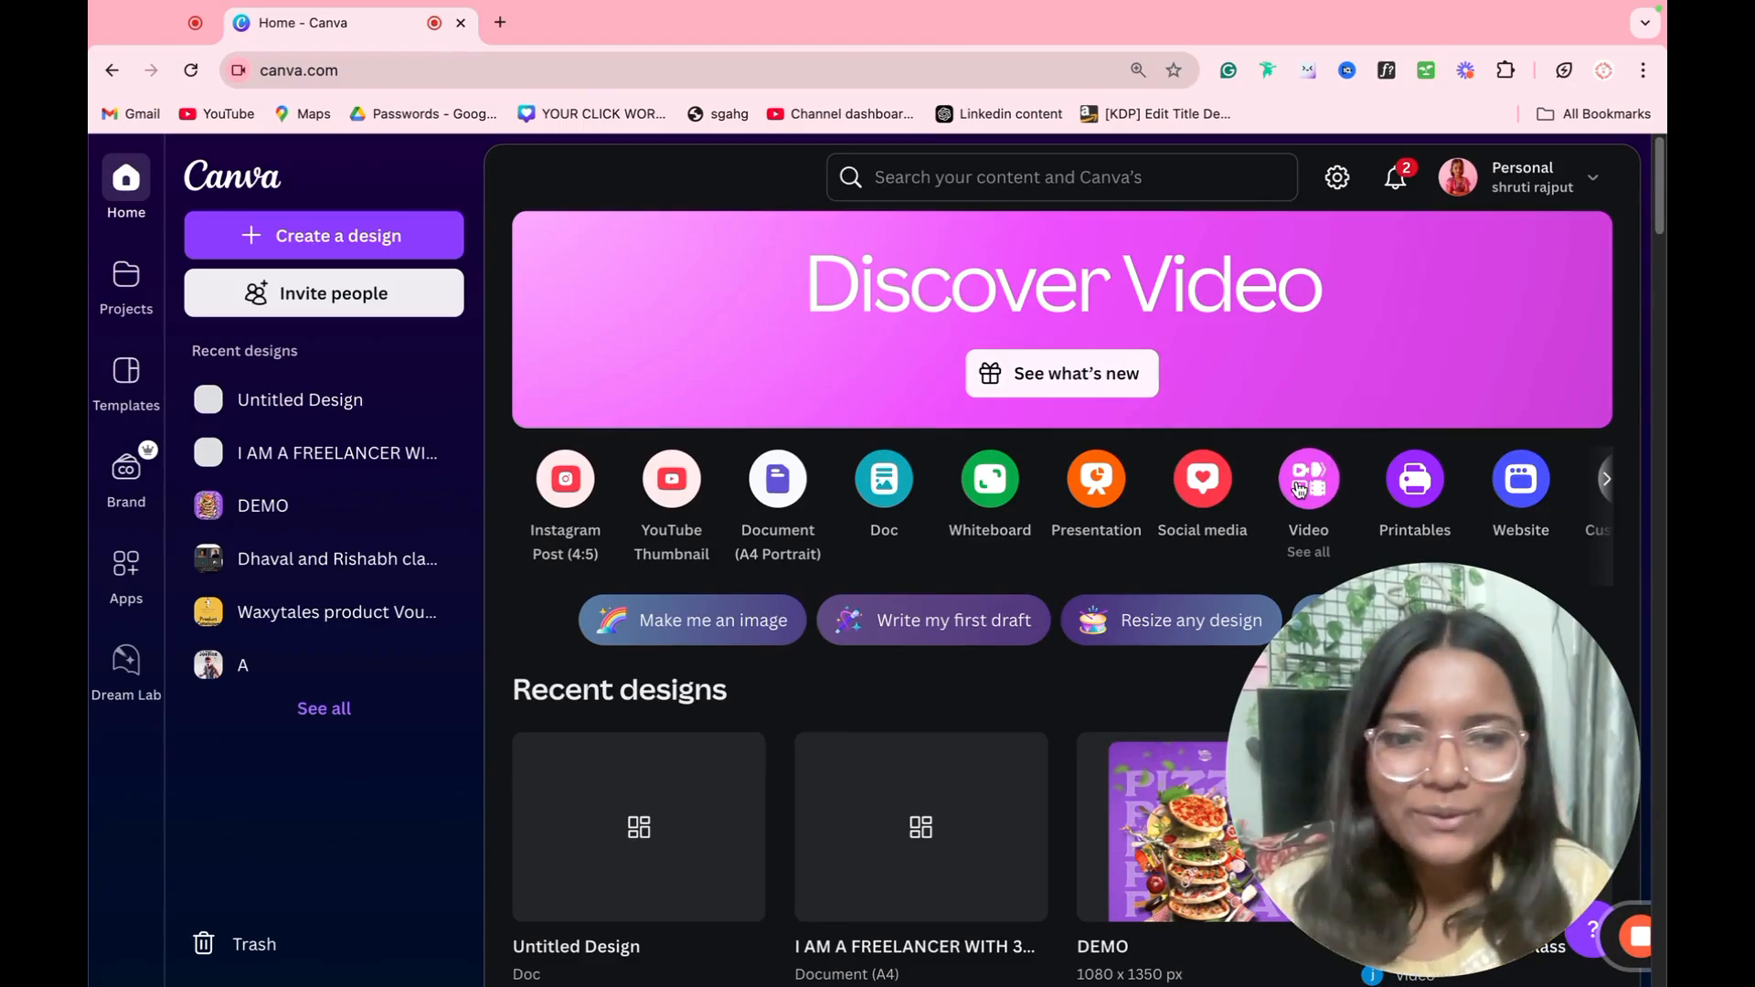
Step: Create a video from the POV Fashion mobile video template on the home page and rename it DEMO
{"action": "left_click", "coordinate": [1299, 489]}
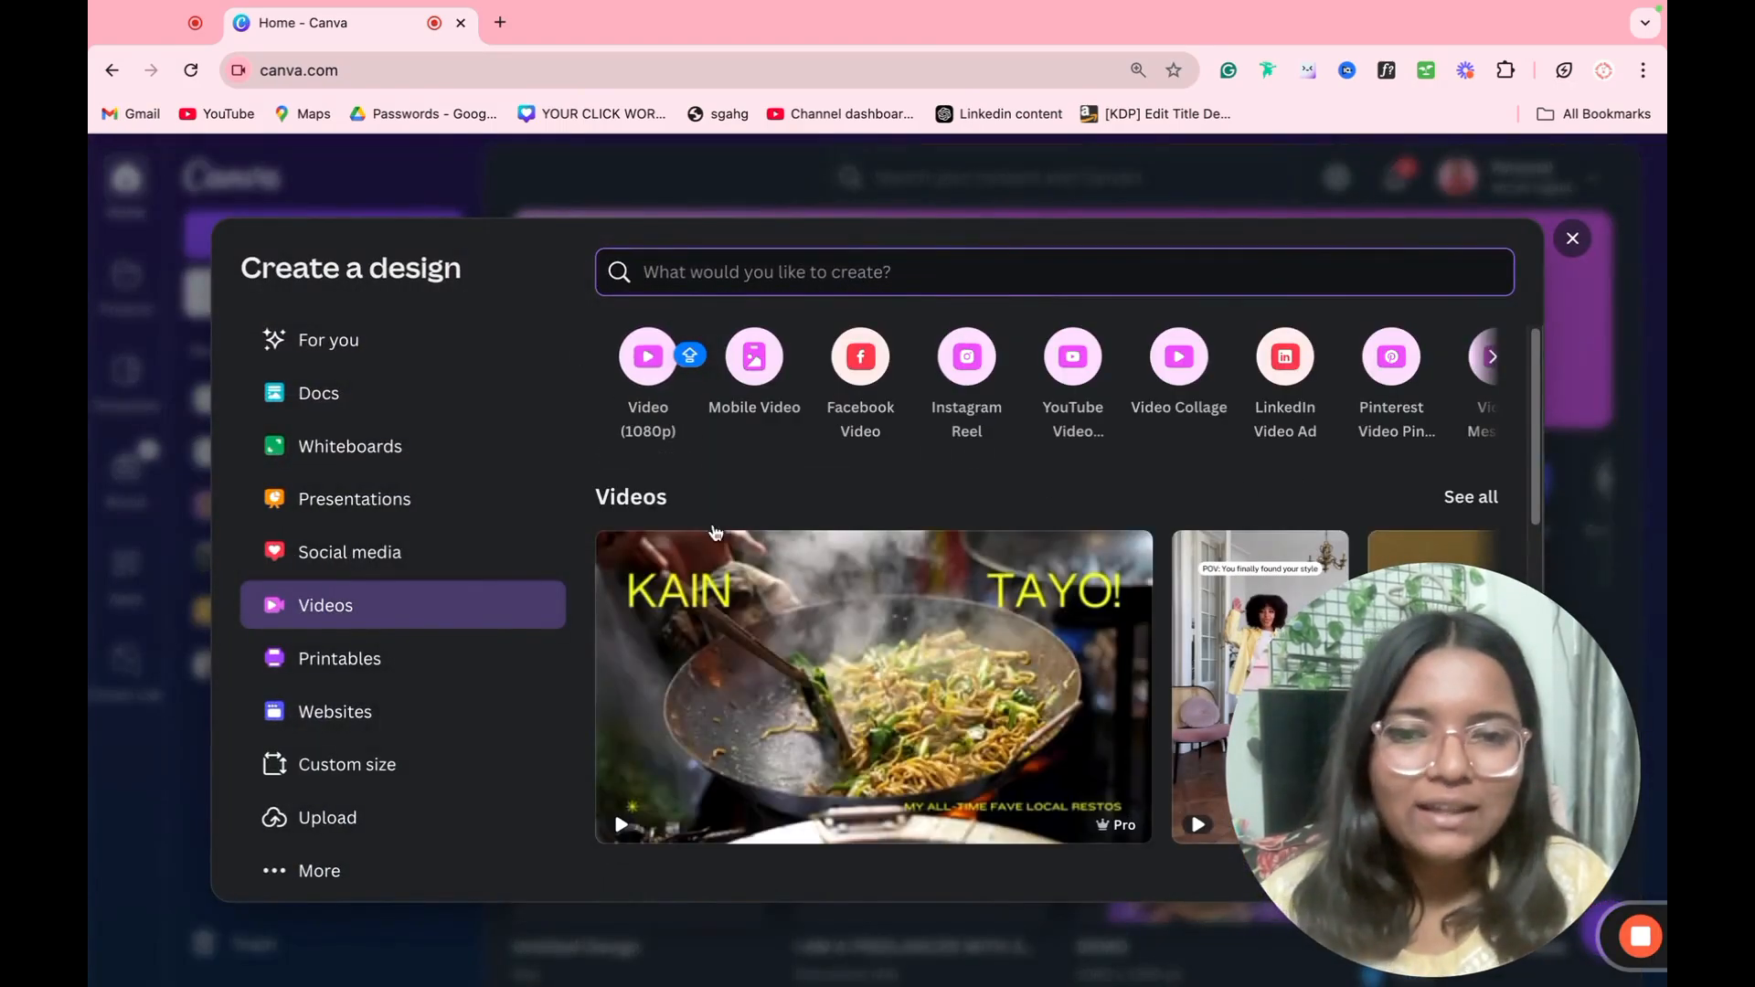
{"action": "scroll", "coordinate": [1185, 573], "scroll_direction": "down", "scroll_amount": 3}
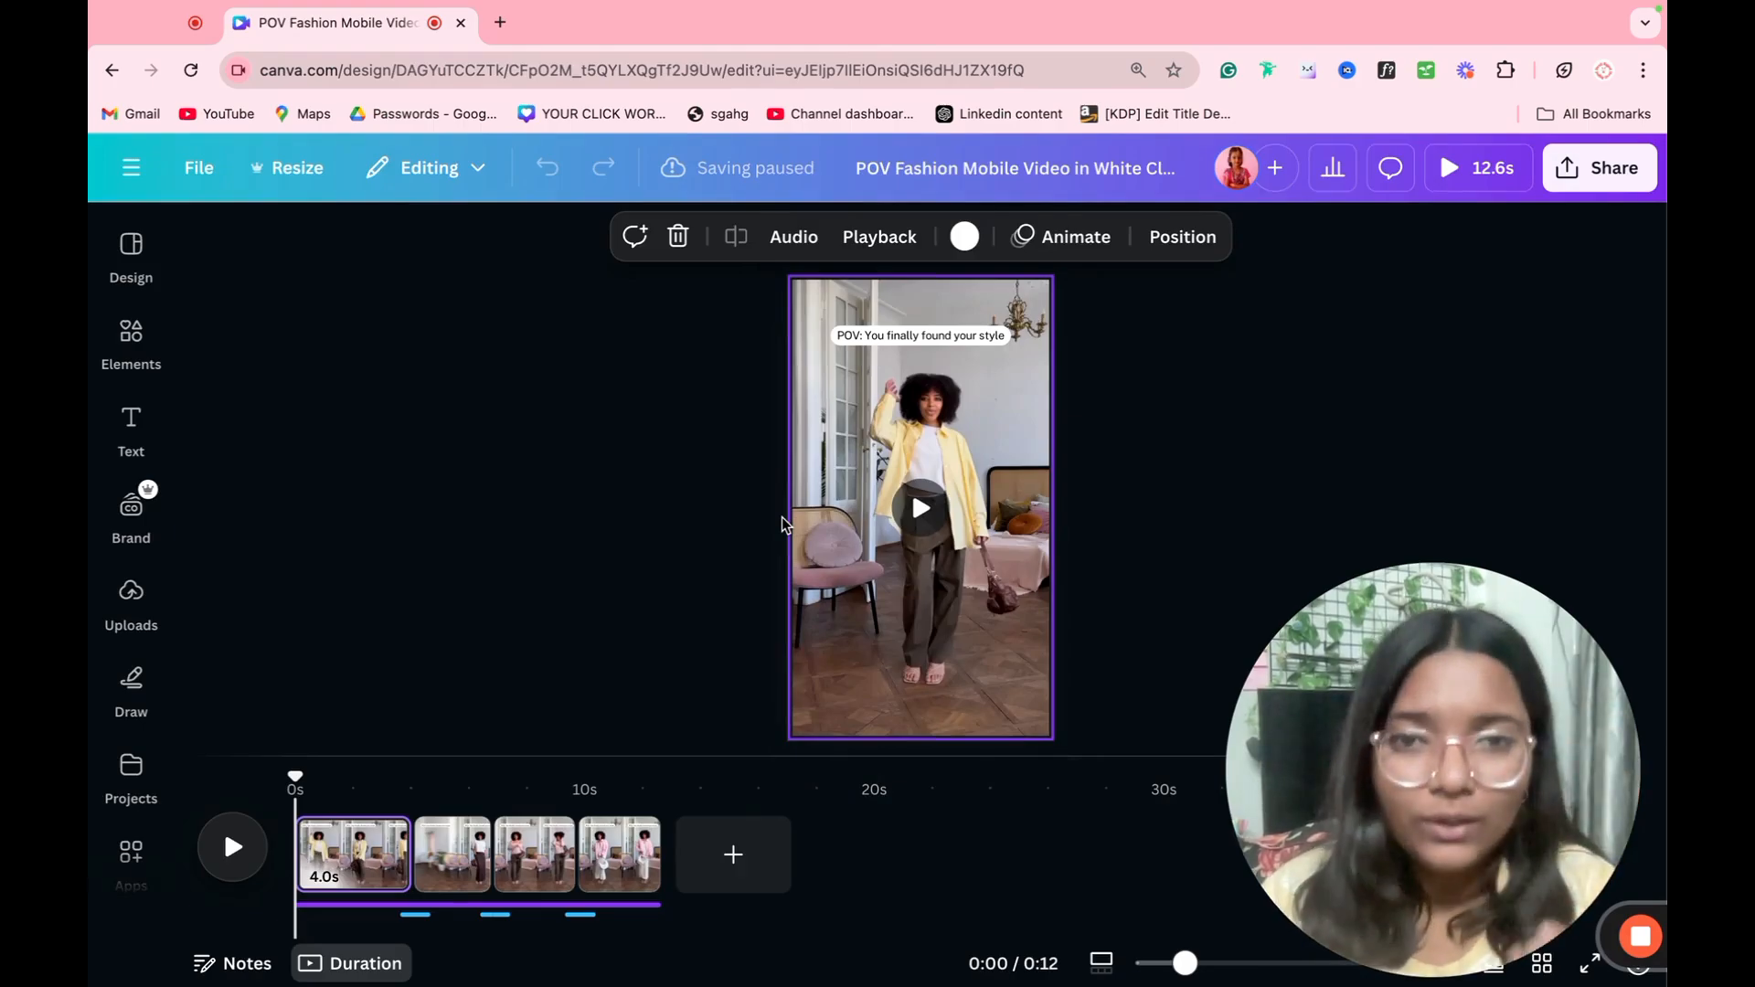
{"action": "left_click", "coordinate": [998, 170]}
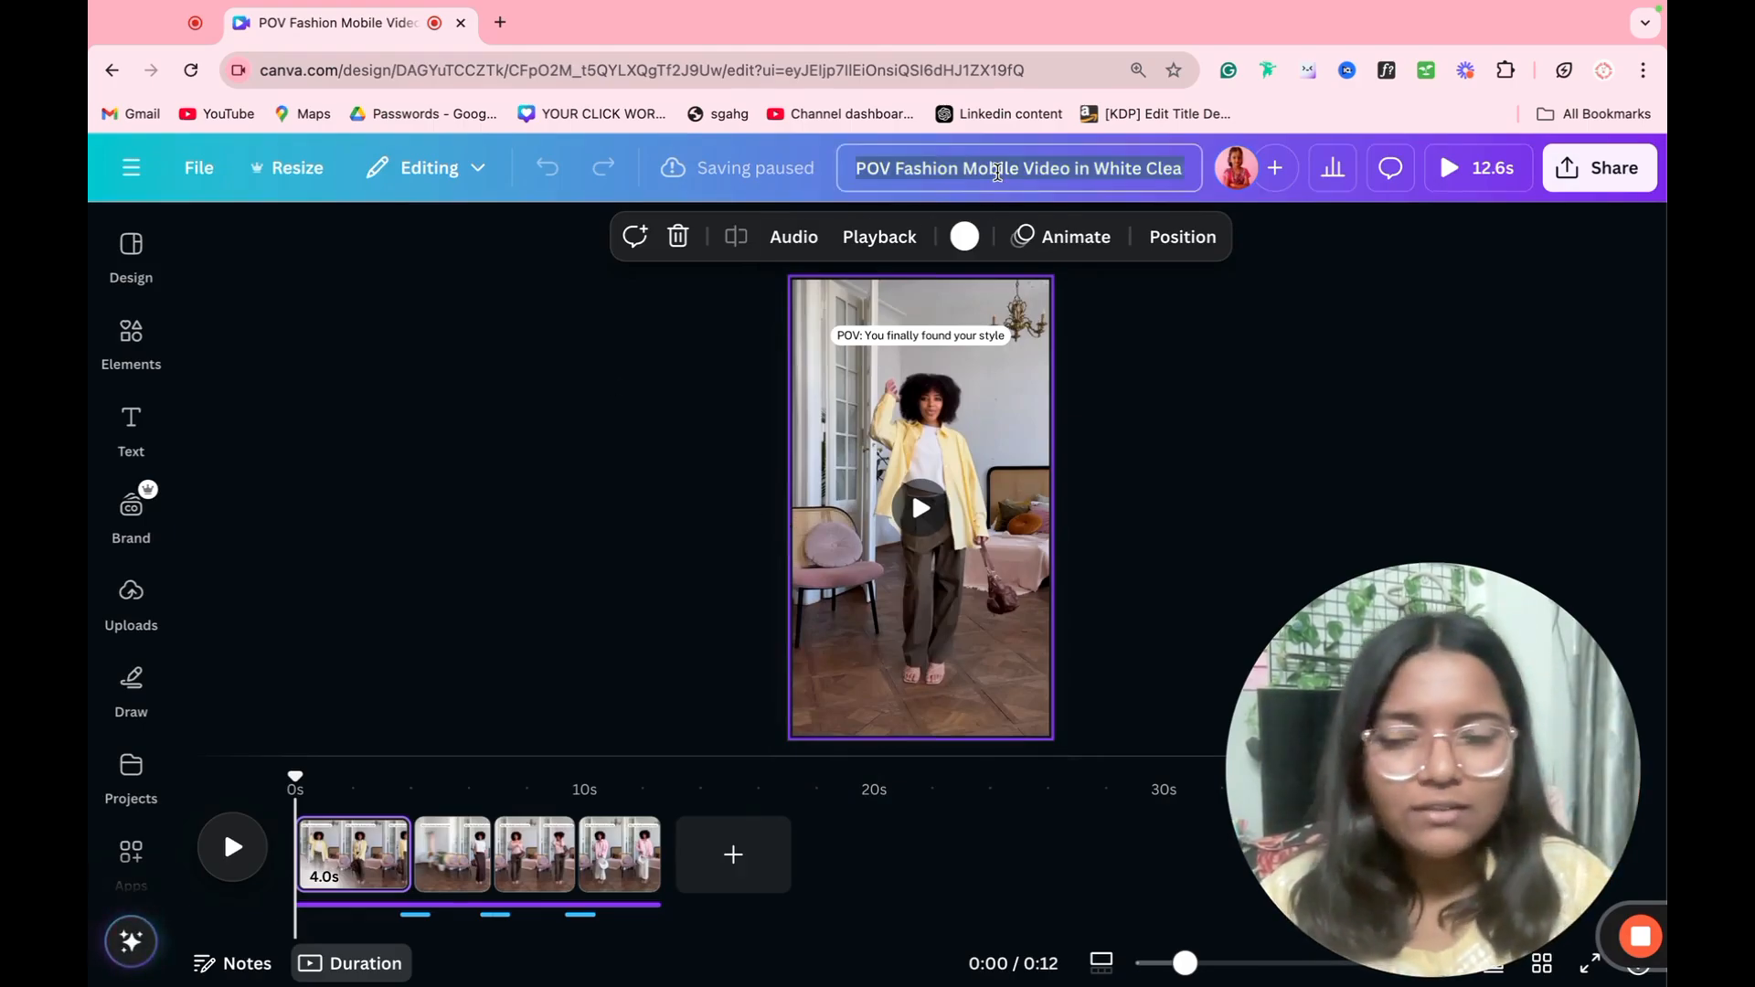
{"action": "type", "text": "DEMO"}
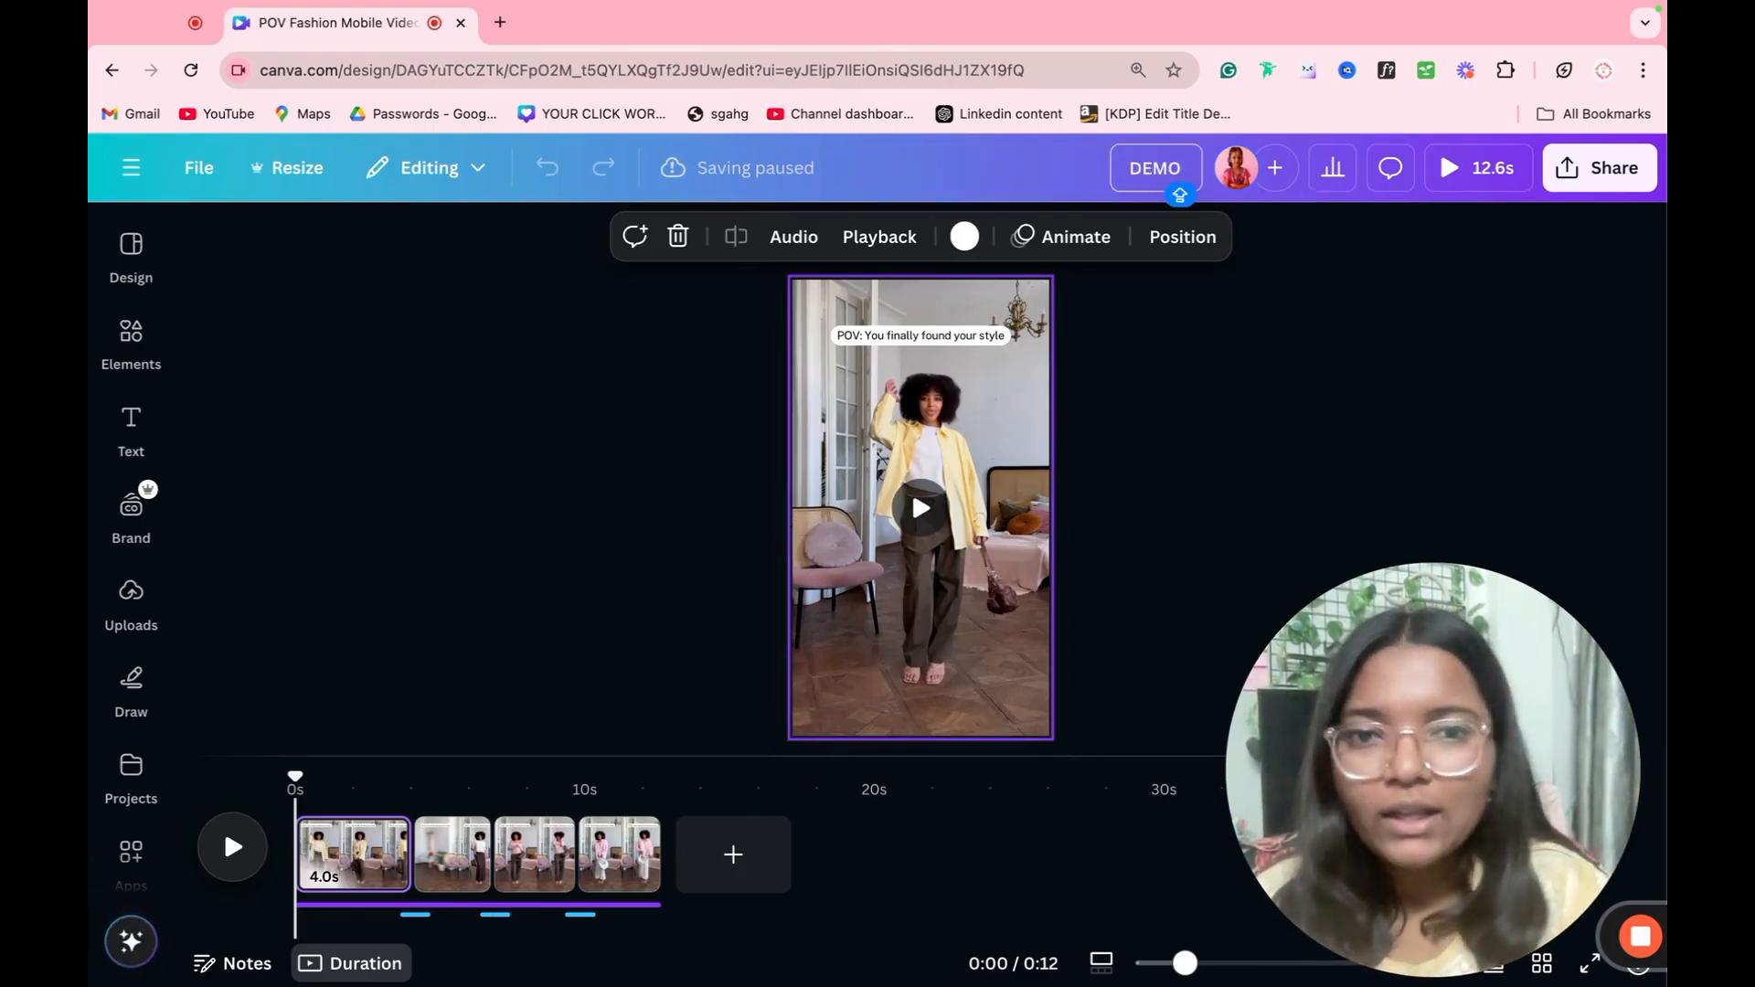
{"action": "left_click", "coordinate": [996, 409]}
{"action": "left_click", "coordinate": [1189, 415]}
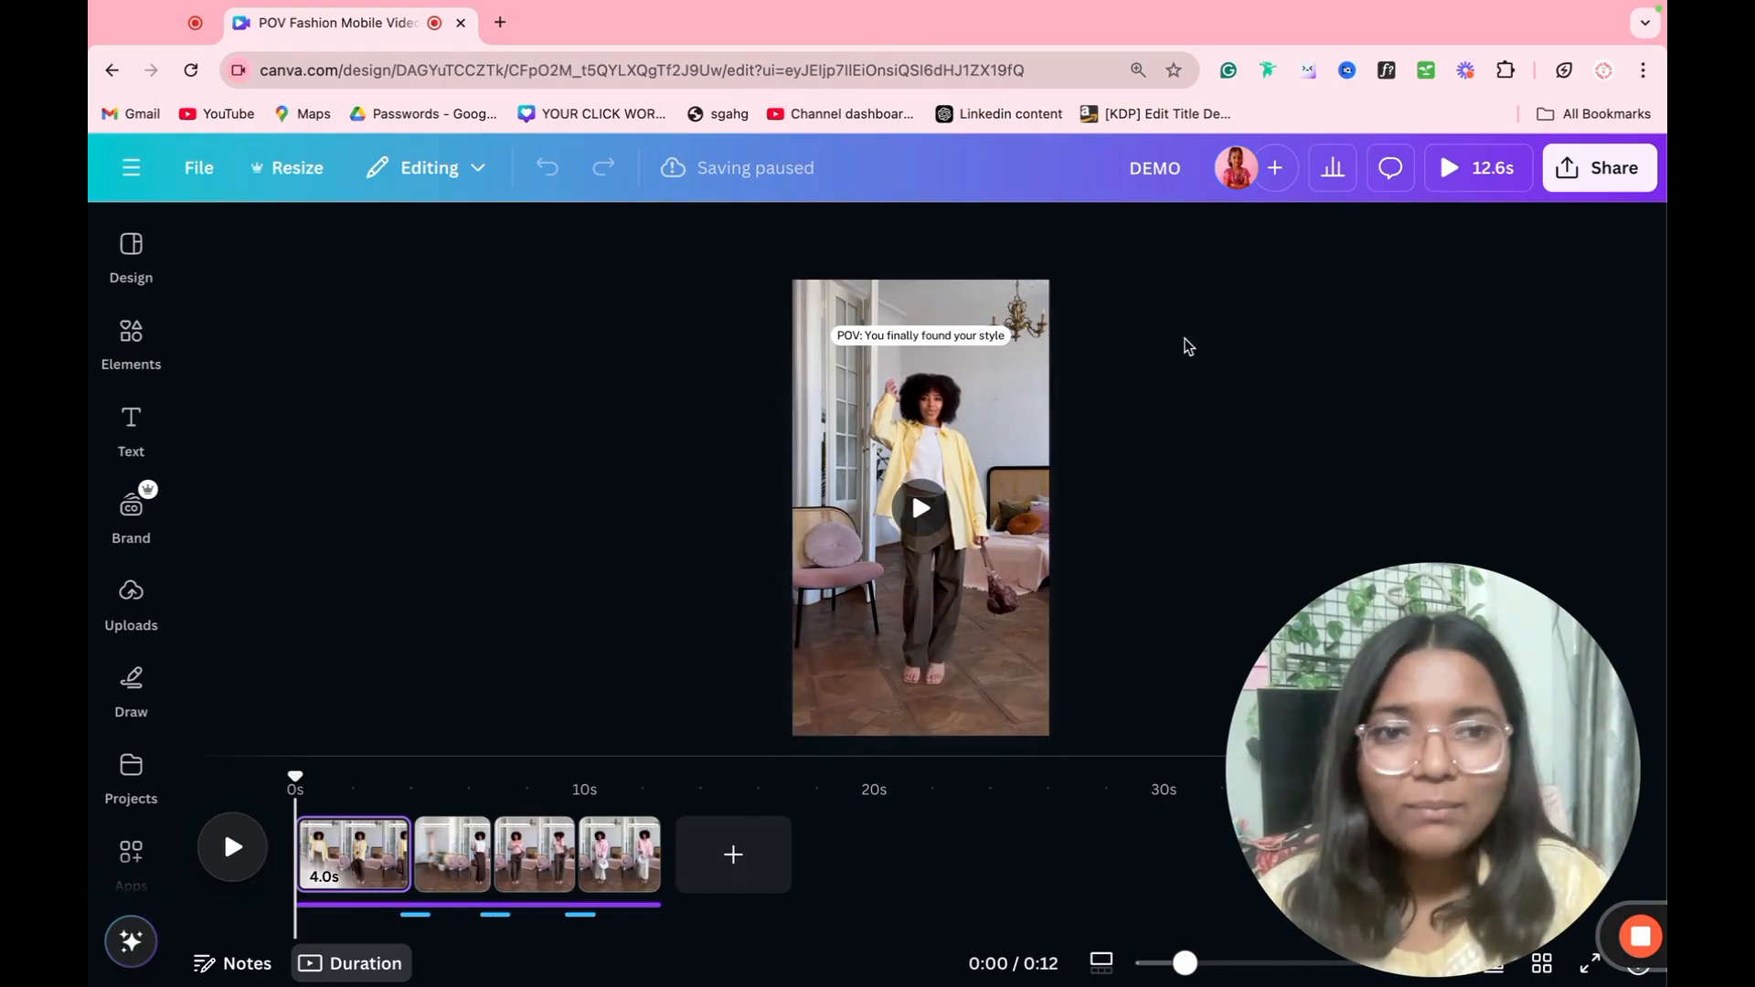
Step: Preview the DEMO video at a lowered volume, and exit the preview
{"action": "left_click", "coordinate": [1509, 182]}
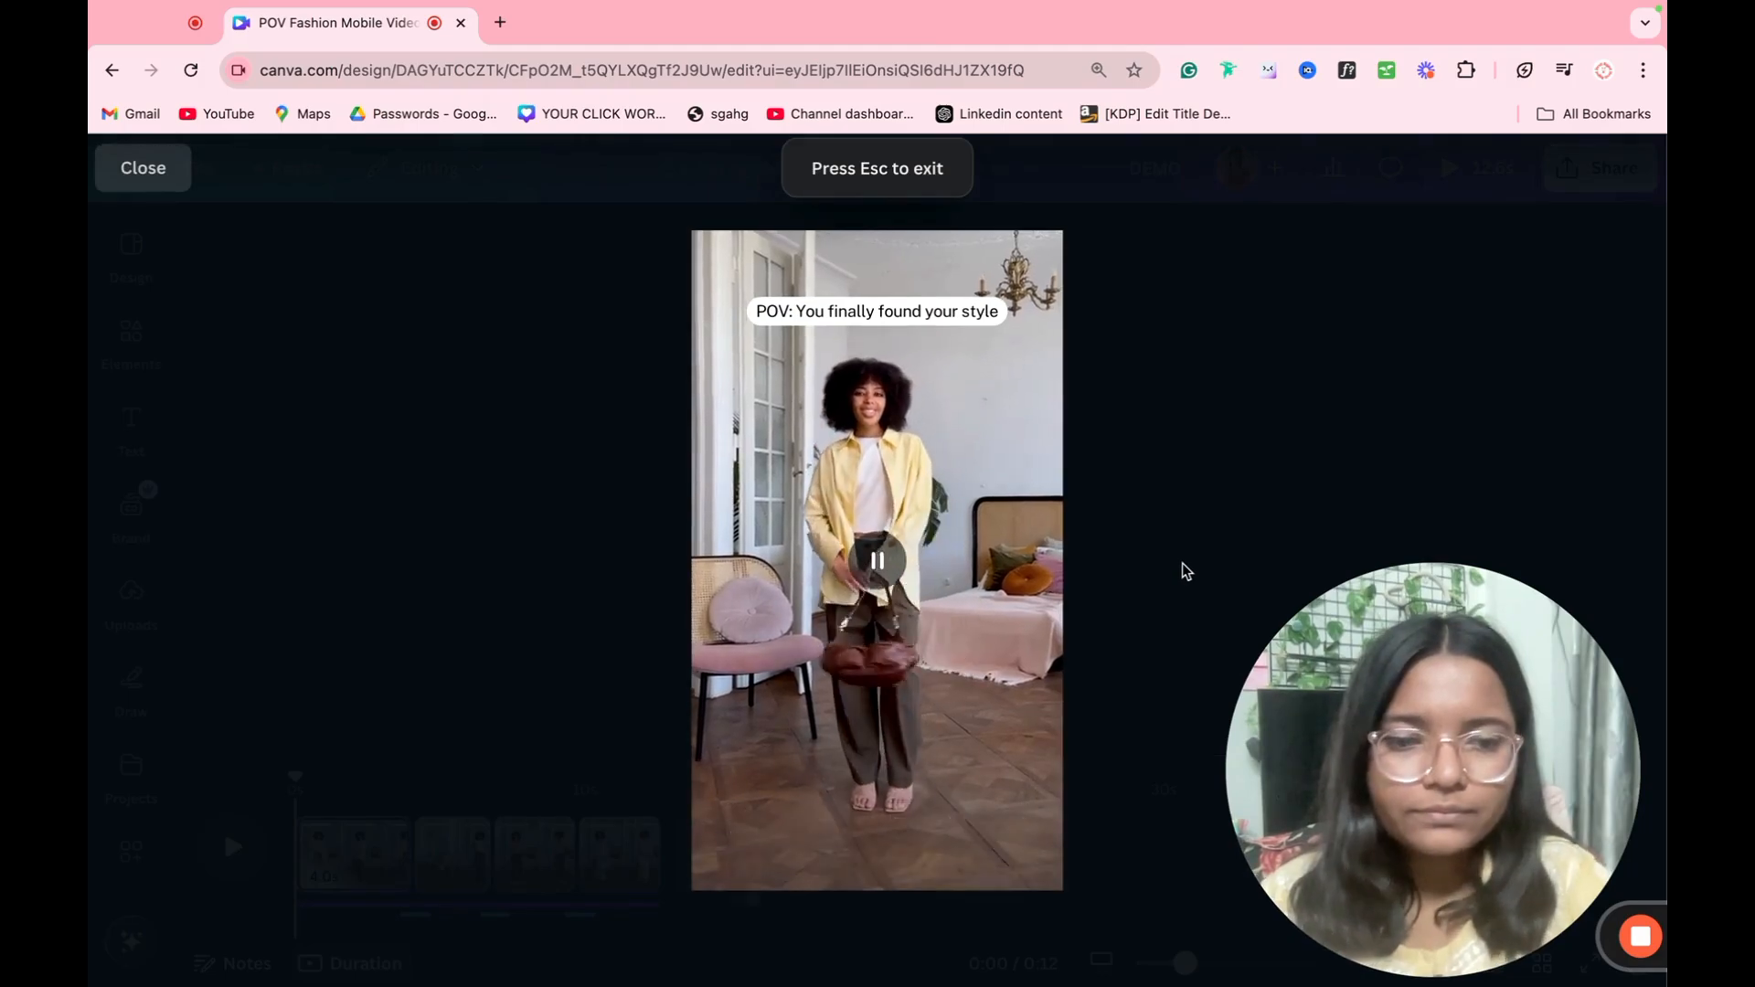
{"action": "key", "text": "XF86AudioLowerVolume"}
{"action": "key", "text": "XF86AudioLowerVolume"}
{"action": "key", "text": "XF86AudioLowerVolume"}
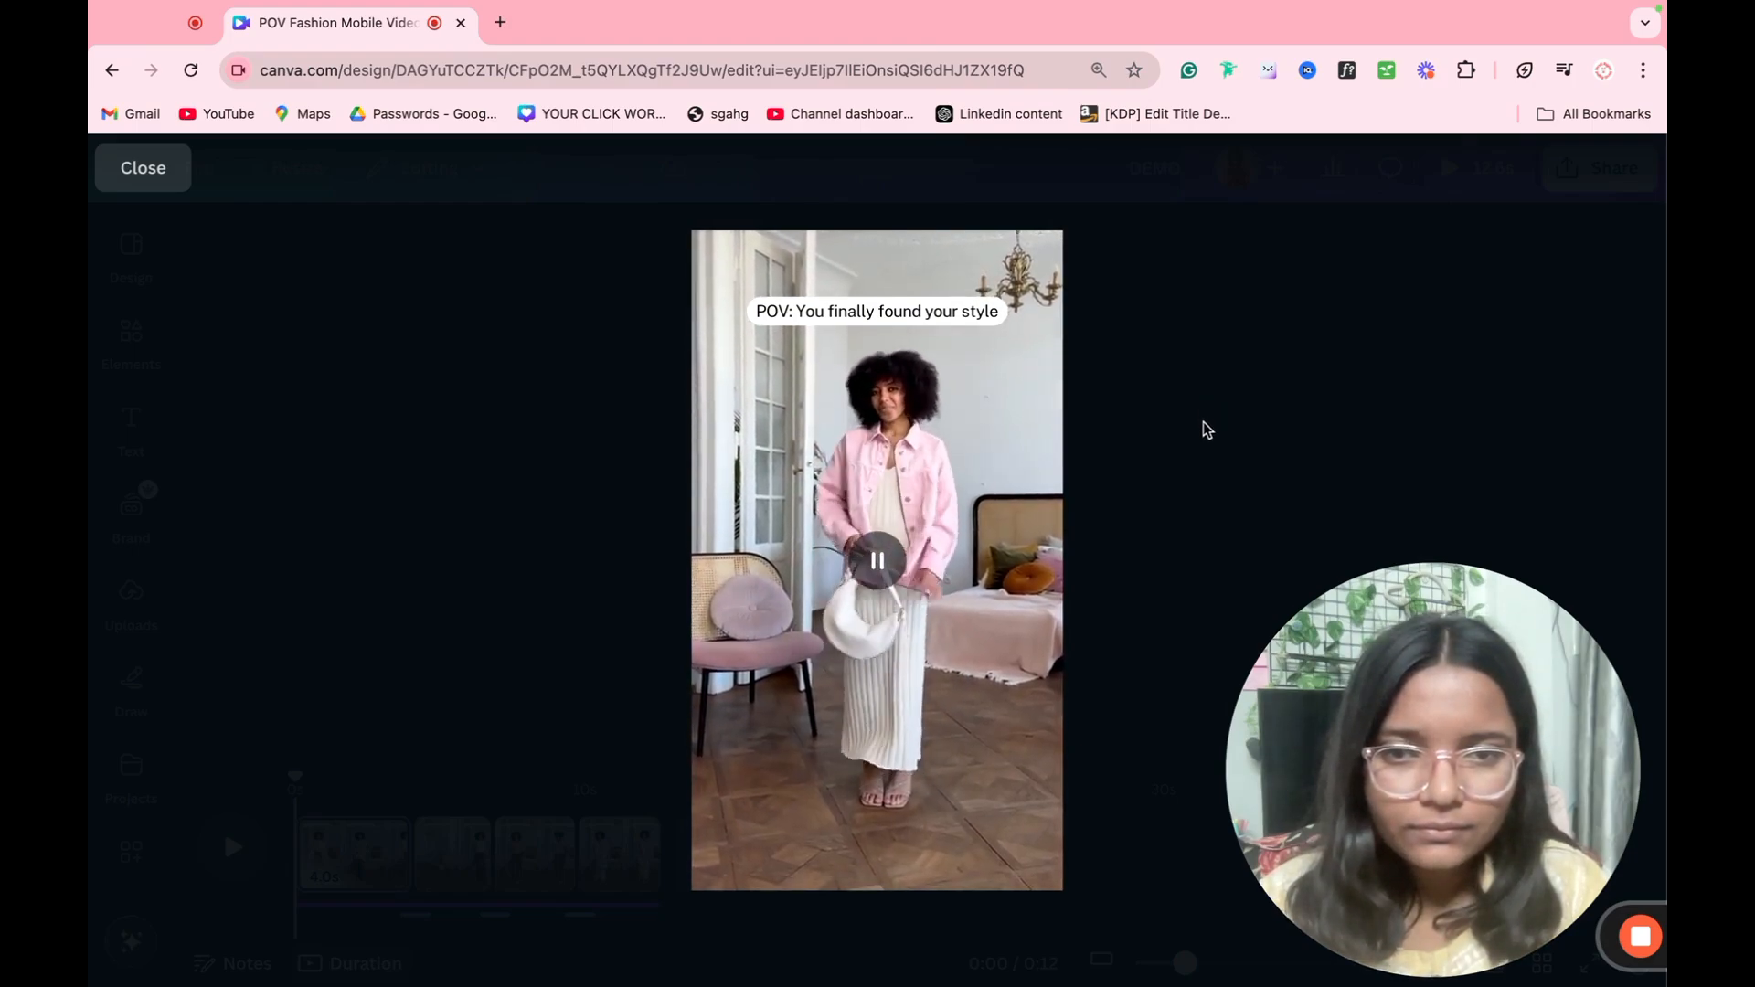
{"action": "key", "text": "Escape"}
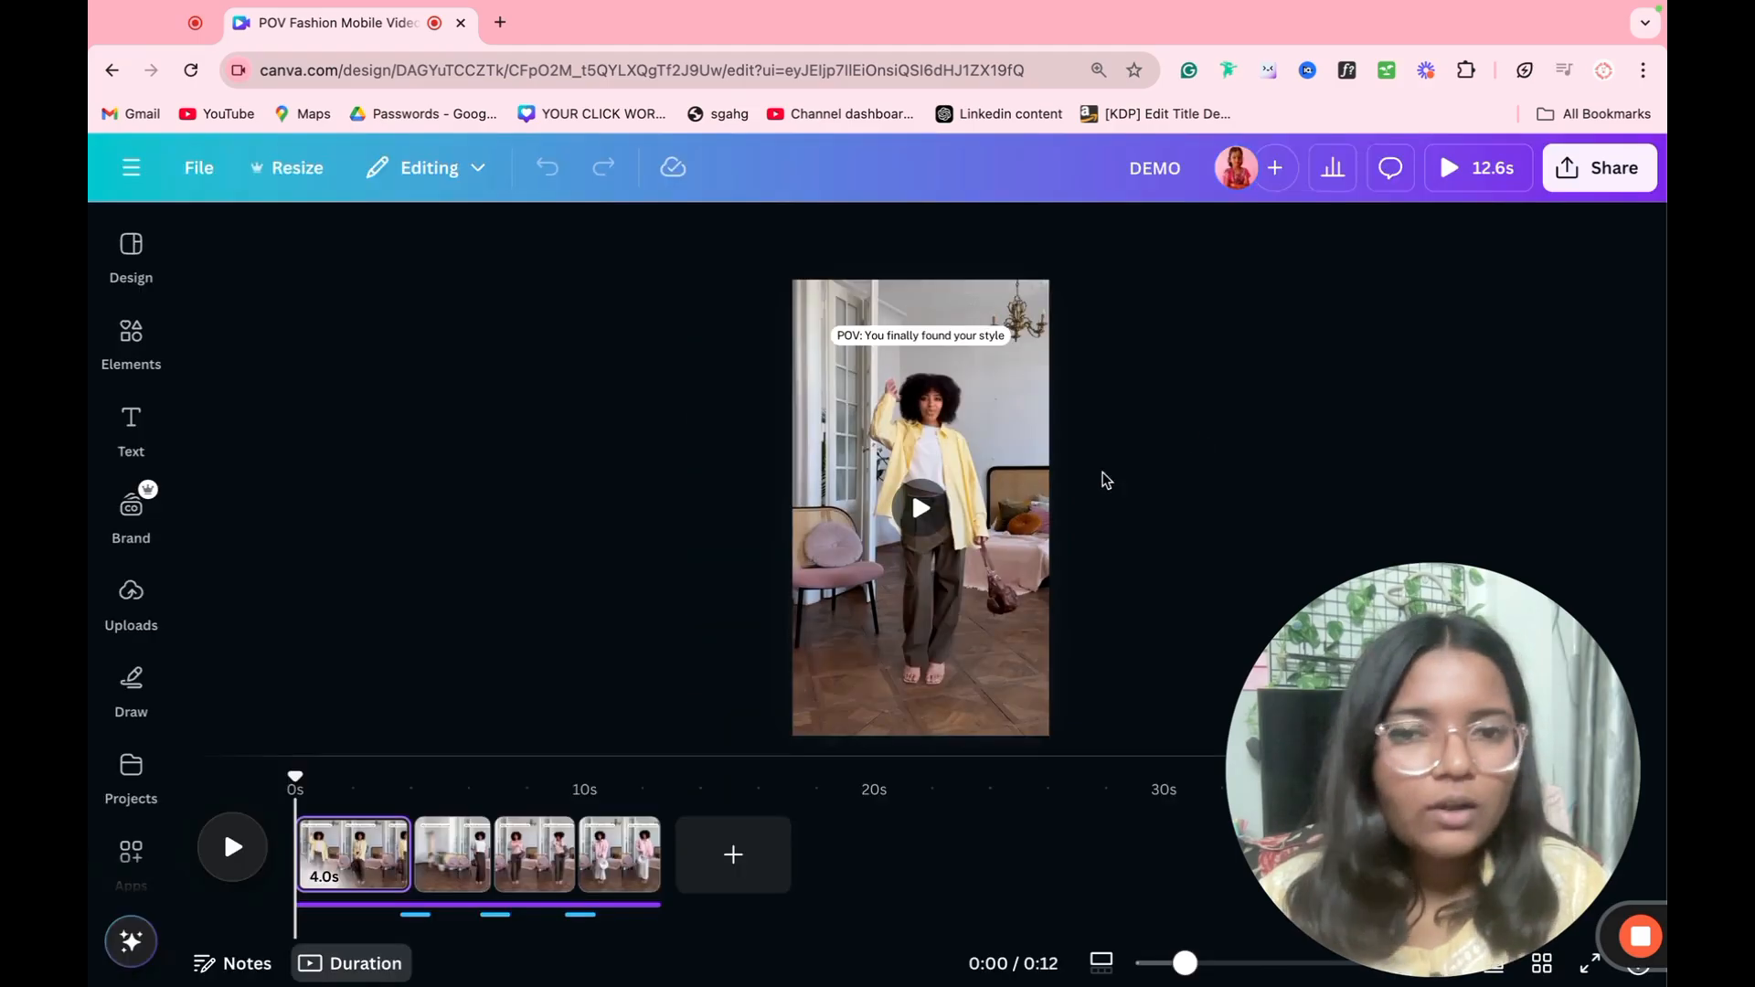
Step: Delete all the template's video clips from the timeline, leaving one blank page
{"action": "mouse_move", "coordinate": [416, 868]}
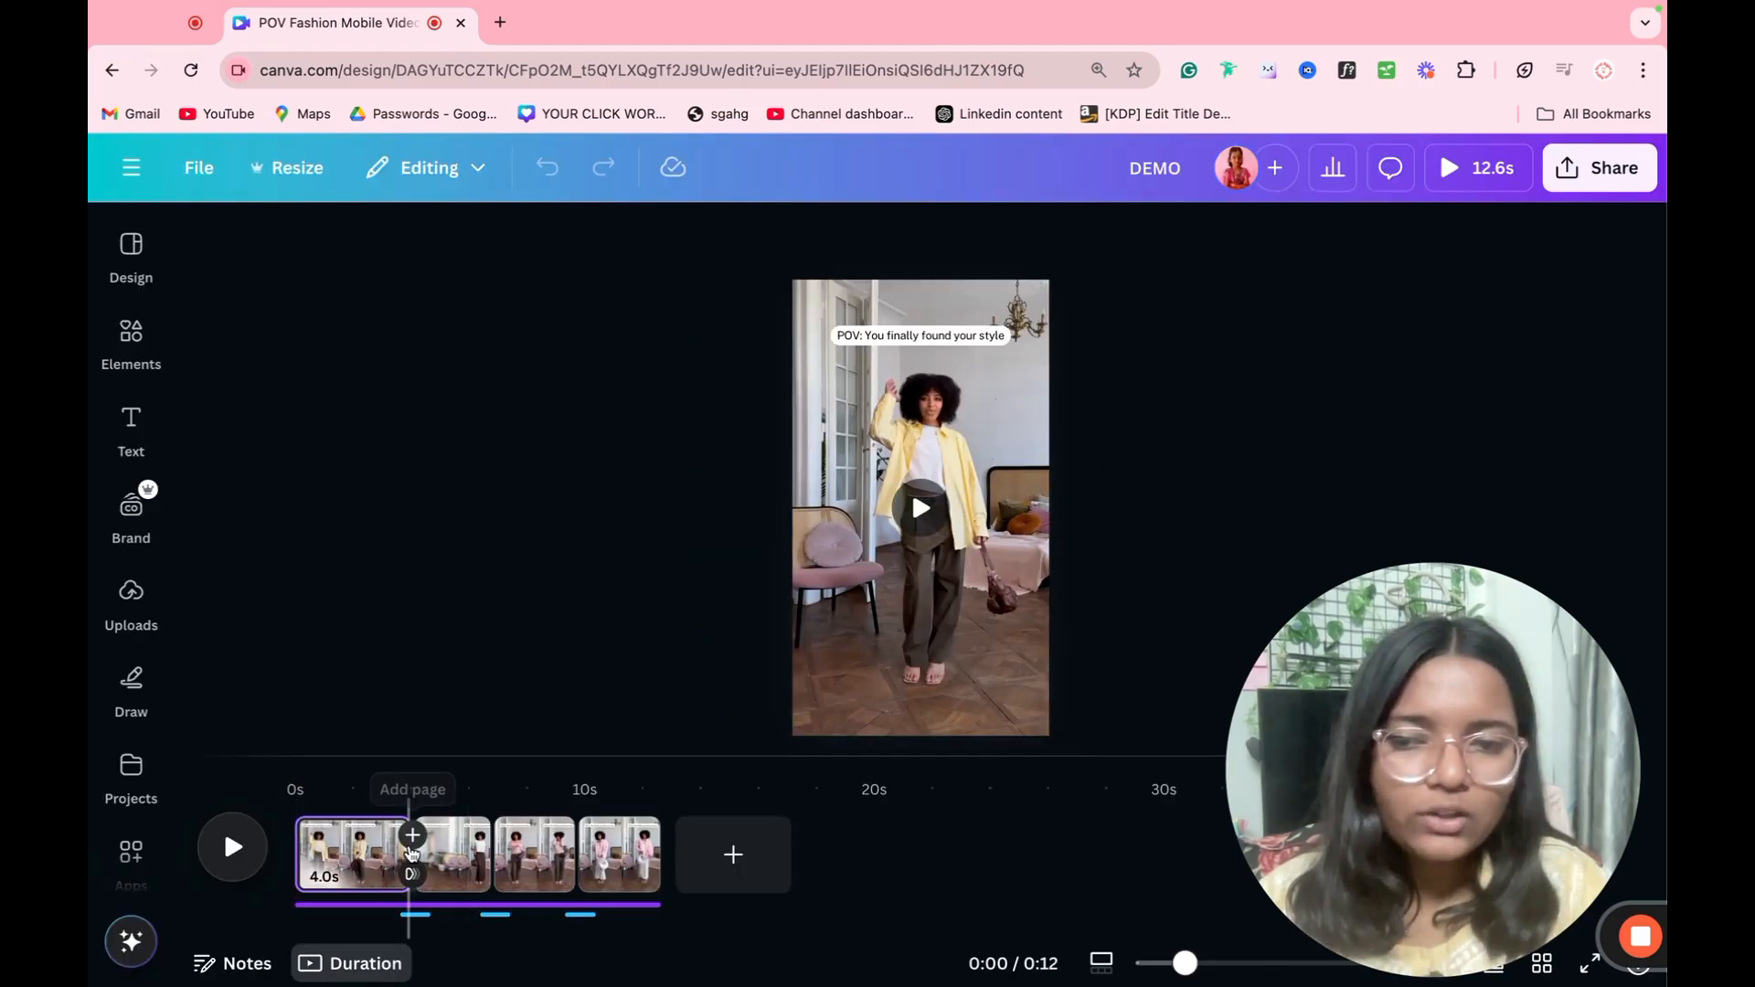
{"action": "left_click", "coordinate": [415, 914]}
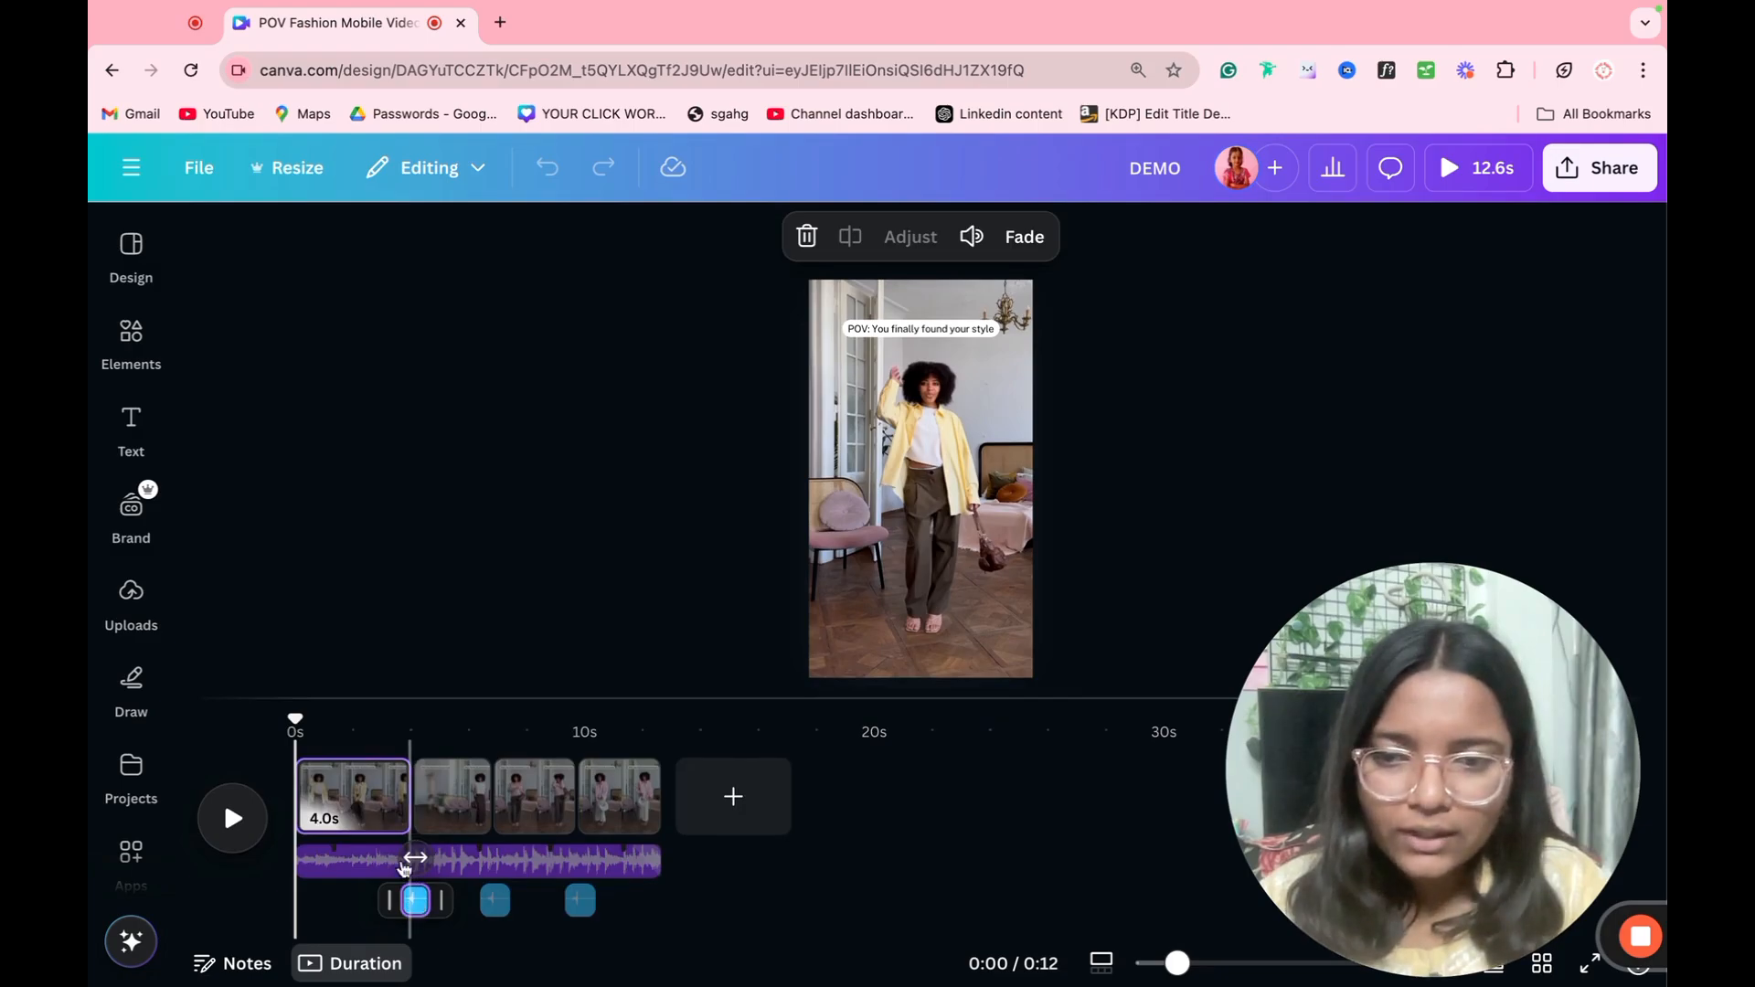
{"action": "left_click", "coordinate": [413, 735]}
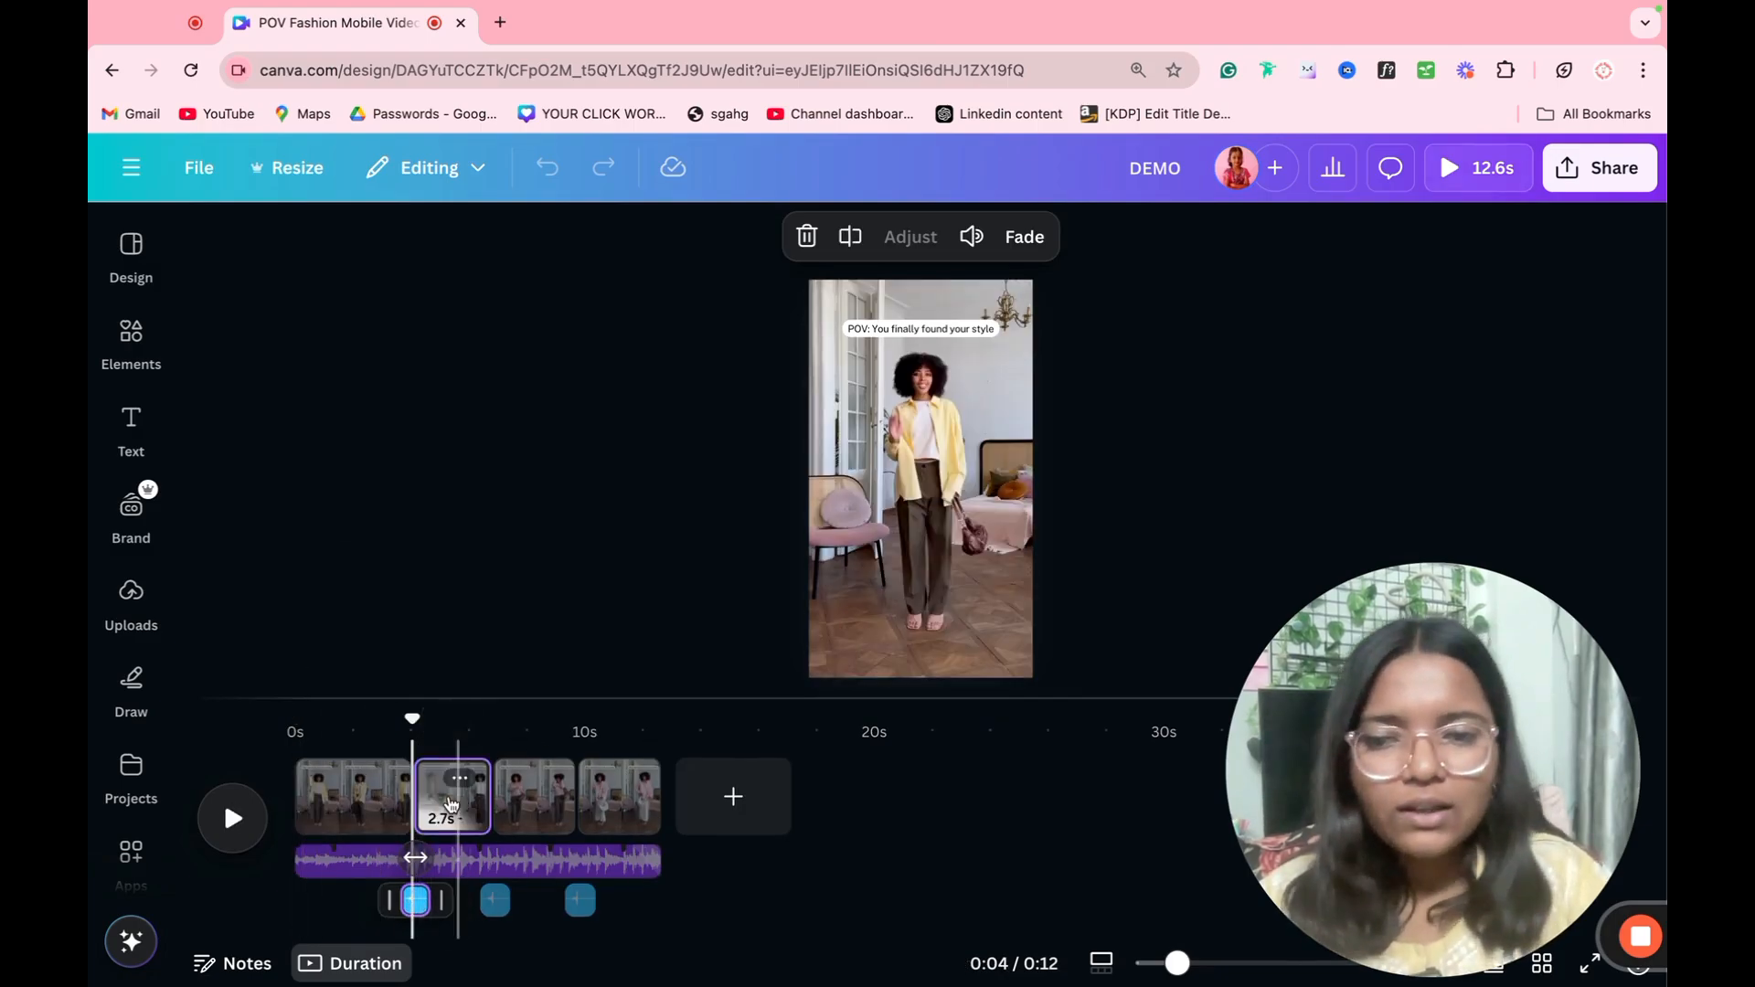
{"action": "left_click", "coordinate": [457, 800]}
{"action": "key", "text": "Delete"}
{"action": "key", "text": "Delete"}
{"action": "key", "text": "Delete"}
{"action": "key", "text": "Delete"}
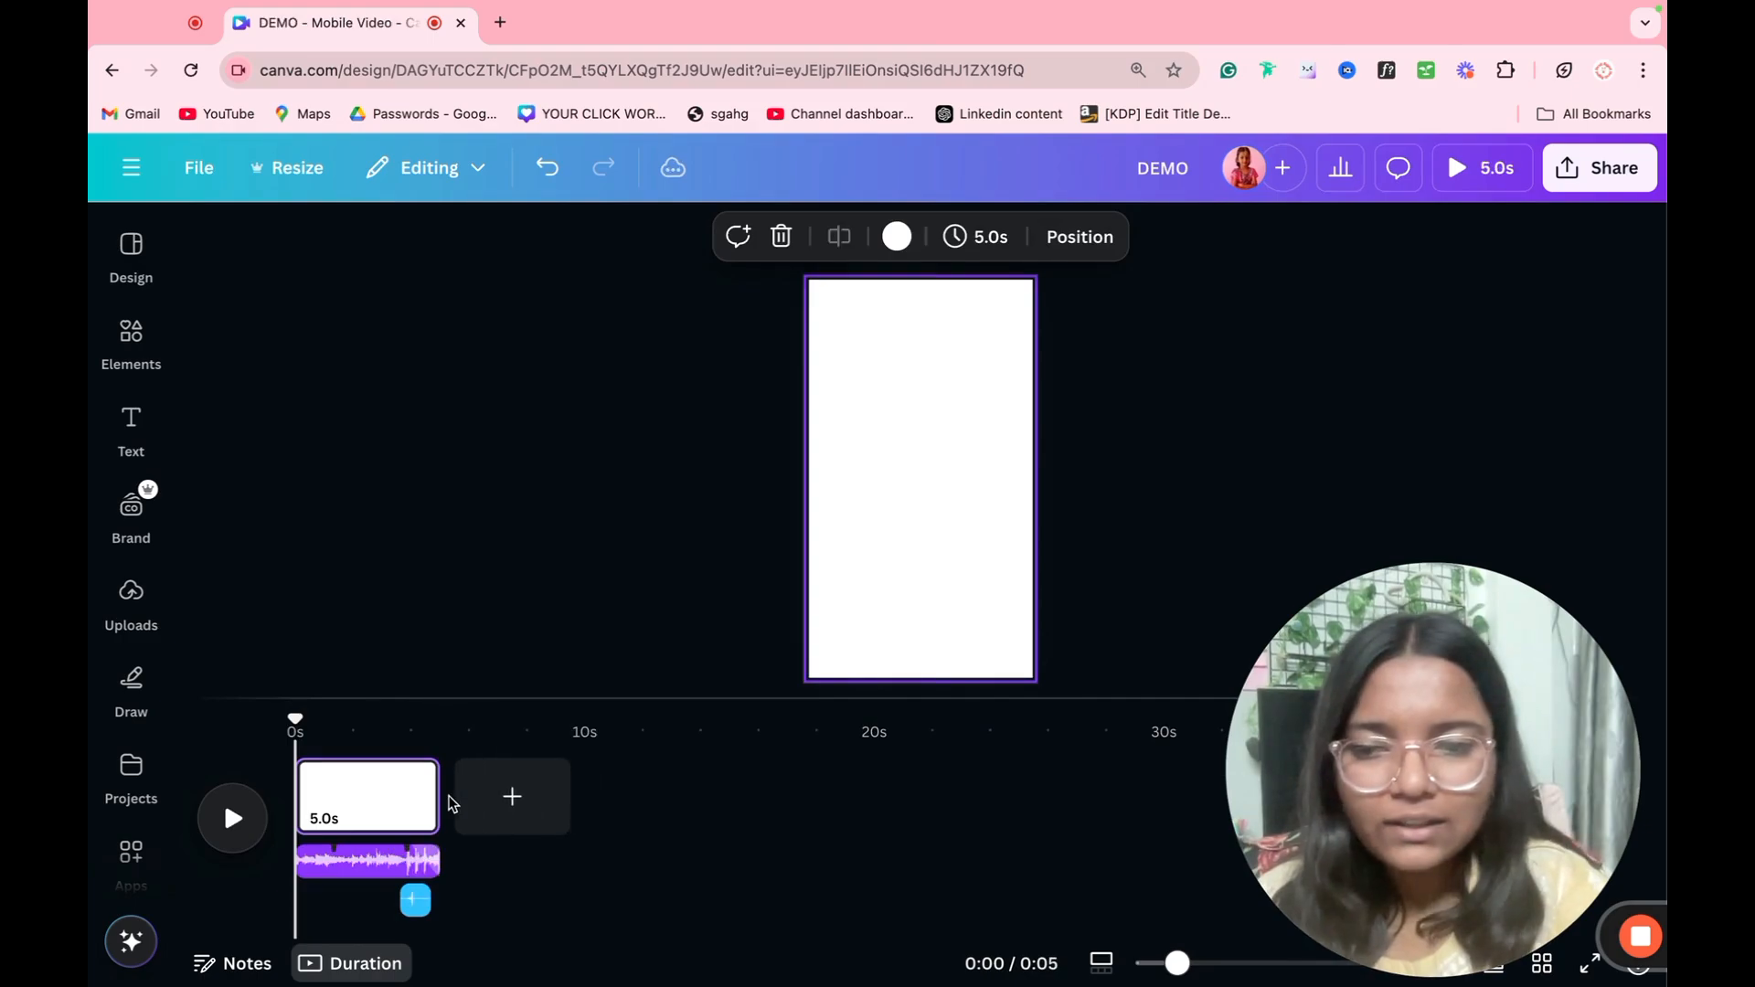
Step: Delete the music track and the Short Airy Whoosh sound effect from the timeline
{"action": "left_click", "coordinate": [308, 861]}
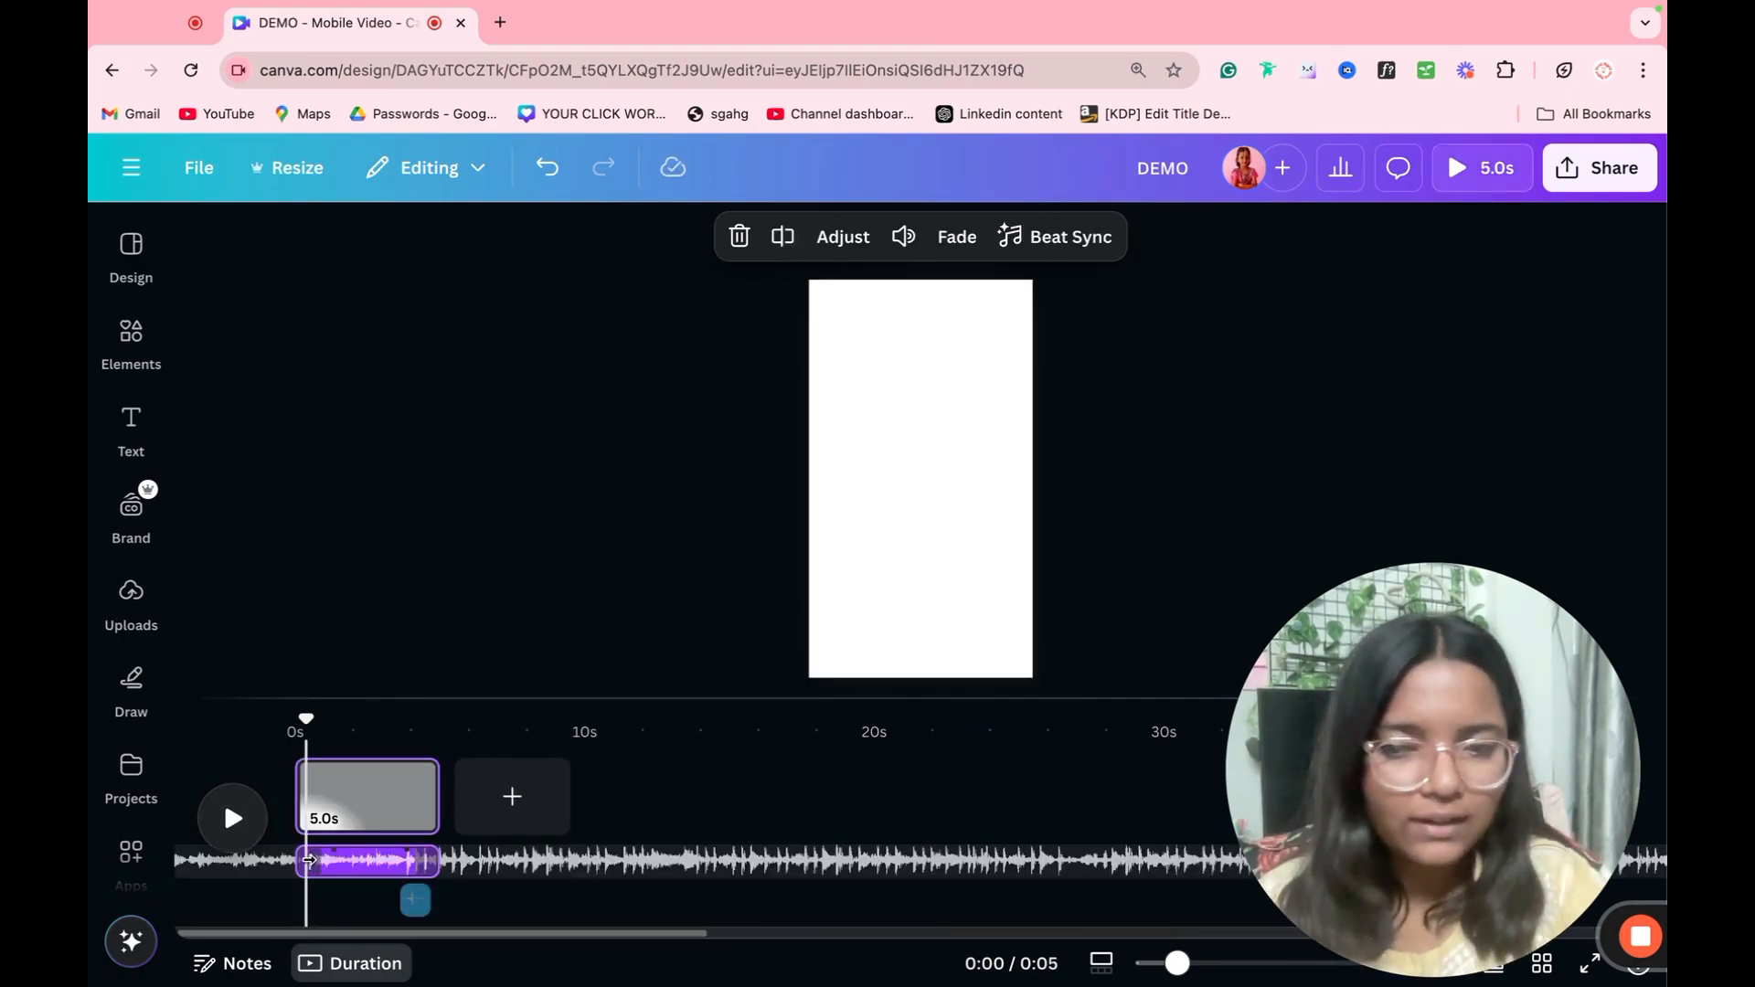
{"action": "key", "text": "Delete"}
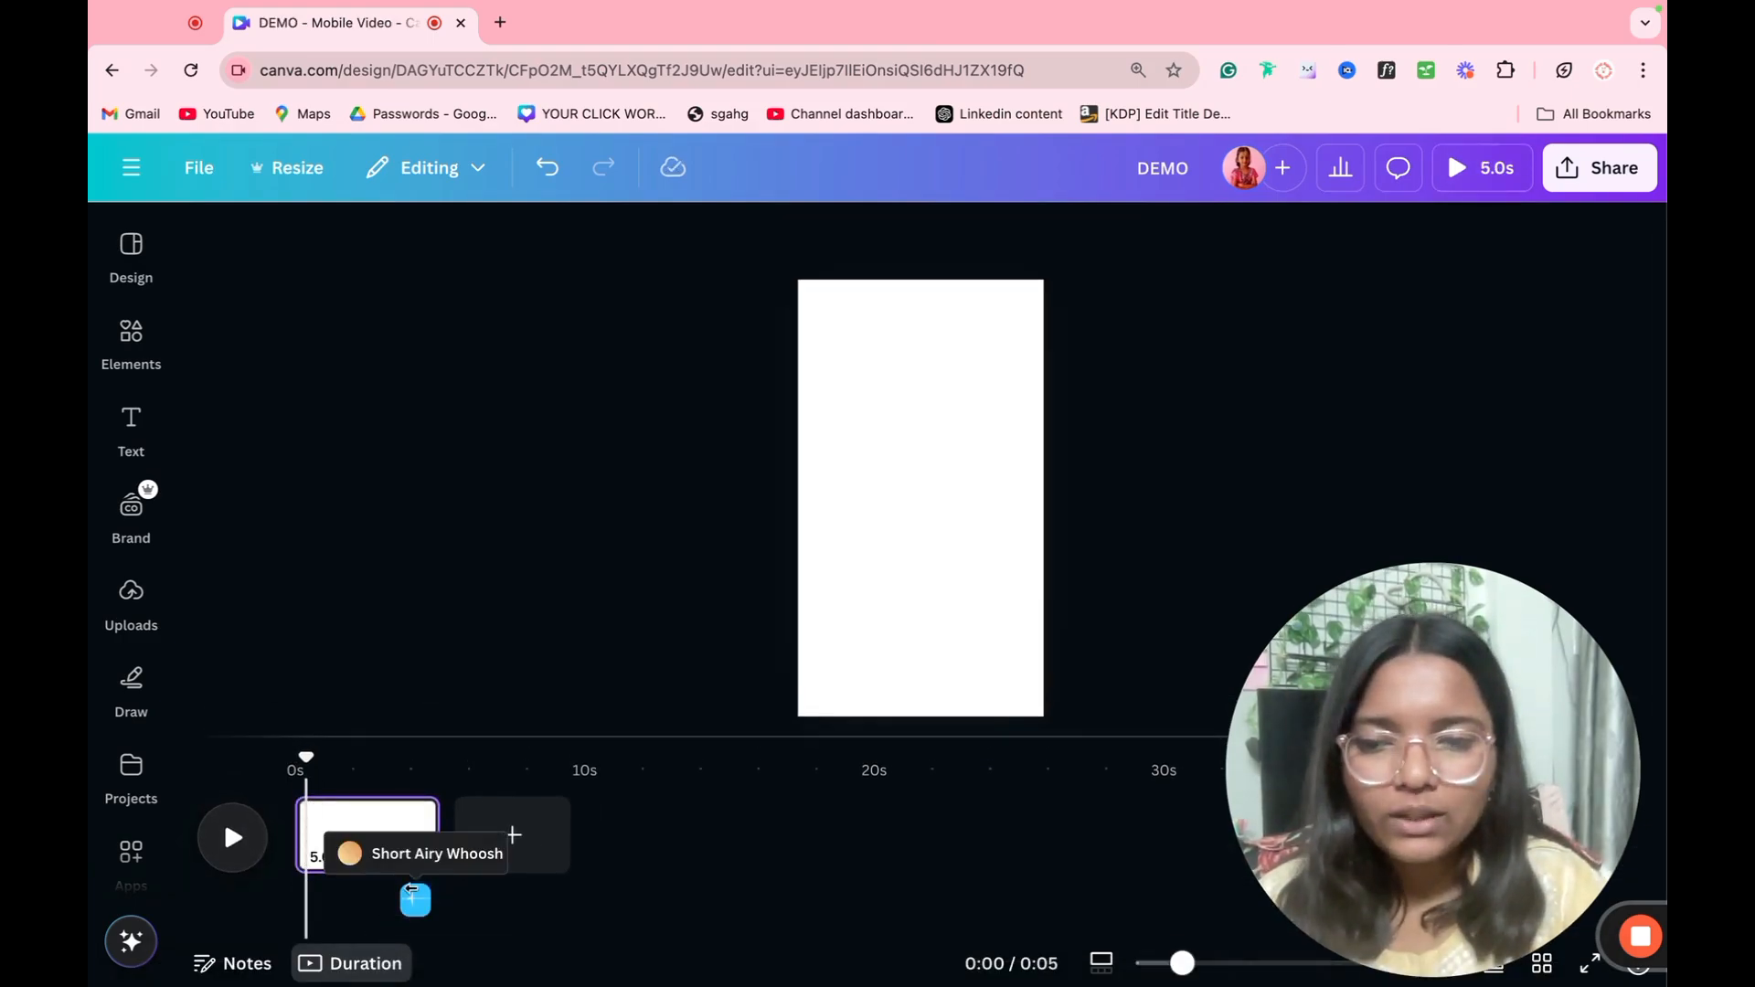
{"action": "left_click", "coordinate": [416, 901]}
{"action": "key", "text": "Delete"}
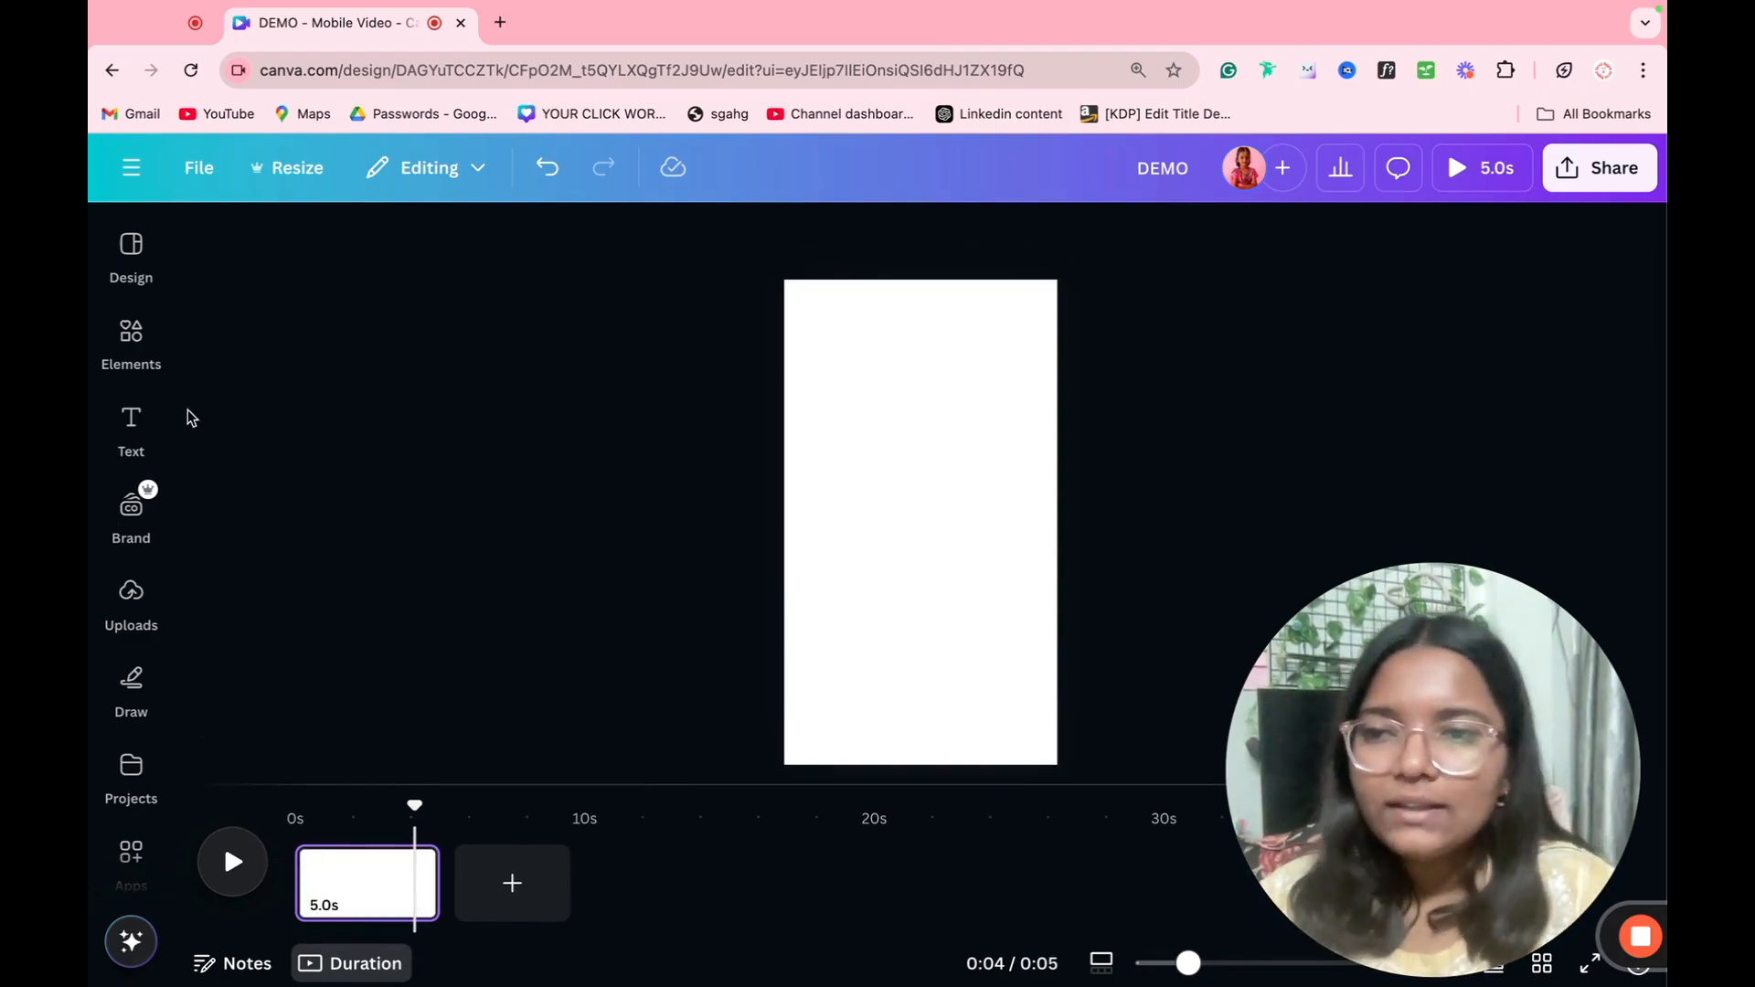
Step: Search the elements for LAPTOP and place a front-facing laptop photo with a black screen at the centre of the blank page
{"action": "left_click", "coordinate": [131, 336]}
{"action": "left_click", "coordinate": [364, 249]}
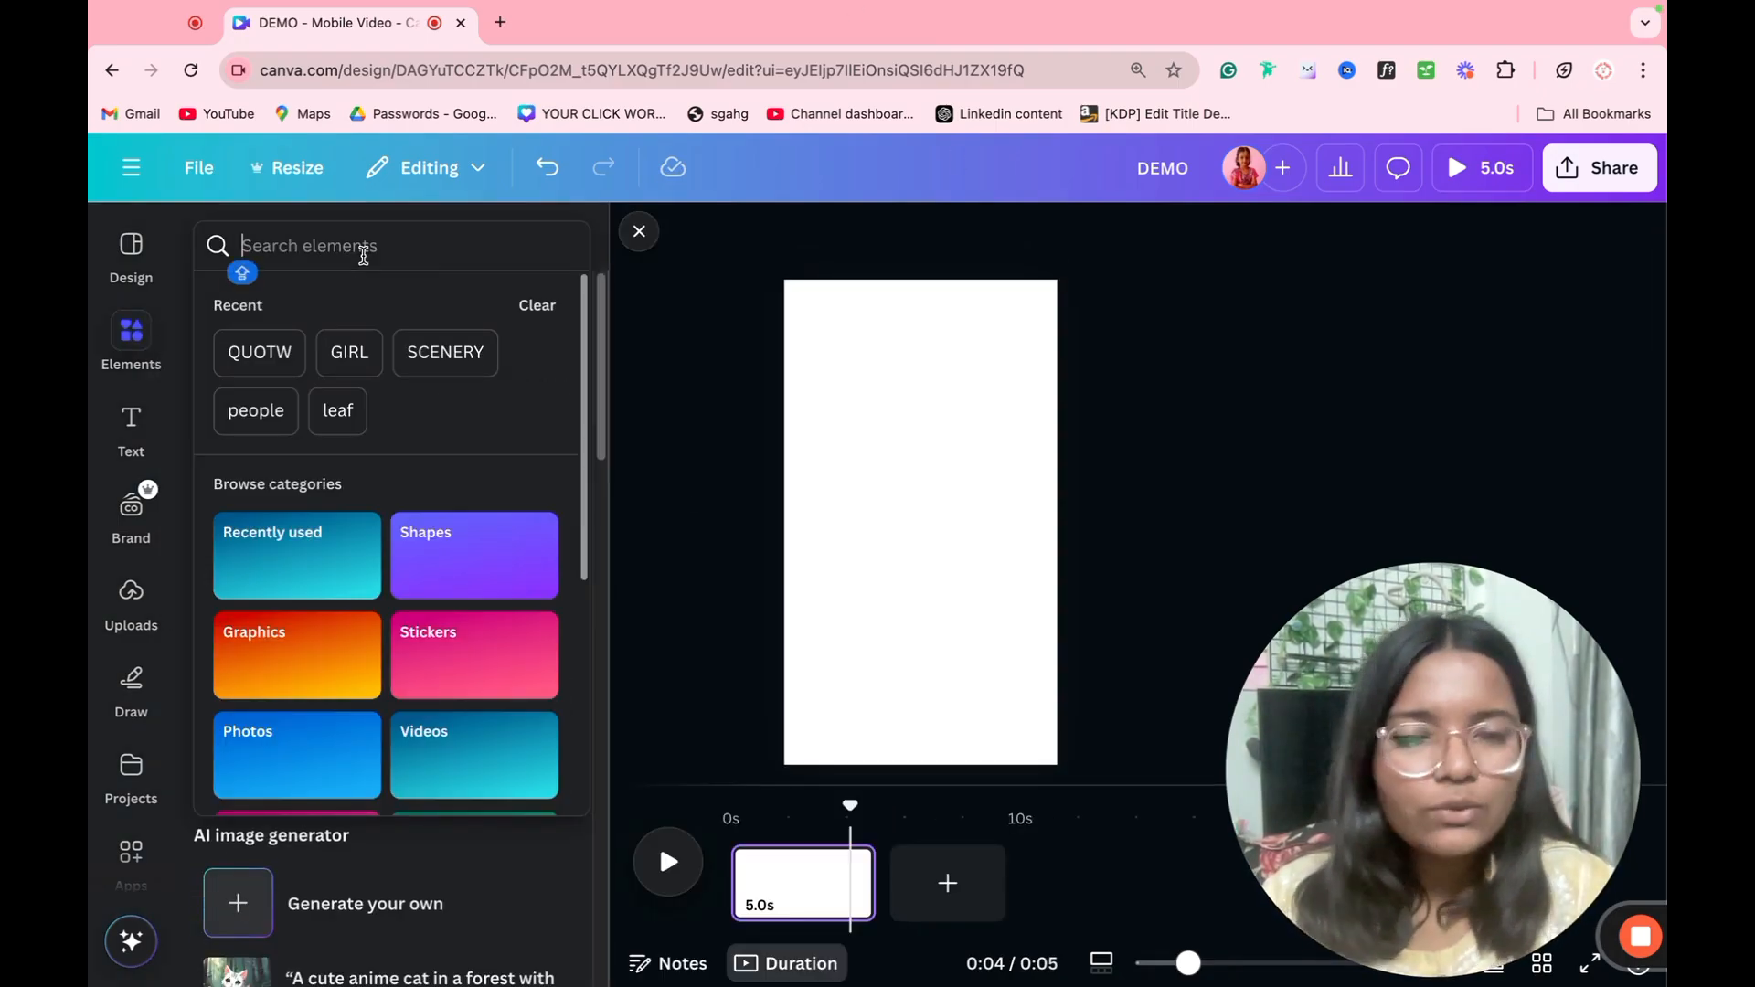
{"action": "type", "text": "LAPTOP"}
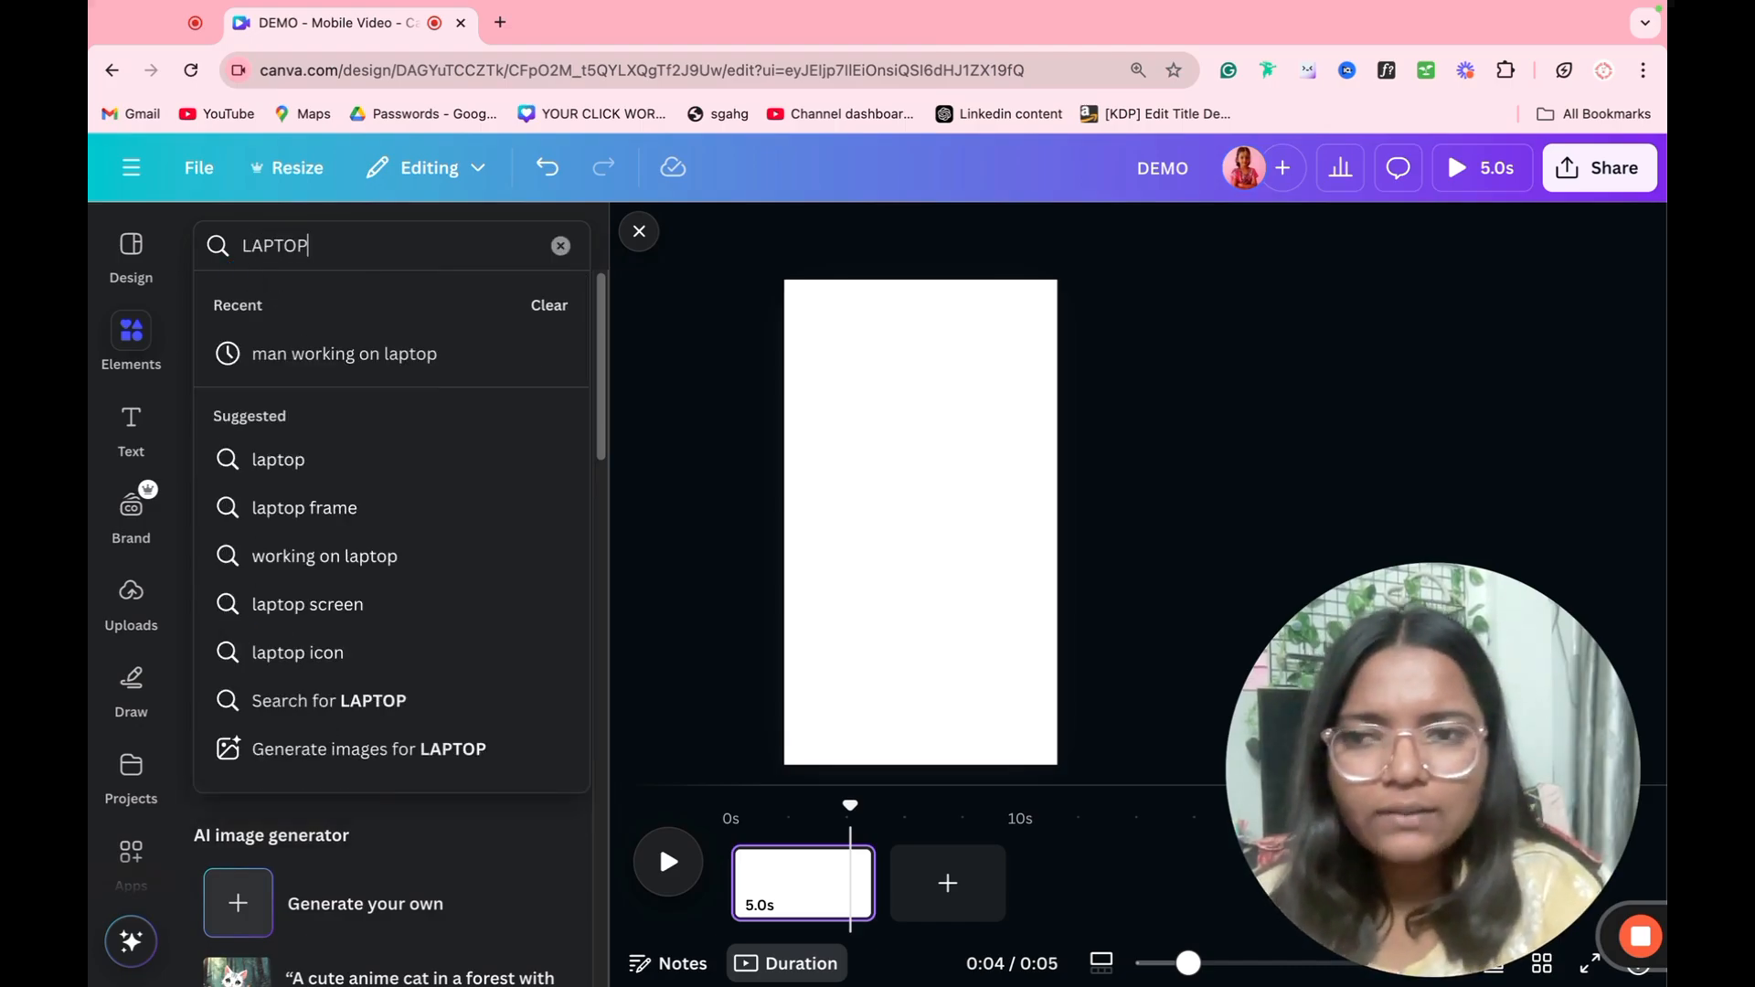
{"action": "key", "text": "Return"}
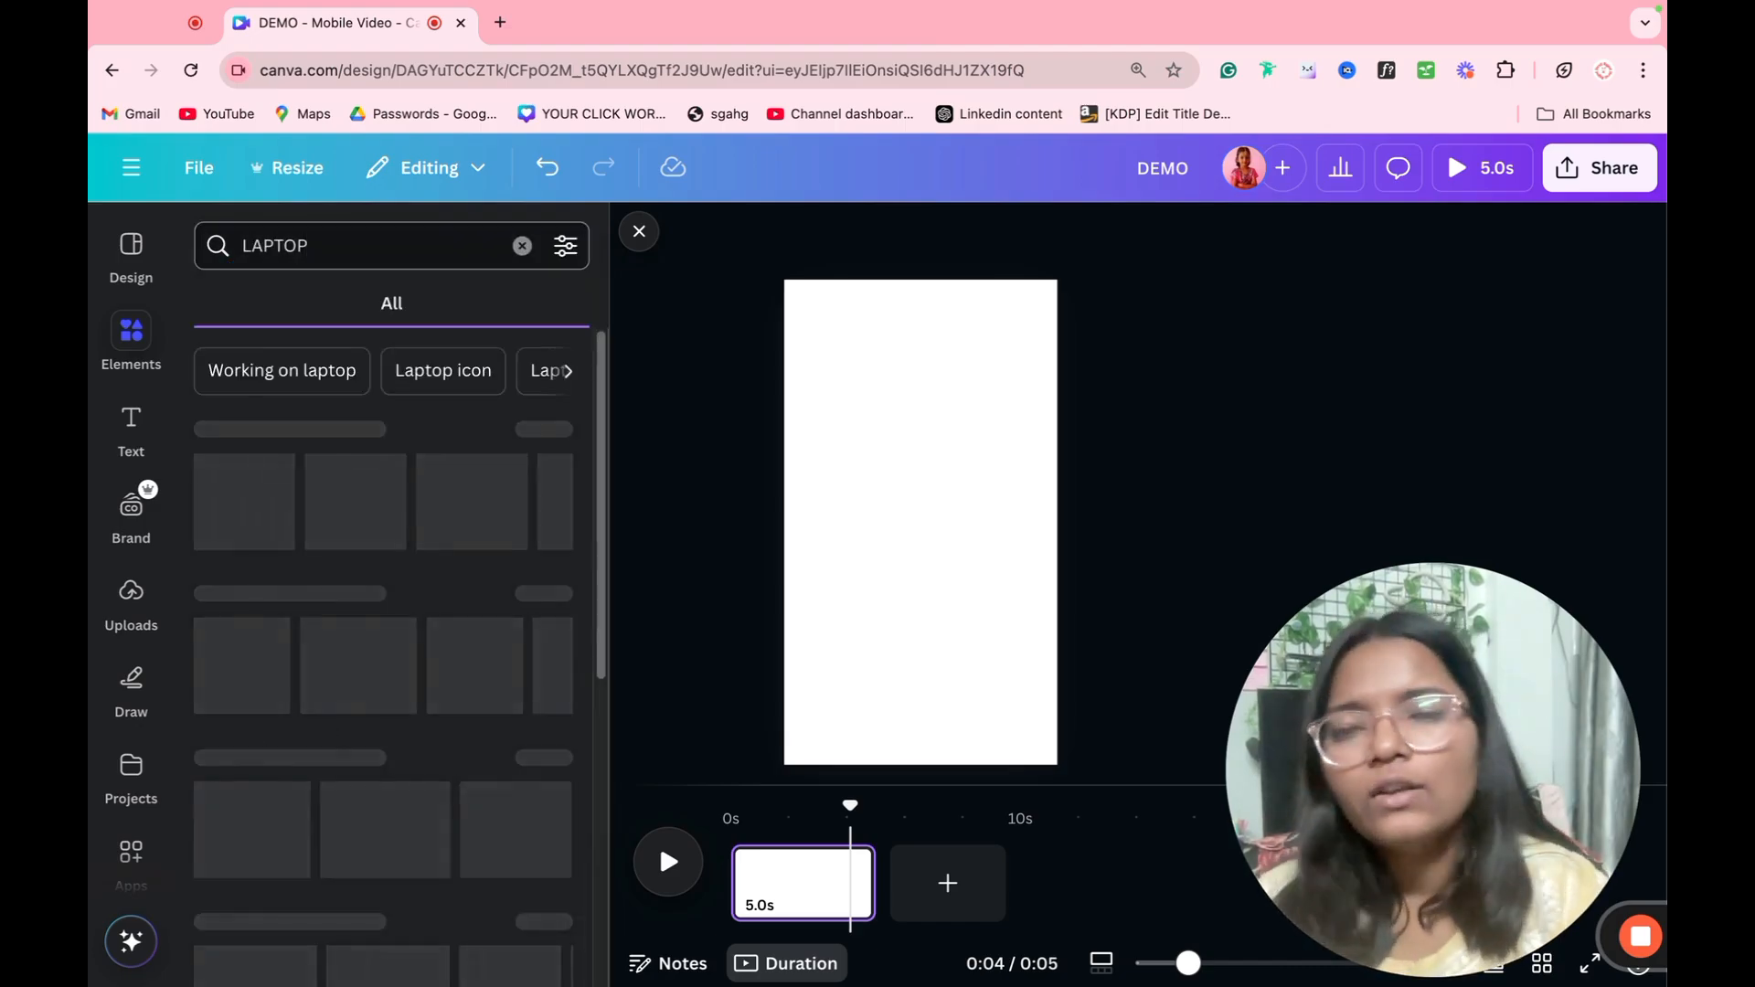
{"action": "left_click", "coordinate": [501, 306]}
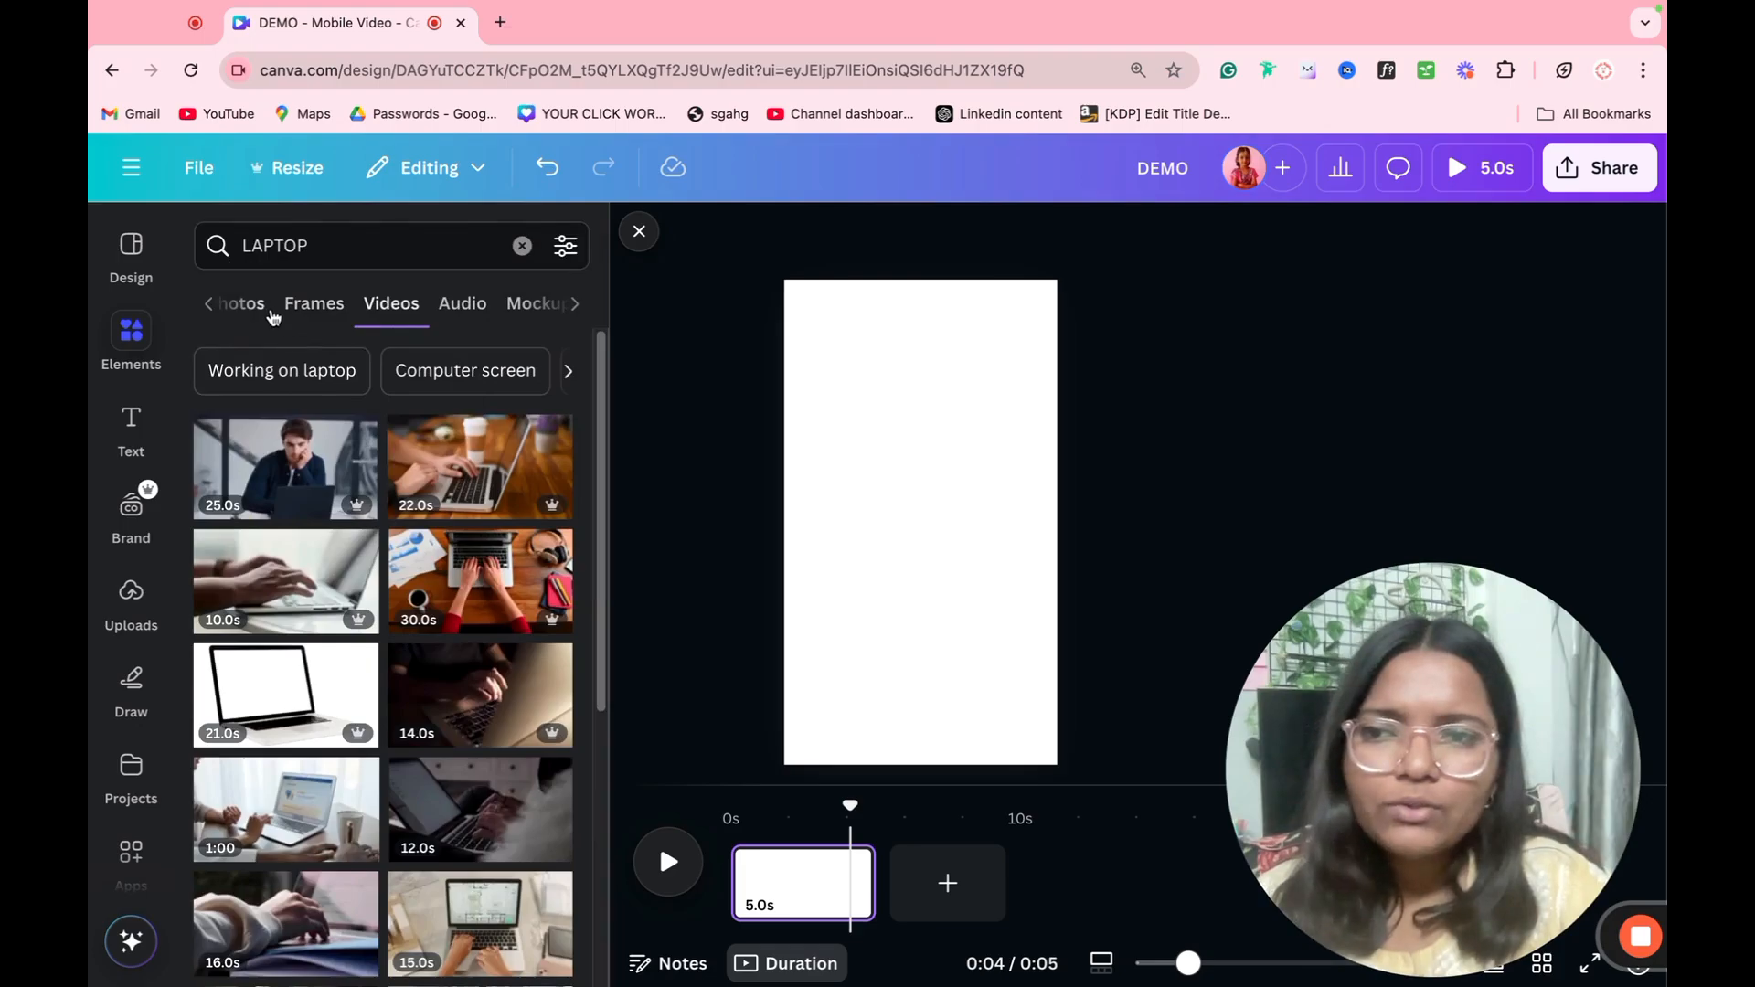
{"action": "left_click", "coordinate": [245, 304]}
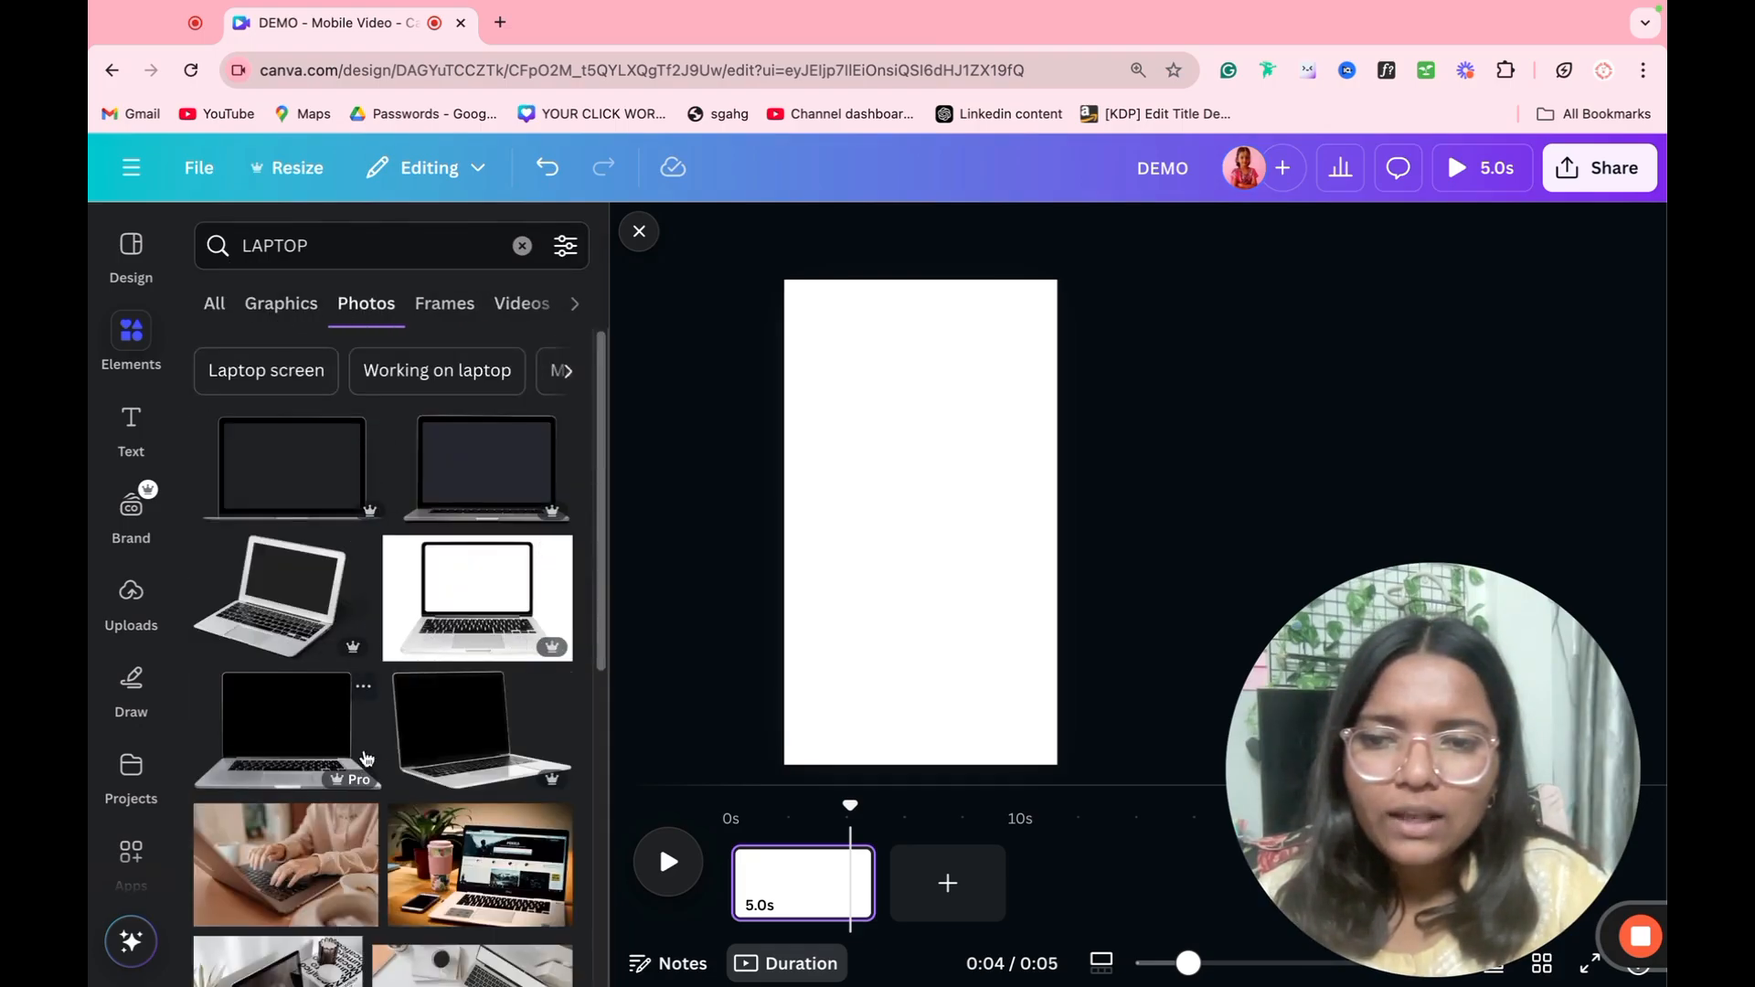
{"action": "left_click", "coordinate": [320, 754]}
{"action": "left_click_drag", "start_coordinate": [921, 552], "coordinate": [972, 581]}
{"action": "left_click", "coordinate": [766, 537]}
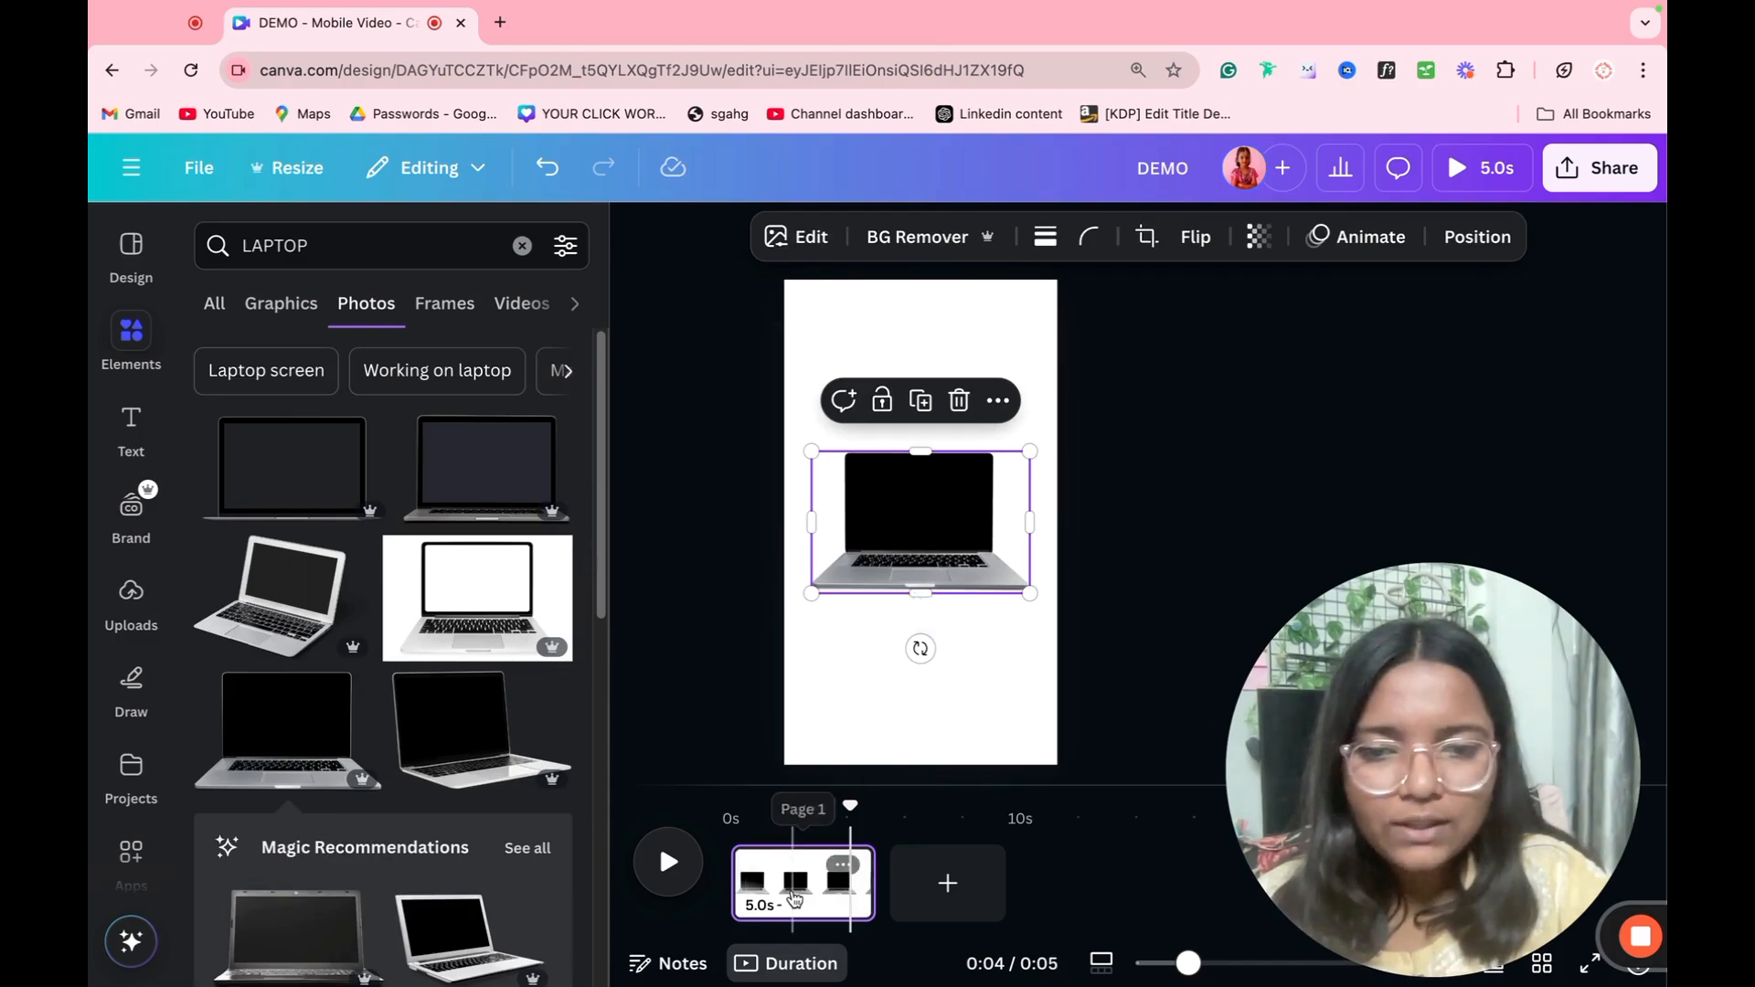
Step: Duplicate the laptop page and, on the copy, enlarge the laptop beyond the page width and position it over the lower part
{"action": "left_click", "coordinate": [790, 893]}
{"action": "key", "text": "super+d"}
{"action": "left_click", "coordinate": [919, 549]}
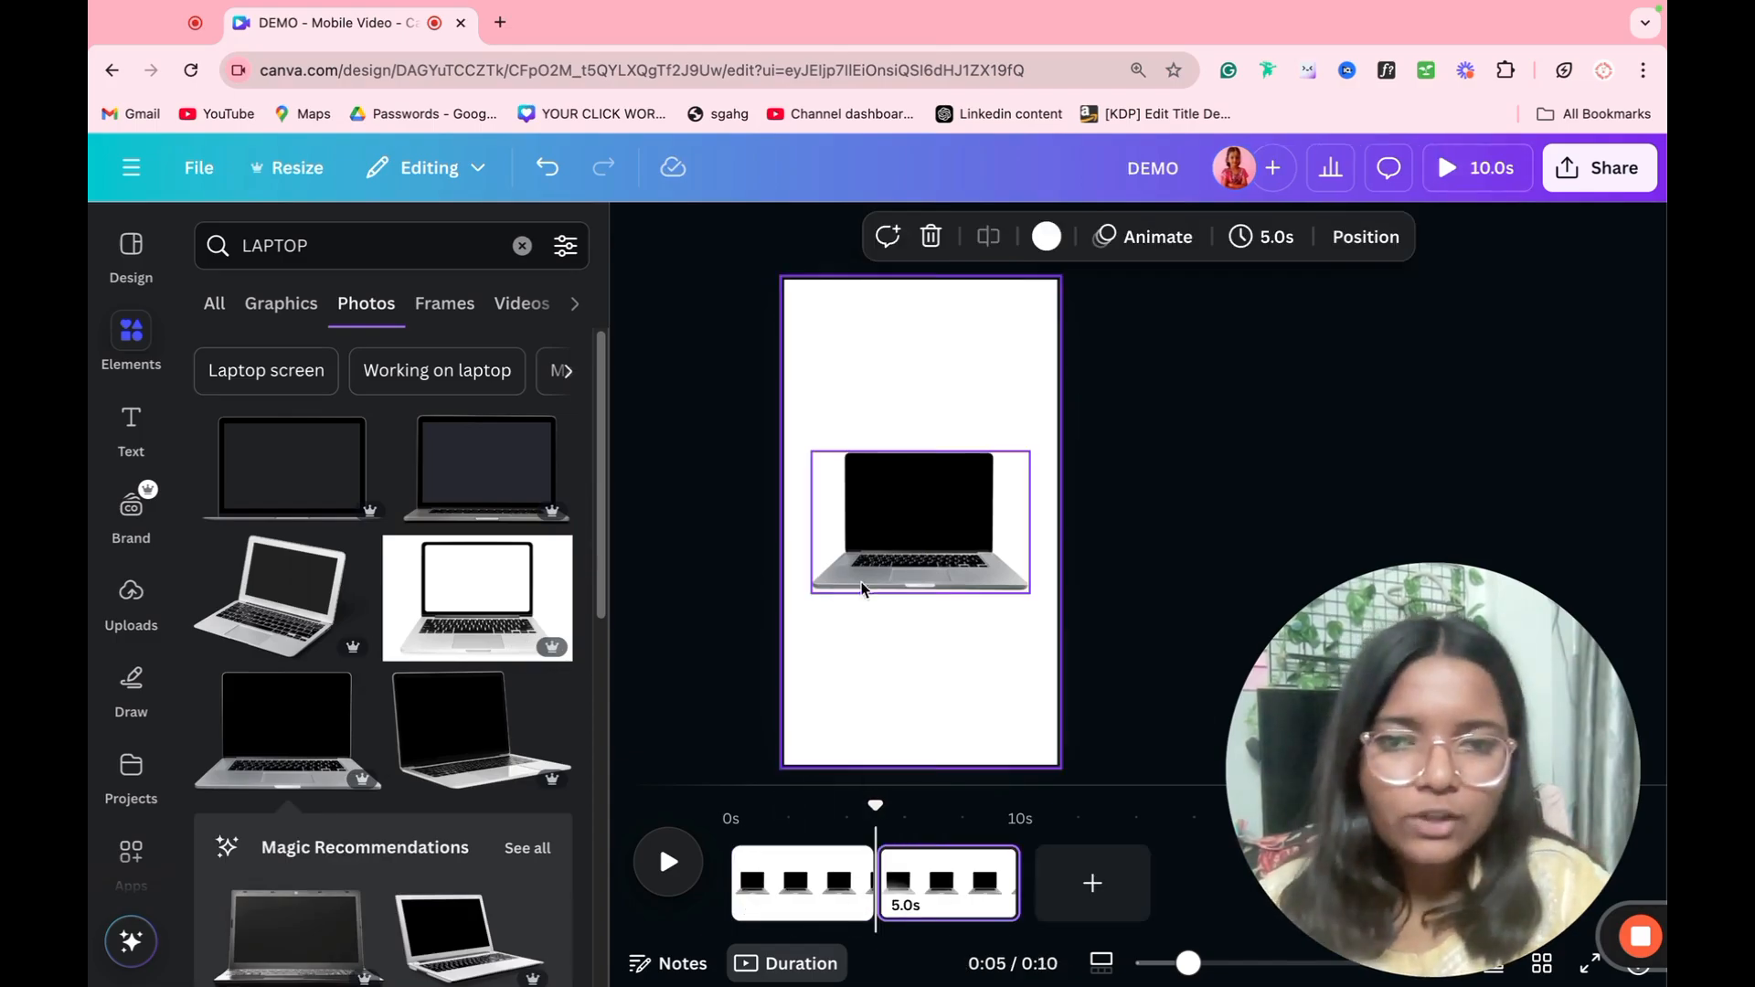
{"action": "left_click_drag", "start_coordinate": [1026, 593], "coordinate": [1320, 785]}
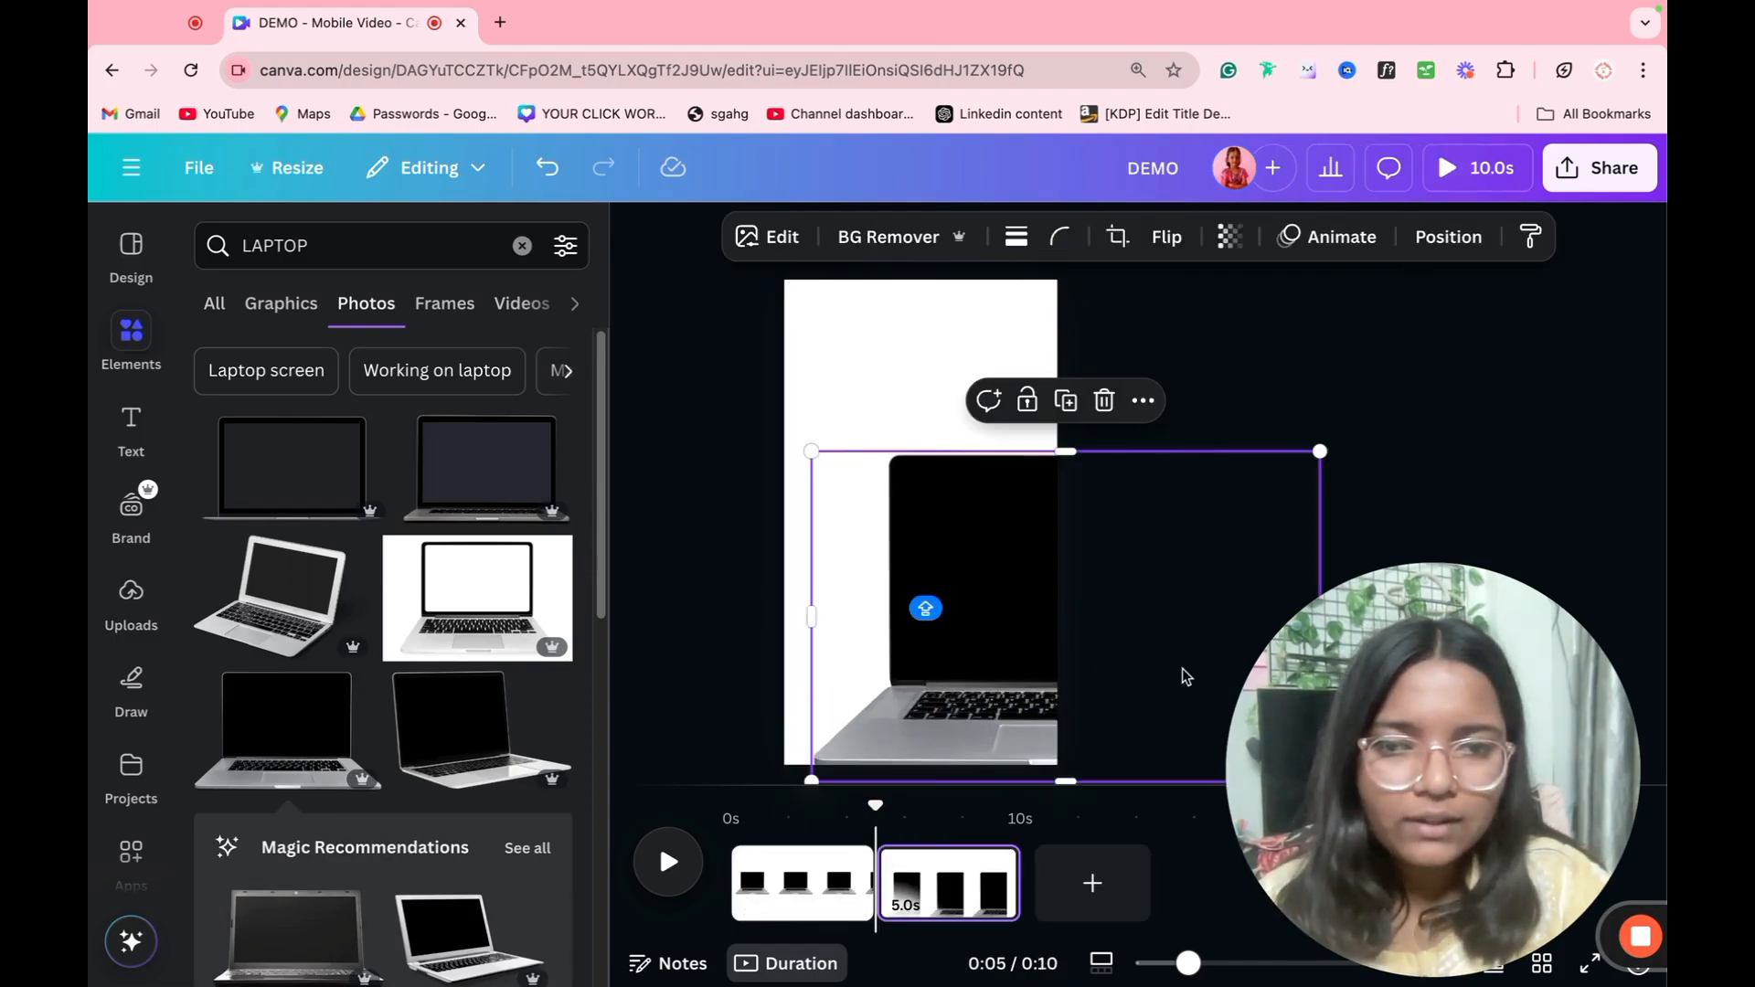
{"action": "left_click_drag", "start_coordinate": [1182, 674], "coordinate": [1084, 627]}
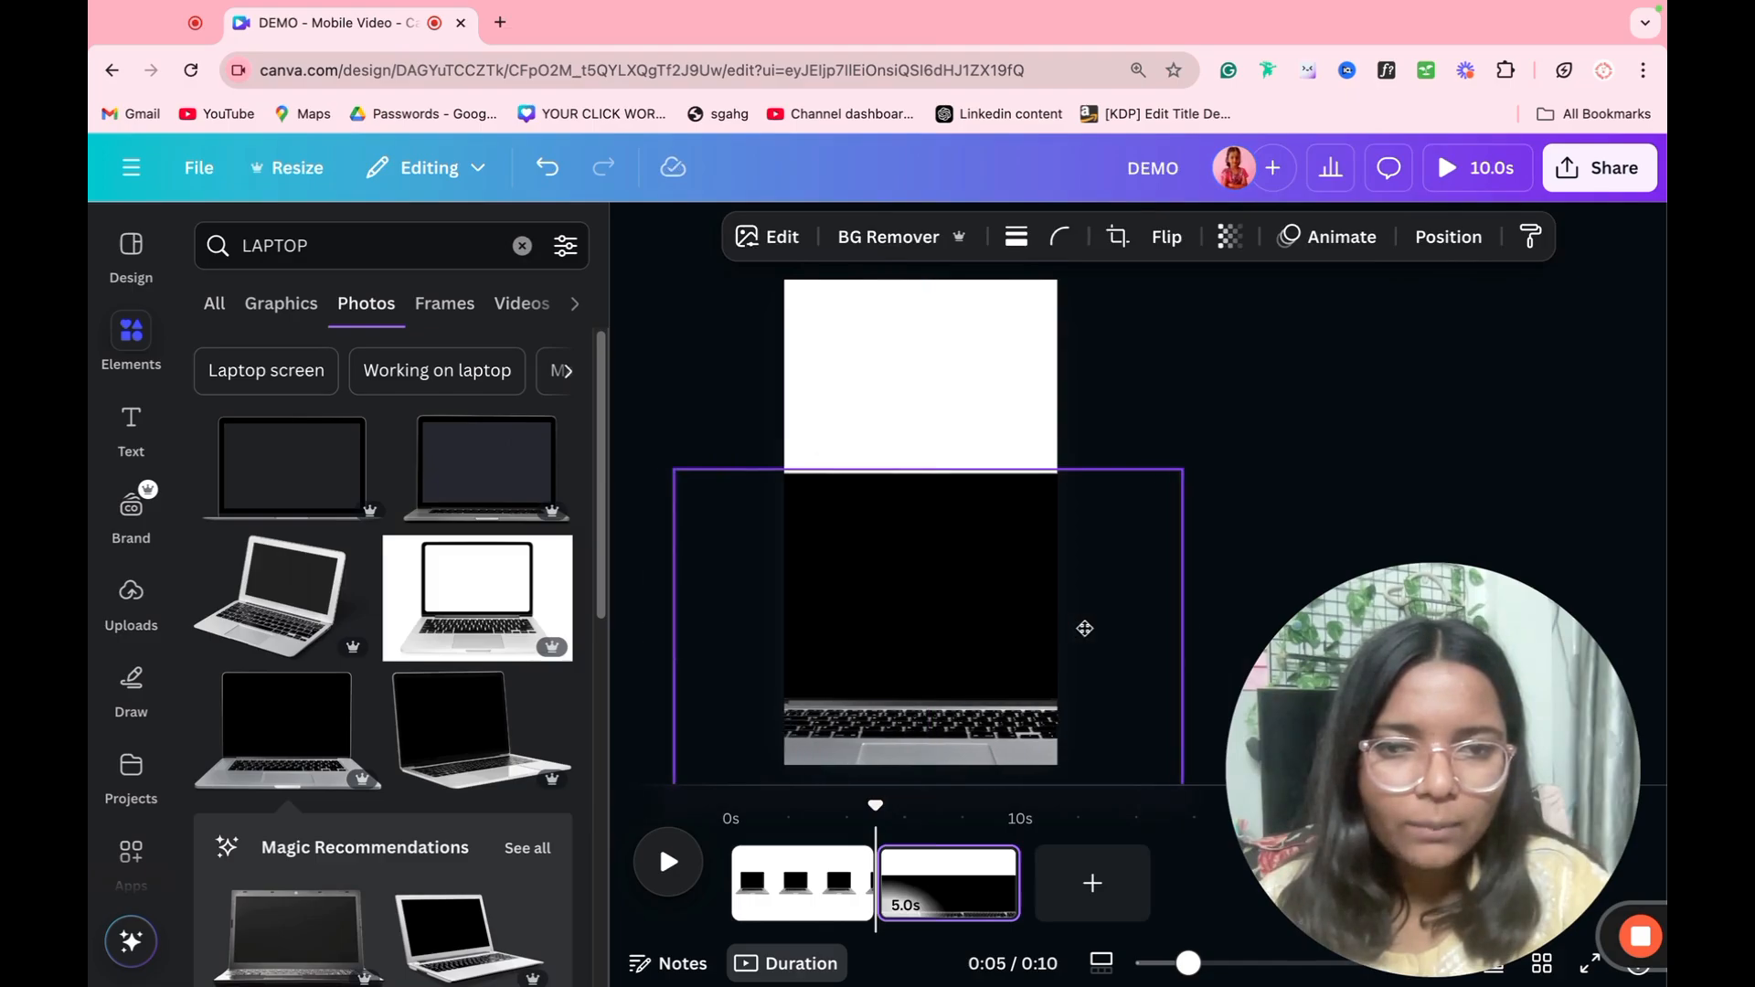
{"action": "key", "text": "super+d"}
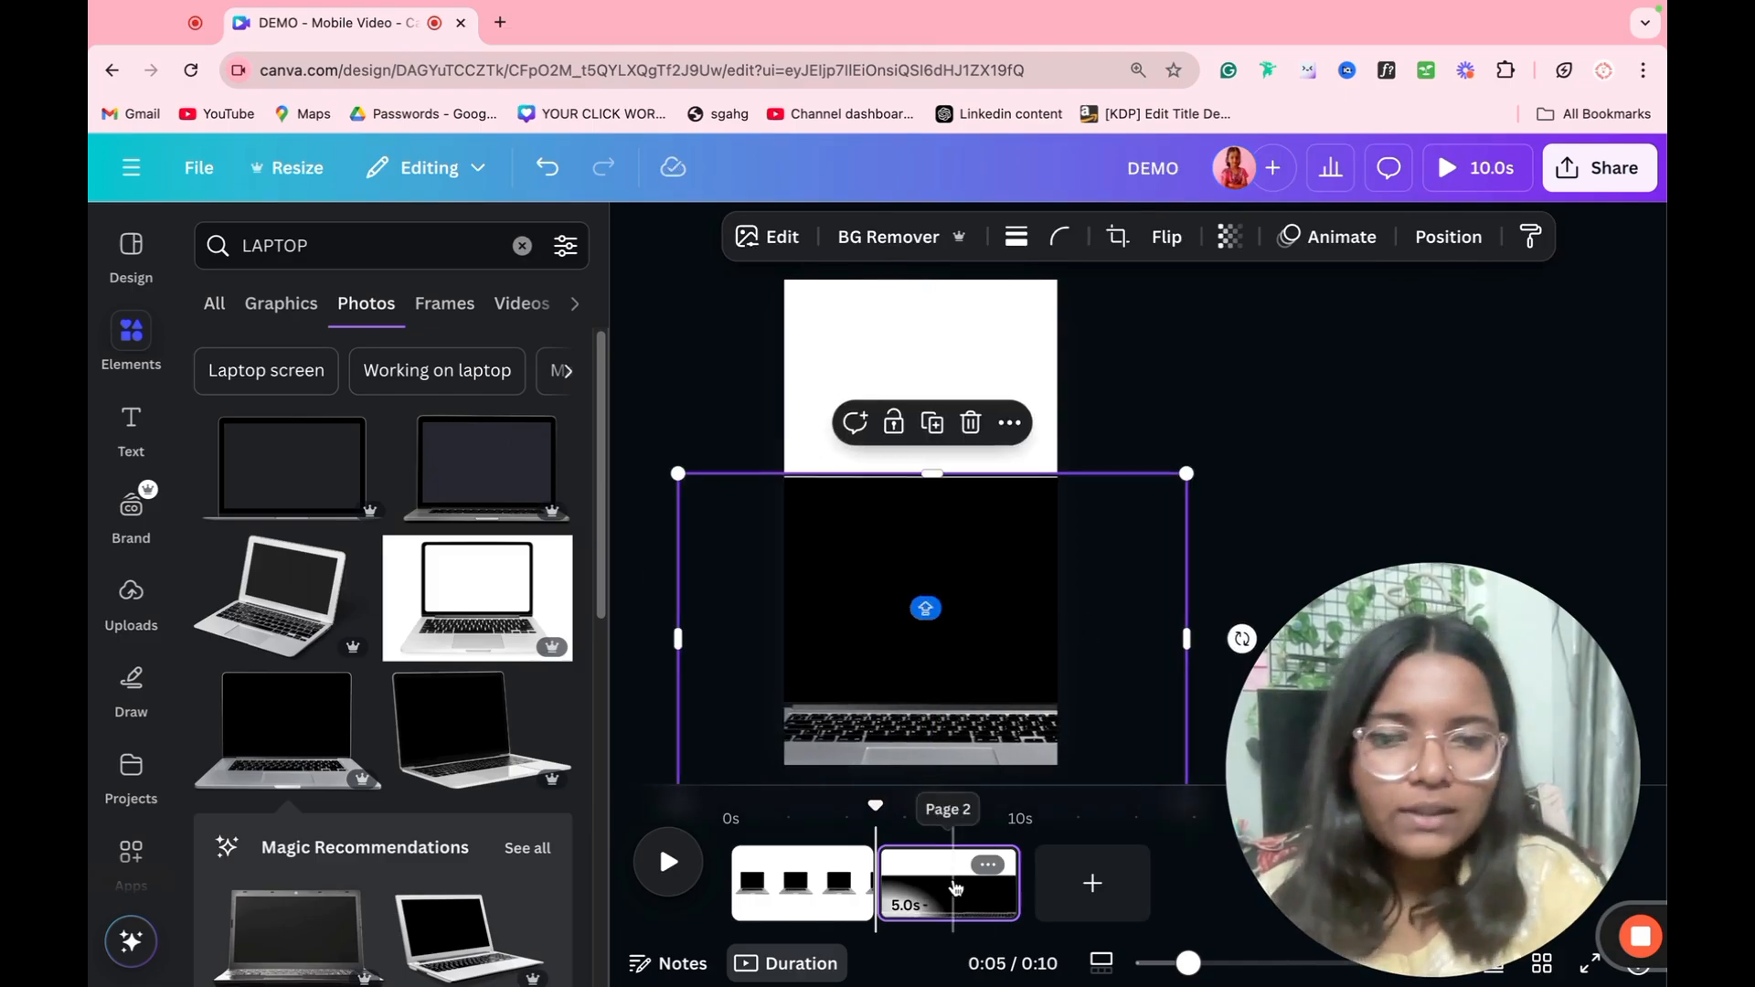
{"action": "key", "text": "Delete"}
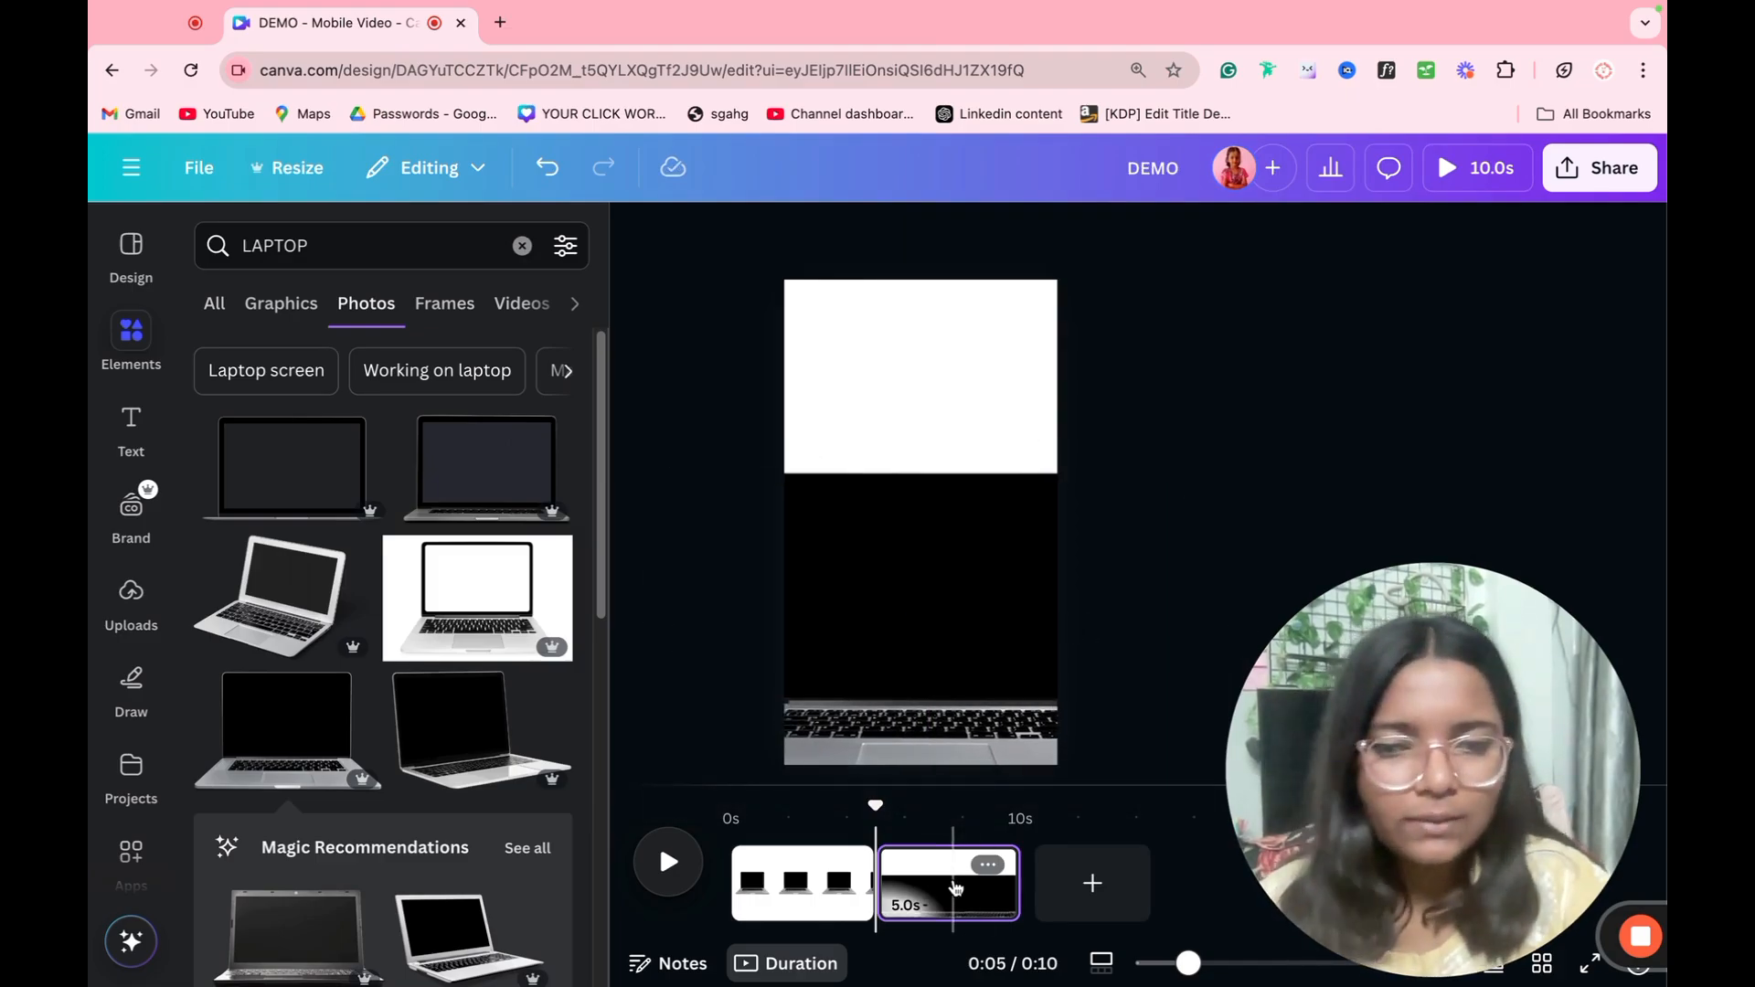
Step: Duplicate the second page and, on the copy, shrink the laptop to about the page width, tilt it counterclockwise and place it above centre
{"action": "left_click", "coordinate": [955, 887]}
{"action": "key", "text": "super+d"}
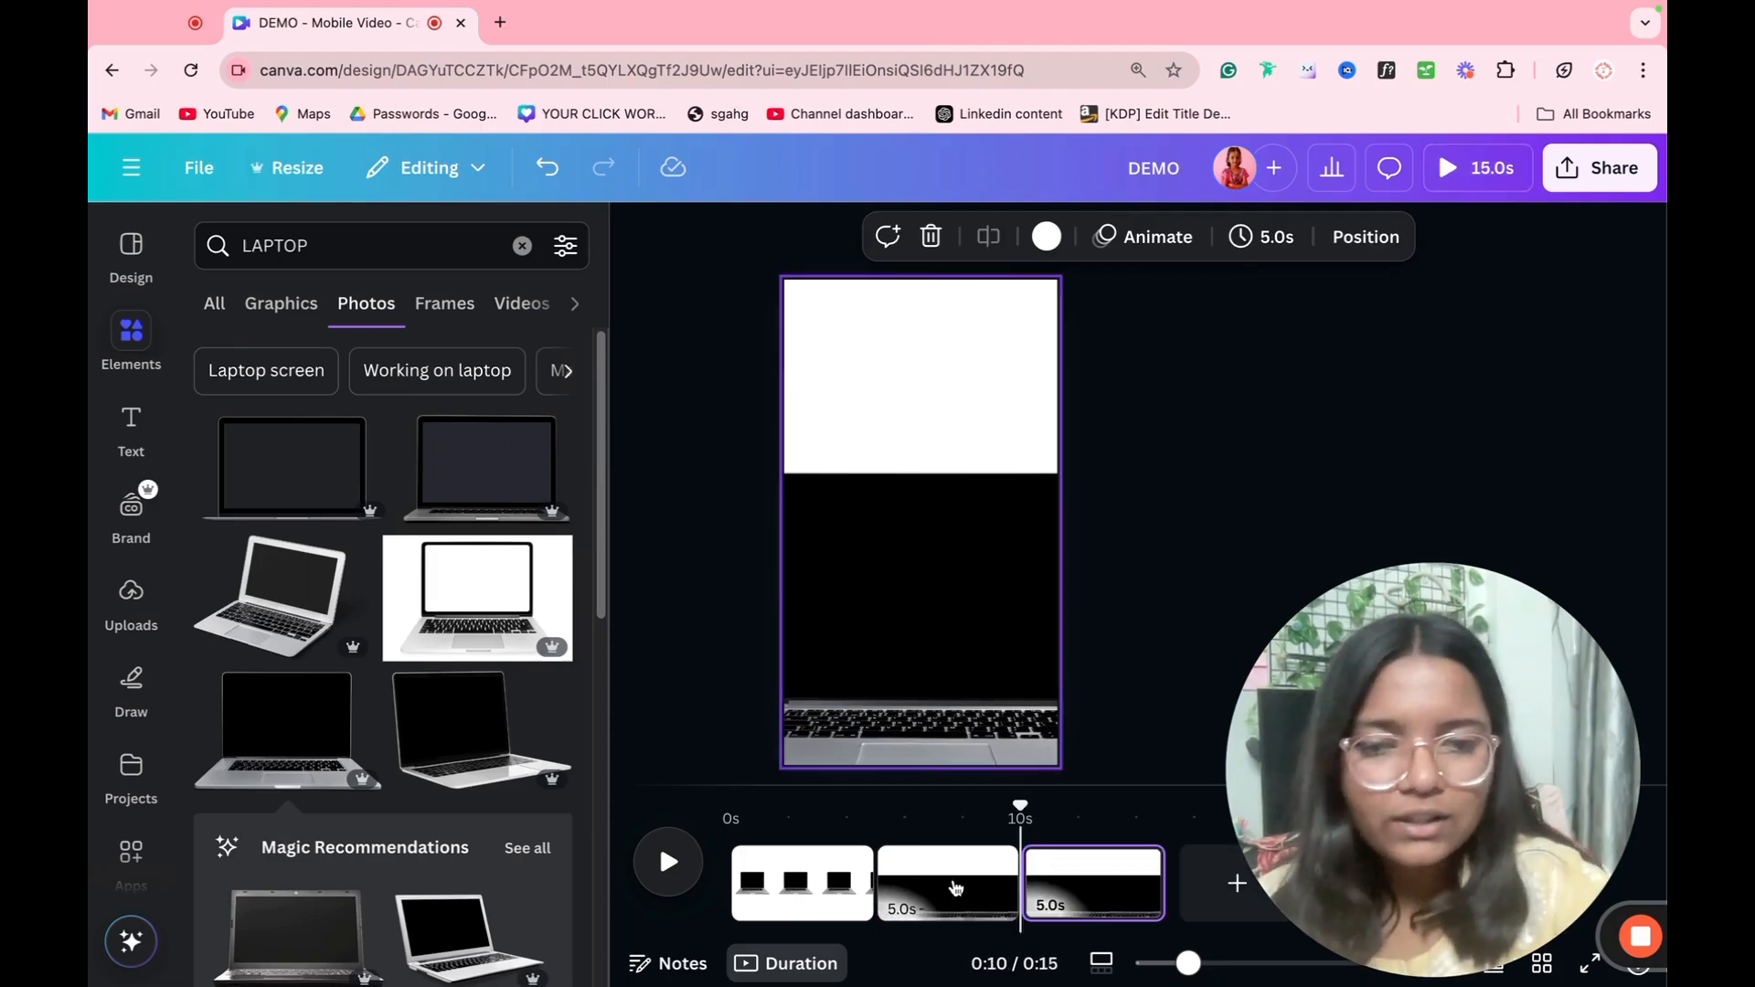
{"action": "left_click_drag", "start_coordinate": [1146, 777], "coordinate": [1219, 612]}
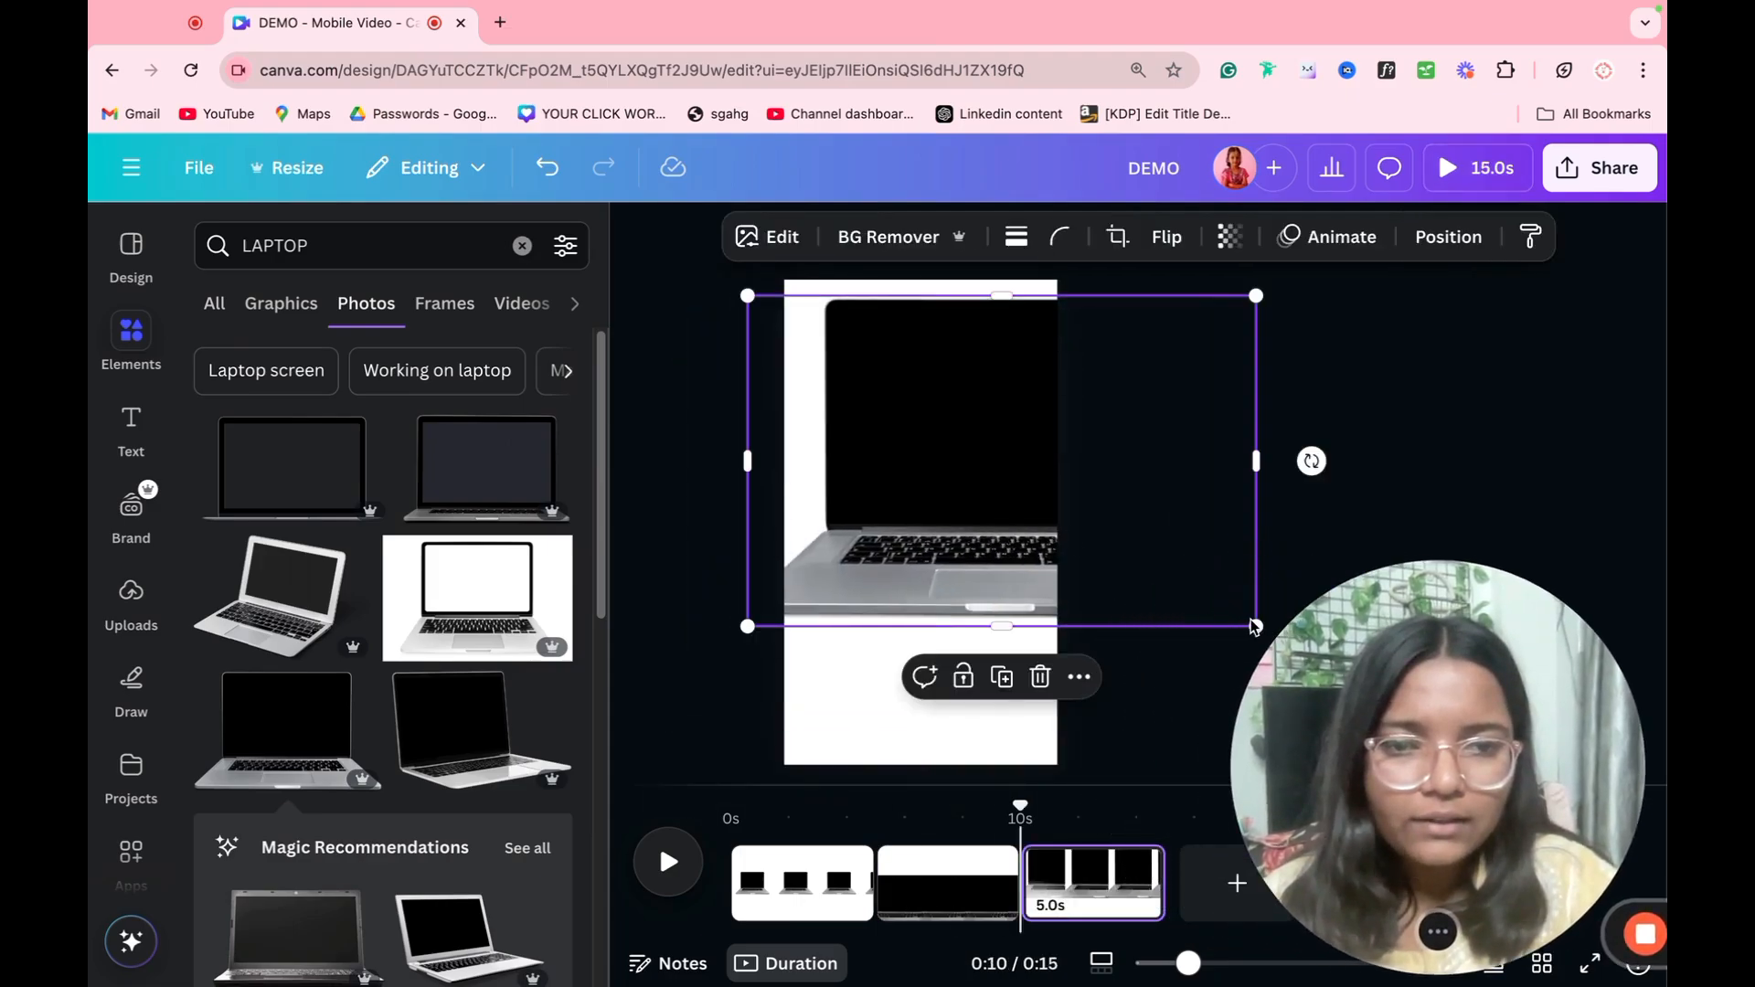
{"action": "left_click", "coordinate": [1154, 572]}
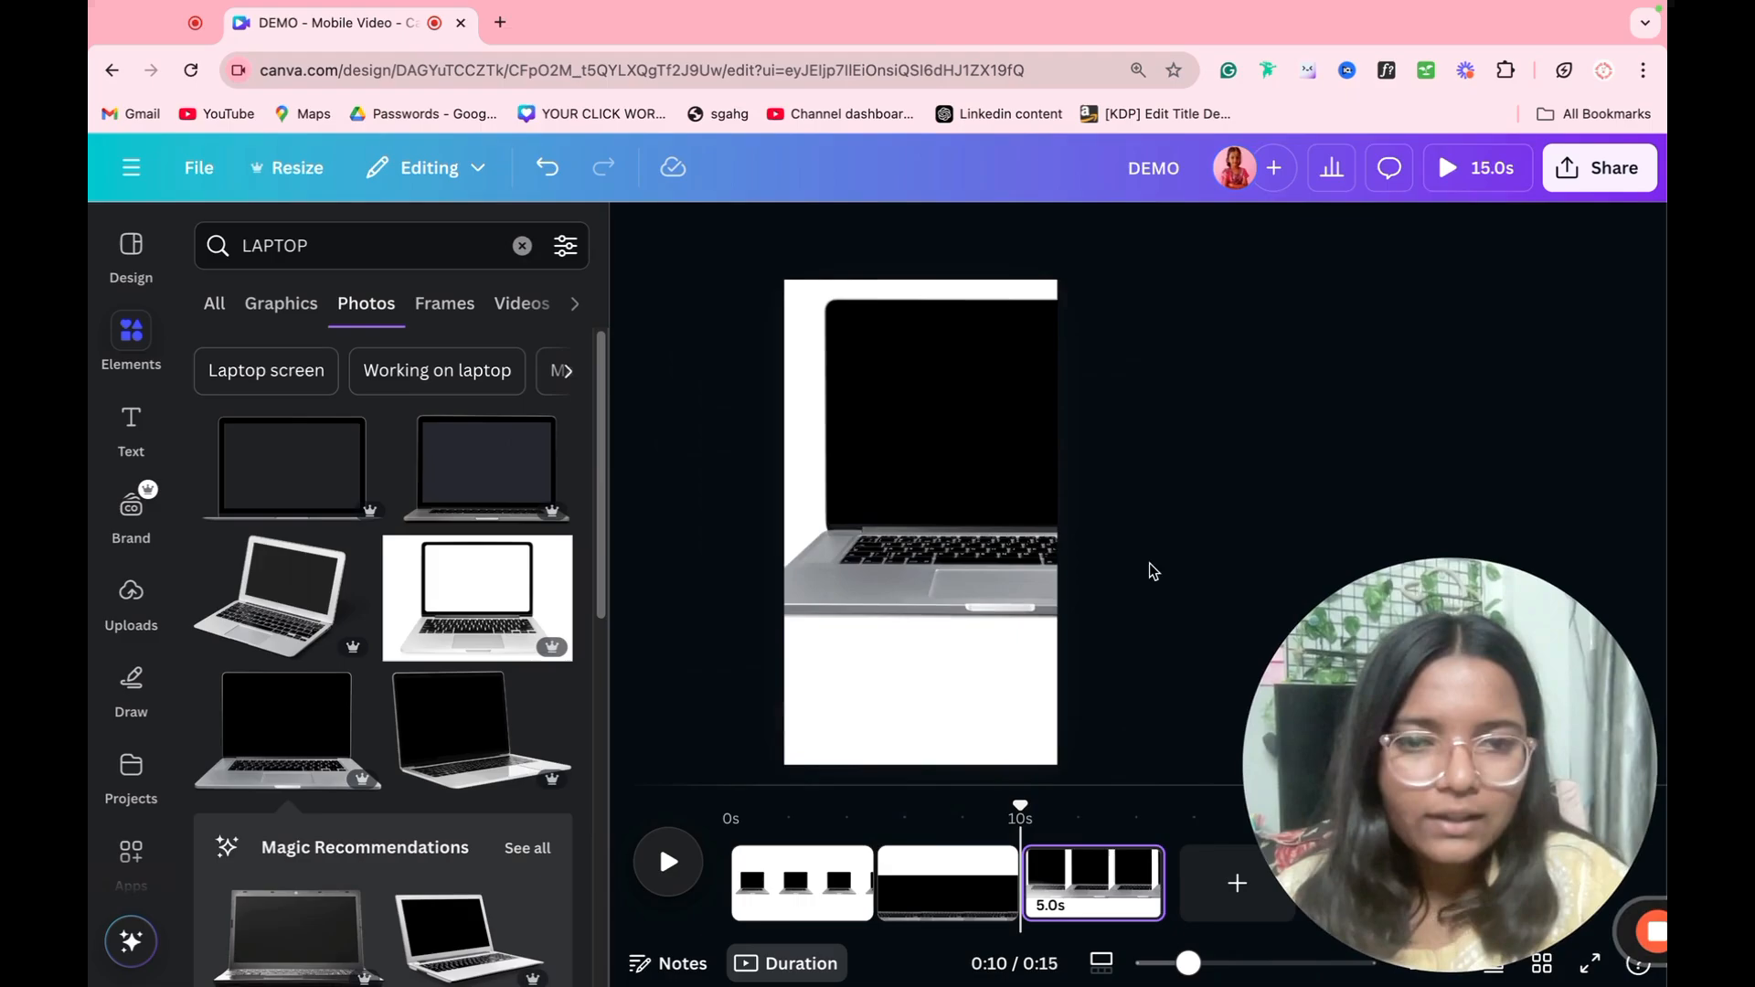
{"action": "left_click", "coordinate": [1070, 561]}
{"action": "left_click_drag", "start_coordinate": [1254, 295], "coordinate": [1015, 454]}
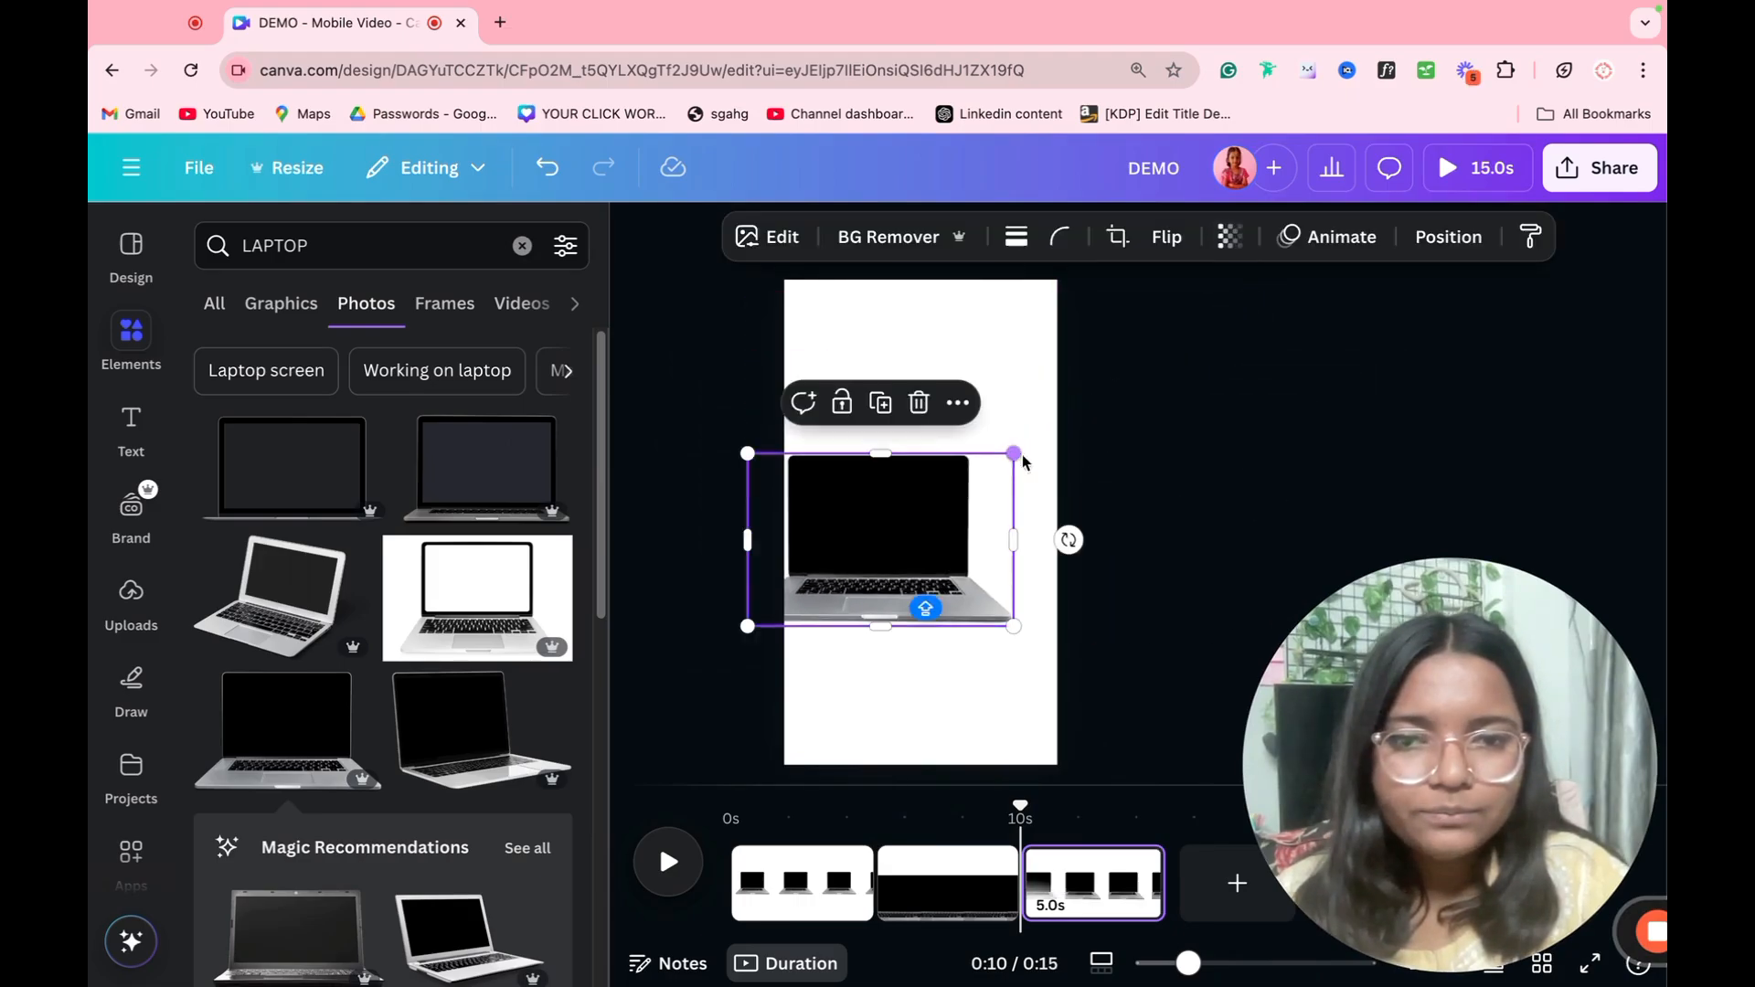
{"action": "left_click_drag", "start_coordinate": [930, 519], "coordinate": [971, 397]}
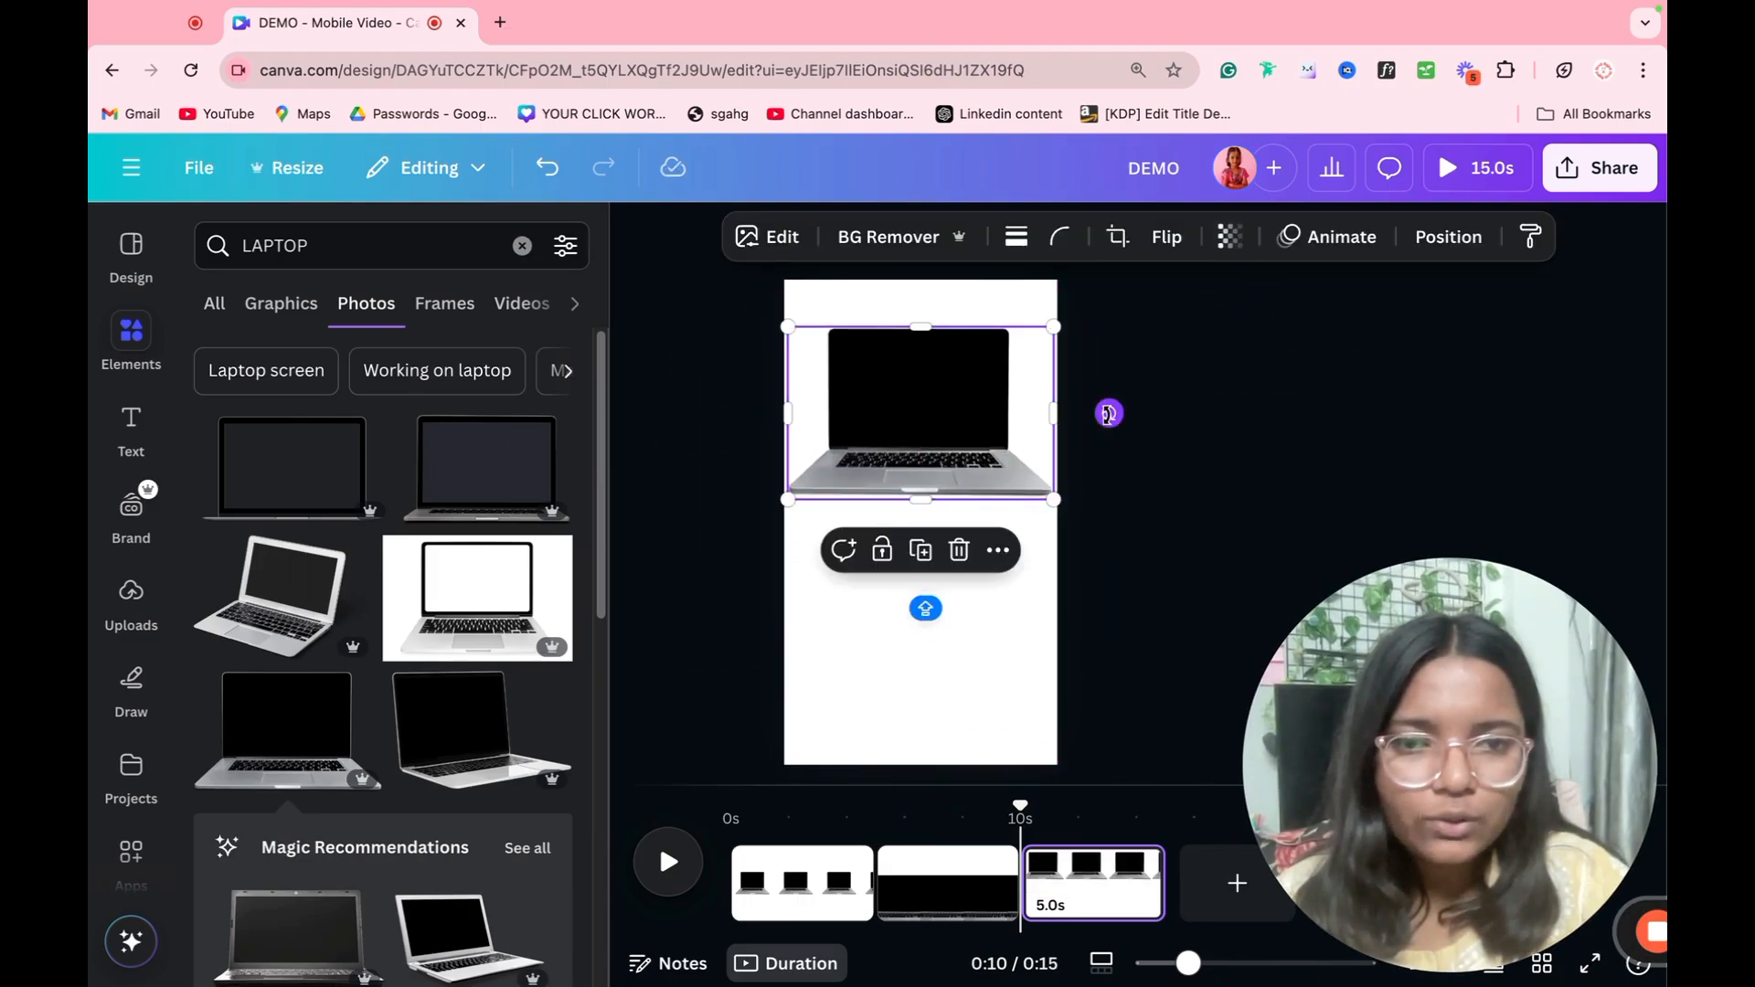
{"action": "left_click_drag", "start_coordinate": [1108, 413], "coordinate": [1105, 376]}
{"action": "left_click_drag", "start_coordinate": [1052, 469], "coordinate": [985, 510]}
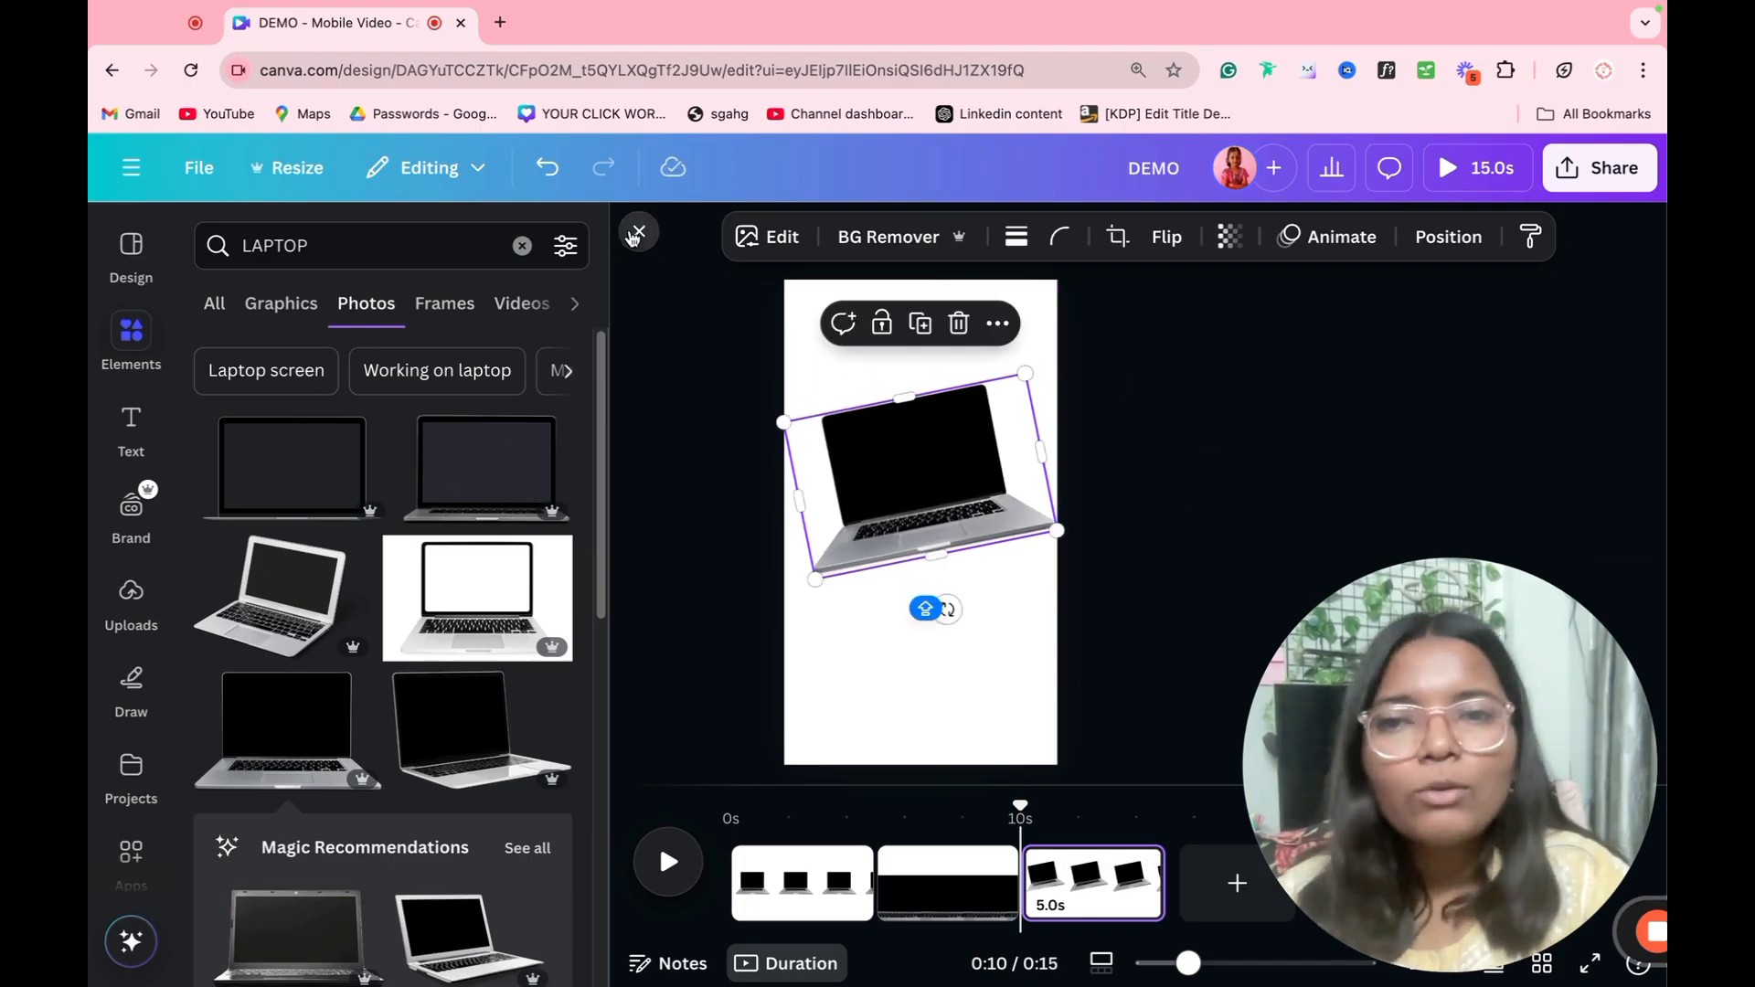
{"action": "left_click", "coordinate": [632, 237]}
{"action": "left_click", "coordinate": [477, 509]}
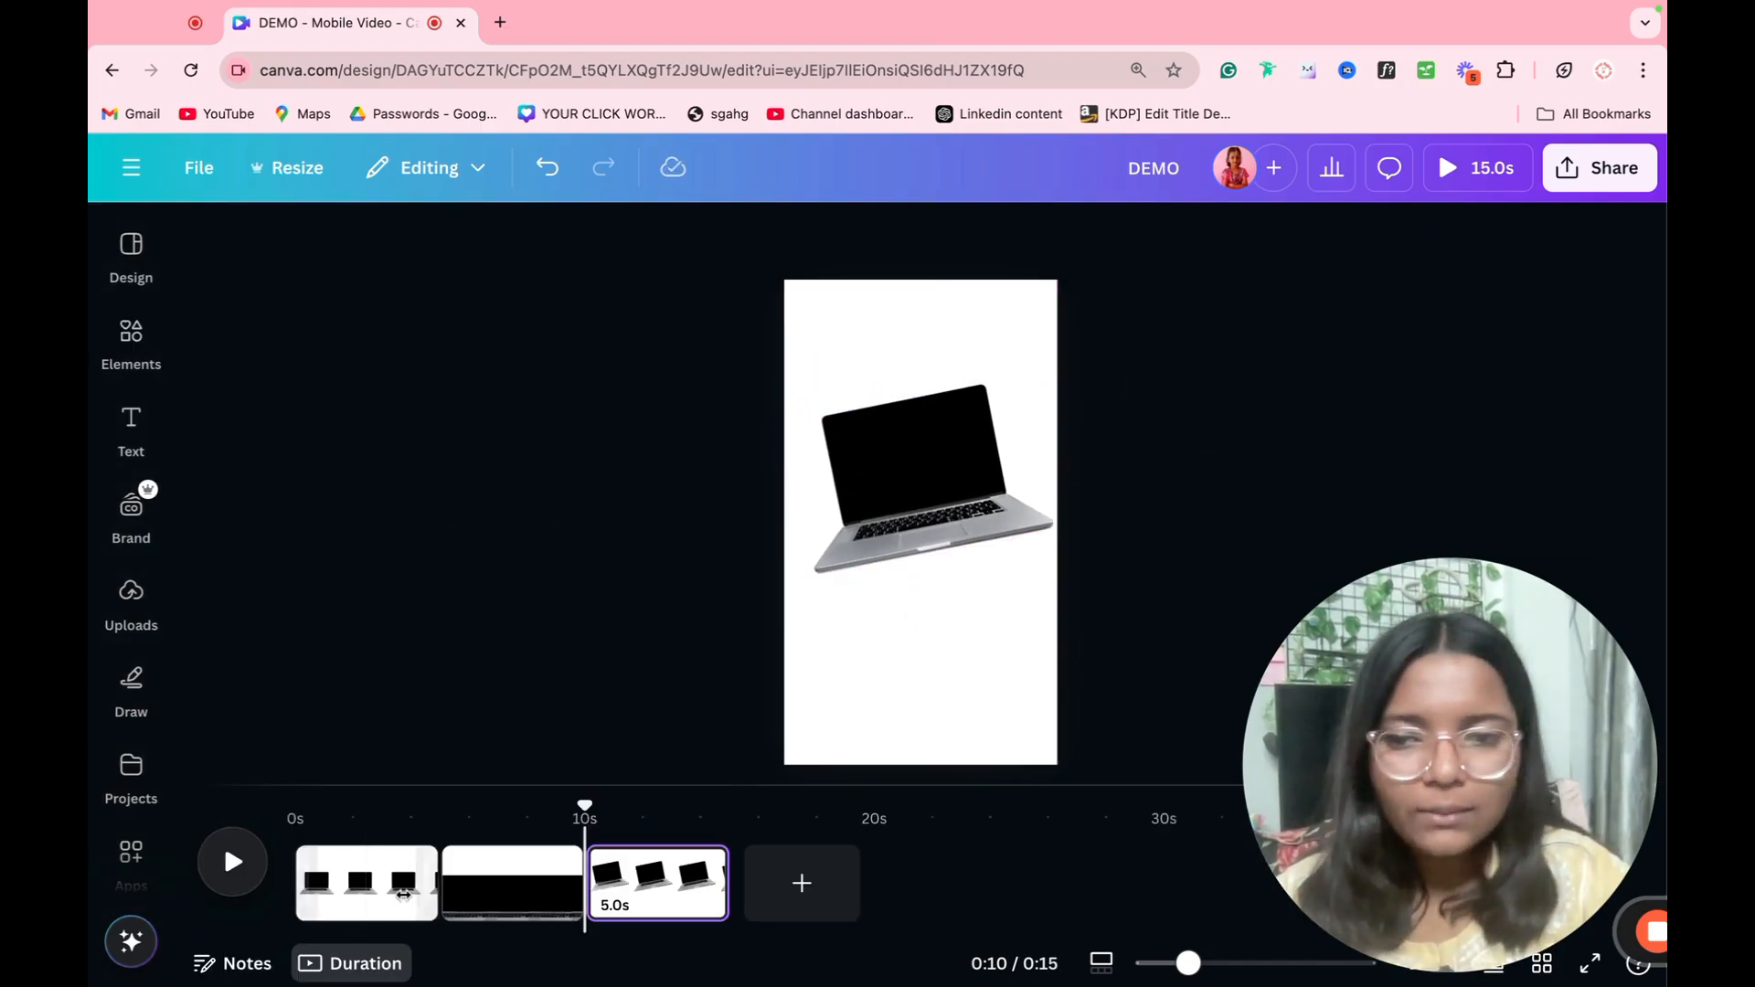
Step: Apply a Match & Move transition with a 1.4-second duration between all pages and preview the video
{"action": "left_click", "coordinate": [366, 891]}
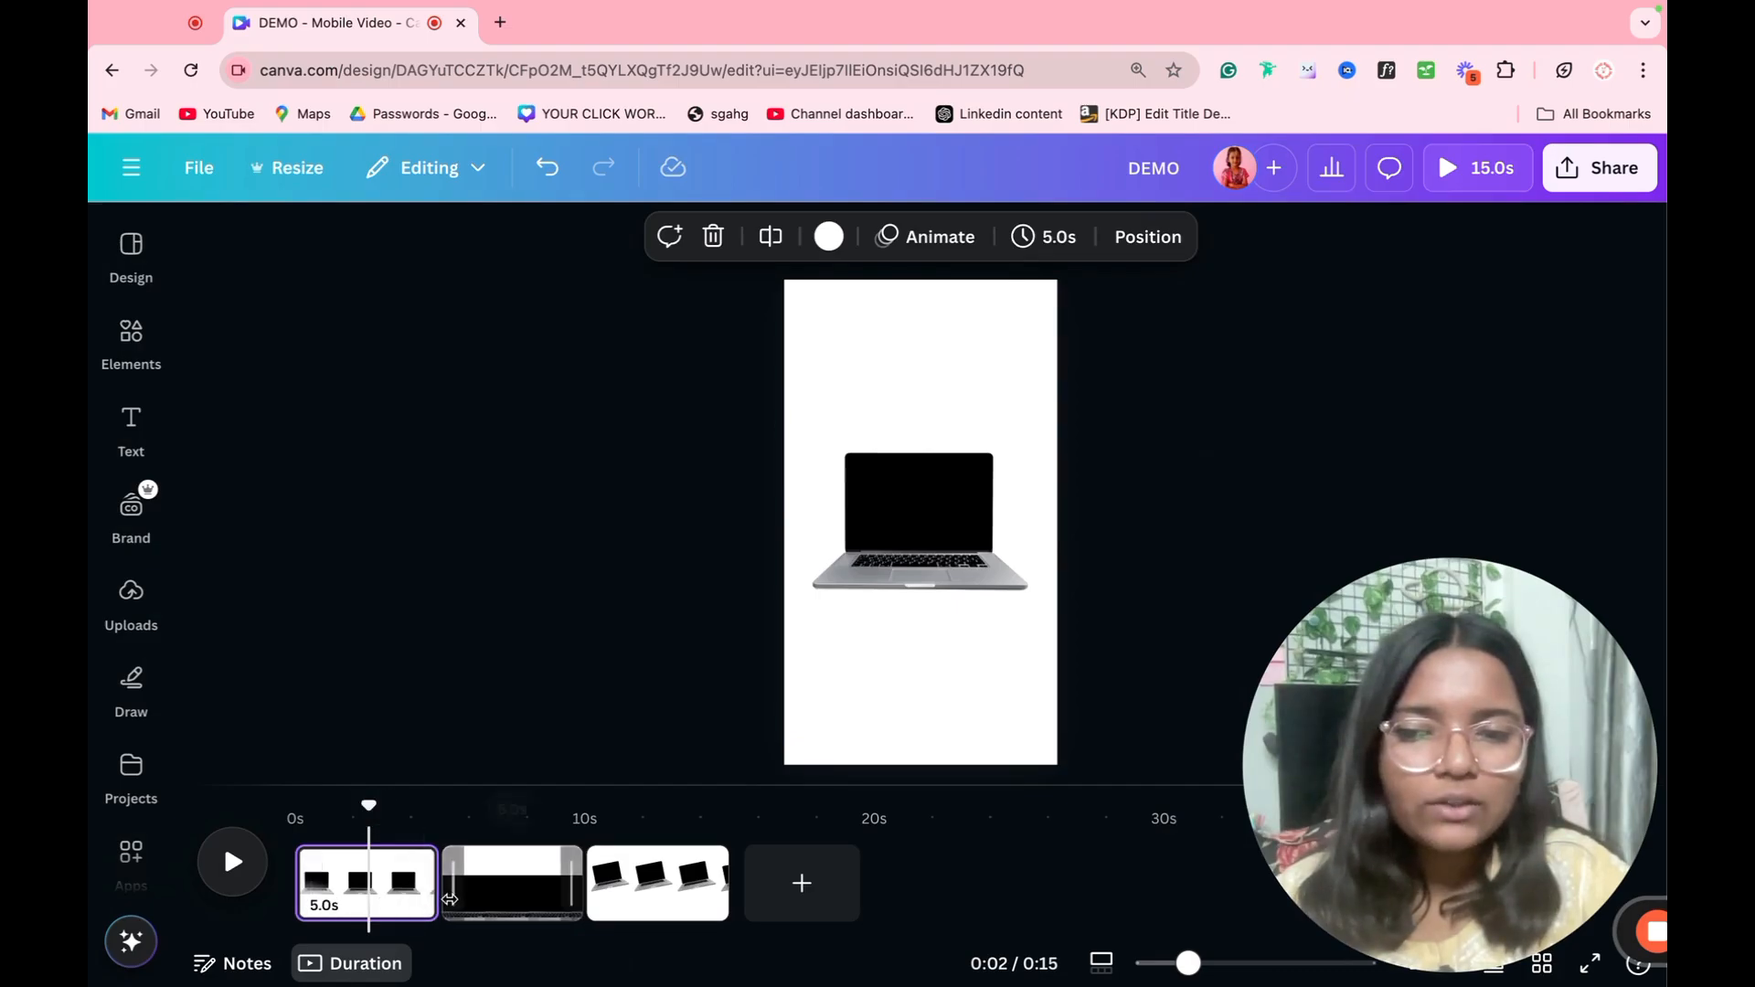
{"action": "left_click", "coordinate": [445, 896]}
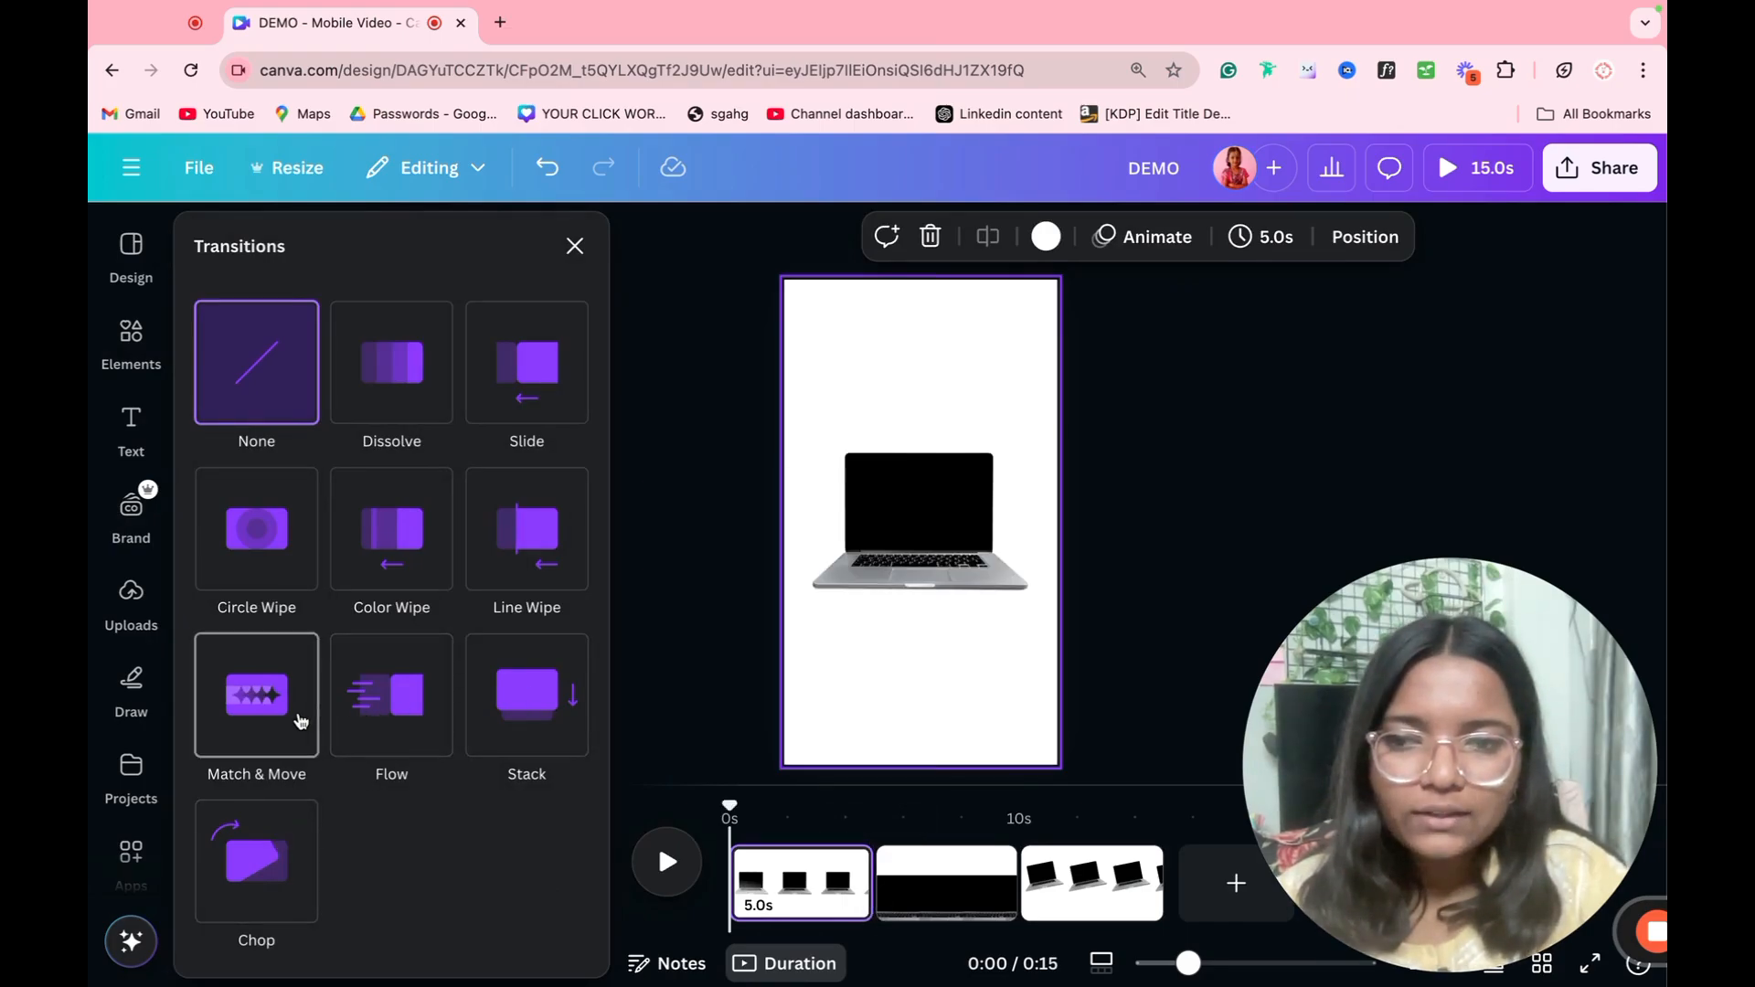
{"action": "left_click", "coordinate": [302, 722]}
{"action": "scroll", "coordinate": [357, 747], "scroll_direction": "down", "scroll_amount": 3}
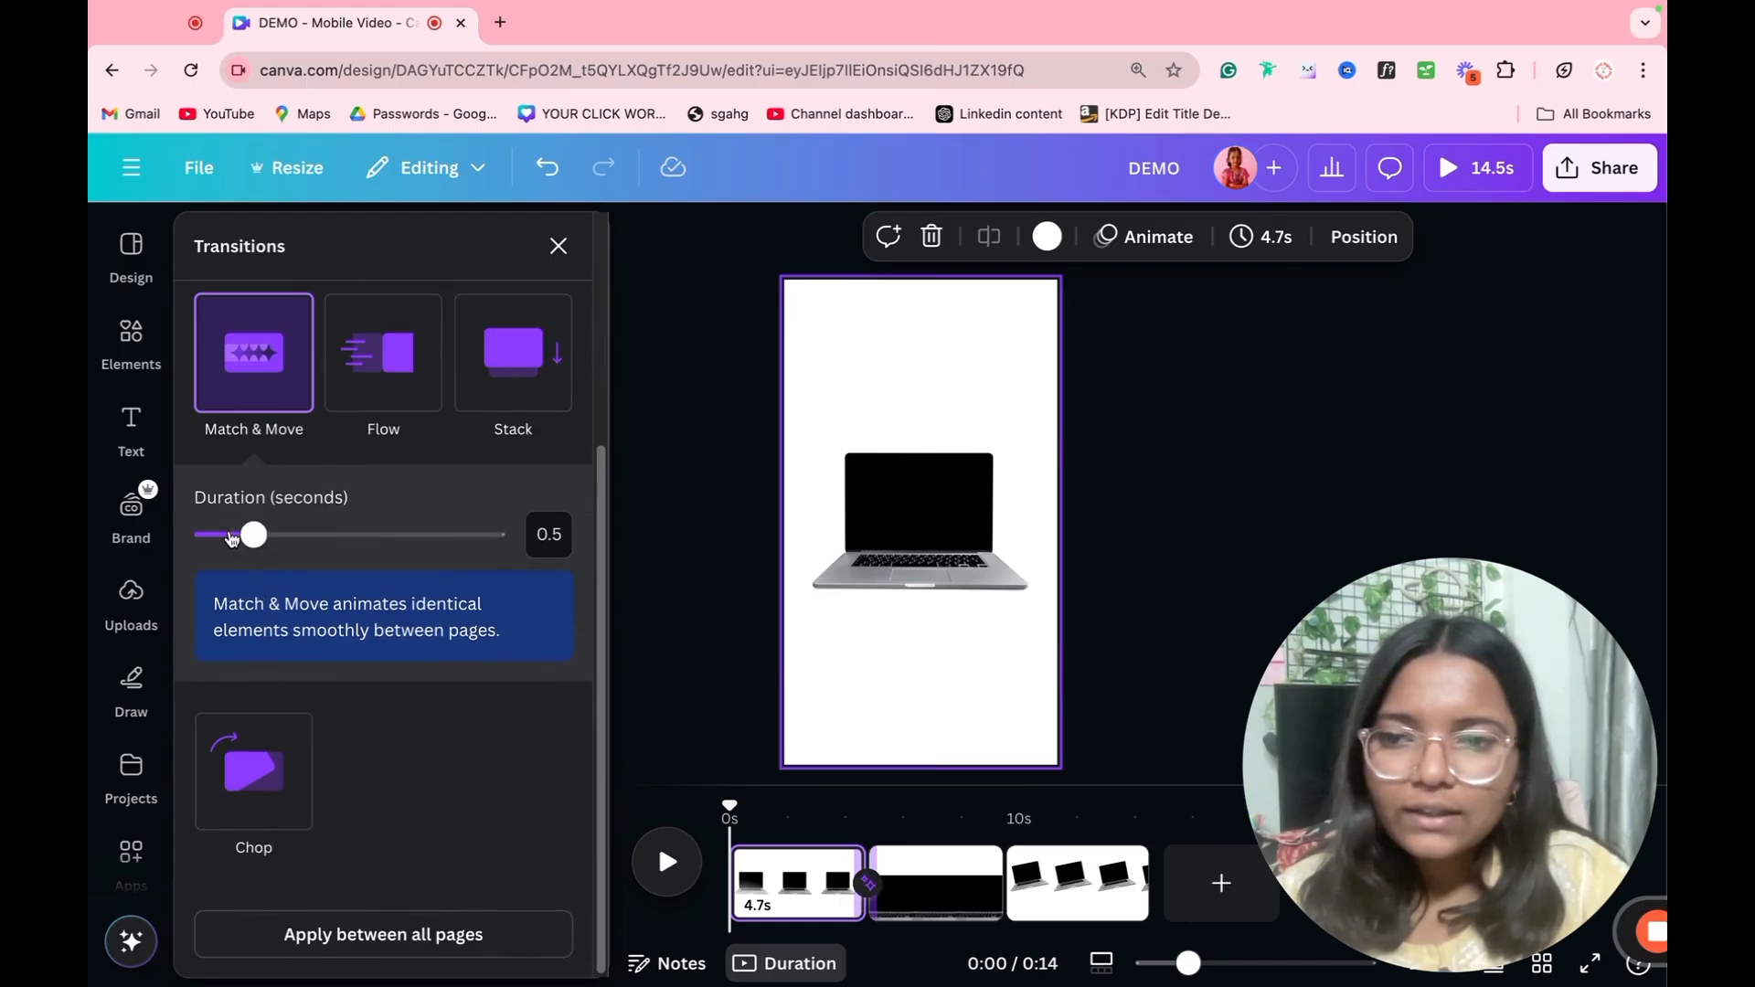
{"action": "left_click_drag", "start_coordinate": [246, 542], "coordinate": [373, 558]}
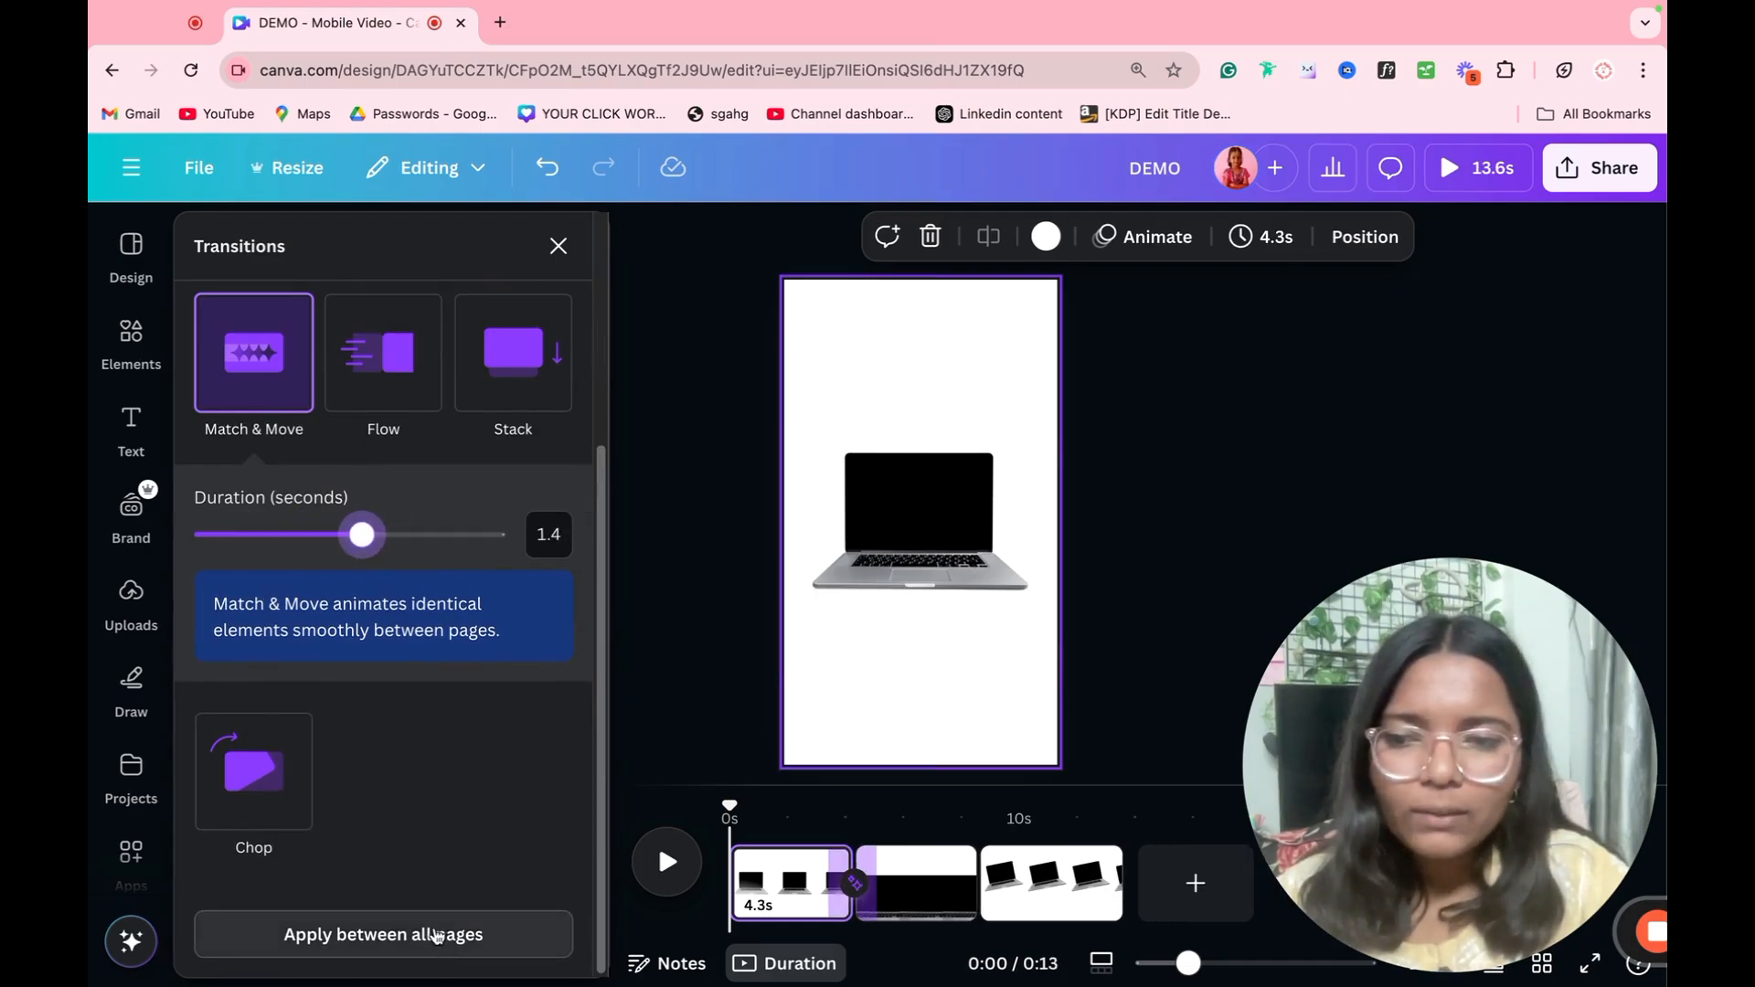
{"action": "left_click", "coordinate": [439, 935]}
{"action": "left_click", "coordinate": [1193, 518]}
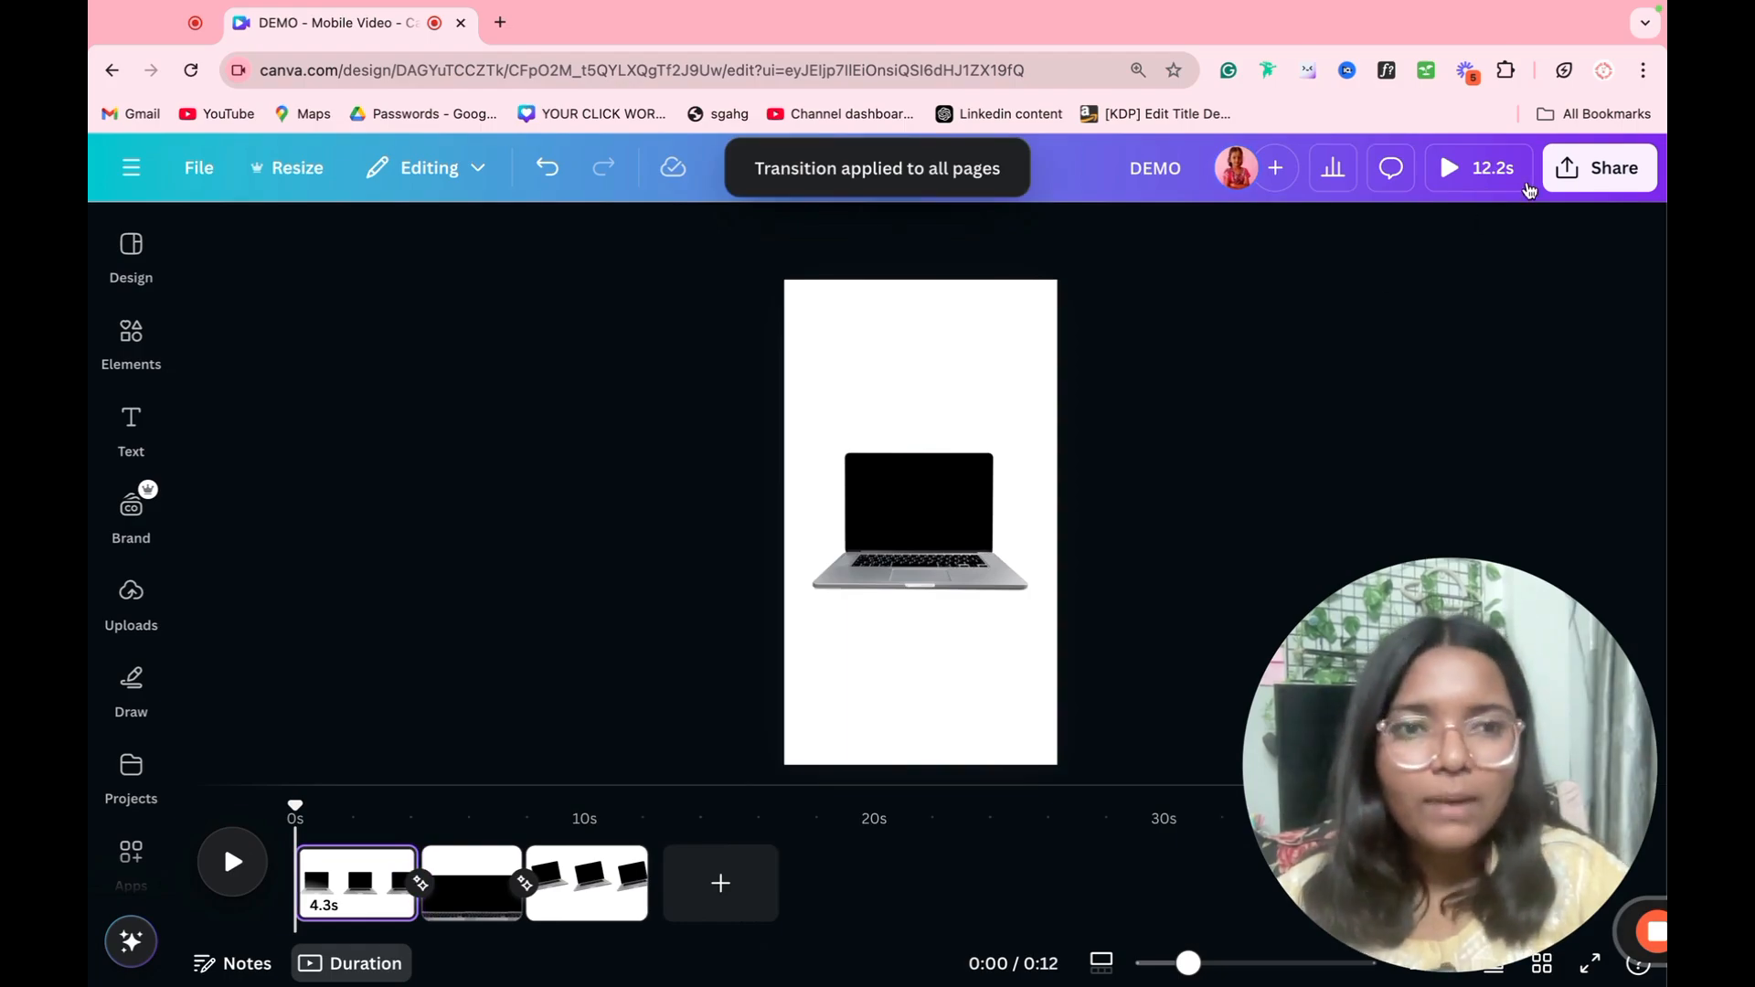
{"action": "left_click", "coordinate": [1518, 178]}
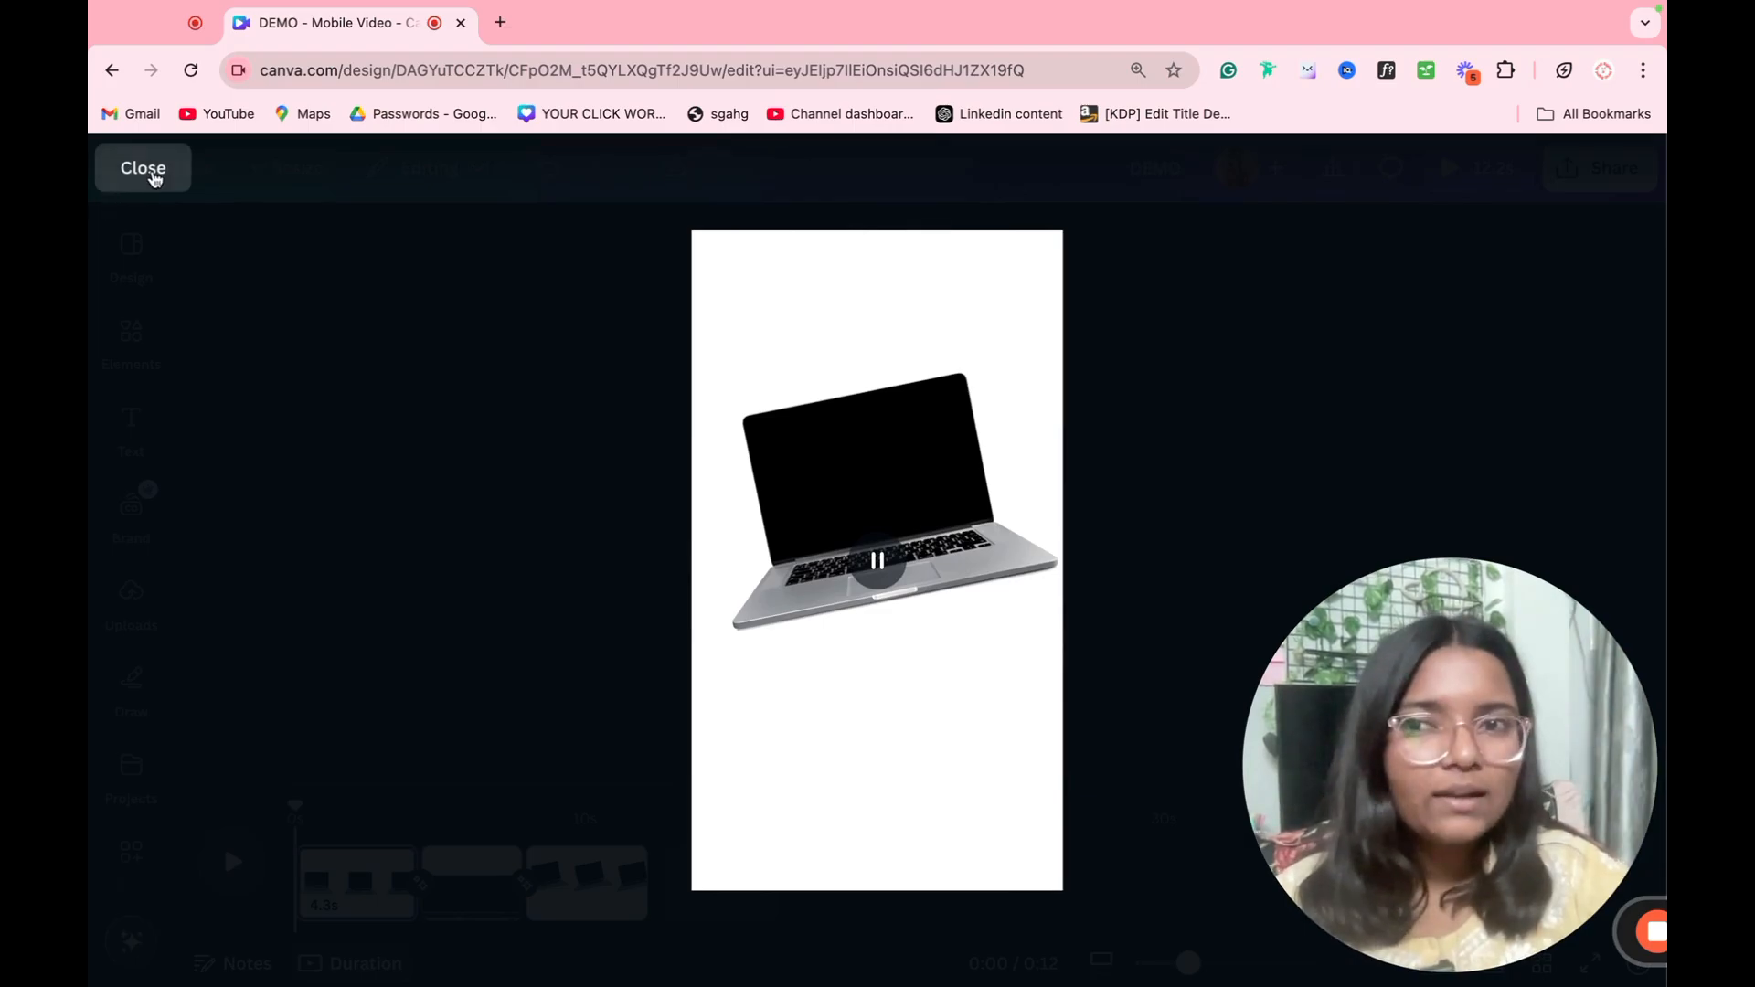
{"action": "left_click", "coordinate": [144, 169]}
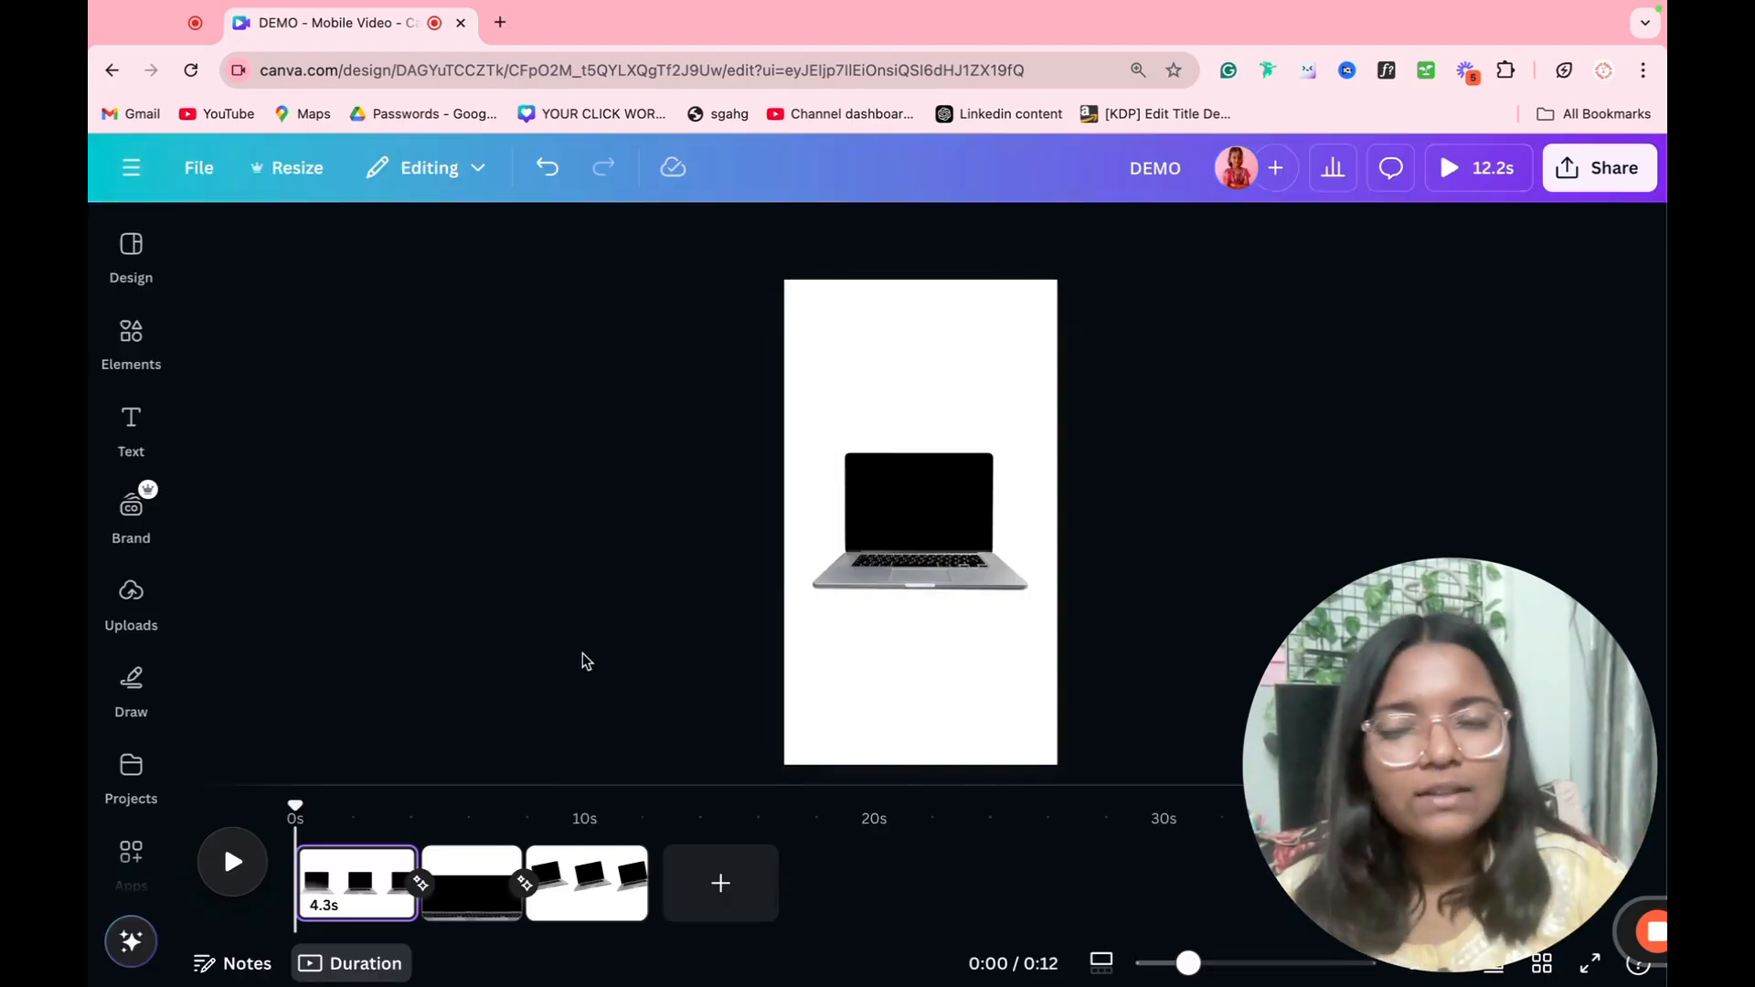
Step: Add a text box above the laptop on the first page, colour it black and enlarge it to font size 68.9
{"action": "key", "text": "t"}
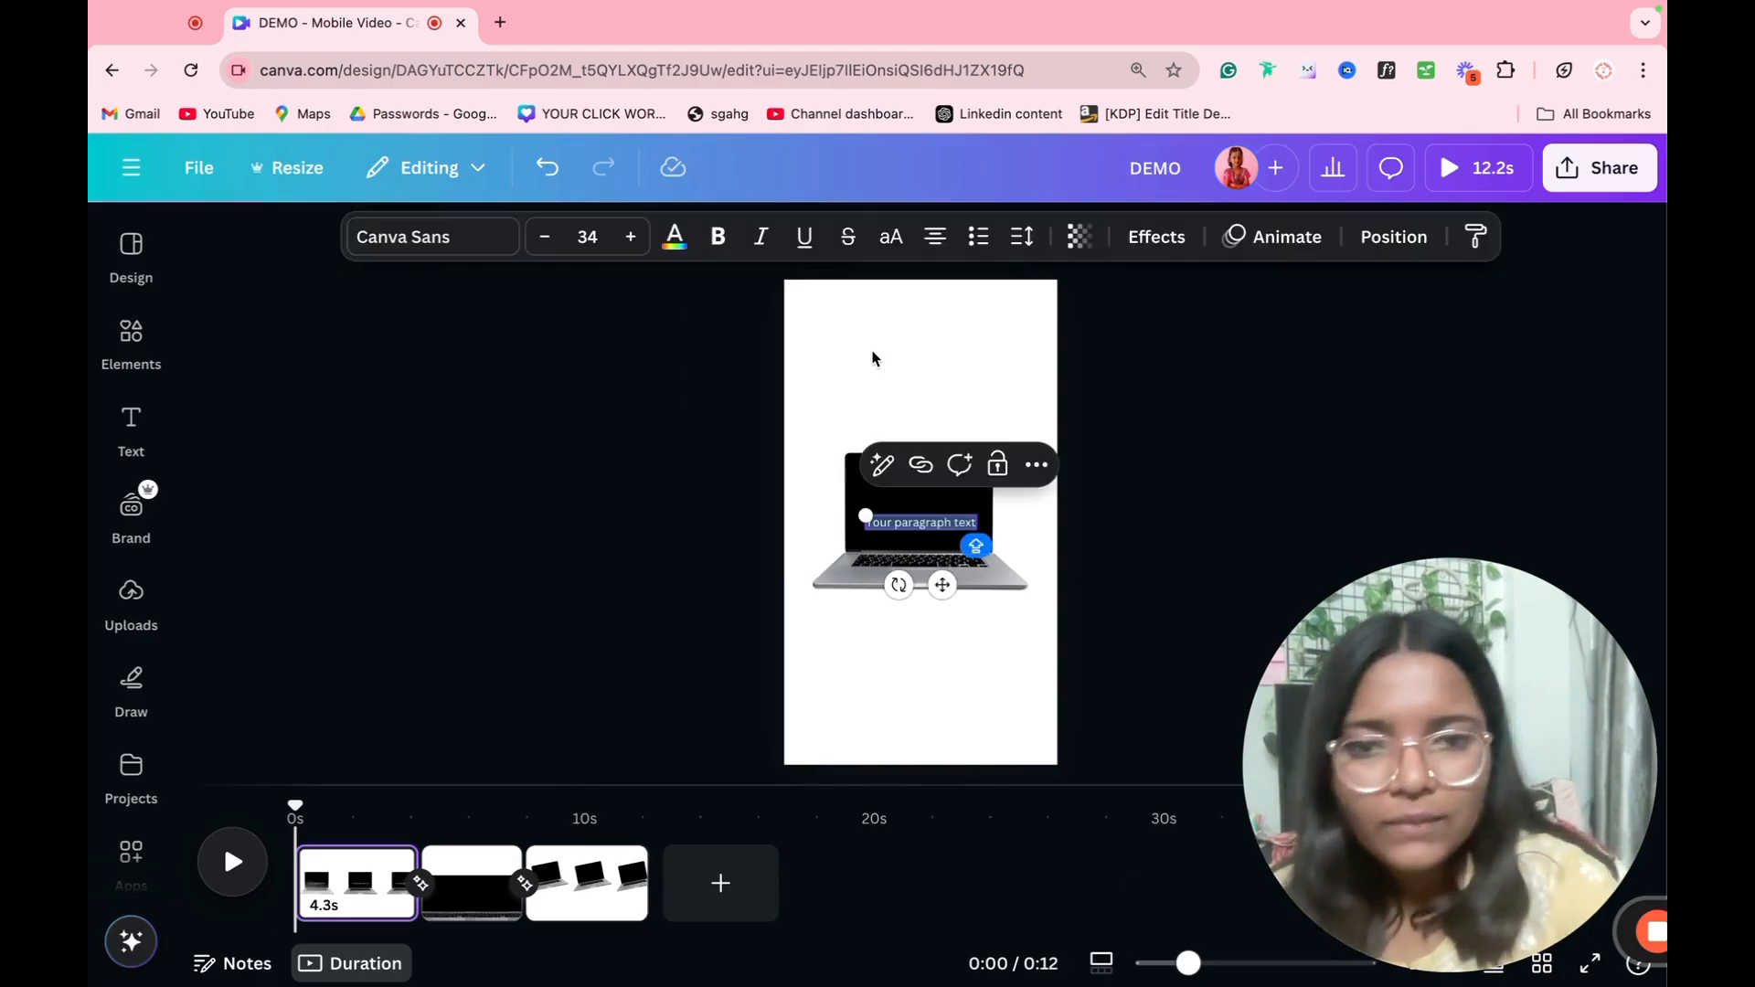
{"action": "left_click_drag", "start_coordinate": [947, 583], "coordinate": [918, 407]}
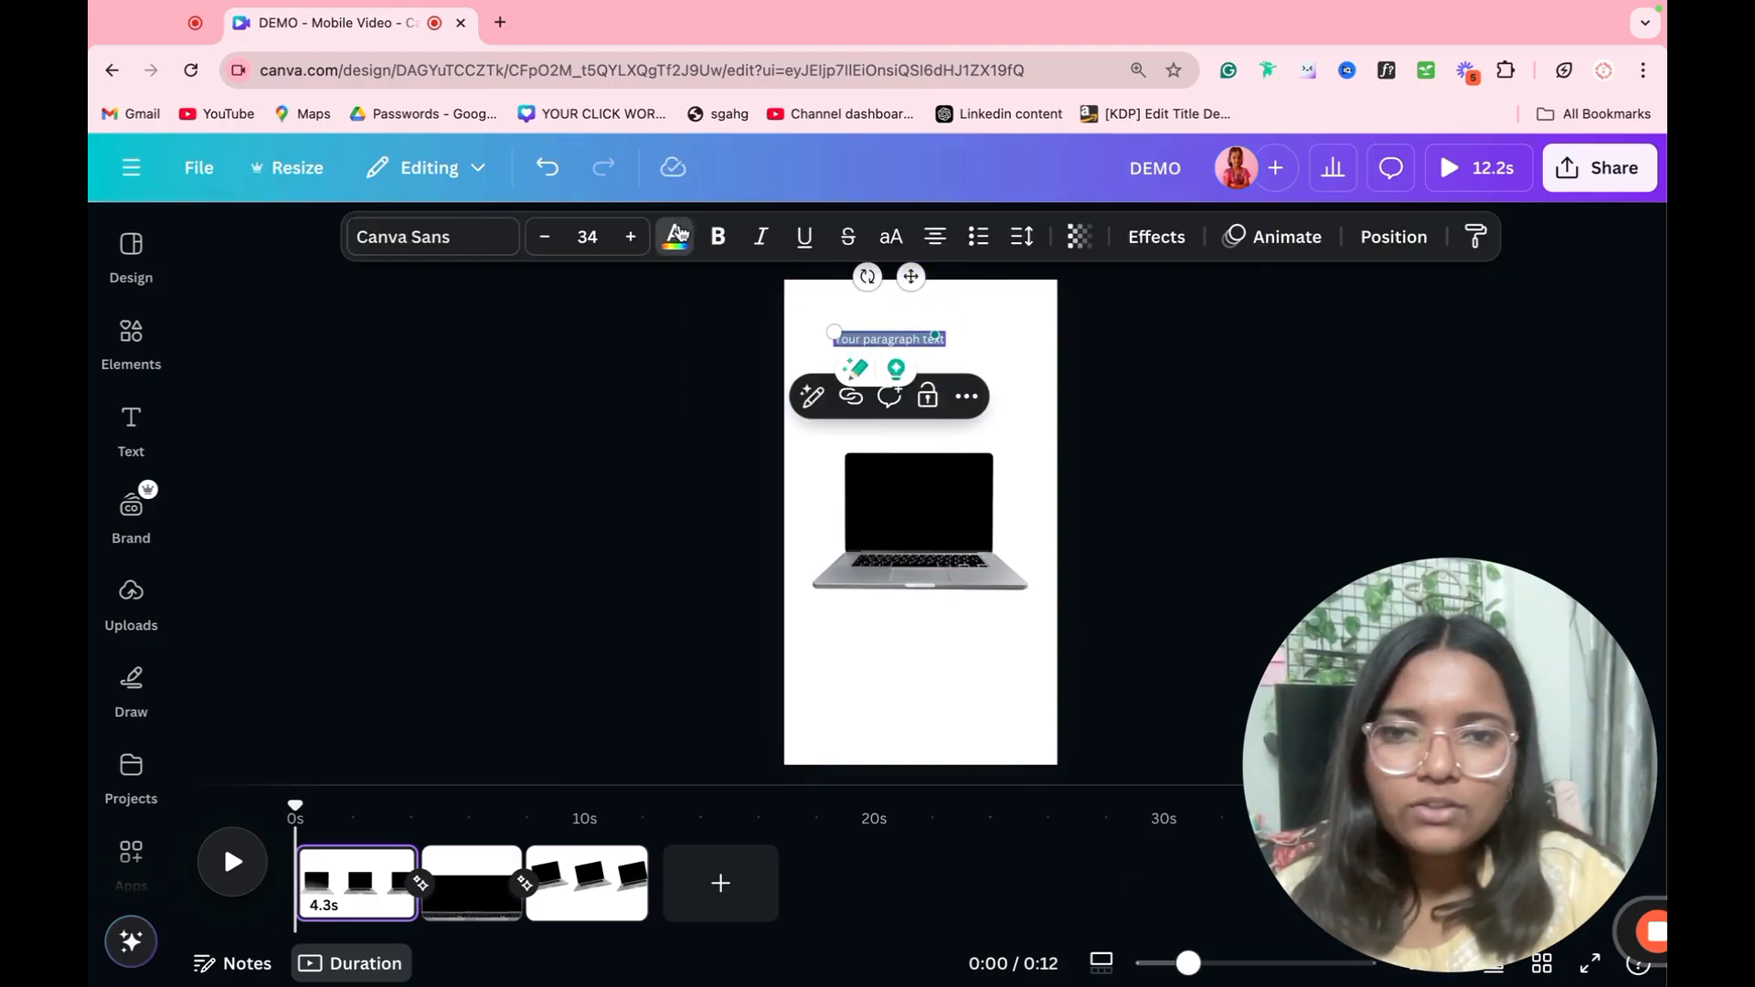
{"action": "left_click", "coordinate": [676, 234]}
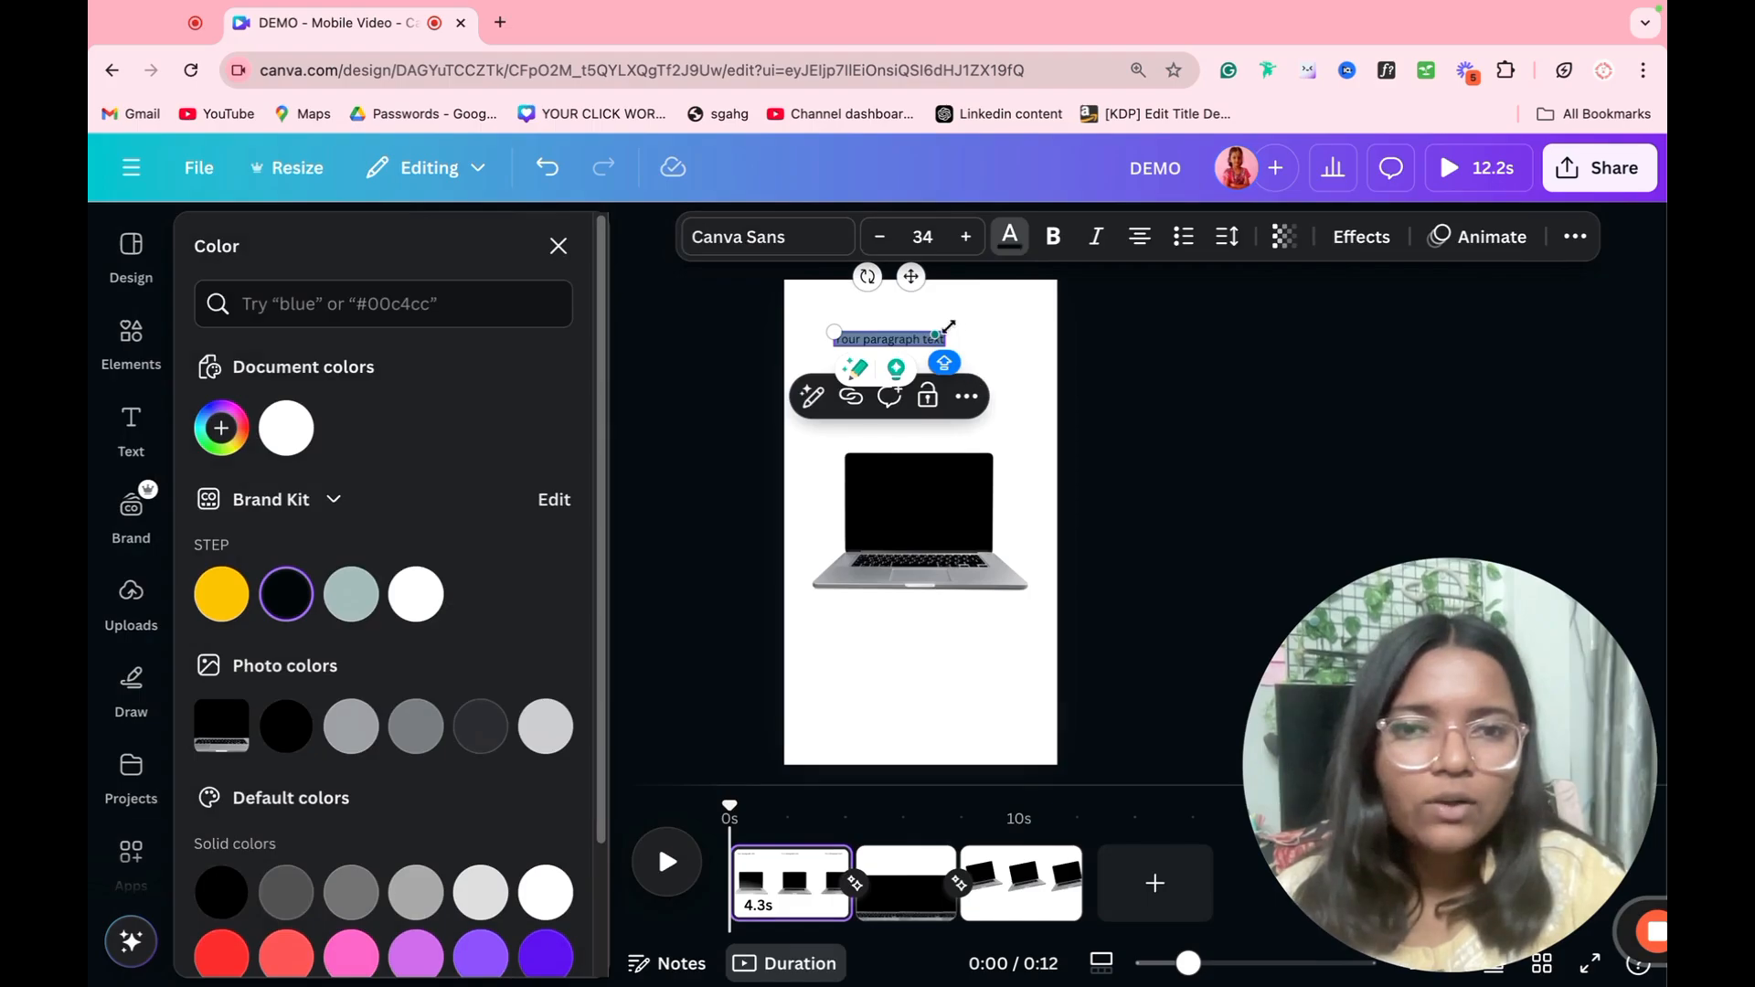
{"action": "left_click_drag", "start_coordinate": [946, 332], "coordinate": [987, 358]}
{"action": "left_click", "coordinate": [1153, 356]}
Step: Preview the available text animations on the first page's text box, from the suggested and general styles to the add-on effects
{"action": "left_click", "coordinate": [972, 352]}
{"action": "left_click", "coordinate": [1265, 242]}
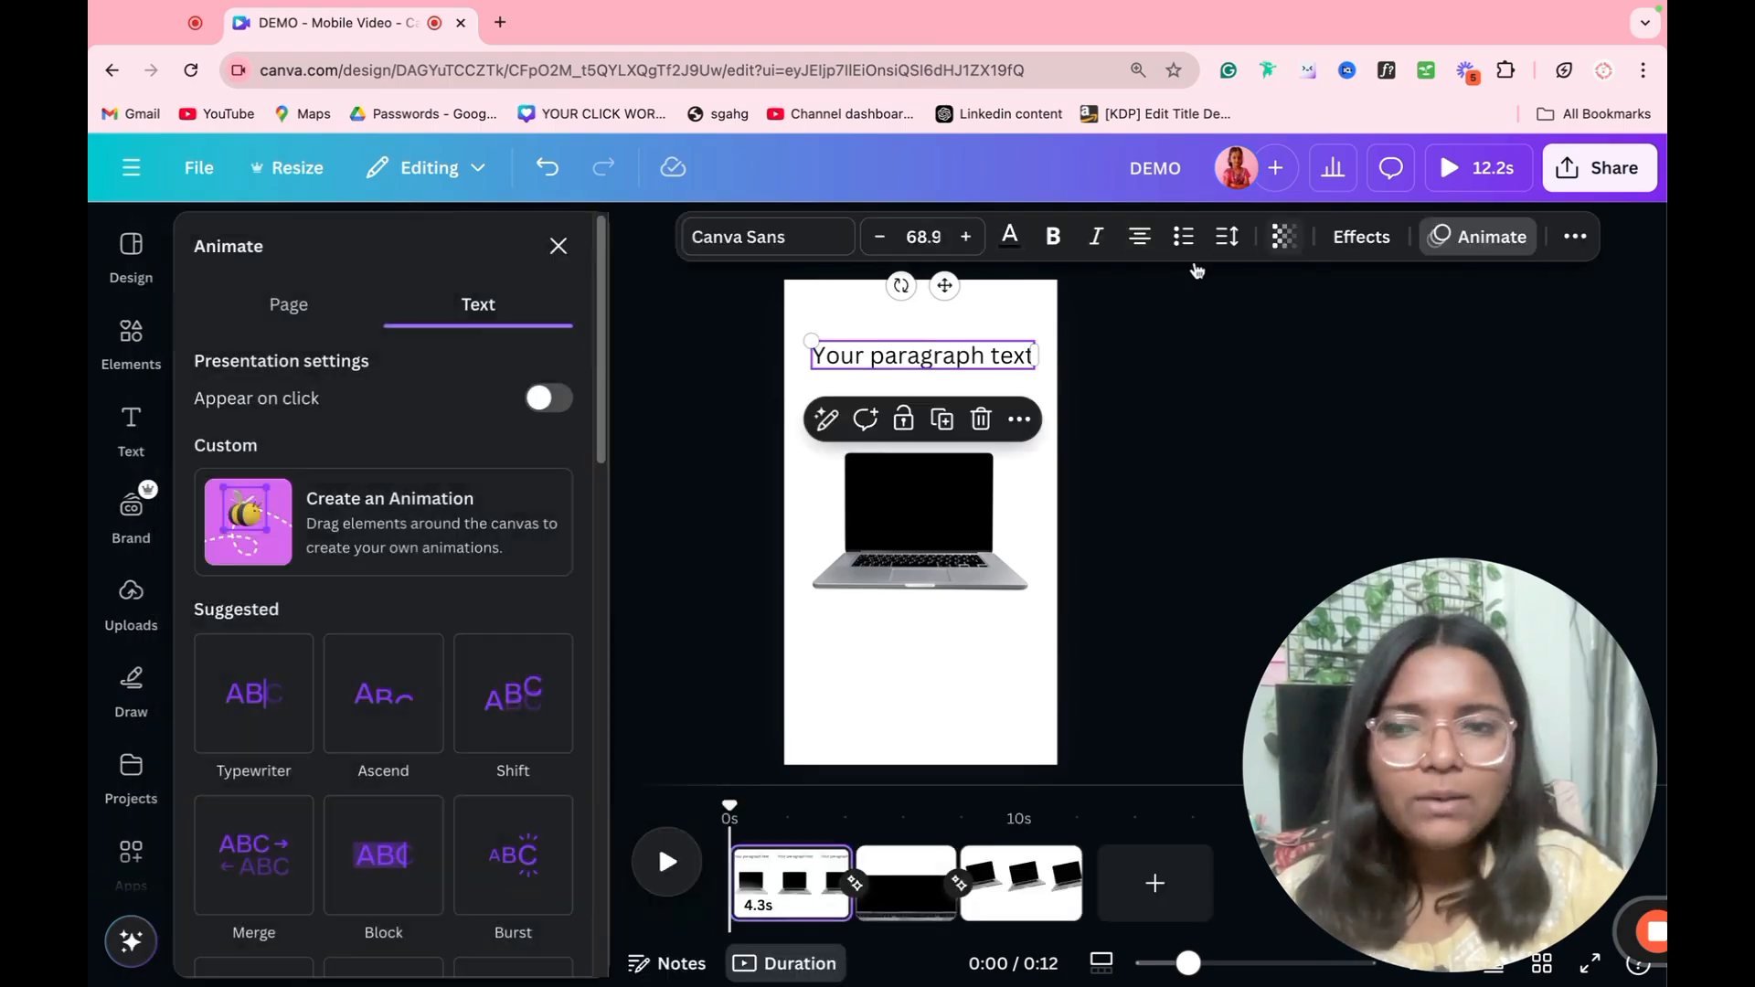
{"action": "scroll", "coordinate": [364, 593], "scroll_direction": "down", "scroll_amount": 2}
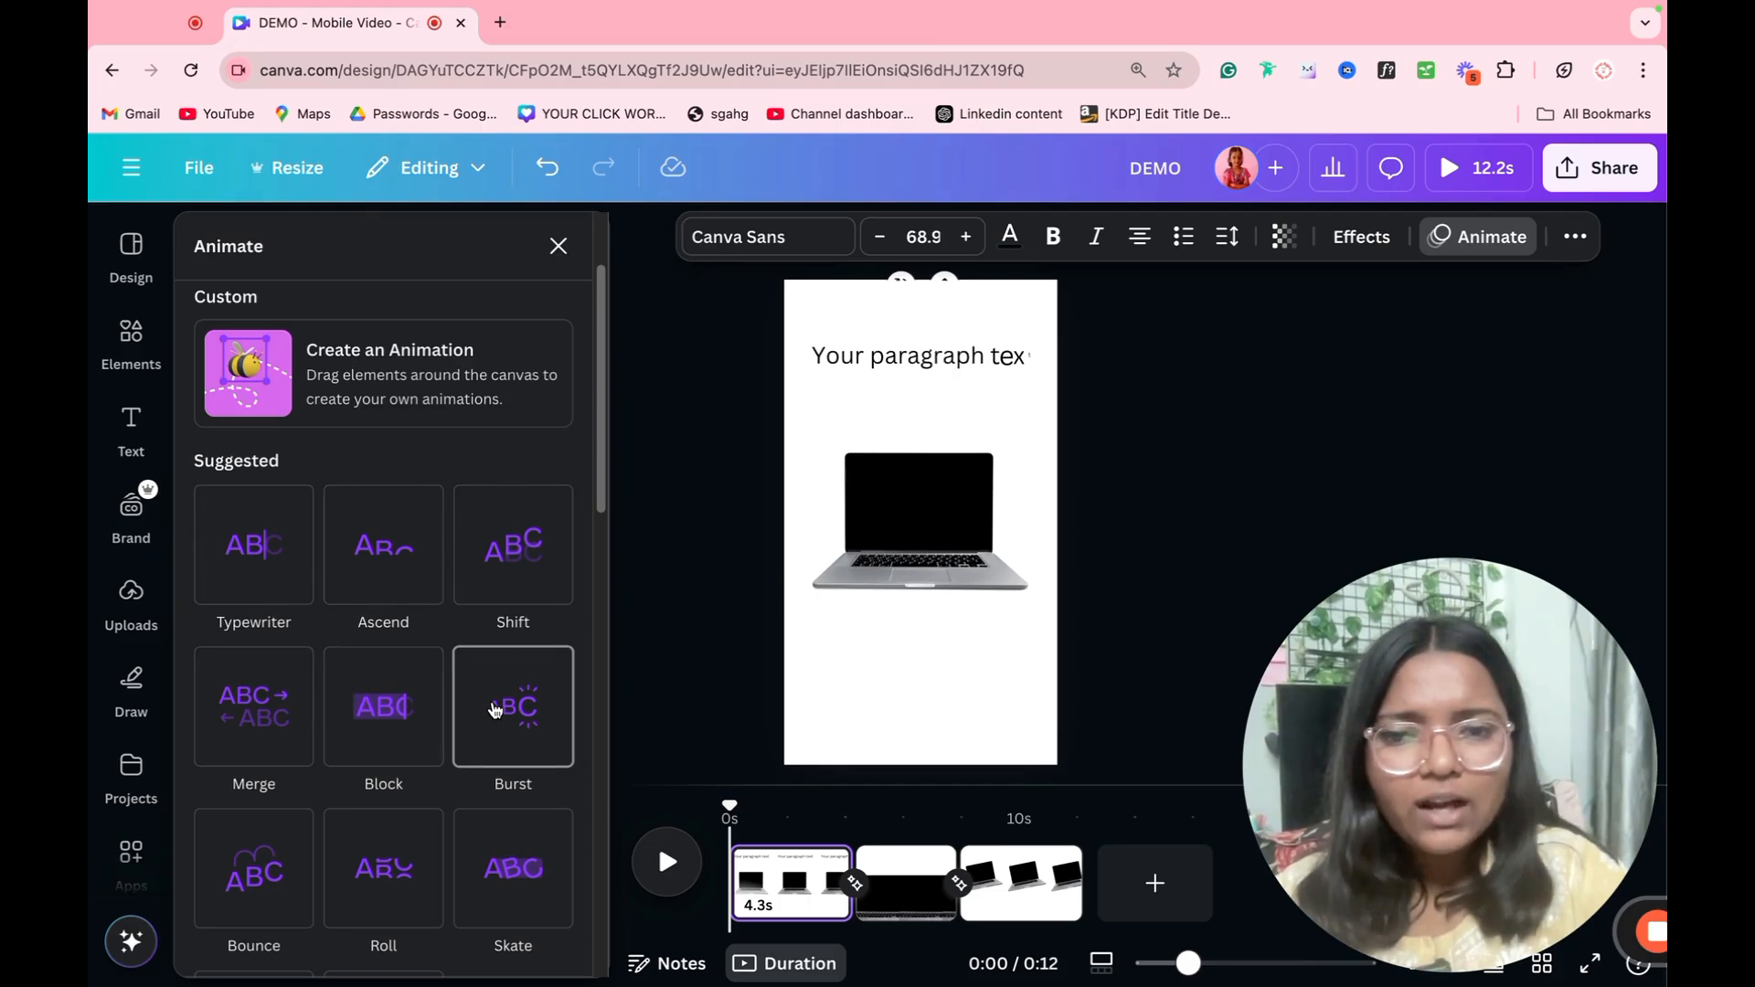
{"action": "scroll", "coordinate": [494, 709], "scroll_direction": "down", "scroll_amount": 2}
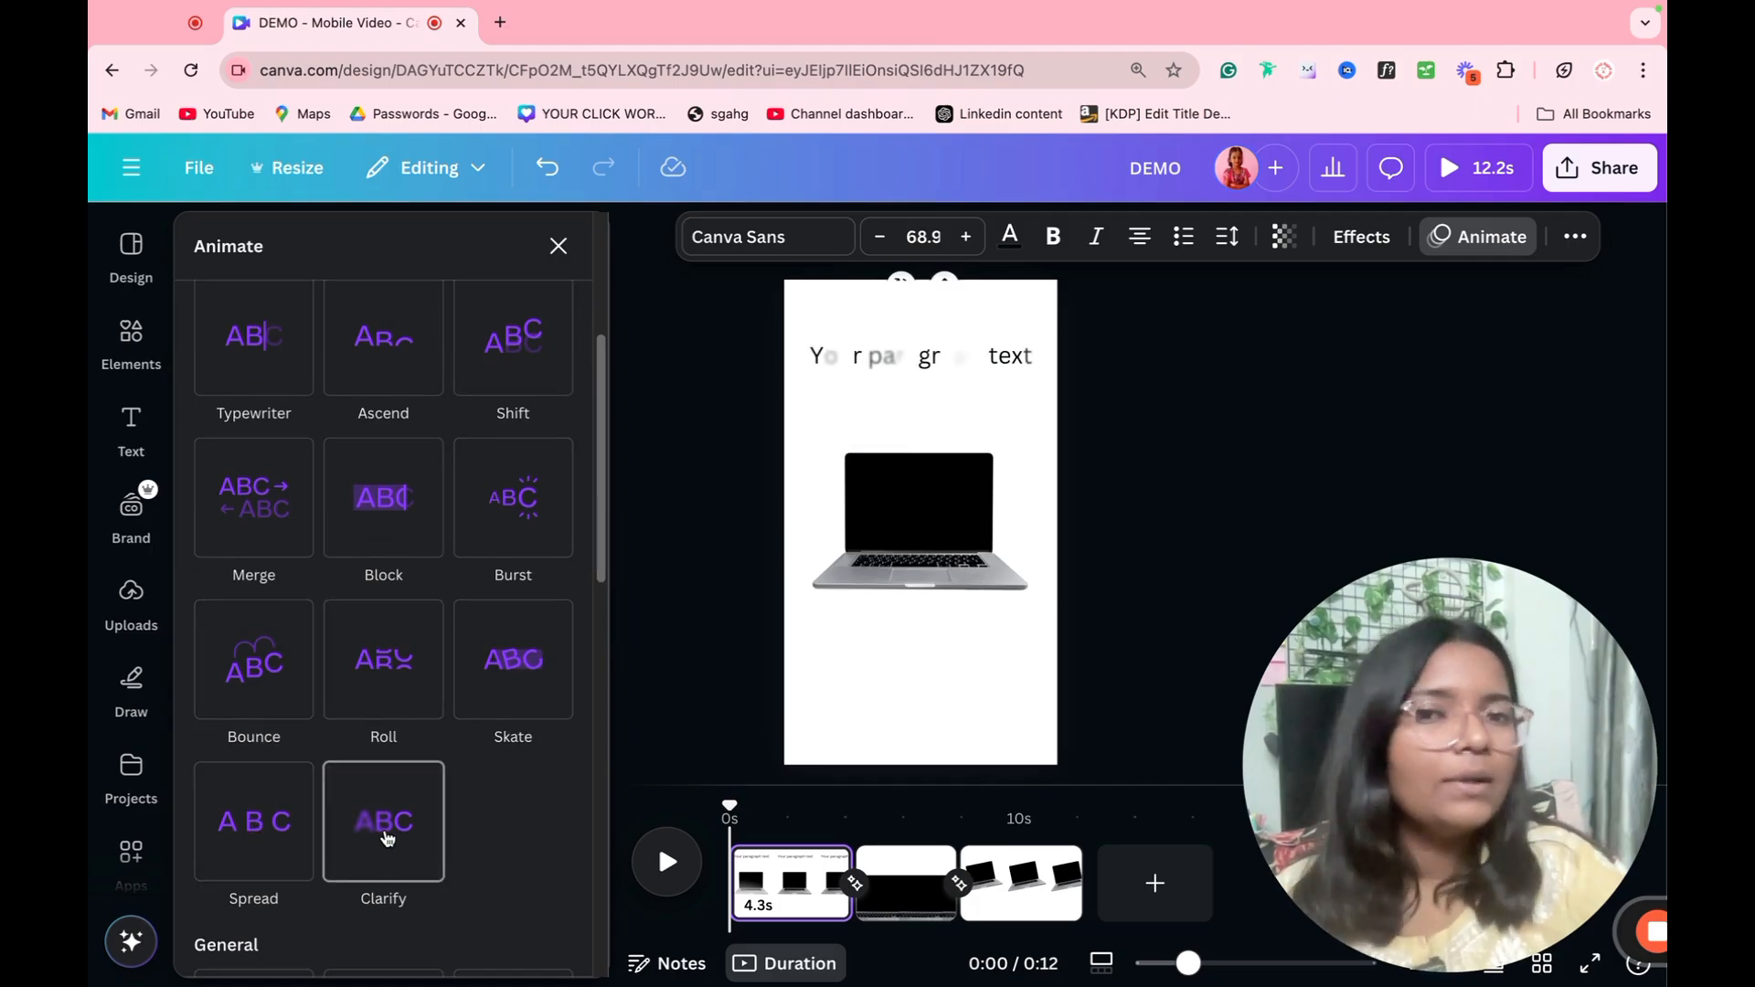
{"action": "scroll", "coordinate": [386, 838], "scroll_direction": "down", "scroll_amount": 7}
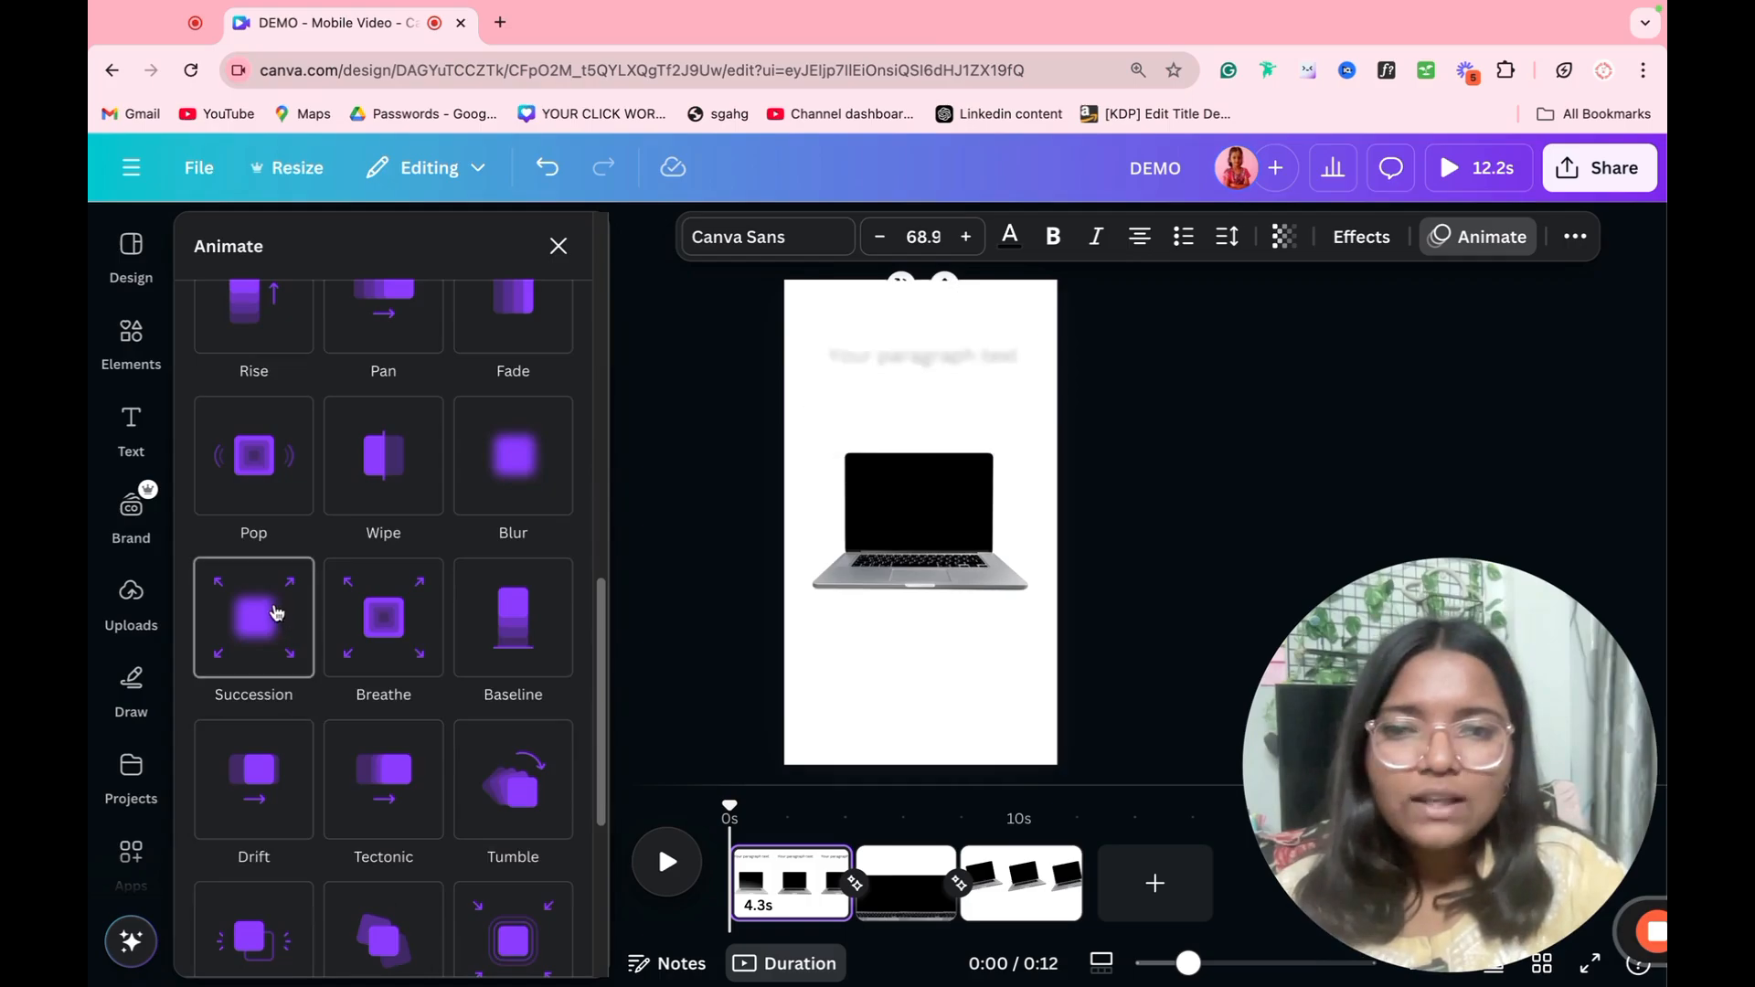
{"action": "scroll", "coordinate": [525, 681], "scroll_direction": "up", "scroll_amount": 5}
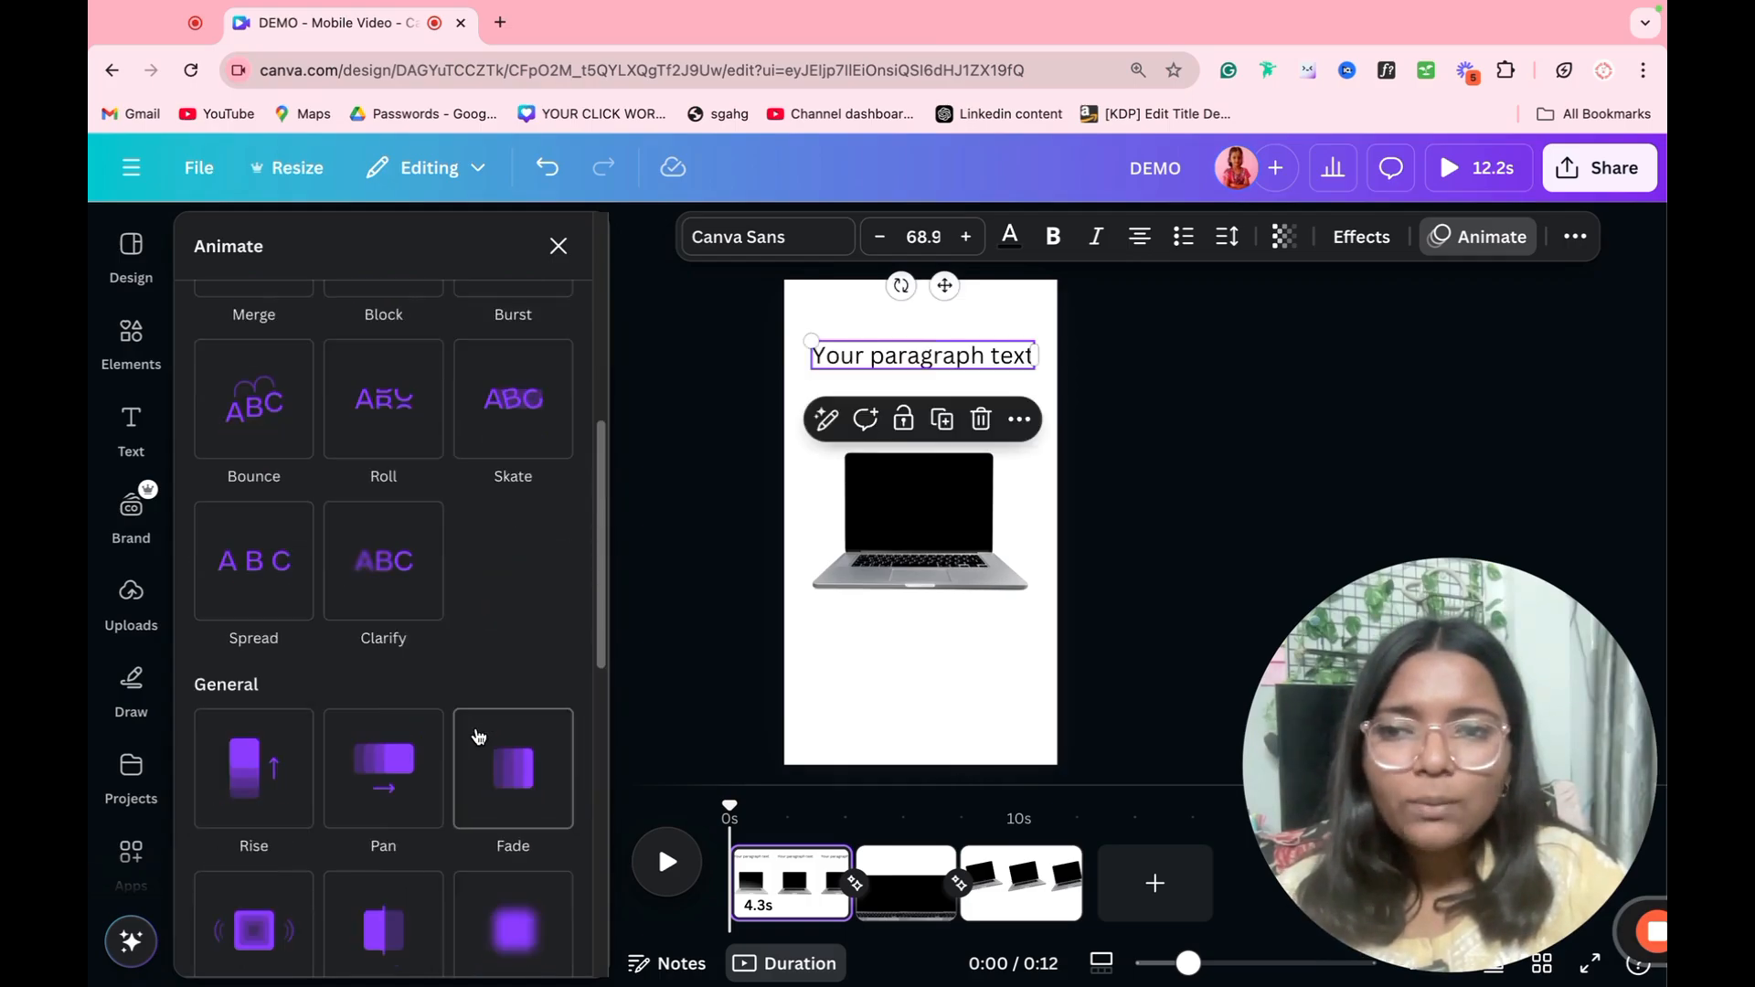
{"action": "scroll", "coordinate": [265, 736], "scroll_direction": "down", "scroll_amount": 10}
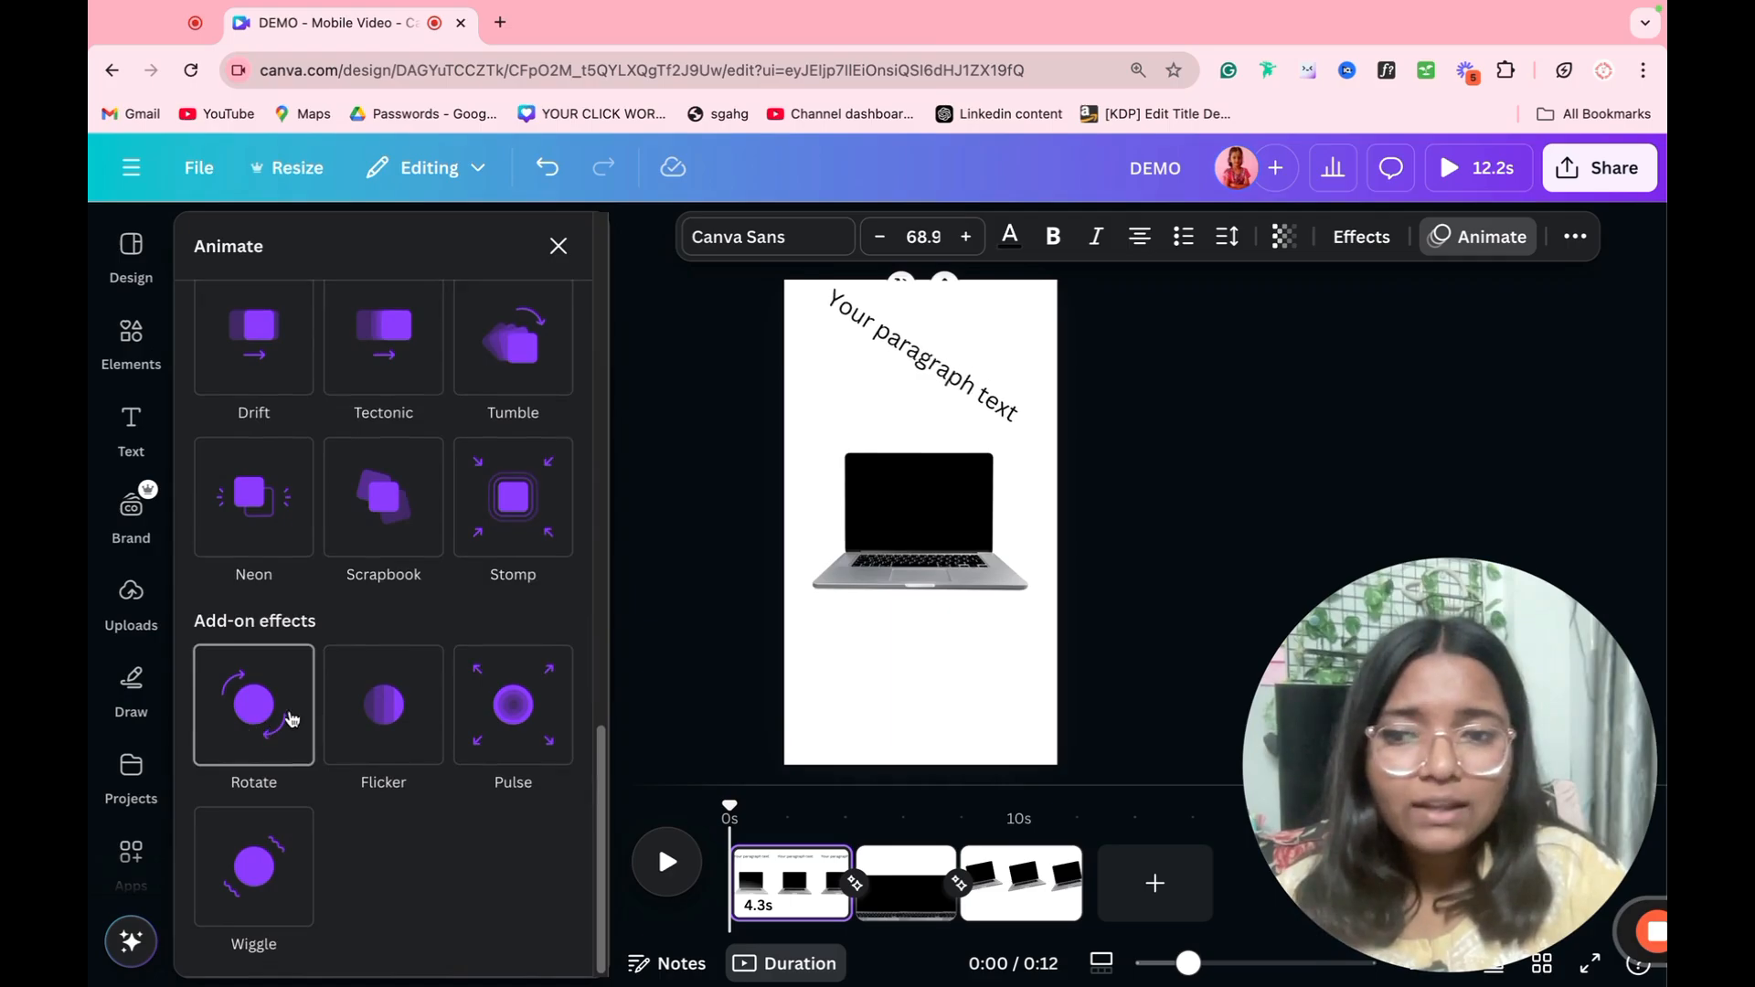
Step: Preview the photo animations and add-on effects available for the laptop on the first page
{"action": "left_click", "coordinate": [964, 571]}
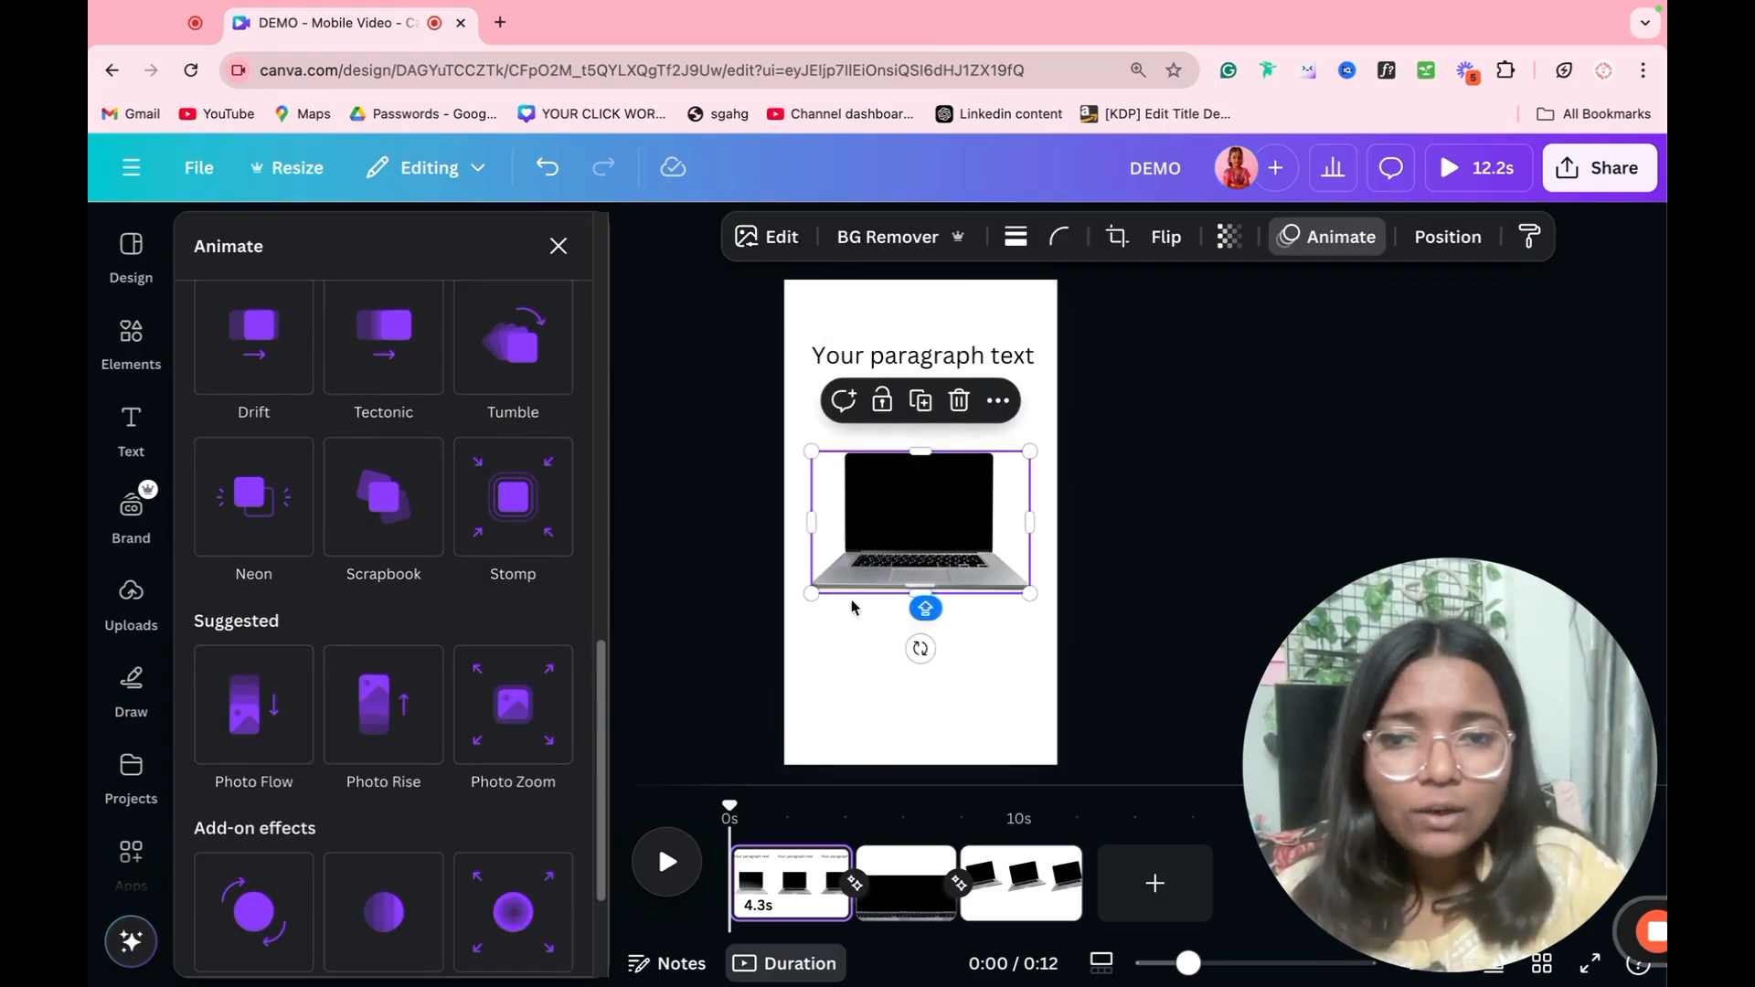
{"action": "scroll", "coordinate": [501, 716], "scroll_direction": "down", "scroll_amount": 2}
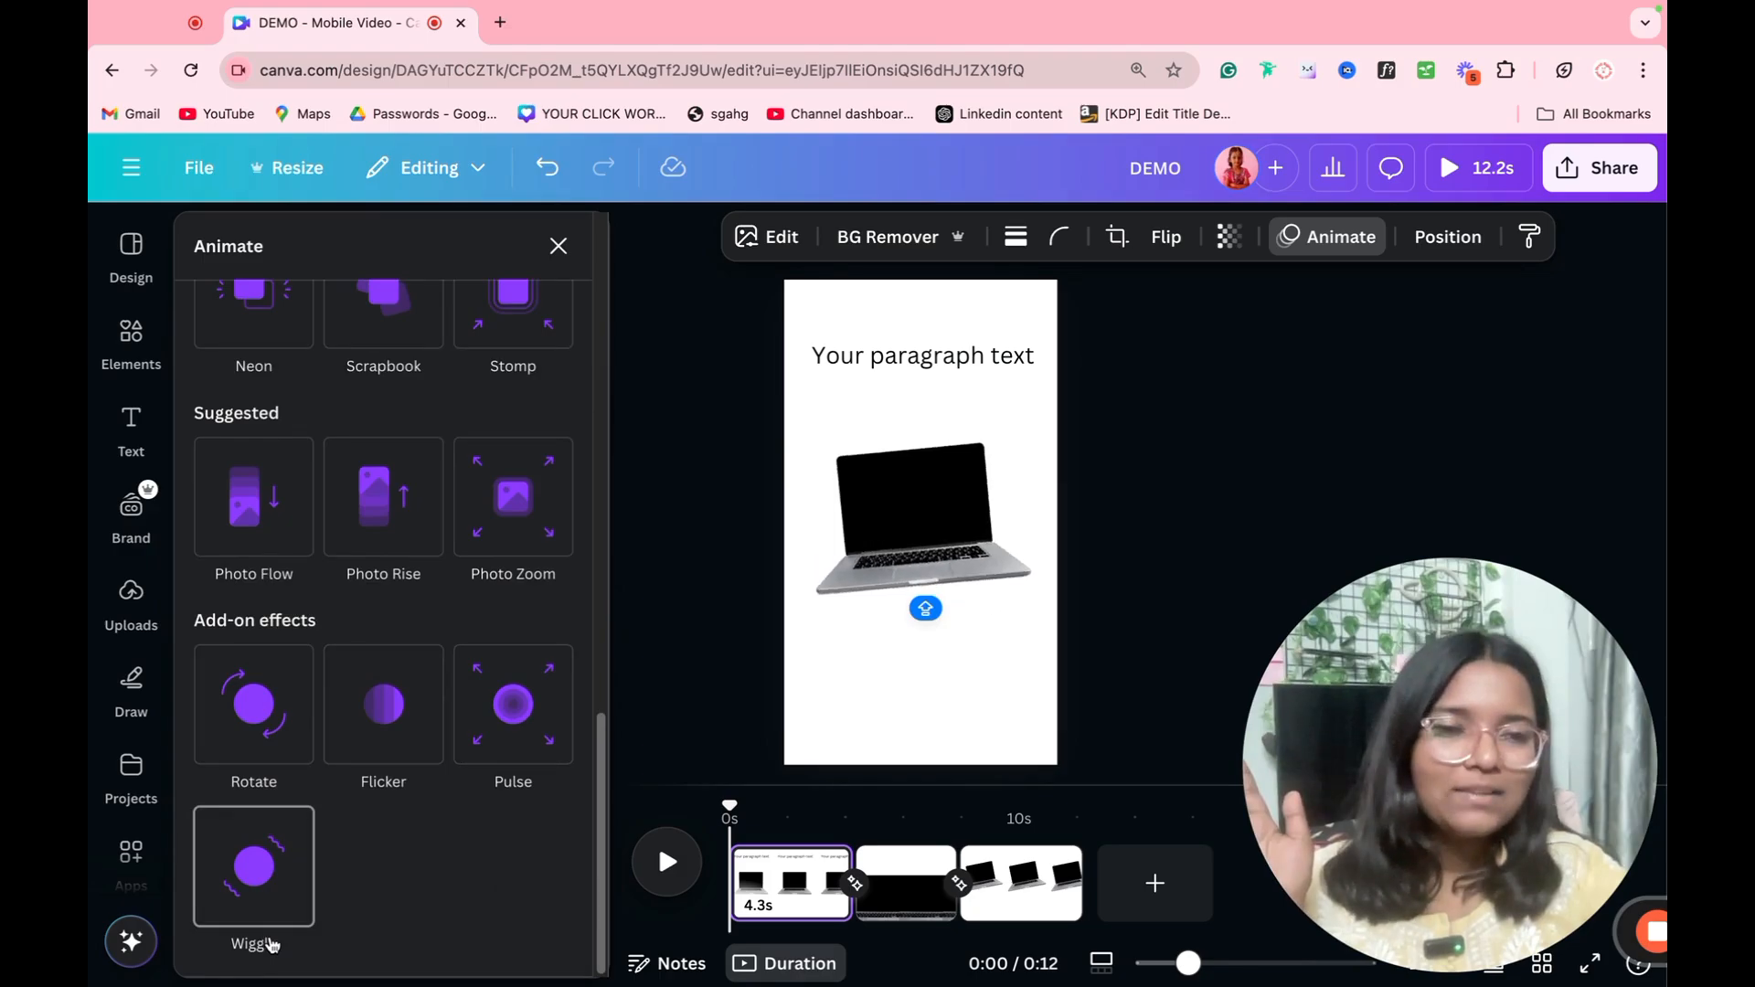
{"action": "scroll", "coordinate": [390, 640], "scroll_direction": "up", "scroll_amount": 8}
{"action": "scroll", "coordinate": [393, 630], "scroll_direction": "up", "scroll_amount": 5}
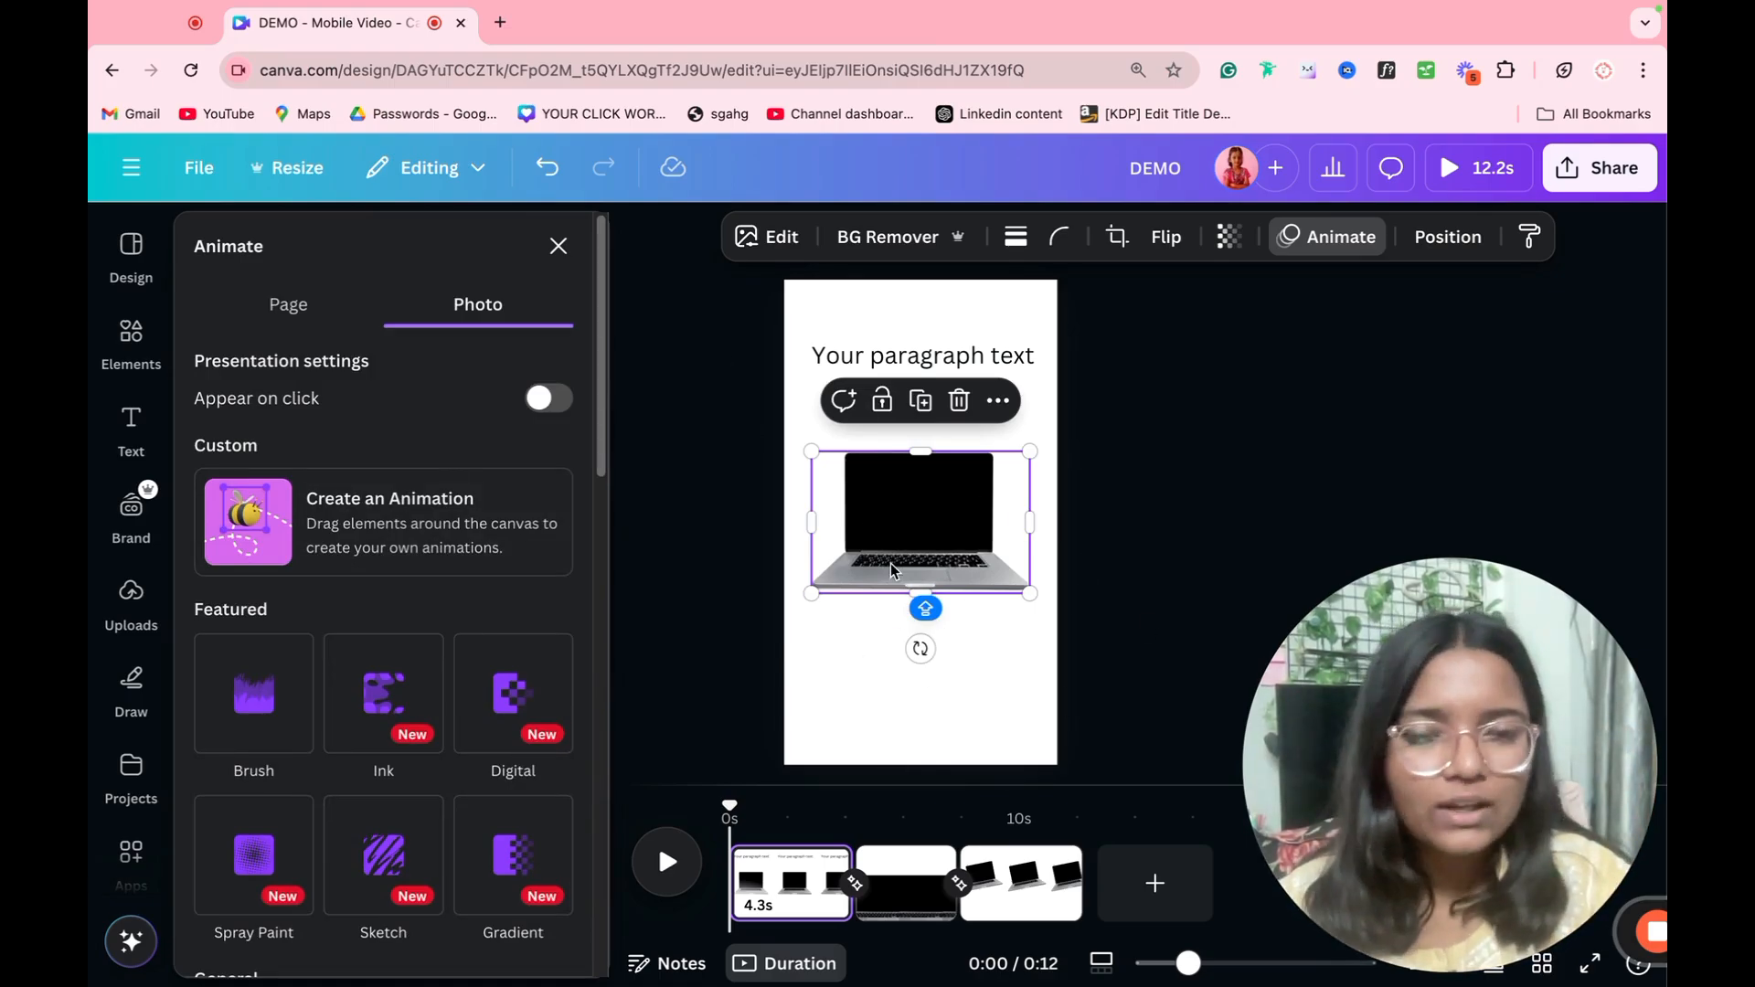
Step: Create a custom animation moving the laptop along a freehand looping path across the page, and reduce its speed to the minimum
{"action": "left_click", "coordinate": [345, 548]}
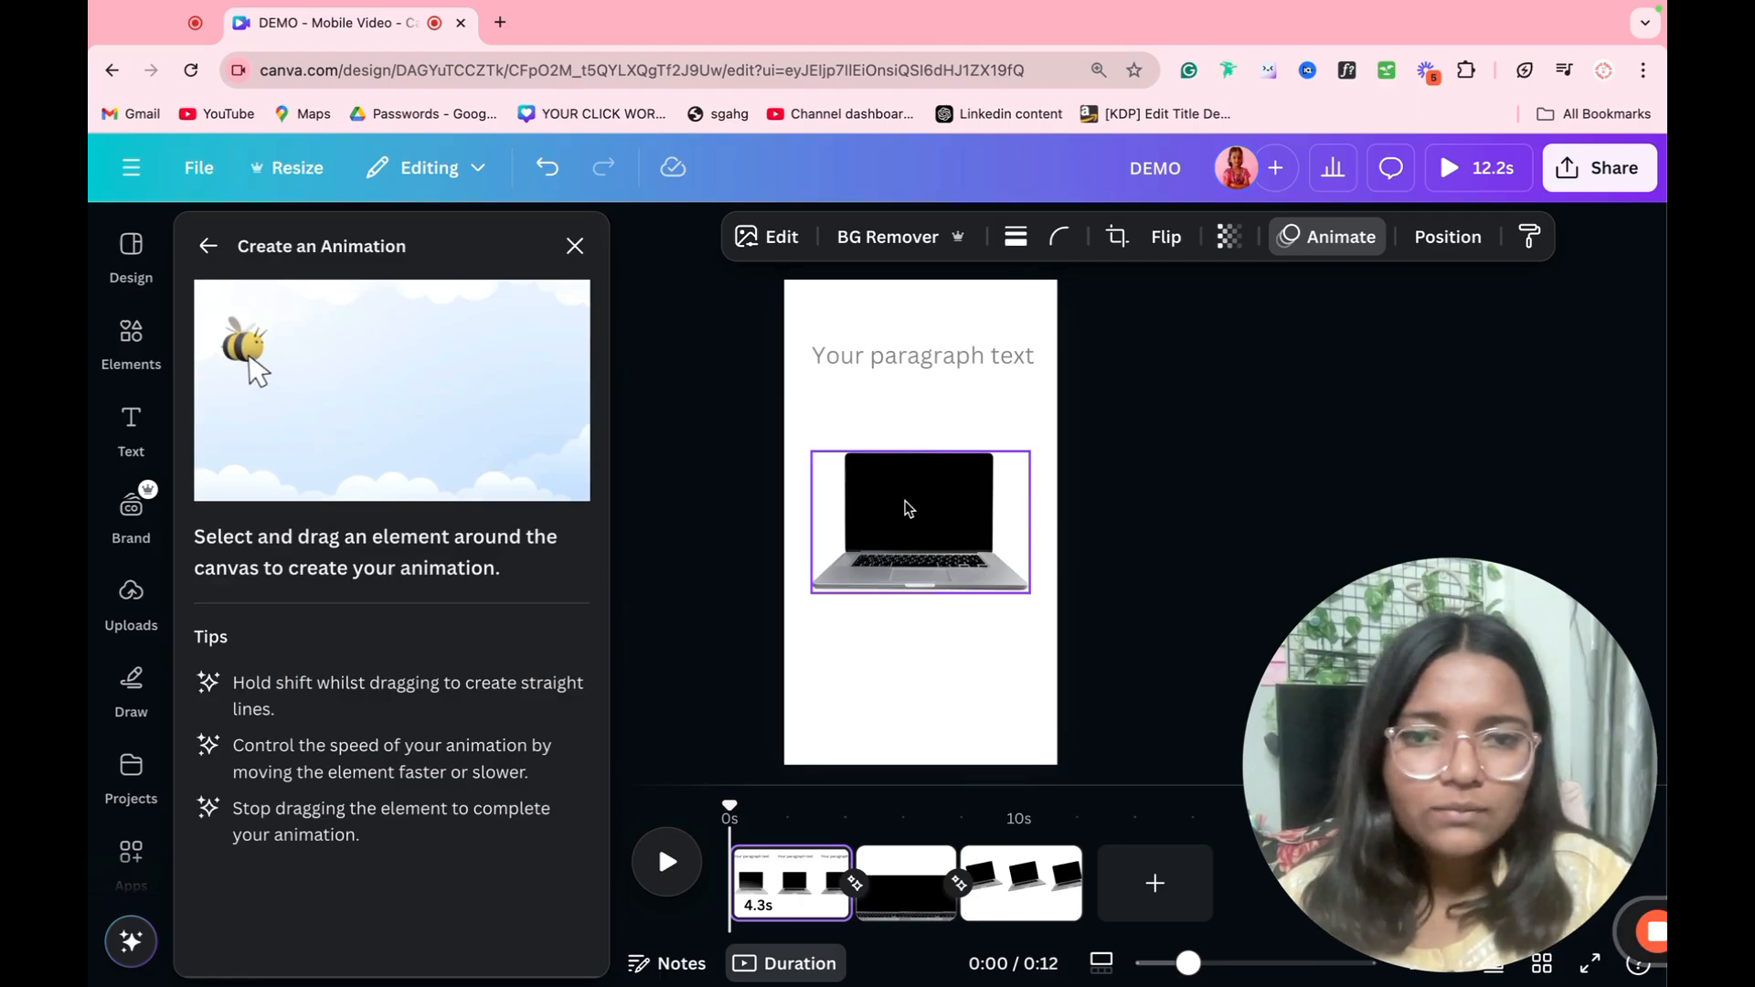
{"action": "mouse_move", "coordinate": [906, 521]}
{"action": "left_mouse_down"}
{"action": "mouse_move", "coordinate": [939, 609]}
{"action": "mouse_move", "coordinate": [895, 713]}
{"action": "mouse_move", "coordinate": [786, 552]}
{"action": "mouse_move", "coordinate": [994, 481]}
{"action": "mouse_move", "coordinate": [971, 373]}
{"action": "mouse_move", "coordinate": [895, 429]}
{"action": "mouse_move", "coordinate": [918, 479]}
{"action": "left_mouse_up"}
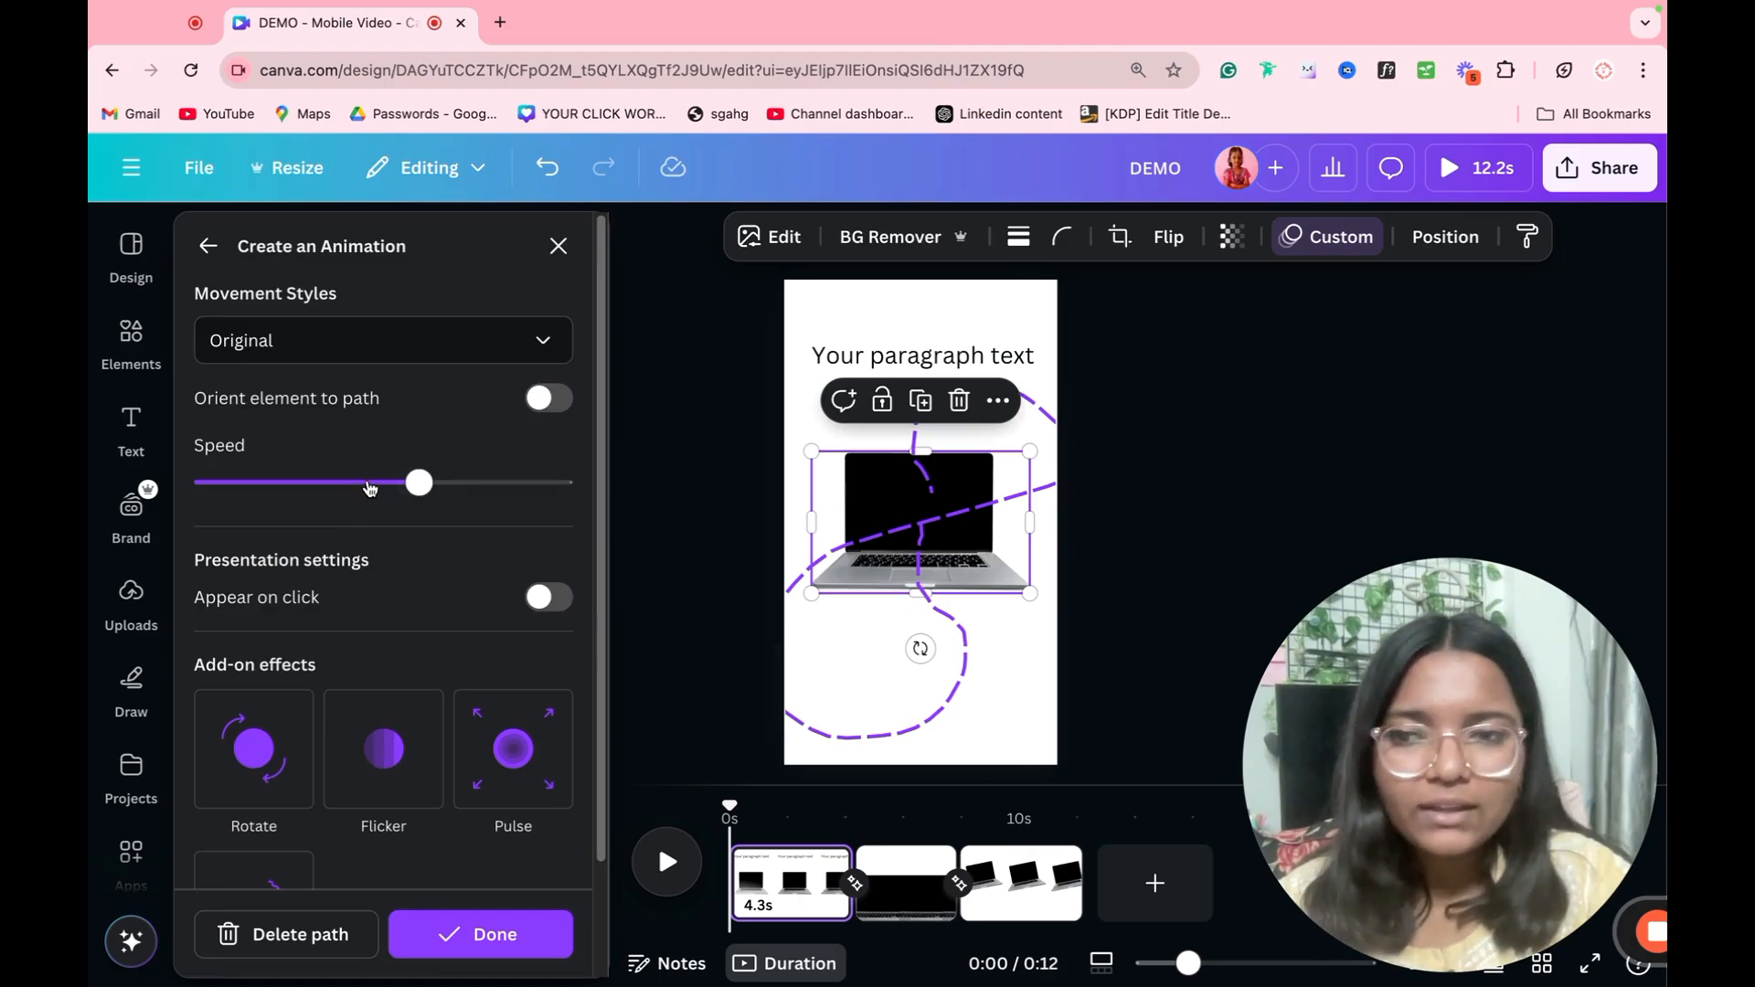
{"action": "left_click_drag", "start_coordinate": [319, 492], "coordinate": [205, 489]}
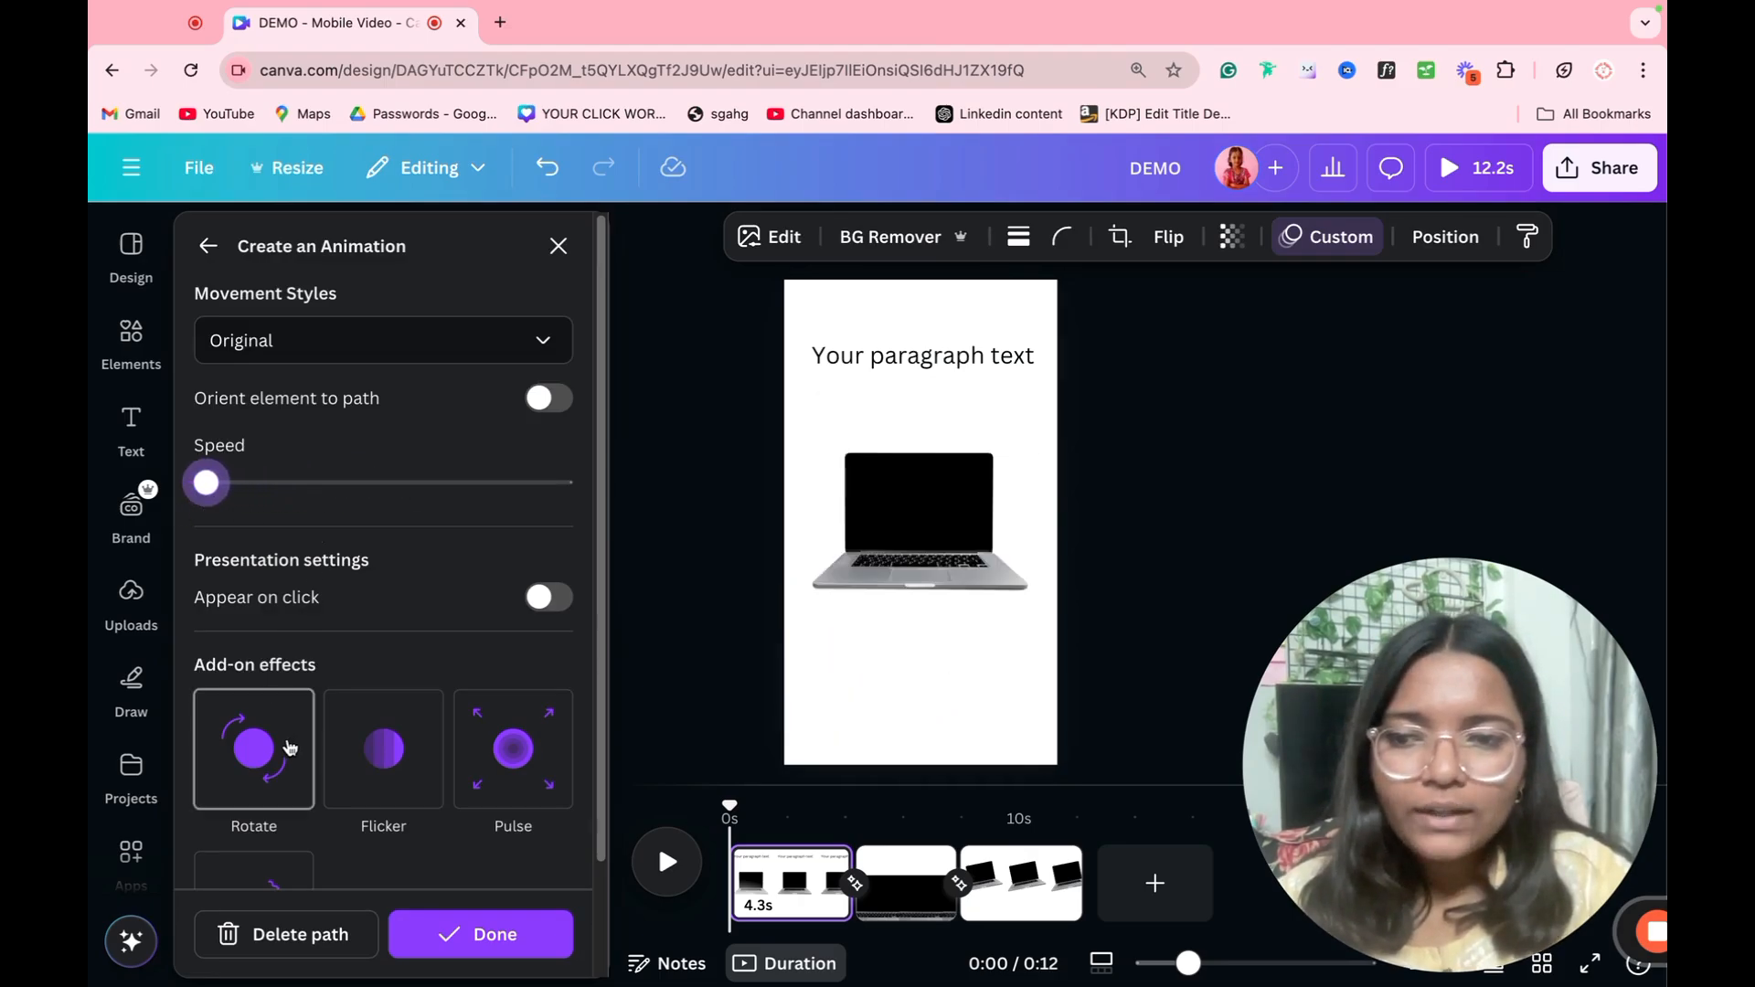
Step: Add the Rotate effect to the laptop's custom animation and raise the animation speed slightly above the minimum
{"action": "scroll", "coordinate": [274, 722], "scroll_direction": "down", "scroll_amount": 3}
{"action": "left_click", "coordinate": [309, 590]}
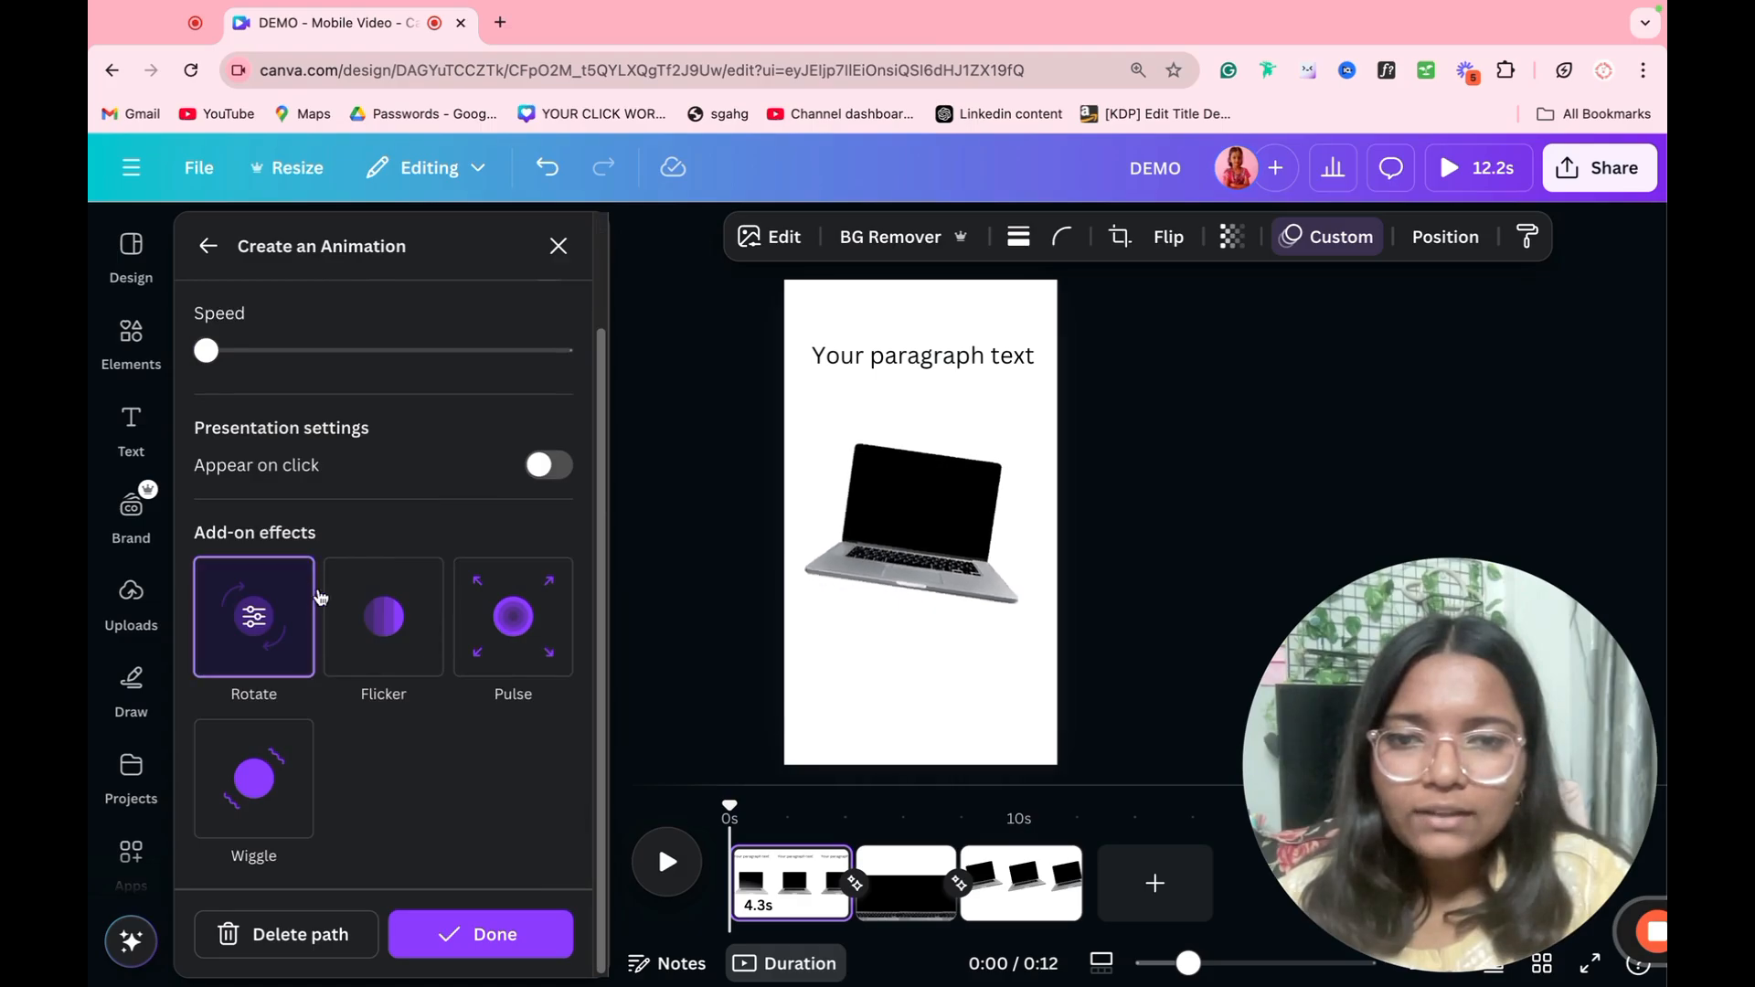
{"action": "left_click_drag", "start_coordinate": [323, 351], "coordinate": [242, 372]}
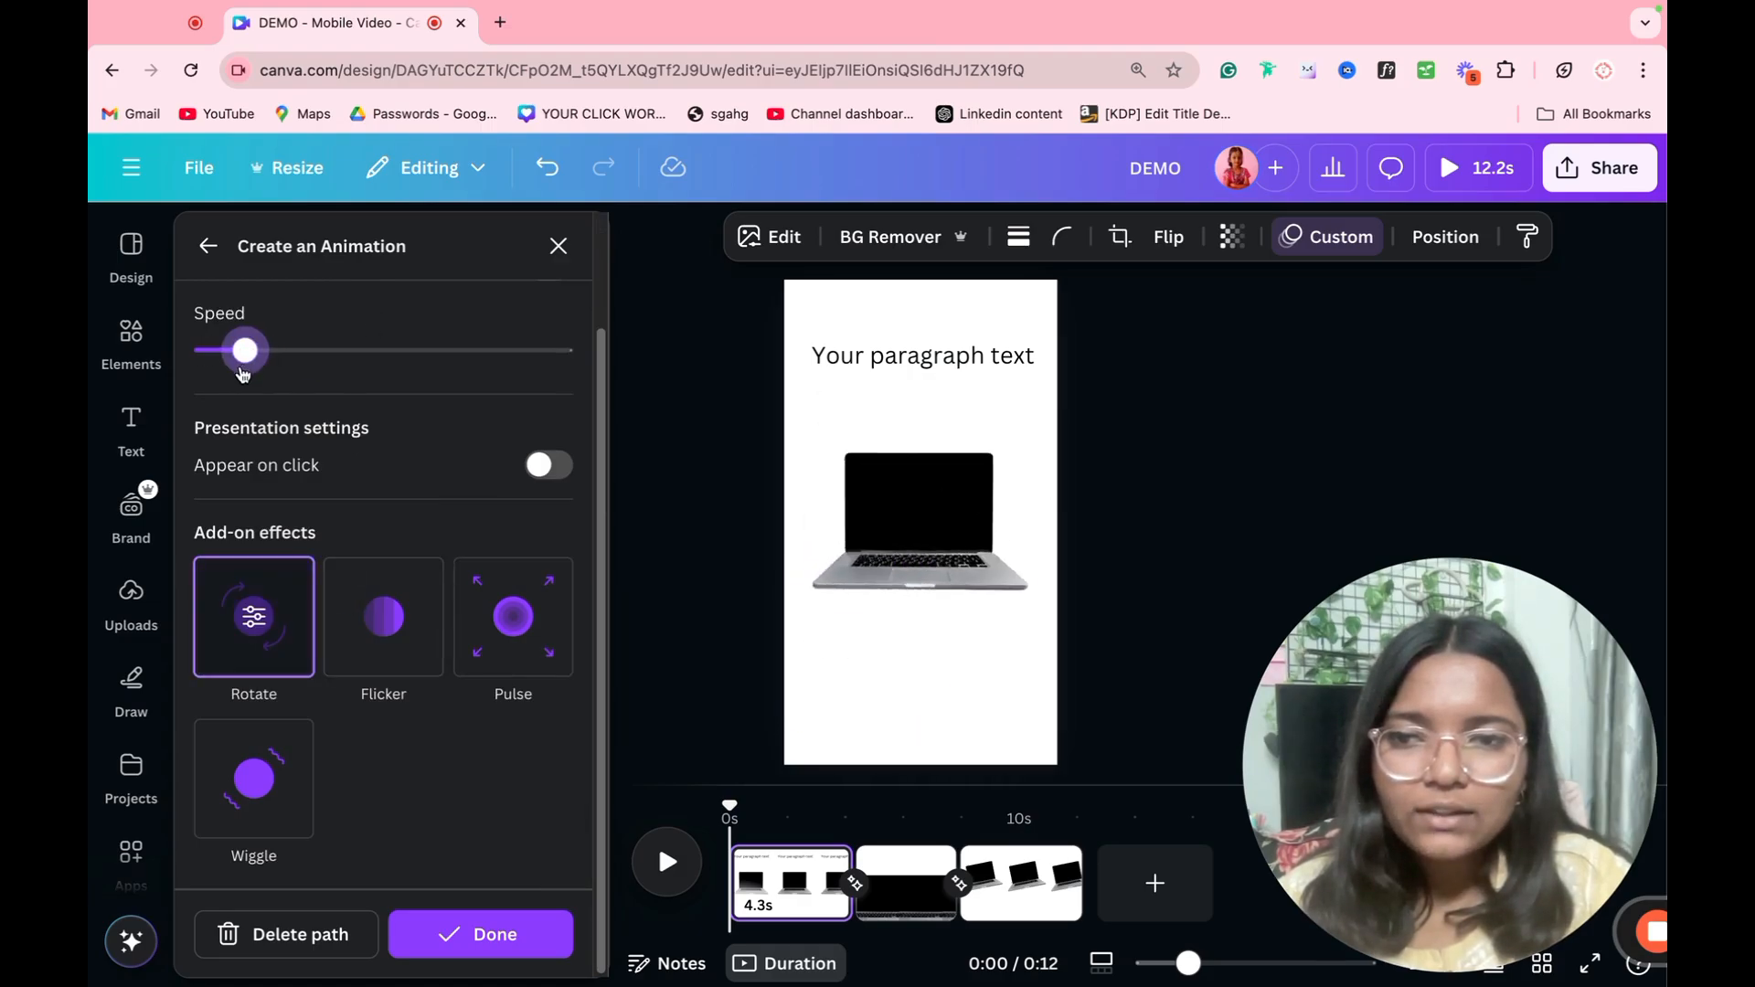
{"action": "scroll", "coordinate": [392, 523], "scroll_direction": "up", "scroll_amount": 2}
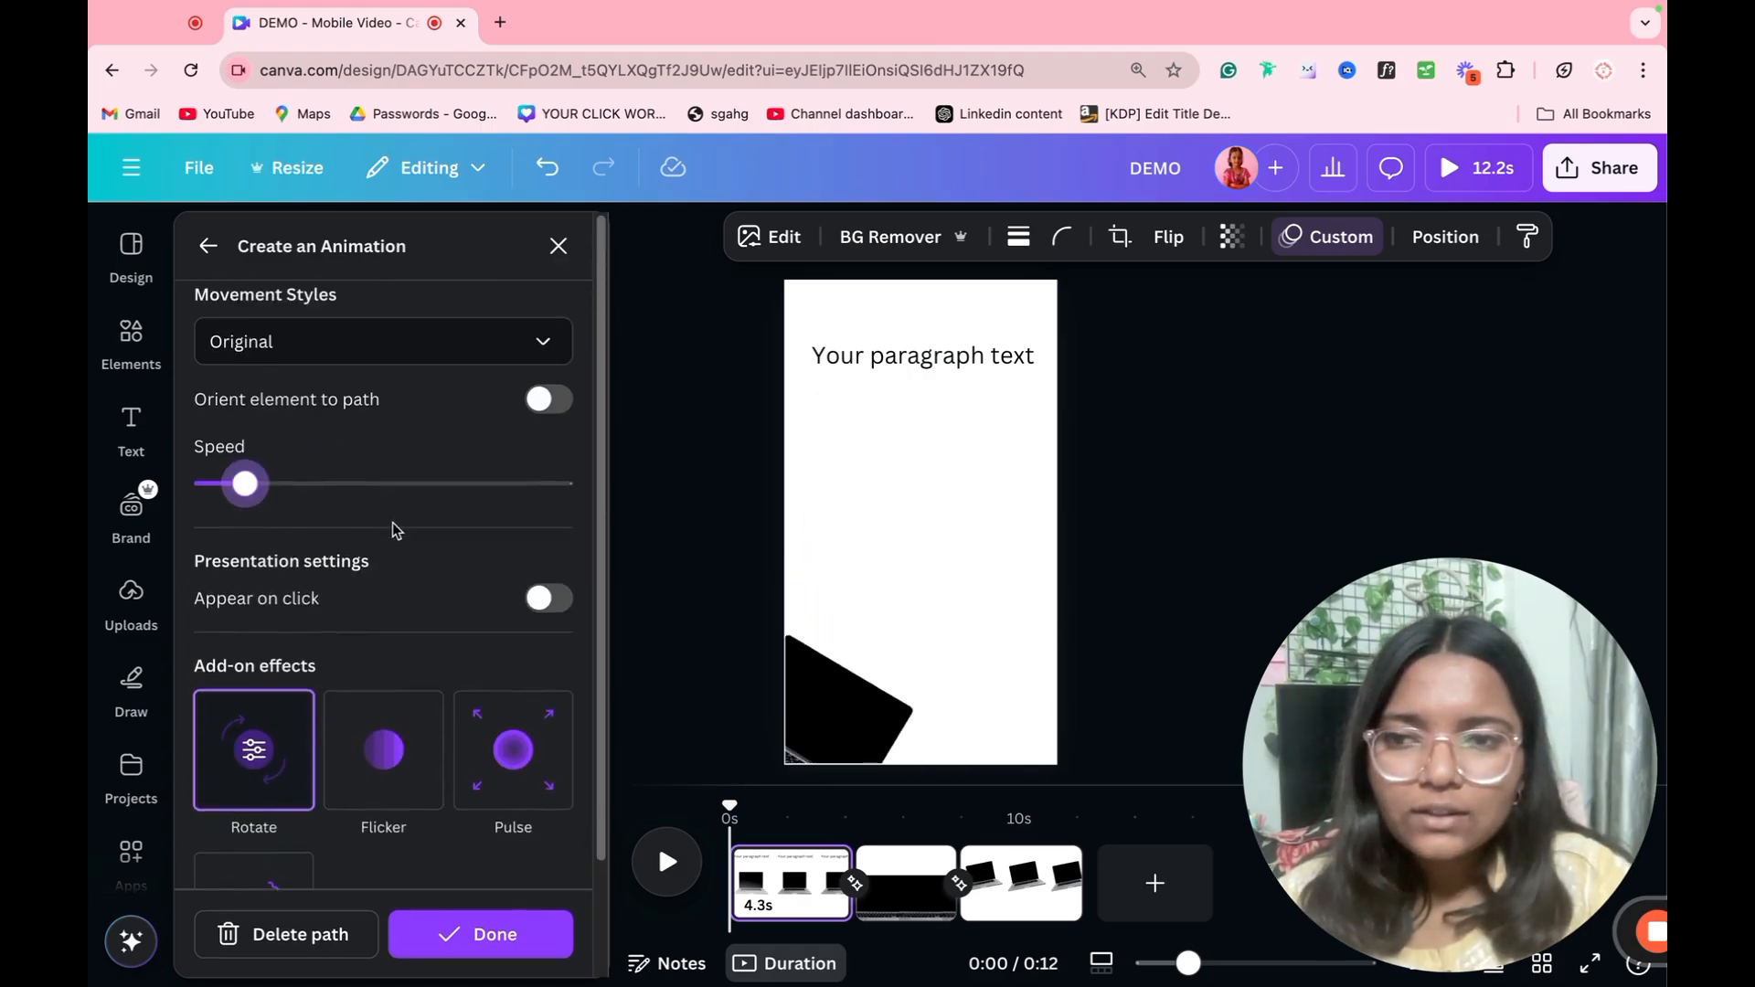
Step: Orient the laptop to its animation path, with Smooth as the movement style and the speed at the minimum
{"action": "left_click", "coordinate": [560, 402]}
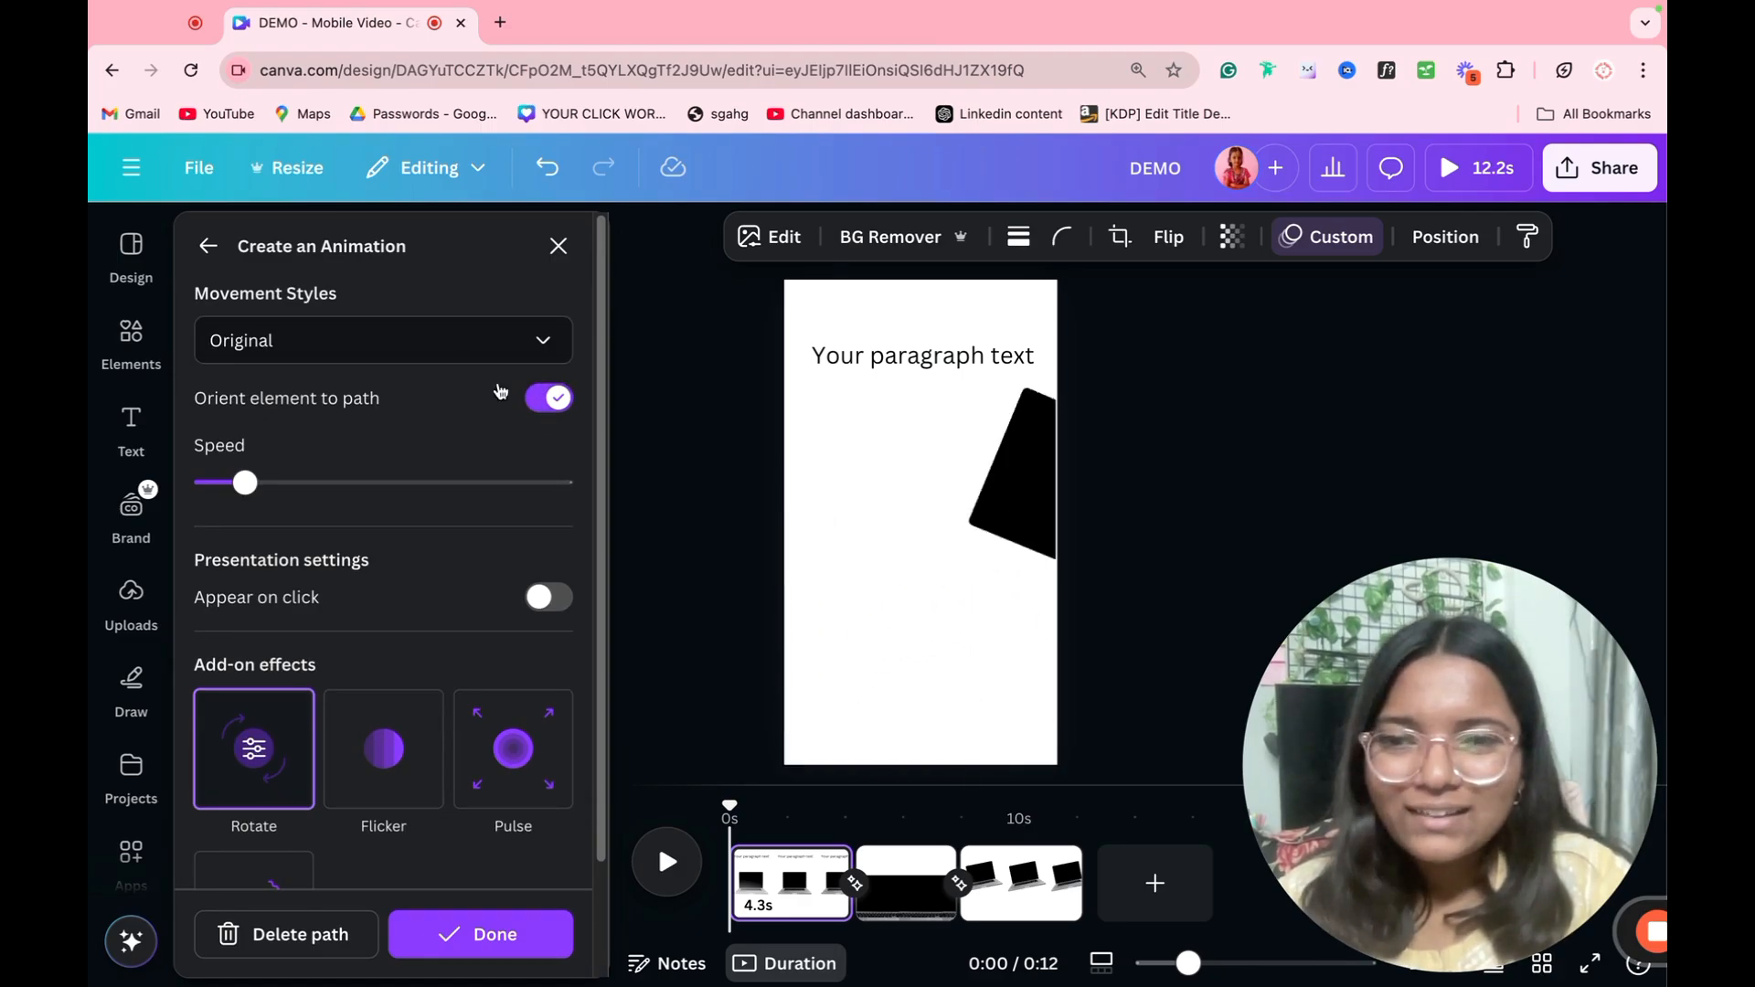
{"action": "left_click", "coordinate": [443, 342]}
{"action": "left_click", "coordinate": [298, 465]}
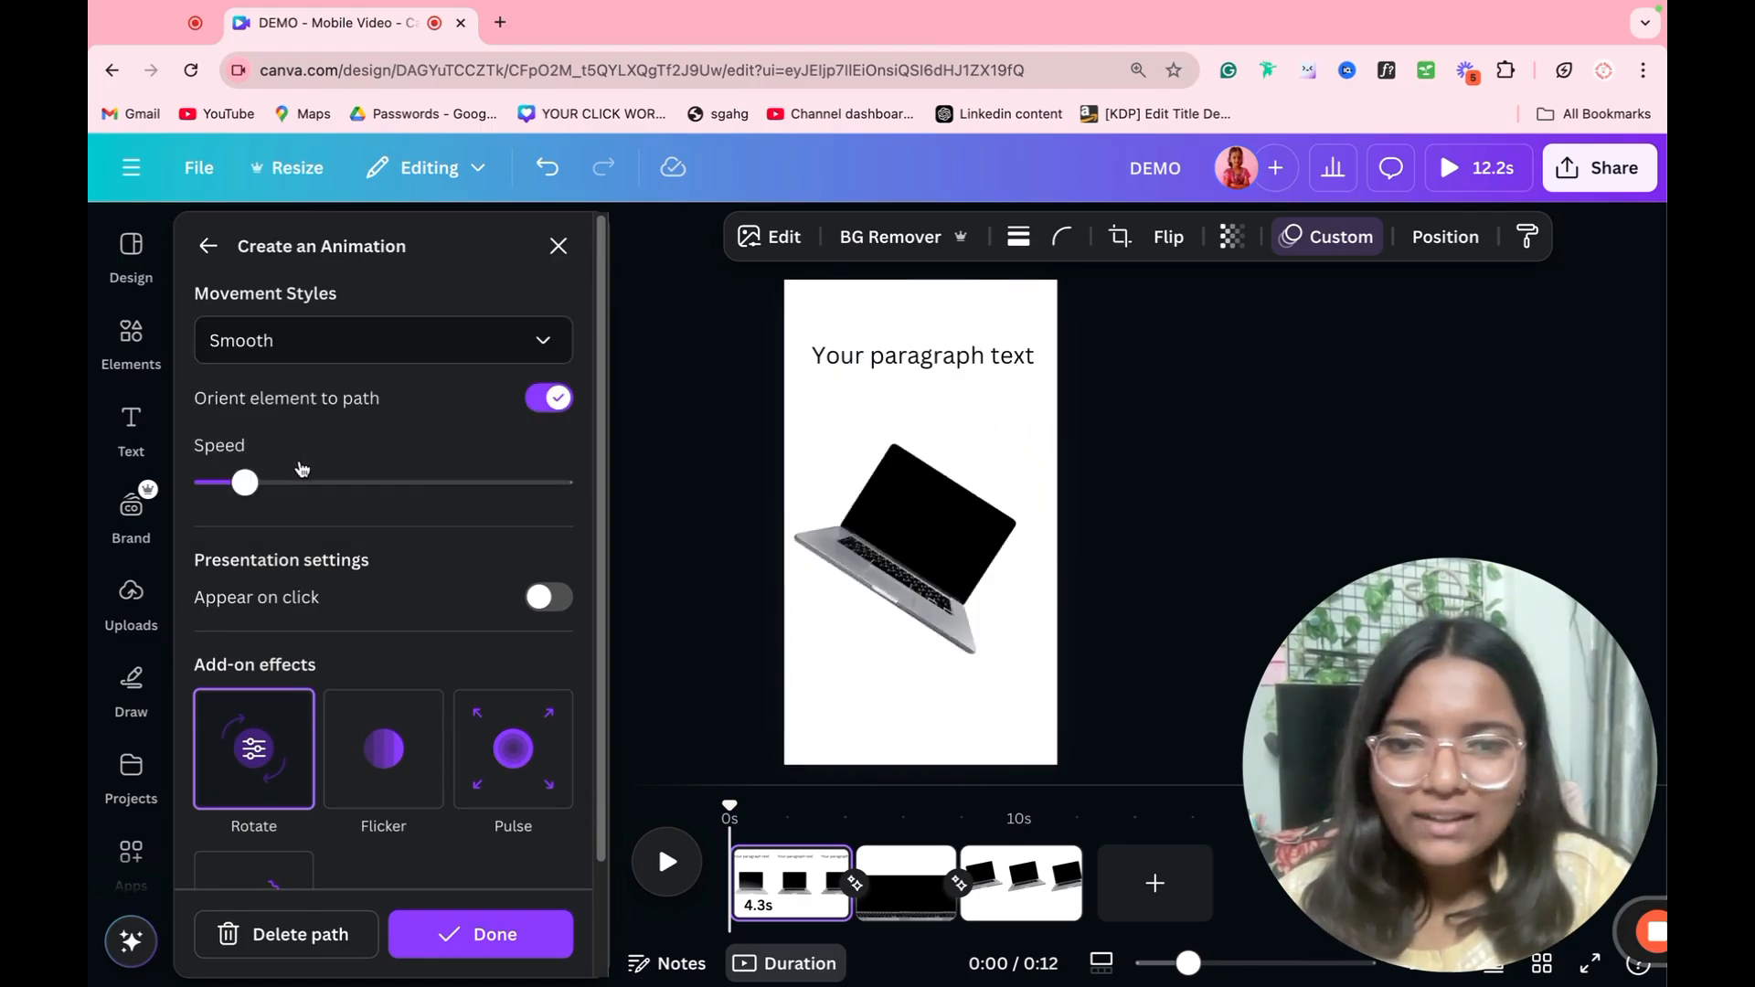
{"action": "left_click_drag", "start_coordinate": [302, 497], "coordinate": [178, 544]}
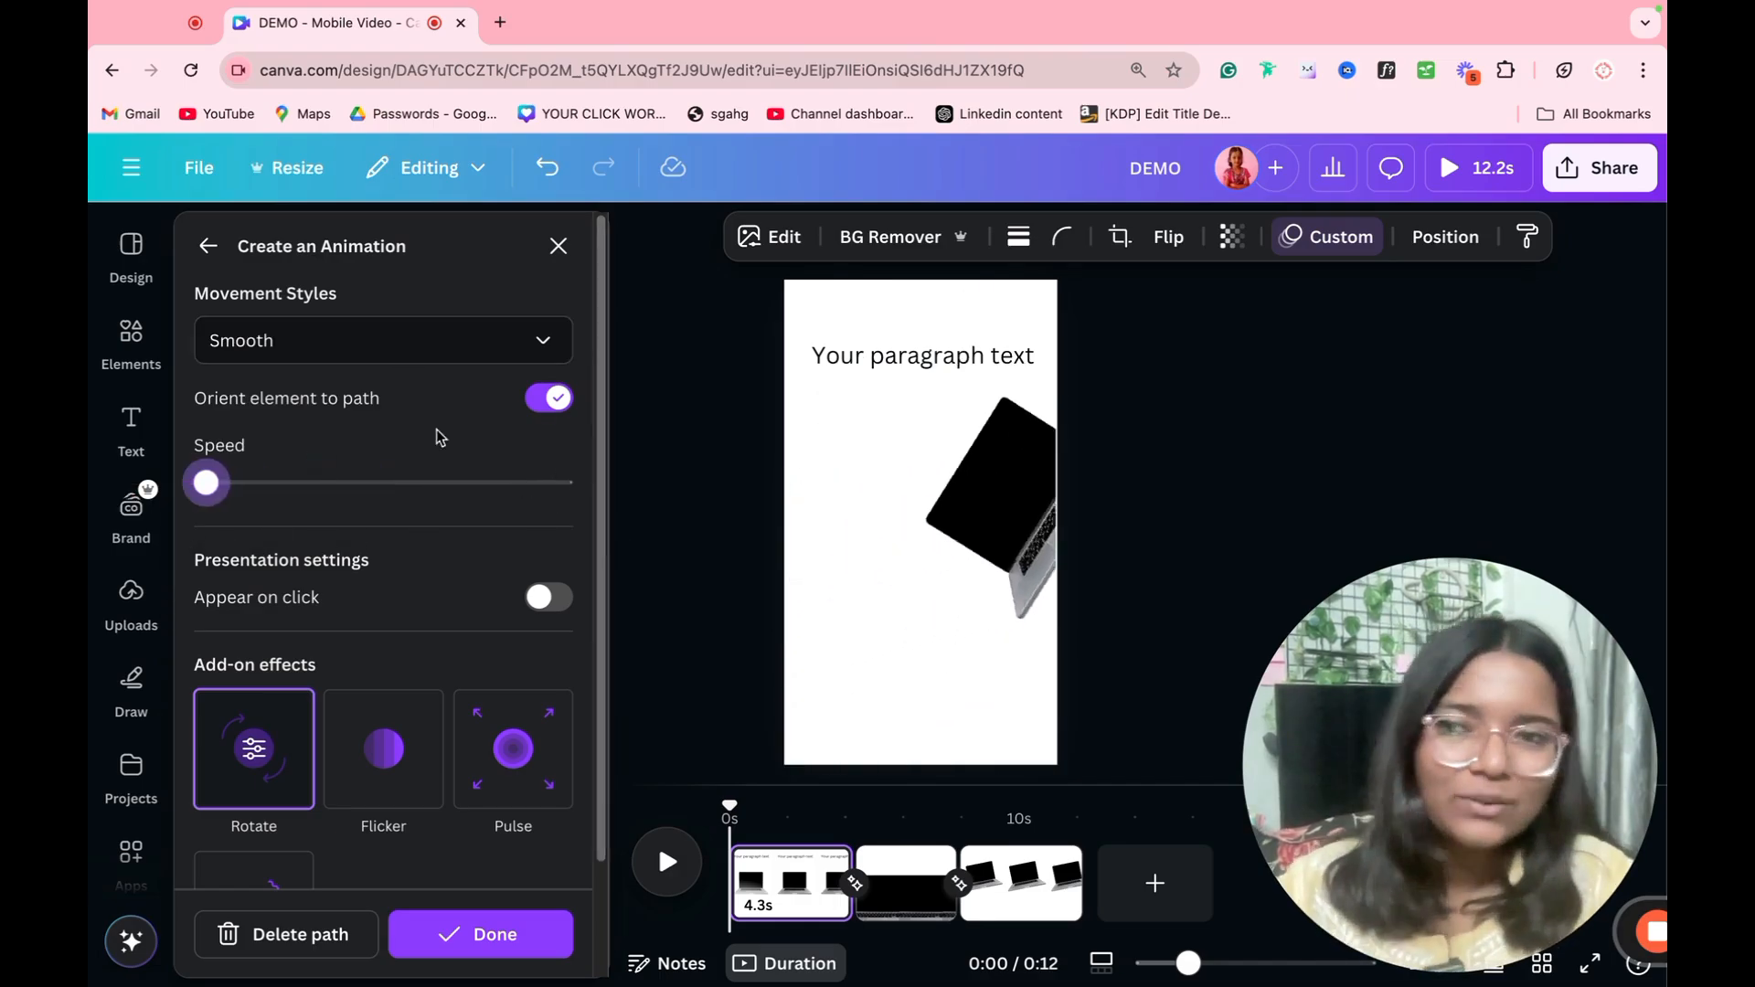
{"action": "left_click", "coordinate": [558, 245]}
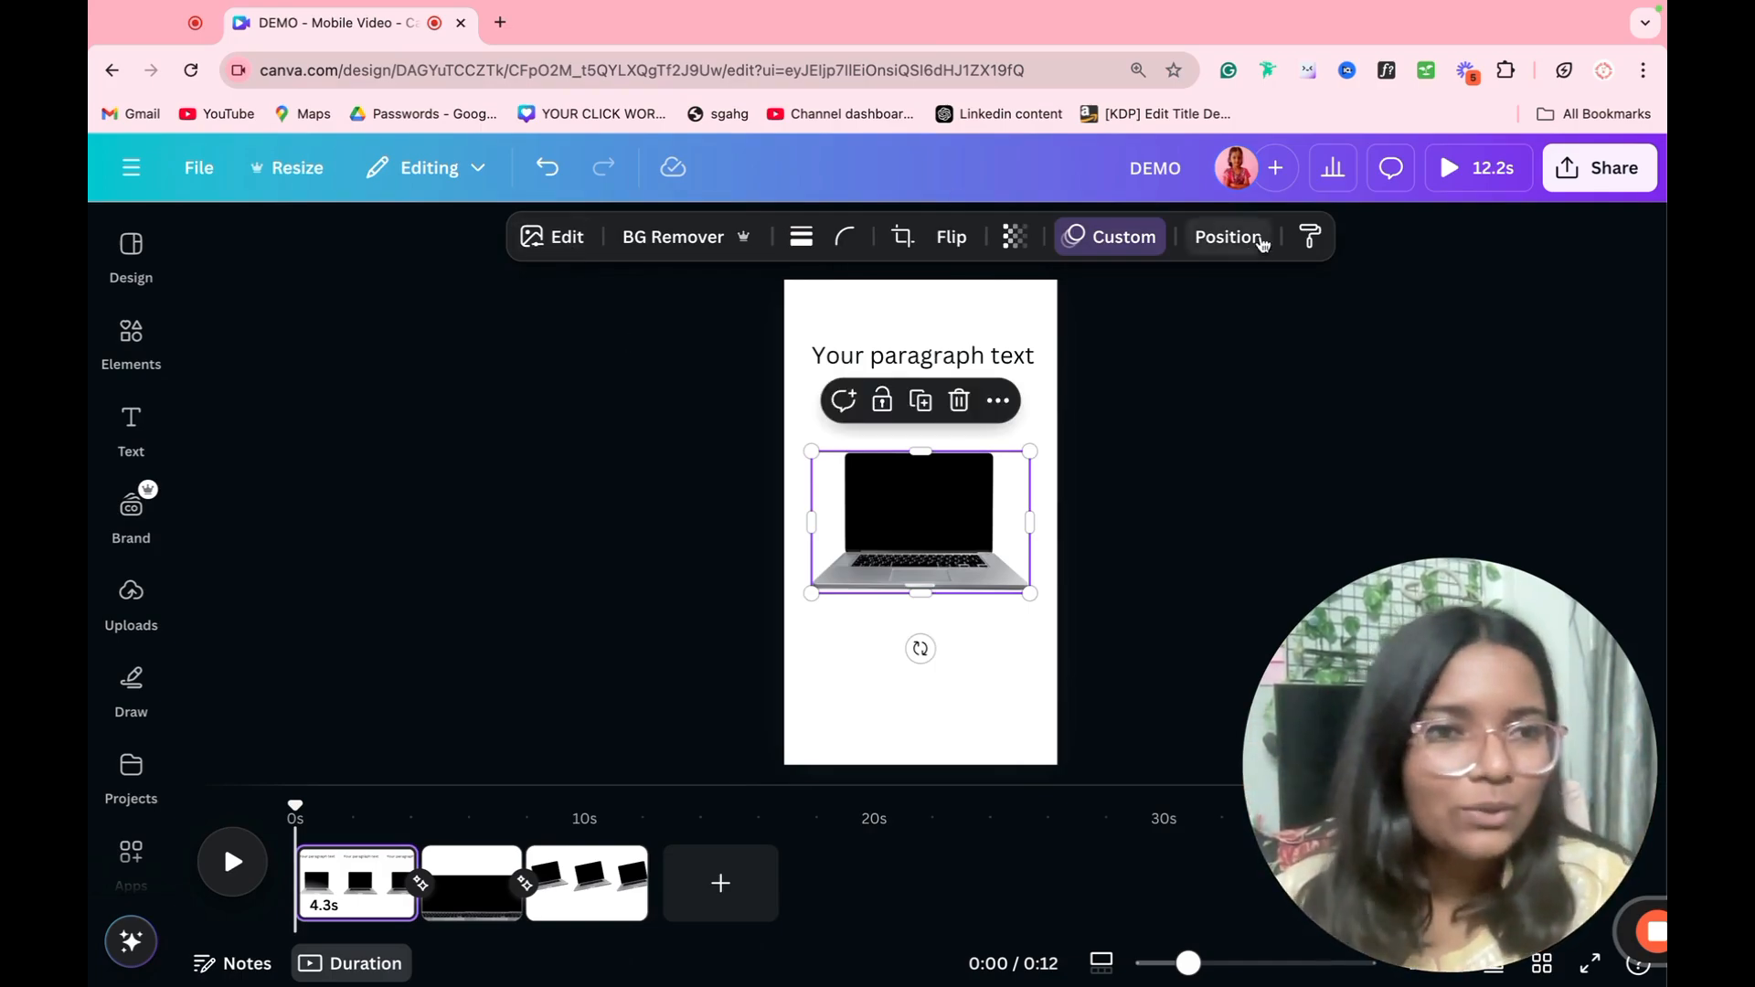
Step: Examine the download settings for an MP4 video of all pages, trying 4K (UHD) and 1080p (HD) quality, and close them without downloading
{"action": "left_click", "coordinate": [1600, 167]}
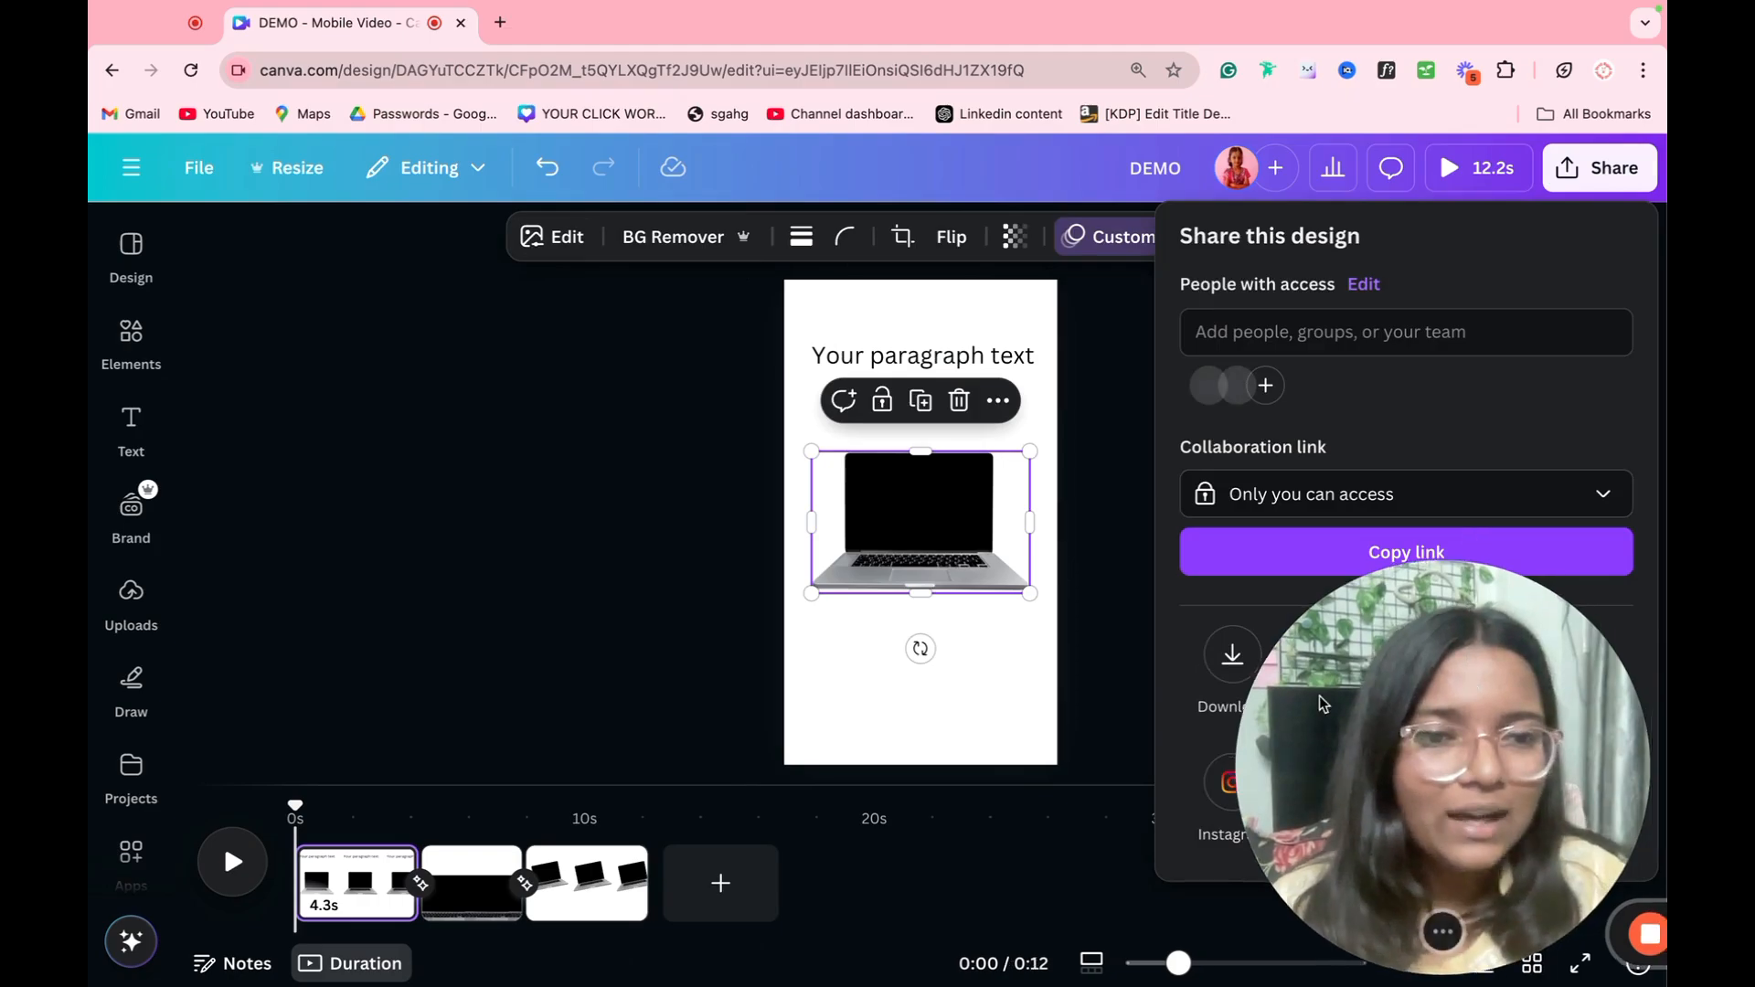
{"action": "left_click_drag", "start_coordinate": [1469, 585], "coordinate": [699, 742]}
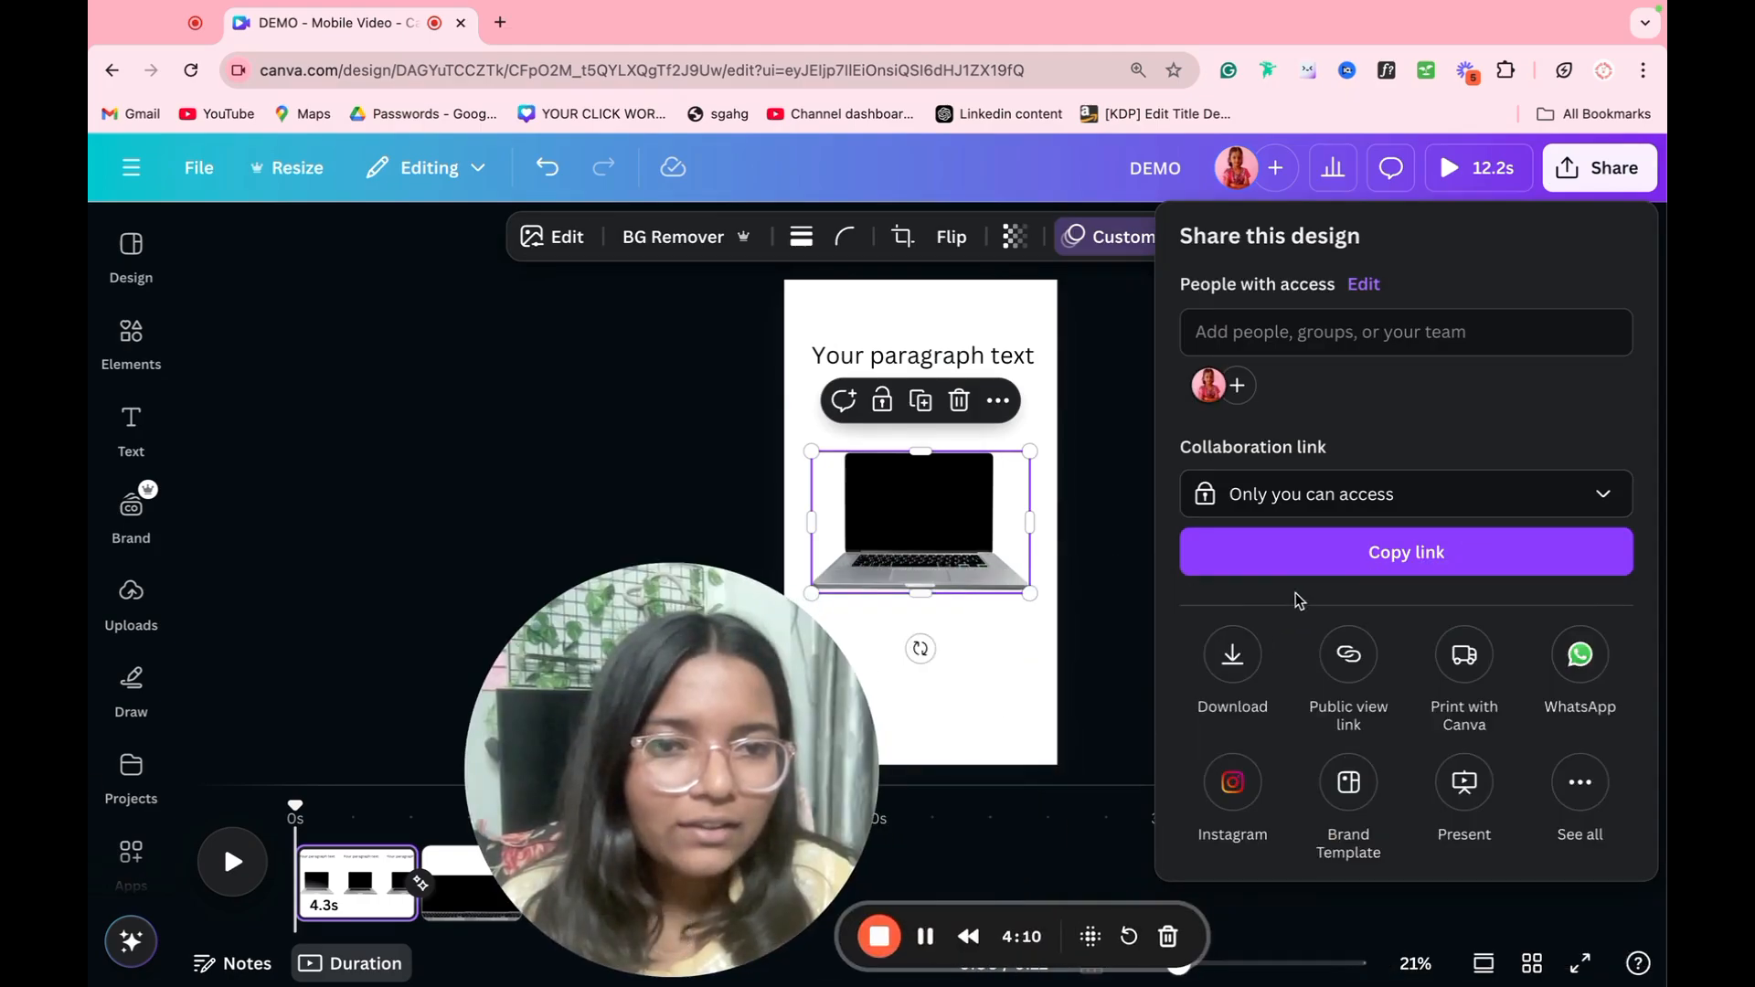
{"action": "left_click", "coordinate": [1233, 655]}
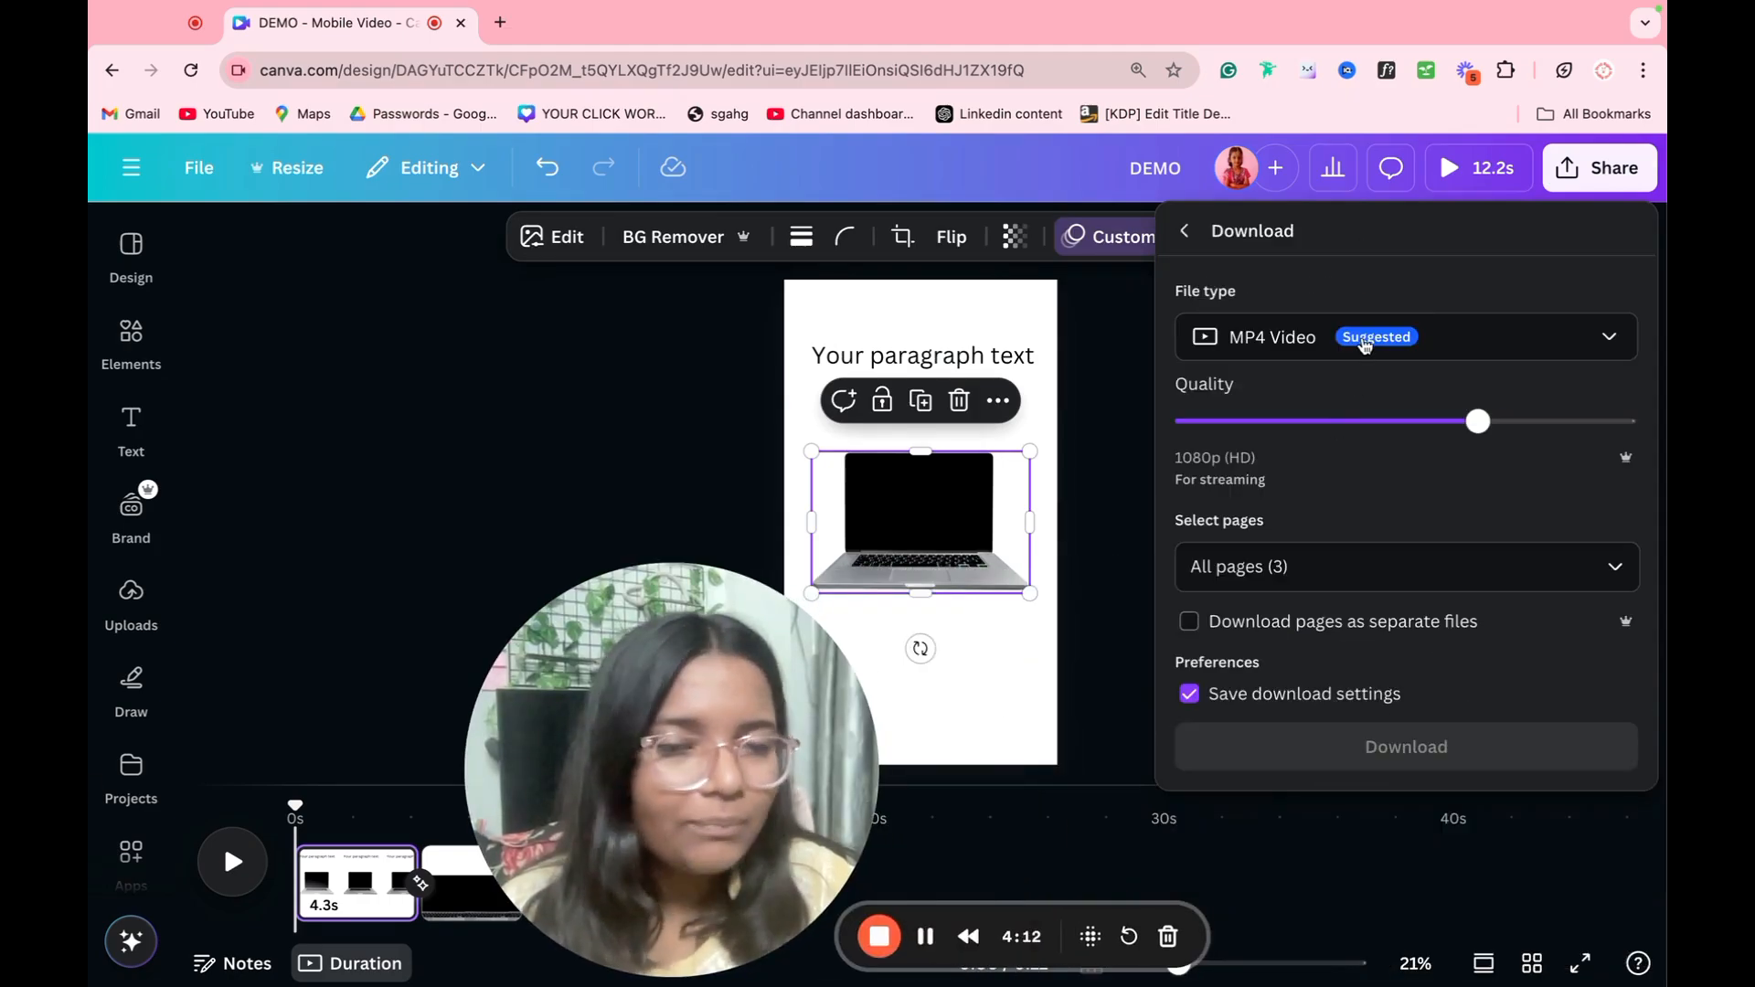
{"action": "left_click", "coordinate": [1364, 344]}
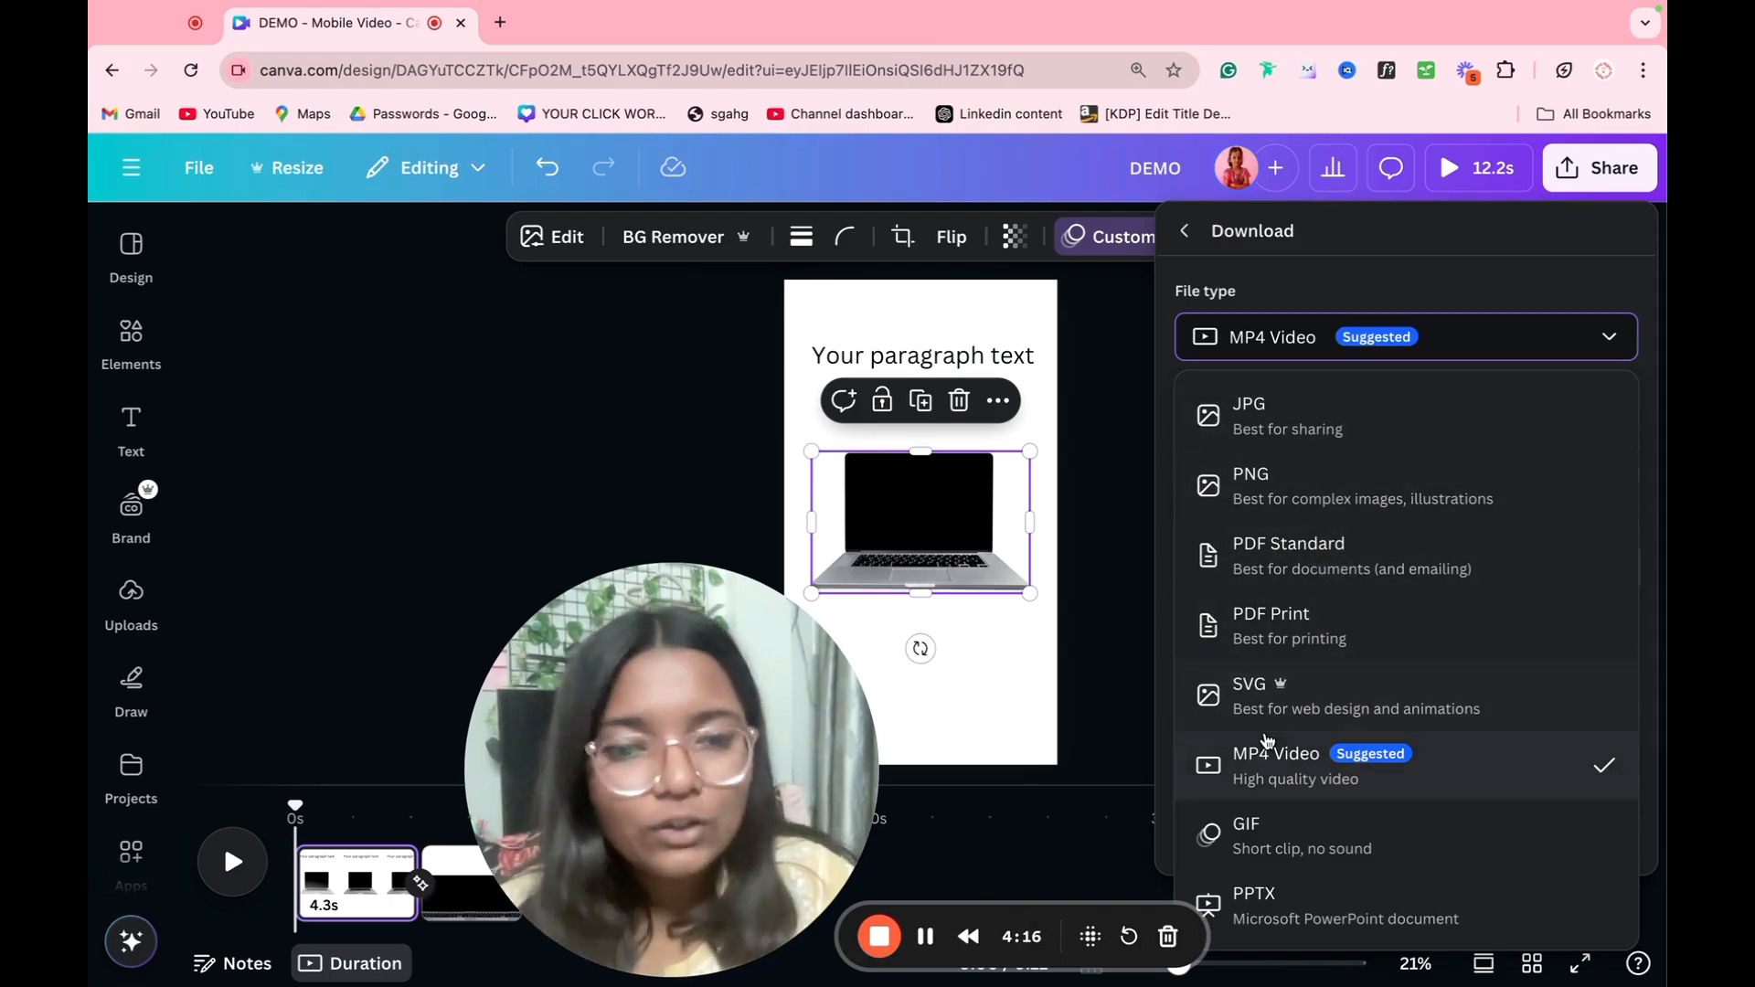
{"action": "left_click", "coordinate": [1270, 753]}
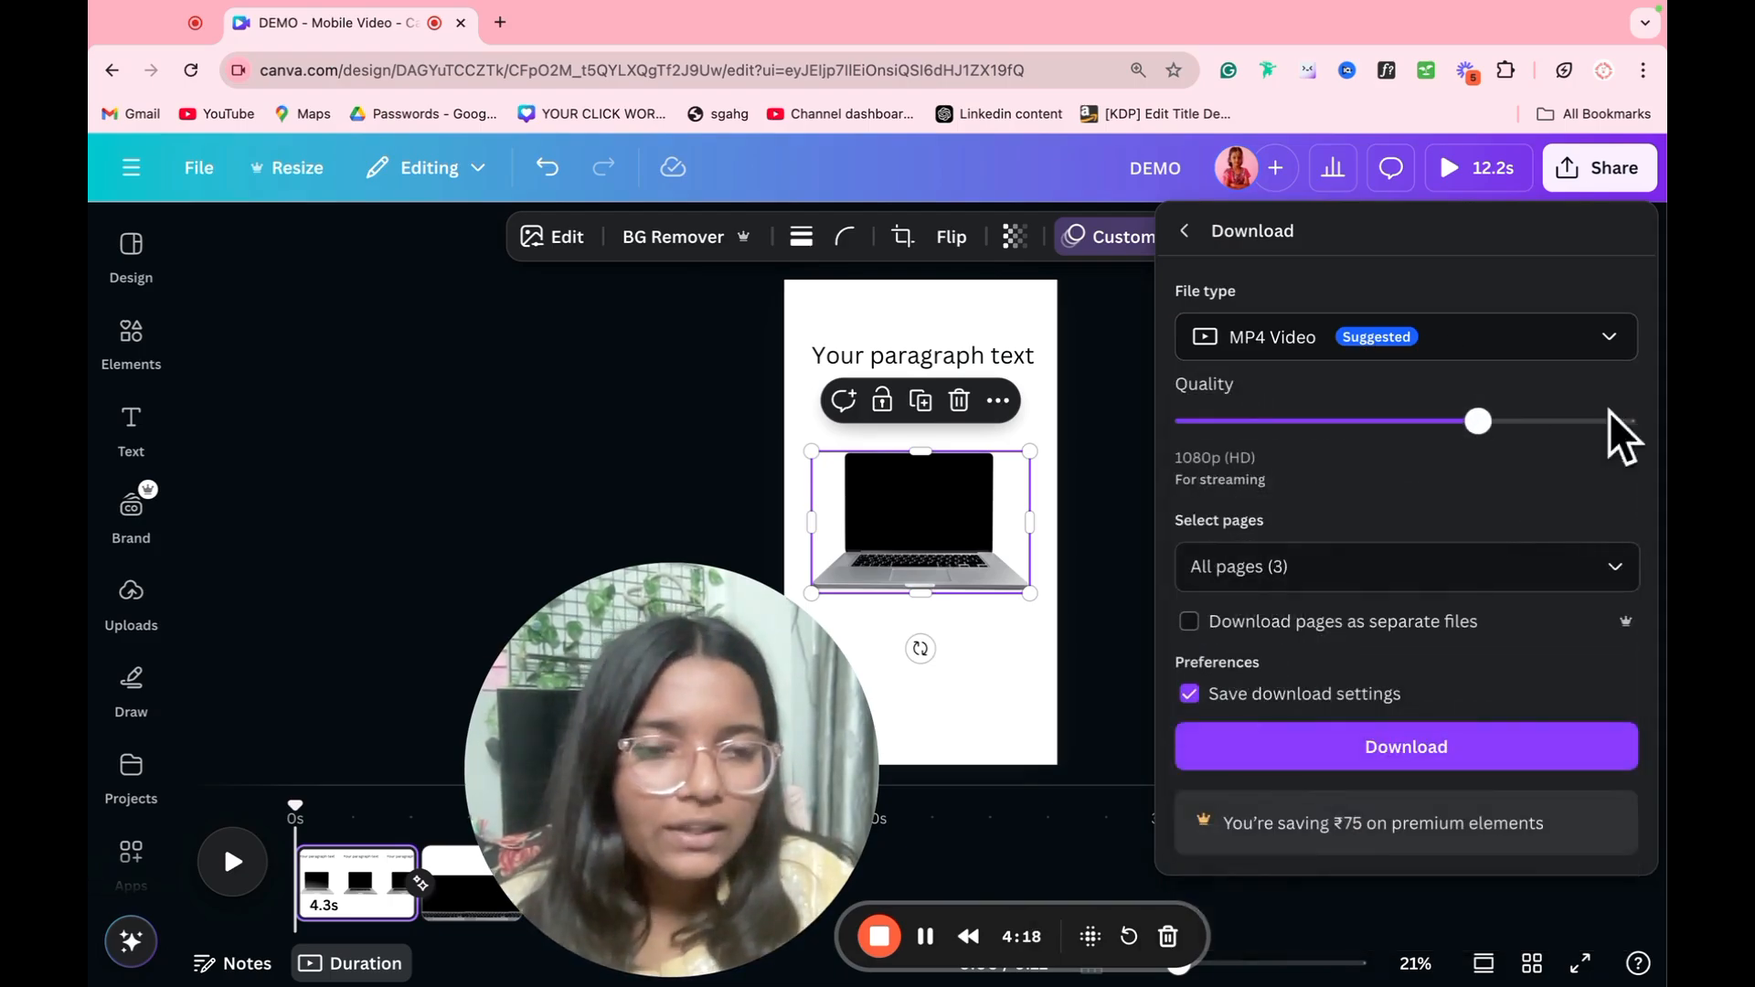
{"action": "left_click", "coordinate": [1557, 425]}
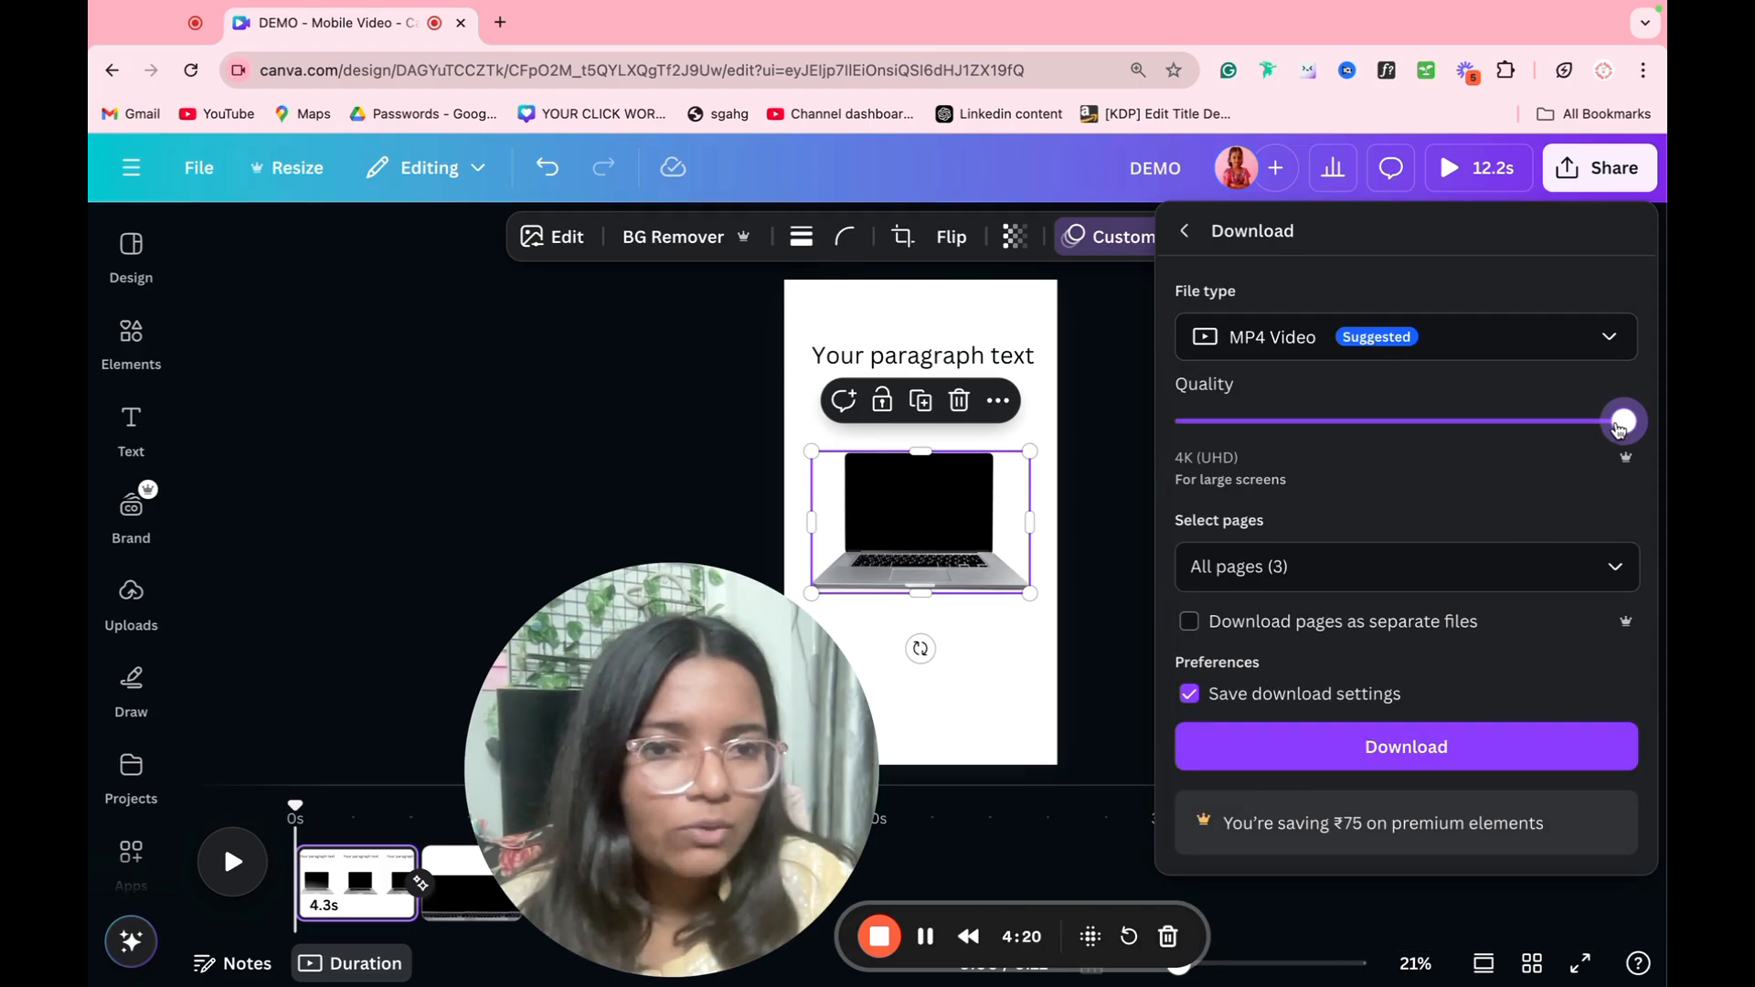
{"action": "left_click_drag", "start_coordinate": [1620, 428], "coordinate": [1502, 448]}
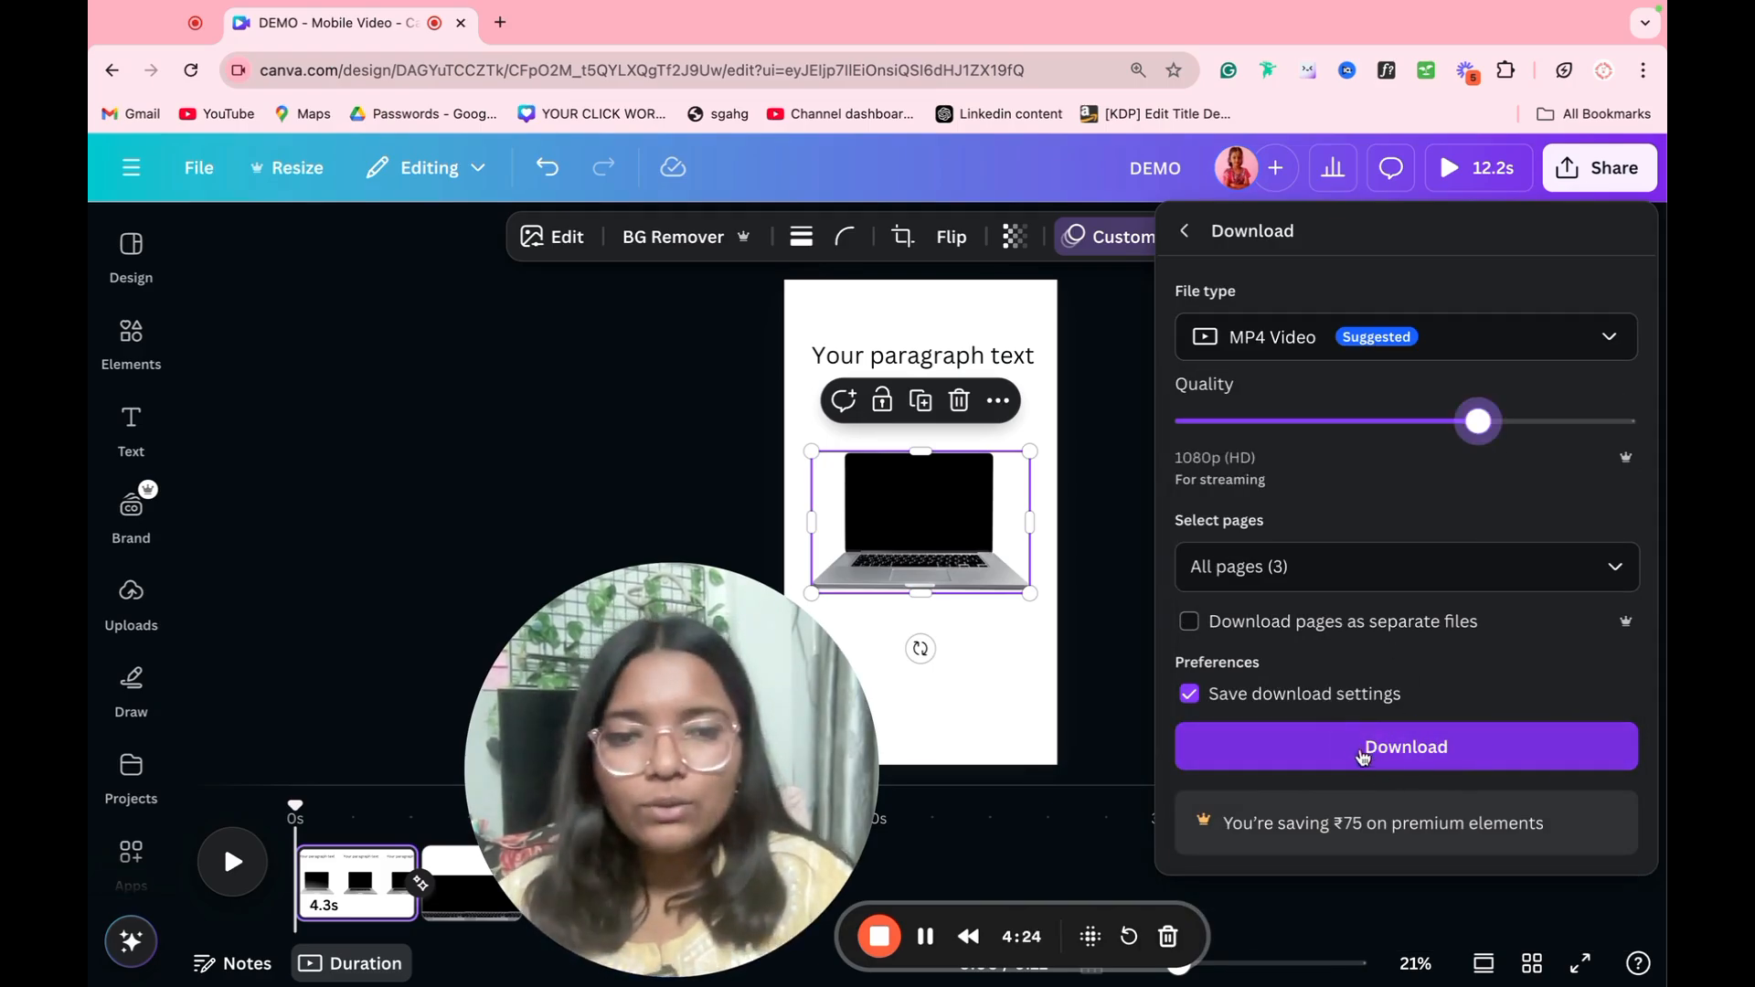
{"action": "left_click_drag", "start_coordinate": [642, 689], "coordinate": [425, 382]}
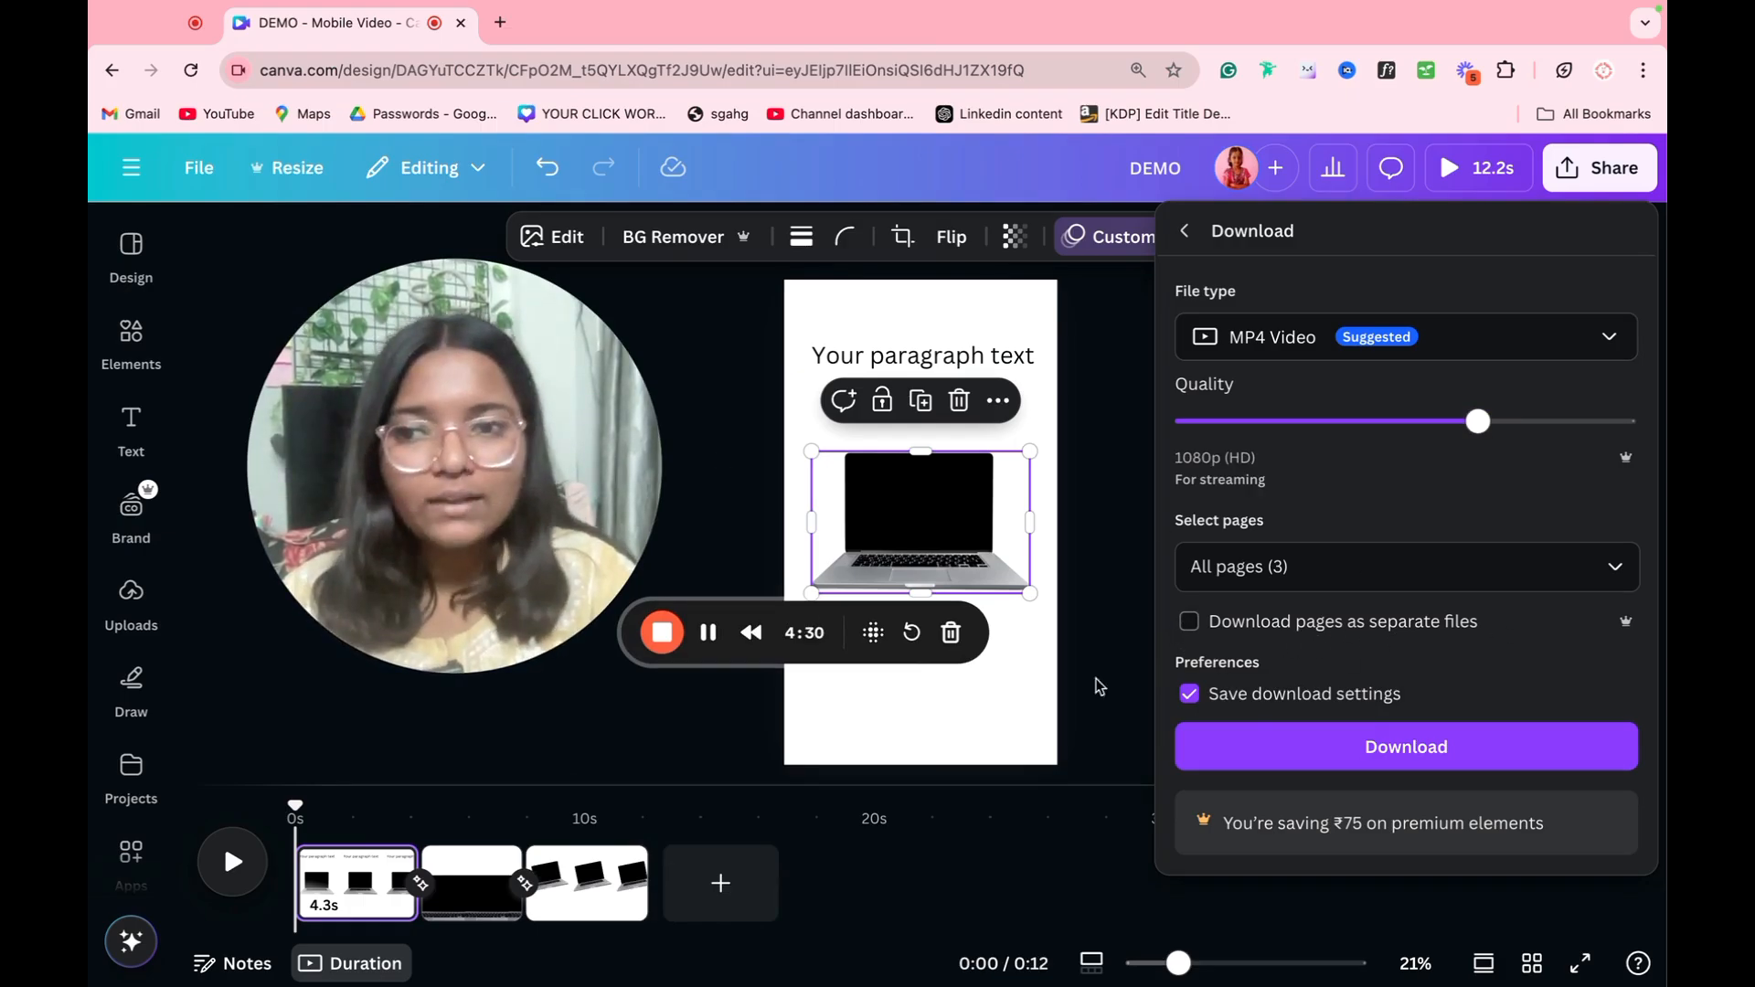
{"action": "left_click", "coordinate": [1620, 186]}
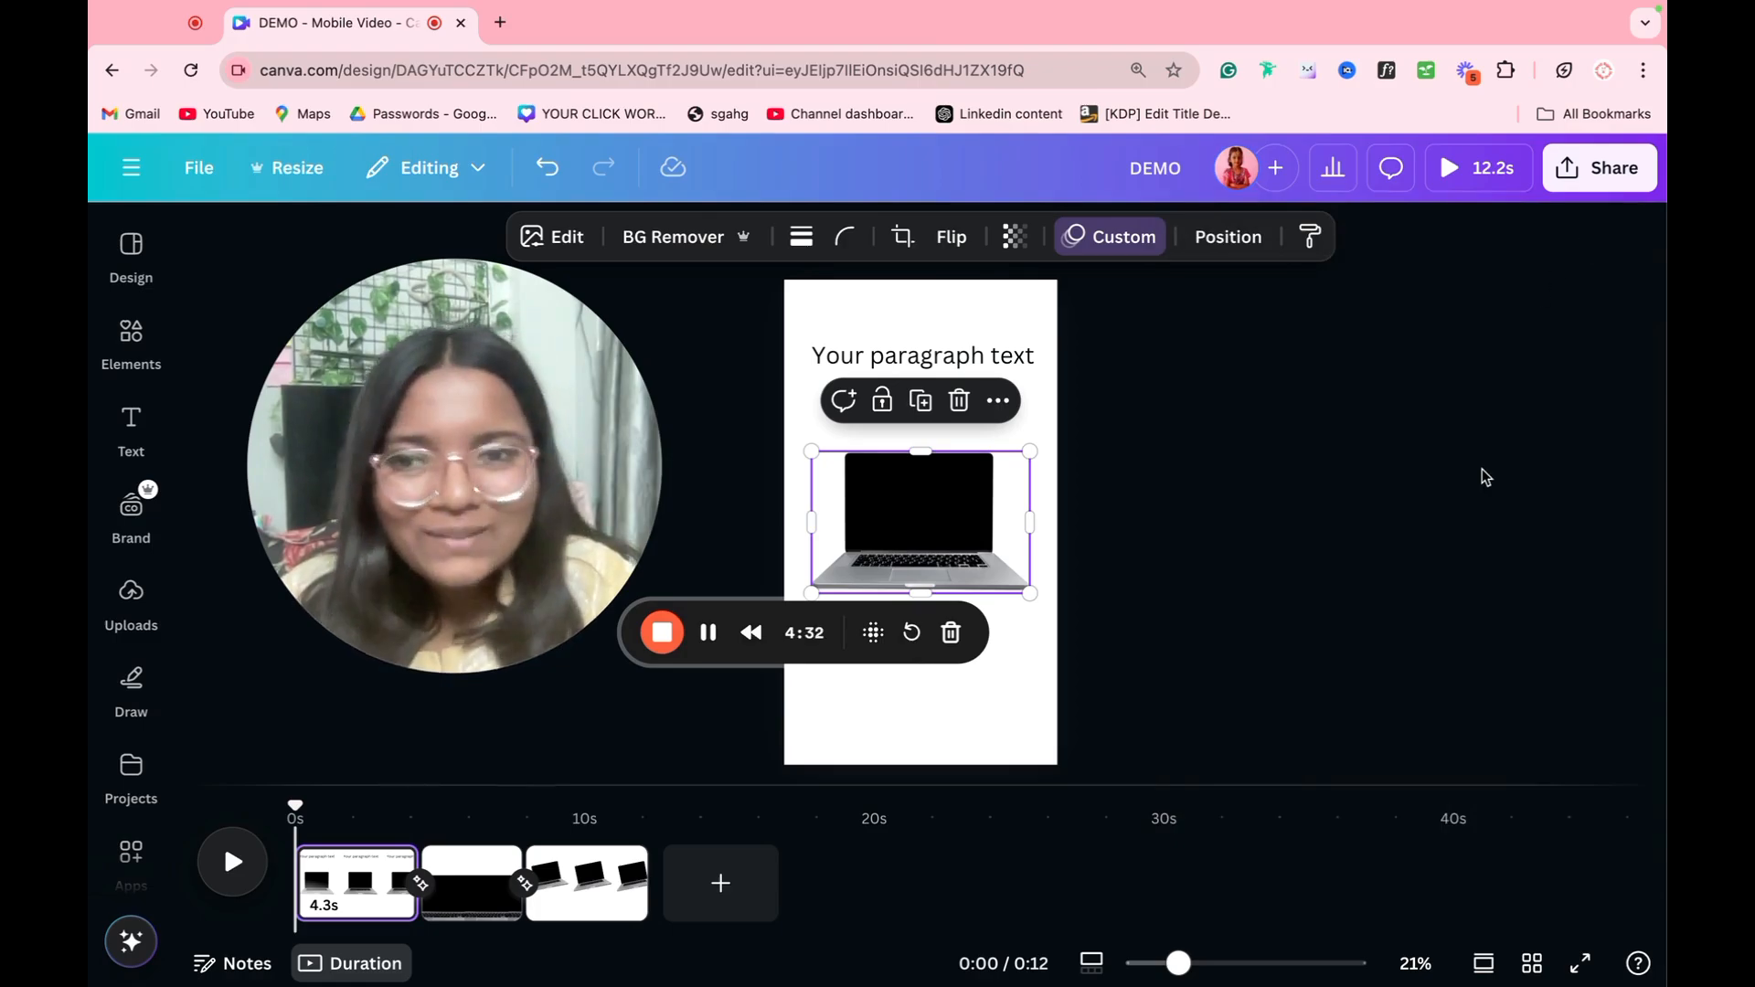